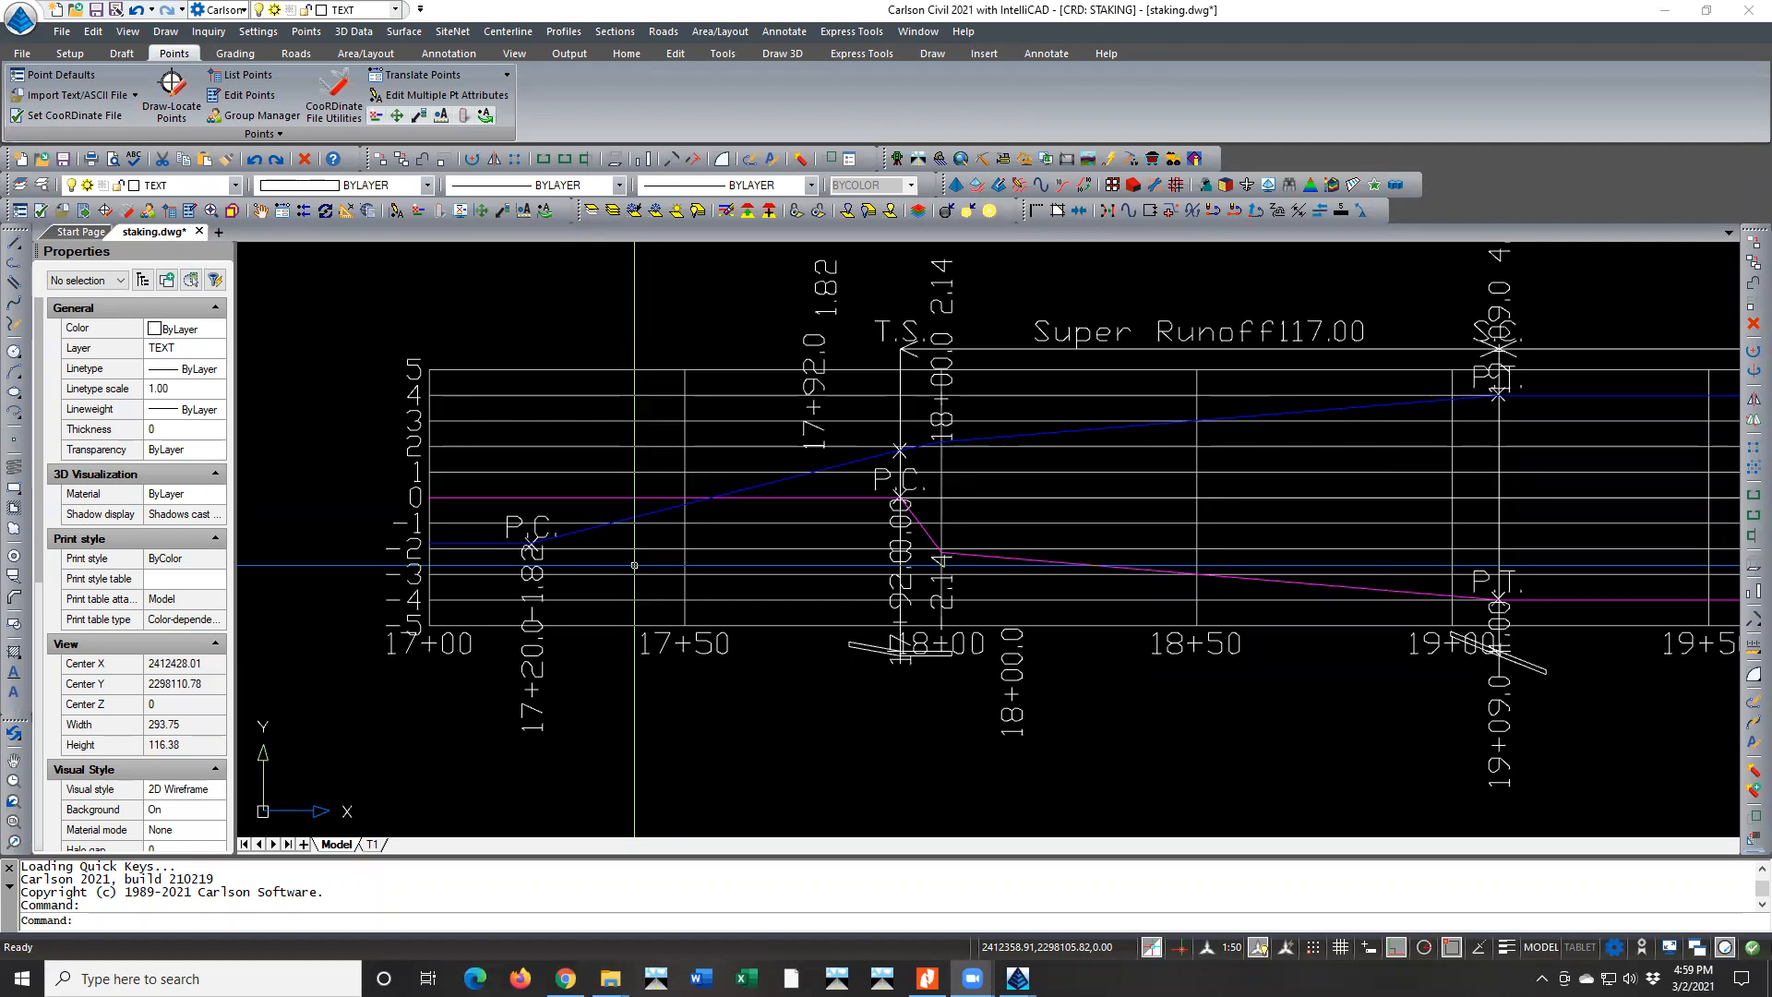
{"action": "scroll", "coordinate": [600, 541], "scroll_direction": "down", "scroll_amount": 3}
{"action": "scroll", "coordinate": [600, 542], "scroll_direction": "down", "scroll_amount": 2}
{"action": "scroll", "coordinate": [1412, 540], "scroll_direction": "up", "scroll_amount": 5}
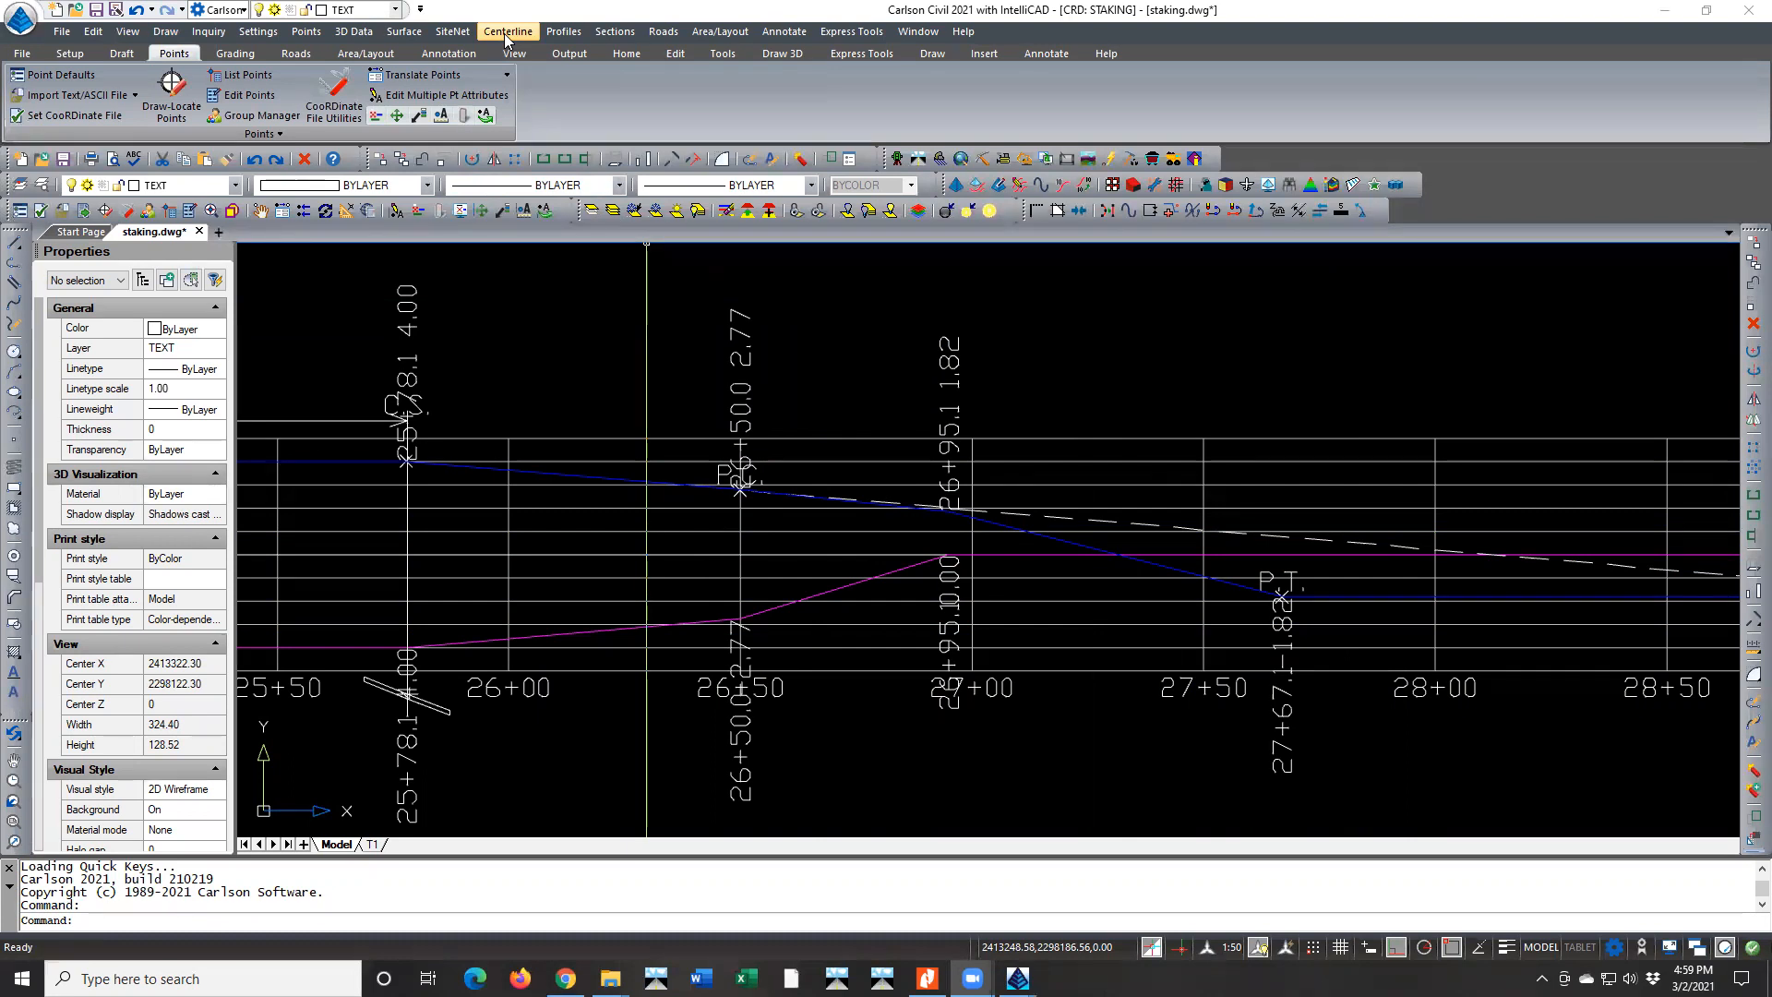
{"action": "left_click", "coordinate": [666, 33]}
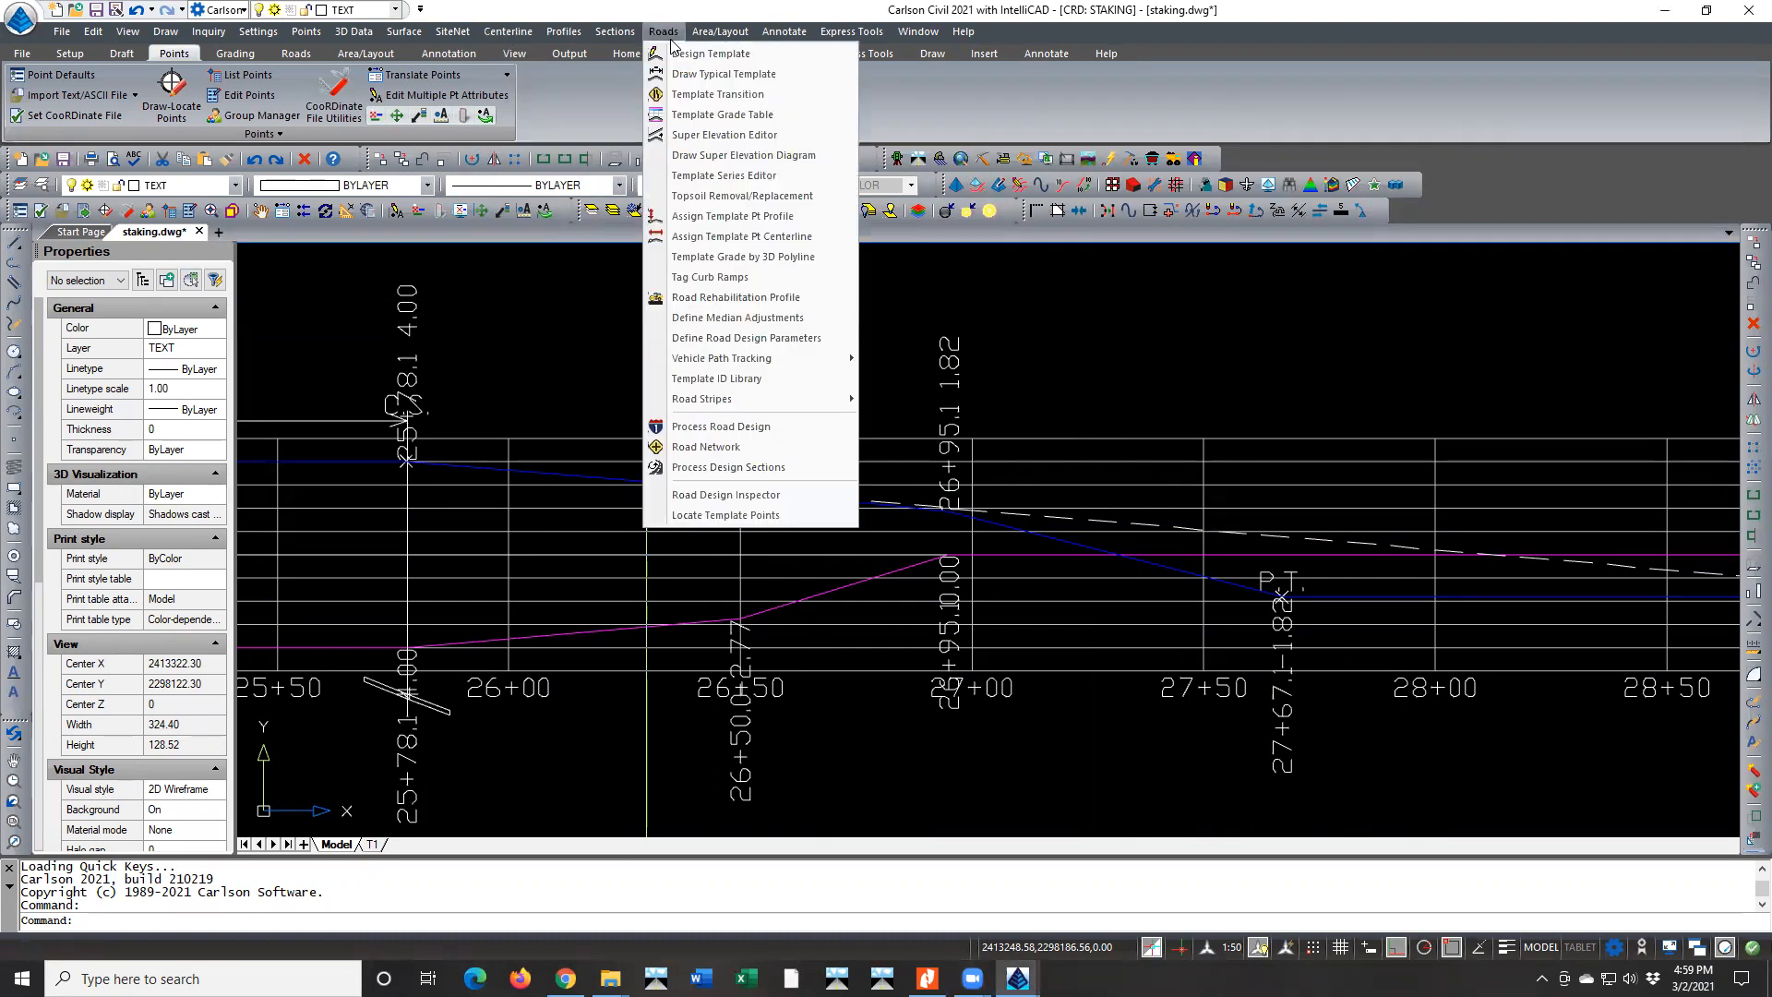
{"action": "left_click", "coordinate": [723, 449]}
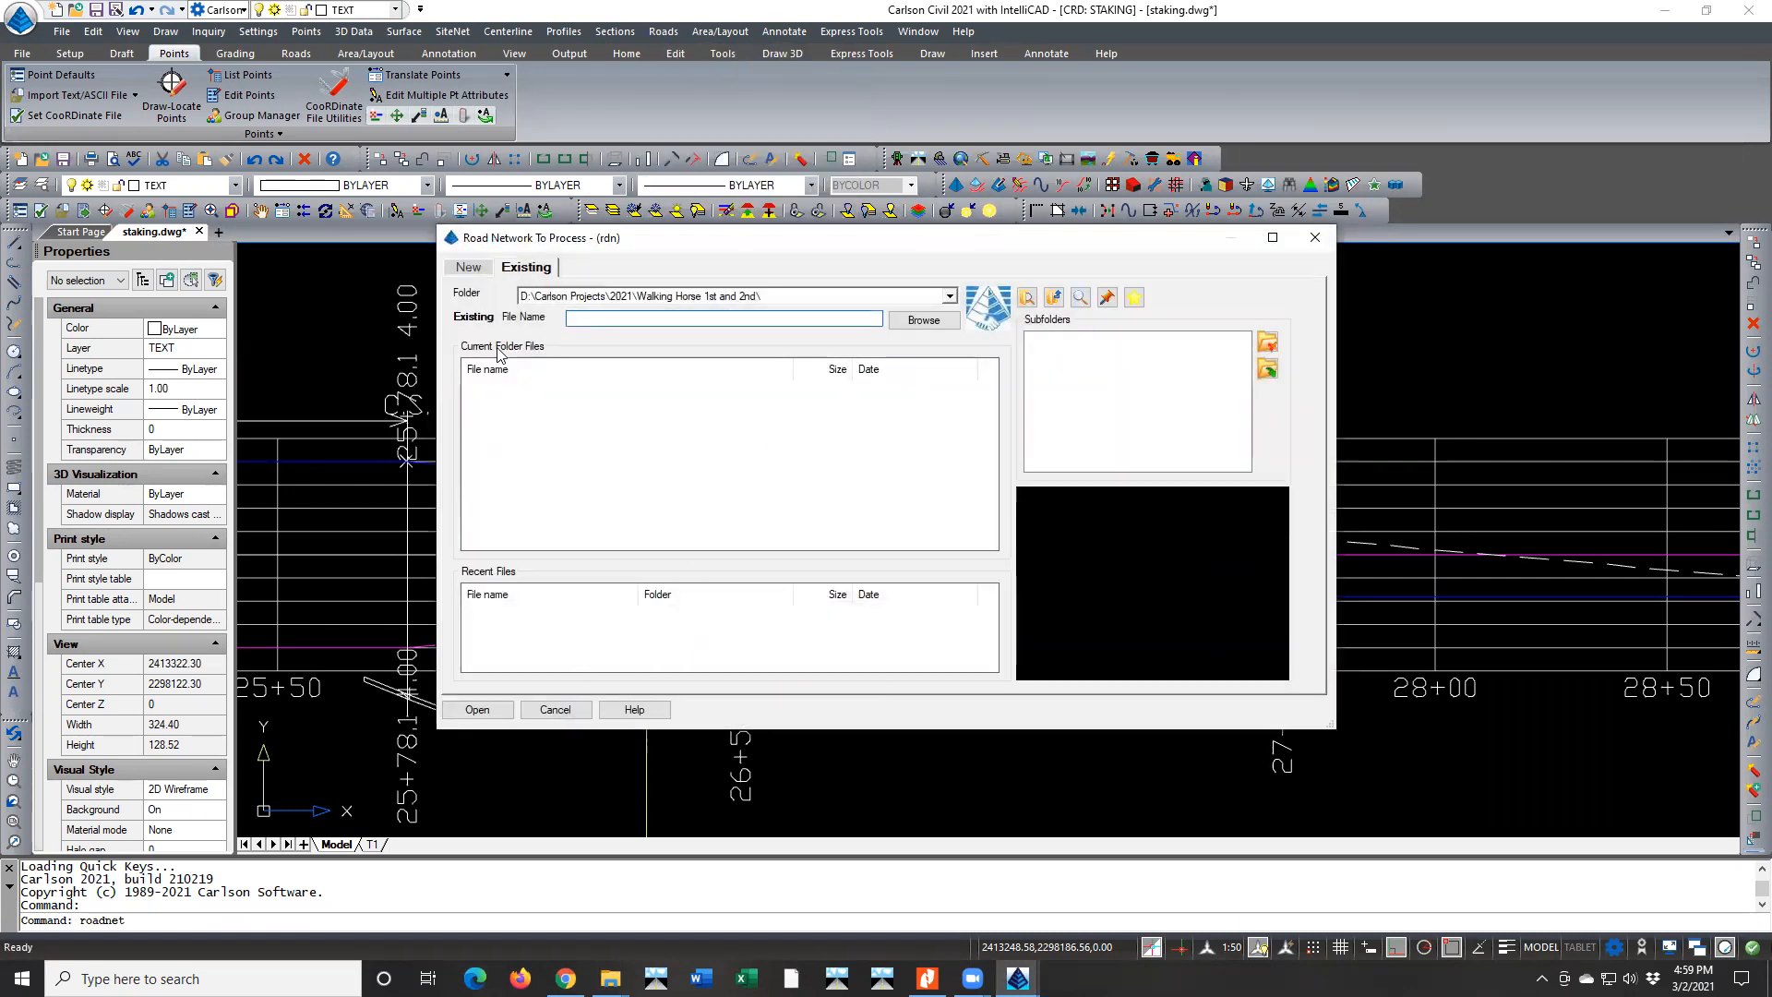
{"action": "left_click", "coordinate": [563, 711]}
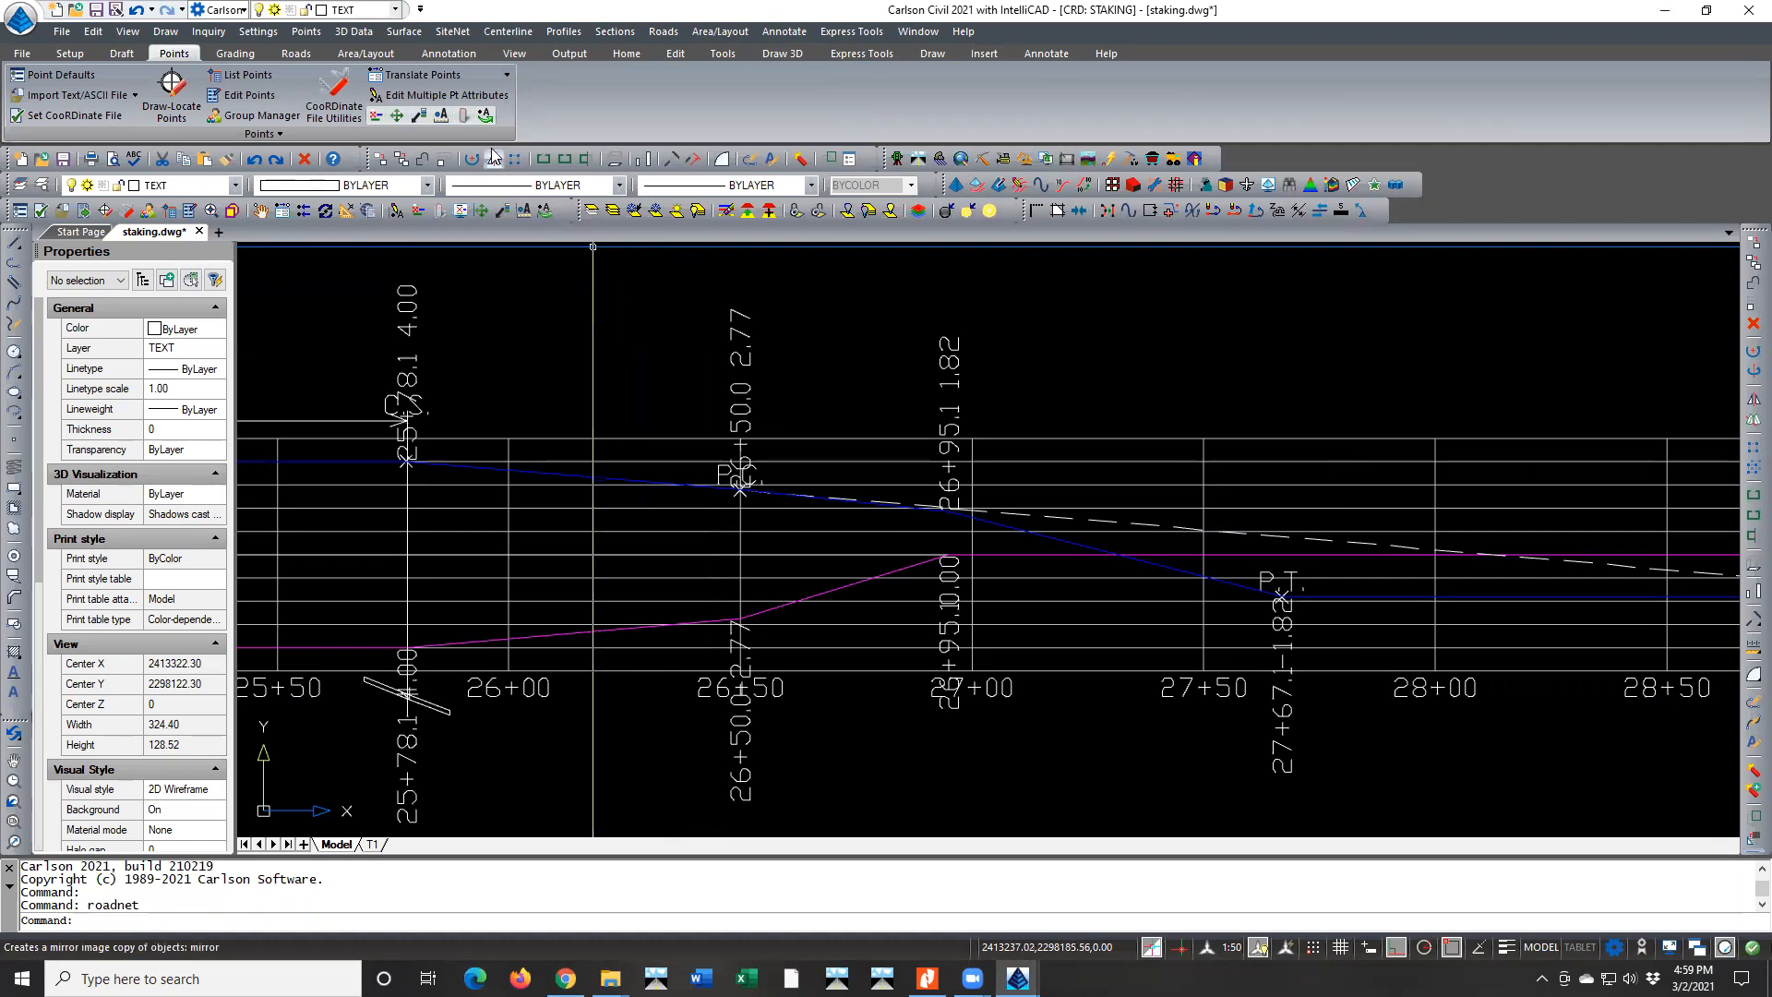
{"action": "left_click", "coordinate": [508, 33]}
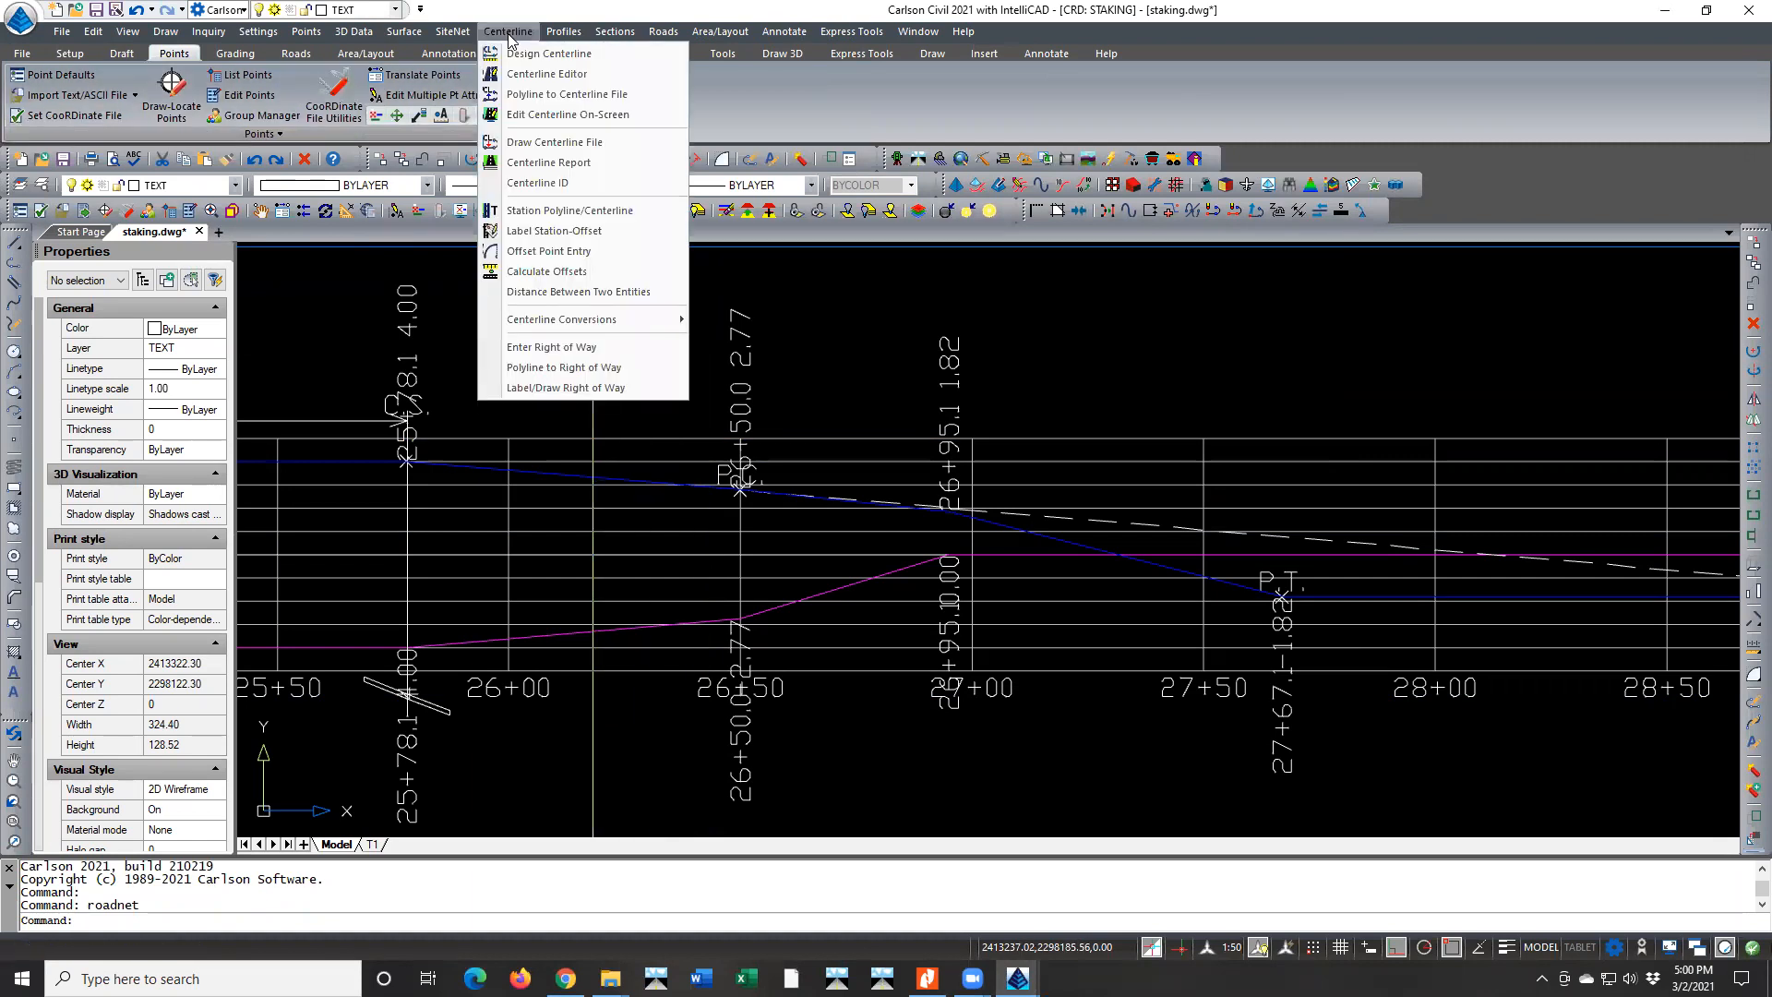
{"action": "left_click", "coordinate": [508, 31]}
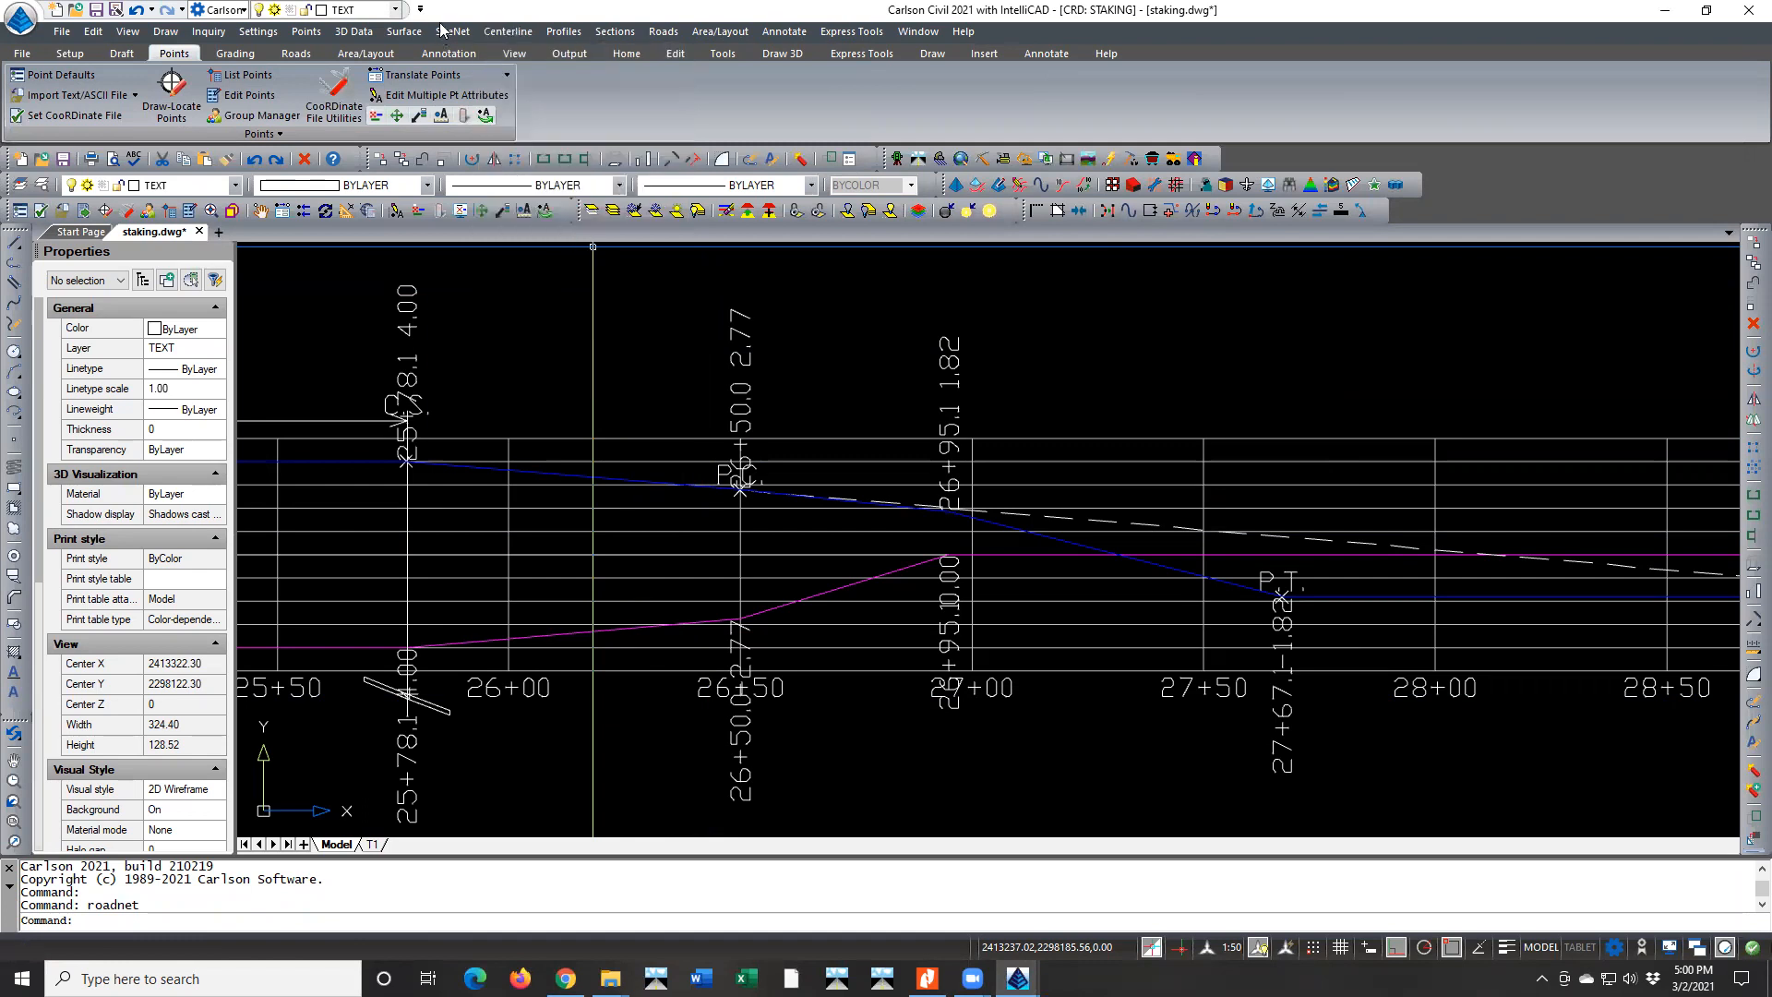
{"action": "left_click", "coordinate": [451, 31]}
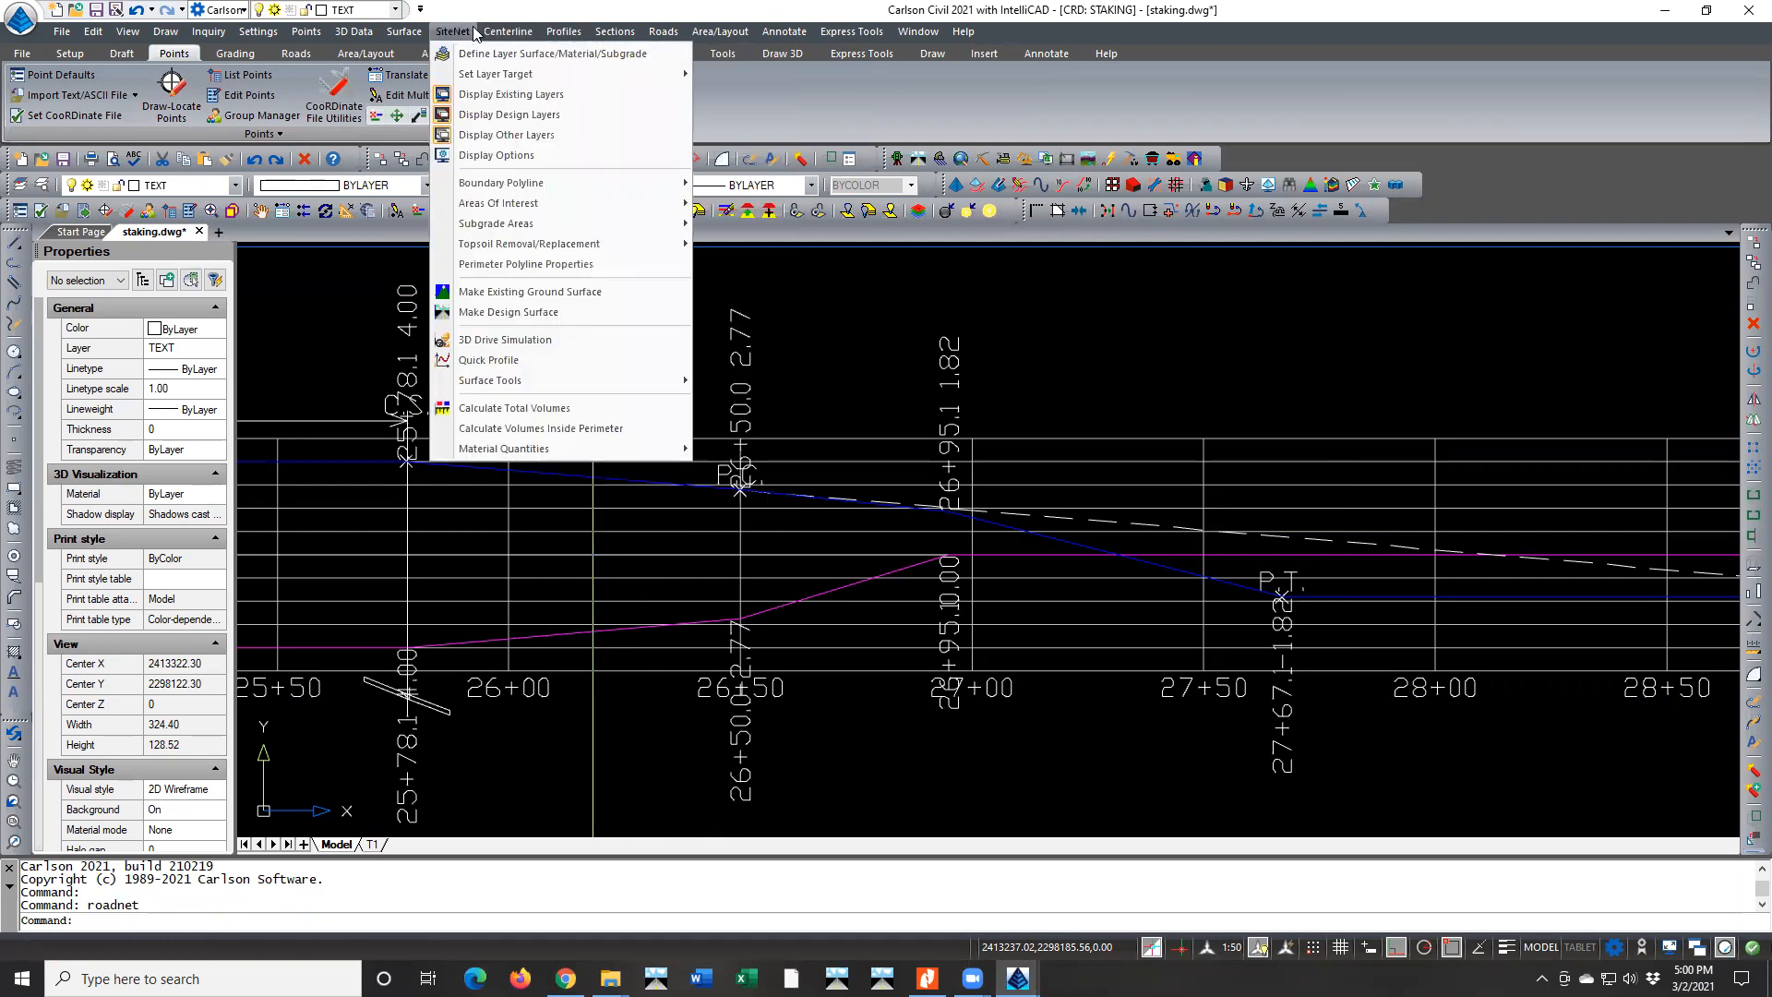
Start Process Road Design and specify CL-Walking Horse Lane.cl as the centerline file
{"action": "mouse_move", "coordinate": [662, 32]}
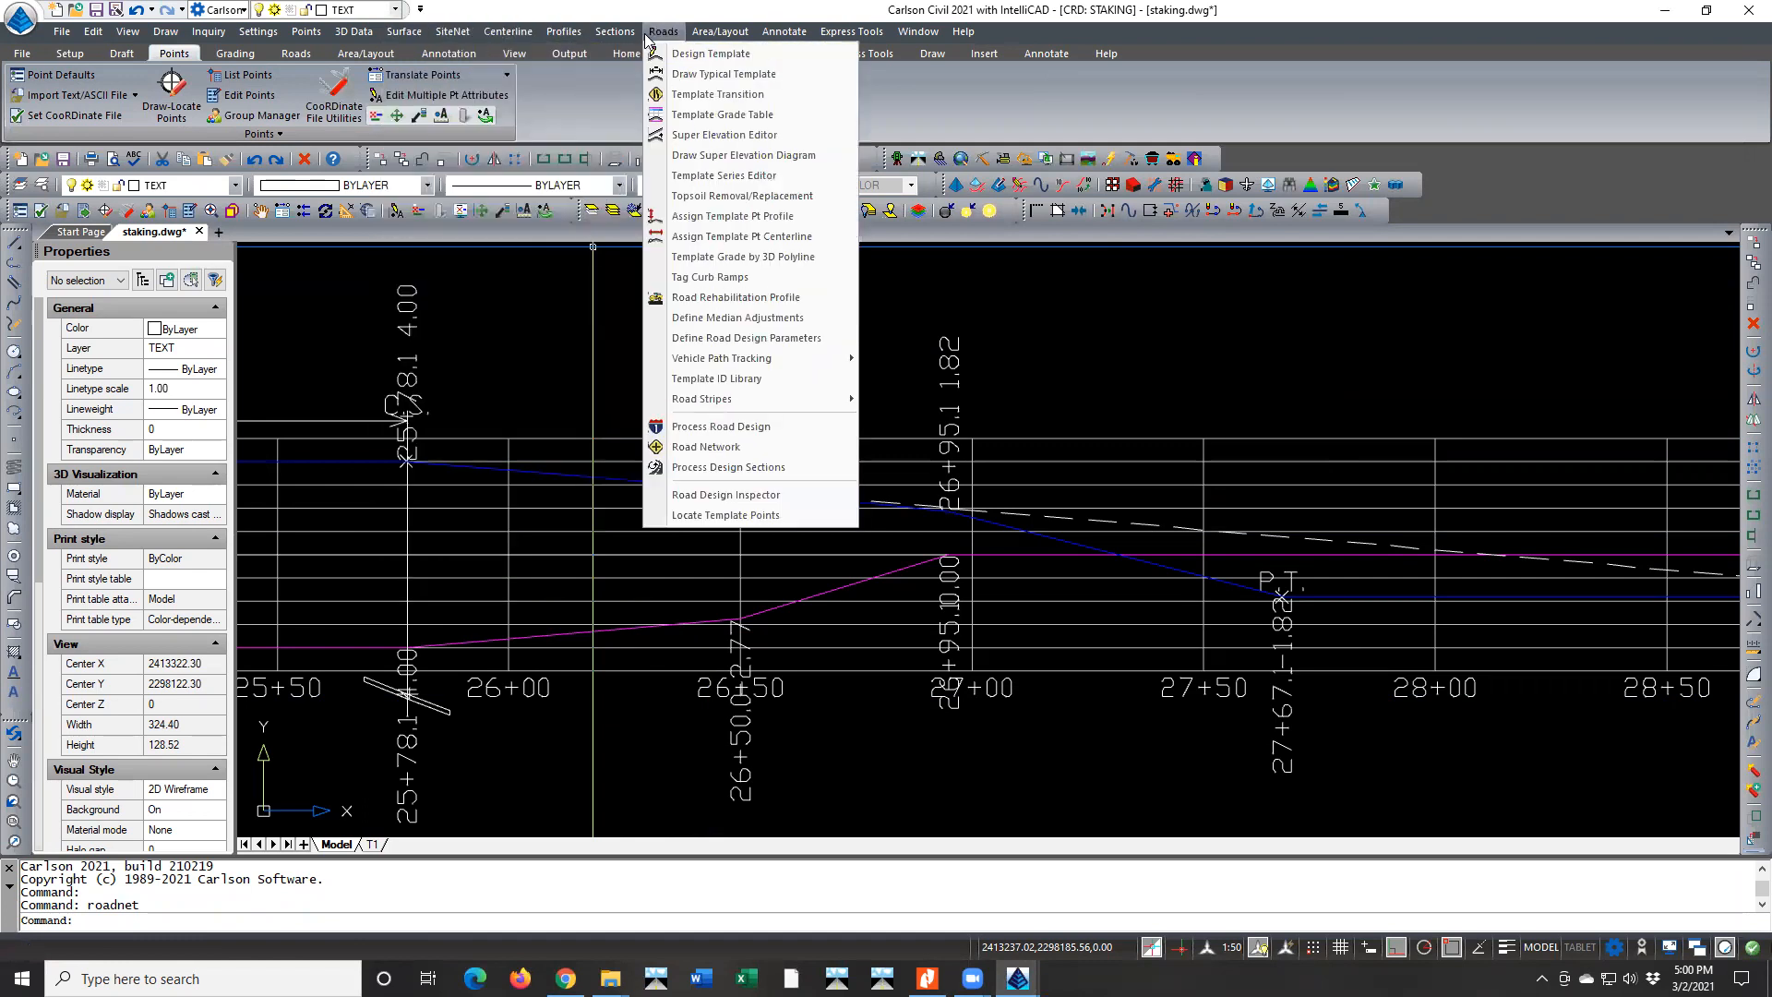
{"action": "left_click", "coordinate": [721, 428]}
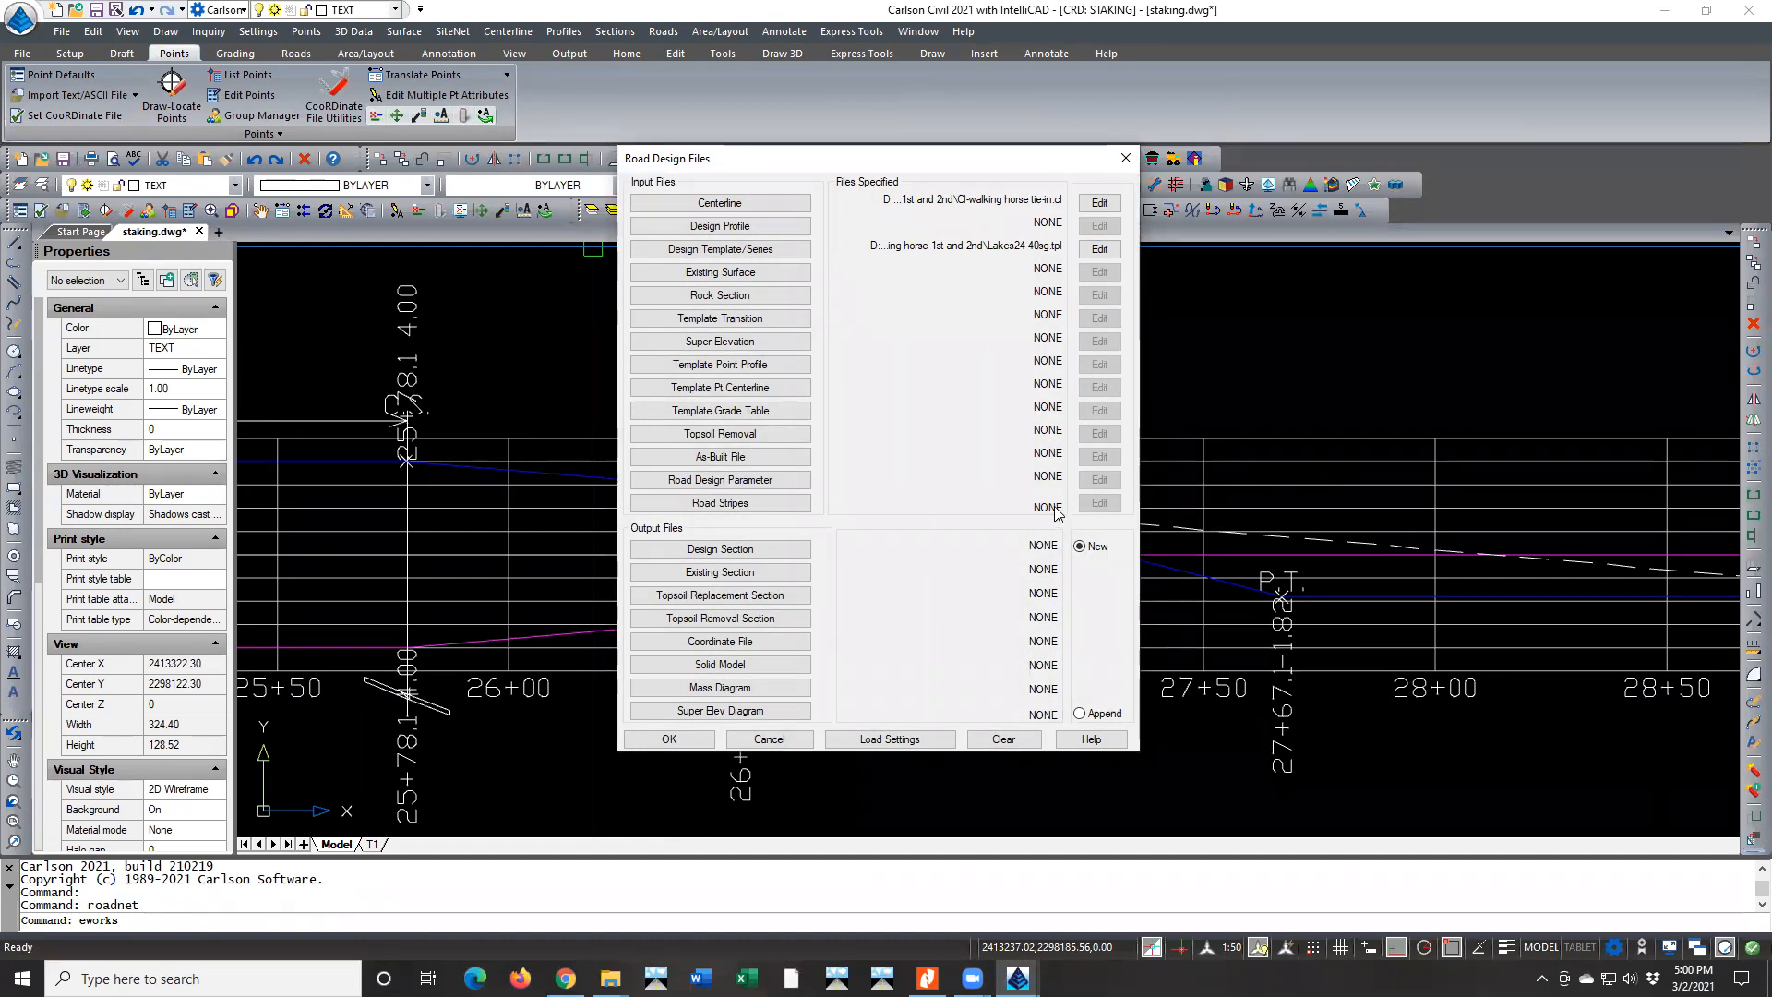
{"action": "left_click", "coordinate": [1100, 204]}
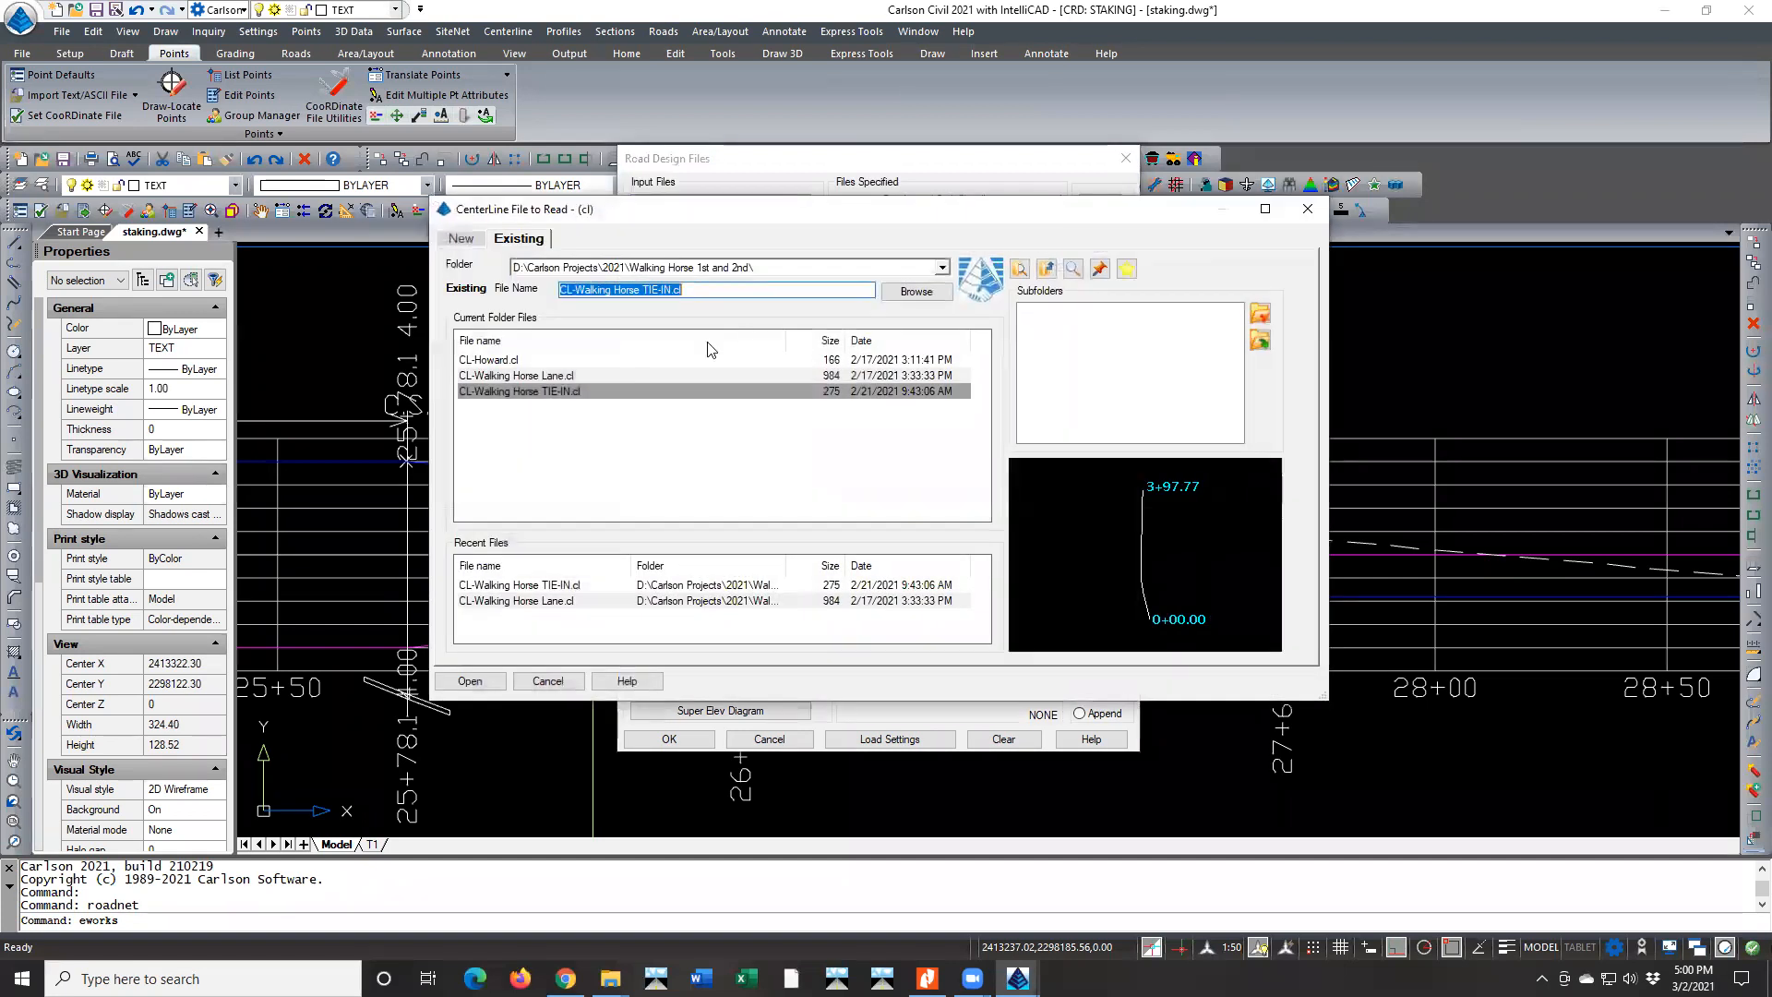
{"action": "left_click", "coordinate": [522, 375]}
{"action": "left_click", "coordinate": [470, 681]}
Specify Walking Horse Lane-SG.pro as the design profile for the road
{"action": "left_click", "coordinate": [734, 227]}
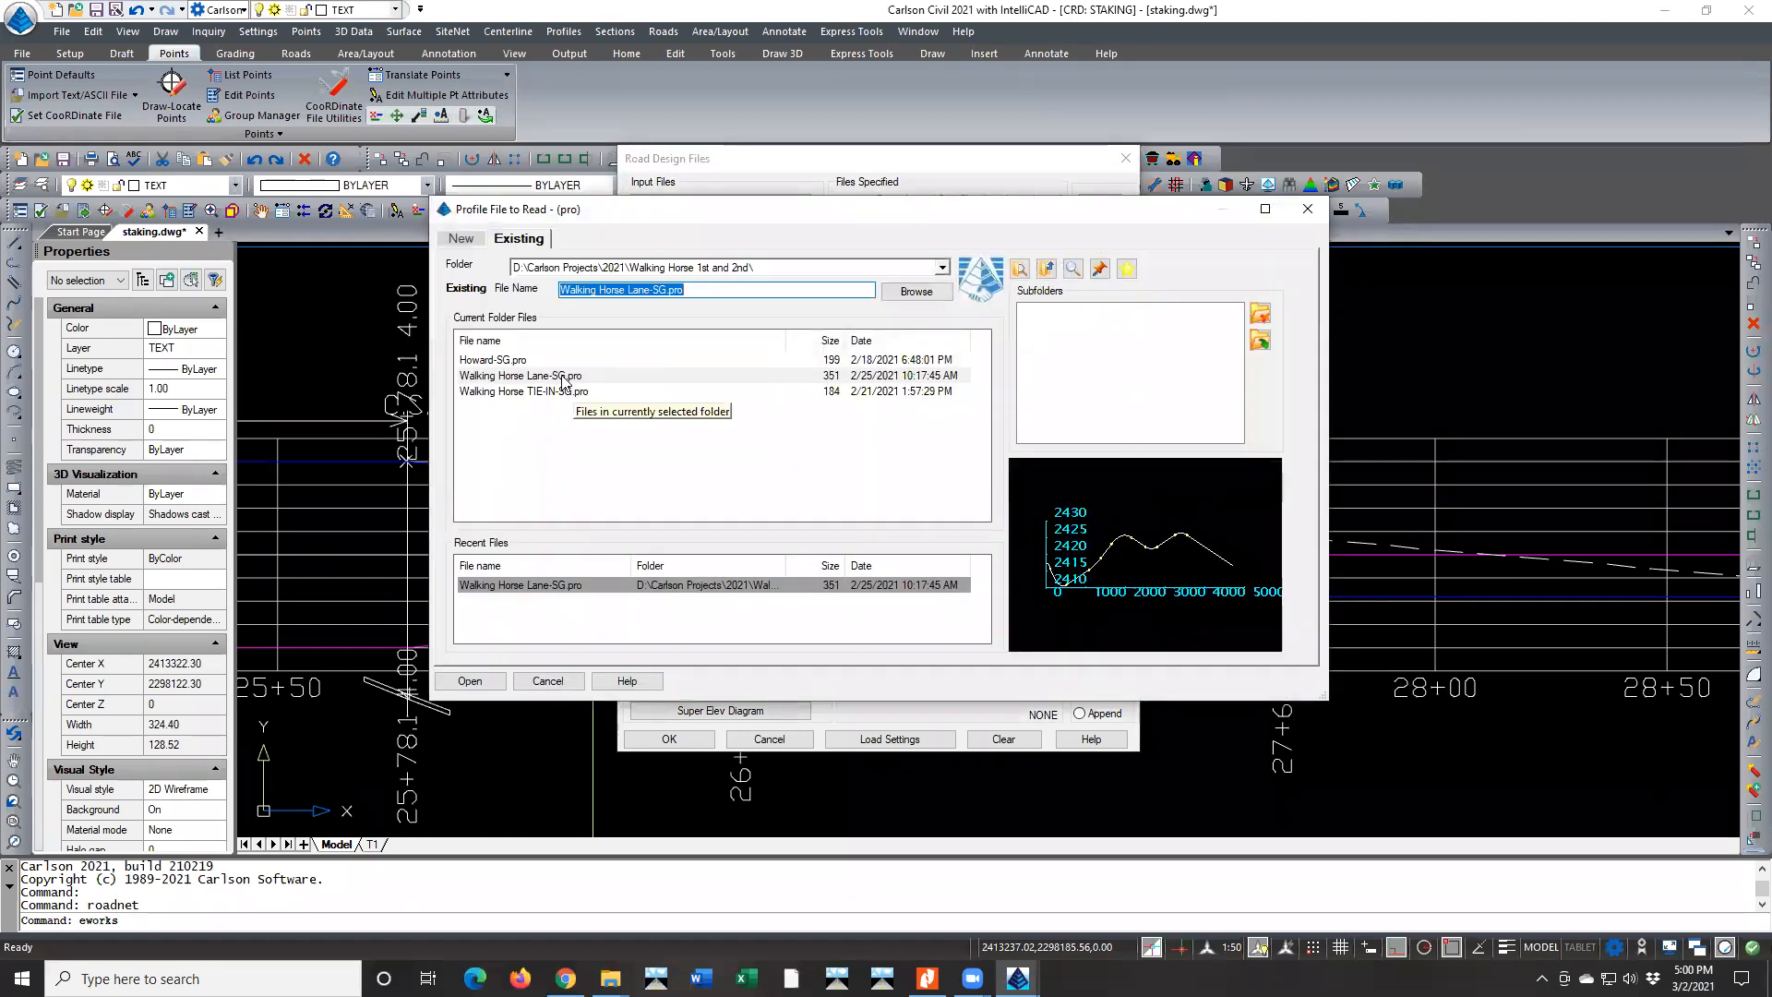
{"action": "left_click", "coordinate": [591, 377]}
{"action": "left_click", "coordinate": [472, 681]}
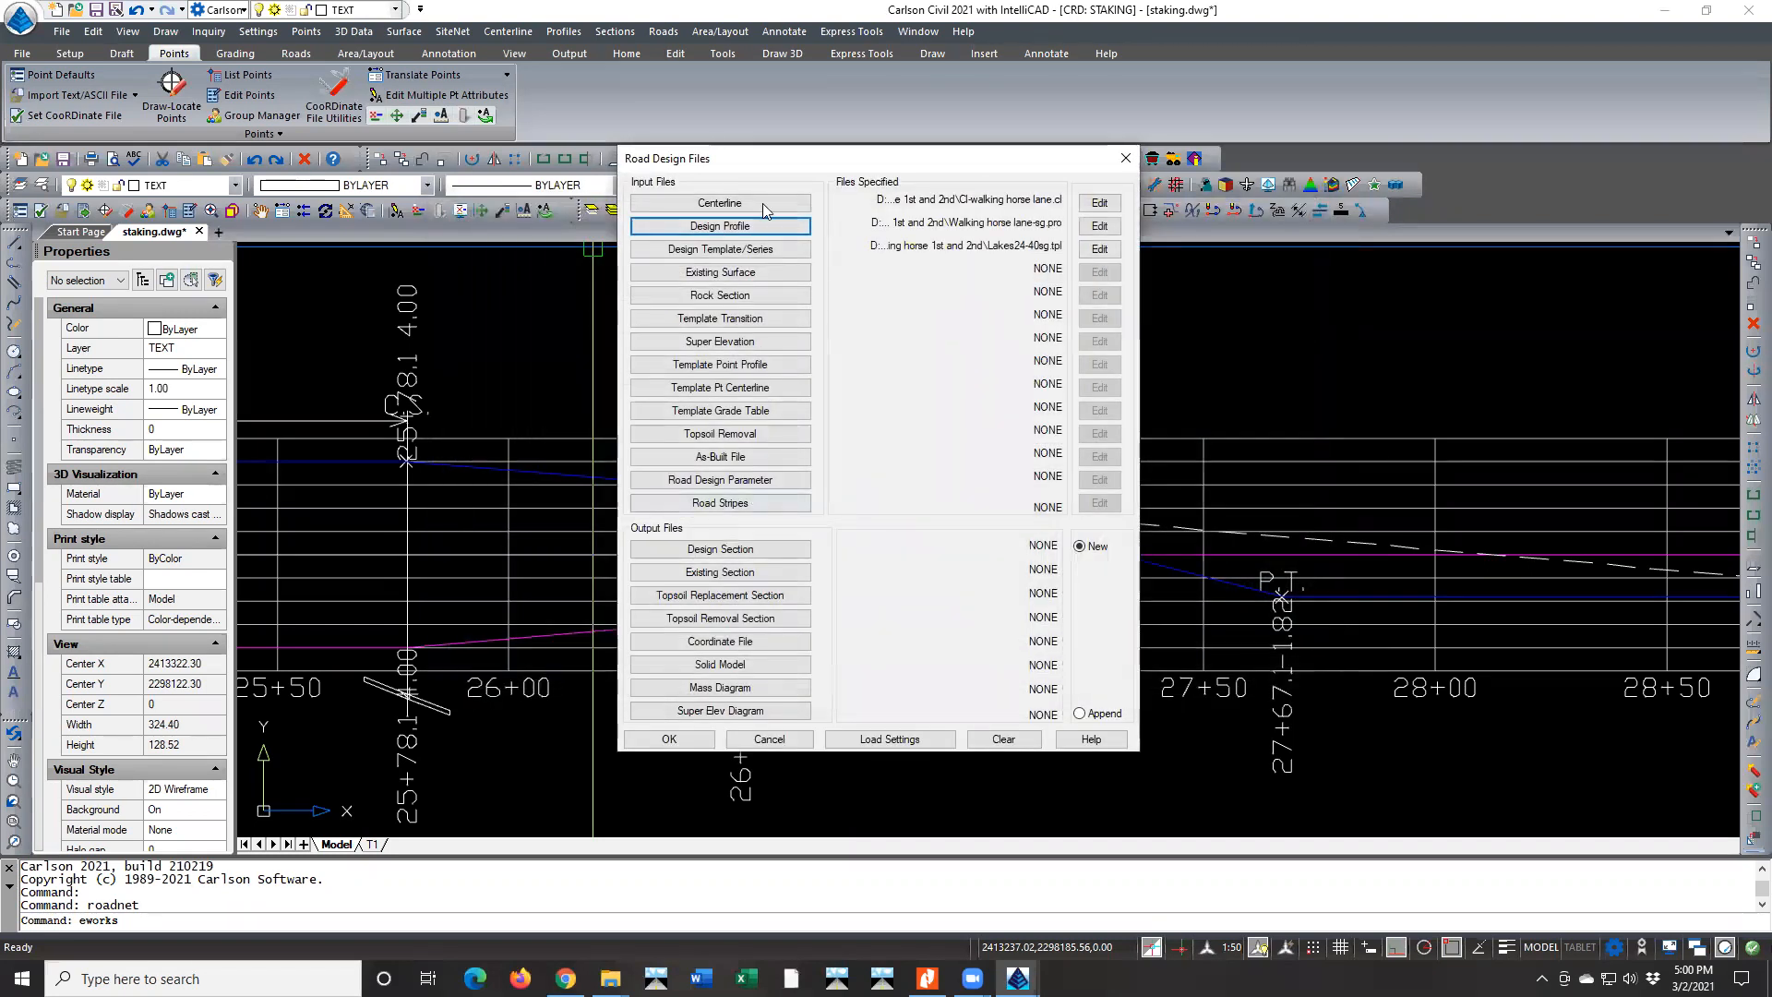
Specify LAKES24-40SG.TPL as the design template and Walking horse.sup as the super elevation file
{"action": "left_click", "coordinate": [742, 253]}
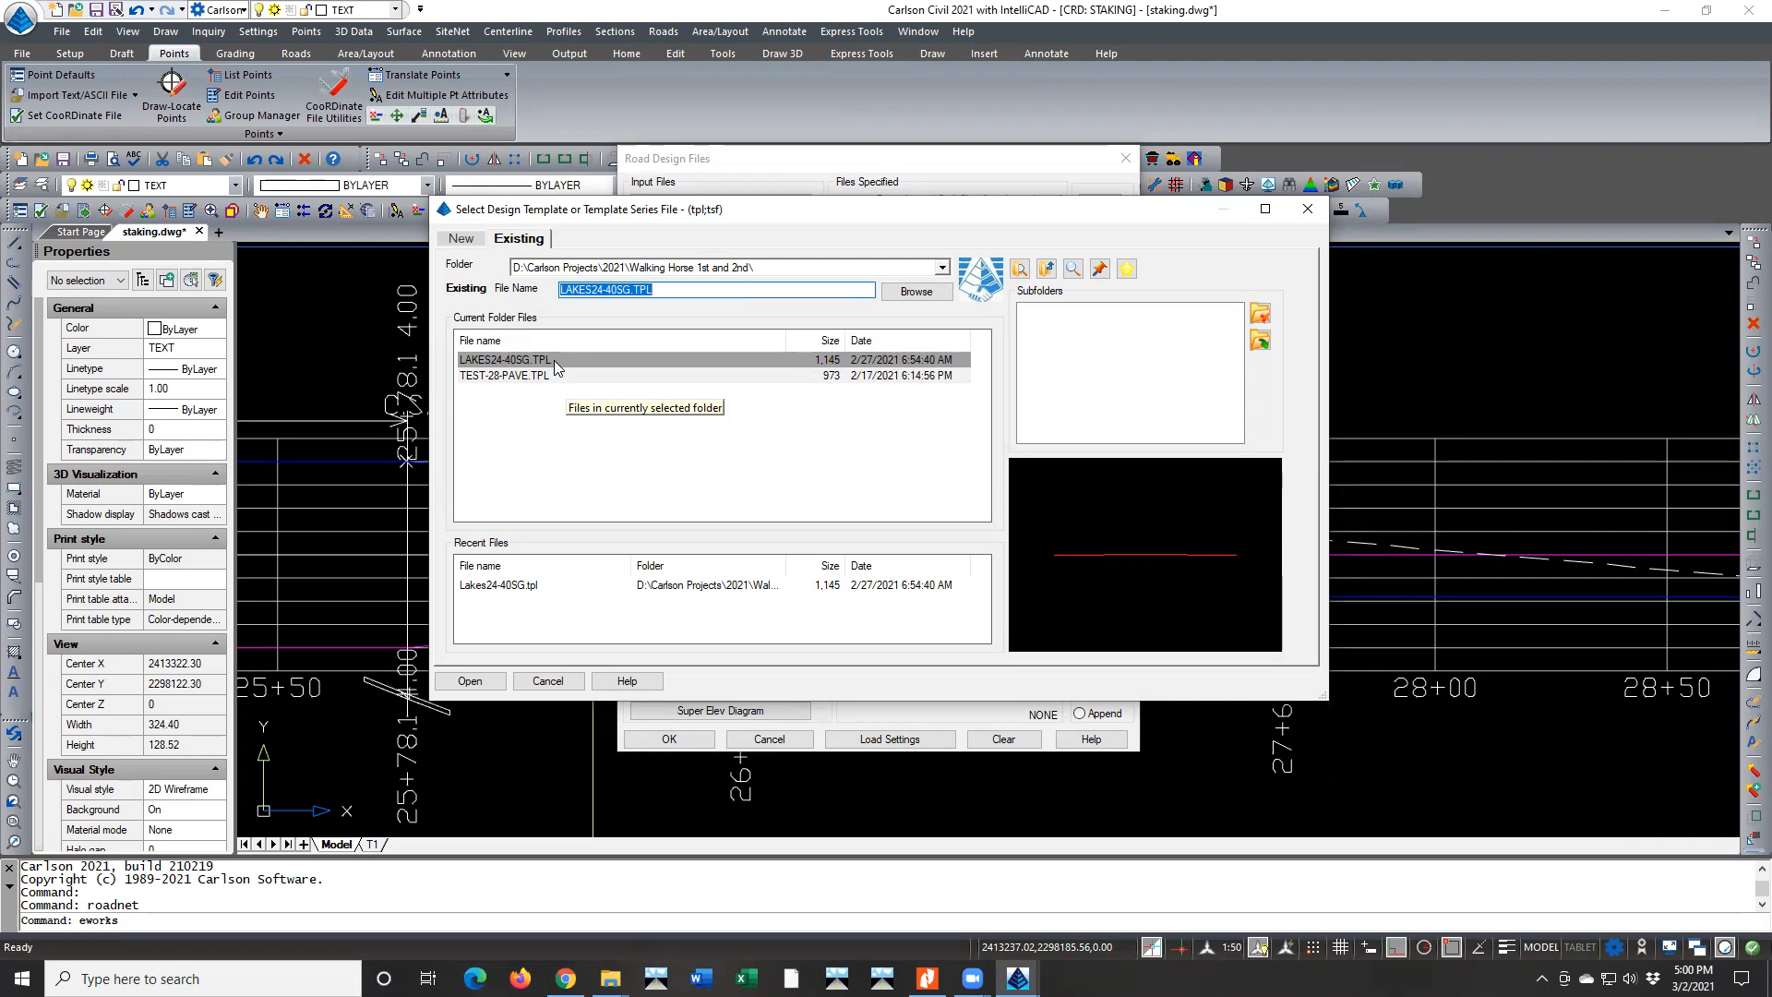
{"action": "left_click", "coordinate": [1305, 211]}
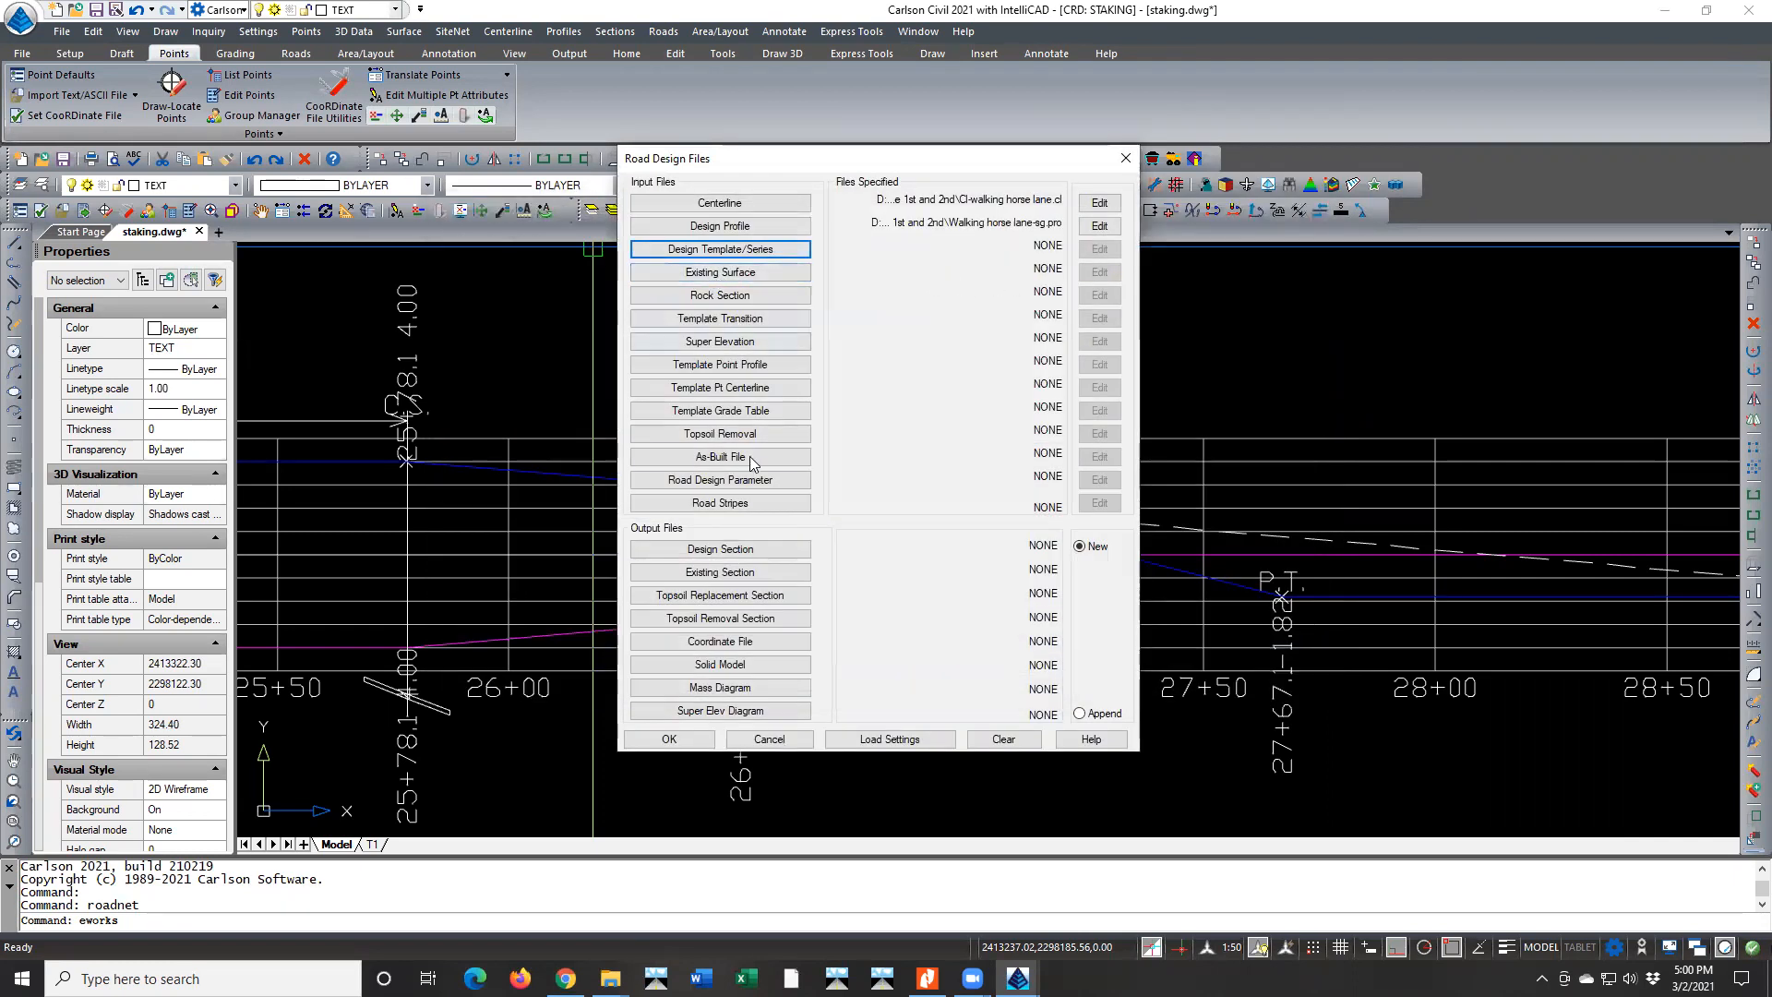
{"action": "left_click", "coordinate": [737, 250]}
{"action": "left_click", "coordinate": [537, 359]}
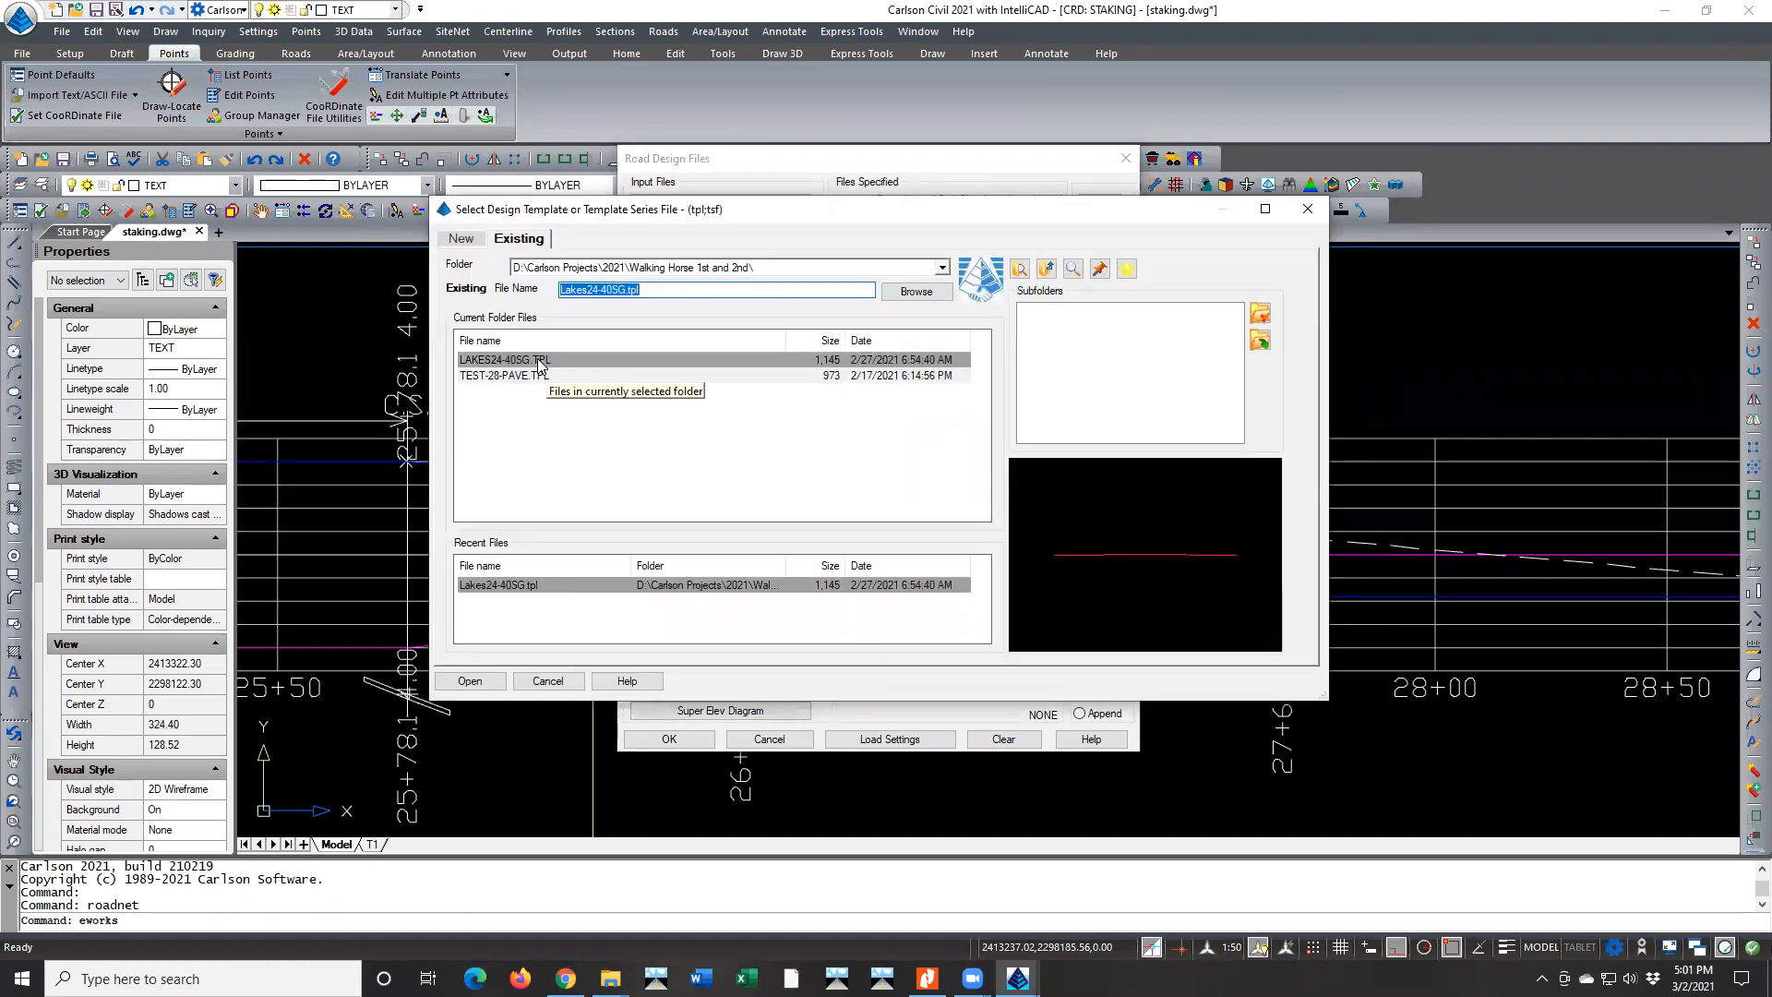
{"action": "left_click", "coordinate": [470, 680]}
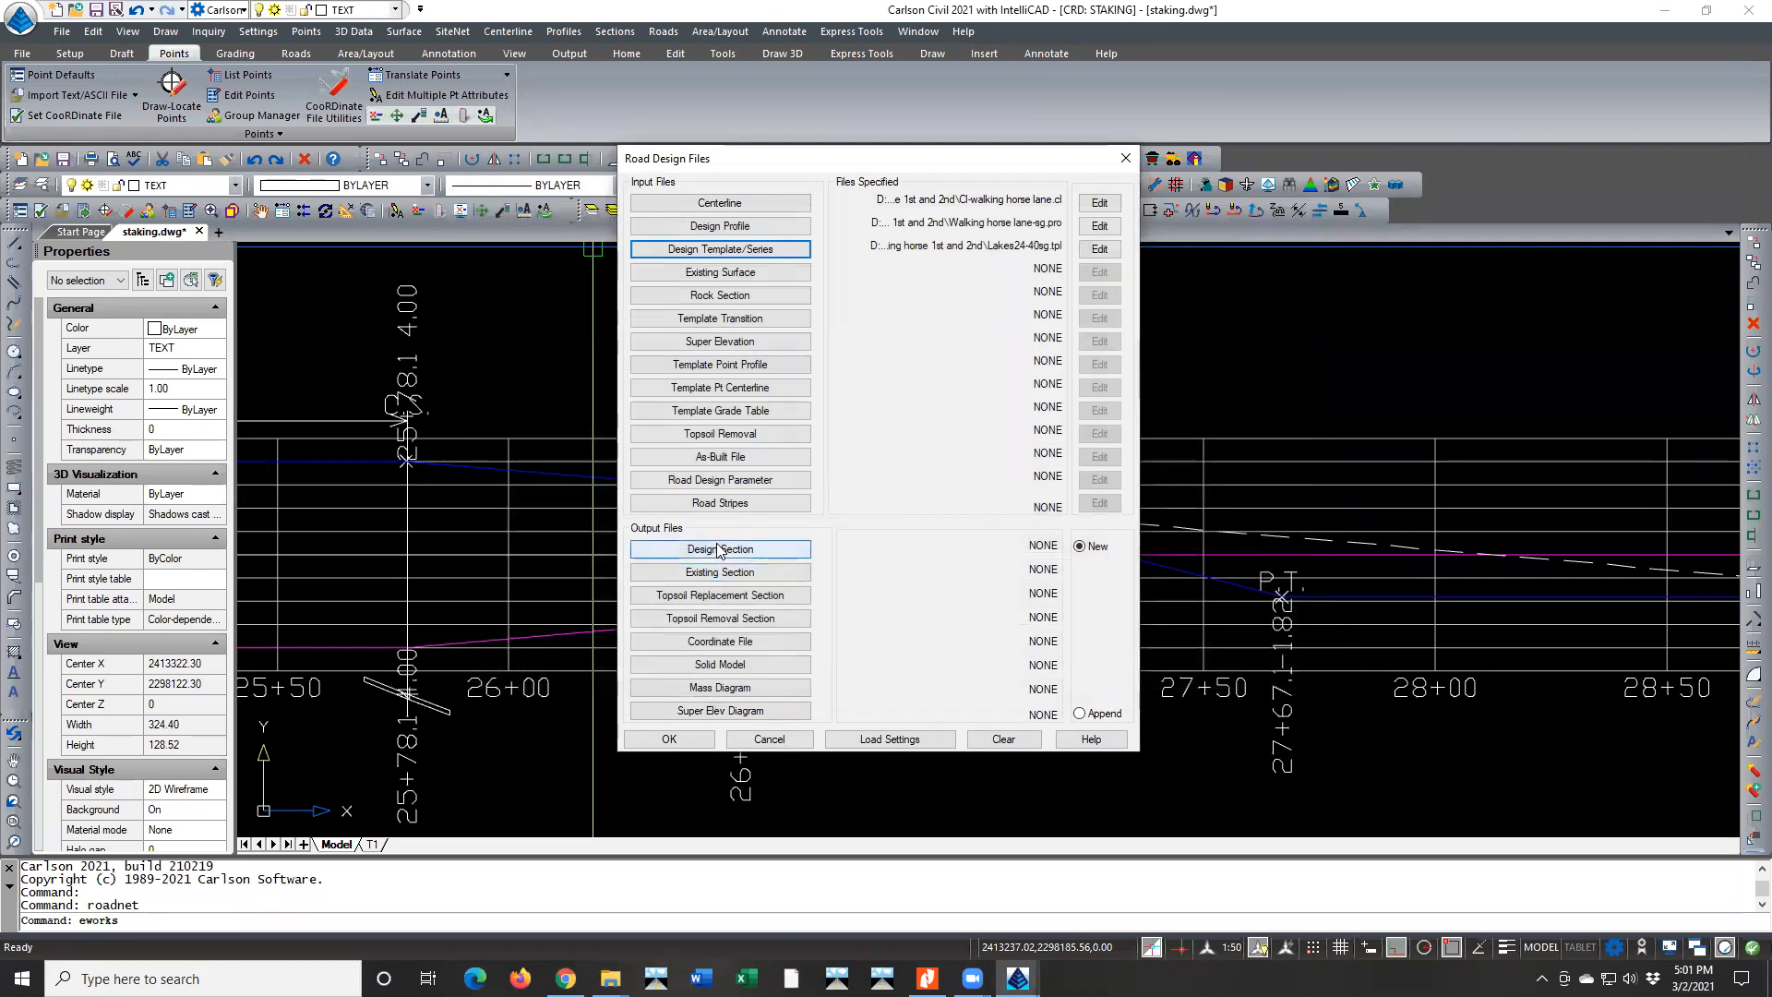
{"action": "left_click", "coordinate": [731, 344]}
{"action": "double_click", "coordinate": [507, 352]}
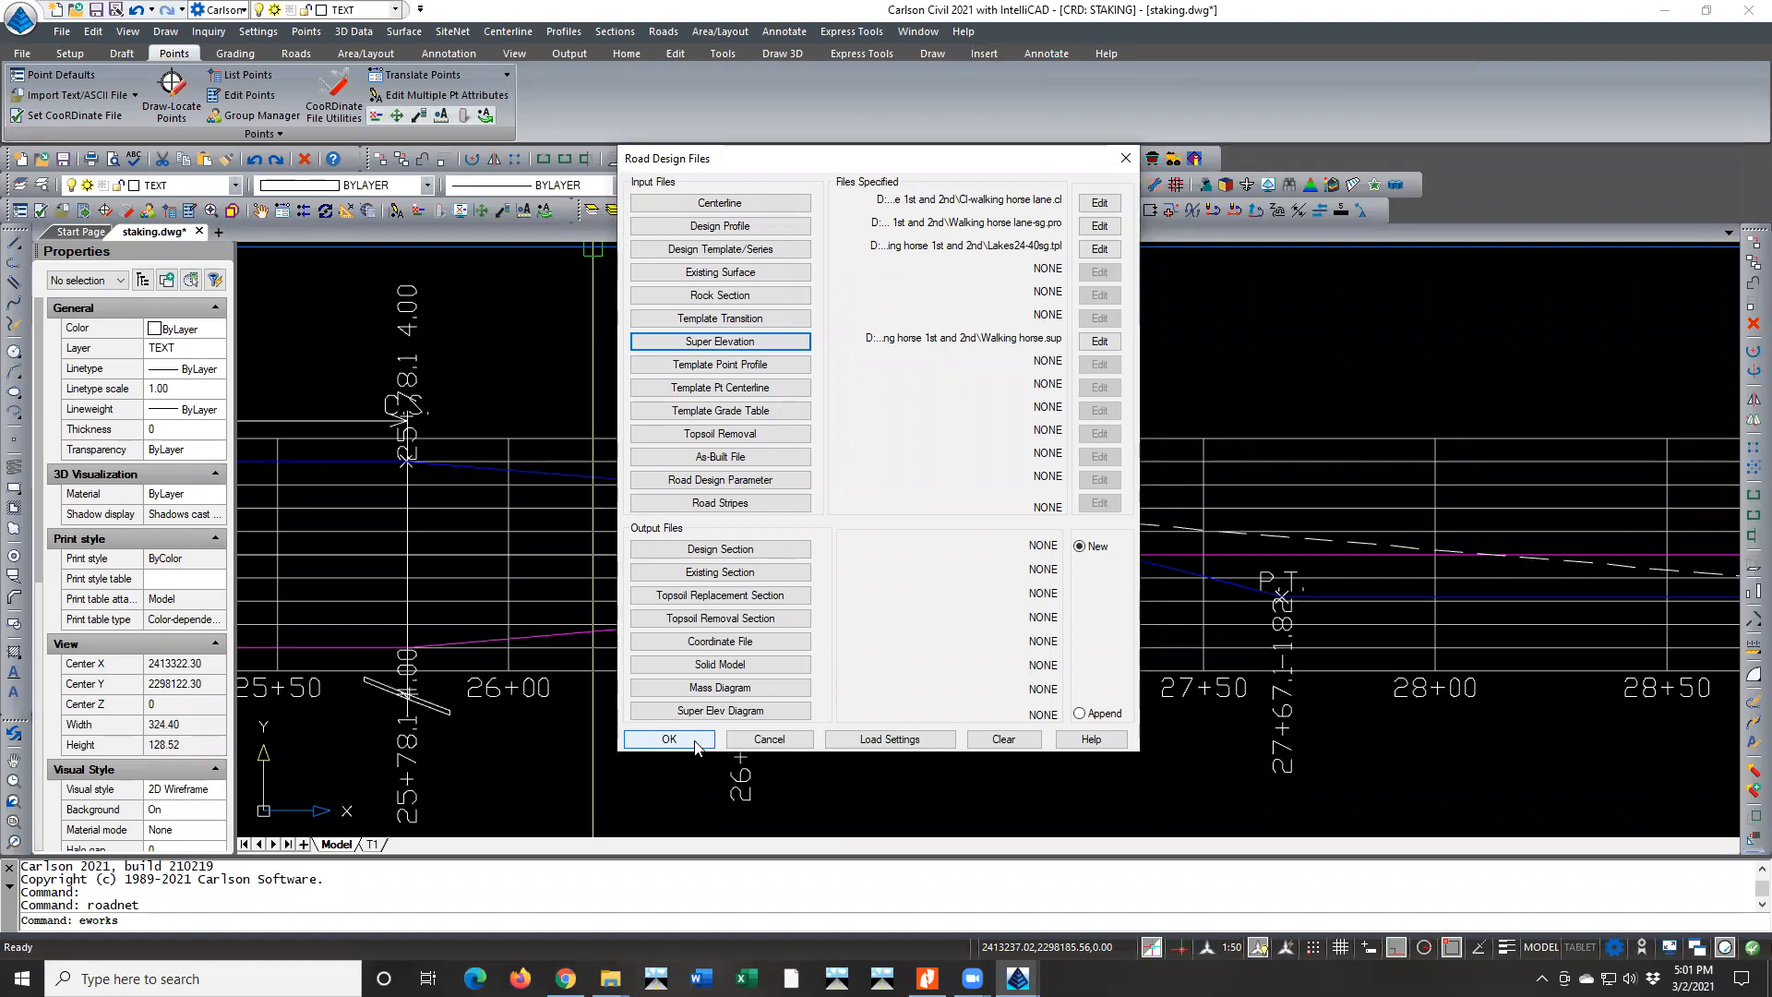
Set the design section output to a new file named Design Section
{"action": "left_click", "coordinate": [725, 550]}
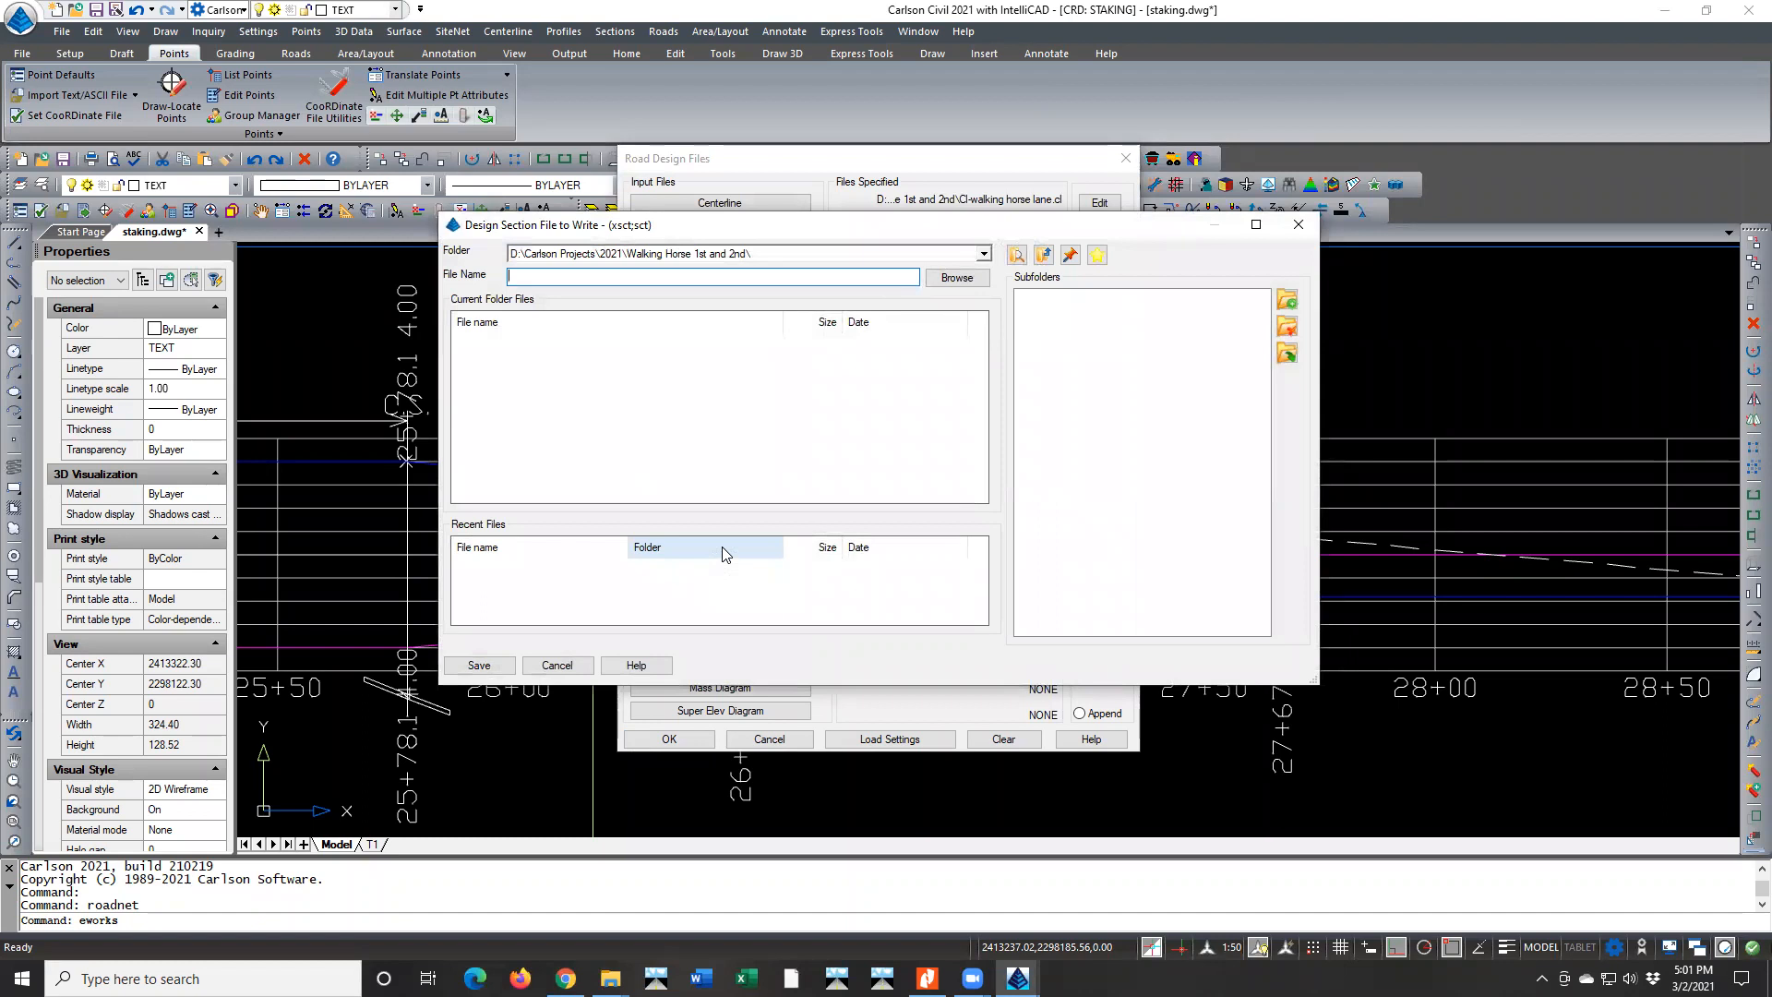
{"action": "type", "text": "F"}
{"action": "type", "text": "Dwe"}
{"action": "key", "text": "BackSpace"}
{"action": "type", "text": "gn Section"}
{"action": "left_click", "coordinate": [475, 665]}
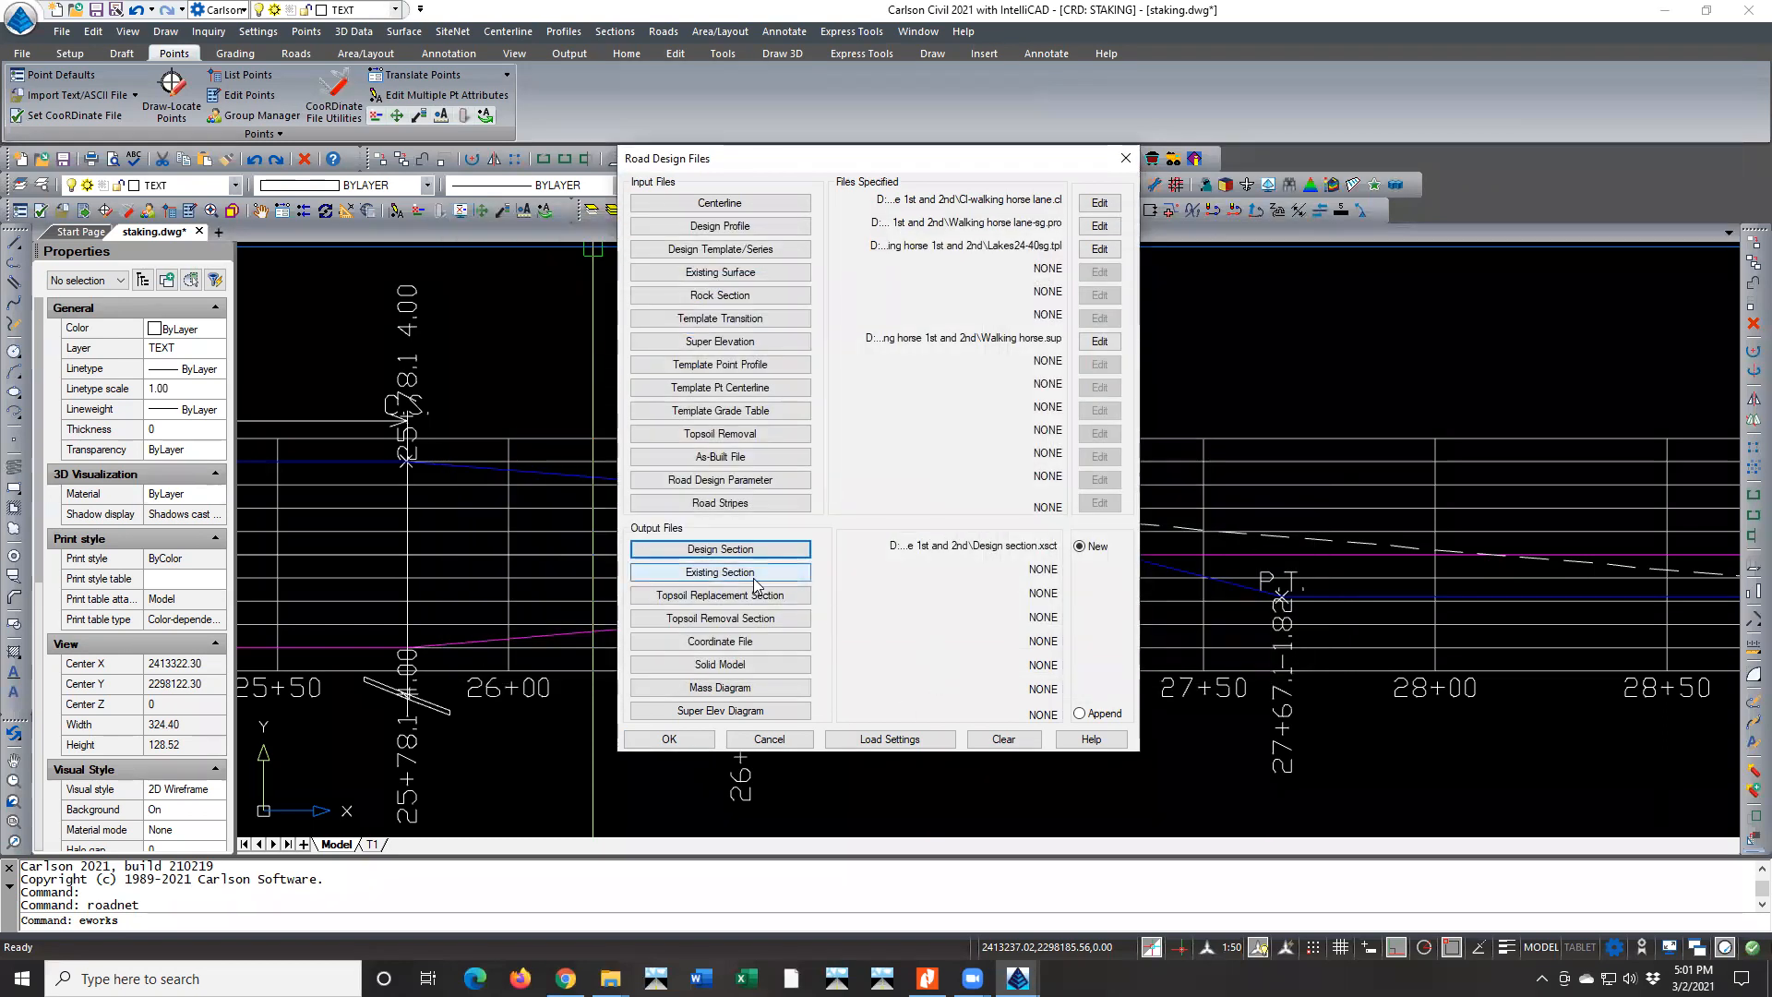
Set the existing ground section output to a new file named Existing Section
{"action": "left_click", "coordinate": [760, 573]}
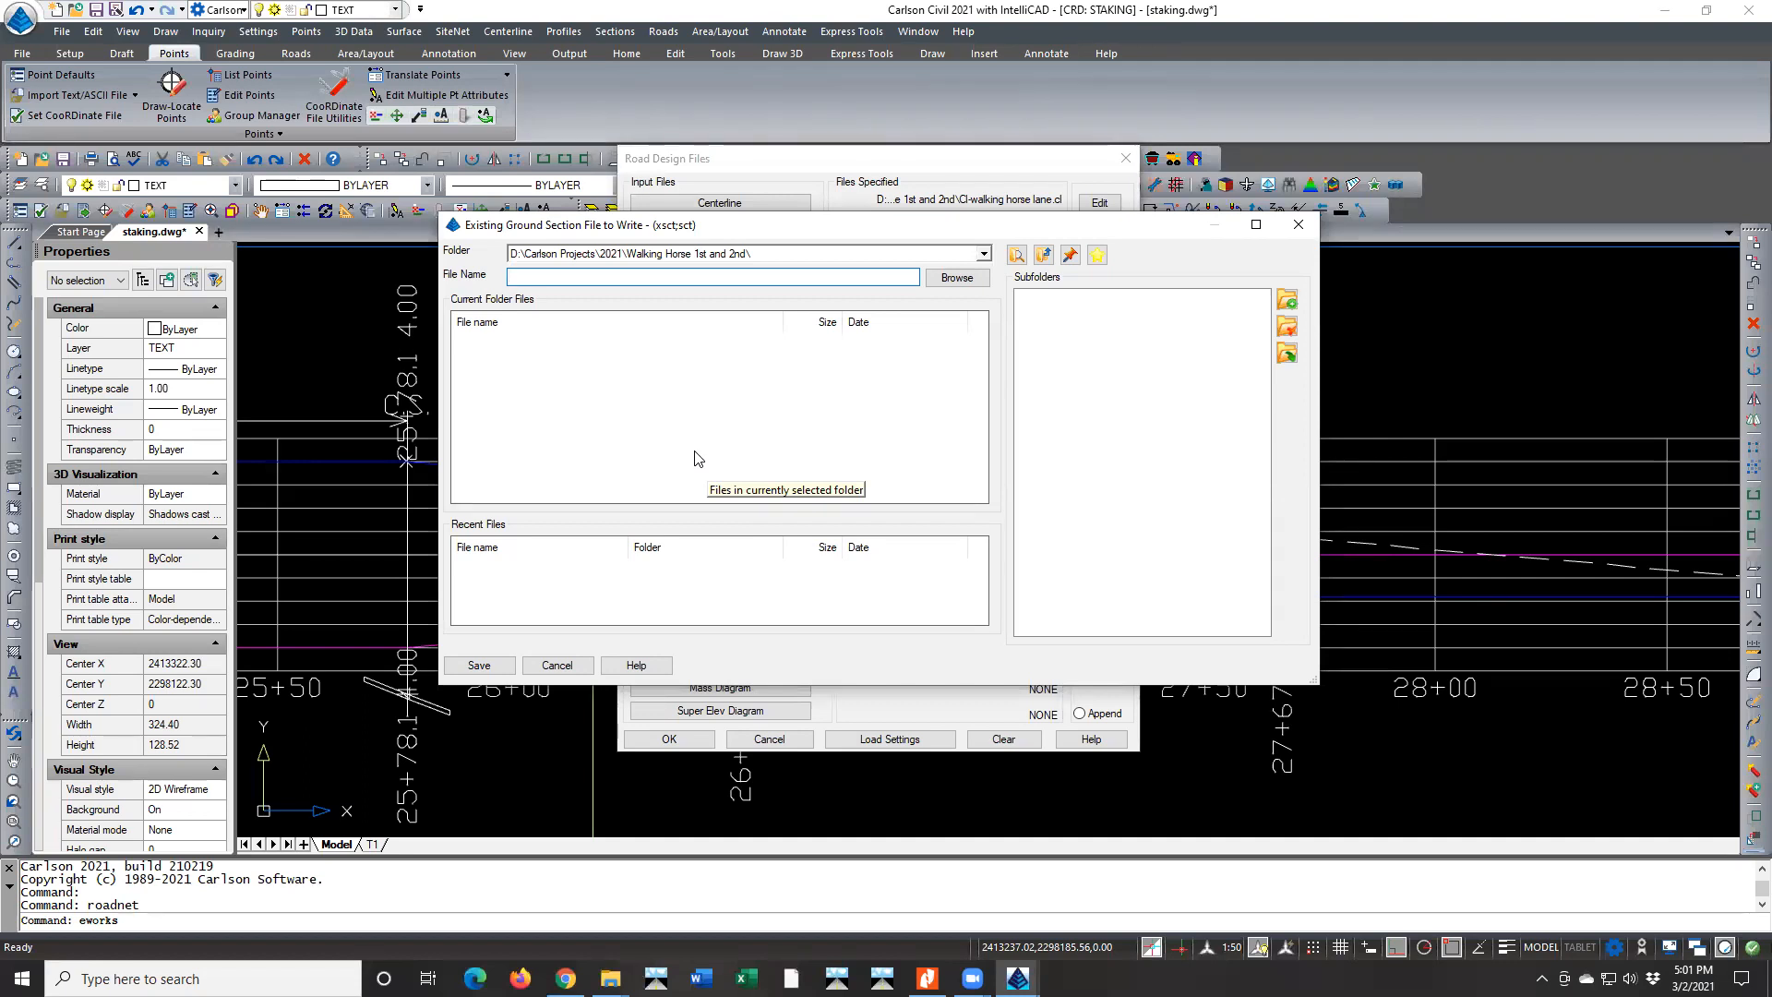
{"action": "type", "text": "Exisati"}
{"action": "key", "text": "BackSpace"}
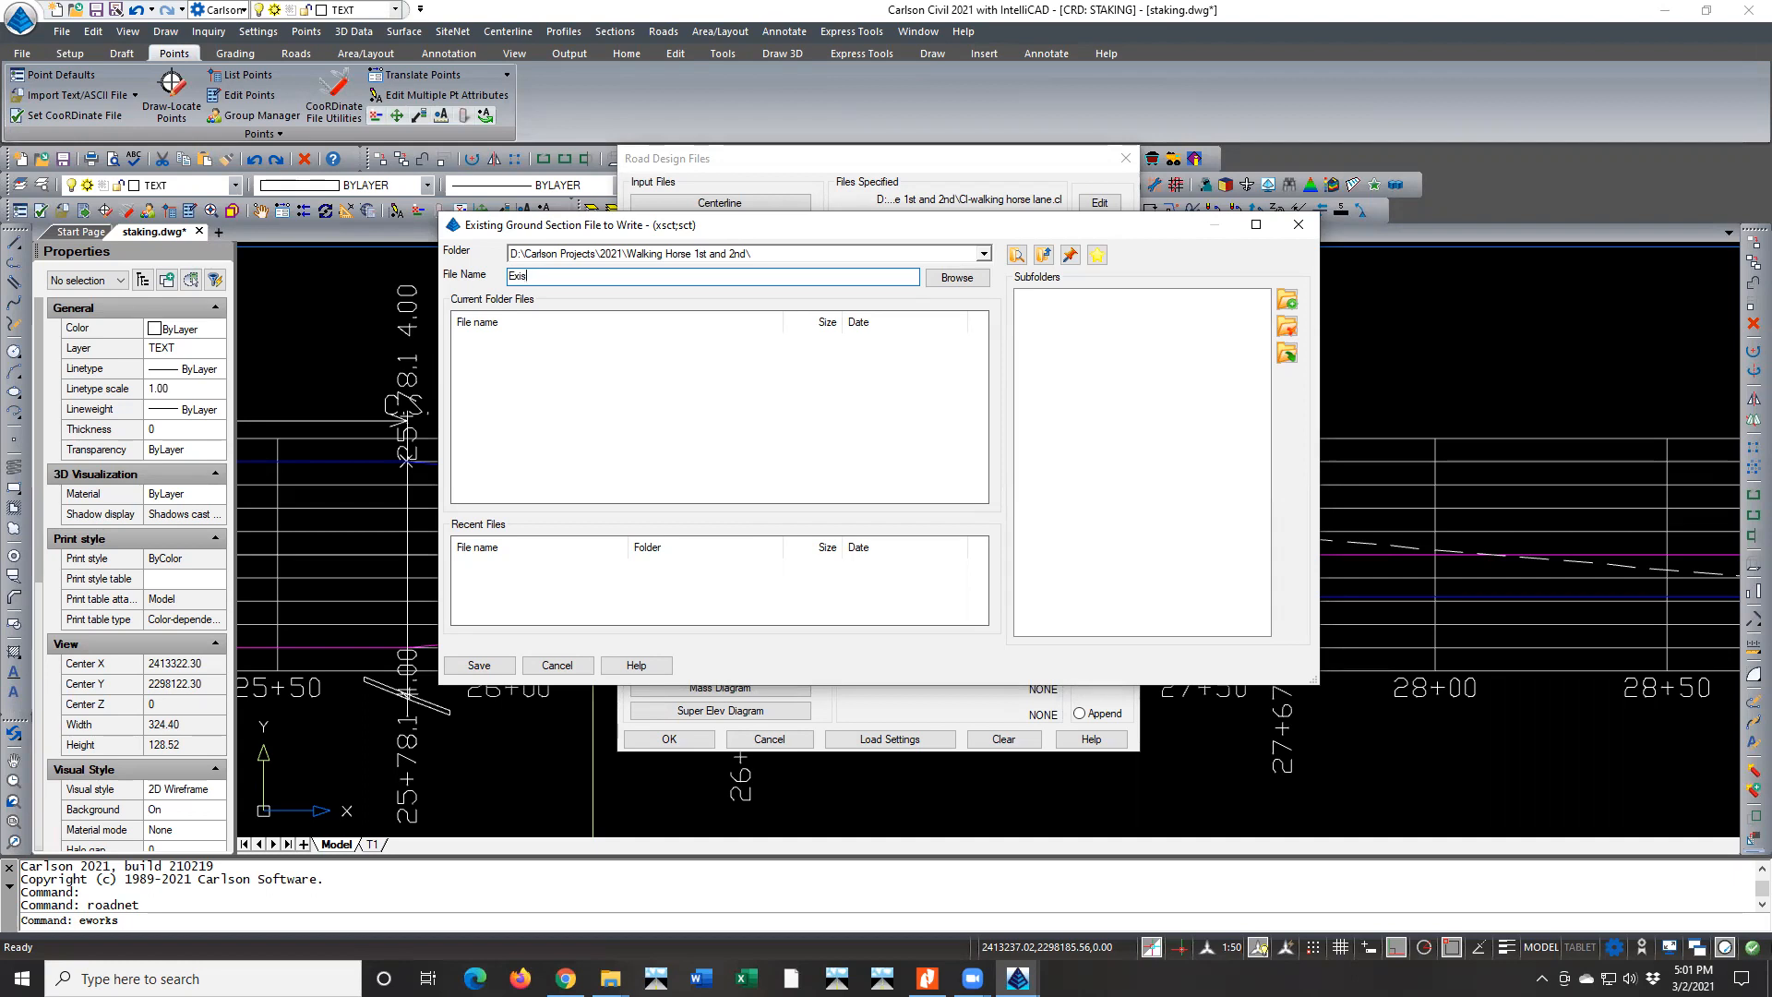
{"action": "type", "text": "ng Section"}
{"action": "left_click", "coordinate": [487, 668]}
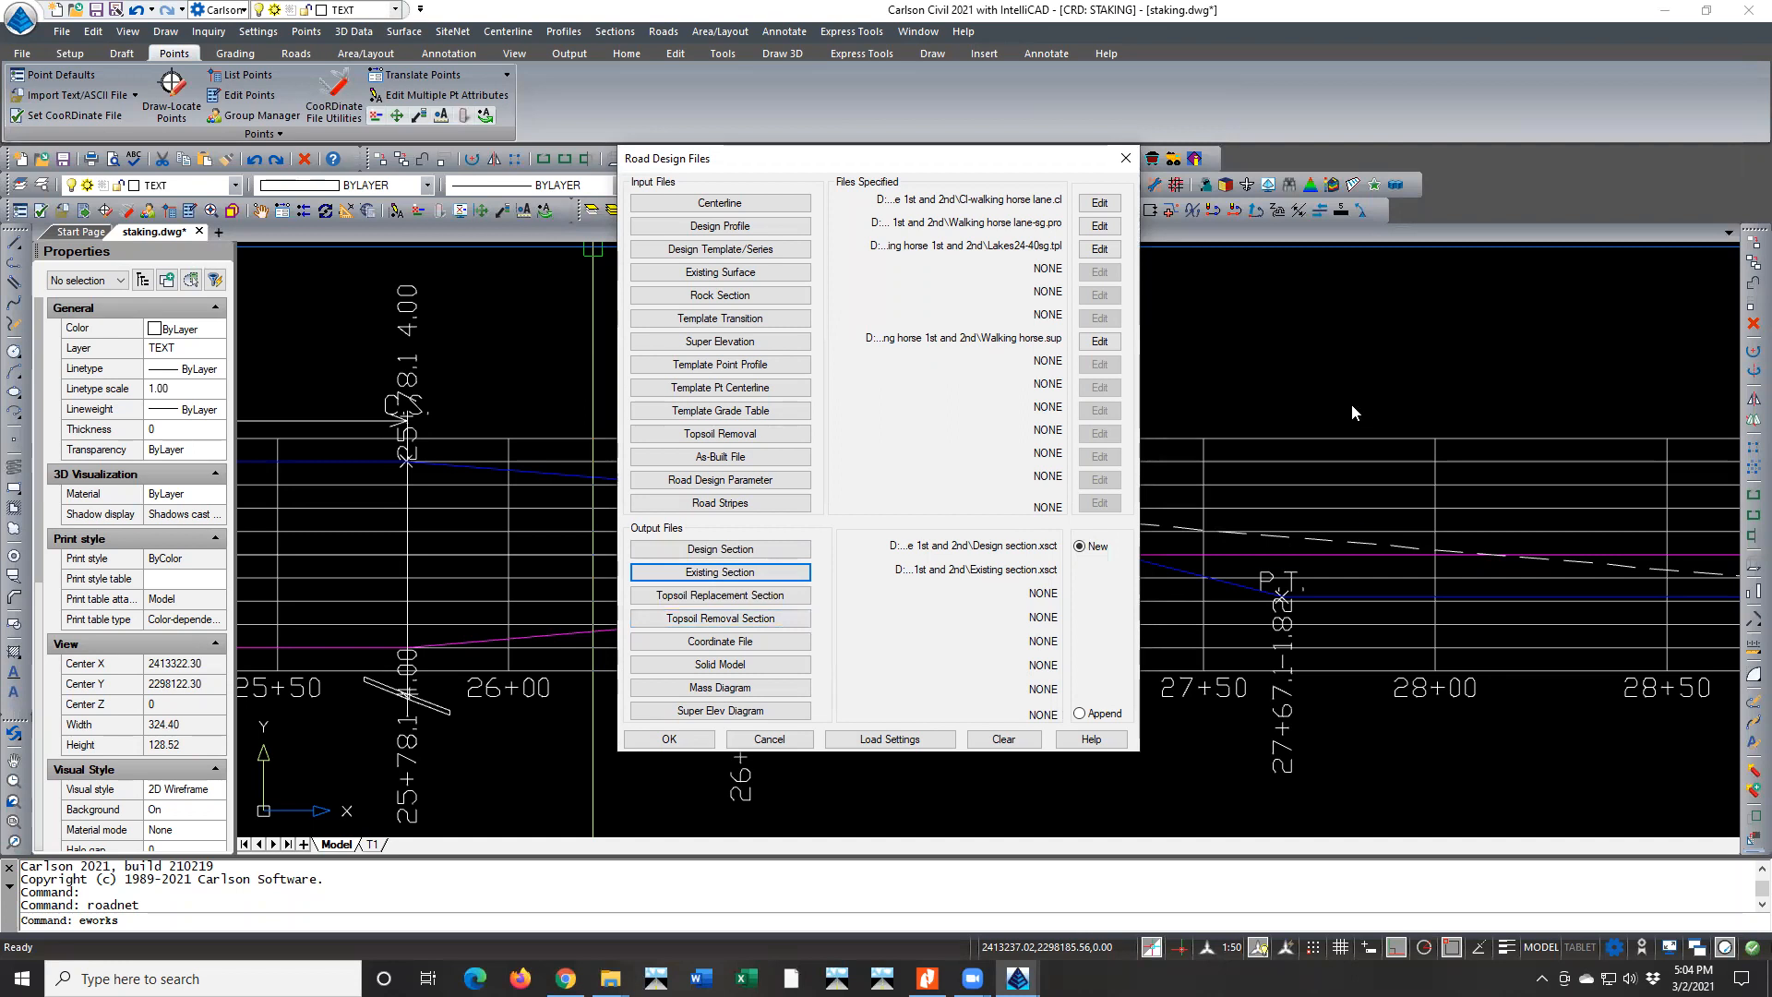
Examine the superelevation diagram around station 18+00 and review the elements of the specified centerline file
{"action": "scroll", "coordinate": [1352, 411], "scroll_direction": "down", "scroll_amount": 5}
{"action": "scroll", "coordinate": [1370, 469], "scroll_direction": "down", "scroll_amount": 2}
{"action": "scroll", "coordinate": [1264, 503], "scroll_direction": "up", "scroll_amount": 6}
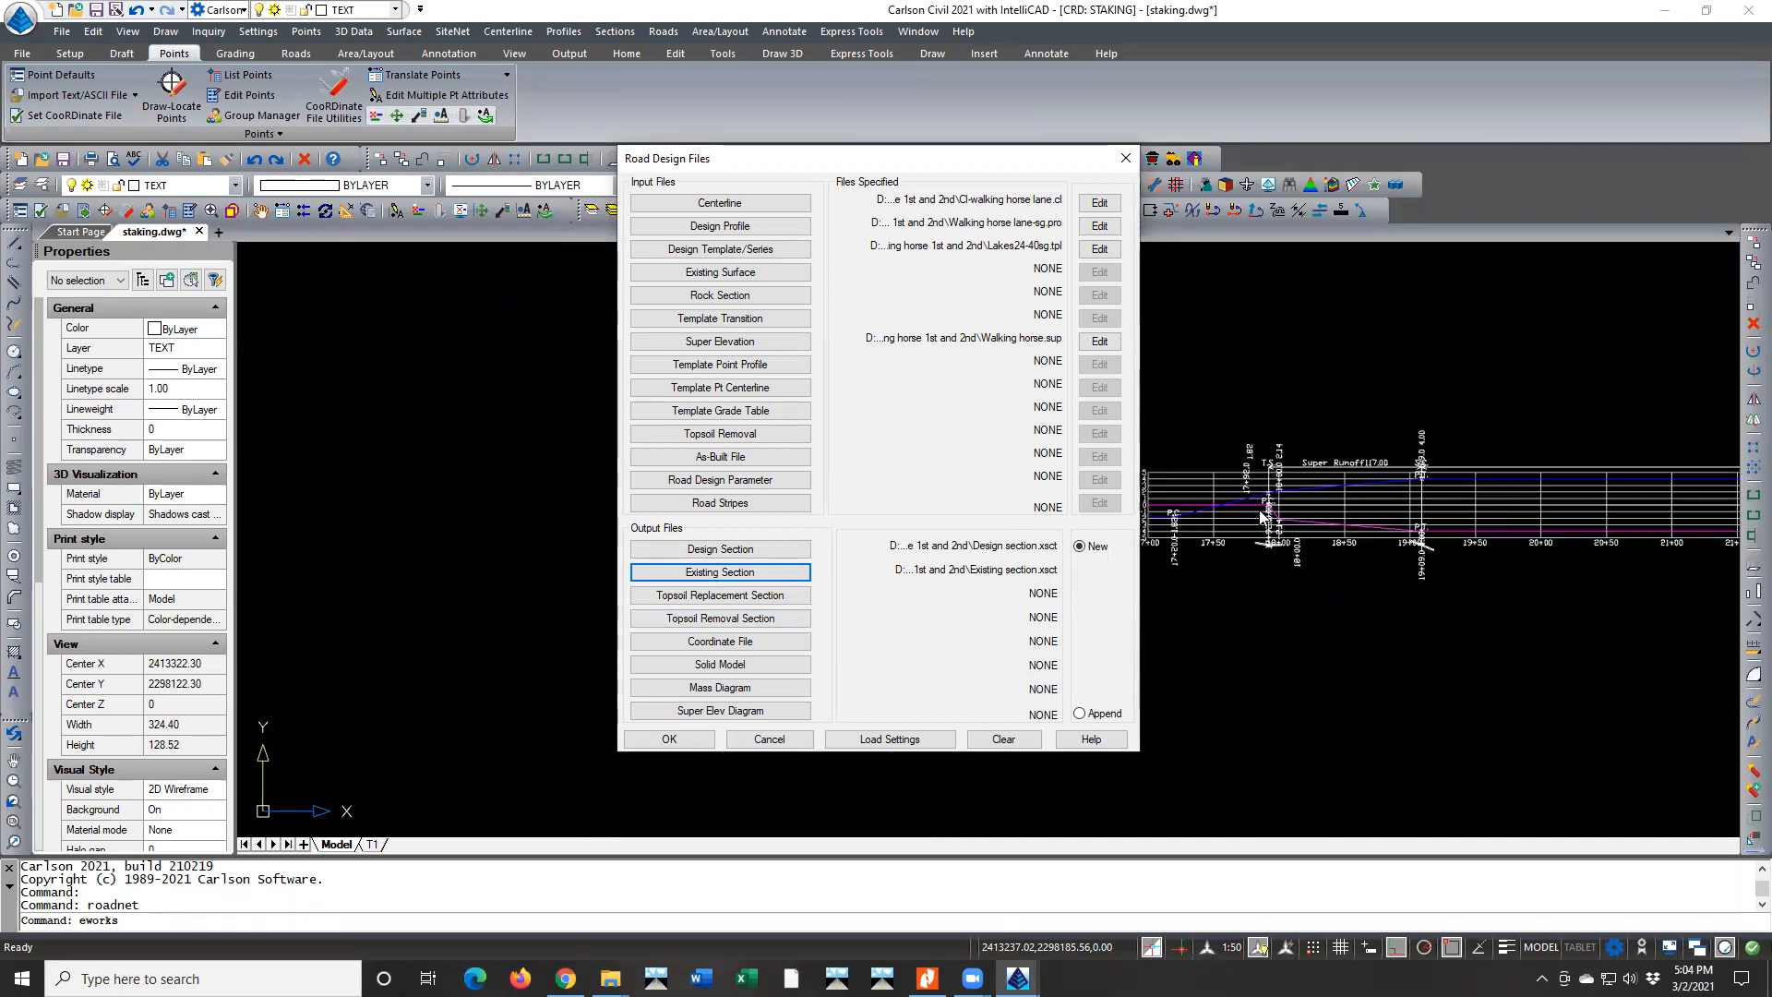
{"action": "scroll", "coordinate": [1261, 514], "scroll_direction": "up", "scroll_amount": 5}
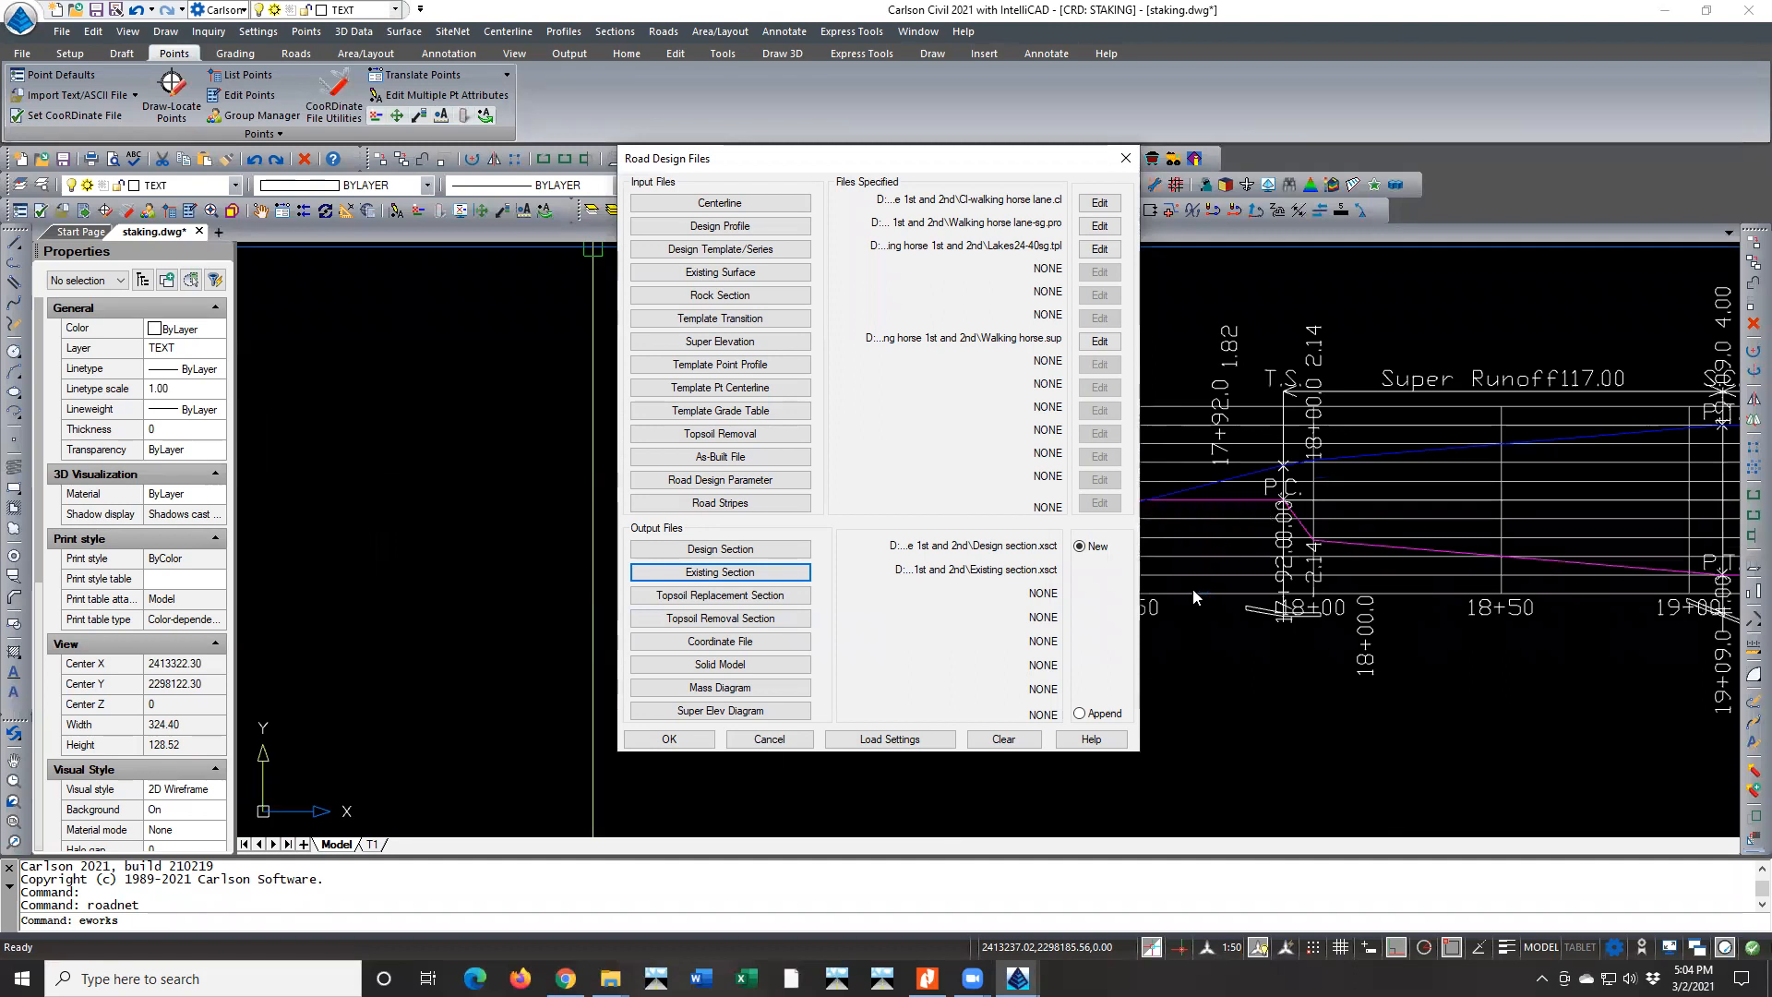
{"action": "scroll", "coordinate": [1196, 627], "scroll_direction": "down", "scroll_amount": 2}
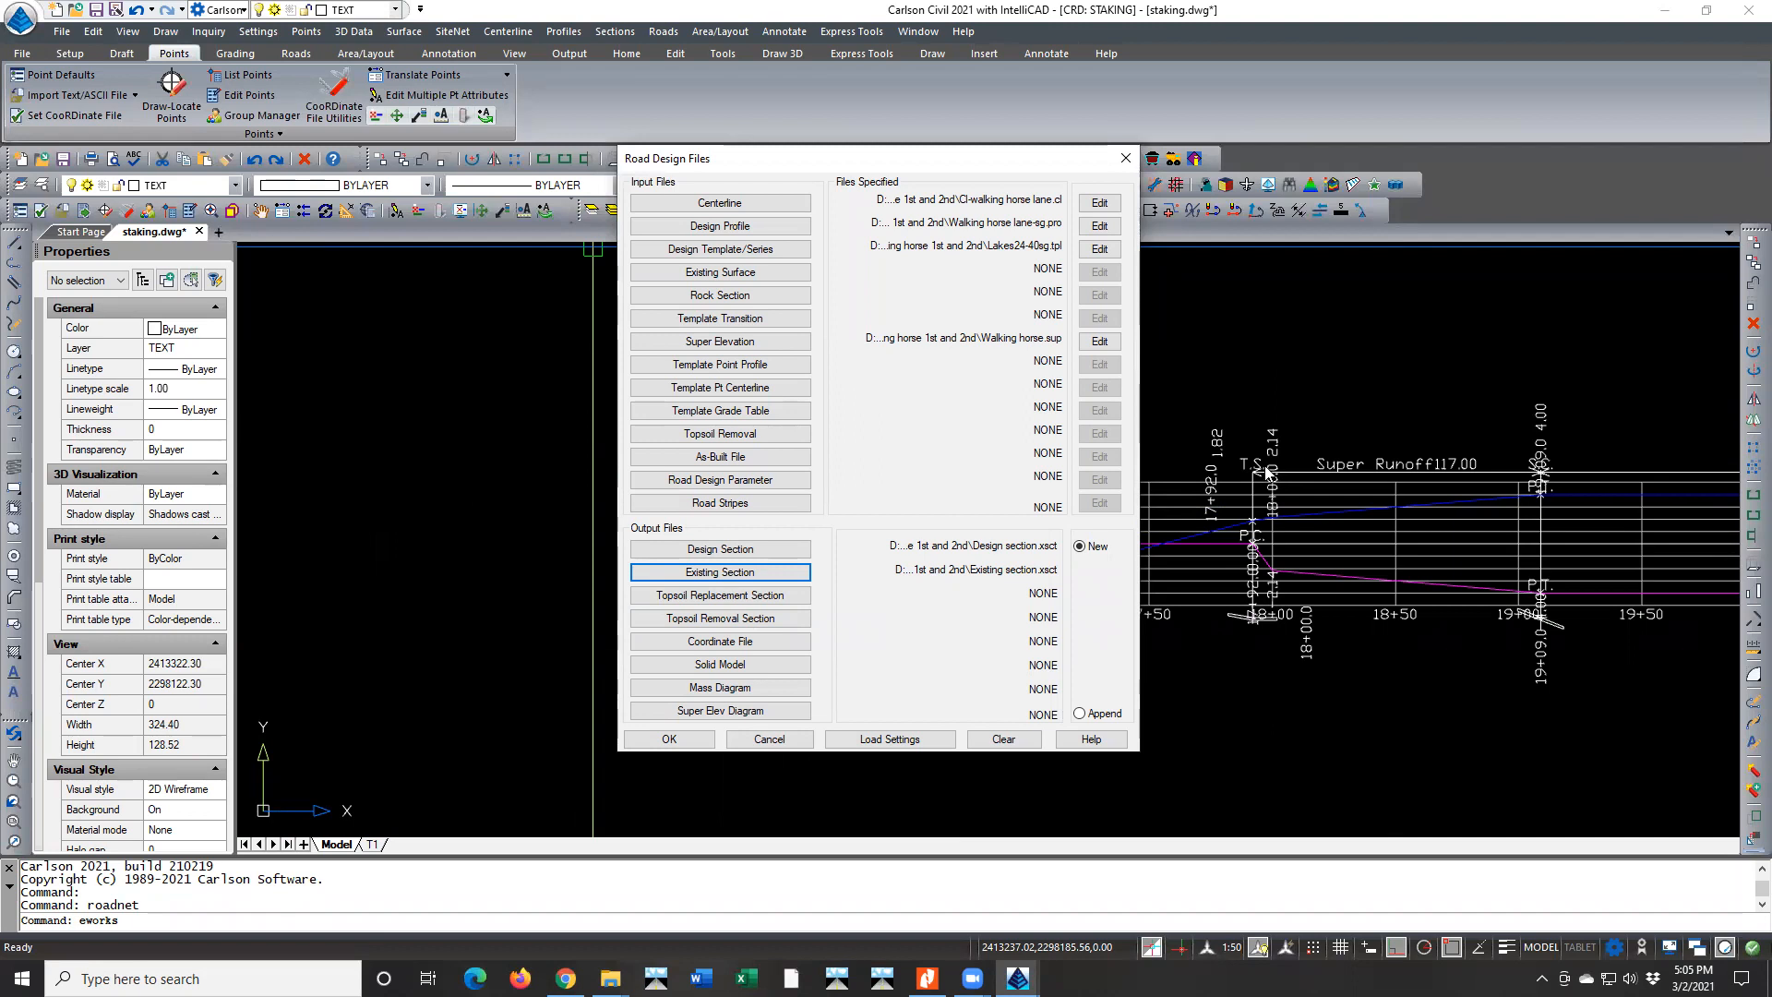
{"action": "left_click", "coordinate": [1100, 207]}
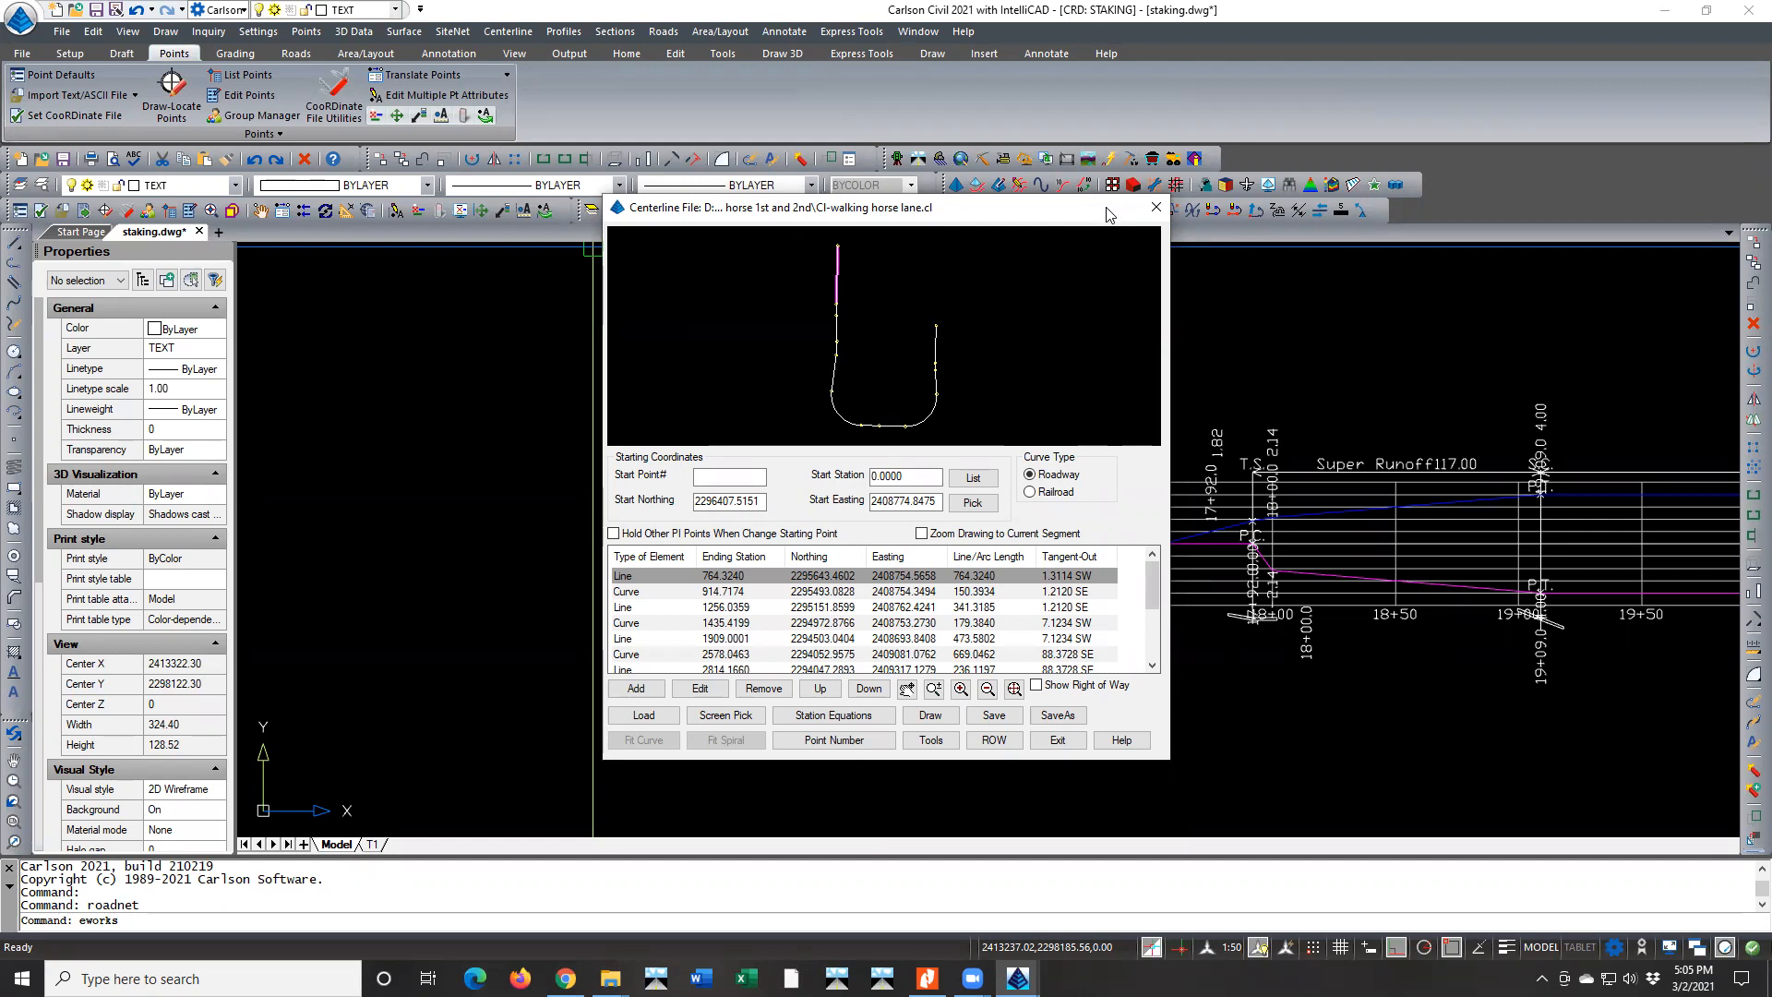
{"action": "left_click", "coordinate": [1064, 741]}
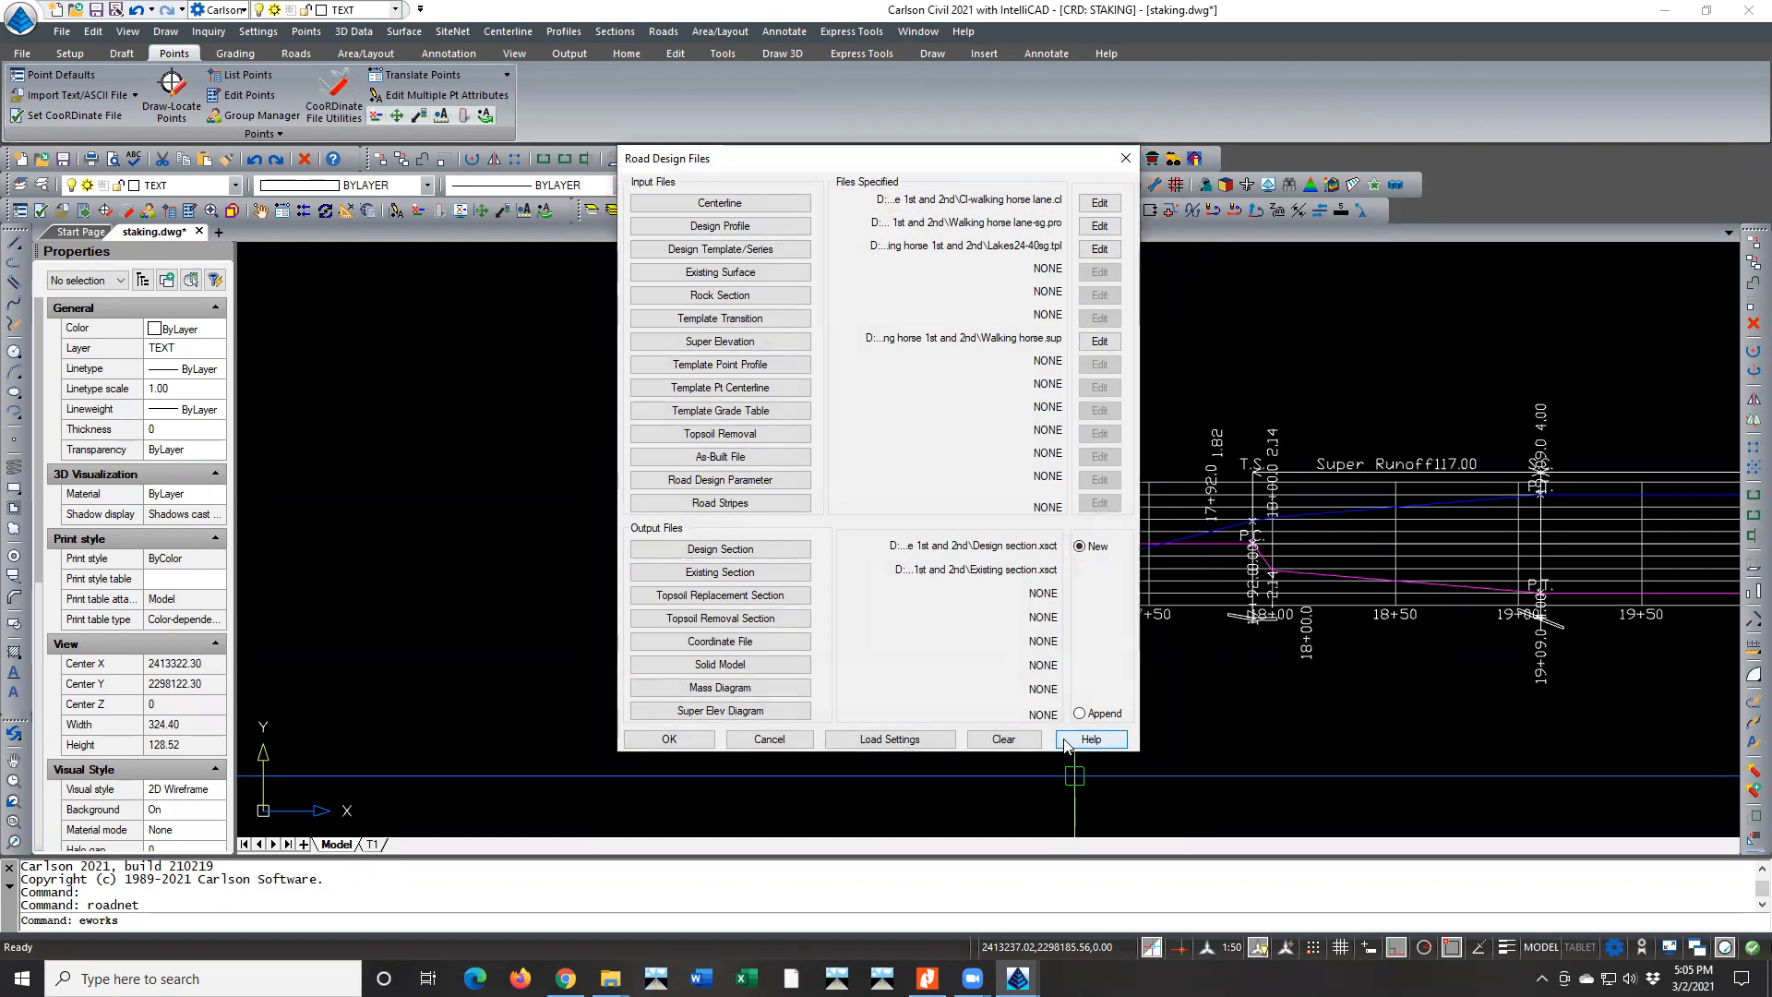
Open the LAKES24-40SG design template and compare its DITCHFRONT and DITCHBACK surface grades in the section preview
{"action": "left_click", "coordinate": [1099, 248]}
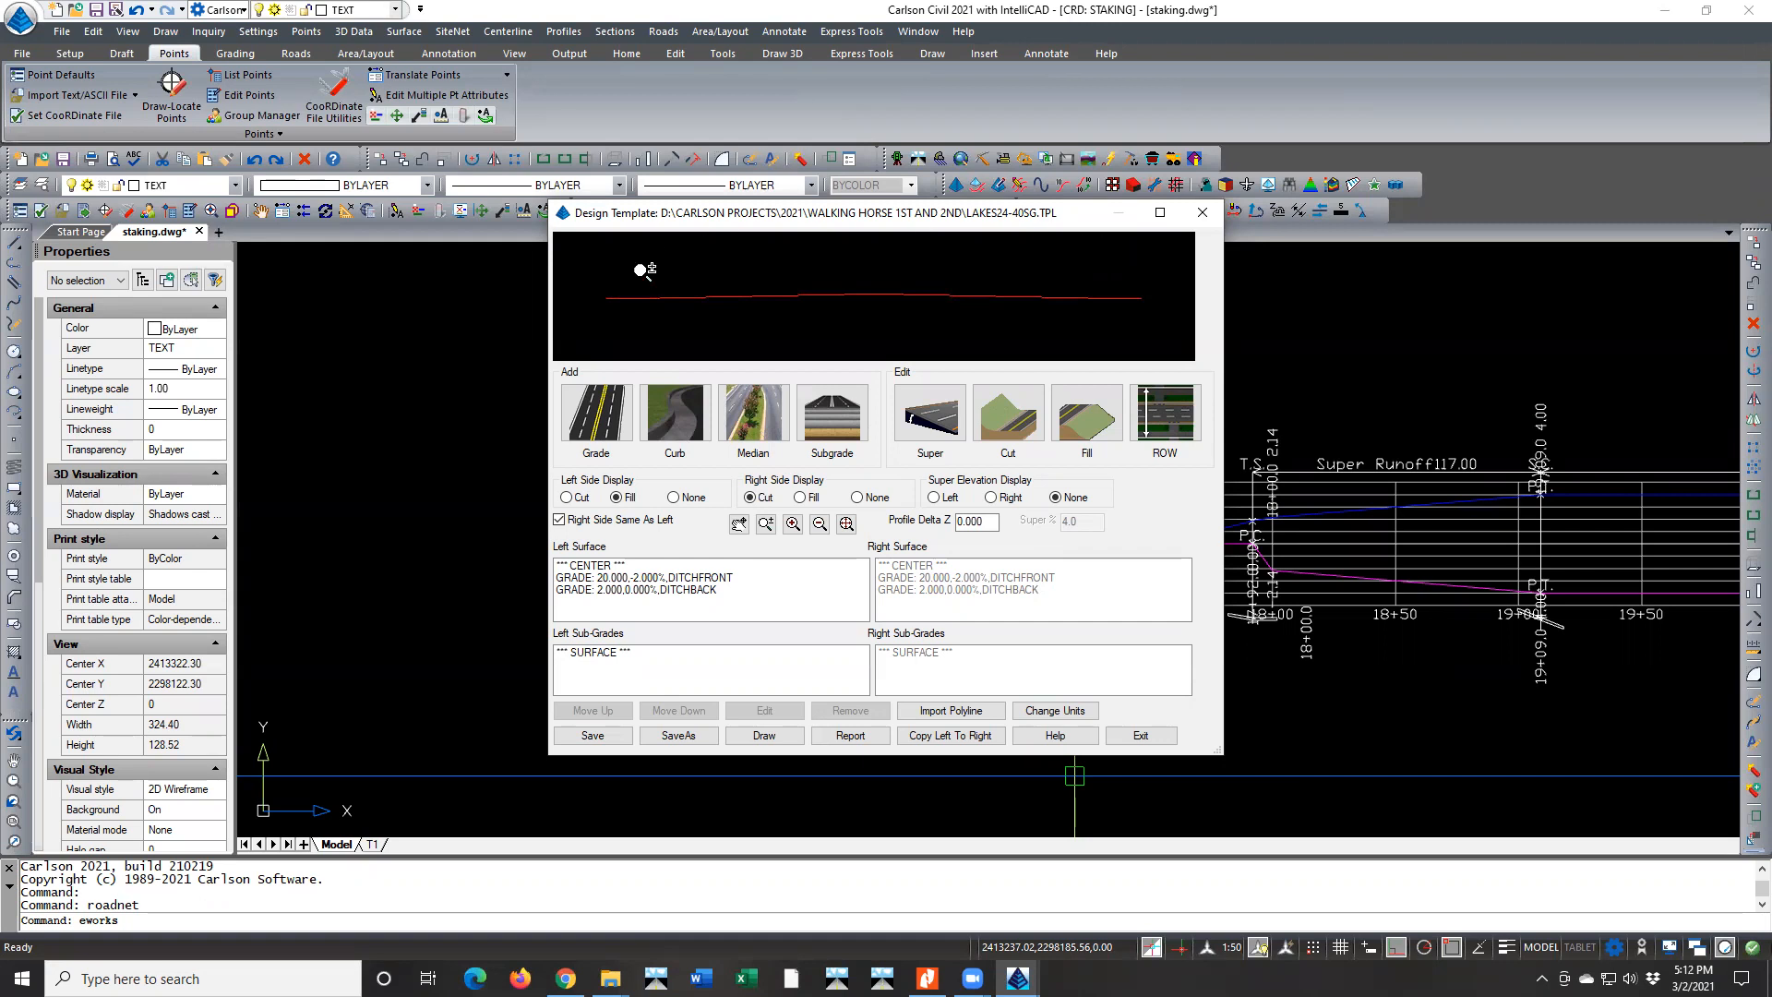
{"action": "mouse_move", "coordinate": [566, 978]}
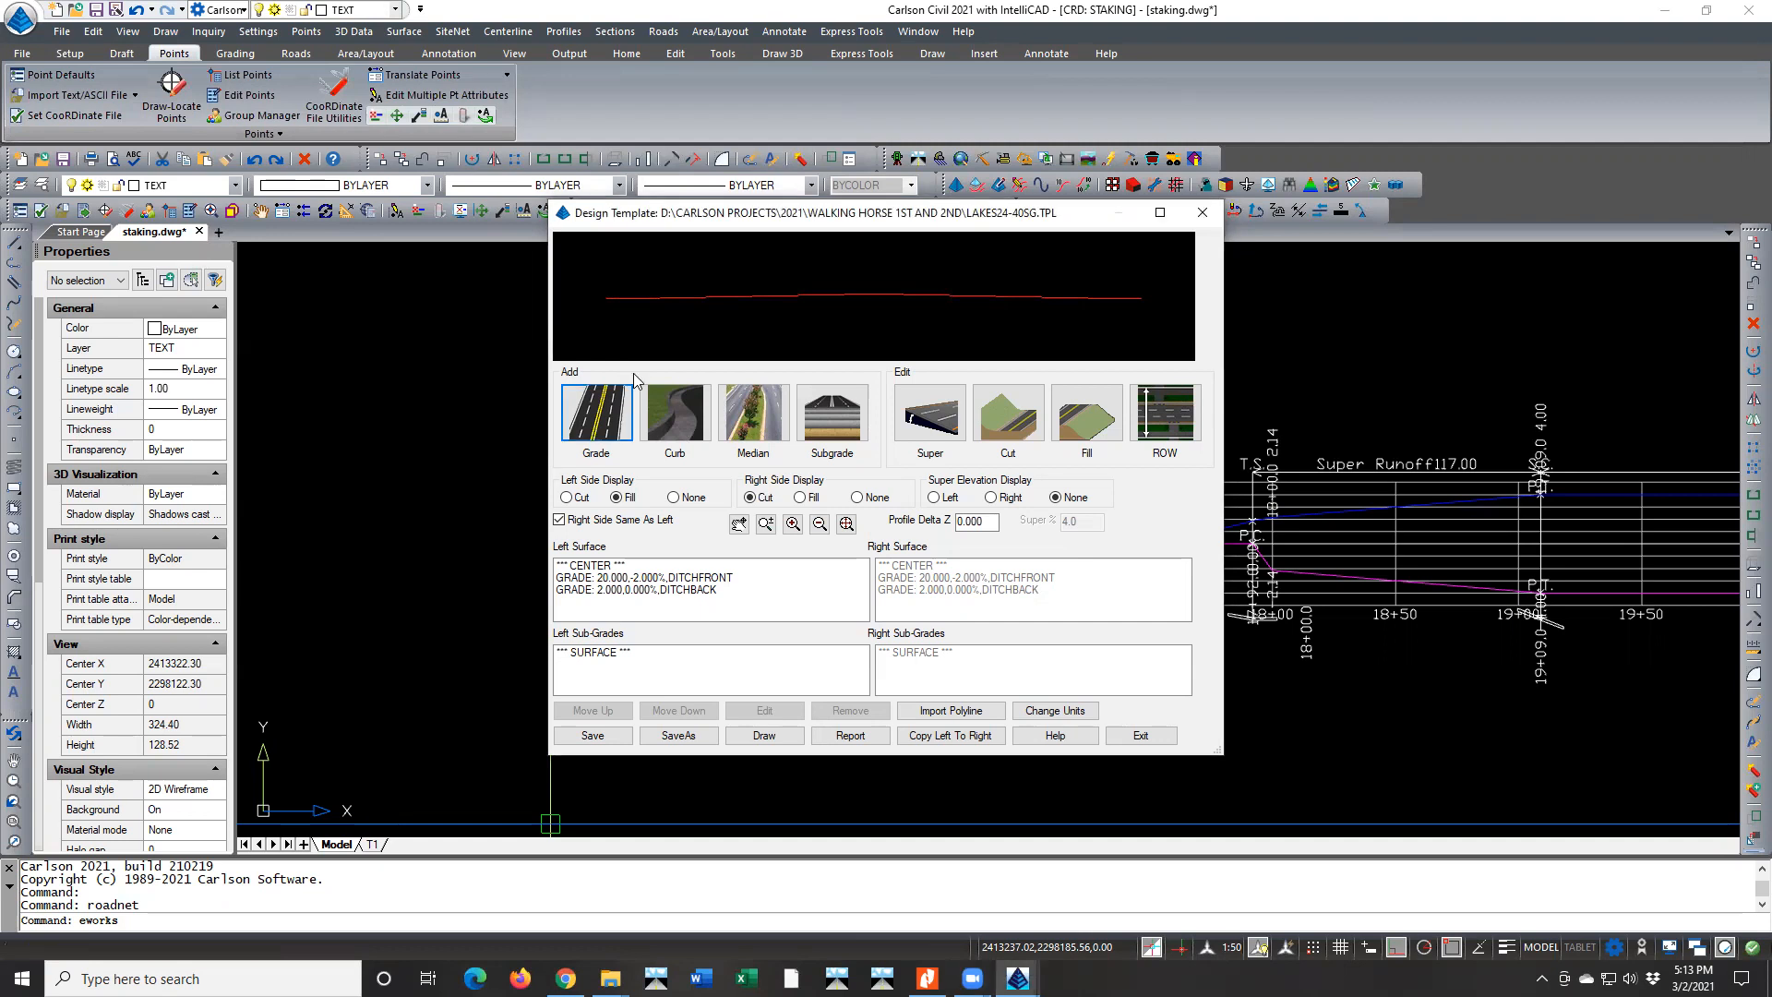
{"action": "left_click", "coordinate": [652, 578]}
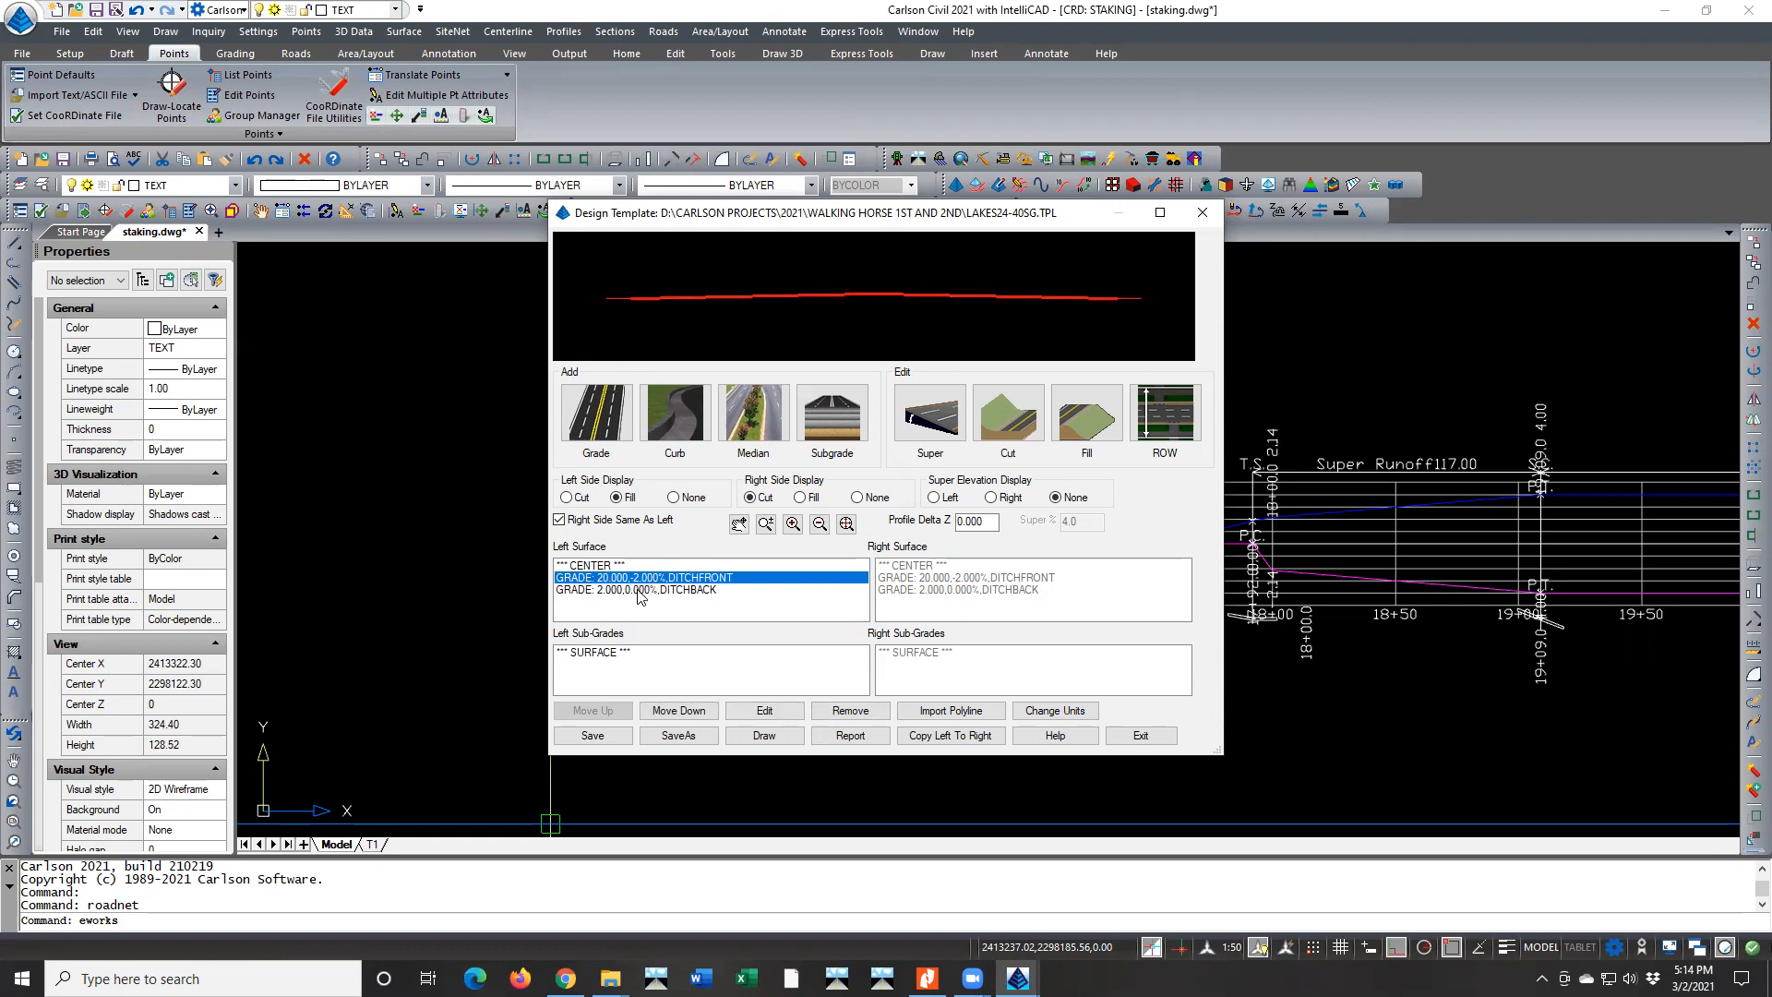
{"action": "left_click", "coordinate": [631, 591]}
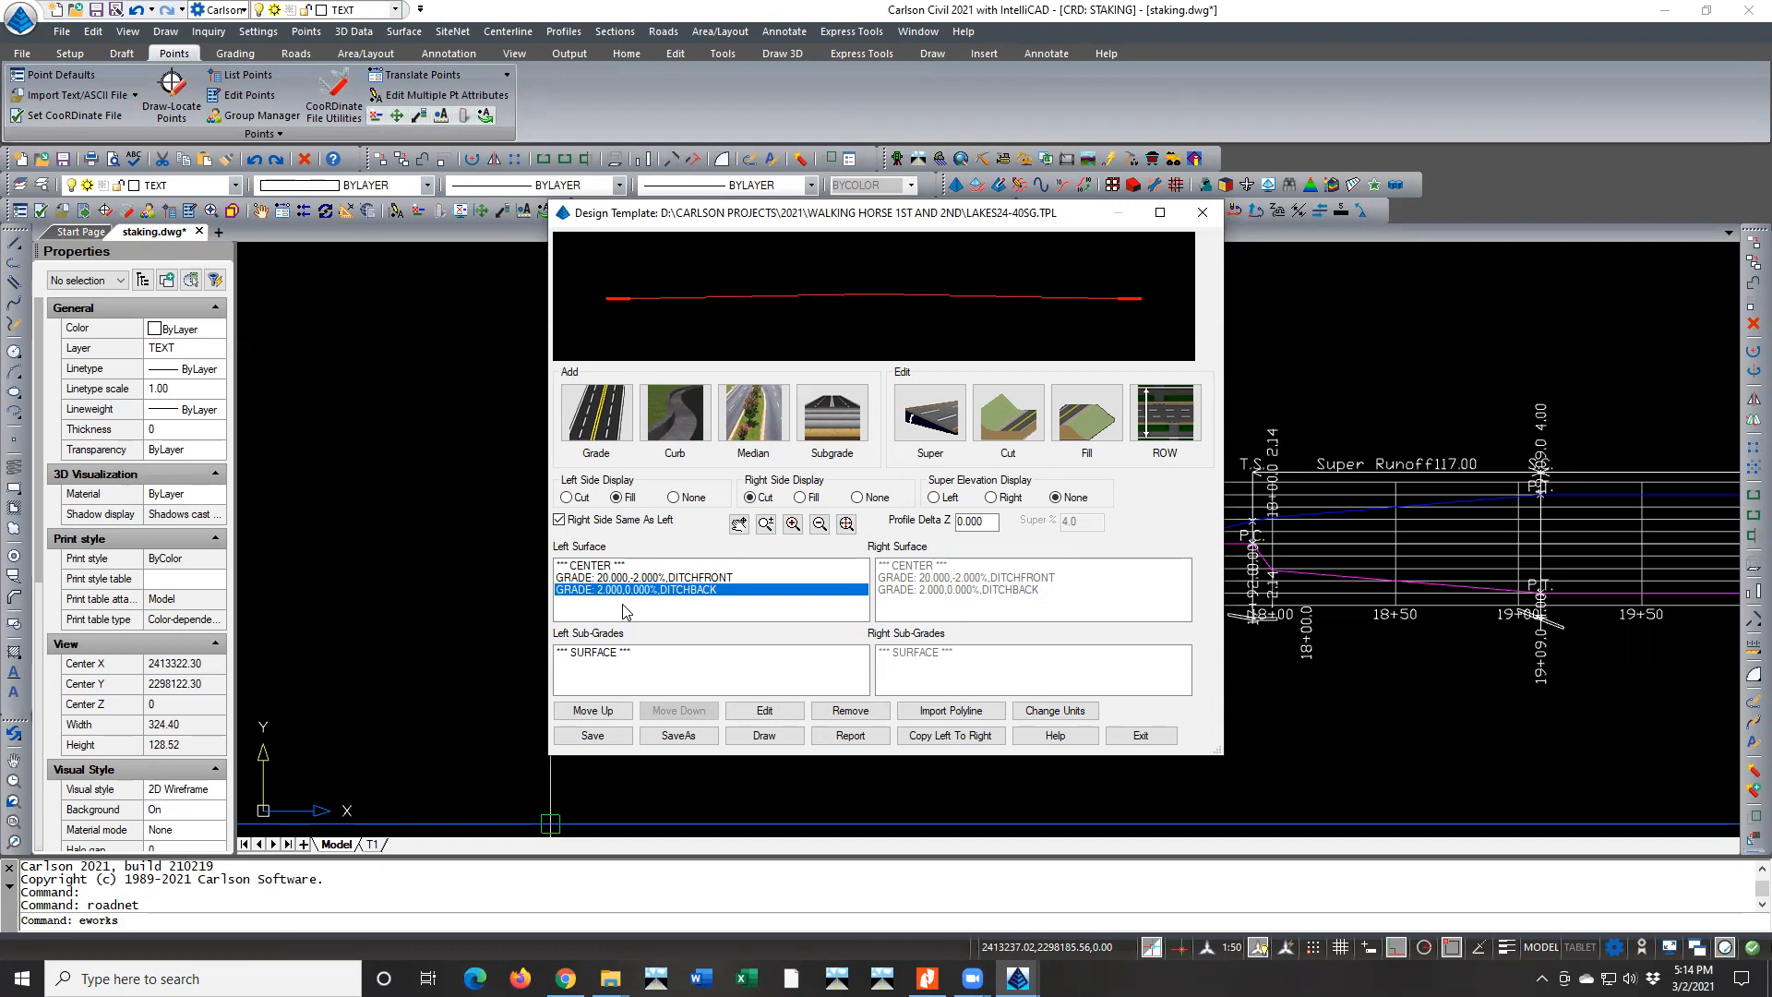
{"action": "left_click", "coordinate": [668, 579]}
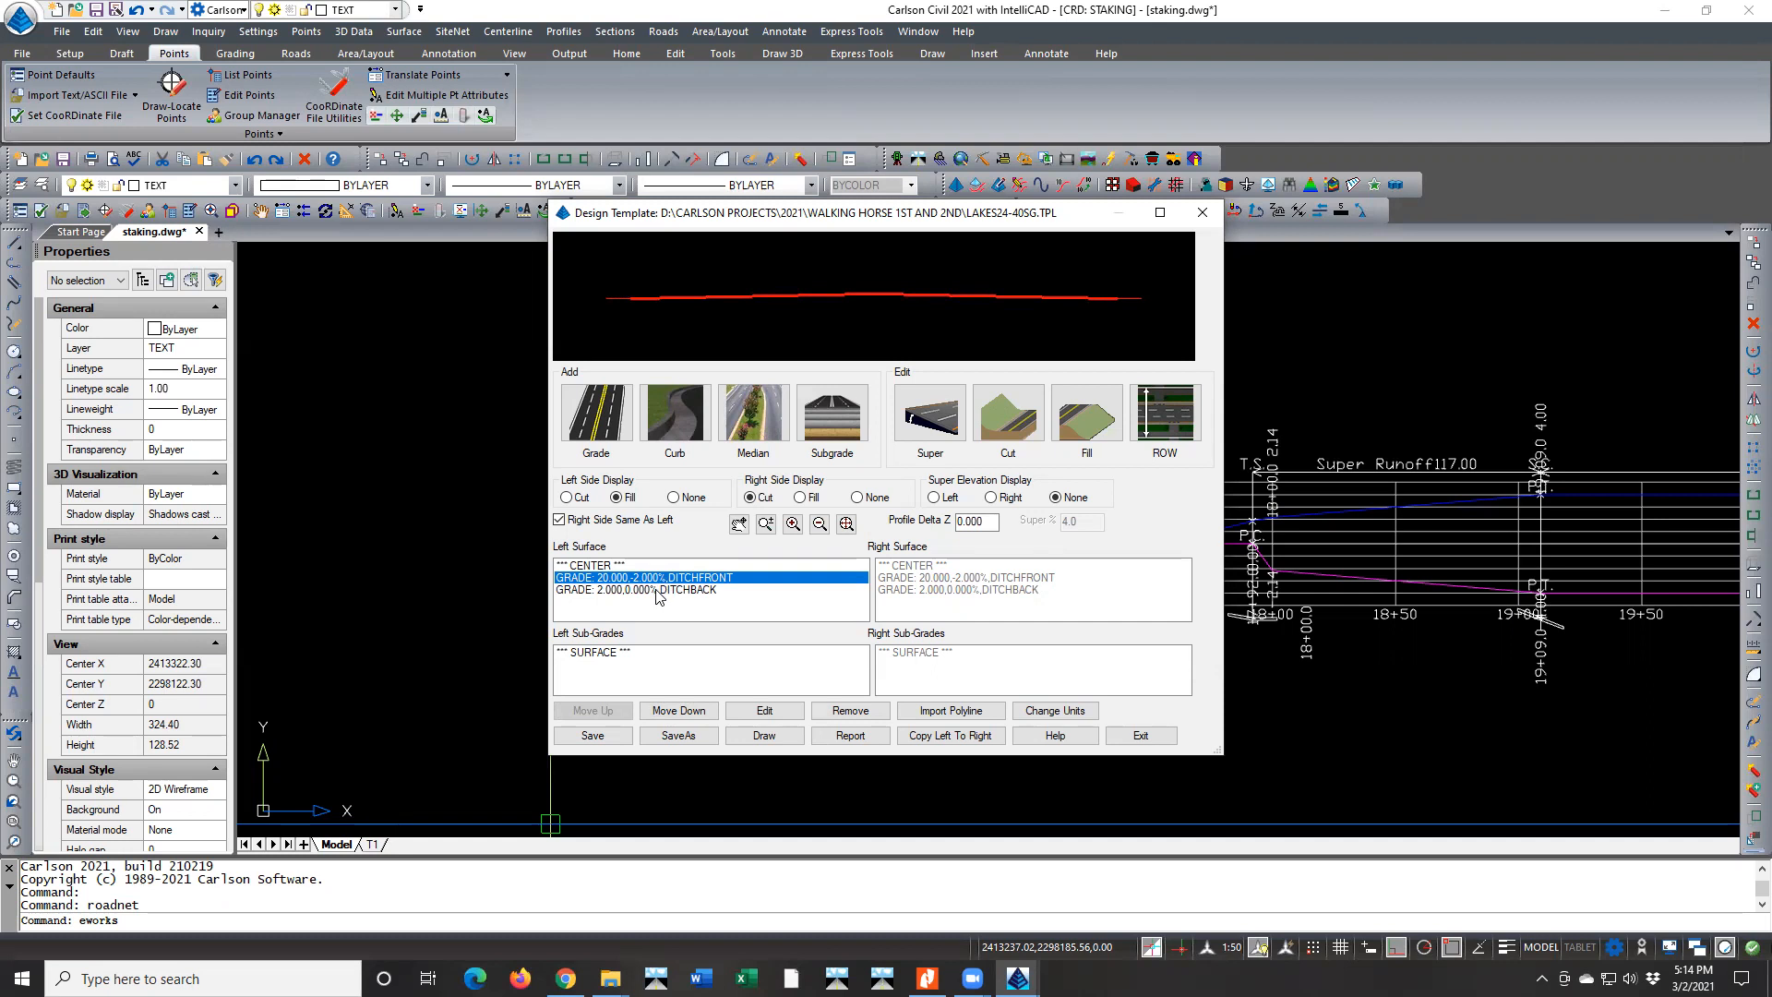
{"action": "left_click", "coordinate": [658, 591]}
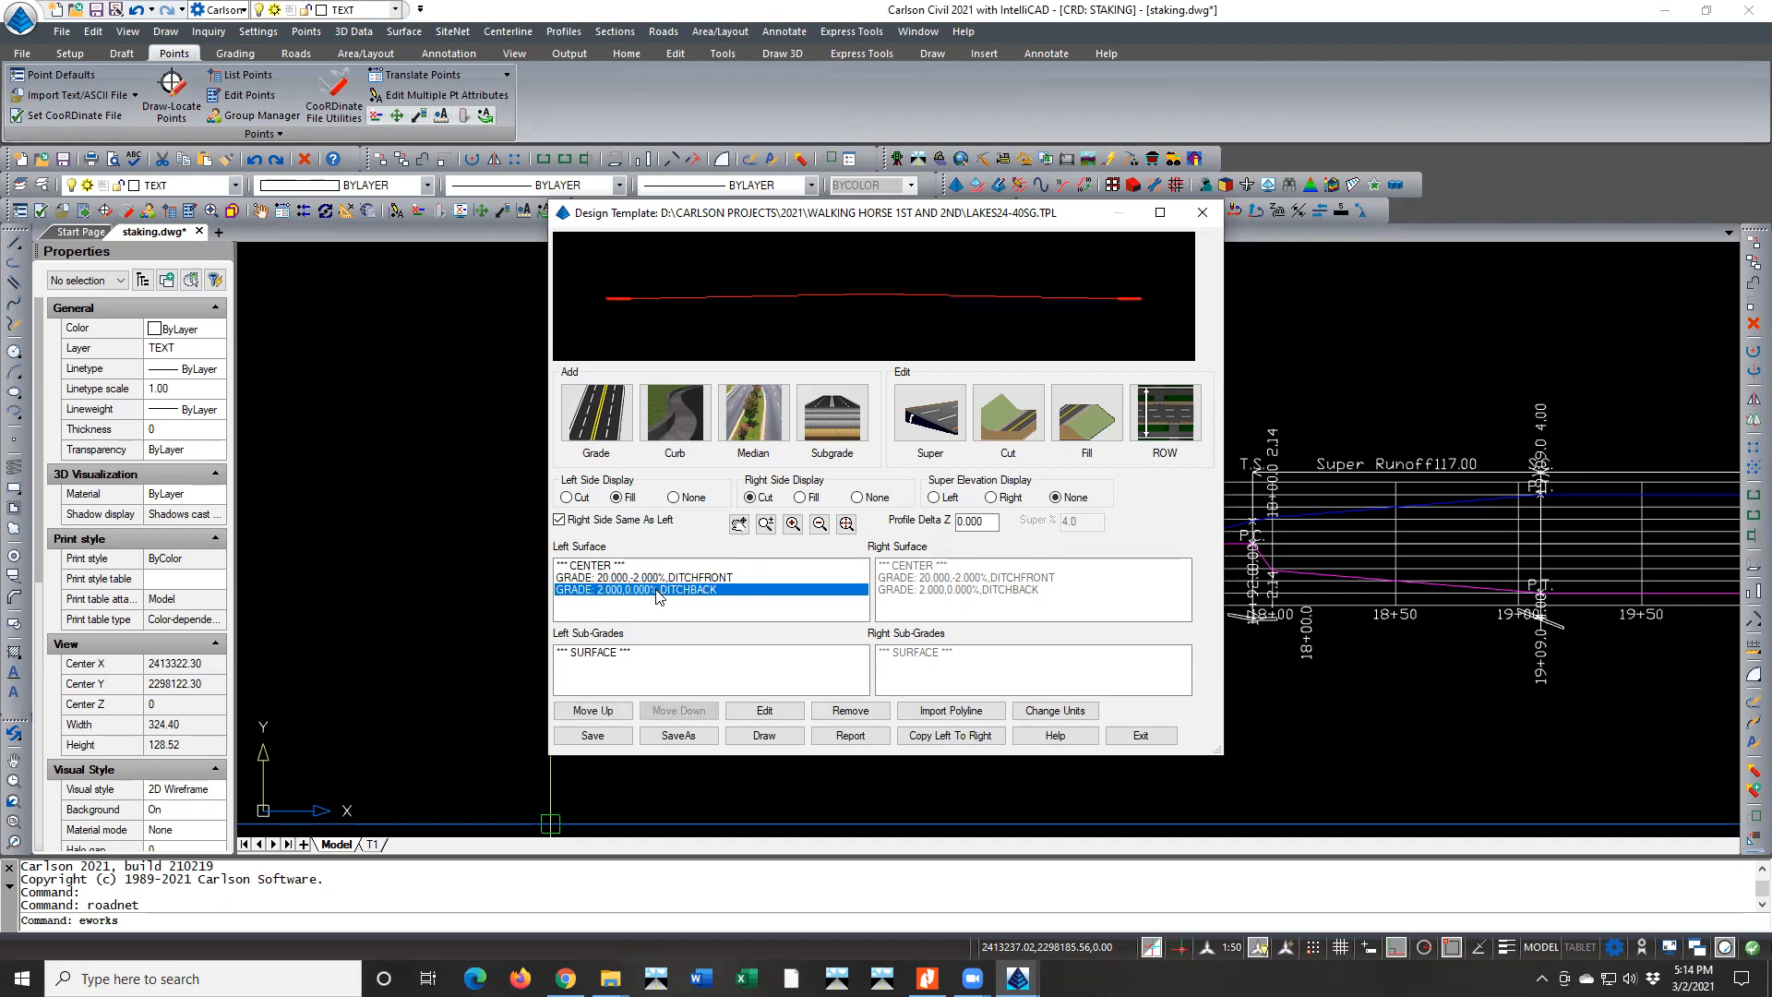
{"action": "left_click", "coordinate": [661, 579]}
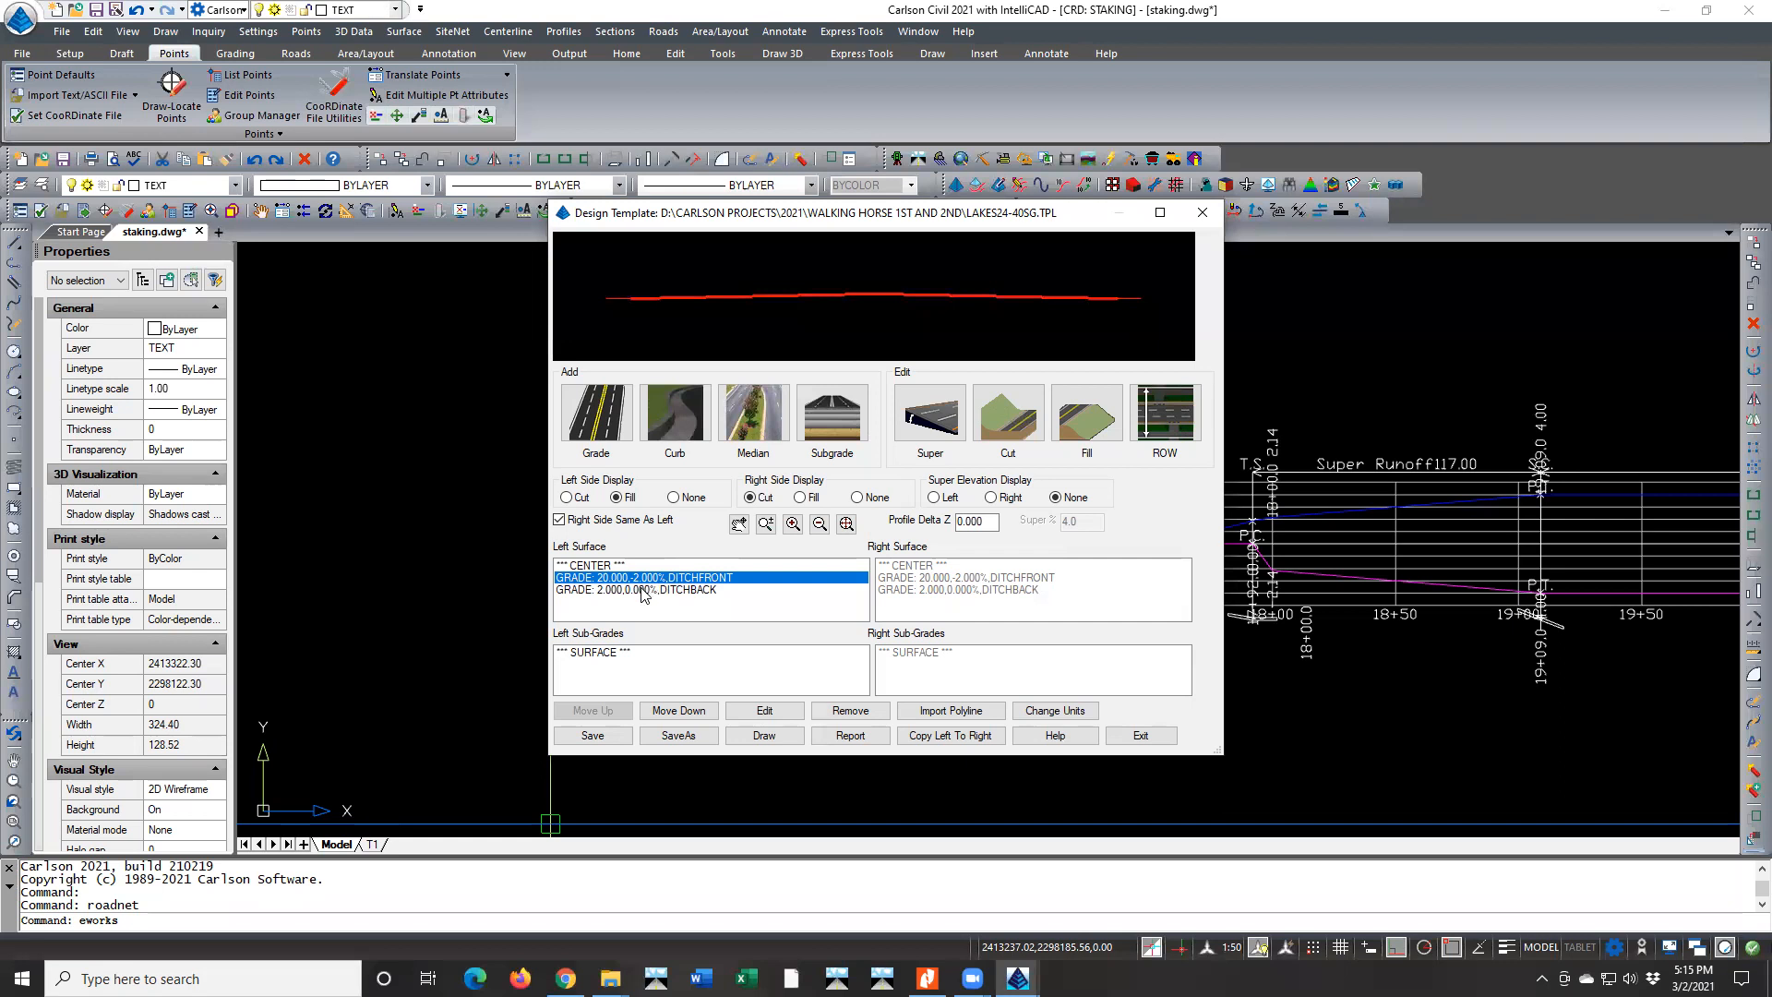
{"action": "left_click", "coordinate": [644, 590]}
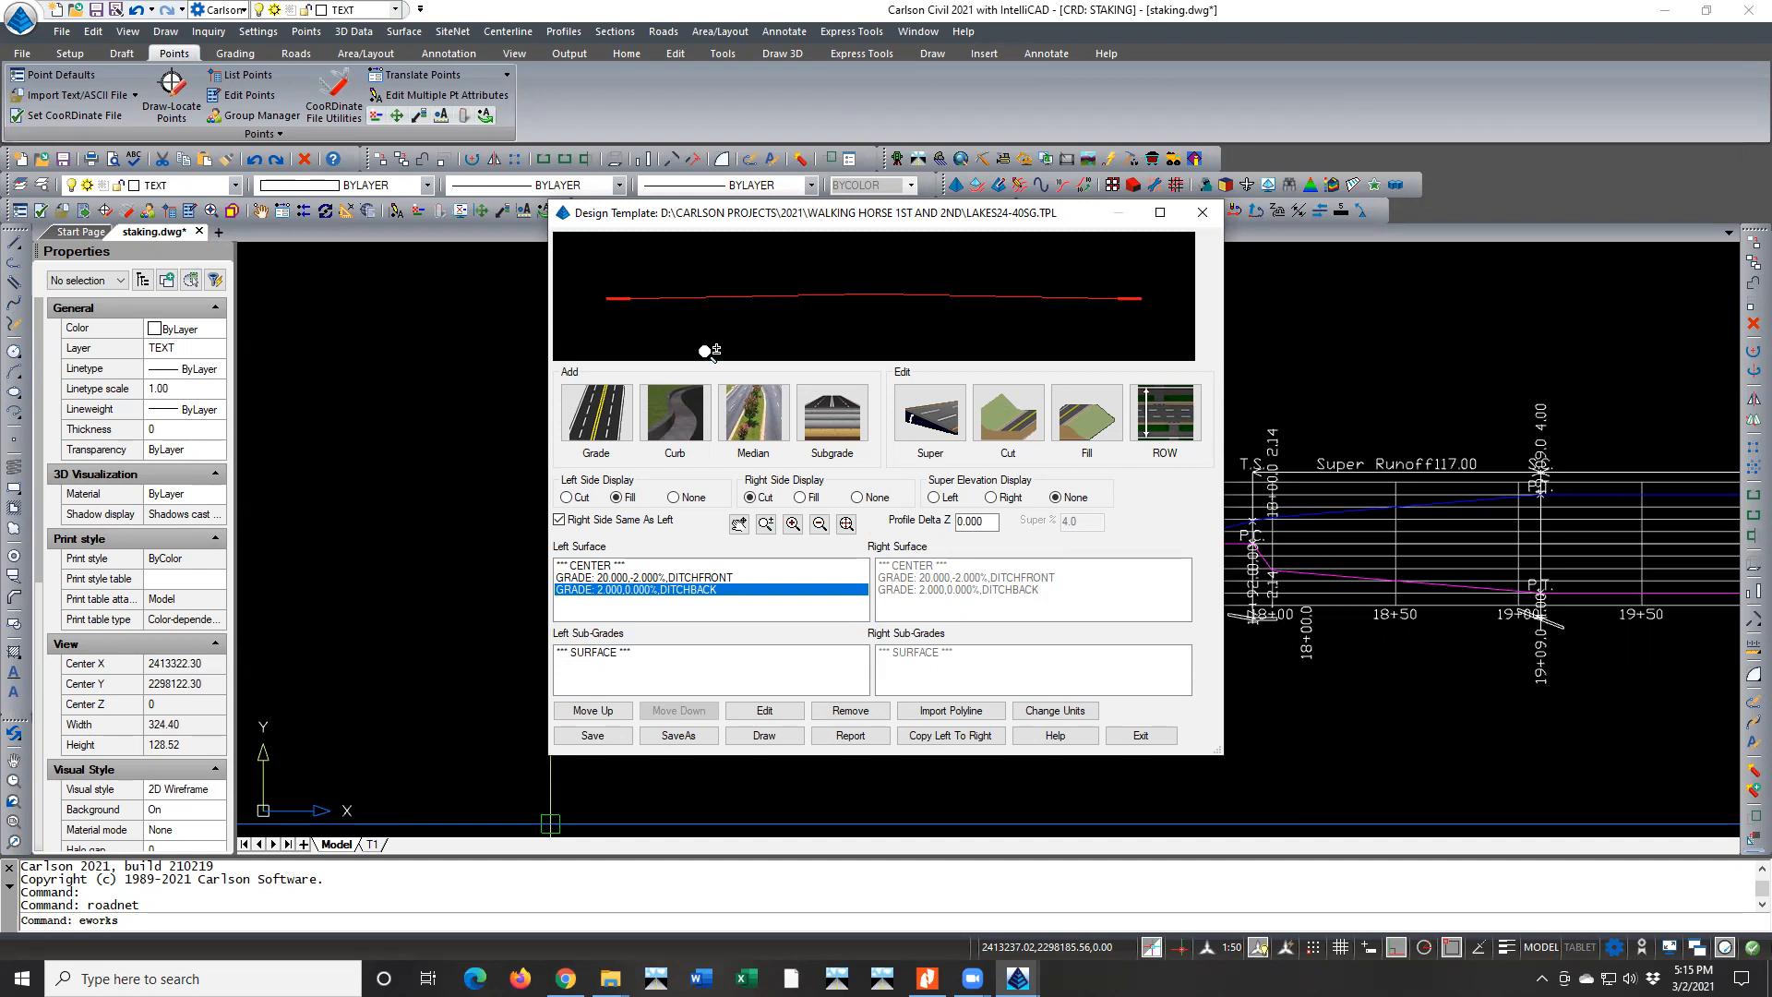
Examine the road in the plan view around stations 17+00 to 18+00 with the design template still open
{"action": "scroll", "coordinate": [1381, 373], "scroll_direction": "down", "scroll_amount": 10}
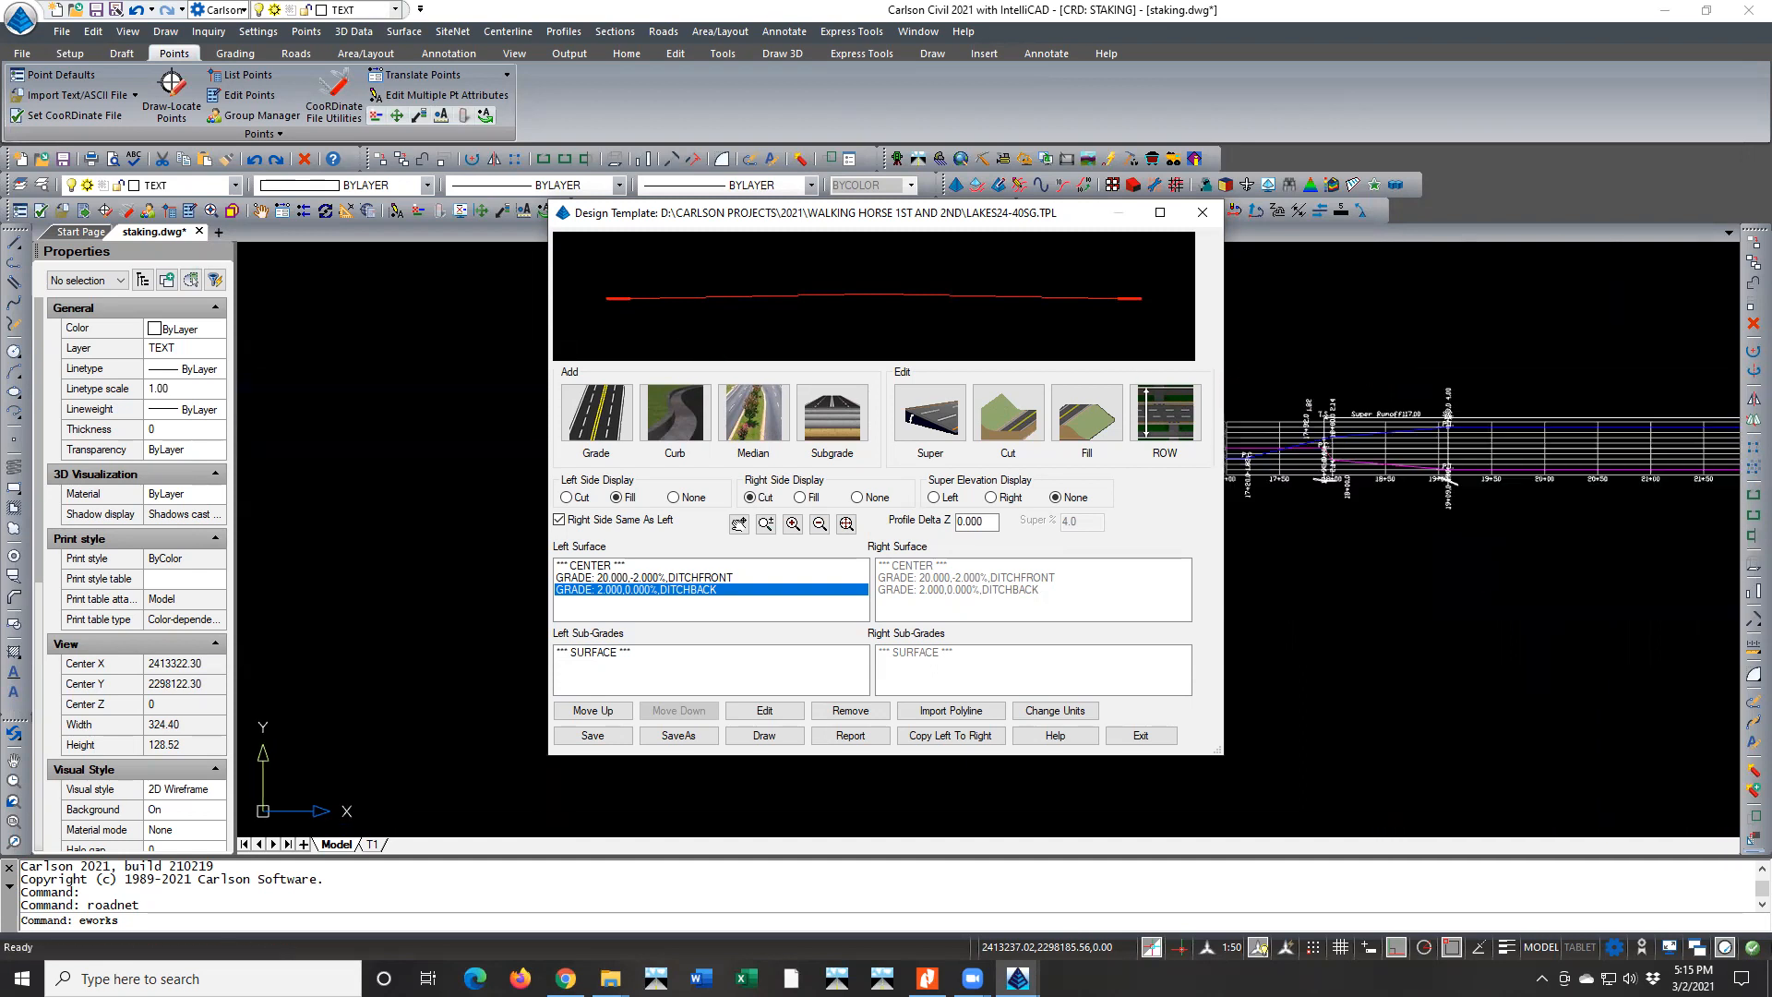
{"action": "scroll", "coordinate": [1378, 376], "scroll_direction": "down", "scroll_amount": 3}
{"action": "scroll", "coordinate": [720, 347], "scroll_direction": "down", "scroll_amount": 8}
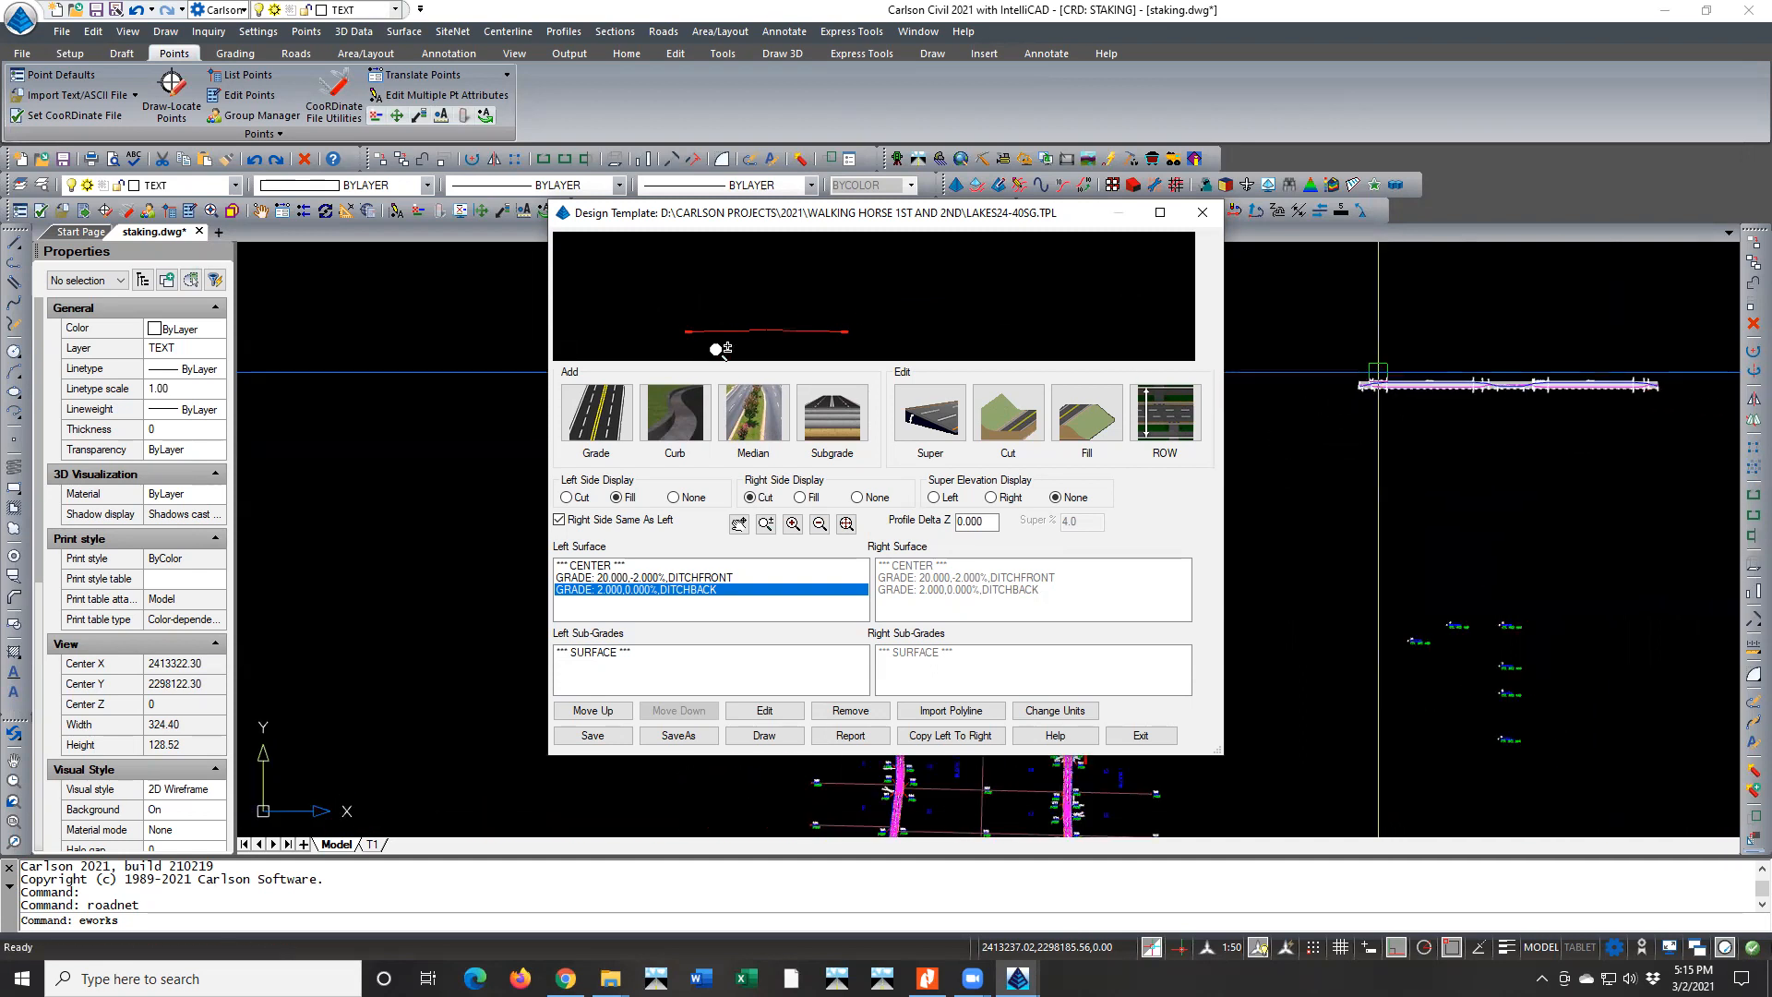
{"action": "scroll", "coordinate": [1037, 809], "scroll_direction": "up", "scroll_amount": 8}
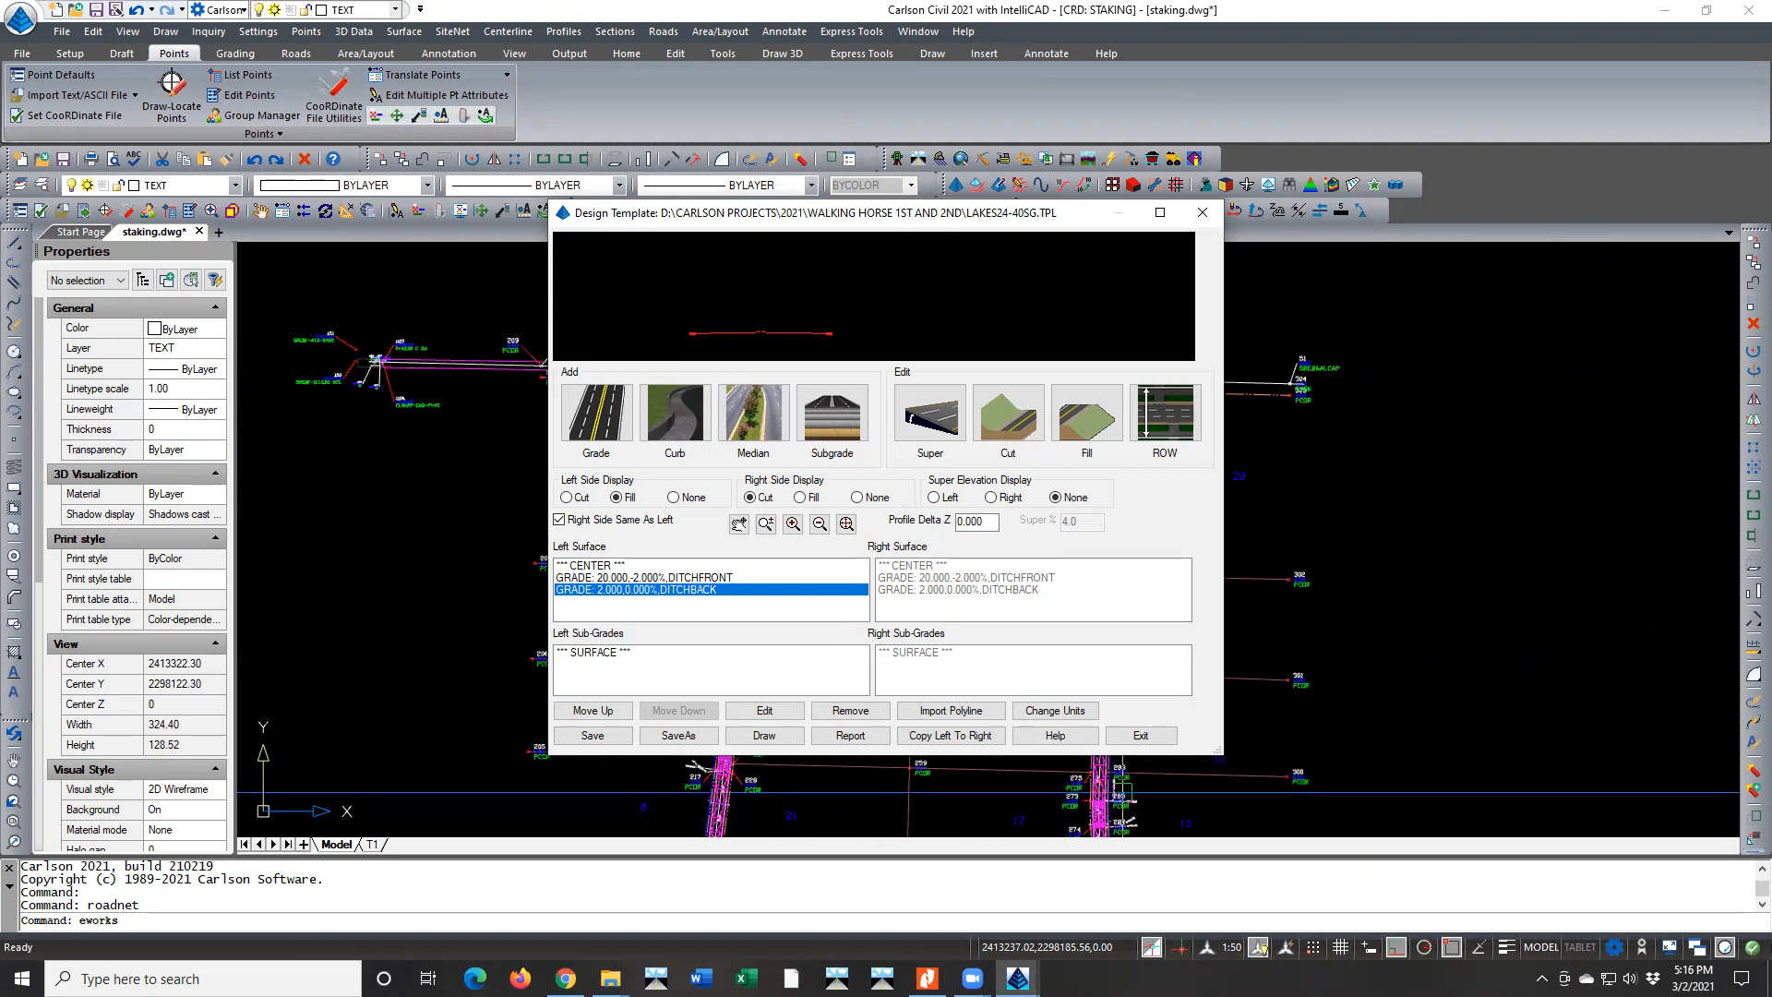
{"action": "left_click", "coordinate": [1431, 668]}
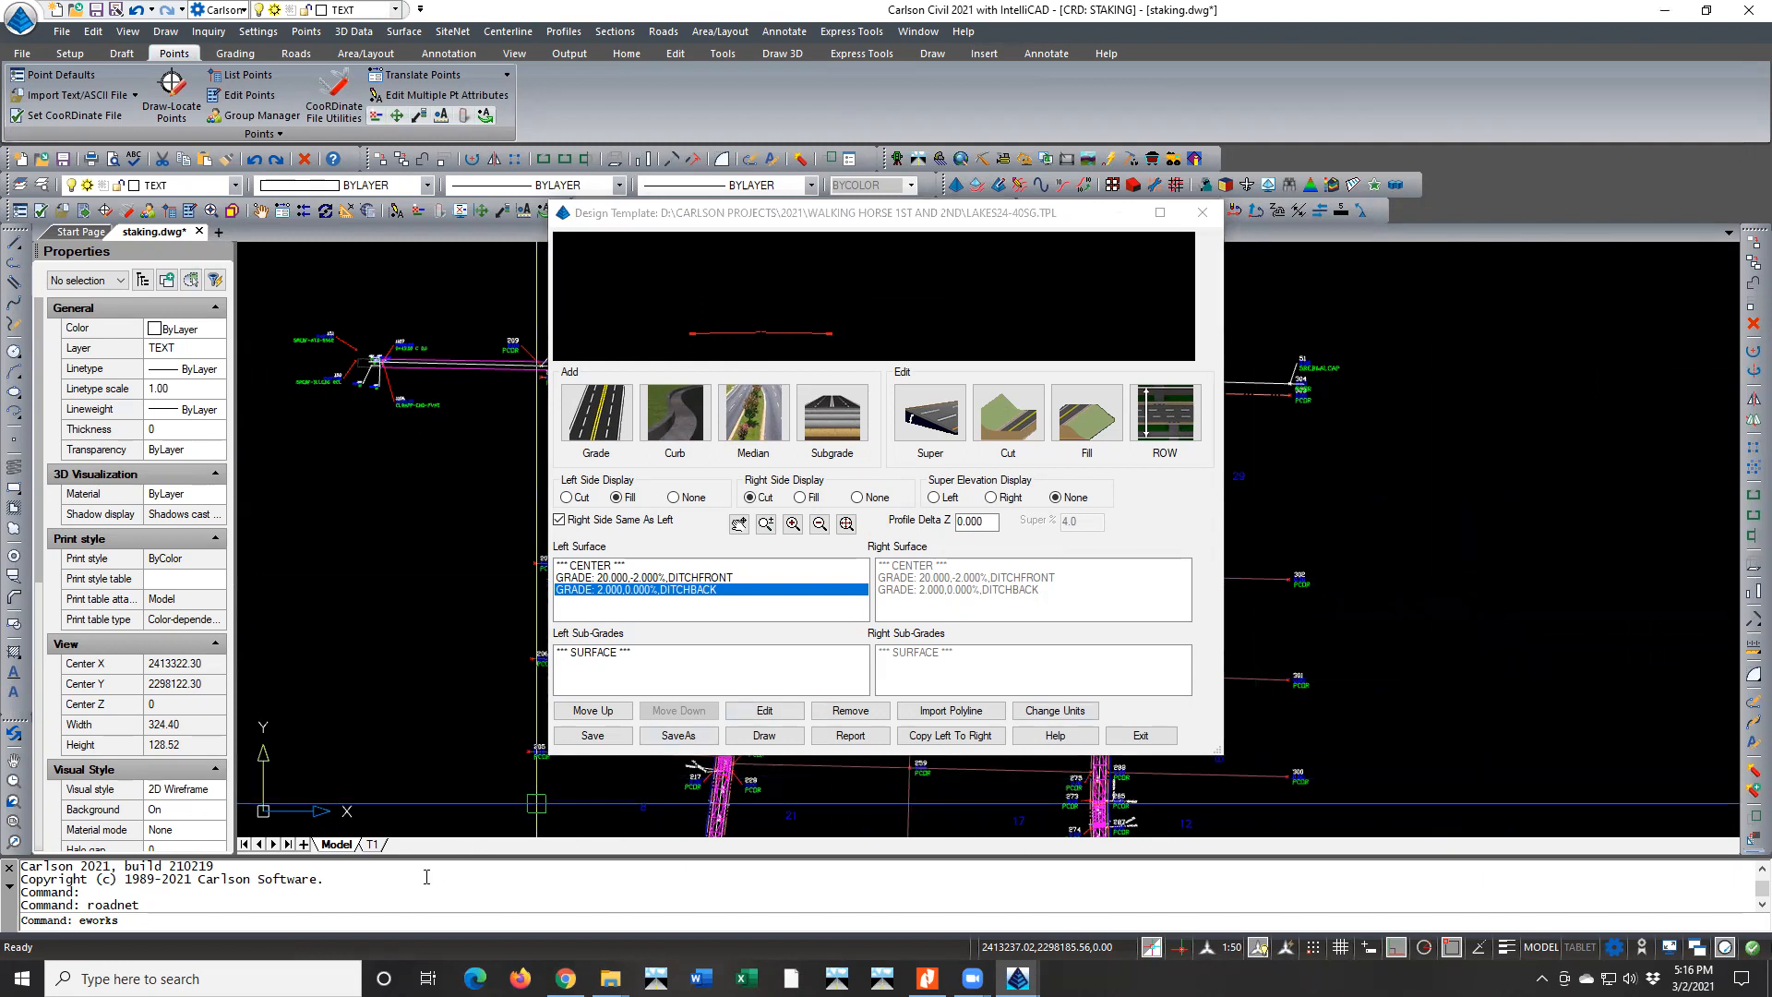
{"action": "scroll", "coordinate": [474, 575], "scroll_direction": "down", "scroll_amount": 3}
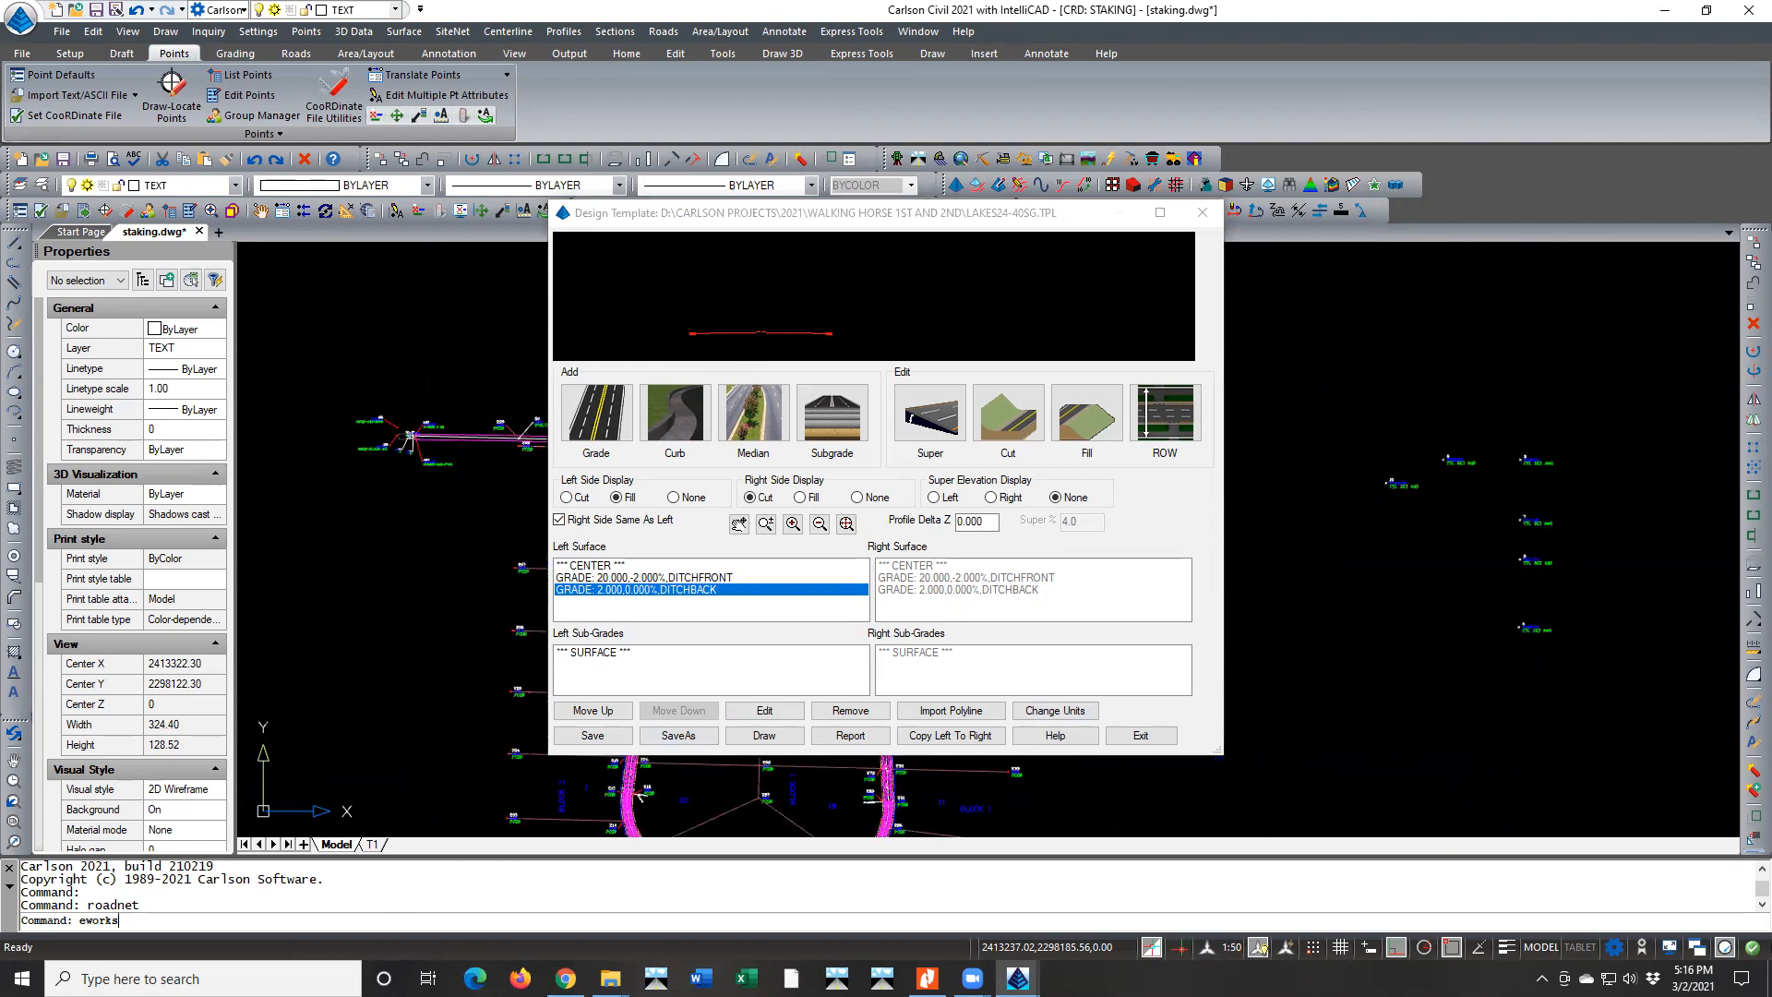
{"action": "scroll", "coordinate": [1353, 644], "scroll_direction": "down", "scroll_amount": 5}
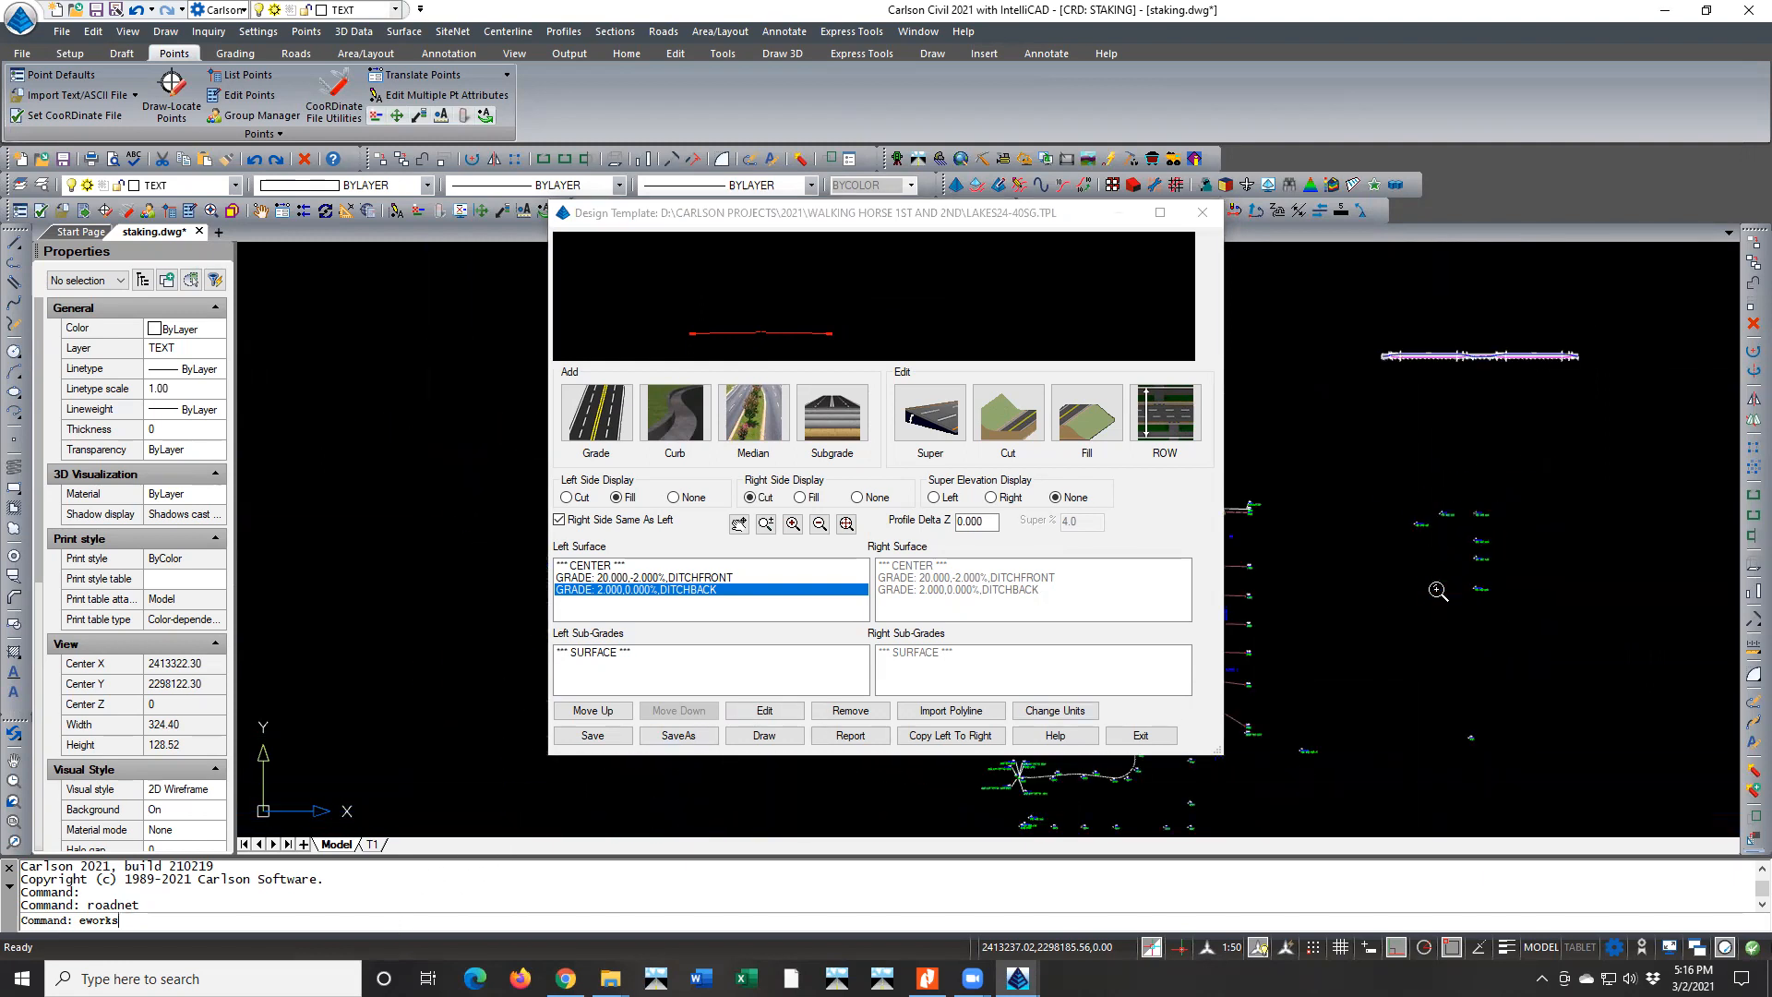
{"action": "scroll", "coordinate": [1285, 644], "scroll_direction": "up", "scroll_amount": 5}
{"action": "left_click_drag", "start_coordinate": [952, 217], "coordinate": [861, 217]}
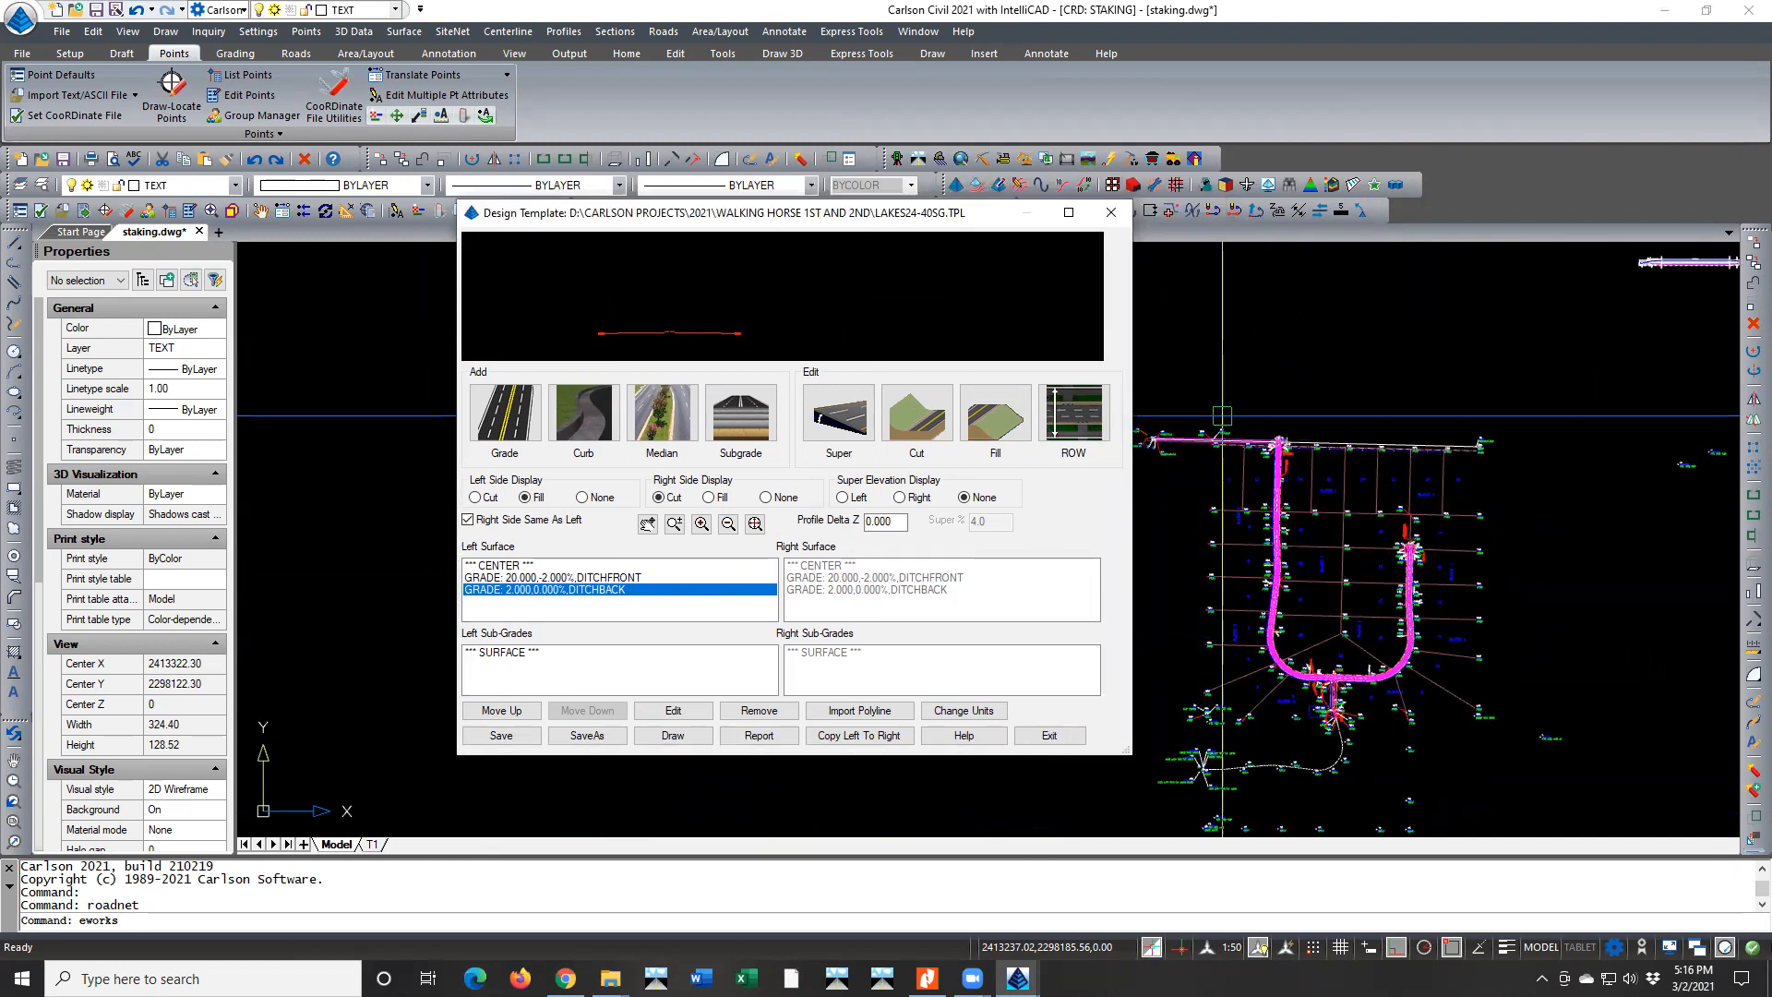
{"action": "scroll", "coordinate": [1260, 620], "scroll_direction": "up", "scroll_amount": 8}
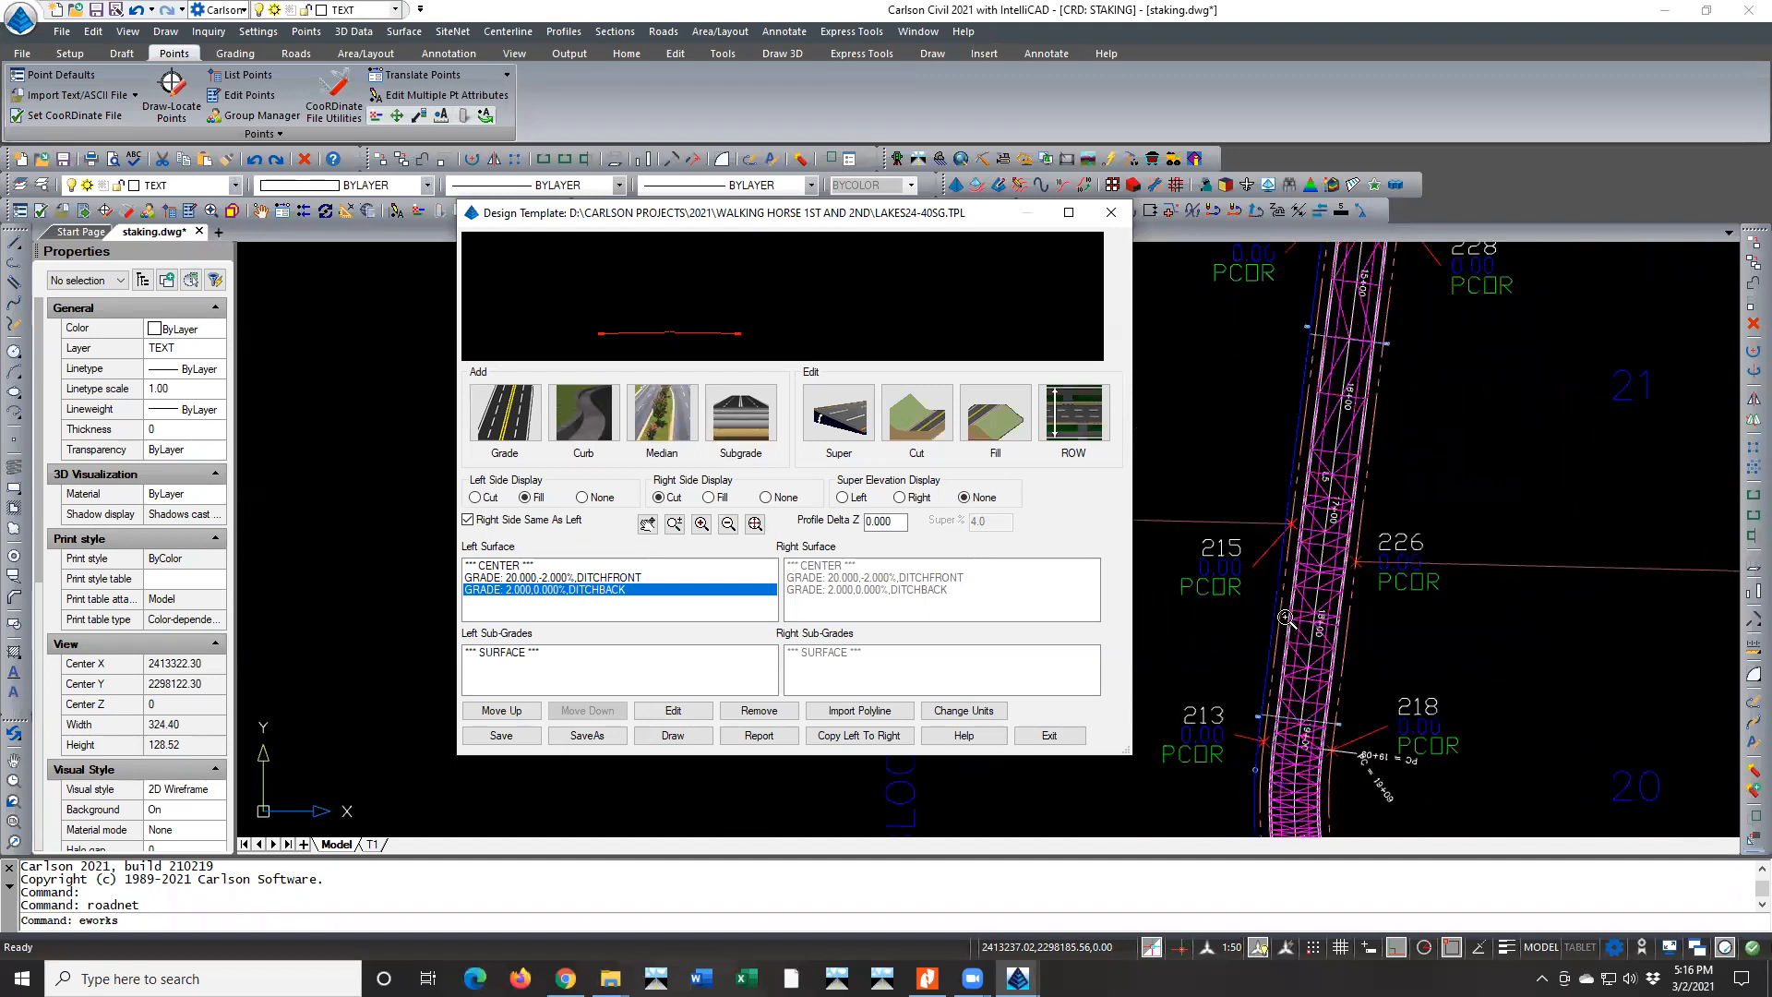
{"action": "scroll", "coordinate": [1283, 556], "scroll_direction": "up", "scroll_amount": 2}
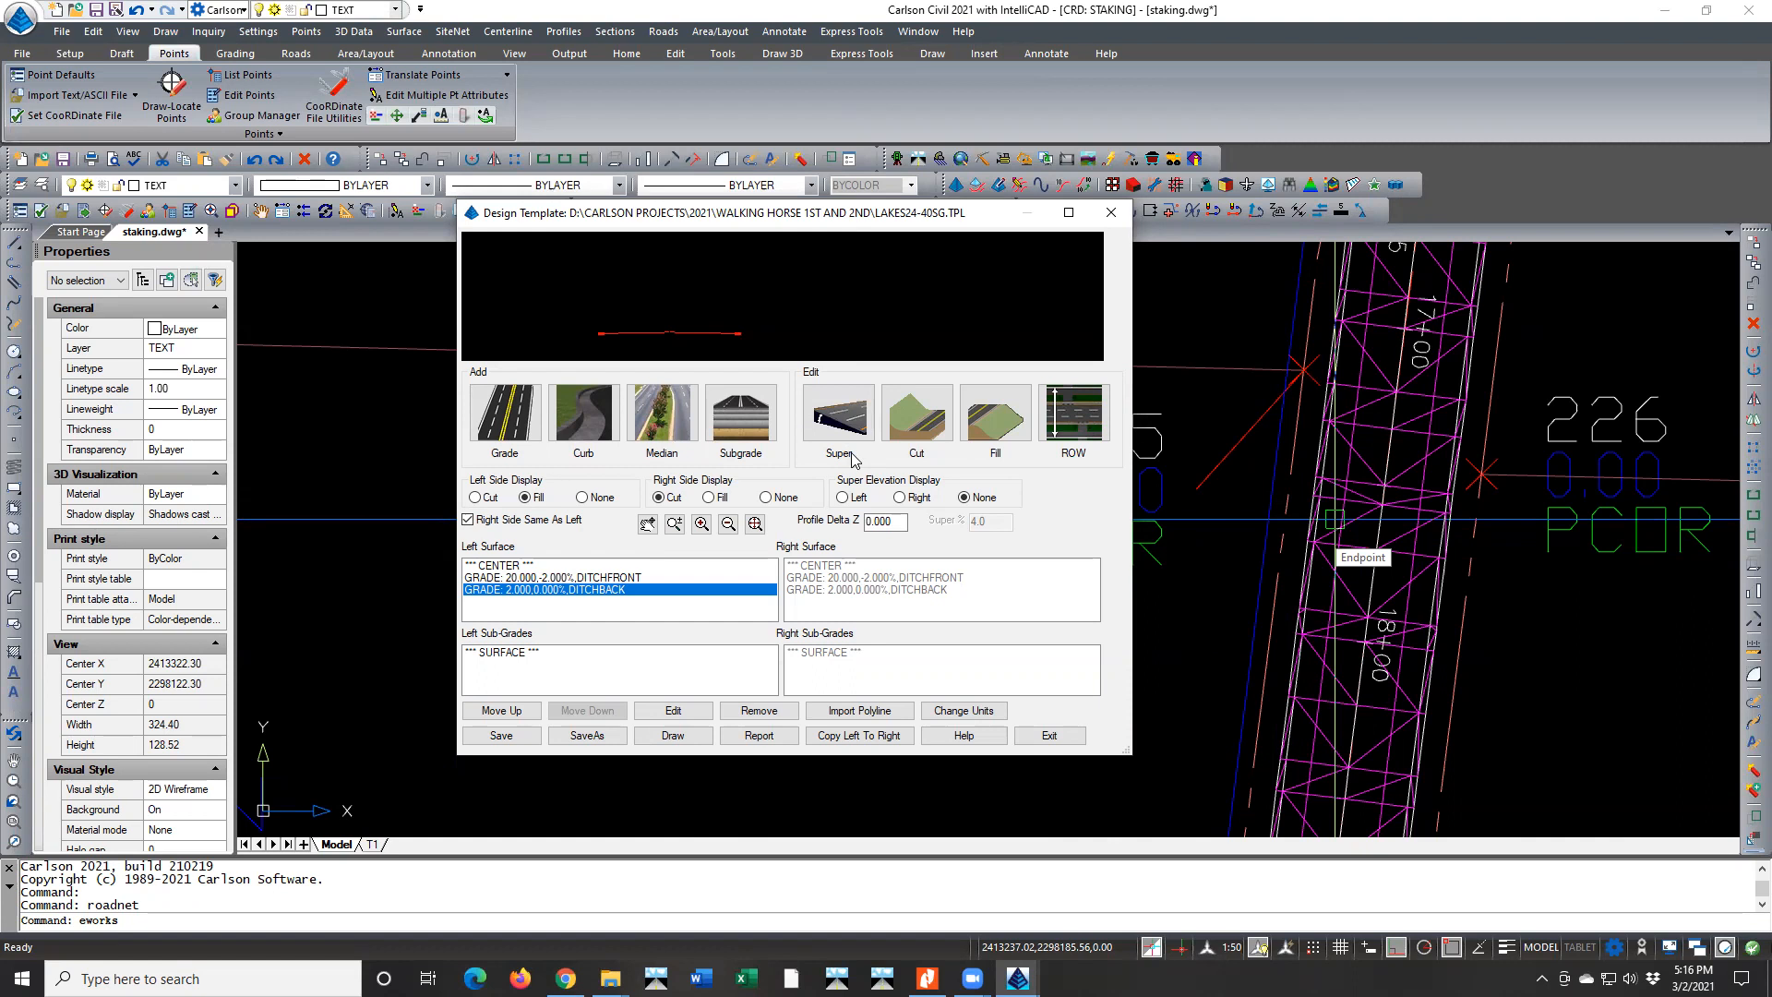
{"action": "left_click_drag", "start_coordinate": [971, 218], "coordinate": [863, 234]}
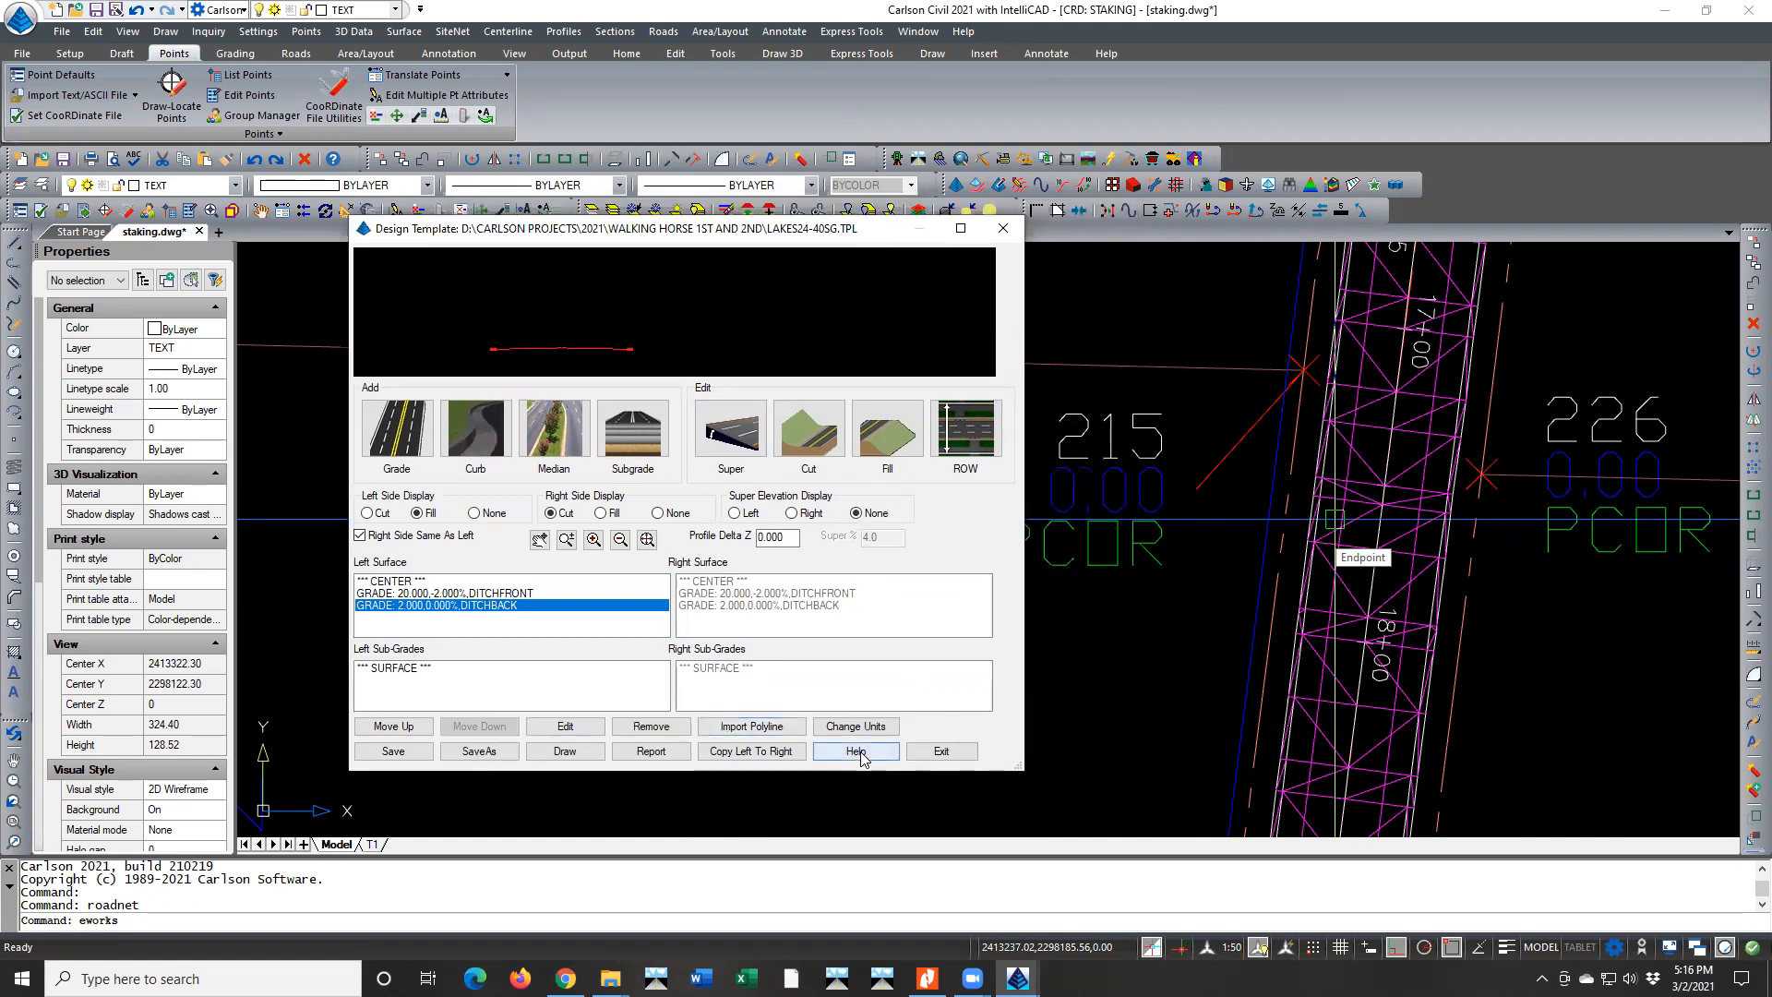
Exit the template and review the additional road design parameters and their stations to process, then cancel the road processing
{"action": "left_click", "coordinate": [950, 752]}
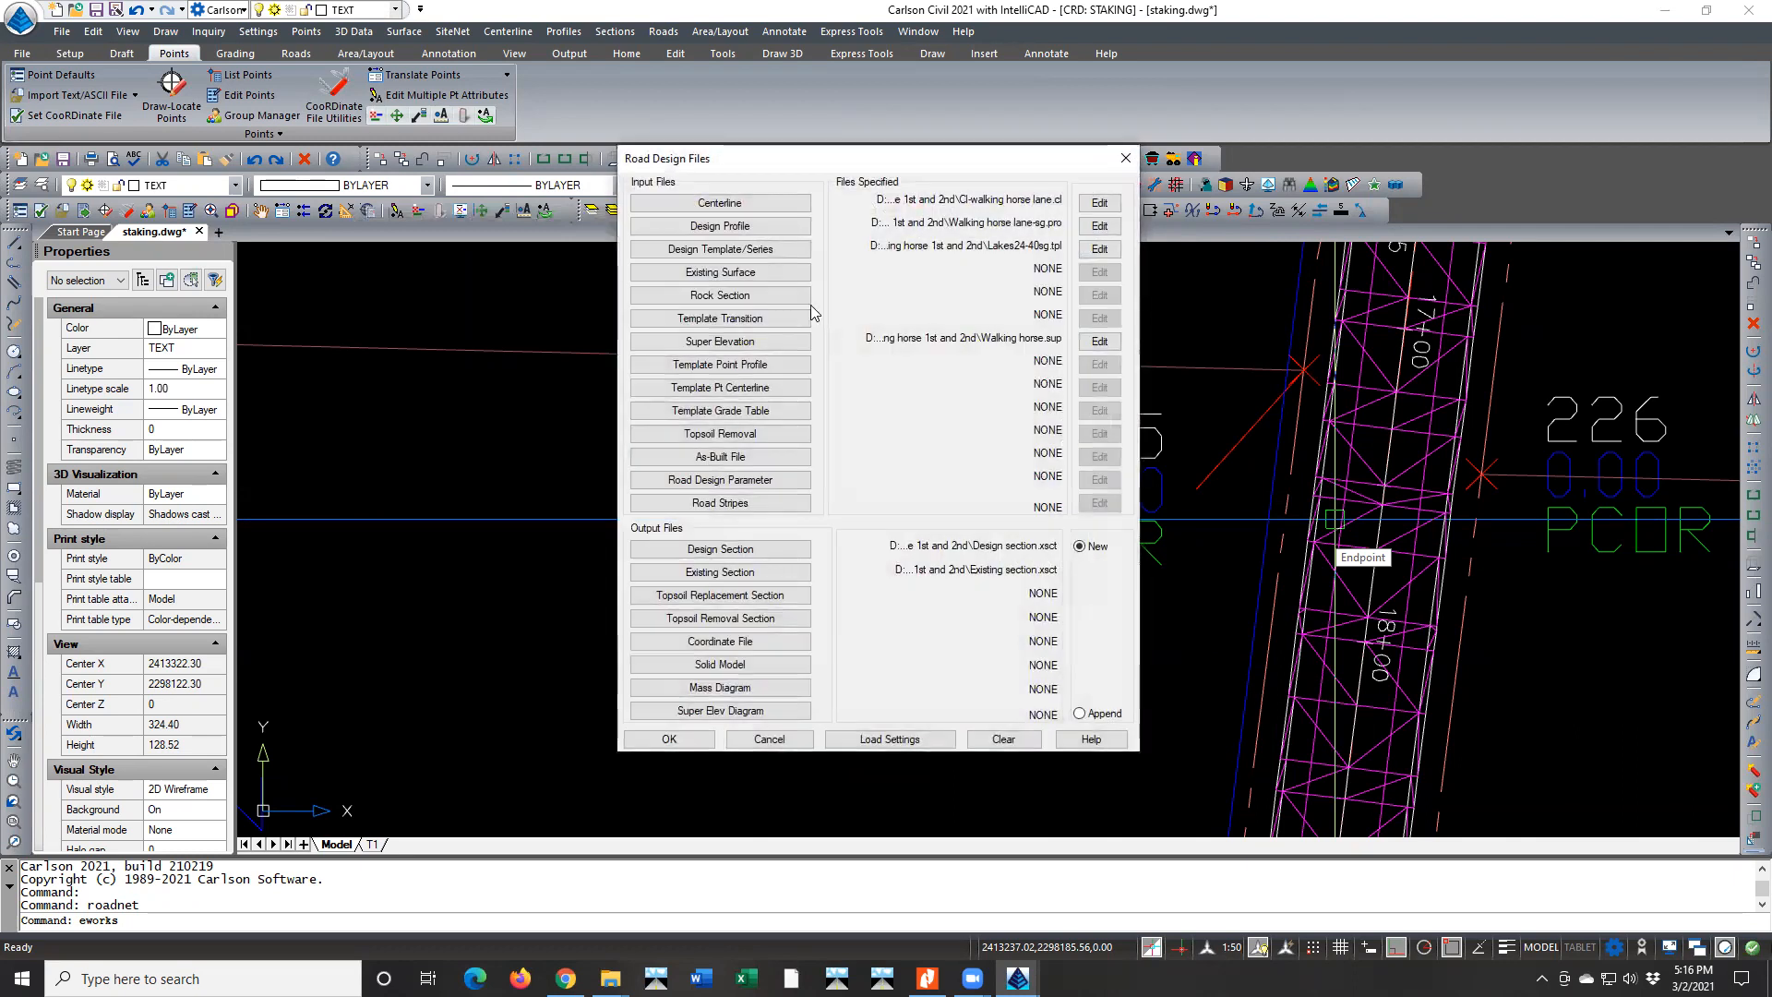
{"action": "left_click", "coordinate": [702, 741]}
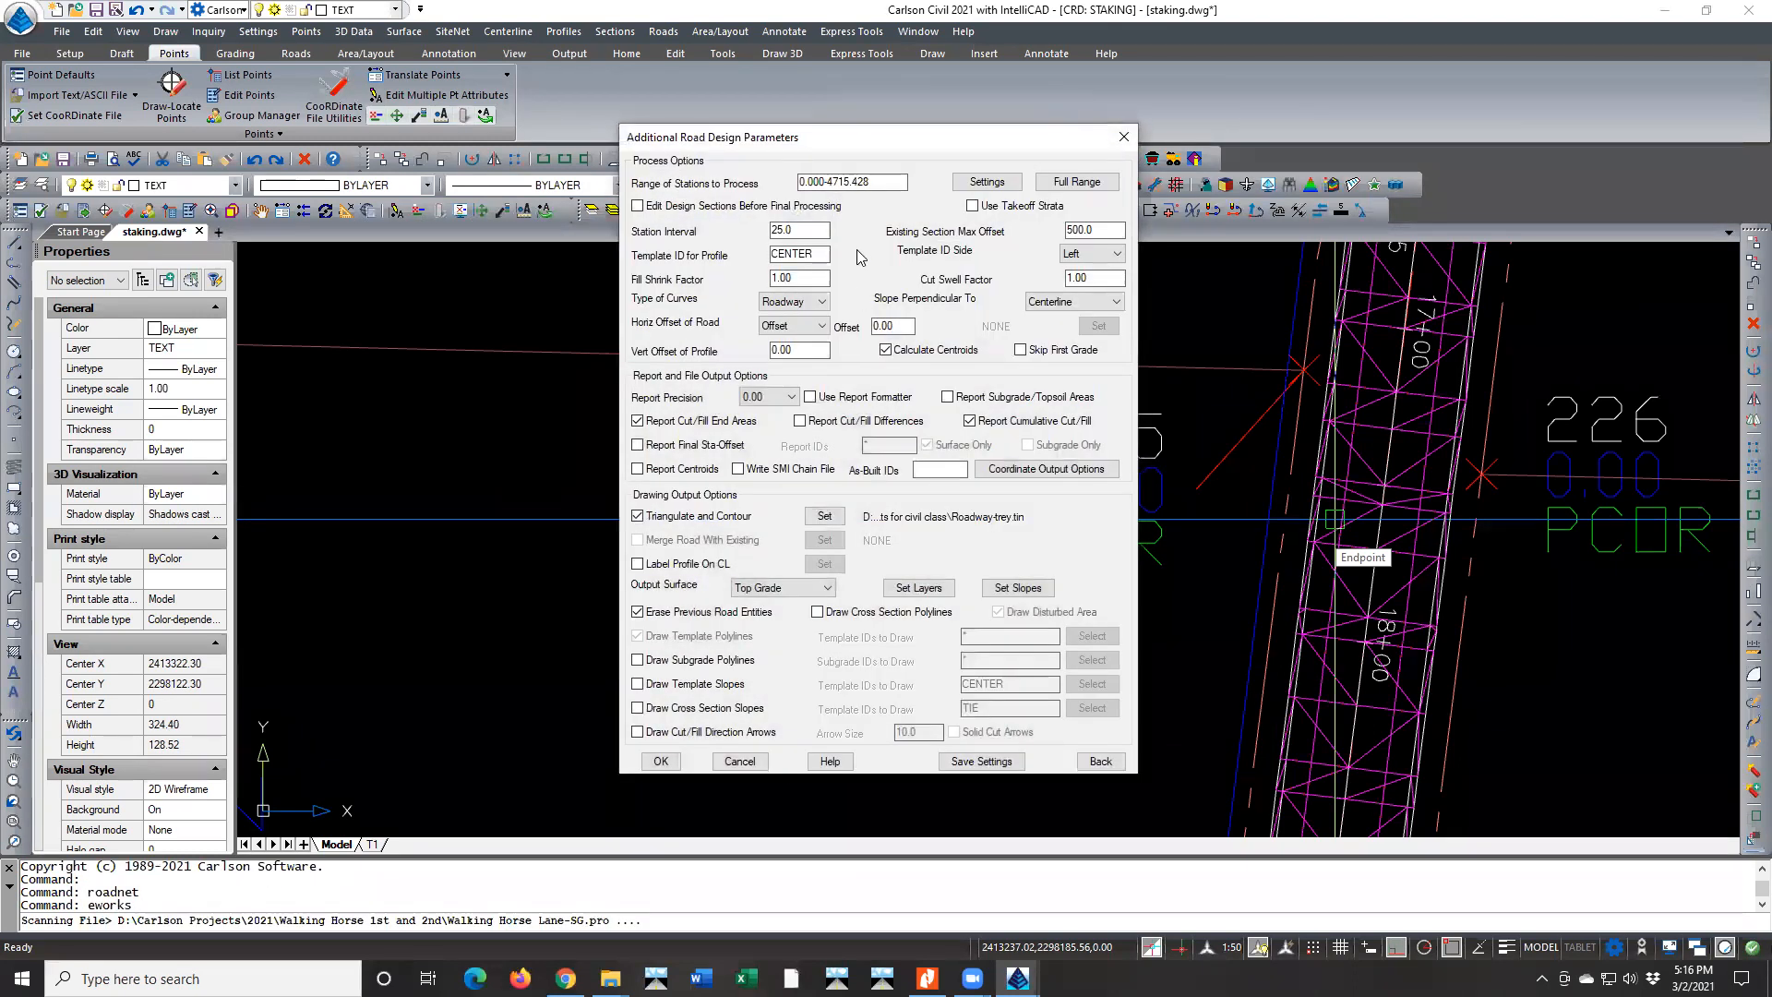
{"action": "left_click", "coordinate": [991, 186]}
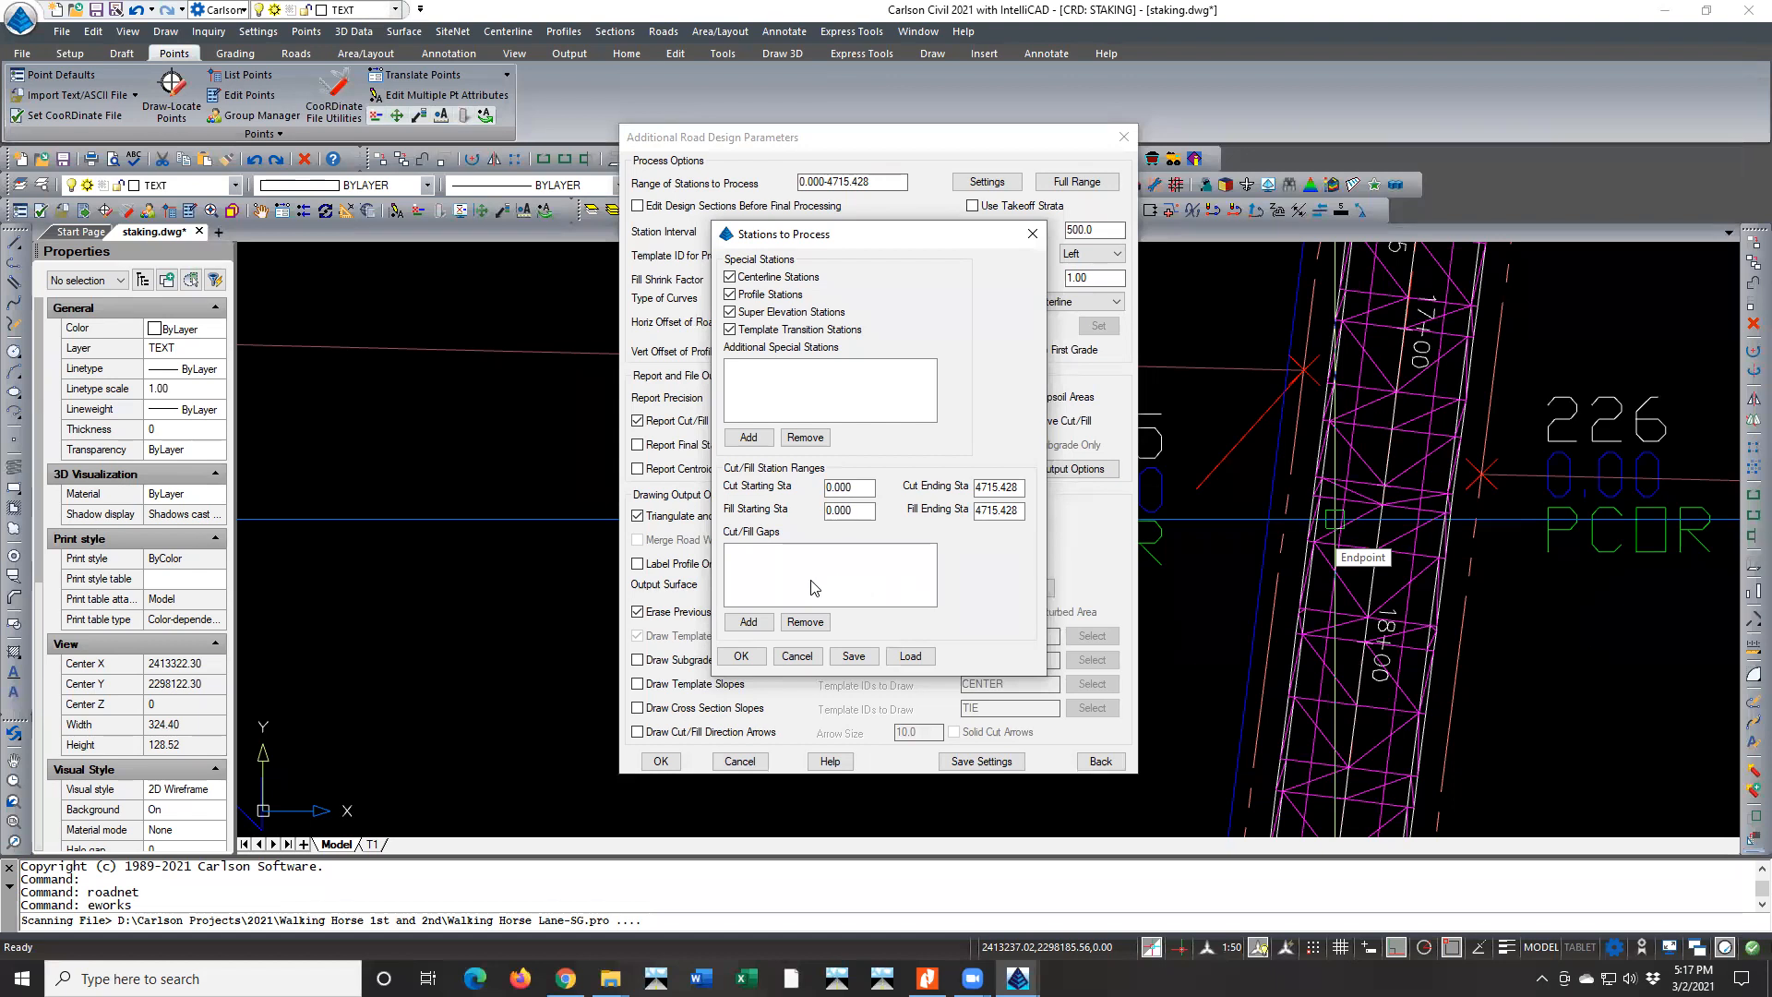
{"action": "left_click", "coordinate": [792, 655]}
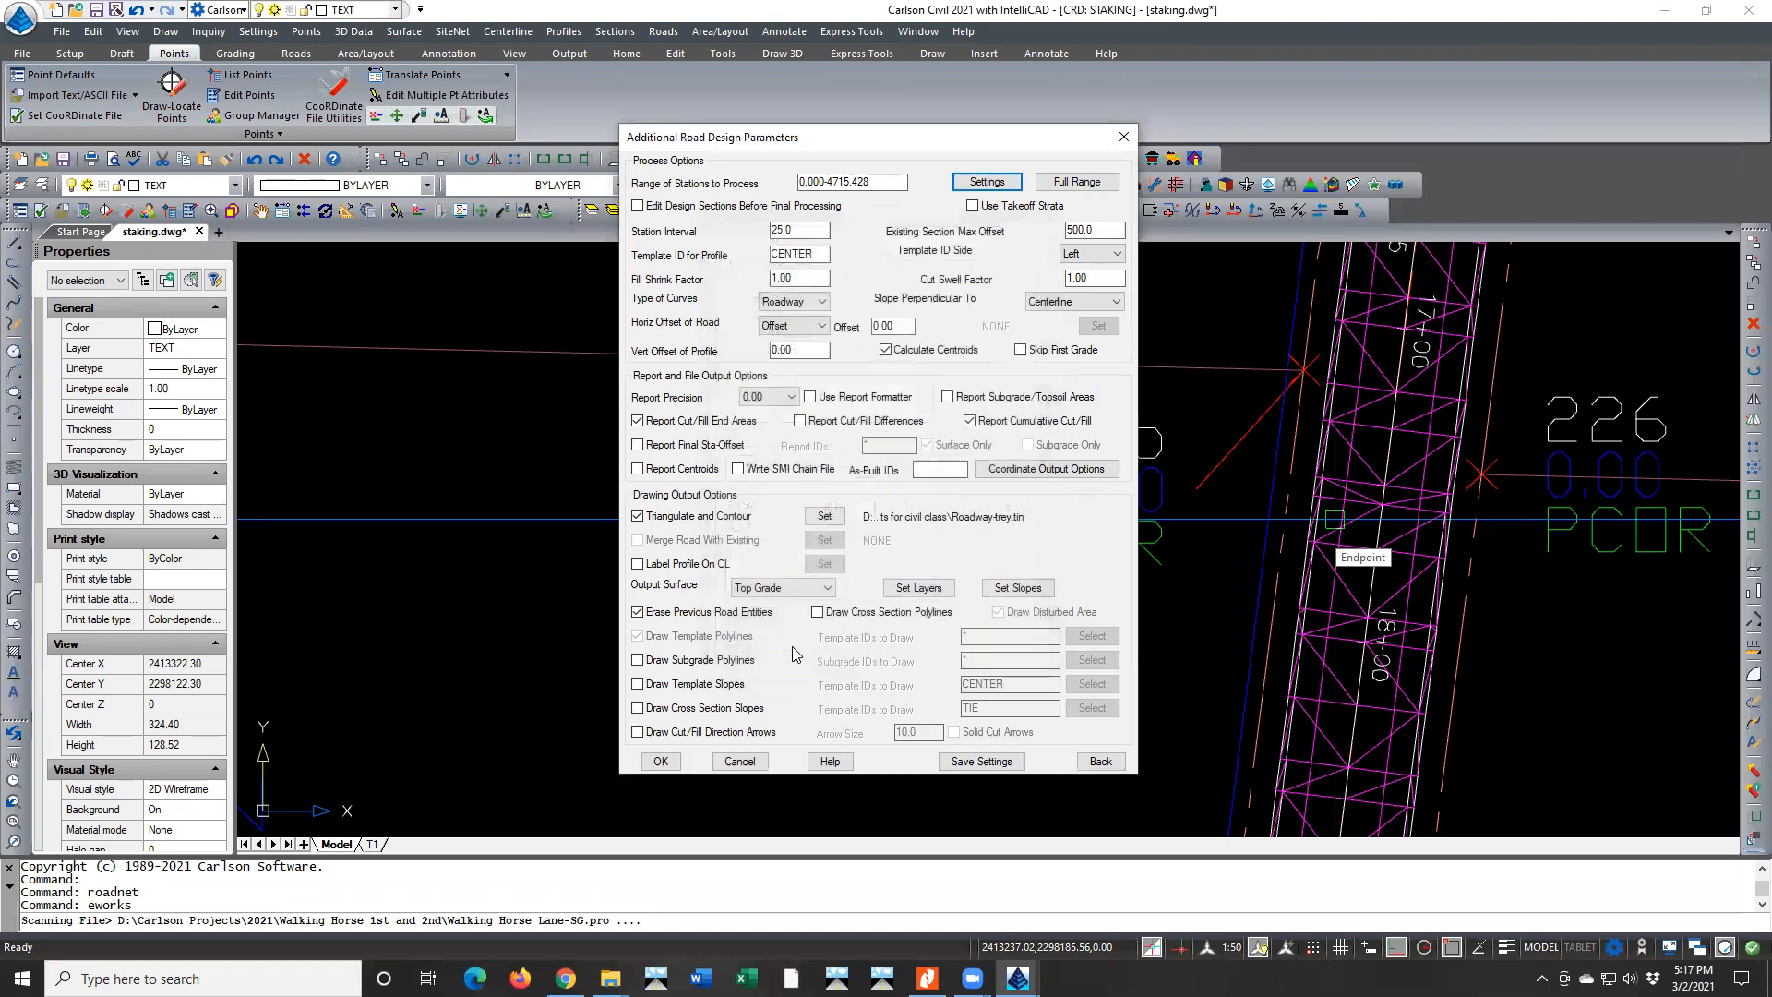
{"action": "left_click", "coordinate": [740, 761]}
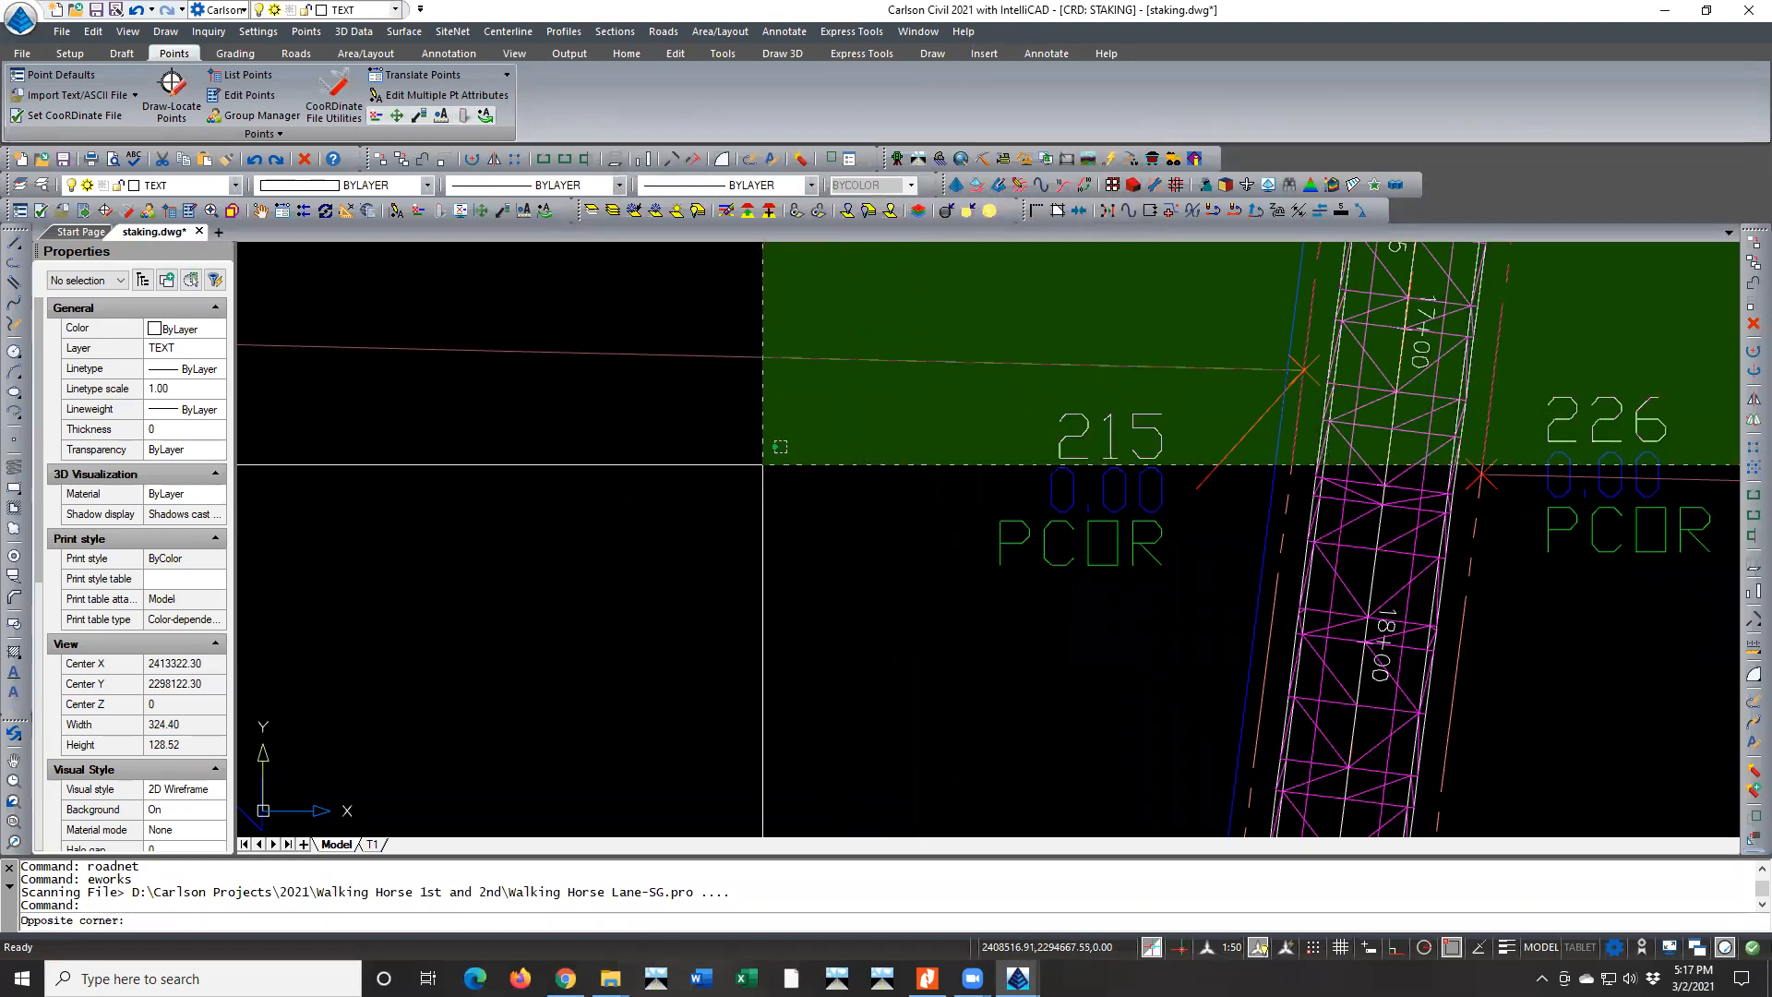
{"action": "key", "text": "Escape"}
{"action": "key", "text": "Escape"}
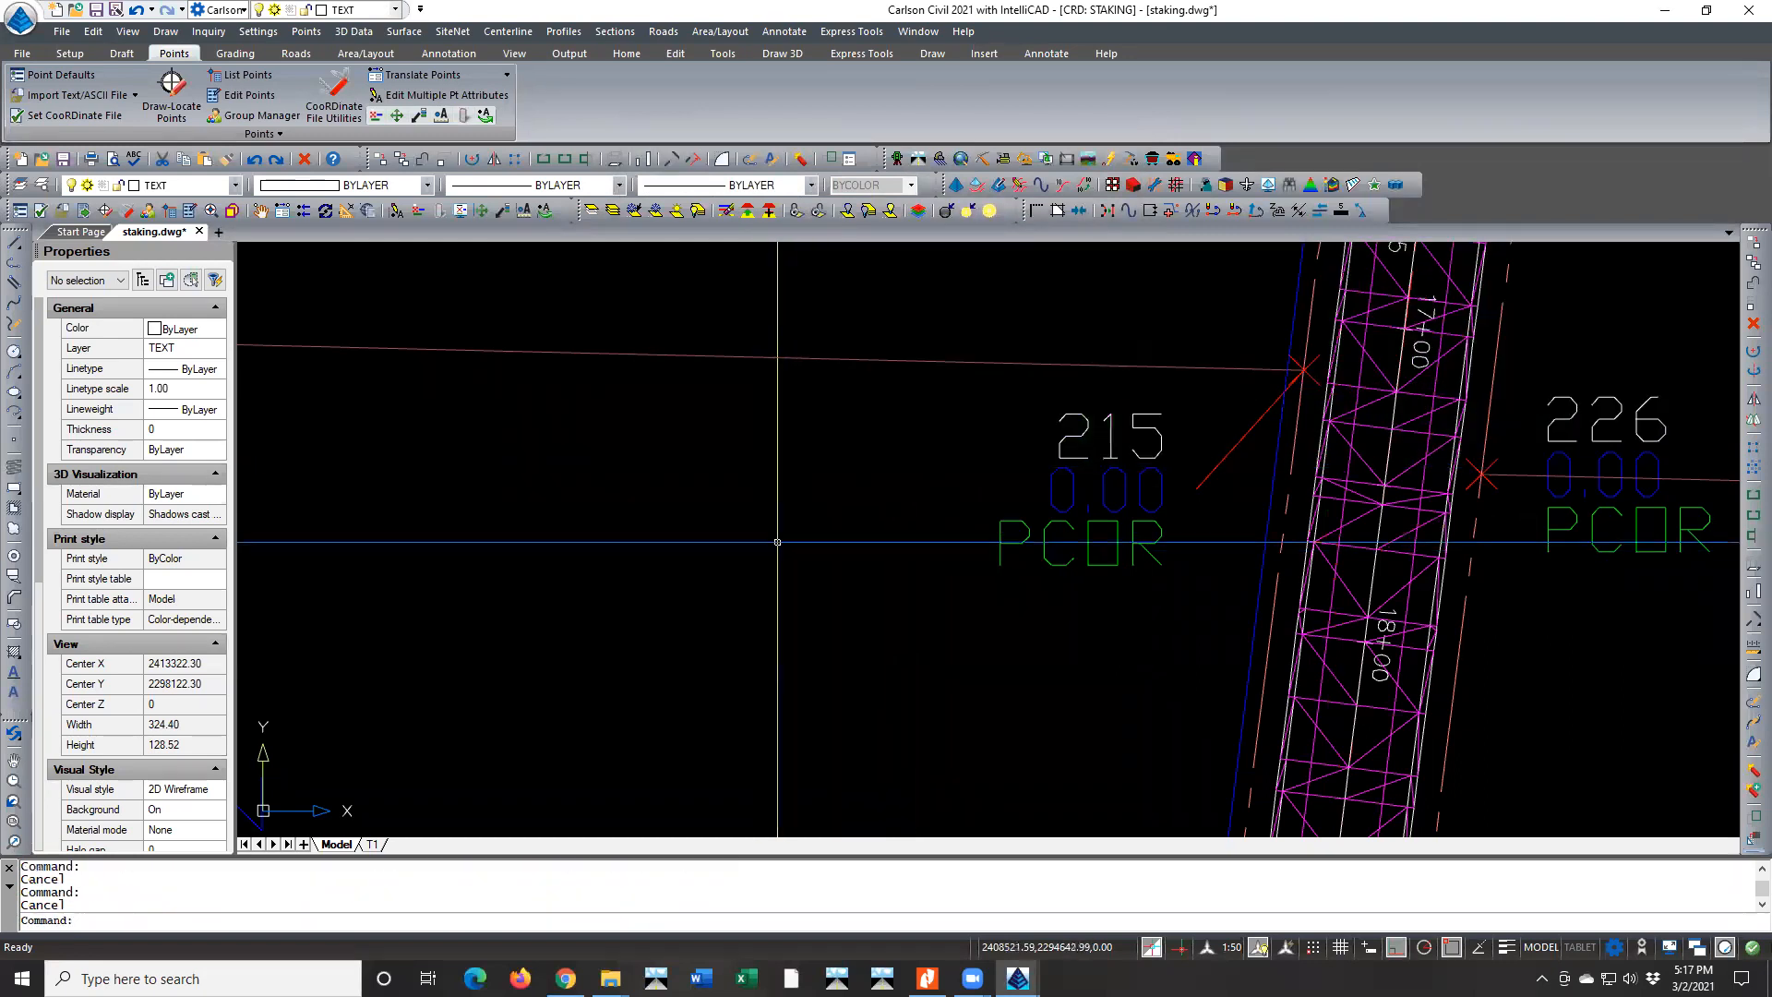
Restart the road design command and open the superelevation settings of the LAKES24-40SG design template
{"action": "key", "text": "Return"}
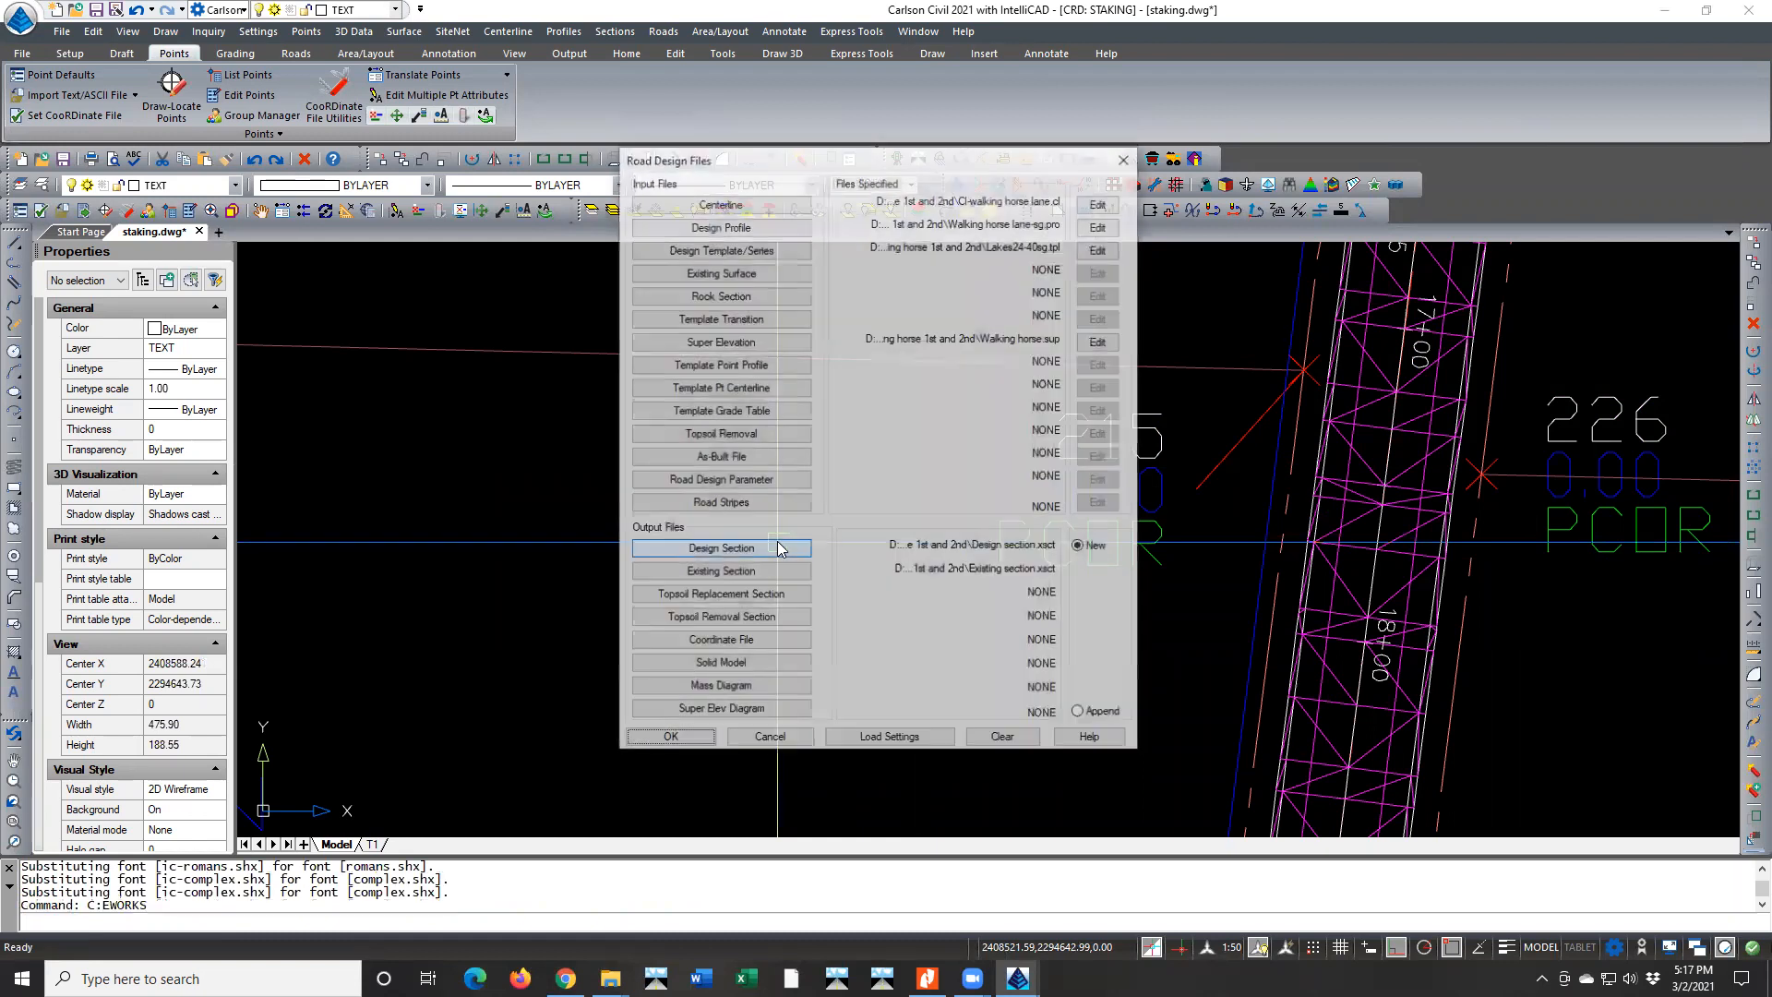
{"action": "left_click", "coordinate": [1098, 249]}
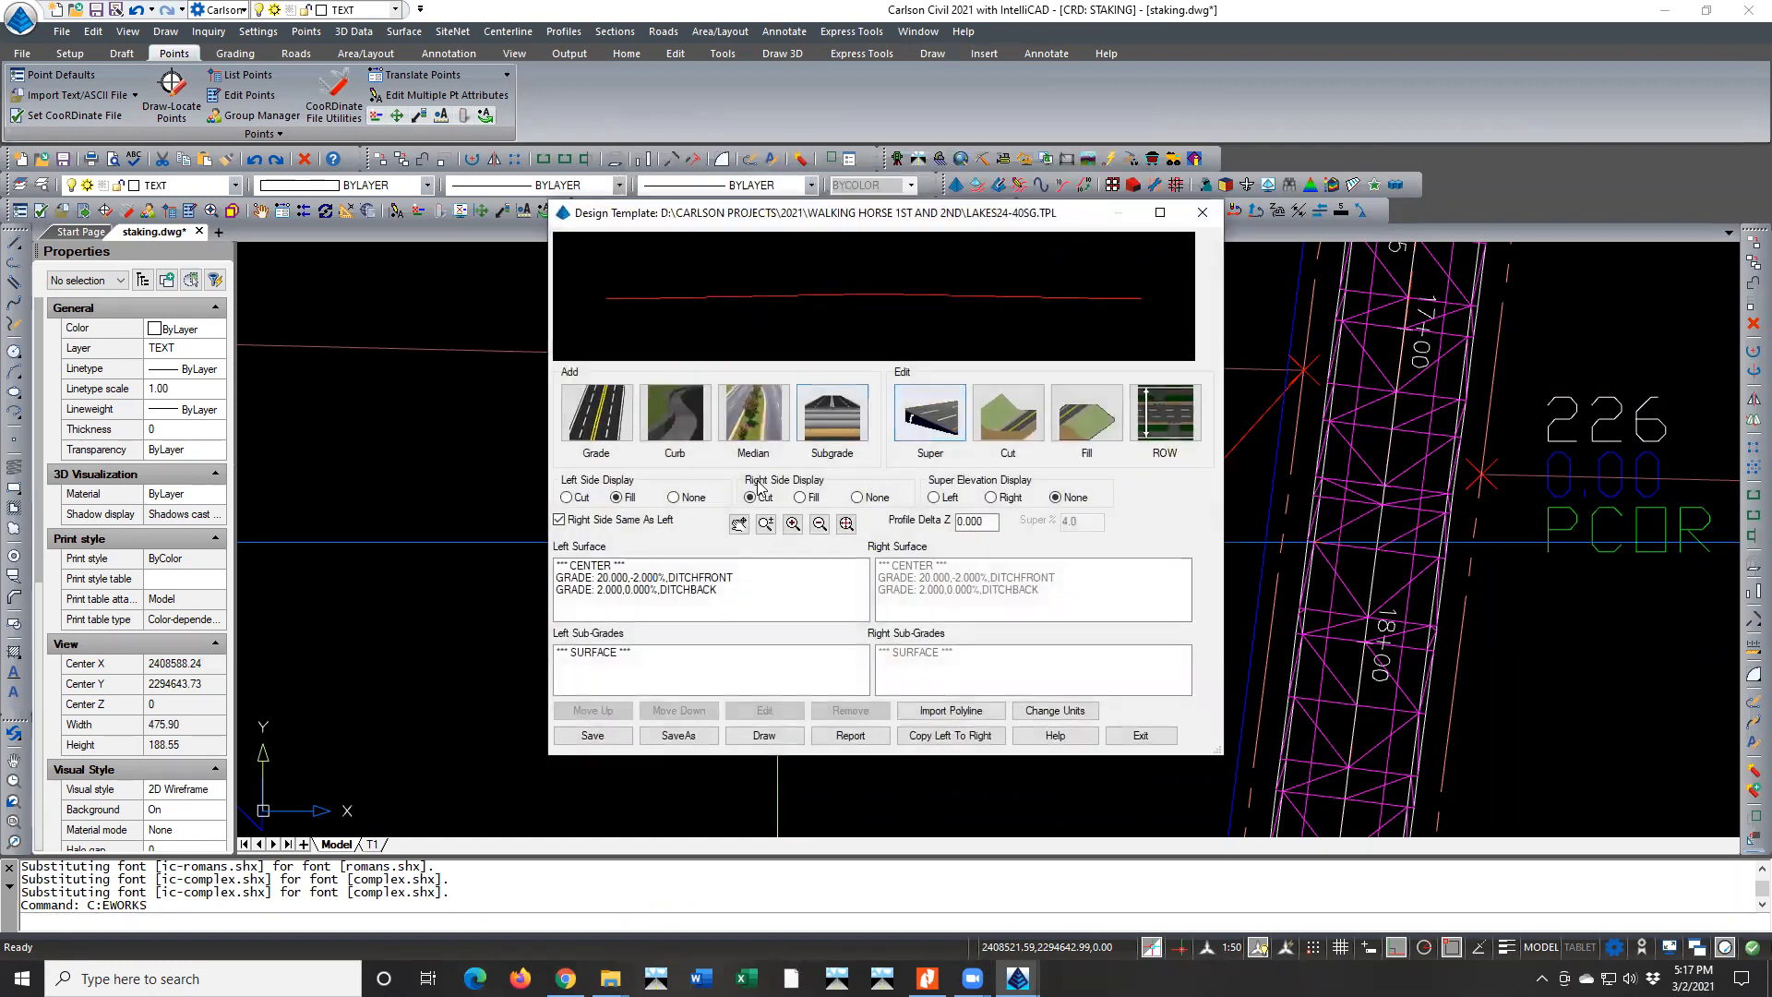
{"action": "left_click", "coordinate": [712, 578]}
{"action": "left_click", "coordinate": [706, 590]}
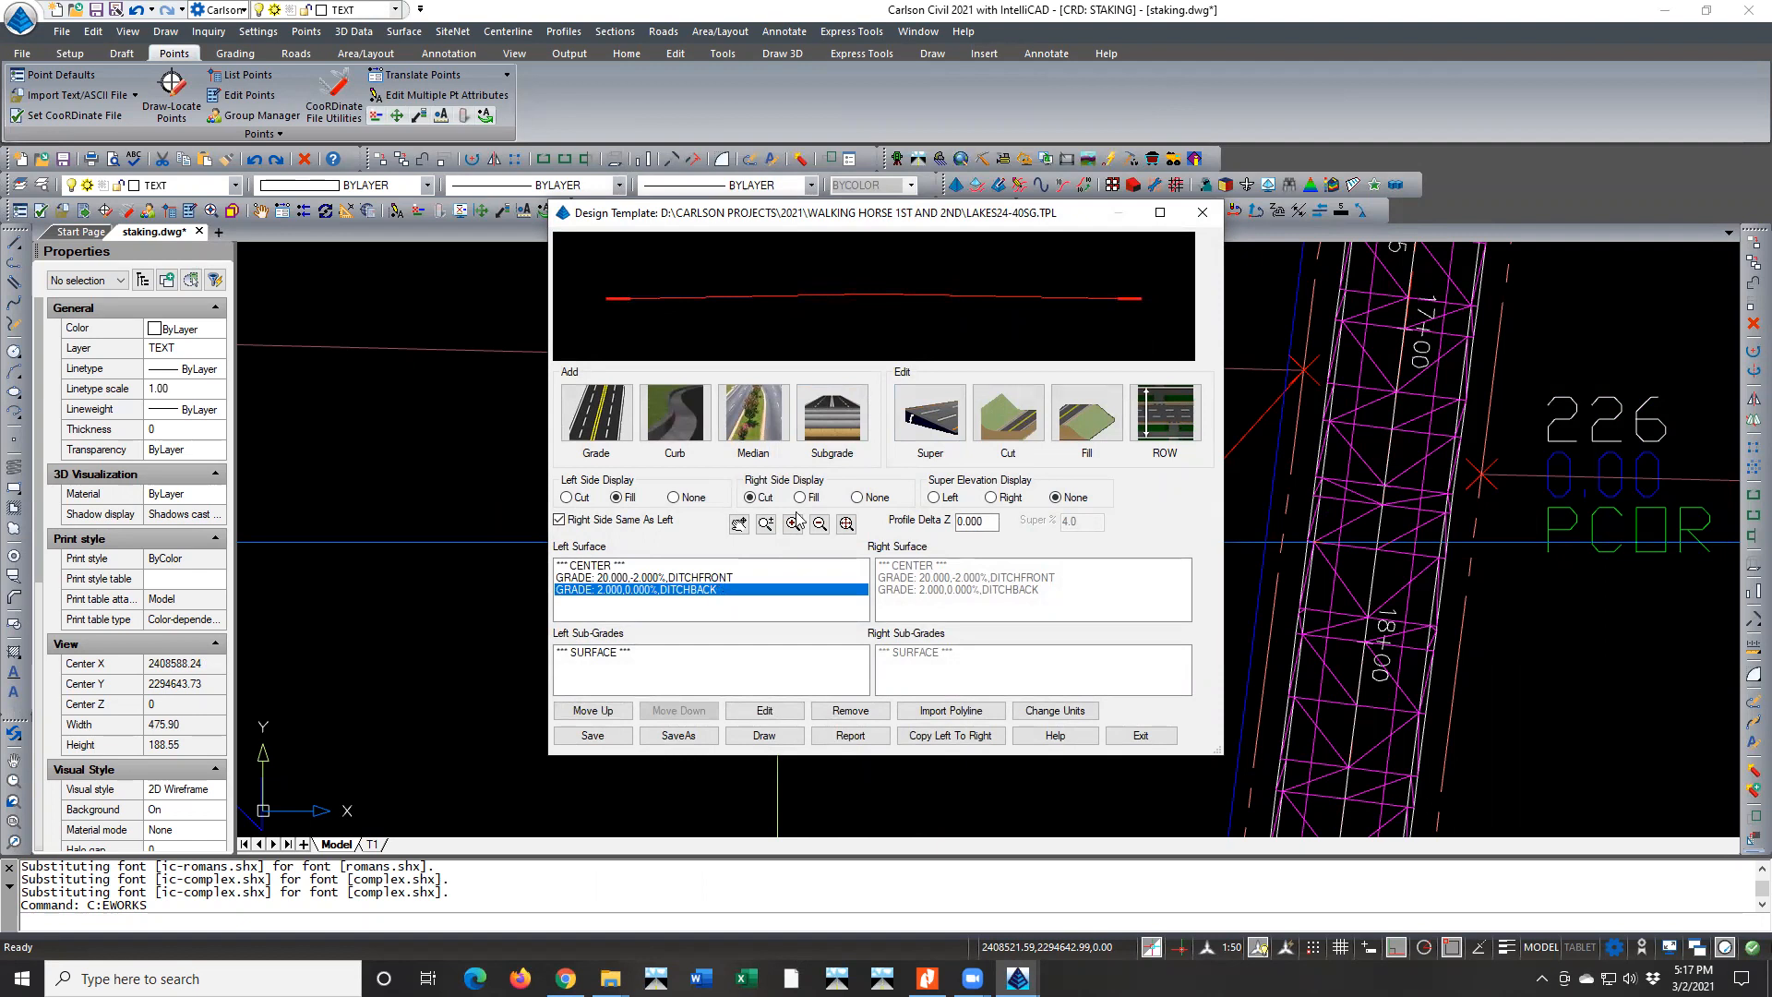
{"action": "left_click", "coordinate": [929, 414]}
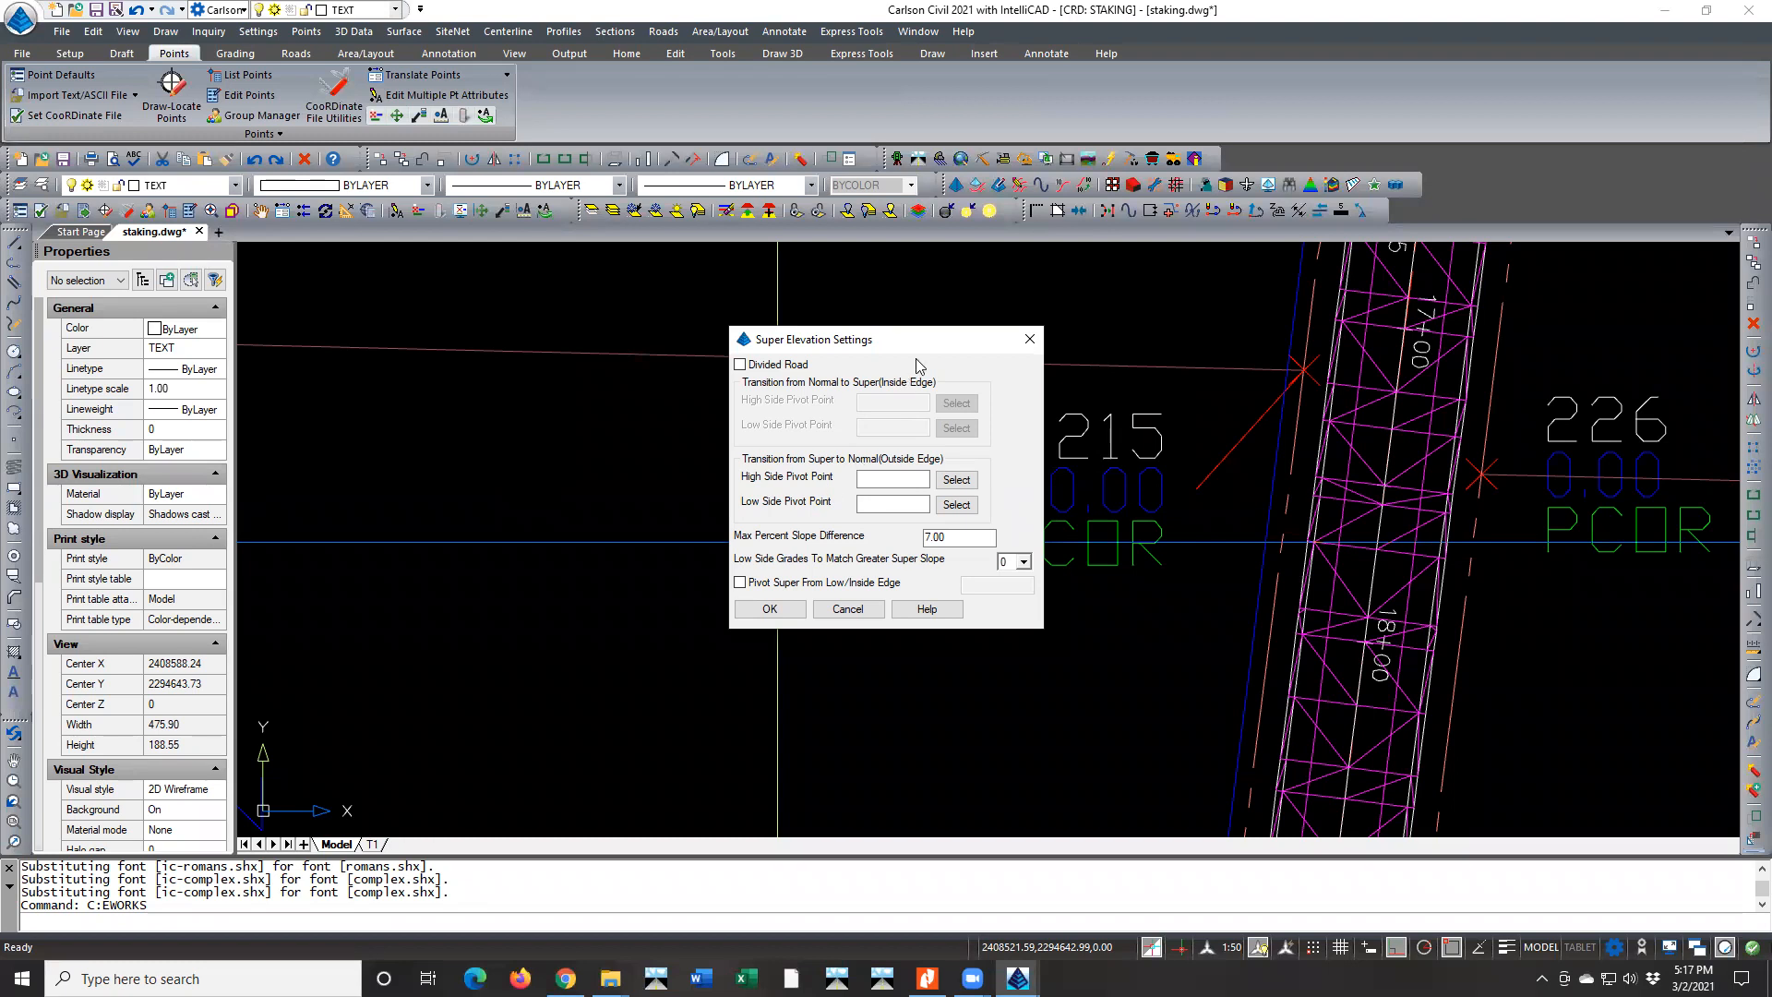
Set the high side pivot point for the transition from super to normal (outside edge) to DITCHFRONT
{"action": "left_click_drag", "start_coordinate": [763, 427], "coordinate": [745, 442]}
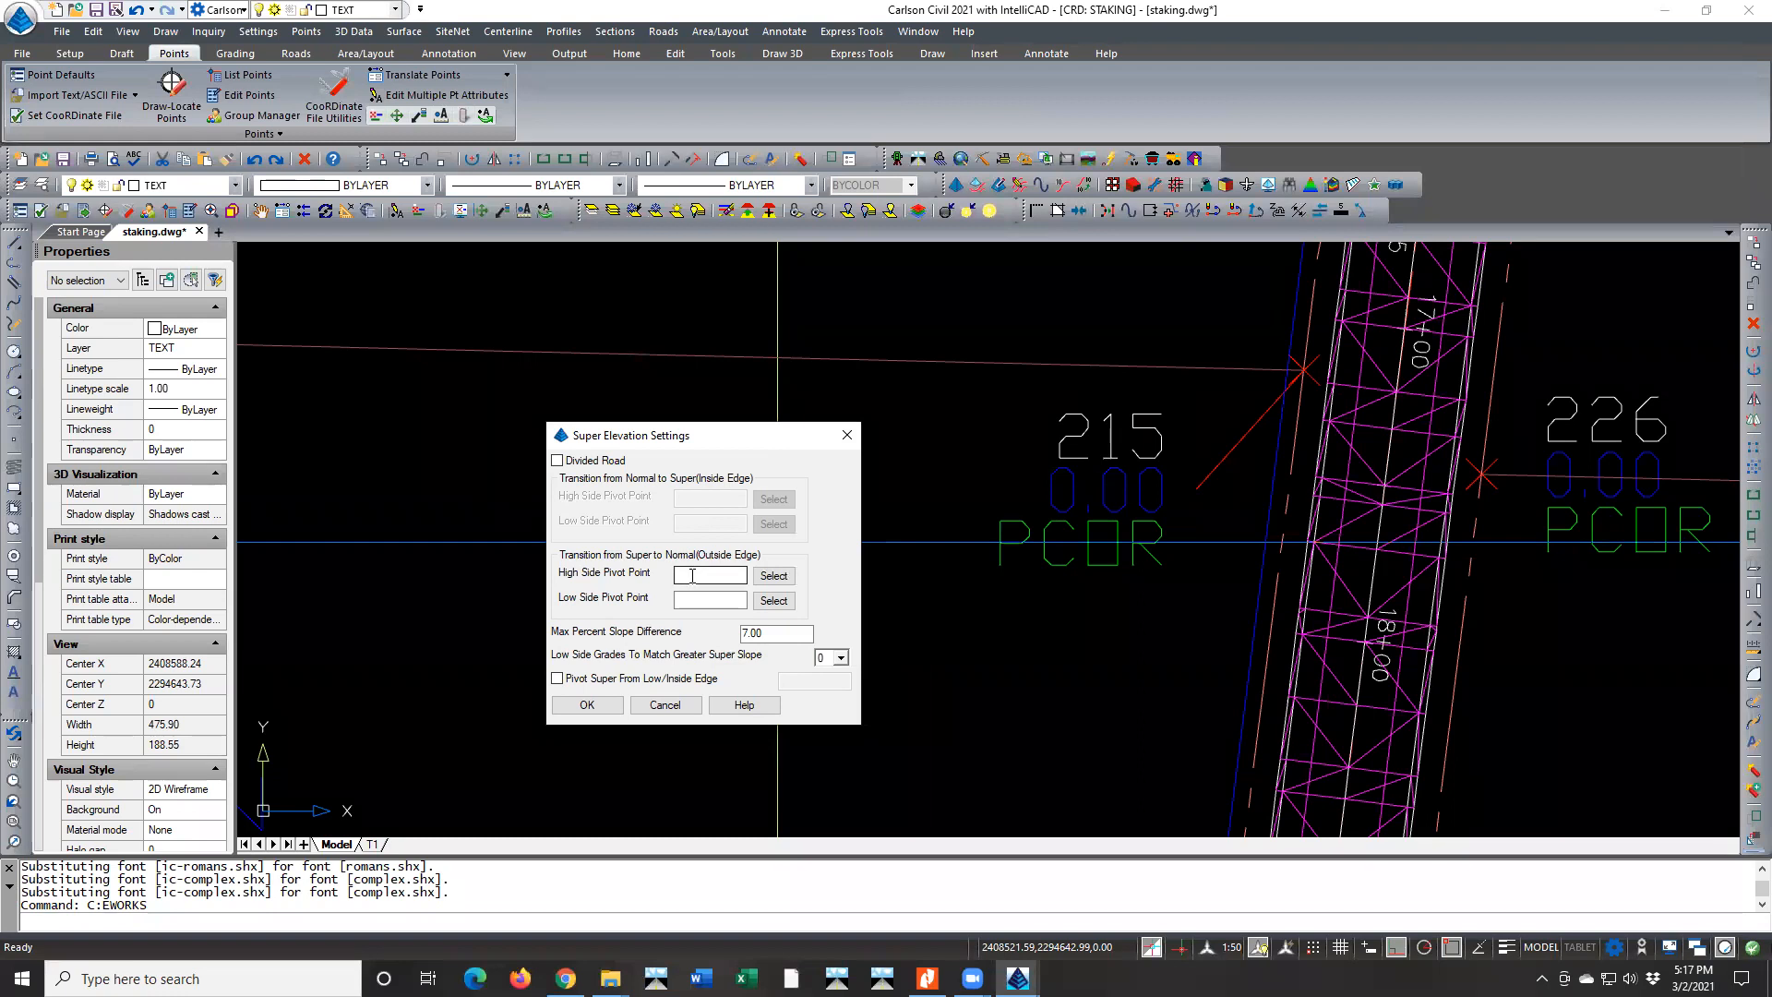
{"action": "left_click", "coordinate": [692, 576]}
{"action": "left_click", "coordinate": [773, 576]}
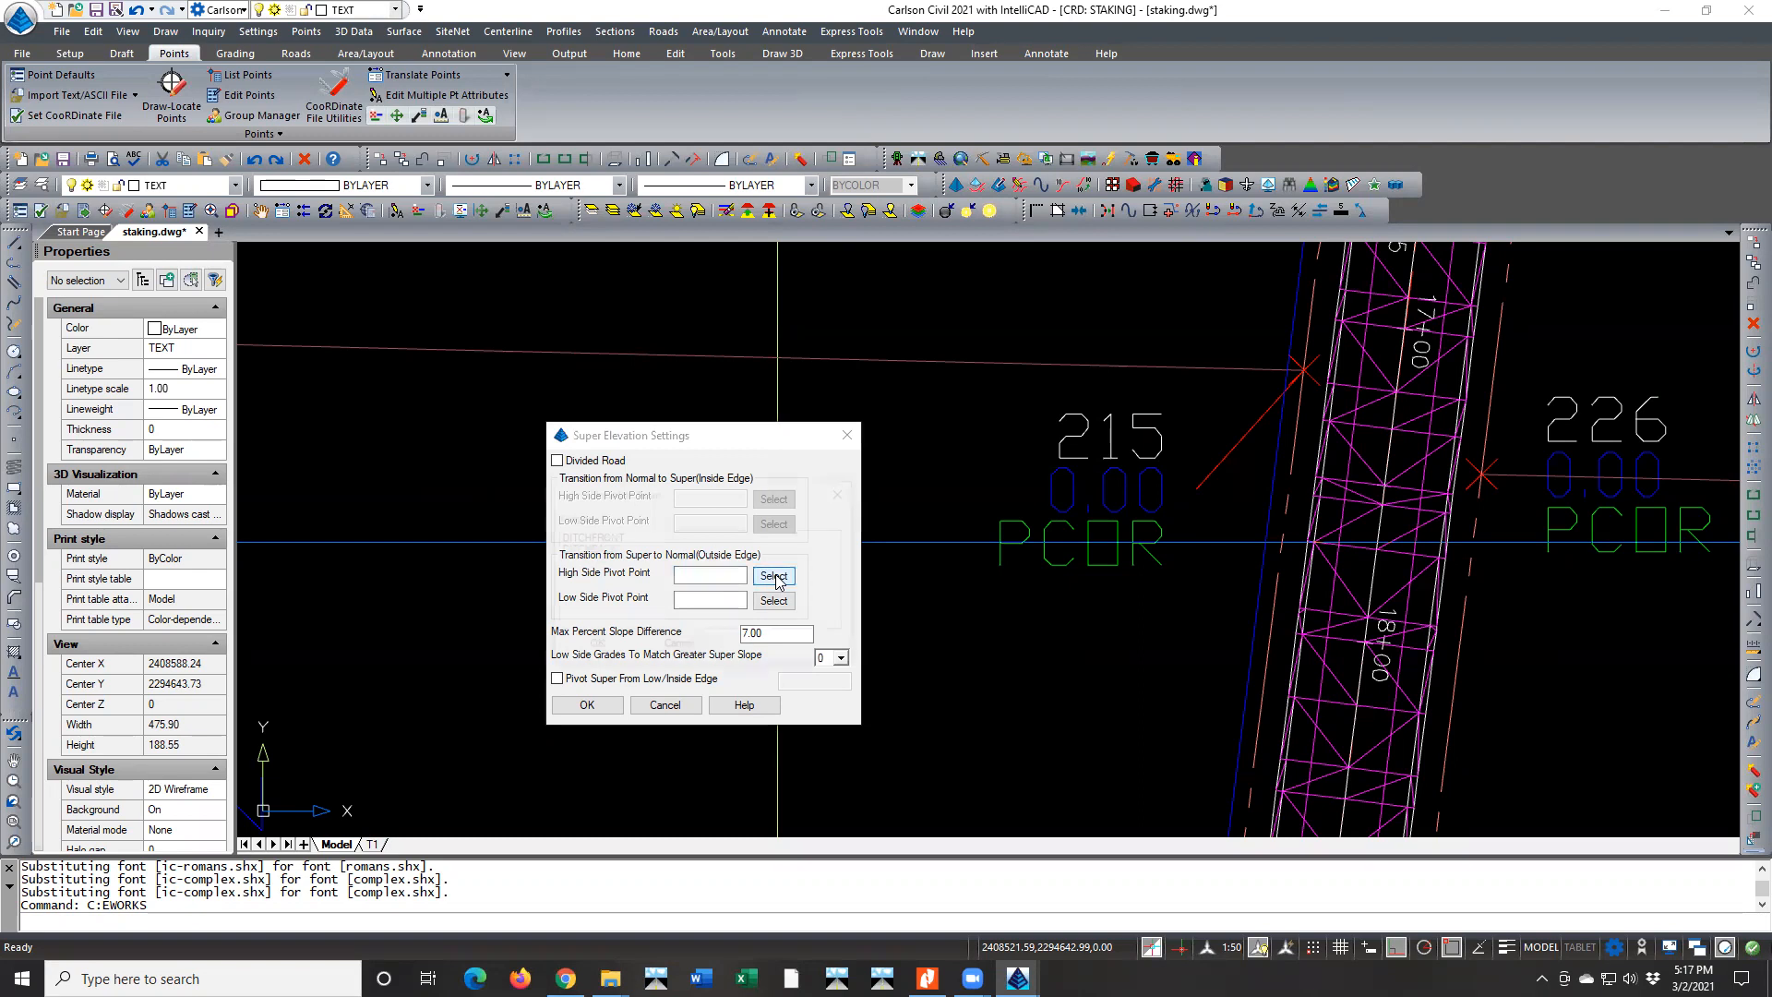
{"action": "left_click_drag", "start_coordinate": [689, 493], "coordinate": [840, 515]}
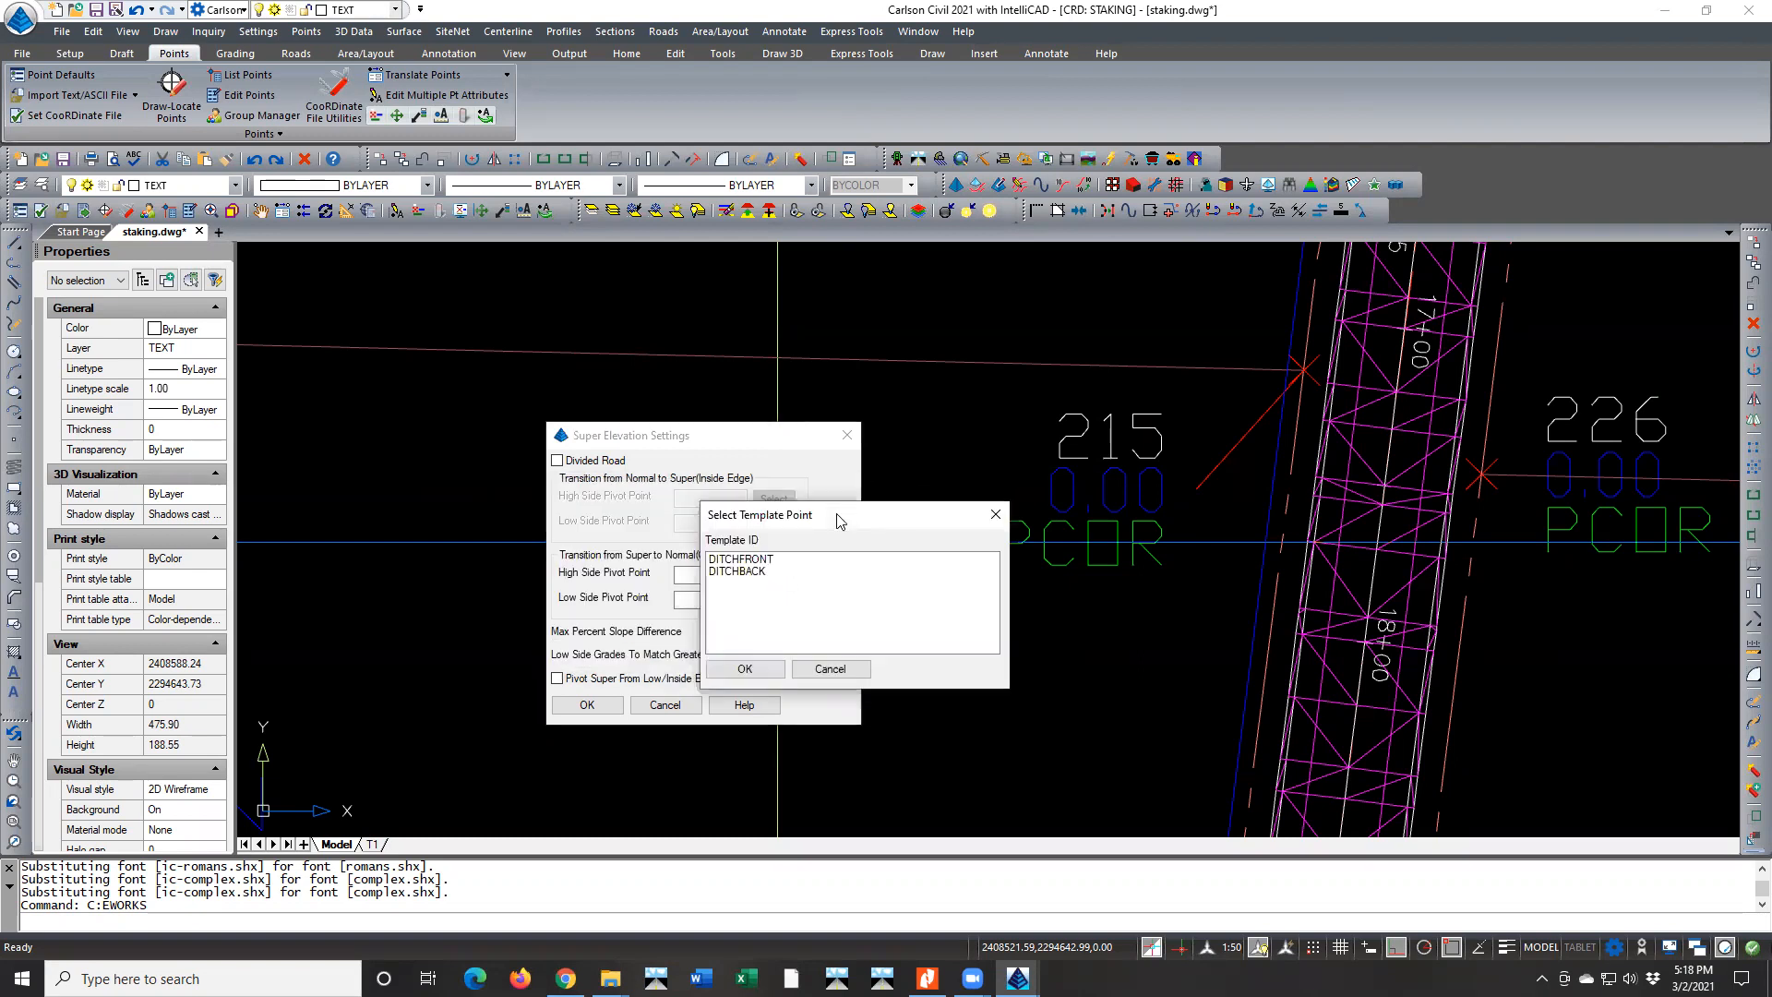
{"action": "left_click", "coordinate": [766, 560]}
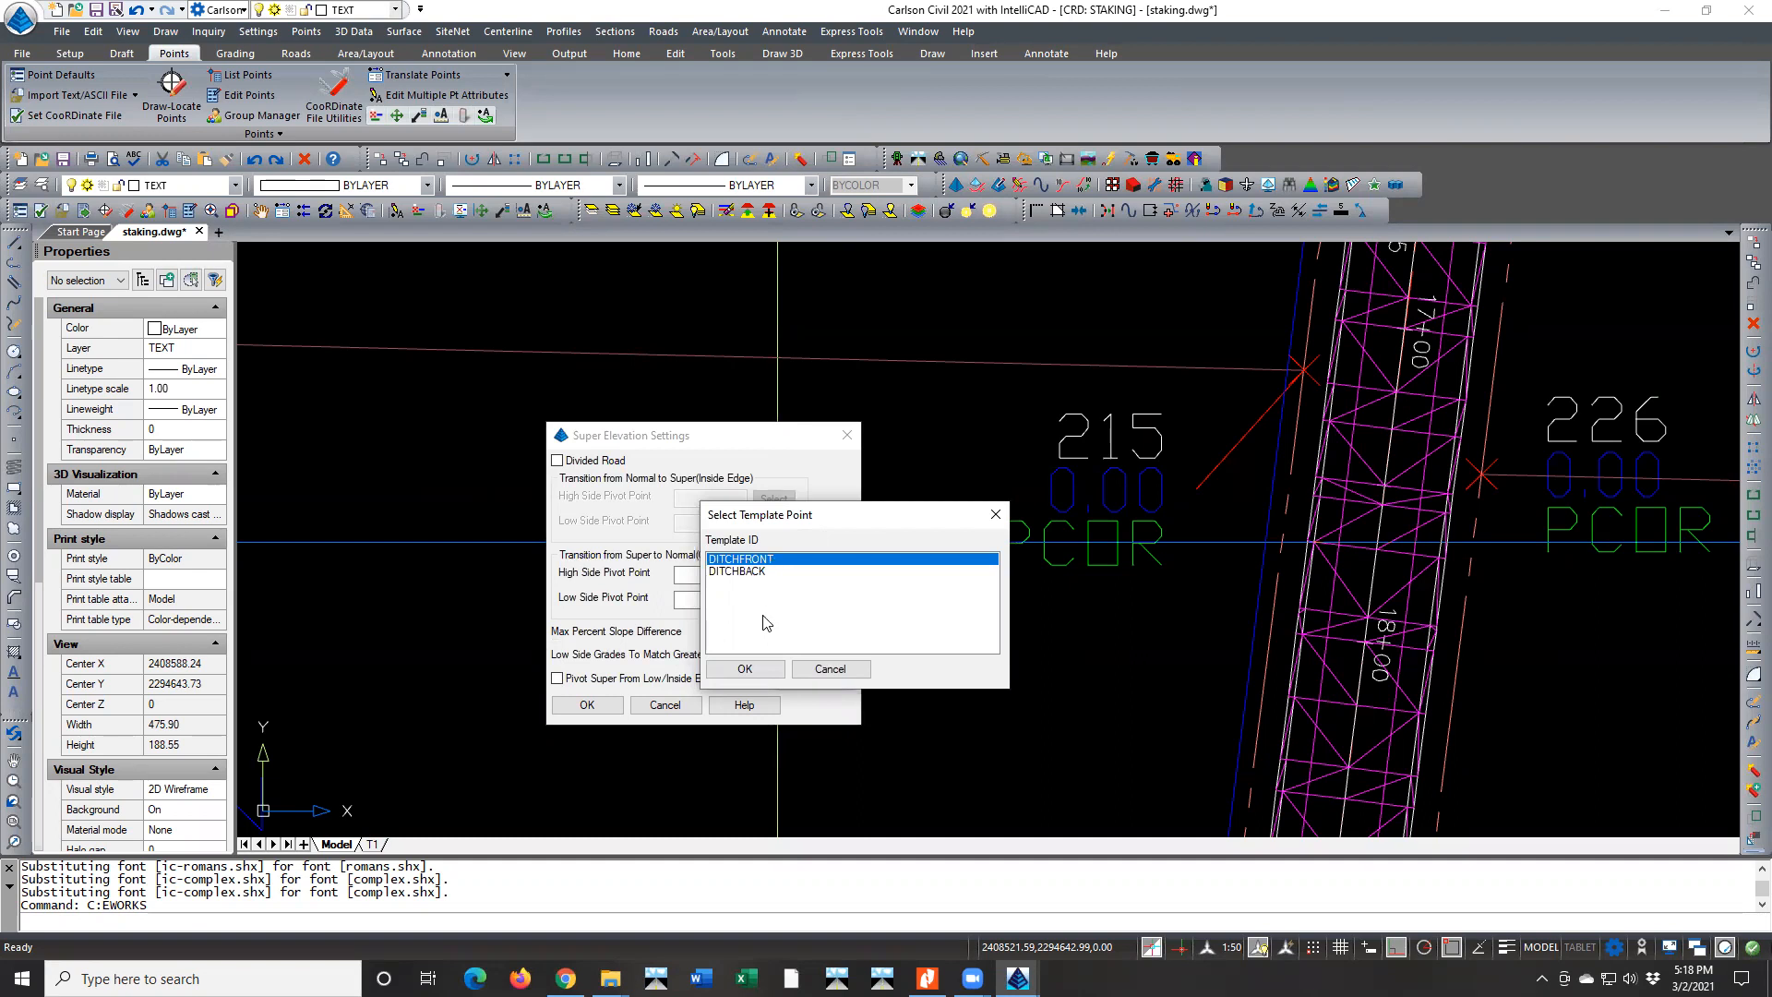
{"action": "left_click", "coordinate": [765, 671]}
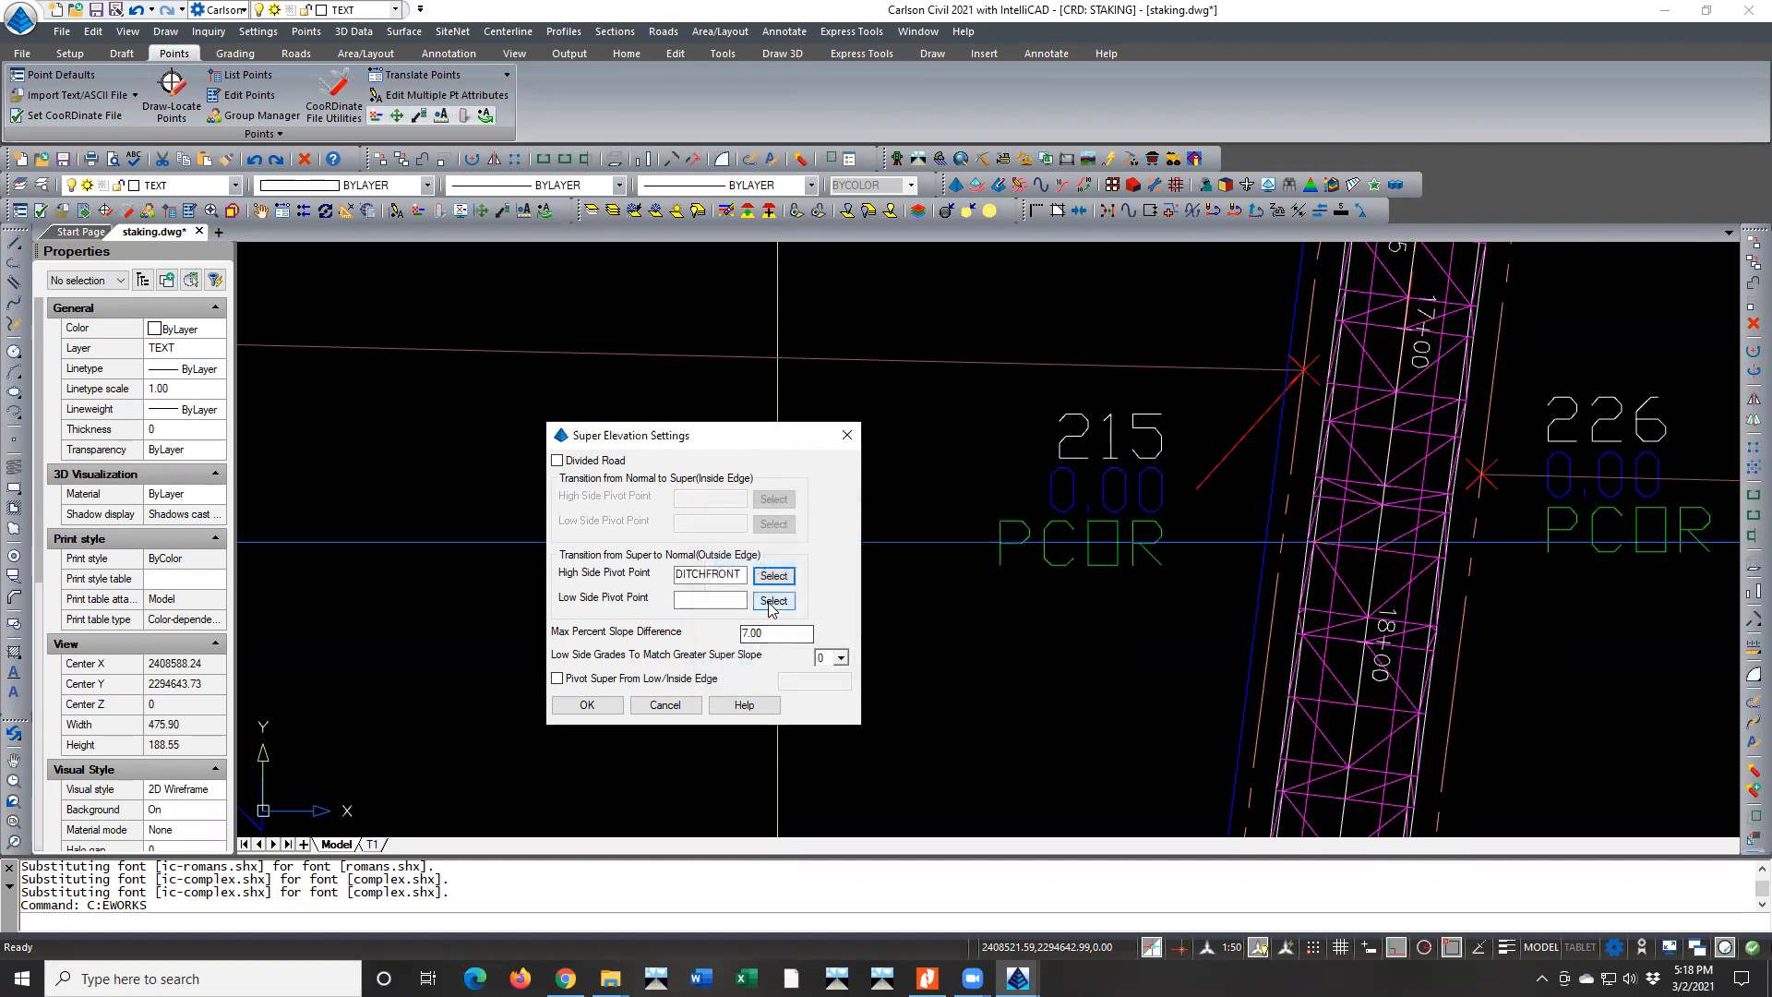
Set the low side pivot point to DITCHFRONT, check the maximum percent slope difference and close the superelevation settings
{"action": "left_click", "coordinate": [773, 600]}
{"action": "left_click", "coordinate": [591, 536]}
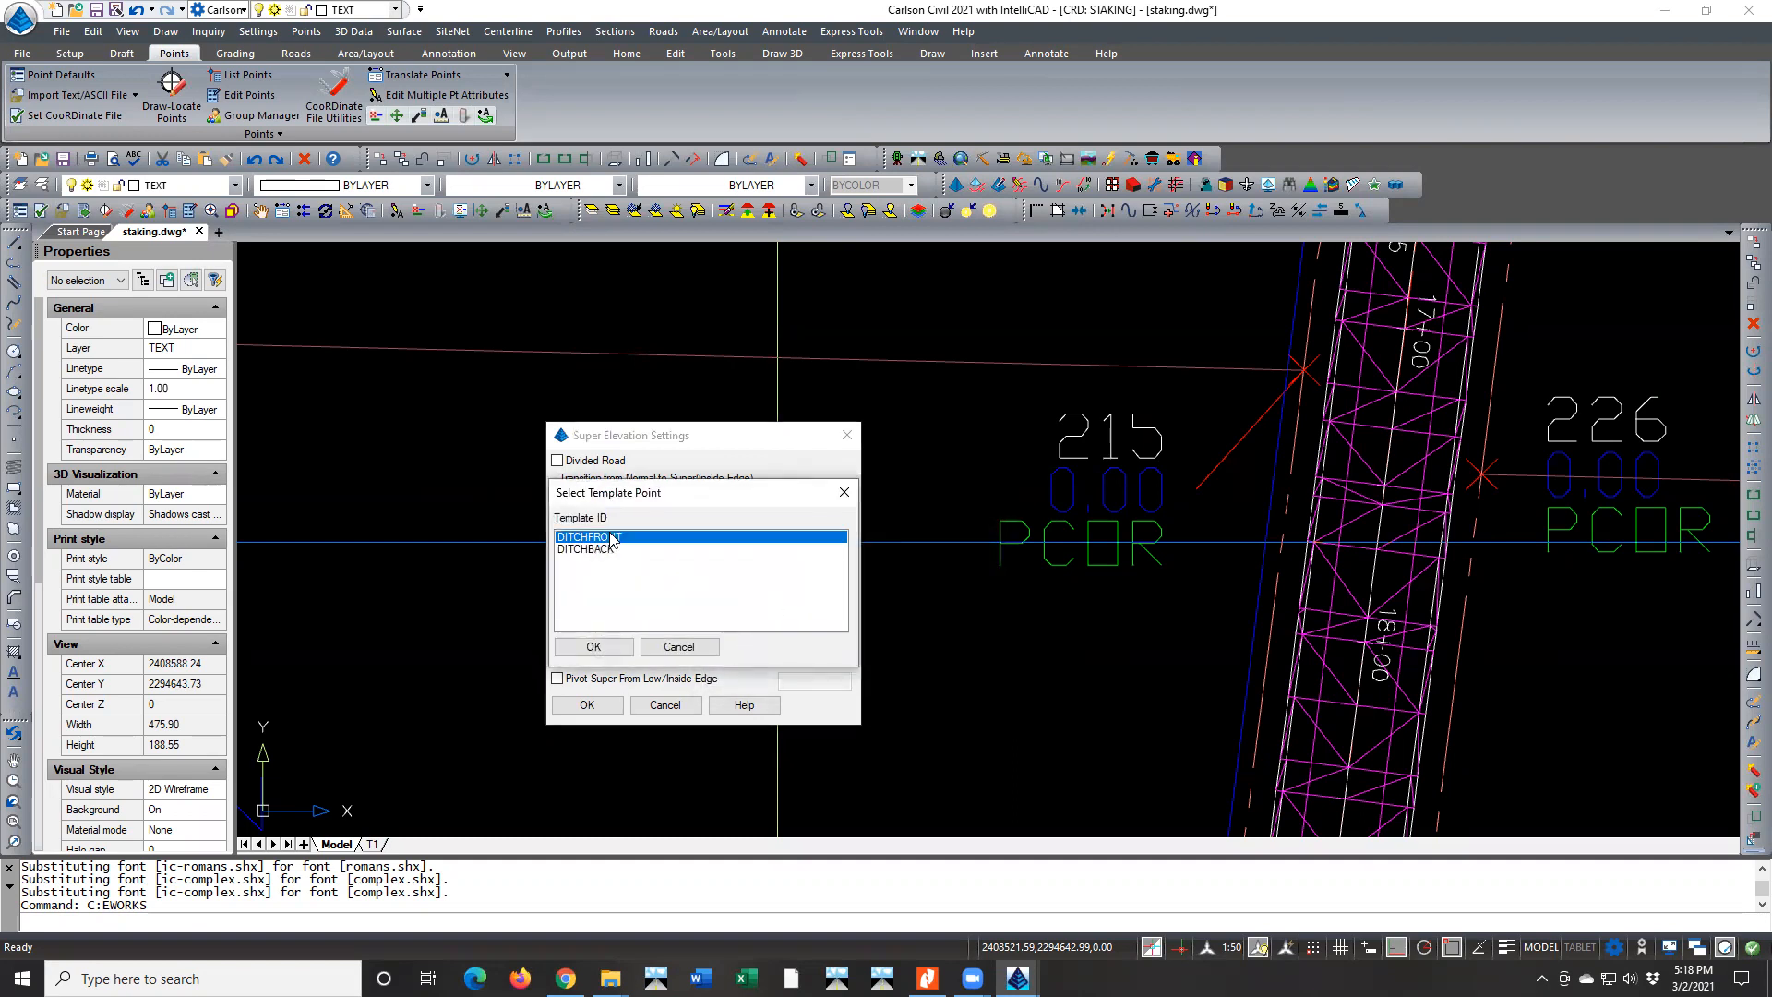
{"action": "left_click", "coordinate": [593, 646]}
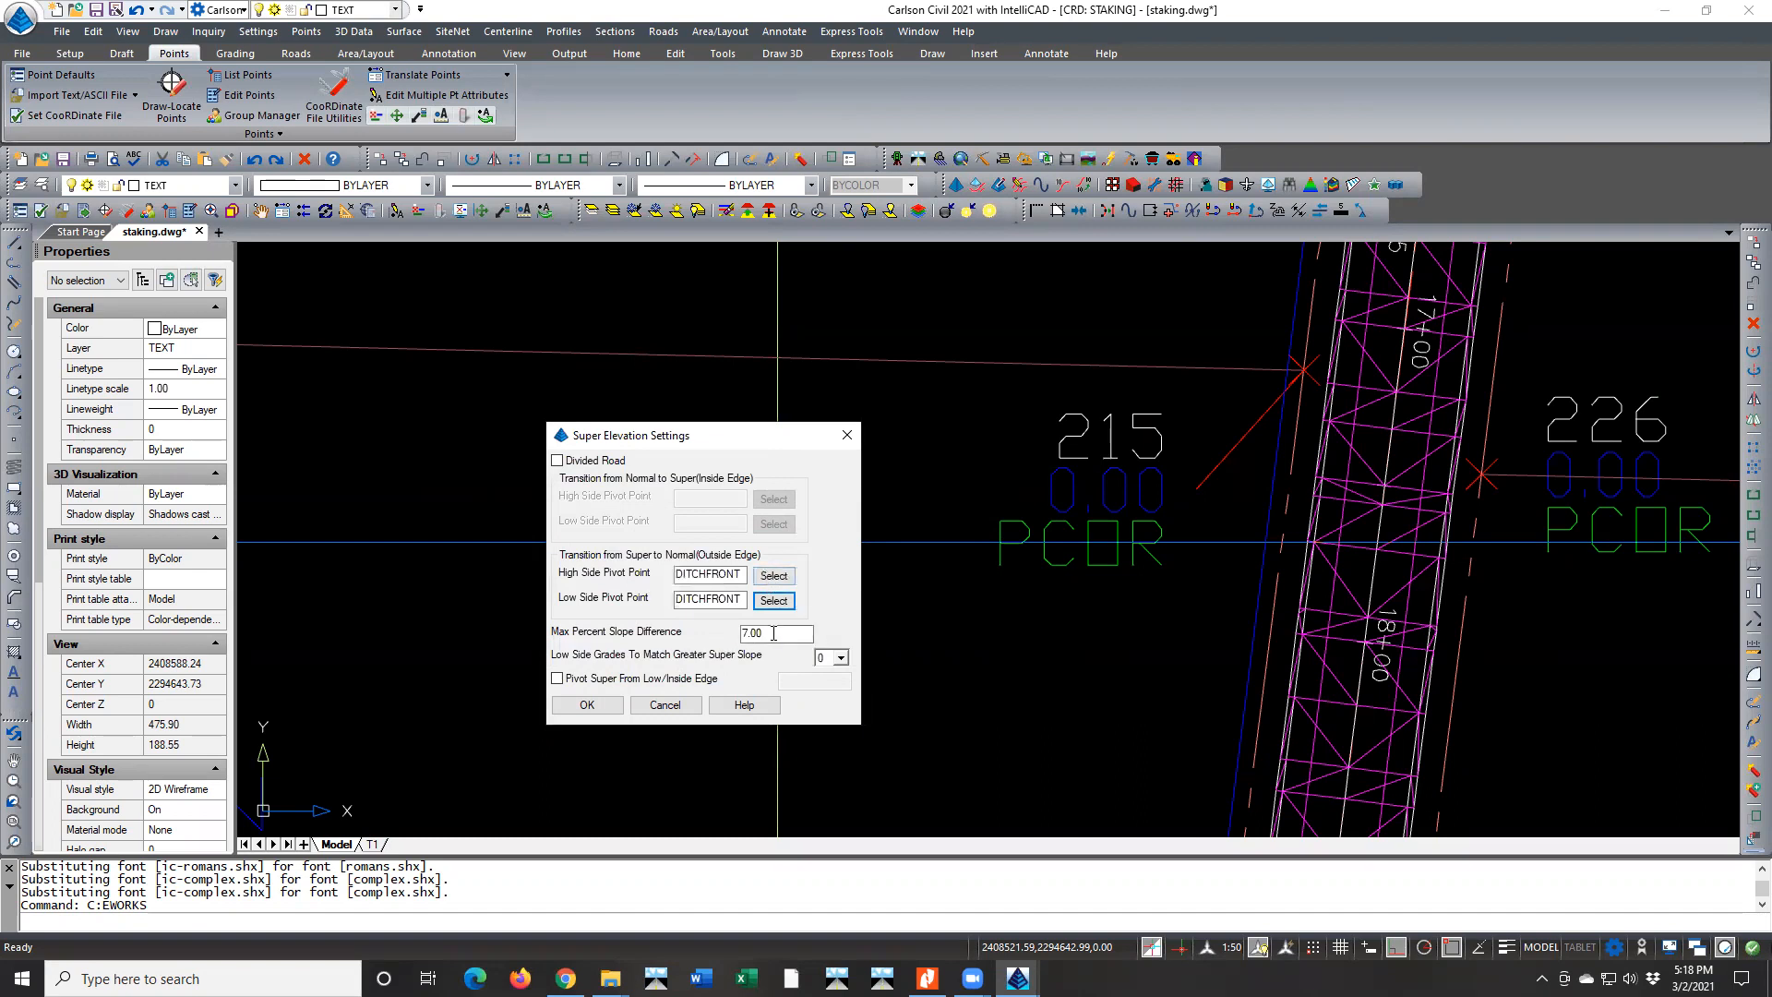
{"action": "left_click_drag", "start_coordinate": [764, 632], "coordinate": [734, 631]}
{"action": "left_click", "coordinate": [762, 630]}
{"action": "left_click_drag", "start_coordinate": [768, 634], "coordinate": [738, 634]}
{"action": "left_click", "coordinate": [759, 633]}
{"action": "left_click", "coordinate": [665, 706]}
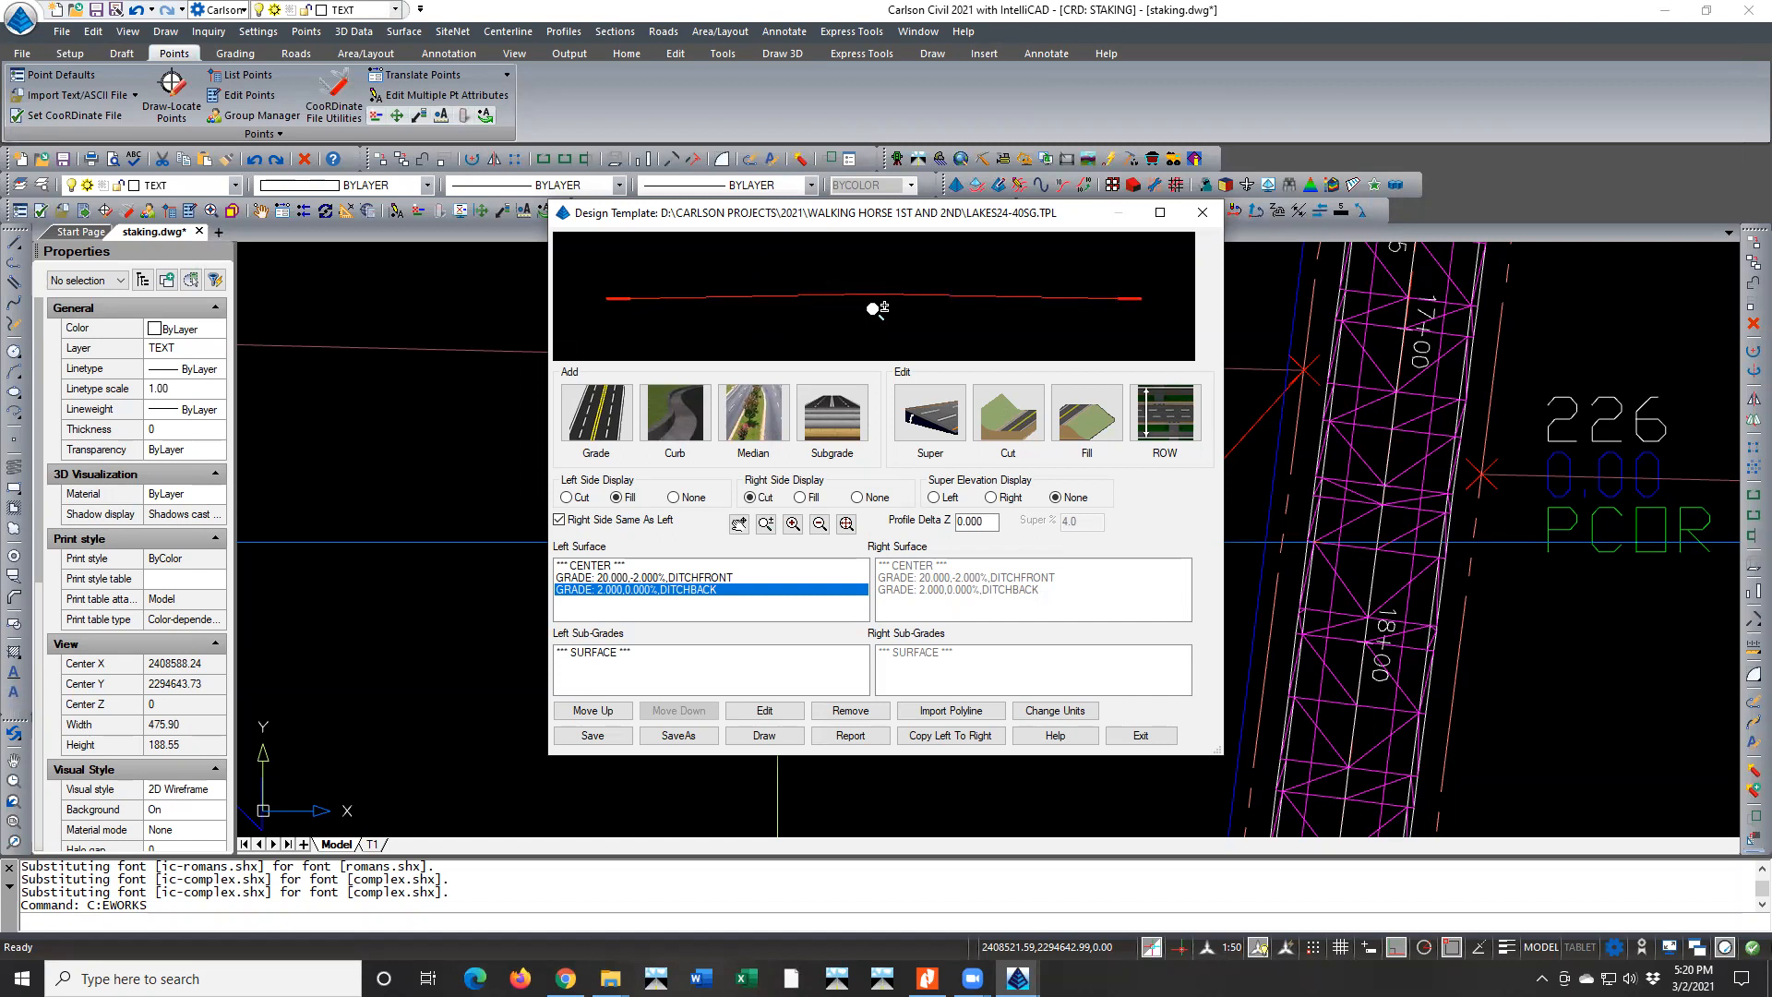
Set the template's low side grades to match greater super slope to 1 and accept the superelevation settings
{"action": "left_click", "coordinate": [943, 426]}
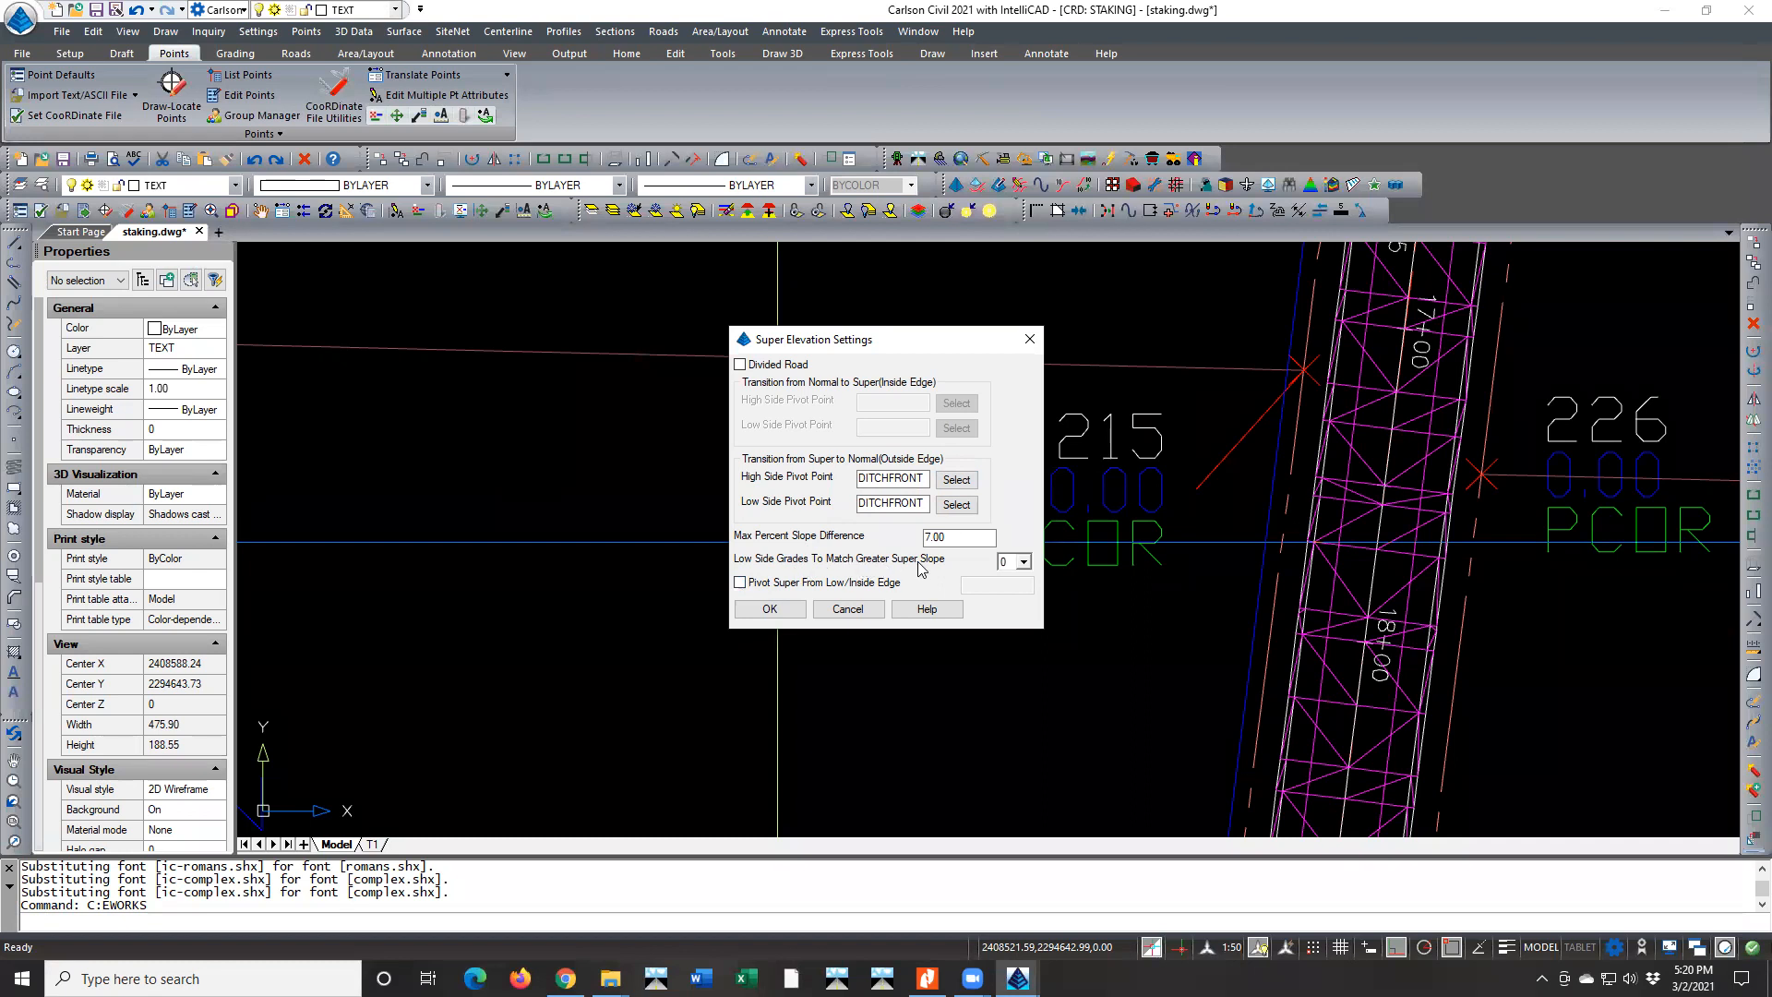
{"action": "left_click", "coordinate": [1023, 563]}
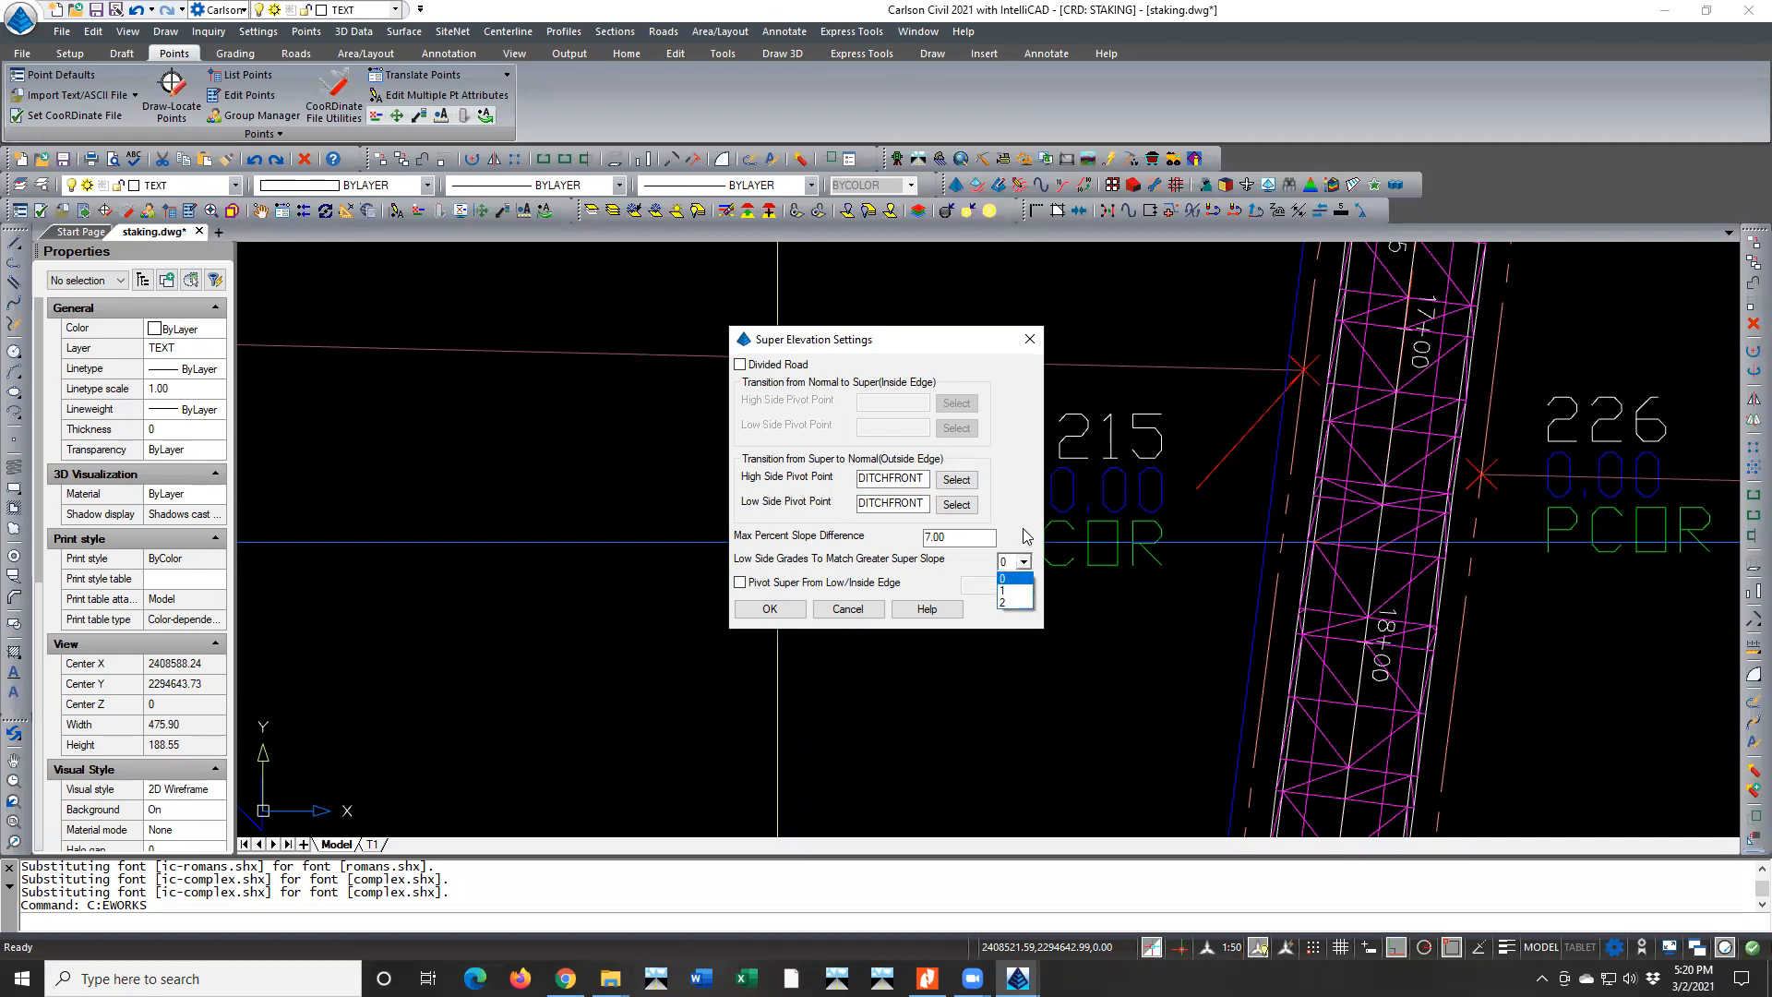
{"action": "left_click", "coordinate": [1024, 561]}
{"action": "left_click", "coordinate": [1023, 561]}
{"action": "left_click", "coordinate": [1006, 594]}
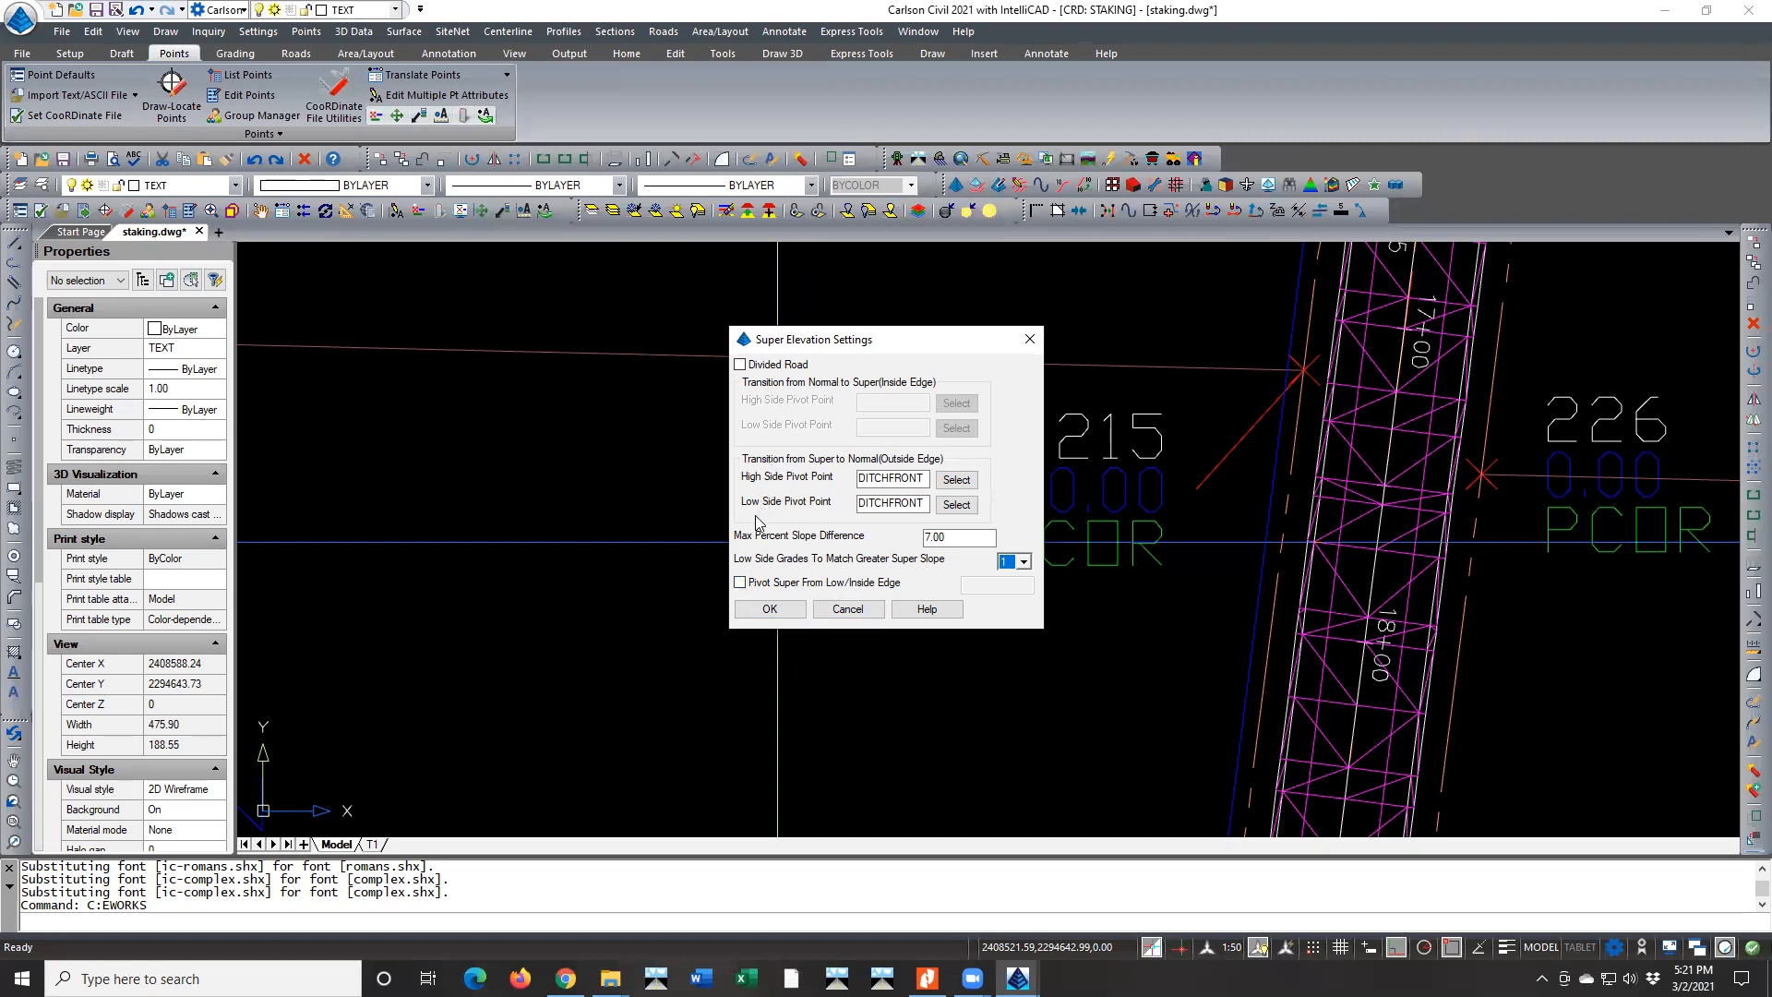
{"action": "left_click", "coordinate": [758, 614]}
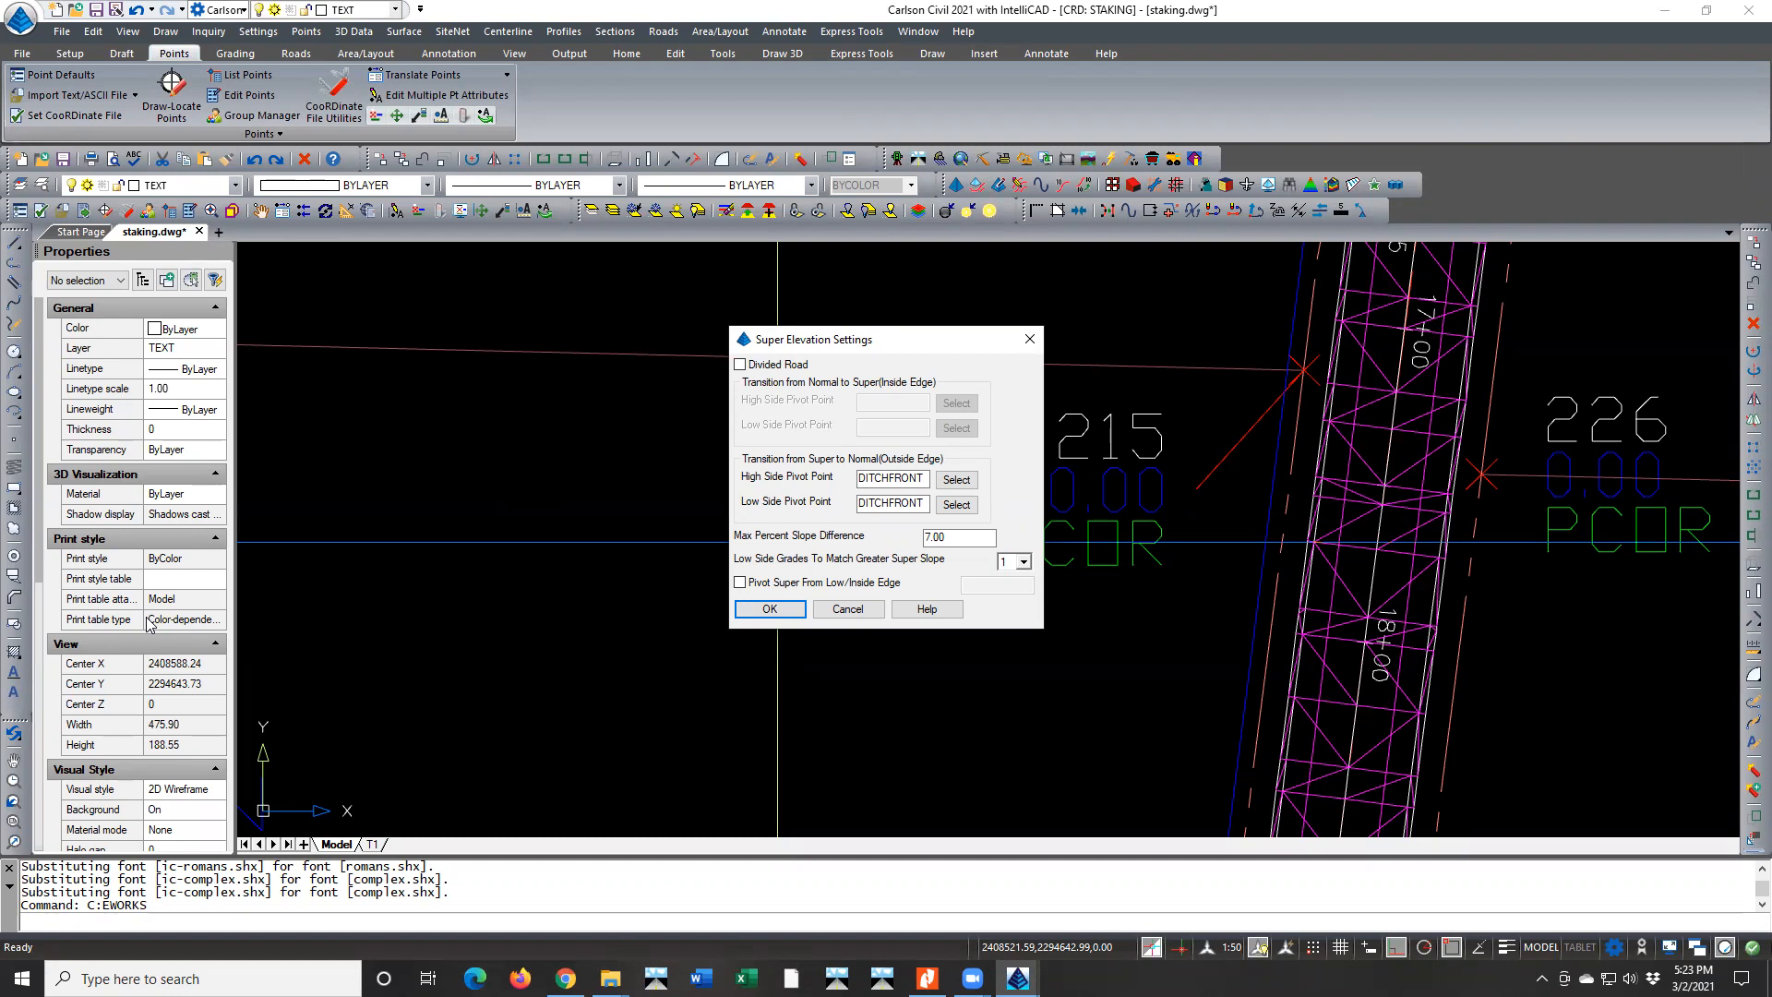
{"action": "left_click", "coordinate": [770, 610]}
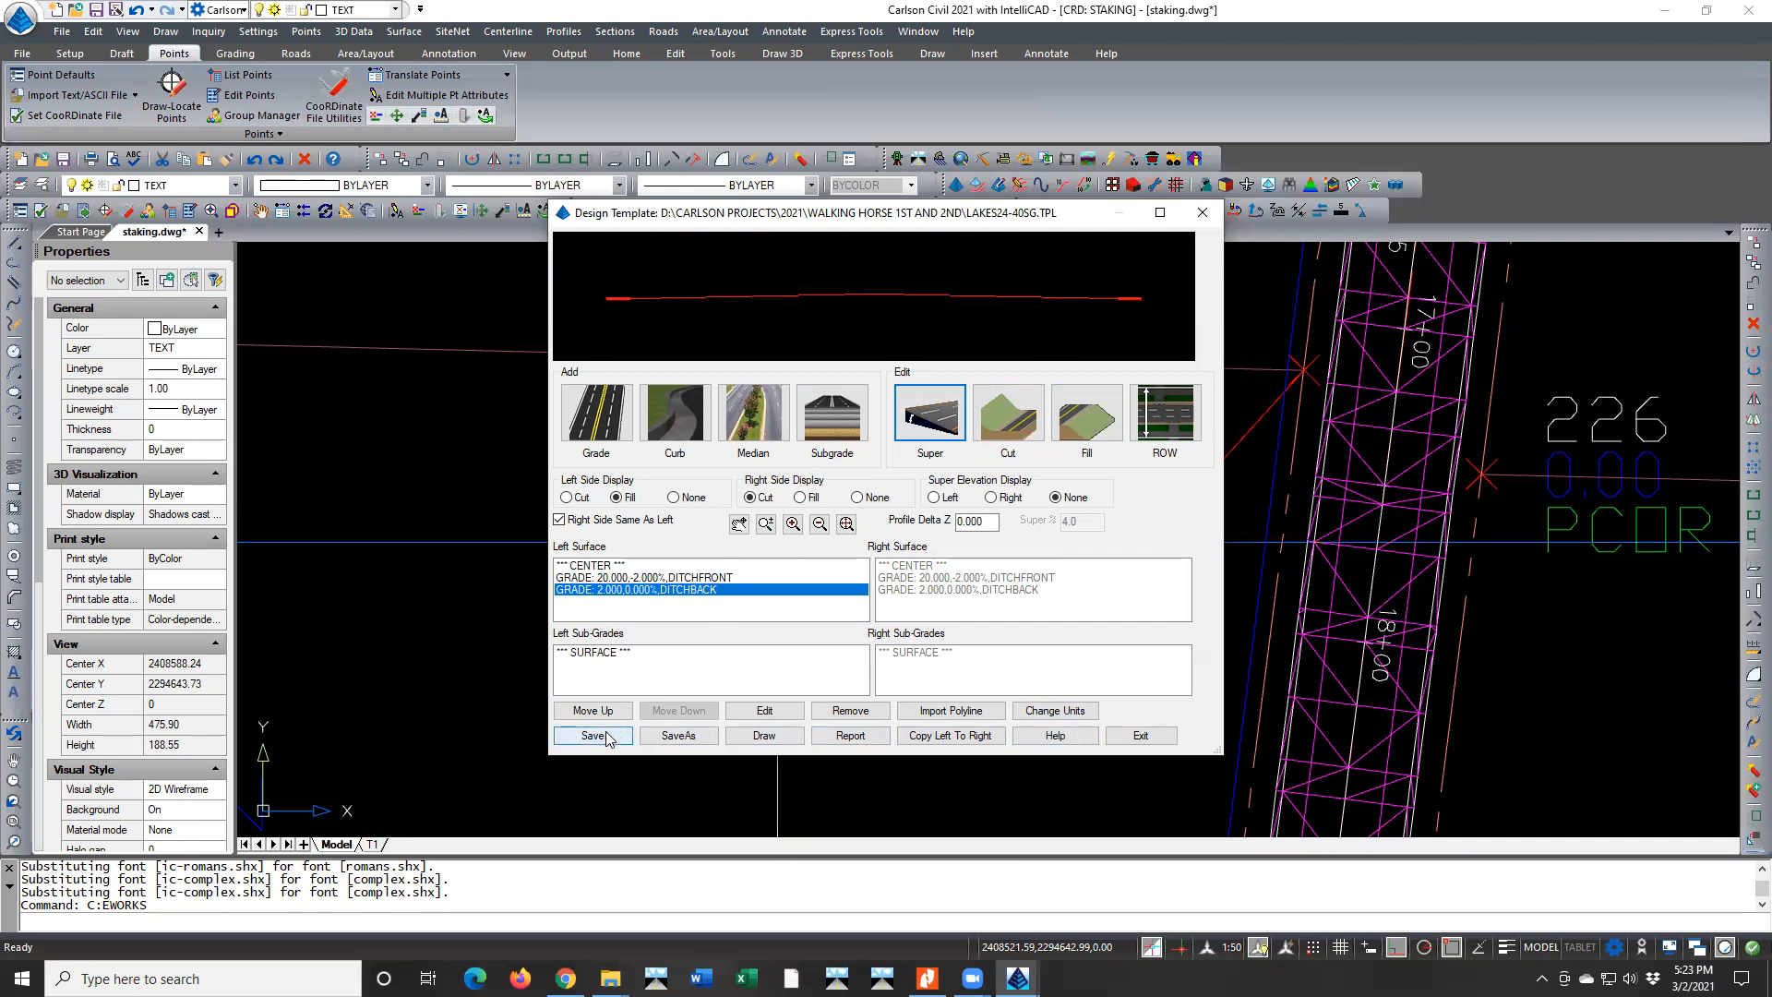
Save the design template as MOD-LAKES24-40SG.TPL in the same project folder and exit the template editor
{"action": "left_click", "coordinate": [682, 736]}
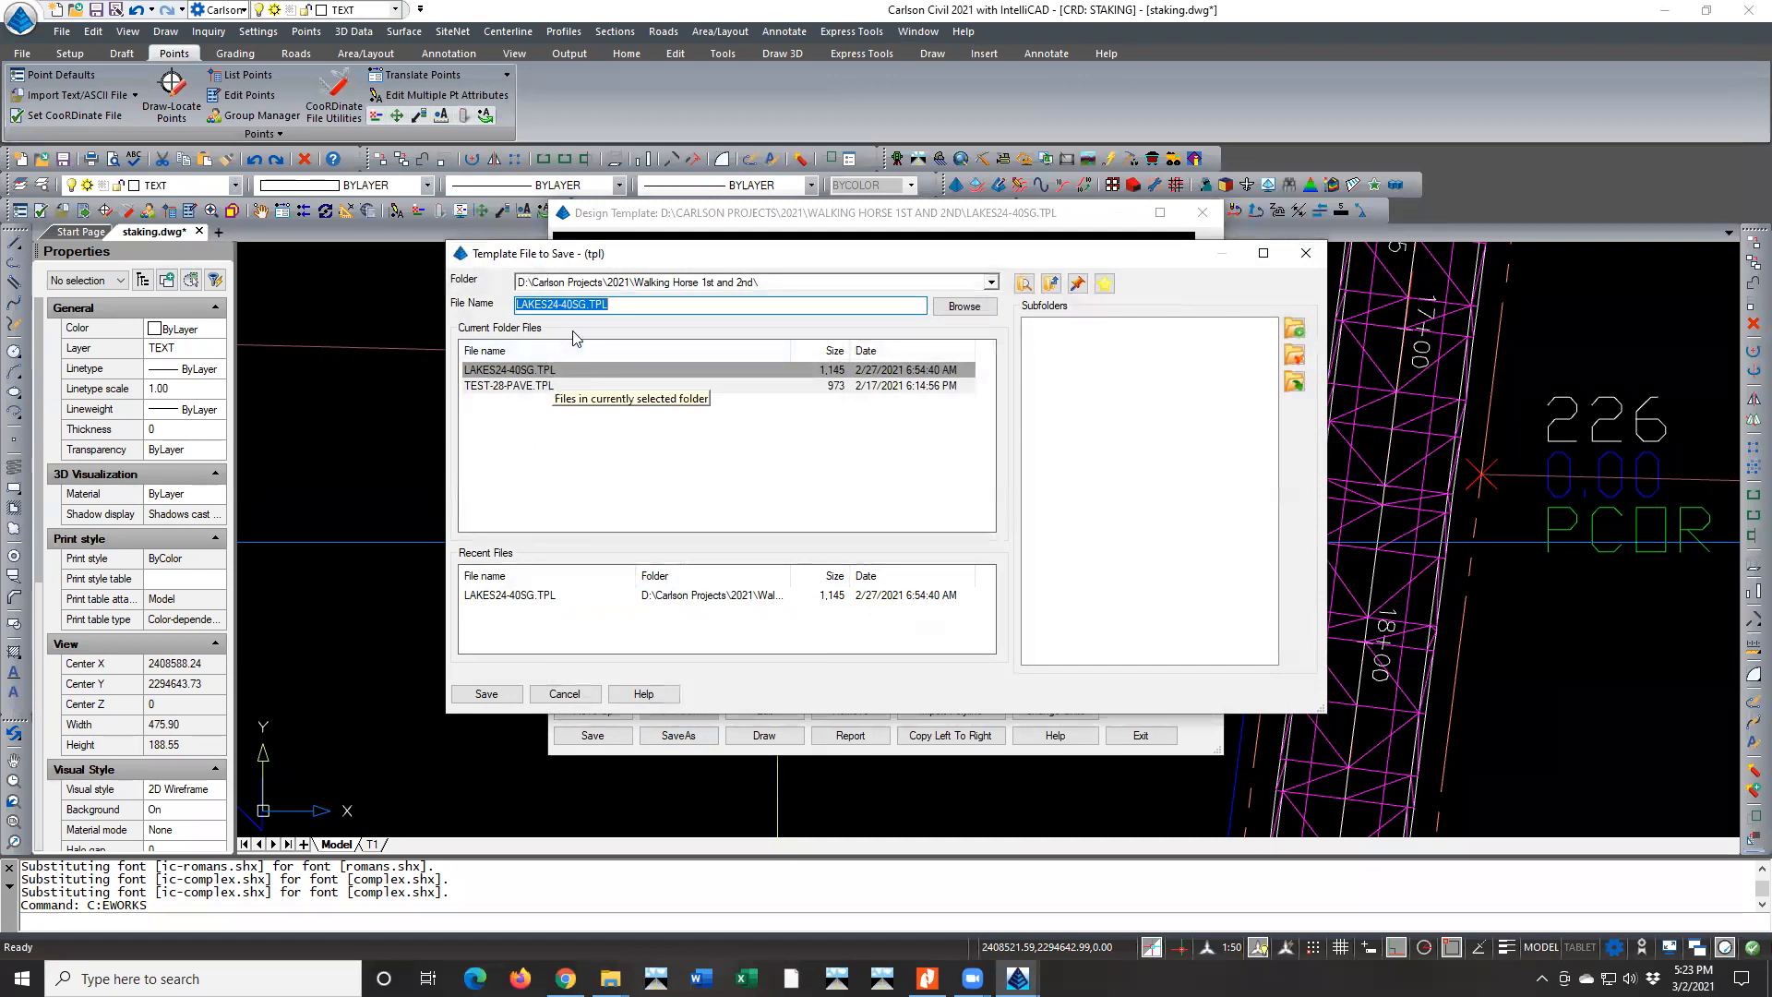
{"action": "left_click", "coordinate": [518, 304]}
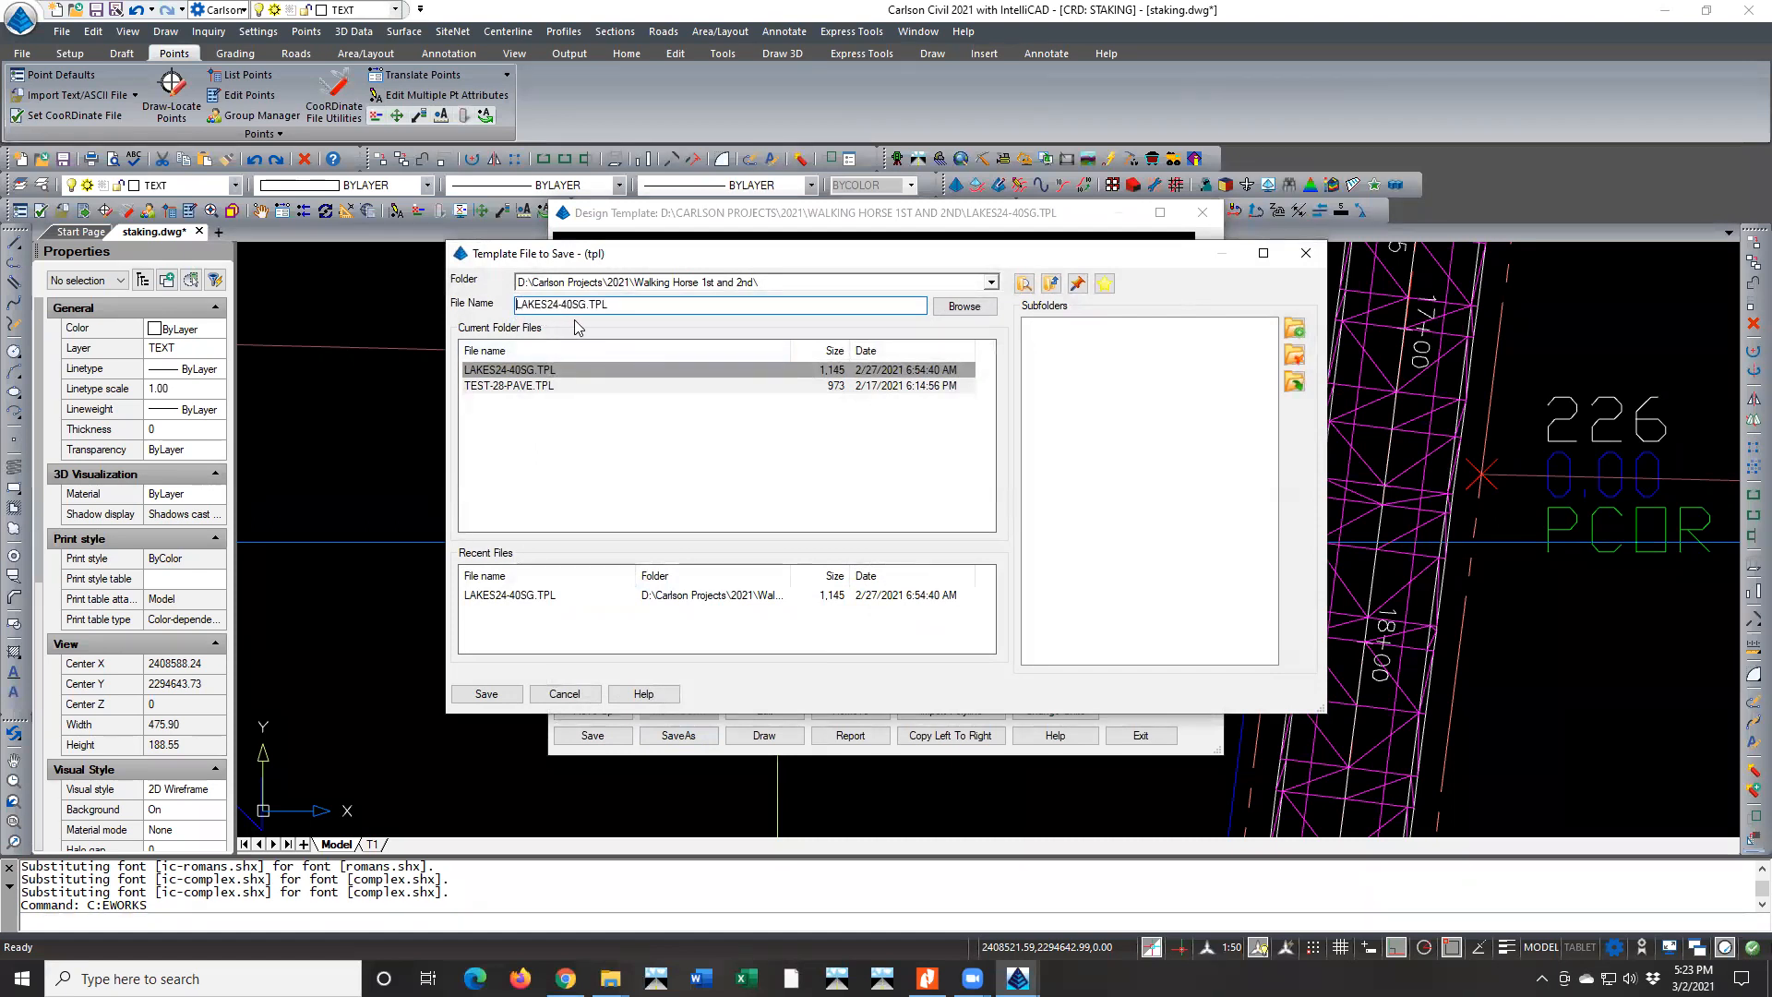
{"action": "type", "text": "MOD-"}
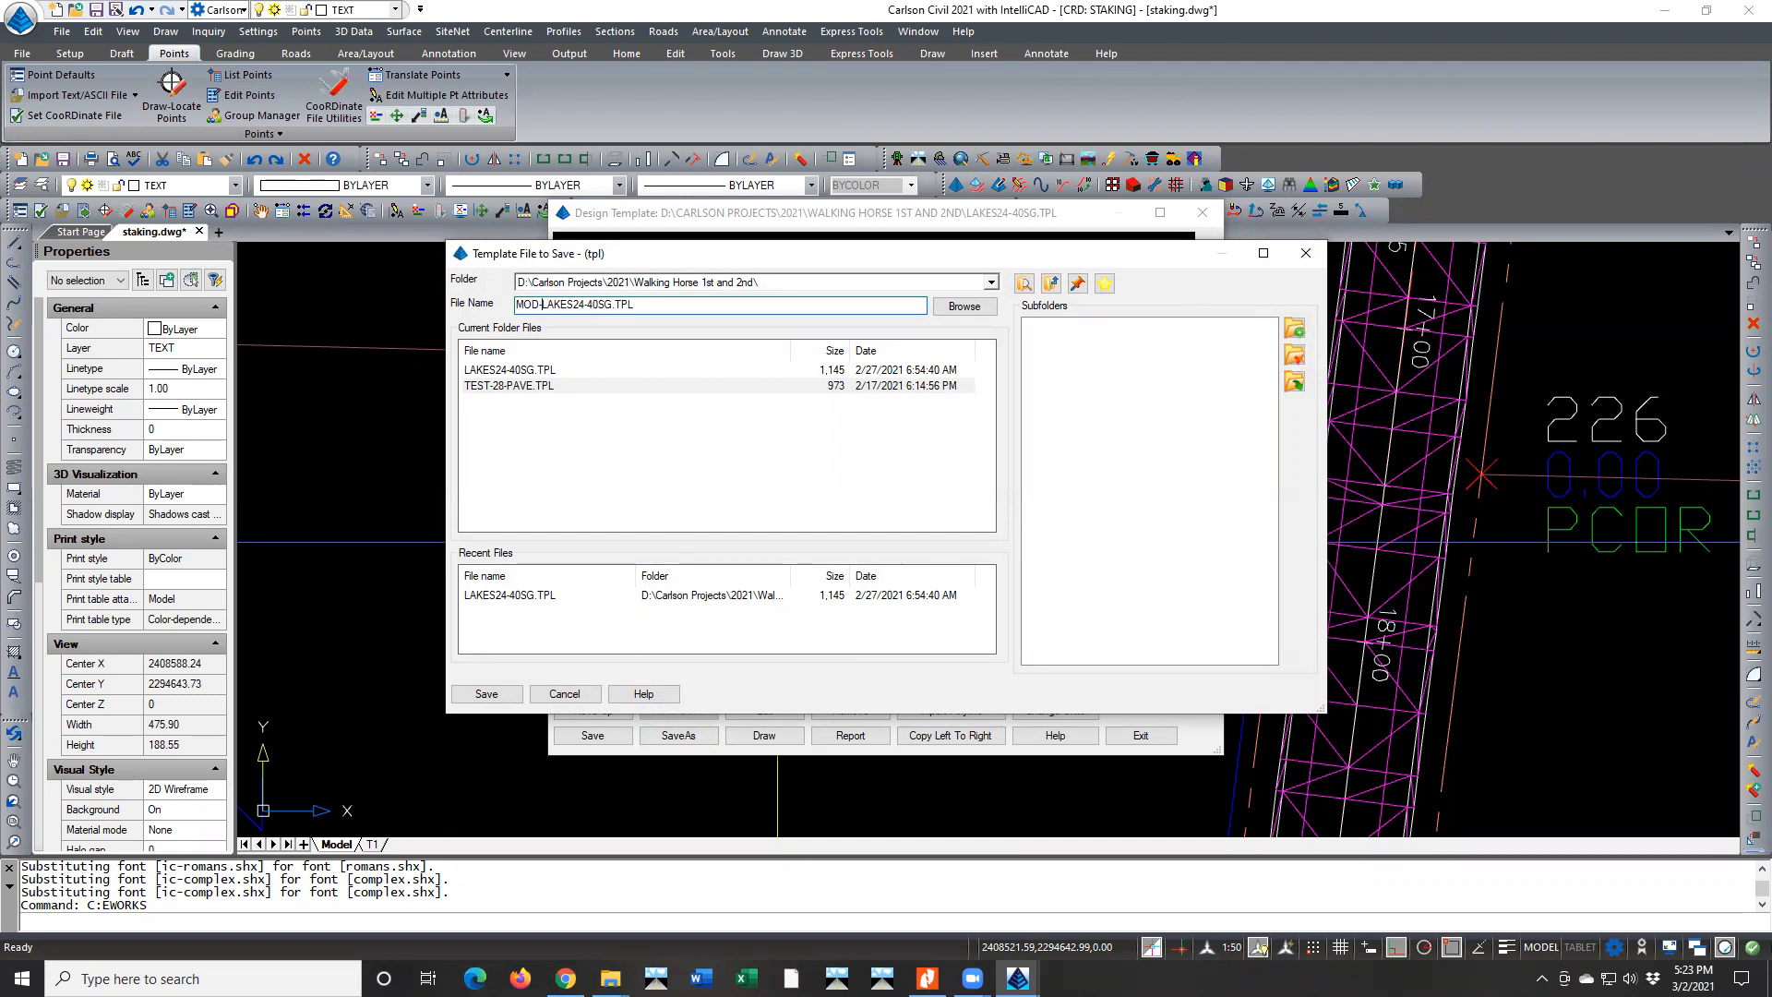
{"action": "left_click", "coordinate": [507, 695]}
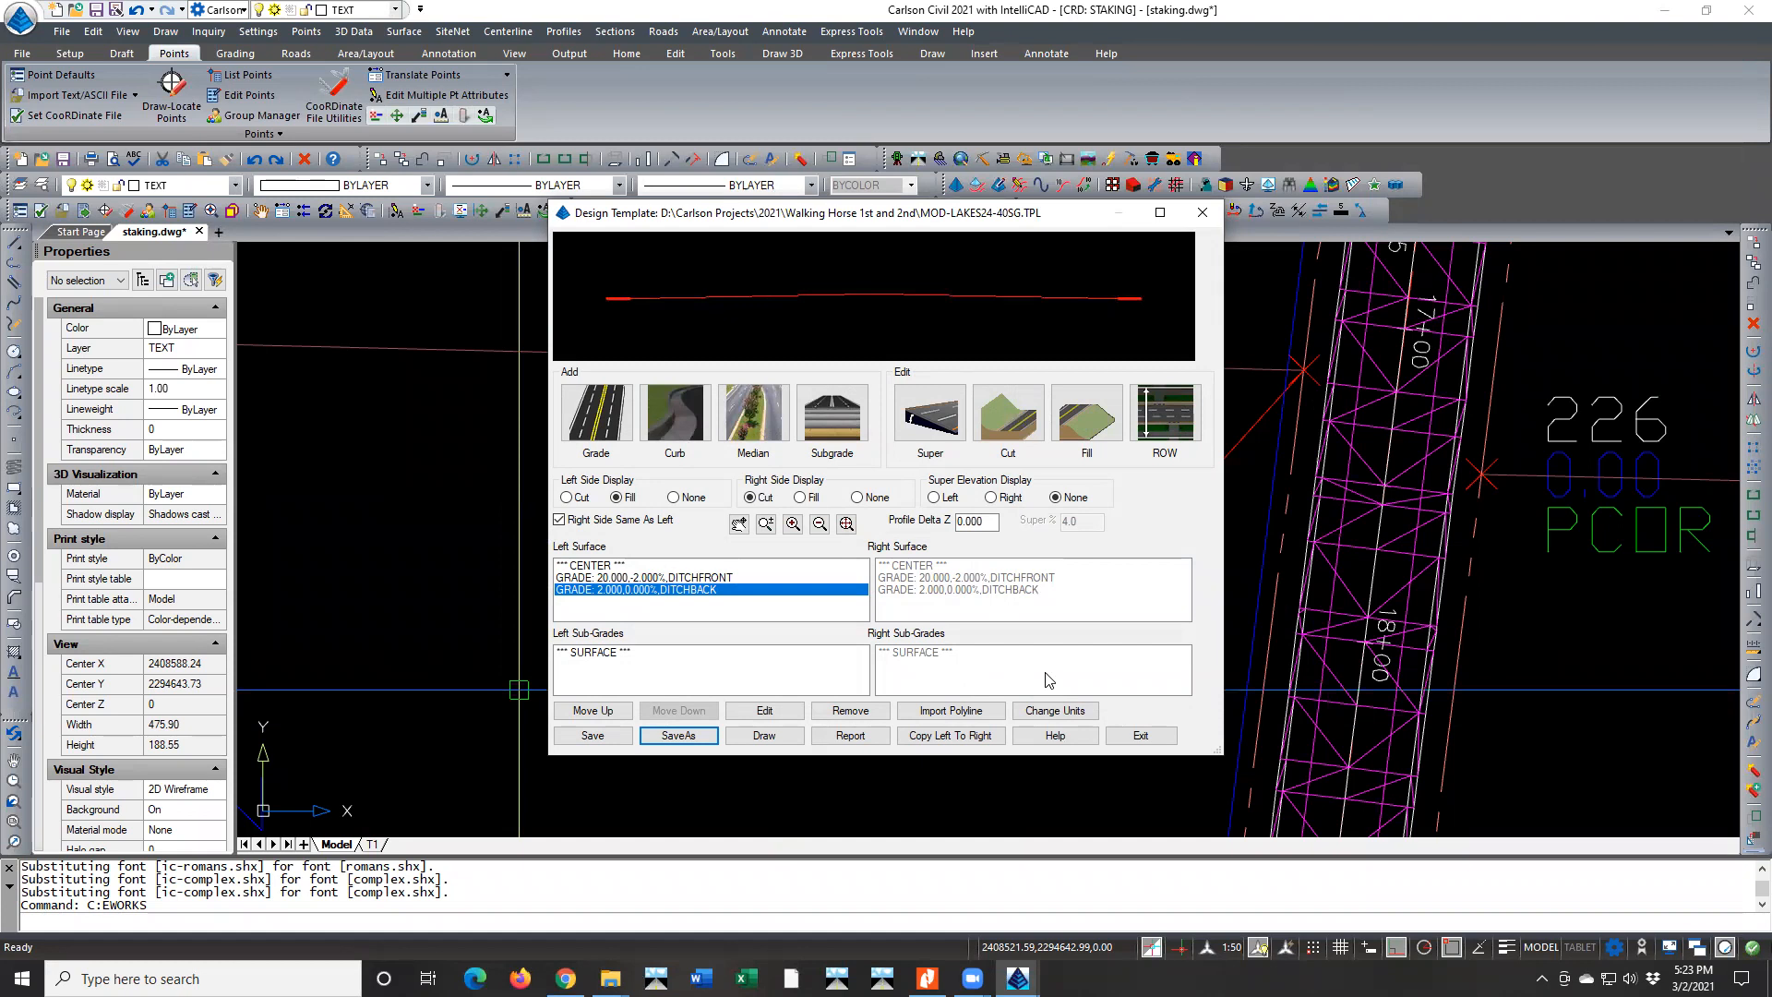
{"action": "left_click", "coordinate": [1117, 736]}
{"action": "left_click", "coordinate": [1117, 737]}
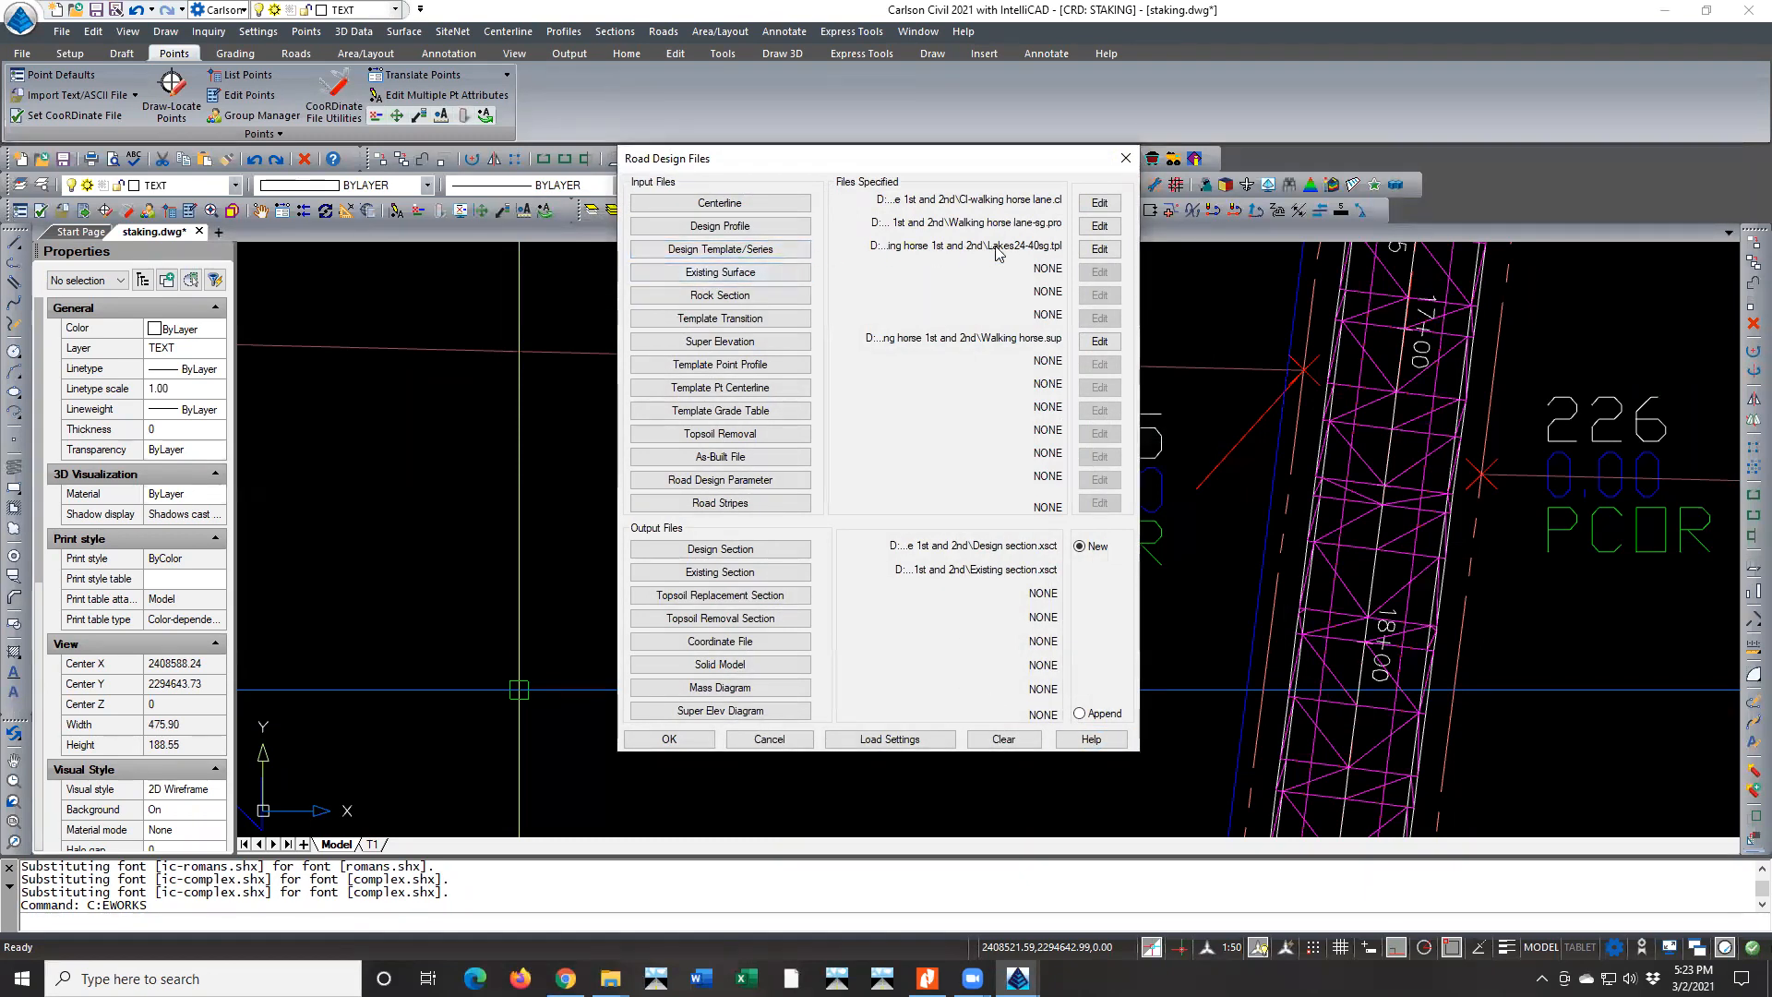
Assign MOD-LAKES24-40SG.TPL as the design template for the road
{"action": "left_click", "coordinate": [799, 251]}
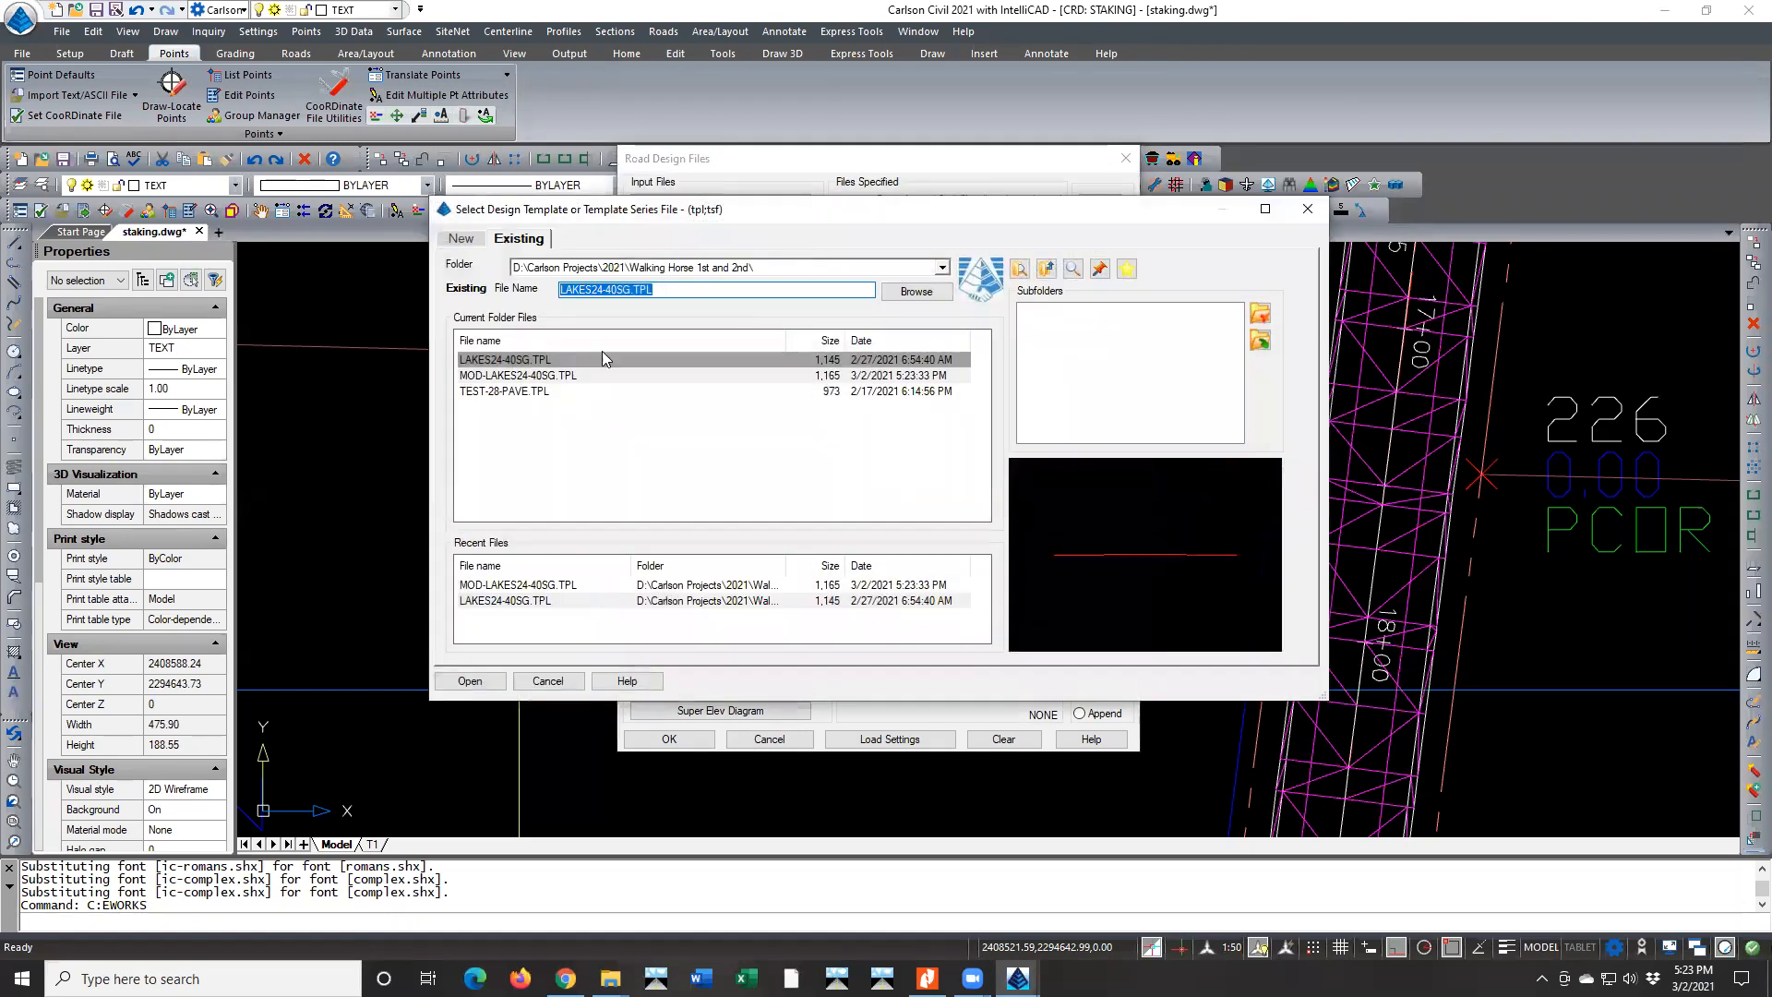
{"action": "left_click", "coordinate": [473, 376]}
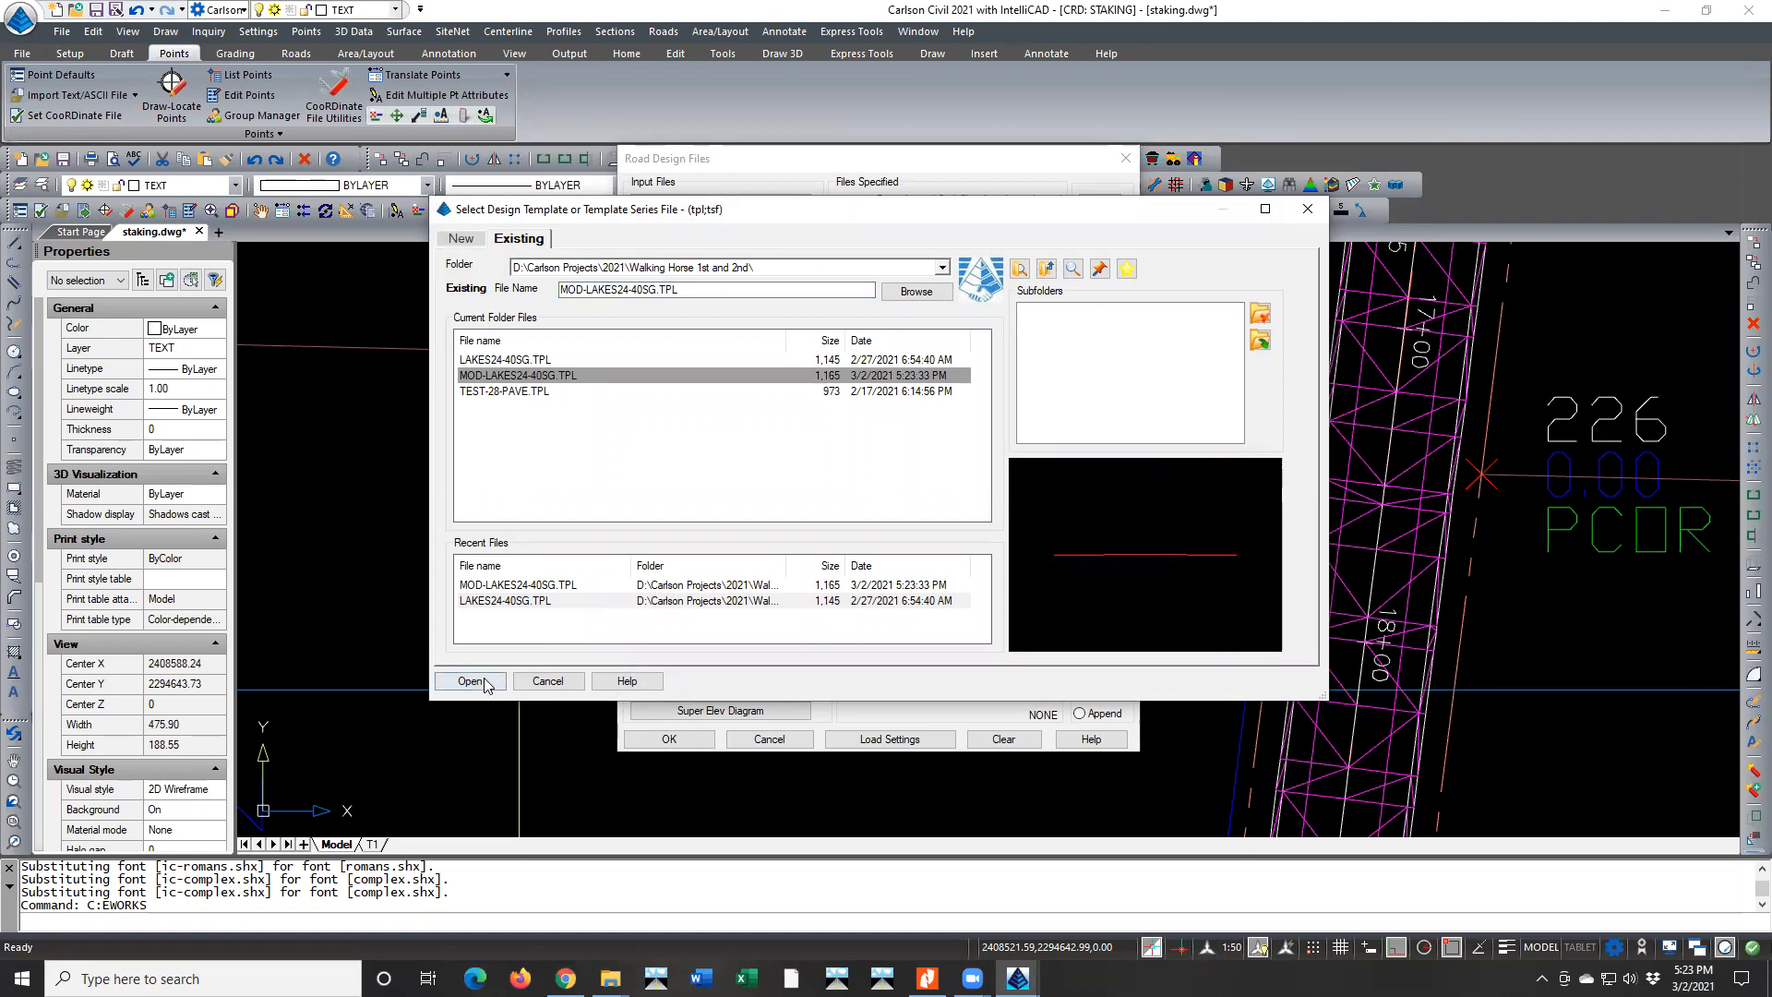
{"action": "left_click", "coordinate": [489, 680]}
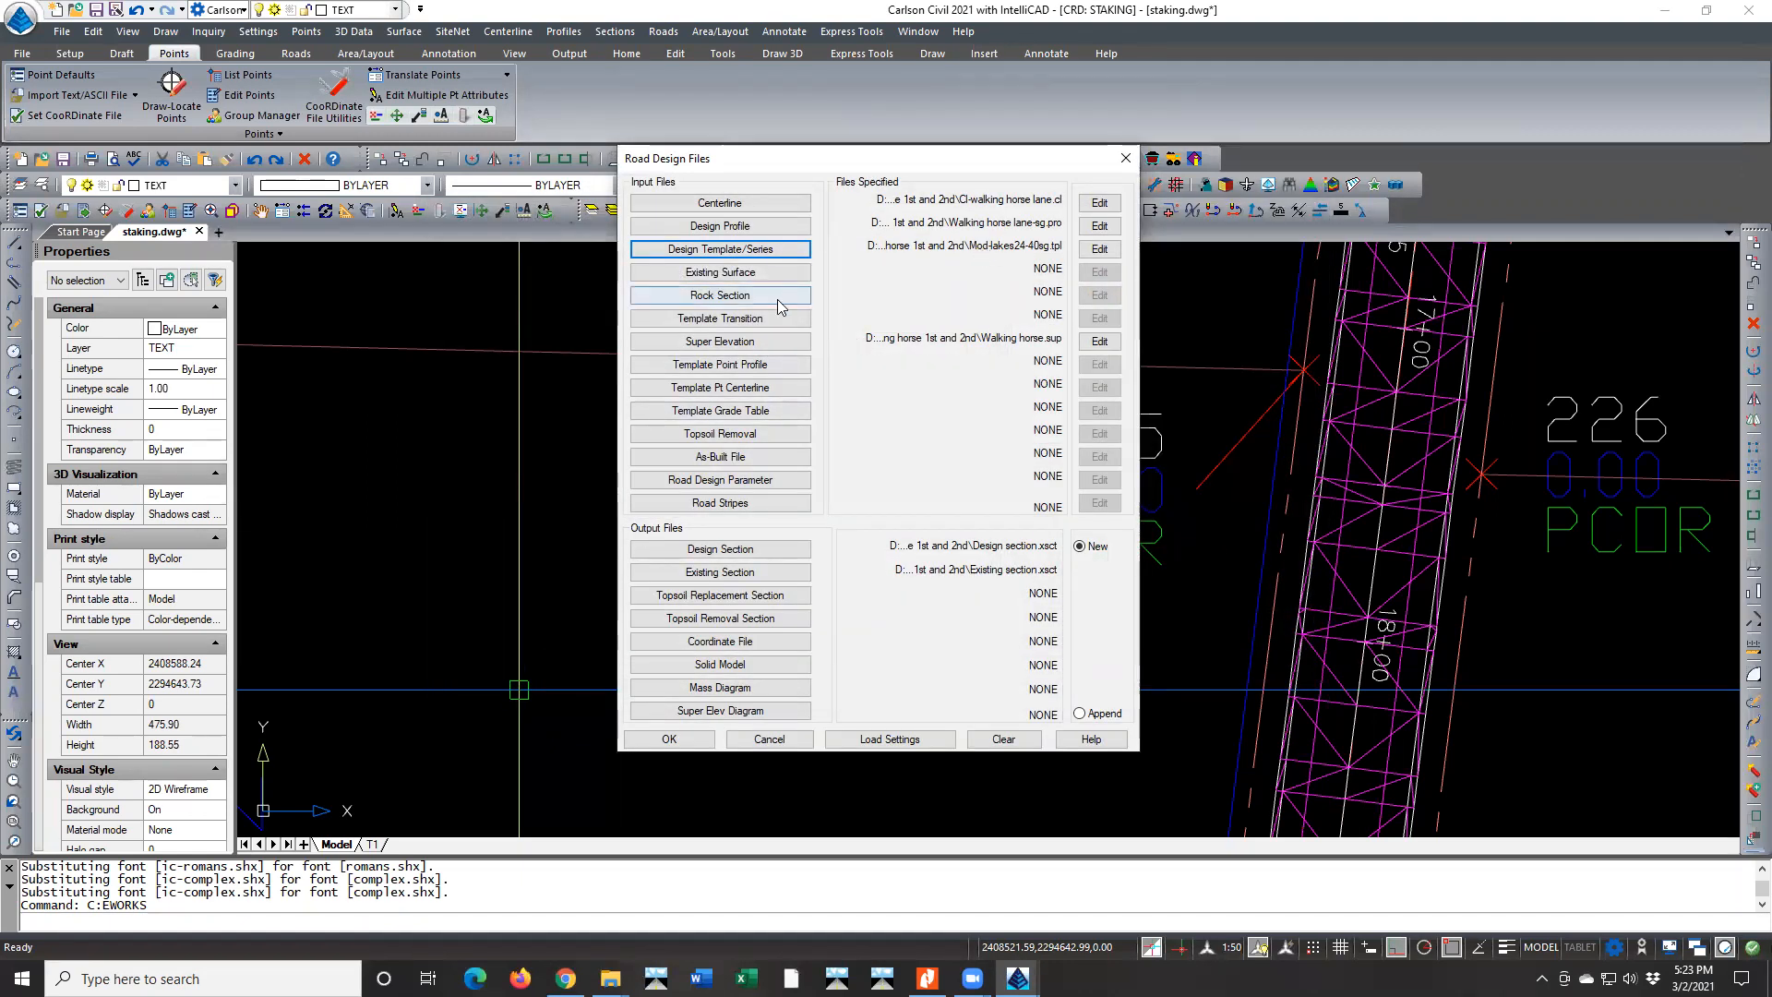
Select the existing WALKING HORSE.sup as the road's superelevation input file
{"action": "left_click", "coordinate": [793, 347]}
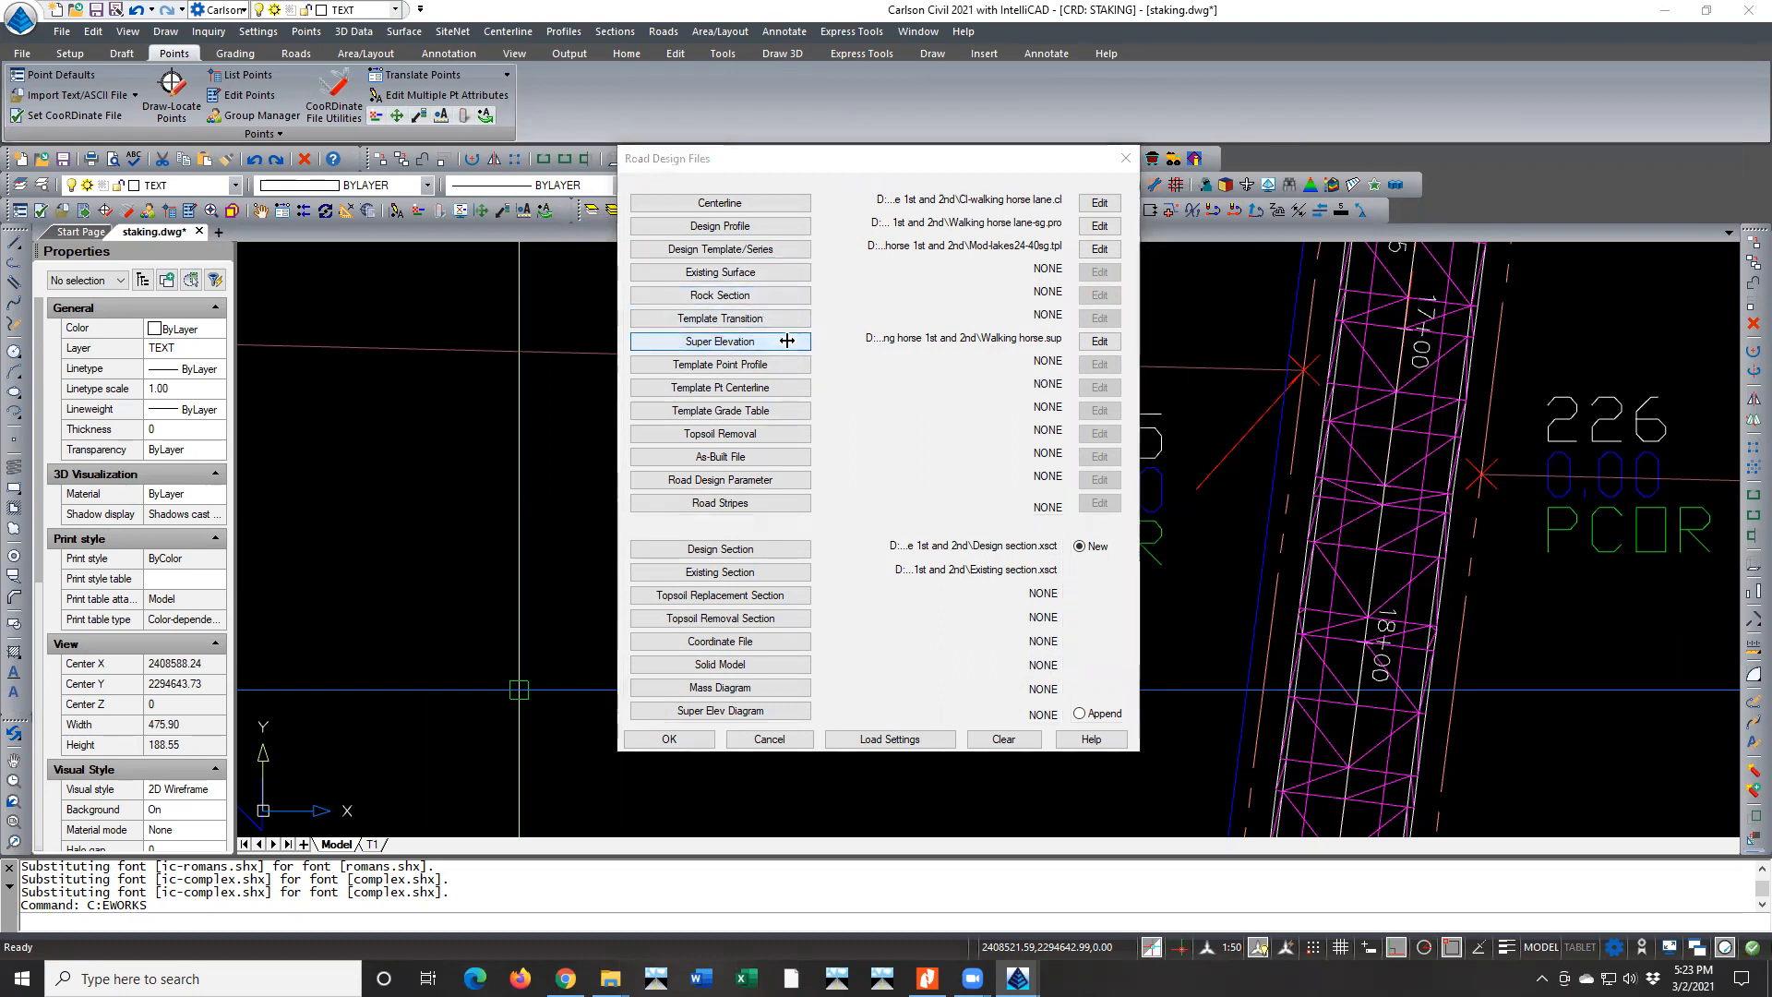
{"action": "left_click", "coordinate": [542, 692]}
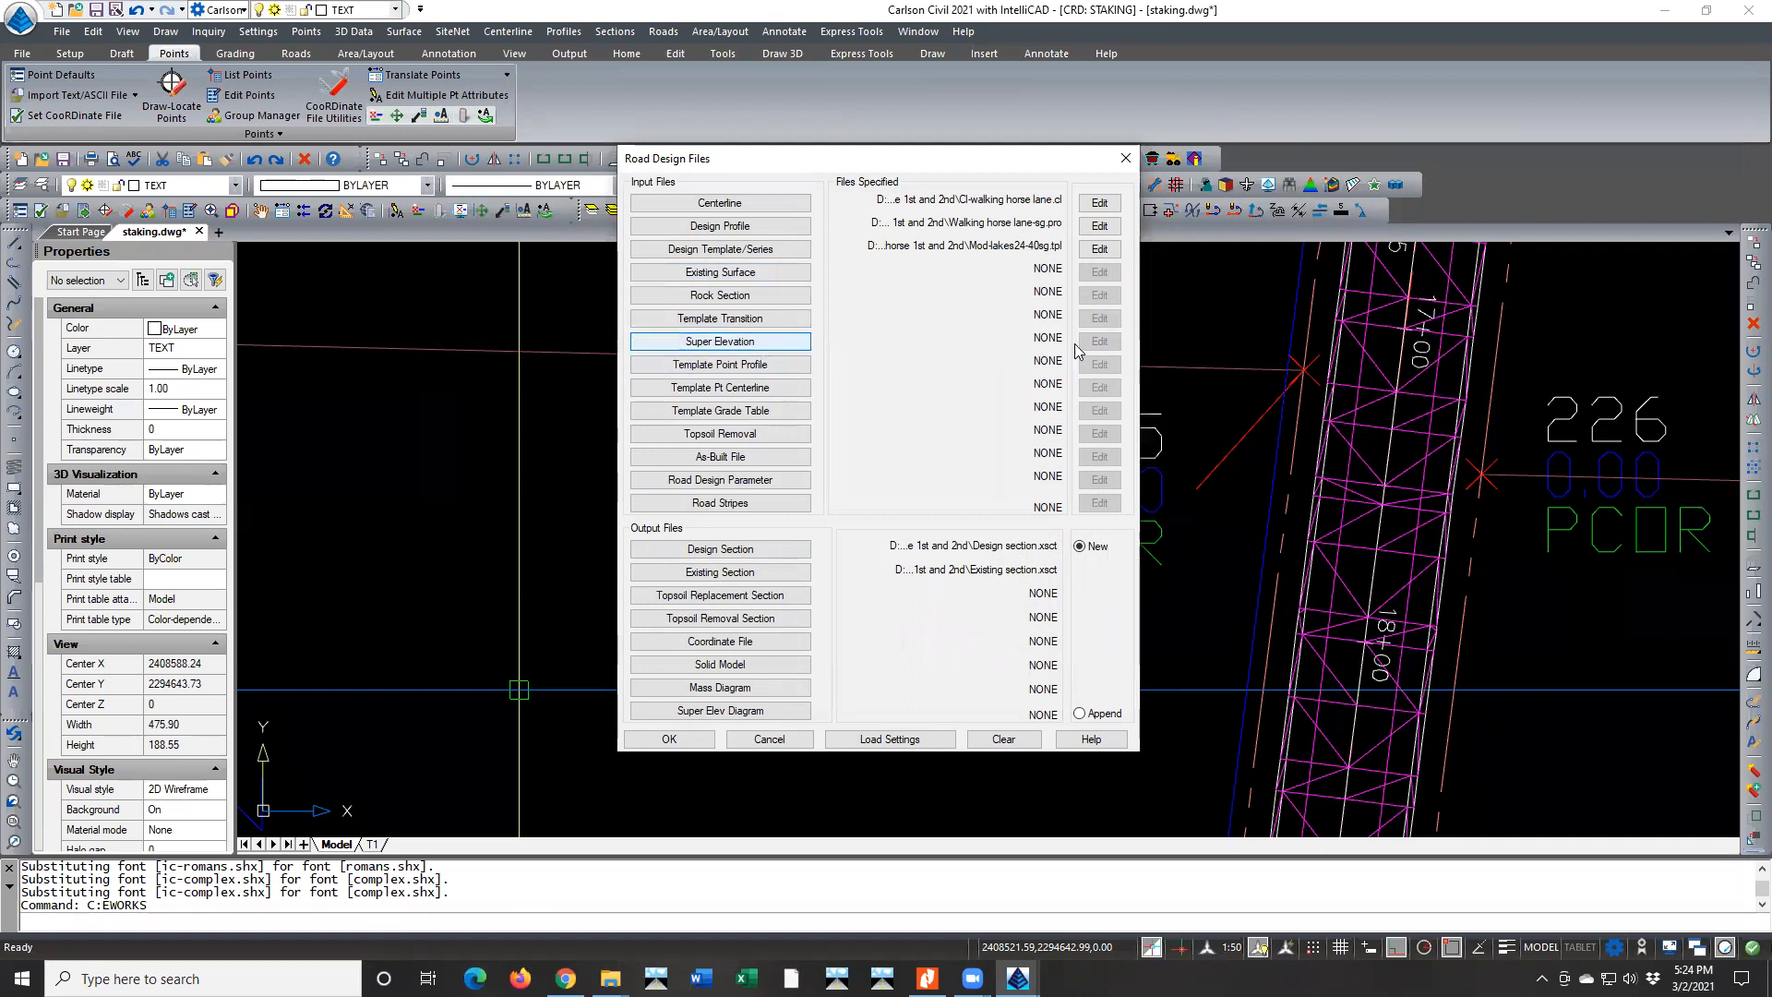
{"action": "left_click", "coordinate": [792, 346]}
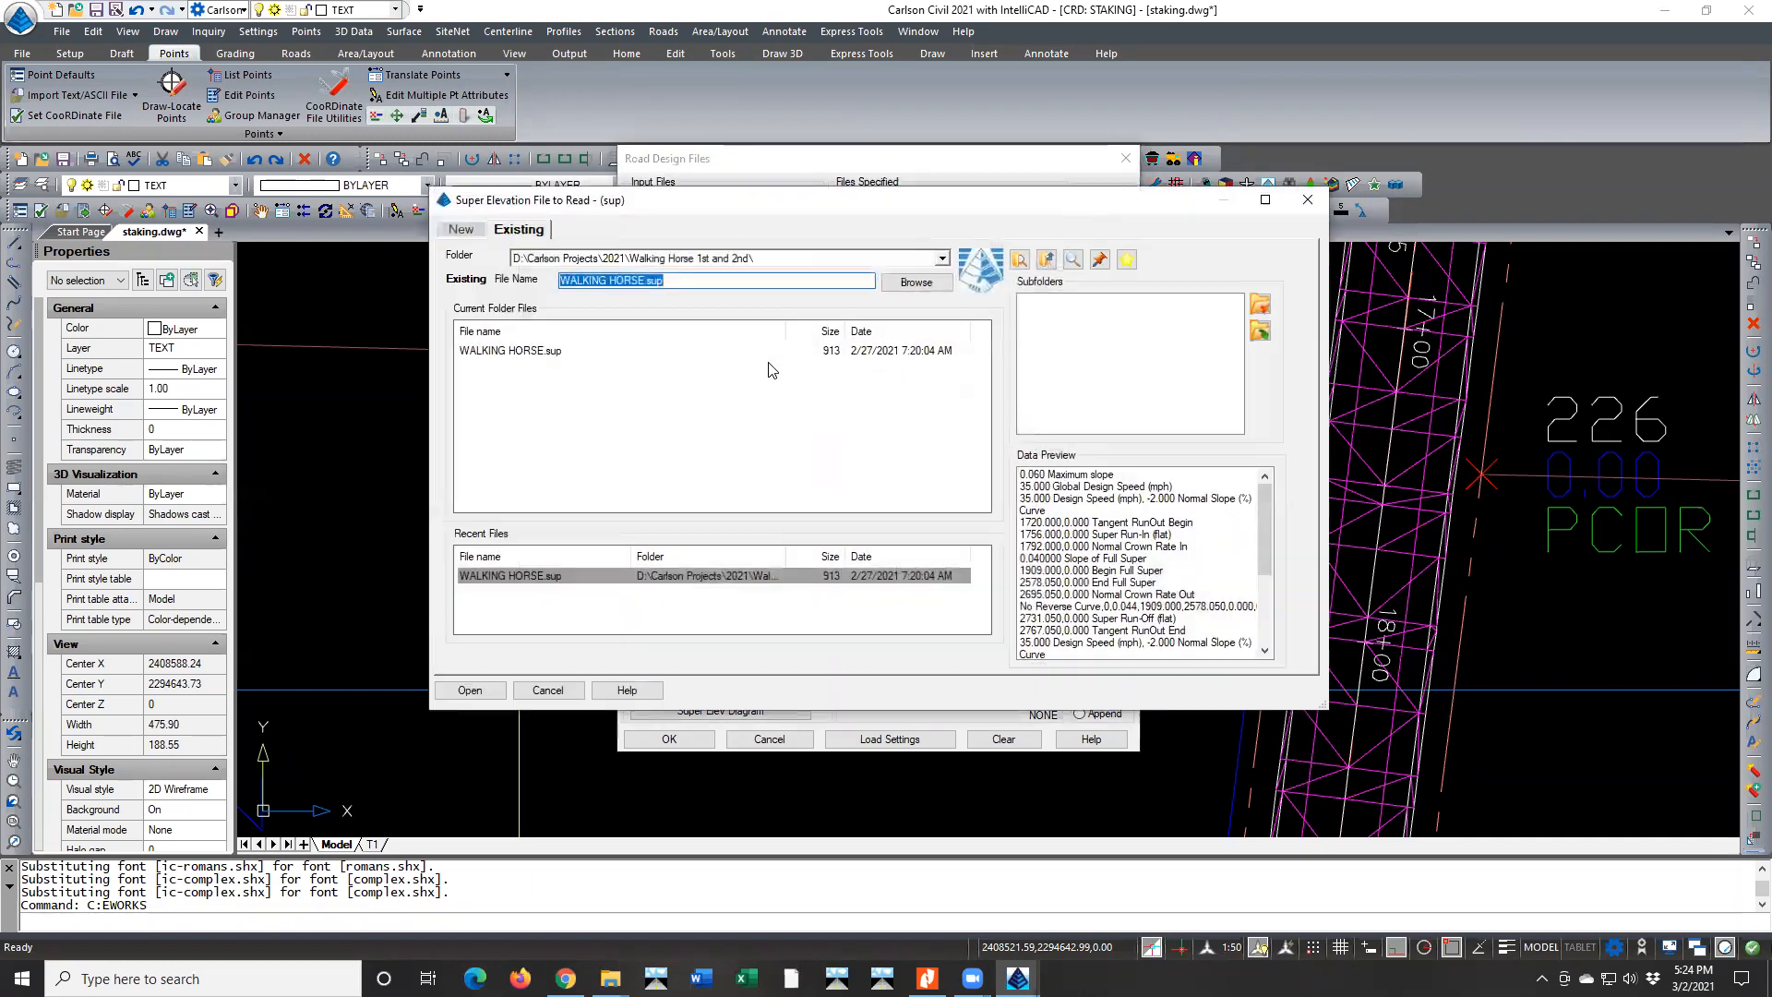
{"action": "left_click", "coordinate": [470, 690]}
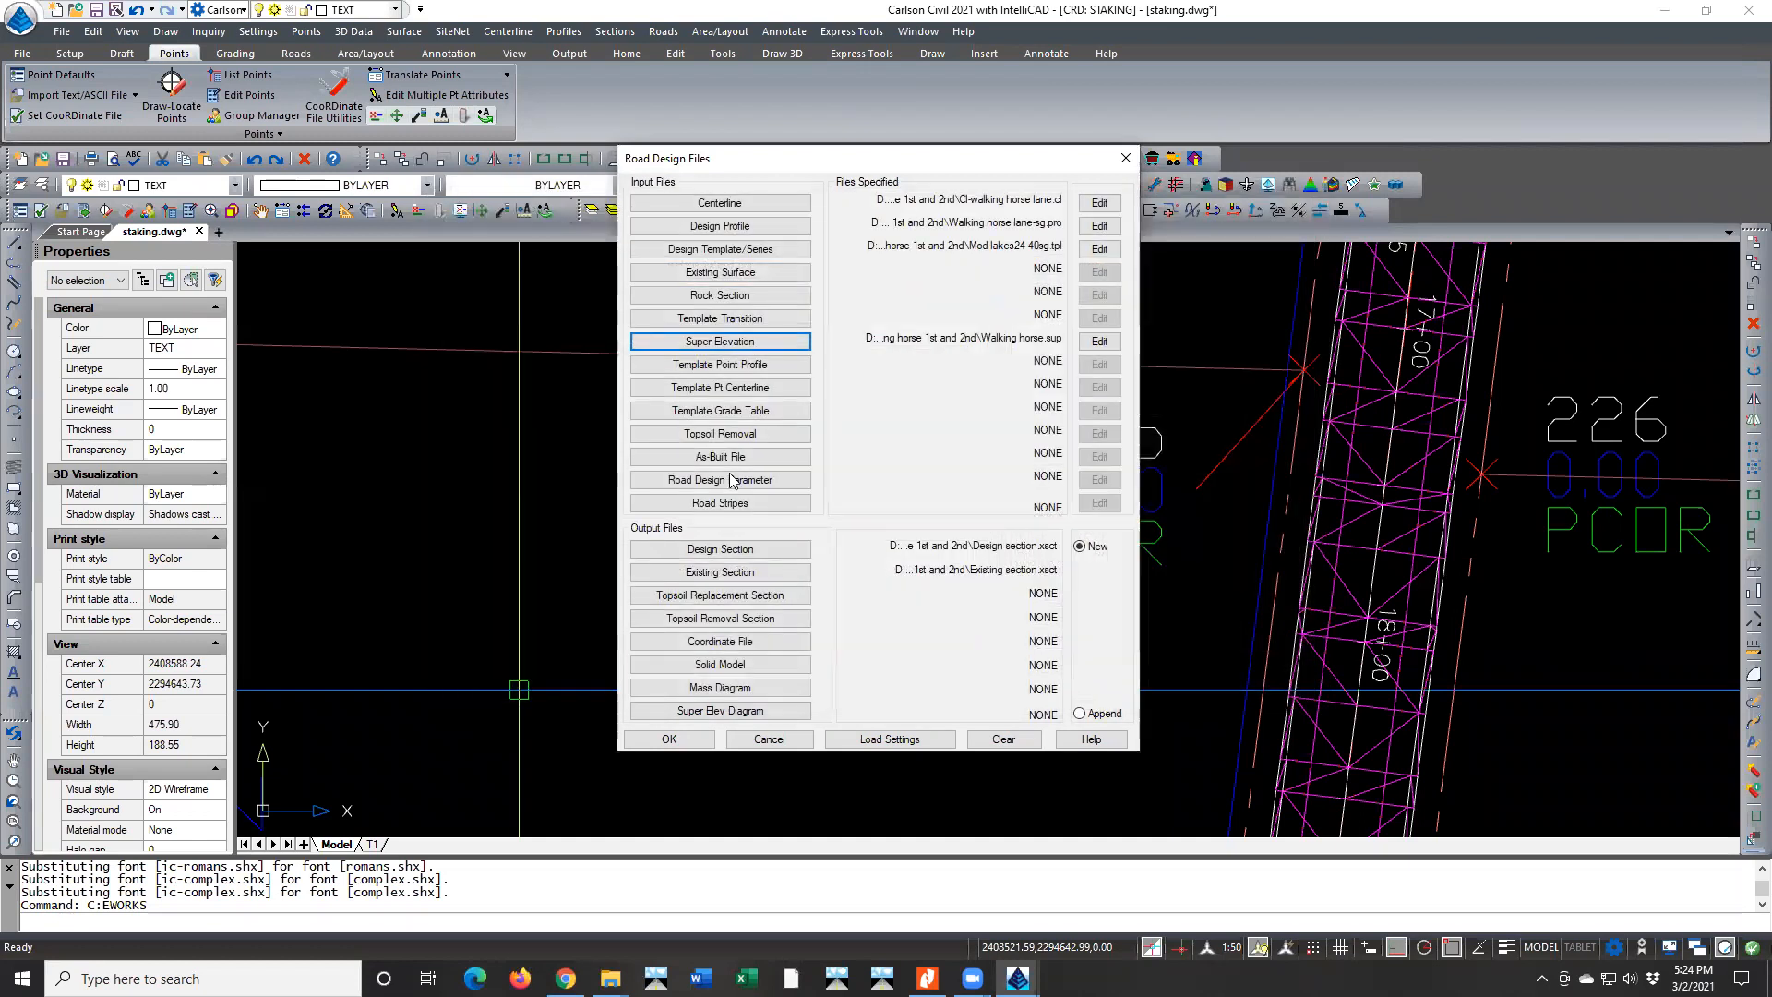
Open the superelevation file for editing and set the normal crown percent slope to -2.00 and the lane width to 20
{"action": "left_click", "coordinate": [1080, 343]}
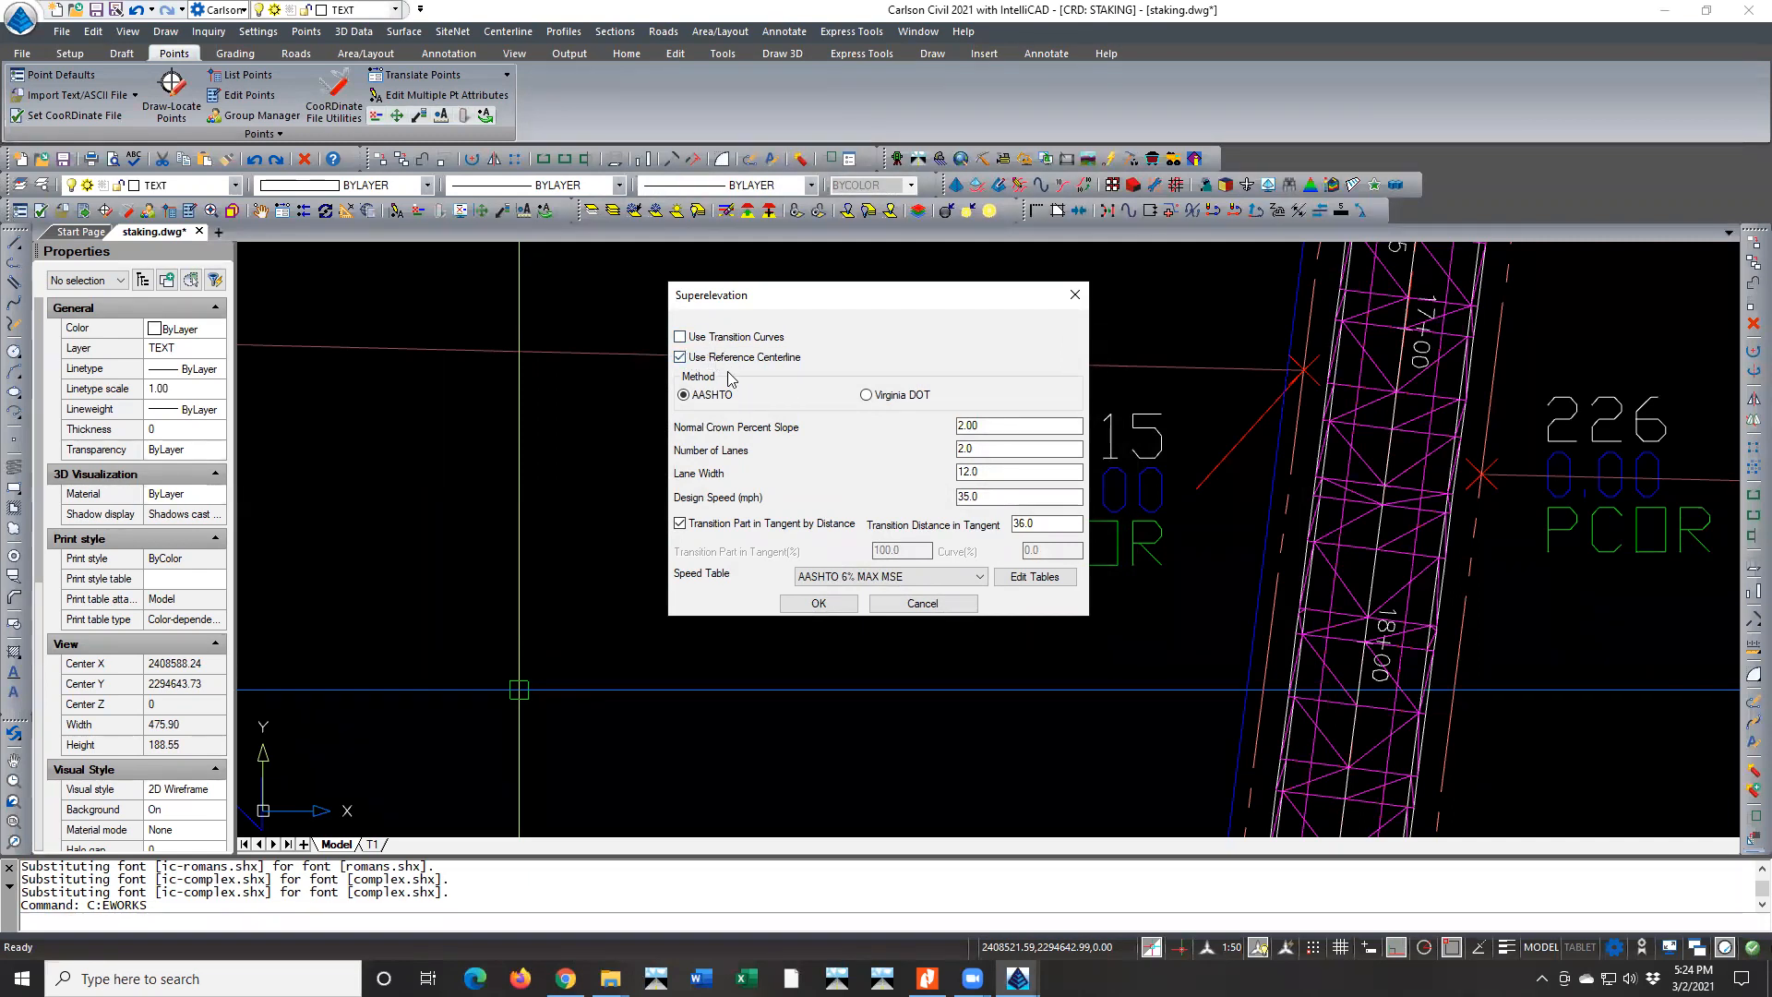
{"action": "left_click", "coordinate": [1009, 428]}
{"action": "type", "text": "-"}
{"action": "left_click", "coordinate": [991, 473]}
{"action": "left_click_drag", "start_coordinate": [976, 470], "coordinate": [923, 476]}
{"action": "type", "text": "20."}
Review the tangent transition by distance and percentage options and the available AASHTO speed tables, keeping AASHTO 6% MAX MSE
{"action": "left_click_drag", "start_coordinate": [1034, 524], "coordinate": [1006, 528]}
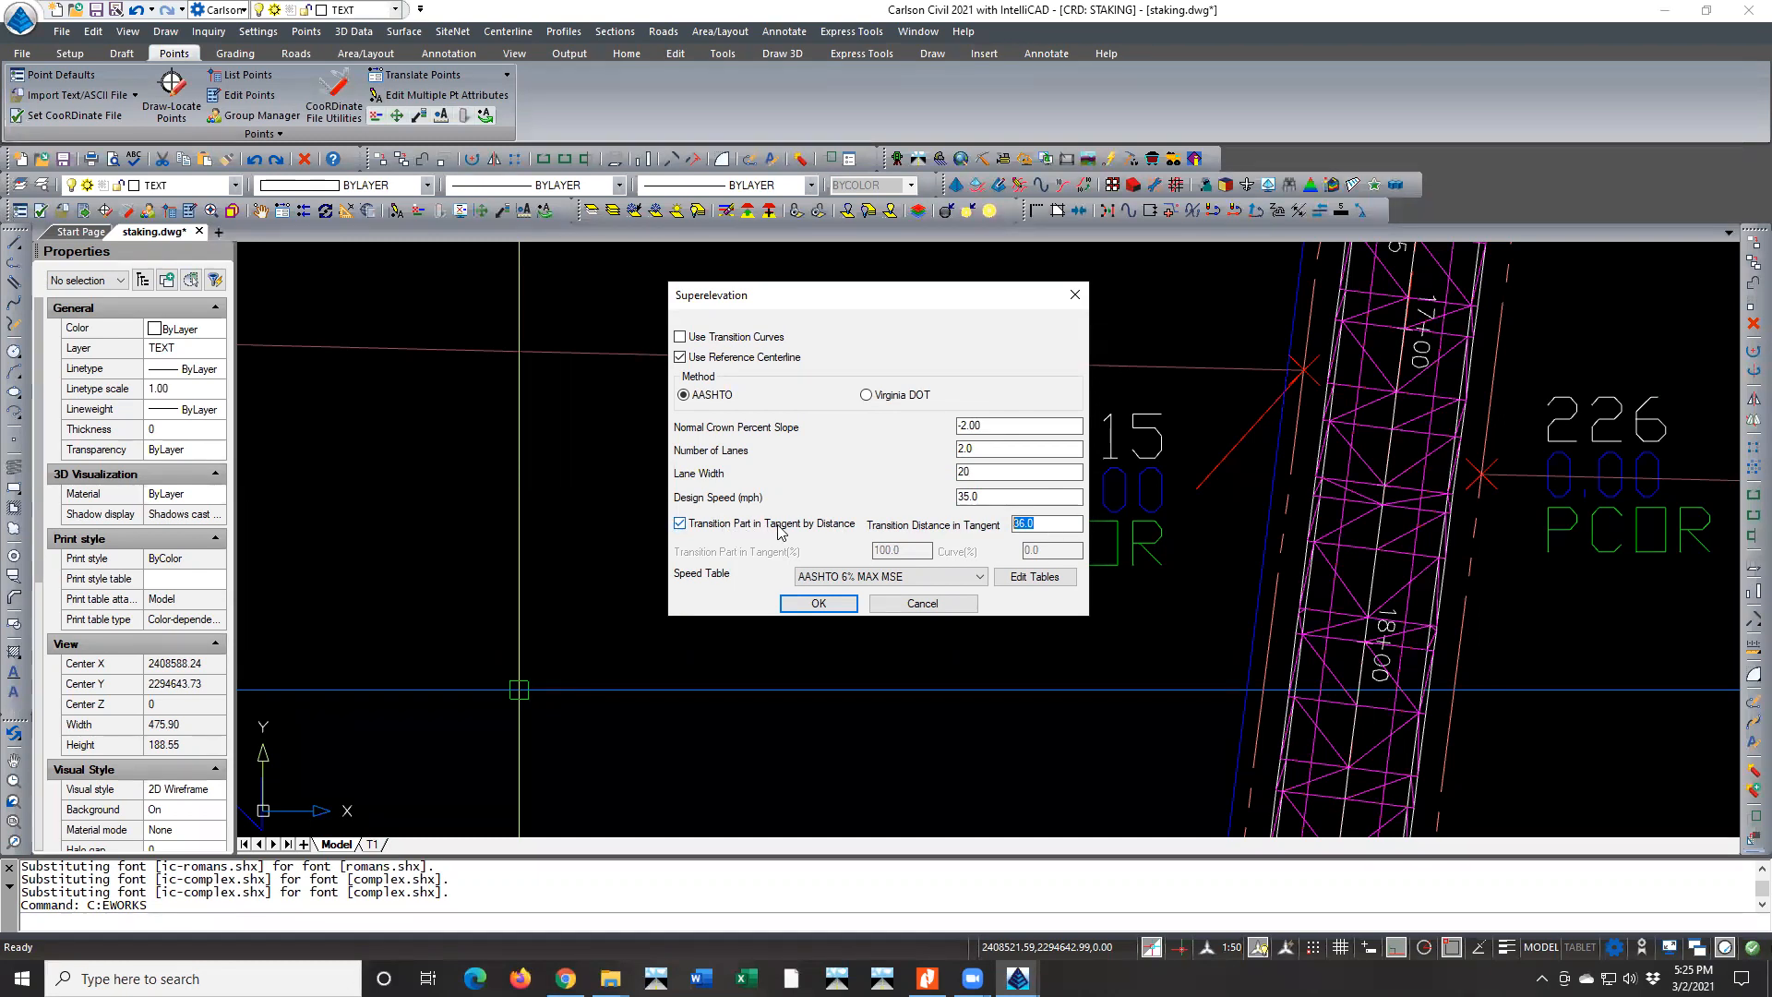
{"action": "left_click", "coordinate": [1048, 523]}
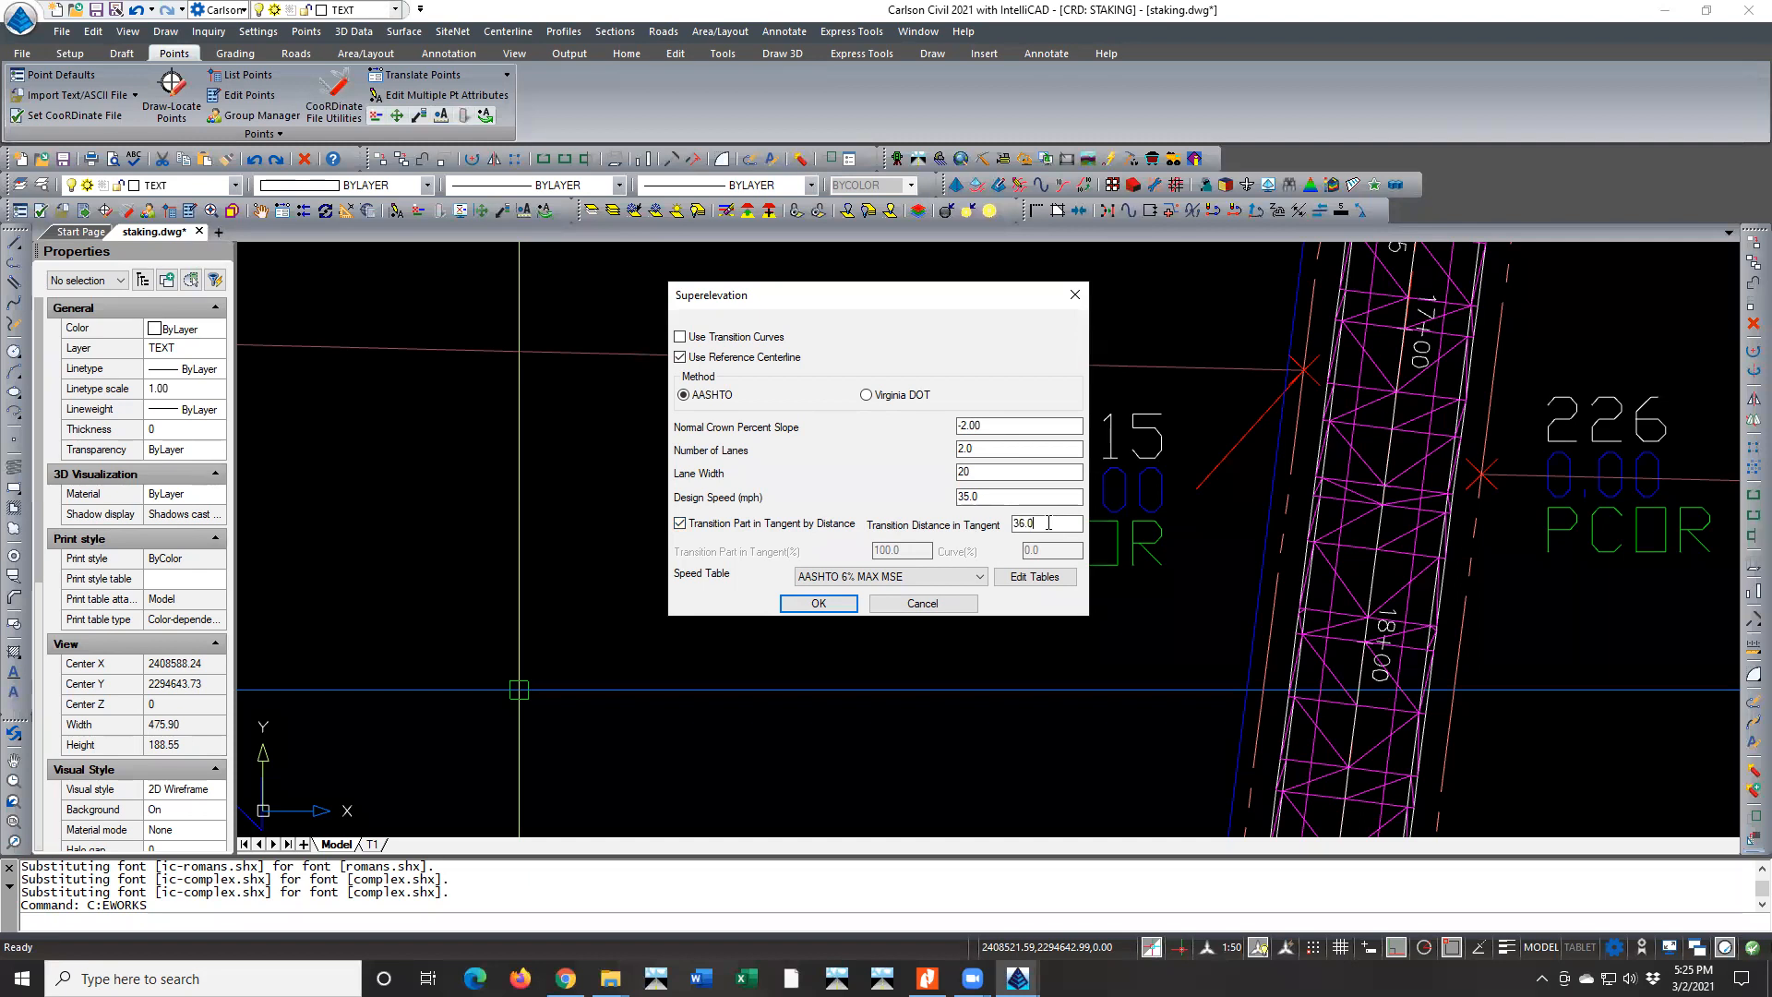
{"action": "left_click", "coordinate": [680, 525]}
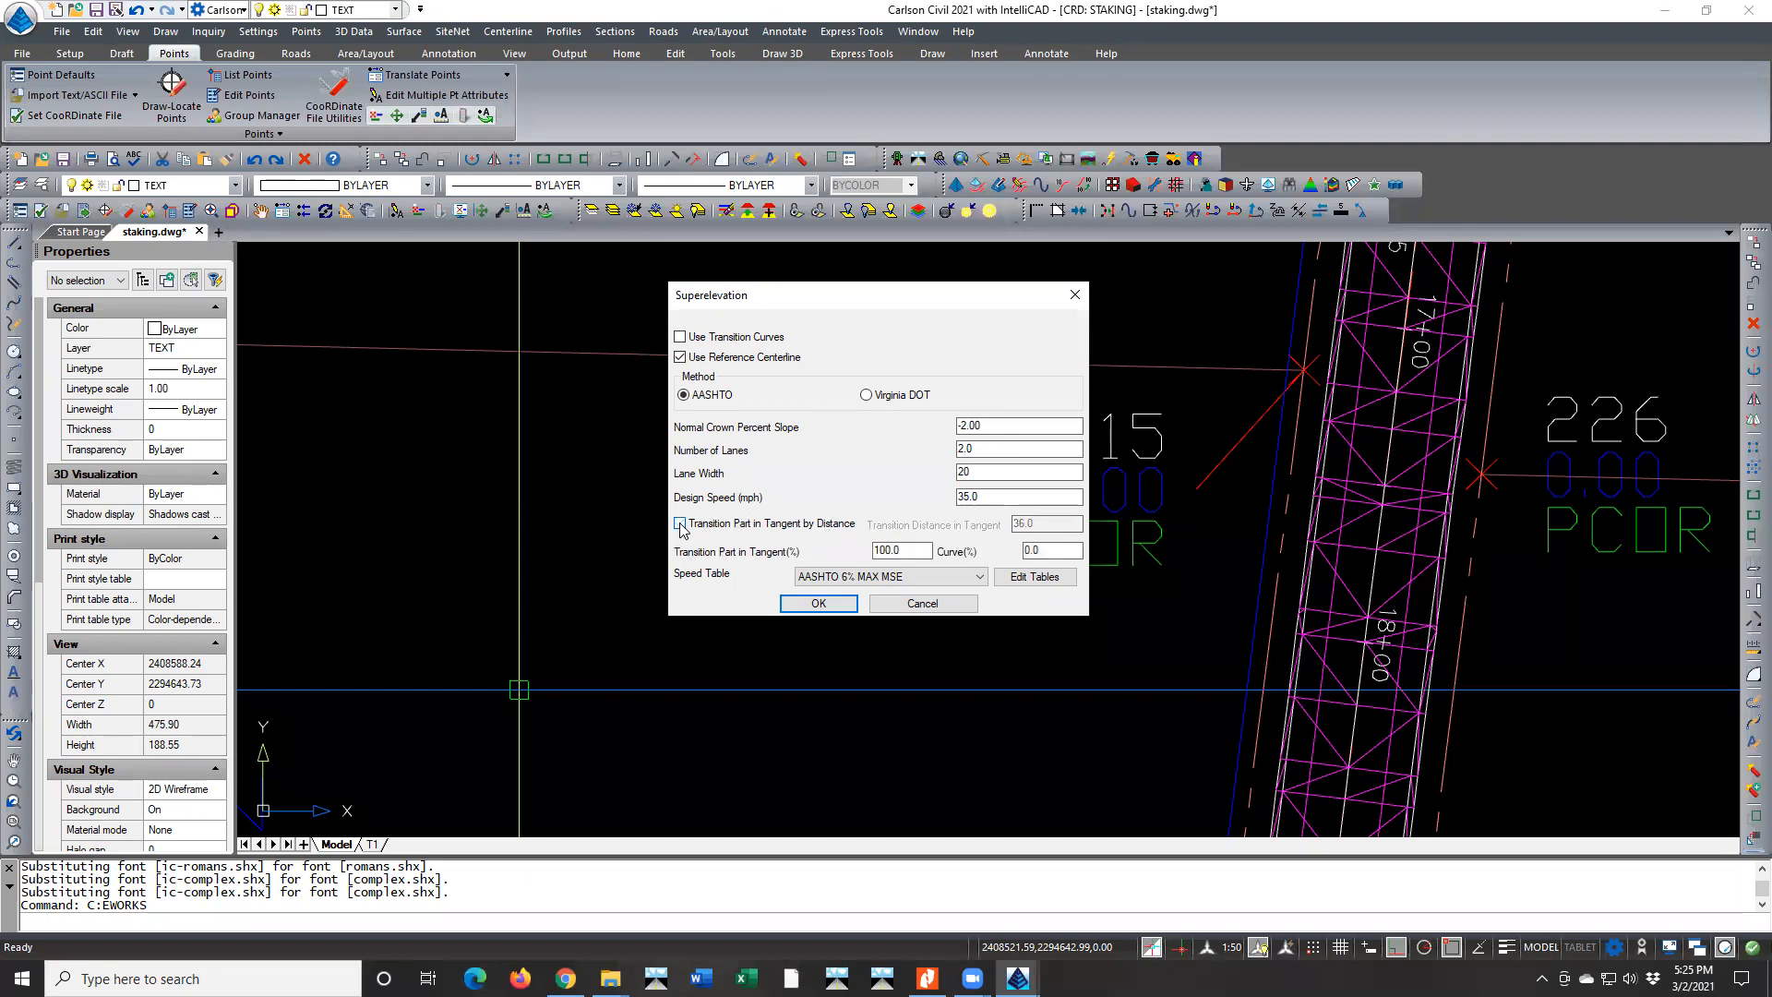
{"action": "left_click", "coordinate": [681, 523]}
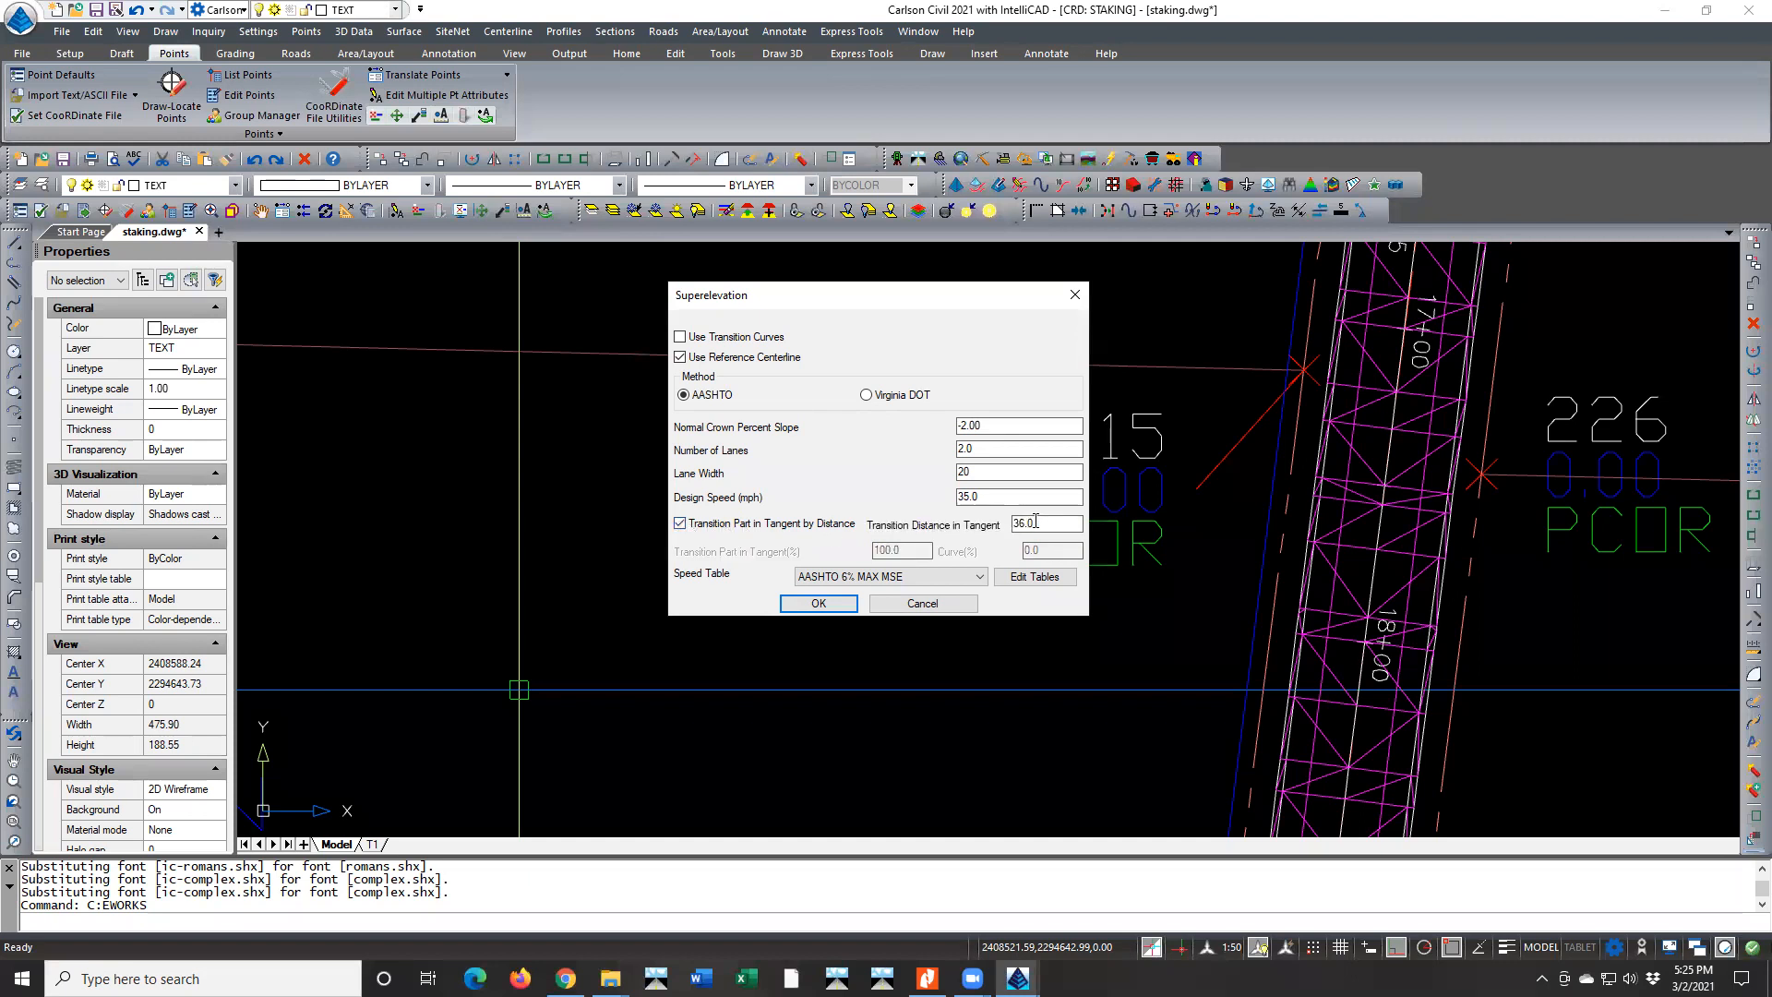
{"action": "left_click", "coordinate": [919, 578]}
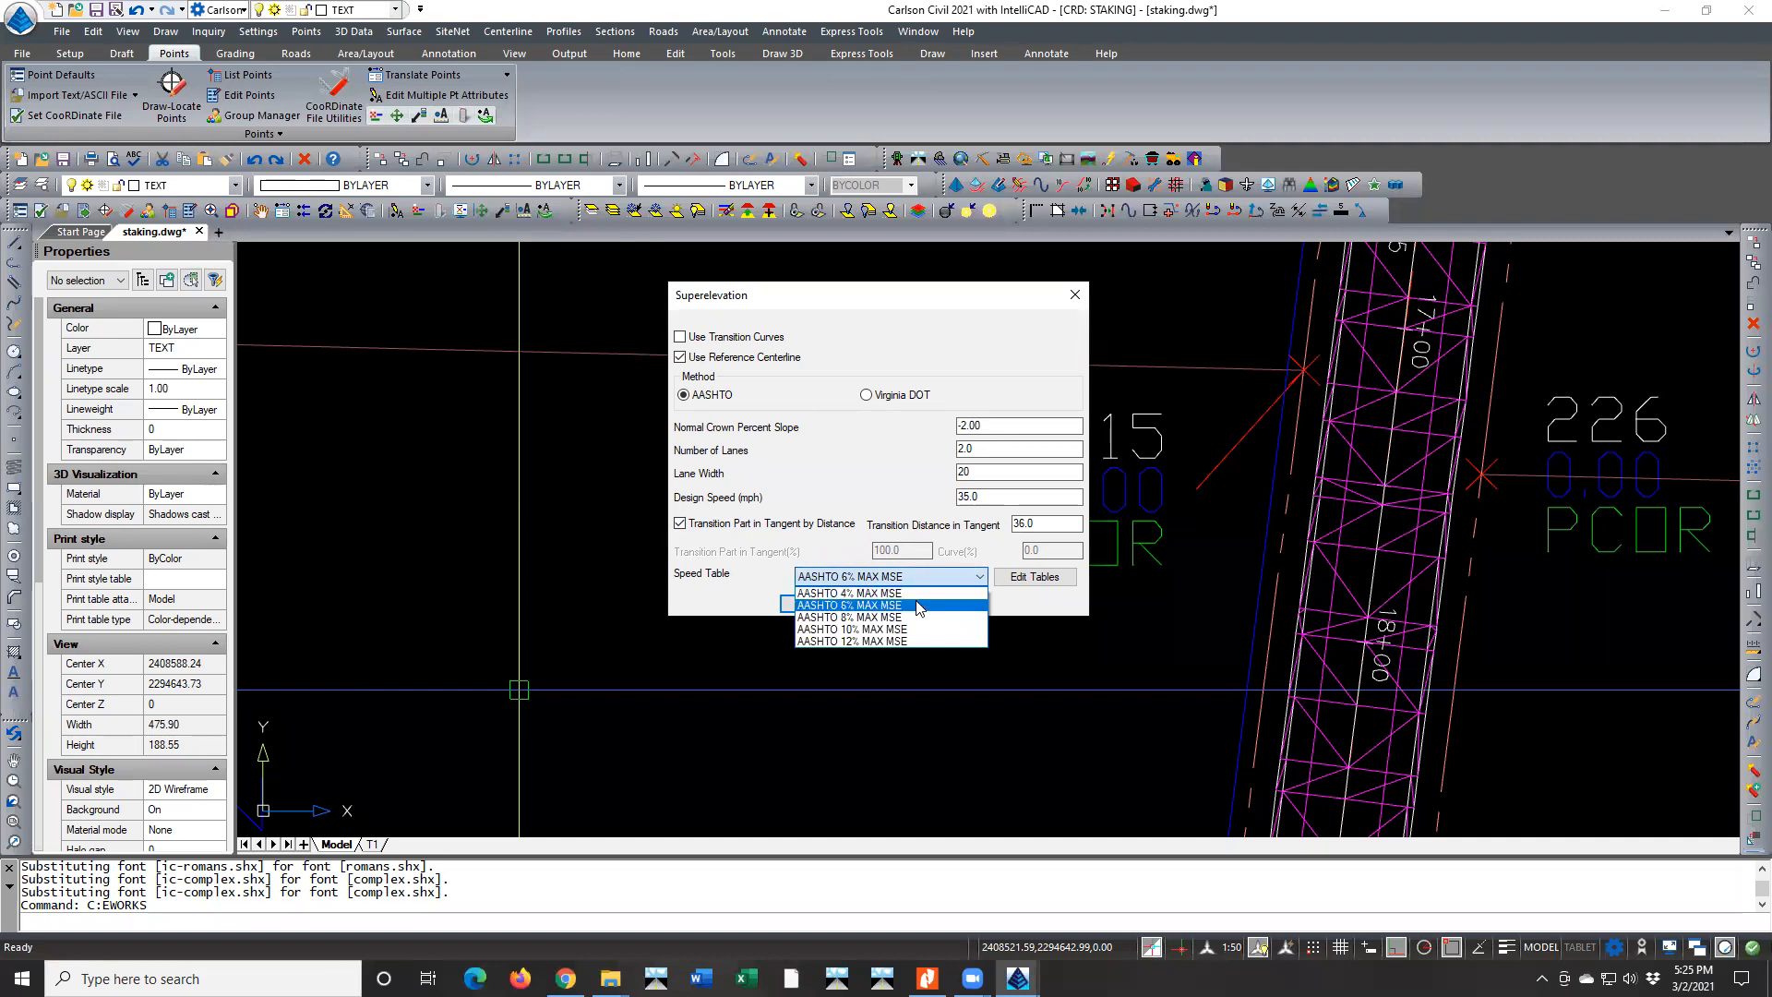
{"action": "left_click", "coordinate": [917, 604]}
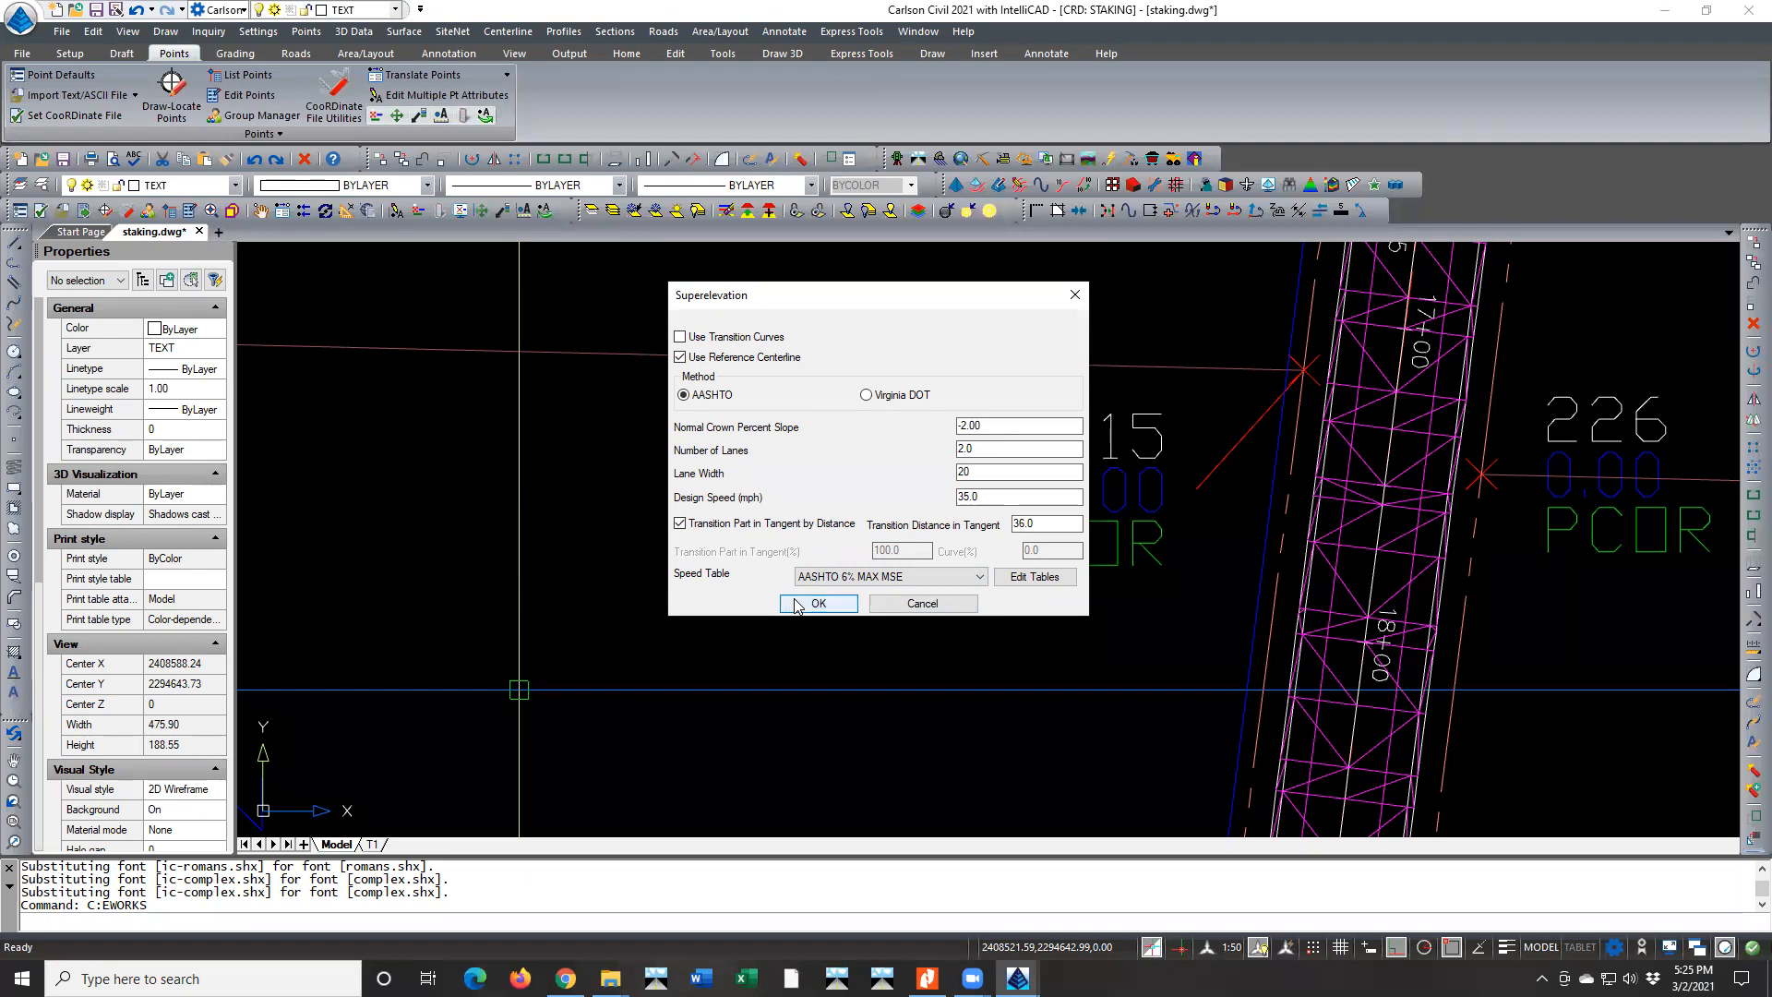
Examine the minimum radii for 35 mph in the AASHTO 4% and 6% MAX MSE speed tables, then close the tables
{"action": "left_click", "coordinate": [1049, 577]}
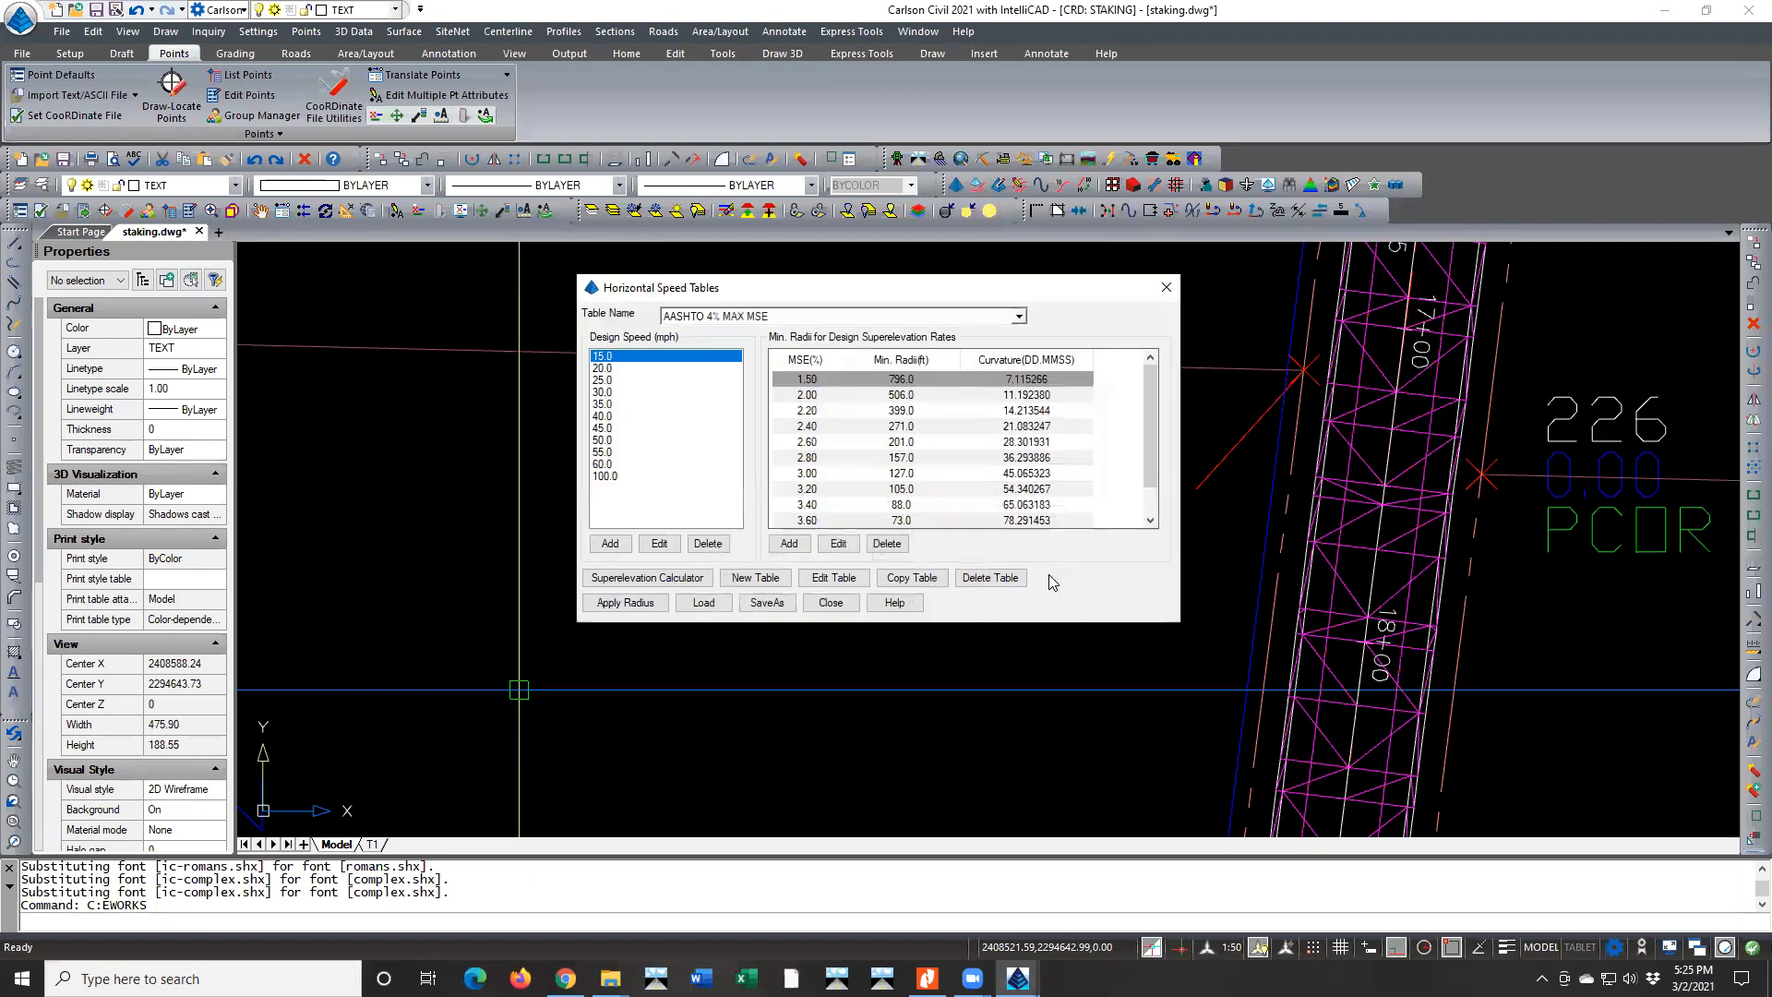
{"action": "left_click", "coordinate": [604, 405]}
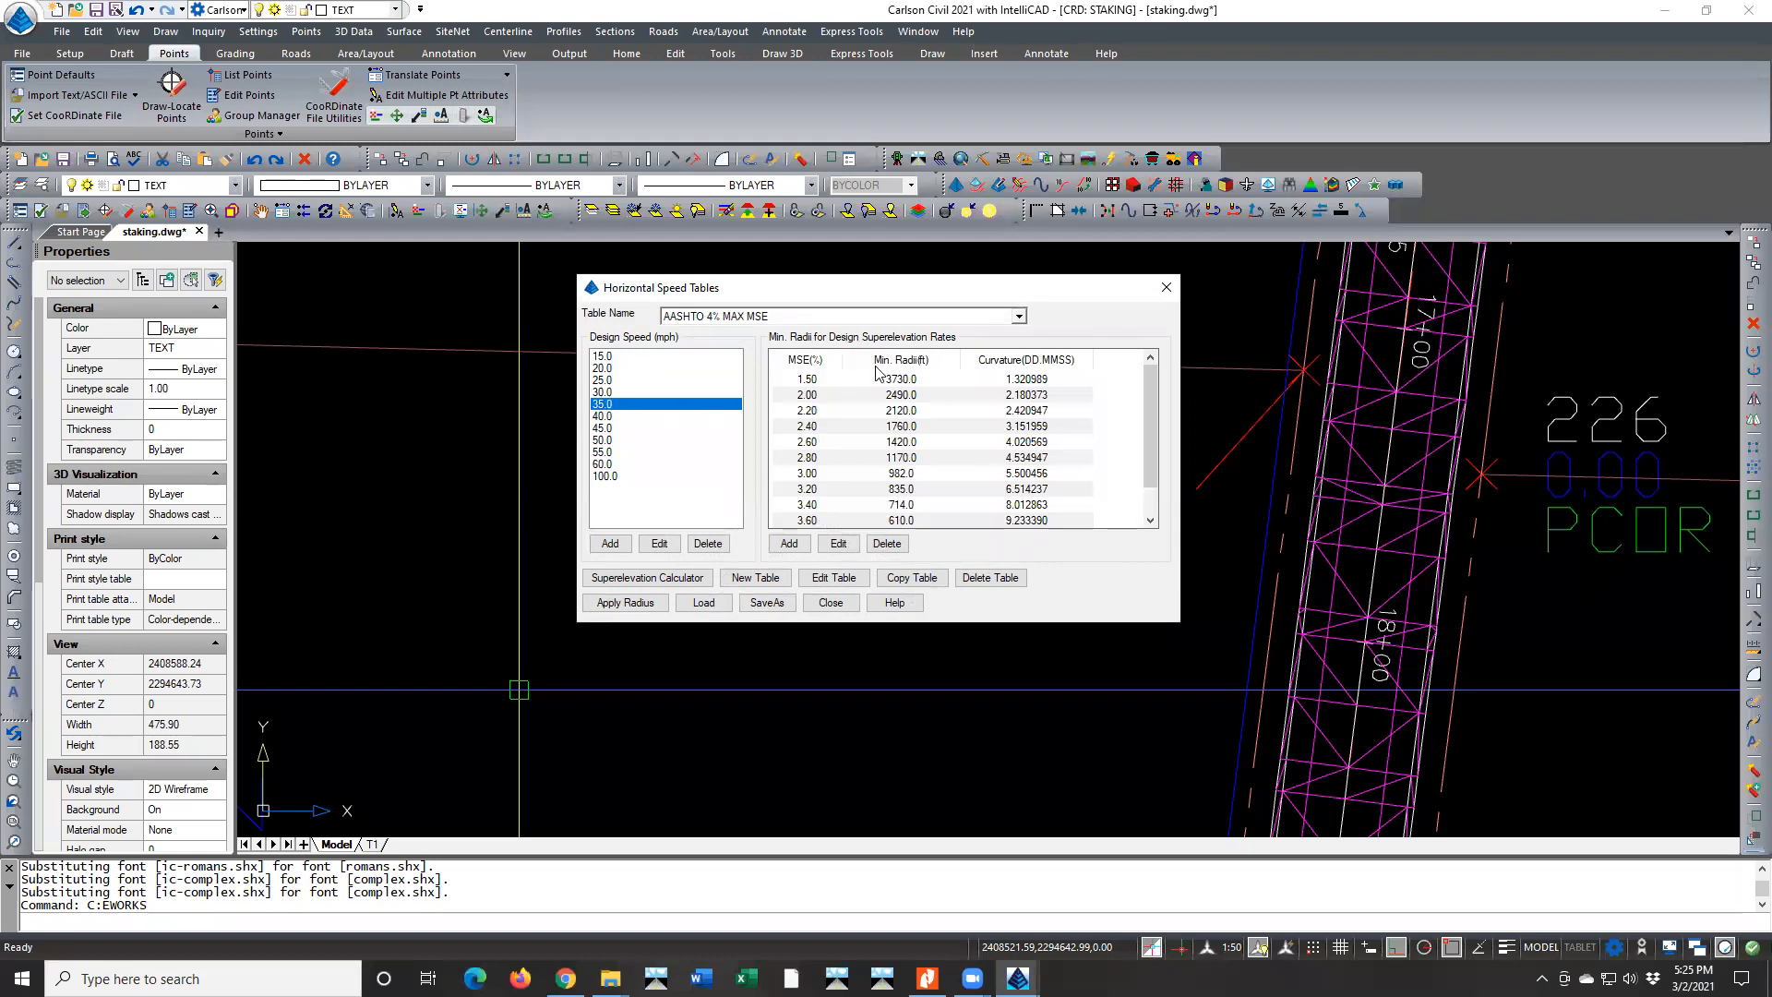
{"action": "left_click", "coordinate": [1023, 314]}
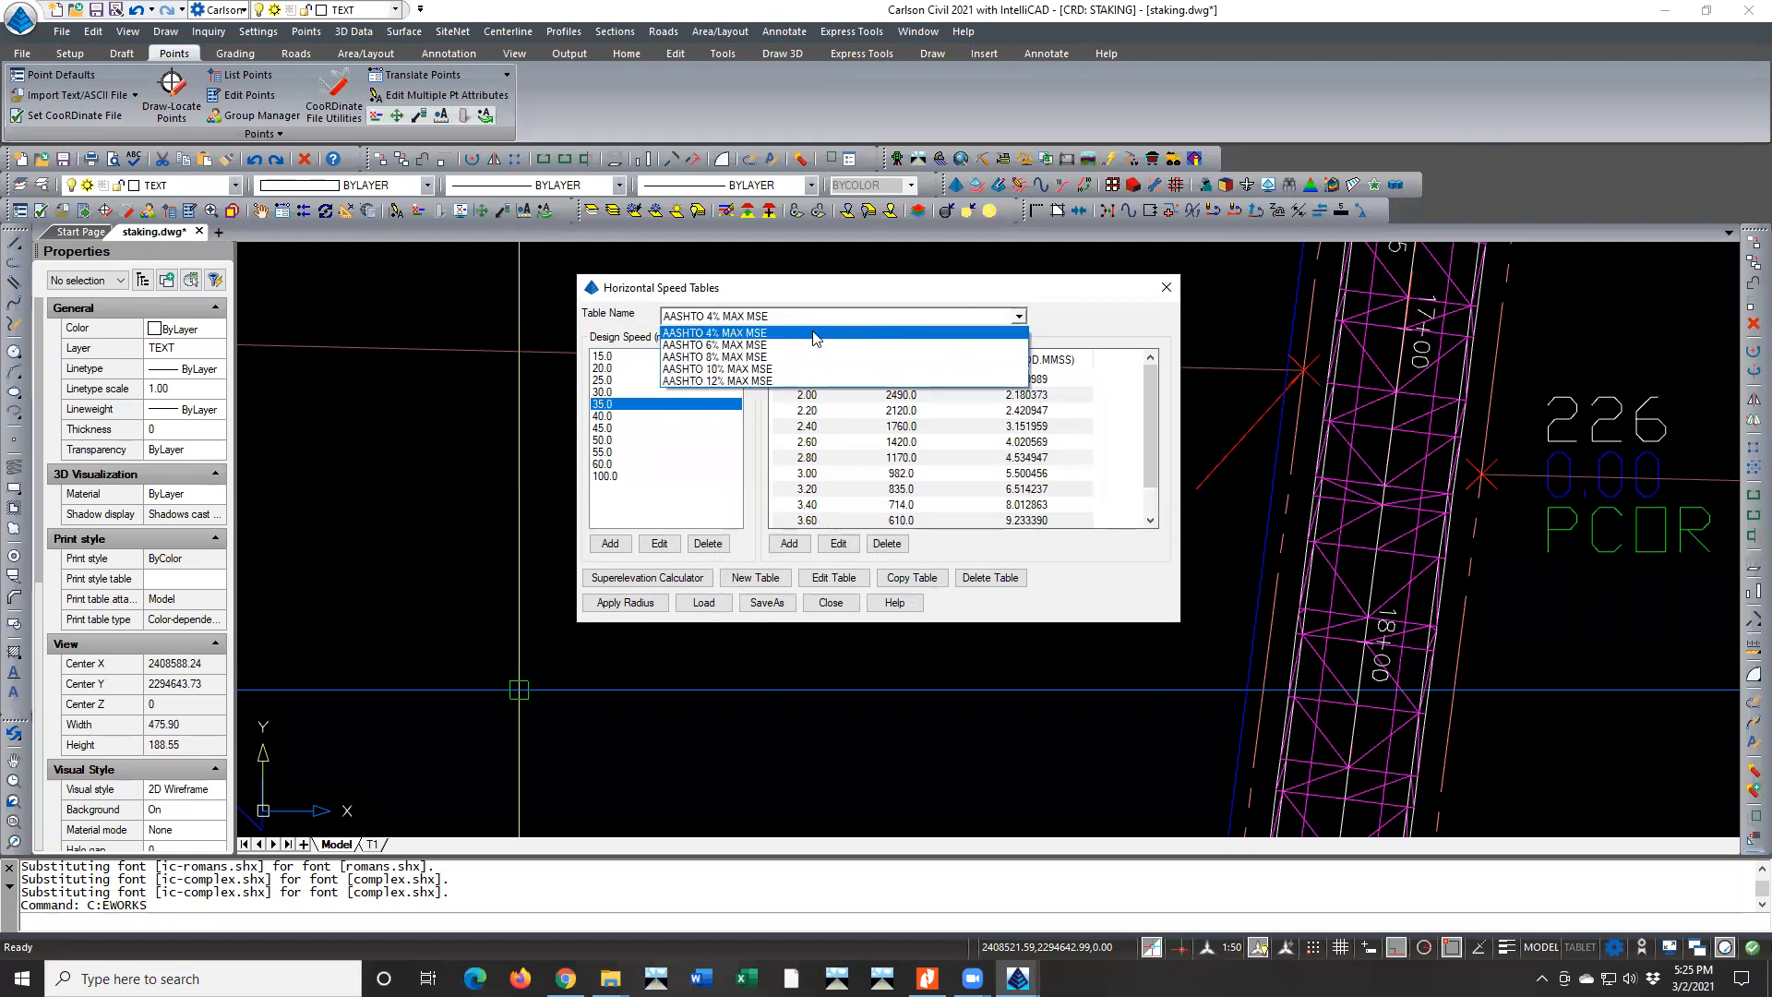
{"action": "left_click", "coordinate": [755, 351]}
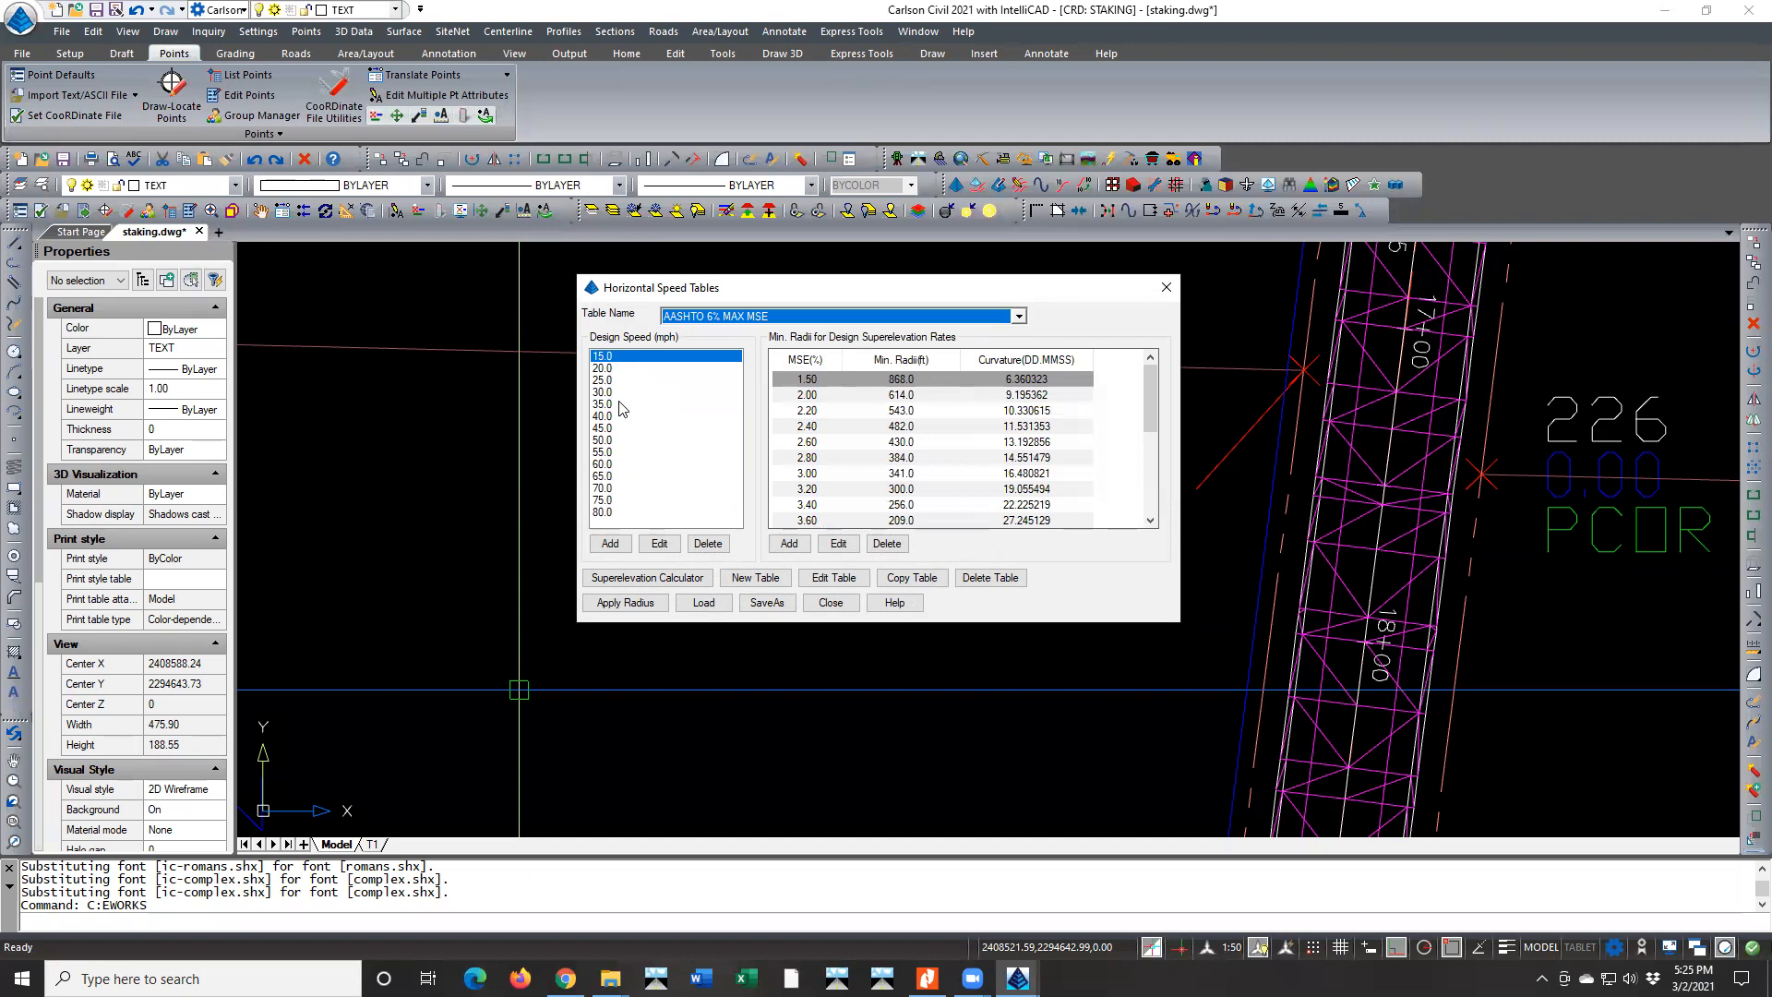
{"action": "left_click", "coordinate": [611, 406]}
{"action": "scroll", "coordinate": [858, 436], "scroll_direction": "down", "scroll_amount": 4}
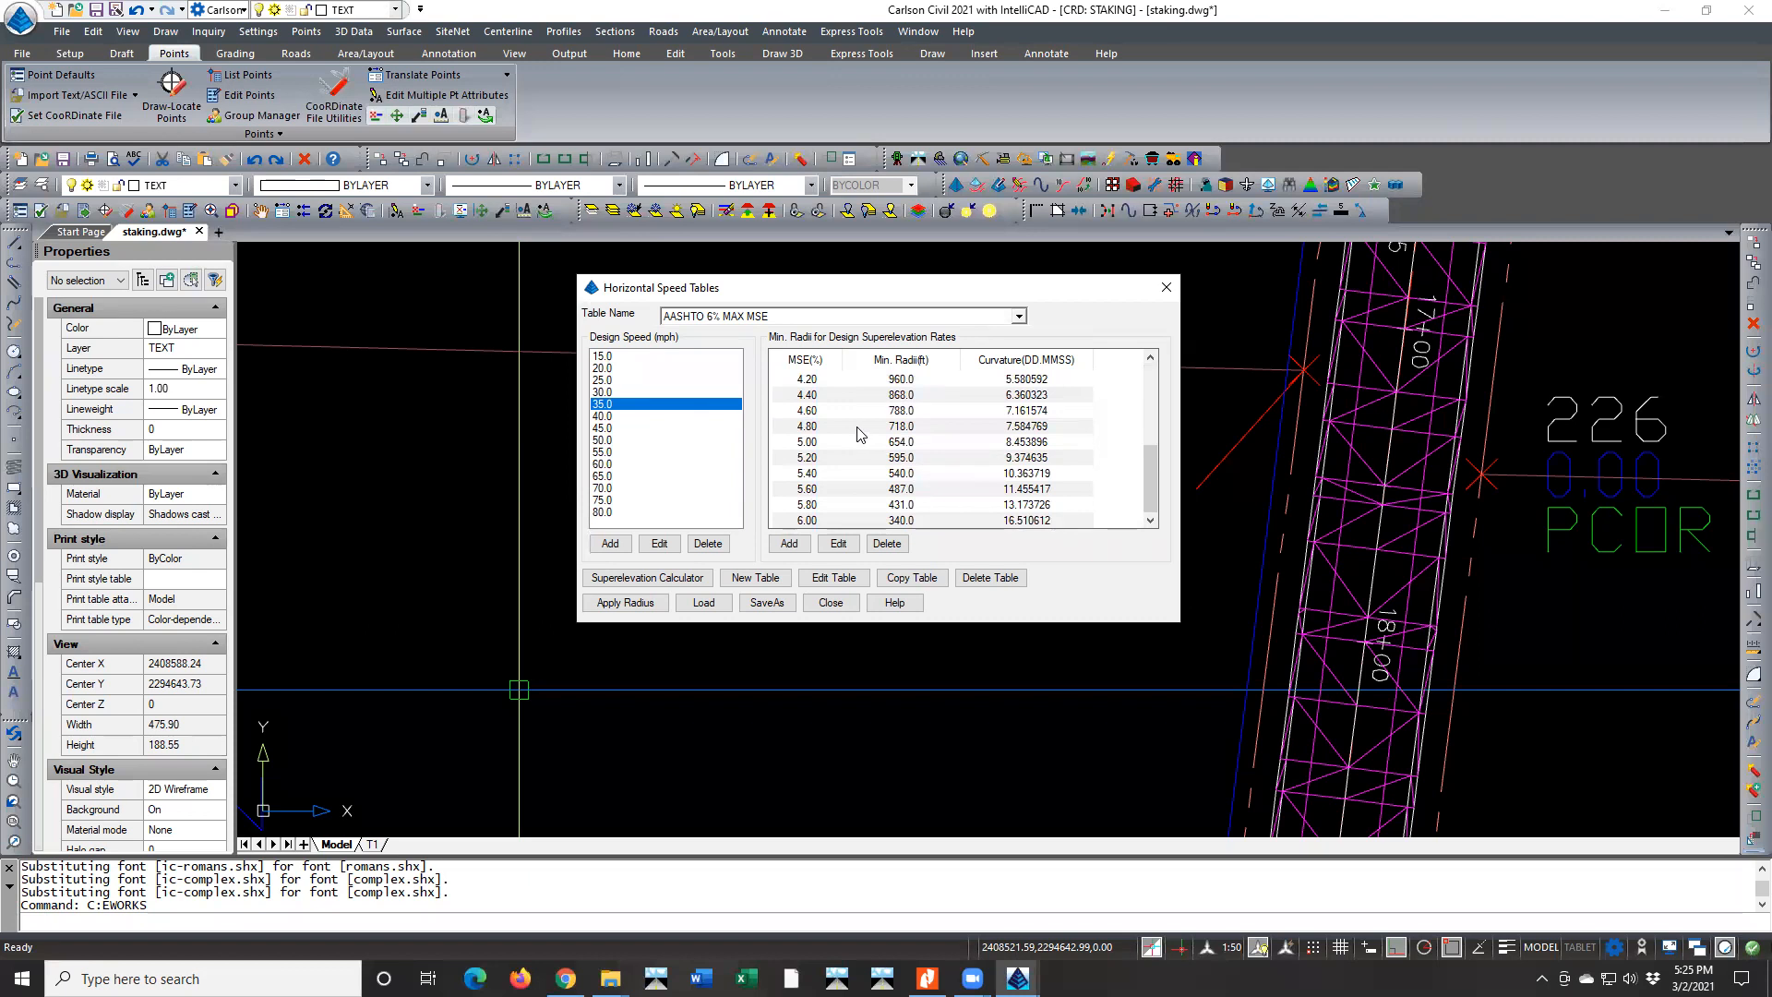
{"action": "scroll", "coordinate": [857, 434], "scroll_direction": "up", "scroll_amount": 4}
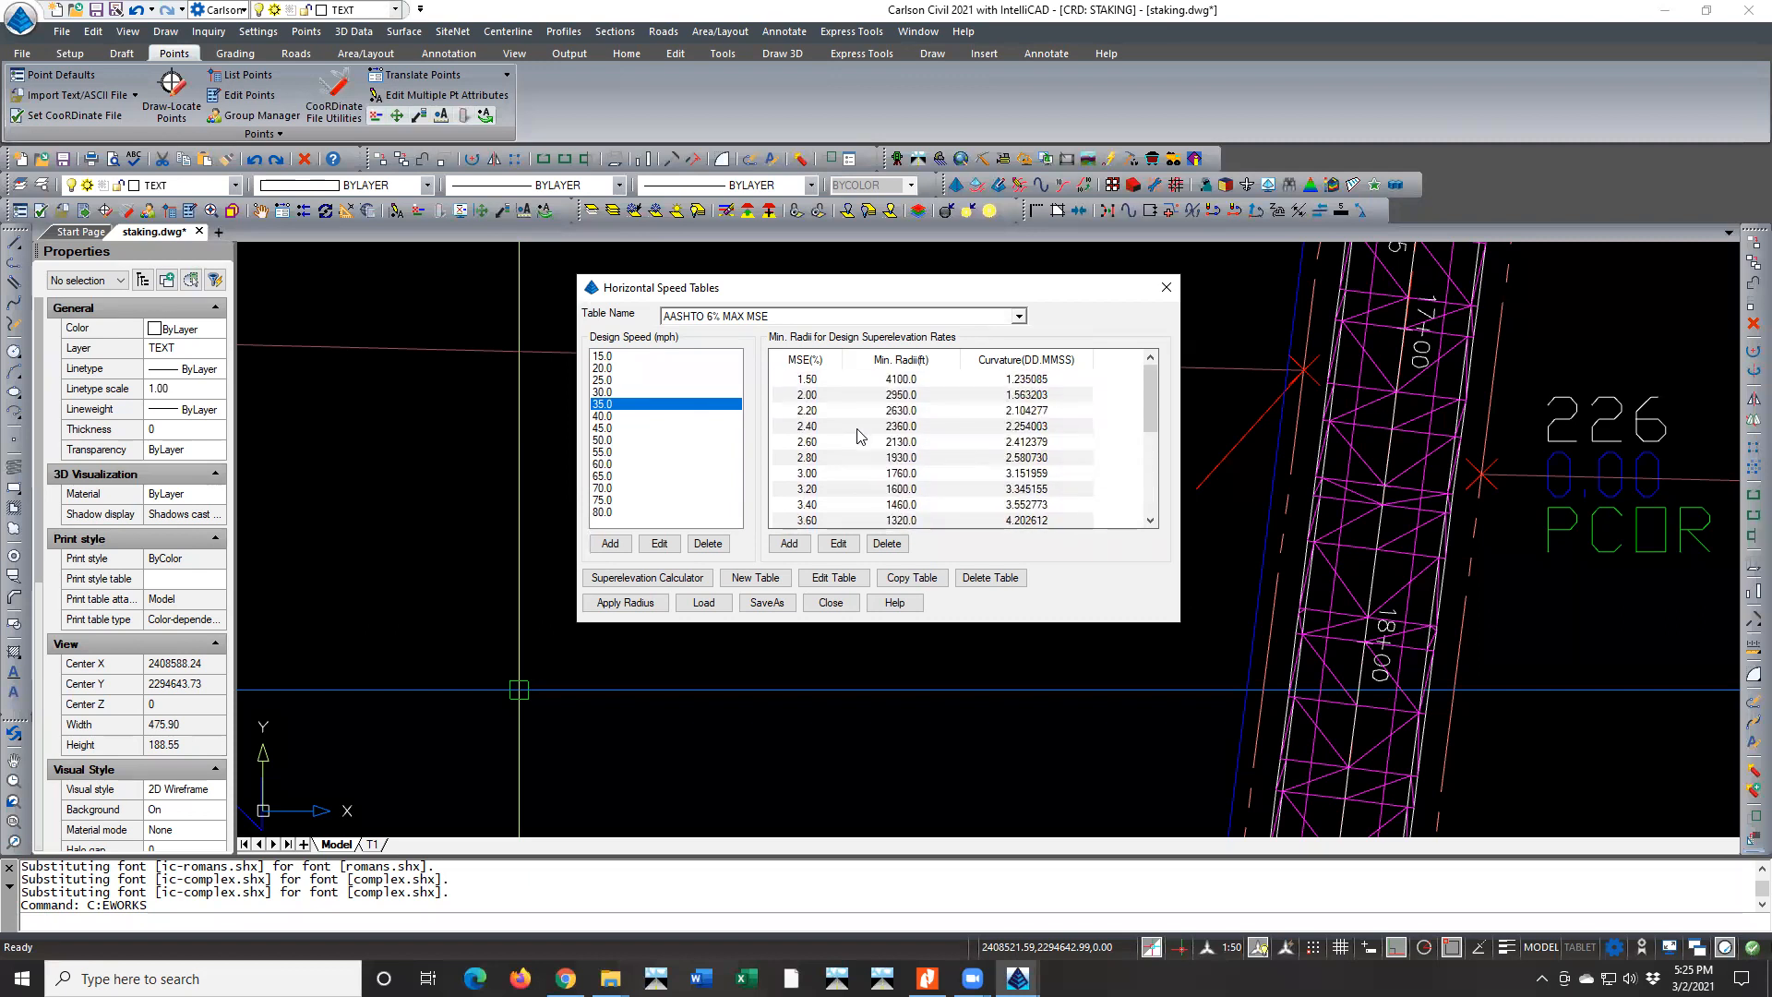
{"action": "scroll", "coordinate": [857, 433], "scroll_direction": "down", "scroll_amount": 4}
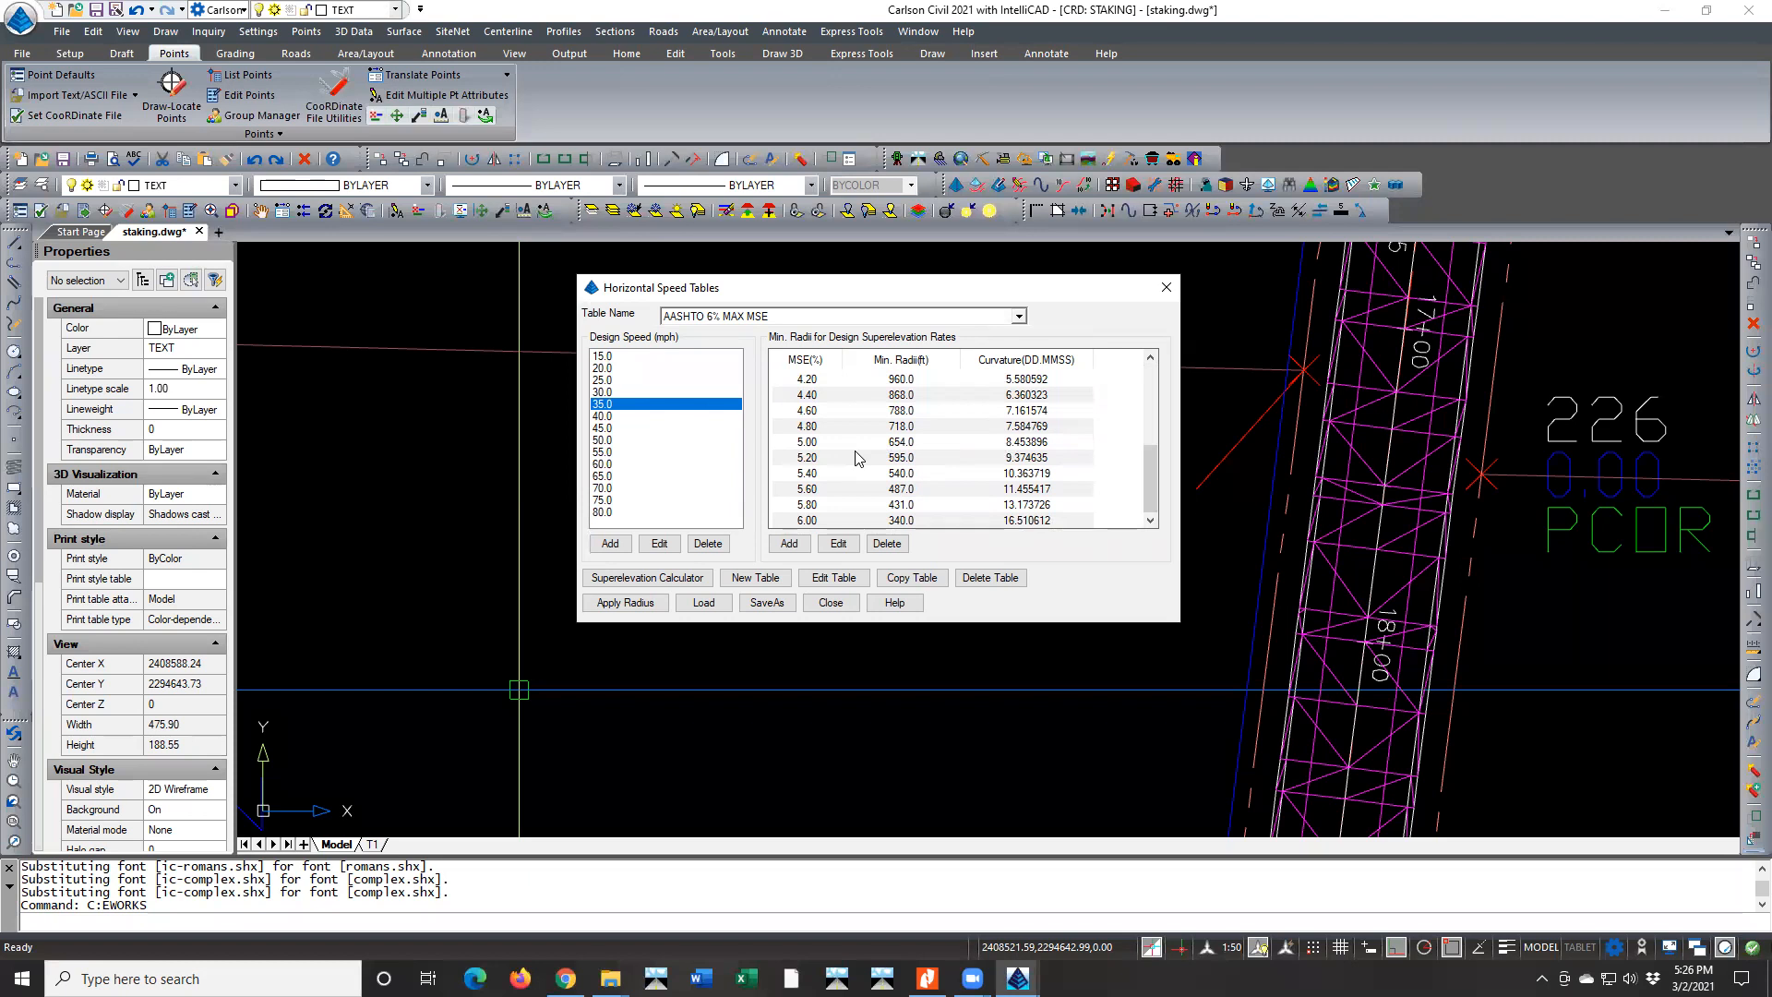
{"action": "left_click", "coordinate": [762, 603]}
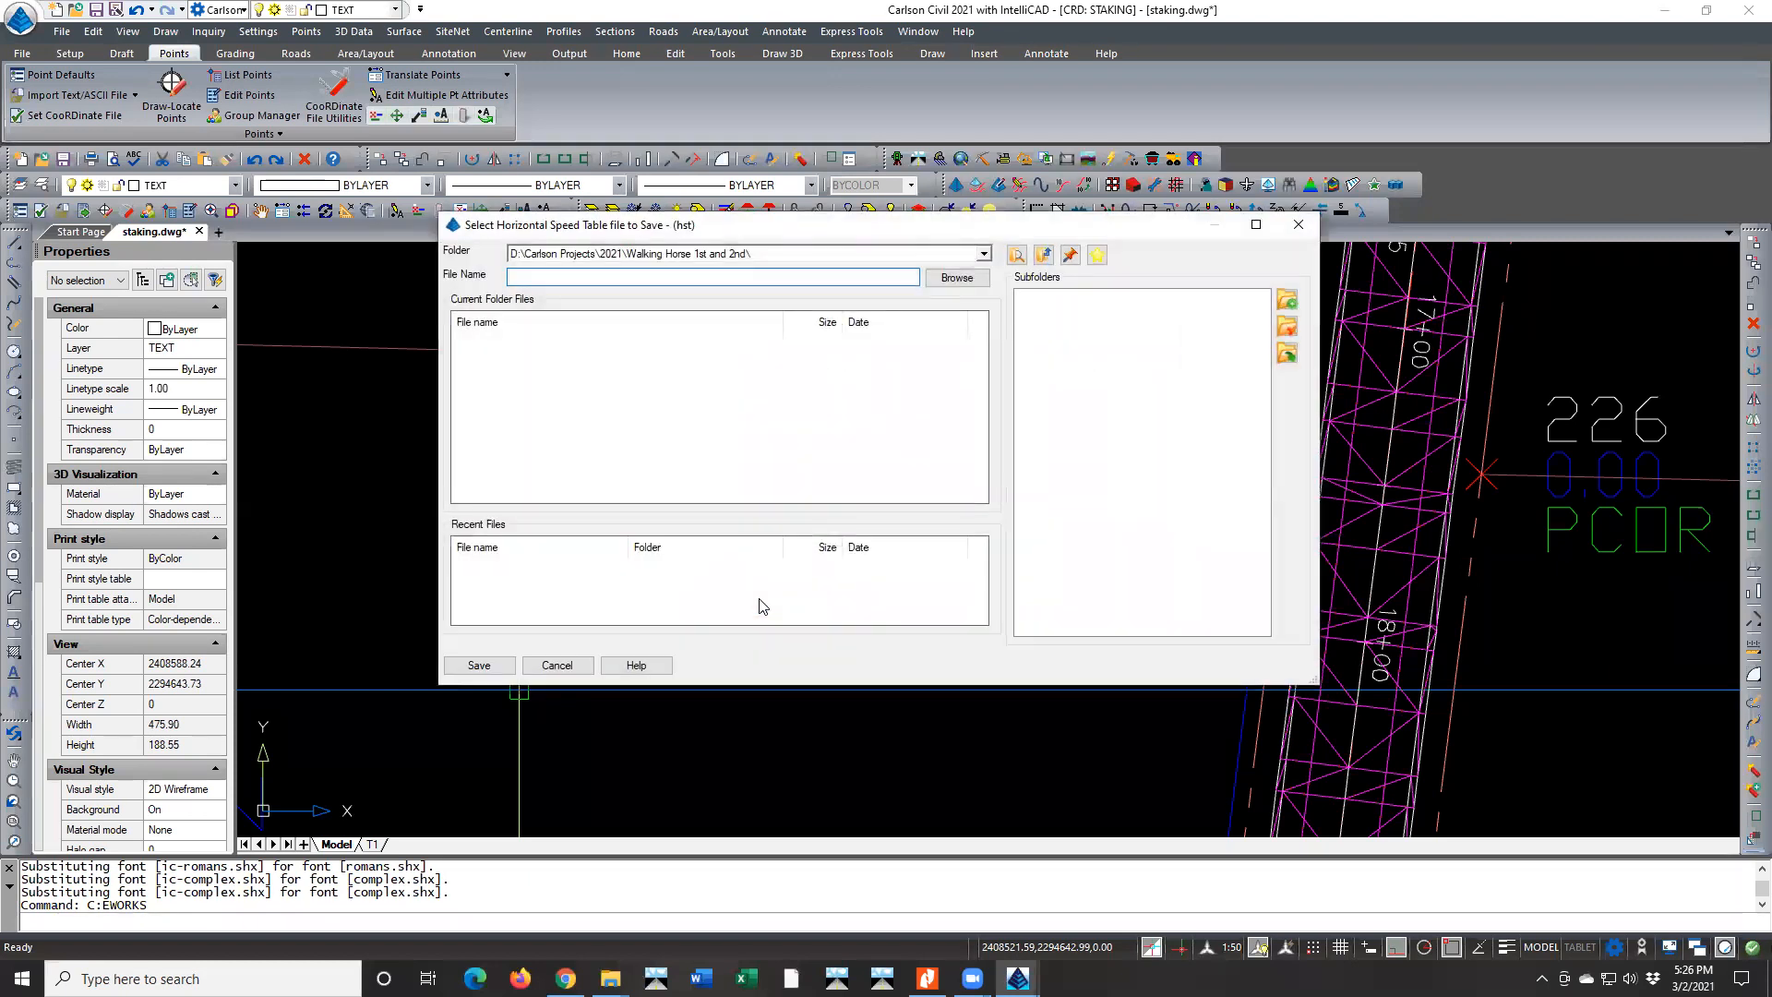
{"action": "left_click", "coordinate": [553, 666]}
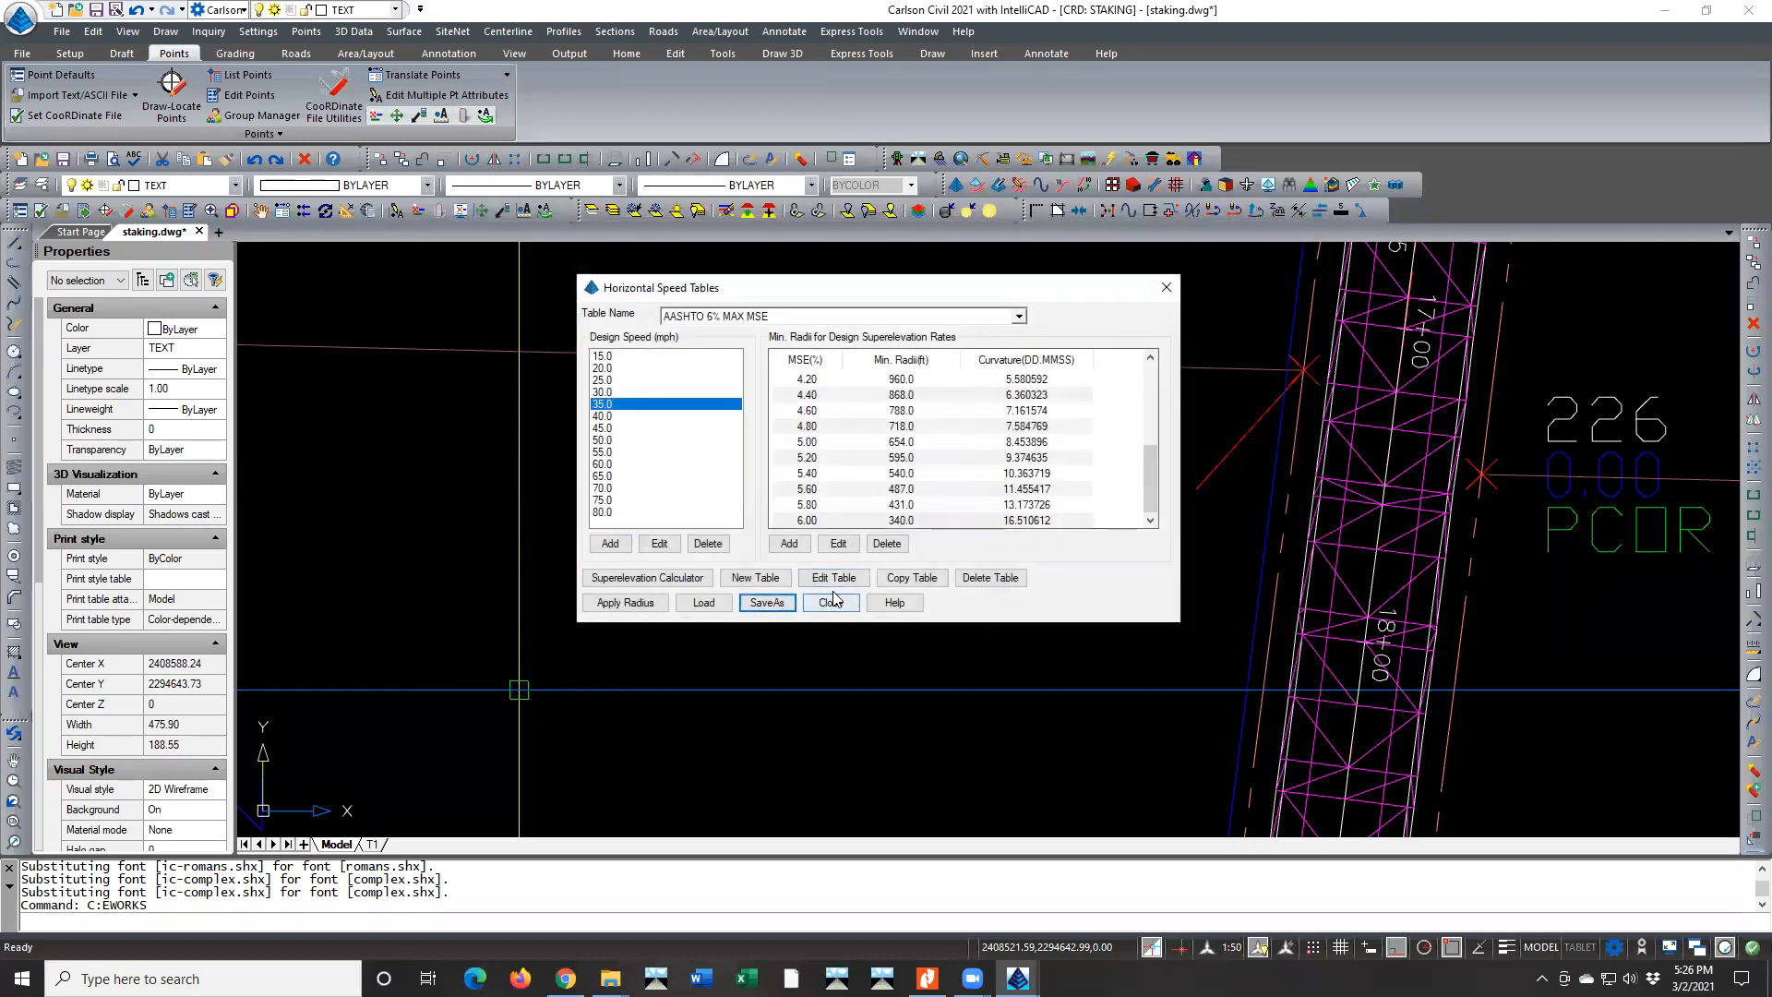
{"action": "left_click", "coordinate": [831, 603]}
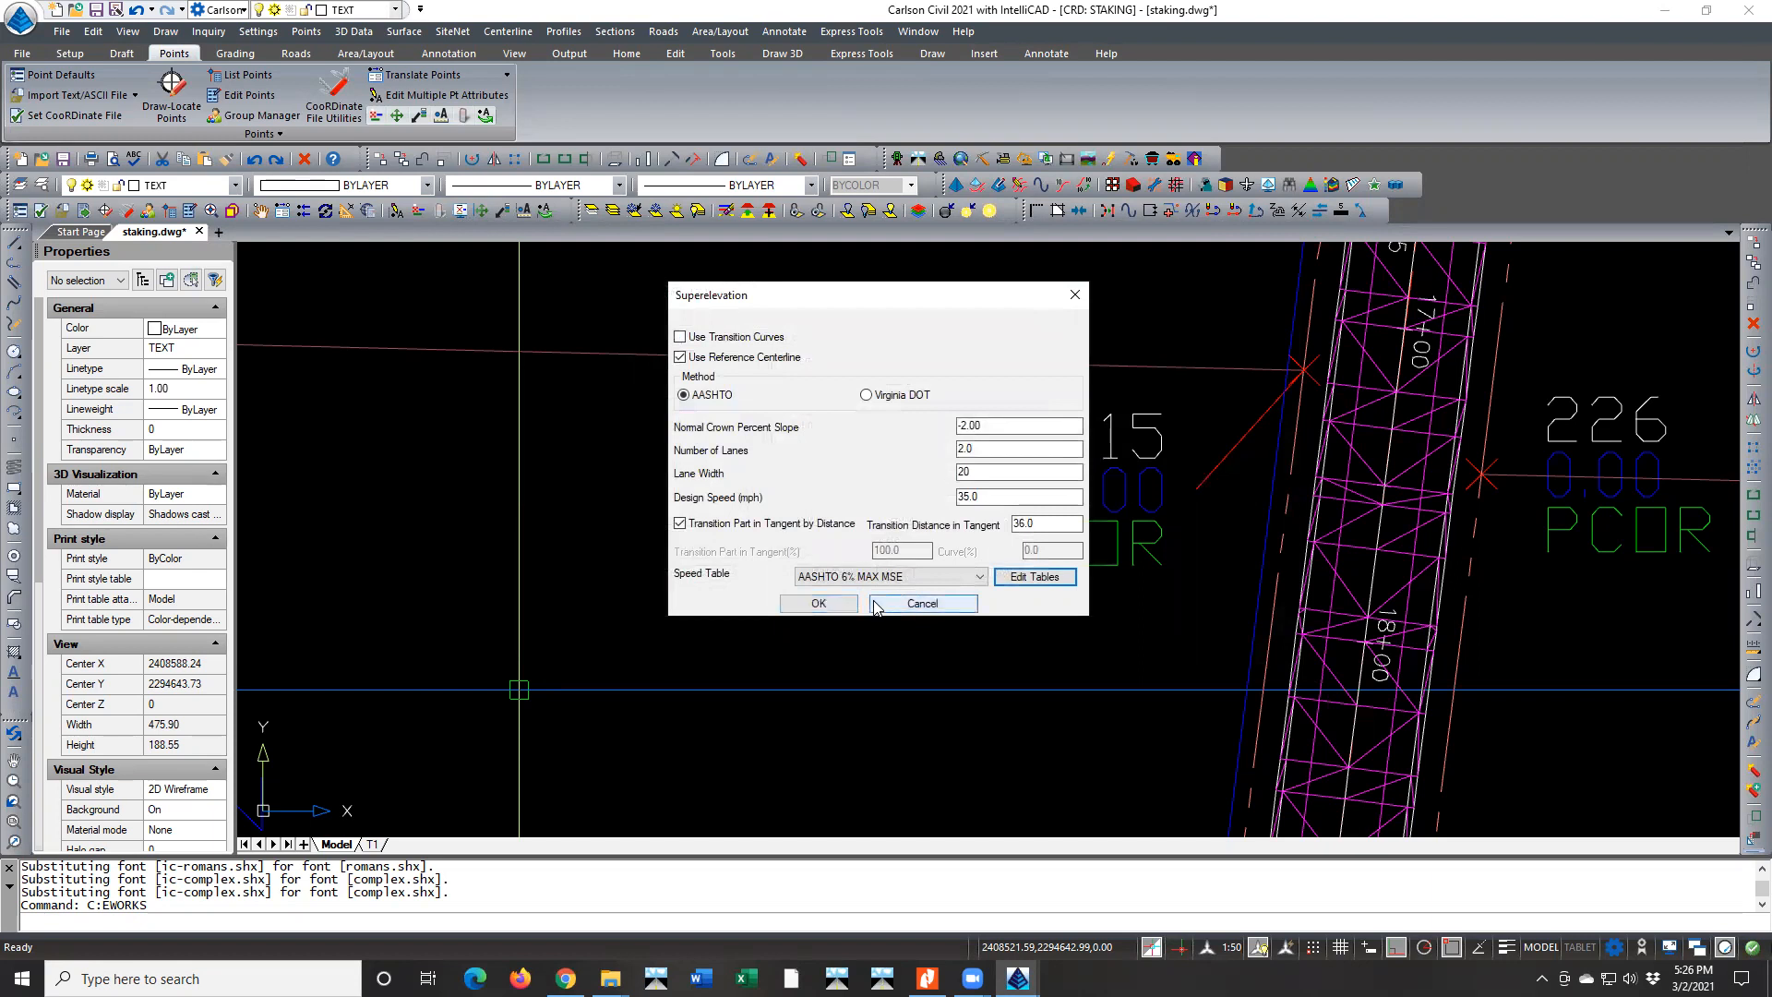
Accept the superelevation parameters and save the superelevation file as MOD-WALKING HORSE.sup
{"action": "left_click", "coordinate": [818, 602]}
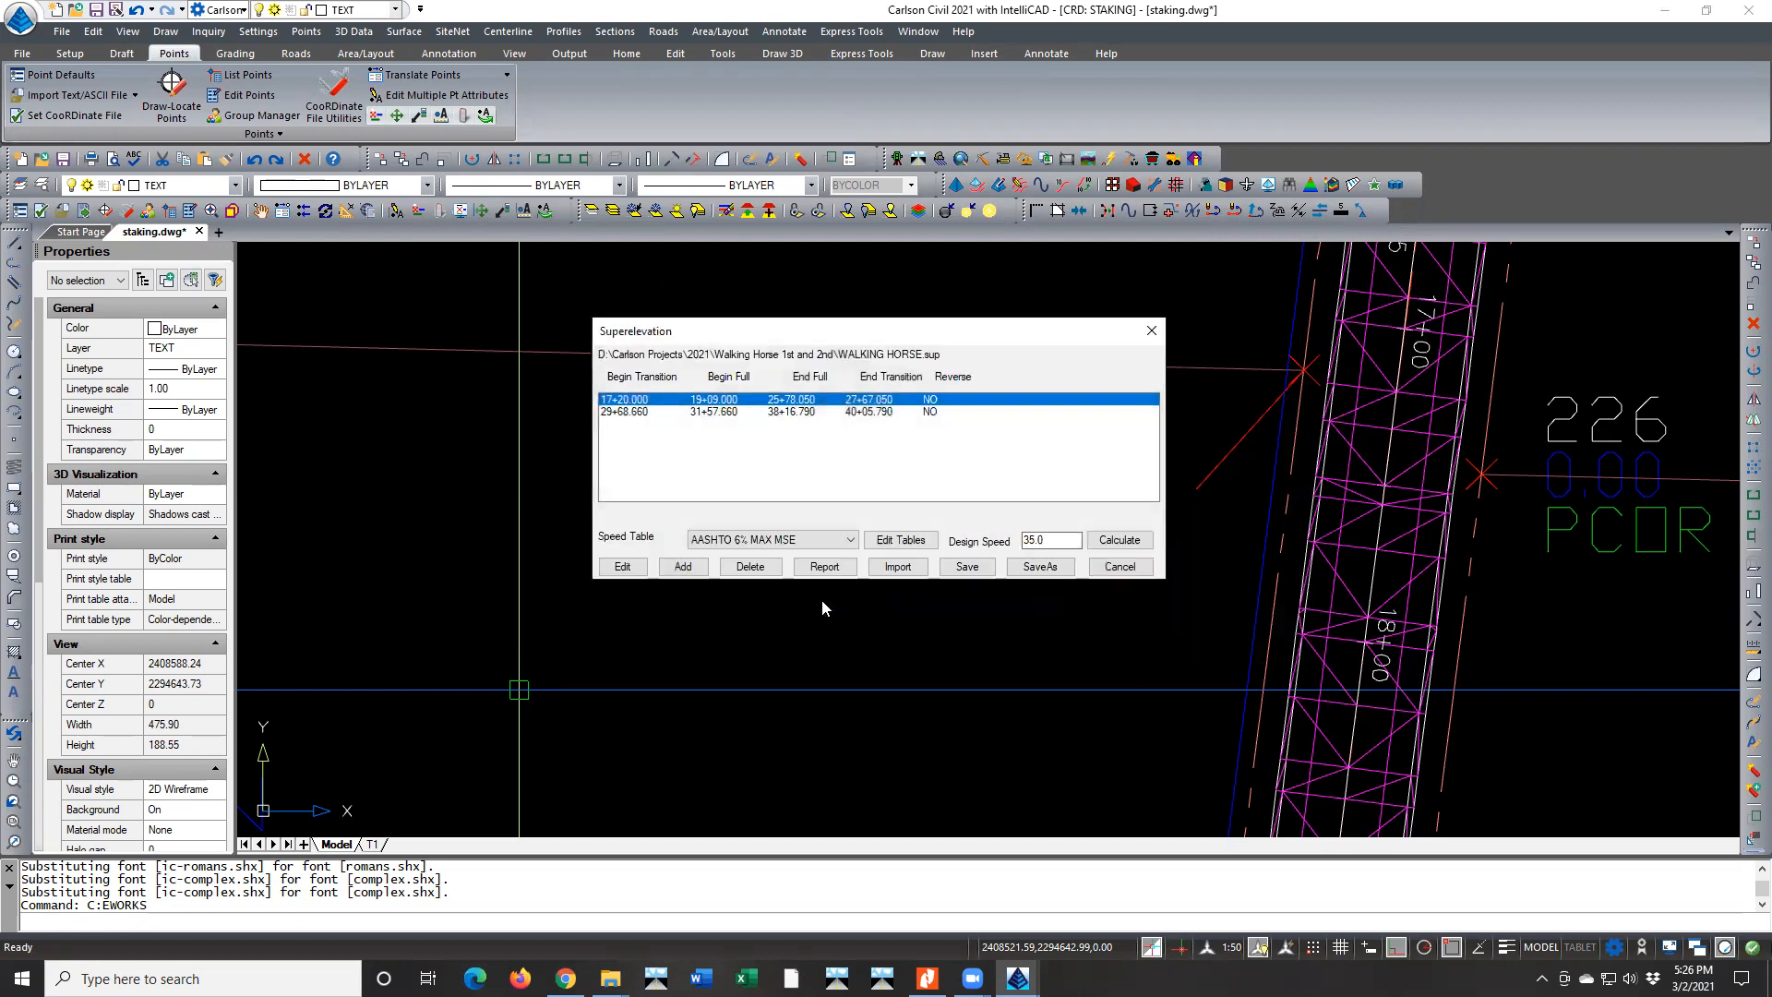
{"action": "left_click", "coordinate": [1034, 570]}
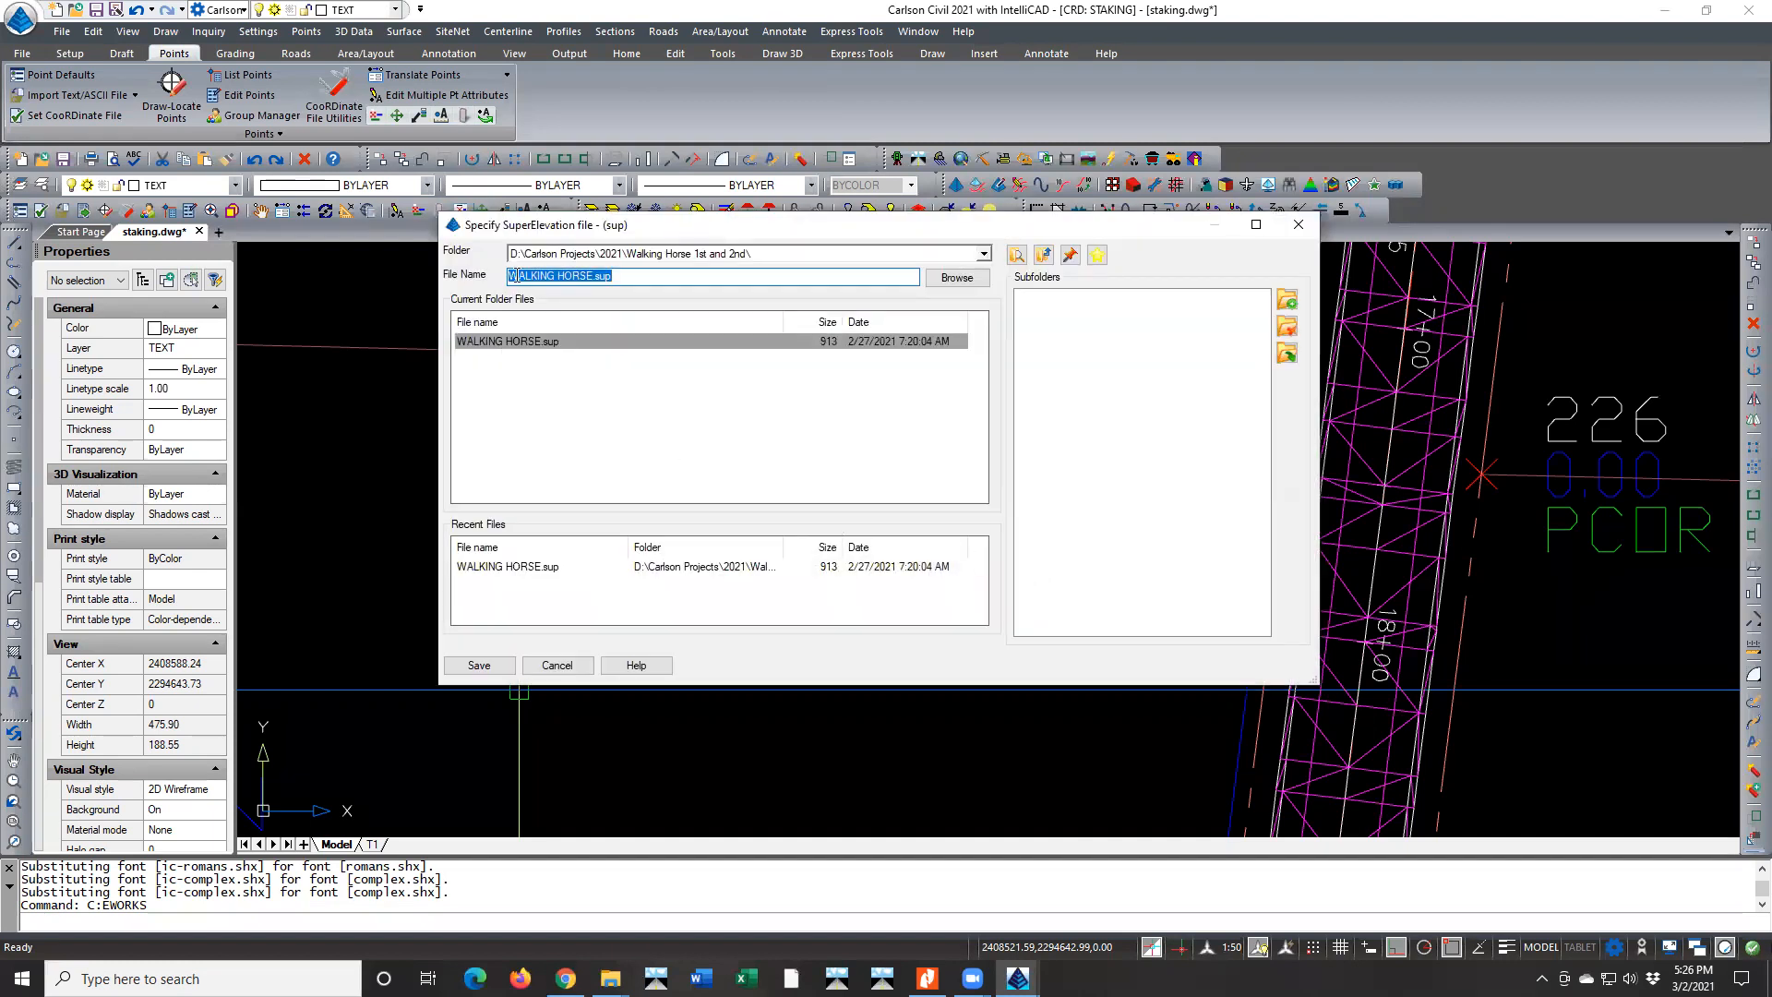
{"action": "left_click", "coordinate": [513, 276]}
{"action": "type", "text": "MOD-"}
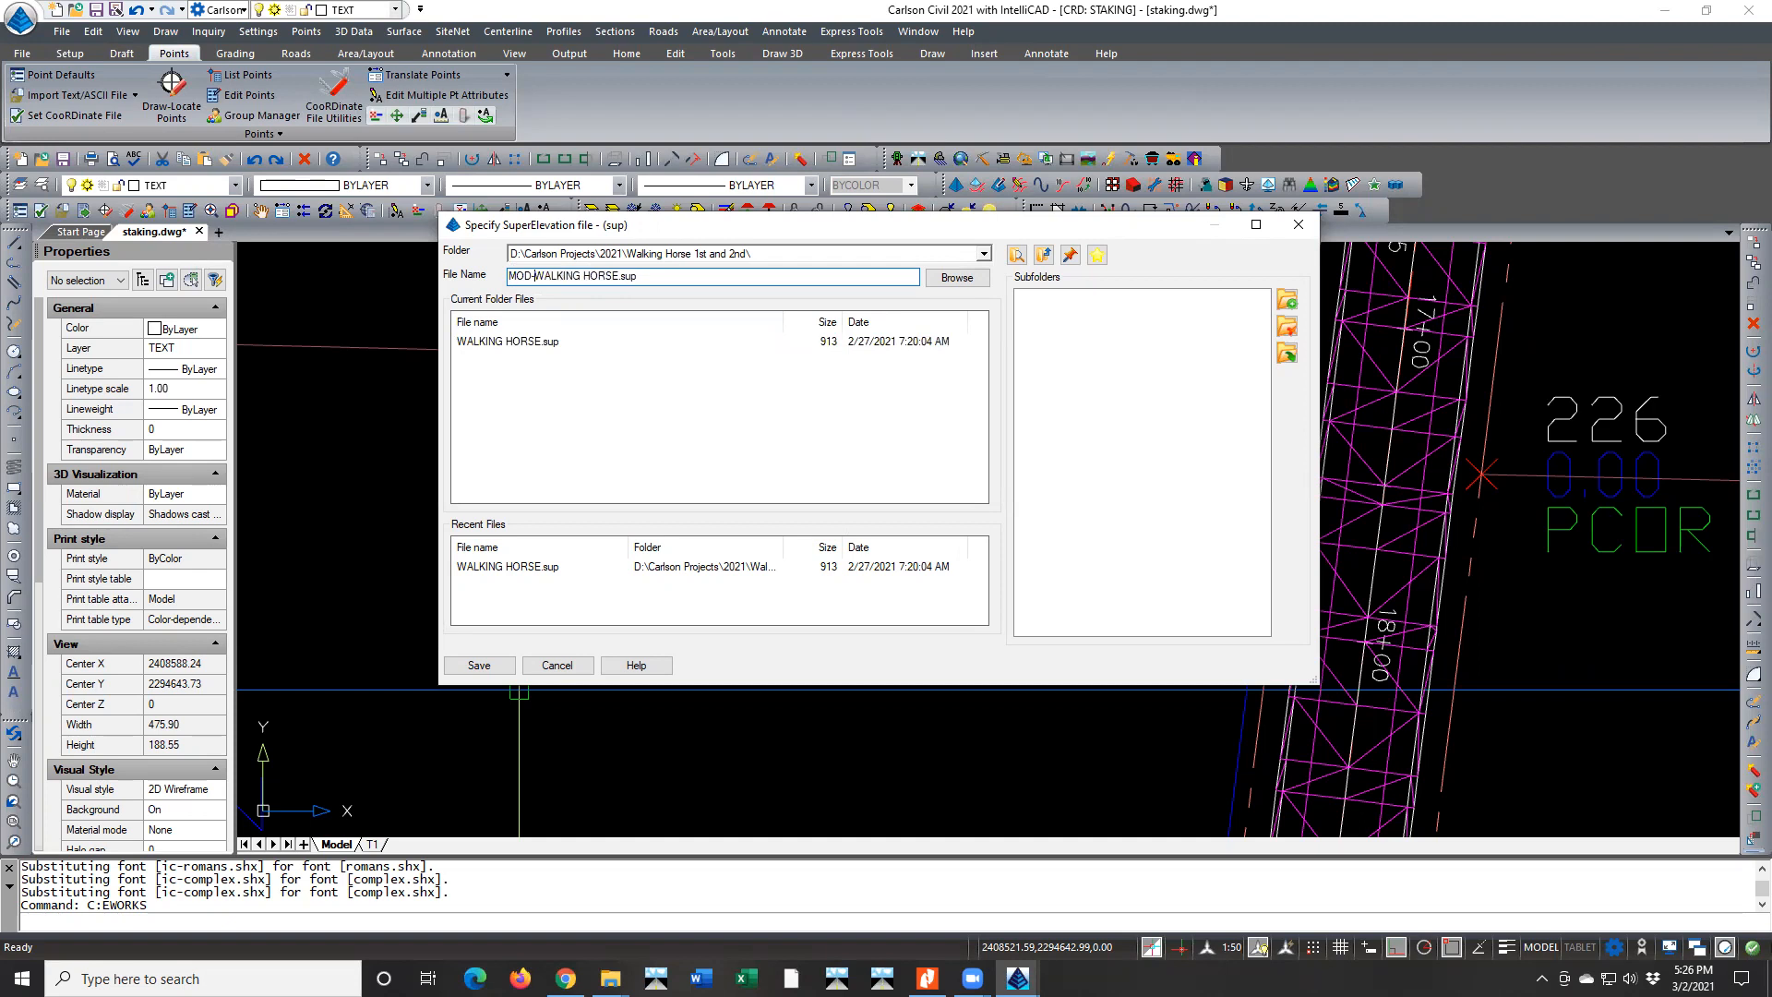
{"action": "left_click", "coordinate": [479, 665]}
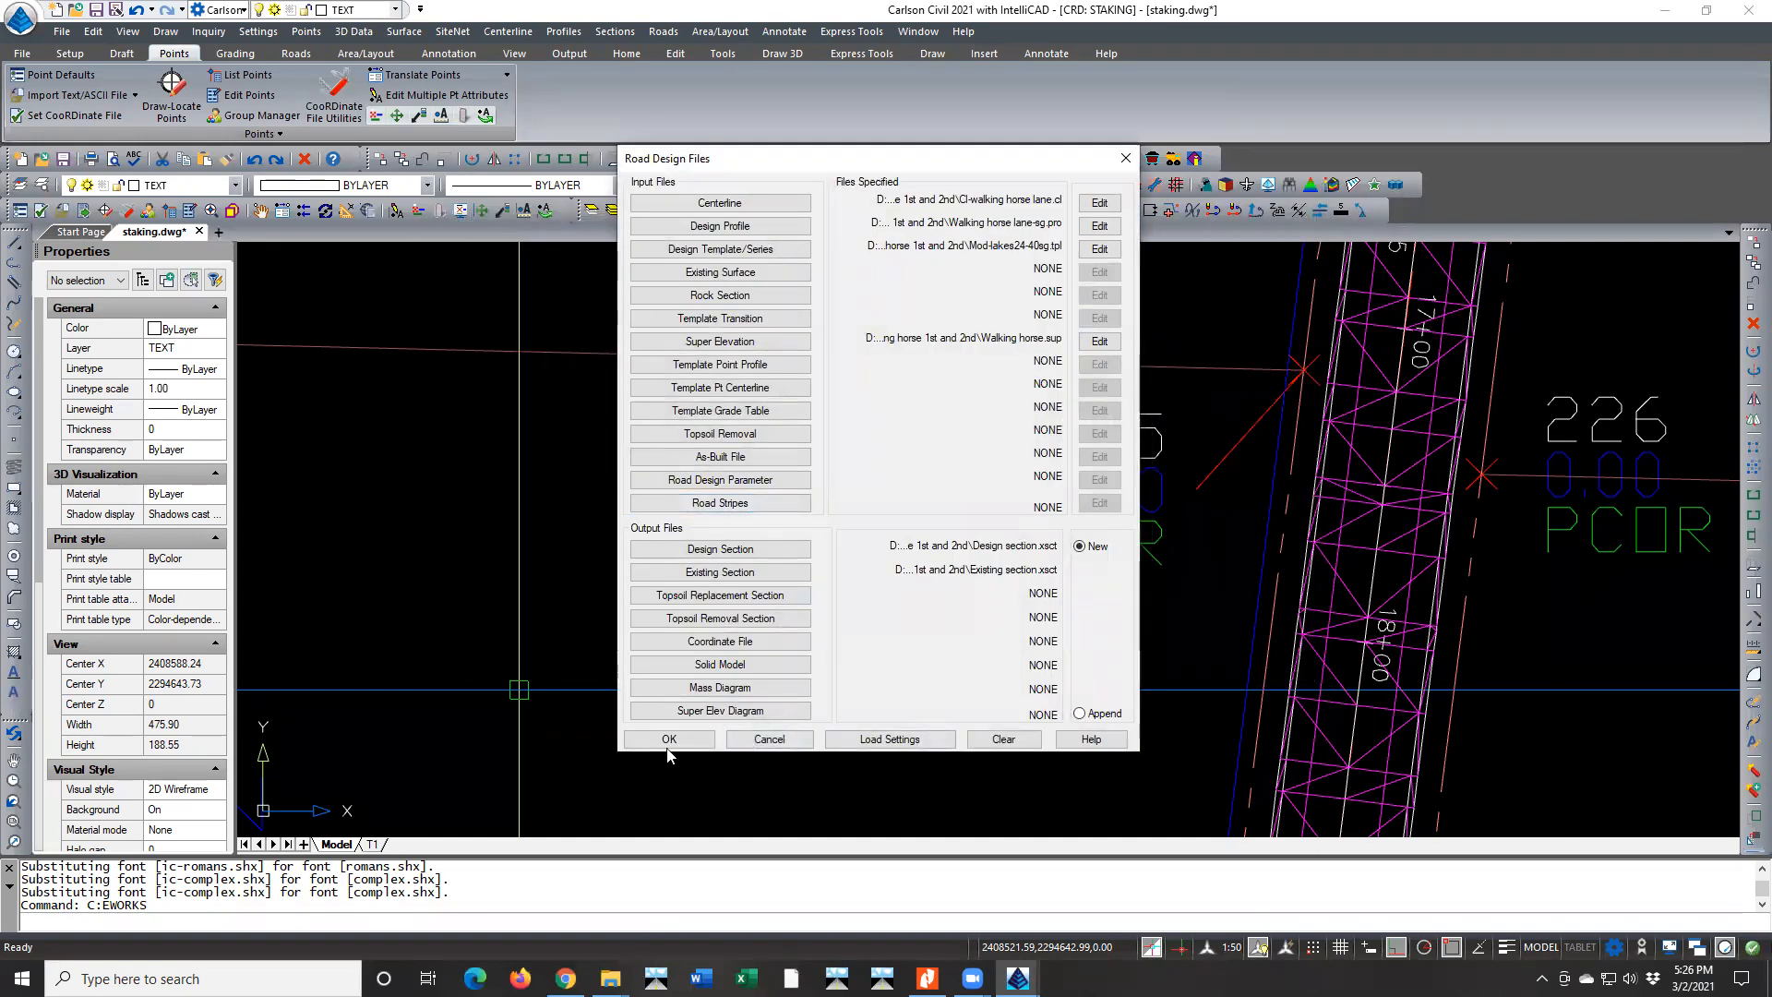
Leave the road design file setup without processing and inspect the lines along the road centerline near station 21+00
{"action": "left_click", "coordinate": [775, 743]}
{"action": "scroll", "coordinate": [949, 764], "scroll_direction": "down", "scroll_amount": 10}
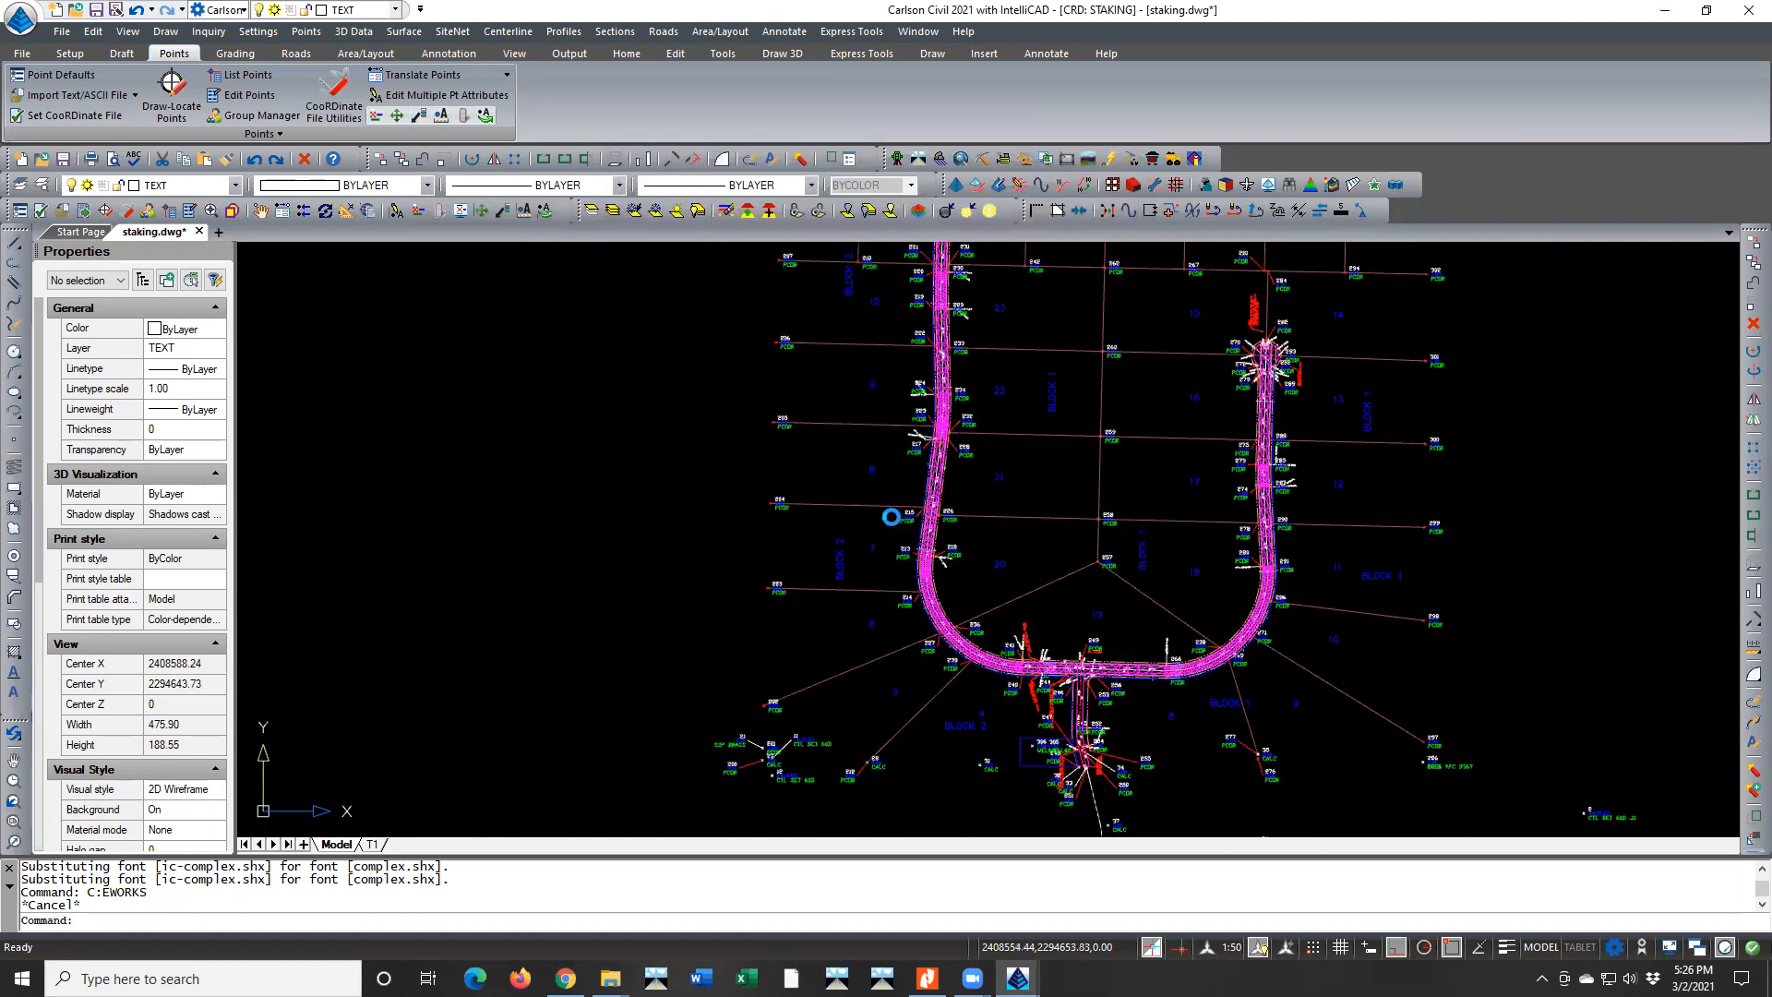
{"action": "scroll", "coordinate": [960, 624], "scroll_direction": "up", "scroll_amount": 8}
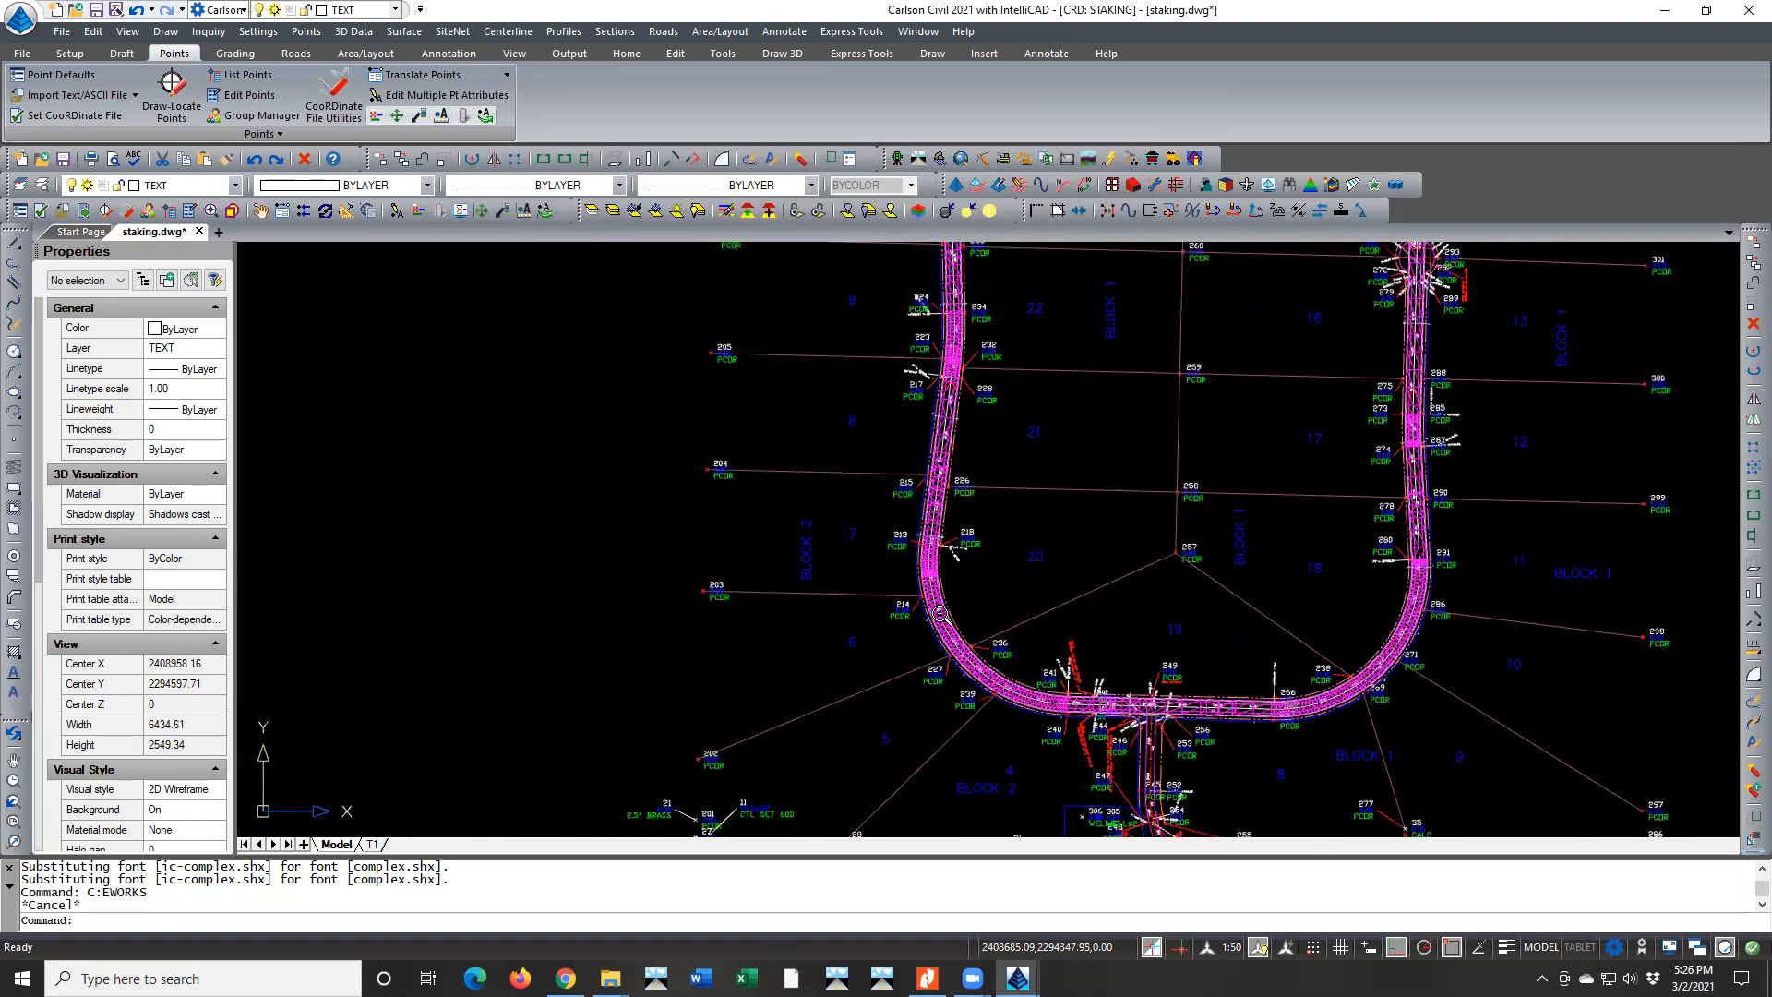
{"action": "scroll", "coordinate": [959, 624], "scroll_direction": "up", "scroll_amount": 12}
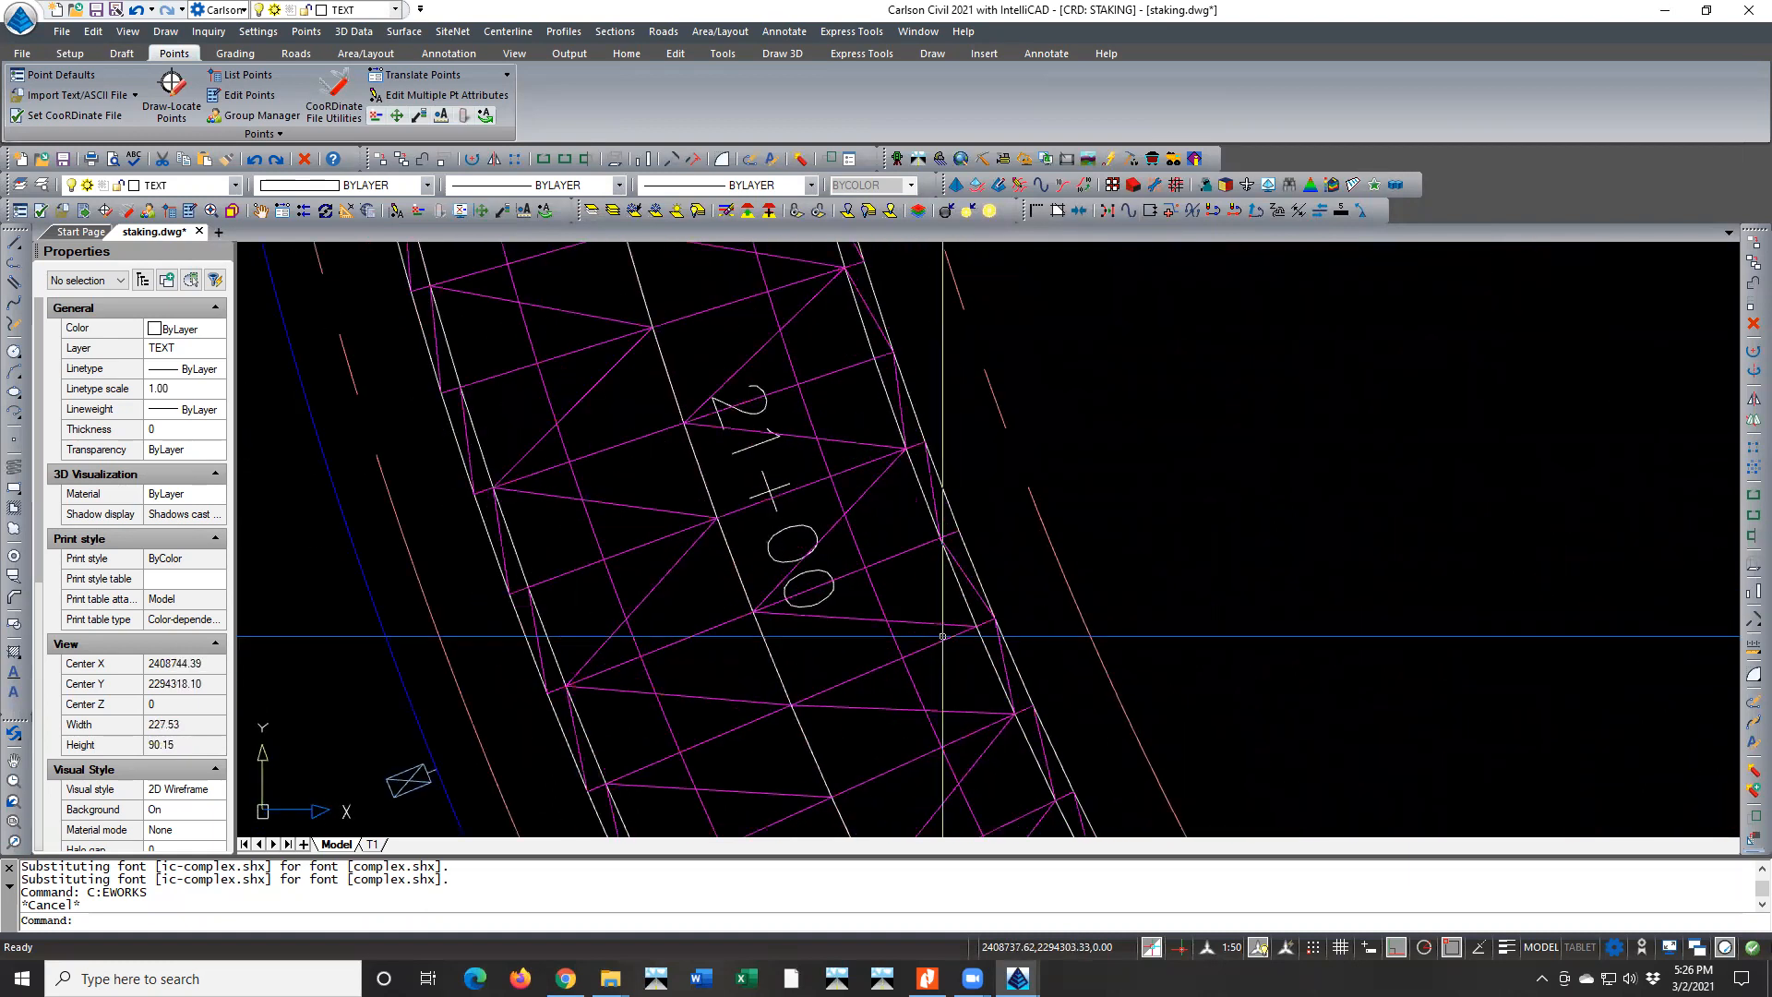
{"action": "left_click", "coordinate": [772, 653]}
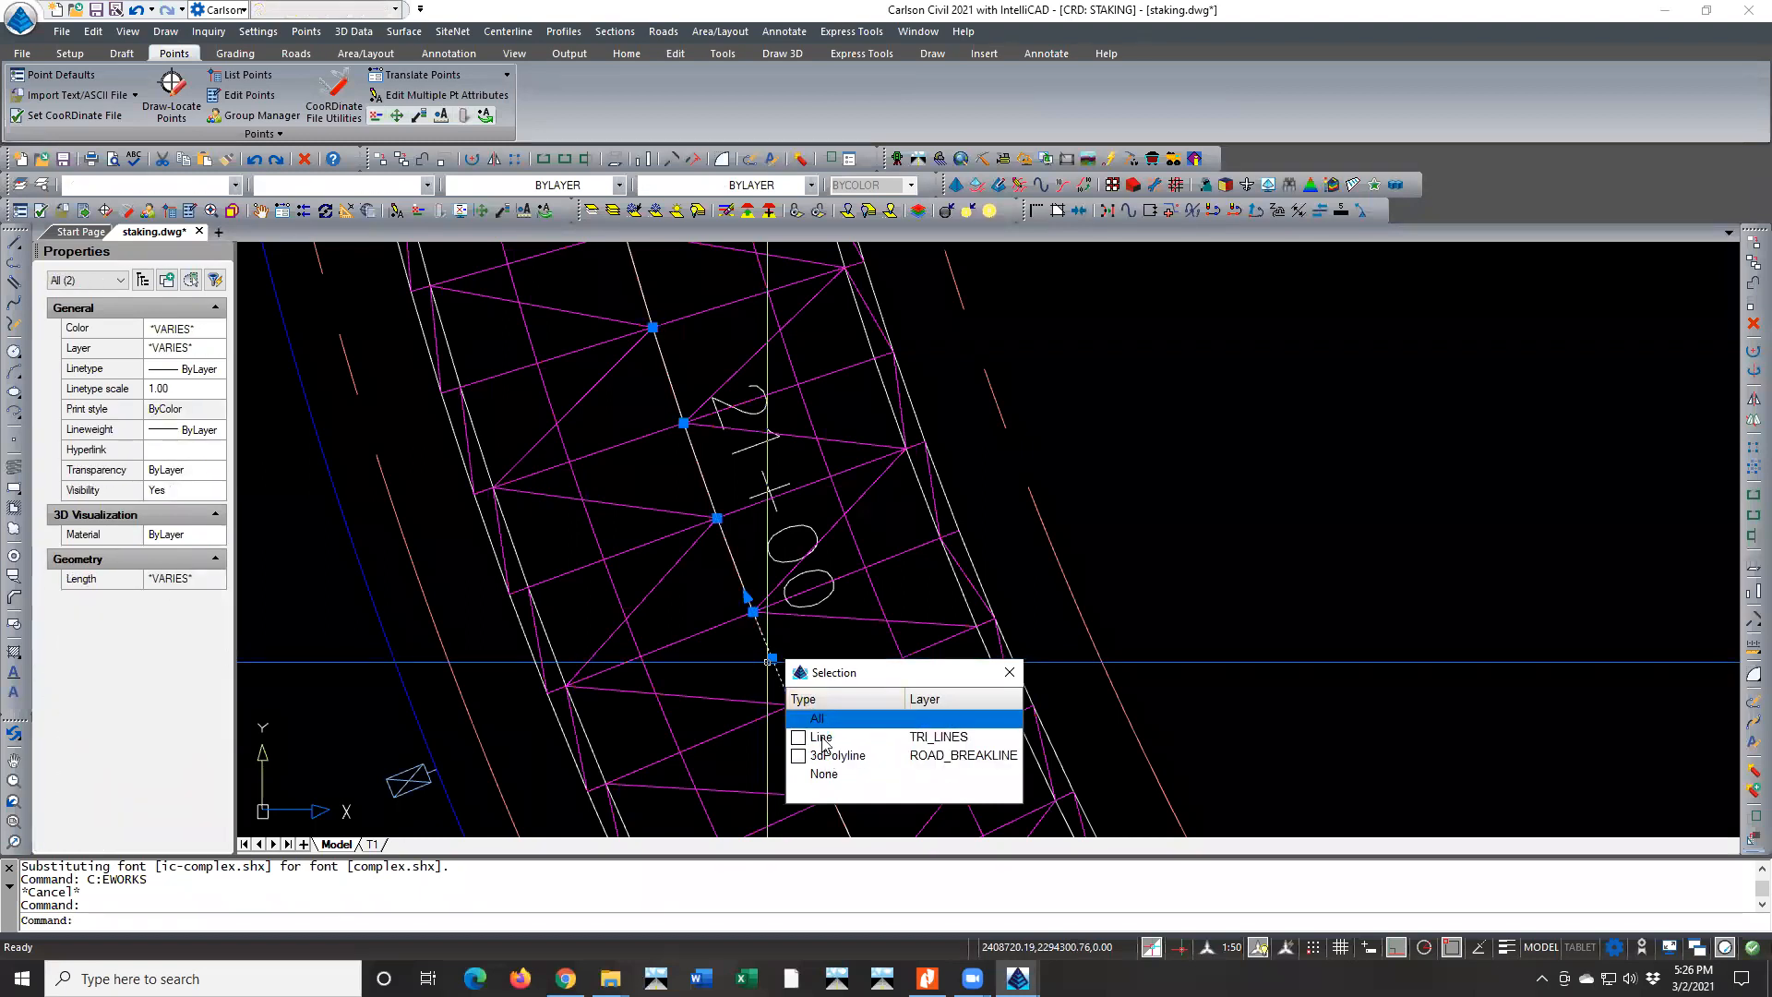
{"action": "left_click", "coordinate": [1007, 672]}
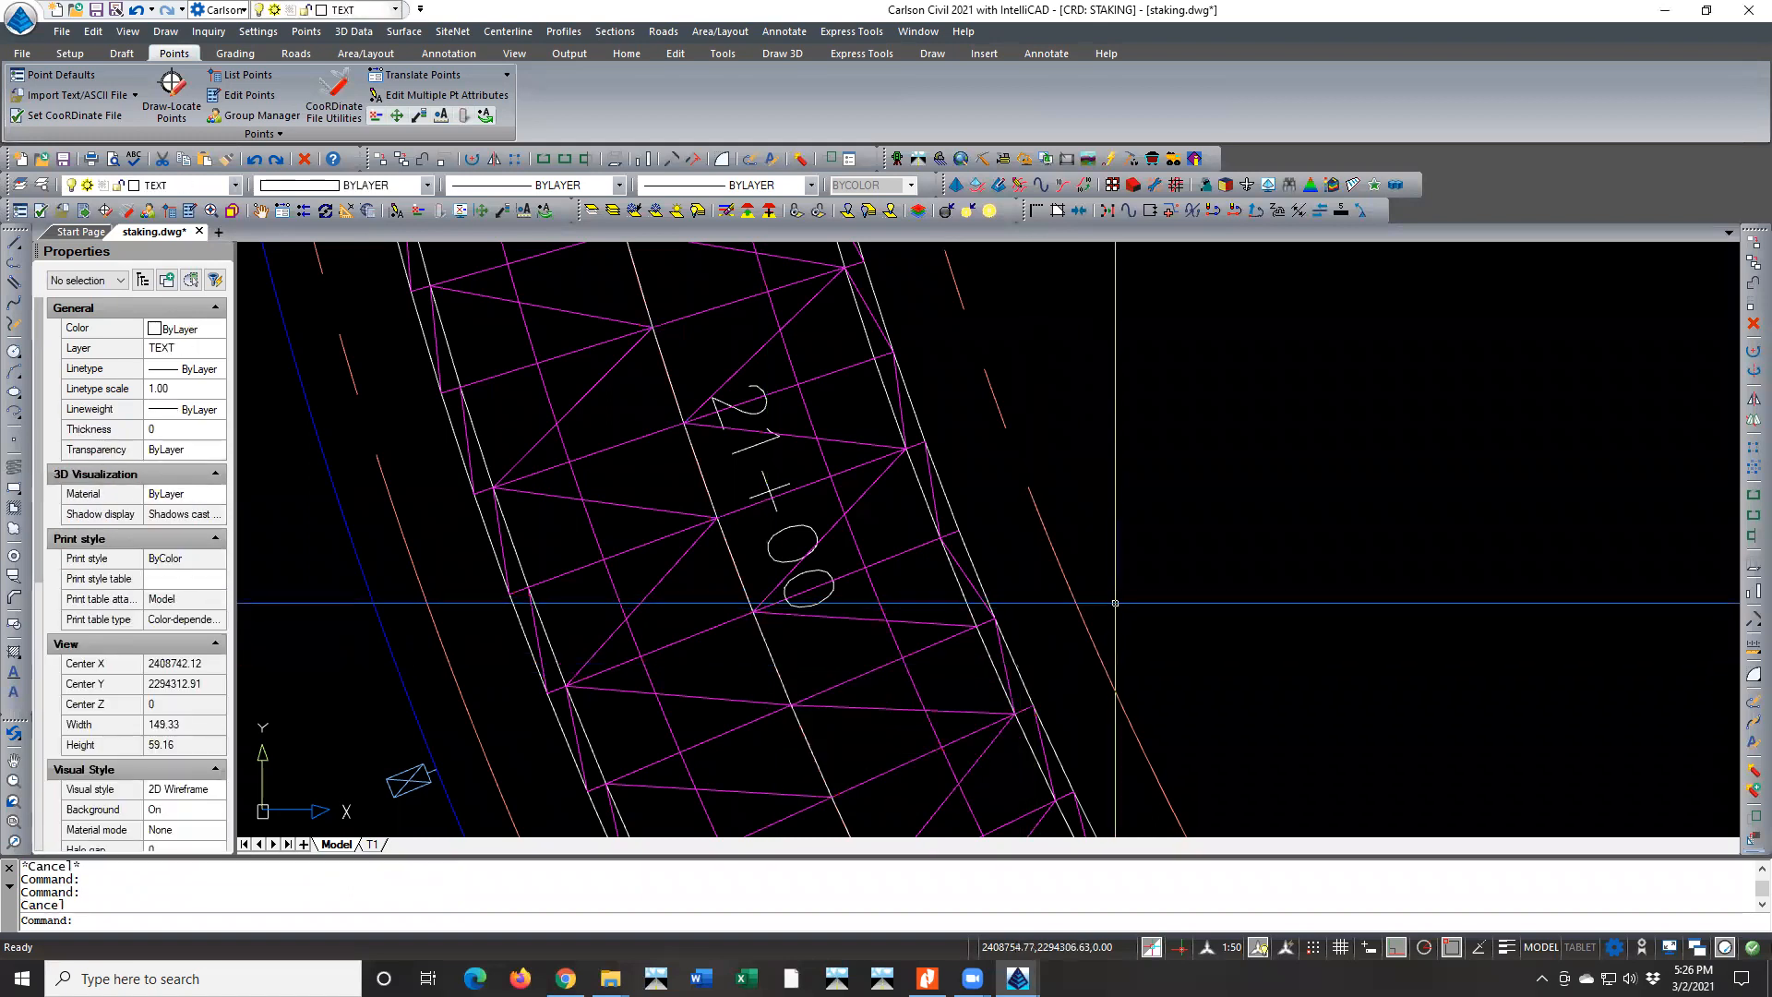
{"action": "key", "text": "Escape"}
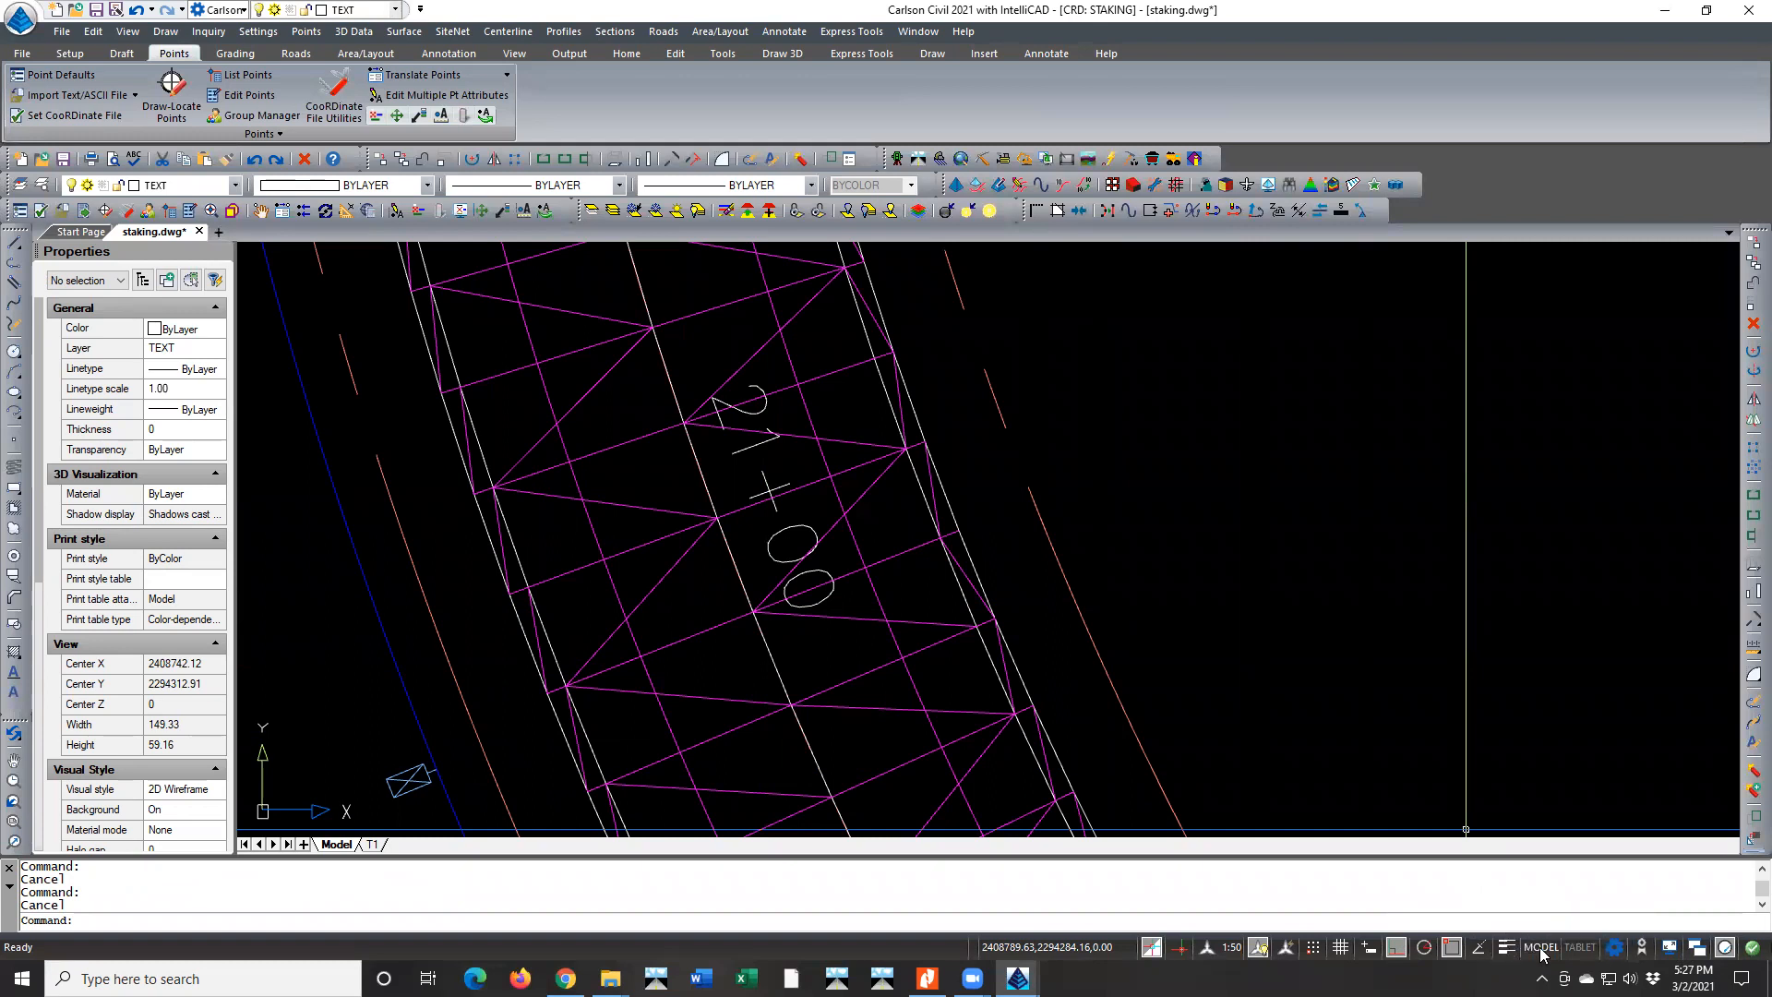
Open the list of indicators that can be shown on the status bar
{"action": "right_click", "coordinate": [1646, 951]}
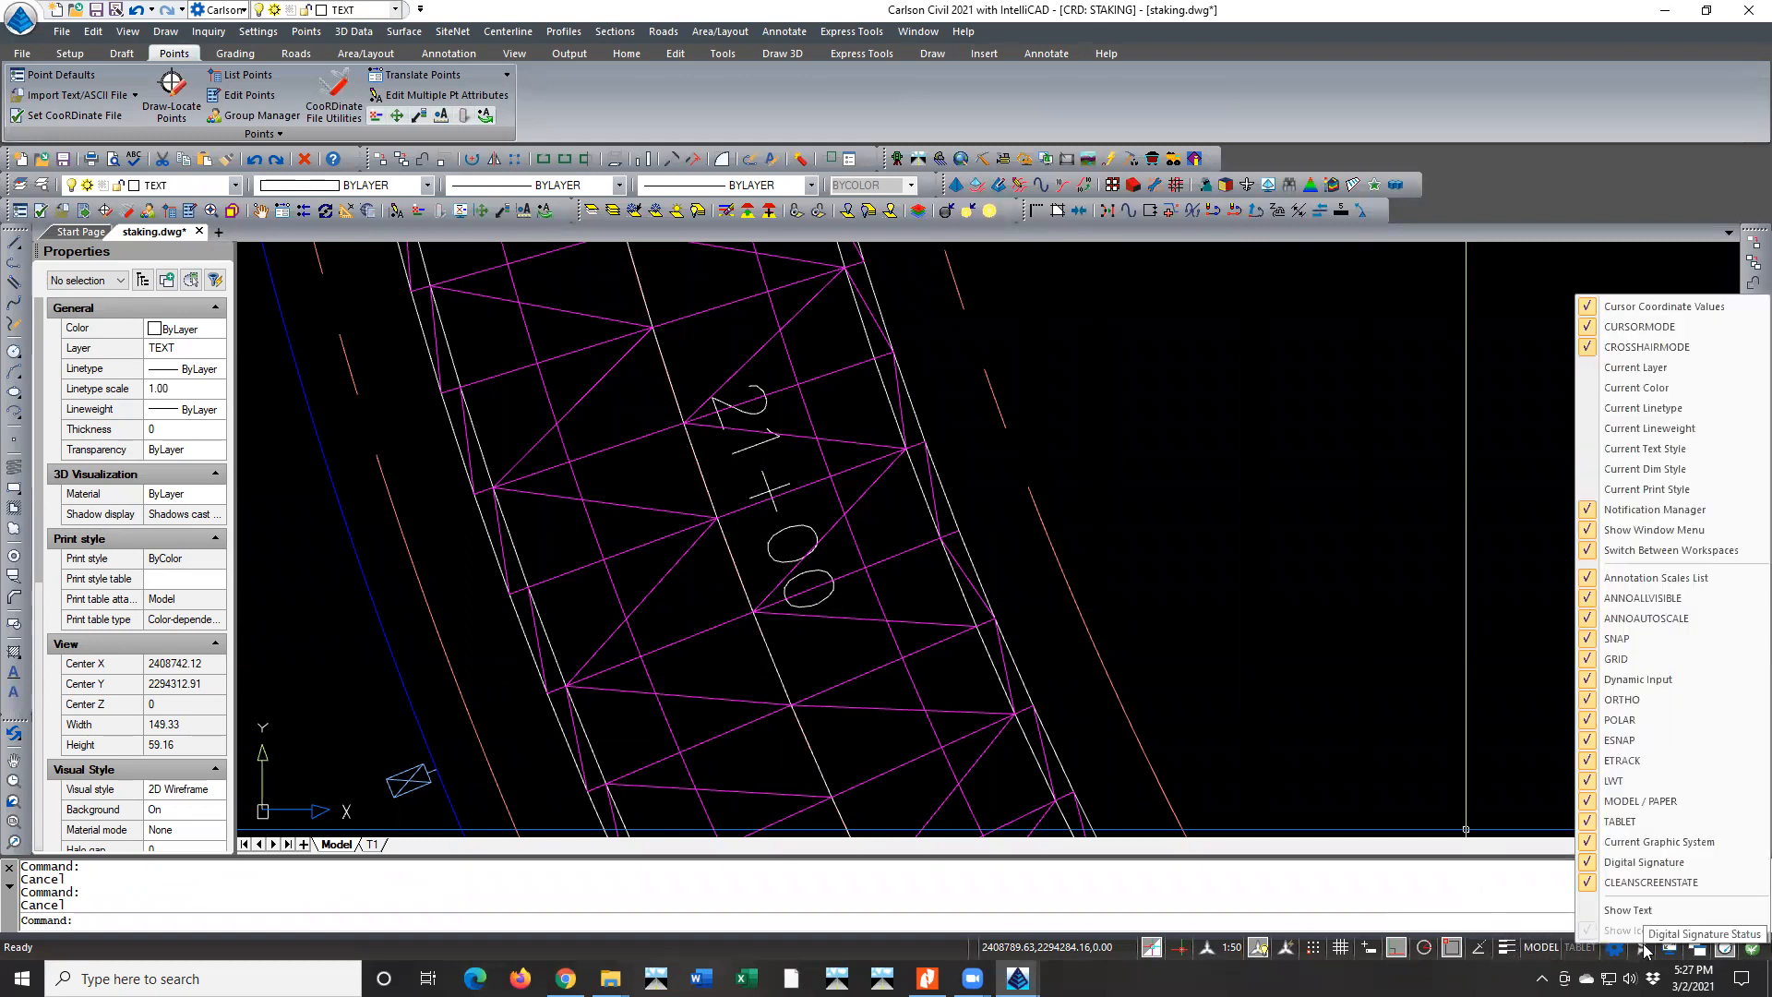
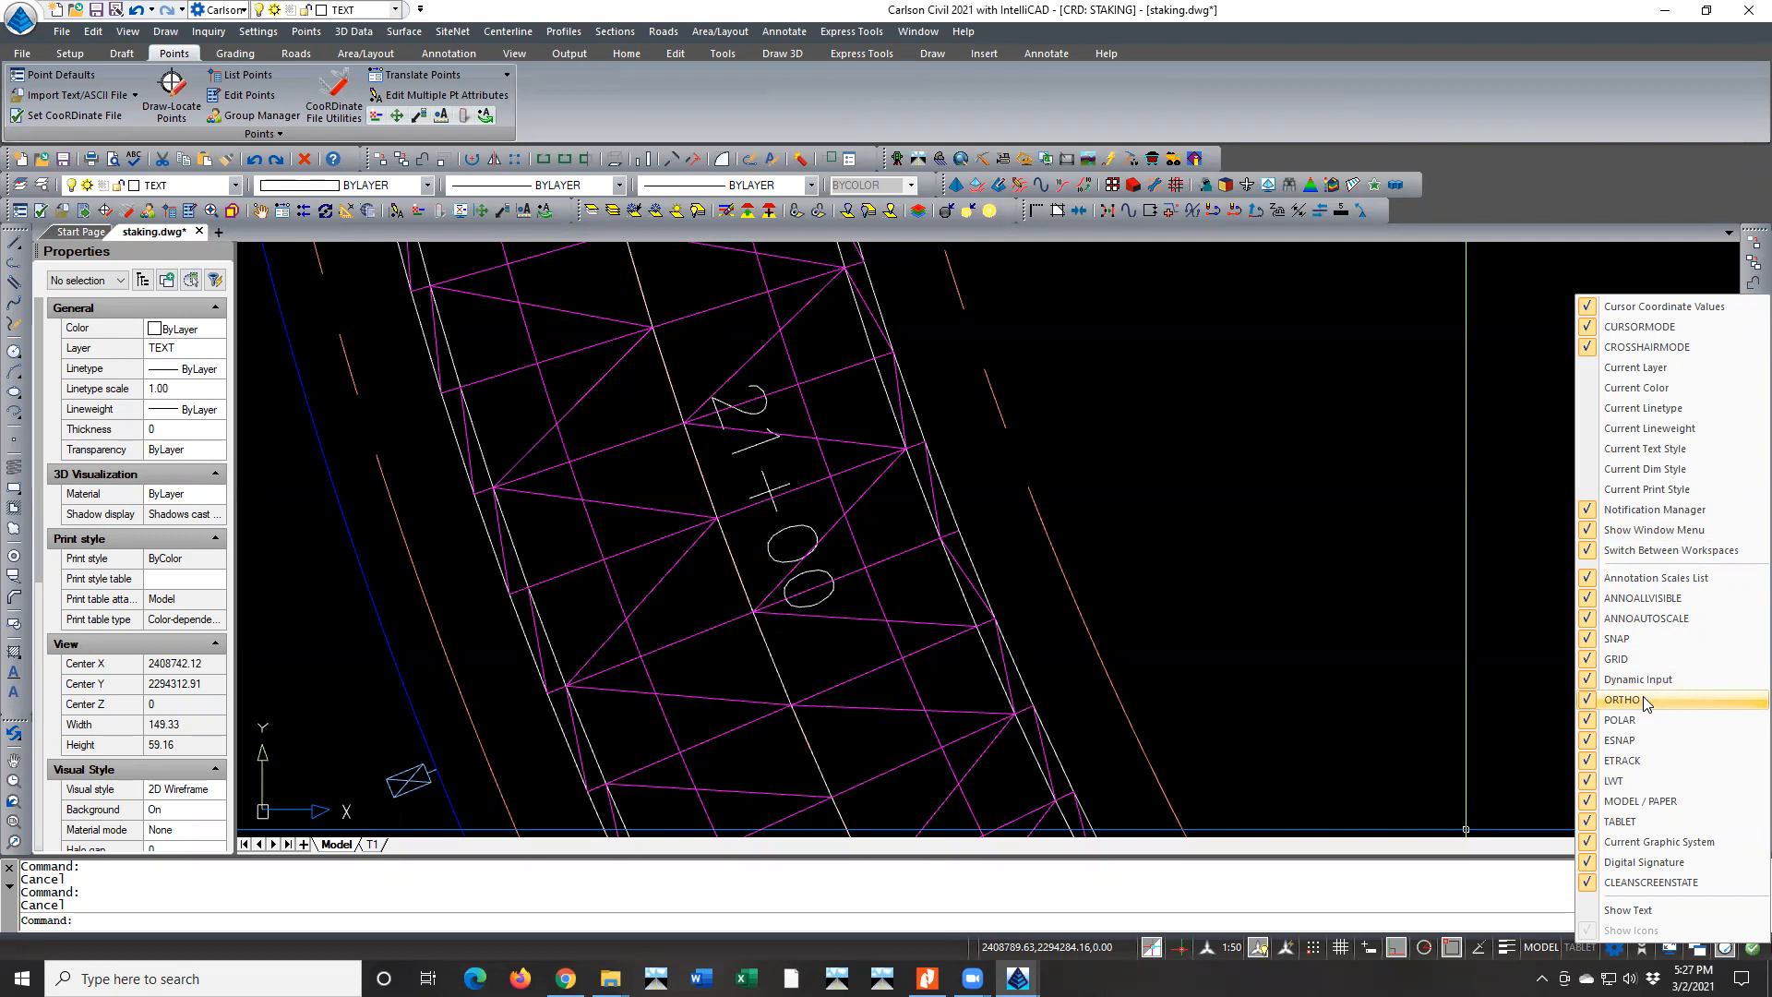
Dismiss the indicator list and try the orthogonal constraint with a trial polyline in the empty area beside the road
{"action": "left_click", "coordinate": [1490, 686]}
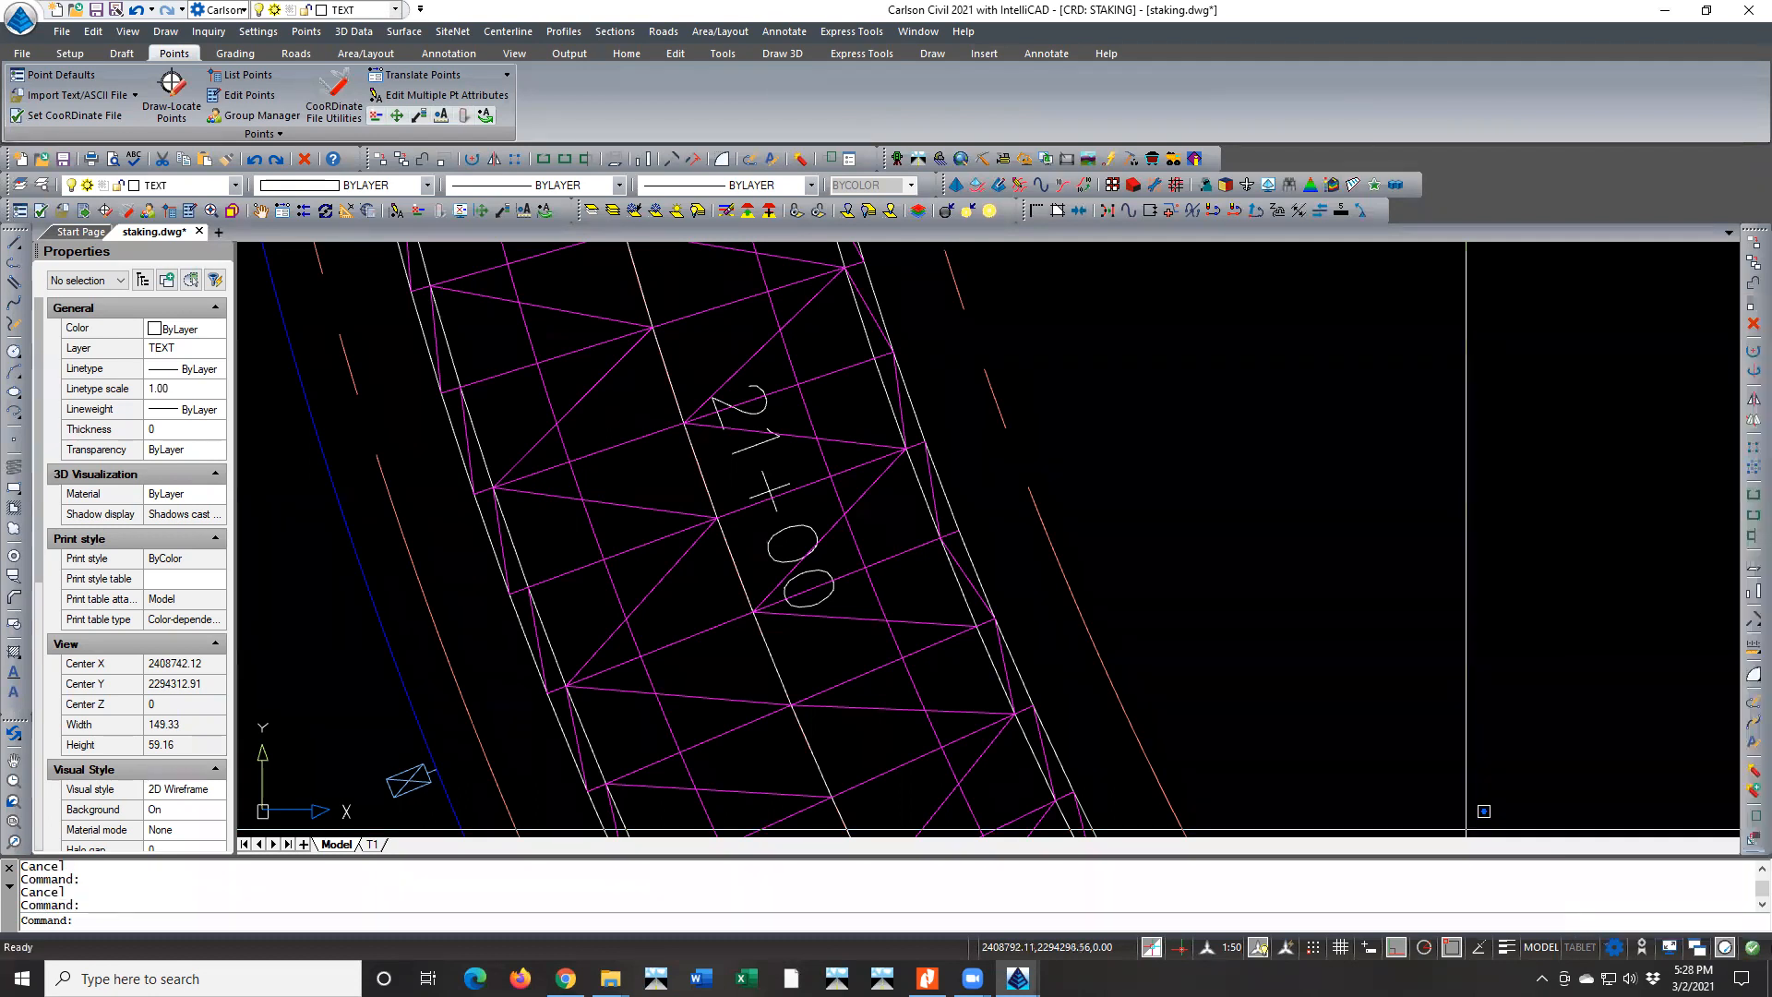
{"action": "left_click", "coordinate": [1488, 687]}
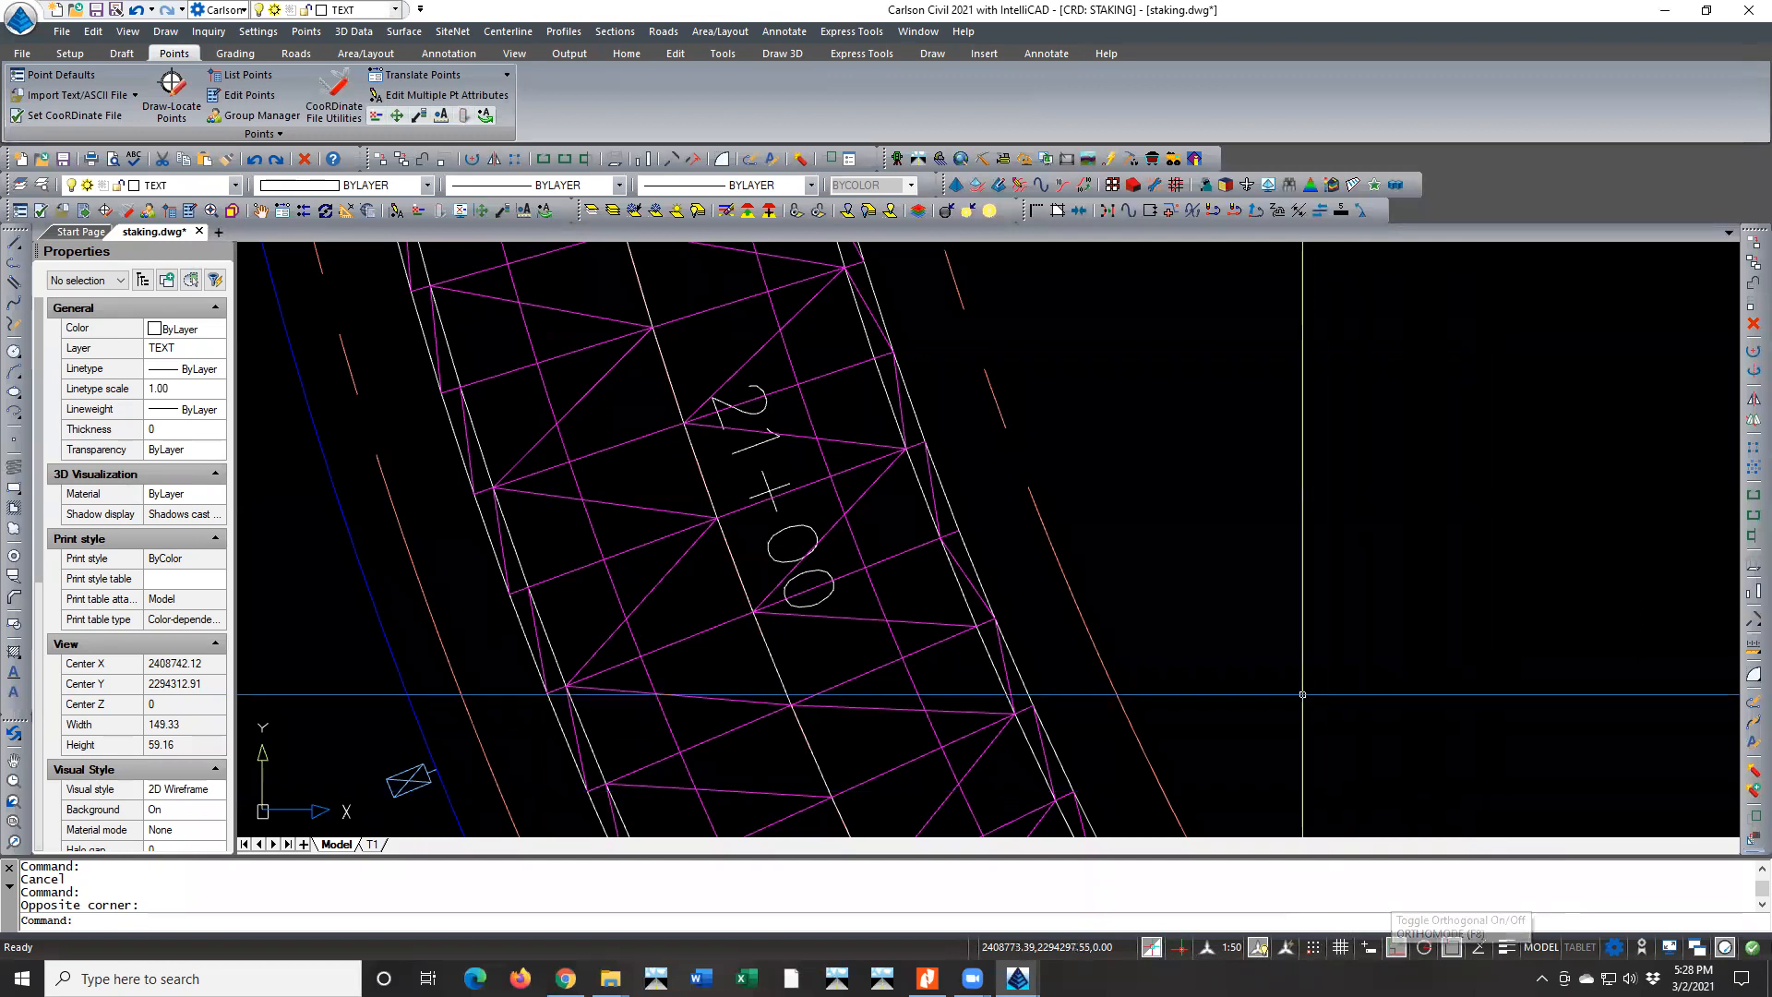
{"action": "type", "text": "plin"}
{"action": "key", "text": "Return"}
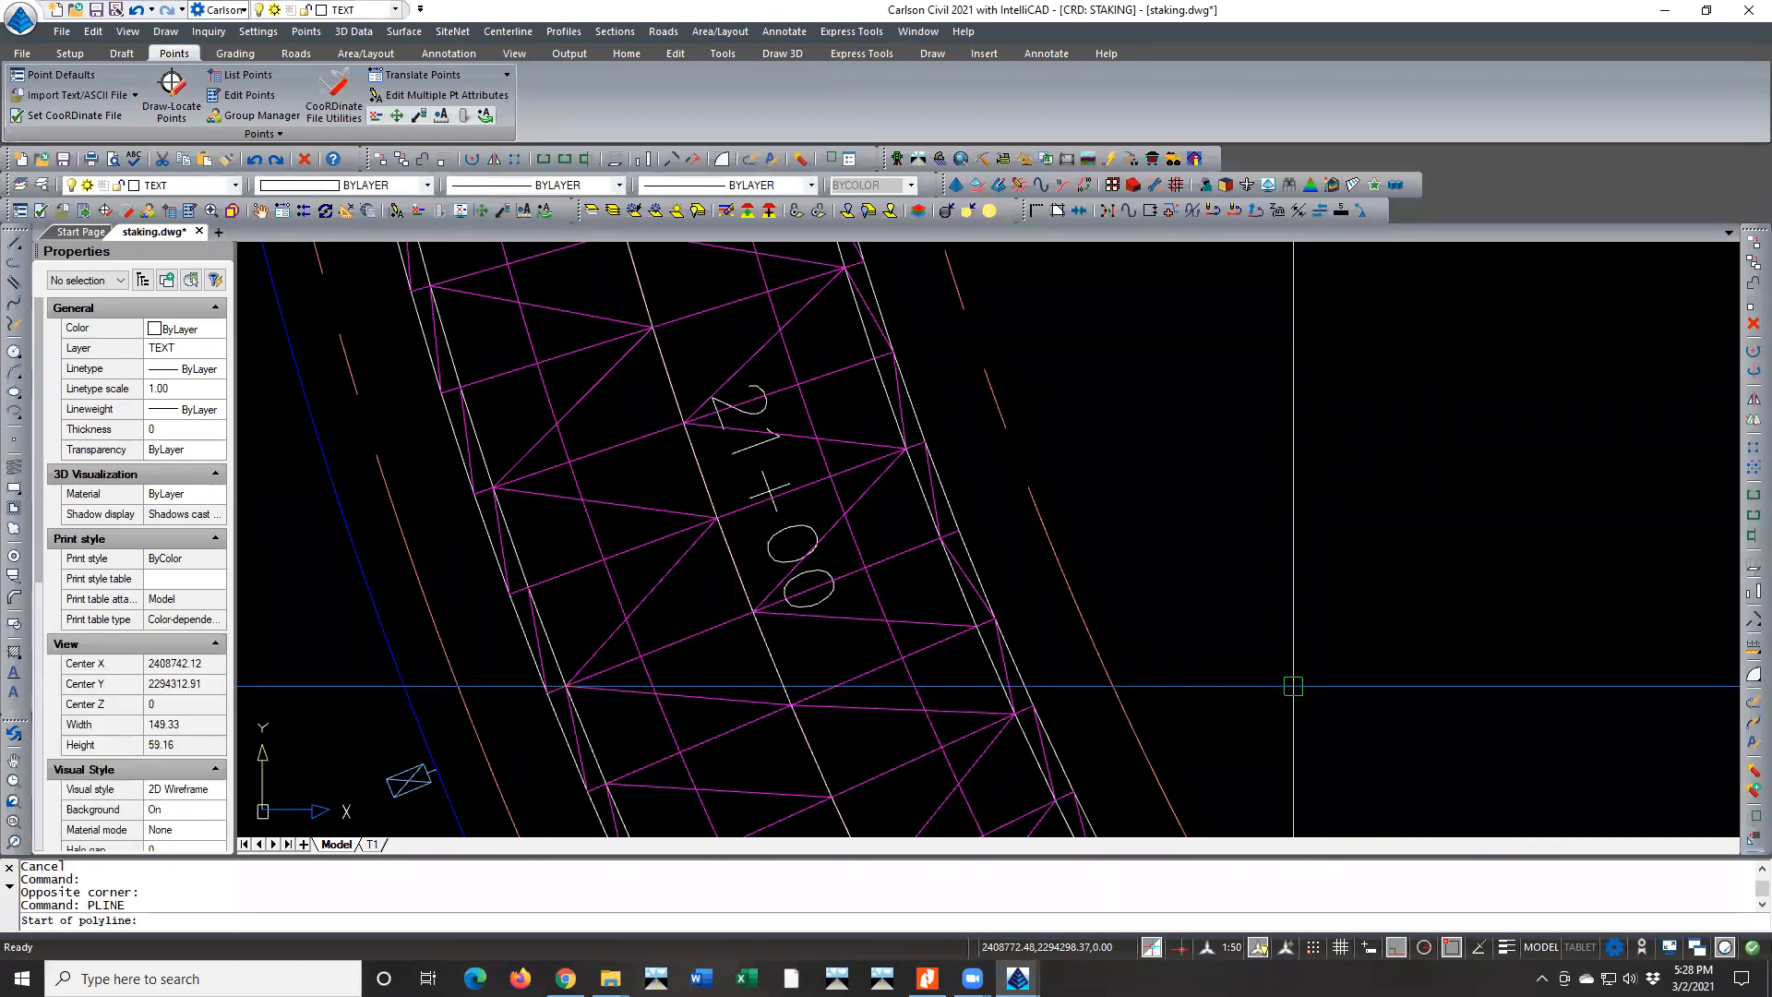
{"action": "left_click", "coordinate": [1292, 683]}
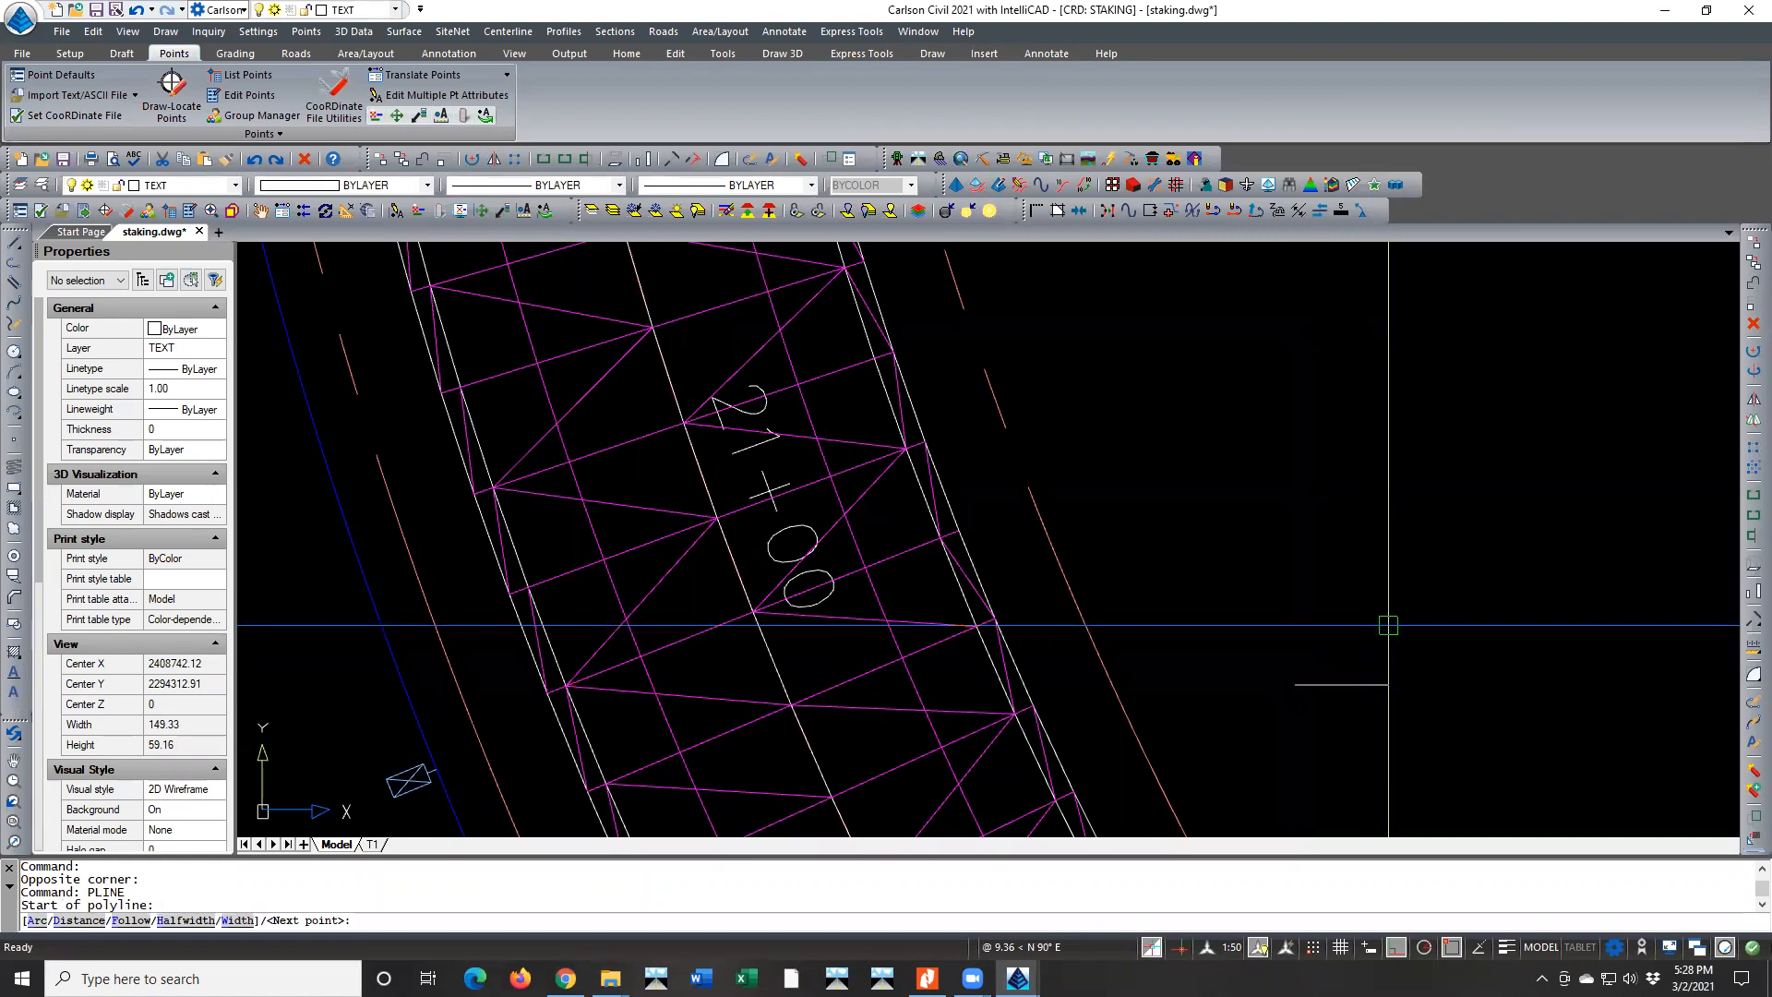
{"action": "key", "text": "Escape"}
{"action": "key", "text": "Escape"}
Turn orthogonal mode off and entity tracking on, and switch entity snaps off and back on
{"action": "left_click", "coordinate": [1397, 951]}
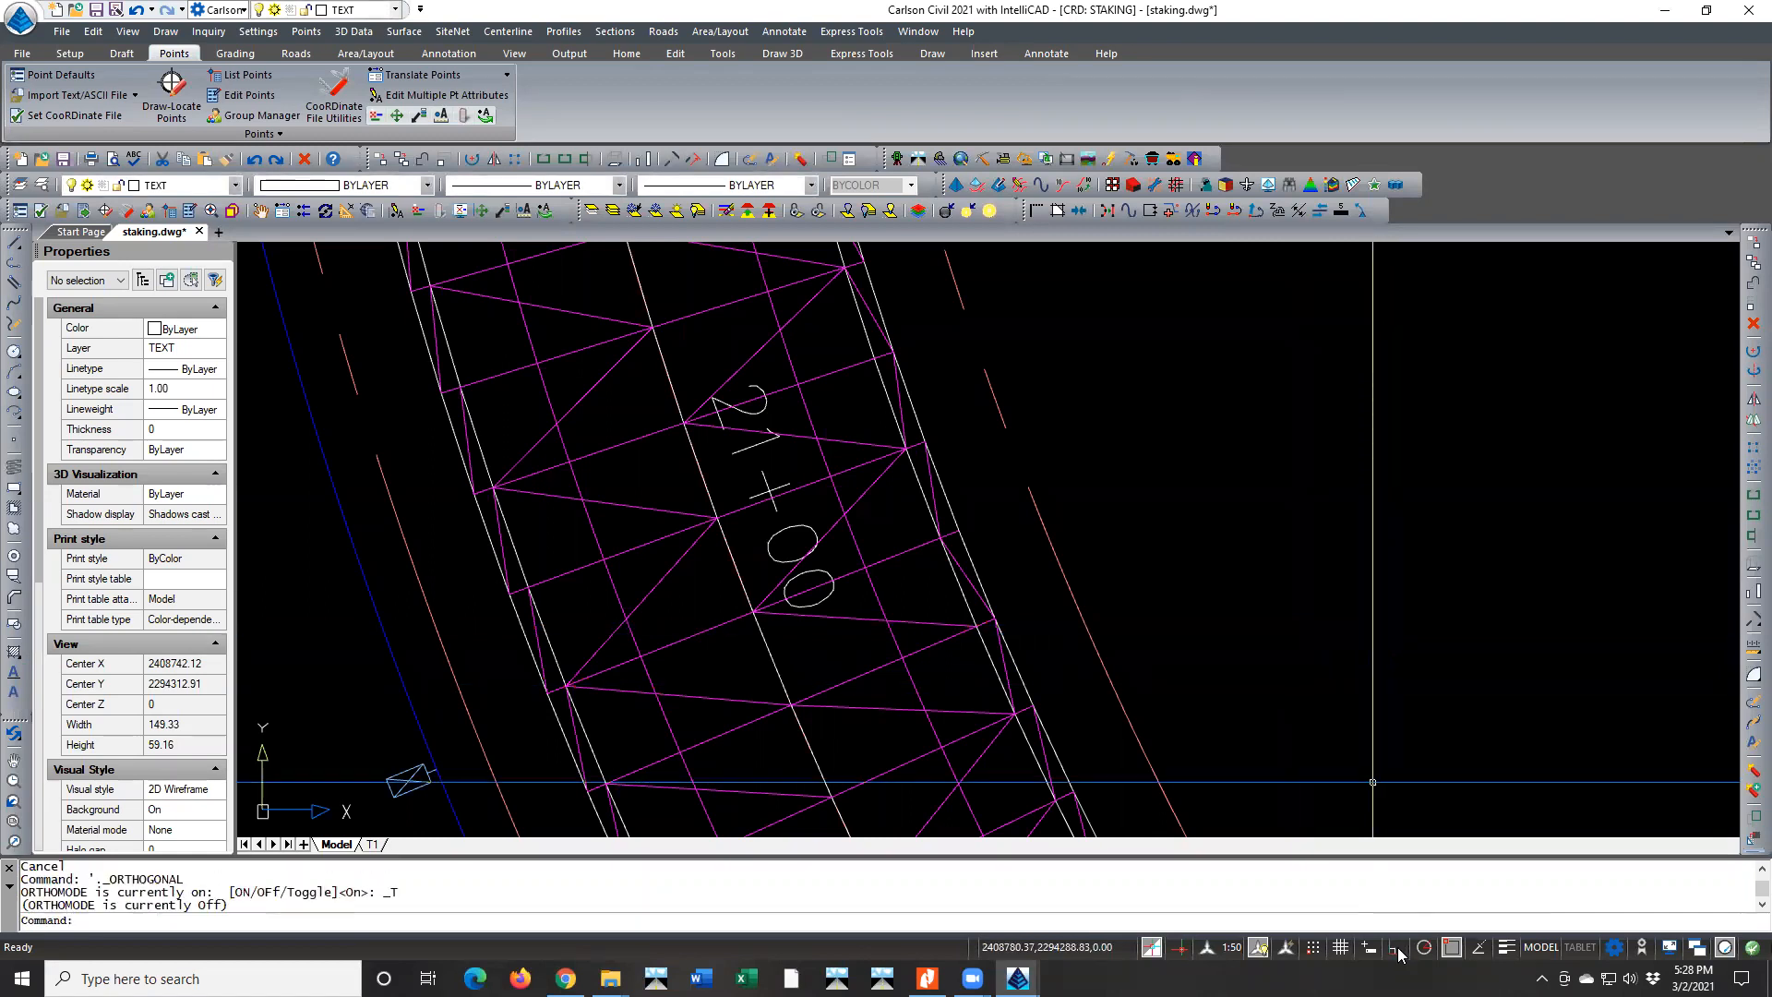
{"action": "left_click", "coordinate": [1474, 949]}
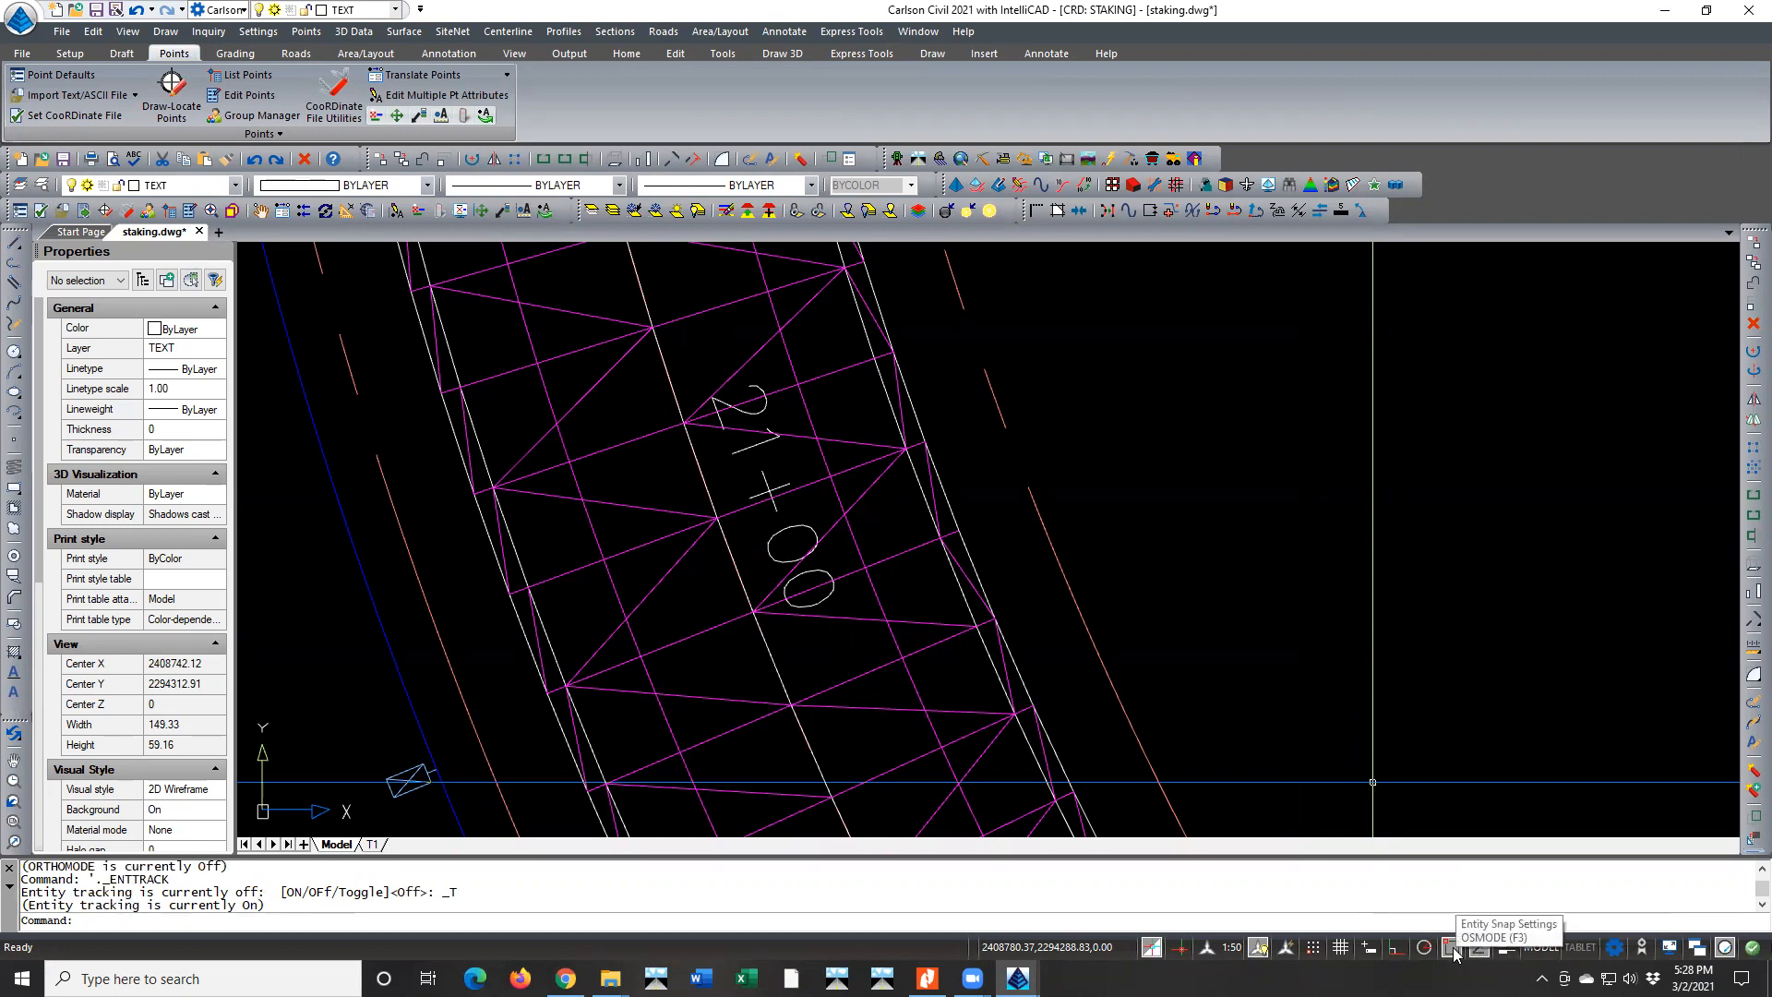
{"action": "left_click", "coordinate": [1452, 948]}
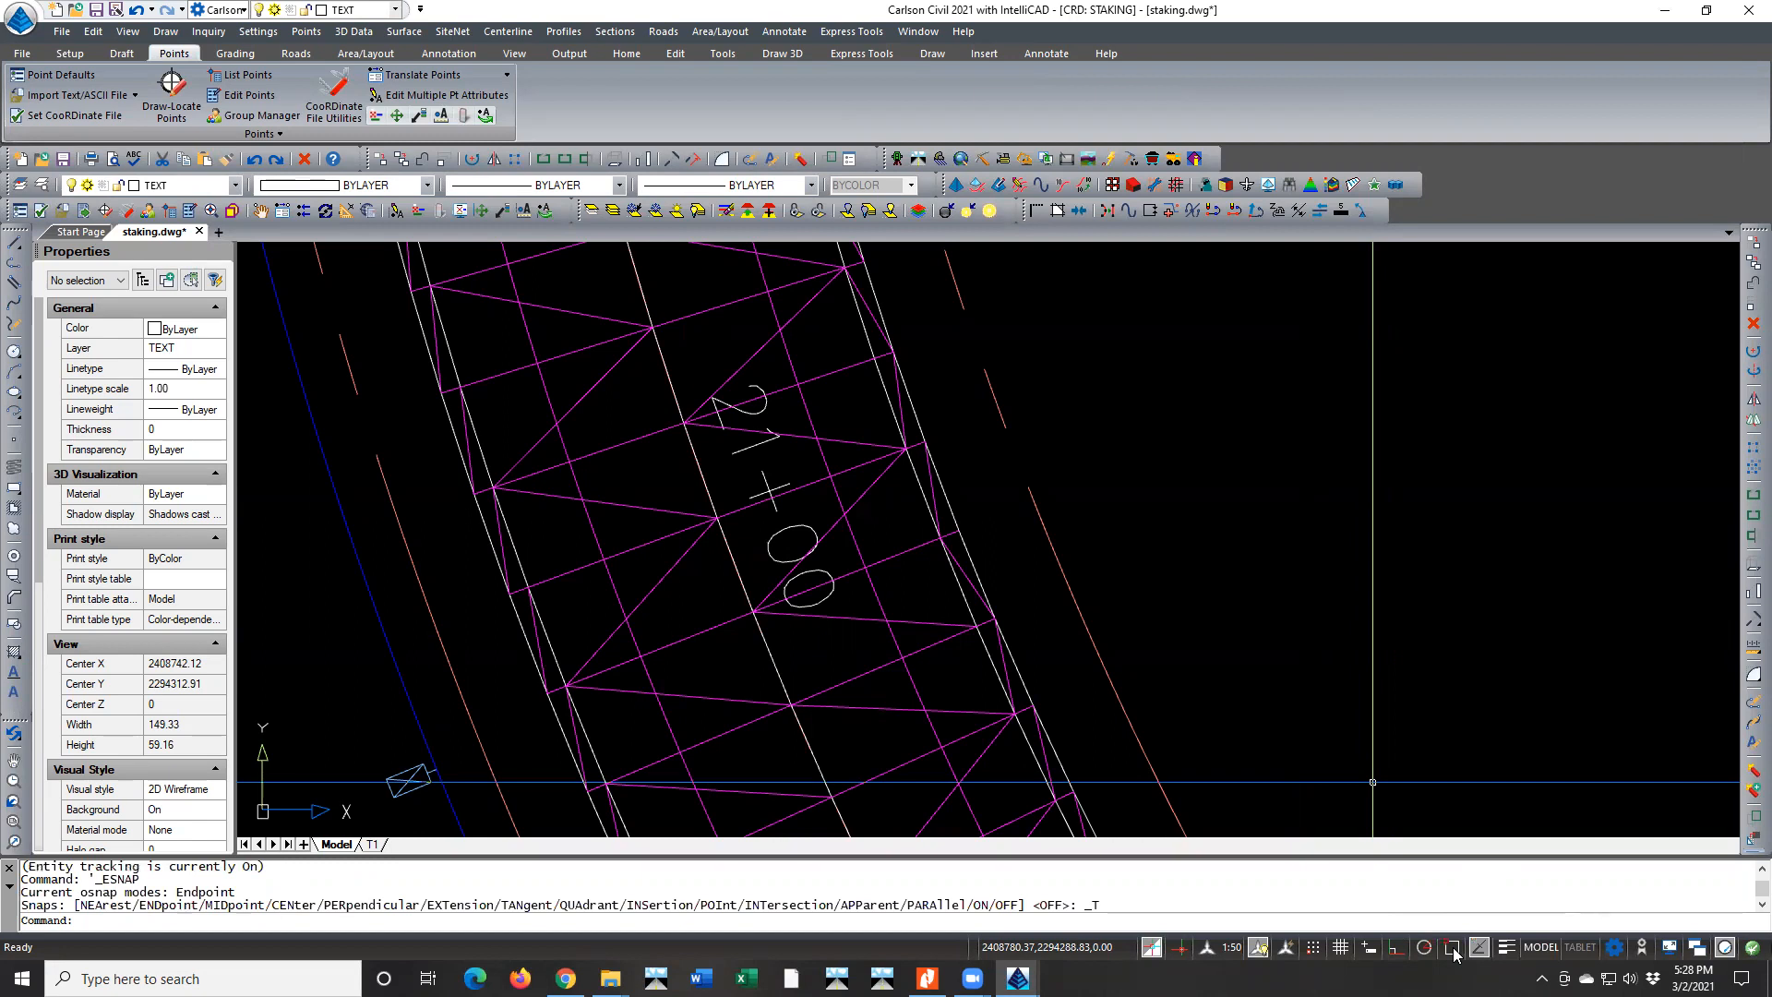
{"action": "left_click", "coordinate": [1452, 950]}
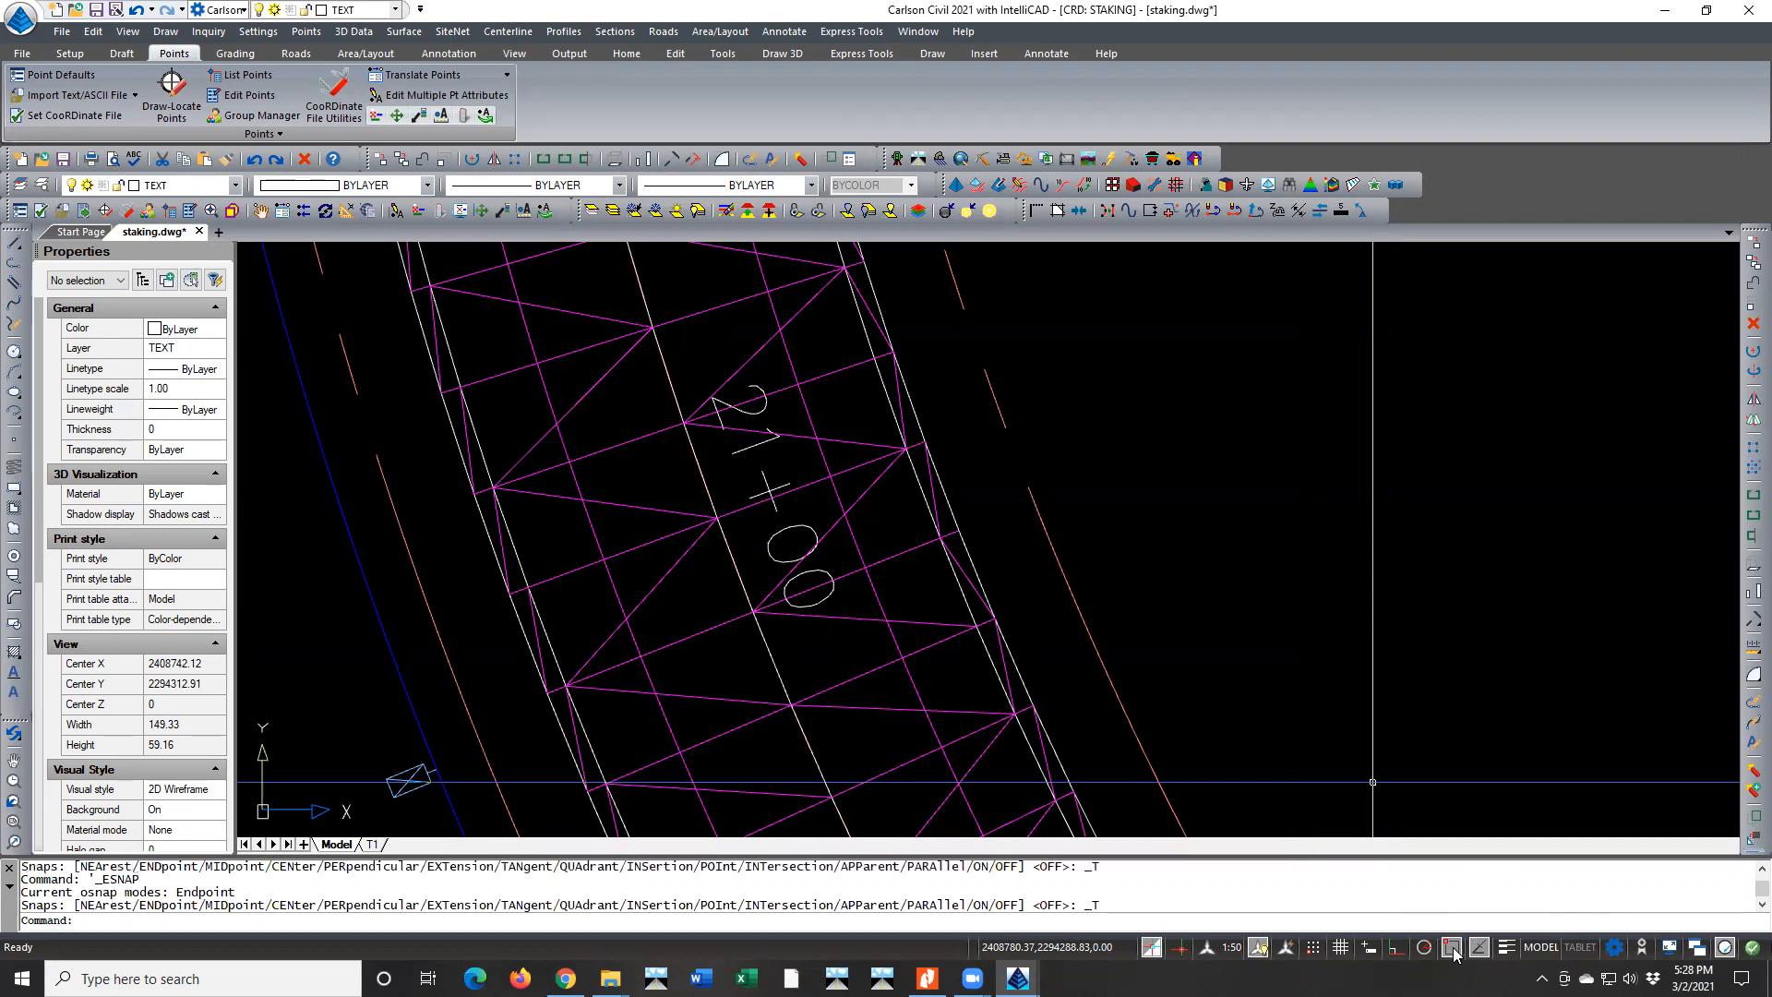
Review the entity snap modes in the drawing settings without changing them, and look over the list of available snaps
{"action": "right_click", "coordinate": [1453, 954]}
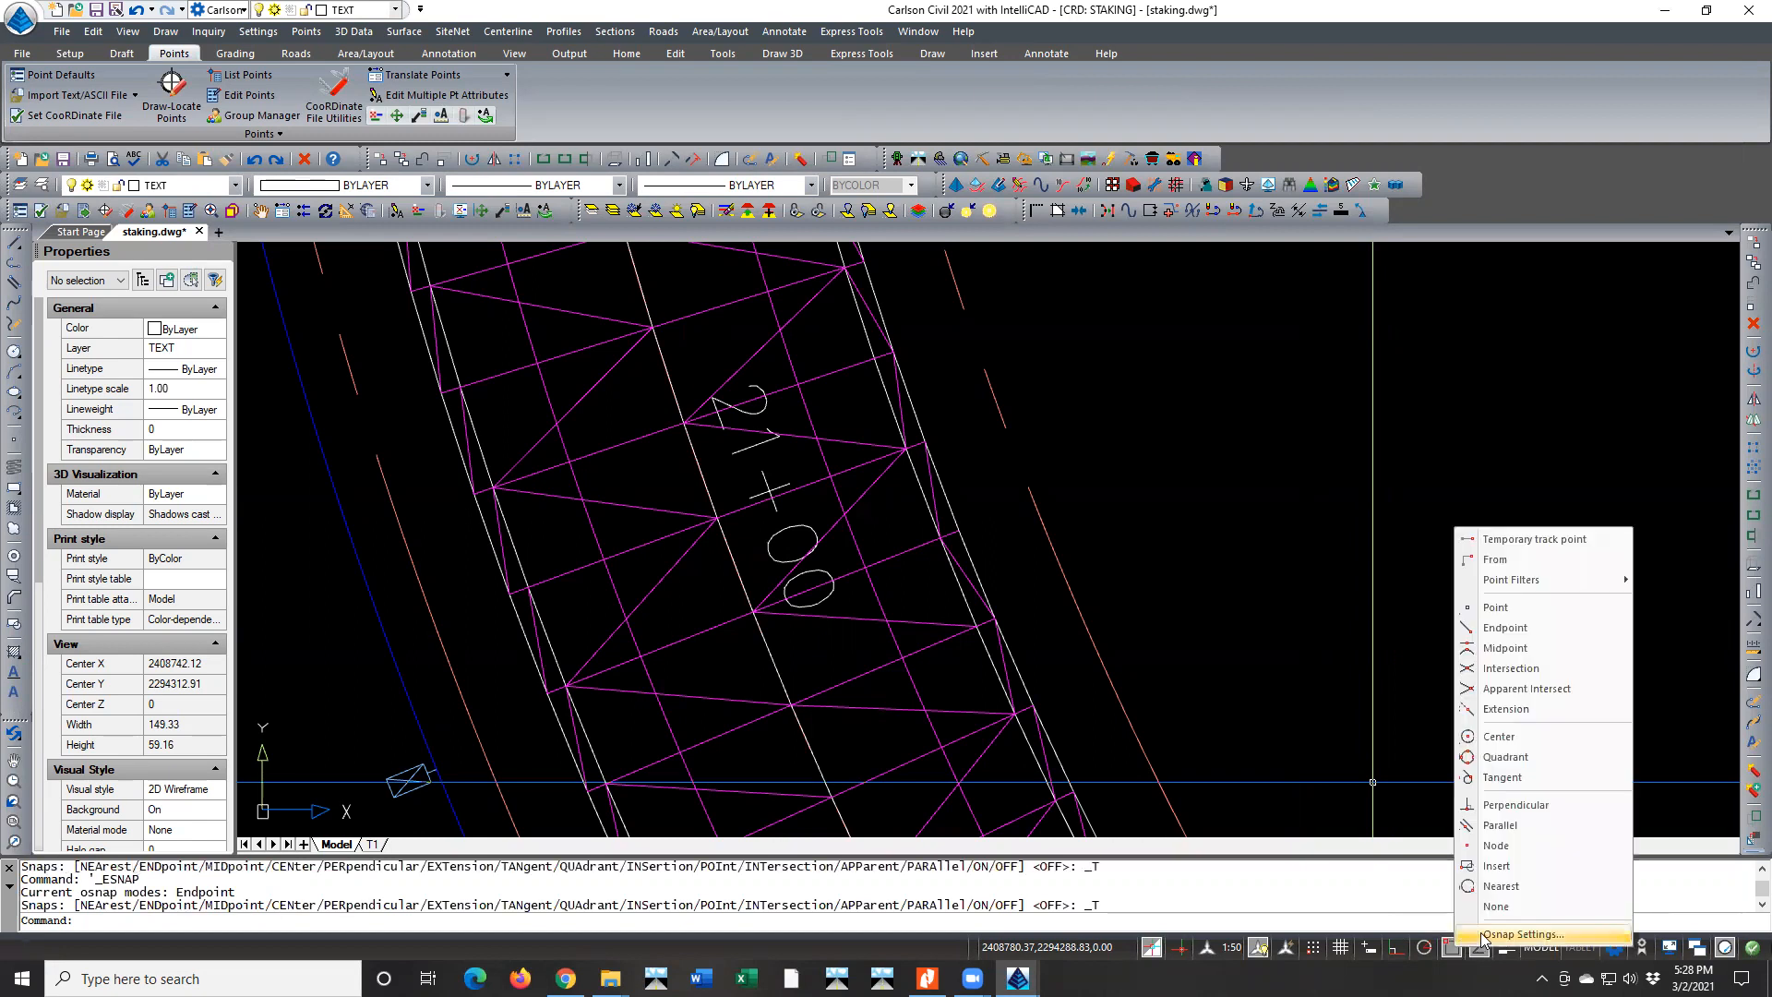
{"action": "left_click", "coordinate": [1483, 940]}
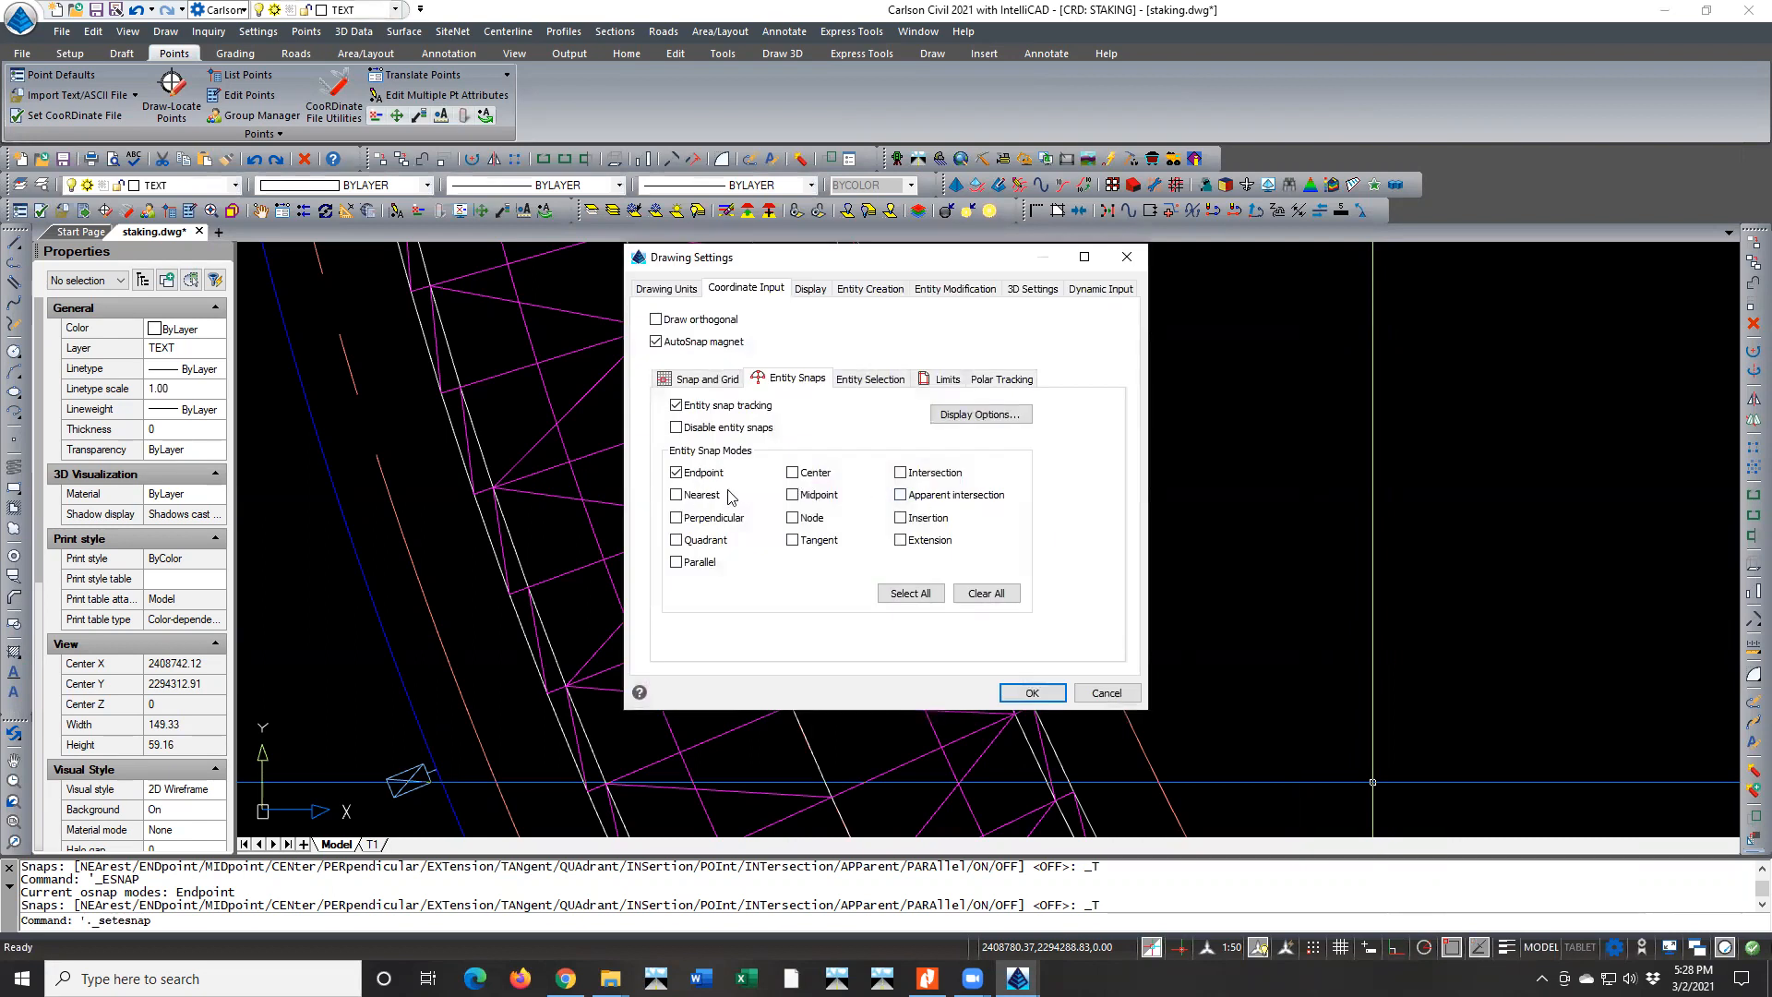
{"action": "left_click", "coordinate": [1107, 692]}
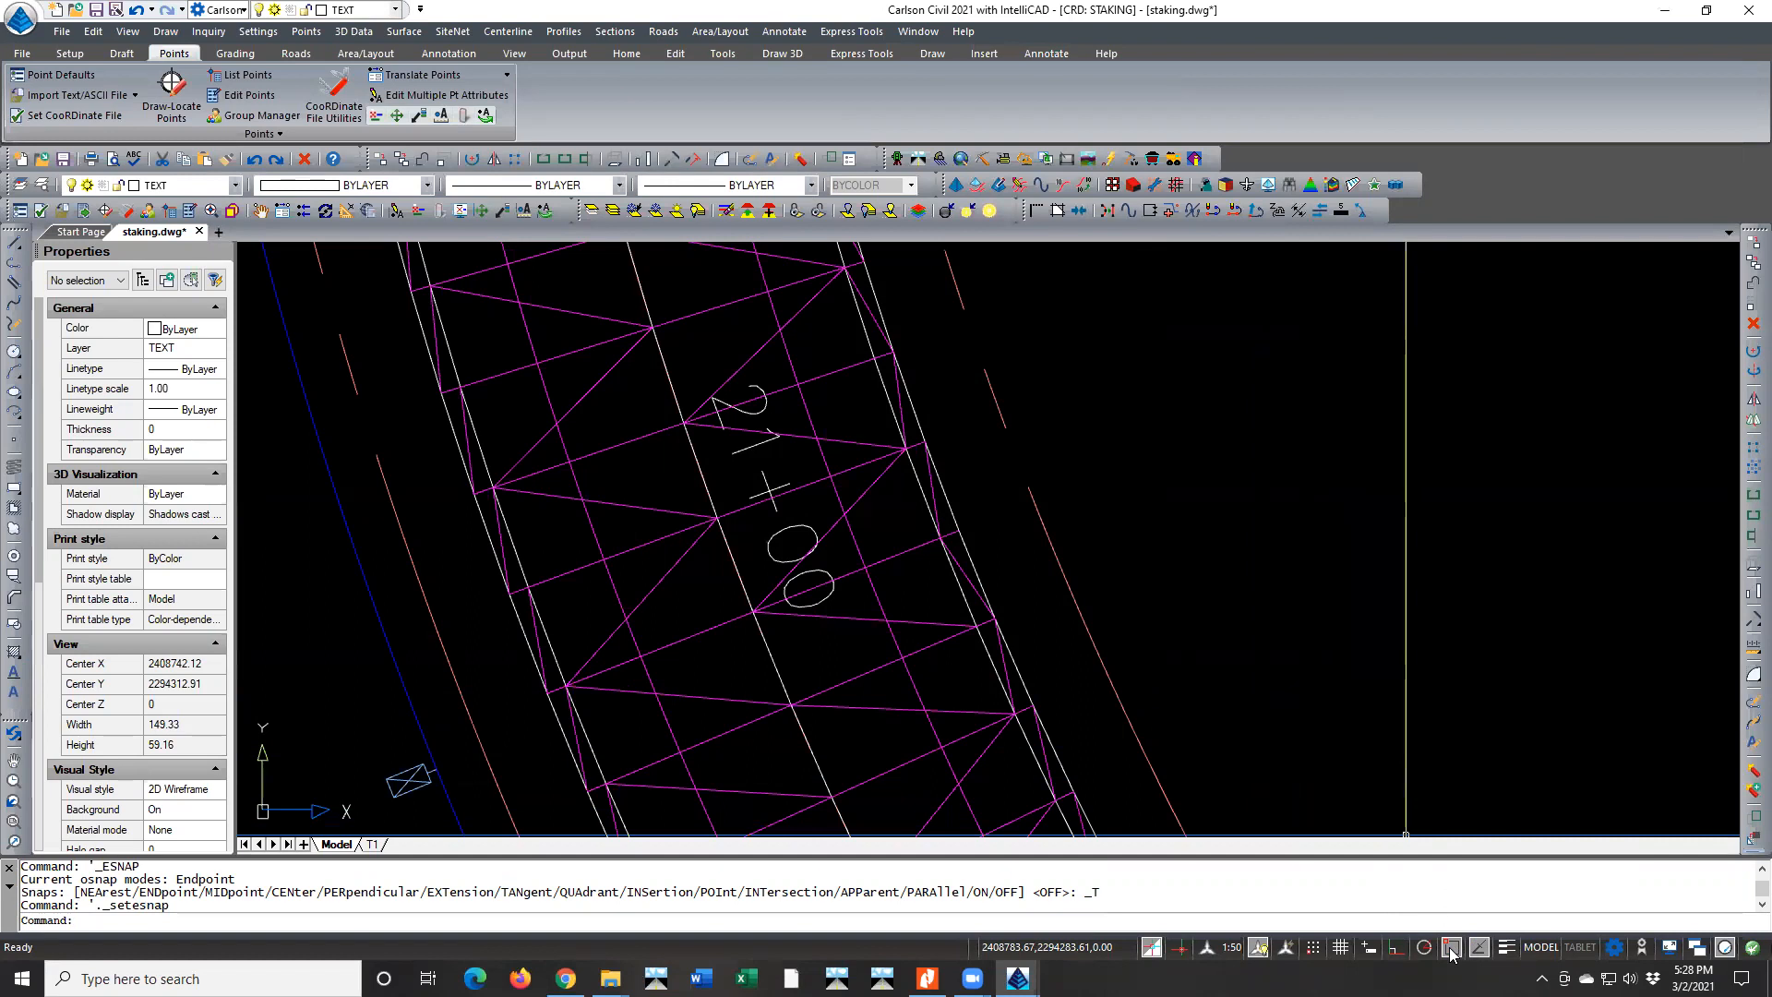
{"action": "right_click", "coordinate": [1450, 948]}
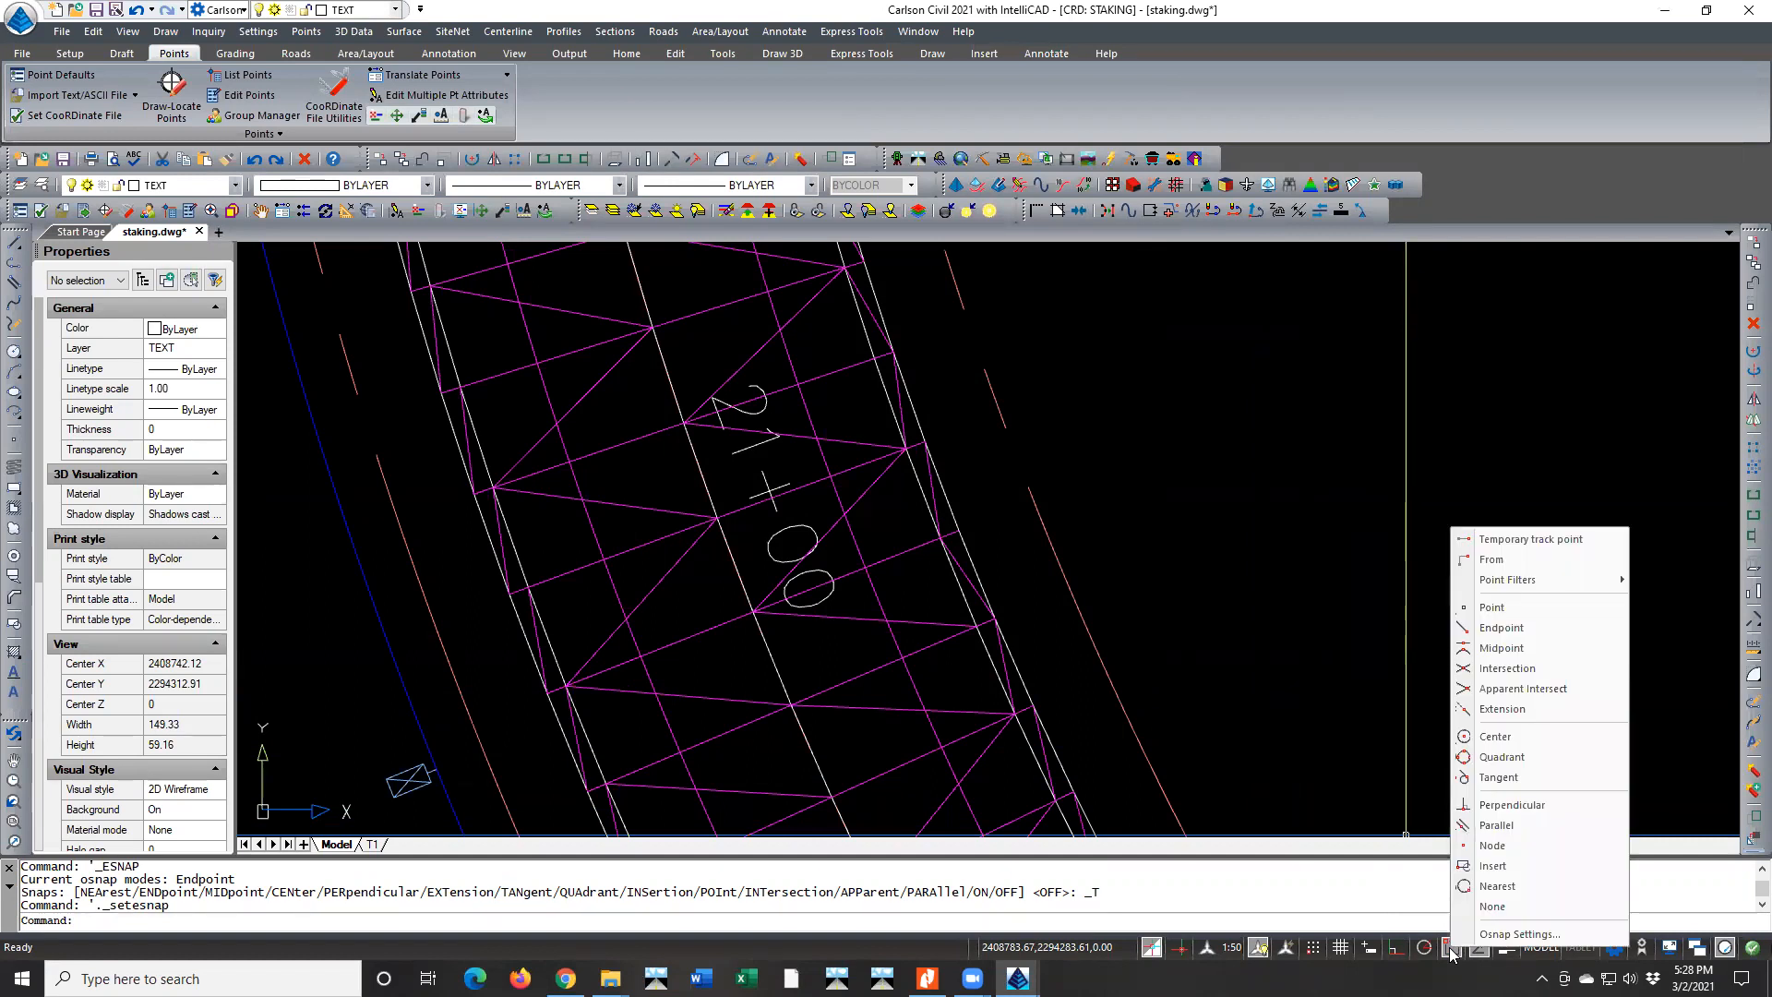
{"action": "left_click", "coordinate": [1428, 798]}
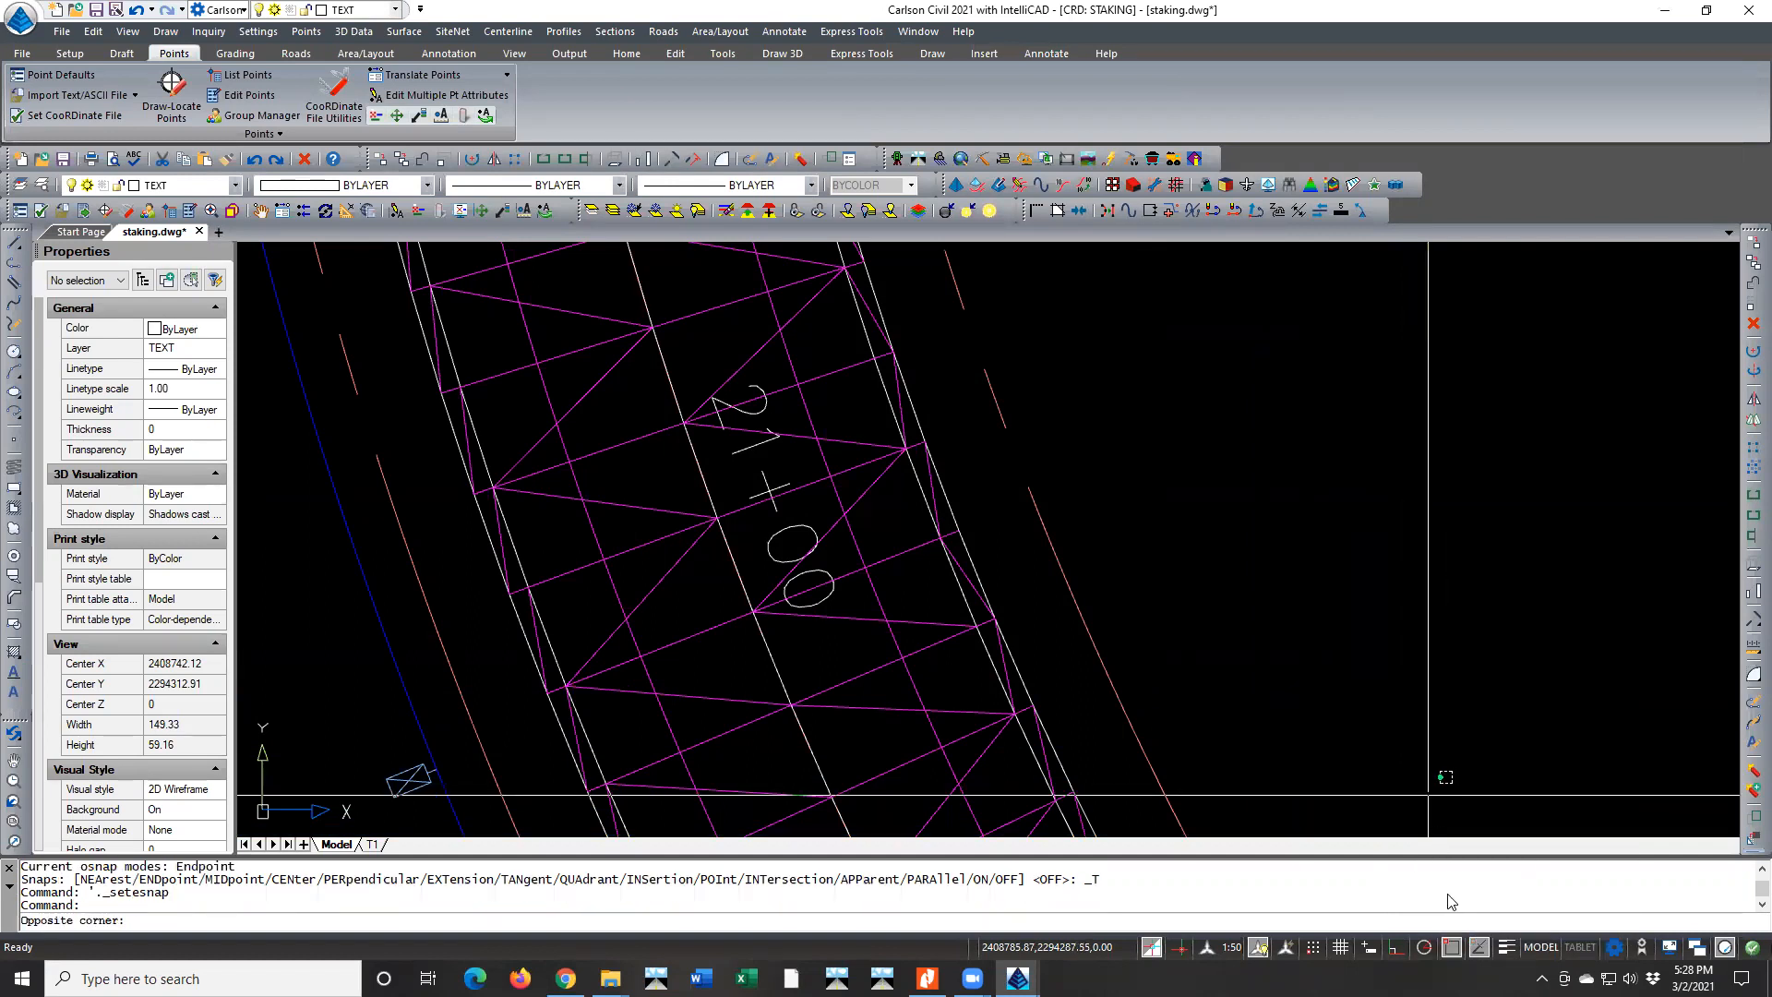
{"action": "left_click", "coordinate": [1464, 827]}
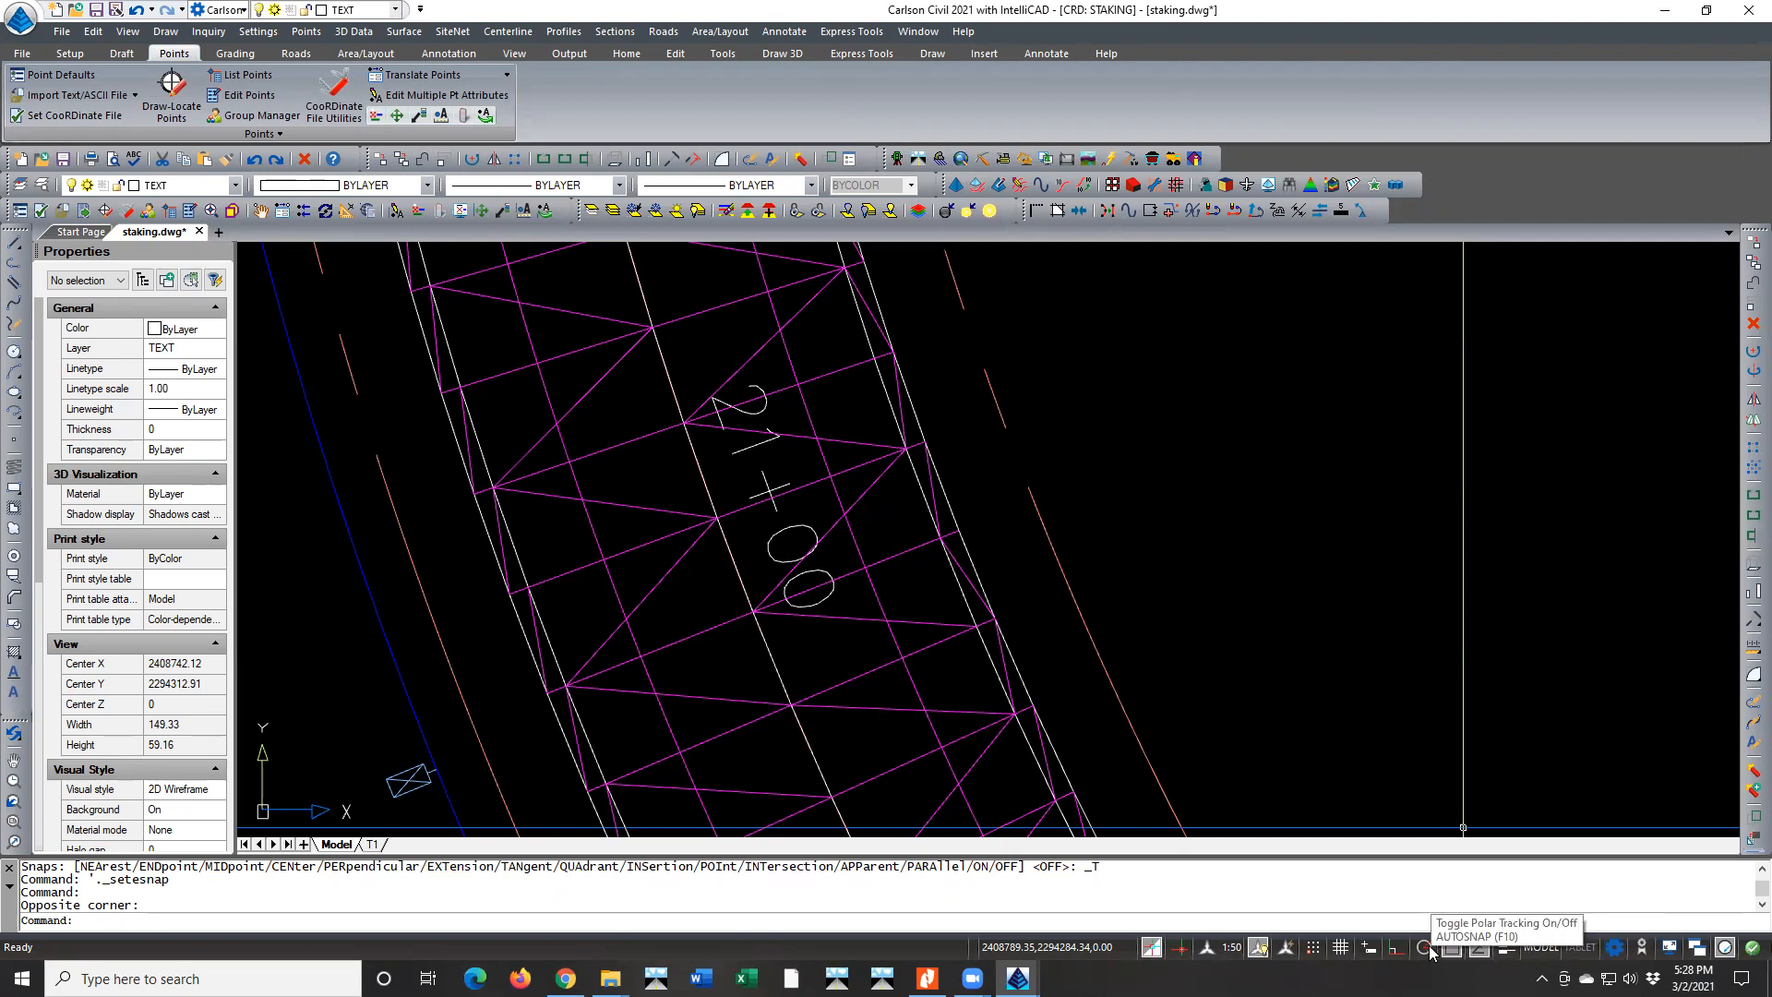
Try dynamic input with the Line command, switching dynamic input back off and abandoning the line
{"action": "left_click", "coordinate": [1369, 948]}
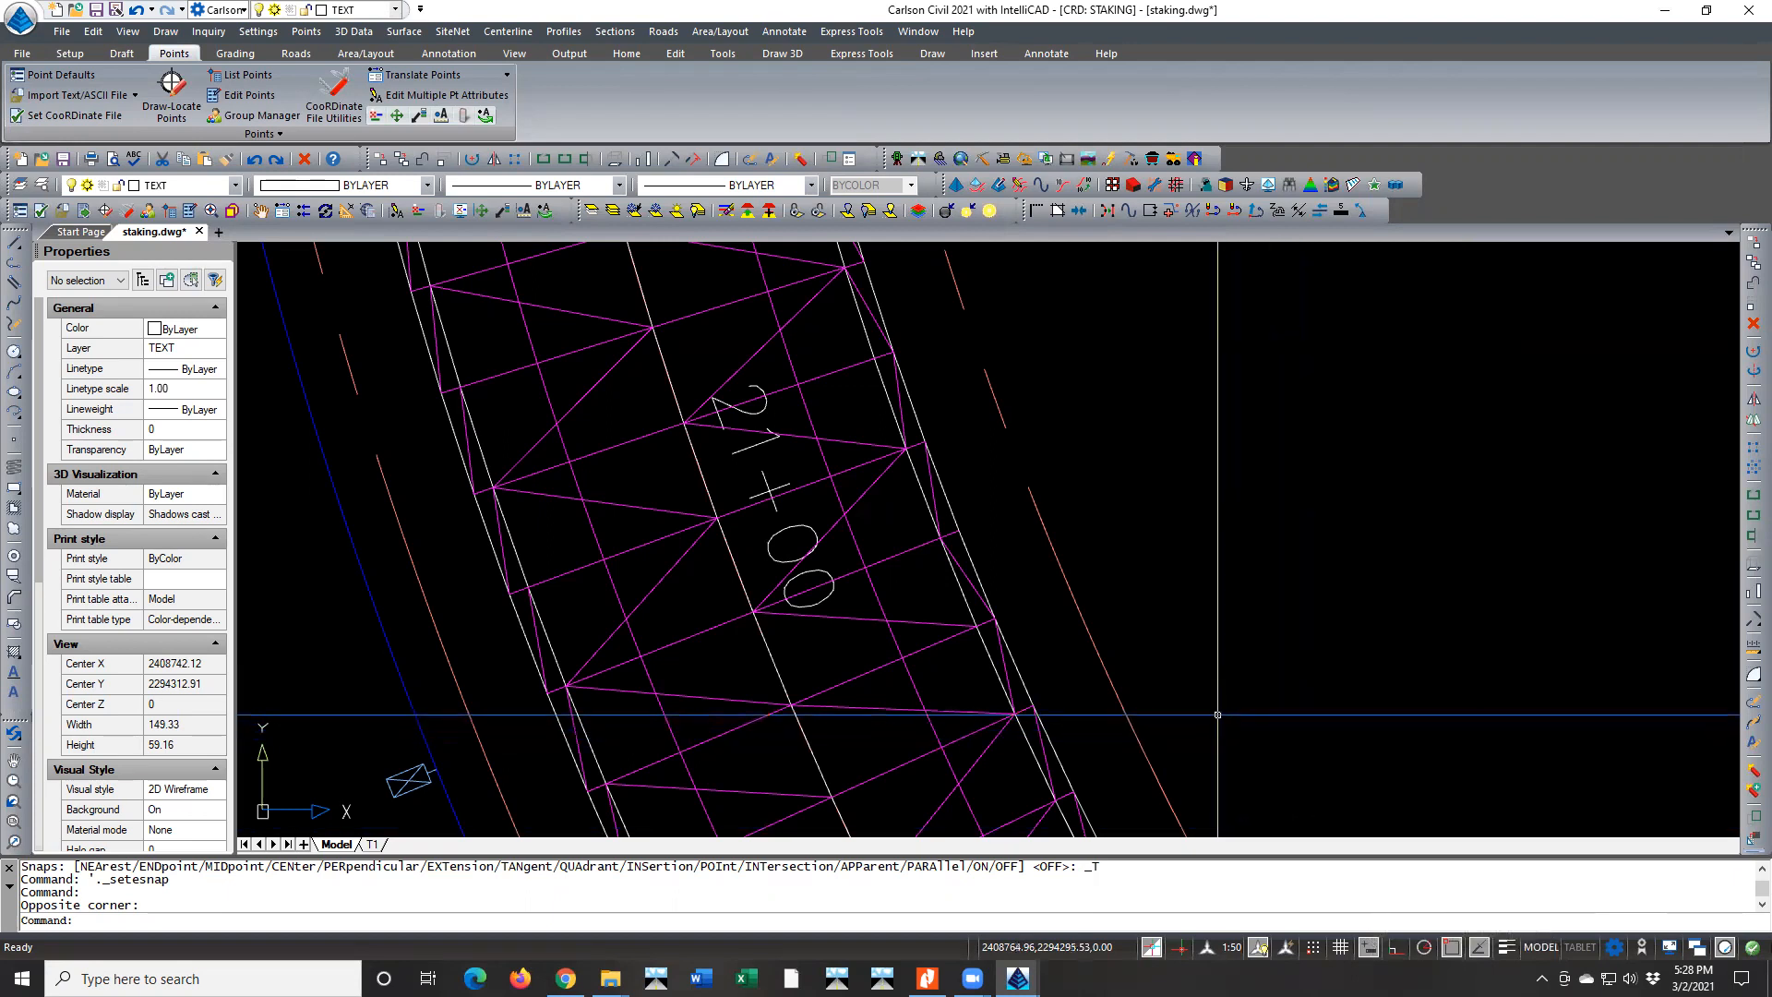
{"action": "left_click", "coordinate": [14, 247]}
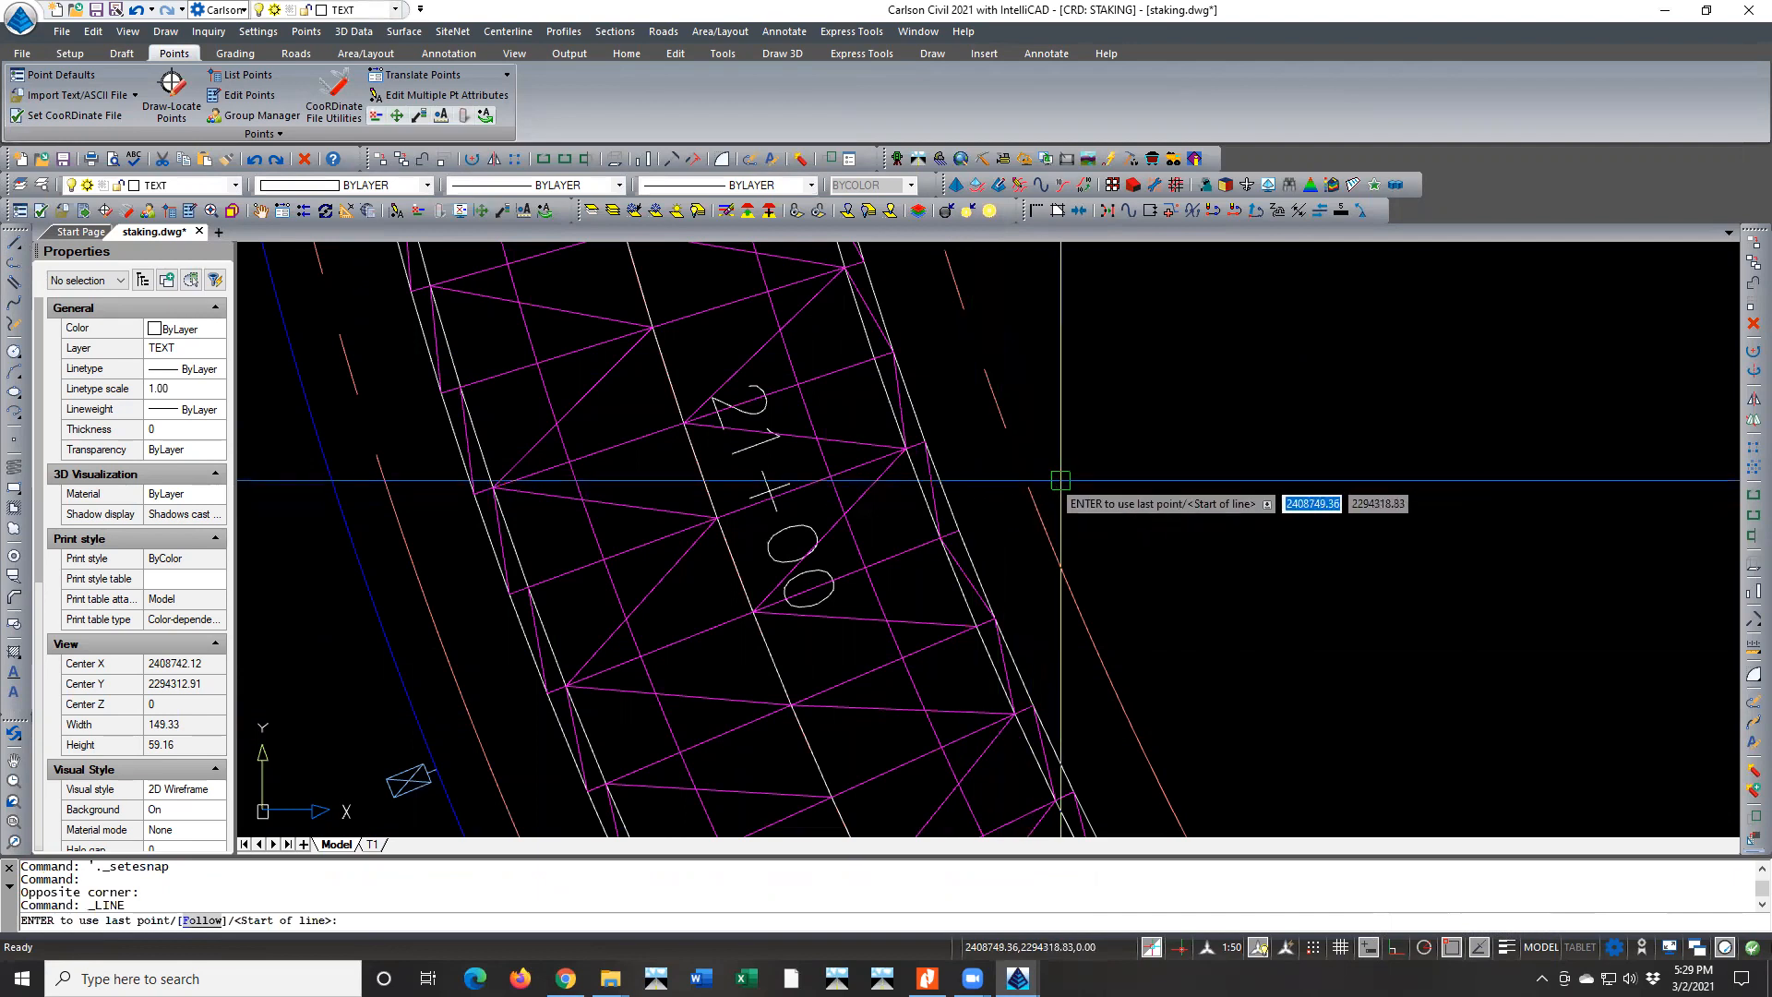
{"action": "left_click", "coordinate": [1367, 947]}
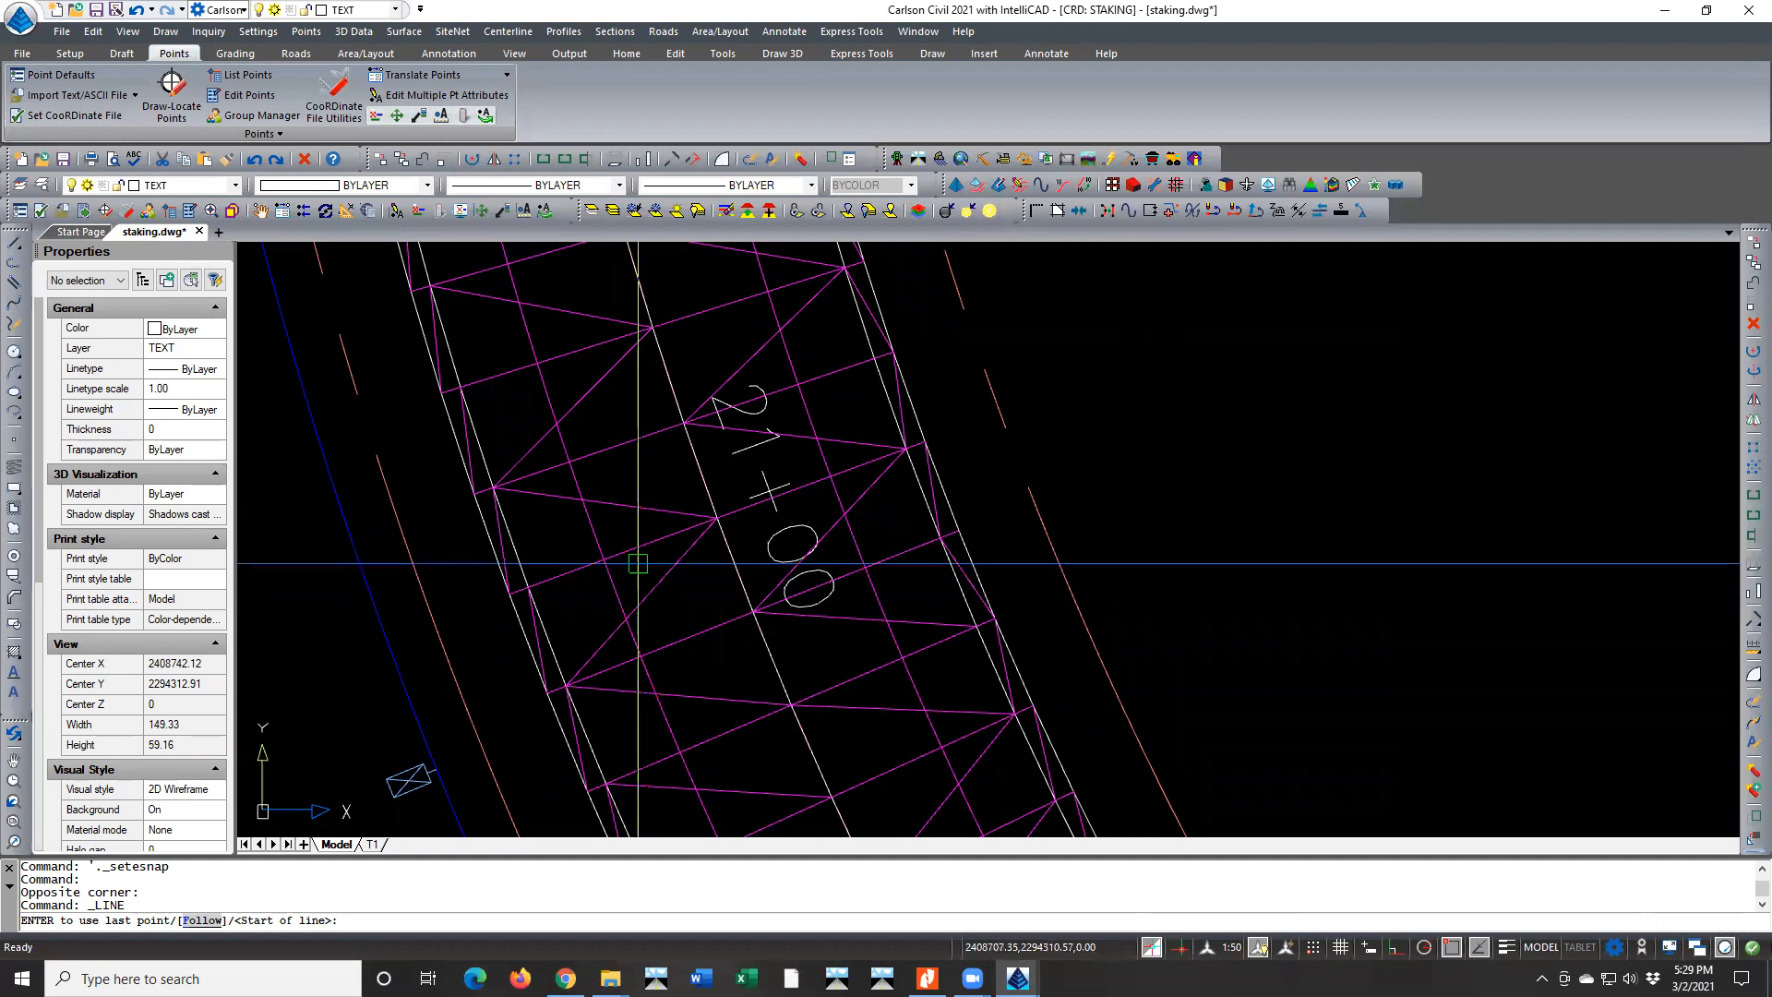
{"action": "key", "text": "Escape"}
{"action": "key", "text": "Escape"}
In the program options, make selection cycling display an icon when hovering over overlapping entities and no list when selecting them
{"action": "right_click", "coordinate": [638, 563]}
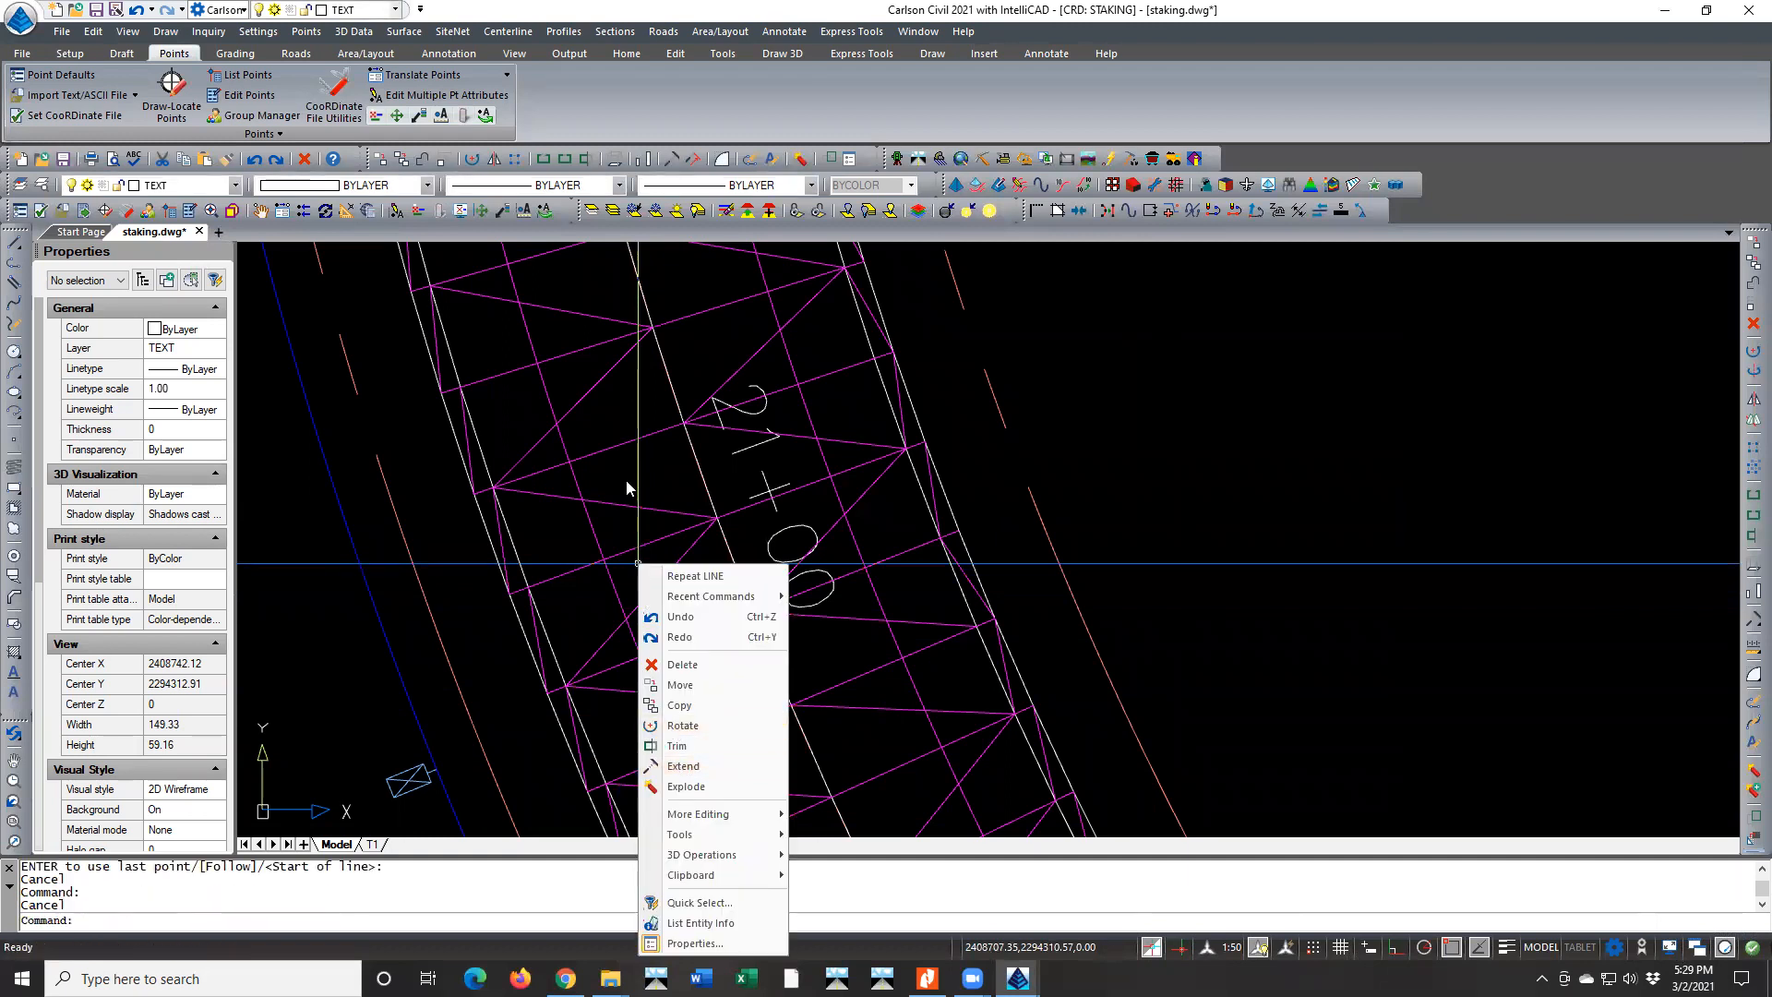
{"action": "key", "text": "Escape"}
{"action": "type", "text": "opt"}
{"action": "key", "text": "Return"}
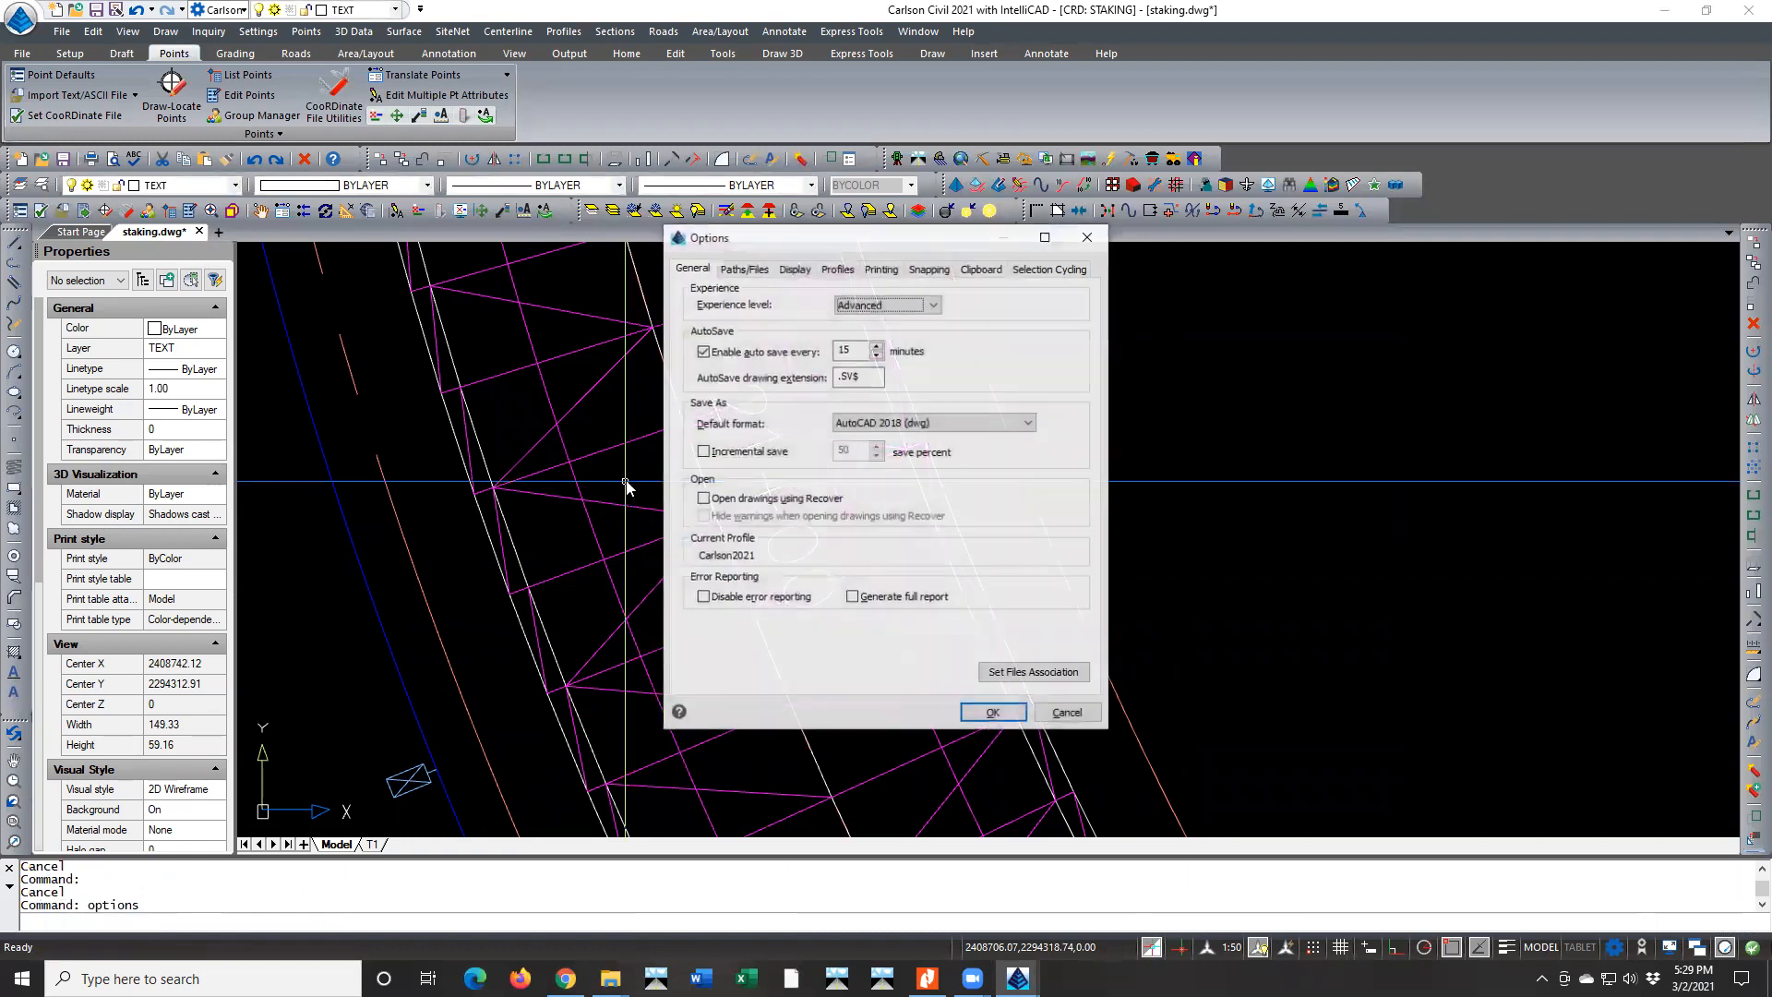
{"action": "left_click", "coordinate": [786, 269]}
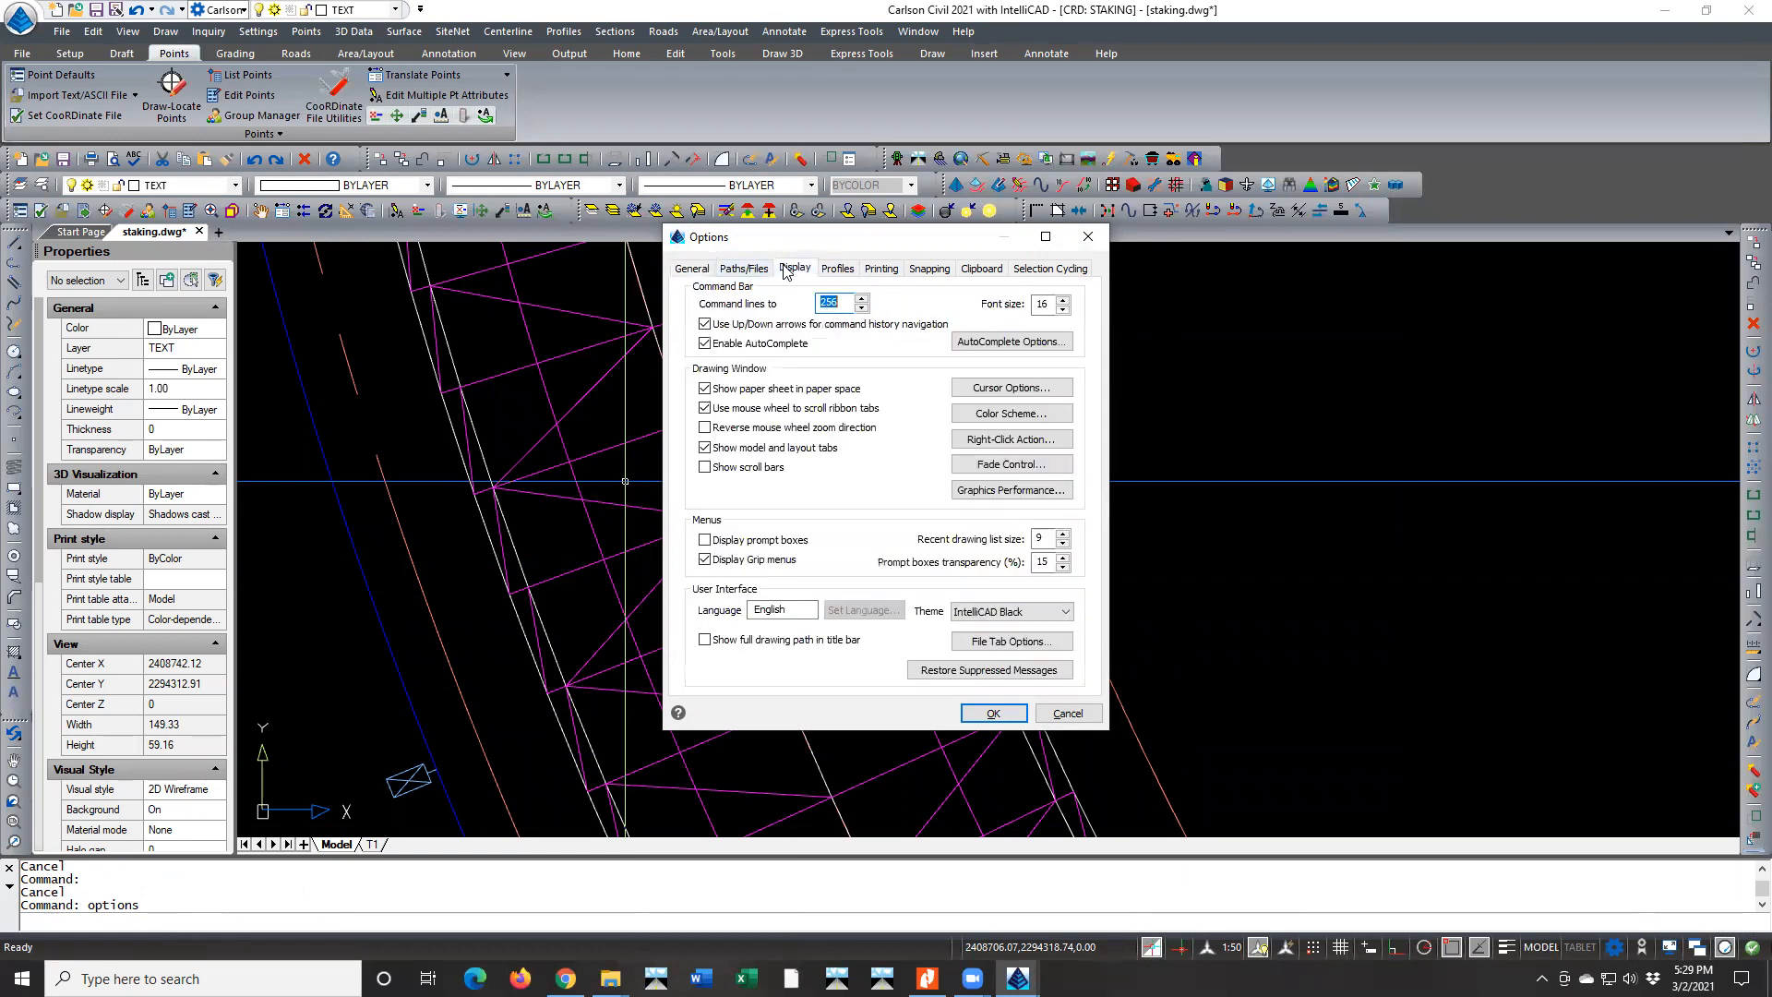
{"action": "left_click", "coordinate": [1024, 269]}
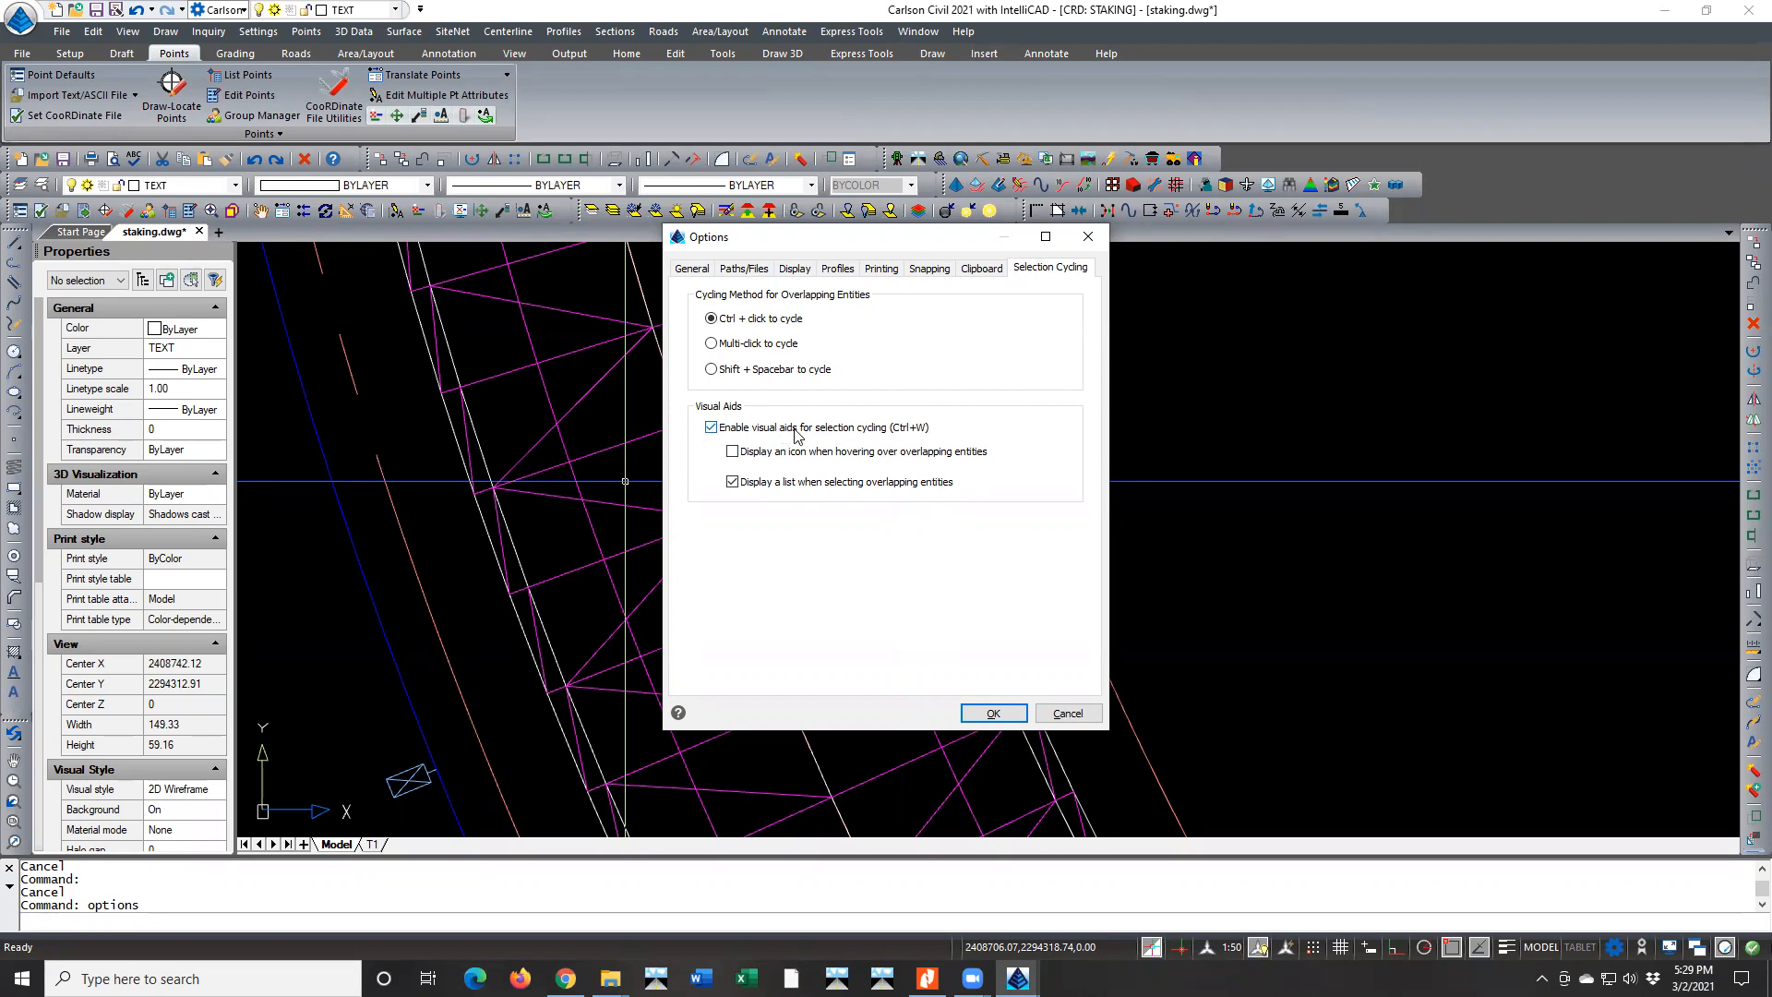
{"action": "left_click", "coordinate": [732, 481]}
{"action": "left_click", "coordinate": [733, 453]}
{"action": "left_click", "coordinate": [732, 482]}
{"action": "left_click", "coordinate": [993, 714]}
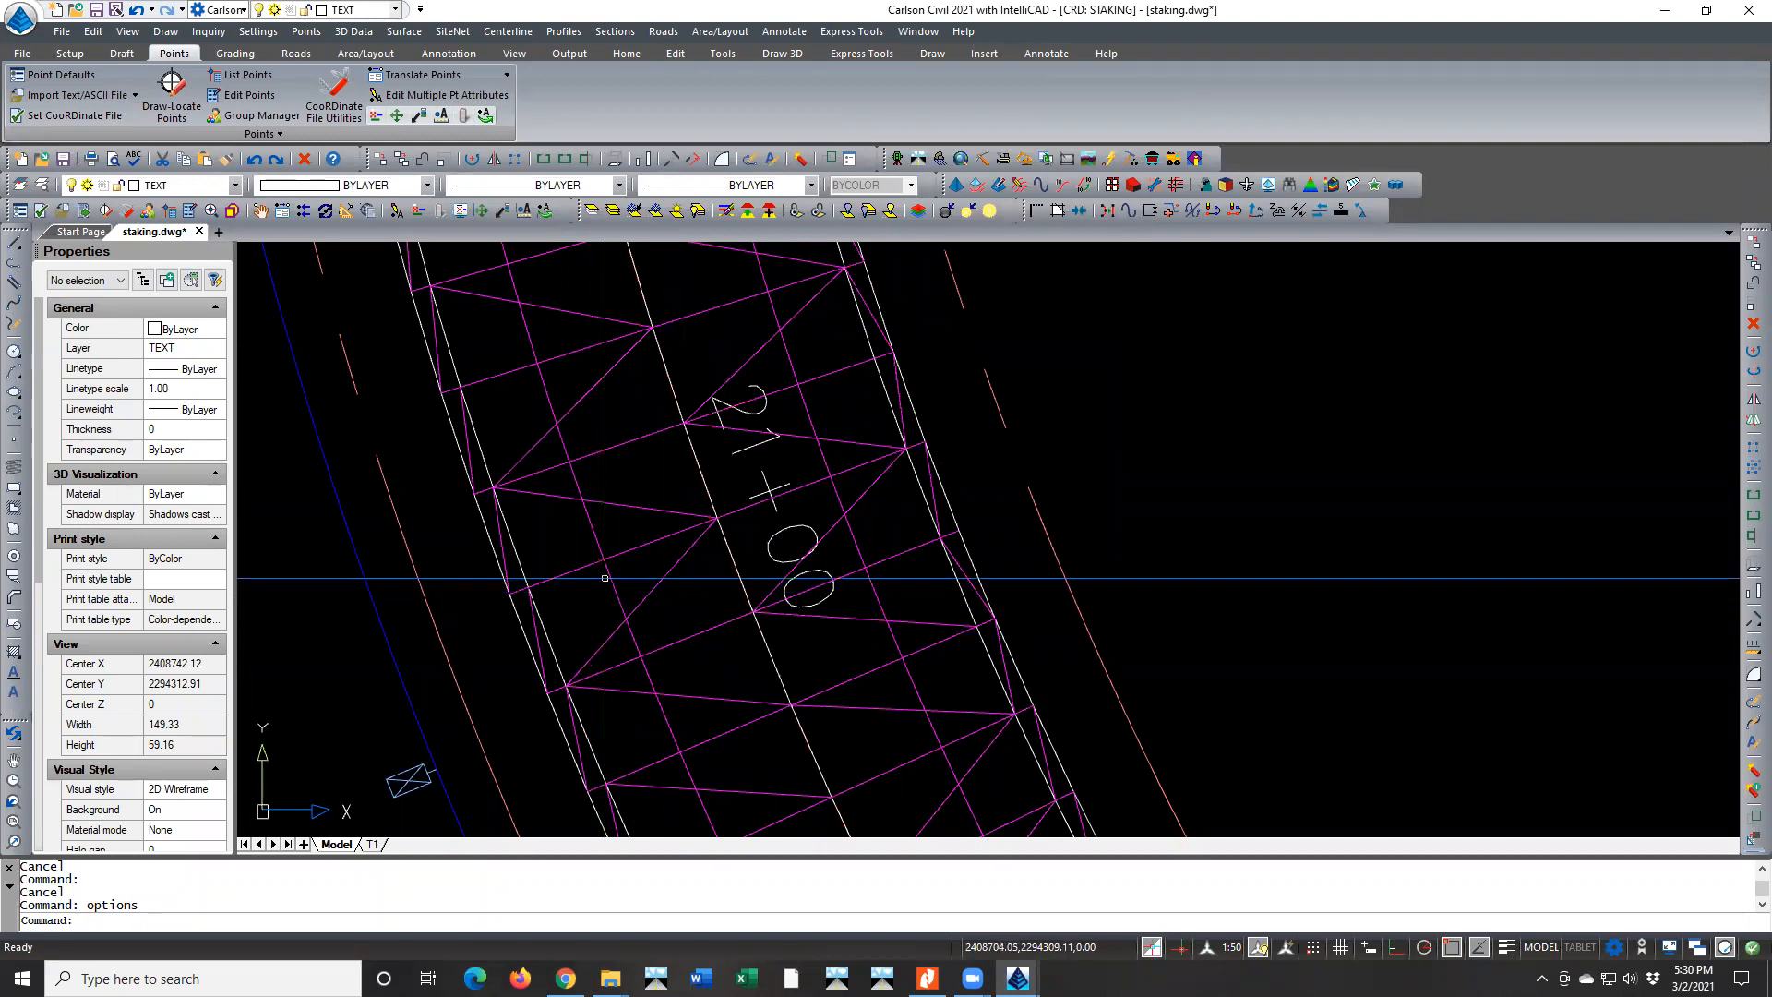
Test selecting the edge-of-pavement polyline and the overlapping centerline segment near station 21+00, then clear the selection
{"action": "left_click", "coordinate": [608, 573]}
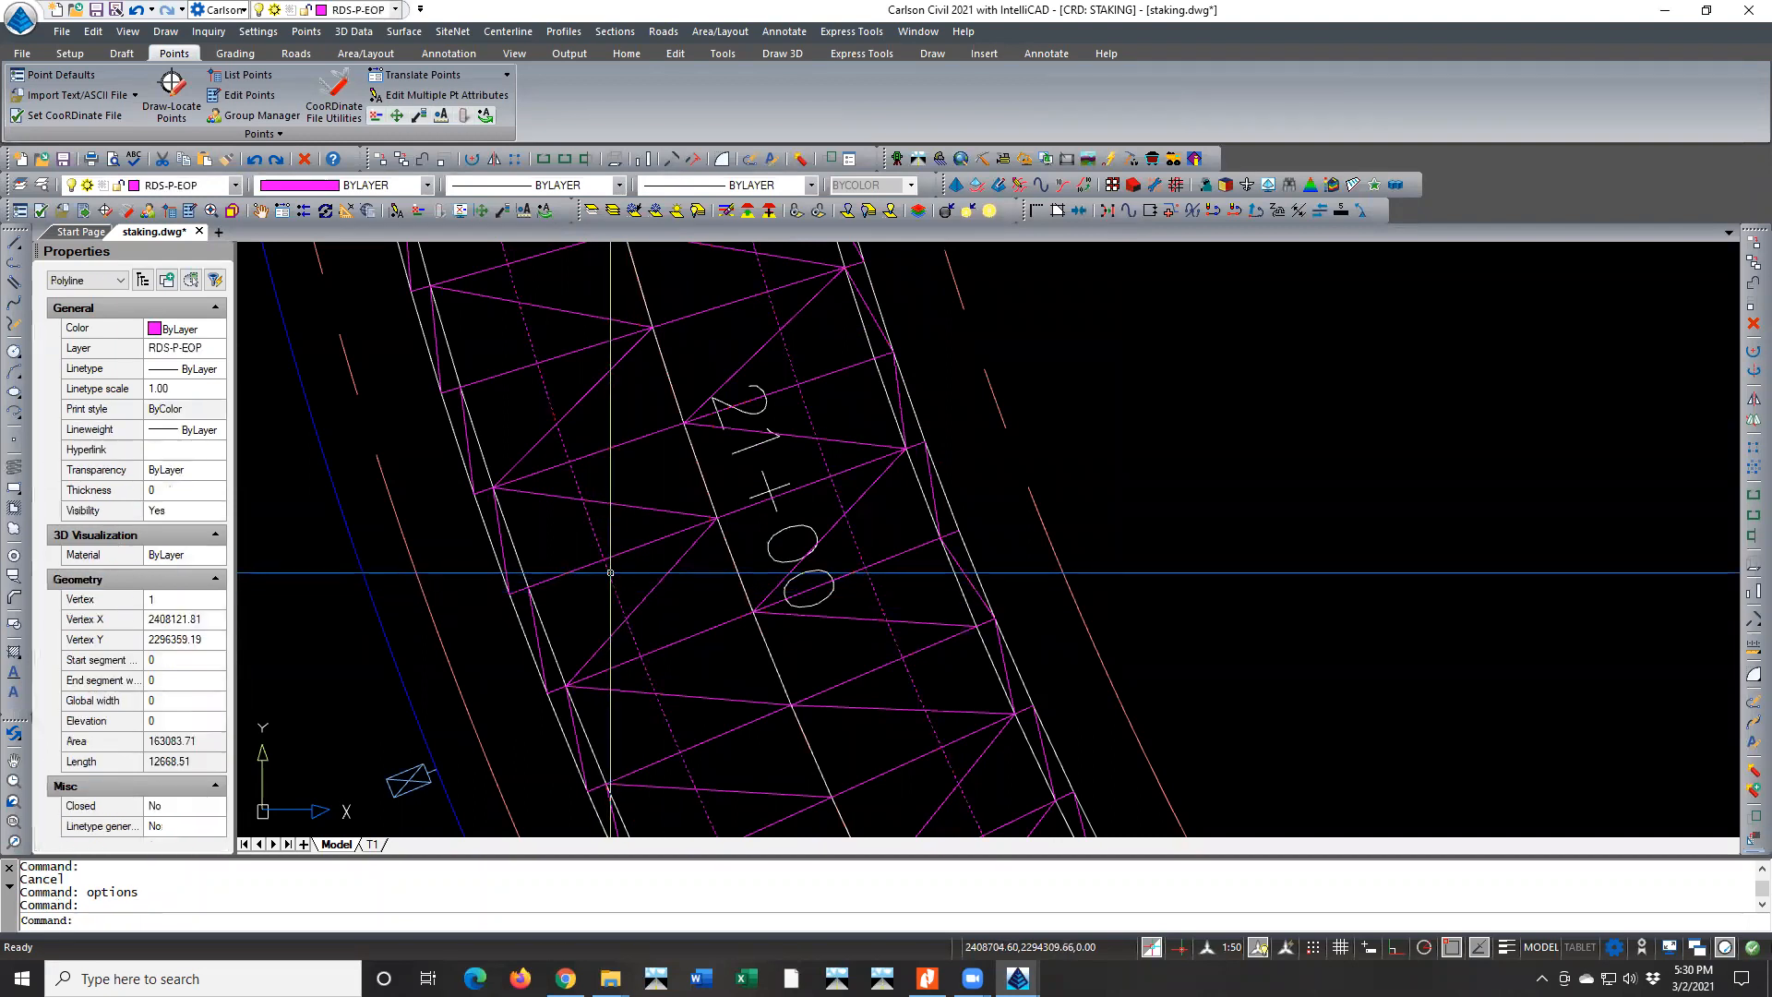
{"action": "key", "text": "Escape"}
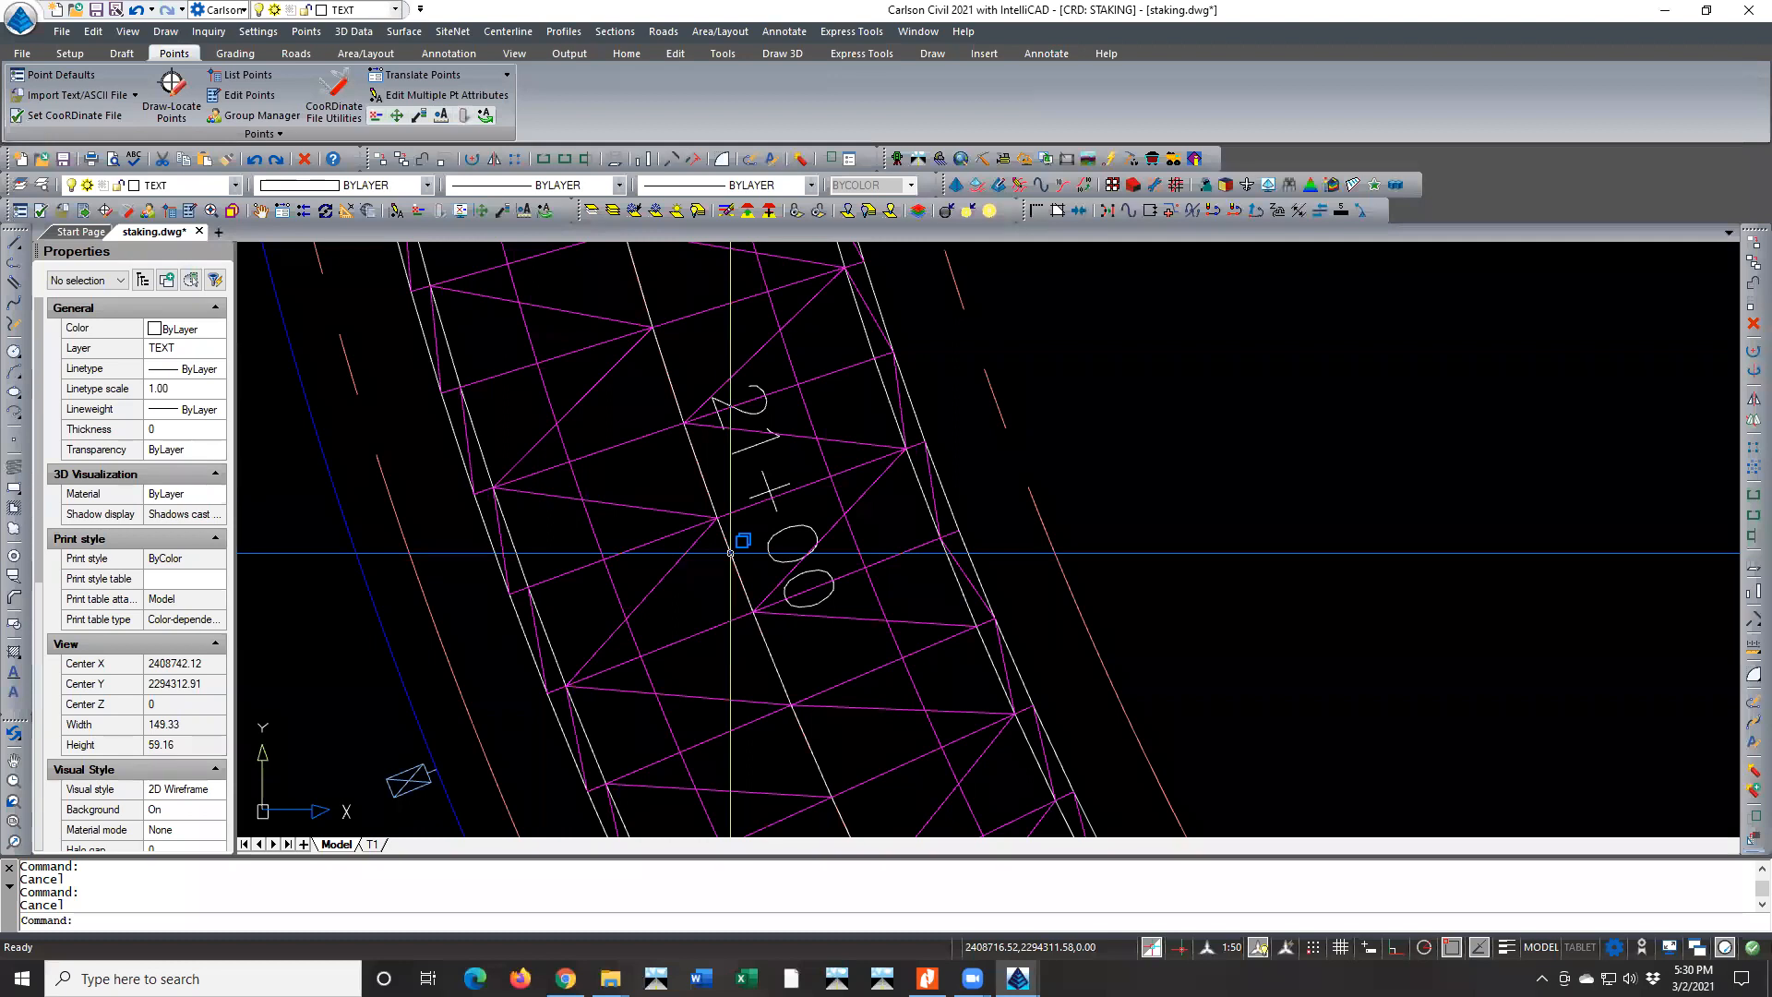
{"action": "left_click", "coordinate": [730, 553]}
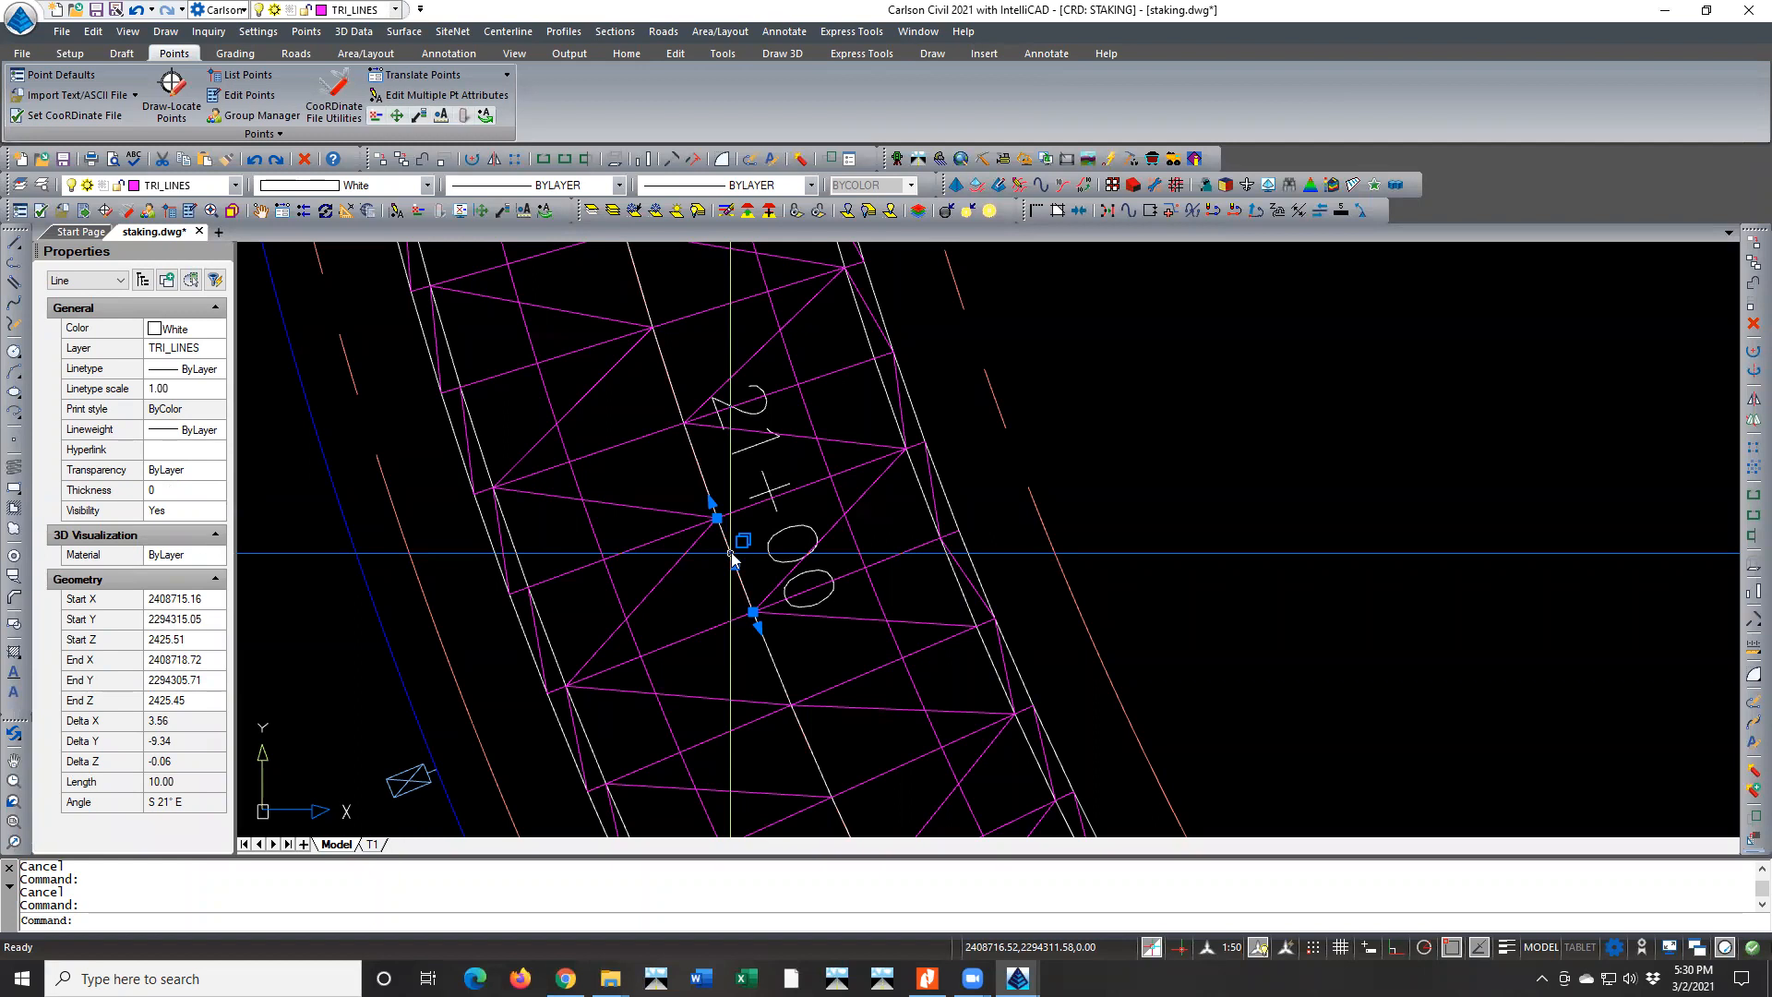
{"action": "right_click", "coordinate": [732, 557]}
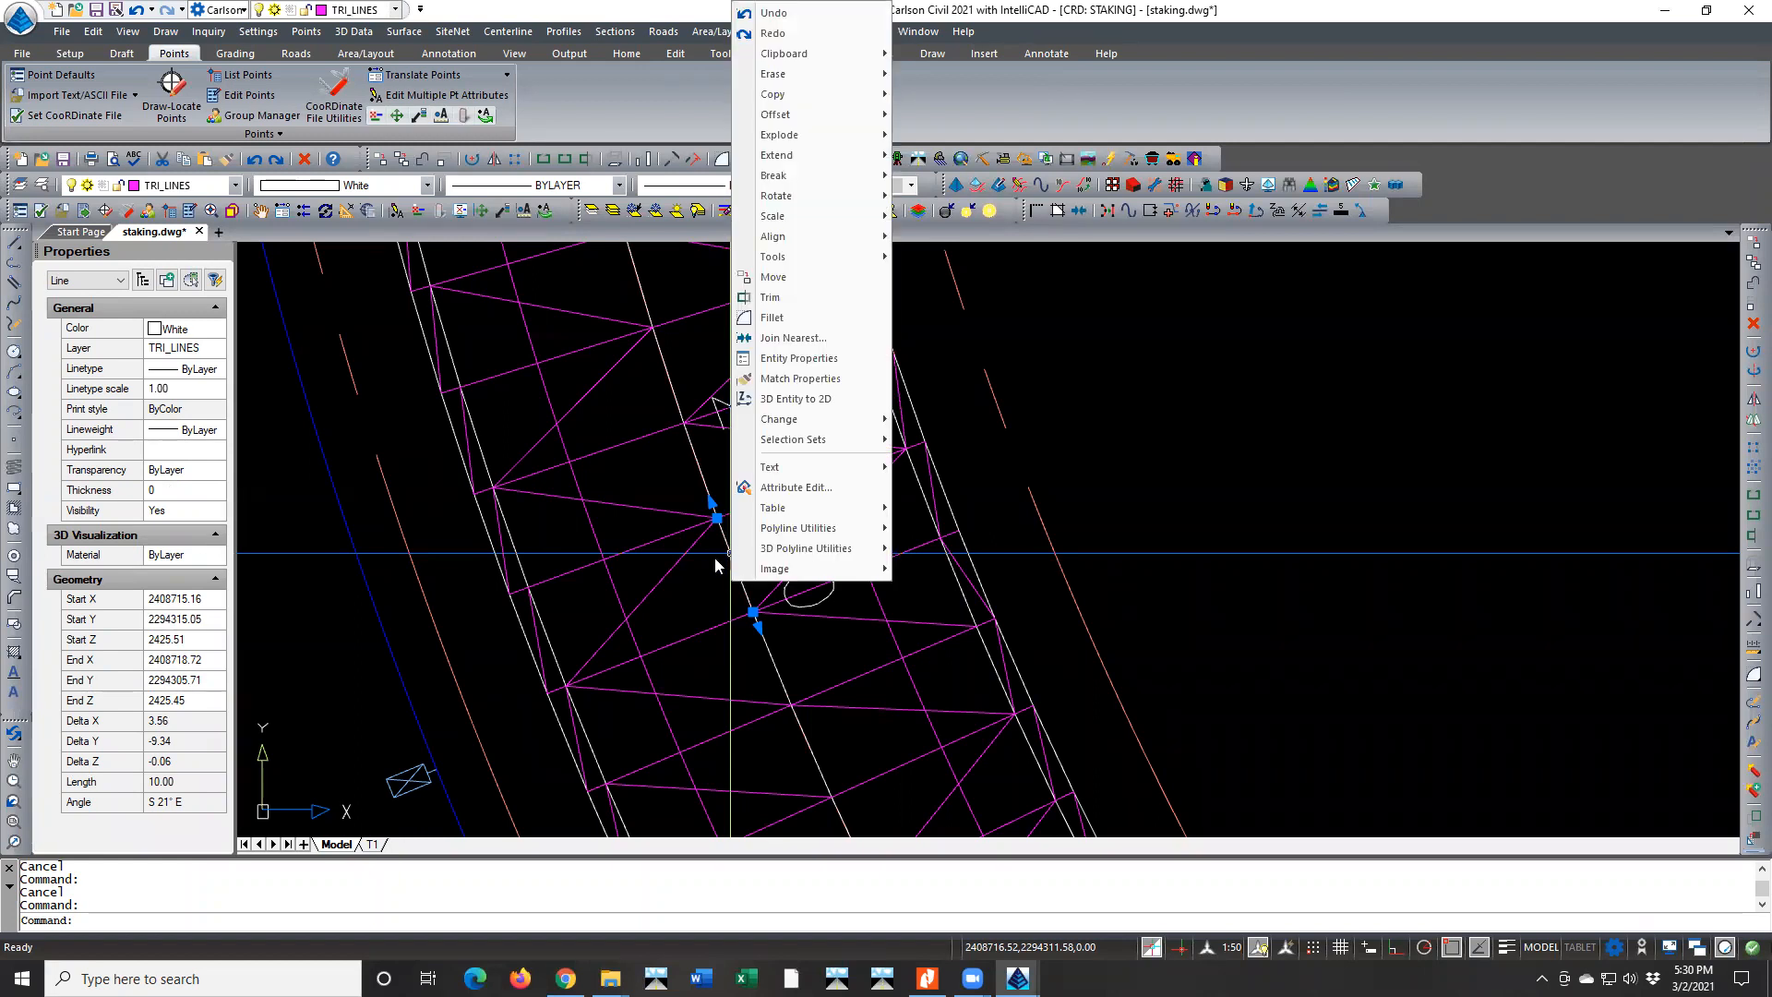
{"action": "left_click", "coordinate": [716, 559]}
{"action": "left_click", "coordinate": [720, 548]}
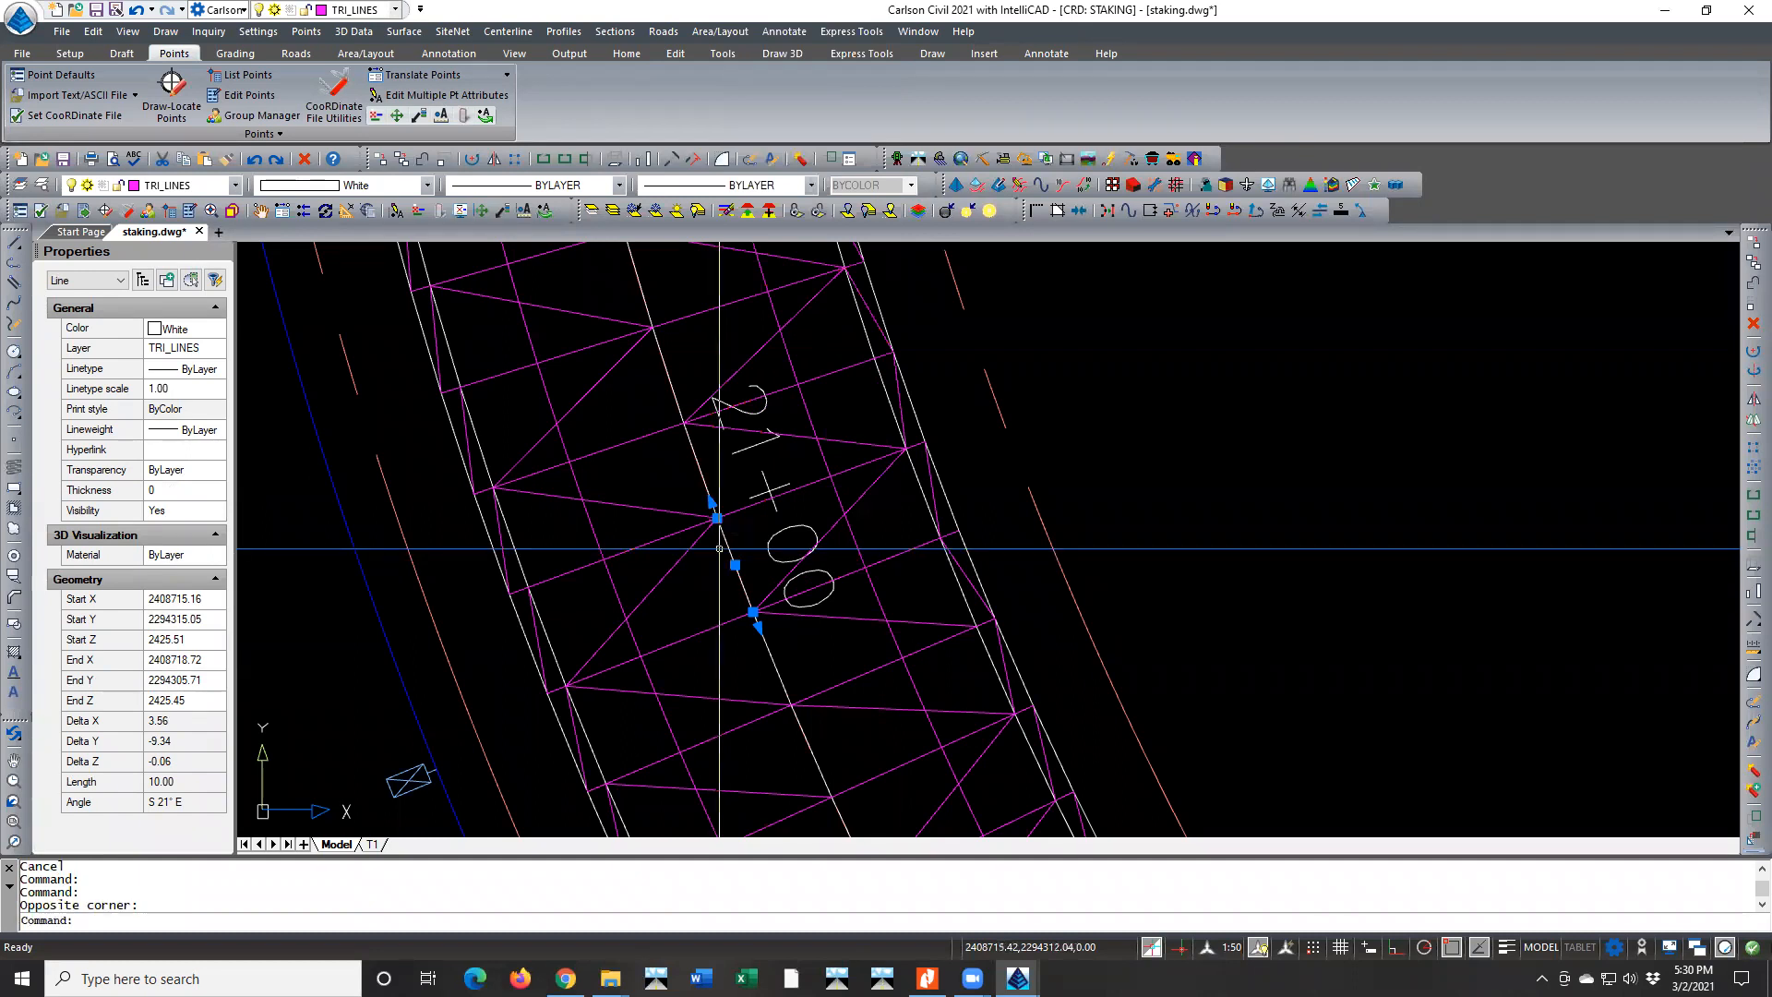
{"action": "key", "text": "Escape"}
{"action": "key", "text": "Escape"}
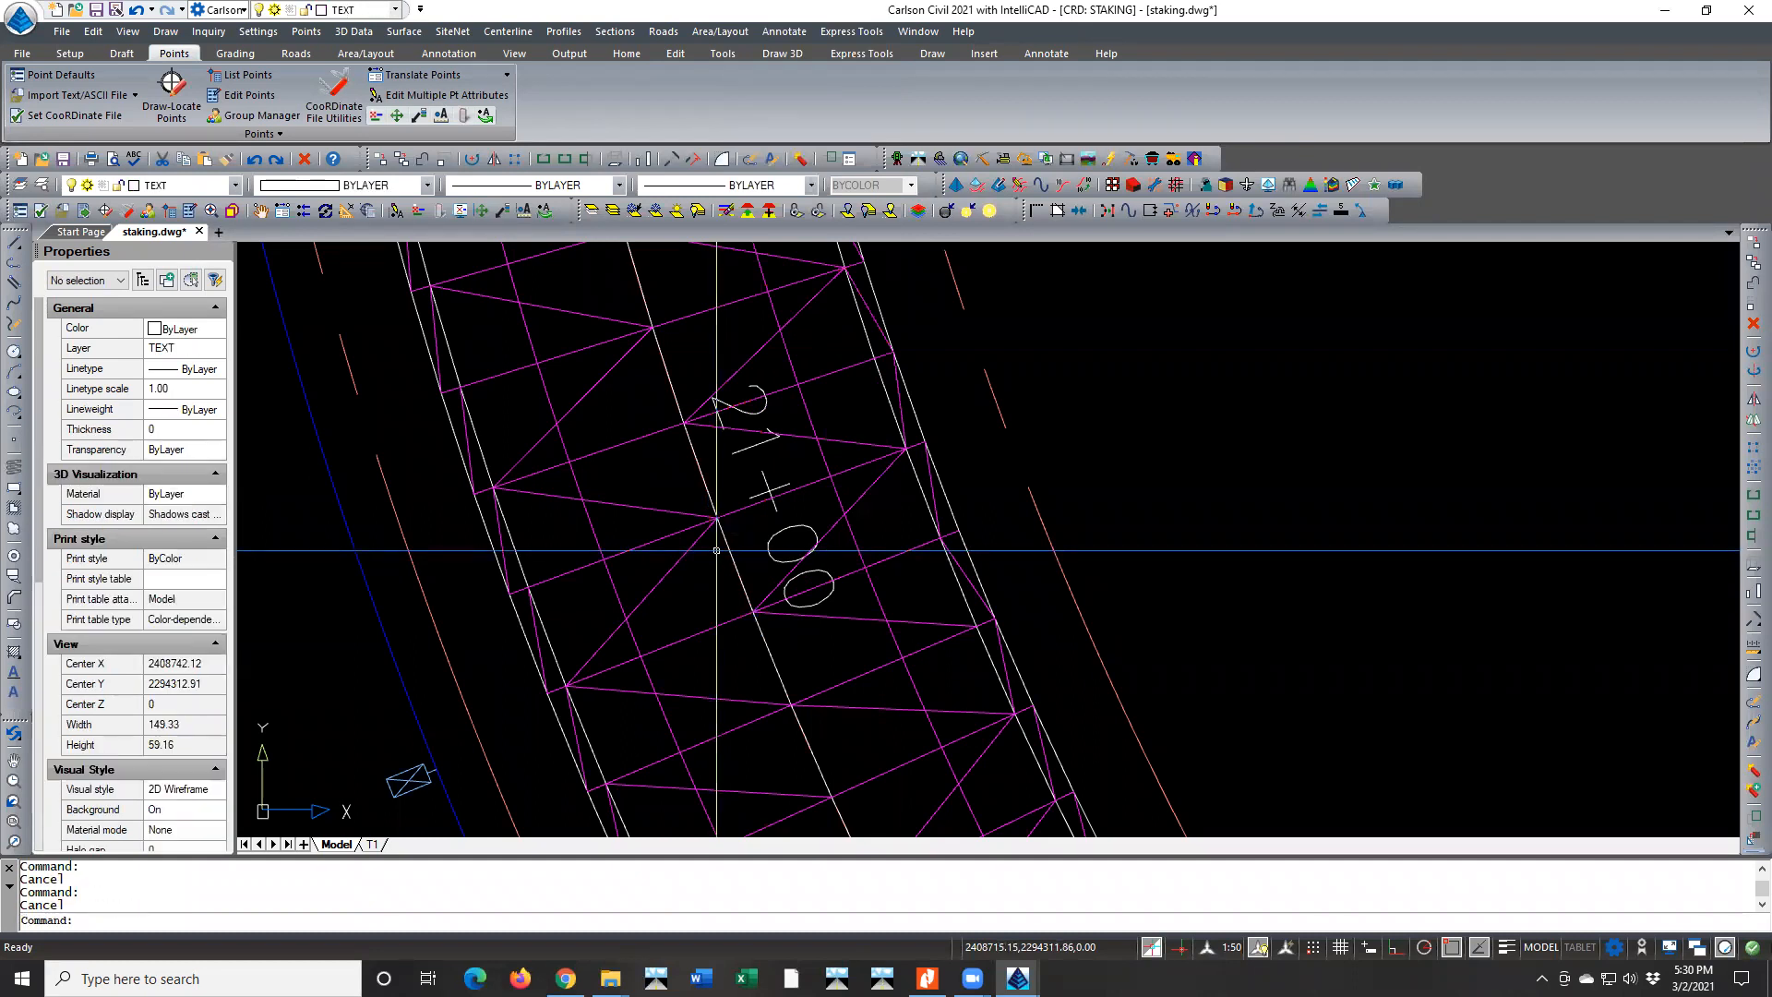
Change the cycling method for overlapping entities to Shift + Spacebar in the selection cycling options
{"action": "type", "text": "optio"}
{"action": "key", "text": "Return"}
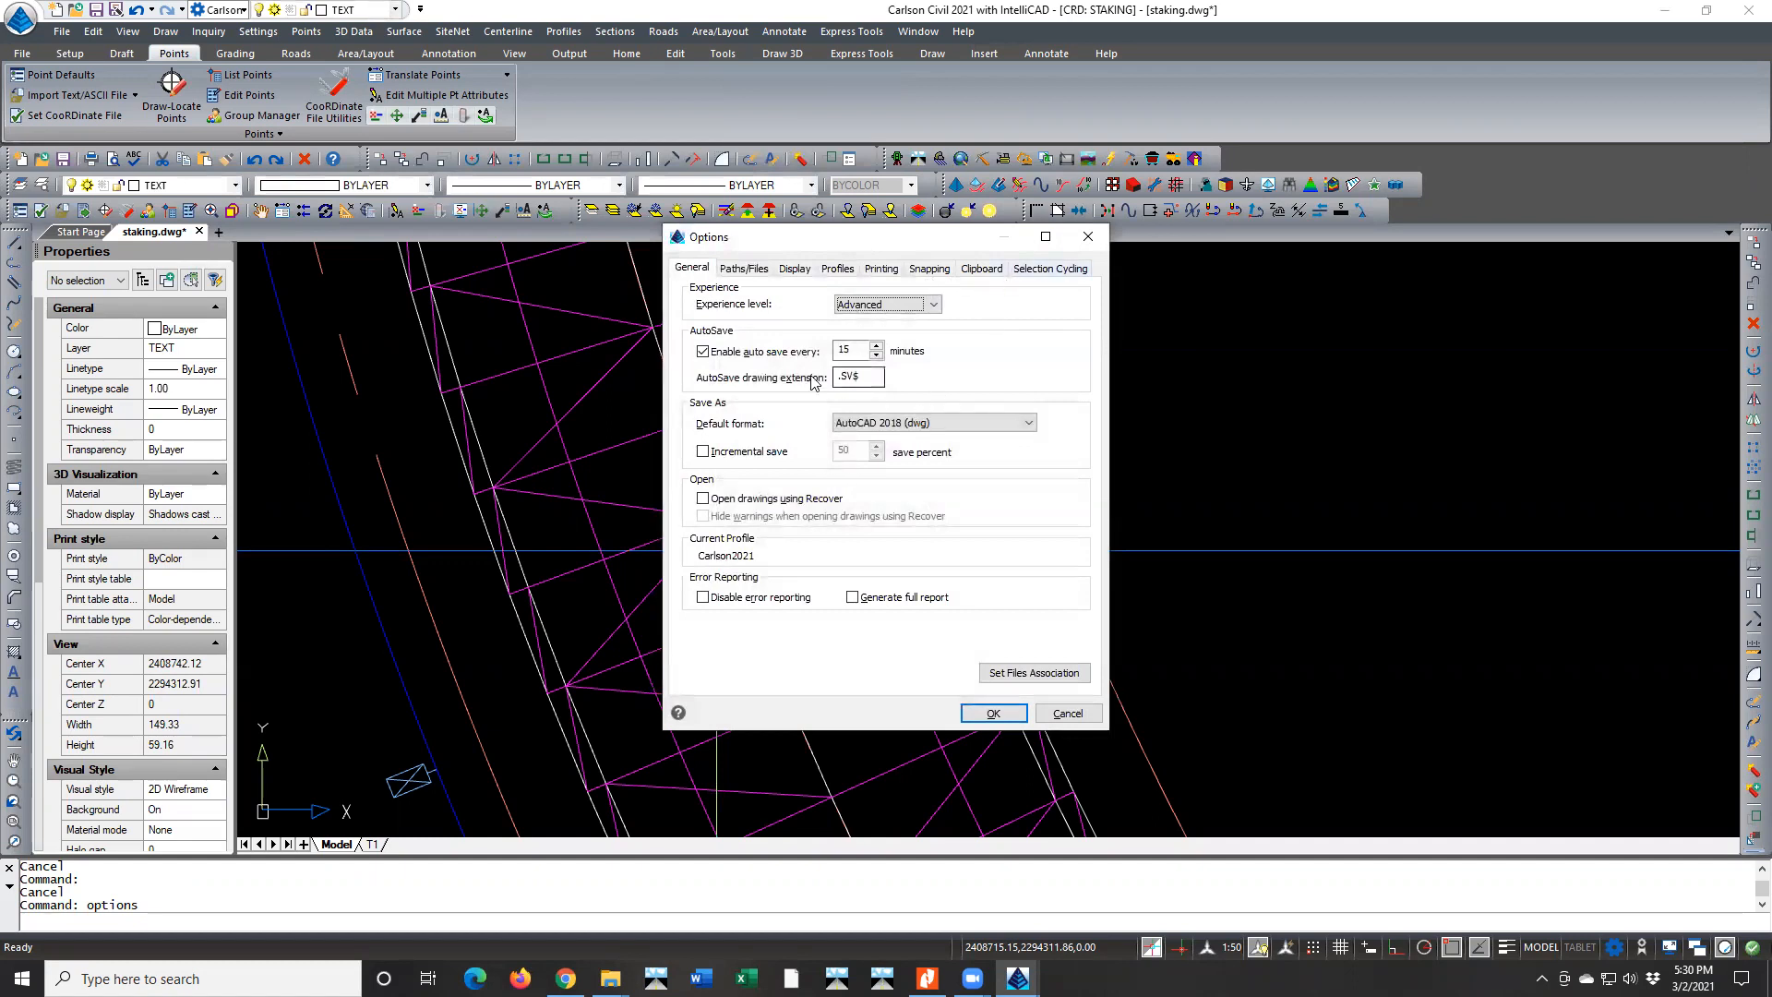
{"action": "left_click", "coordinate": [1045, 268]}
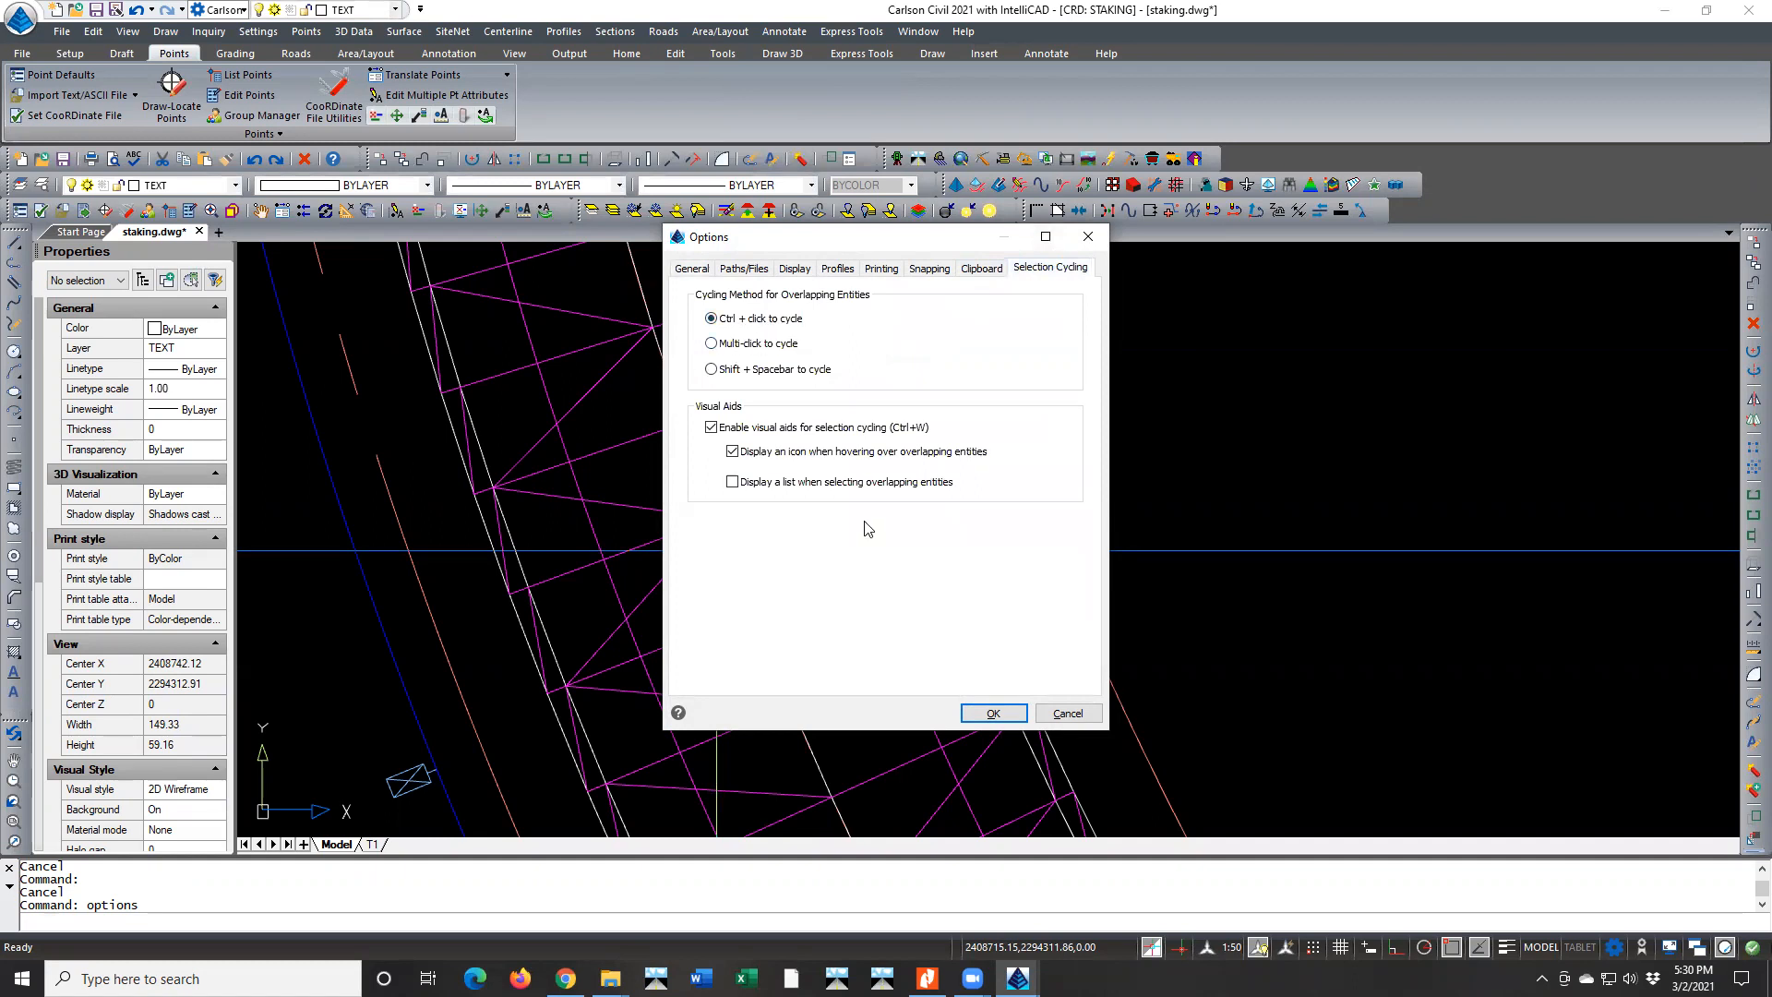
{"action": "left_click", "coordinate": [711, 343]}
{"action": "left_click", "coordinate": [710, 370]}
{"action": "left_click", "coordinate": [987, 715]}
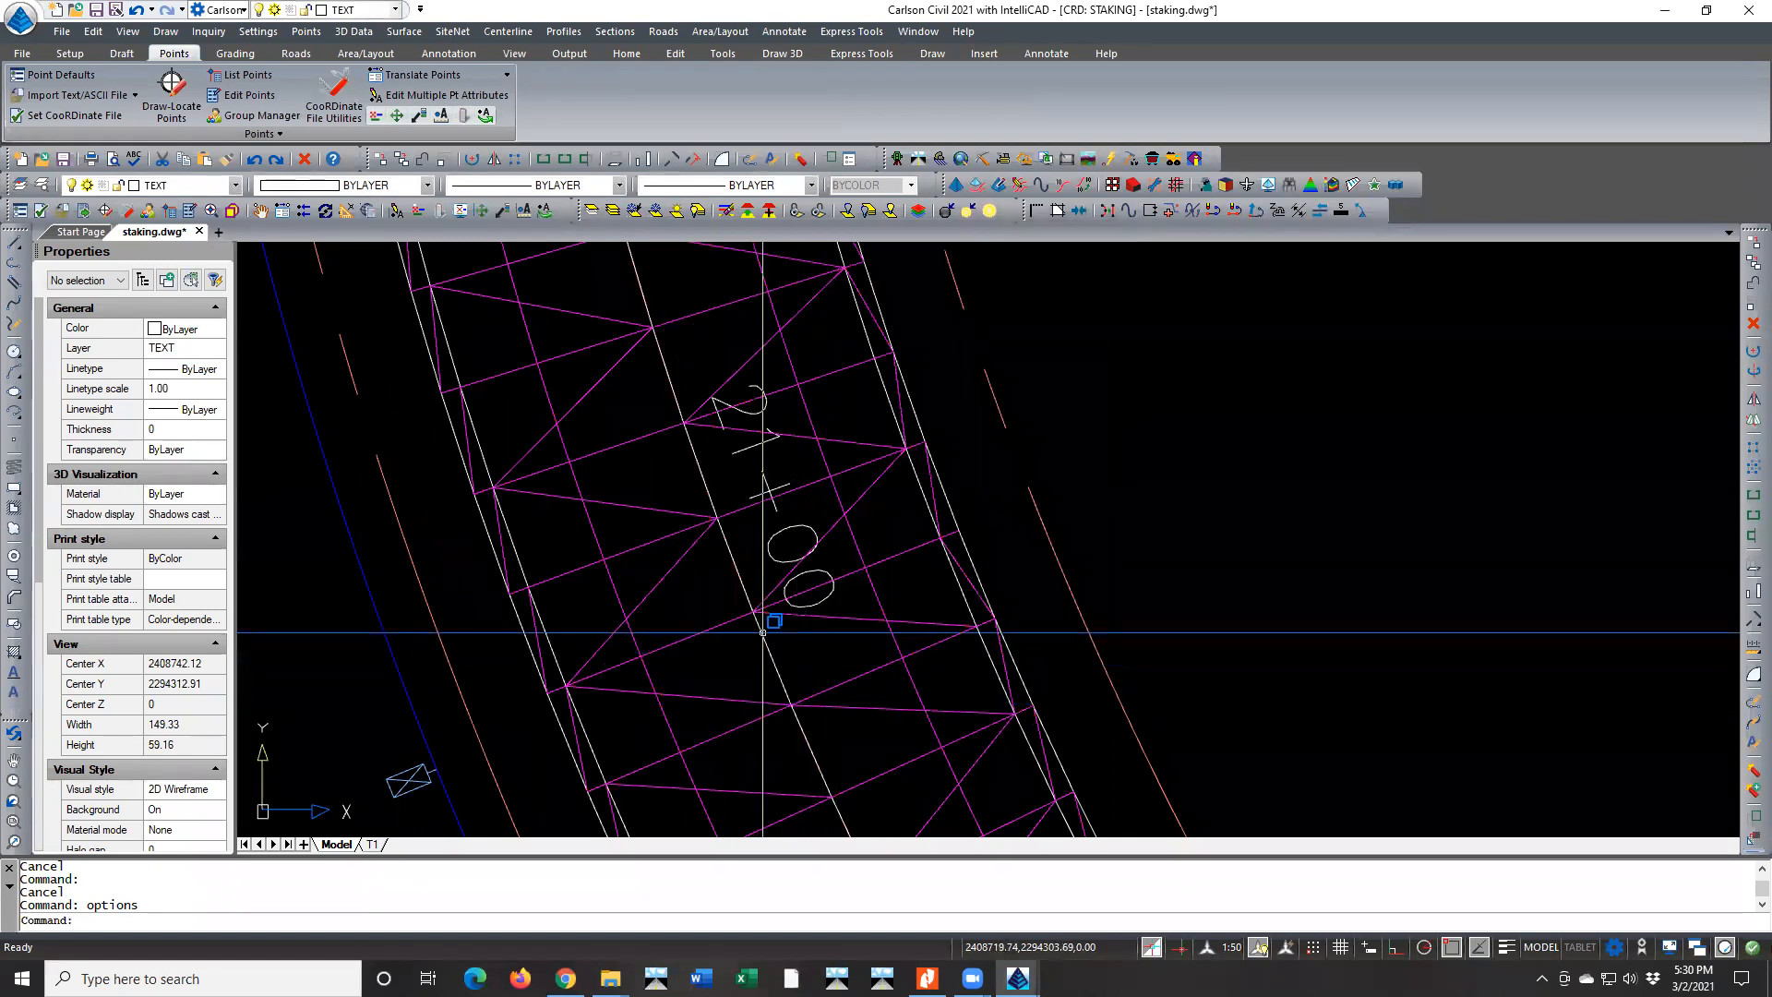
Test selecting the overlapping centerline segment near station 21+00 and turning entity cycling on, then cancel the selection
{"action": "left_click", "coordinate": [763, 633]}
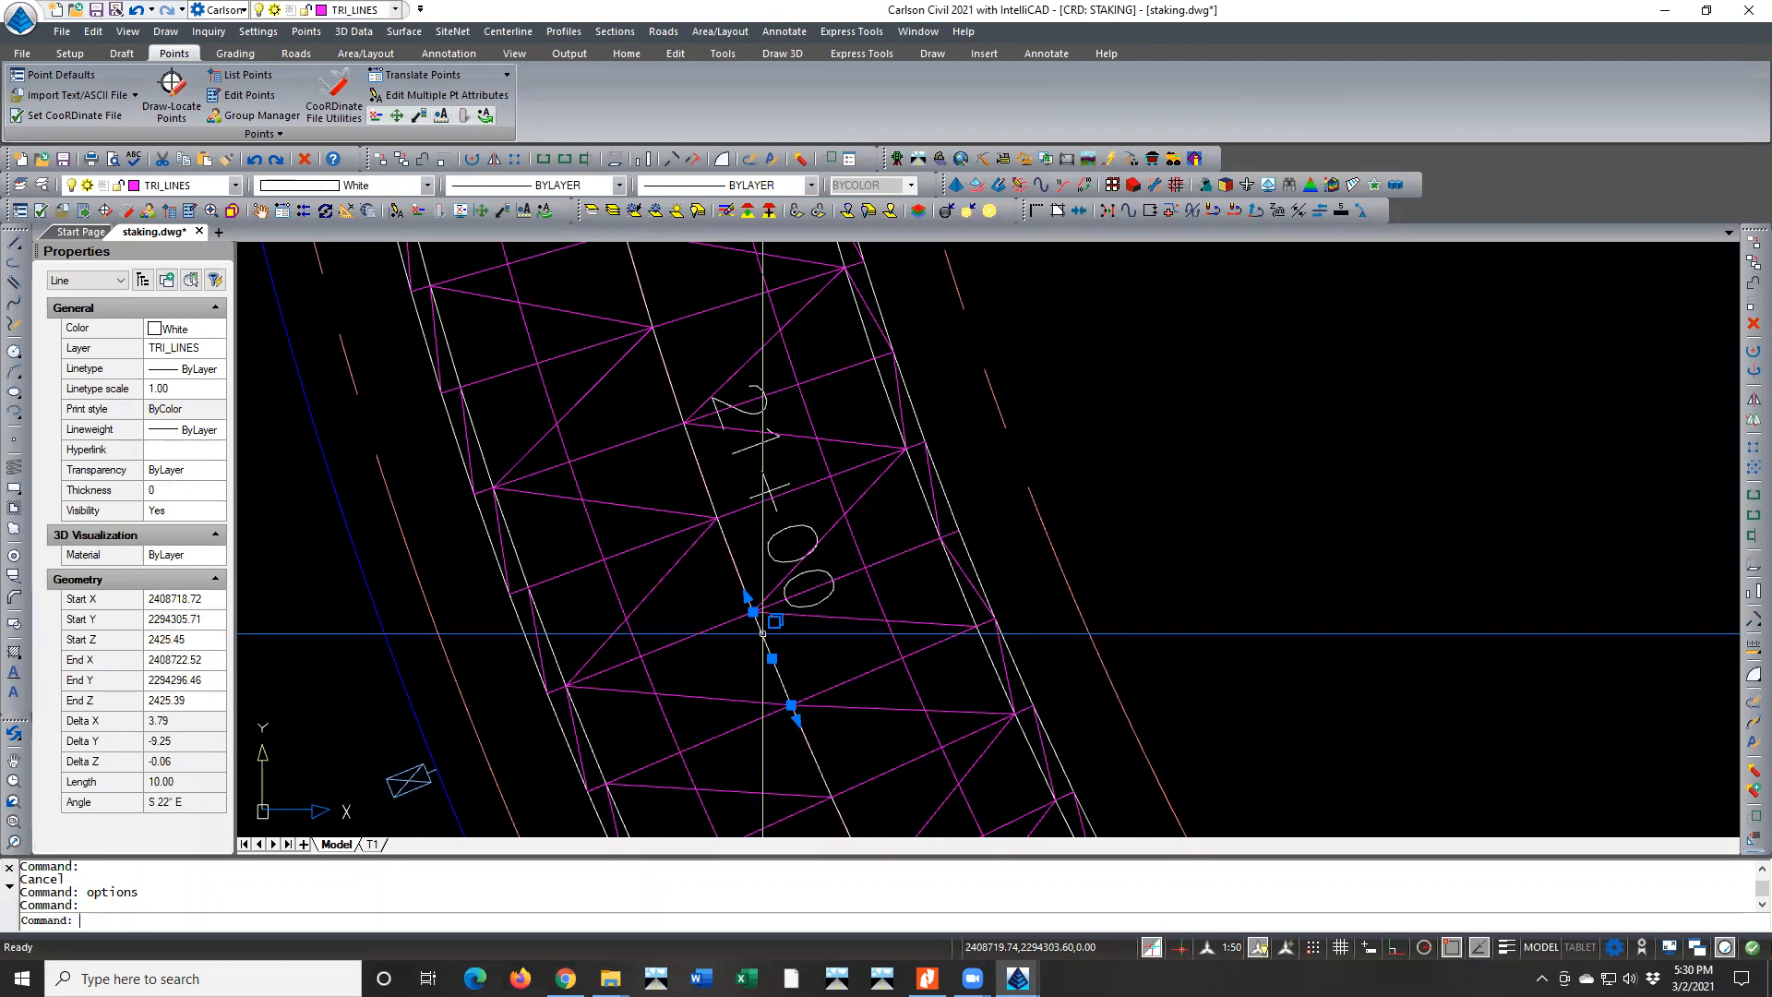
{"action": "key", "text": "Escape"}
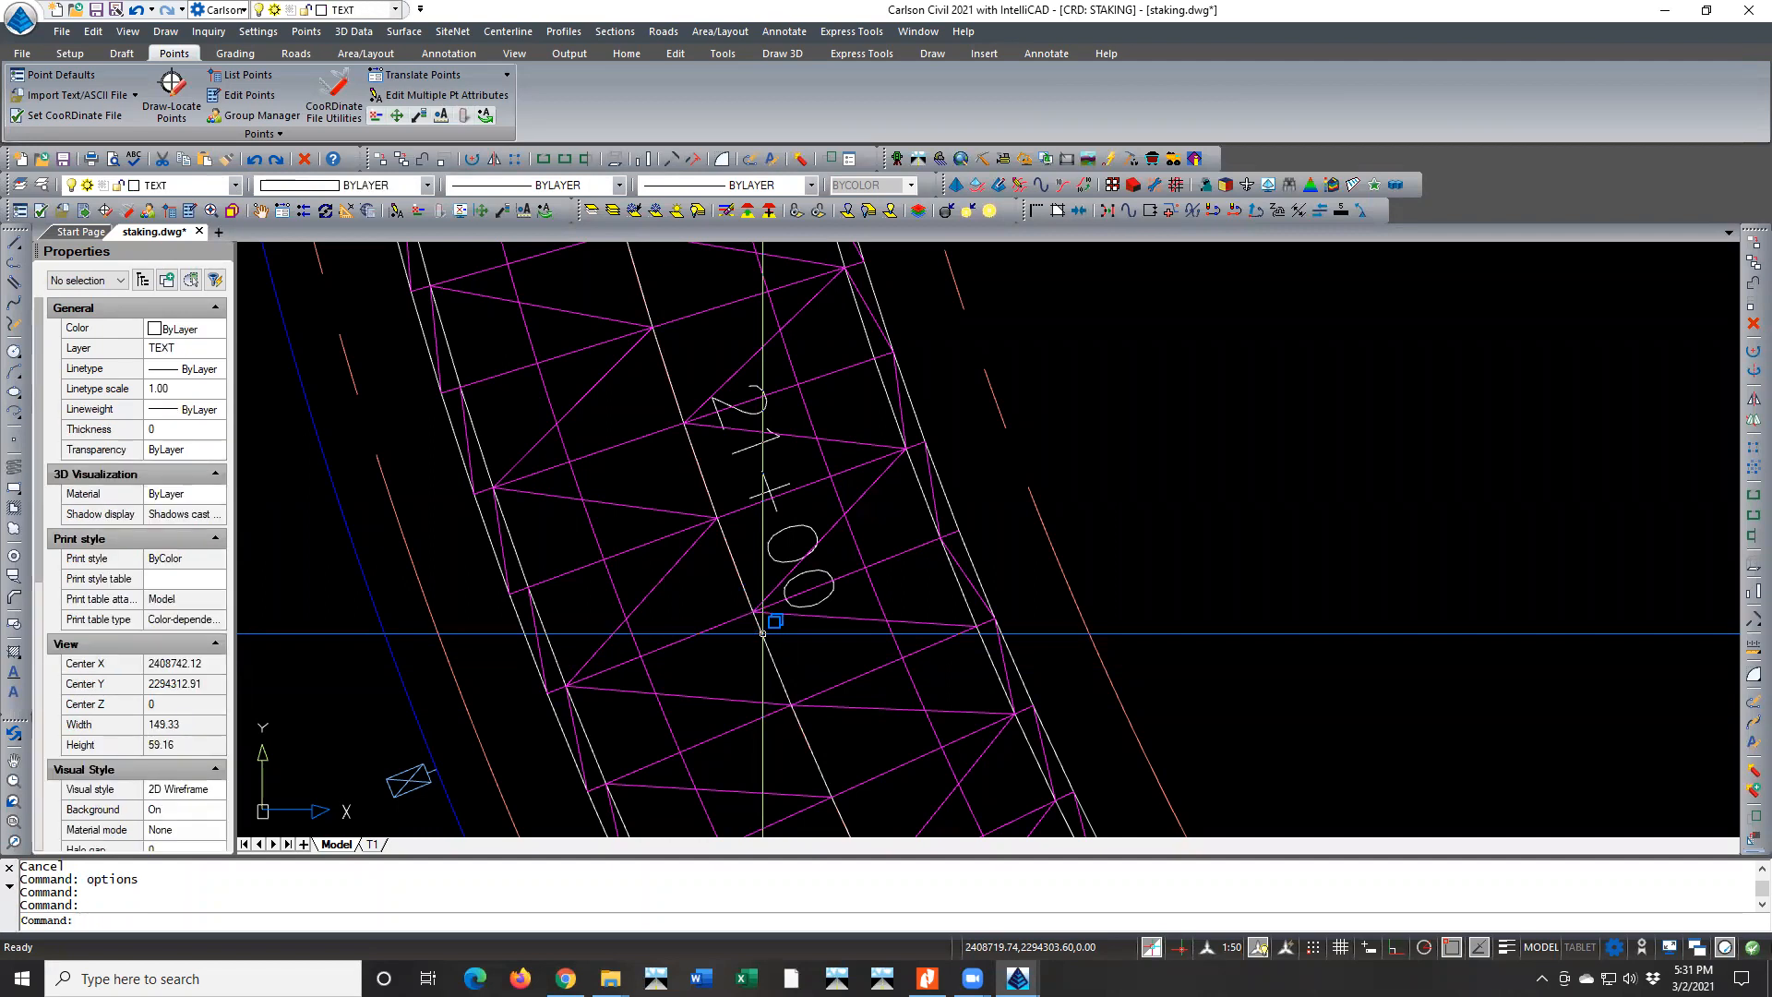
{"action": "key", "text": "ctrl+w"}
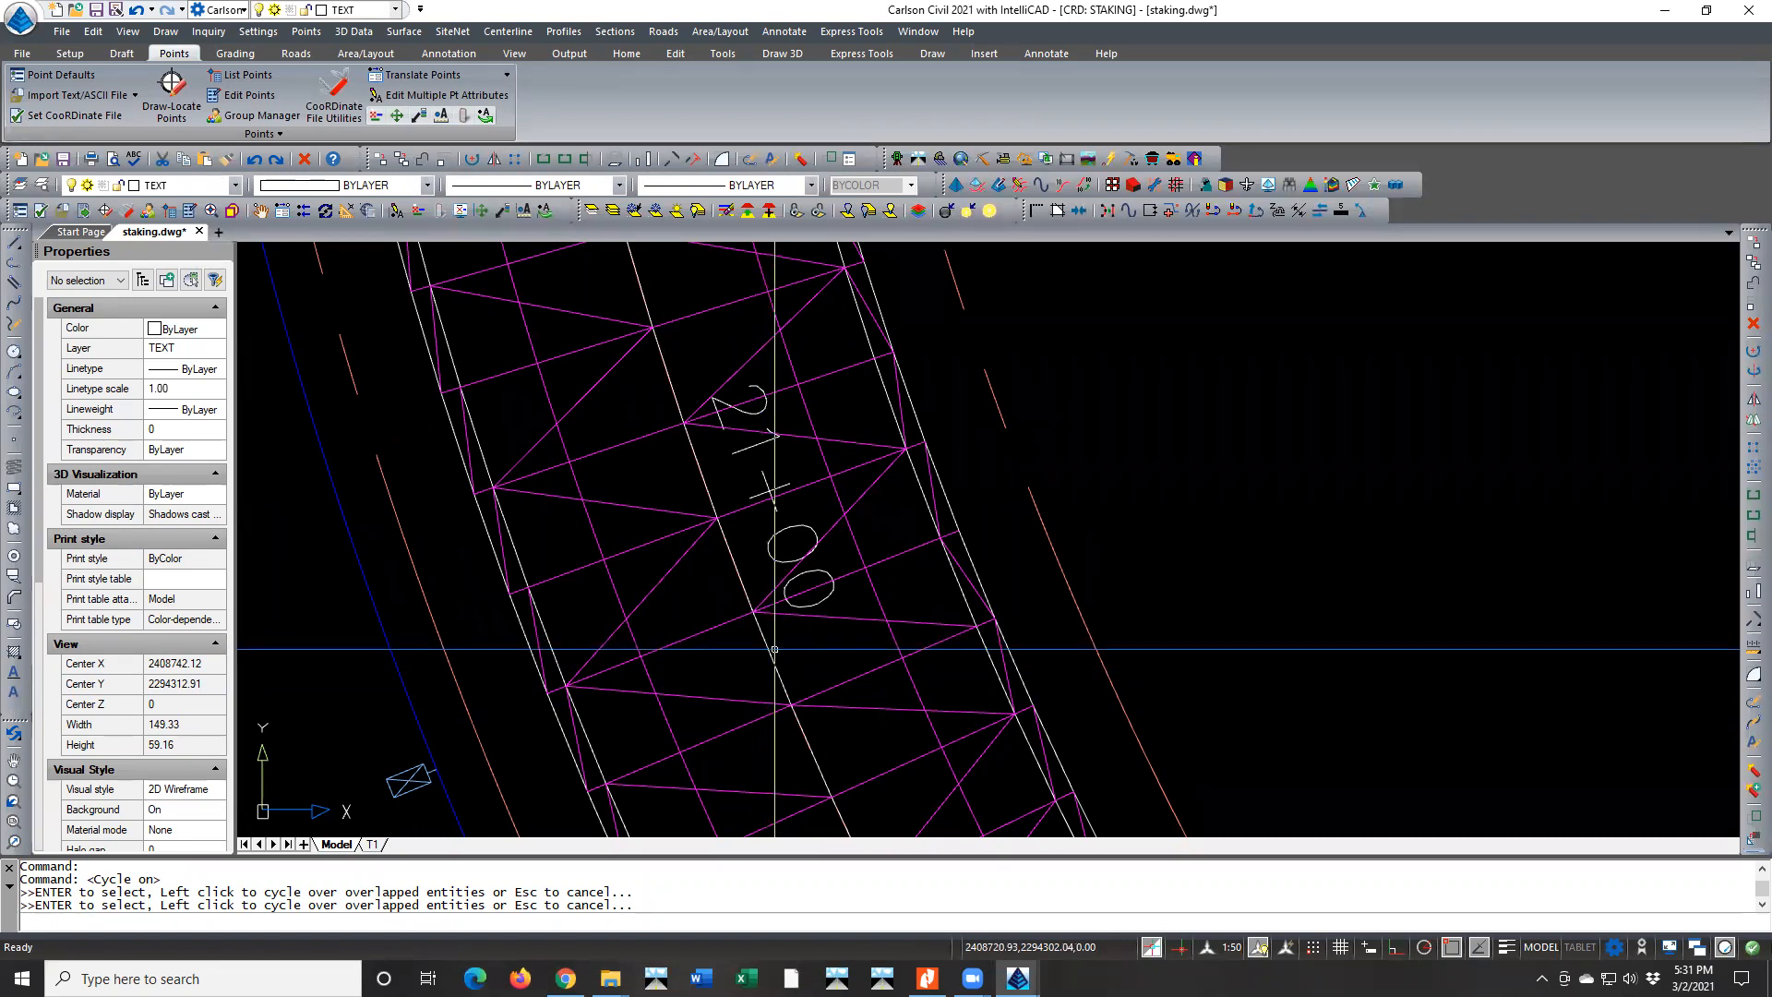
{"action": "key", "text": "Escape"}
{"action": "key", "text": "Escape"}
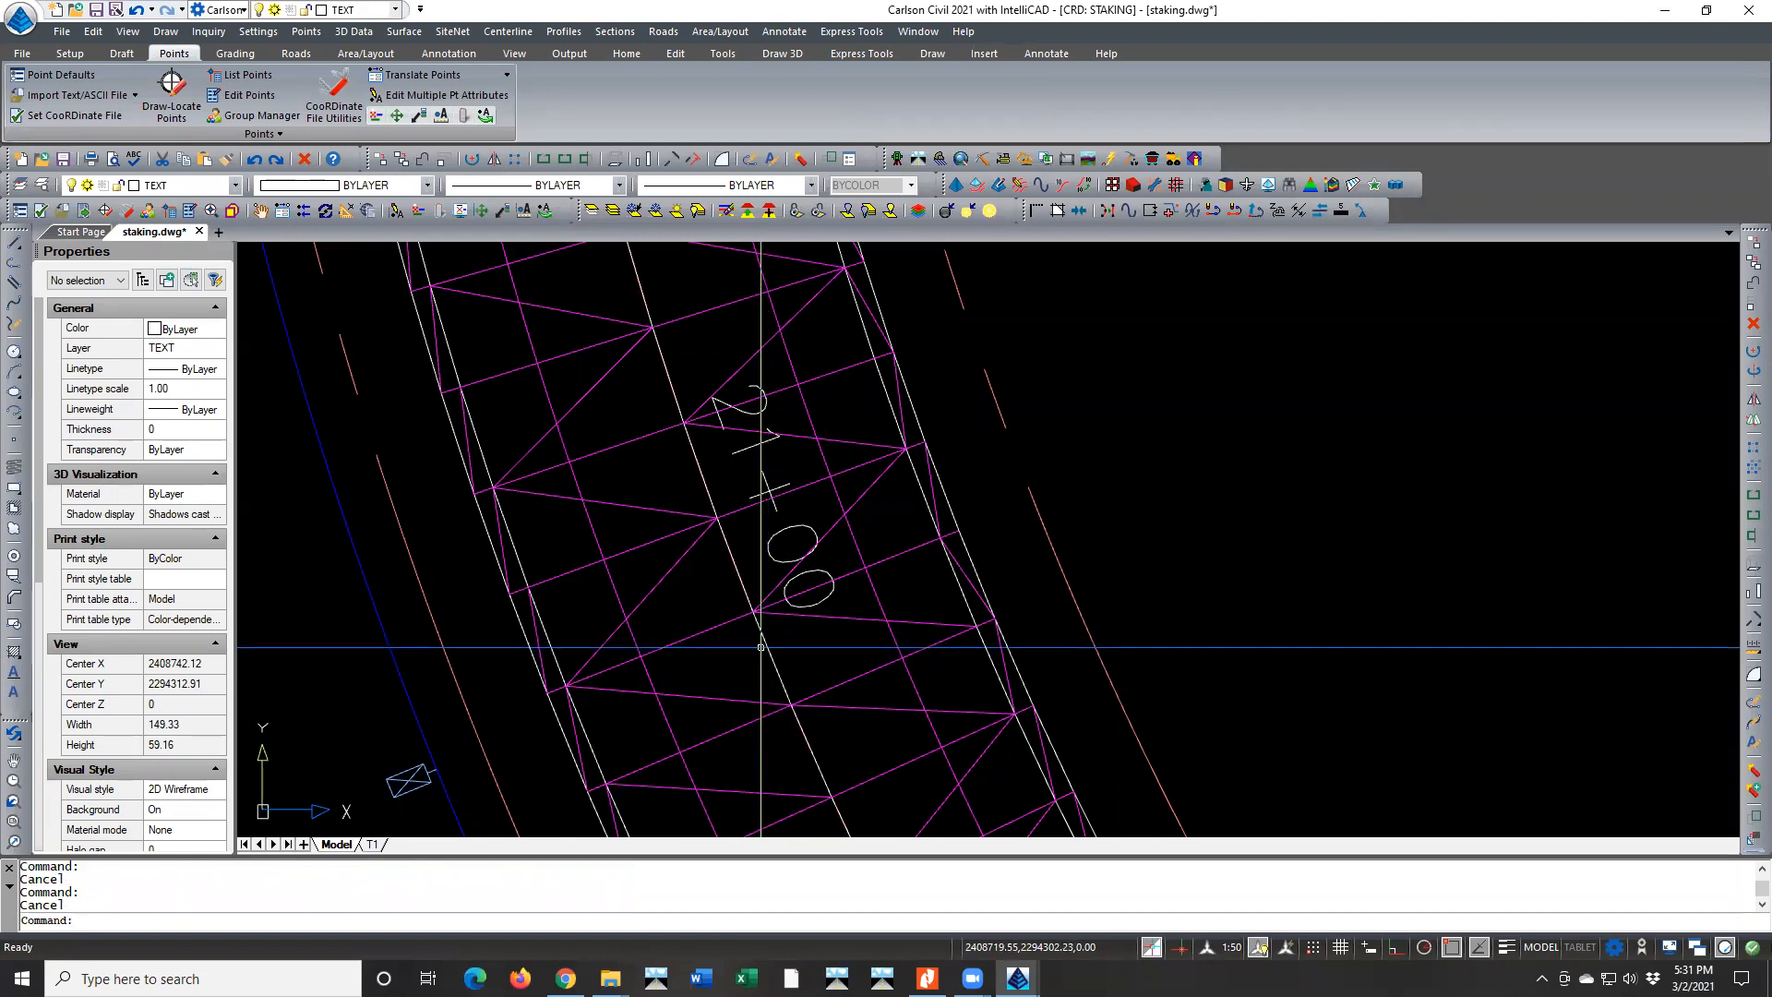
In the selection cycling options, choose Ctrl + click cycling and enable visual aids, including the list when selecting overlapping entities
{"action": "type", "text": "options"}
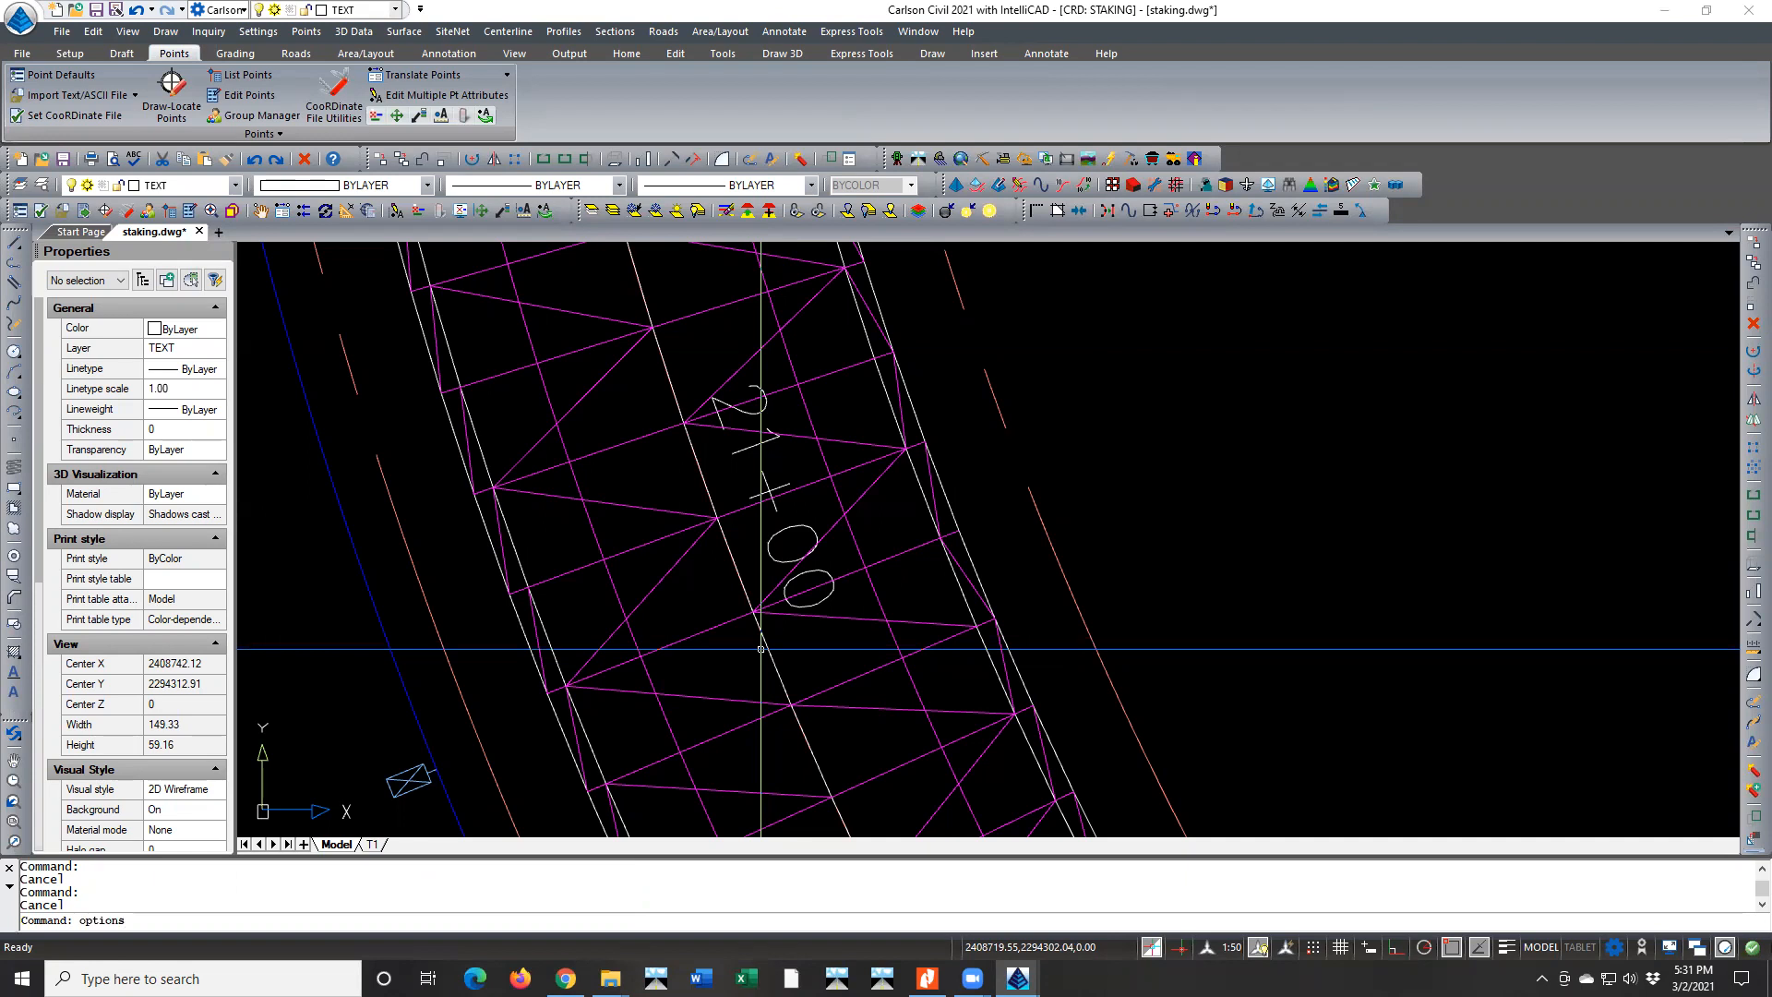
{"action": "key", "text": "Return"}
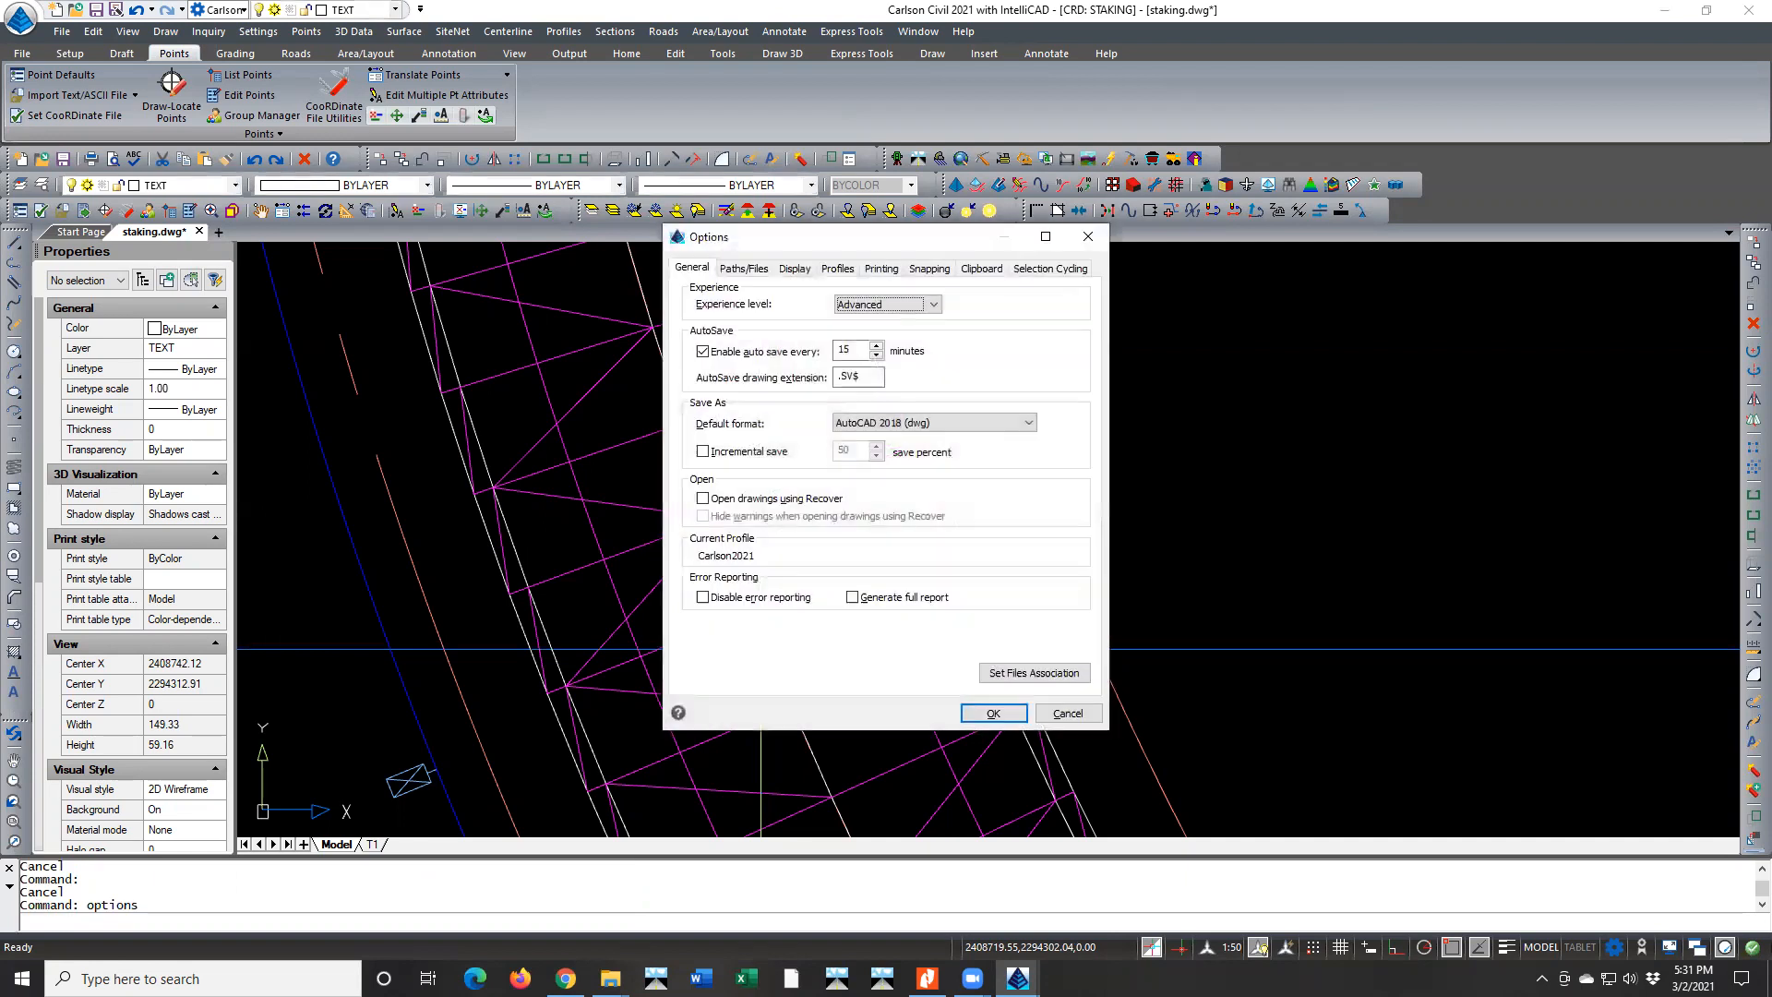
{"action": "left_click", "coordinate": [1026, 270]}
{"action": "left_click", "coordinate": [739, 320]}
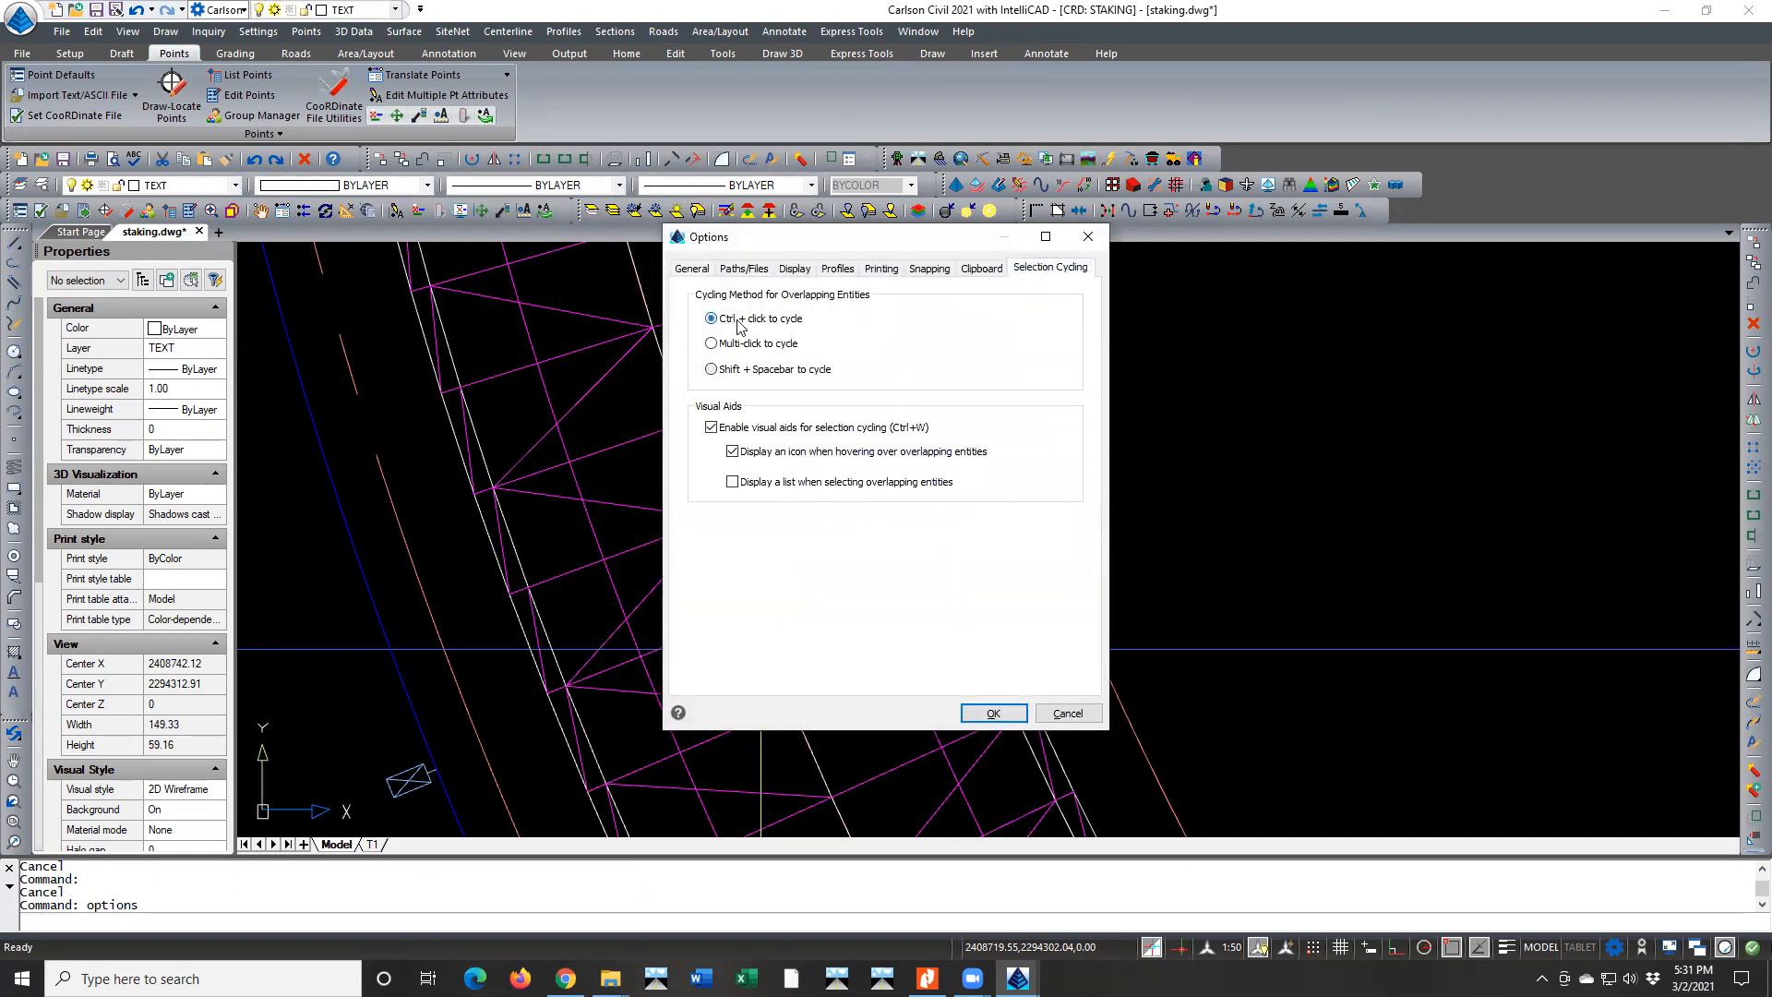
{"action": "left_click", "coordinate": [710, 428]}
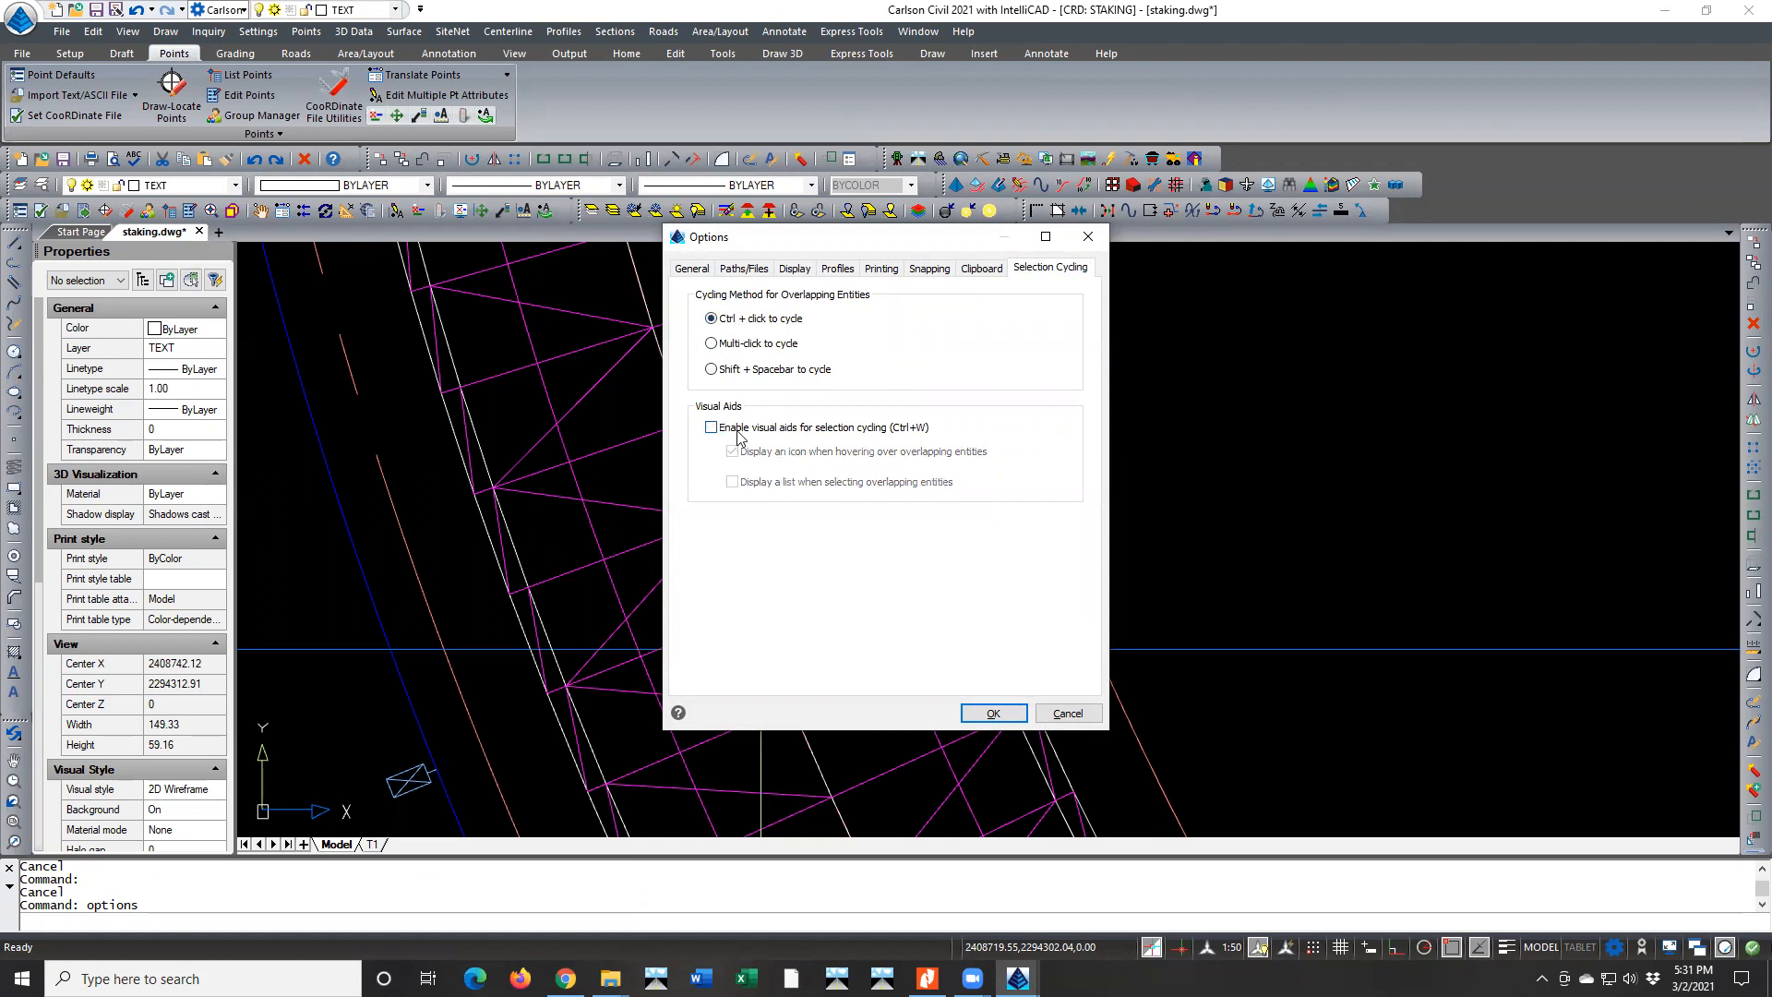
{"action": "left_click", "coordinate": [711, 428]}
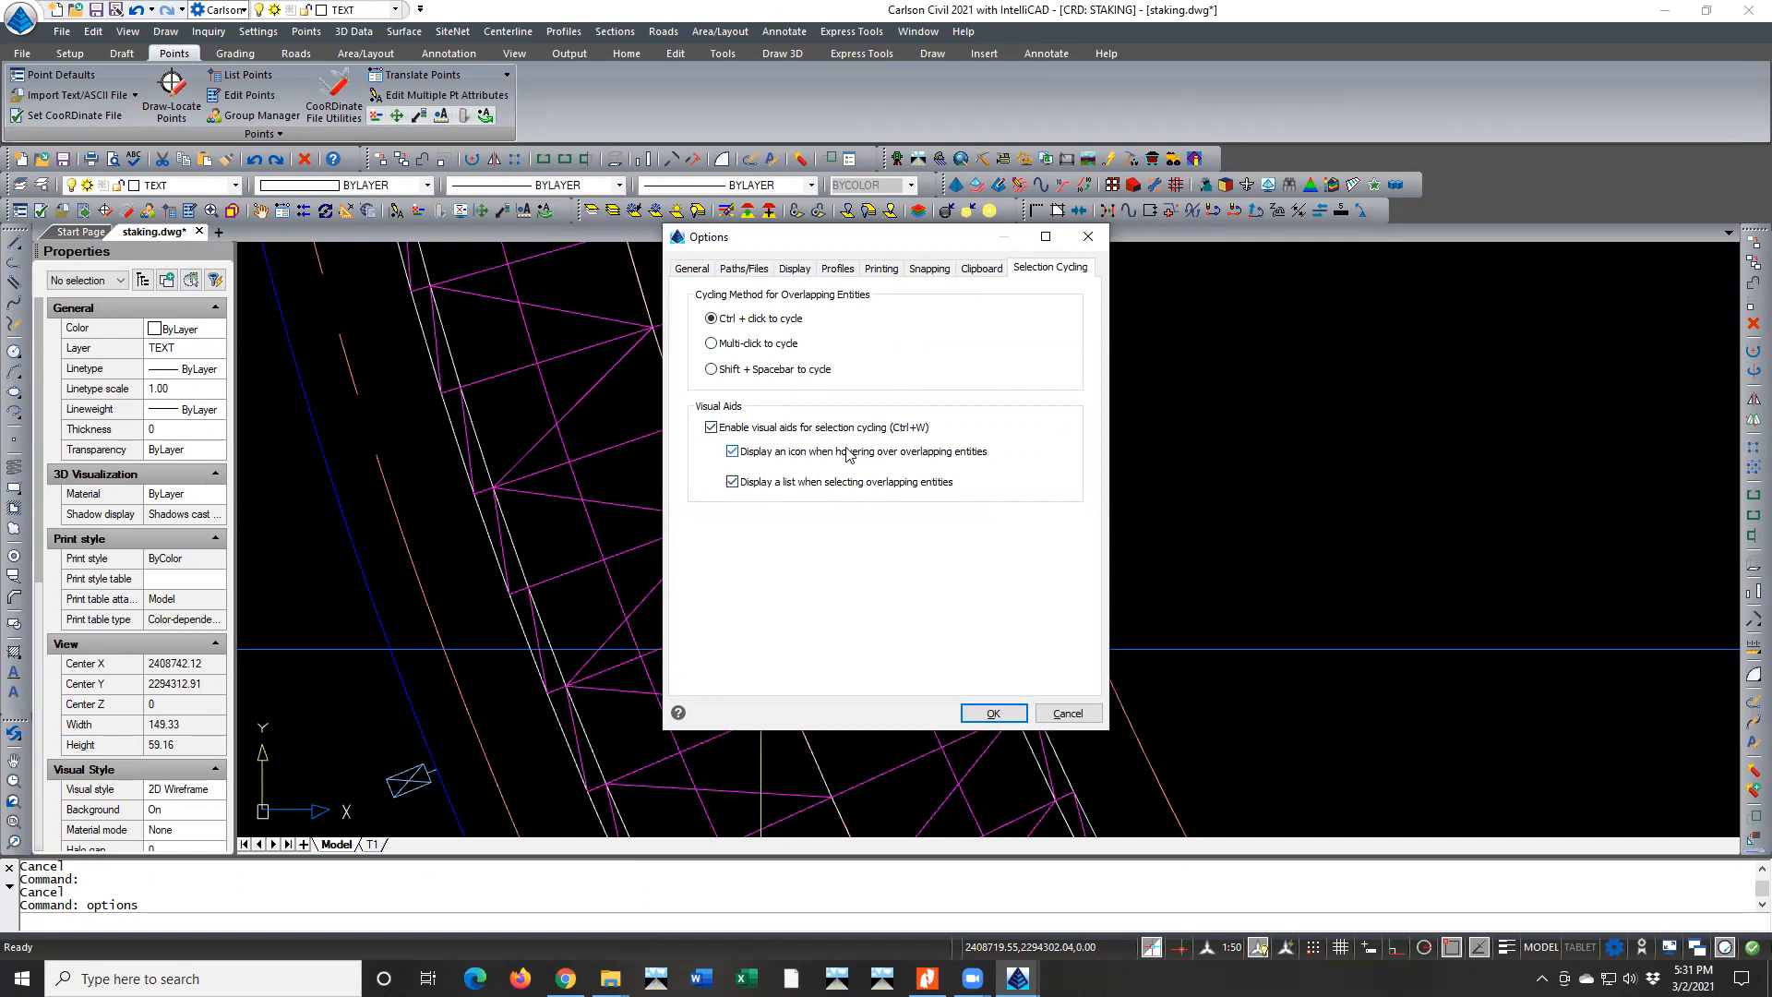
{"action": "left_click", "coordinate": [733, 453]}
{"action": "left_click", "coordinate": [731, 480]}
{"action": "left_click", "coordinate": [990, 712]}
Test the overlapping-entity list on the centerline near station 21+00 and select the polyline on layer RDS-P-CL
{"action": "left_click", "coordinate": [775, 650]}
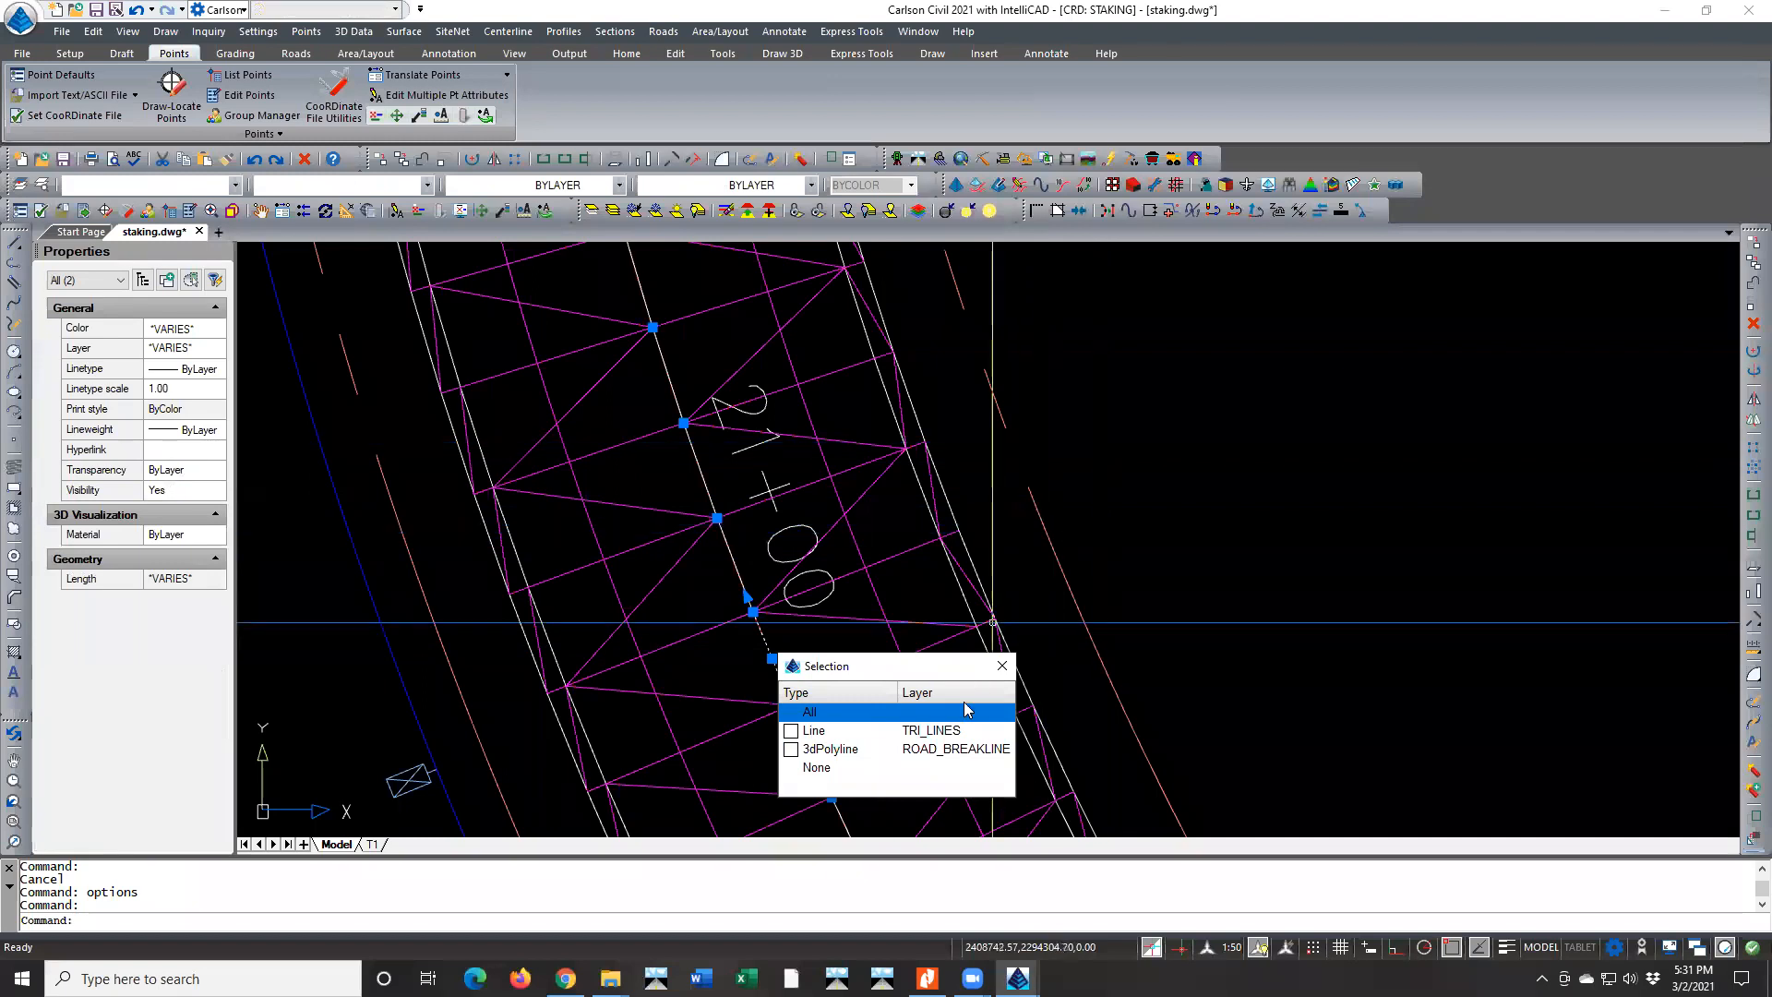
{"action": "key", "text": "Escape"}
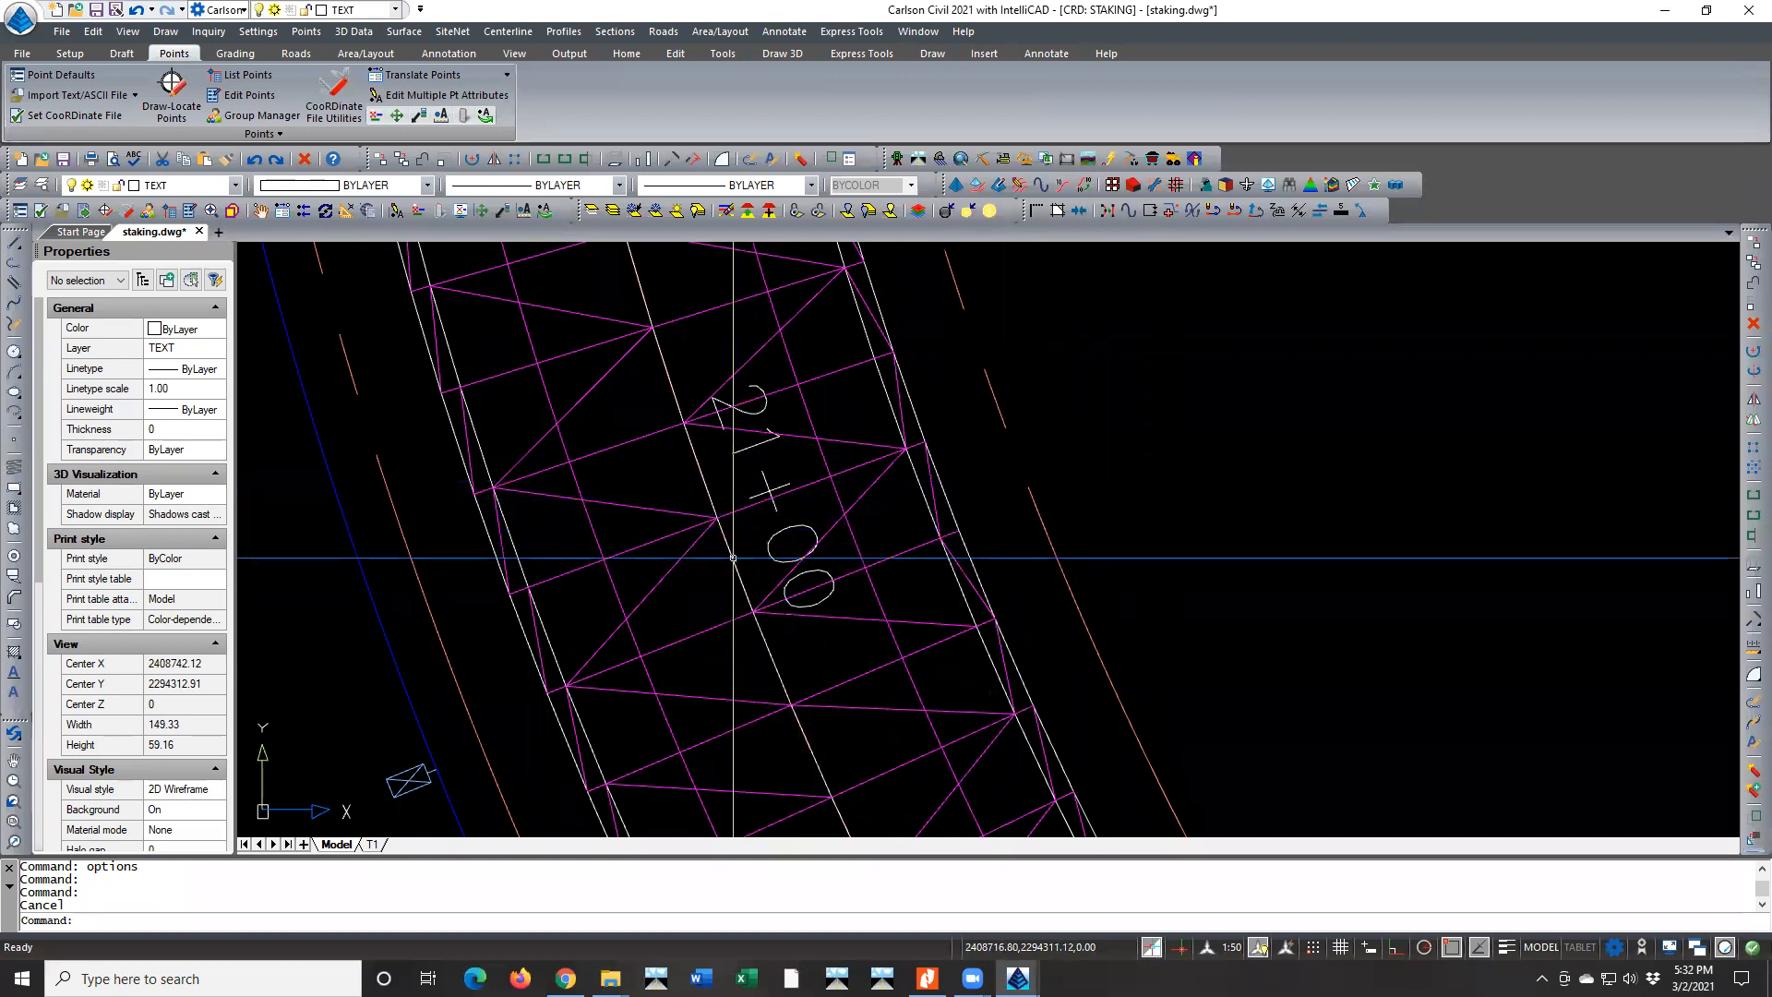
{"action": "left_click", "coordinate": [733, 557]}
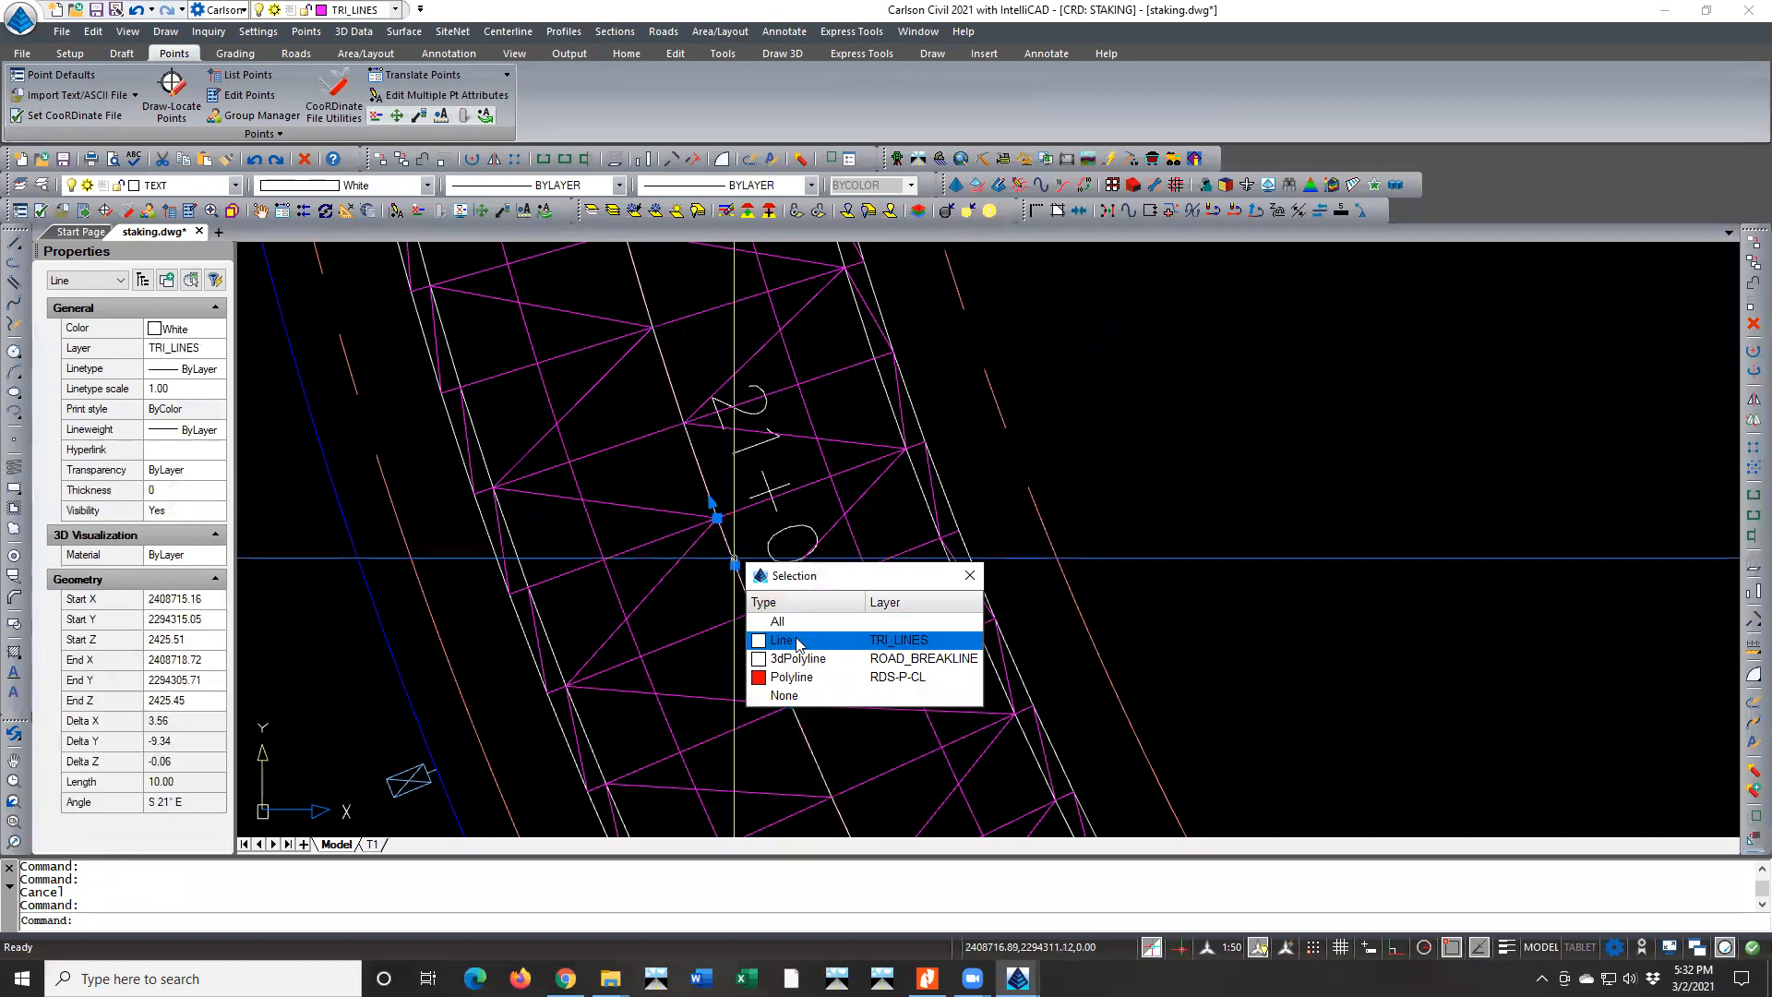
{"action": "left_click", "coordinate": [802, 679]}
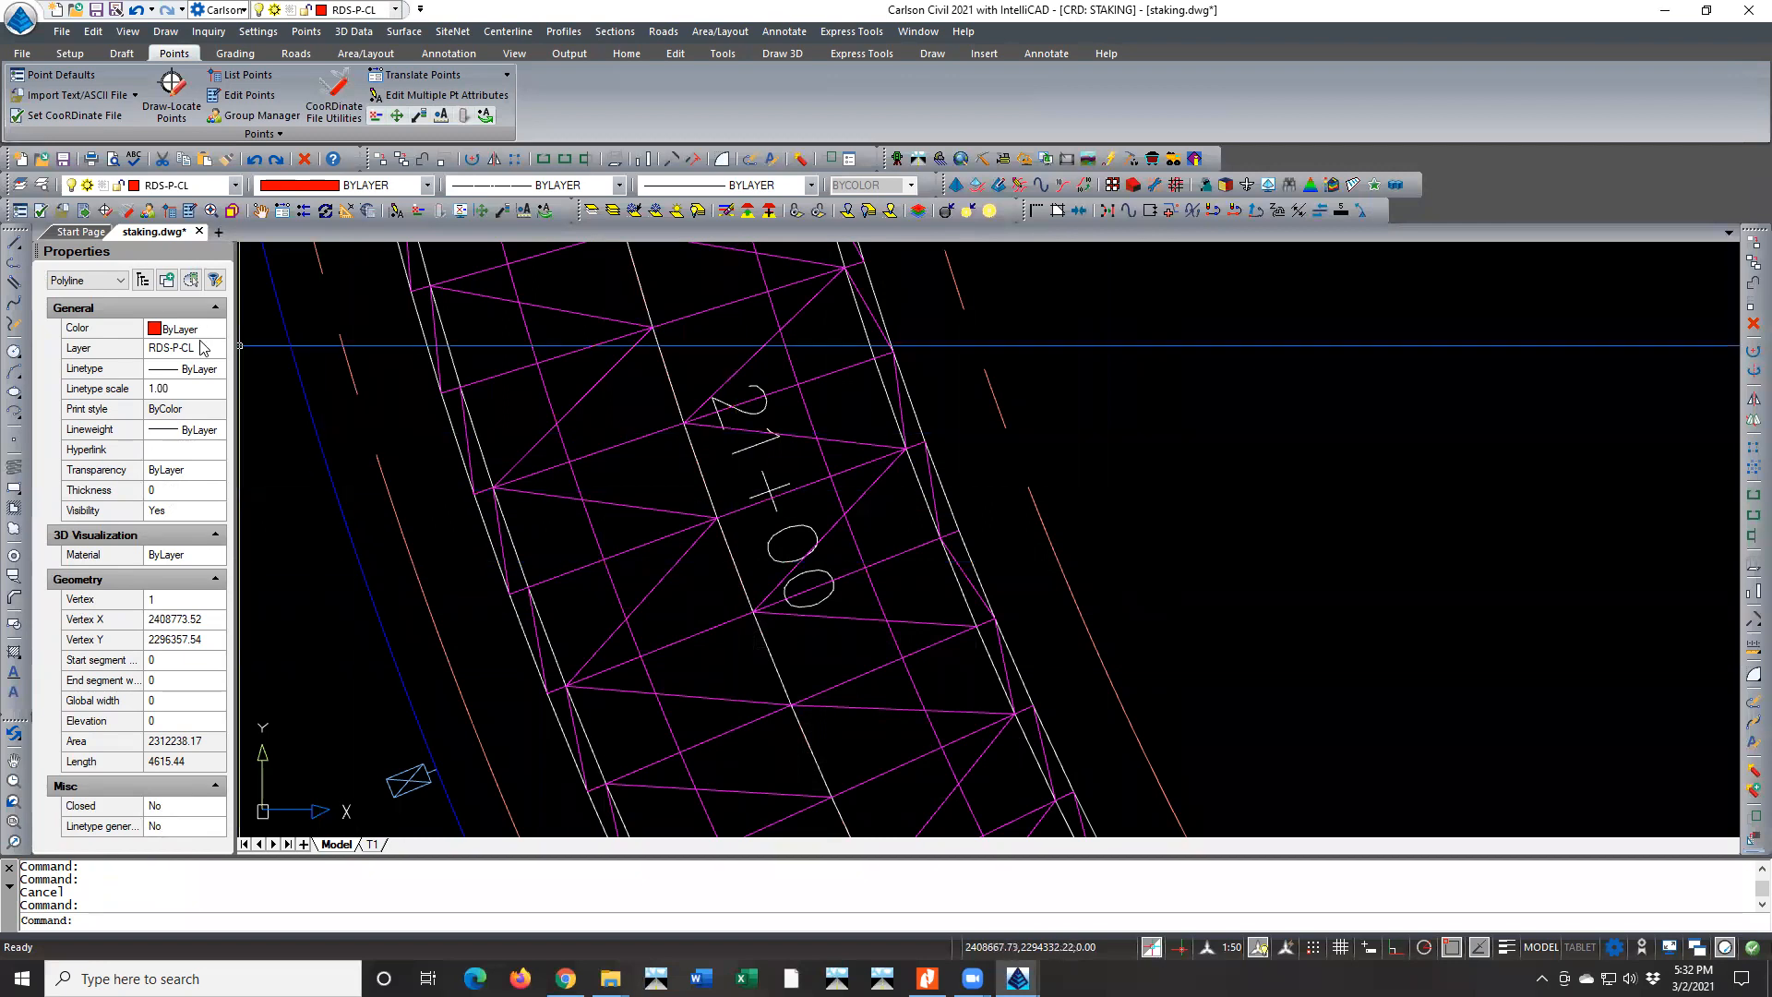
Try the Edit Polyline command on the RDS-P-CL centerline polyline, picking it from the overlapping-entity list, and exit without editing
{"action": "double_click", "coordinate": [736, 573]}
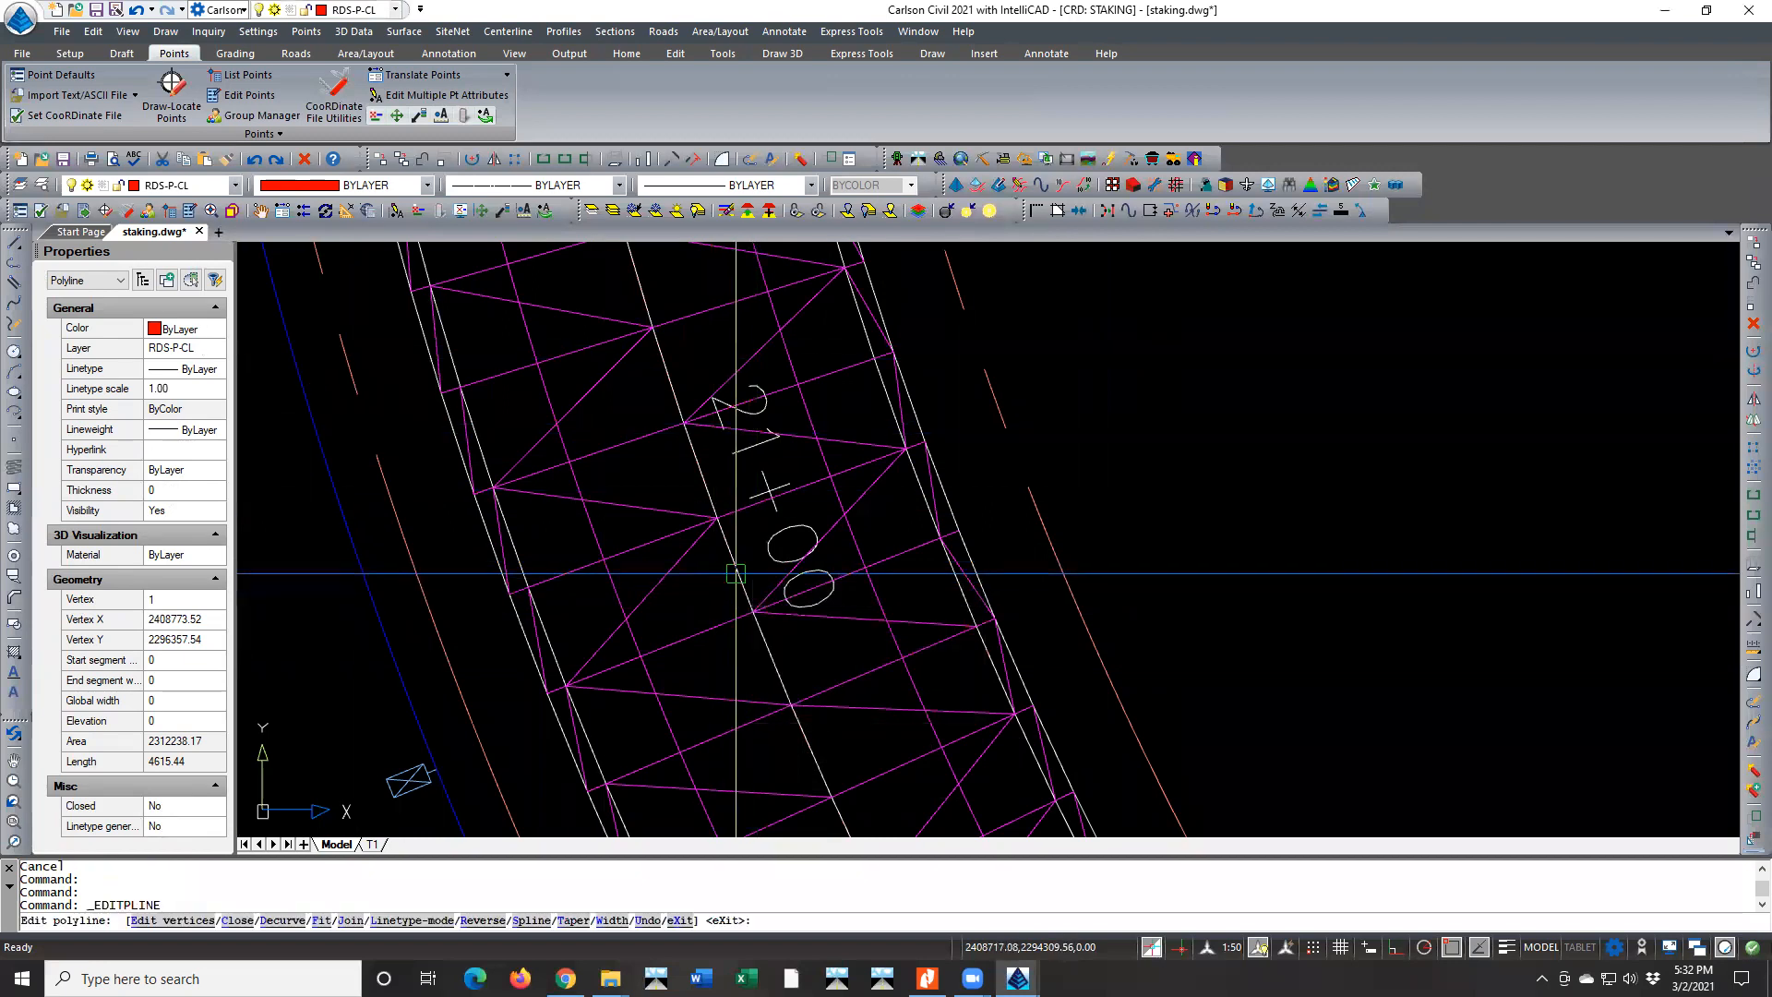
{"action": "key", "text": "Escape"}
{"action": "key", "text": "Return"}
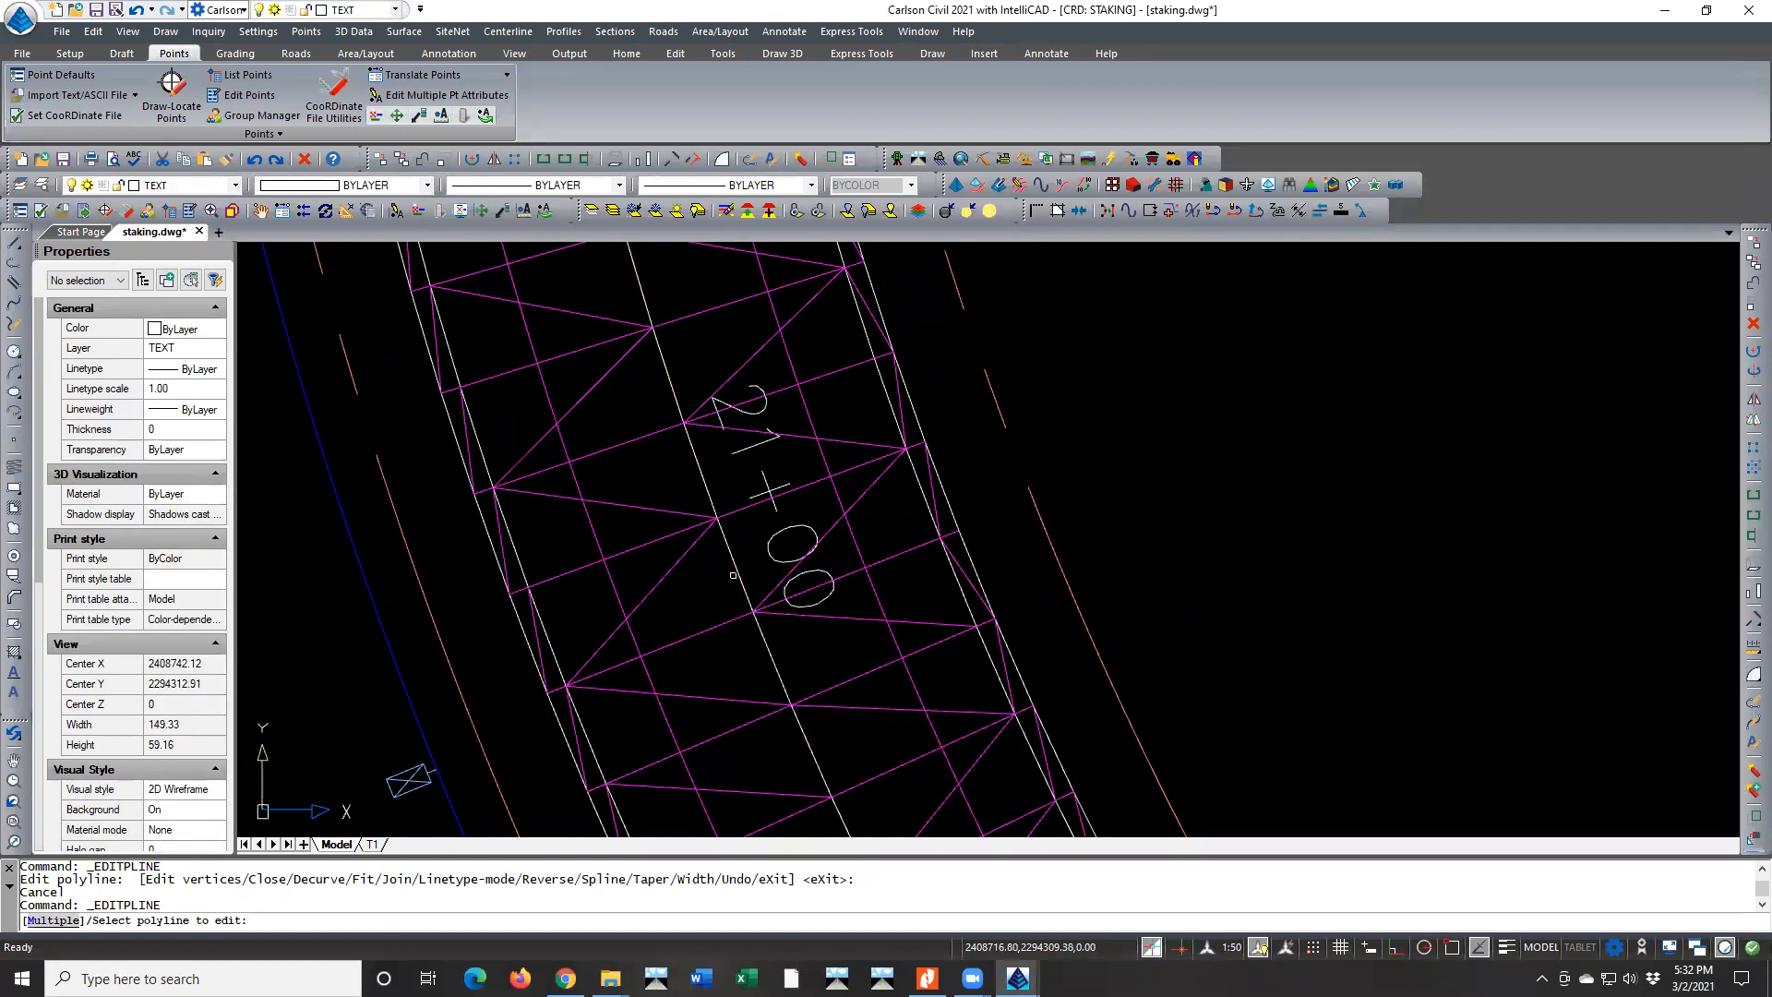
{"action": "left_click", "coordinate": [735, 571]}
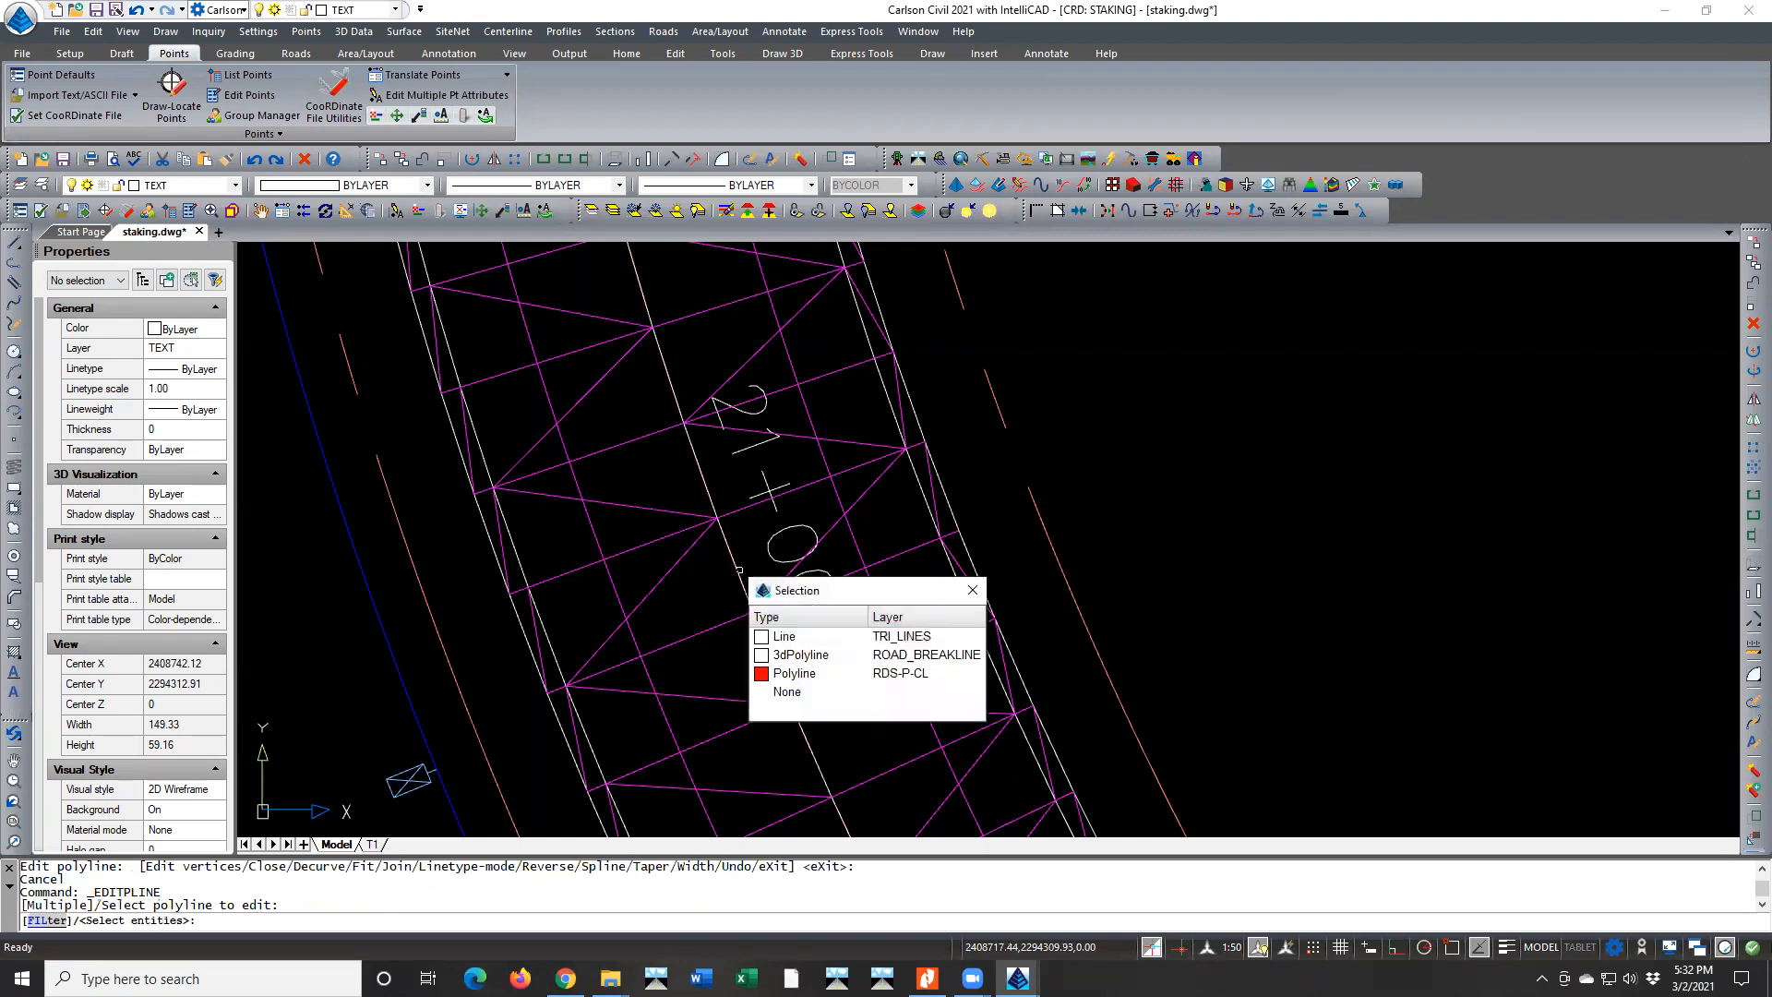
{"action": "left_click", "coordinate": [793, 673]}
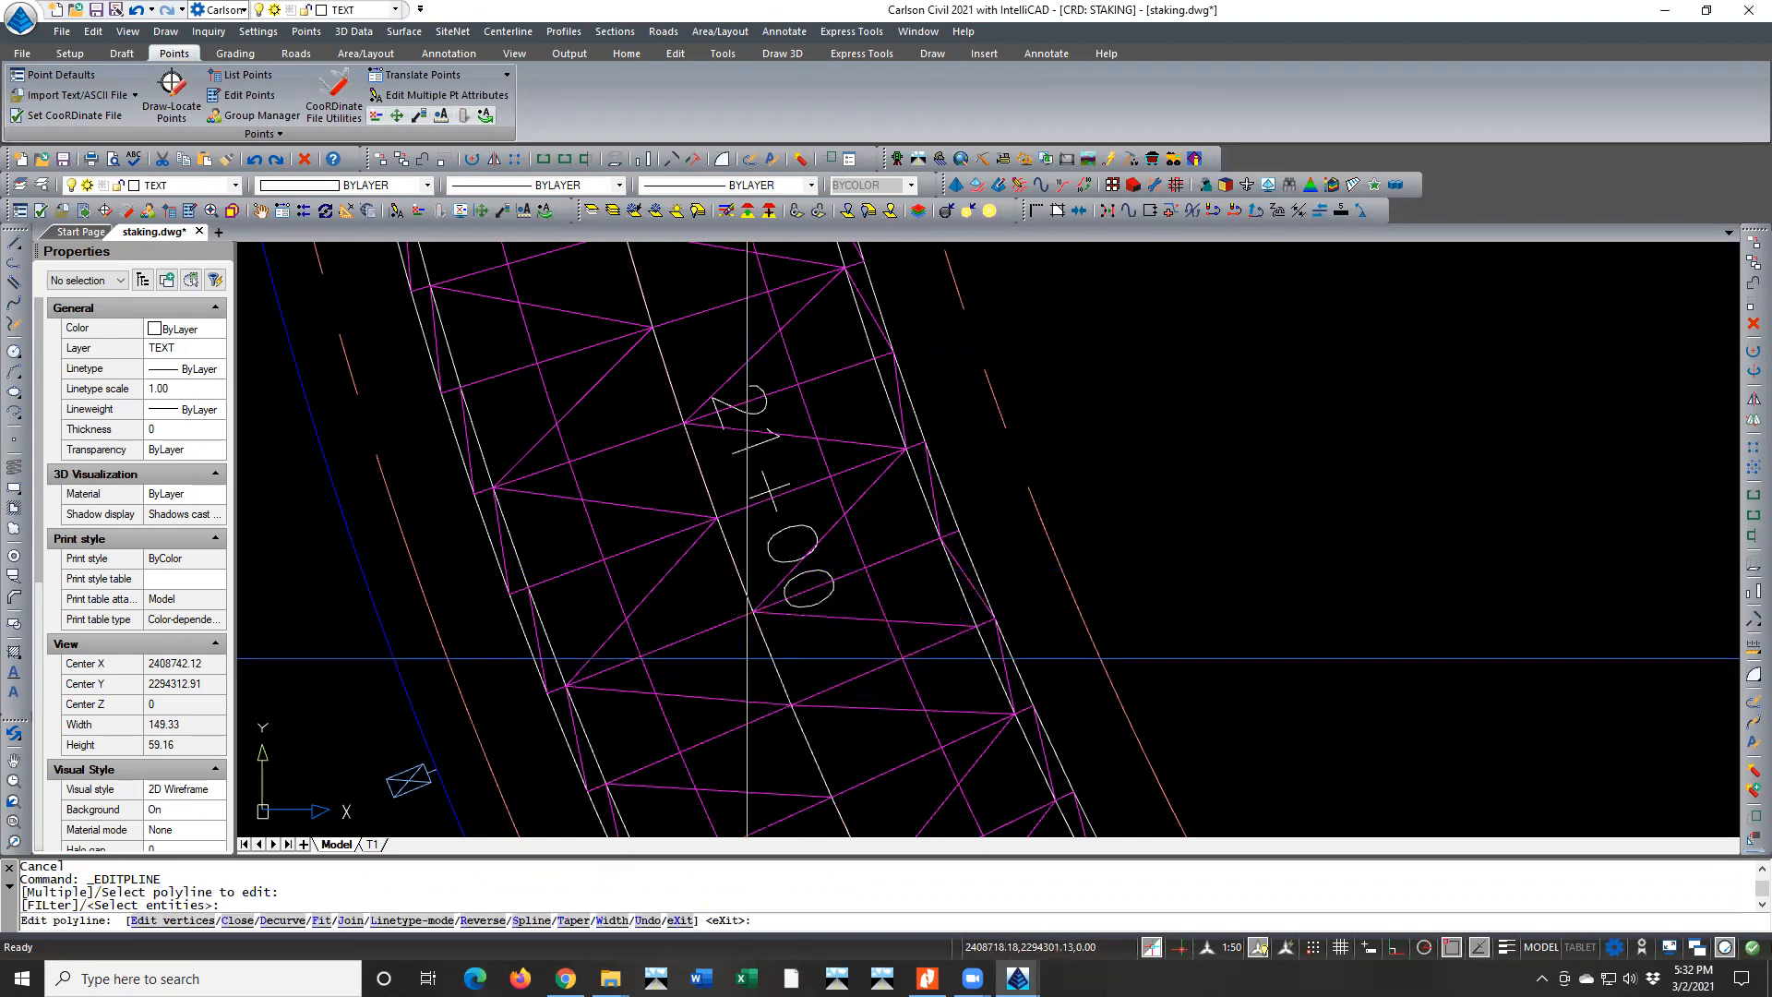
{"action": "key", "text": "Escape"}
{"action": "key", "text": "Escape"}
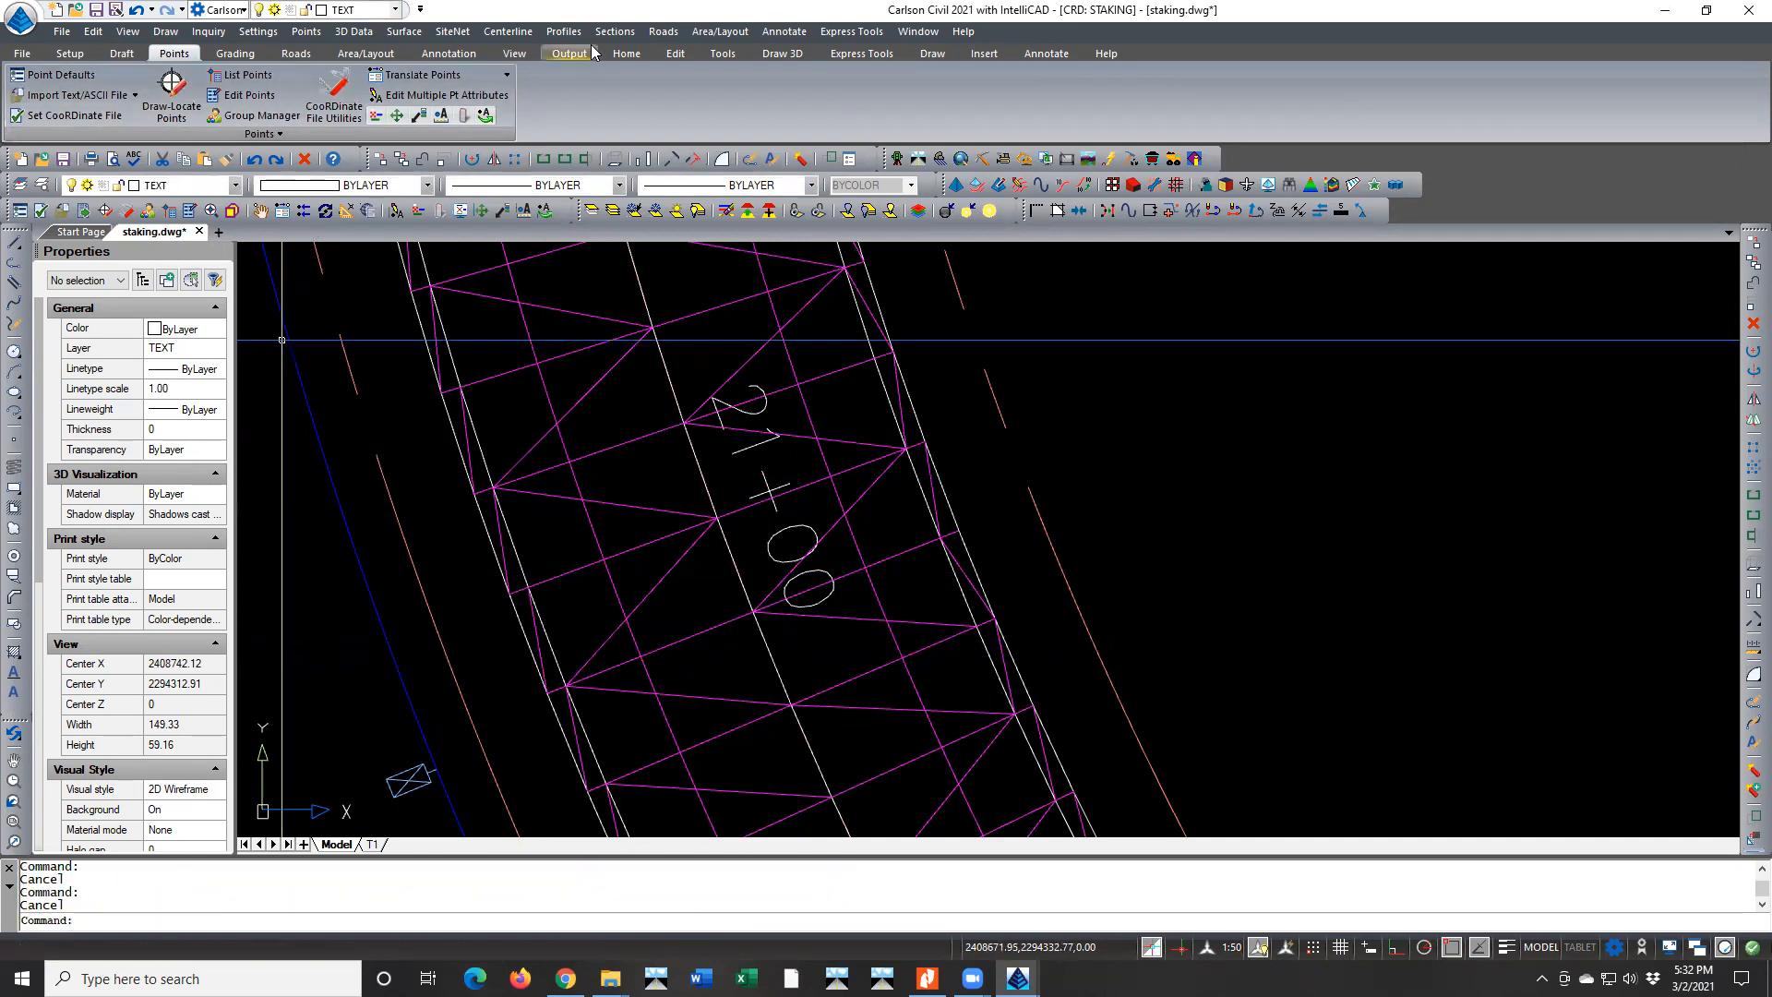
{"action": "left_click", "coordinate": [660, 31]}
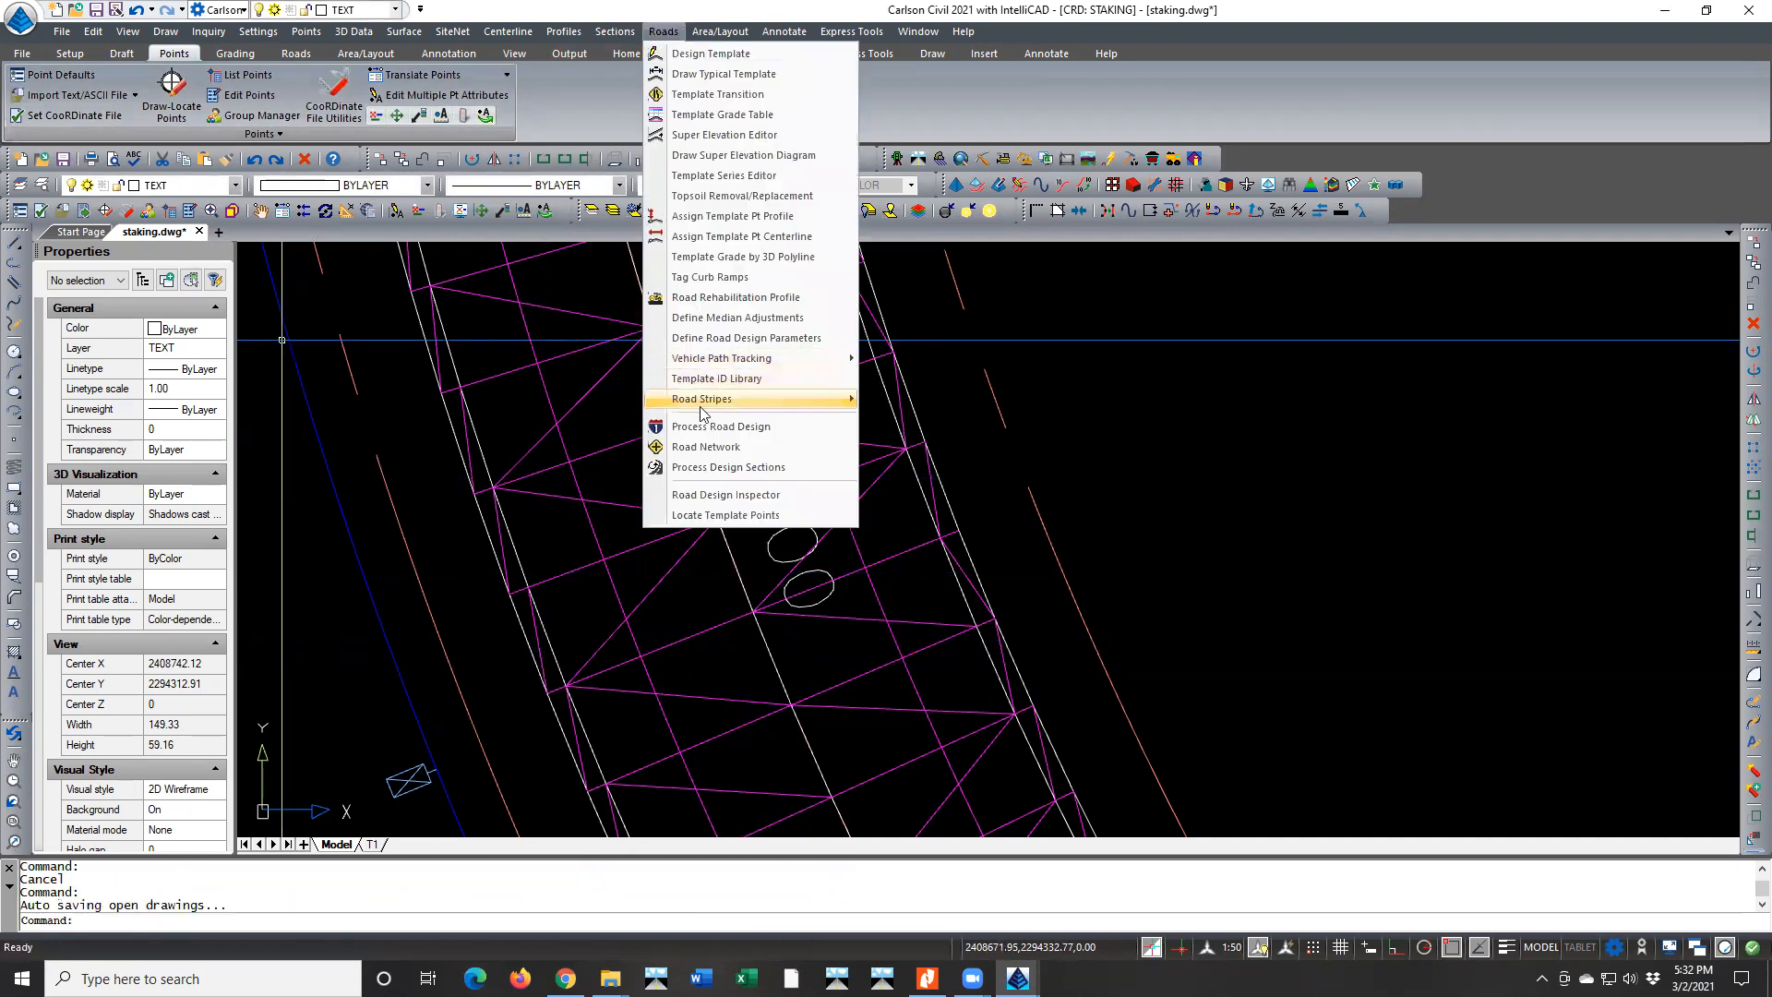
{"action": "left_click", "coordinate": [706, 446]}
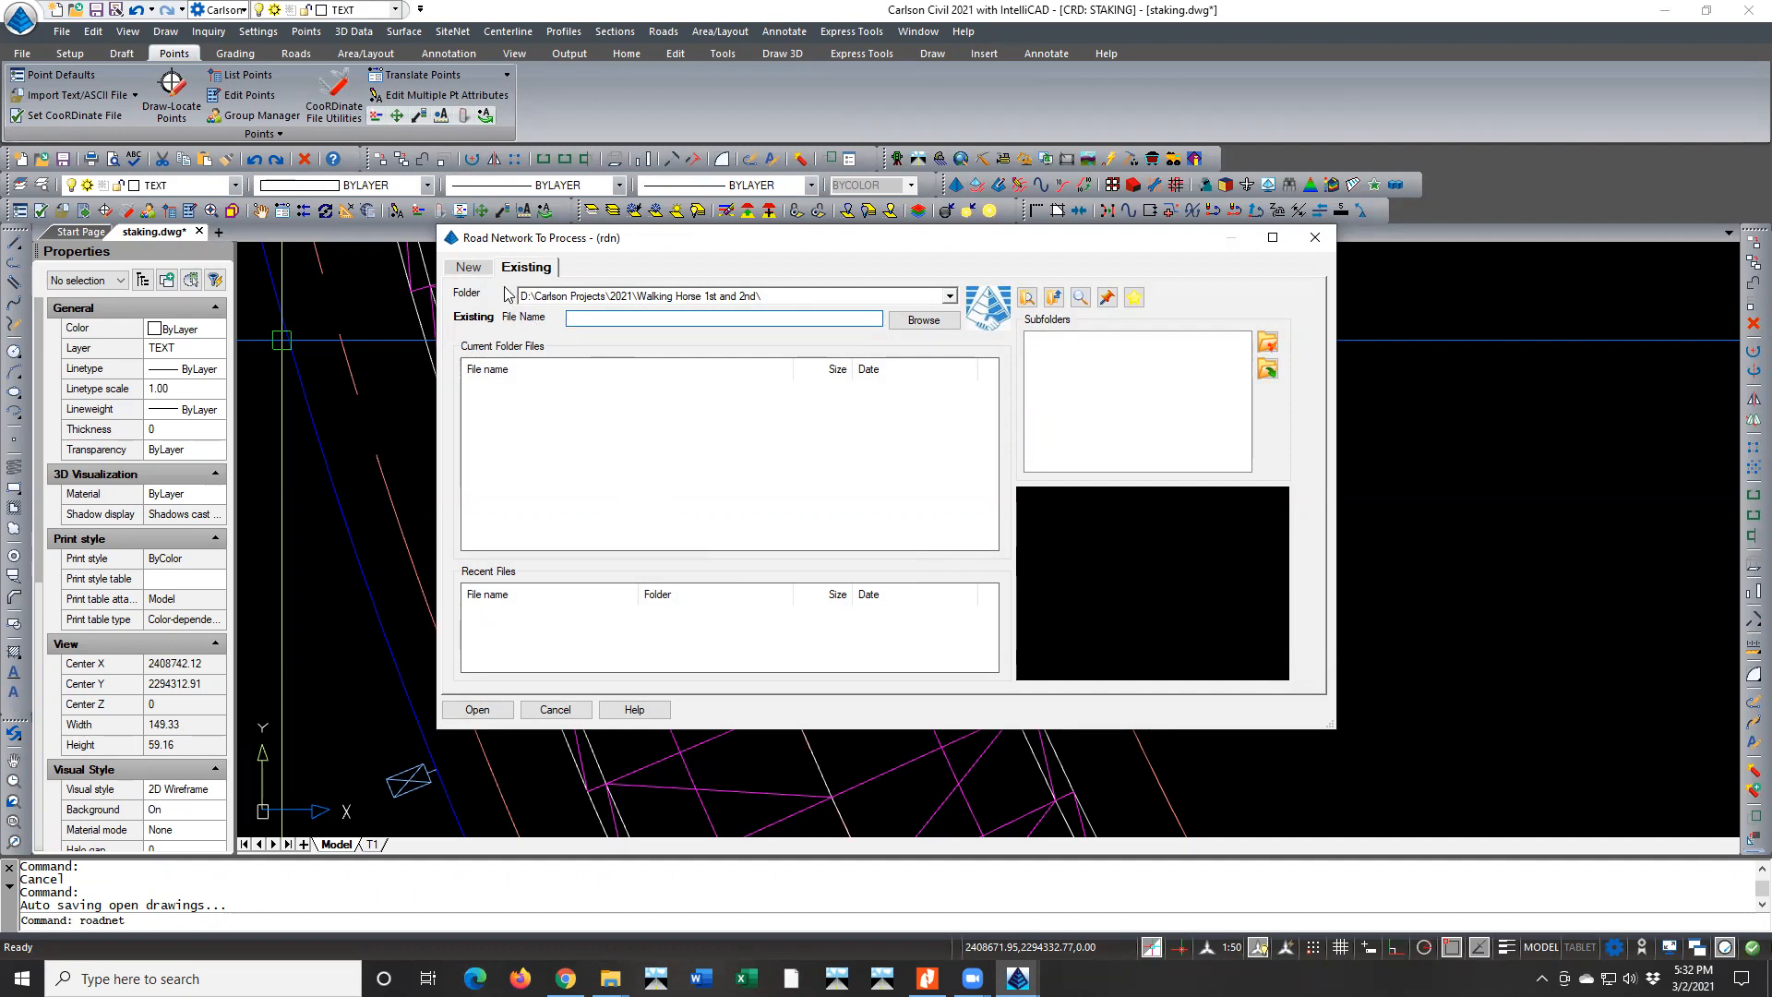
{"action": "left_click", "coordinate": [554, 708]}
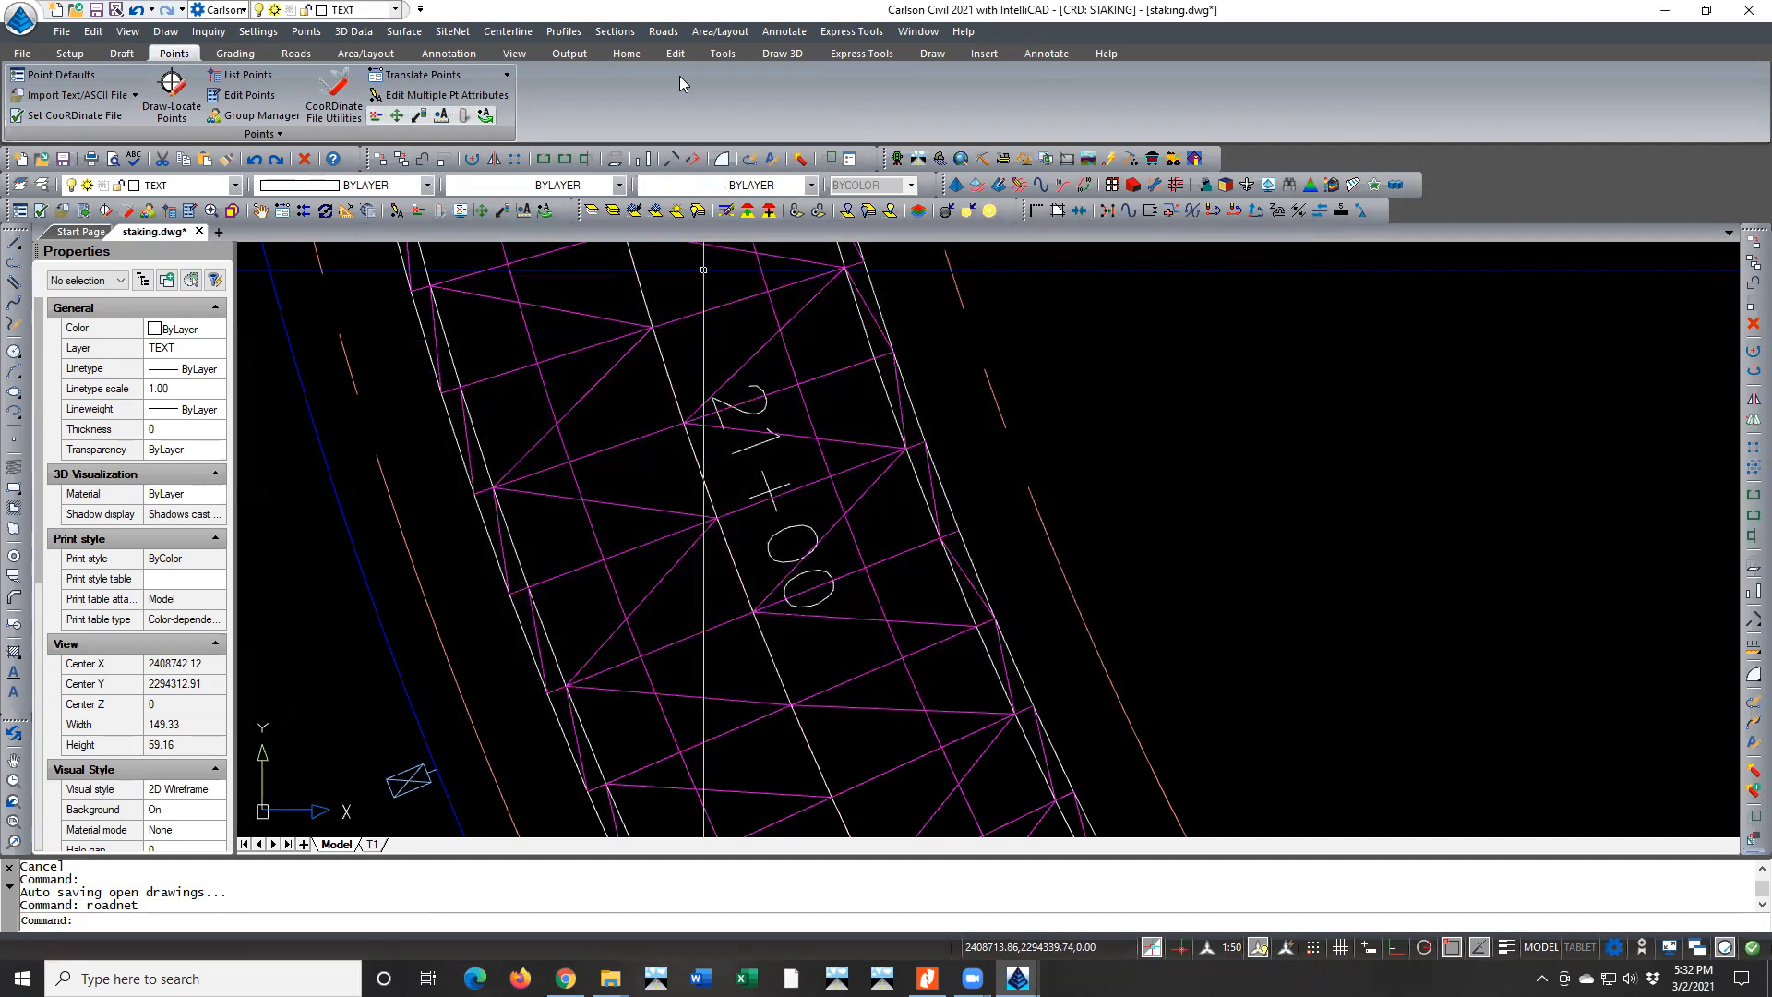
In Process Road Design, review the Walking Horse Lane centerline's curve element ending at station 2578.0463, then exit the centerline editor
{"action": "left_click", "coordinate": [652, 33]}
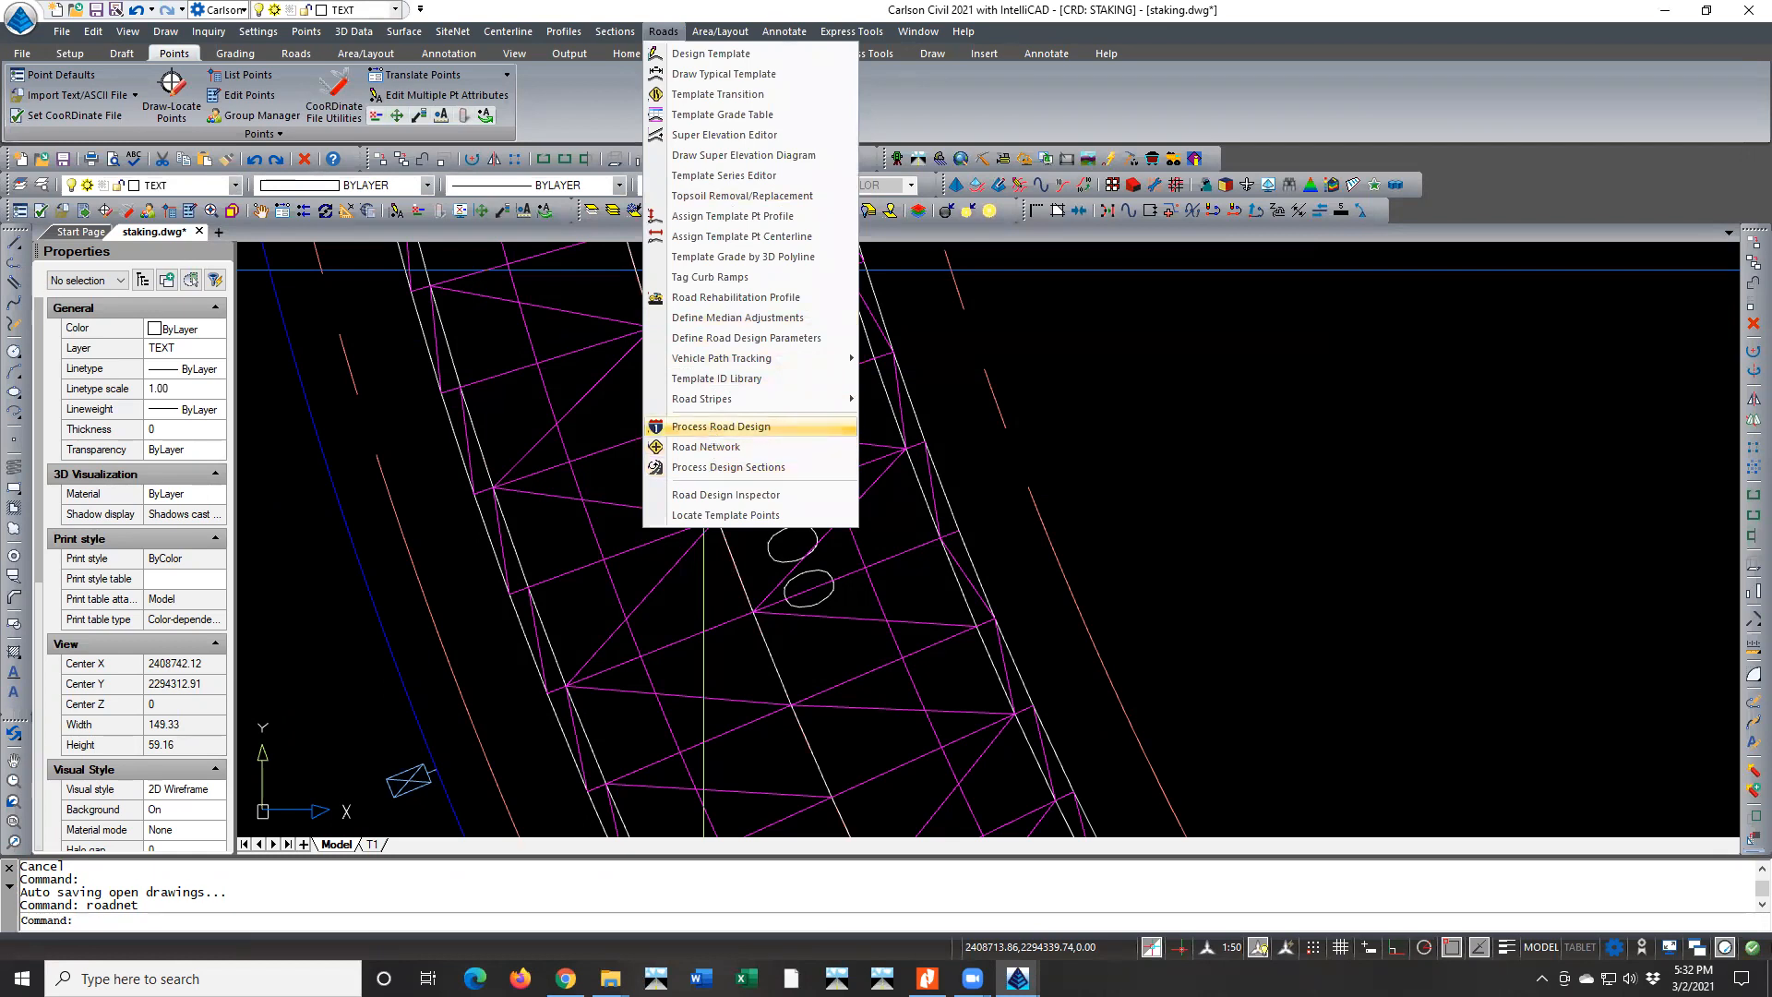
{"action": "left_click", "coordinate": [712, 430]}
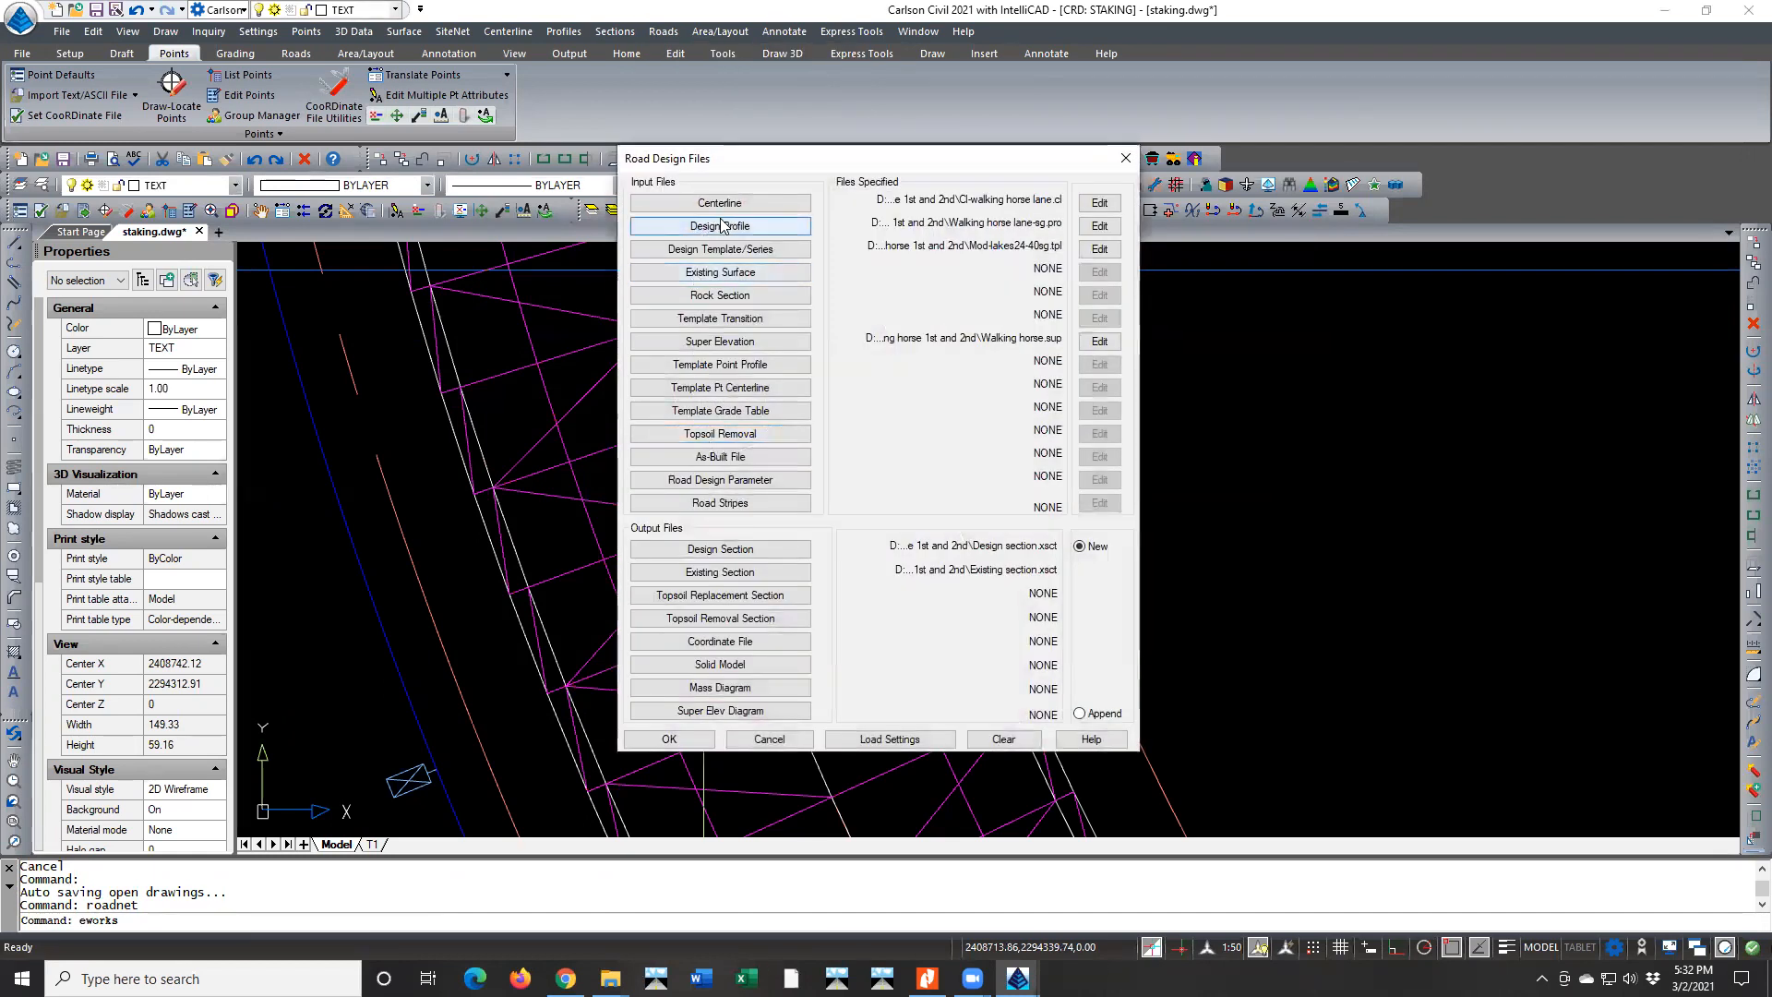
{"action": "left_click", "coordinate": [1099, 203]}
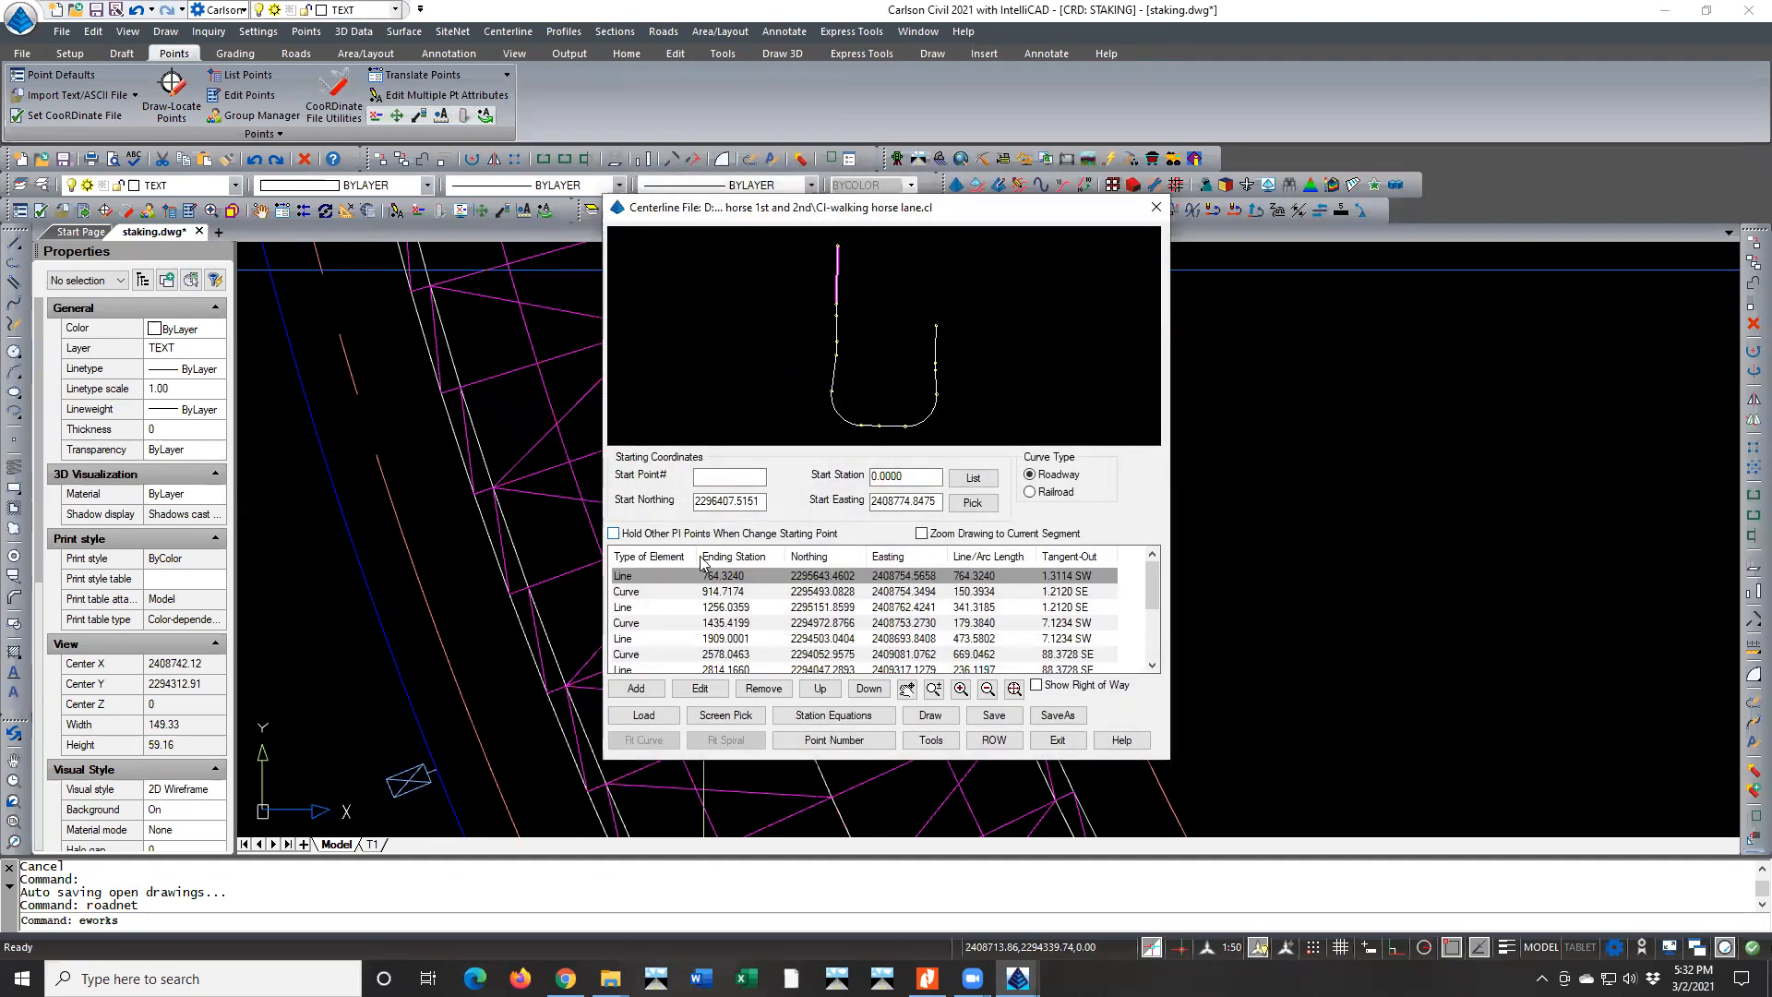
{"action": "left_click", "coordinate": [658, 591]}
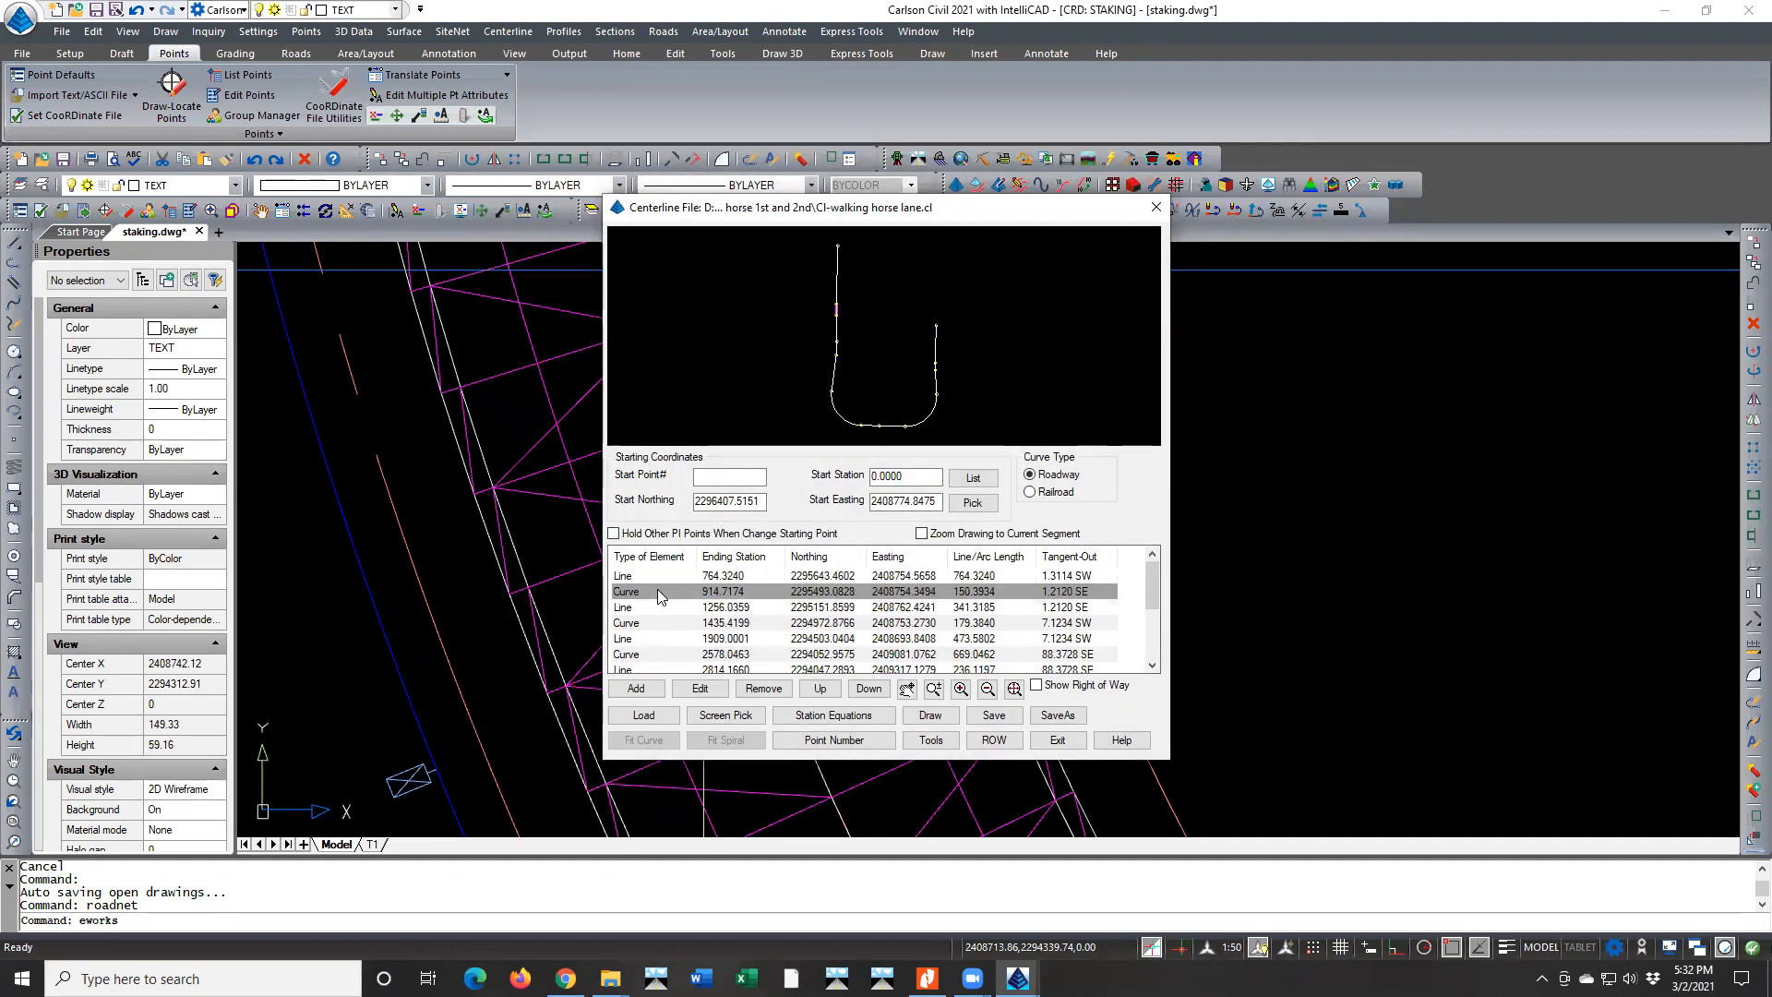
{"action": "left_click", "coordinate": [657, 654]}
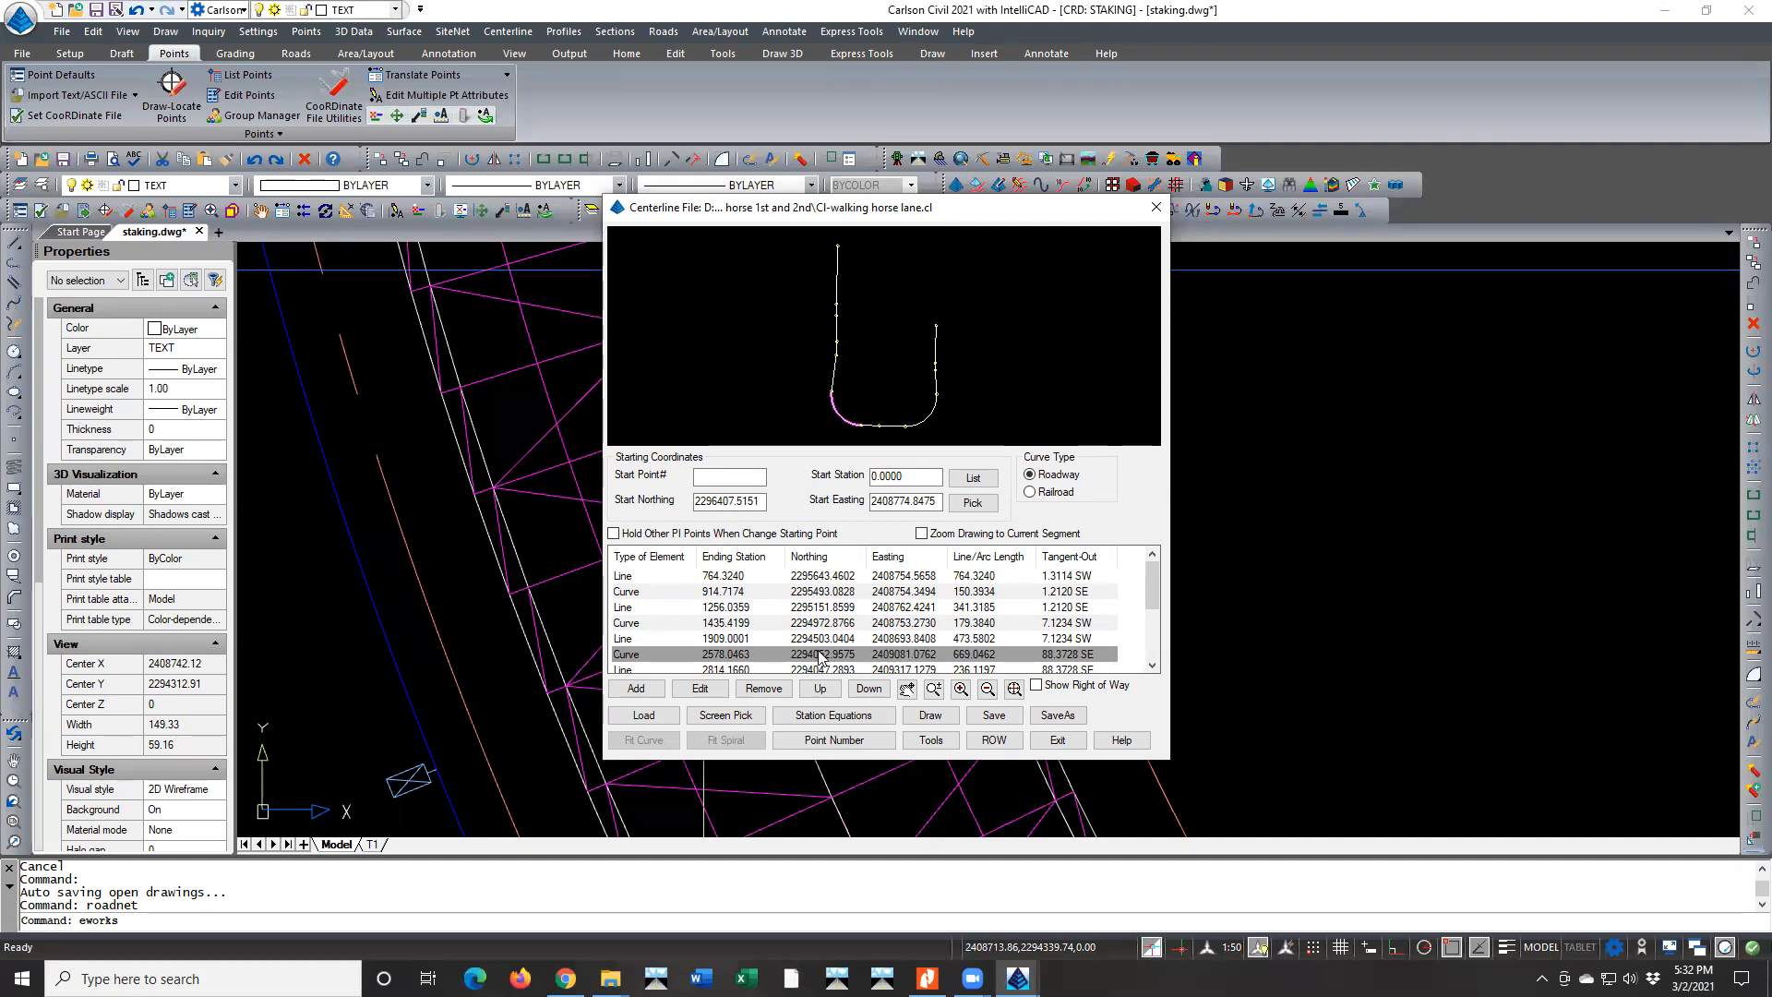
{"action": "double_click", "coordinate": [661, 650]}
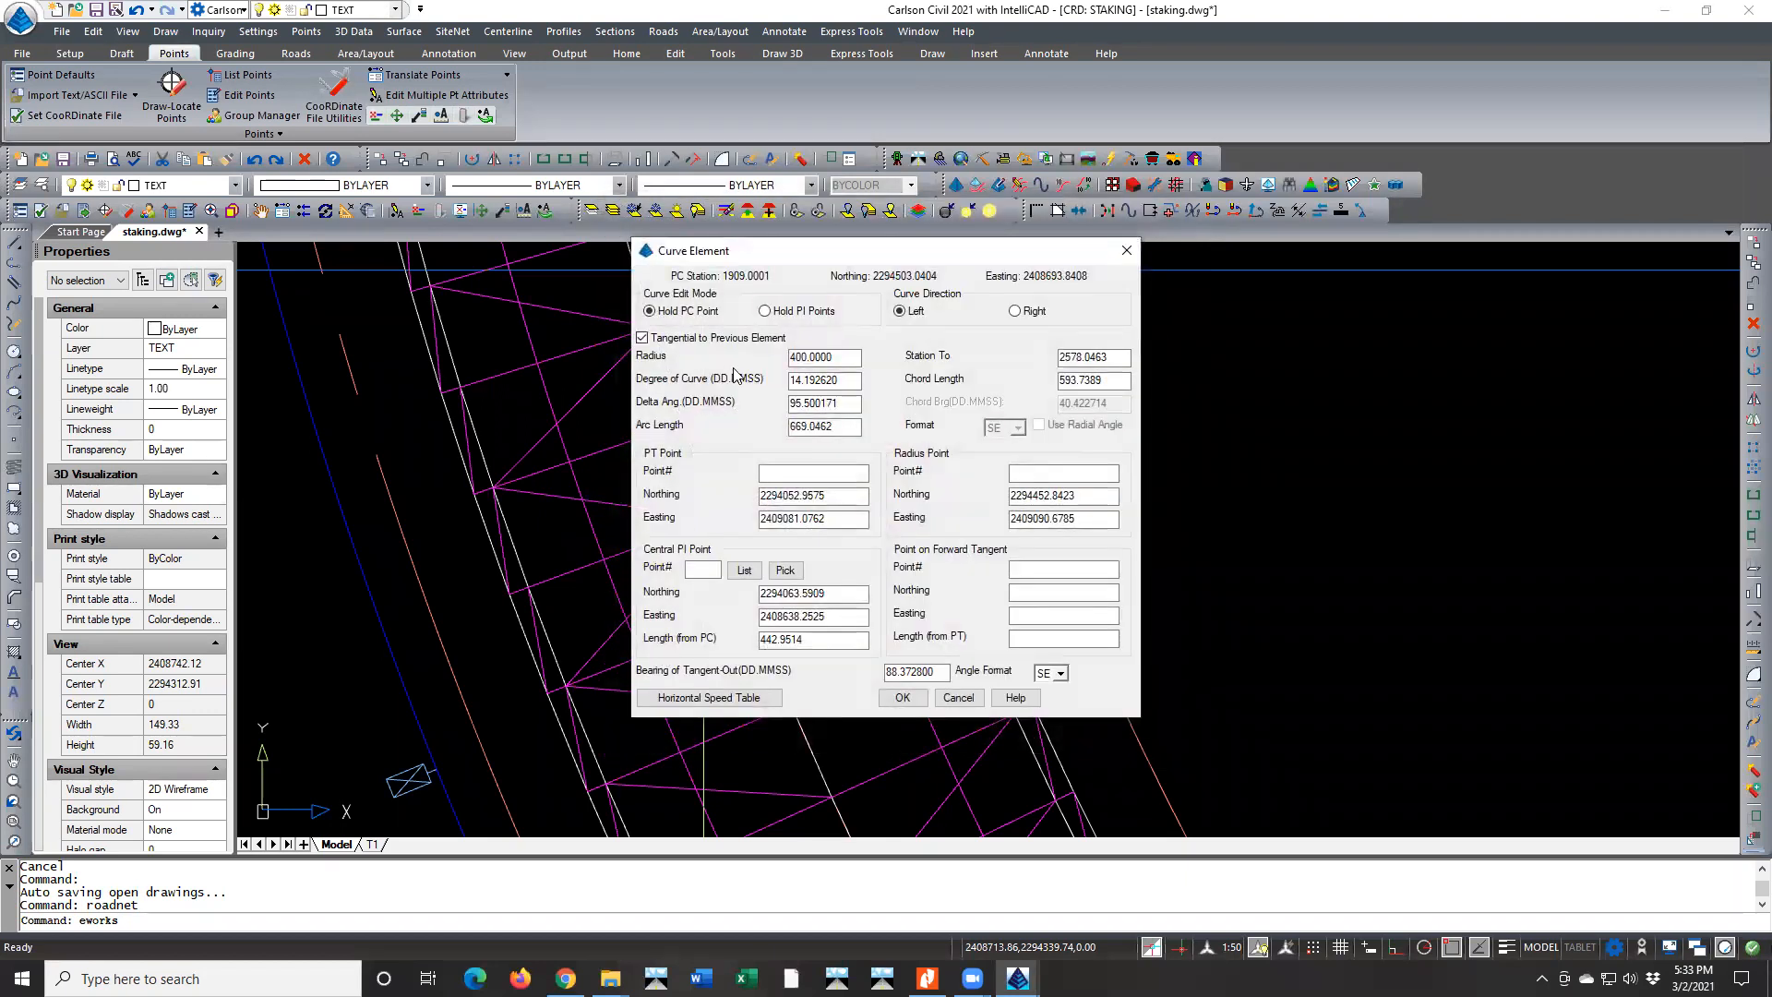
{"action": "left_click", "coordinate": [955, 698]}
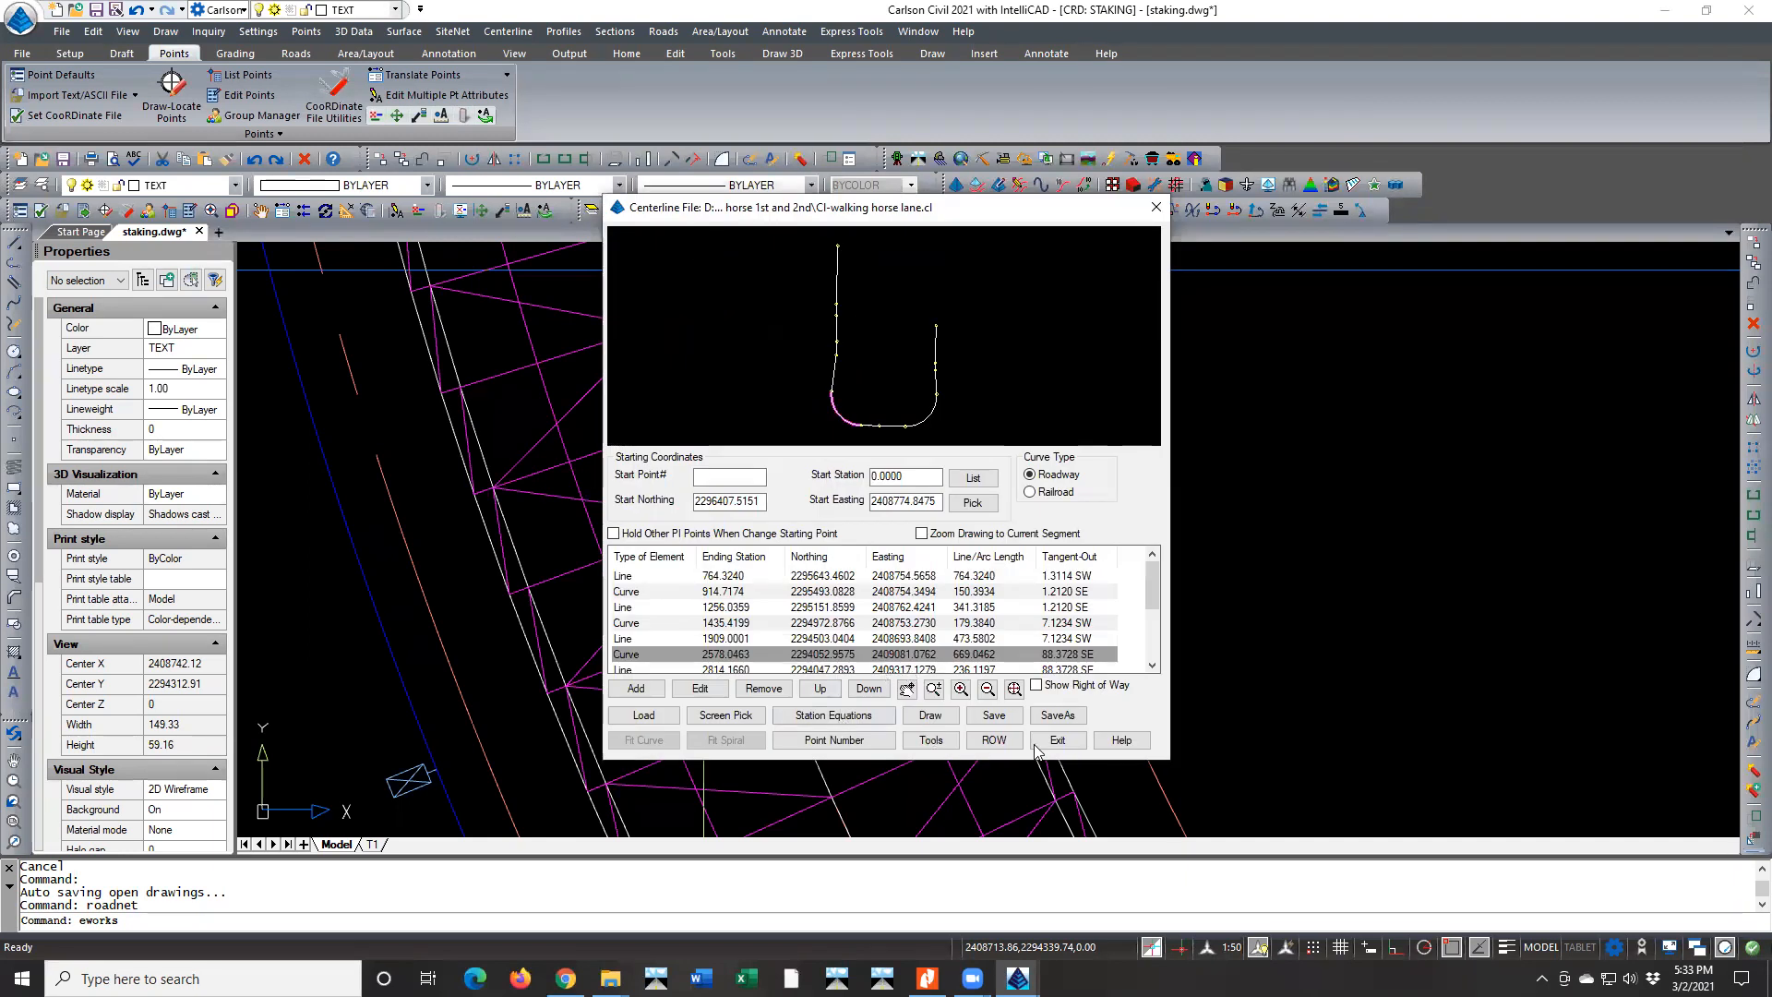
{"action": "left_click", "coordinate": [1057, 739]}
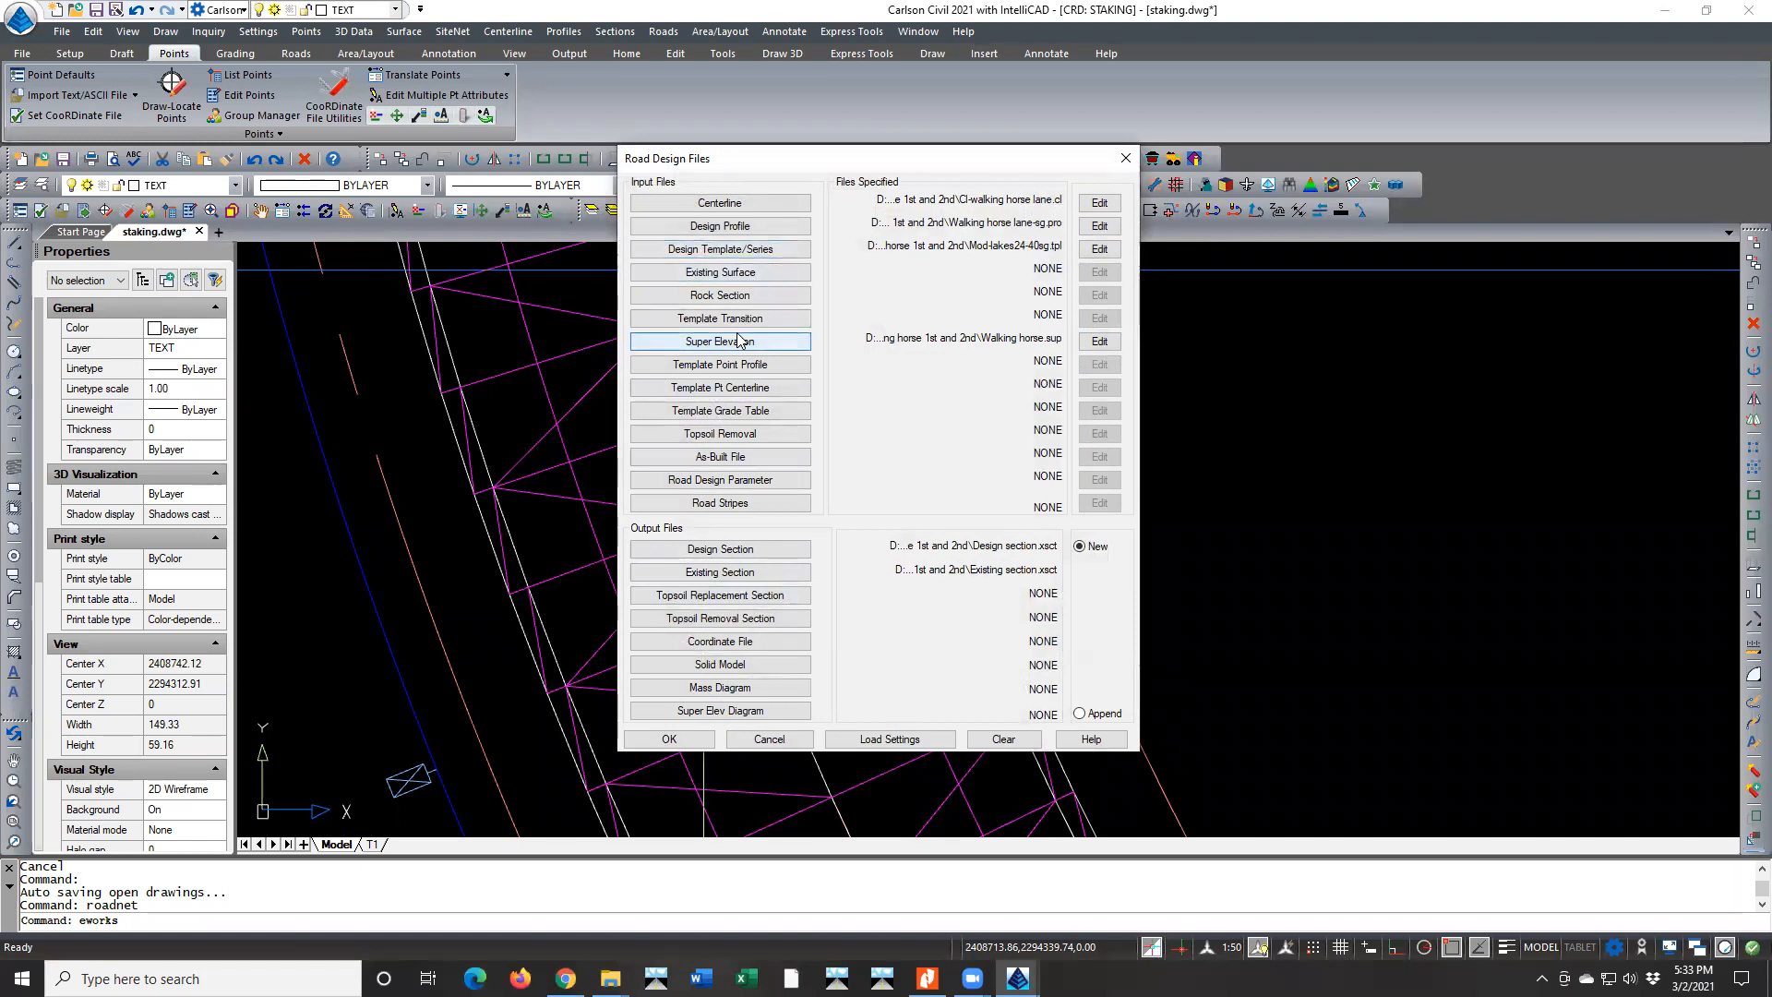
From the superelevation file, look up the 5.80% rate for 35 mph in the AASHTO 6% MAX MSE horizontal speed table
{"action": "left_click", "coordinate": [1091, 340]}
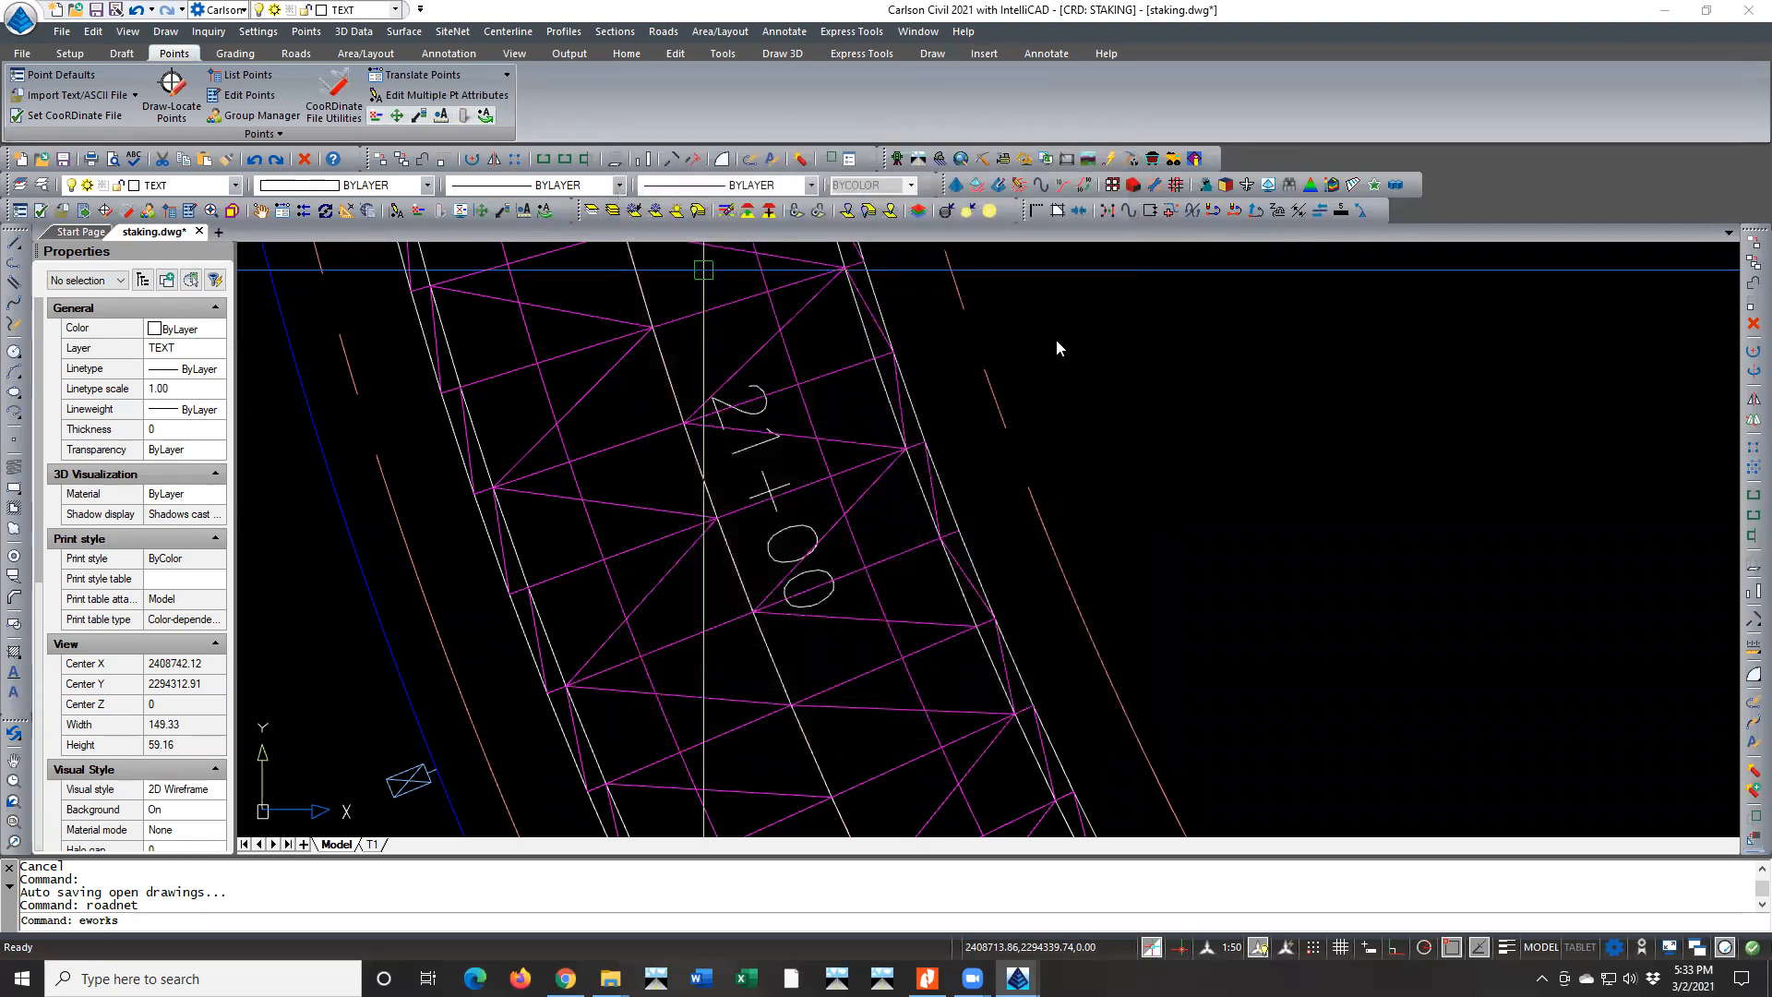
{"action": "left_click", "coordinate": [1009, 585]}
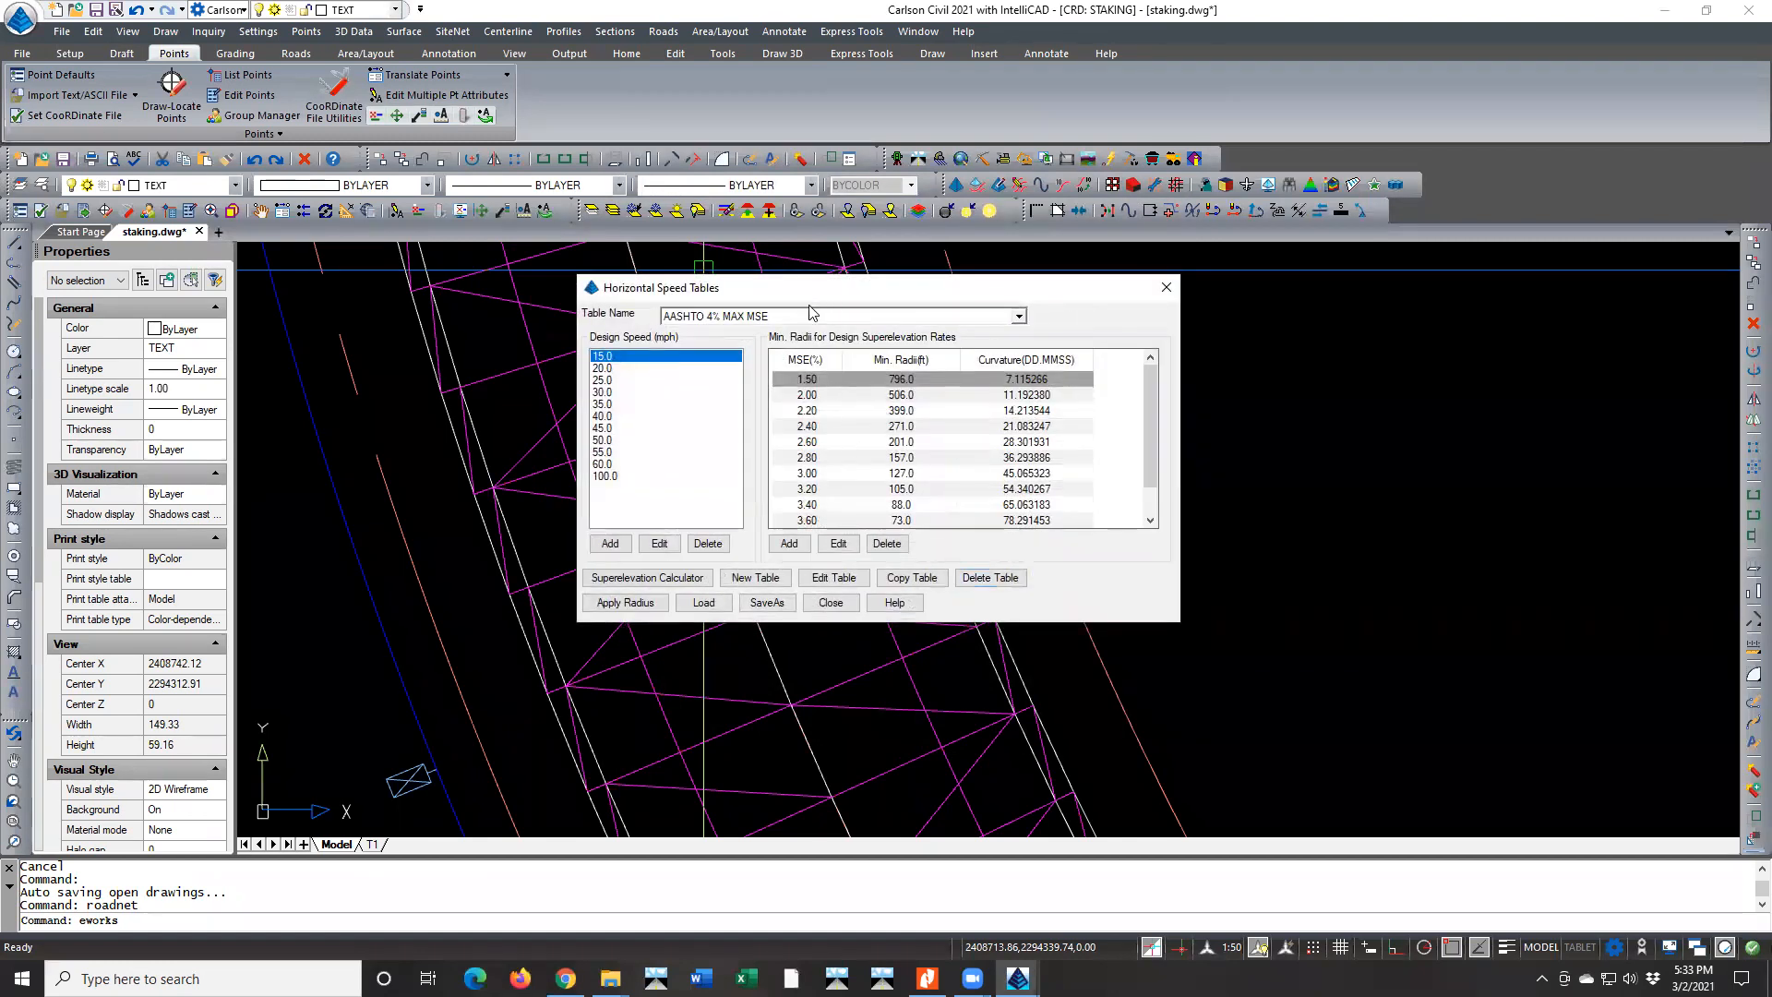
{"action": "left_click", "coordinate": [785, 314]}
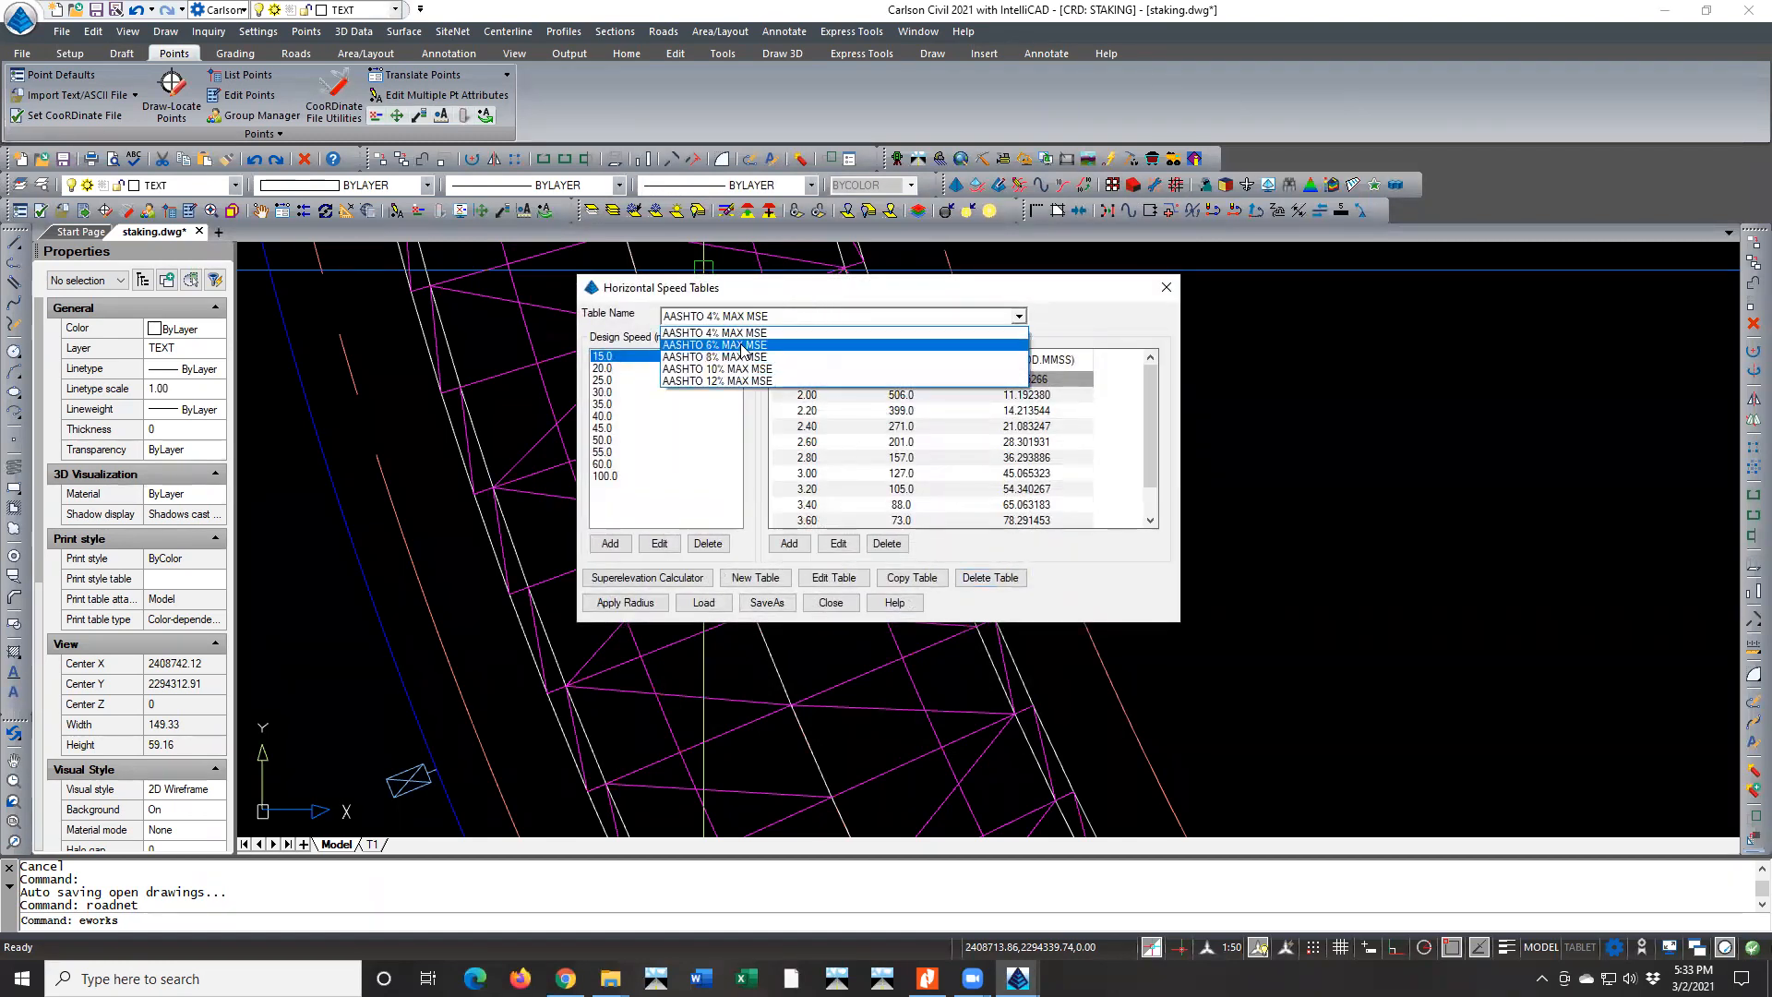
{"action": "left_click", "coordinate": [741, 346]}
{"action": "left_click", "coordinate": [603, 404]}
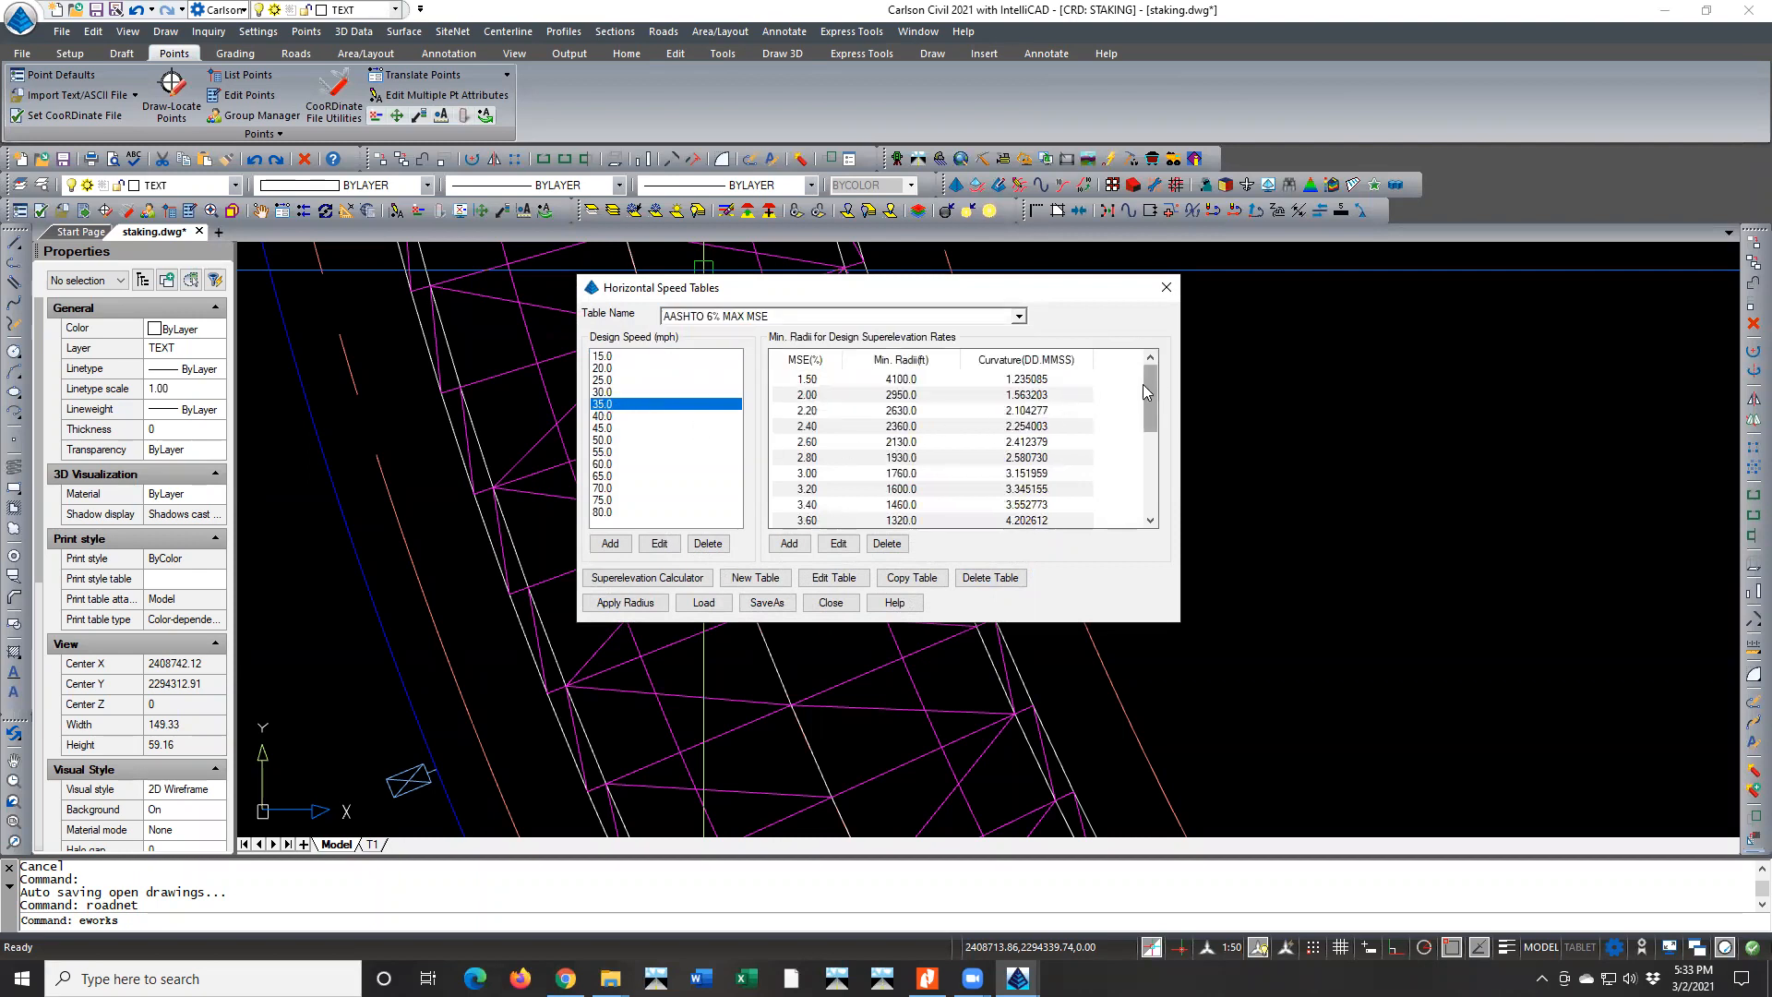
{"action": "left_click_drag", "start_coordinate": [1144, 390], "coordinate": [1145, 476]}
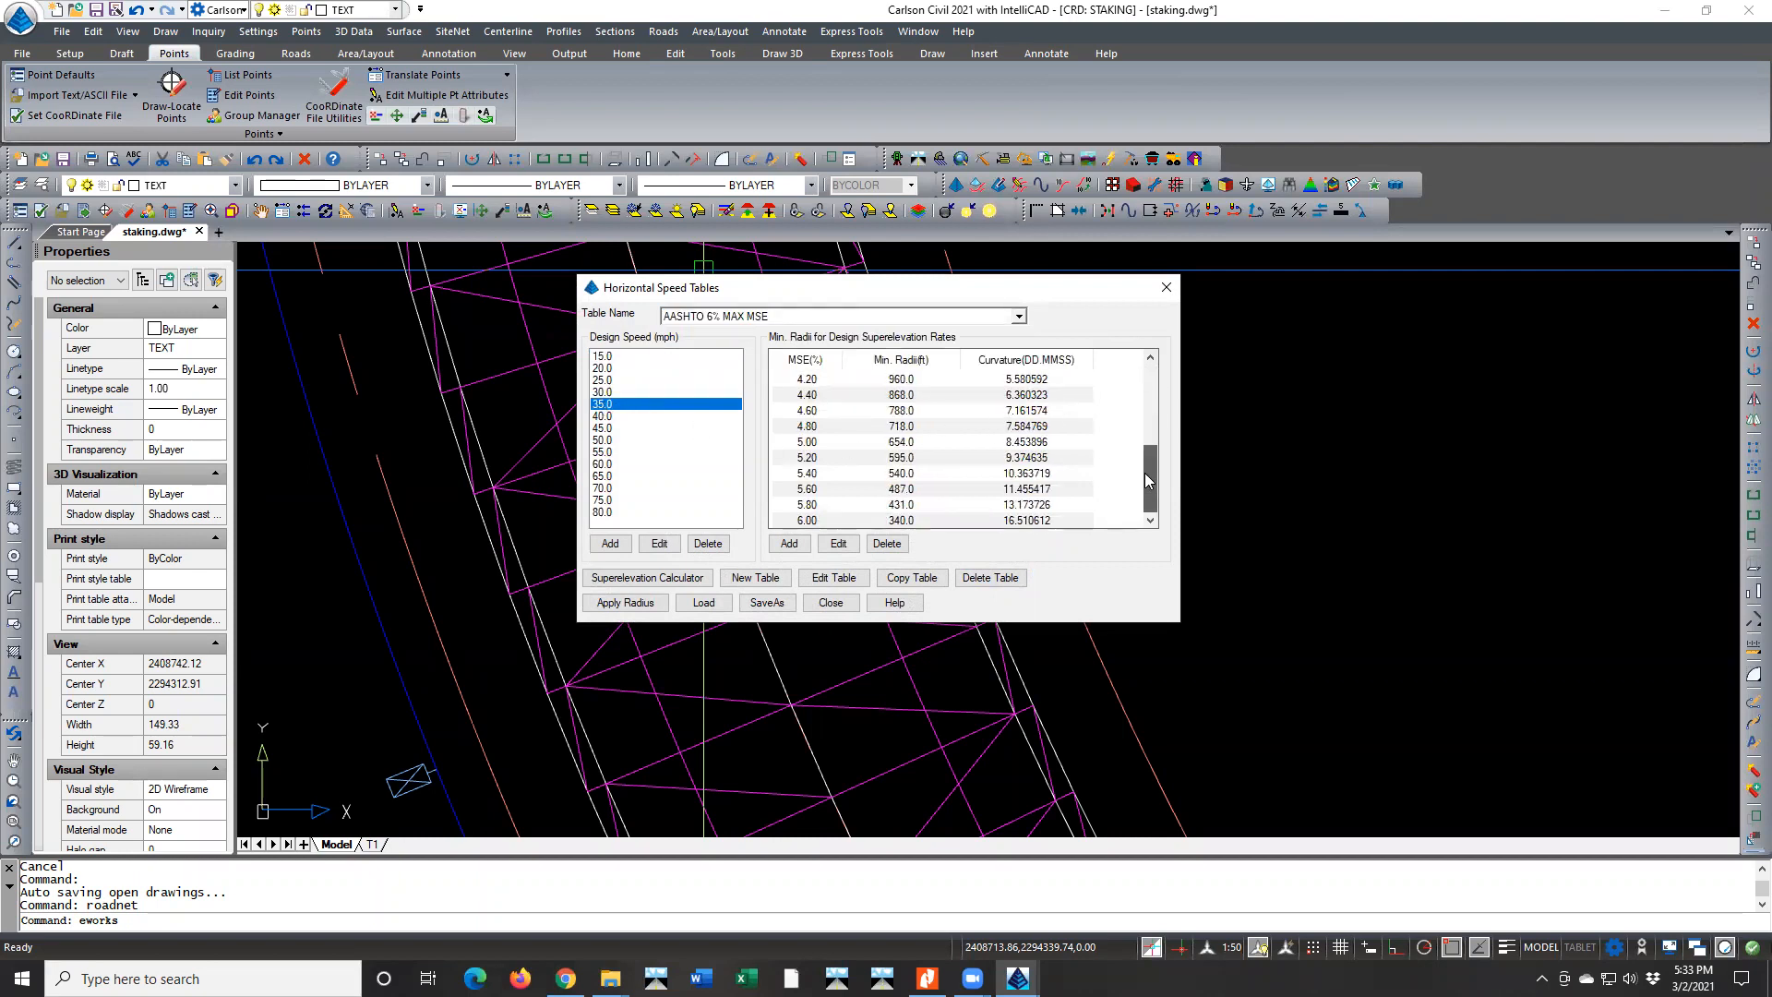
{"action": "left_click", "coordinate": [808, 507]}
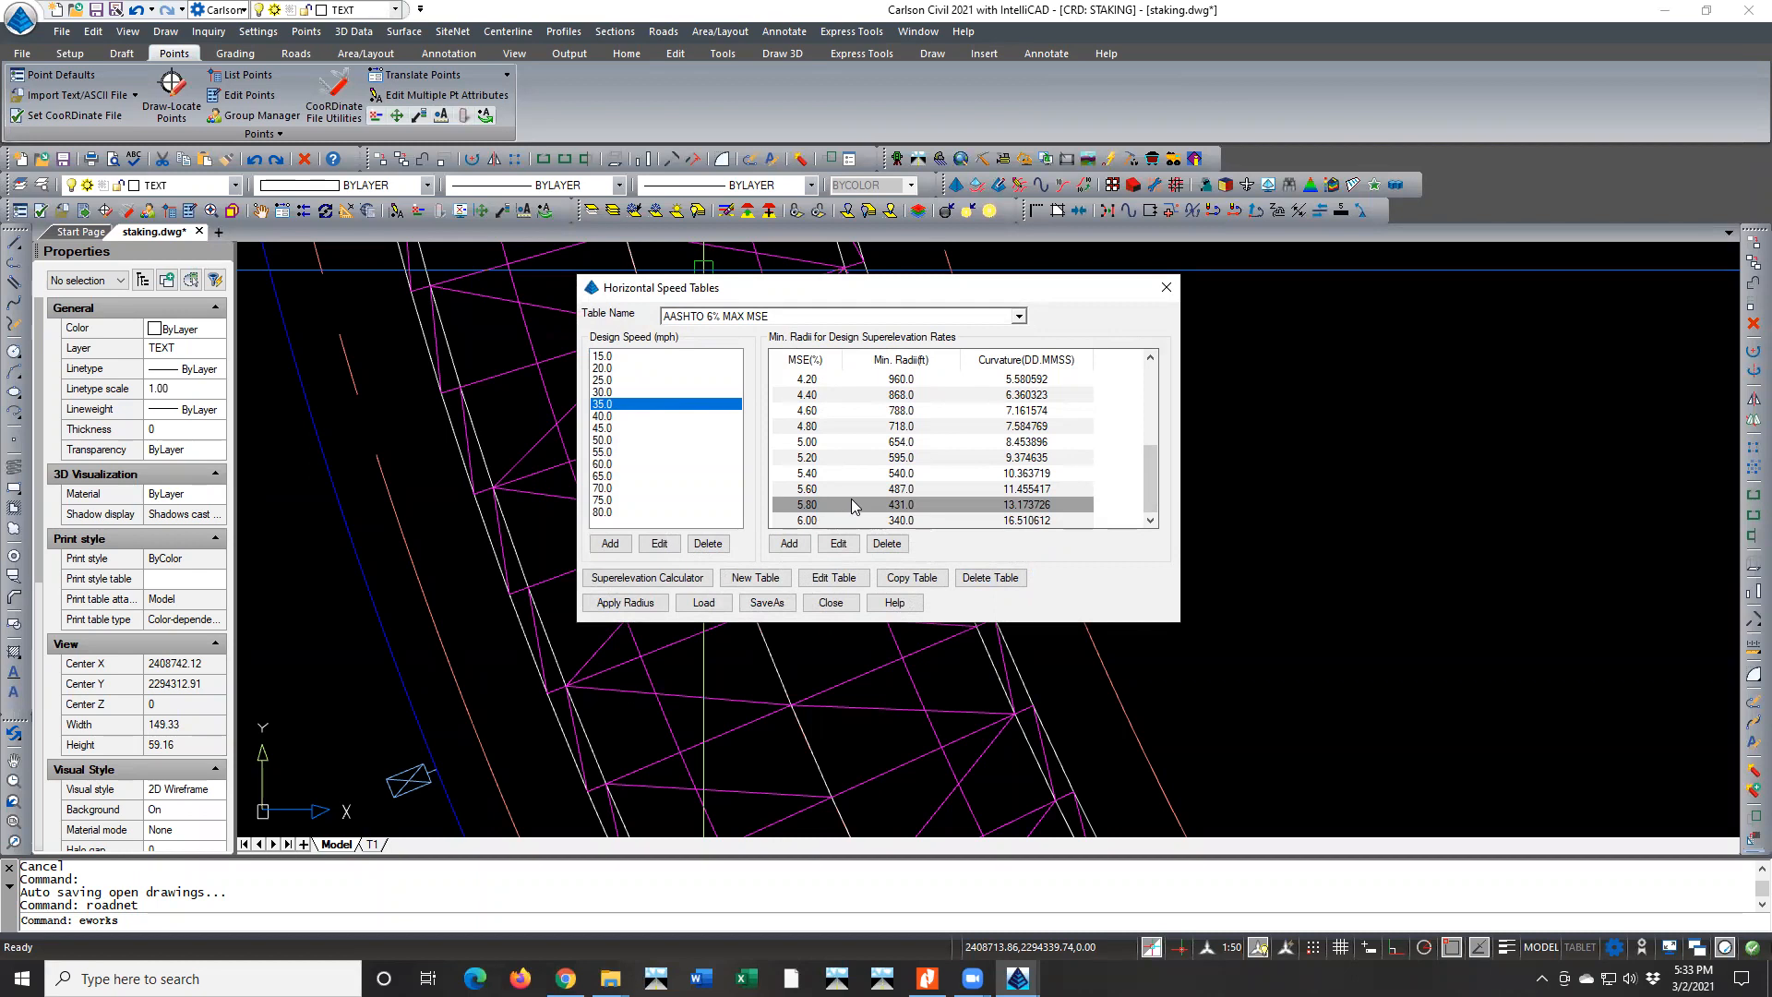
Compare the minimum radii of the 5.80% and 6.00% rates for 35 mph in the AASHTO 6% MAX MSE table
{"action": "left_click", "coordinate": [808, 521]}
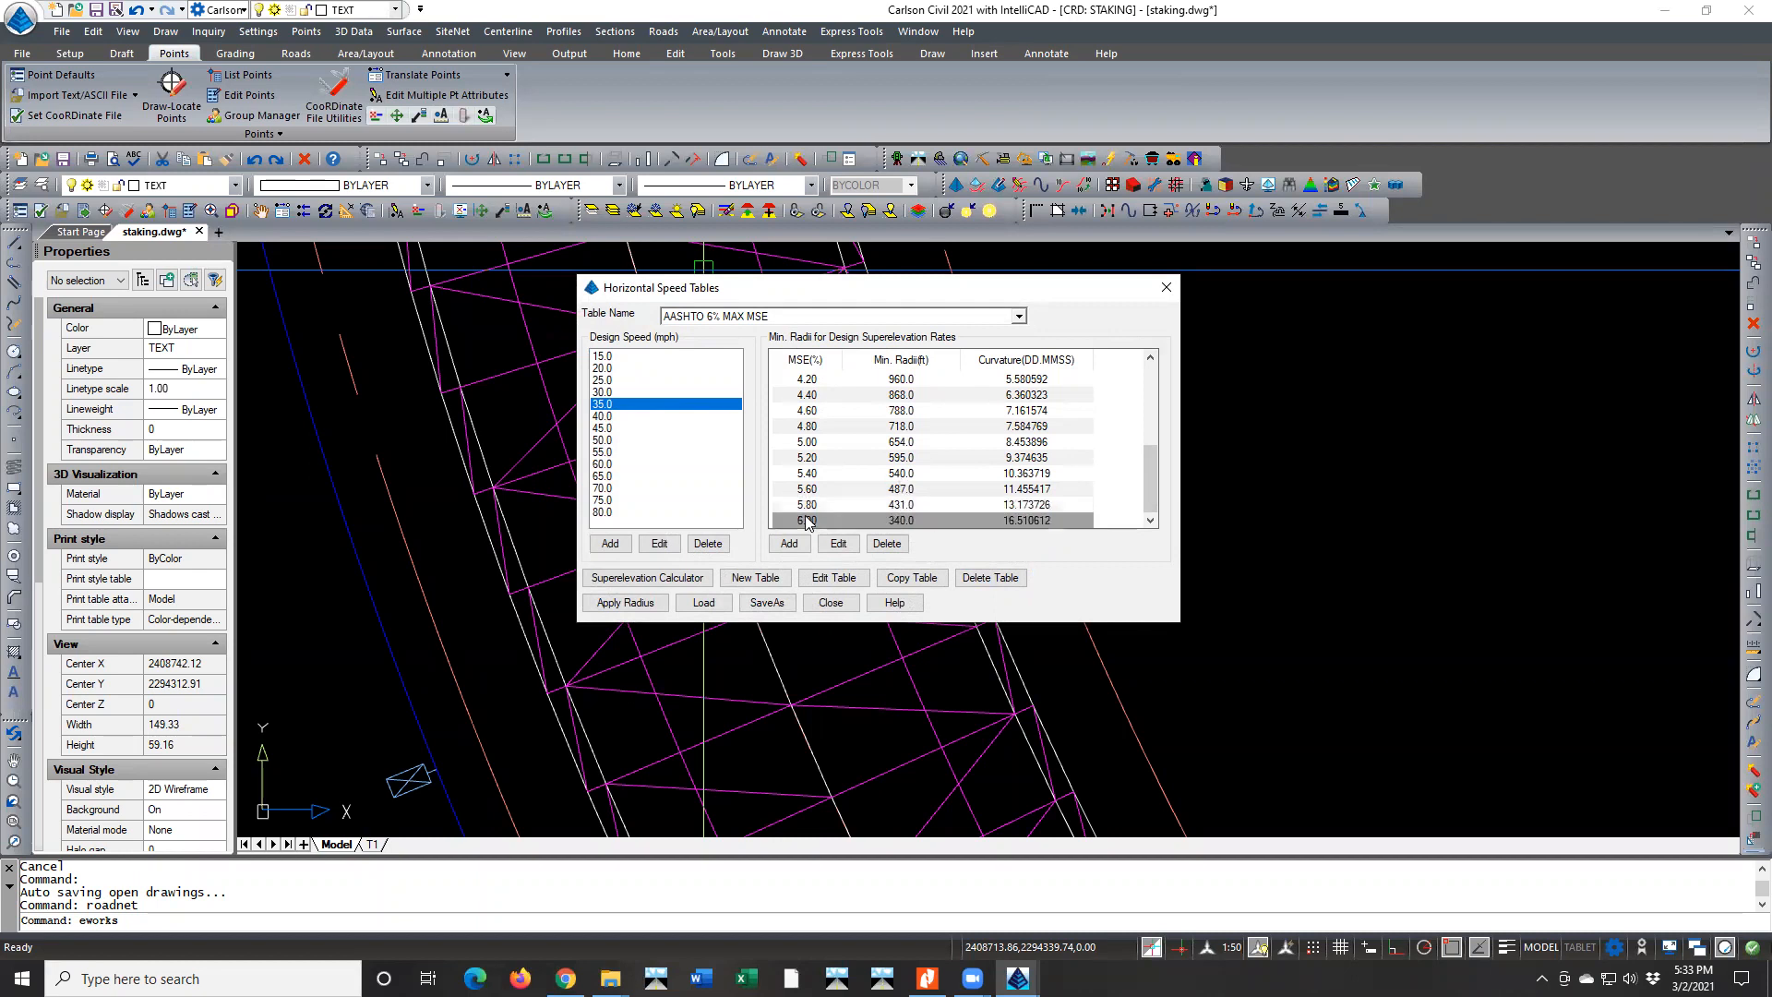
{"action": "left_click", "coordinate": [811, 507]}
{"action": "left_click", "coordinate": [814, 520]}
{"action": "left_click", "coordinate": [813, 505]}
{"action": "left_click", "coordinate": [816, 520]}
{"action": "left_click", "coordinate": [810, 505]}
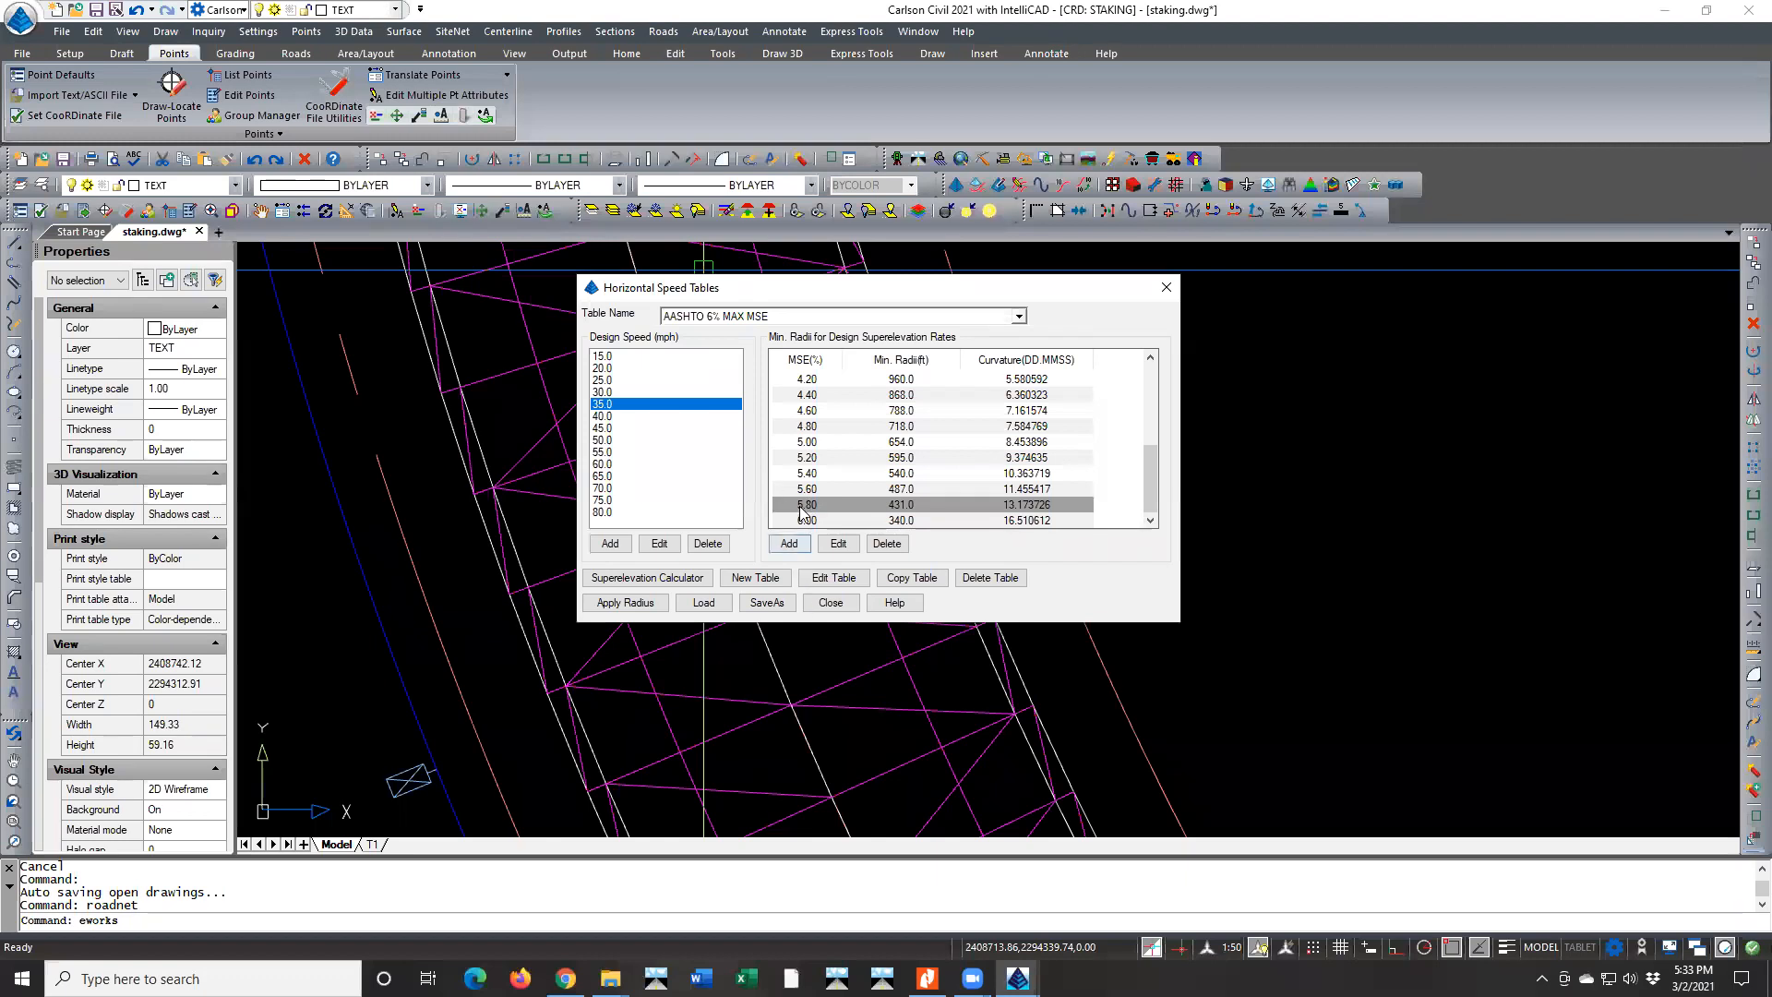
Examine the 3.80% and 4.00% rates for 35 mph in the AASHTO 4% MAX MSE table, then close the speed tables
{"action": "left_click", "coordinate": [723, 316]}
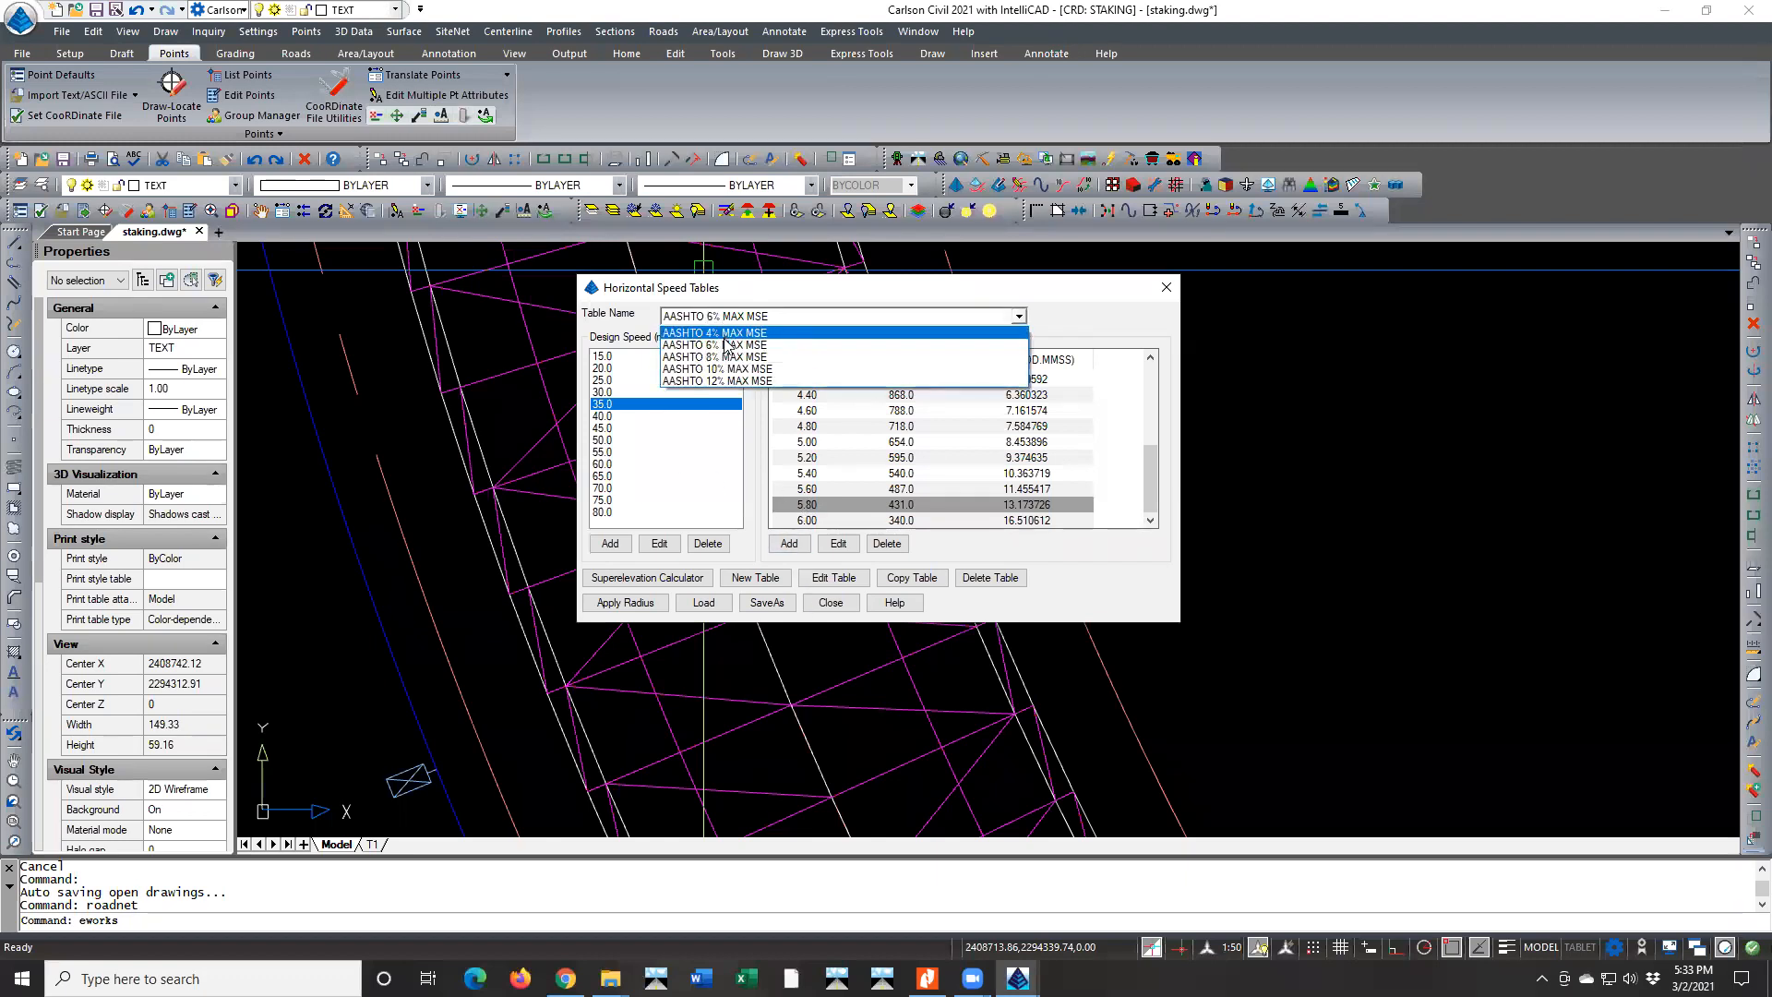
{"action": "left_click", "coordinate": [790, 294]}
{"action": "left_click", "coordinate": [745, 317]}
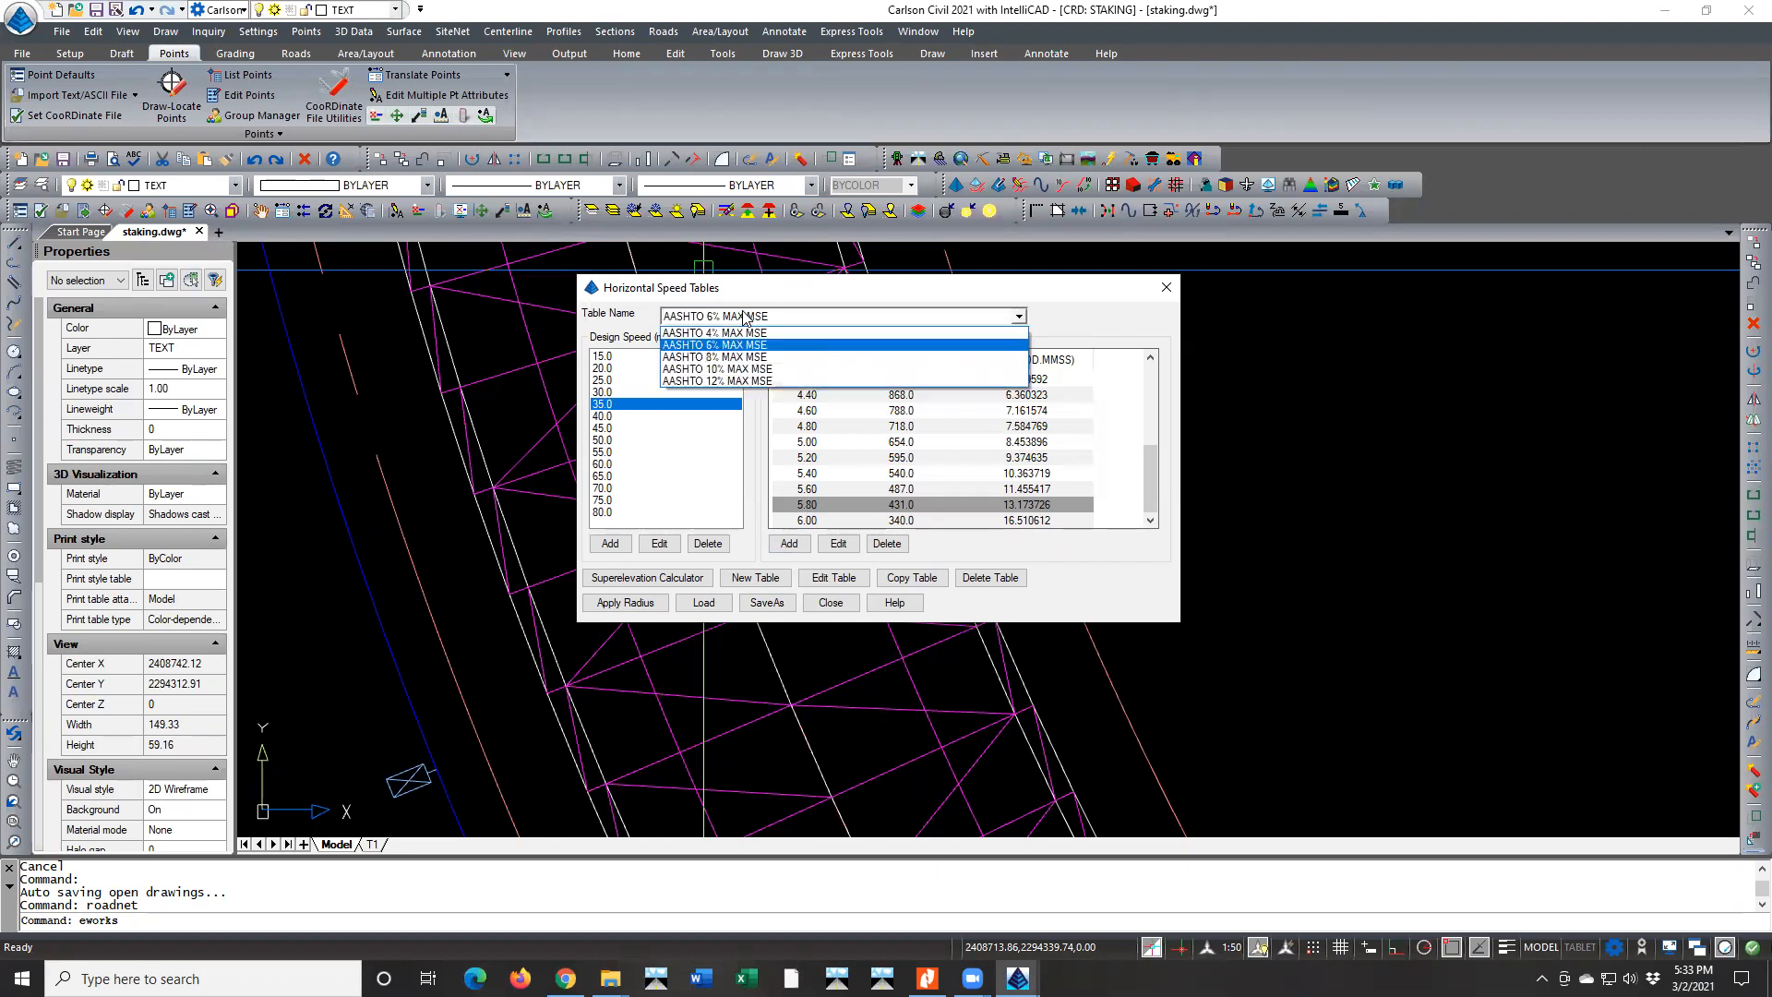
{"action": "left_click", "coordinate": [714, 333]}
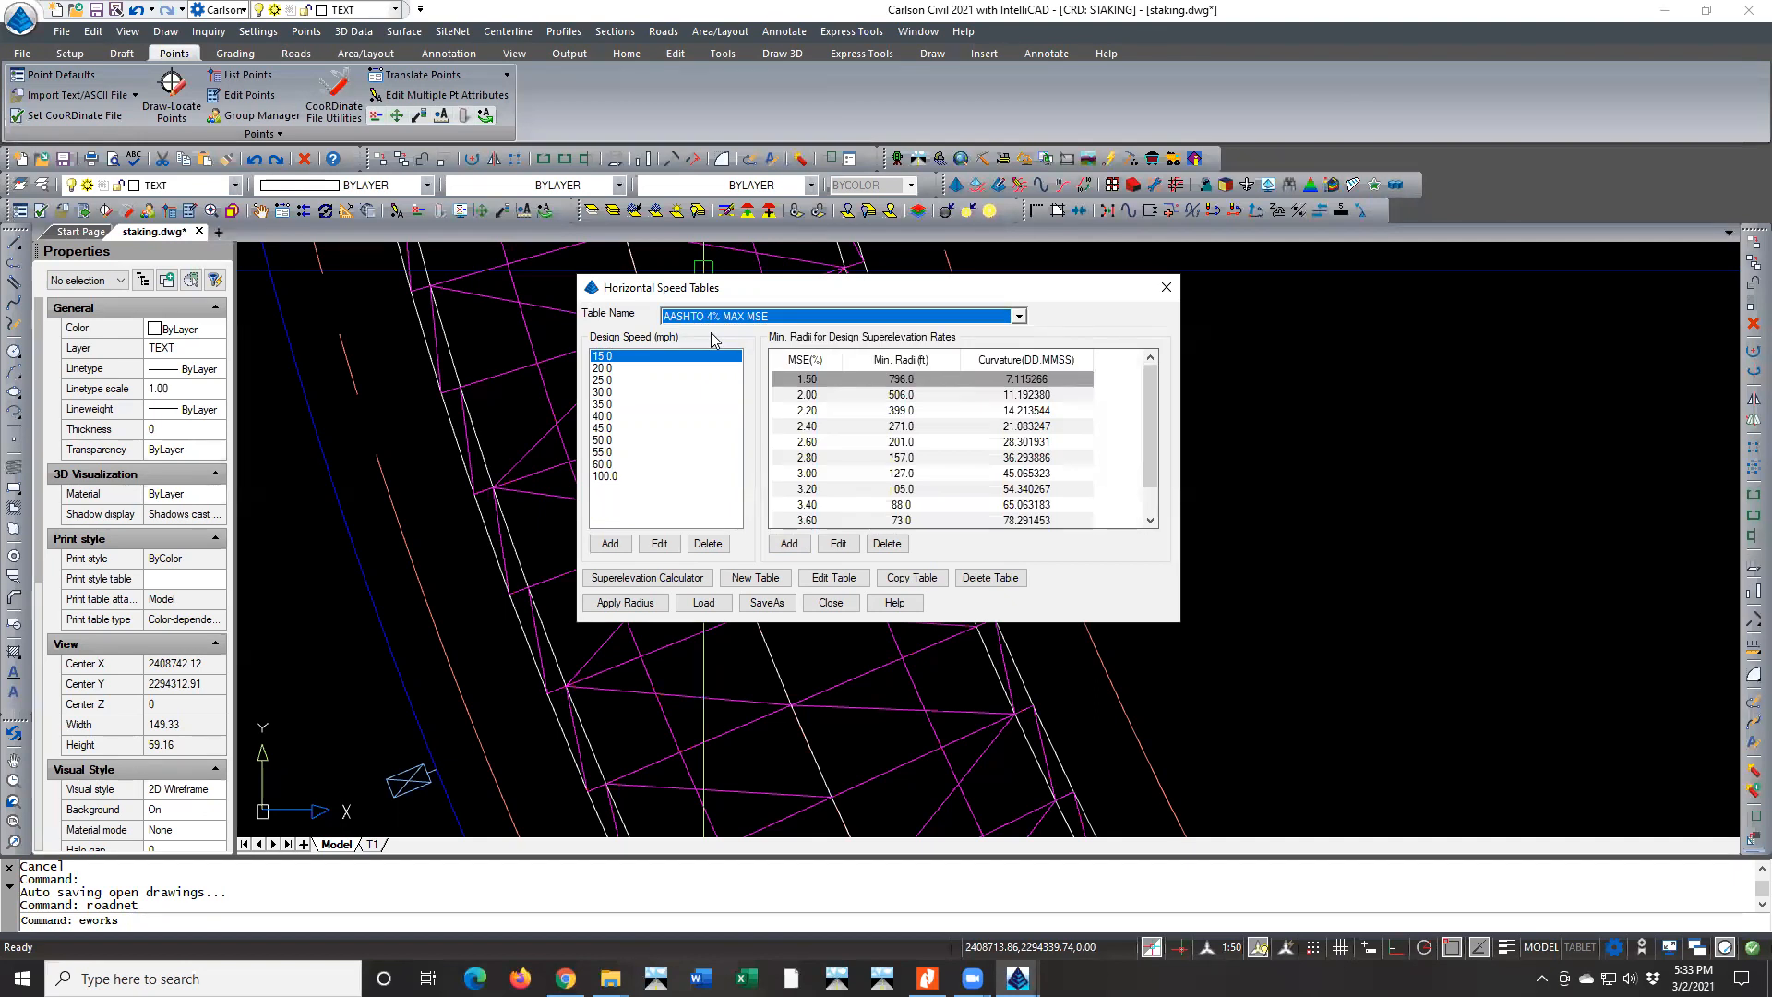
{"action": "left_click", "coordinate": [632, 404]}
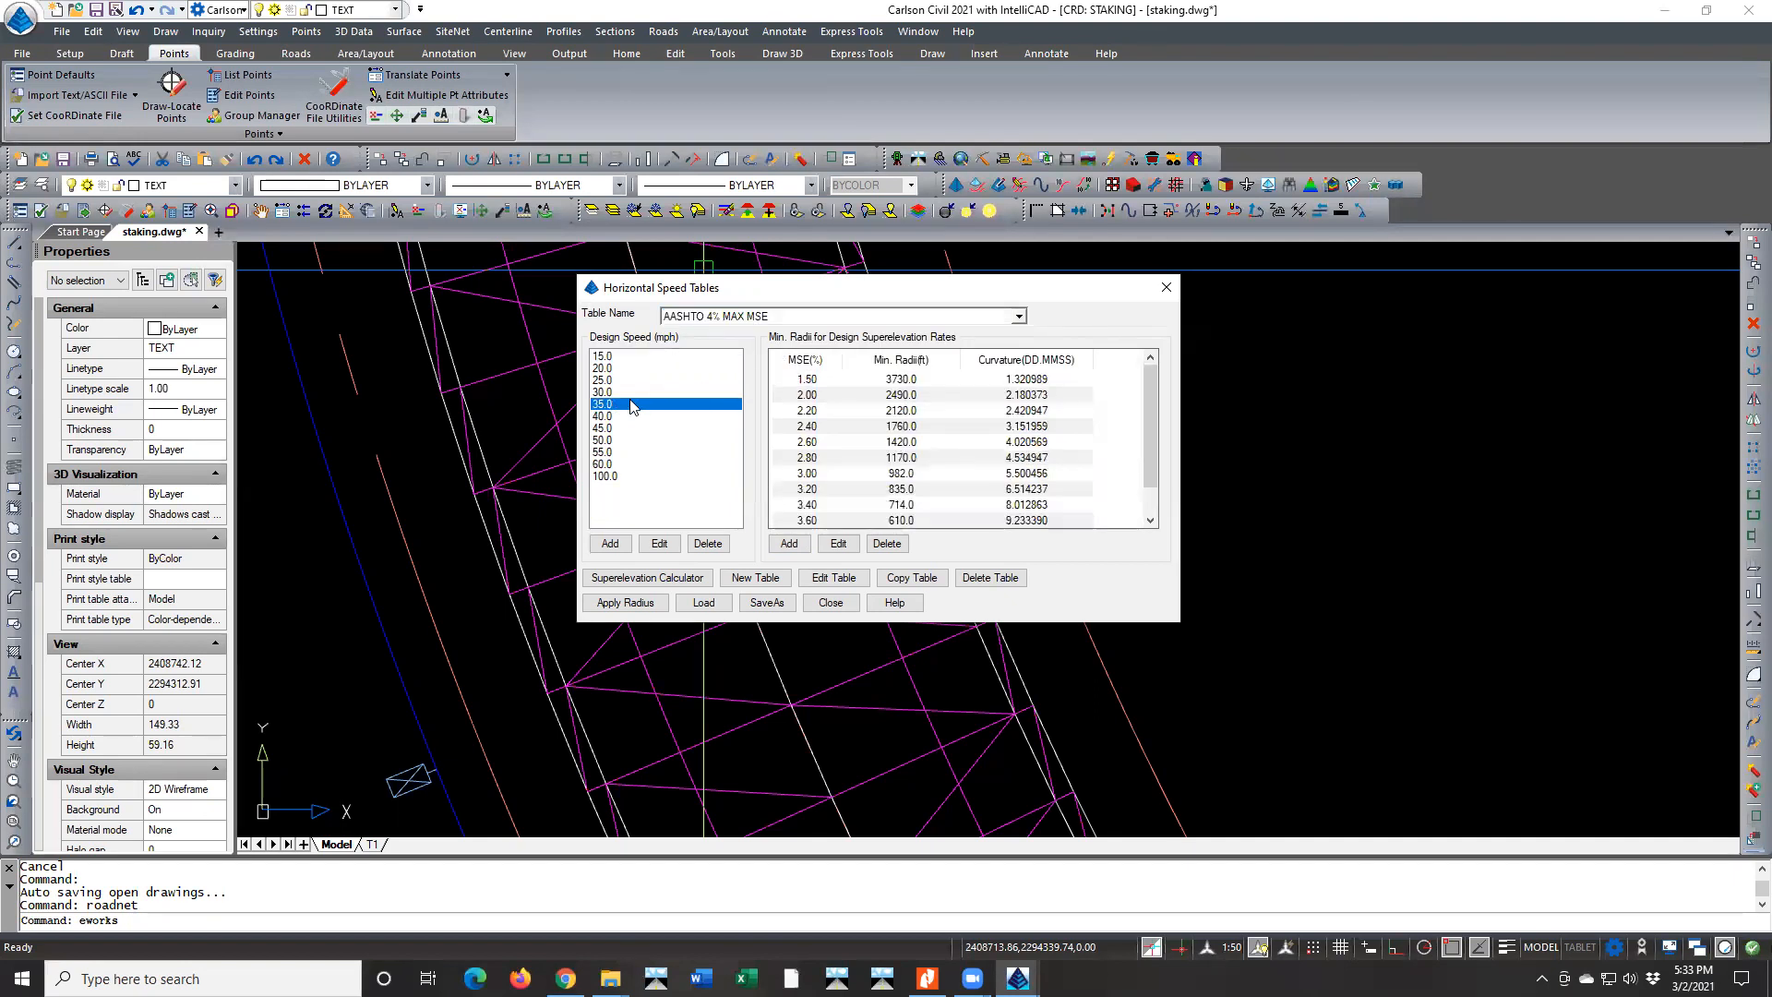
{"action": "left_click_drag", "start_coordinate": [1145, 382], "coordinate": [1144, 411]}
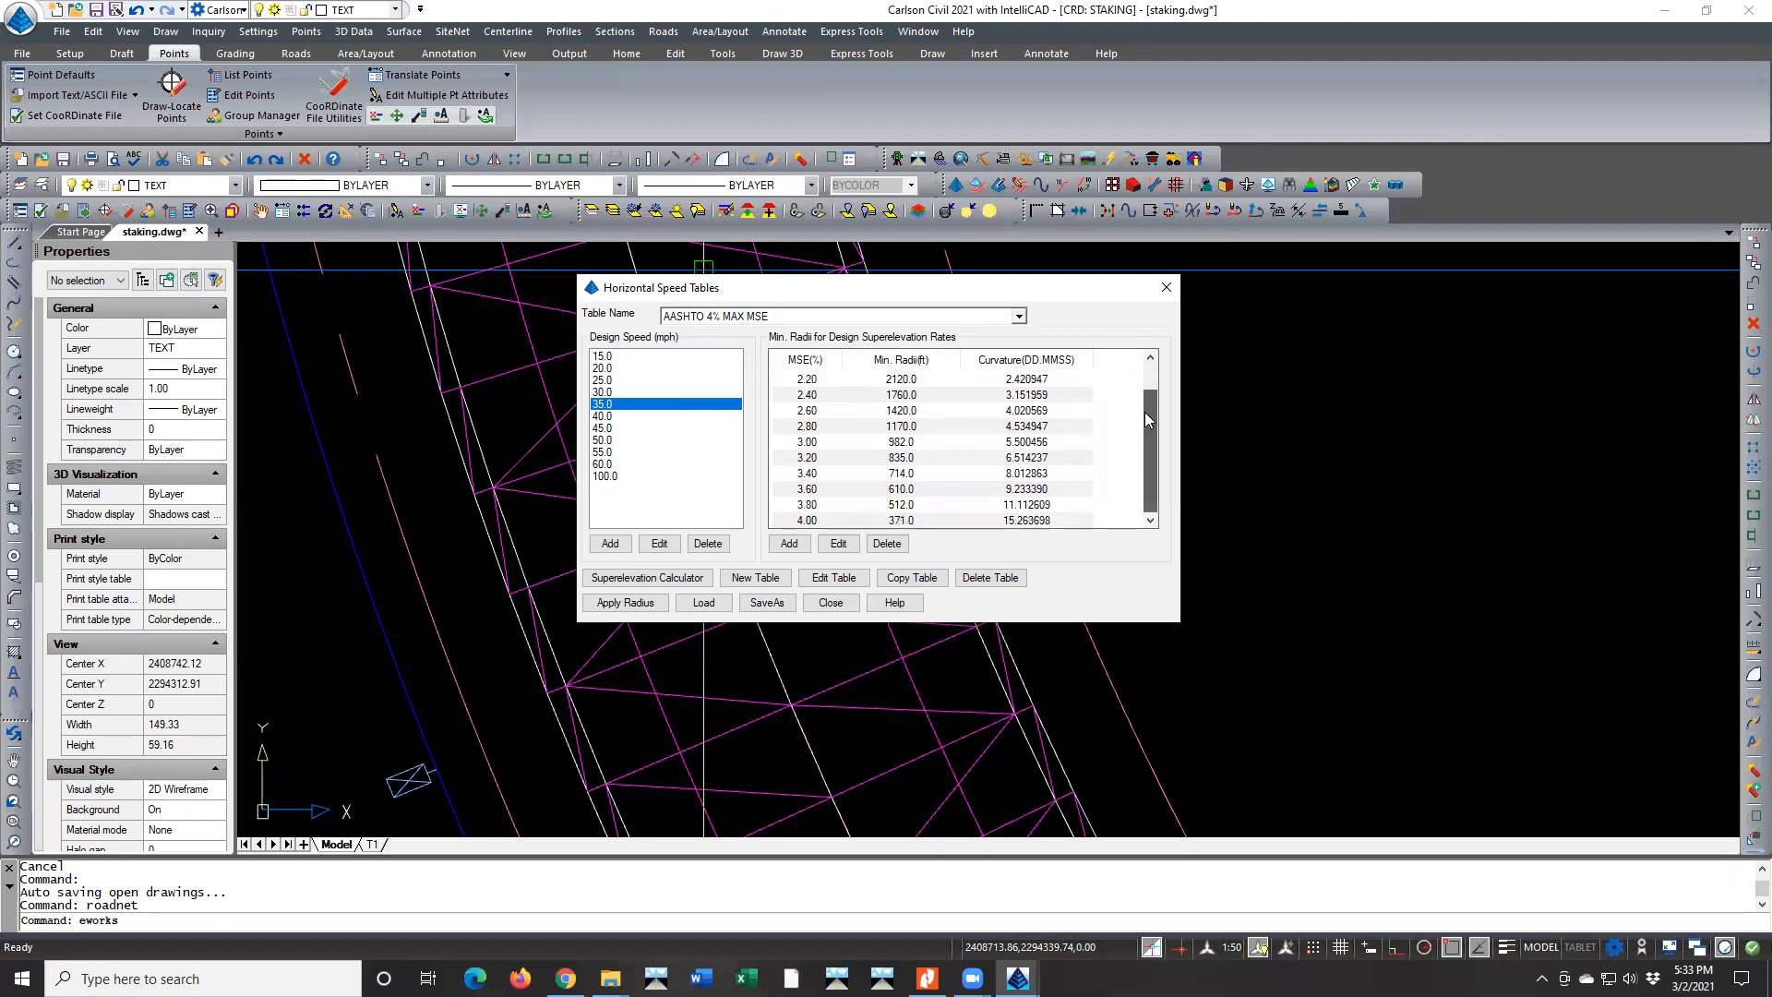
{"action": "left_click", "coordinate": [800, 509]}
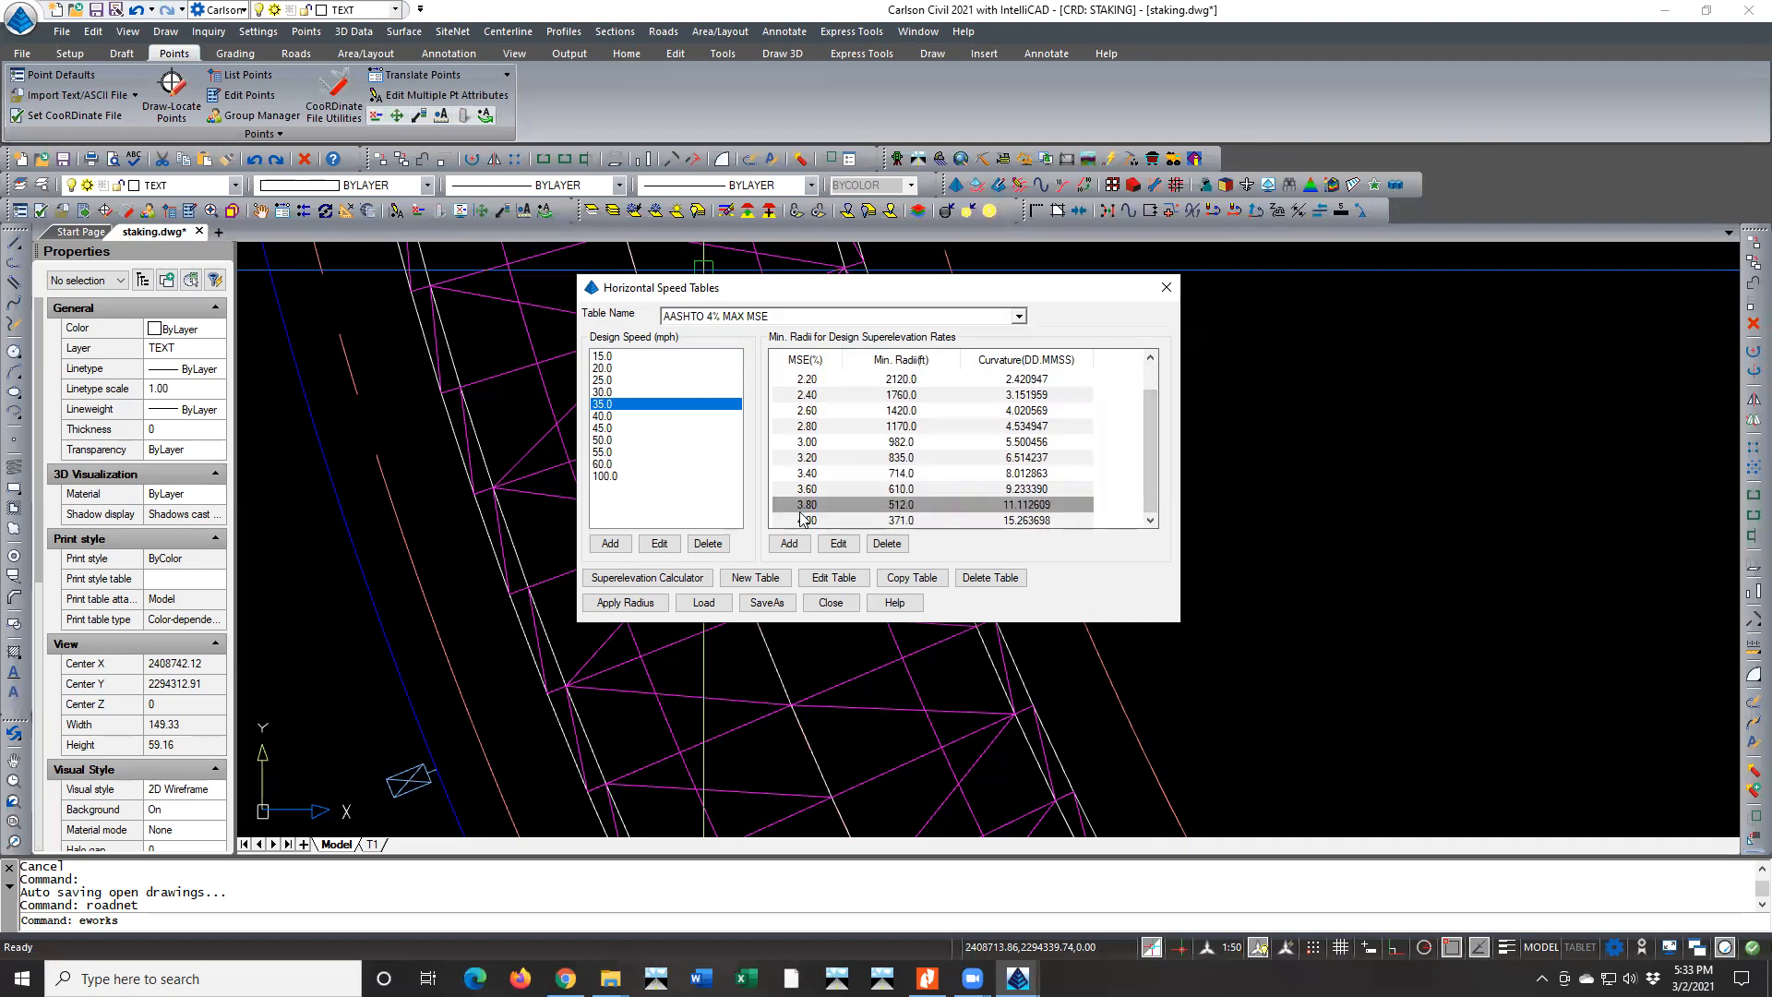
{"action": "left_click", "coordinate": [804, 522]}
{"action": "left_click", "coordinate": [804, 510]}
{"action": "left_click", "coordinate": [833, 604]}
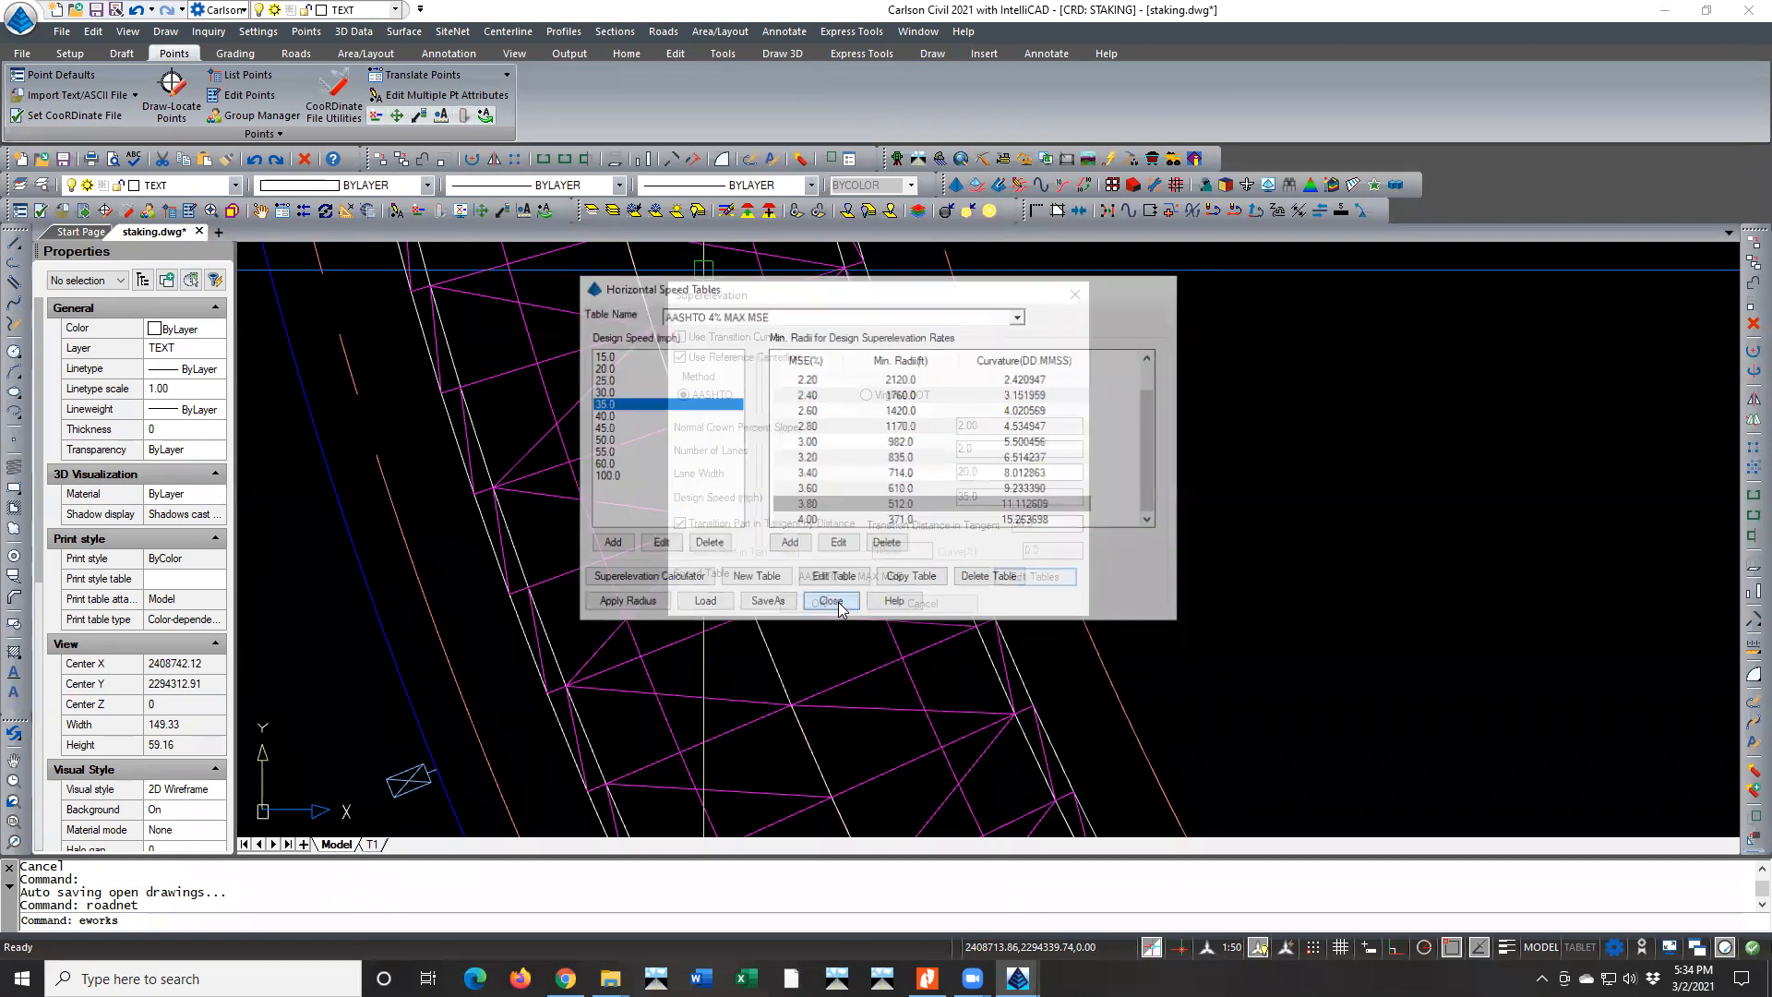
Calculate the superelevation using the AASHTO 4% MAX MSE speed table and a normal crown slope of -2.00%
{"action": "left_click", "coordinate": [873, 578]}
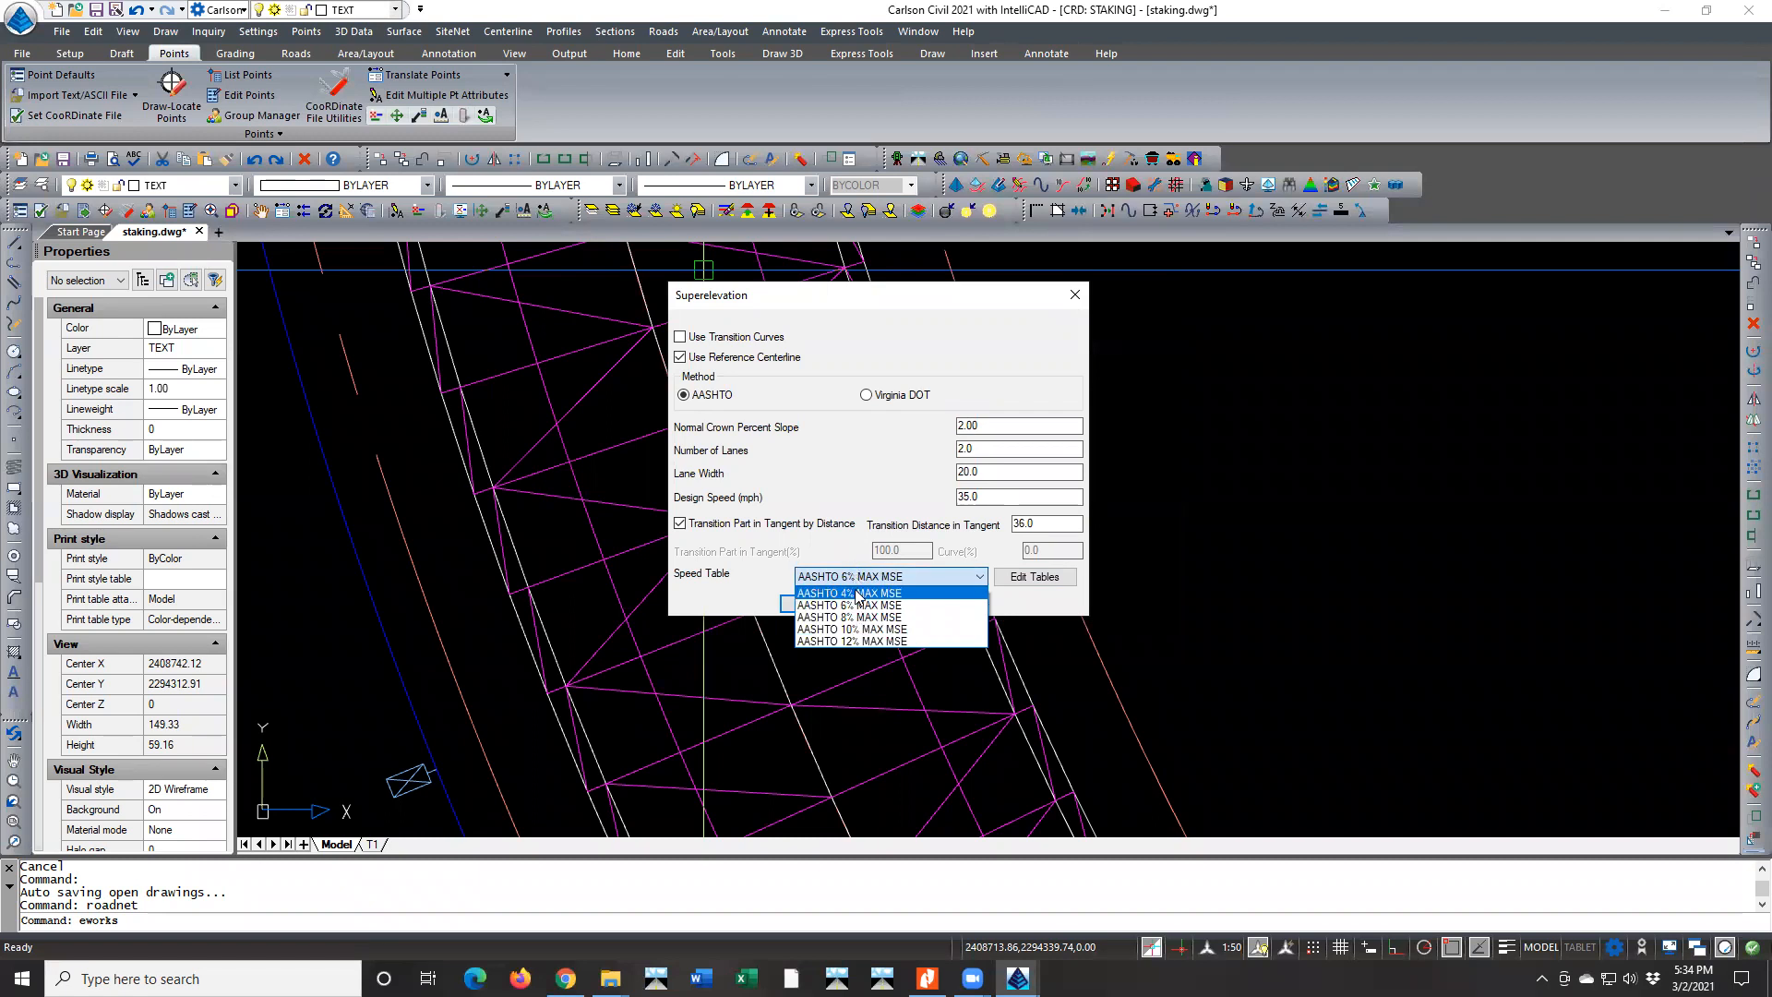
{"action": "left_click", "coordinate": [858, 594]}
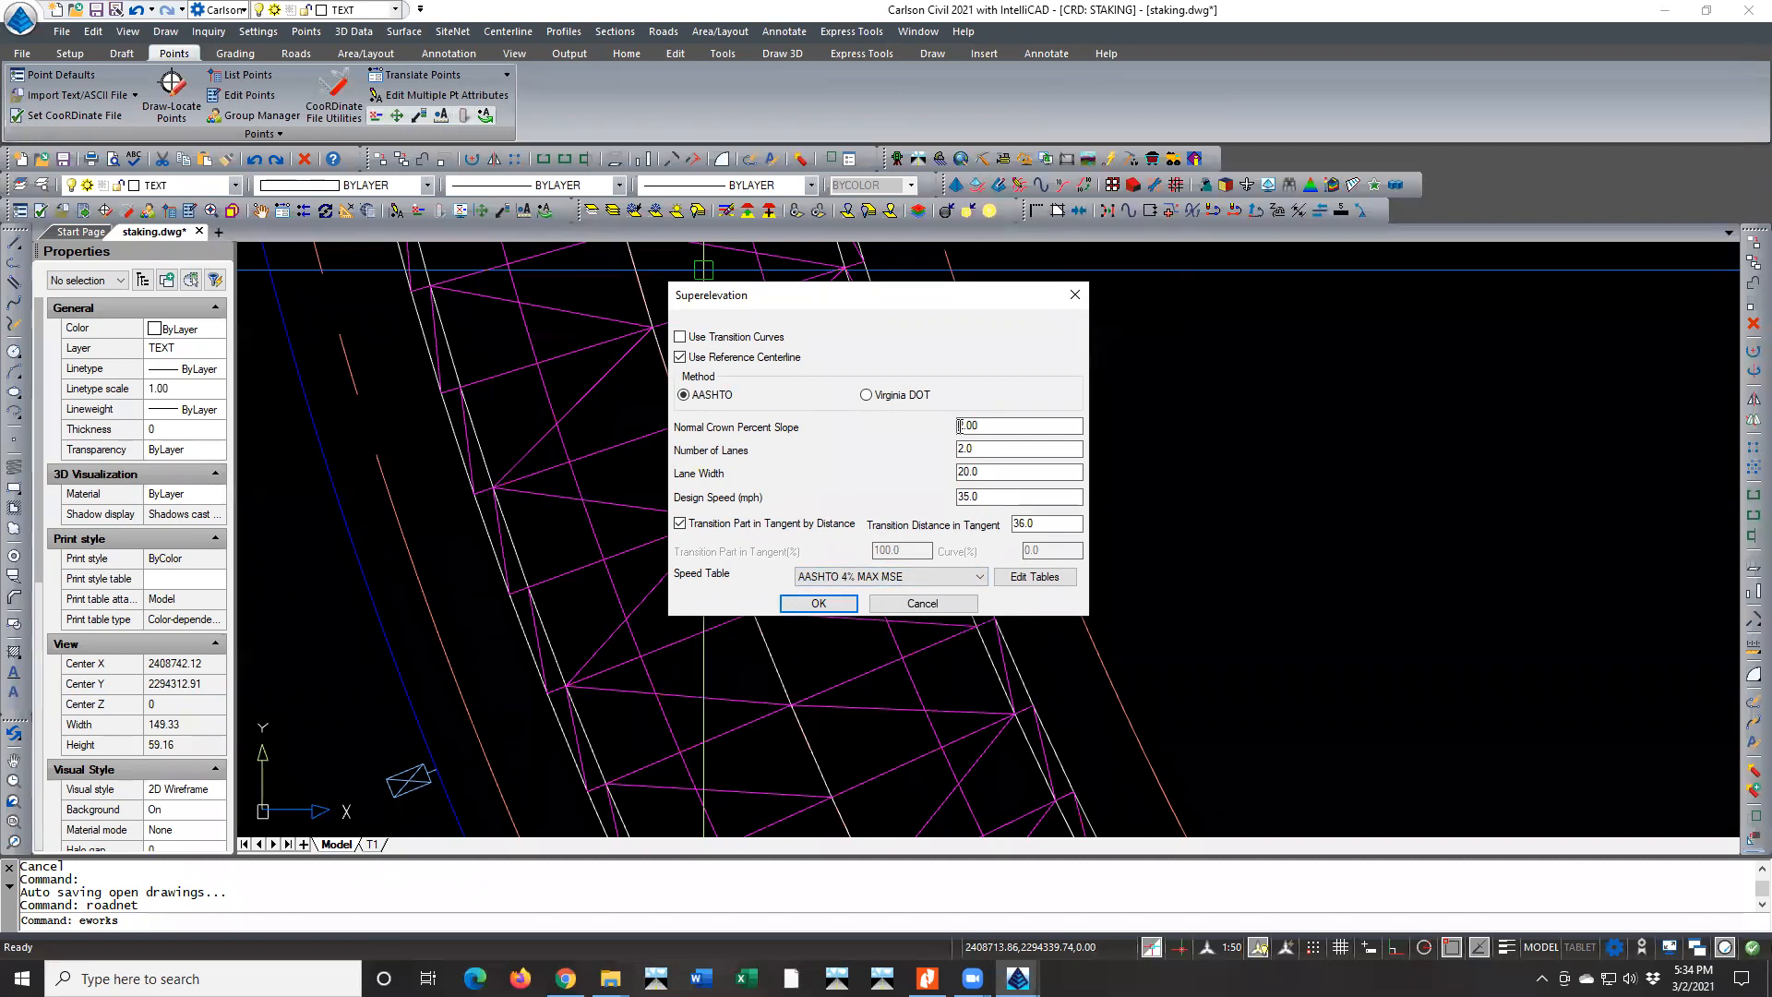
{"action": "type", "text": "-"}
{"action": "mouse_move", "coordinate": [1036, 524]}
{"action": "left_mouse_down"}
{"action": "mouse_move", "coordinate": [966, 530]}
{"action": "mouse_move", "coordinate": [1036, 524]}
{"action": "left_mouse_up"}
{"action": "left_click", "coordinate": [802, 605]}
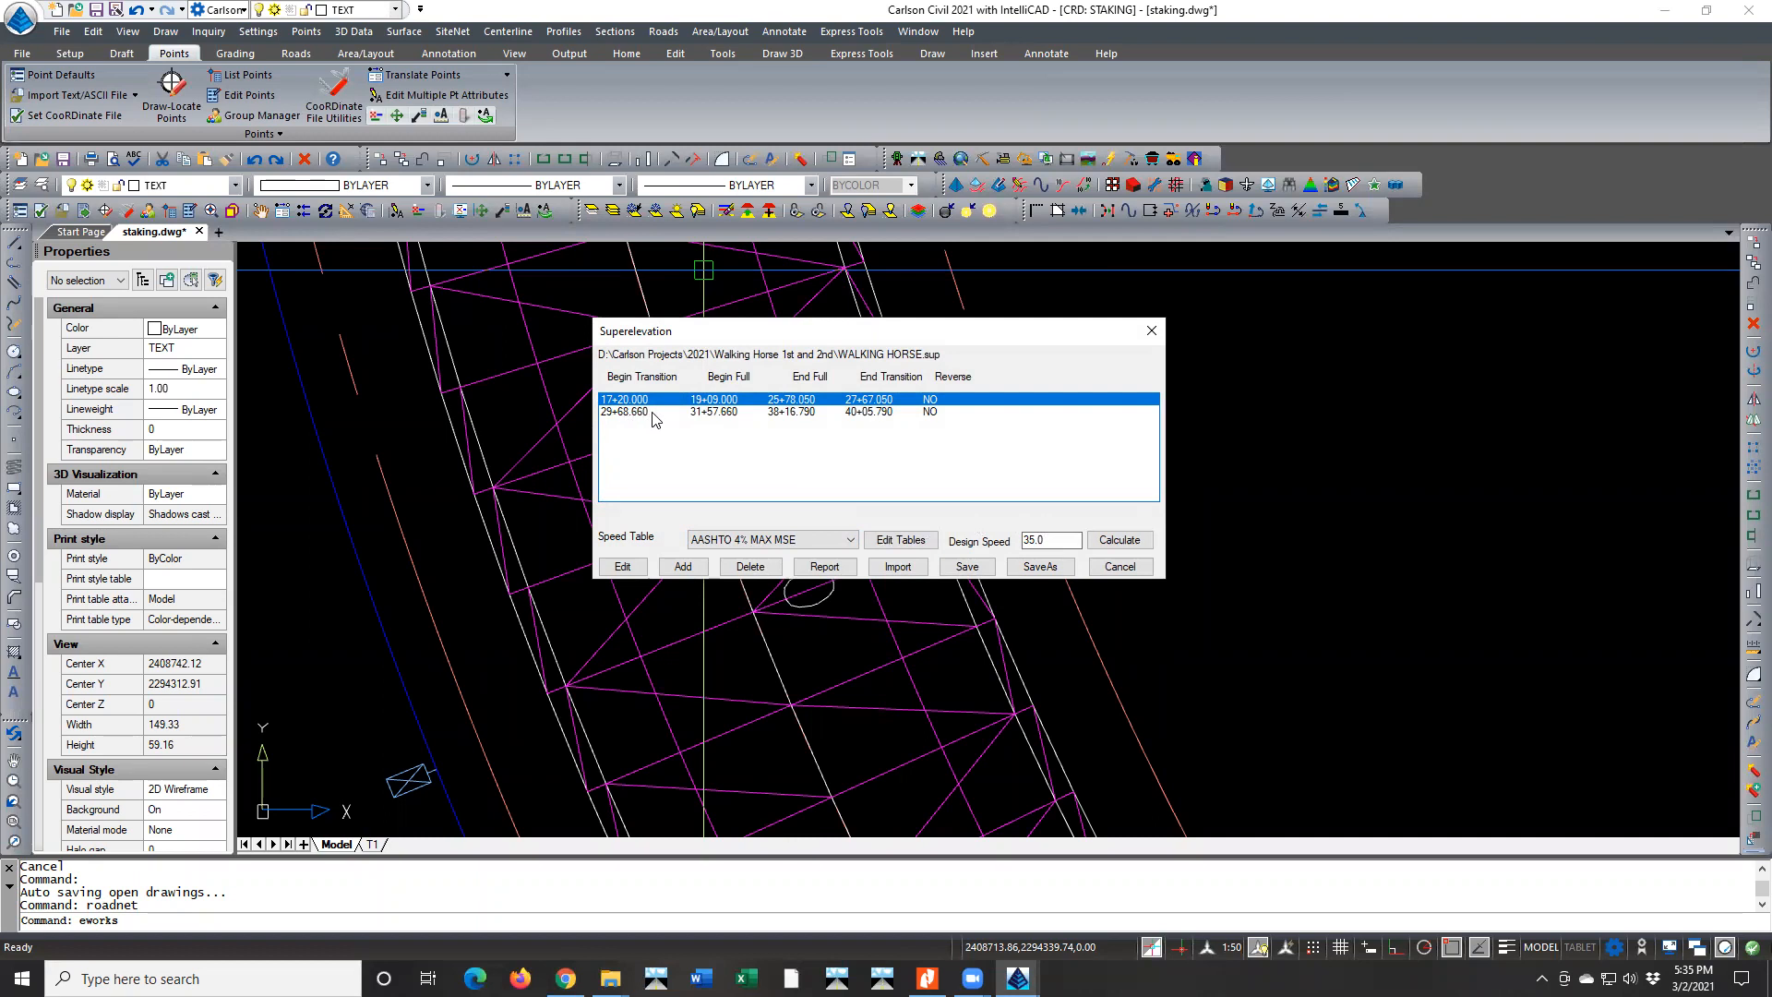
Review the full super, run-off and end transition stations of the superelevation entry beginning at 17+20.000
{"action": "left_click", "coordinate": [656, 412]}
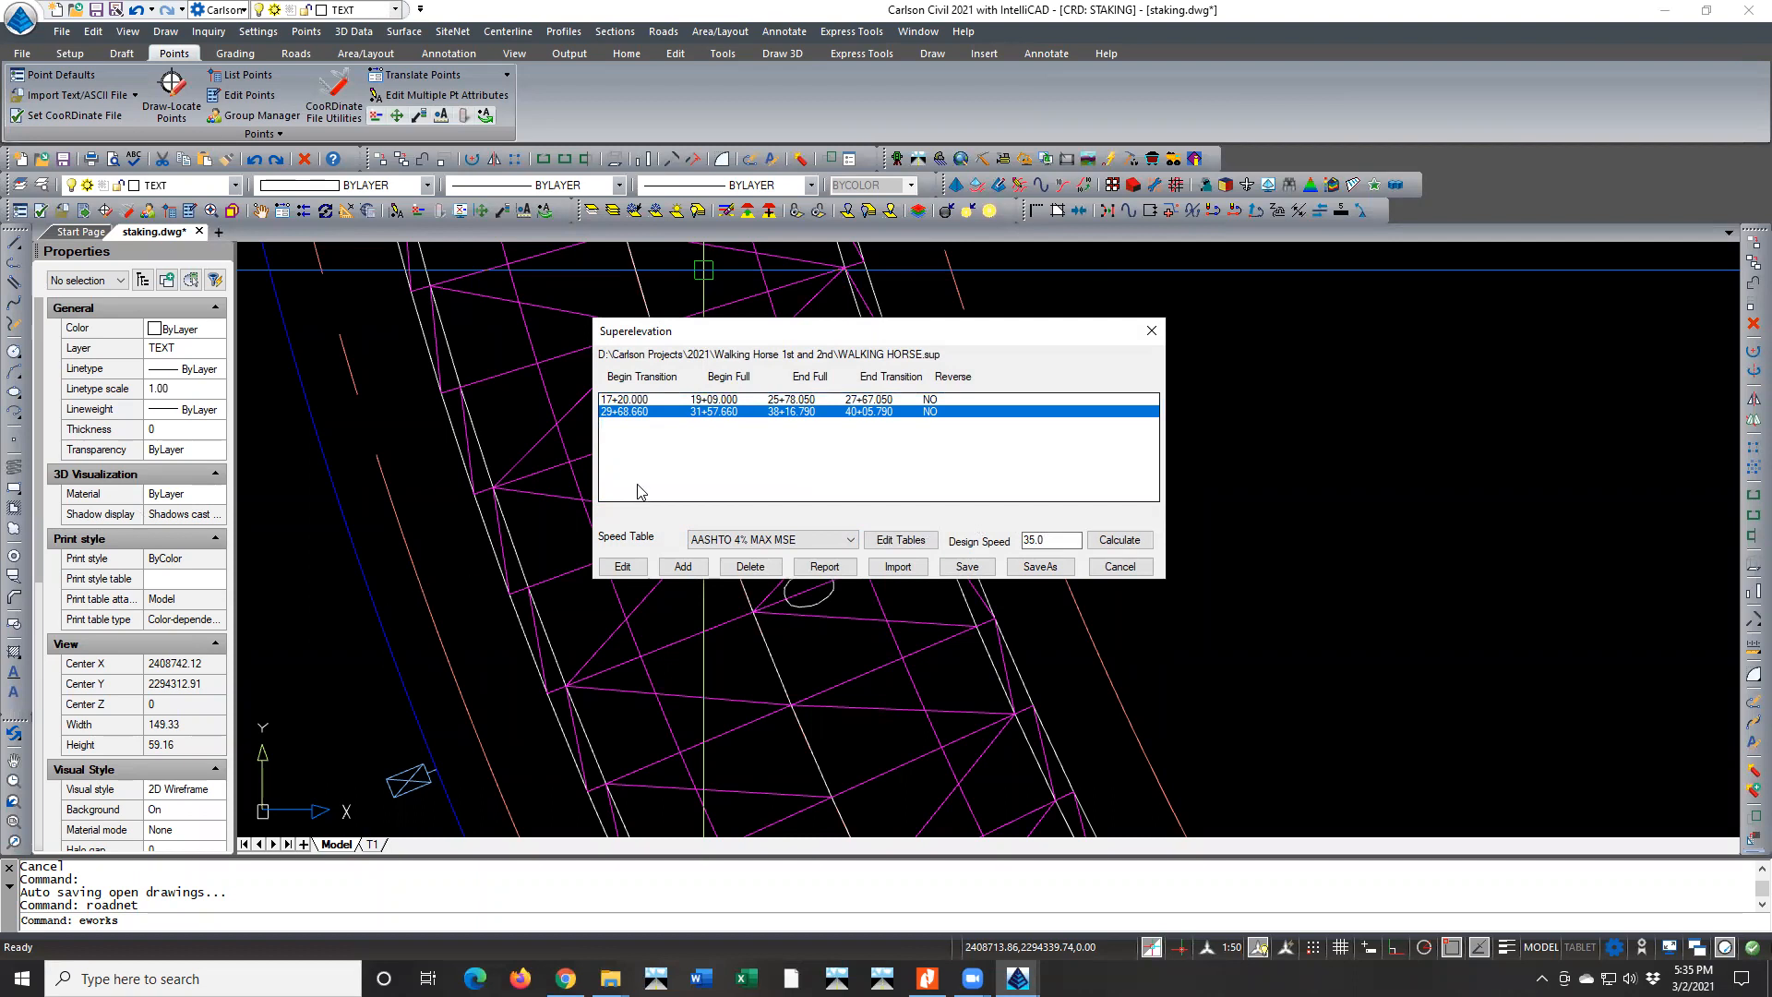
{"action": "double_click", "coordinate": [646, 402]}
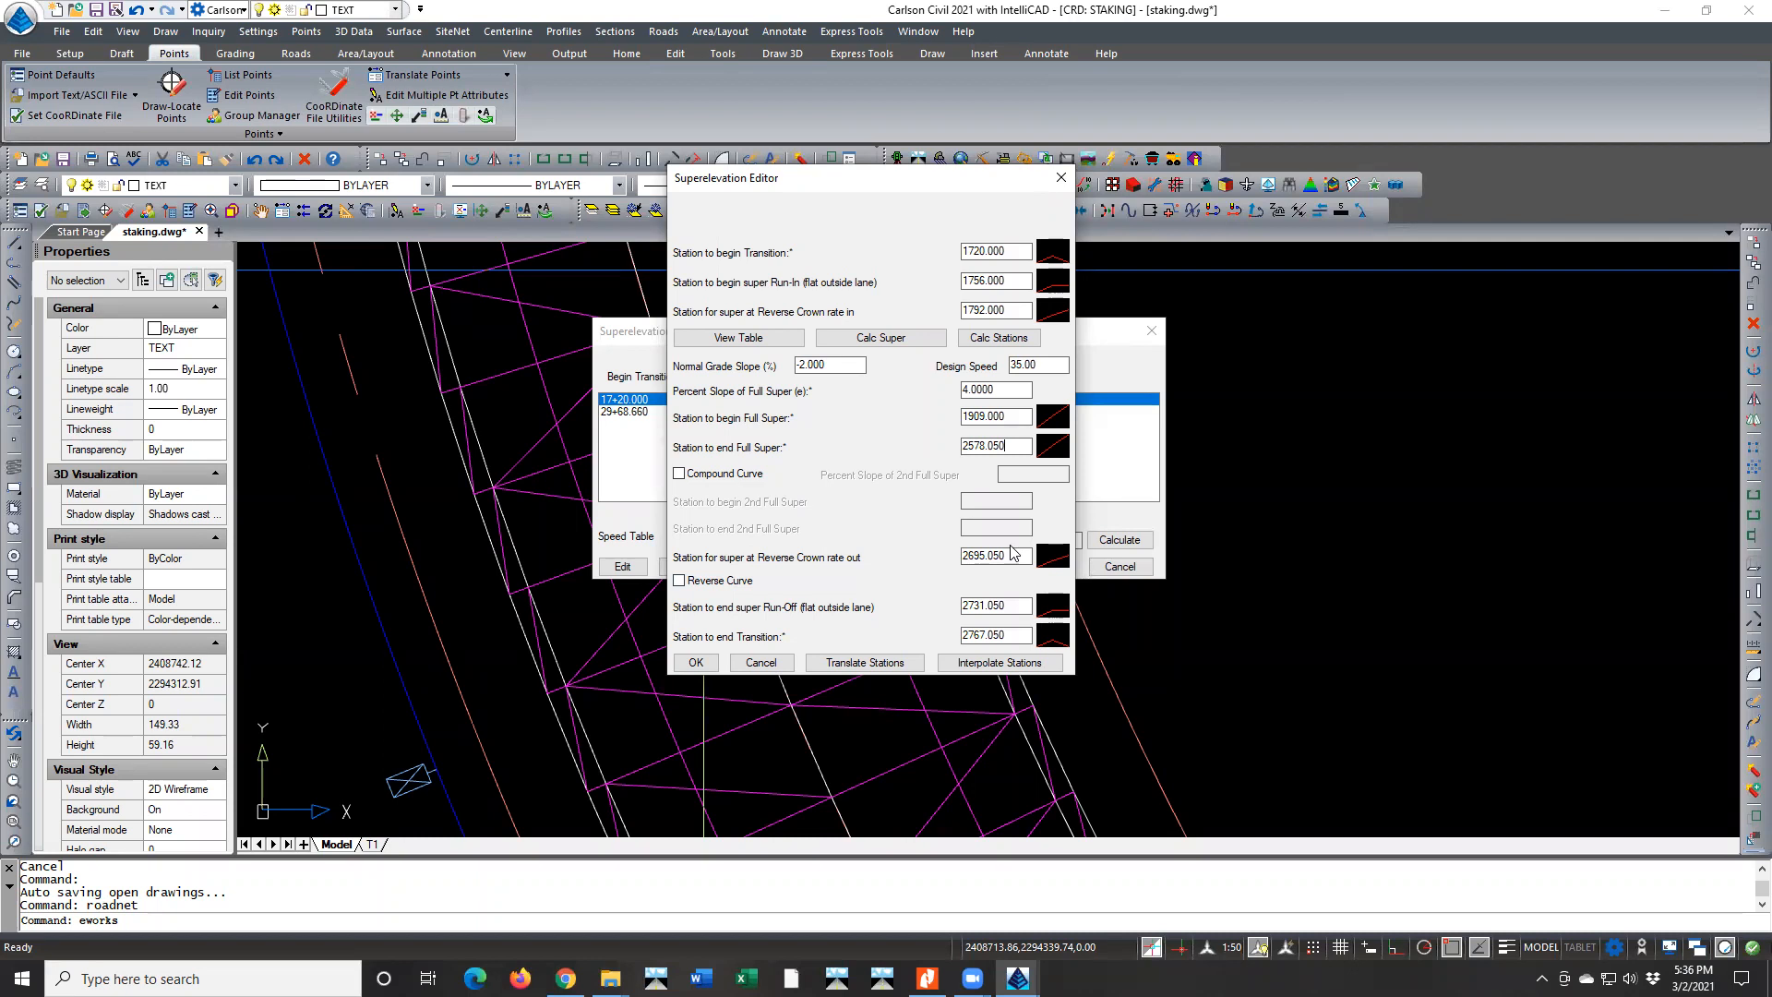
{"action": "left_click_drag", "start_coordinate": [1012, 445], "coordinate": [957, 449]}
{"action": "left_click", "coordinate": [1011, 447]}
{"action": "left_click", "coordinate": [1003, 605]}
{"action": "left_click", "coordinate": [1017, 636]}
{"action": "left_click", "coordinate": [698, 662]}
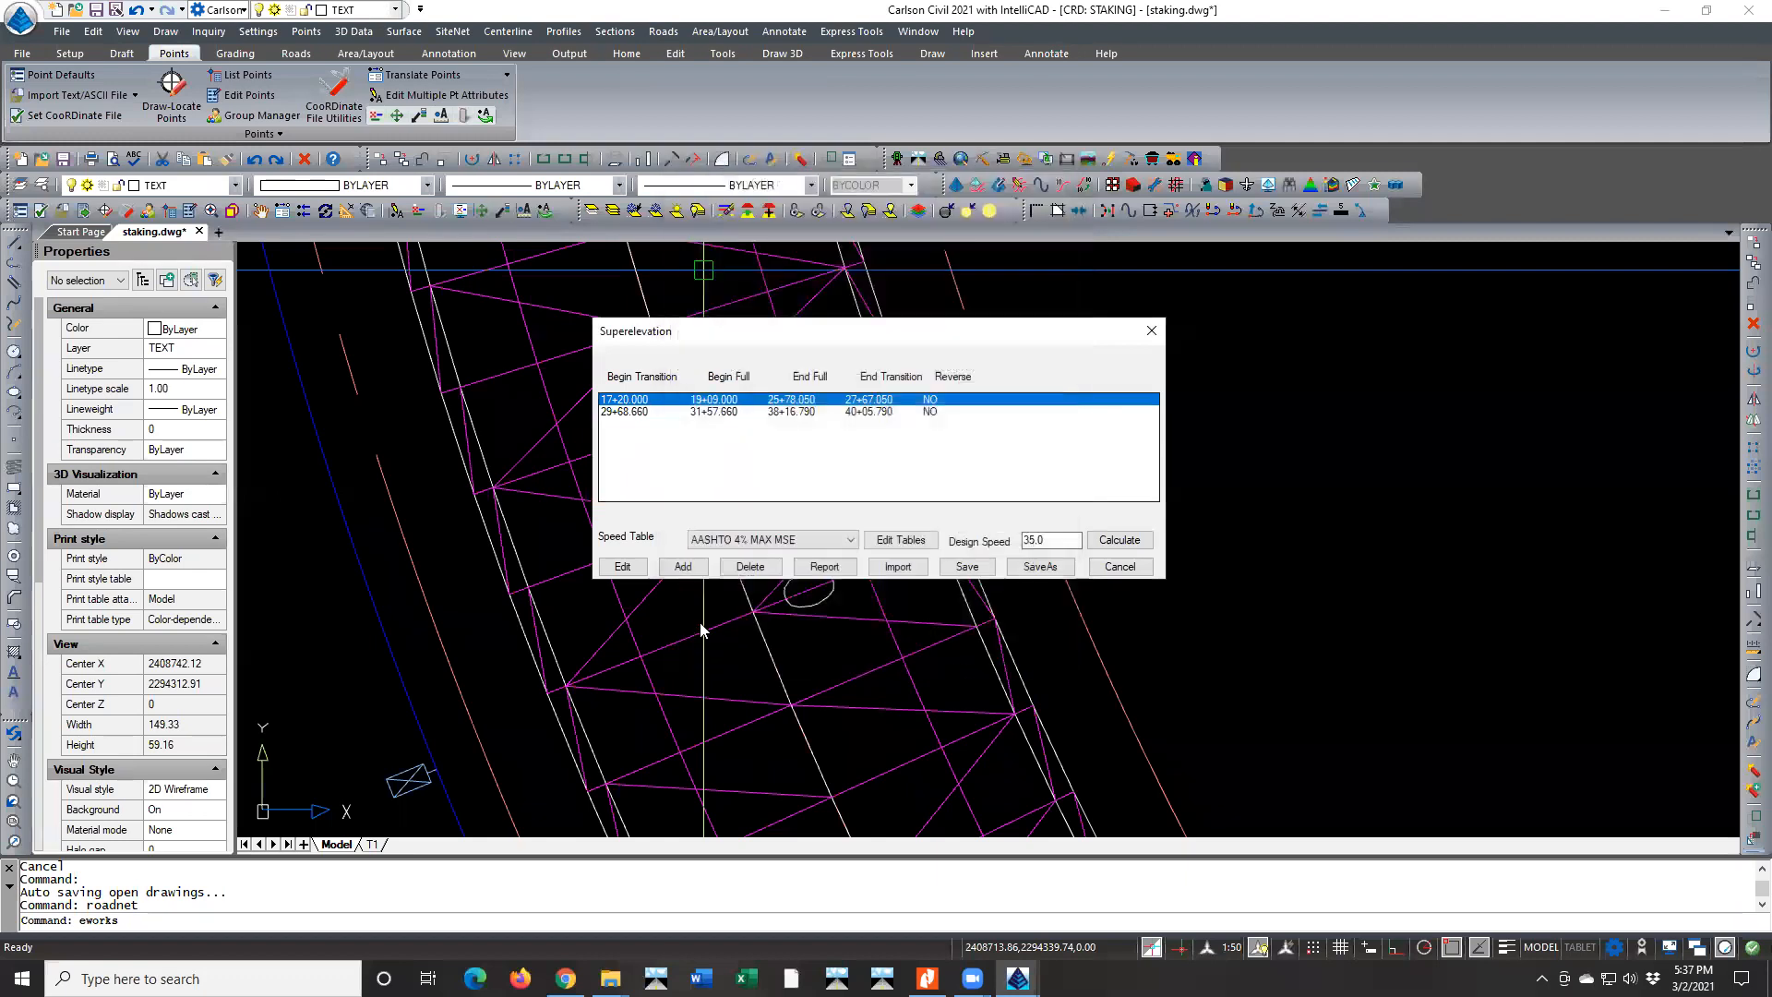
{"action": "double_click", "coordinate": [640, 402]}
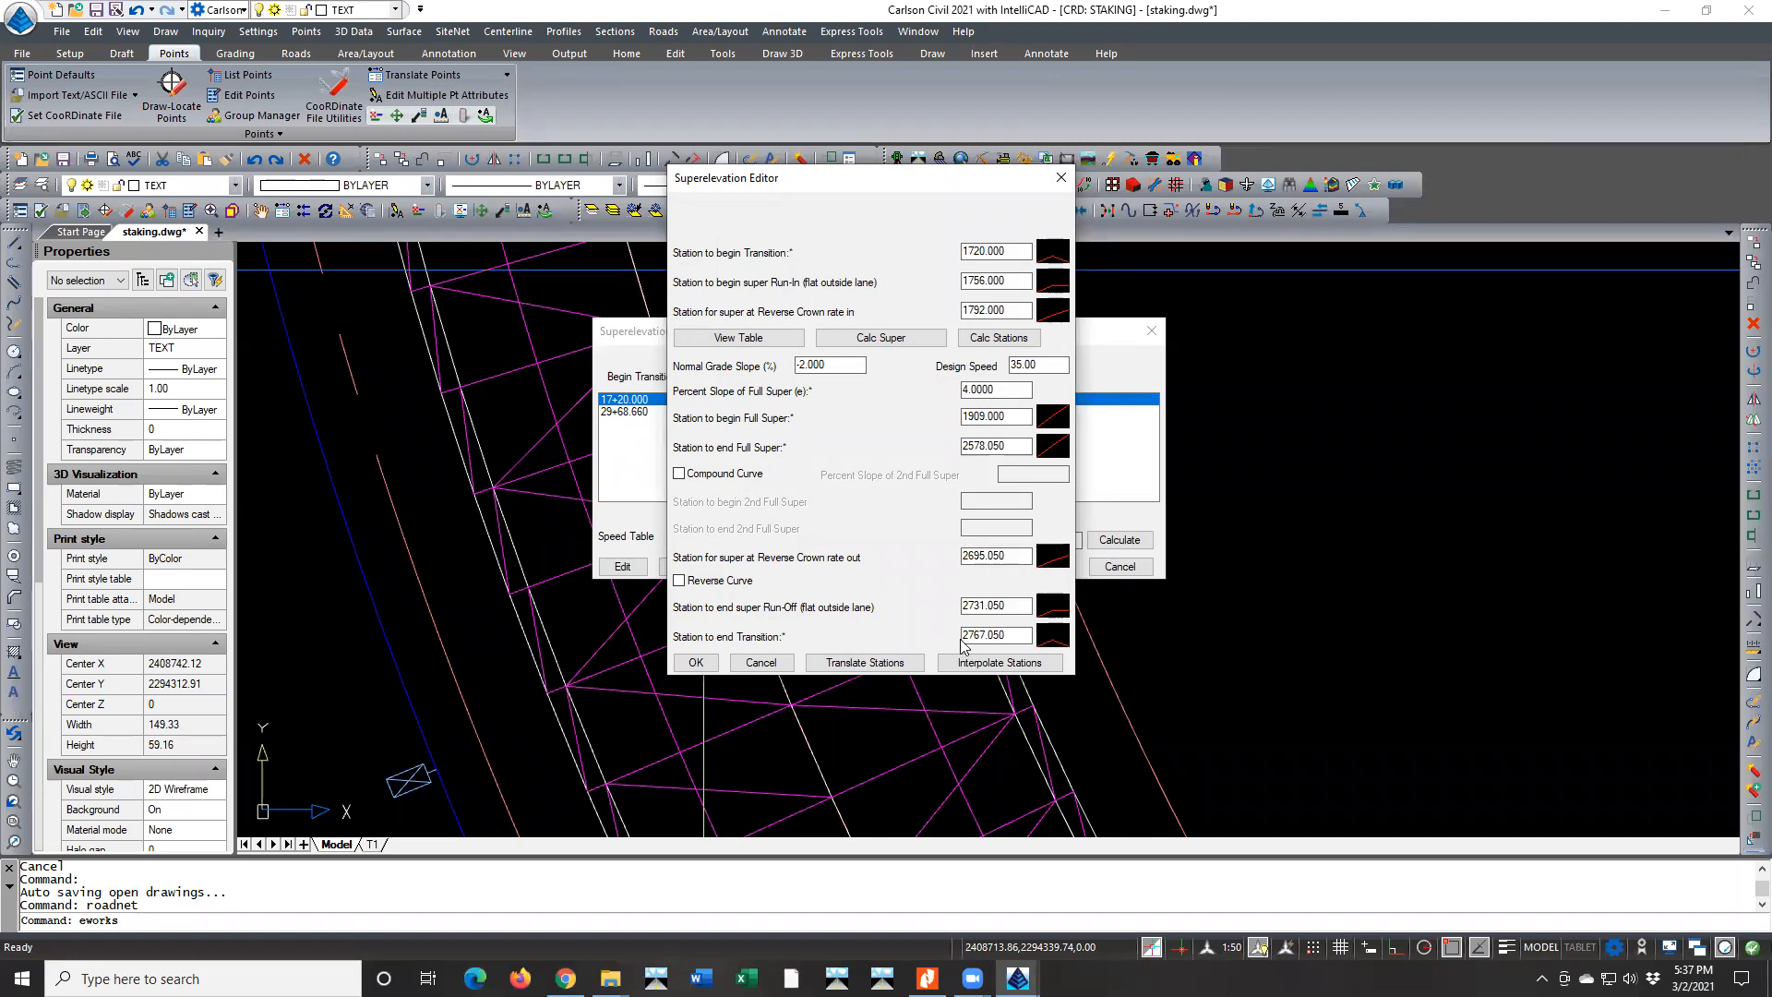
{"action": "left_click", "coordinate": [700, 661]}
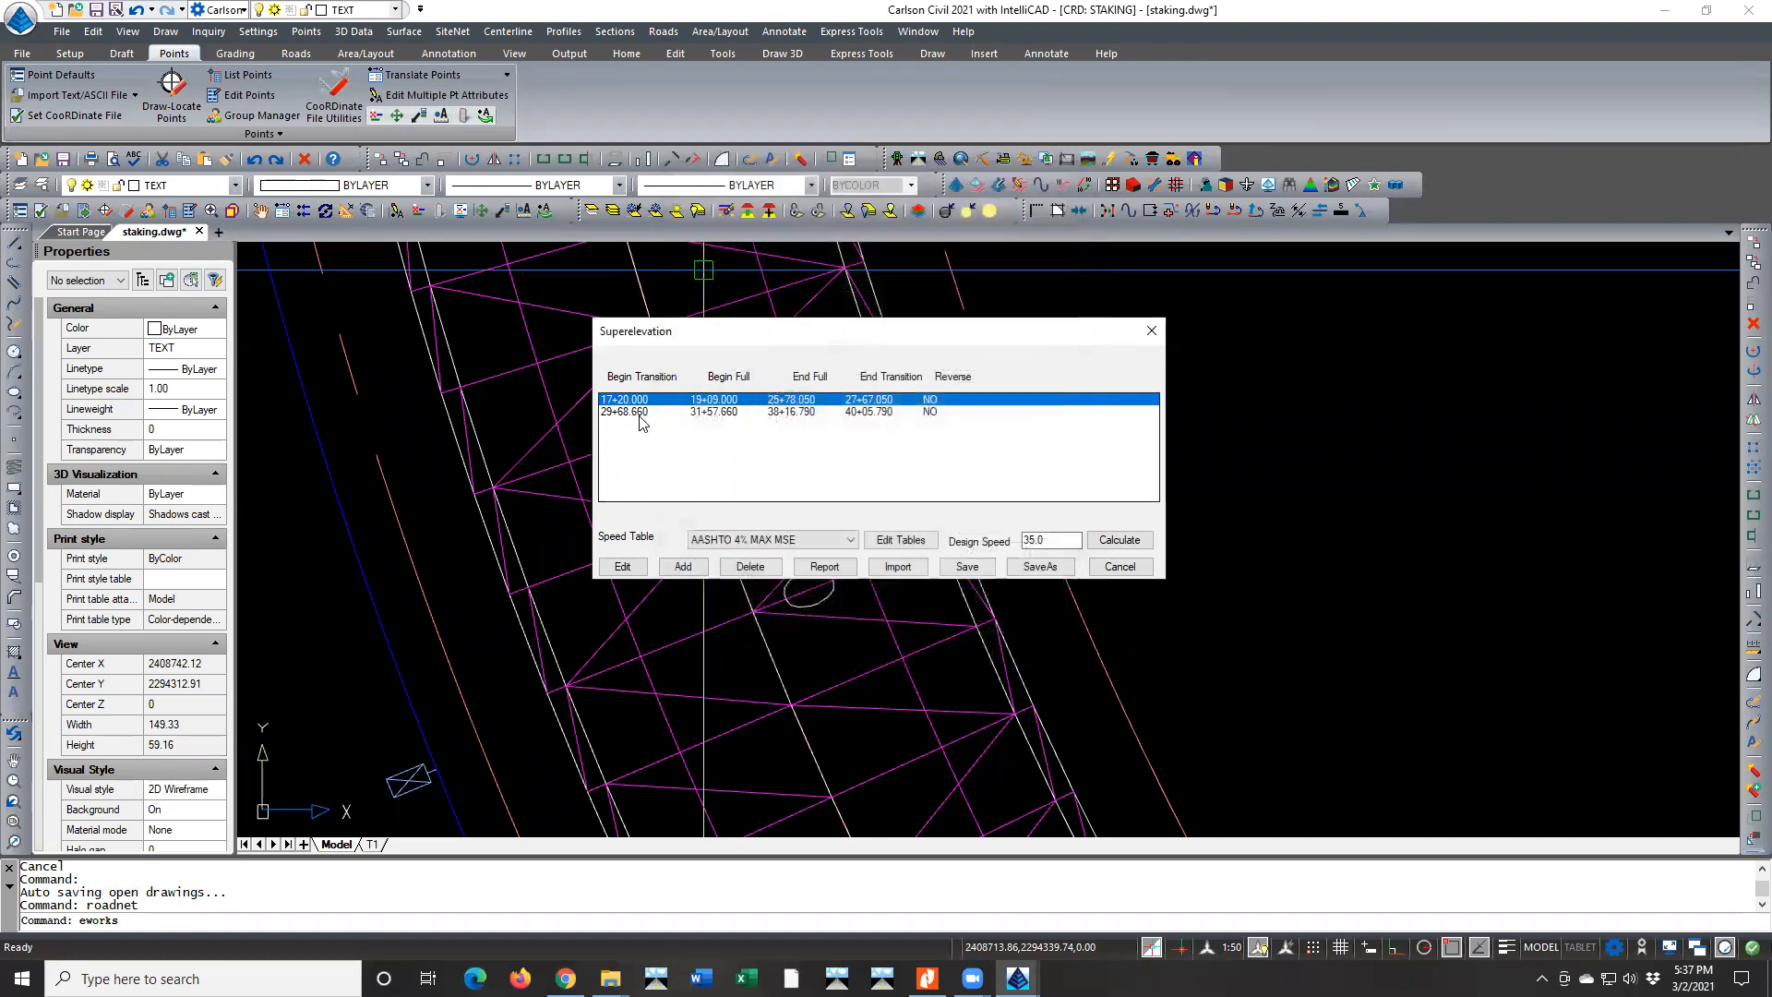
Review the superelevation entry beginning at 29+68.660, then save the superelevation file and exit Process Road Design
{"action": "left_click", "coordinate": [642, 412]}
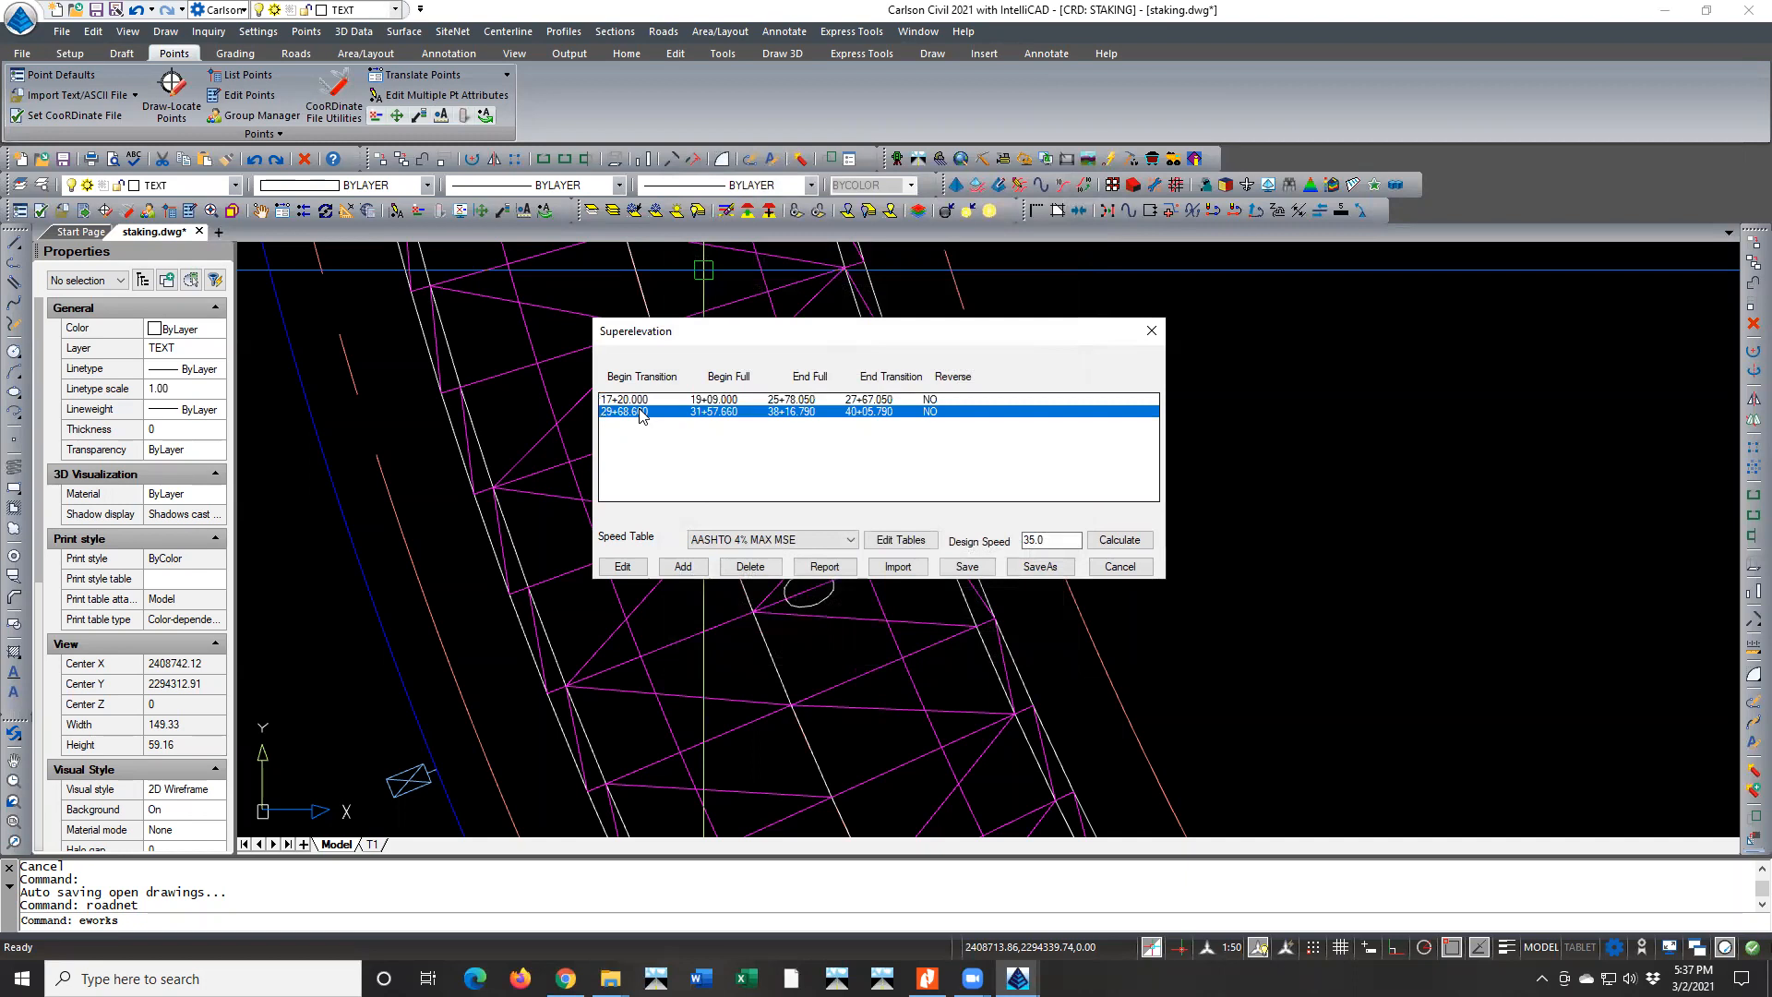
{"action": "double_click", "coordinate": [642, 413]}
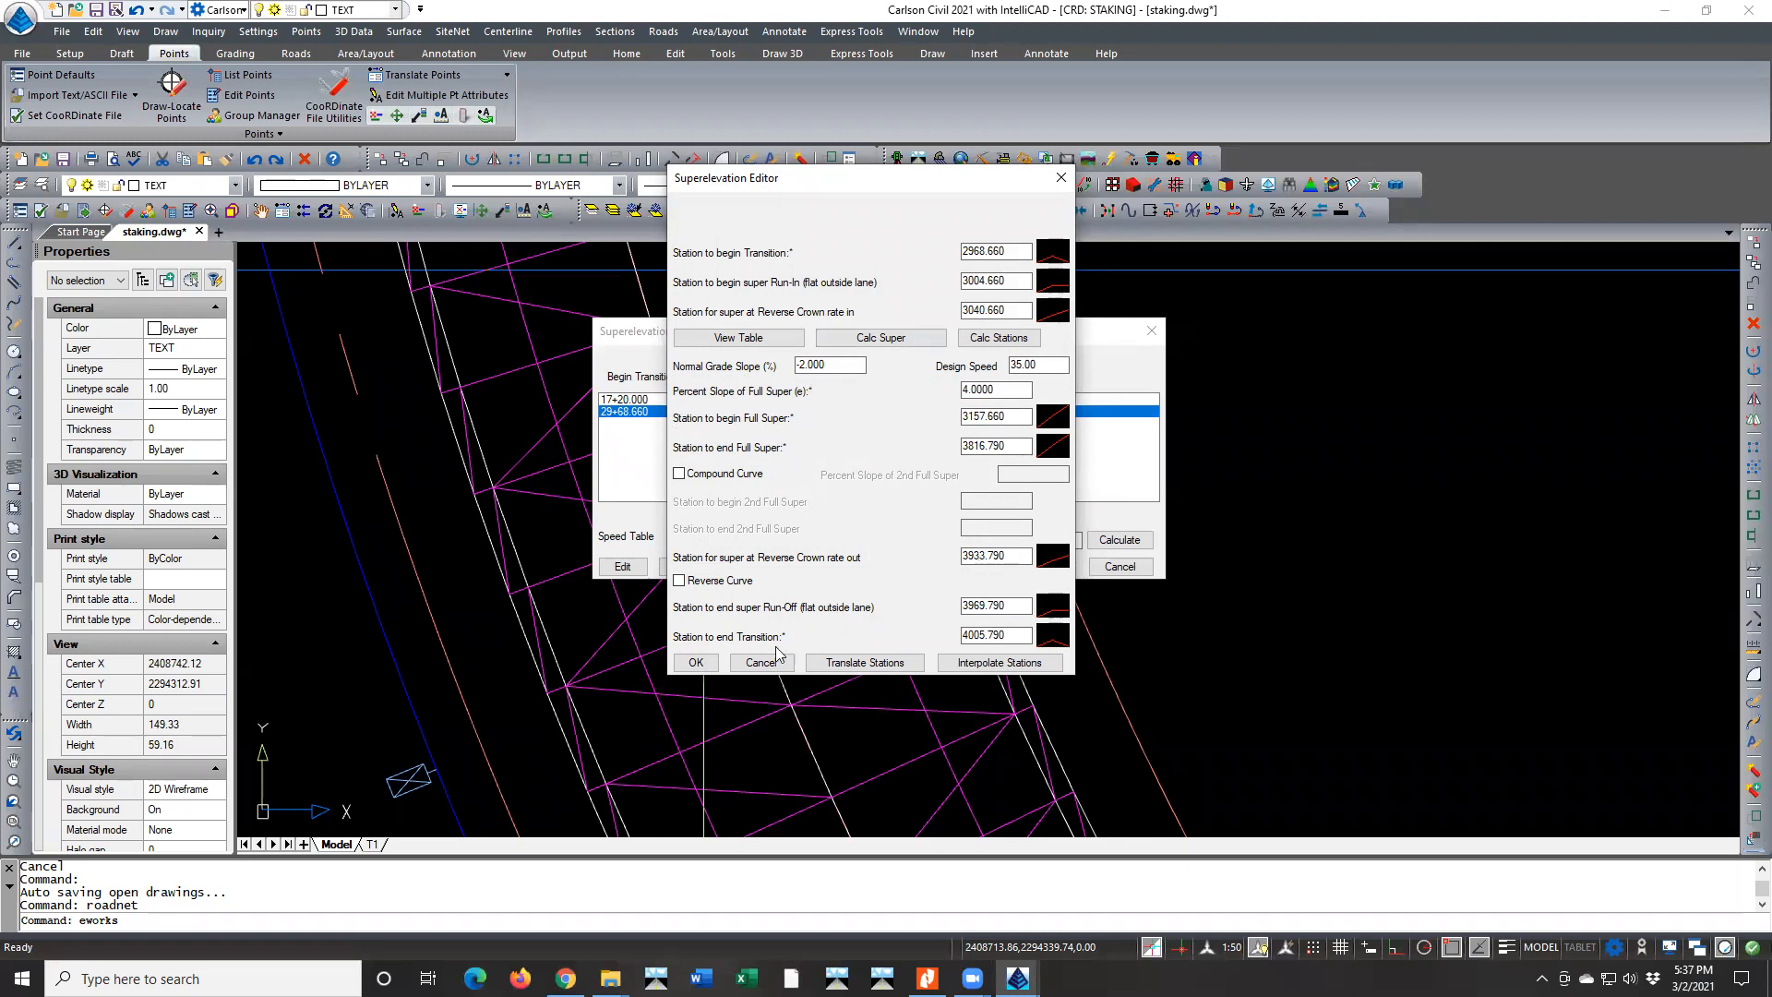
{"action": "left_click", "coordinate": [697, 663]}
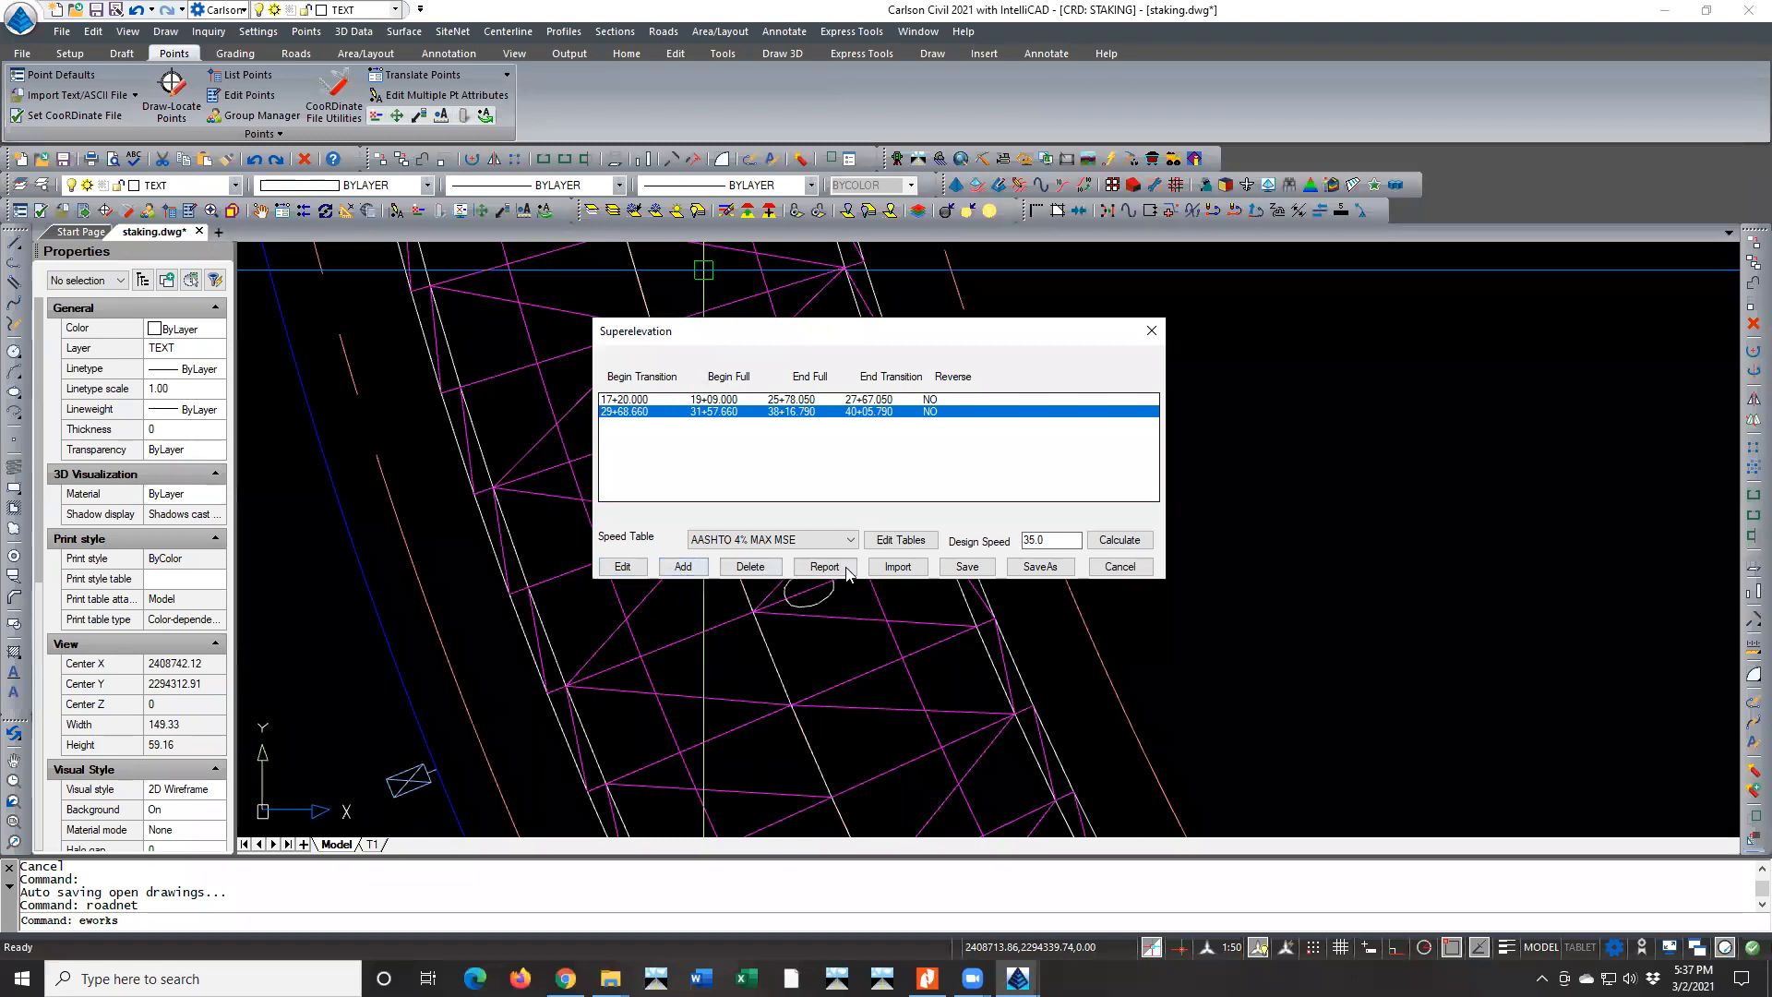
{"action": "left_click", "coordinate": [960, 567]}
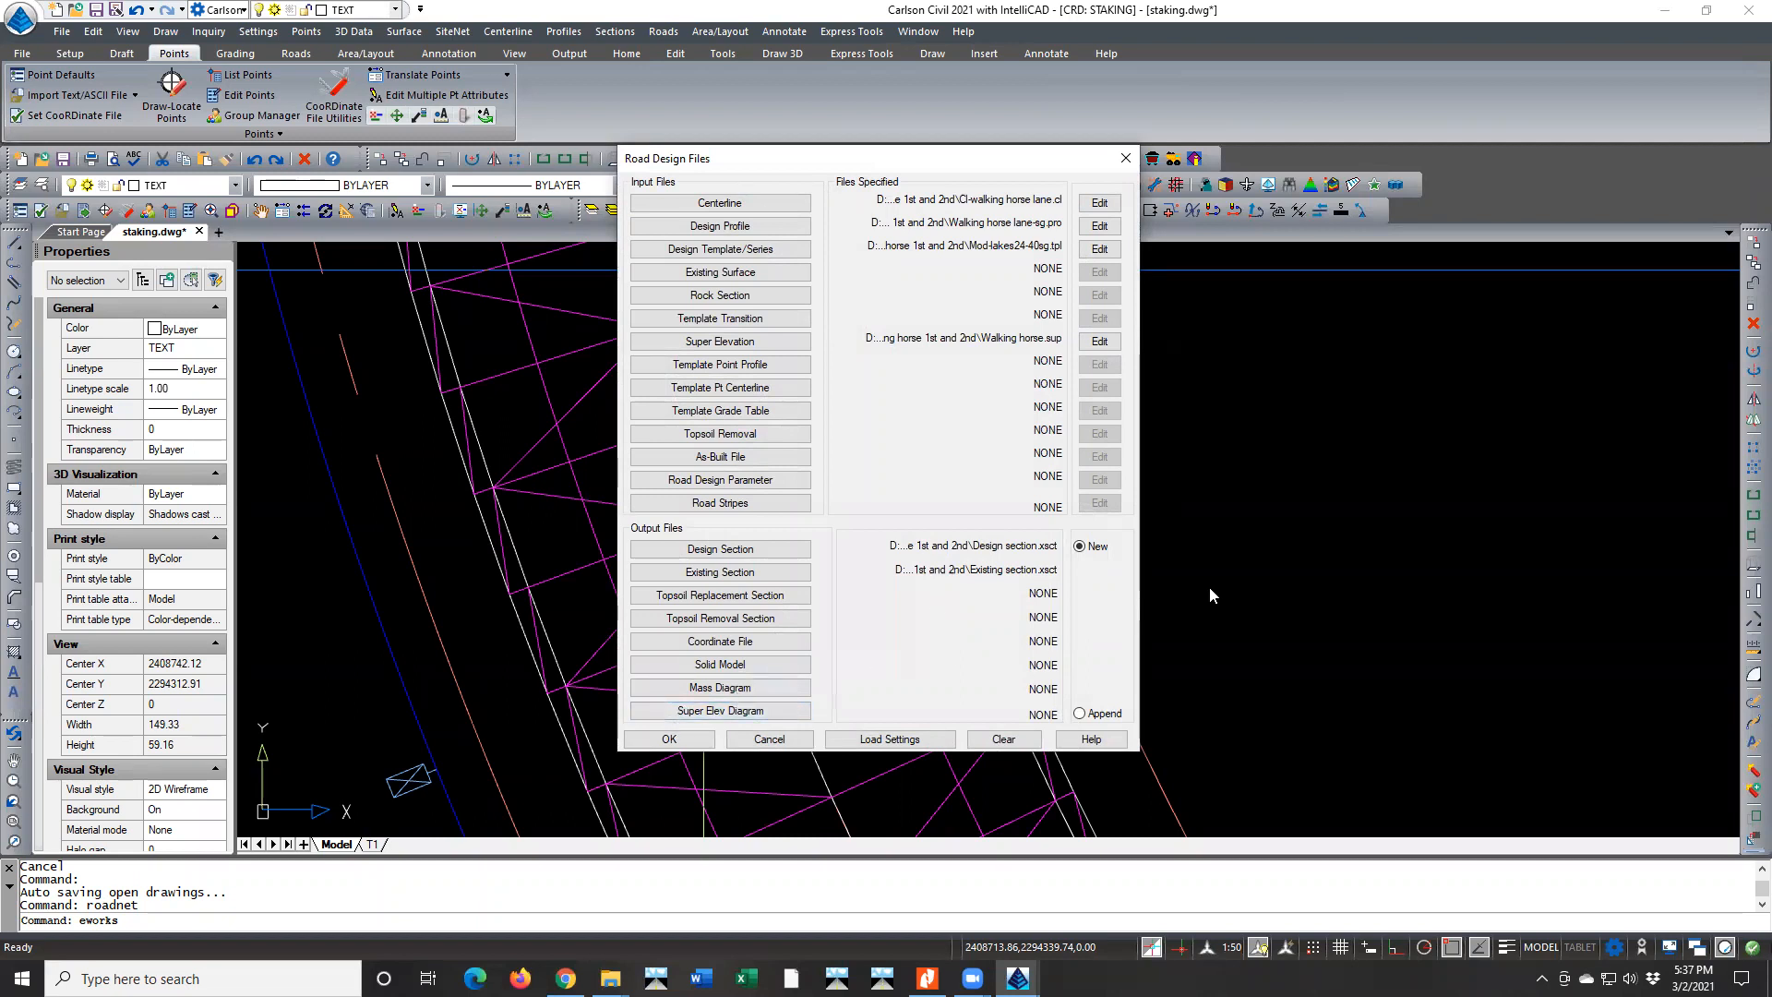
{"action": "left_click", "coordinate": [768, 740]}
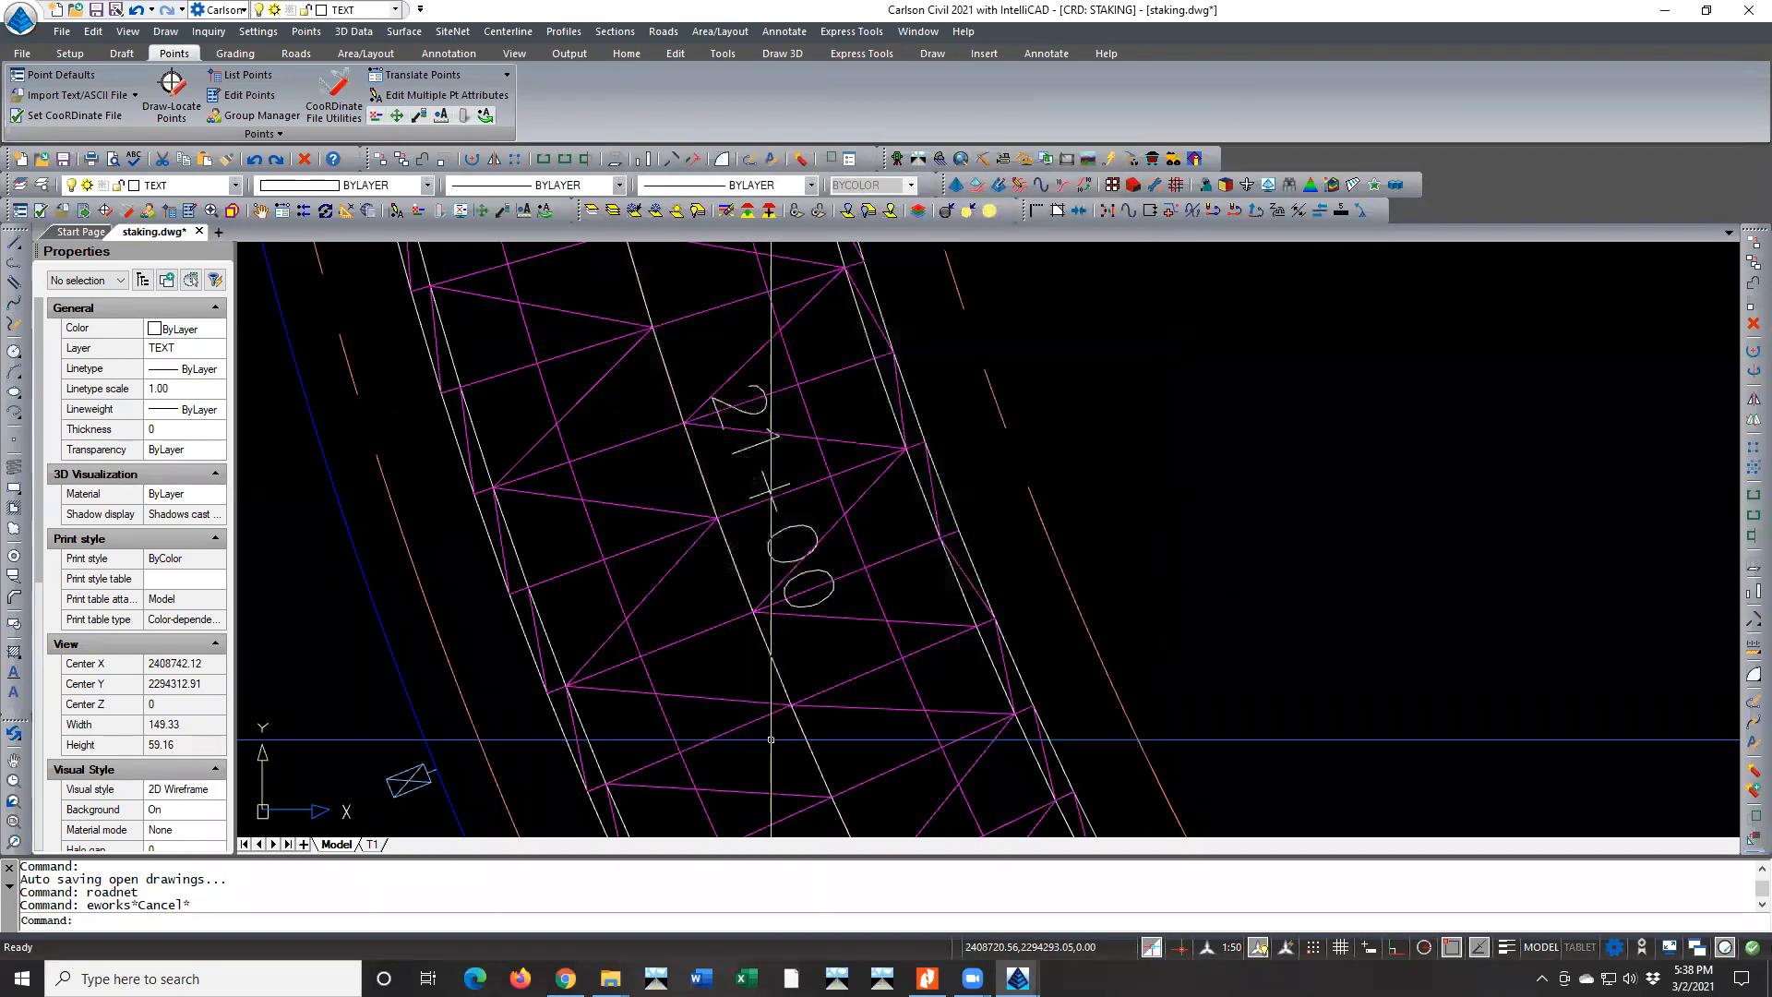
Save a copy of the drawing as MOD-staking.dwg in the Walking Horse 1st and 2nd folder
{"action": "left_click", "coordinate": [61, 32]}
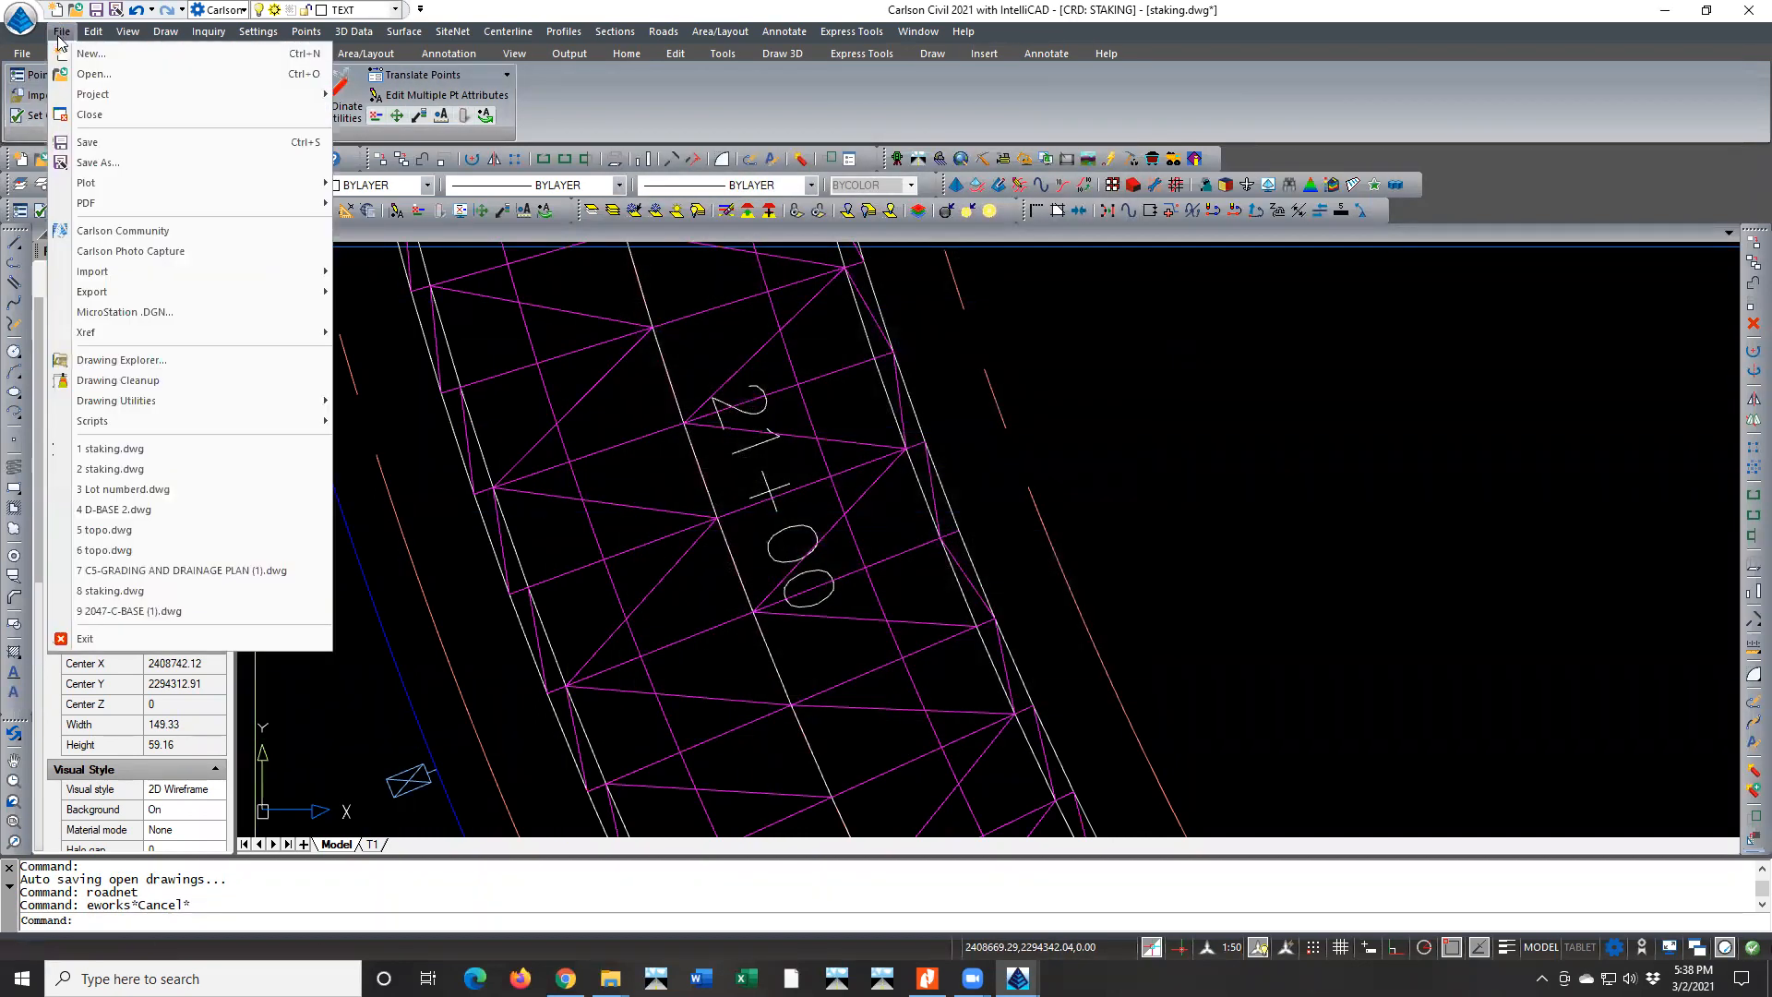
{"action": "left_click", "coordinate": [100, 162]}
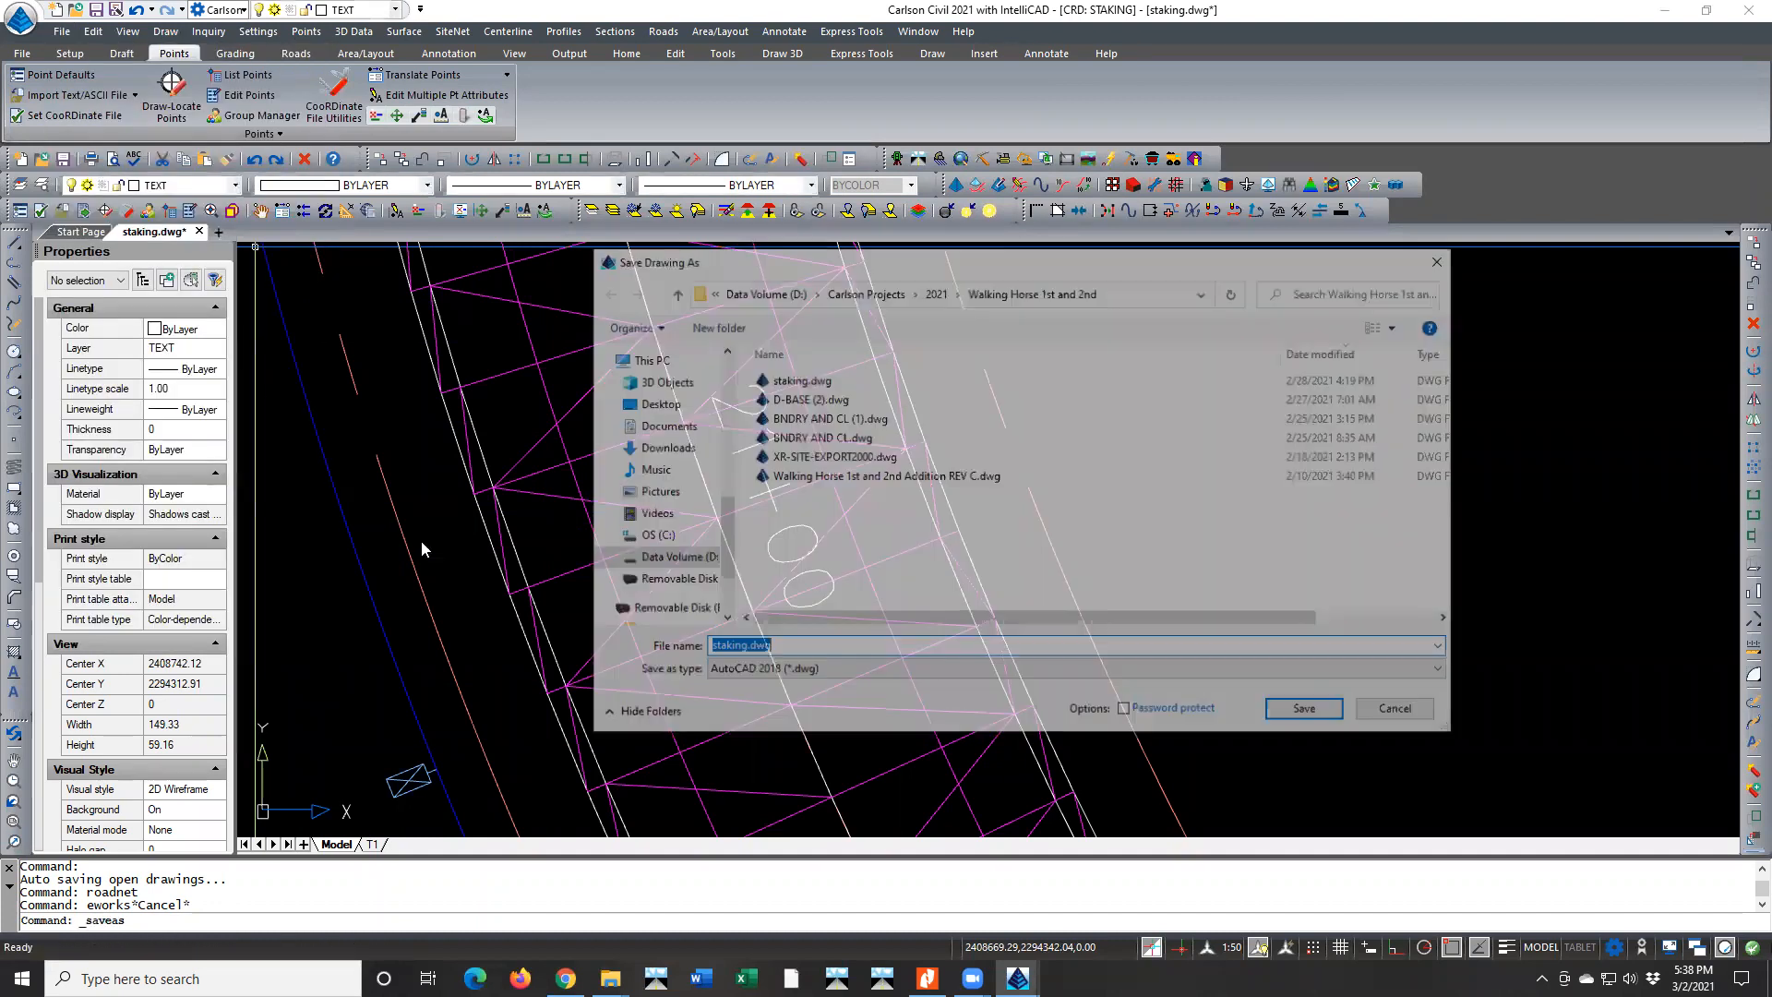
{"action": "left_click", "coordinate": [706, 648]}
{"action": "type", "text": "MOD-"}
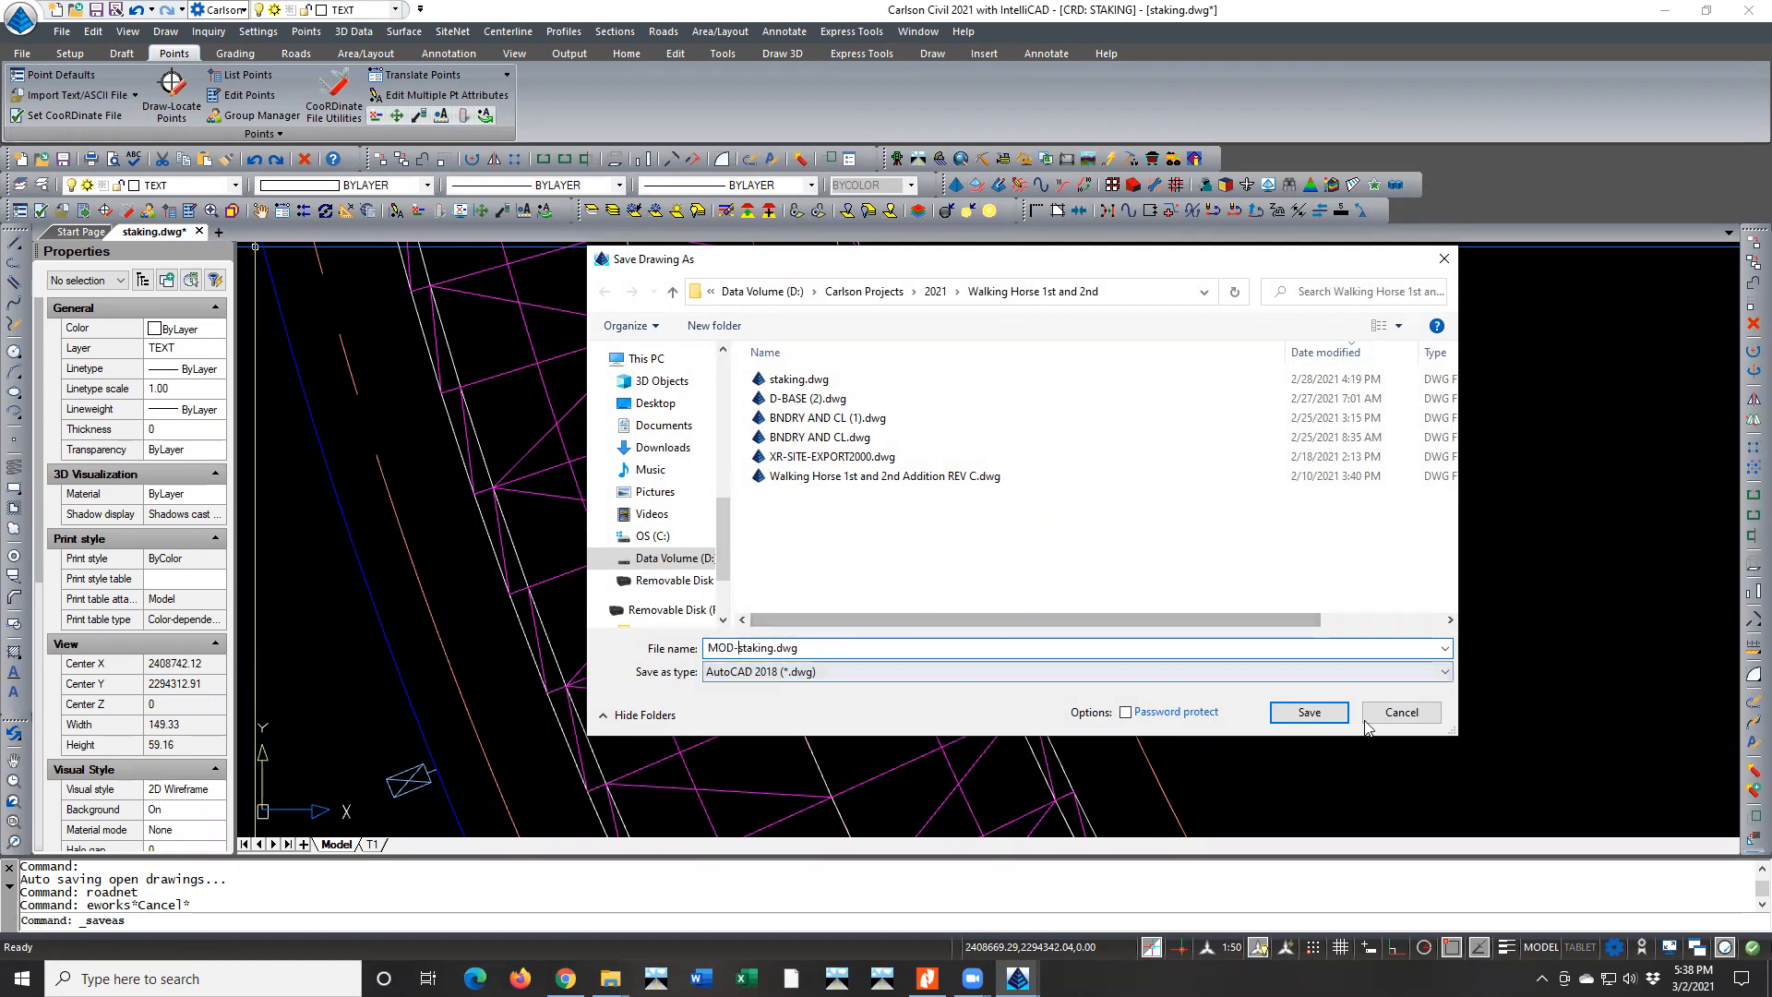
{"action": "left_click", "coordinate": [1281, 711]}
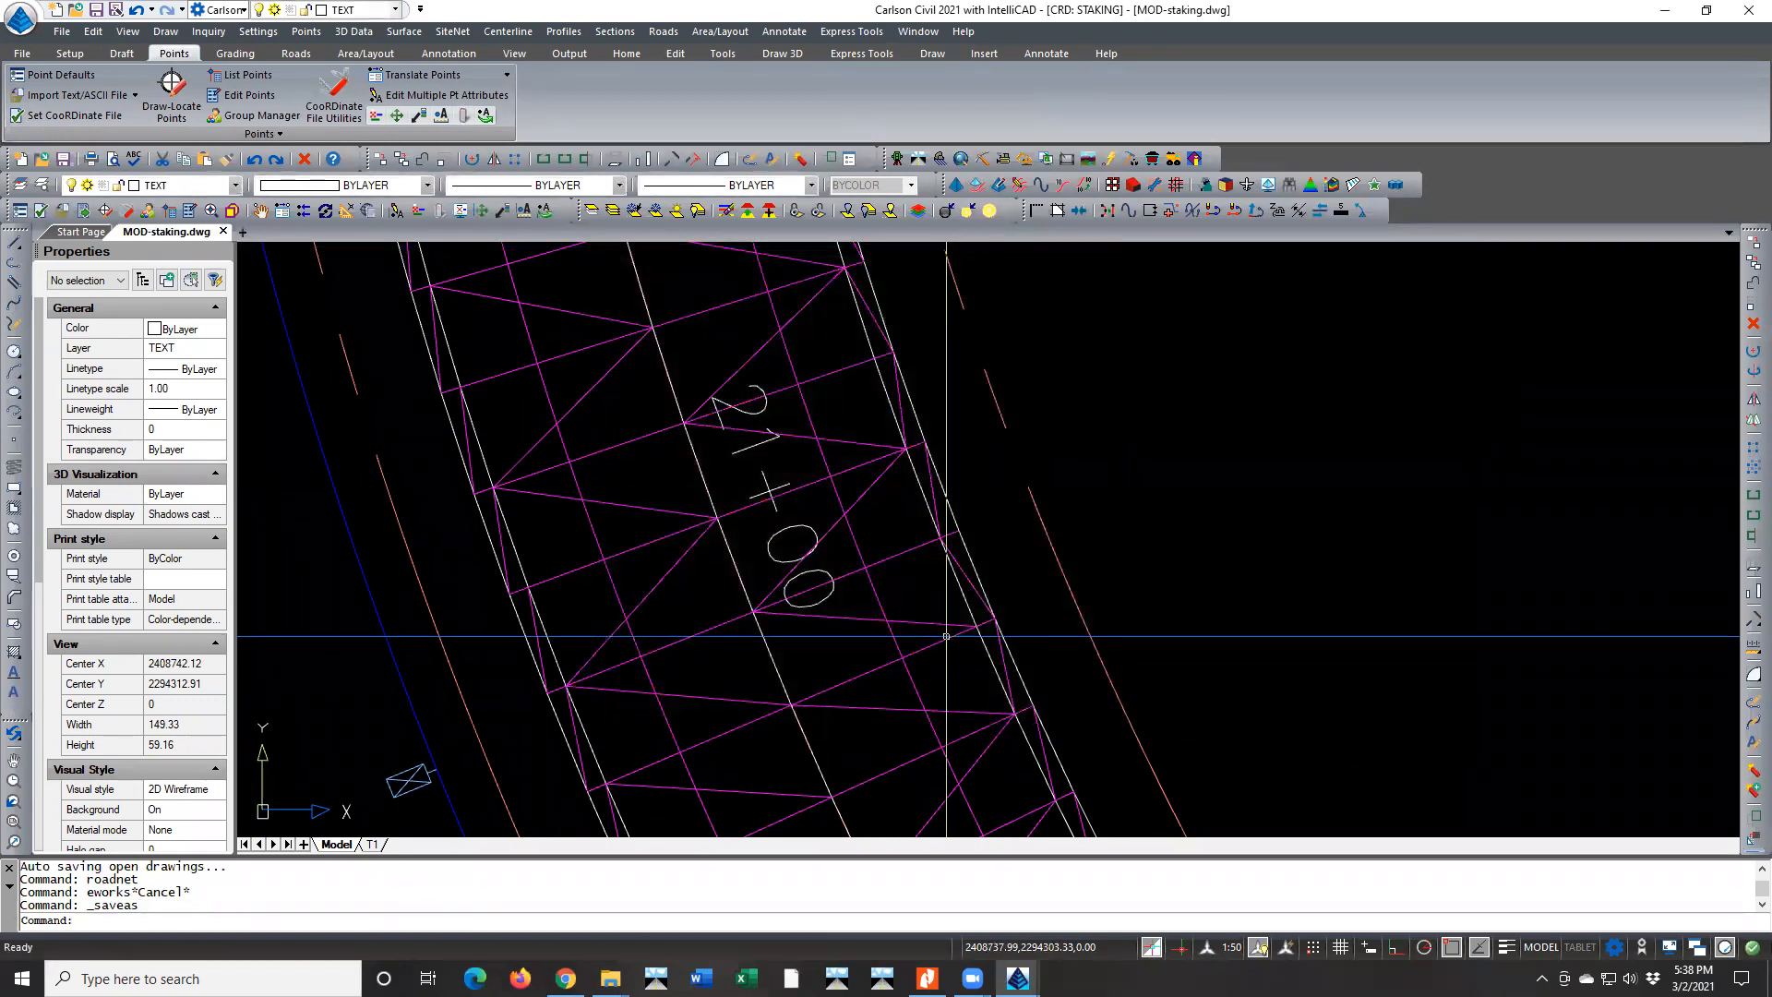
Run Process Road Design for Walking Horse Lane with the specified design files and the existing additional road design parameters
{"action": "scroll", "coordinate": [830, 637], "scroll_direction": "down", "scroll_amount": 8}
{"action": "scroll", "coordinate": [830, 637], "scroll_direction": "down", "scroll_amount": 10}
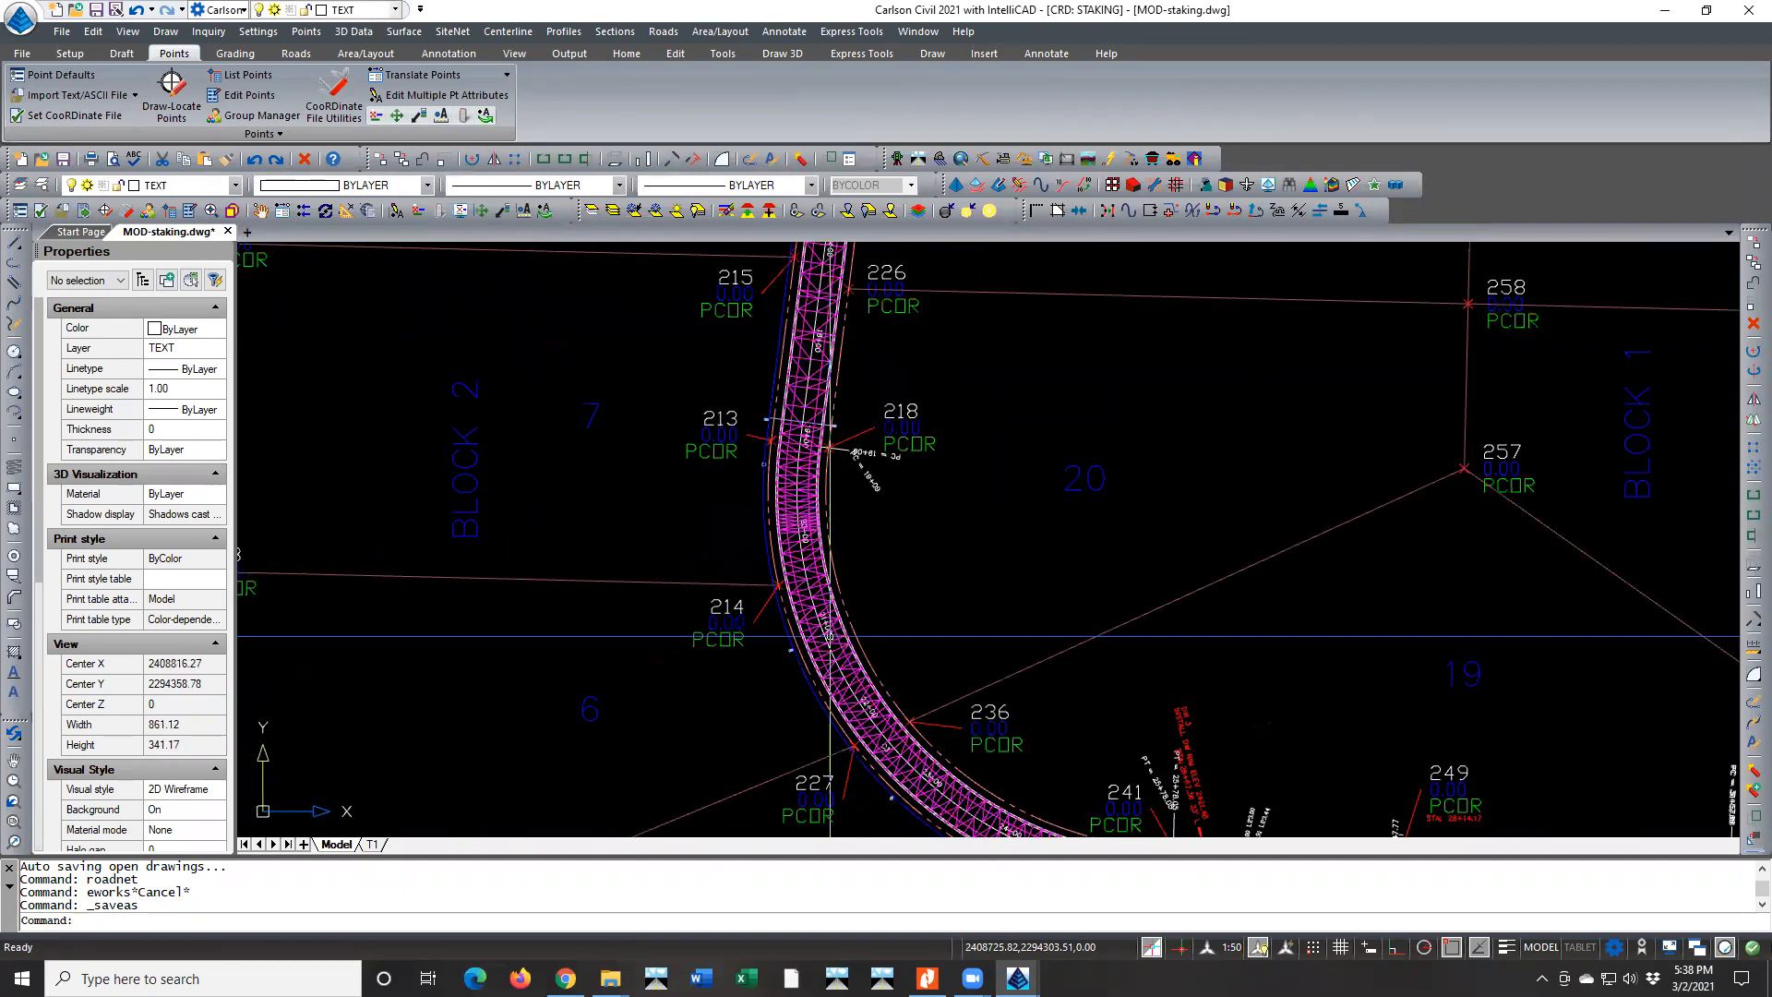
{"action": "middle_click_drag", "start_coordinate": [854, 604], "coordinate": [682, 654]}
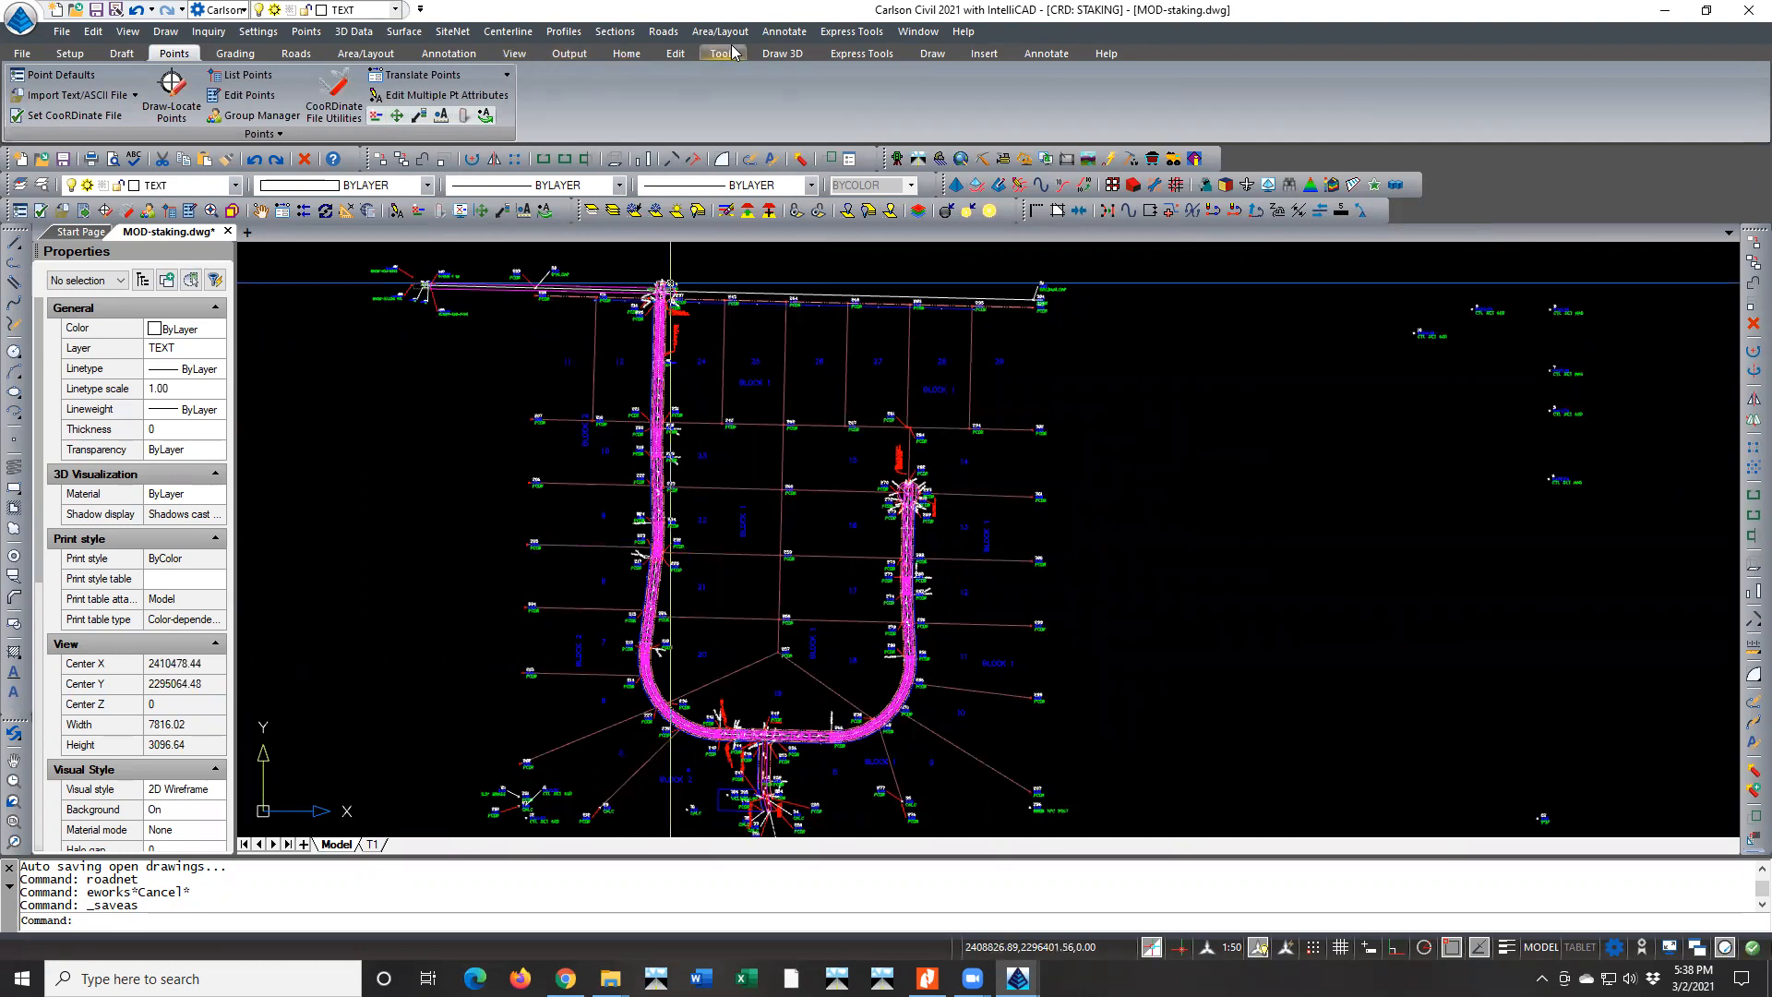
{"action": "left_click", "coordinate": [662, 32]}
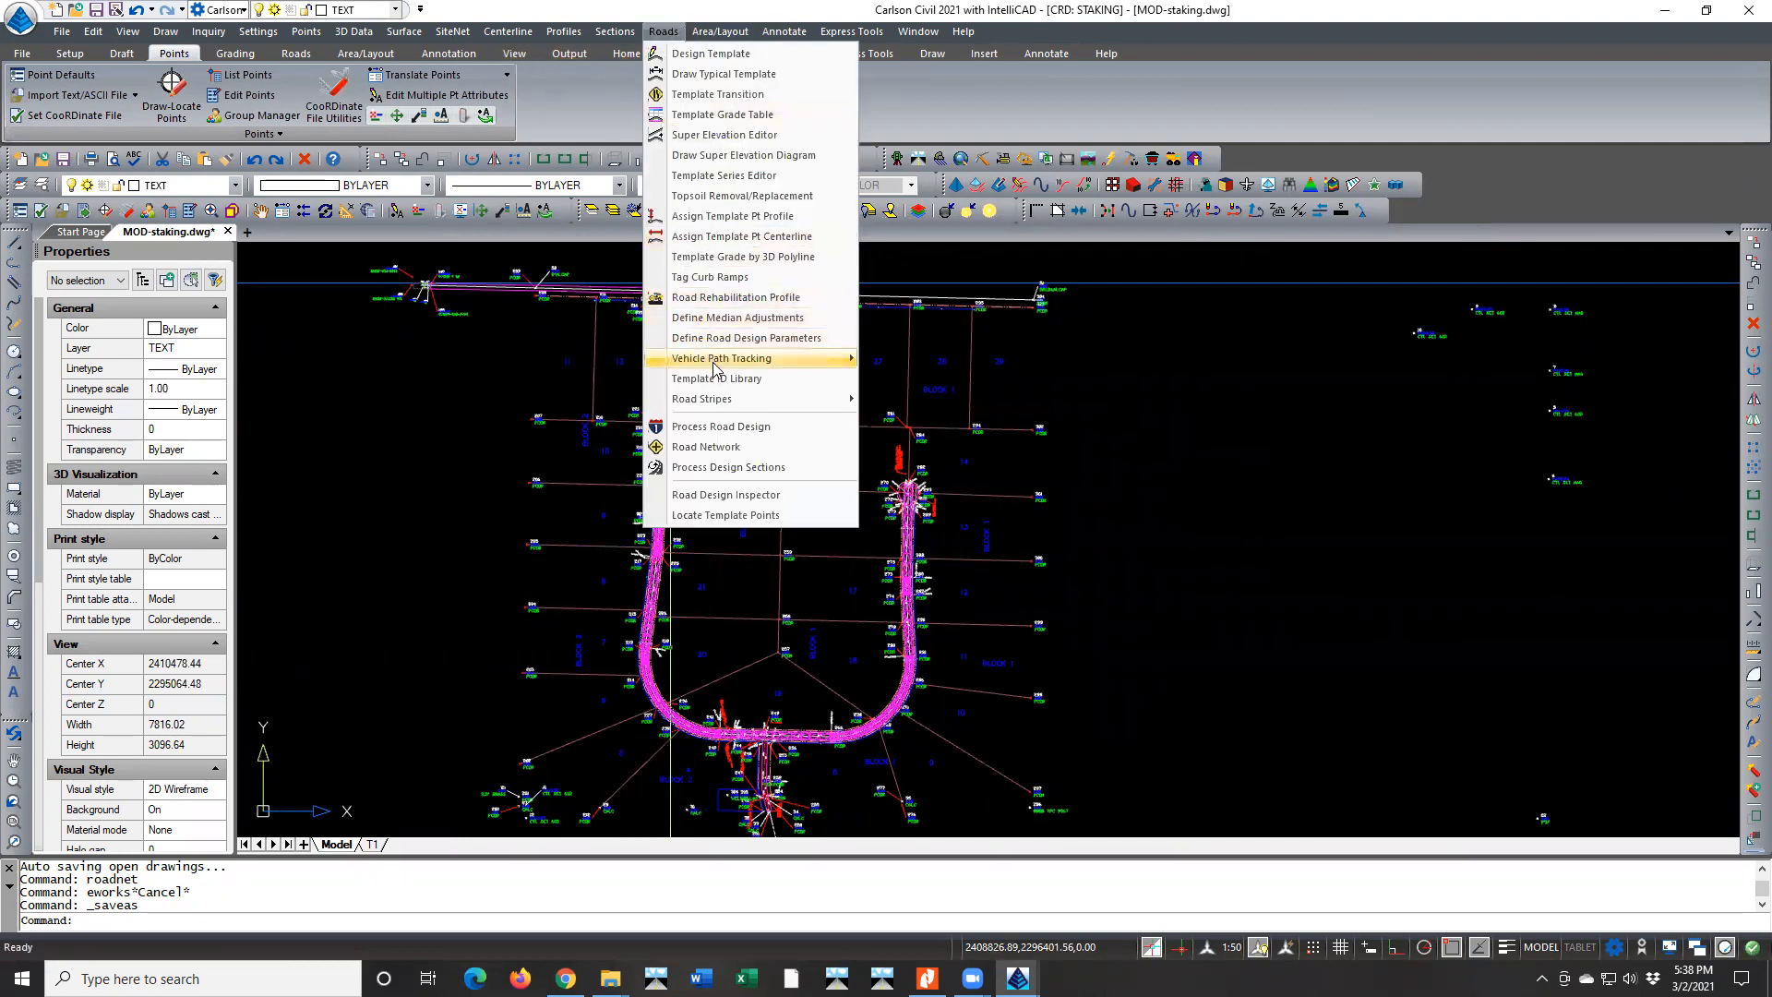
{"action": "left_click", "coordinate": [743, 446]}
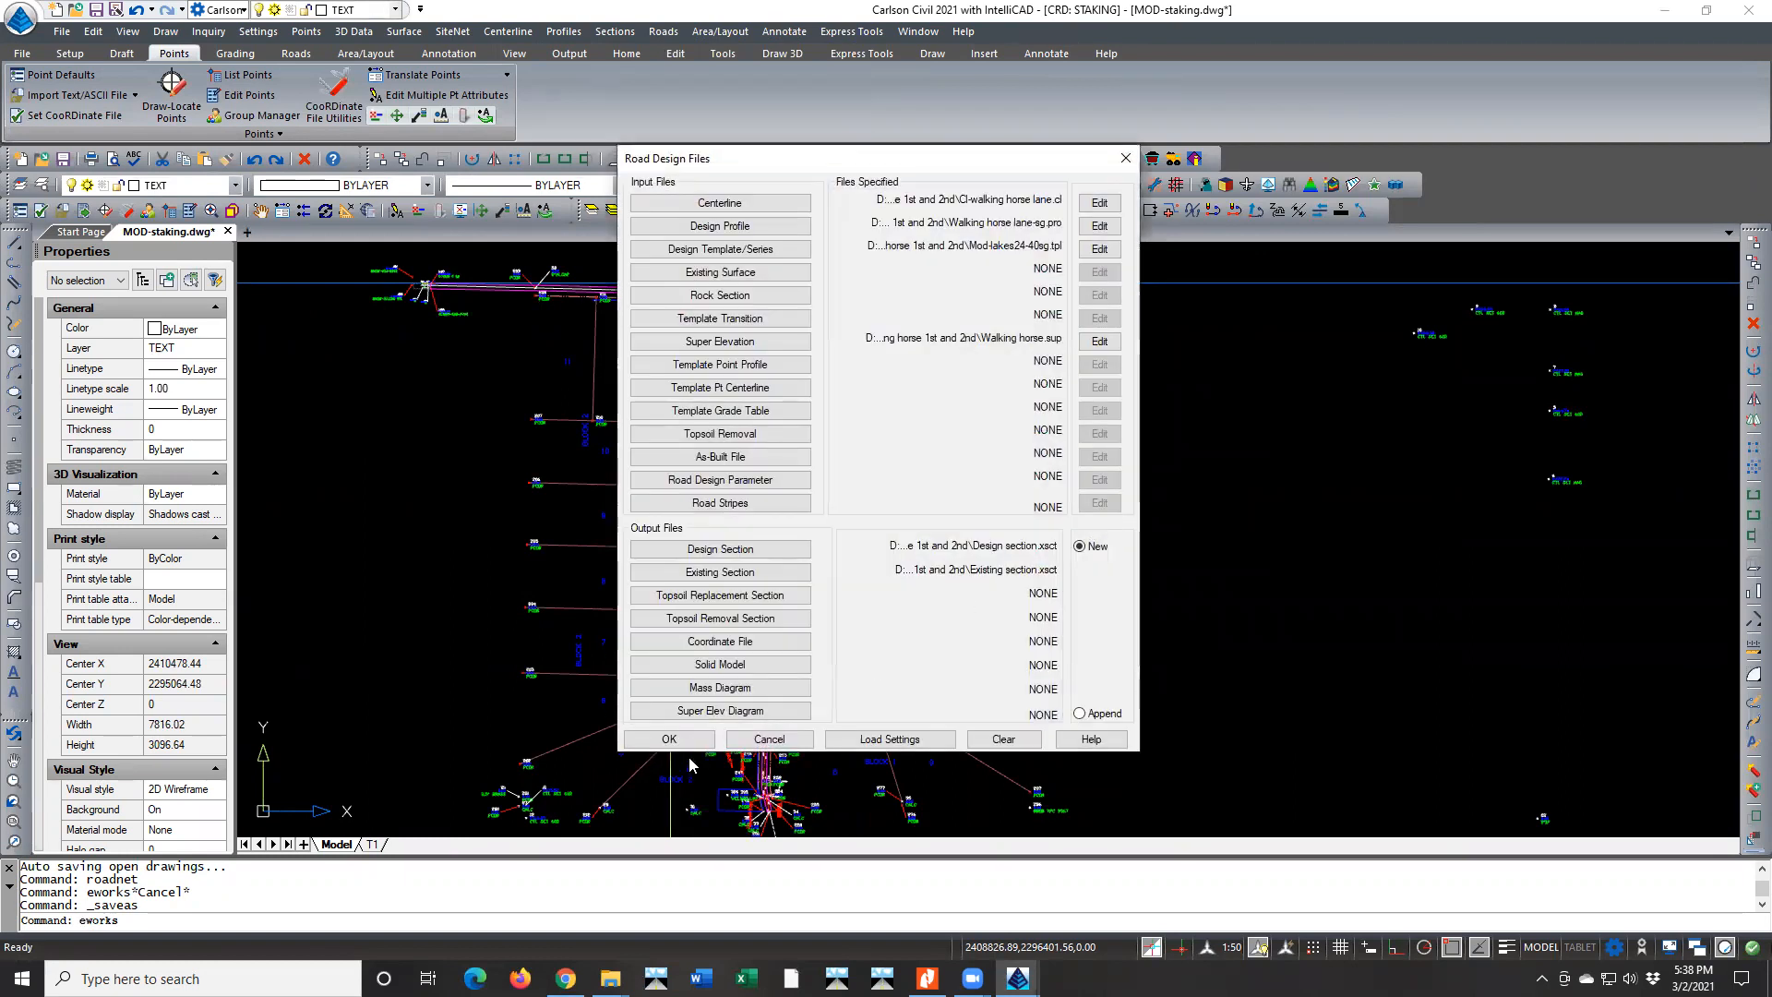
{"action": "left_click", "coordinate": [671, 738]}
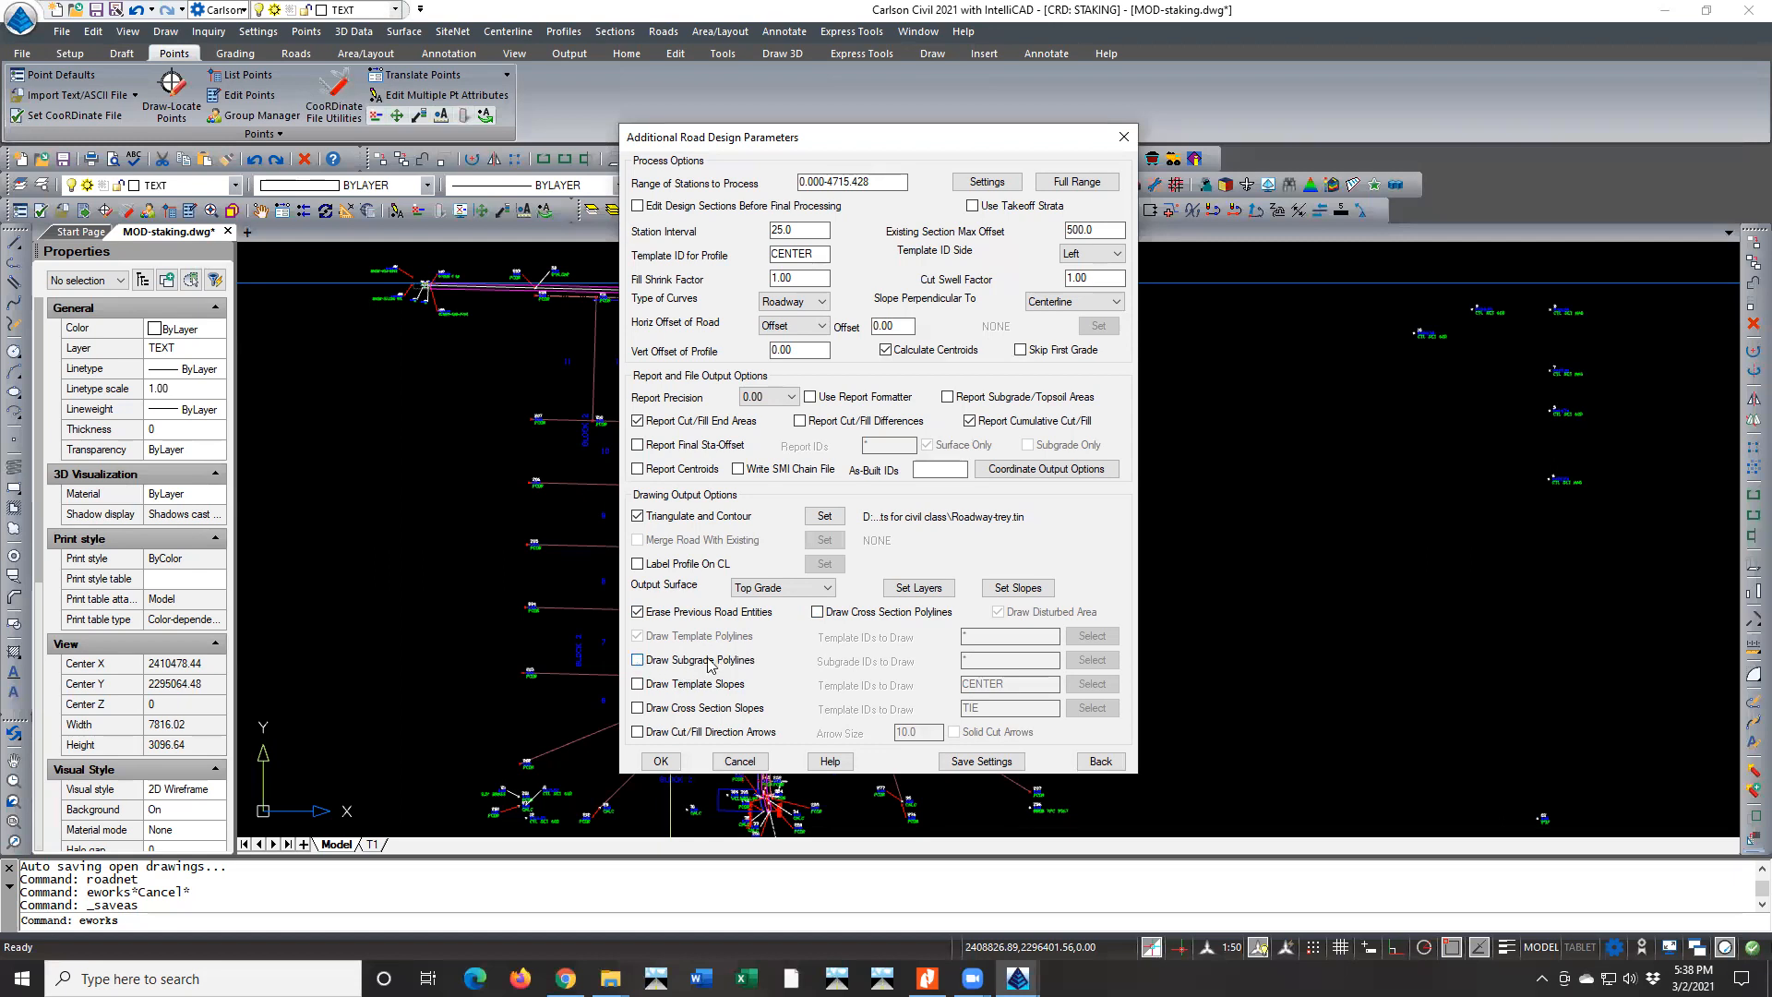
{"action": "left_click", "coordinate": [661, 762]}
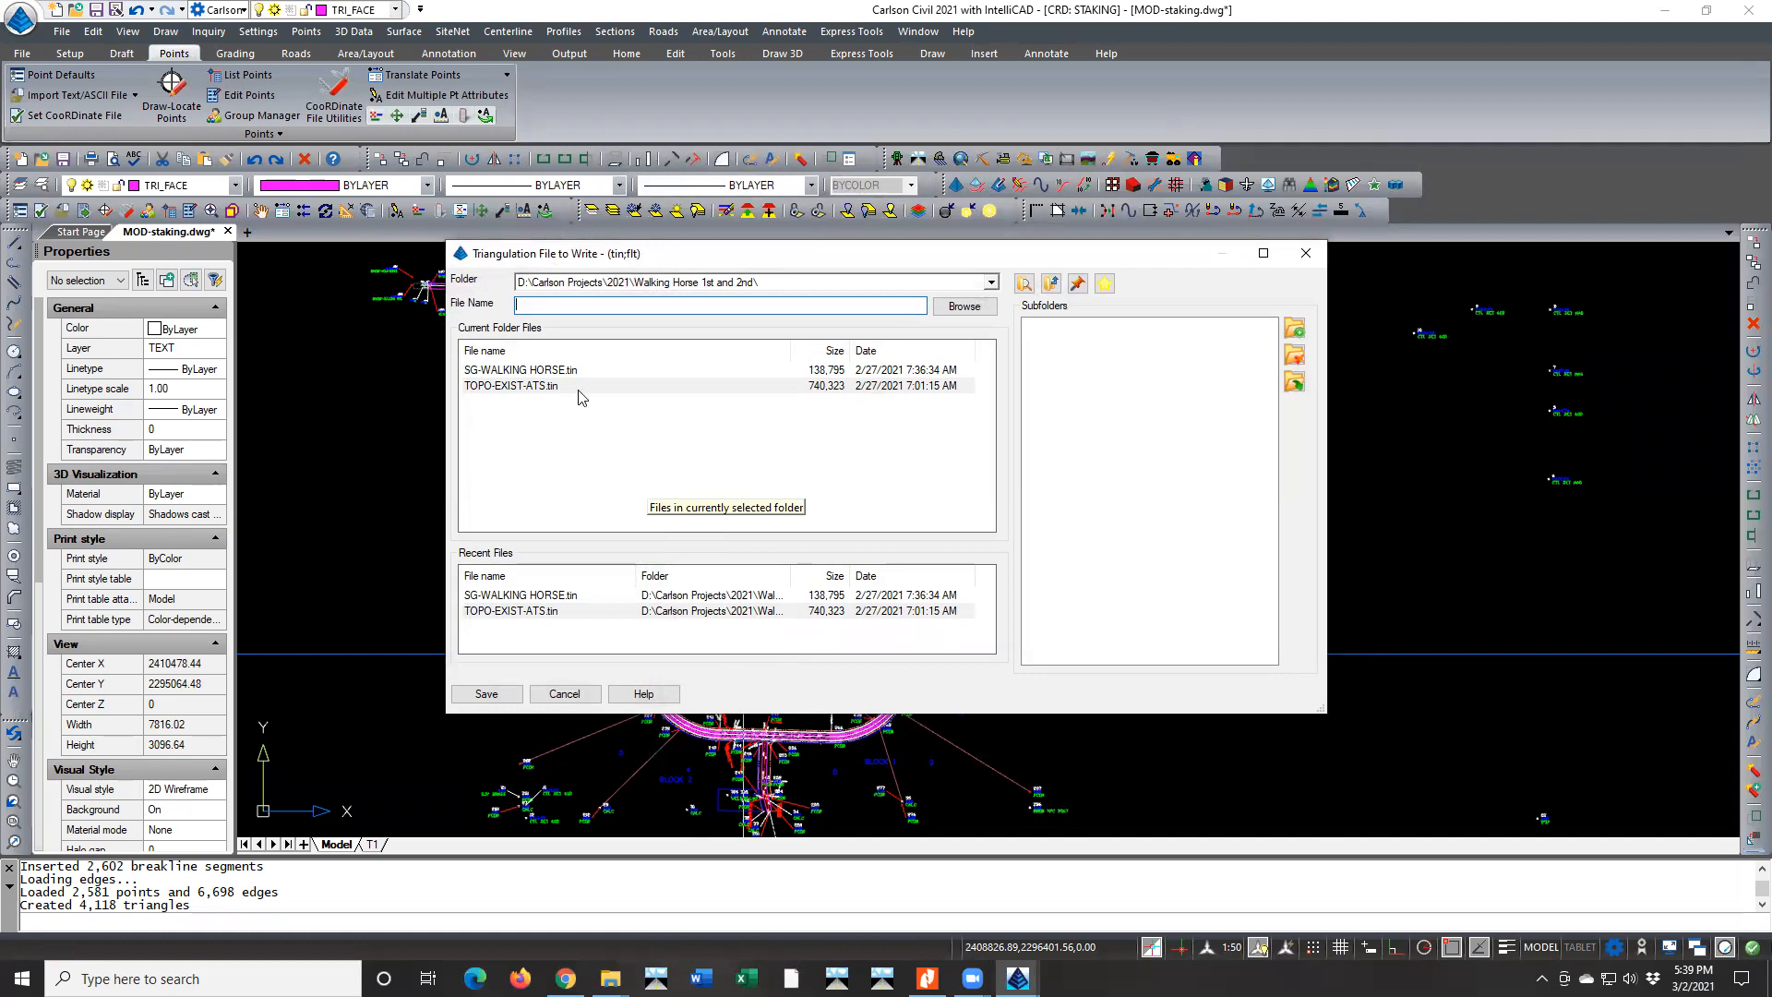
Write the road triangulation to SG-WALKING HORSE.tin, replacing the existing file
{"action": "left_click", "coordinate": [535, 371]}
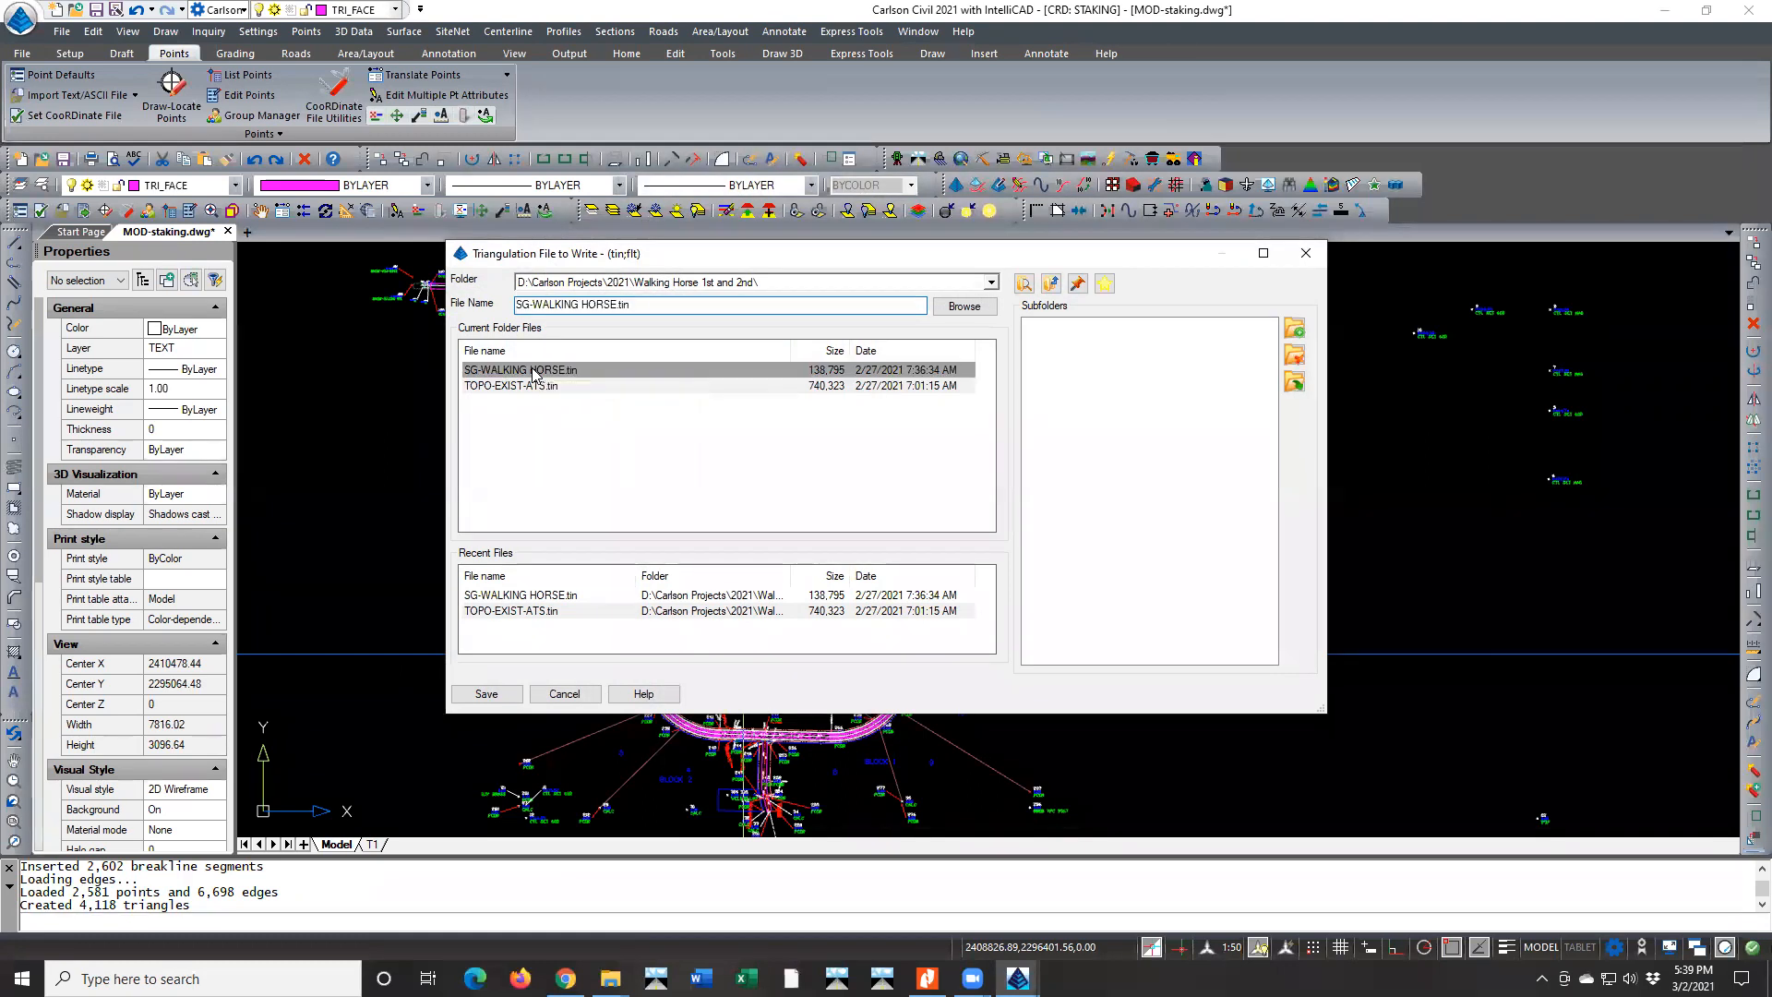
{"action": "left_click", "coordinate": [508, 694]}
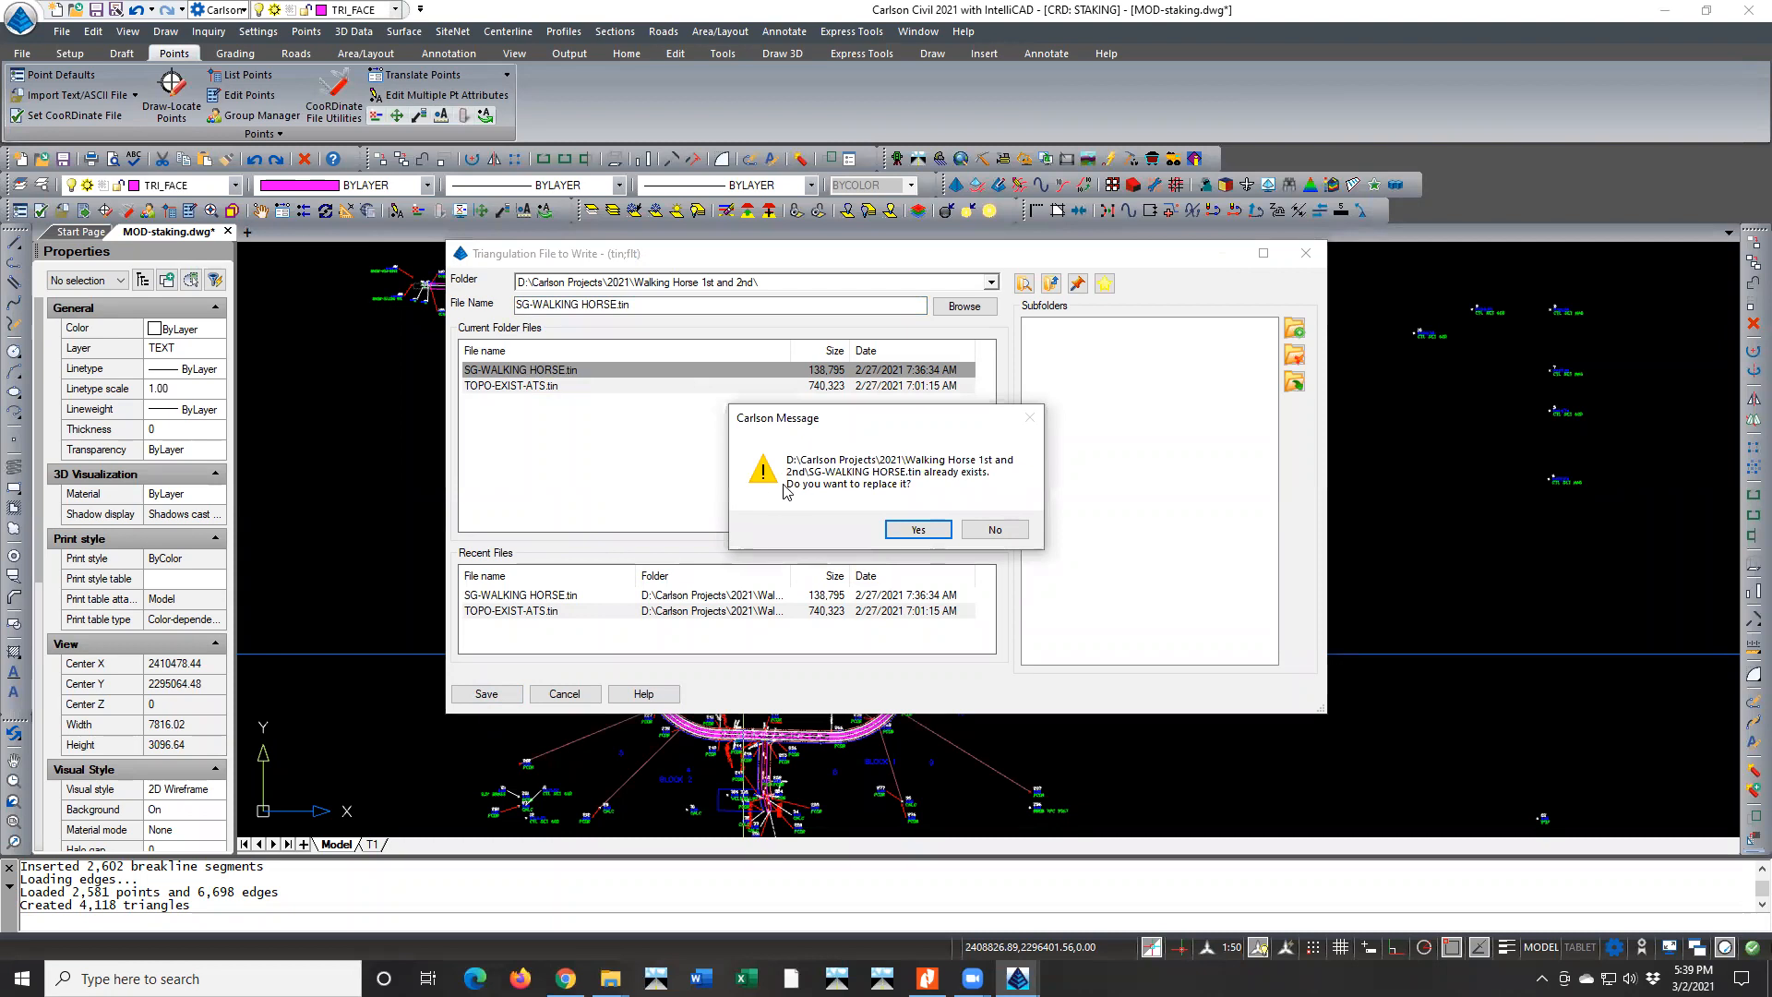
{"action": "left_click", "coordinate": [917, 529]}
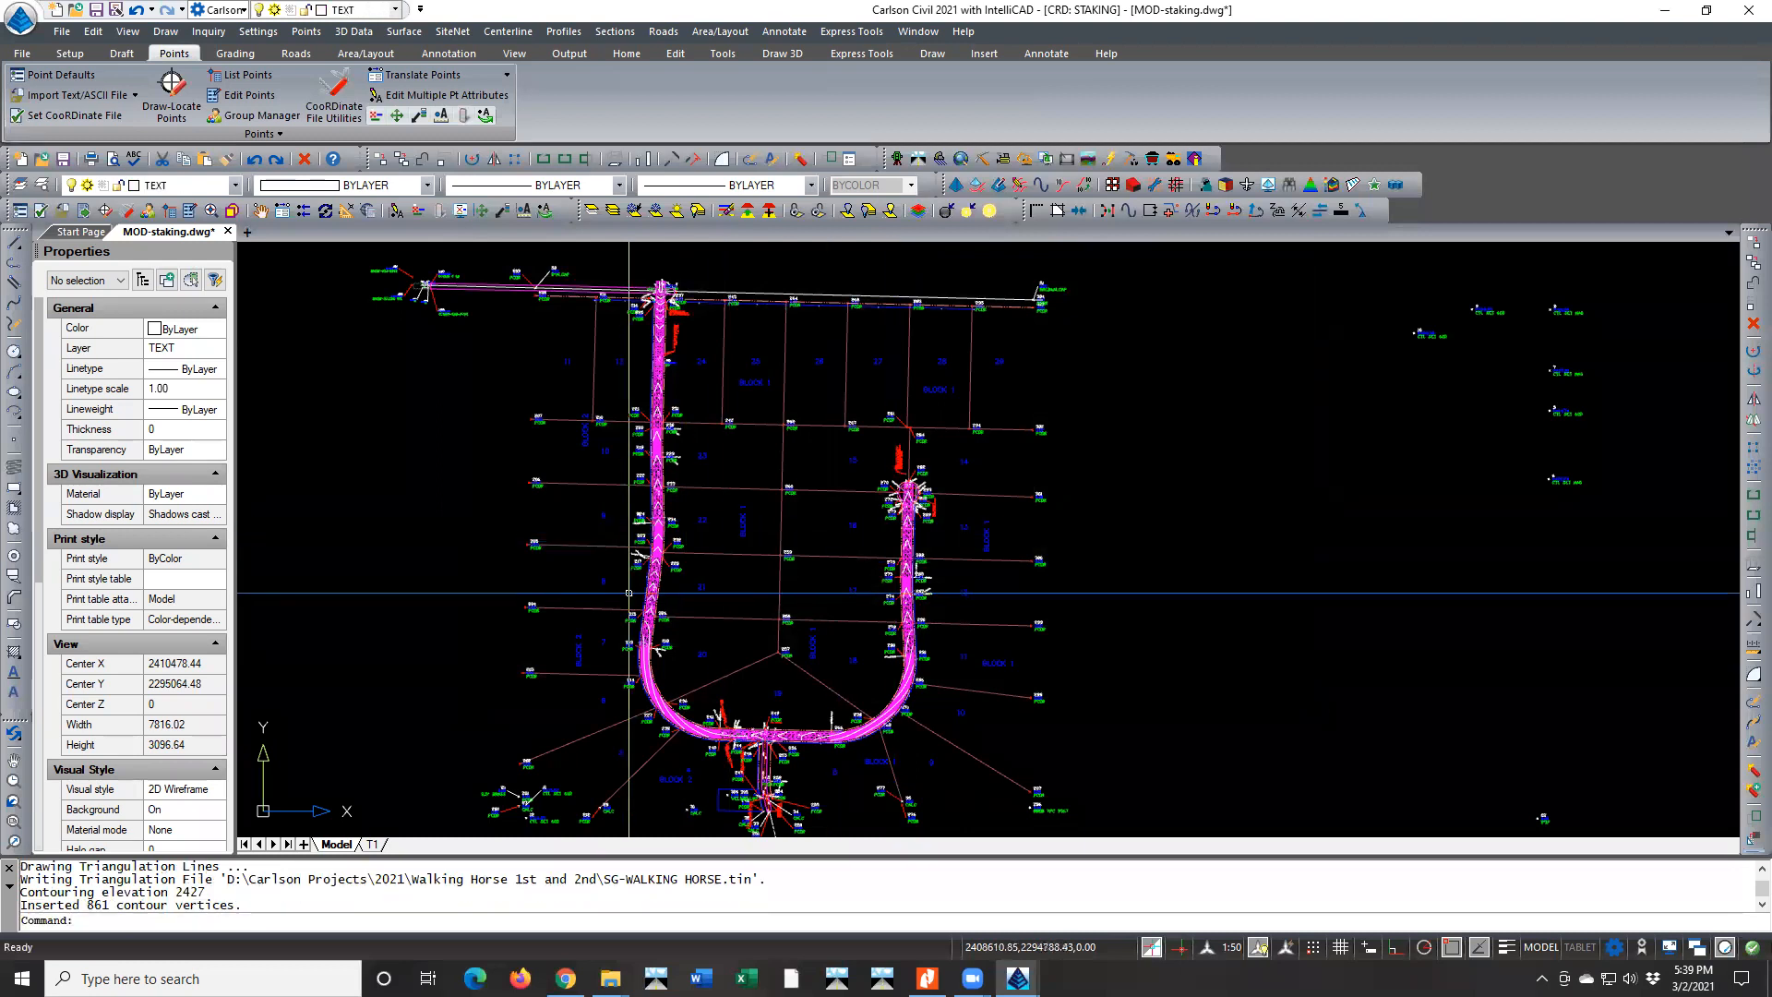
Select the road entities around the curve at points 213 and 218 and open them in the 3D Drawing Viewer
{"action": "scroll", "coordinate": [634, 637], "scroll_direction": "up", "scroll_amount": 3}
{"action": "scroll", "coordinate": [633, 637], "scroll_direction": "up", "scroll_amount": 5}
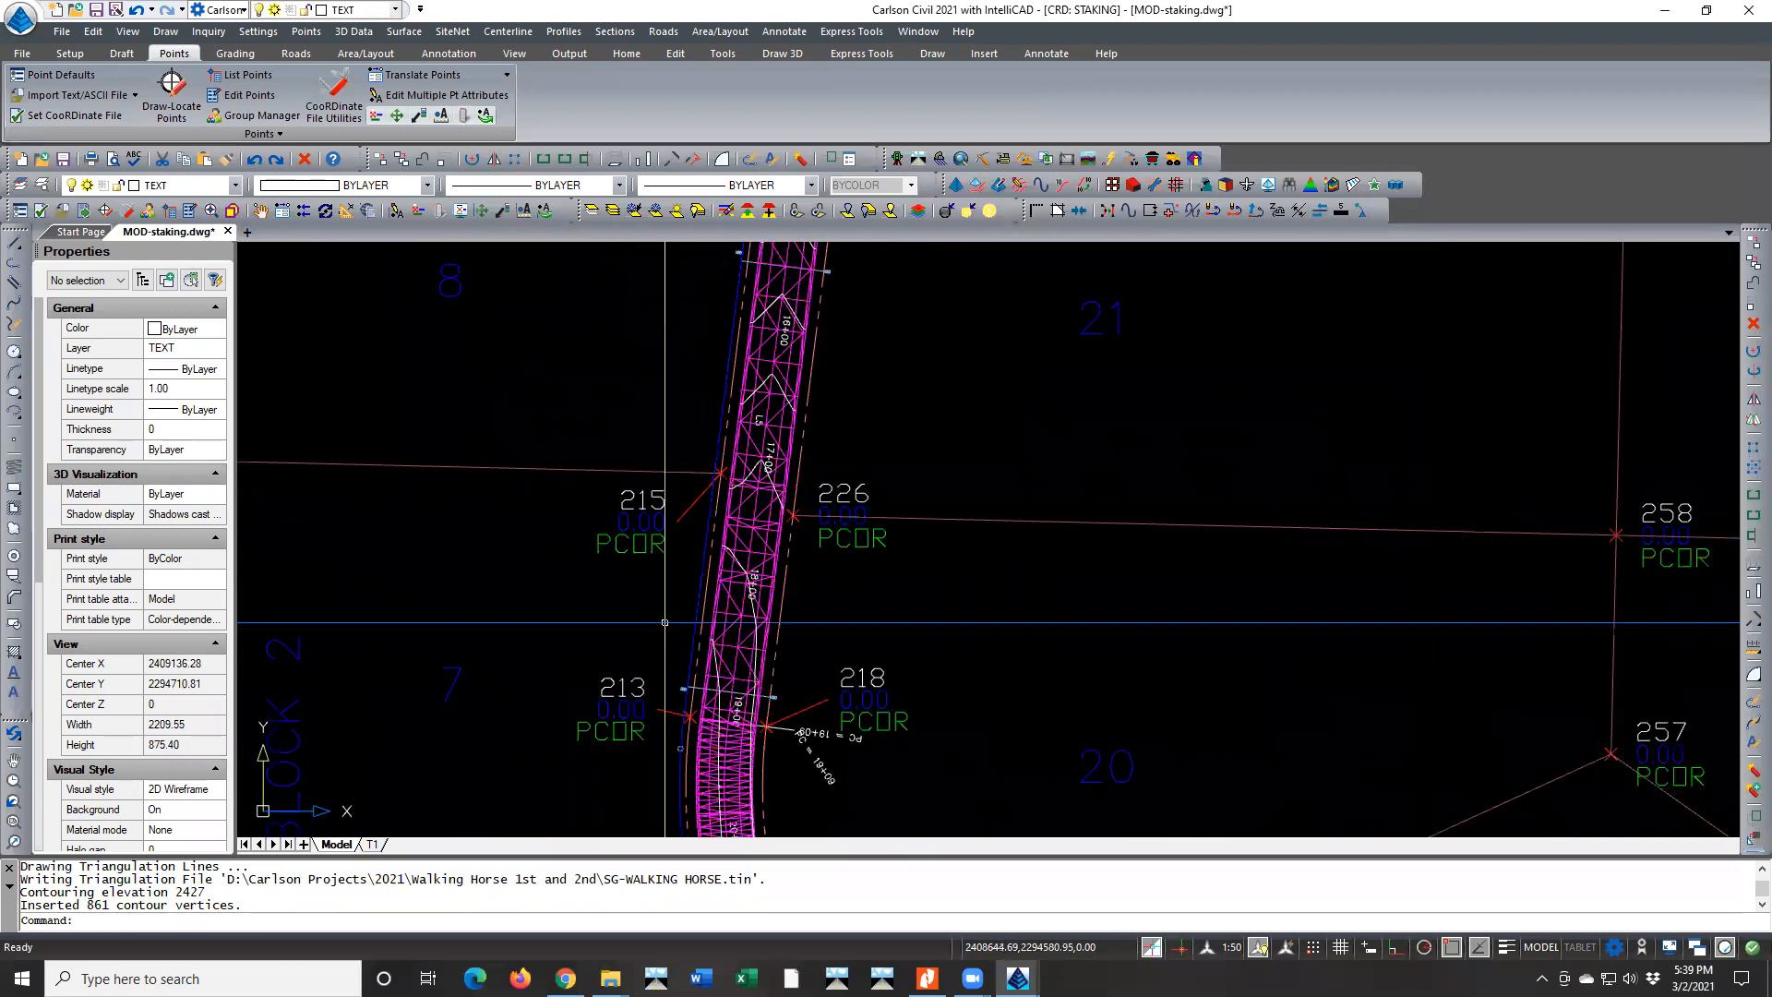
{"action": "scroll", "coordinate": [743, 592], "scroll_direction": "up", "scroll_amount": 4}
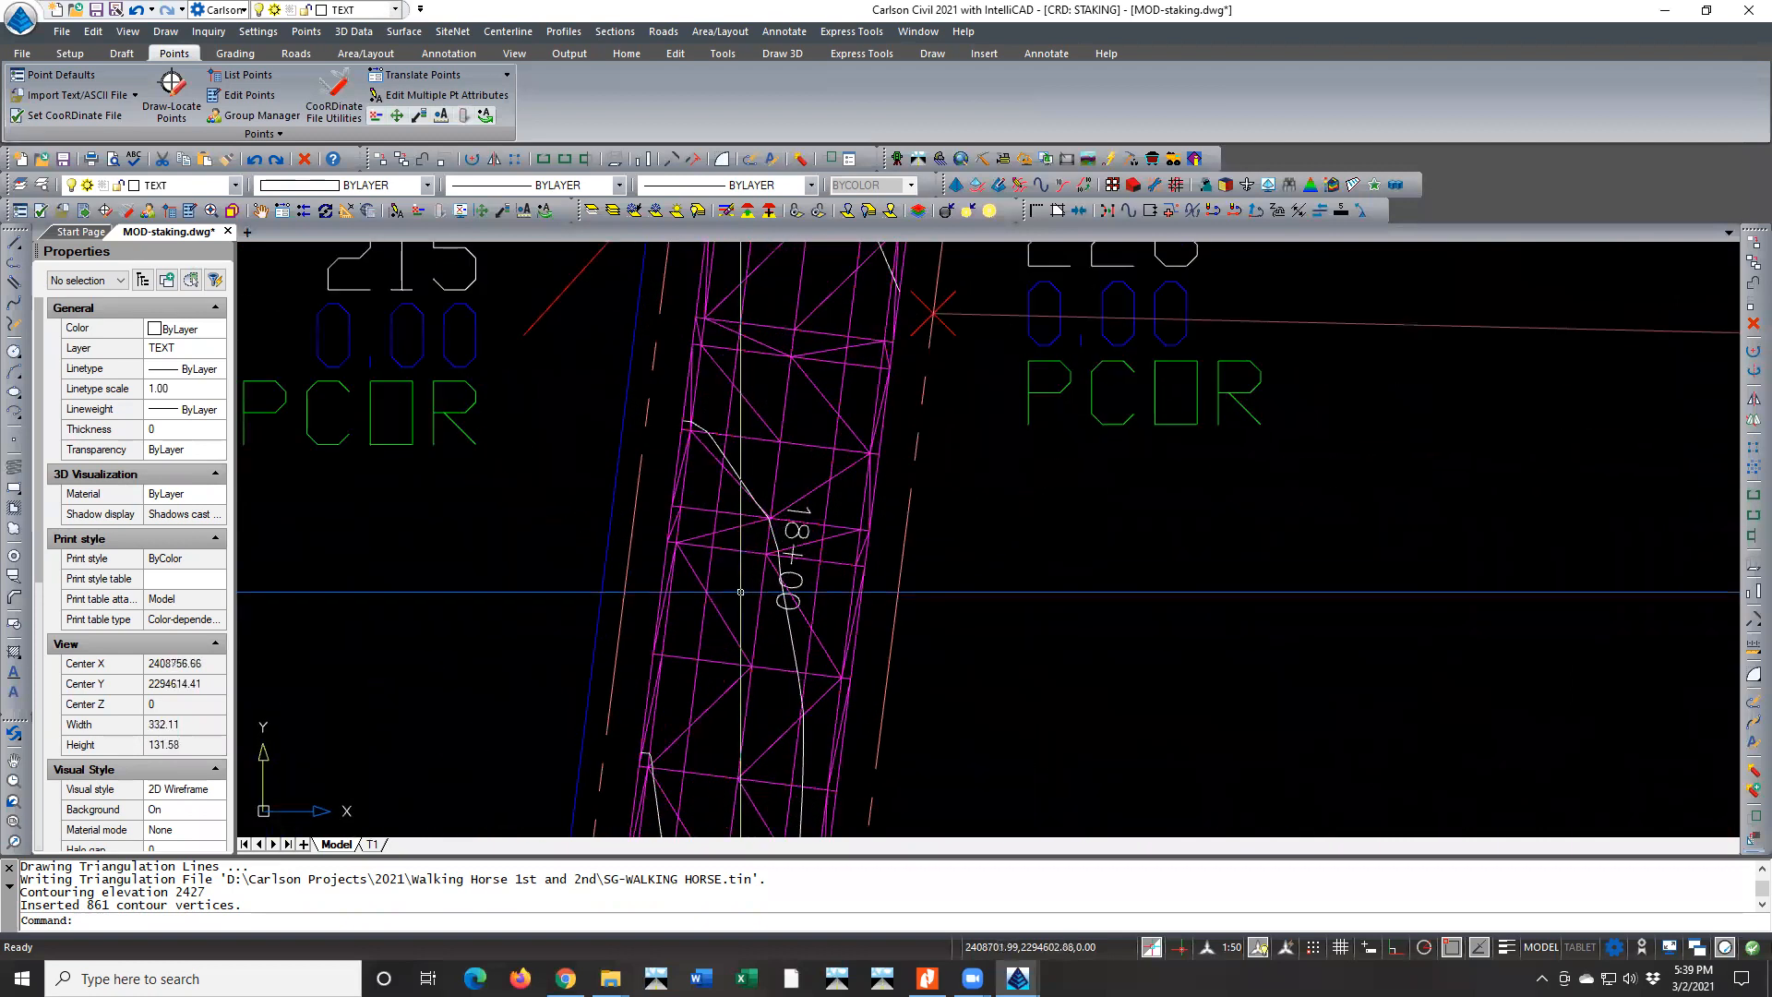
{"action": "scroll", "coordinate": [733, 603], "scroll_direction": "down", "scroll_amount": 6}
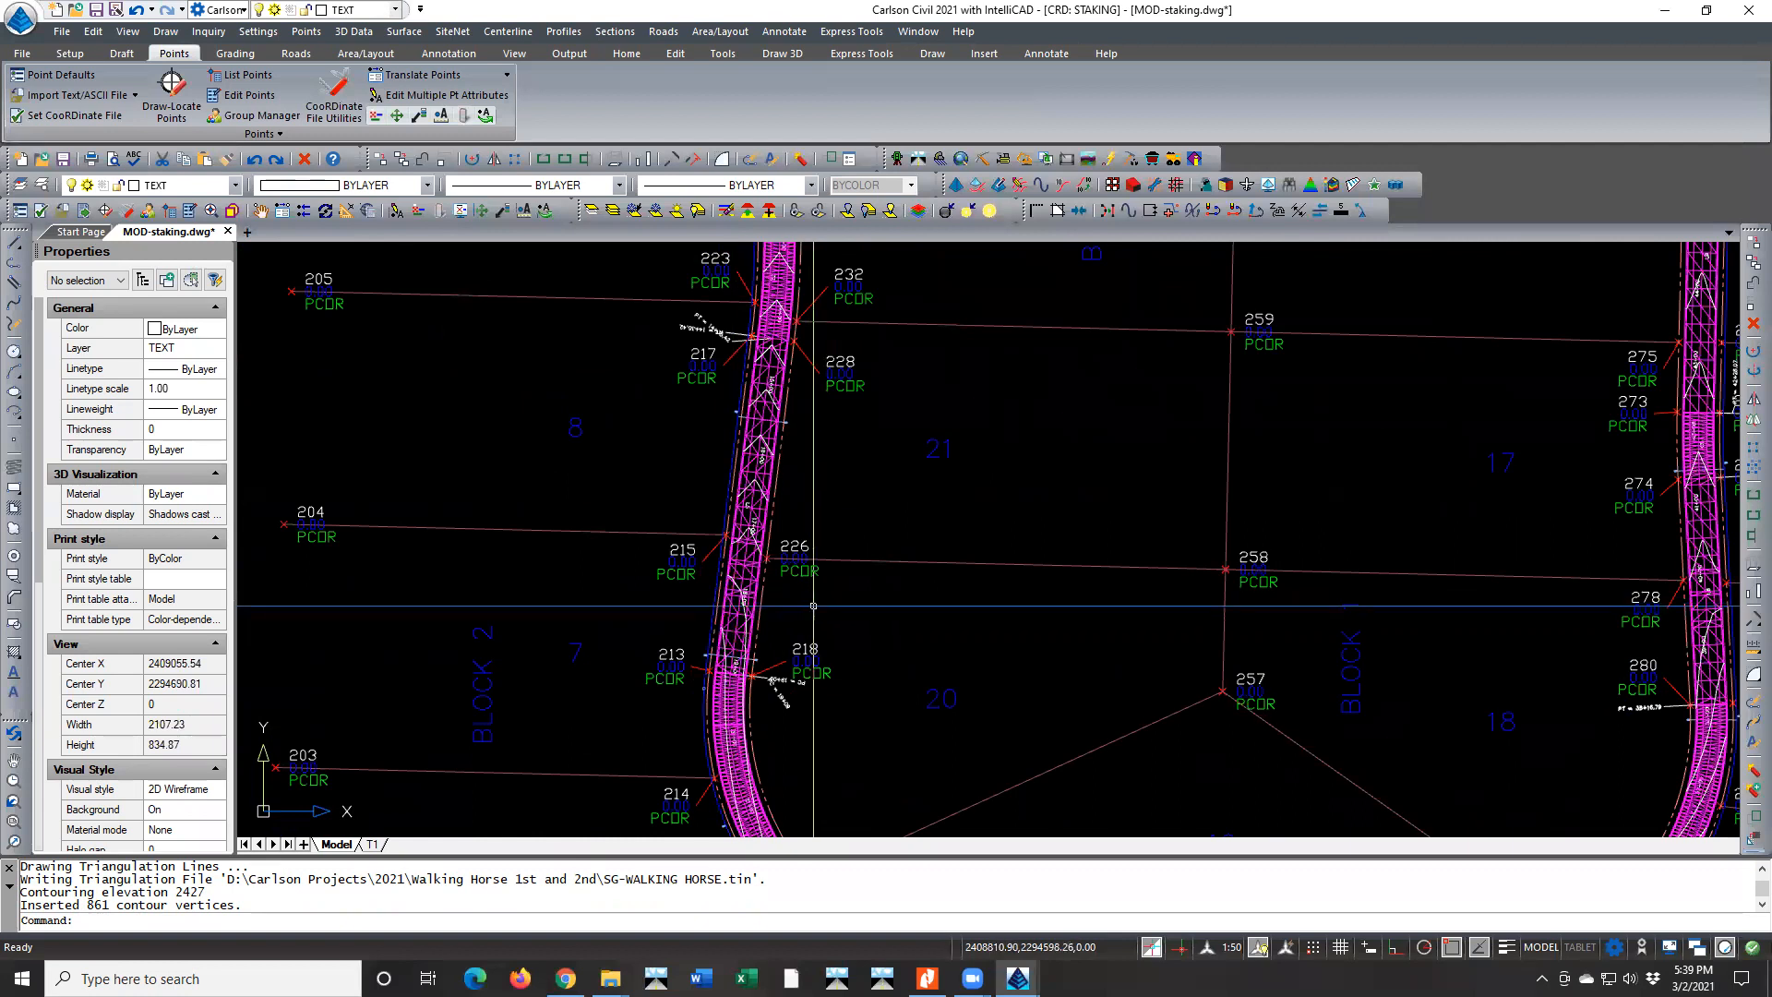
{"action": "left_click", "coordinate": [832, 601]}
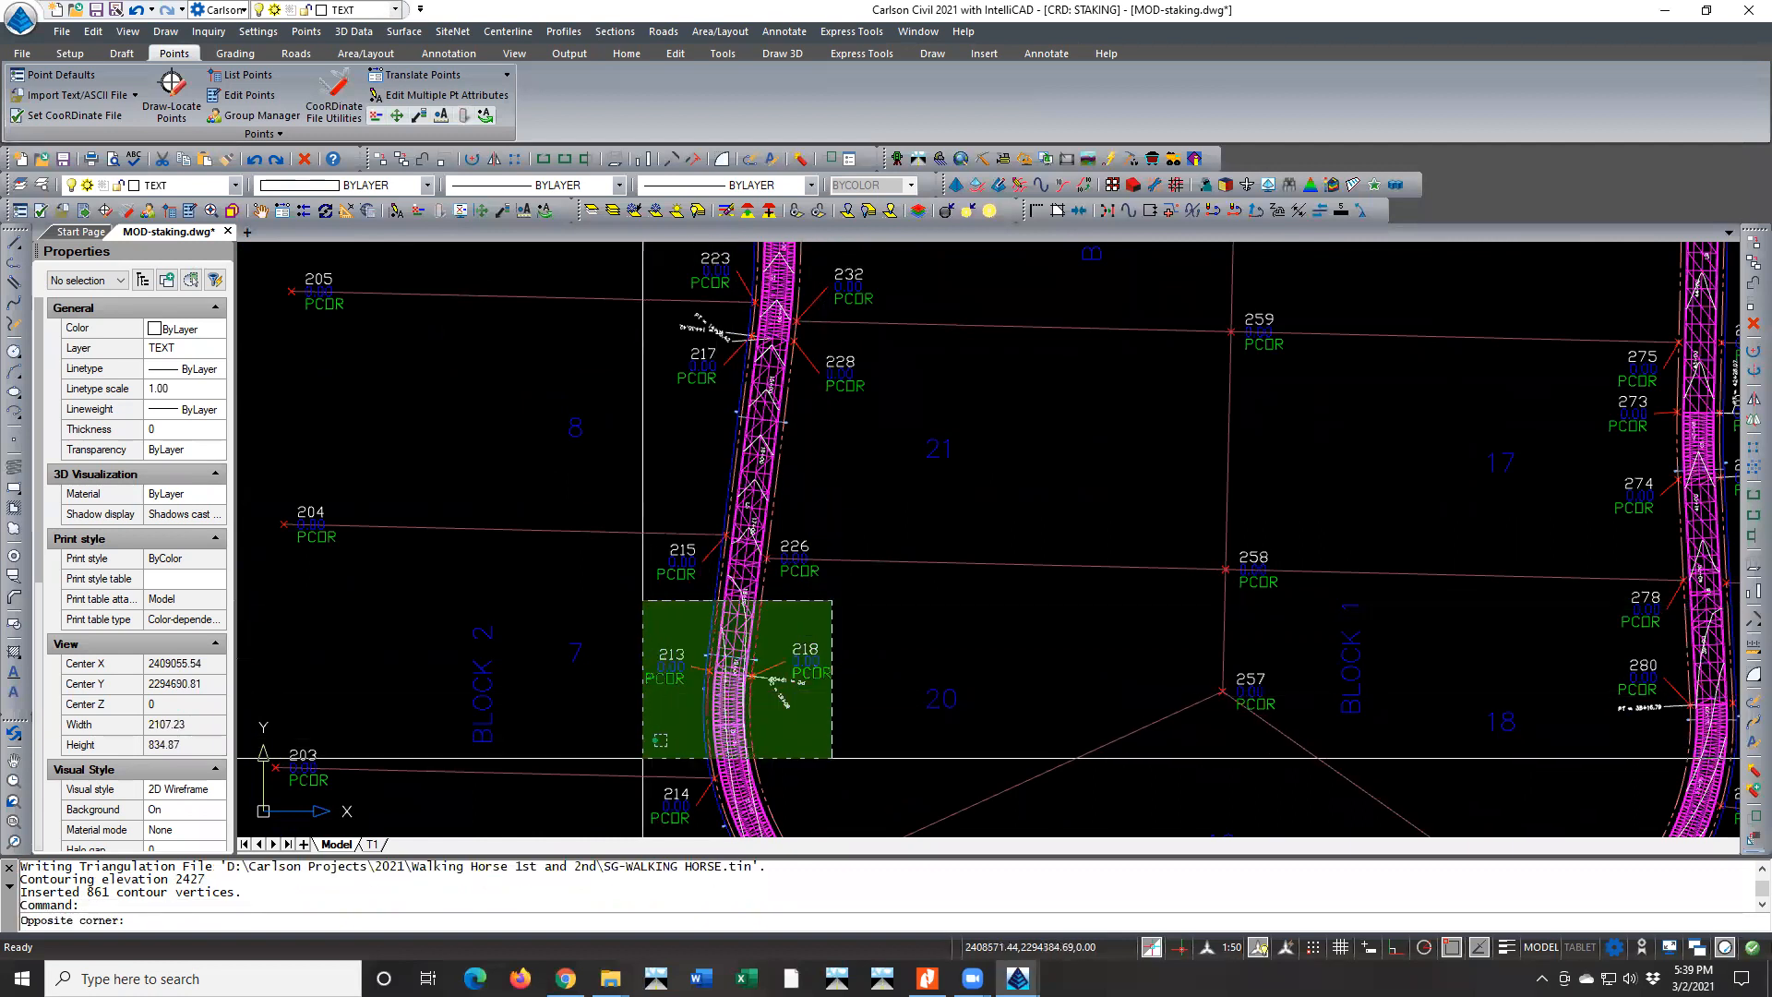
{"action": "left_click", "coordinate": [620, 778]}
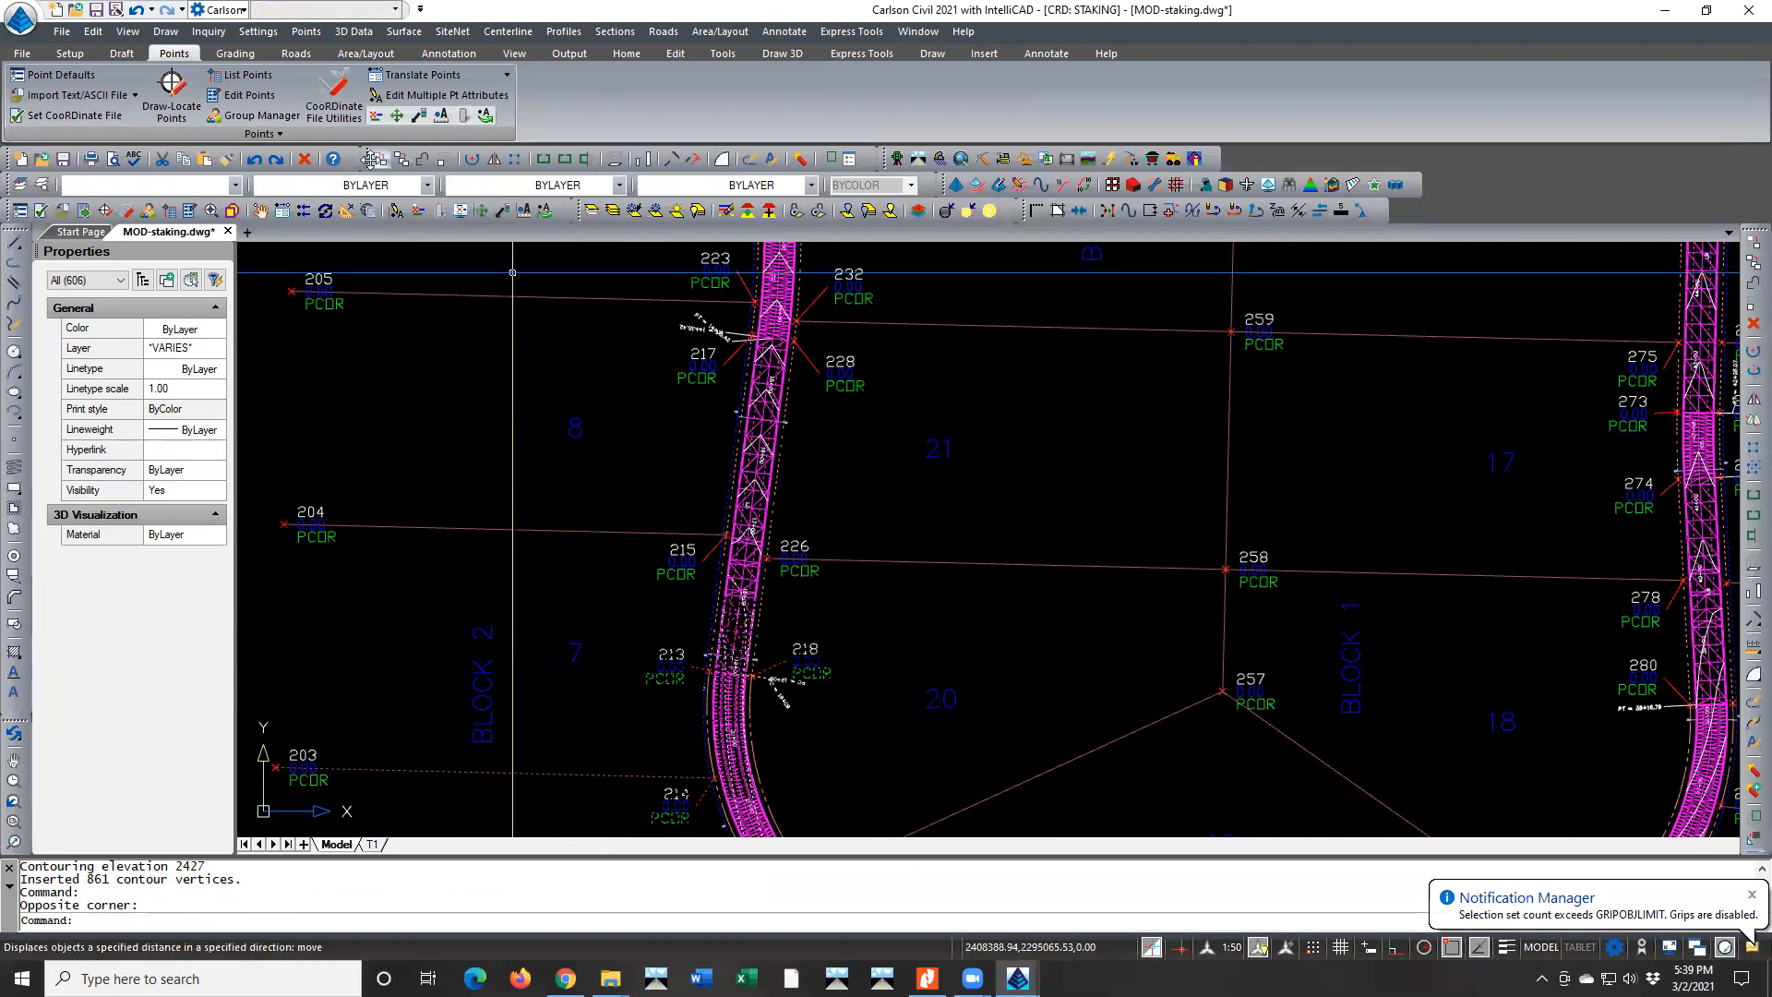
{"action": "left_click", "coordinate": [127, 32]}
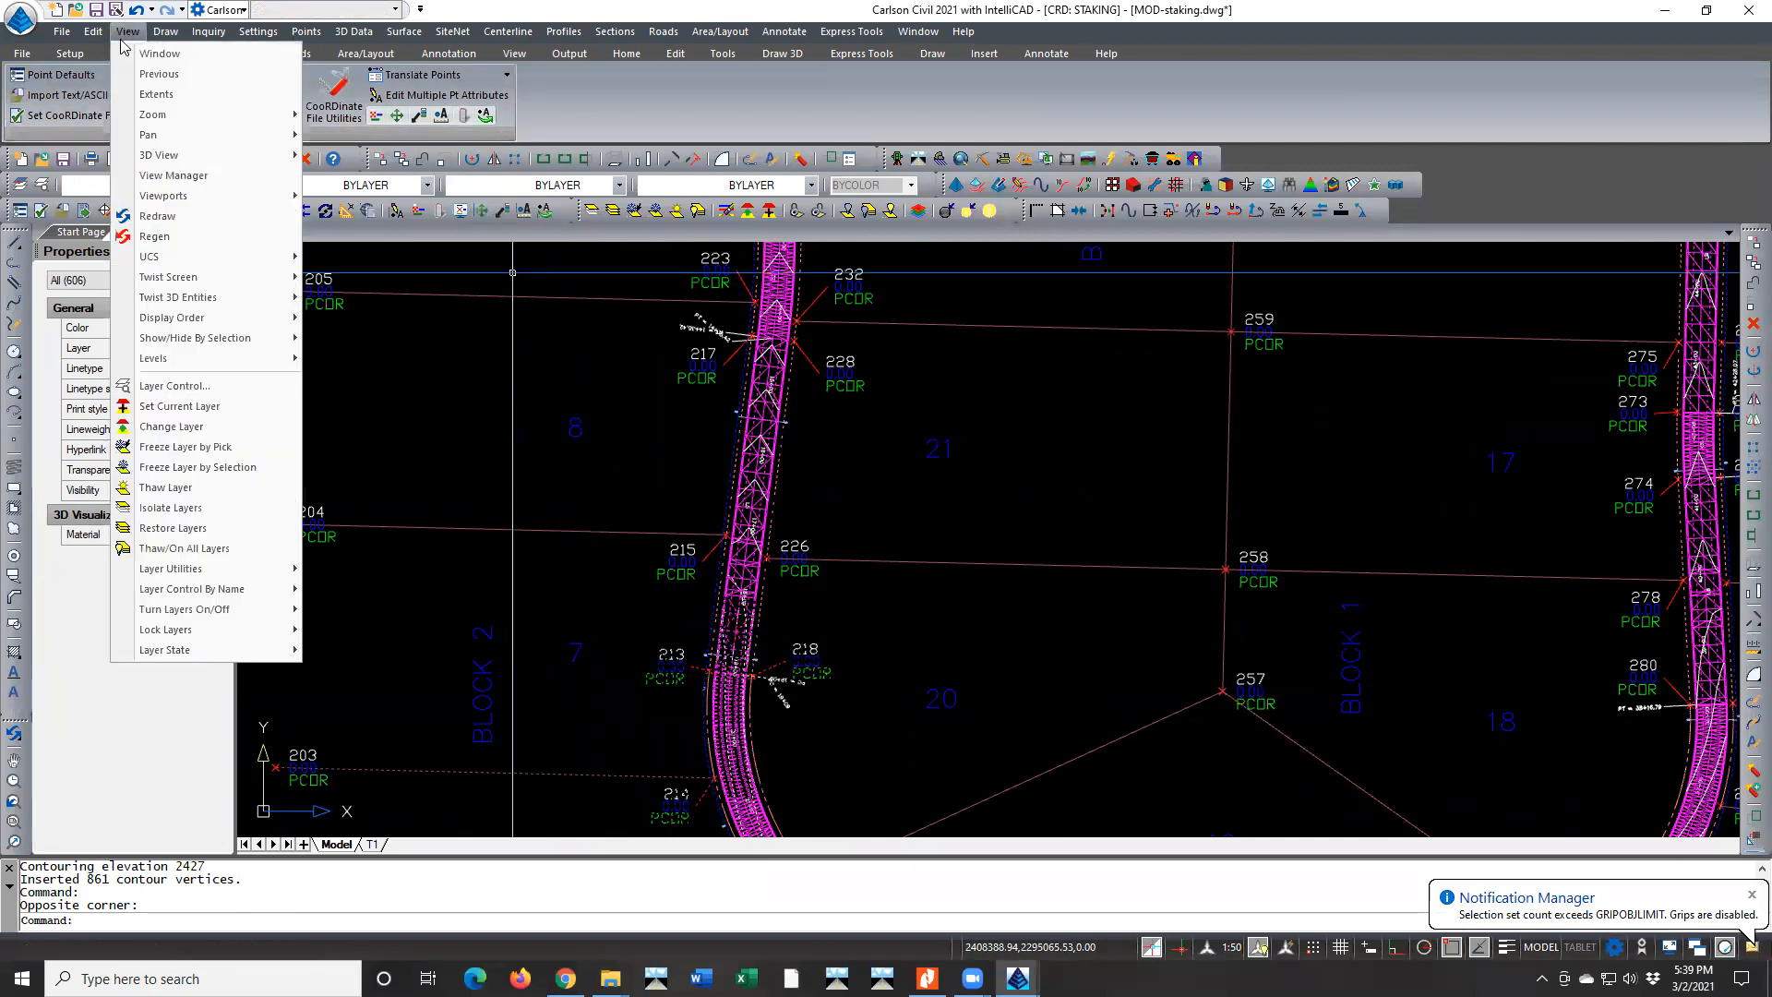
{"action": "mouse_move", "coordinate": [203, 159]}
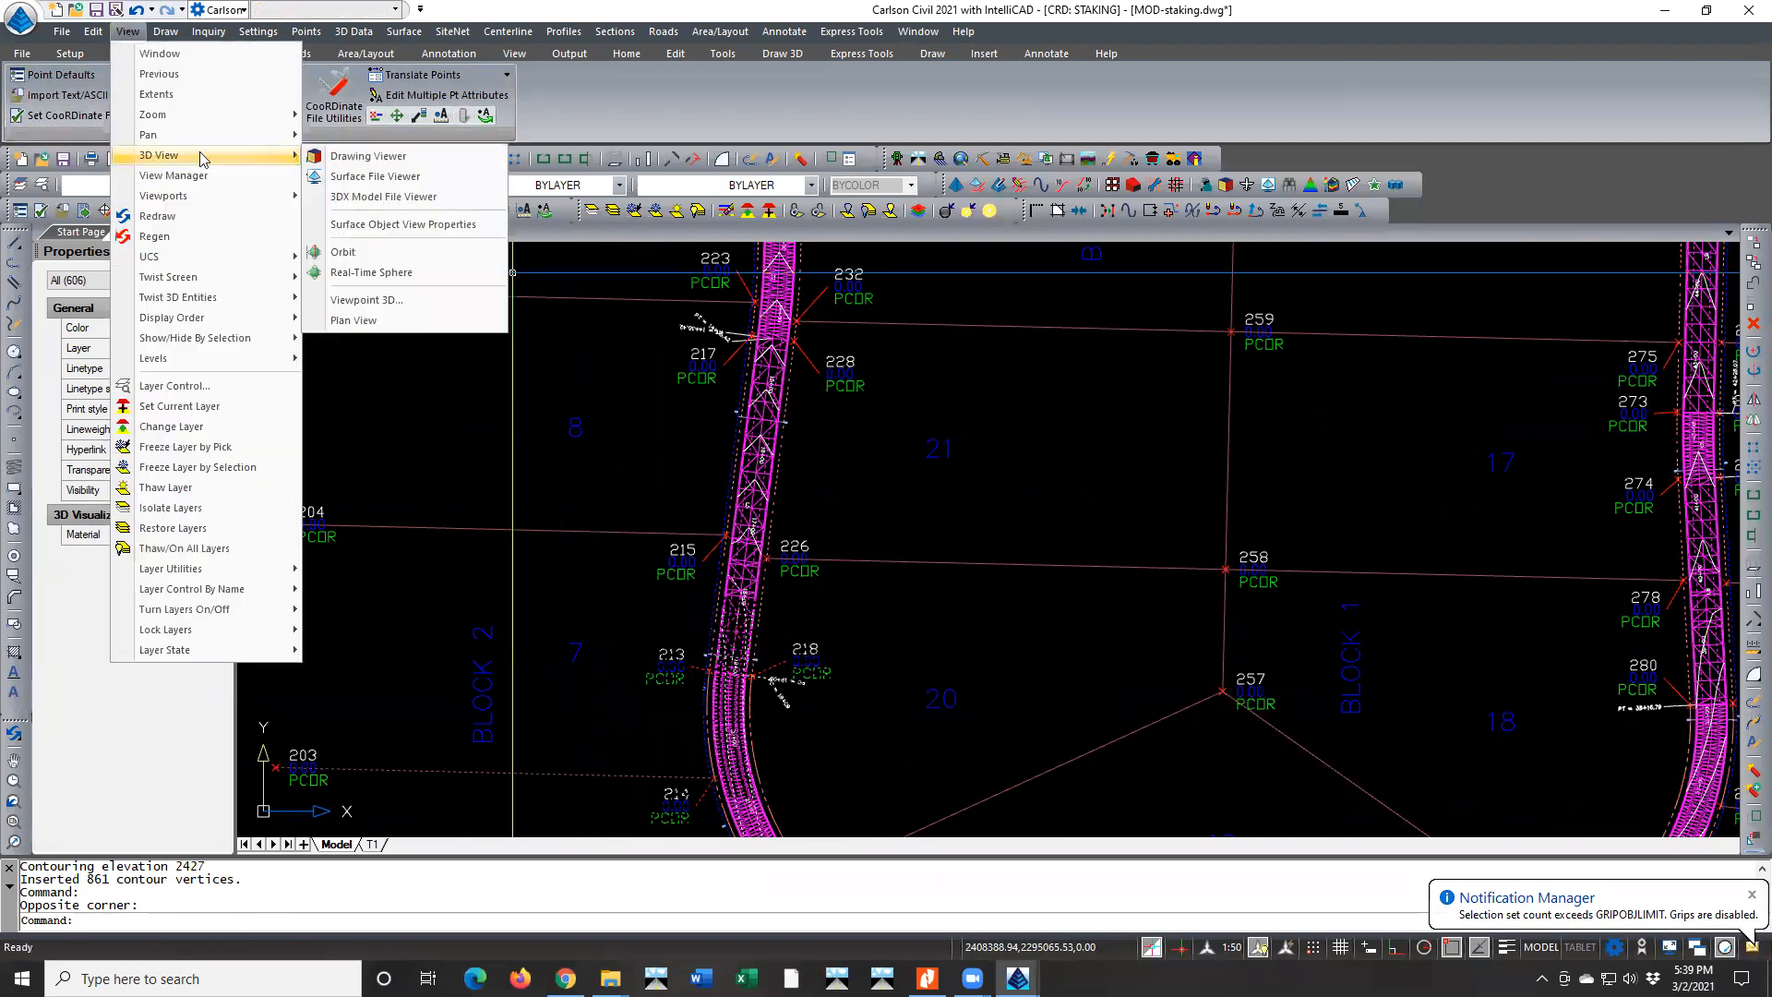
{"action": "left_click", "coordinate": [397, 155]}
Examine the triangulated road curve in 3D perspective and close the drawing viewer
{"action": "left_click_drag", "start_coordinate": [787, 656], "coordinate": [1112, 323]}
{"action": "left_click", "coordinate": [1543, 386]}
{"action": "scroll", "coordinate": [633, 533], "scroll_direction": "up", "scroll_amount": 5}
{"action": "scroll", "coordinate": [633, 533], "scroll_direction": "up", "scroll_amount": 4}
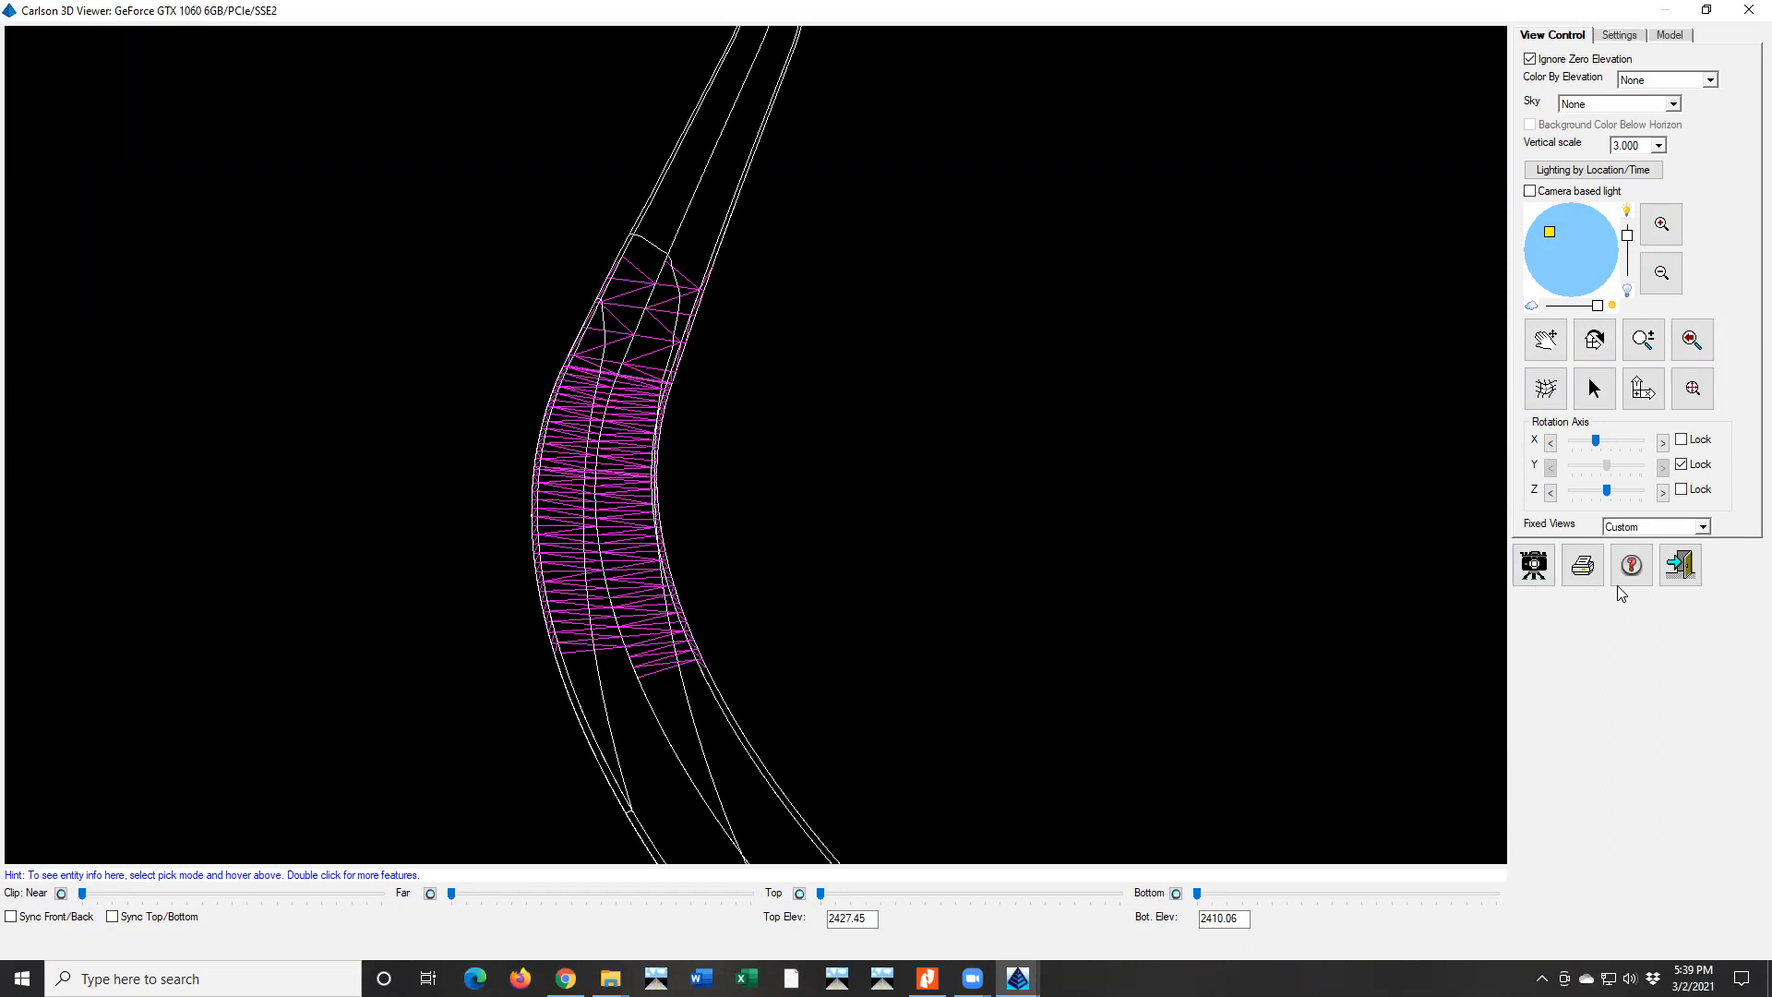
{"action": "left_click", "coordinate": [1680, 564]}
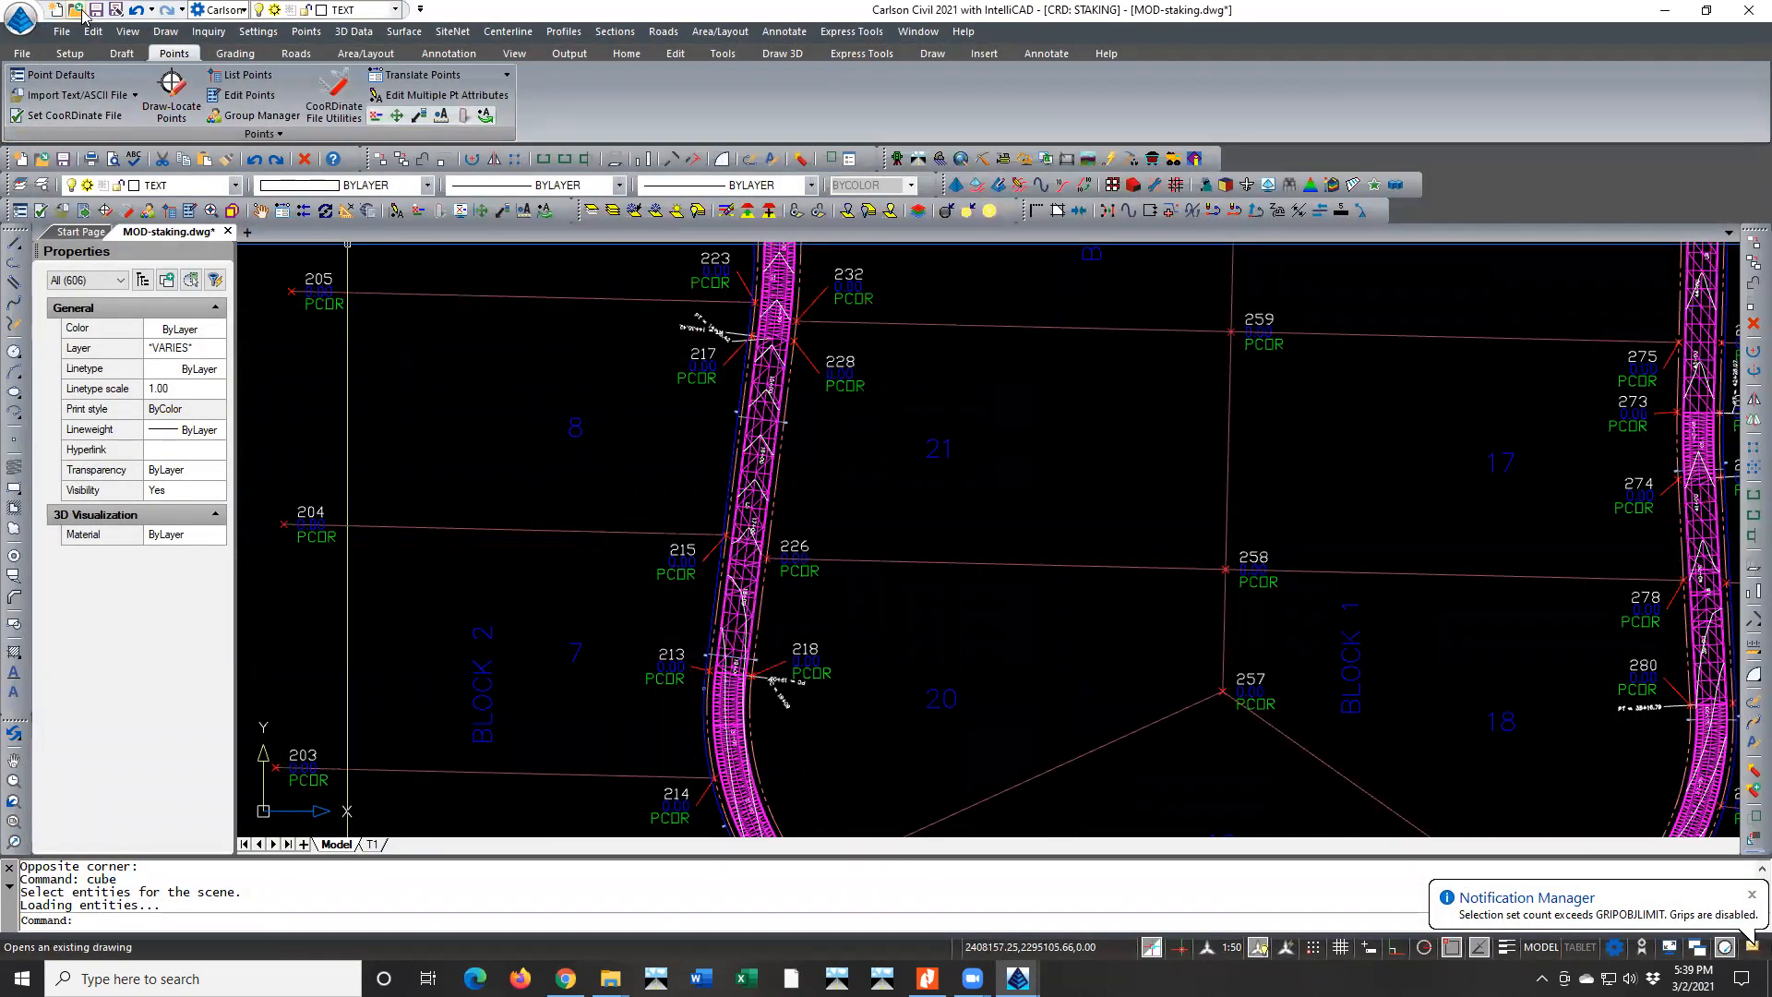
Open SG-WALKING HORSE.tin in the Surface File Viewer
{"action": "left_click", "coordinate": [127, 32]}
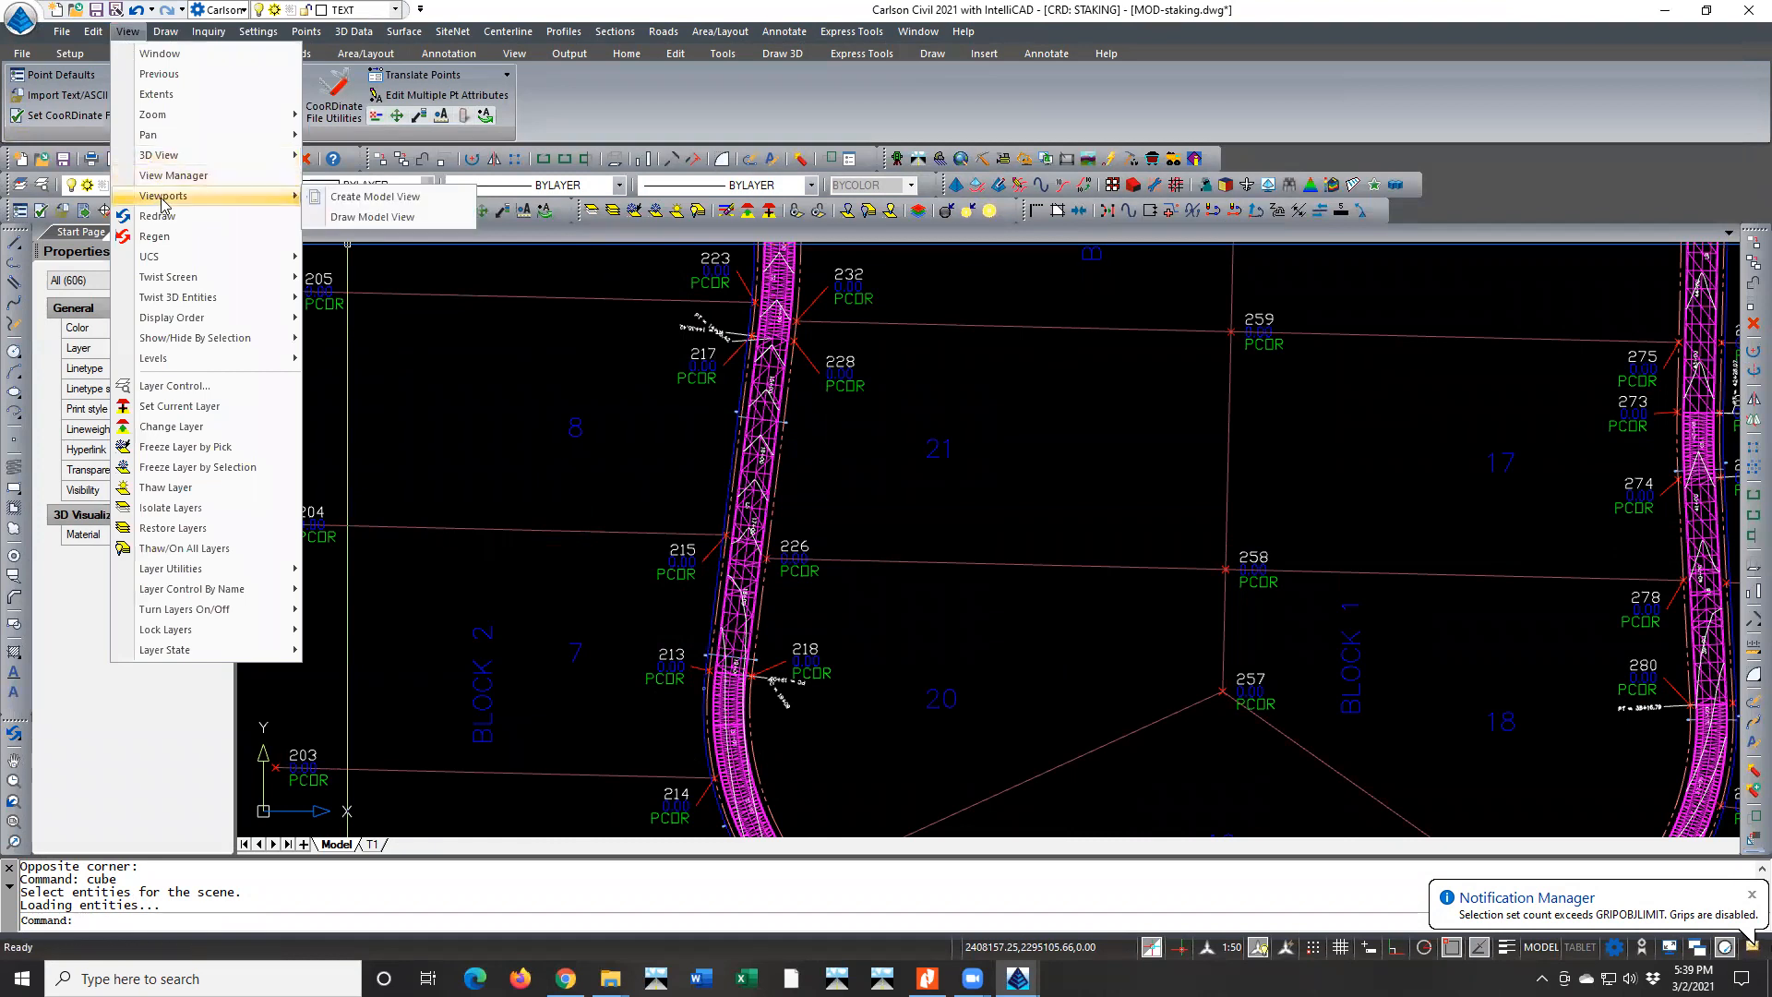
{"action": "mouse_move", "coordinate": [238, 155]}
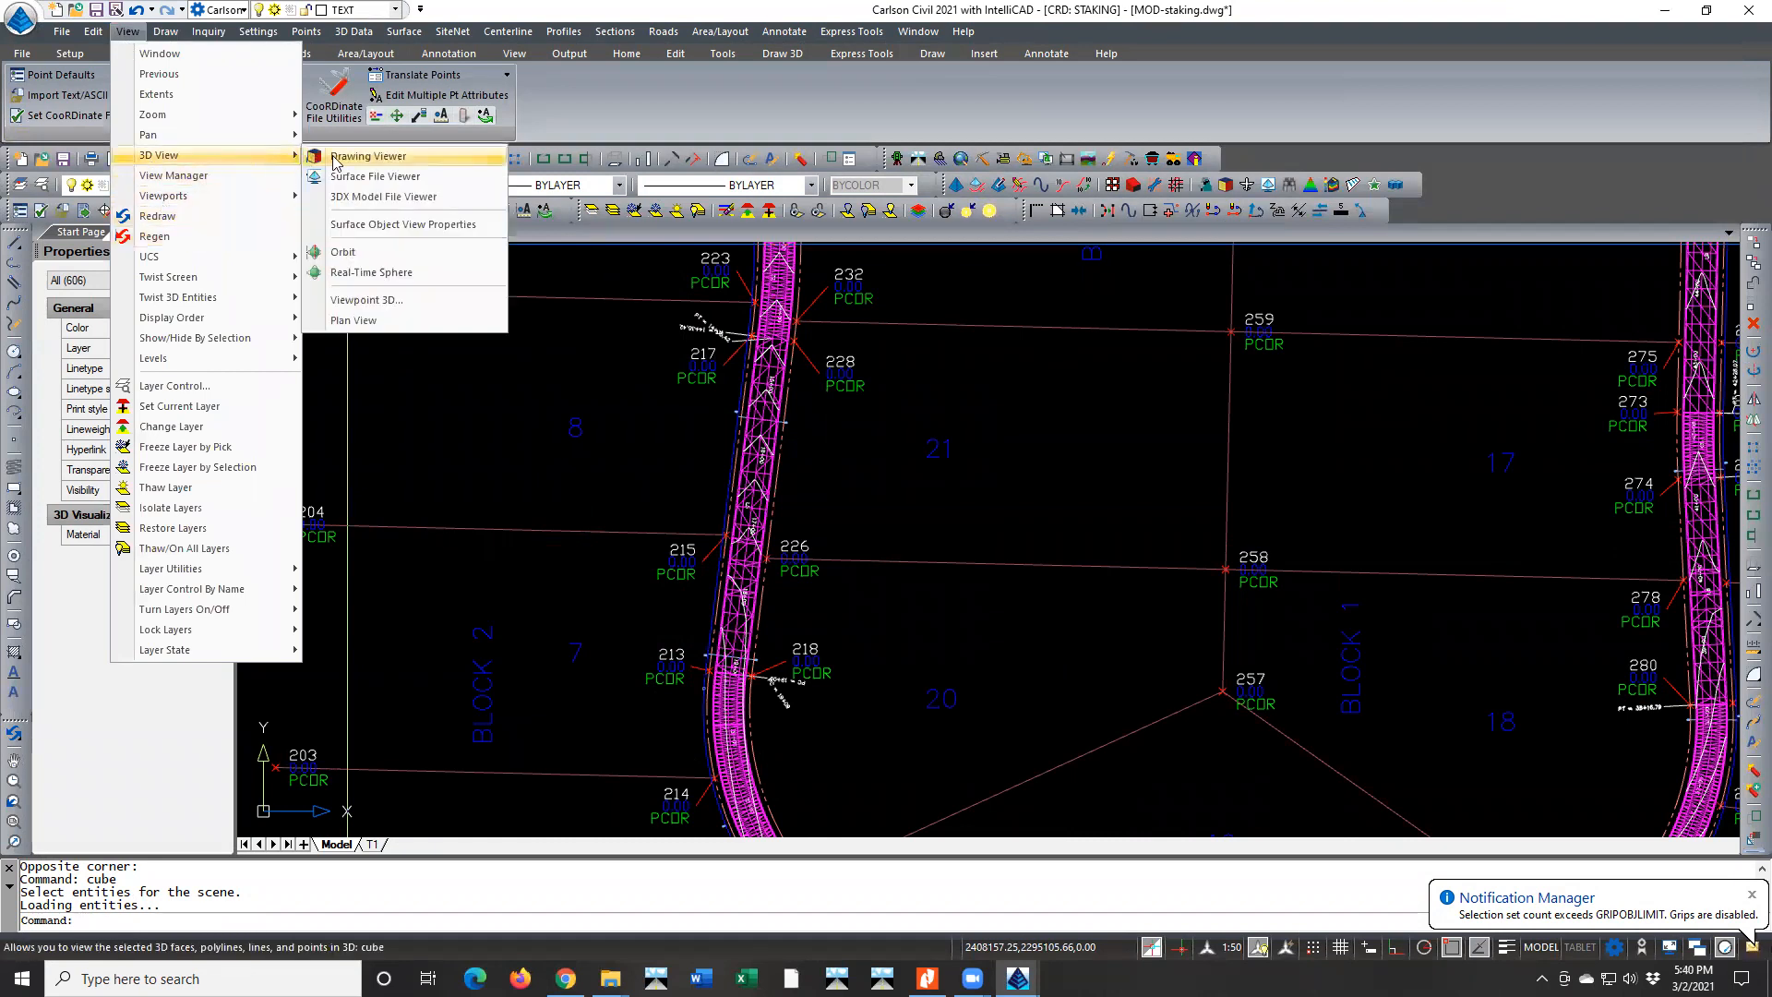
{"action": "left_click", "coordinate": [358, 183]}
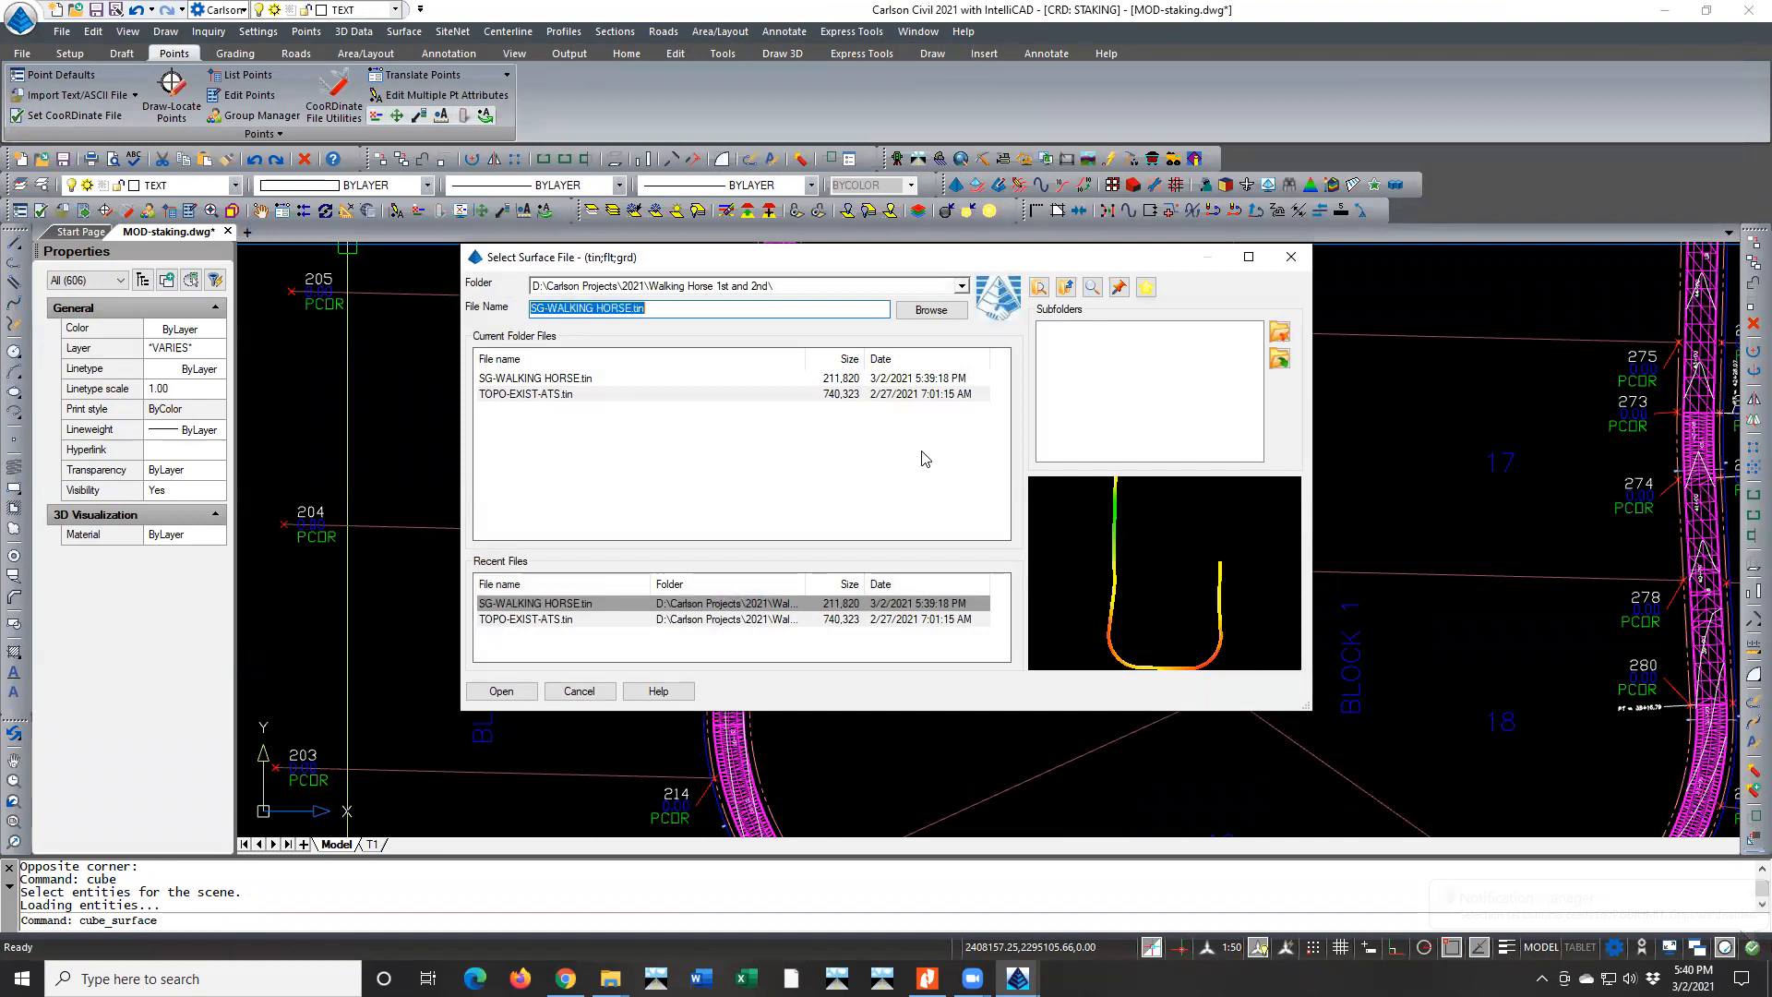
{"action": "left_click", "coordinate": [564, 379]}
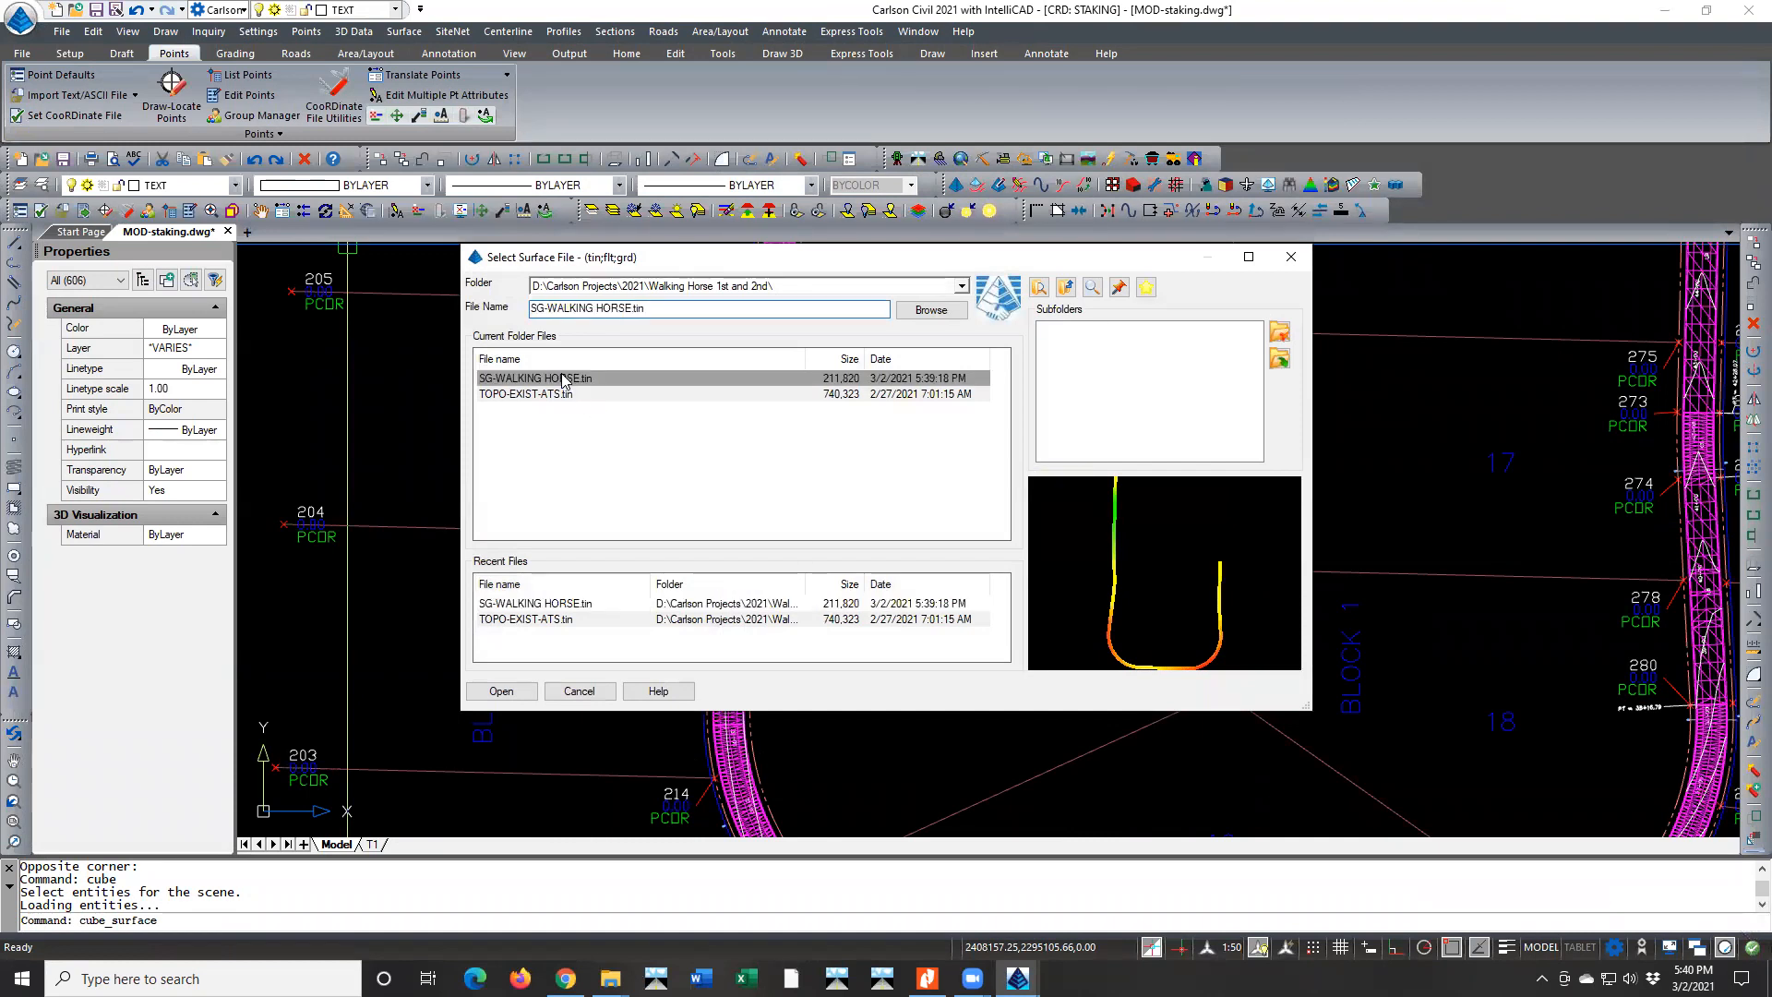
{"action": "double_click", "coordinate": [550, 379]}
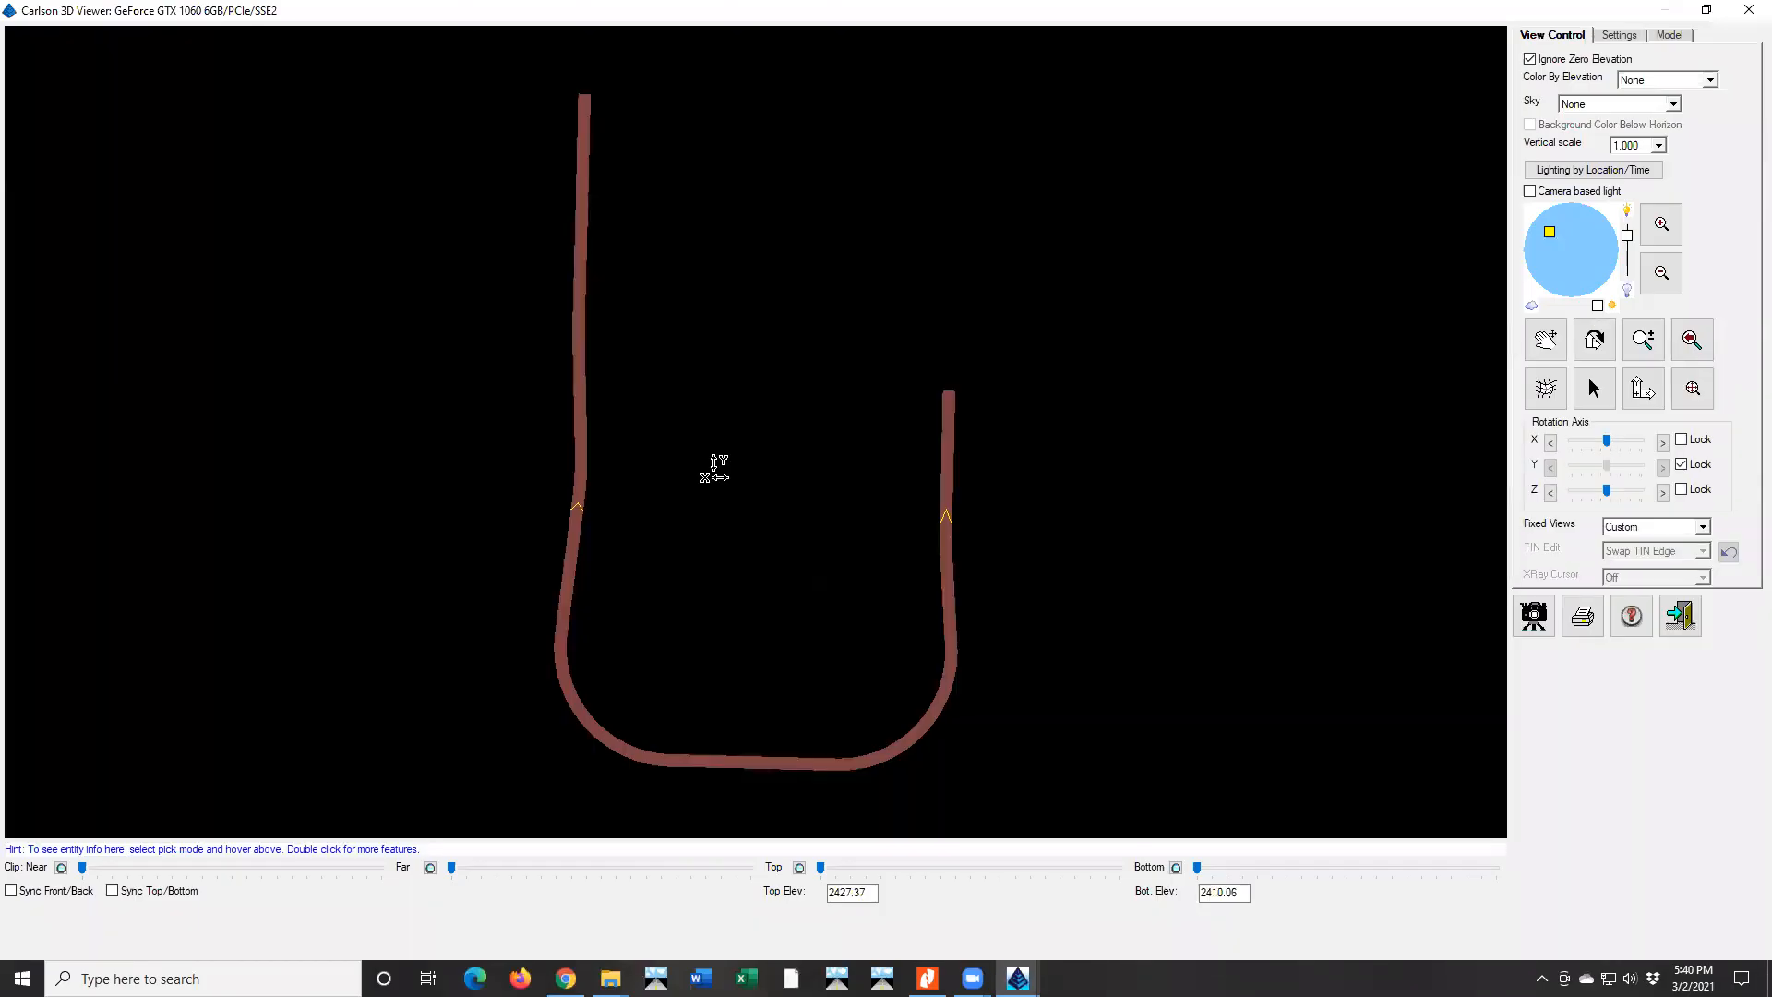
Set the displayed contour interval to 1 and examine the road surface at the curve in perspective
{"action": "left_click_drag", "start_coordinate": [806, 653], "coordinate": [839, 316]}
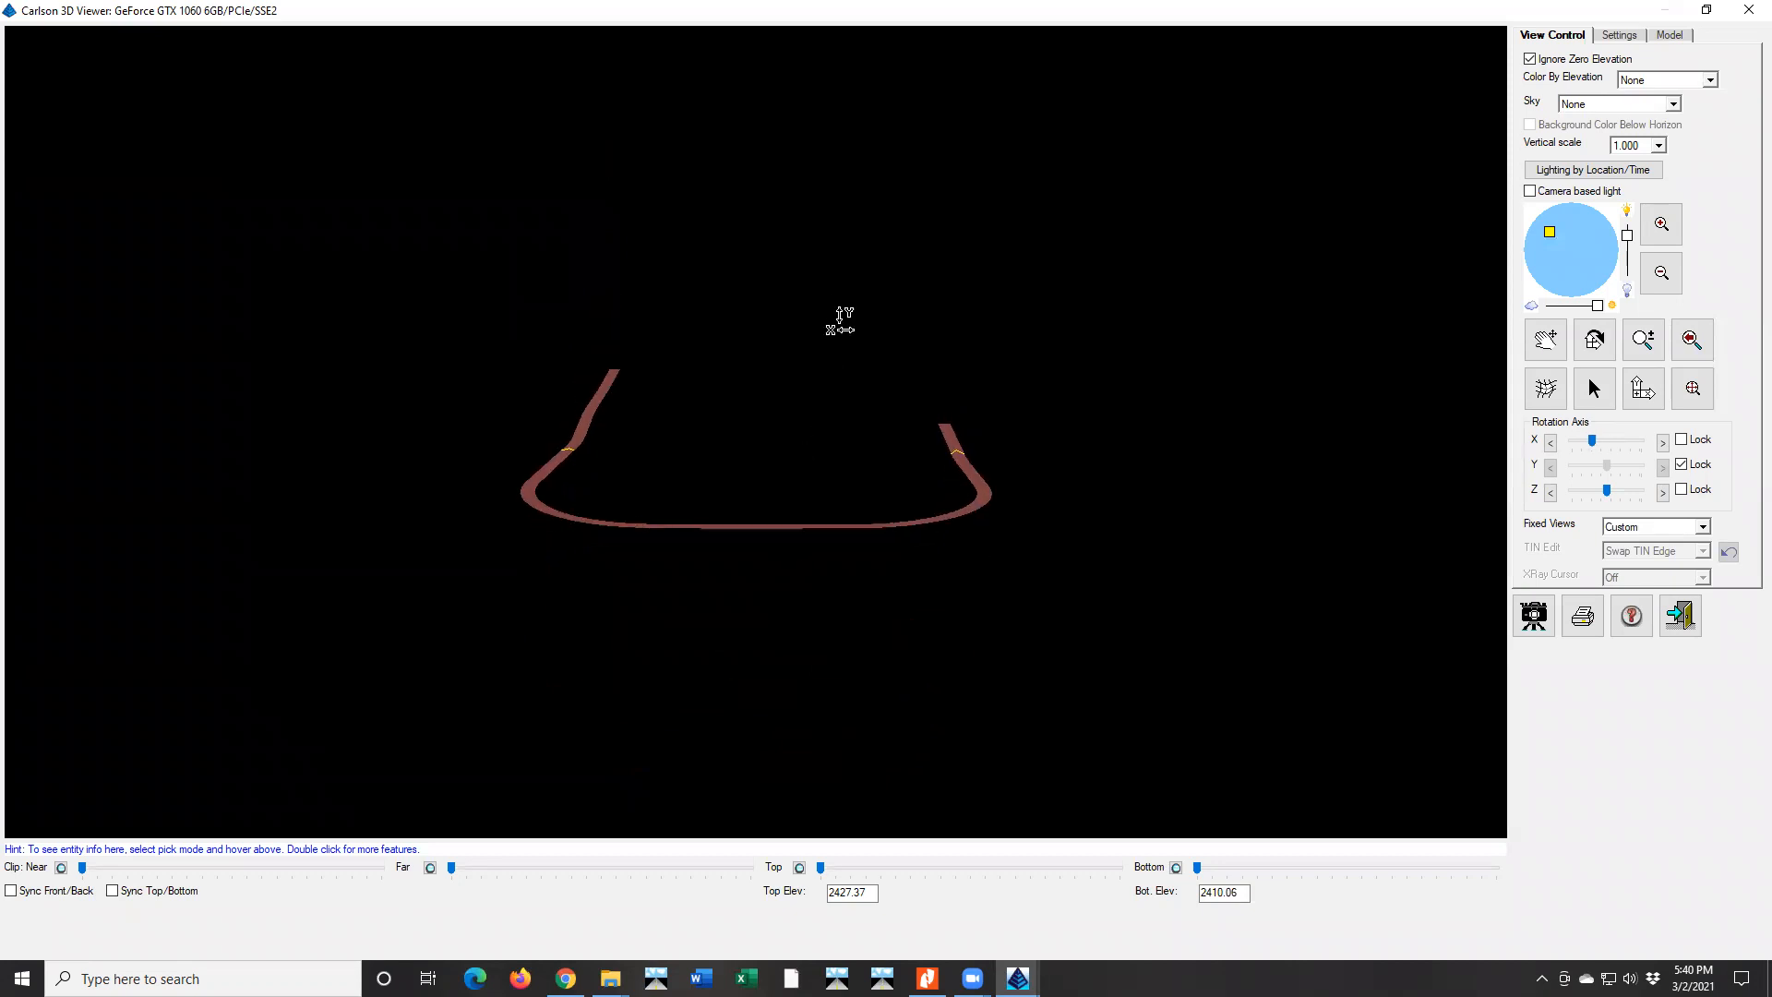
{"action": "left_click", "coordinate": [1619, 35]}
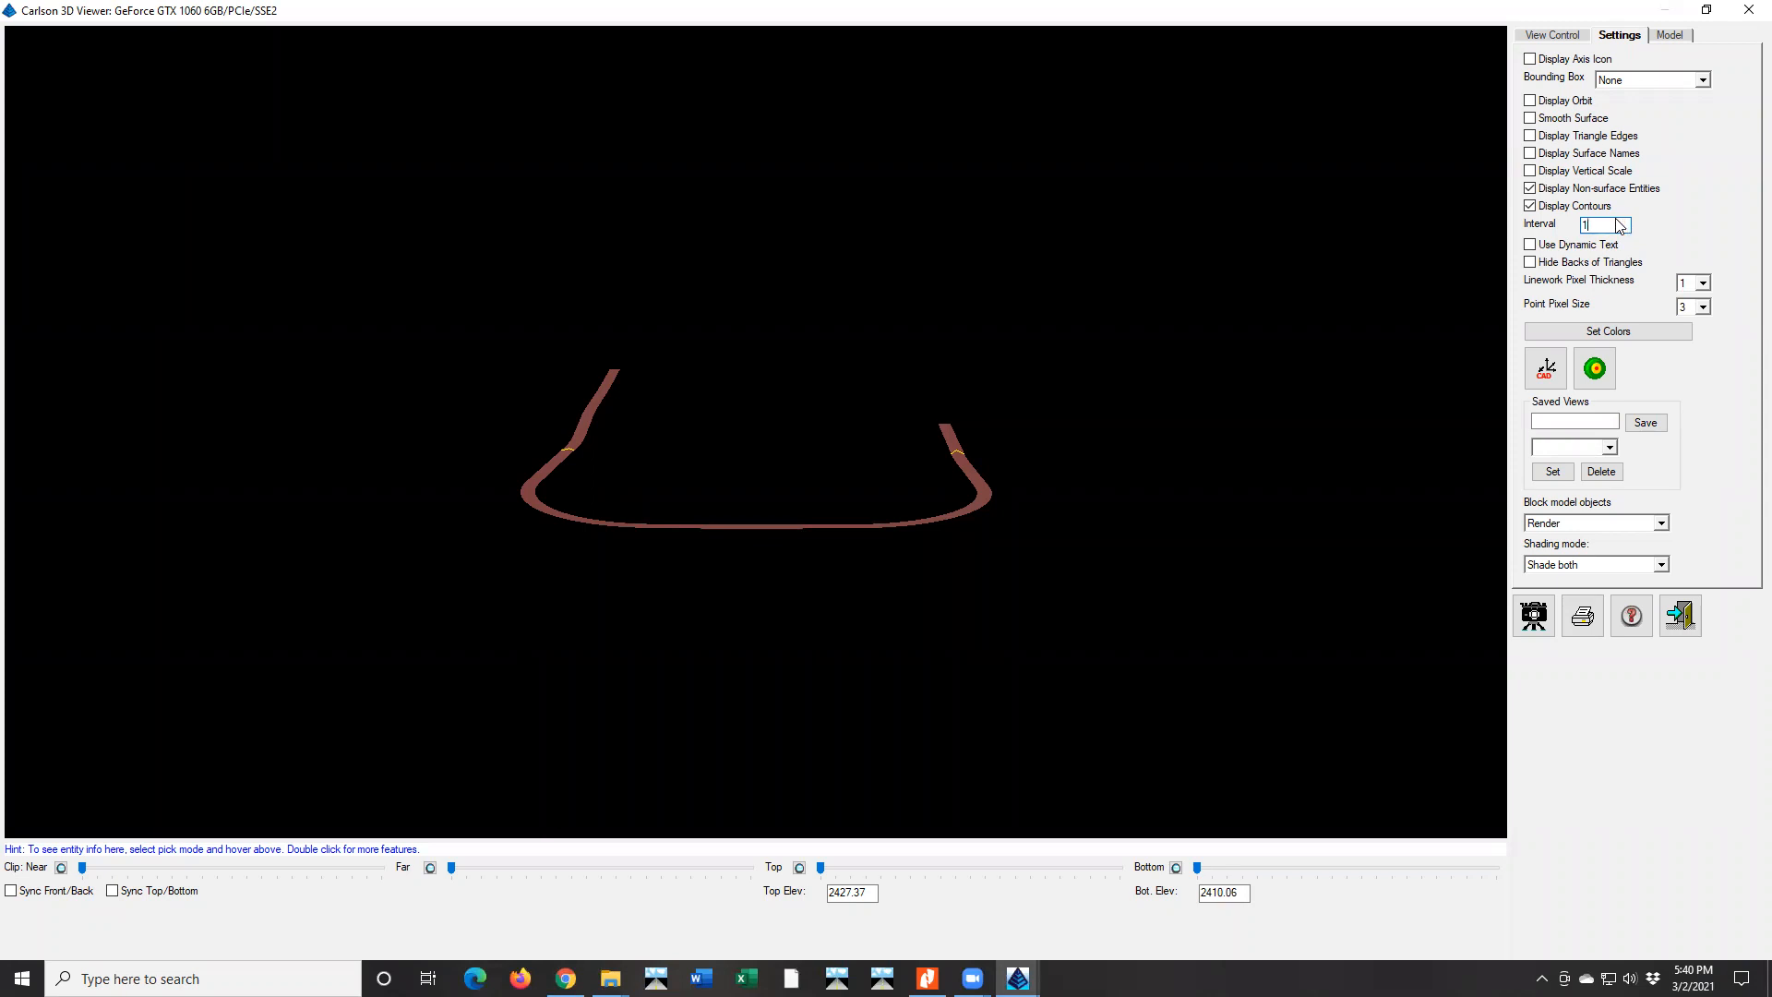
{"action": "left_click_drag", "start_coordinate": [621, 744], "coordinate": [1127, 344]}
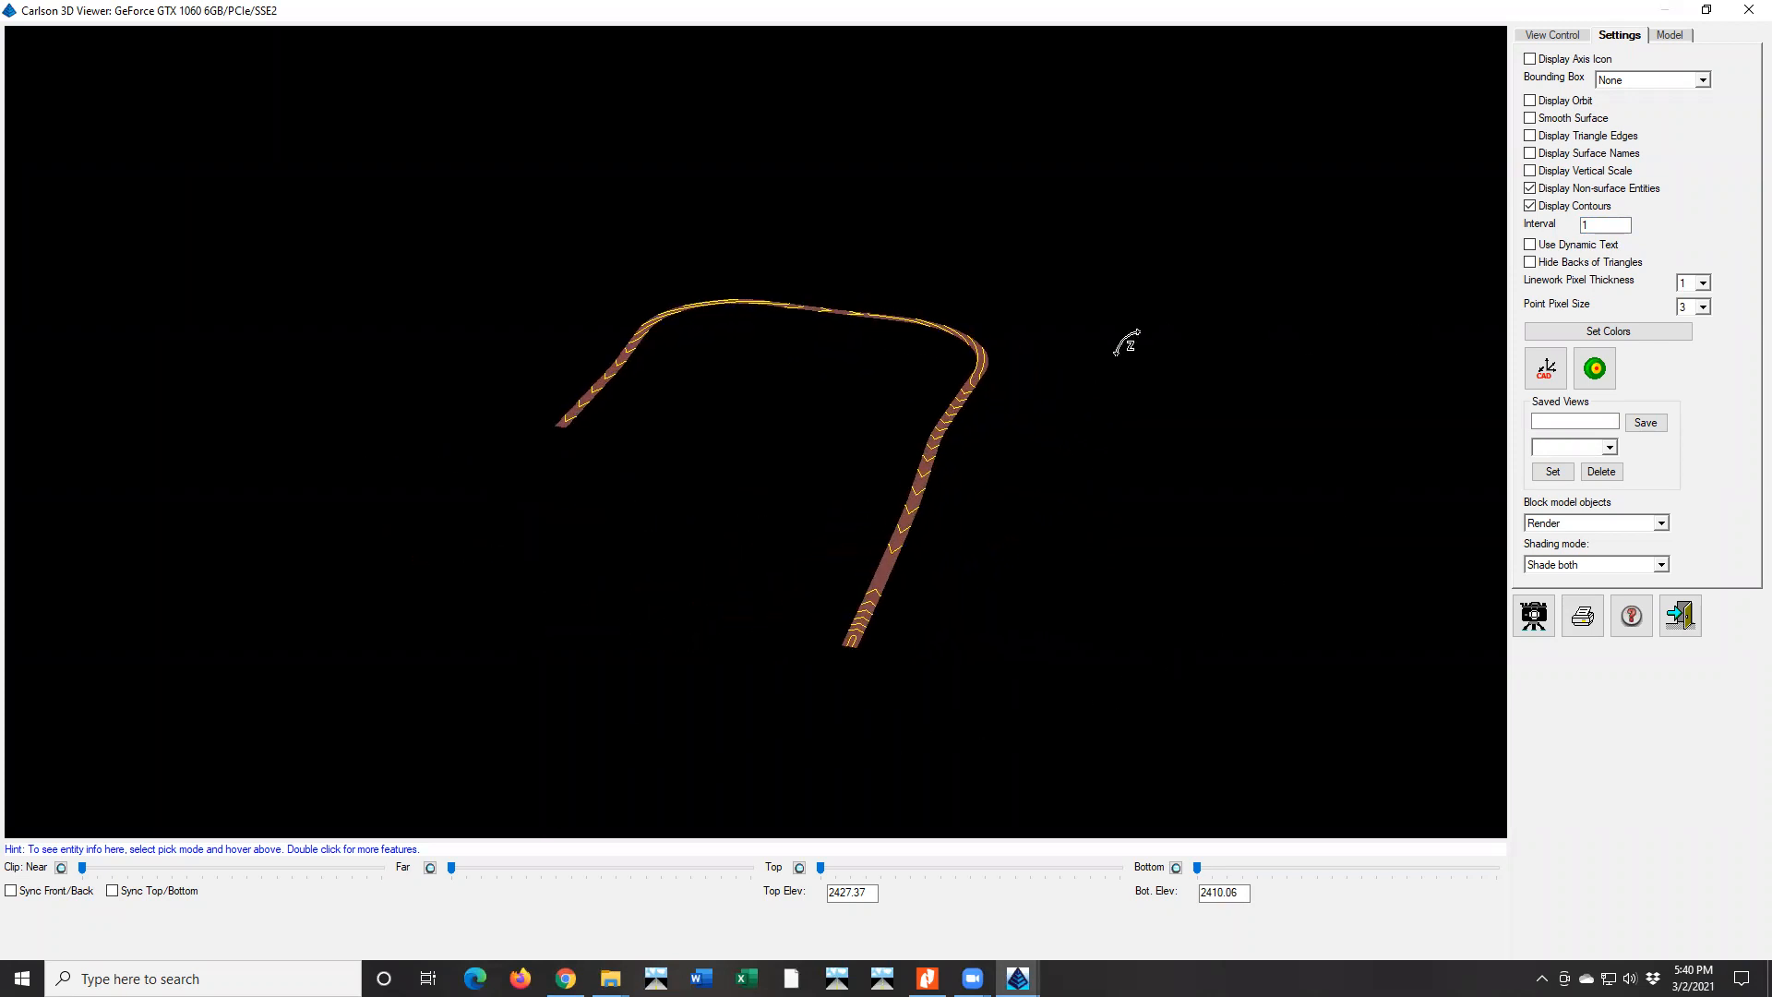
{"action": "scroll", "coordinate": [992, 365], "scroll_direction": "up", "scroll_amount": 5}
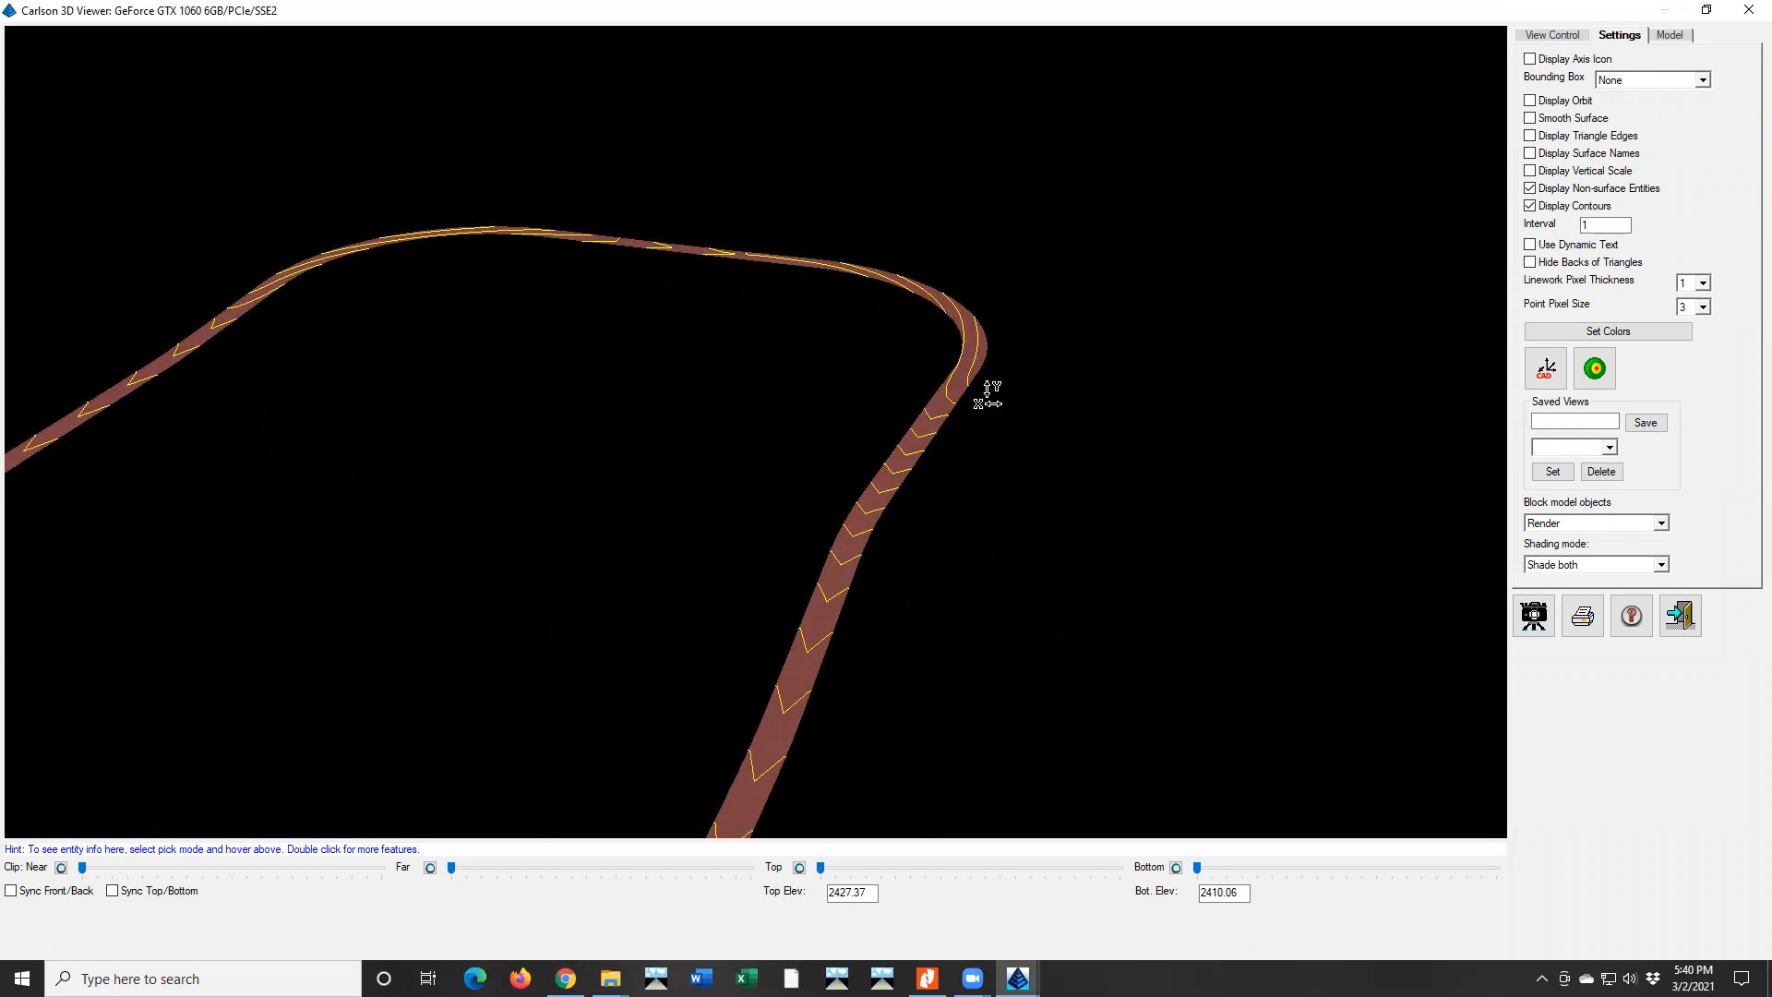
{"action": "left_click_drag", "start_coordinate": [973, 419], "coordinate": [950, 341]}
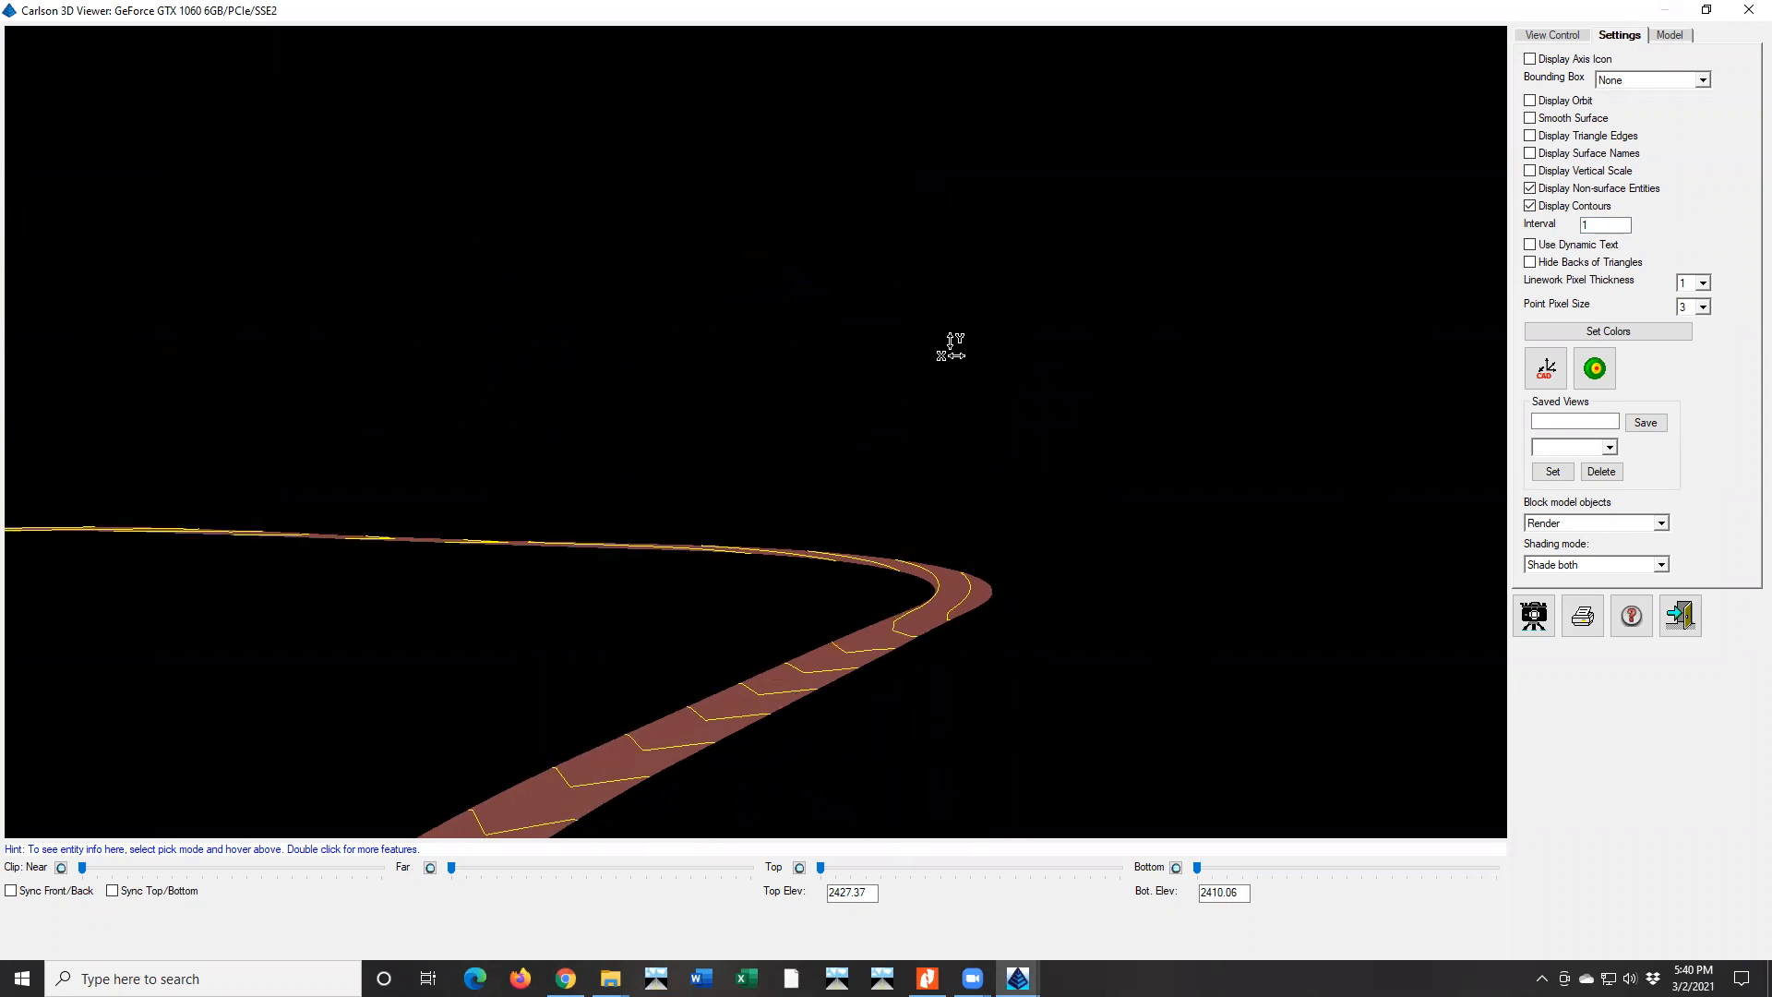
Reposition the light source and rotate the road surface to look along the lane toward the curve
{"action": "left_click", "coordinate": [1537, 39]}
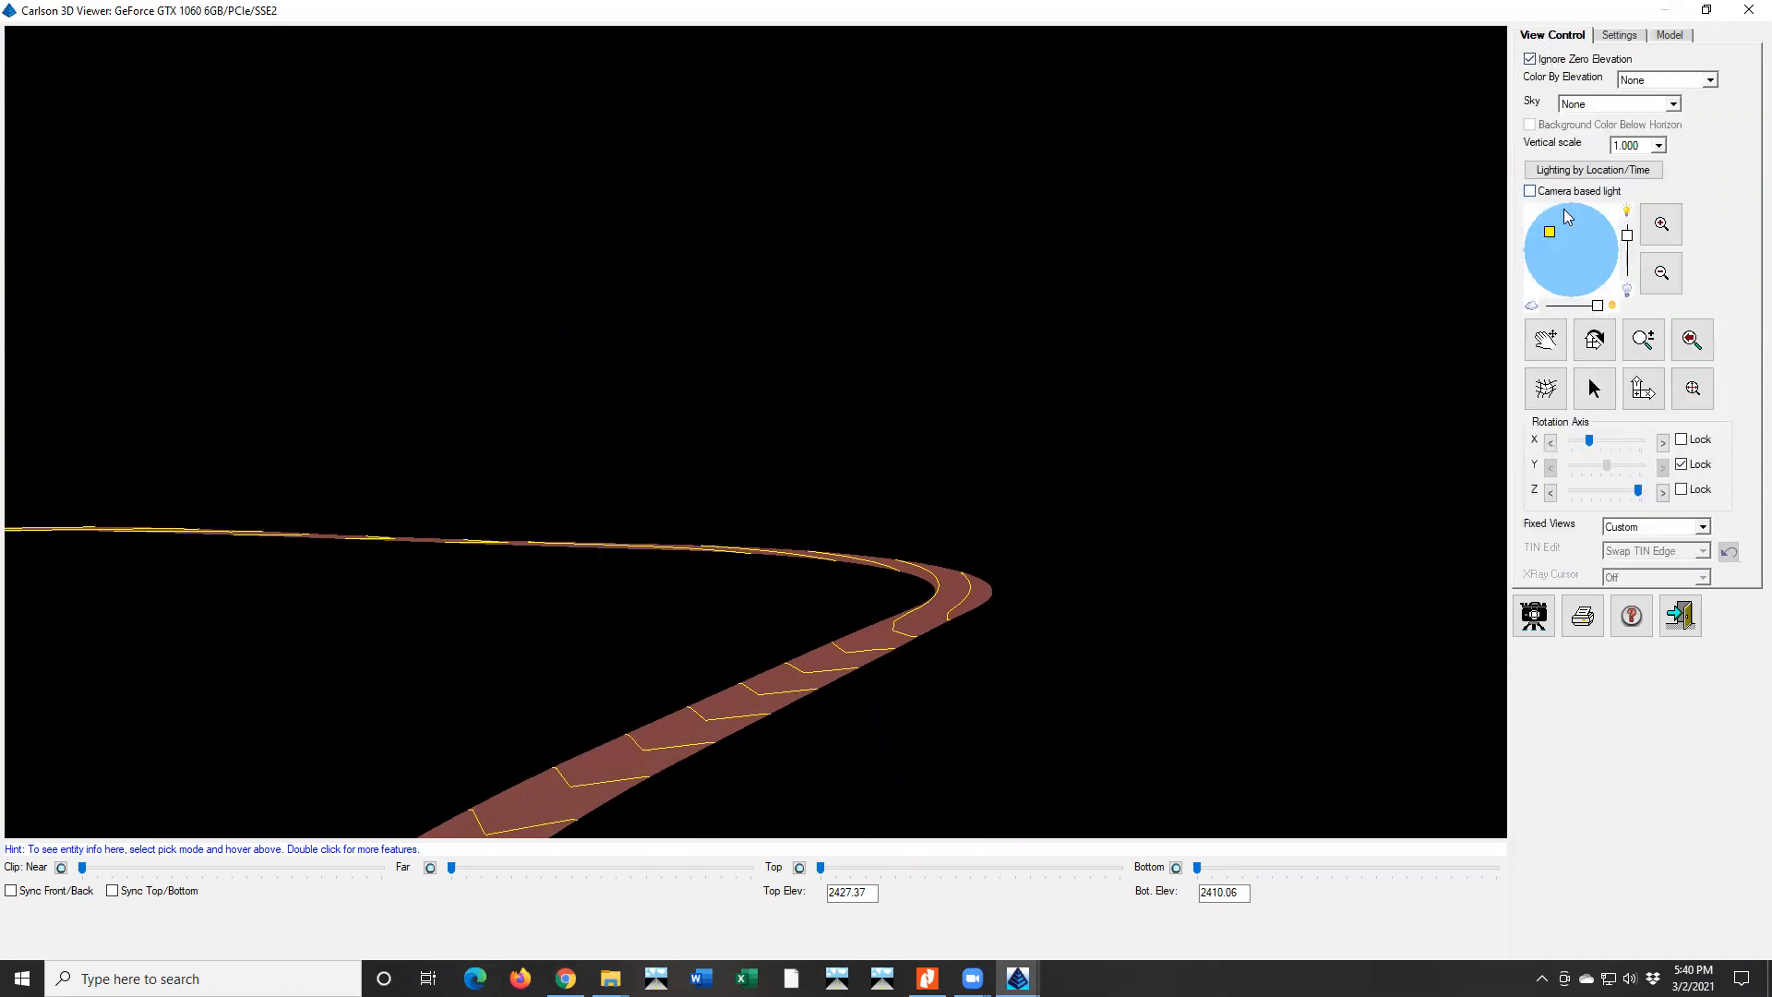
{"action": "mouse_move", "coordinate": [1551, 231]}
{"action": "left_mouse_down"}
{"action": "mouse_move", "coordinate": [1610, 282]}
{"action": "mouse_move", "coordinate": [1594, 258]}
{"action": "left_mouse_up"}
{"action": "left_click_drag", "start_coordinate": [1078, 425], "coordinate": [1002, 439]}
{"action": "left_click_drag", "start_coordinate": [867, 724], "coordinate": [946, 722]}
{"action": "mouse_move", "coordinate": [870, 632]}
{"action": "left_mouse_down"}
{"action": "mouse_move", "coordinate": [862, 617]}
{"action": "mouse_move", "coordinate": [855, 635]}
{"action": "left_mouse_up"}
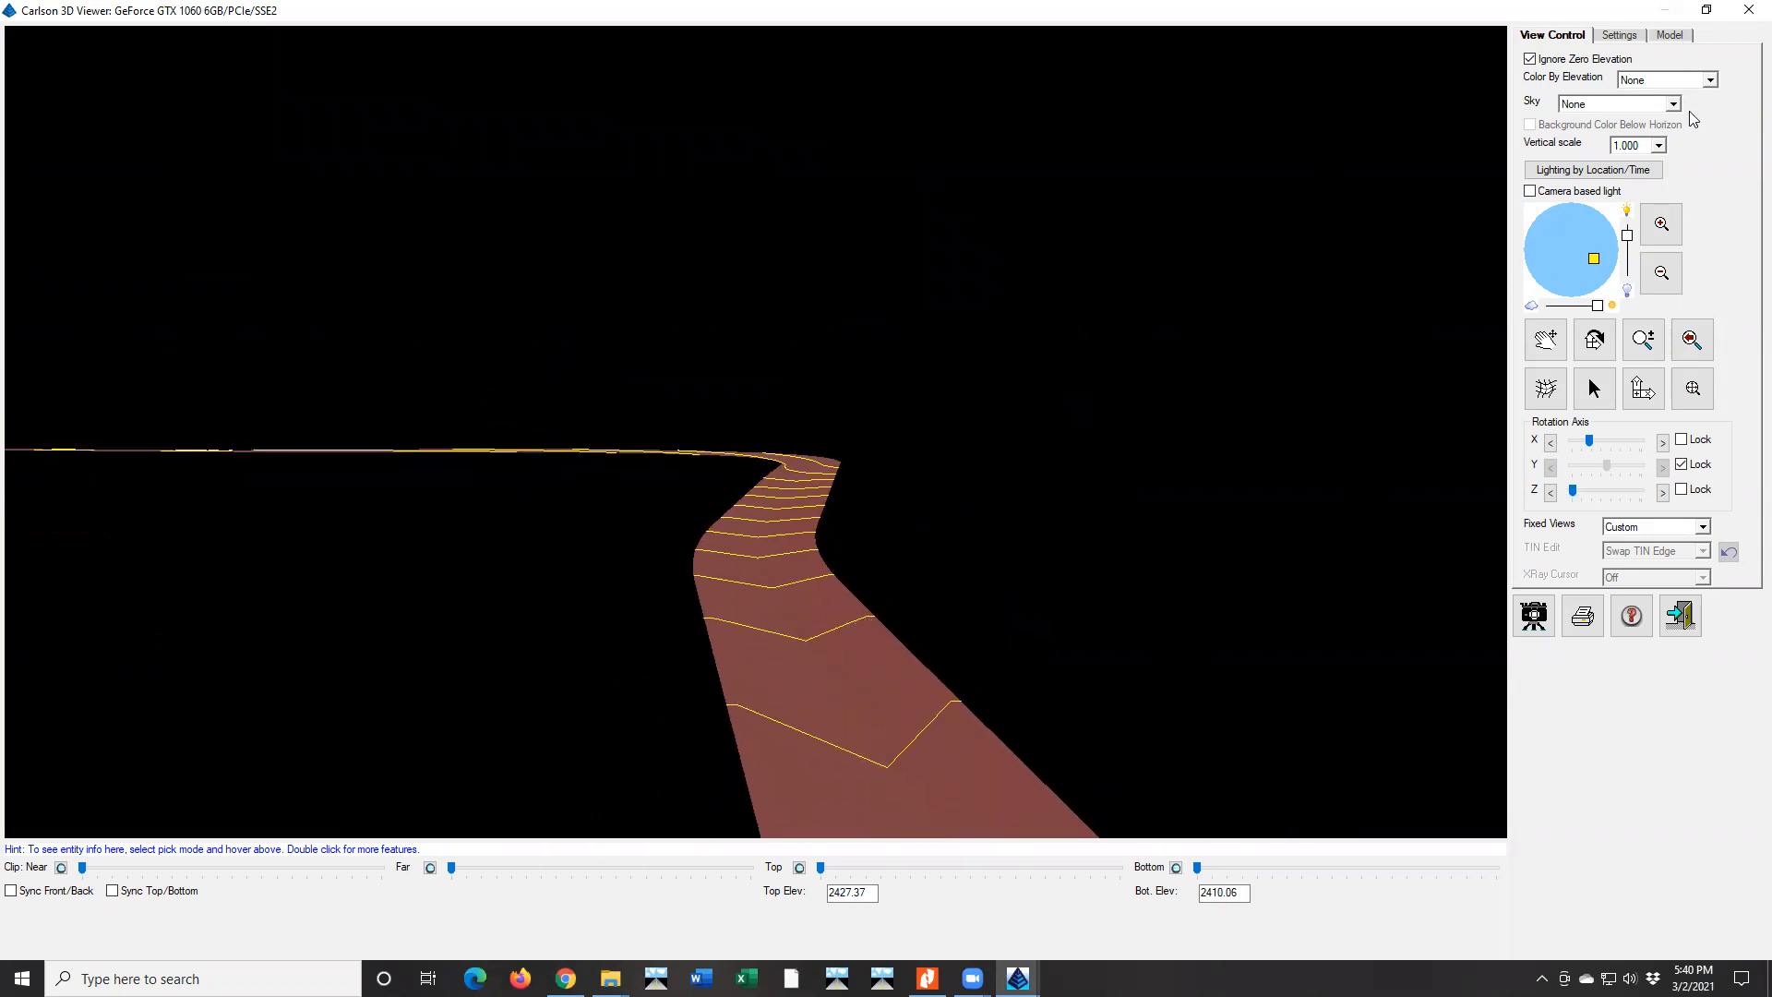
Set the surface's vertical scale to 2 and light the road from the opposite side
{"action": "left_click", "coordinate": [1658, 145]}
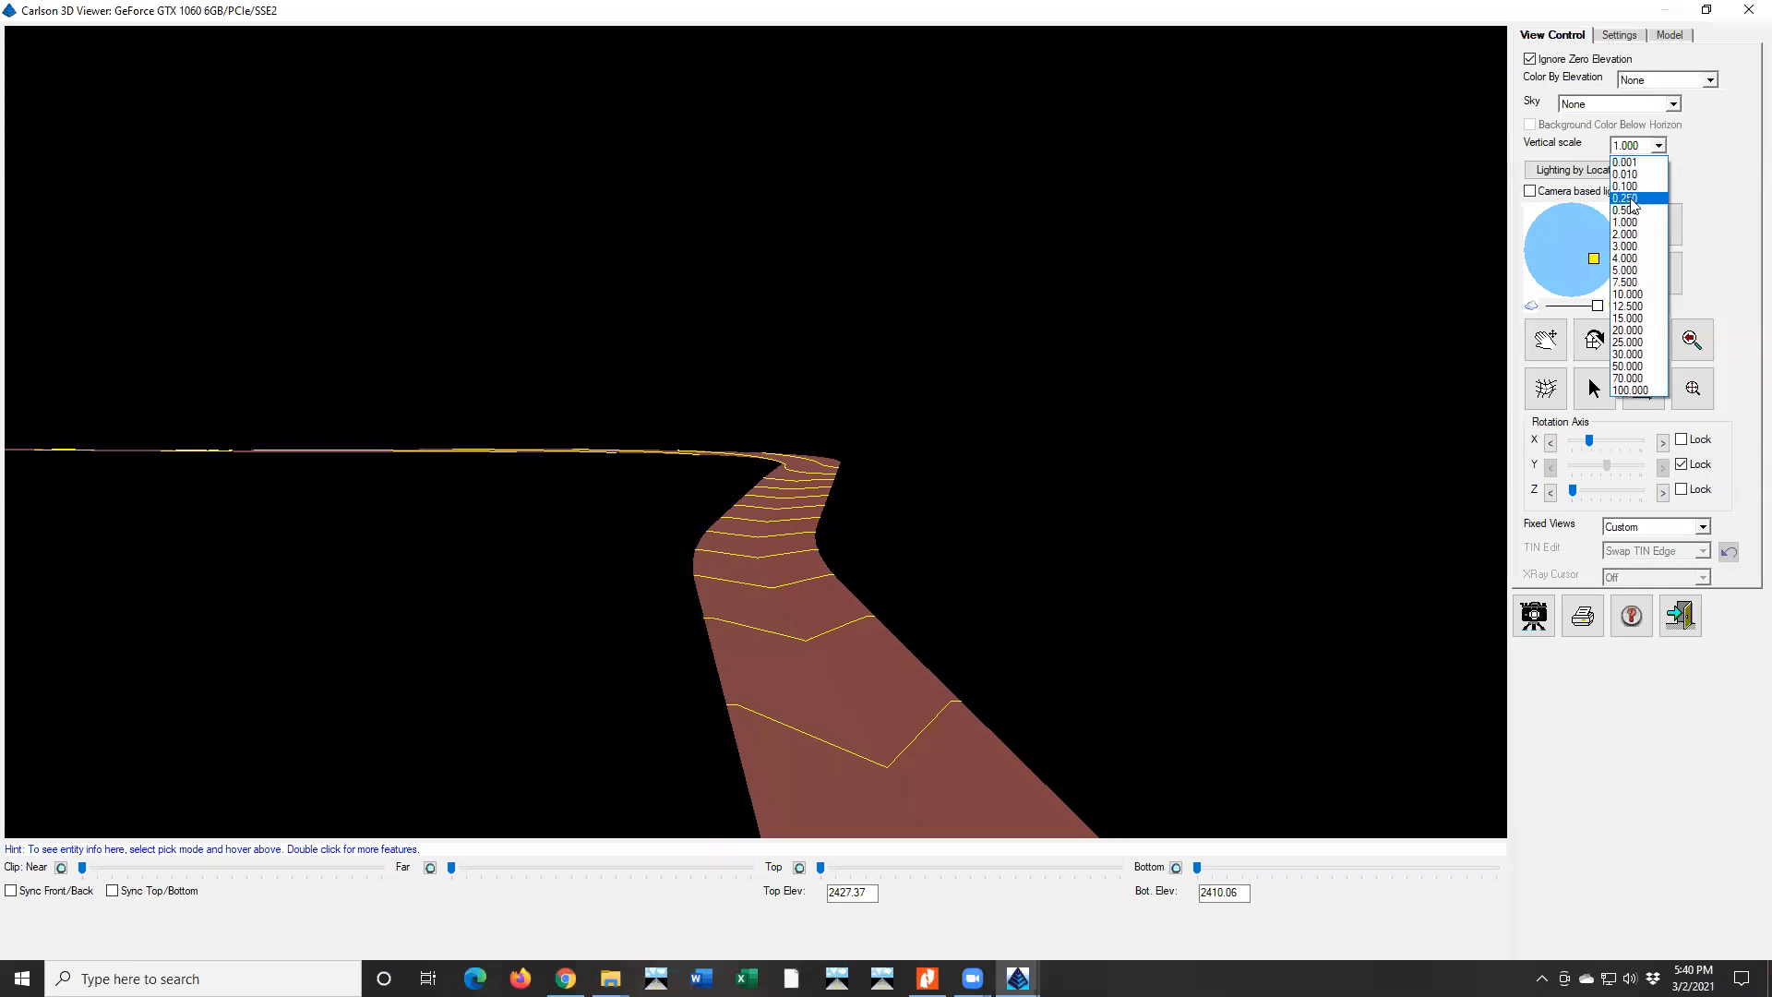
{"action": "left_click", "coordinate": [1627, 239]}
{"action": "left_click_drag", "start_coordinate": [806, 480], "coordinate": [732, 443]}
{"action": "mouse_move", "coordinate": [1594, 259]}
{"action": "left_mouse_down"}
{"action": "mouse_move", "coordinate": [1547, 234]}
{"action": "mouse_move", "coordinate": [1537, 261]}
{"action": "left_mouse_up"}
{"action": "scroll", "coordinate": [783, 650], "scroll_direction": "up", "scroll_amount": 2}
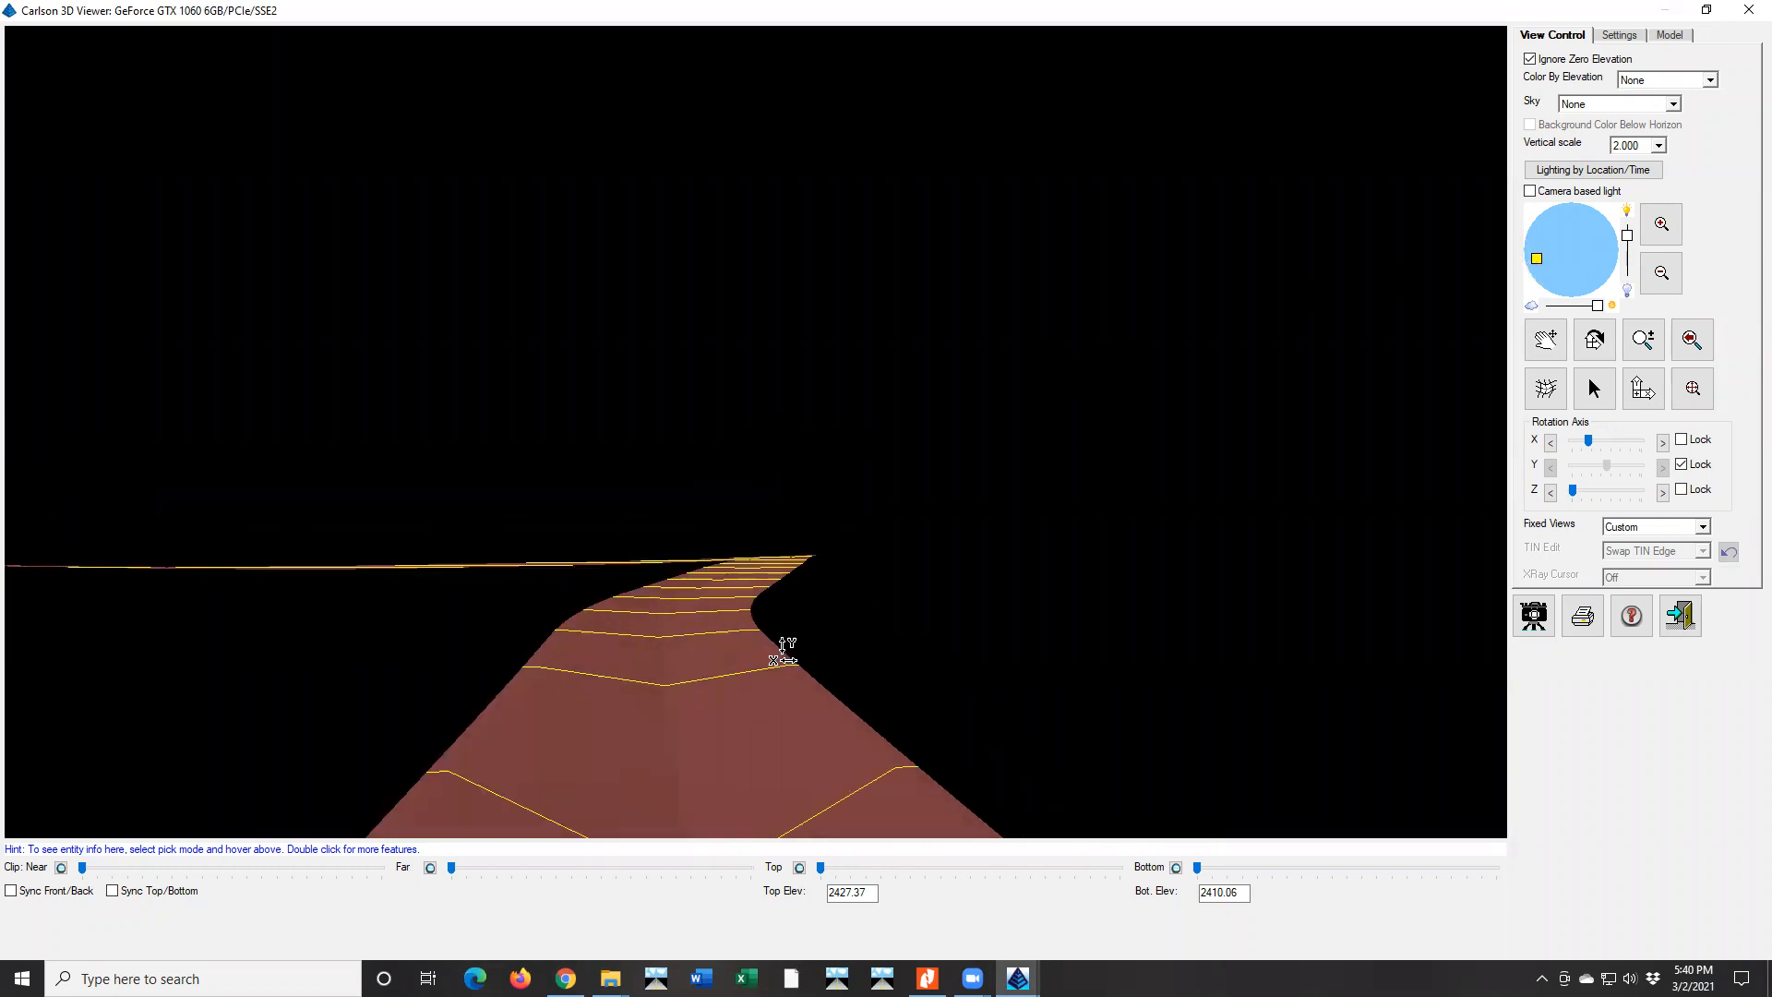
Inspect the vertically exaggerated curve from several angles and close the surface viewer
{"action": "left_click_drag", "start_coordinate": [709, 627], "coordinate": [691, 657]}
{"action": "left_click_drag", "start_coordinate": [730, 507], "coordinate": [677, 573]}
{"action": "left_click_drag", "start_coordinate": [725, 499], "coordinate": [794, 591]}
{"action": "left_click", "coordinate": [1680, 616]}
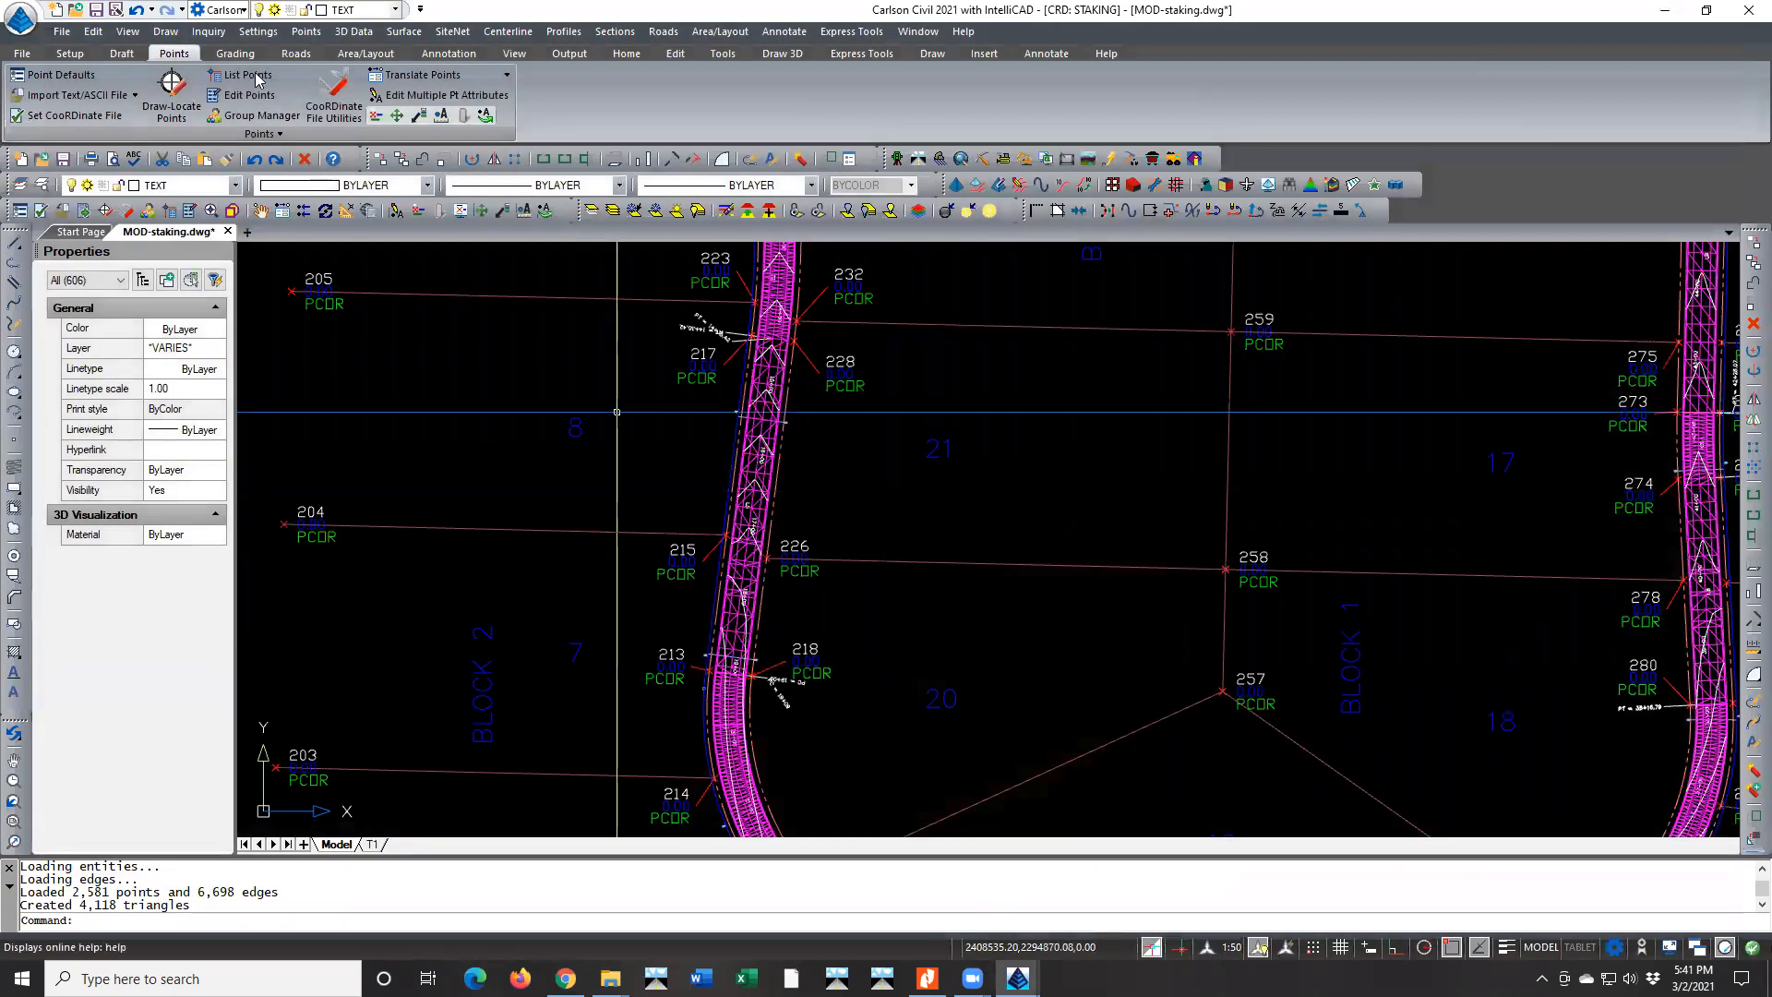
{"action": "left_click", "coordinate": [134, 33]}
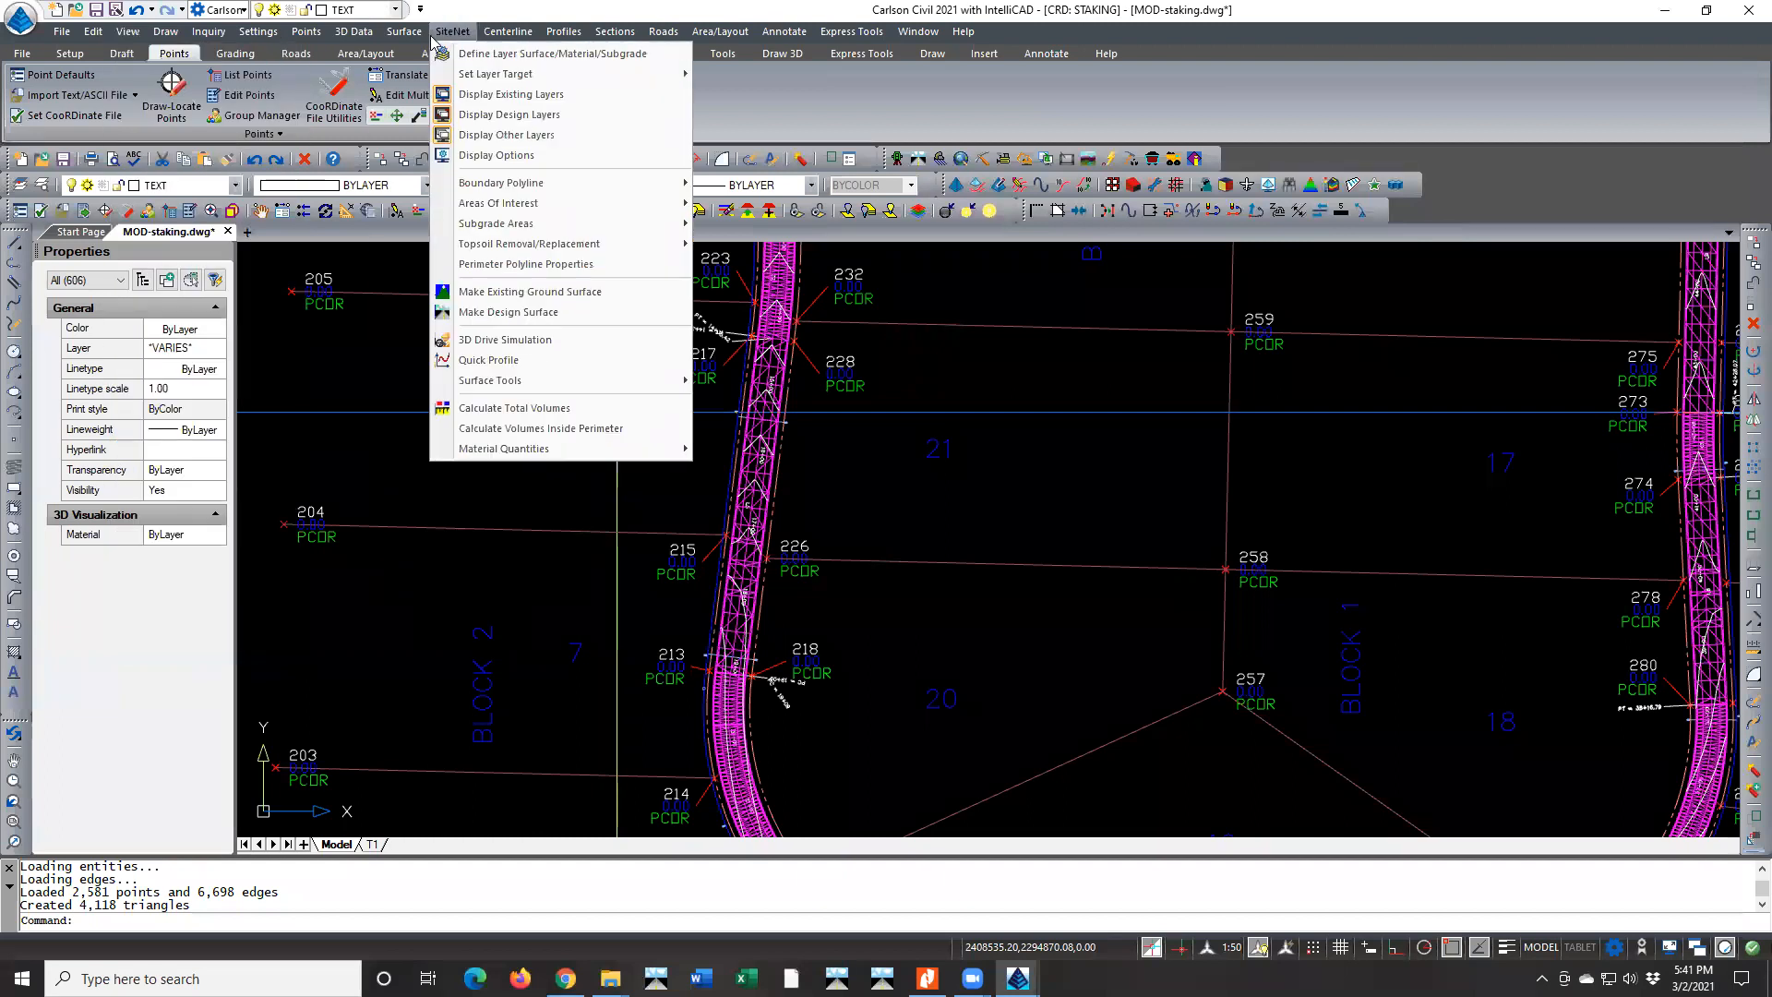
{"action": "mouse_move", "coordinate": [404, 32]}
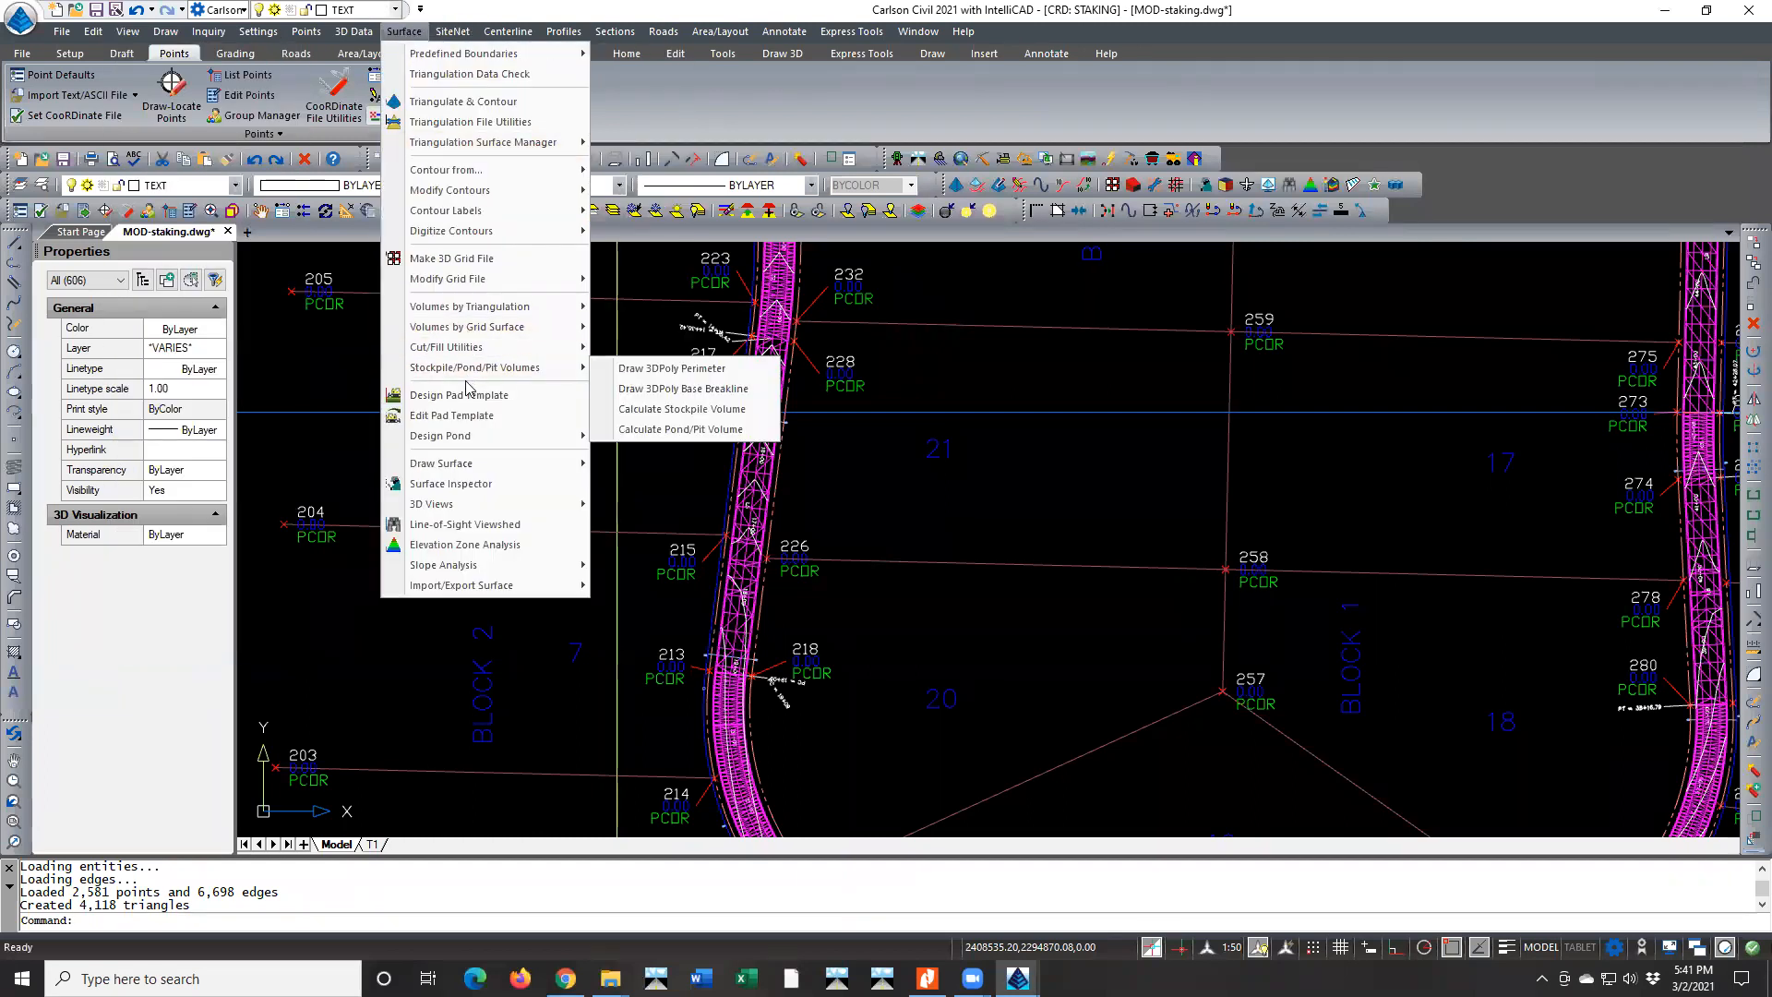
{"action": "mouse_move", "coordinate": [469, 436]}
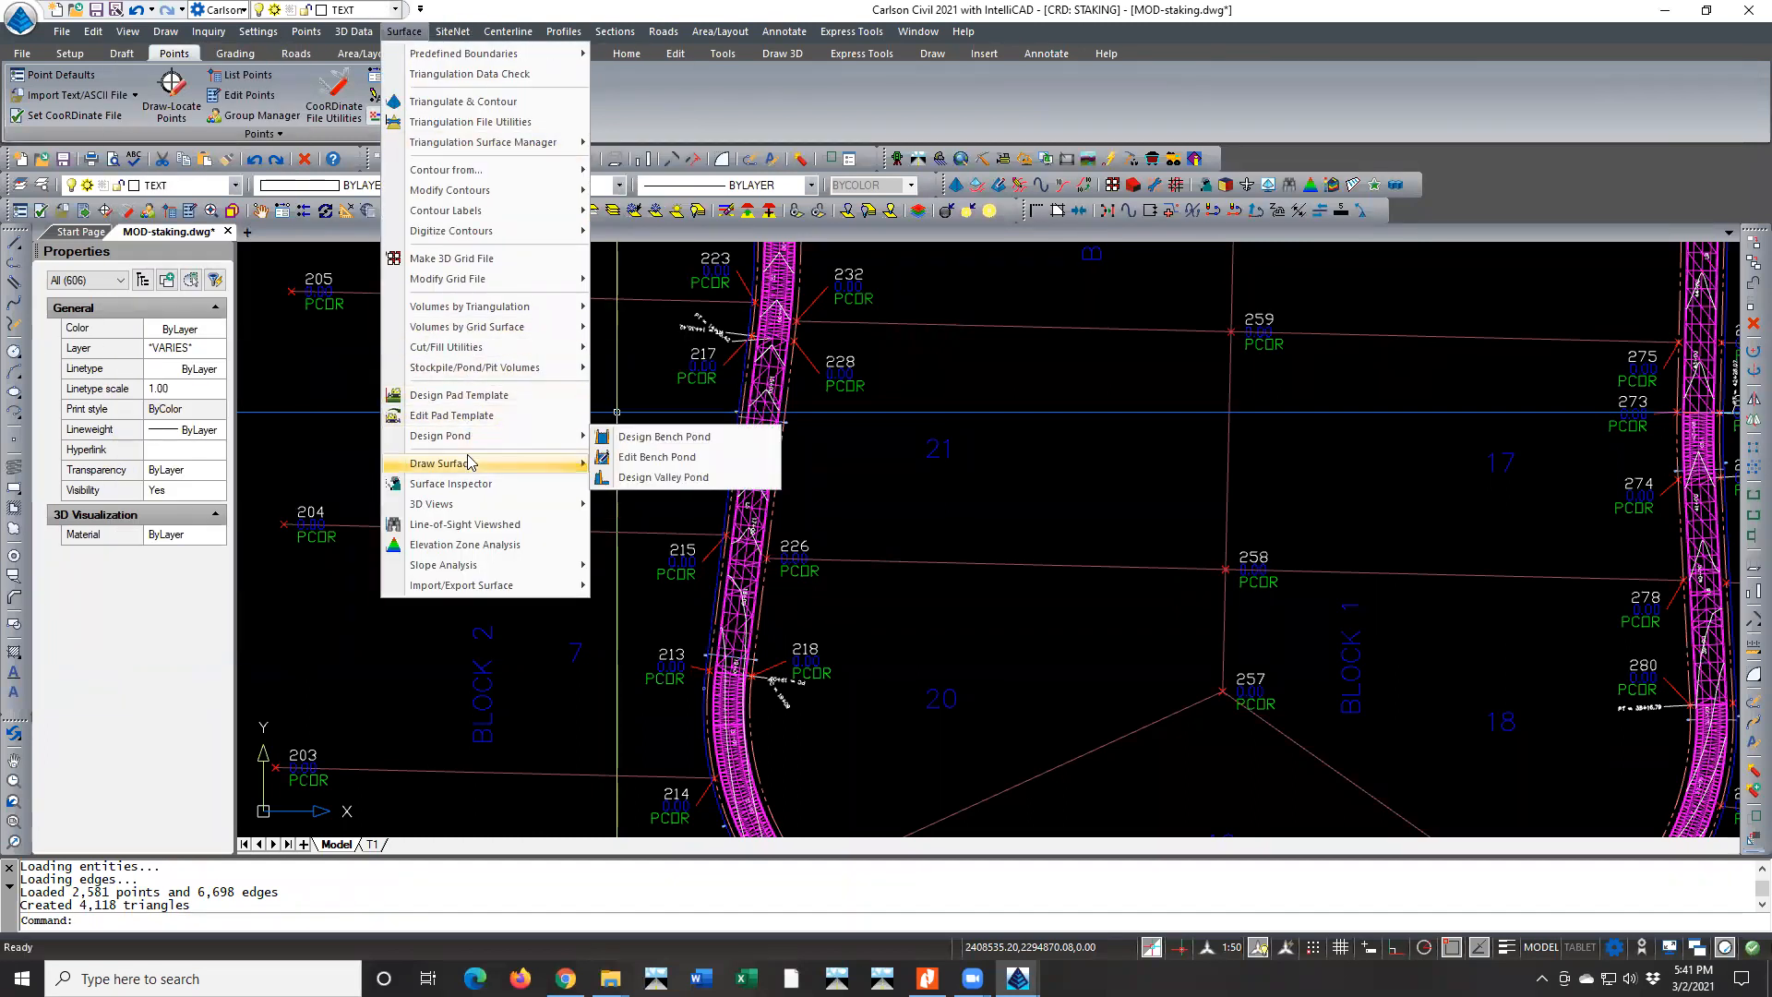
{"action": "mouse_move", "coordinate": [126, 36]}
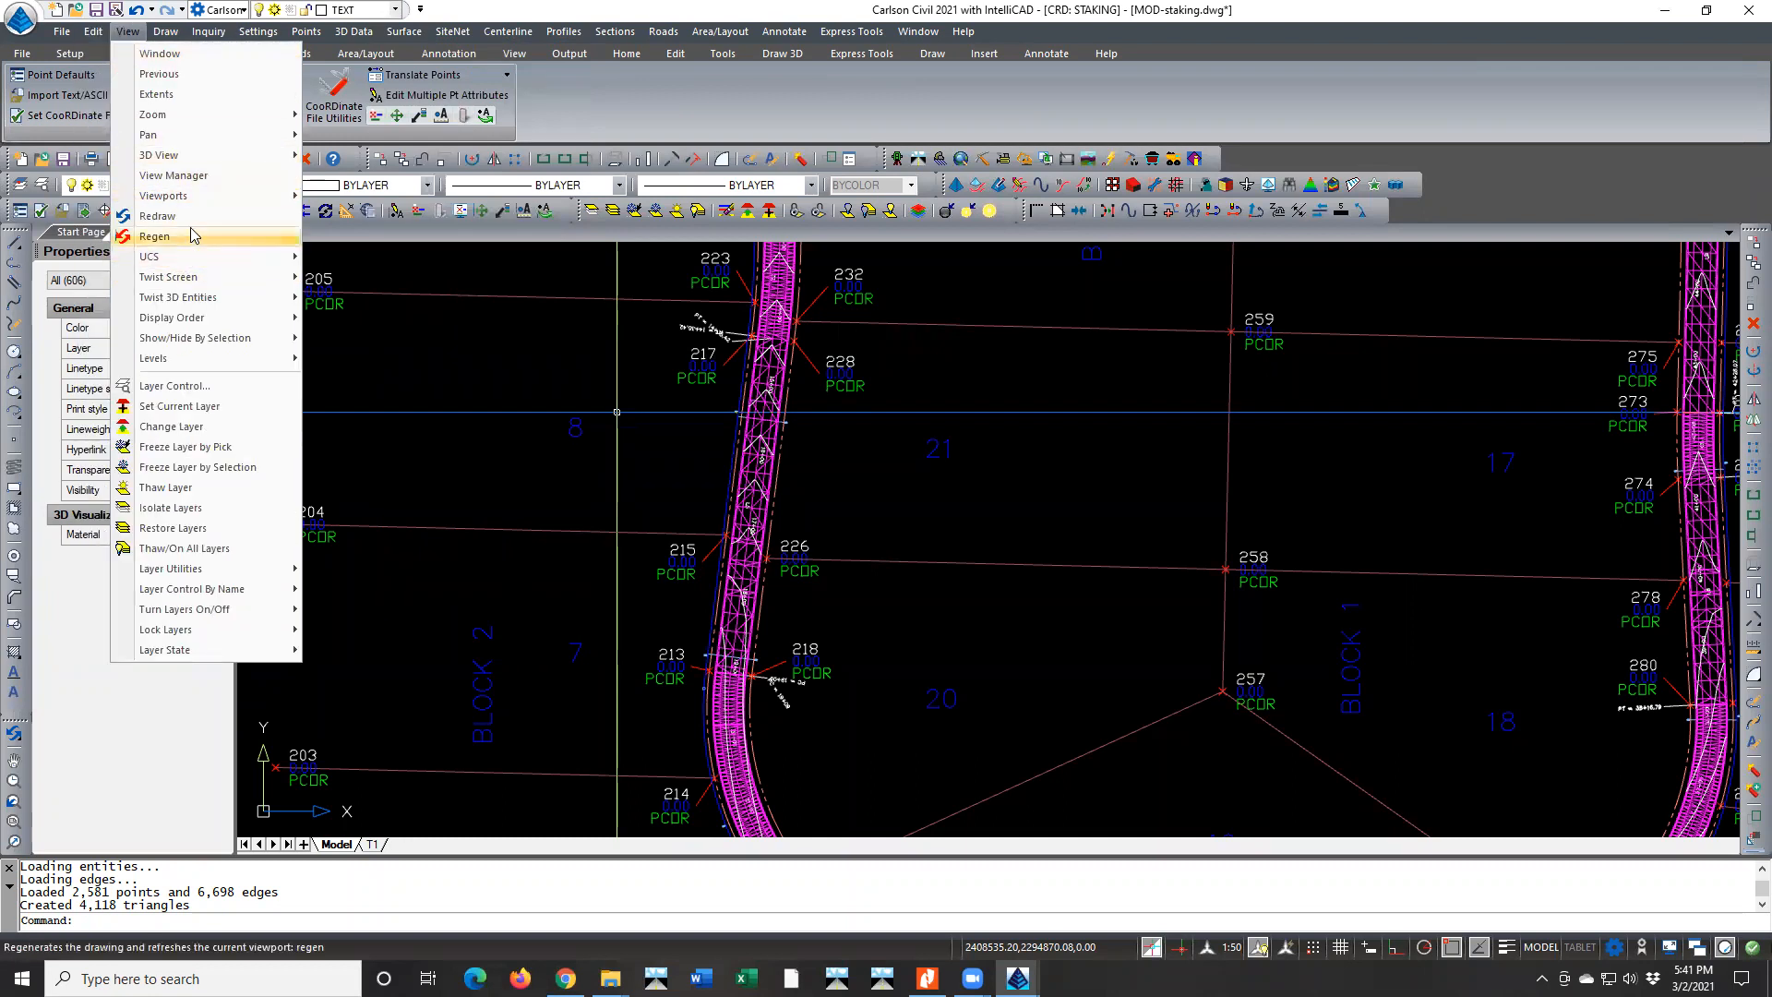
{"action": "mouse_move", "coordinate": [293, 160]}
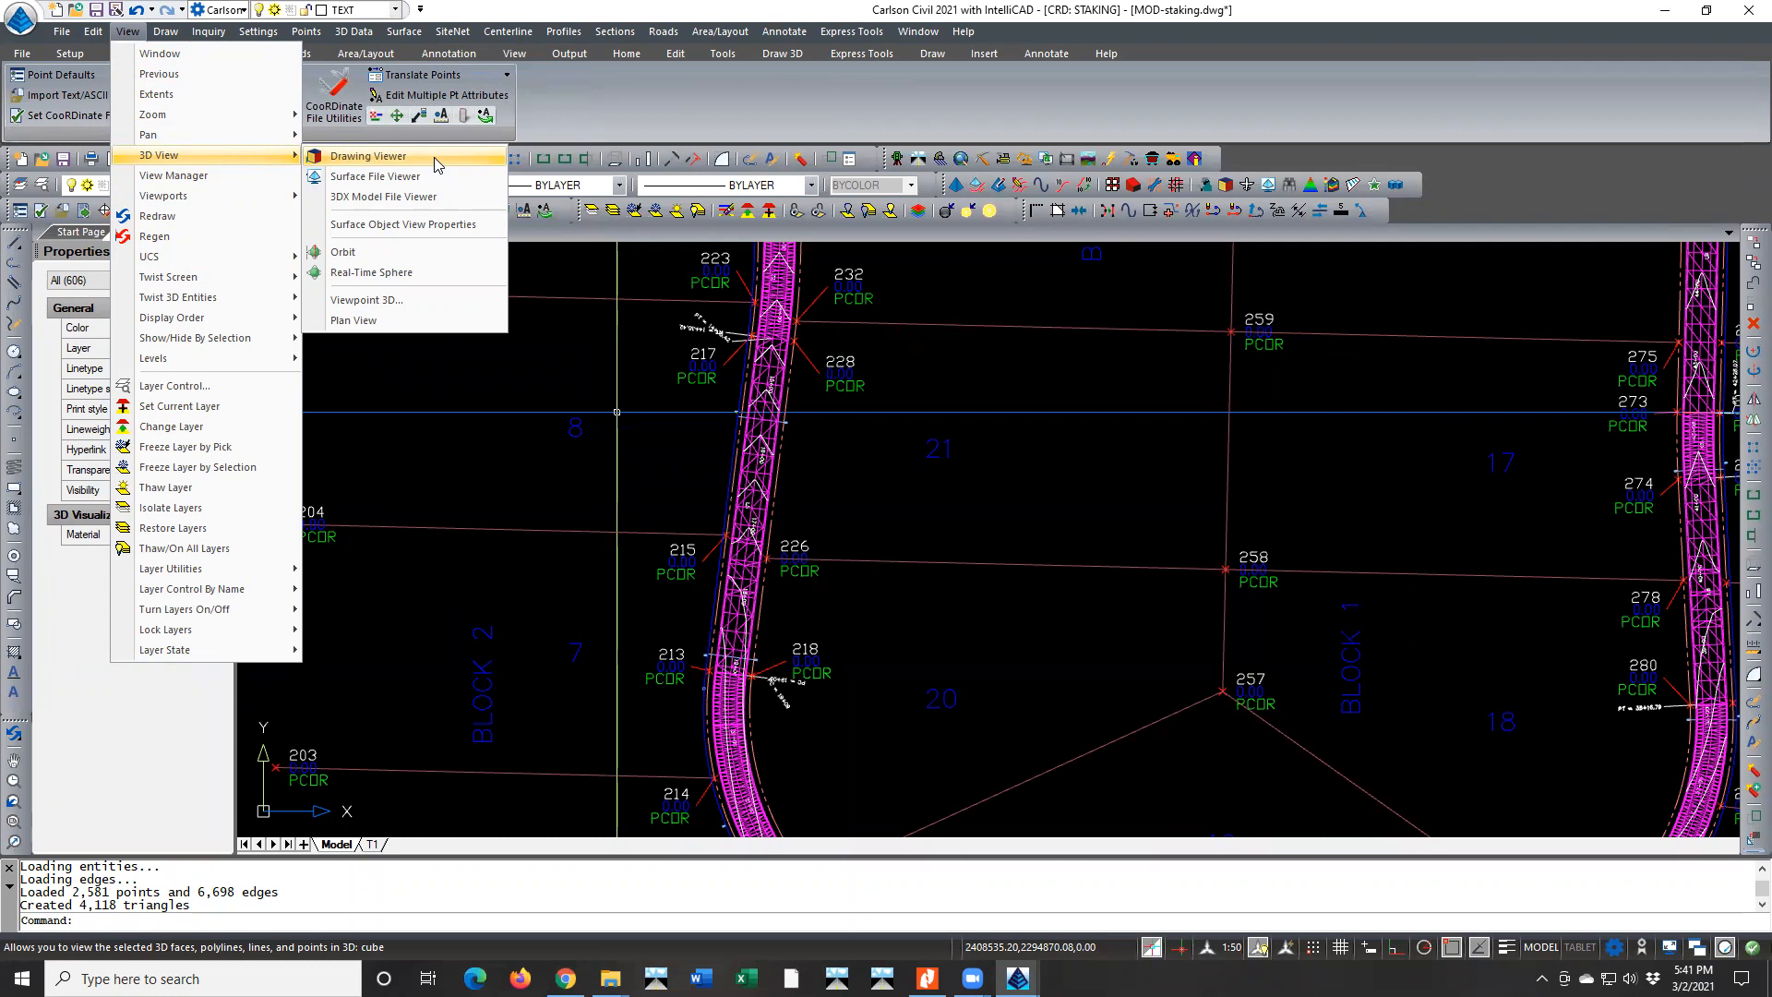
{"action": "left_click", "coordinate": [568, 82]}
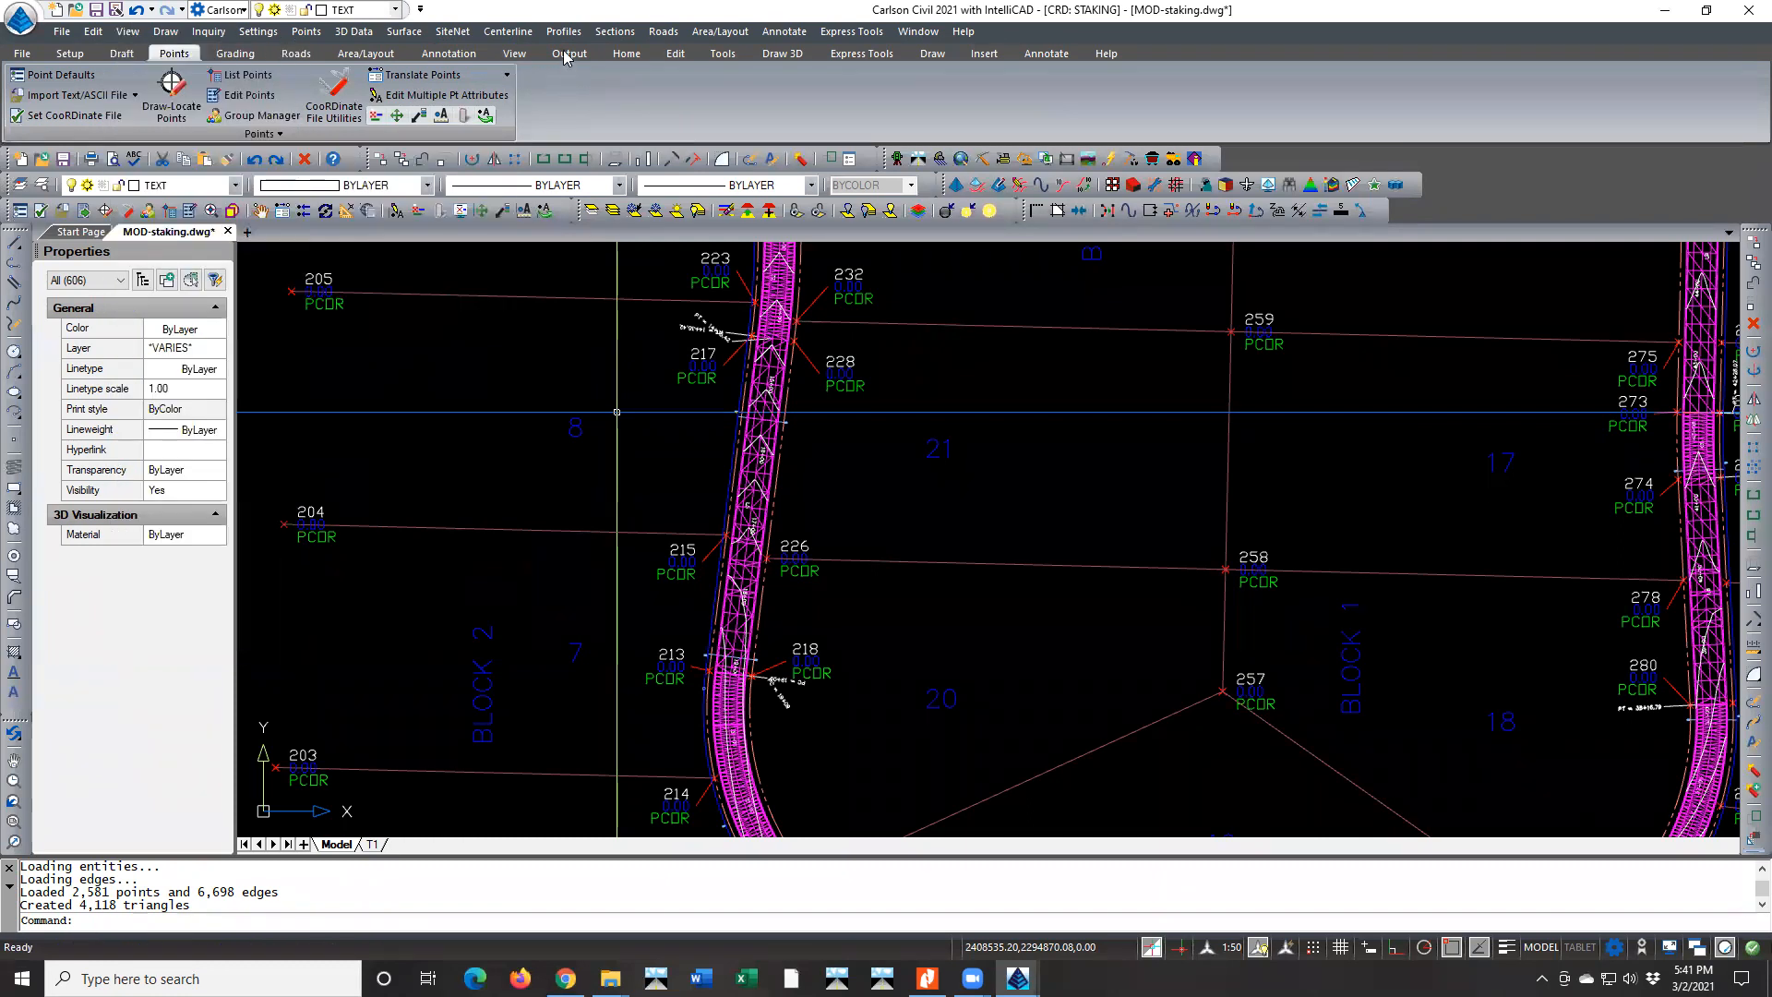
Start a Surface 3D Flyover whose direction follows a centerline
{"action": "left_click", "coordinate": [661, 32]}
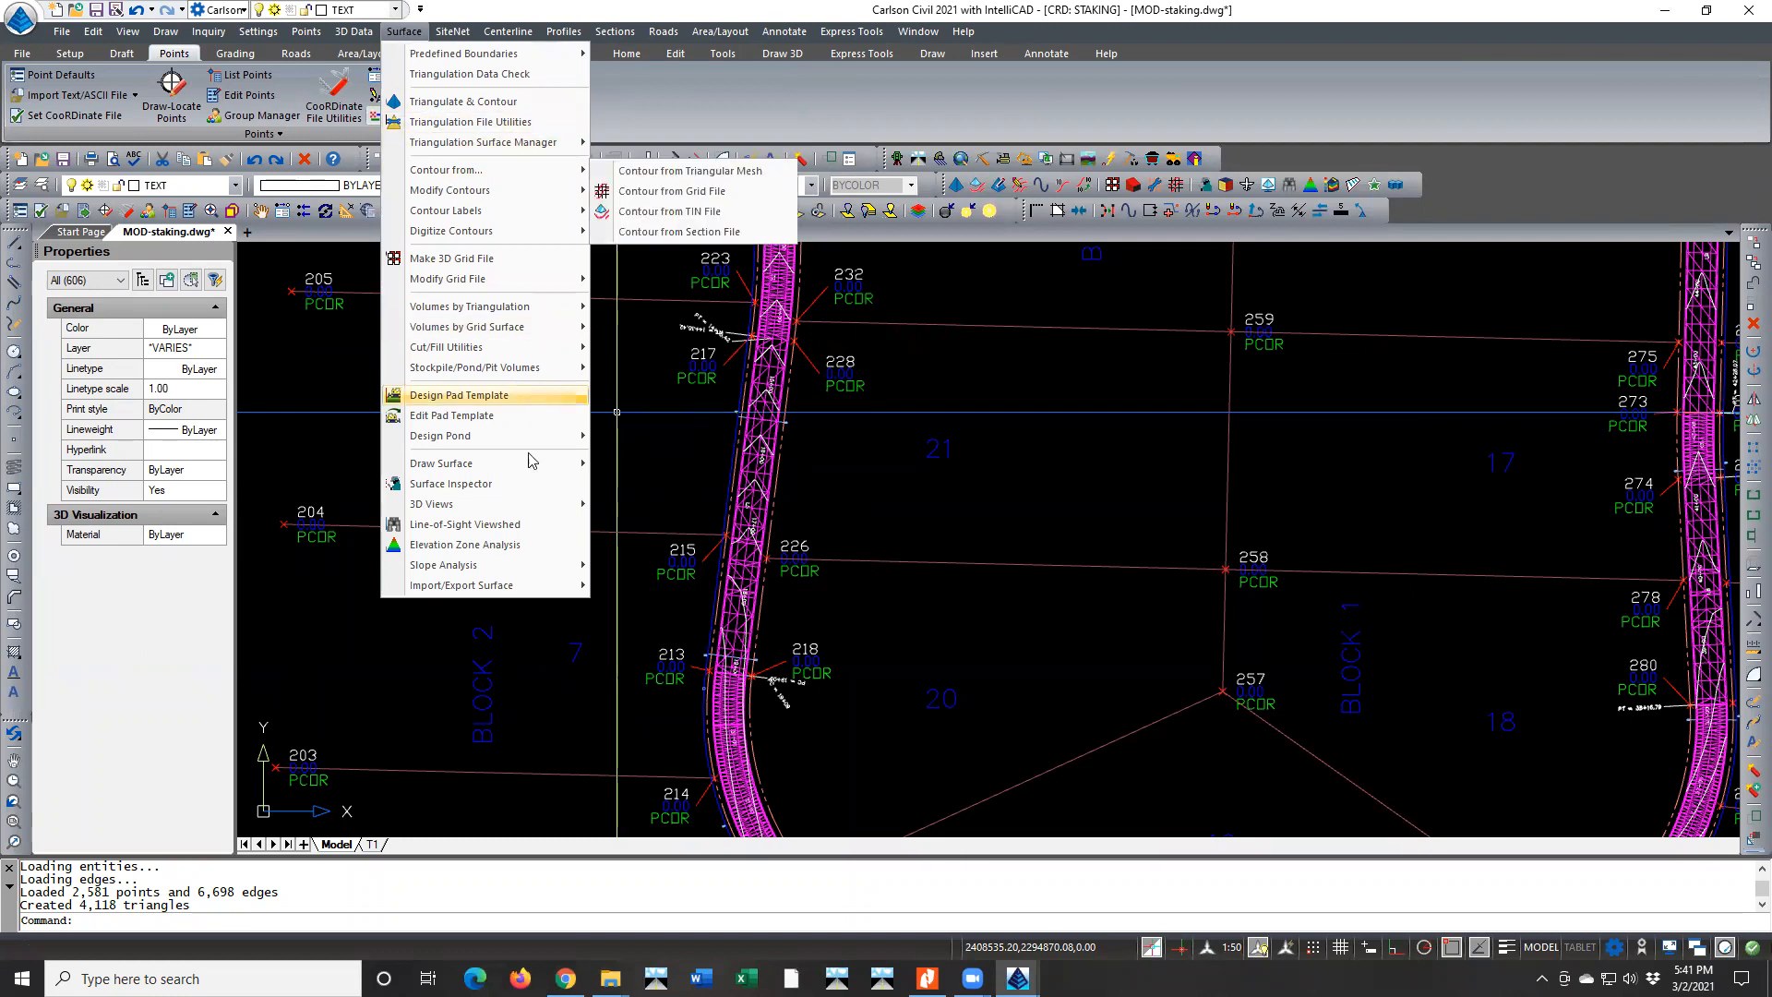
{"action": "mouse_move", "coordinate": [526, 502]}
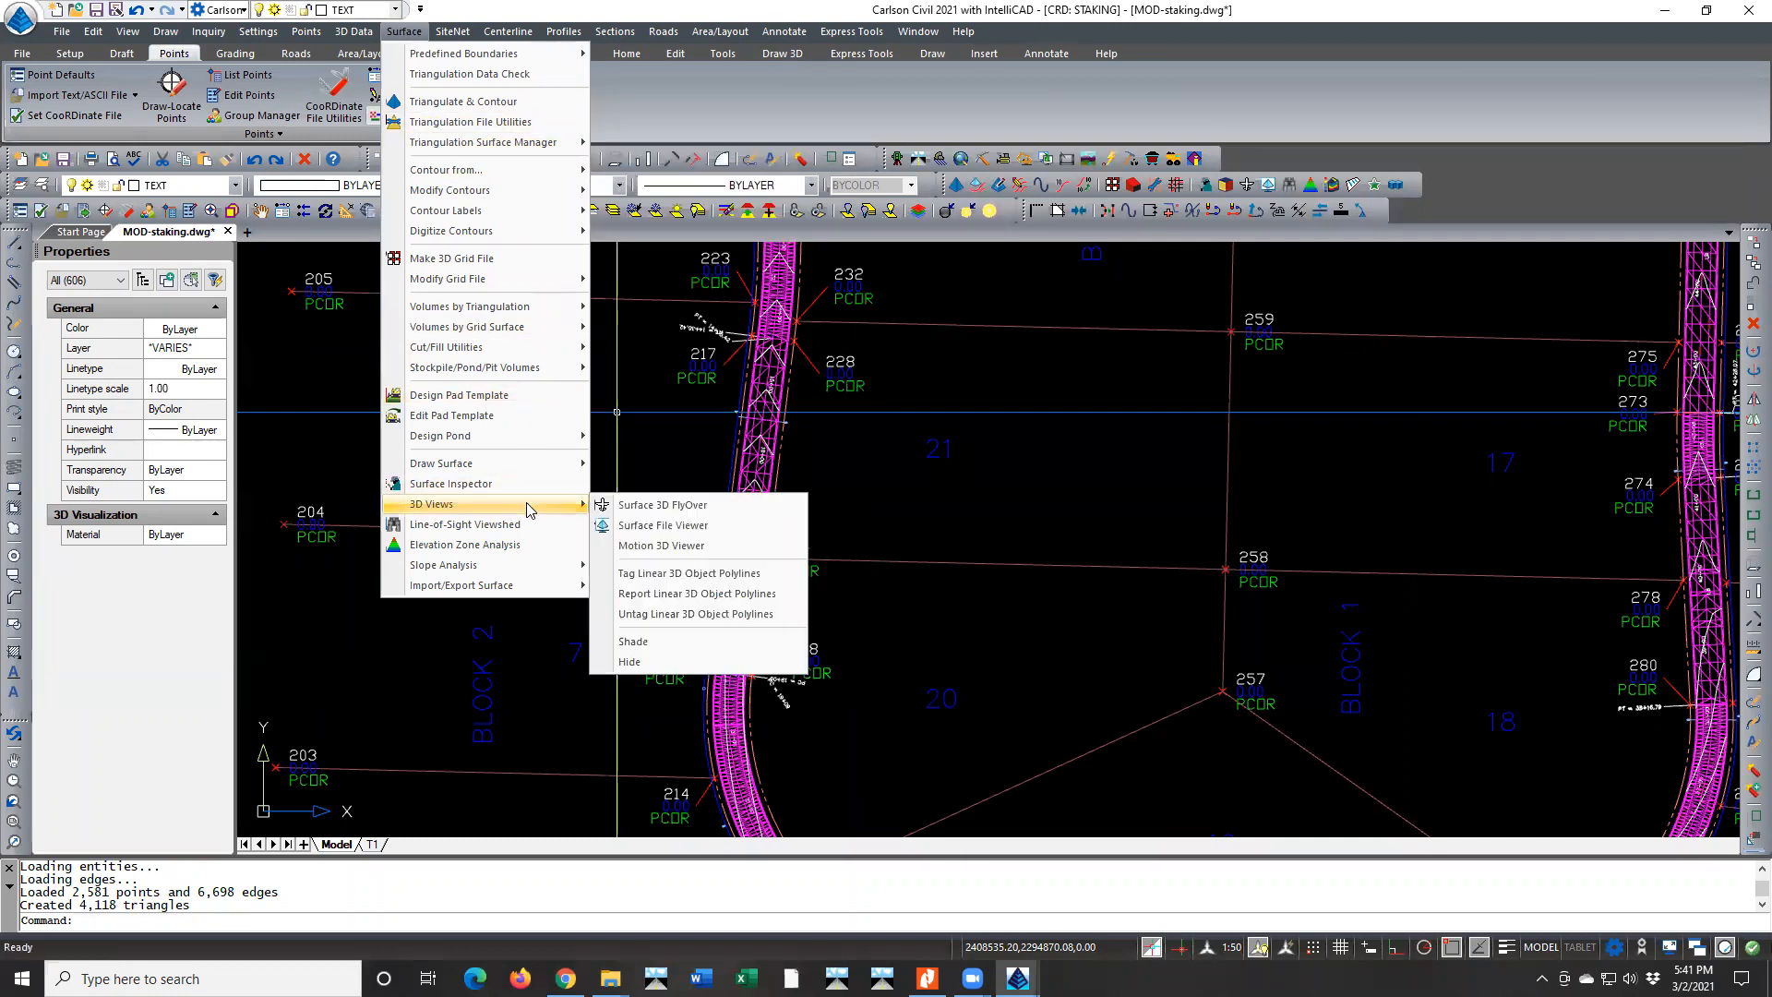
{"action": "left_click", "coordinate": [695, 509]}
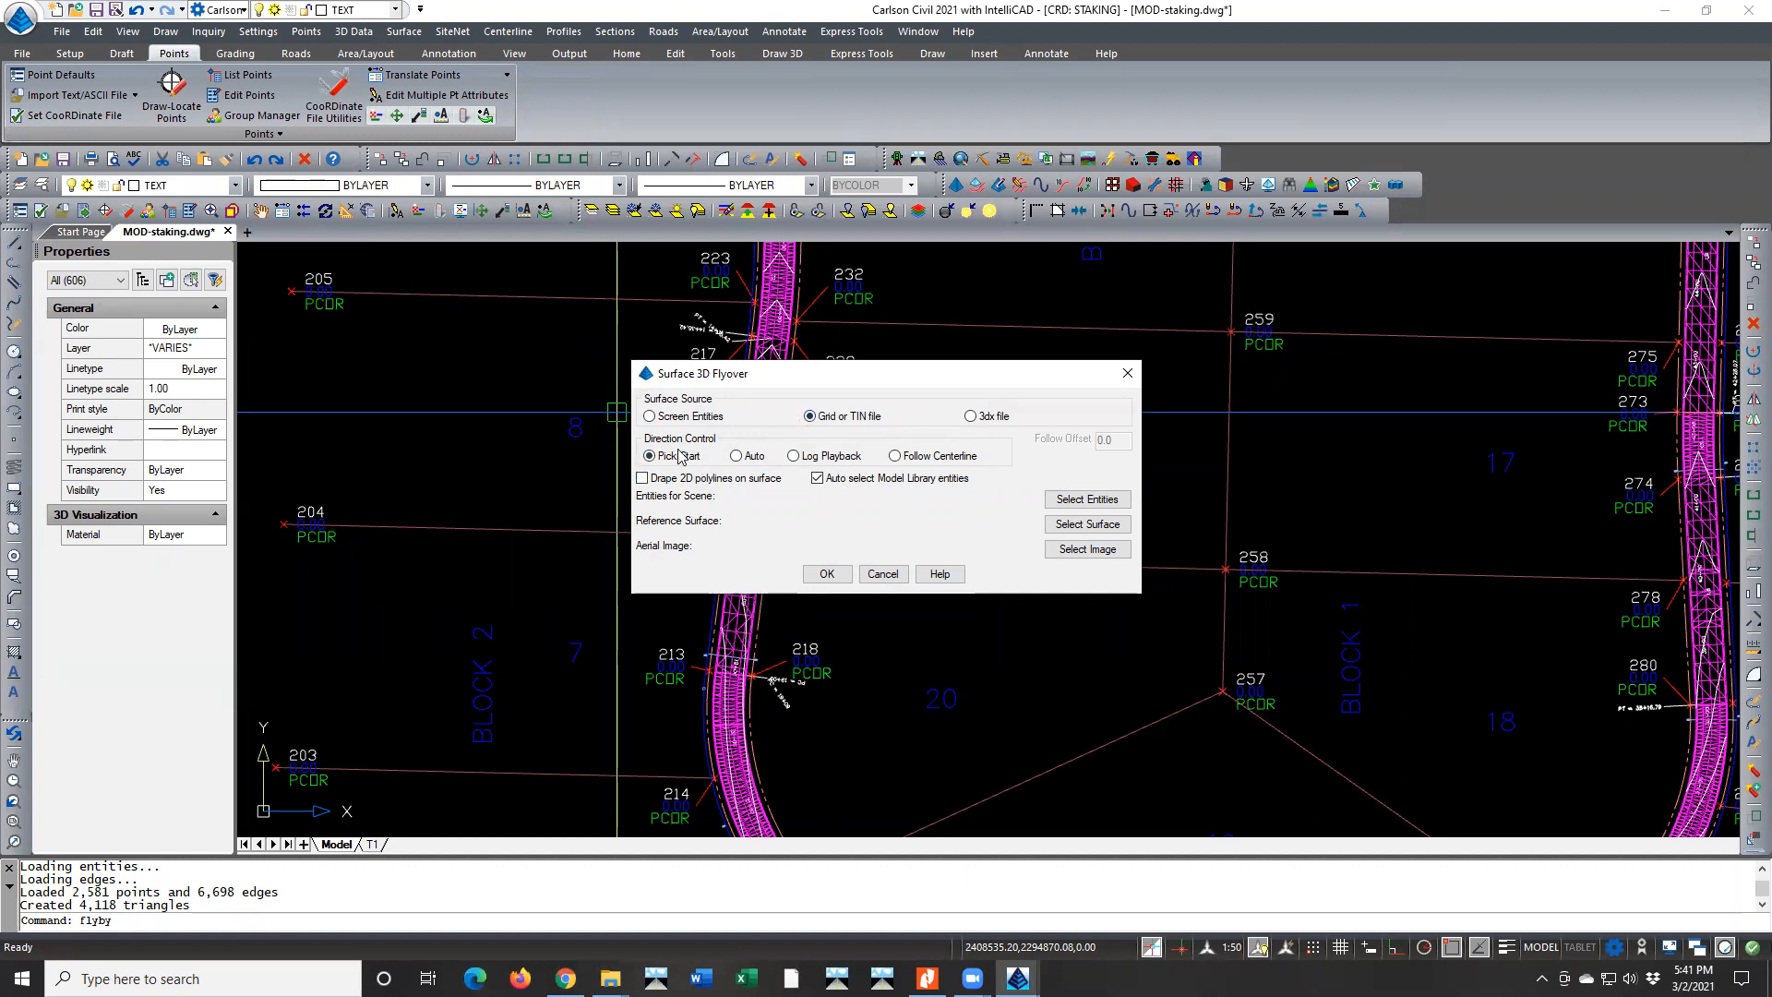
{"action": "left_click", "coordinate": [895, 456]}
{"action": "left_click", "coordinate": [1061, 525]}
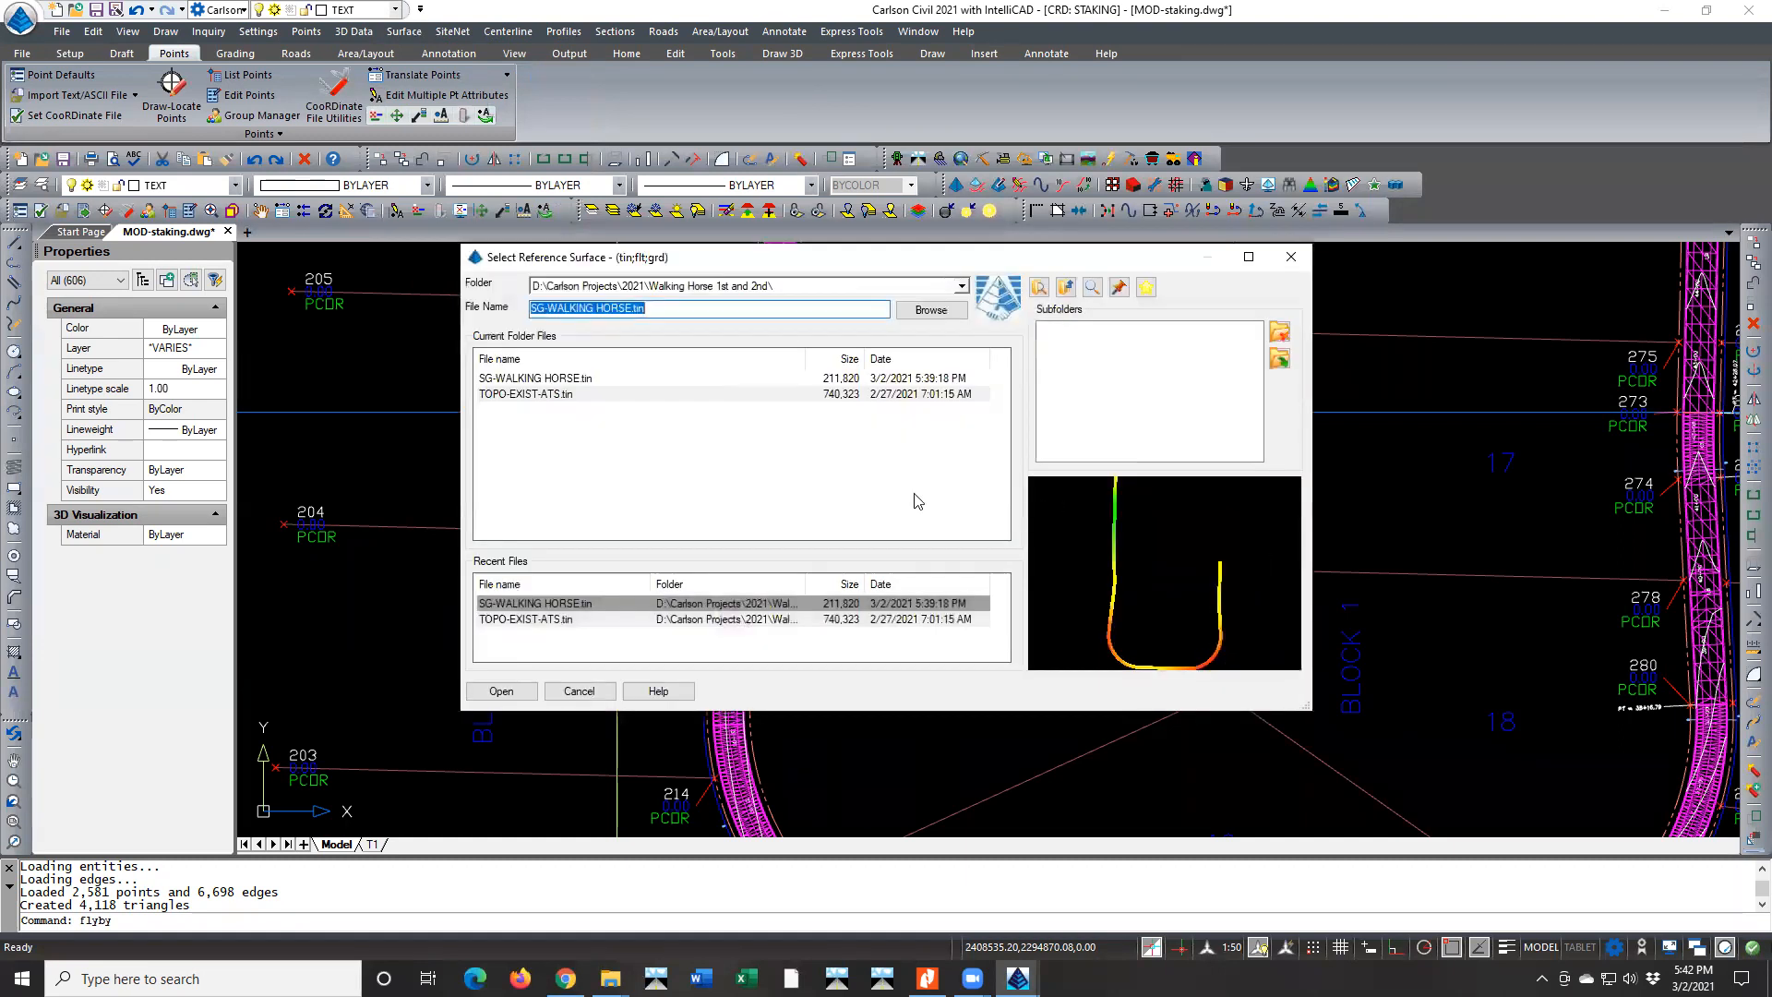
{"action": "double_click", "coordinate": [565, 394]}
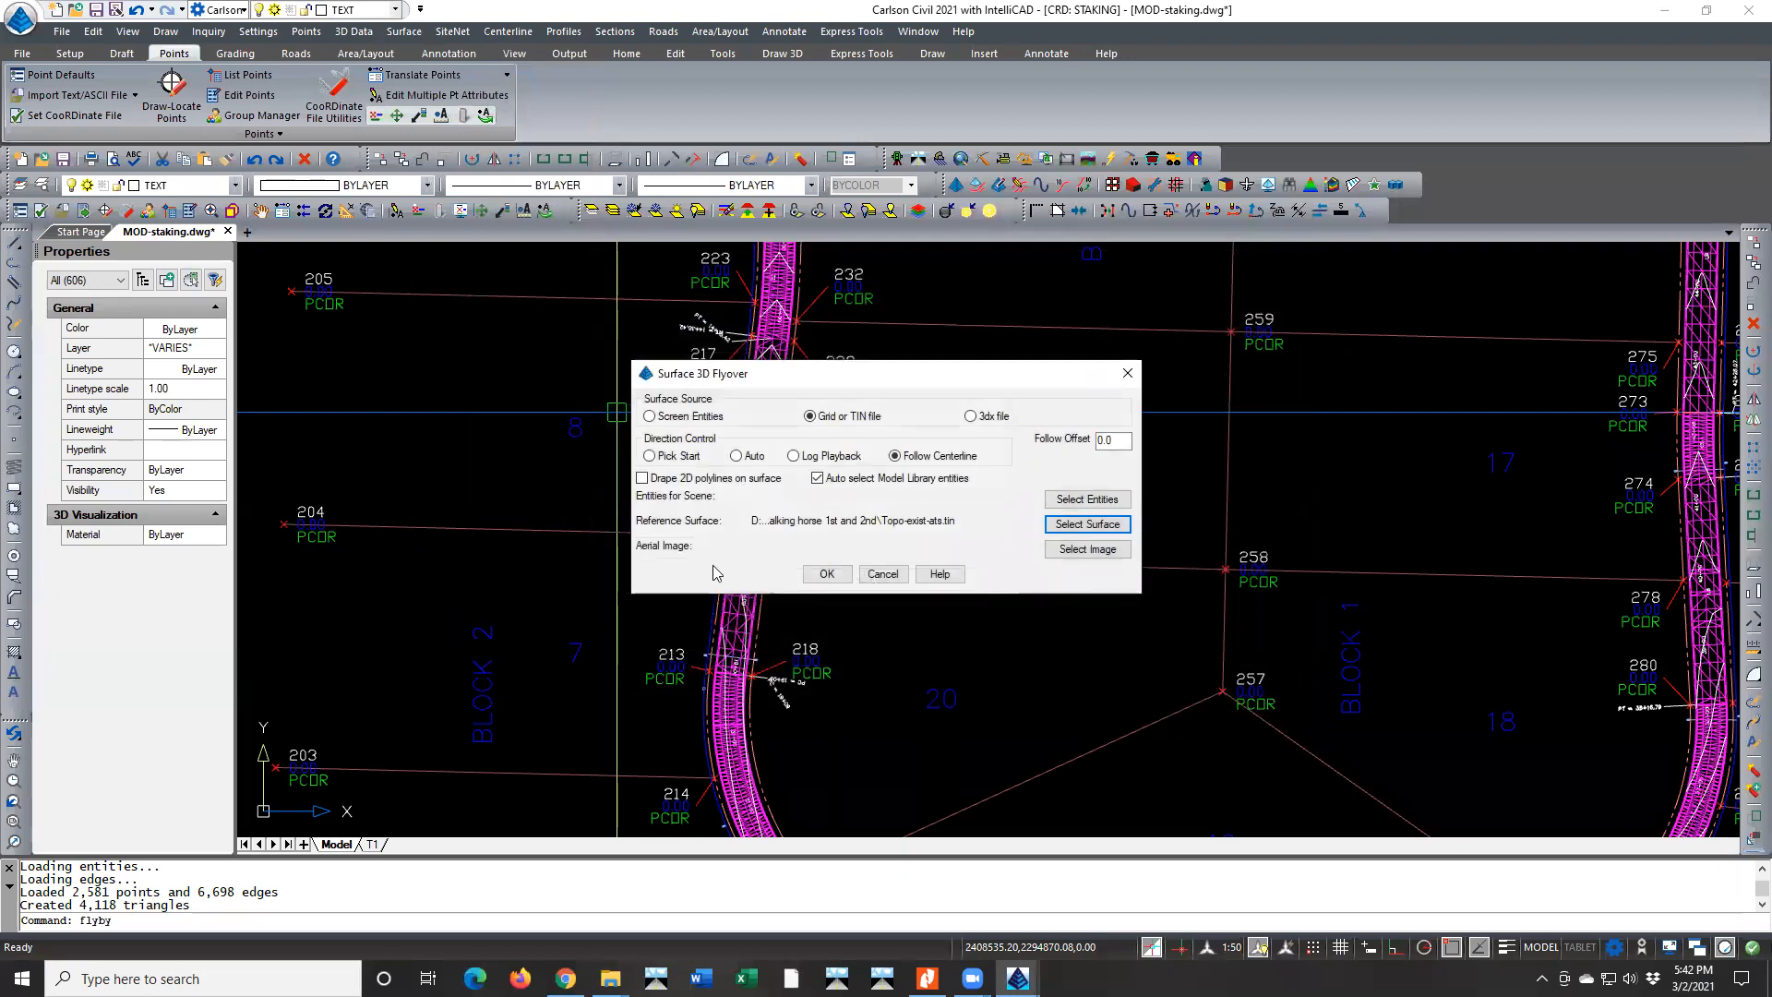
{"action": "left_click", "coordinate": [1071, 524]}
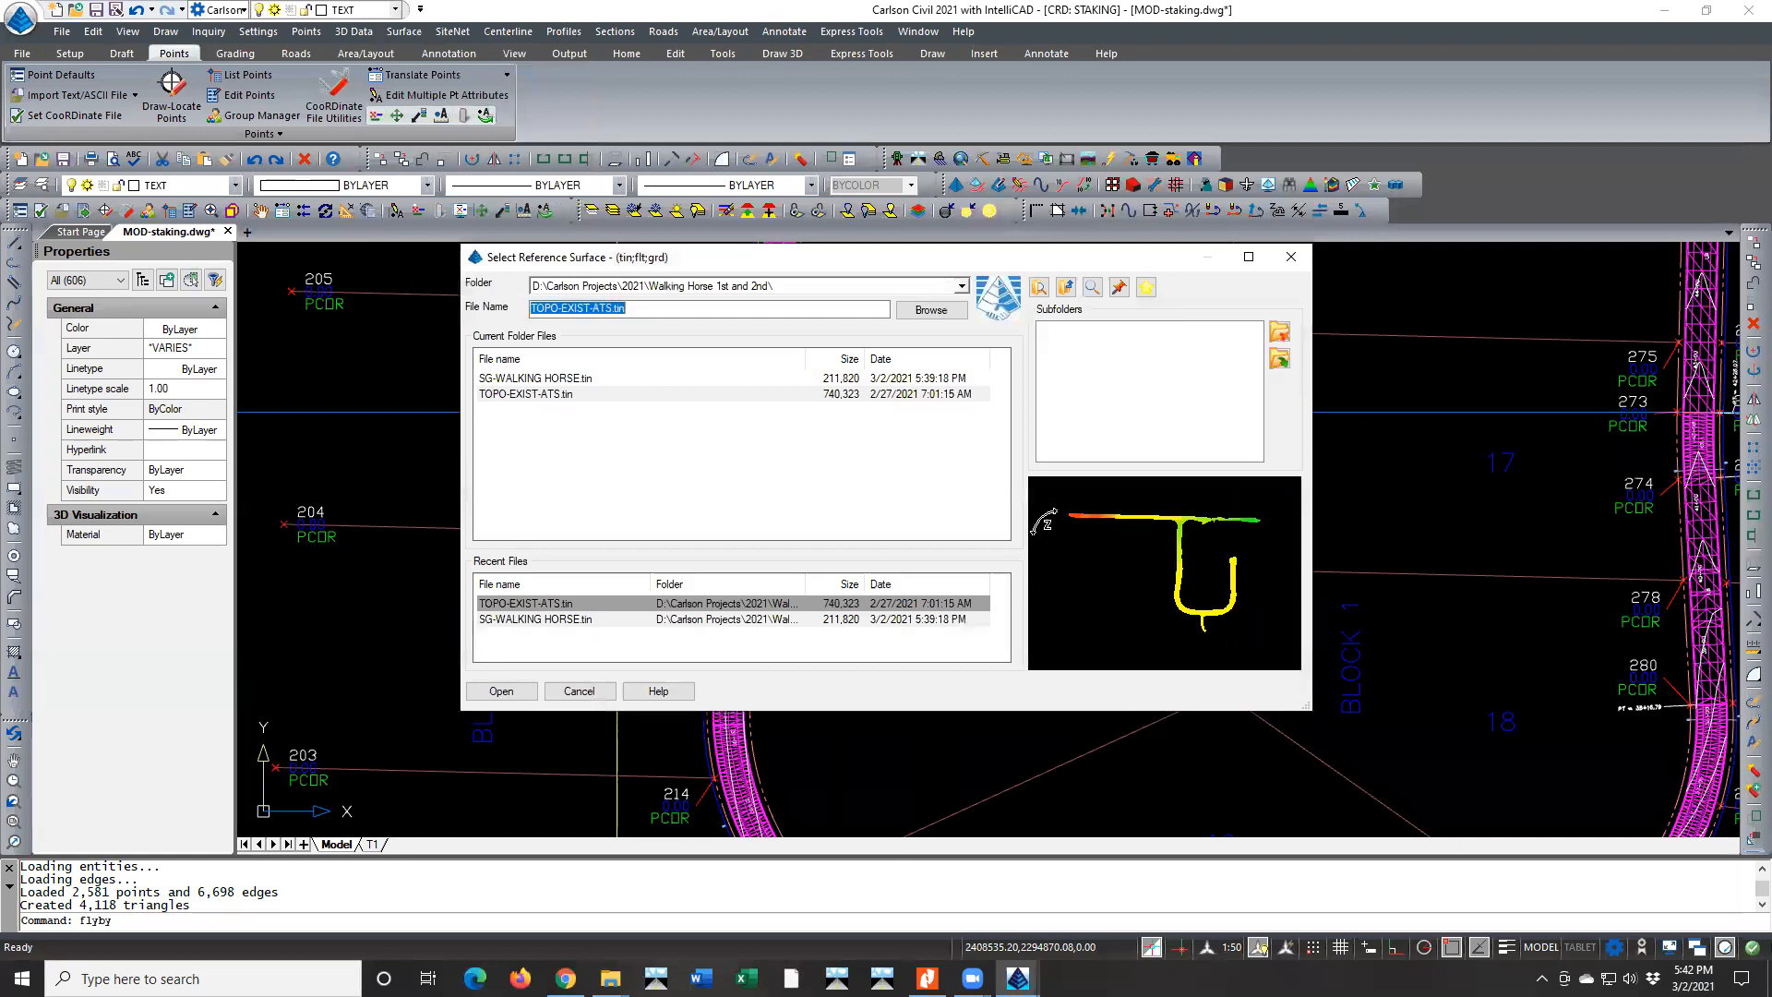
{"action": "double_click", "coordinate": [563, 379]}
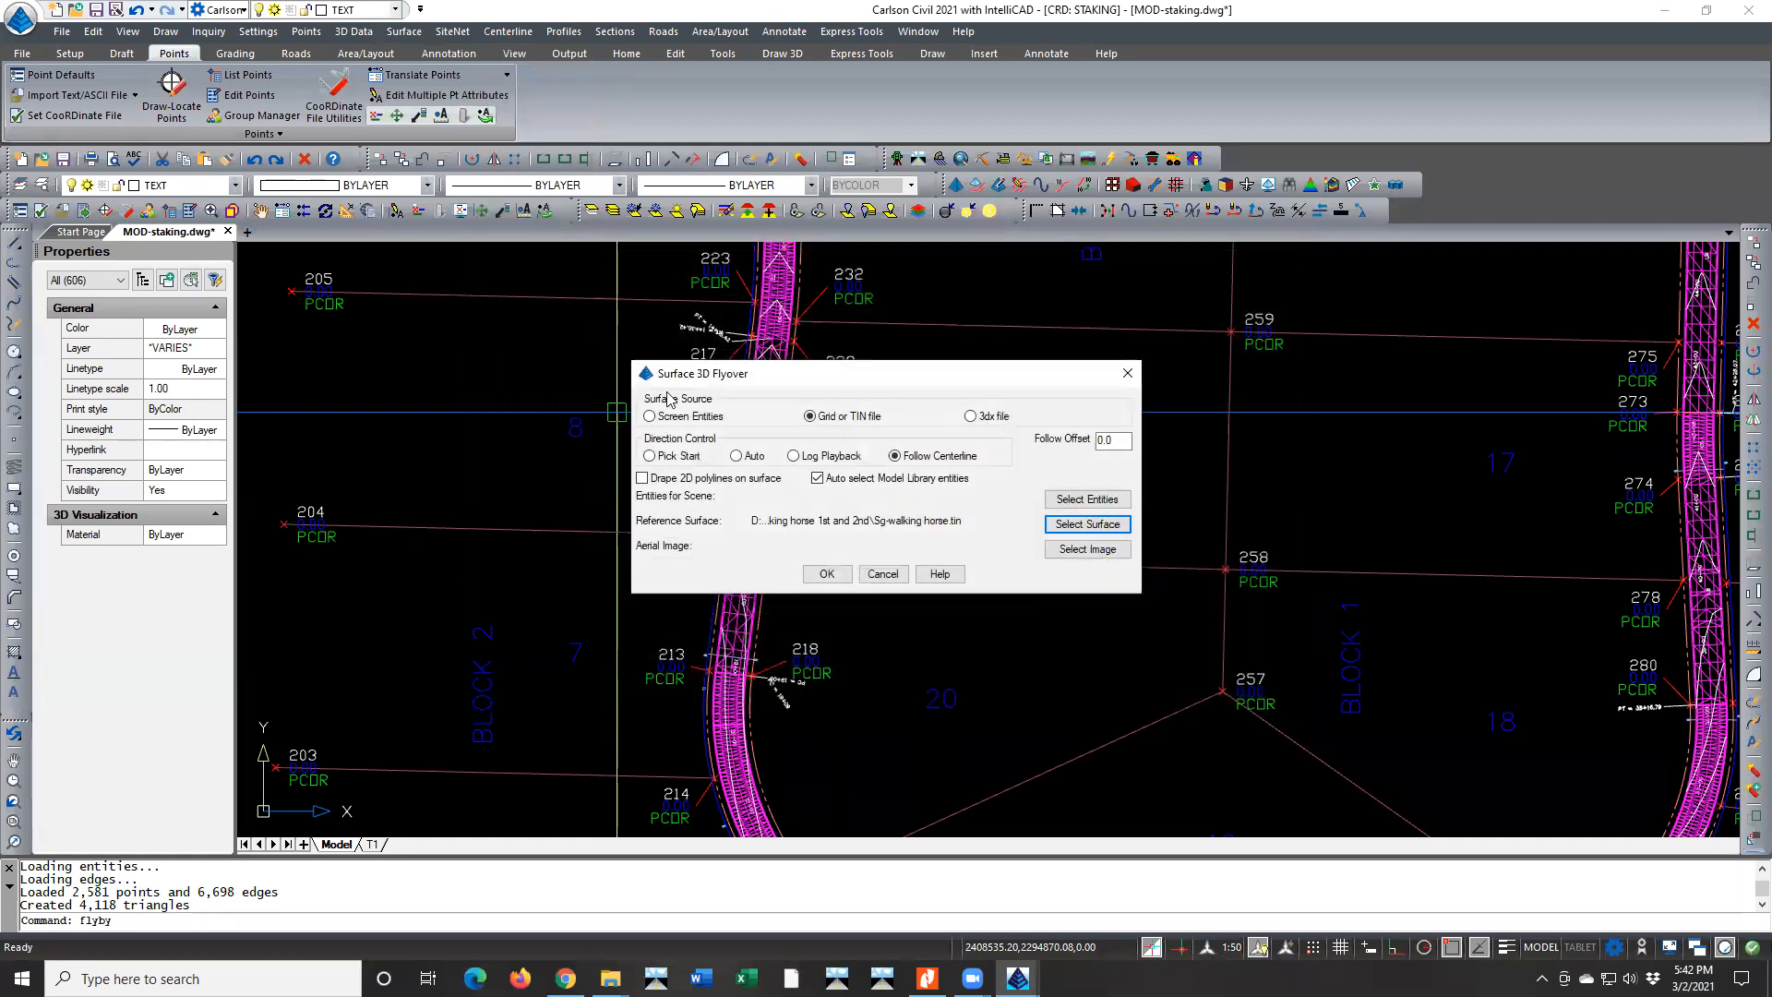
{"action": "left_click", "coordinate": [842, 572]}
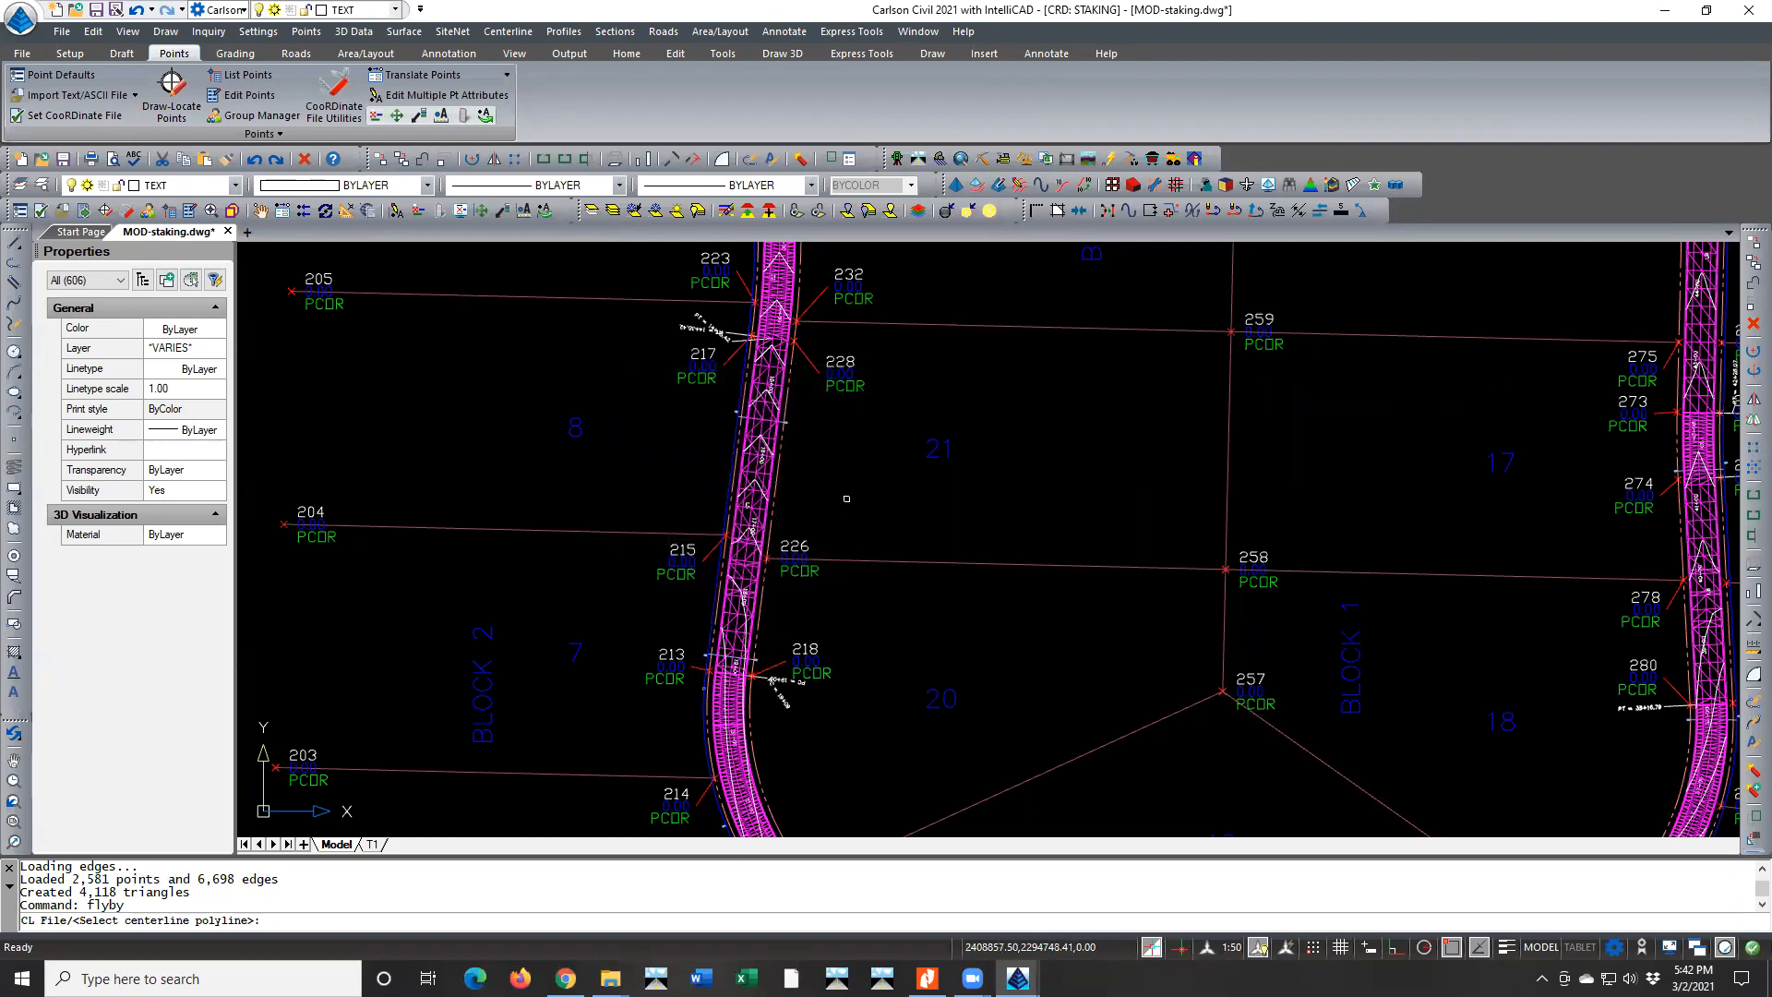
{"action": "type", "text": "cl"}
{"action": "key", "text": "Return"}
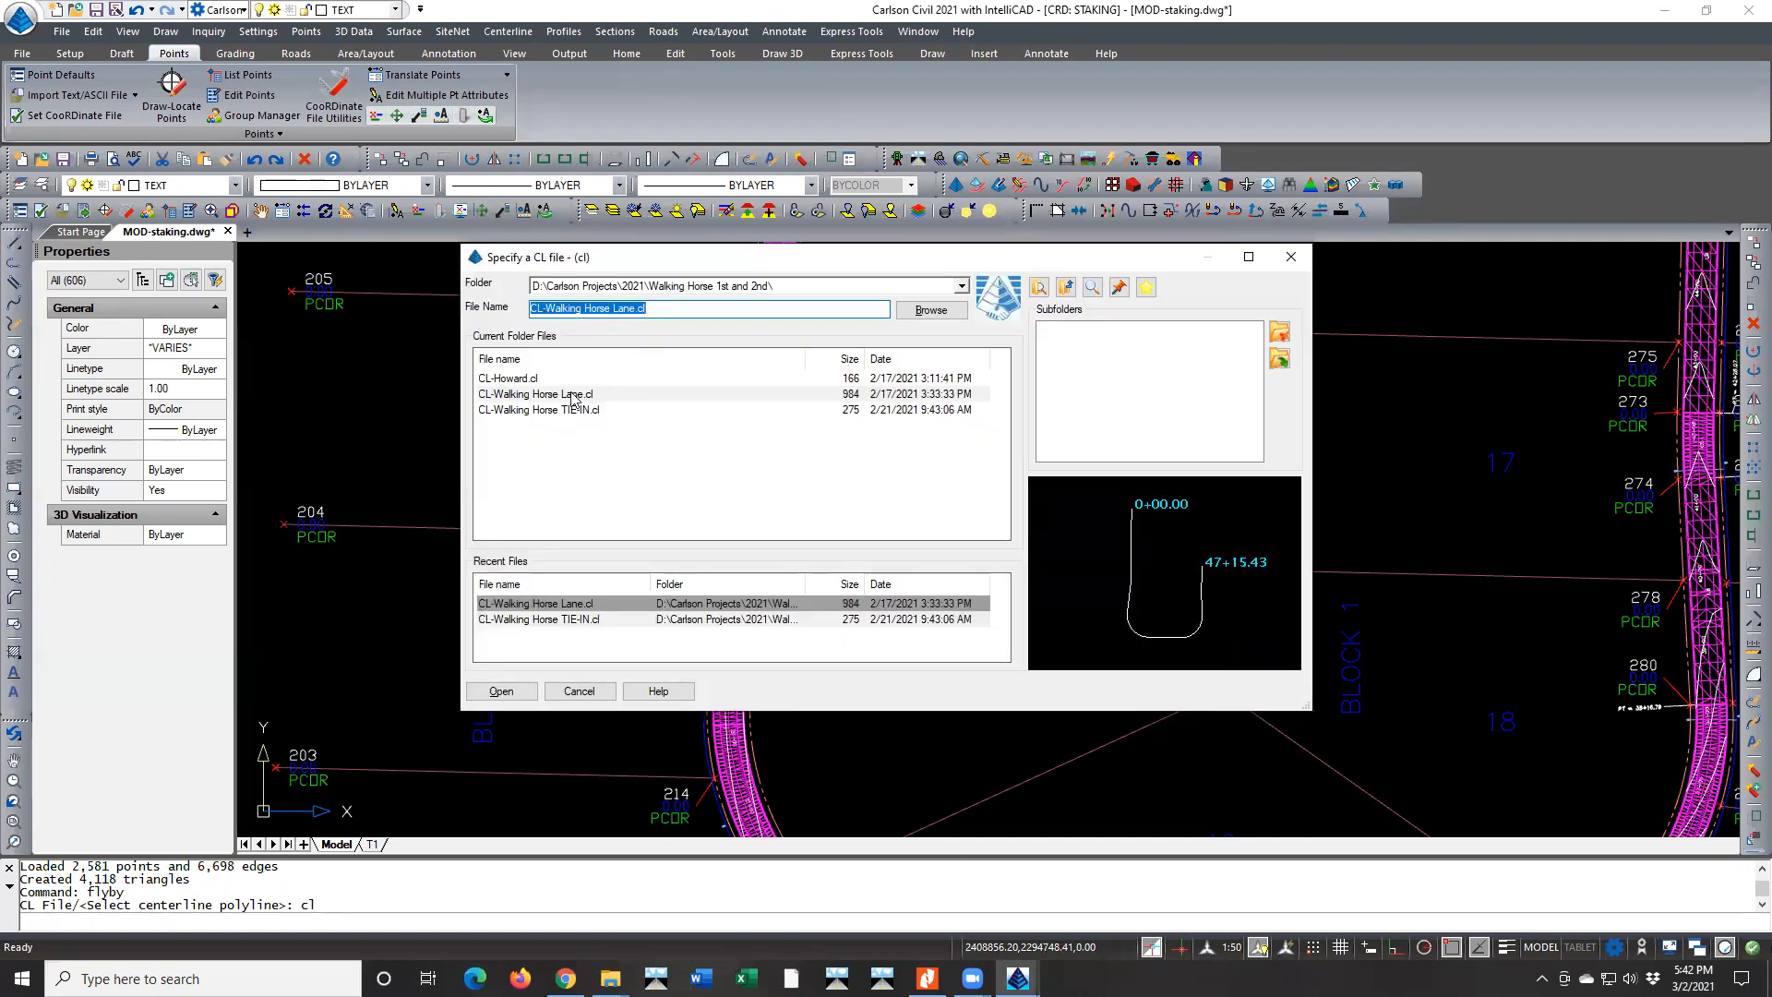
{"action": "left_click", "coordinate": [562, 395]}
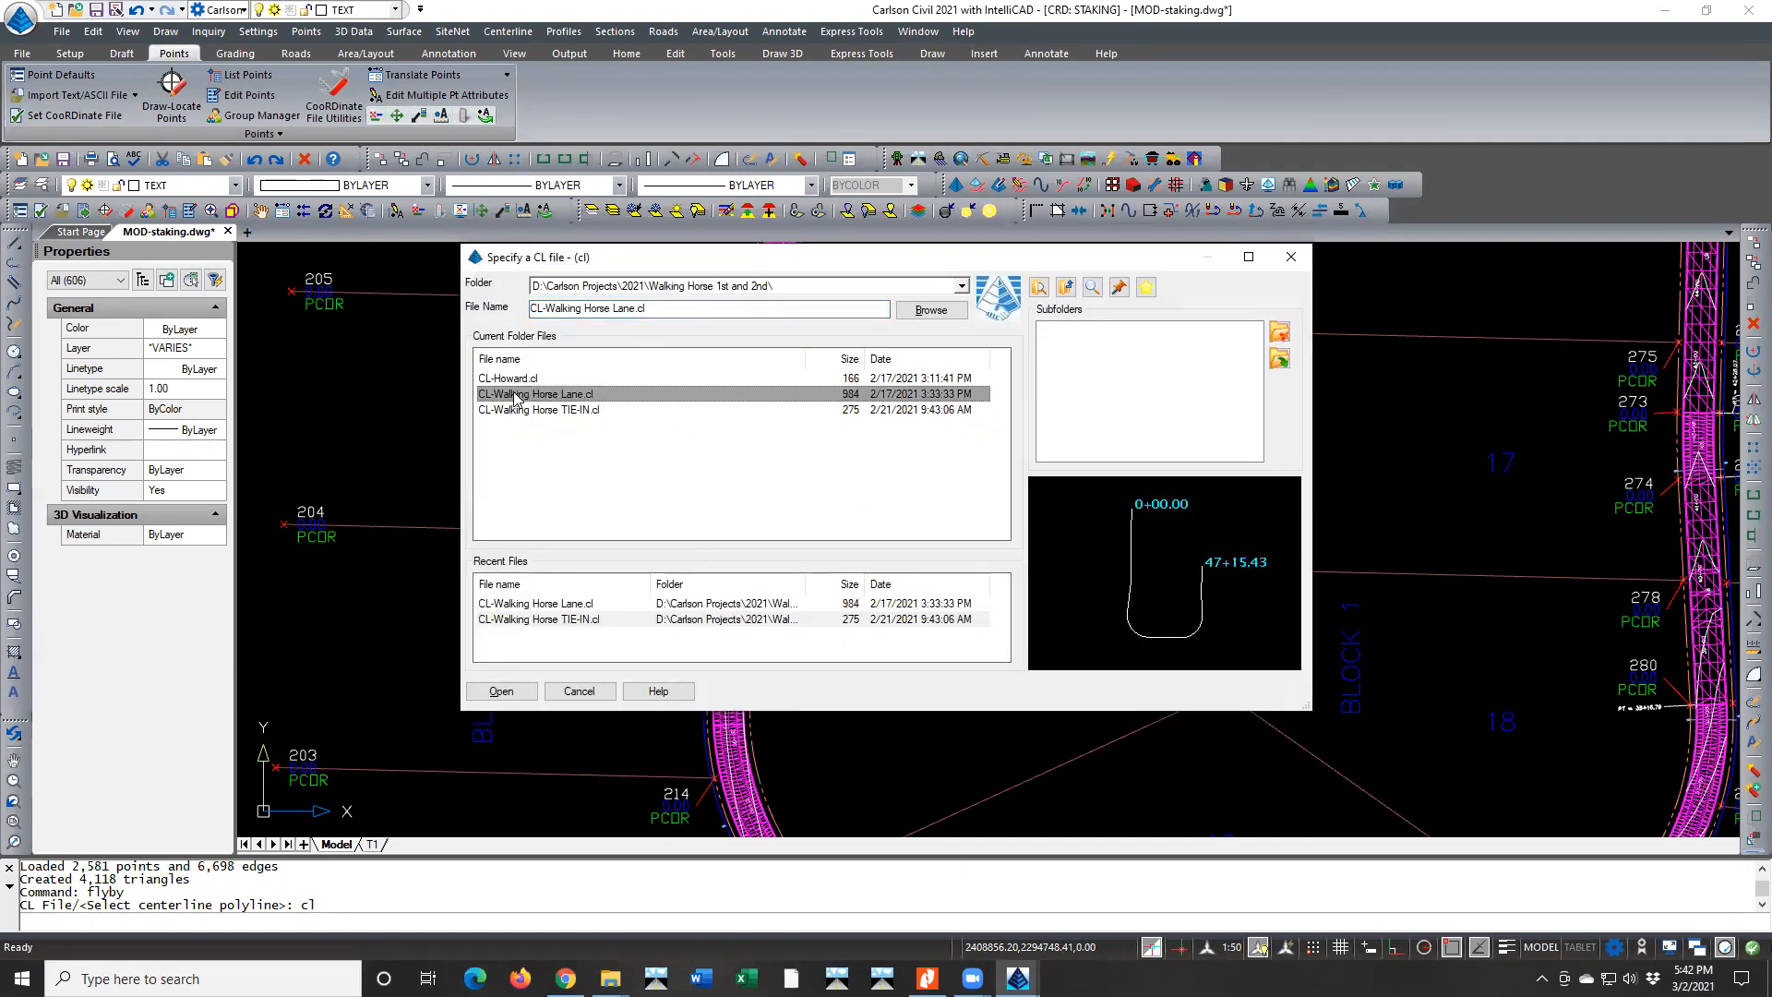
{"action": "double_click", "coordinate": [514, 395]}
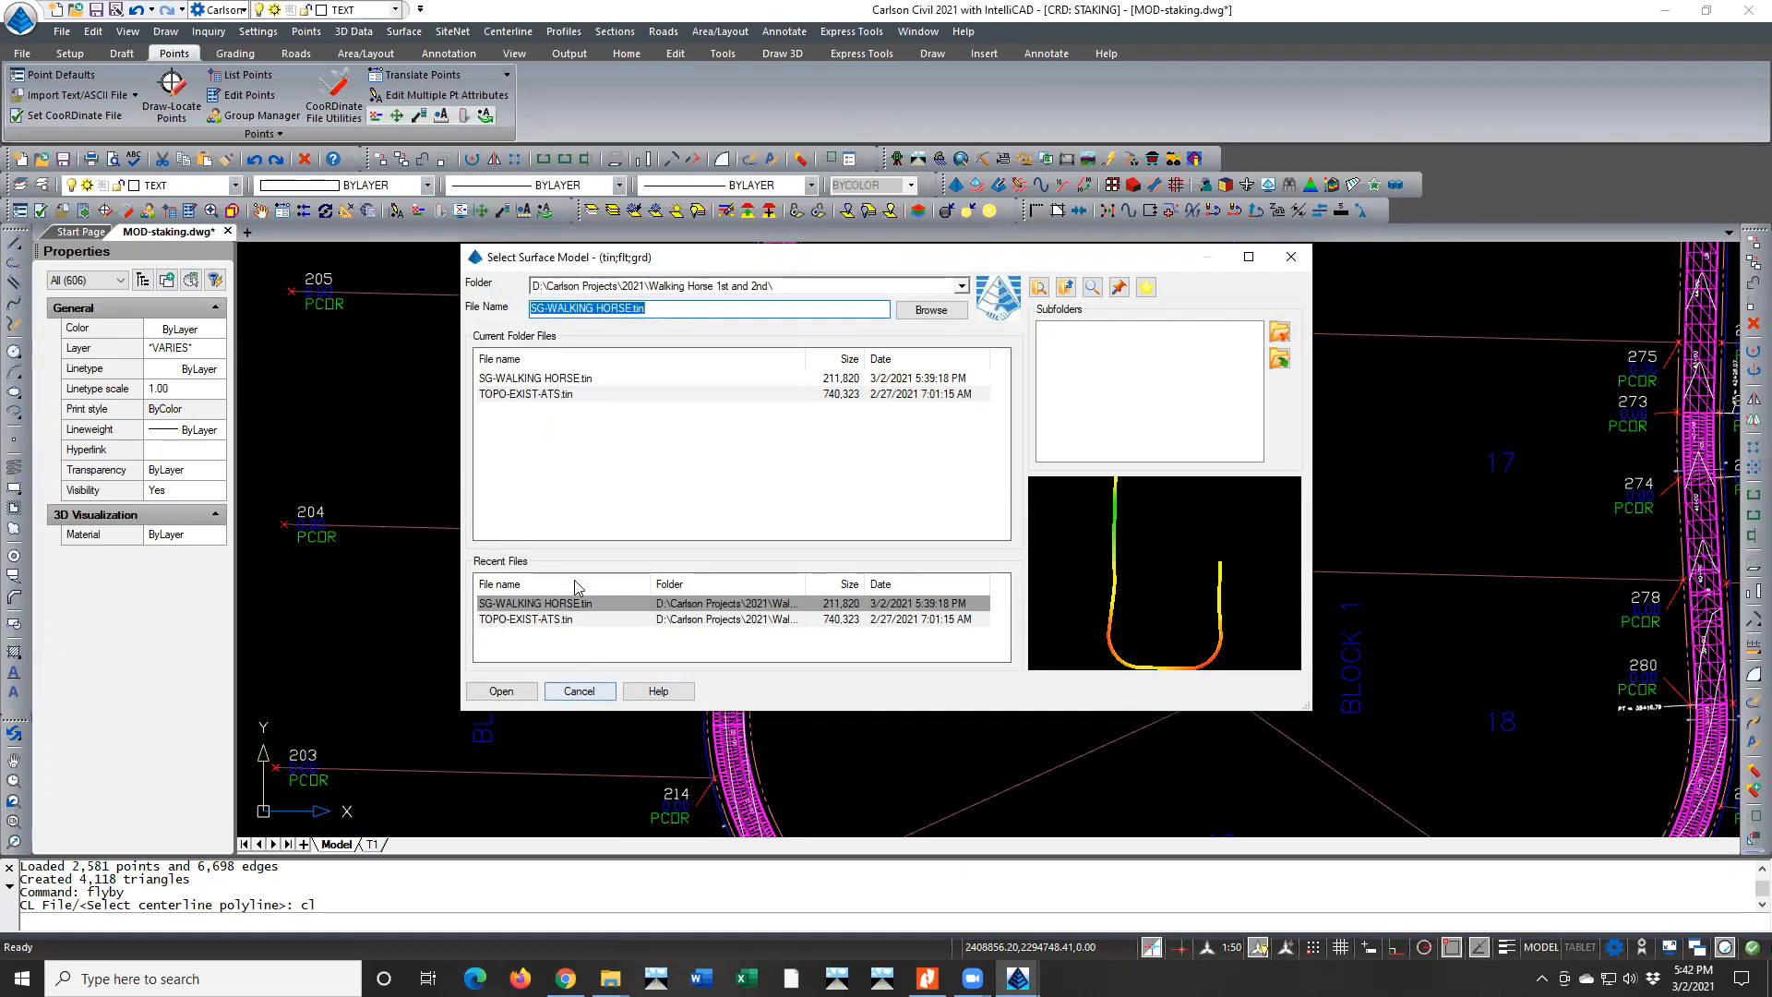
{"action": "left_click", "coordinate": [579, 691]}
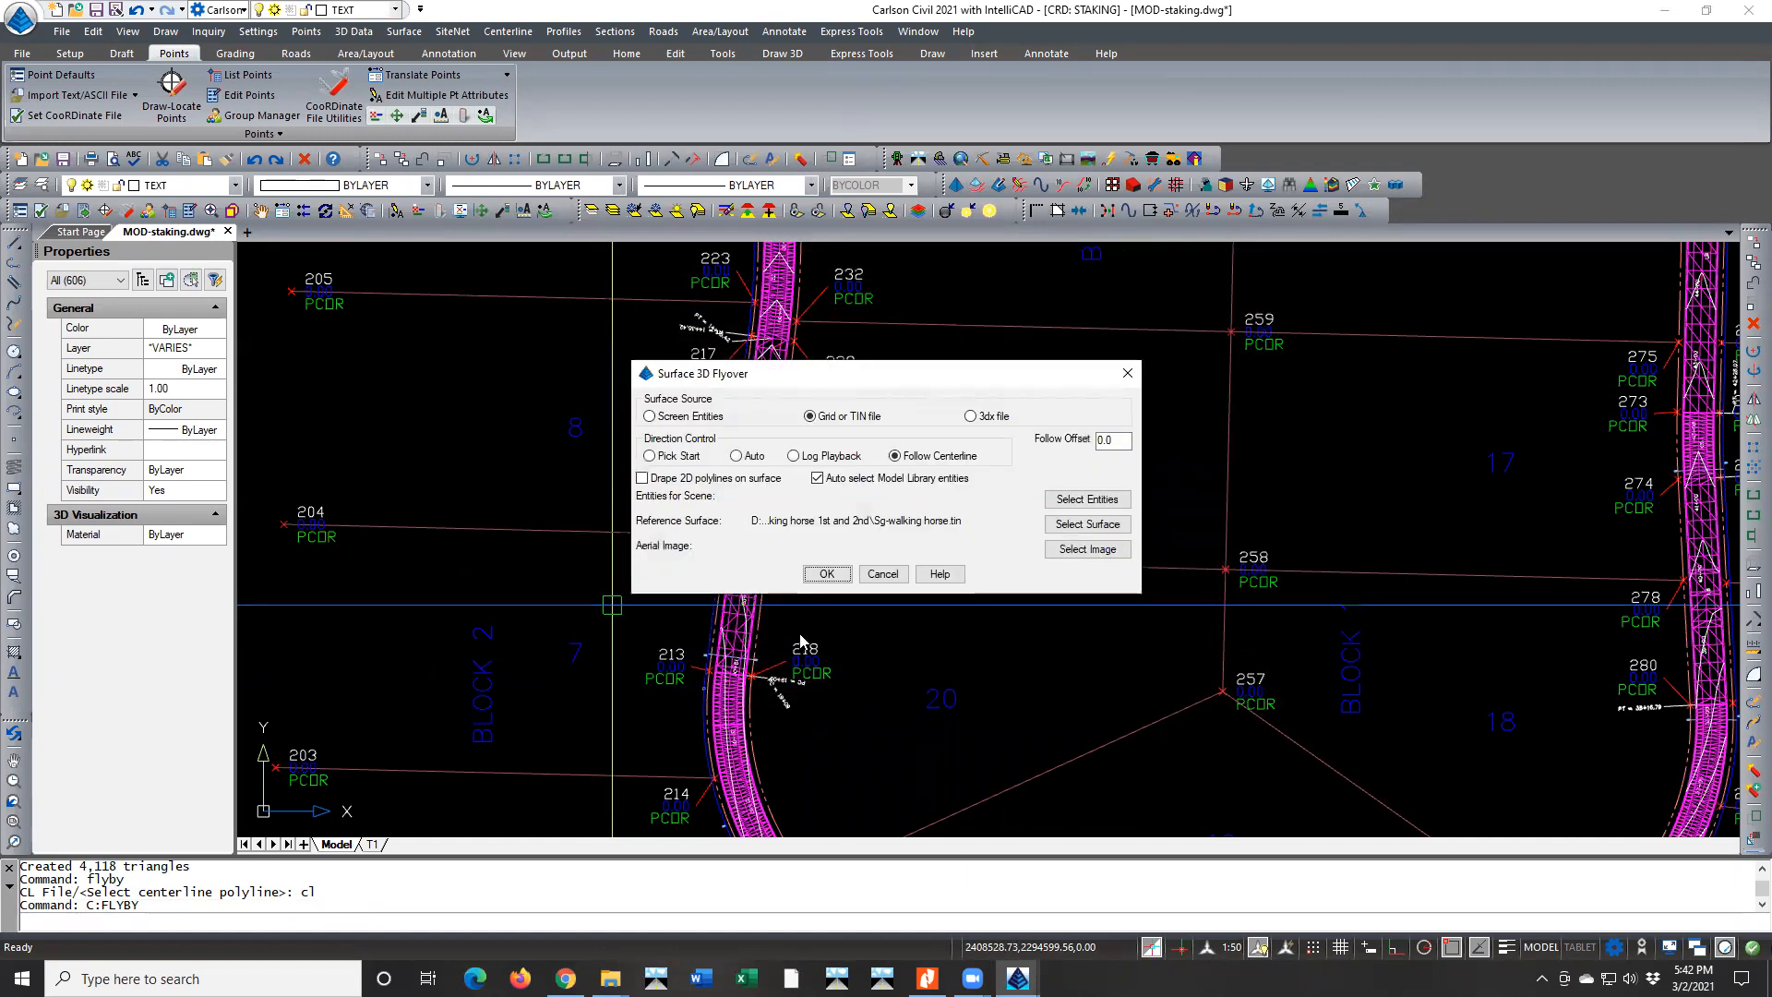
Set TOPO-EXIST-ATS.tin as the flyover's reference surface and accept the flyover settings
{"action": "left_click", "coordinate": [1093, 524]}
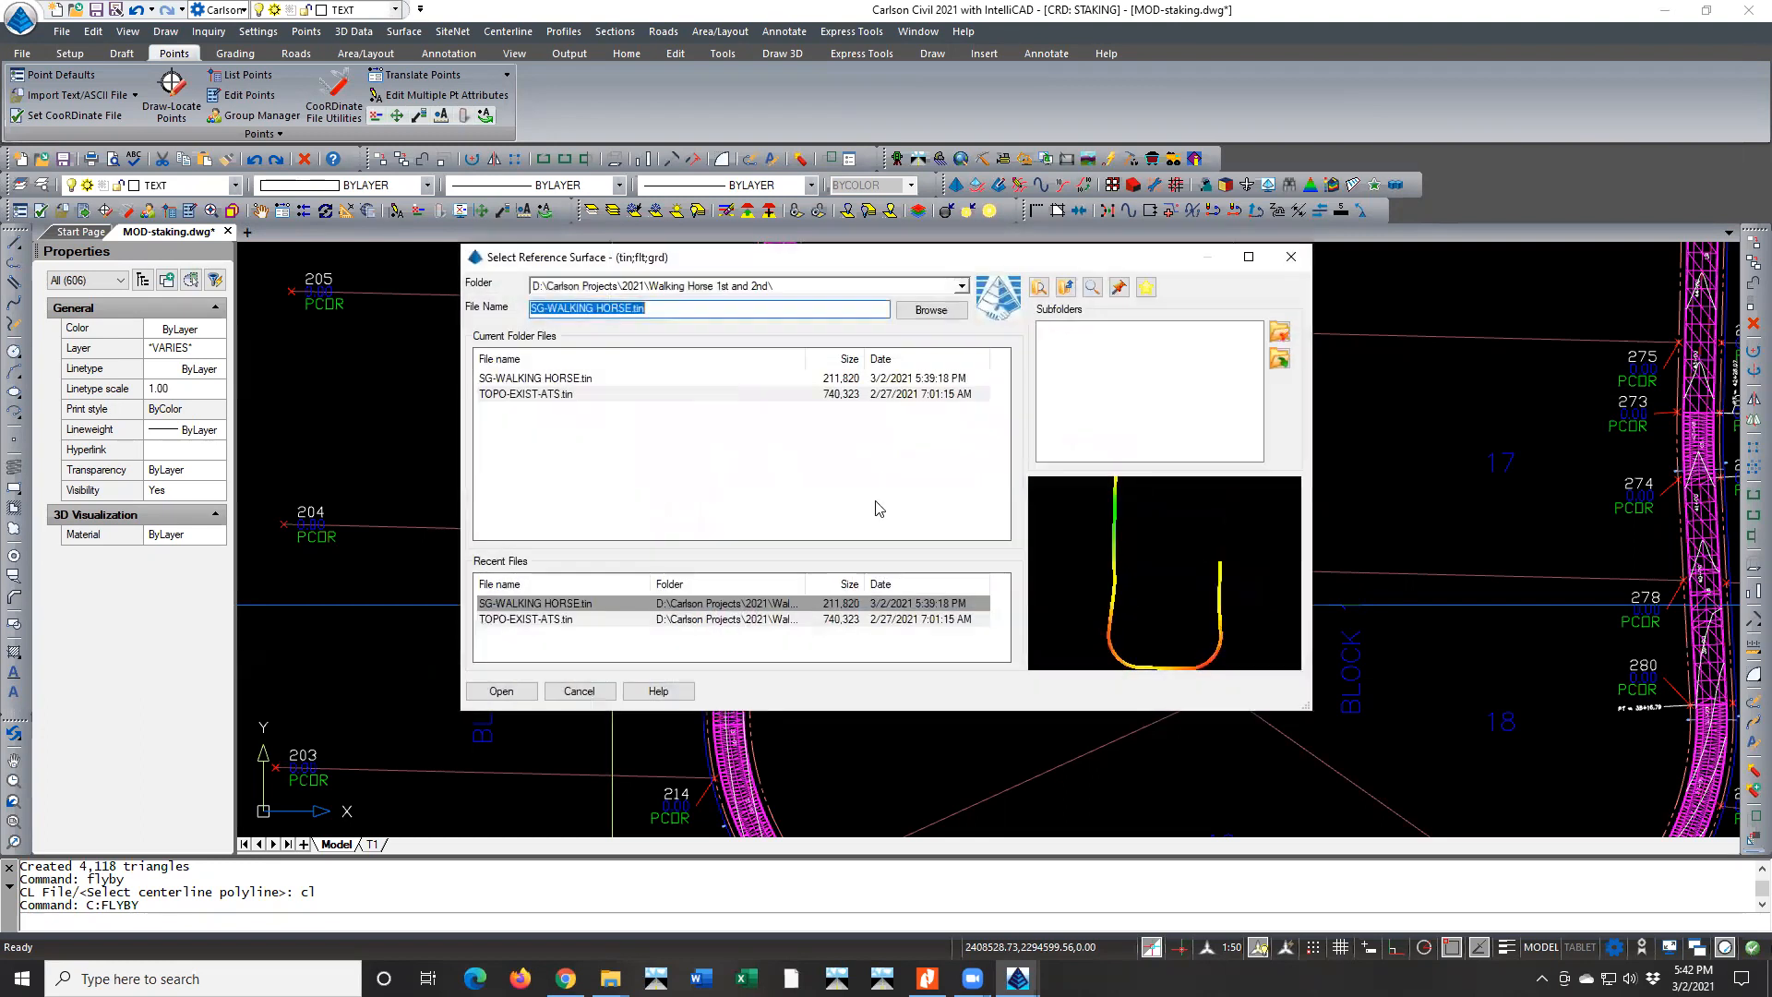
{"action": "double_click", "coordinate": [514, 394]}
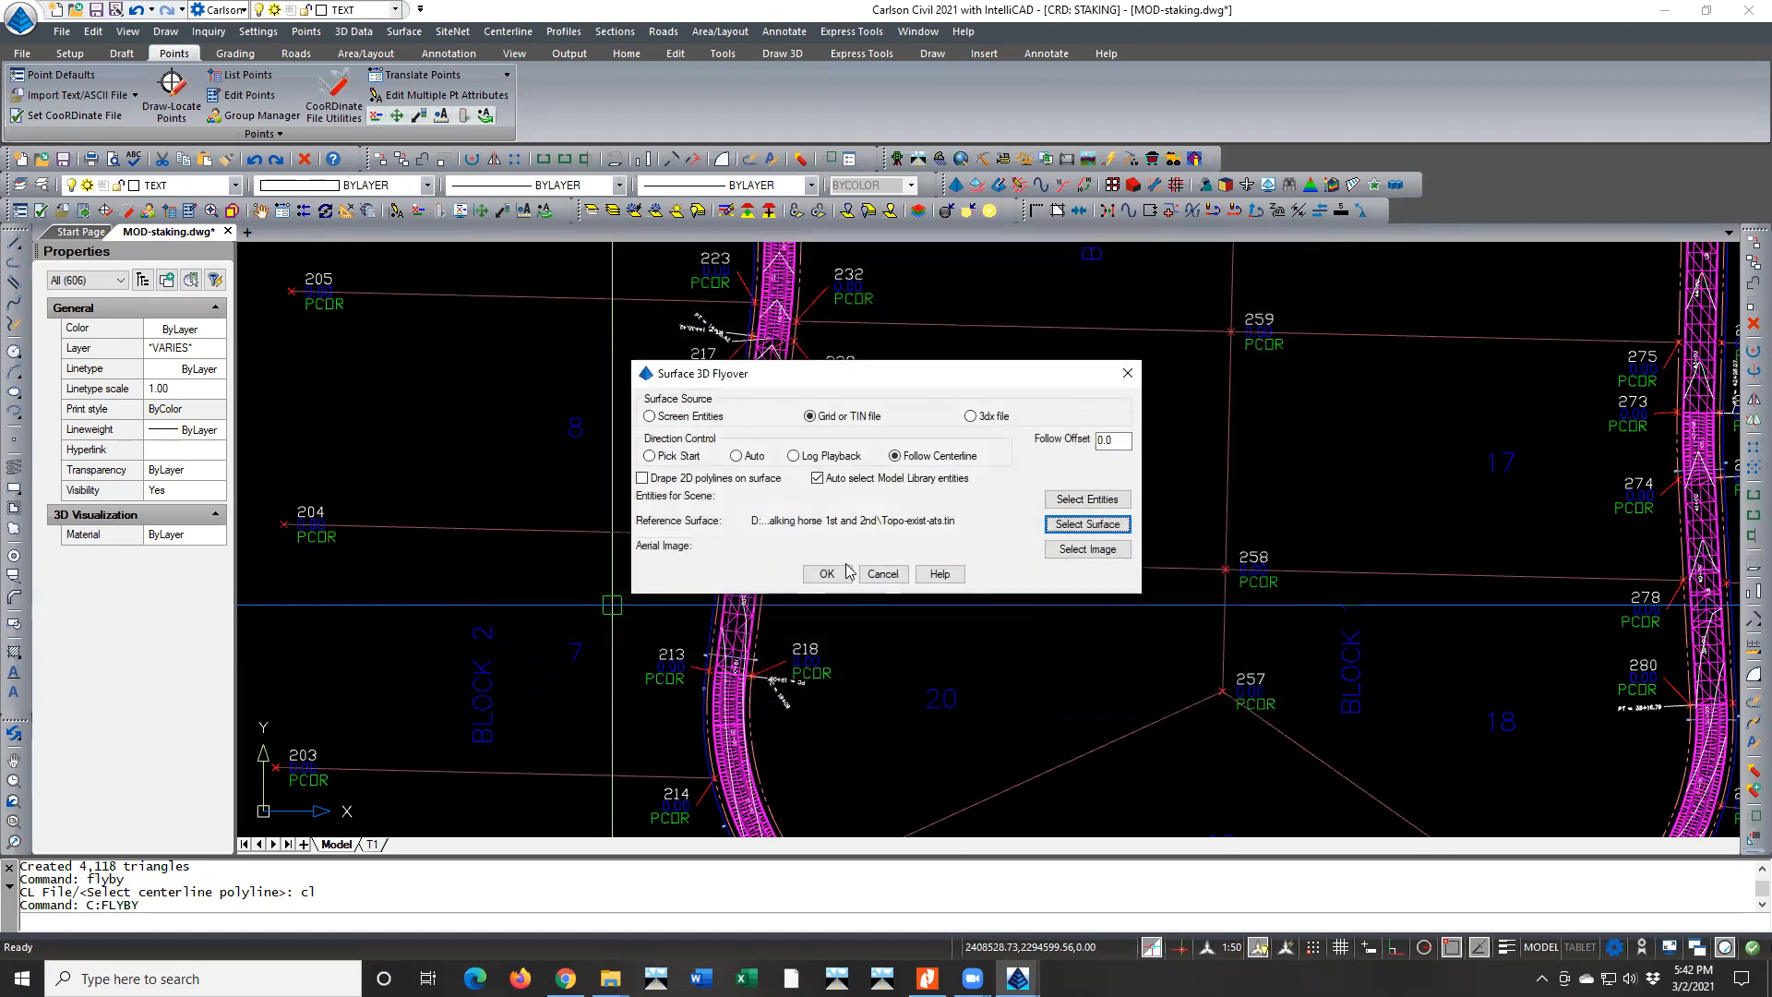
{"action": "left_click", "coordinate": [817, 575]}
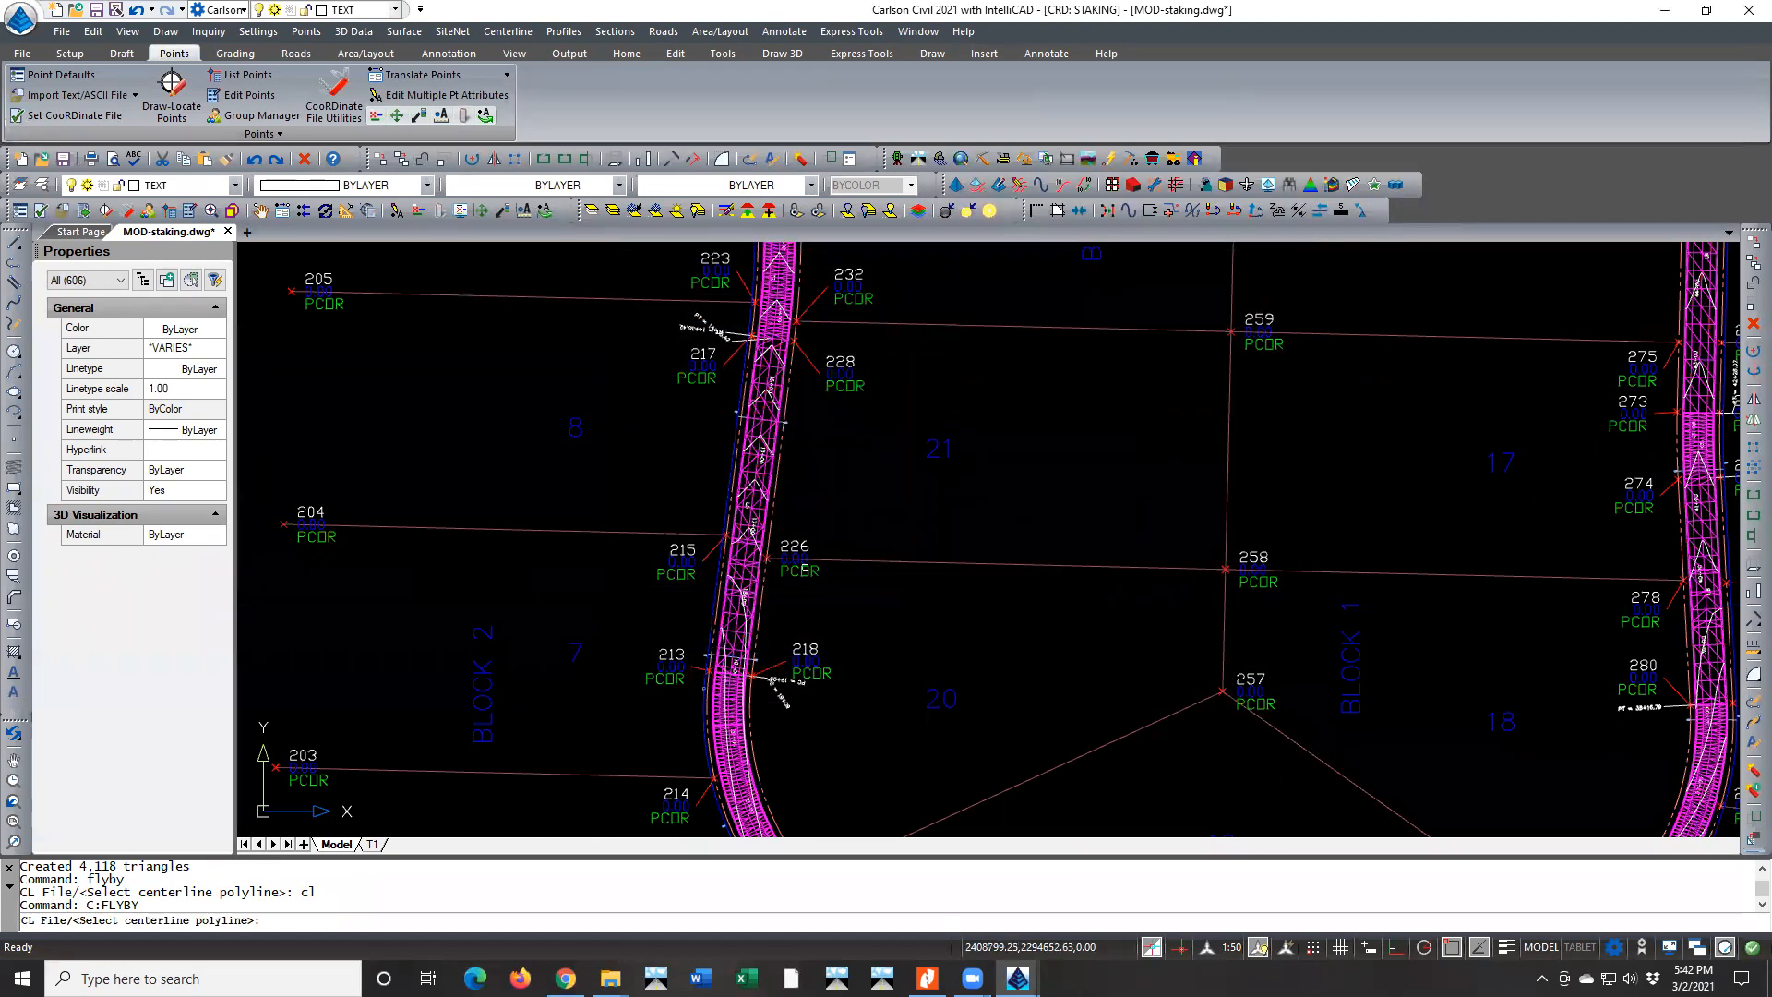
Load centerline file CL-Walking Horse Lane.cl and surface model SG-WALKING HORSE.tin for the flyover, and enlarge the drive simulation window
{"action": "type", "text": "cl"}
{"action": "key", "text": "Return"}
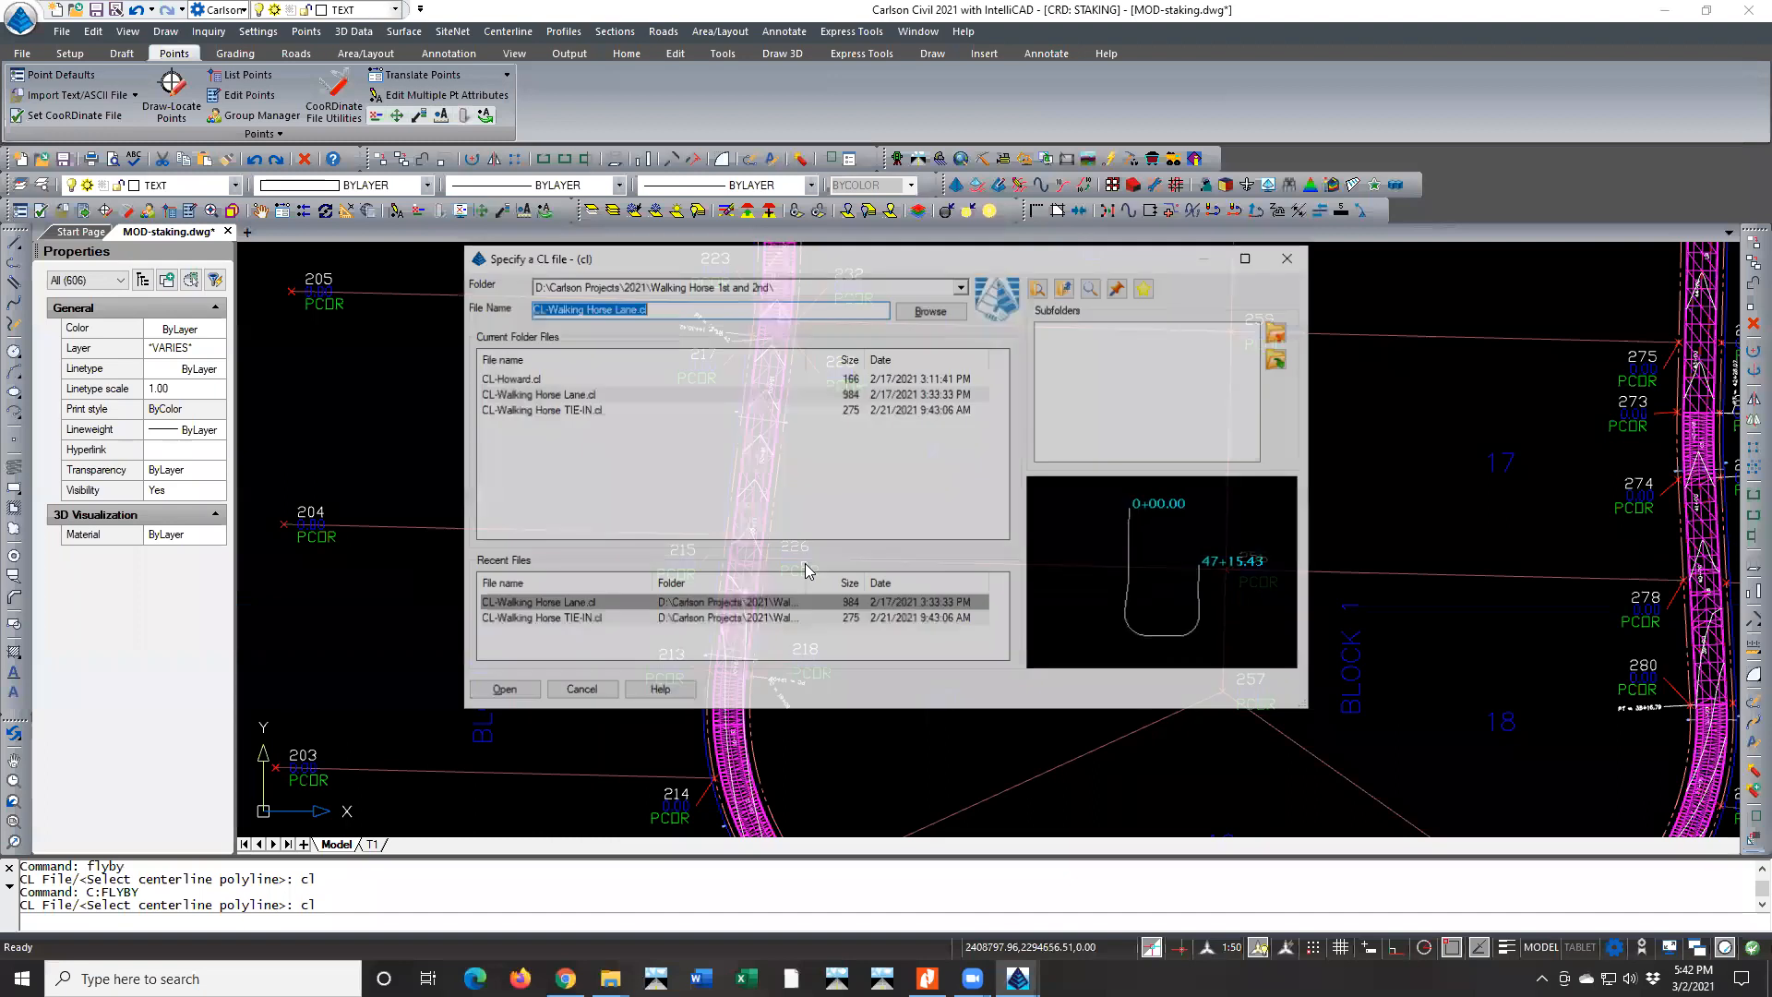
{"action": "left_click", "coordinate": [593, 396]}
{"action": "double_click", "coordinate": [594, 396]}
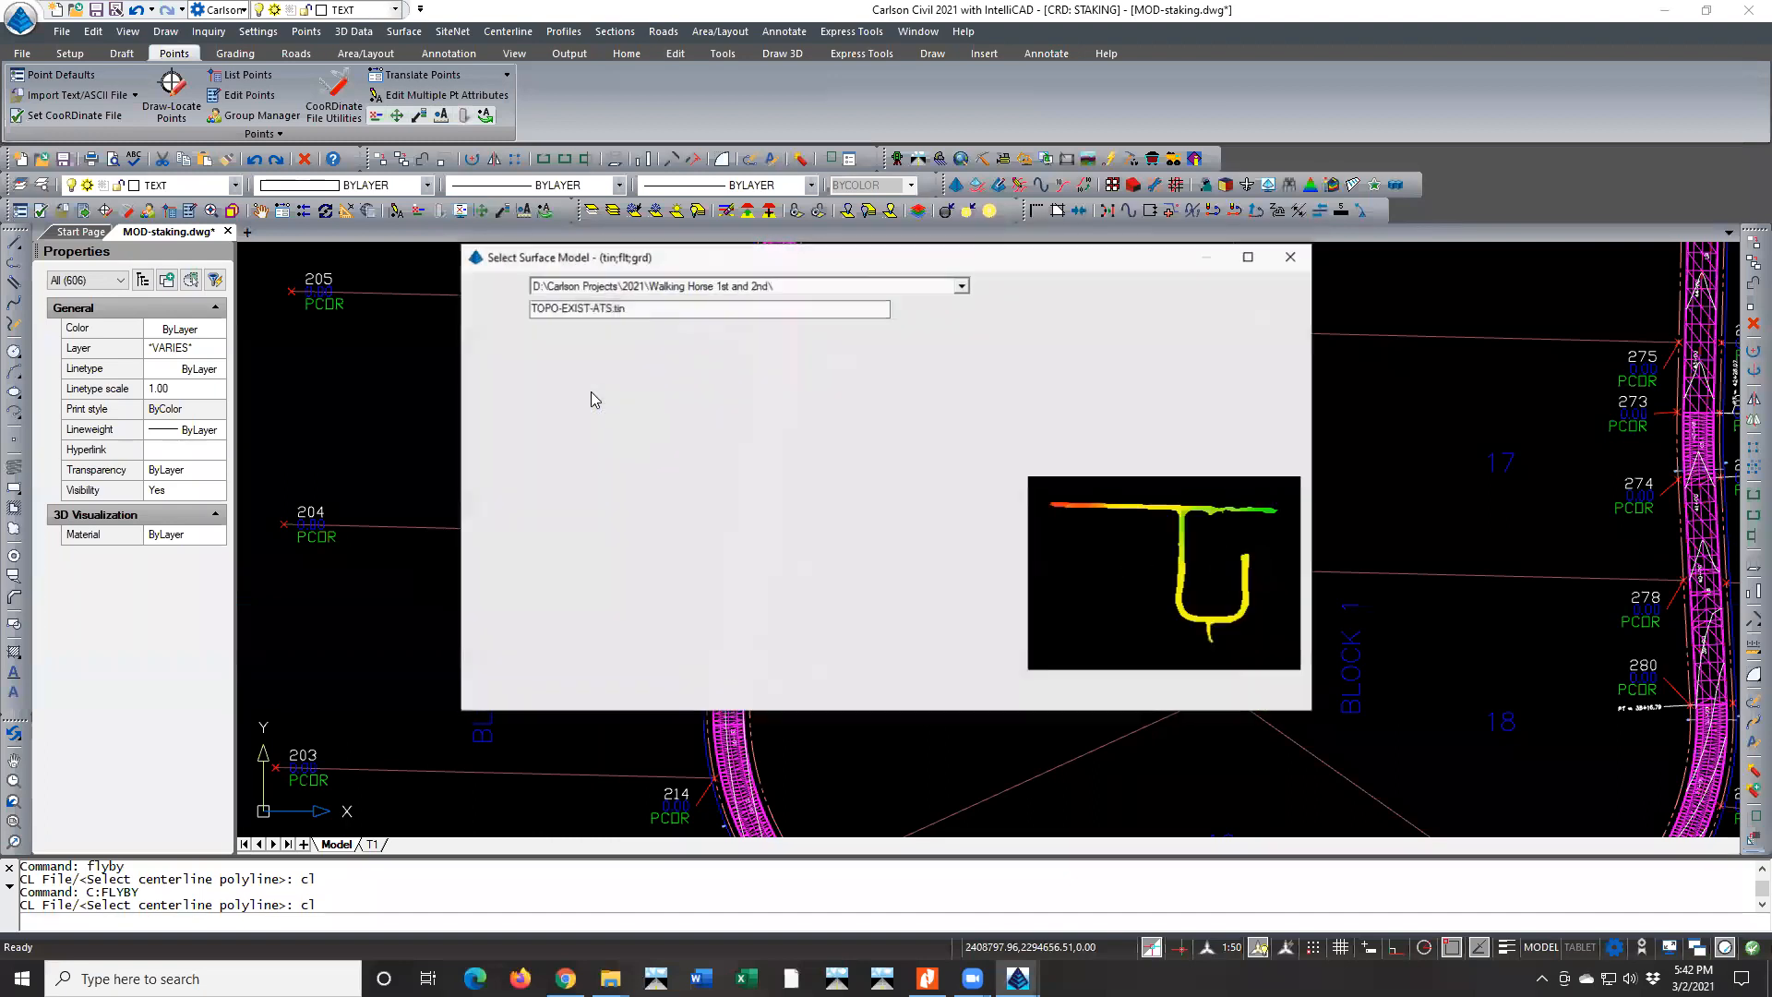
{"action": "double_click", "coordinate": [524, 379]}
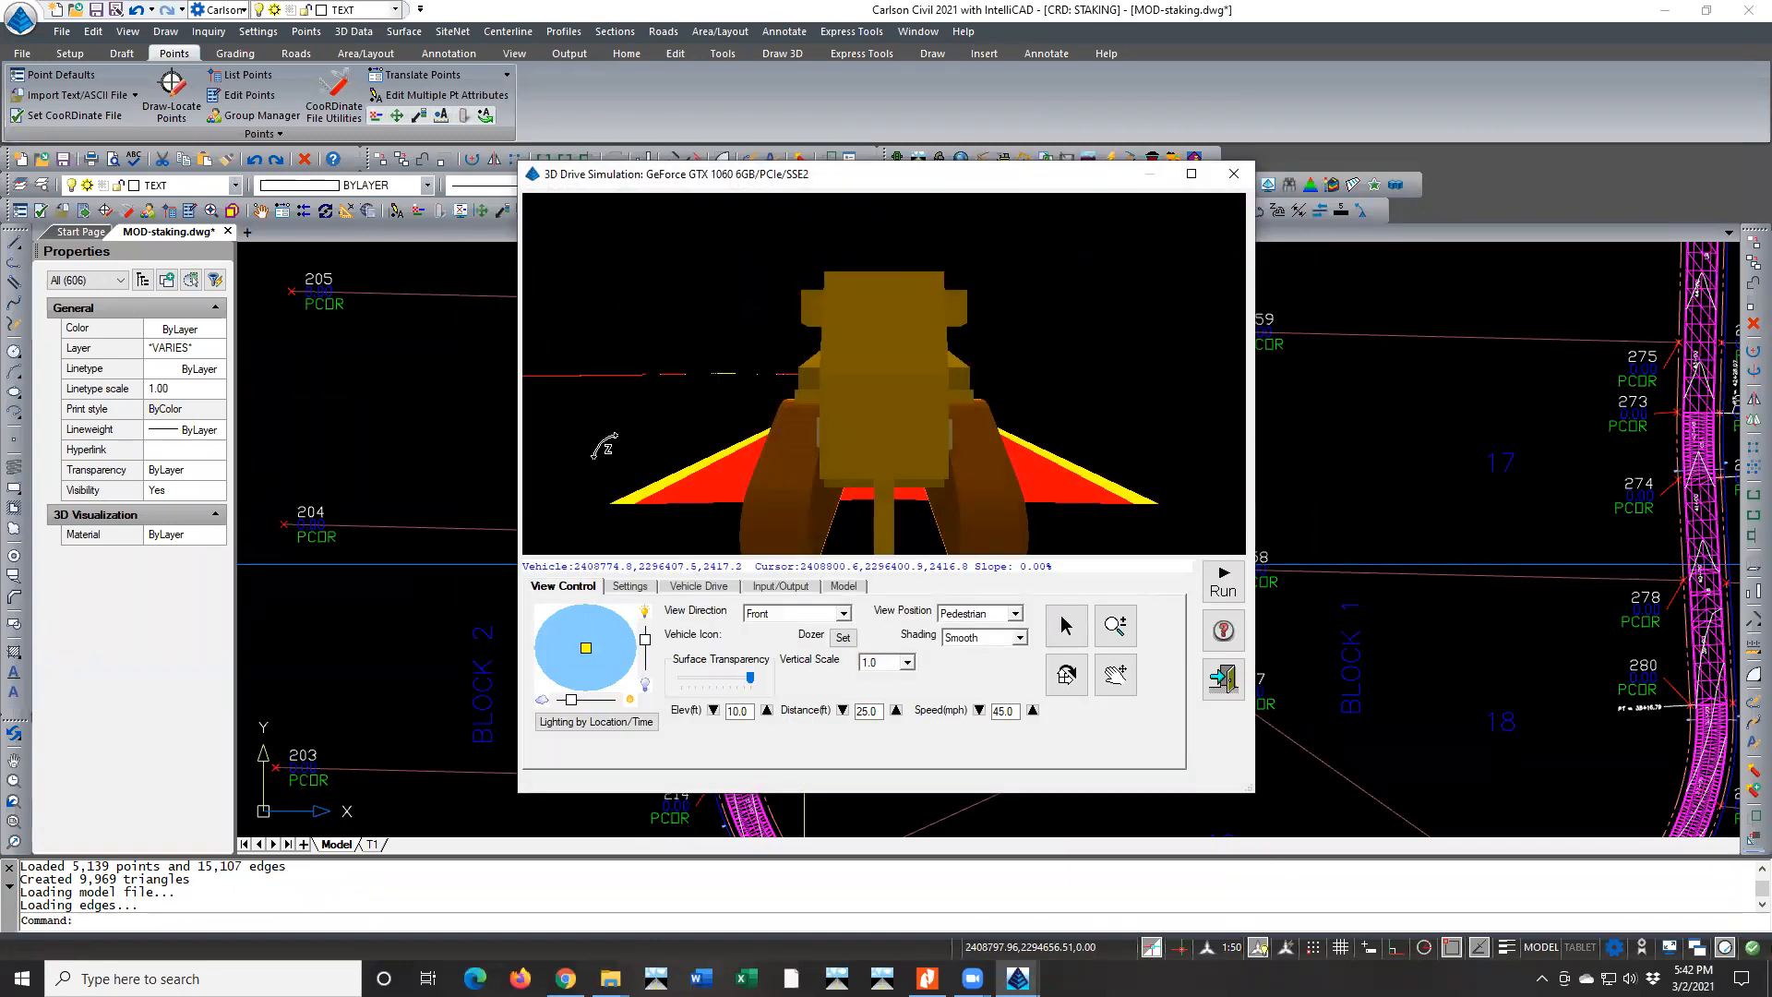
{"action": "left_click_drag", "start_coordinate": [519, 163], "coordinate": [87, 76]}
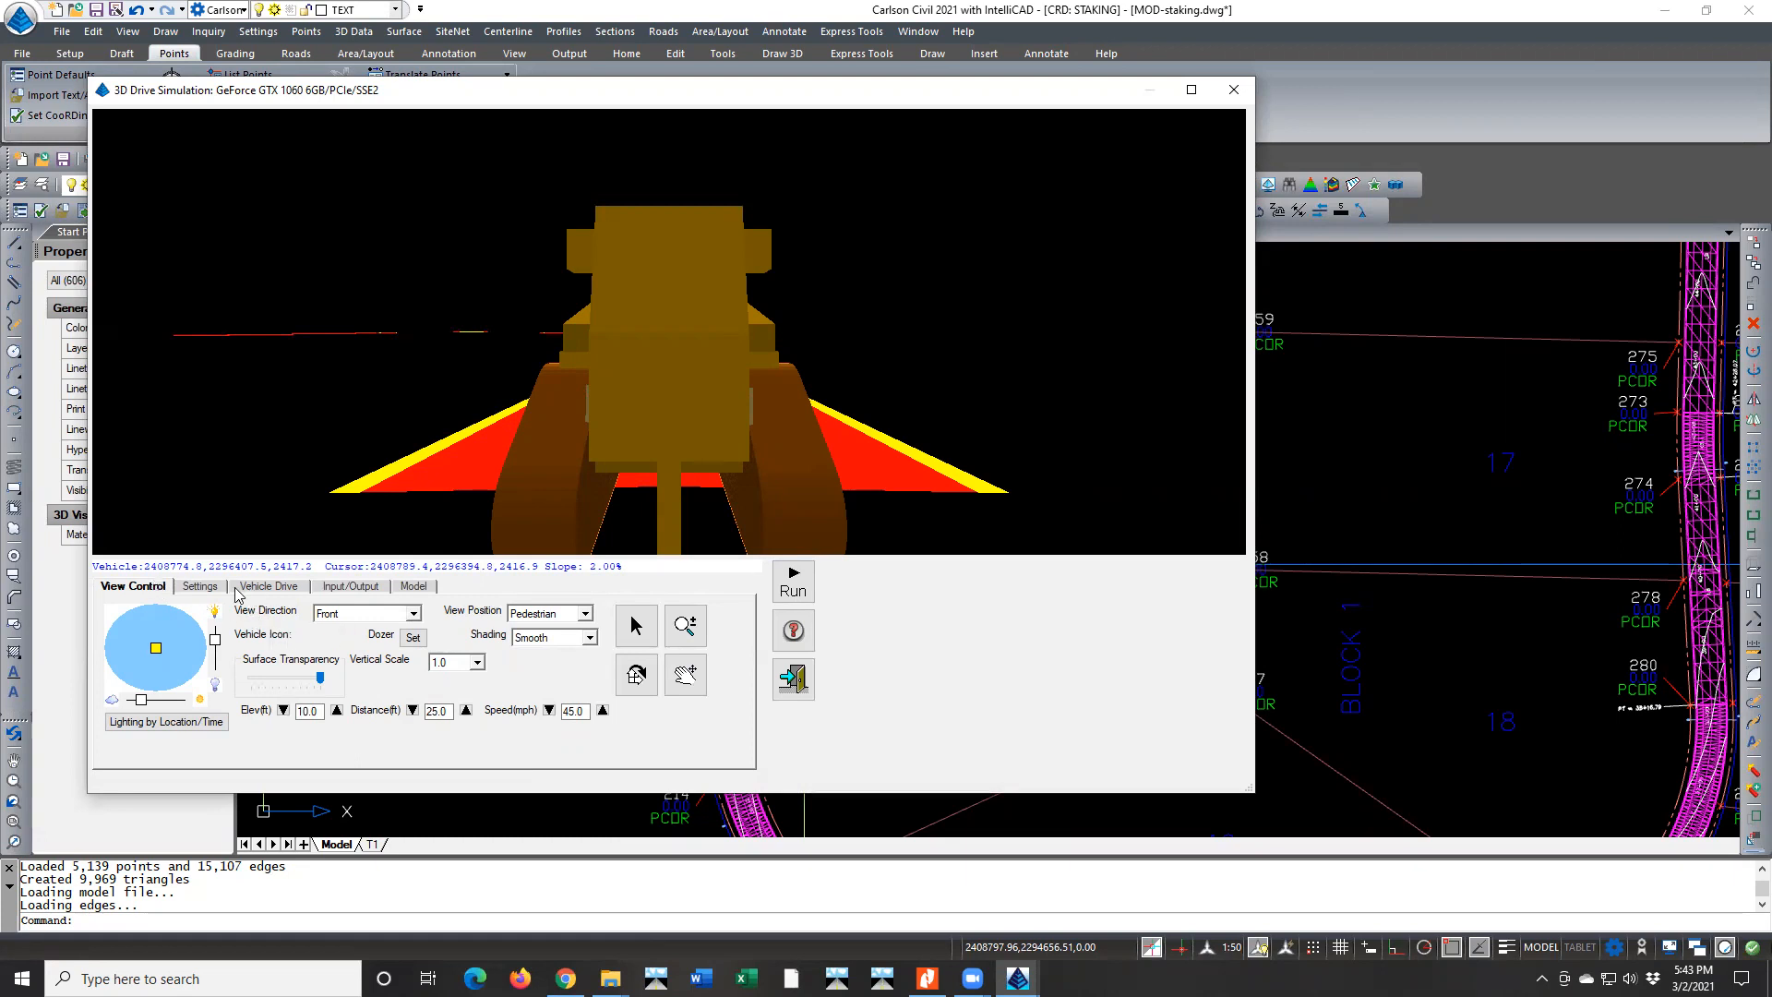
Shift the simulation's light source off center and change the vehicle icon to the Pickup model with its default properties
{"action": "left_click_drag", "start_coordinate": [156, 648], "coordinate": [145, 632]}
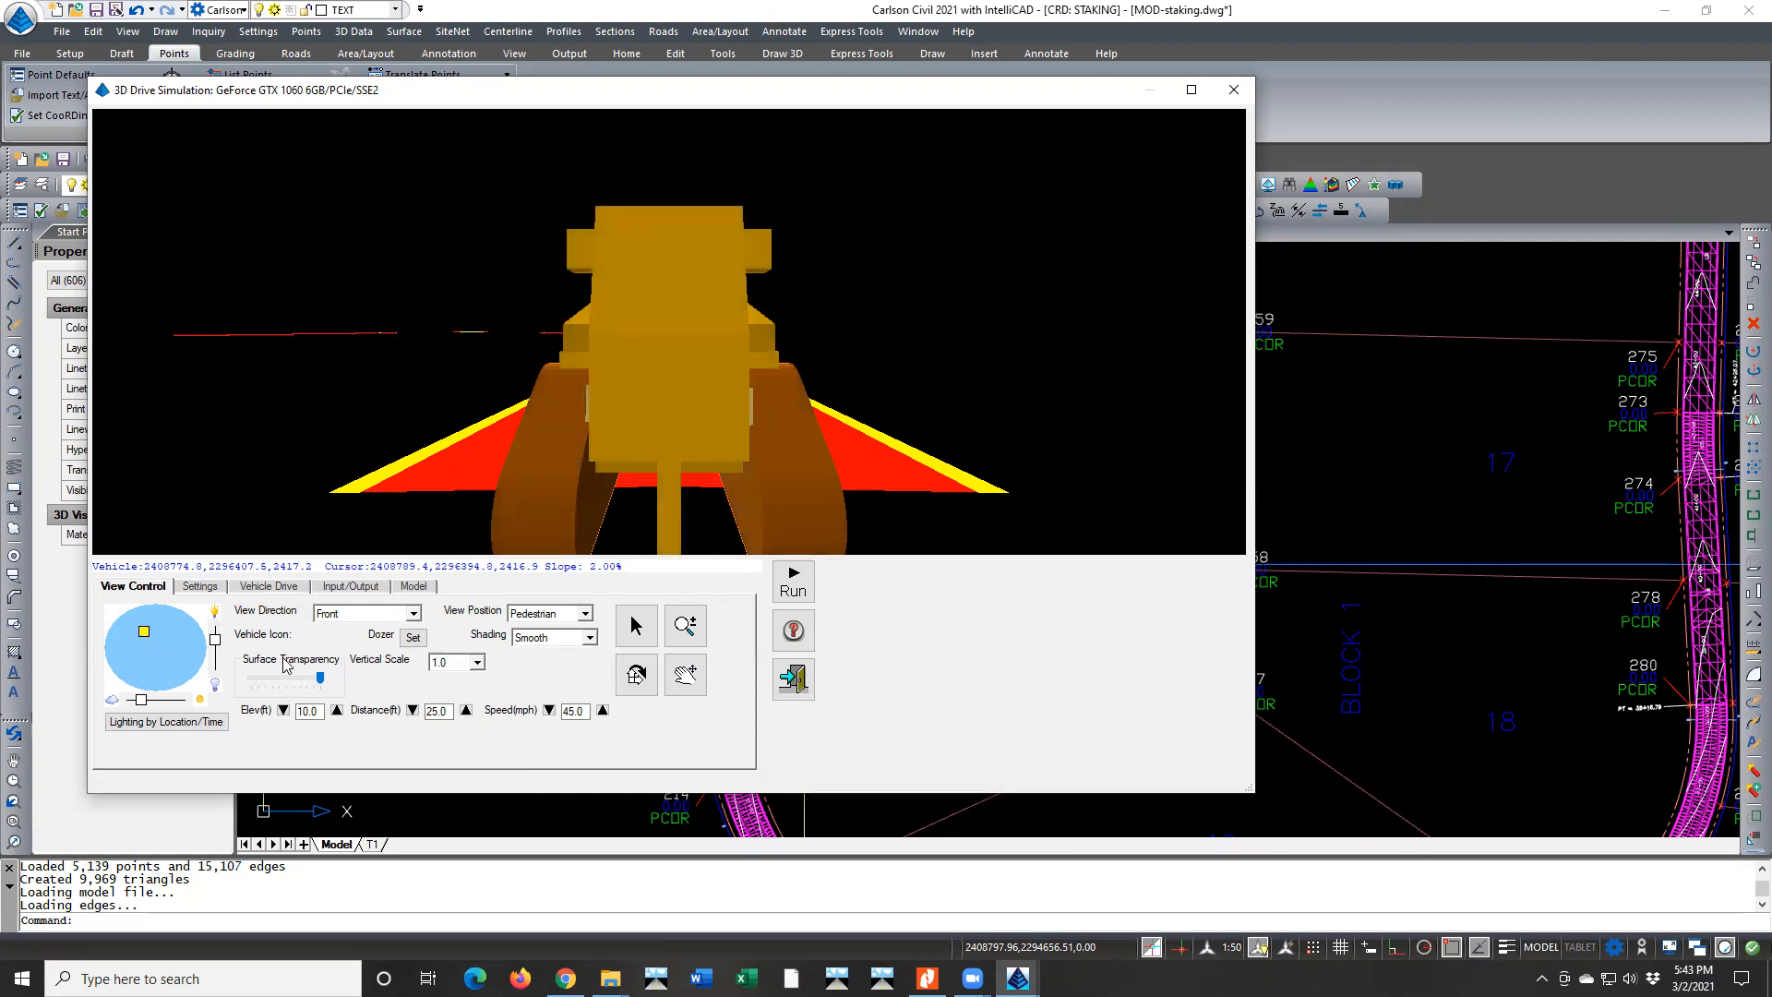
{"action": "left_click", "coordinate": [414, 637]}
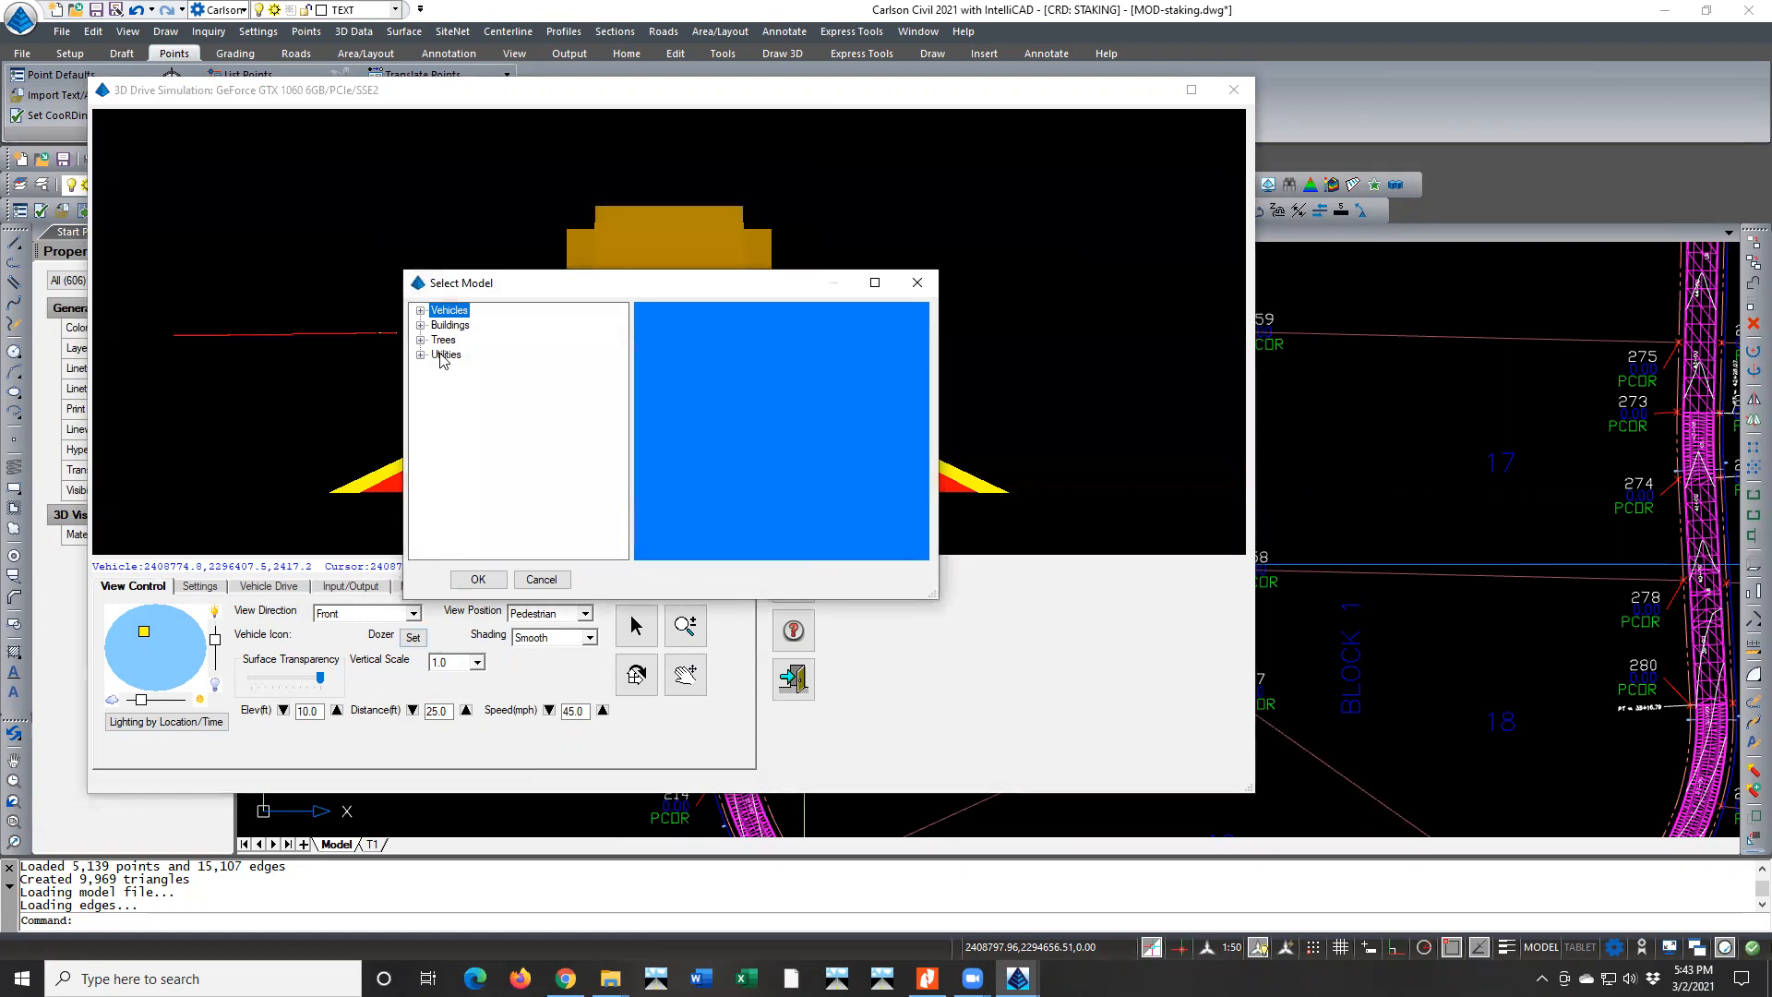
{"action": "left_click", "coordinate": [420, 311]}
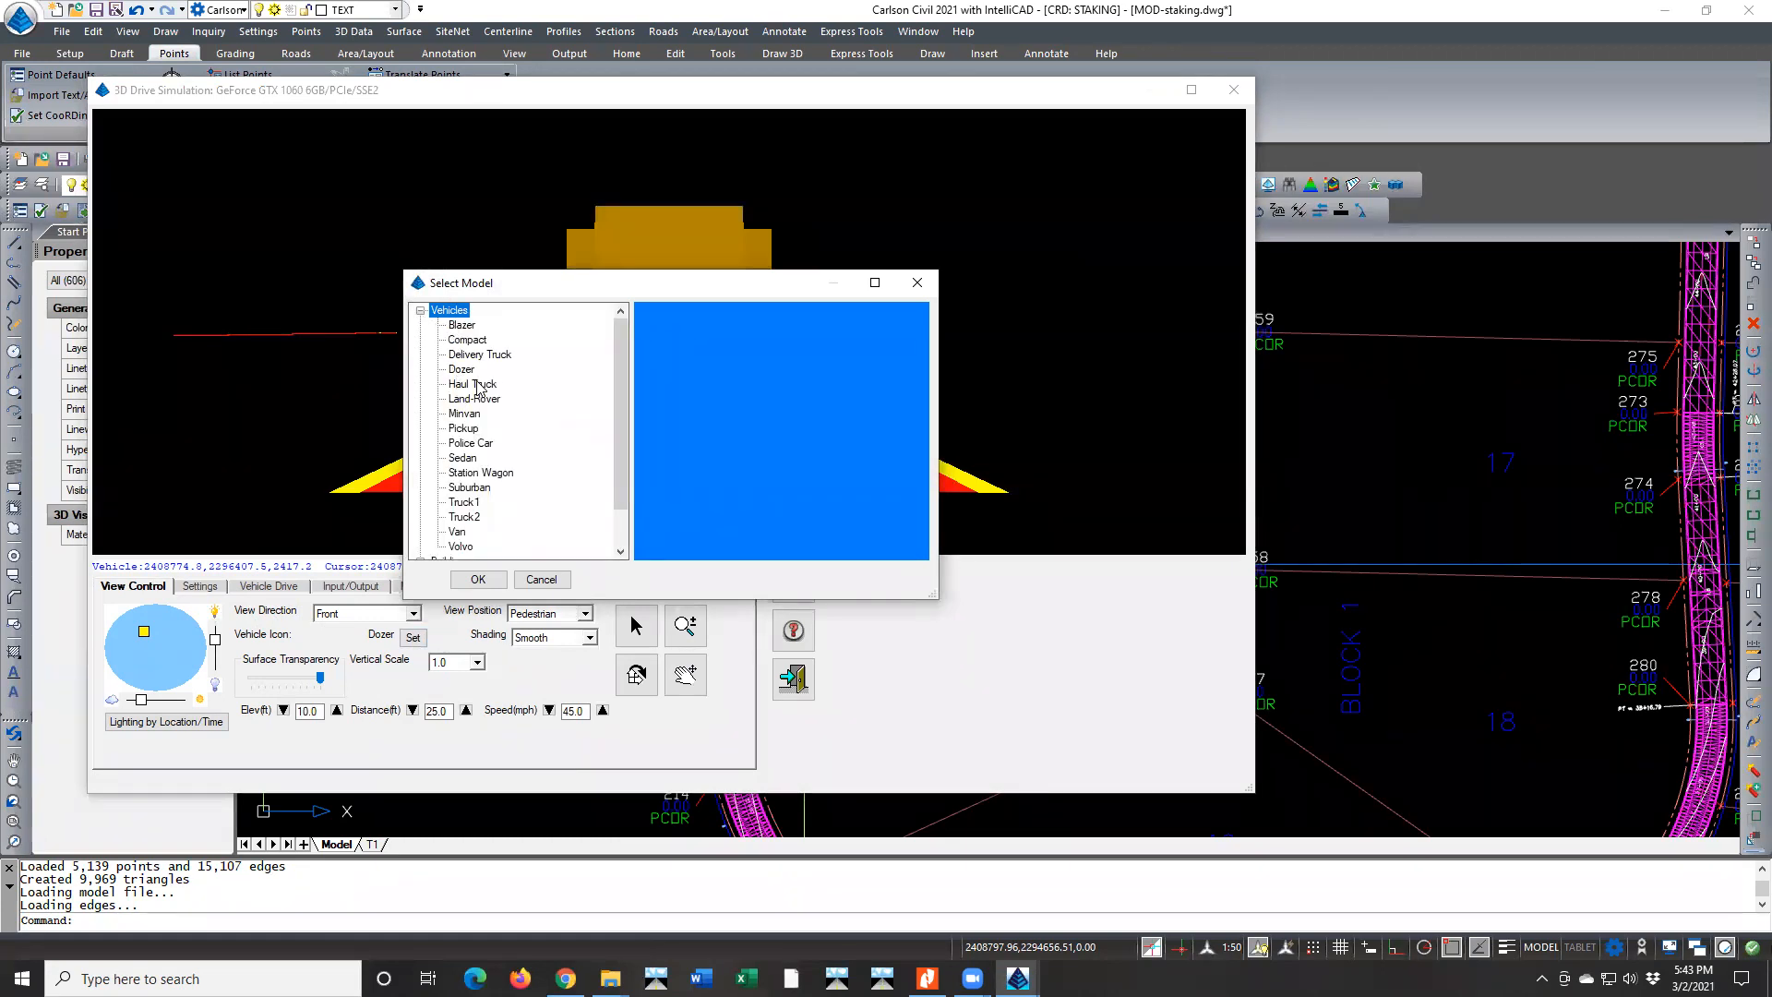
{"action": "left_click", "coordinate": [461, 428]}
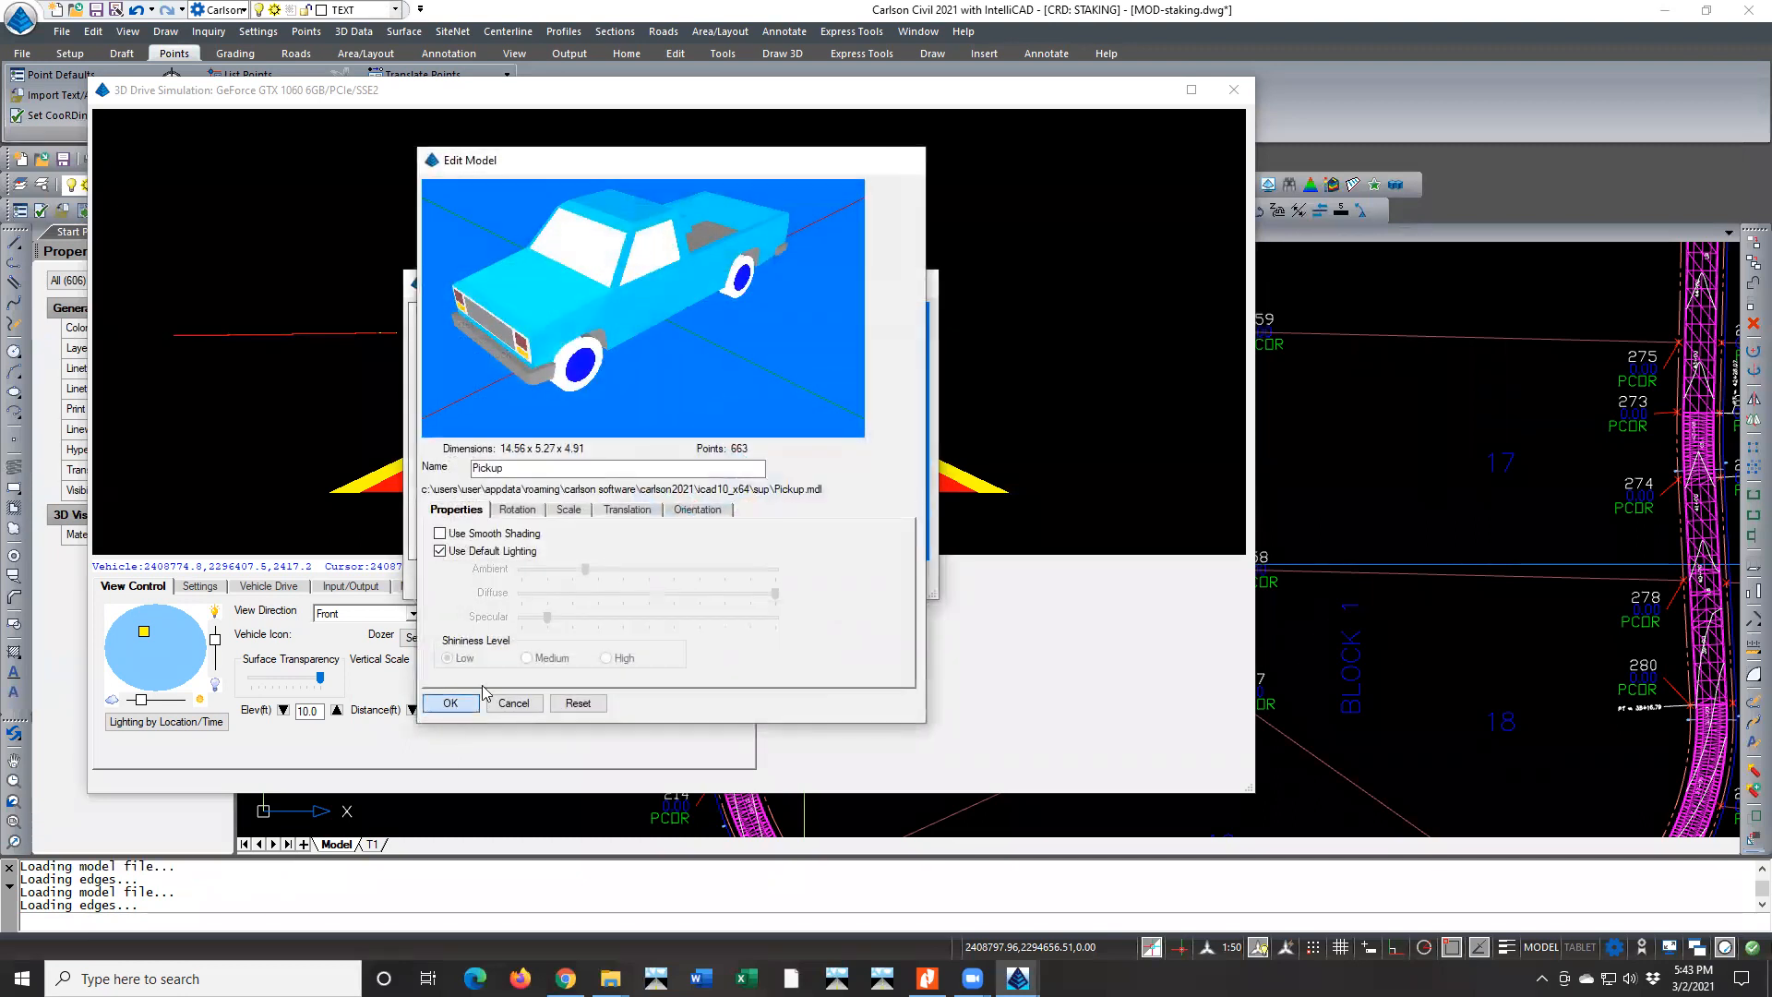
{"action": "left_click", "coordinate": [471, 701]}
{"action": "left_click", "coordinate": [478, 578]}
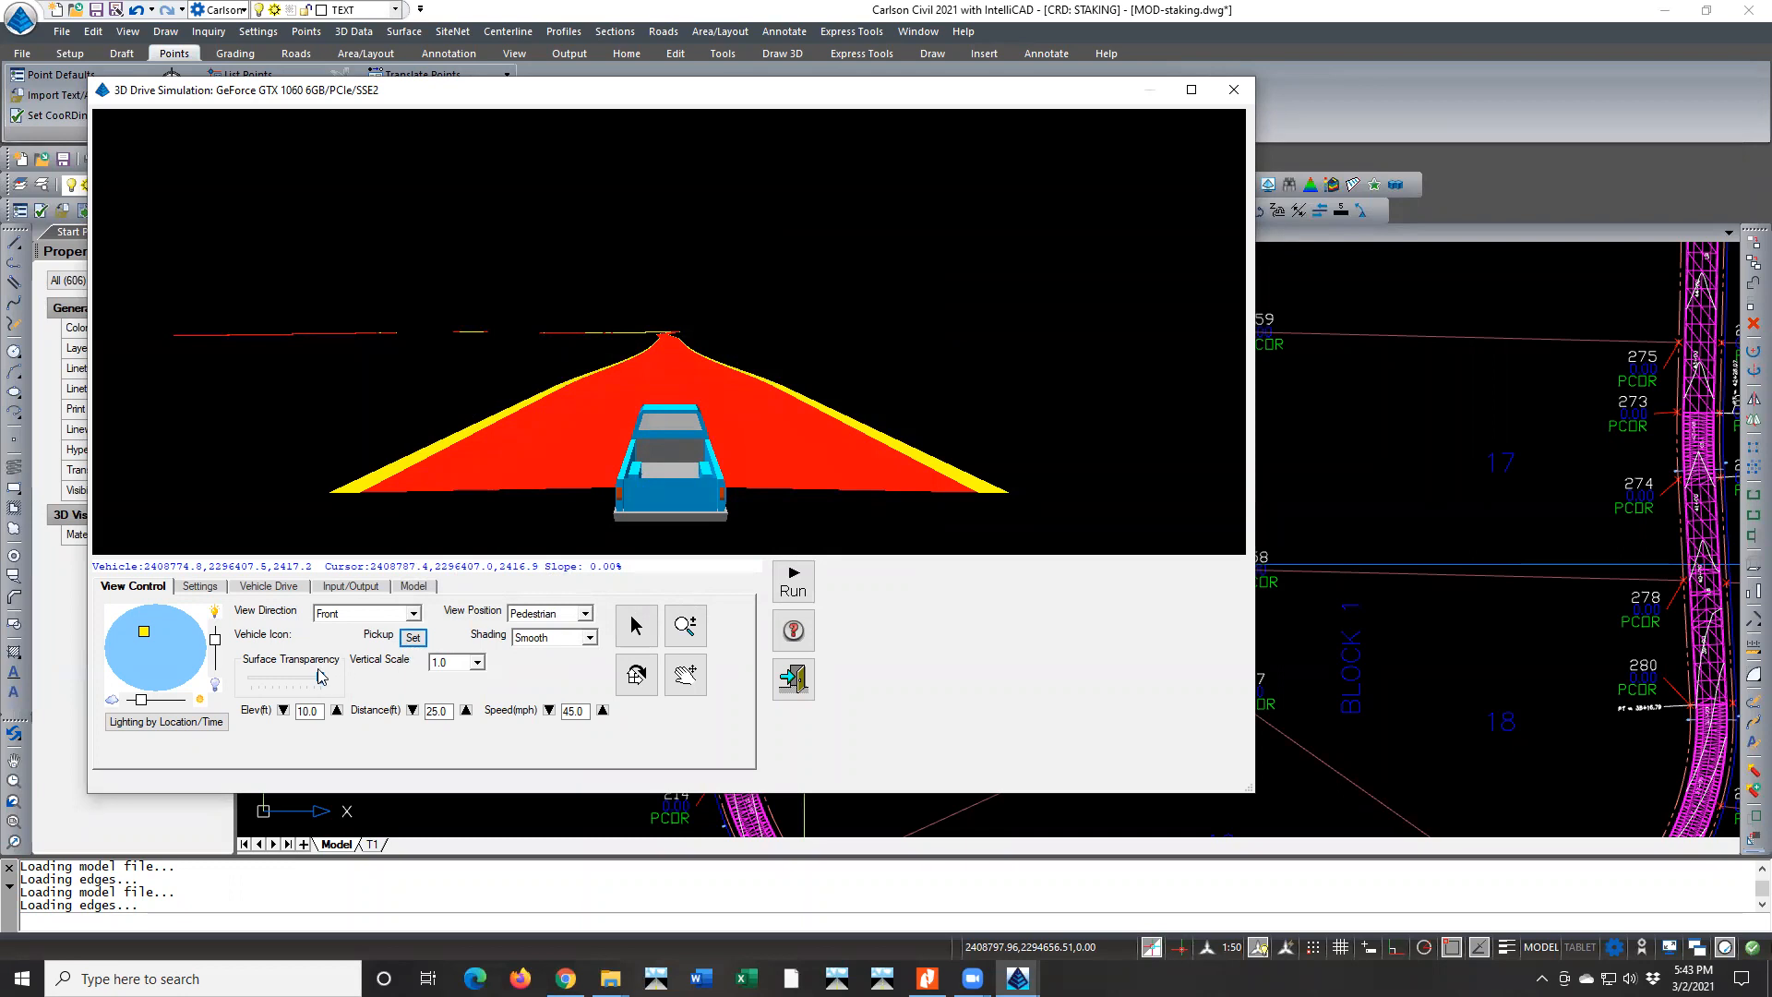
Make the road surface slightly more transparent and set the vertical scale to 2.0
{"action": "left_click_drag", "start_coordinate": [310, 681], "coordinate": [308, 682]}
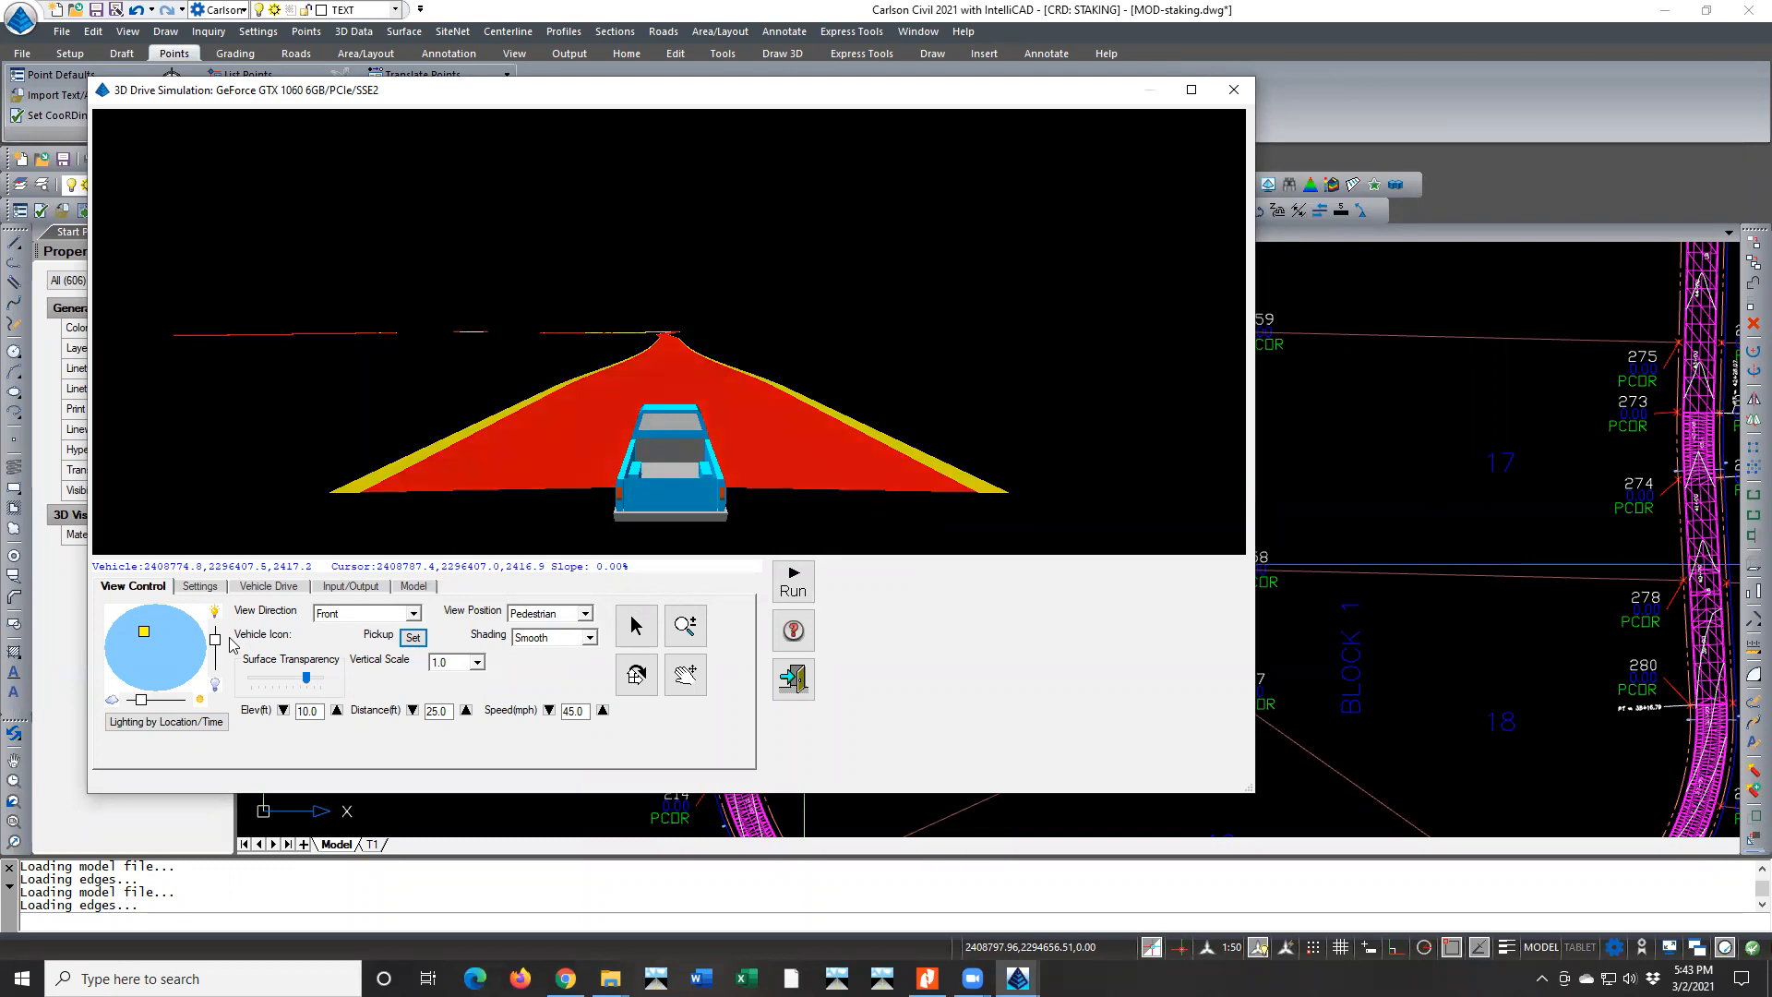
{"action": "left_click", "coordinate": [475, 662]}
{"action": "left_click", "coordinate": [440, 692]}
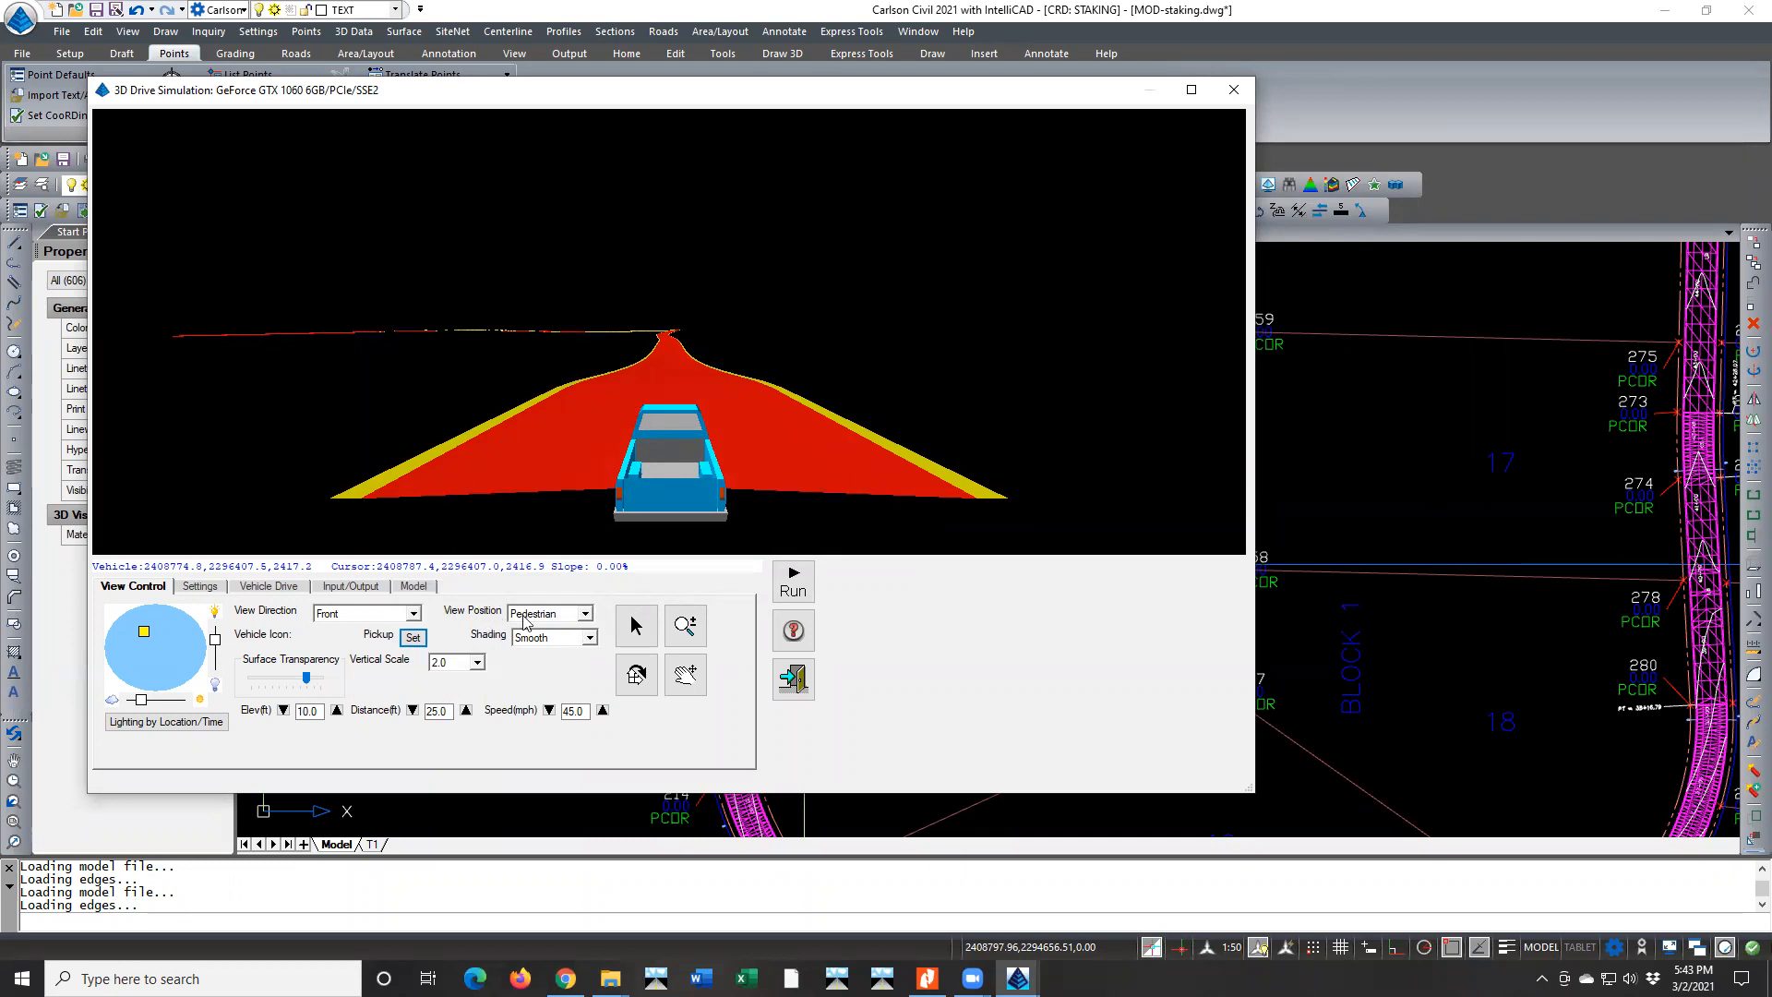
Try the bird view position and set the simulation's view position to Driver
{"action": "left_click", "coordinate": [585, 614]}
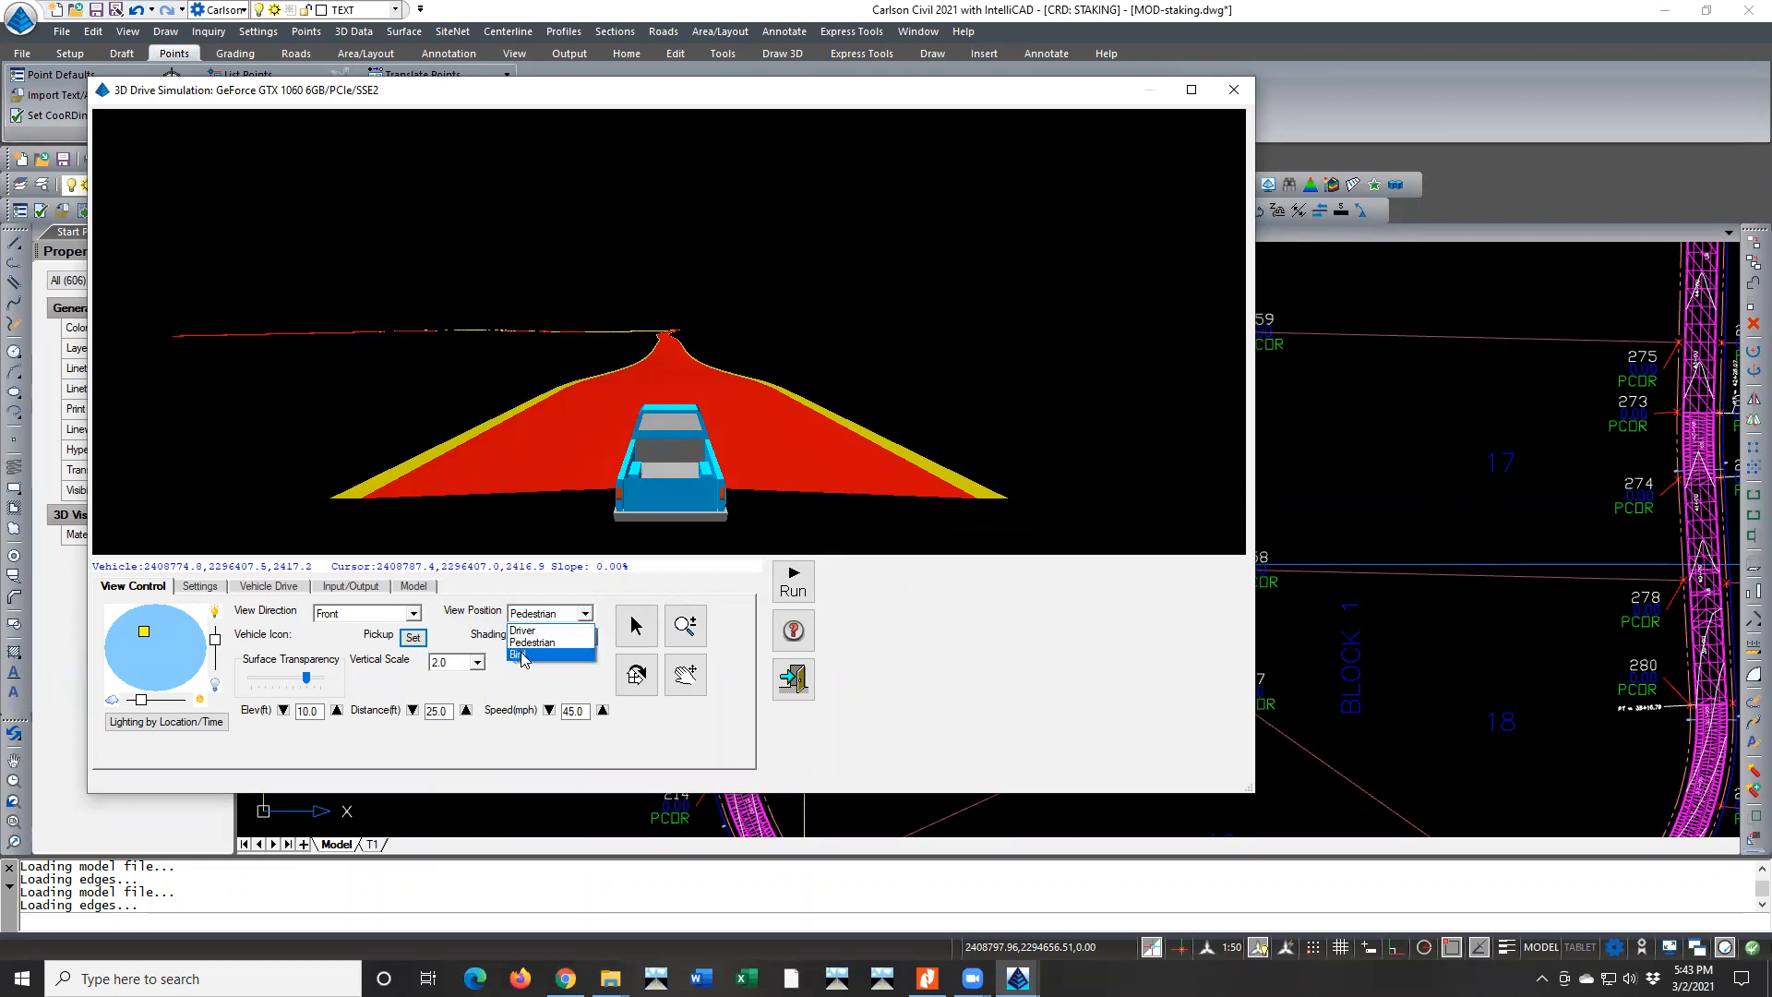
{"action": "left_click", "coordinate": [520, 653]}
{"action": "left_click", "coordinate": [585, 613]}
{"action": "left_click", "coordinate": [521, 630]}
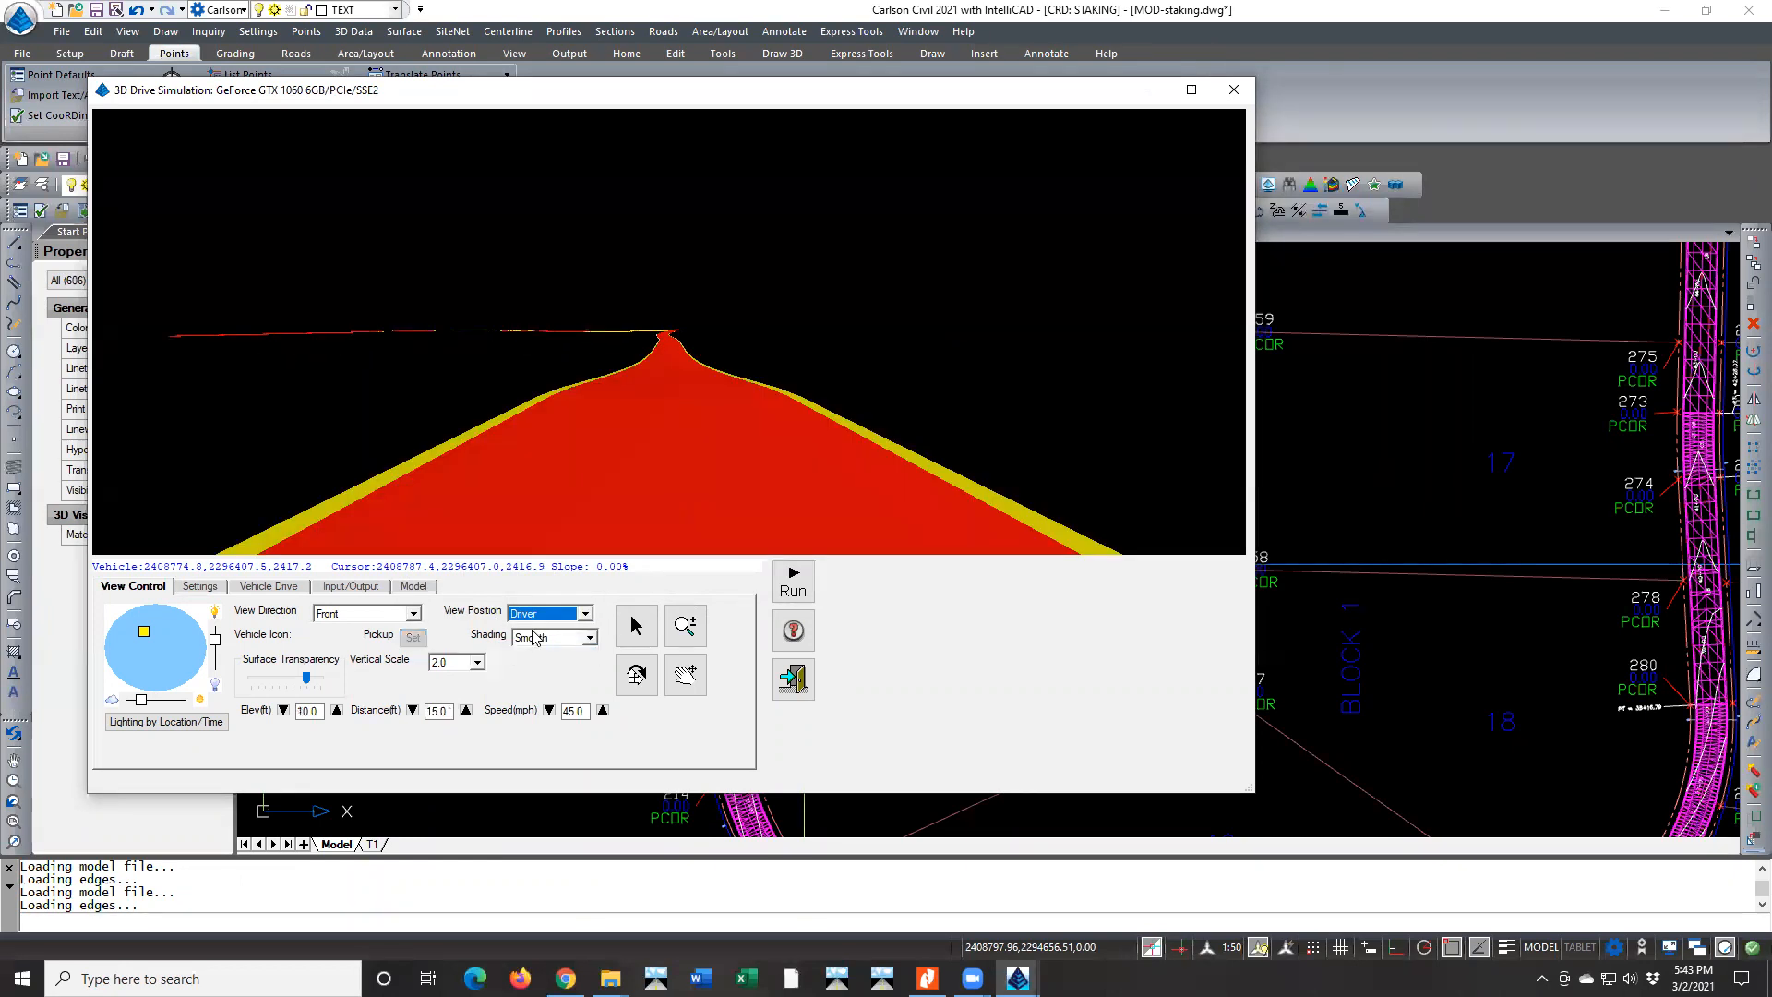
Compare Flat and Normal shading on the road surface and set the shading to Elevation
{"action": "left_click", "coordinate": [582, 639]}
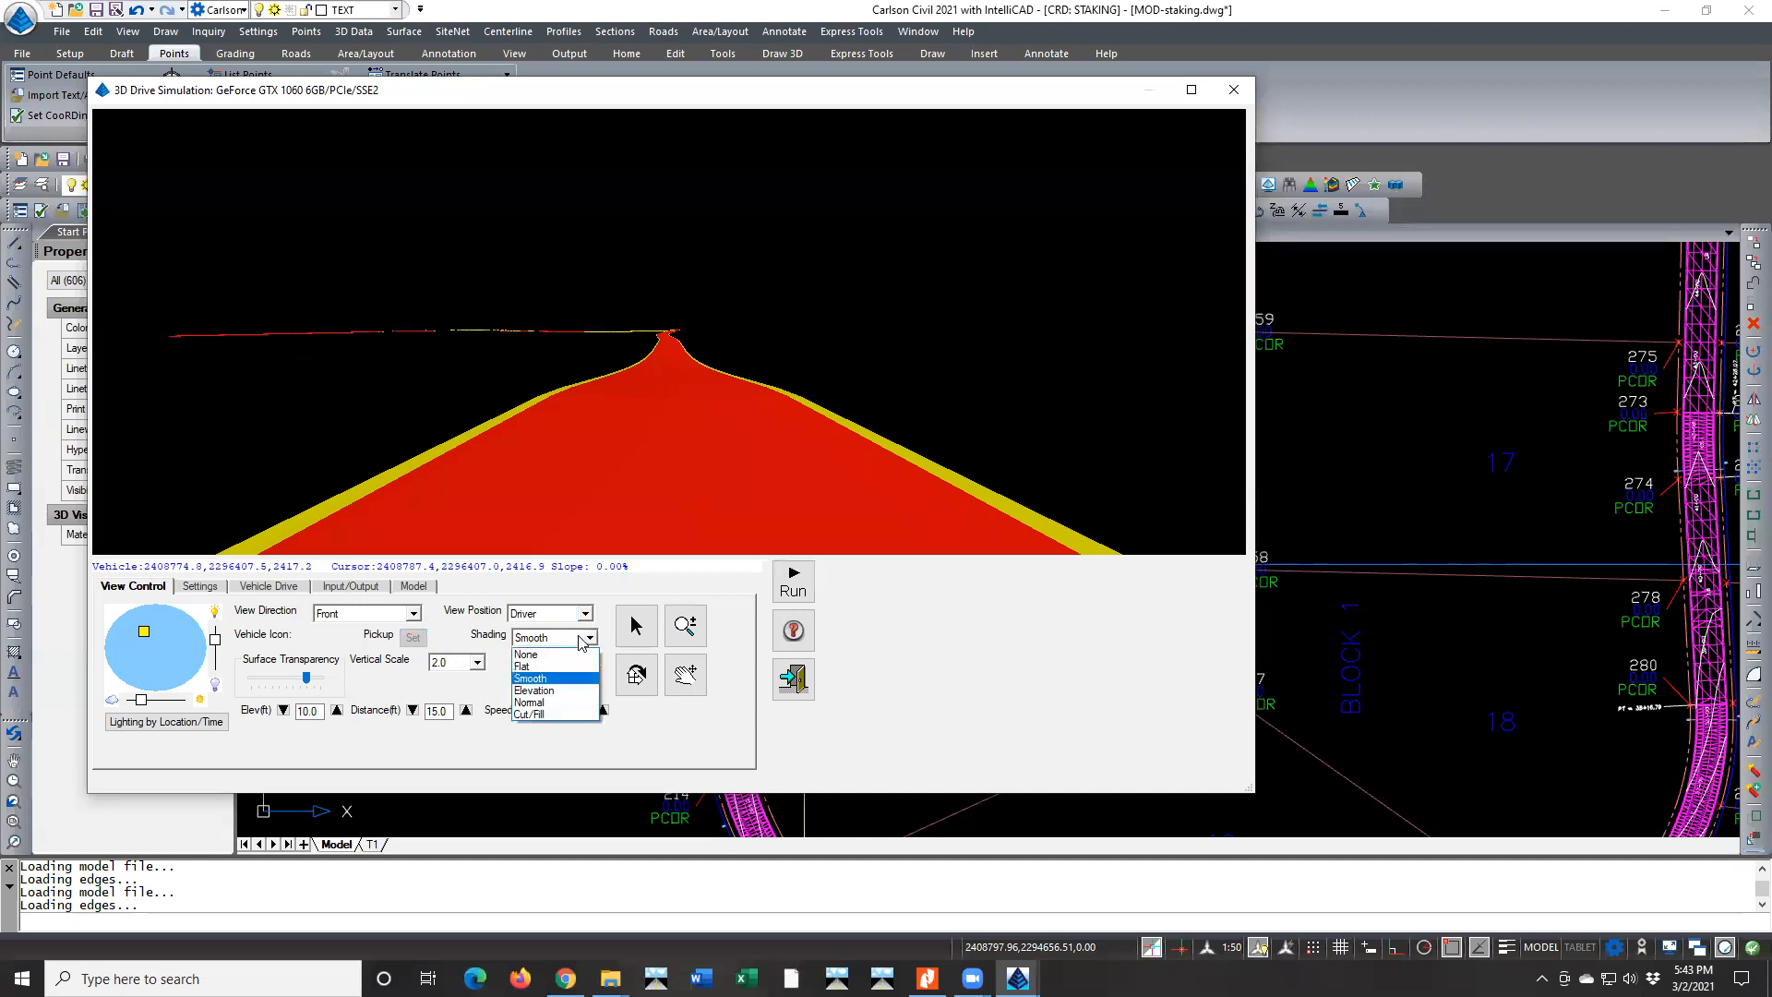
{"action": "left_click", "coordinate": [530, 667]}
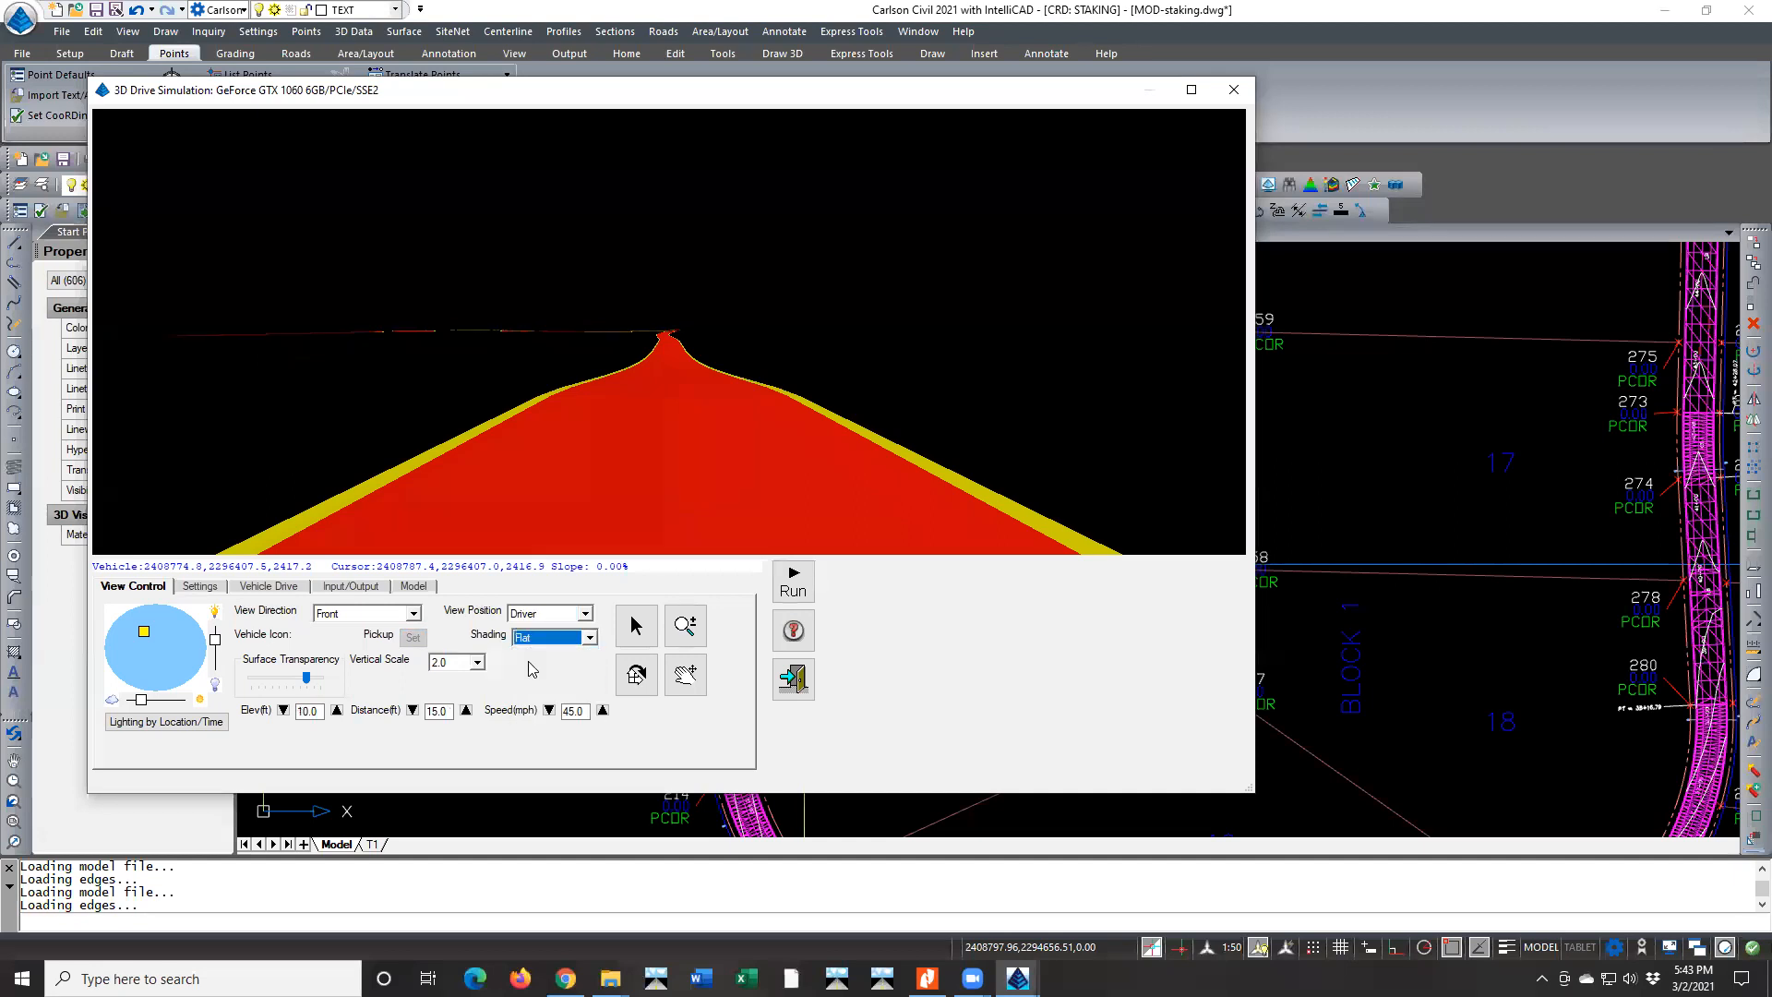
{"action": "left_click", "coordinate": [658, 441]}
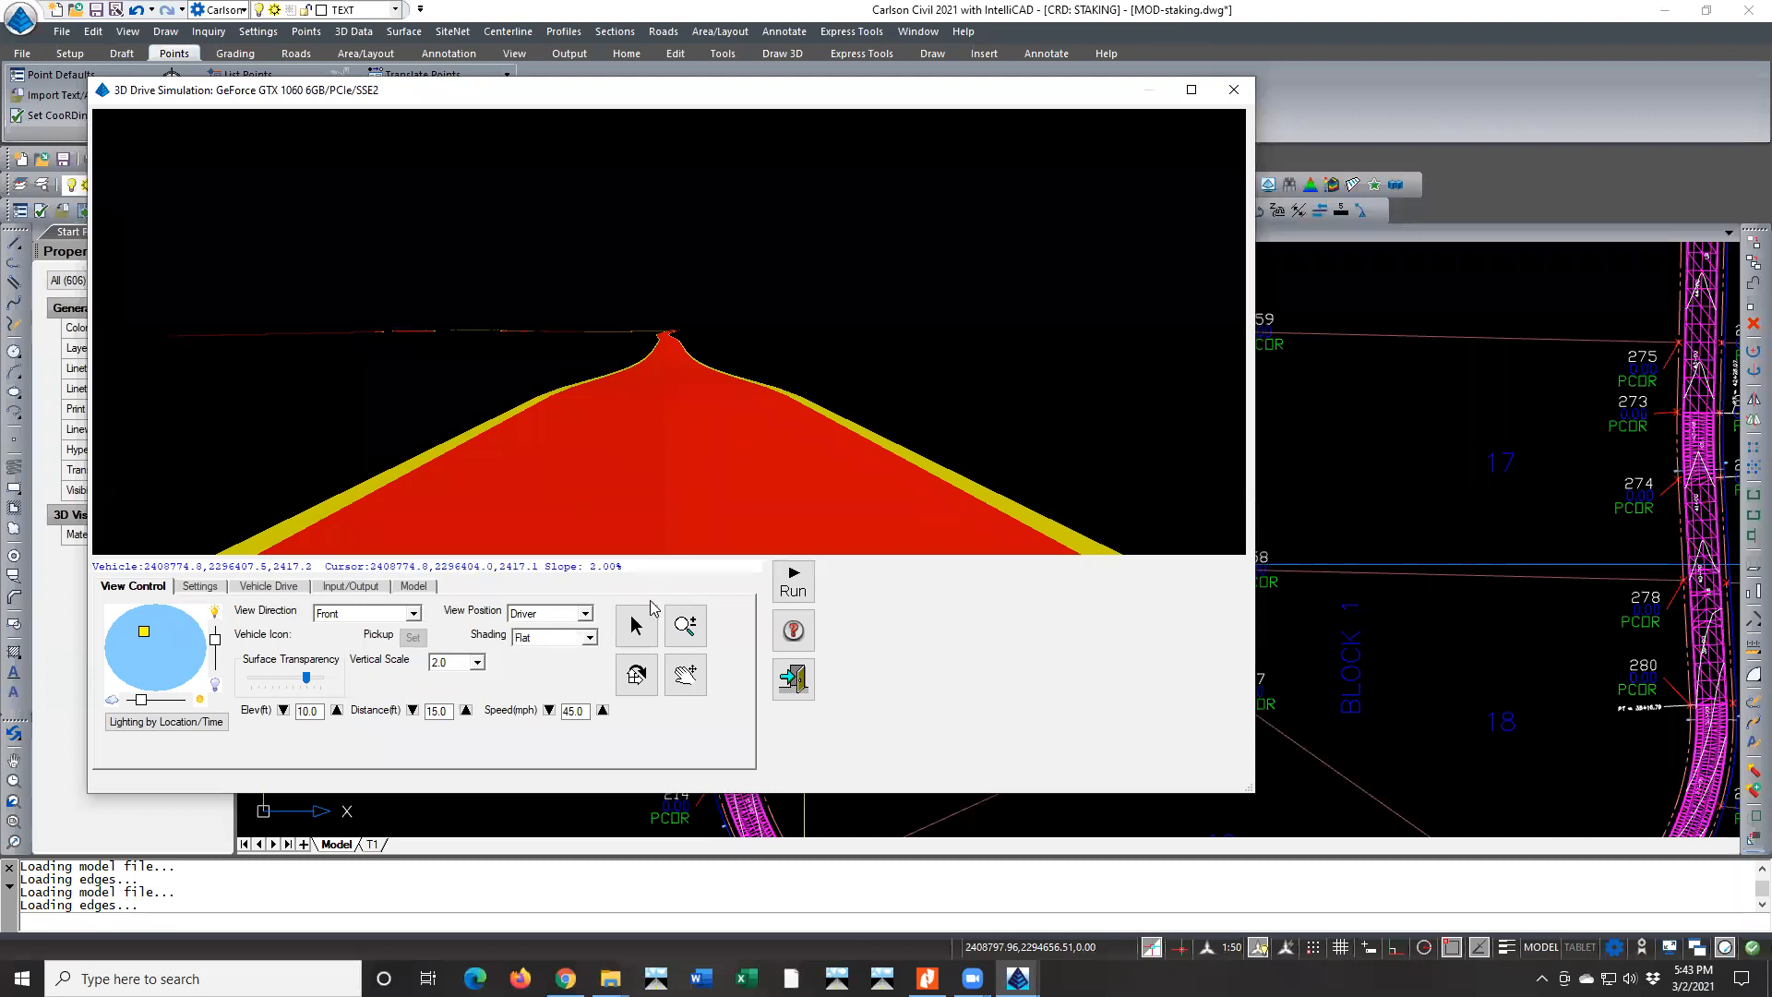
{"action": "left_click", "coordinate": [589, 637]}
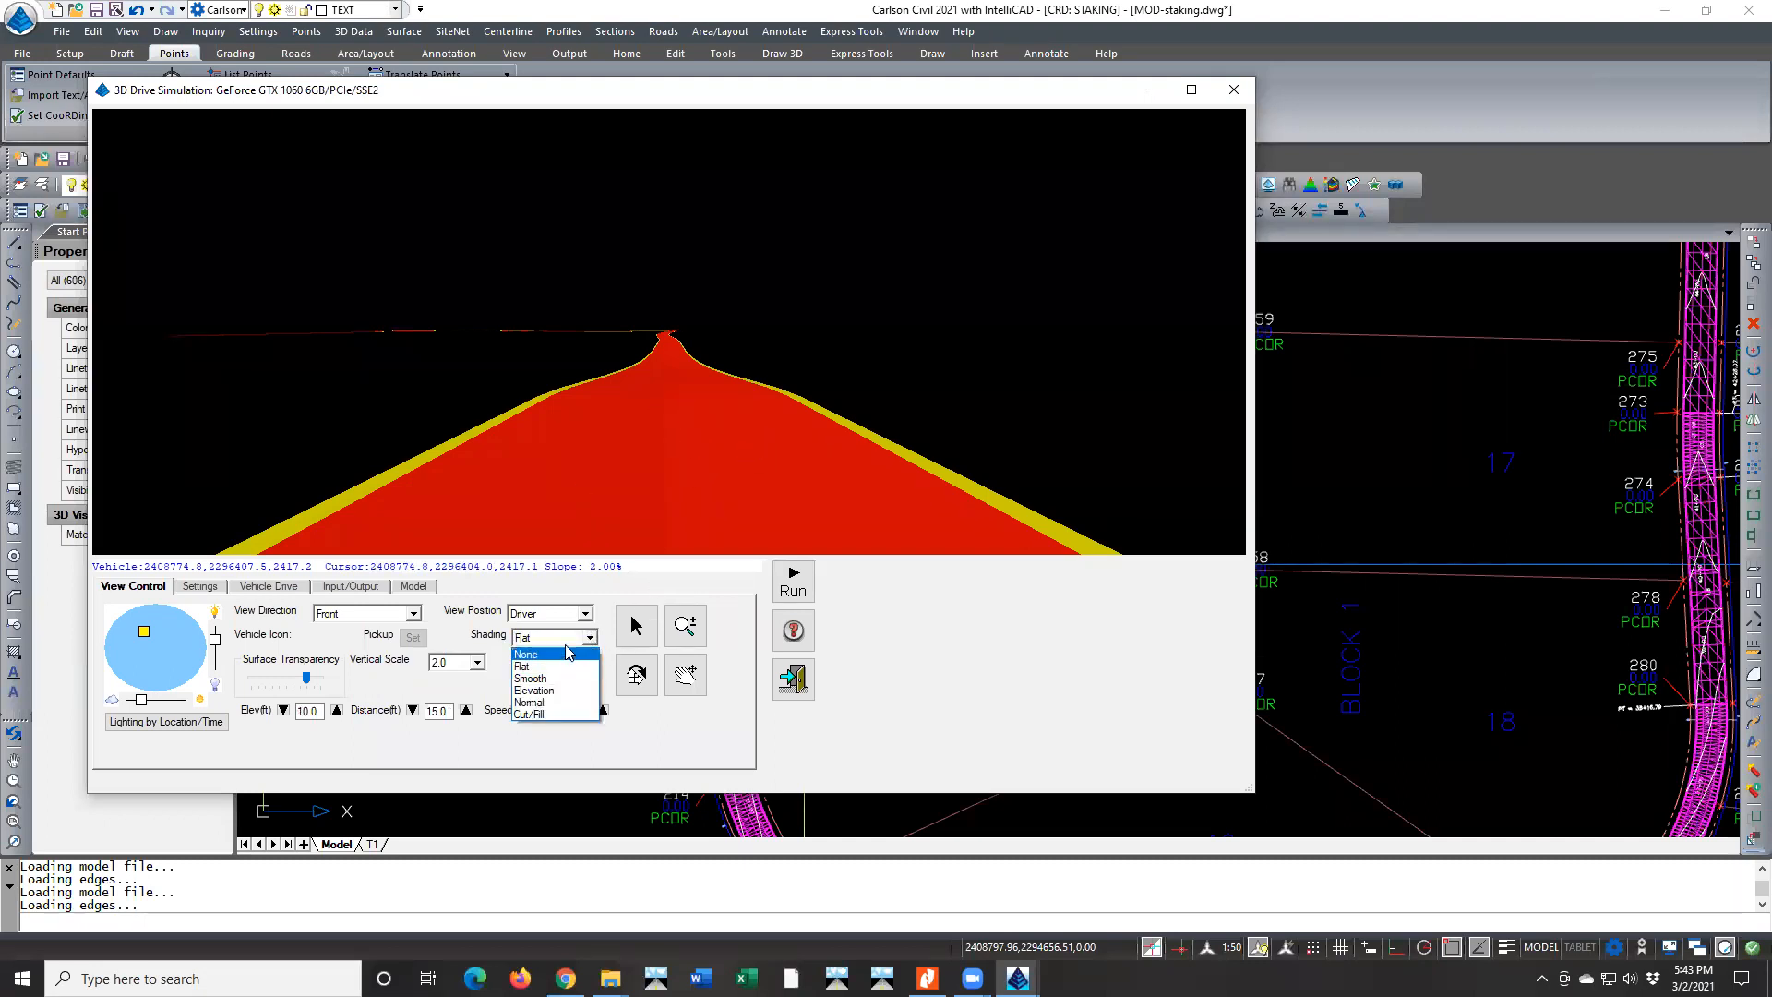
{"action": "left_click", "coordinate": [537, 703]}
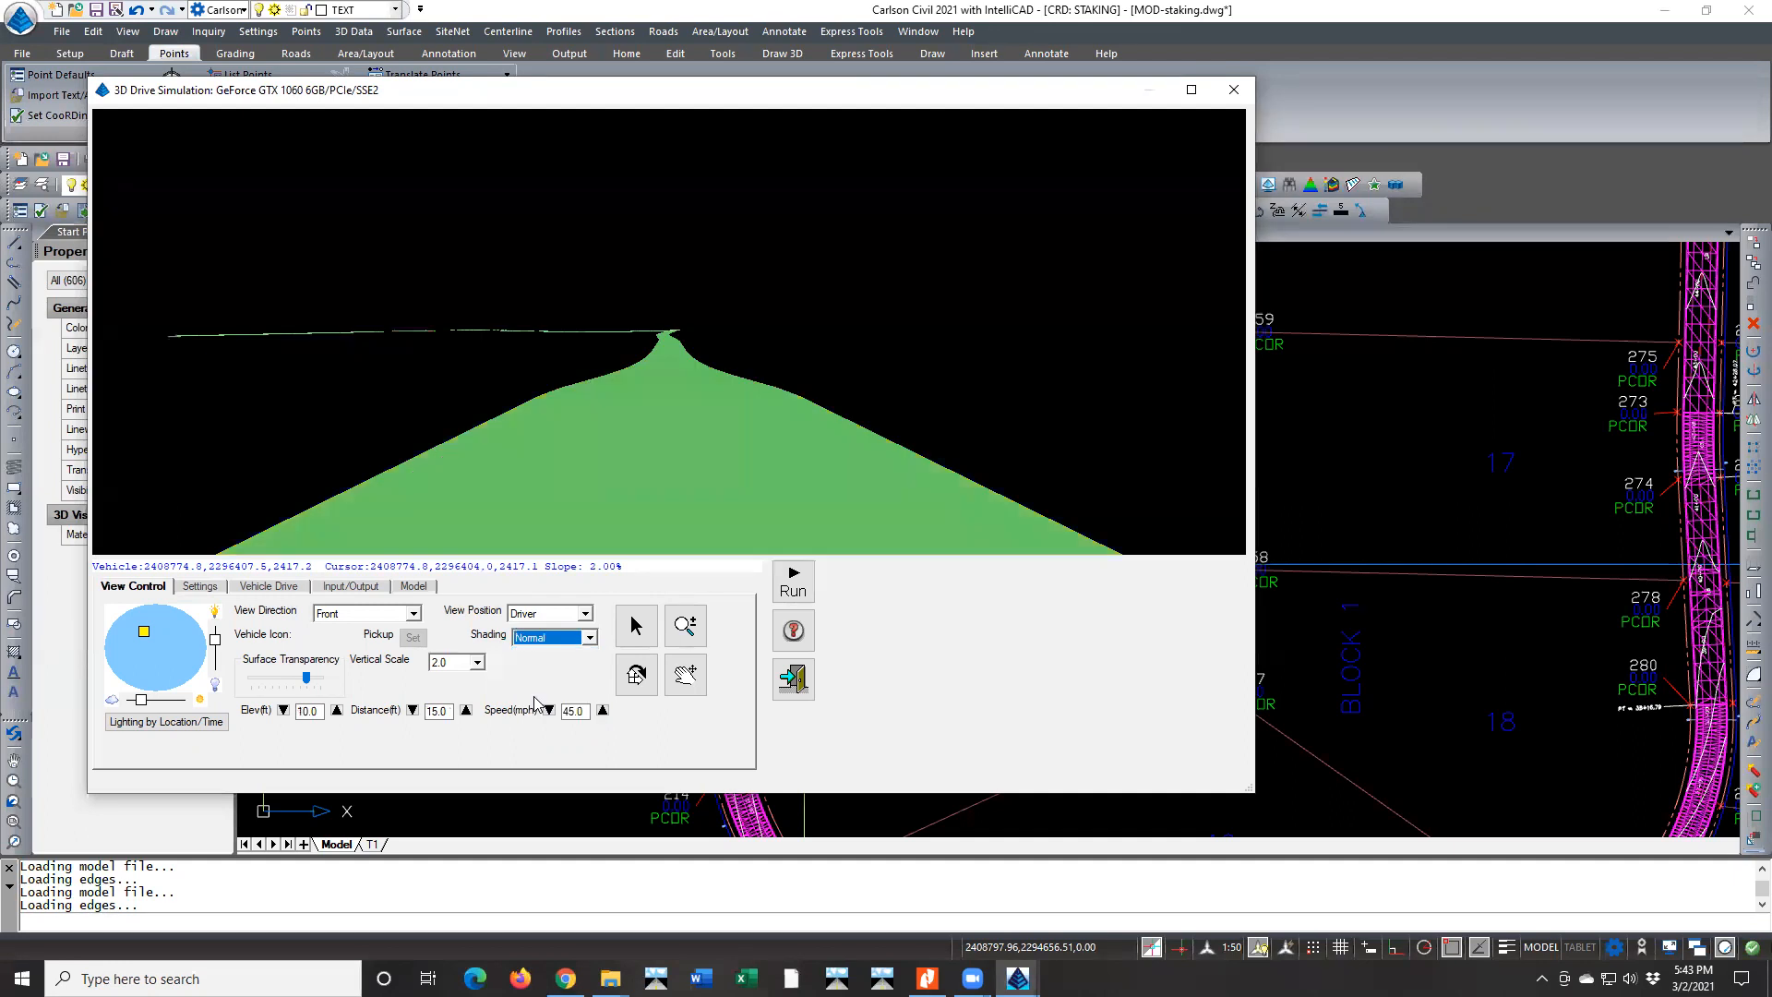
{"action": "left_click", "coordinate": [587, 637]}
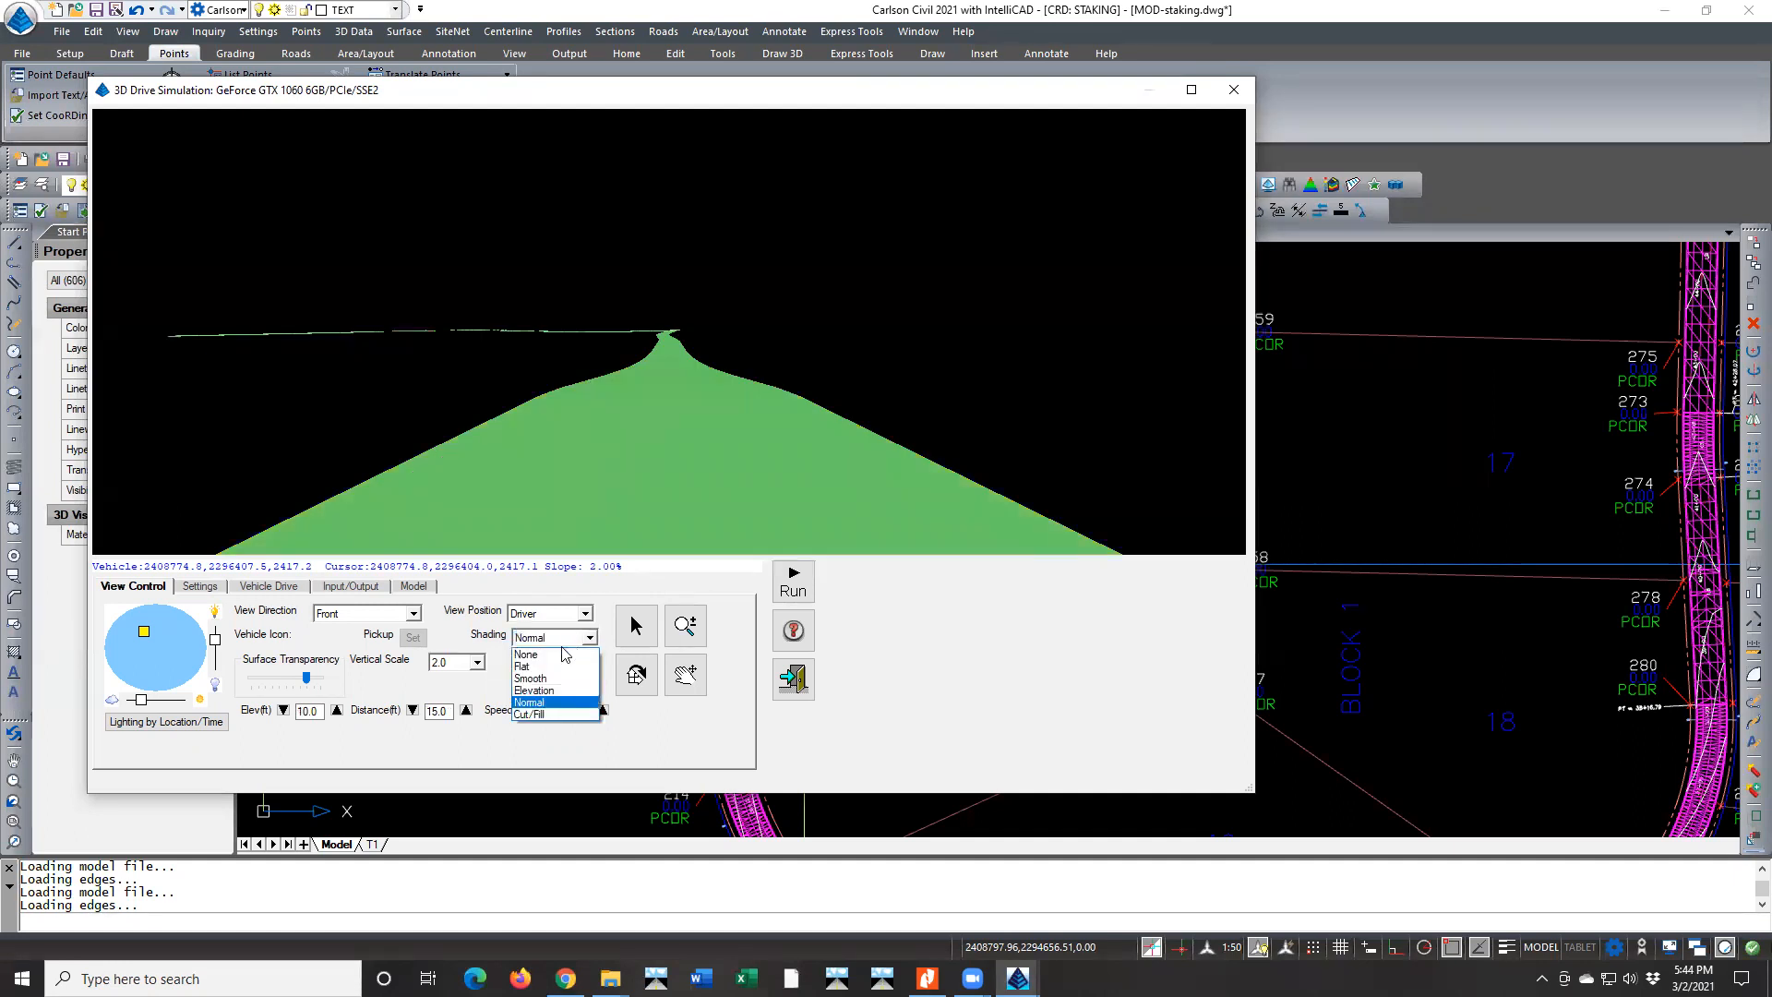
{"action": "left_click", "coordinate": [540, 691]}
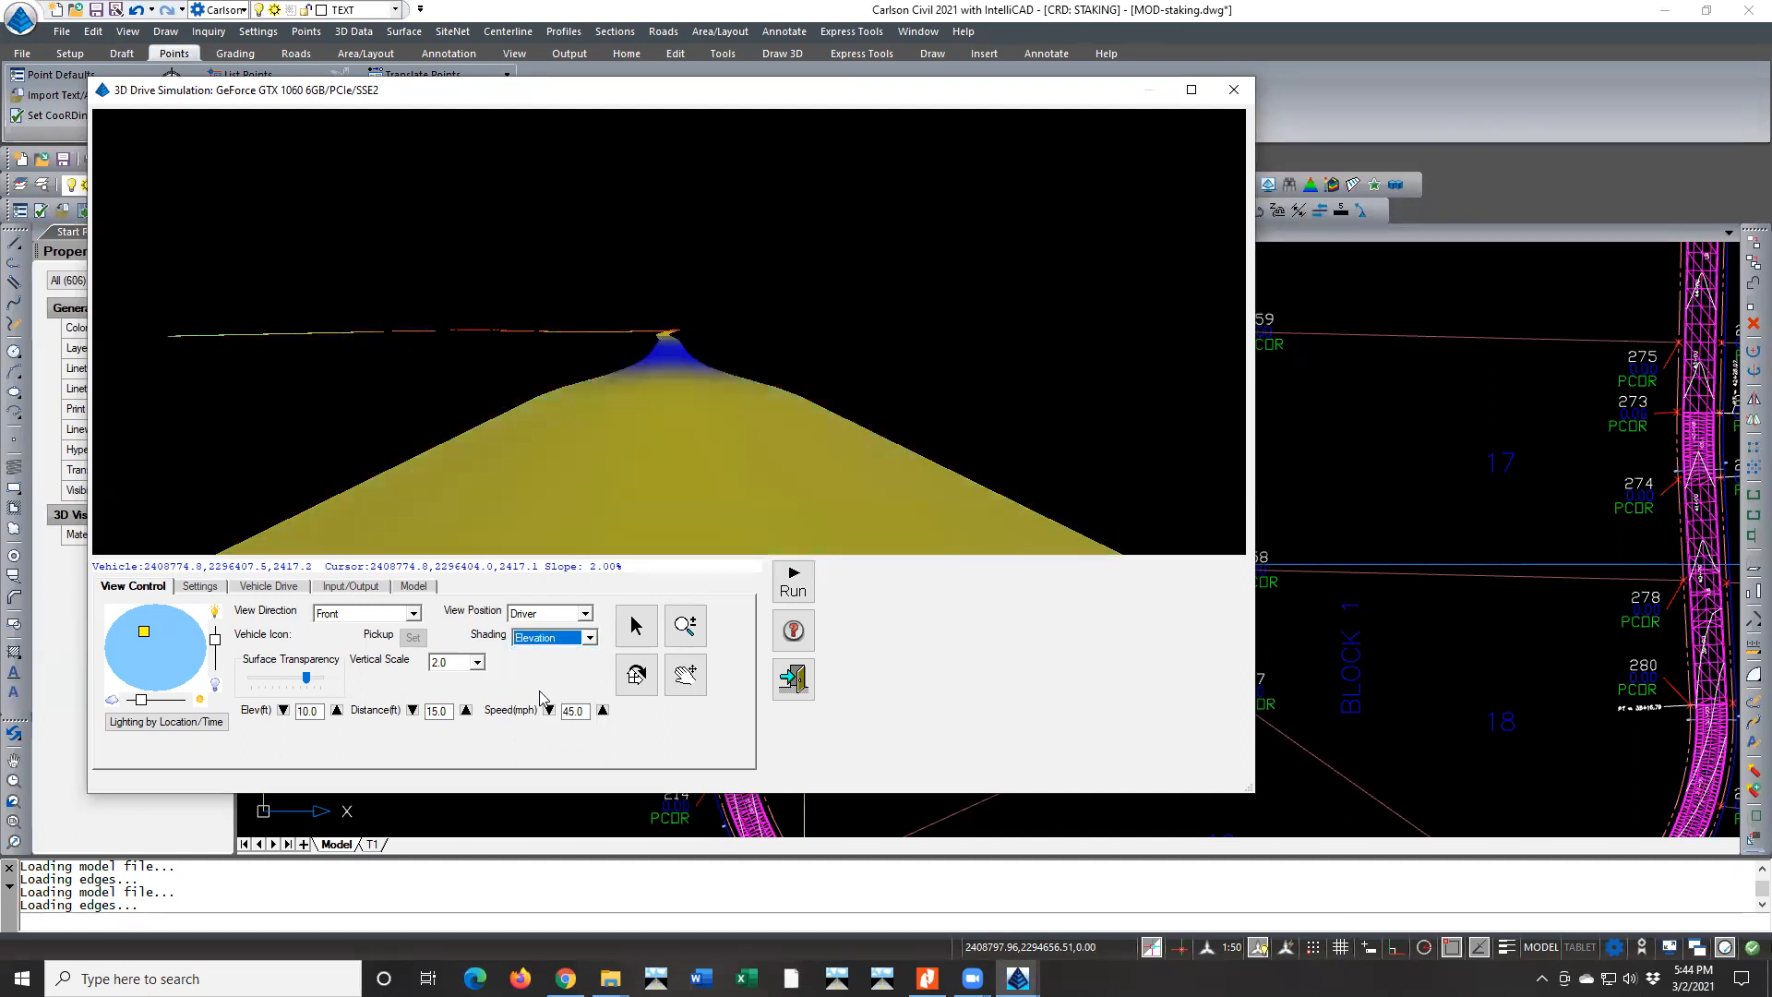
Set the road surface shading to Flat and shift the simulation's light source slightly farther off center
{"action": "left_click", "coordinate": [588, 637]}
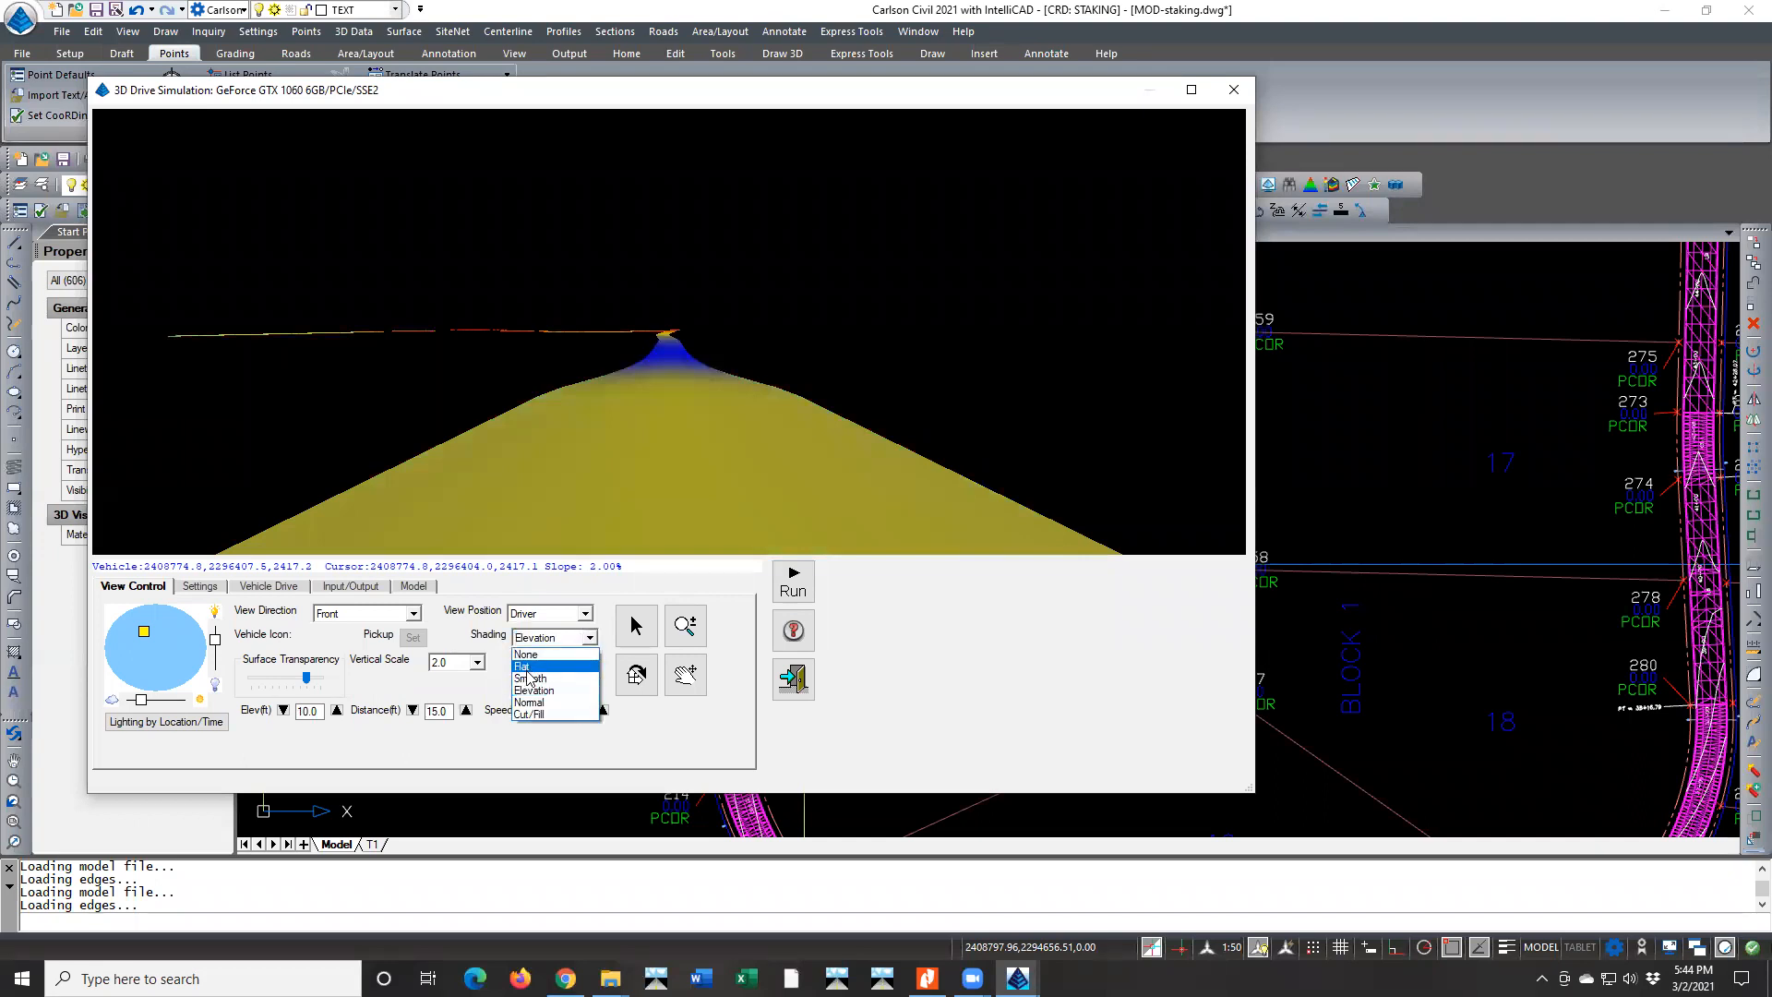
{"action": "left_click", "coordinate": [524, 665]}
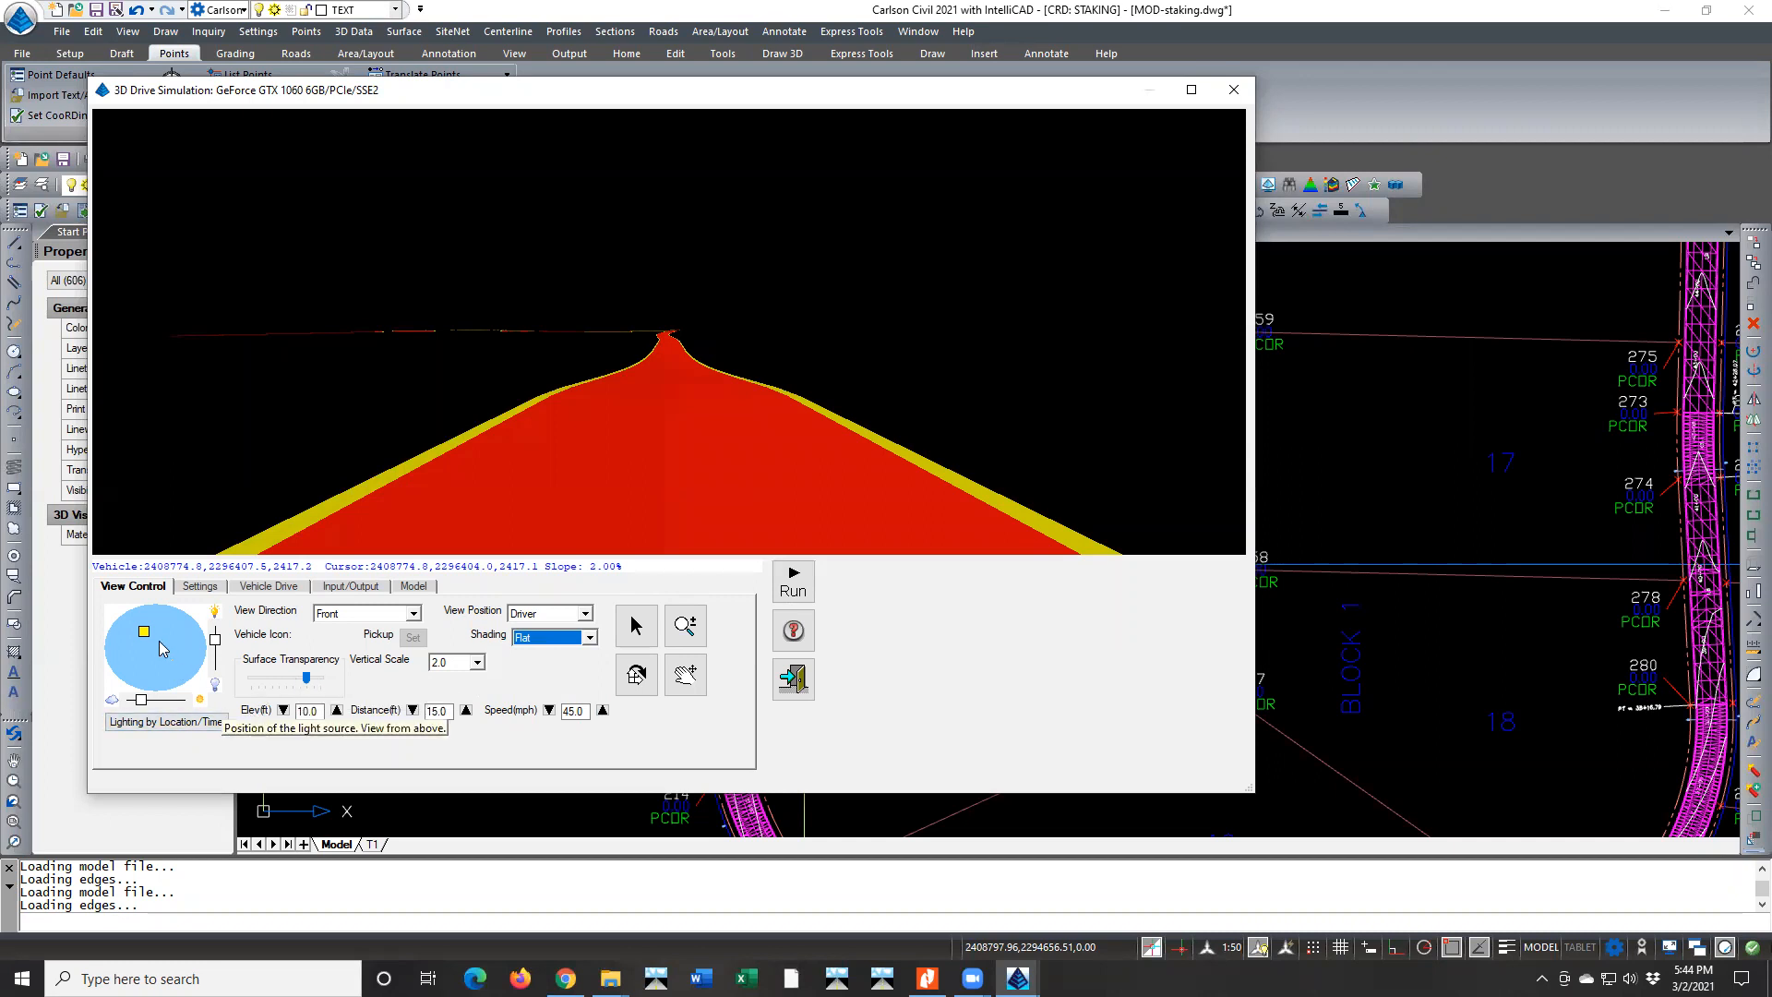
{"action": "left_click_drag", "start_coordinate": [144, 632], "coordinate": [130, 638]}
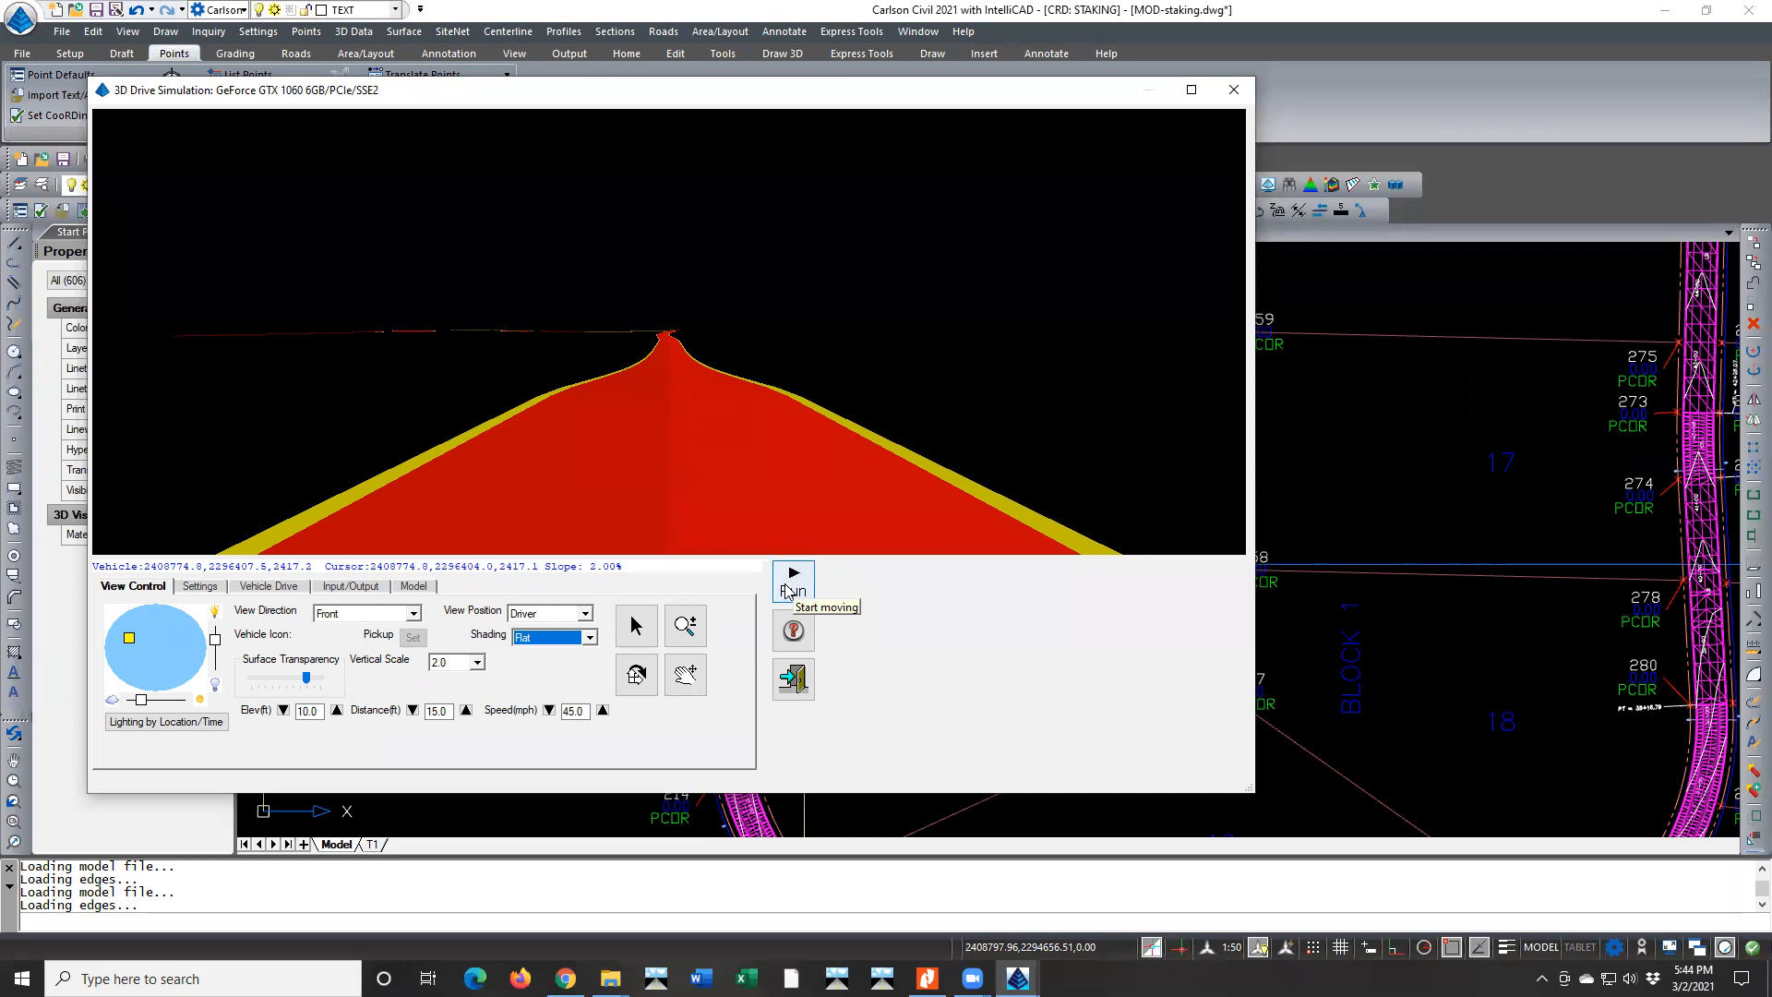
Set the vehicle speed to 25 mph and run the drive simulation, checking the slope on the road surface ahead
{"action": "left_click", "coordinate": [549, 710]}
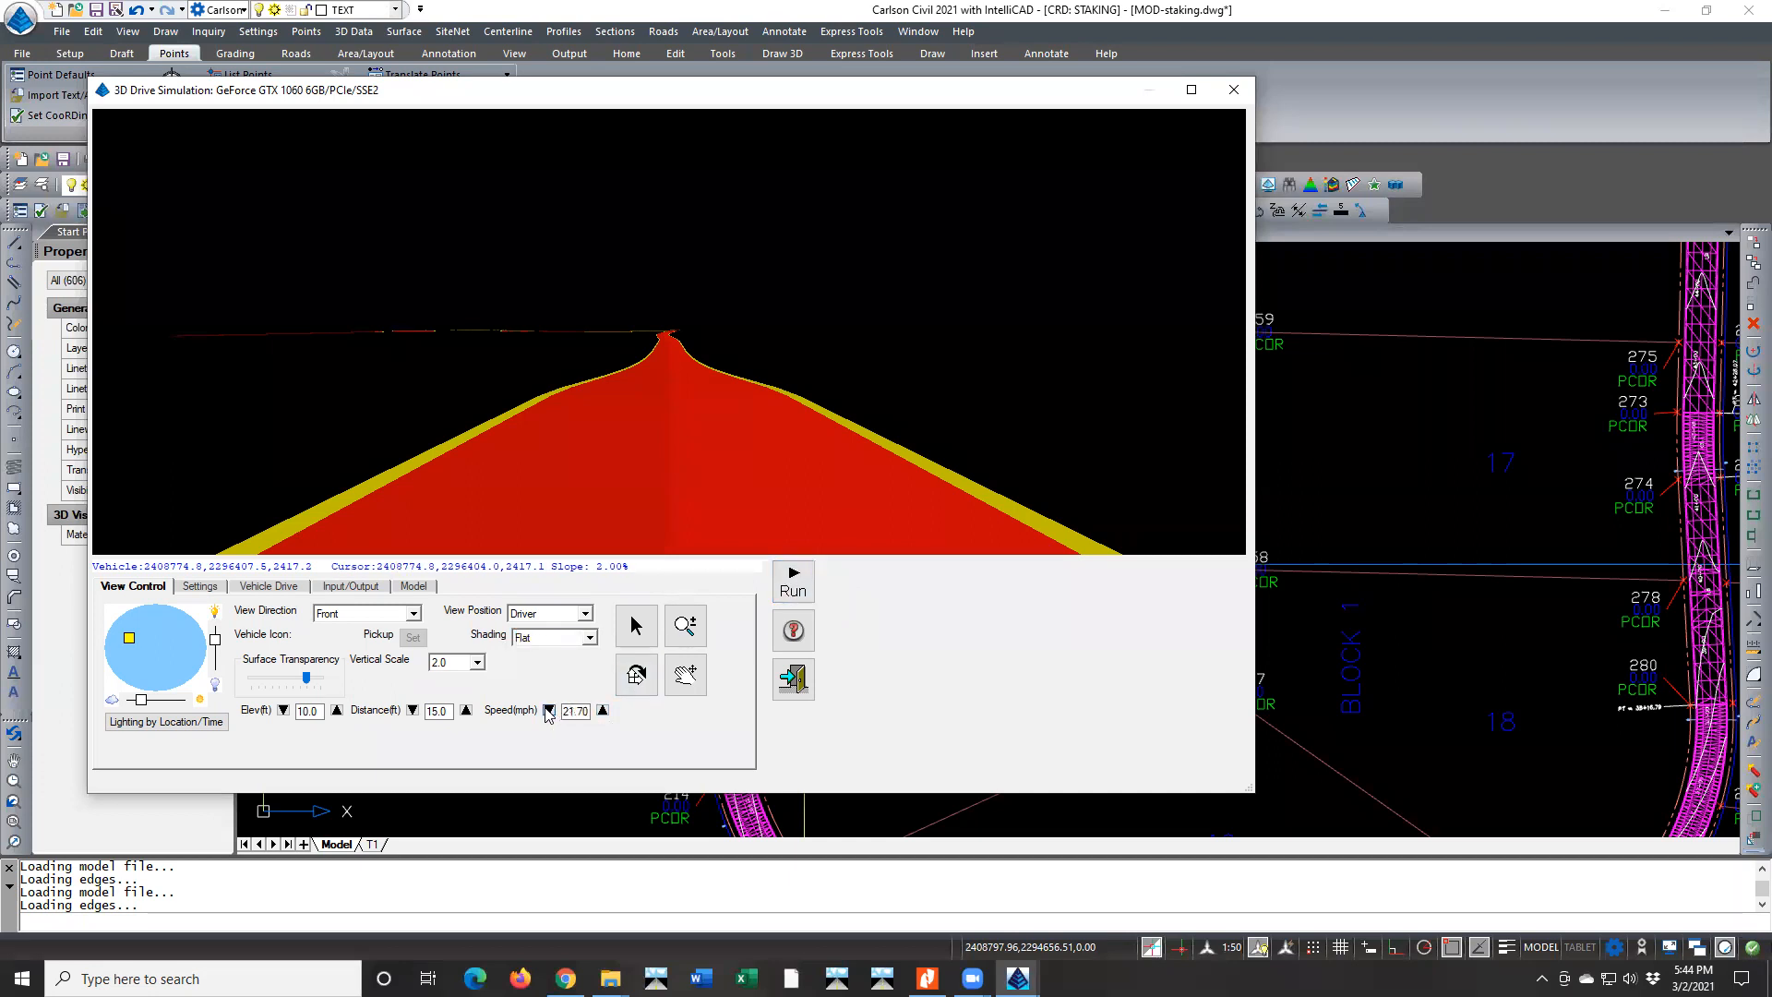
{"action": "left_click", "coordinate": [603, 709]}
{"action": "double_click", "coordinate": [574, 710]}
{"action": "type", "text": "25"}
{"action": "left_click", "coordinate": [793, 582]}
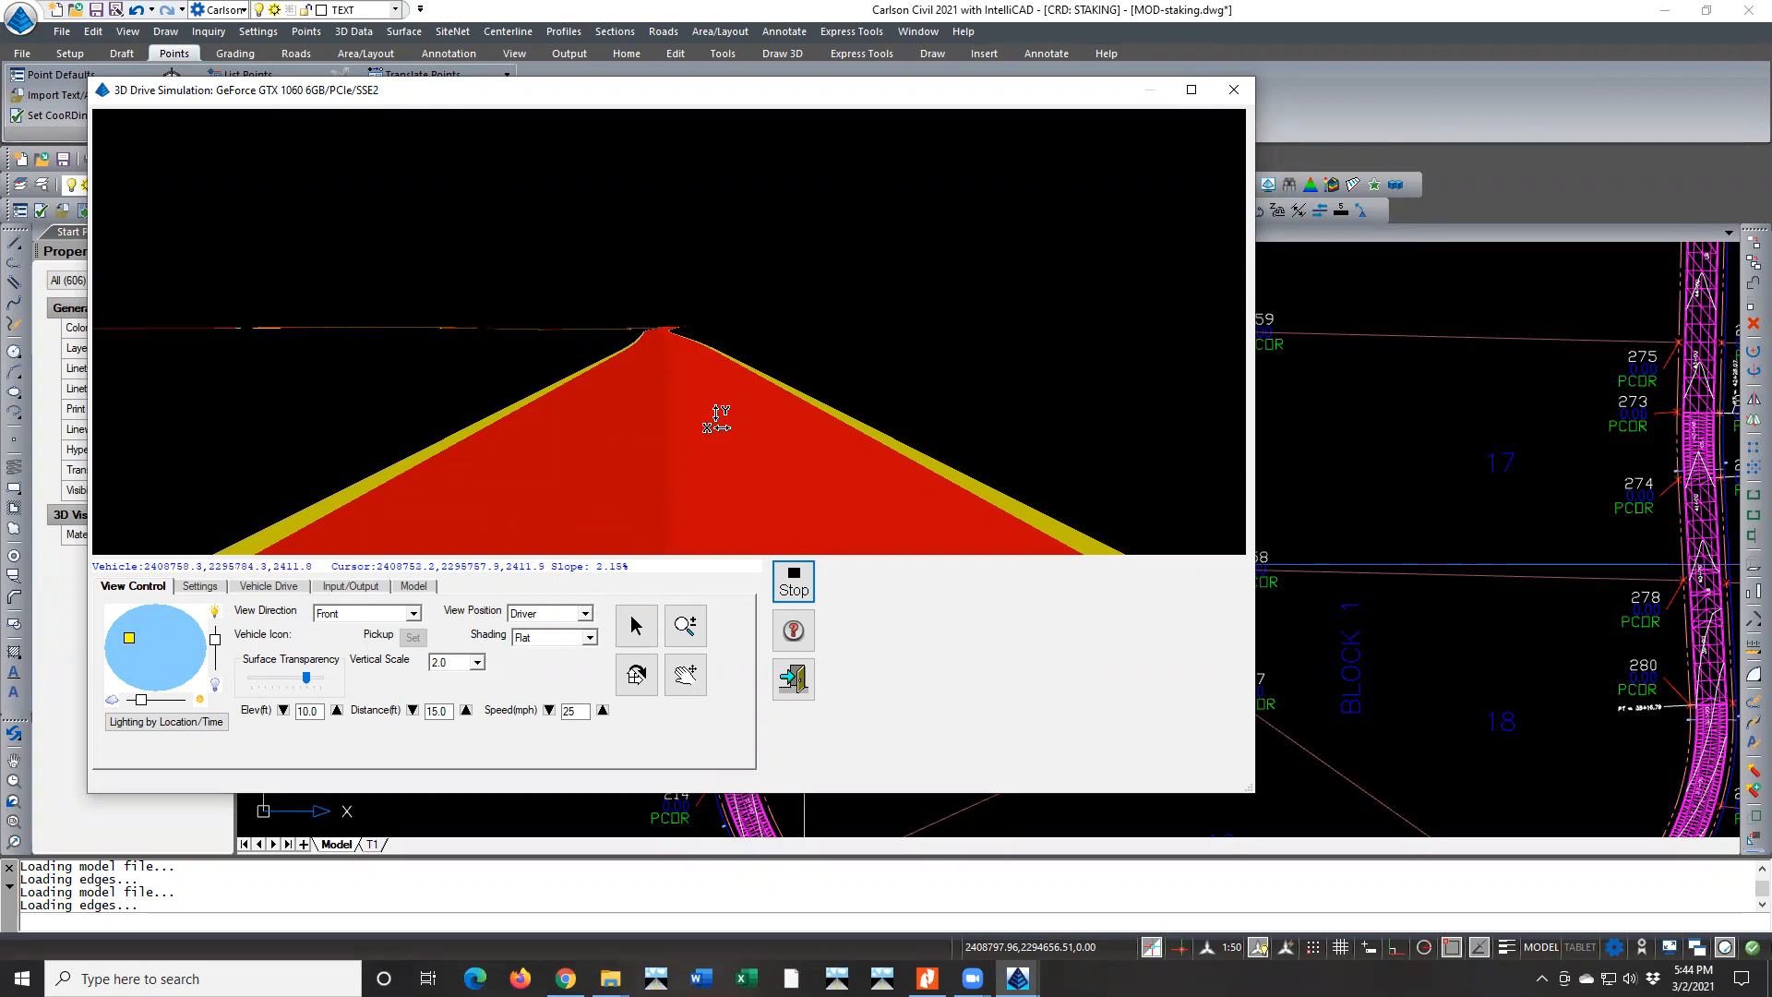
{"action": "left_click", "coordinate": [628, 630]}
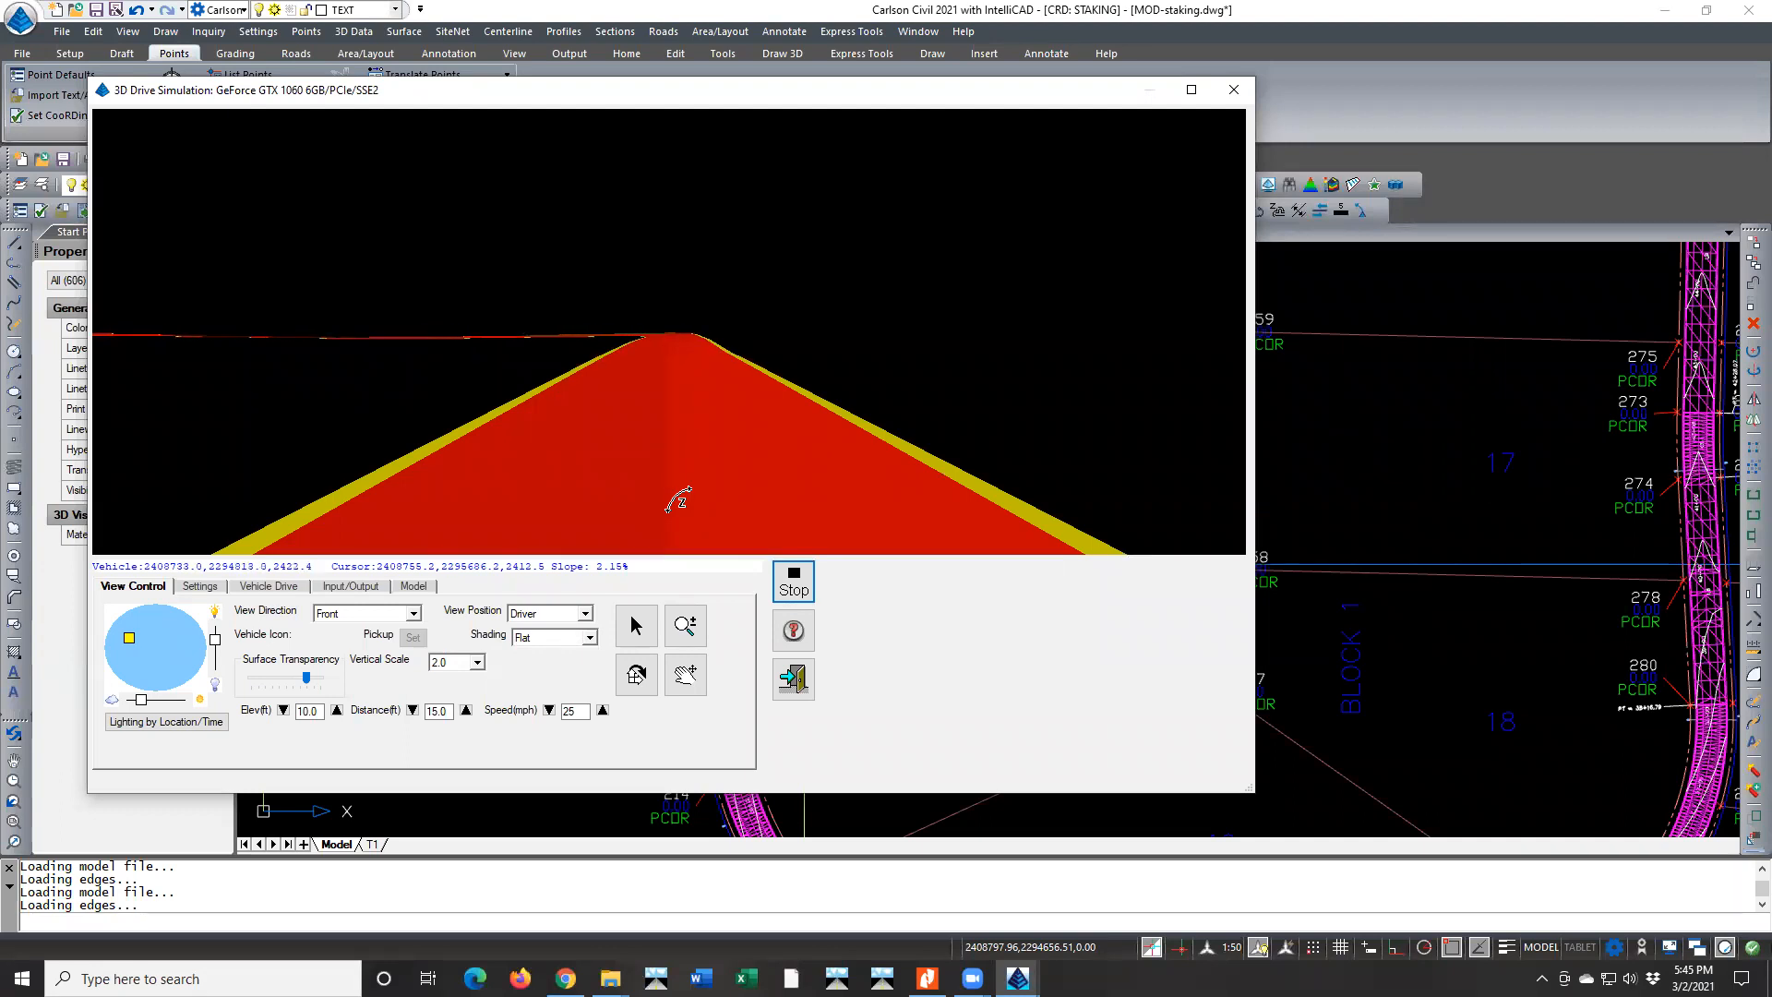
Slow the vehicle to 14.47 mph in the curve, check the superelevated road's slope and stop the simulation
{"action": "left_click", "coordinate": [549, 711]}
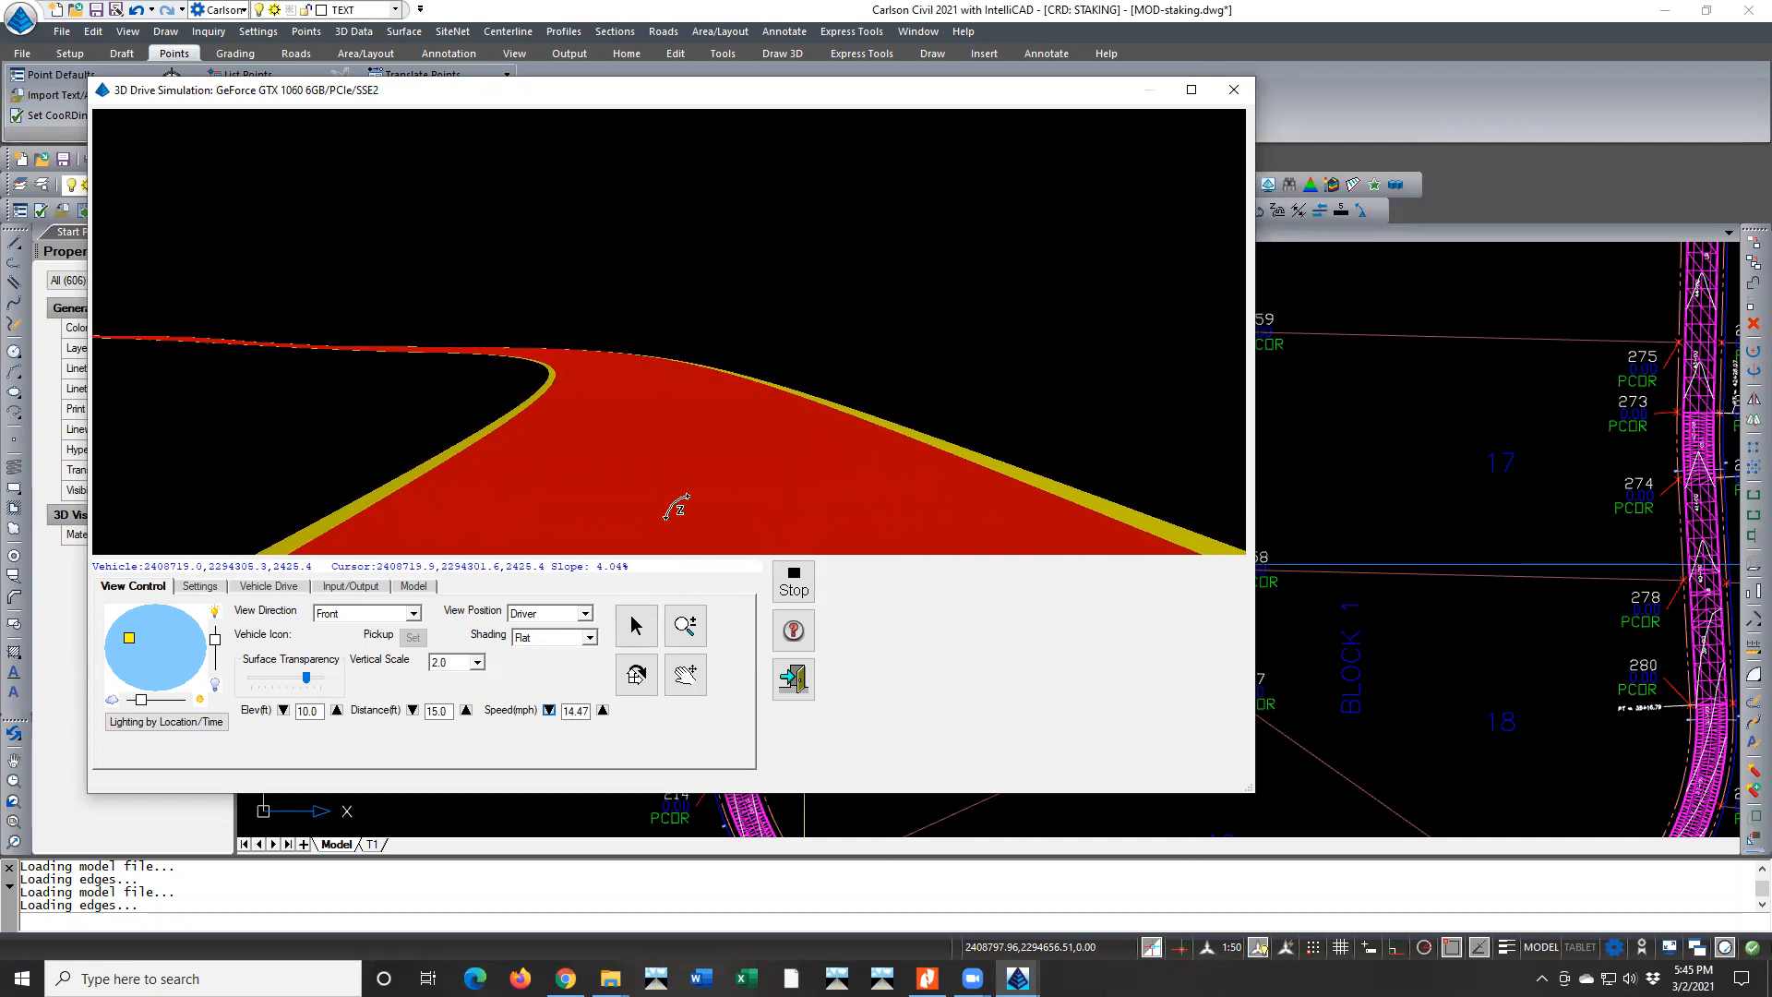
{"action": "left_click", "coordinate": [640, 627]}
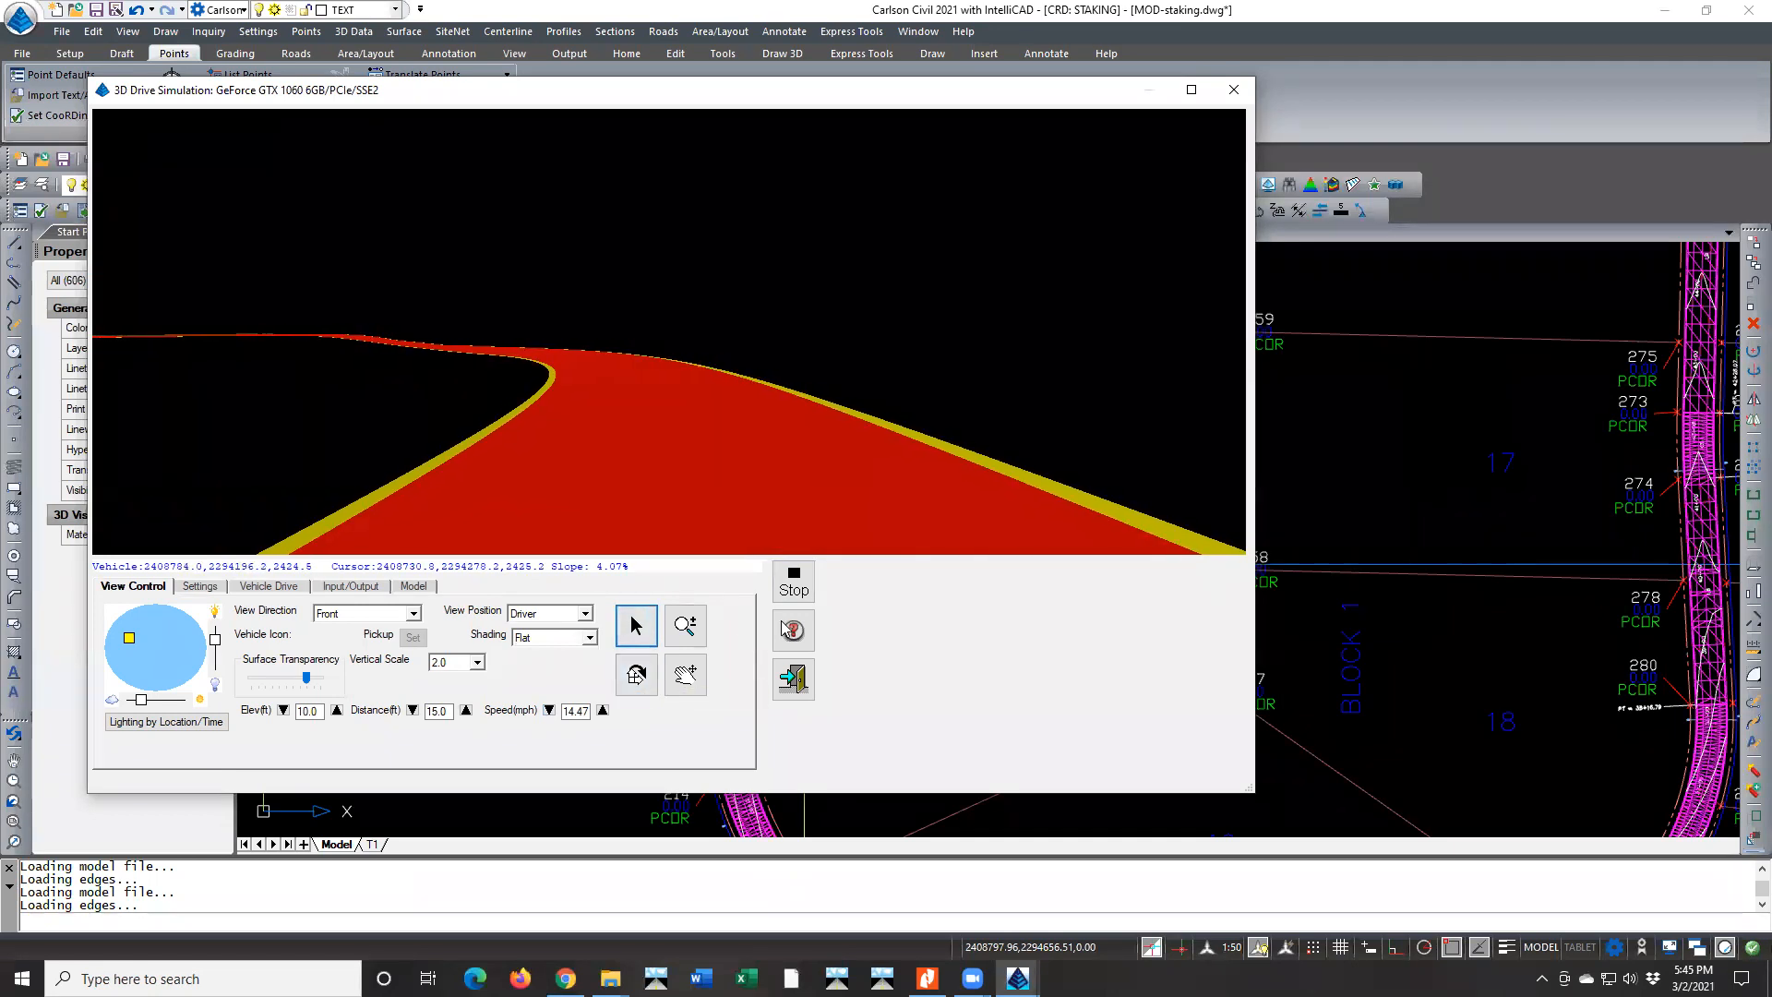
{"action": "left_click", "coordinate": [786, 585]}
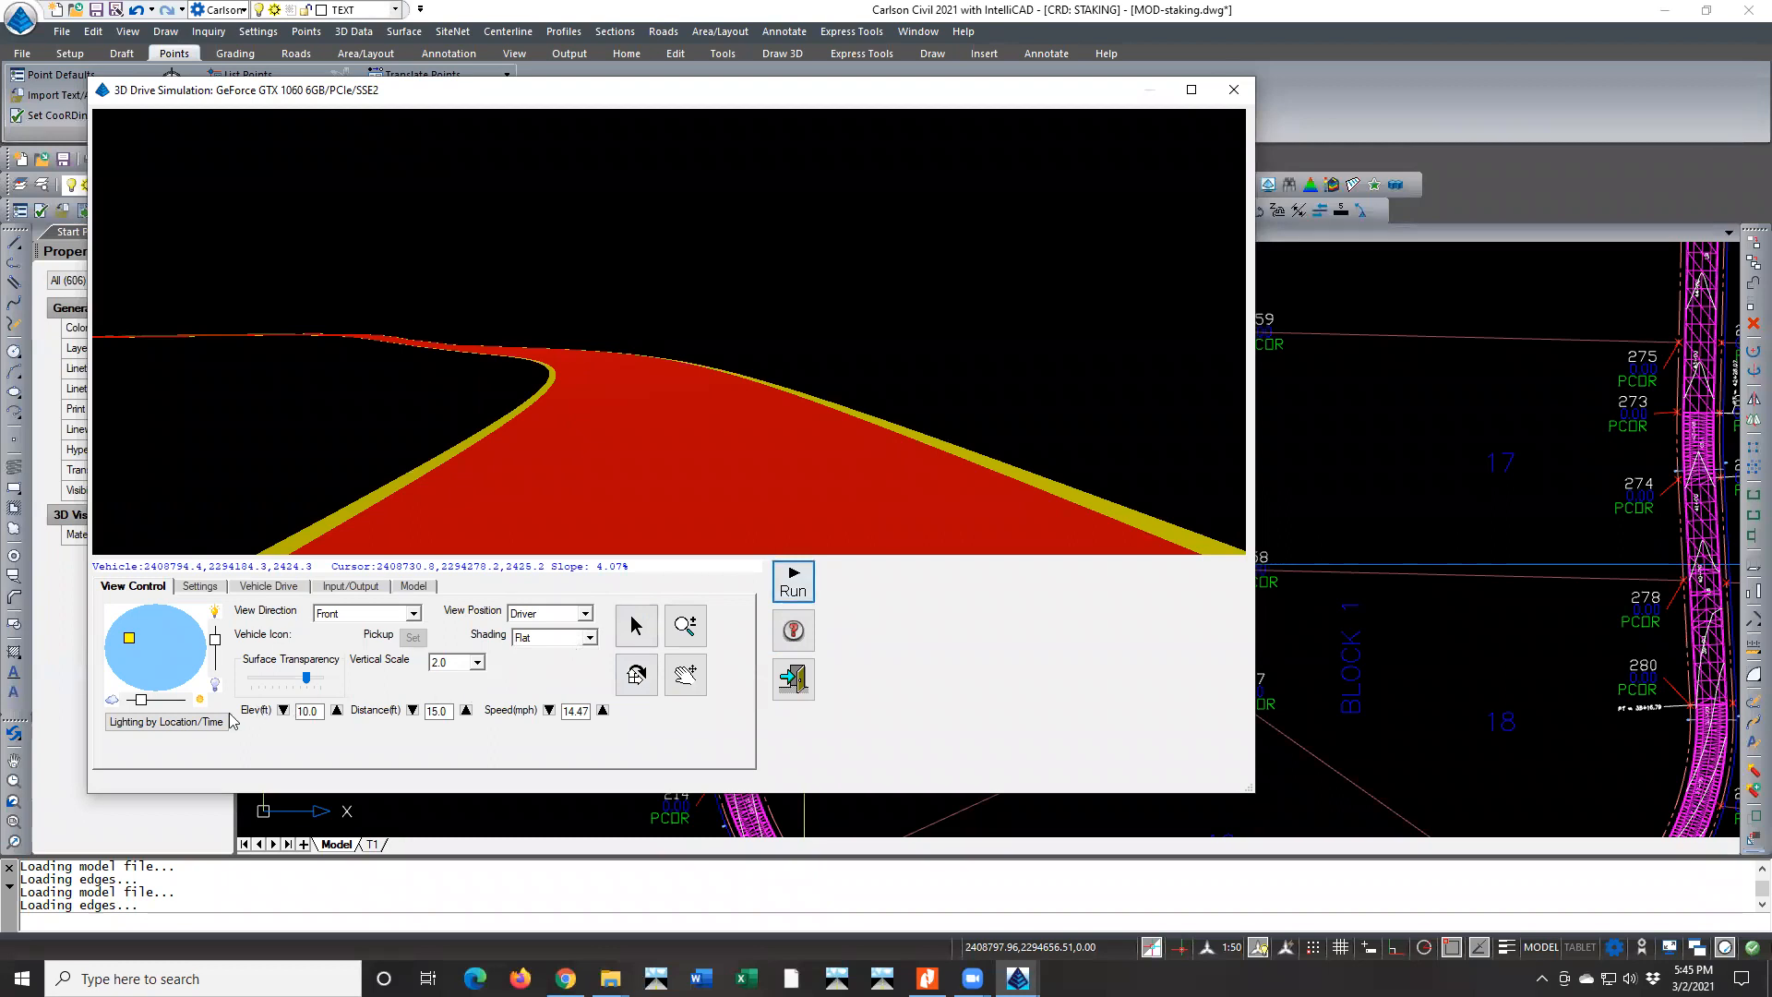
Rotate the view of the stopped simulation slightly and exit the 3D drive simulation
{"action": "left_click", "coordinate": [641, 679]}
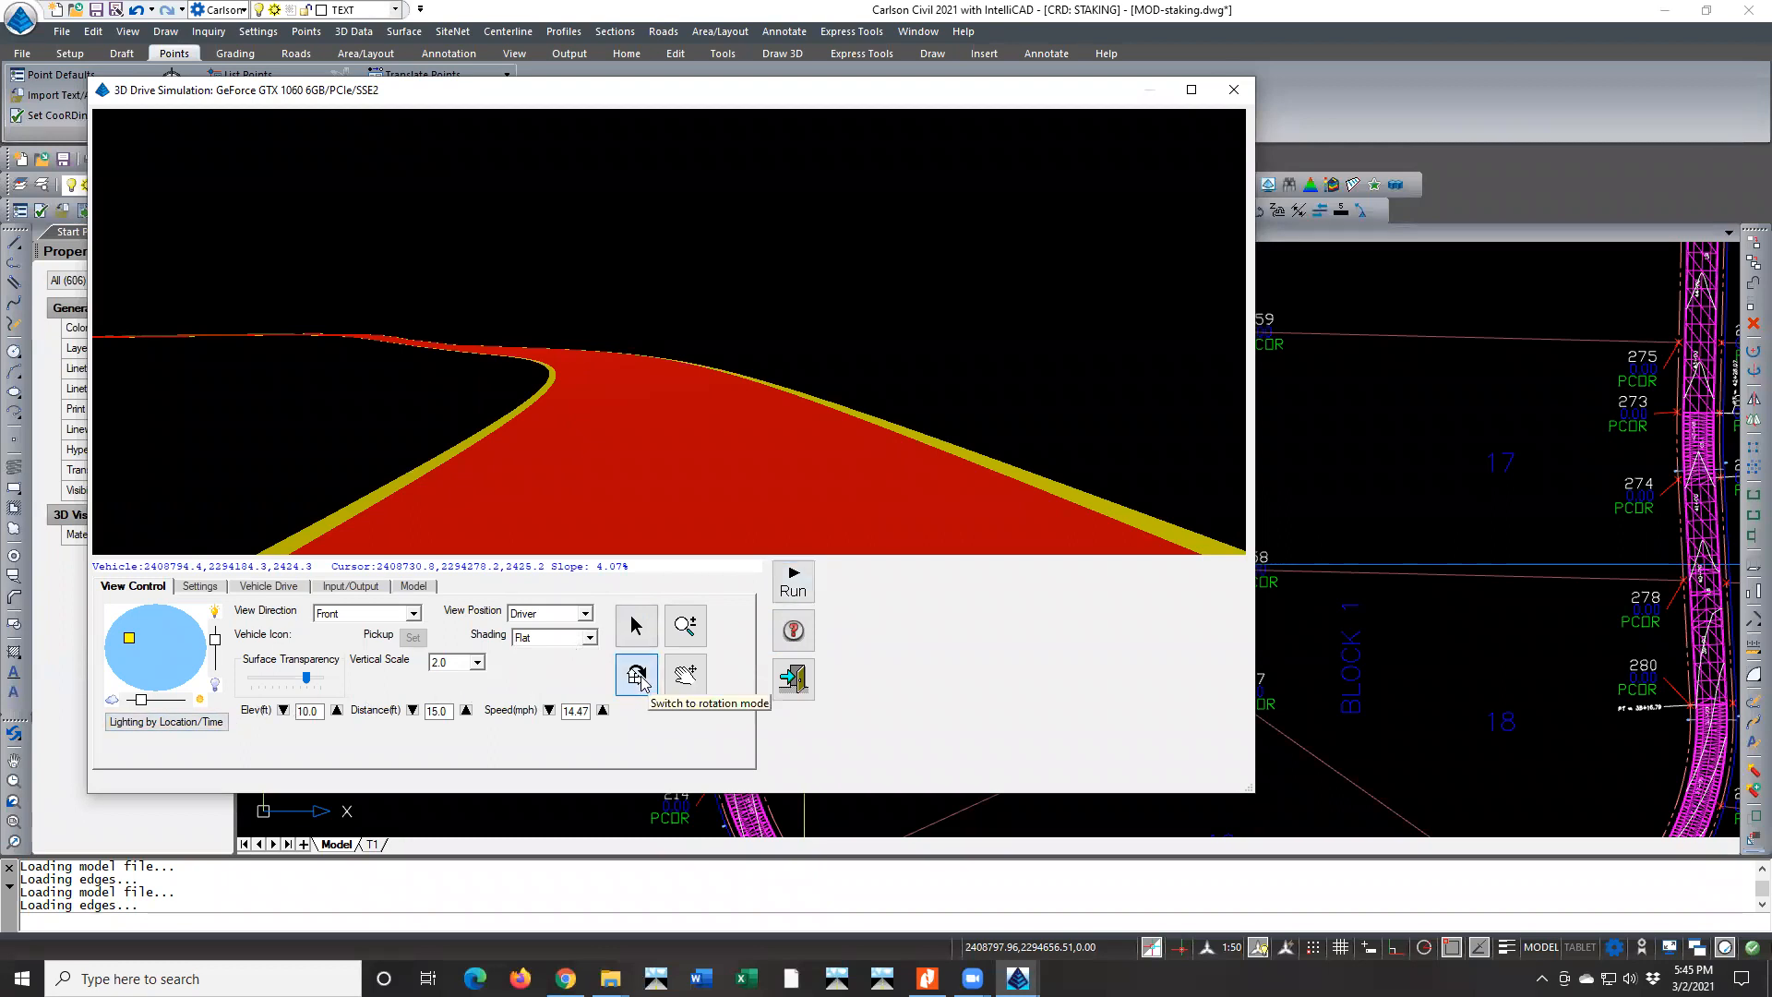
{"action": "left_click_drag", "start_coordinate": [646, 438], "coordinate": [445, 389]}
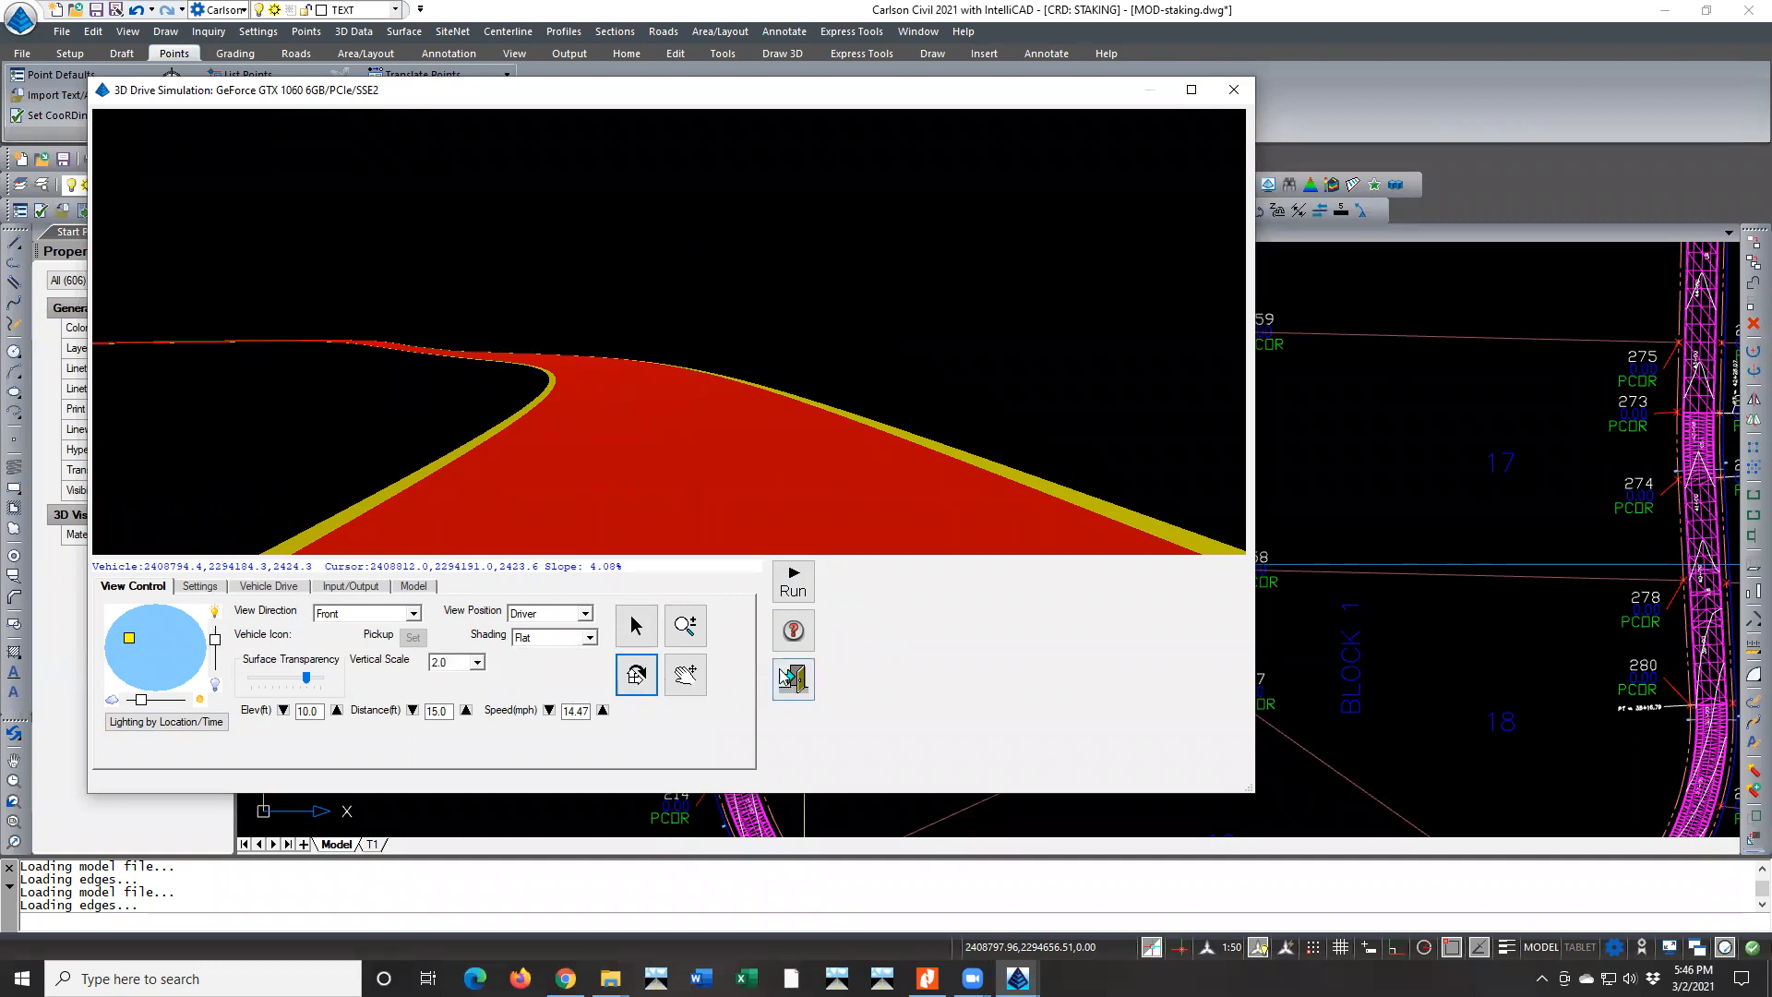
{"action": "left_click", "coordinate": [792, 678]}
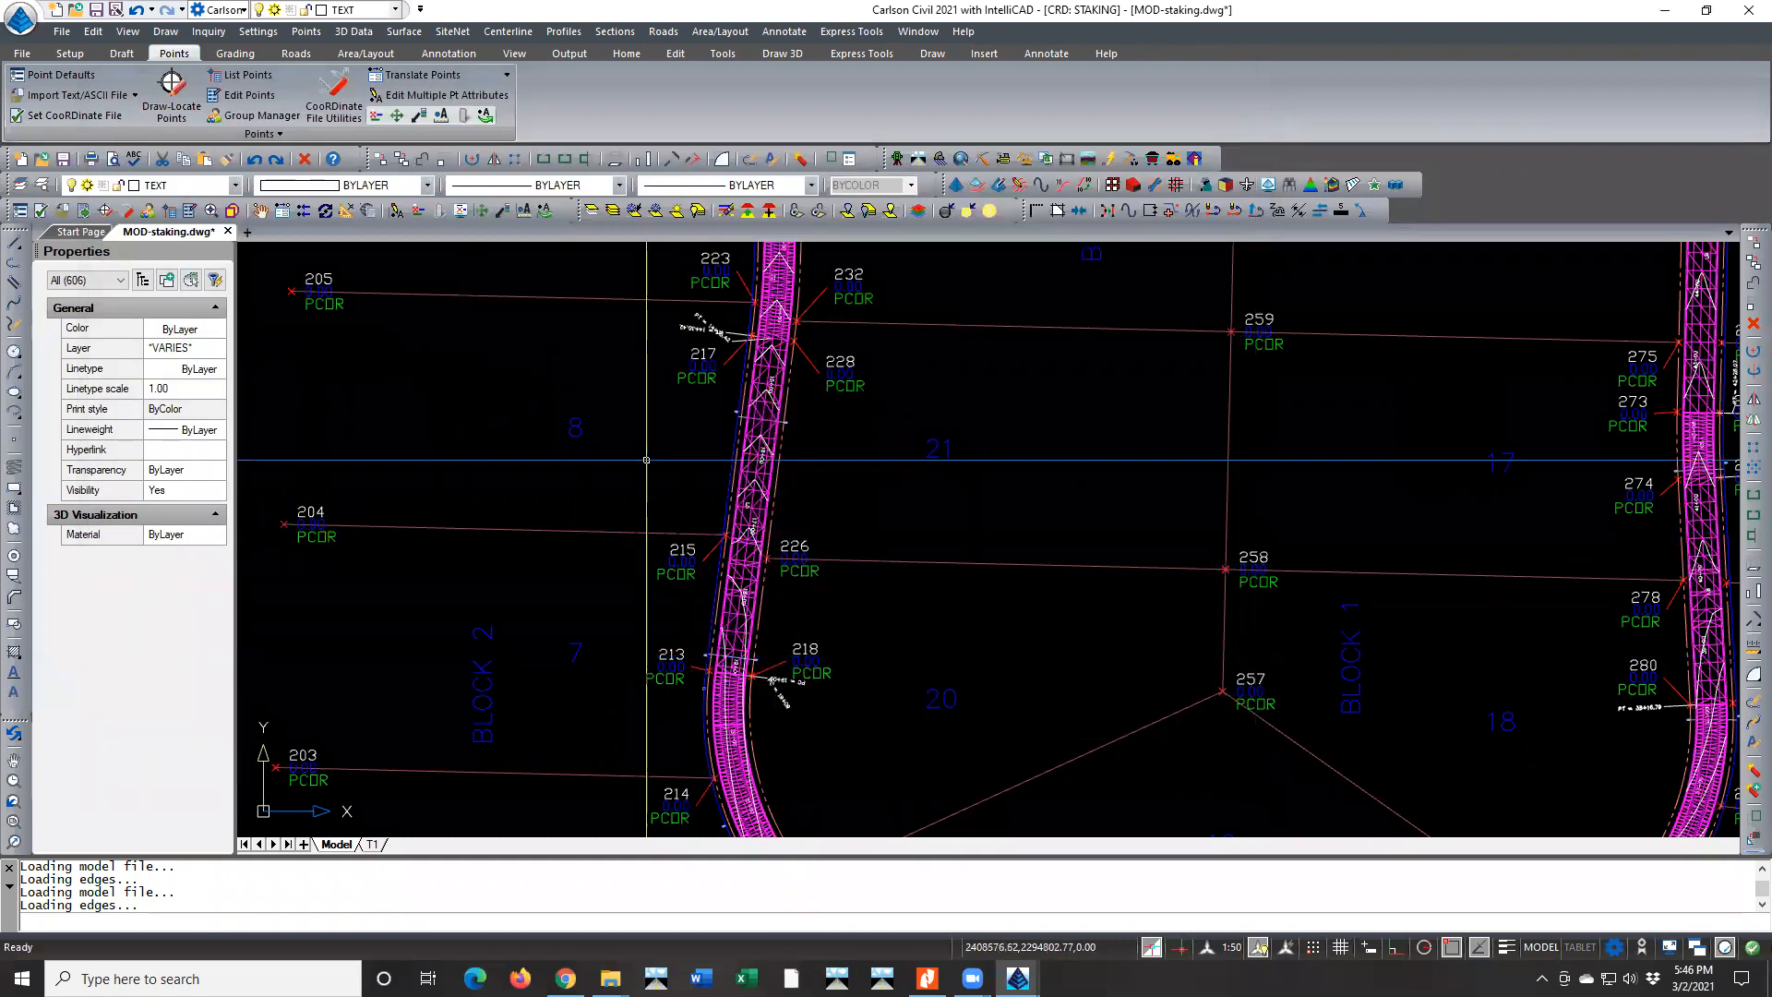
Start a Quick Profile from surface files, using SG-WALKING HORSE.tin as the first surface and TOPO-EXIST-ATS.tin as the second
{"action": "scroll", "coordinate": [646, 460], "scroll_direction": "down", "scroll_amount": 4}
{"action": "scroll", "coordinate": [709, 666], "scroll_direction": "up", "scroll_amount": 5}
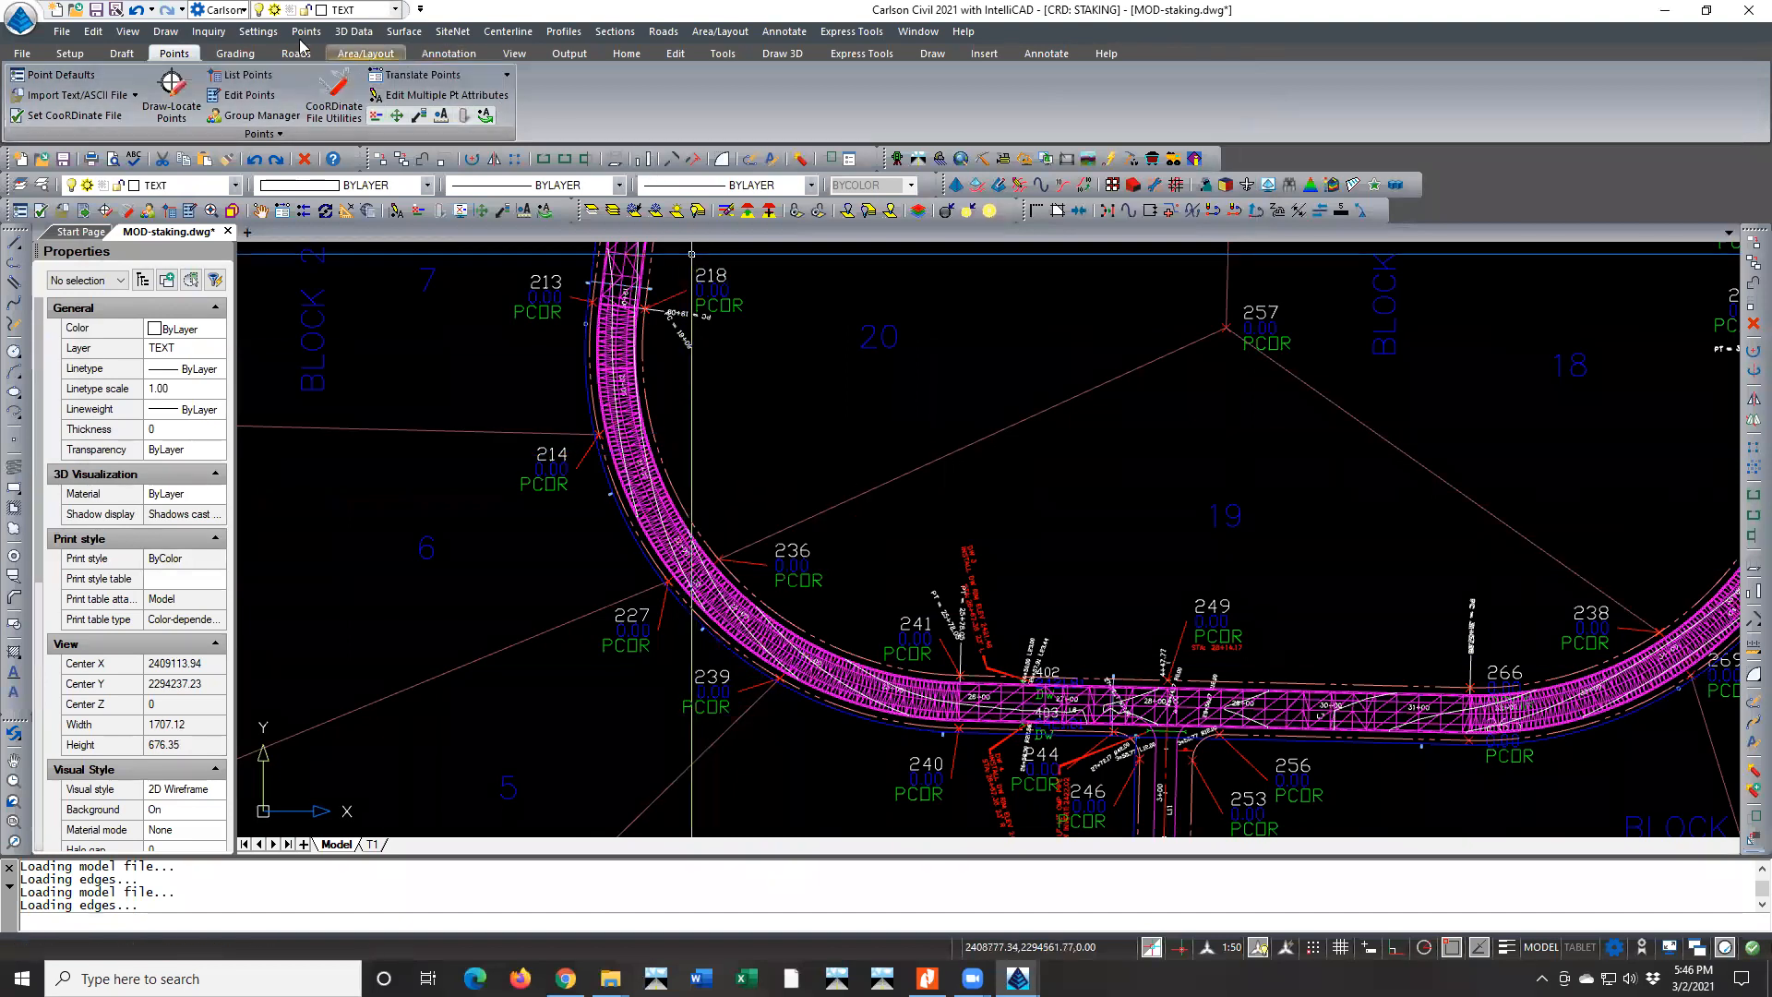
{"action": "left_click", "coordinate": [563, 32]}
{"action": "left_click", "coordinate": [635, 56]}
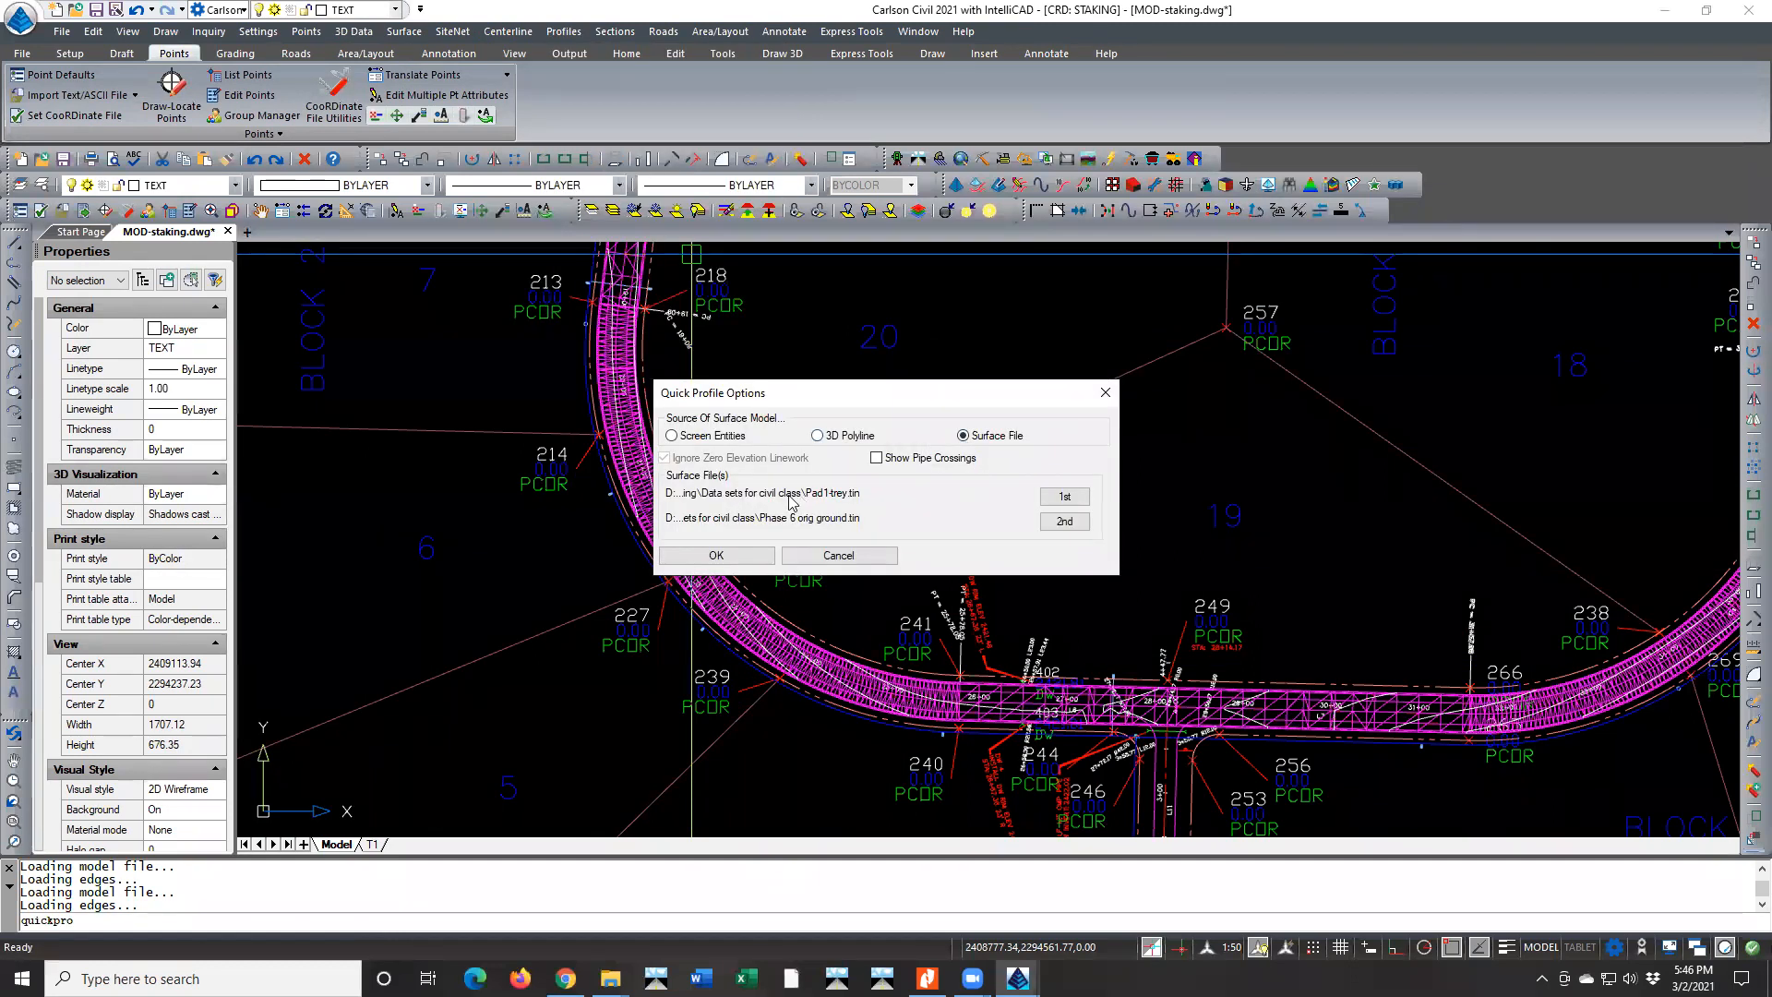
{"action": "left_click", "coordinate": [1064, 497]}
{"action": "double_click", "coordinate": [535, 379]}
{"action": "left_click", "coordinate": [1064, 522]}
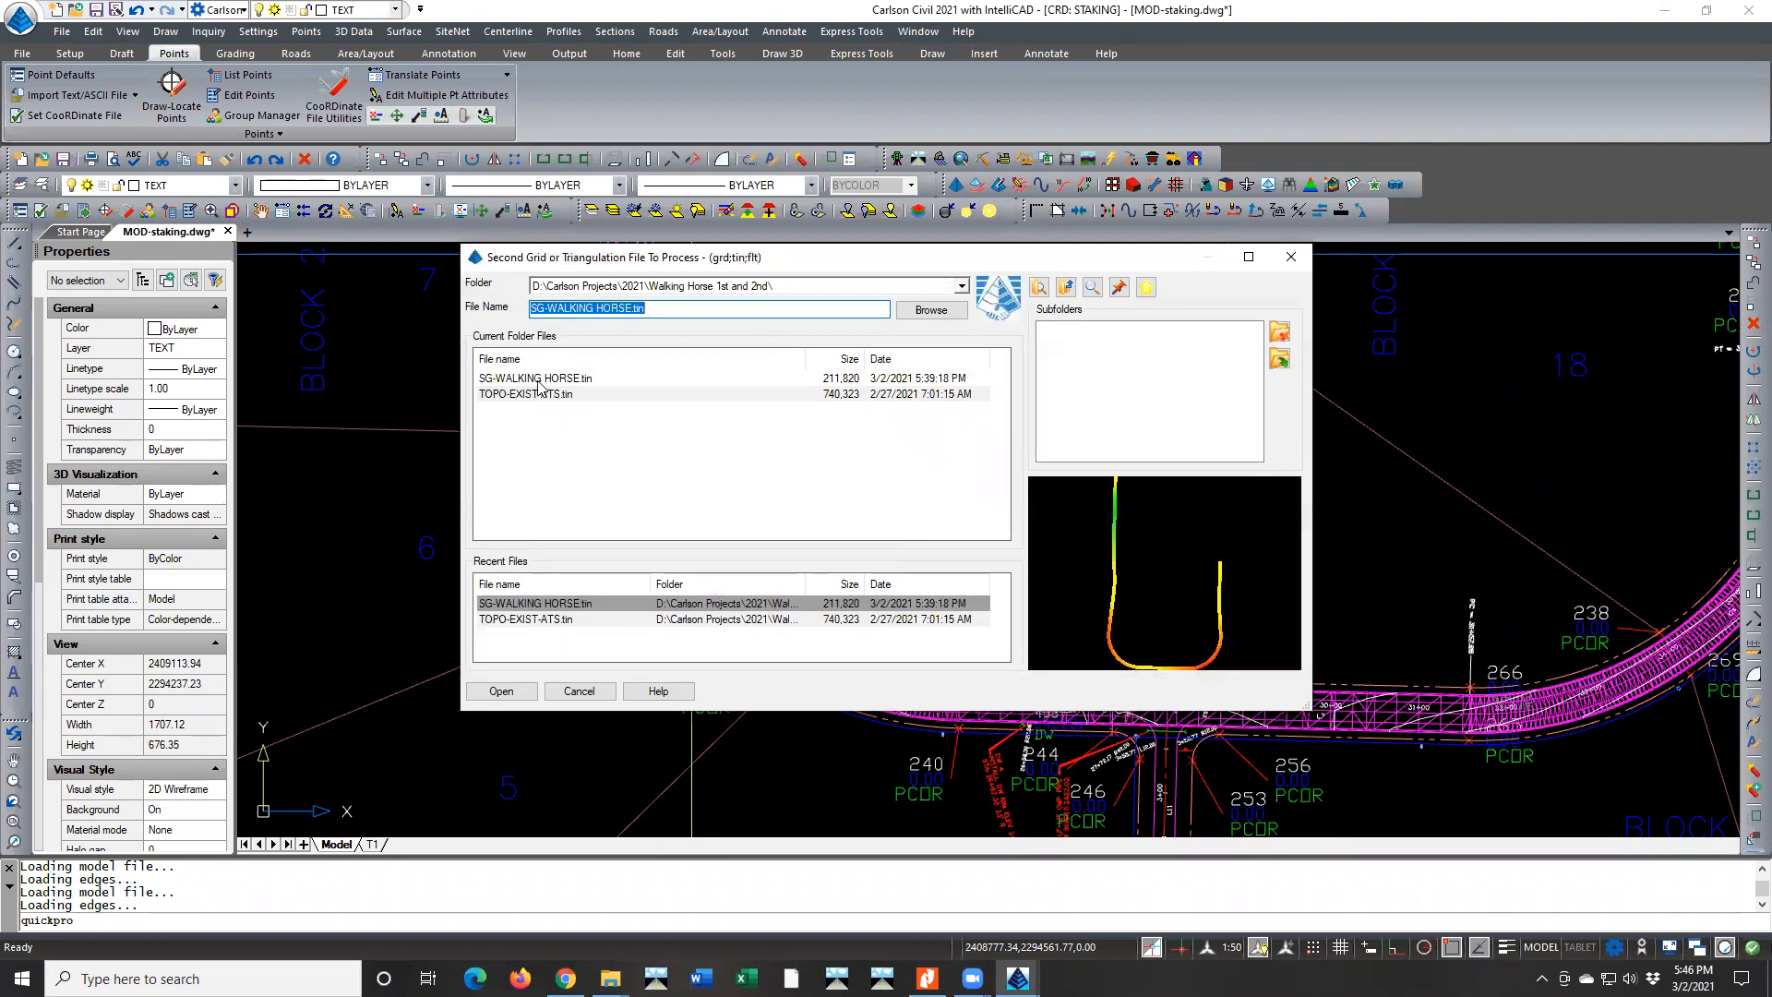
{"action": "double_click", "coordinate": [530, 395]}
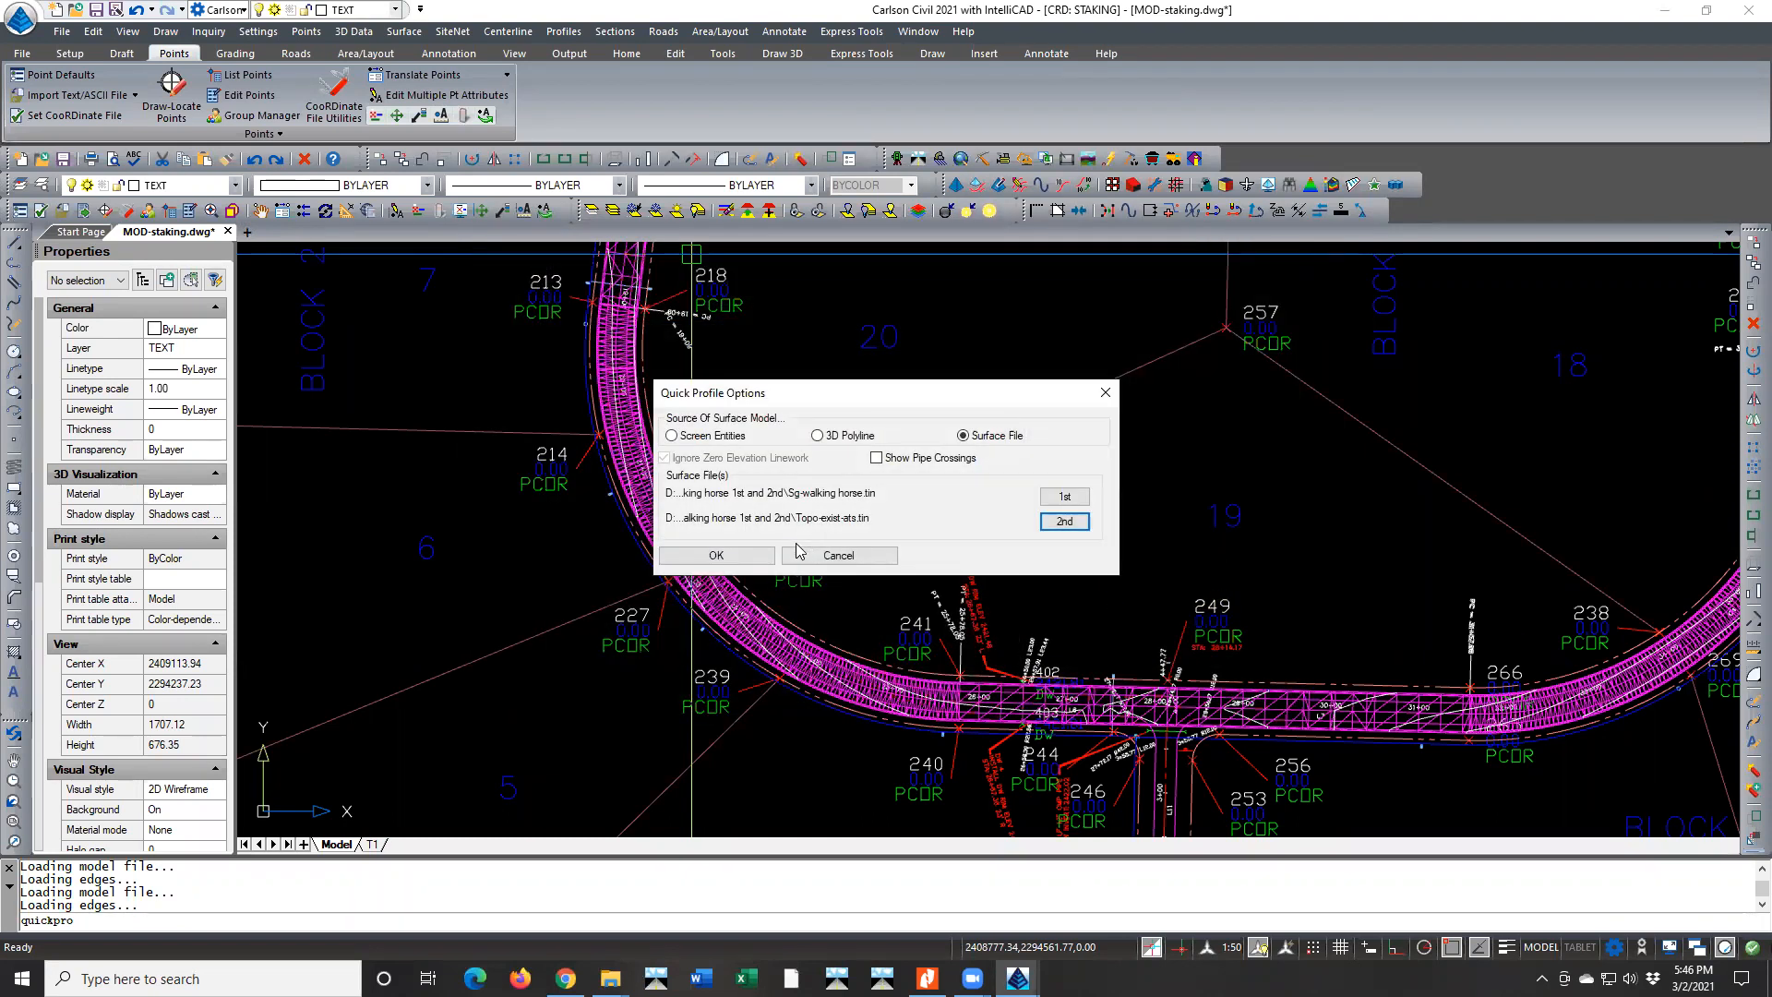
{"action": "left_click", "coordinate": [712, 556]}
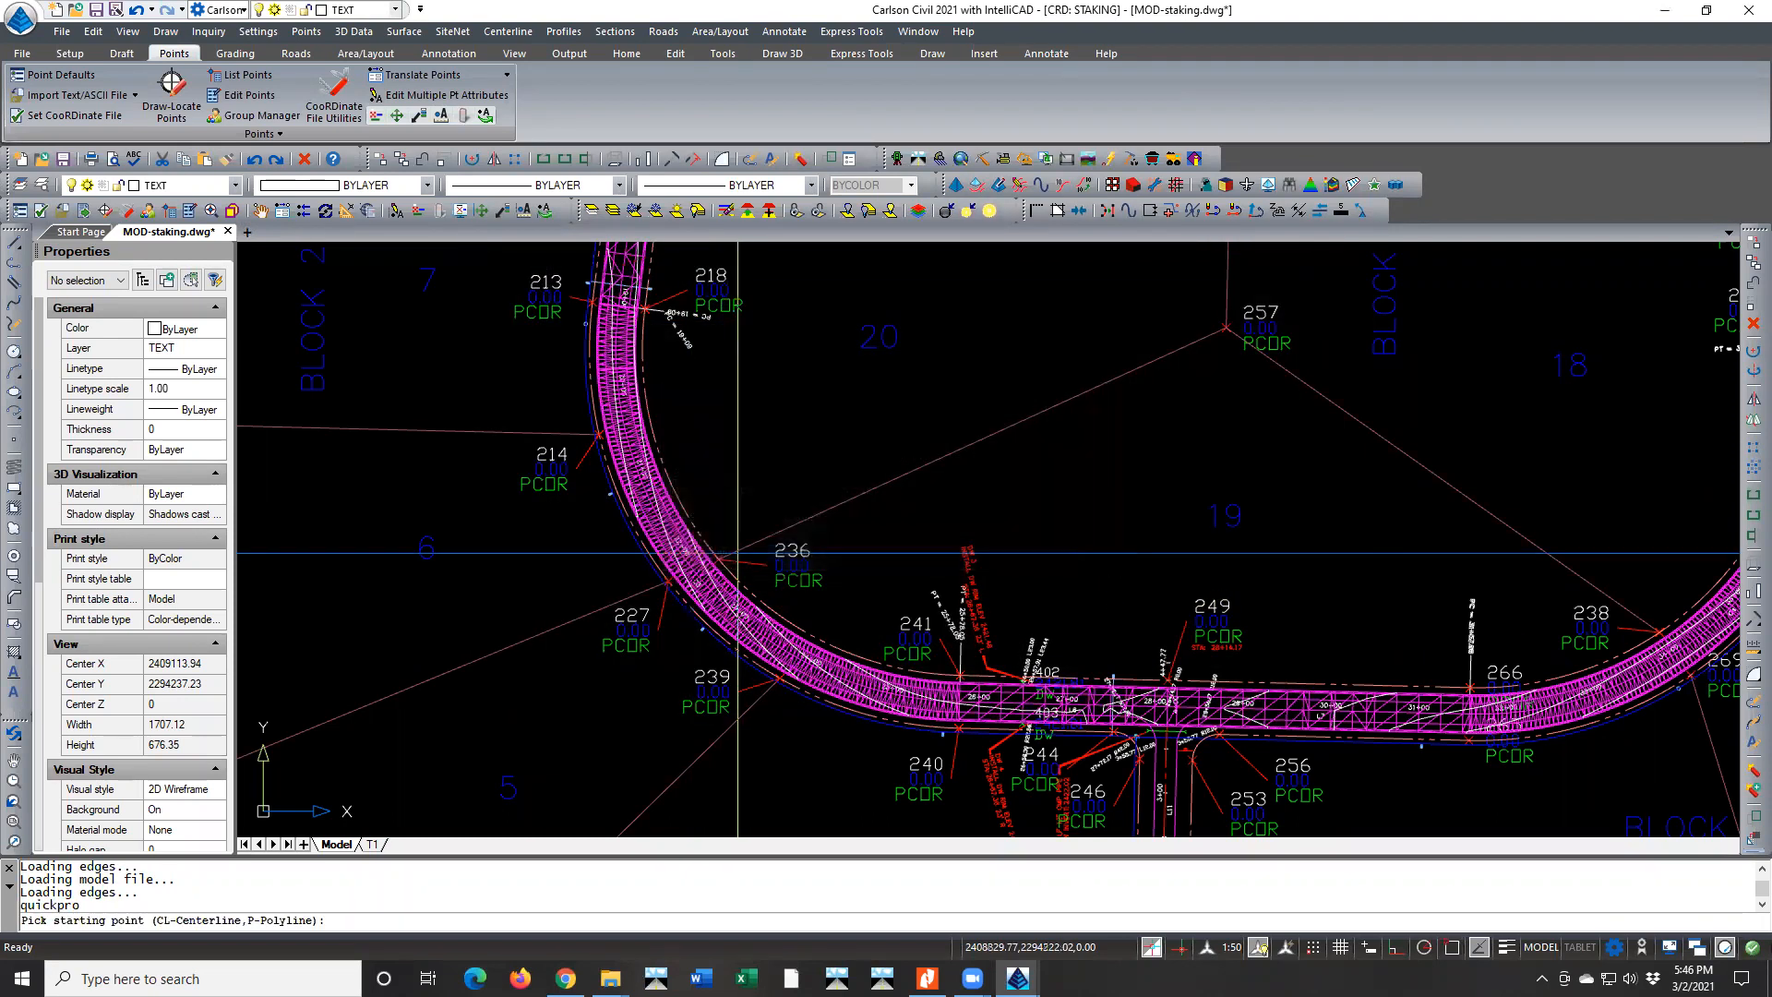
Pick a two-point profile line across the road in the curve near point 236 to view its cross slope
{"action": "left_click", "coordinate": [706, 512]}
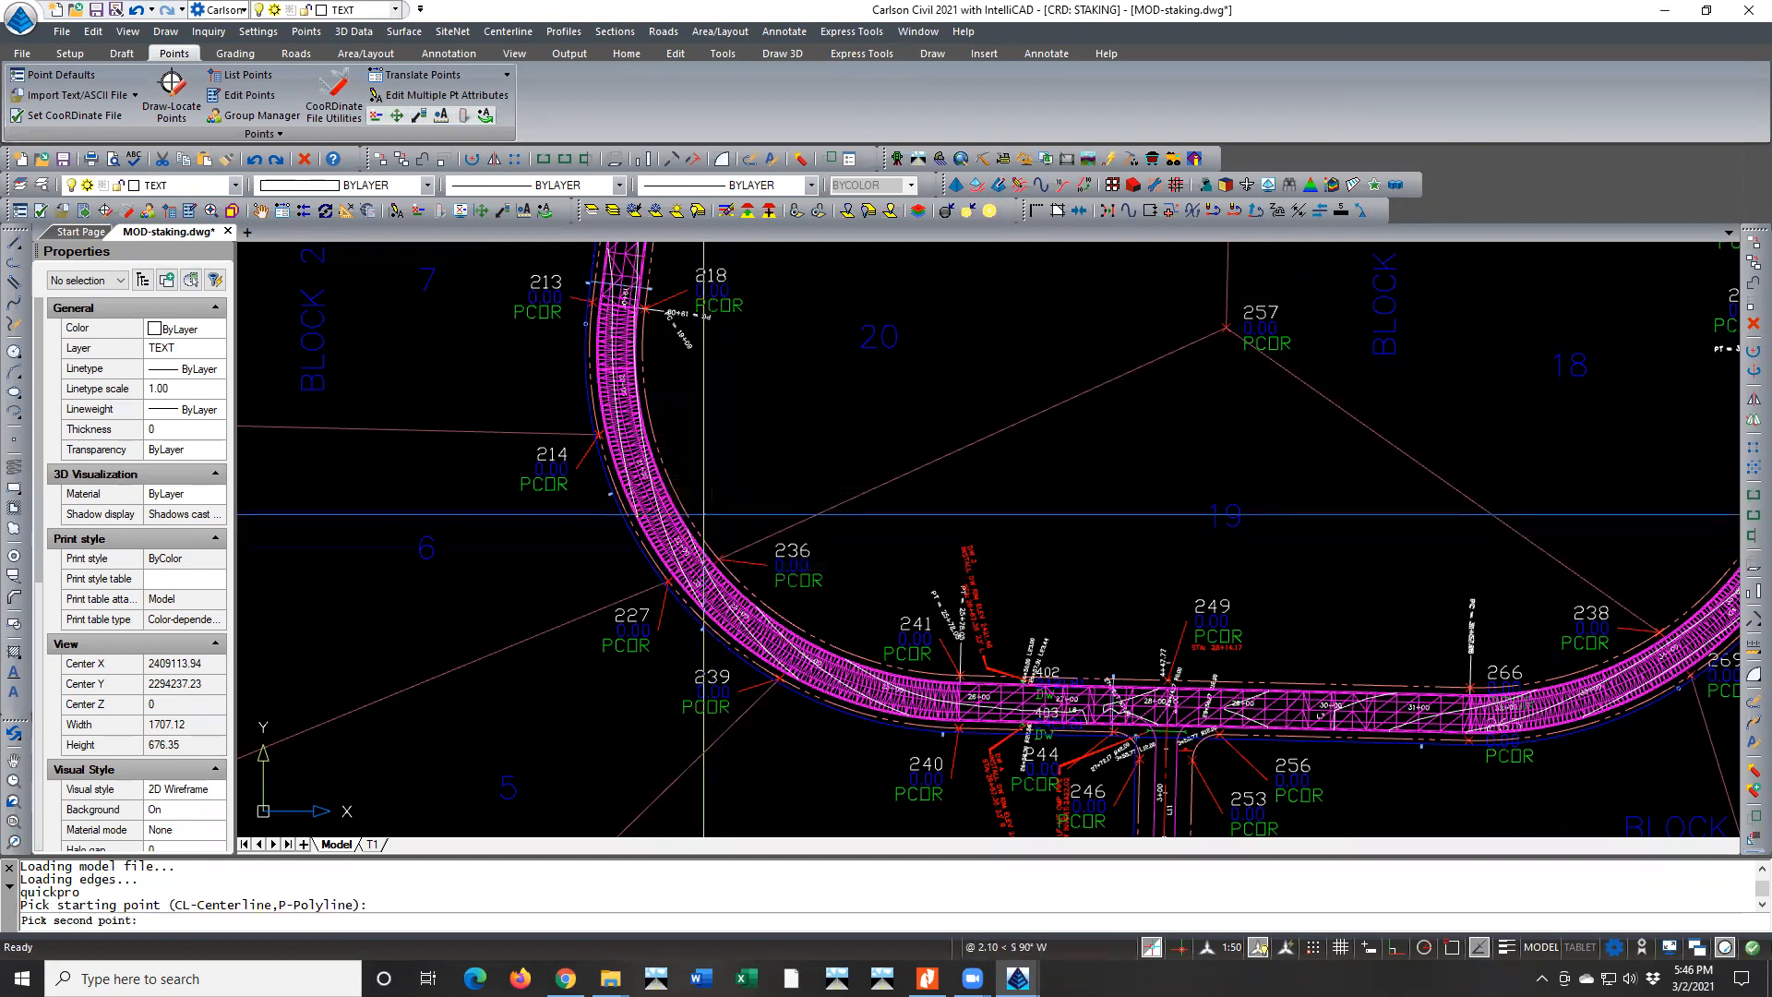
{"action": "left_click", "coordinate": [636, 552]}
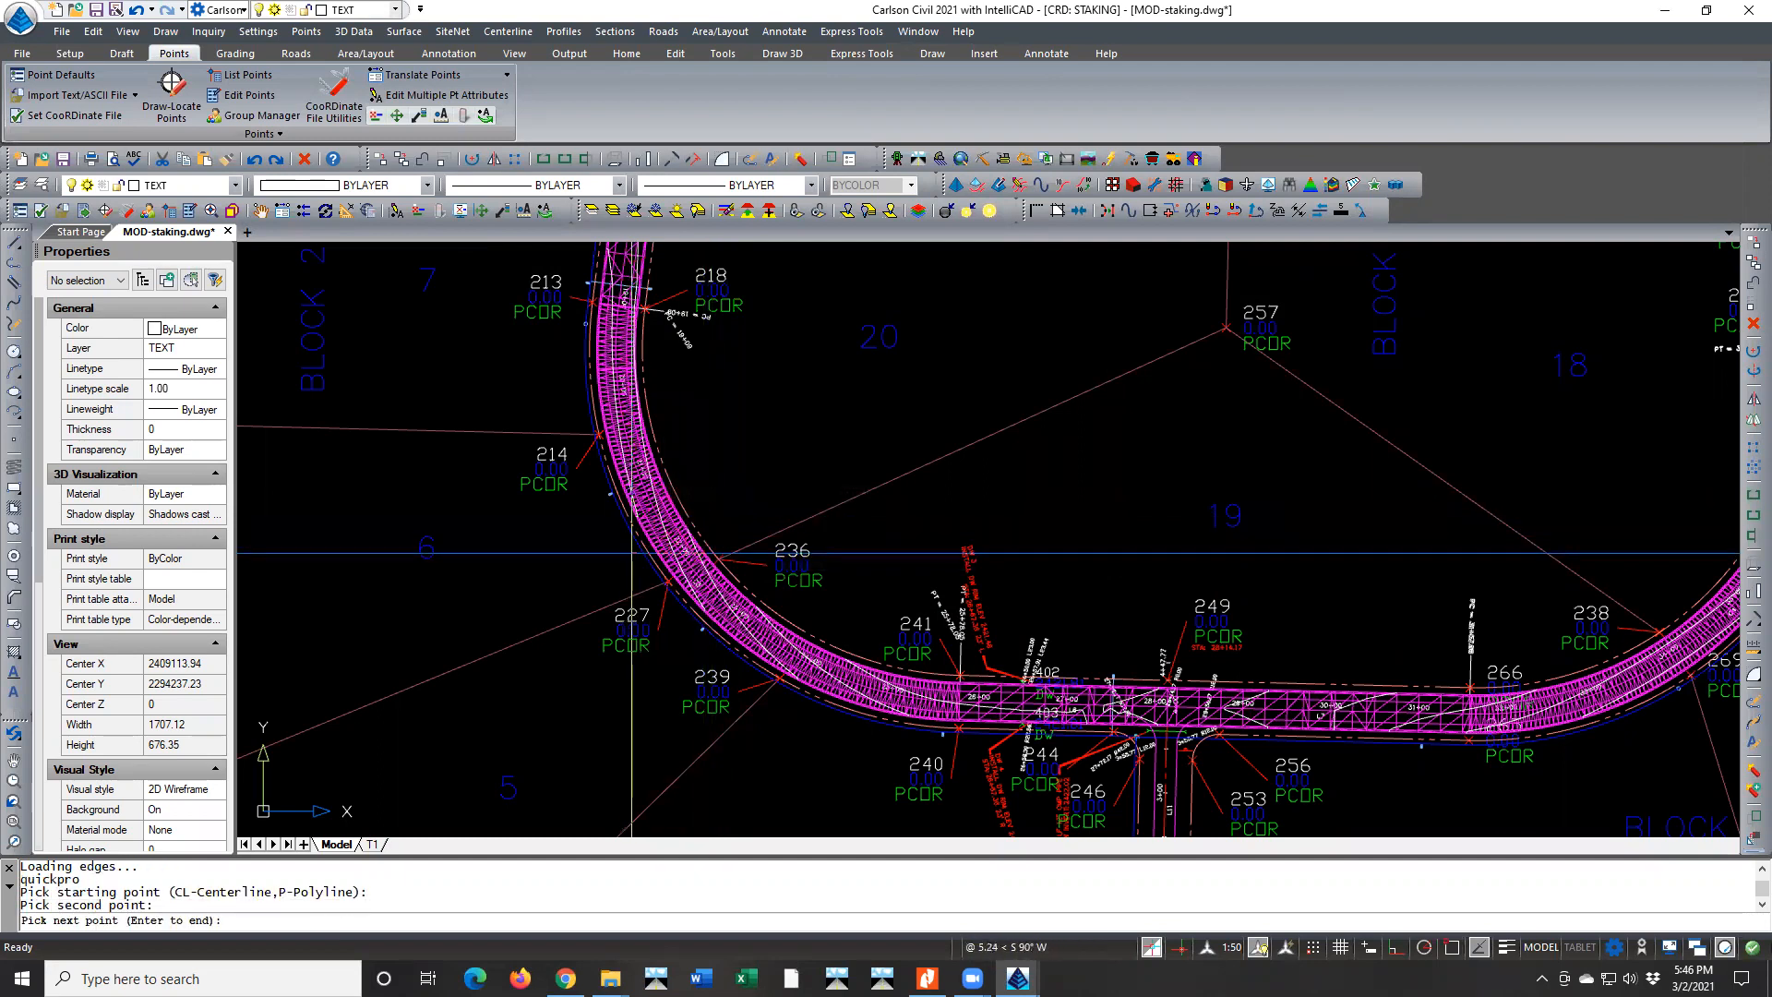
{"action": "key", "text": "Return"}
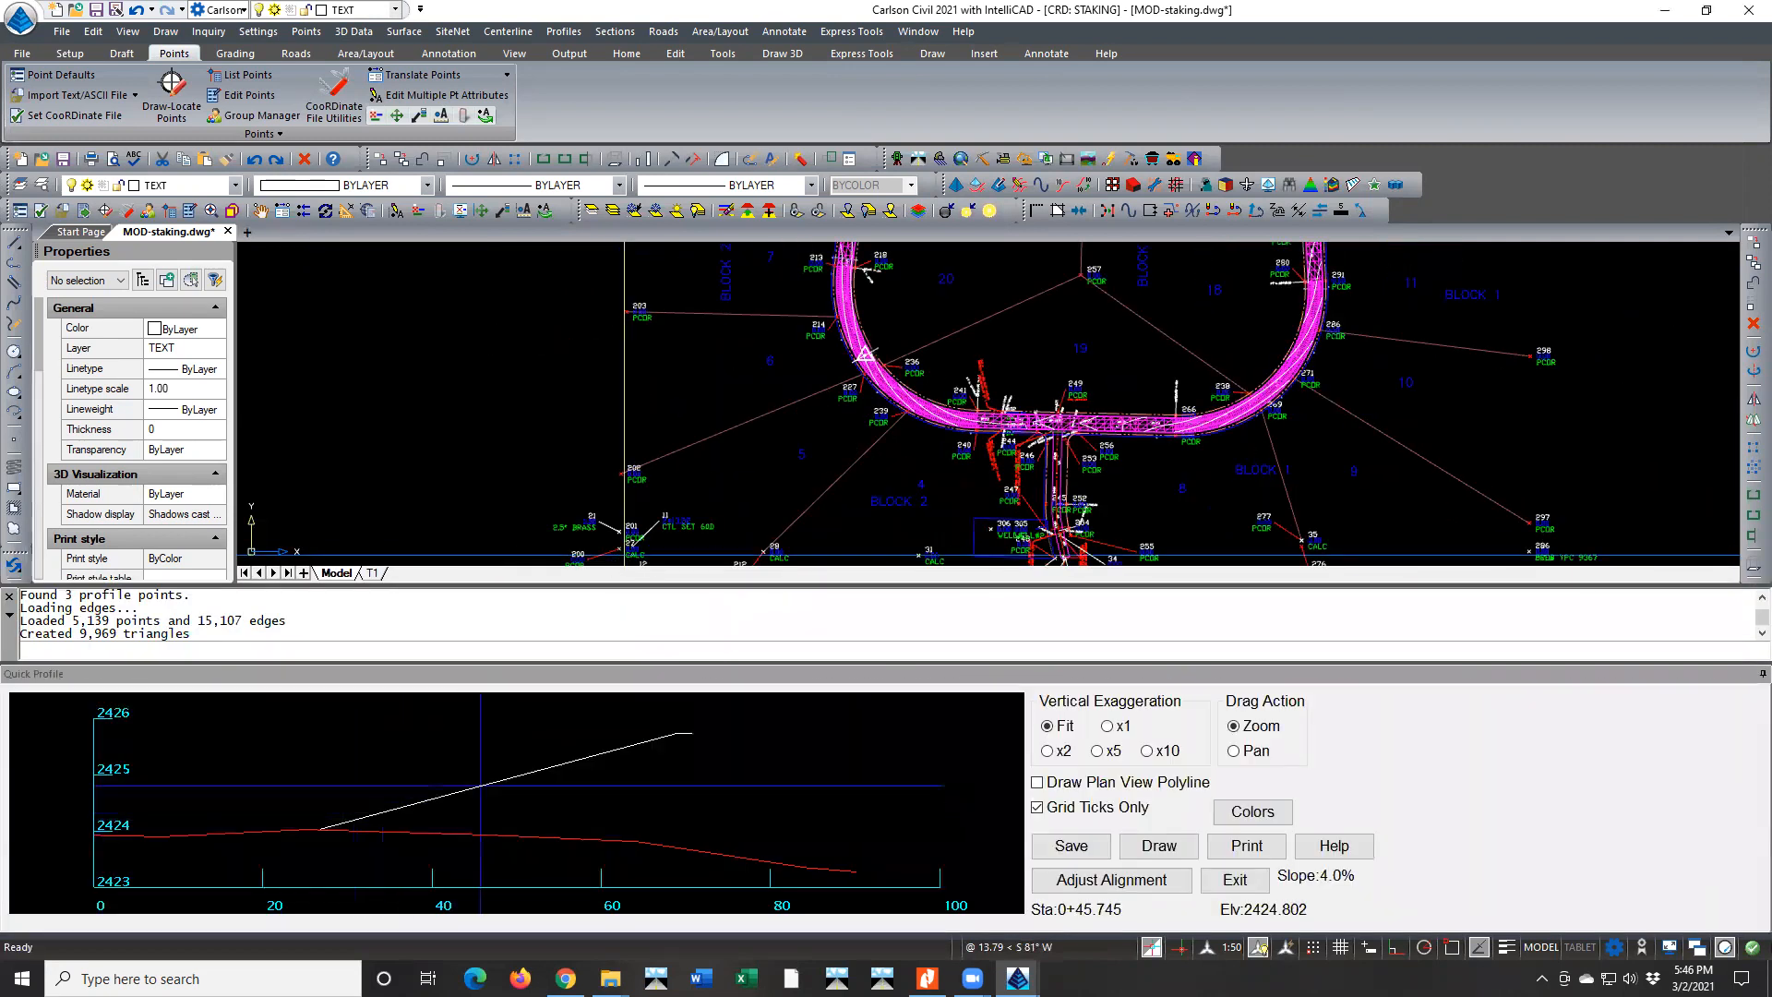
Adjust the Quick Profile alignment, moving the whole line north along the curve to cross the road between points 213 and 214
{"action": "scroll", "coordinate": [841, 334], "scroll_direction": "up", "scroll_amount": 3}
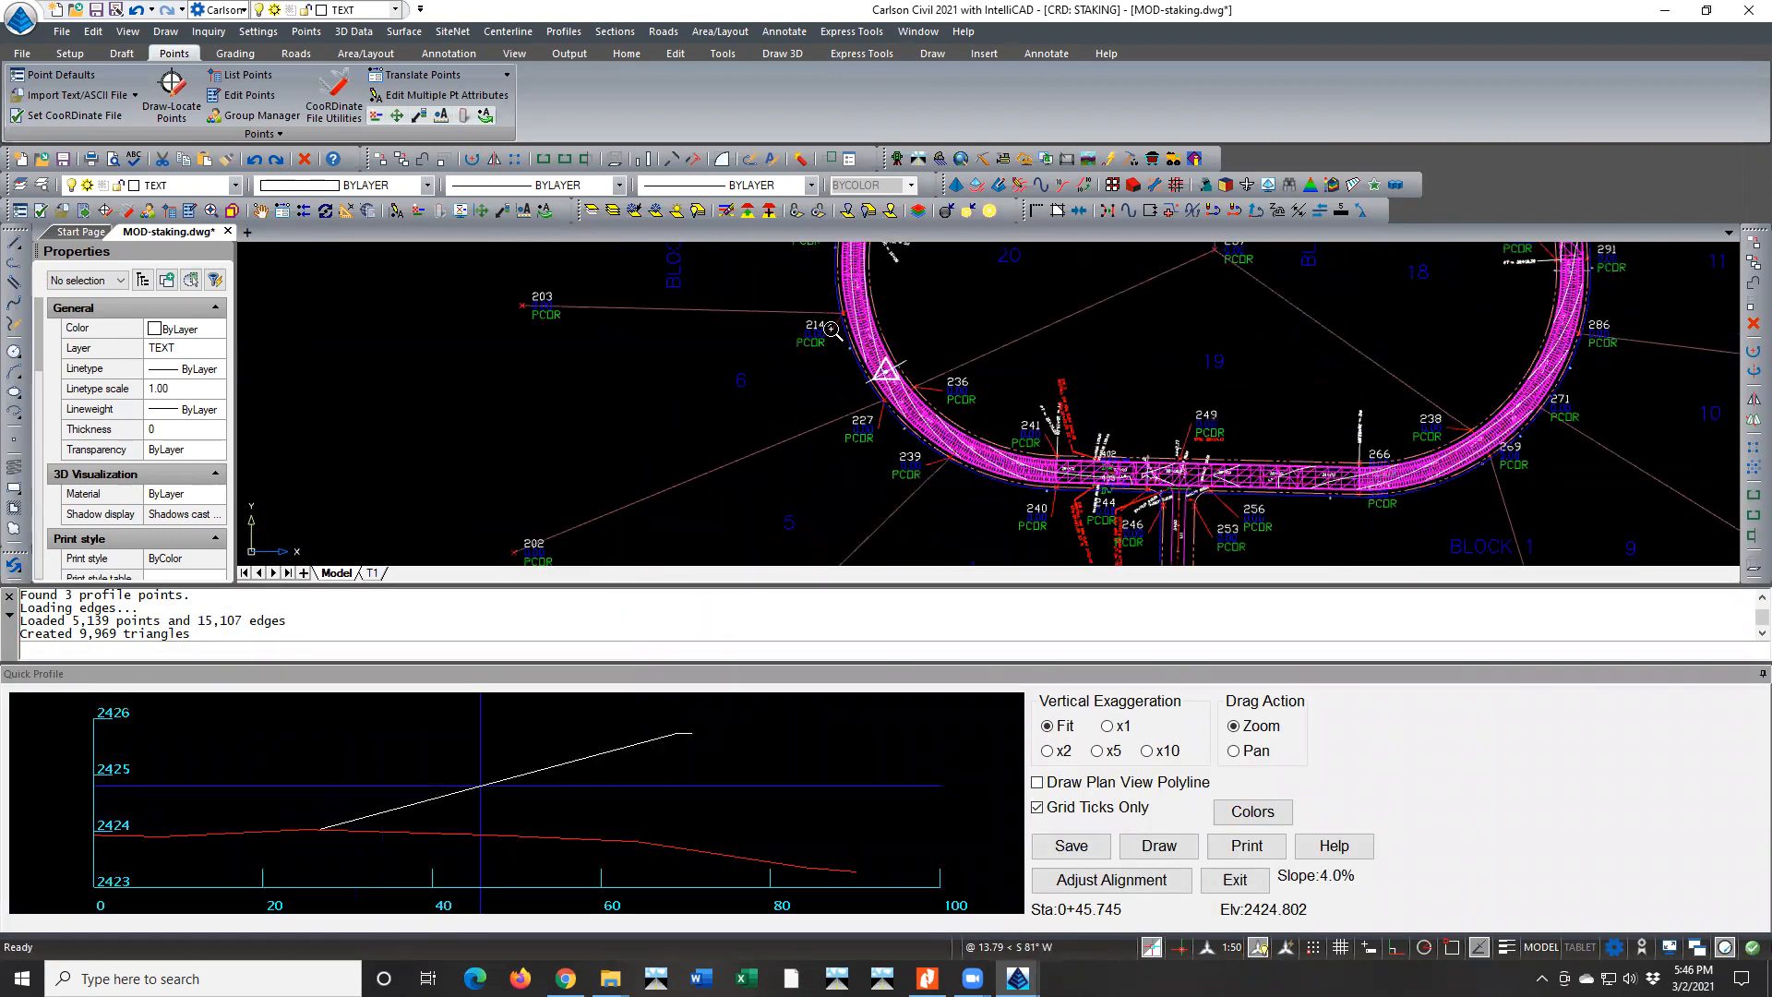
{"action": "middle_click_drag", "start_coordinate": [841, 337], "coordinate": [892, 417]}
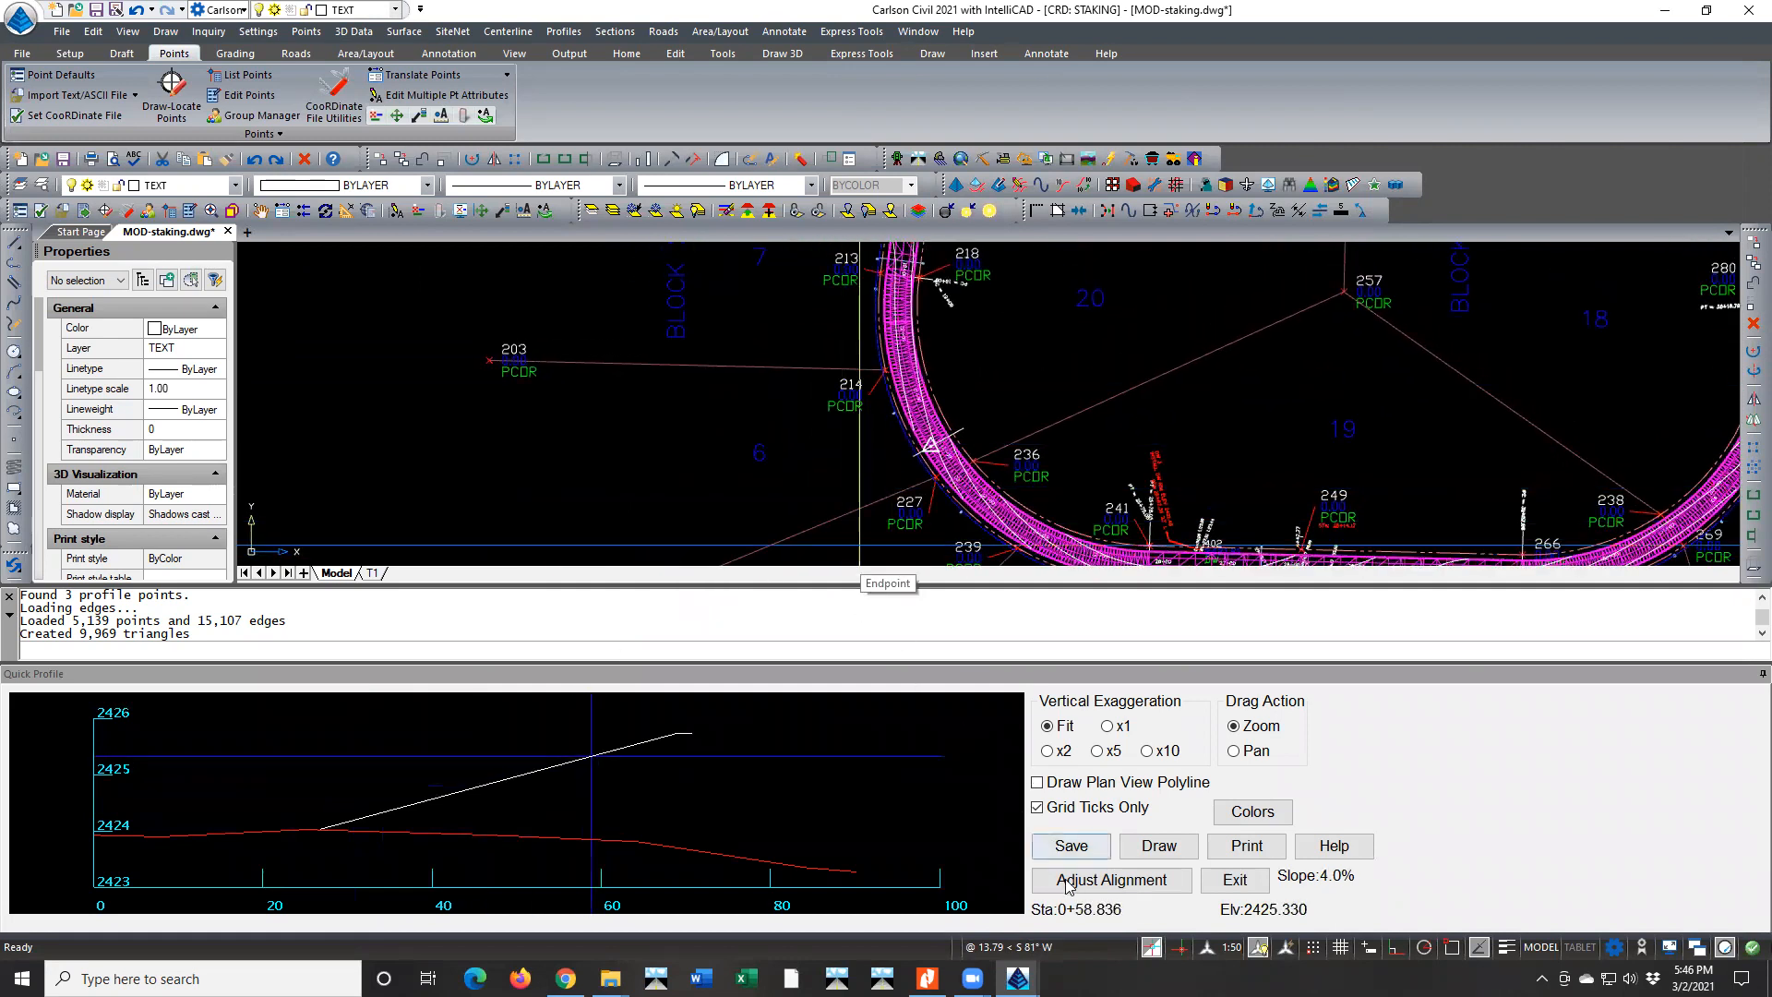
{"action": "left_click", "coordinate": [1111, 880]}
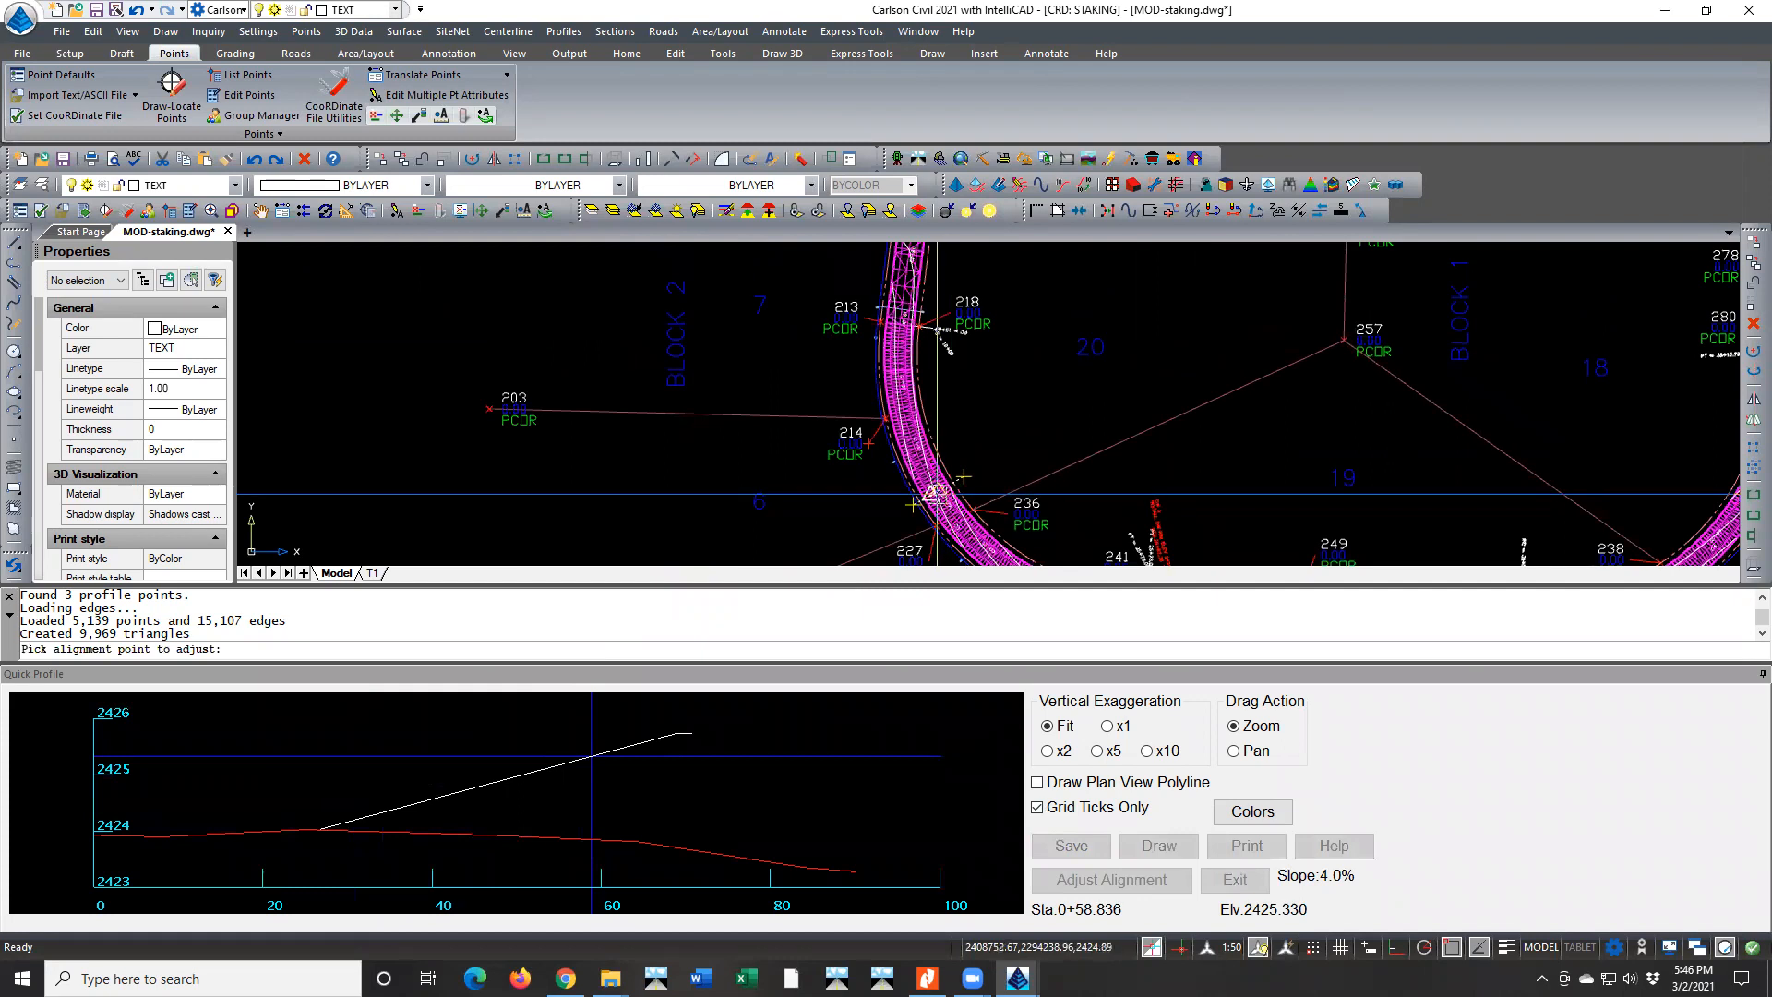
{"action": "left_click", "coordinate": [922, 490]}
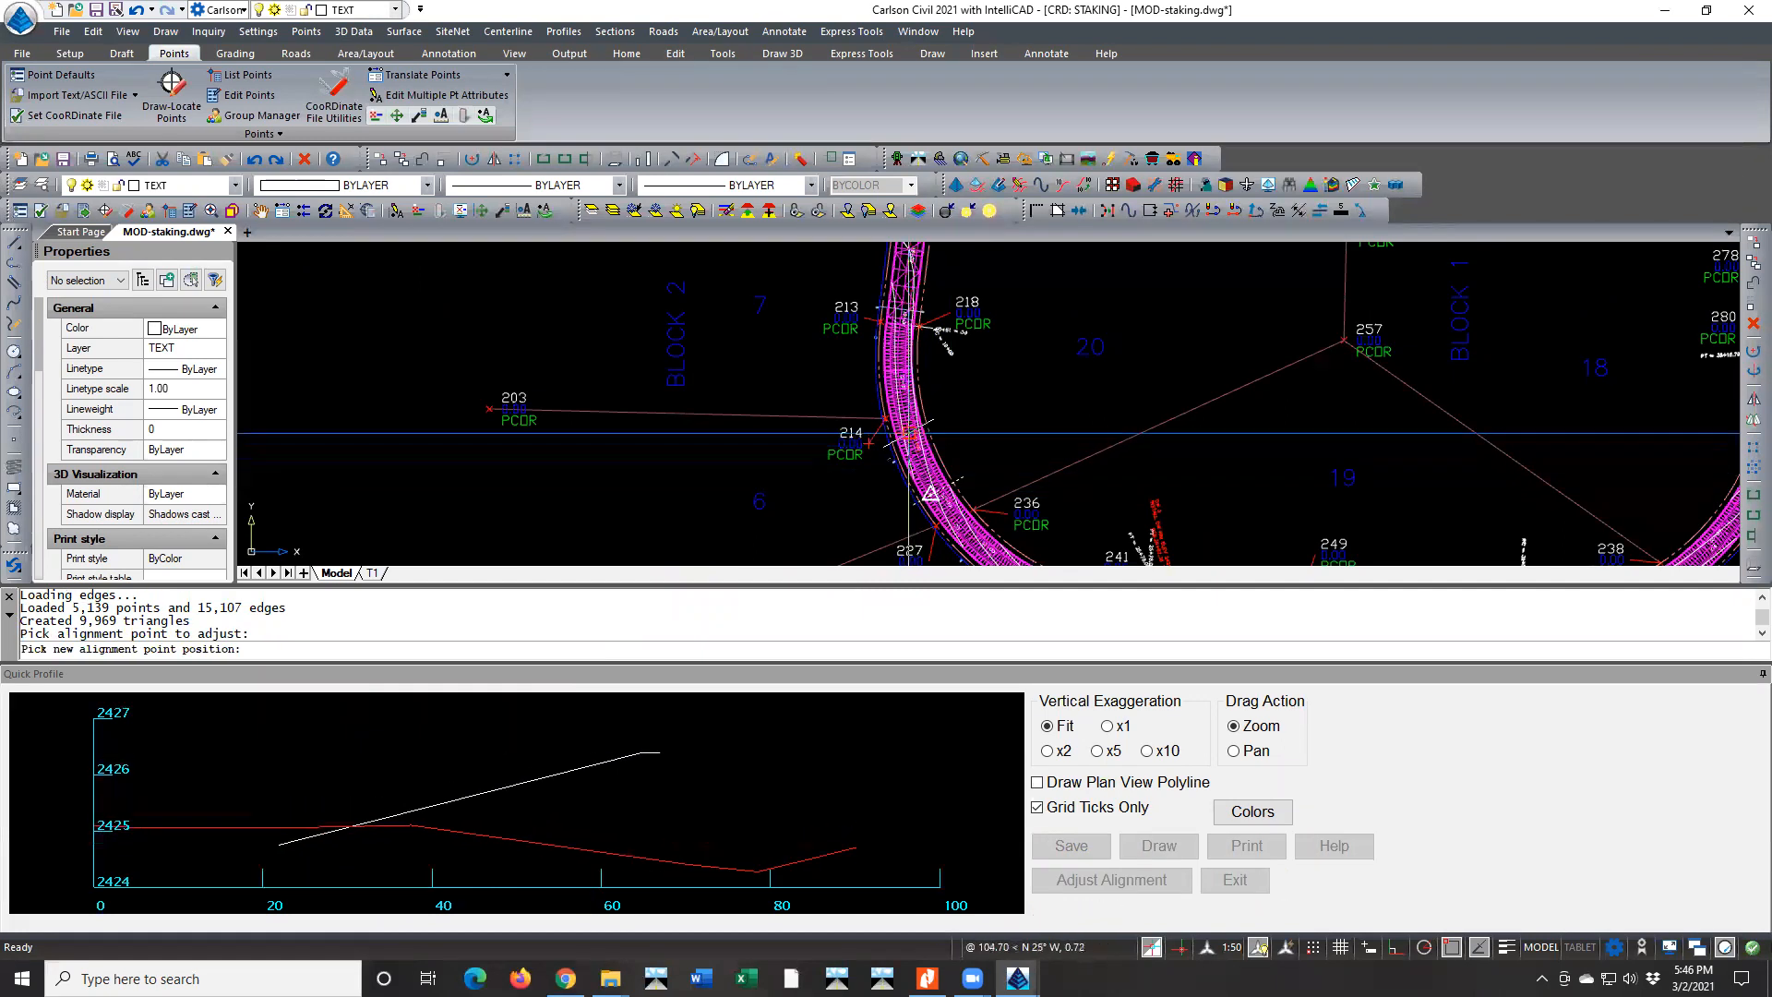
{"action": "left_click", "coordinate": [912, 365]}
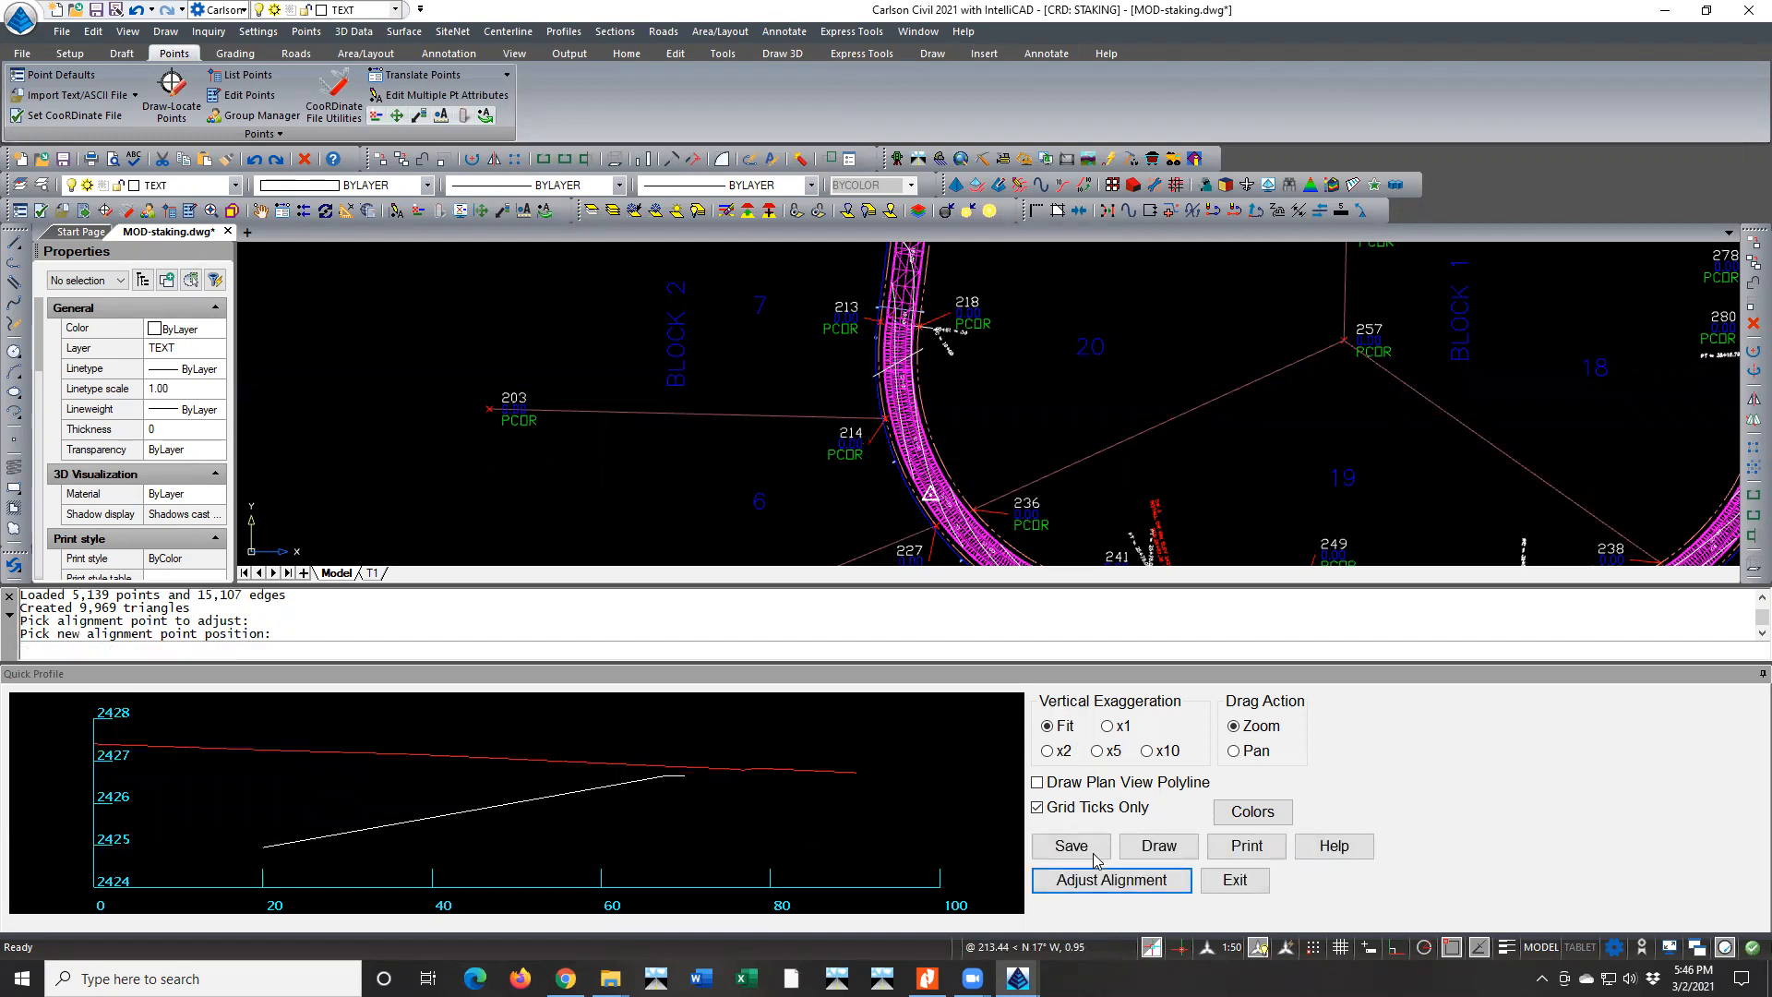
Adjust the profile line's end points so it crosses the road squarely just south of points 213 and 218
{"action": "left_click", "coordinate": [1108, 879]}
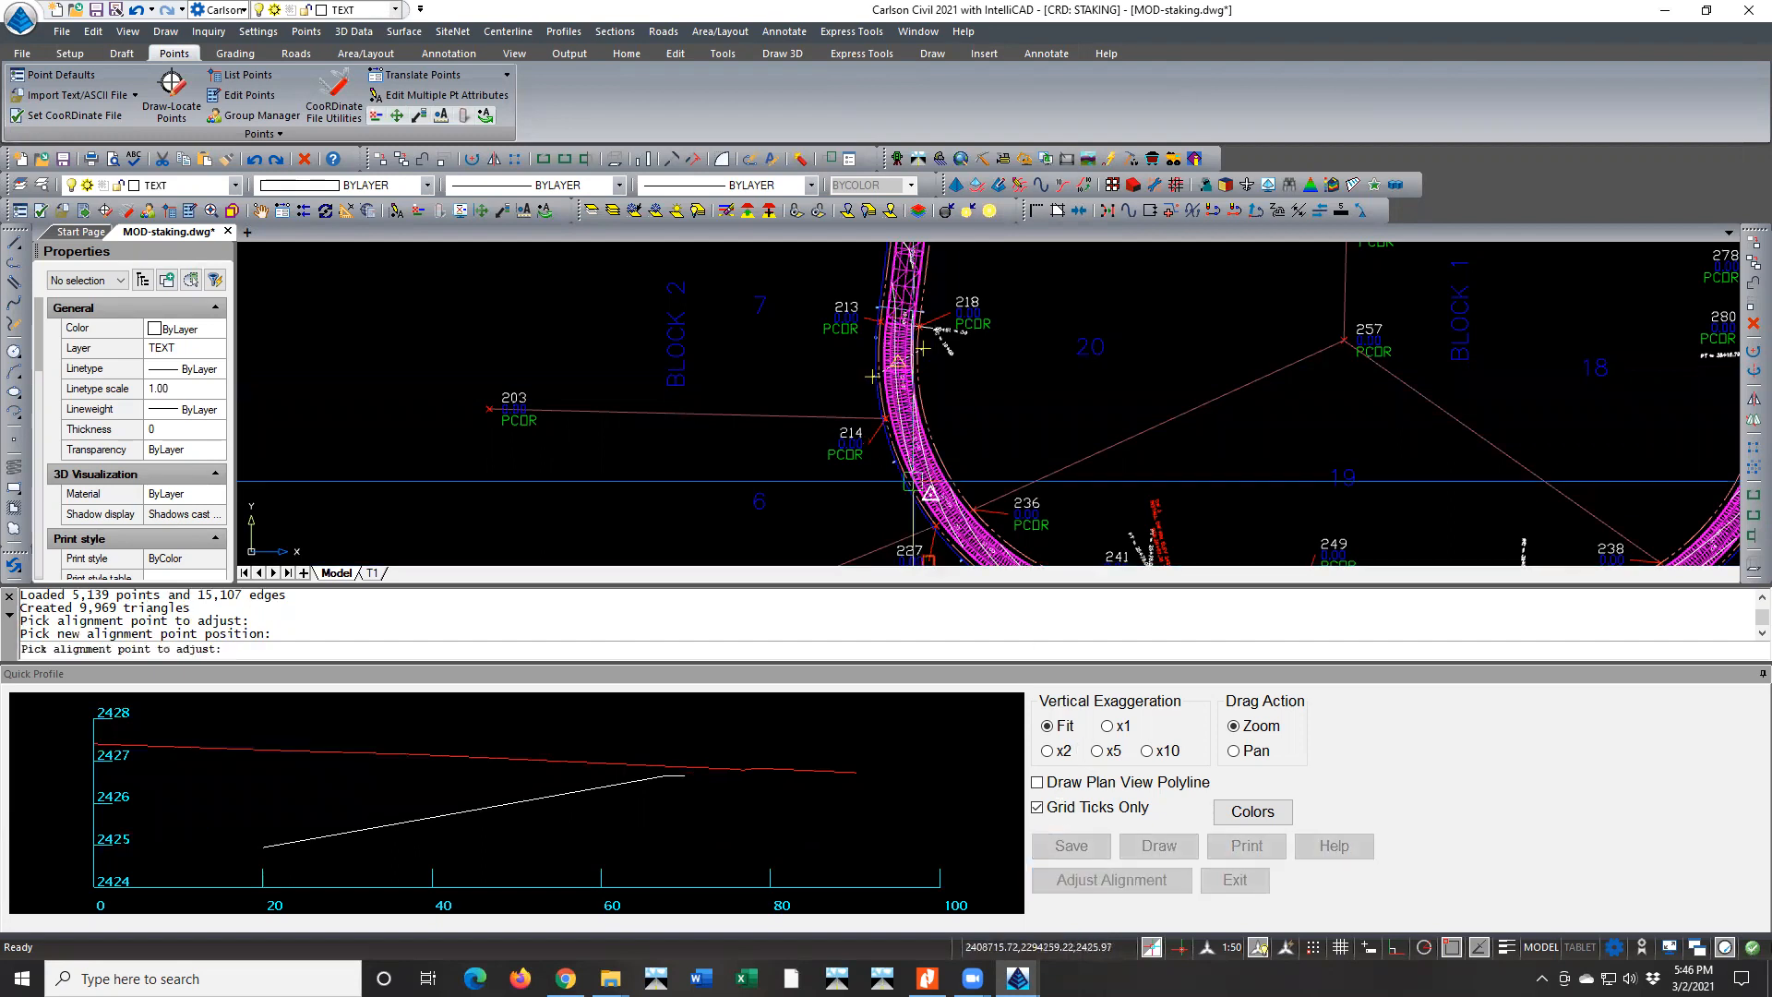
{"action": "left_click", "coordinate": [923, 348]}
{"action": "left_click", "coordinate": [918, 349]}
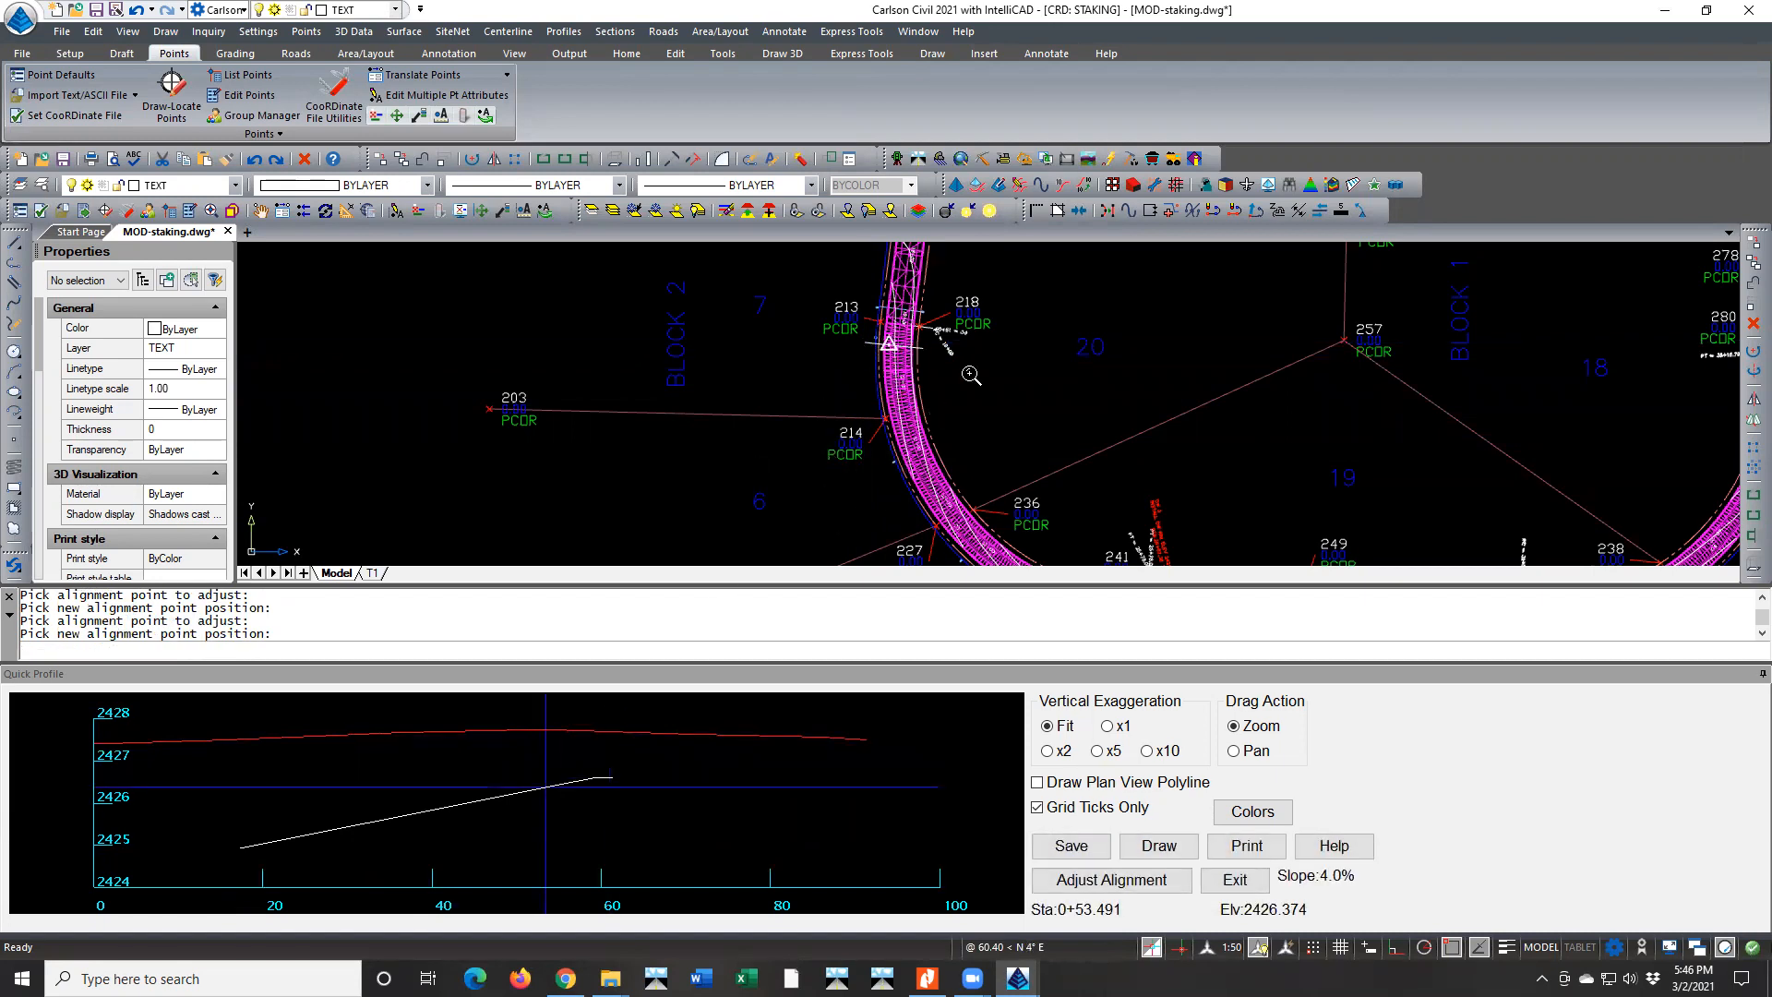
{"action": "left_click", "coordinate": [1115, 881]}
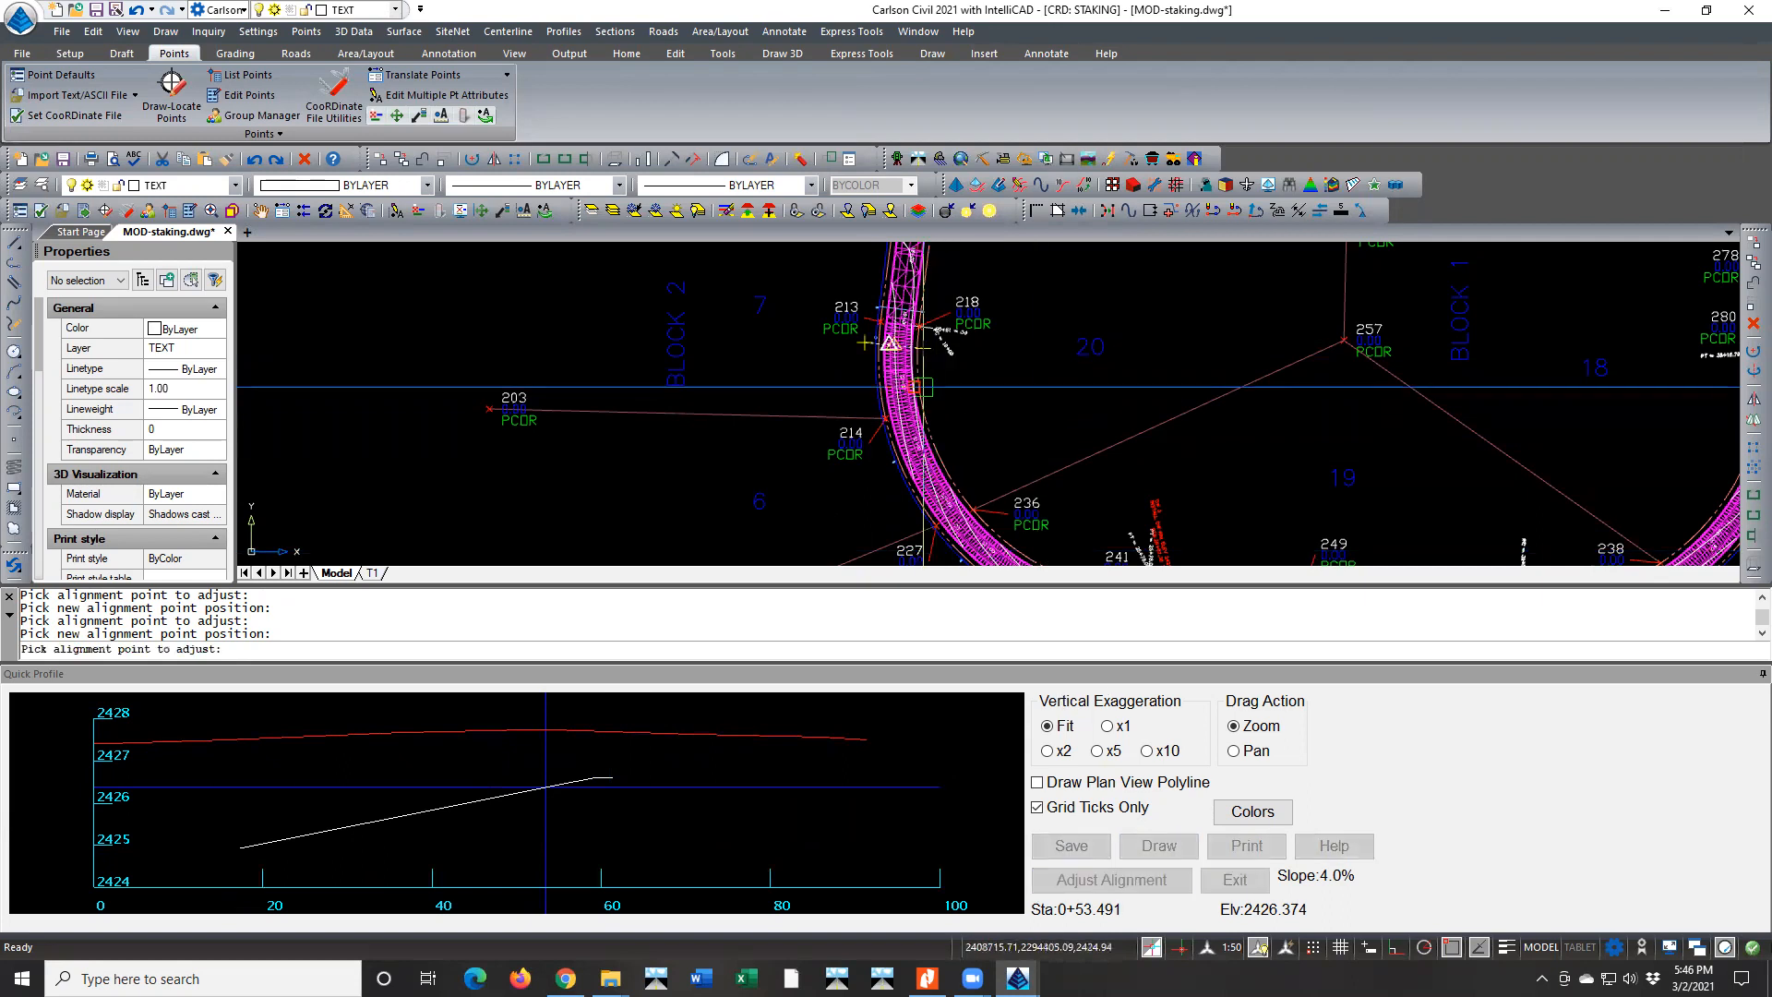
{"action": "left_click", "coordinate": [864, 373]}
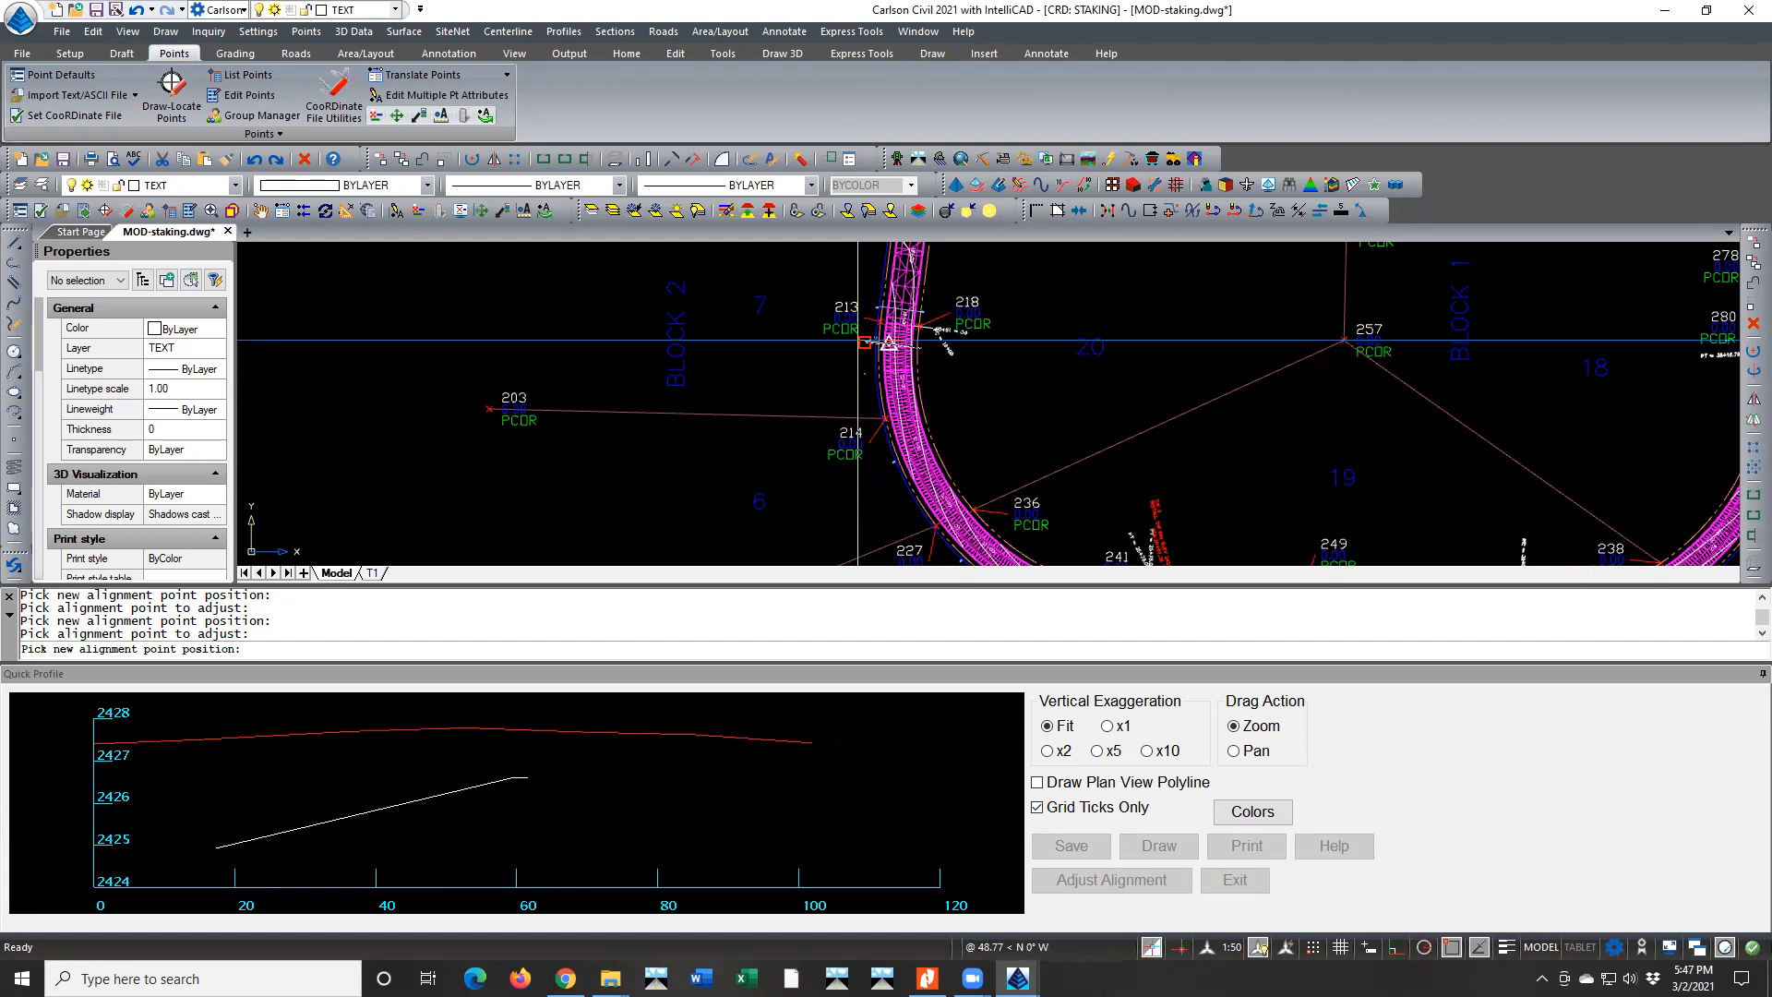
{"action": "left_click", "coordinate": [861, 343]}
Slide the profile line north along the road past station 19+00 to examine the superelevation transition, and place it
{"action": "middle_click_drag", "start_coordinate": [868, 347], "coordinate": [942, 456]}
{"action": "scroll", "coordinate": [944, 436], "scroll_direction": "up", "scroll_amount": 3}
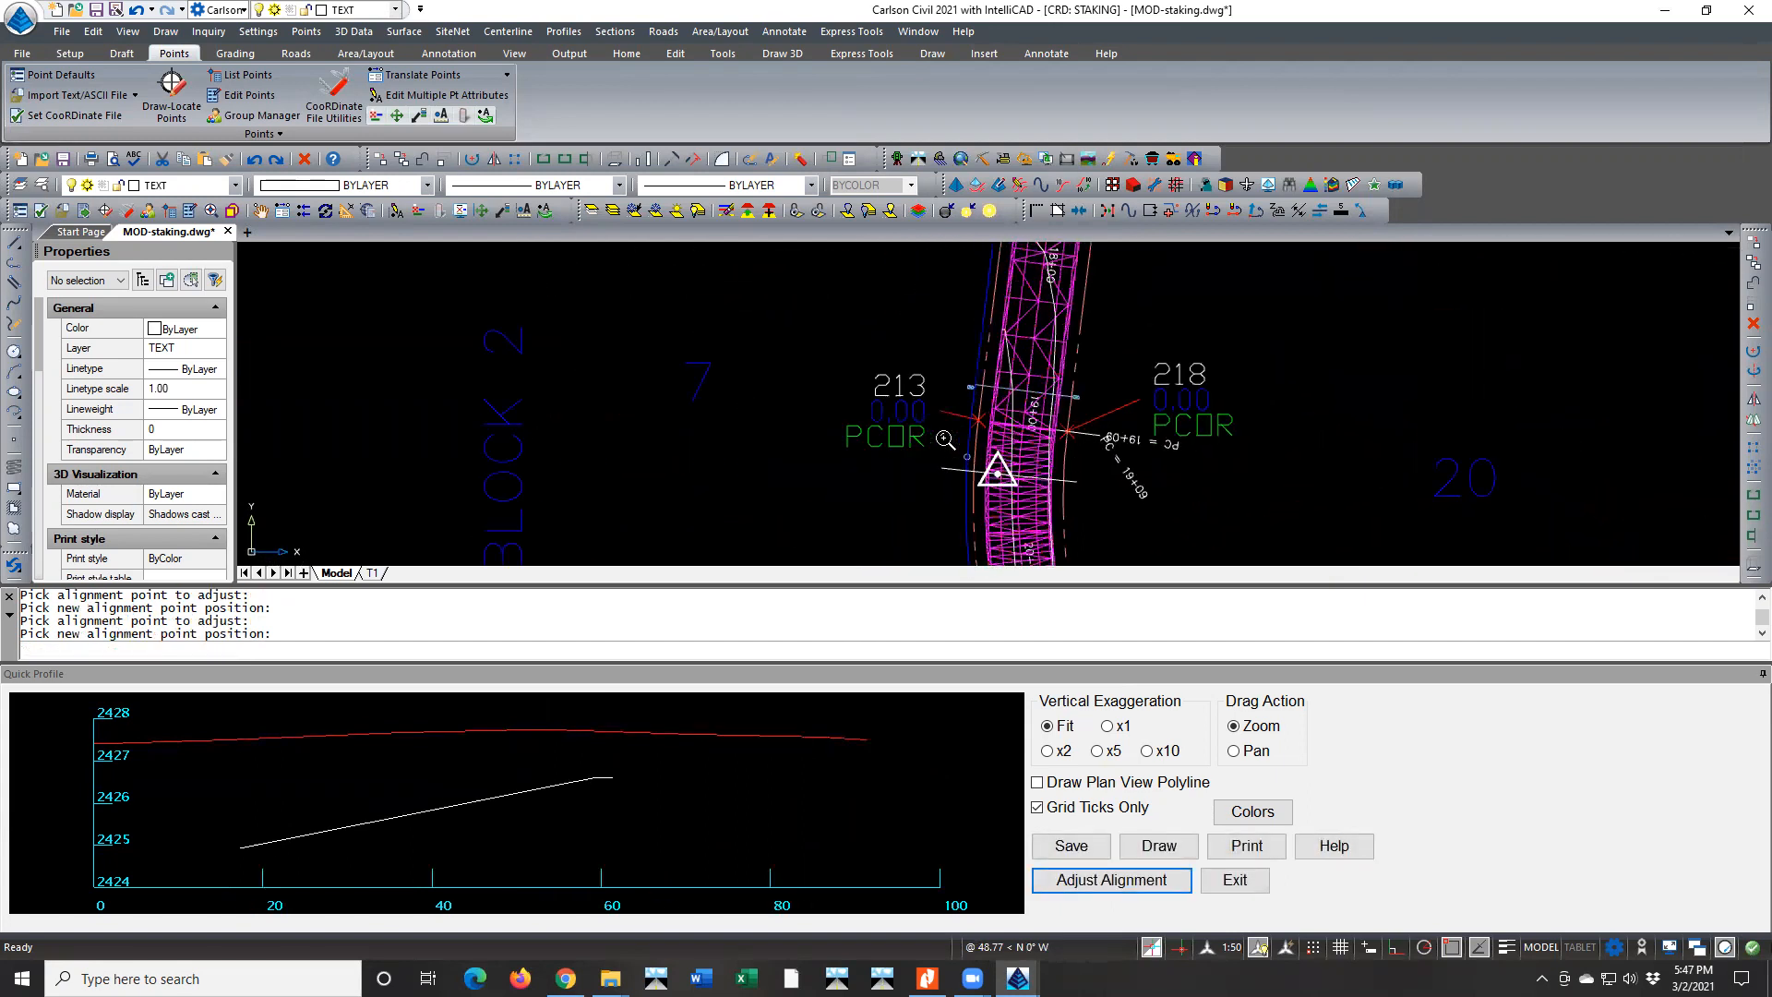
{"action": "scroll", "coordinate": [945, 439], "scroll_direction": "up", "scroll_amount": 1}
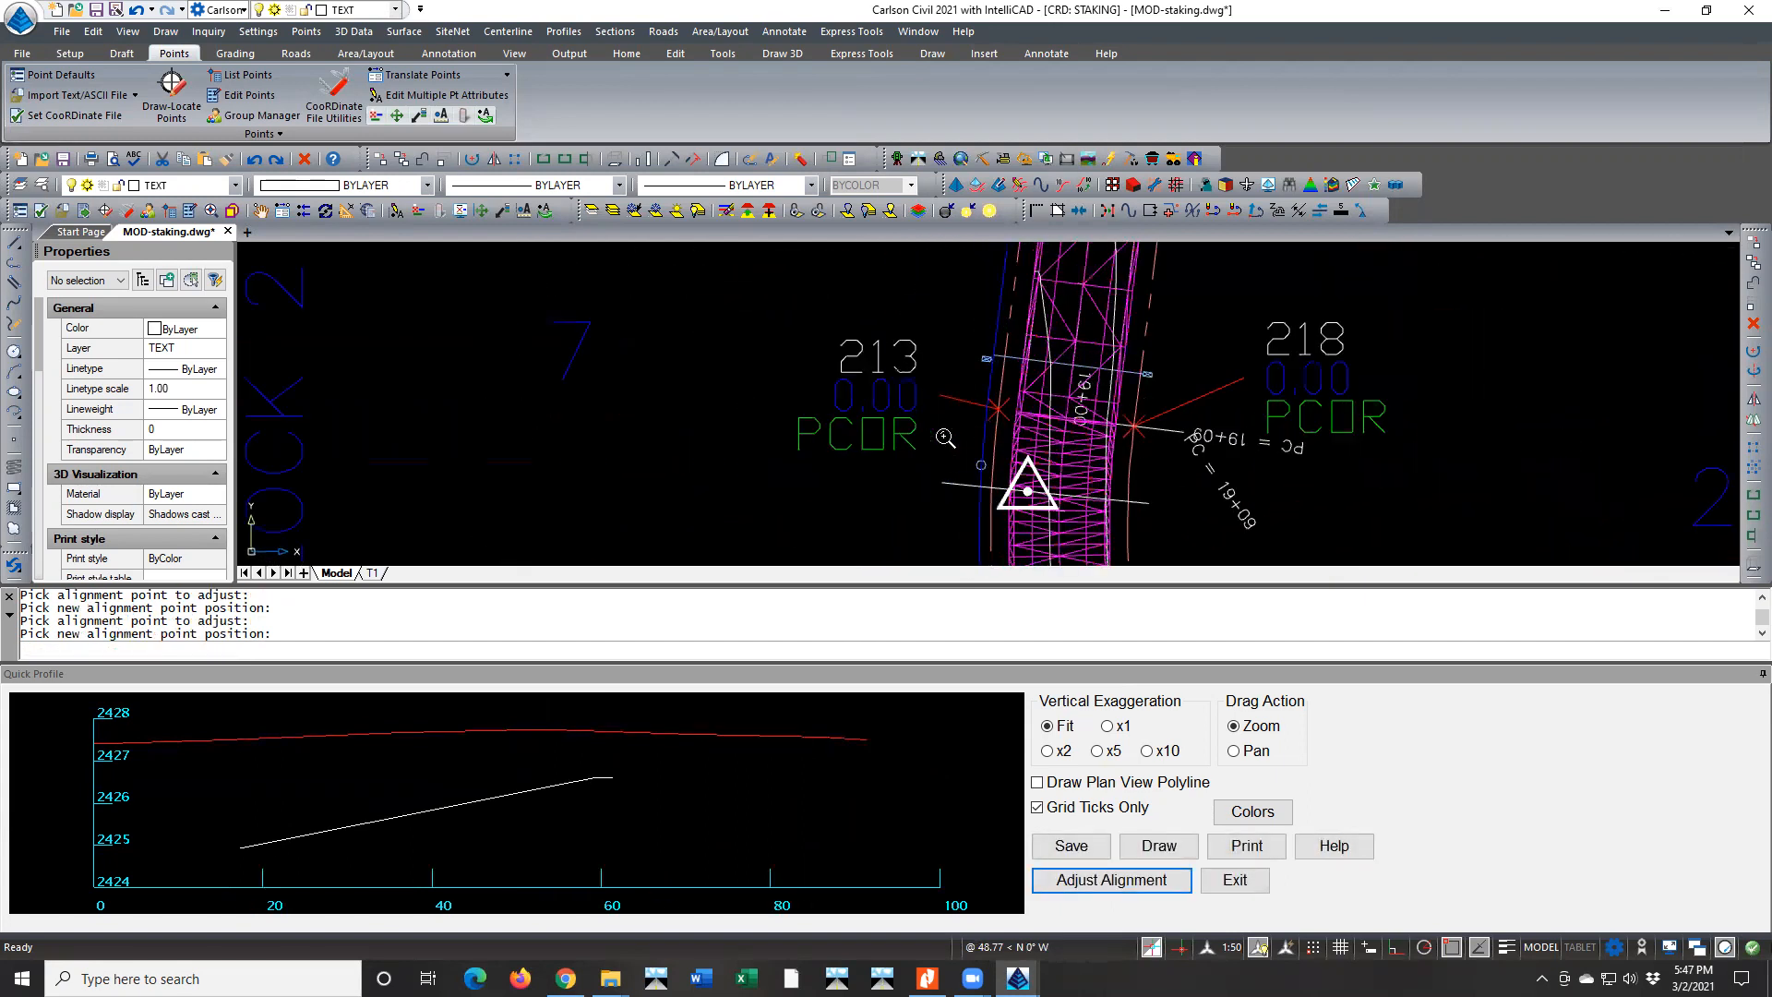
{"action": "left_click", "coordinate": [1059, 877]}
{"action": "left_click", "coordinate": [1050, 494]}
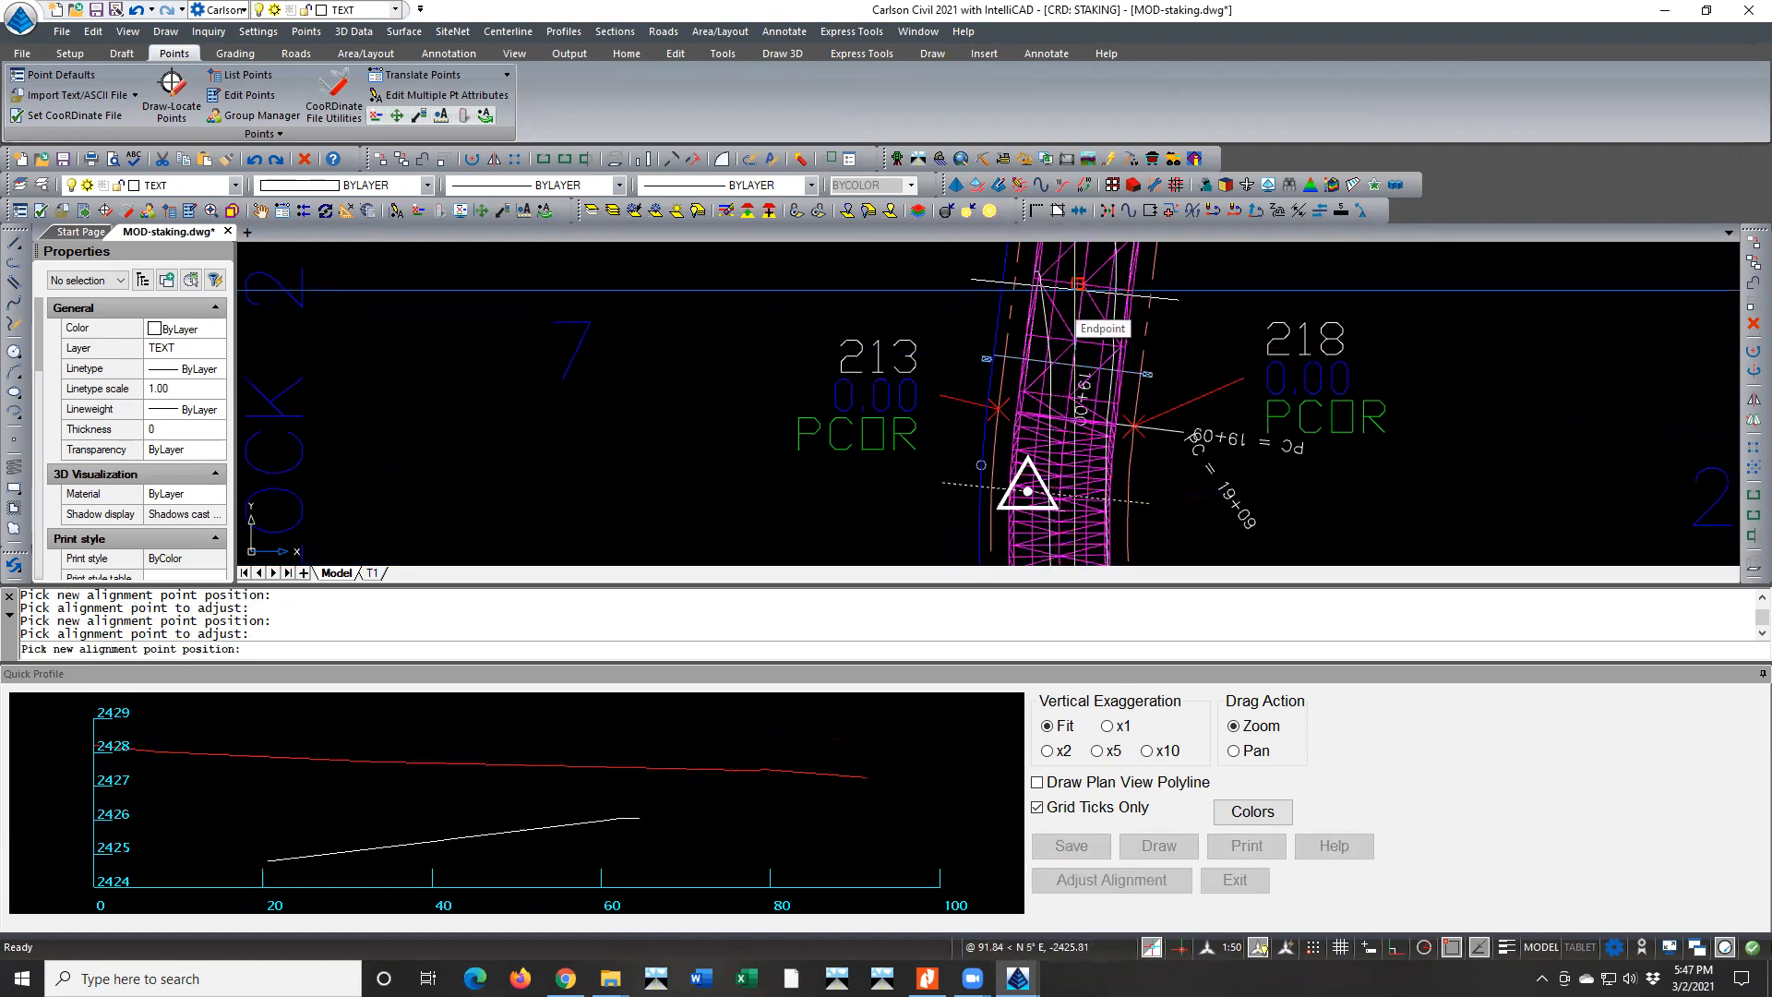
{"action": "mouse_move", "coordinate": [1076, 290]}
{"action": "middle_mouse_down"}
{"action": "mouse_move", "coordinate": [1013, 405]}
{"action": "mouse_move", "coordinate": [1003, 492]}
{"action": "middle_mouse_up"}
{"action": "scroll", "coordinate": [1015, 406], "scroll_direction": "down", "scroll_amount": 1}
{"action": "scroll", "coordinate": [1015, 406], "scroll_direction": "down", "scroll_amount": 1}
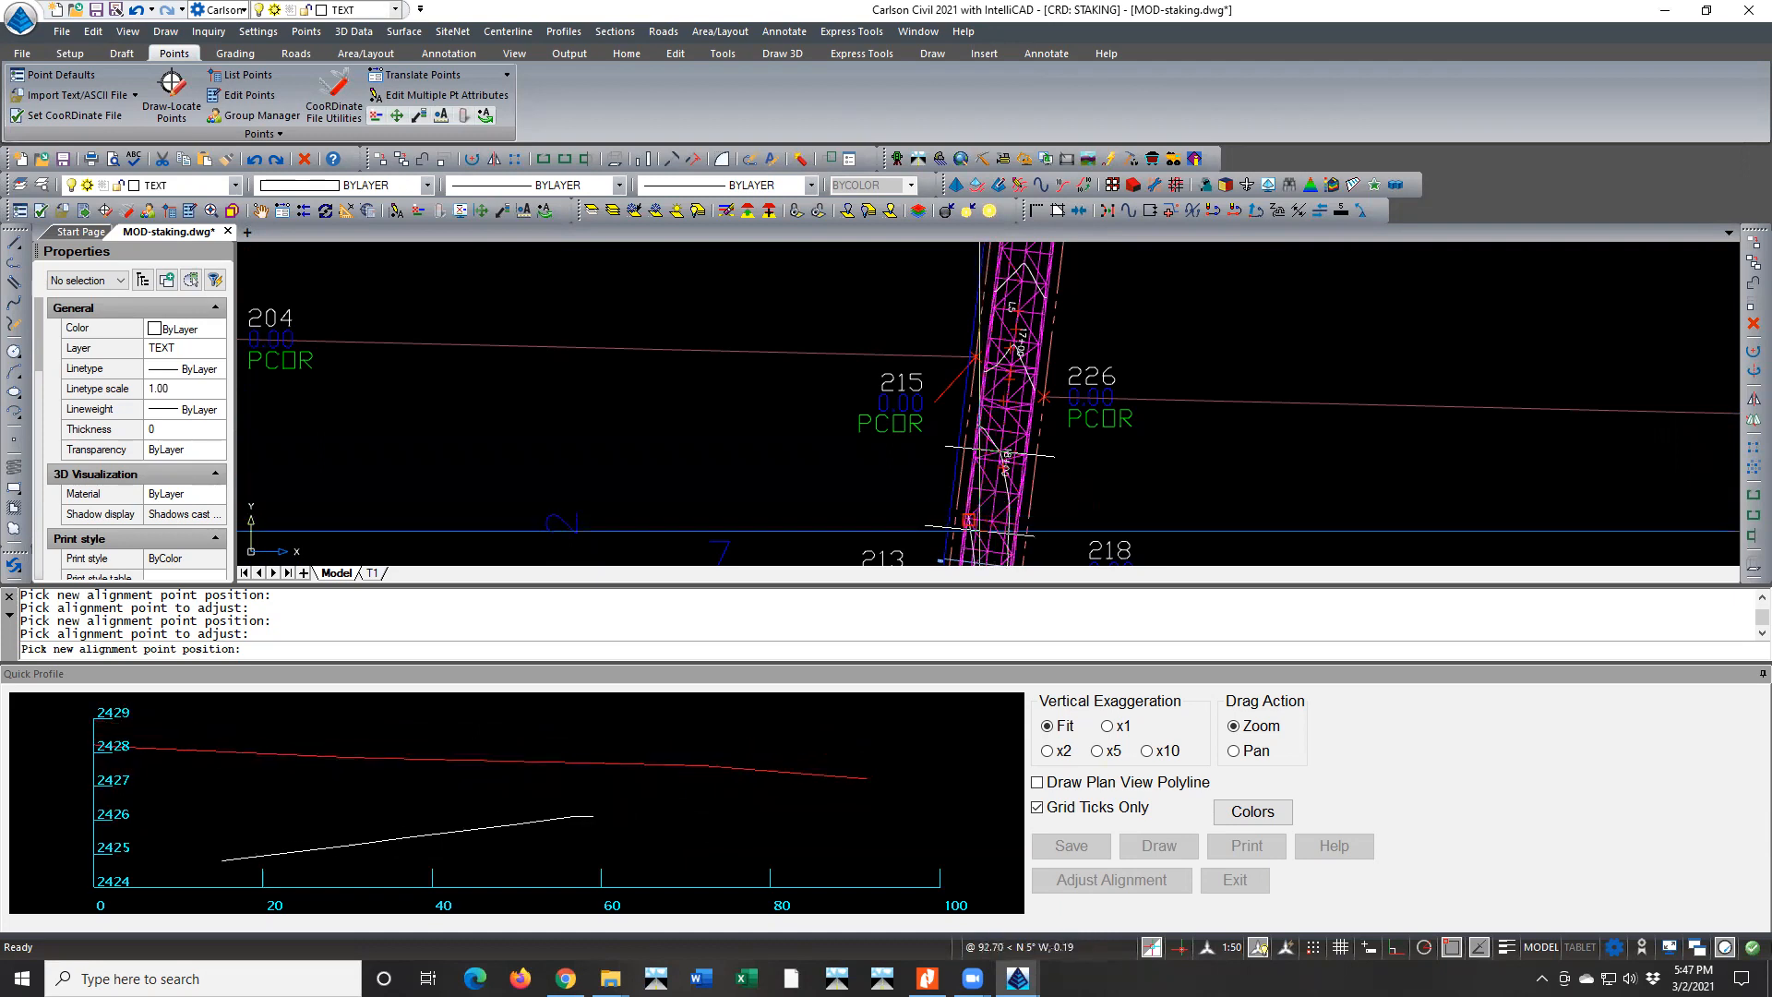
{"action": "middle_click_drag", "start_coordinate": [981, 496], "coordinate": [1028, 317]}
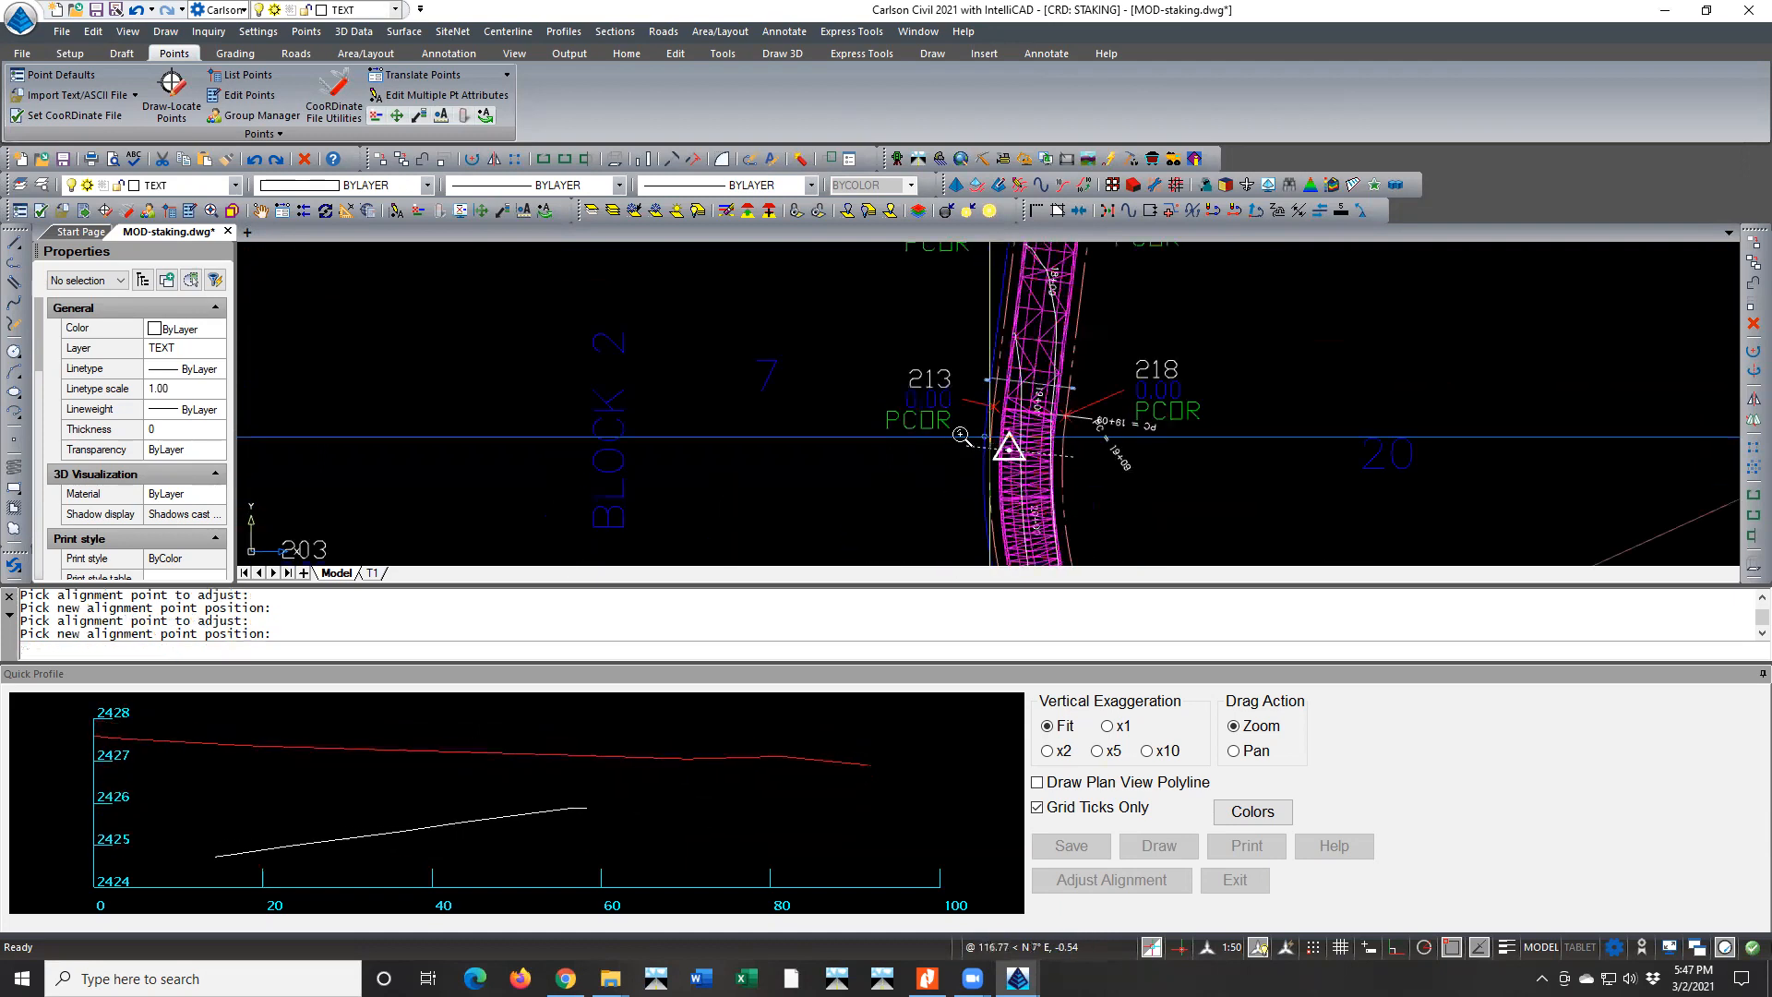
{"action": "left_click", "coordinate": [961, 435]}
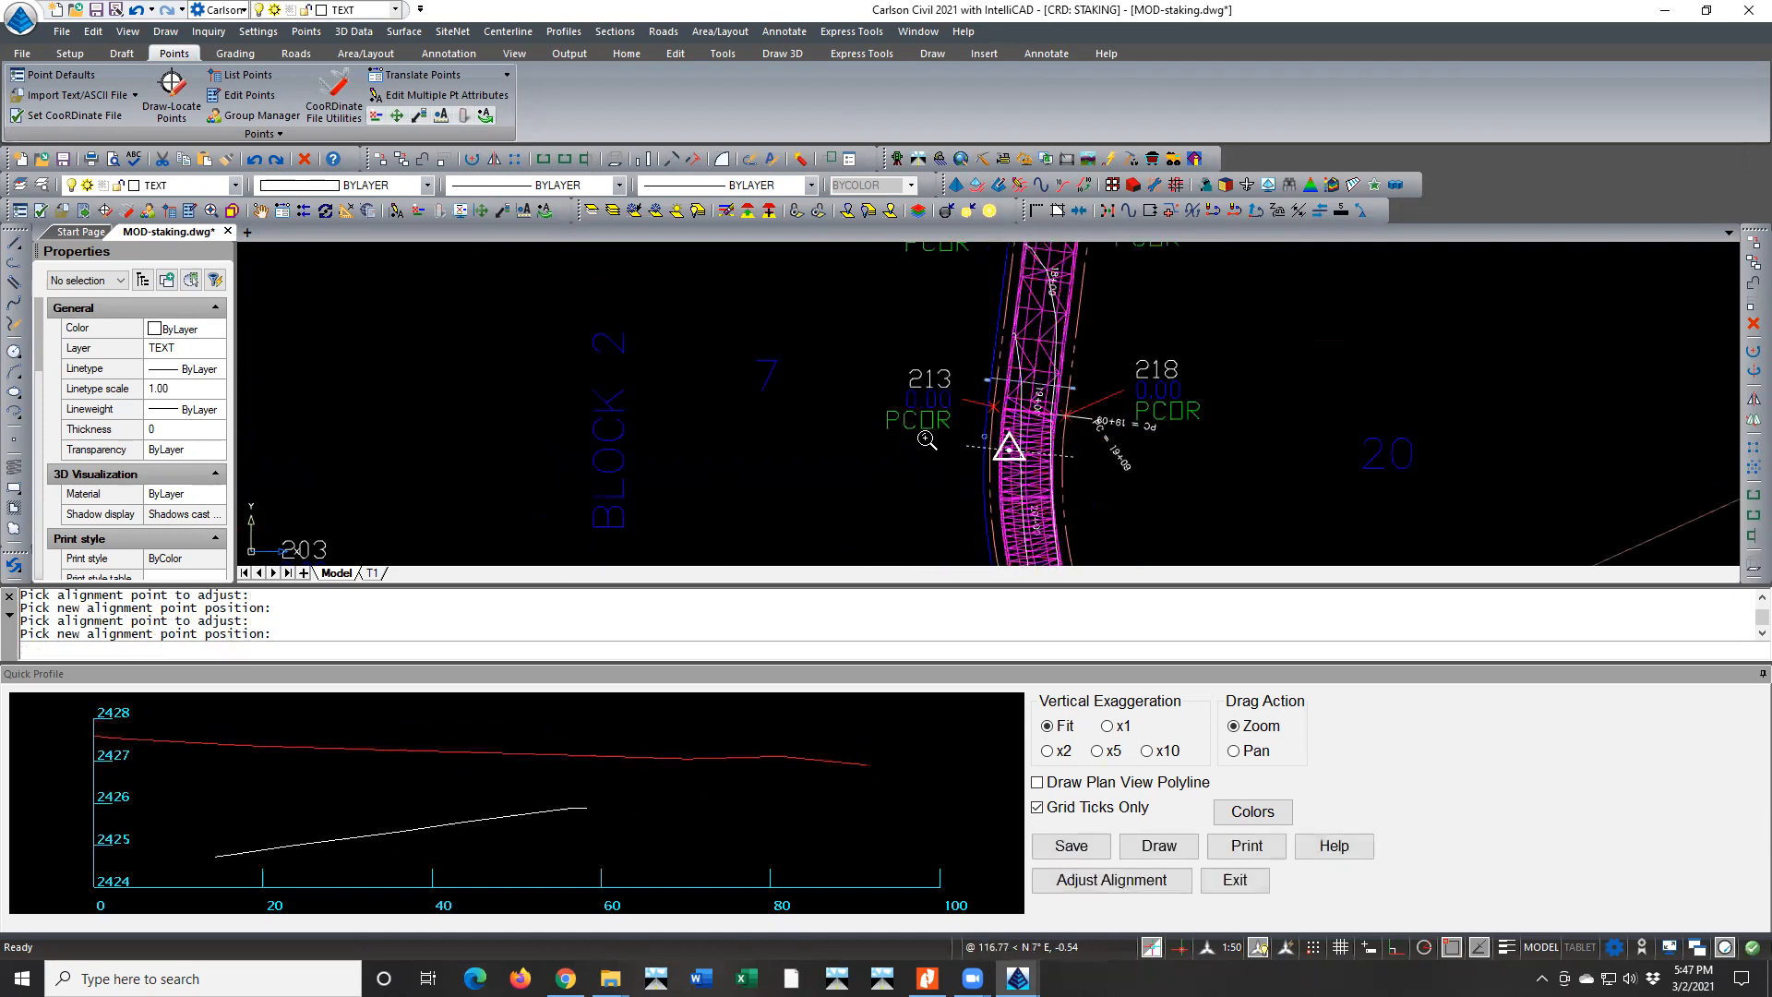
Close the Quick Profile and examine the existing super elevation diagram, including its runoff near station 19+00
{"action": "left_click", "coordinate": [1235, 879]}
{"action": "scroll", "coordinate": [785, 423], "scroll_direction": "down", "scroll_amount": 3}
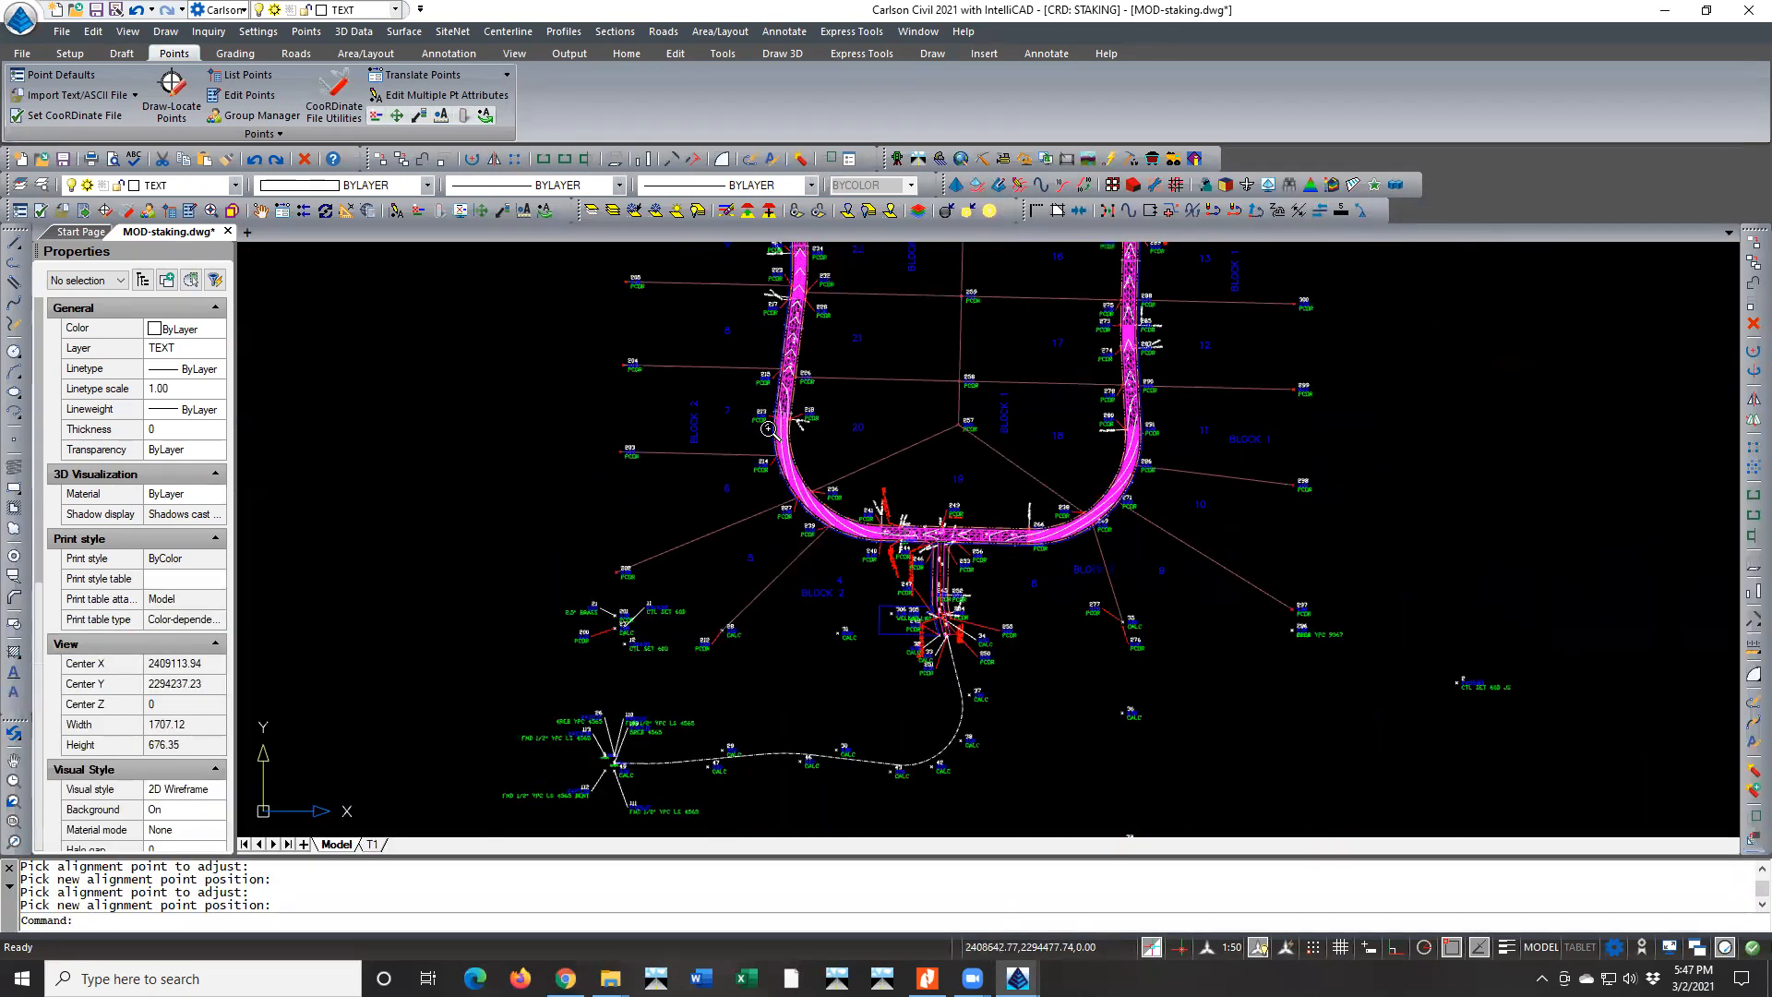
{"action": "middle_click_drag", "start_coordinate": [840, 419], "coordinate": [752, 467]}
{"action": "scroll", "coordinate": [752, 467], "scroll_direction": "down", "scroll_amount": 3}
{"action": "middle_click_drag", "start_coordinate": [936, 403], "coordinate": [753, 583]}
{"action": "scroll", "coordinate": [753, 584], "scroll_direction": "down", "scroll_amount": 2}
{"action": "scroll", "coordinate": [849, 432], "scroll_direction": "up", "scroll_amount": 2}
{"action": "scroll", "coordinate": [850, 432], "scroll_direction": "up", "scroll_amount": 8}
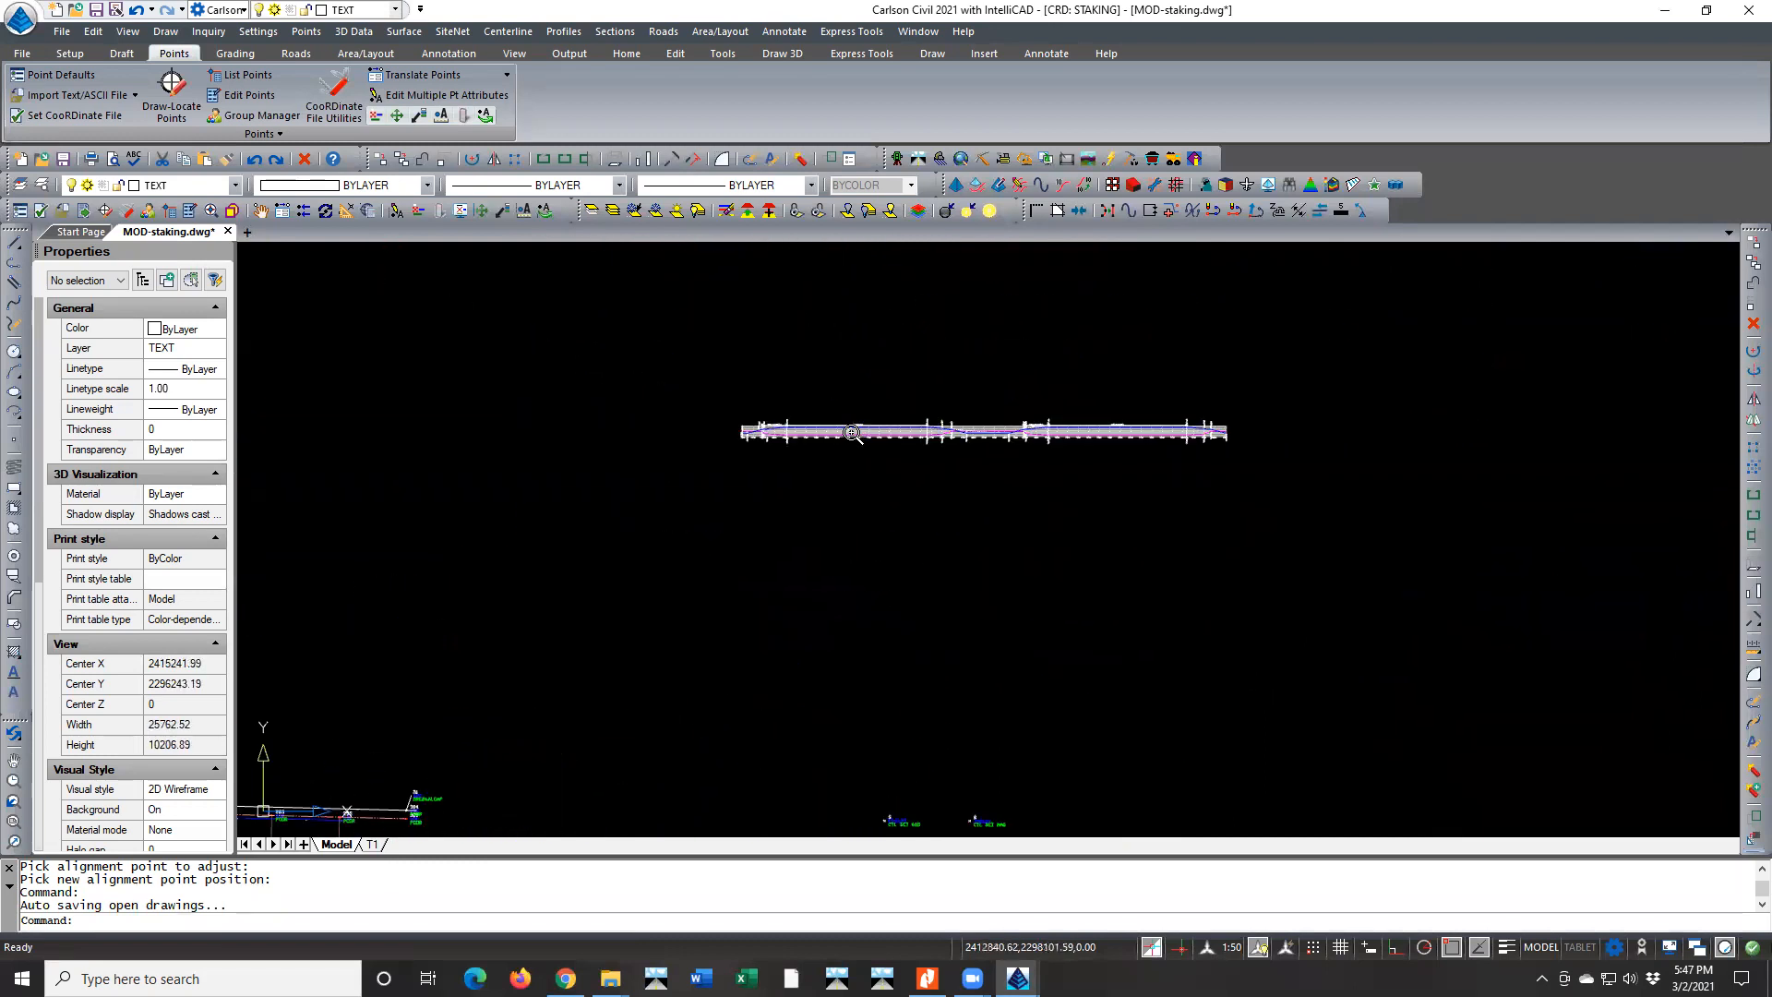
{"action": "scroll", "coordinate": [529, 413], "scroll_direction": "up", "scroll_amount": 3}
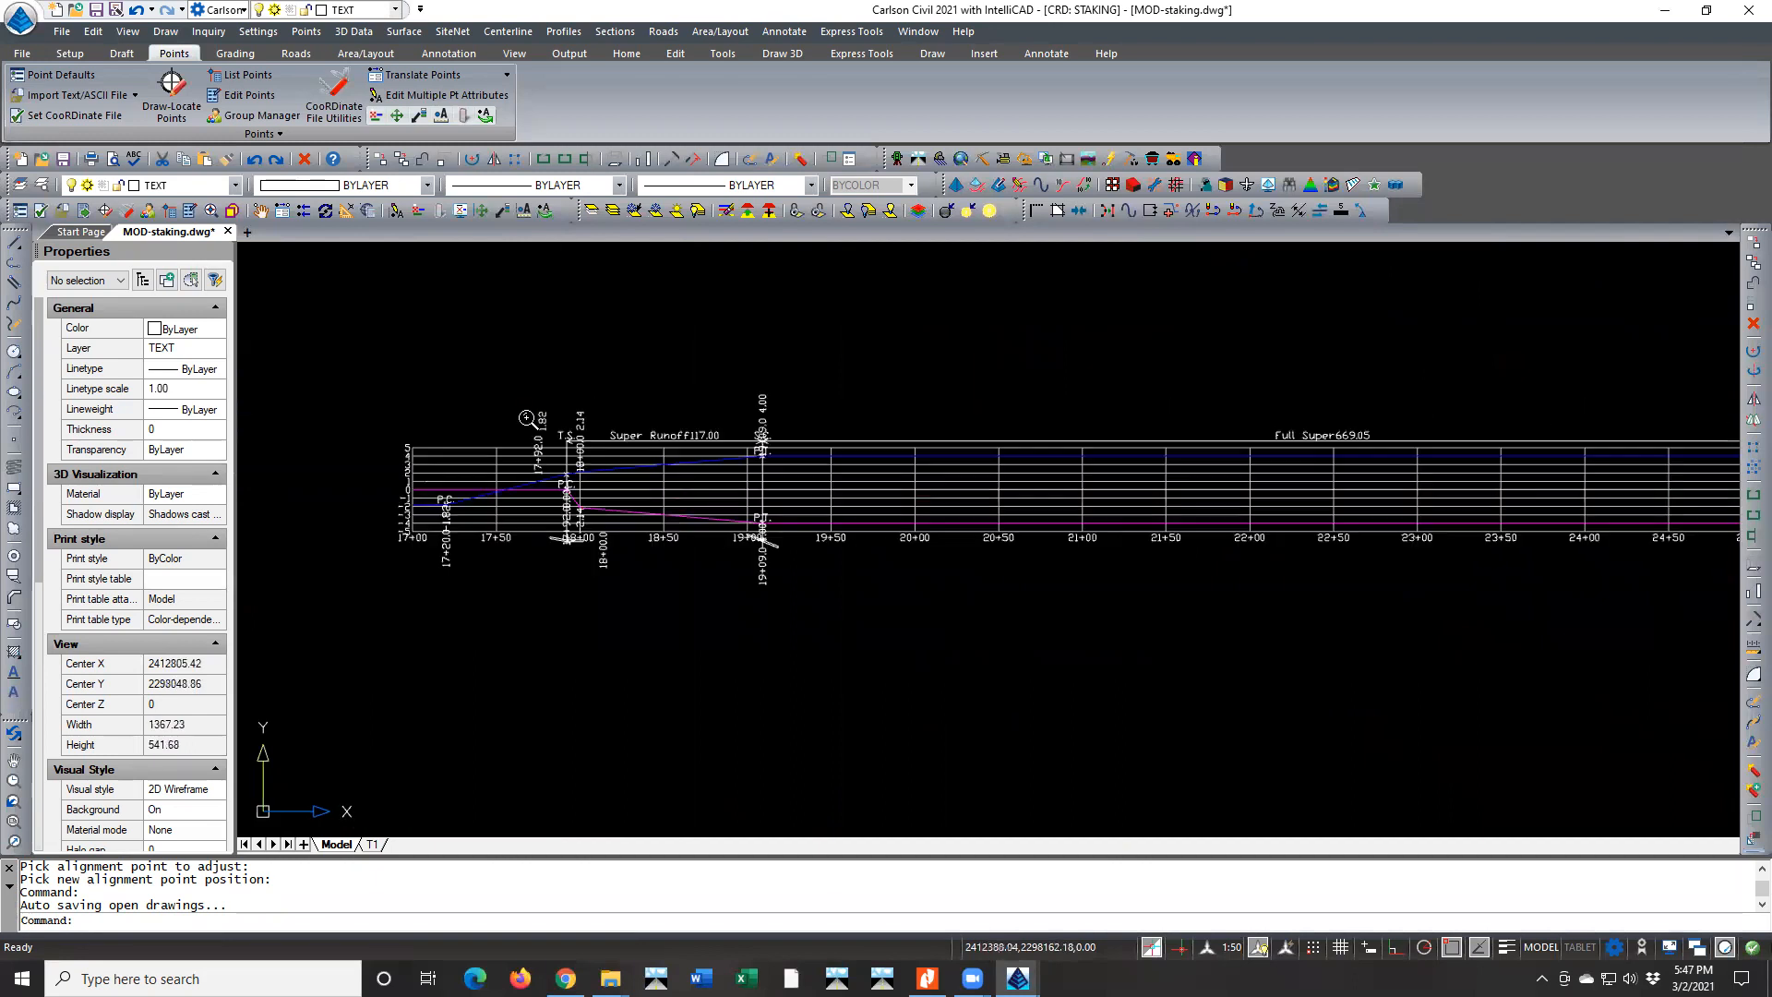
{"action": "scroll", "coordinate": [544, 498], "scroll_direction": "down", "scroll_amount": 3}
{"action": "scroll", "coordinate": [595, 495], "scroll_direction": "down", "scroll_amount": 1}
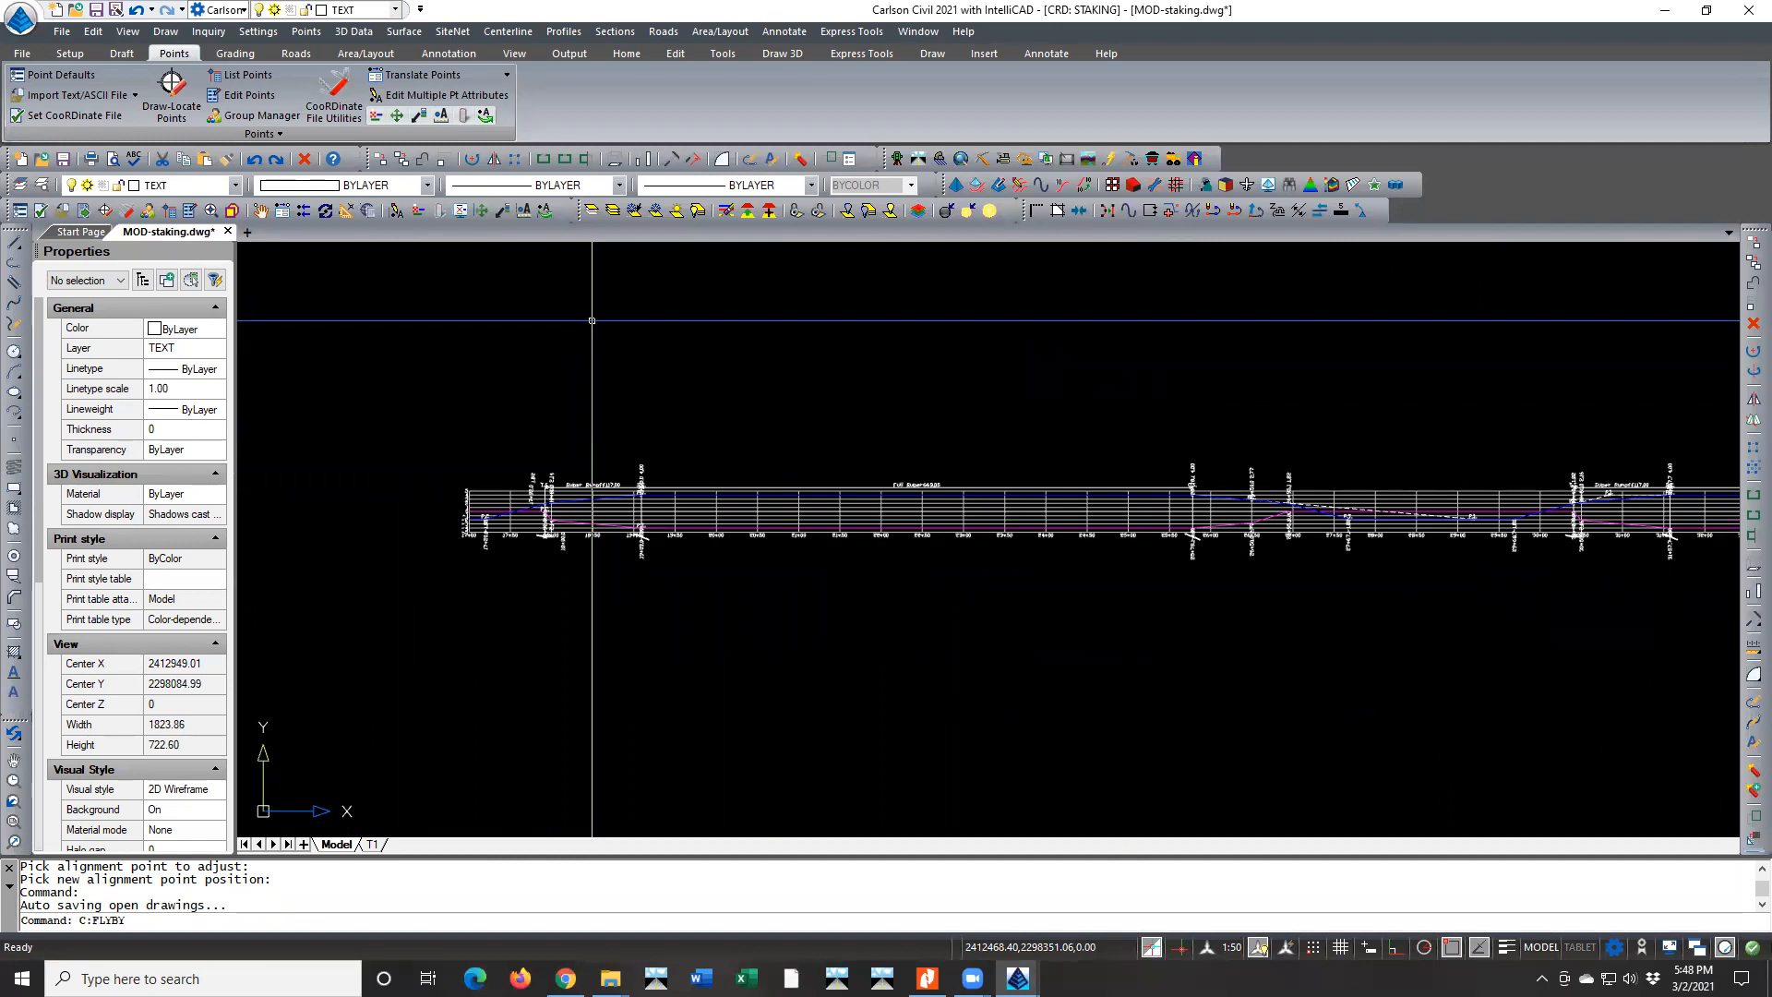
Start Process Road Design and set its super elevation diagram output file to MOD-WALKING HORSE.sud
{"action": "left_click", "coordinate": [656, 32]}
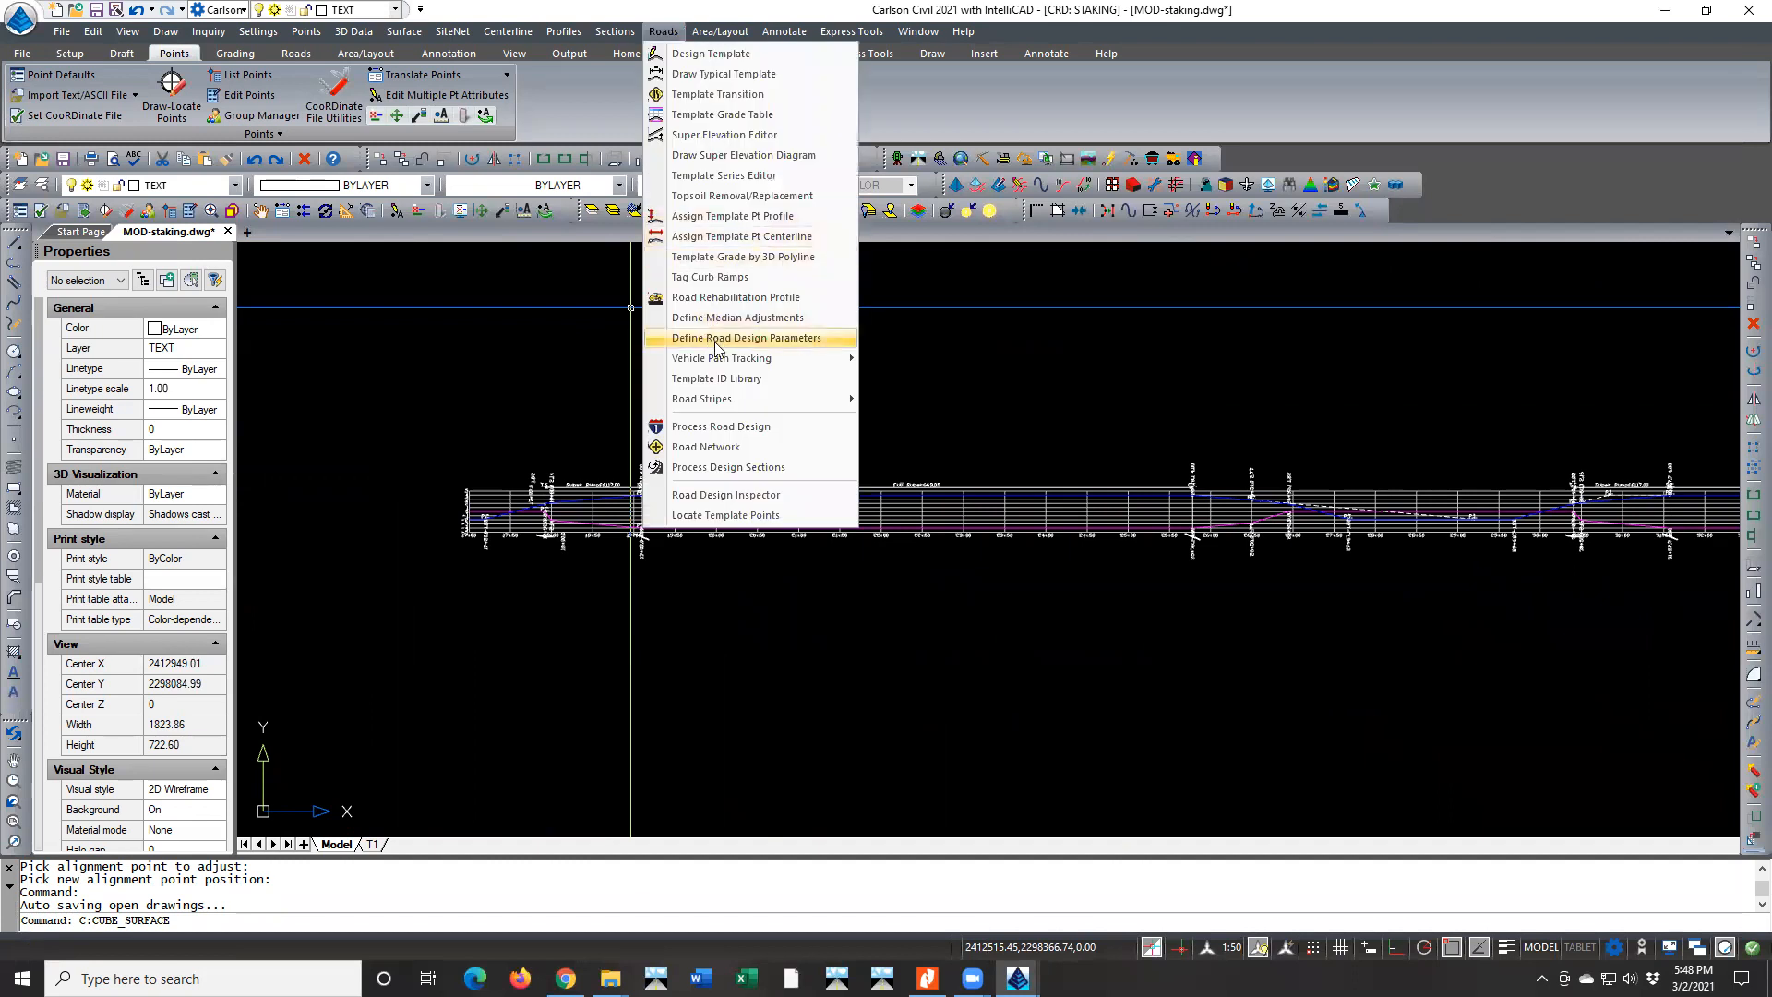
{"action": "left_click", "coordinate": [725, 430]}
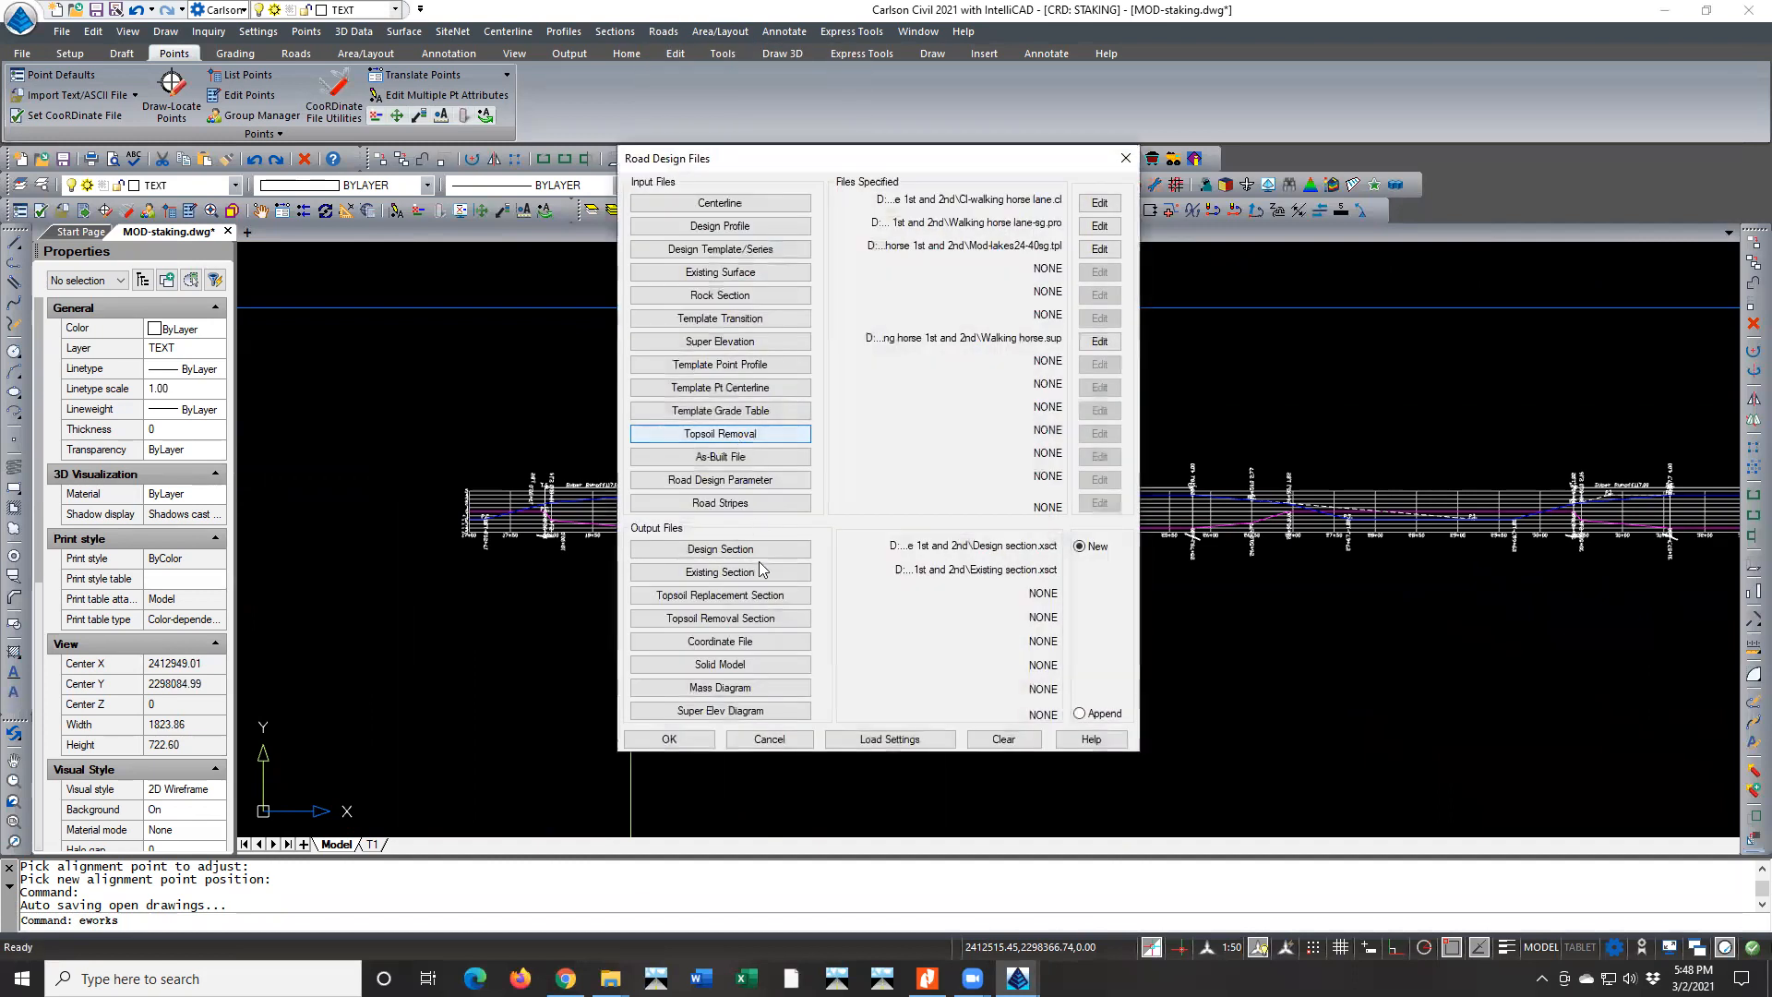
{"action": "left_click", "coordinate": [745, 710]}
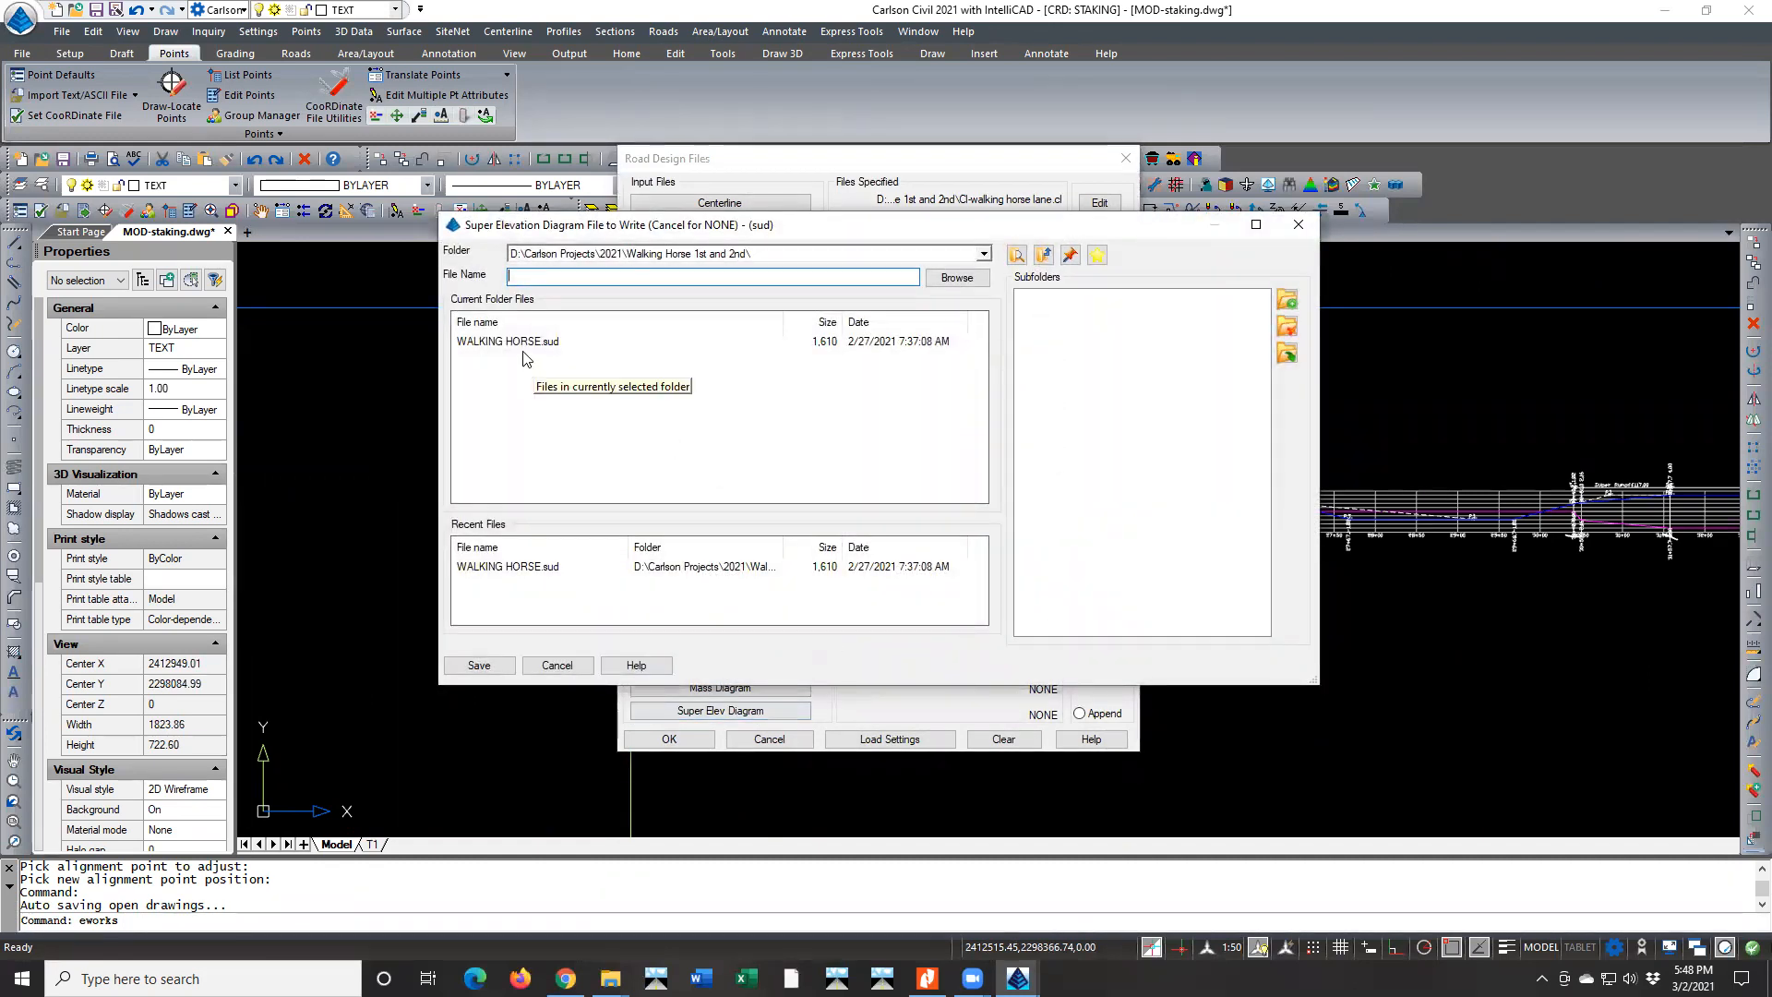
{"action": "left_click", "coordinate": [460, 343]}
{"action": "left_click", "coordinate": [509, 279]}
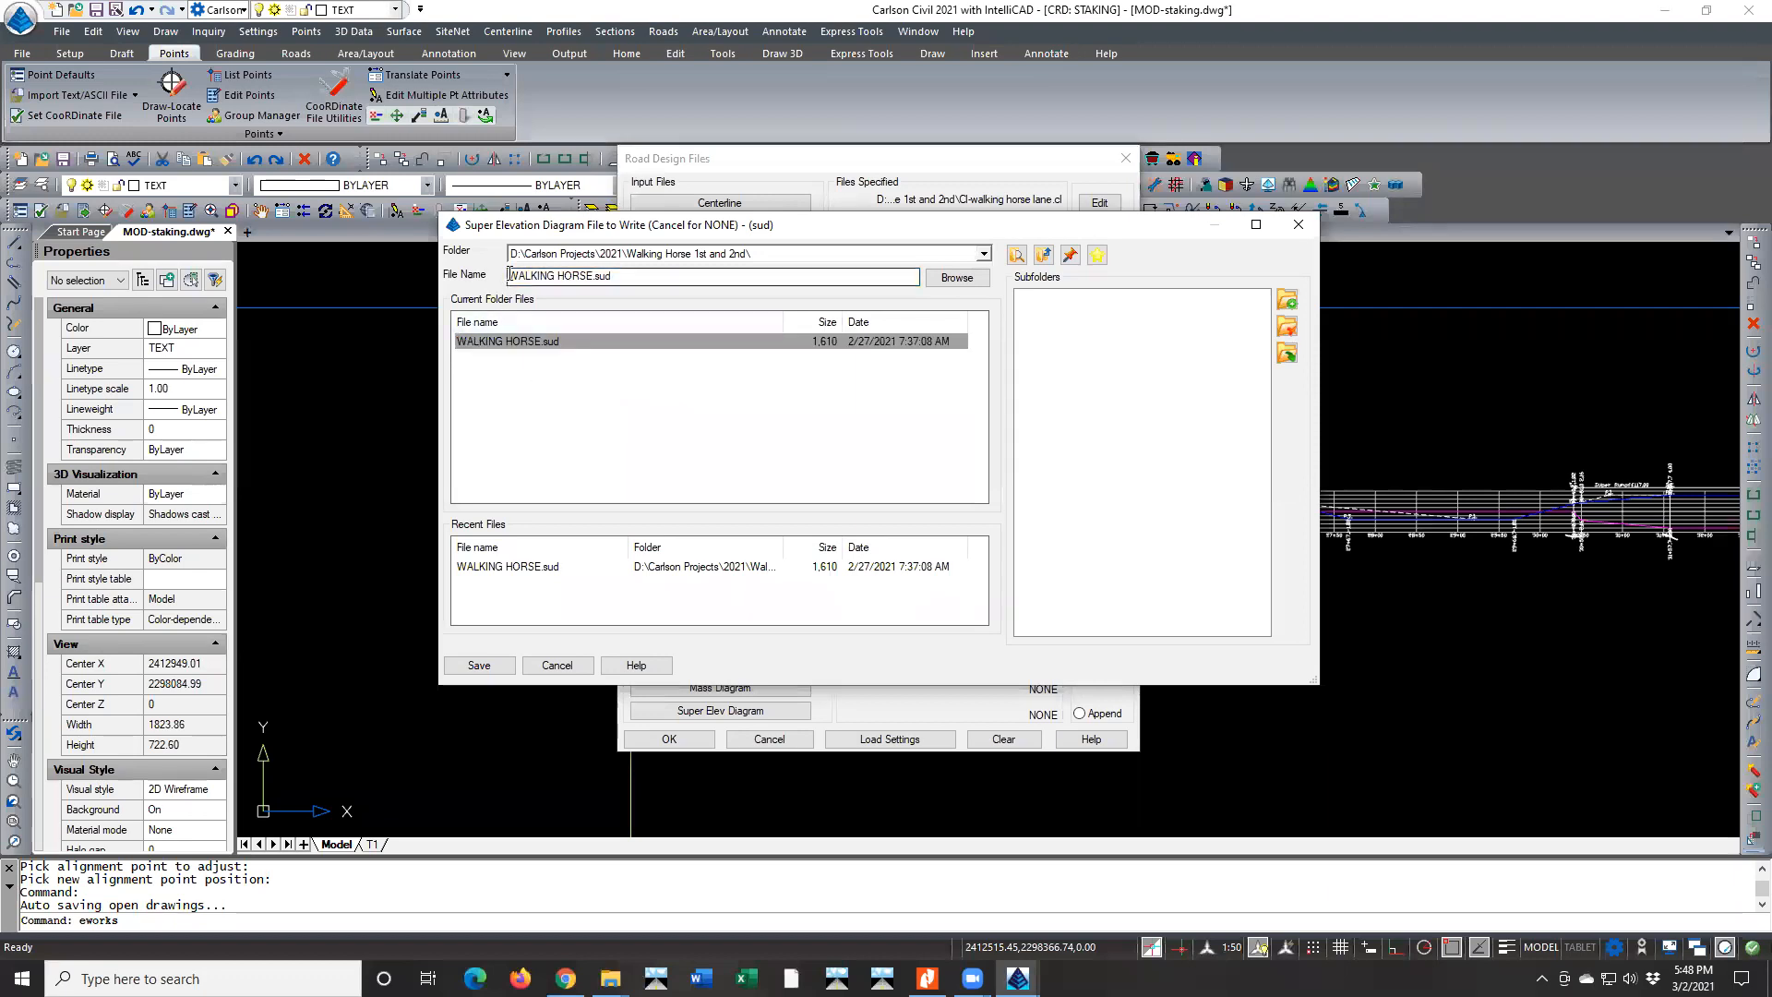
{"action": "type", "text": "MOD-"}
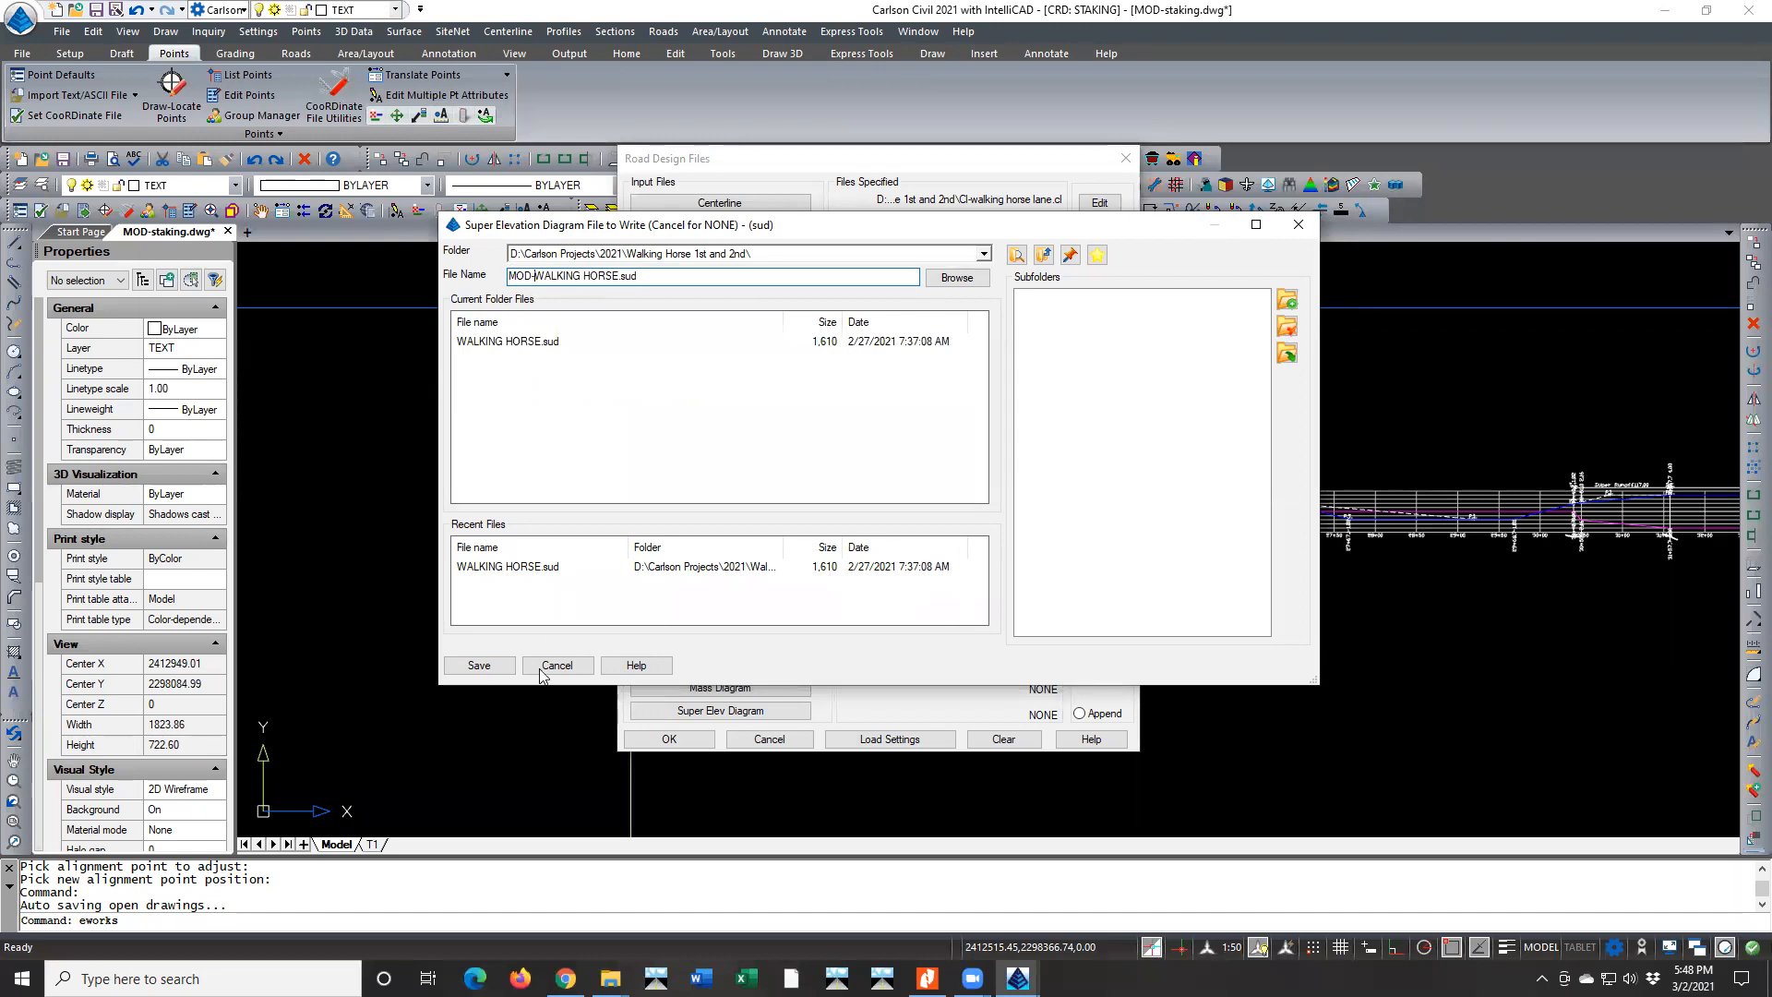
{"action": "left_click", "coordinate": [506, 667]}
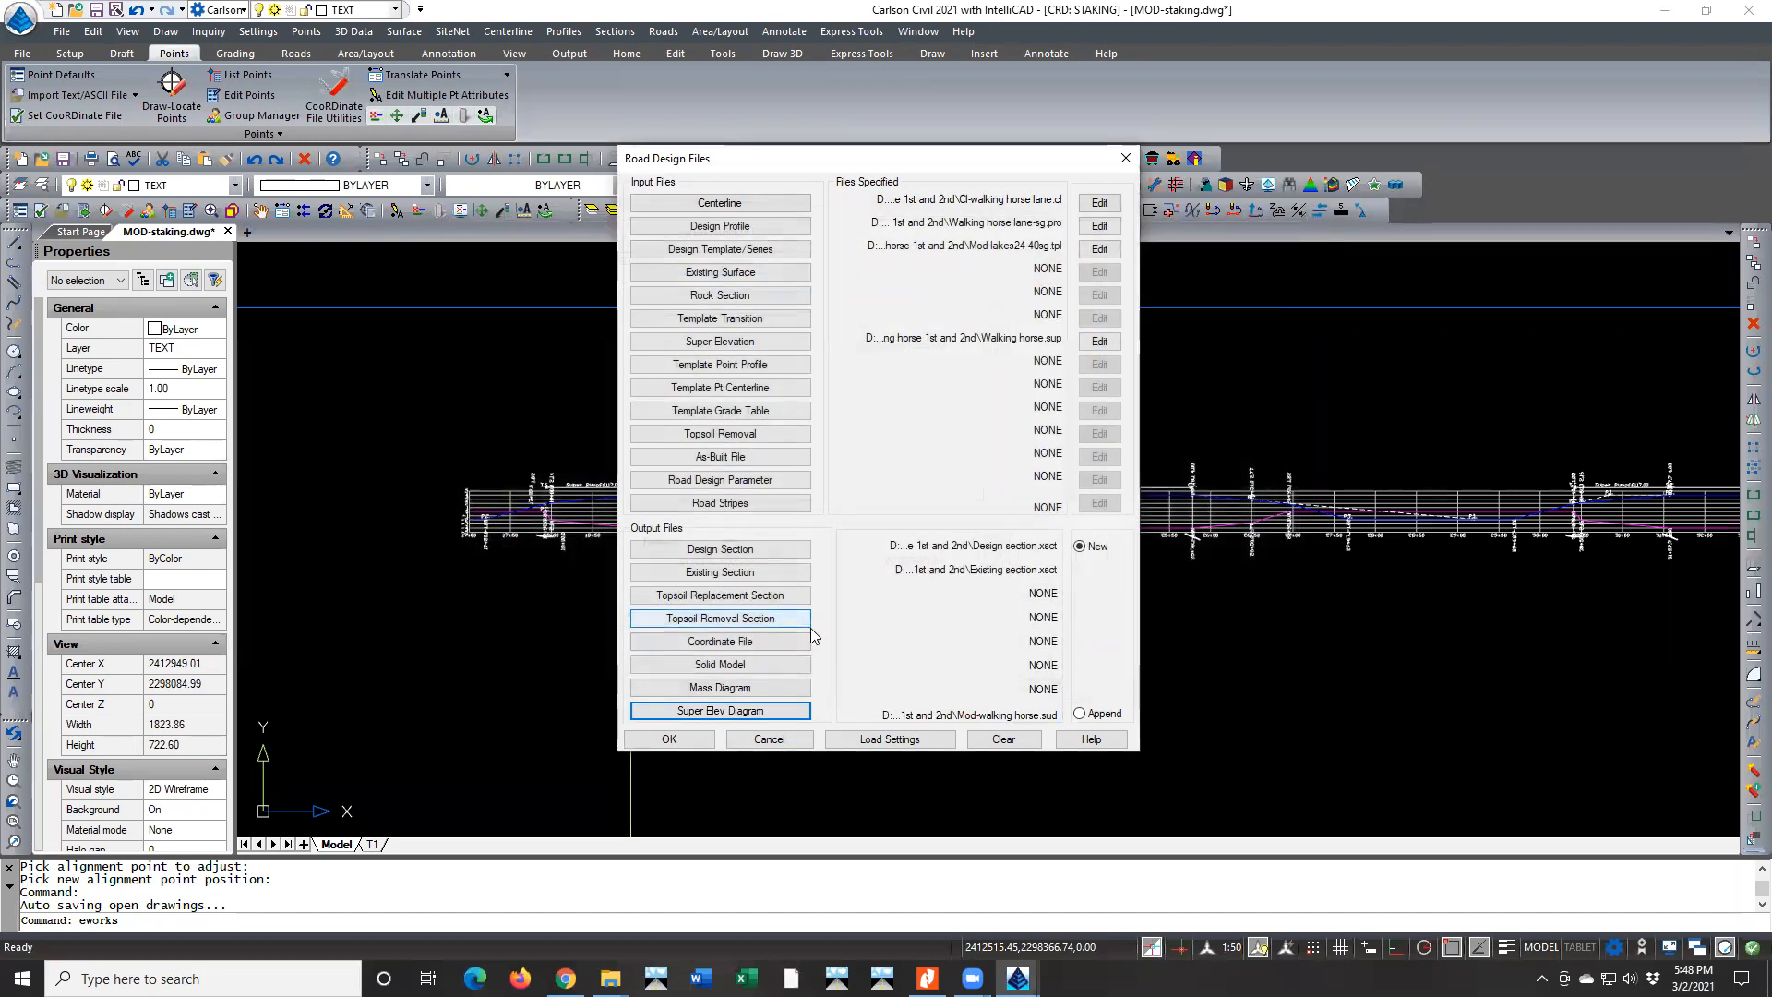
Process the road with the current design parameters, overwriting the SG-WALKING HORSE.tin surface file
{"action": "left_click", "coordinate": [654, 739]}
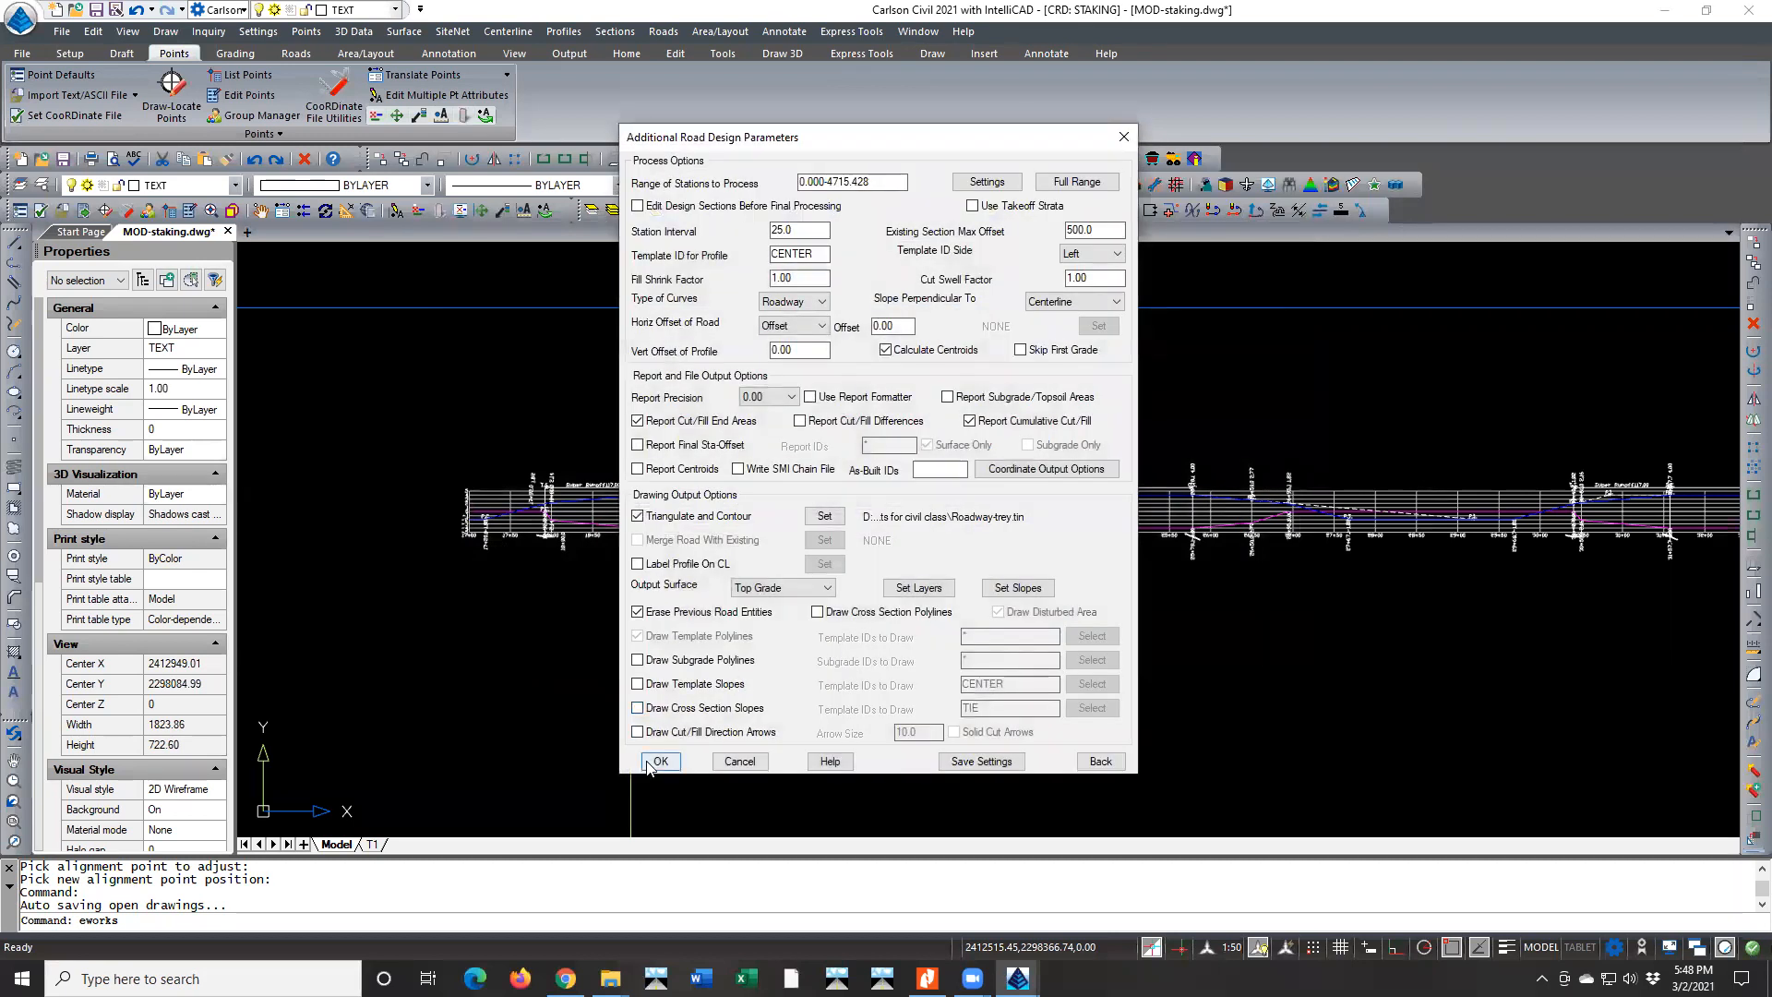
{"action": "left_click", "coordinate": [657, 763]}
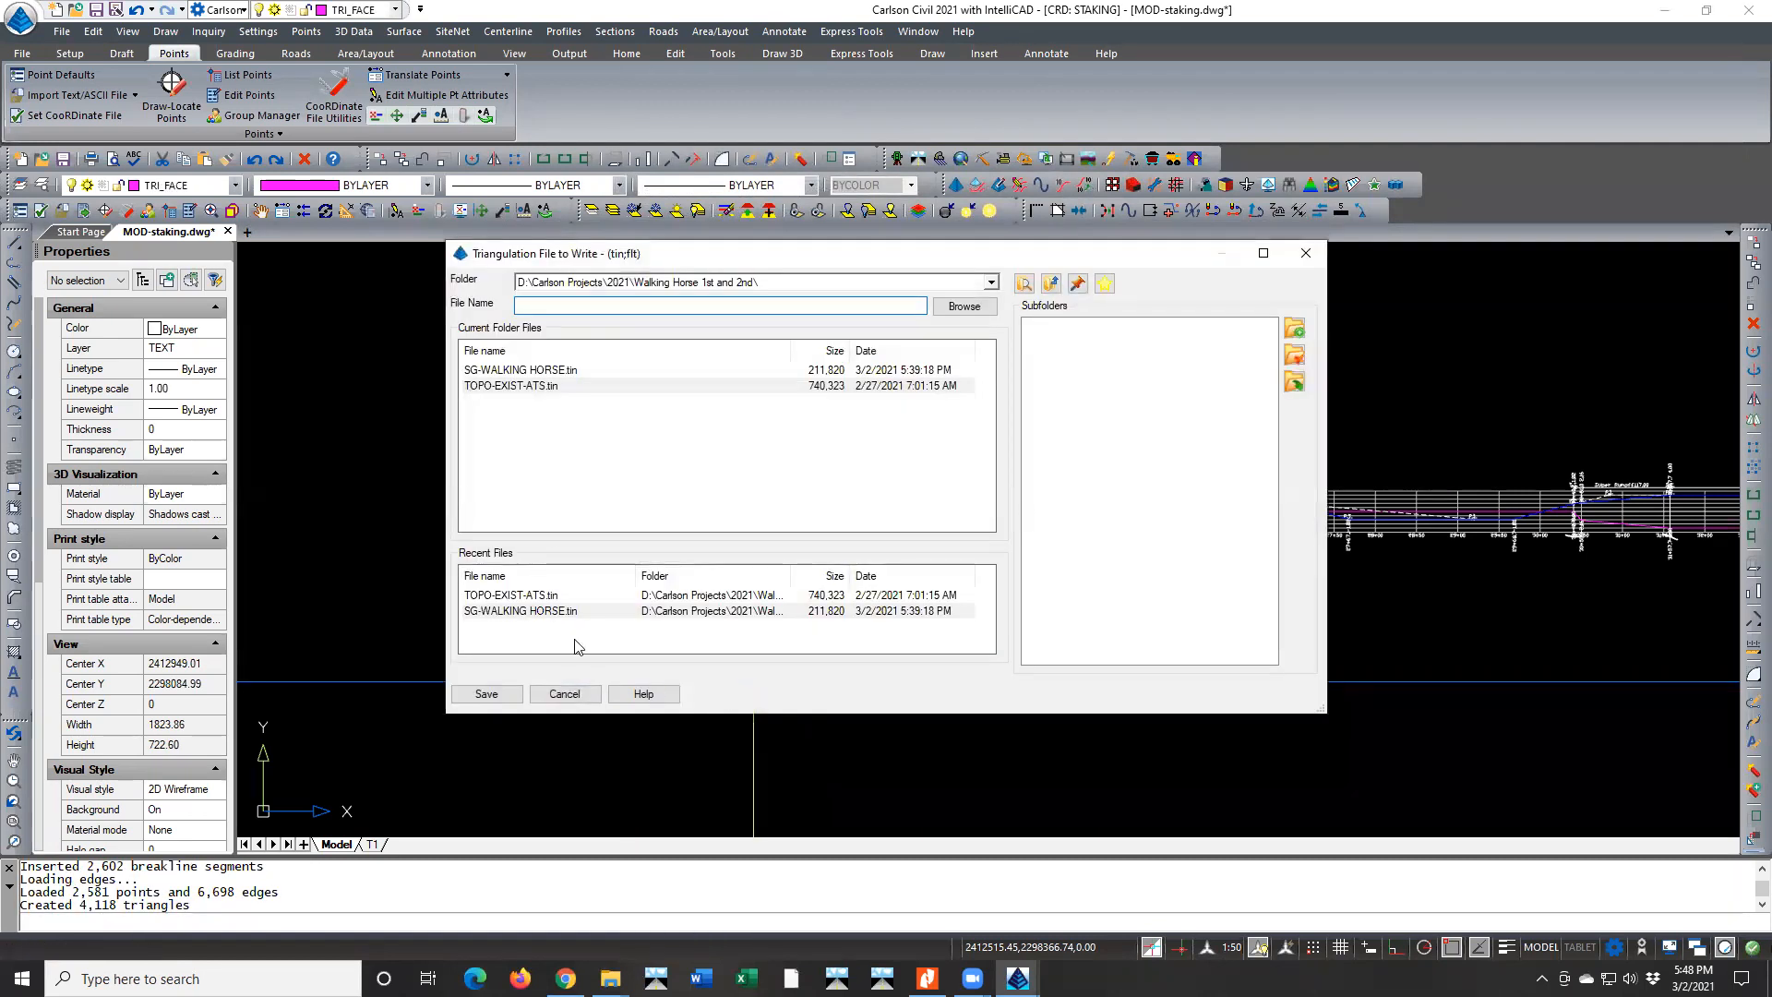
{"action": "double_click", "coordinate": [546, 371]}
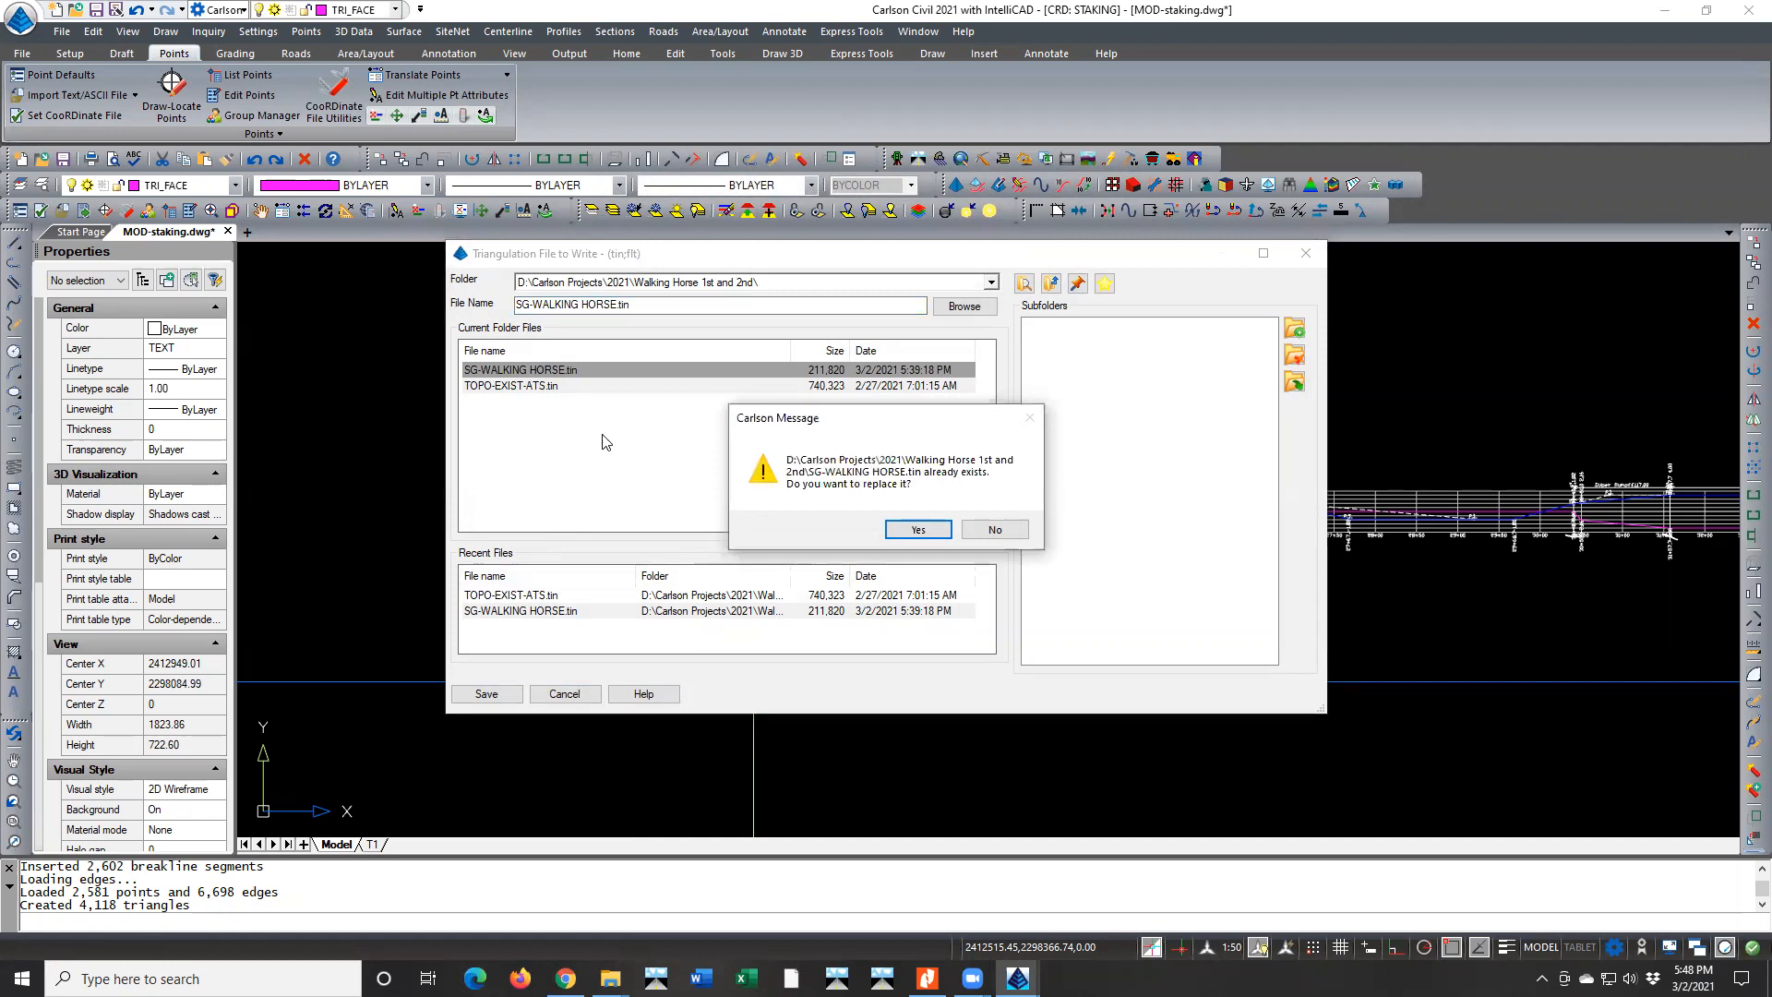
{"action": "left_click", "coordinate": [905, 528]}
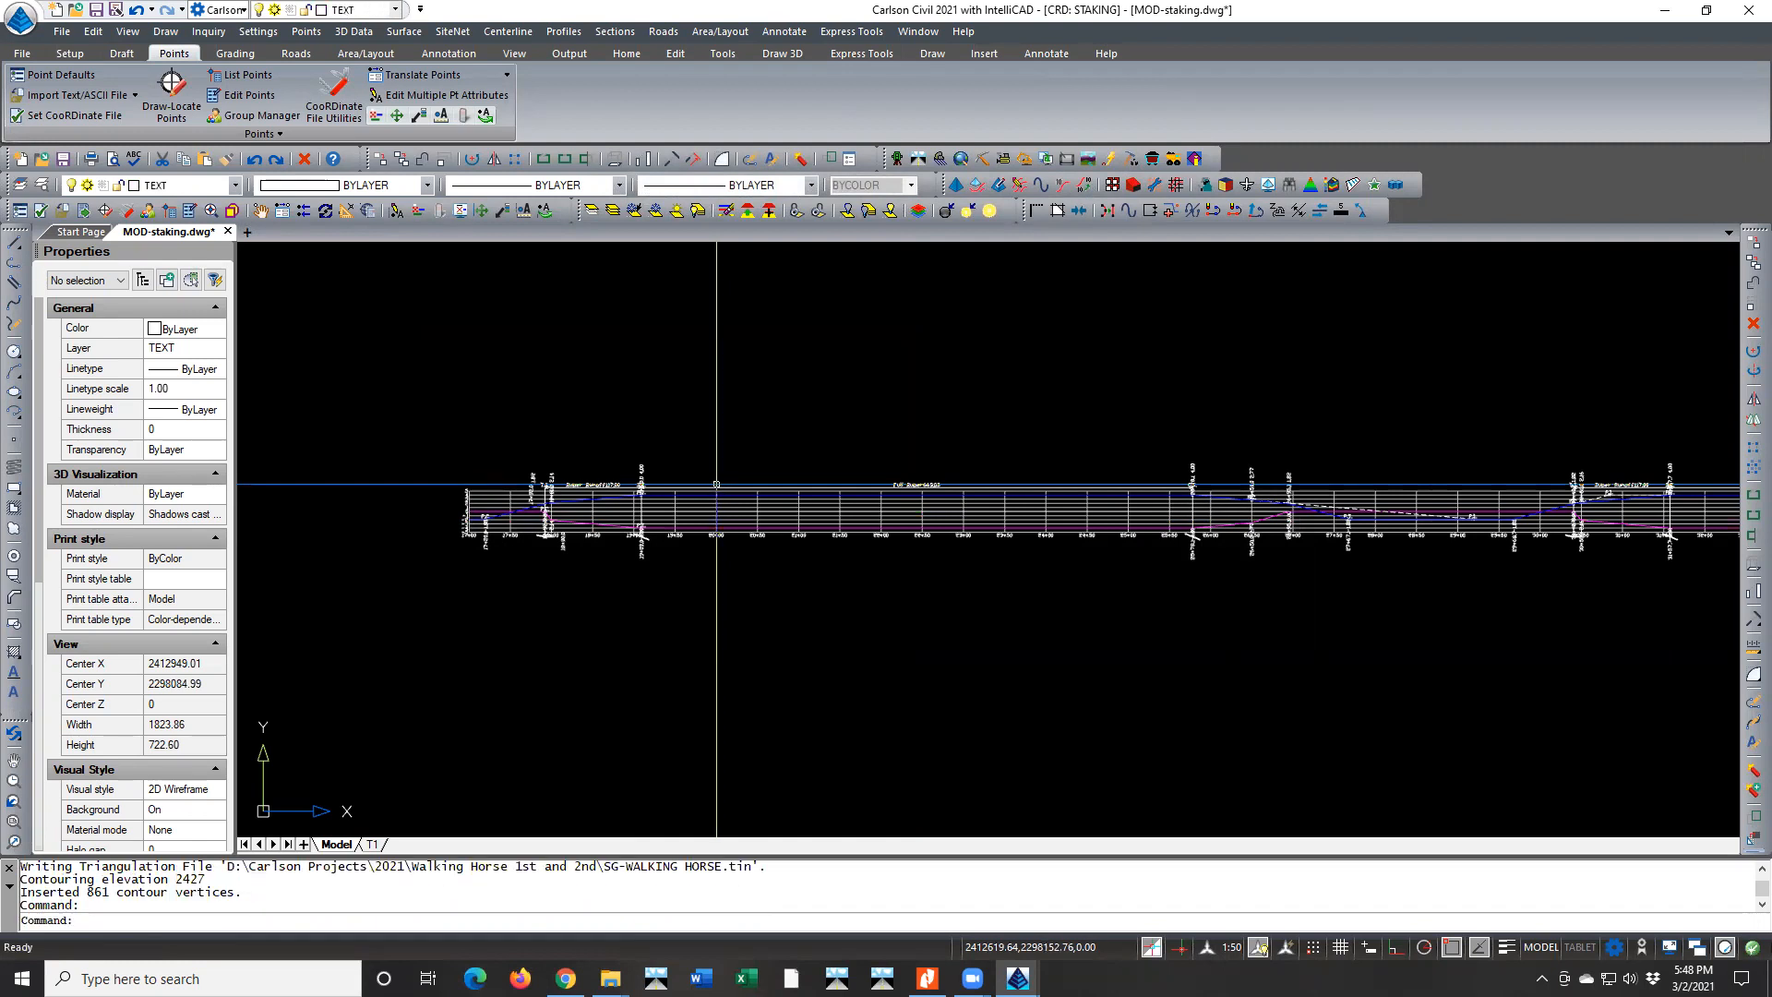
Draw the super elevation diagram from MOD-WALKING HORSE.sud above the existing diagram, using the preset centerline reference
{"action": "scroll", "coordinate": [715, 498], "scroll_direction": "down", "scroll_amount": 5}
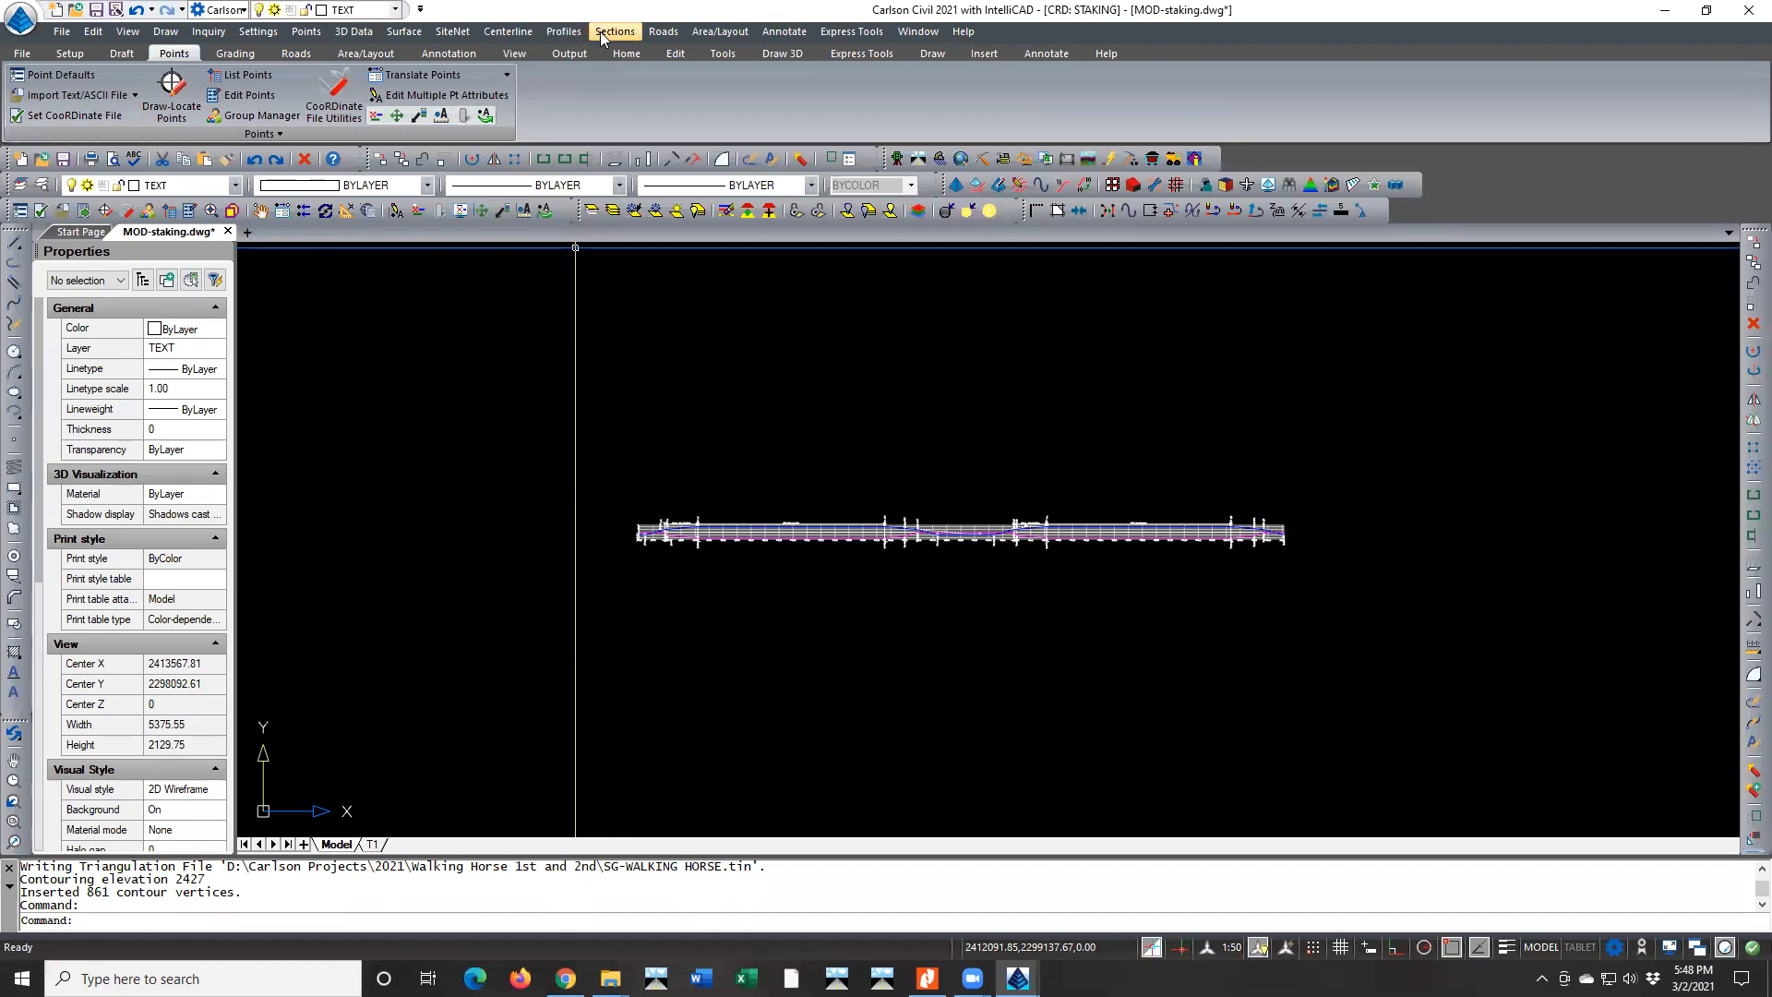
{"action": "left_click", "coordinate": [649, 34]}
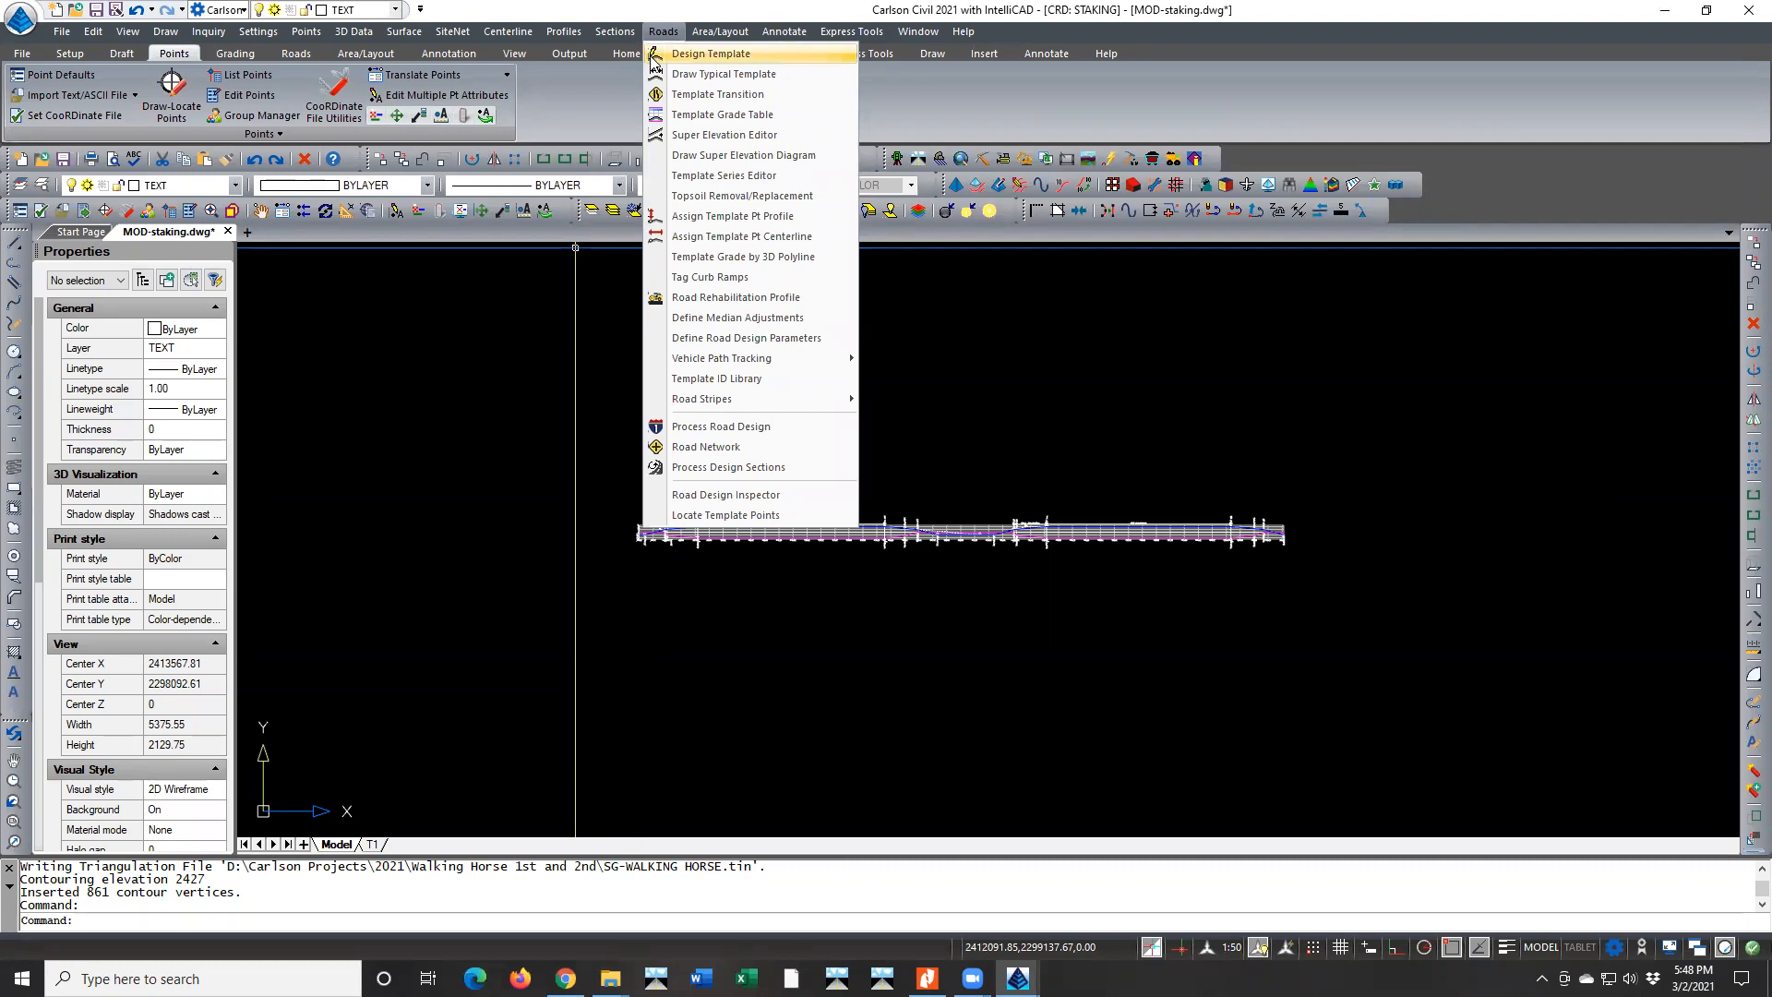
{"action": "left_click", "coordinate": [738, 155]}
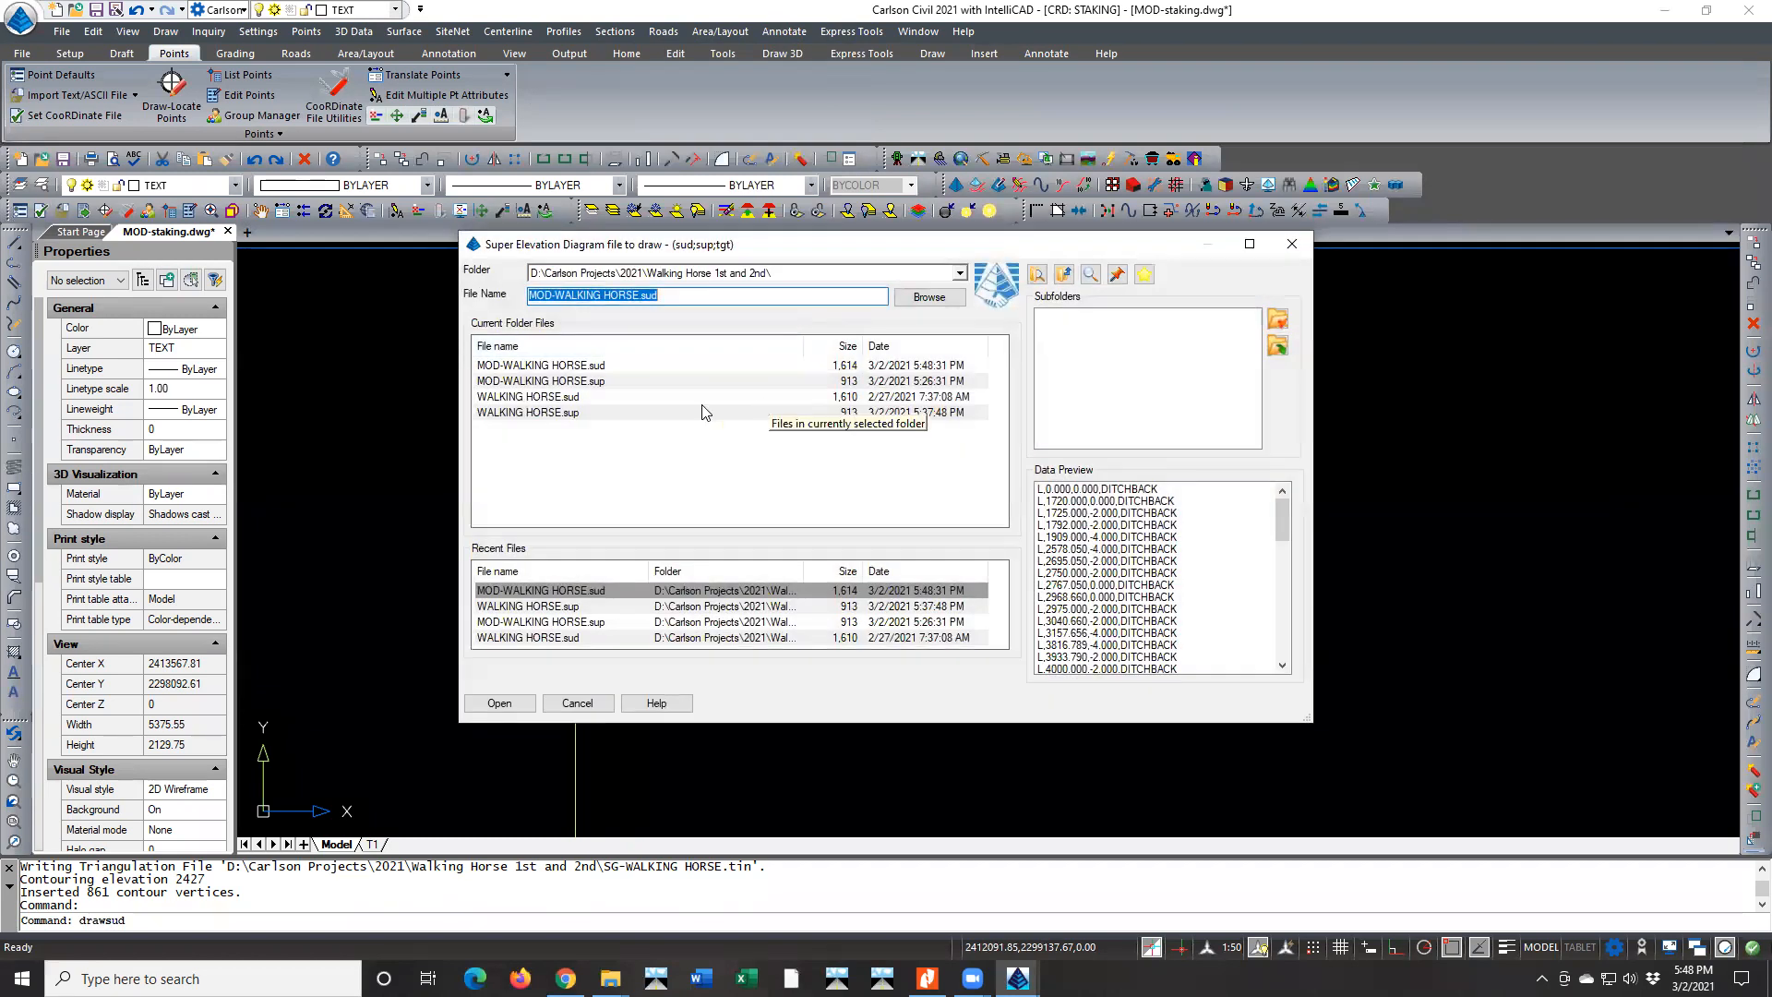
{"action": "left_click", "coordinate": [549, 368]}
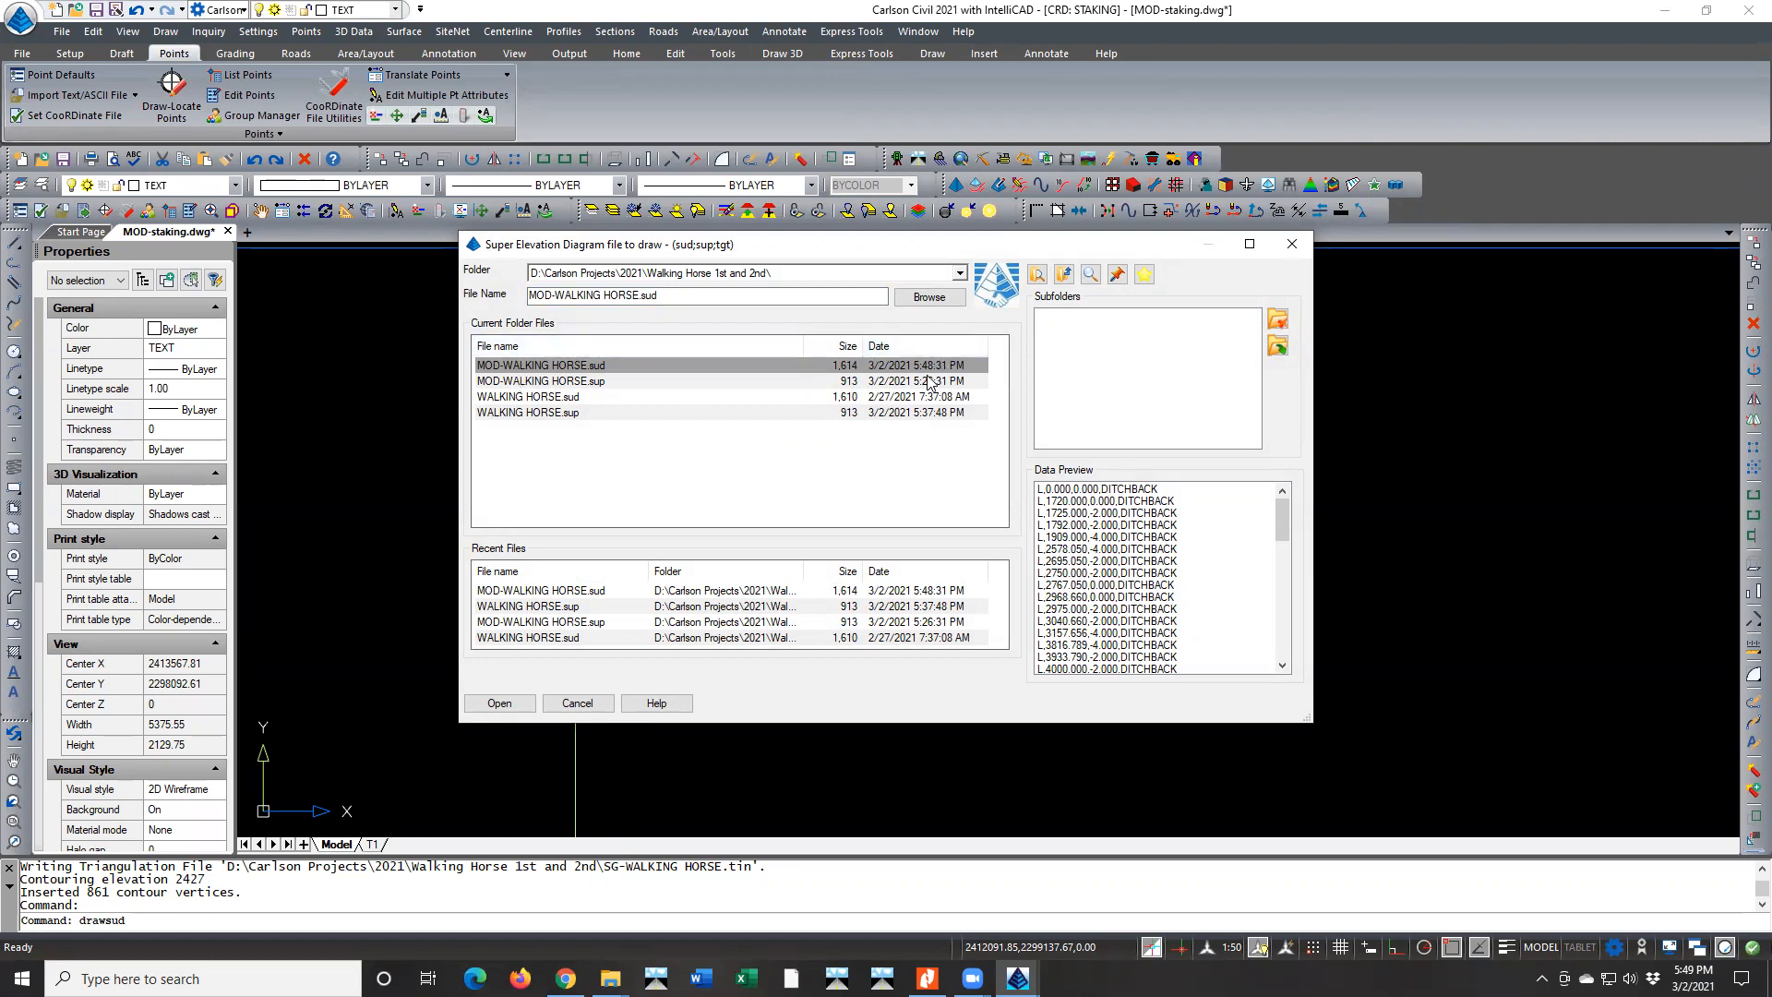
{"action": "double_click", "coordinate": [514, 367]}
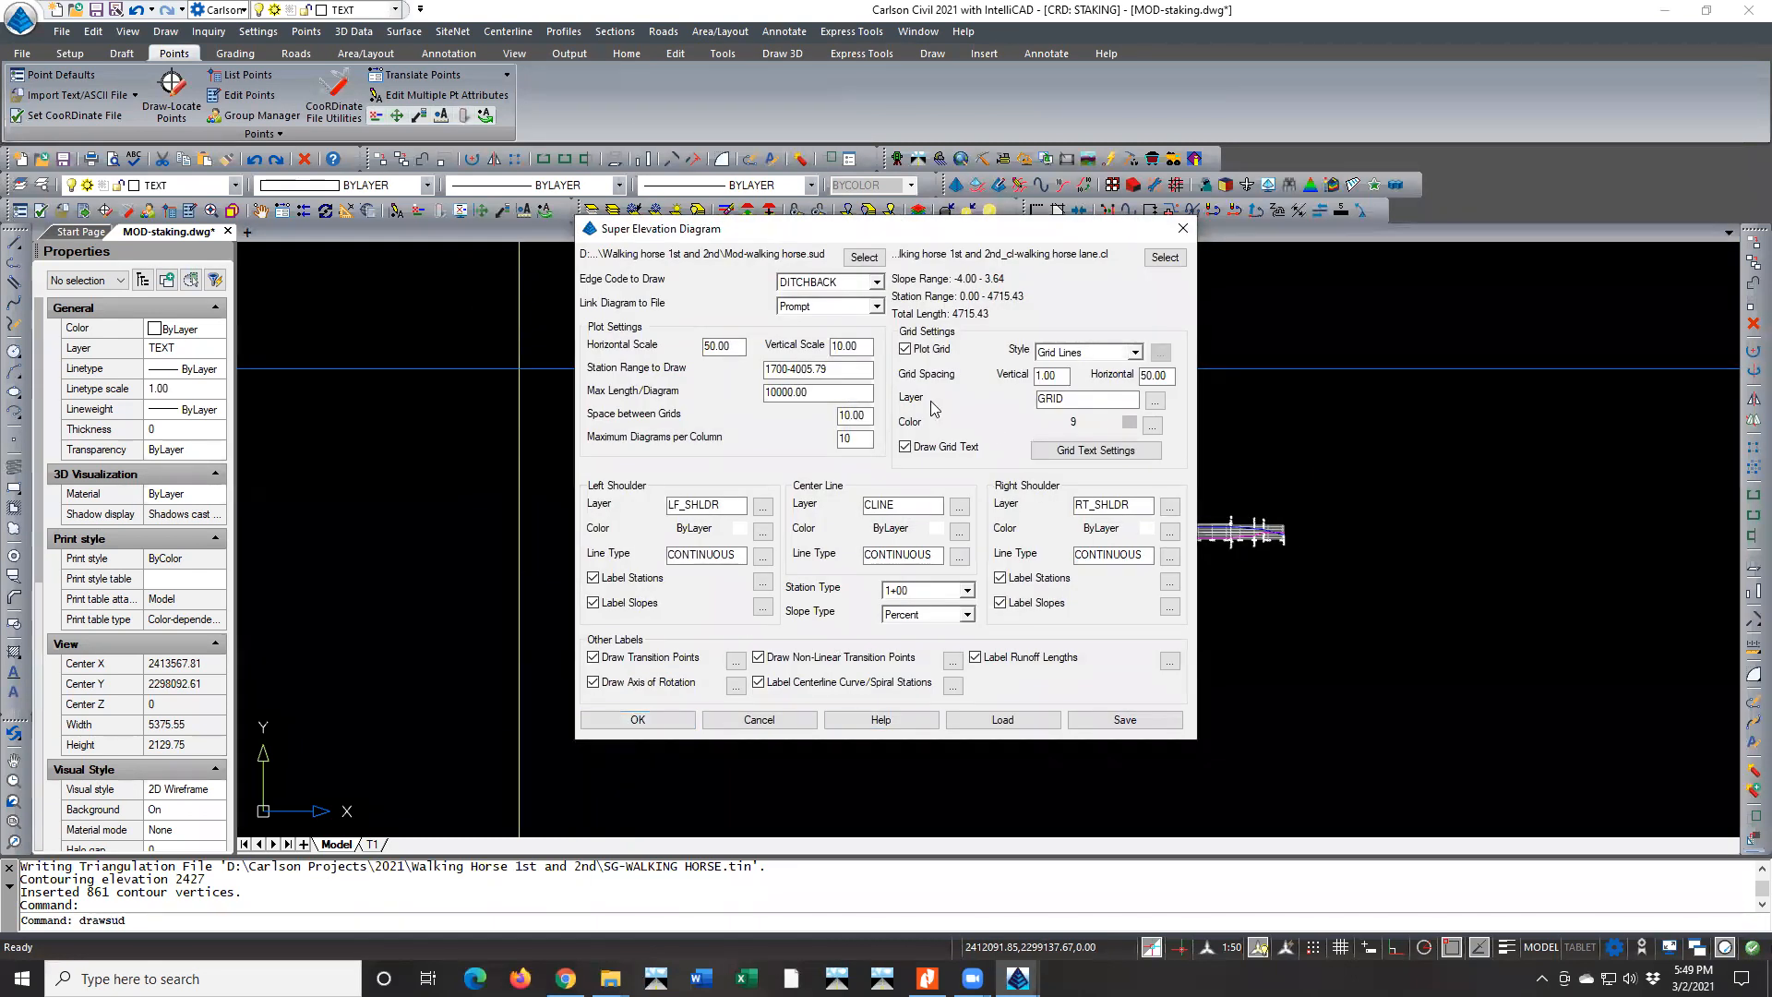
{"action": "left_click", "coordinate": [639, 720]}
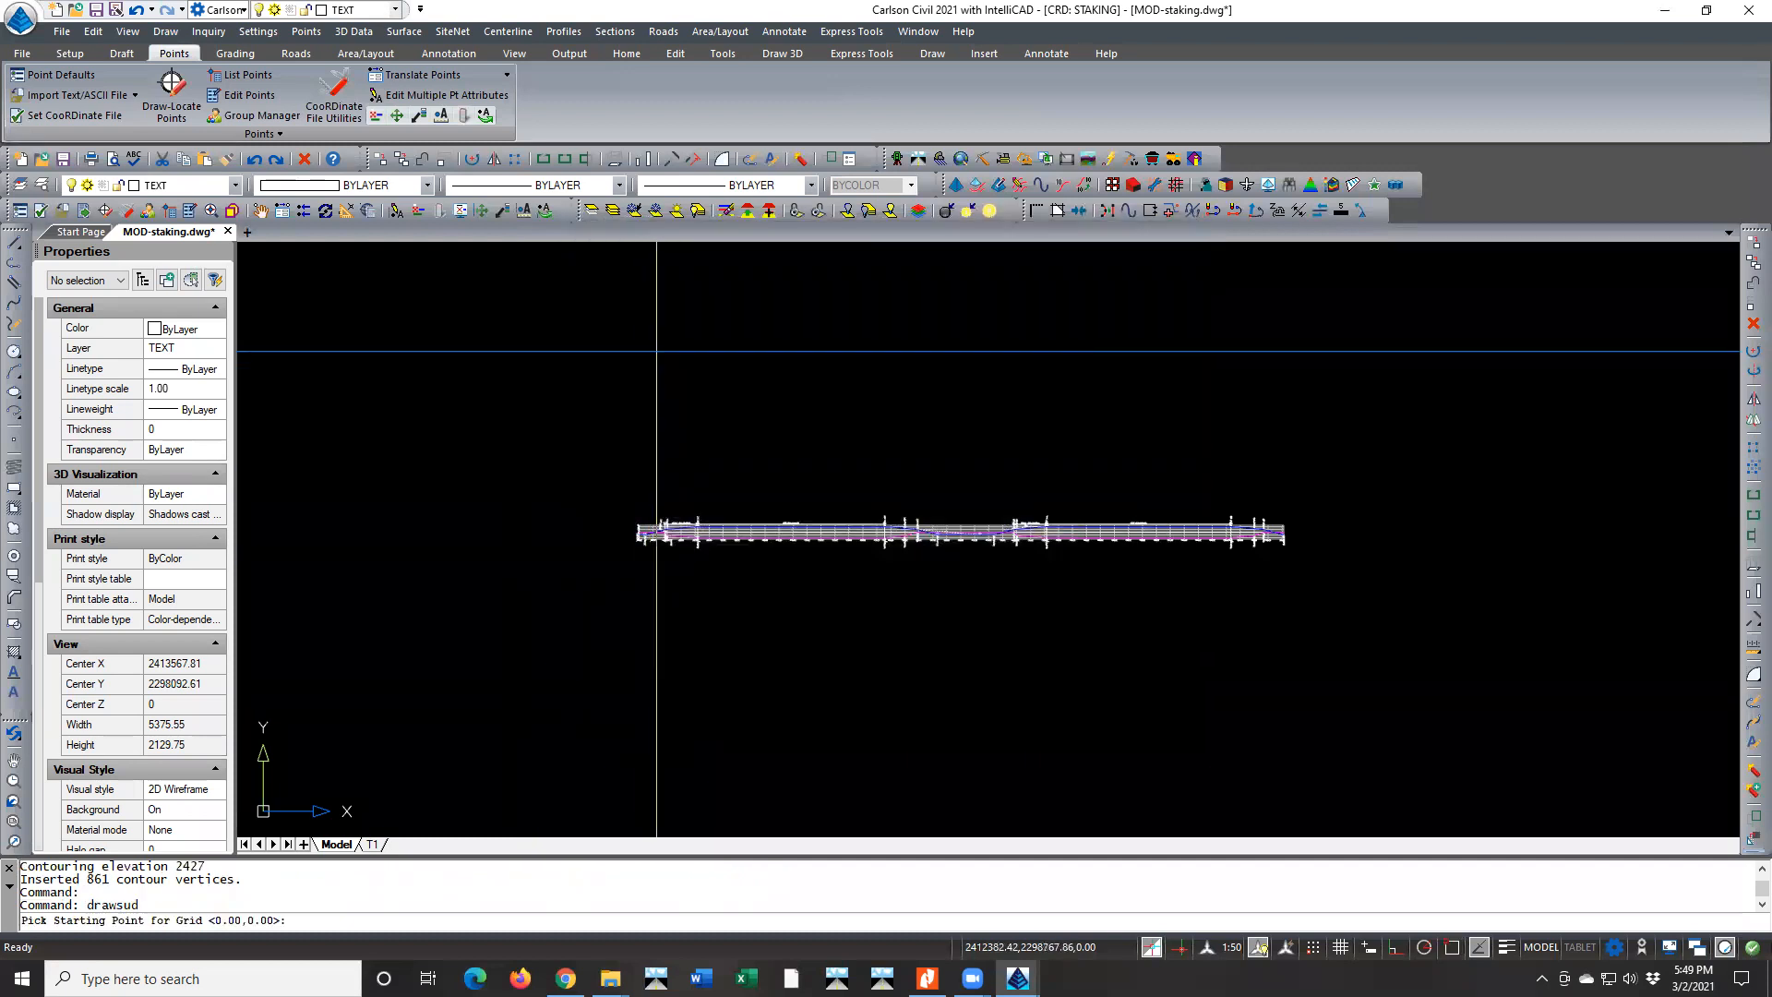
{"action": "left_click", "coordinate": [643, 392]}
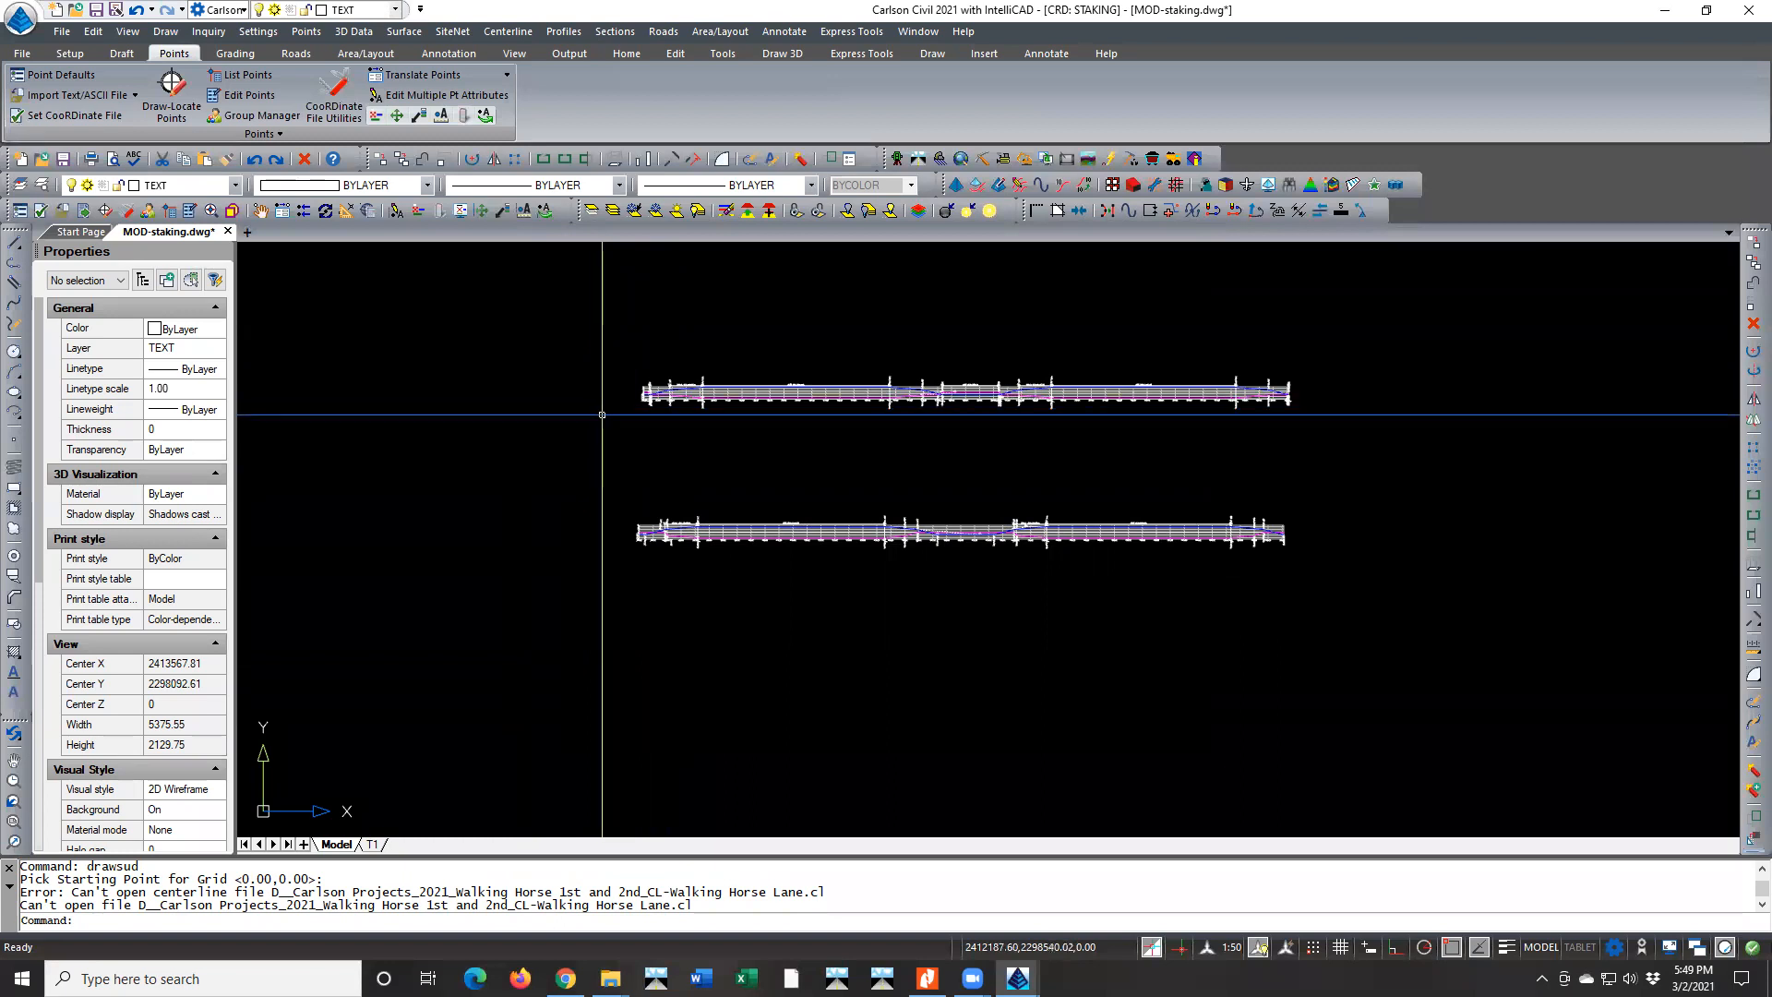
Erase the upper super elevation diagram that was just drawn
{"action": "left_click_drag", "start_coordinate": [611, 908], "coordinate": [272, 911]}
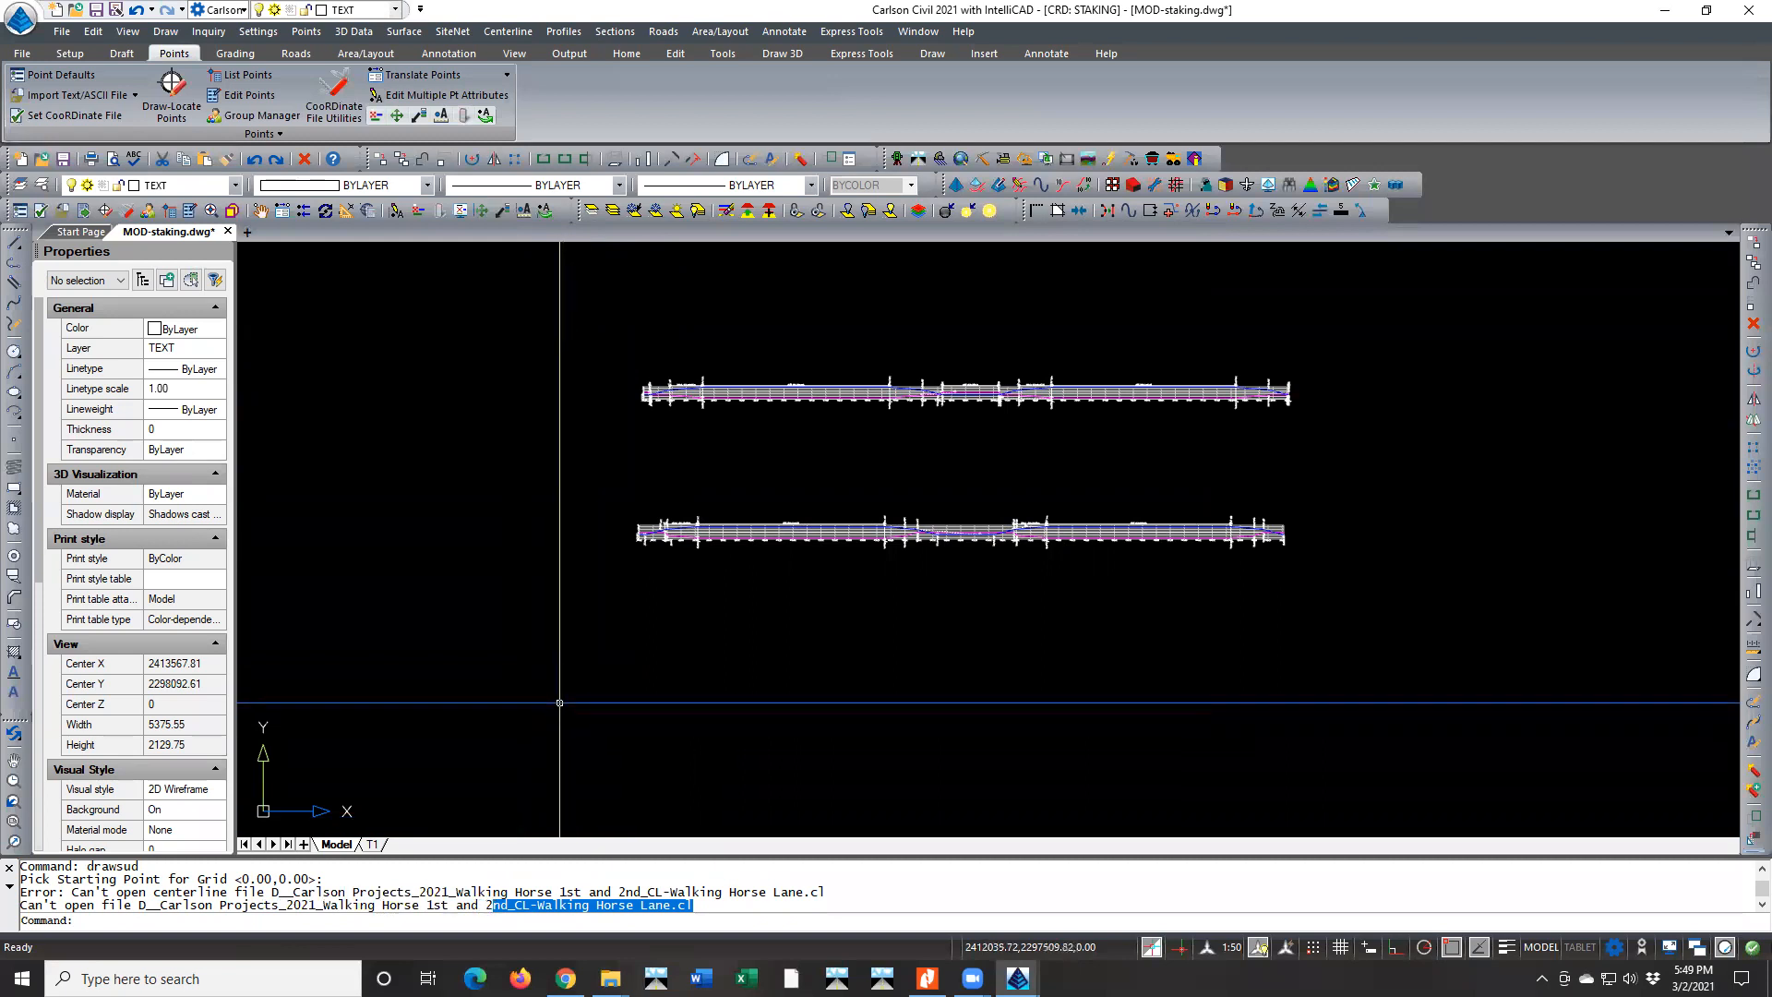
{"action": "key", "text": "Escape"}
{"action": "key", "text": "Escape"}
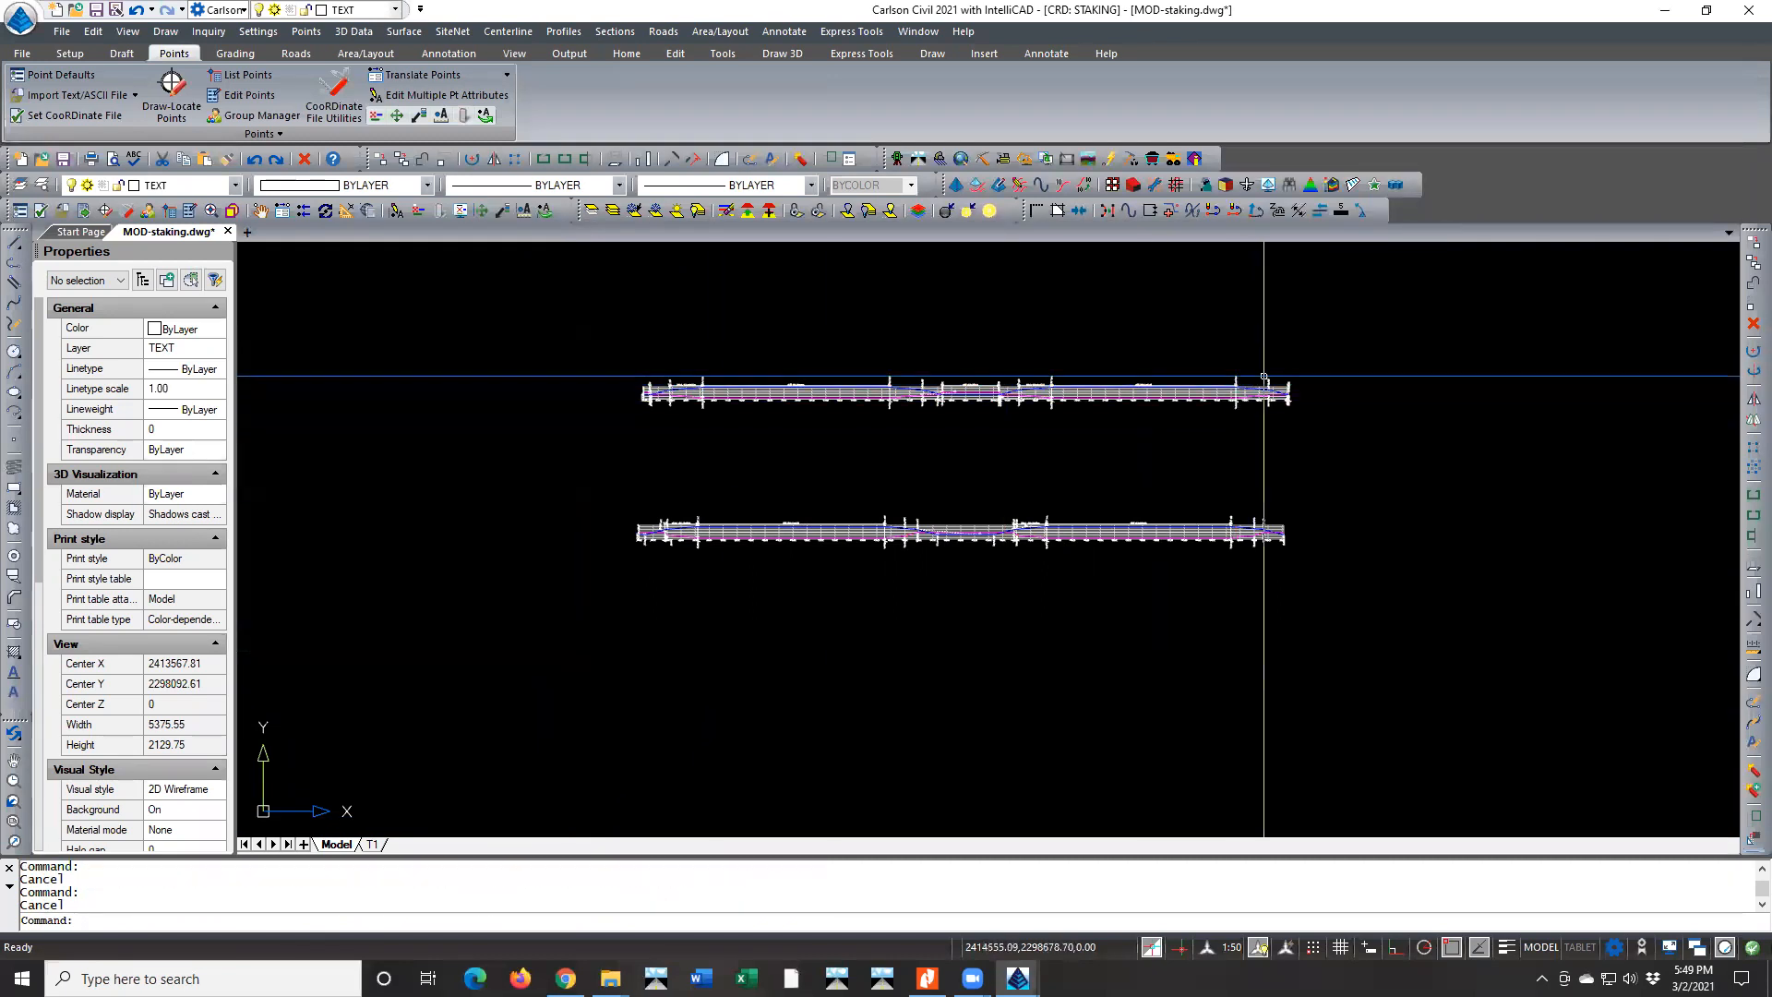
{"action": "left_click", "coordinate": [1305, 359]}
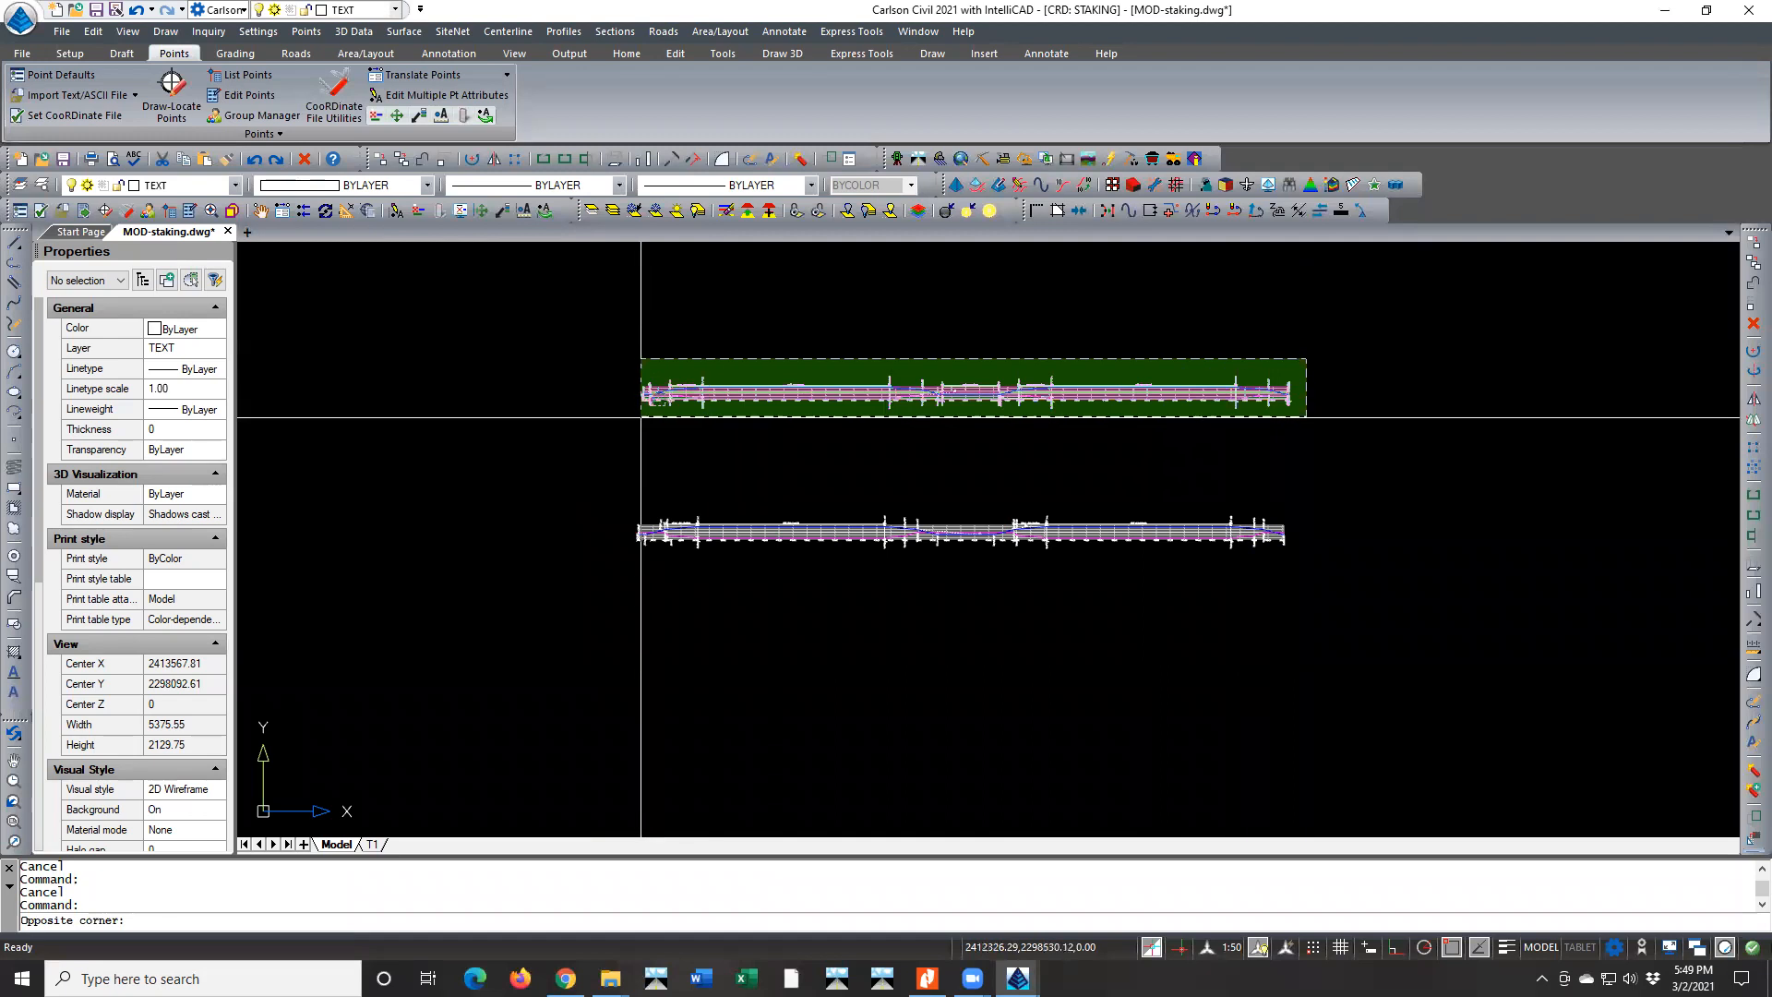
{"action": "left_click", "coordinate": [626, 423]}
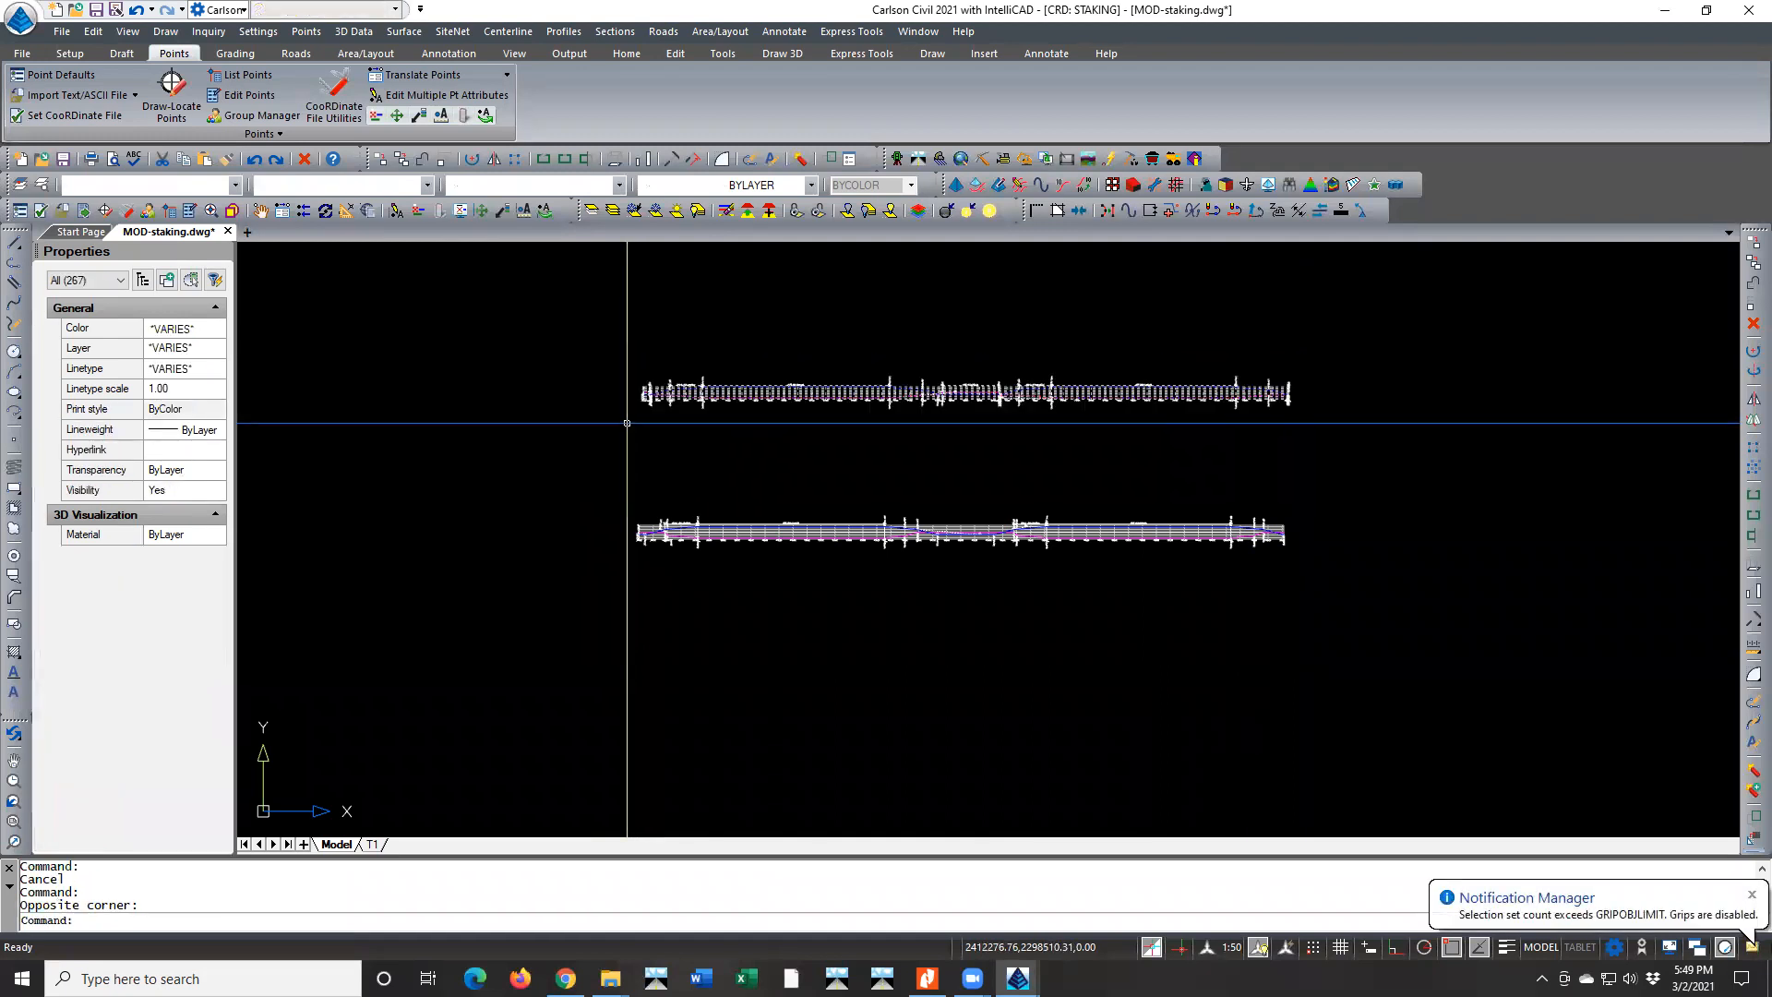
{"action": "key", "text": "Delete"}
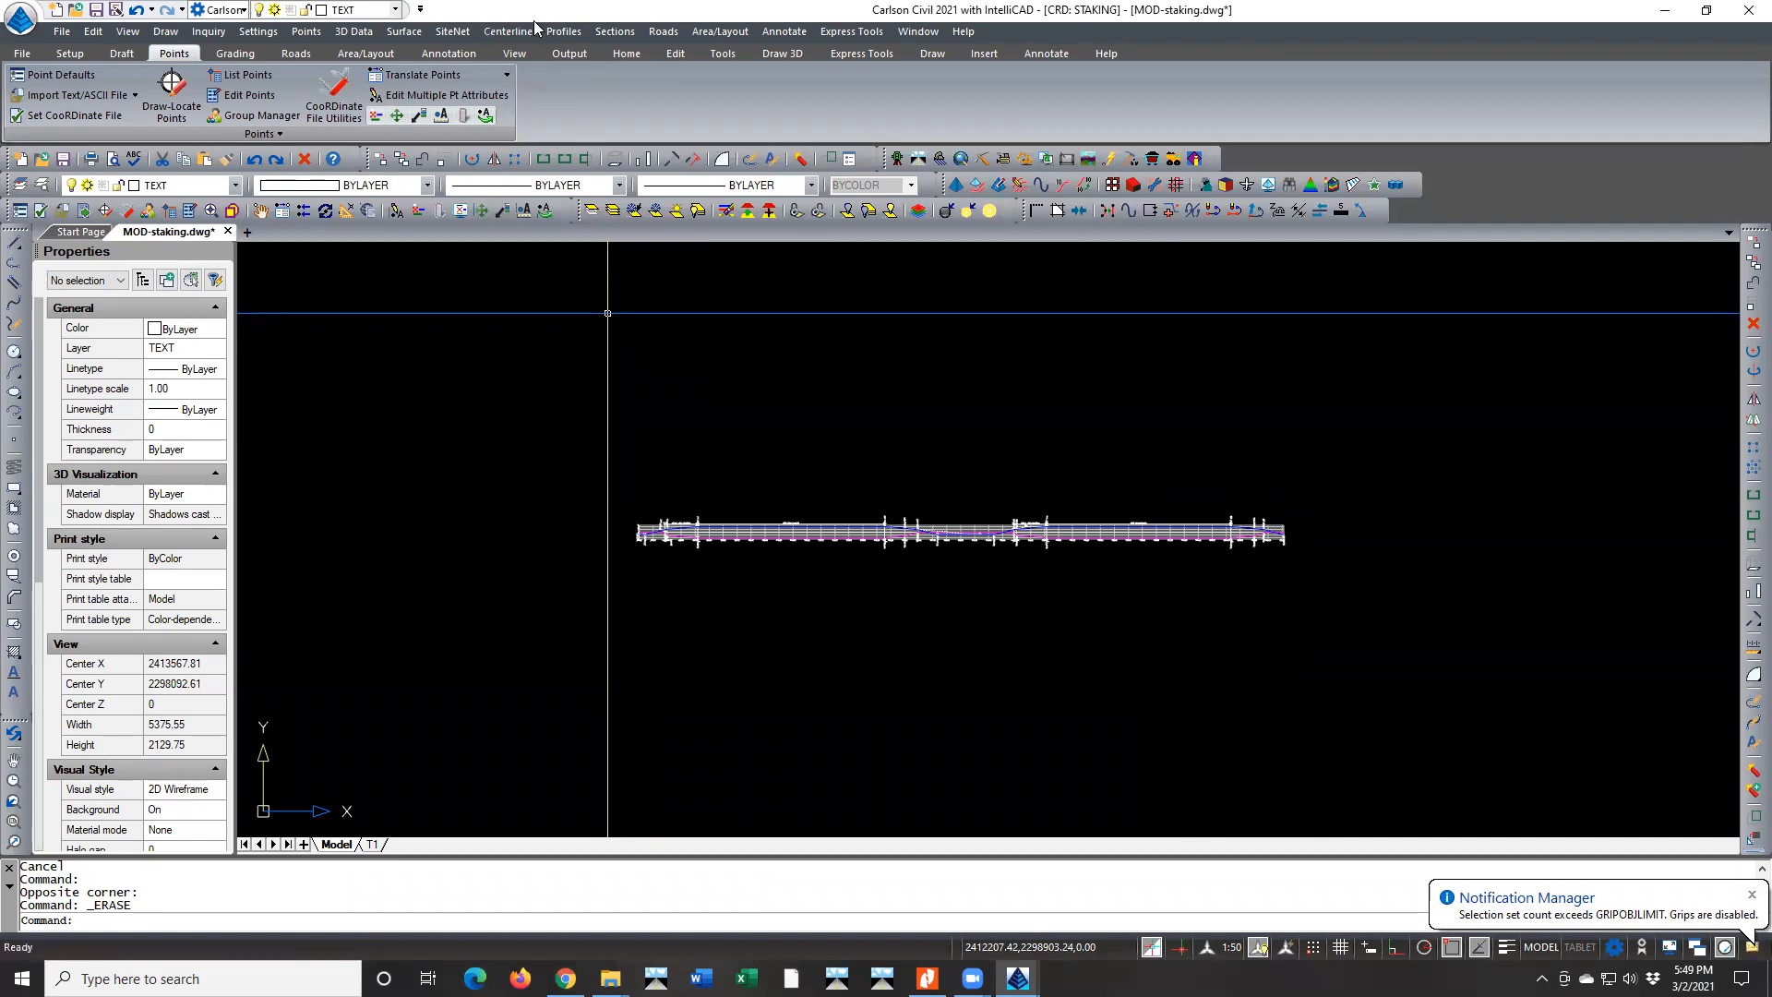
Draw the MOD-WALKING HORSE.sud super elevation diagram just above the existing one, with CL-Walking Horse Lane.cl as the reference centerline
{"action": "left_click", "coordinate": [614, 32]}
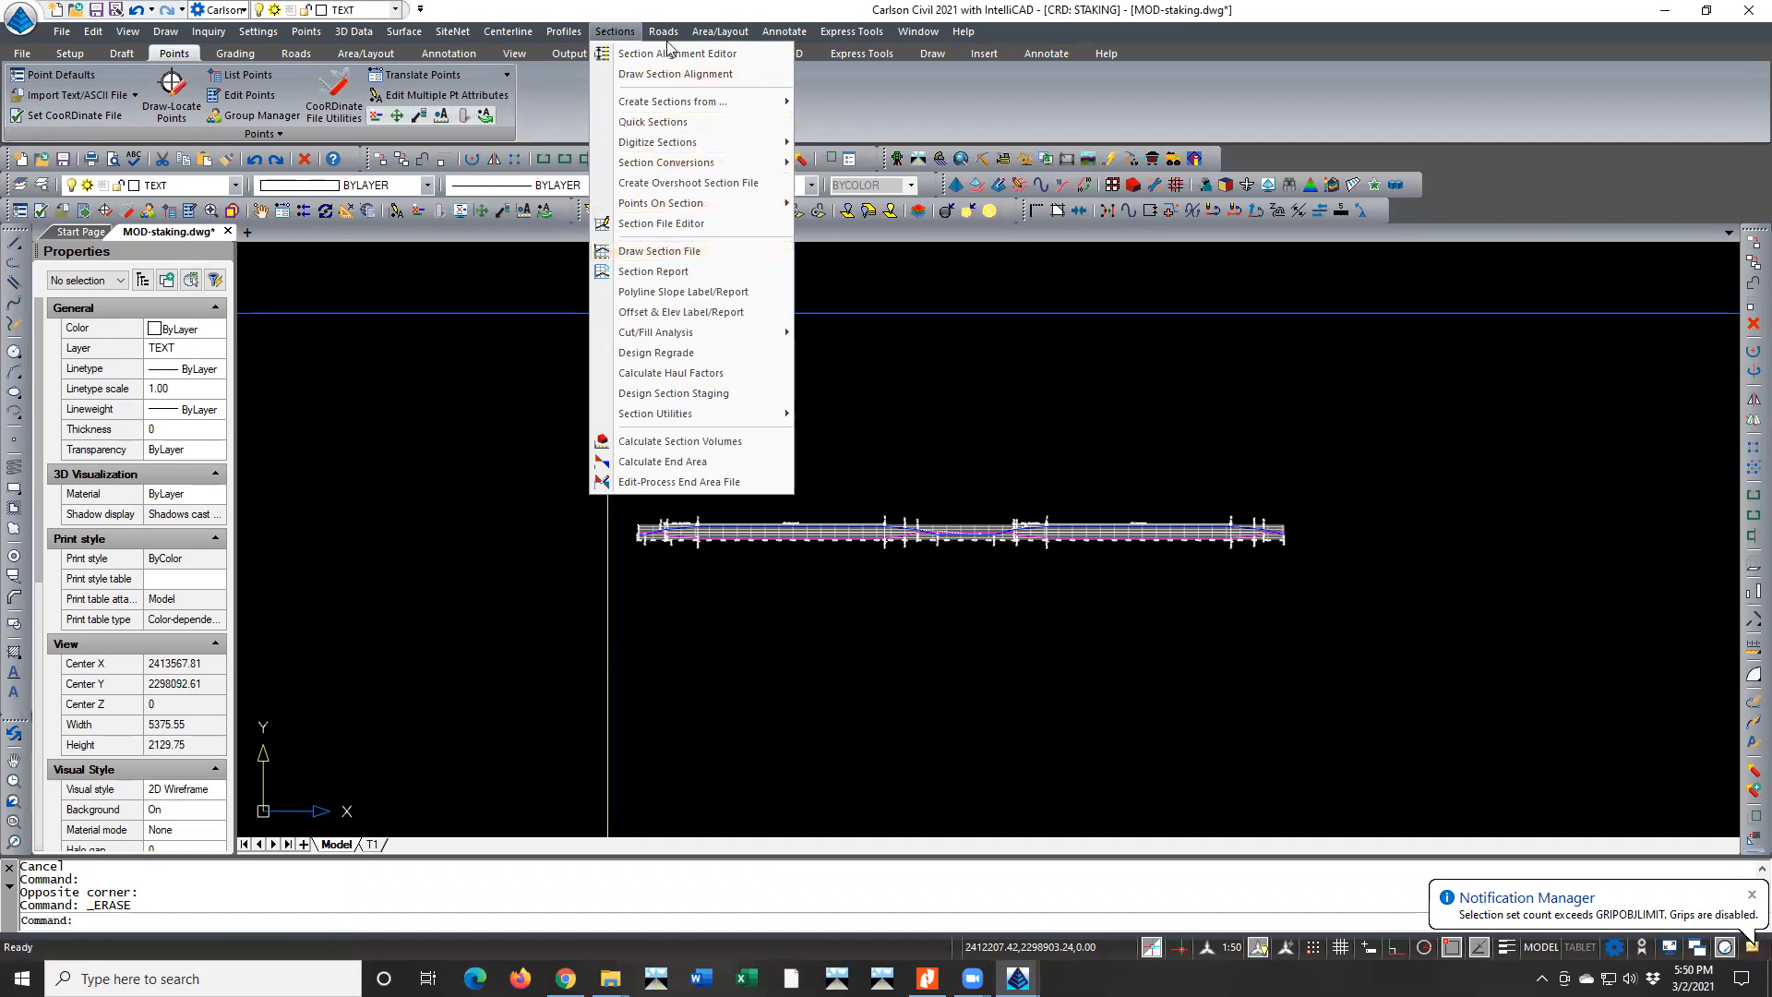
{"action": "mouse_move", "coordinate": [665, 31]}
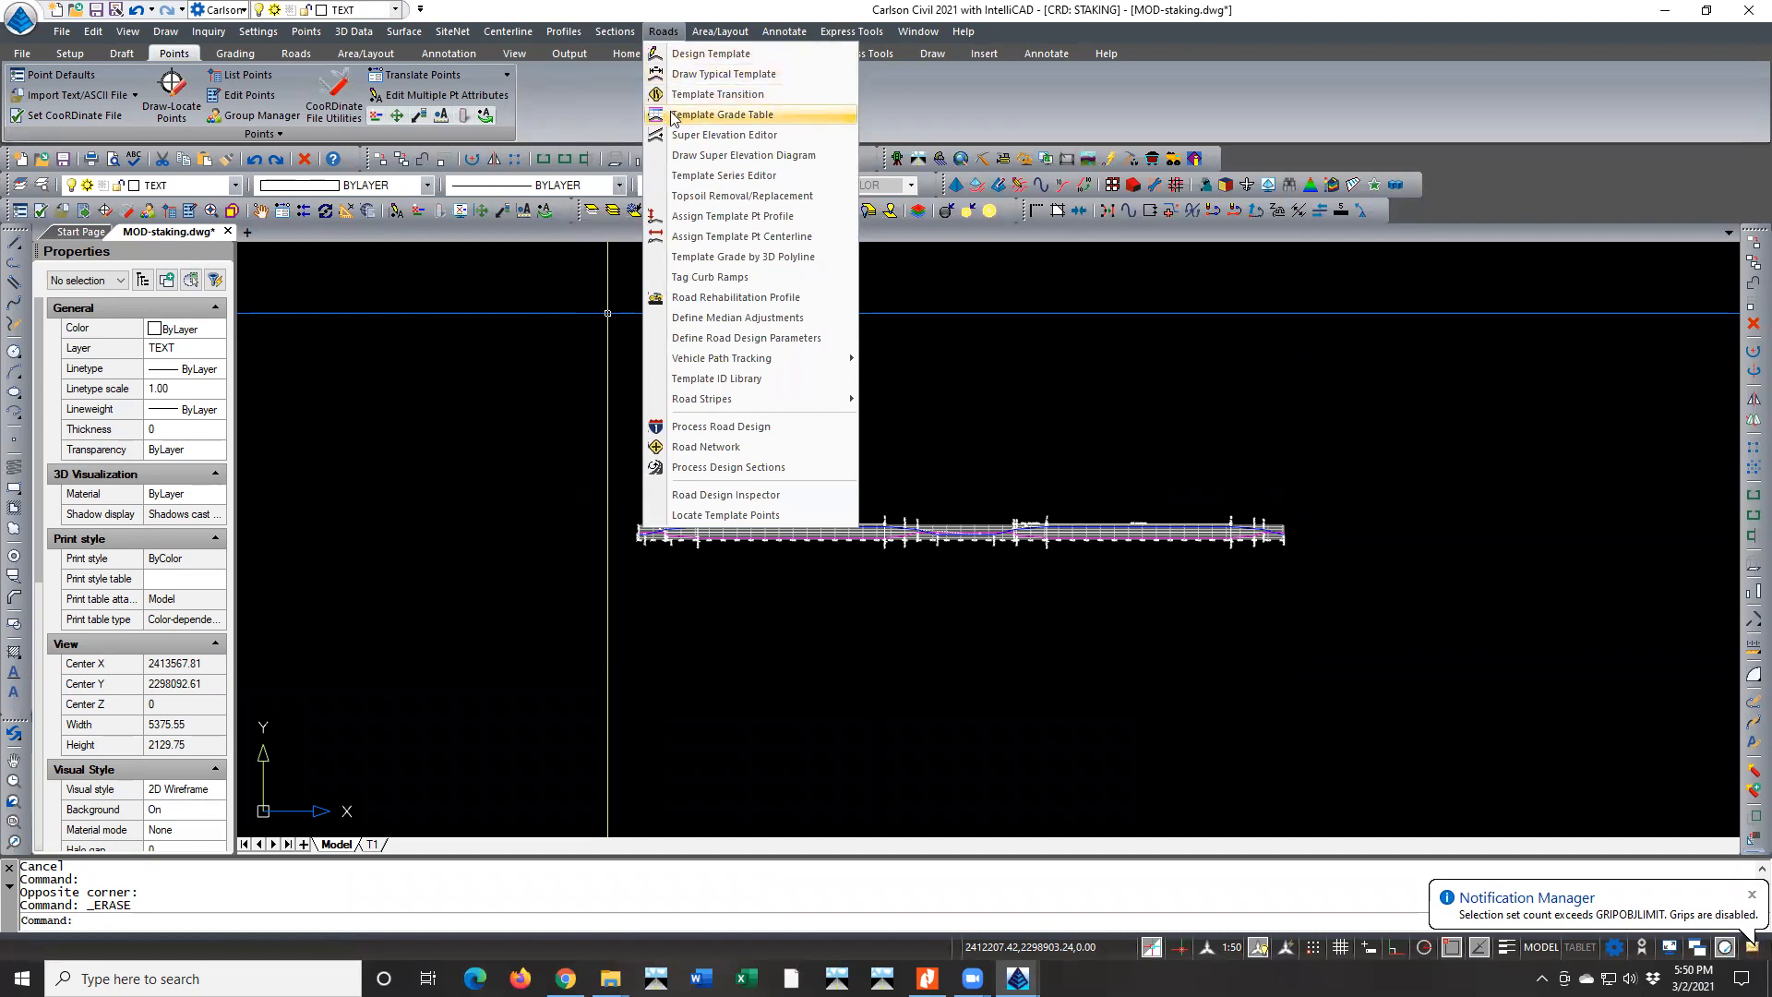
{"action": "left_click", "coordinate": [685, 156]}
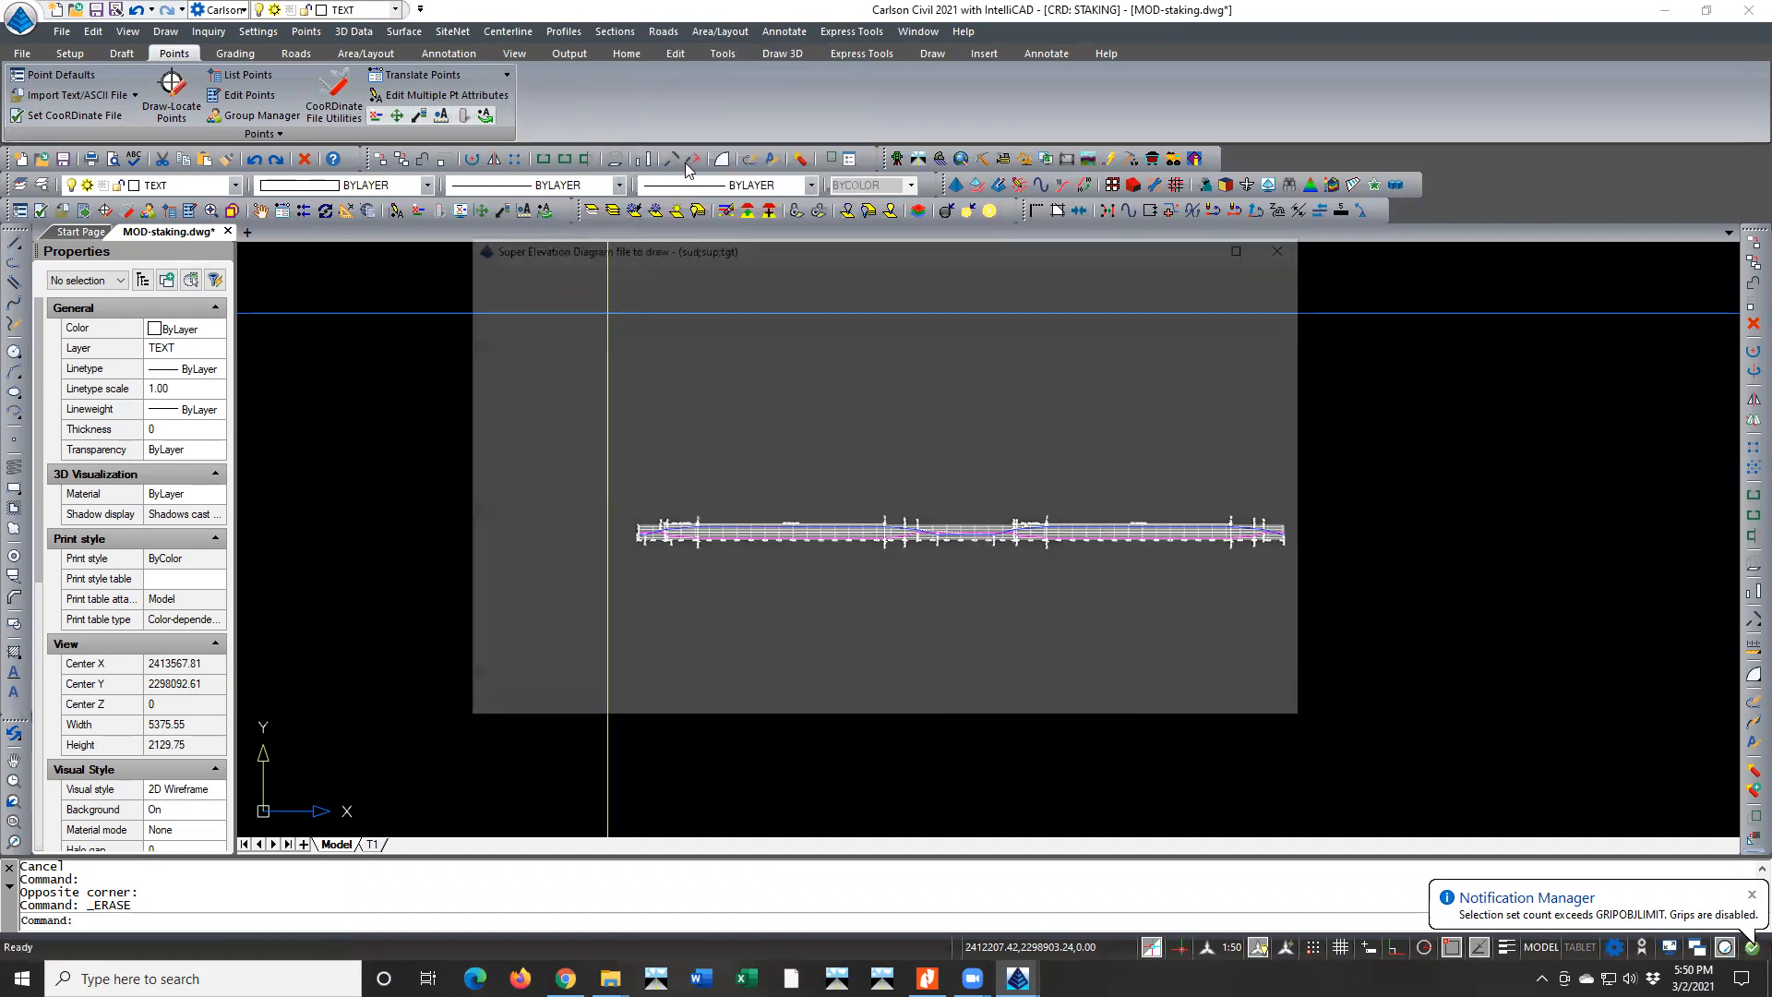
{"action": "double_click", "coordinate": [555, 366]}
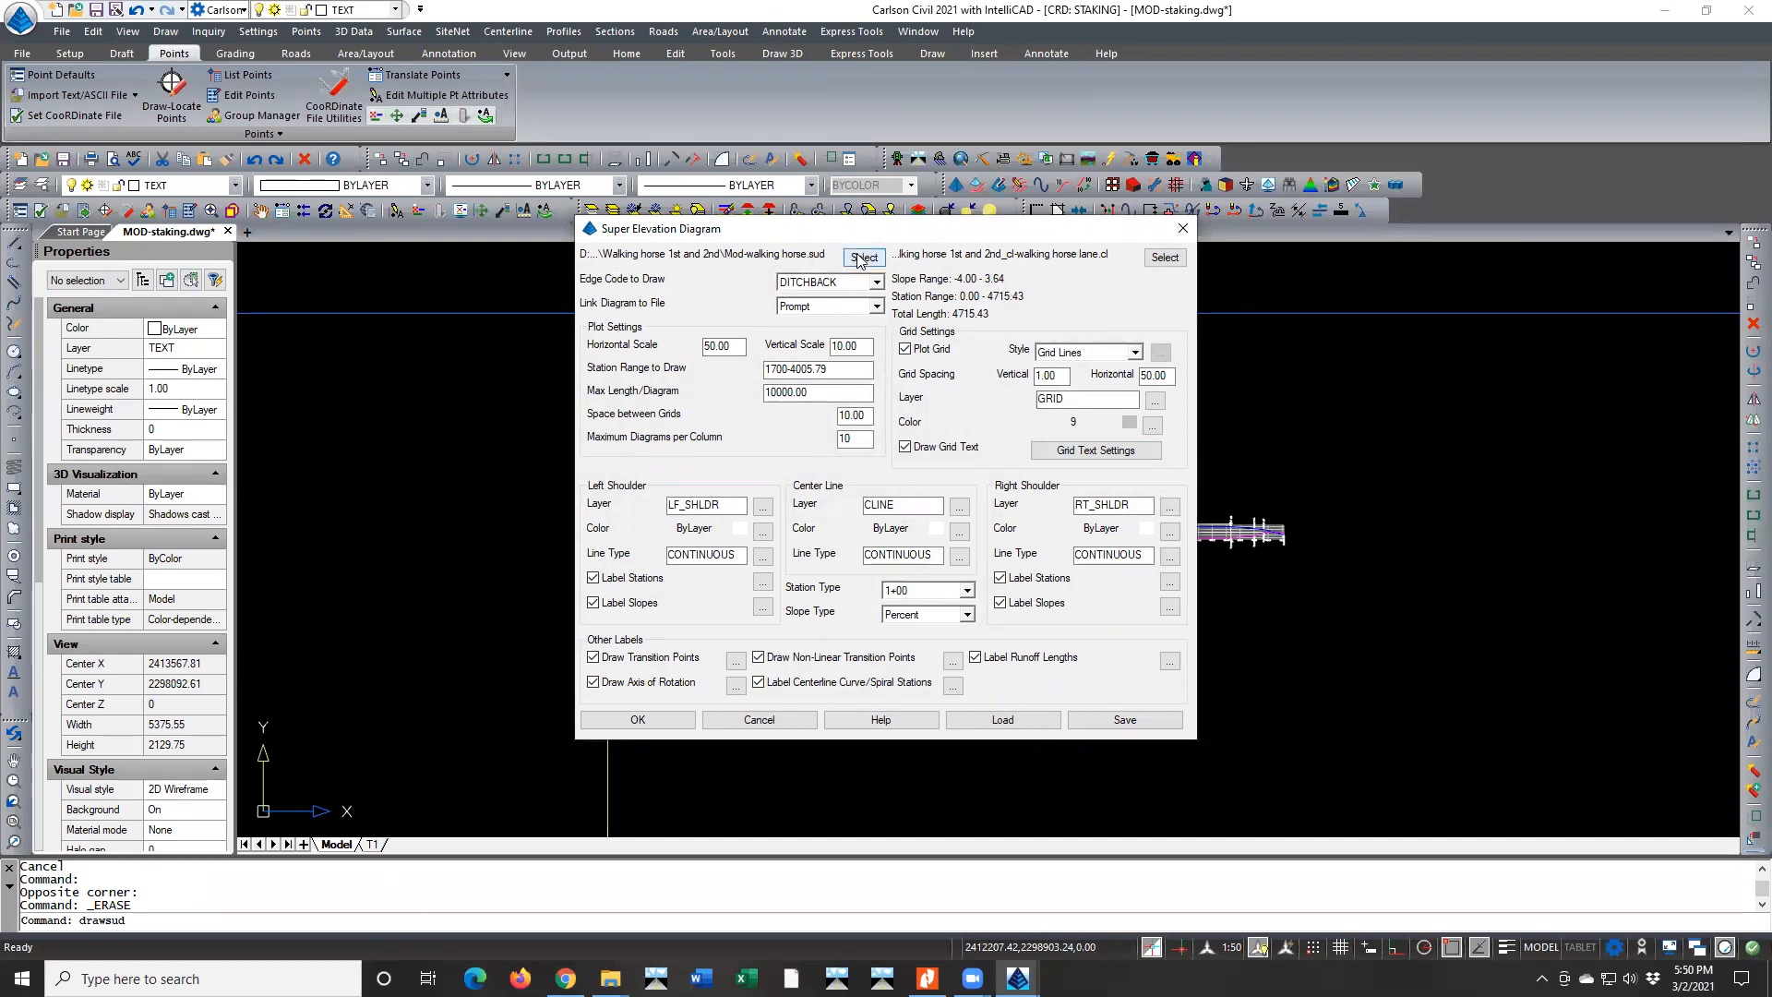
{"action": "left_click", "coordinate": [1143, 261]}
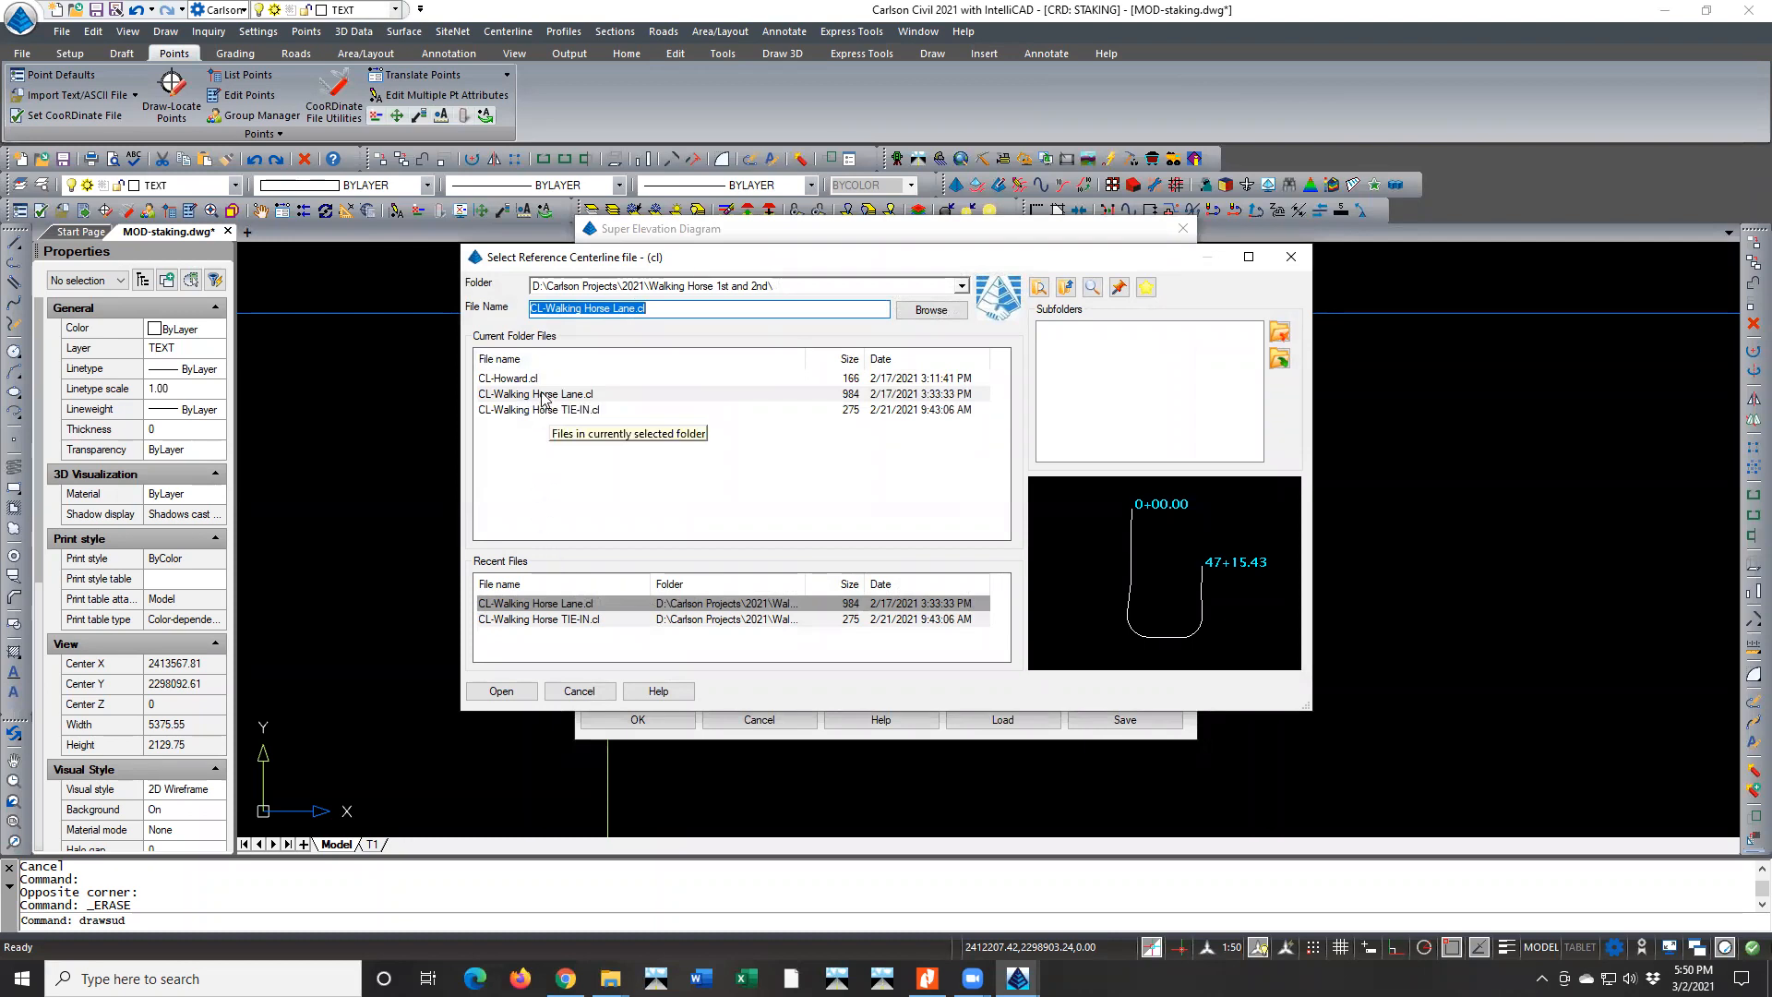
{"action": "double_click", "coordinate": [543, 395]}
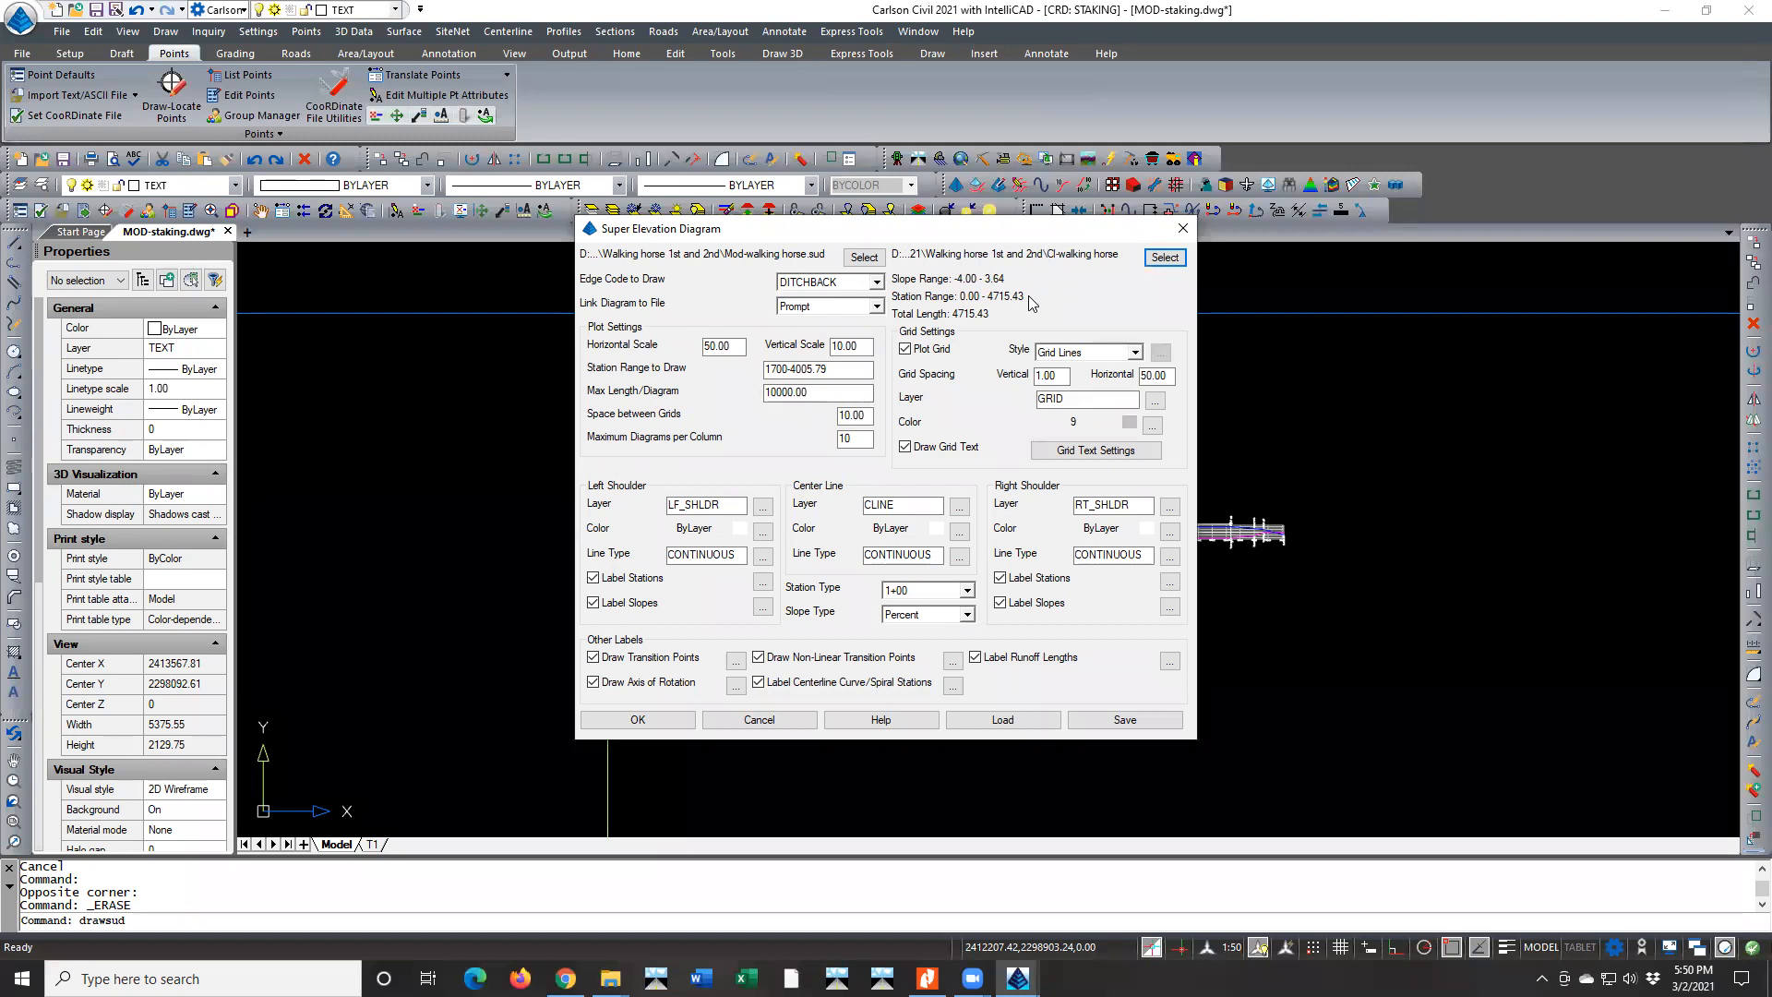
{"action": "left_click", "coordinate": [669, 722]}
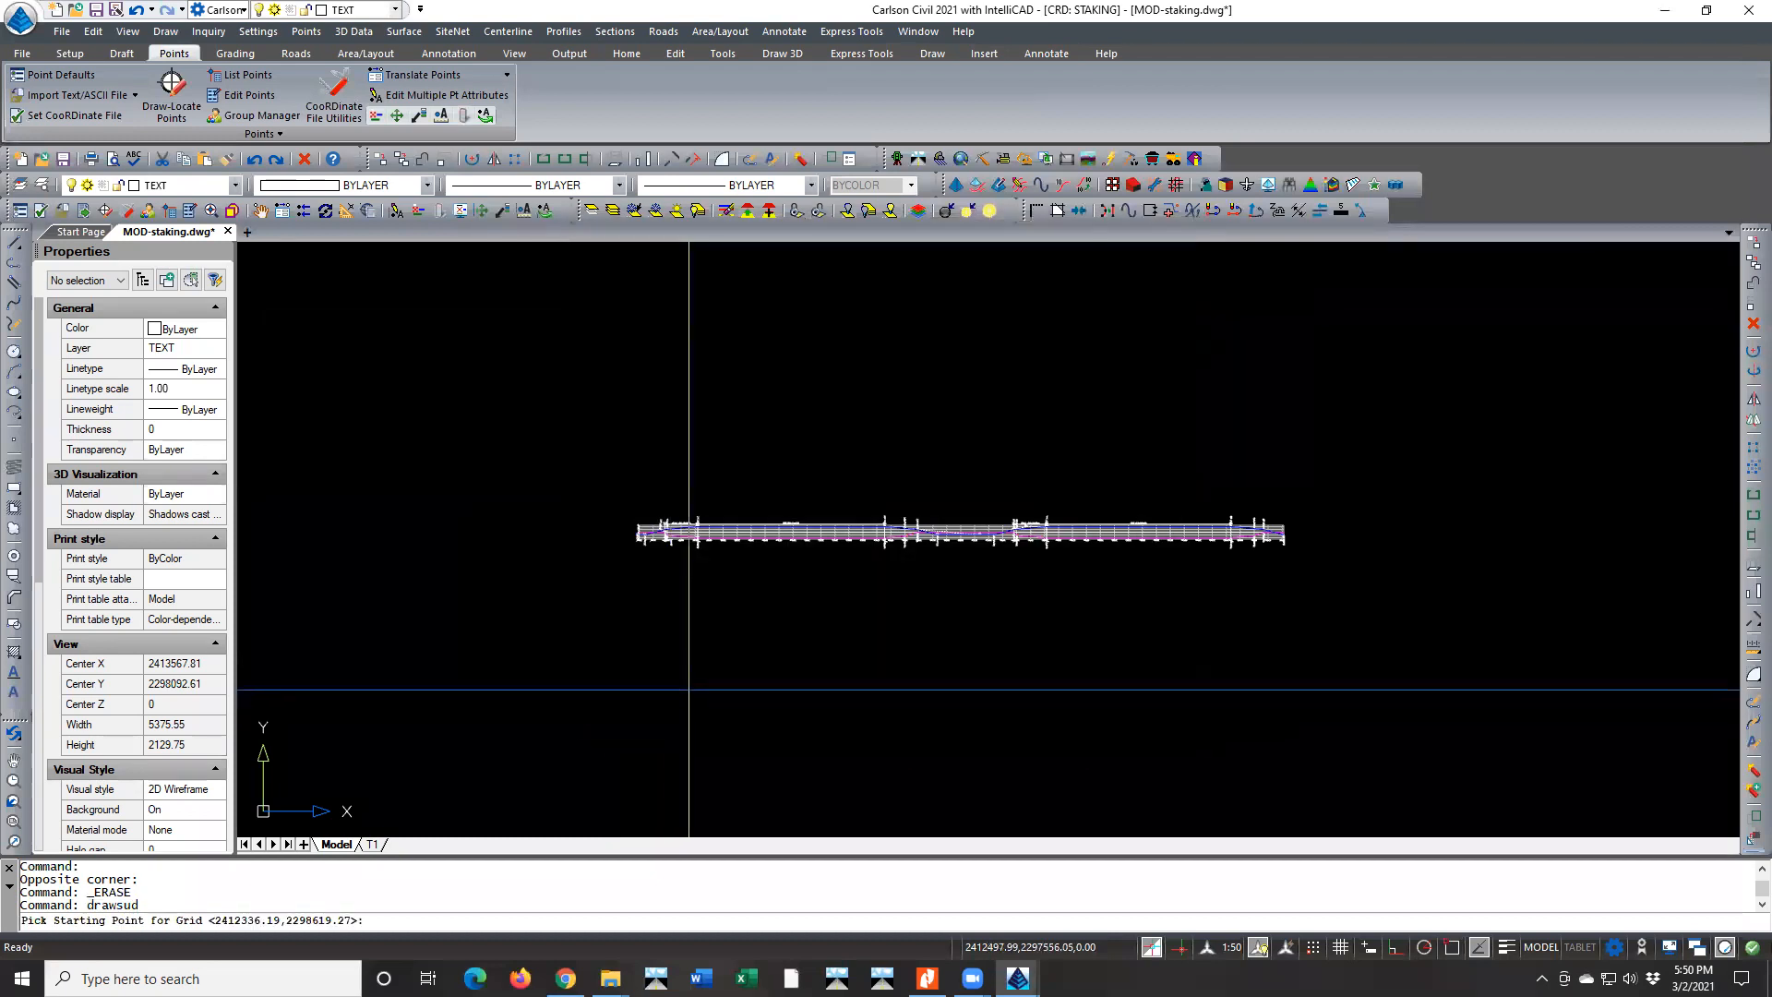
{"action": "left_click", "coordinate": [640, 432]}
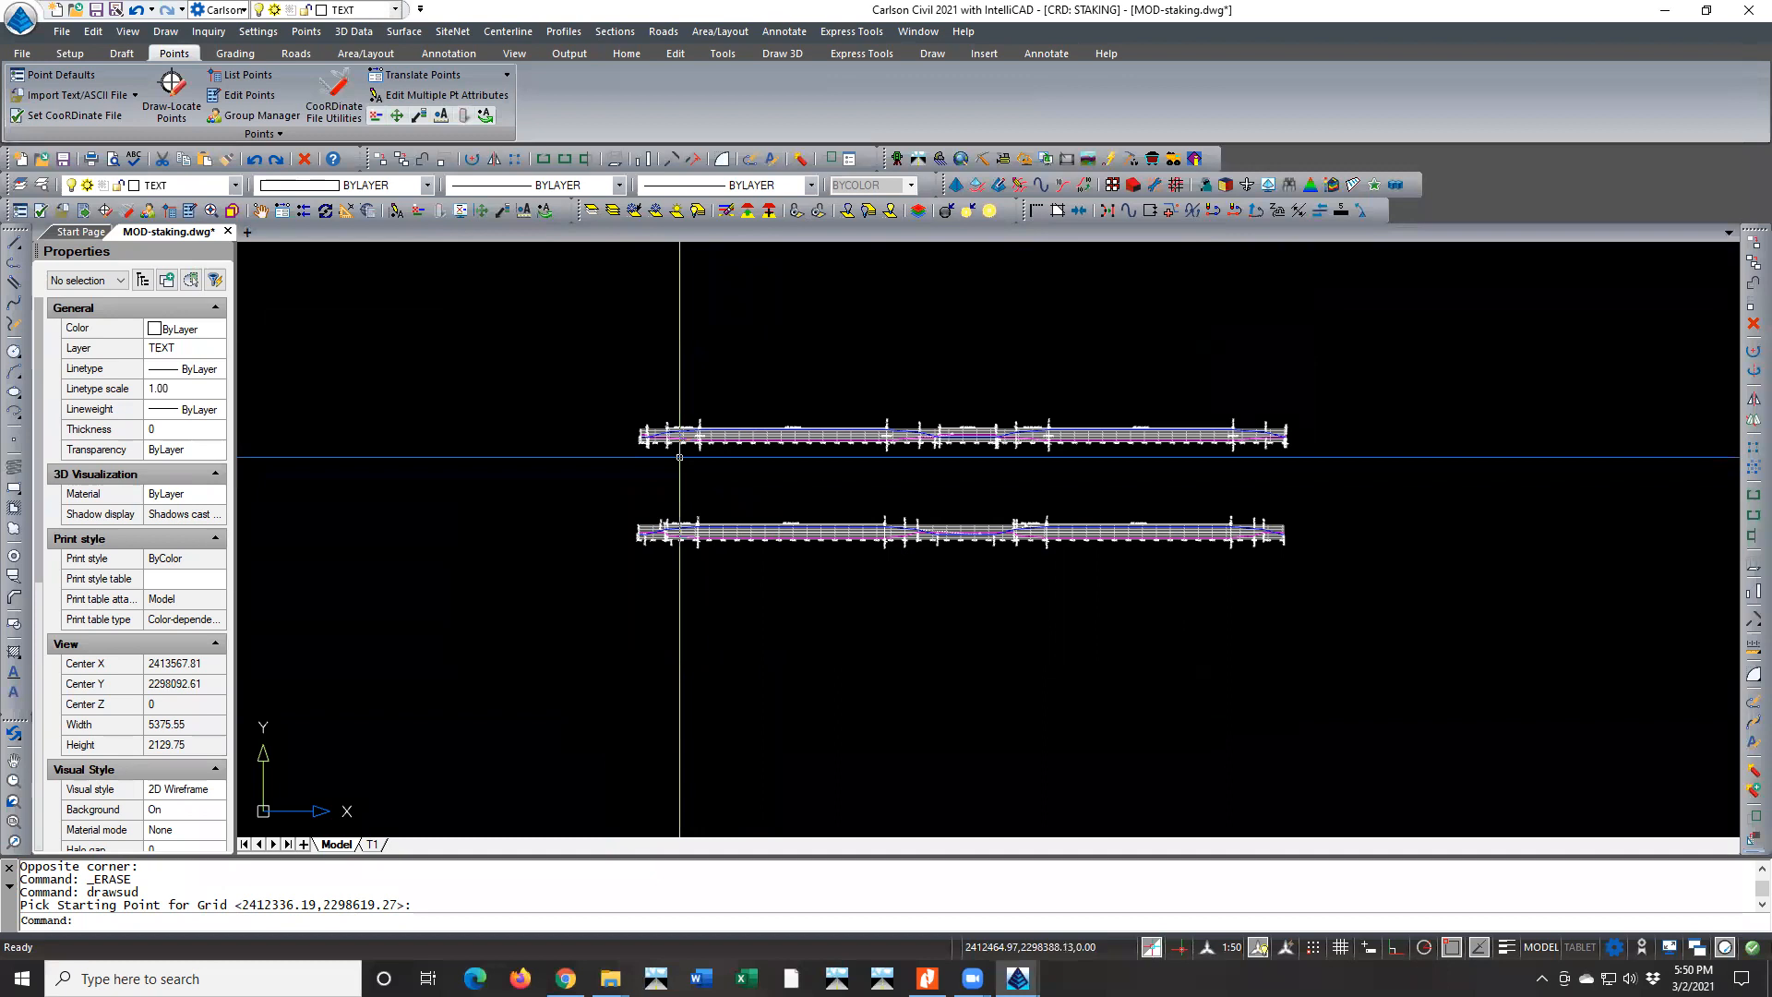
{"action": "scroll", "coordinate": [648, 445], "scroll_direction": "up", "scroll_amount": 1}
{"action": "scroll", "coordinate": [655, 434], "scroll_direction": "up", "scroll_amount": 4}
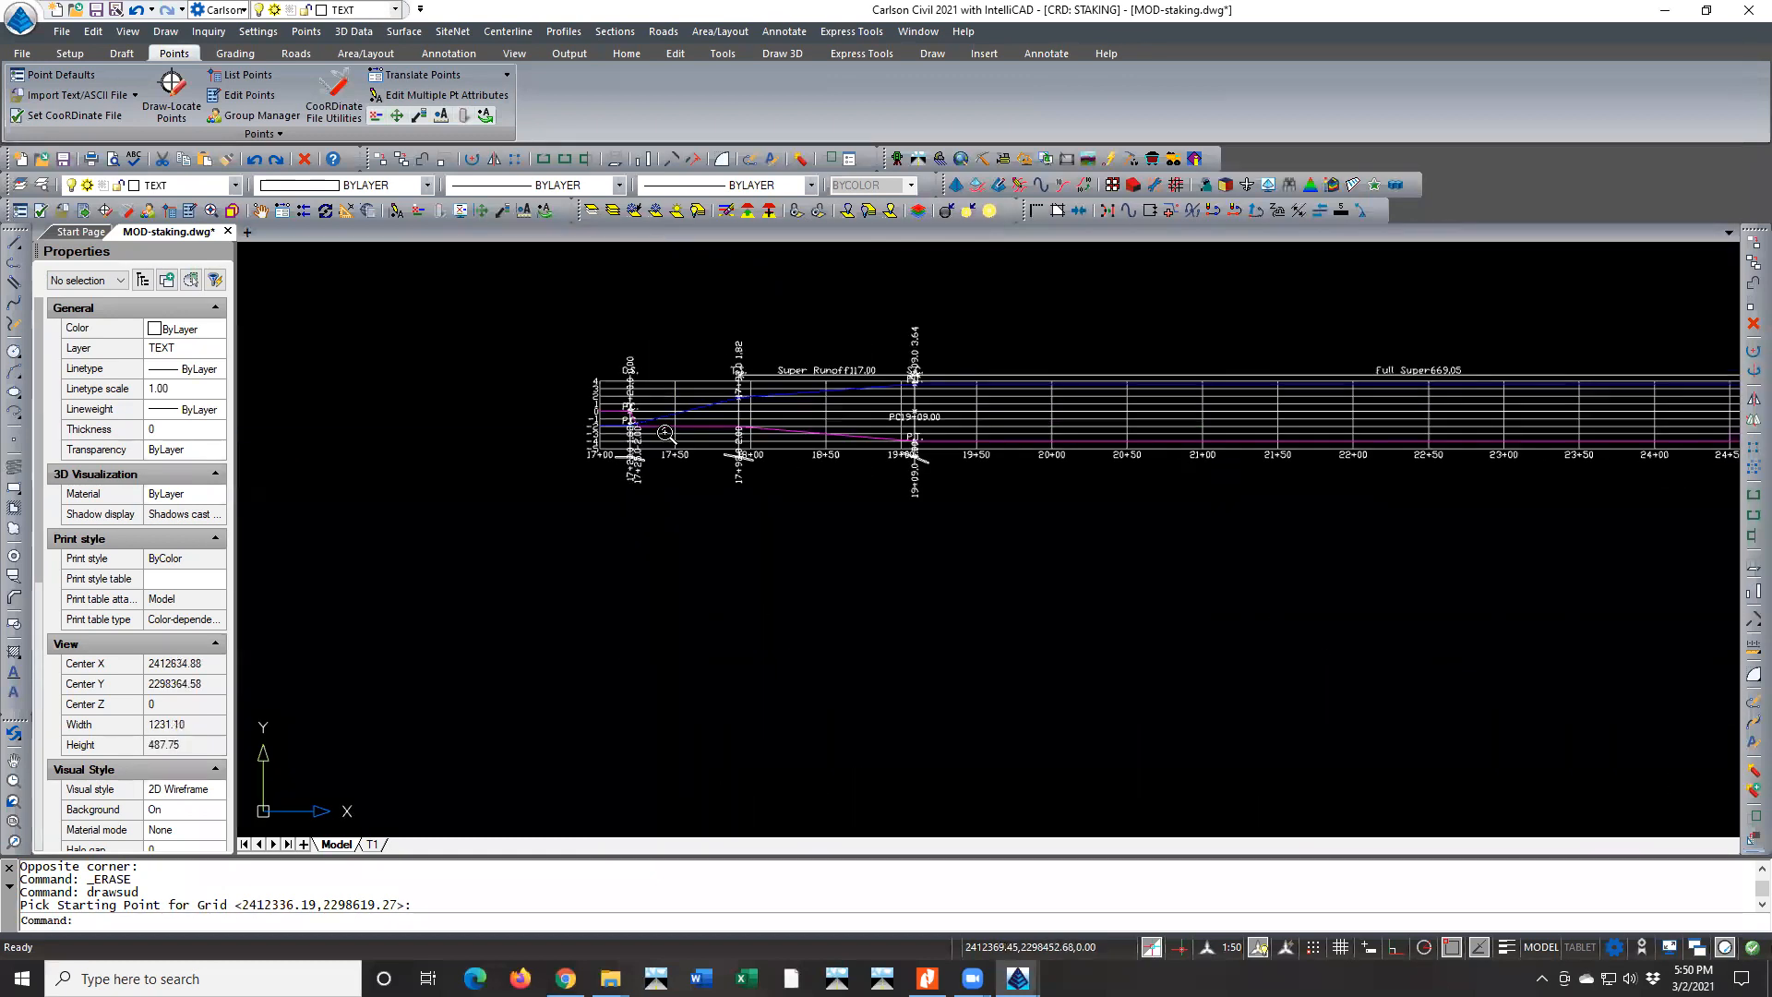
Examine the upper super elevation diagram from its starting runoff at 17+00 through the transitions between 25+78 and 30+50
{"action": "scroll", "coordinate": [664, 432], "scroll_direction": "up", "scroll_amount": 2}
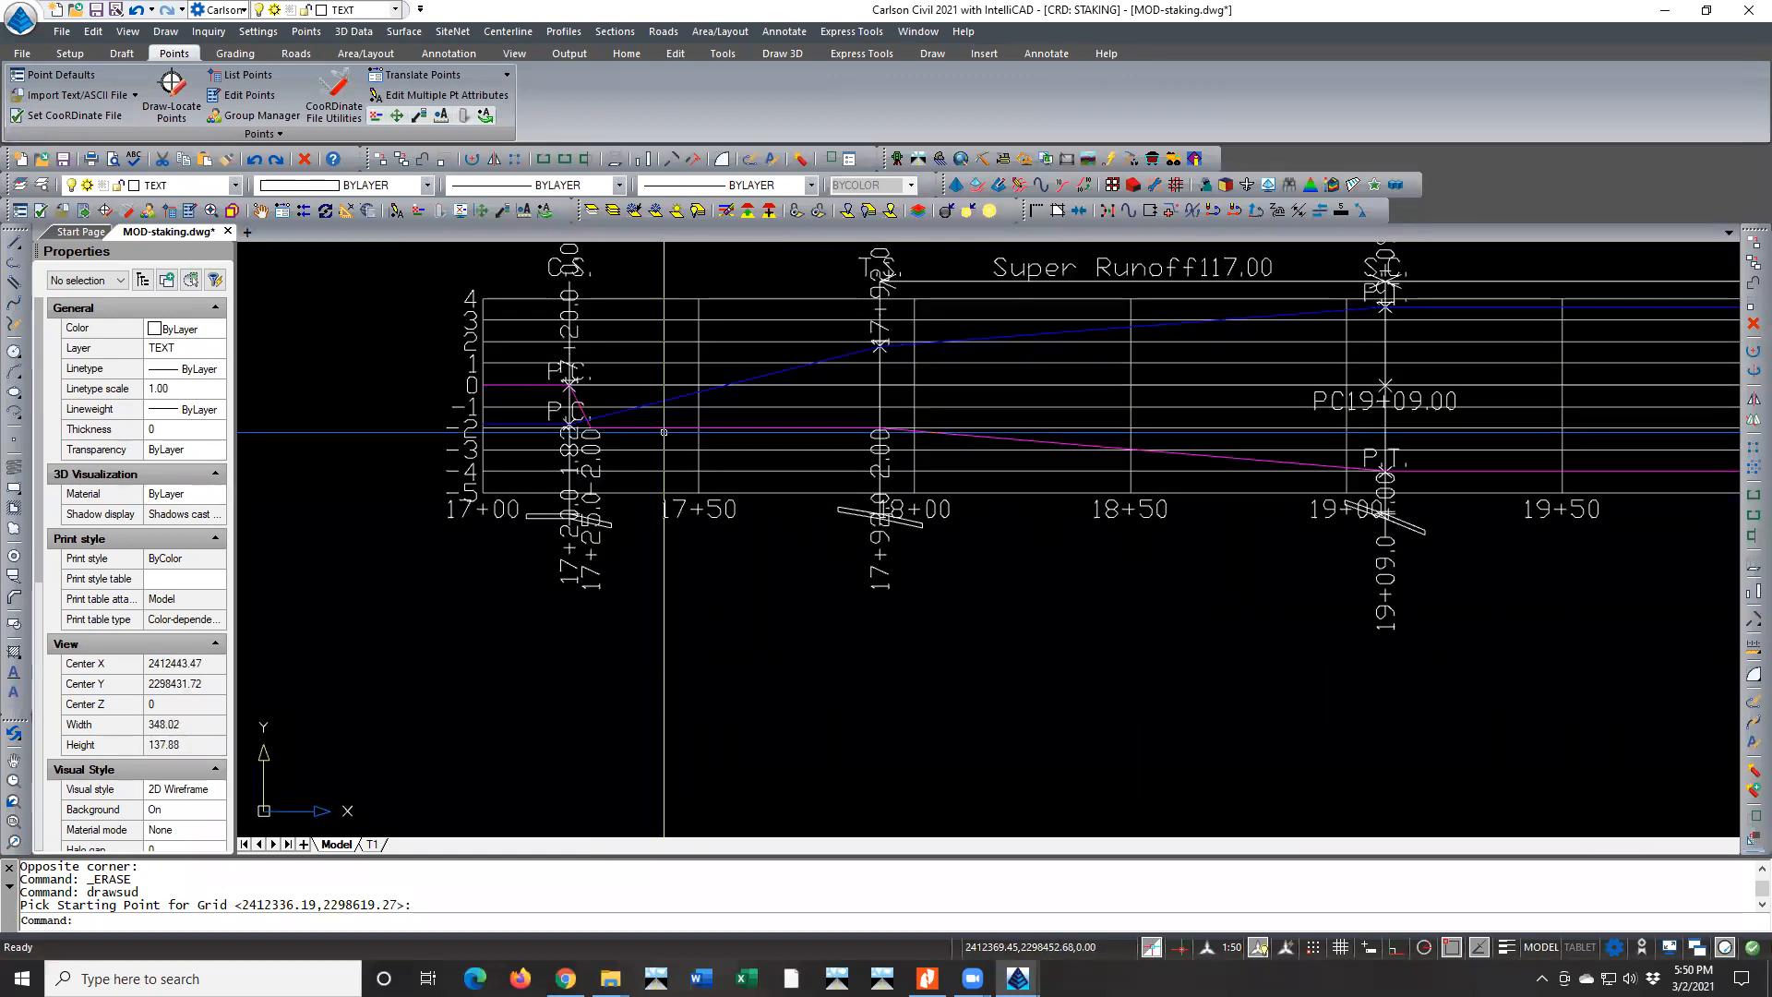
{"action": "scroll", "coordinate": [664, 432], "scroll_direction": "down", "scroll_amount": 3}
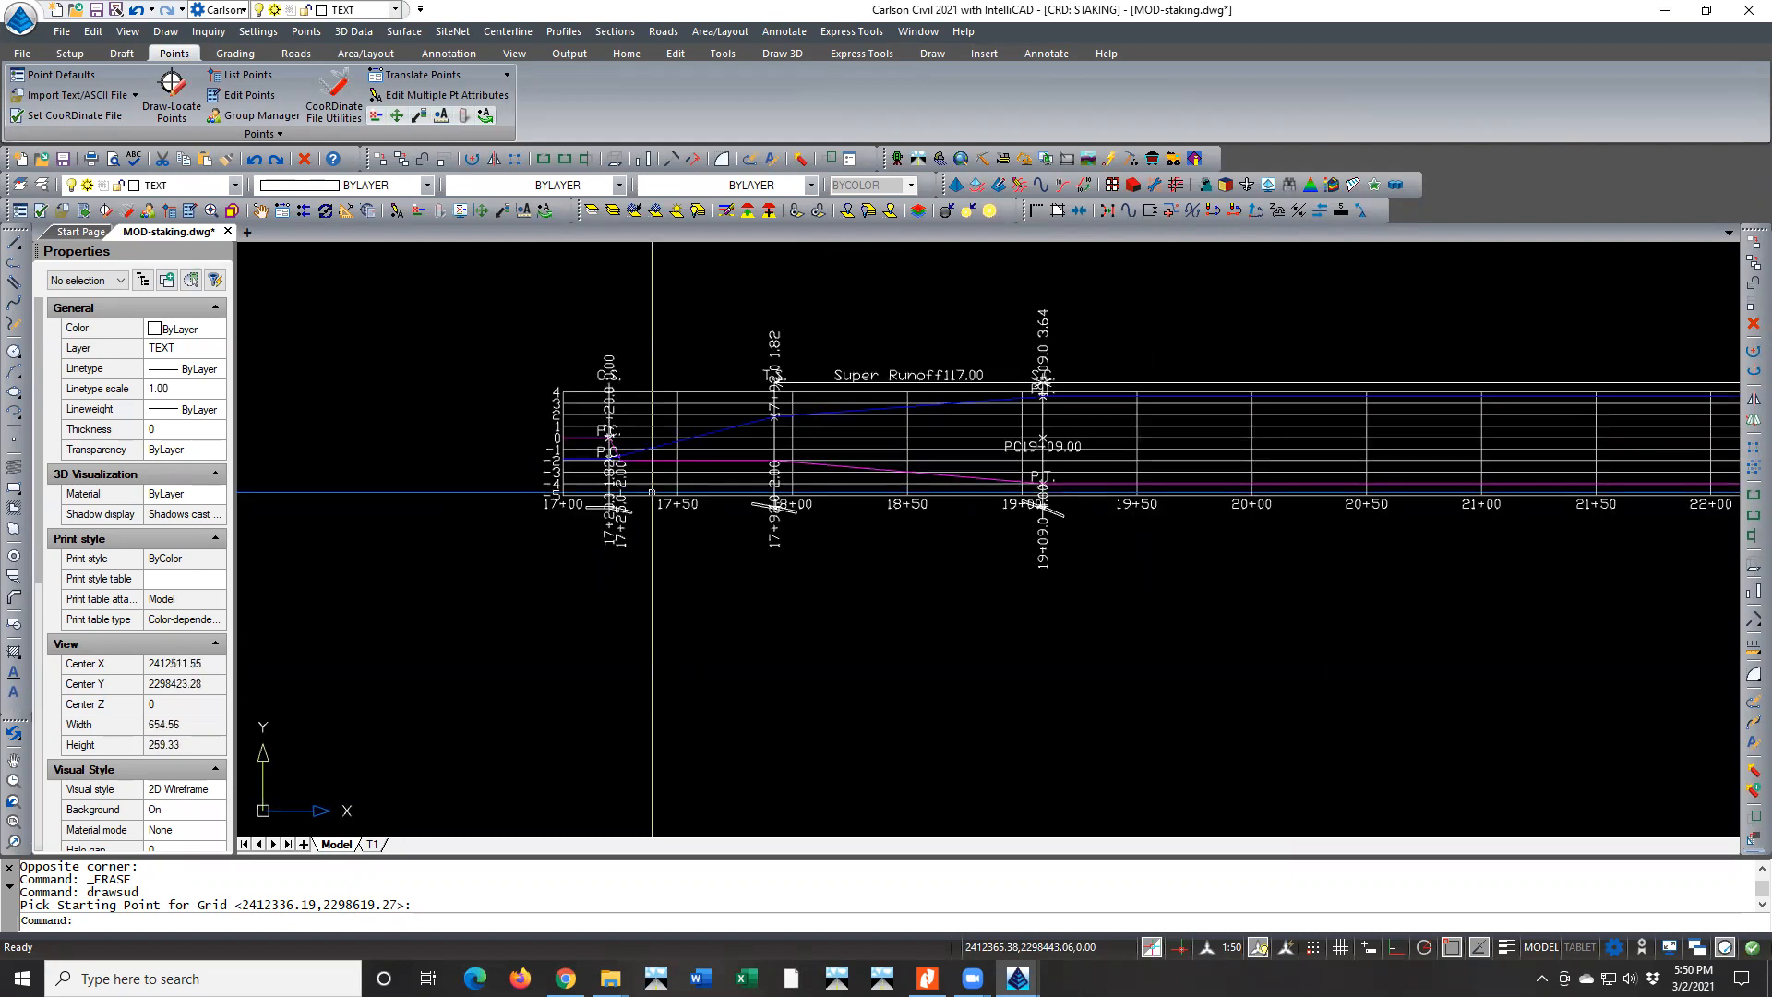
{"action": "scroll", "coordinate": [651, 492], "scroll_direction": "up", "scroll_amount": 3}
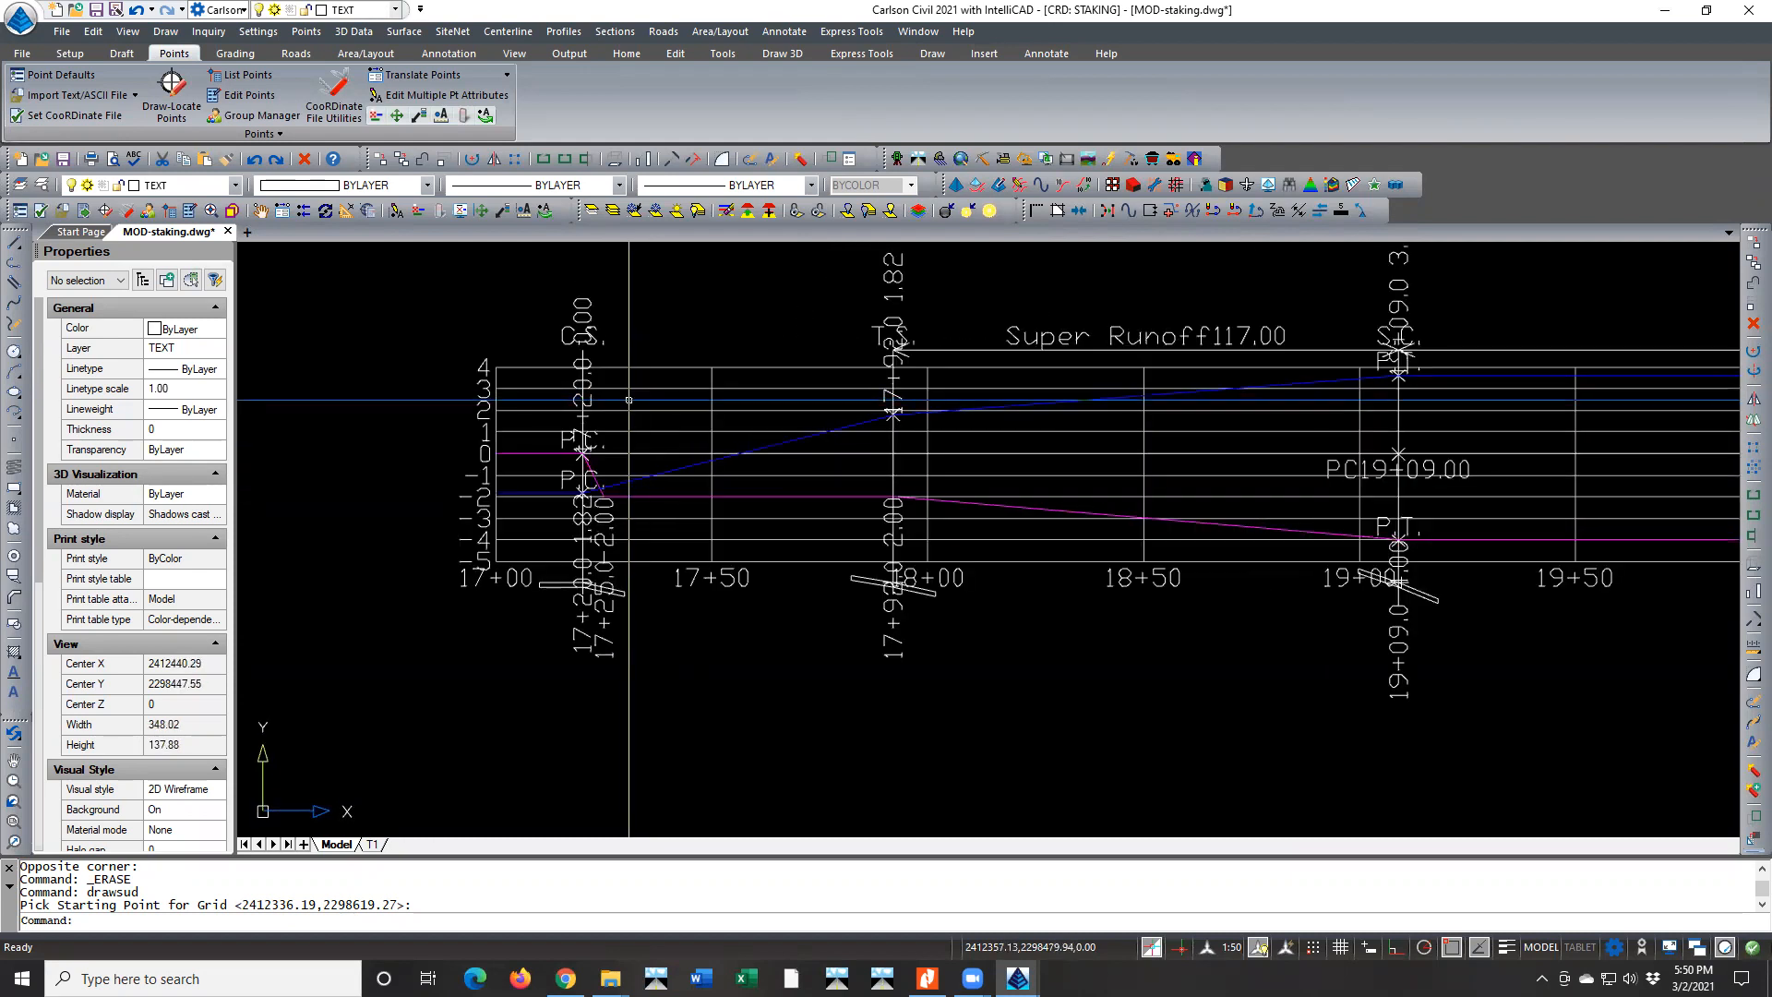
{"action": "scroll", "coordinate": [627, 406], "scroll_direction": "down", "scroll_amount": 1}
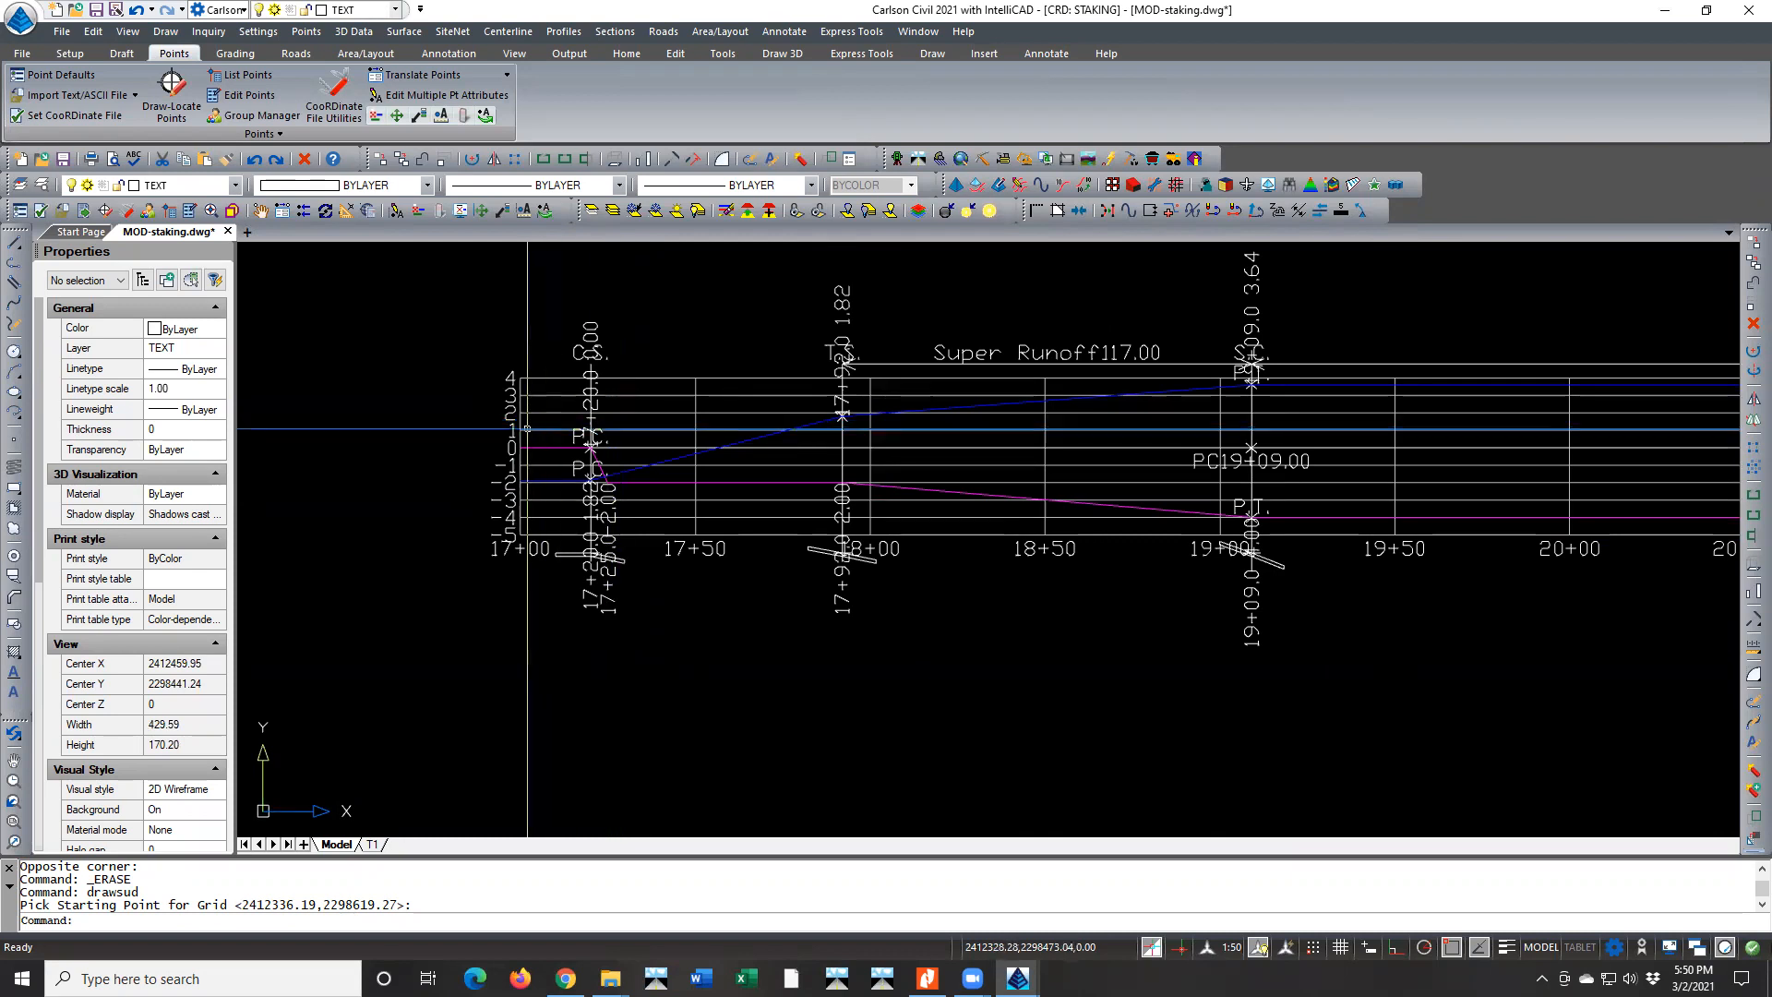
{"action": "scroll", "coordinate": [527, 428], "scroll_direction": "down", "scroll_amount": 4}
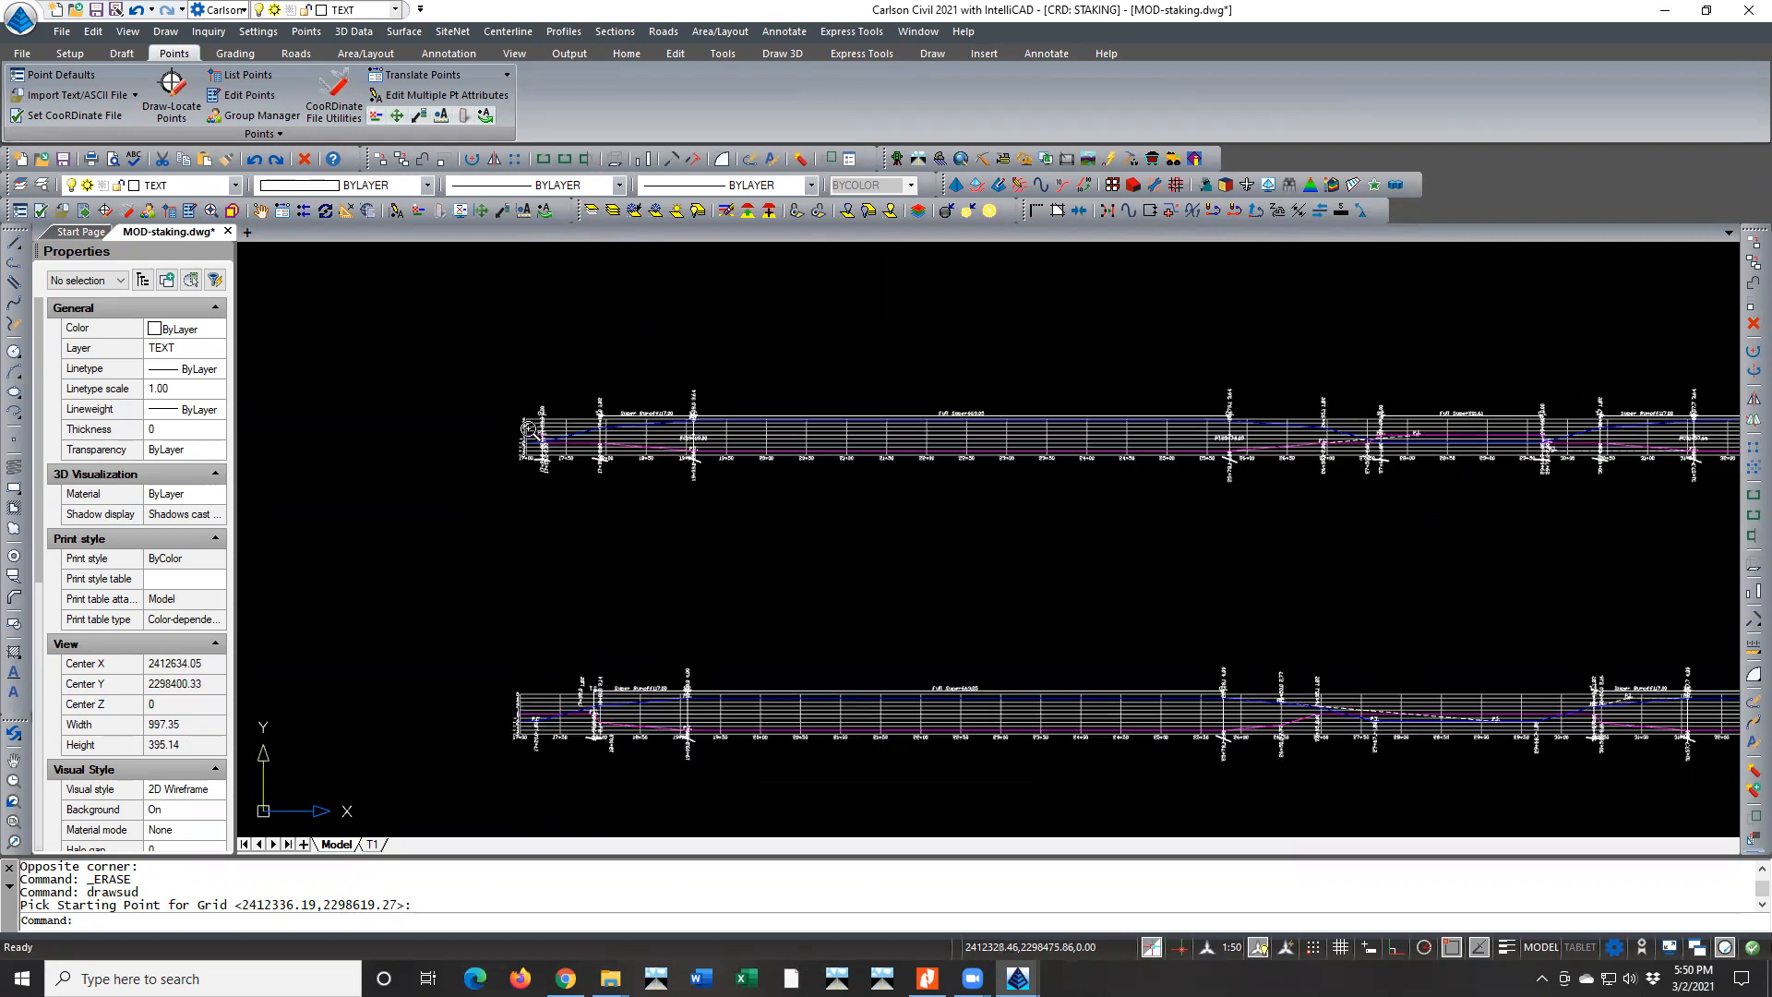
{"action": "scroll", "coordinate": [1127, 435], "scroll_direction": "down", "scroll_amount": 5}
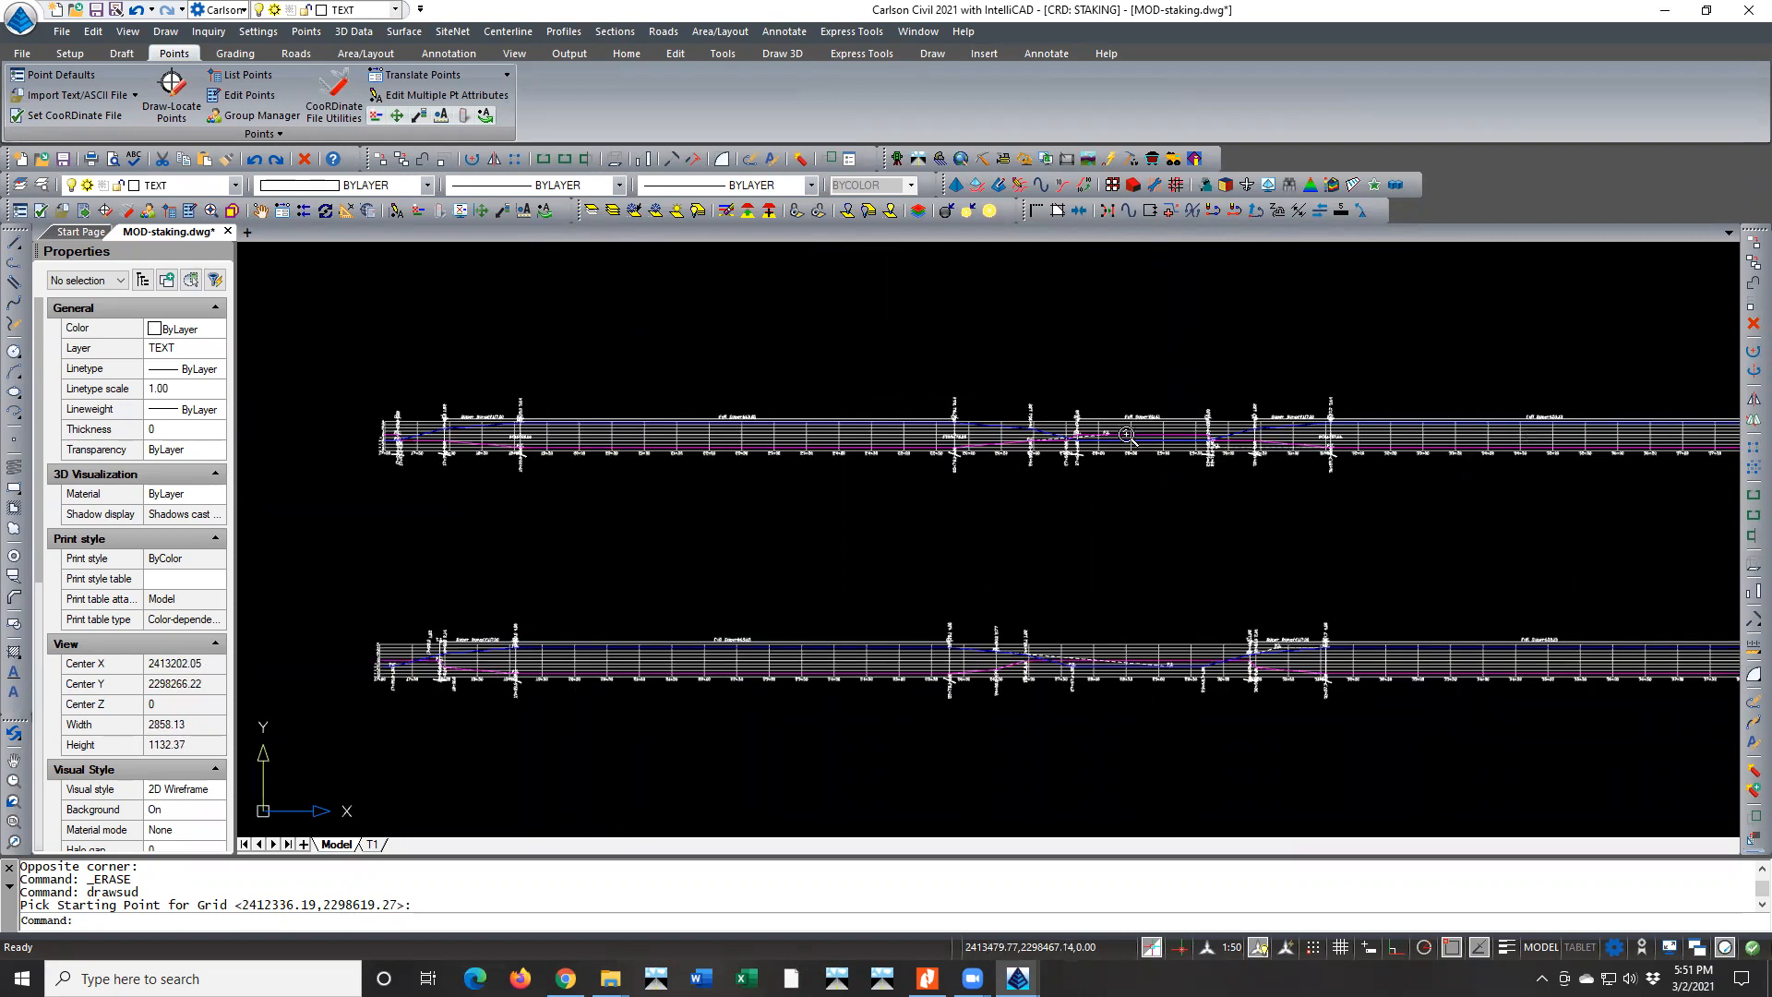
{"action": "scroll", "coordinate": [1127, 434], "scroll_direction": "up", "scroll_amount": 2}
{"action": "scroll", "coordinate": [1085, 434], "scroll_direction": "up", "scroll_amount": 5}
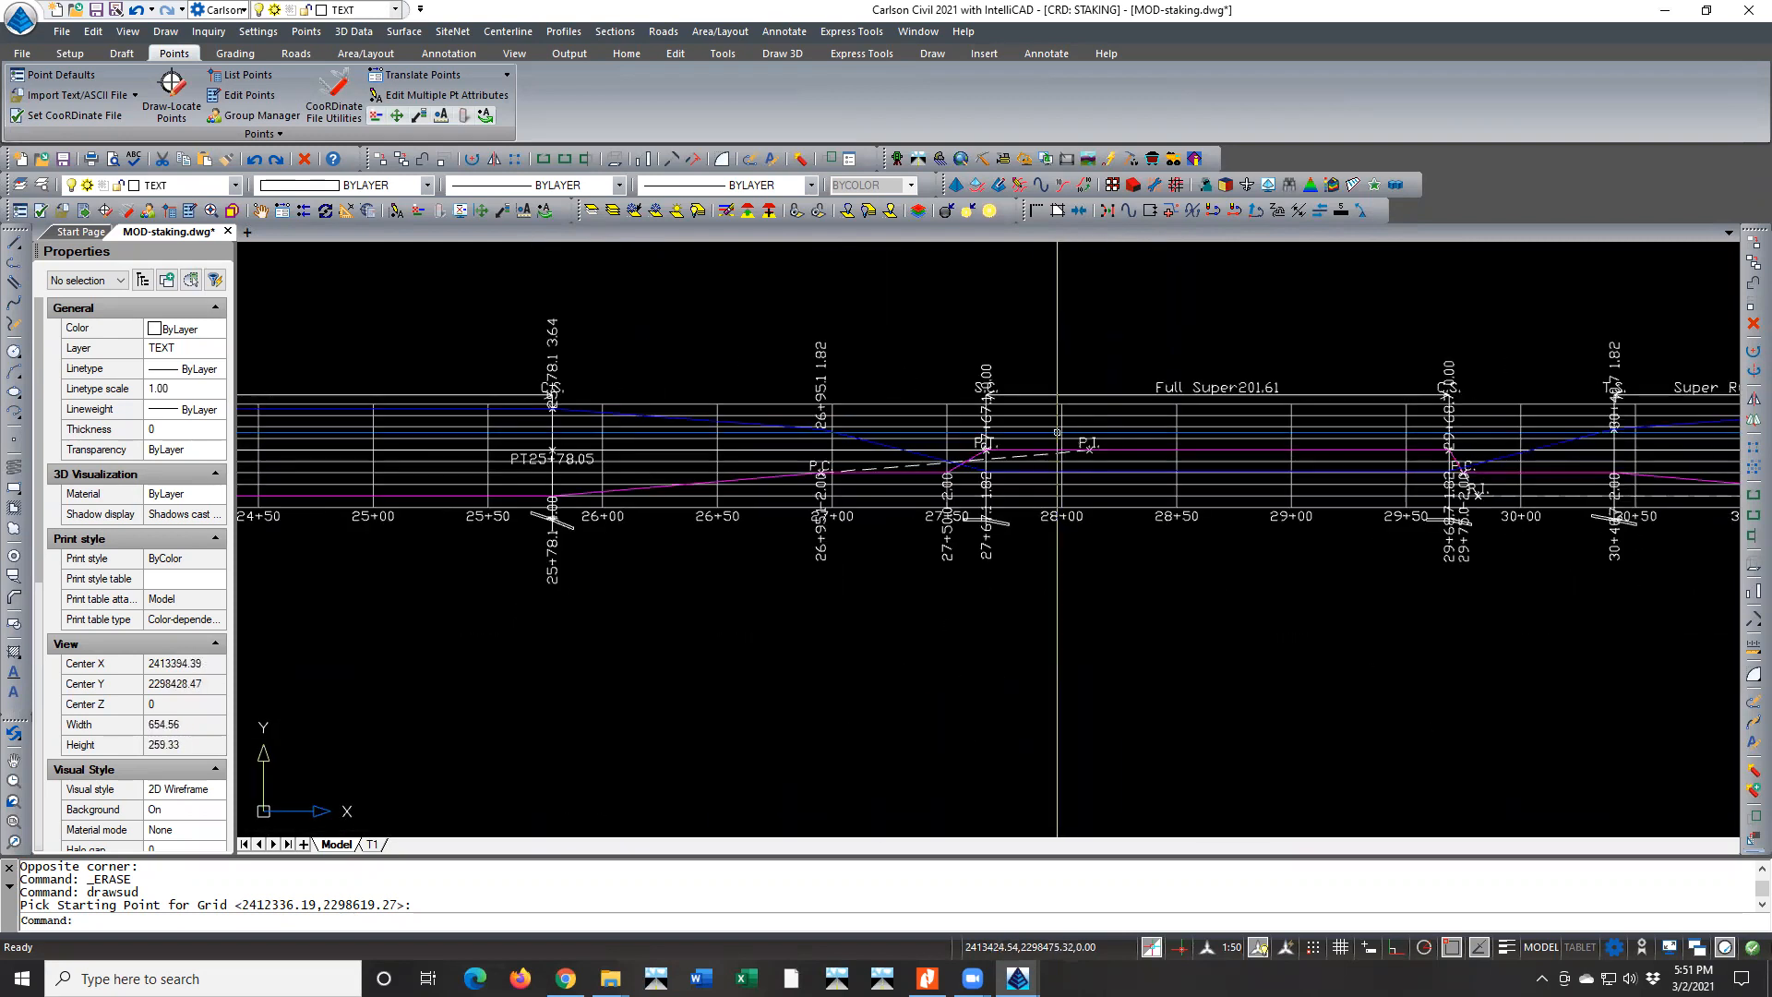
{"action": "scroll", "coordinate": [773, 409], "scroll_direction": "down", "scroll_amount": 6}
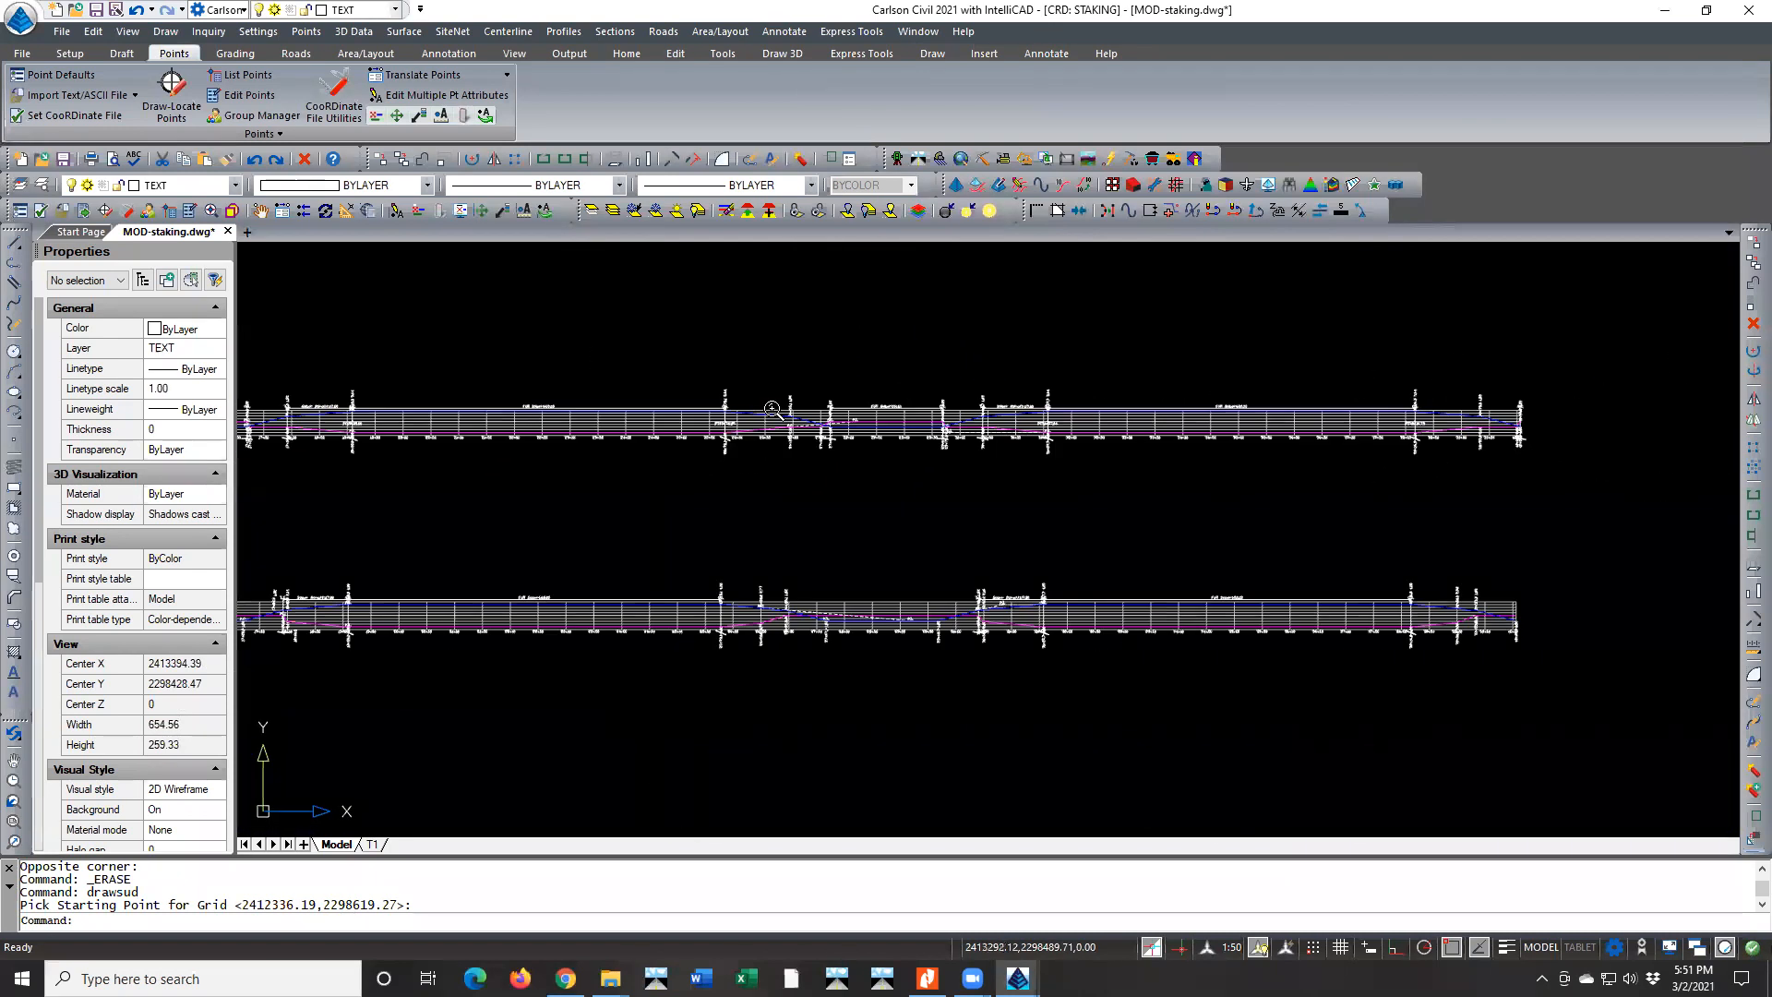
{"action": "scroll", "coordinate": [772, 409], "scroll_direction": "down", "scroll_amount": 2}
Inspect the upper diagram's closing transition from 38+16.8 to 40+05, checking the magenta and blue slope lines individually
{"action": "scroll", "coordinate": [1264, 406], "scroll_direction": "up", "scroll_amount": 6}
{"action": "scroll", "coordinate": [1263, 406], "scroll_direction": "up", "scroll_amount": 6}
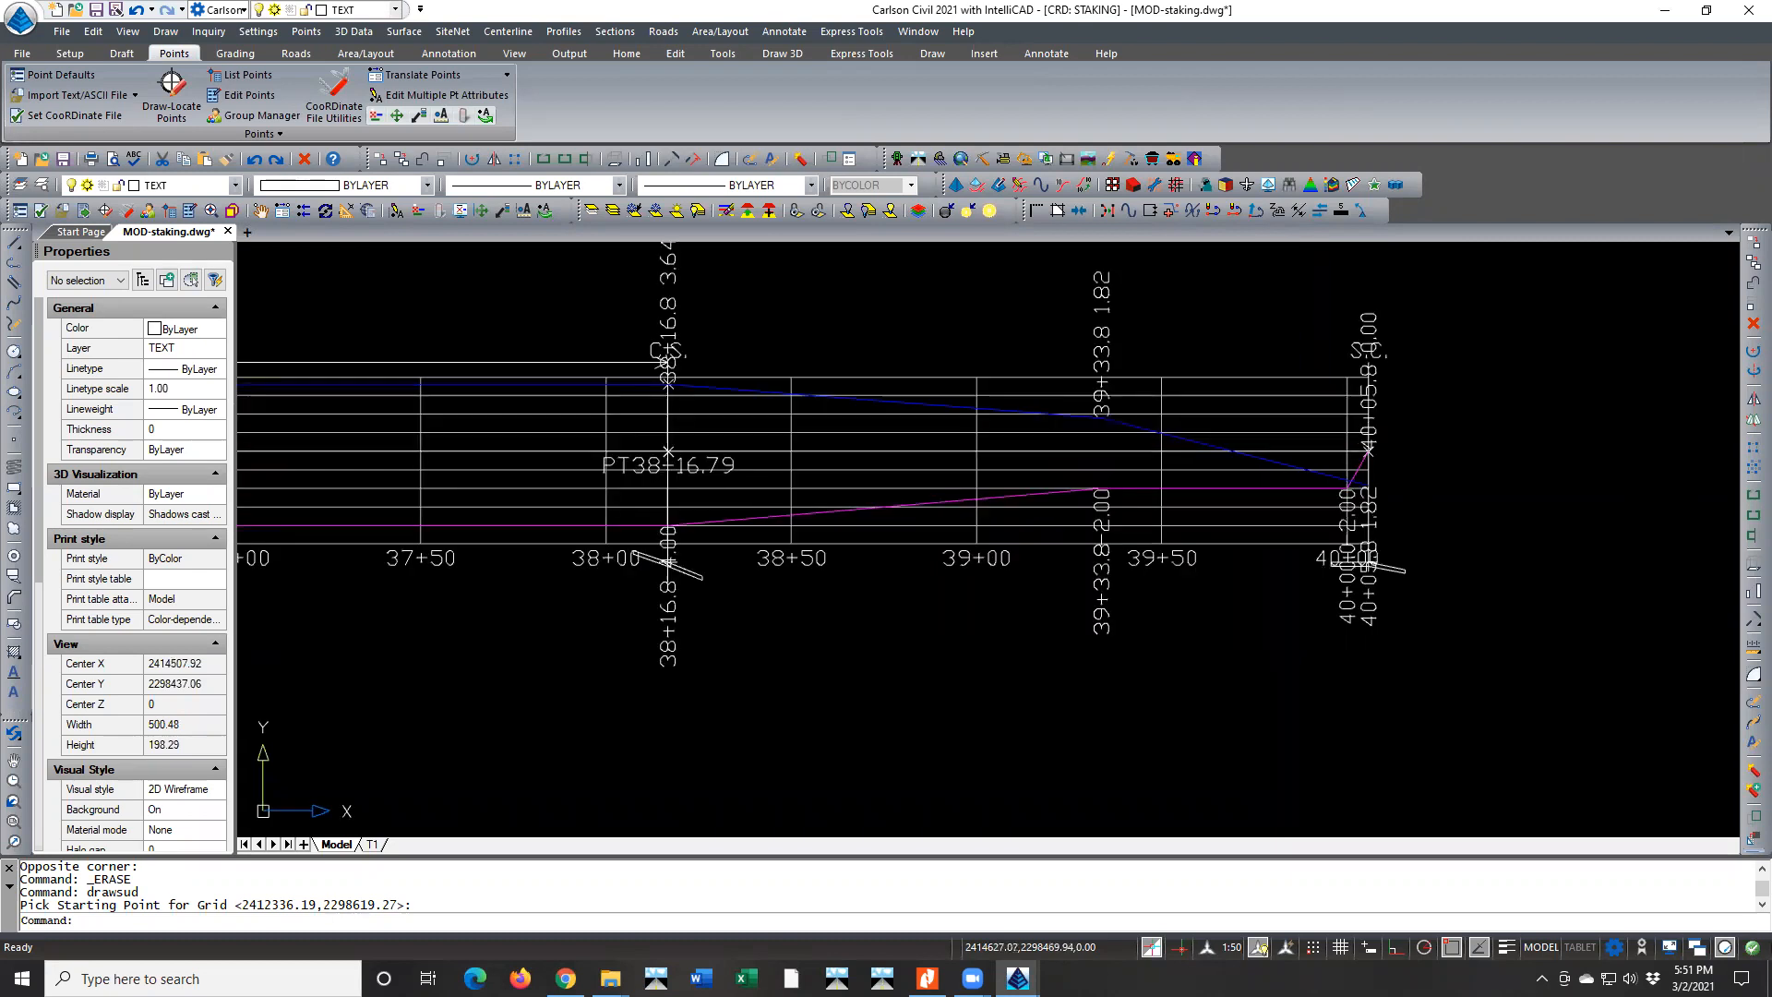
{"action": "scroll", "coordinate": [1351, 443], "scroll_direction": "up", "scroll_amount": 2}
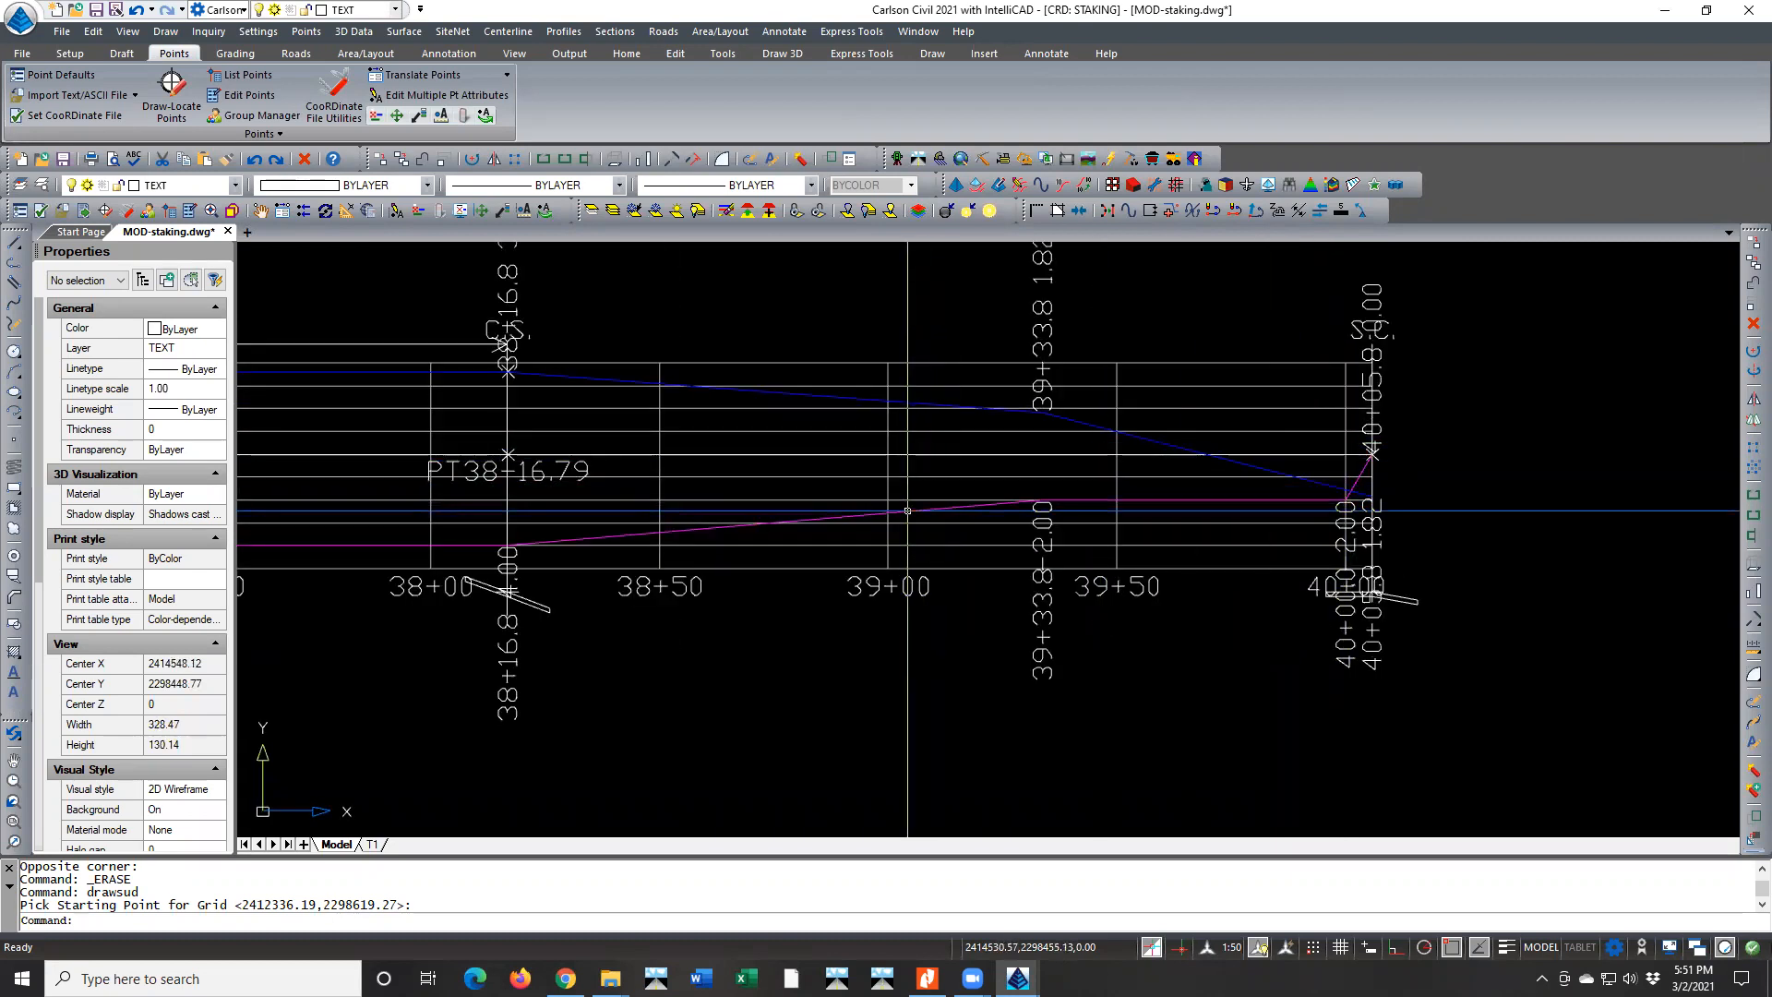
{"action": "left_click", "coordinate": [908, 511]}
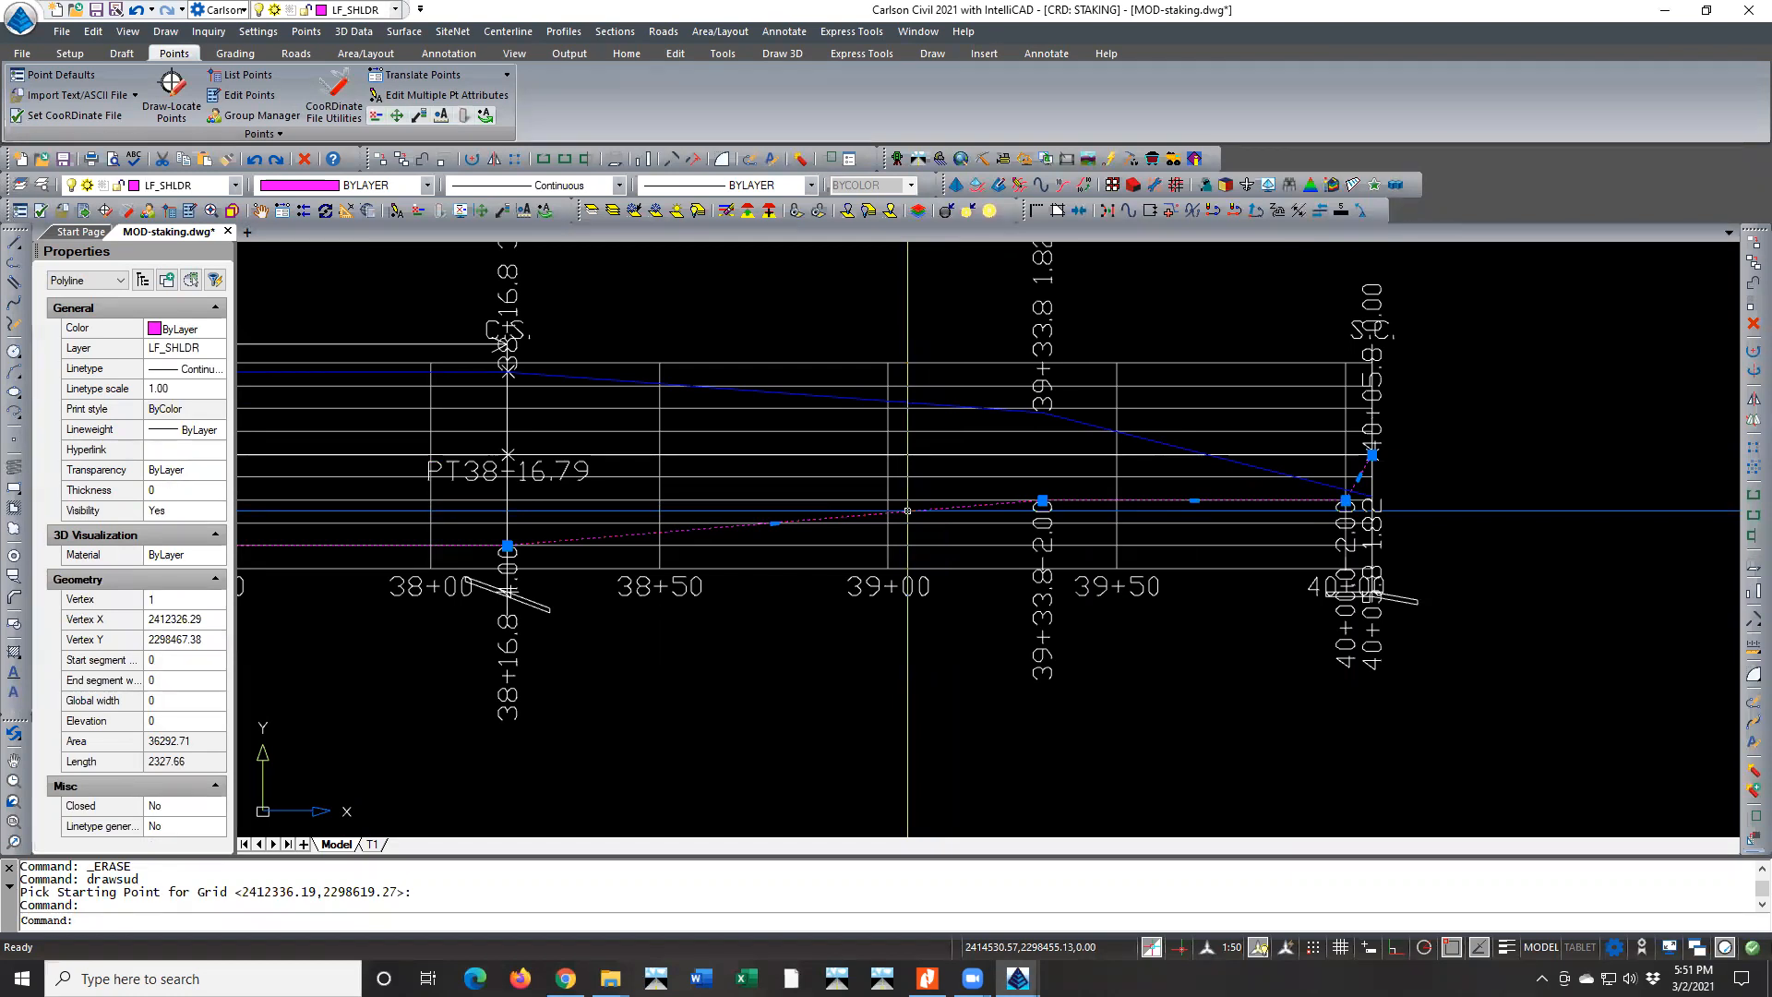
{"action": "key", "text": "Escape"}
{"action": "key", "text": "Escape"}
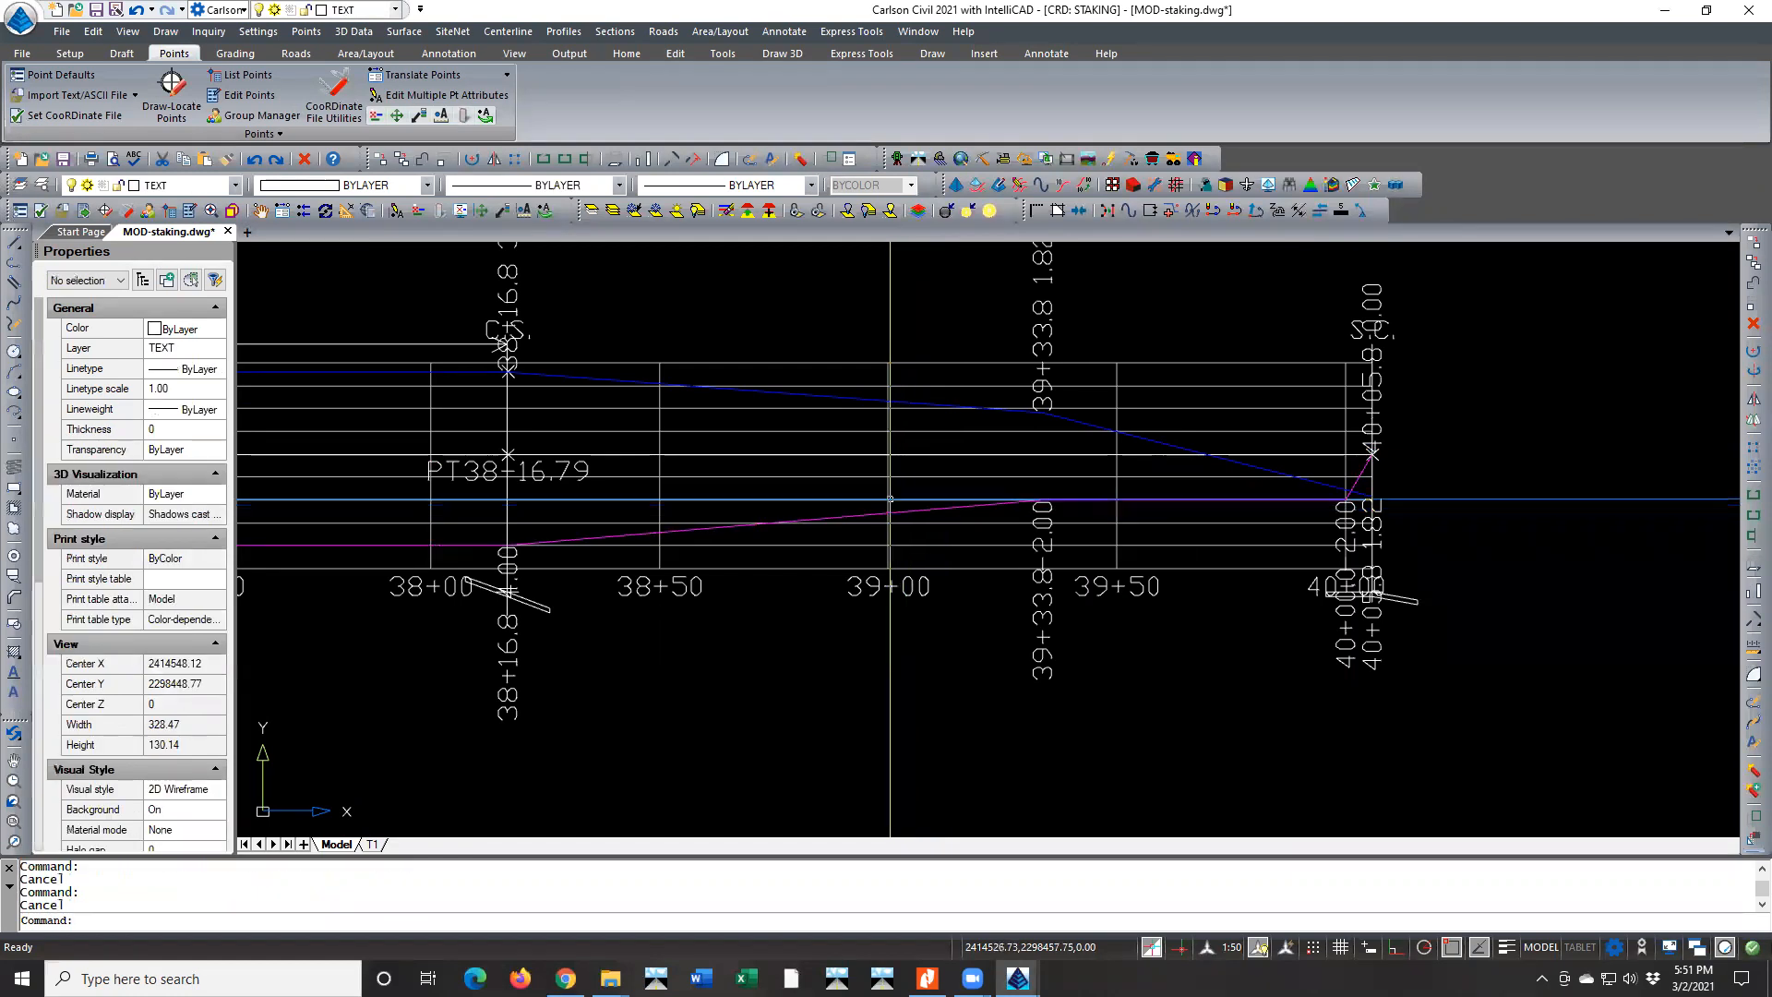
{"action": "left_click", "coordinate": [858, 399]}
{"action": "key", "text": "Escape"}
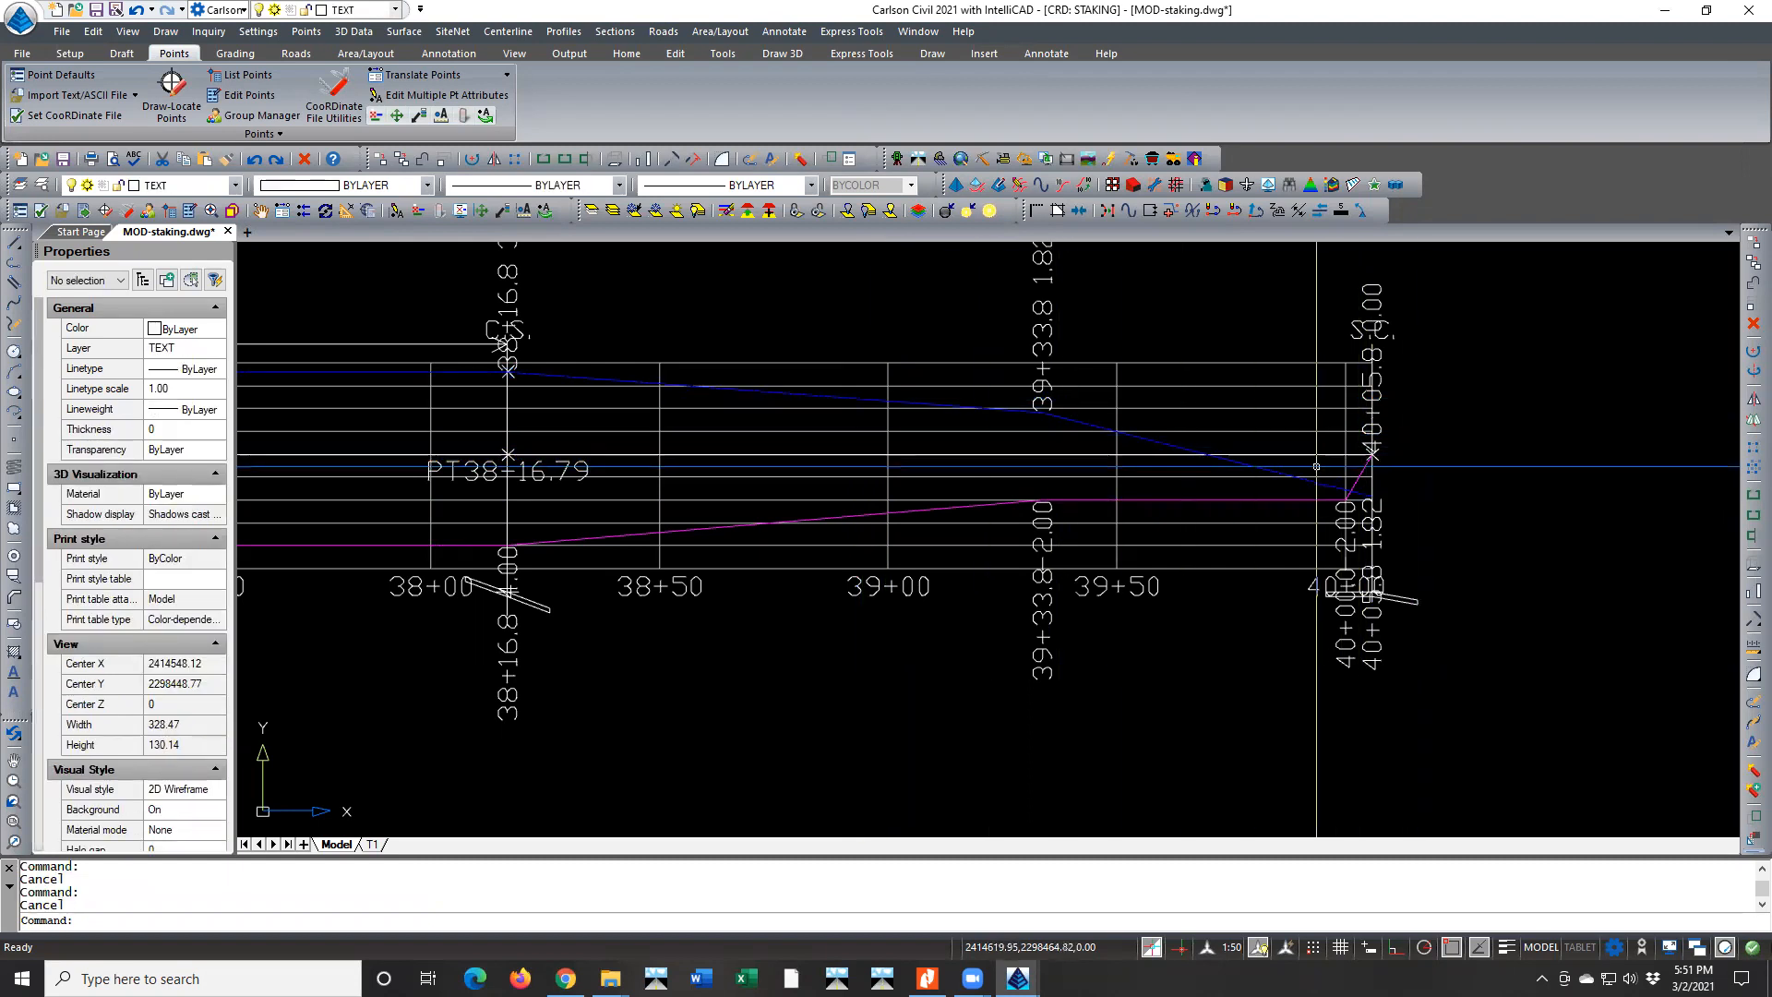
Examine the station labels and cross-slope symbol near 40+00 at the end of the upper diagram
{"action": "scroll", "coordinate": [1402, 466], "scroll_direction": "down", "scroll_amount": 1}
{"action": "scroll", "coordinate": [1393, 600], "scroll_direction": "up", "scroll_amount": 4}
{"action": "mouse_move", "coordinate": [1381, 685]}
{"action": "middle_mouse_down"}
{"action": "mouse_move", "coordinate": [1386, 631]}
{"action": "mouse_move", "coordinate": [1327, 471]}
{"action": "middle_mouse_up"}
{"action": "scroll", "coordinate": [1329, 516], "scroll_direction": "up", "scroll_amount": 1}
{"action": "scroll", "coordinate": [1329, 516], "scroll_direction": "up", "scroll_amount": 2}
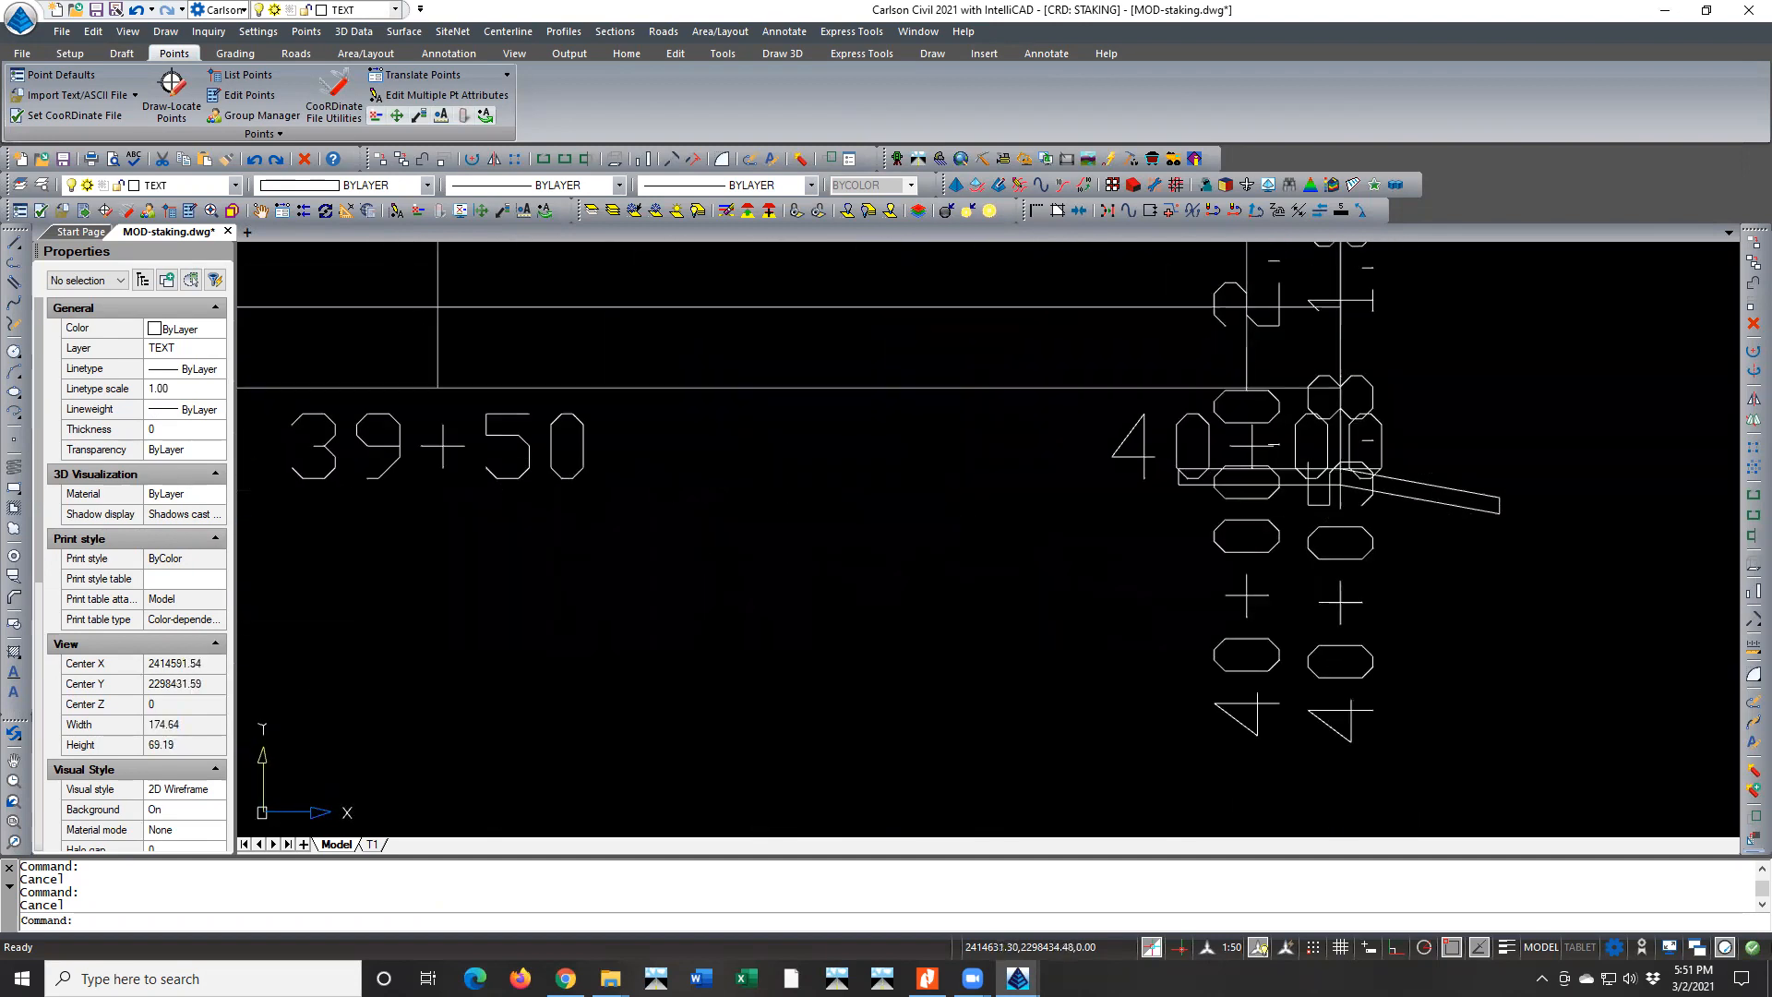
{"action": "scroll", "coordinate": [1468, 497], "scroll_direction": "down", "scroll_amount": 4}
{"action": "scroll", "coordinate": [1467, 496], "scroll_direction": "down", "scroll_amount": 20}
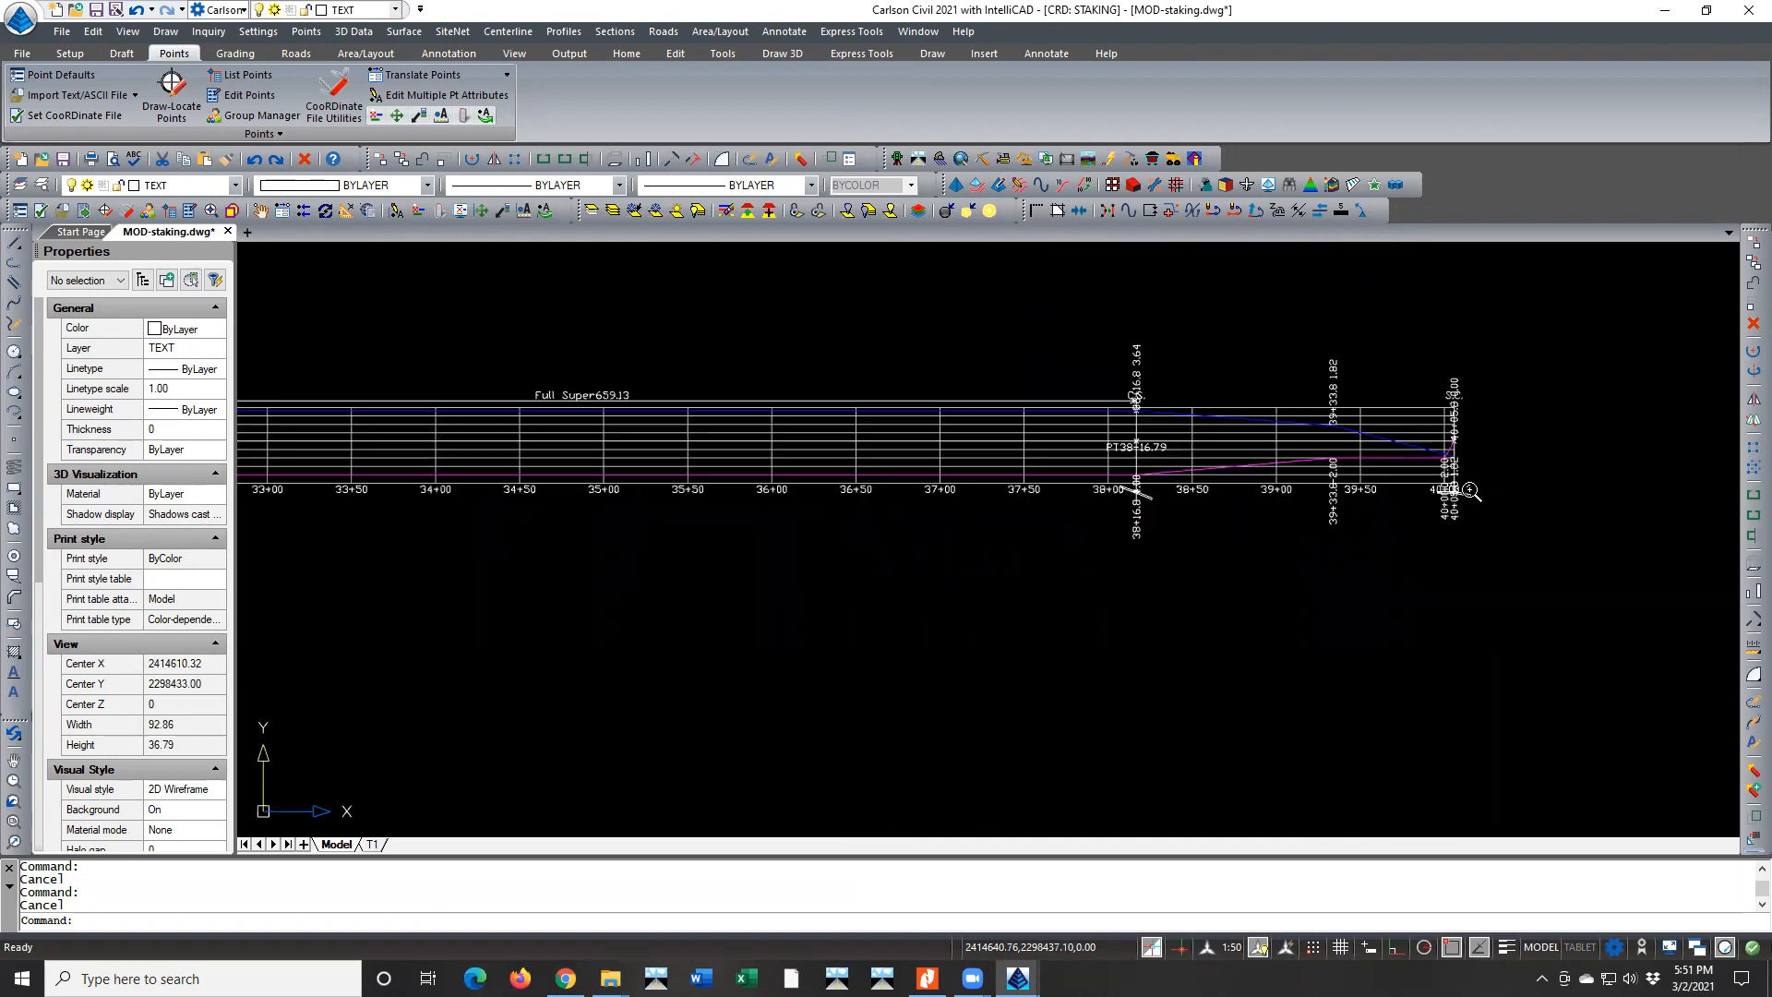
{"action": "scroll", "coordinate": [1465, 487], "scroll_direction": "up", "scroll_amount": 2}
{"action": "scroll", "coordinate": [650, 522], "scroll_direction": "up", "scroll_amount": 13}
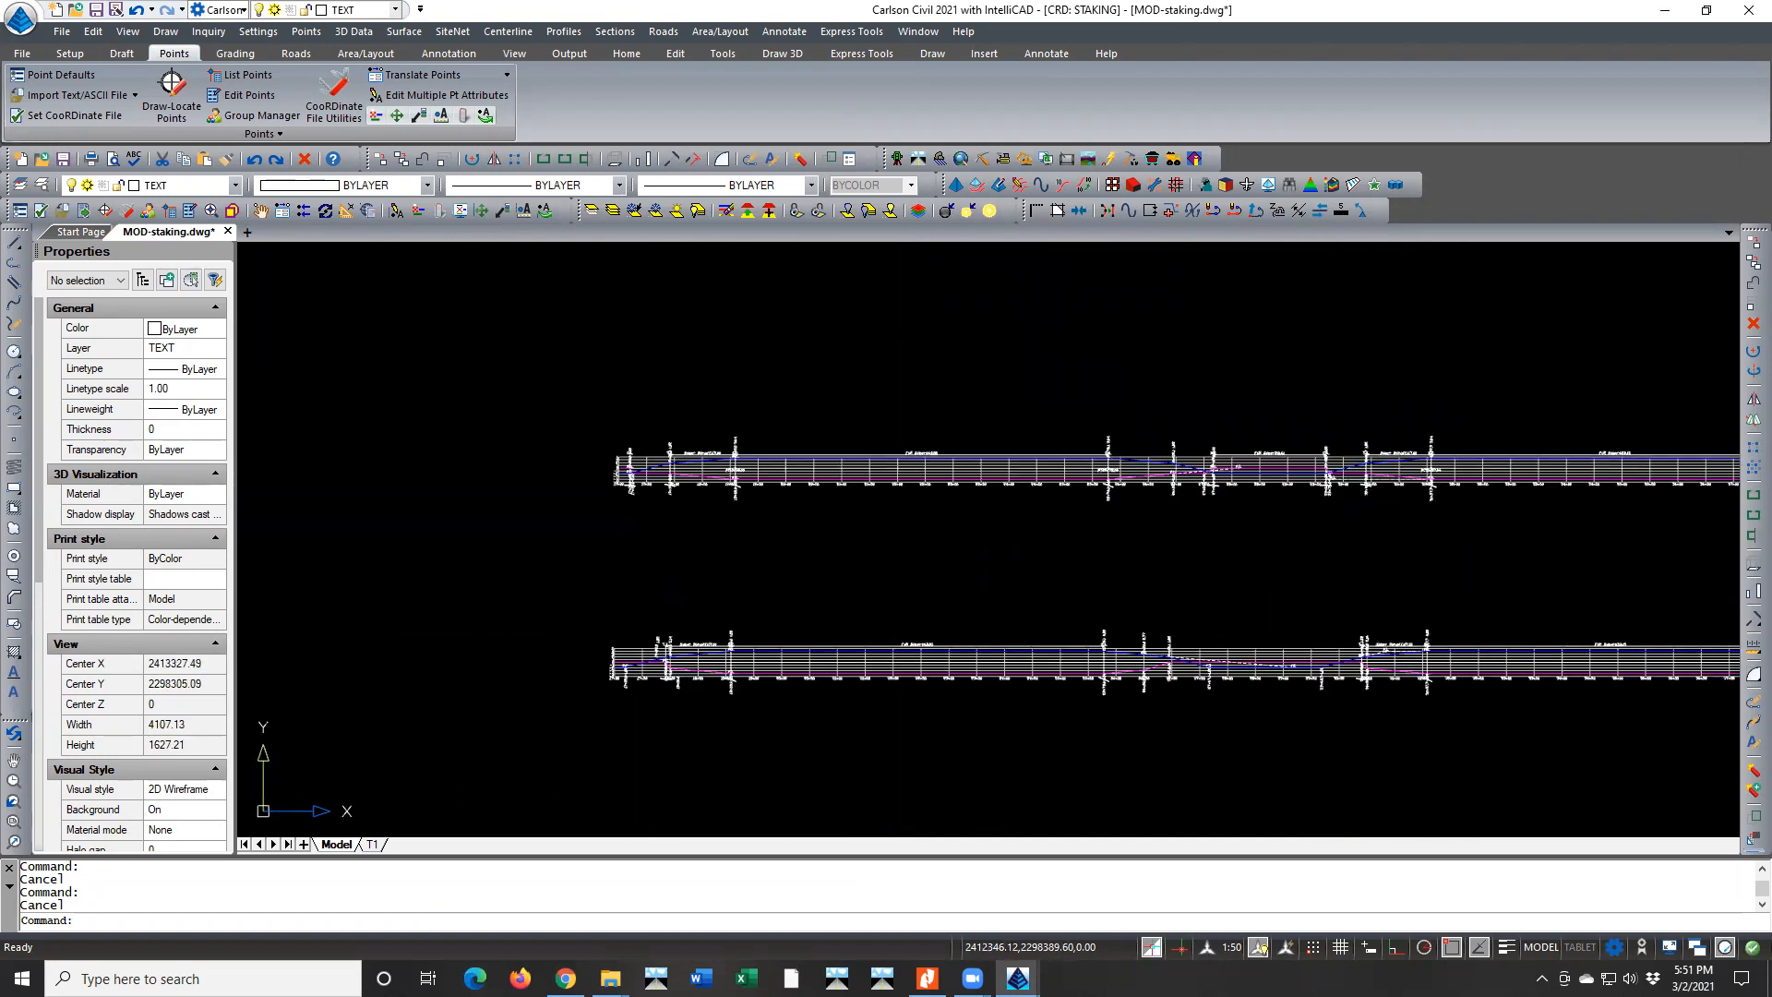
Compare the starting transition between 17+00 and 19+09 in the upper diagram with the same stretch in the lower diagram
{"action": "scroll", "coordinate": [622, 455], "scroll_direction": "up", "scroll_amount": 4}
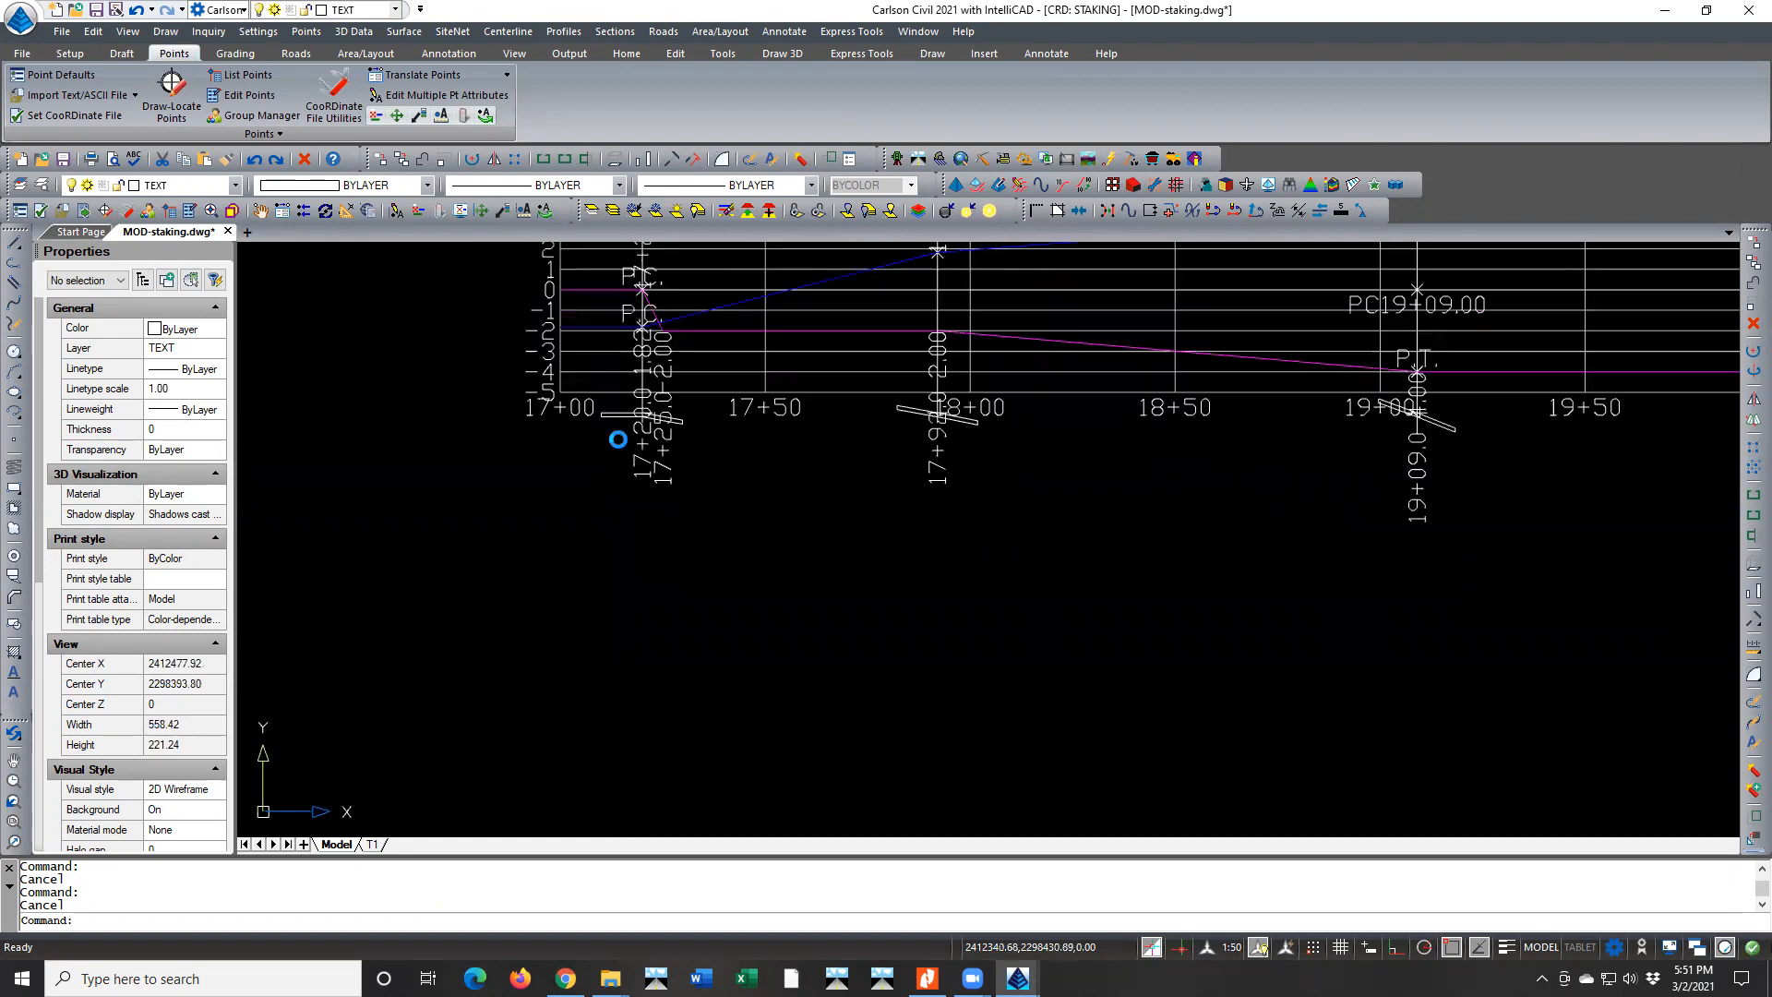
{"action": "mouse_move", "coordinate": [621, 447]}
{"action": "middle_mouse_down"}
{"action": "mouse_move", "coordinate": [604, 744]}
{"action": "mouse_move", "coordinate": [610, 720]}
{"action": "middle_mouse_up"}
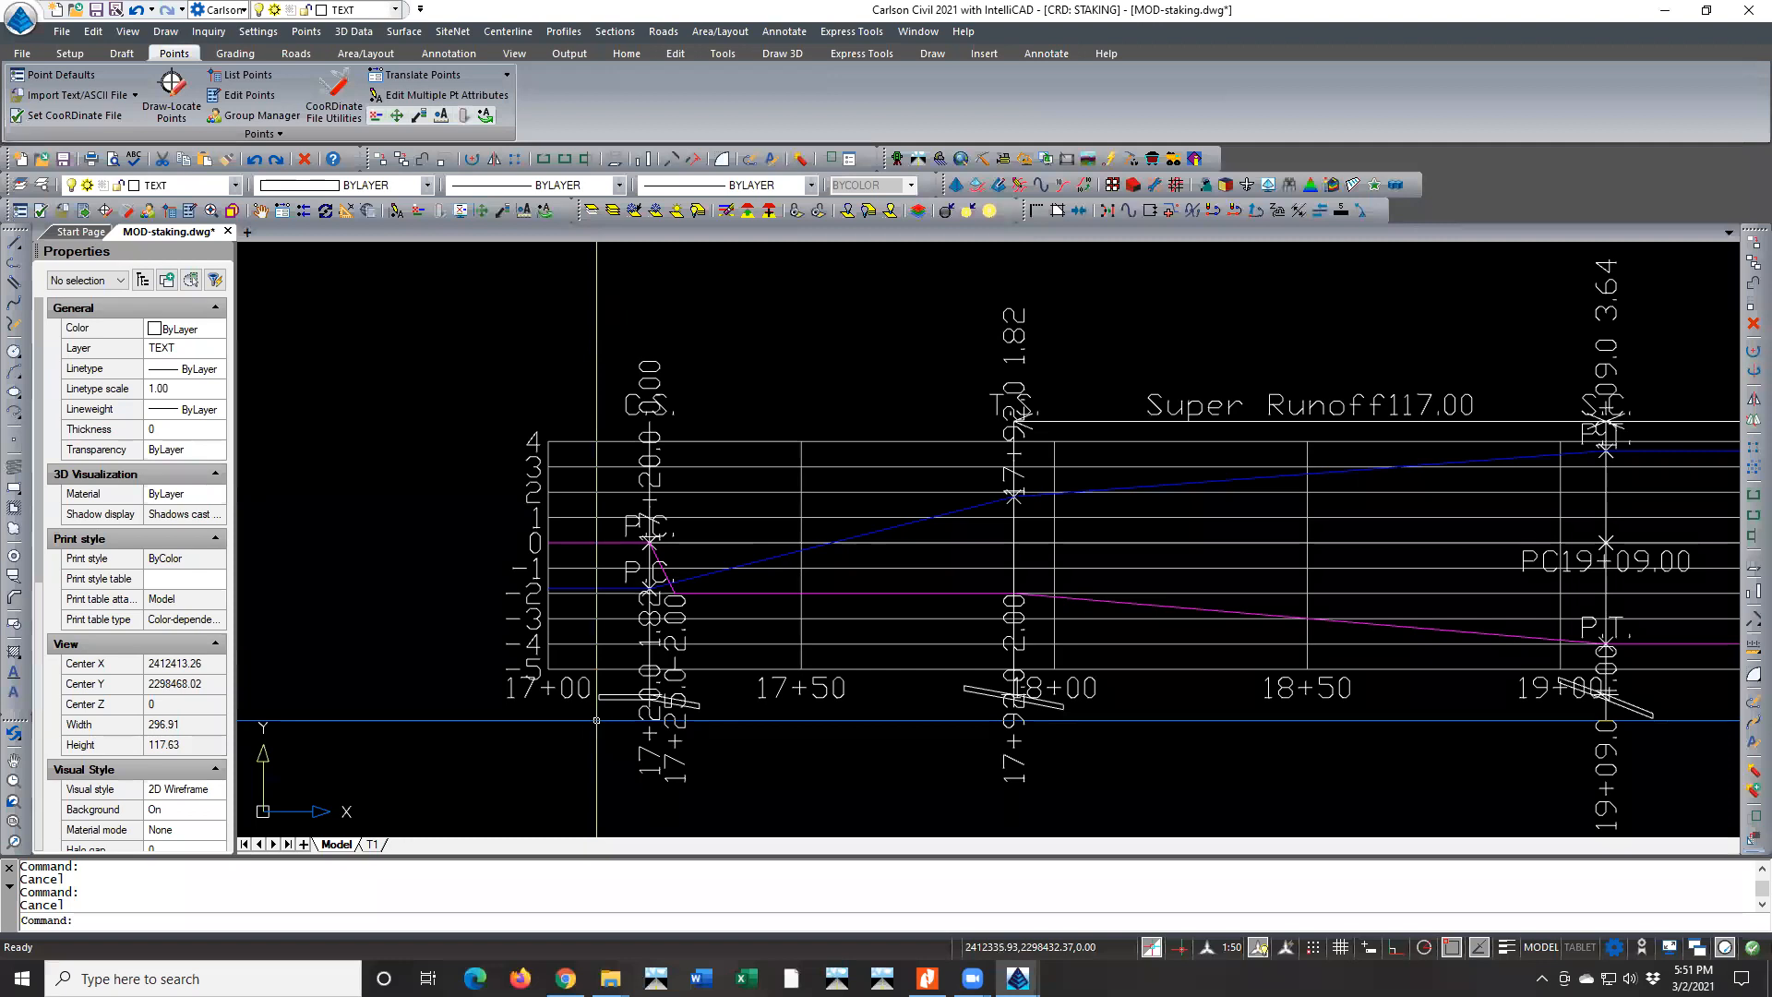
{"action": "scroll", "coordinate": [676, 517], "scroll_direction": "down", "scroll_amount": 3}
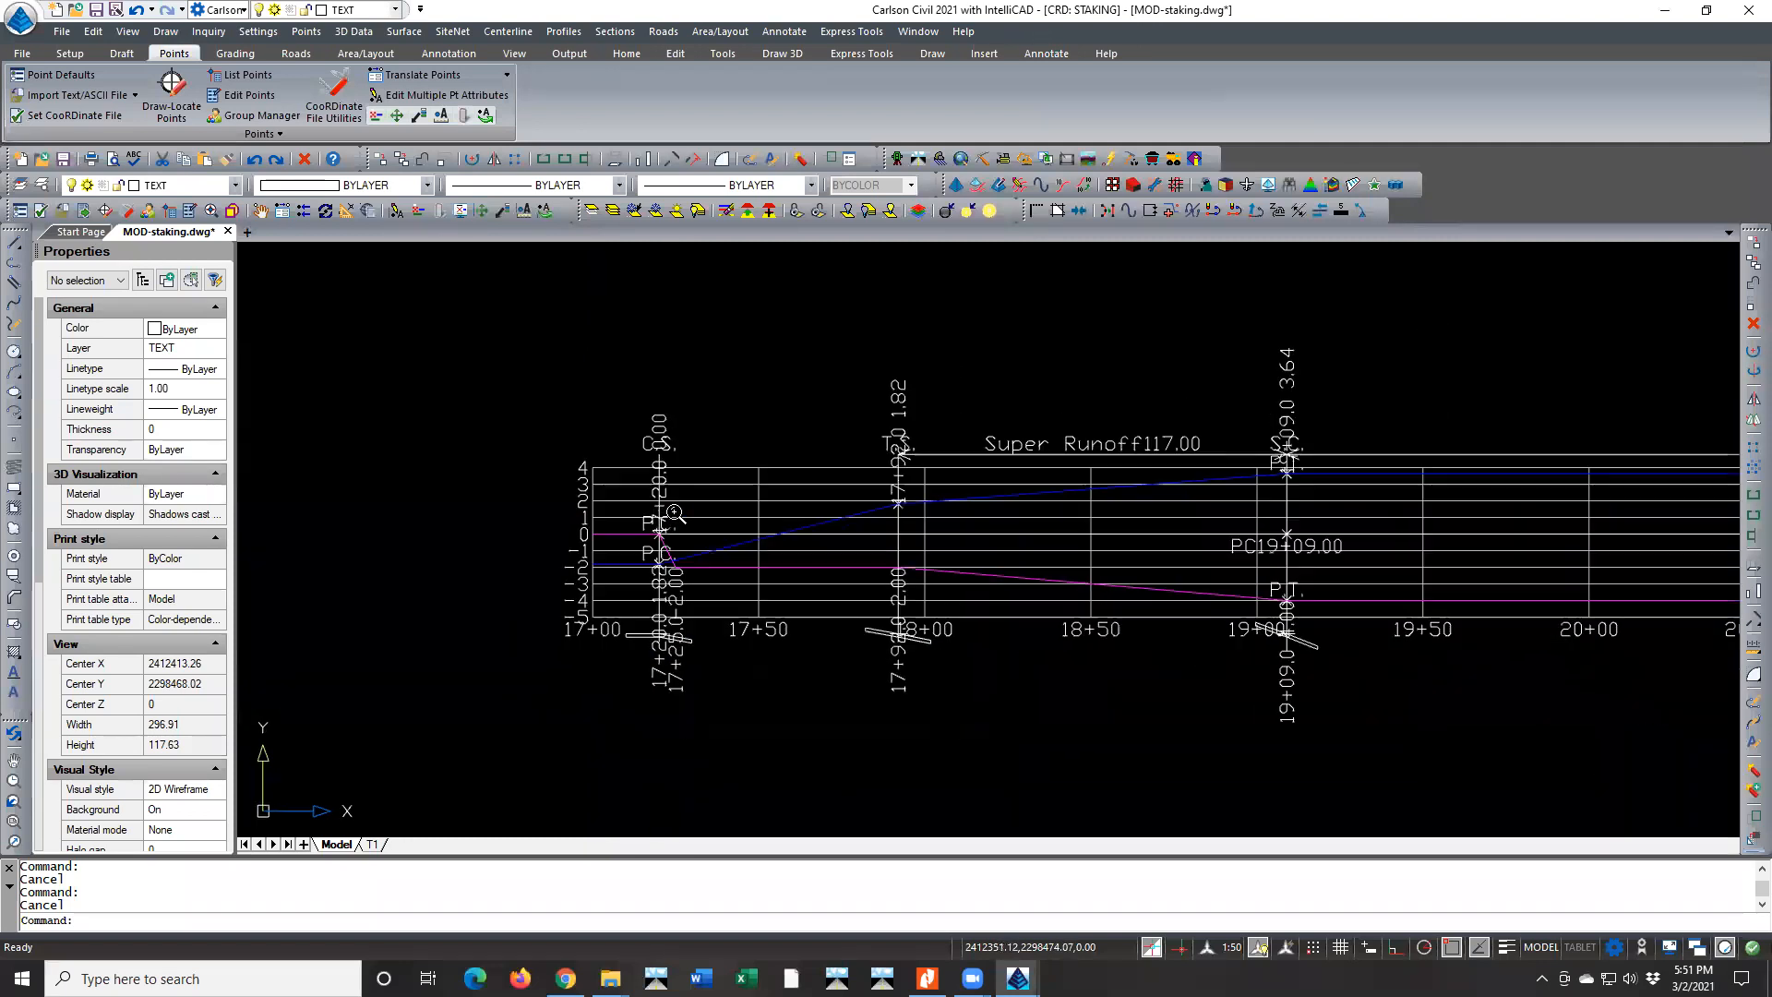
{"action": "middle_click_drag", "start_coordinate": [674, 588], "coordinate": [694, 363]}
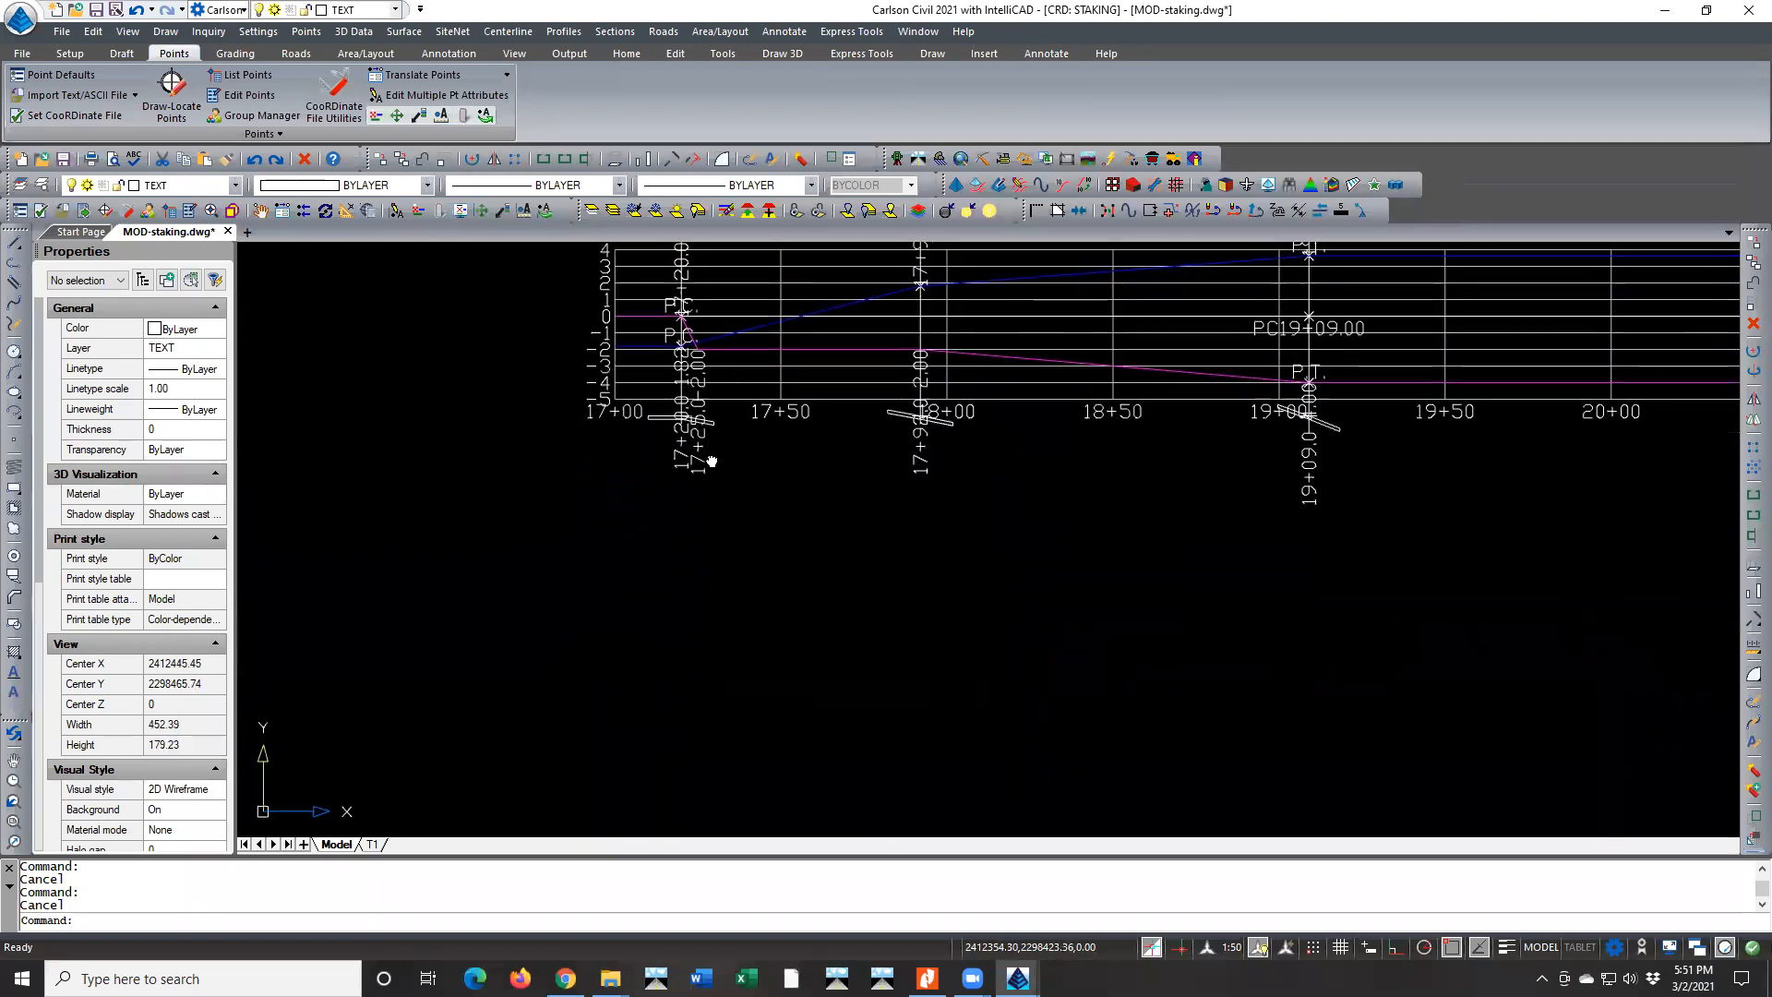
{"action": "scroll", "coordinate": [688, 462], "scroll_direction": "down", "scroll_amount": 3}
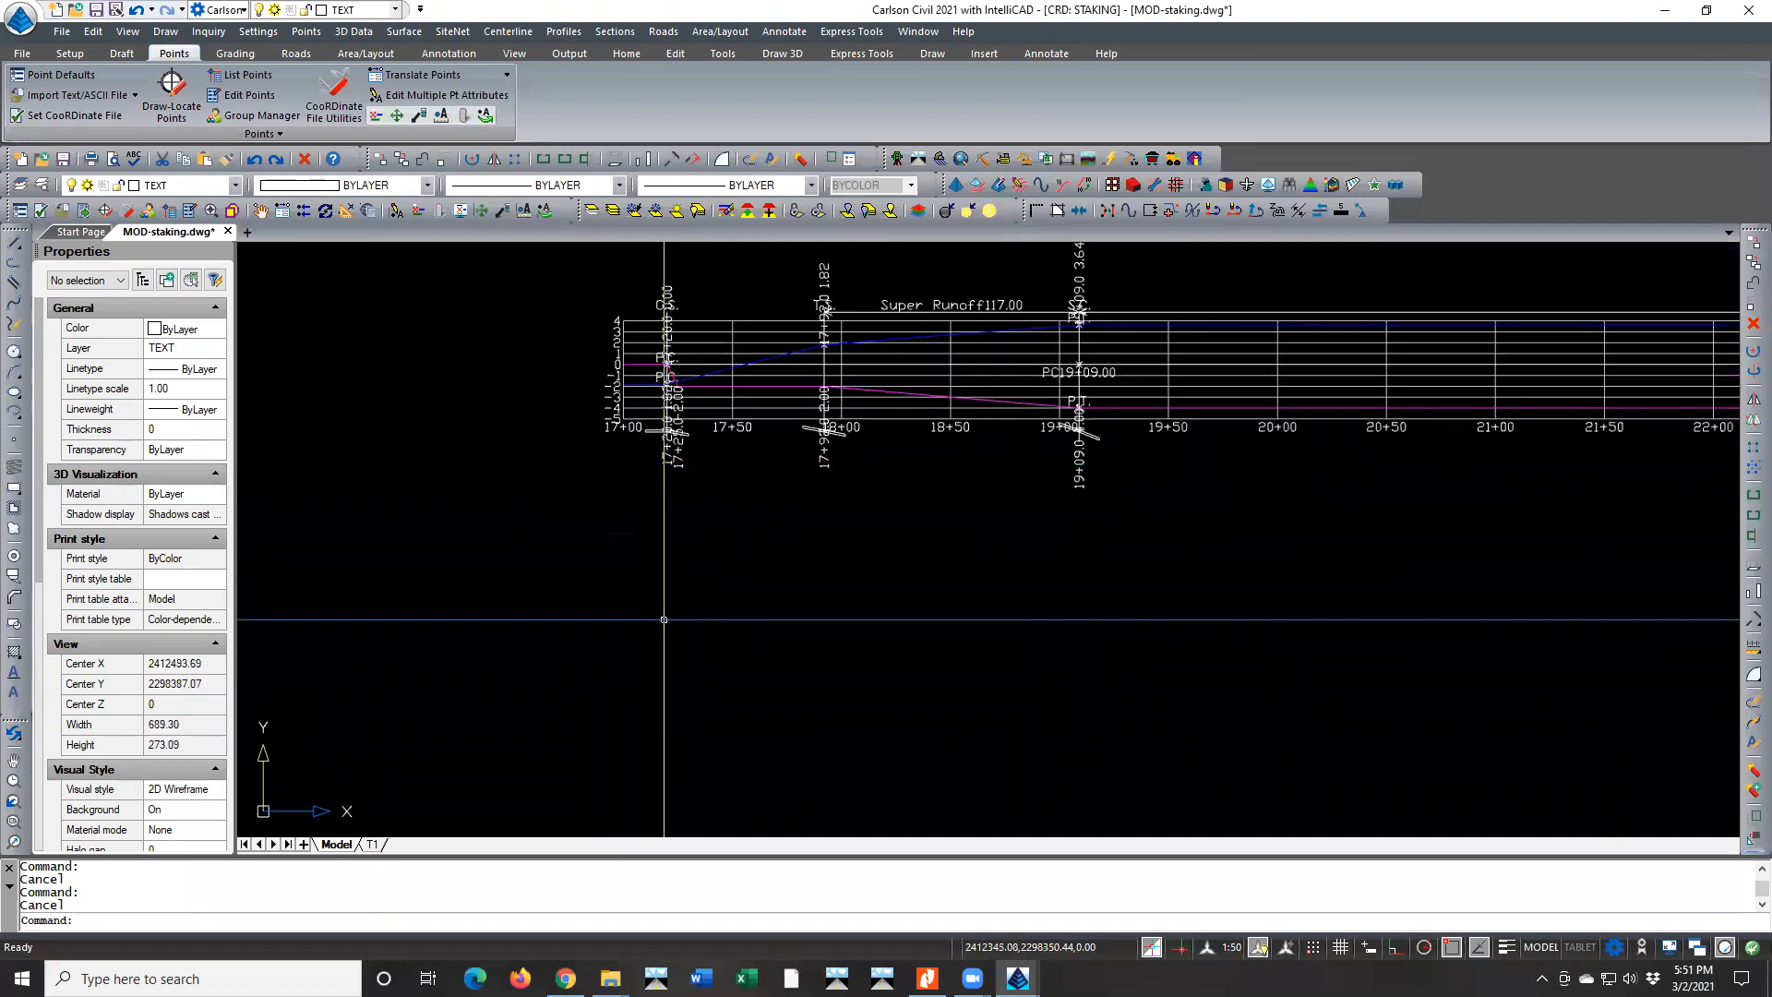
{"action": "middle_click_drag", "start_coordinate": [676, 562], "coordinate": [688, 427]}
{"action": "scroll", "coordinate": [688, 427], "scroll_direction": "down", "scroll_amount": 3}
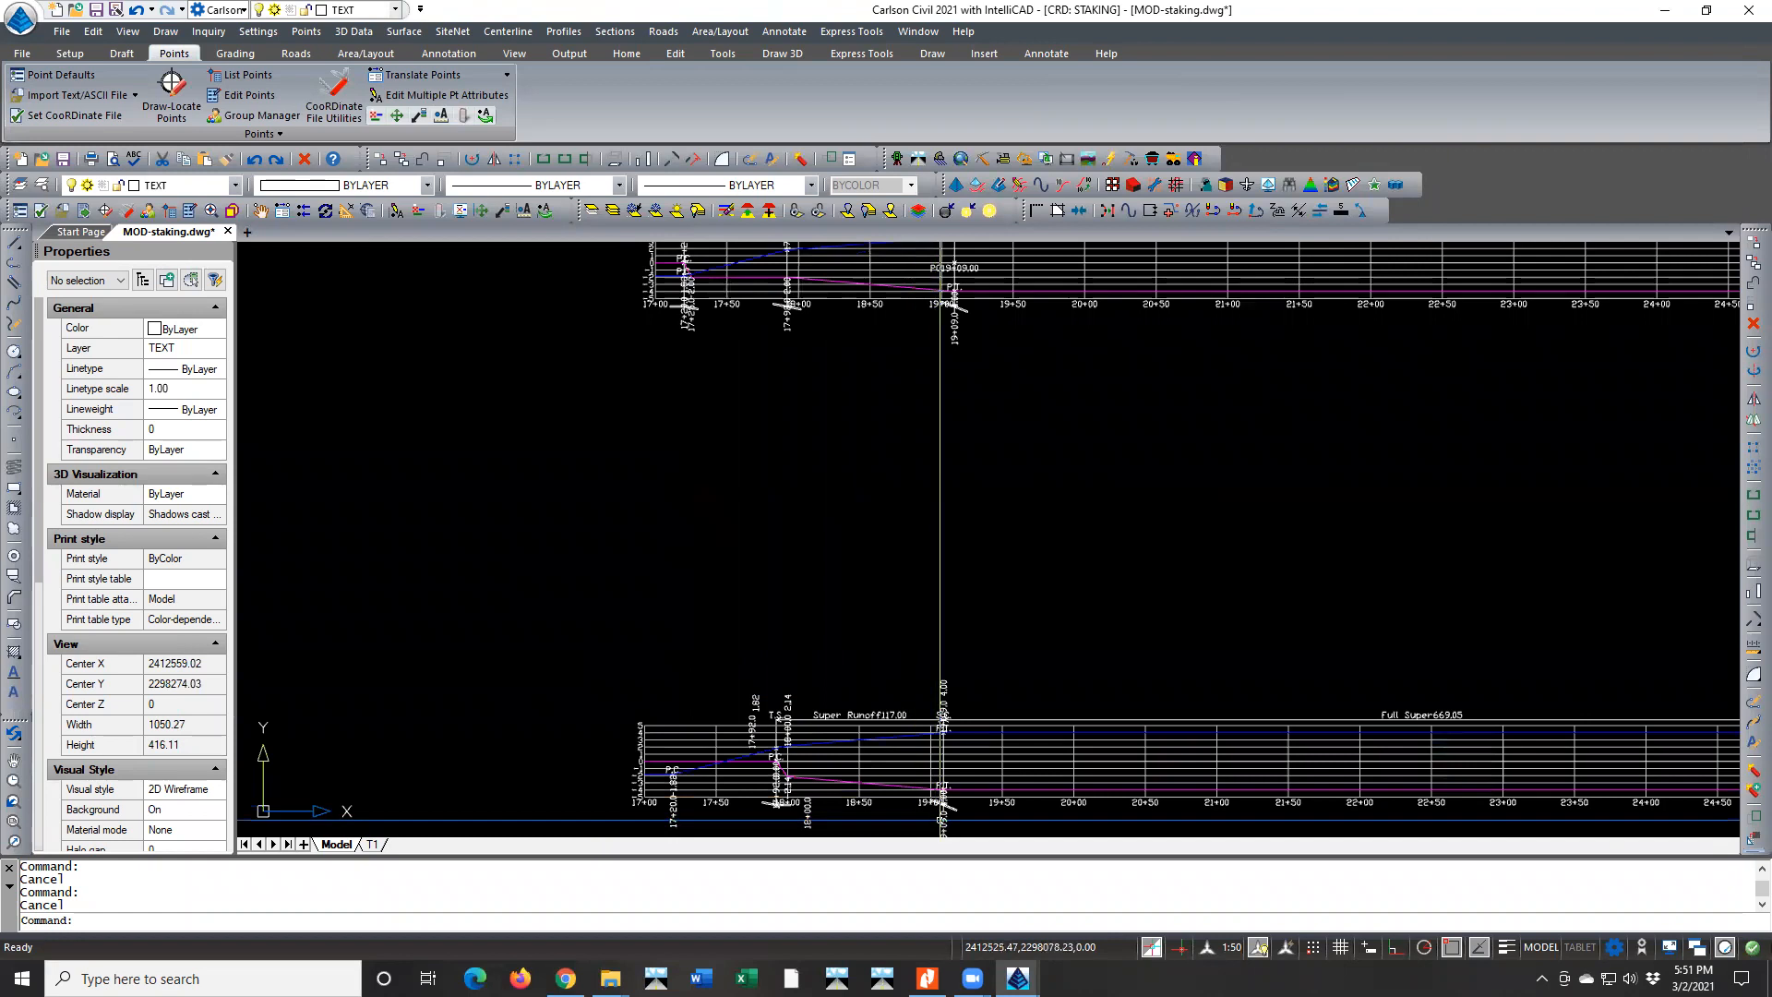
{"action": "scroll", "coordinate": [932, 812], "scroll_direction": "up", "scroll_amount": 4}
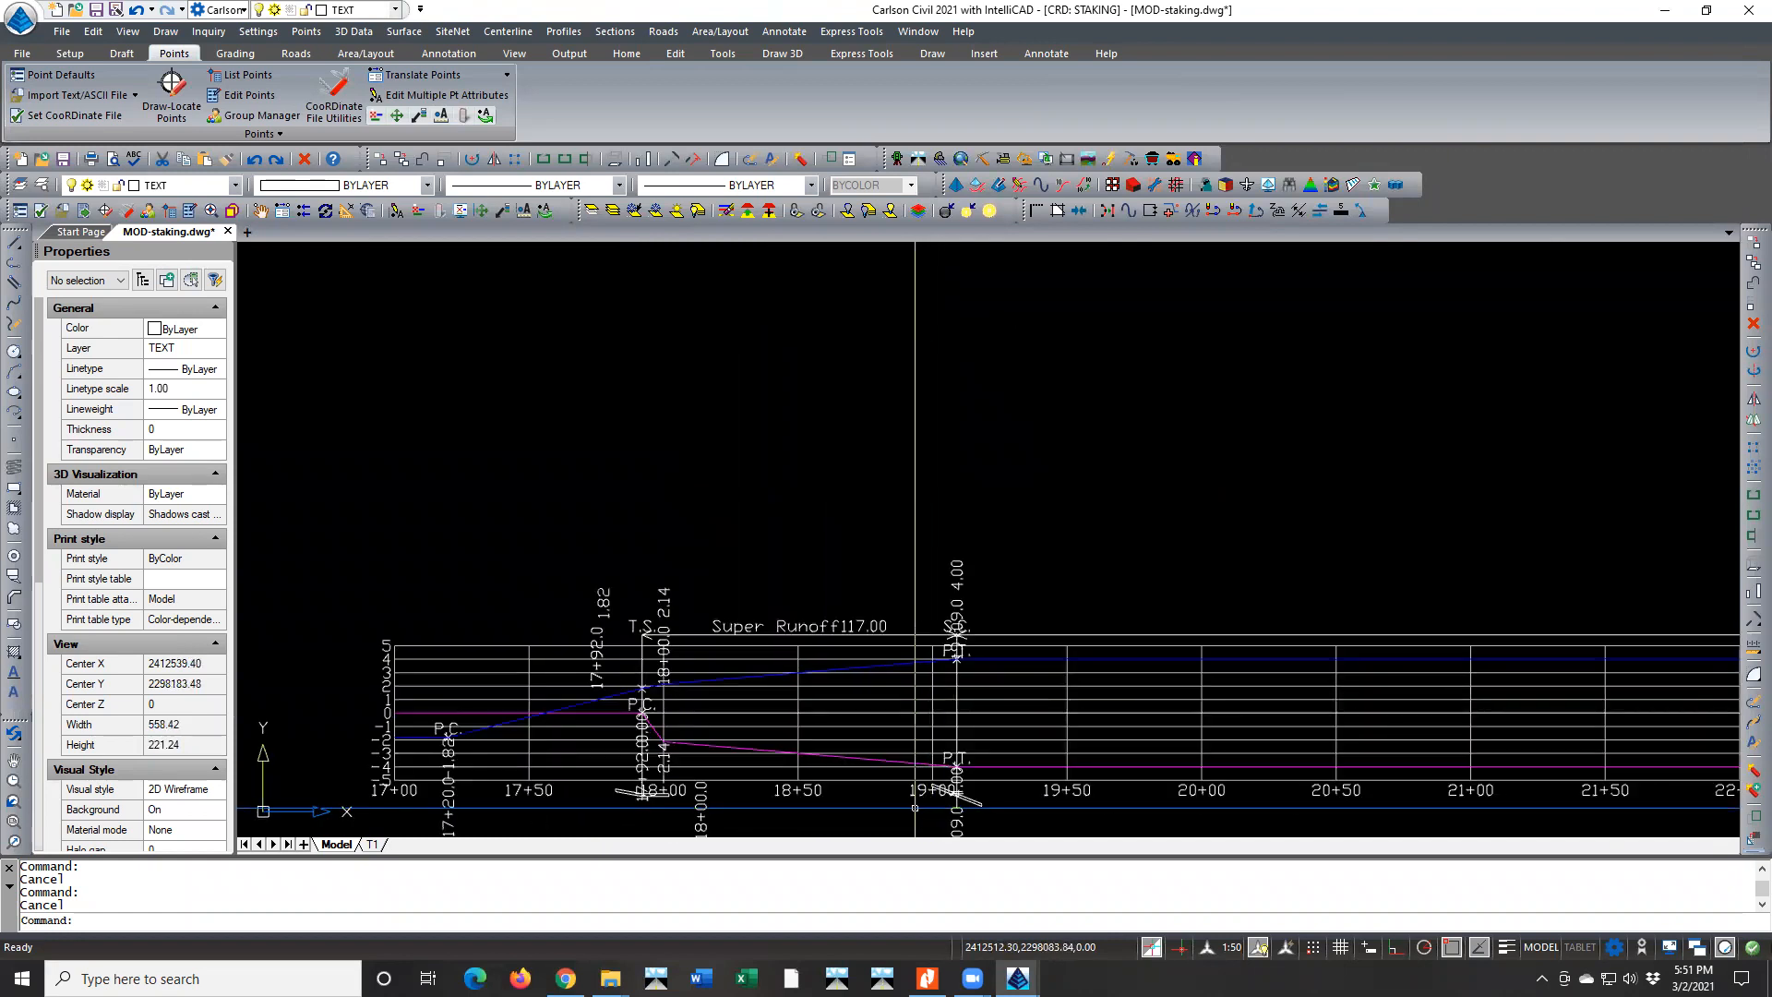
{"action": "scroll", "coordinate": [869, 807], "scroll_direction": "down", "scroll_amount": 5}
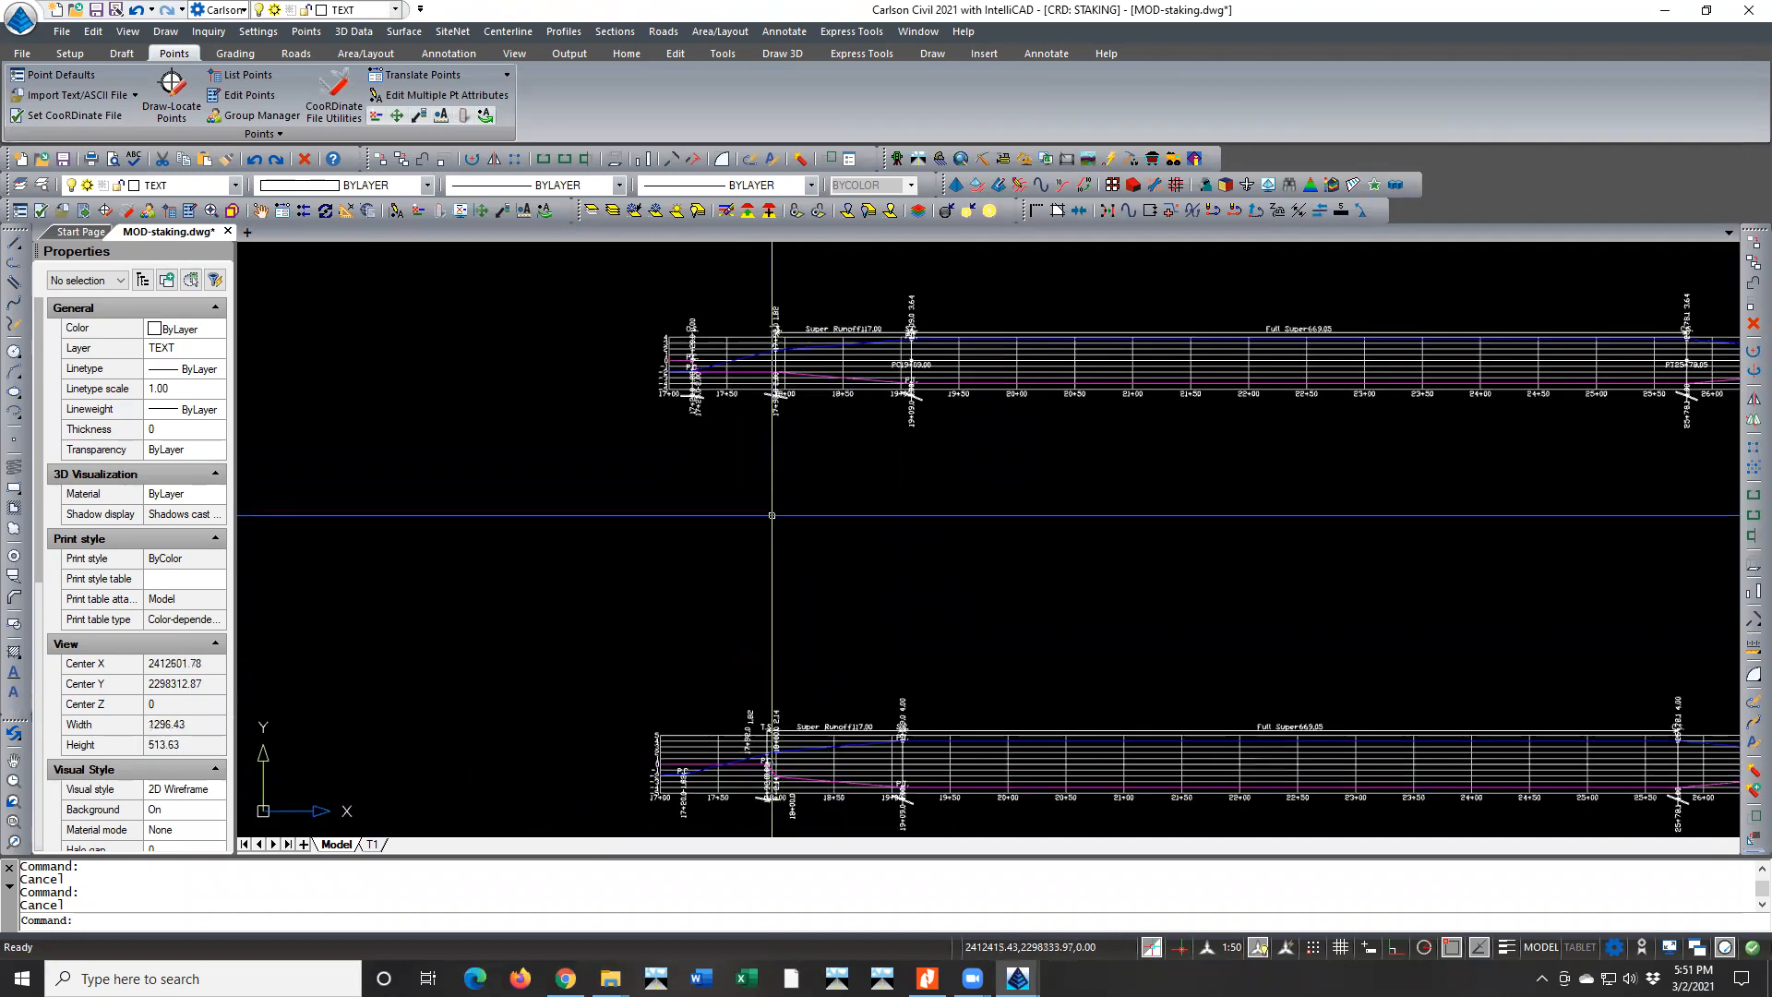
Examine the cross-slope symbols and shoulder slopes at stations 17+20, 17+92 and 19+09 in the upper diagram
{"action": "scroll", "coordinate": [686, 389], "scroll_direction": "up", "scroll_amount": 6}
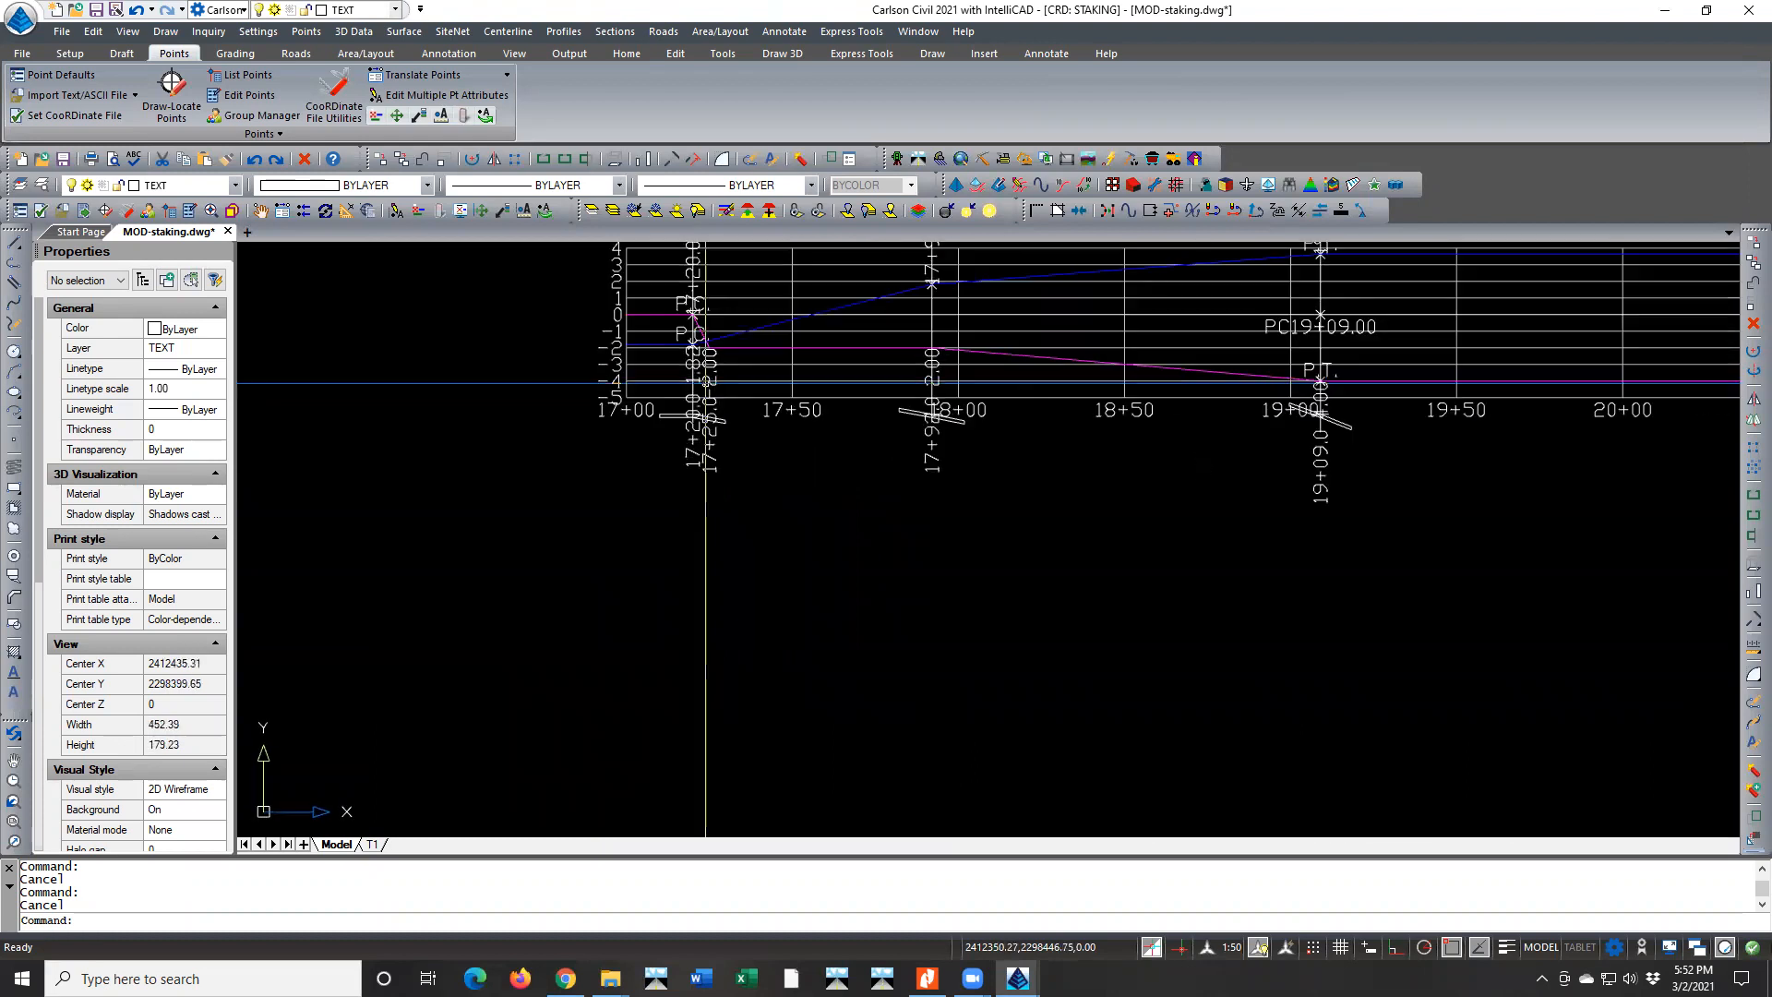
{"action": "scroll", "coordinate": [702, 388], "scroll_direction": "up", "scroll_amount": 1}
{"action": "middle_click_drag", "start_coordinate": [659, 461], "coordinate": [659, 739]}
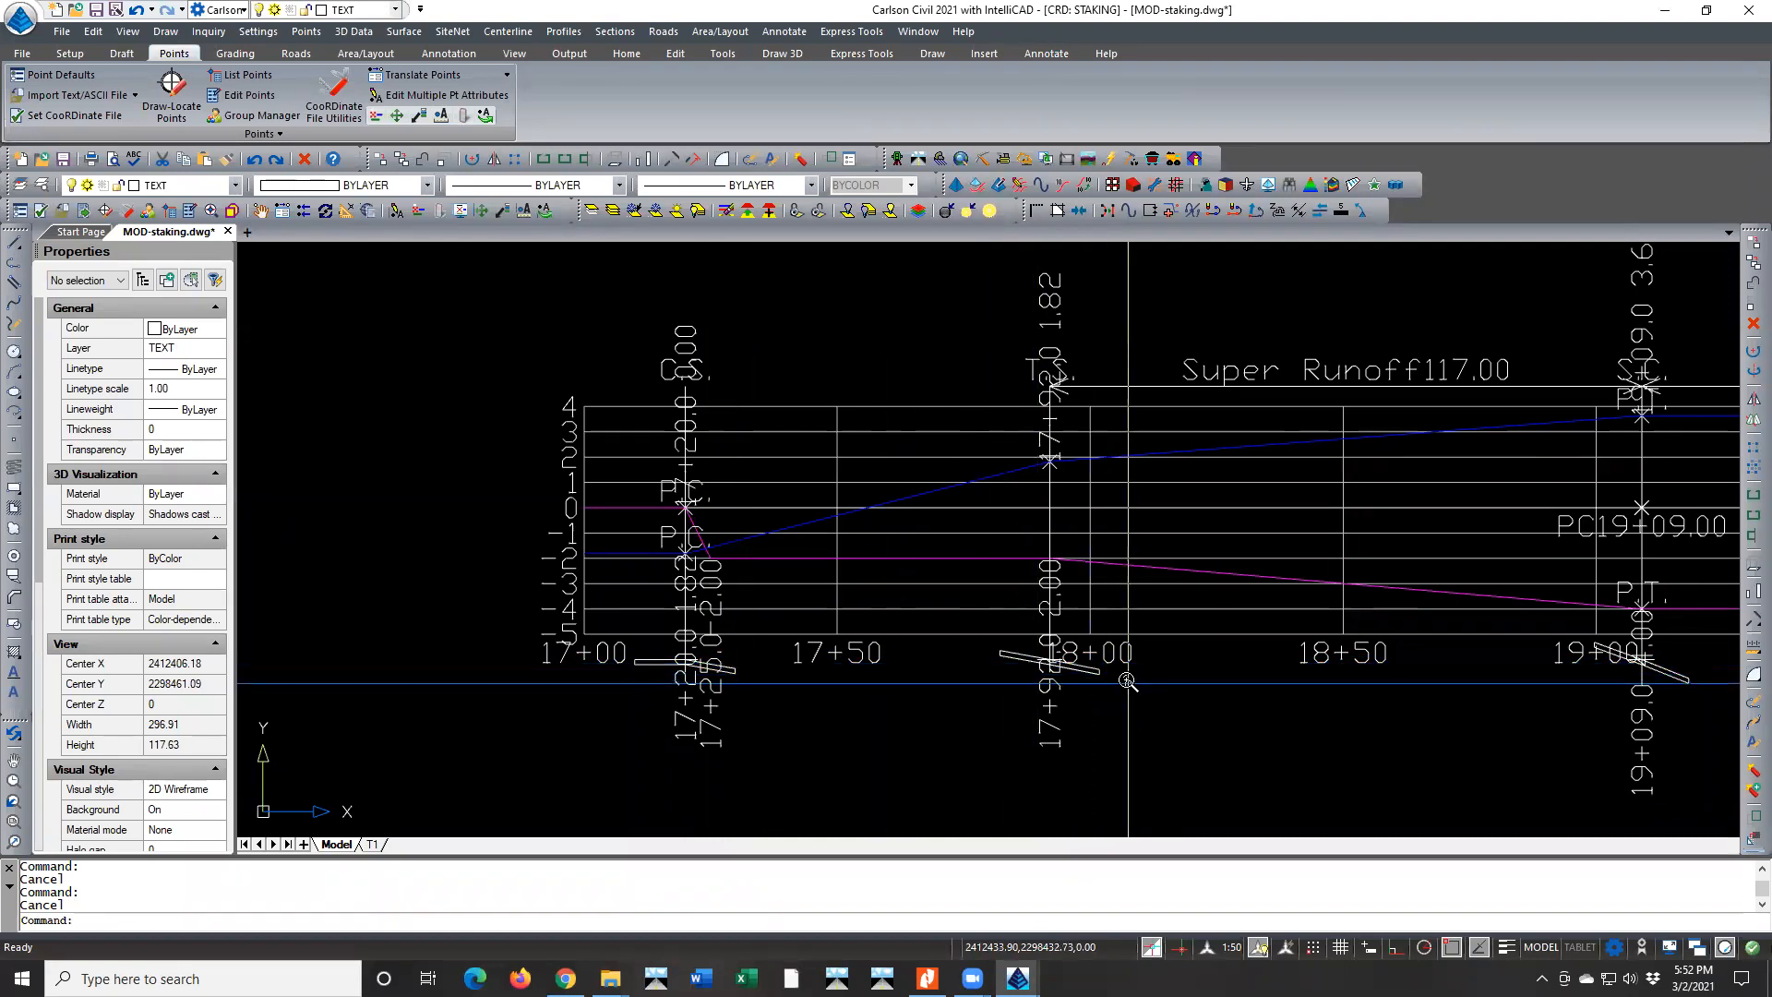
{"action": "scroll", "coordinate": [1128, 681], "scroll_direction": "up", "scroll_amount": 3}
{"action": "middle_click_drag", "start_coordinate": [1128, 681], "coordinate": [686, 661]}
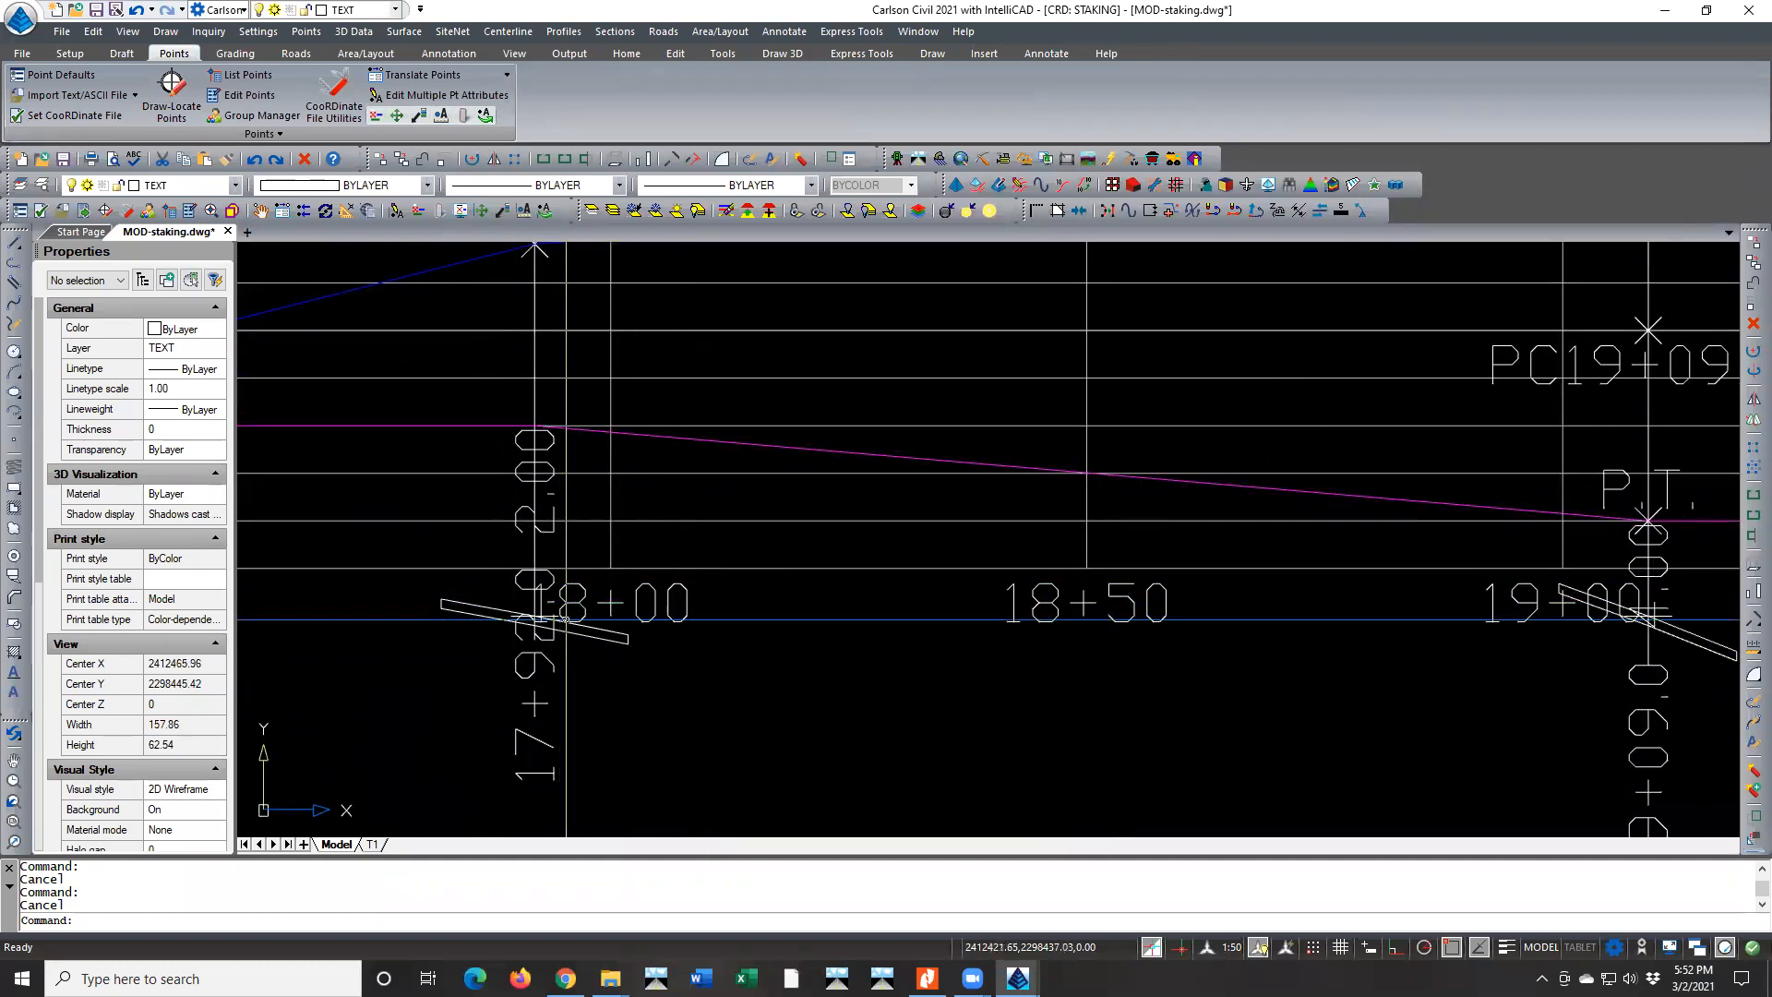
{"action": "scroll", "coordinate": [554, 632], "scroll_direction": "down", "scroll_amount": 3}
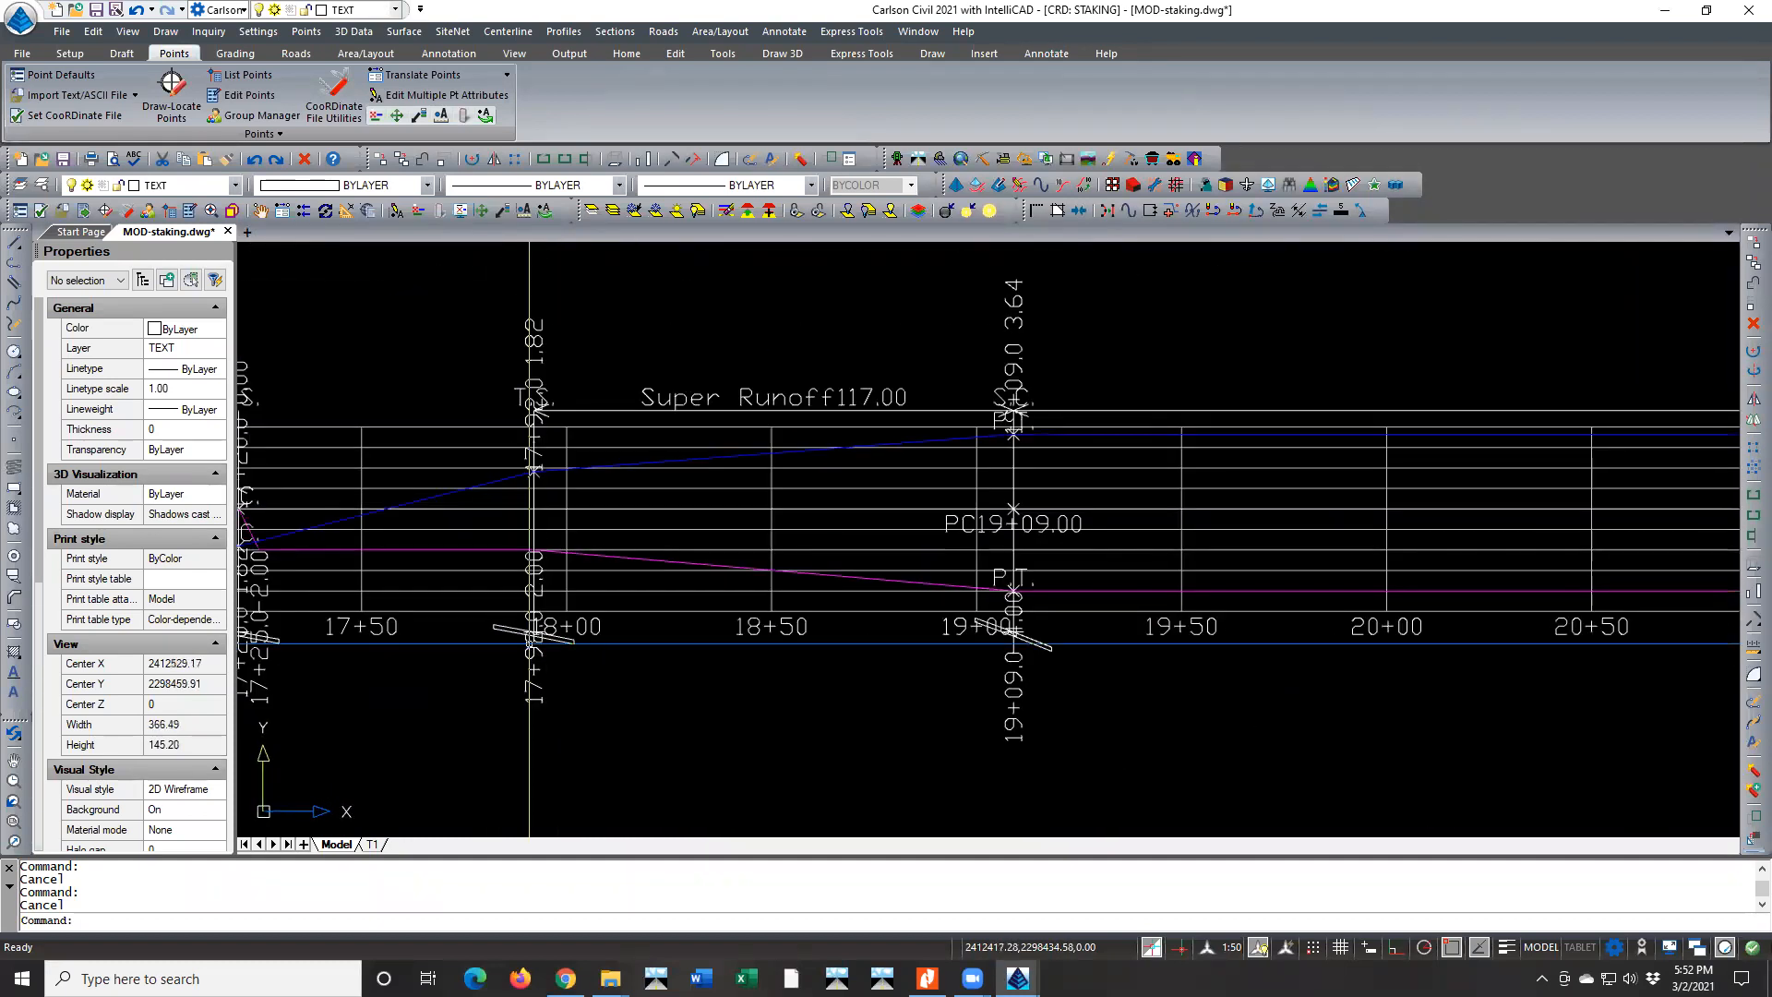
{"action": "middle_click_drag", "start_coordinate": [529, 644], "coordinate": [854, 615]}
{"action": "scroll", "coordinate": [548, 620], "scroll_direction": "up", "scroll_amount": 2}
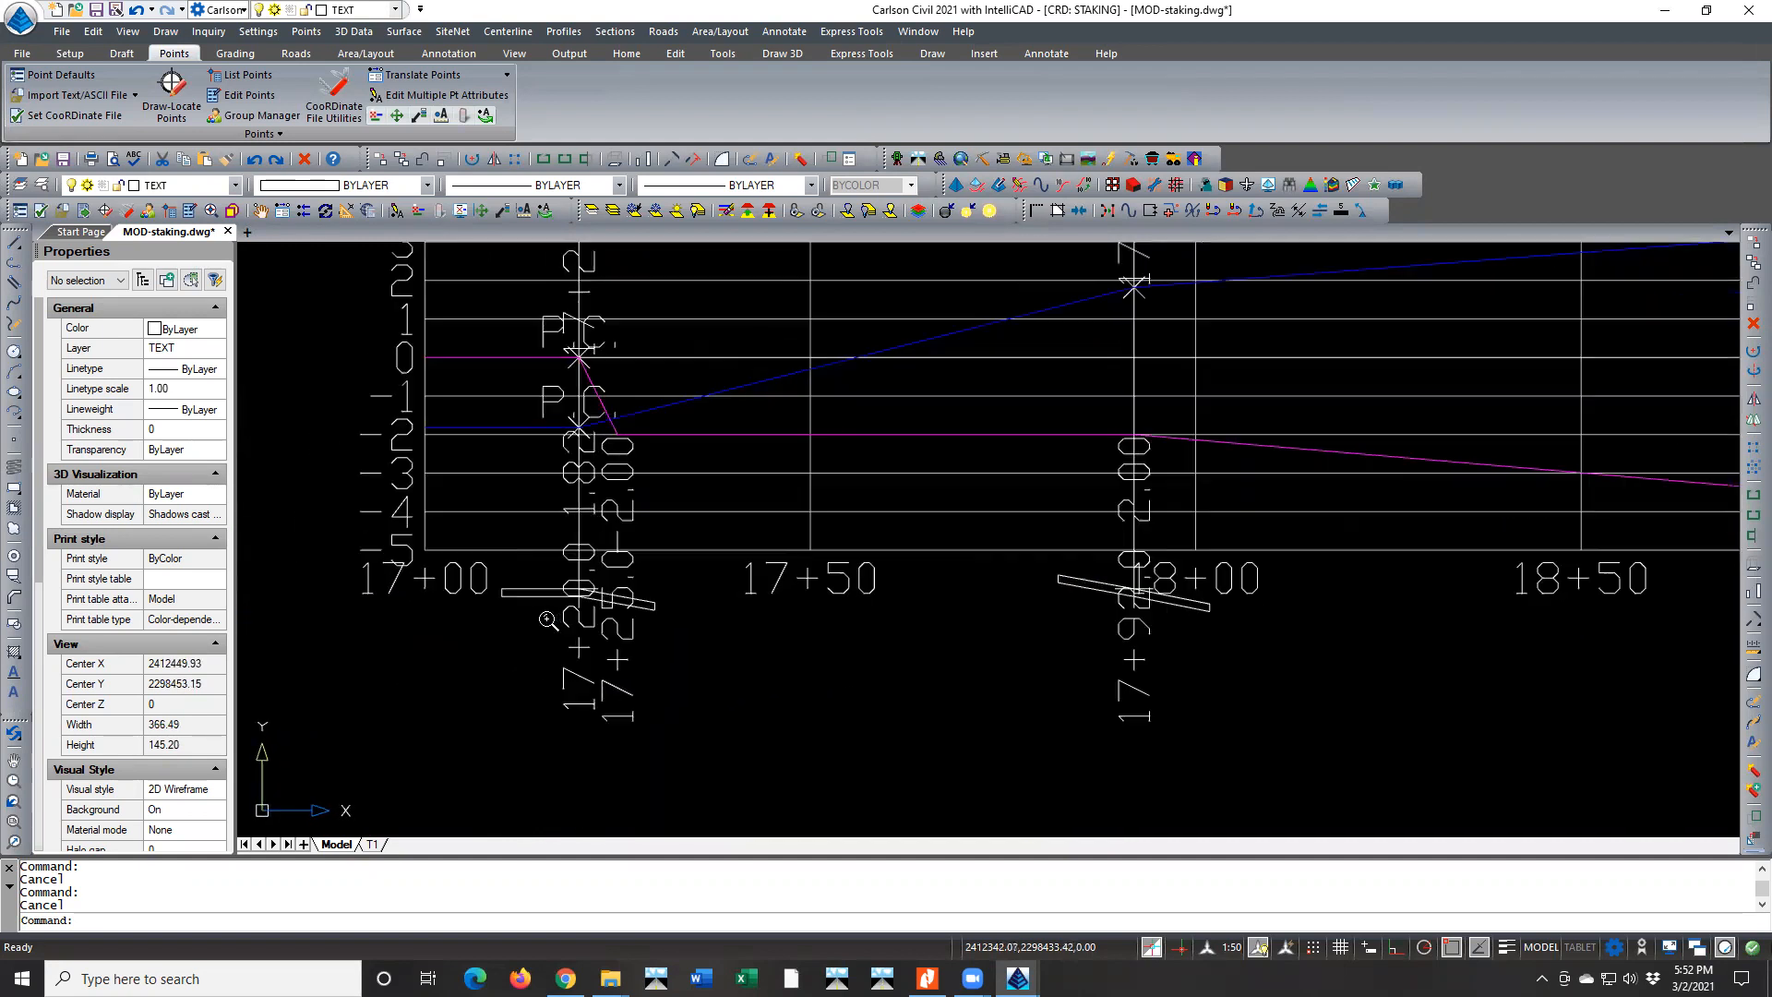
{"action": "middle_click_drag", "start_coordinate": [553, 626], "coordinate": [586, 679]}
{"action": "scroll", "coordinate": [599, 703], "scroll_direction": "down", "scroll_amount": 1}
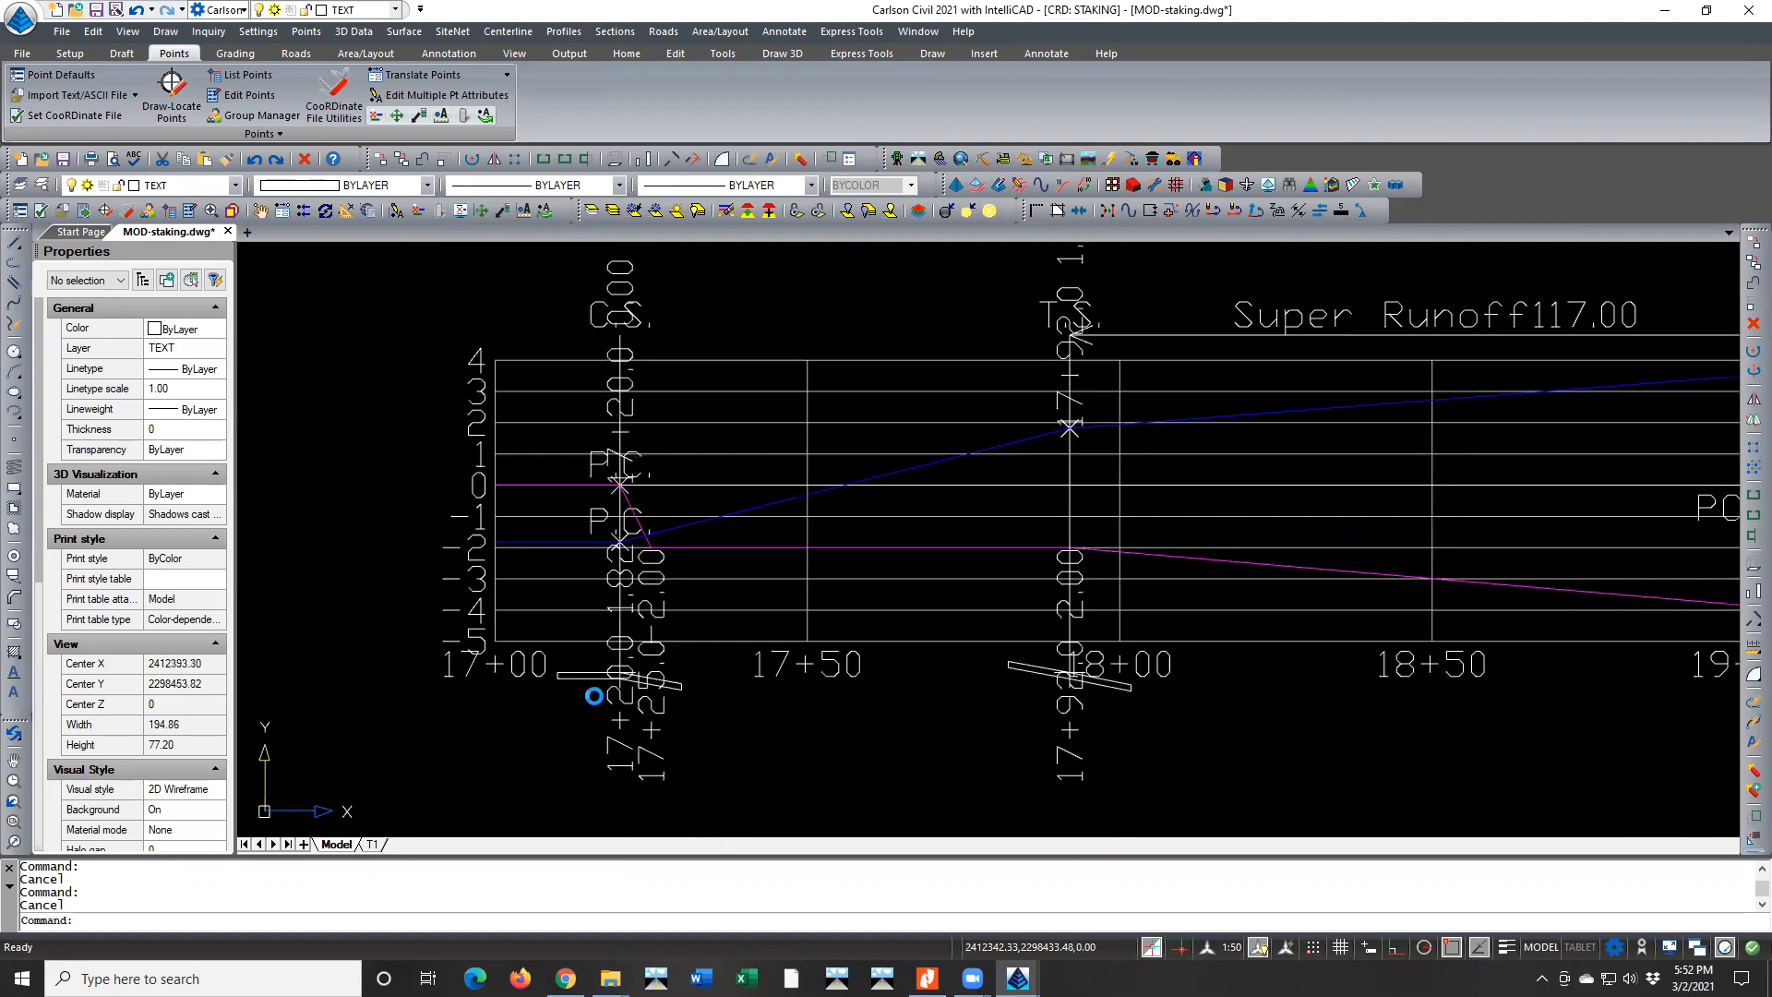
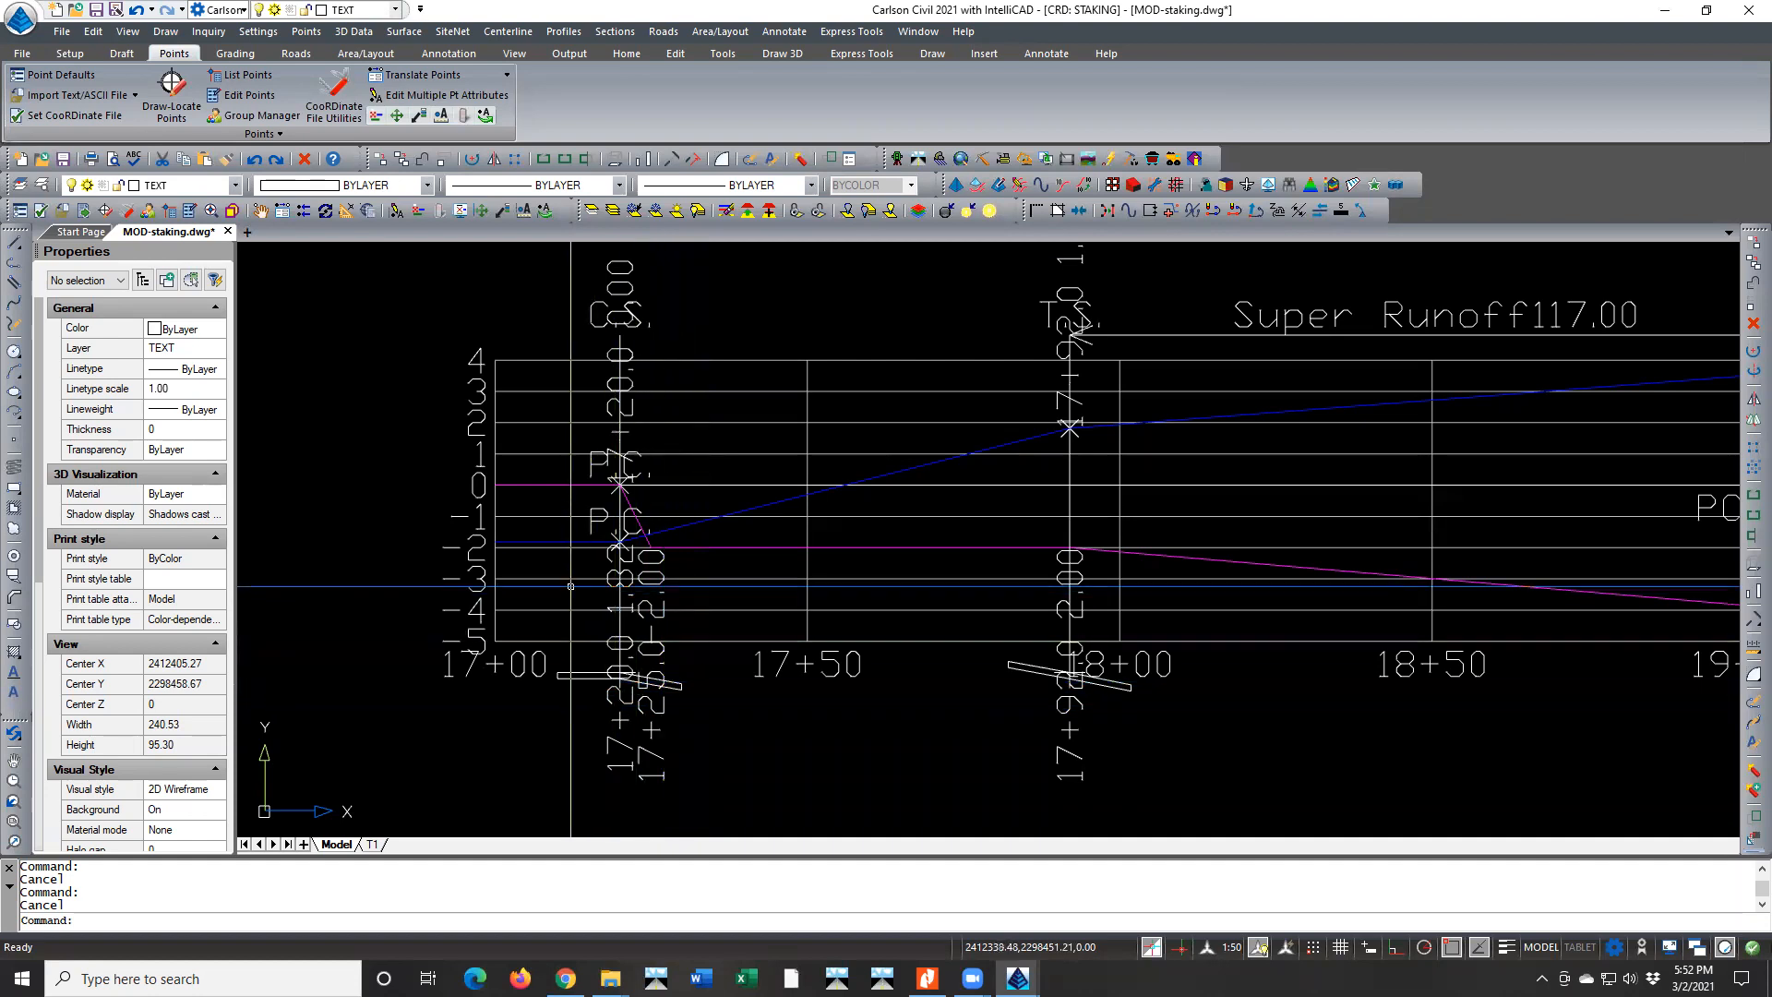
{"action": "scroll", "coordinate": [556, 535], "scroll_direction": "down", "scroll_amount": 5}
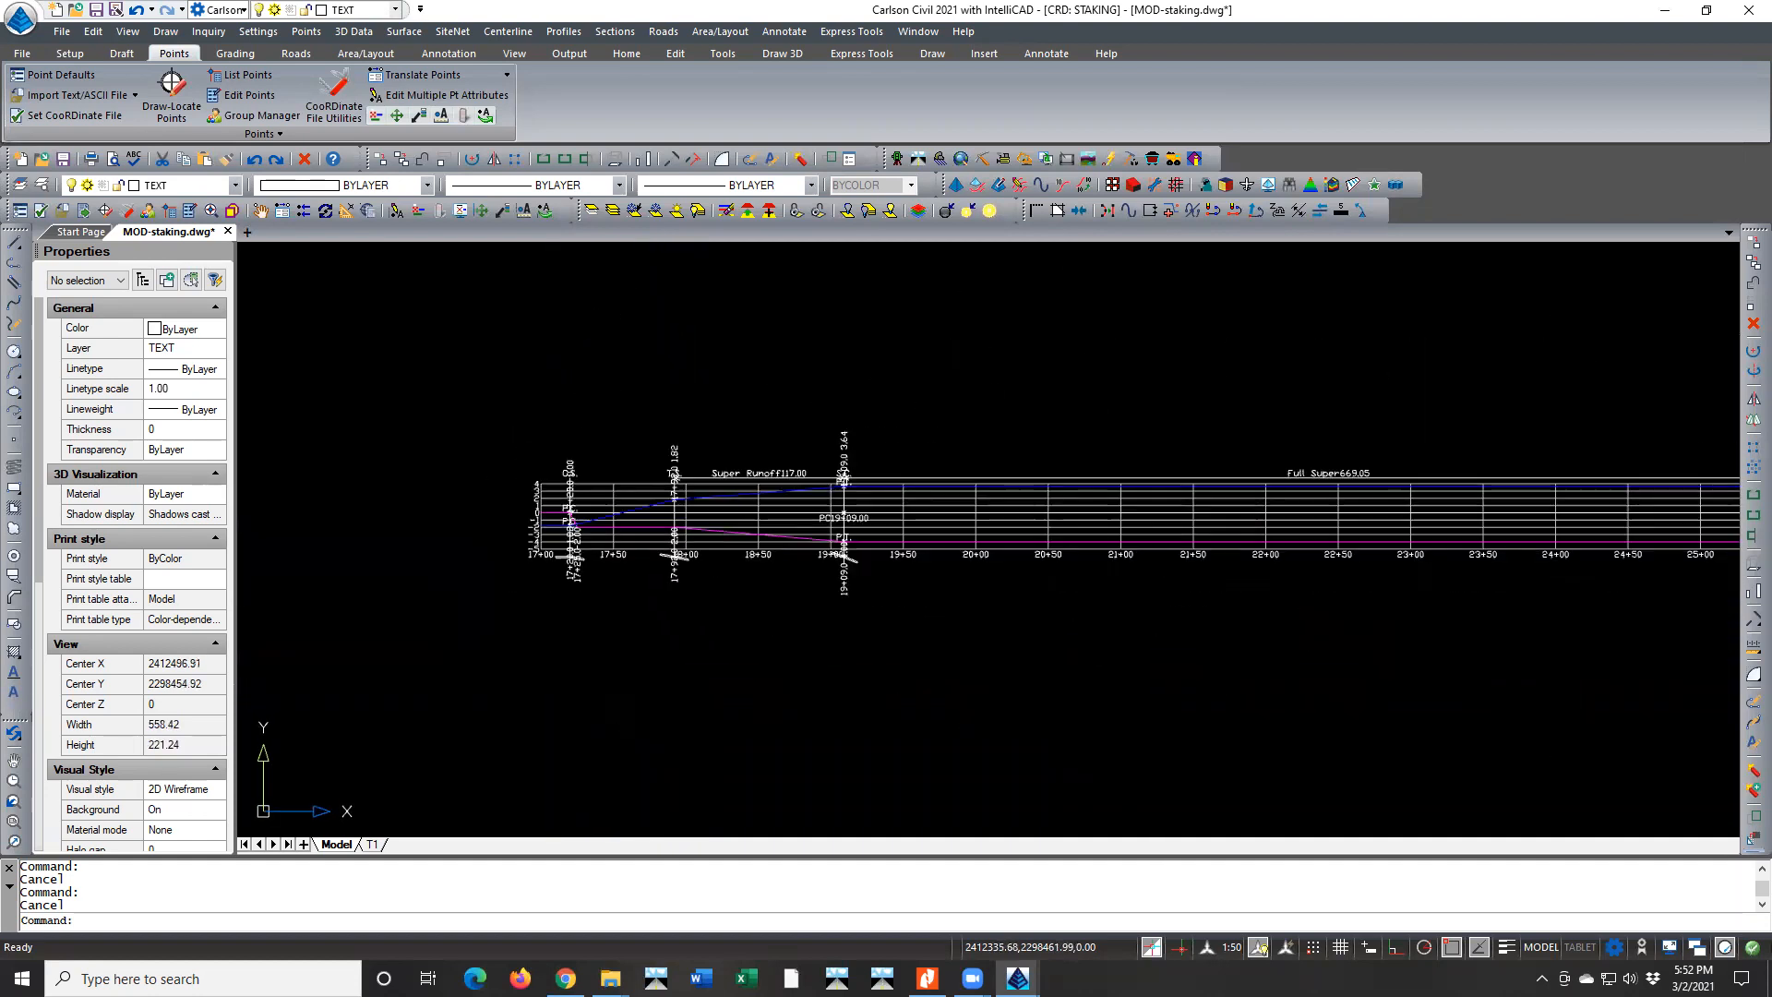
{"action": "scroll", "coordinate": [554, 519], "scroll_direction": "down", "scroll_amount": 2}
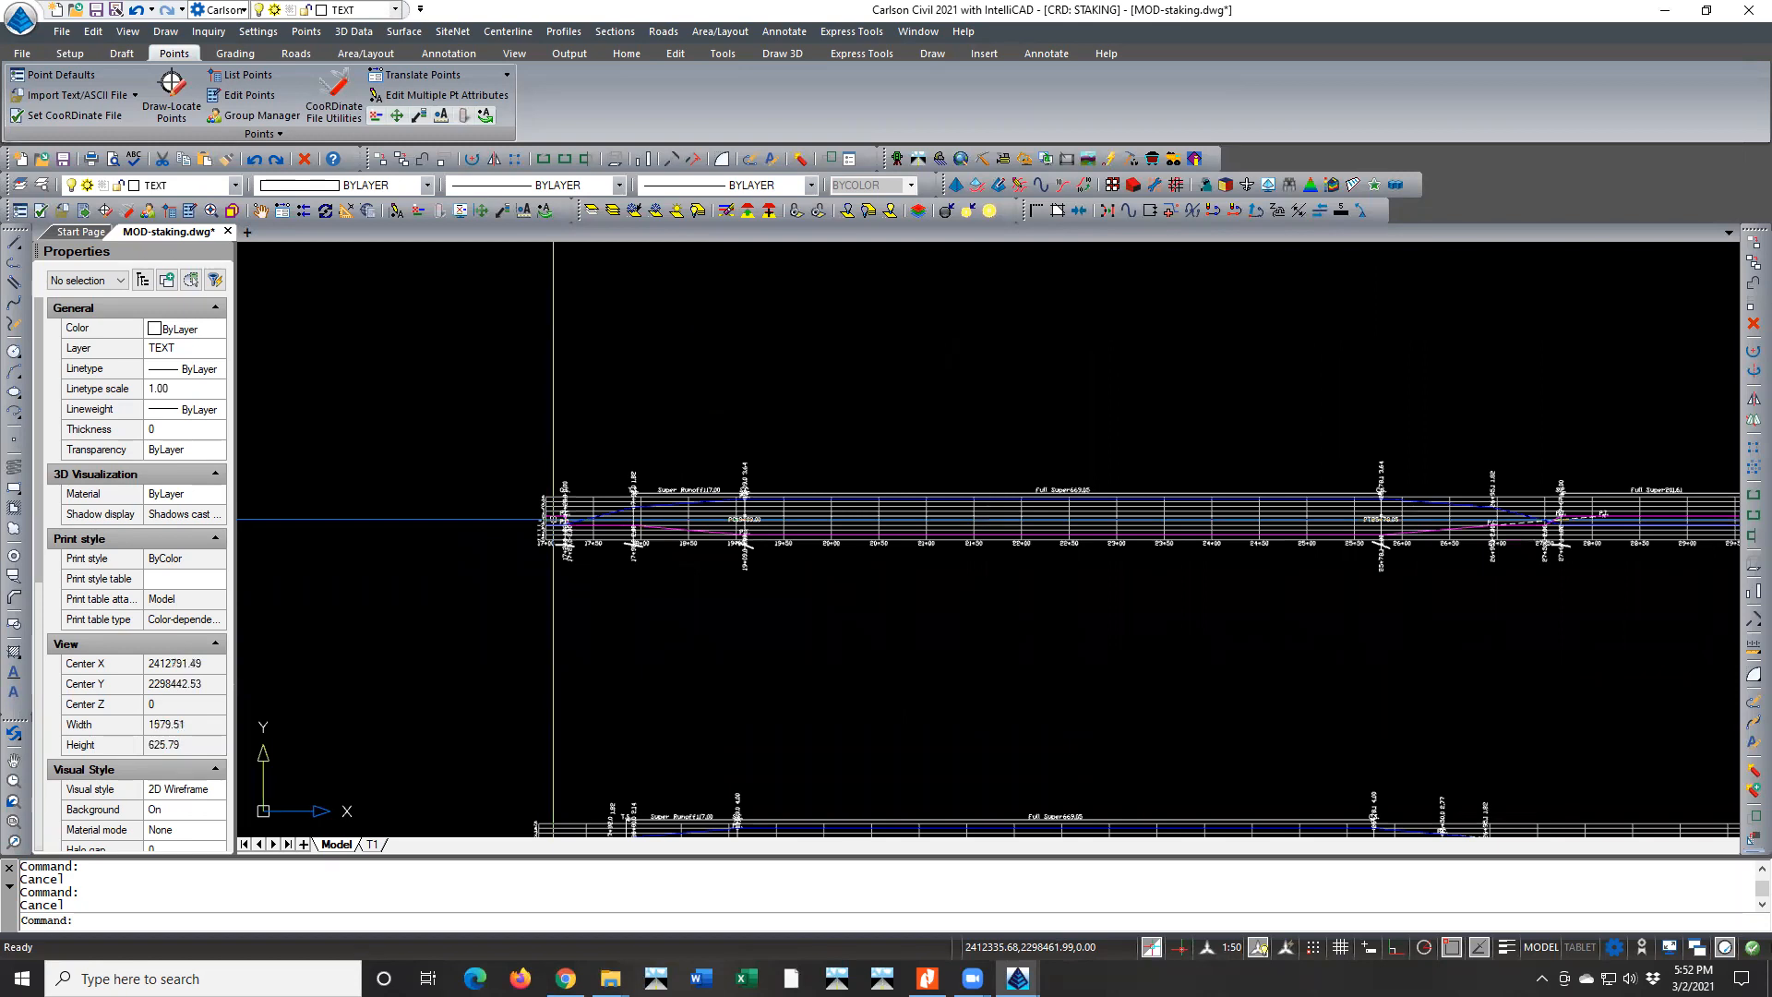
{"action": "scroll", "coordinate": [554, 520], "scroll_direction": "down", "scroll_amount": 1}
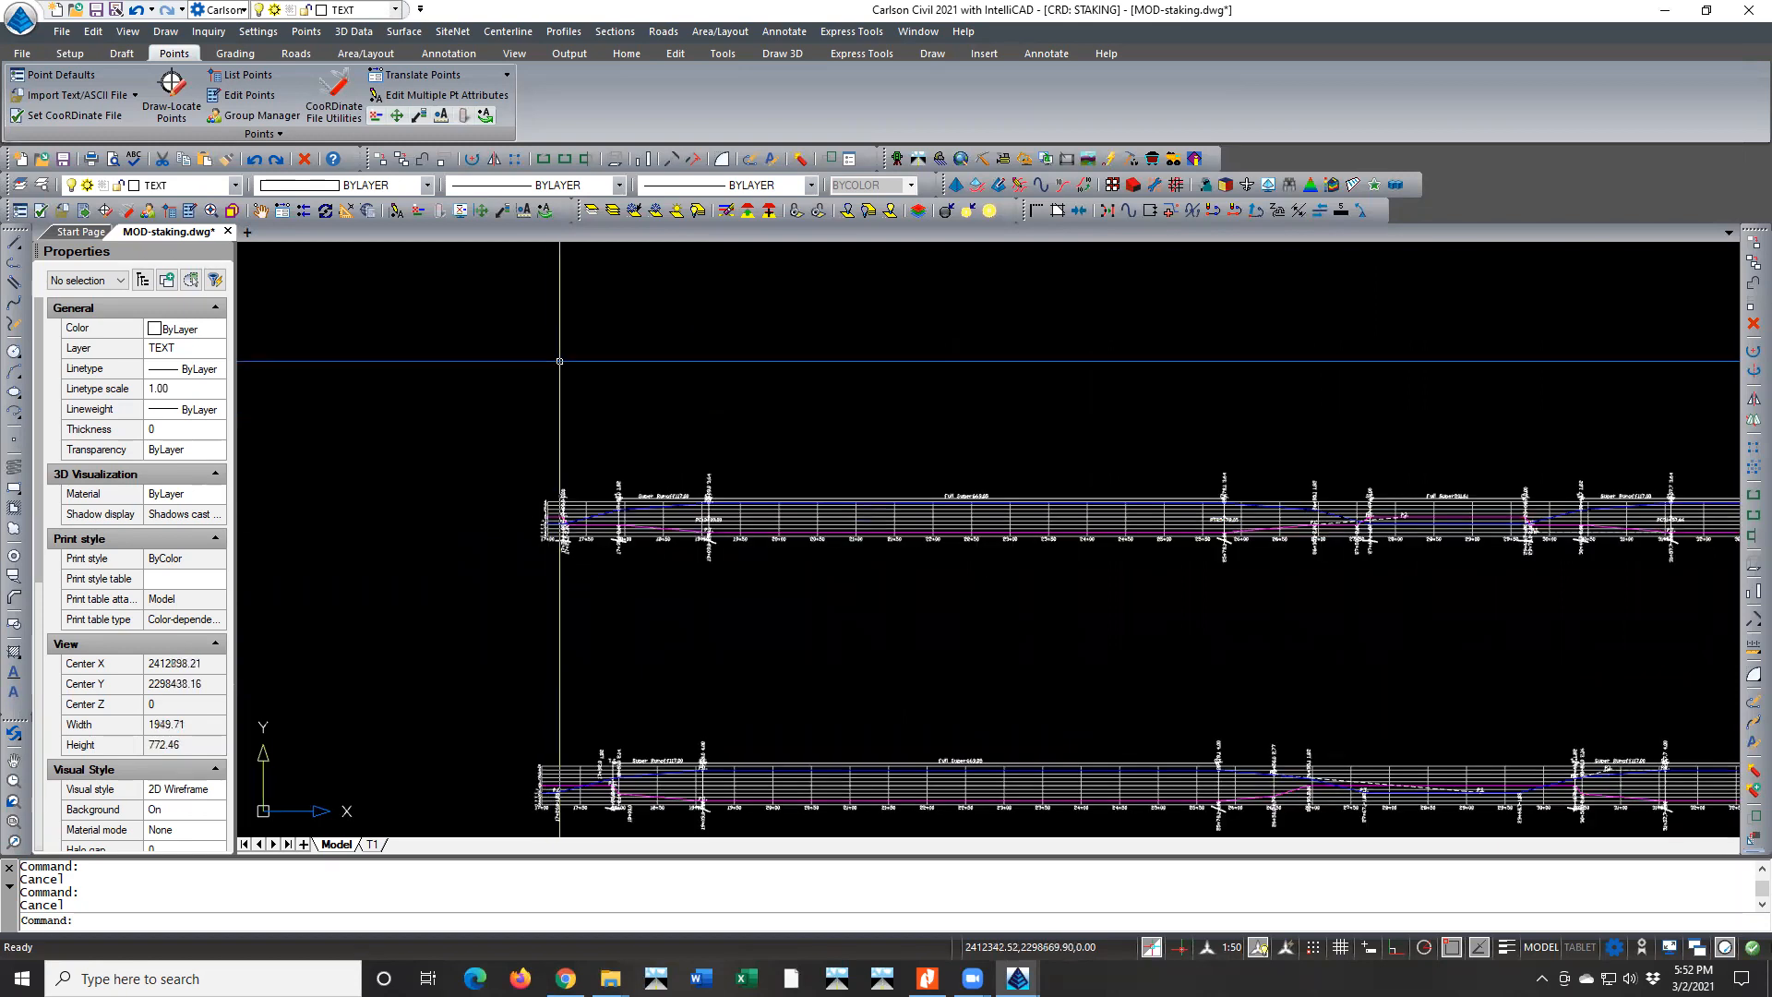
{"action": "left_click", "coordinate": [603, 32]}
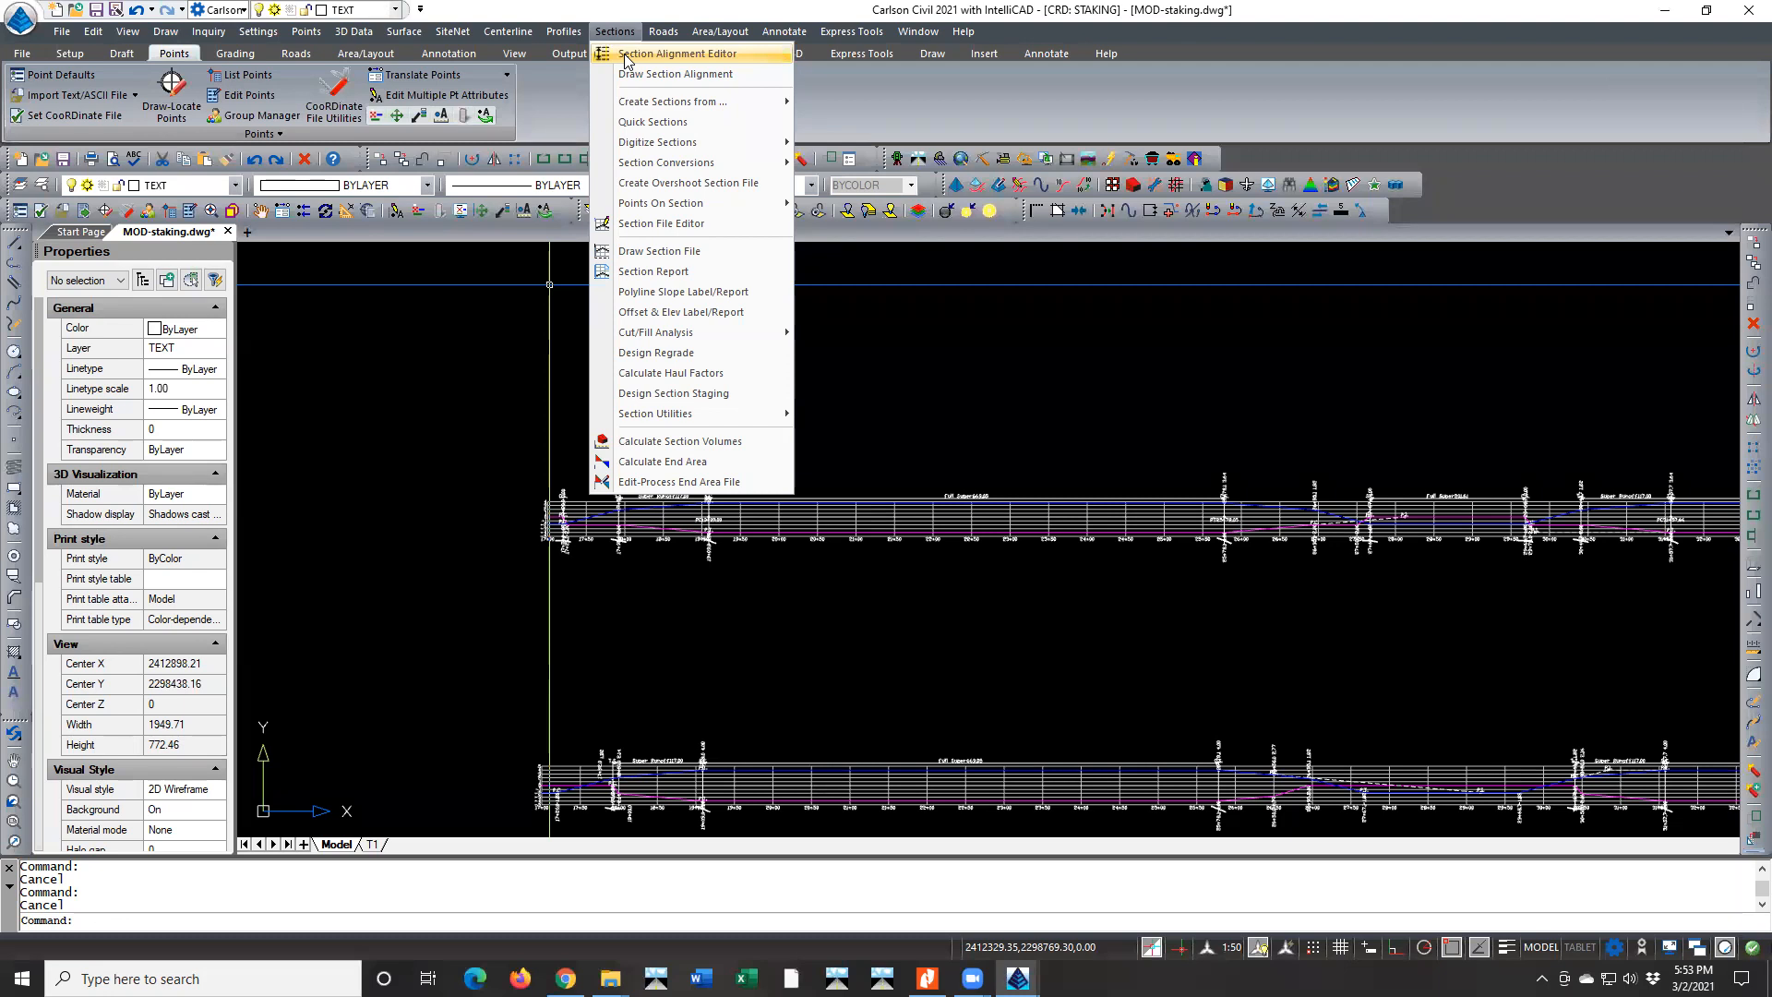
{"action": "left_click", "coordinate": [626, 54]}
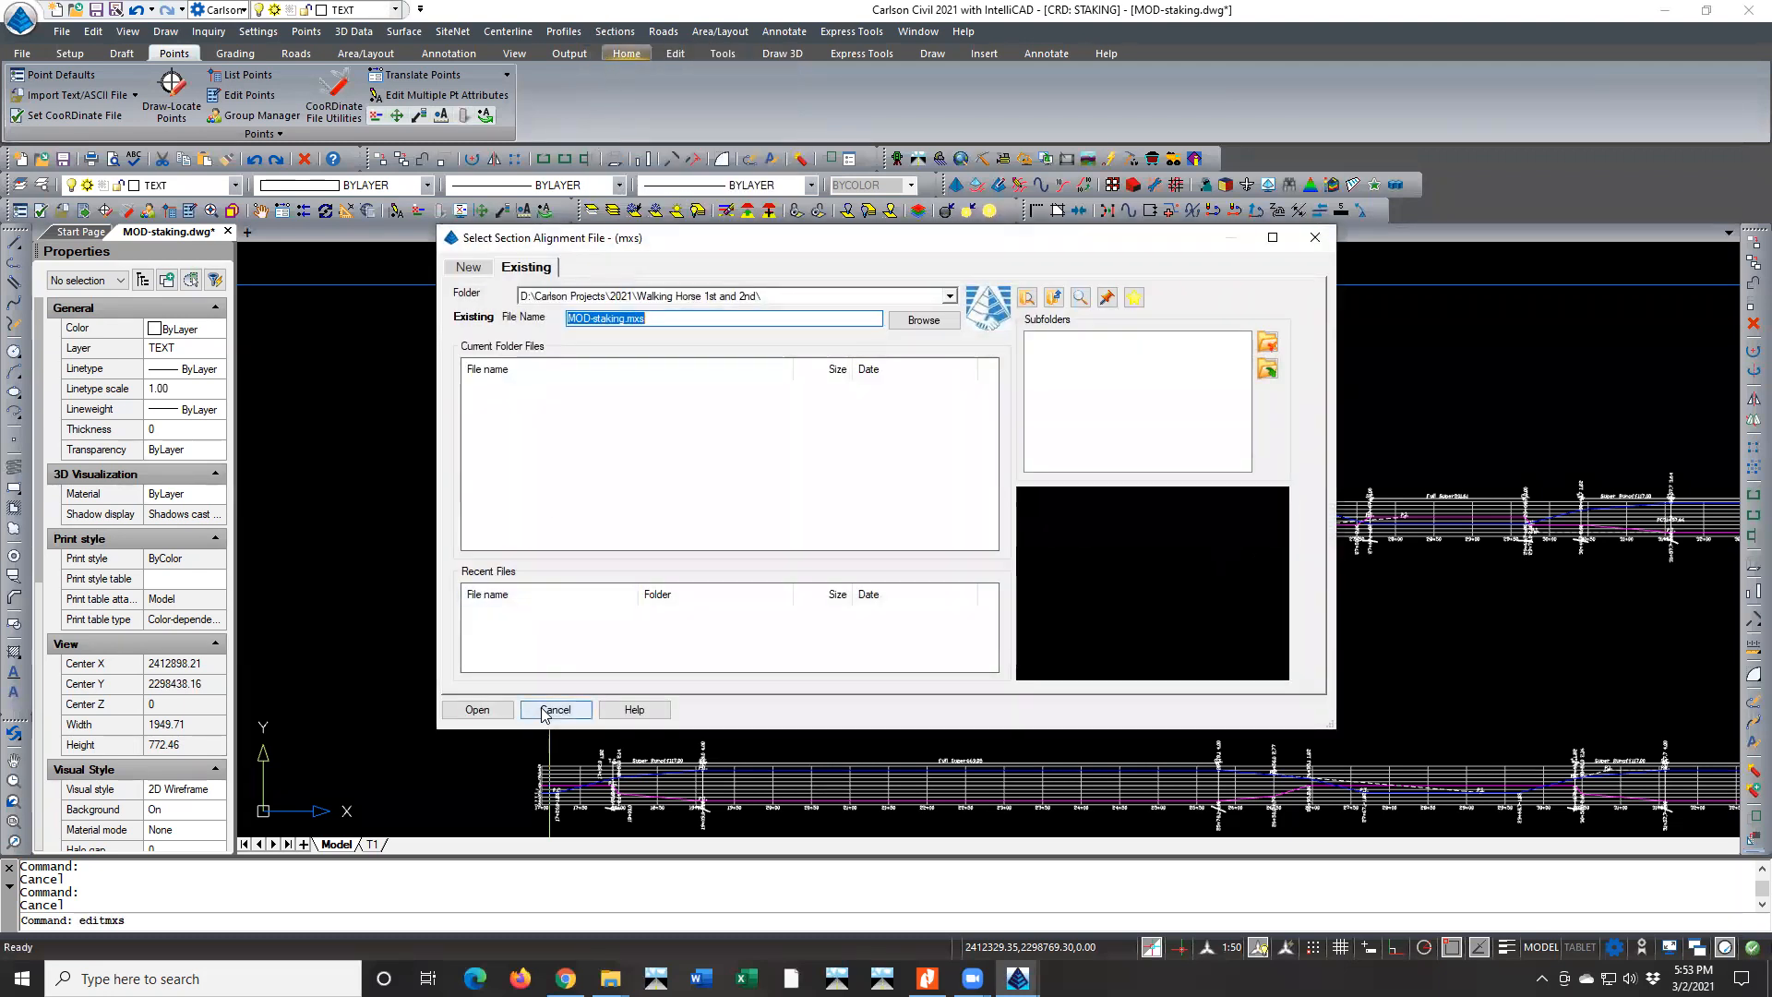
{"action": "left_click", "coordinate": [555, 710]}
Open the Section File Editor with Design Section.xsct as the file to edit and Existing Section.xsct as the reference section
{"action": "left_click", "coordinate": [602, 32]}
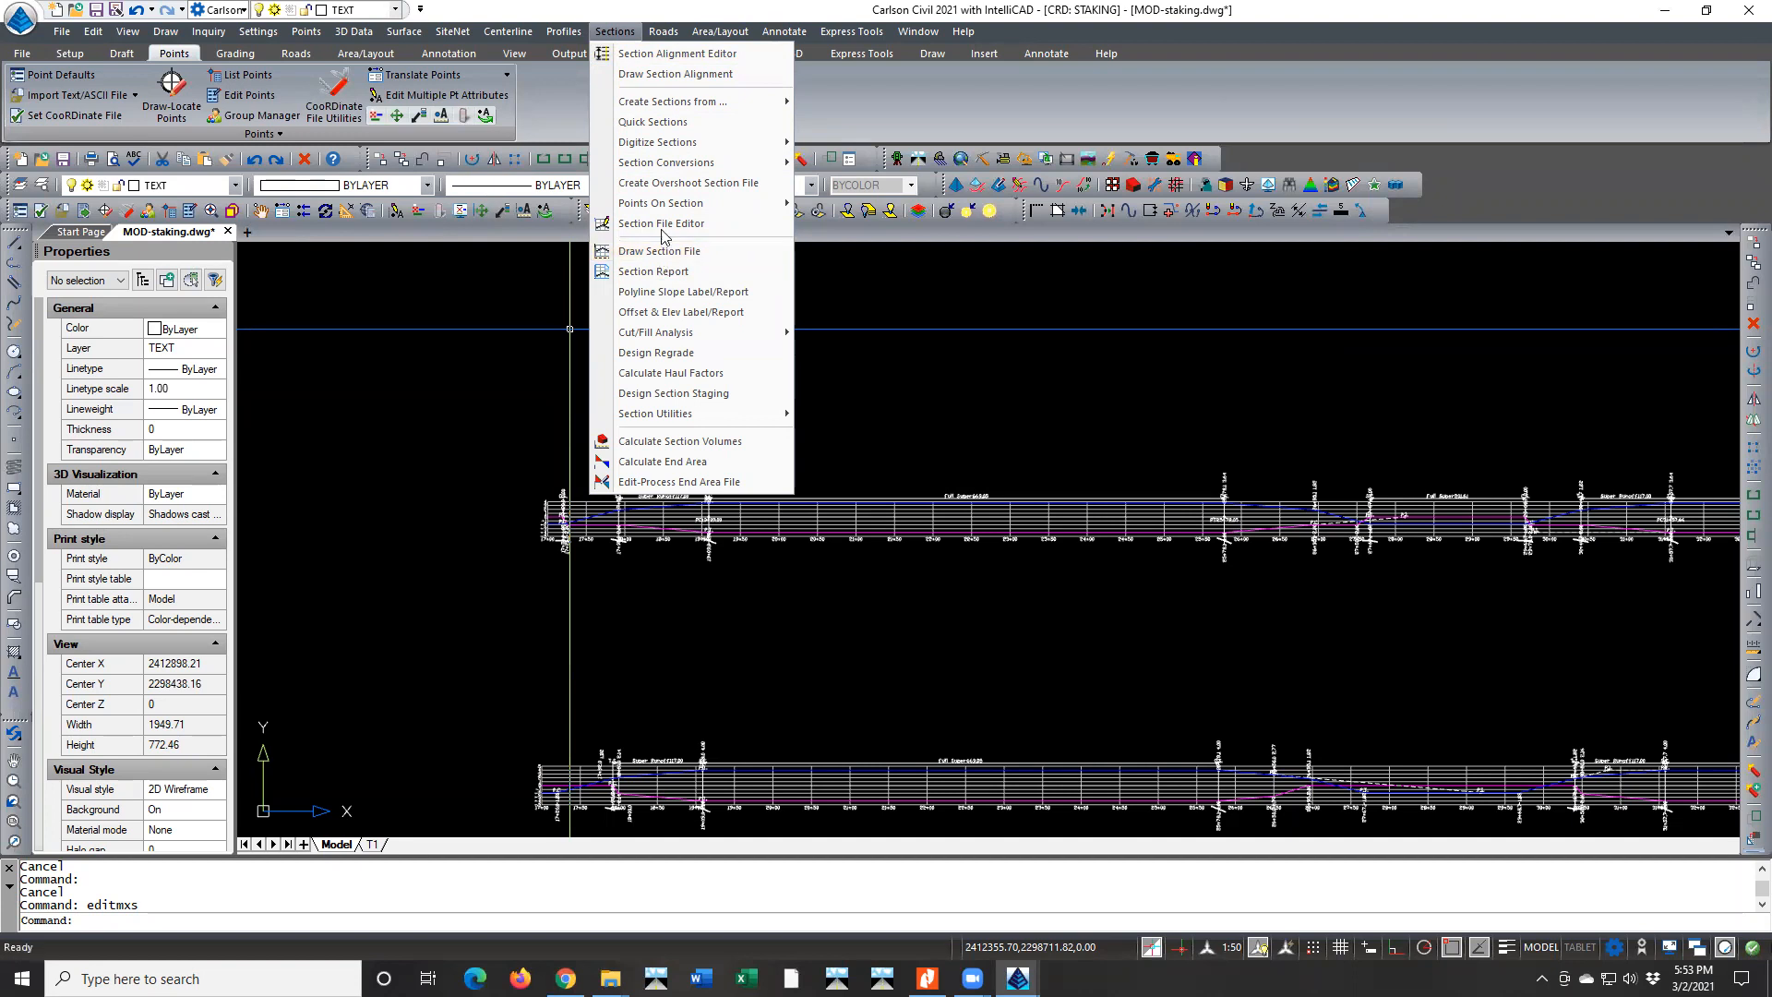
{"action": "mouse_move", "coordinate": [670, 144]}
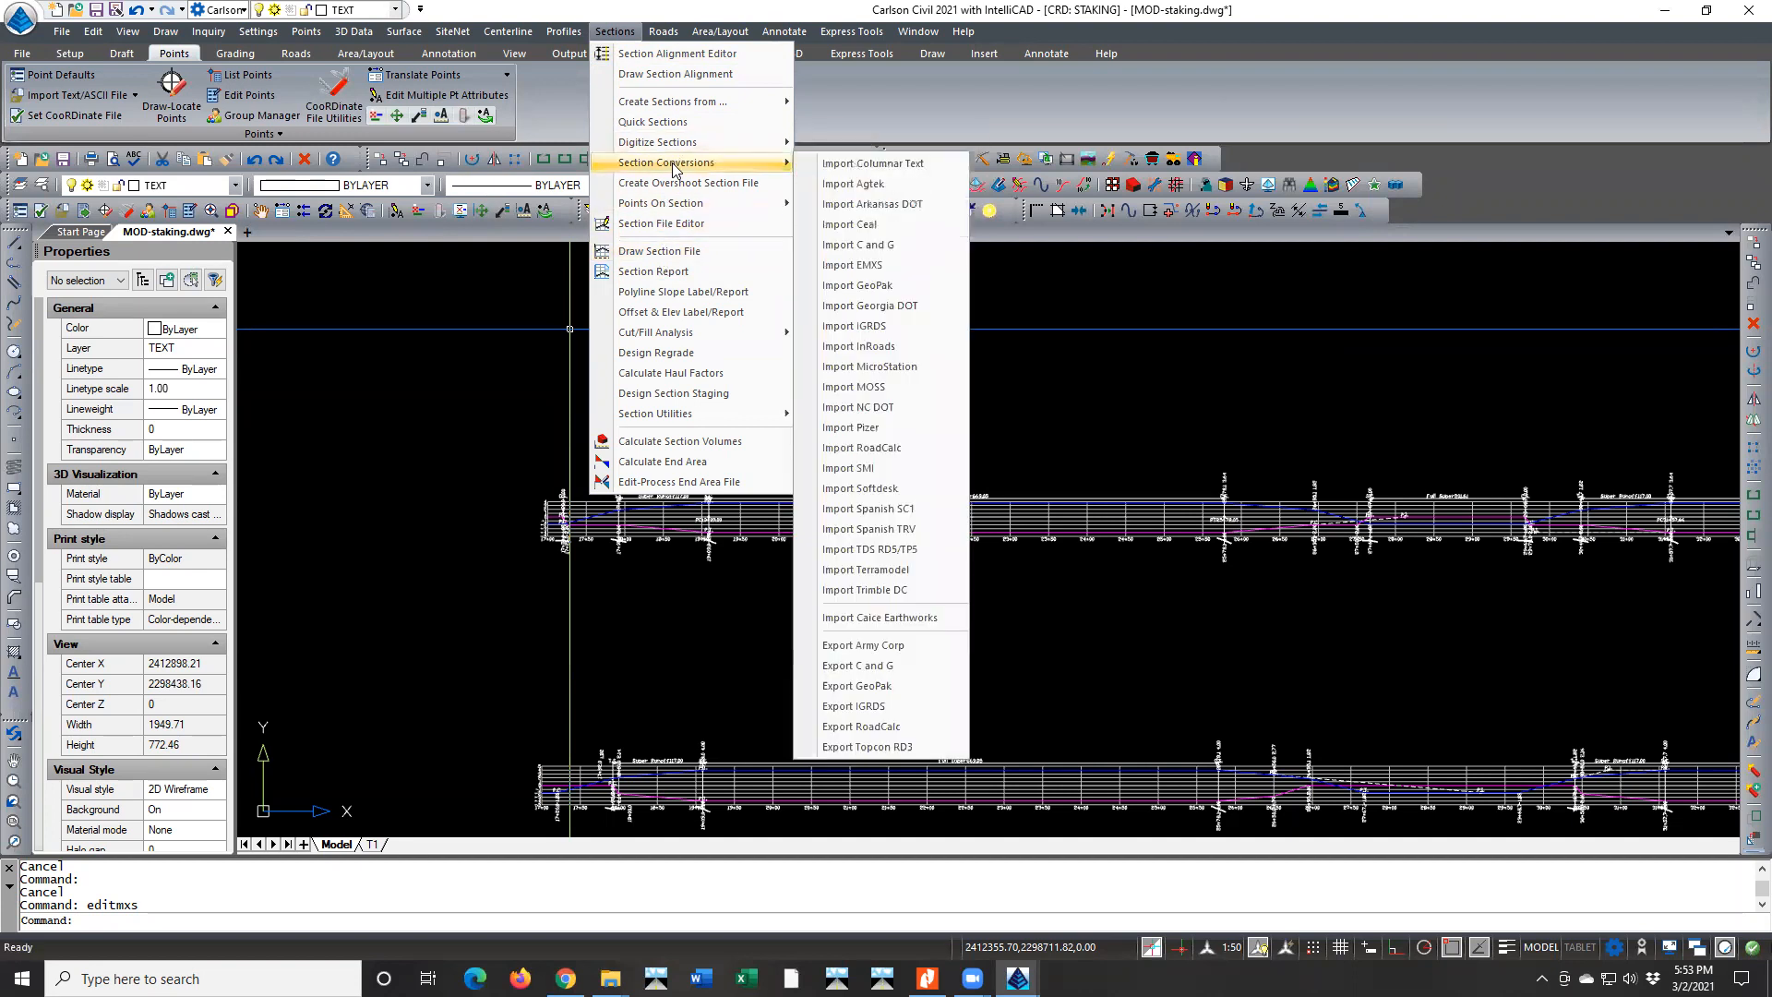
{"action": "left_click", "coordinate": [681, 223]}
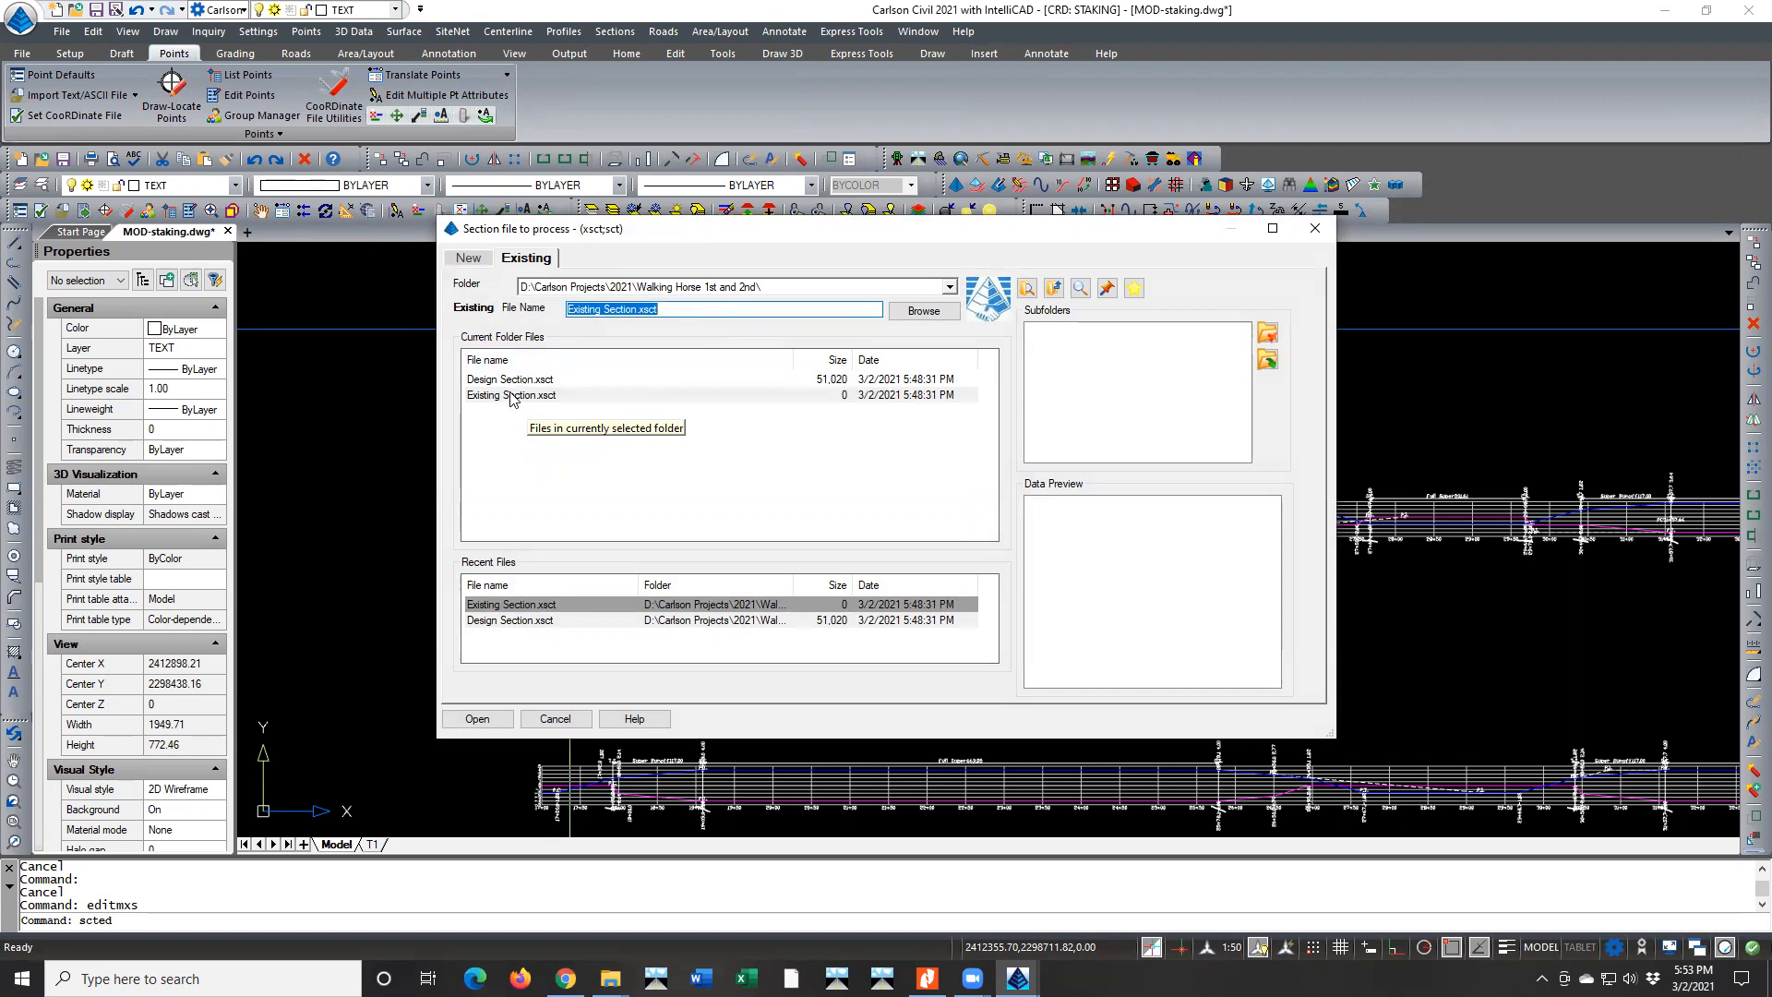
{"action": "double_click", "coordinate": [513, 396]}
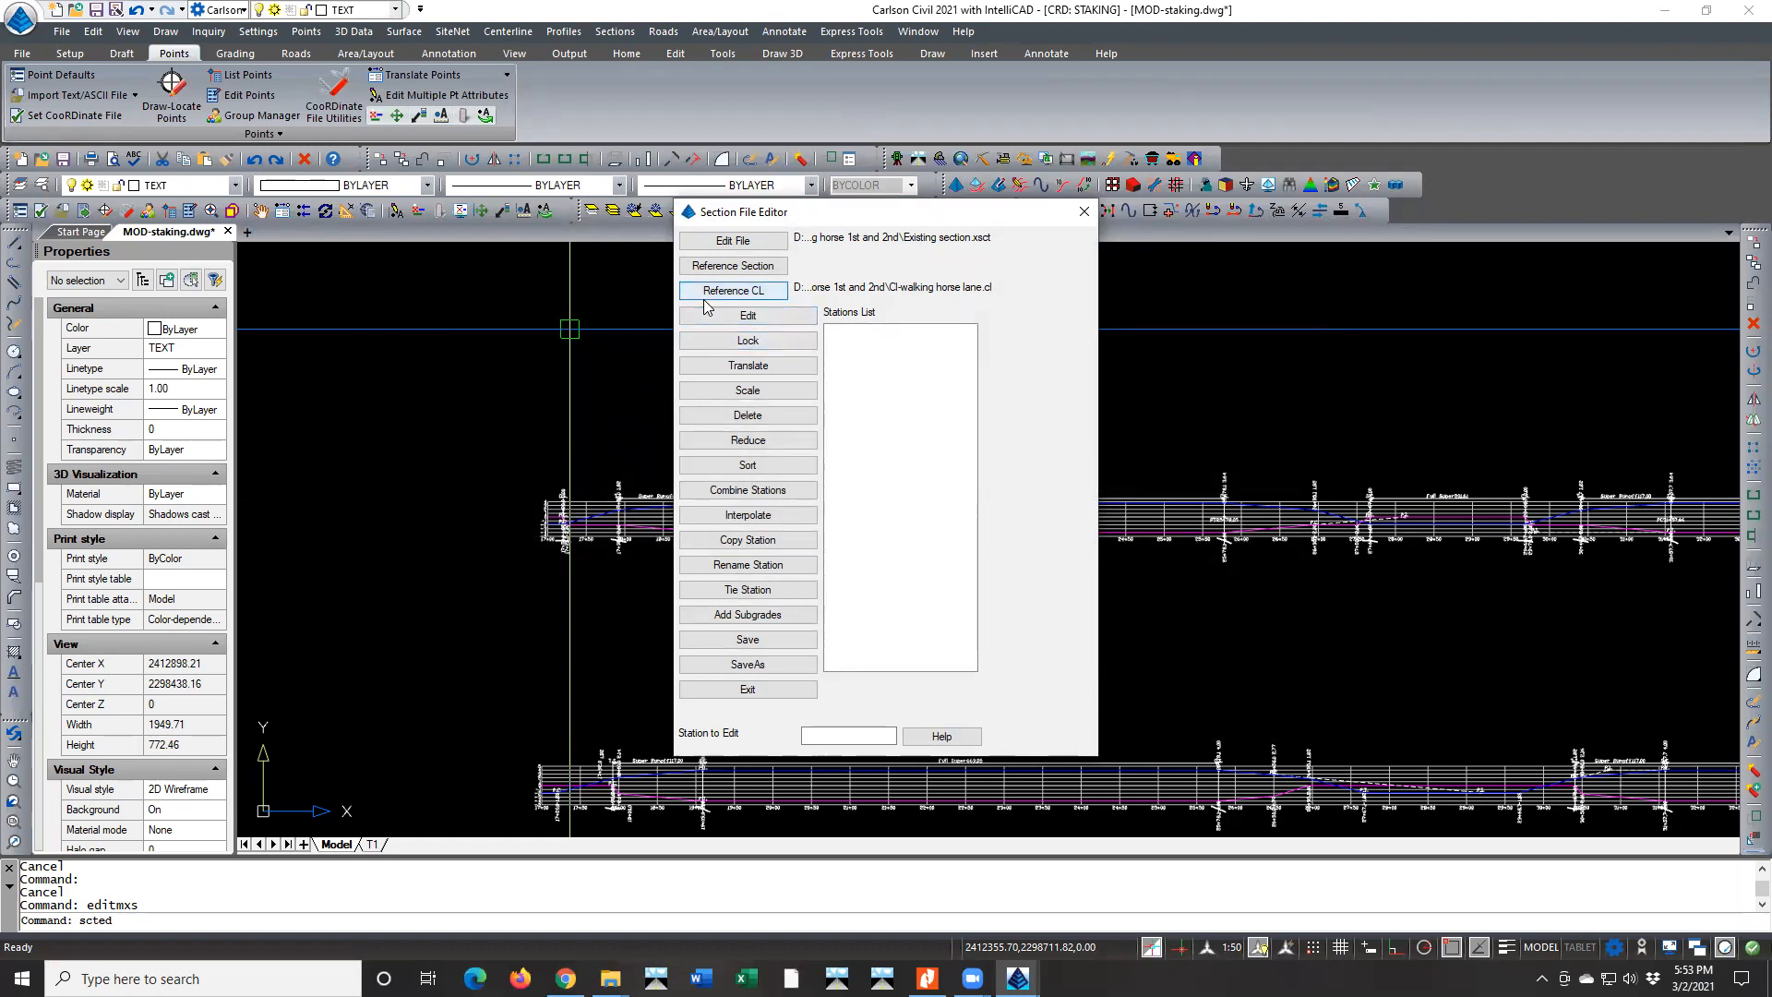
{"action": "left_click", "coordinate": [733, 241]}
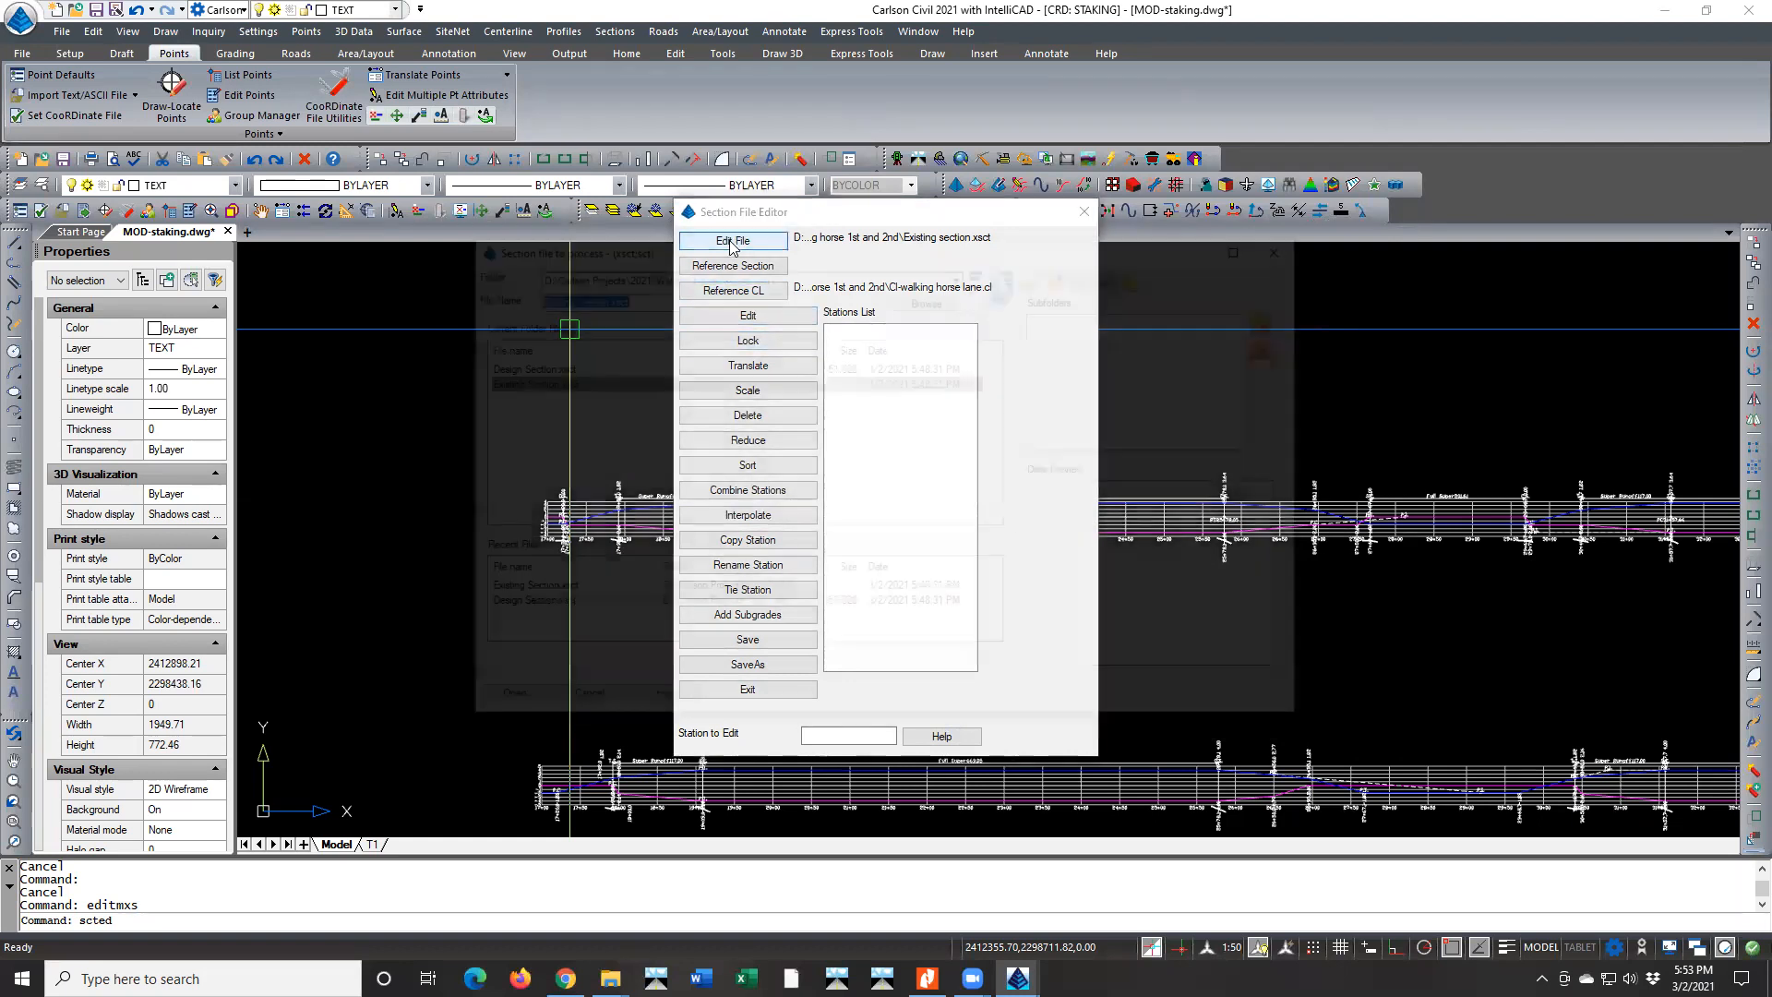
{"action": "double_click", "coordinate": [542, 367]}
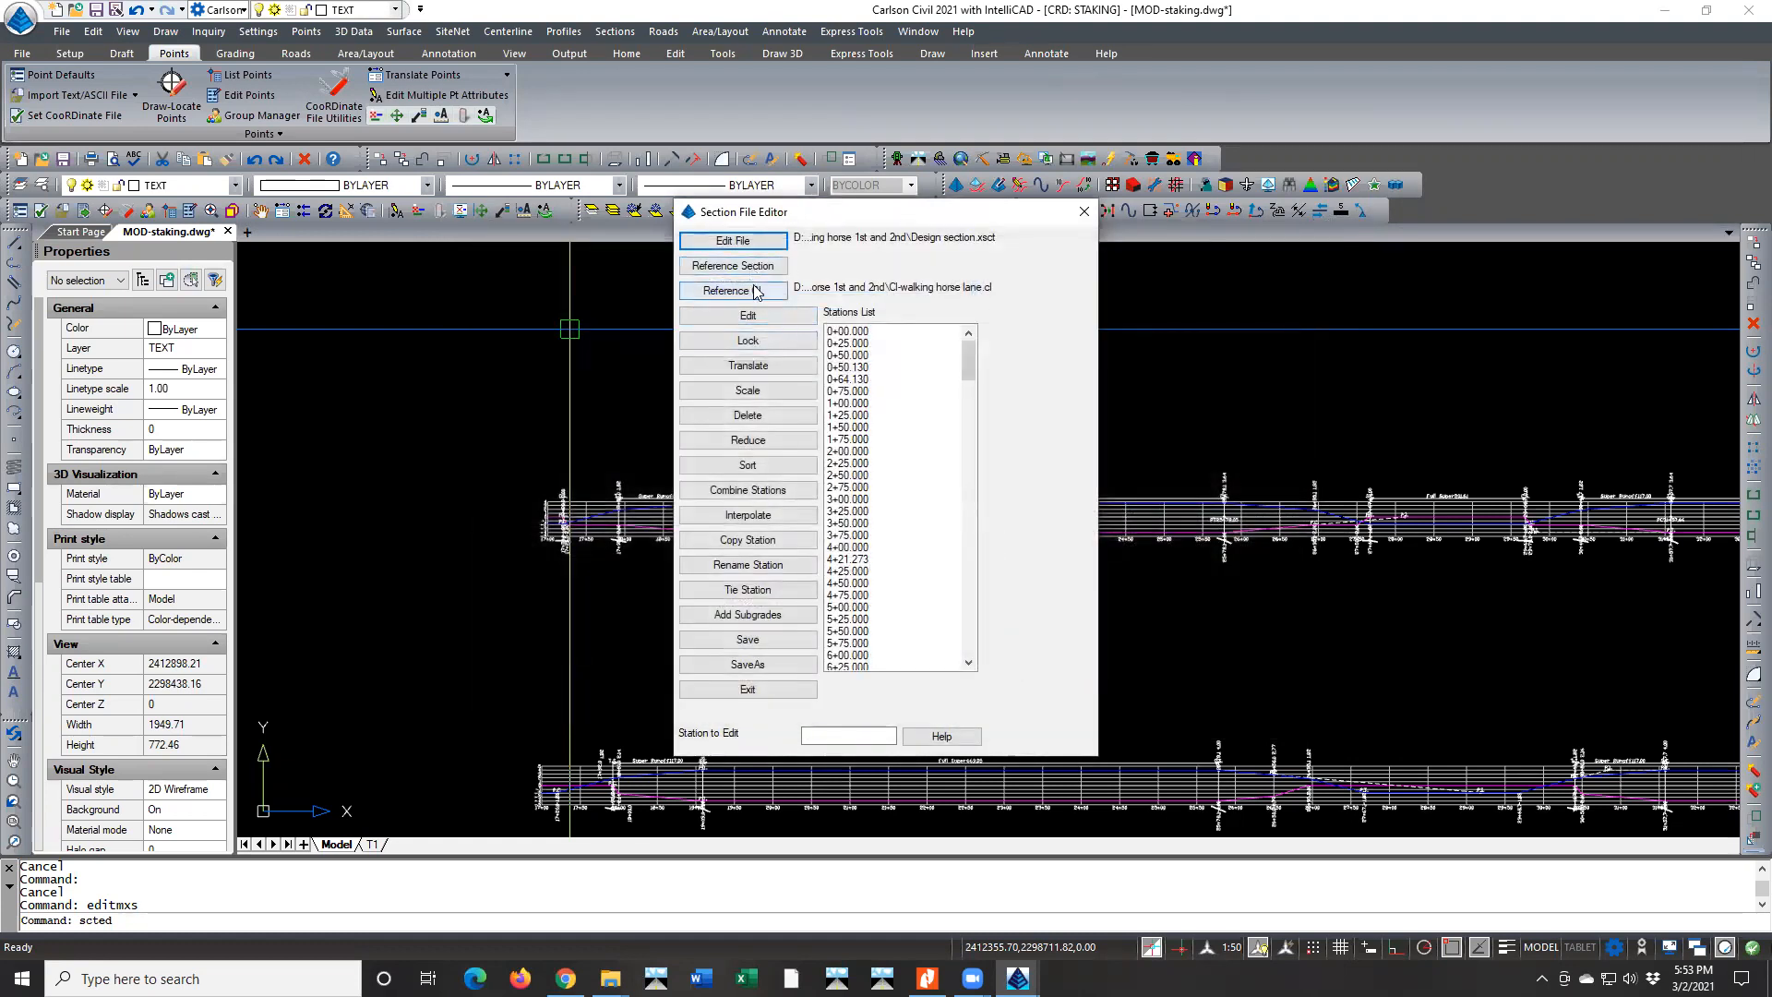
{"action": "left_click", "coordinate": [733, 266]}
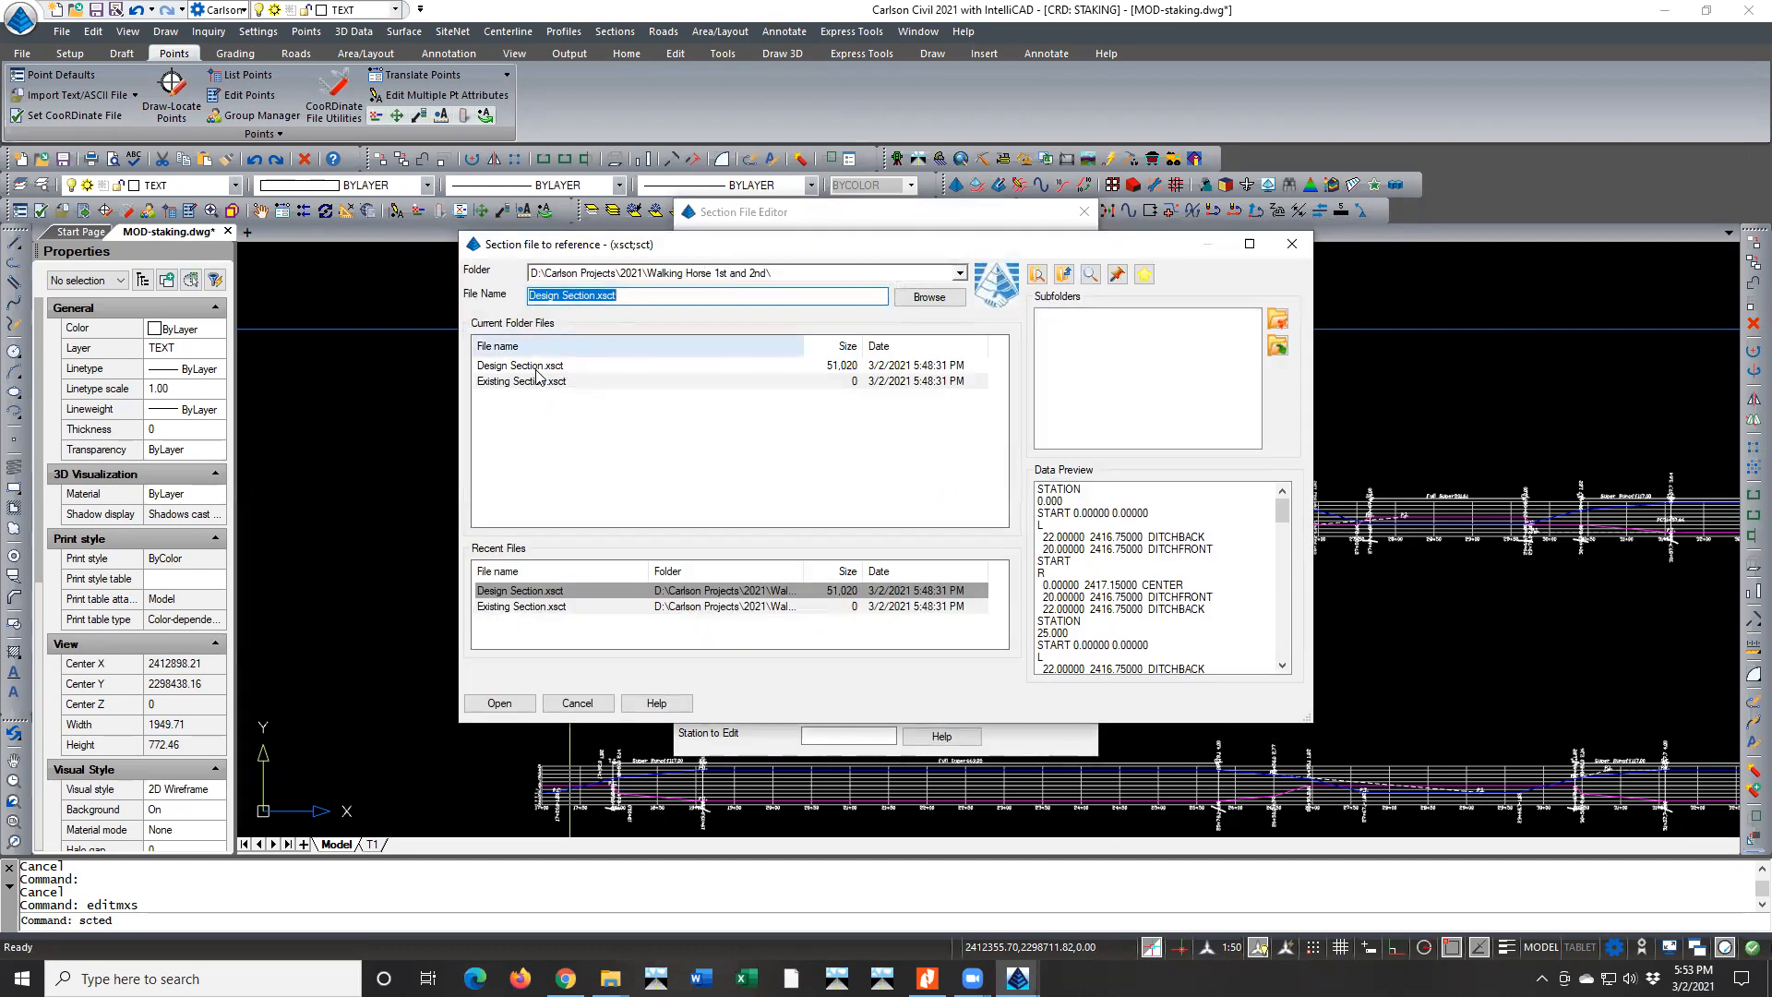
{"action": "double_click", "coordinate": [522, 382]}
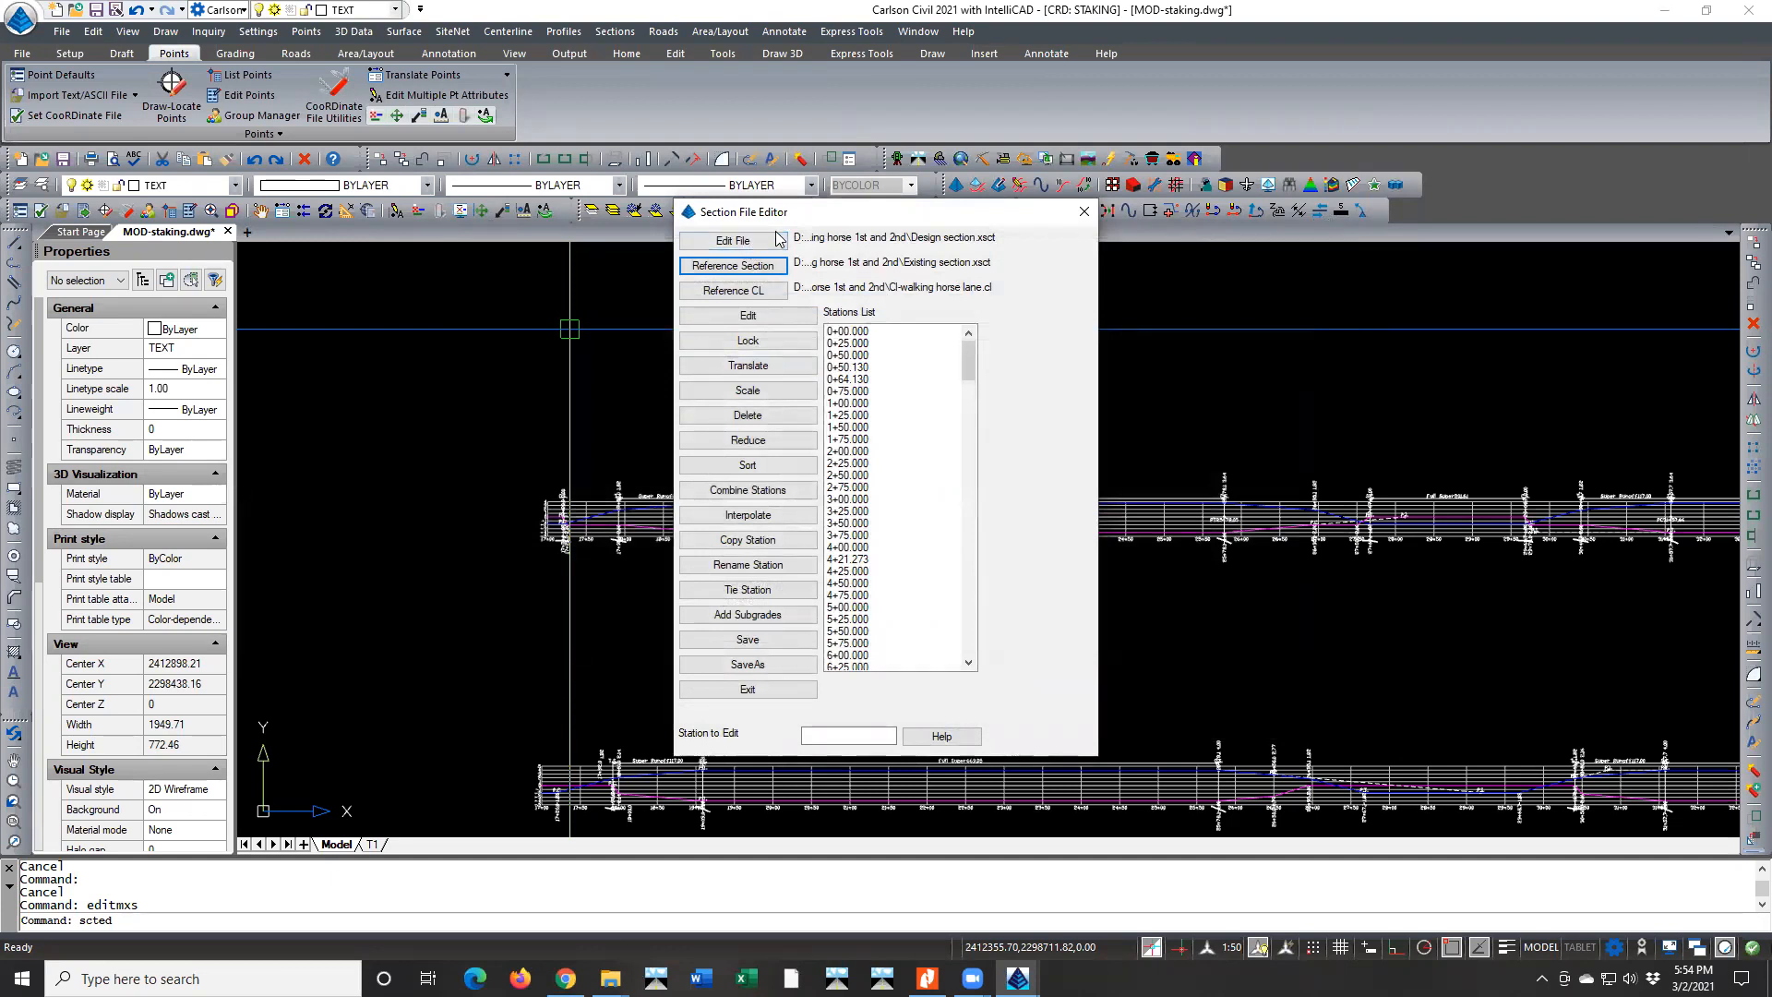
Try to go to station 17+00 by changing the station value of the 0+00 section
{"action": "left_click", "coordinate": [790, 318]}
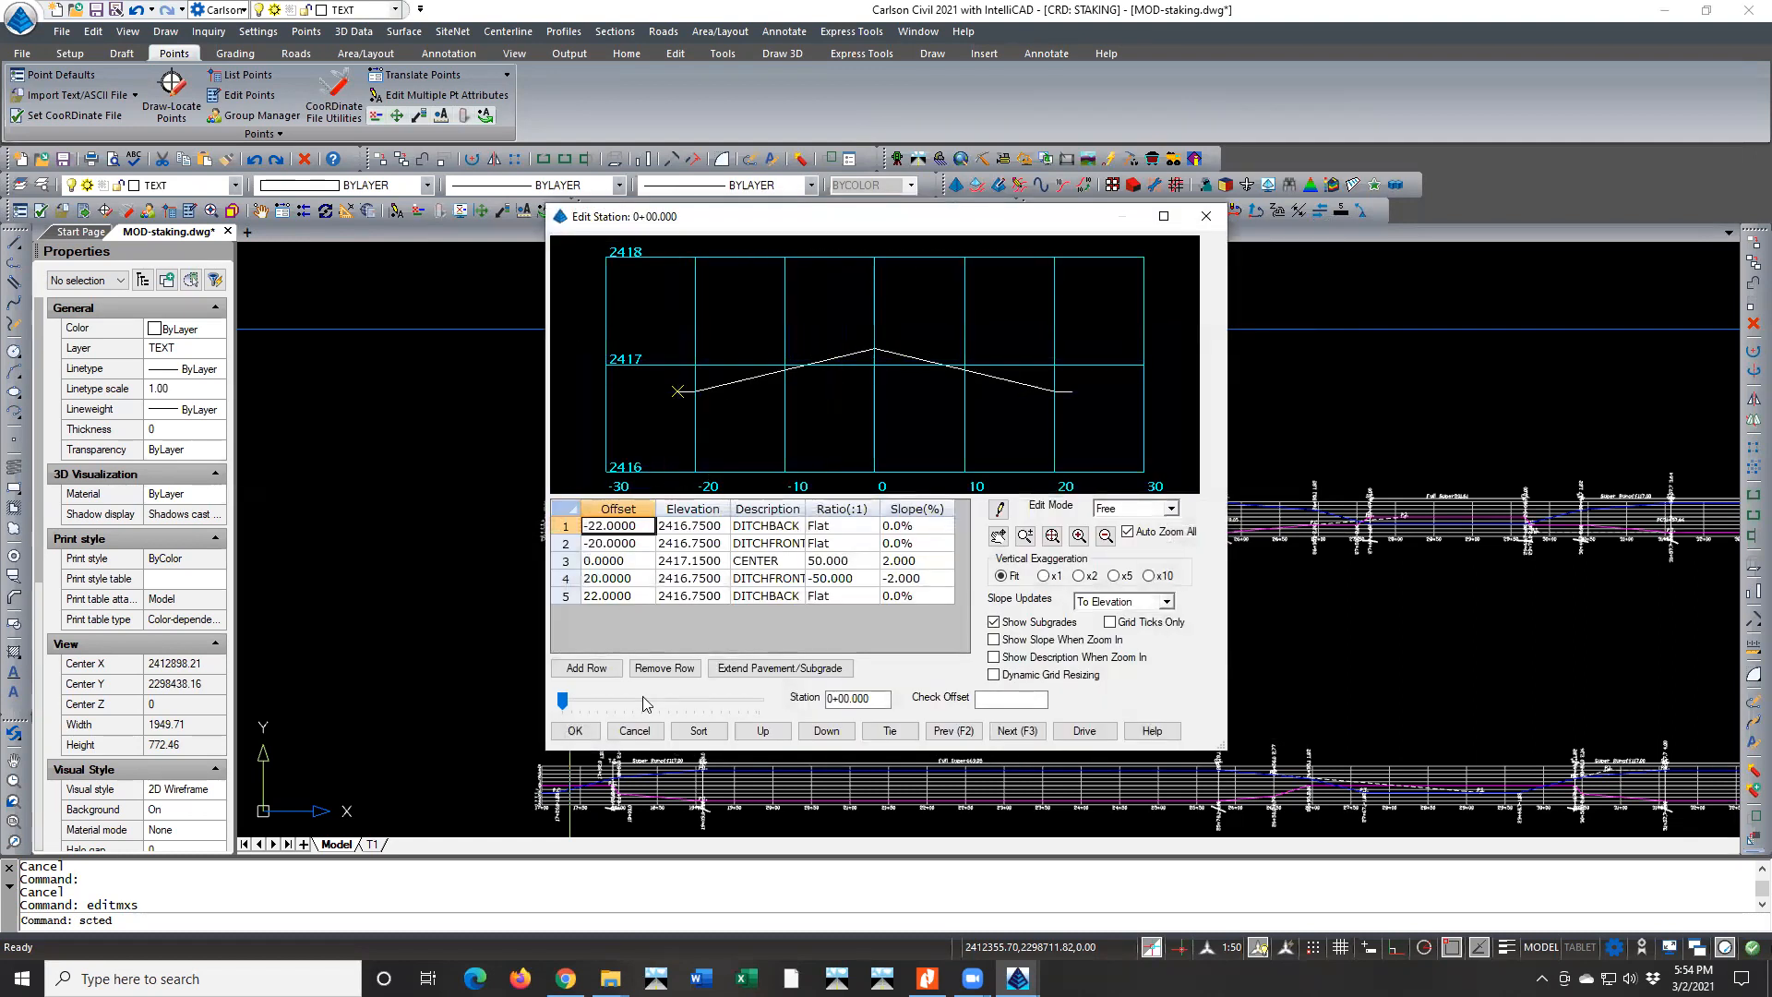
{"action": "left_click", "coordinate": [830, 699]}
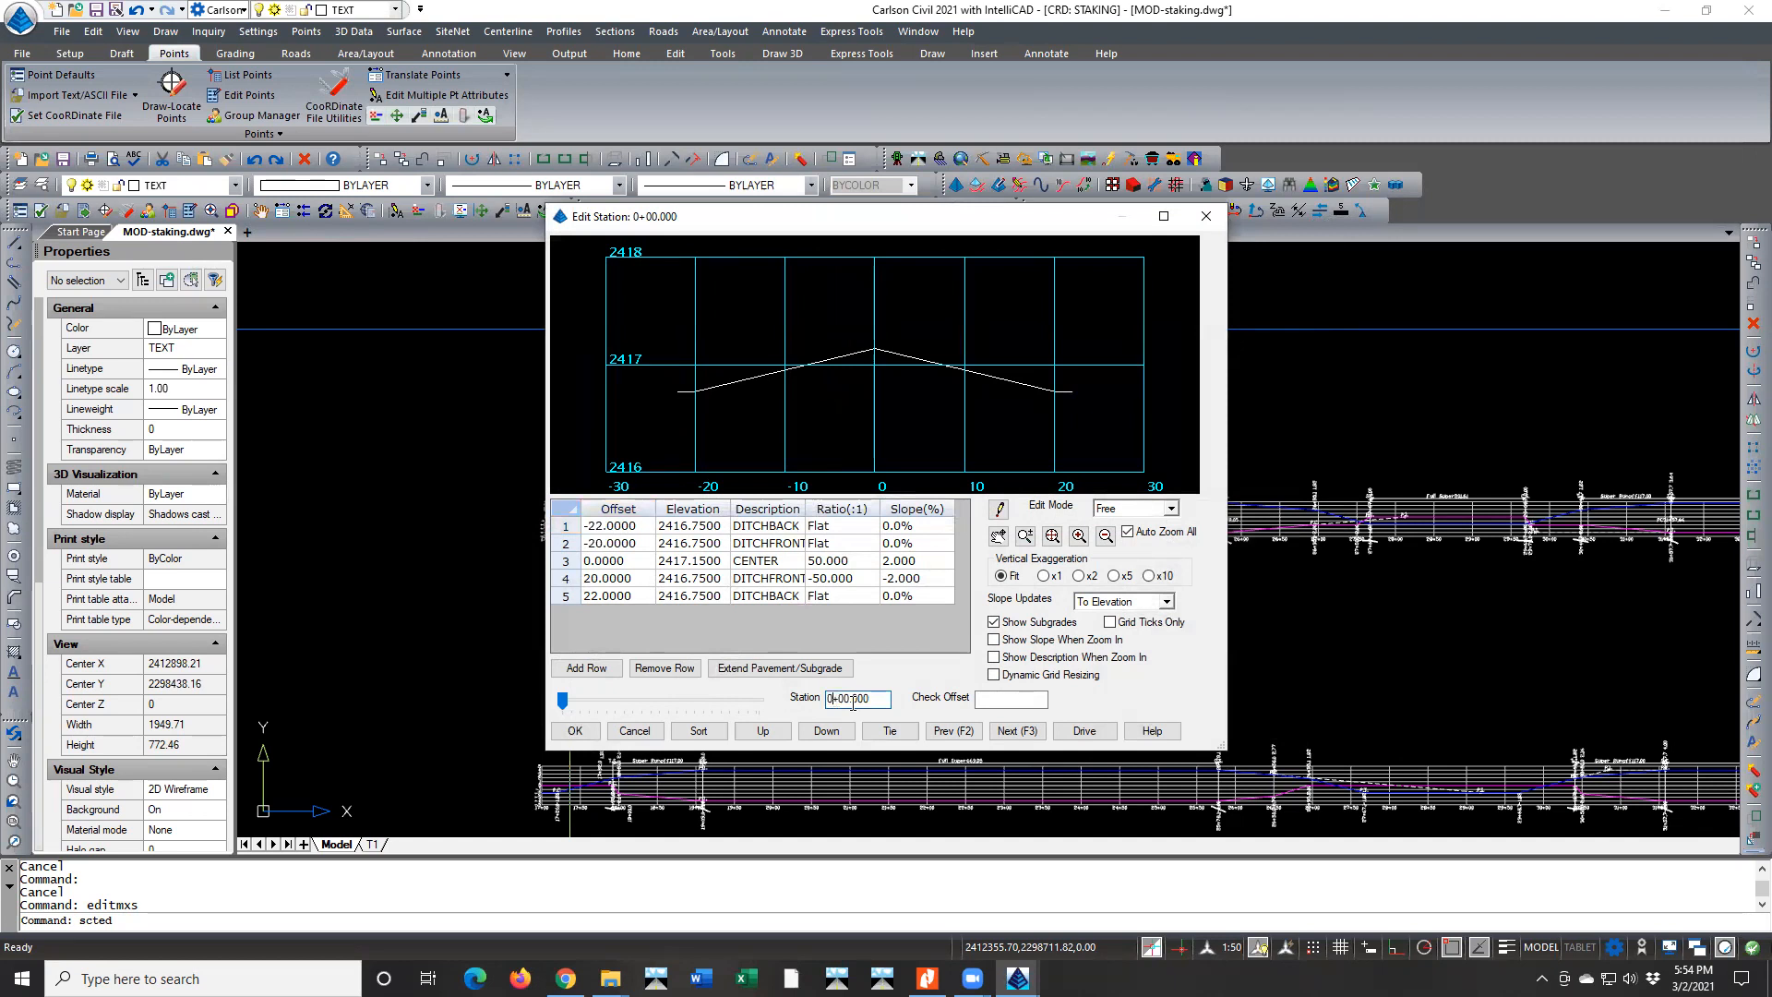
{"action": "type", "text": "17"}
{"action": "key", "text": "BackSpace"}
{"action": "key", "text": "BackSpace"}
{"action": "left_click", "coordinate": [580, 731]}
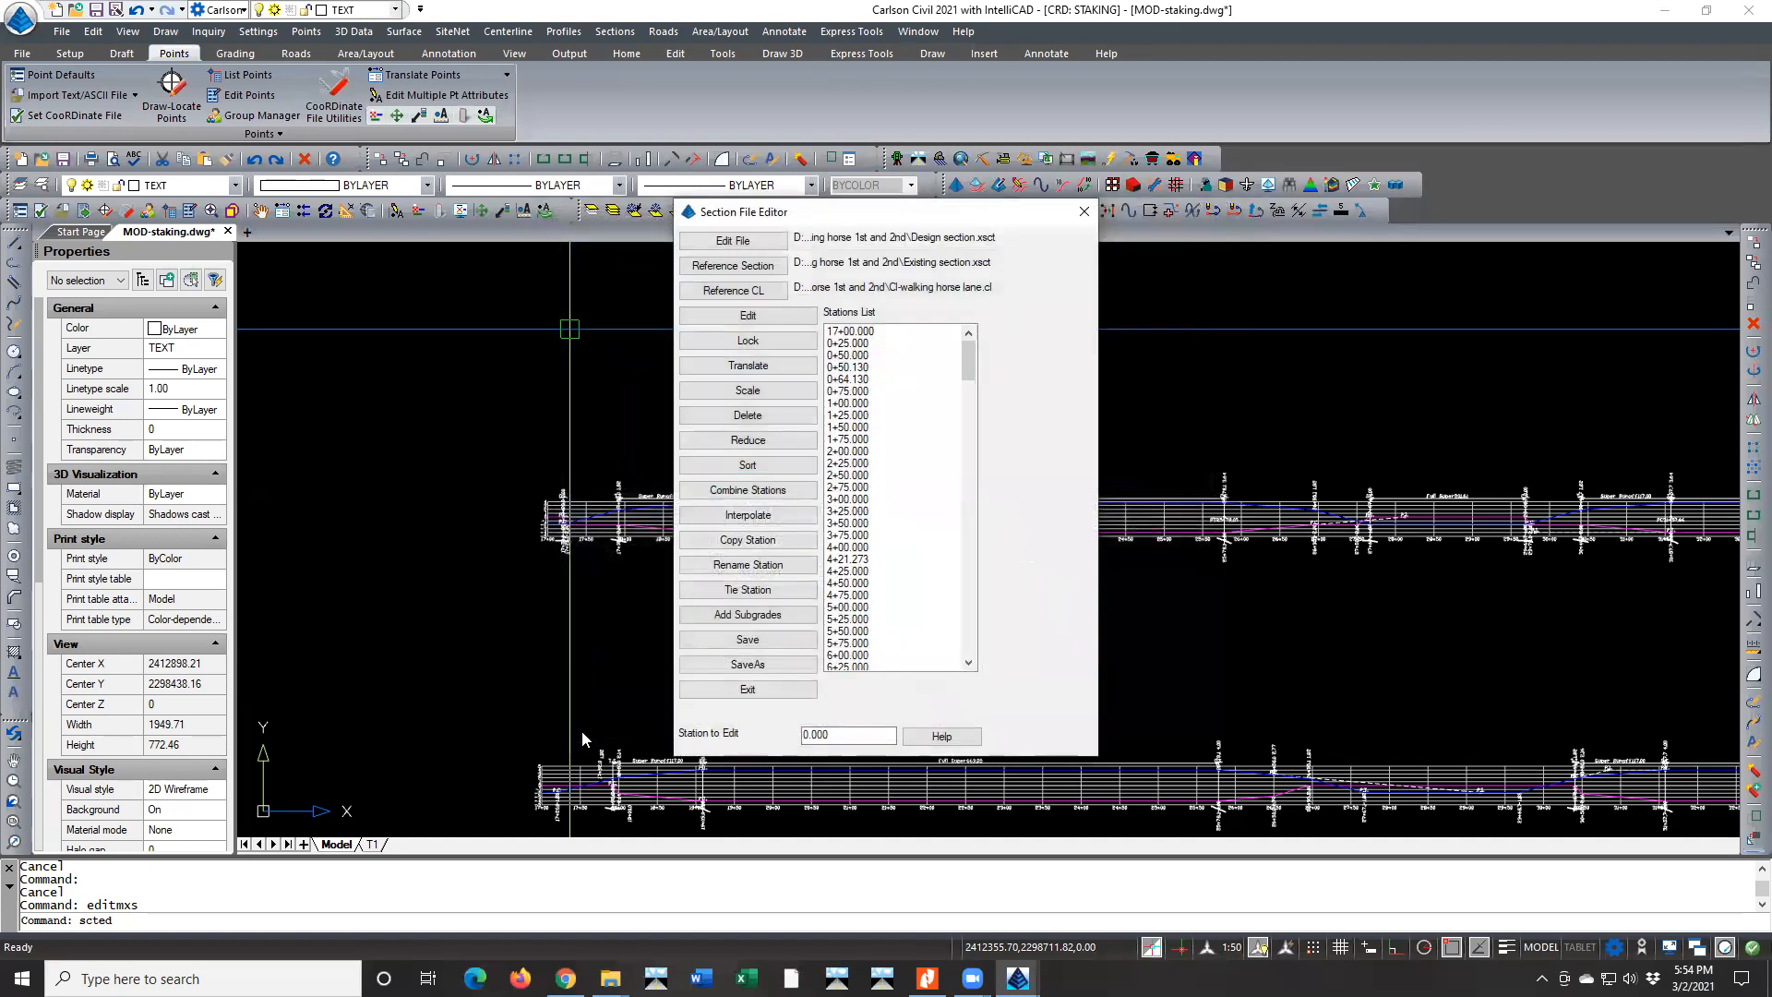
Restore the mislabelled first section's station to 0+00
{"action": "double_click", "coordinate": [847, 331]}
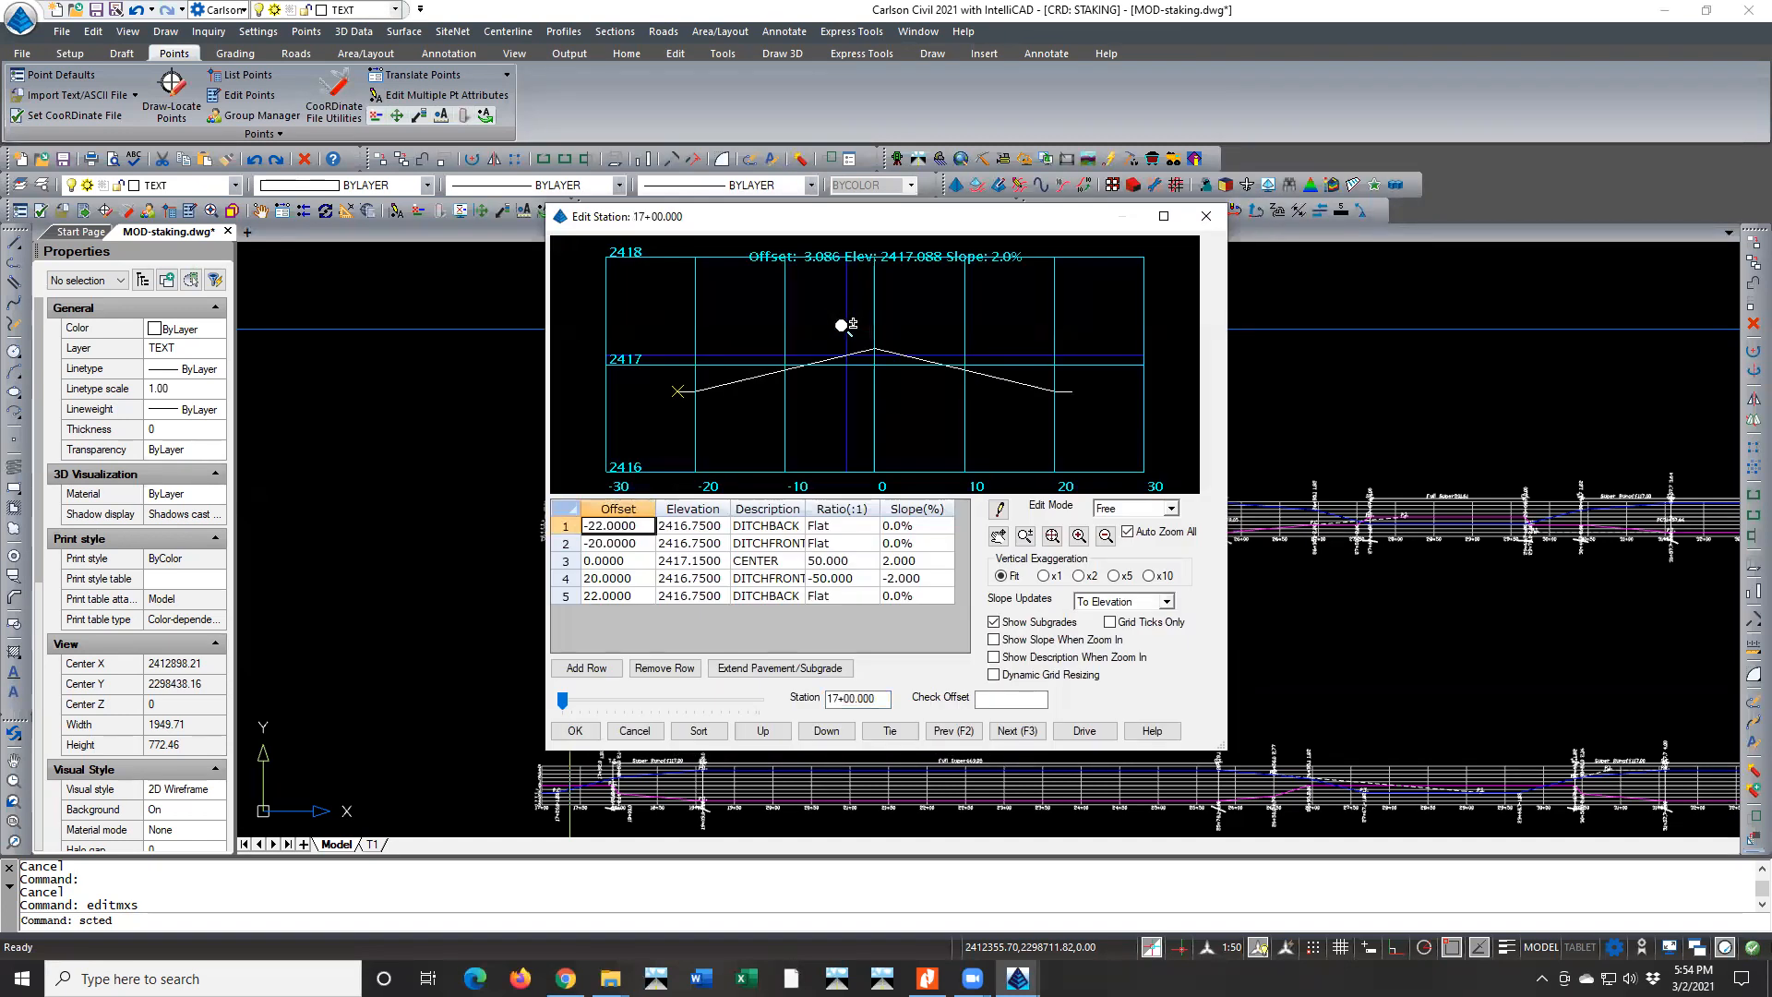
{"action": "left_click", "coordinate": [834, 698]}
{"action": "key", "text": "BackSpace"}
{"action": "key", "text": "BackSpace"}
{"action": "type", "text": "0"}
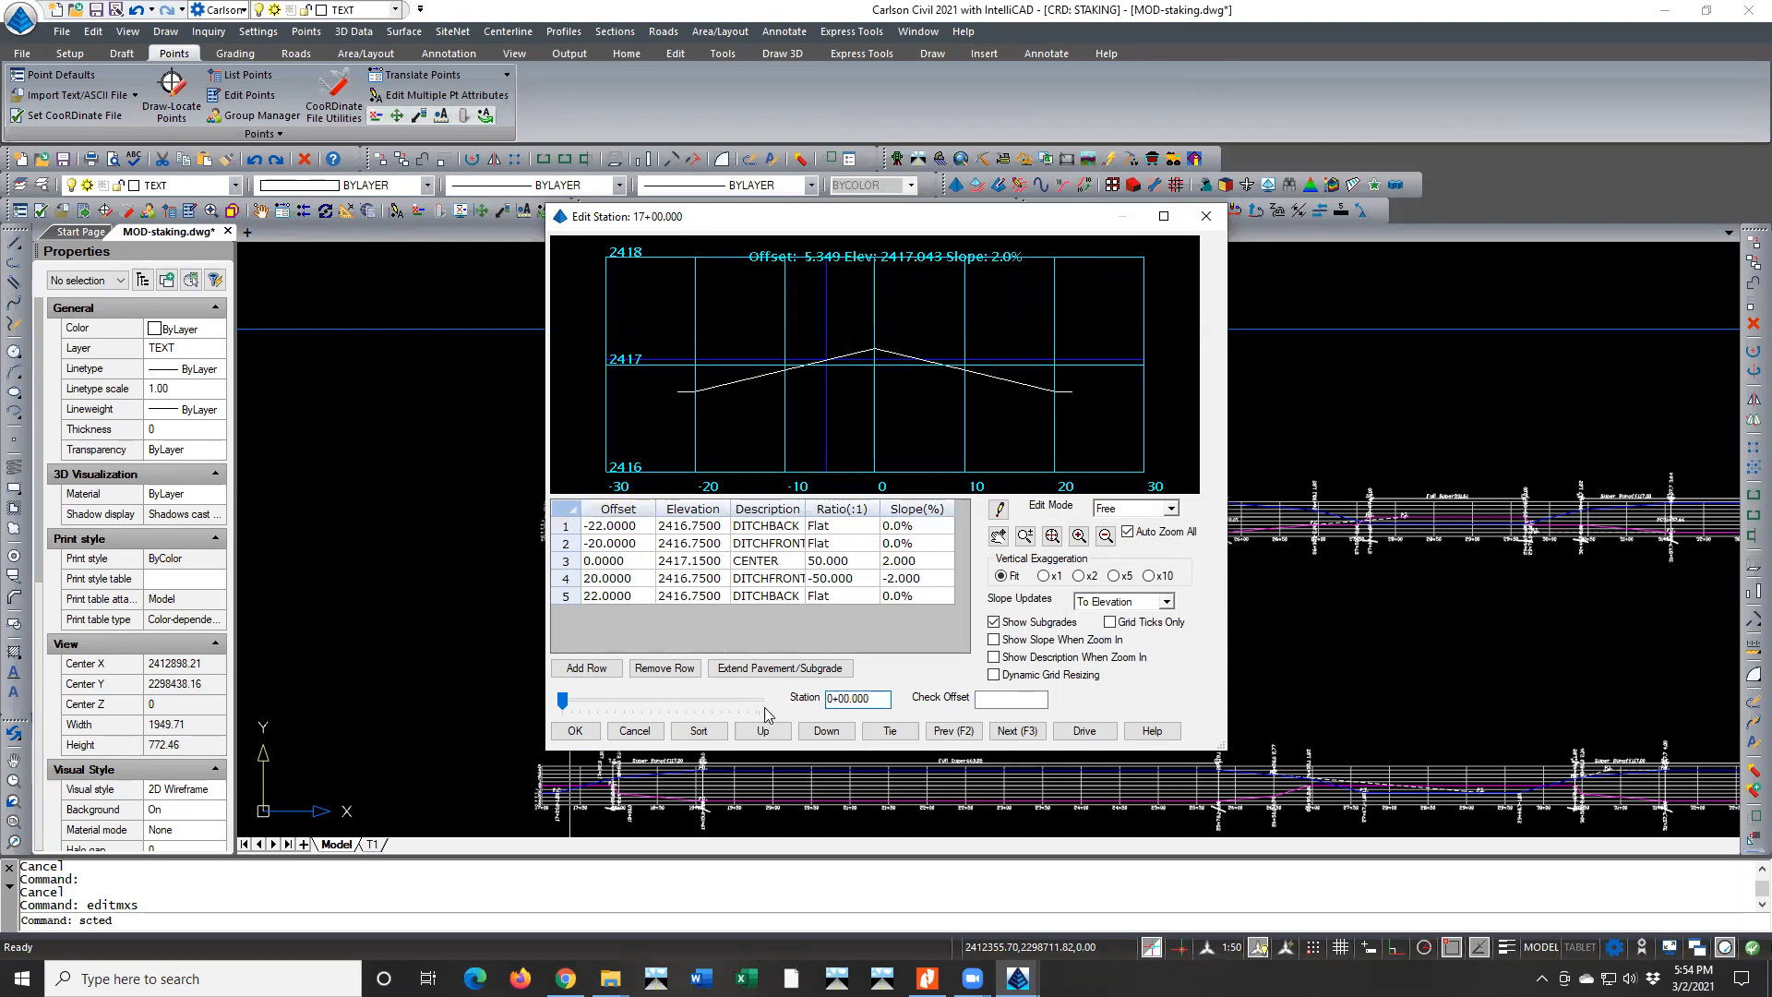
{"action": "left_click", "coordinate": [575, 730]}
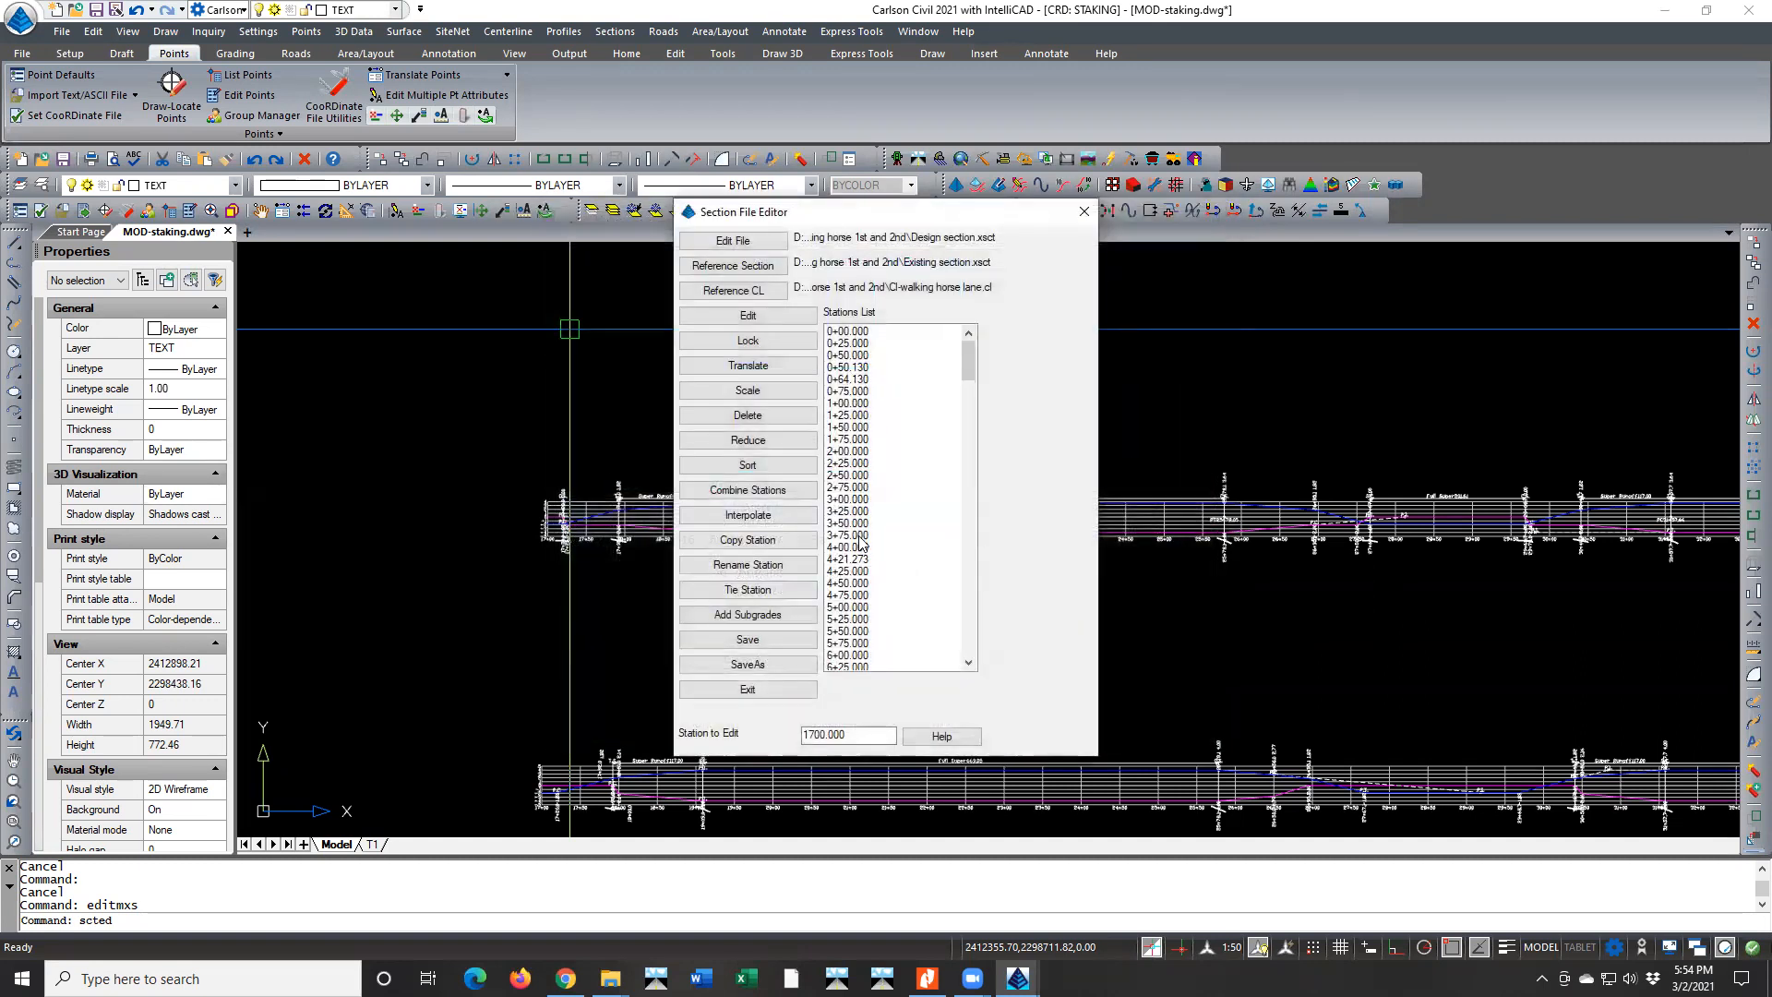
Open the 17+00 section from the stations list and inspect its ditch and center points one by one
{"action": "left_click_drag", "start_coordinate": [962, 353], "coordinate": [961, 447]}
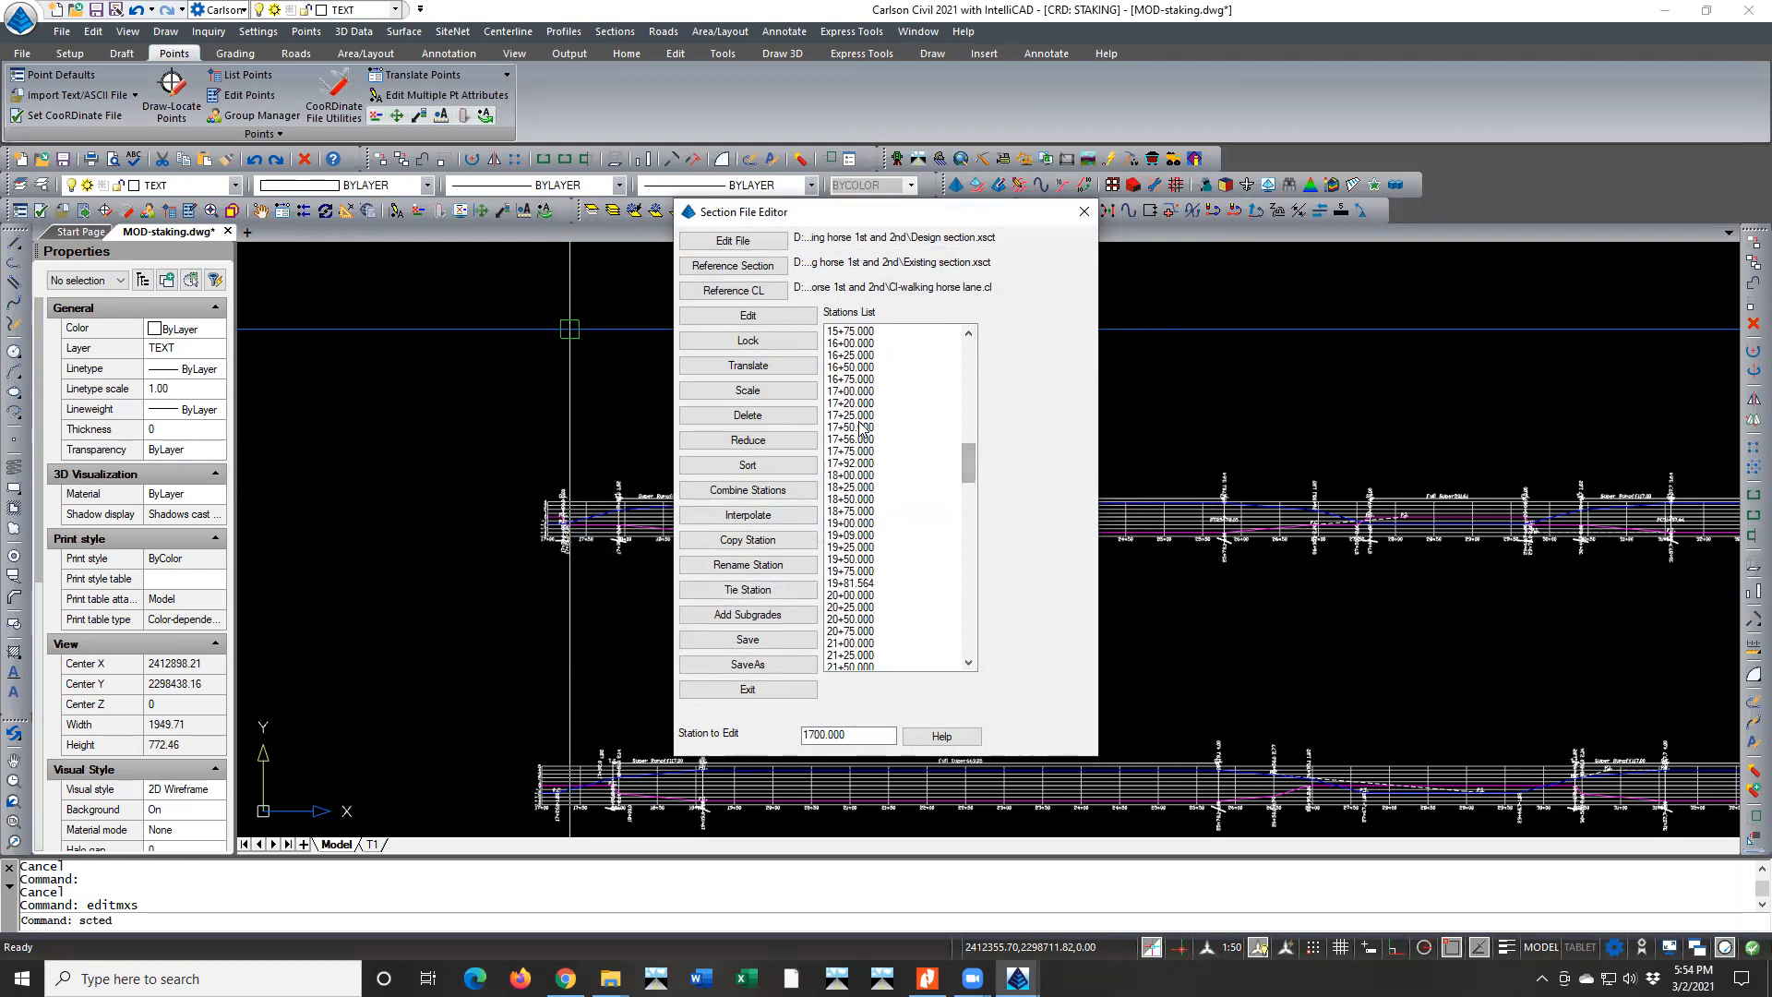
{"action": "double_click", "coordinate": [842, 389]}
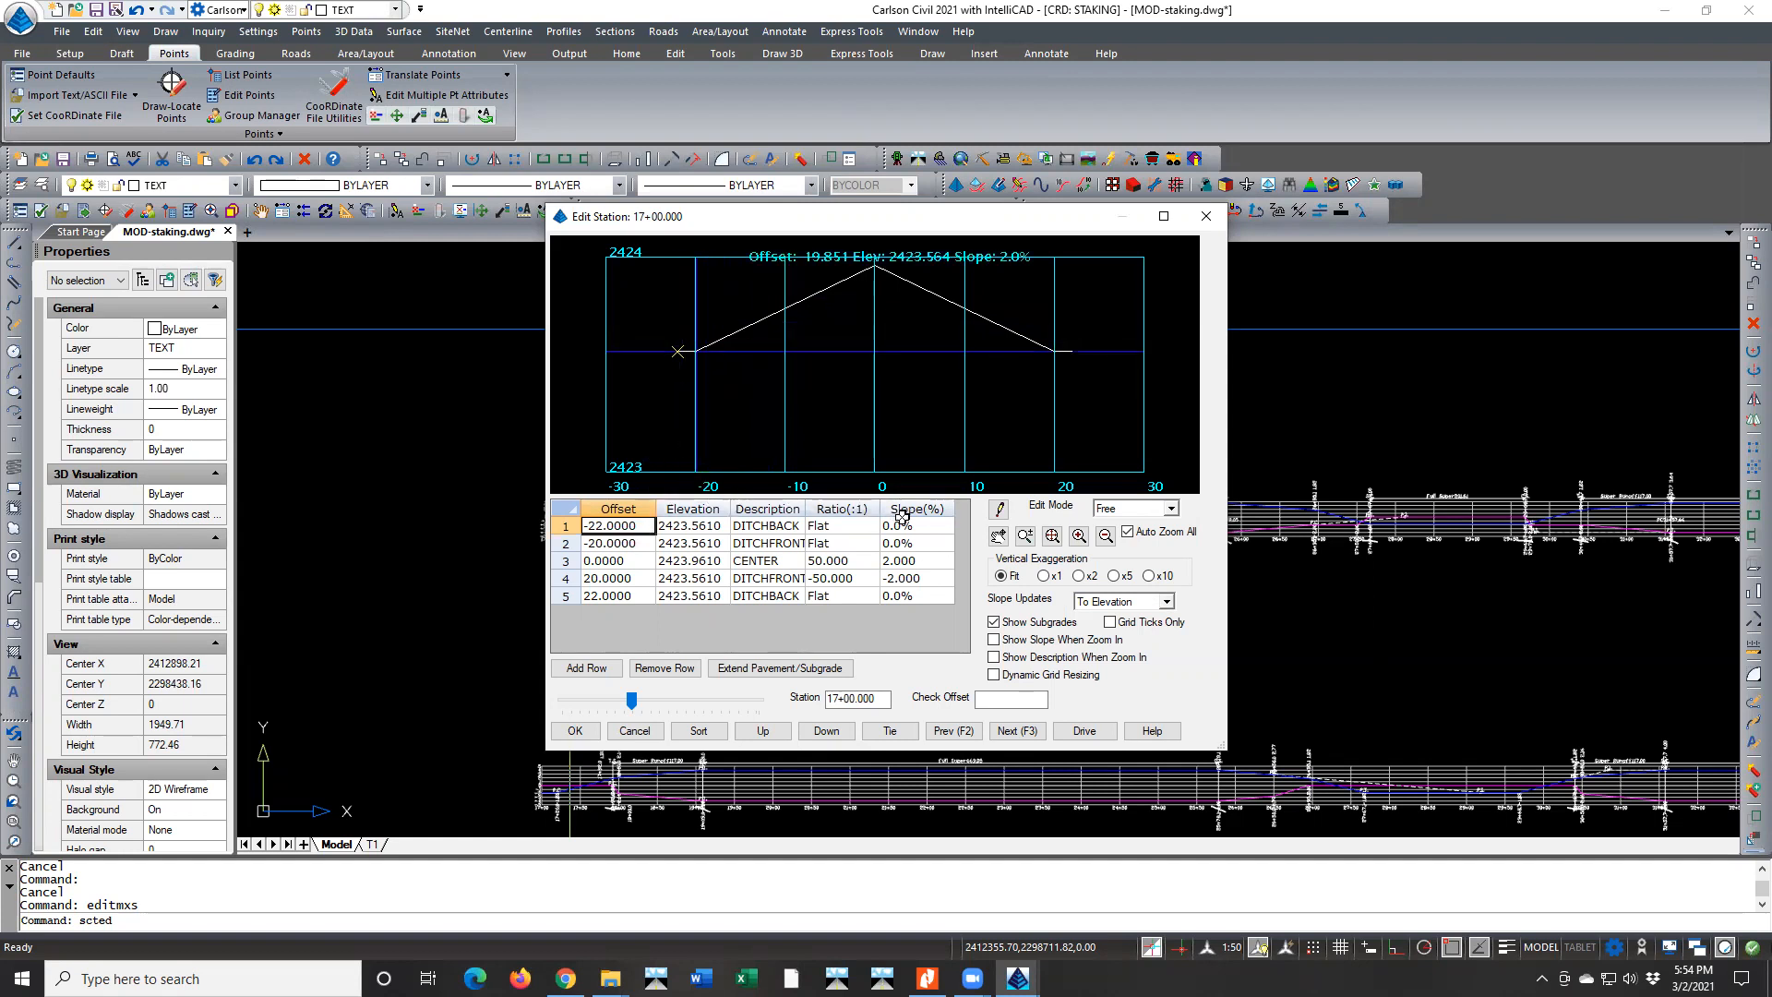
{"action": "left_click", "coordinate": [637, 544]}
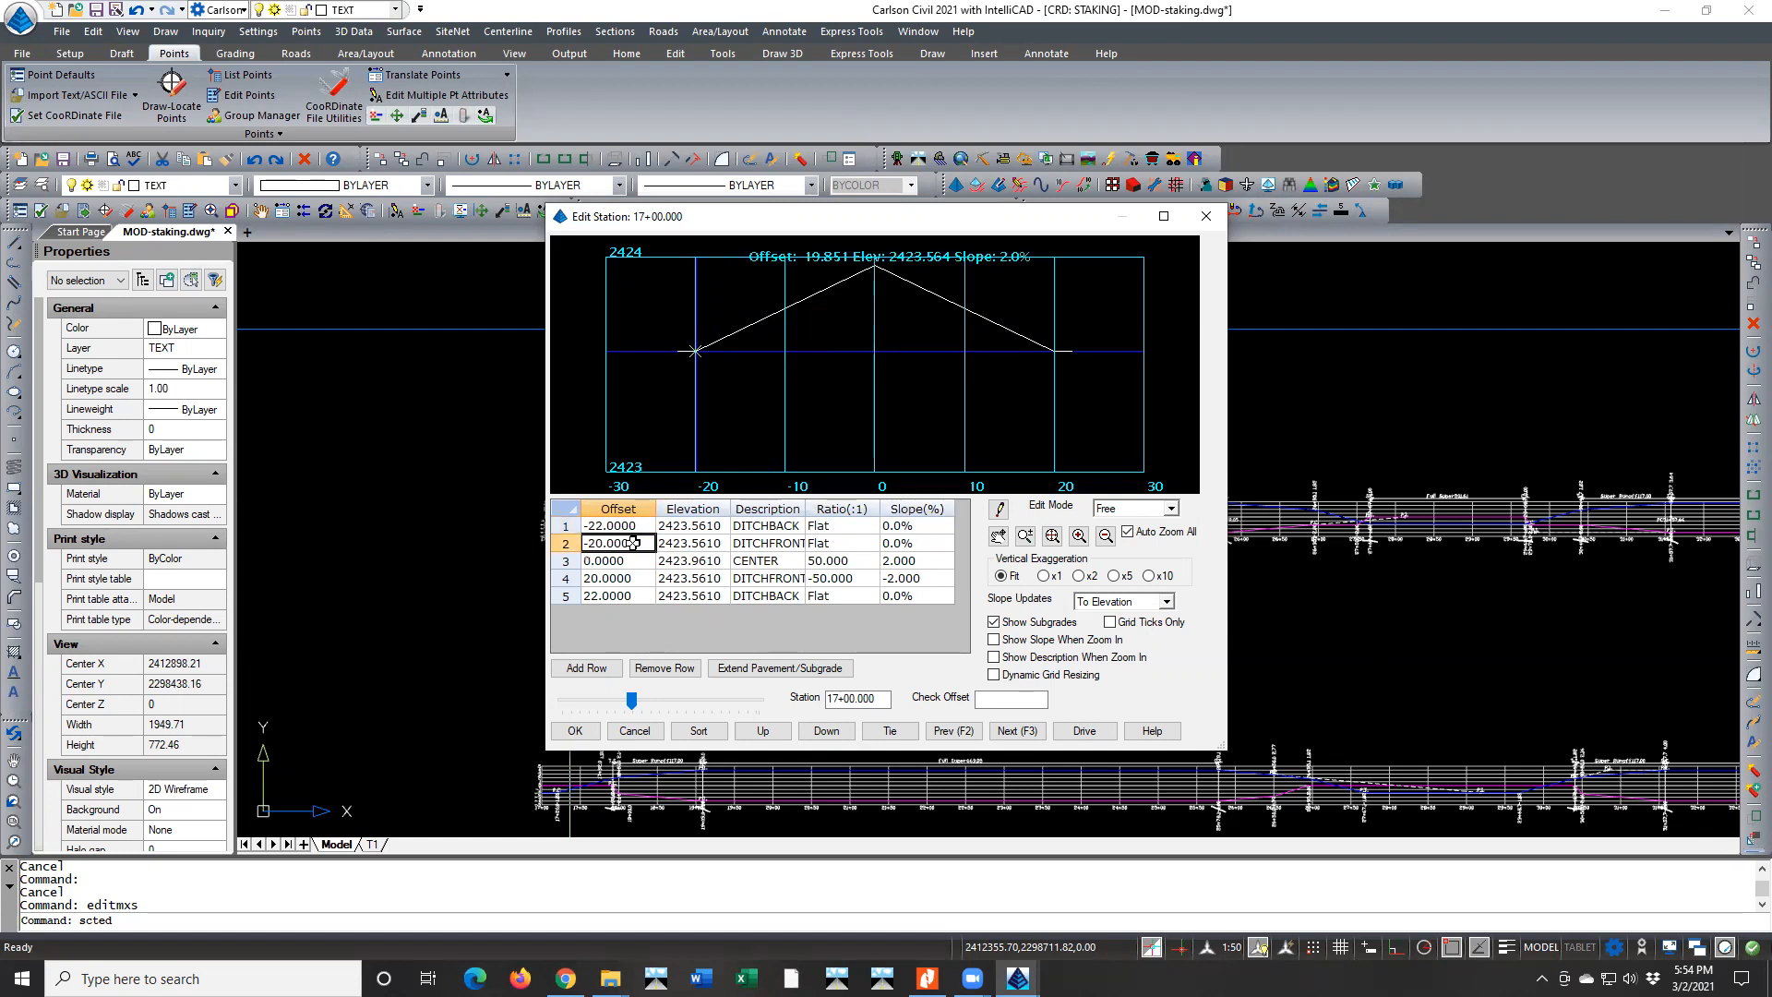
{"action": "left_click", "coordinate": [618, 560]}
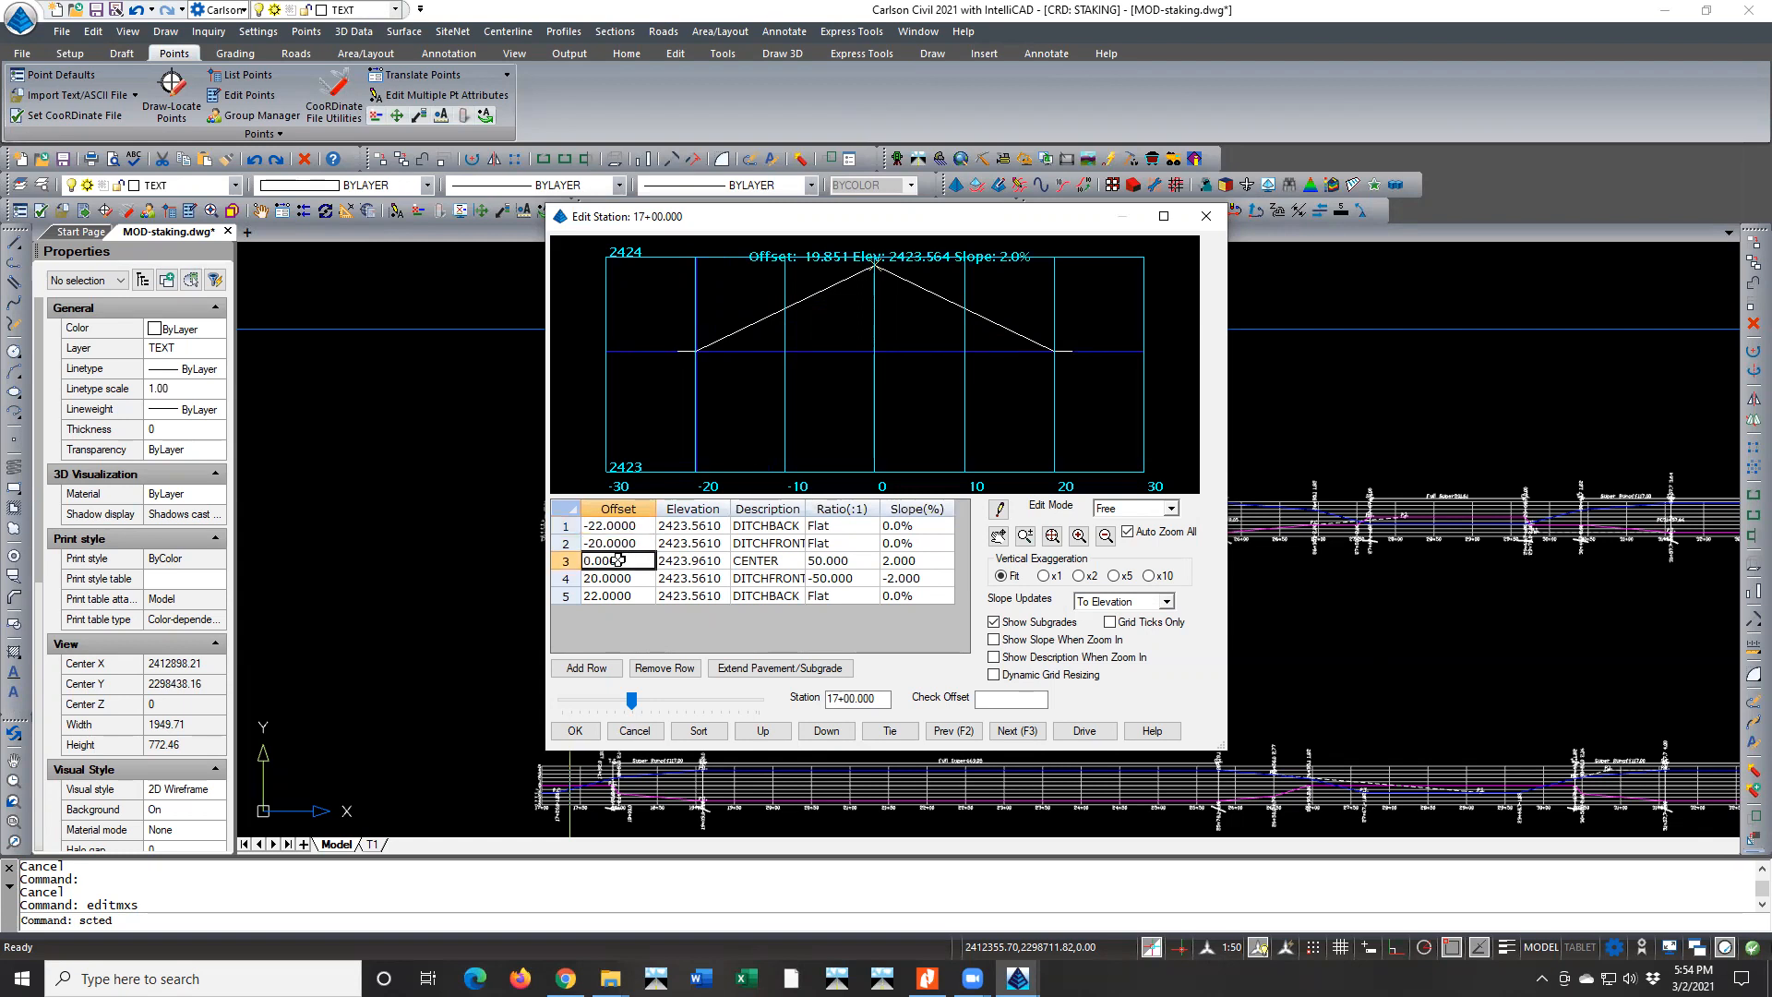
{"action": "left_click", "coordinate": [616, 578]}
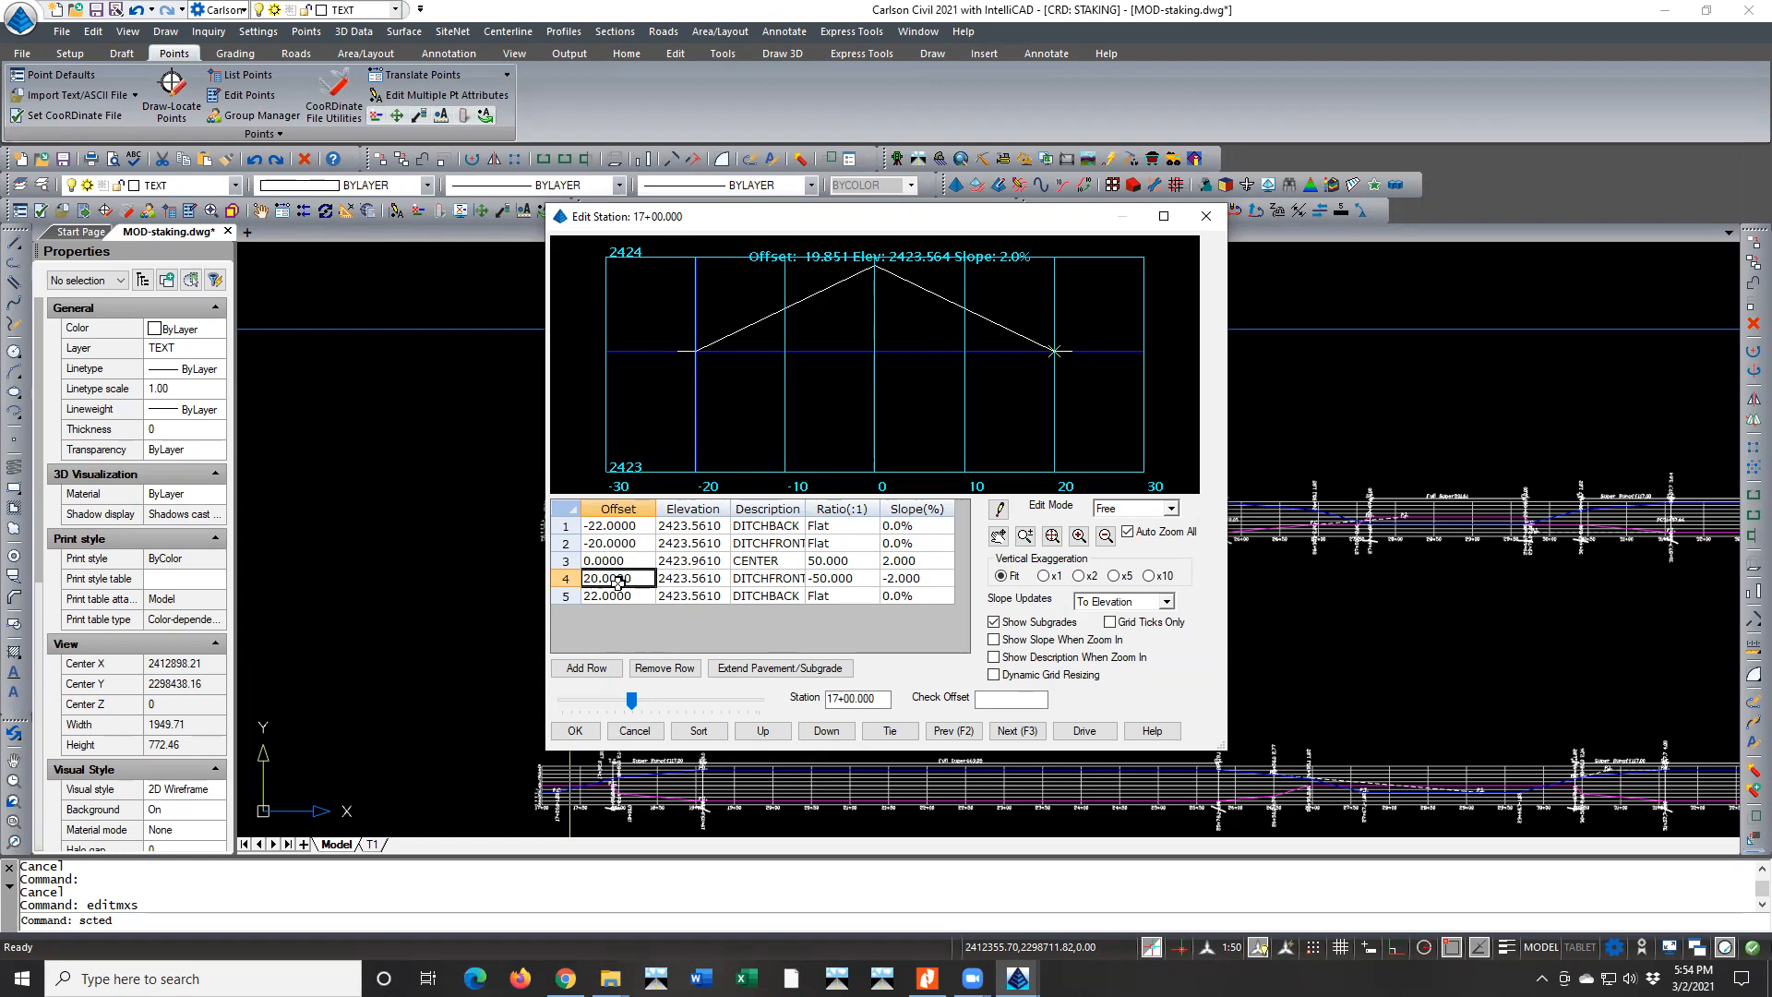
{"action": "left_click", "coordinate": [613, 596]}
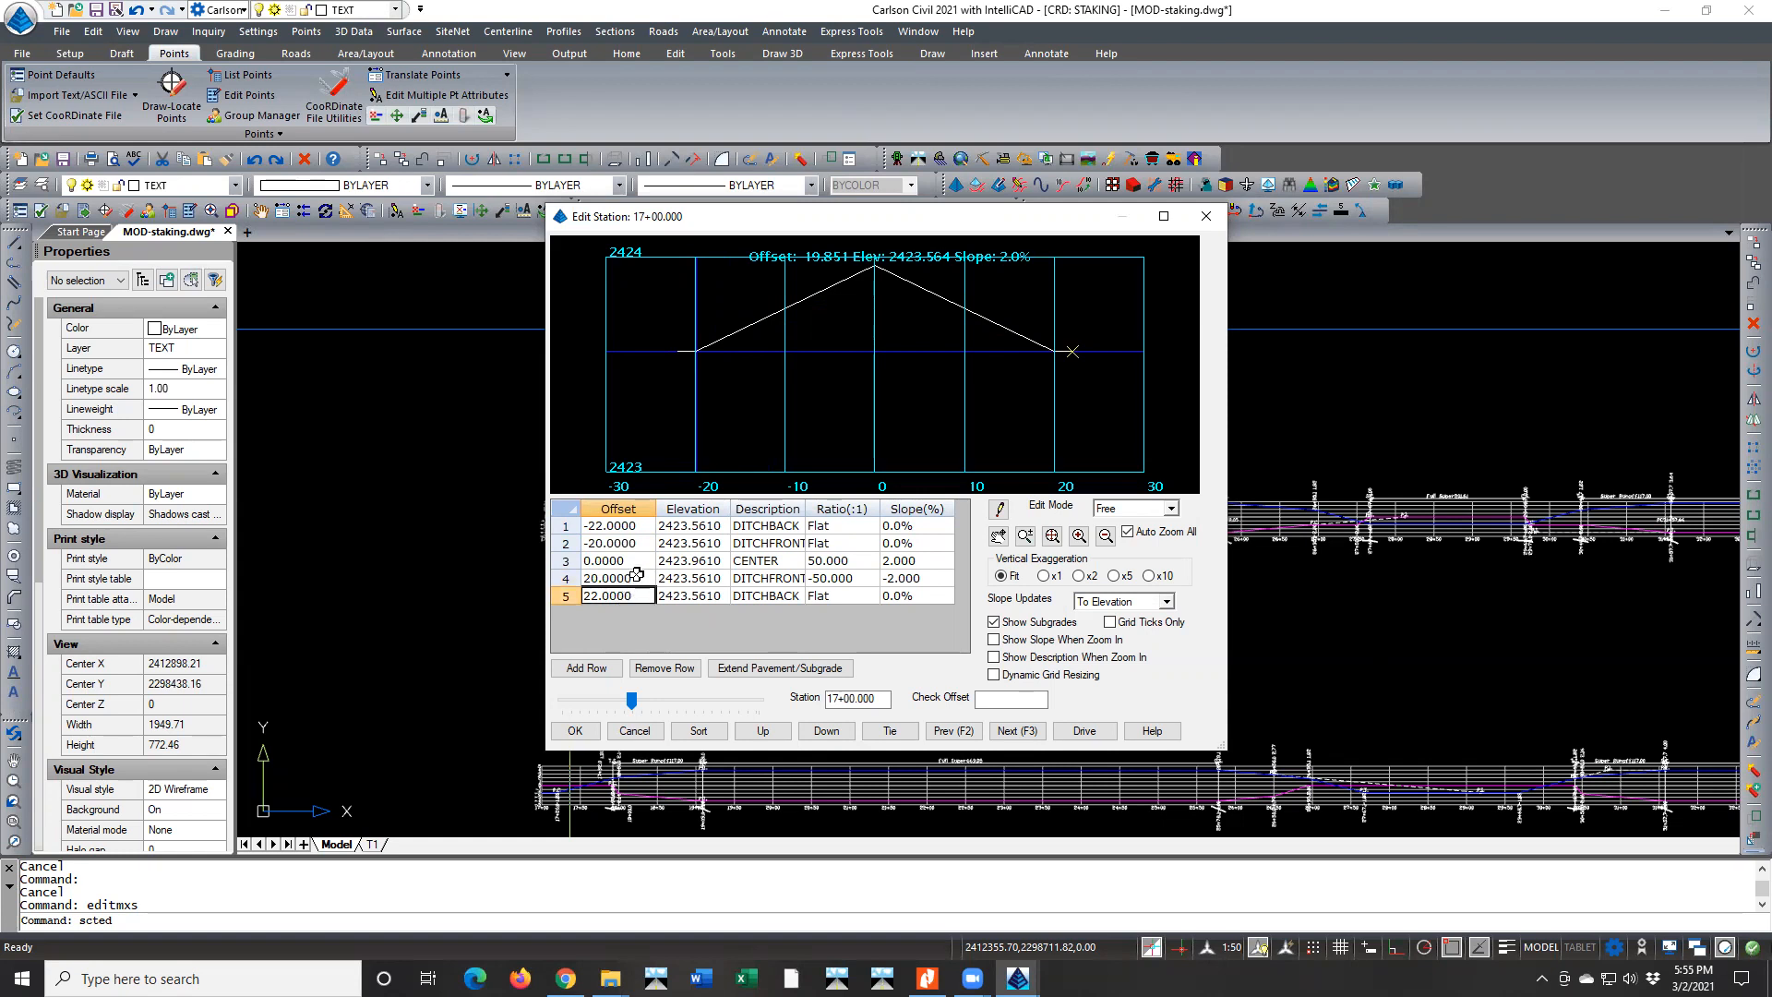
Compare the 17+00 section view at x1 and x2 vertical exaggeration, then return it to Fit
{"action": "left_click", "coordinate": [1046, 578]}
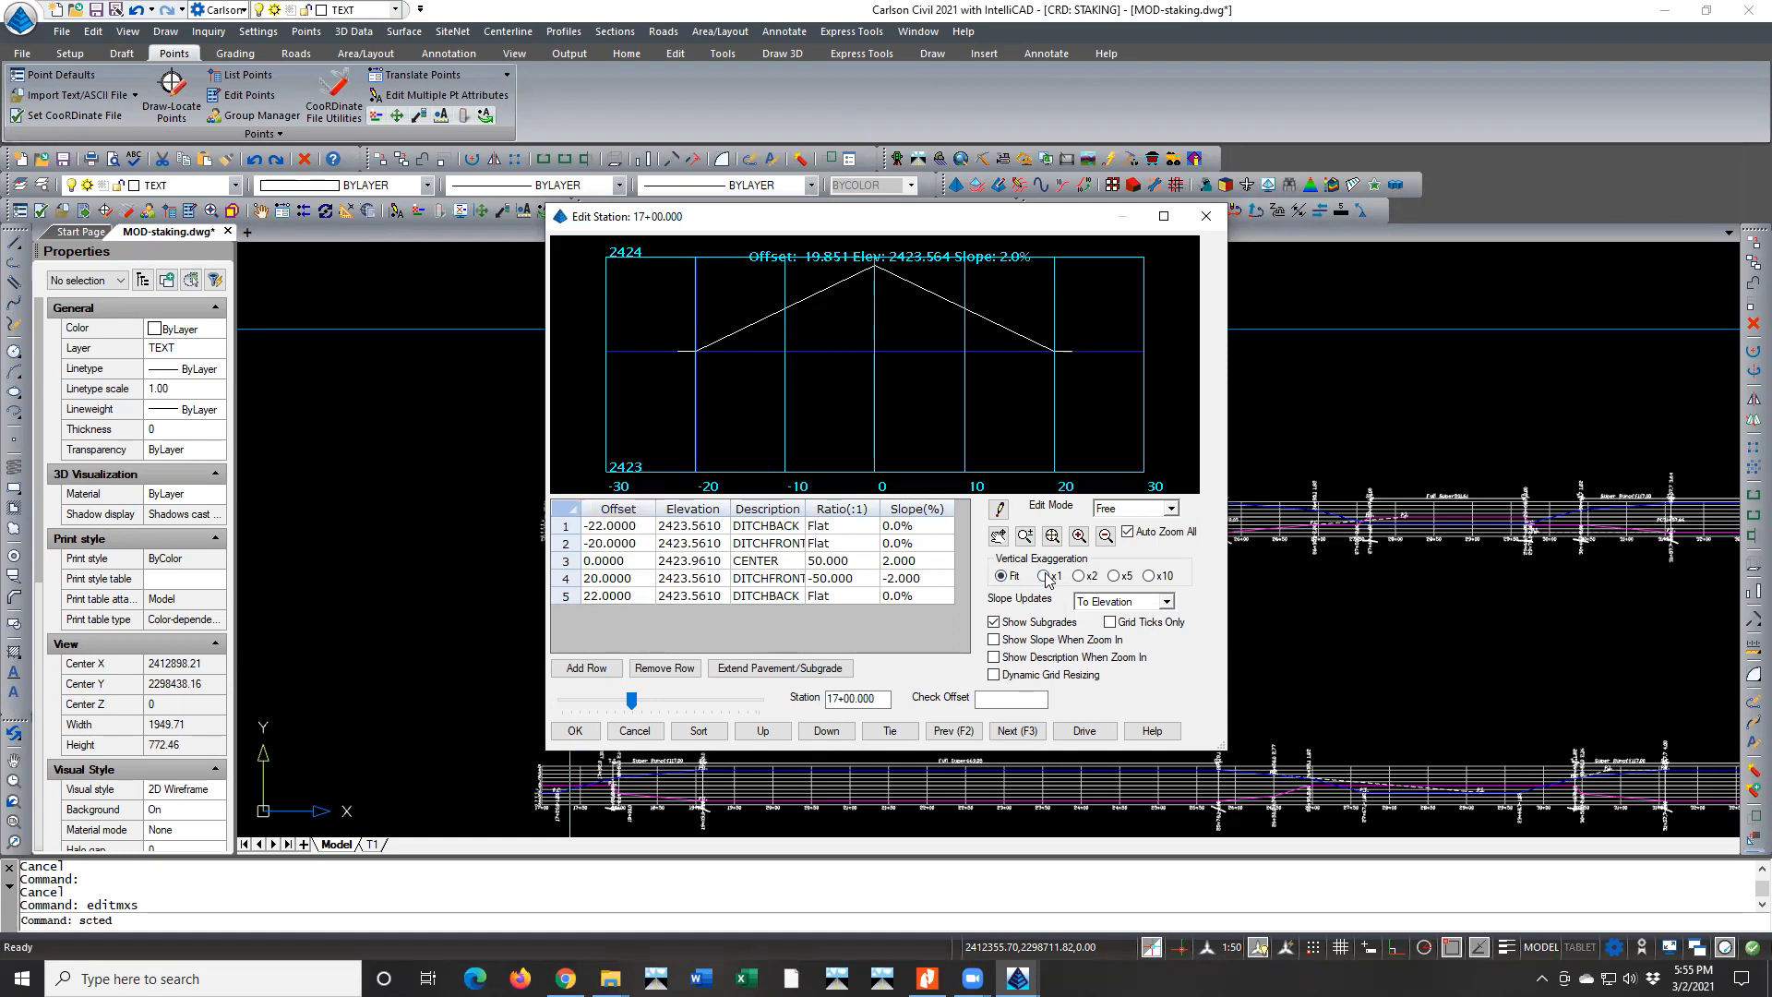
{"action": "left_click", "coordinate": [1001, 576]}
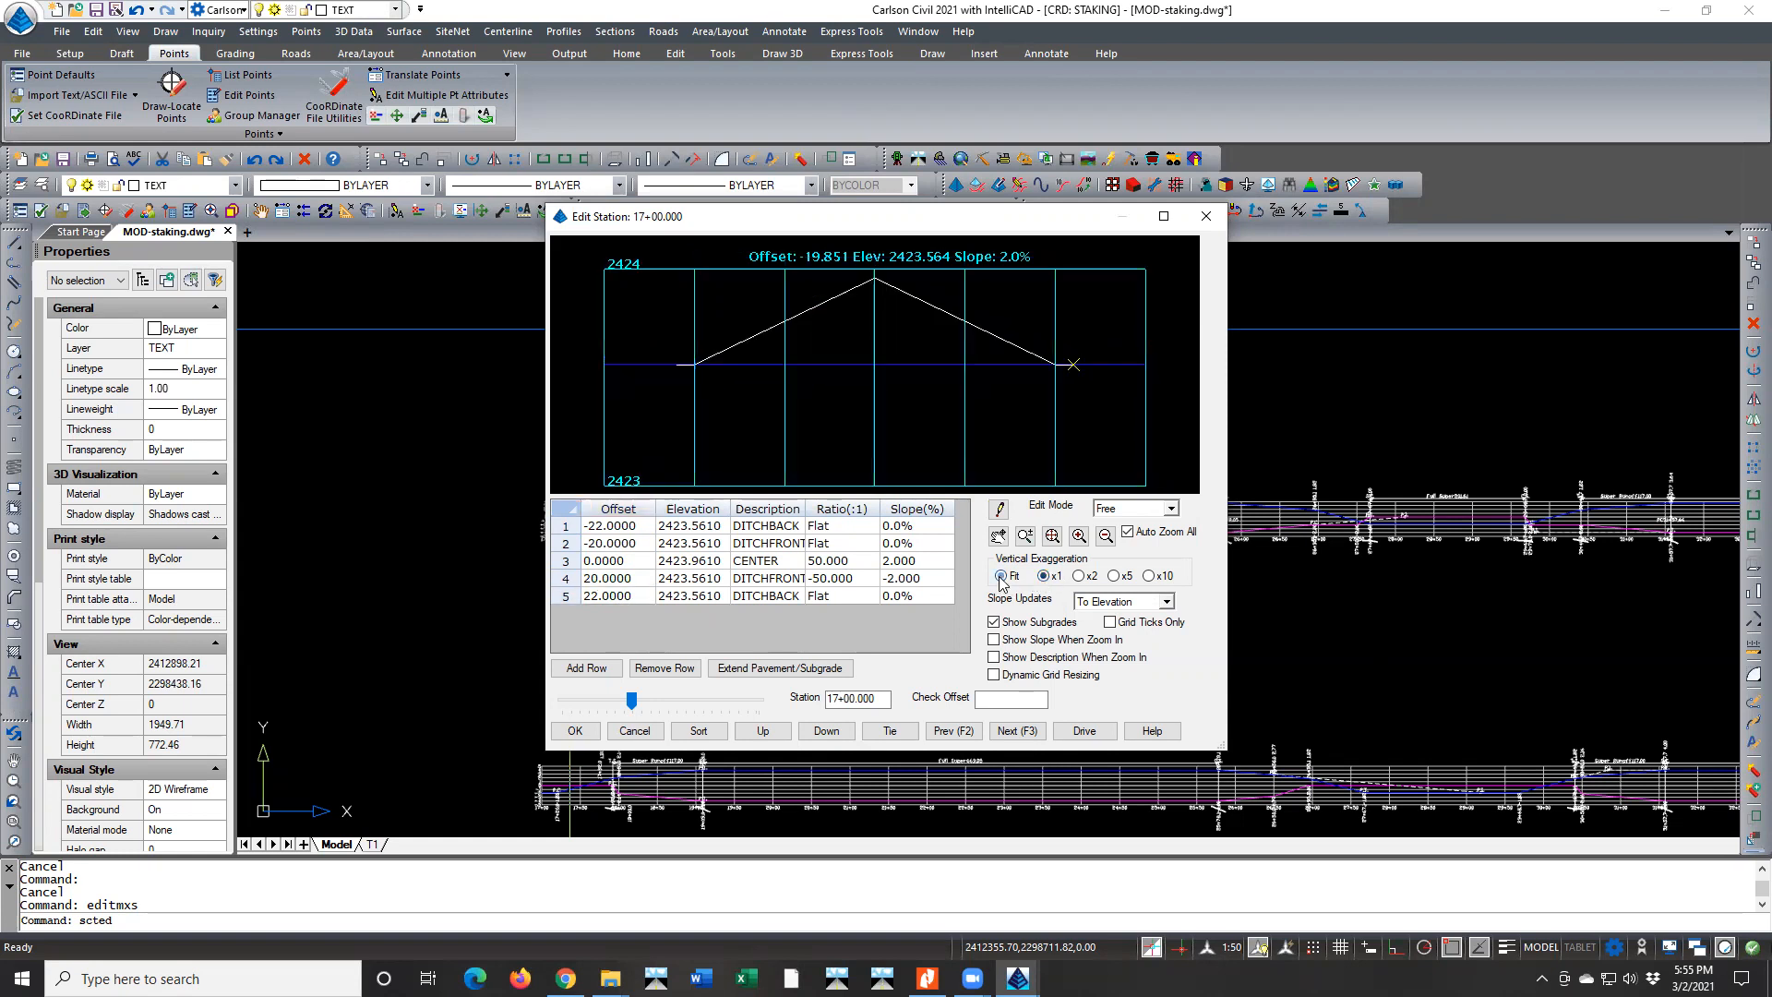
{"action": "left_click", "coordinate": [1077, 577]}
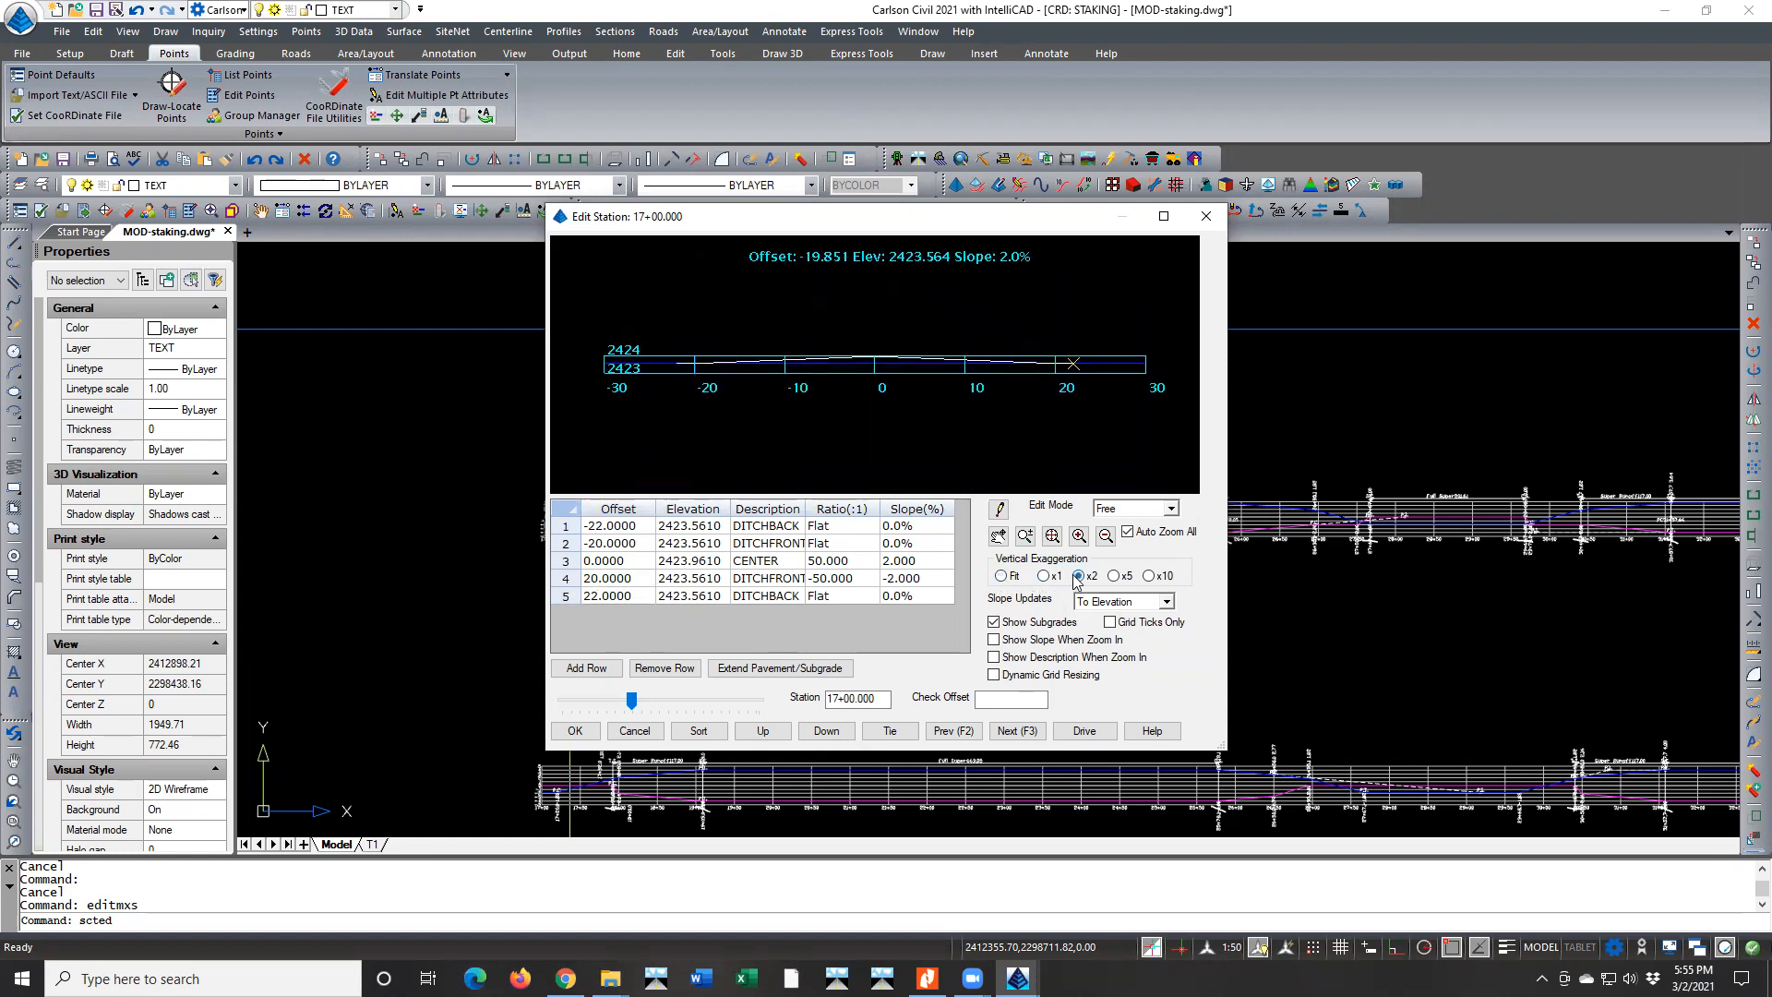
{"action": "left_click", "coordinate": [1044, 577]}
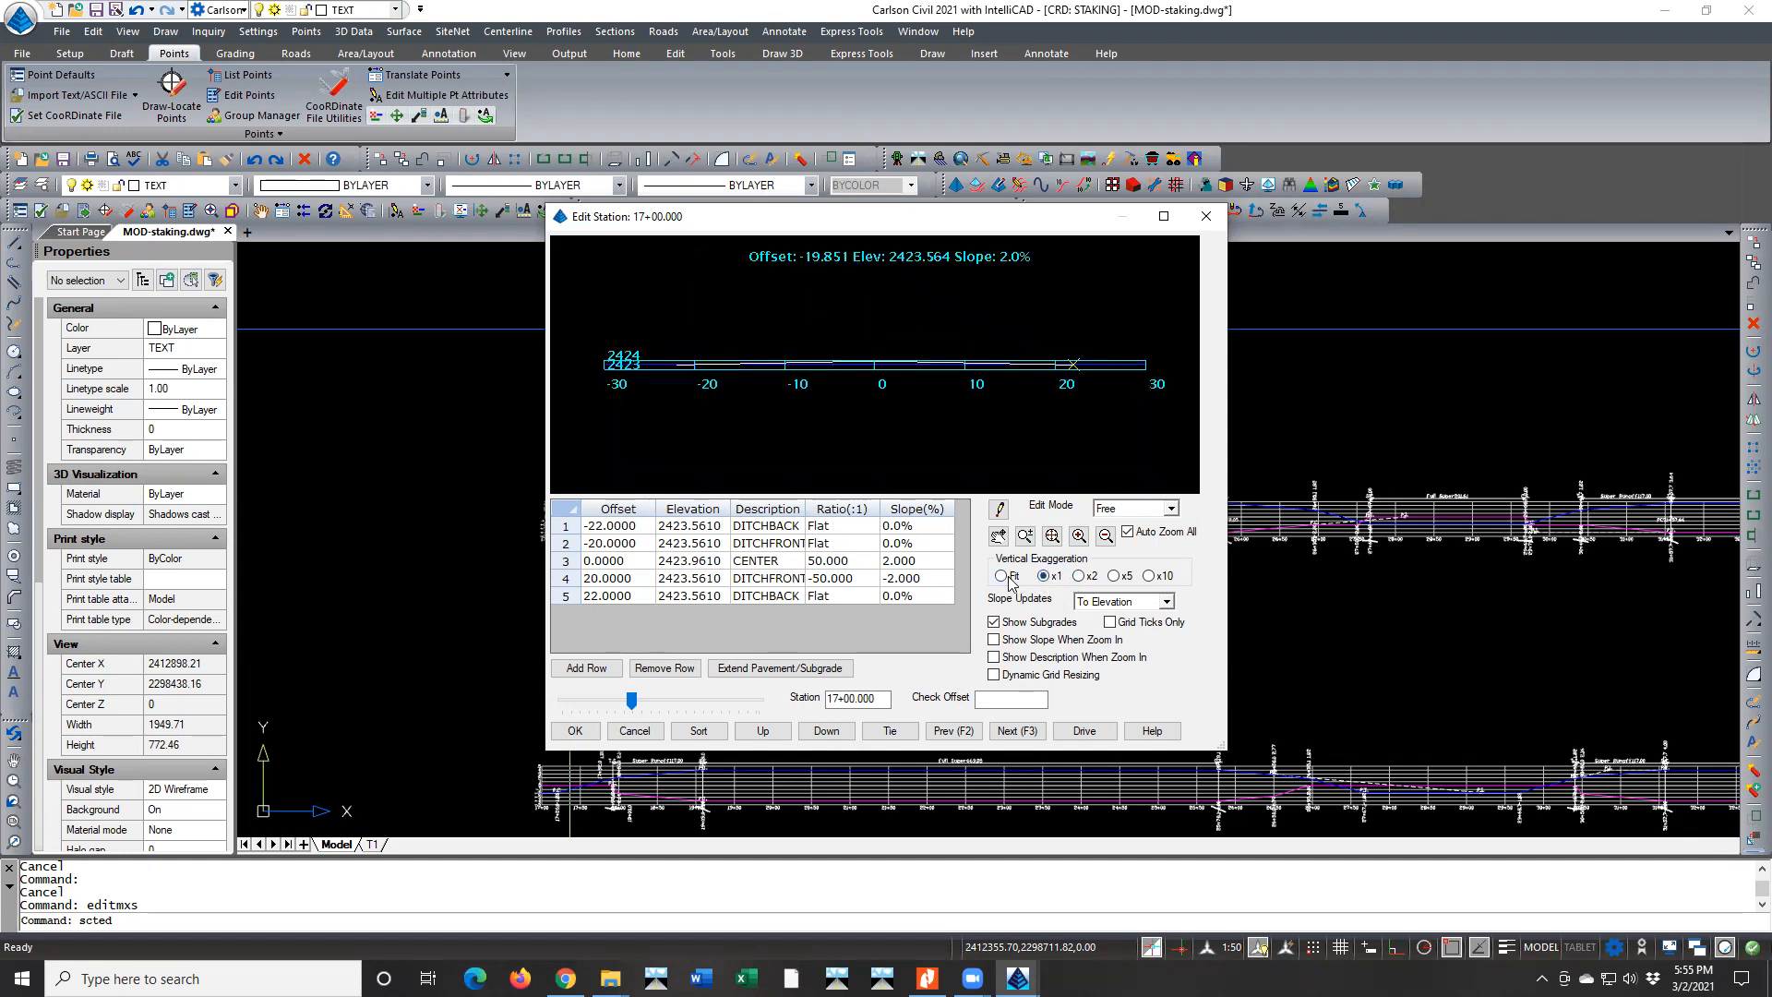
{"action": "left_click", "coordinate": [1004, 577]}
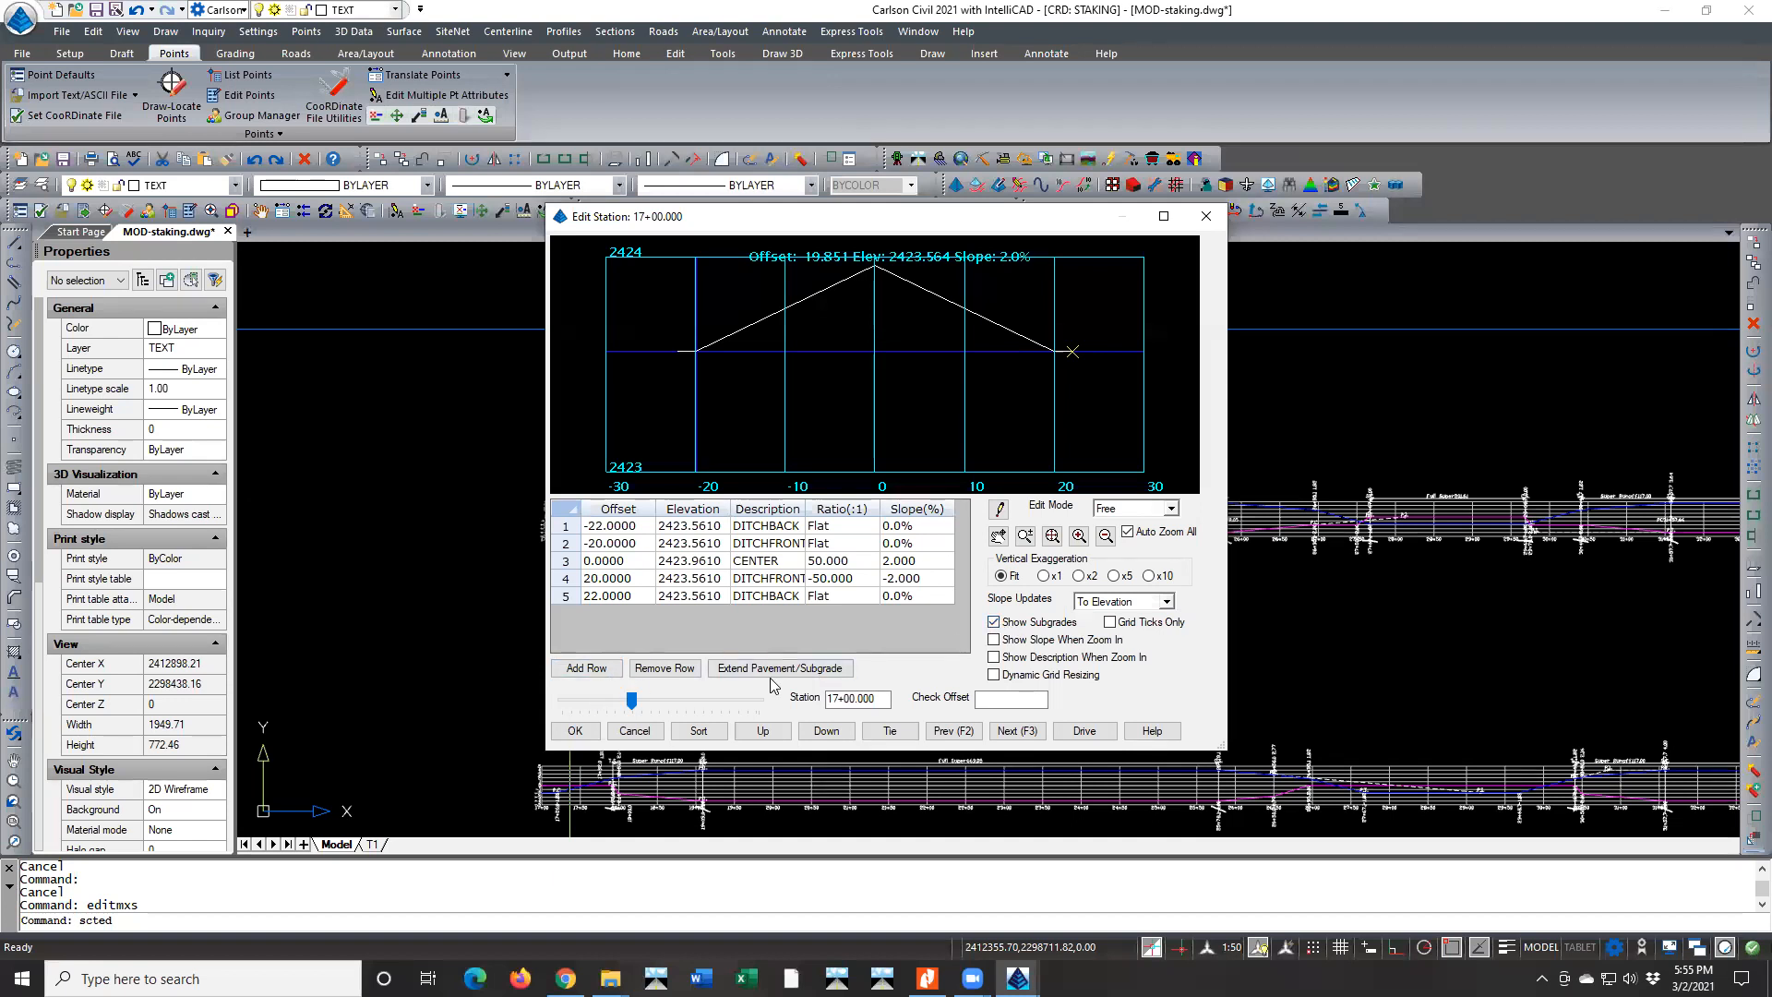
Advance through station 17+20 to 17+25 and examine the points at offsets -22 and -20
{"action": "left_click", "coordinate": [1001, 732]}
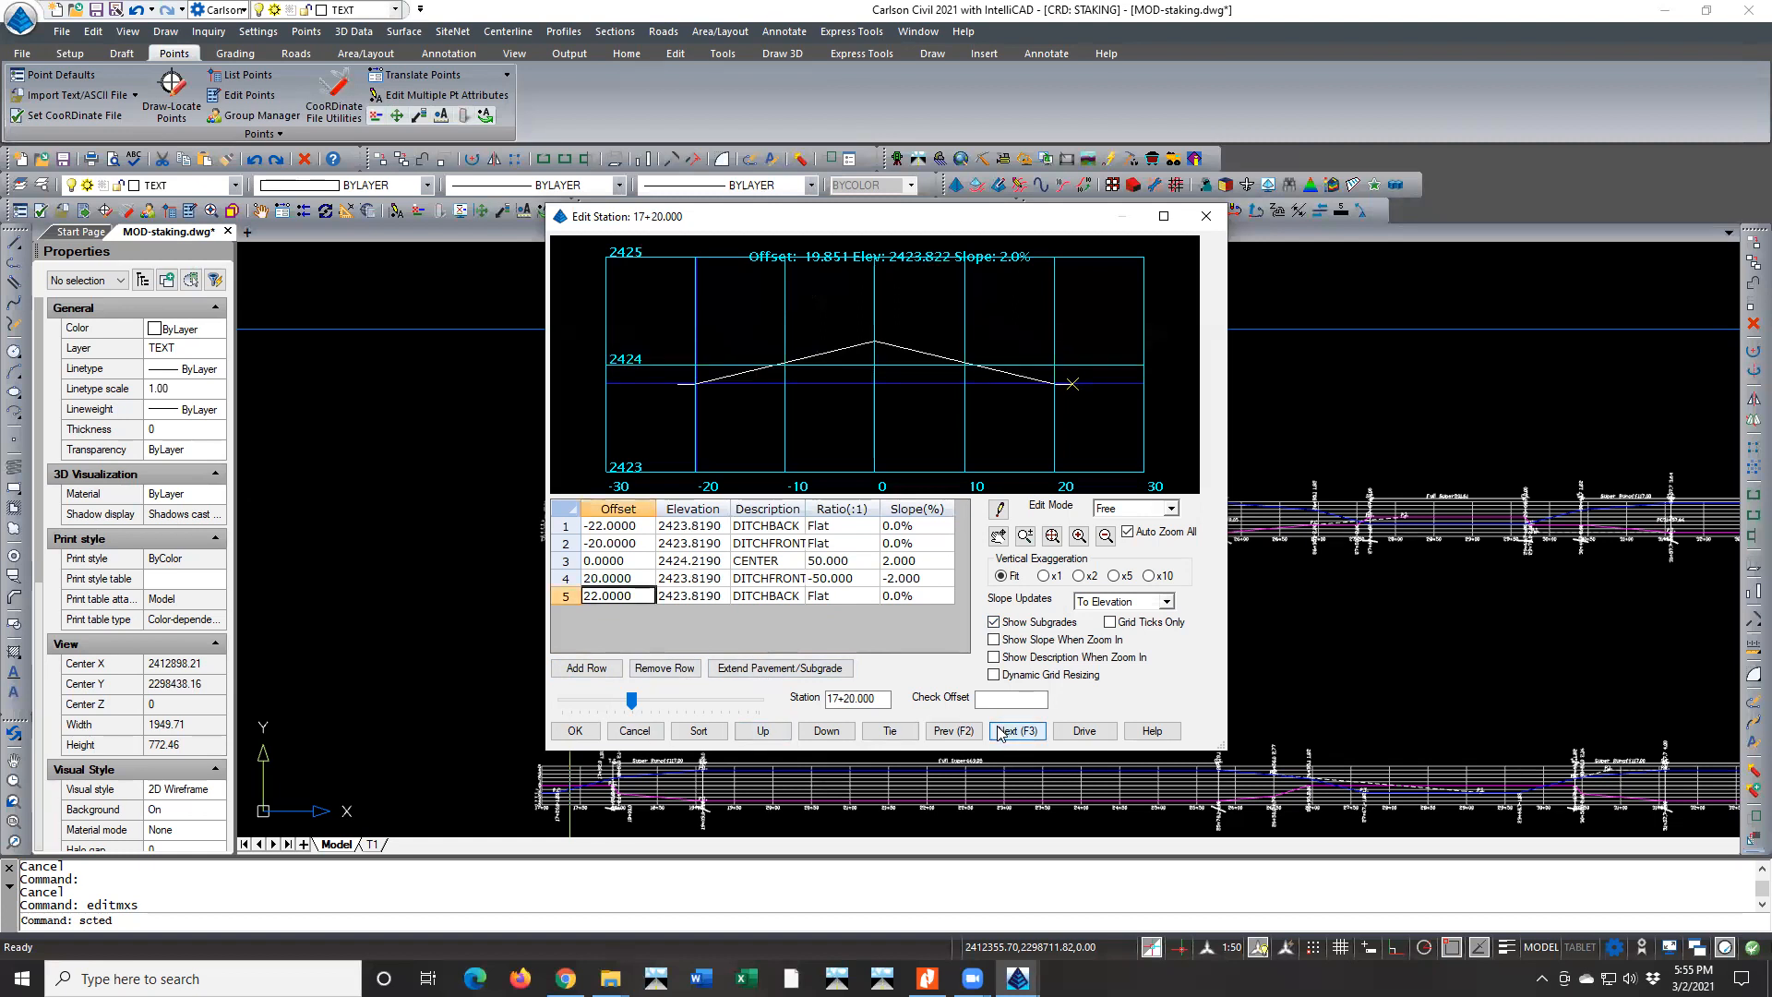
{"action": "left_click", "coordinate": [999, 732]}
{"action": "left_click", "coordinate": [958, 732]}
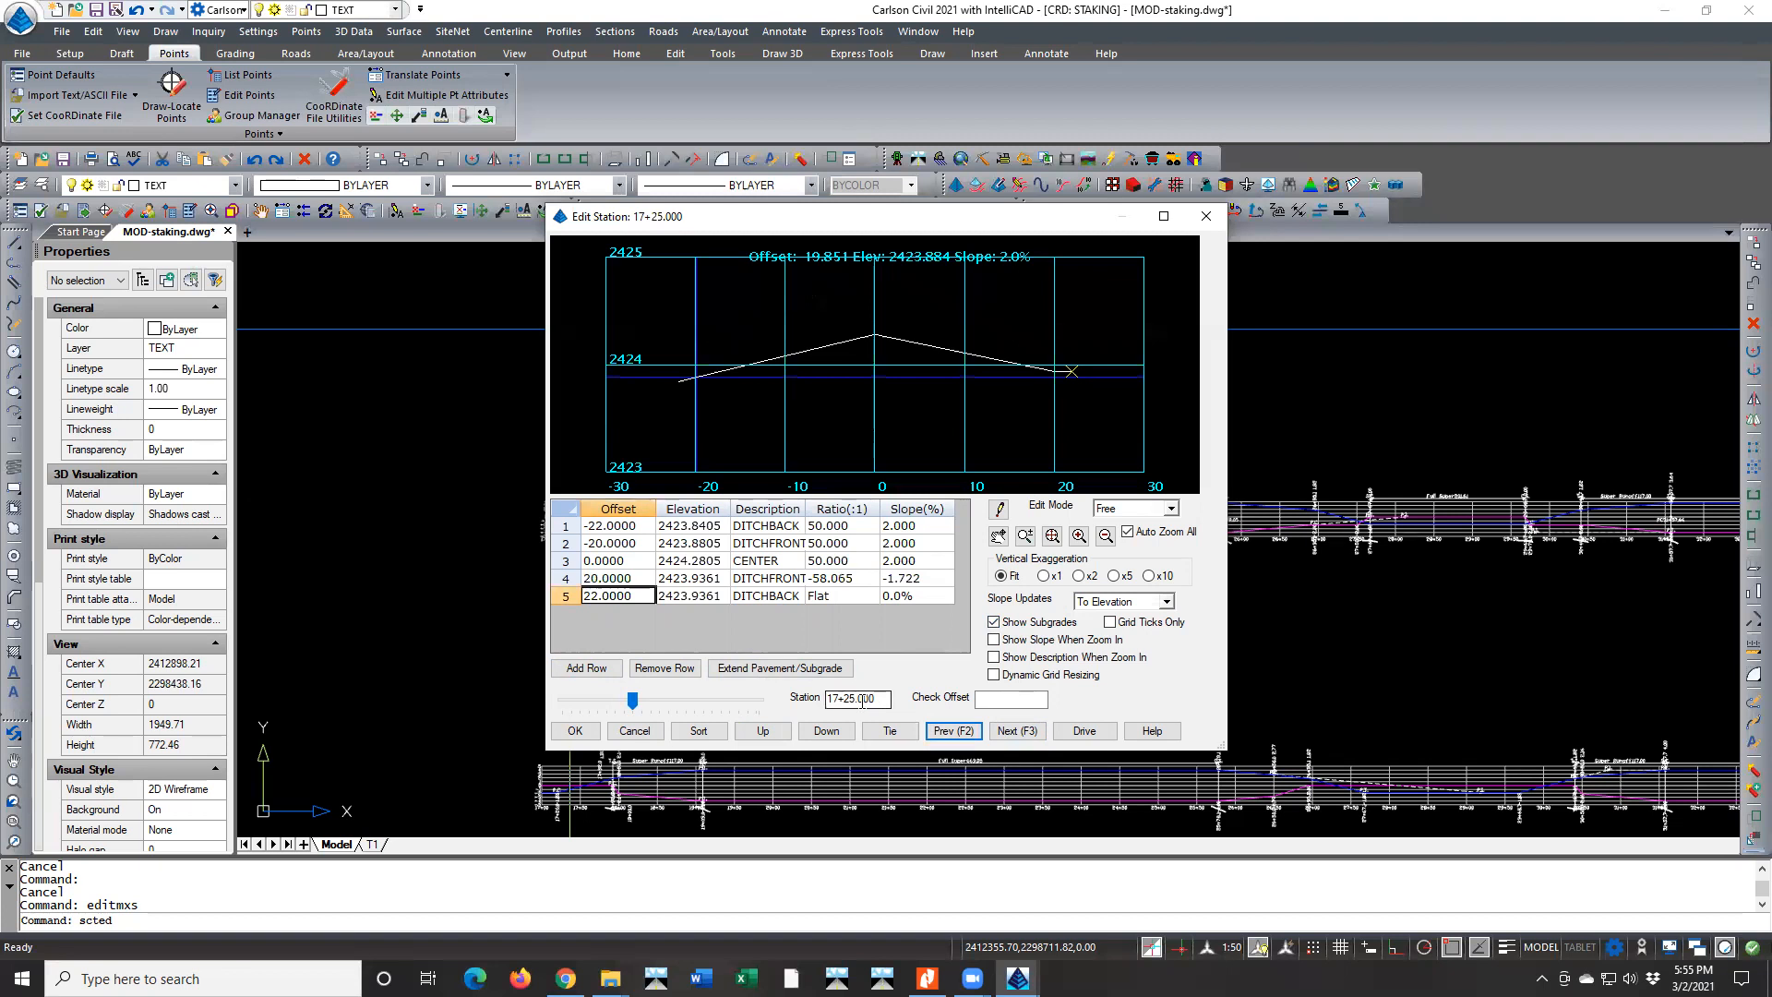
{"action": "left_click", "coordinate": [623, 524]}
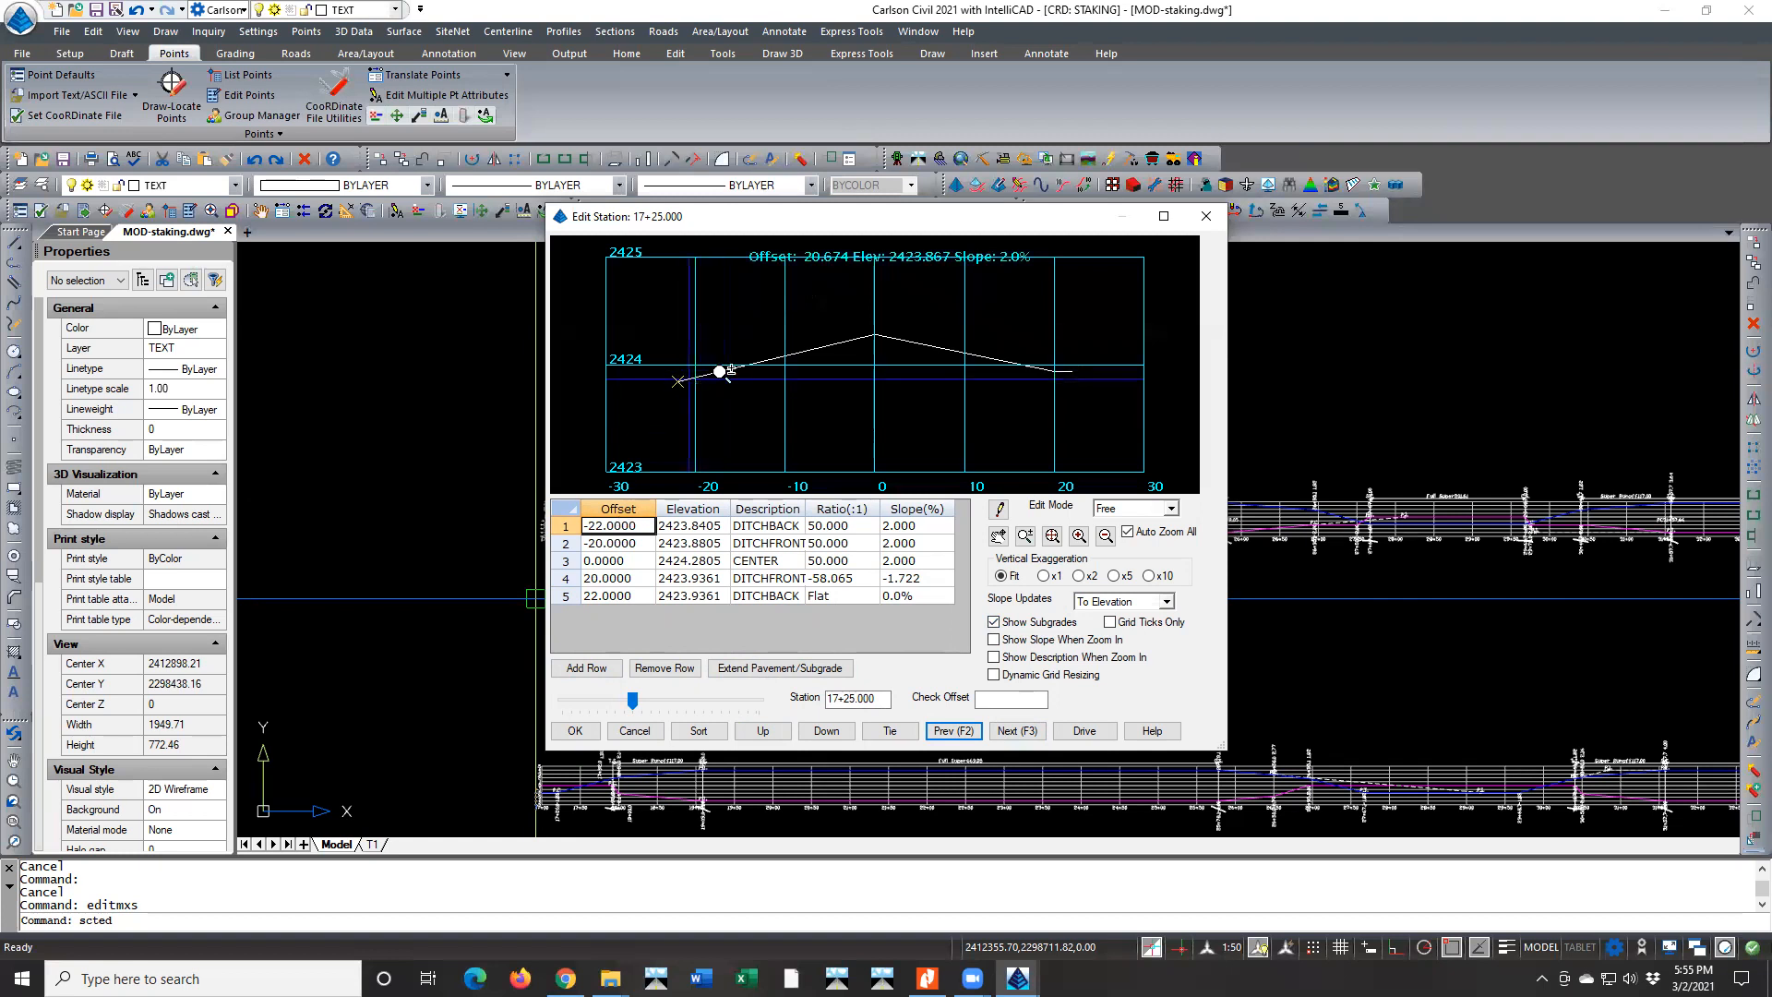
{"action": "left_click", "coordinate": [633, 543]}
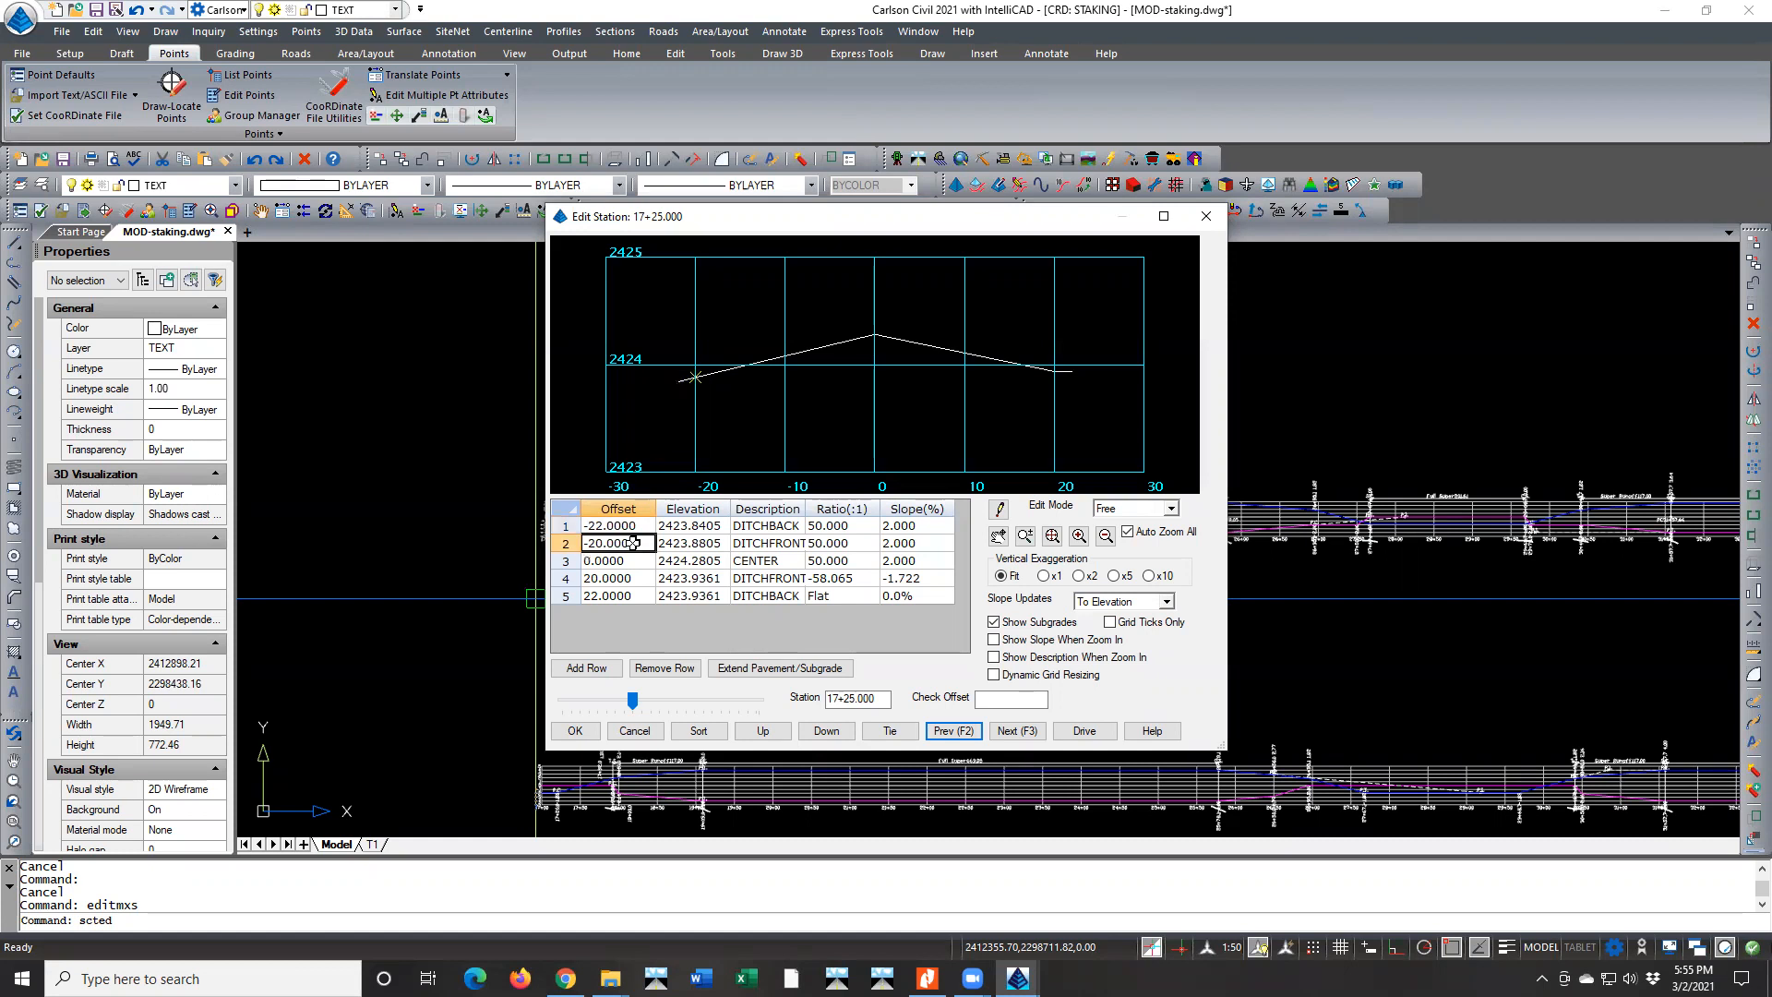
{"action": "left_click", "coordinate": [615, 525]}
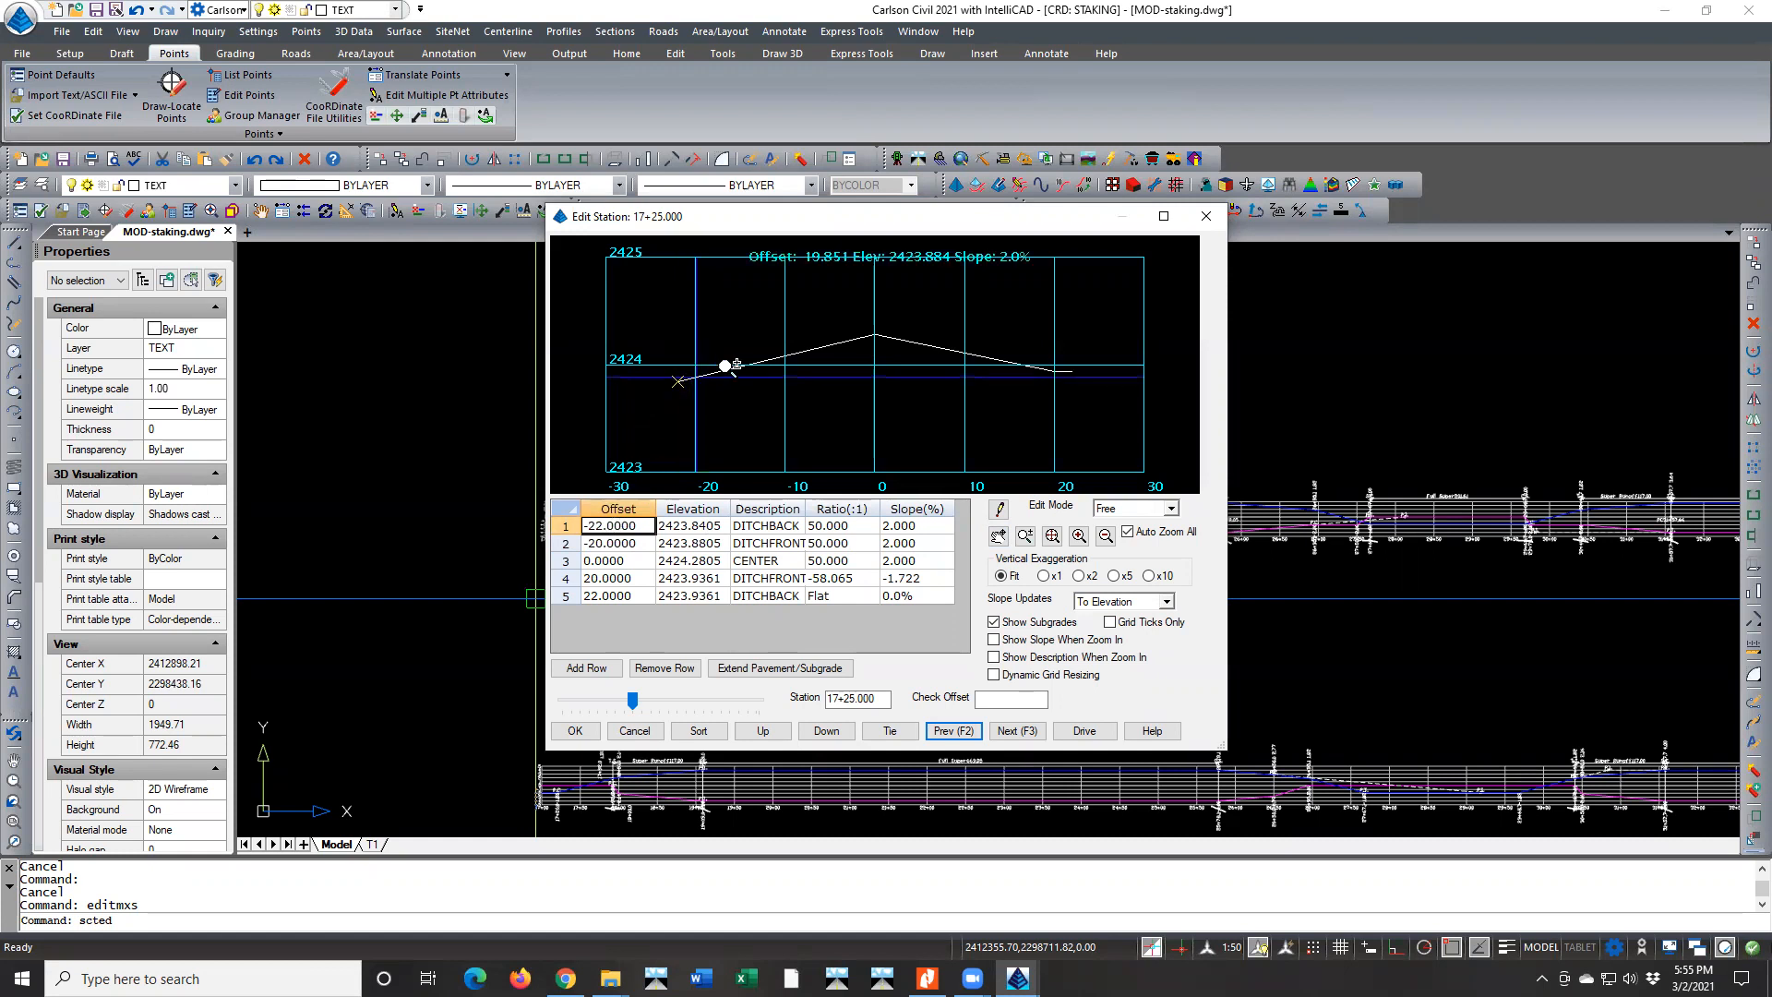
Examine the remaining points of the 17+25 section at offsets -20, 20 and 22
{"action": "left_click", "coordinate": [637, 544]}
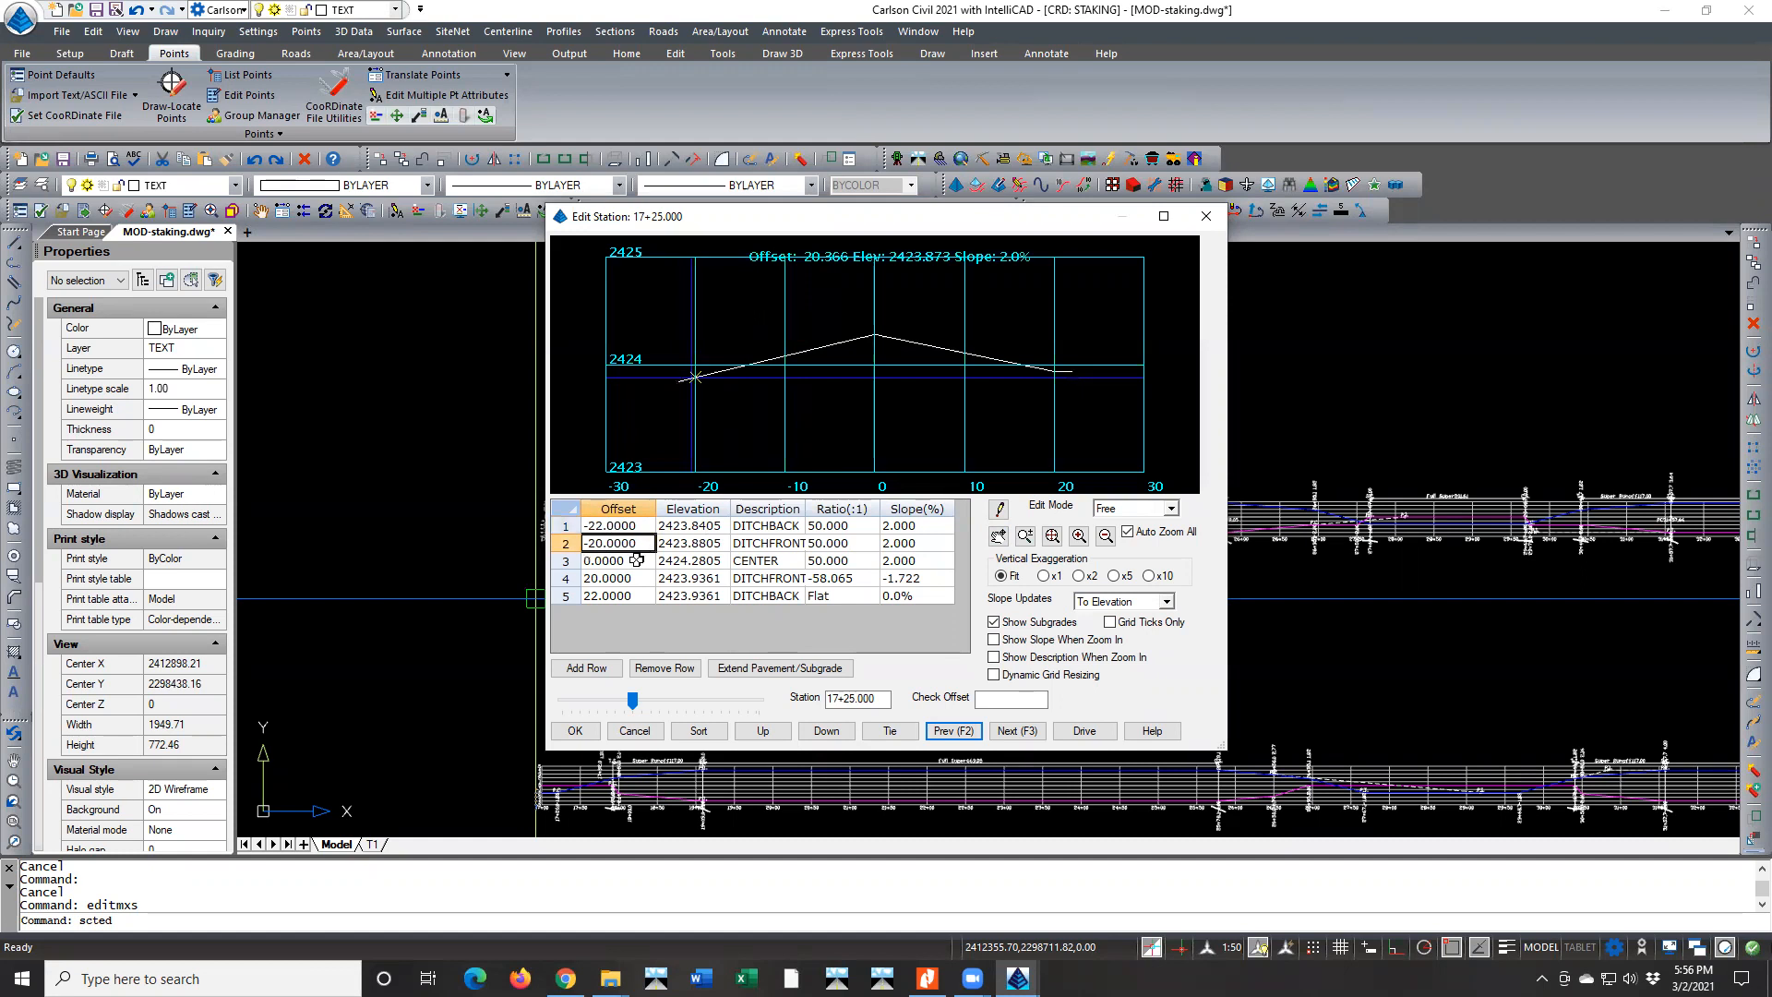
{"action": "left_click", "coordinate": [618, 579]}
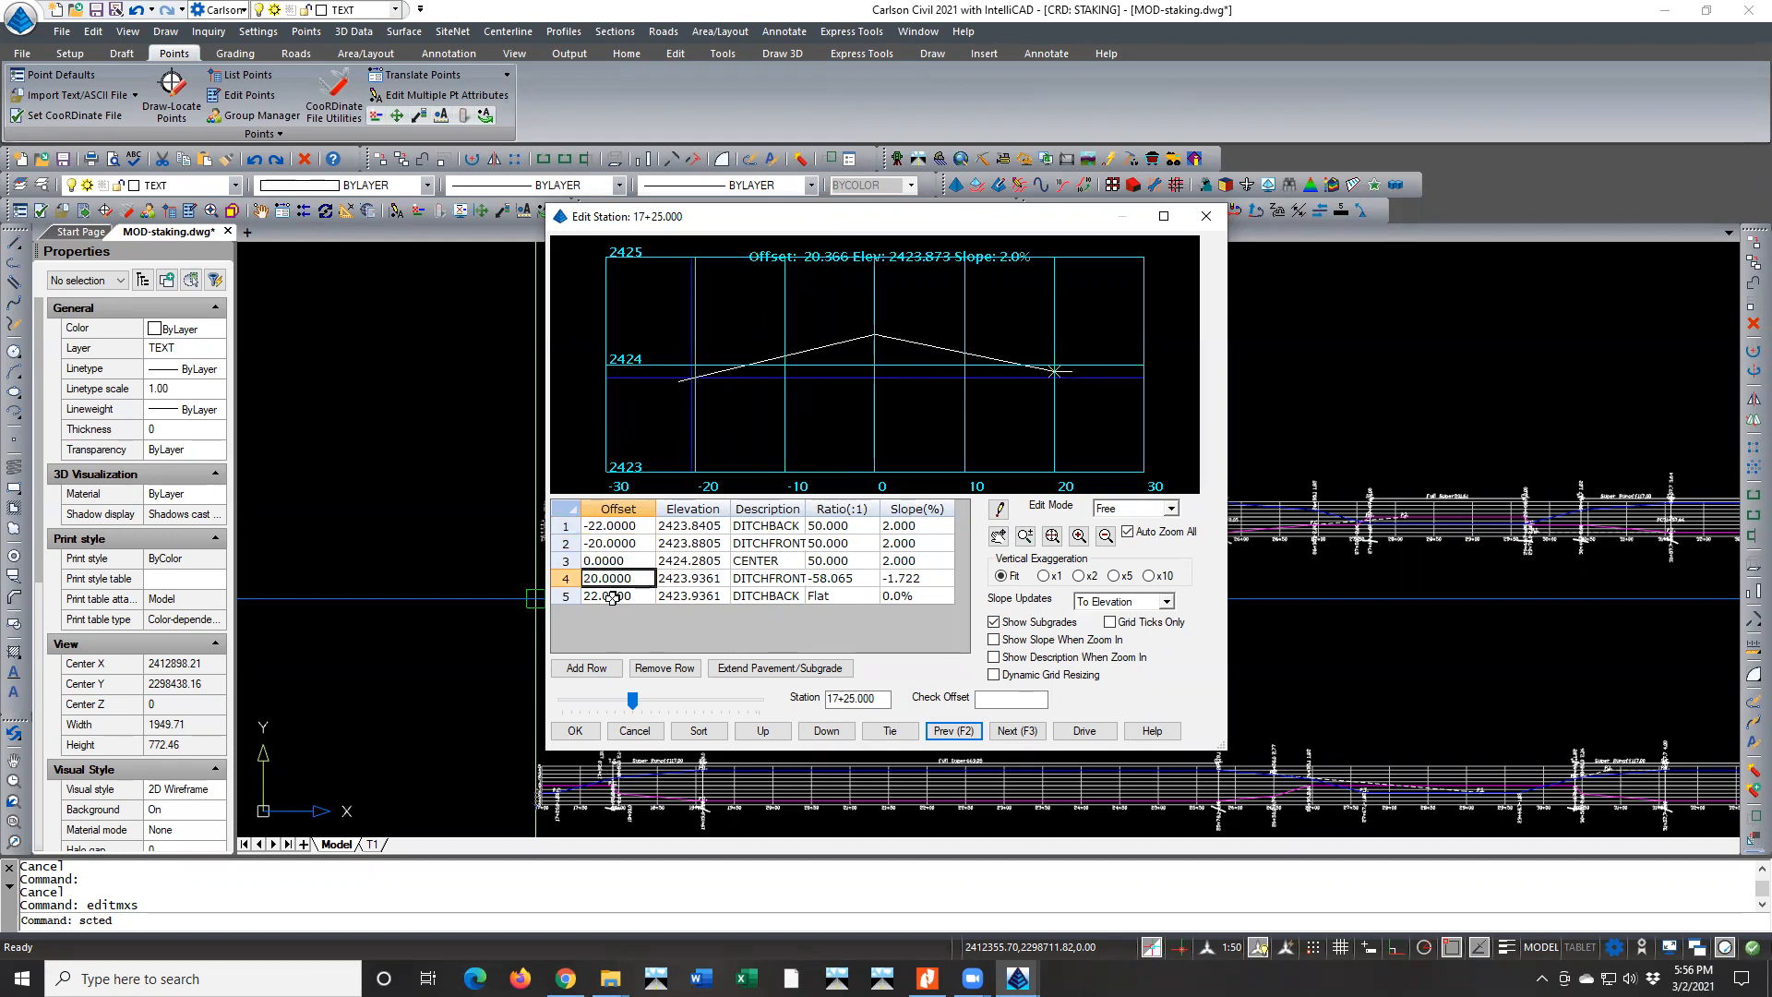
{"action": "left_click", "coordinate": [612, 597]}
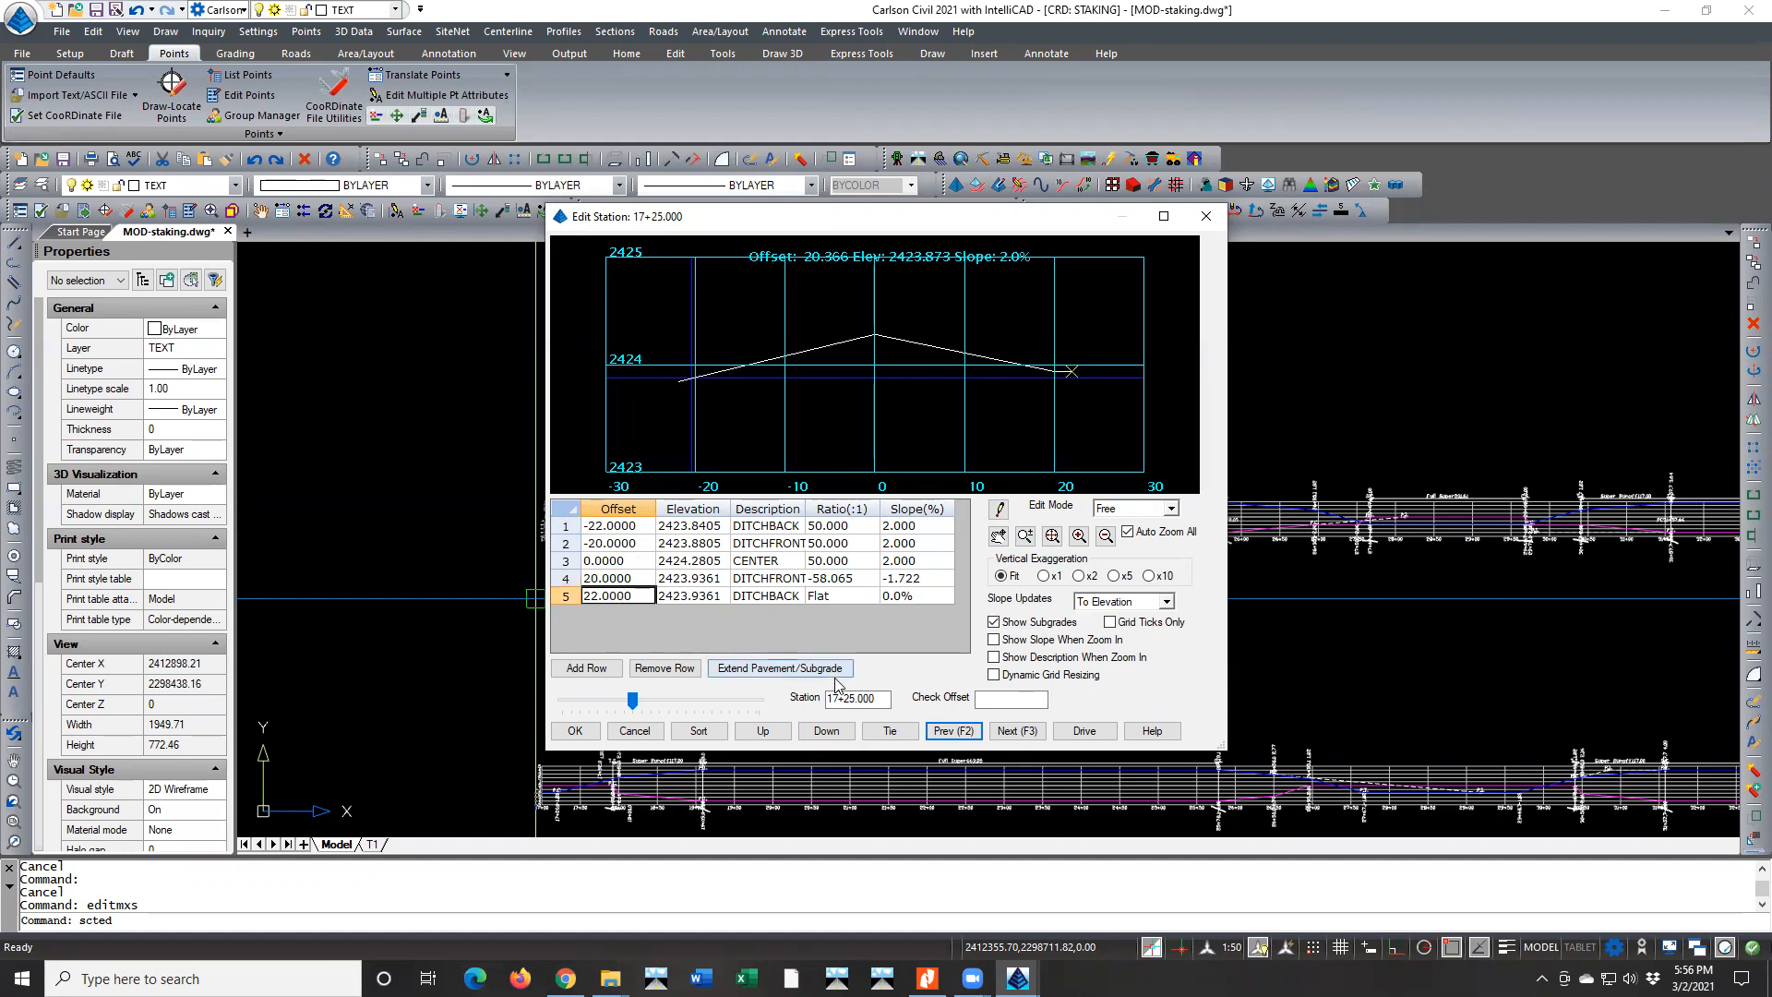
Advance through the sections from 17+50 to 19+25 and examine how the slopes transition to full superelevation
{"action": "left_click", "coordinate": [1008, 731]}
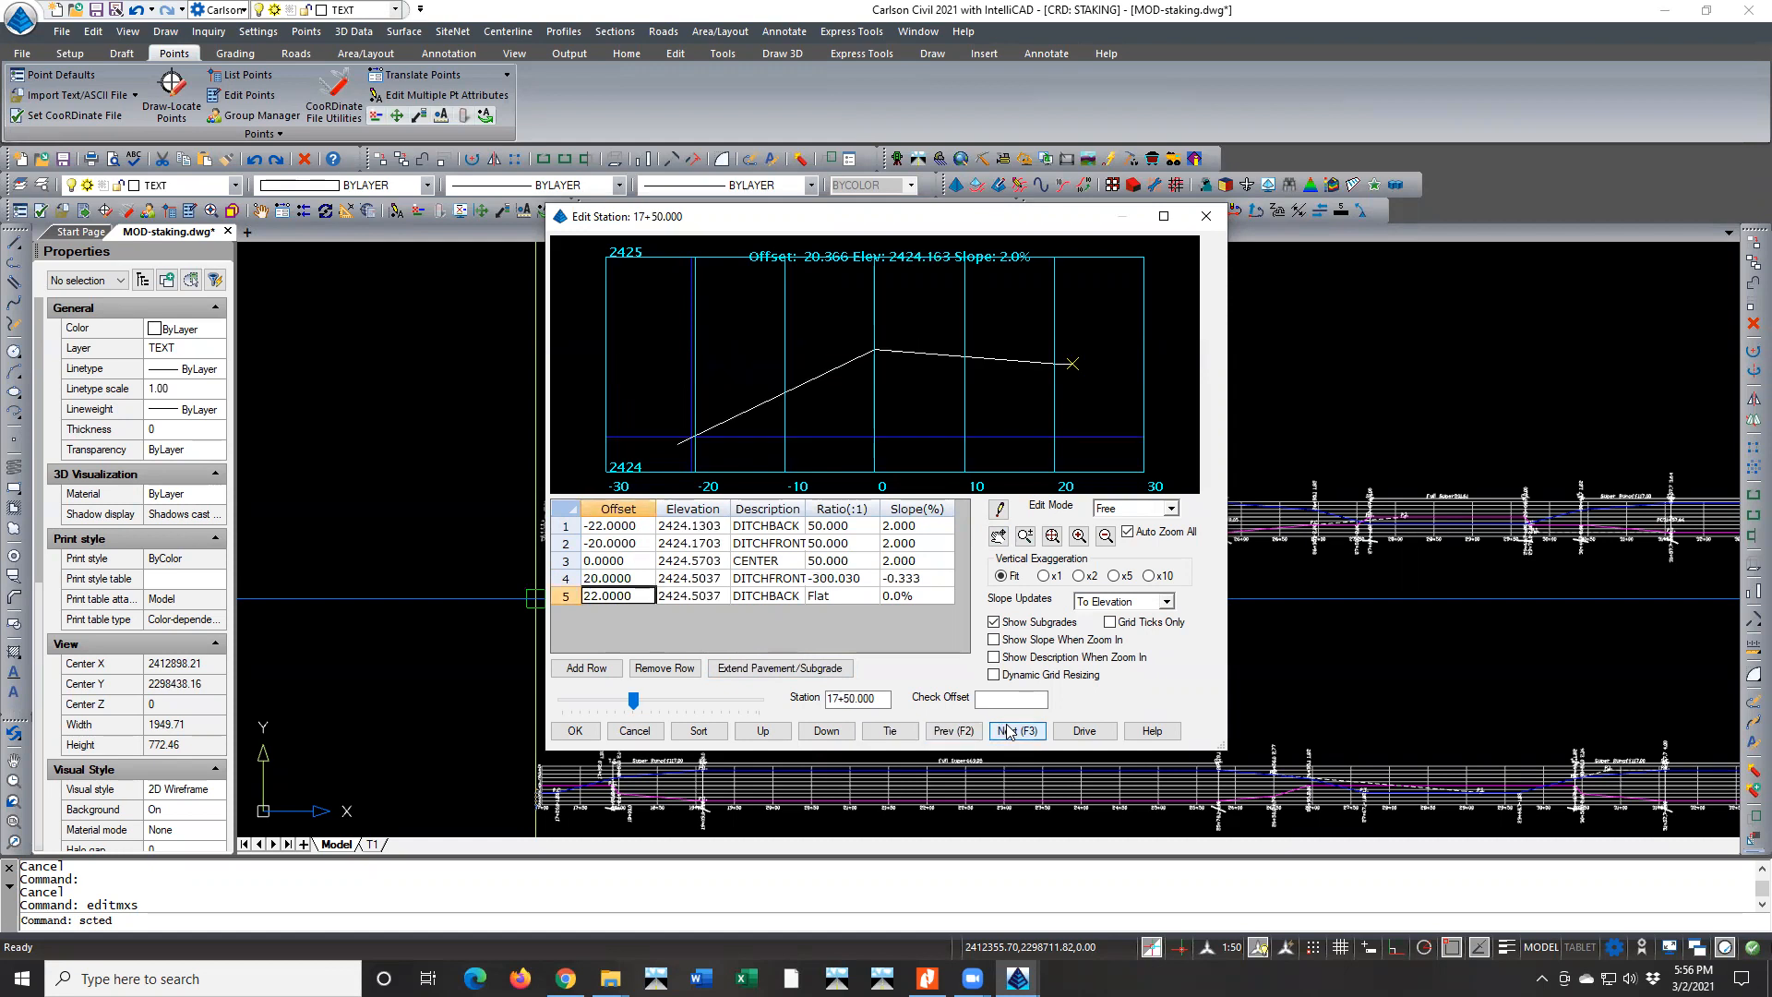
{"action": "left_click", "coordinate": [1009, 732]}
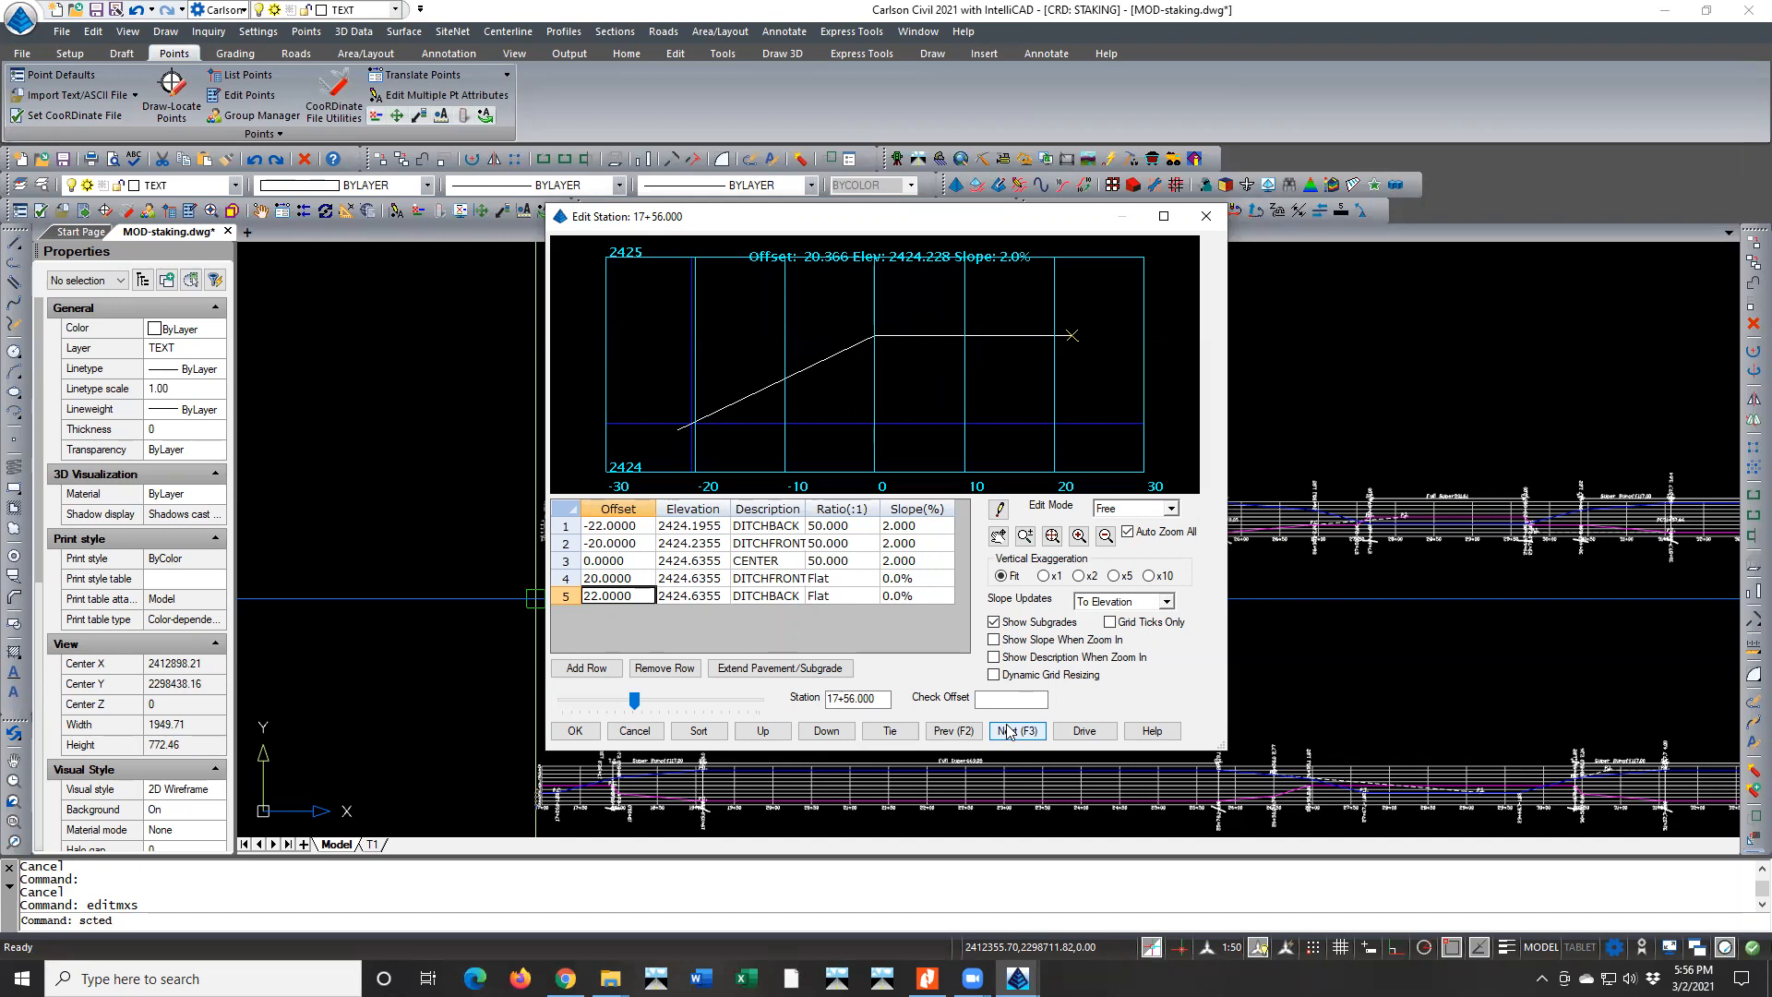
{"action": "left_click", "coordinate": [1009, 731]}
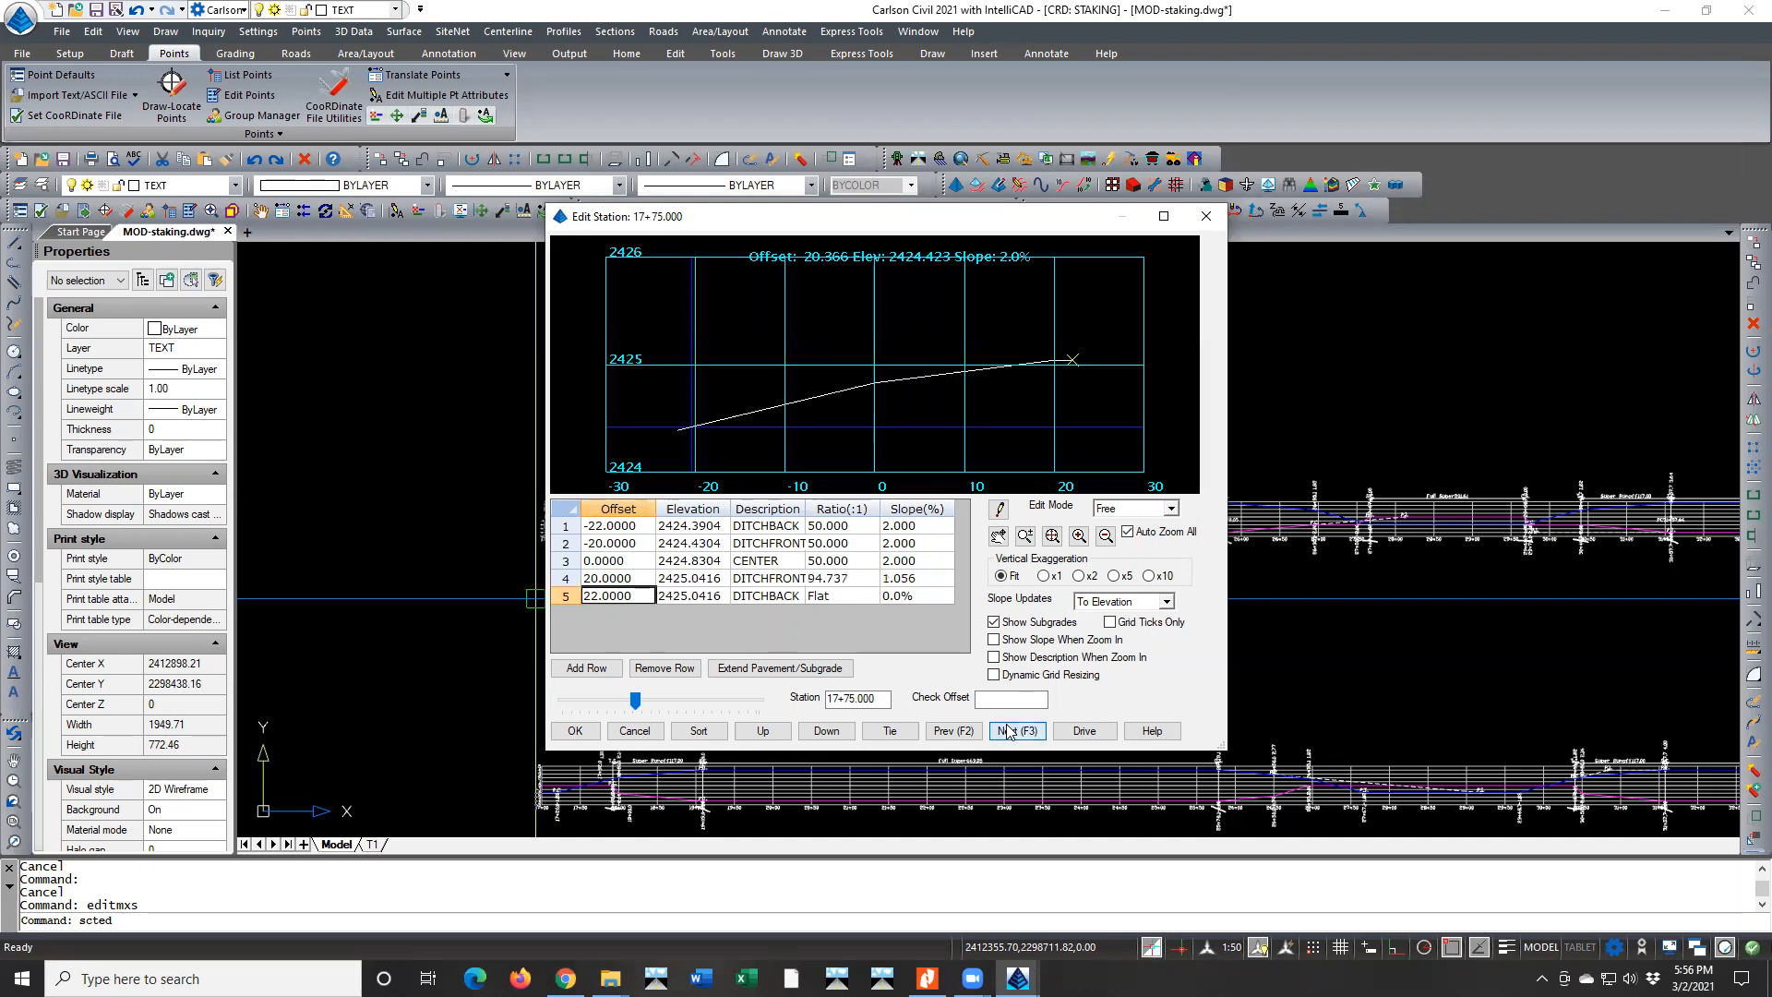
{"action": "left_click", "coordinate": [1009, 731]}
{"action": "left_click", "coordinate": [1009, 731]}
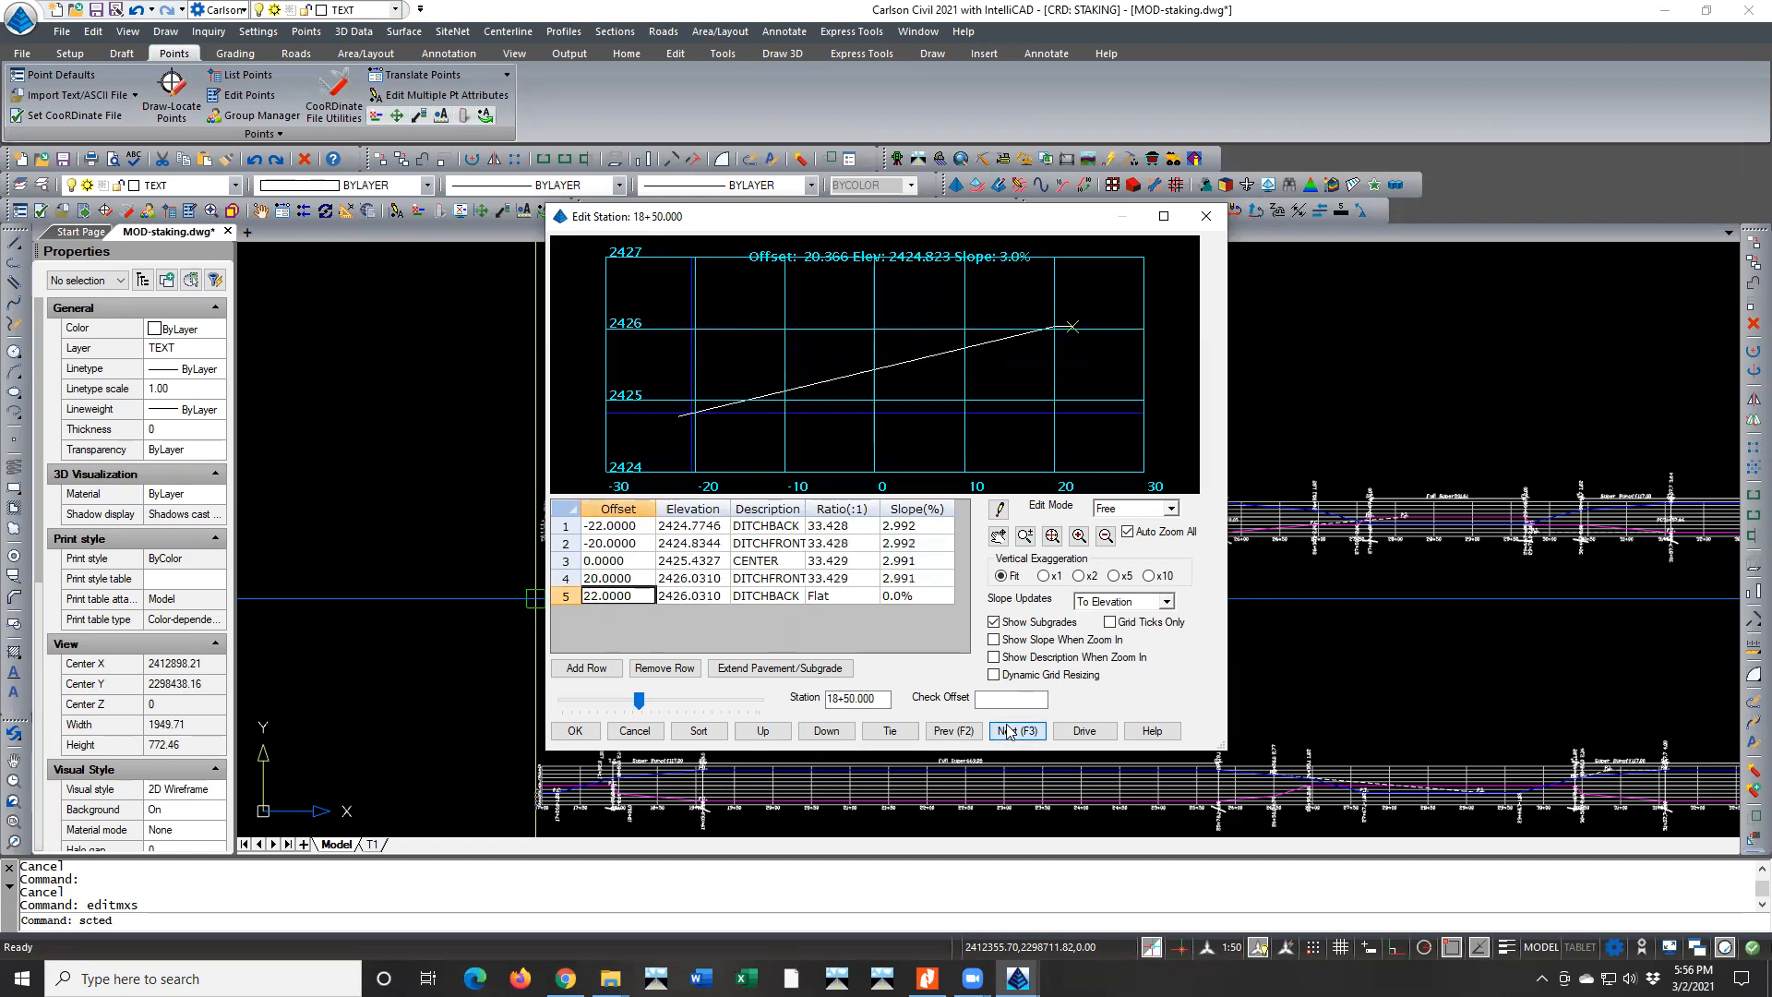
{"action": "left_click", "coordinate": [1009, 730]}
{"action": "left_click", "coordinate": [1009, 731]}
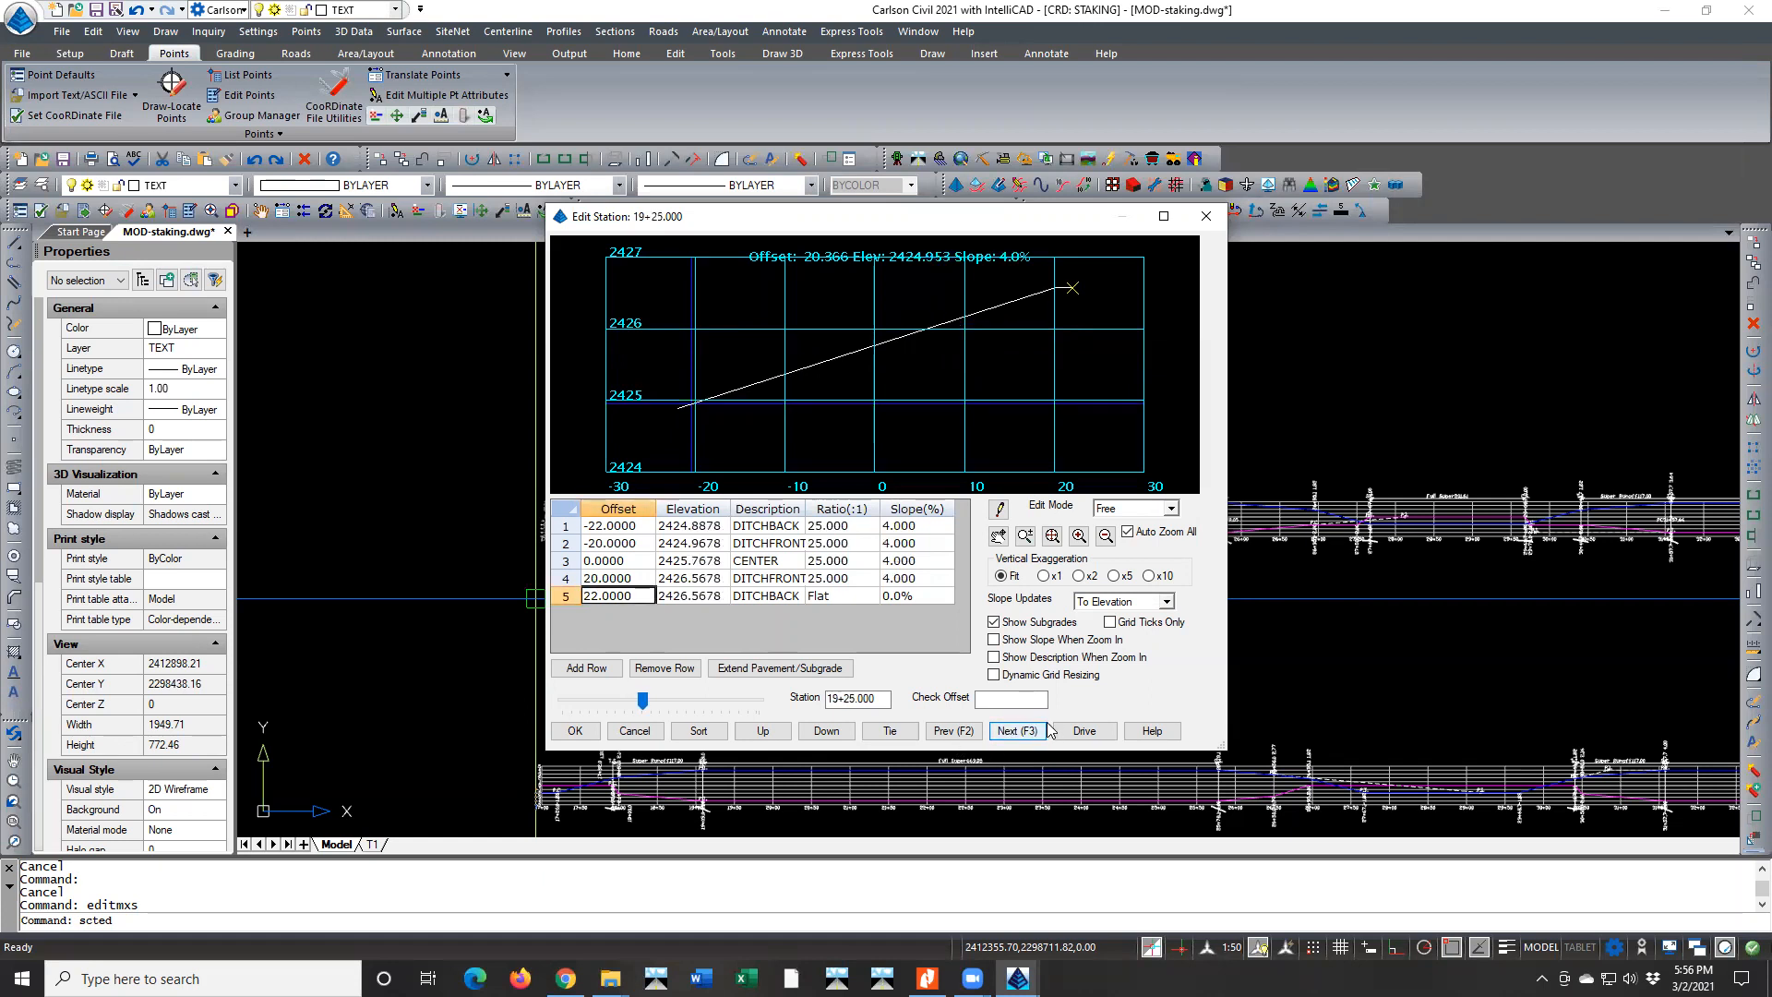
Run a 25 mph full-grid drive-through of the sections from 16+00, stop it at 39+25 and return to the stations list
{"action": "left_click_drag", "start_coordinate": [643, 706], "coordinate": [626, 708]}
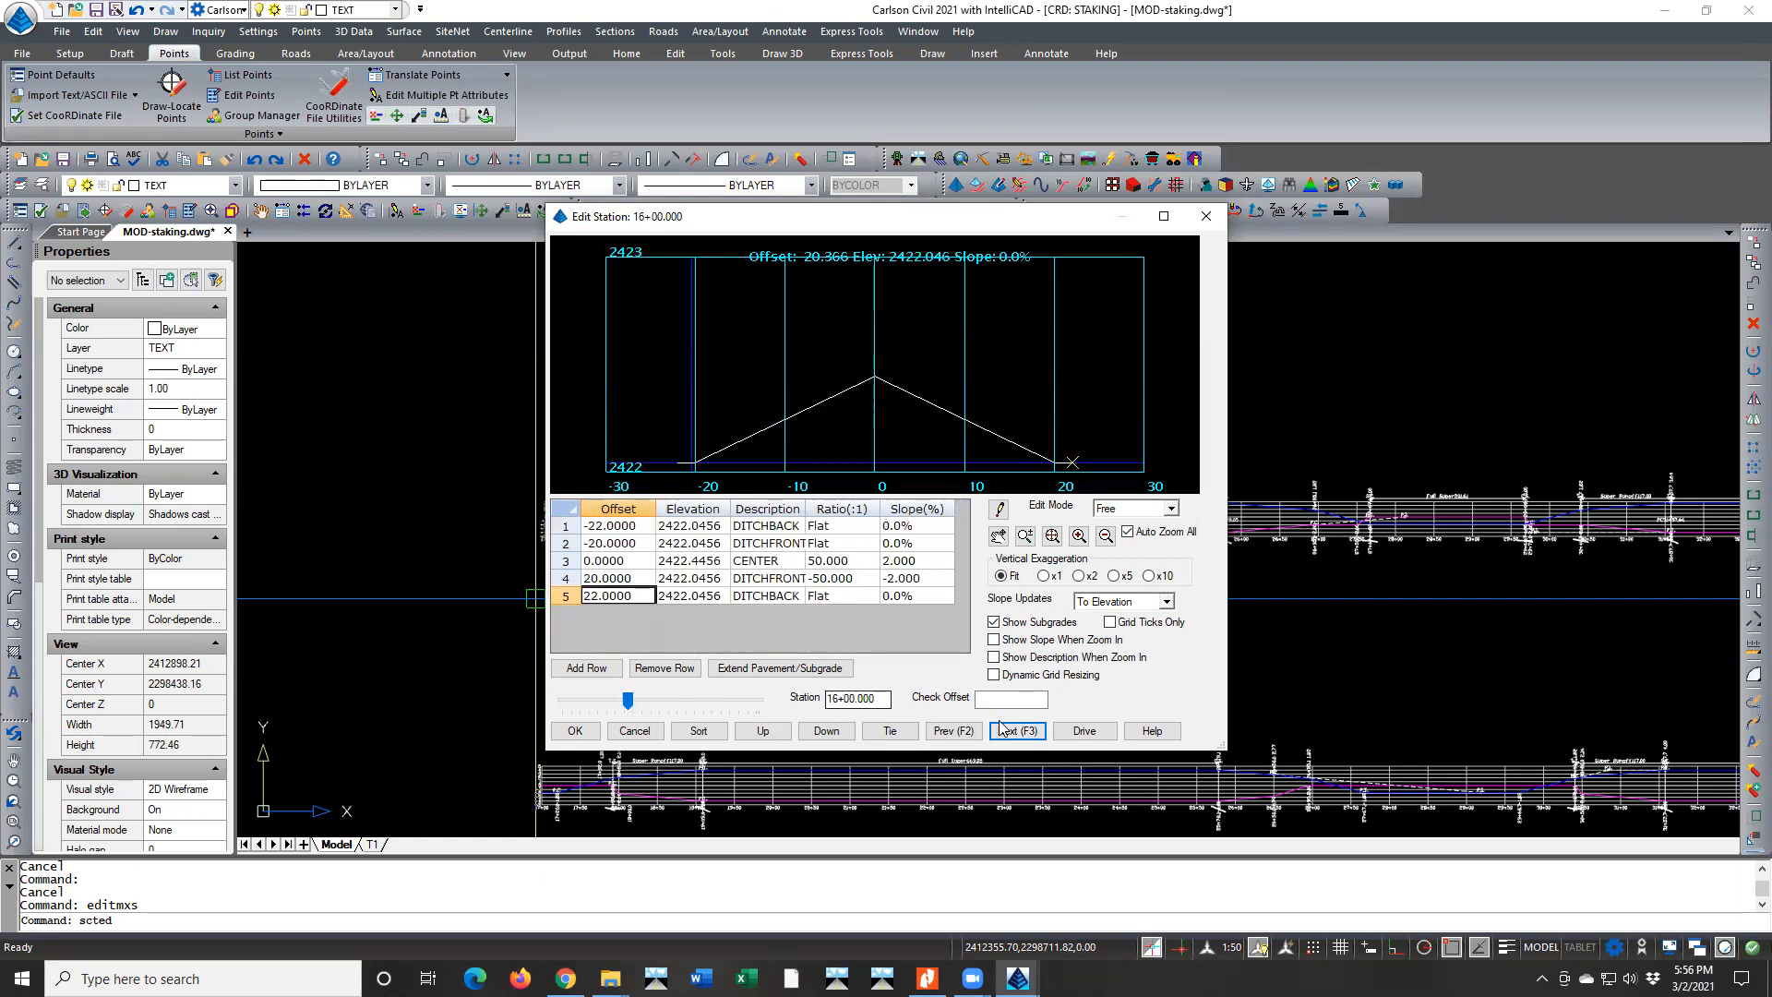
{"action": "left_click", "coordinate": [1072, 731]}
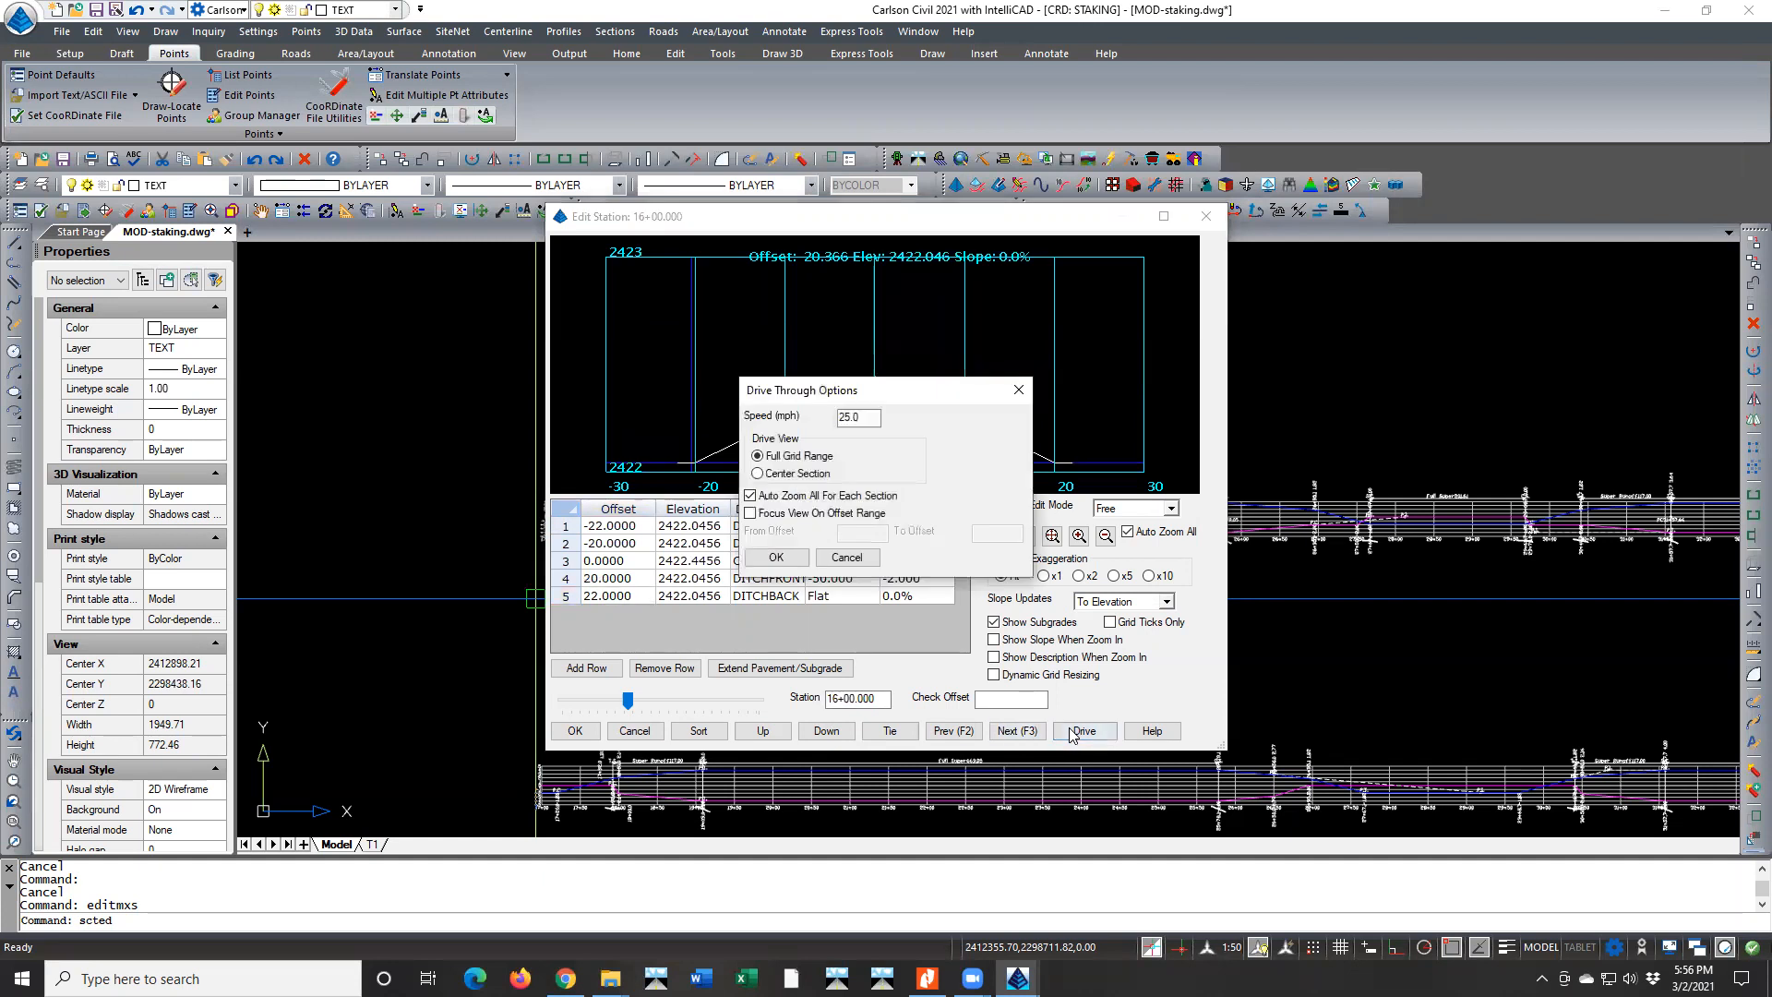
{"action": "left_click_drag", "start_coordinate": [902, 403], "coordinate": [1137, 378]}
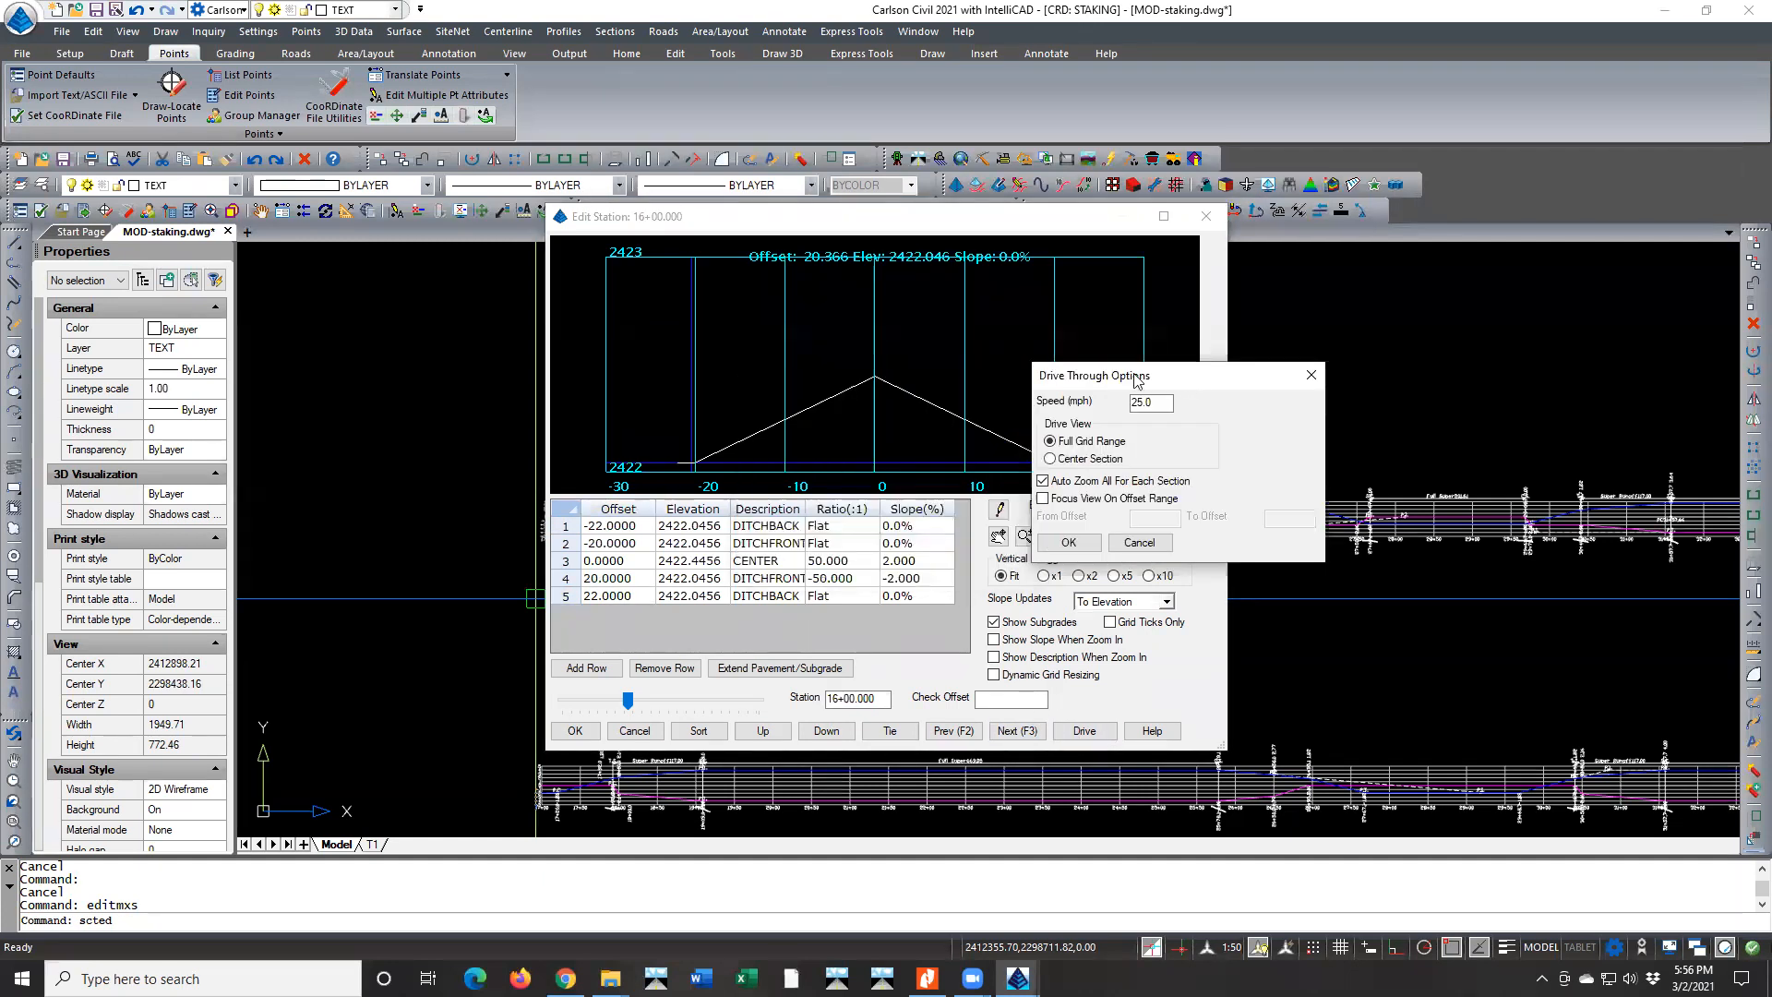
{"action": "left_click", "coordinate": [1078, 542]}
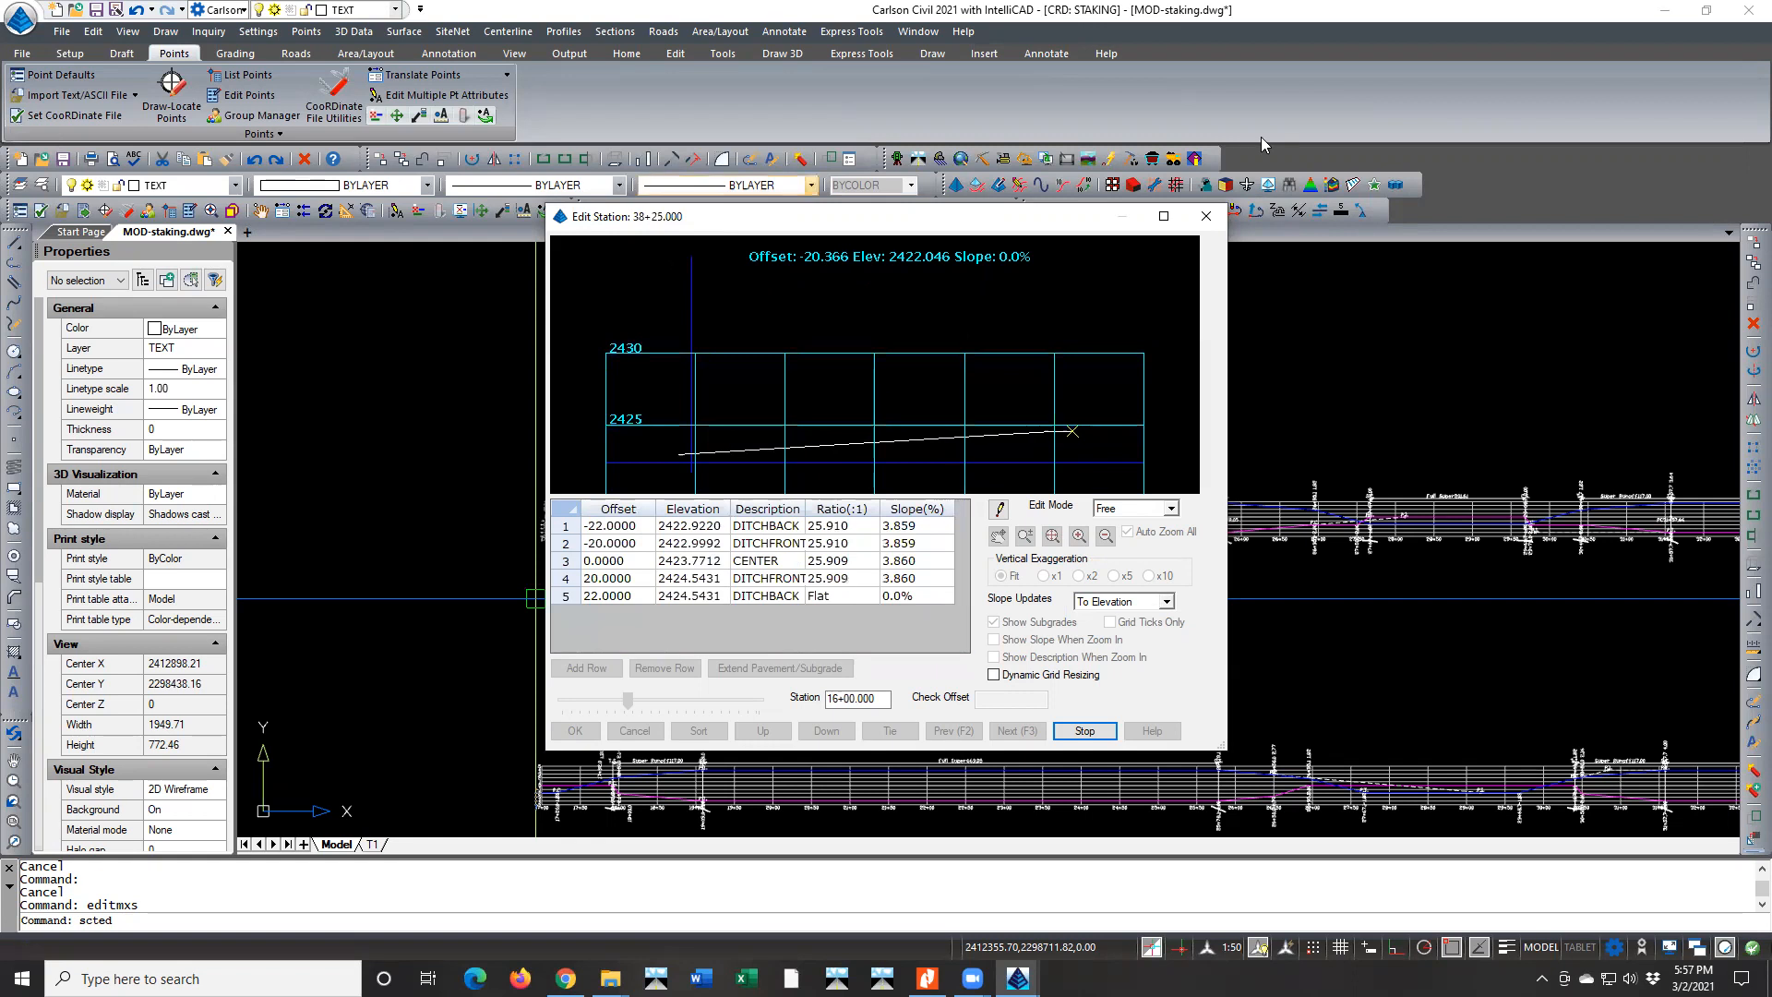
{"action": "left_click", "coordinate": [1085, 731]}
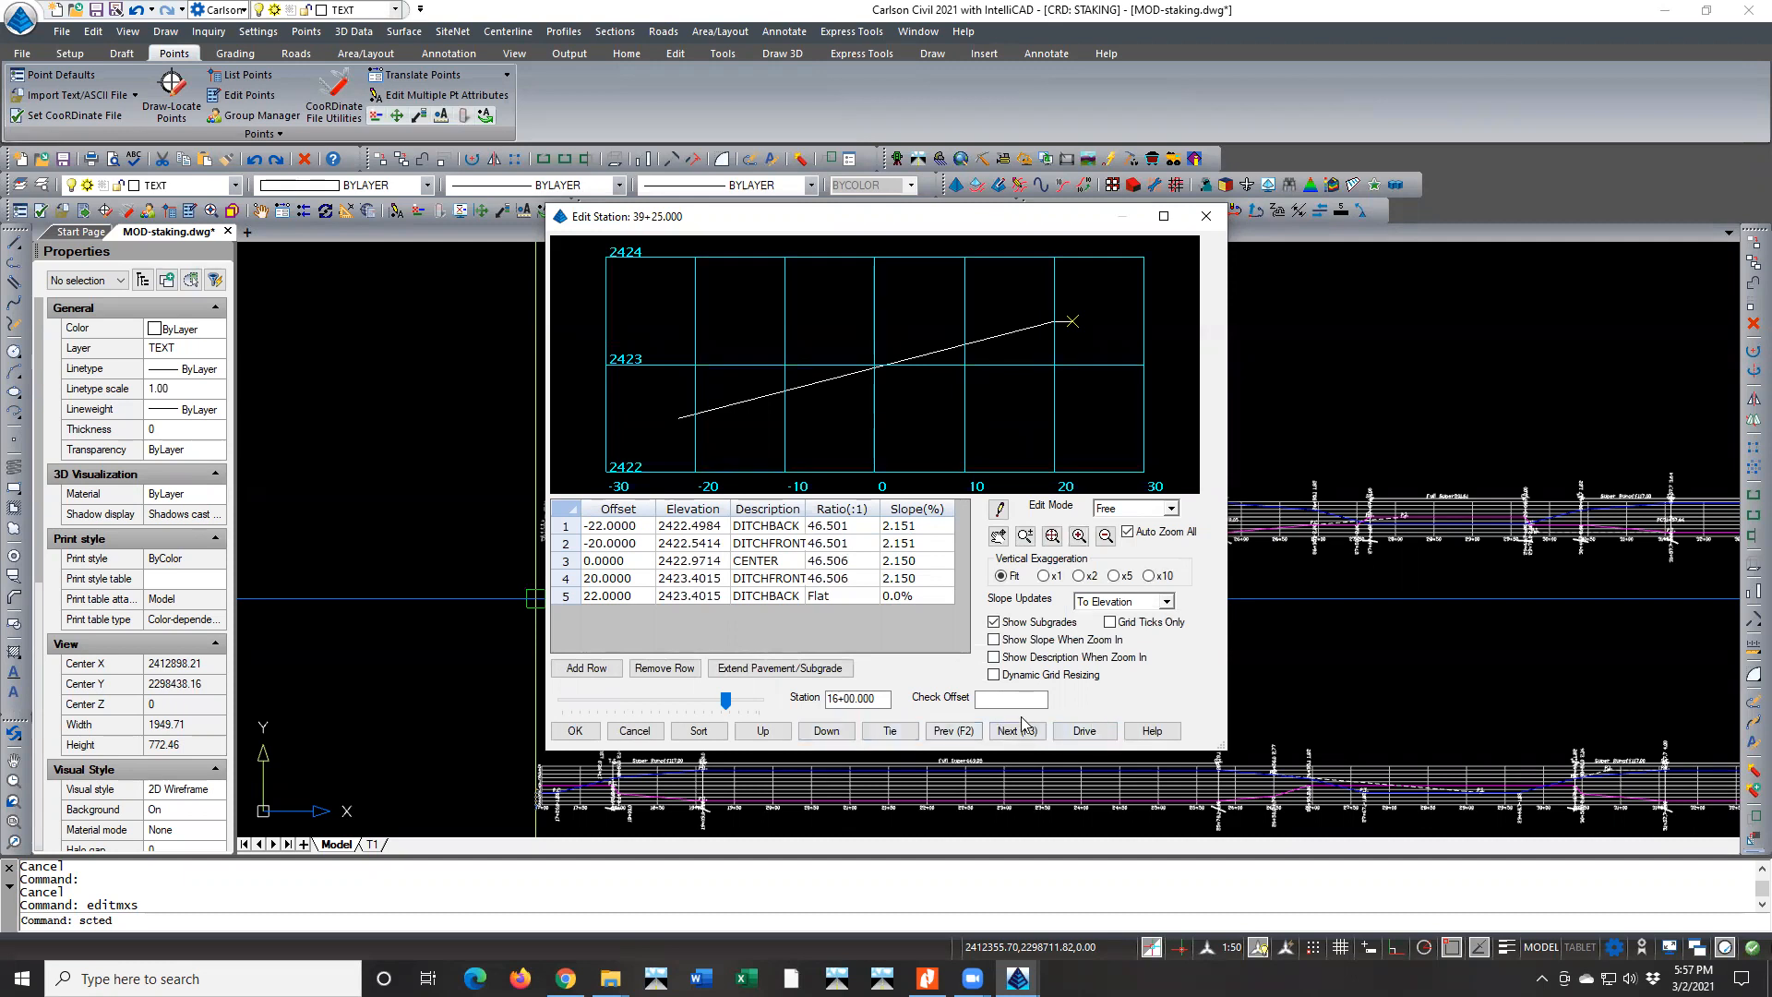
{"action": "left_click", "coordinate": [576, 731]}
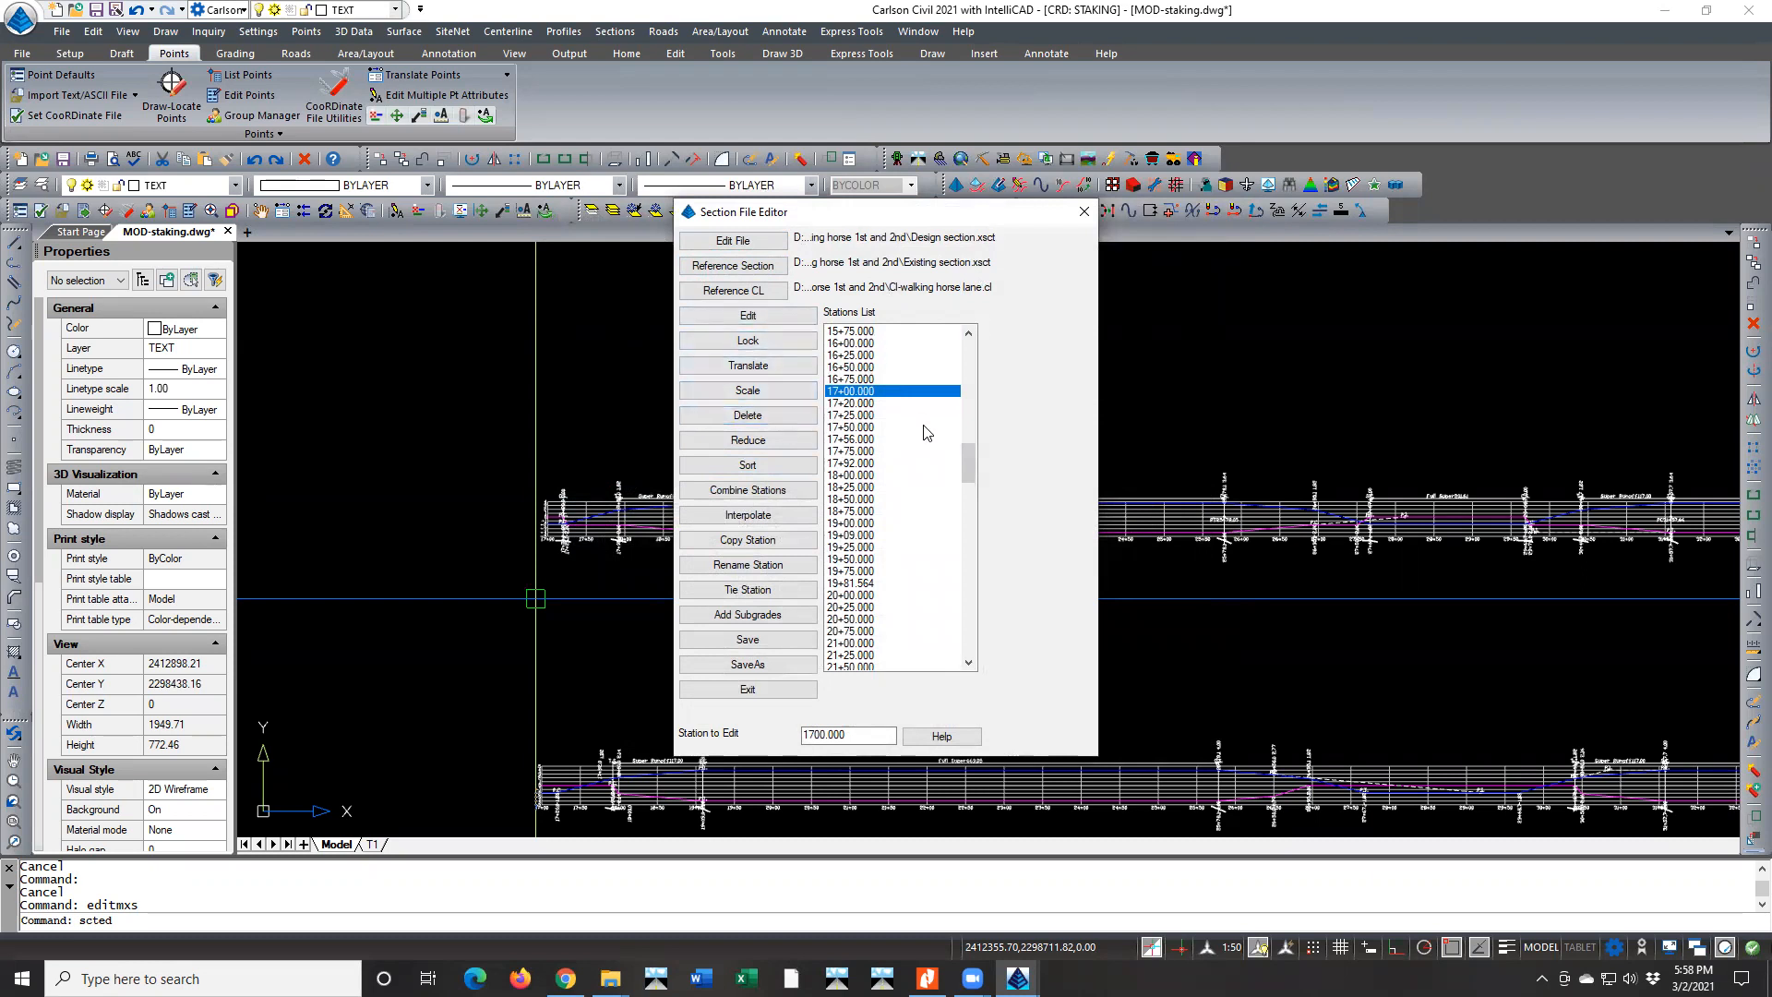
Open the 0+00 section from the start of the stations list, inspect its slopes and close it without changes
{"action": "left_click_drag", "start_coordinate": [967, 461], "coordinate": [969, 355]}
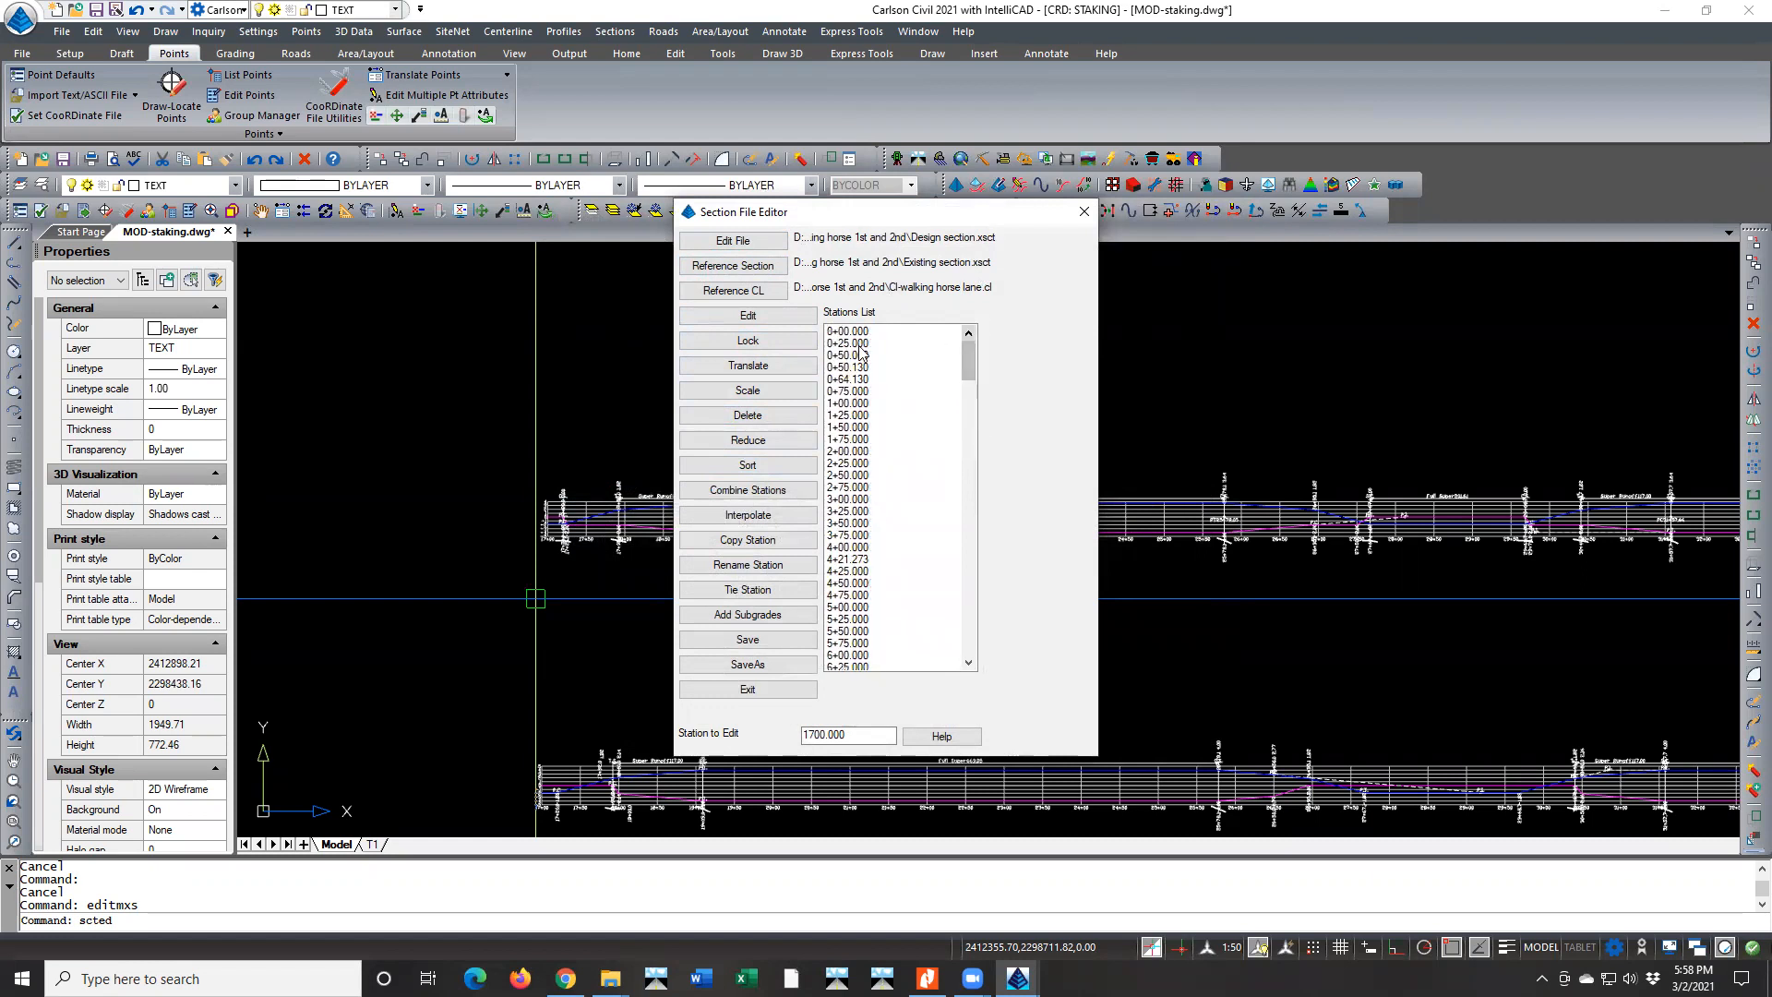
{"action": "left_click", "coordinate": [836, 333]}
{"action": "double_click", "coordinate": [836, 334]}
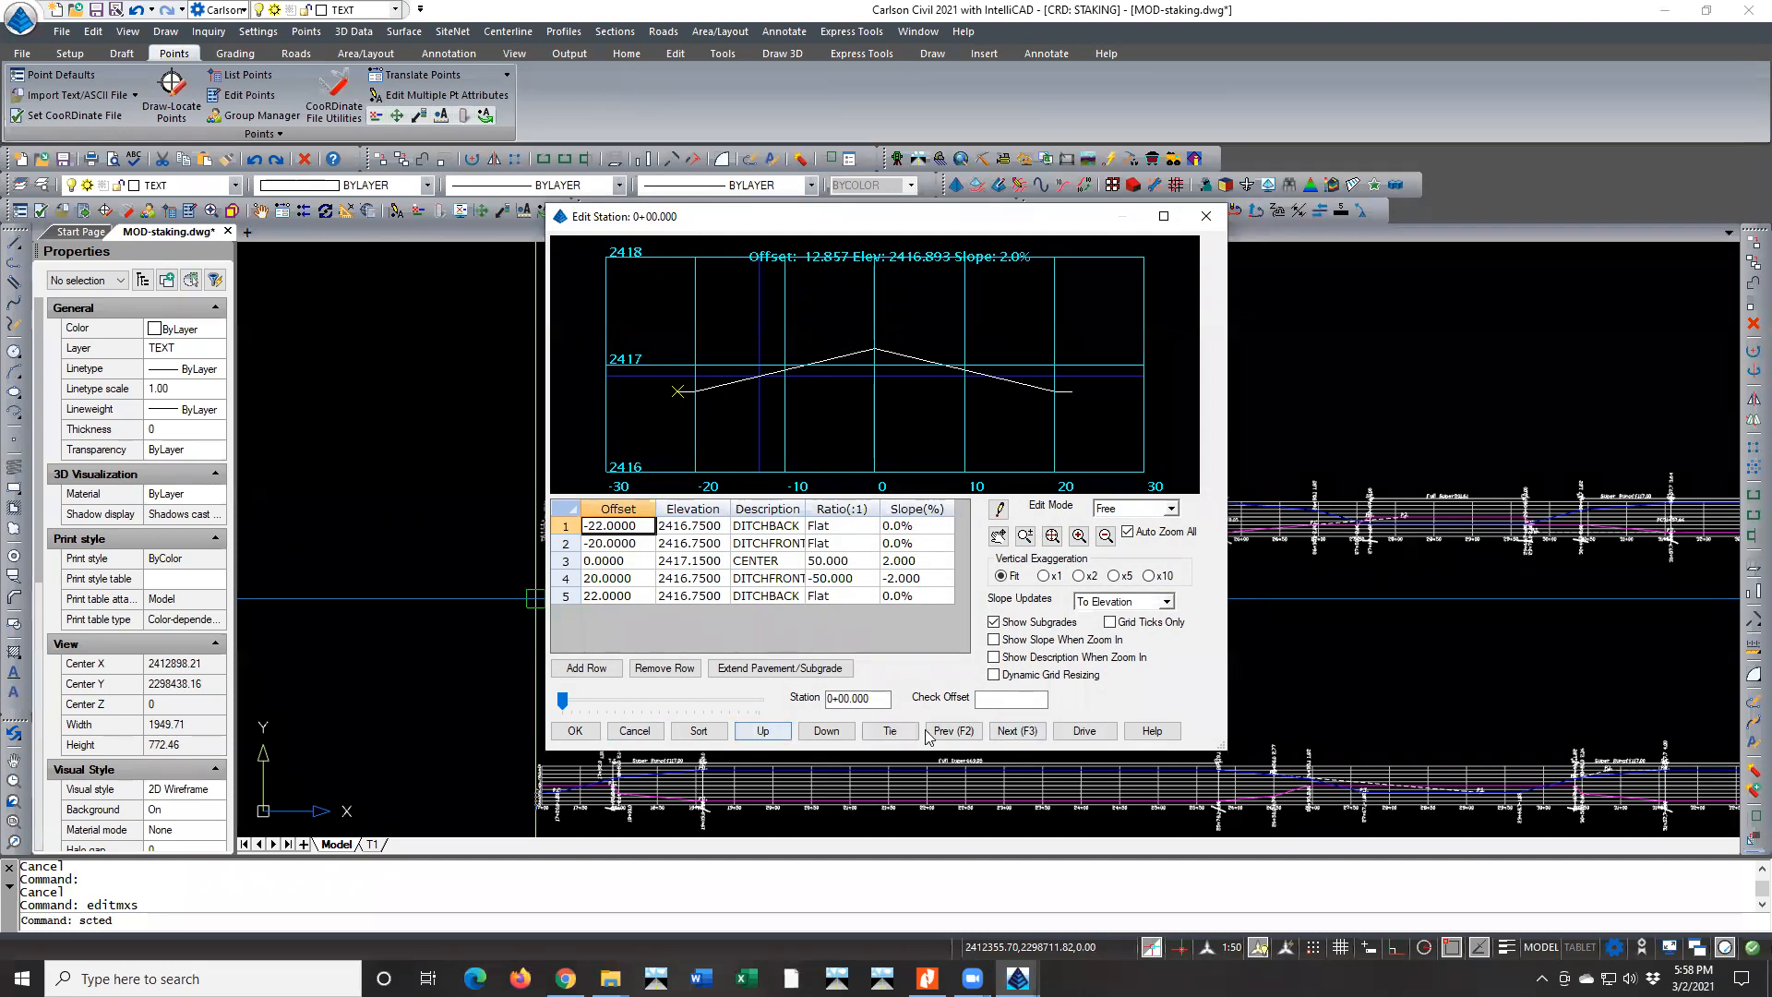
{"action": "left_click", "coordinate": [634, 730]}
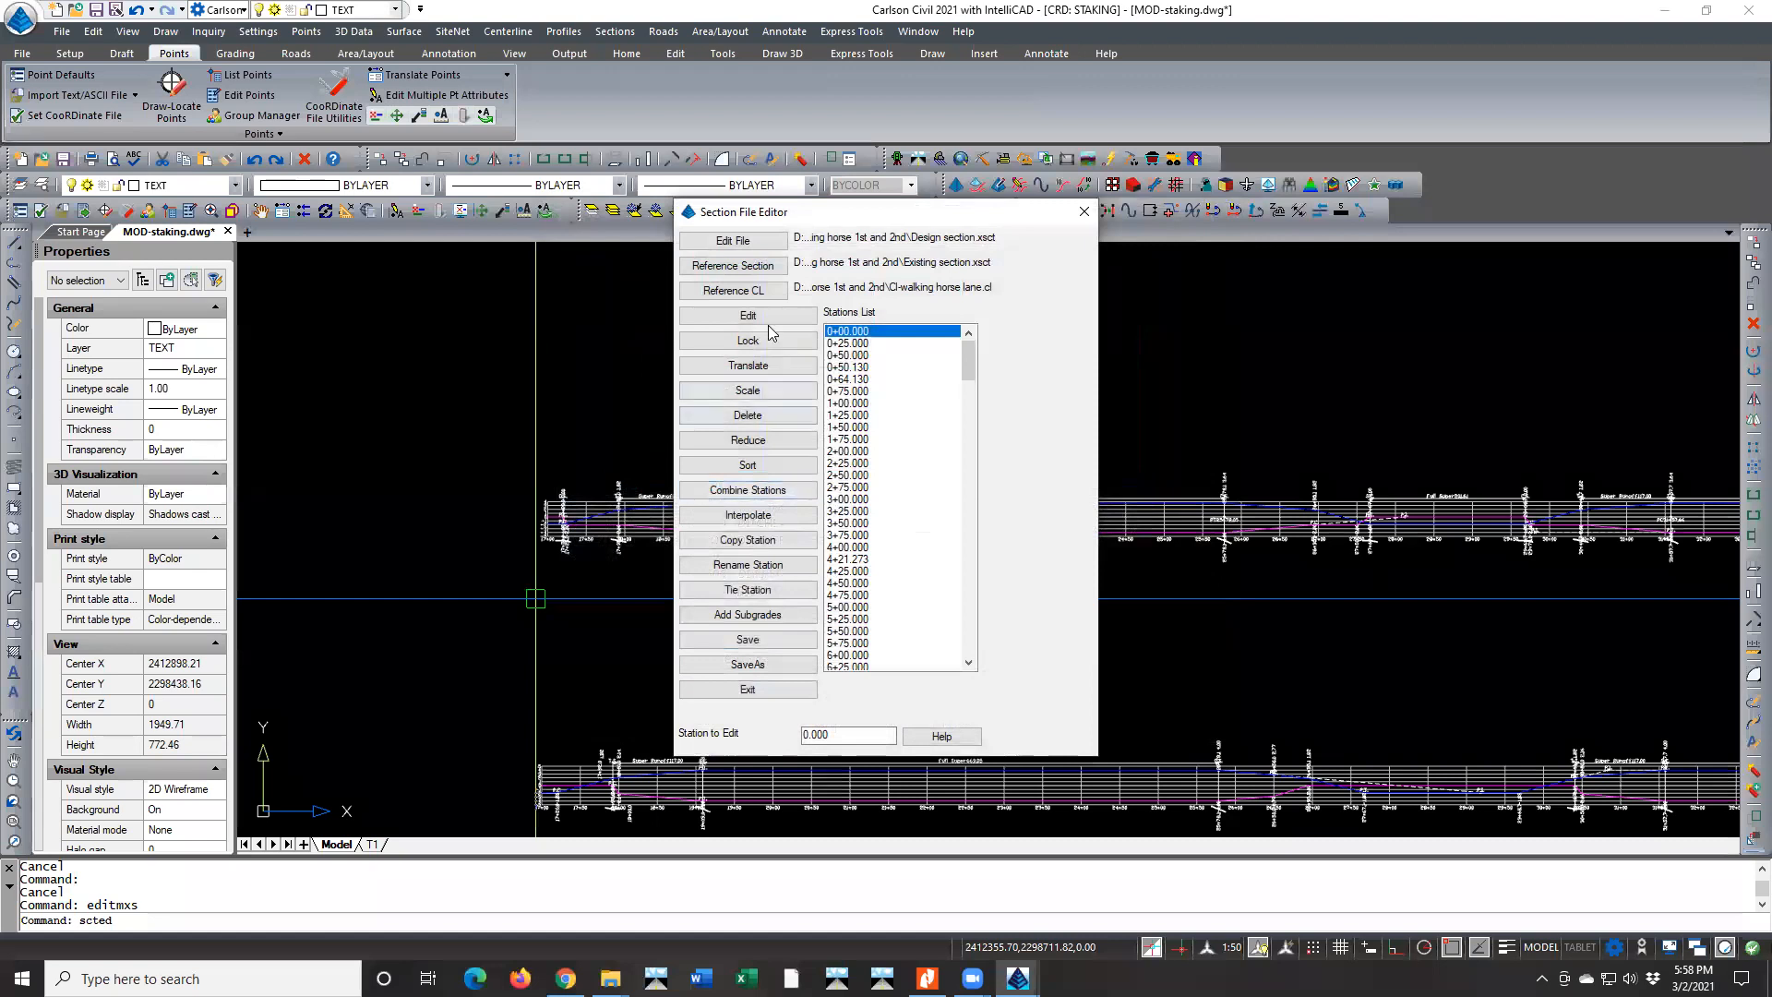
Check the size of Existing Section.xsct among the reference section files, then exit the section editor without saving changes
{"action": "left_click", "coordinate": [762, 268]}
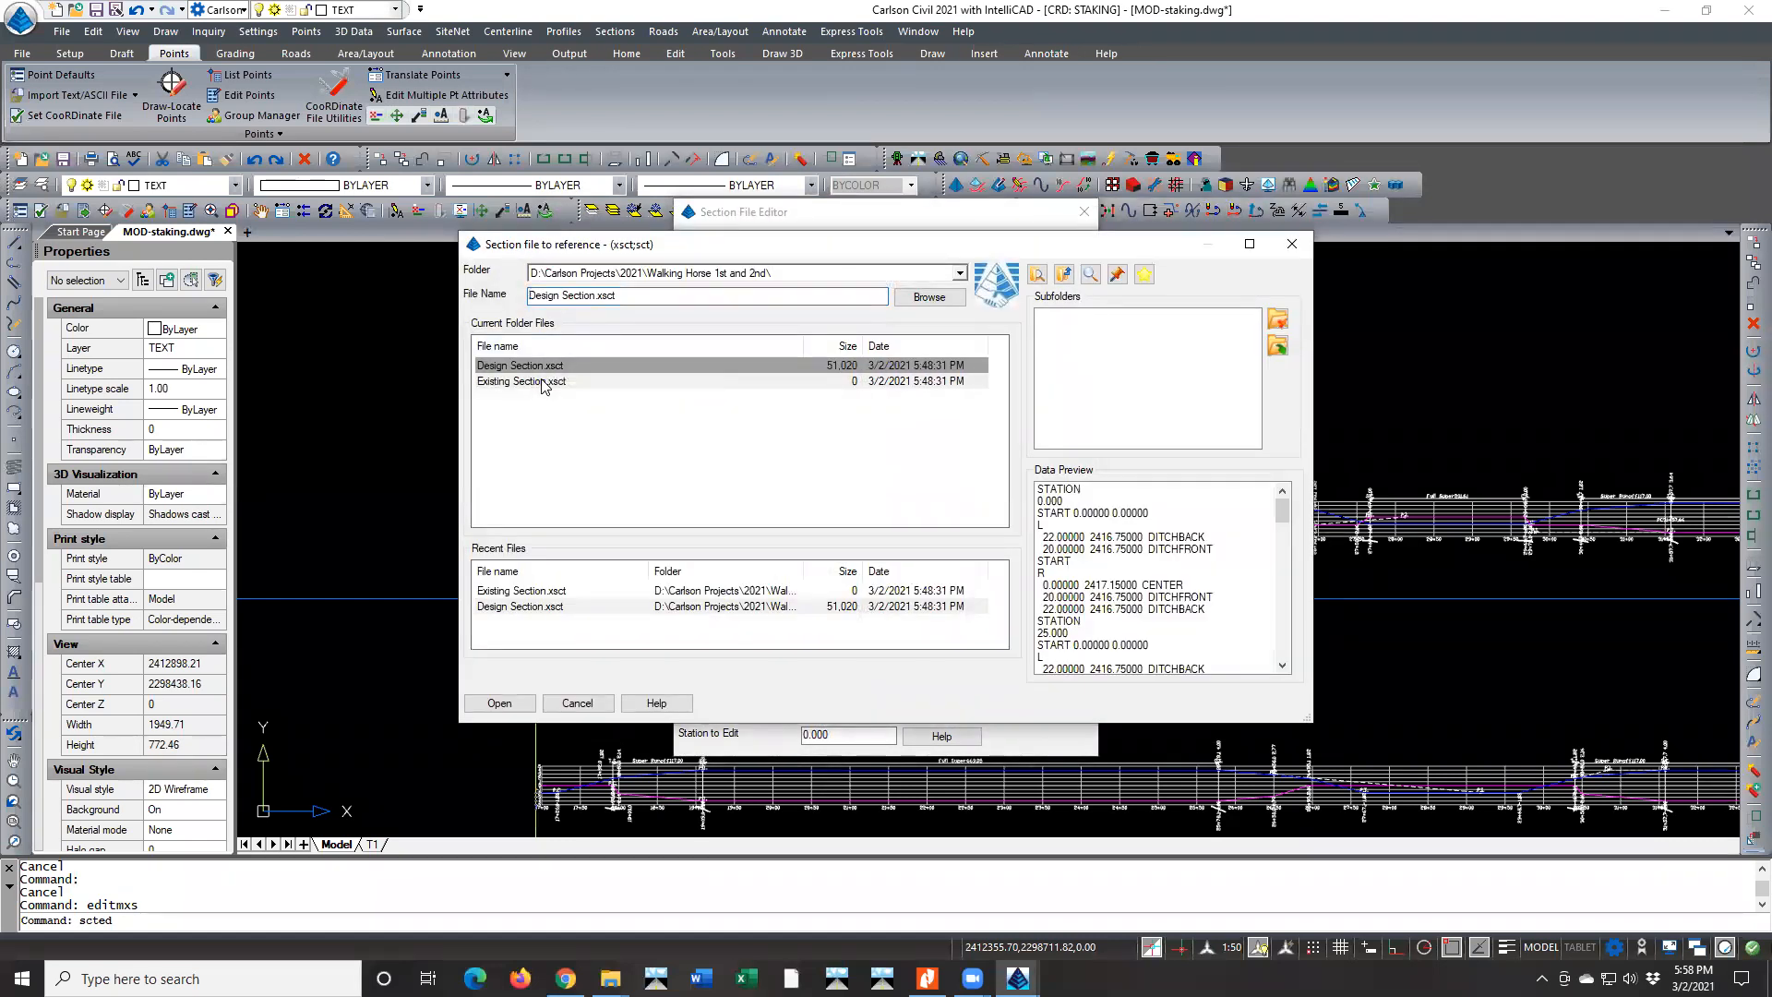
{"action": "left_click", "coordinate": [850, 381]}
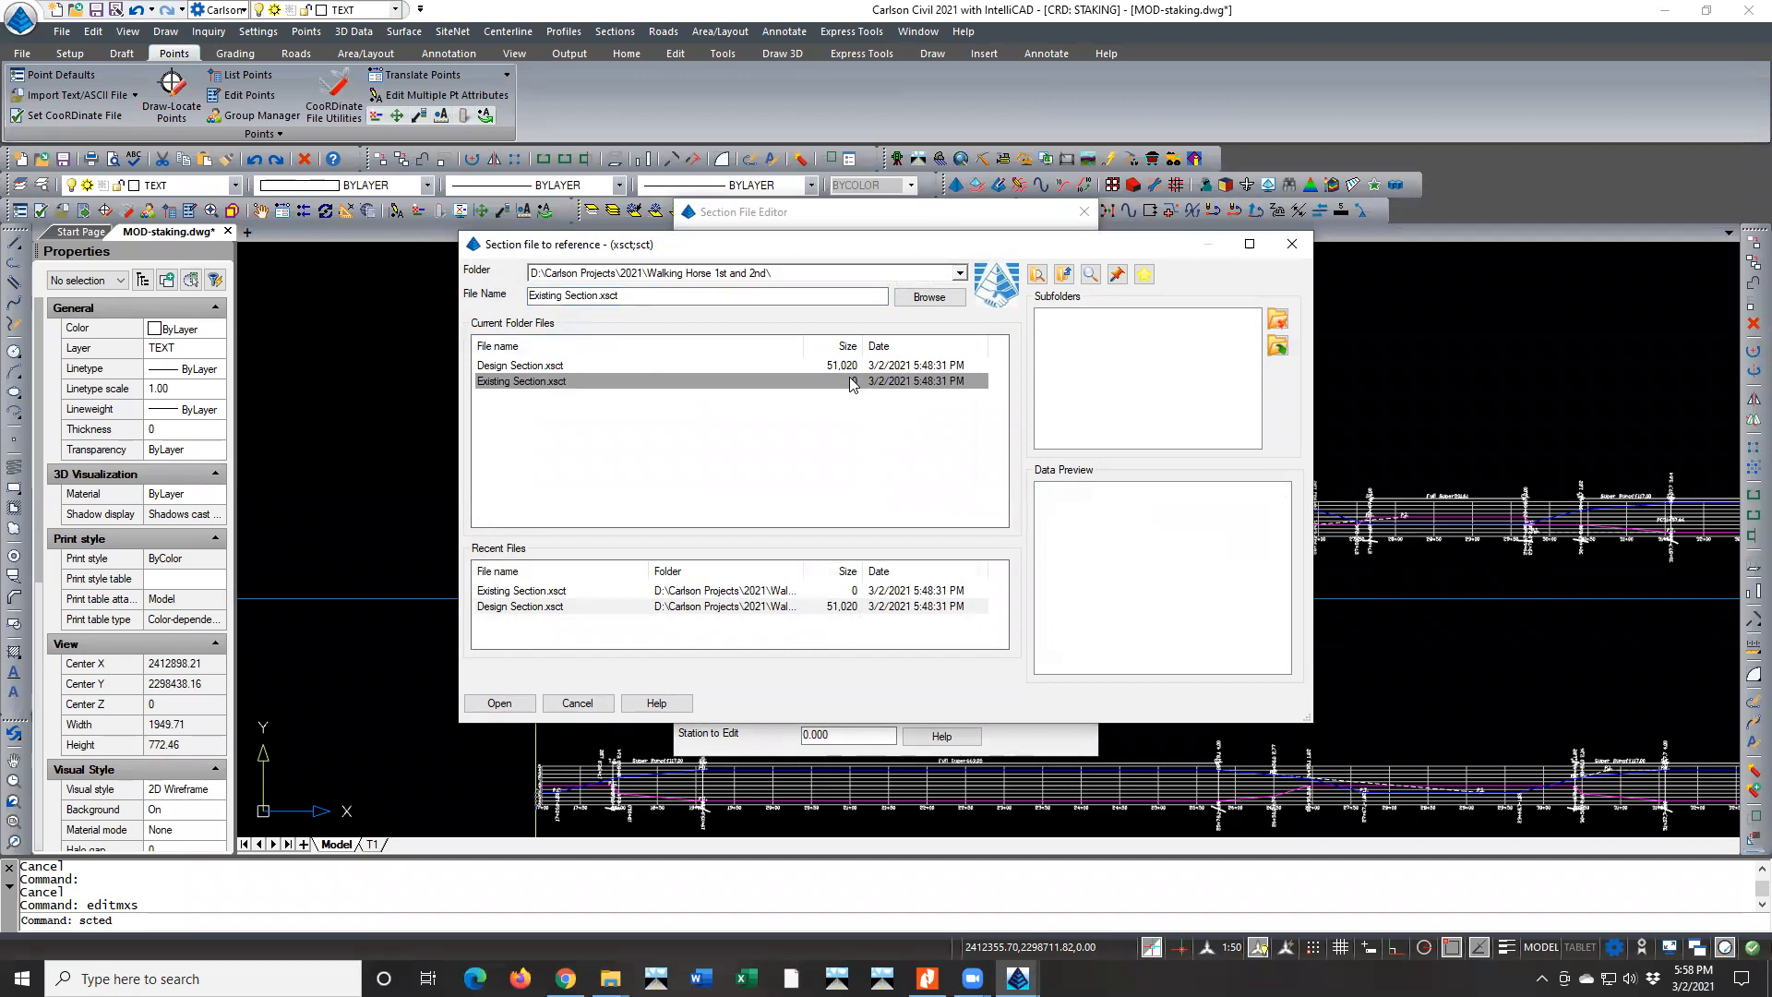
{"action": "left_click", "coordinate": [578, 703]}
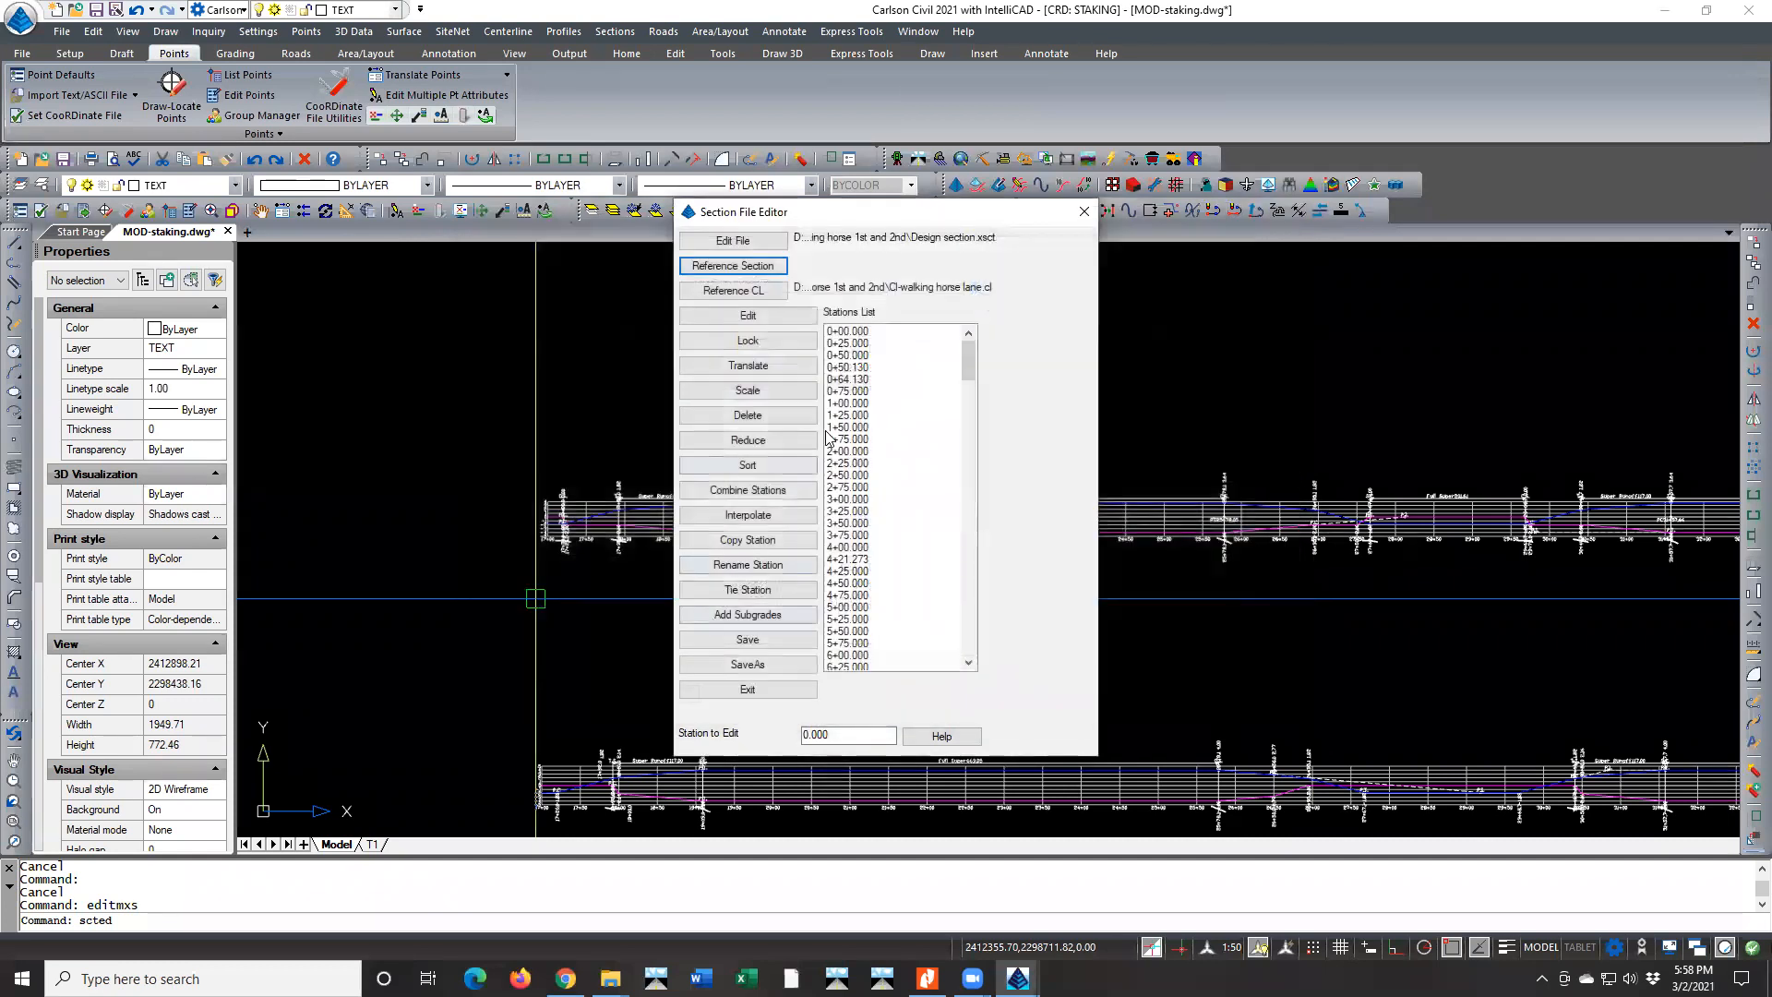
{"action": "left_click", "coordinate": [1084, 211]}
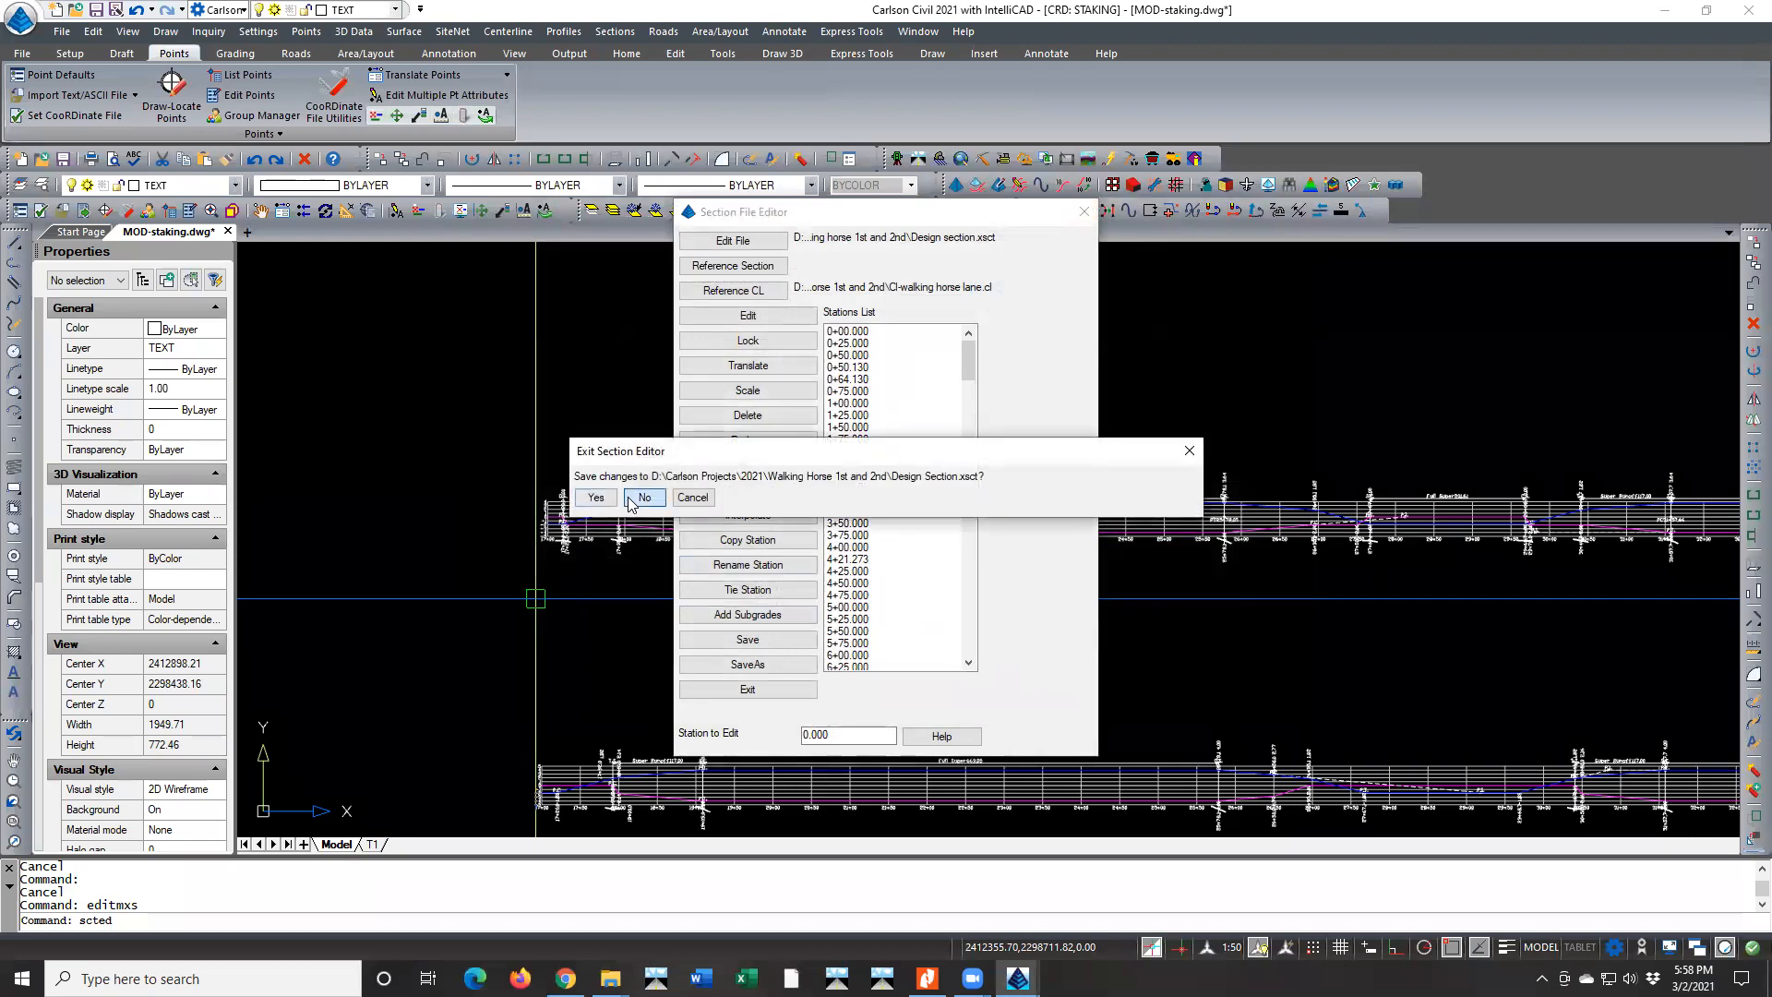
{"action": "left_click", "coordinate": [645, 498]}
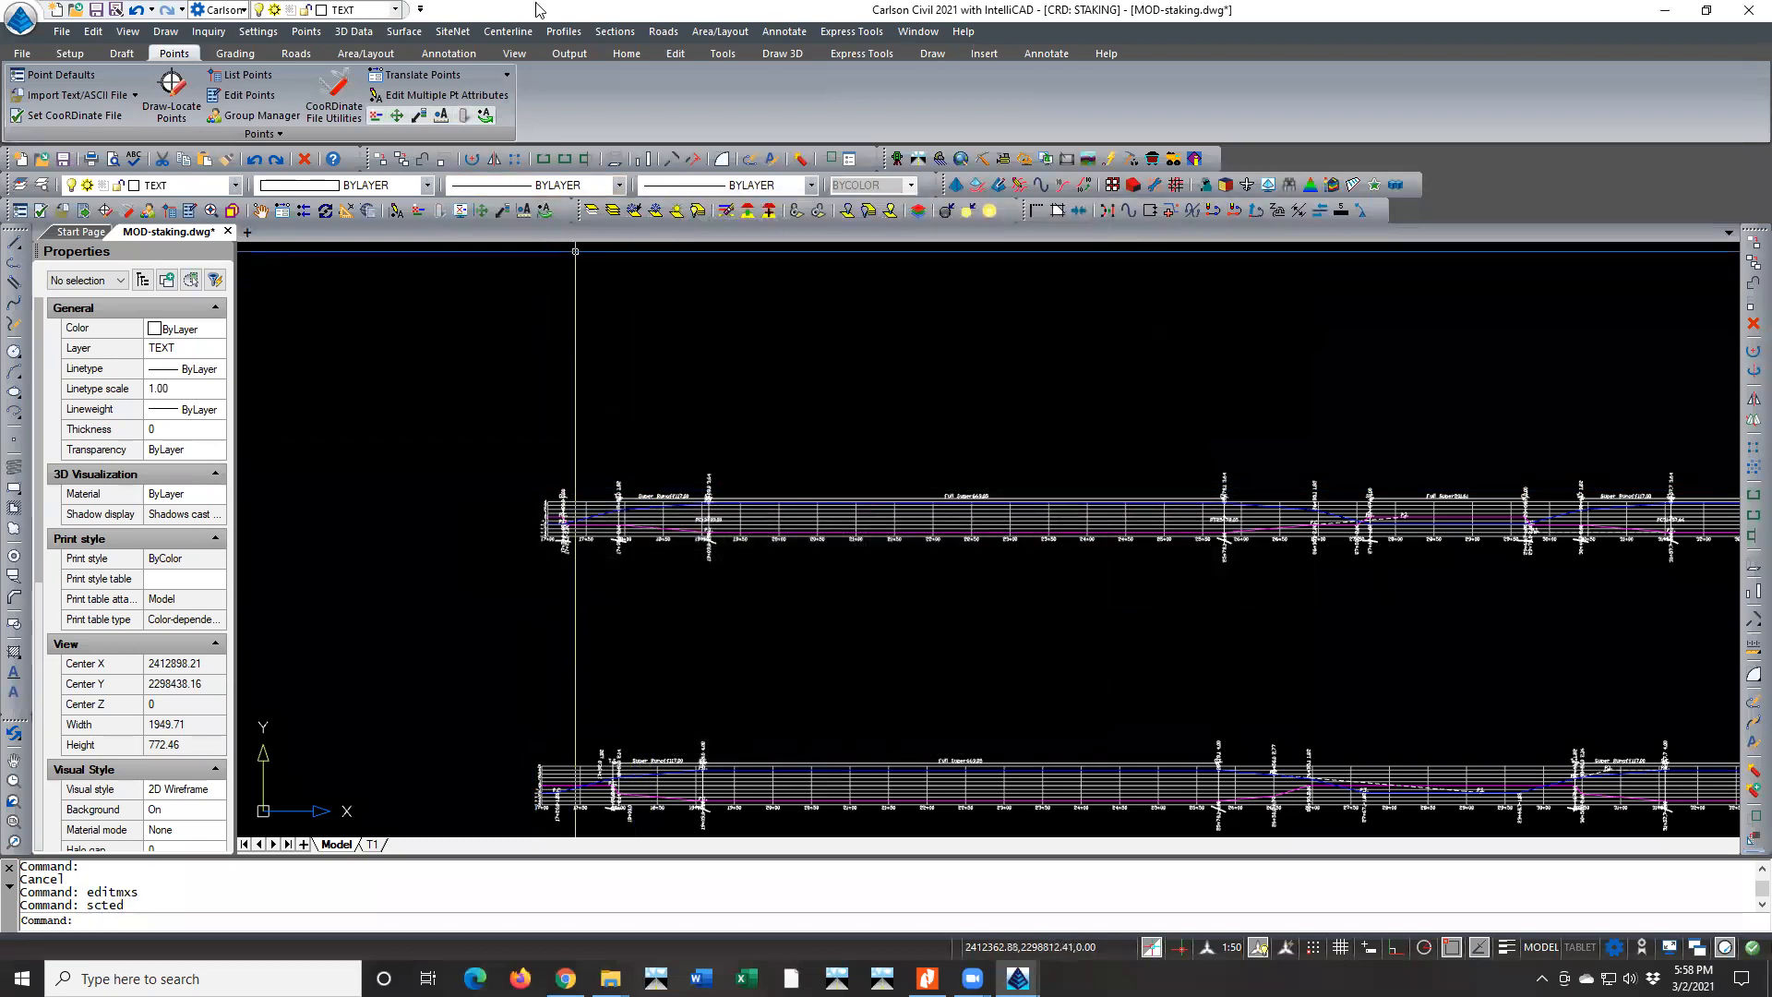
Start Process Road Design and assign TOPO-EXIST-ATS.tin as the existing surface
{"action": "left_click", "coordinate": [661, 32]}
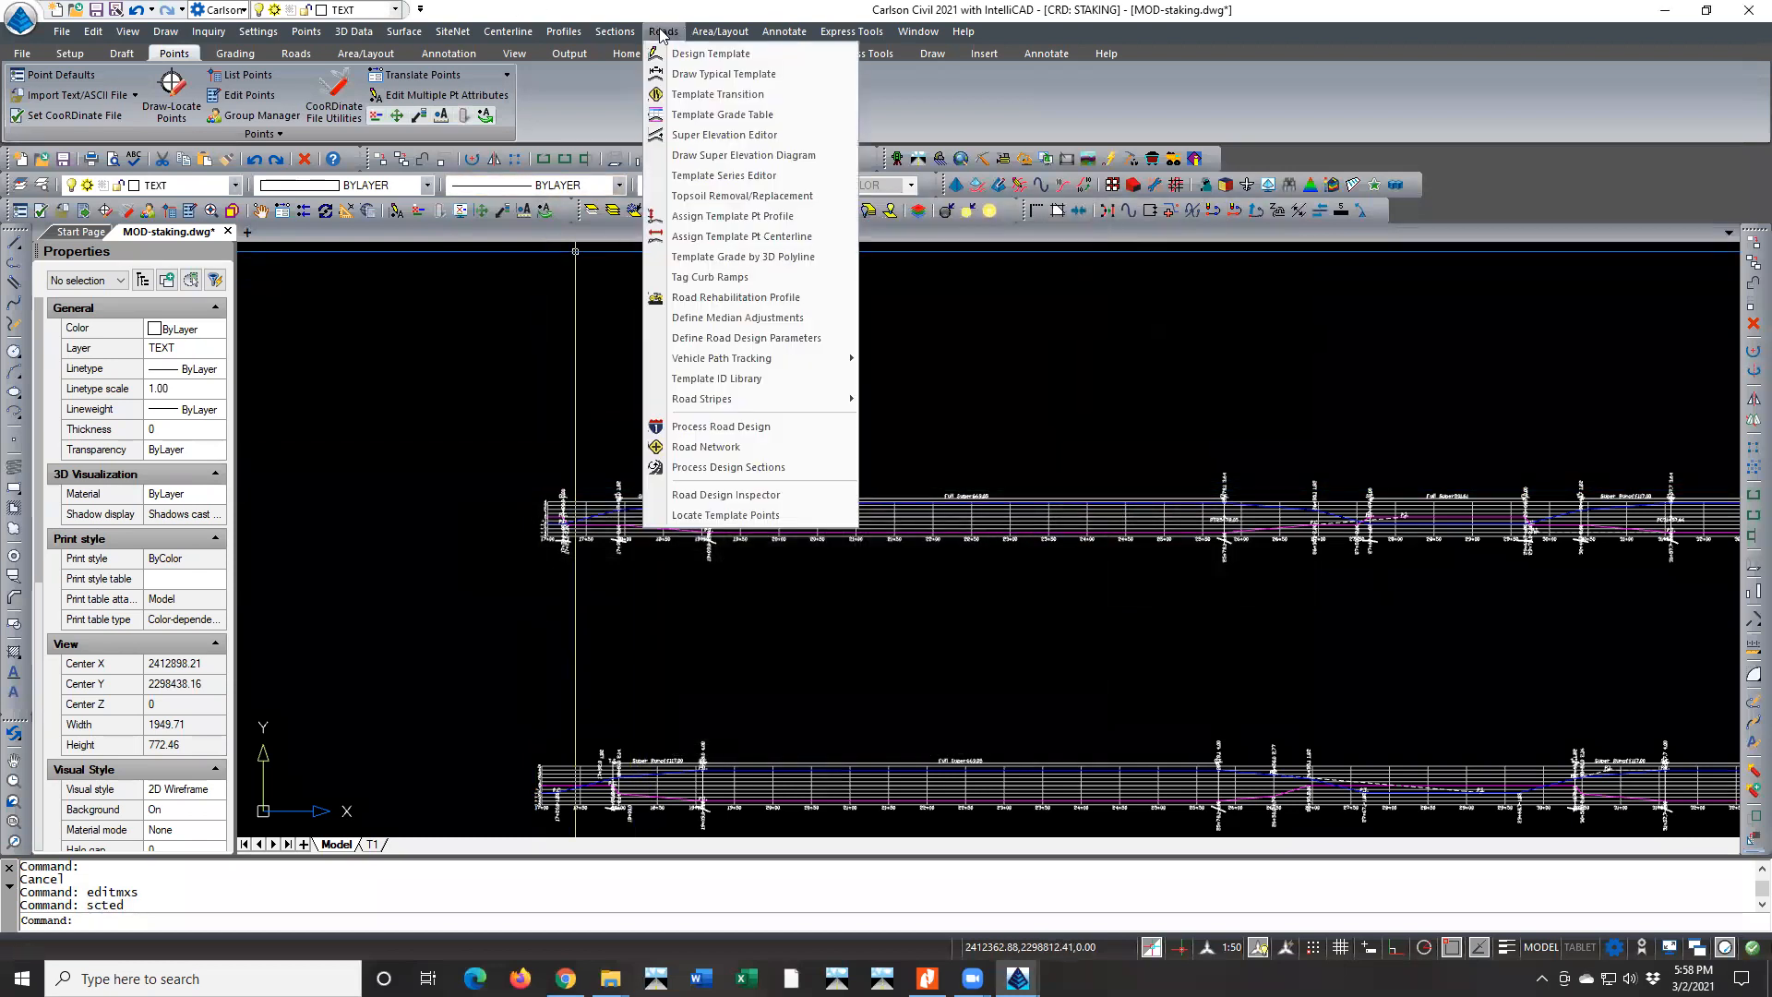
{"action": "left_click", "coordinate": [734, 426]}
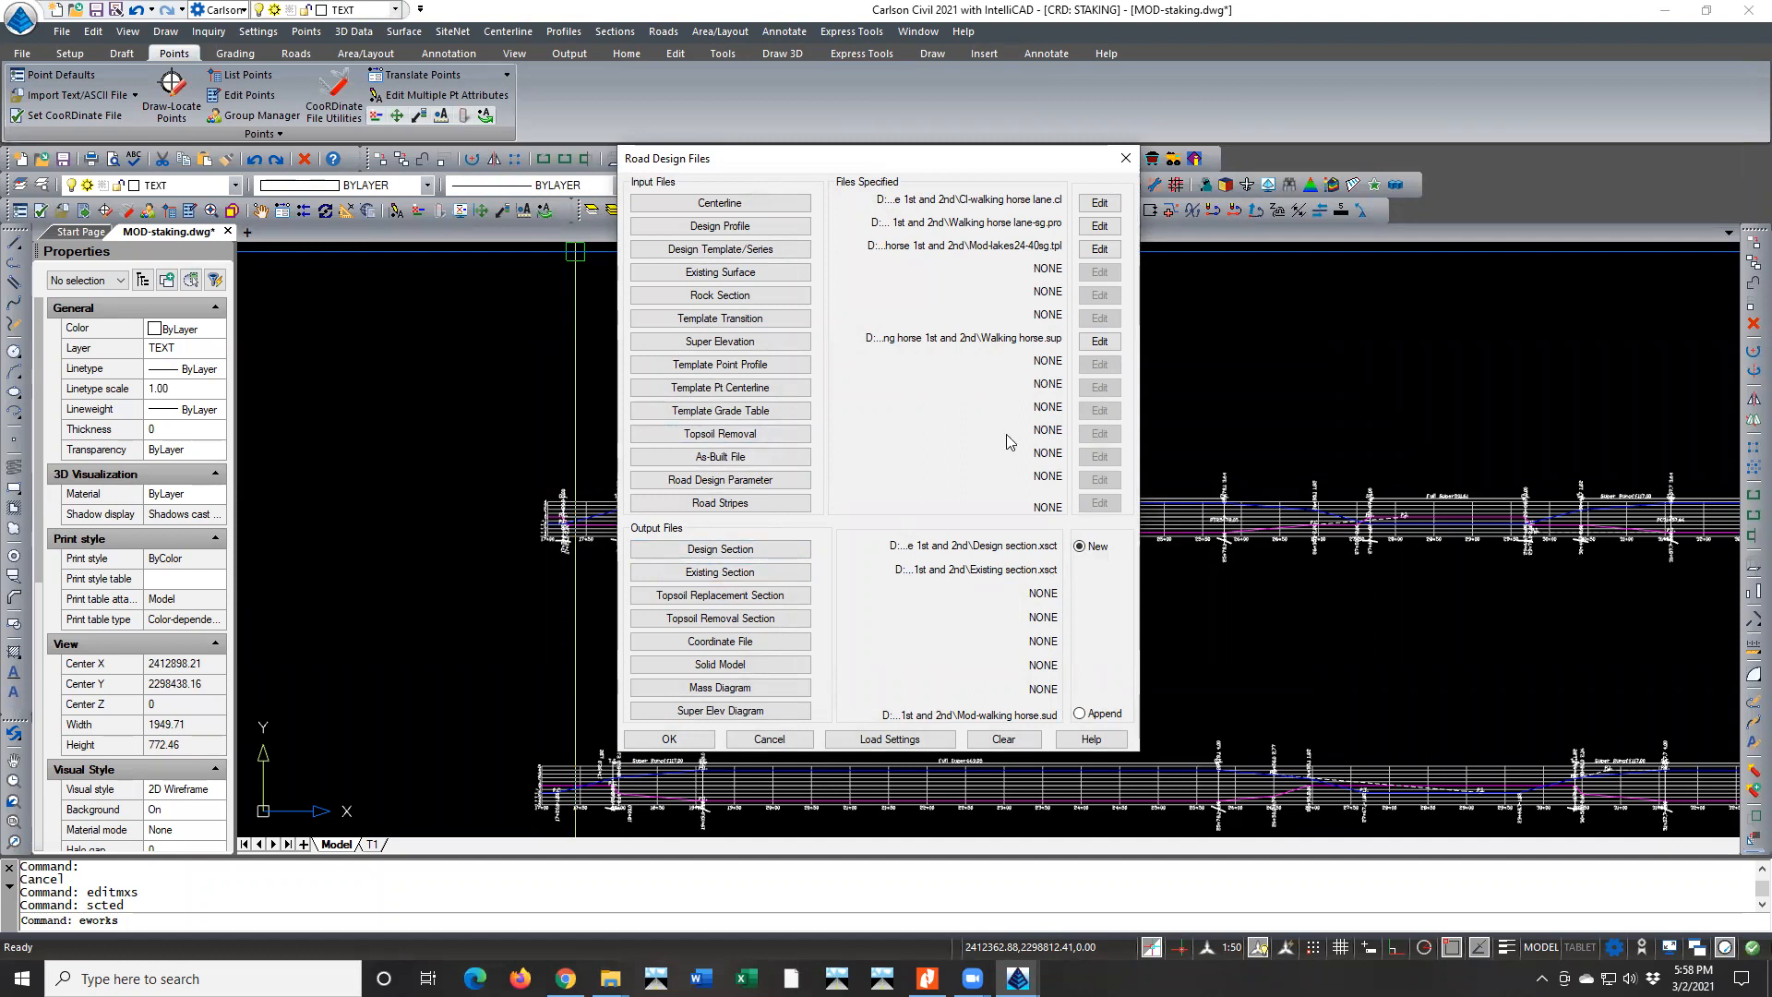
{"action": "left_click", "coordinate": [725, 274]}
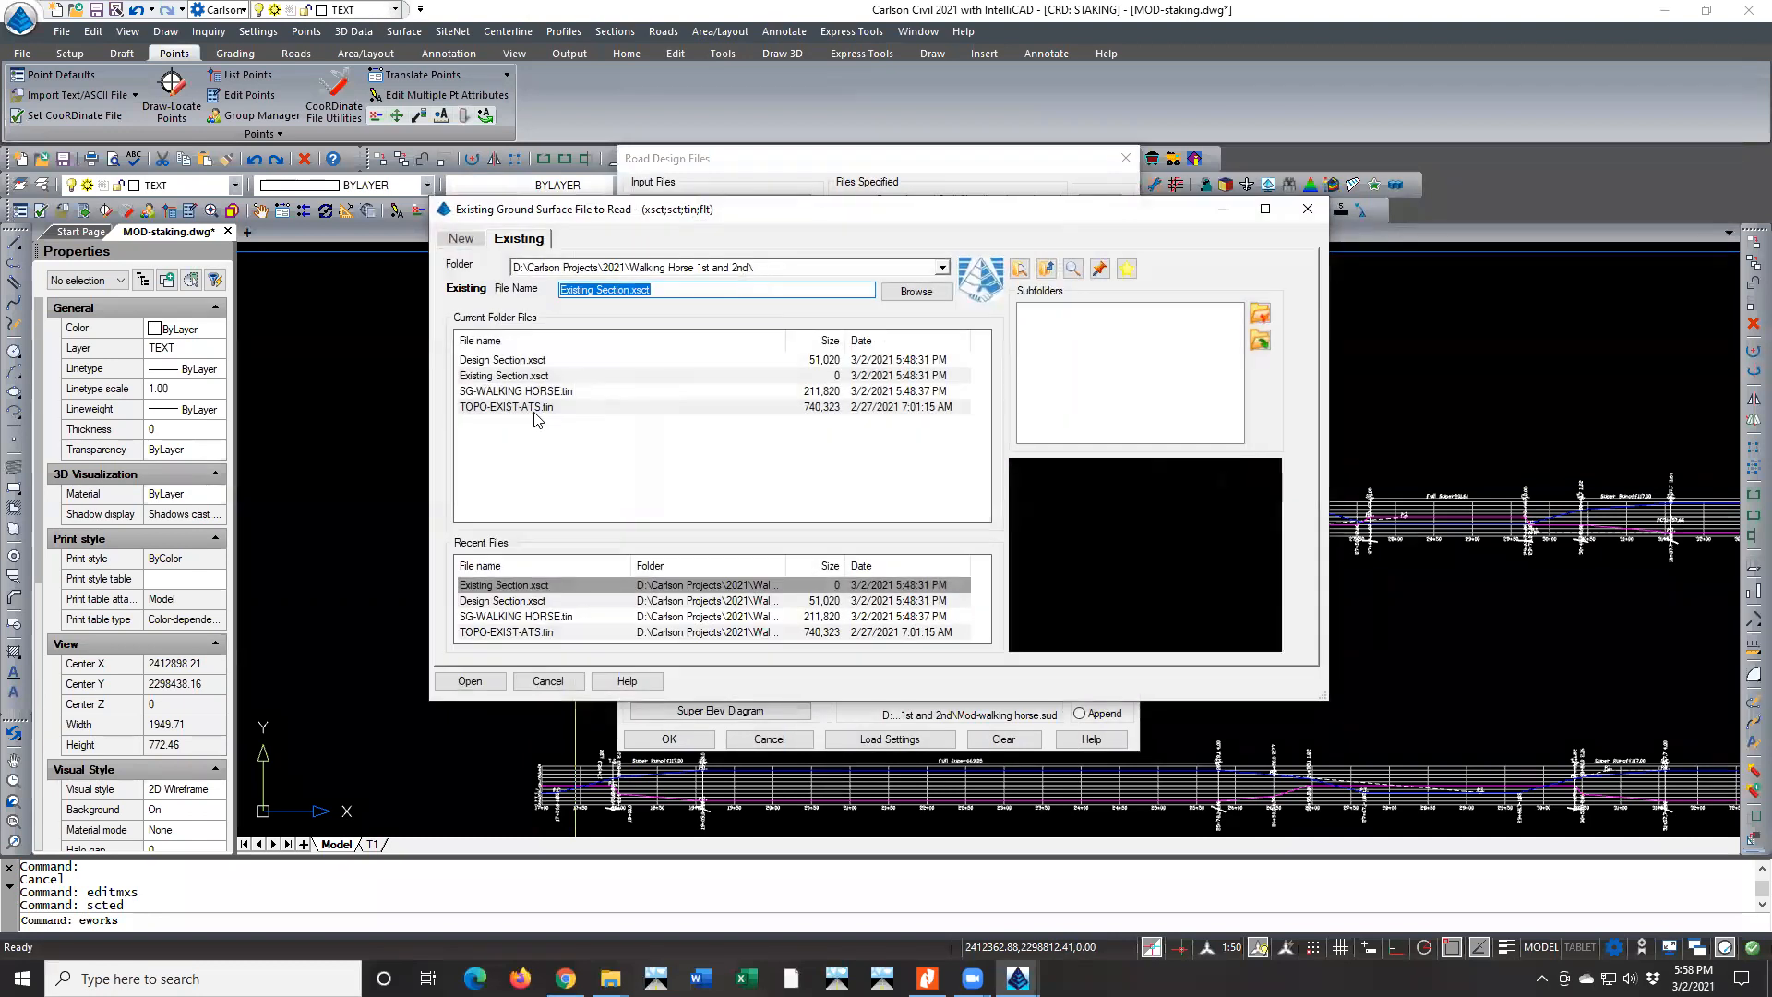
{"action": "left_click", "coordinate": [508, 408]}
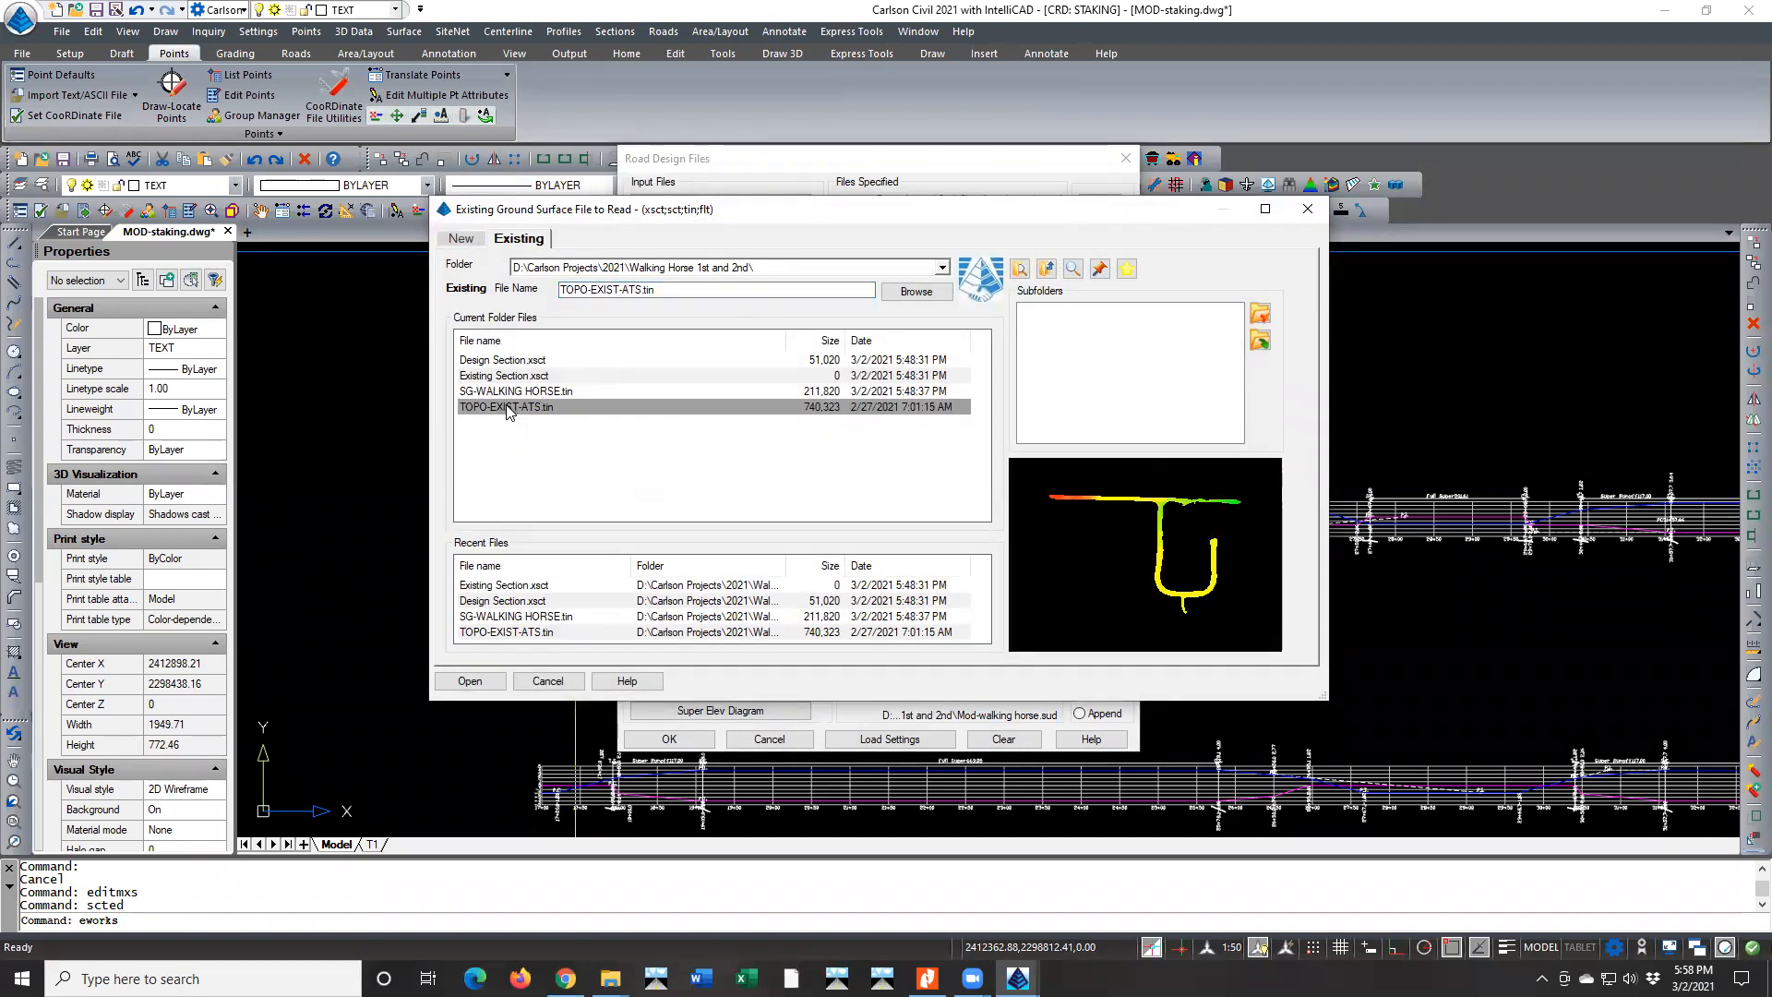
{"action": "double_click", "coordinate": [507, 407]}
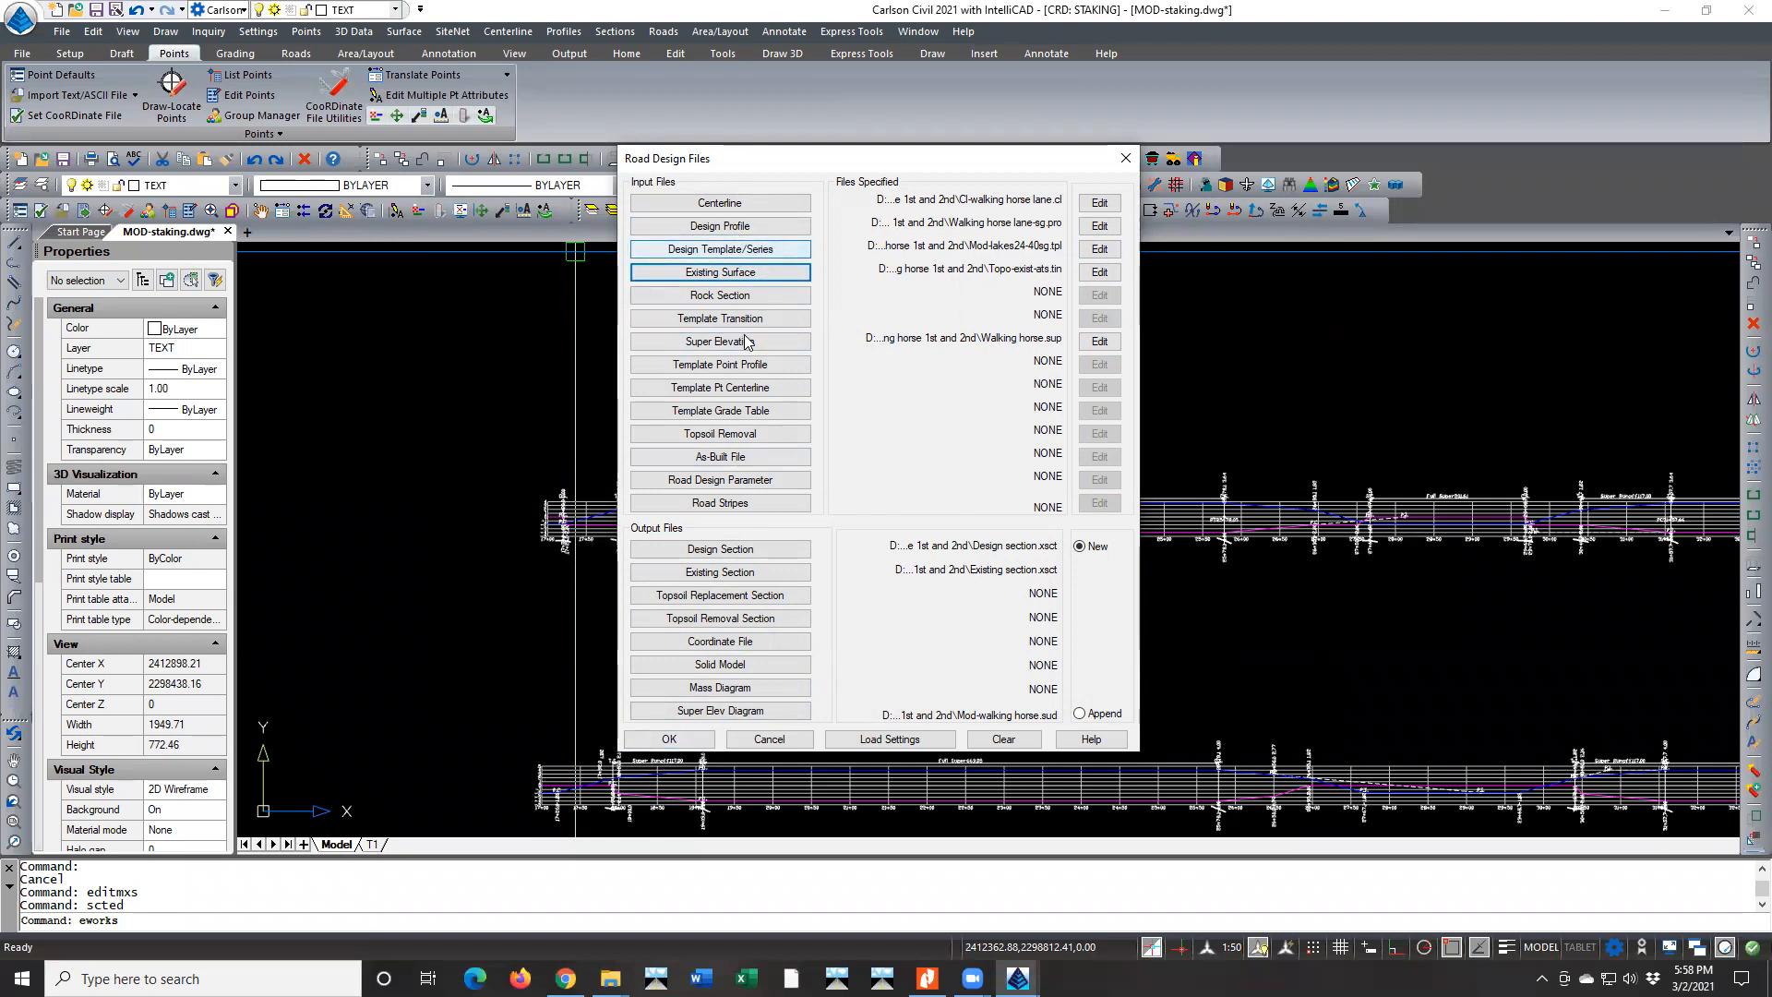
Review the WALKING HORSE.sup superelevation parameters and transition stations, then leave them without saving
{"action": "left_click", "coordinate": [1100, 341]}
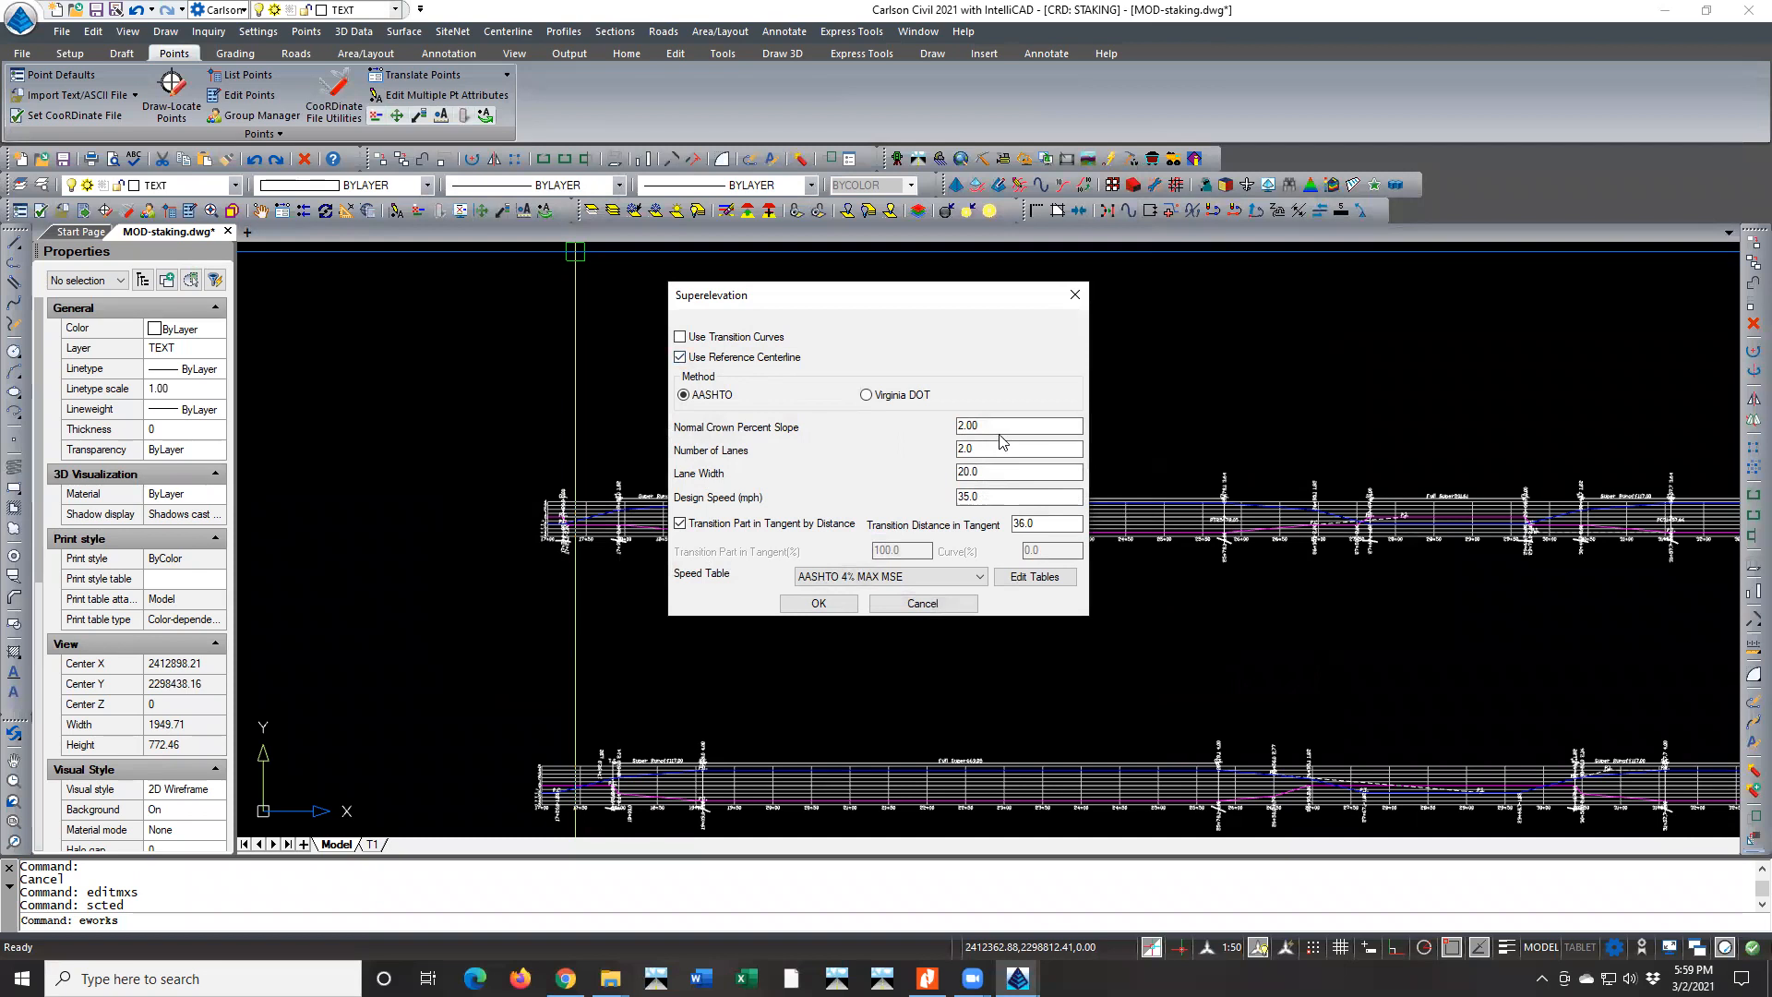
{"action": "left_click", "coordinate": [967, 427]}
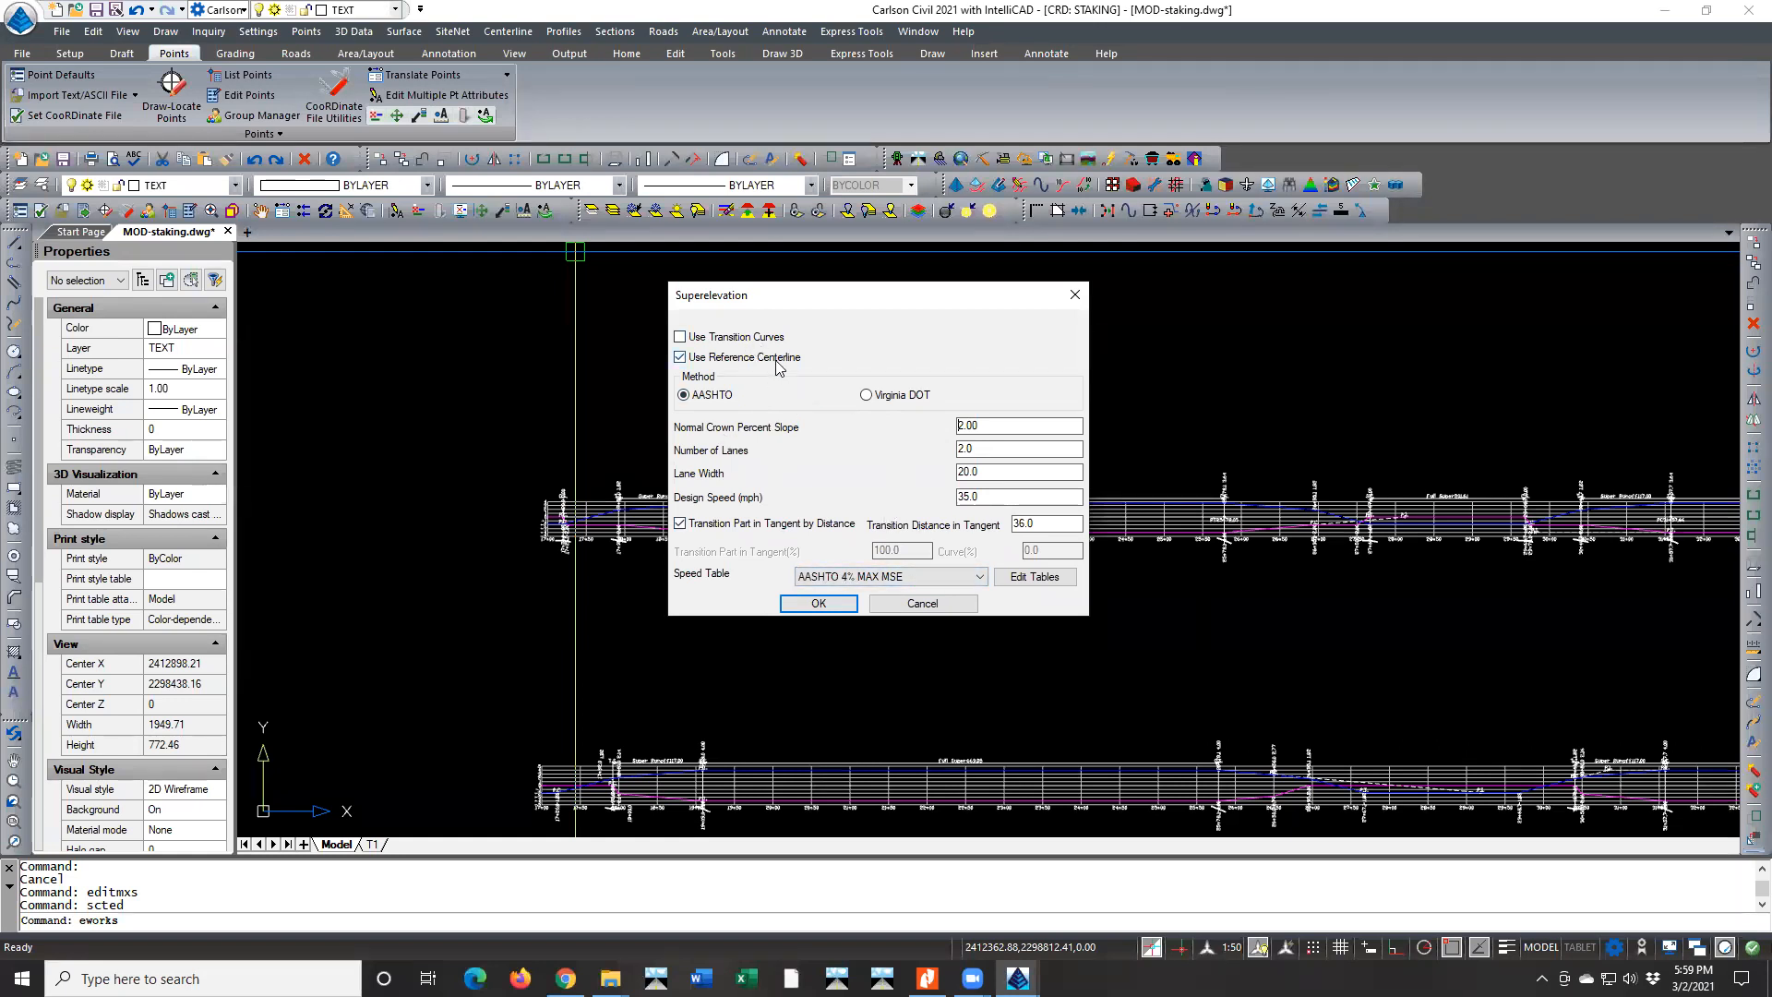
{"action": "left_click", "coordinate": [835, 608]}
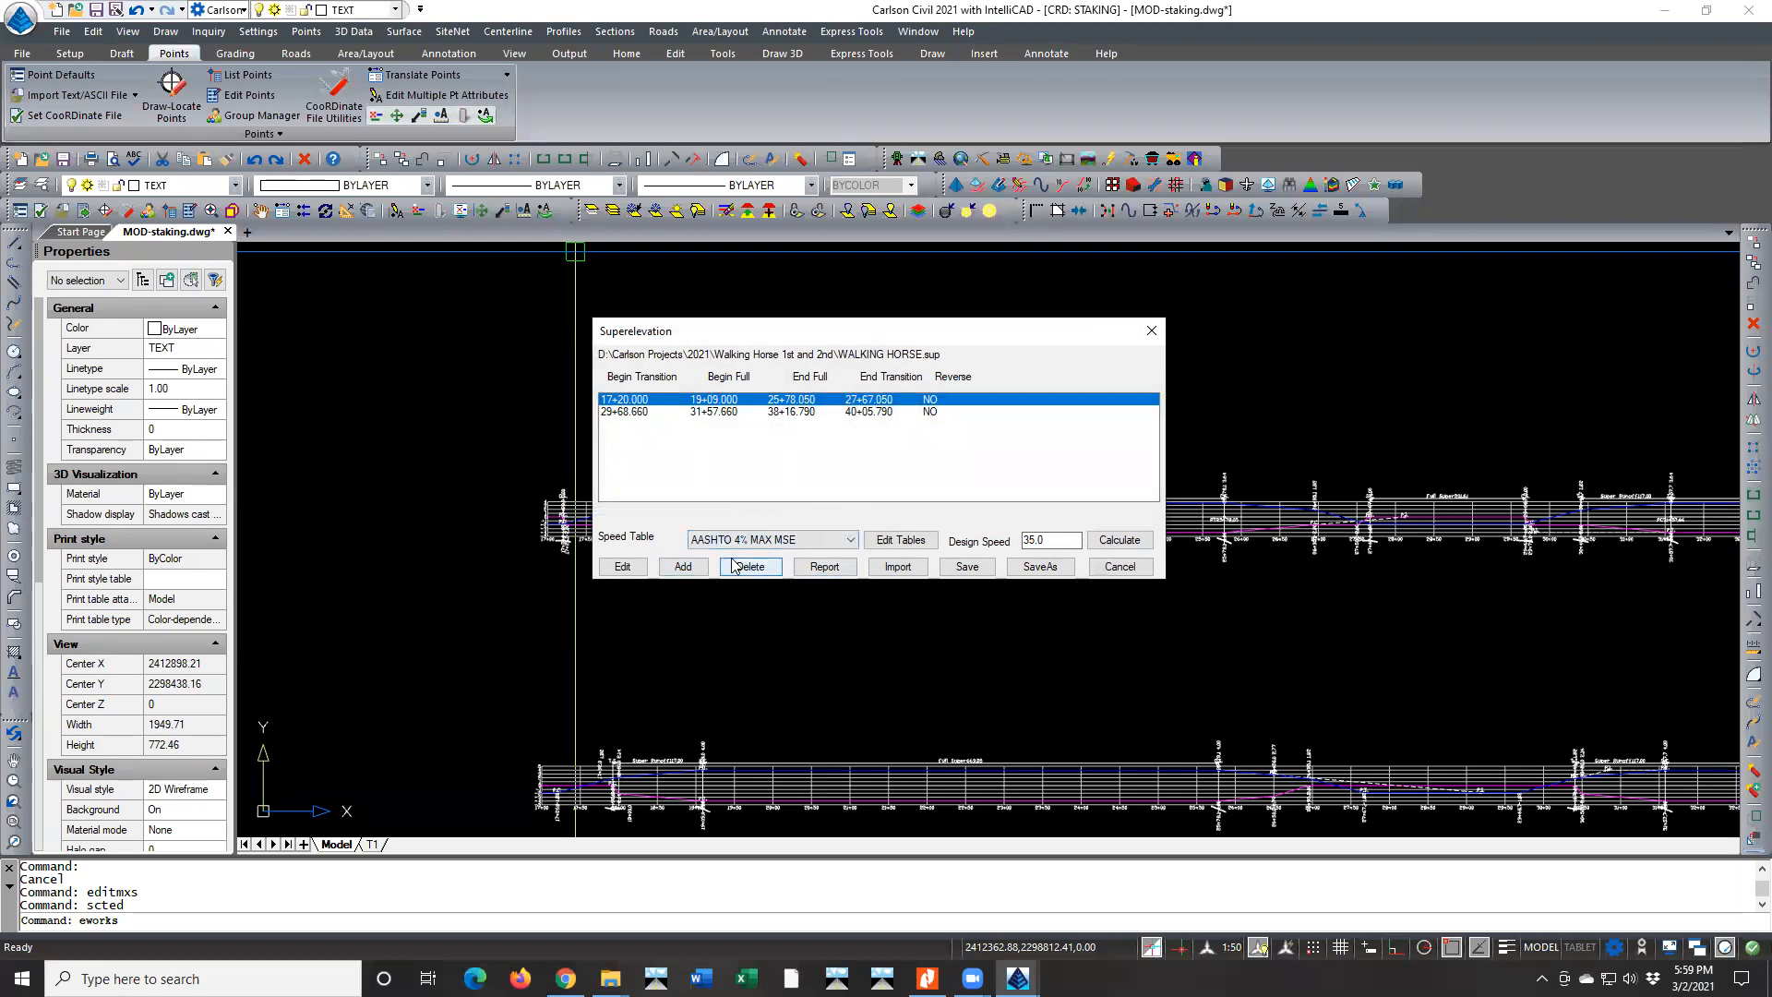
{"action": "left_click", "coordinate": [1121, 566]}
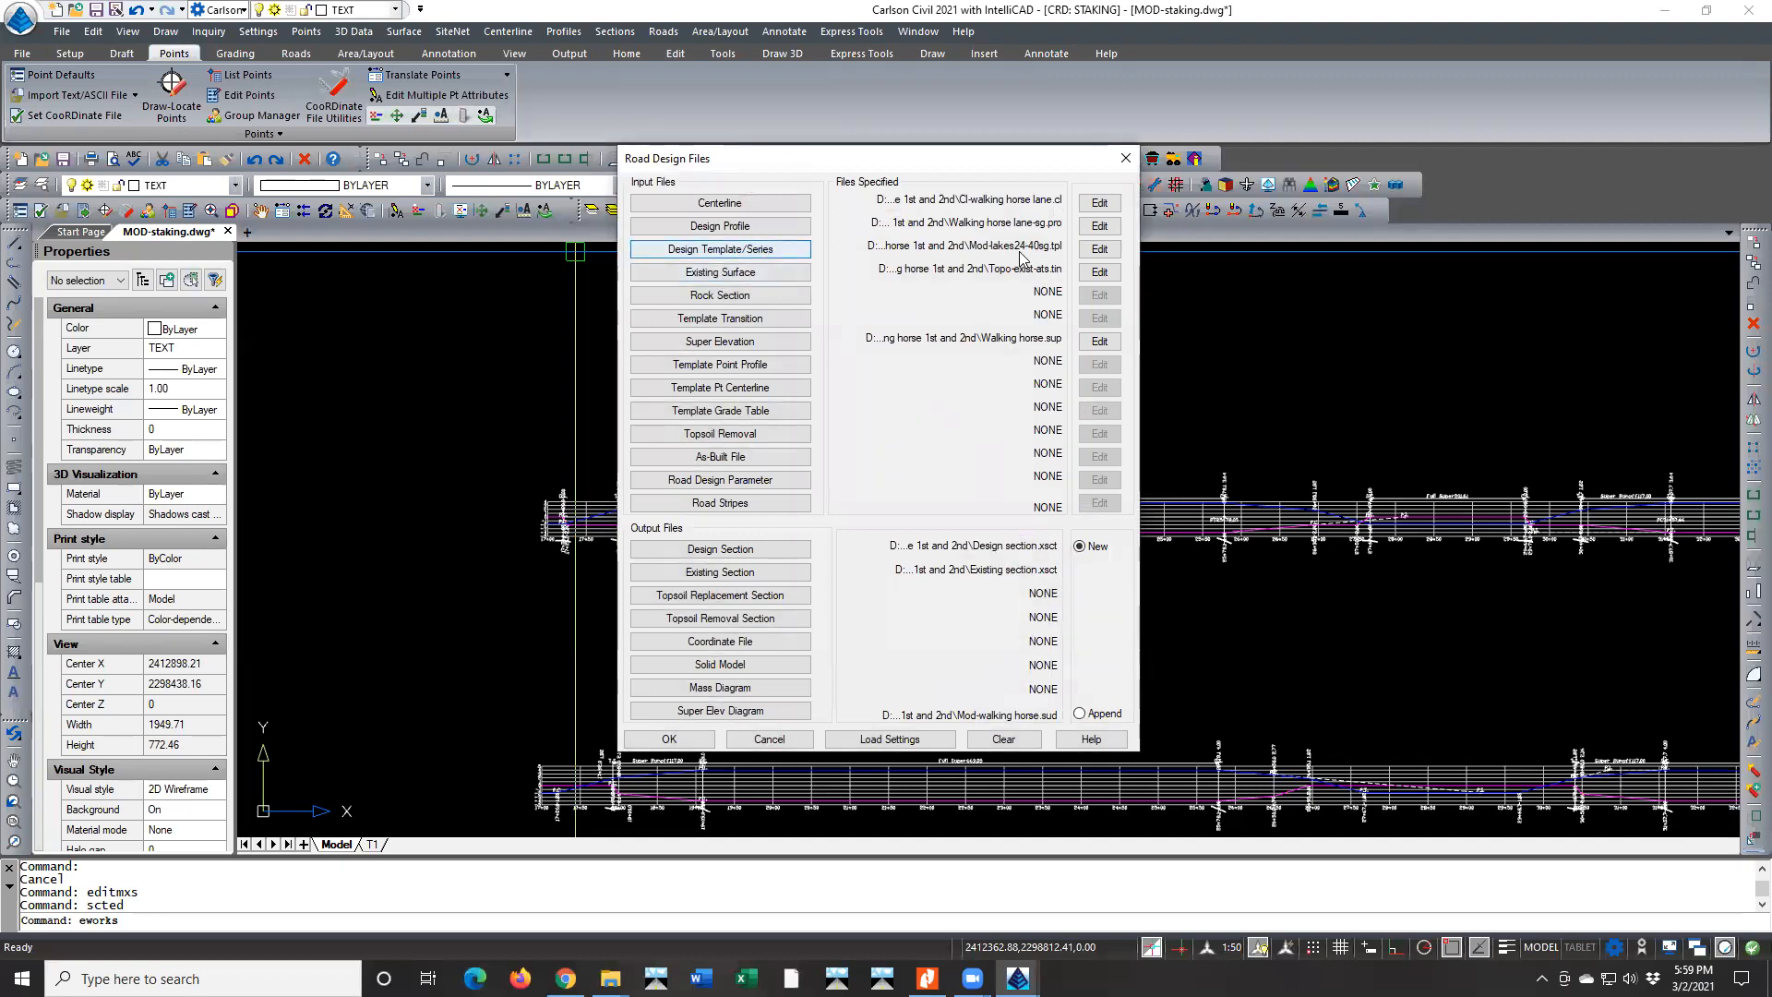
In the MOD-LAKES24-40SG template's Super Elevation Settings, set Low Side Grades To Match Greater Super Slope to 0
{"action": "left_click", "coordinate": [1100, 253]}
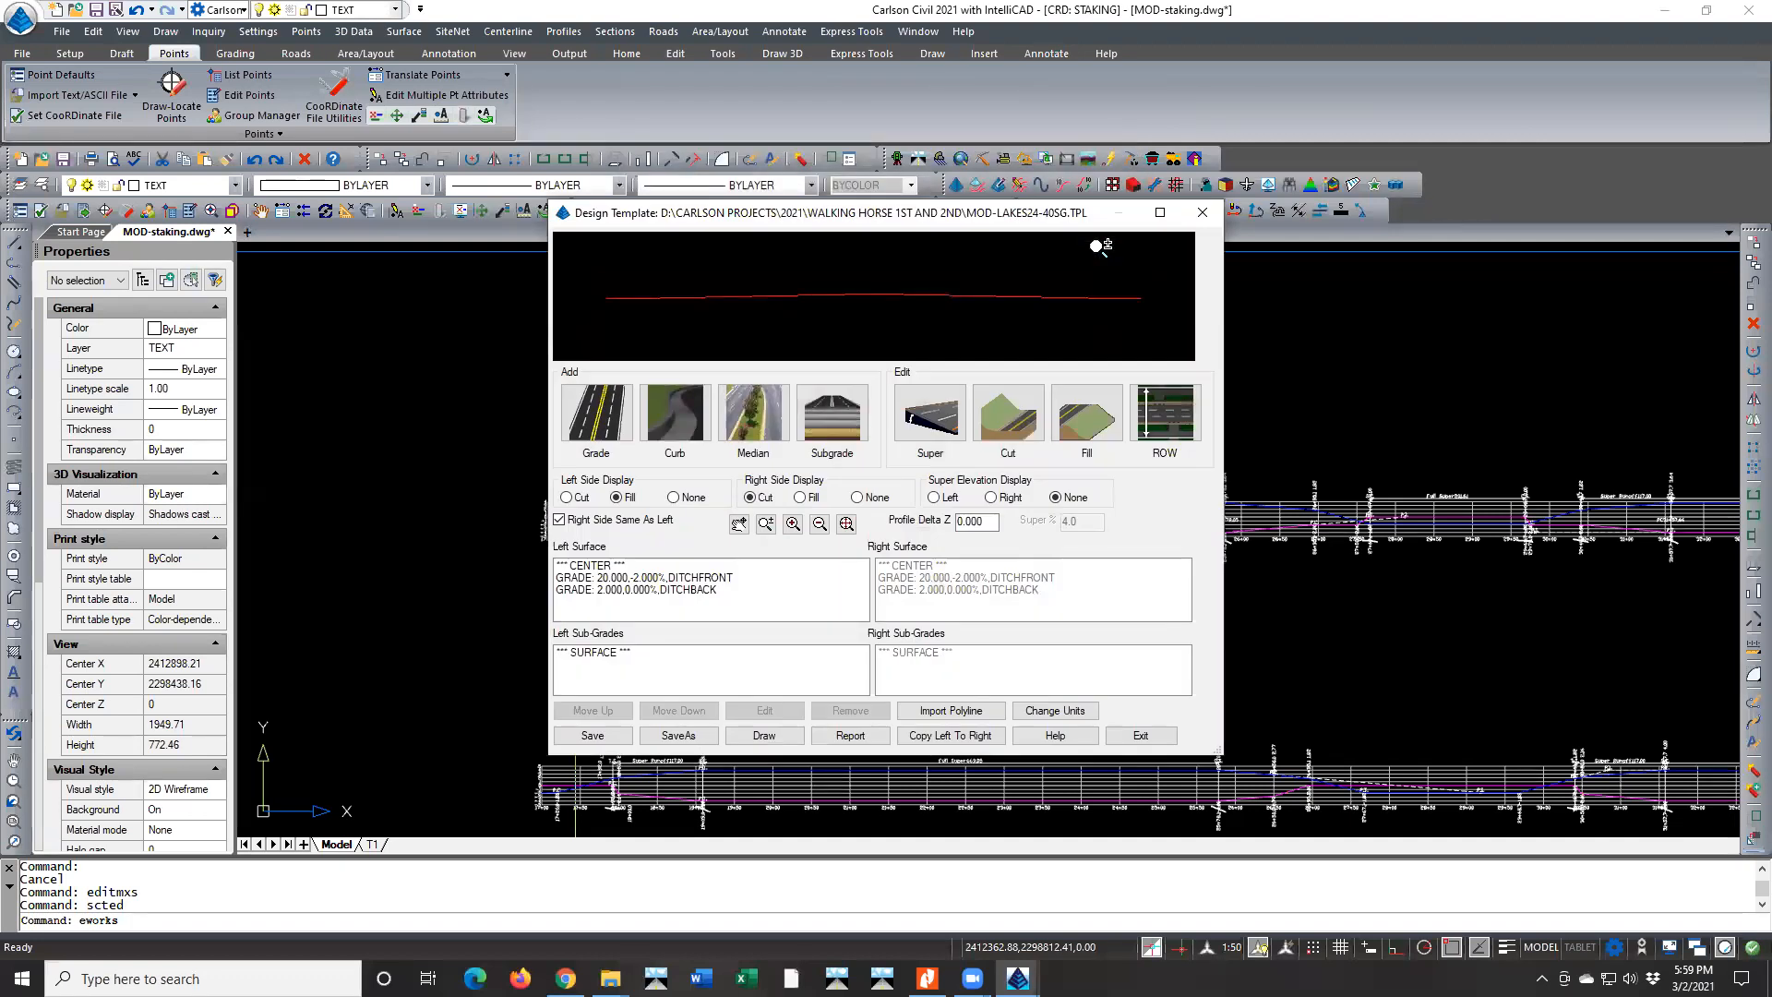
{"action": "left_click", "coordinate": [928, 427]}
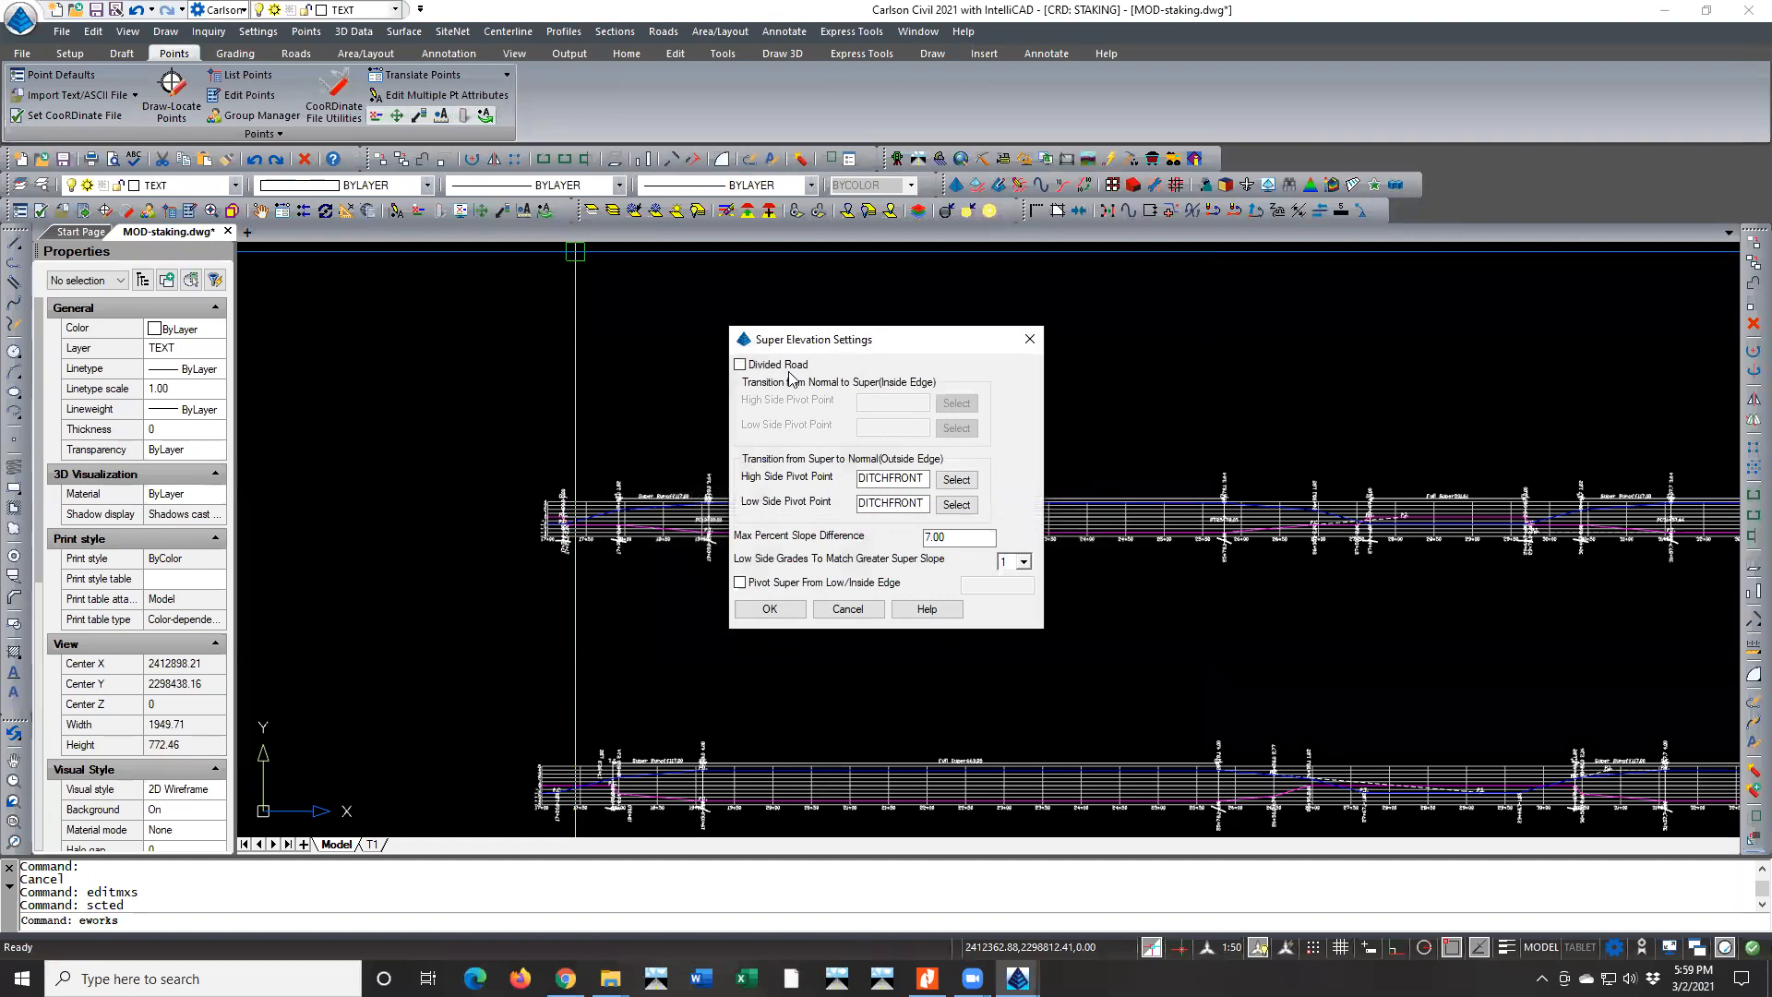
{"action": "left_click", "coordinate": [923, 503]}
{"action": "left_click", "coordinate": [1022, 562]}
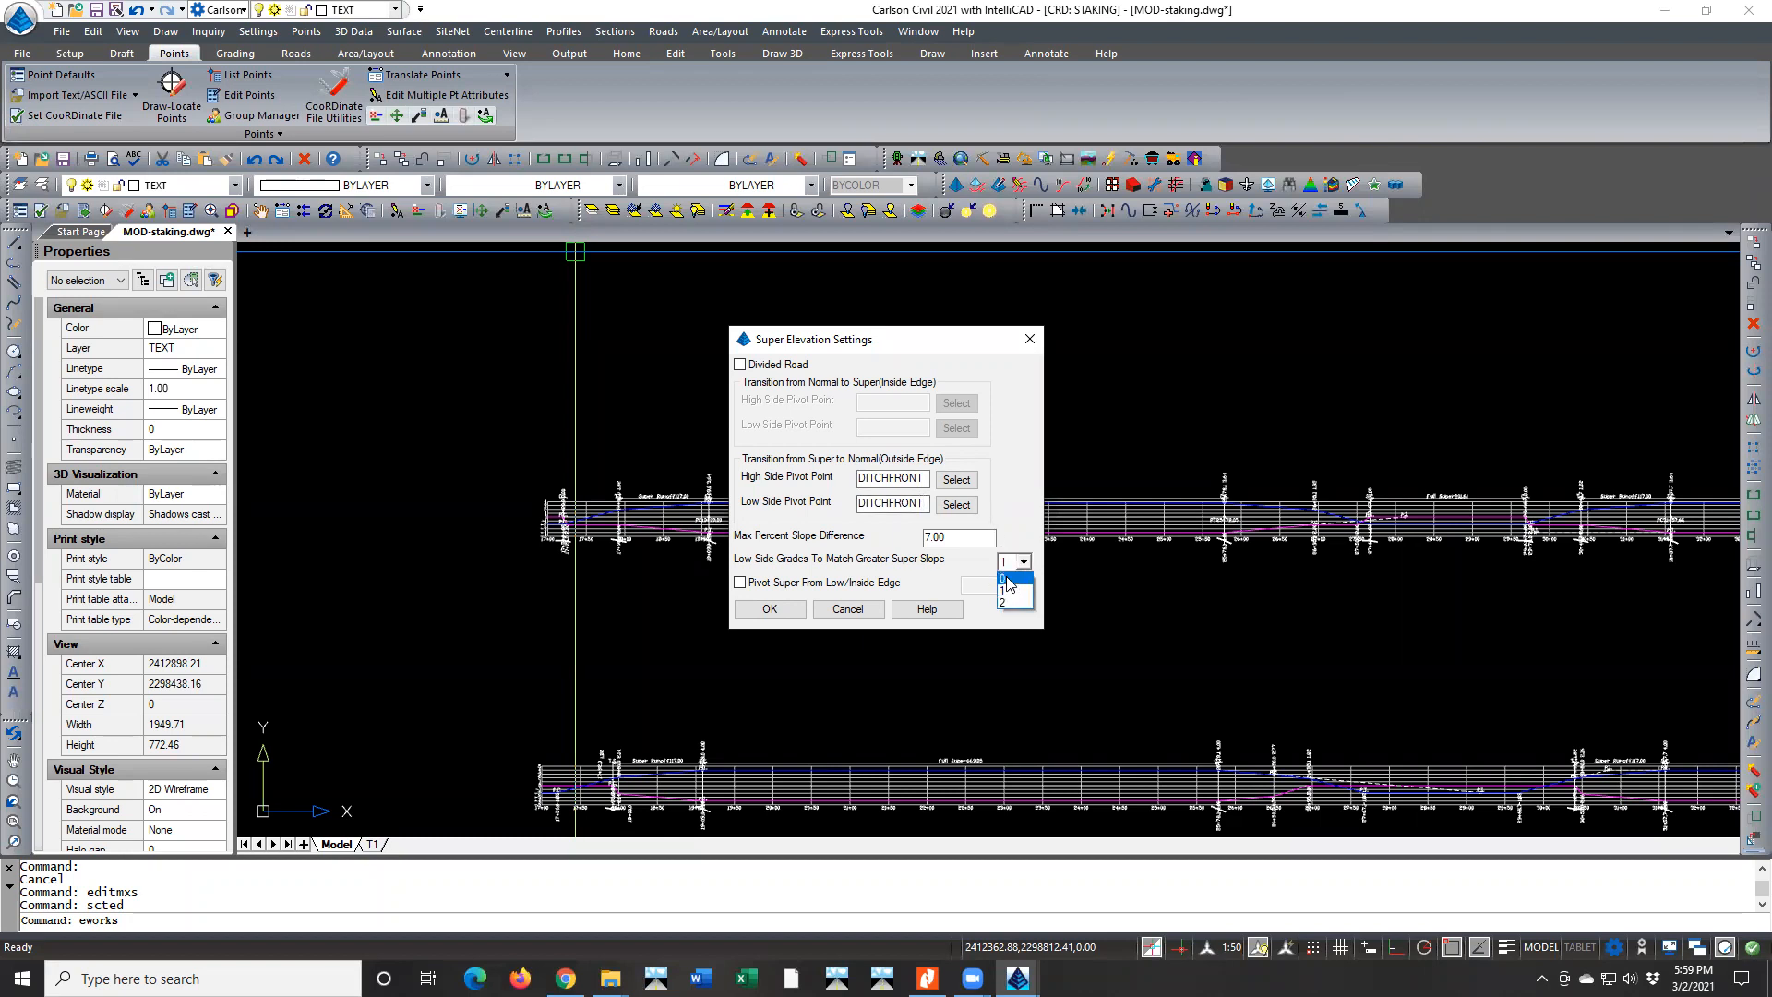
{"action": "left_click", "coordinate": [1008, 580]}
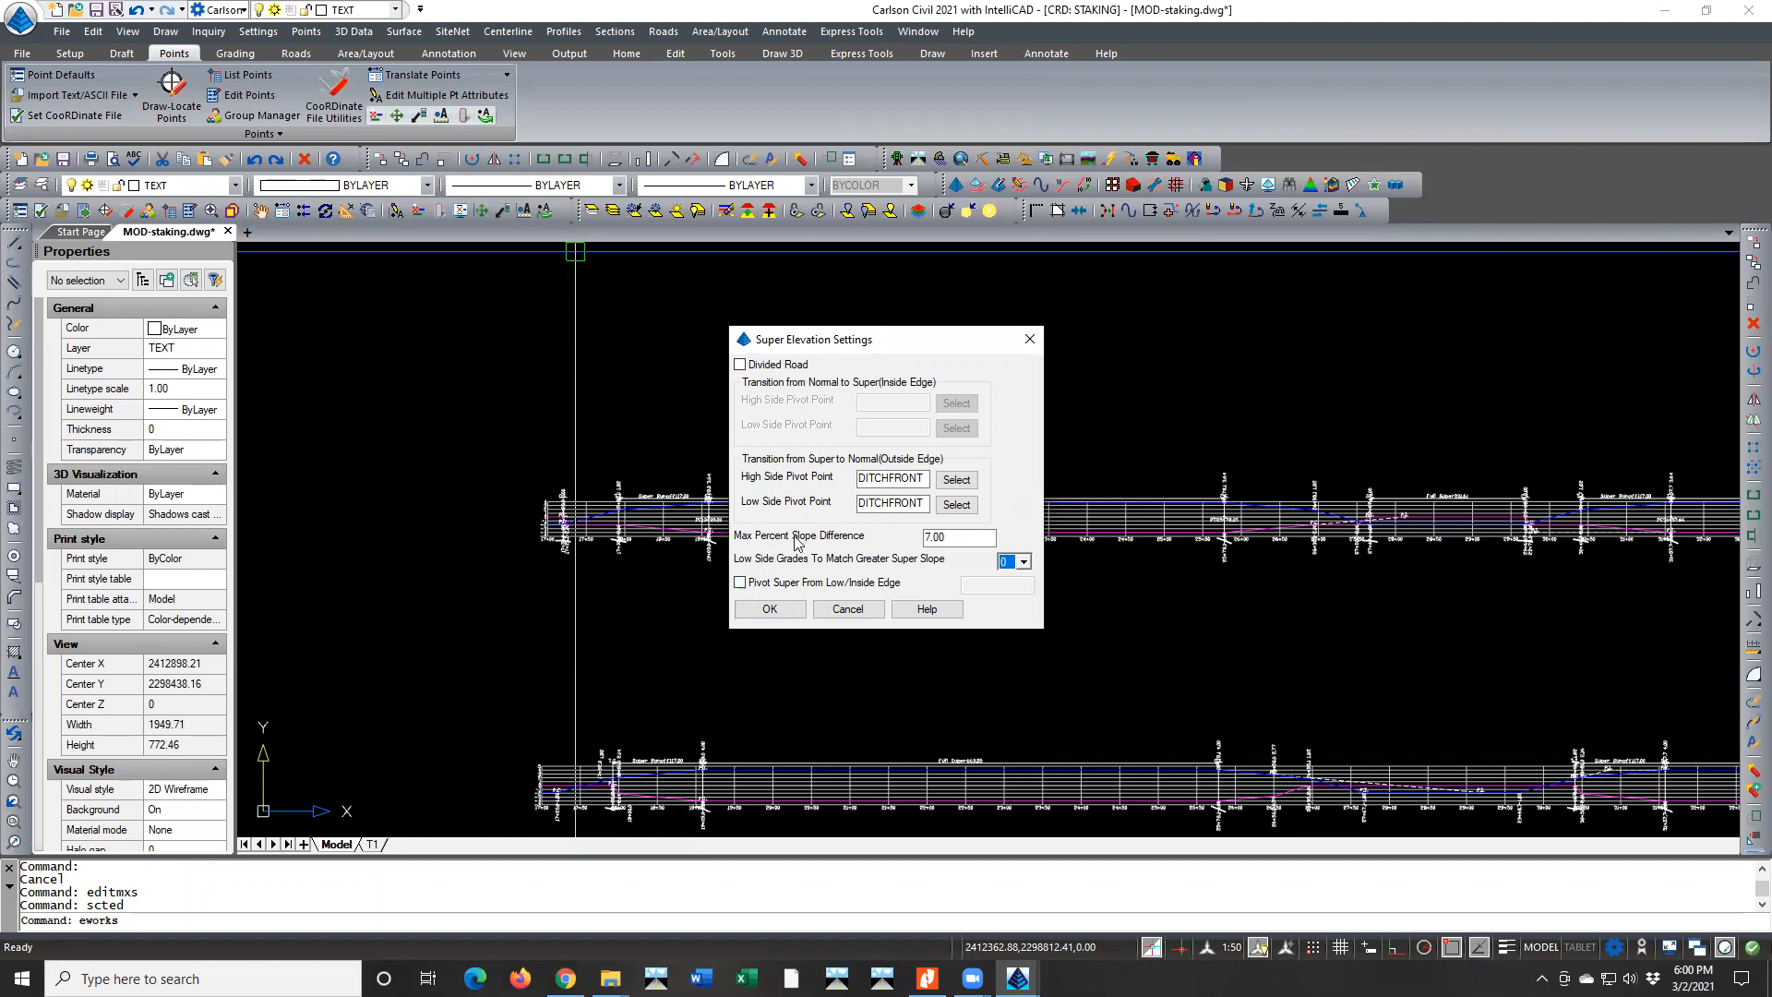
Check the Max Percent Slope Difference, accept the template's superelevation settings and save the template
{"action": "double_click", "coordinate": [947, 533]}
{"action": "left_click", "coordinate": [951, 535]}
{"action": "mouse_move", "coordinate": [951, 535]}
{"action": "left_mouse_down"}
{"action": "mouse_move", "coordinate": [906, 538]}
{"action": "mouse_move", "coordinate": [929, 537]}
{"action": "left_mouse_up"}
{"action": "left_click", "coordinate": [966, 535]}
{"action": "left_click", "coordinate": [972, 534]}
{"action": "left_click", "coordinate": [770, 609]}
{"action": "left_click", "coordinate": [593, 736]}
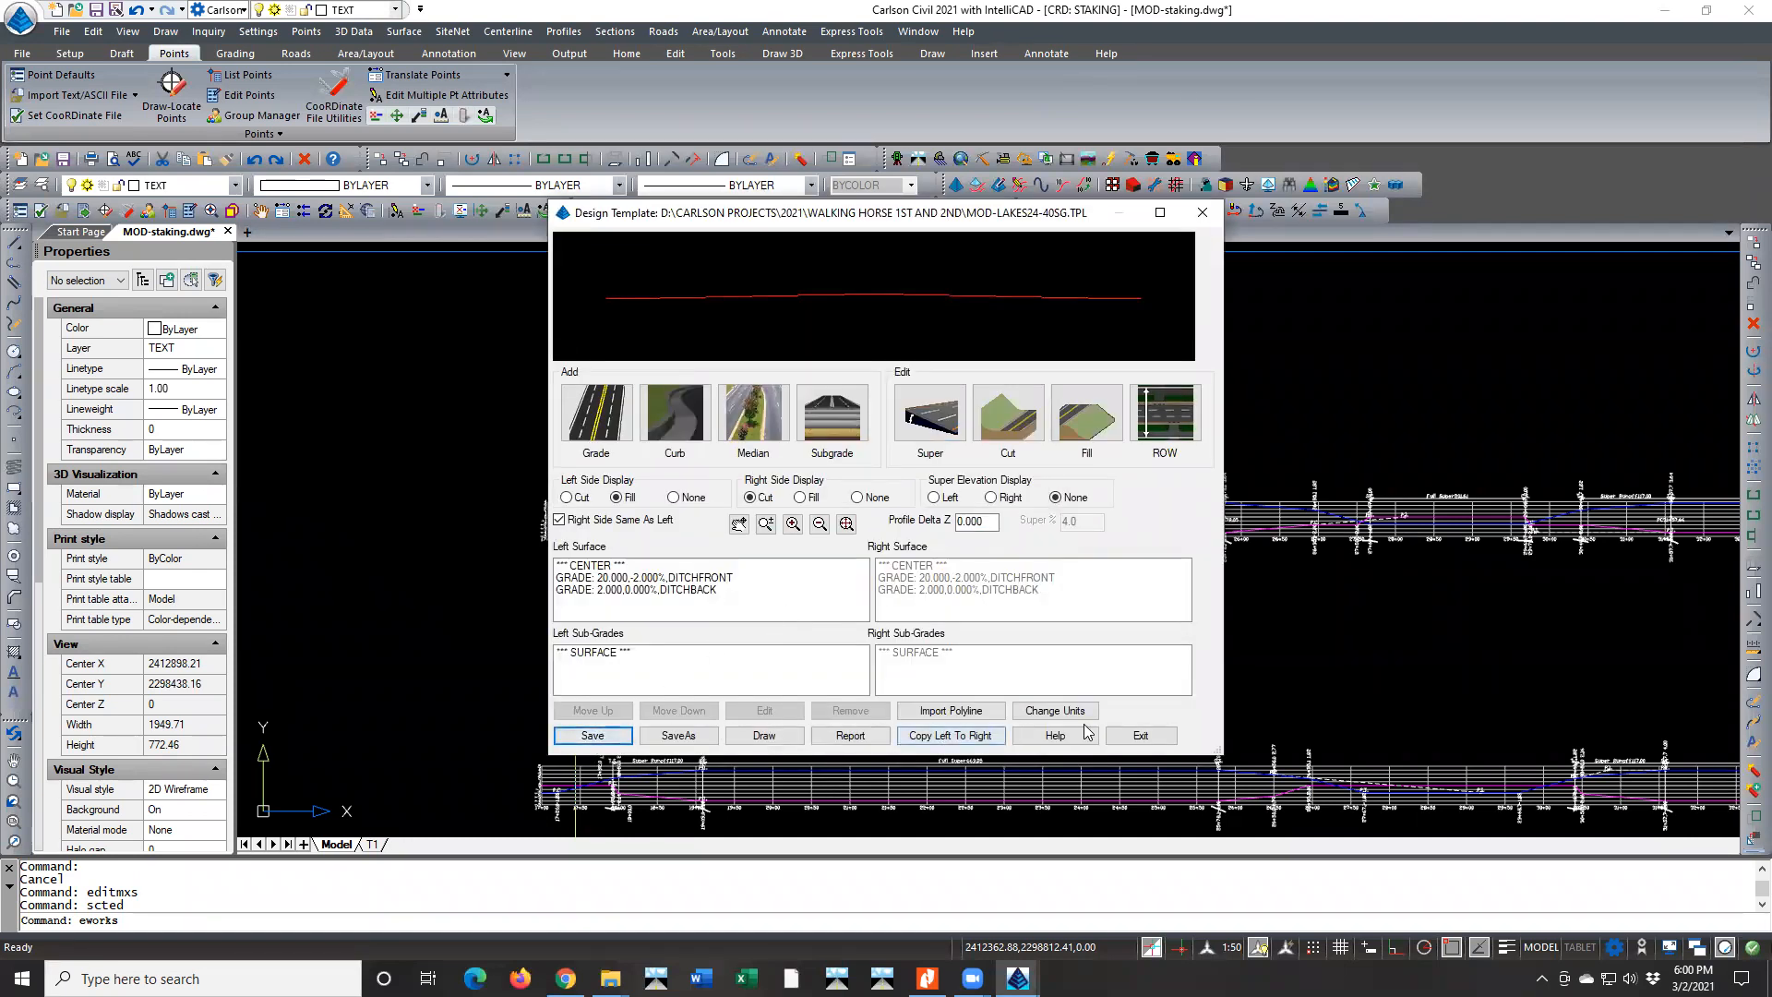
Process the road design with the saved template, close the report, and save the resulting surface over SG-WALKING HORSE.tin
{"action": "left_click", "coordinate": [1143, 737]}
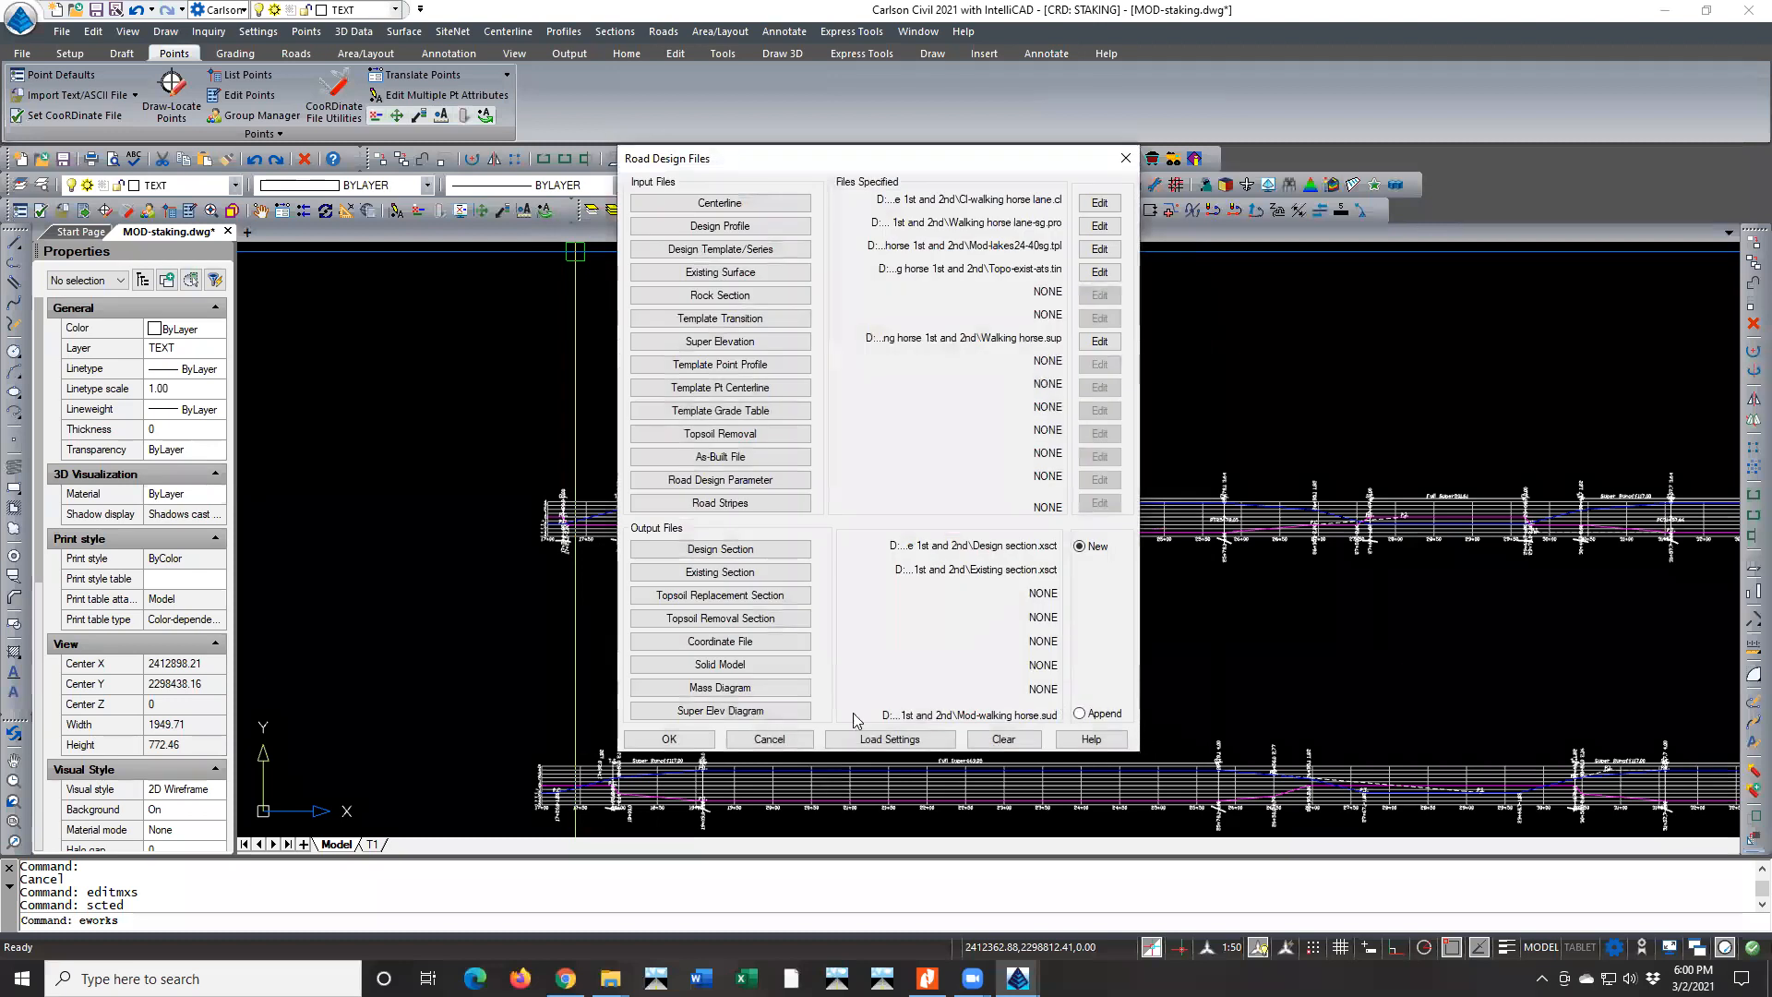
{"action": "left_click", "coordinate": [669, 738]}
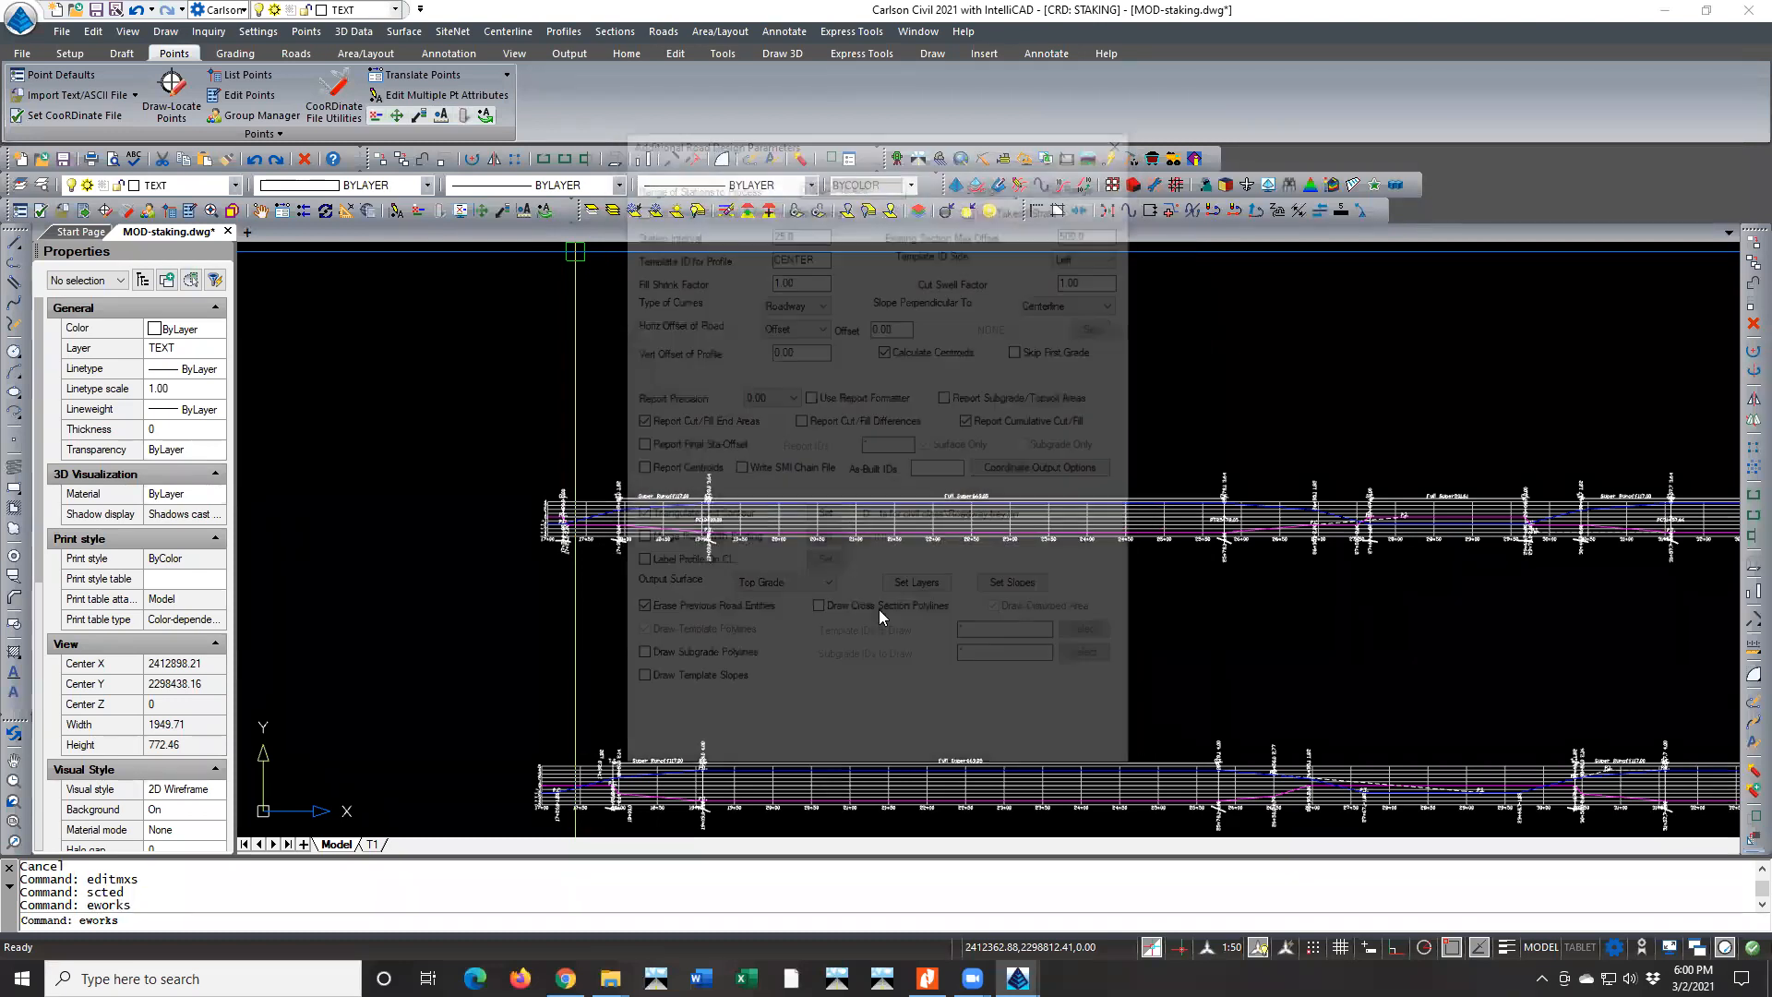
{"action": "left_click", "coordinate": [661, 761]}
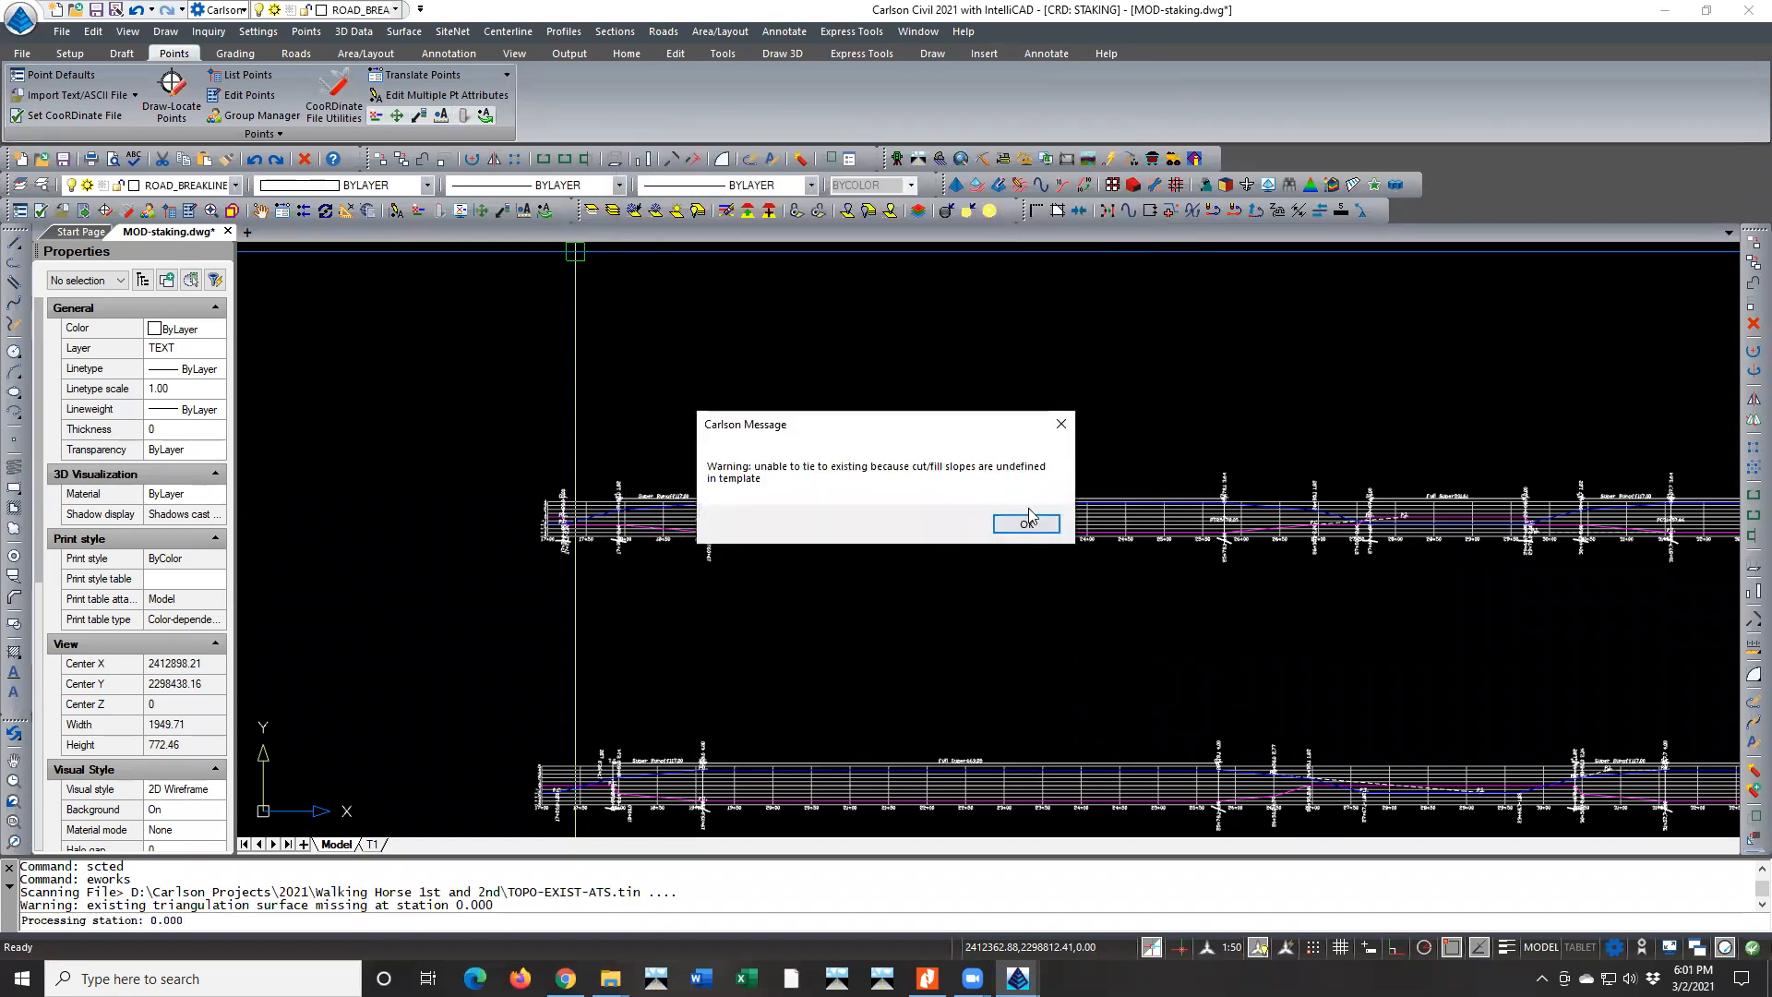
{"action": "left_click", "coordinate": [1024, 523]}
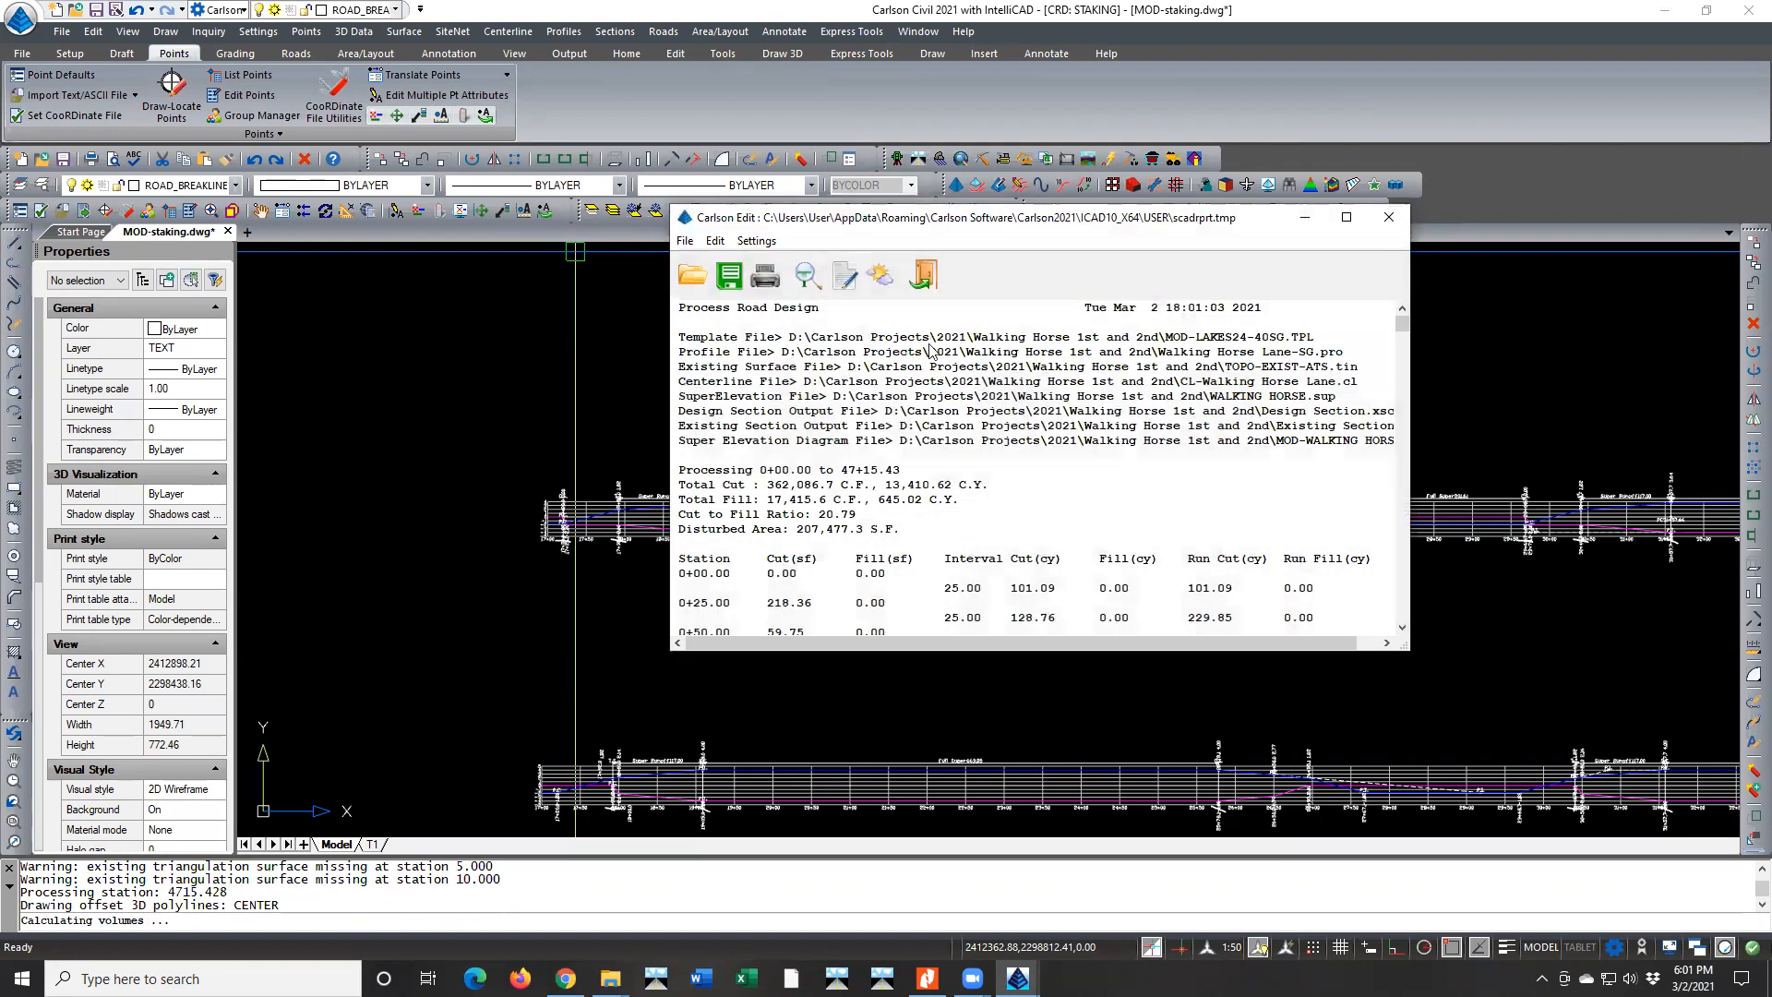
{"action": "left_click", "coordinate": [923, 274]}
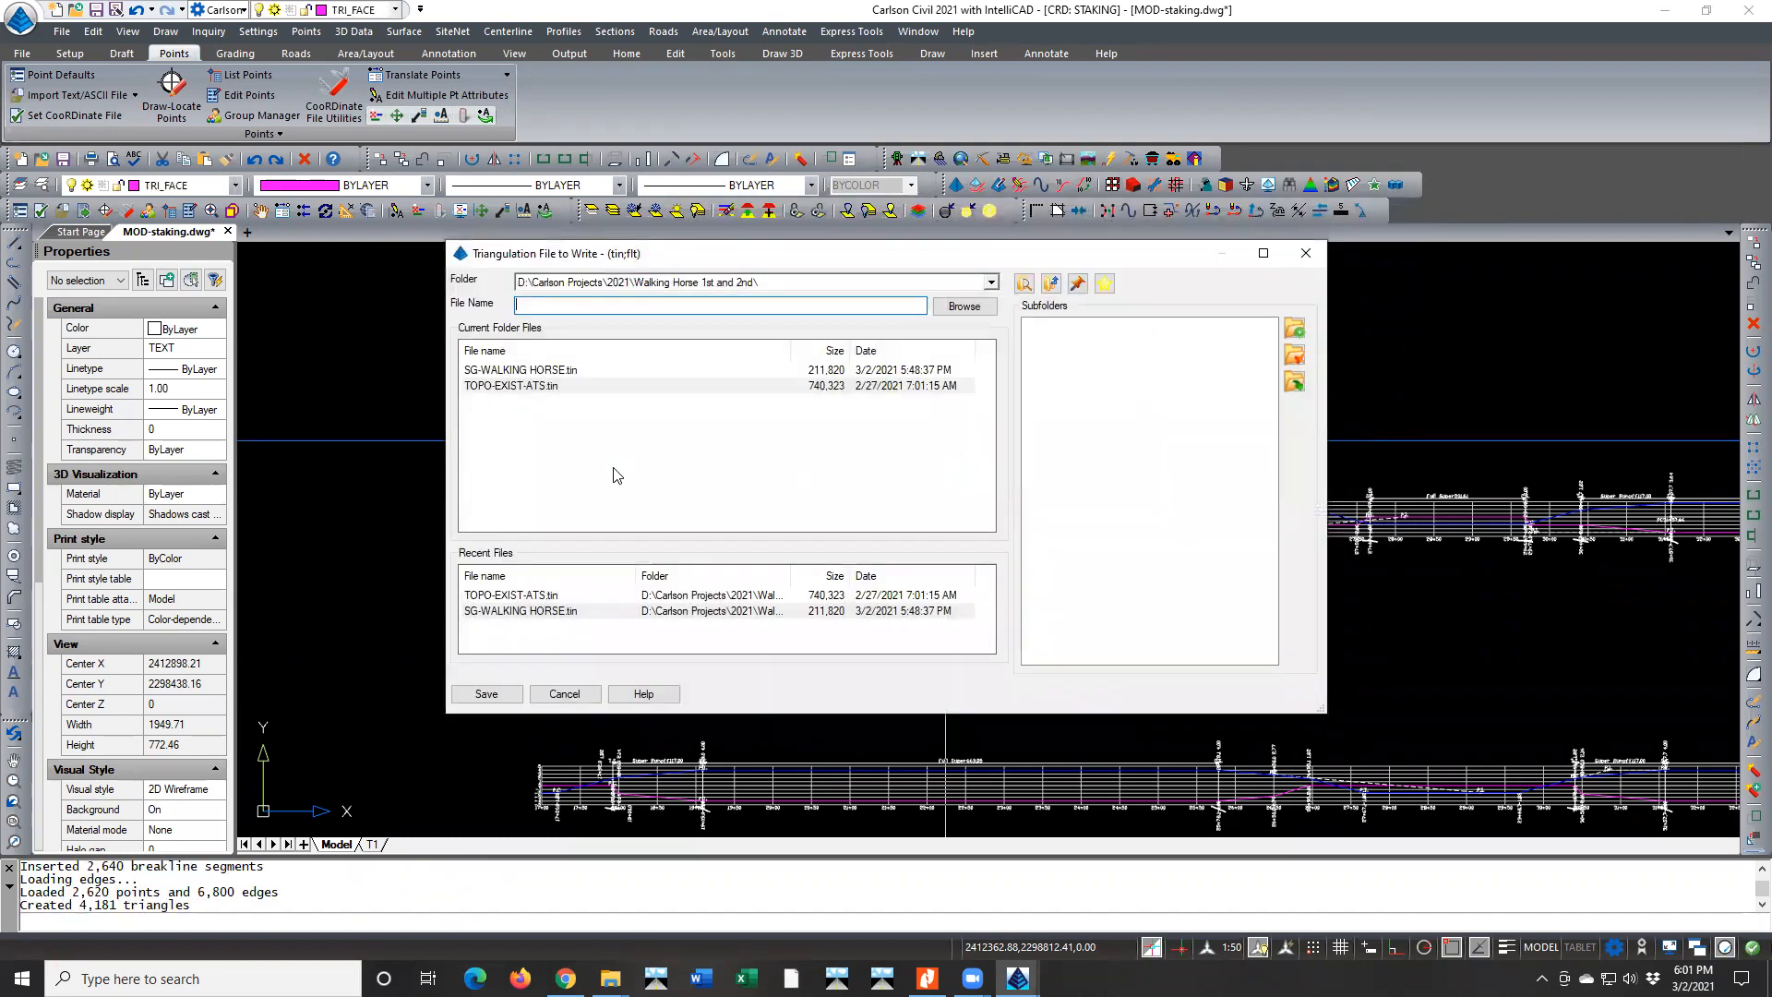
{"action": "double_click", "coordinate": [507, 370]}
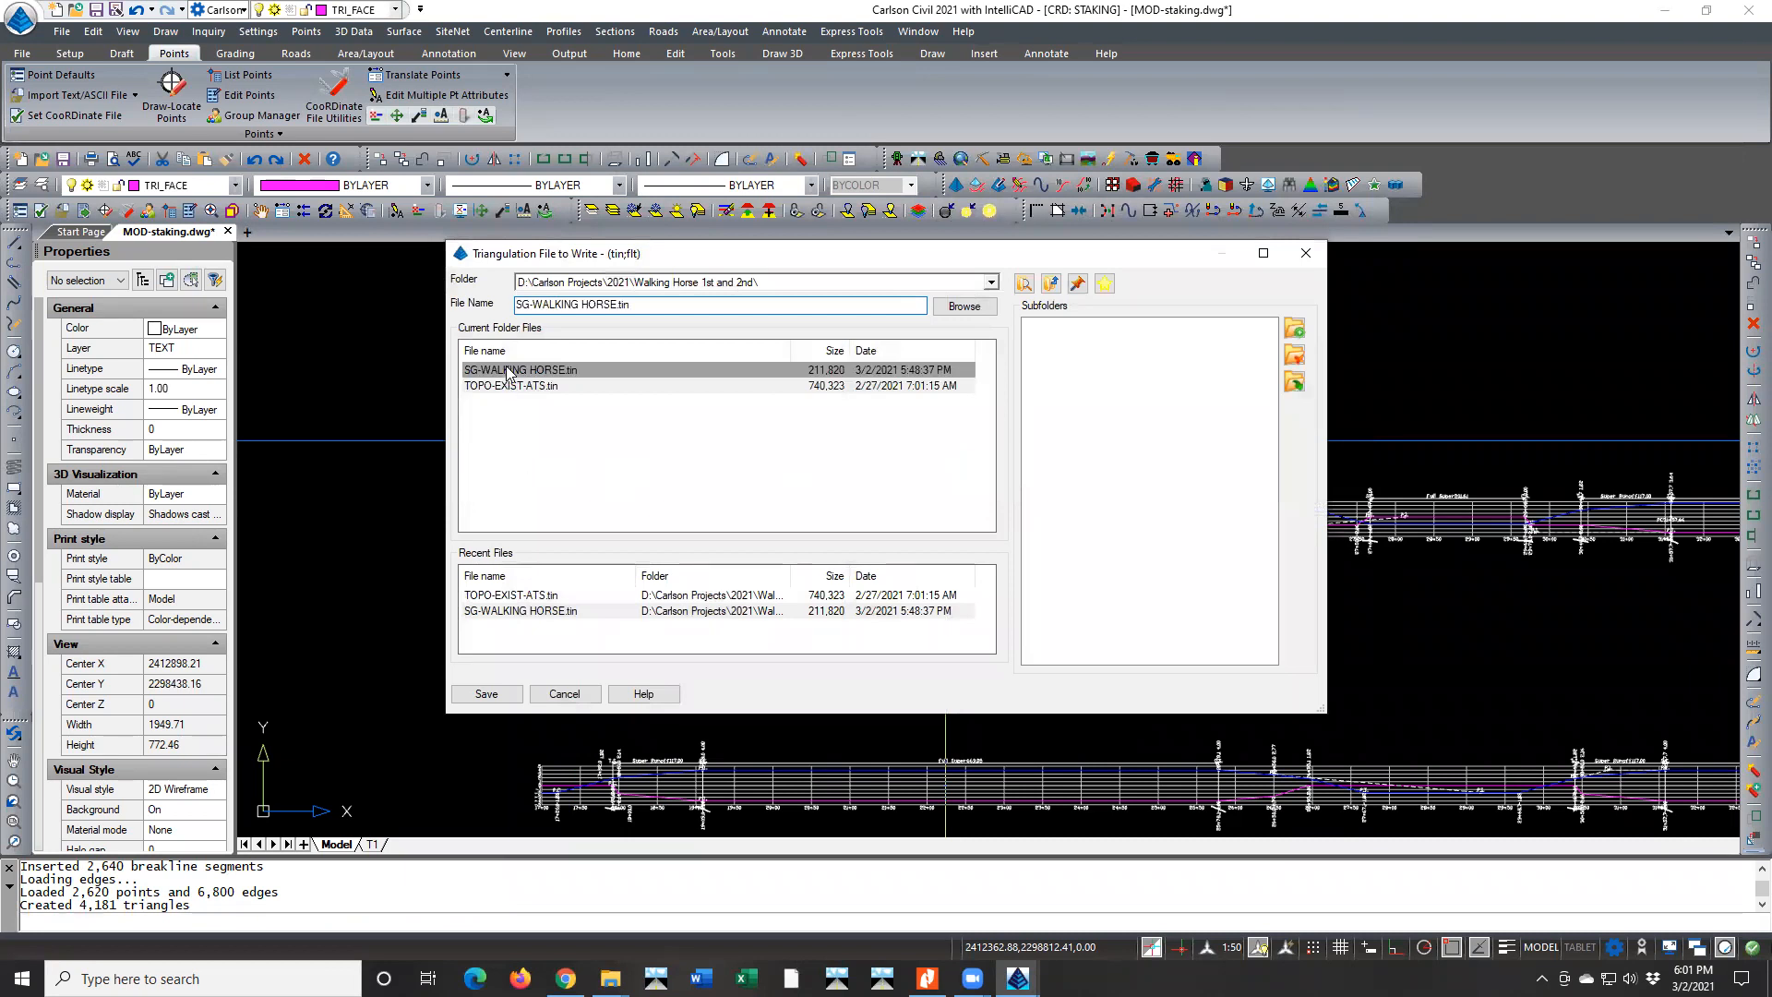
{"action": "left_click", "coordinate": [918, 529]}
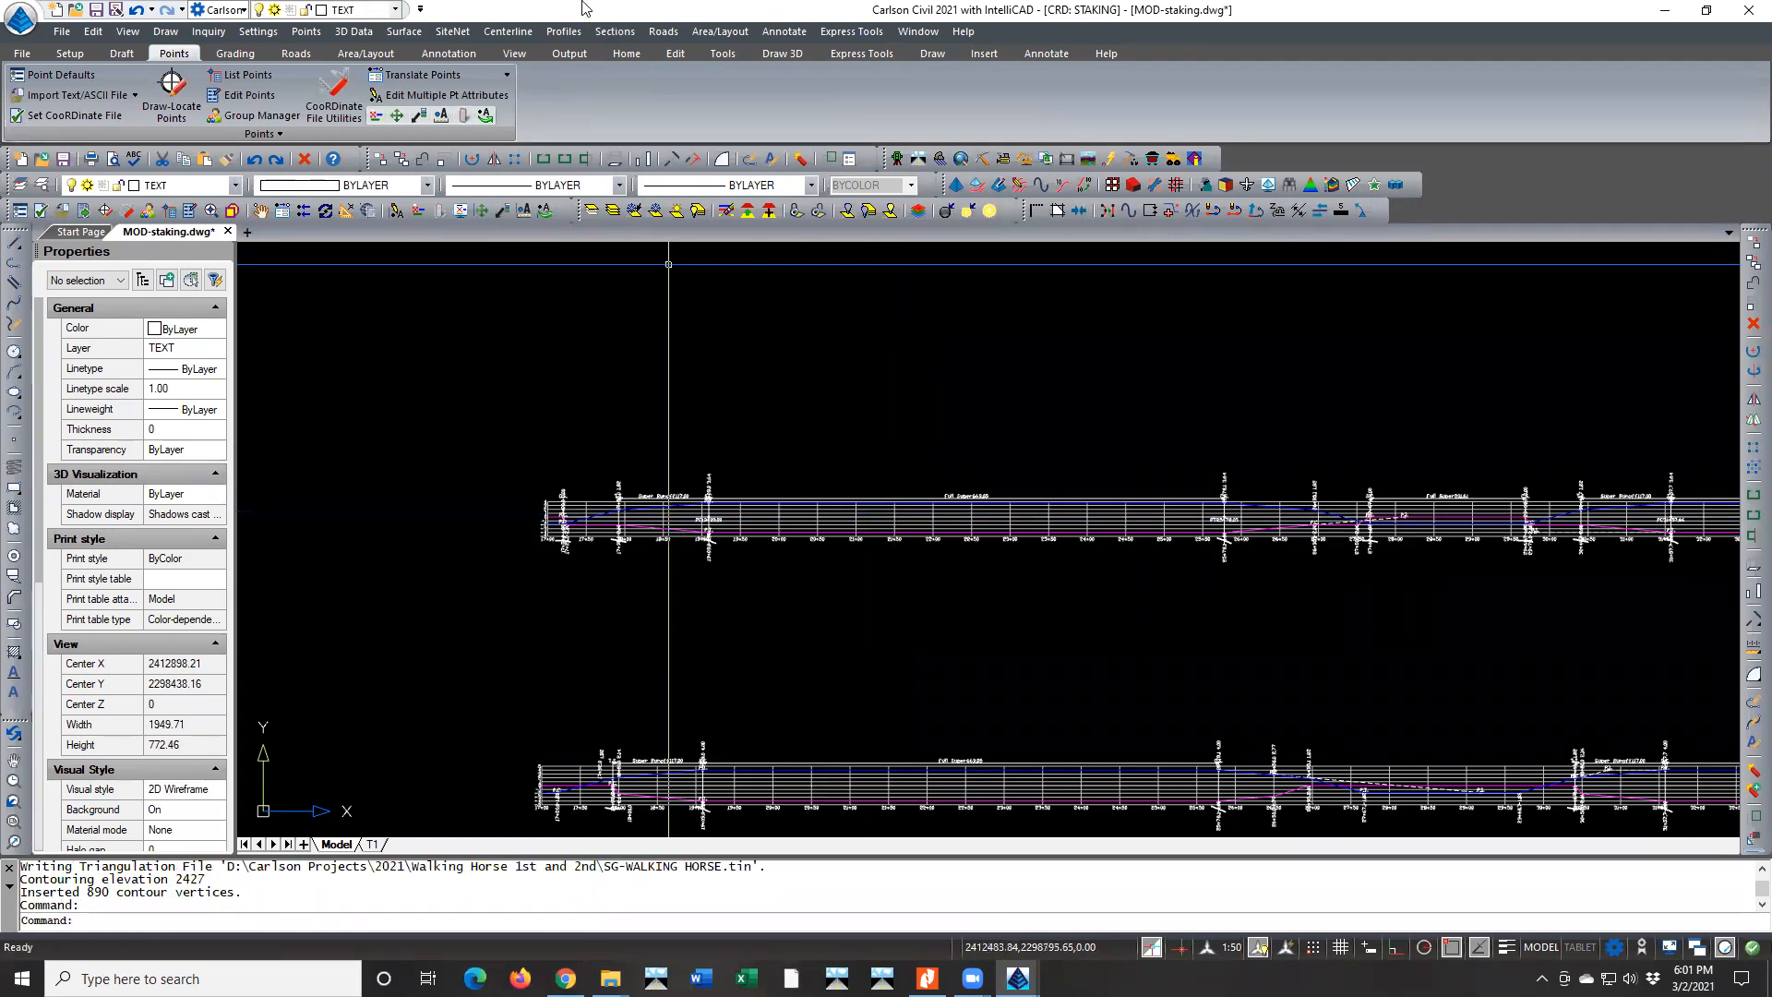
Load Design Section.xsct in the Section File Editor and assign Existing Section.xsct as the reference section
{"action": "left_click", "coordinate": [613, 31]}
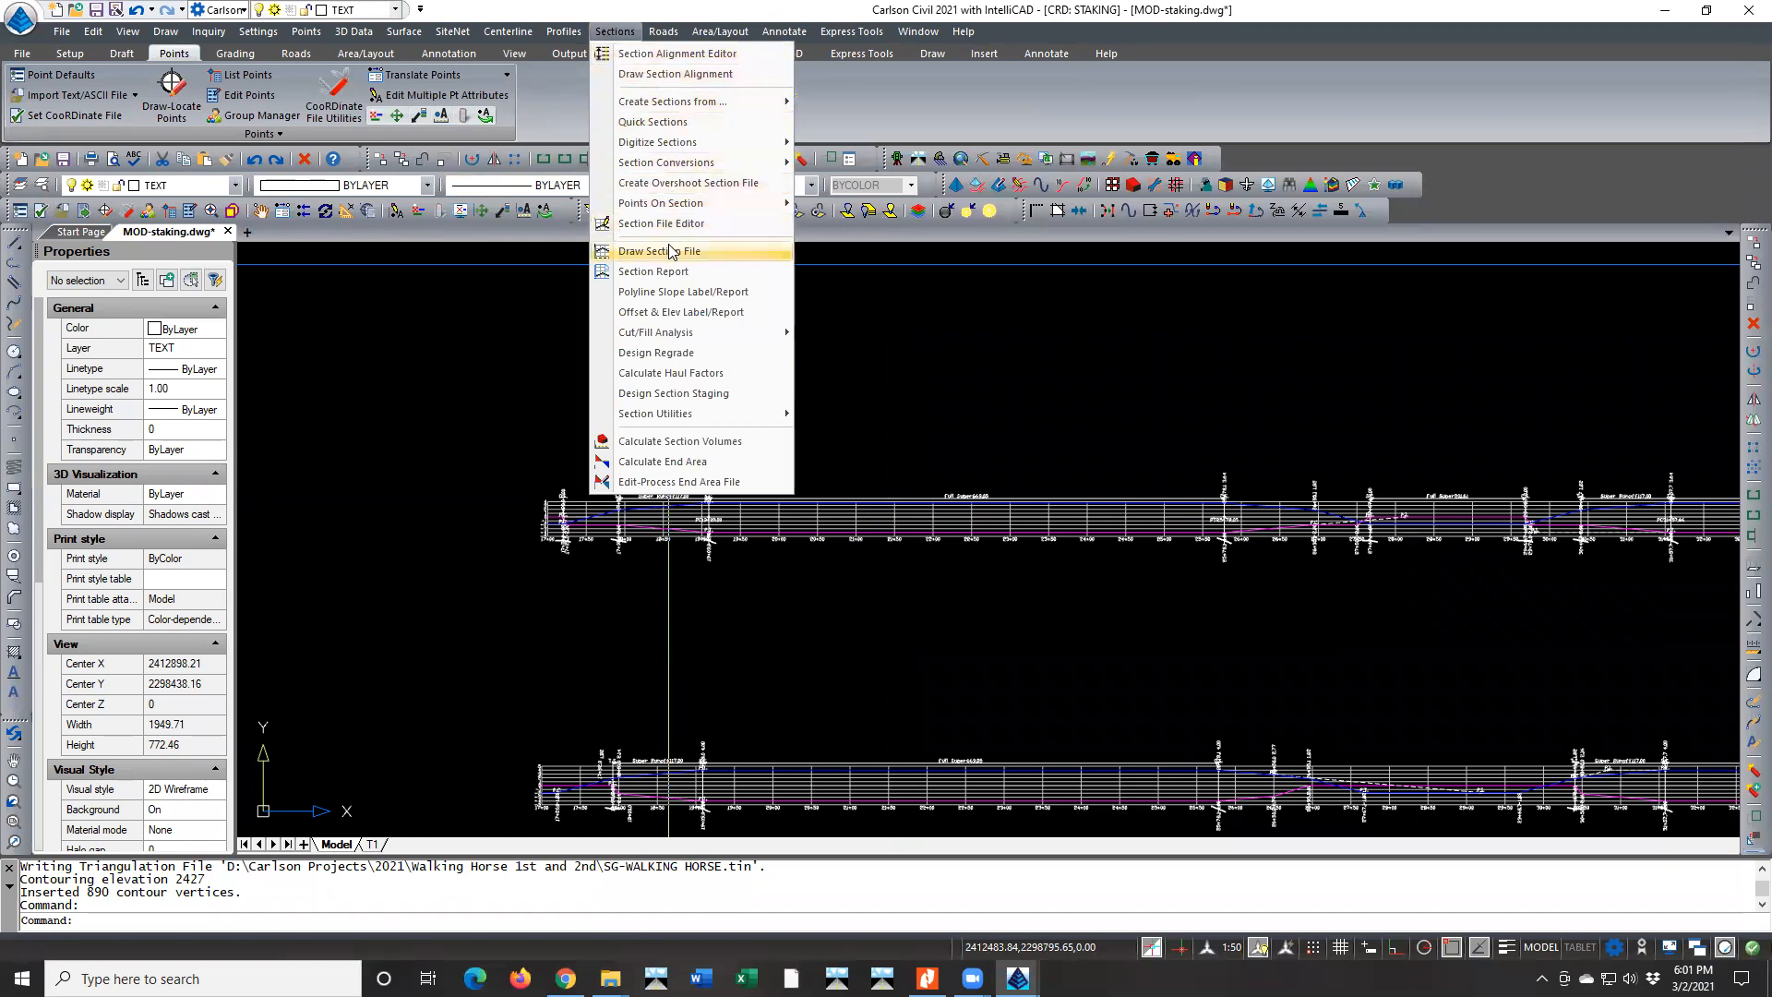
{"action": "left_click", "coordinate": [690, 224]}
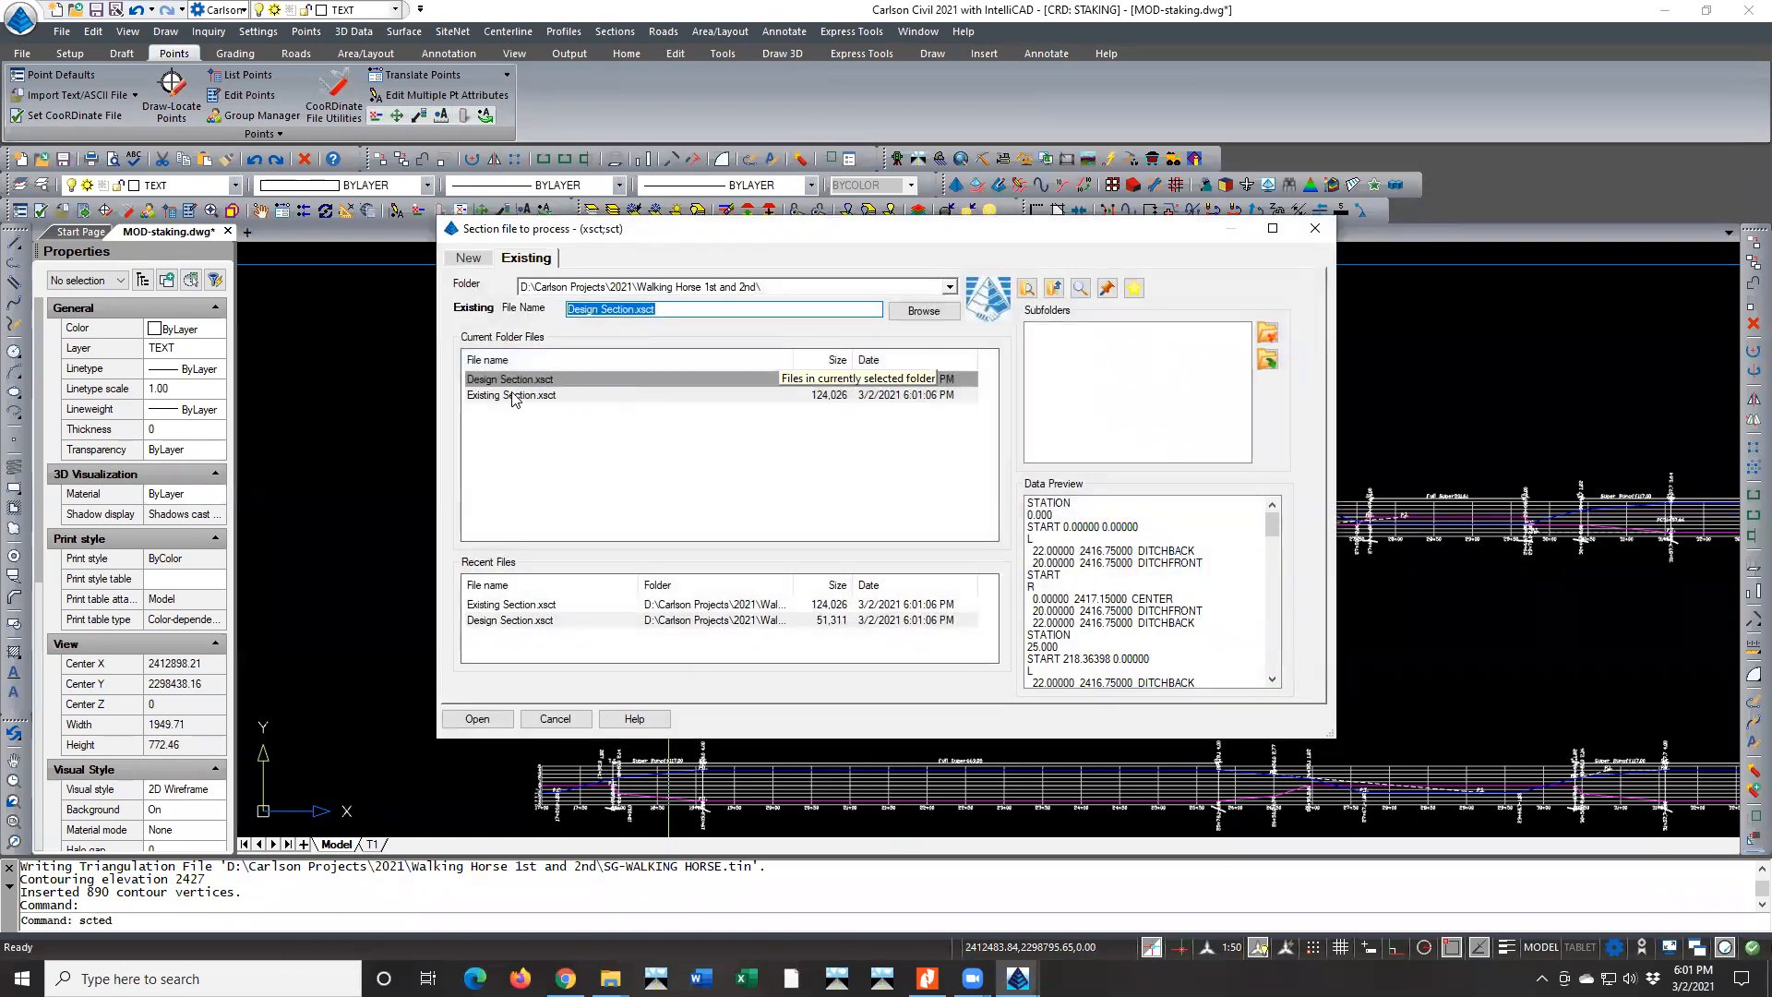
{"action": "double_click", "coordinate": [512, 376]}
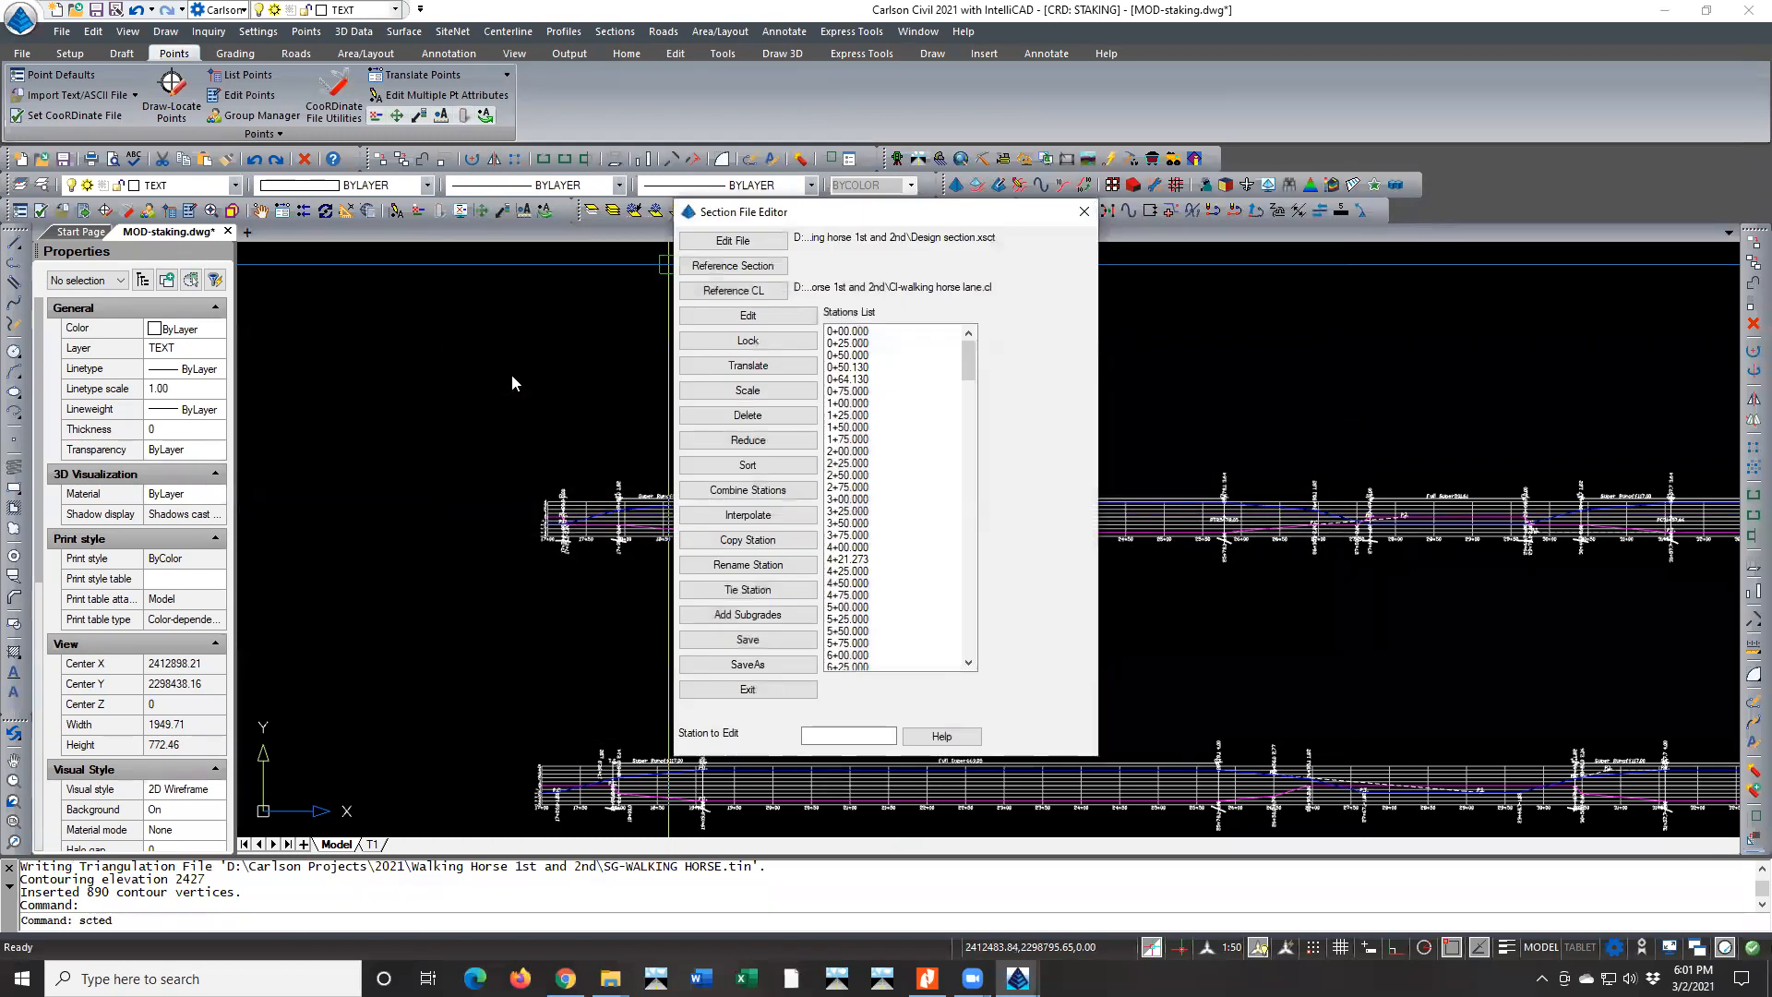
{"action": "left_click", "coordinate": [732, 265]}
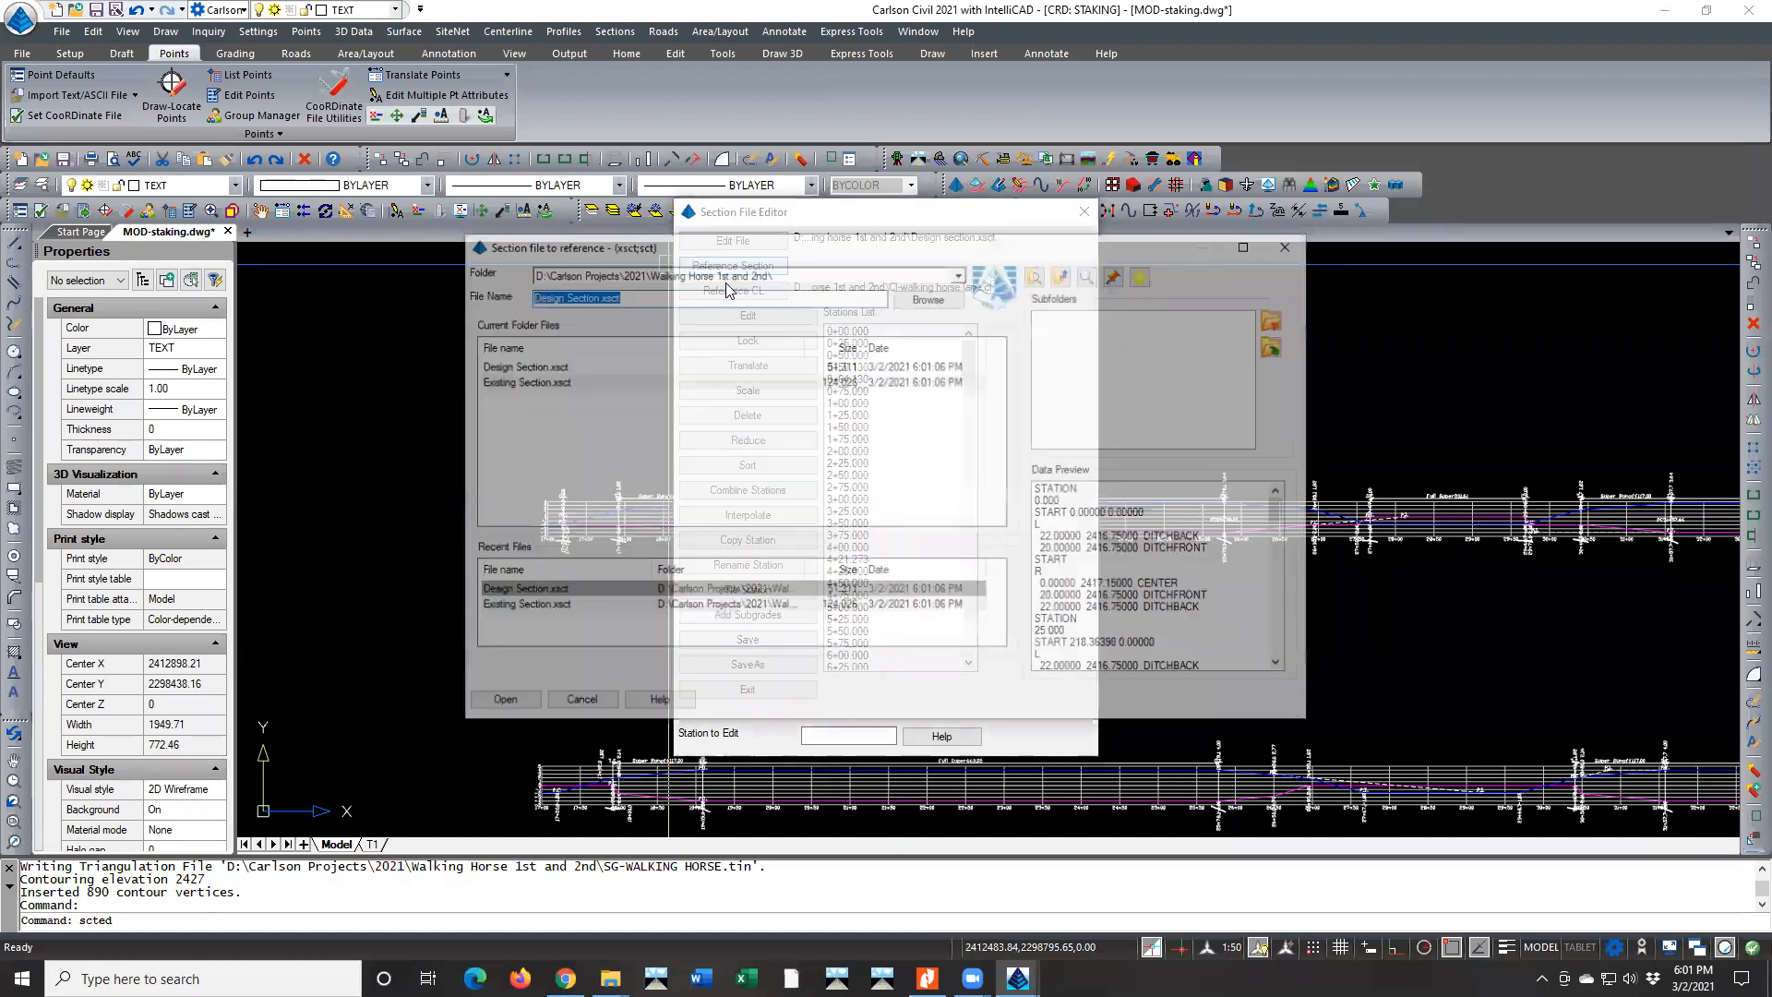
{"action": "double_click", "coordinate": [513, 382]}
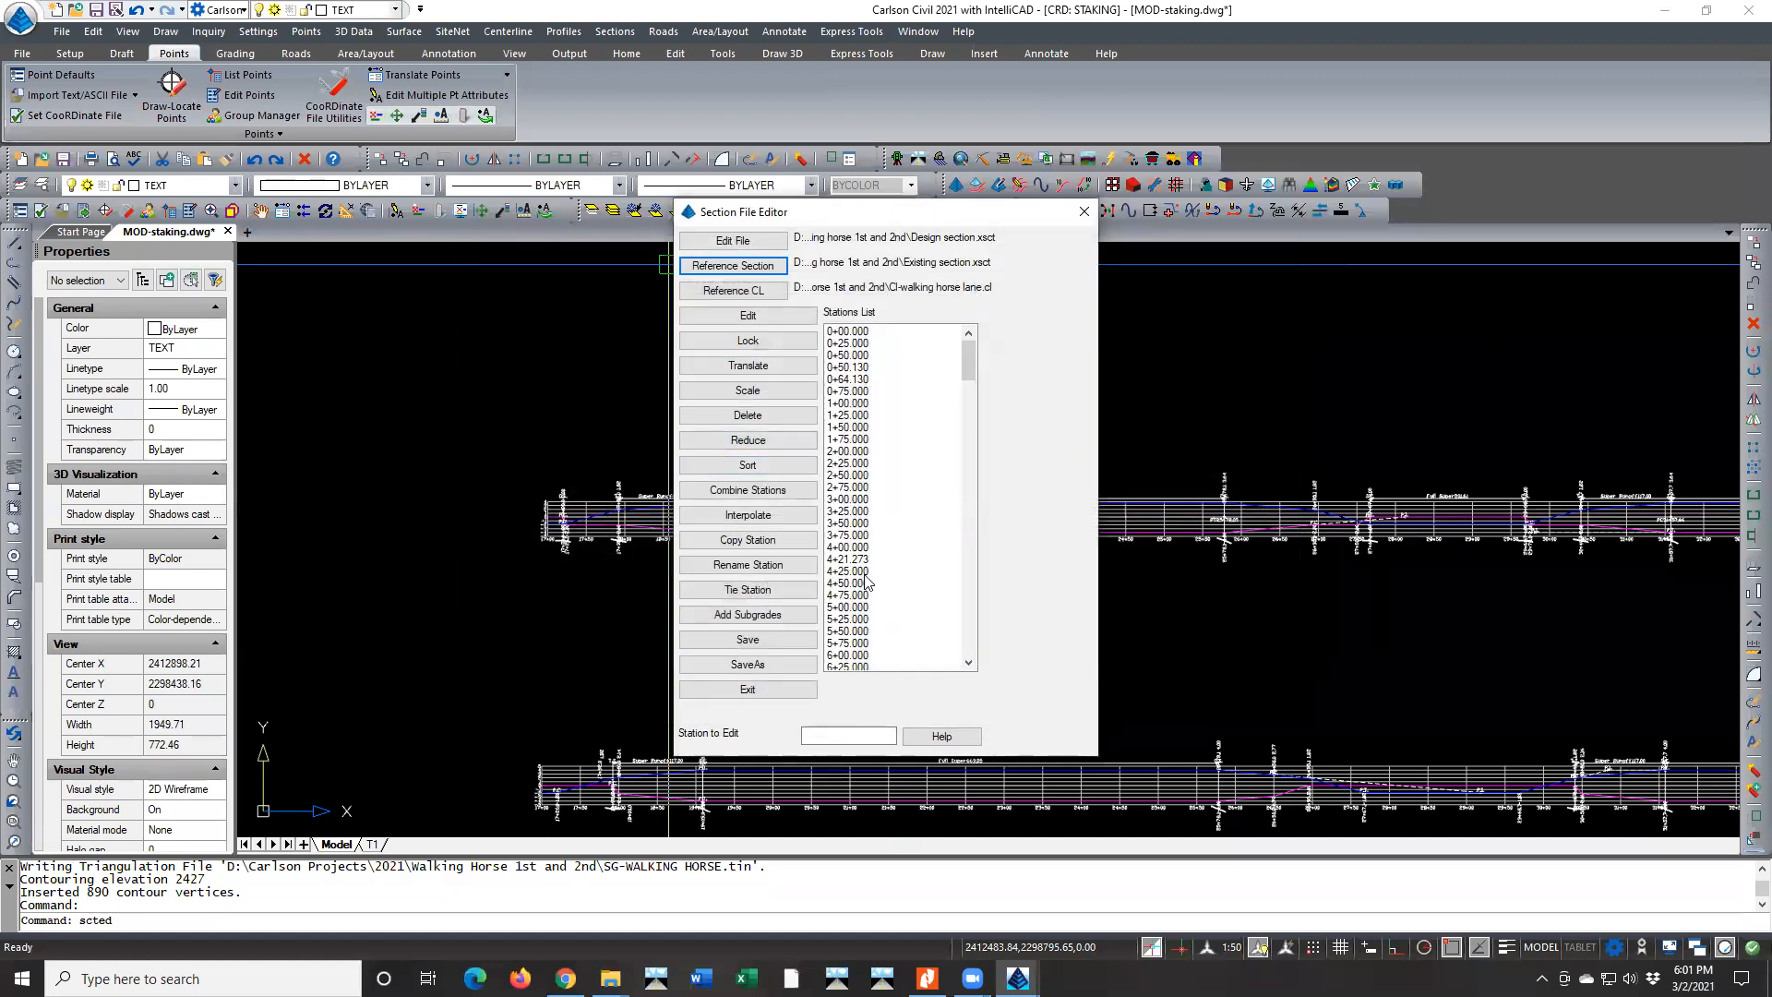
Open station 16+50 and examine the design slopes through station 17+56, then go back to station 17+25
{"action": "left_click_drag", "start_coordinate": [975, 364], "coordinate": [963, 456]}
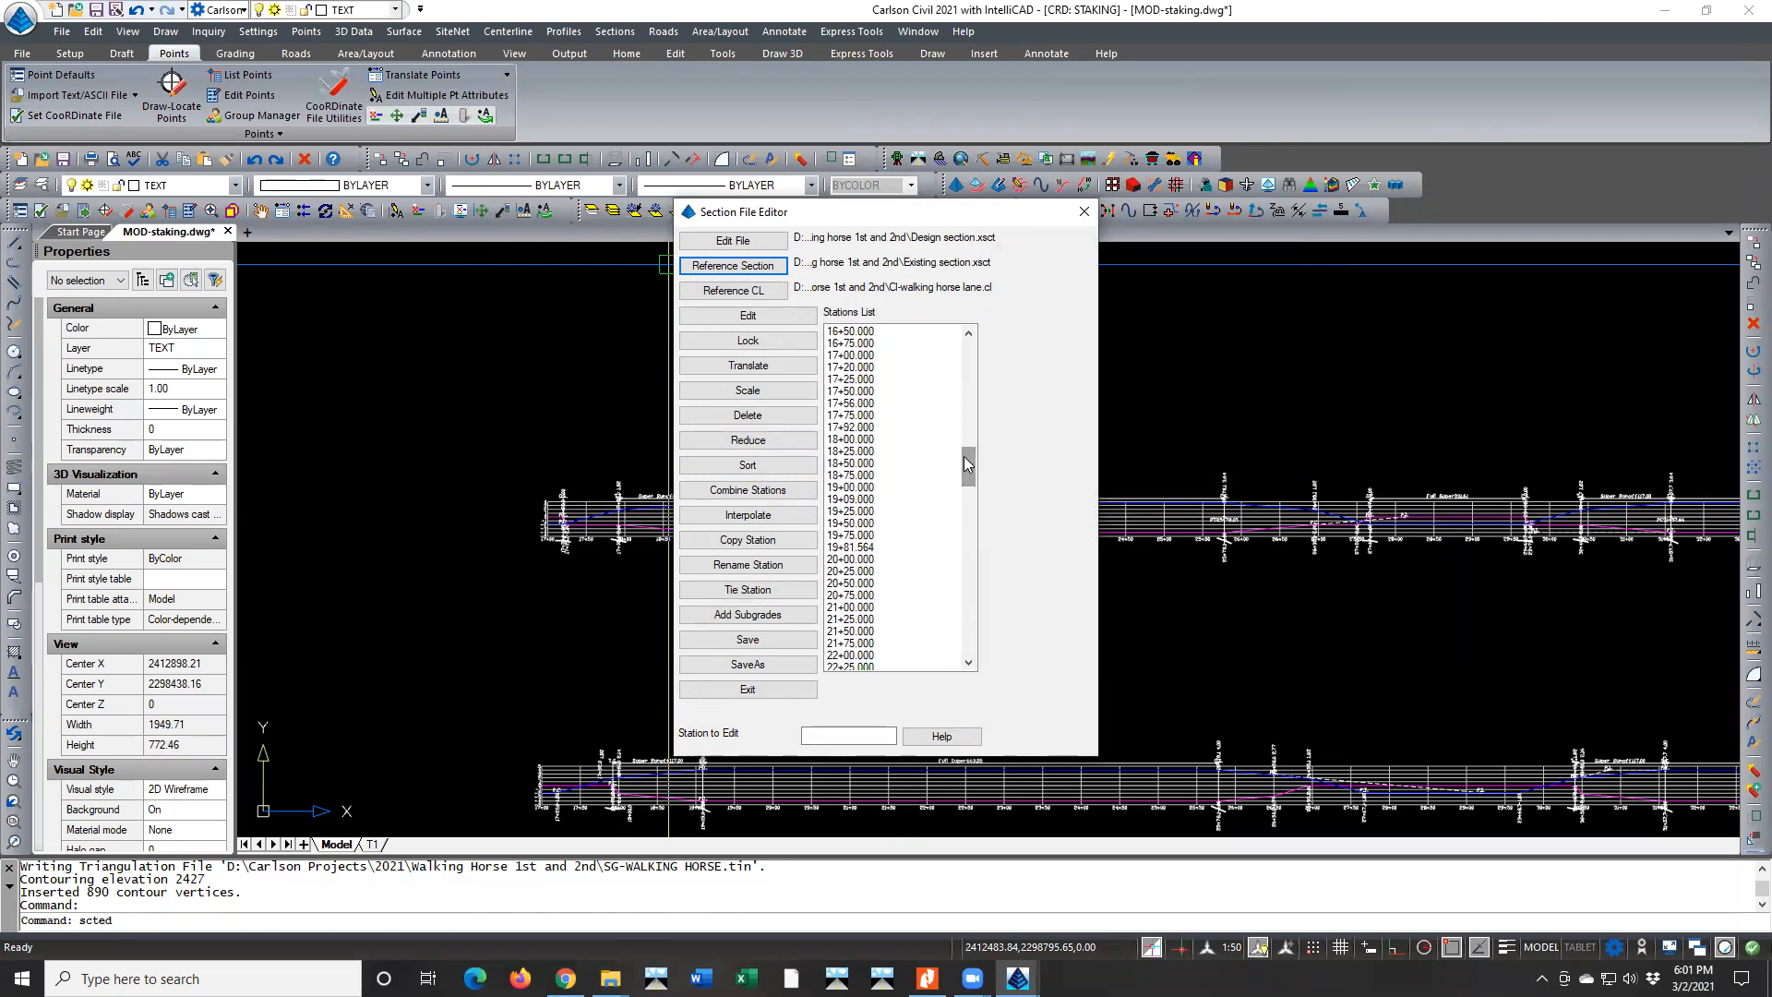
{"action": "double_click", "coordinate": [867, 331]}
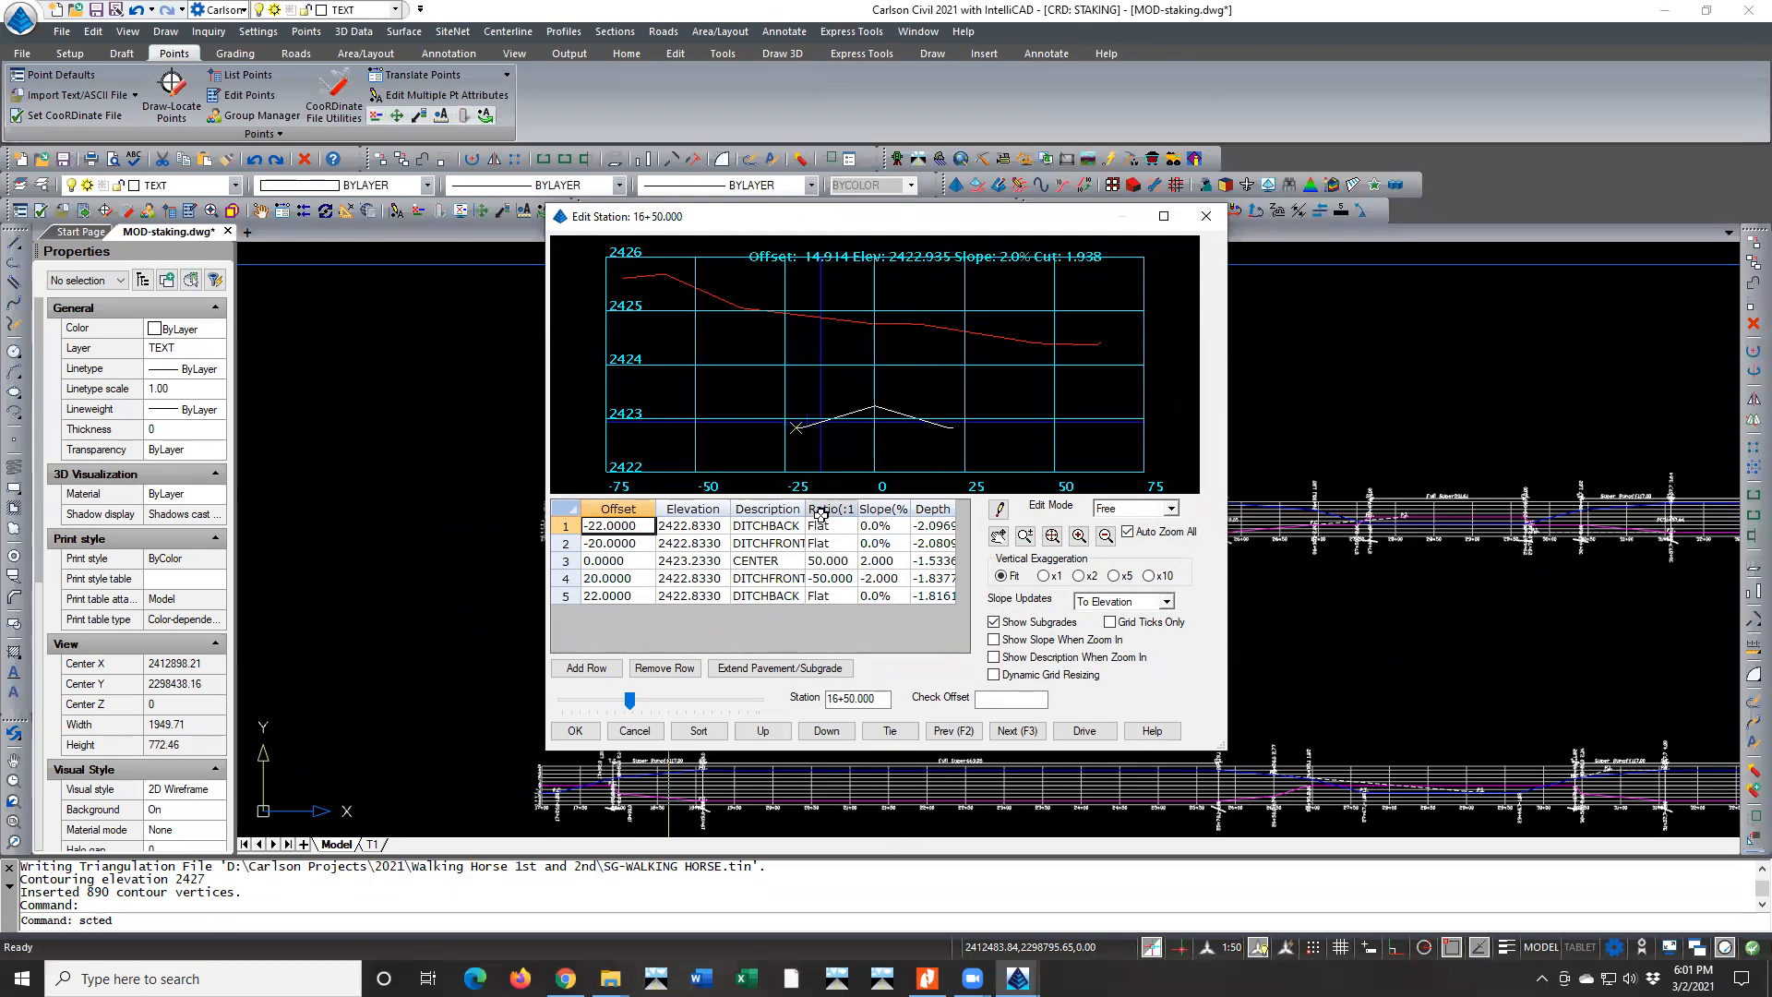
{"action": "scroll", "coordinate": [866, 461], "scroll_direction": "up", "scroll_amount": 3}
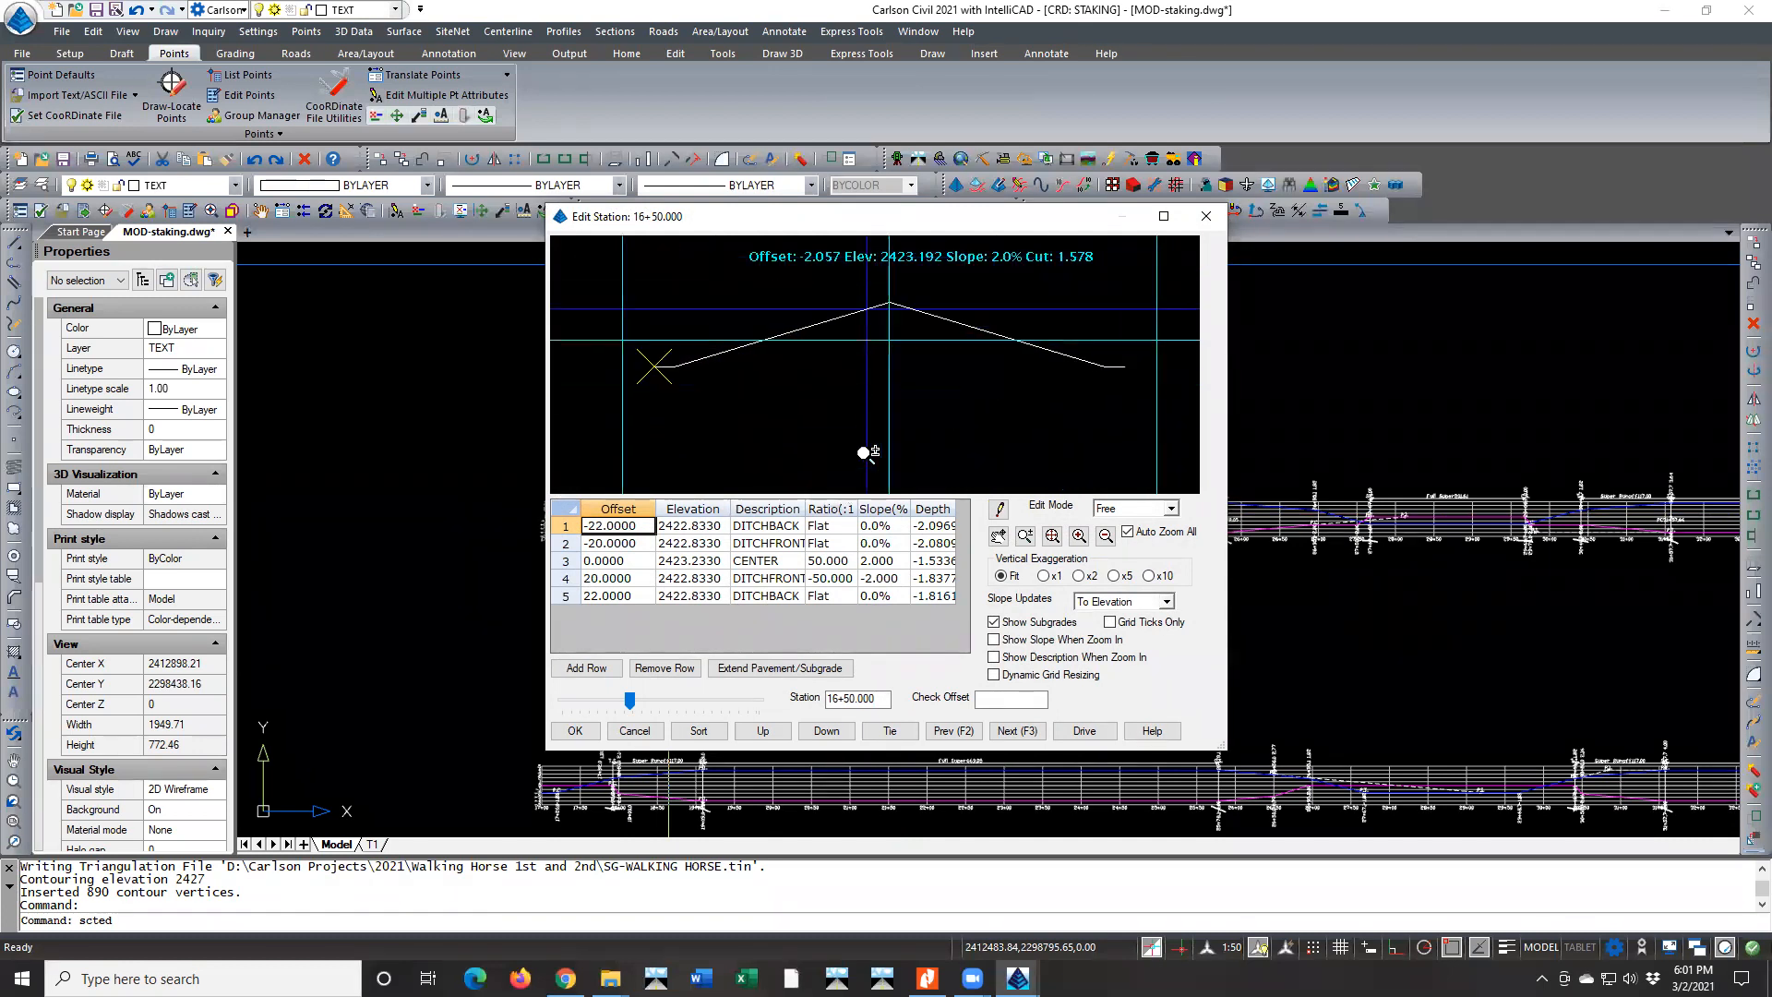
{"action": "left_click", "coordinate": [1008, 739]}
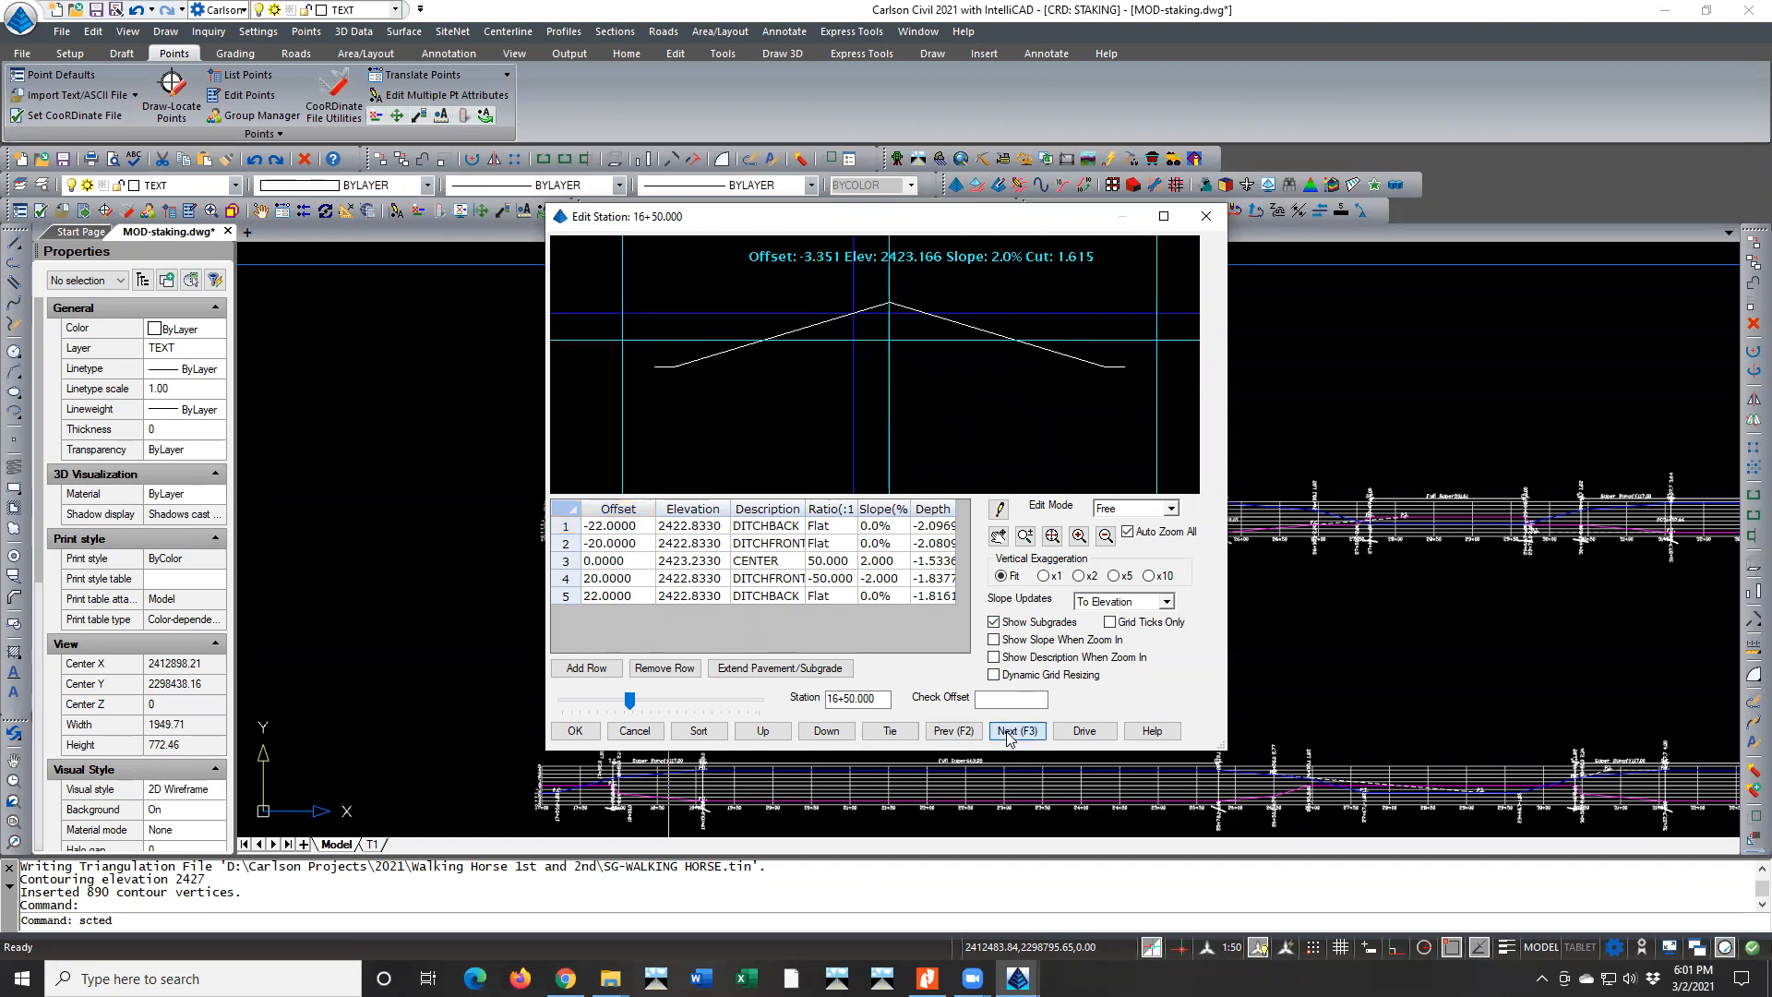
{"action": "left_click", "coordinate": [1009, 736]}
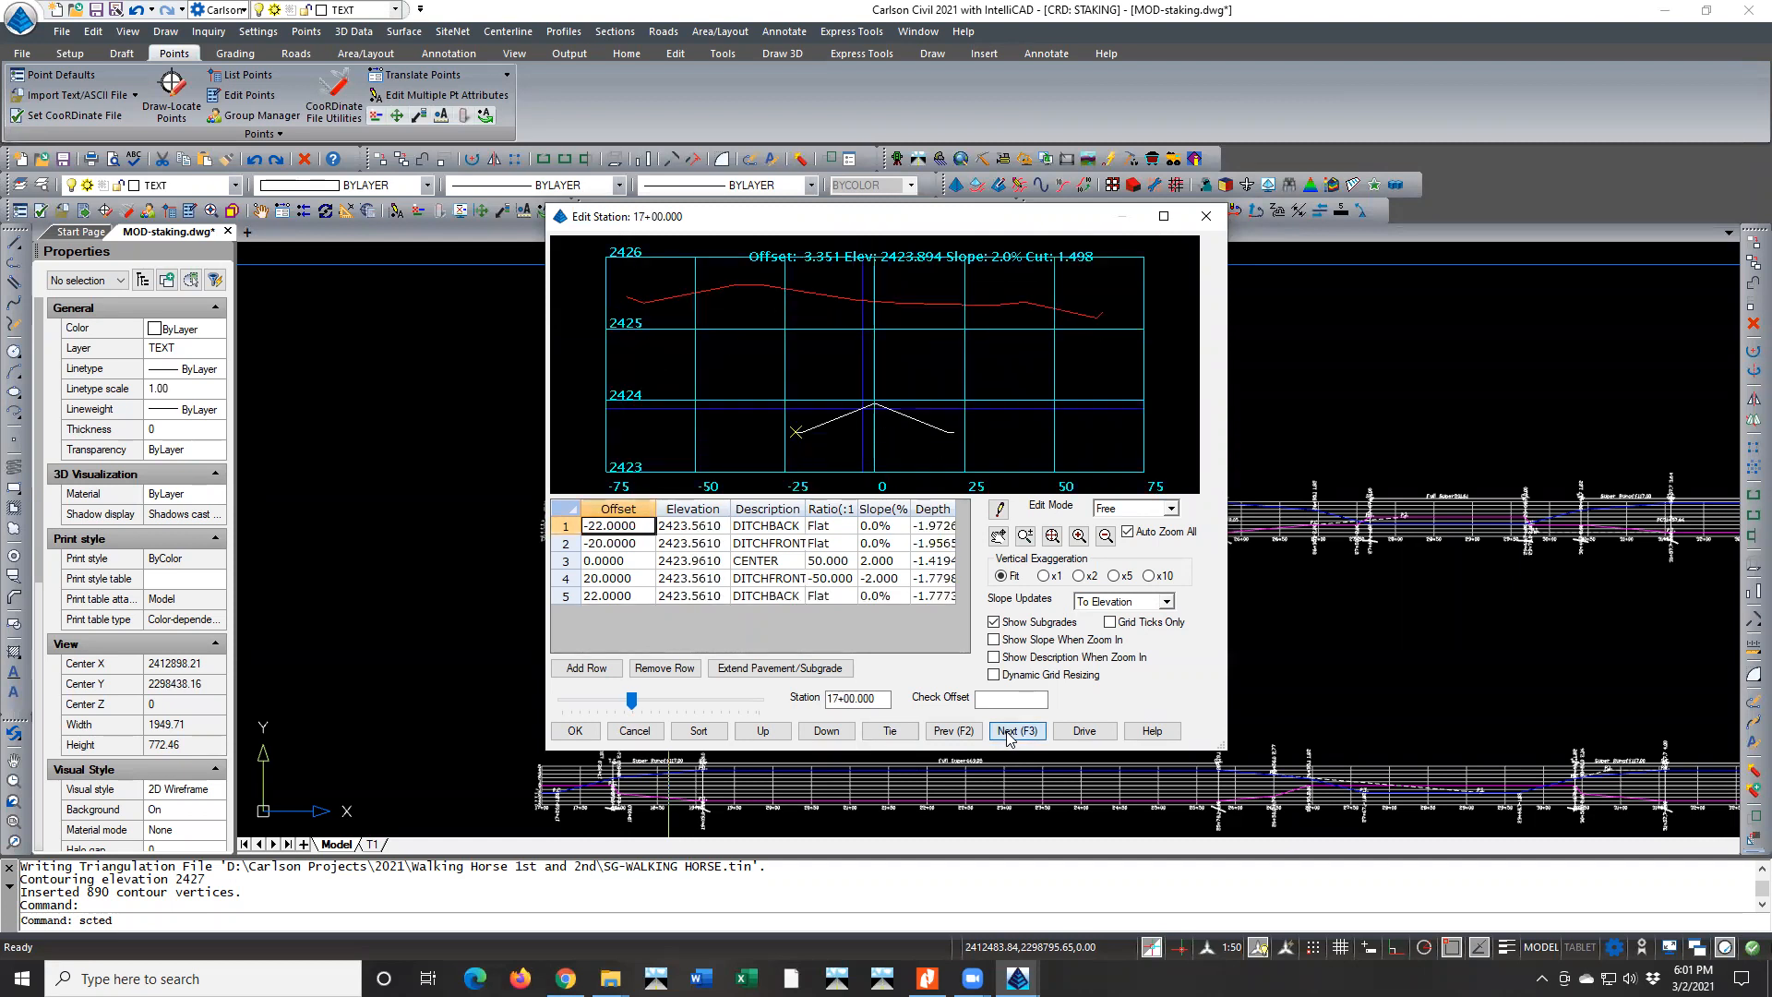
{"action": "left_click", "coordinate": [1009, 736]}
{"action": "left_click", "coordinate": [1009, 736]}
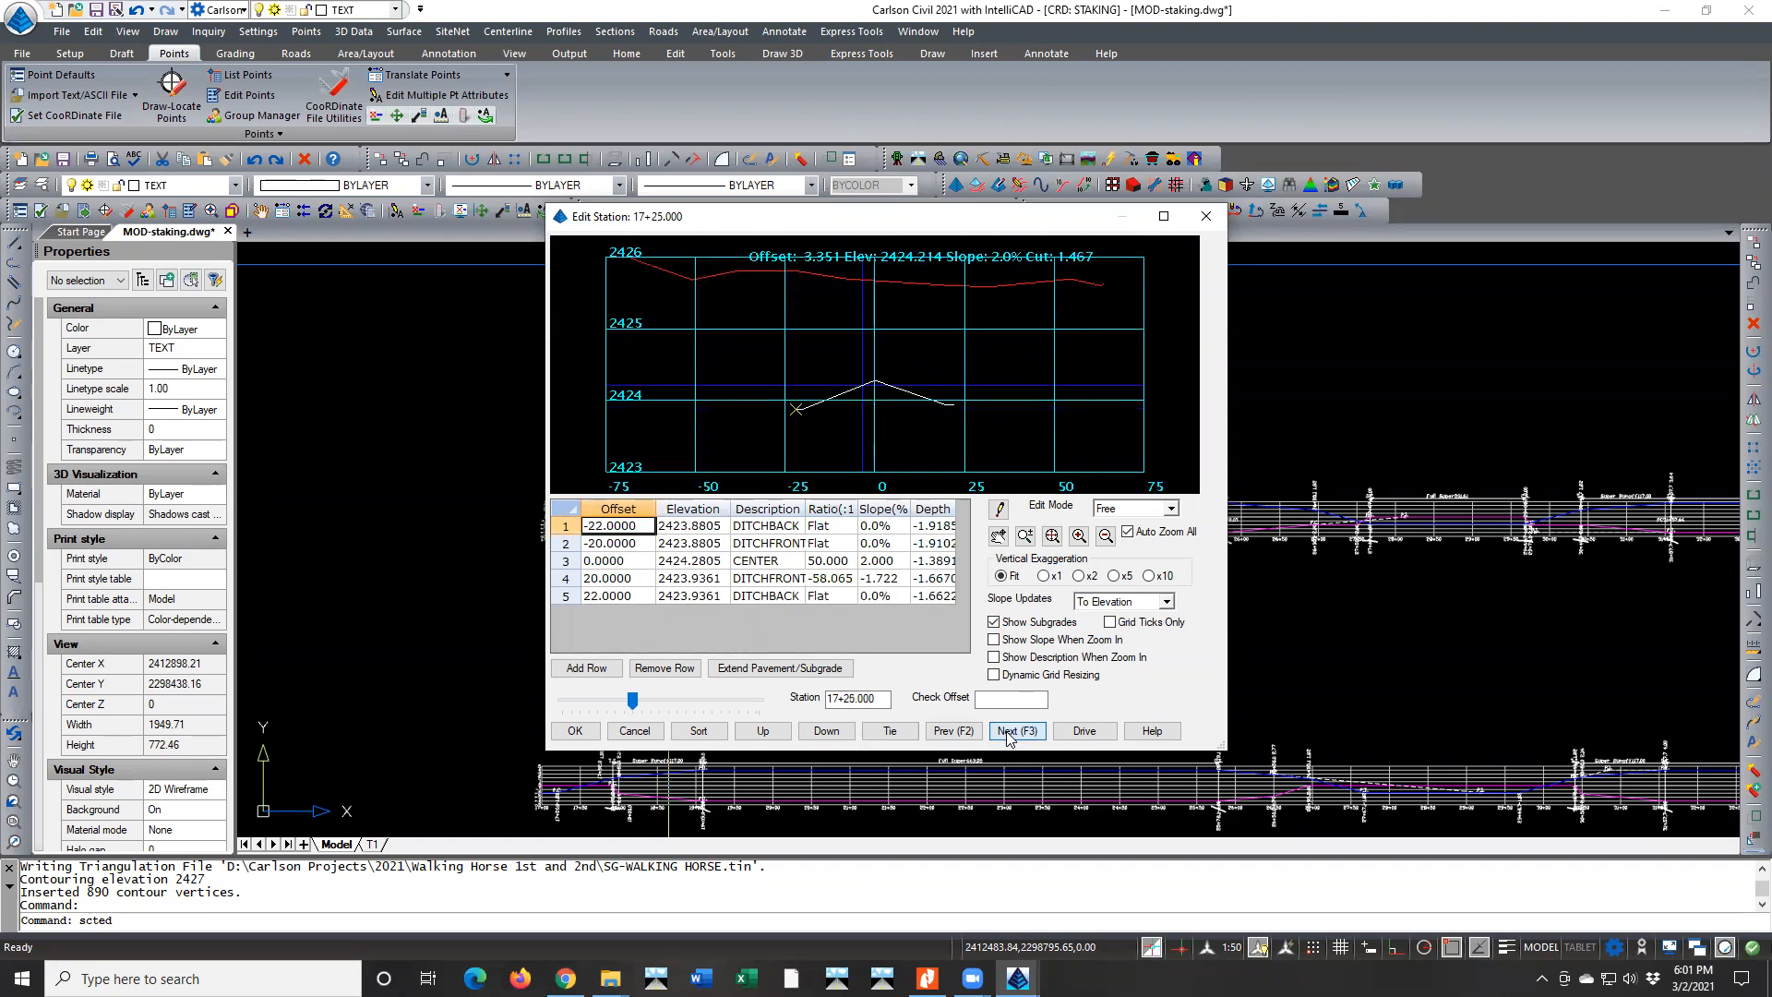
{"action": "left_click", "coordinate": [1009, 736]}
{"action": "left_click", "coordinate": [1009, 736]}
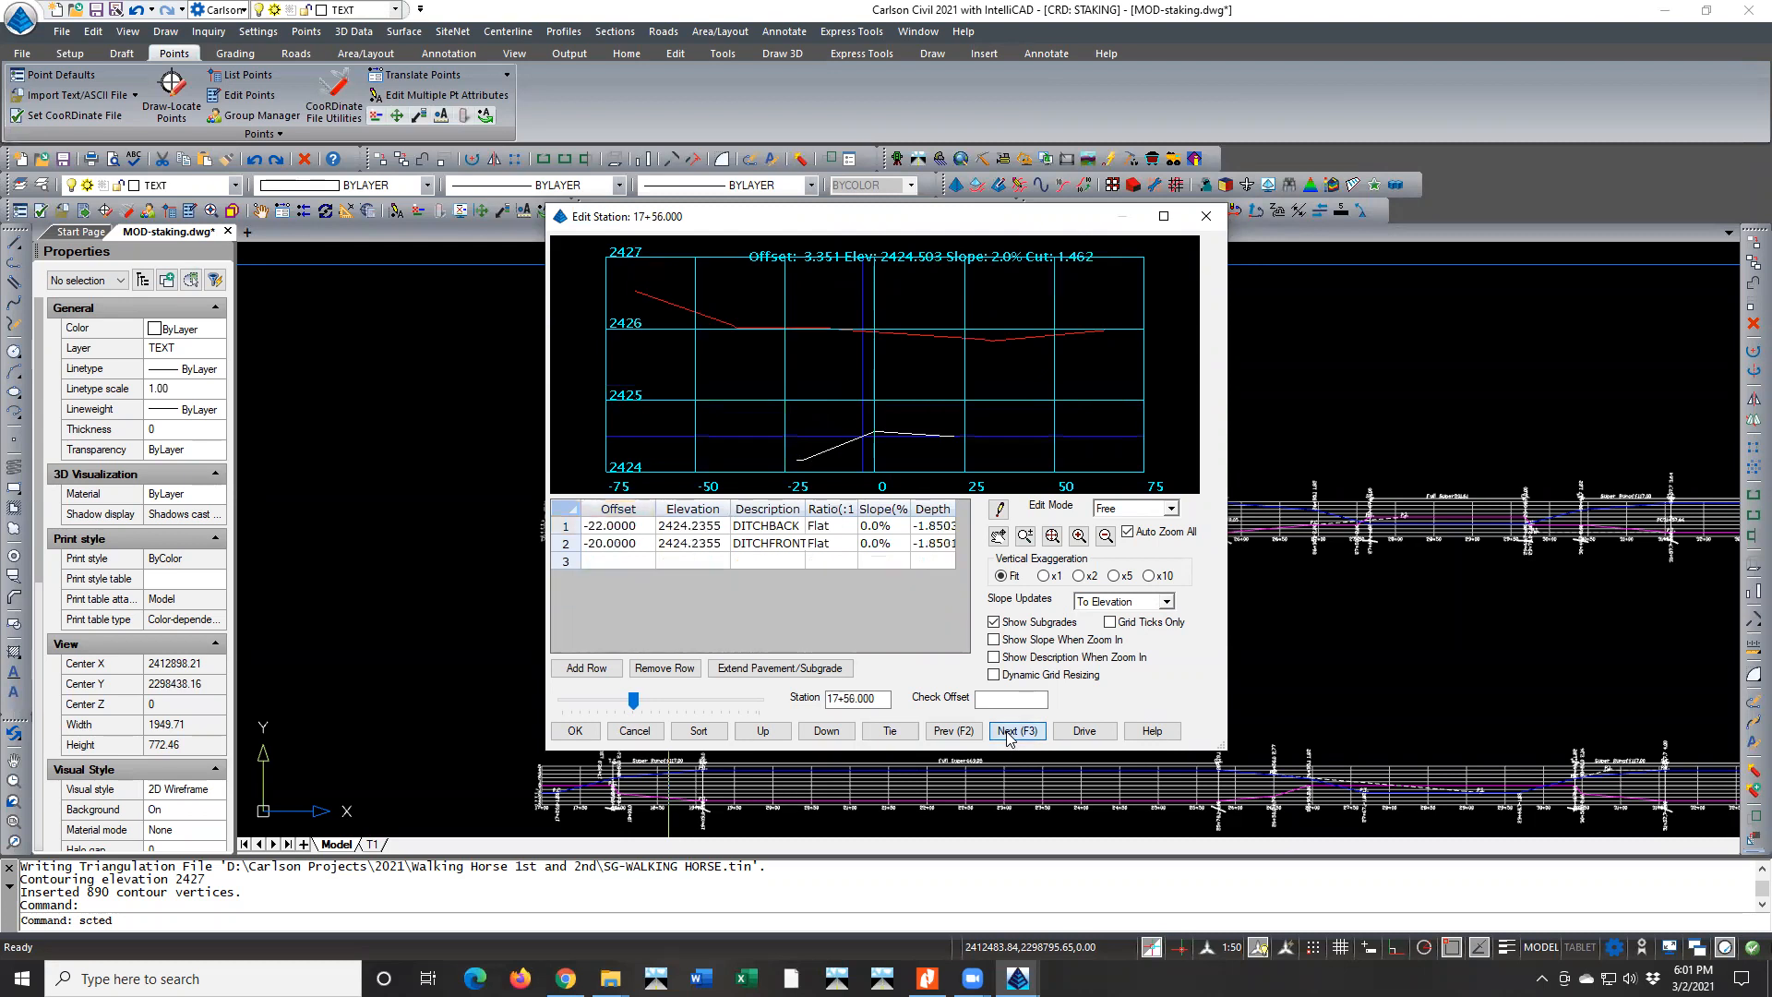
{"action": "left_click", "coordinate": [938, 733]}
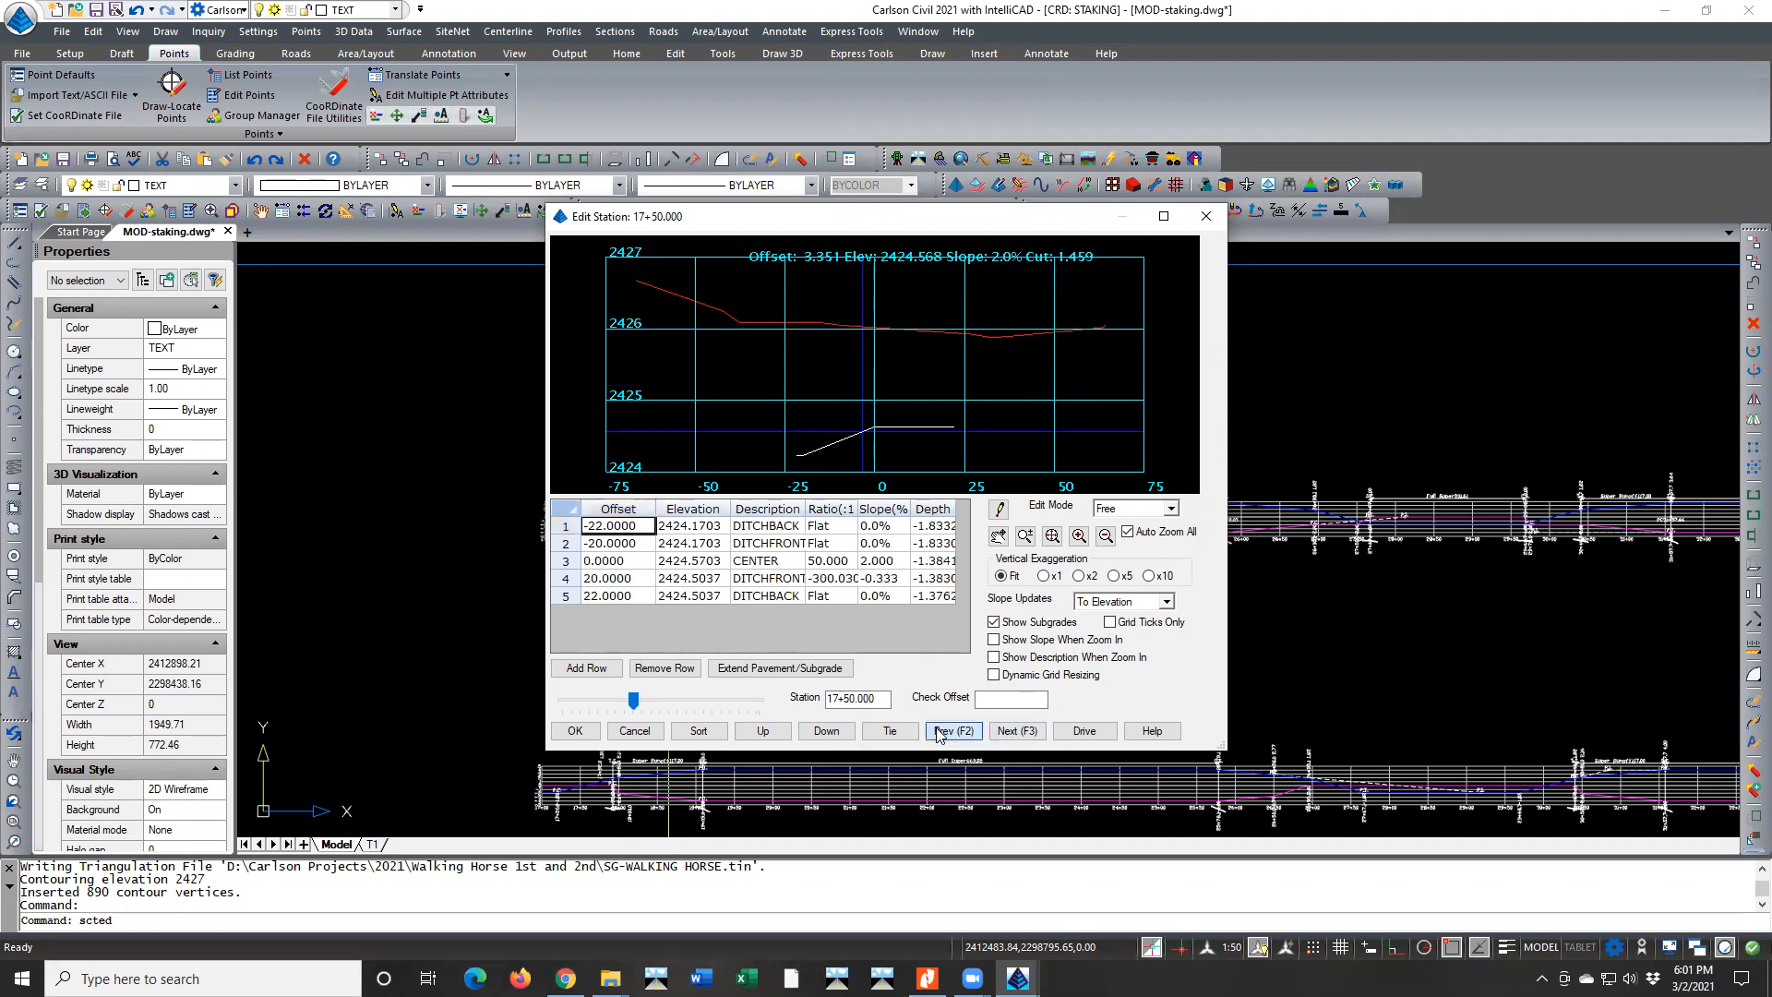
{"action": "left_click", "coordinate": [938, 733]}
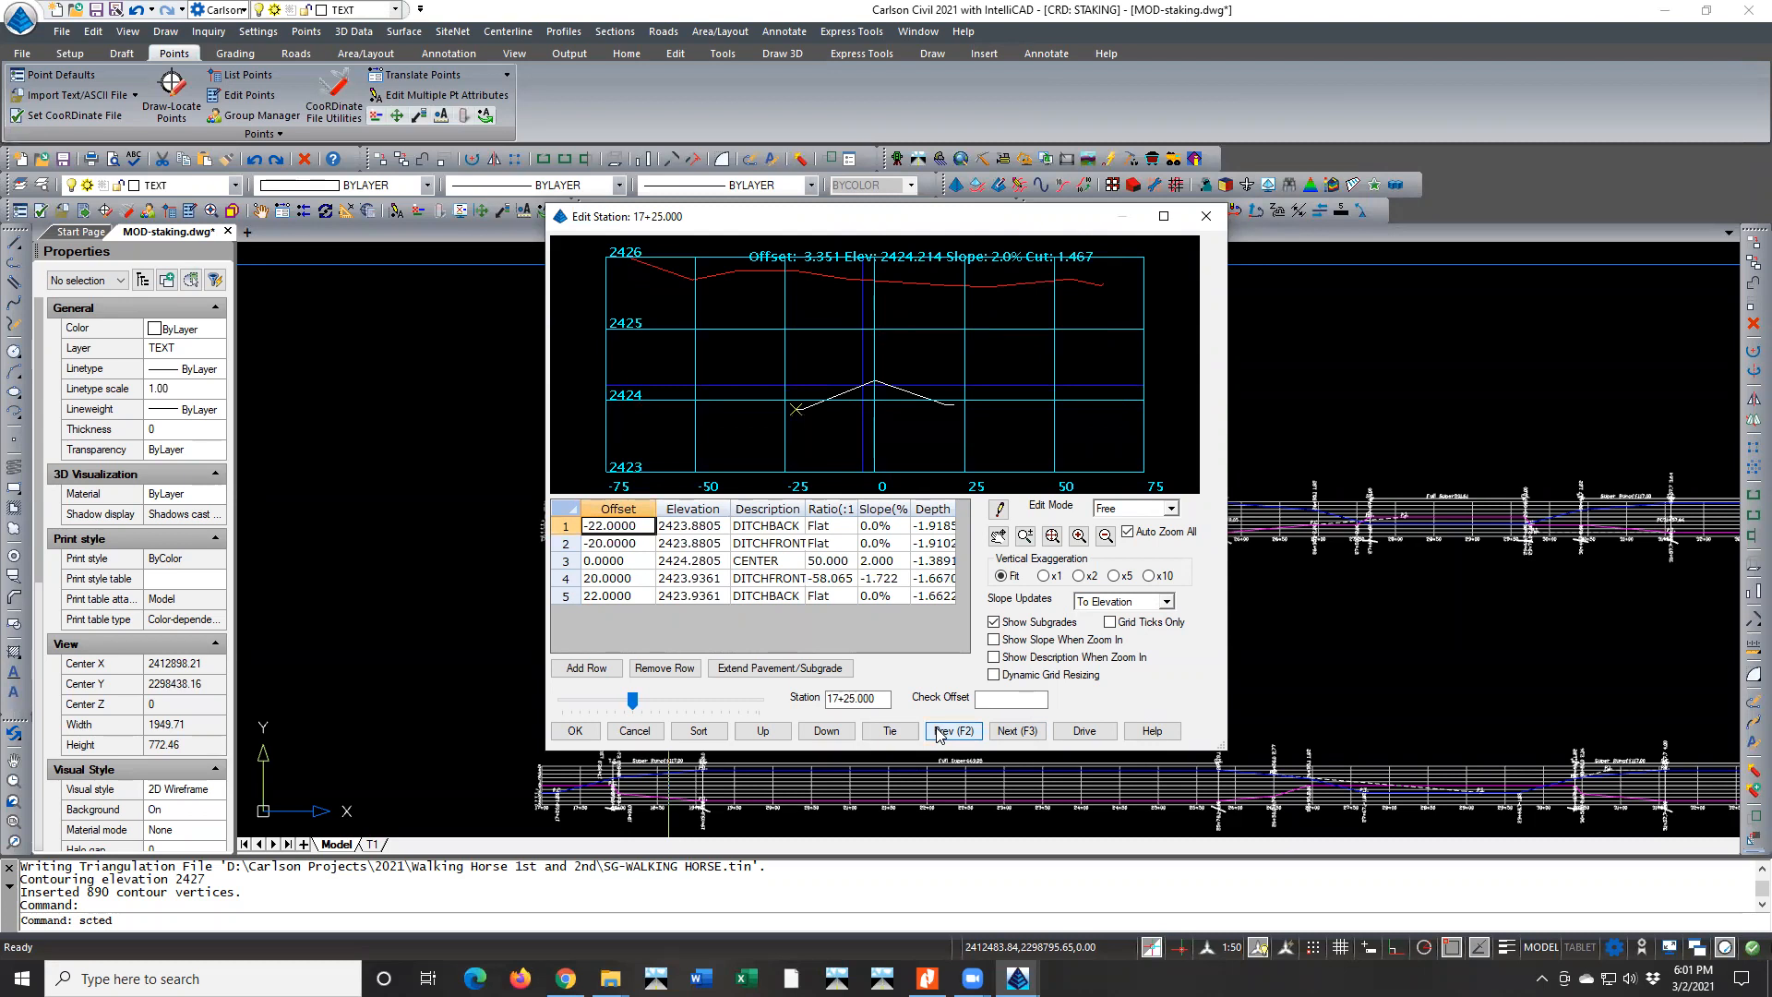
Examine how both lane slopes change from station 17+25 through 18+00 to station 19+09
{"action": "left_click", "coordinate": [1004, 732]}
{"action": "left_click", "coordinate": [1002, 731]}
{"action": "left_click", "coordinate": [1001, 731]}
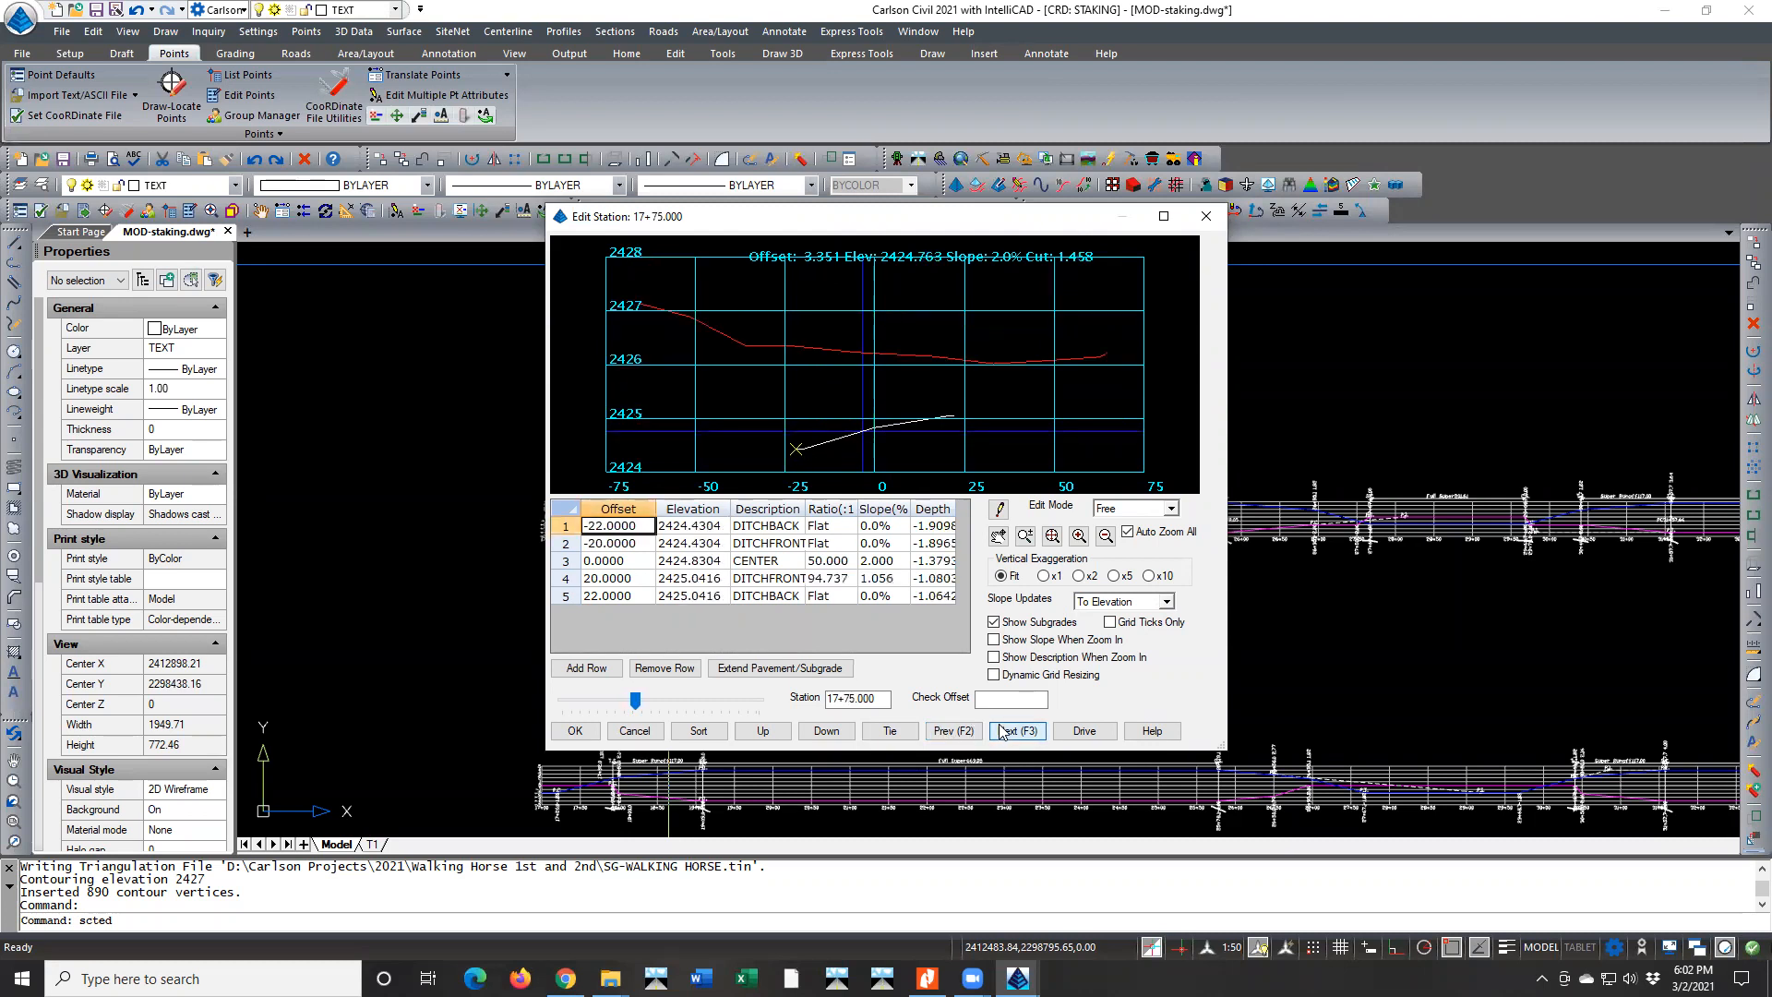
{"action": "left_click", "coordinate": [1002, 731]}
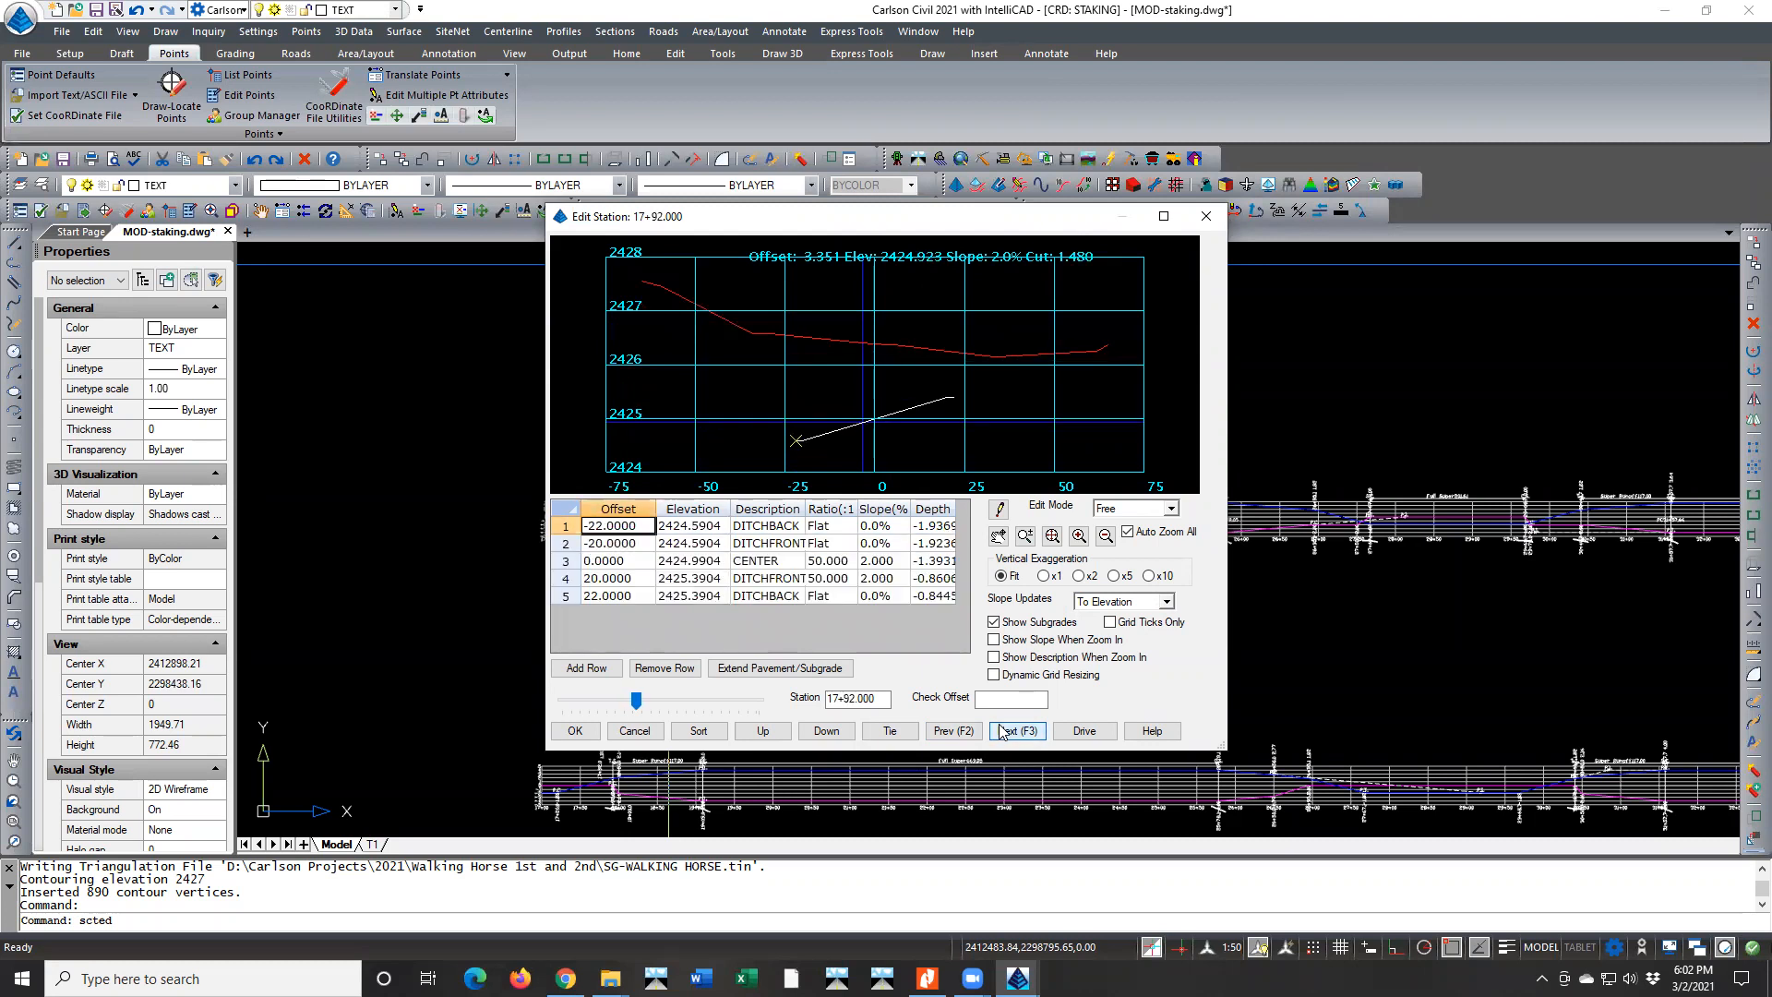
{"action": "left_click", "coordinate": [1002, 731]}
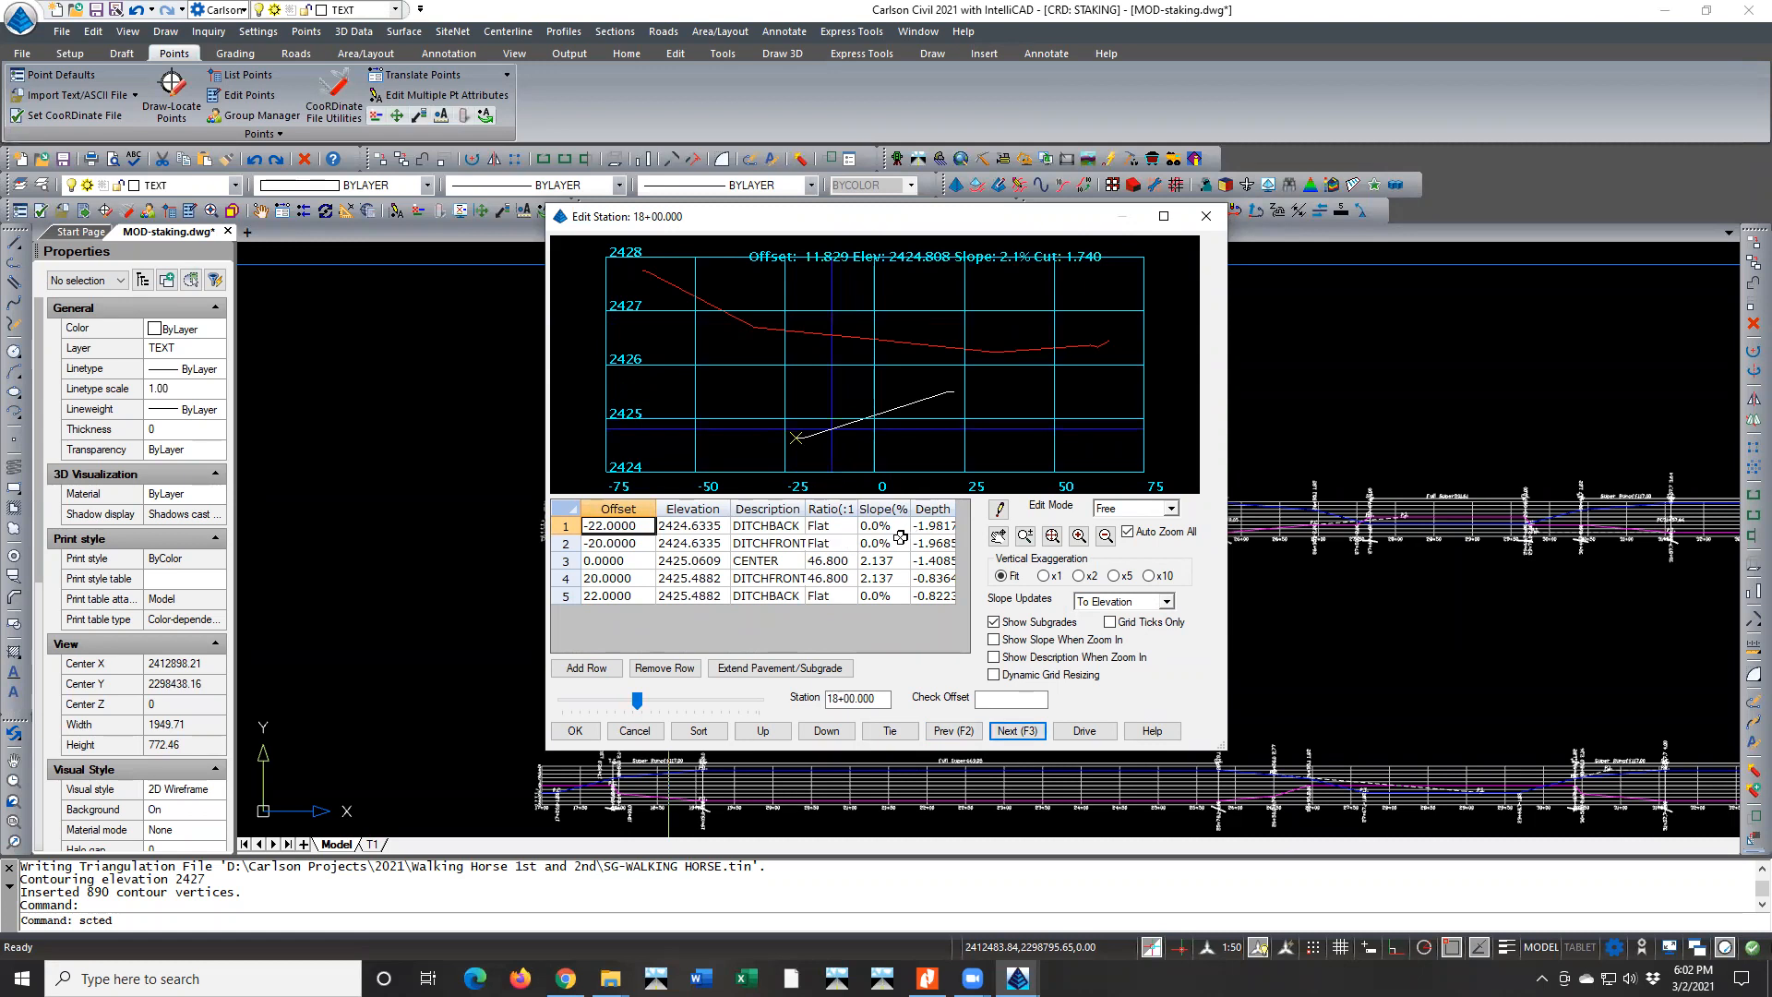
{"action": "scroll", "coordinate": [868, 429], "scroll_direction": "up", "scroll_amount": 3}
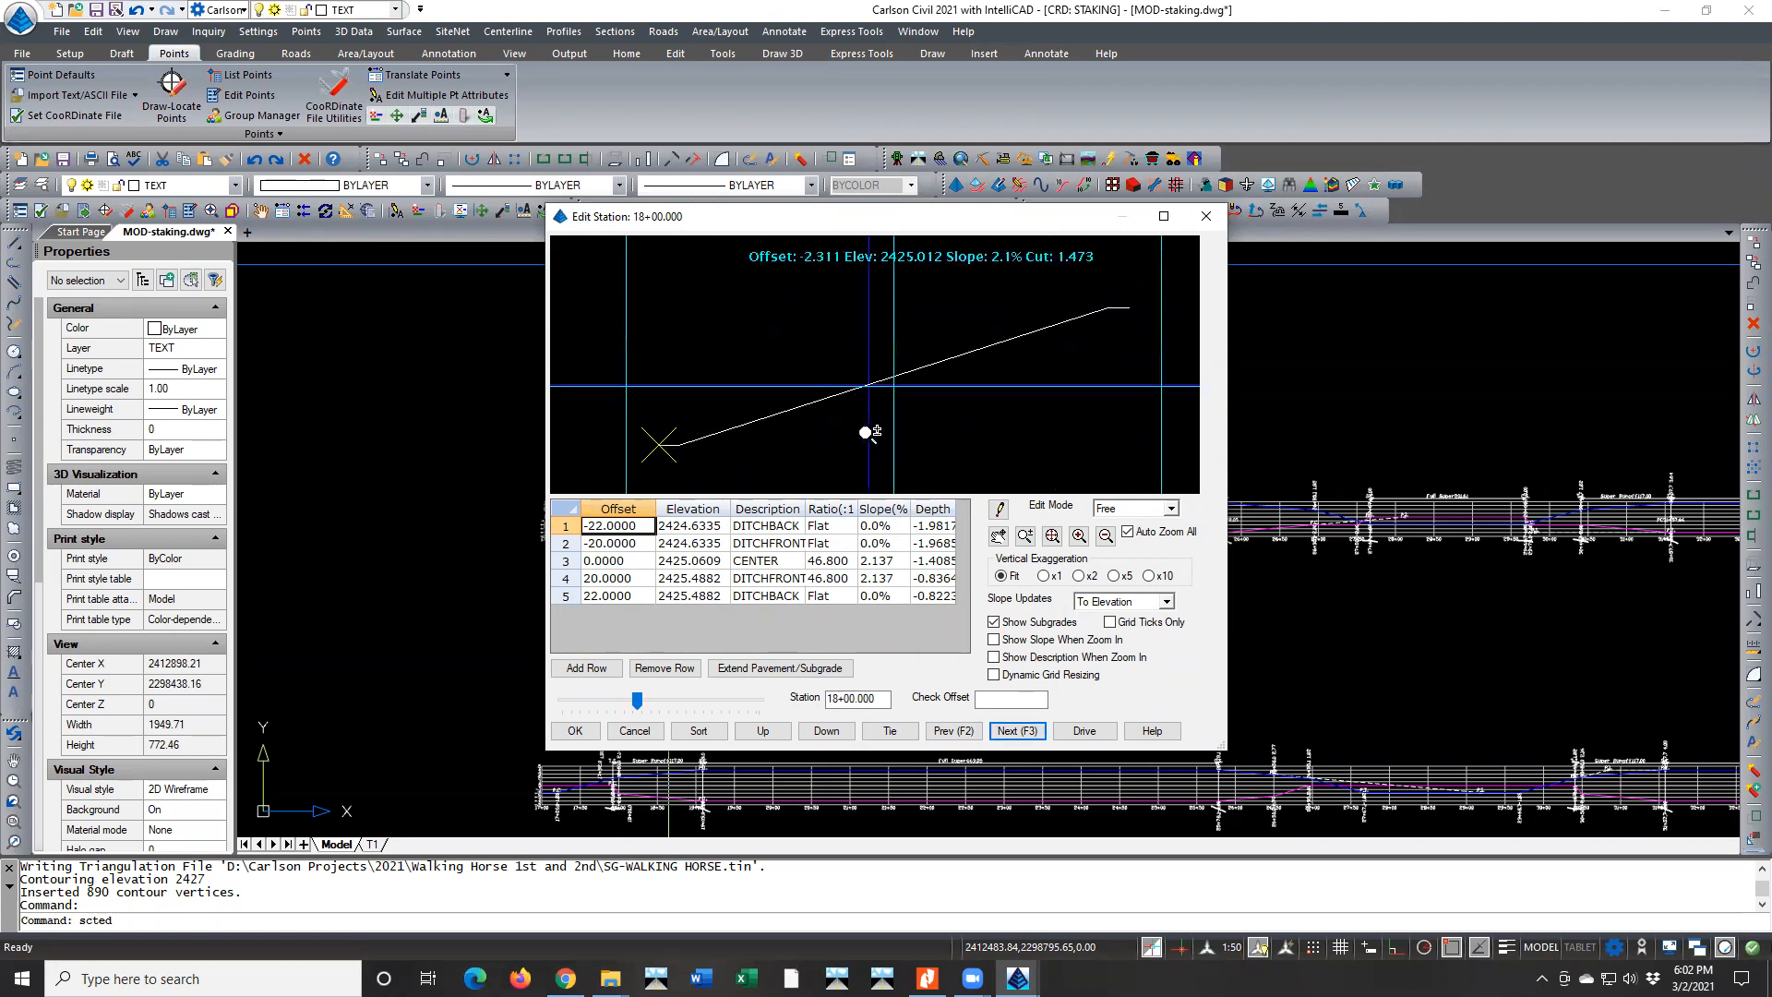
{"action": "left_click", "coordinate": [1008, 731]}
{"action": "left_click", "coordinate": [1008, 731]}
{"action": "left_click", "coordinate": [1008, 731]}
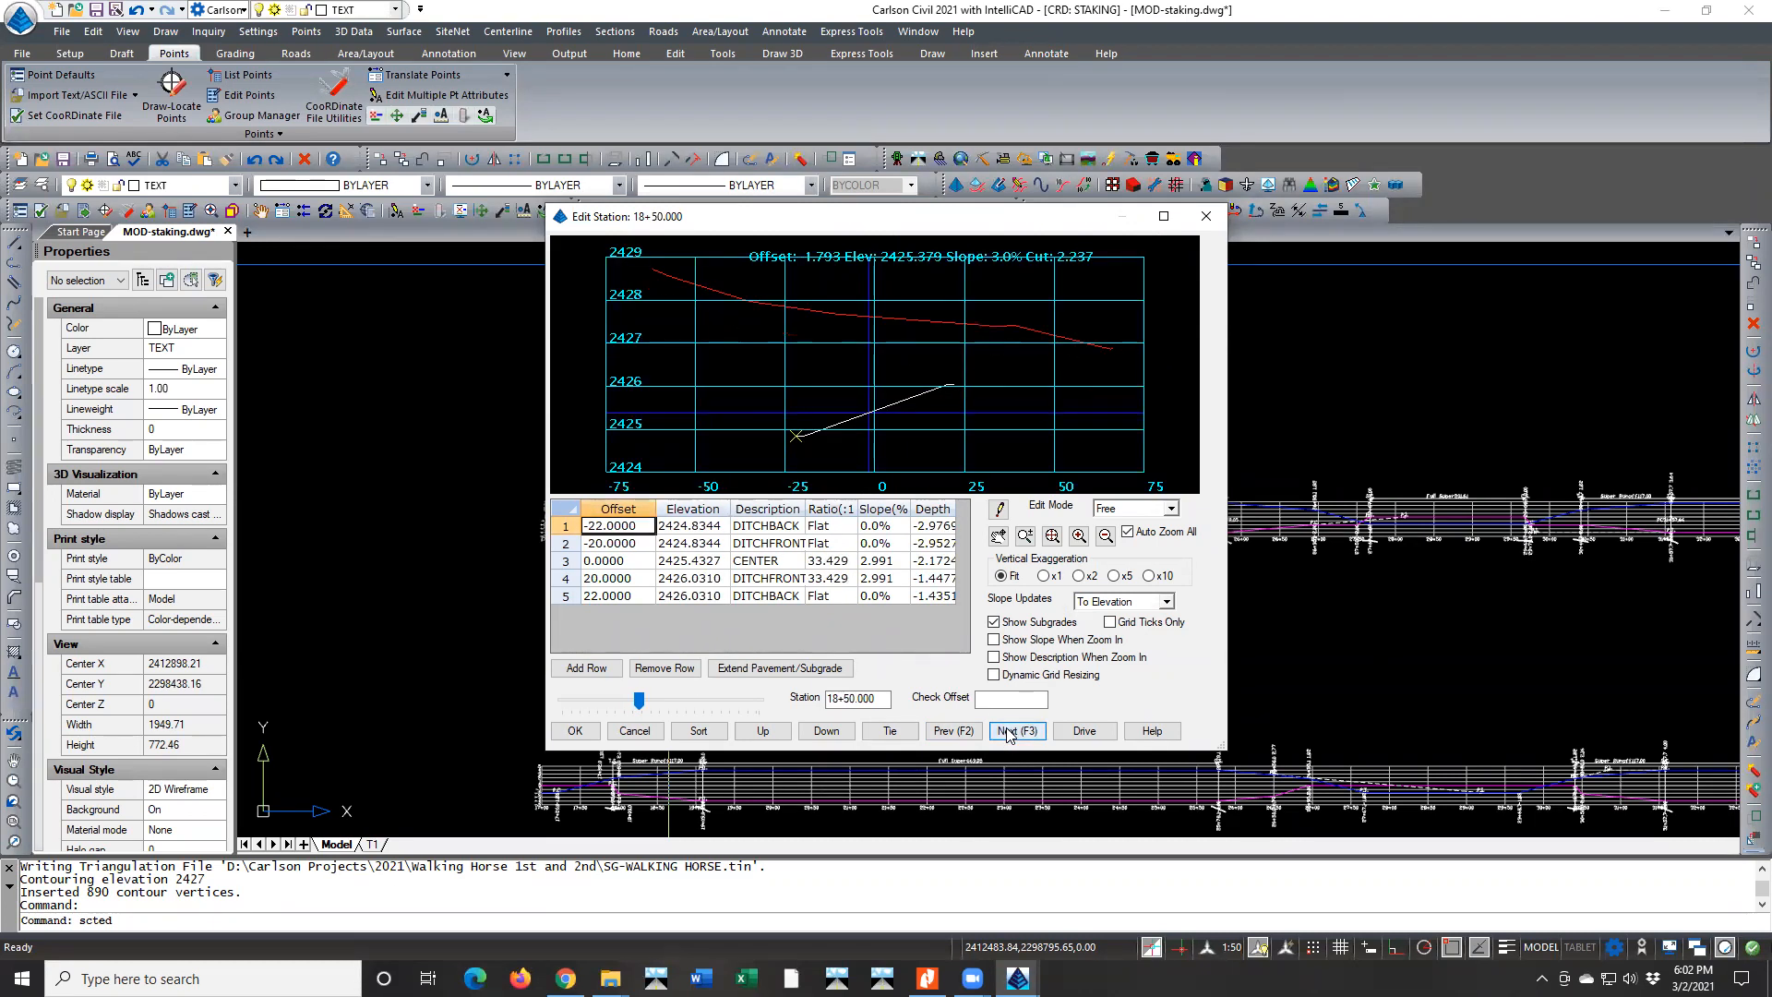
{"action": "left_click", "coordinate": [1007, 731]}
{"action": "left_click", "coordinate": [1008, 731]}
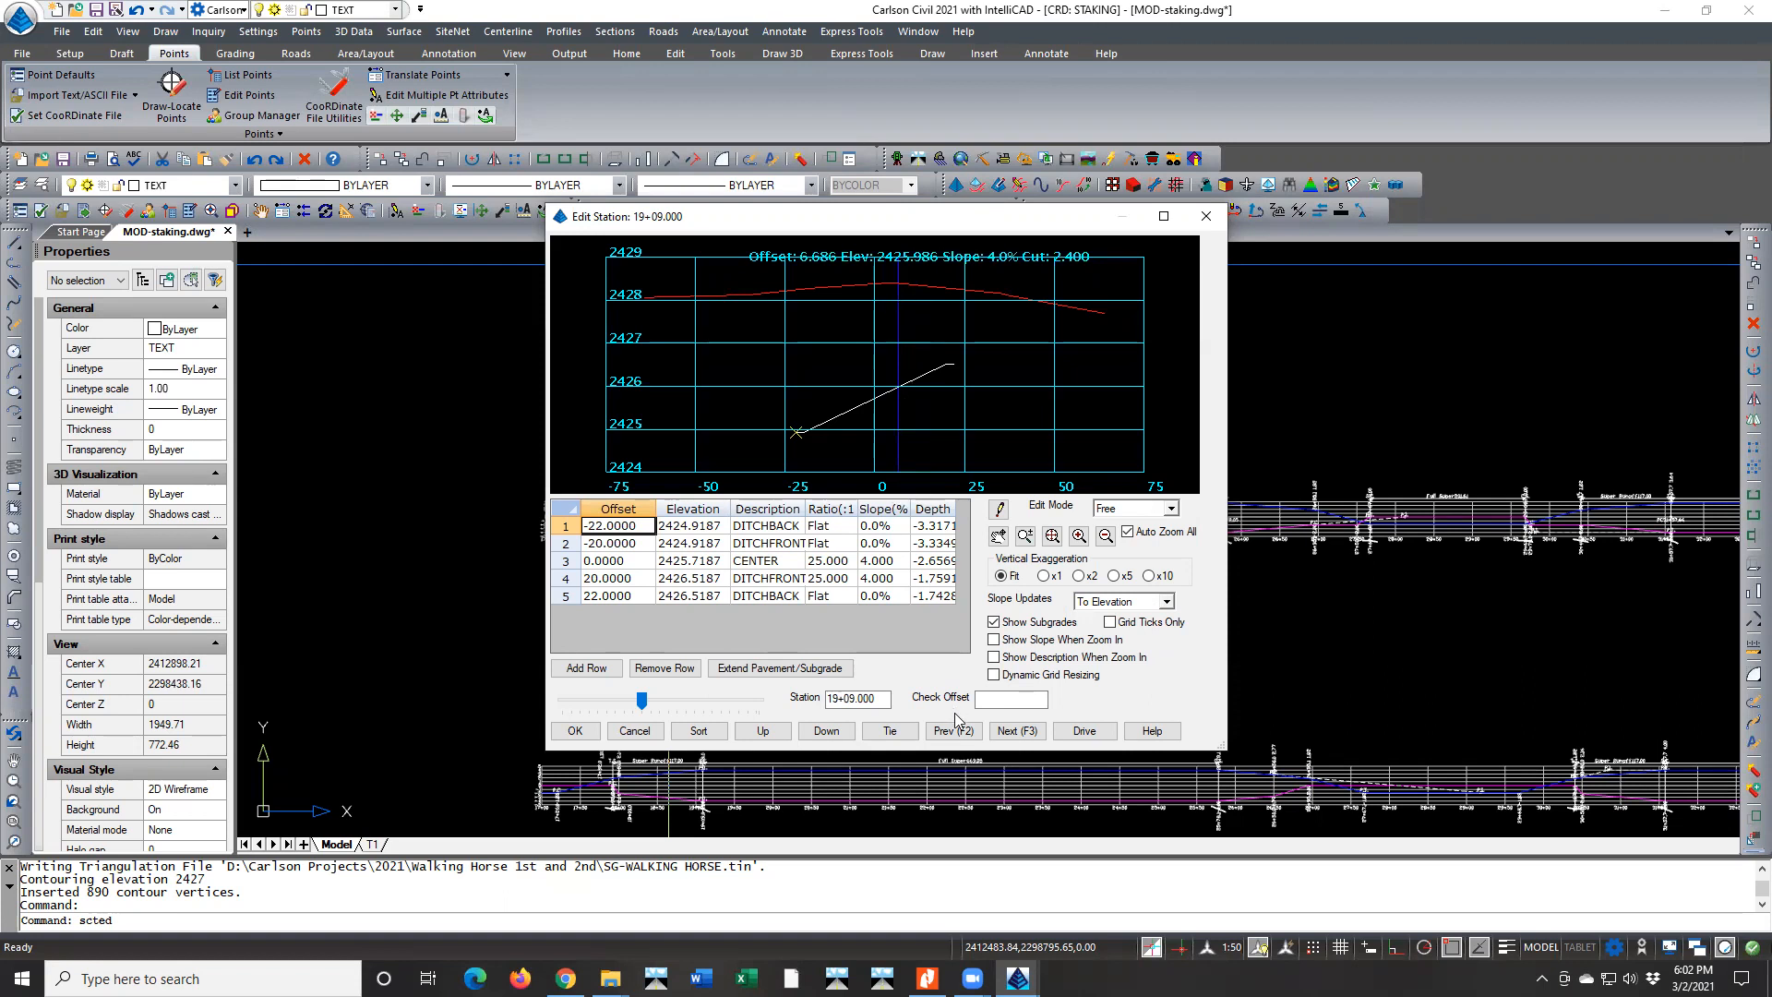
Review the section slopes from station 19+25 to 23+25 to check the superelevation through the curve
{"action": "left_click", "coordinate": [1004, 731]}
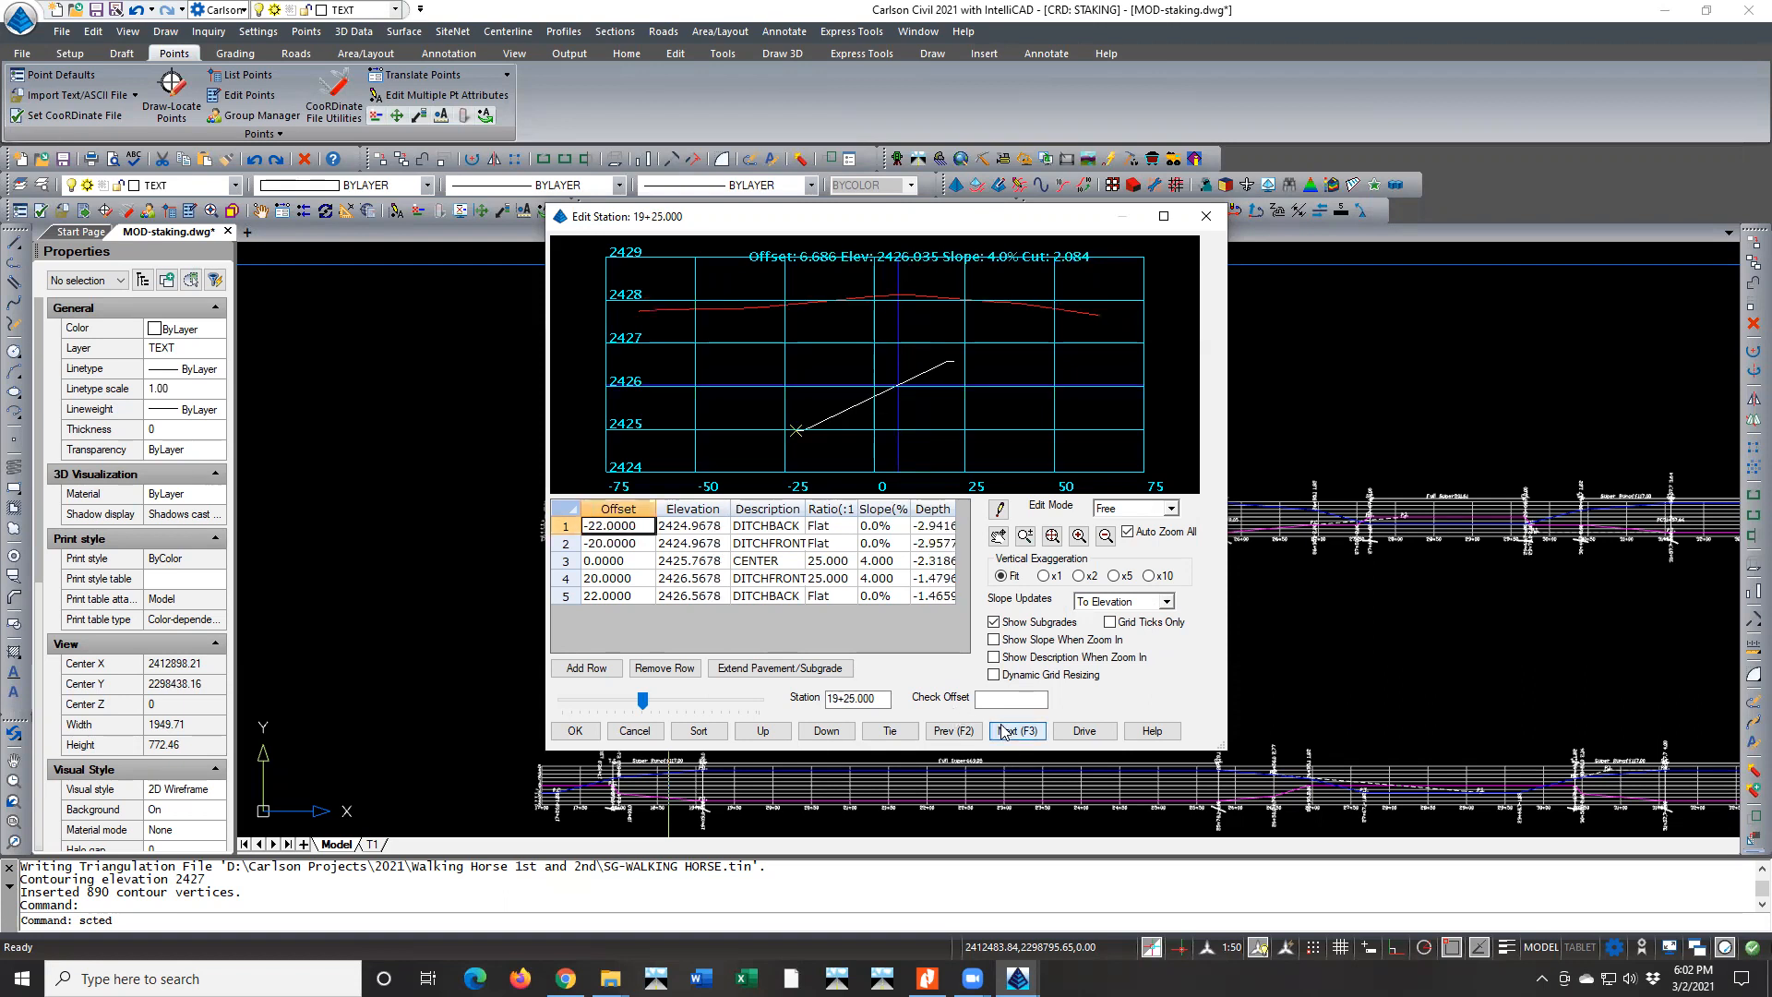
{"action": "left_click", "coordinate": [1005, 731]}
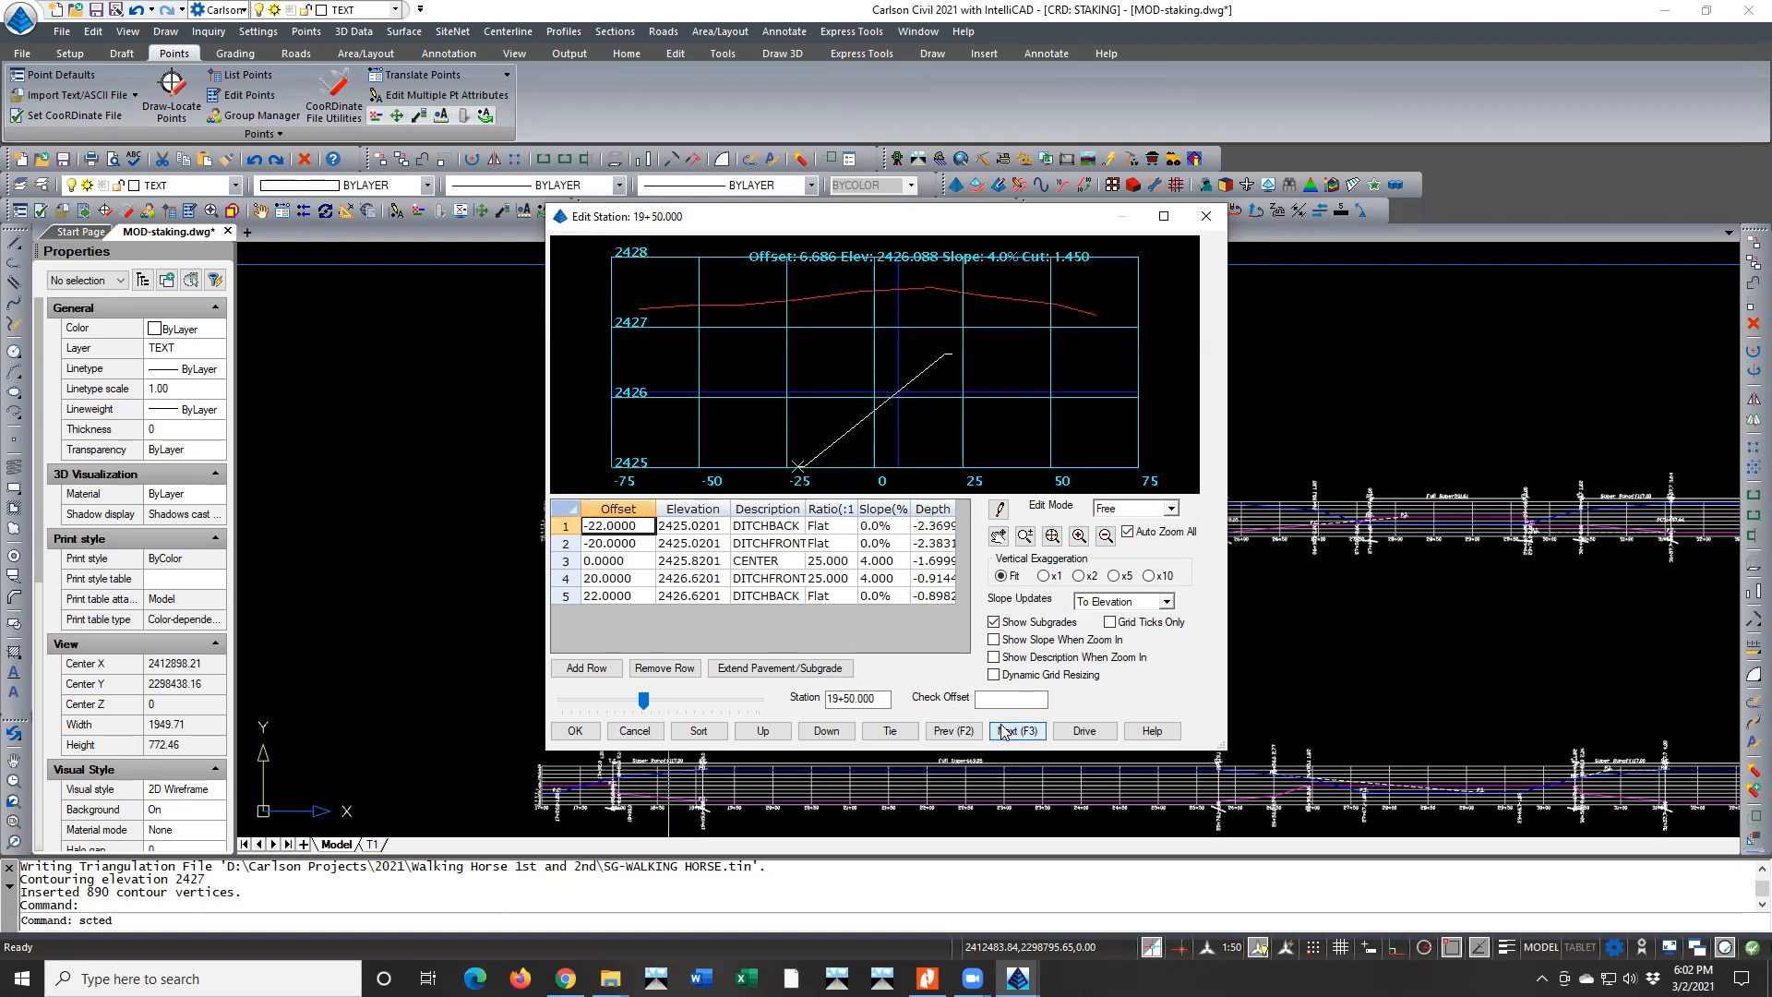
{"action": "left_click", "coordinate": [1004, 731]}
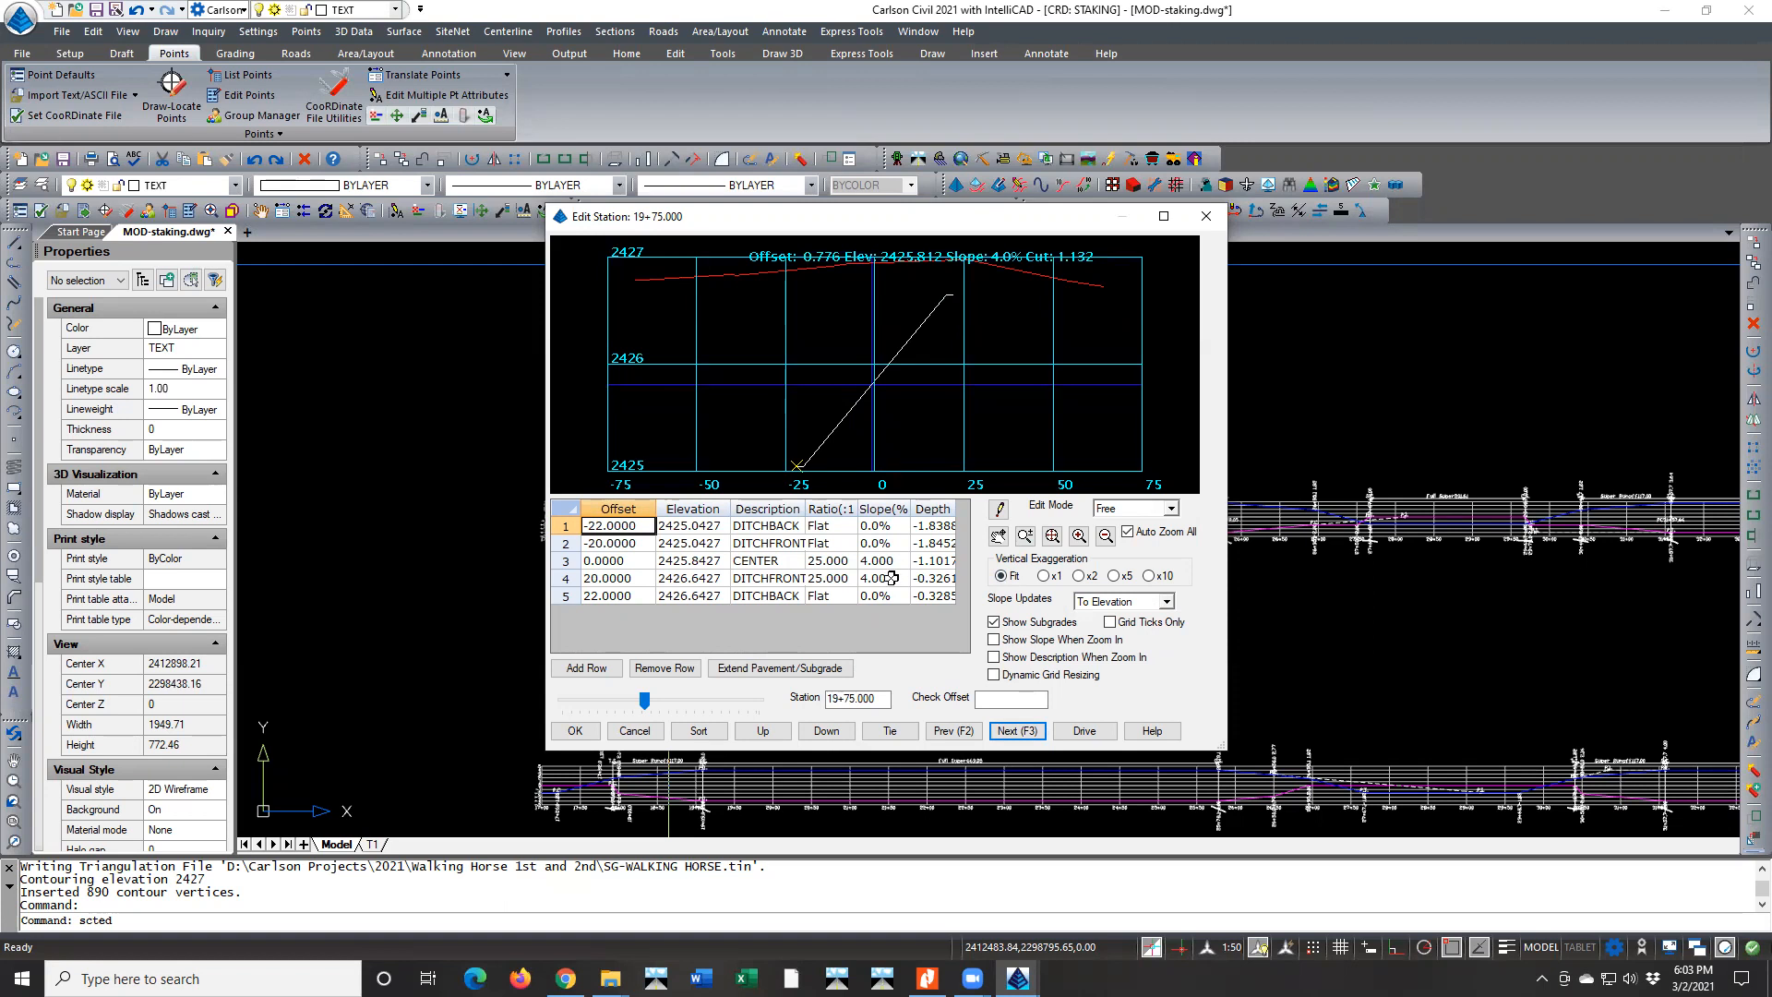
{"action": "left_click", "coordinate": [1022, 735]}
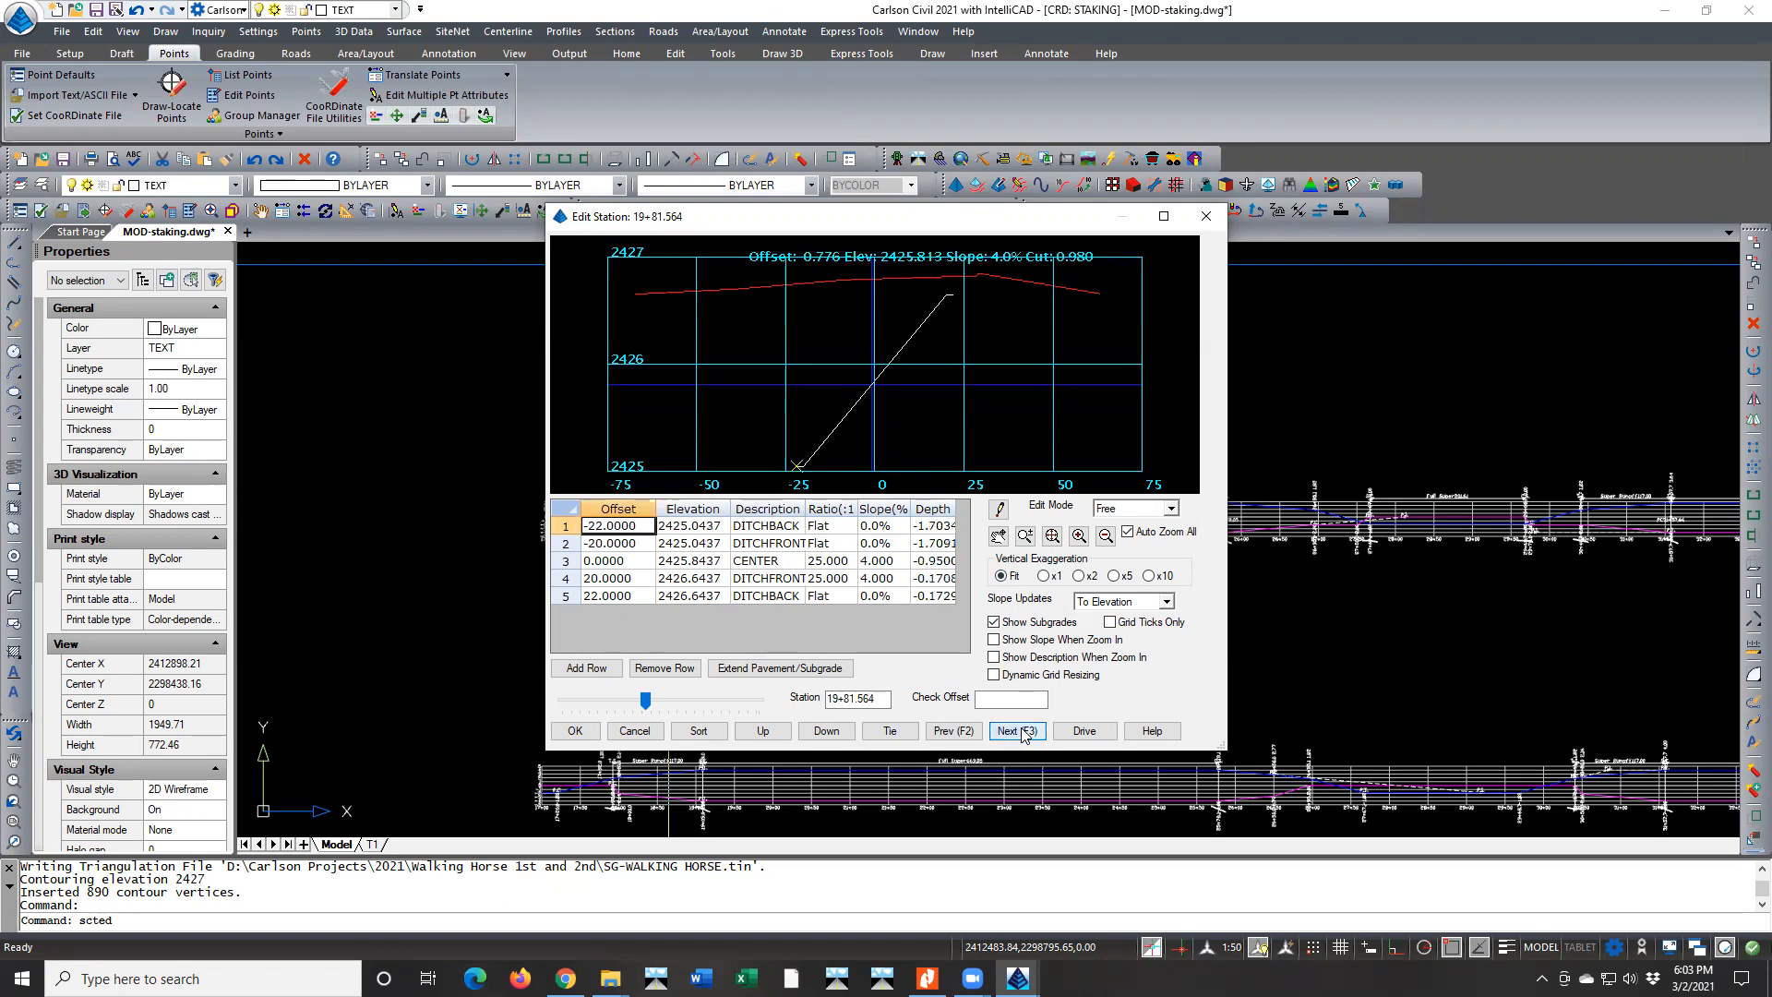
{"action": "left_click", "coordinate": [1022, 736]}
{"action": "left_click", "coordinate": [1022, 731]}
{"action": "left_click", "coordinate": [1022, 731]}
{"action": "left_click", "coordinate": [1024, 736]}
{"action": "left_click", "coordinate": [1024, 736]}
{"action": "left_click", "coordinate": [1024, 736]}
{"action": "left_click", "coordinate": [1025, 736]}
{"action": "left_click", "coordinate": [1022, 731]}
{"action": "left_click", "coordinate": [1022, 731]}
{"action": "left_click", "coordinate": [1023, 731]}
{"action": "left_click", "coordinate": [1022, 731]}
Examine the sections from station 23+25 to 28+00 for the transition out of superelevation, including a close look at 28+00
{"action": "left_click", "coordinate": [1022, 731]}
{"action": "left_click", "coordinate": [1023, 731]}
{"action": "left_click", "coordinate": [1023, 731]}
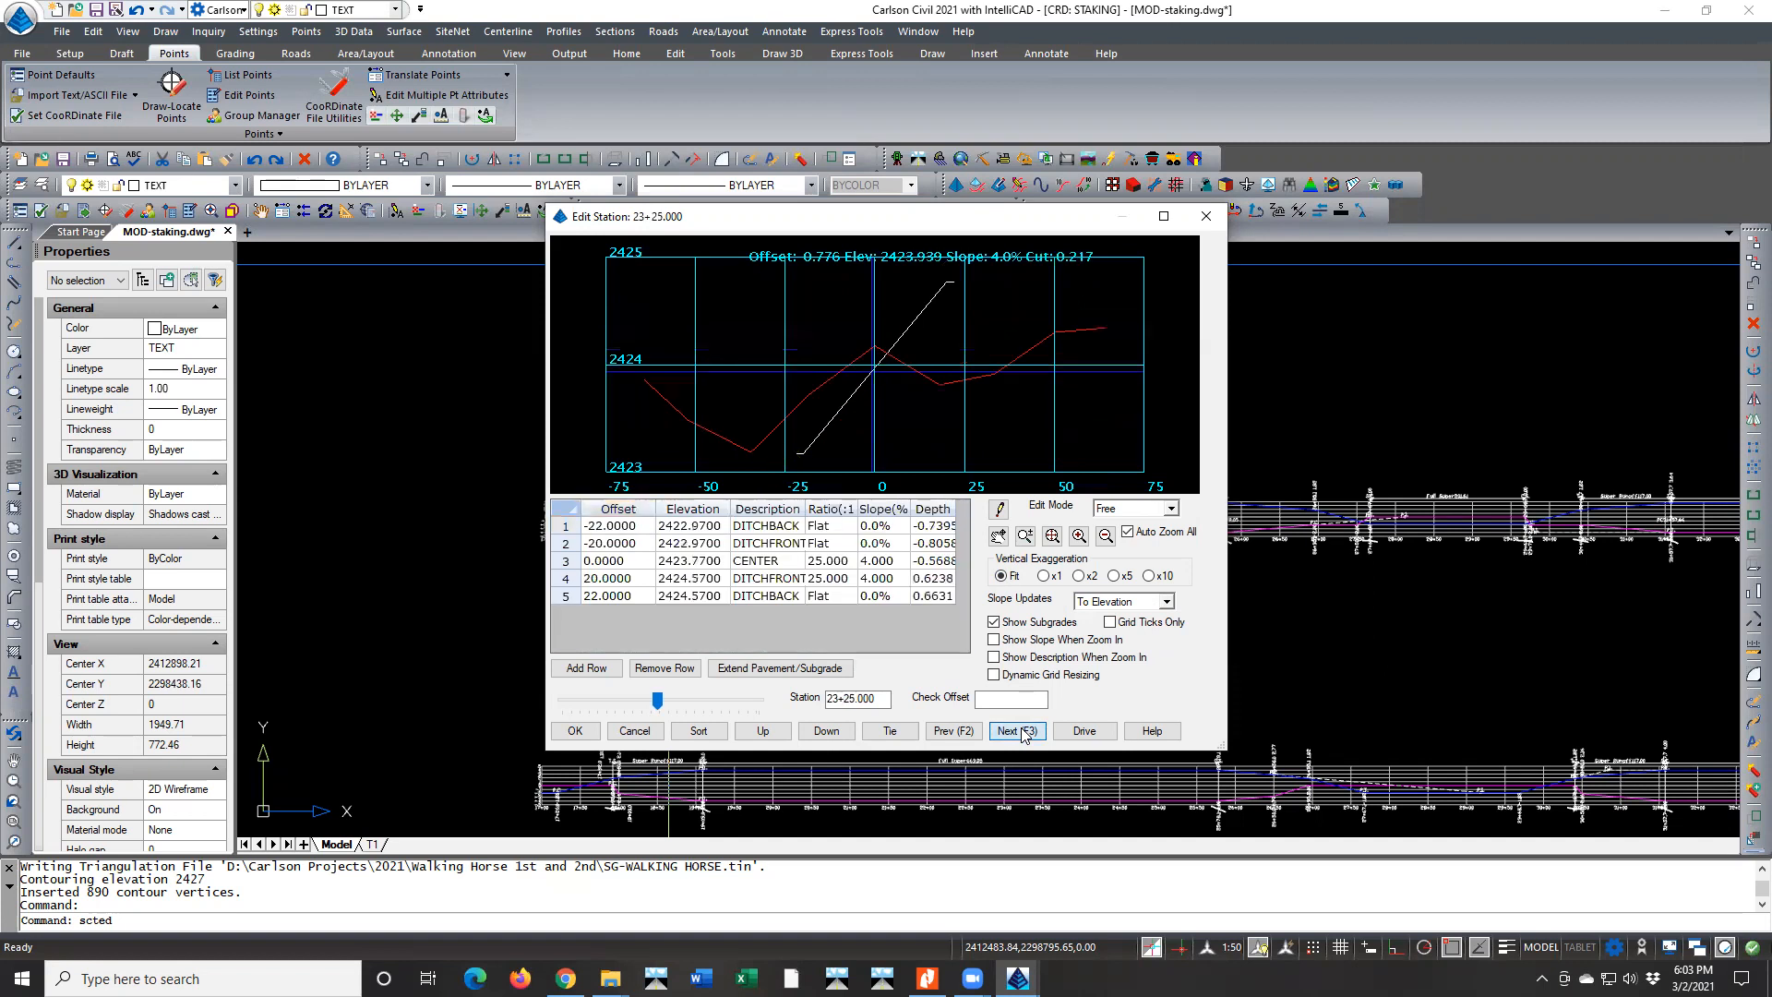
{"action": "left_click", "coordinate": [1022, 731]}
{"action": "left_click", "coordinate": [1022, 731]}
{"action": "left_click", "coordinate": [1023, 731]}
{"action": "left_click", "coordinate": [1023, 730]}
{"action": "left_click", "coordinate": [1023, 731]}
{"action": "left_click", "coordinate": [1023, 731]}
{"action": "left_click", "coordinate": [1022, 731]}
{"action": "left_click", "coordinate": [1022, 731]}
{"action": "left_click", "coordinate": [1022, 731]}
{"action": "left_click", "coordinate": [1022, 731]}
{"action": "left_click", "coordinate": [1023, 731]}
{"action": "left_click", "coordinate": [1023, 731]}
{"action": "left_click", "coordinate": [1022, 731]}
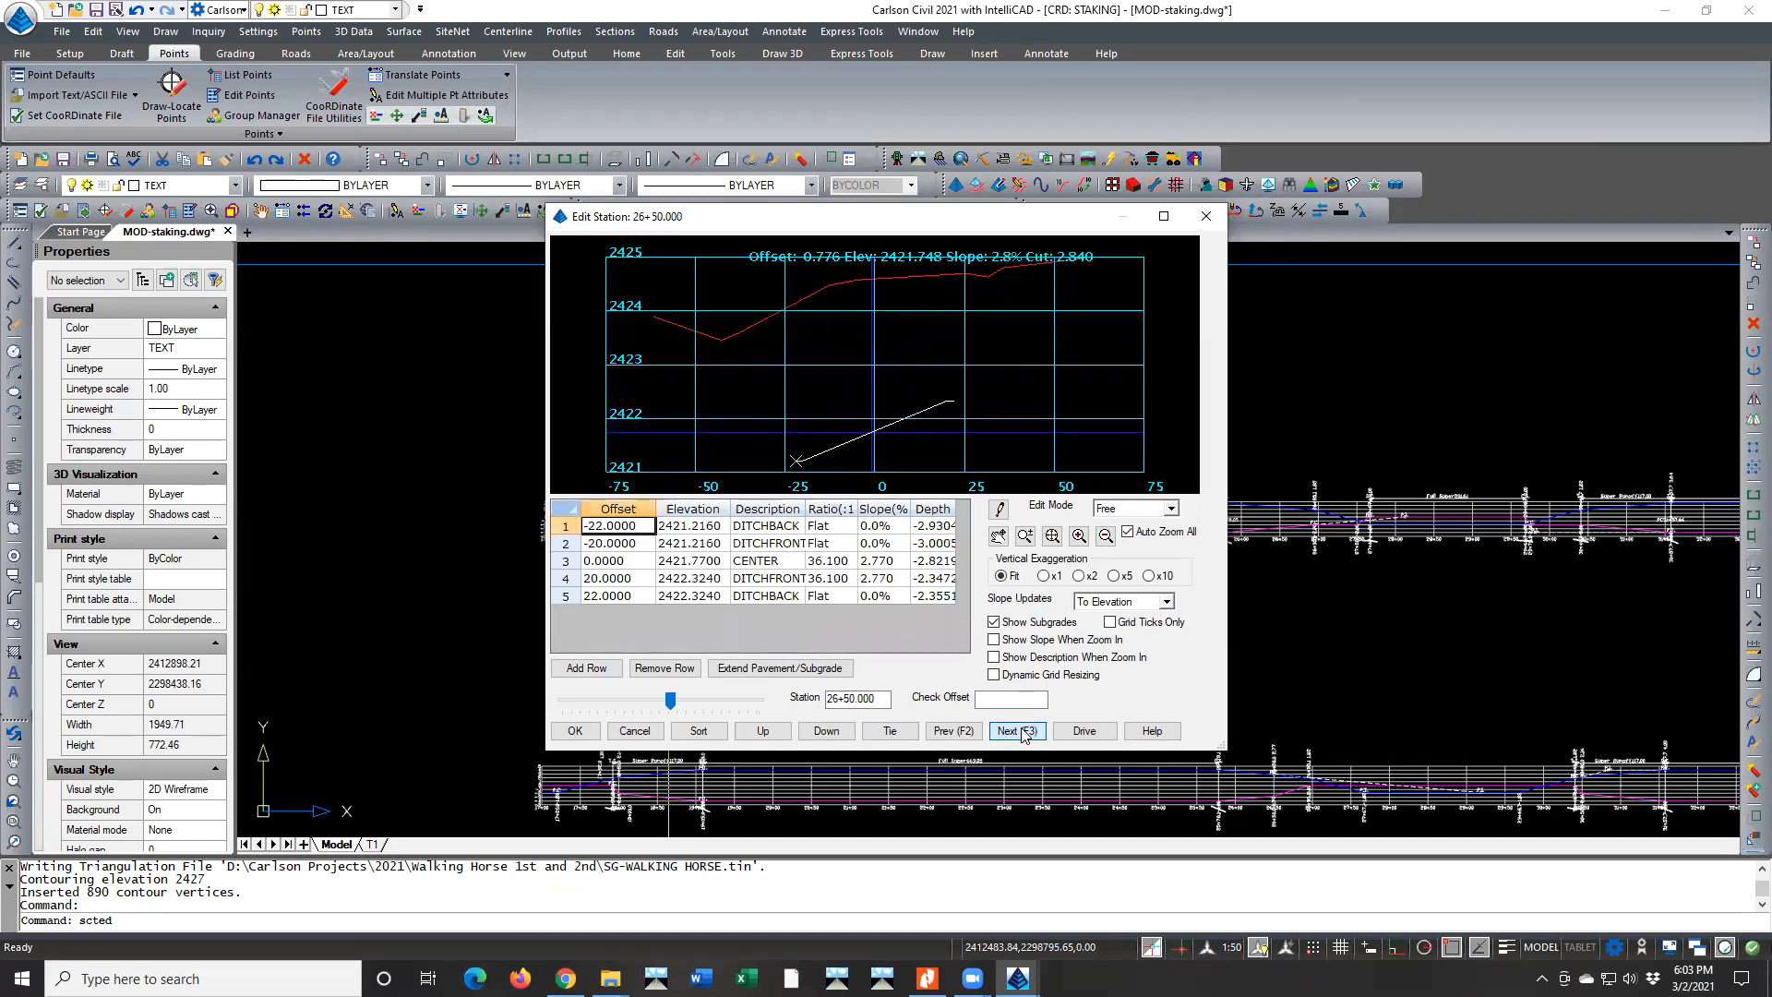
{"action": "left_click", "coordinate": [1023, 730]}
{"action": "left_click", "coordinate": [1023, 731]}
{"action": "left_click", "coordinate": [1023, 731]}
{"action": "left_click", "coordinate": [1023, 731]}
{"action": "left_click", "coordinate": [1022, 731]}
{"action": "left_click", "coordinate": [1023, 731]}
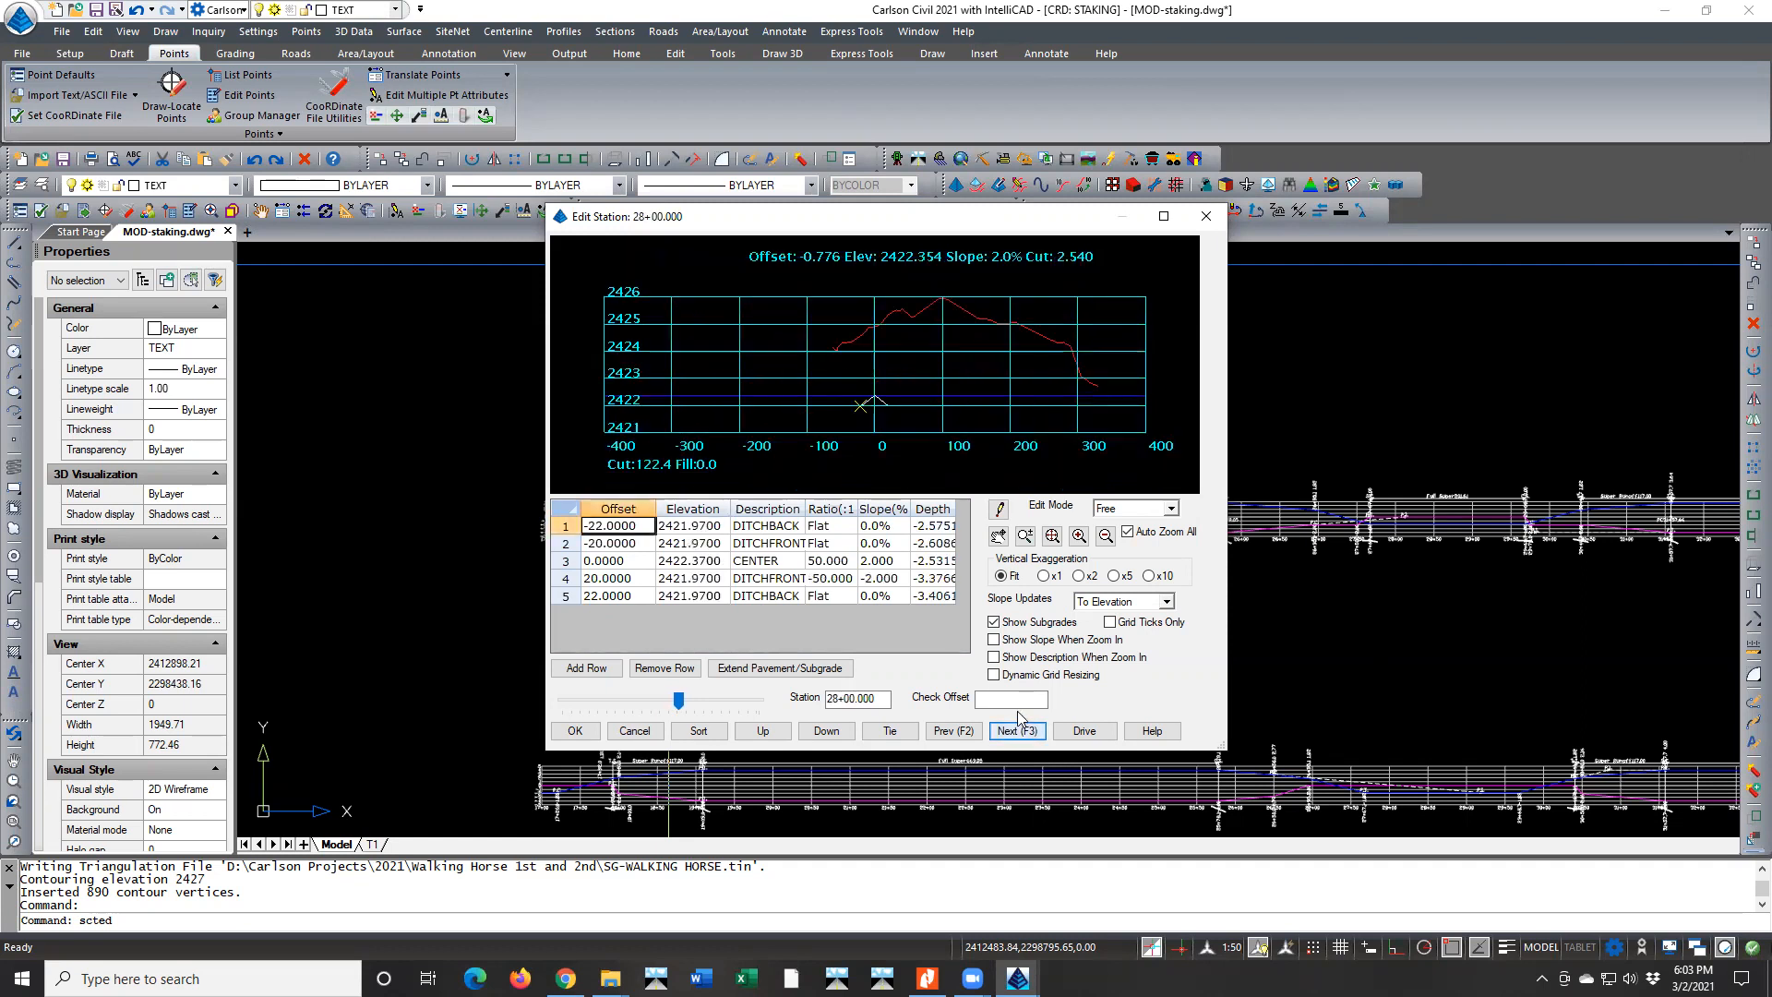
{"action": "scroll", "coordinate": [875, 406], "scroll_direction": "up", "scroll_amount": 5}
{"action": "scroll", "coordinate": [873, 404], "scroll_direction": "down", "scroll_amount": 2}
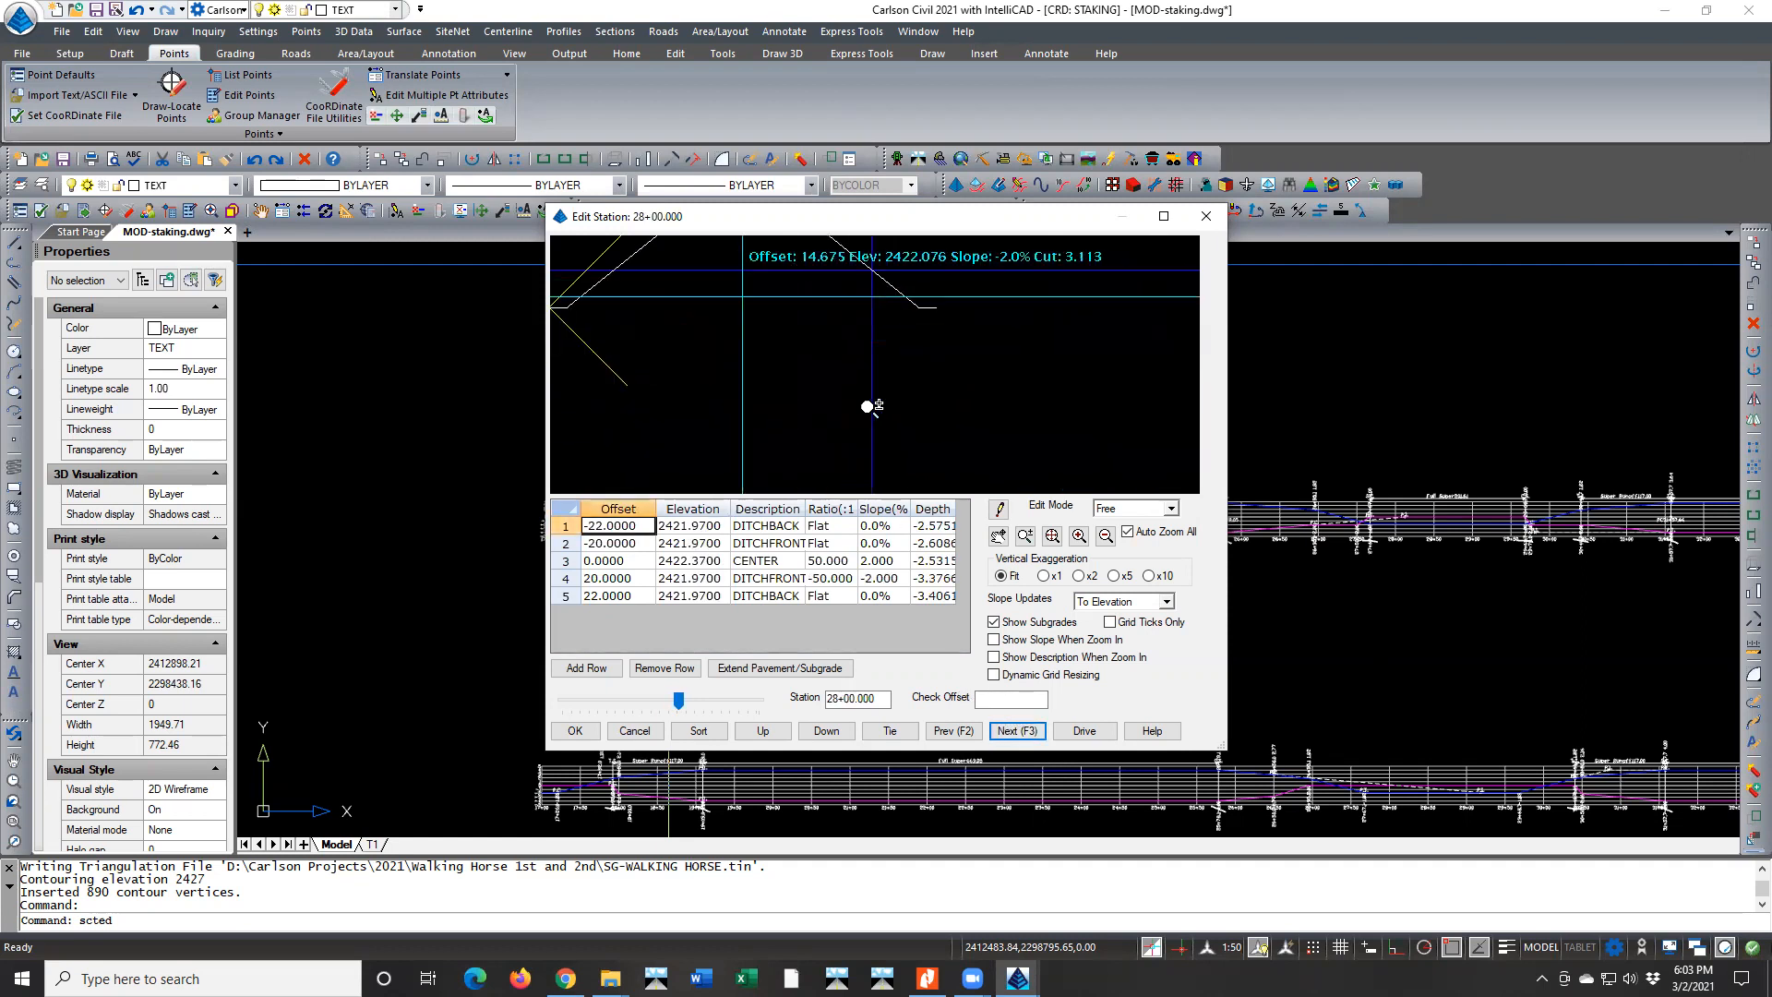
Close the section editor without changes and open the road design file setup for Walking Horse Lane
{"action": "left_click", "coordinate": [635, 731]}
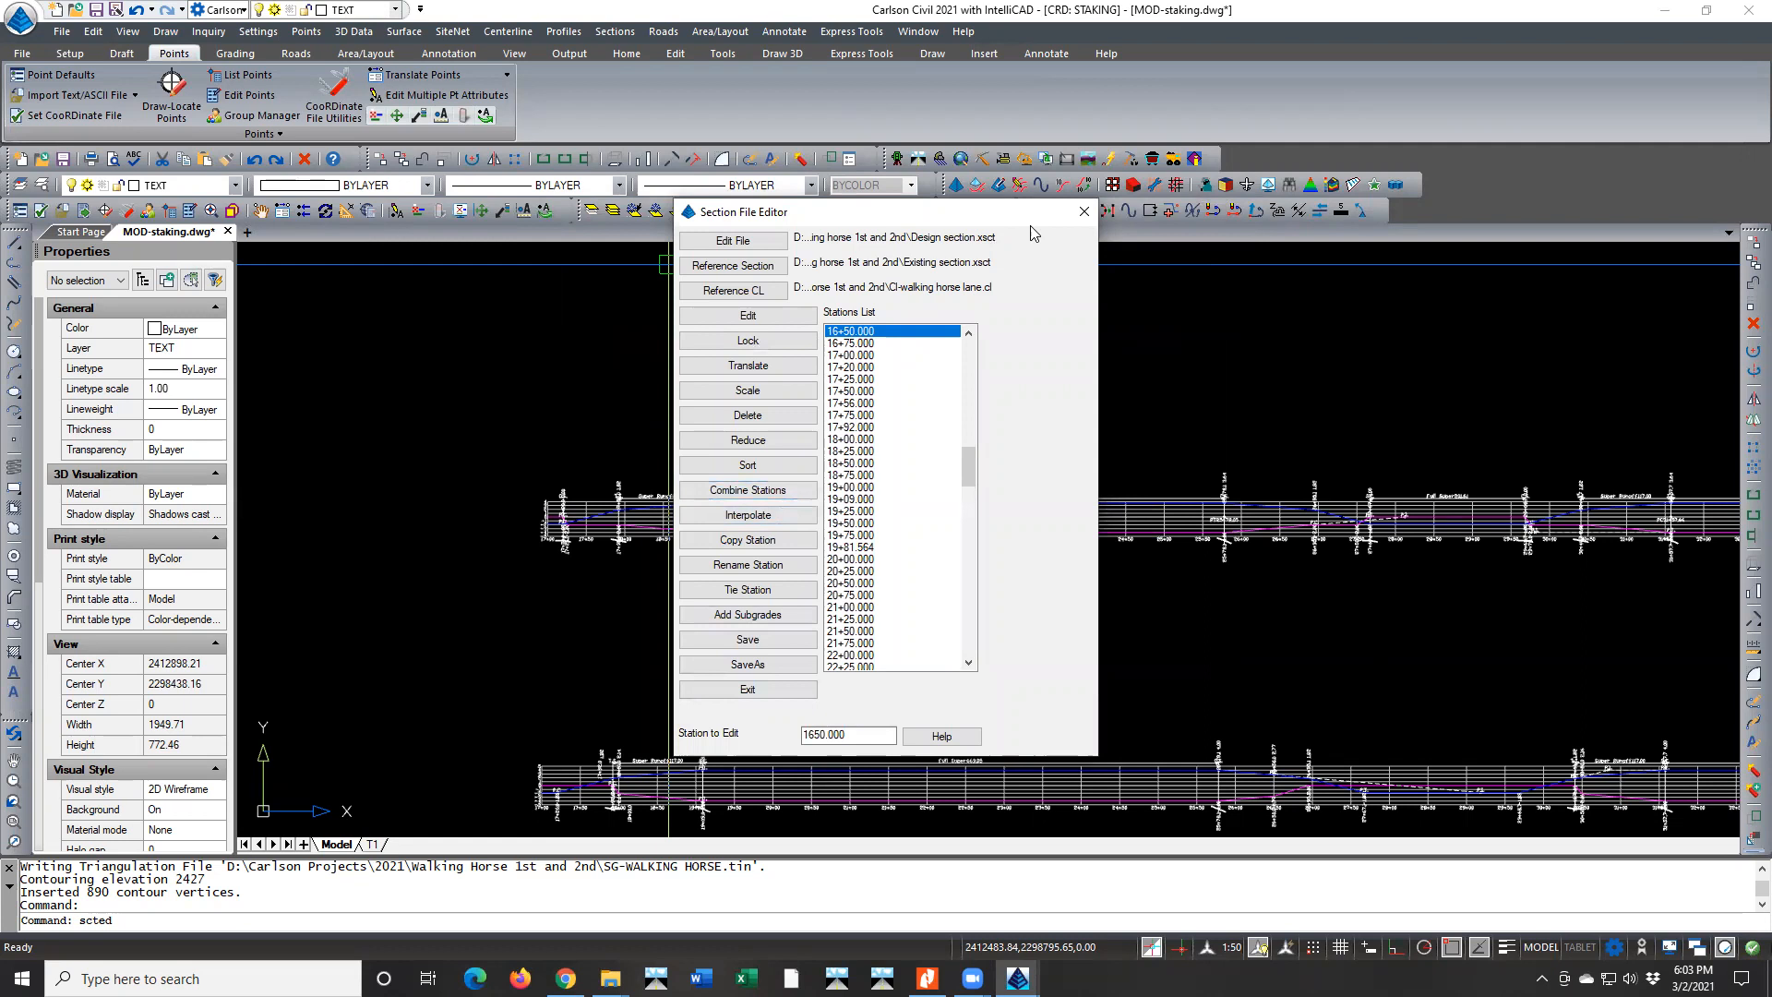
{"action": "left_click", "coordinate": [1084, 211]}
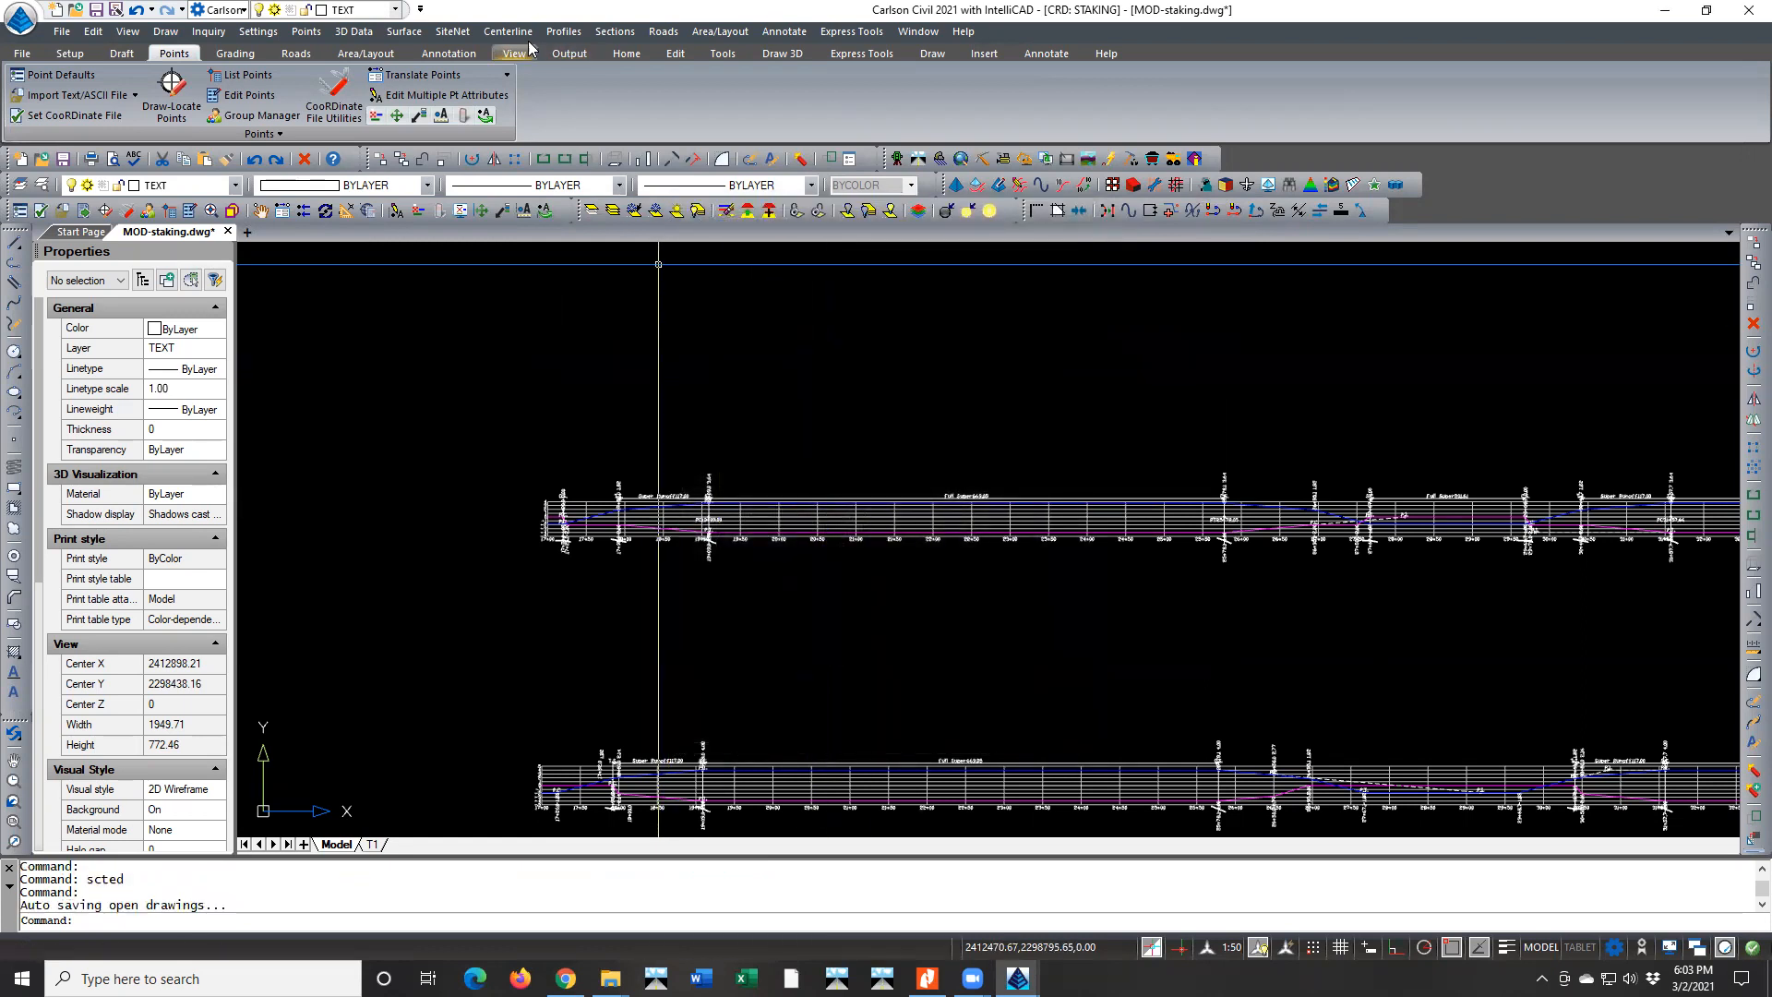
{"action": "left_click", "coordinate": [664, 32]}
{"action": "left_click", "coordinate": [717, 427]}
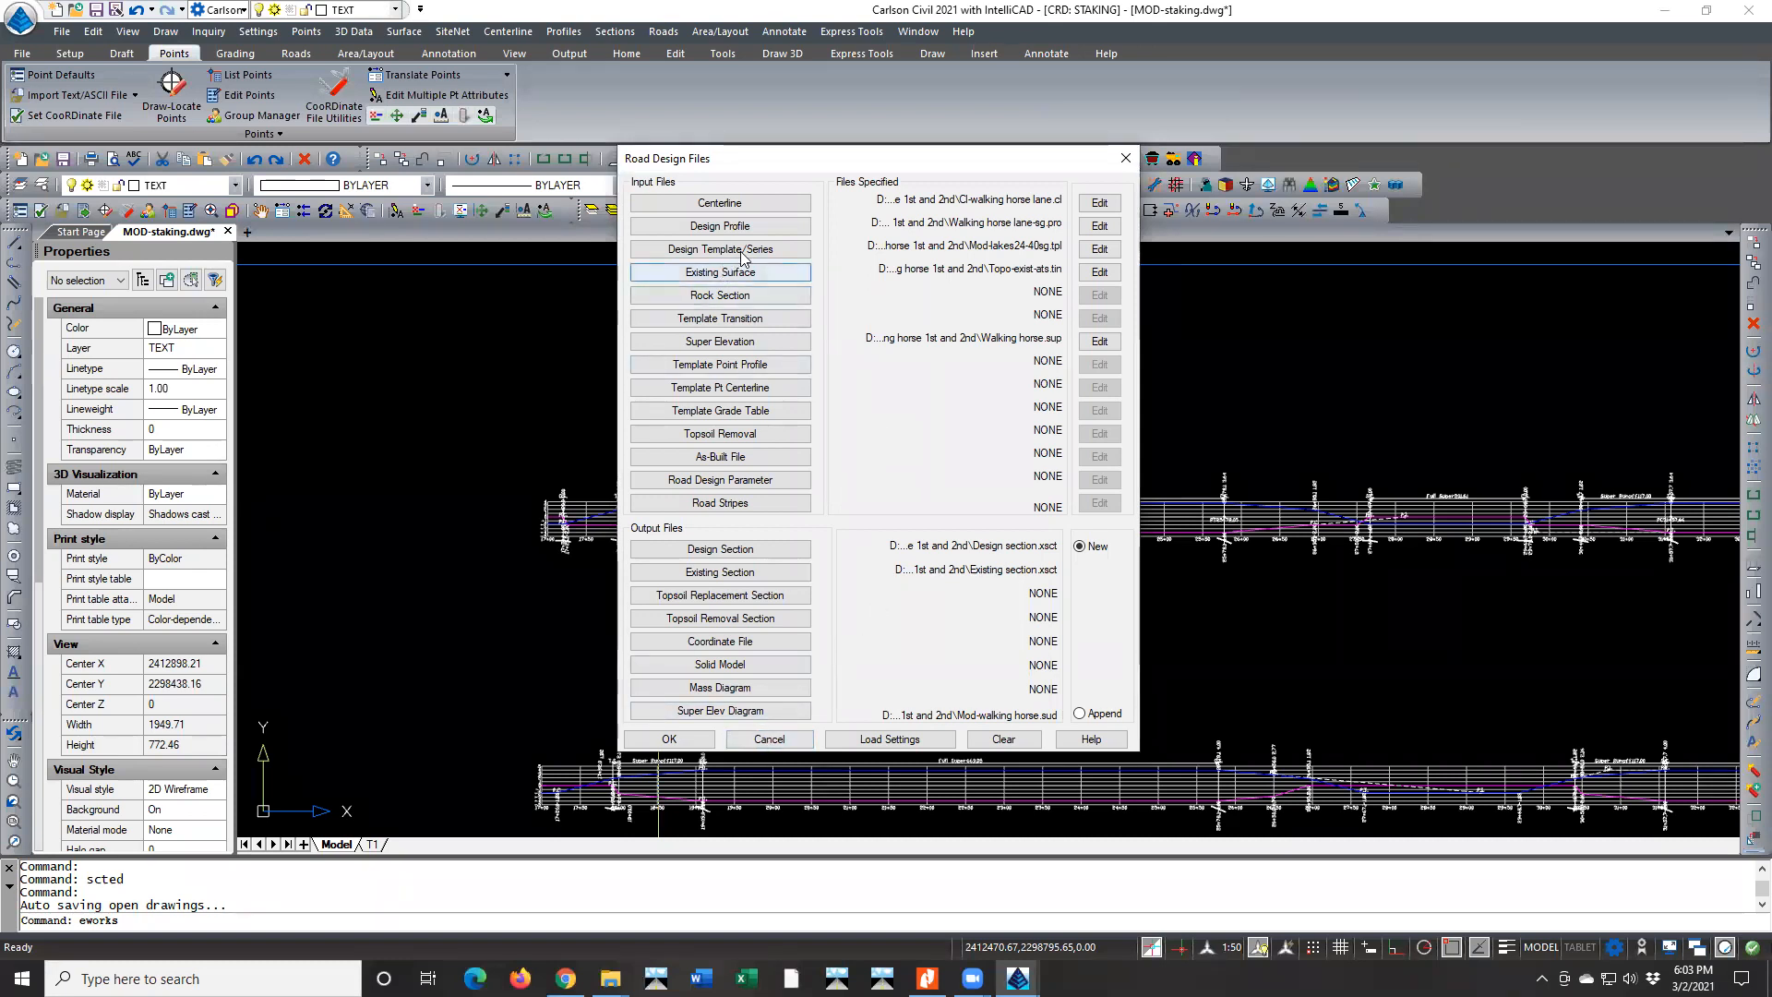
Examine the design template's superelevation settings, including the choices for low side grades matching the greater super slope, without changing them
{"action": "left_click", "coordinate": [1097, 251]}
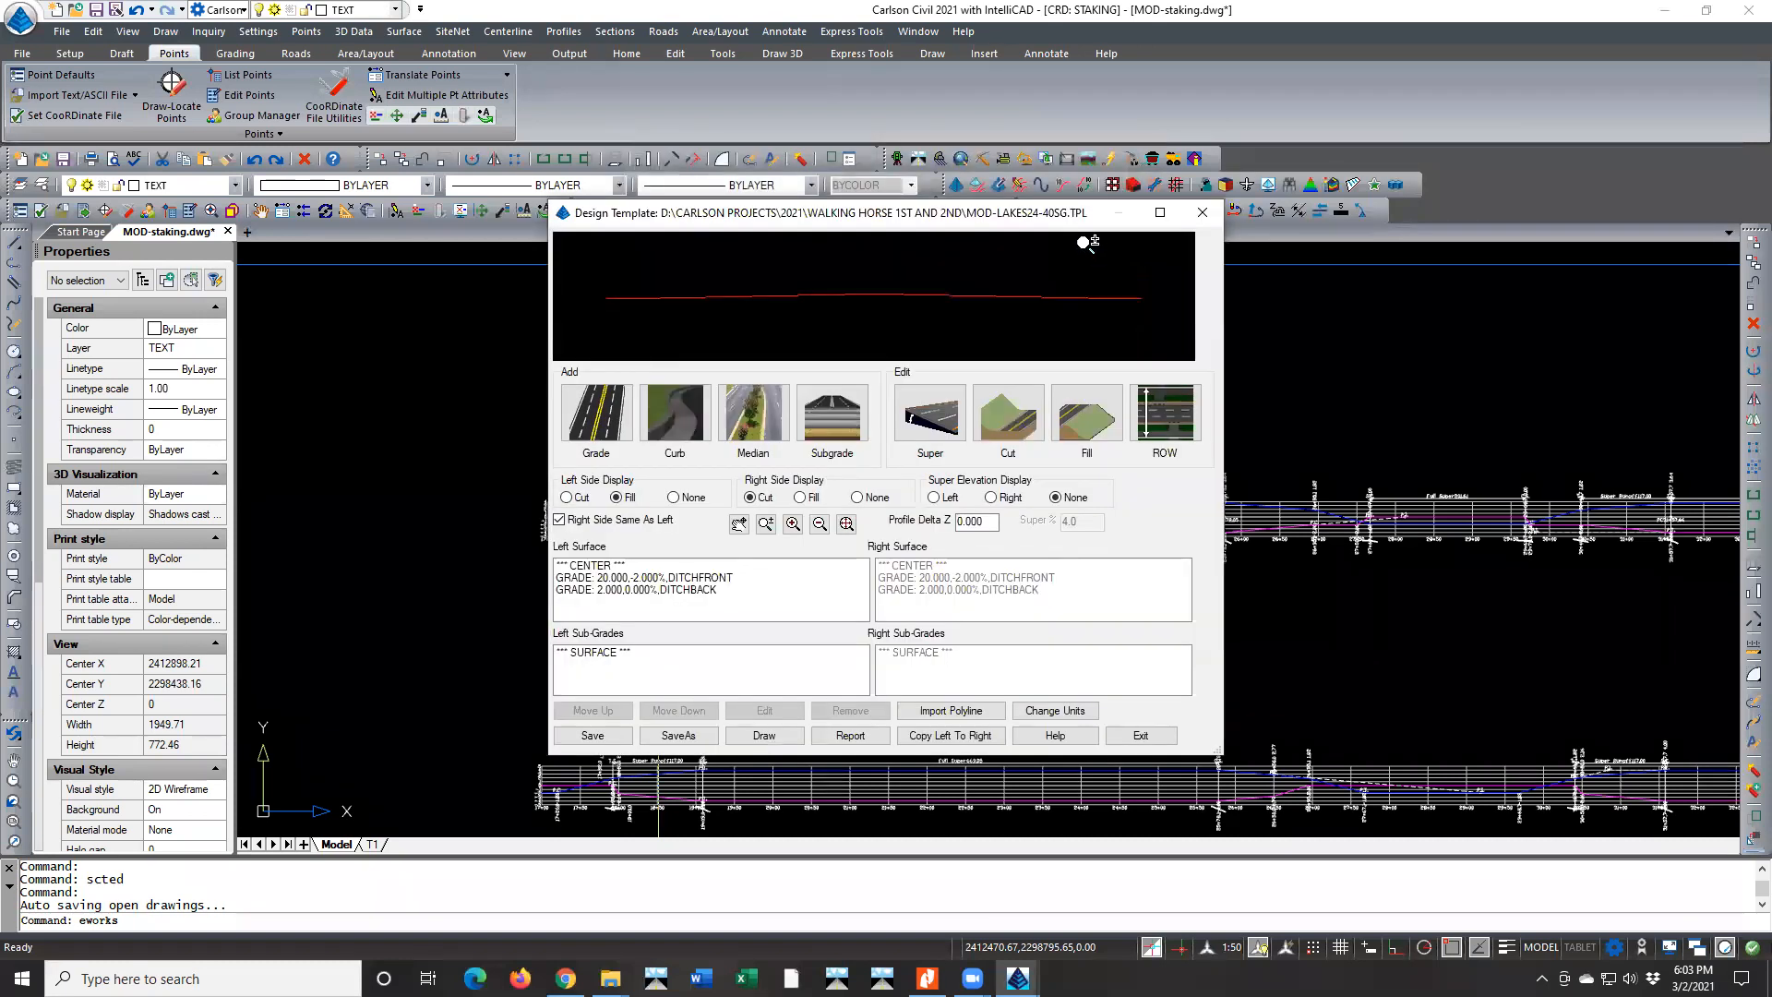
{"action": "left_click", "coordinate": [929, 428]}
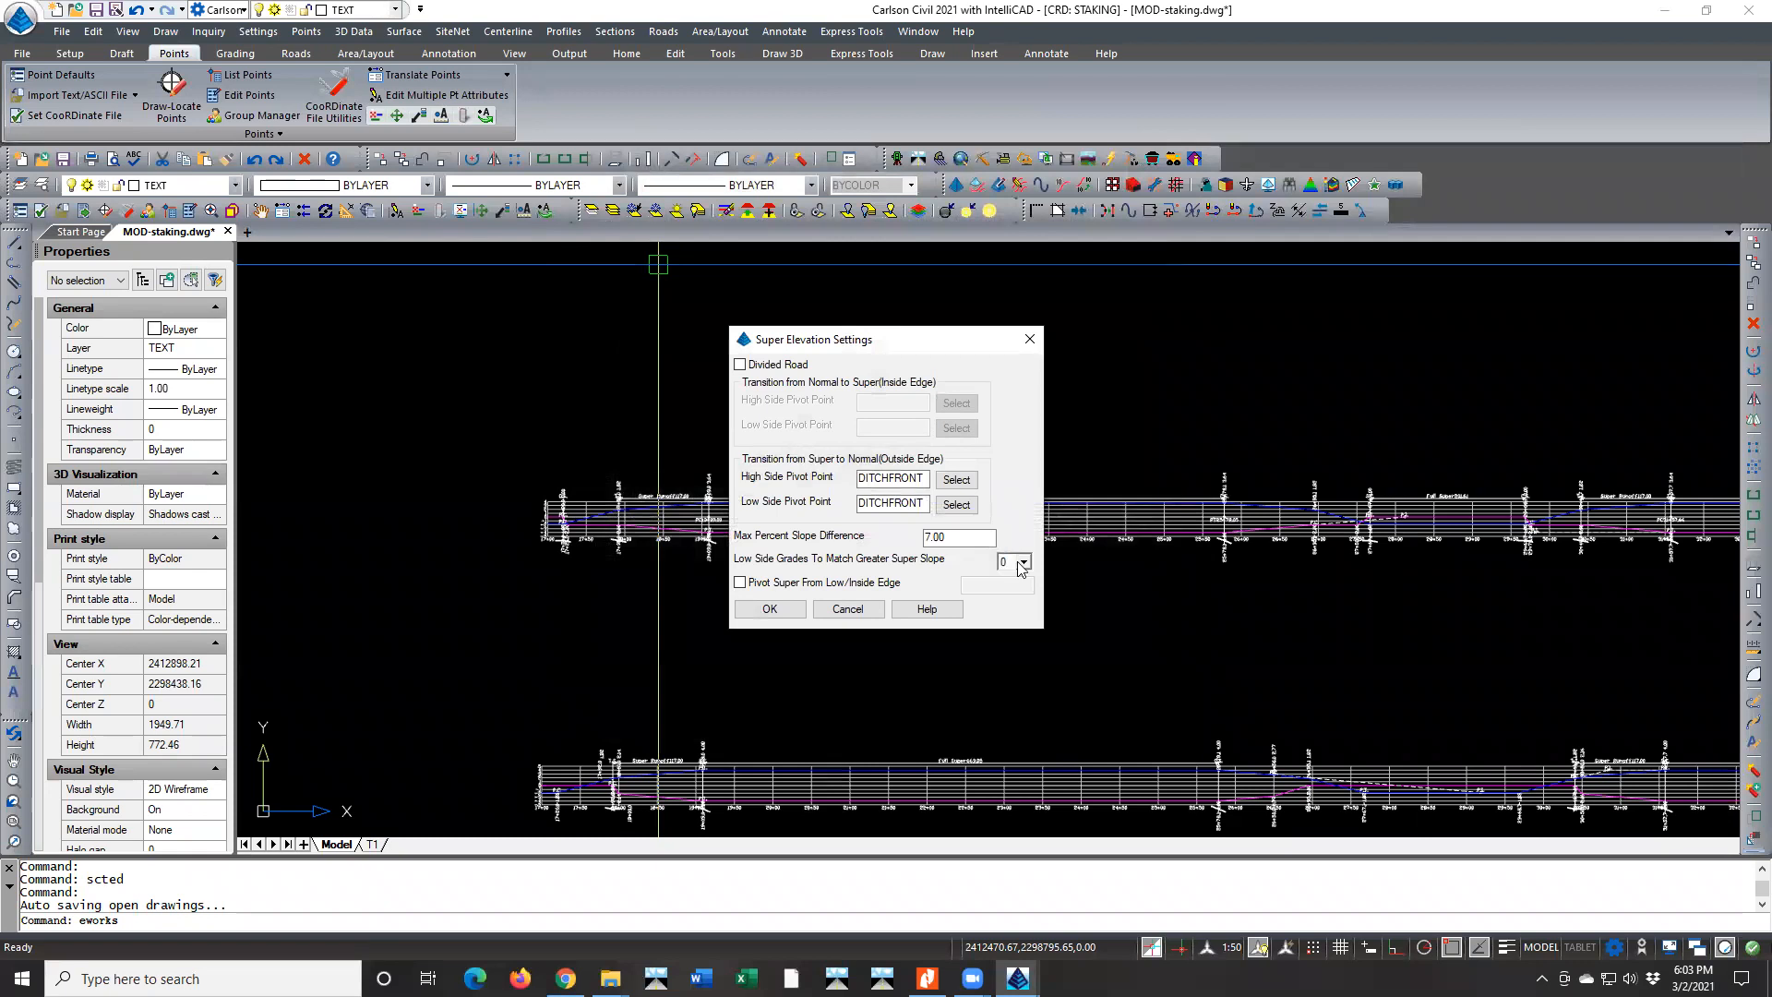
{"action": "left_click", "coordinate": [1023, 563]}
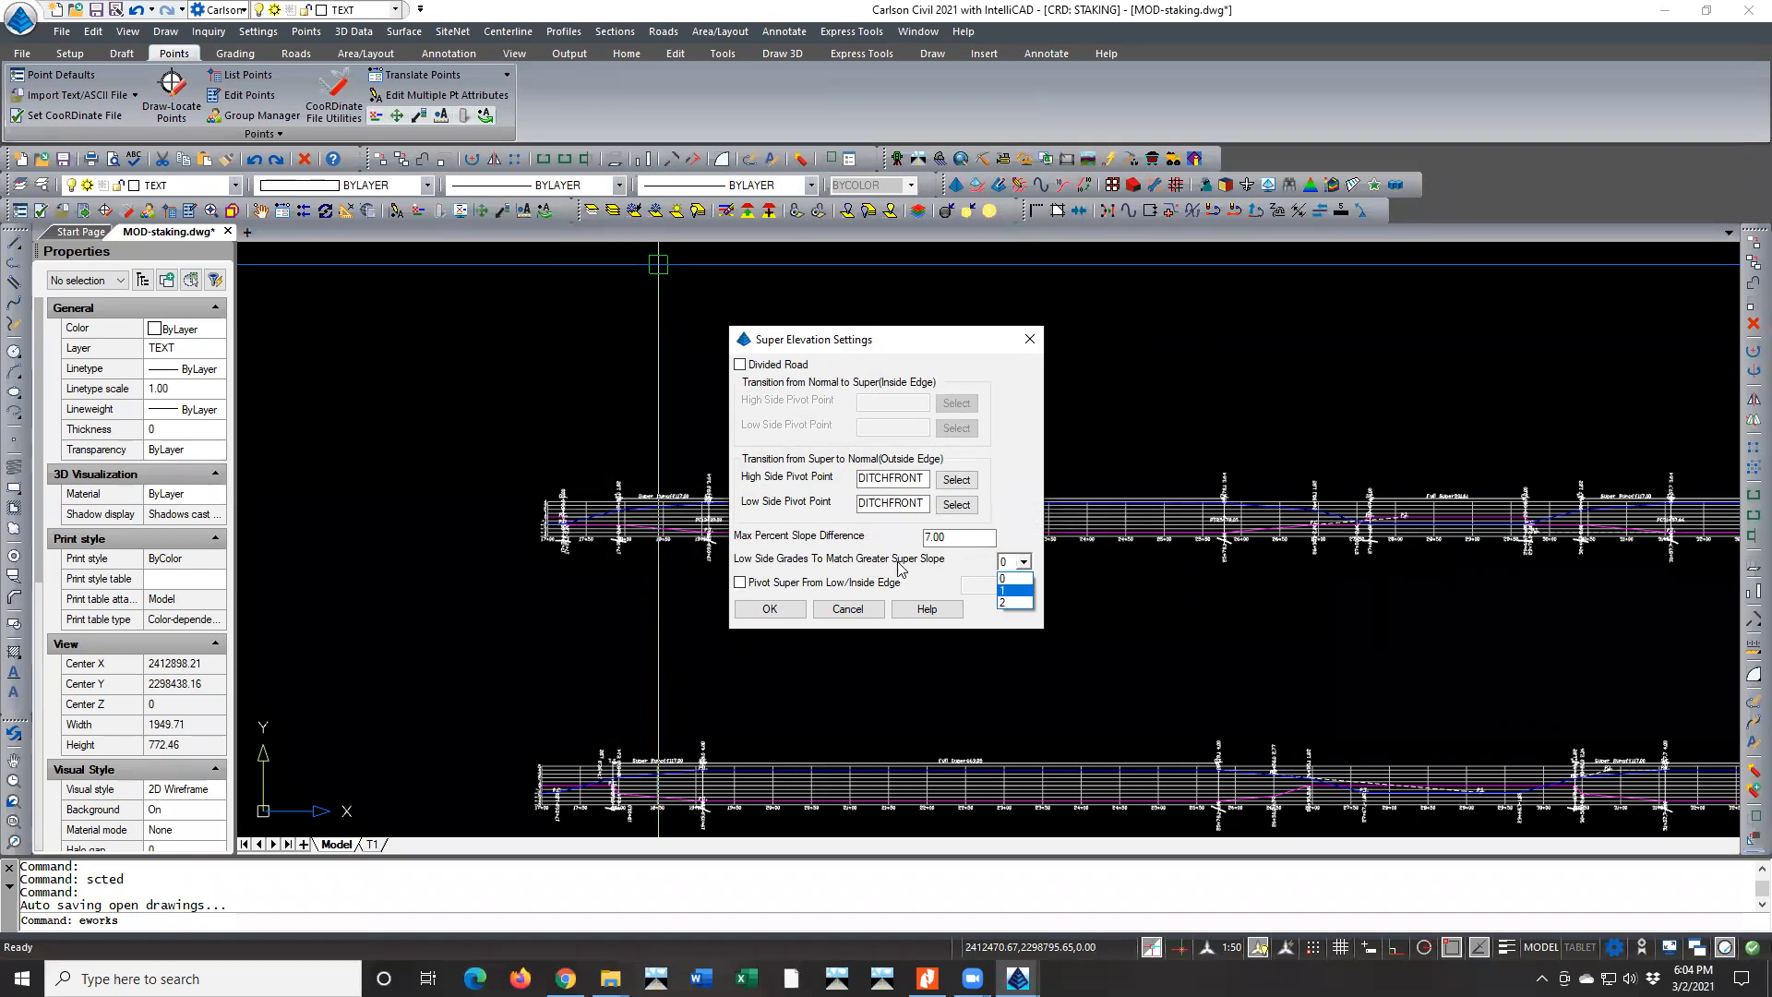
{"action": "left_click", "coordinate": [1008, 579]}
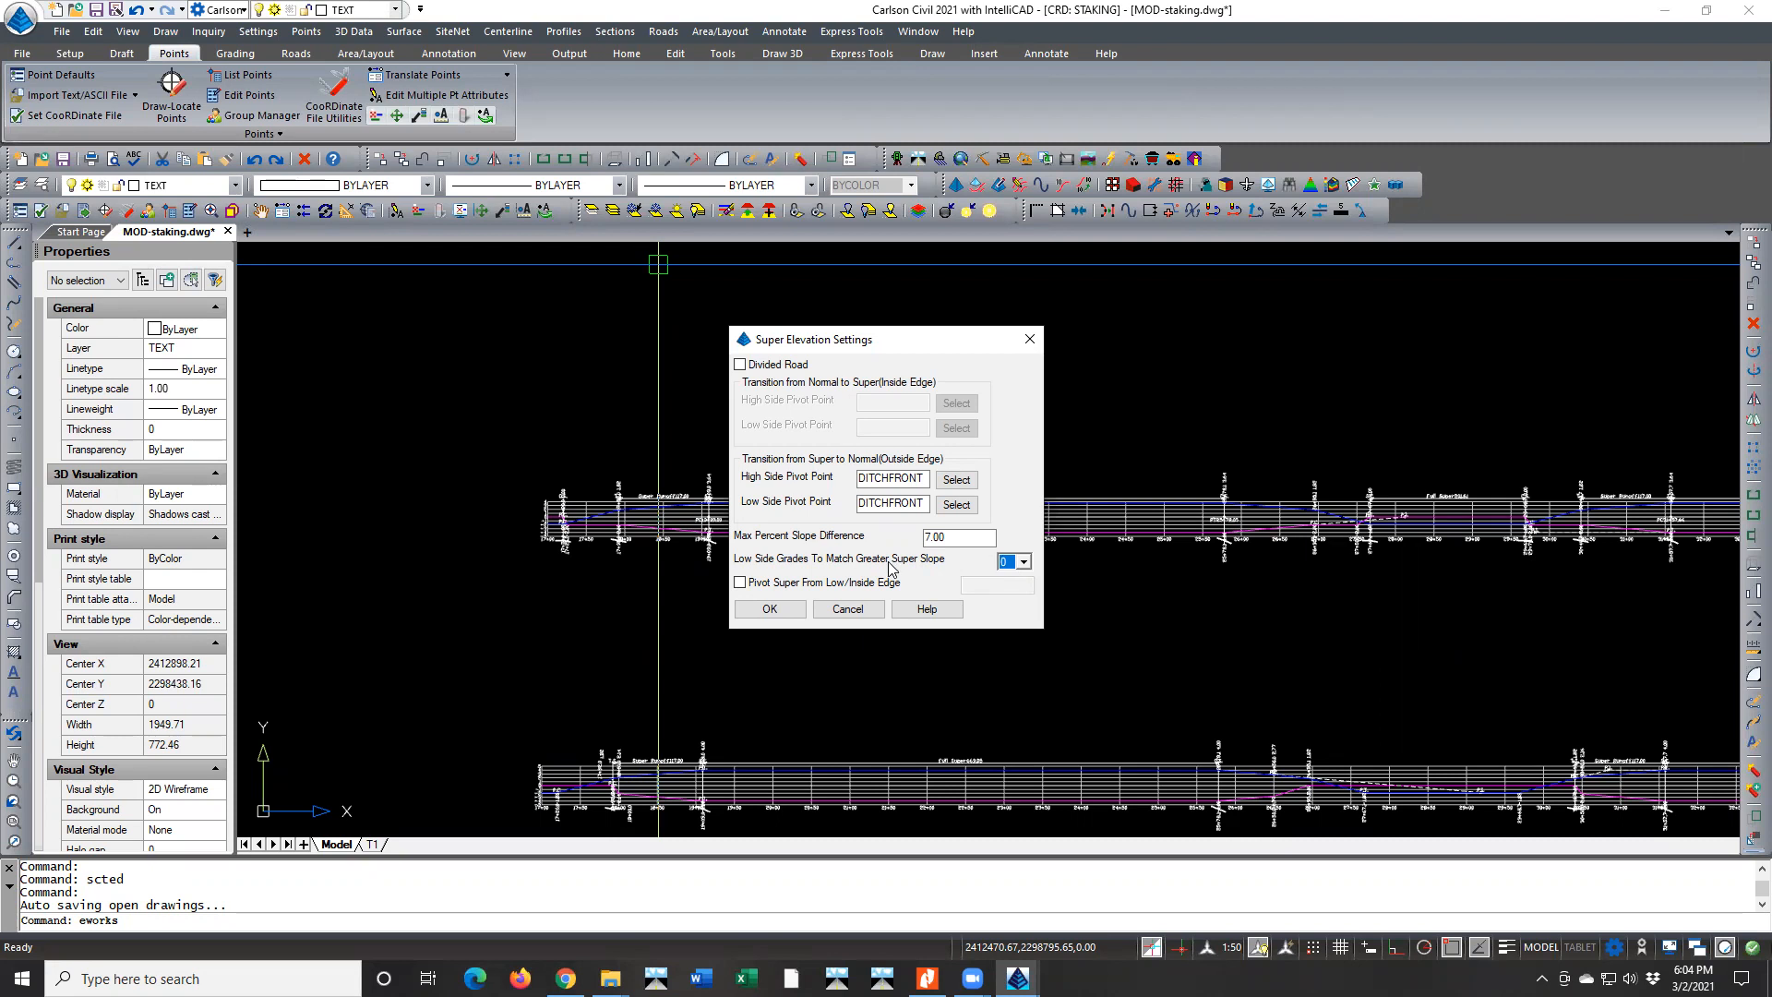
{"action": "left_click", "coordinate": [859, 606]}
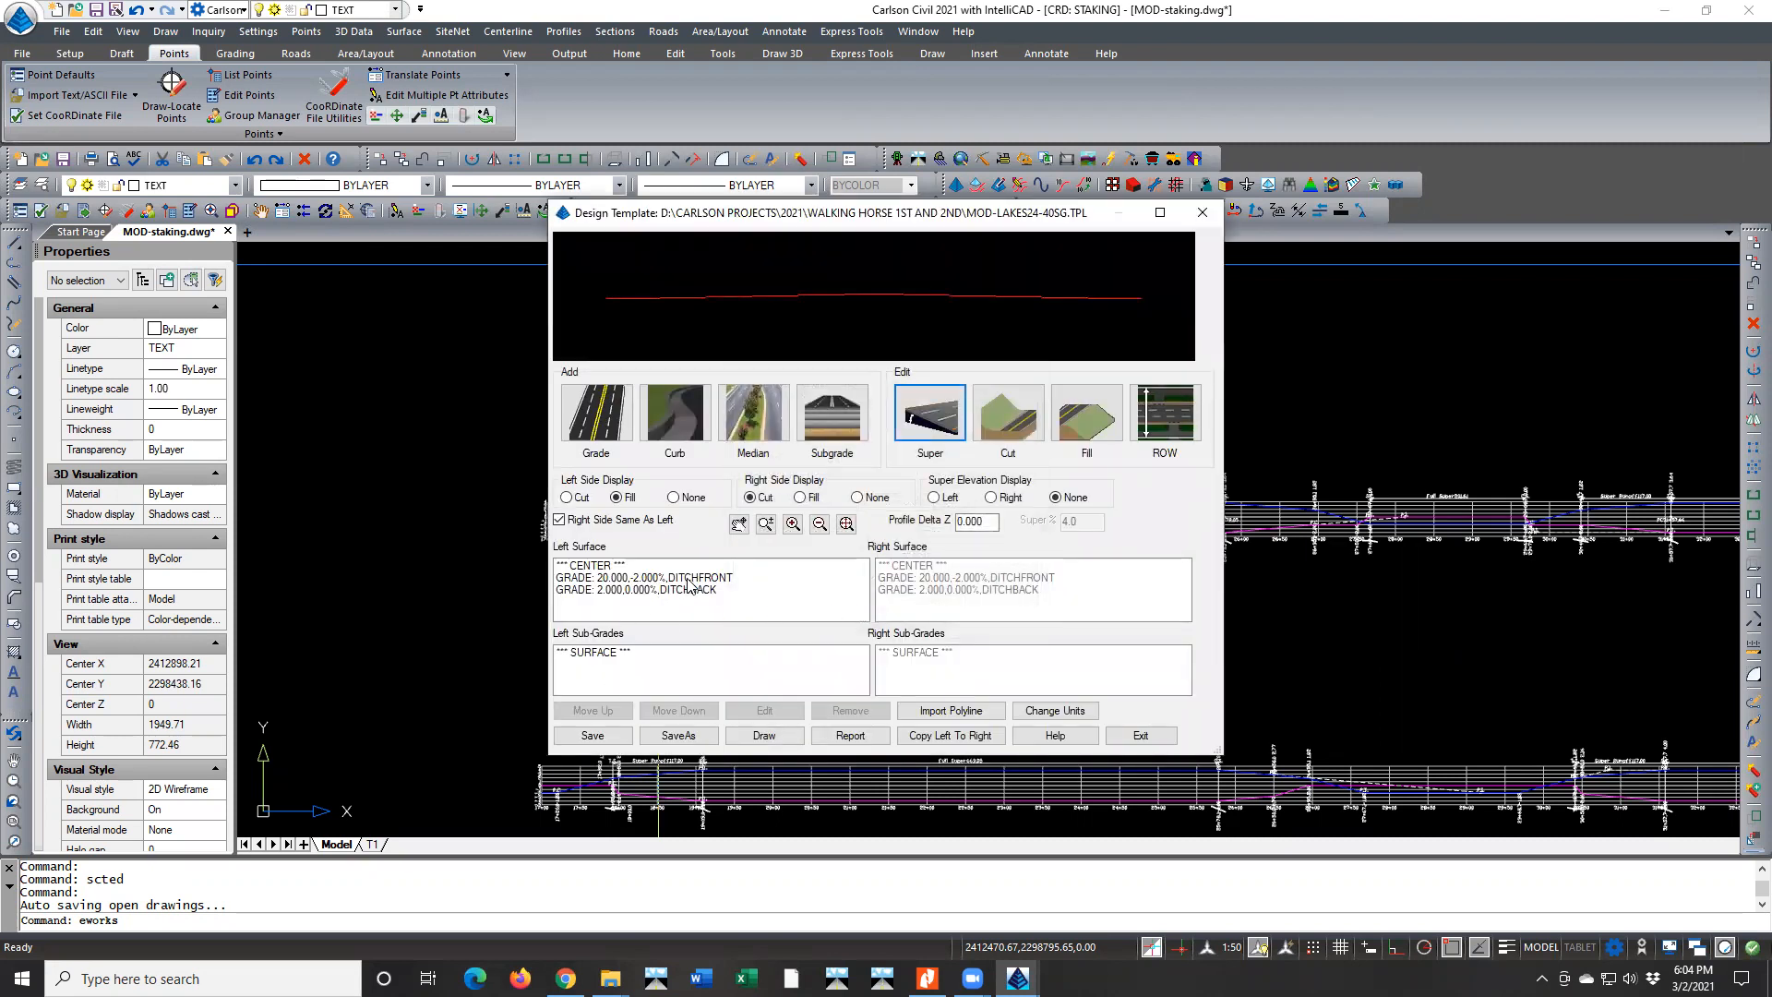
{"action": "left_click", "coordinate": [1123, 731]}
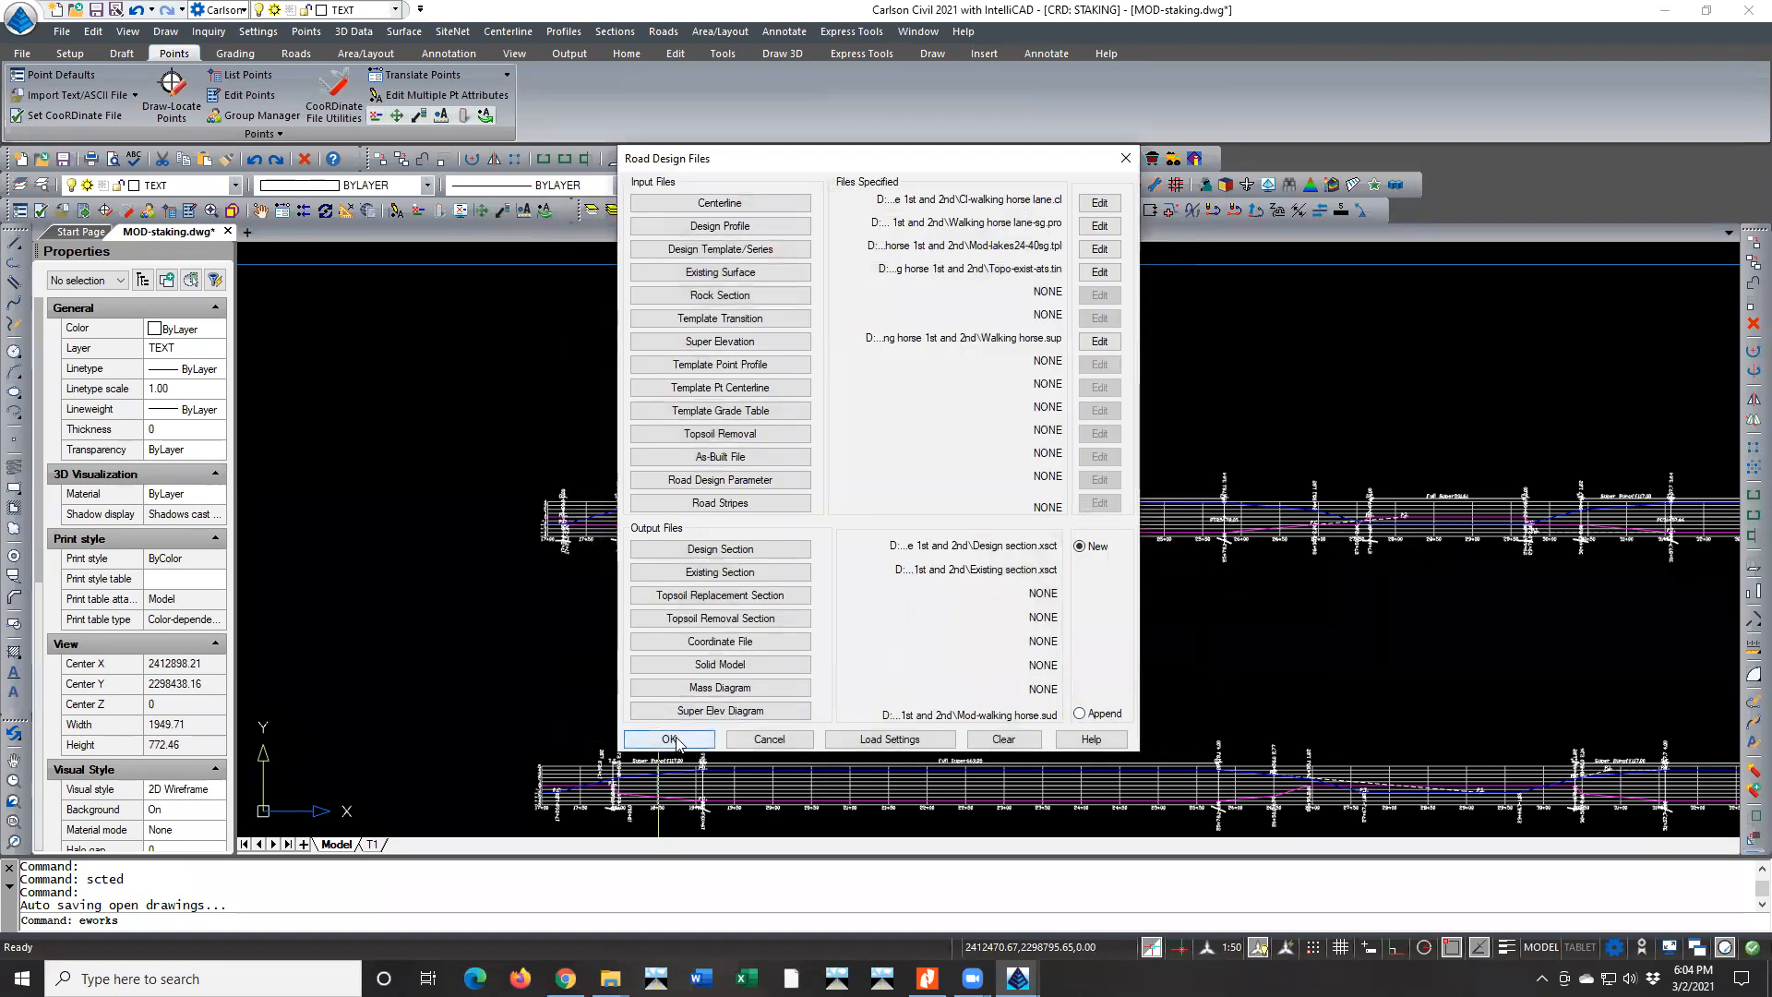
Examine the output surface options in the additional road design parameters, then leave without processing the road
{"action": "left_click", "coordinate": [671, 739]}
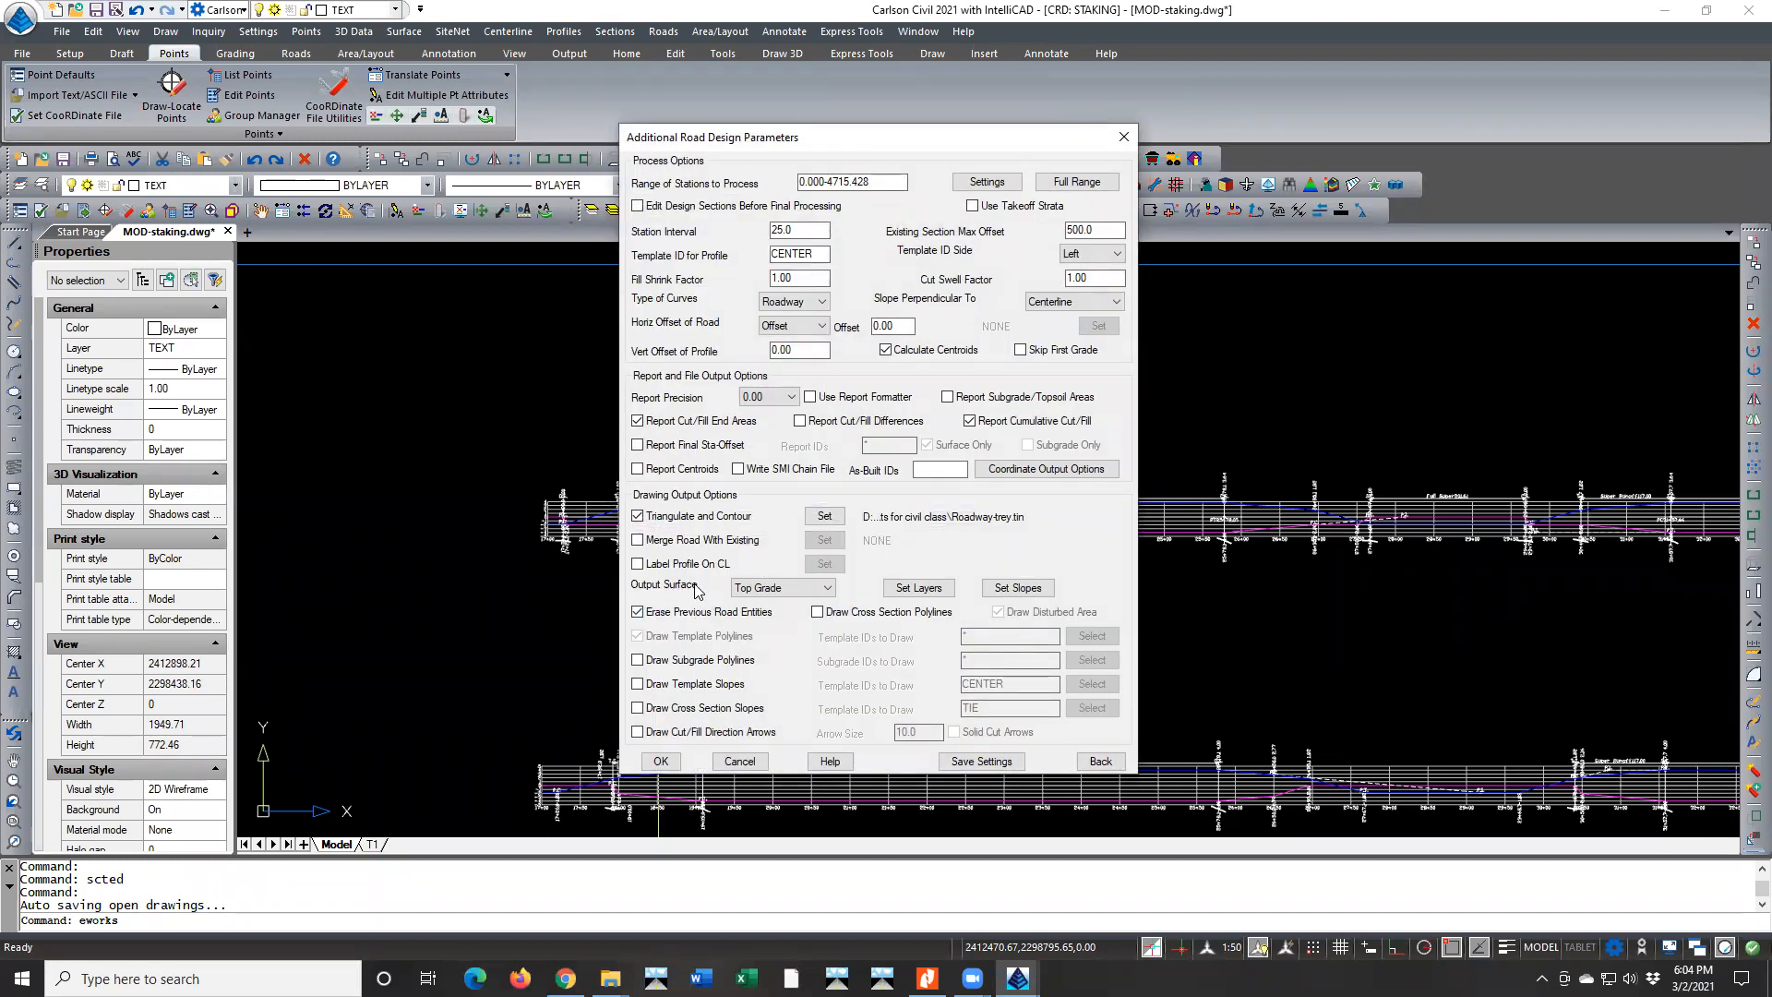
{"action": "left_click", "coordinate": [769, 589]}
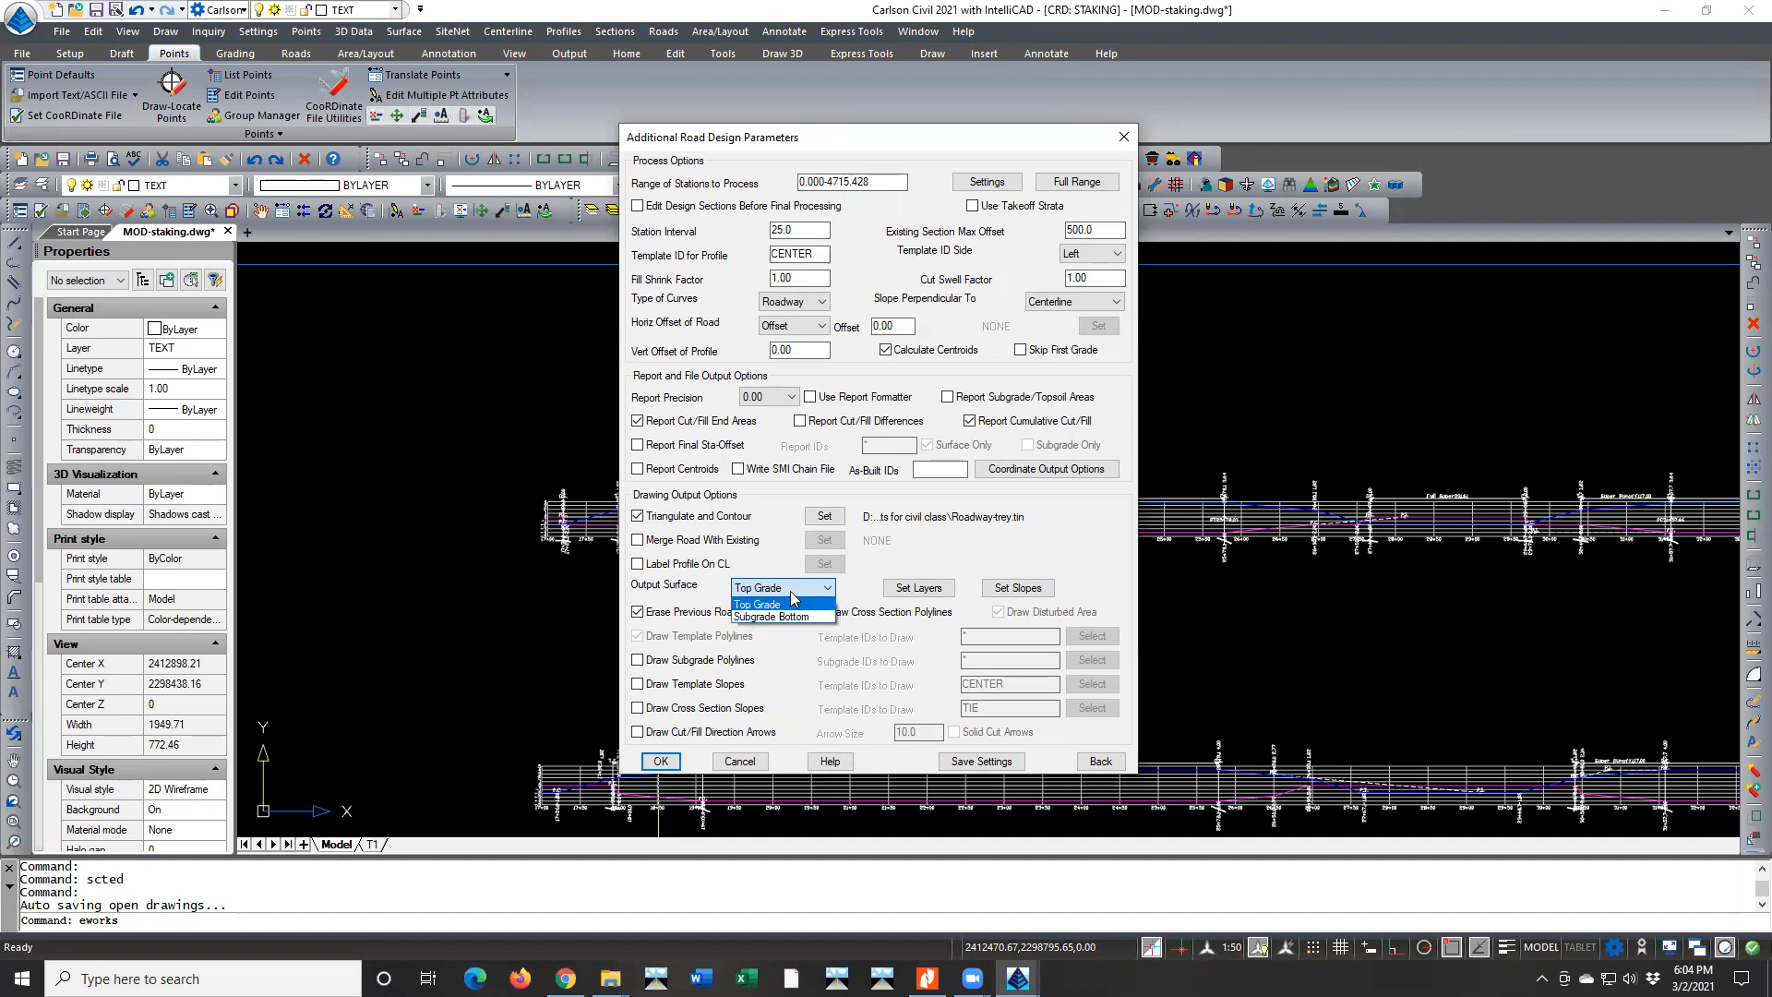
{"action": "left_click", "coordinate": [770, 555]}
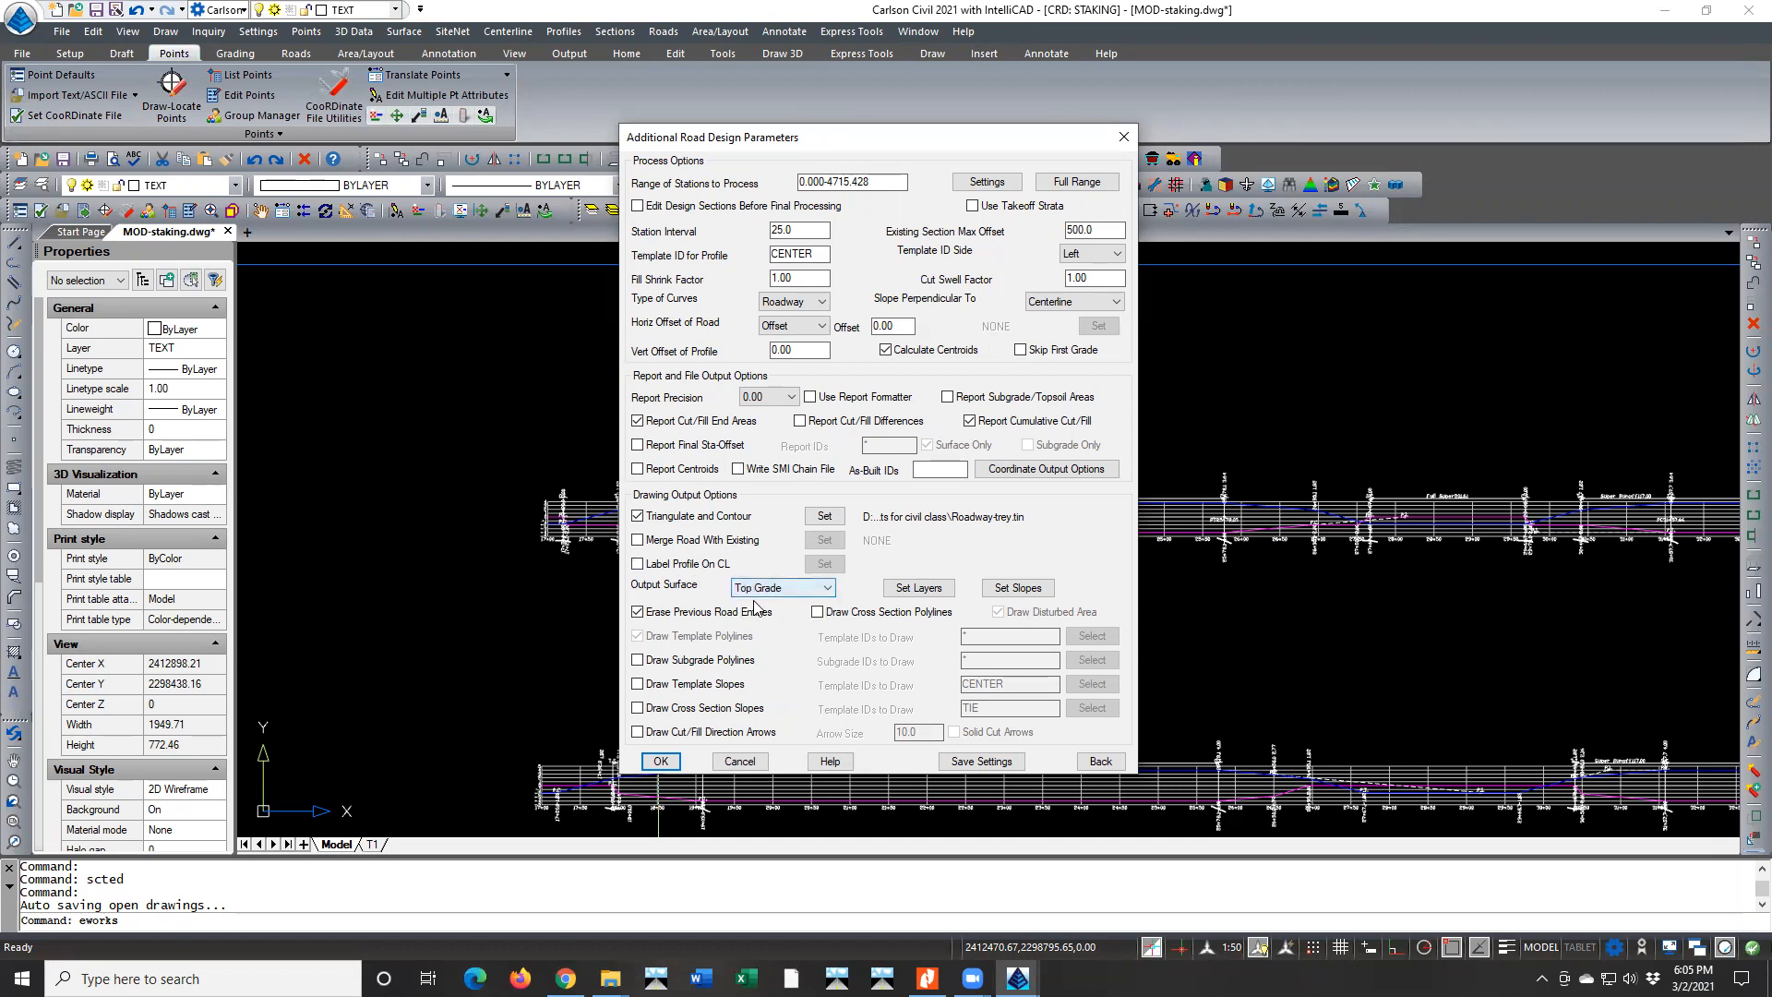
{"action": "left_click", "coordinate": [738, 762]}
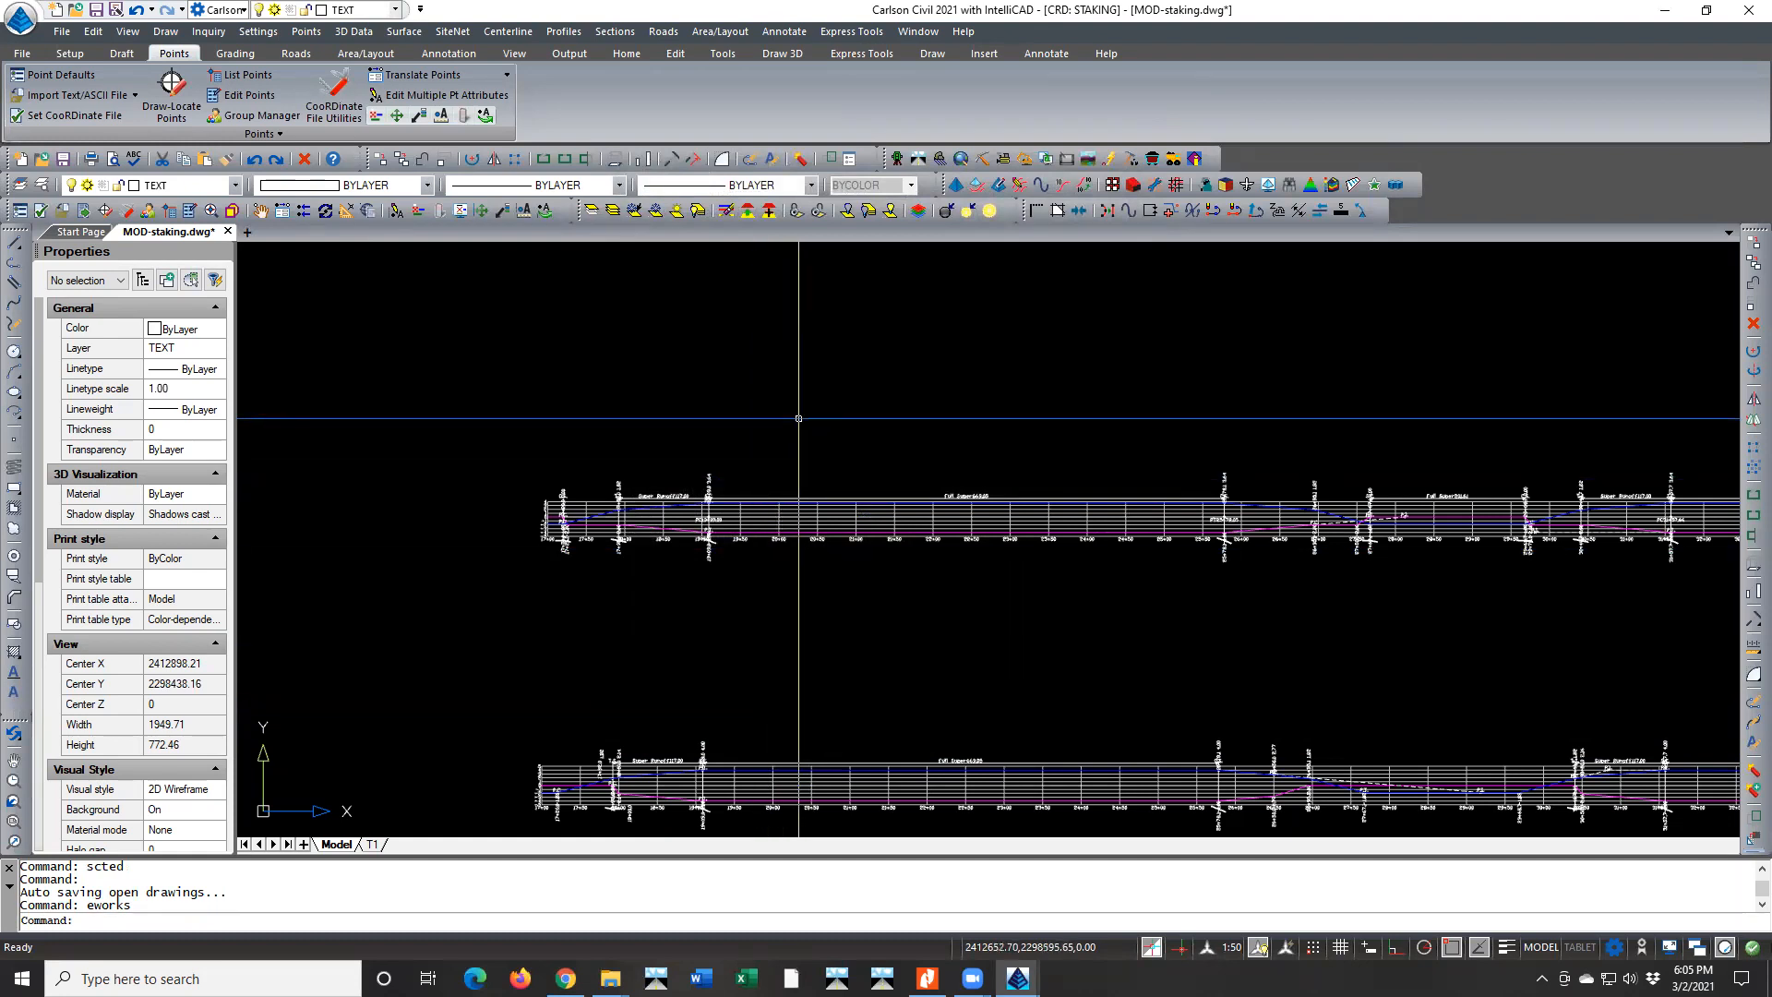
Reopen the Mod-lakes24-40sg template from the road design files and select its DITCHBACK grade in the left surface
{"action": "key", "text": "Return"}
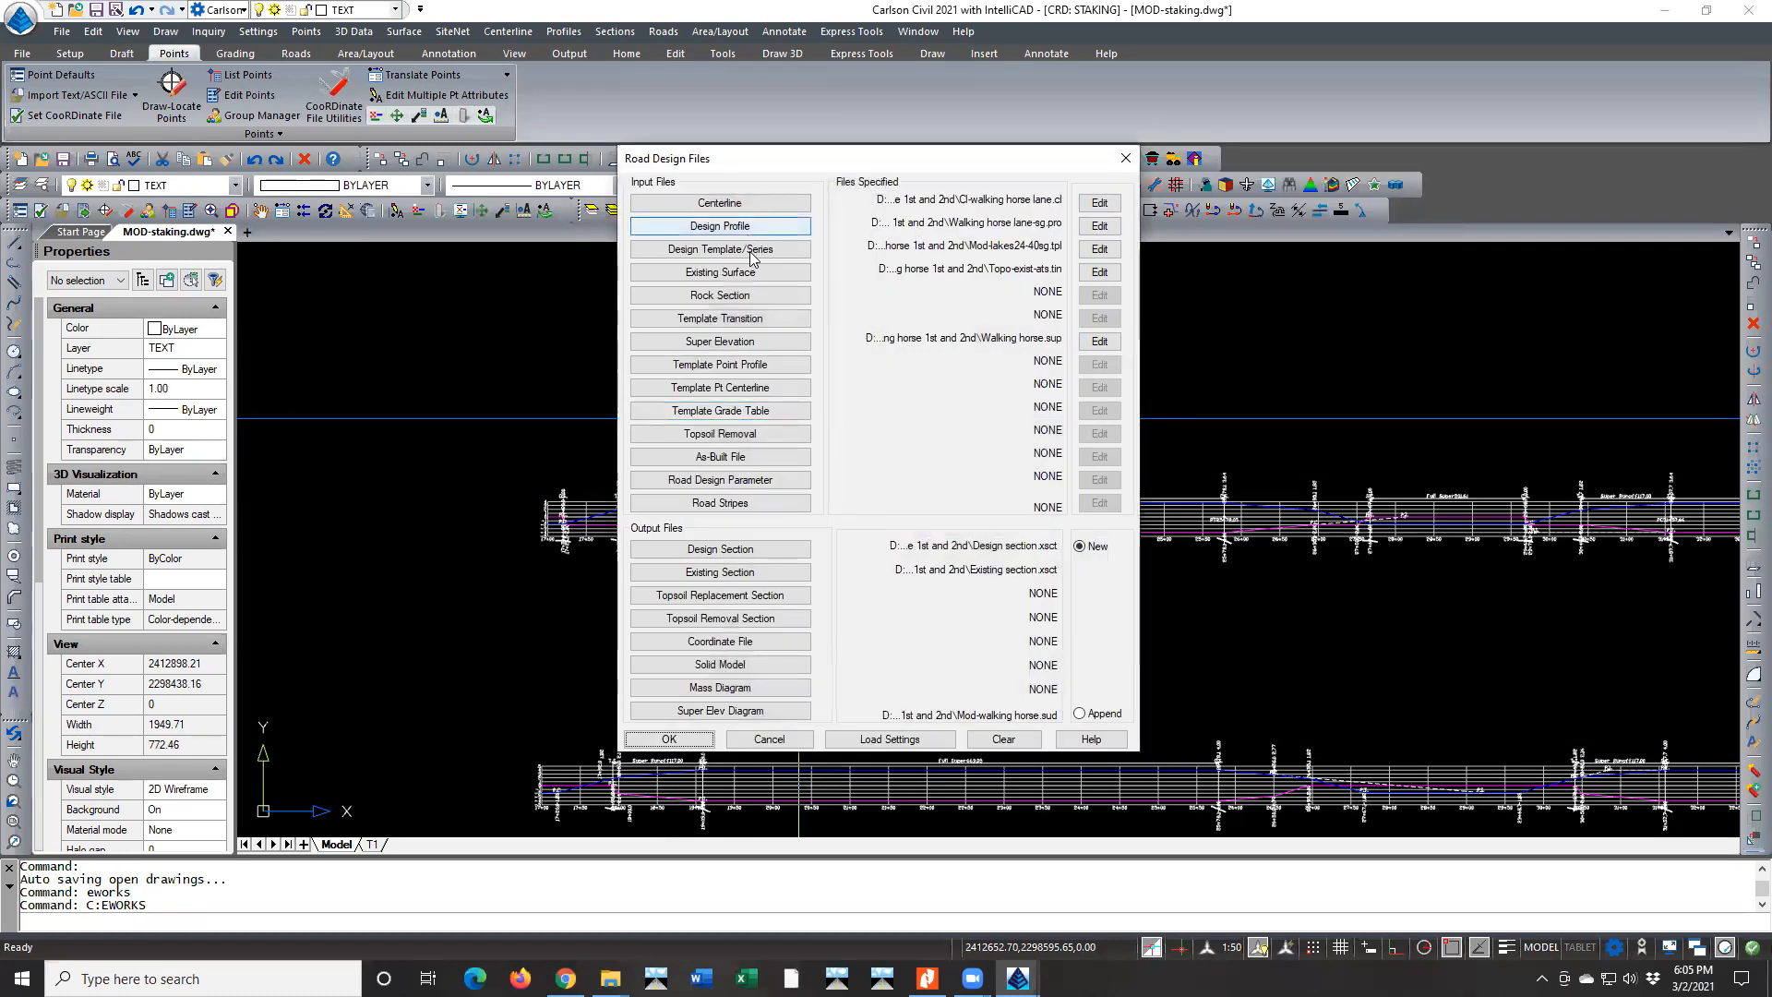
{"action": "left_click", "coordinate": [1099, 250]}
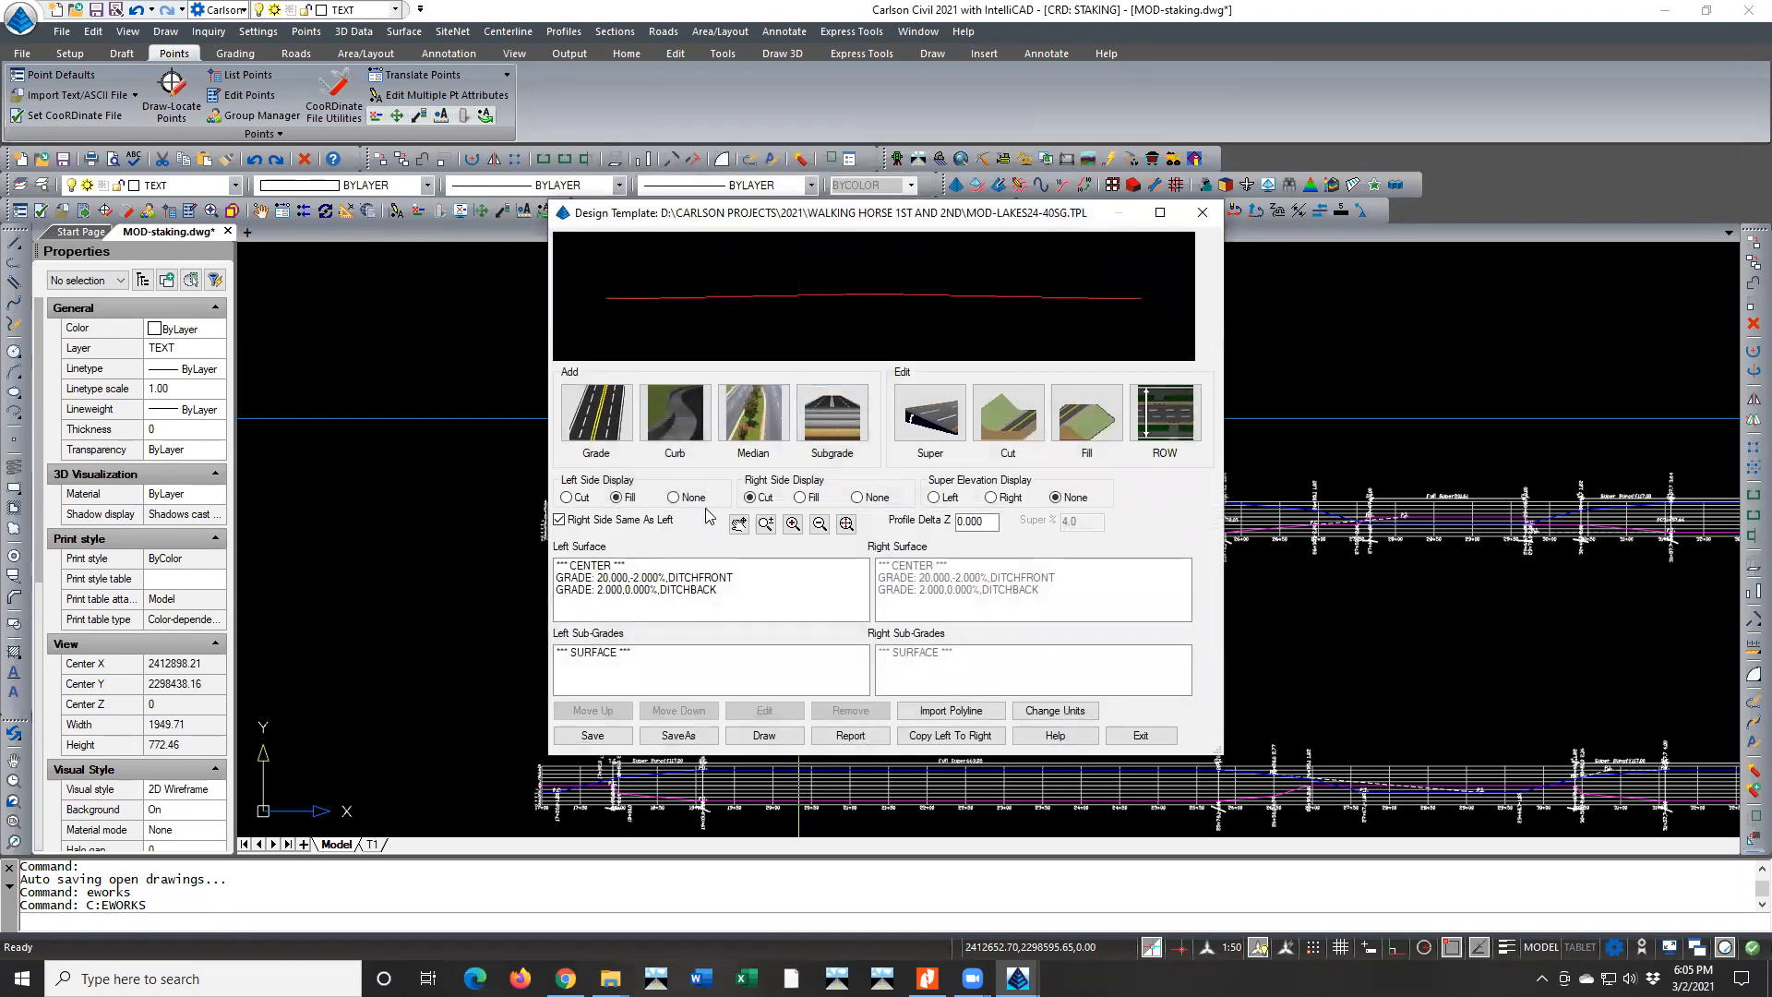
{"action": "left_click", "coordinate": [695, 582]}
{"action": "left_click", "coordinate": [697, 591]}
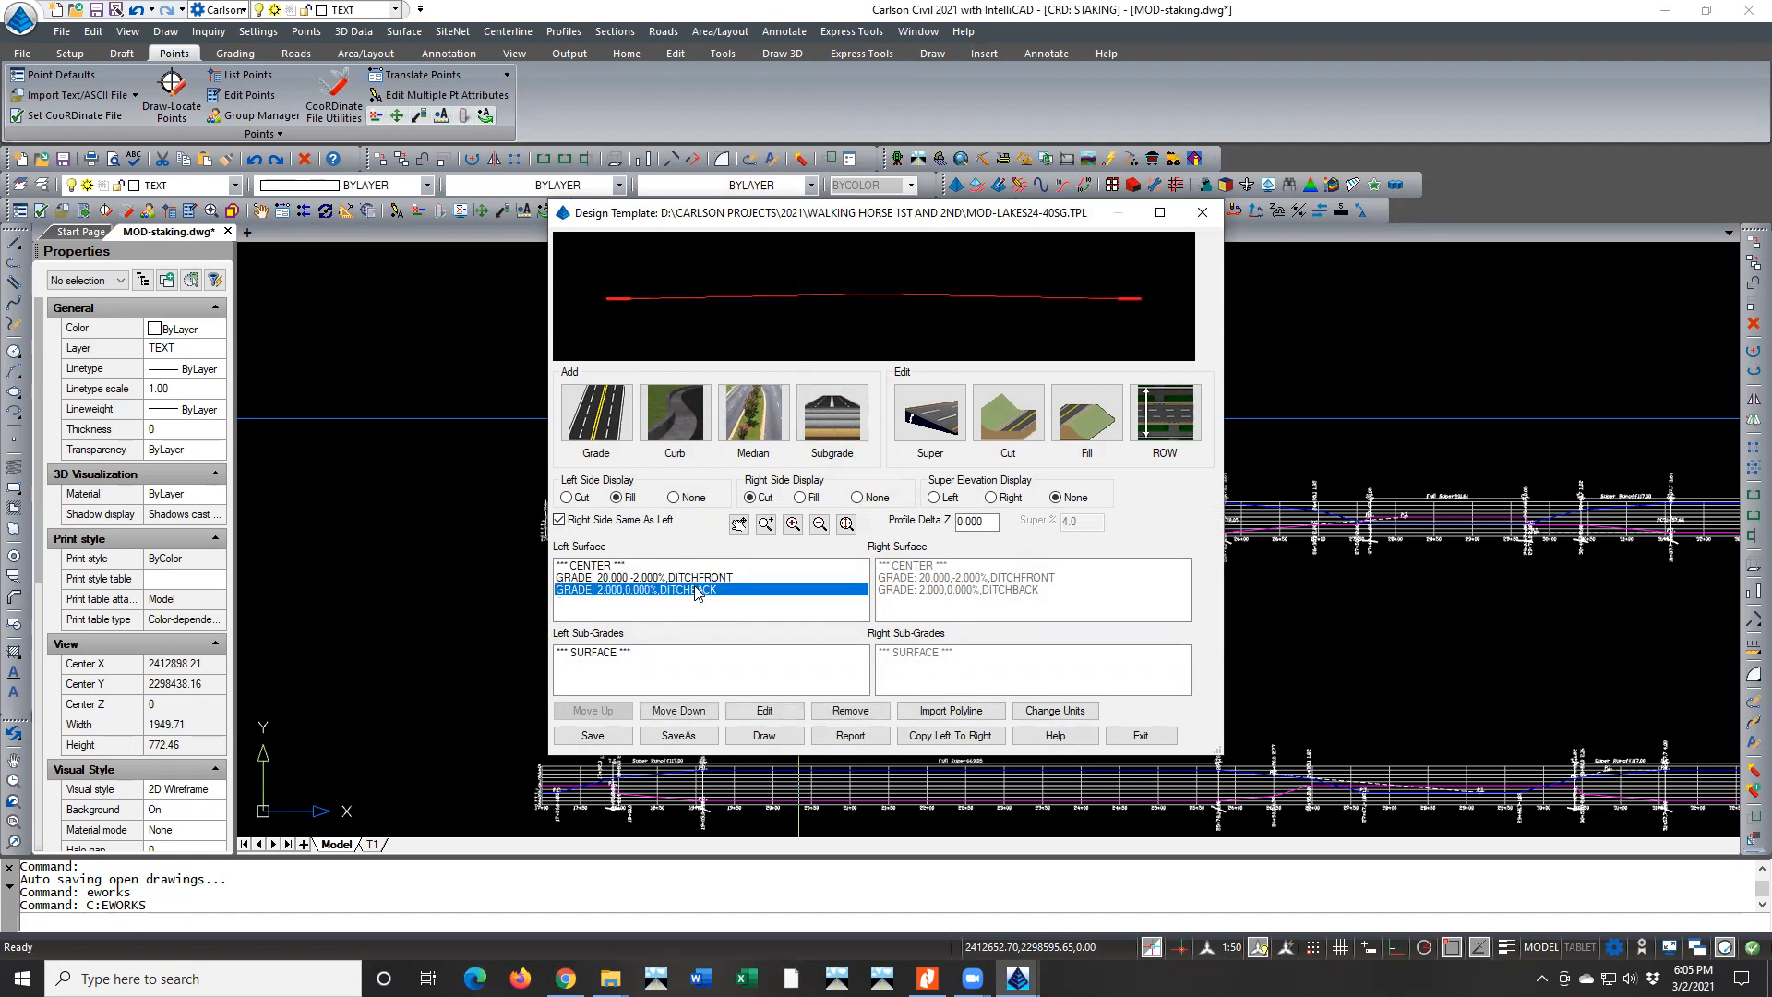
{"action": "left_click", "coordinate": [703, 578]}
{"action": "left_click", "coordinate": [697, 591]}
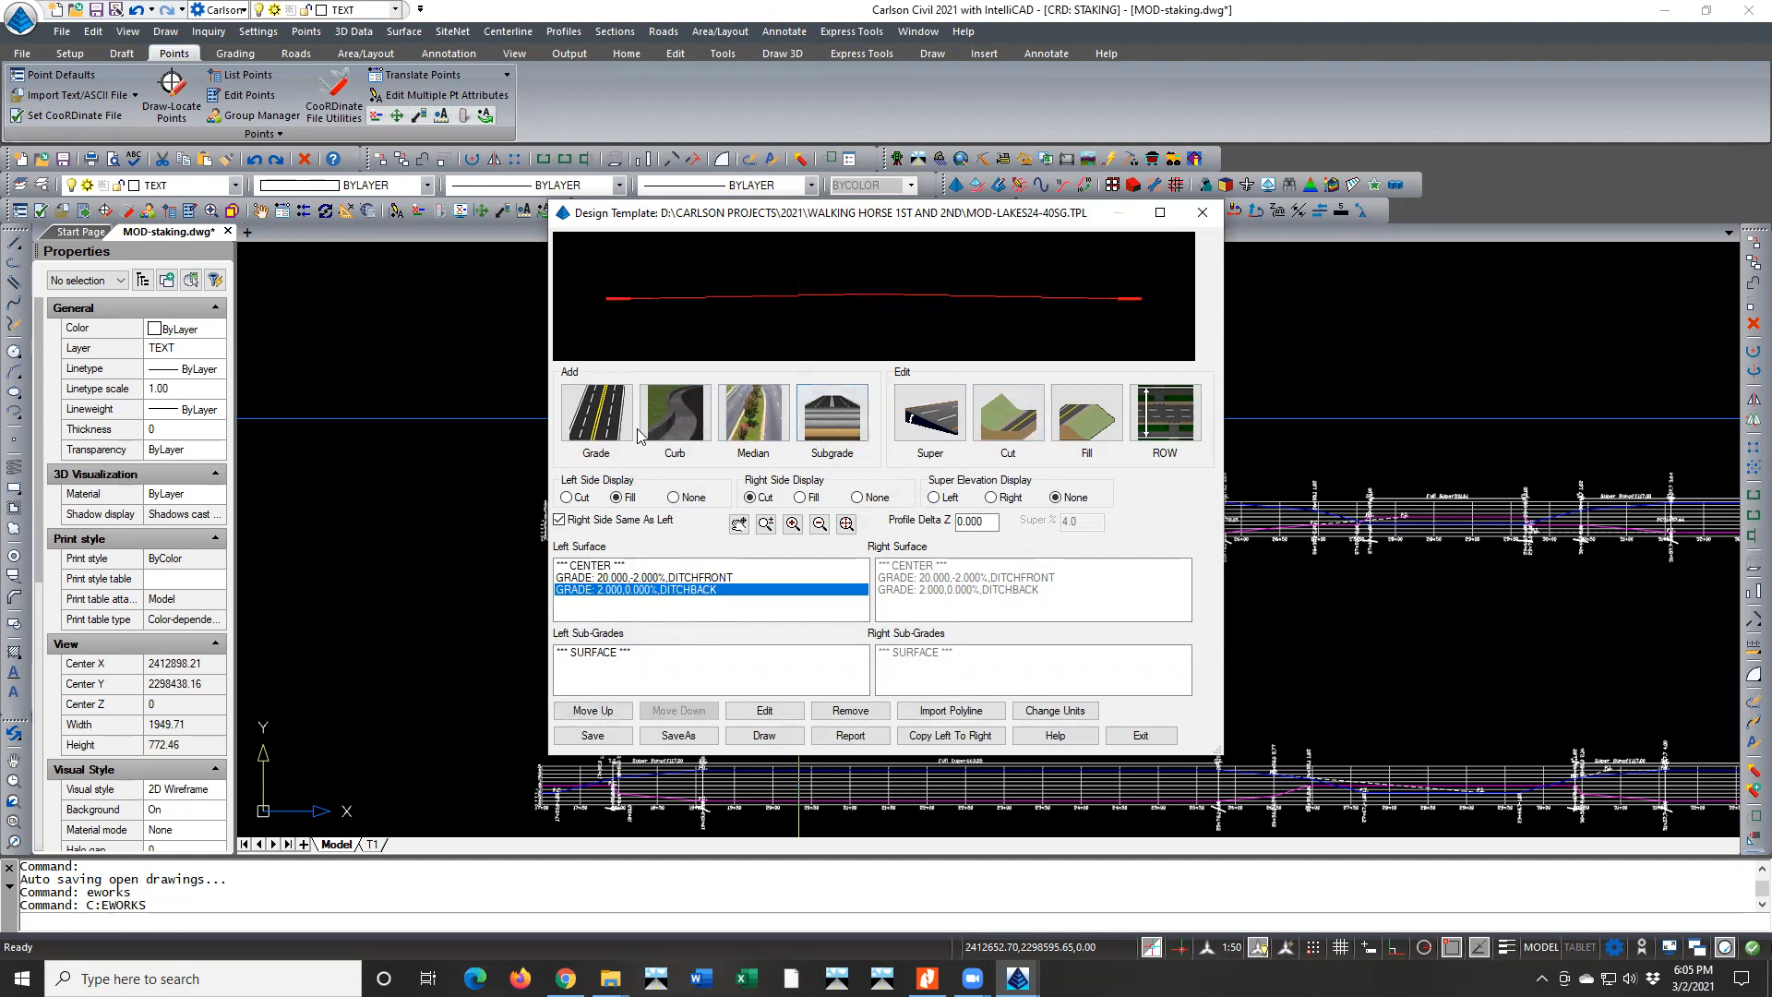
Define a trial stone roadway subgrade with horizontal offset 0, vertical offset 8 inches and distance 20
{"action": "left_click", "coordinate": [818, 426]}
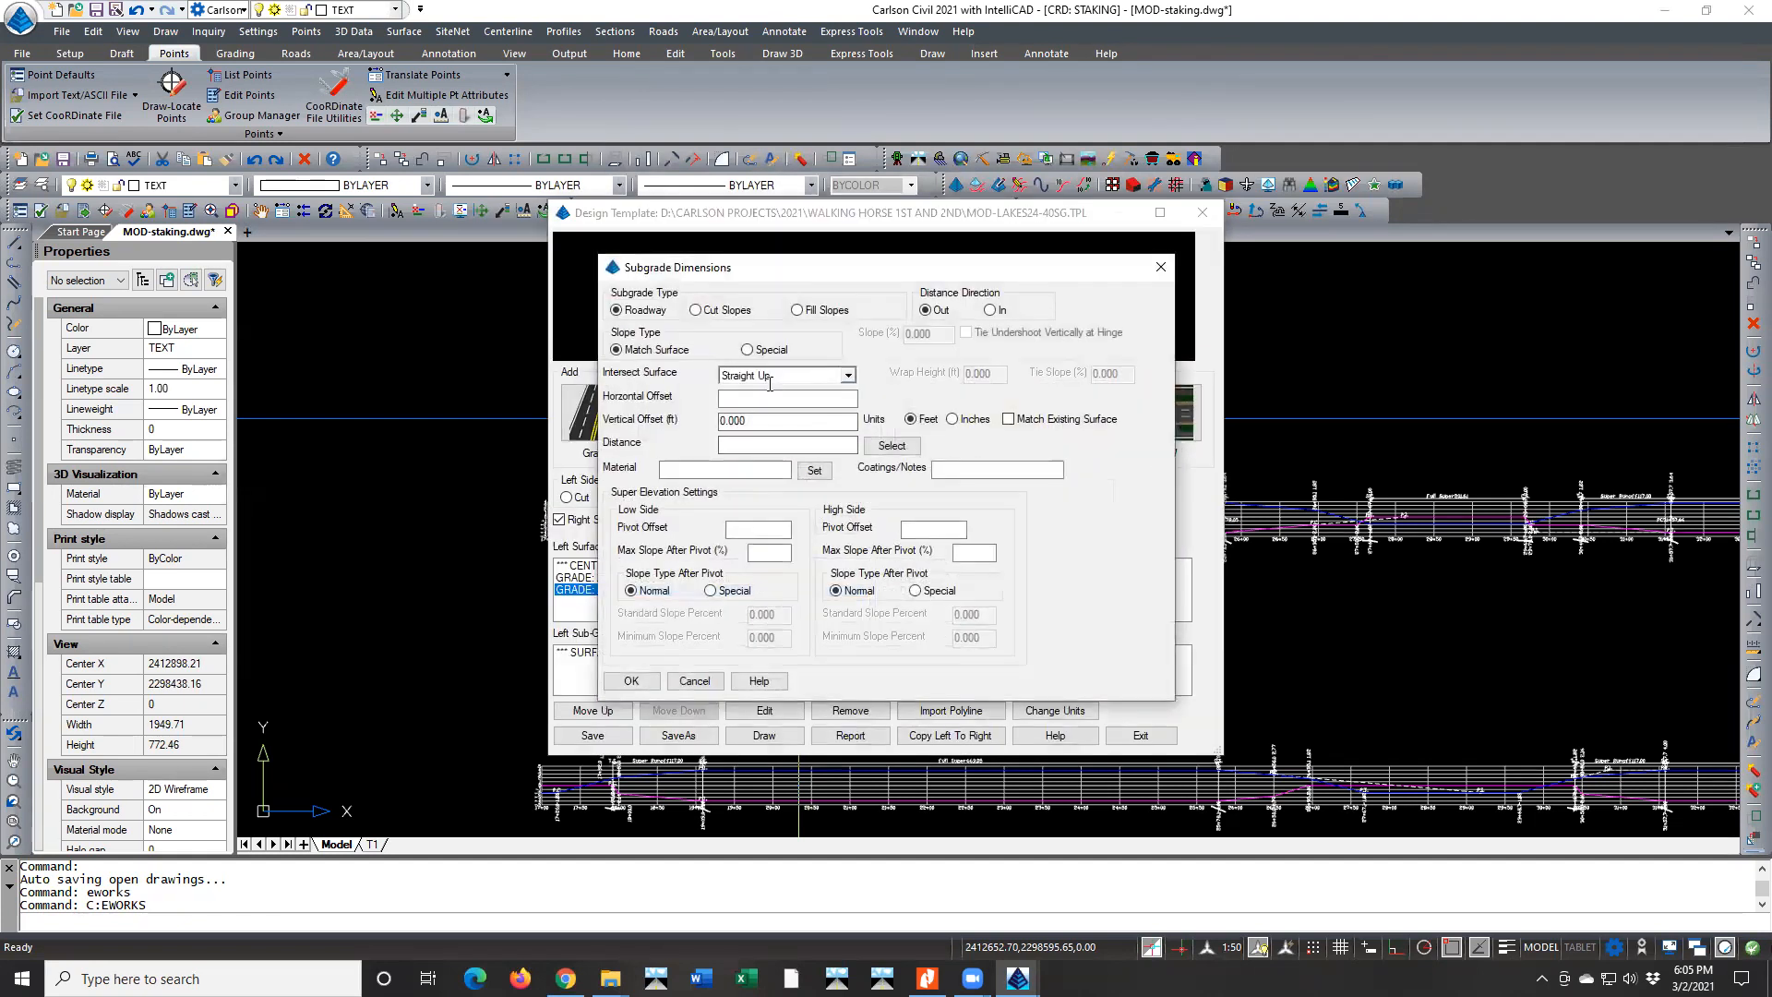
{"action": "left_click", "coordinate": [767, 396]}
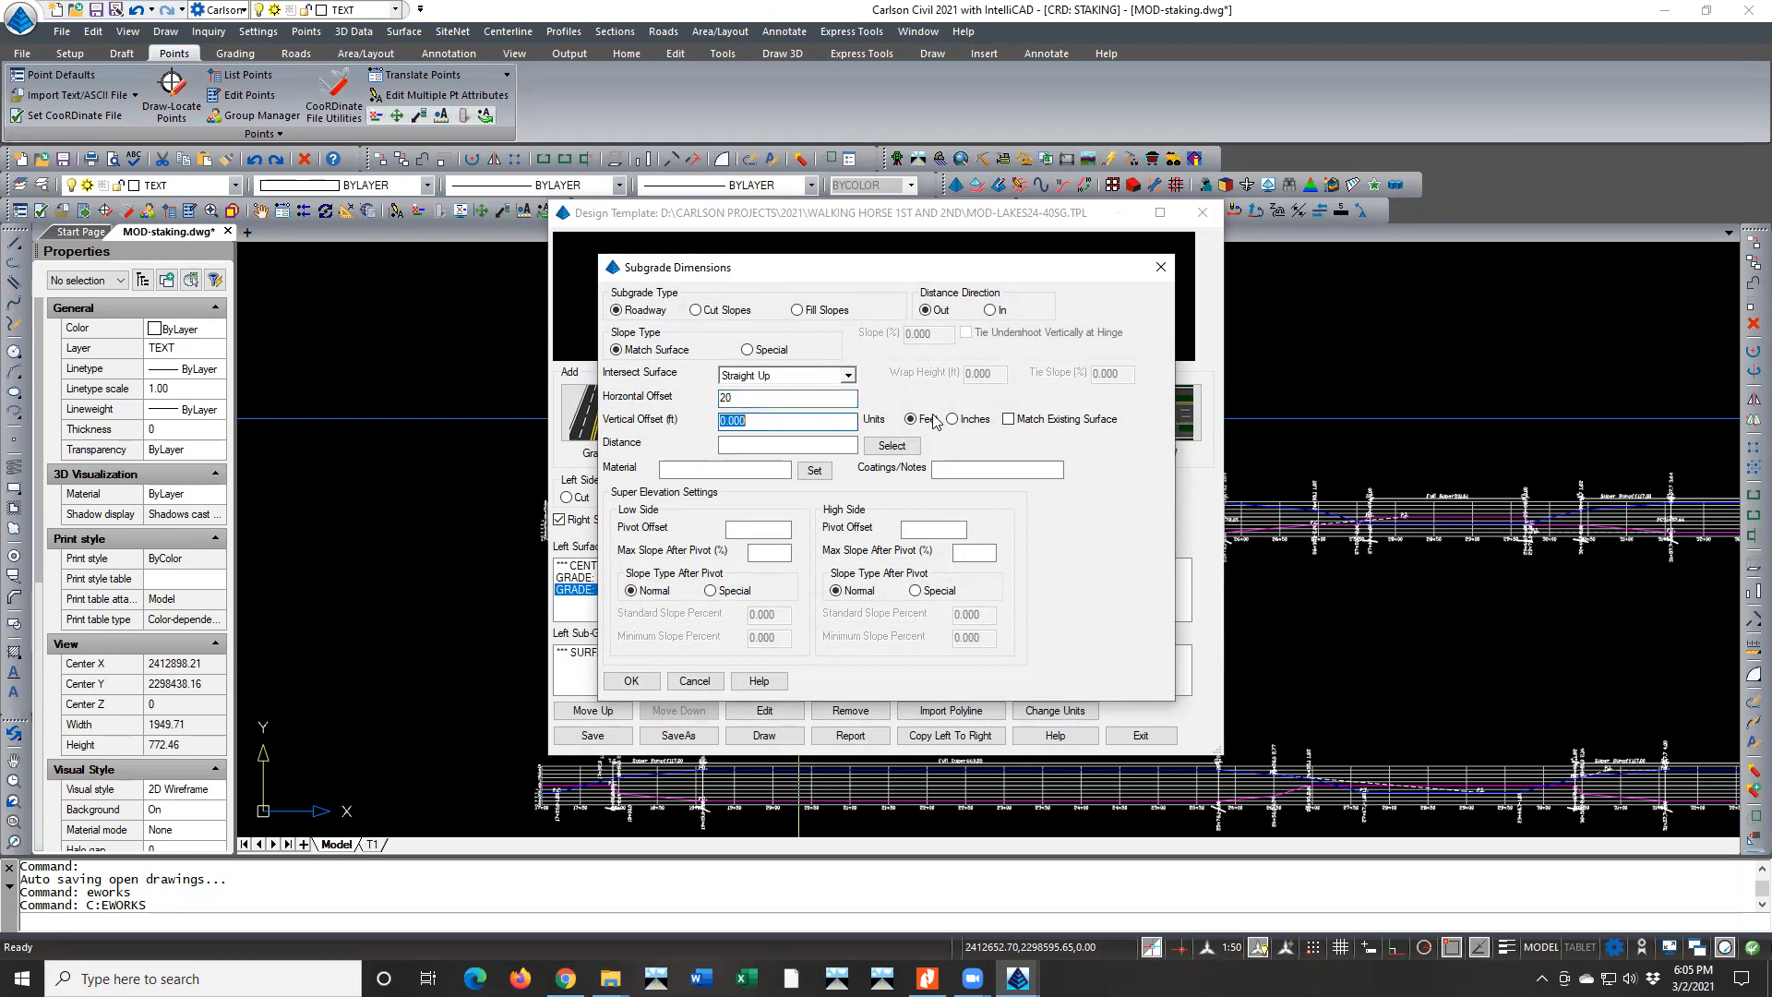
{"action": "left_click", "coordinate": [951, 419]}
{"action": "double_click", "coordinate": [781, 422]}
{"action": "type", "text": "8"}
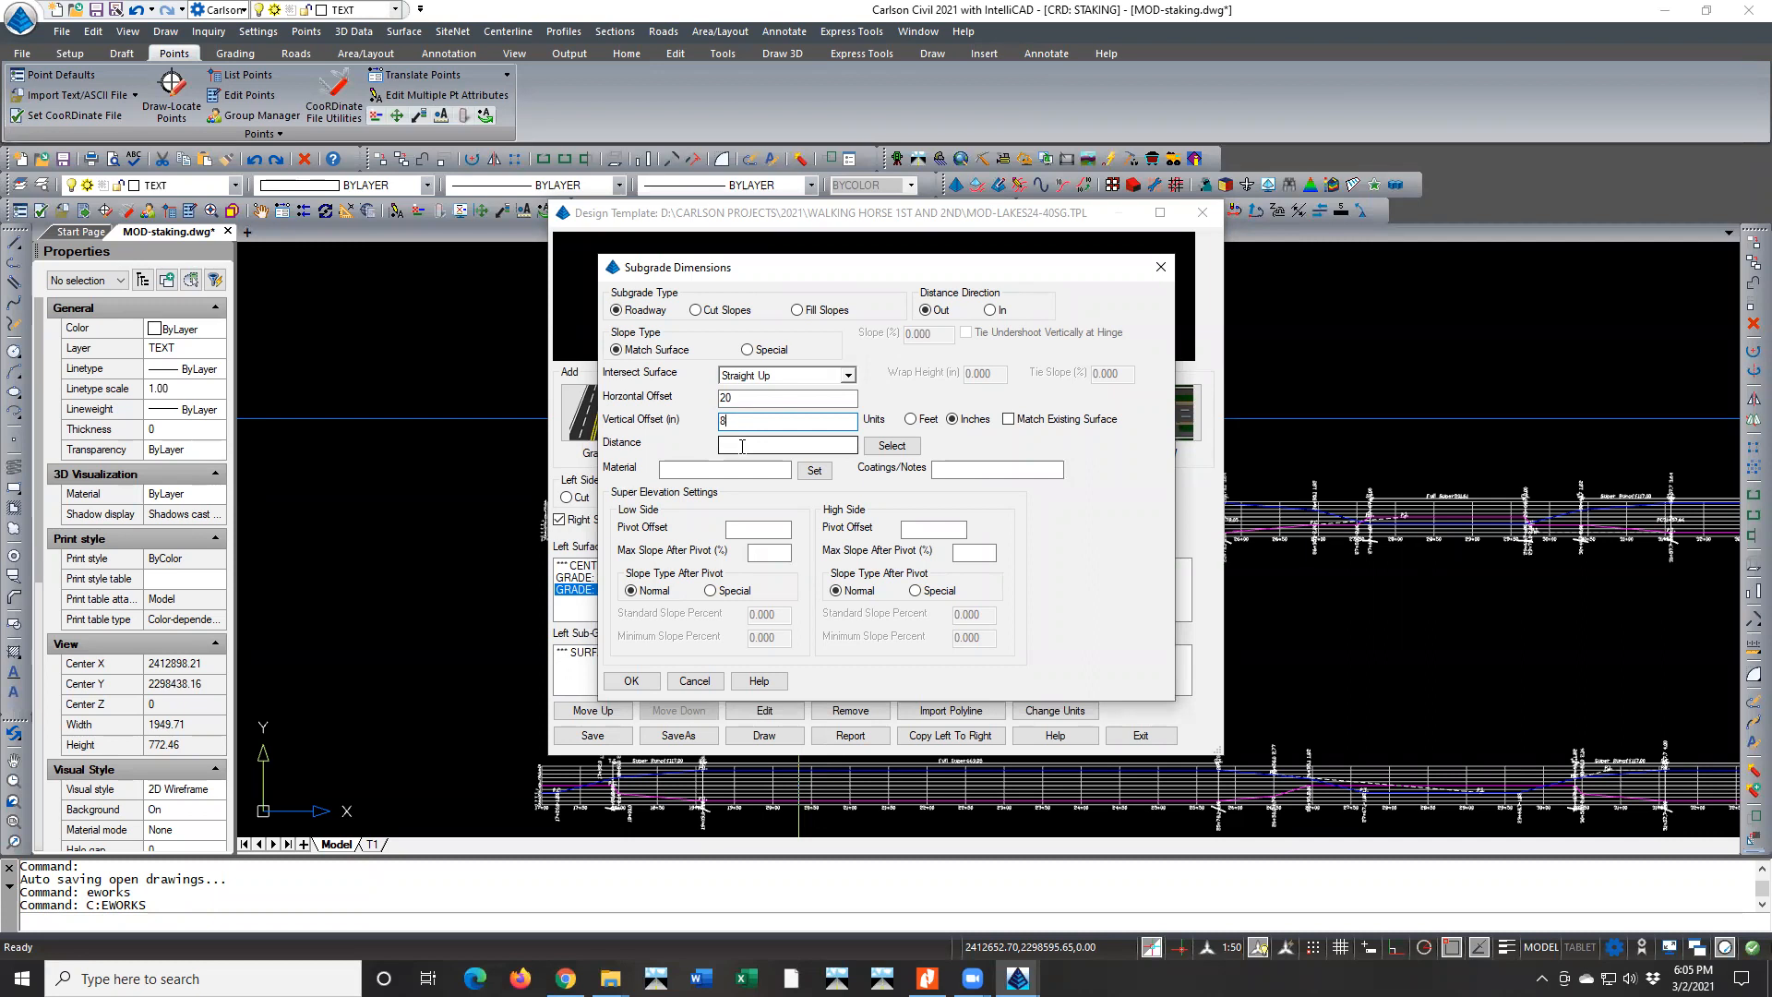
{"action": "double_click", "coordinate": [720, 398]}
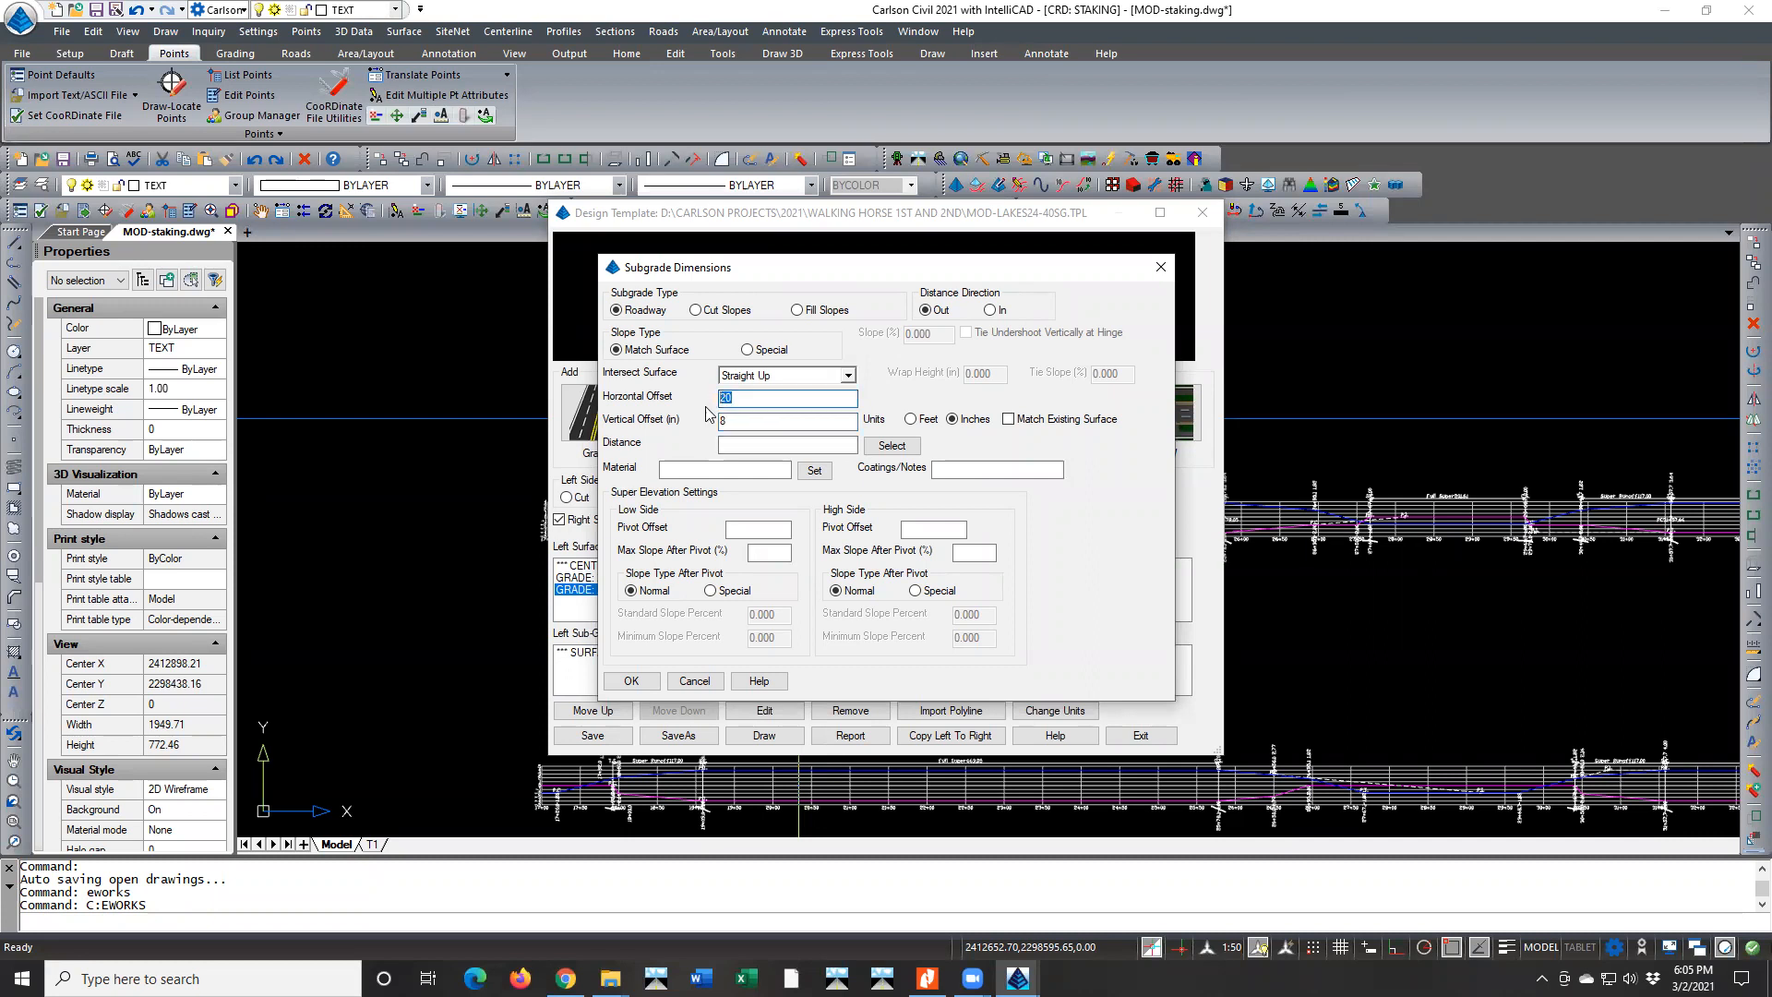
{"action": "type", "text": "0"}
{"action": "left_click", "coordinate": [735, 441]}
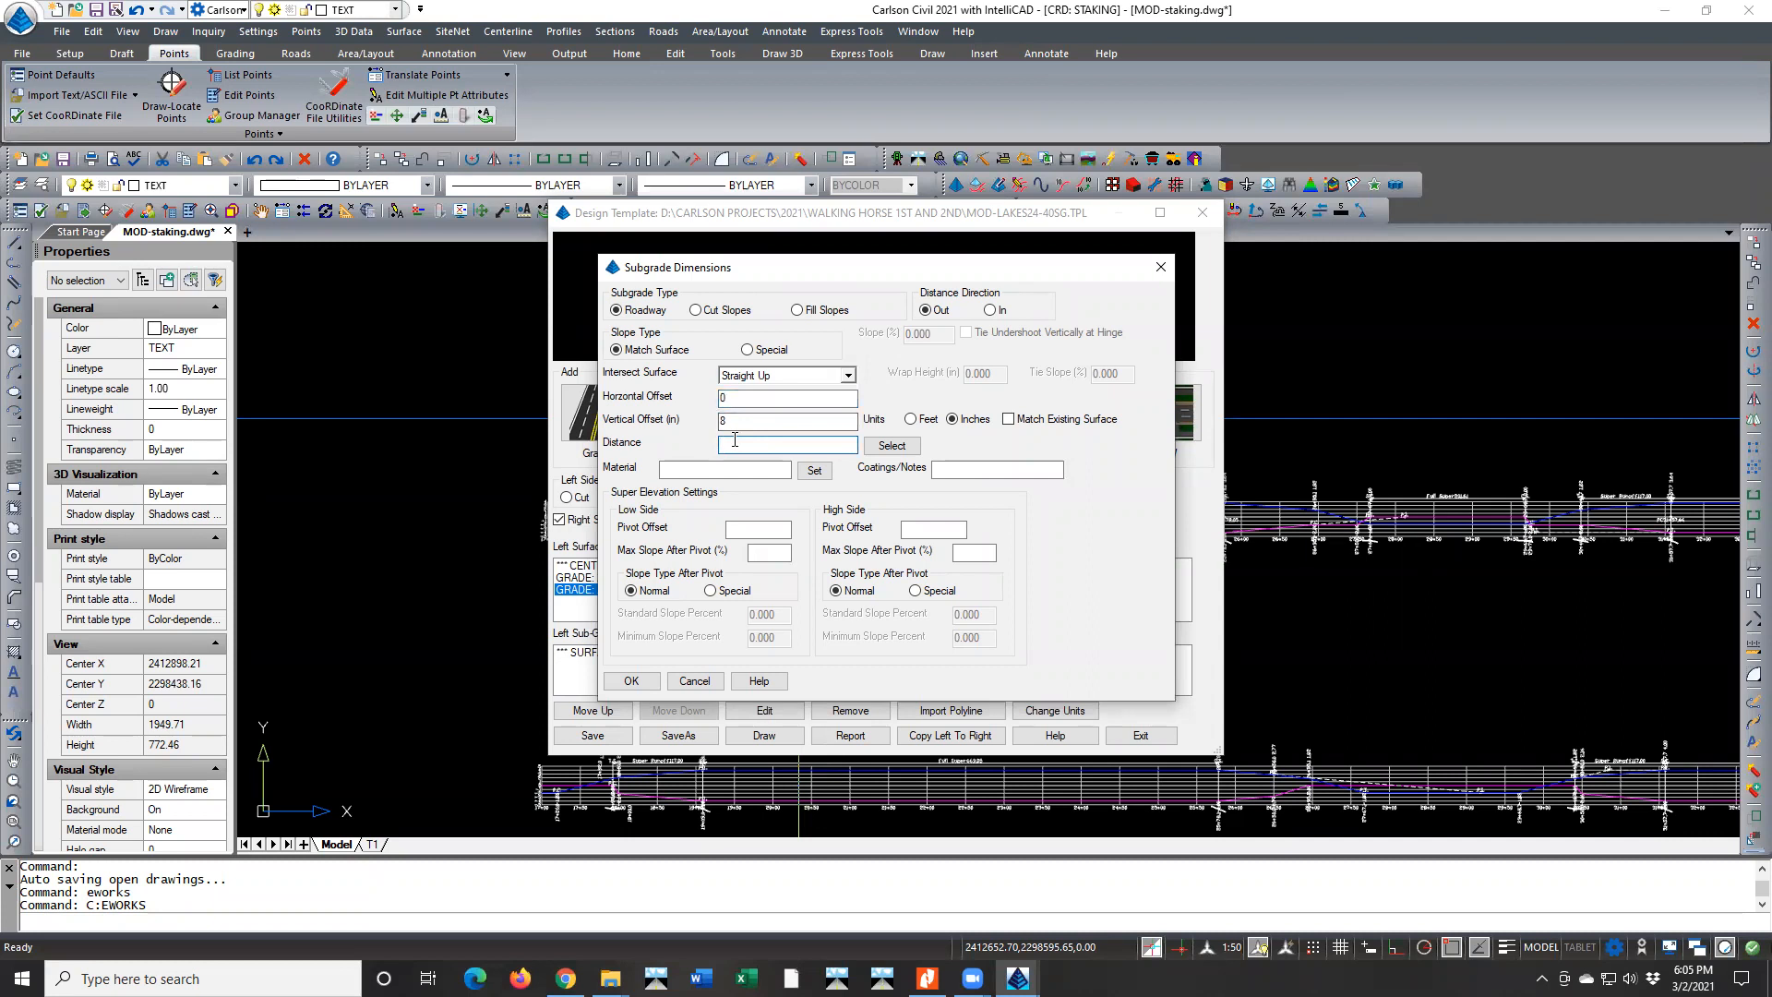
{"action": "left_click", "coordinate": [709, 469]}
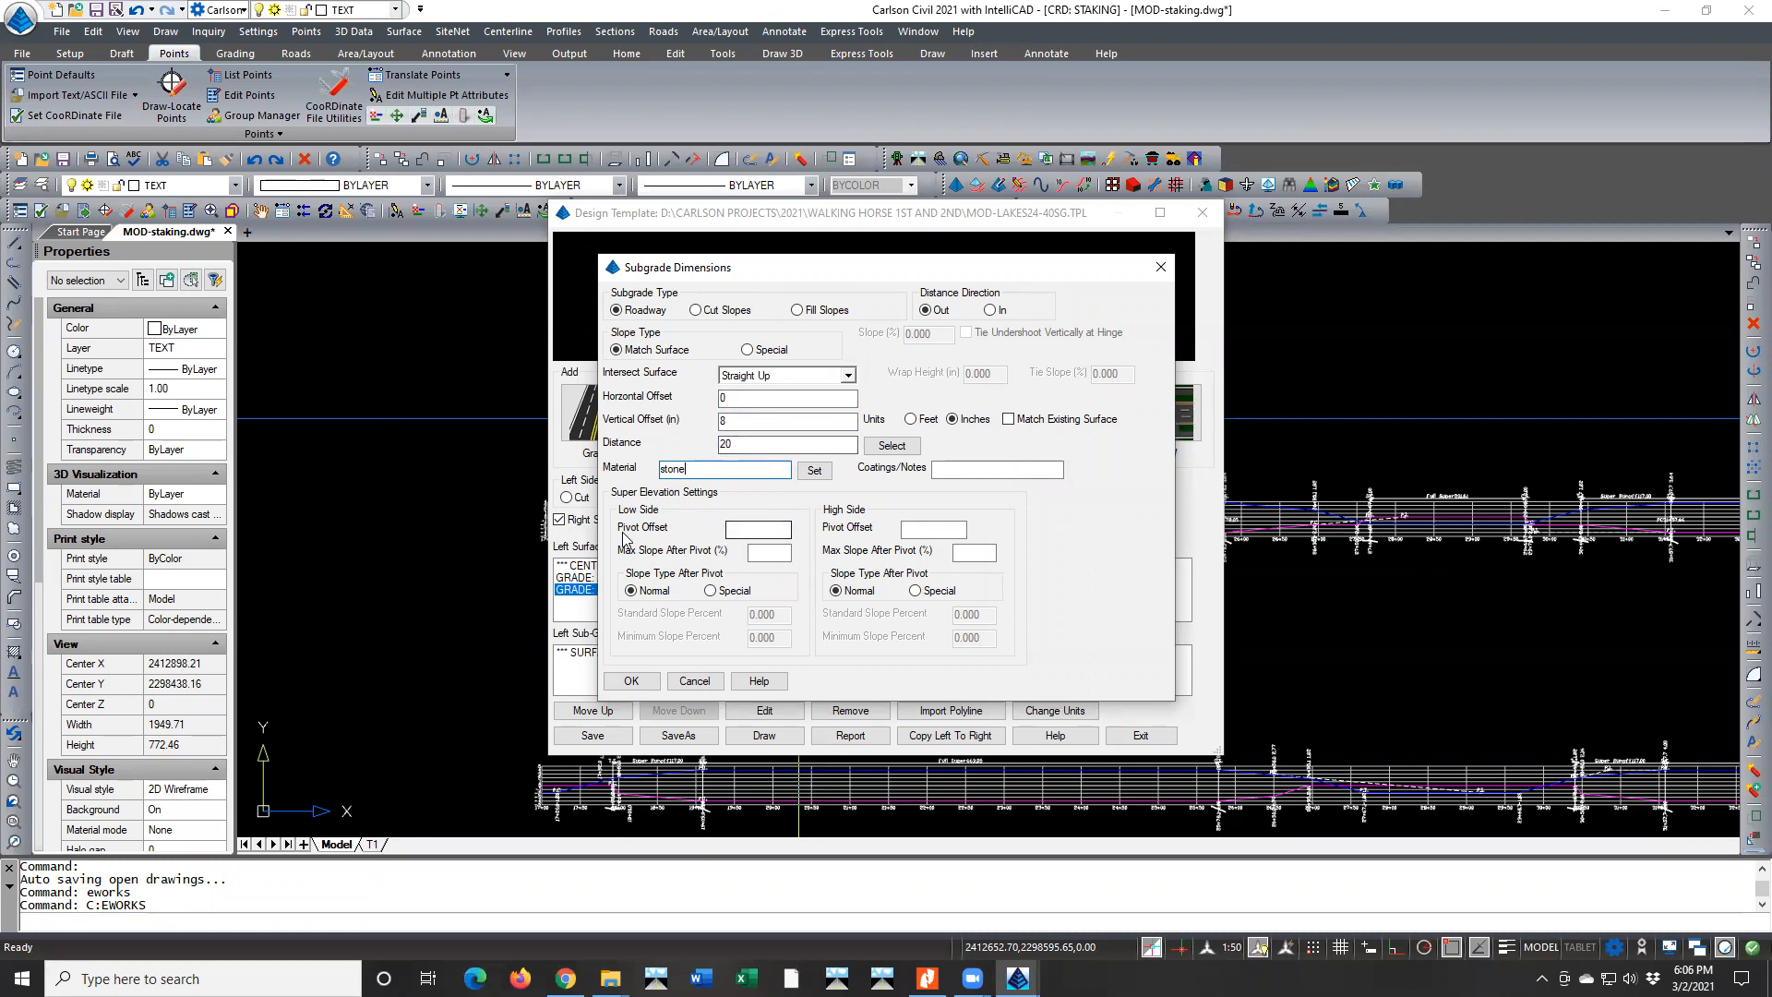
Try the Special low-side slope type after pivot, return it to Normal, then discard the subgrade and leave the template
{"action": "left_click", "coordinate": [736, 528]}
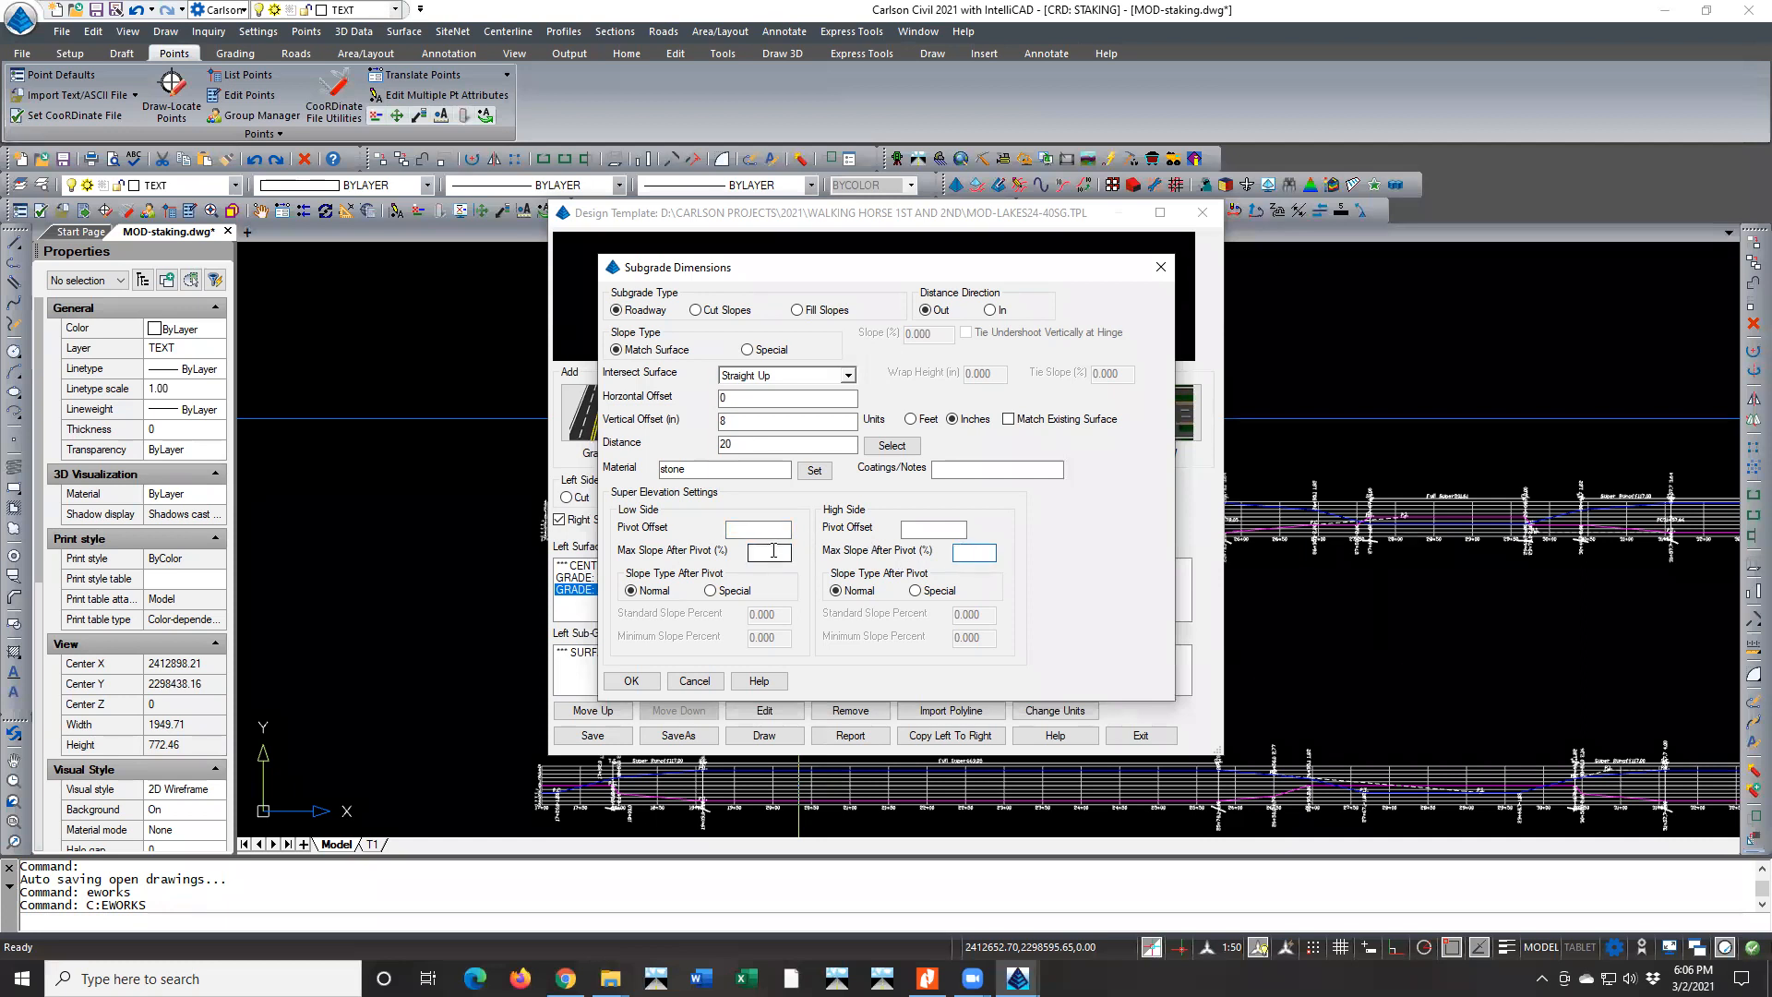
{"action": "left_click", "coordinate": [710, 591]}
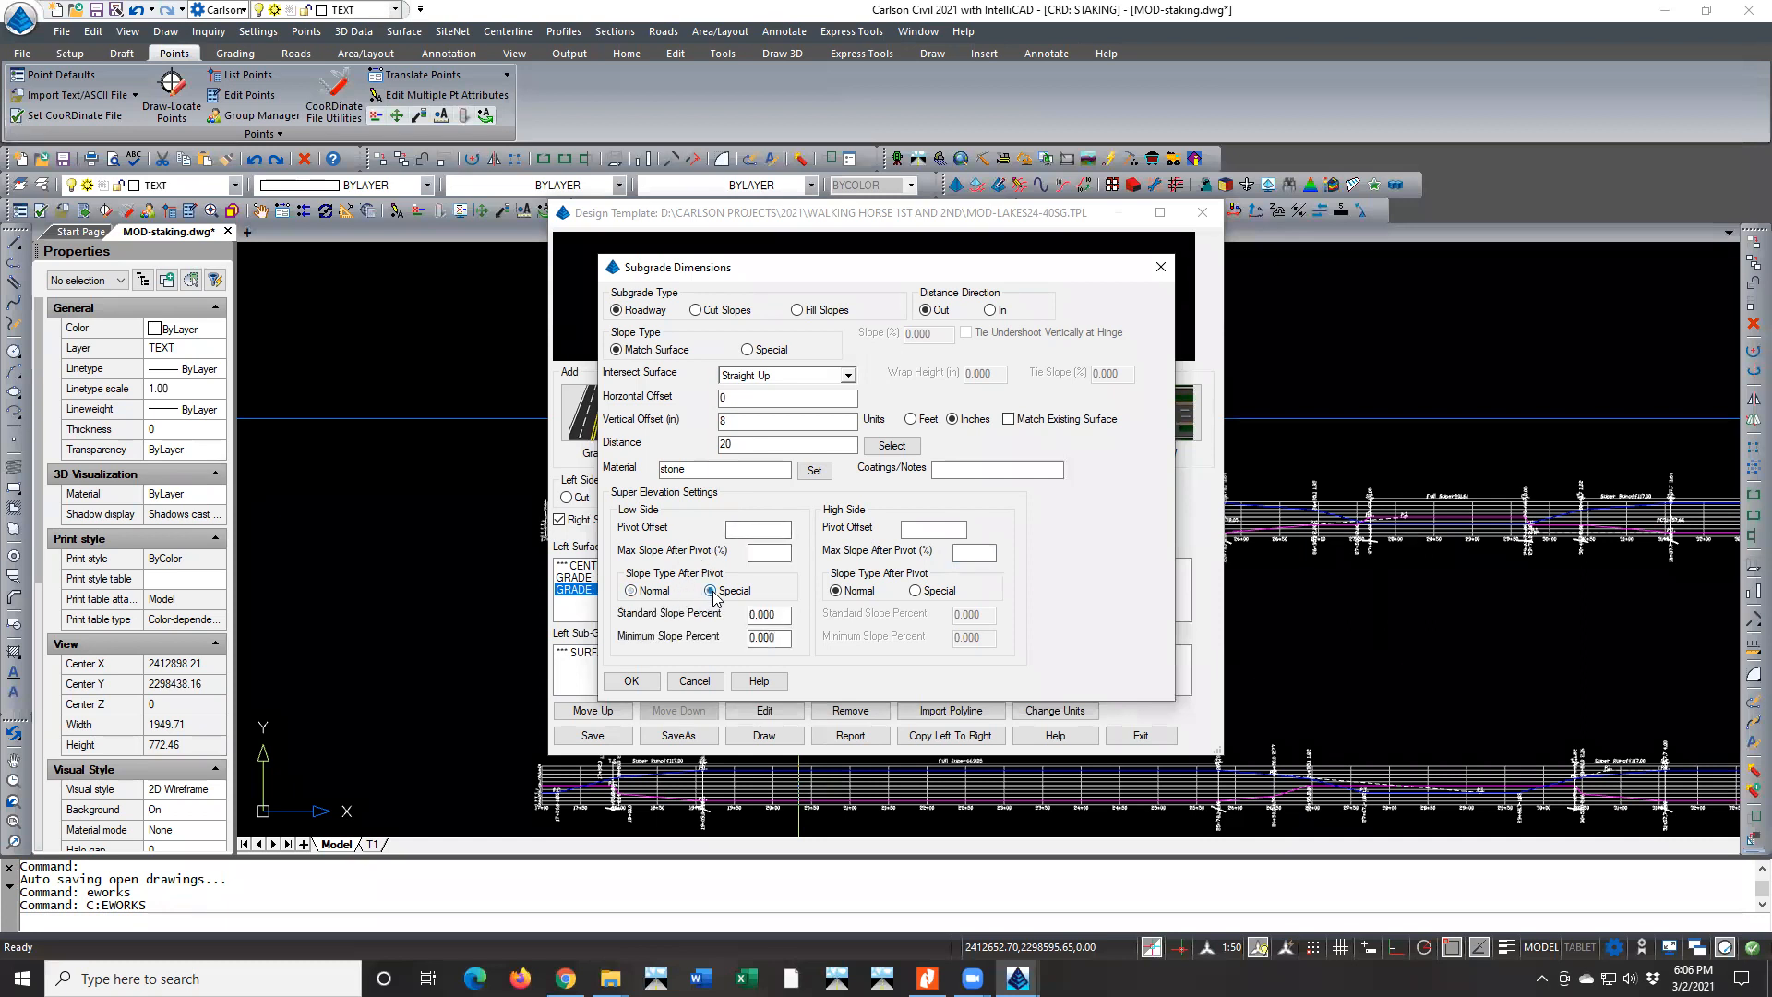
{"action": "right_click", "coordinate": [778, 641]}
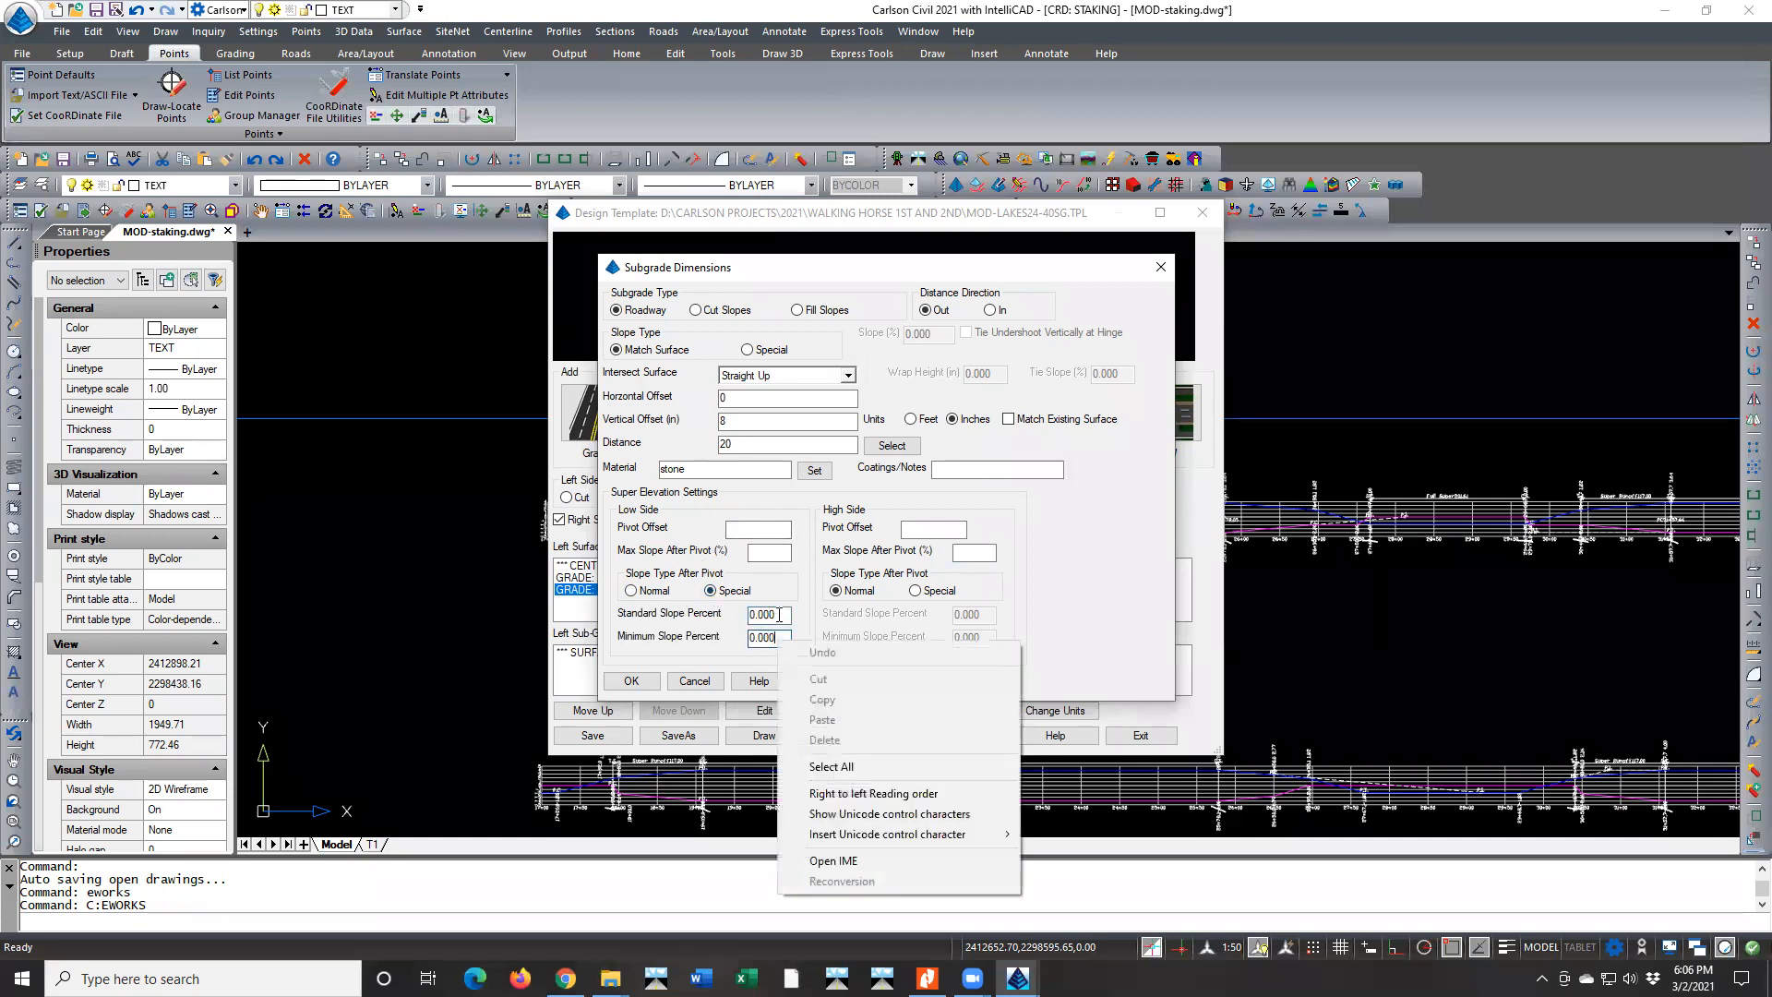
{"action": "left_click", "coordinate": [779, 614]}
{"action": "left_click", "coordinate": [632, 591]}
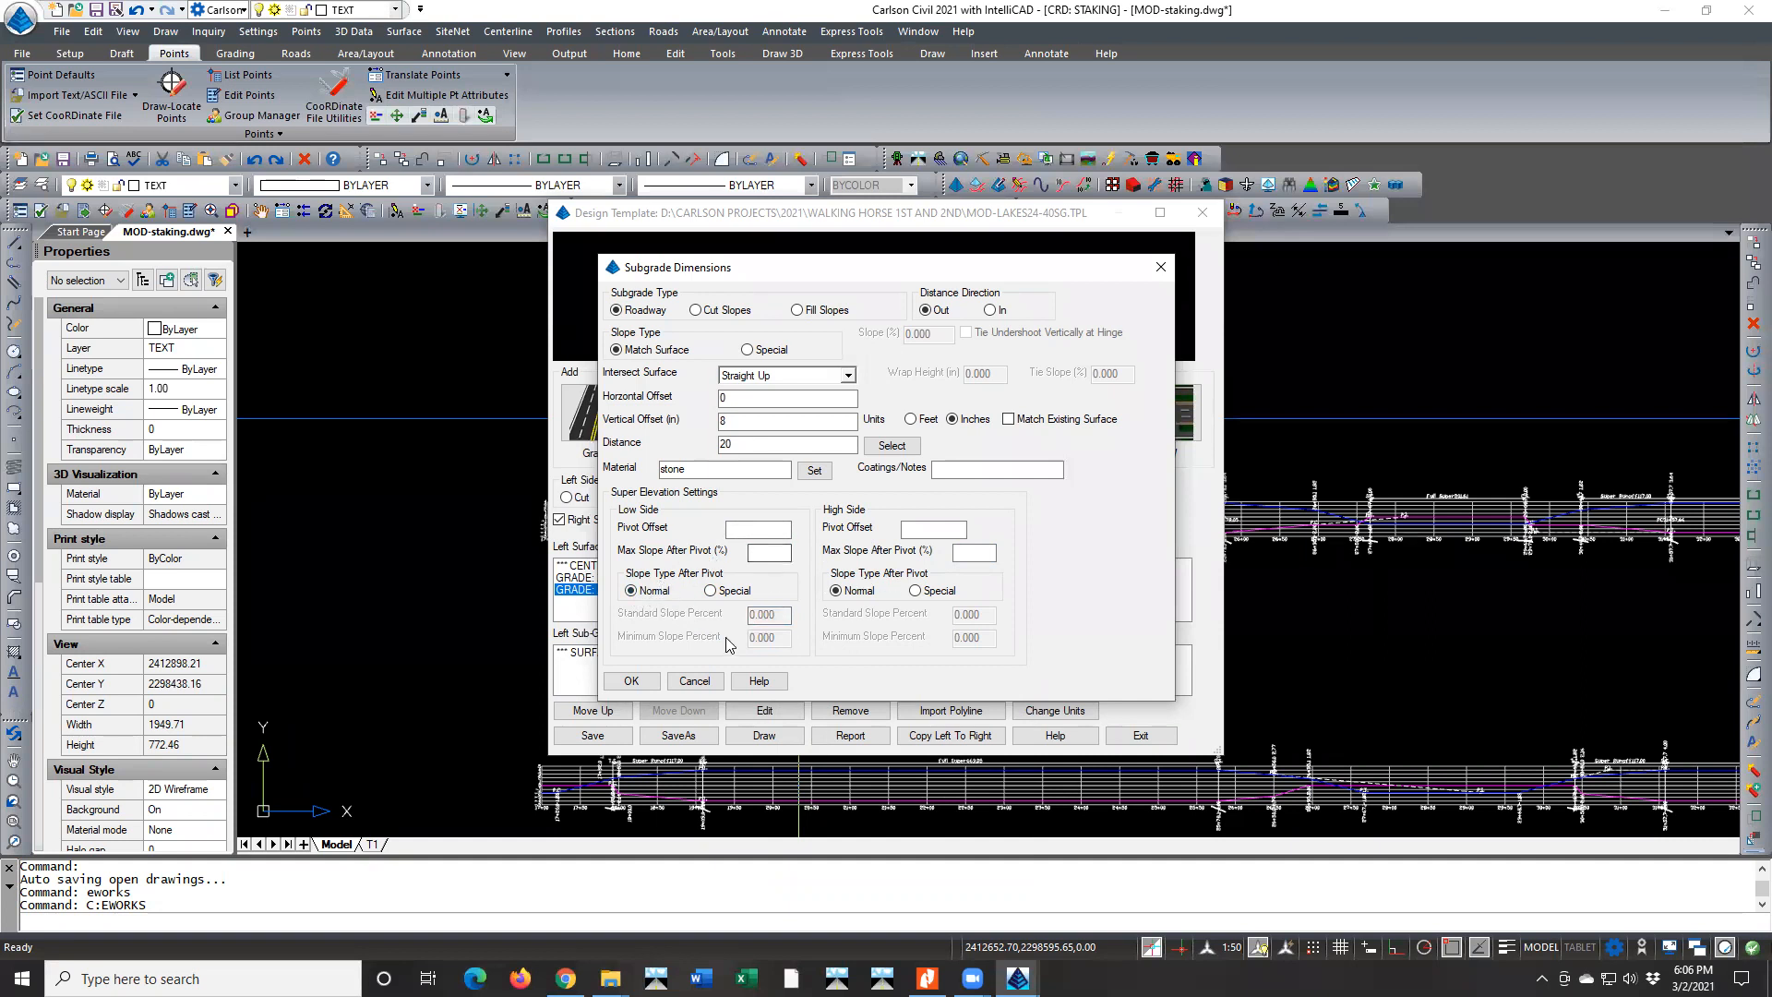
{"action": "left_click", "coordinate": [701, 681]}
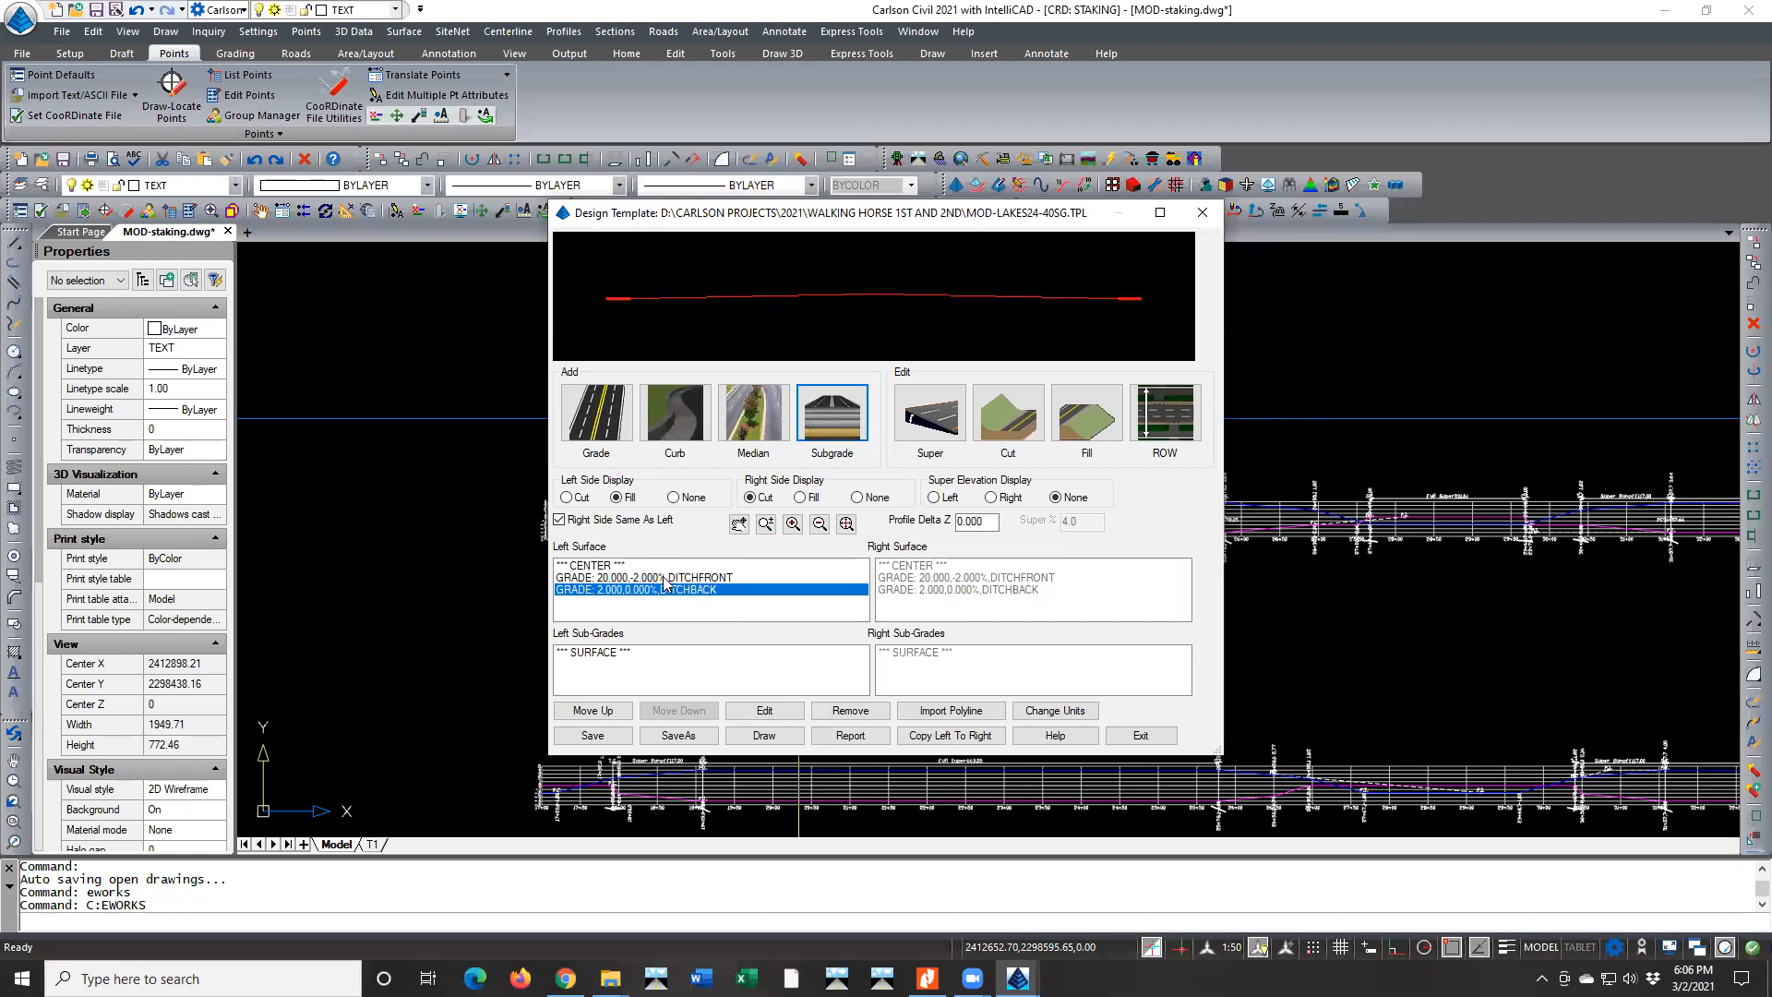
{"action": "left_click", "coordinate": [1141, 735]}
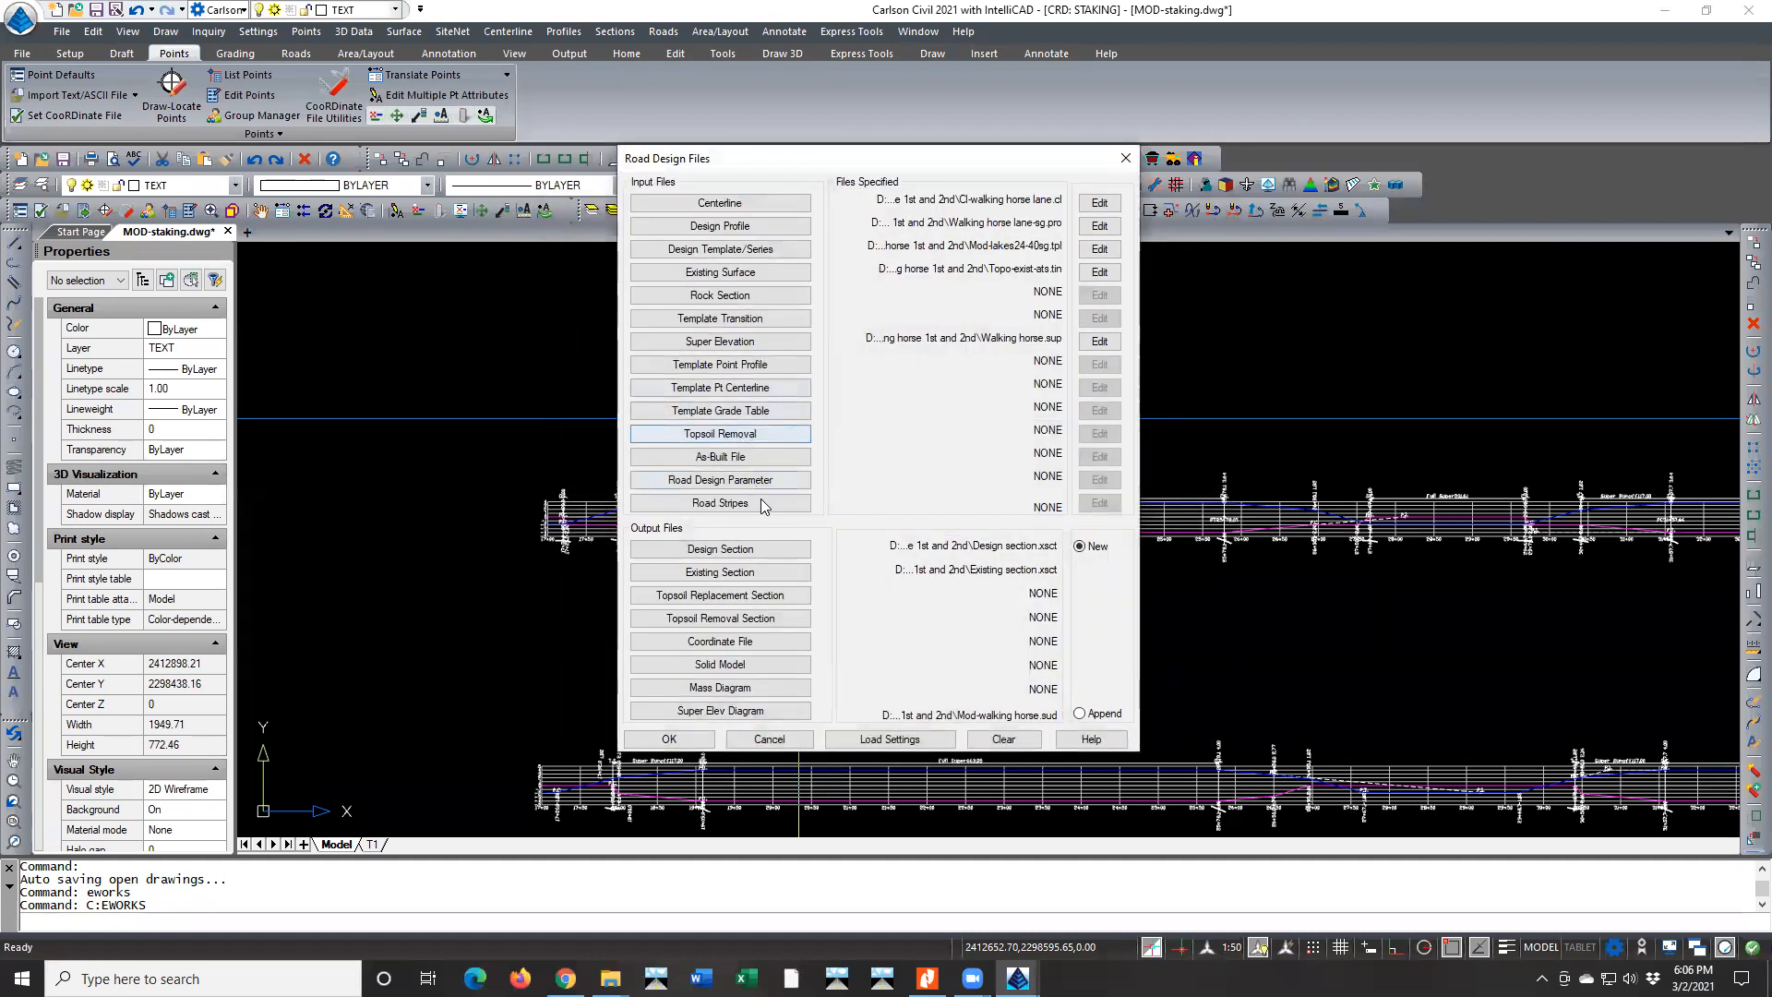
Check the output surface choices between Top Grade and Subgrade Bottom again, then leave the road design without processing
{"action": "left_click", "coordinate": [670, 740]}
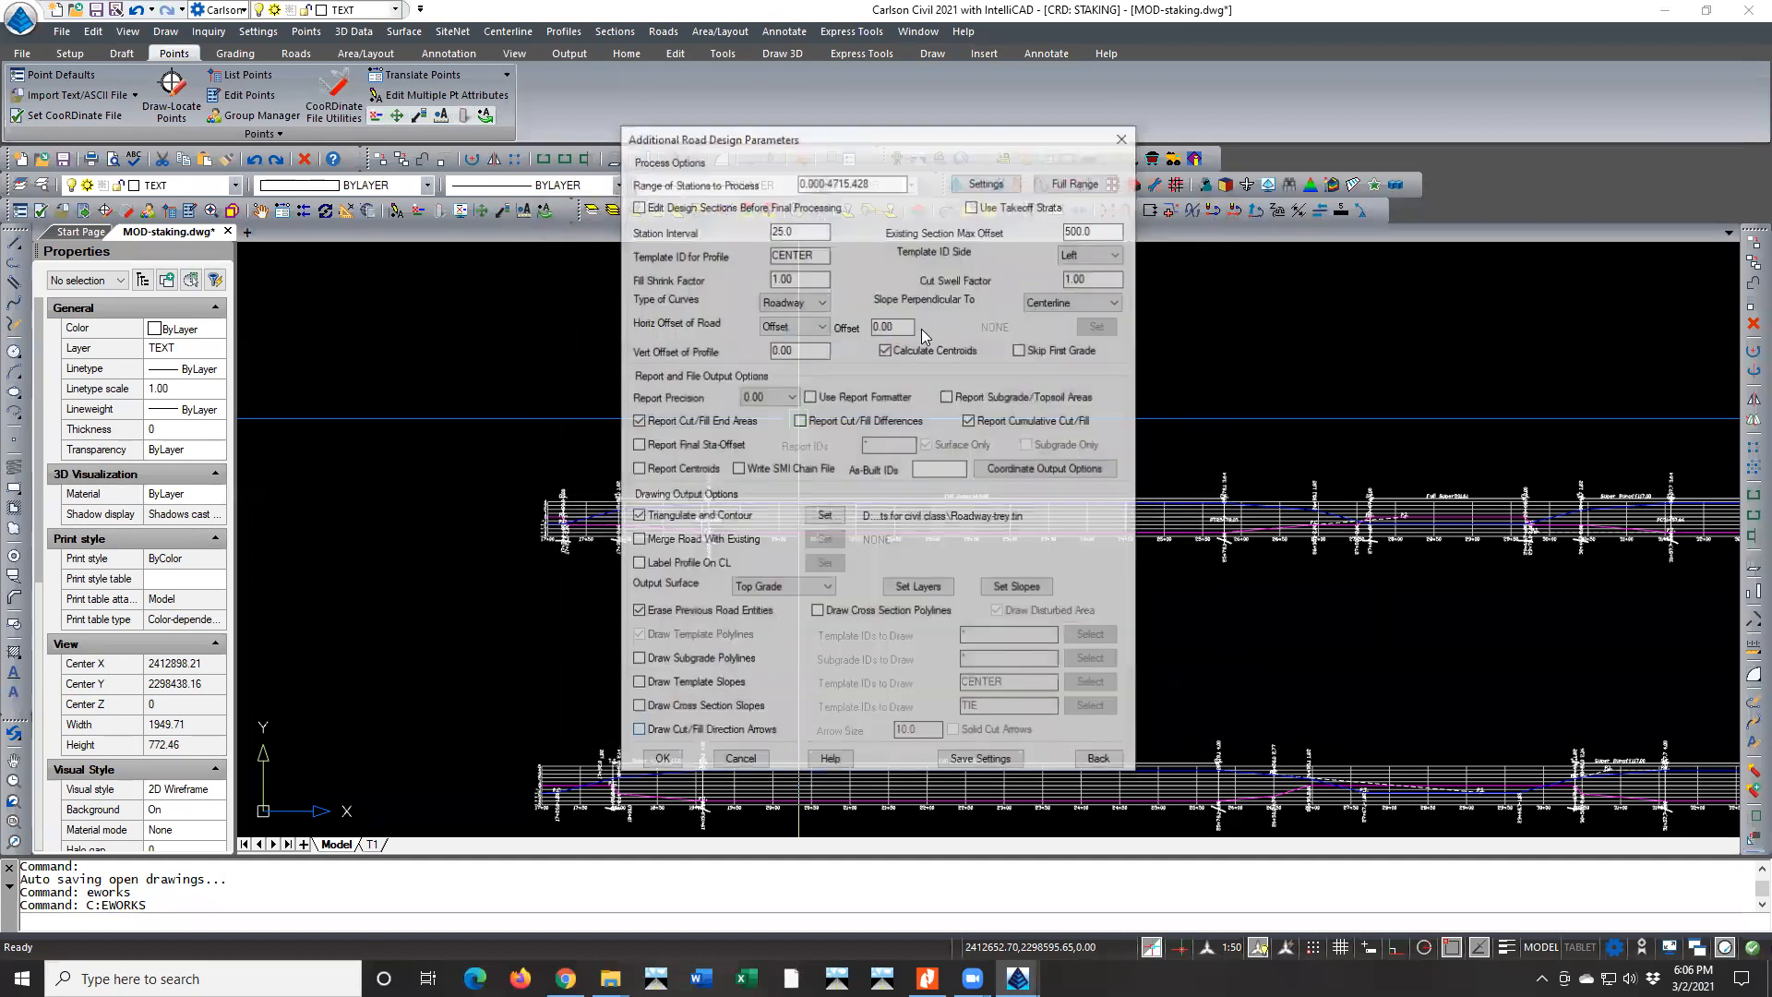
{"action": "left_click", "coordinate": [780, 596]}
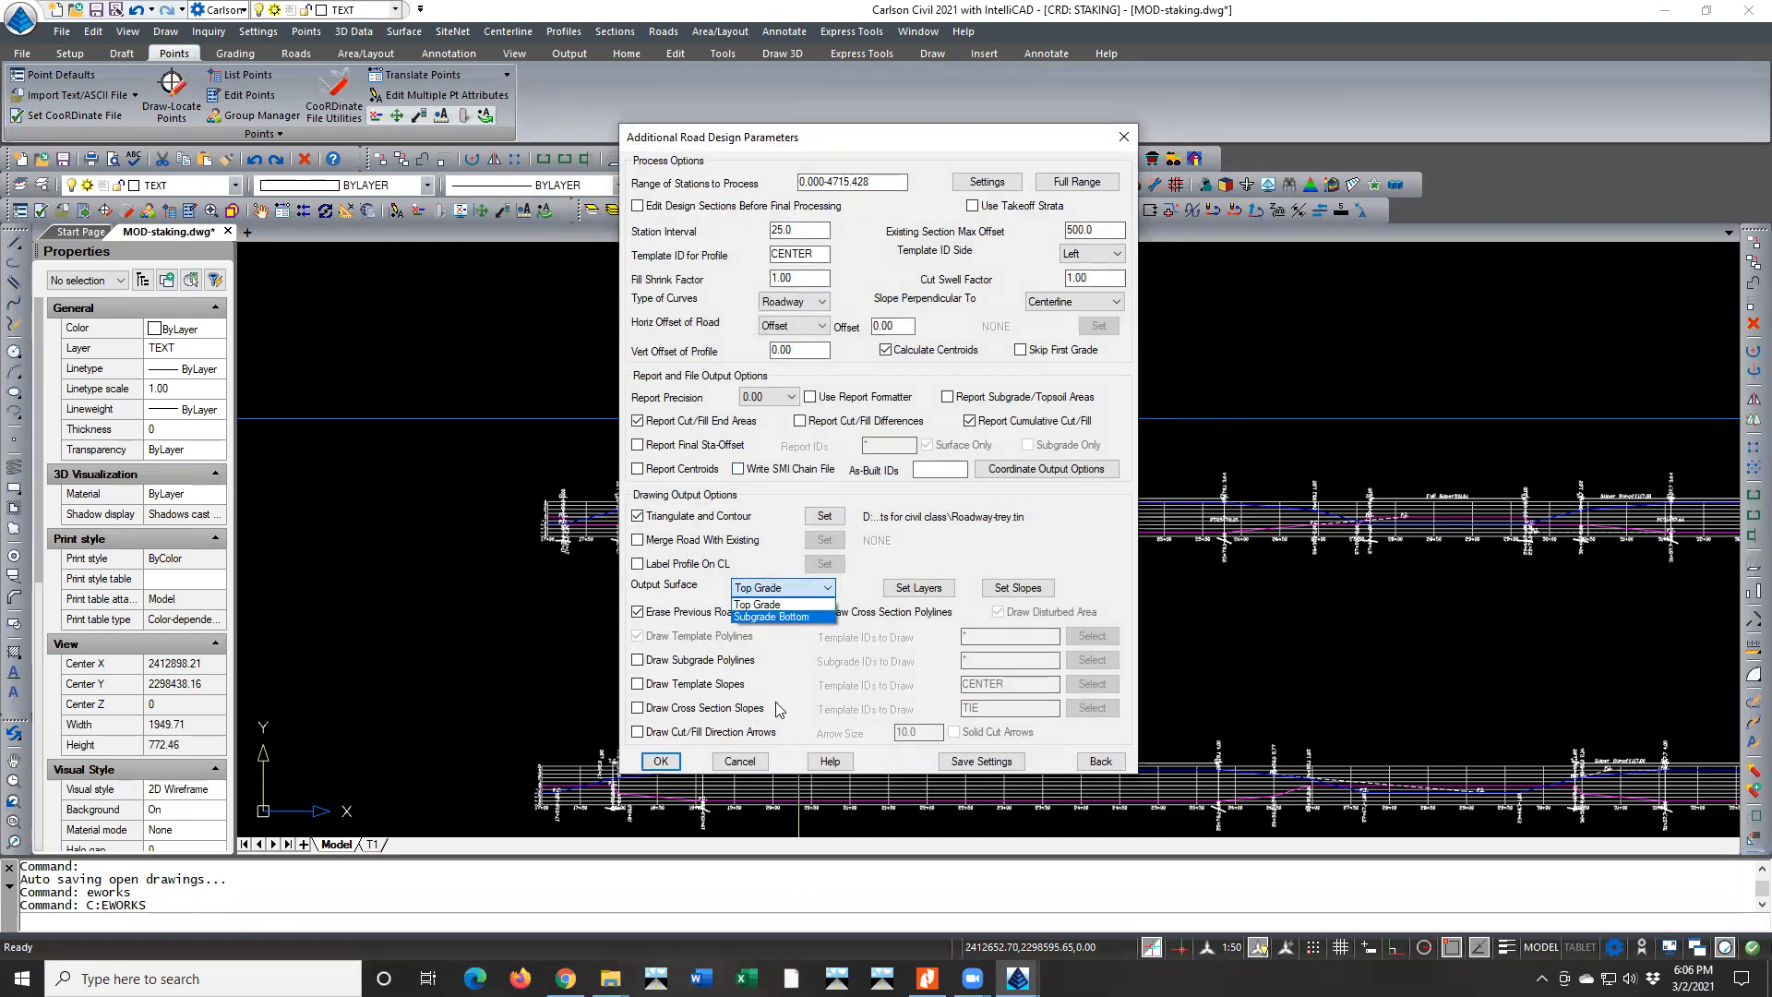
{"action": "left_click", "coordinate": [750, 762]}
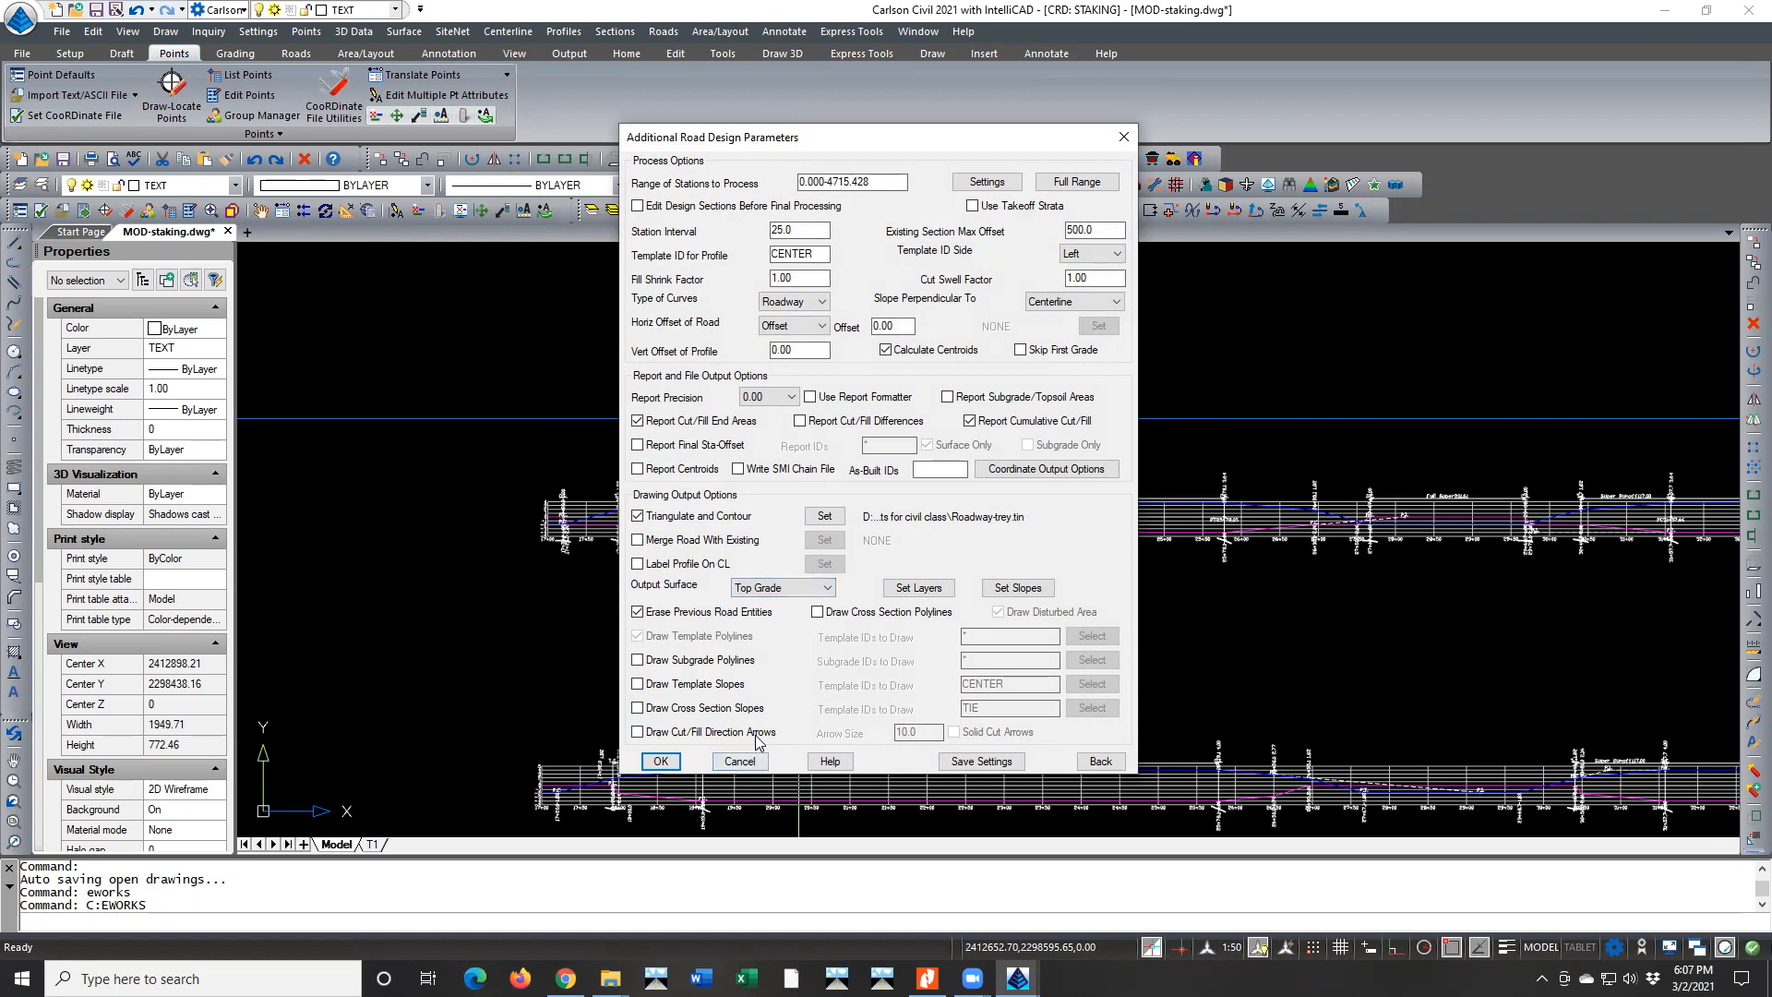
{"action": "left_click", "coordinate": [661, 760]}
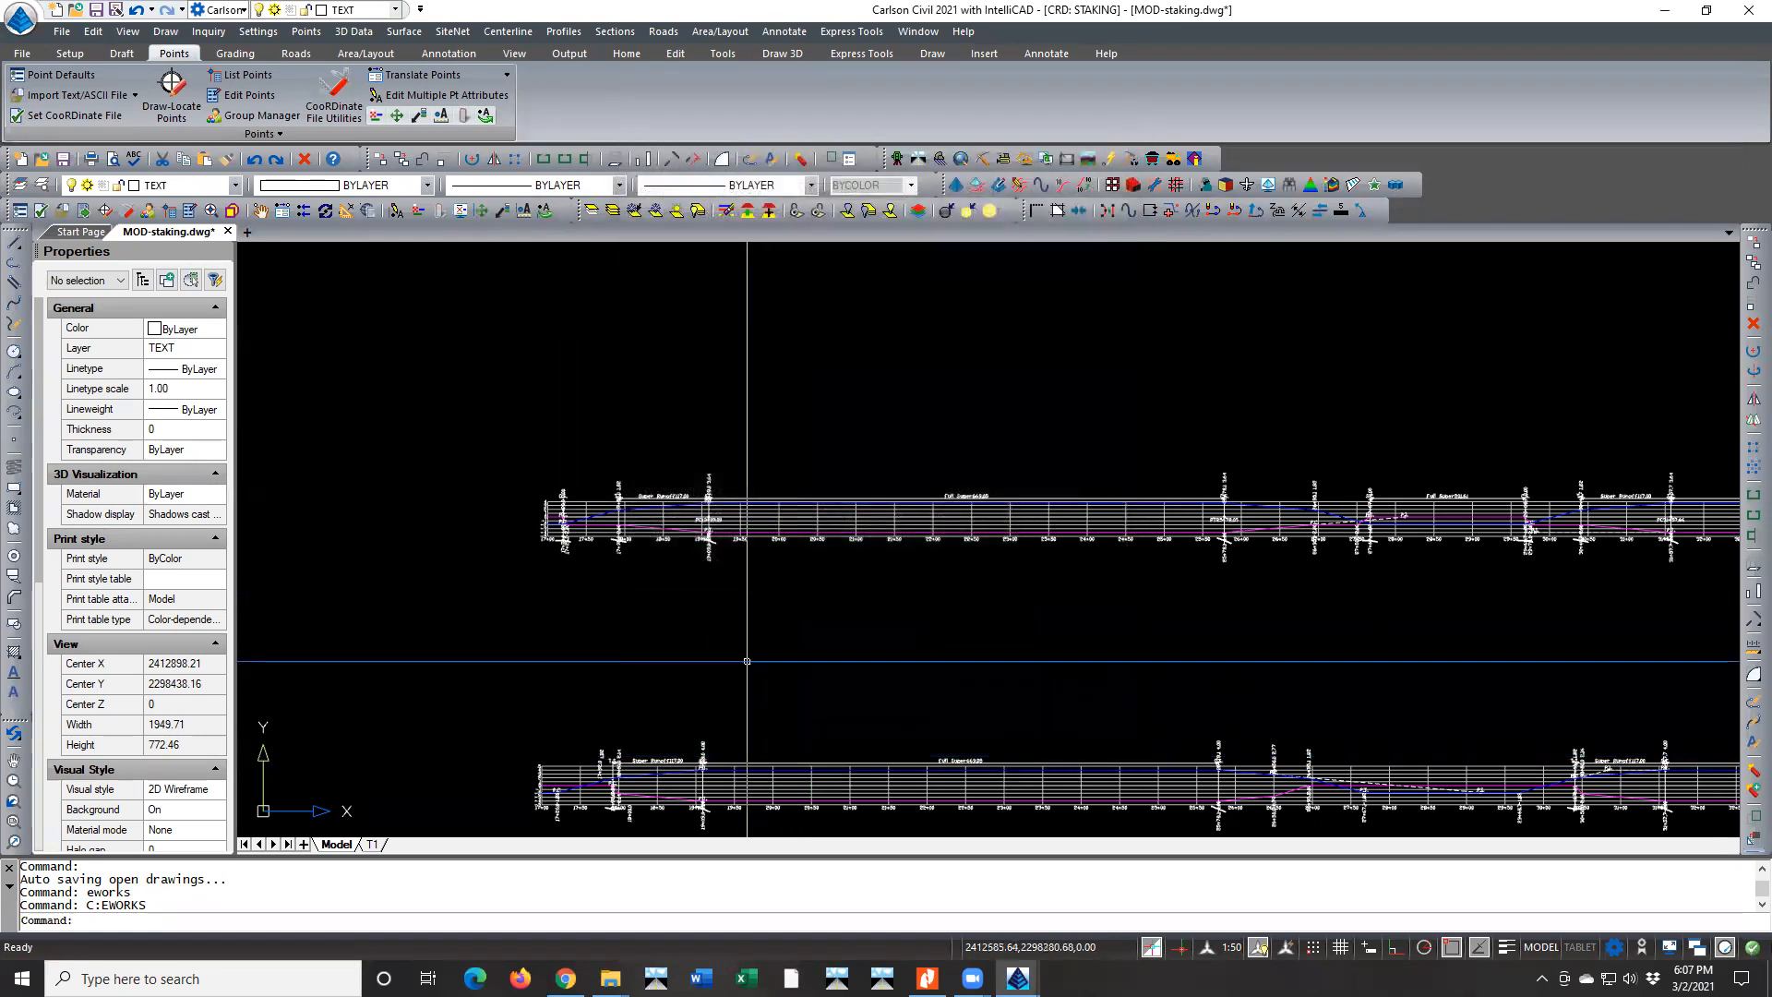
{"action": "key", "text": "Return"}
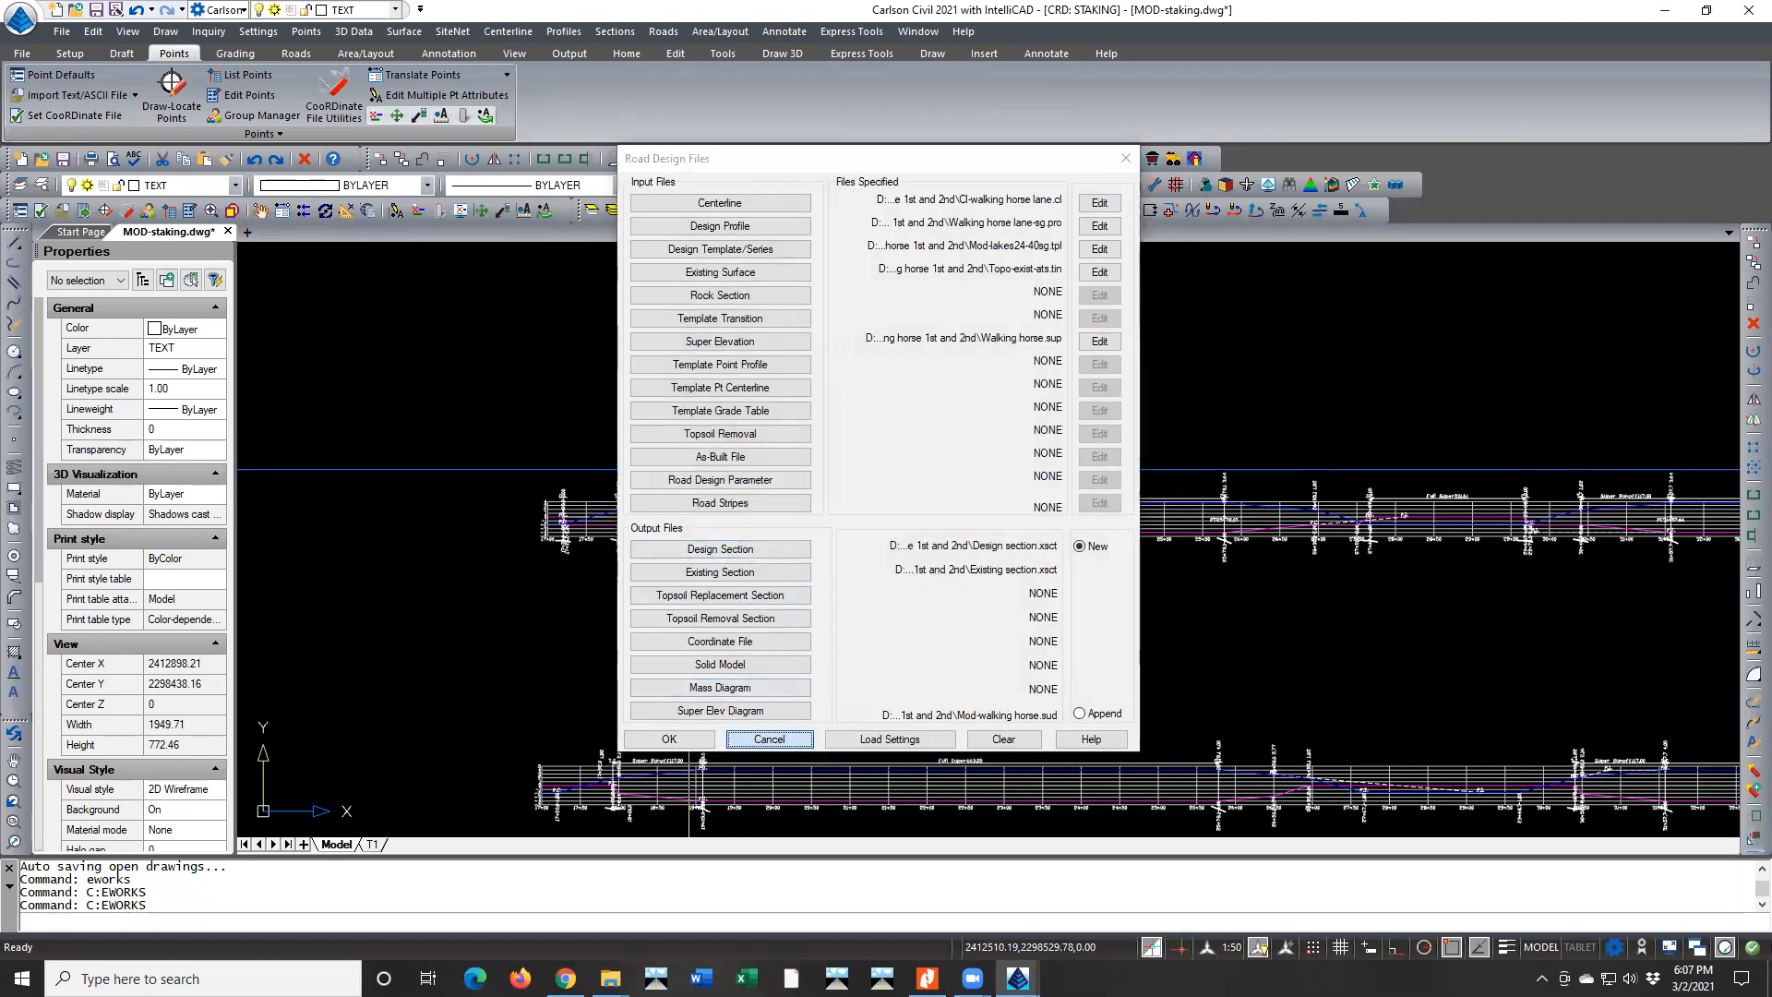
{"action": "left_click", "coordinate": [743, 740]}
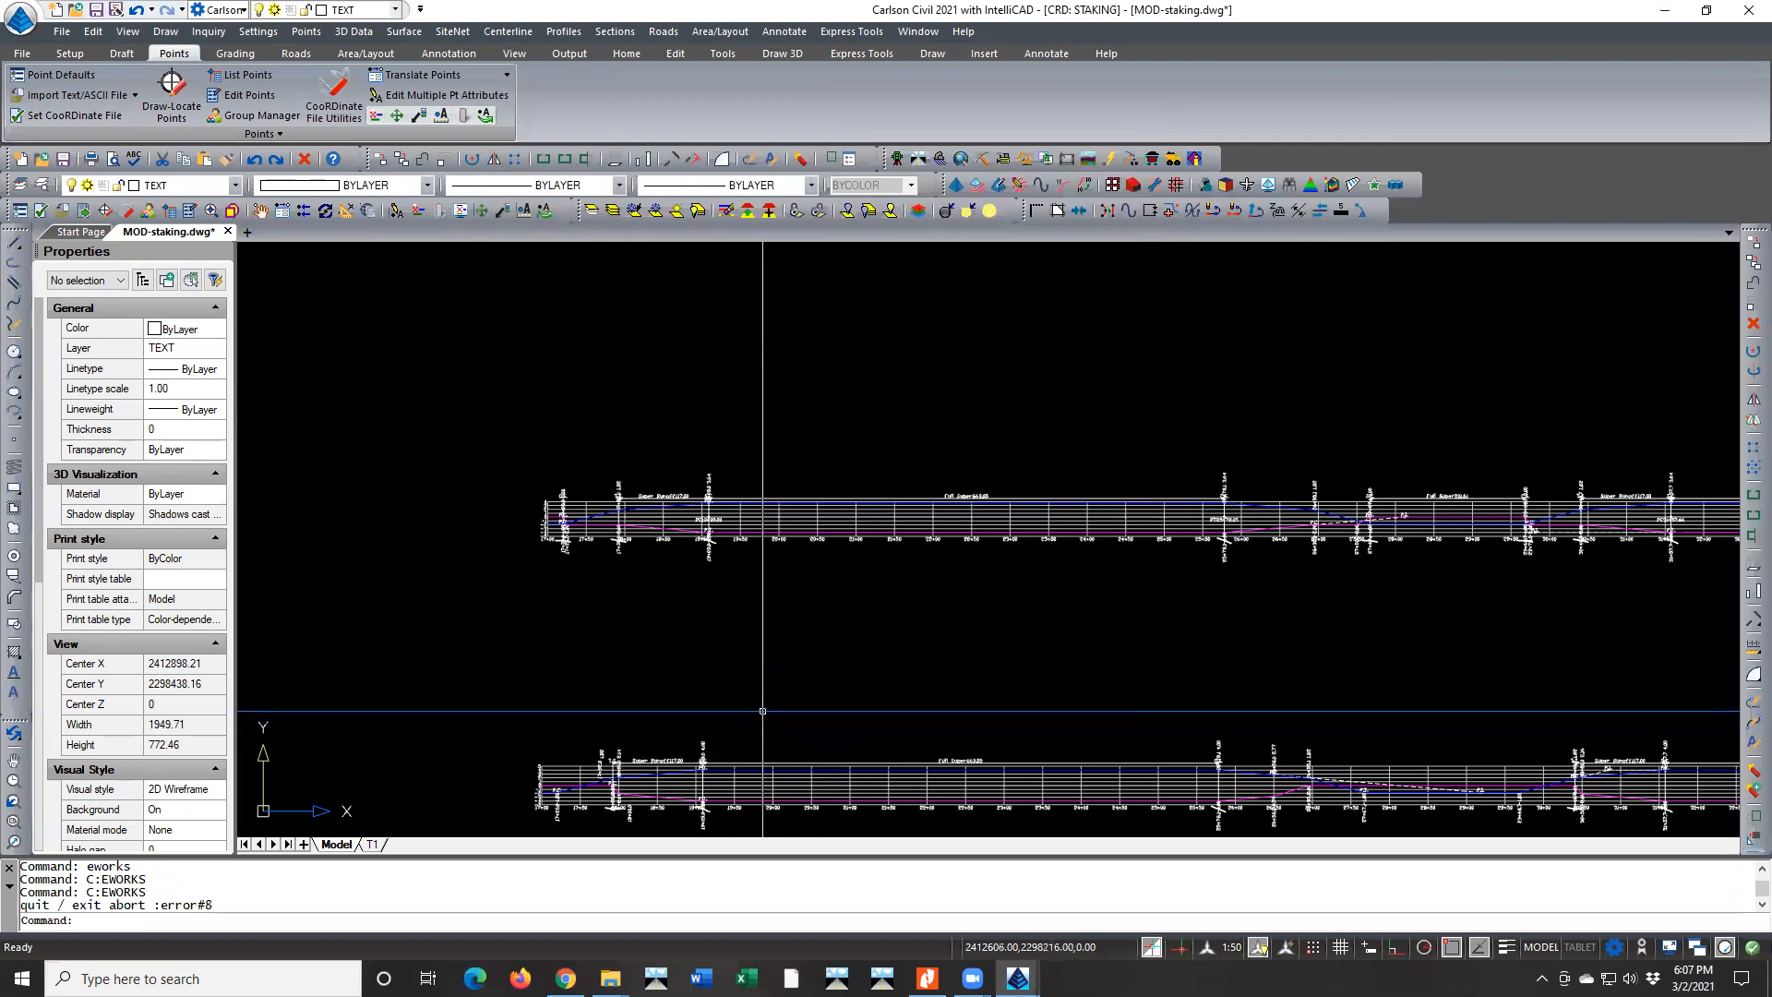
Draw the DITCHBACK superelevation diagram from MOD-WALKING HORSE.sud above the lowest diagram, erasing the existing superelevation diagram it replaces
{"action": "left_click", "coordinate": [514, 37]}
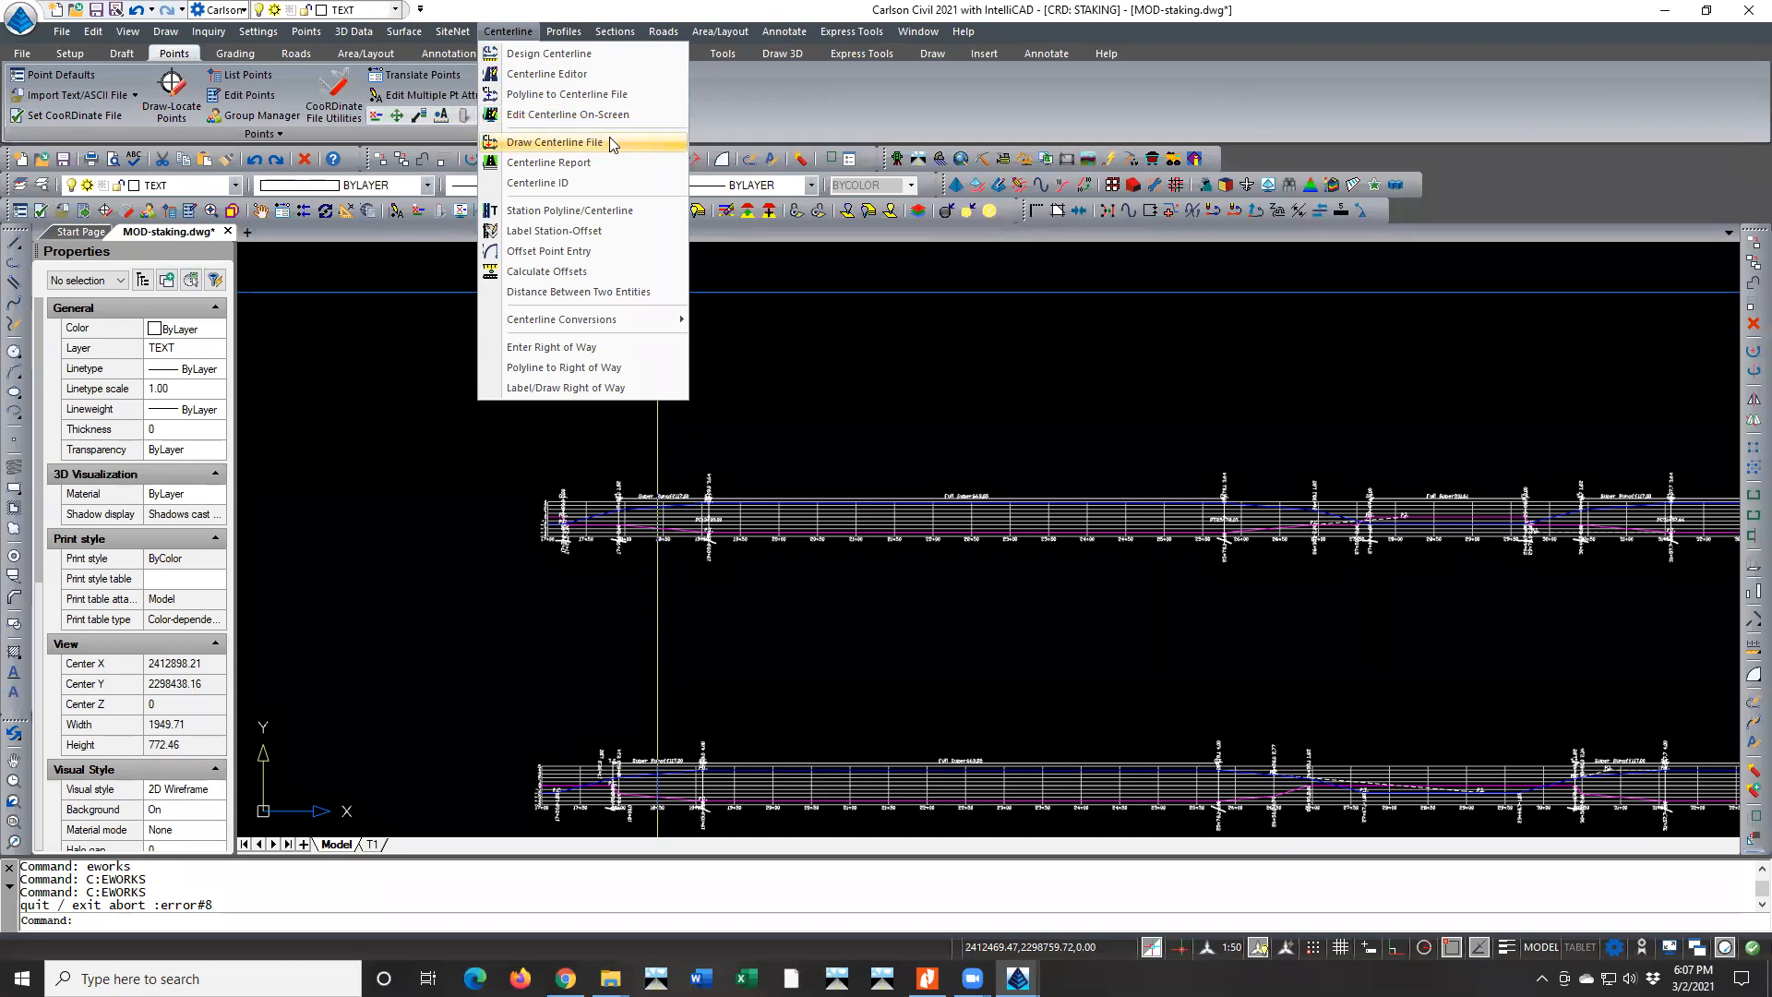
{"action": "left_click", "coordinate": [658, 32]}
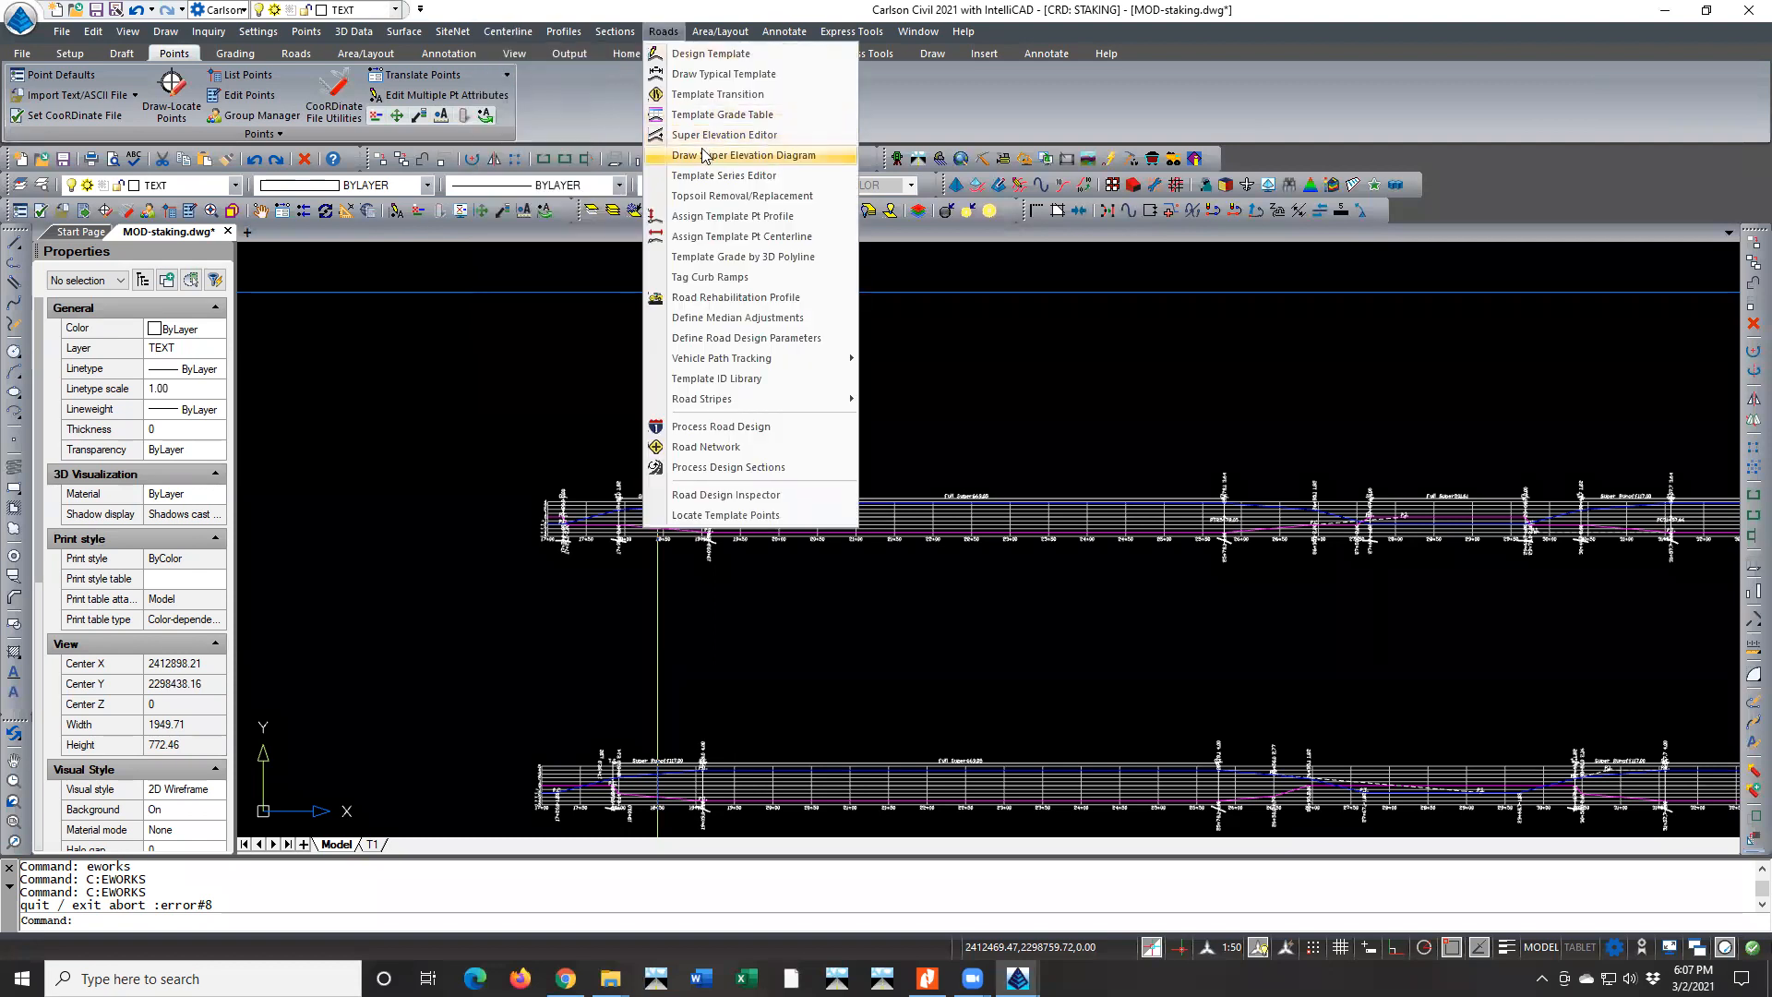
{"action": "left_click", "coordinate": [738, 155]}
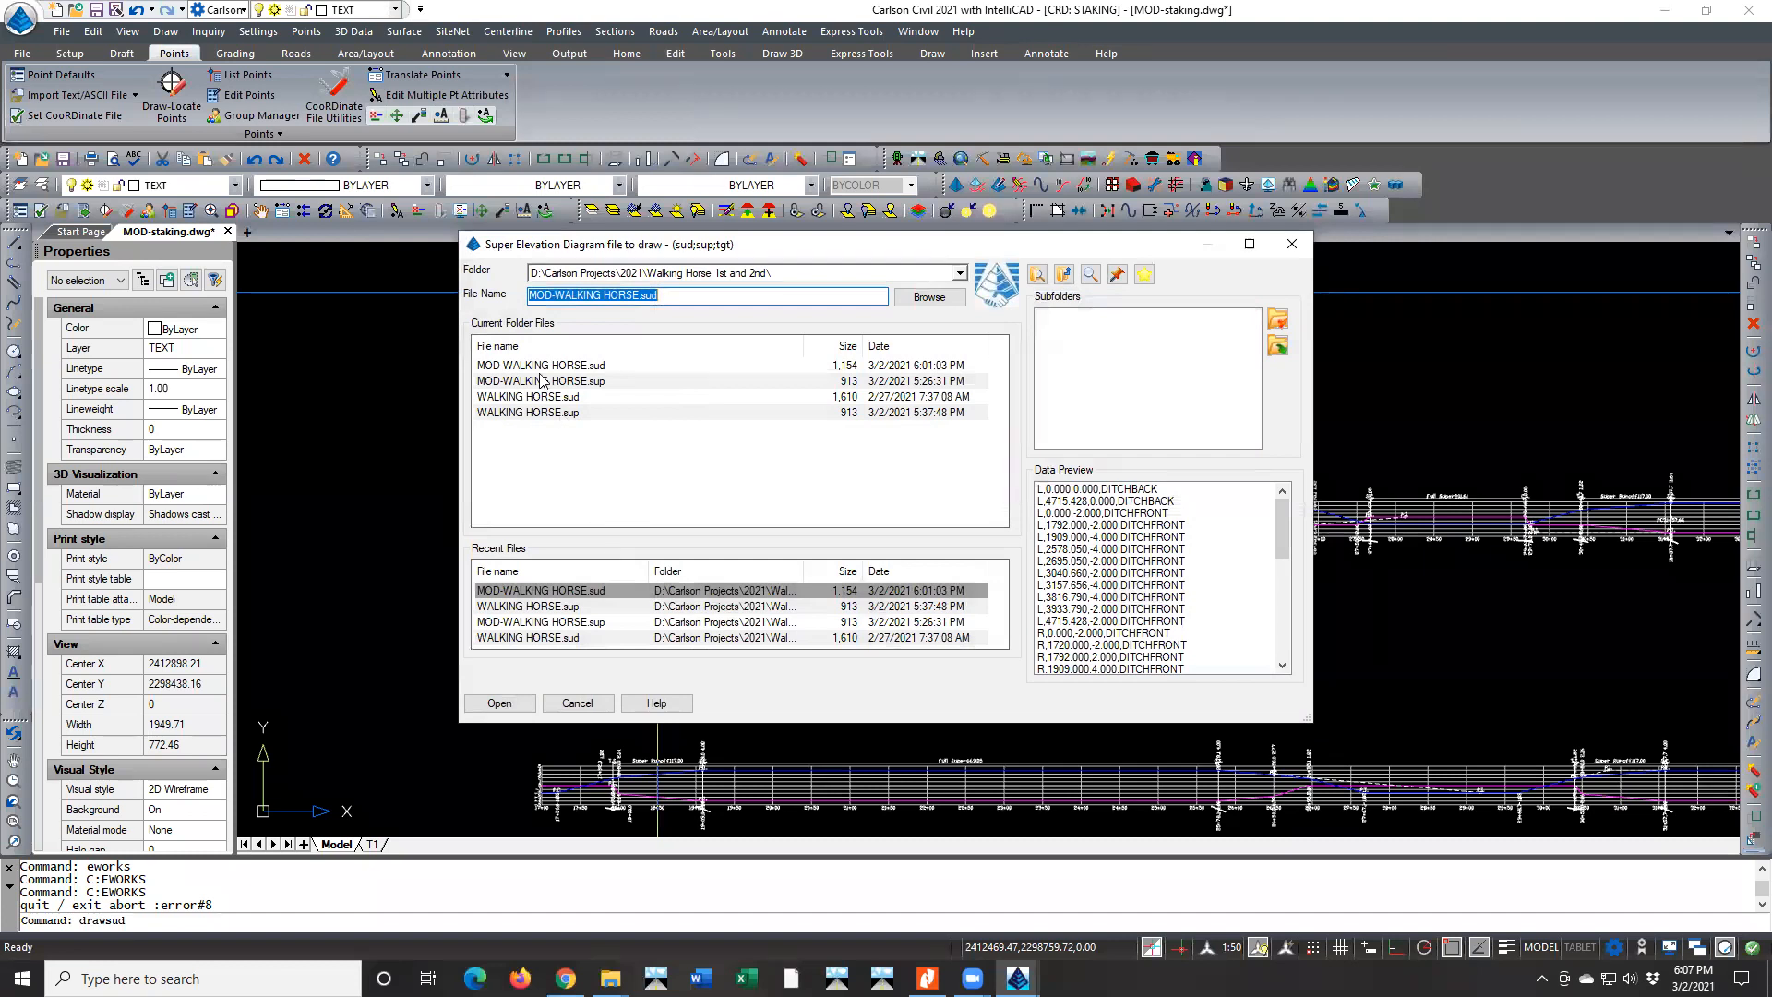
{"action": "left_click", "coordinate": [540, 369]}
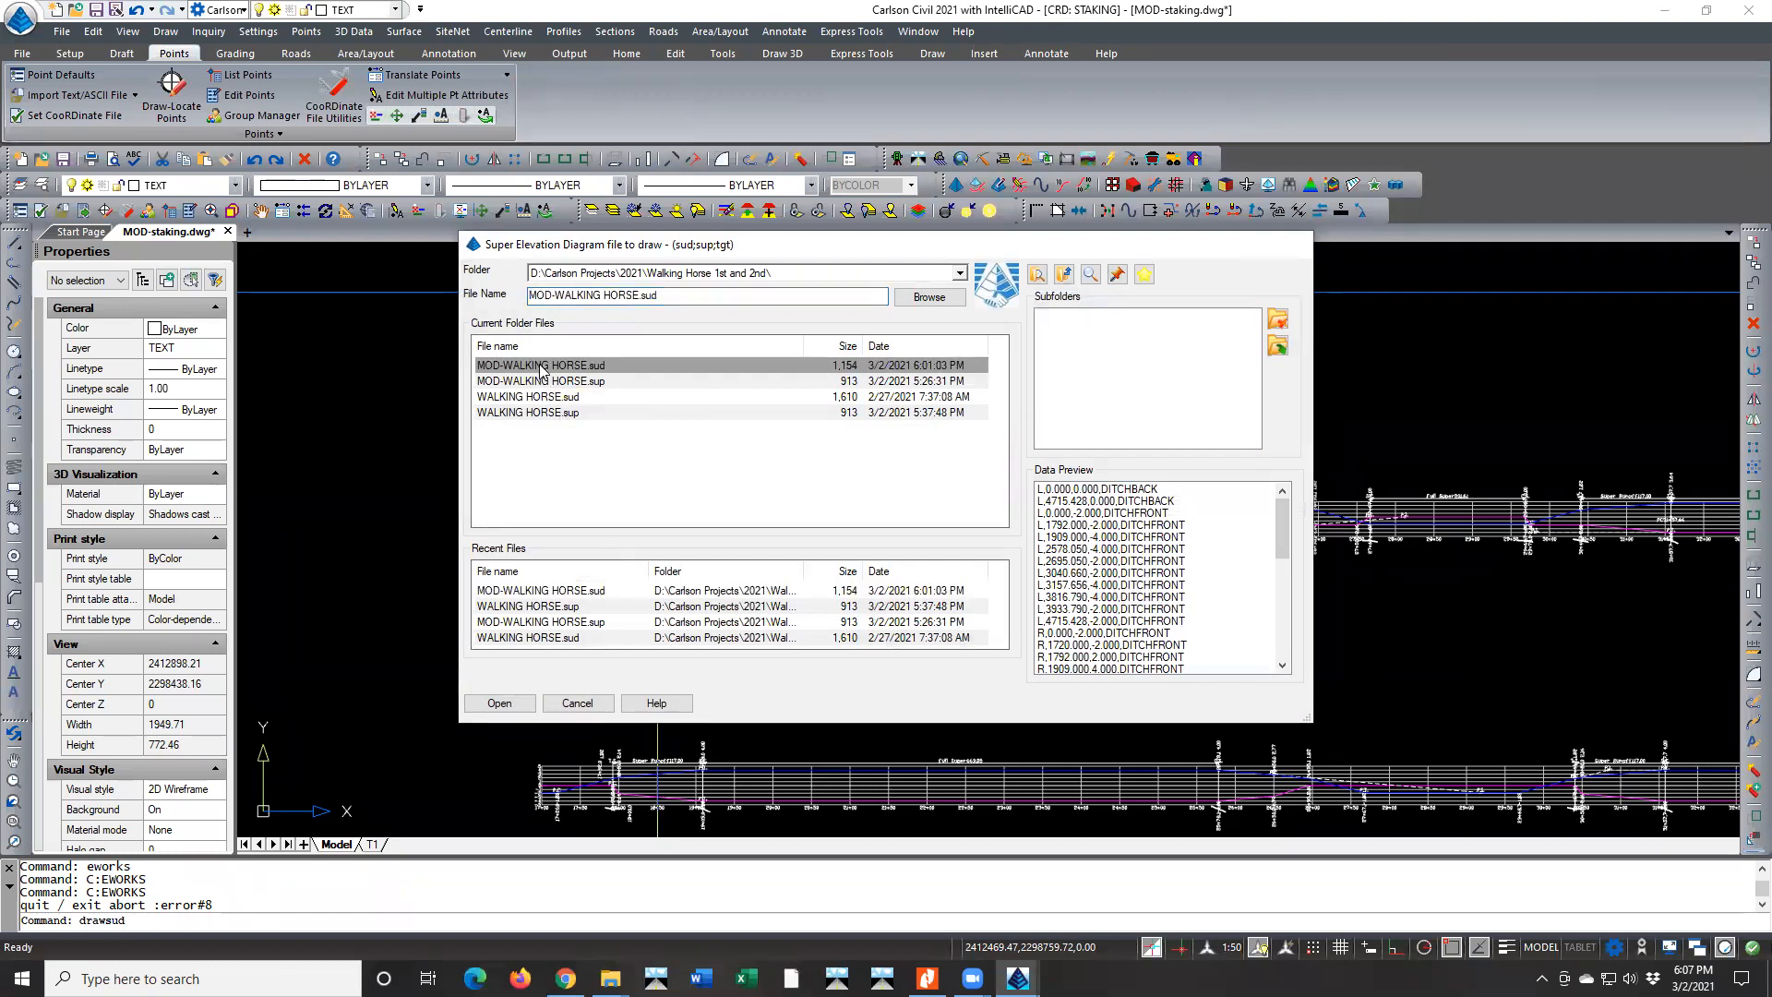
{"action": "double_click", "coordinate": [542, 370]}
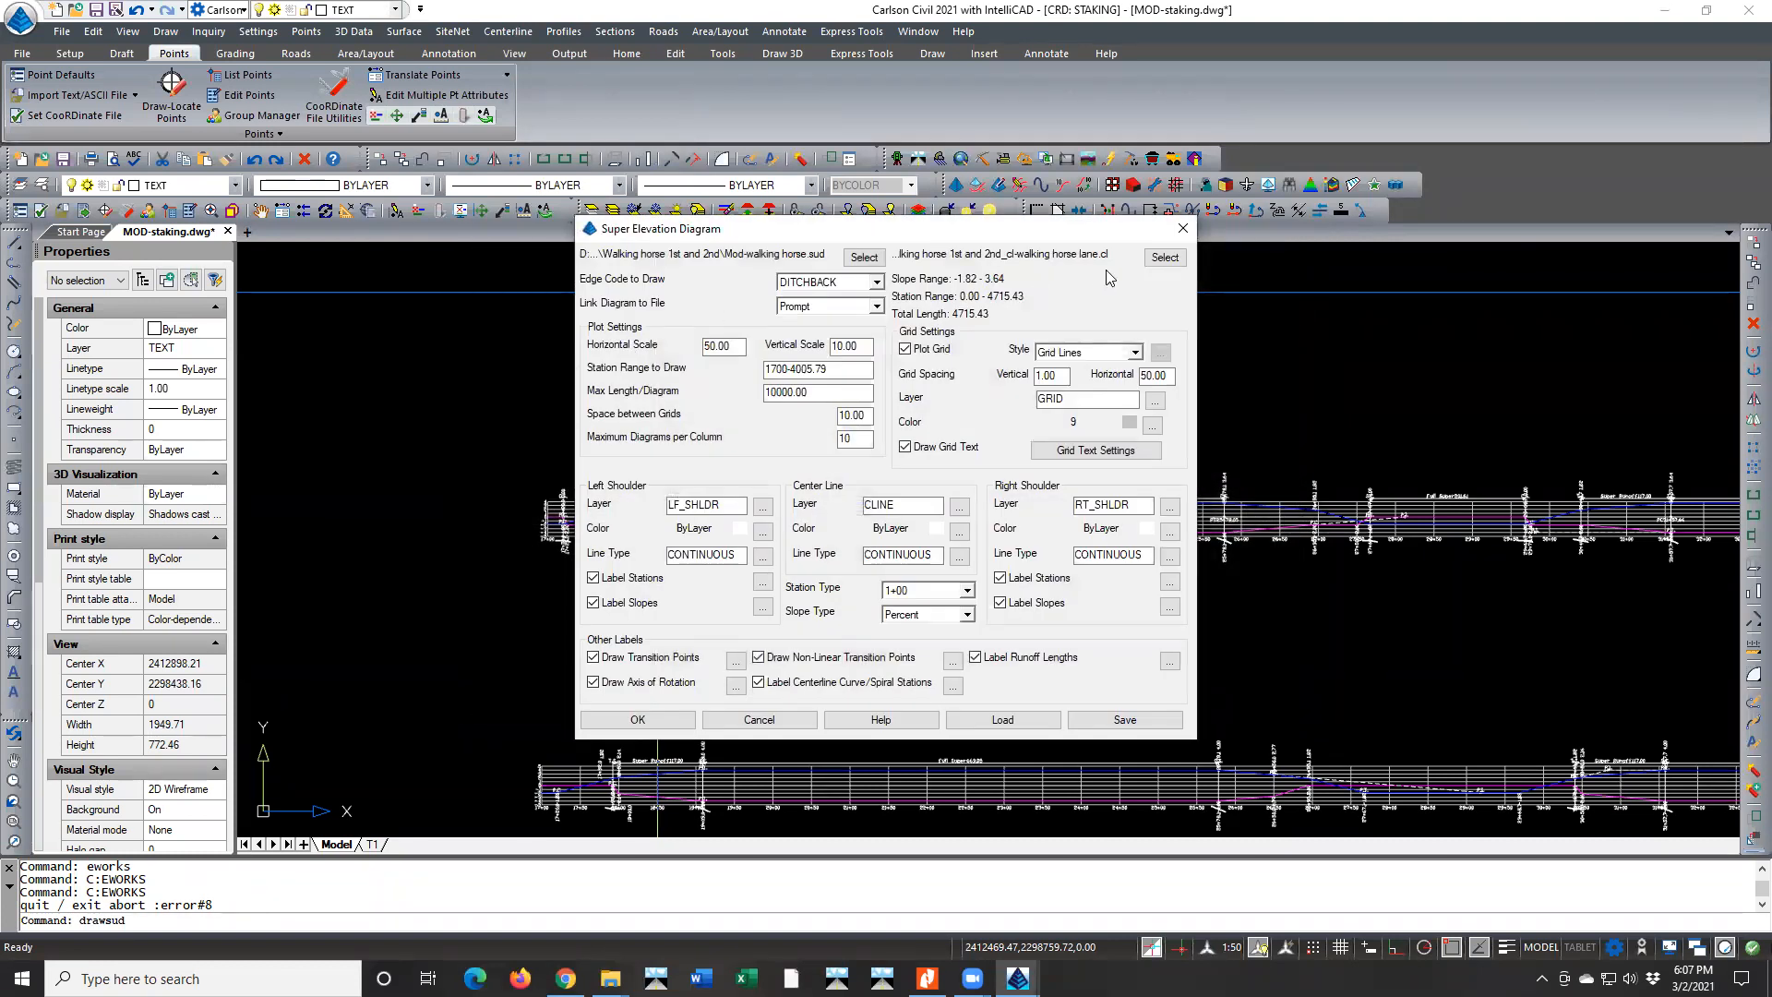
{"action": "left_click", "coordinate": [638, 720]}
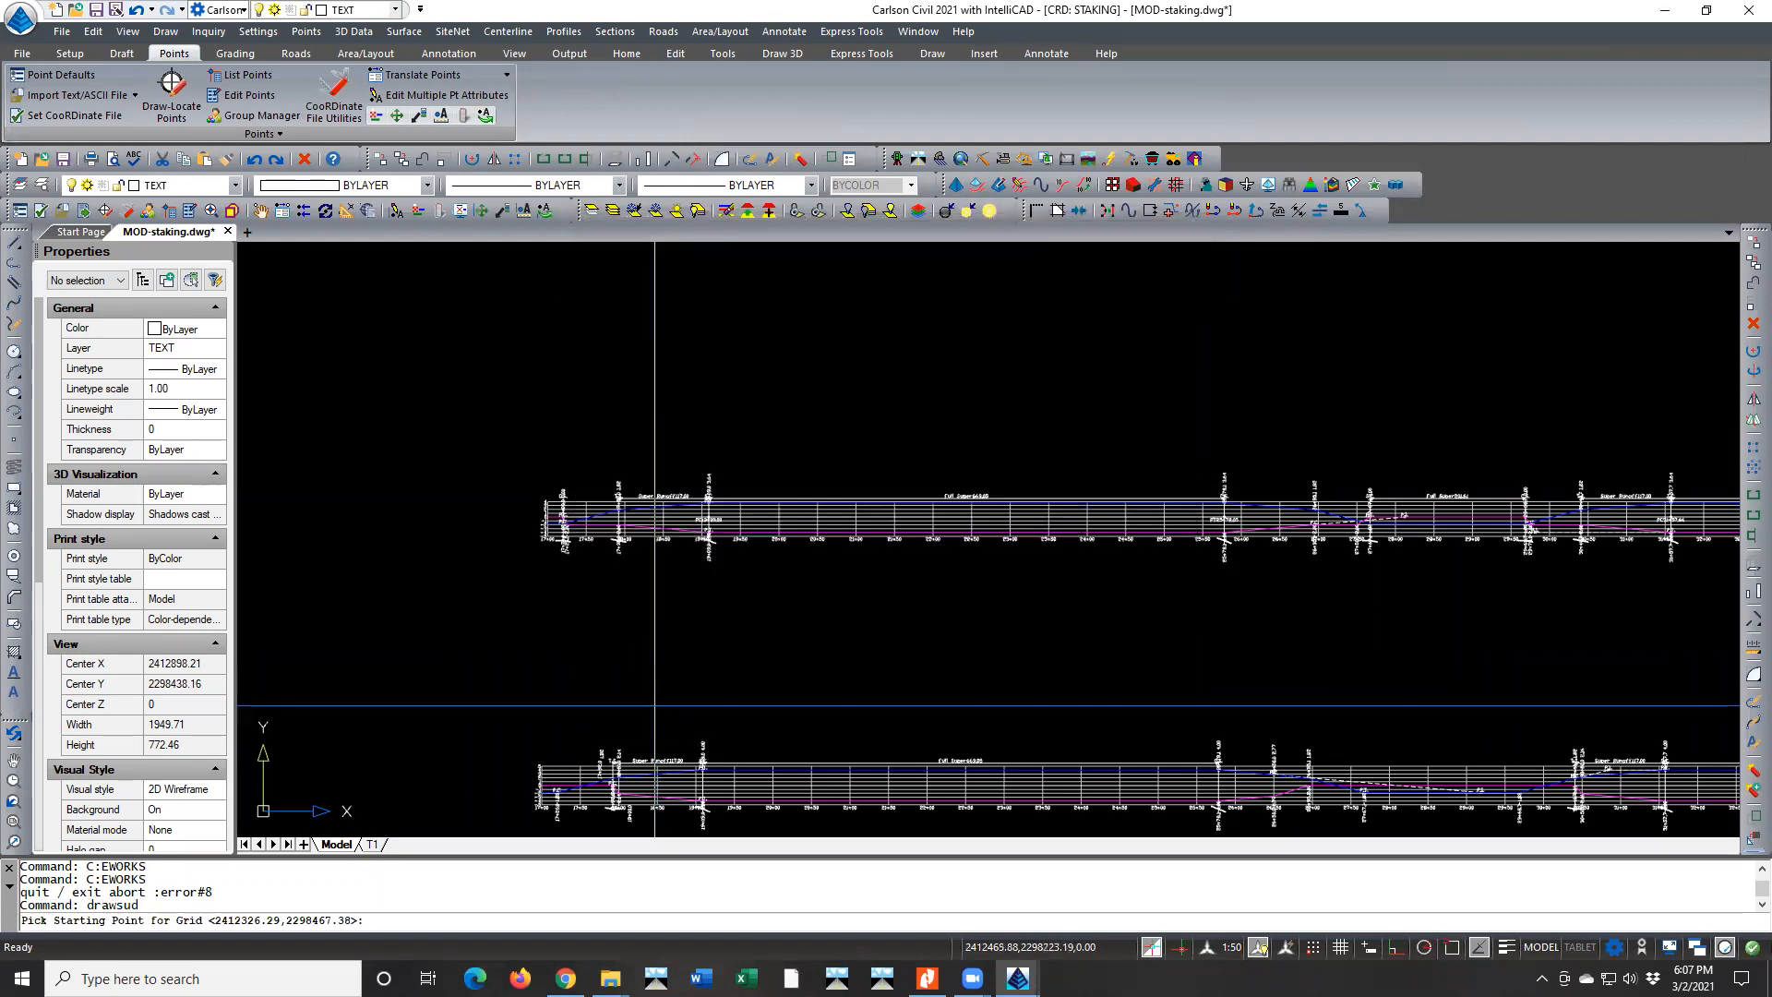
{"action": "left_click", "coordinate": [546, 421]}
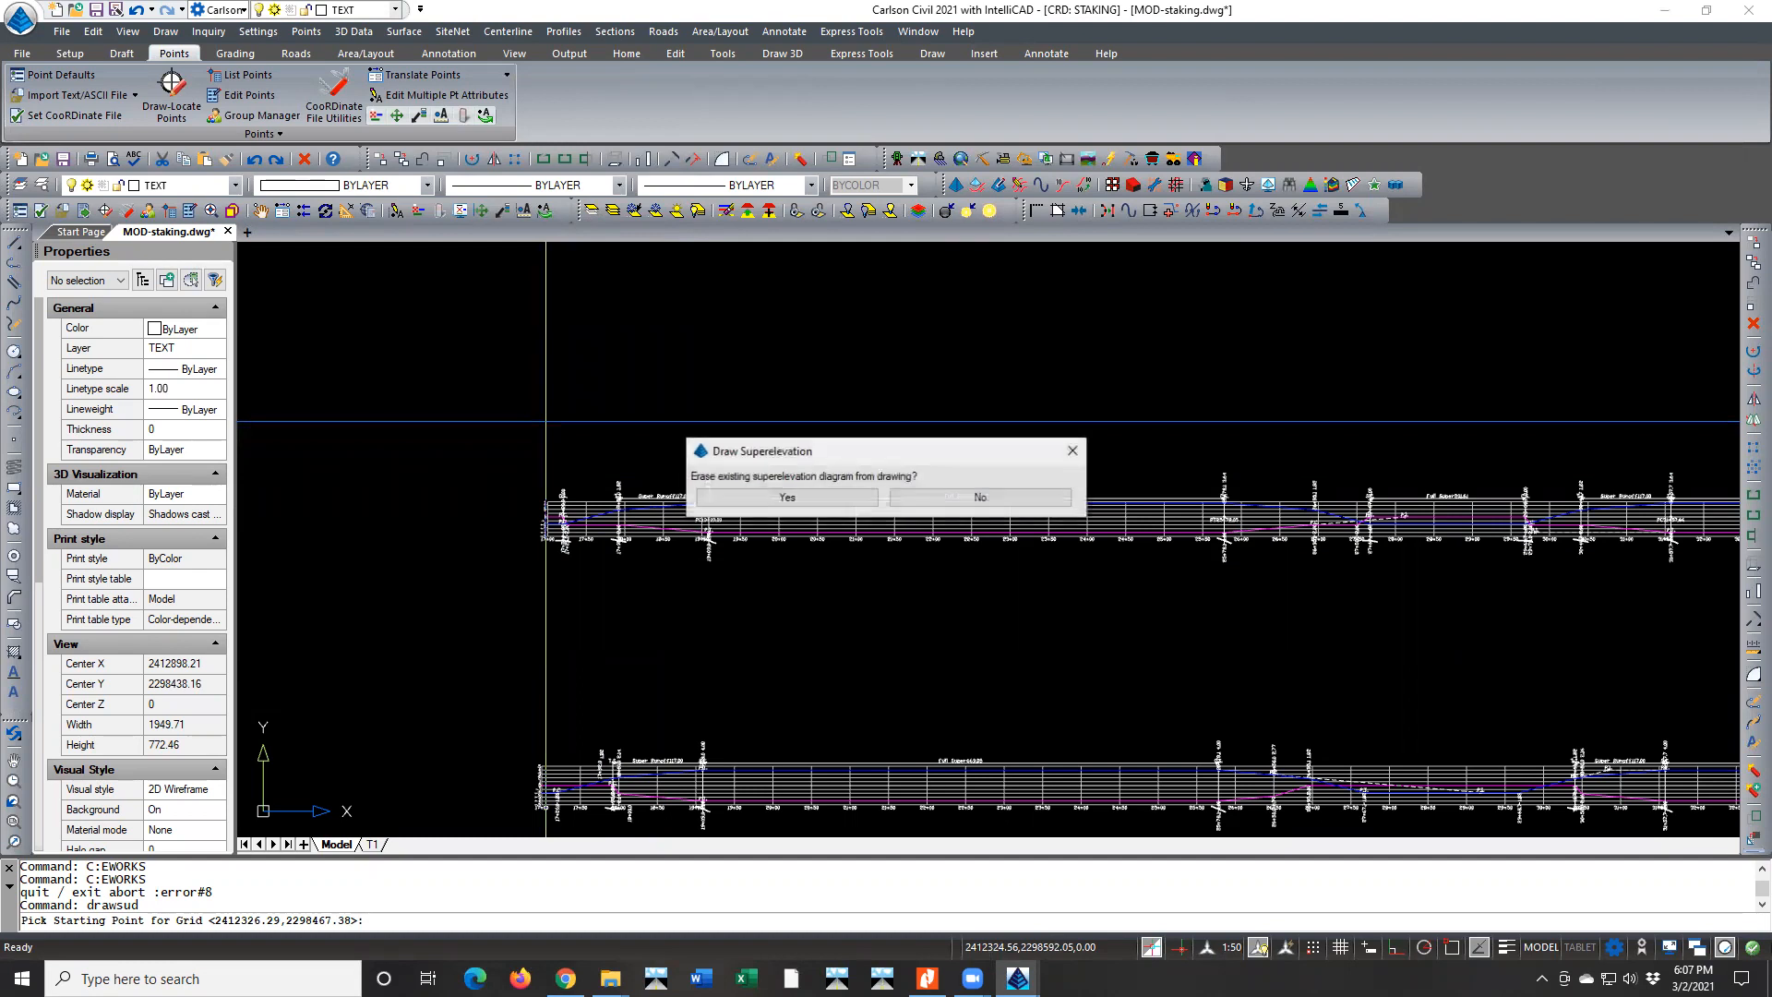
{"action": "left_click", "coordinate": [781, 499]}
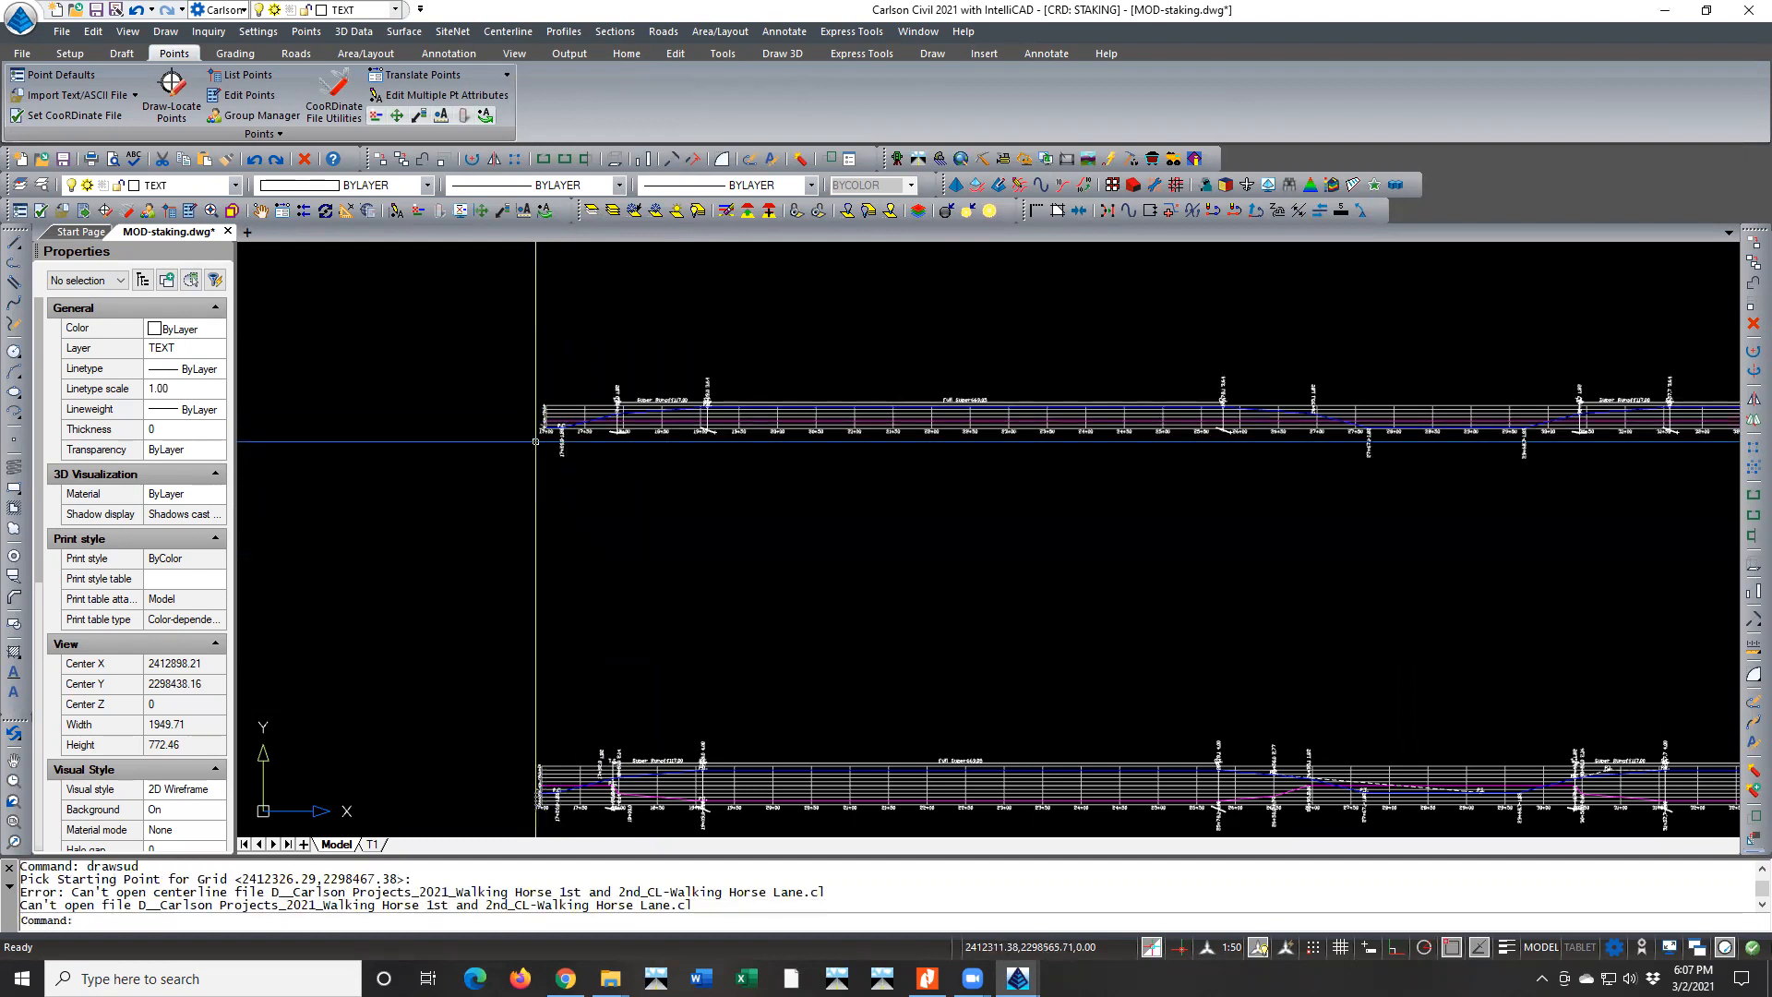
Examine the diagram's first runoff near stations 17+00 to 19+00 and check which entities overlap on the zero-slope line
{"action": "scroll", "coordinate": [554, 443], "scroll_direction": "up", "scroll_amount": 3}
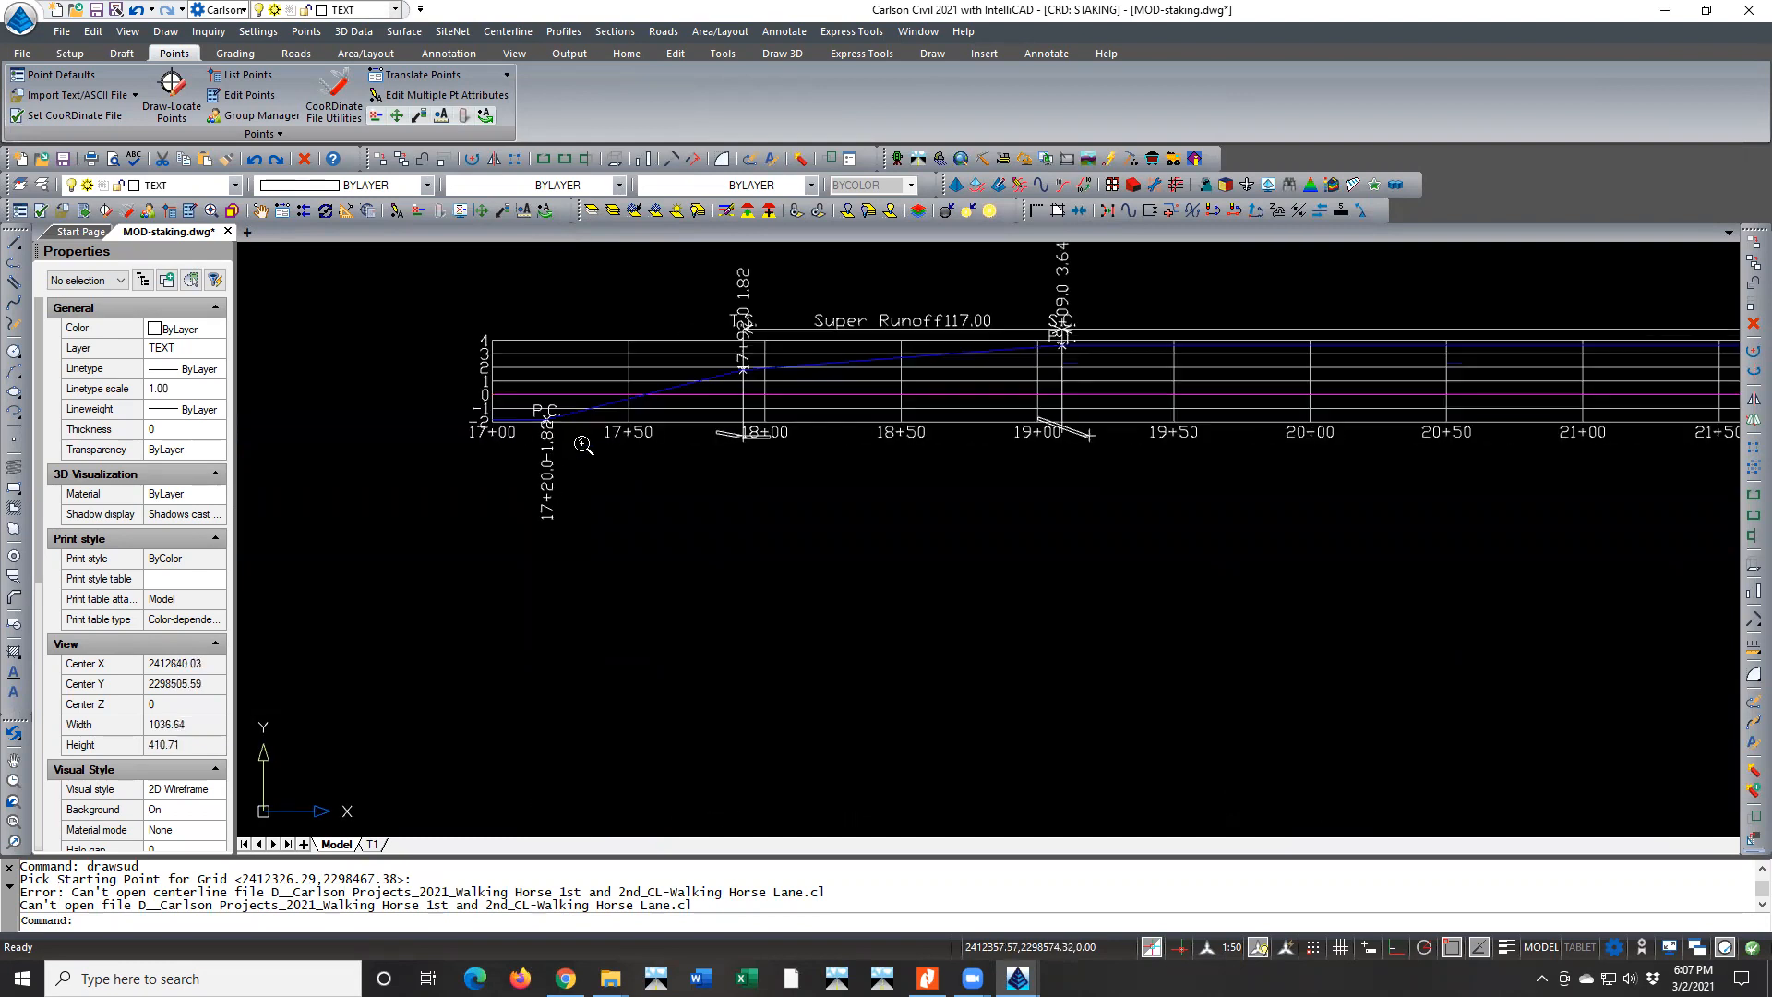
{"action": "scroll", "coordinate": [583, 445], "scroll_direction": "up", "scroll_amount": 4}
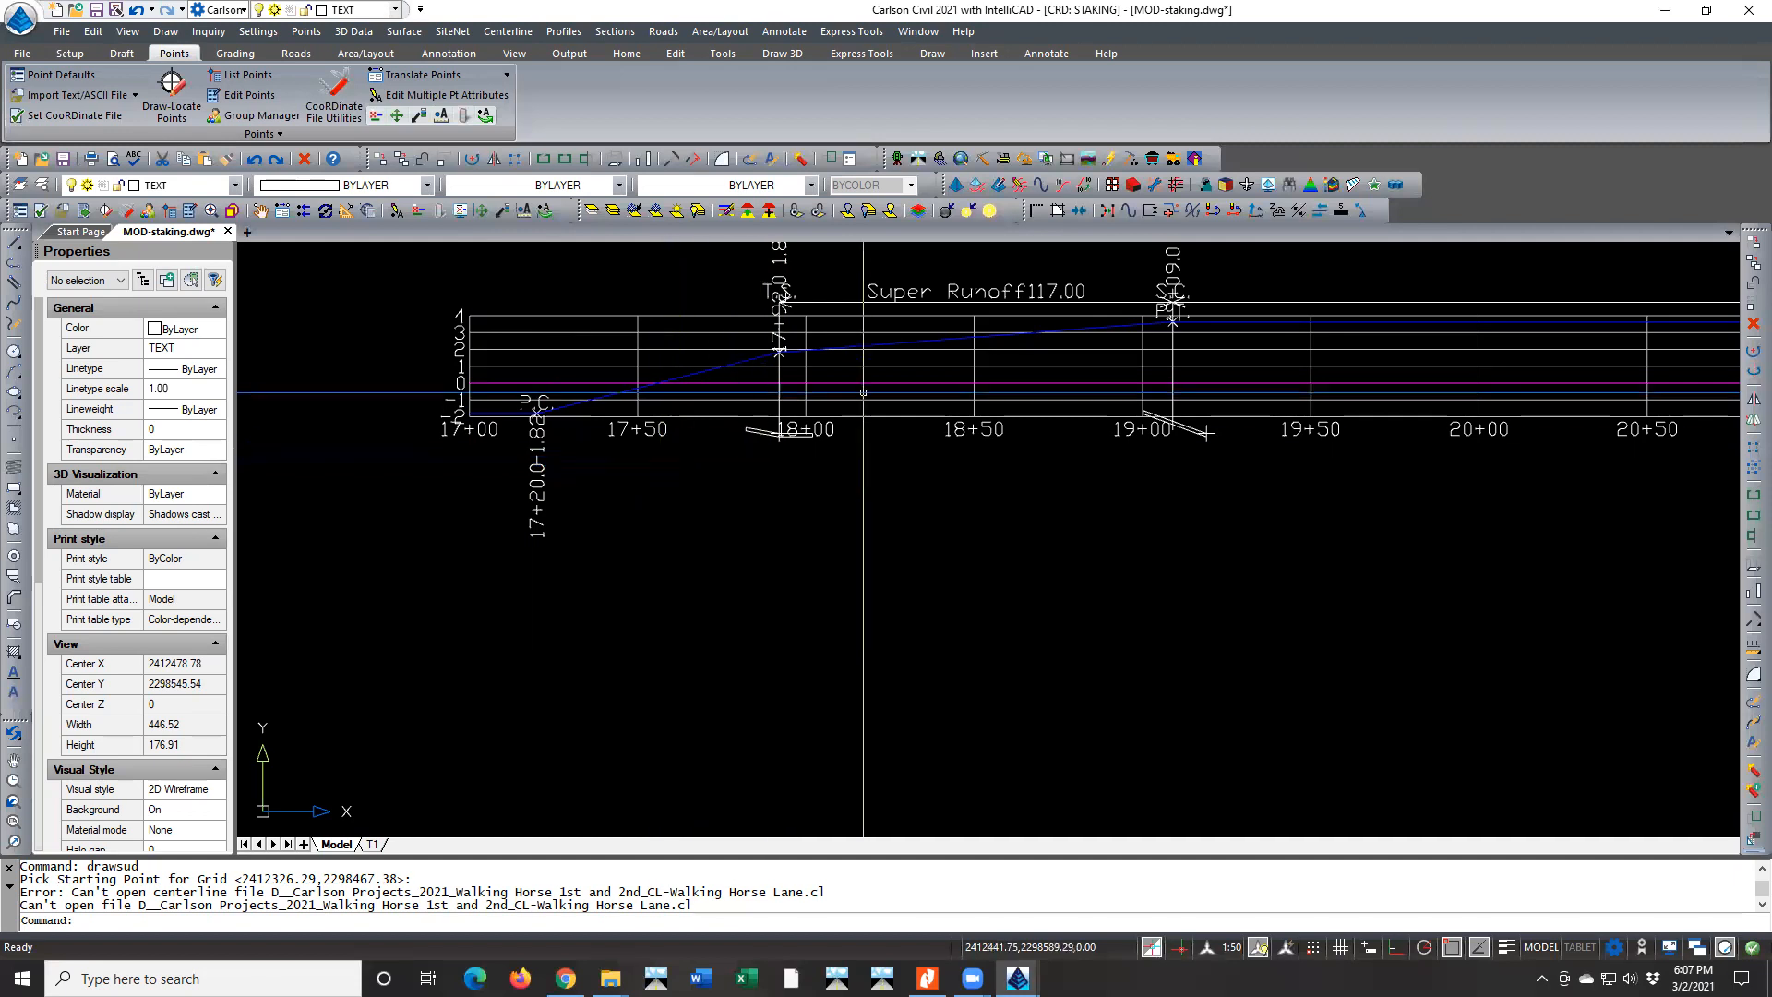
{"action": "left_click", "coordinate": [1110, 379]}
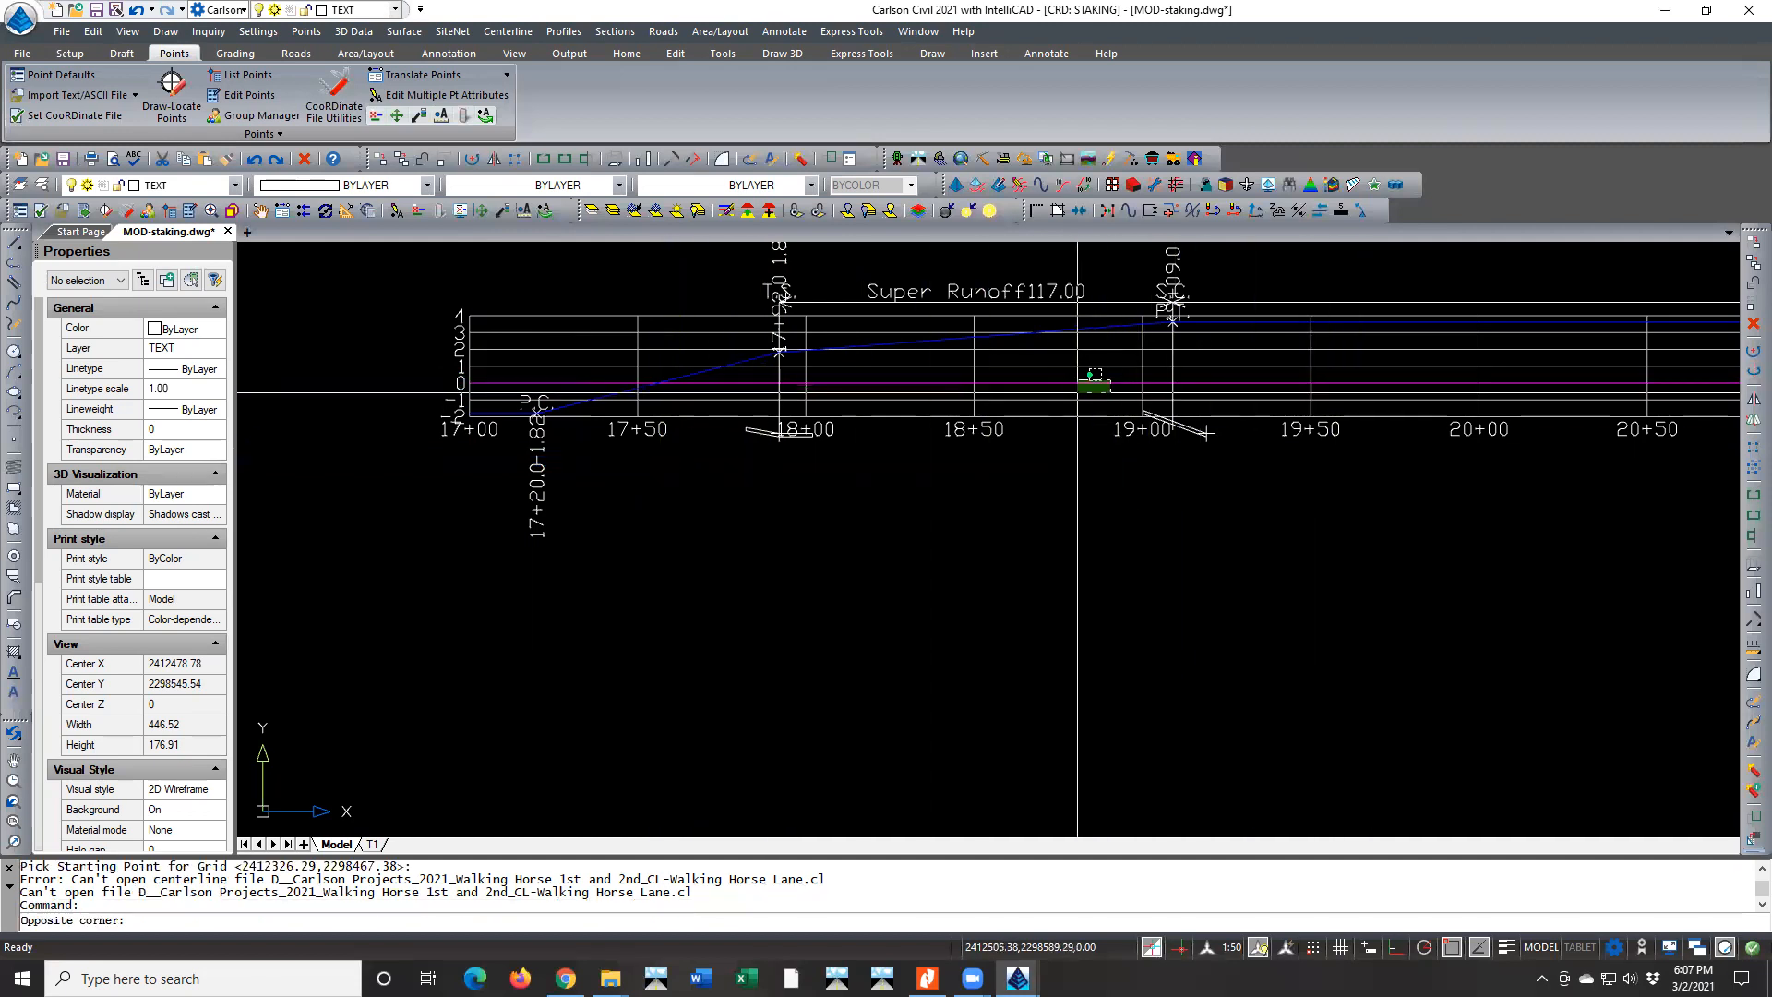
{"action": "key", "text": "Escape"}
{"action": "key", "text": "Escape"}
{"action": "left_click", "coordinate": [949, 385]}
{"action": "key", "text": "Escape"}
{"action": "left_click", "coordinate": [948, 384]}
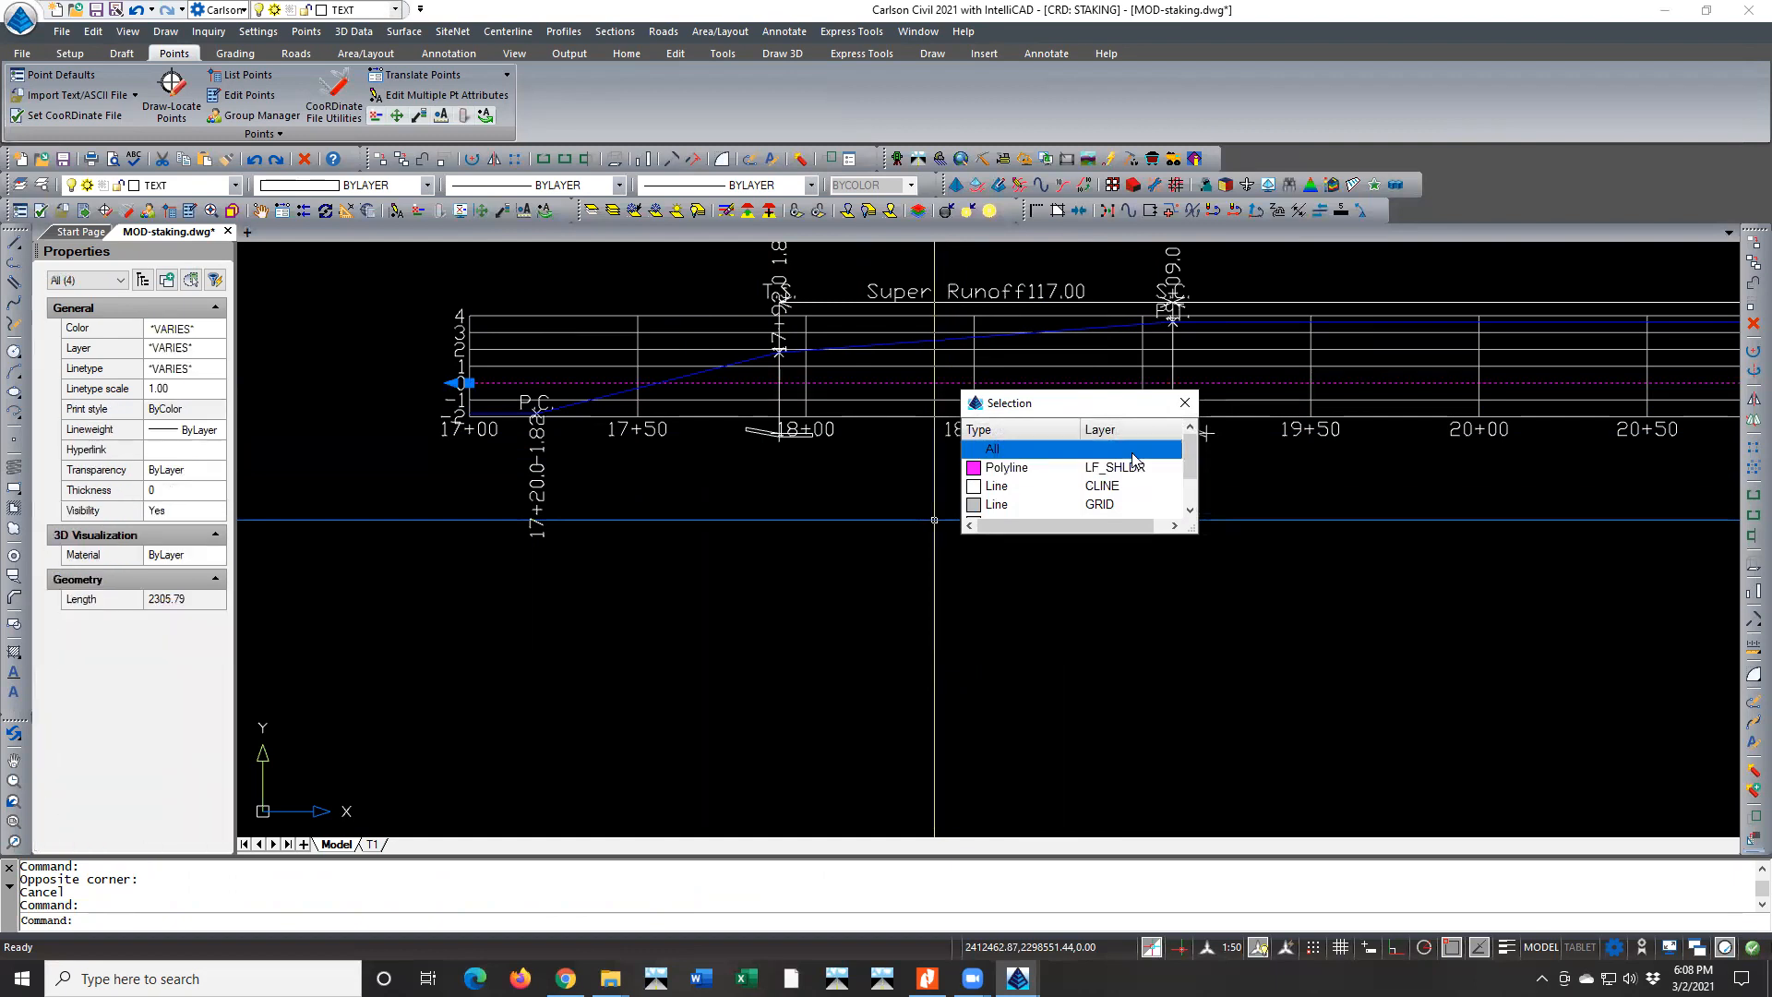
{"action": "key", "text": "Escape"}
{"action": "key", "text": "Escape"}
{"action": "key", "text": "Escape"}
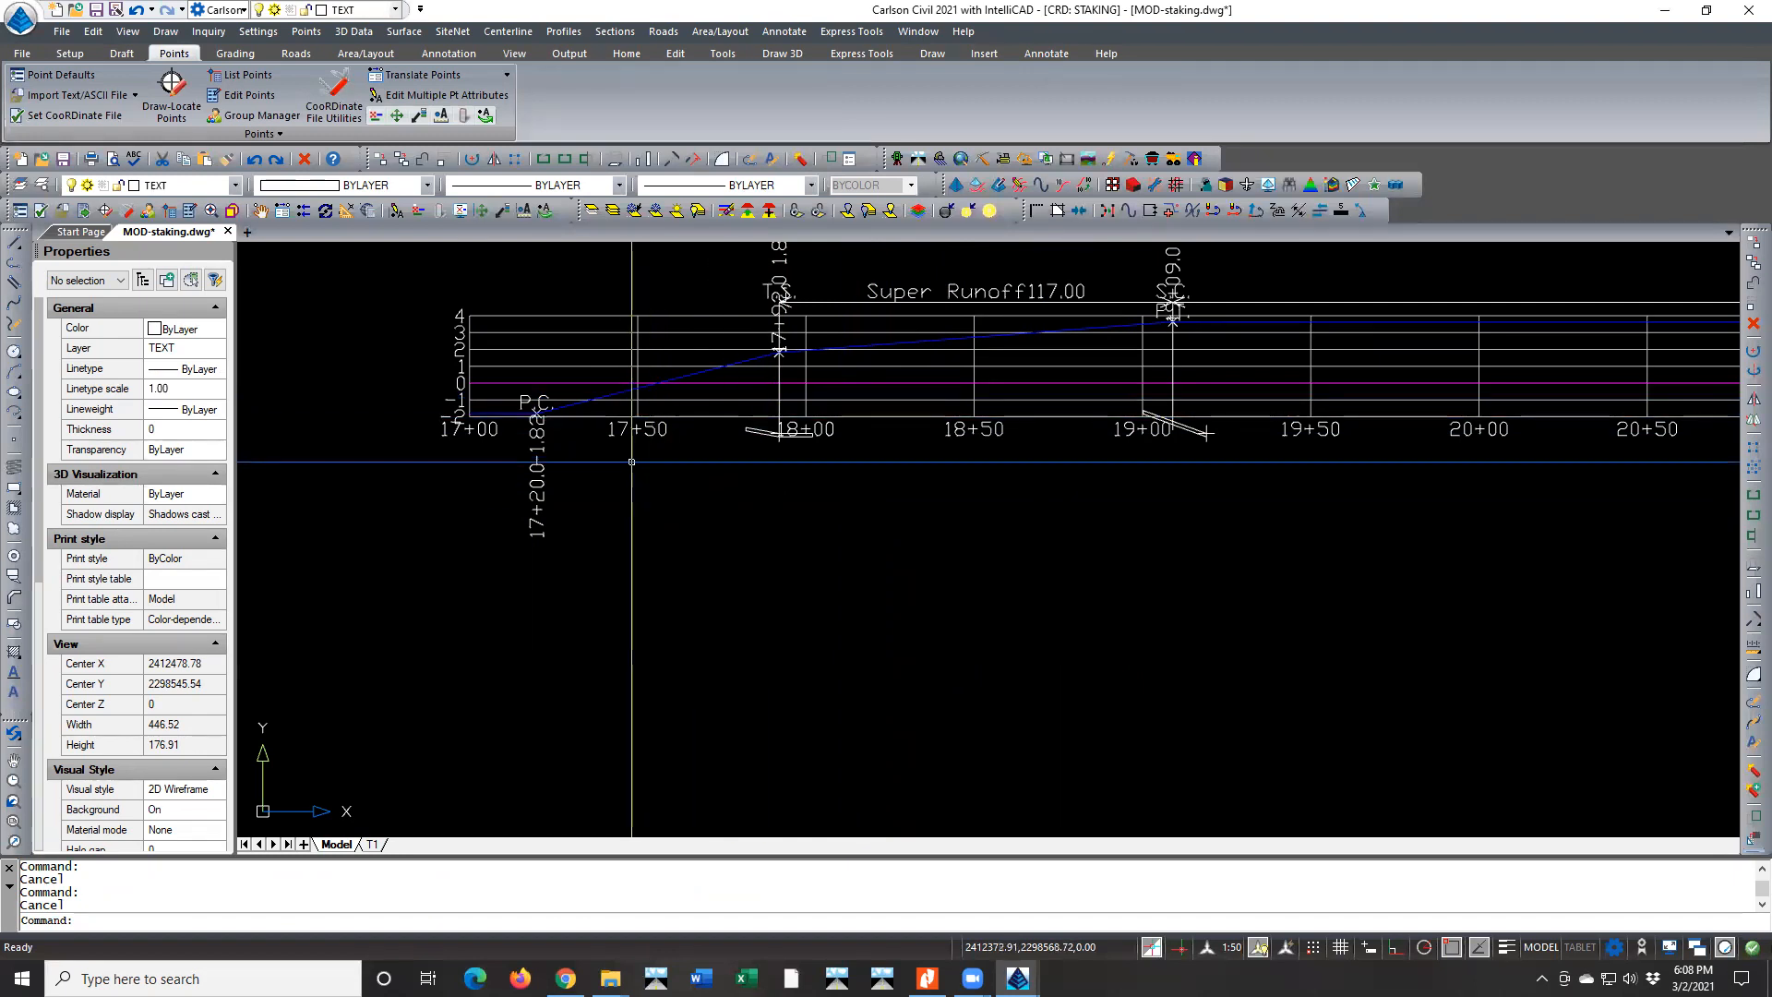
Inspect the blue shoulder polyline between stations 17+50 and 18+00 and compare it with the magenta line at zero slope
{"action": "scroll", "coordinate": [706, 375], "scroll_direction": "up", "scroll_amount": 2}
{"action": "left_click", "coordinate": [692, 377]}
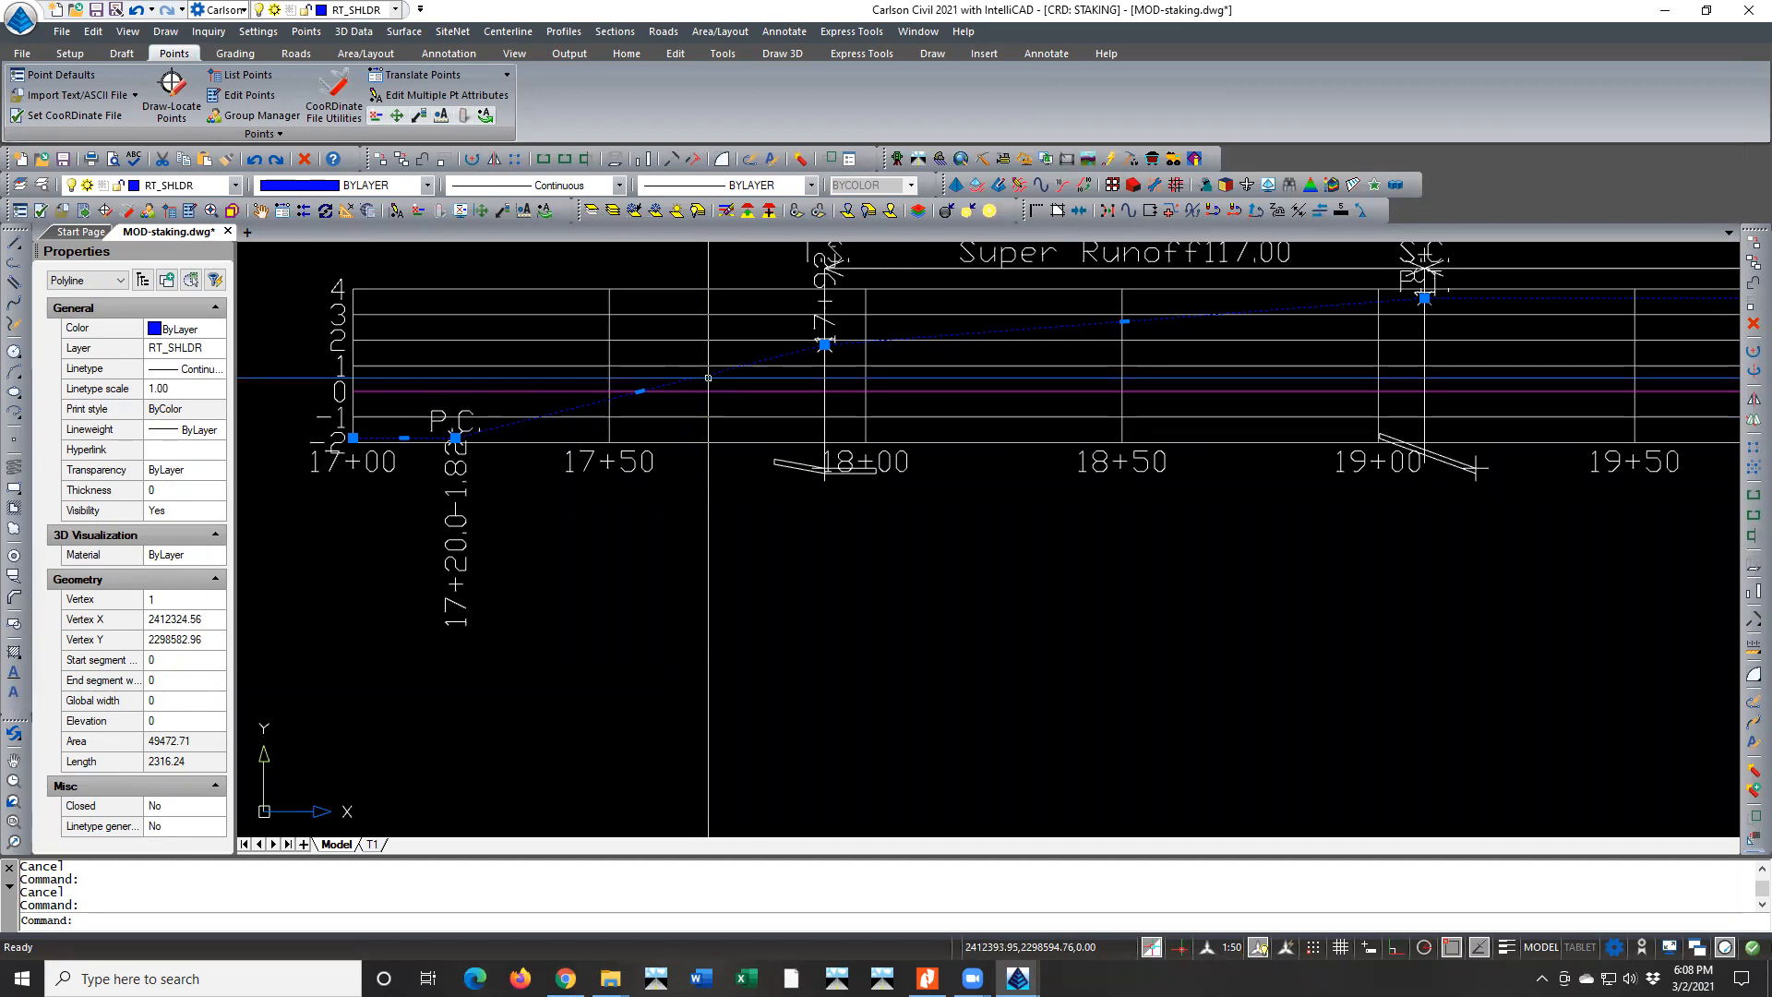
{"action": "key", "text": "Escape"}
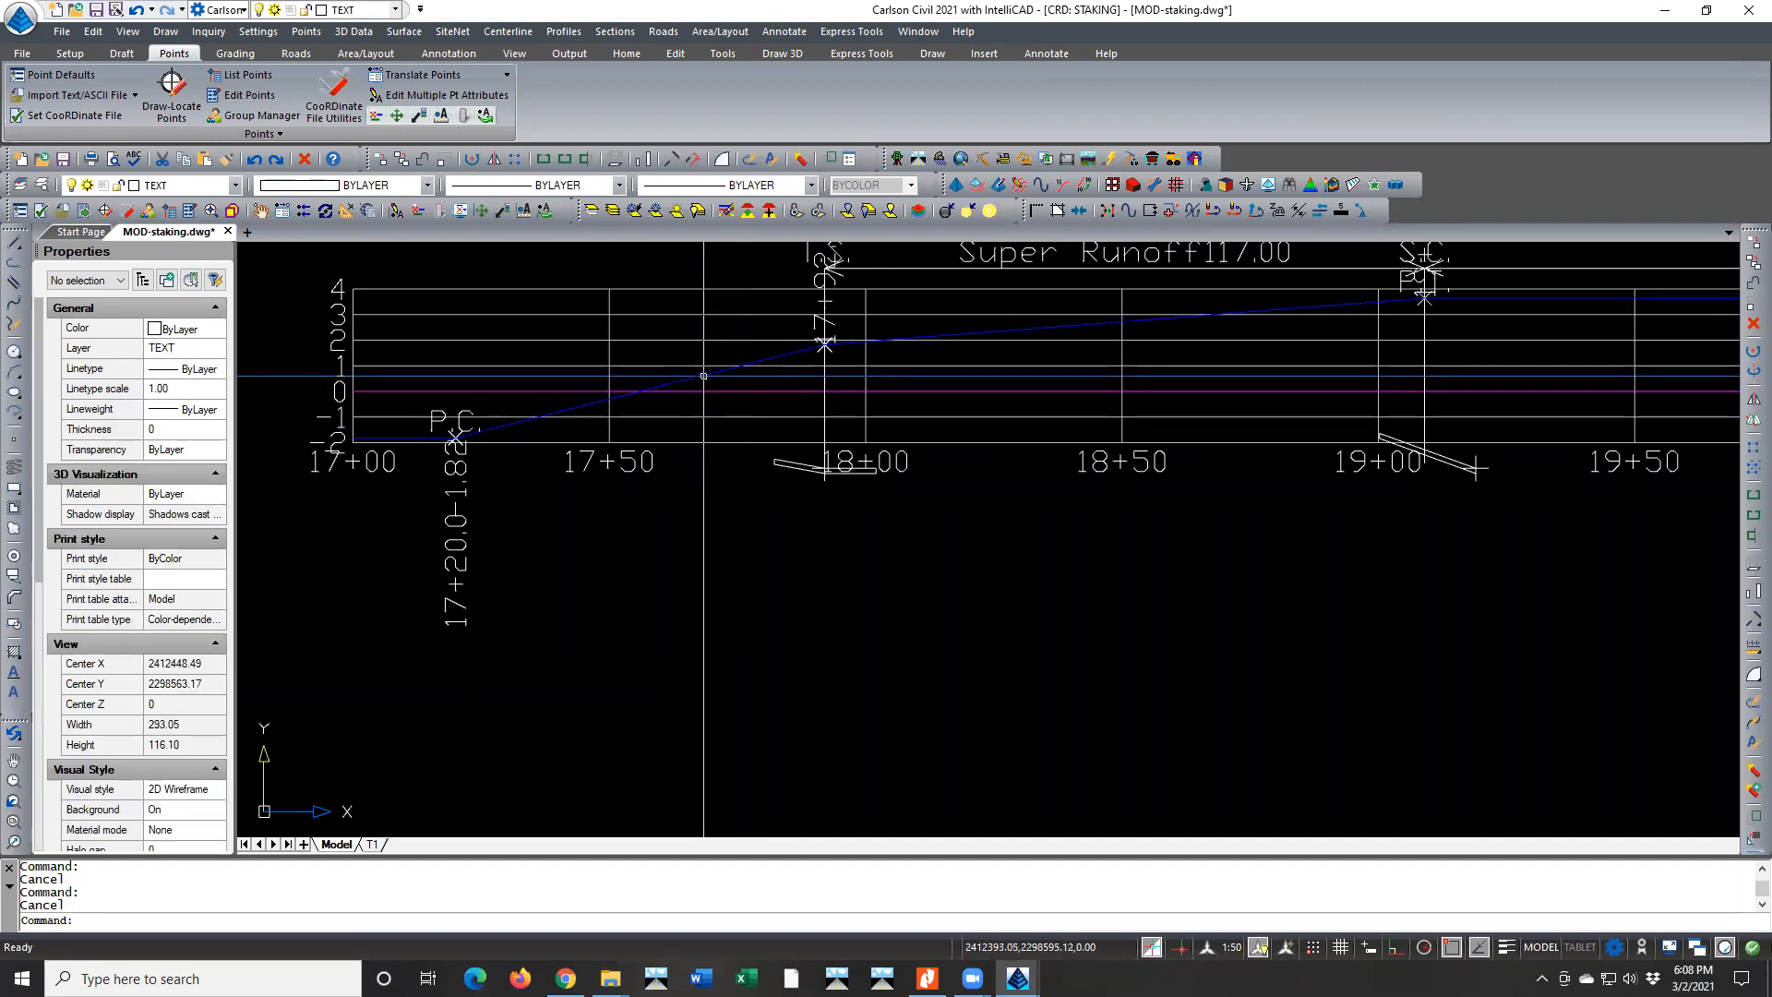
{"action": "left_click", "coordinate": [705, 389]}
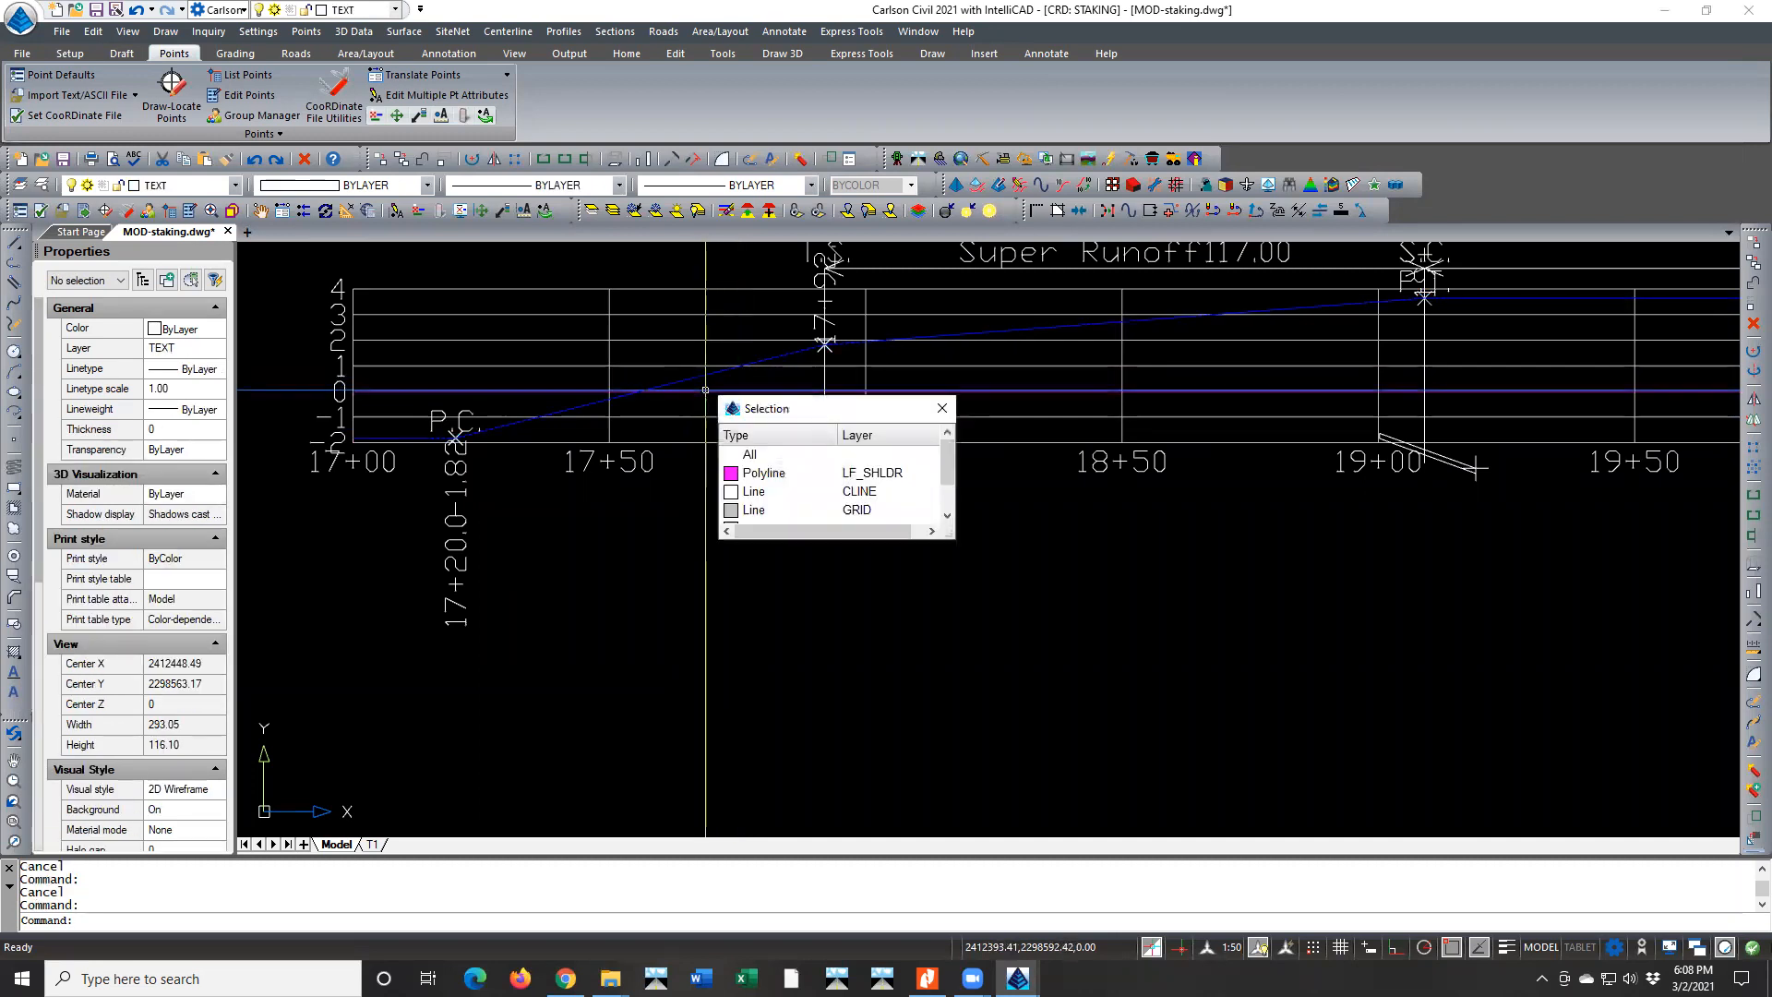
{"action": "key", "text": "Escape"}
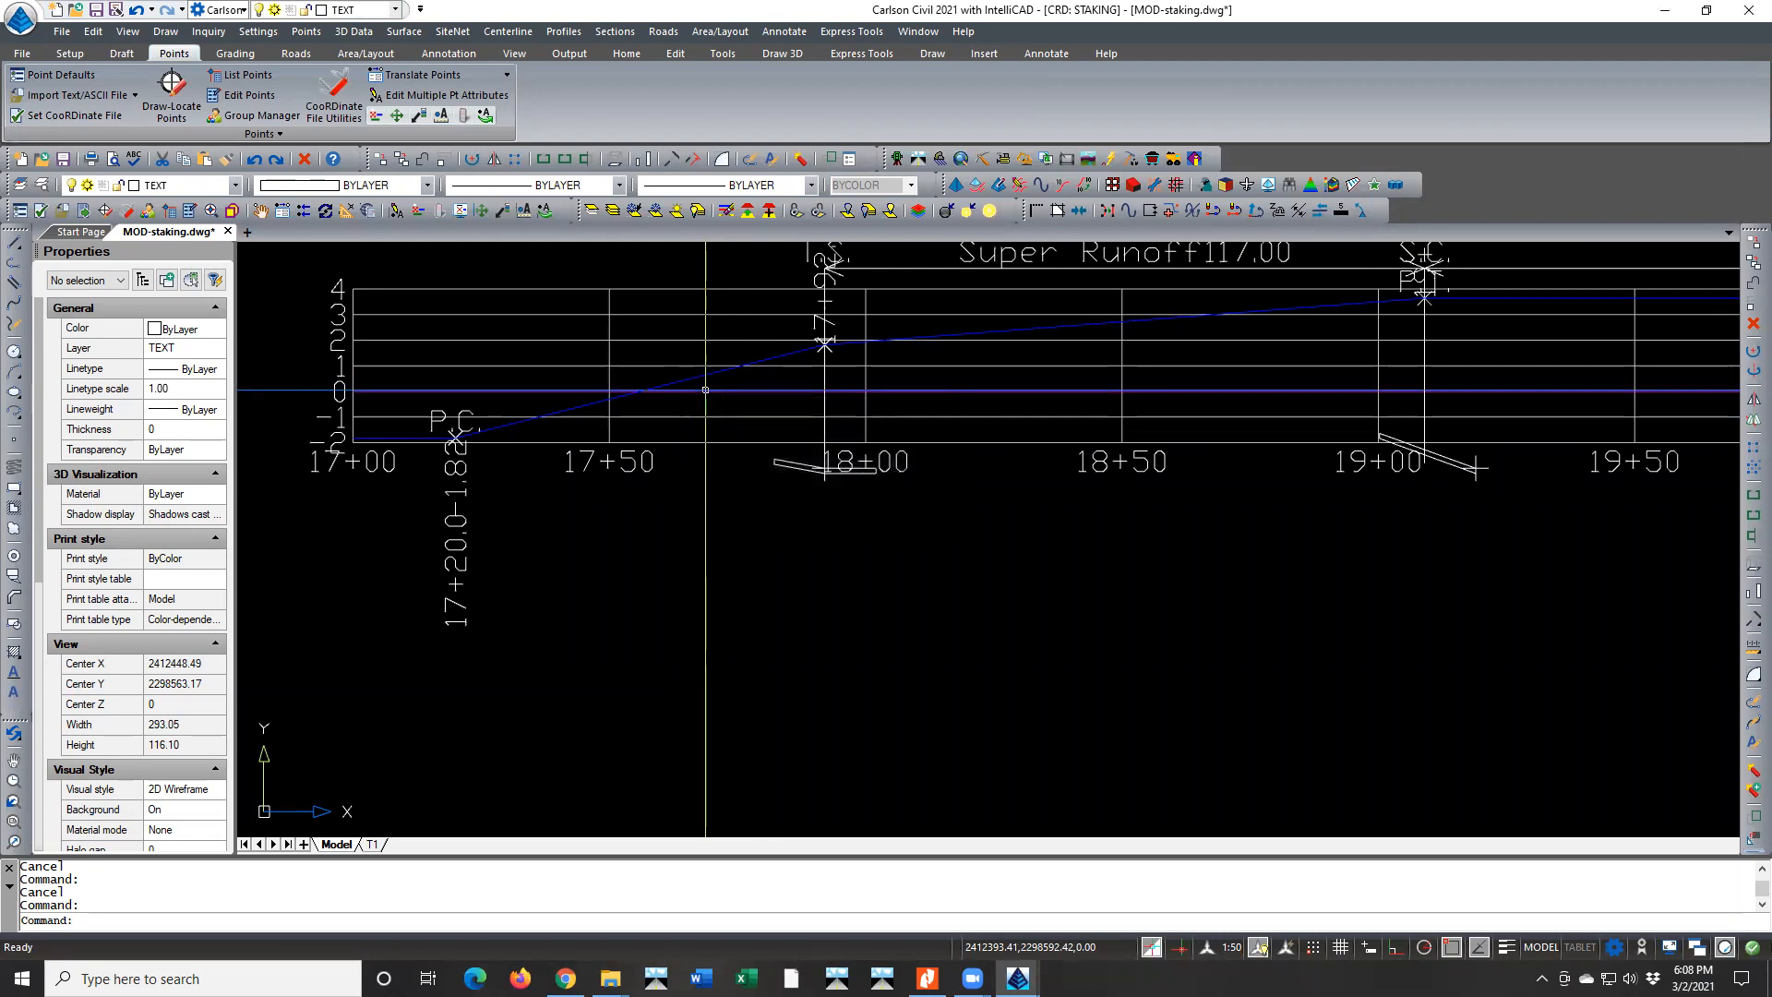
Review the remaining slope transitions along the DITCHBACK diagram, from the reverse between curves near 27+00 to 32+00 through the end near 40+00
{"action": "scroll", "coordinate": [605, 440], "scroll_direction": "down", "scroll_amount": 2}
{"action": "scroll", "coordinate": [602, 441], "scroll_direction": "down", "scroll_amount": 4}
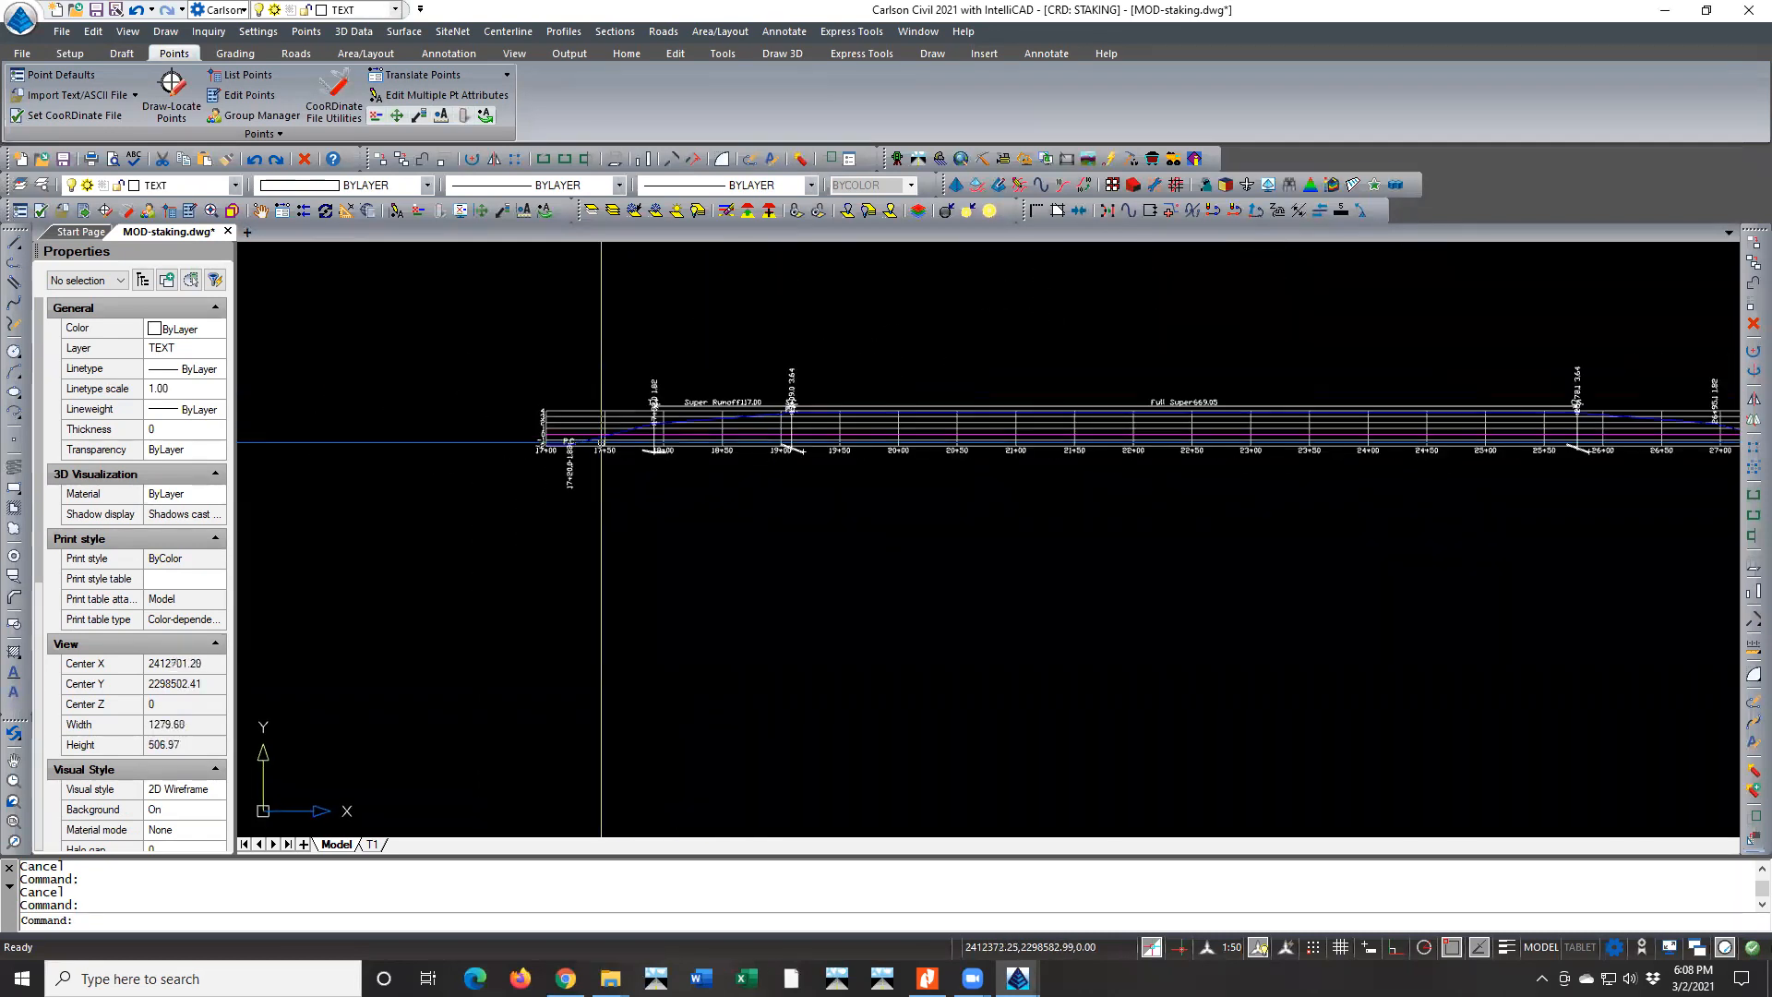
{"action": "scroll", "coordinate": [601, 441], "scroll_direction": "down", "scroll_amount": 2}
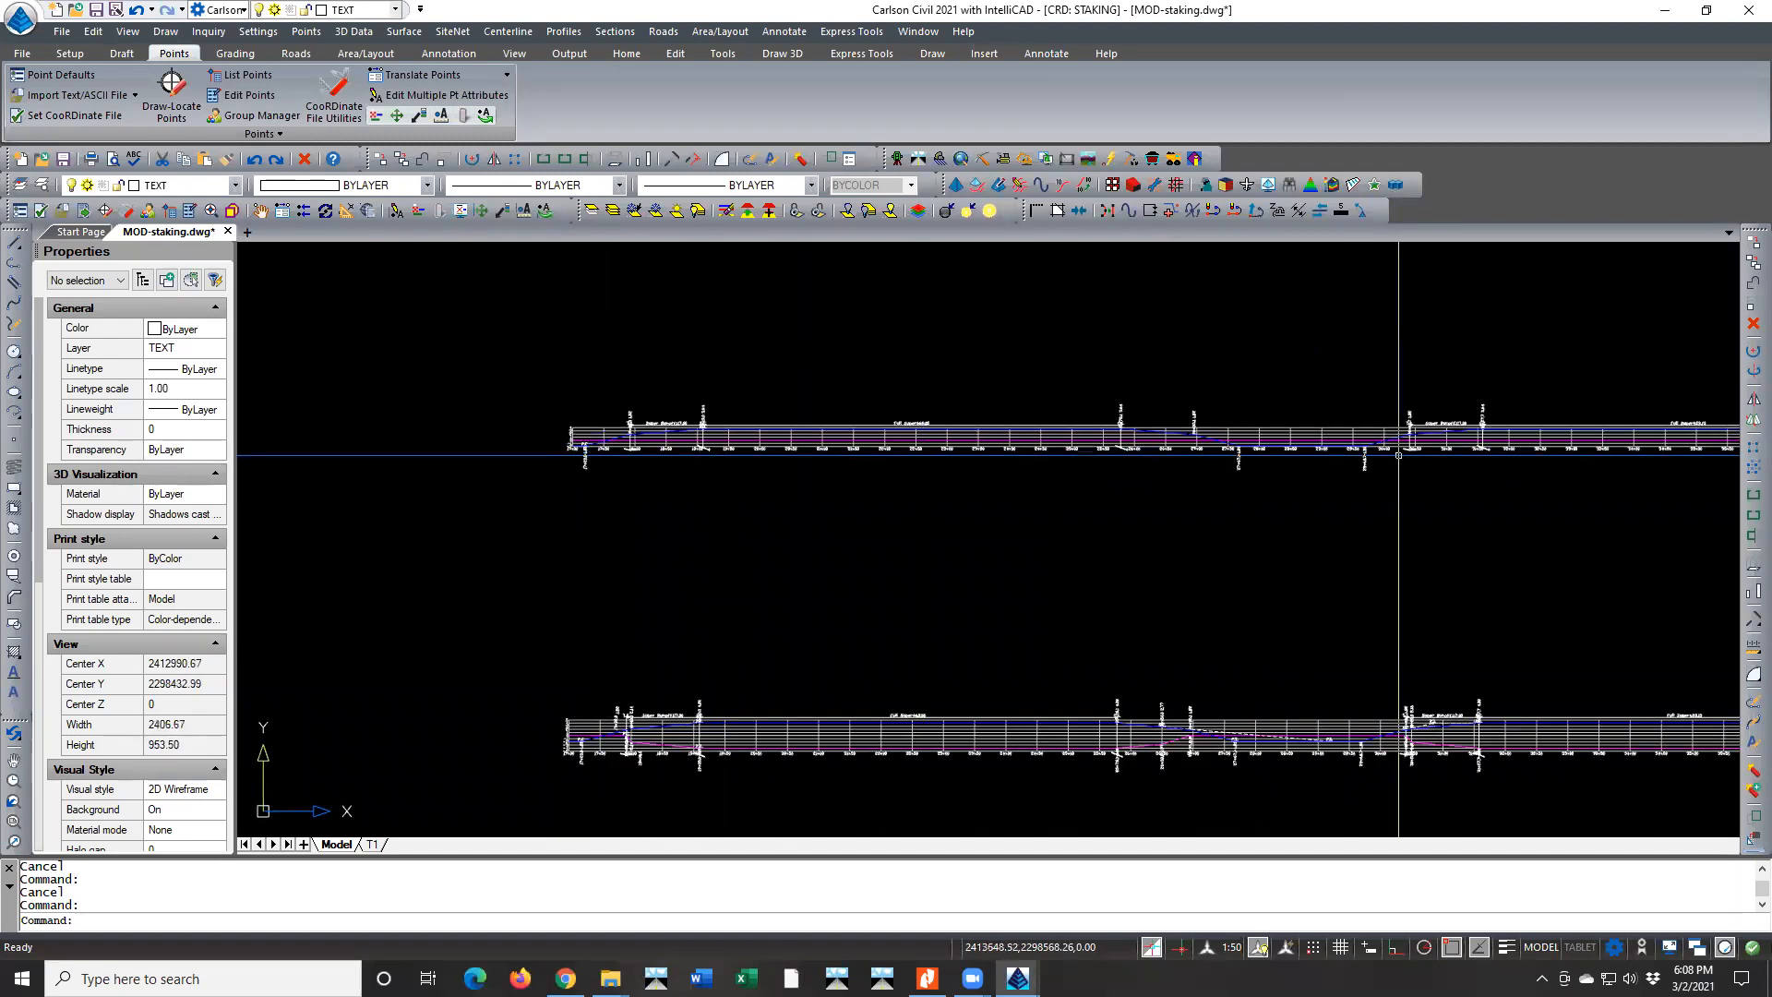
{"action": "middle_click_drag", "start_coordinate": [1455, 467], "coordinate": [1207, 502]}
{"action": "scroll", "coordinate": [1161, 482], "scroll_direction": "up", "scroll_amount": 4}
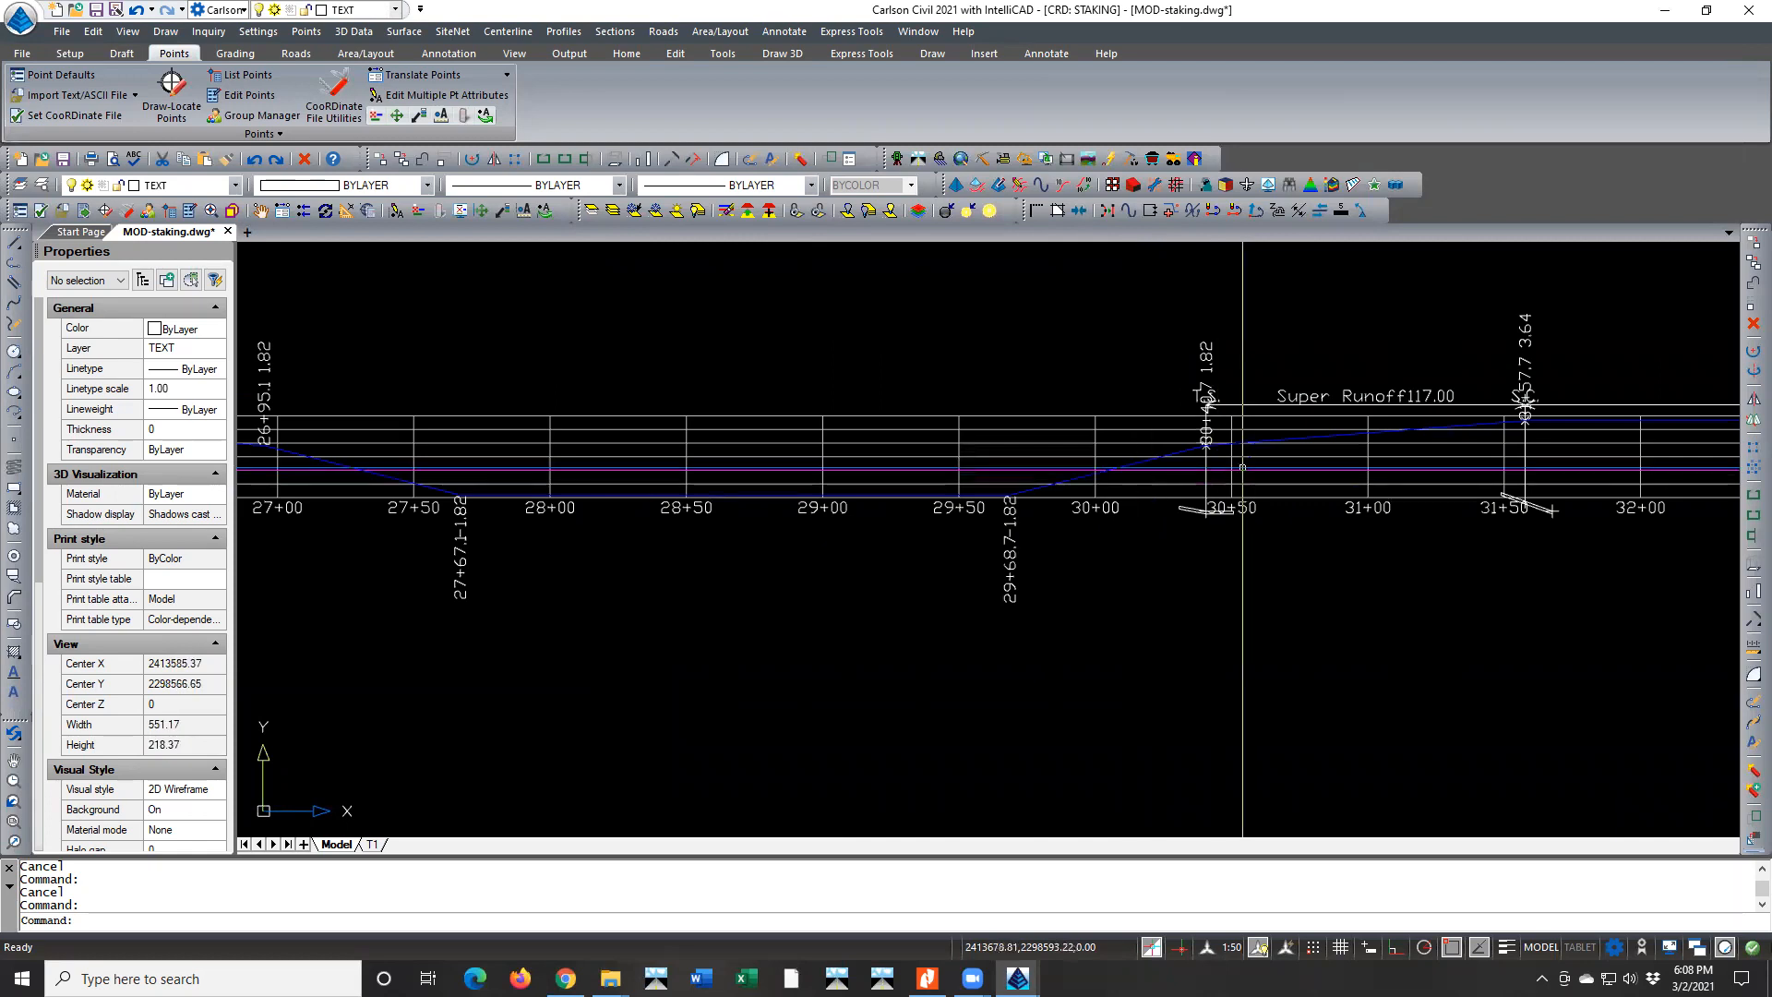
{"action": "scroll", "coordinate": [1242, 467], "scroll_direction": "down", "scroll_amount": 2}
{"action": "scroll", "coordinate": [789, 474], "scroll_direction": "up", "scroll_amount": 1}
{"action": "scroll", "coordinate": [789, 473], "scroll_direction": "down", "scroll_amount": 2}
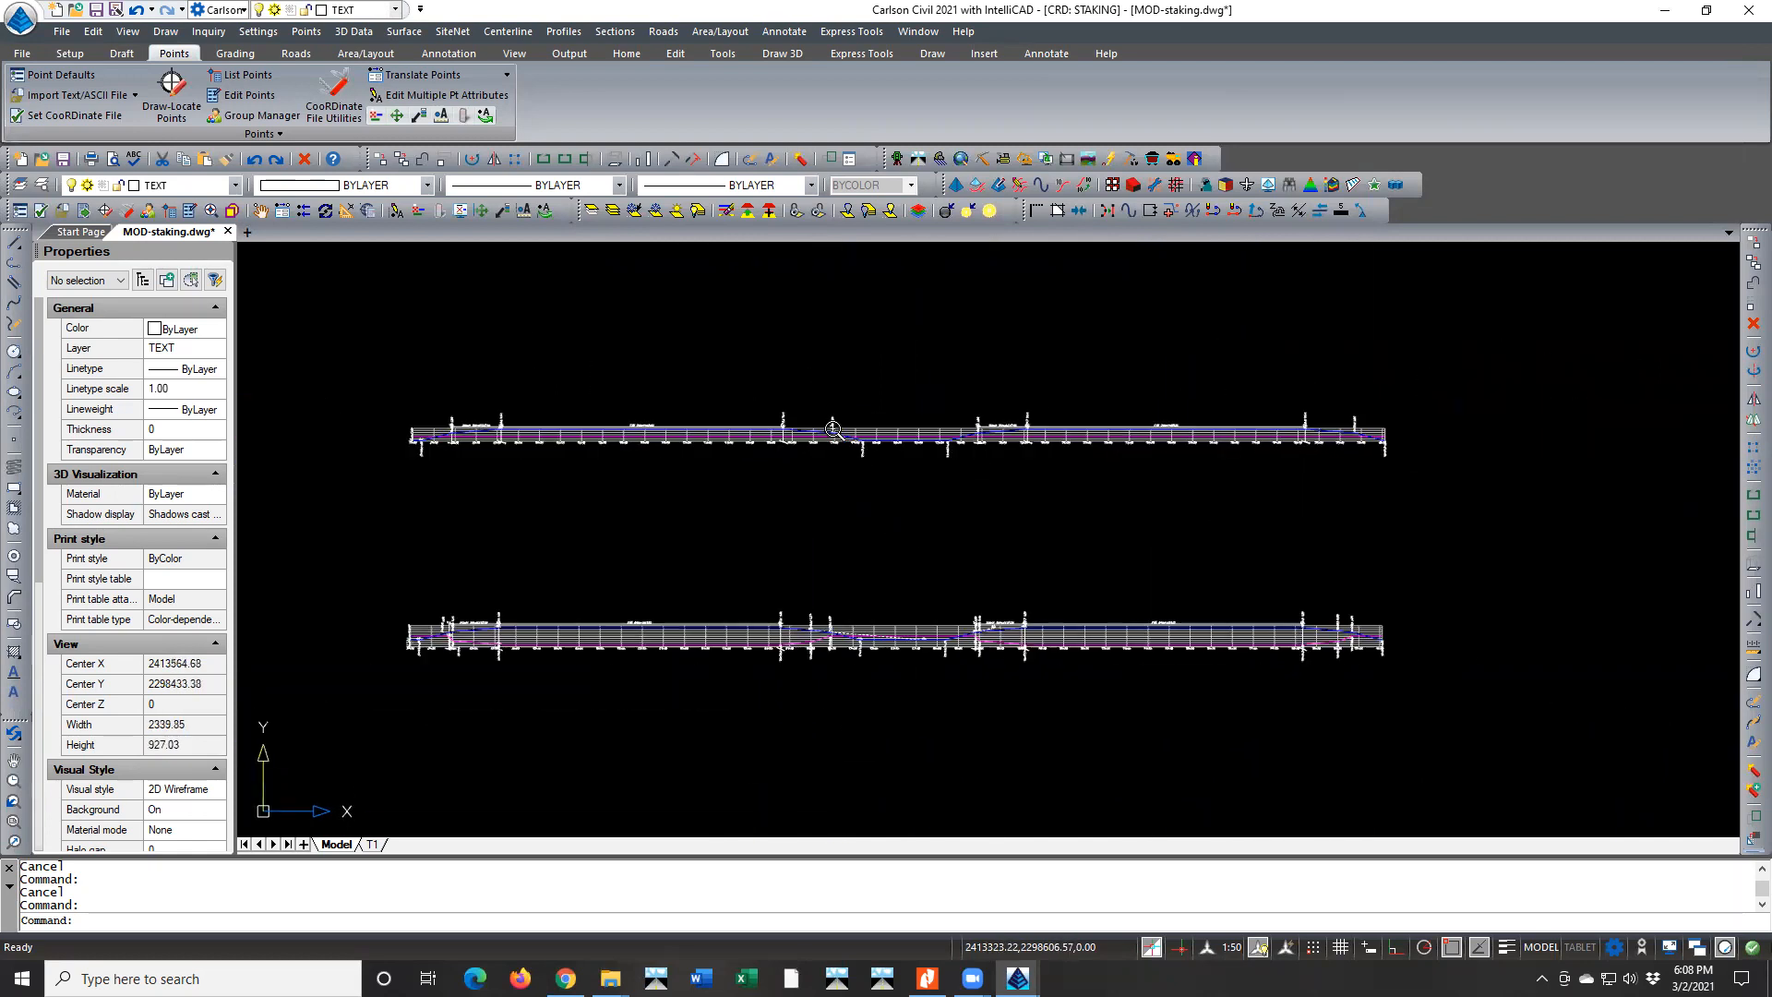
{"action": "scroll", "coordinate": [1355, 409], "scroll_direction": "up", "scroll_amount": 3}
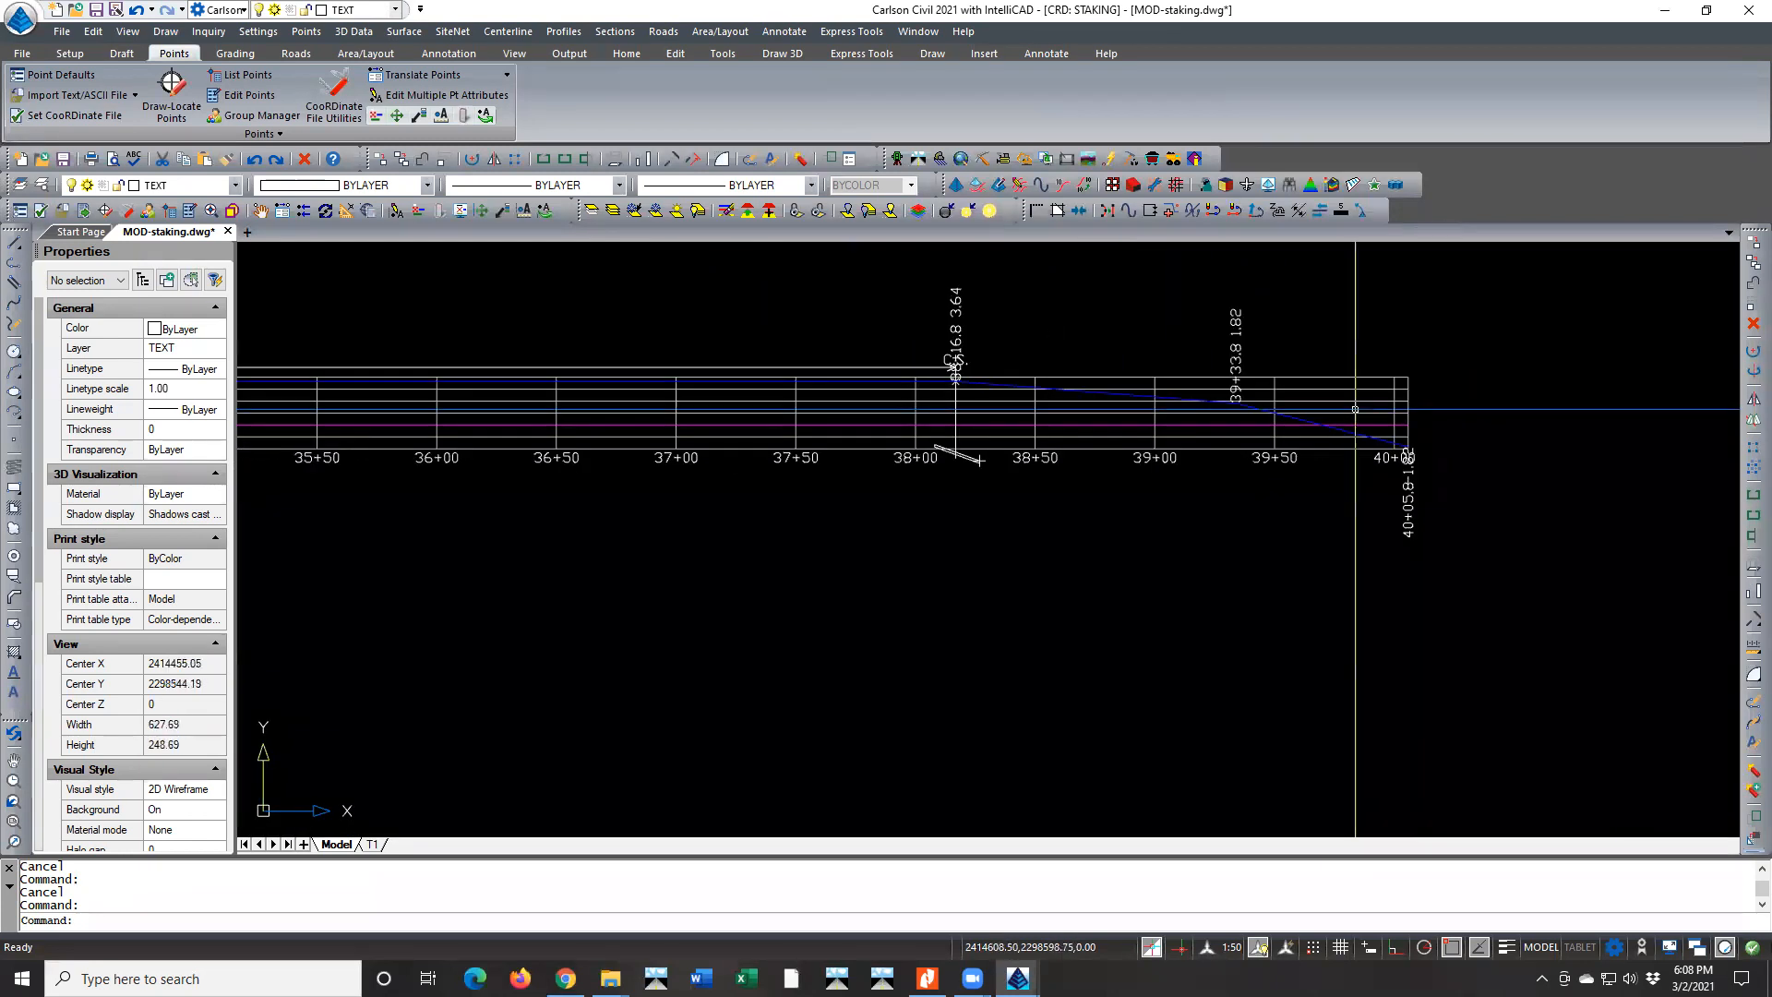
Examine the first road curve in the plan around points 214 and 227, then return to the superelevation diagrams
{"action": "scroll", "coordinate": [1355, 408], "scroll_direction": "down", "scroll_amount": 4}
{"action": "scroll", "coordinate": [1410, 412], "scroll_direction": "down", "scroll_amount": 5}
{"action": "scroll", "coordinate": [1034, 640], "scroll_direction": "up", "scroll_amount": 4}
{"action": "scroll", "coordinate": [1033, 640], "scroll_direction": "up", "scroll_amount": 5}
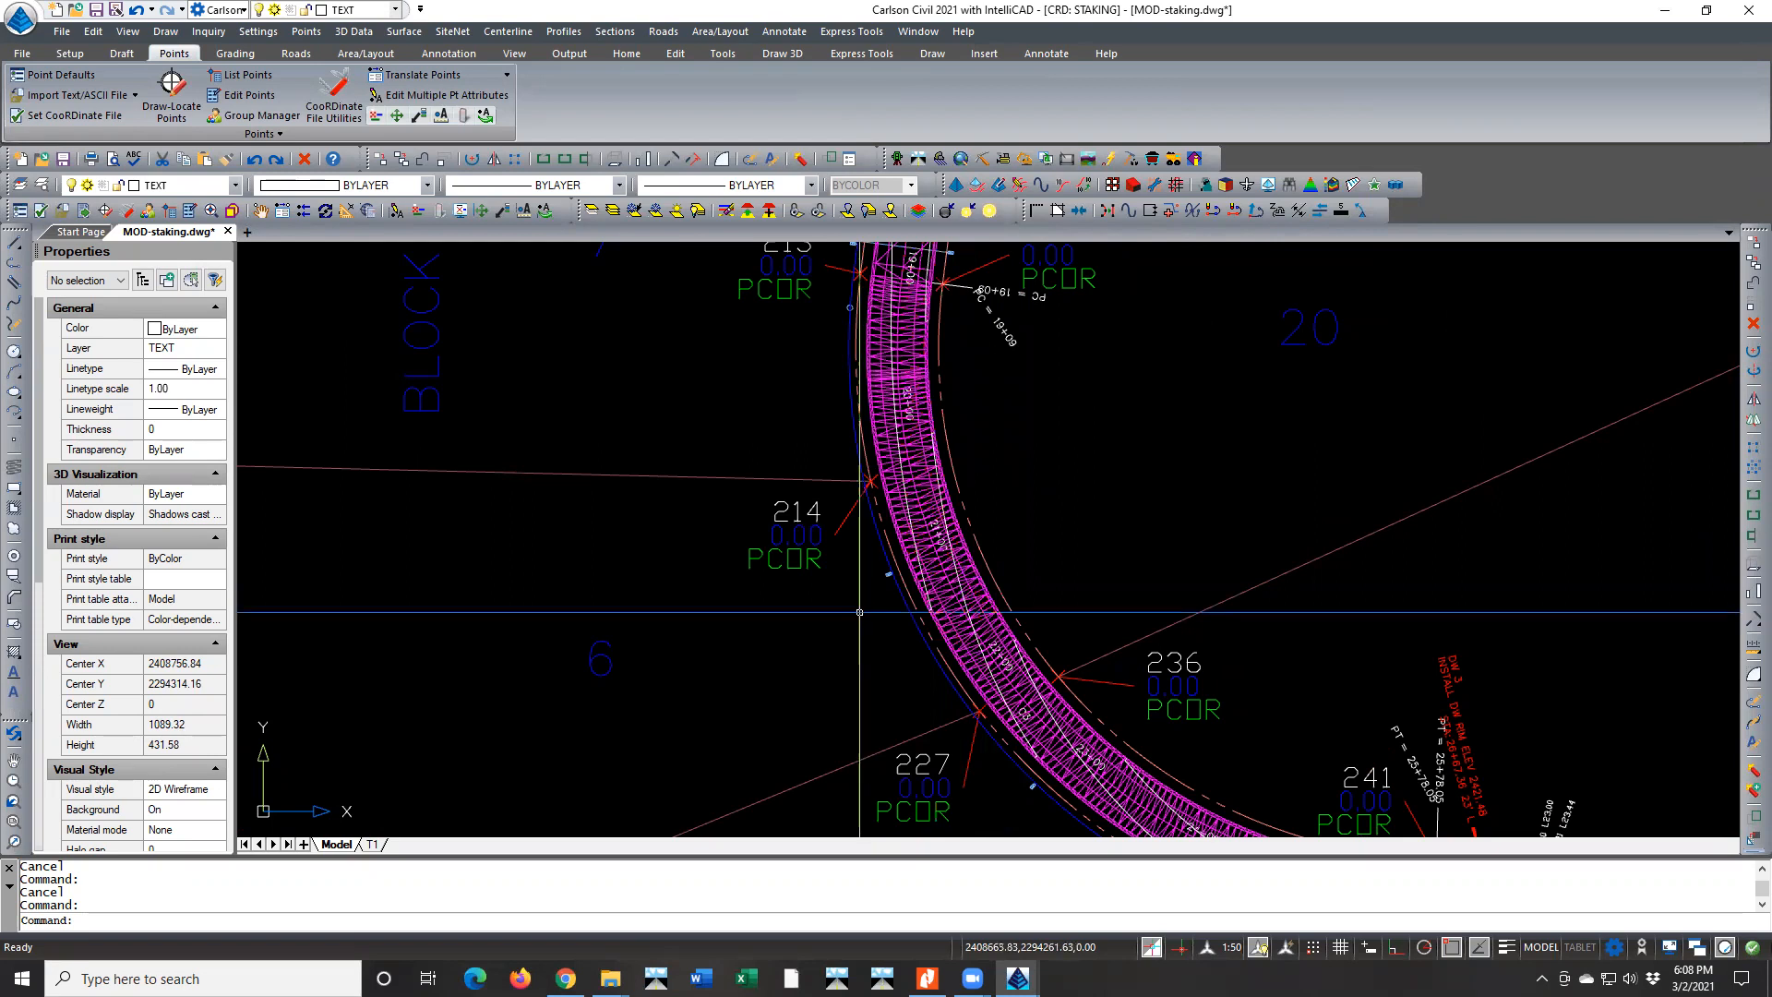
{"action": "scroll", "coordinate": [724, 621], "scroll_direction": "down", "scroll_amount": 5}
{"action": "scroll", "coordinate": [719, 622], "scroll_direction": "down", "scroll_amount": 10}
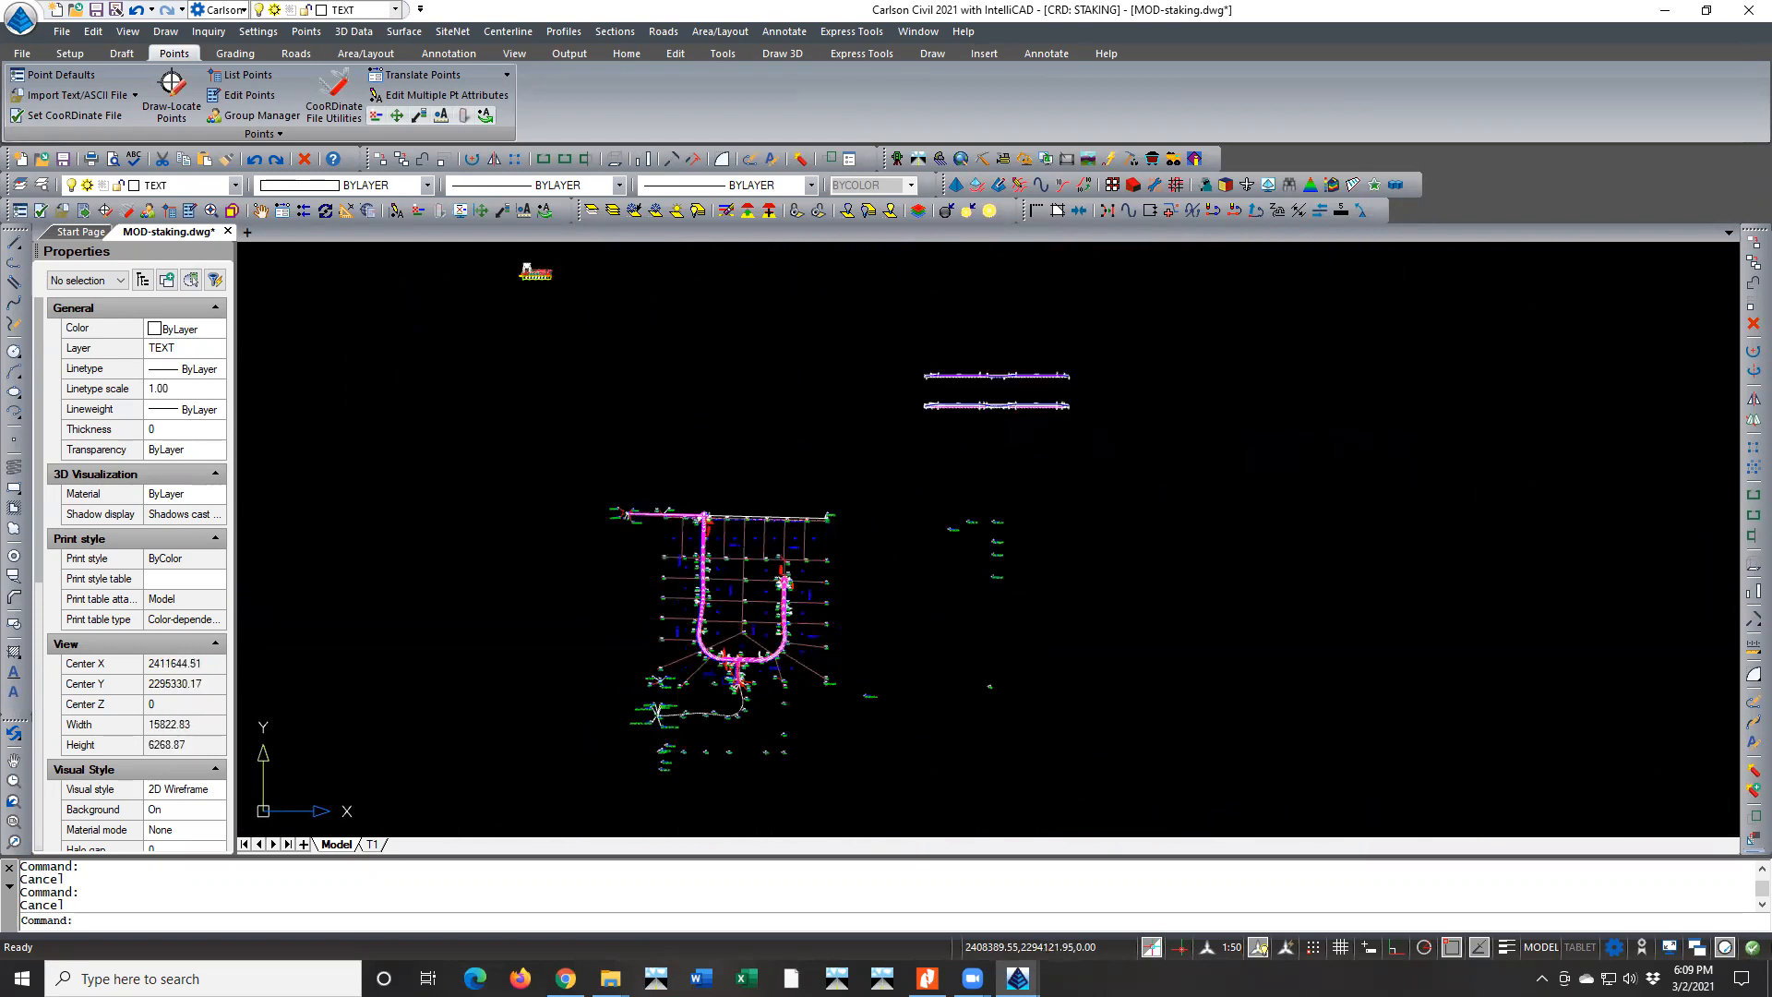
{"action": "scroll", "coordinate": [935, 347], "scroll_direction": "up", "scroll_amount": 2}
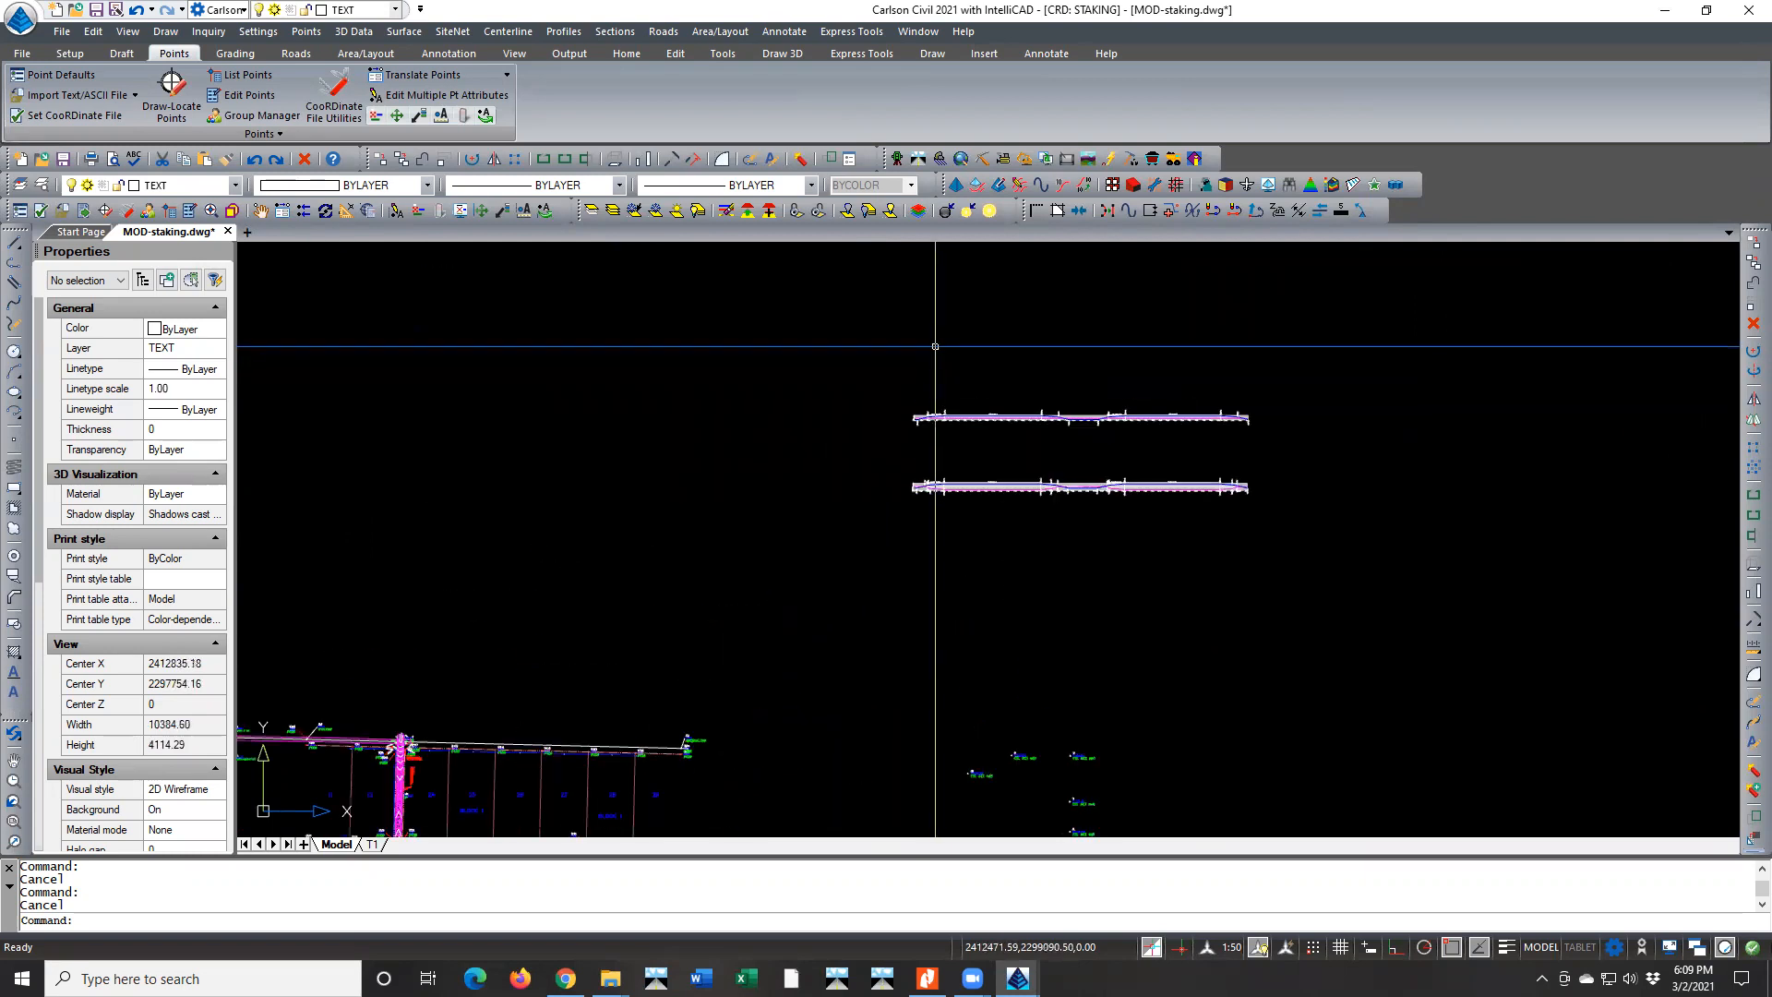
Load MOD-WALKING HORSE.sud for another superelevation diagram and set the edge code to draw to DITCHFRONT
{"action": "left_click", "coordinate": [663, 31]}
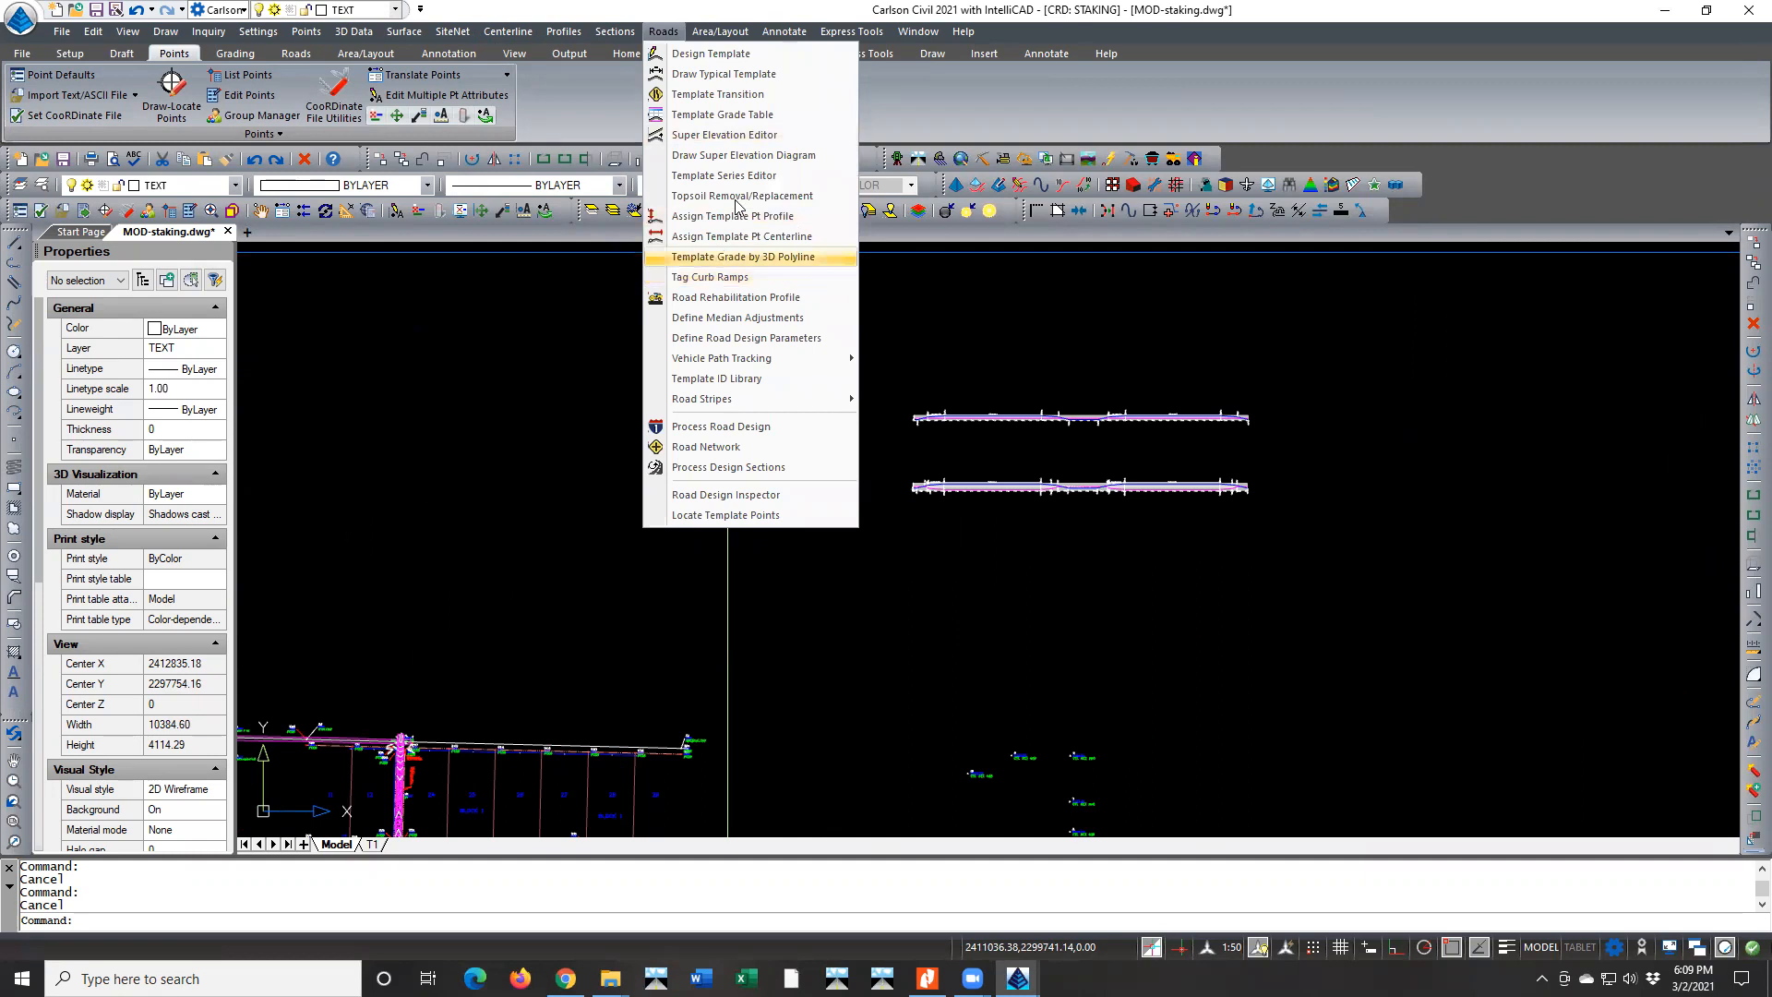
{"action": "left_click", "coordinate": [741, 152]}
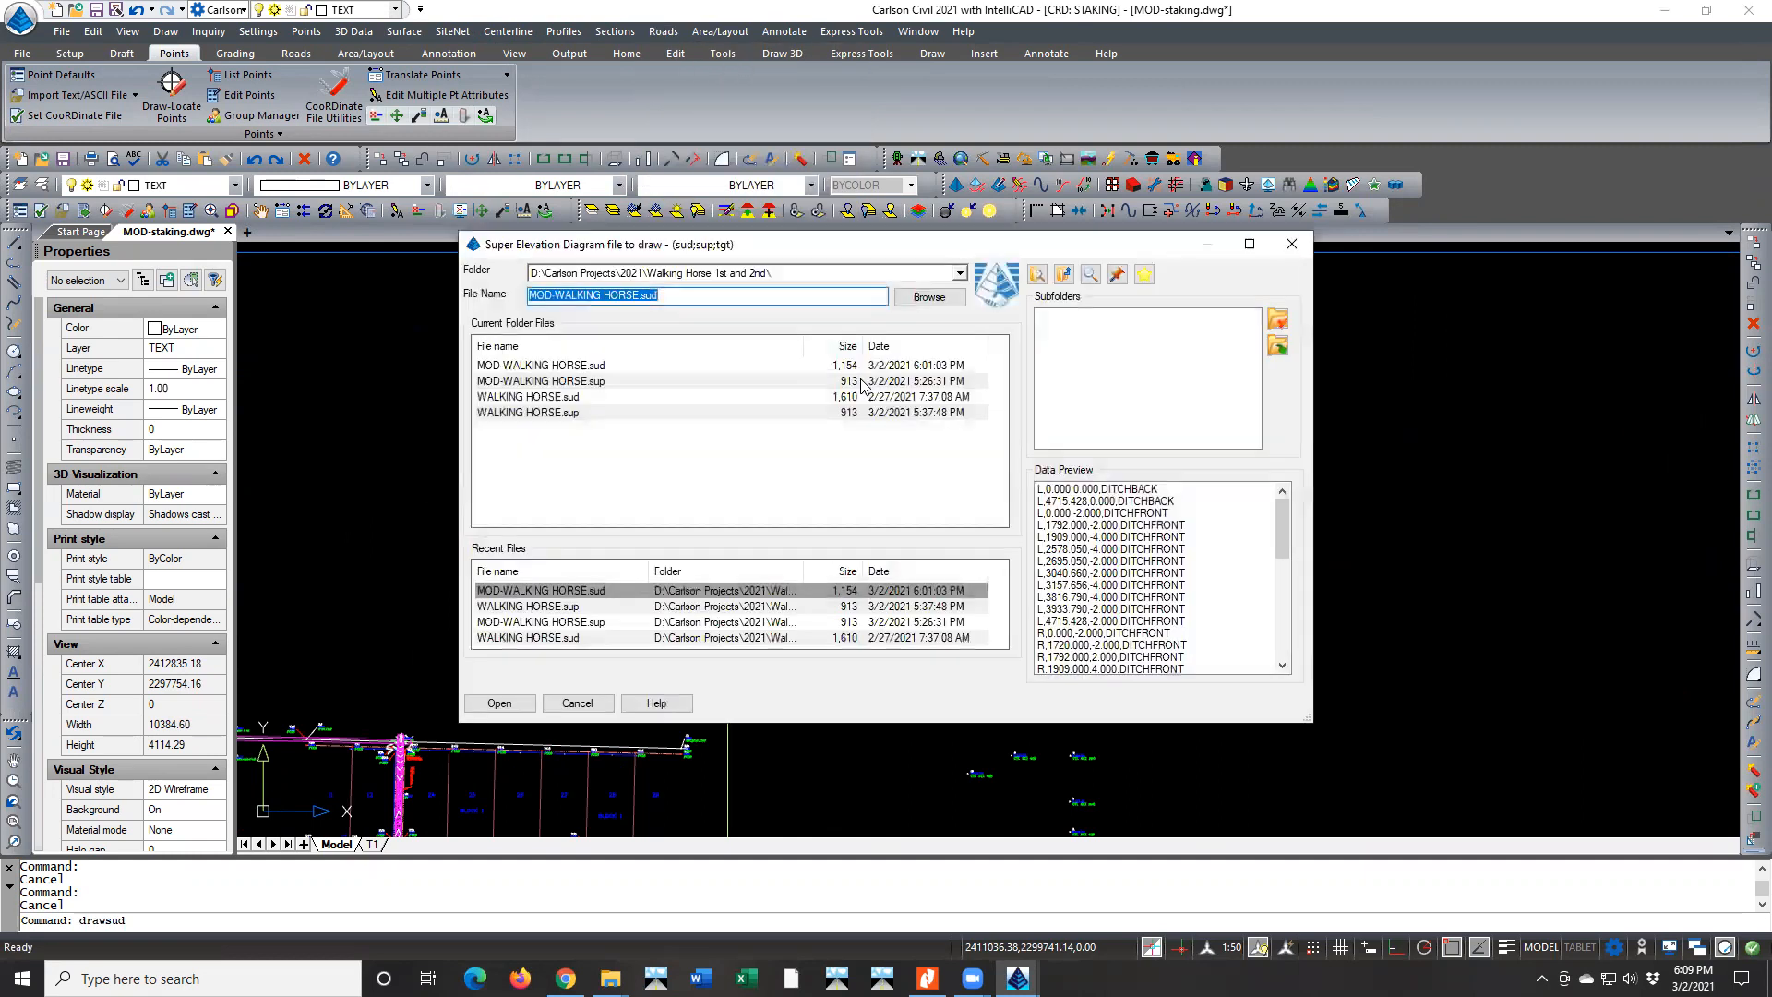
{"action": "left_click", "coordinate": [600, 367]}
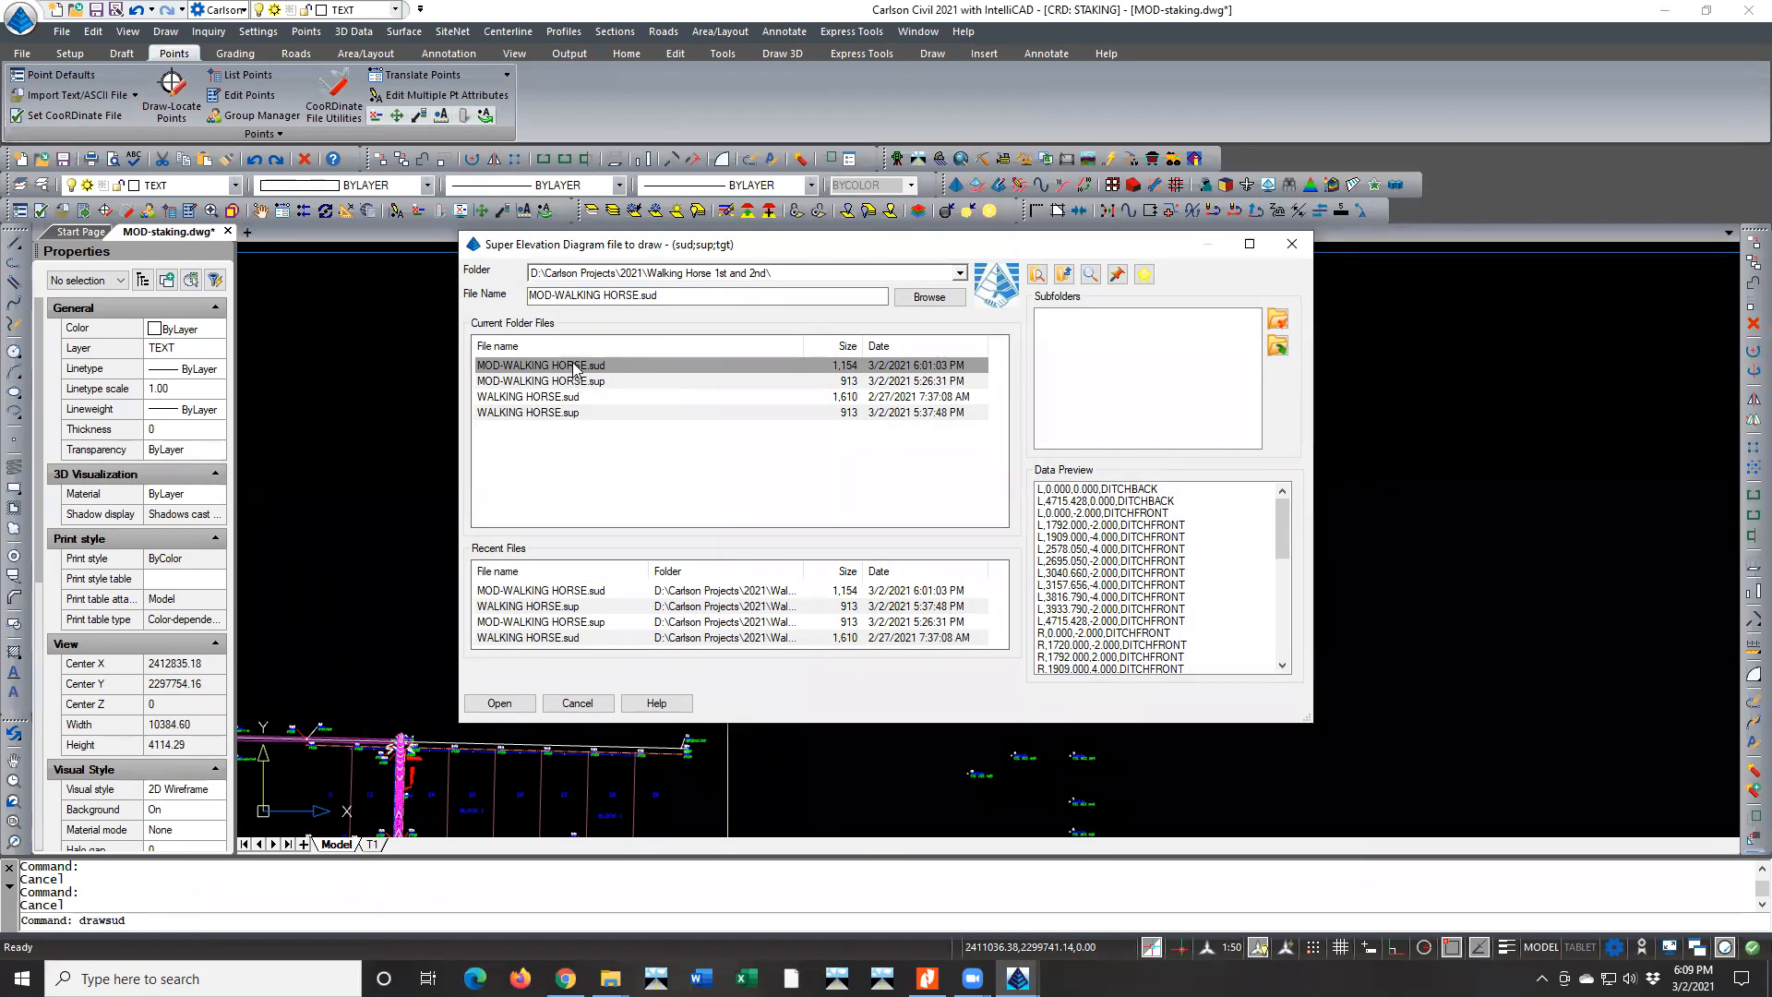
{"action": "double_click", "coordinate": [577, 367]}
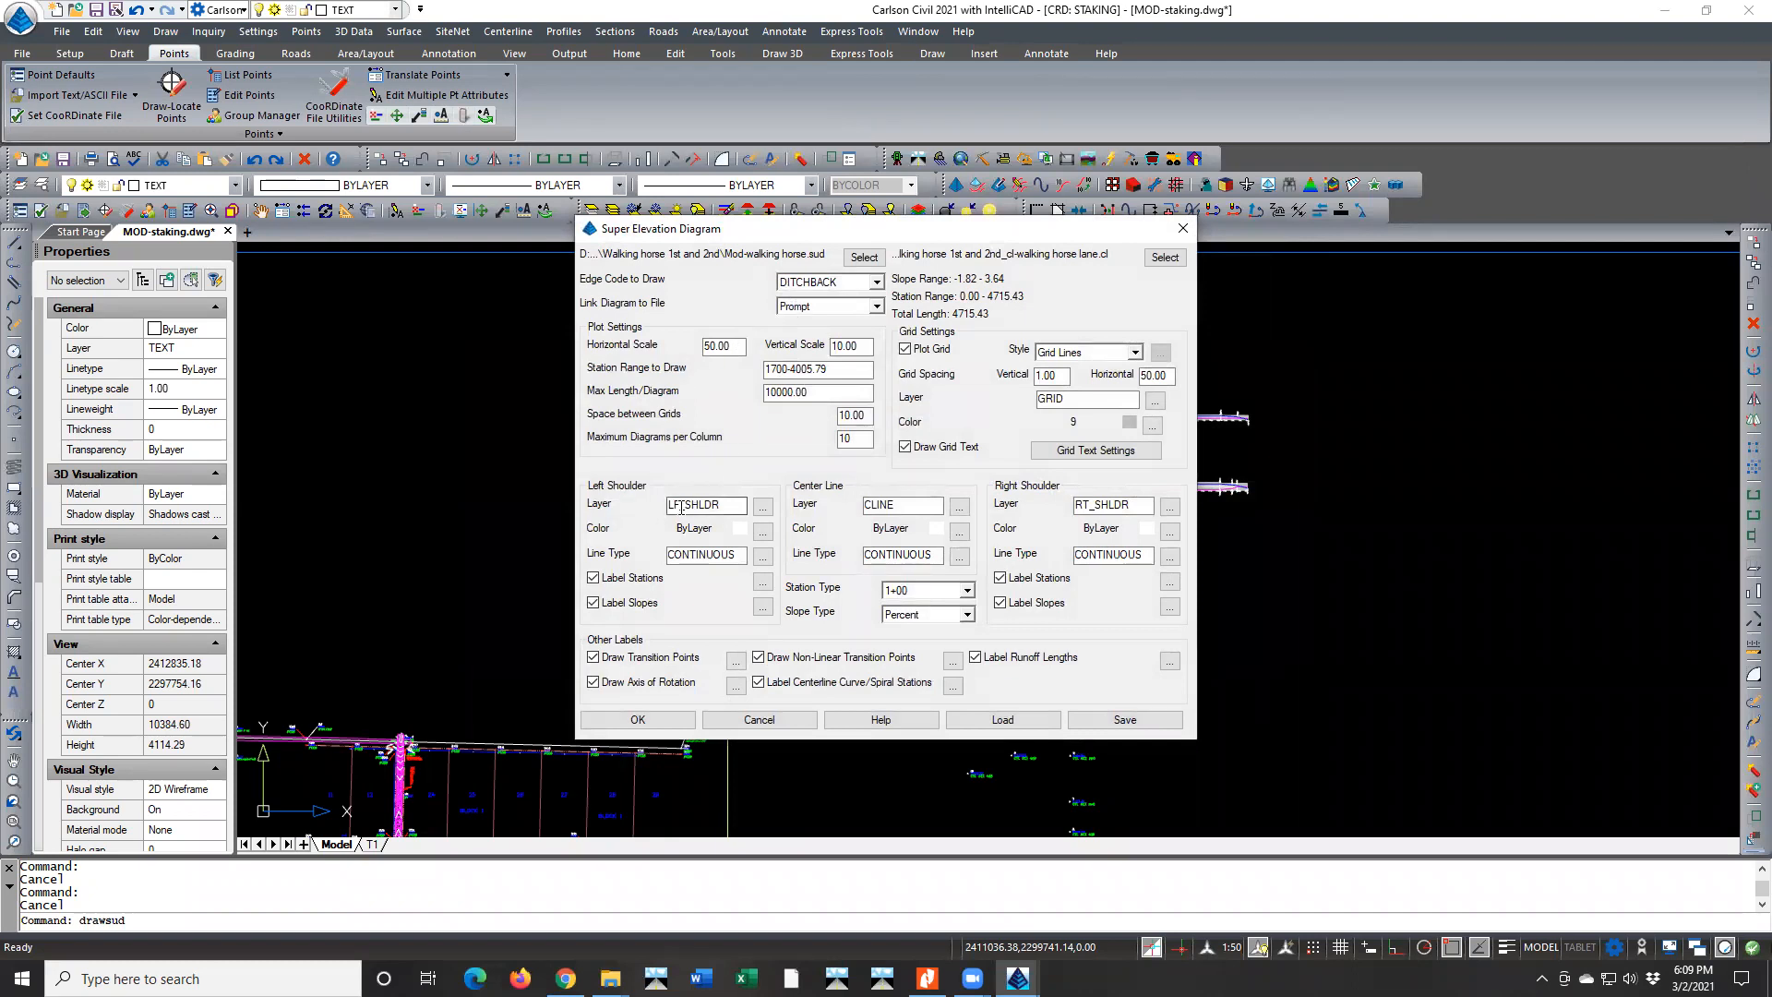
{"action": "left_click", "coordinate": [909, 504]}
{"action": "left_click", "coordinate": [1134, 505]}
{"action": "left_click", "coordinate": [877, 282]}
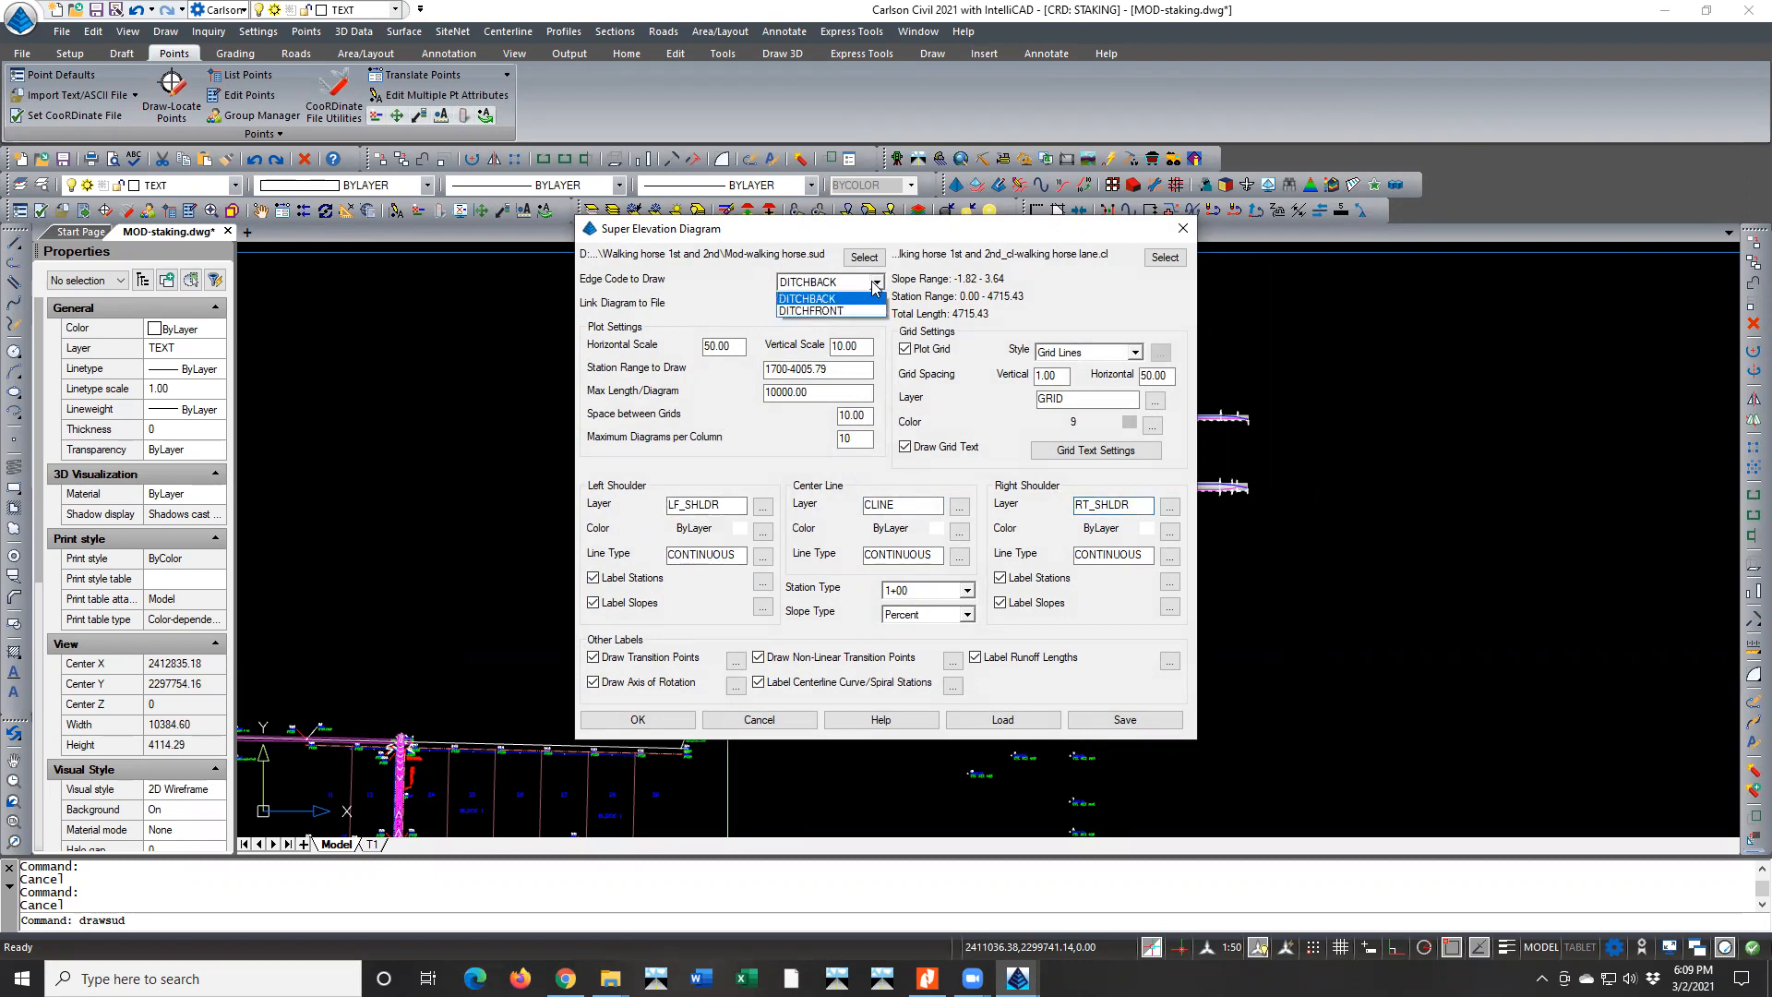
{"action": "left_click", "coordinate": [827, 312]}
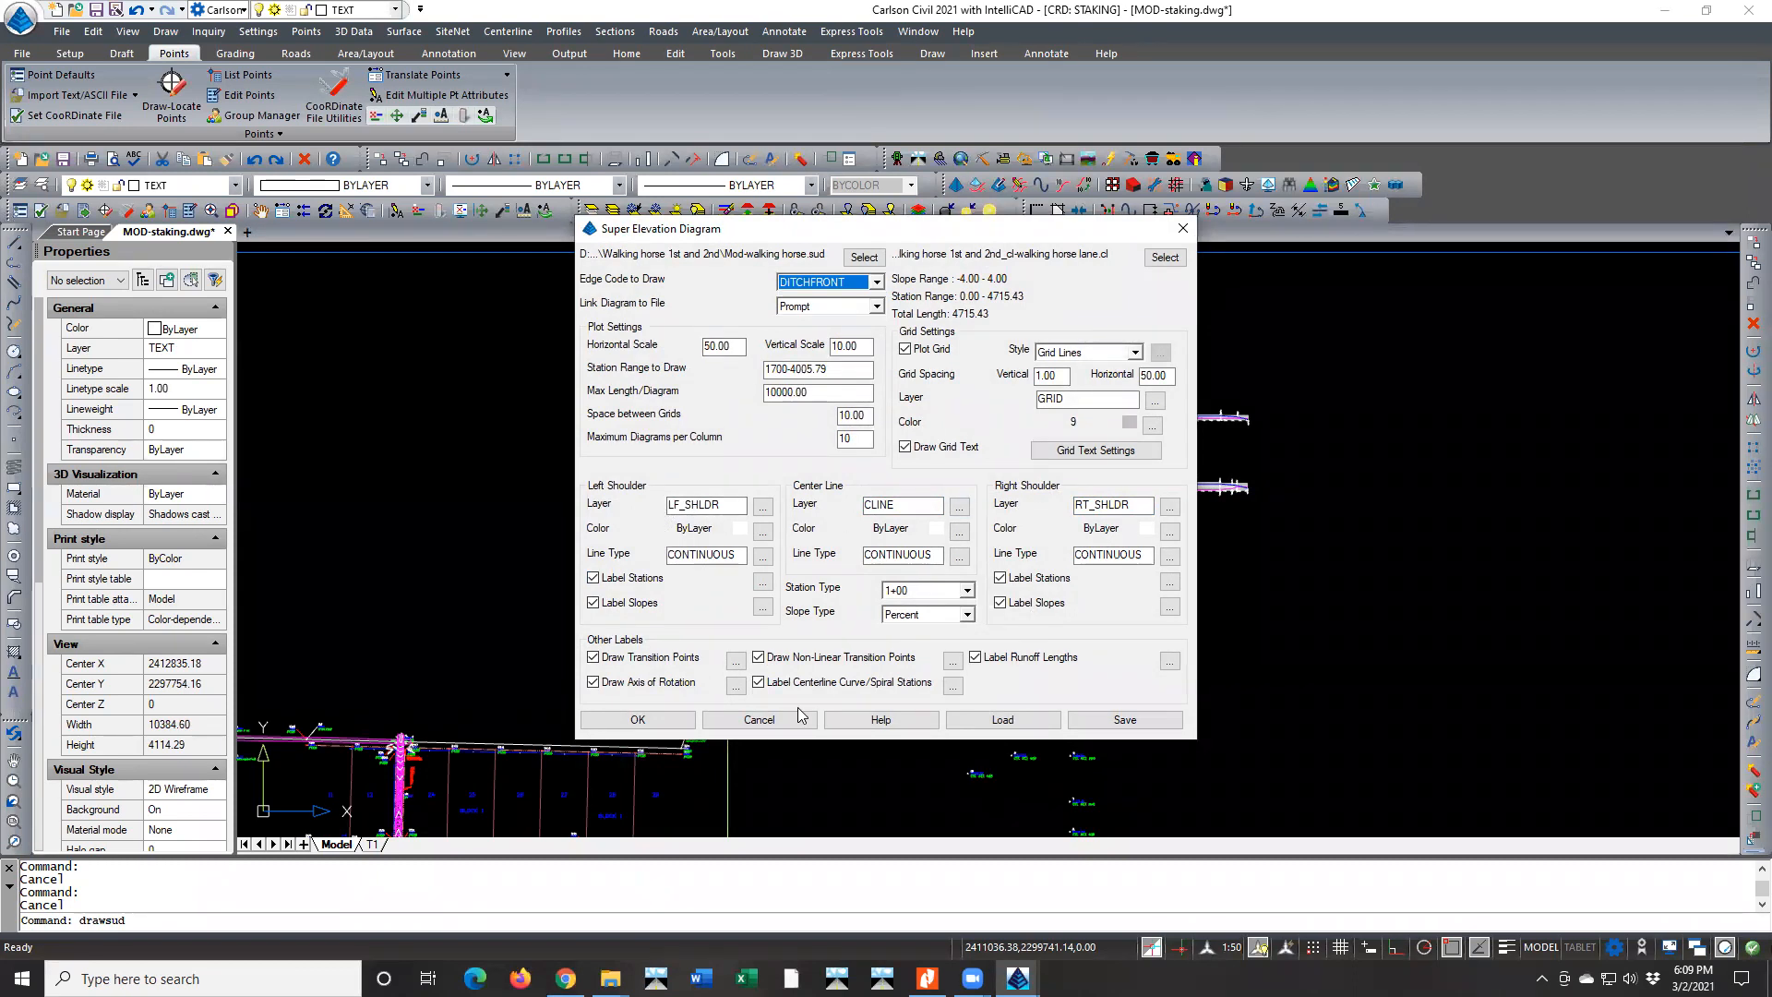
Place the DITCHFRONT superelevation diagram directly above the DITCHBACK diagram, aligned with its start
{"action": "left_click", "coordinate": [638, 719]}
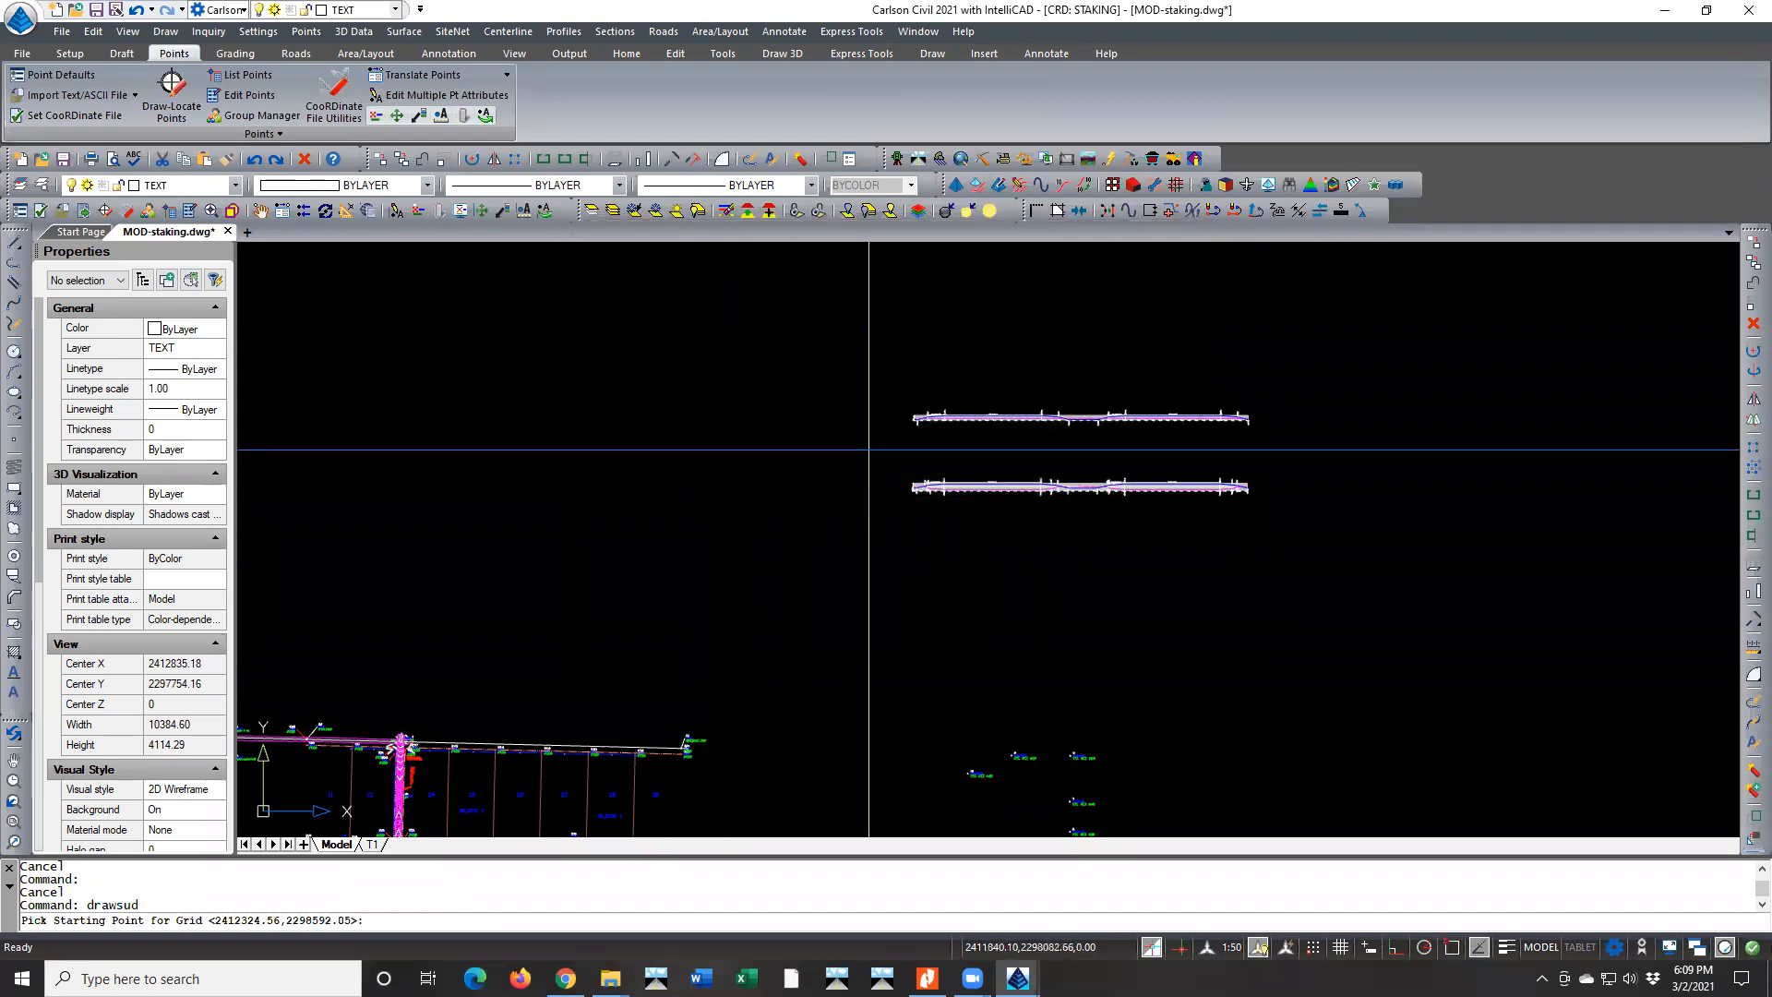
{"action": "scroll", "coordinate": [907, 386], "scroll_direction": "up", "scroll_amount": 3}
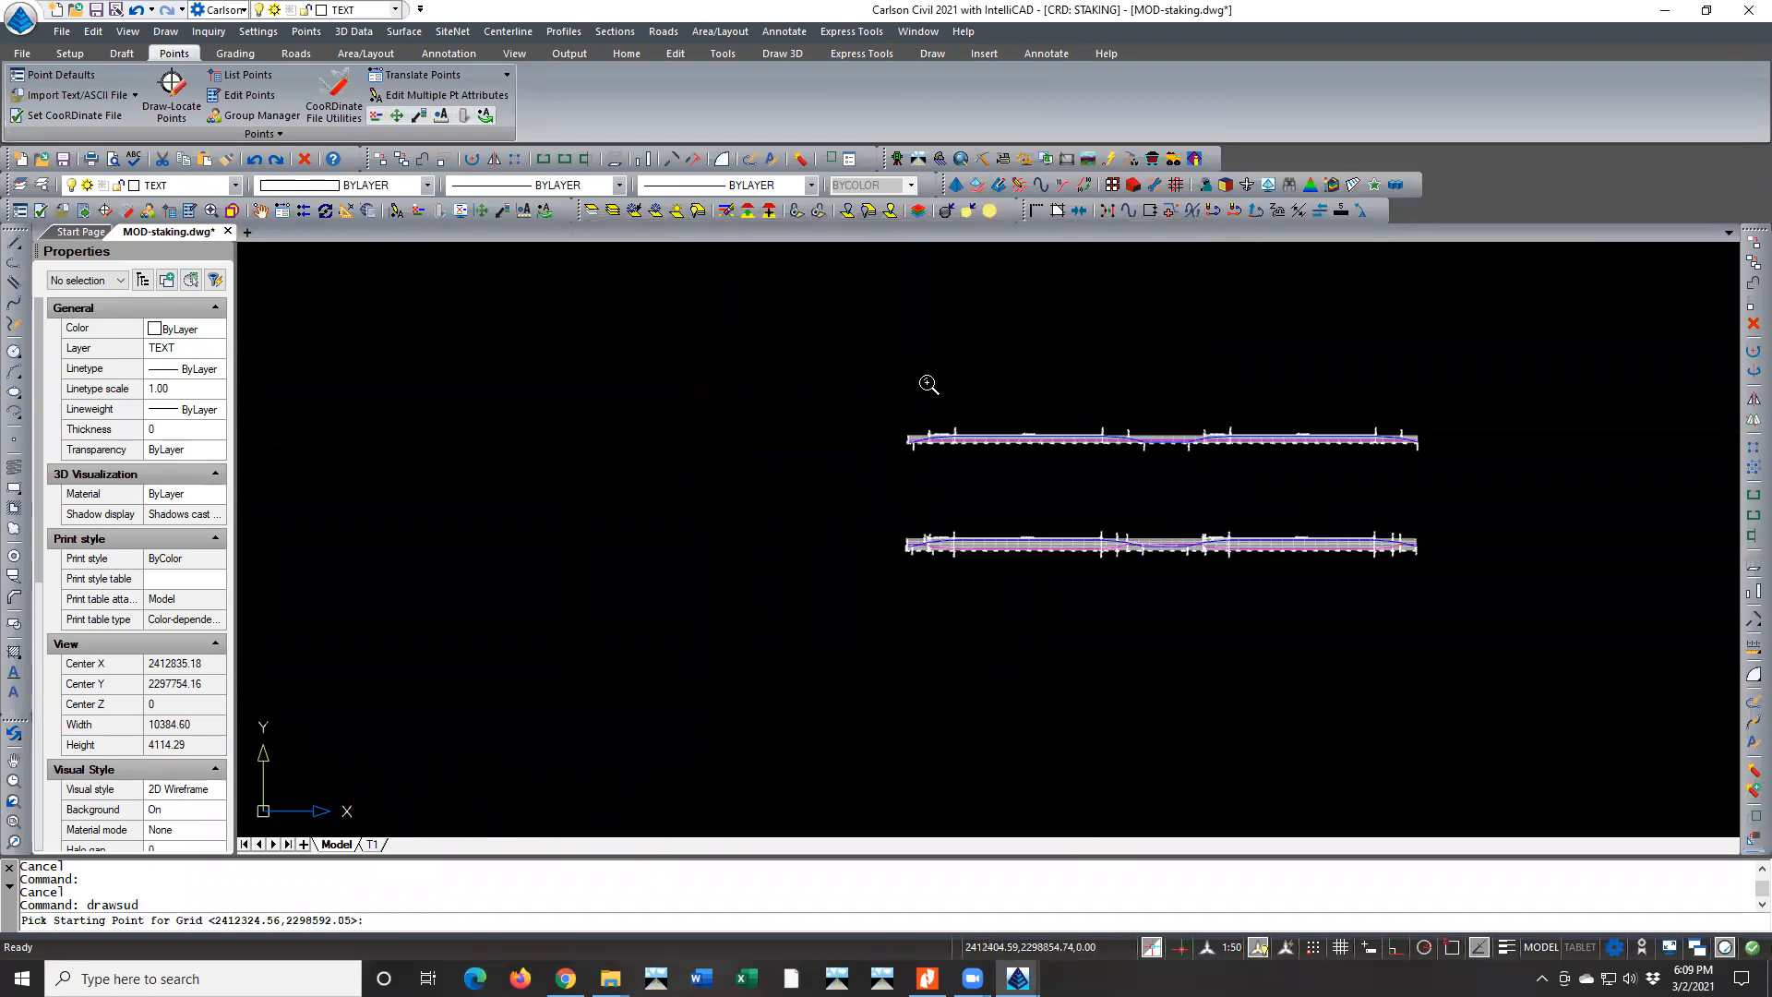
{"action": "left_click", "coordinate": [904, 412]}
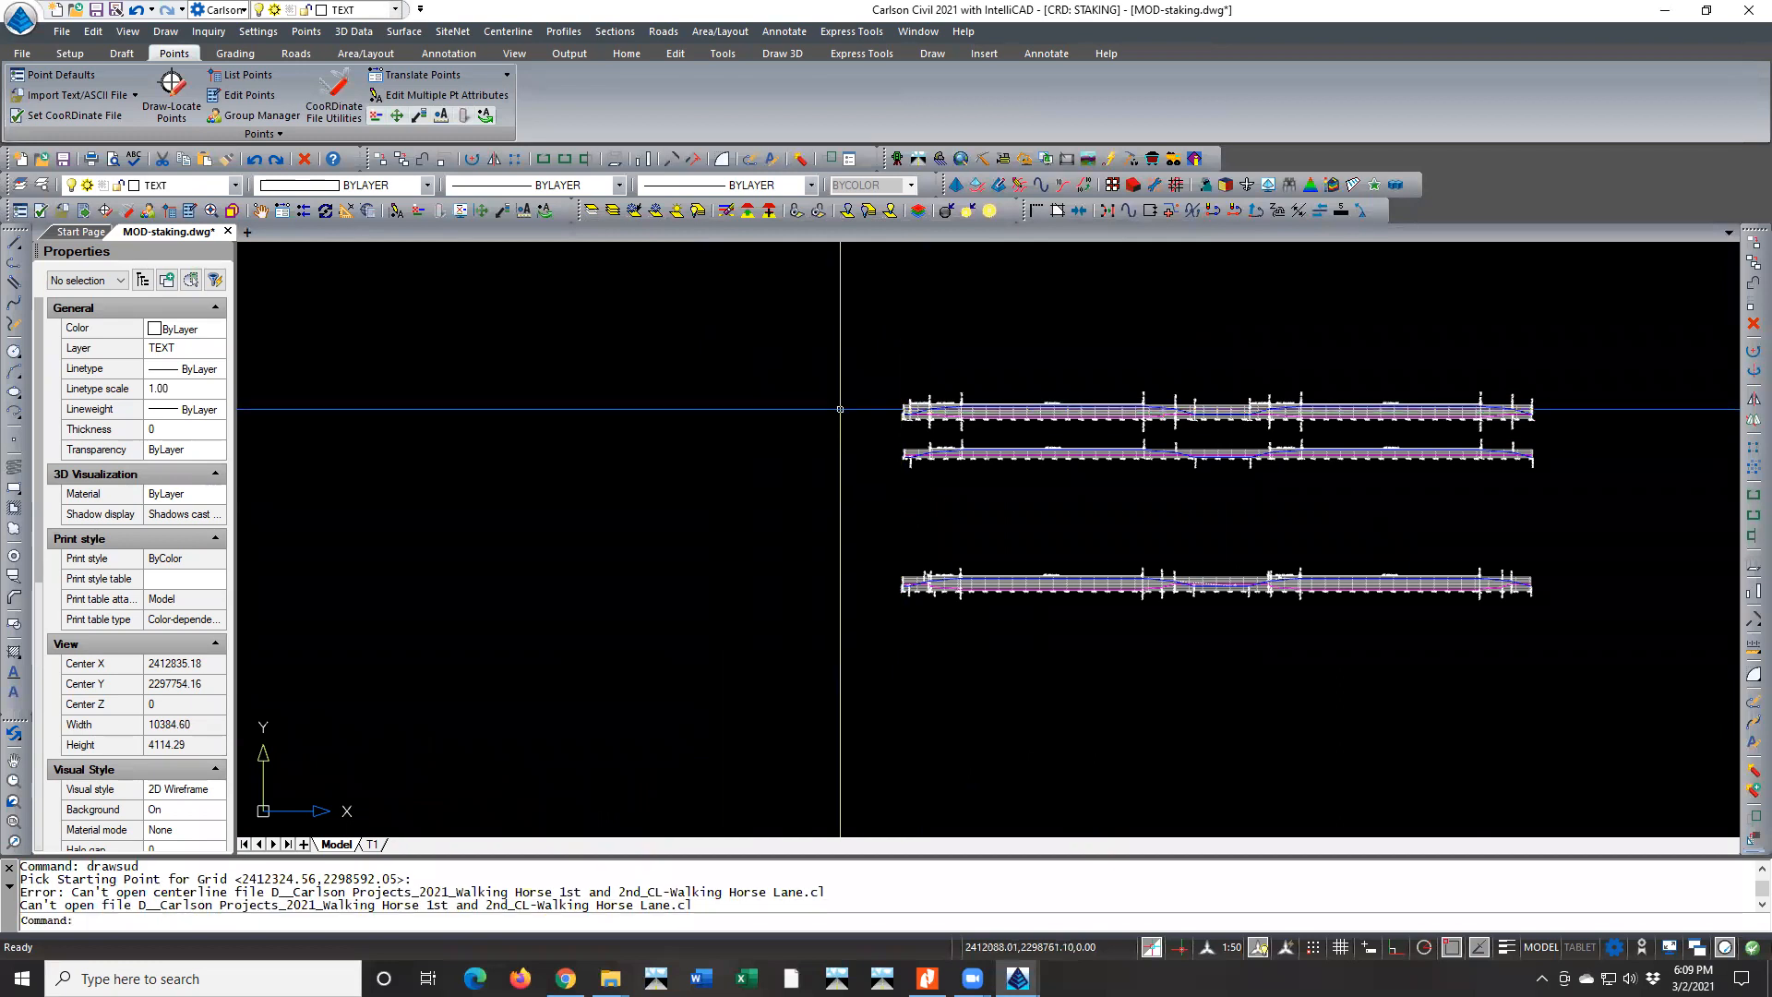
{"action": "scroll", "coordinate": [934, 425], "scroll_direction": "up", "scroll_amount": 2}
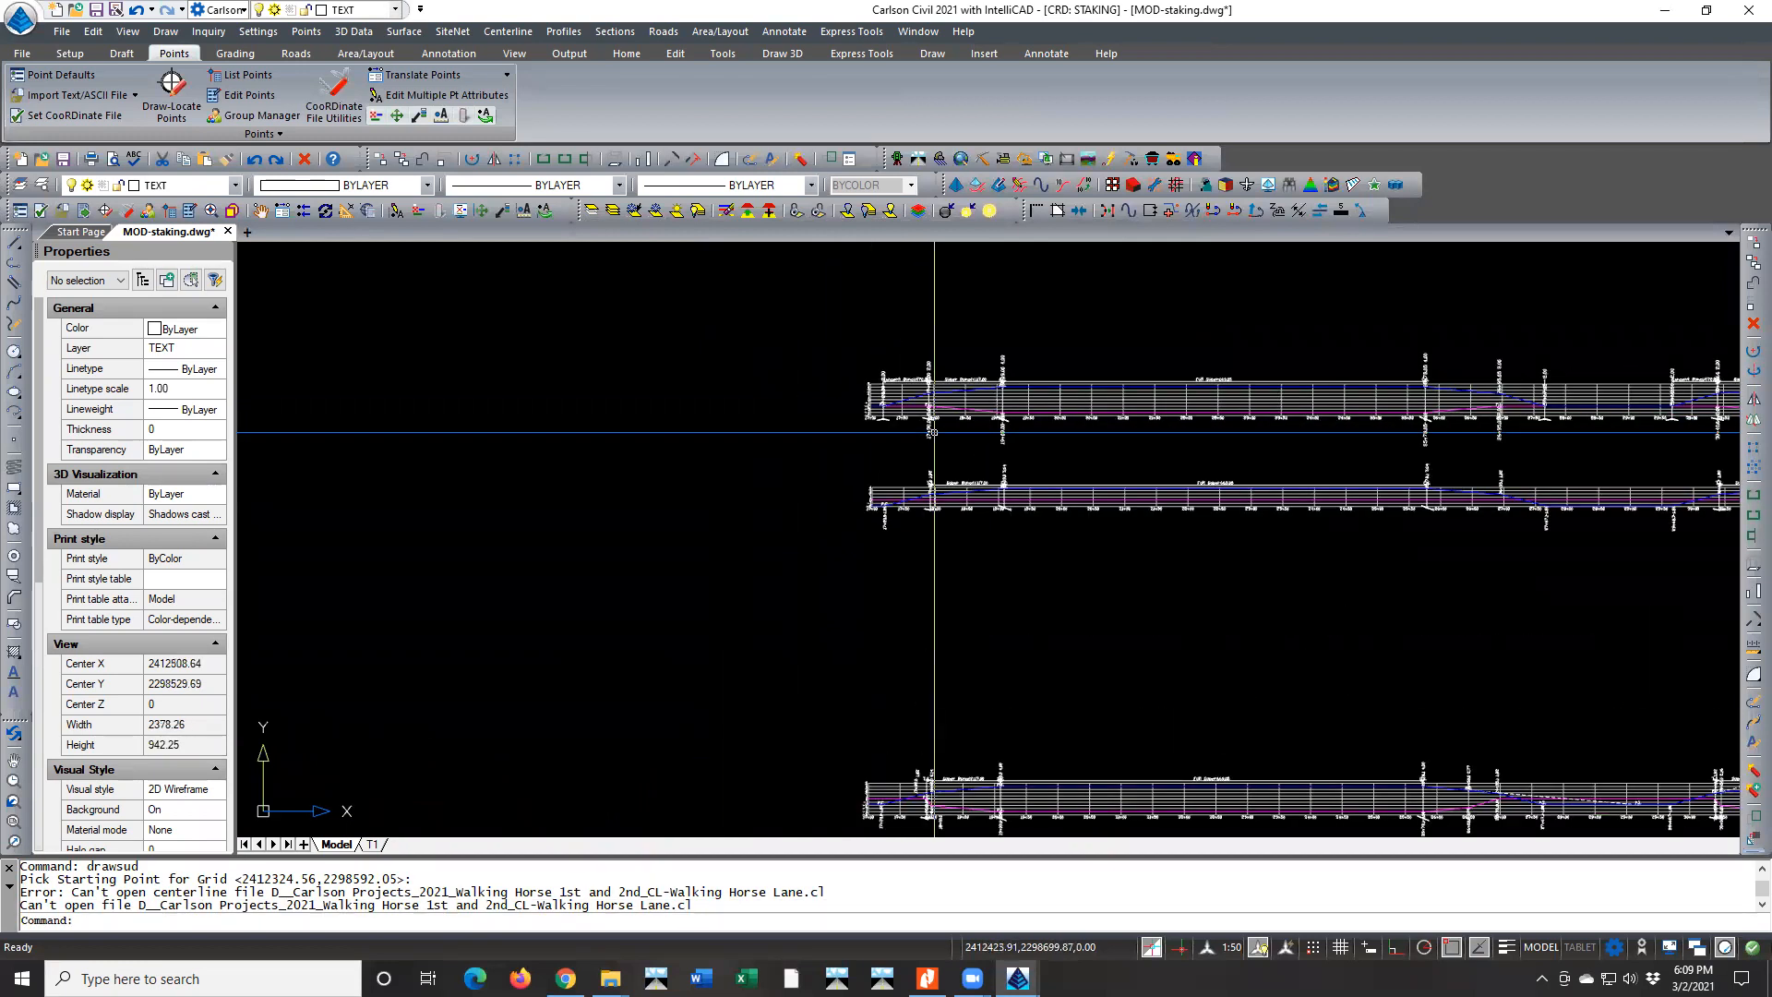
Compare the upper two superelevation diagrams along the first curve, from 17+00 through the transitions near 31+57, including the runout at the start
{"action": "scroll", "coordinate": [935, 429], "scroll_direction": "up", "scroll_amount": 4}
{"action": "scroll", "coordinate": [927, 406], "scroll_direction": "up", "scroll_amount": 3}
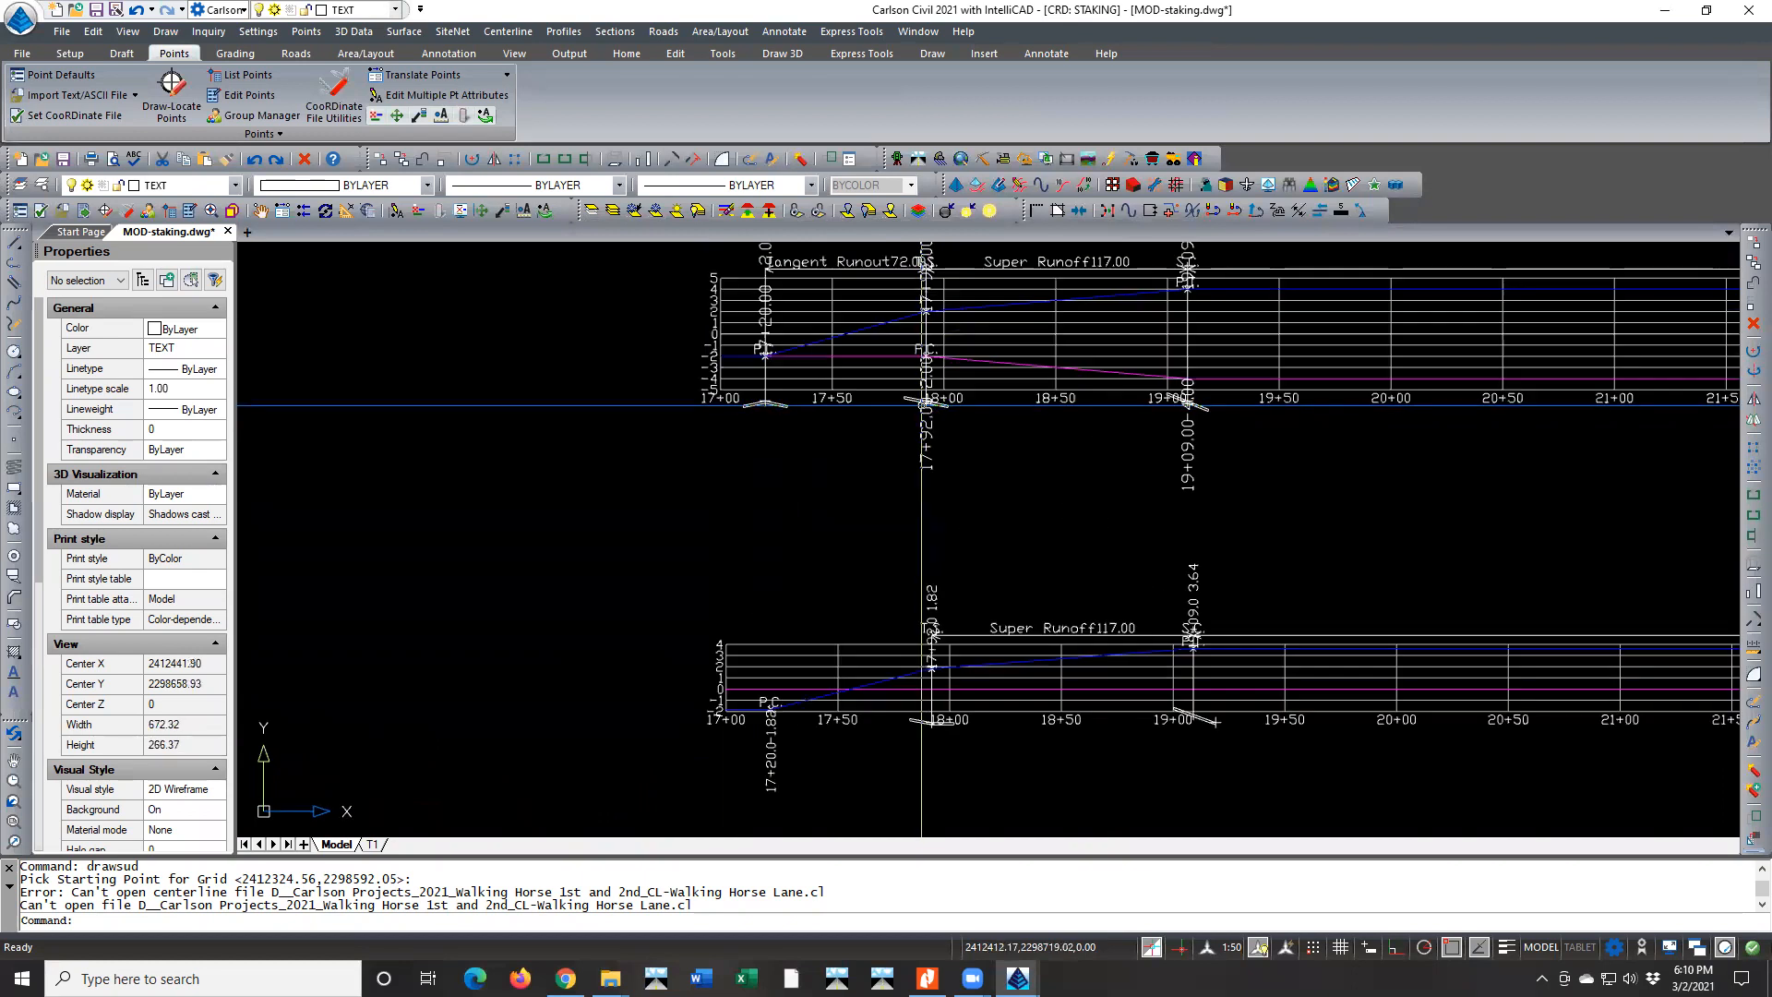
{"action": "scroll", "coordinate": [927, 406], "scroll_direction": "up", "scroll_amount": 3}
{"action": "middle_click_drag", "start_coordinate": [960, 374], "coordinate": [566, 390]}
{"action": "scroll", "coordinate": [510, 389], "scroll_direction": "up", "scroll_amount": 2}
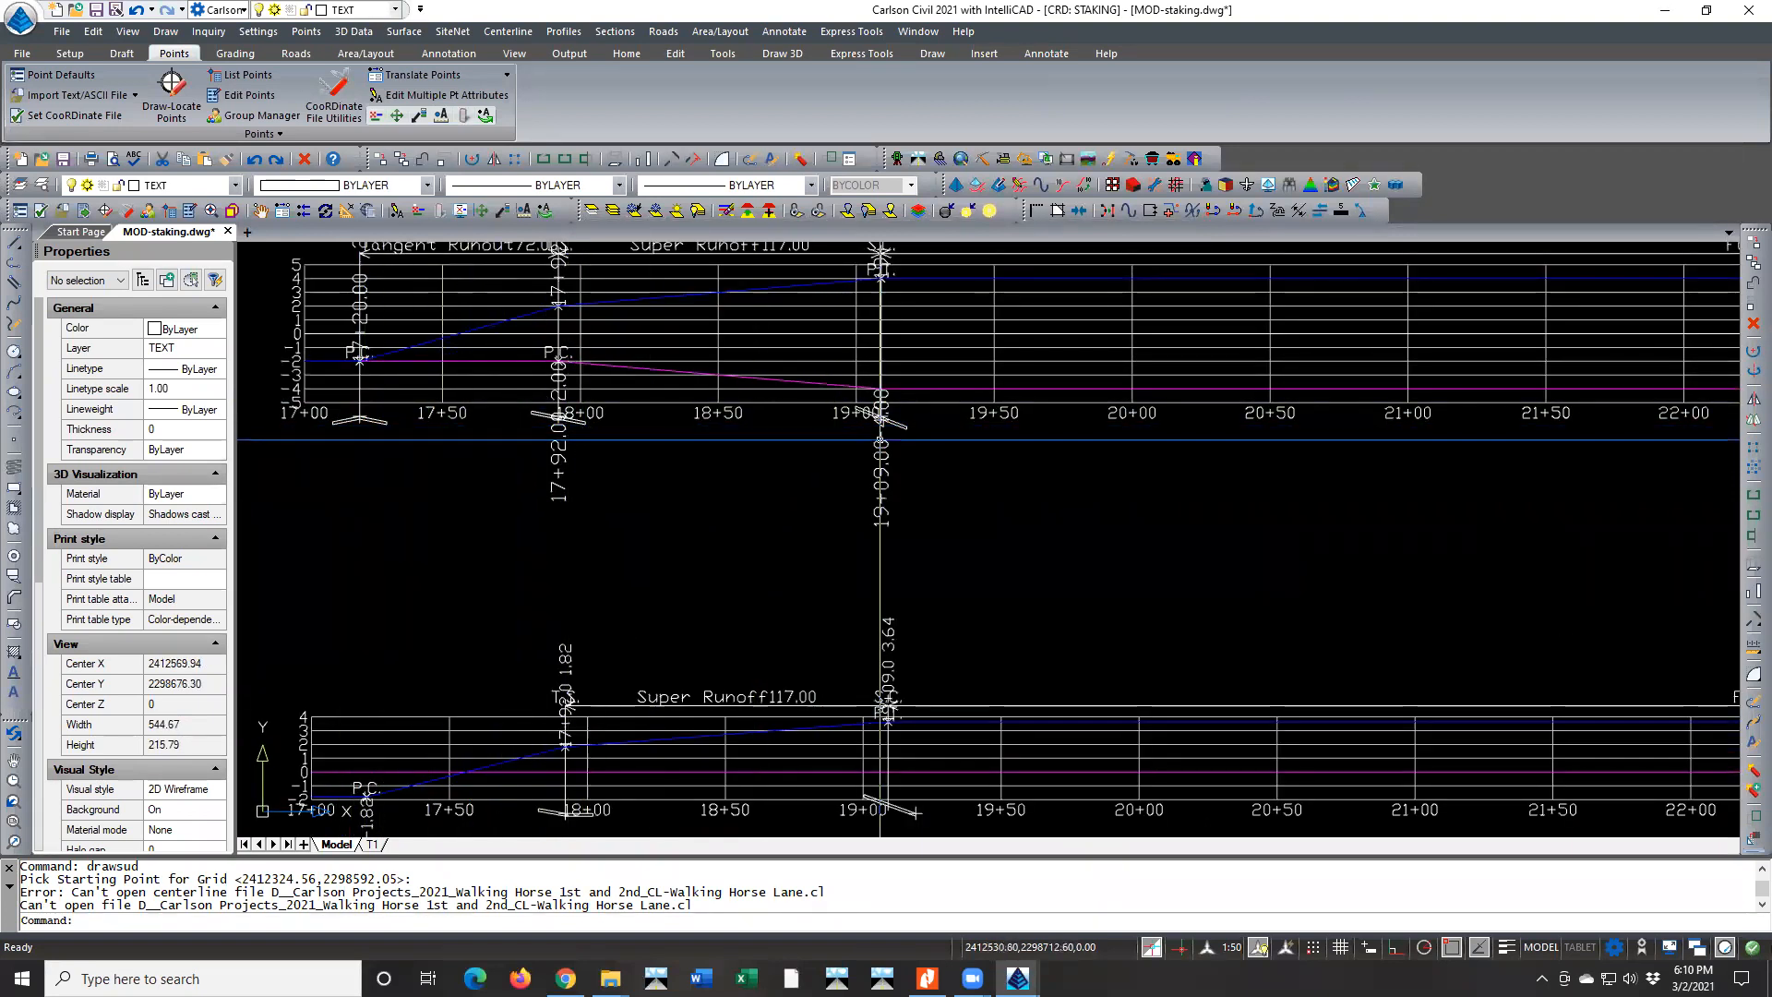
{"action": "scroll", "coordinate": [646, 485], "scroll_direction": "down", "scroll_amount": 2}
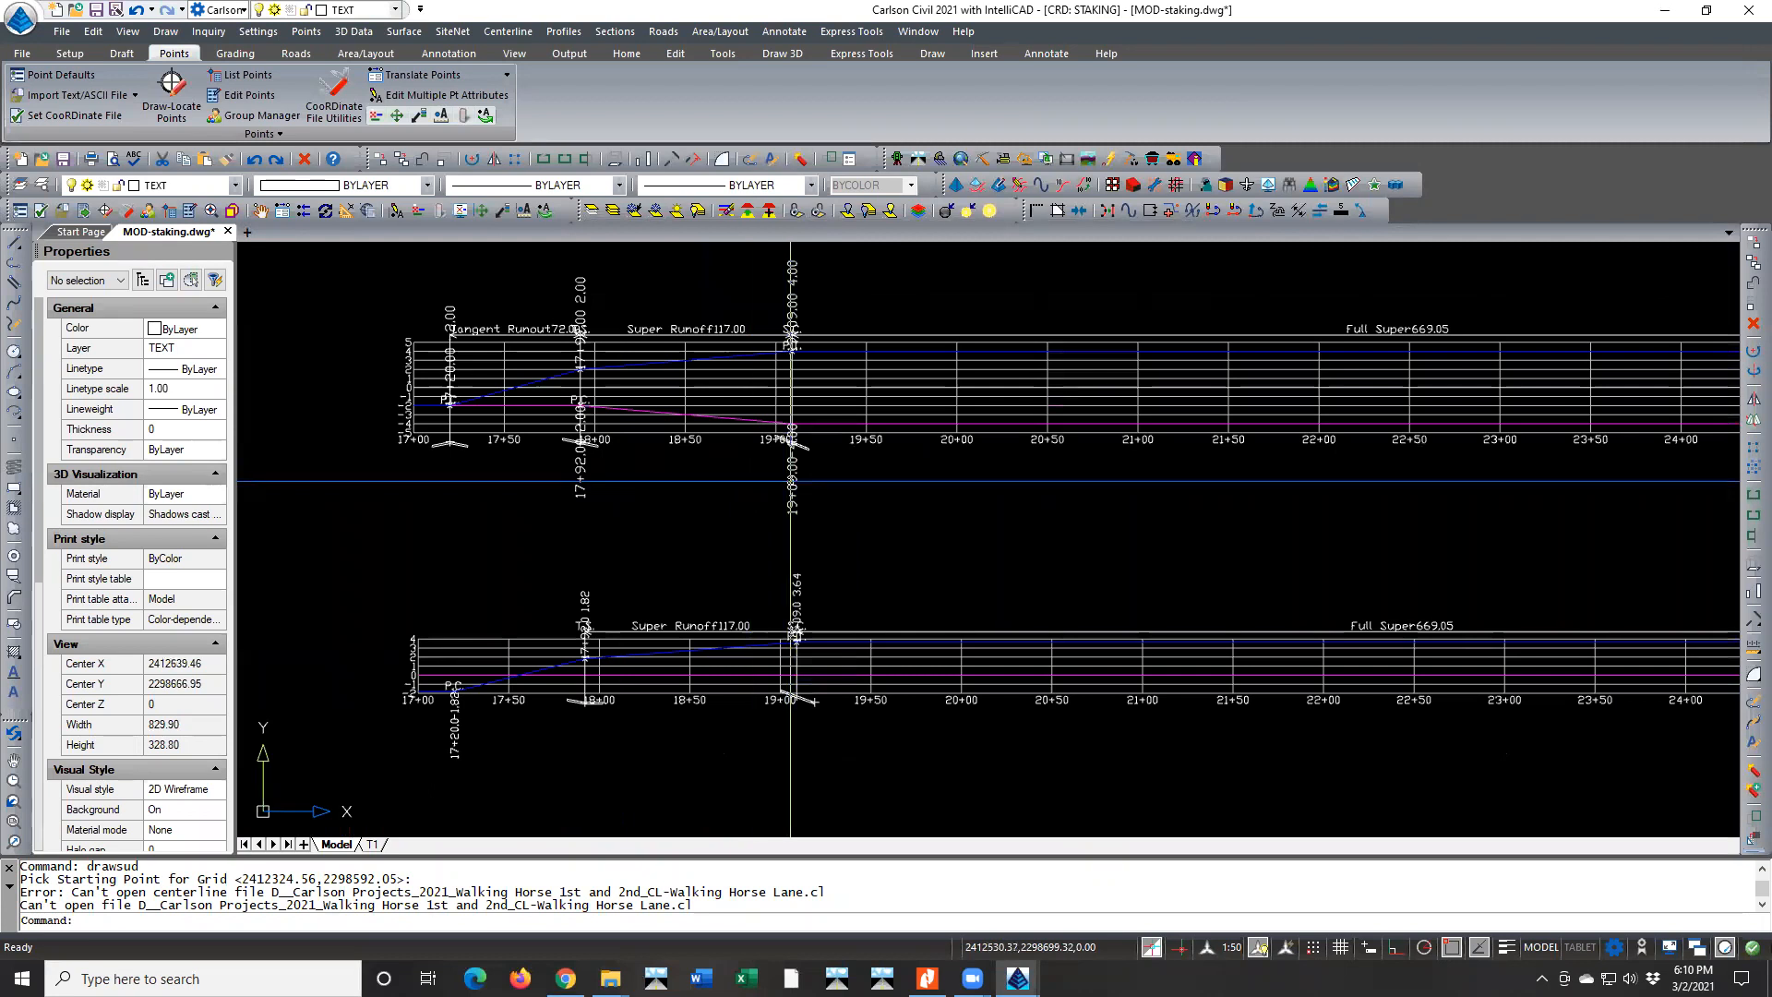
{"action": "middle_click_drag", "start_coordinate": [1242, 503], "coordinate": [574, 495]}
{"action": "scroll", "coordinate": [574, 493], "scroll_direction": "down", "scroll_amount": 2}
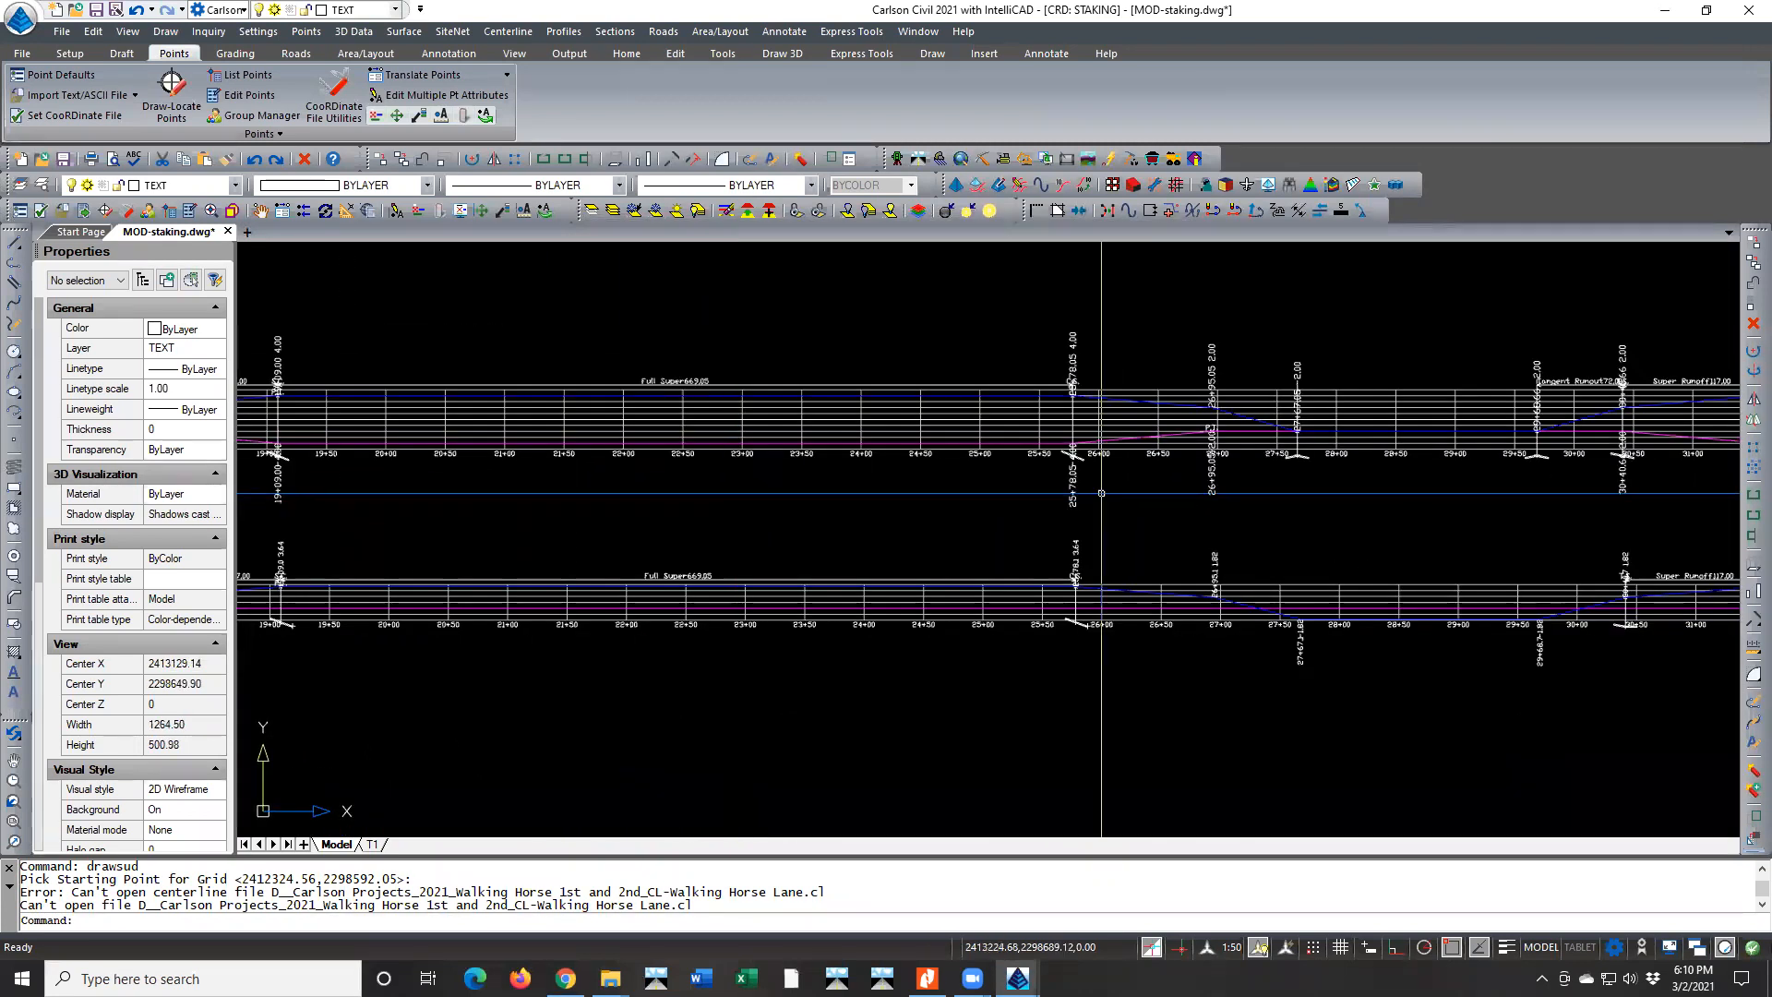
{"action": "scroll", "coordinate": [1130, 490], "scroll_direction": "up", "scroll_amount": 3}
{"action": "mouse_move", "coordinate": [1052, 512]}
{"action": "middle_mouse_down"}
{"action": "mouse_move", "coordinate": [940, 509]}
{"action": "mouse_move", "coordinate": [640, 605]}
{"action": "middle_mouse_up"}
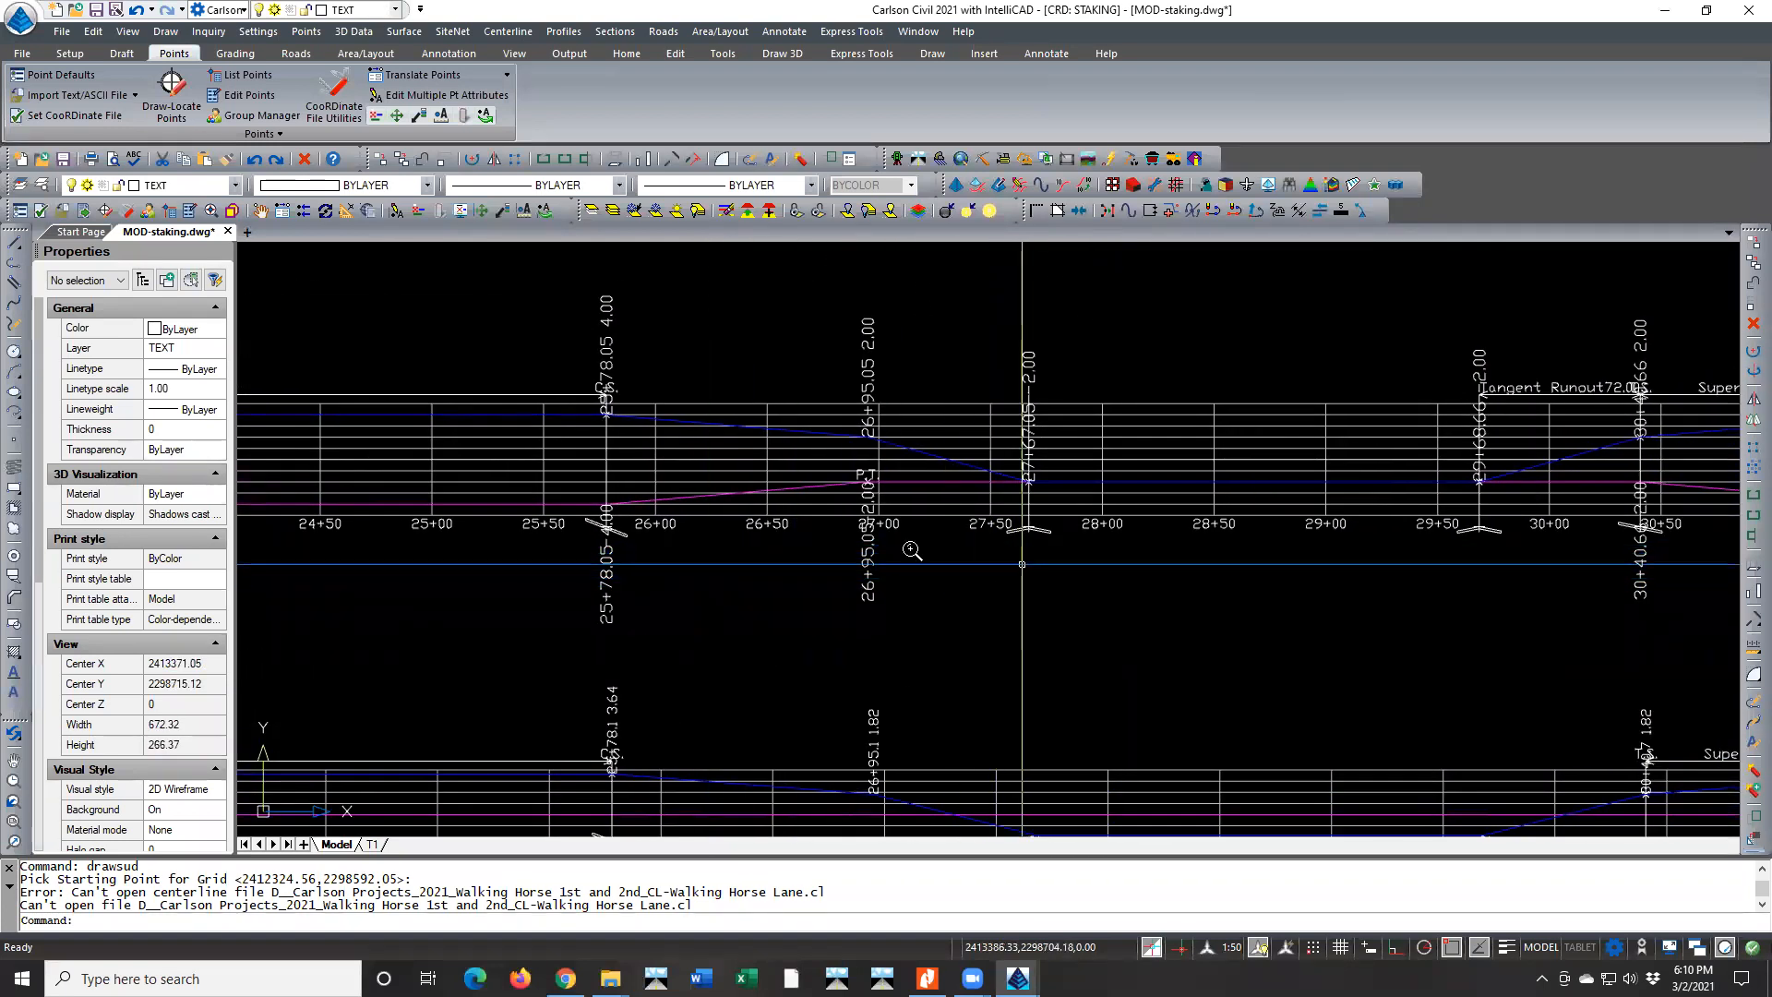
{"action": "scroll", "coordinate": [868, 545], "scroll_direction": "down", "scroll_amount": 2}
{"action": "middle_click_drag", "start_coordinate": [1221, 557], "coordinate": [978, 544]}
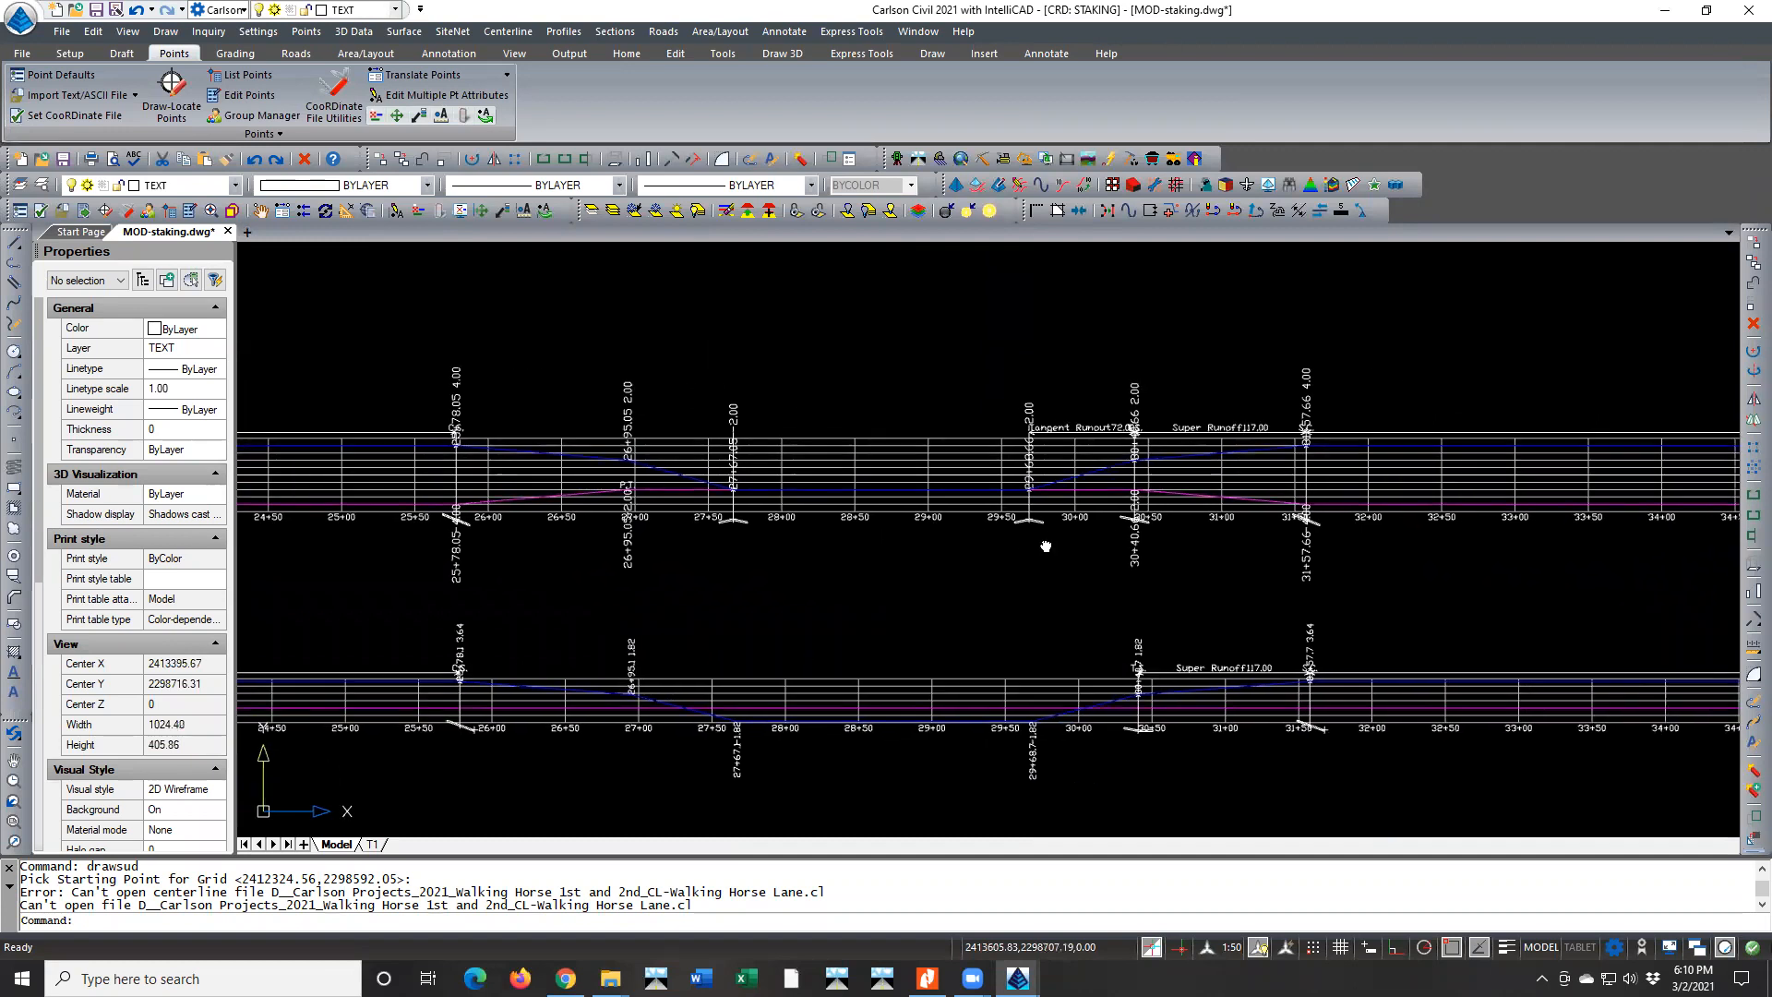
{"action": "scroll", "coordinate": [1371, 484], "scroll_direction": "down", "scroll_amount": 5}
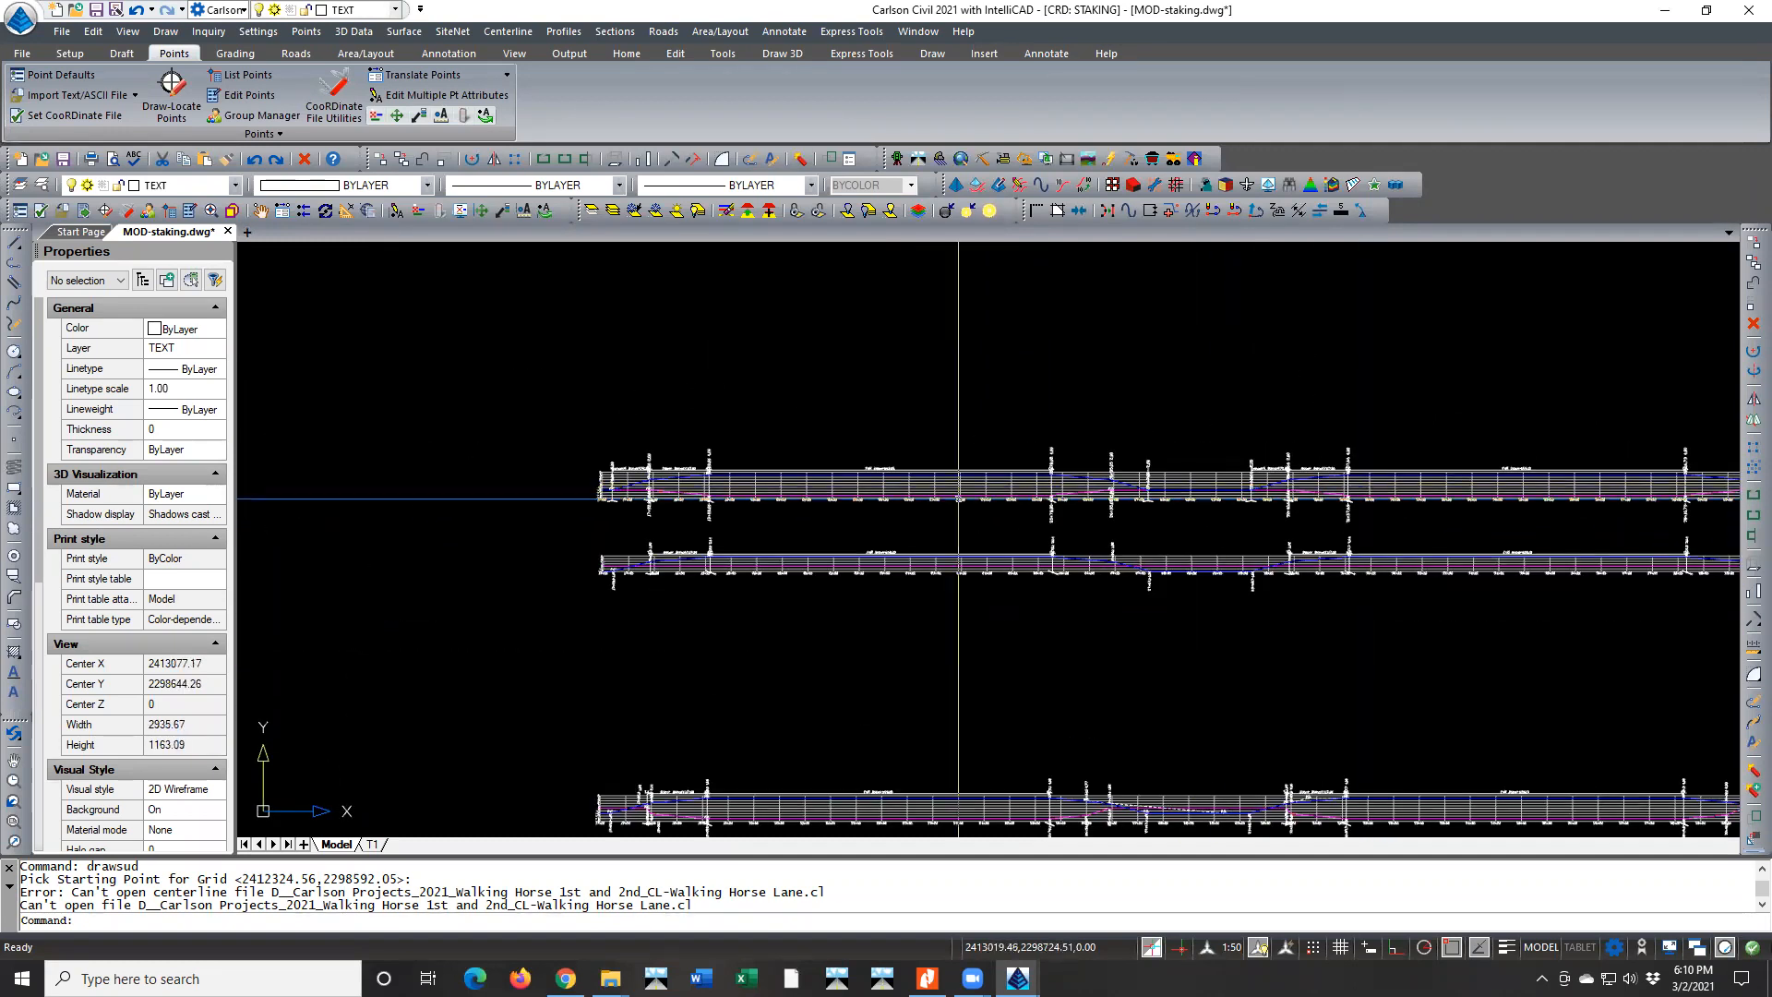
{"action": "scroll", "coordinate": [594, 514], "scroll_direction": "up", "scroll_amount": 3}
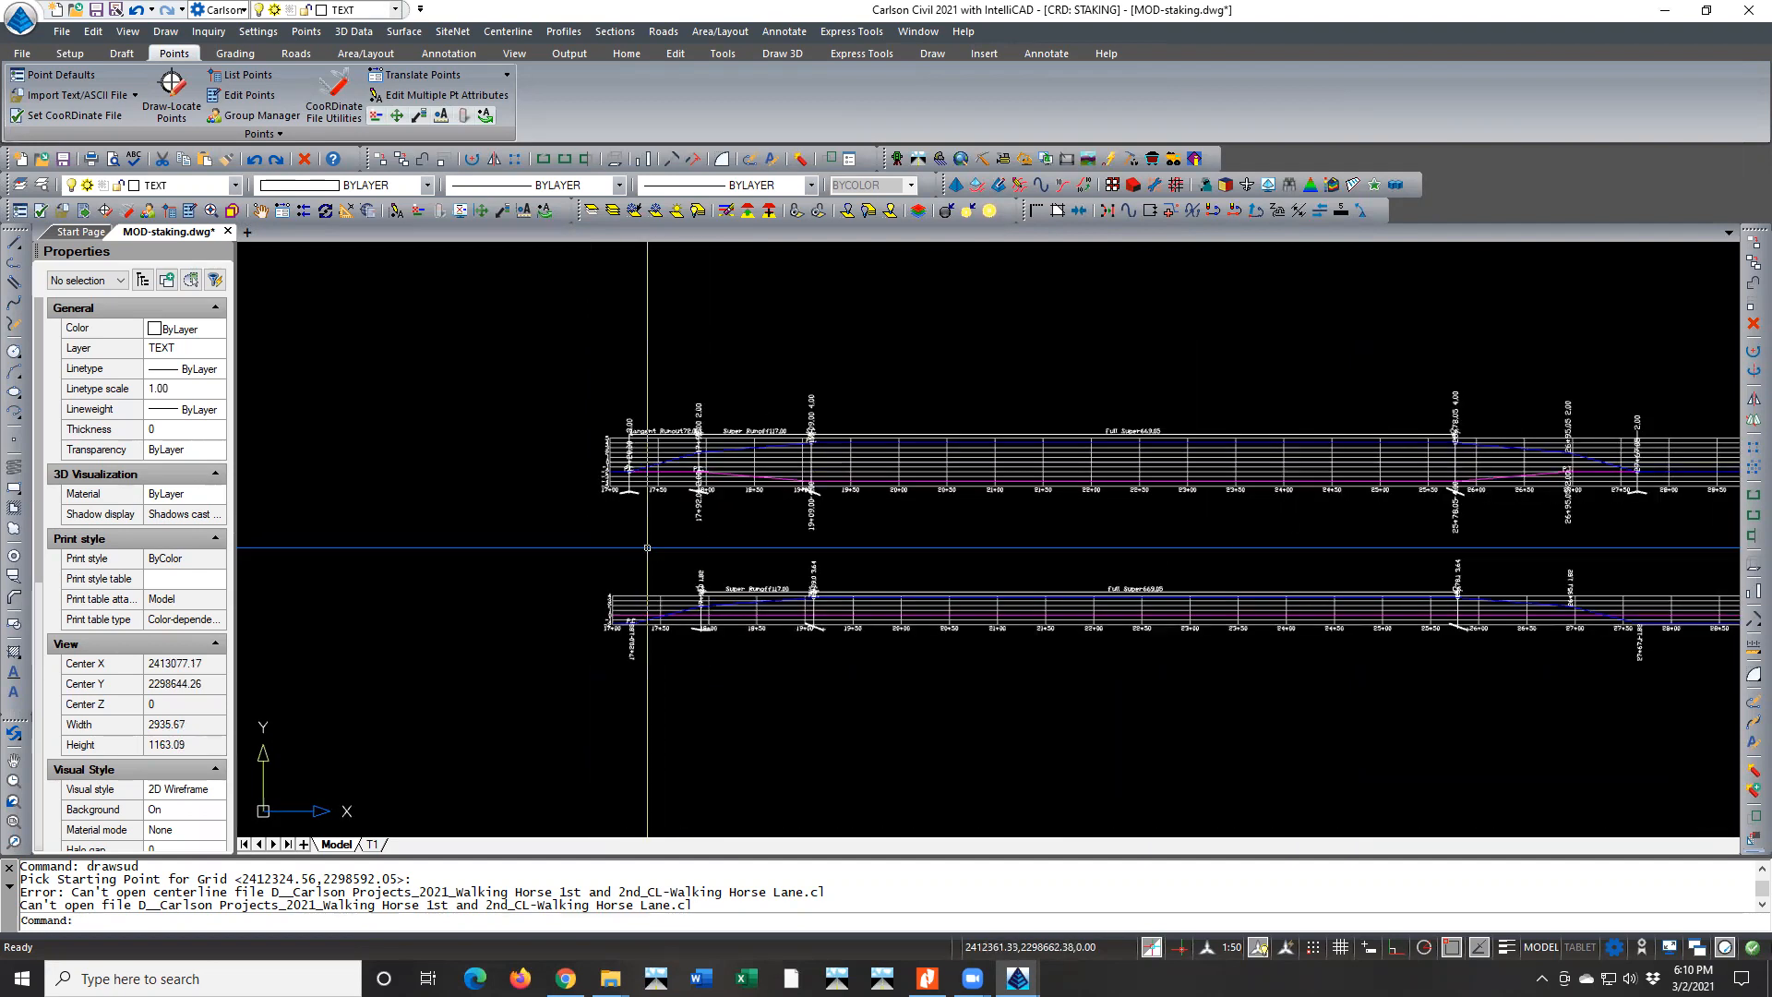
{"action": "scroll", "coordinate": [620, 503], "scroll_direction": "up", "scroll_amount": 3}
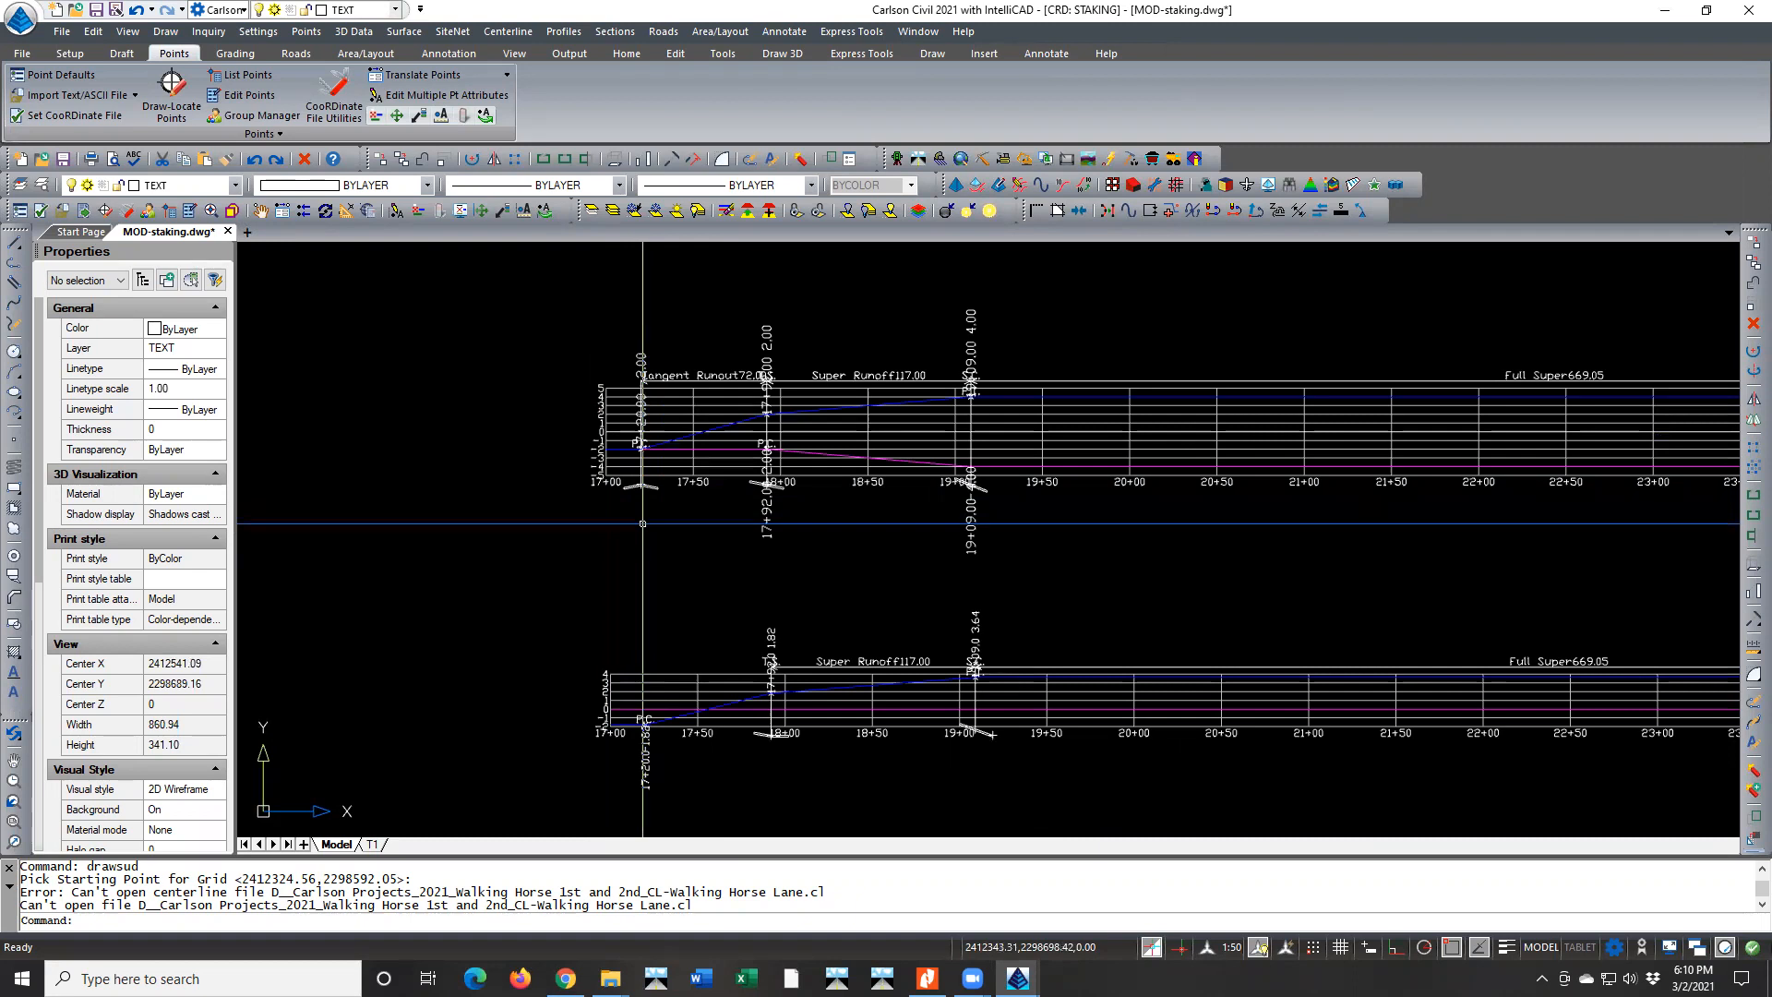
Examine the slope transition between 17+92 and 18+00 in the lowest superelevation diagram against the two diagrams above it
{"action": "scroll", "coordinate": [633, 499], "scroll_direction": "down", "scroll_amount": 3}
{"action": "scroll", "coordinate": [634, 491], "scroll_direction": "down", "scroll_amount": 3}
{"action": "scroll", "coordinate": [633, 491], "scroll_direction": "down", "scroll_amount": 2}
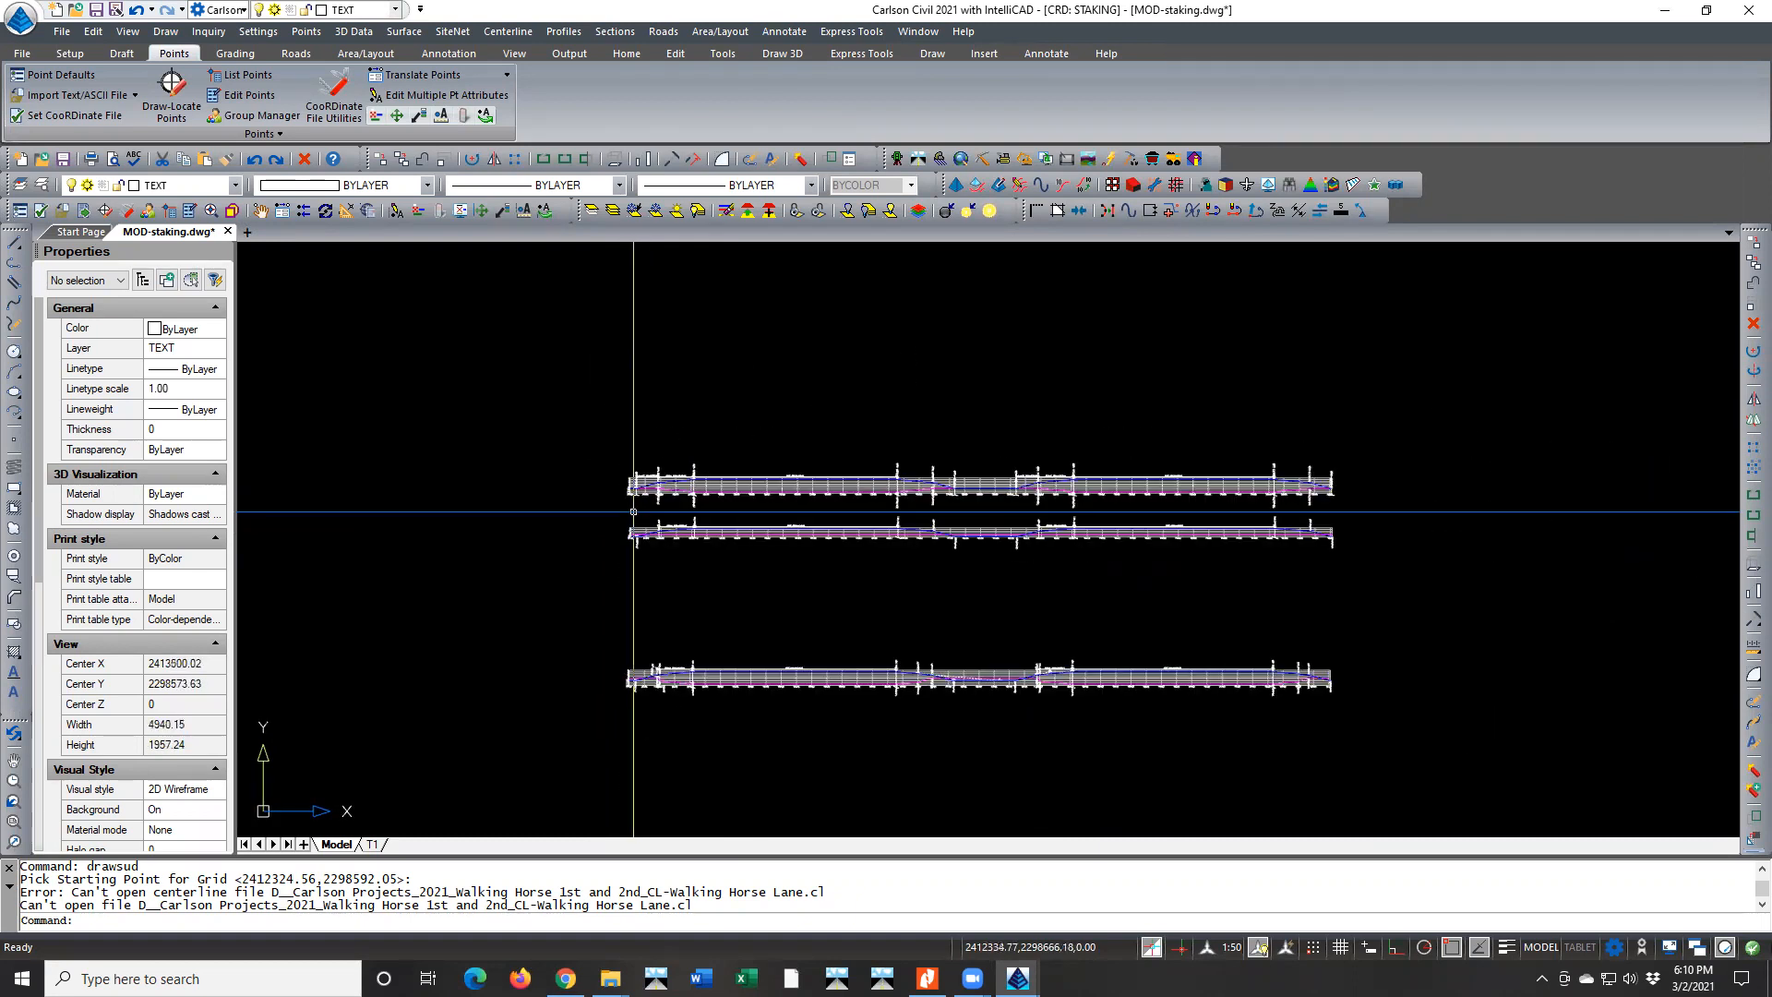
{"action": "scroll", "coordinate": [915, 717], "scroll_direction": "up", "scroll_amount": 3}
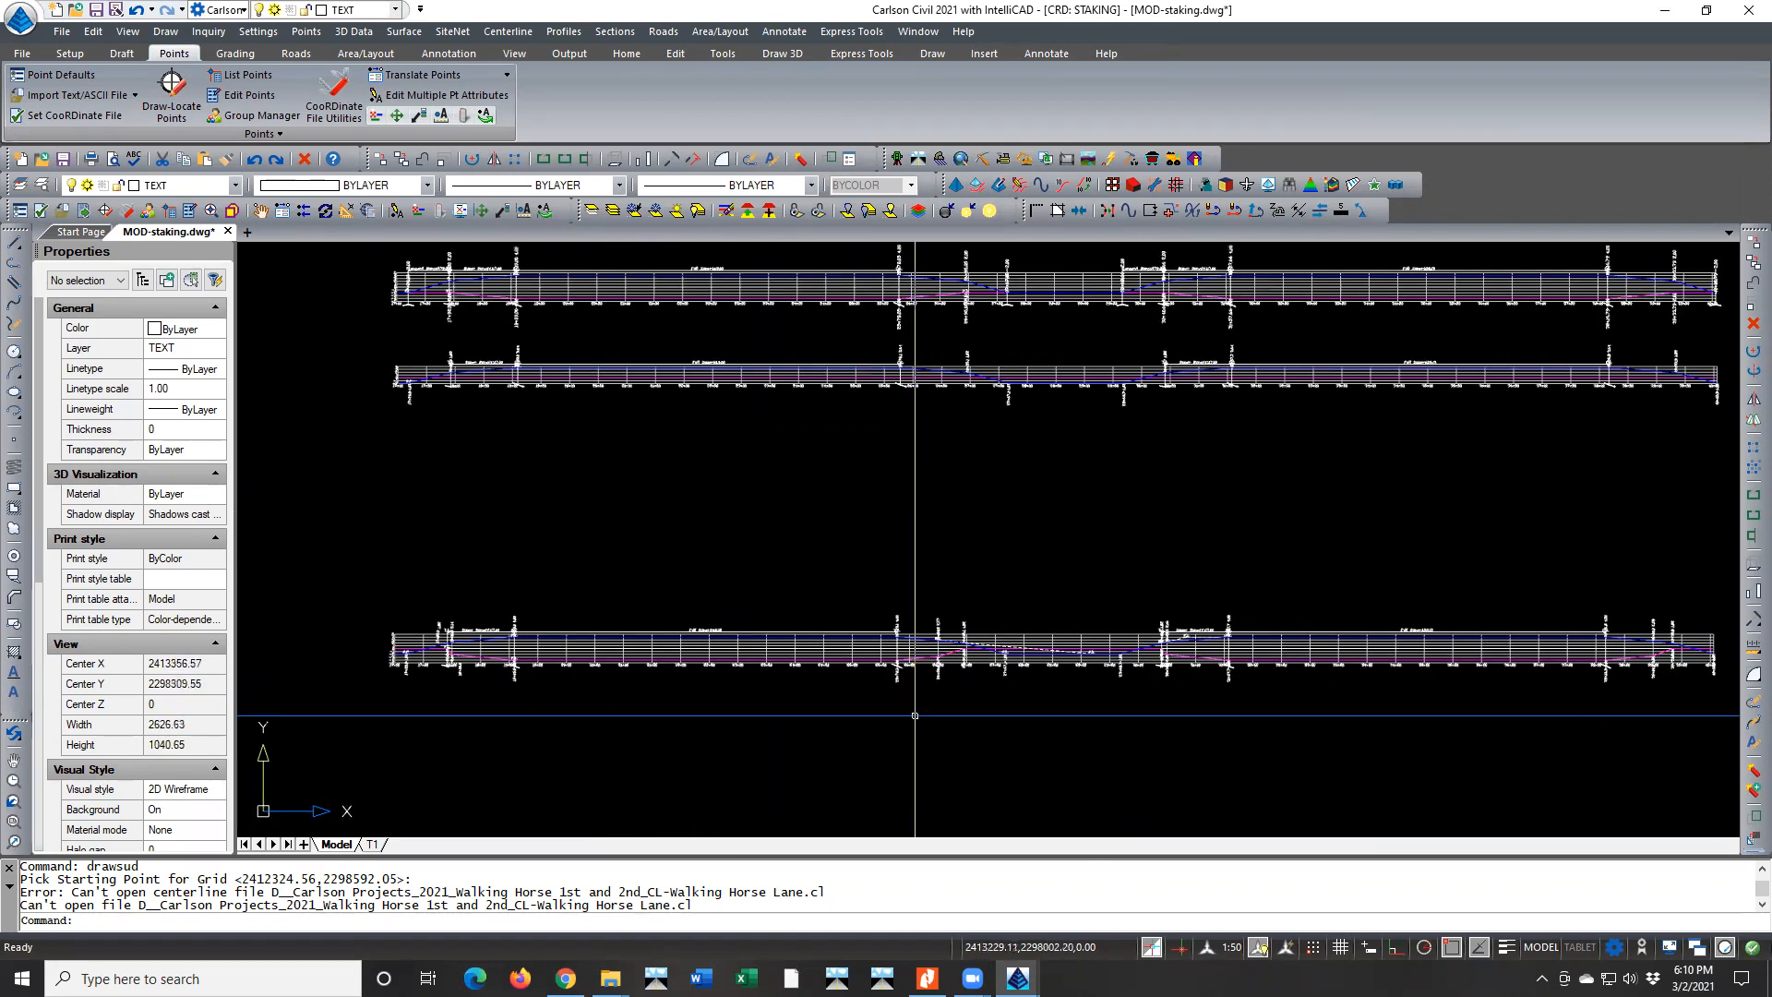
{"action": "scroll", "coordinate": [914, 713], "scroll_direction": "up", "scroll_amount": 5}
{"action": "mouse_move", "coordinate": [923, 703]}
{"action": "middle_mouse_down"}
{"action": "mouse_move", "coordinate": [1338, 647]}
{"action": "mouse_move", "coordinate": [1334, 623]}
{"action": "middle_mouse_up"}
{"action": "scroll", "coordinate": [347, 504], "scroll_direction": "up", "scroll_amount": 4}
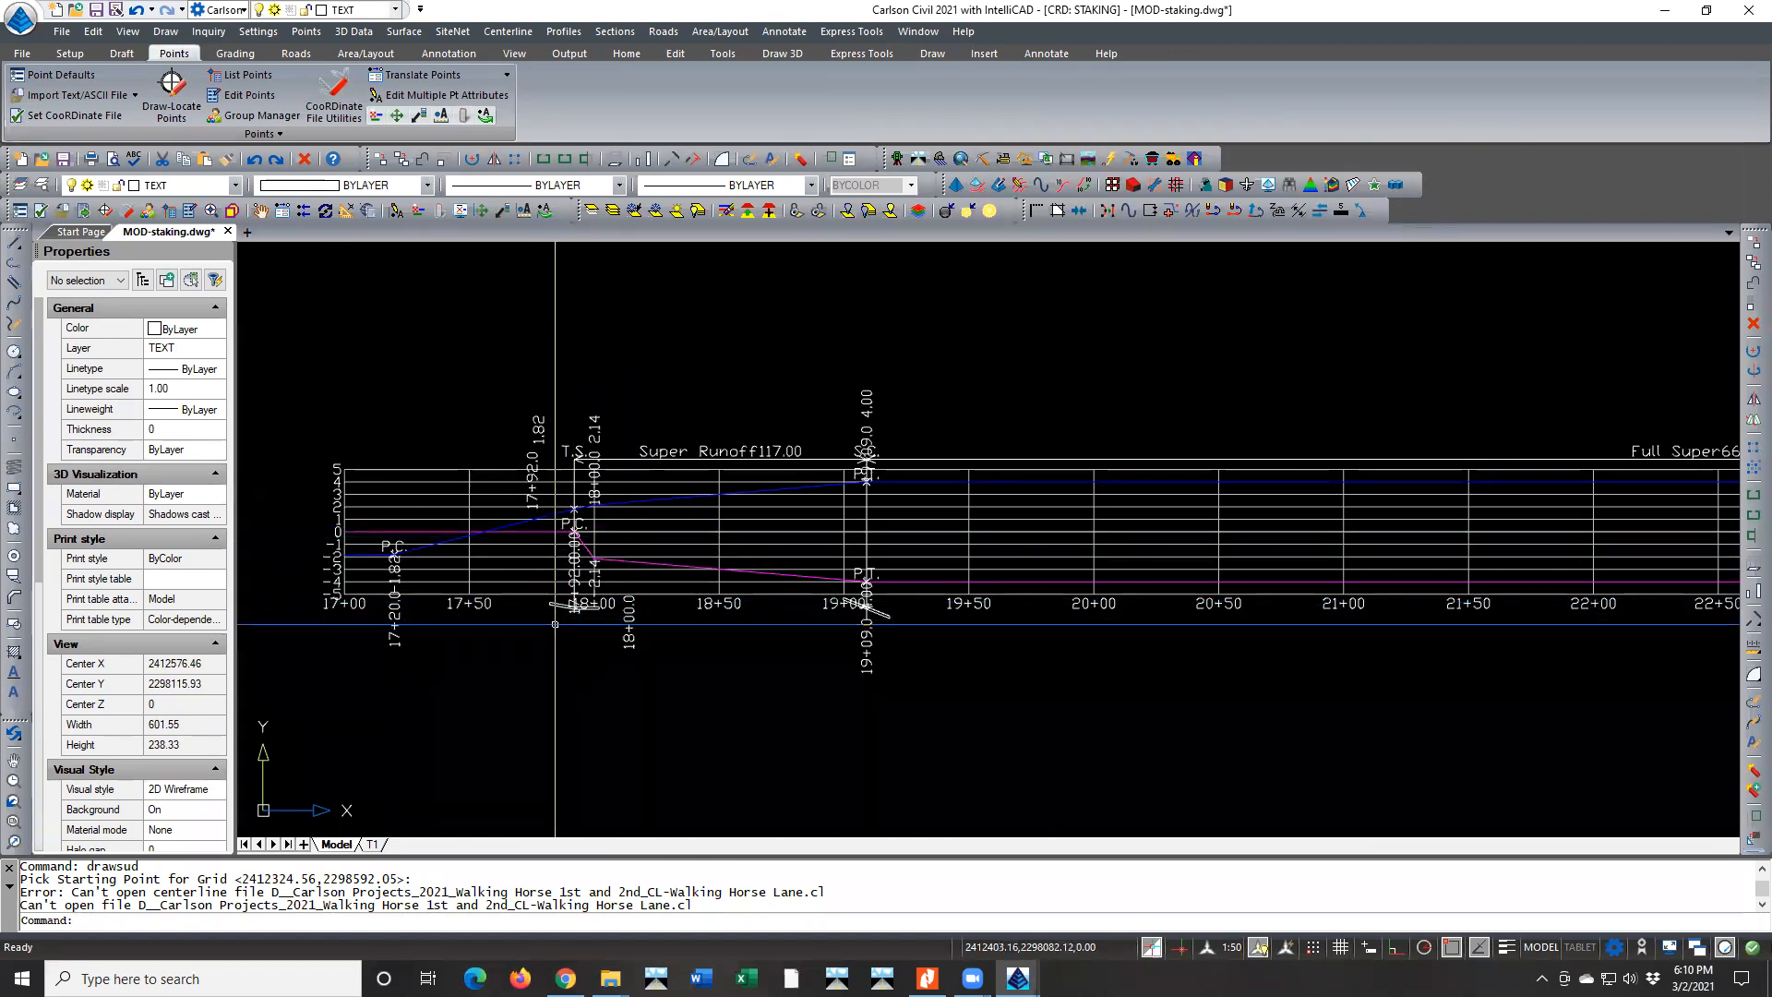
{"action": "scroll", "coordinate": [553, 613], "scroll_direction": "up", "scroll_amount": 4}
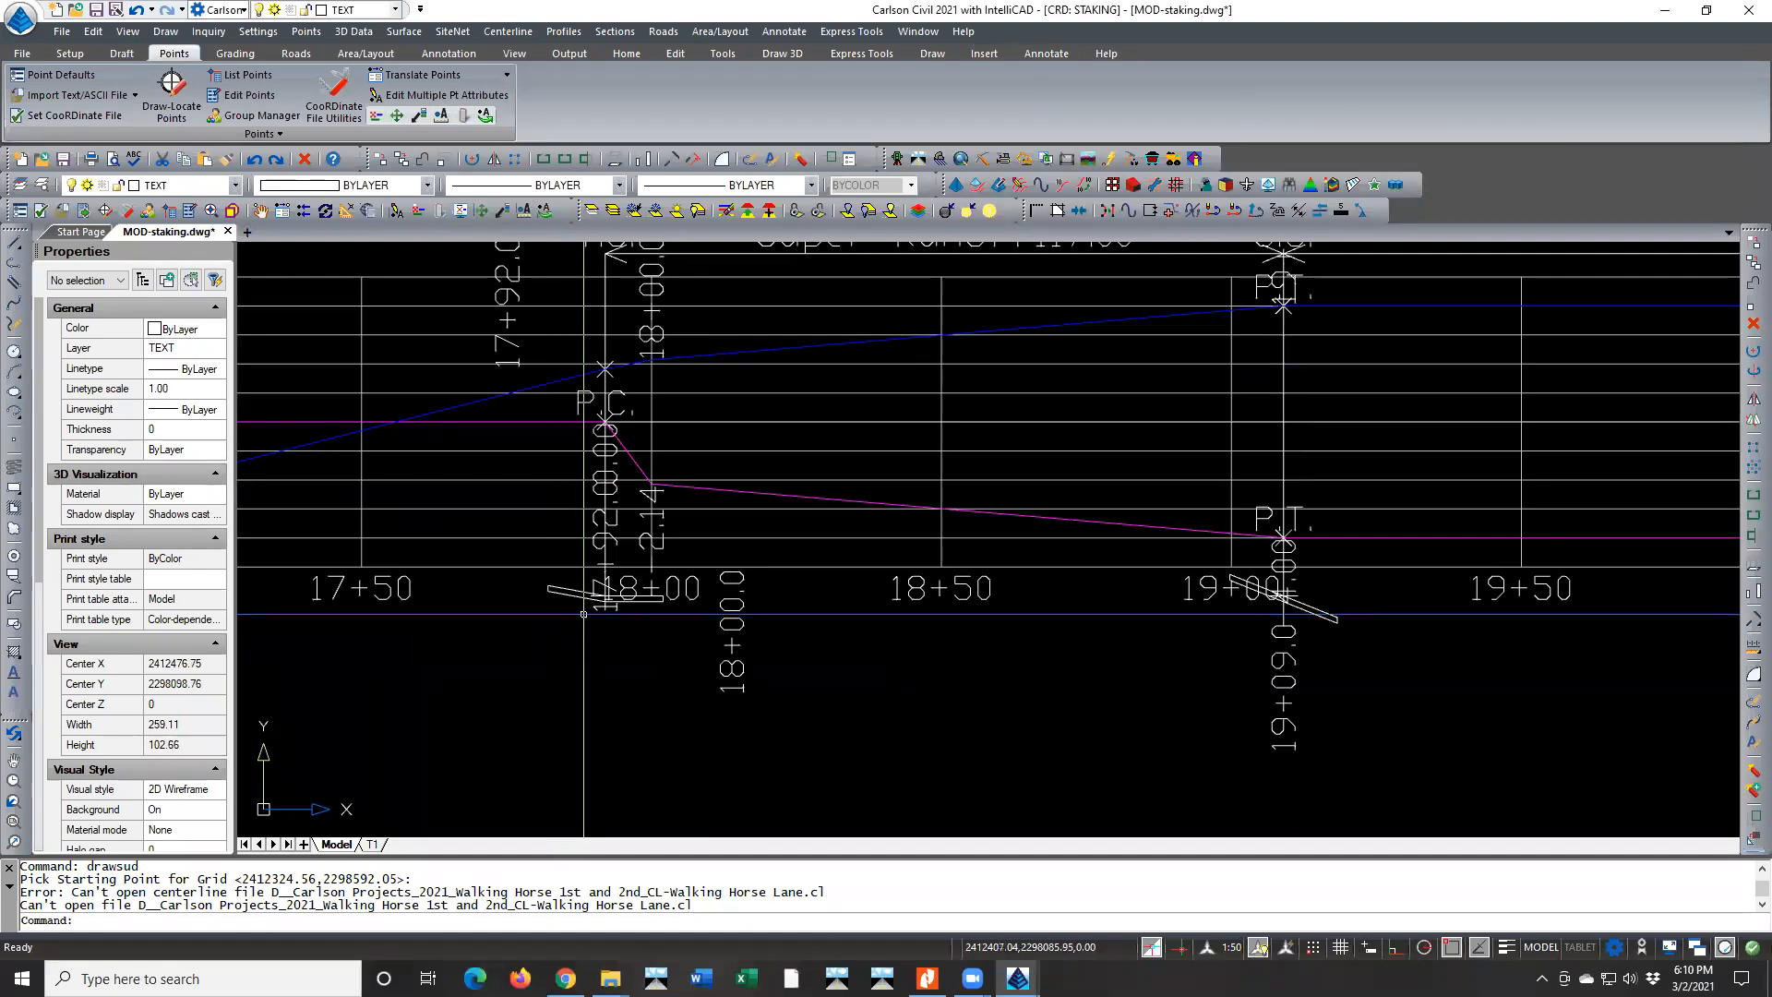
{"action": "scroll", "coordinate": [580, 611], "scroll_direction": "down", "scroll_amount": 3}
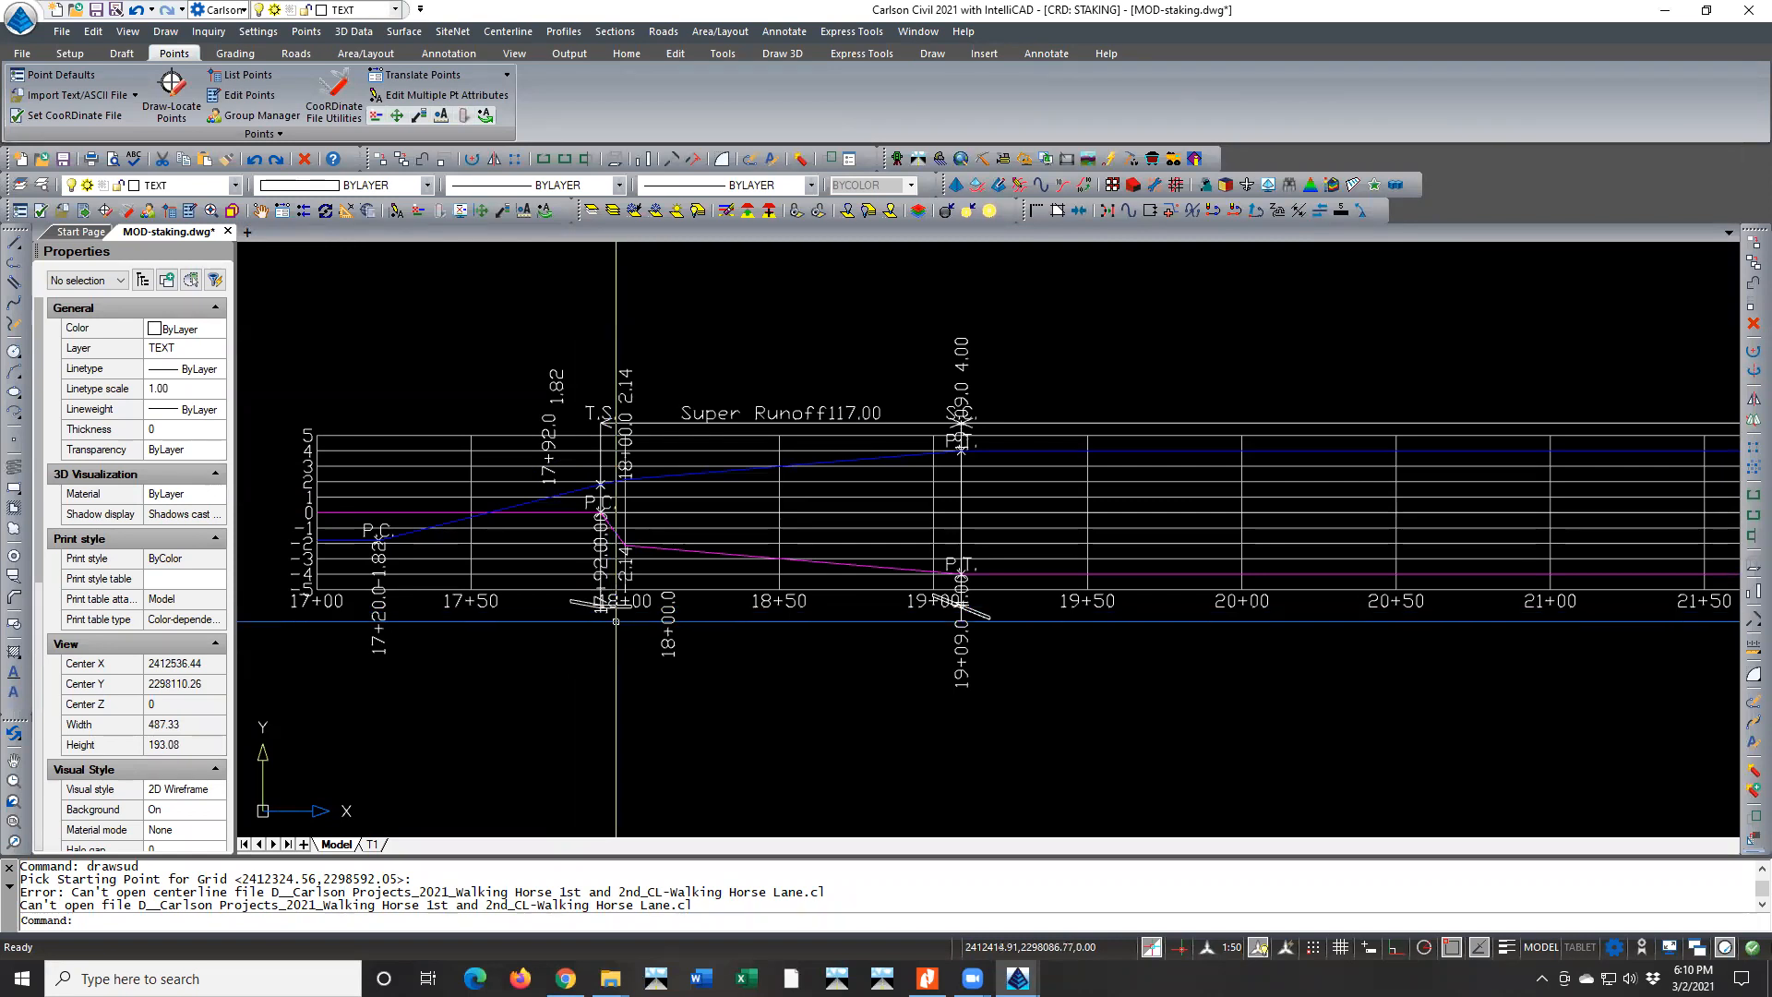
{"action": "scroll", "coordinate": [619, 646], "scroll_direction": "down", "scroll_amount": 4}
{"action": "scroll", "coordinate": [618, 657], "scroll_direction": "down", "scroll_amount": 6}
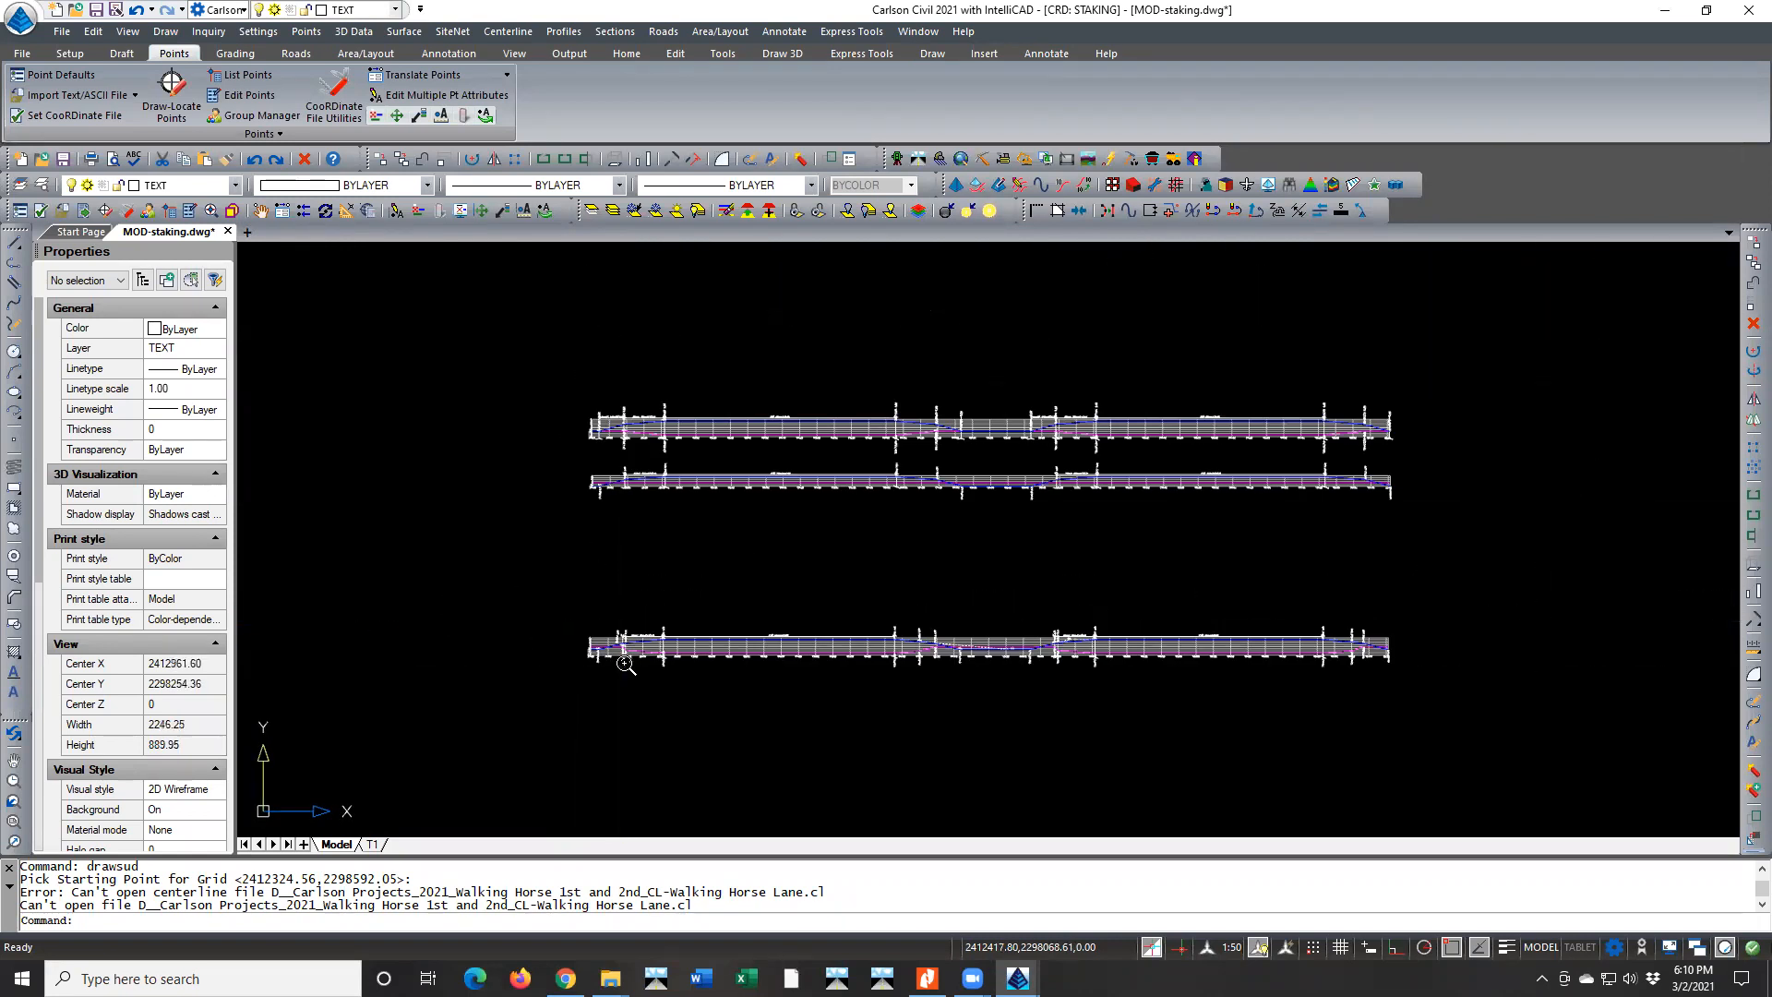
{"action": "middle_click_drag", "start_coordinate": [853, 531], "coordinate": [810, 549]}
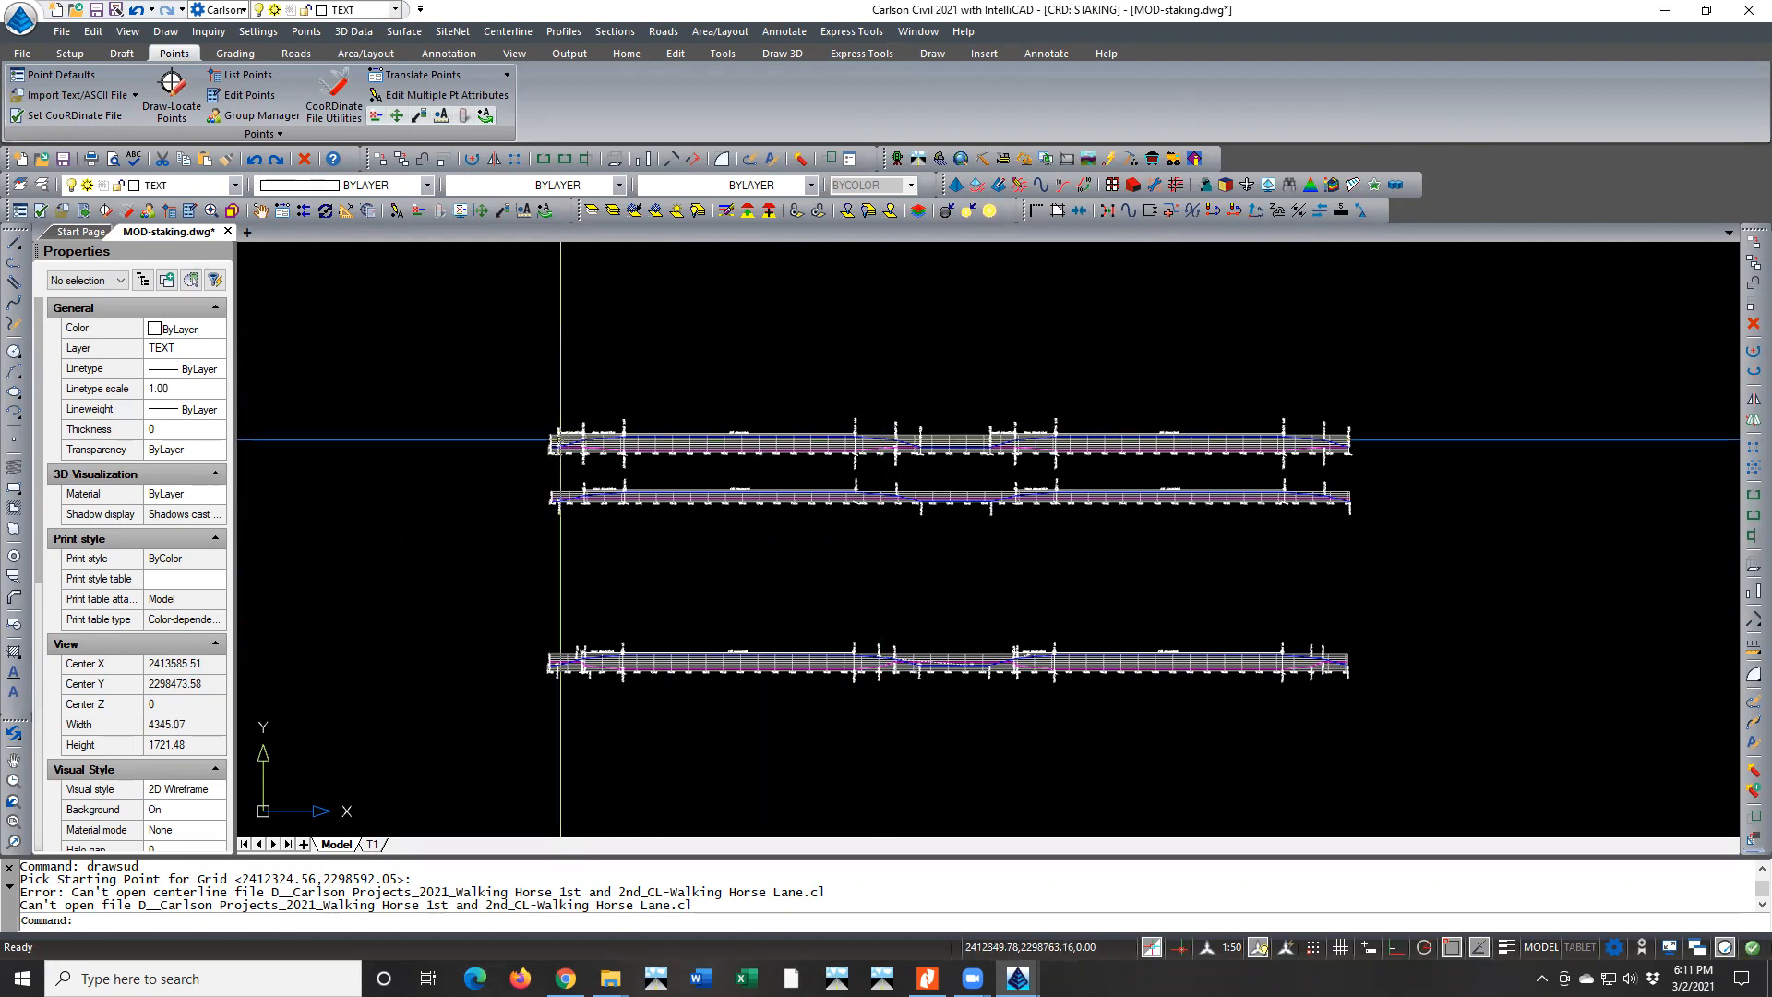
Start Process Road Design and review the grades and point IDs in the Mod-lakes24-40sg.tpl design template
{"action": "left_click", "coordinate": [662, 32]}
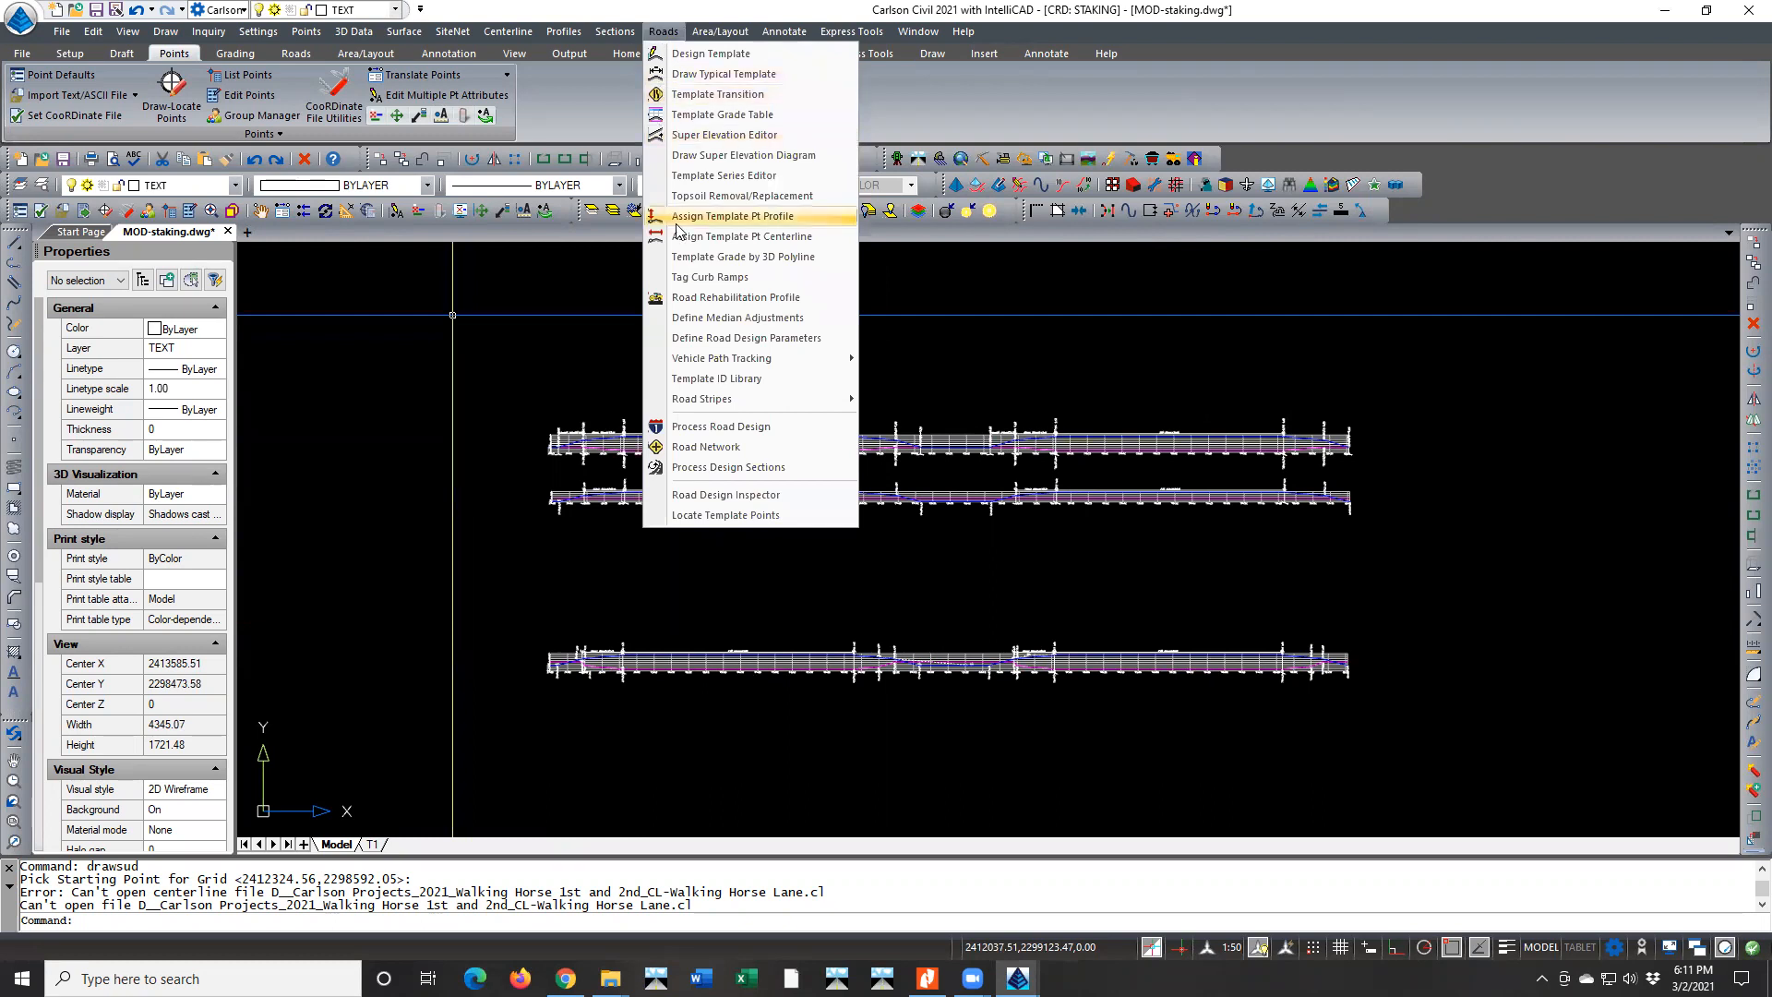
{"action": "left_click", "coordinate": [725, 427]}
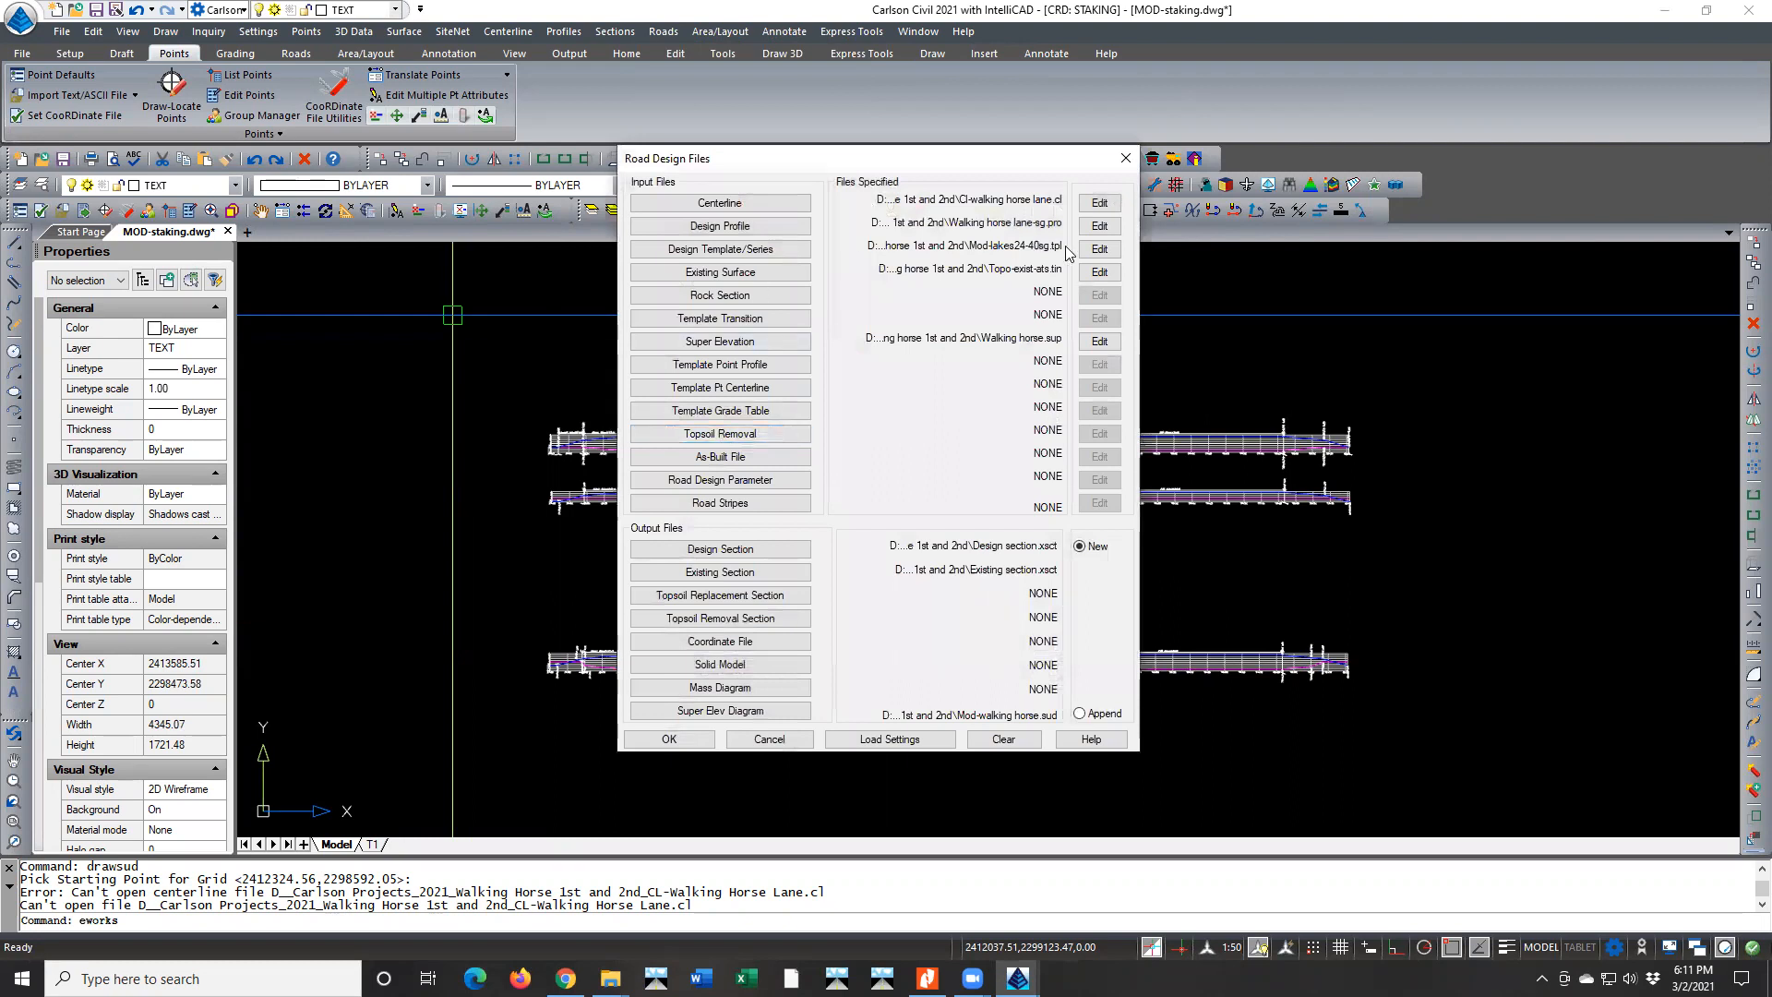
{"action": "left_click", "coordinate": [1098, 250]}
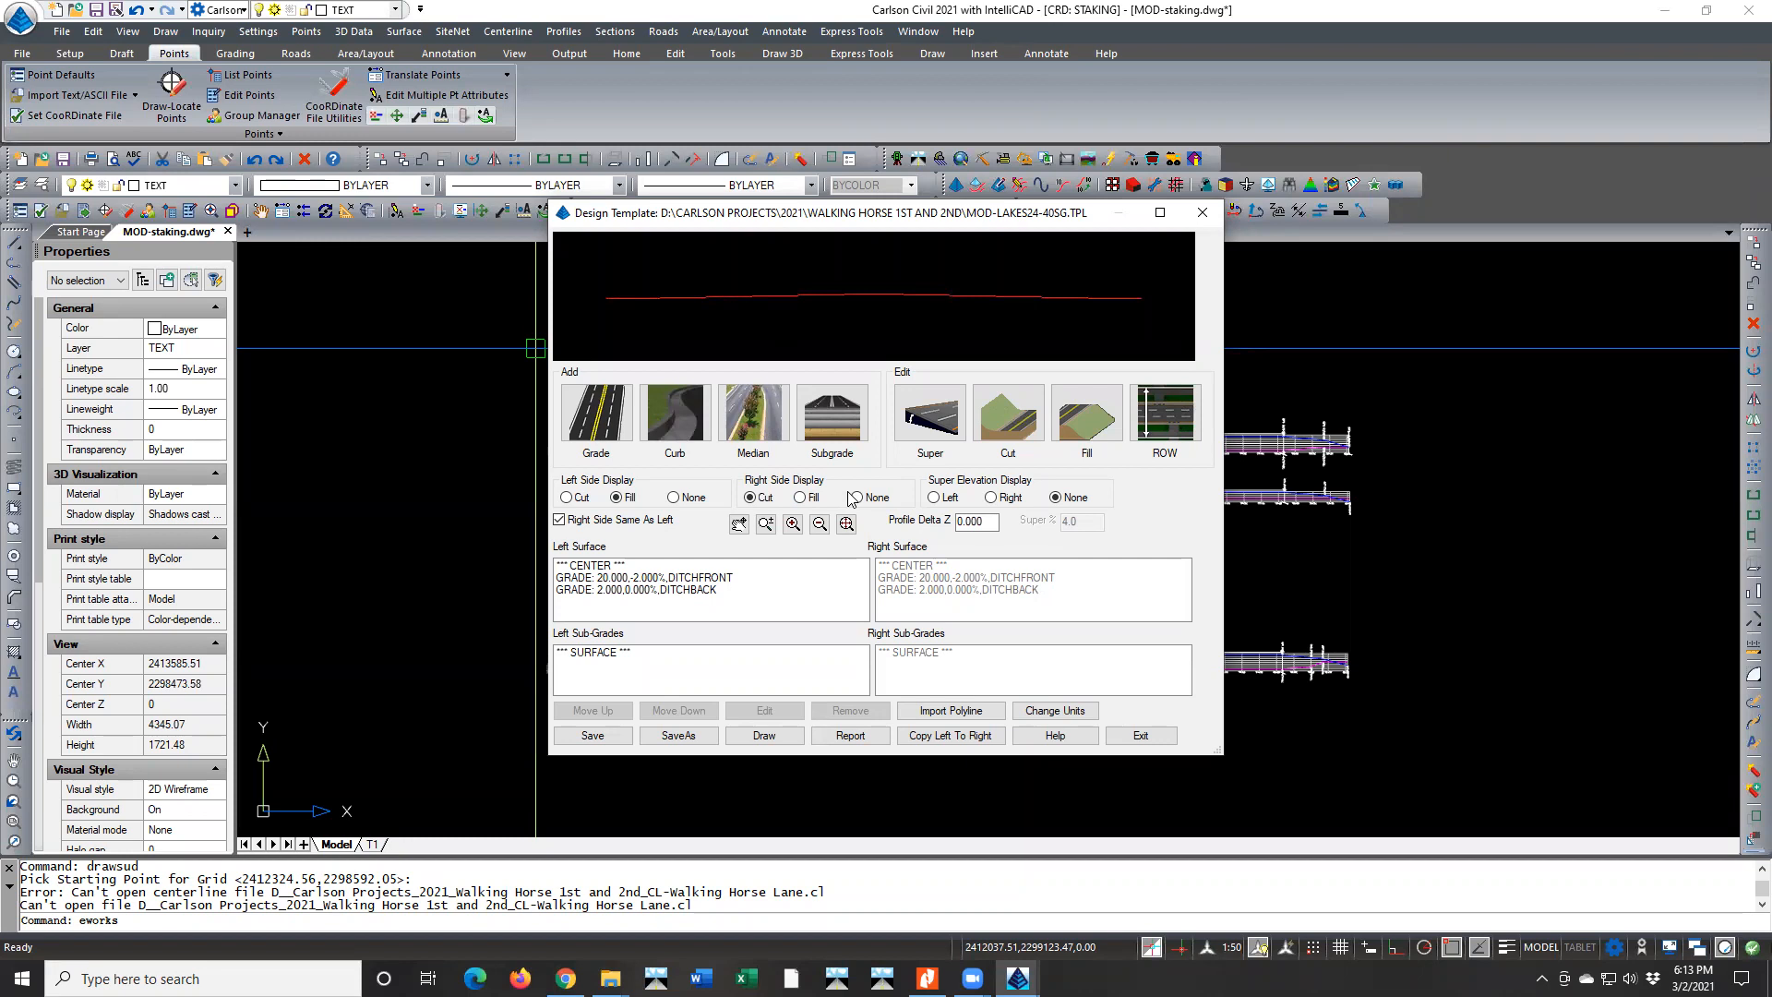
{"action": "left_click", "coordinate": [1141, 736]}
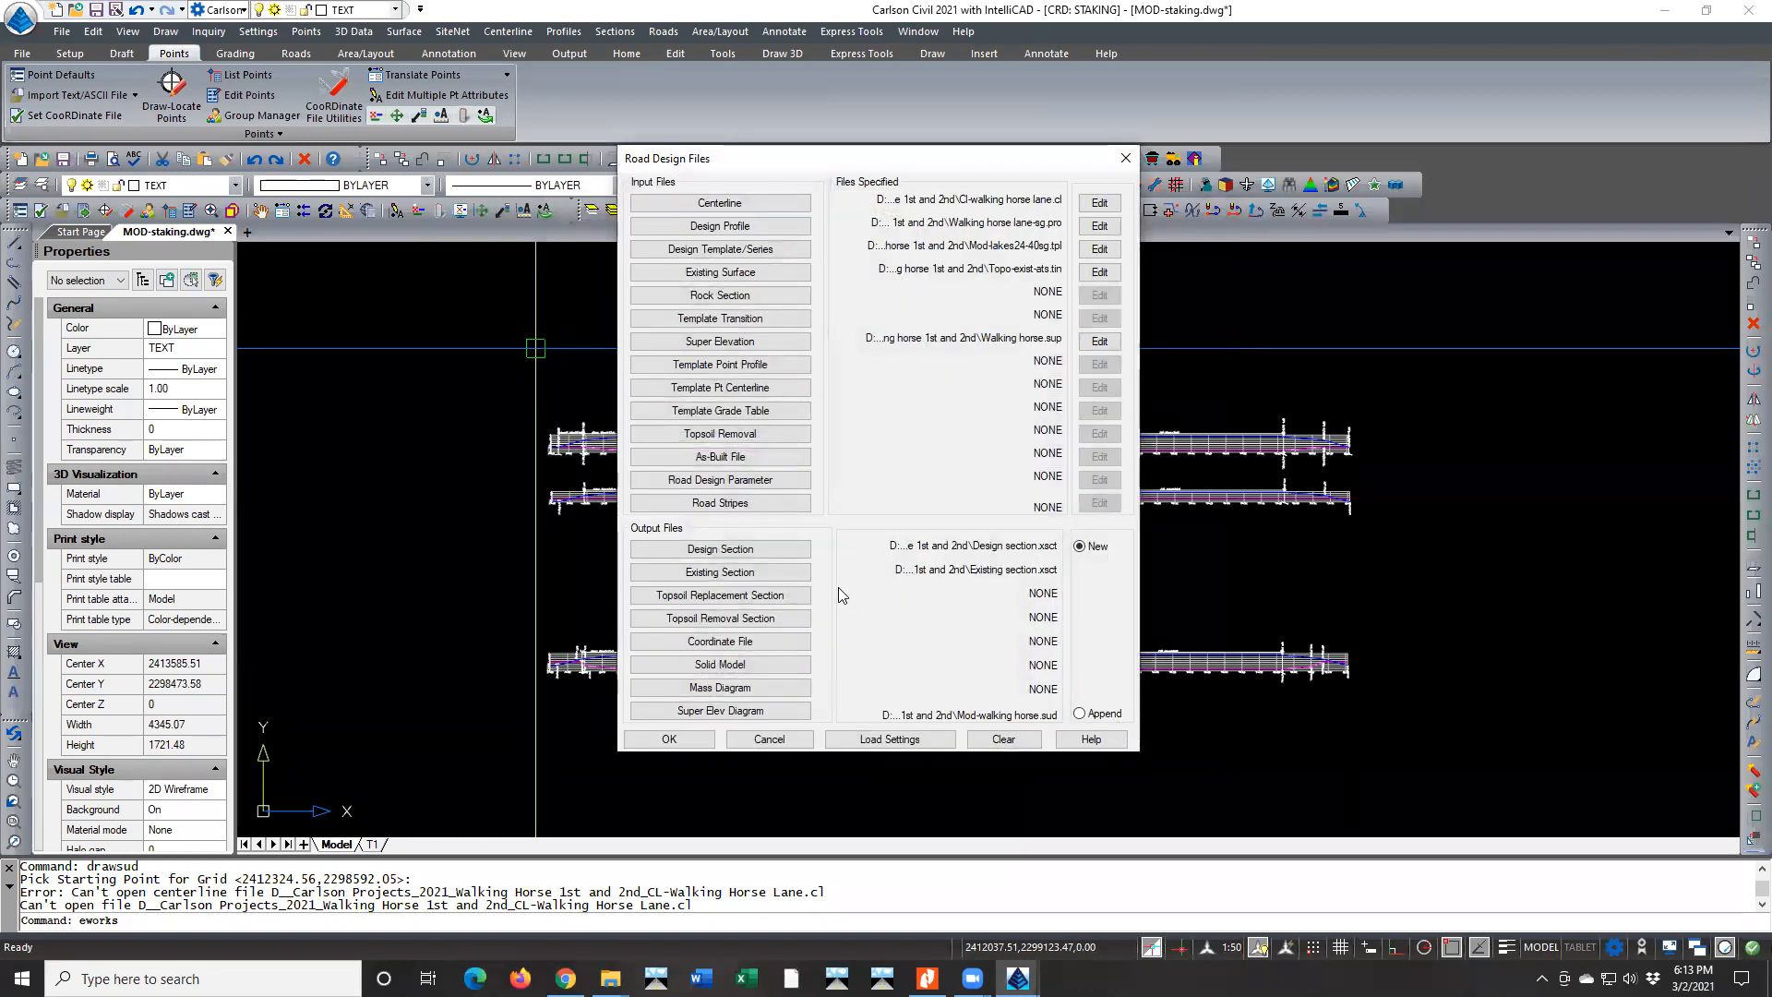
Try to process the road over stations 0.000-4715.428 with subgrade polylines drawn for all subgrade IDs
{"action": "left_click", "coordinate": [670, 740]}
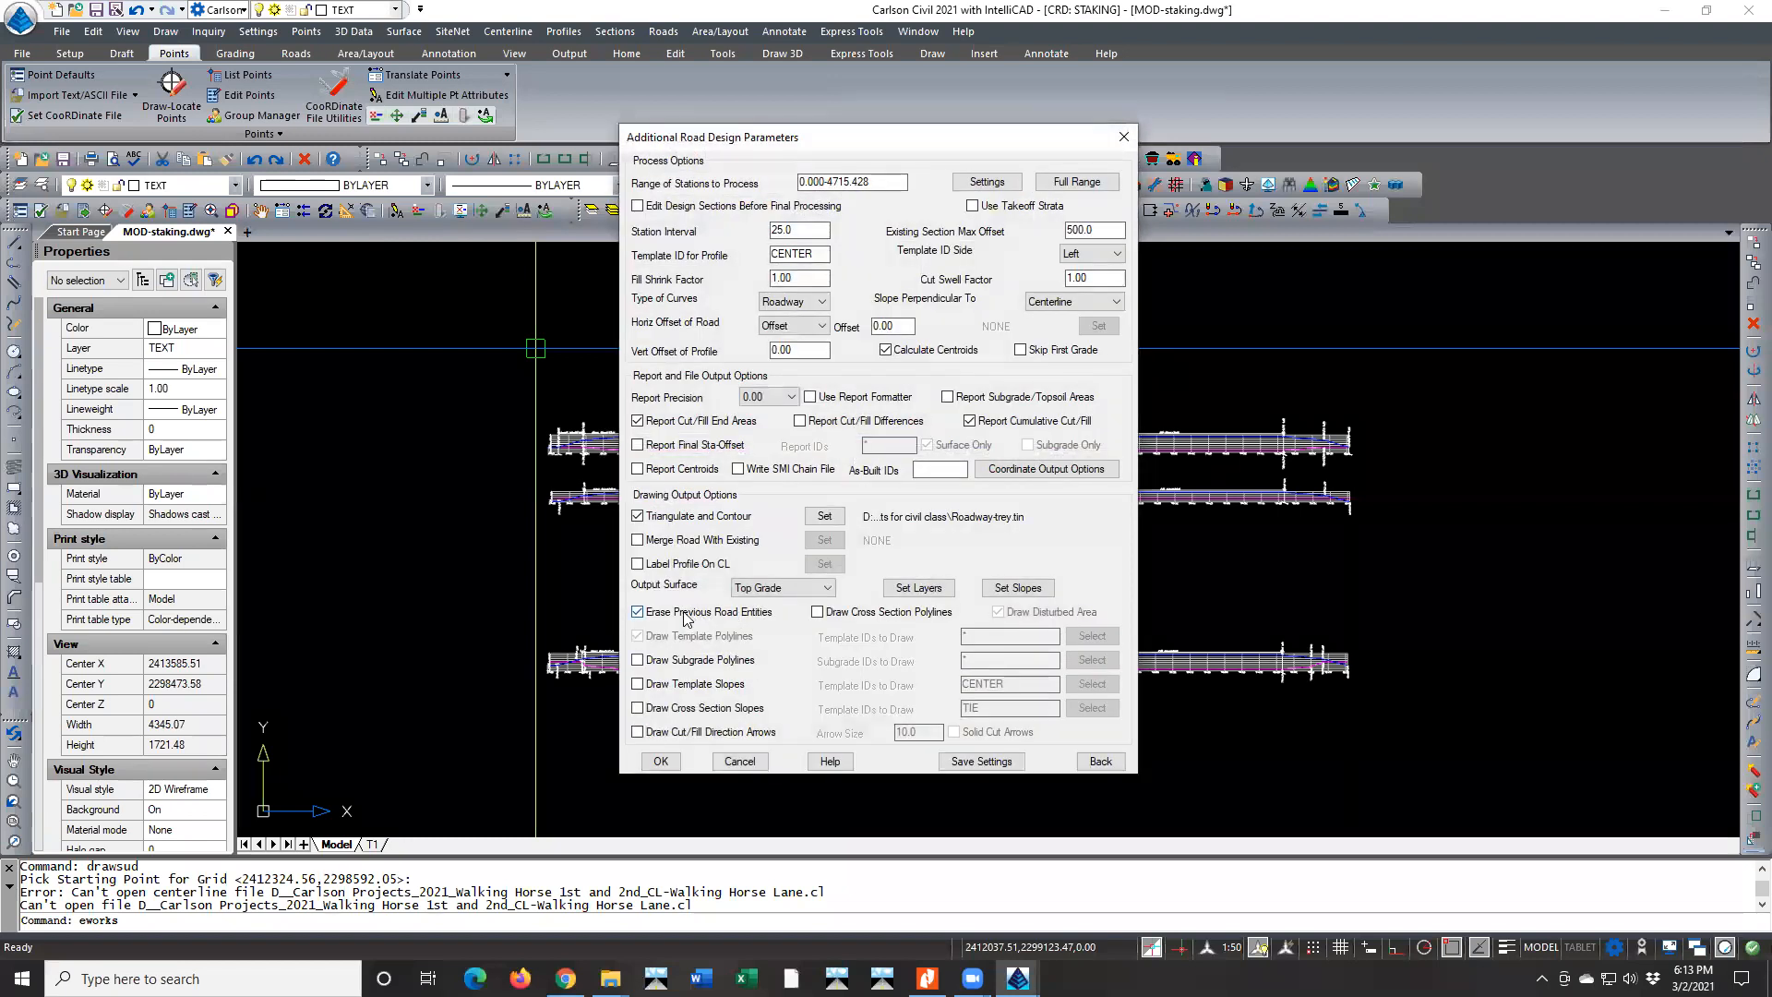
{"action": "left_click", "coordinate": [679, 660]}
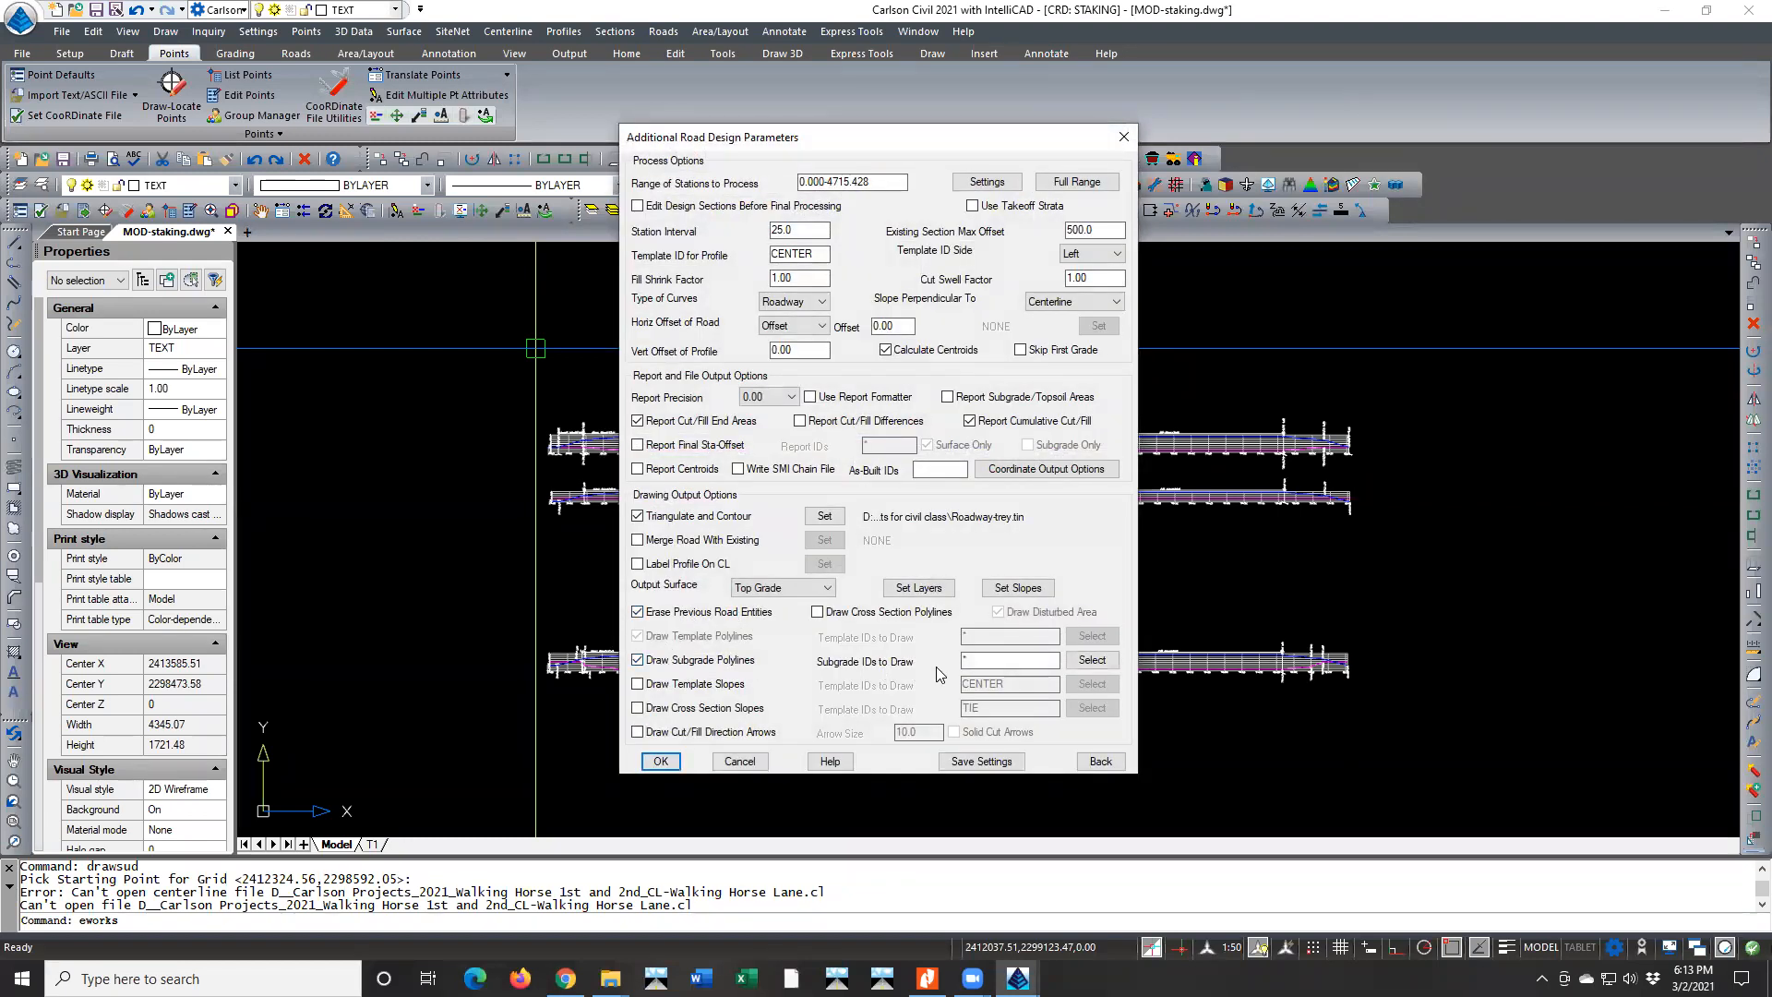
{"action": "key", "text": "Return"}
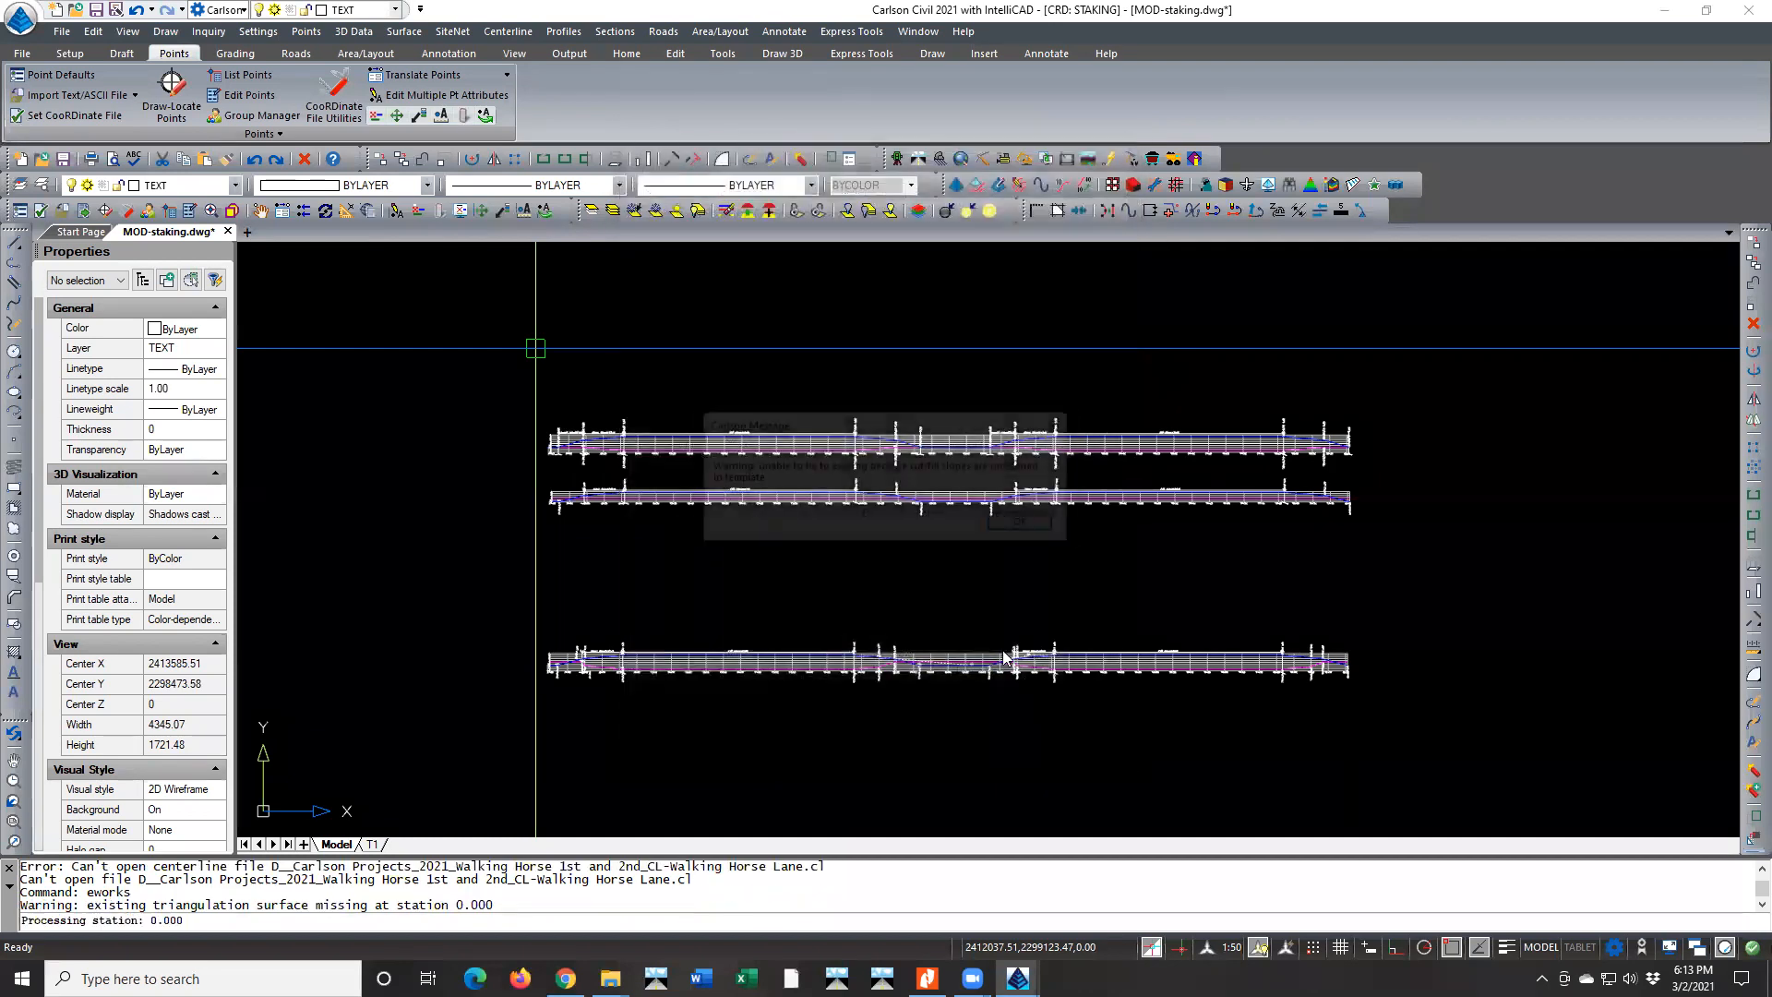
{"action": "left_click", "coordinate": [1015, 522]}
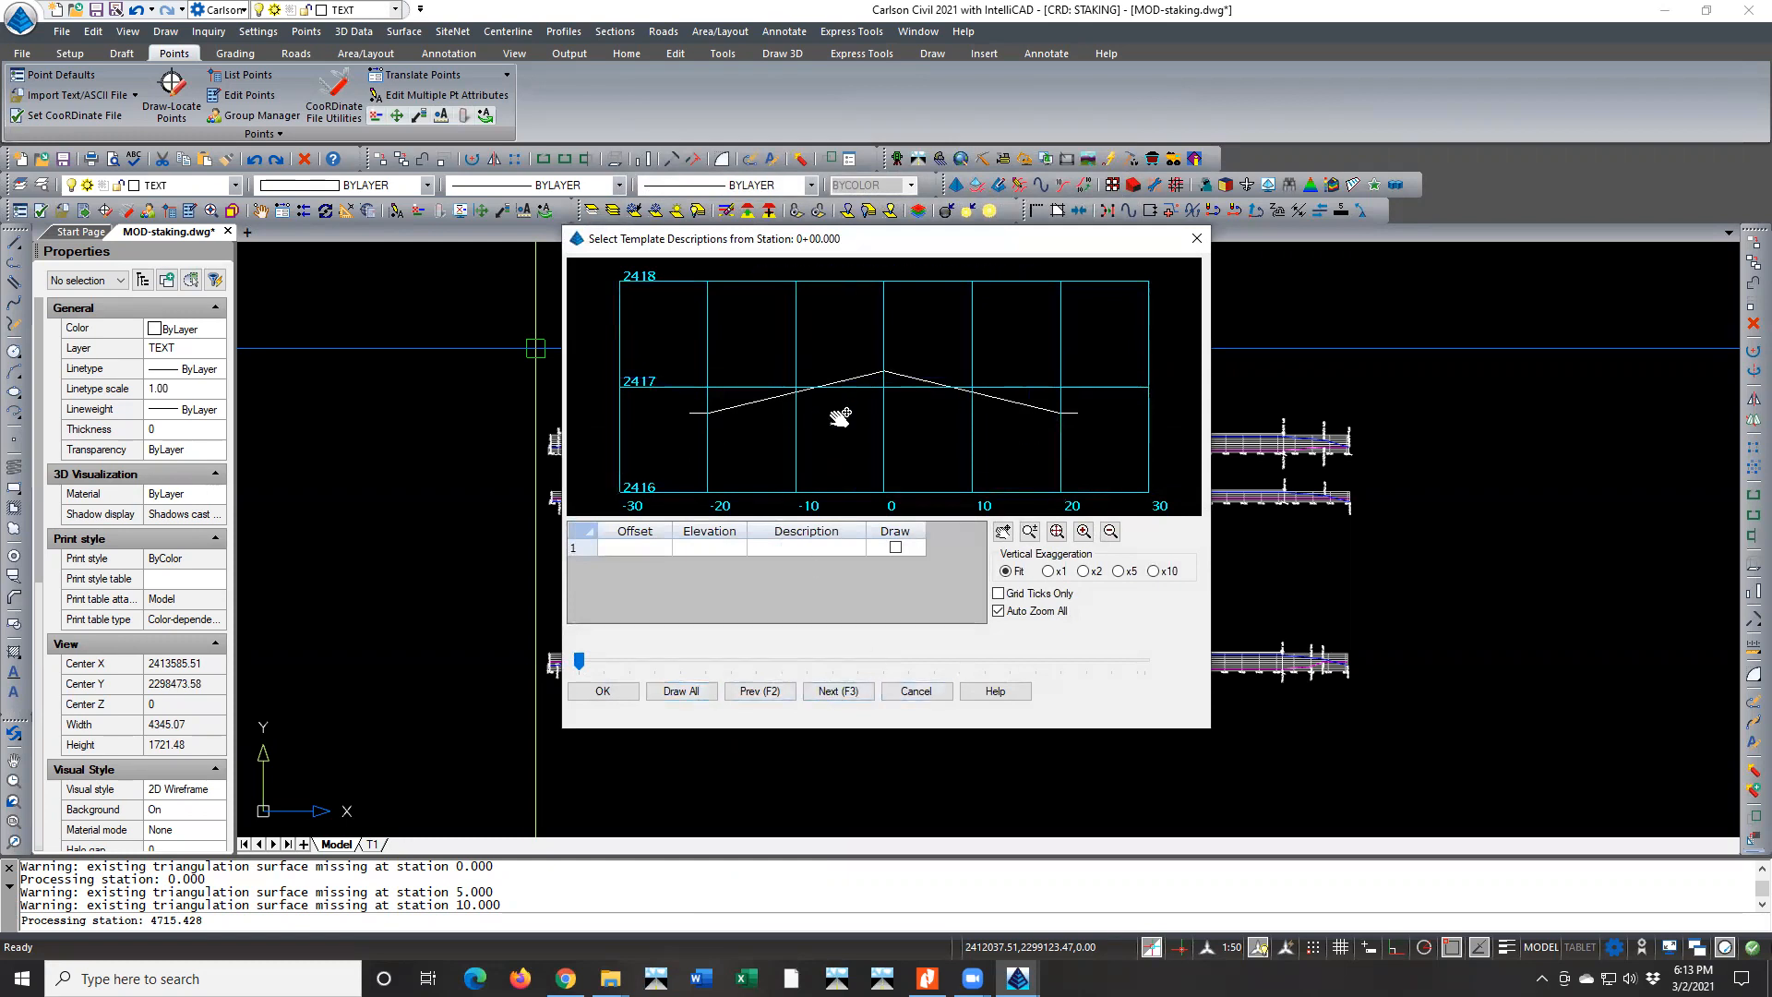
{"action": "left_click", "coordinate": [1197, 239]}
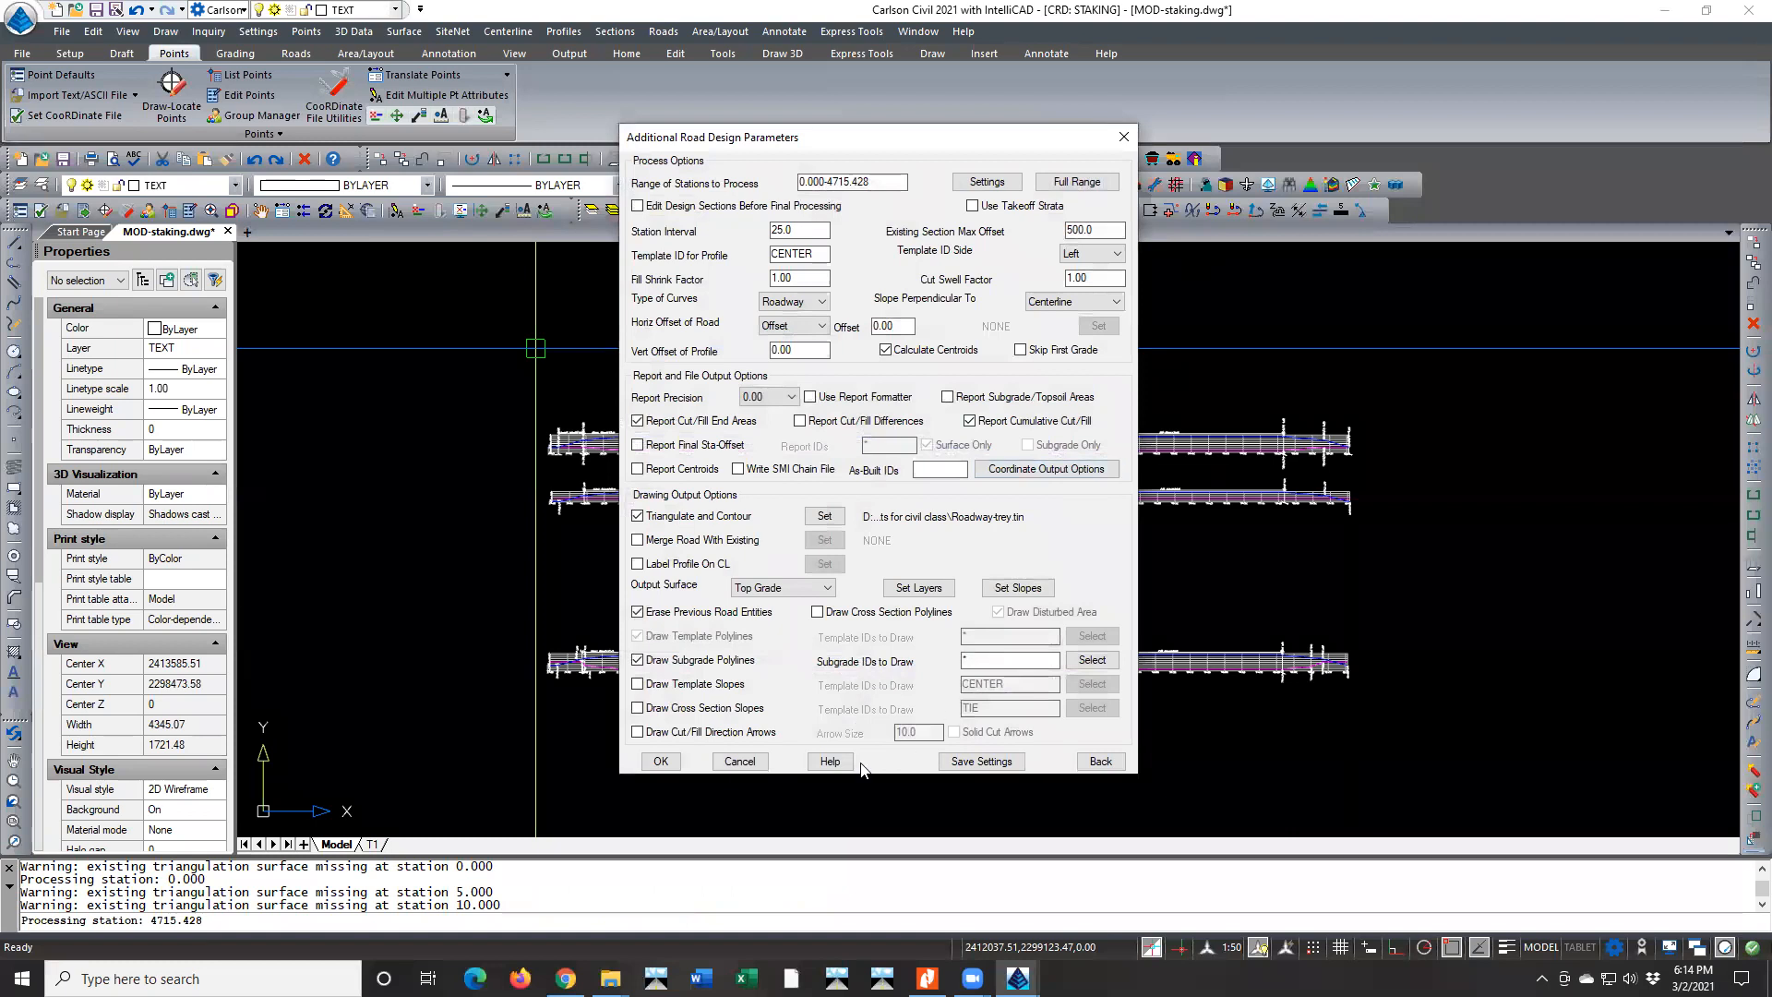
{"action": "left_click", "coordinate": [739, 760]}
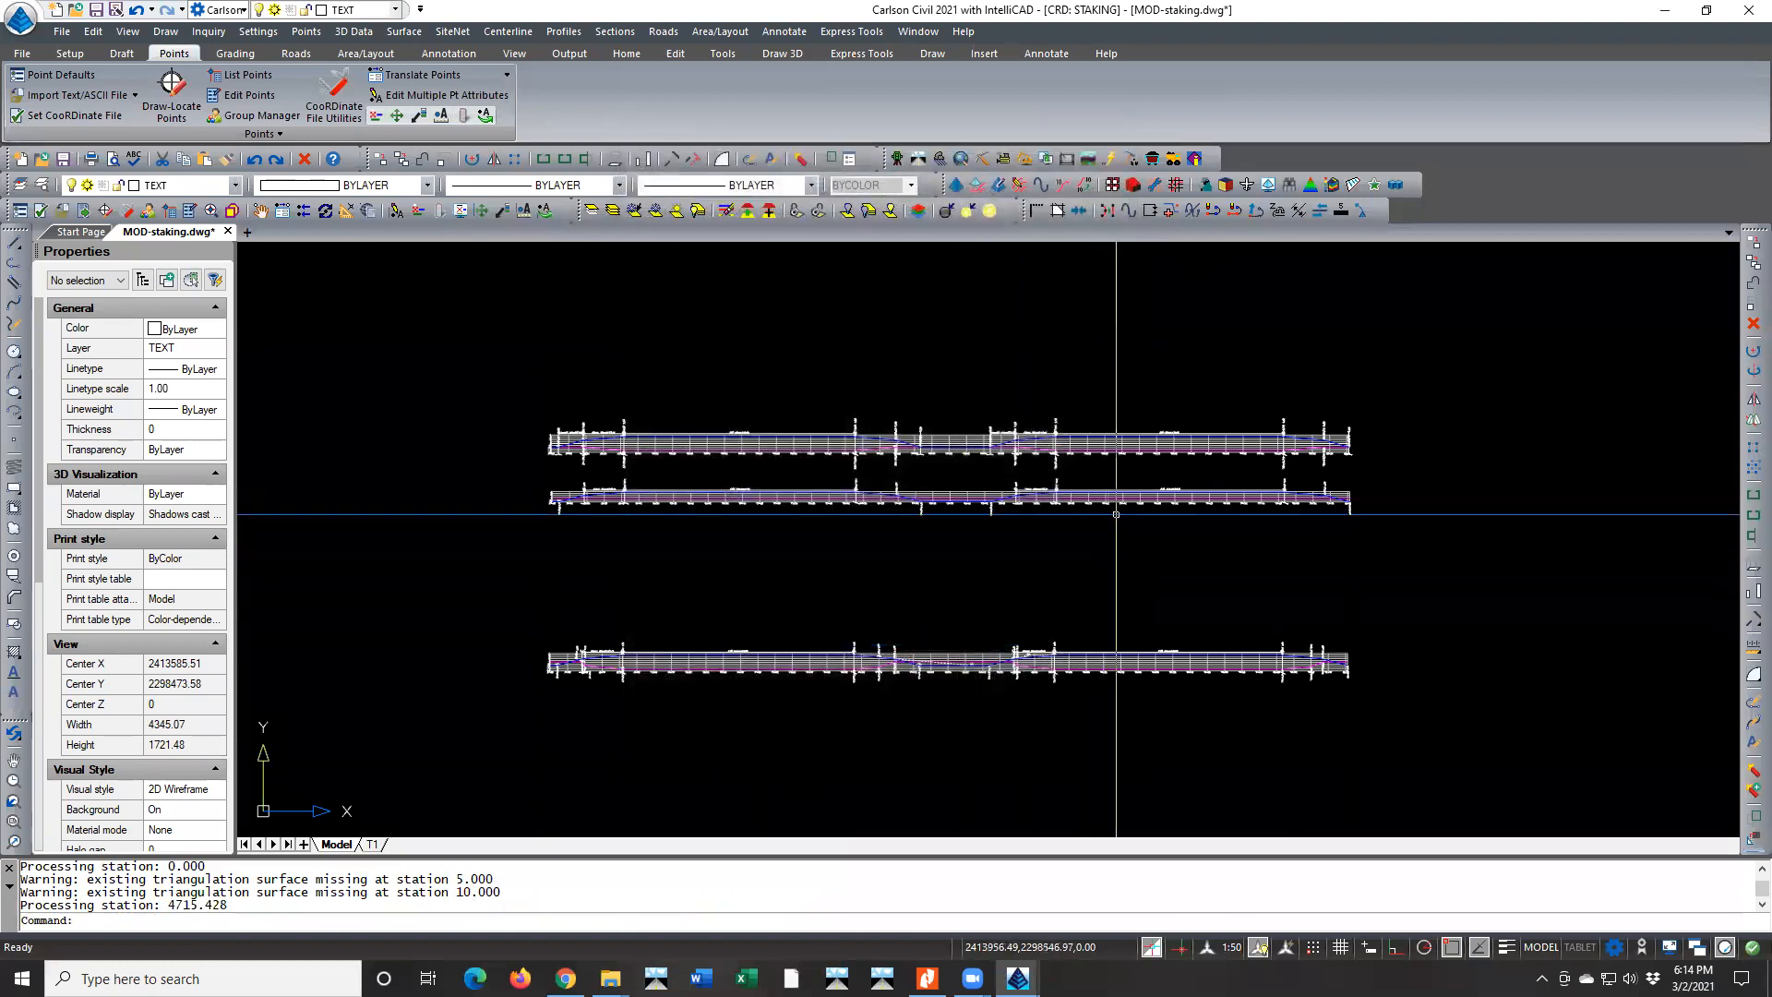
Examine the triangulated road surface in the plan between stations 18+00 and 20+00, near points 213 and 218
{"action": "scroll", "coordinate": [1080, 512], "scroll_direction": "down", "scroll_amount": 8}
{"action": "scroll", "coordinate": [997, 646], "scroll_direction": "up", "scroll_amount": 7}
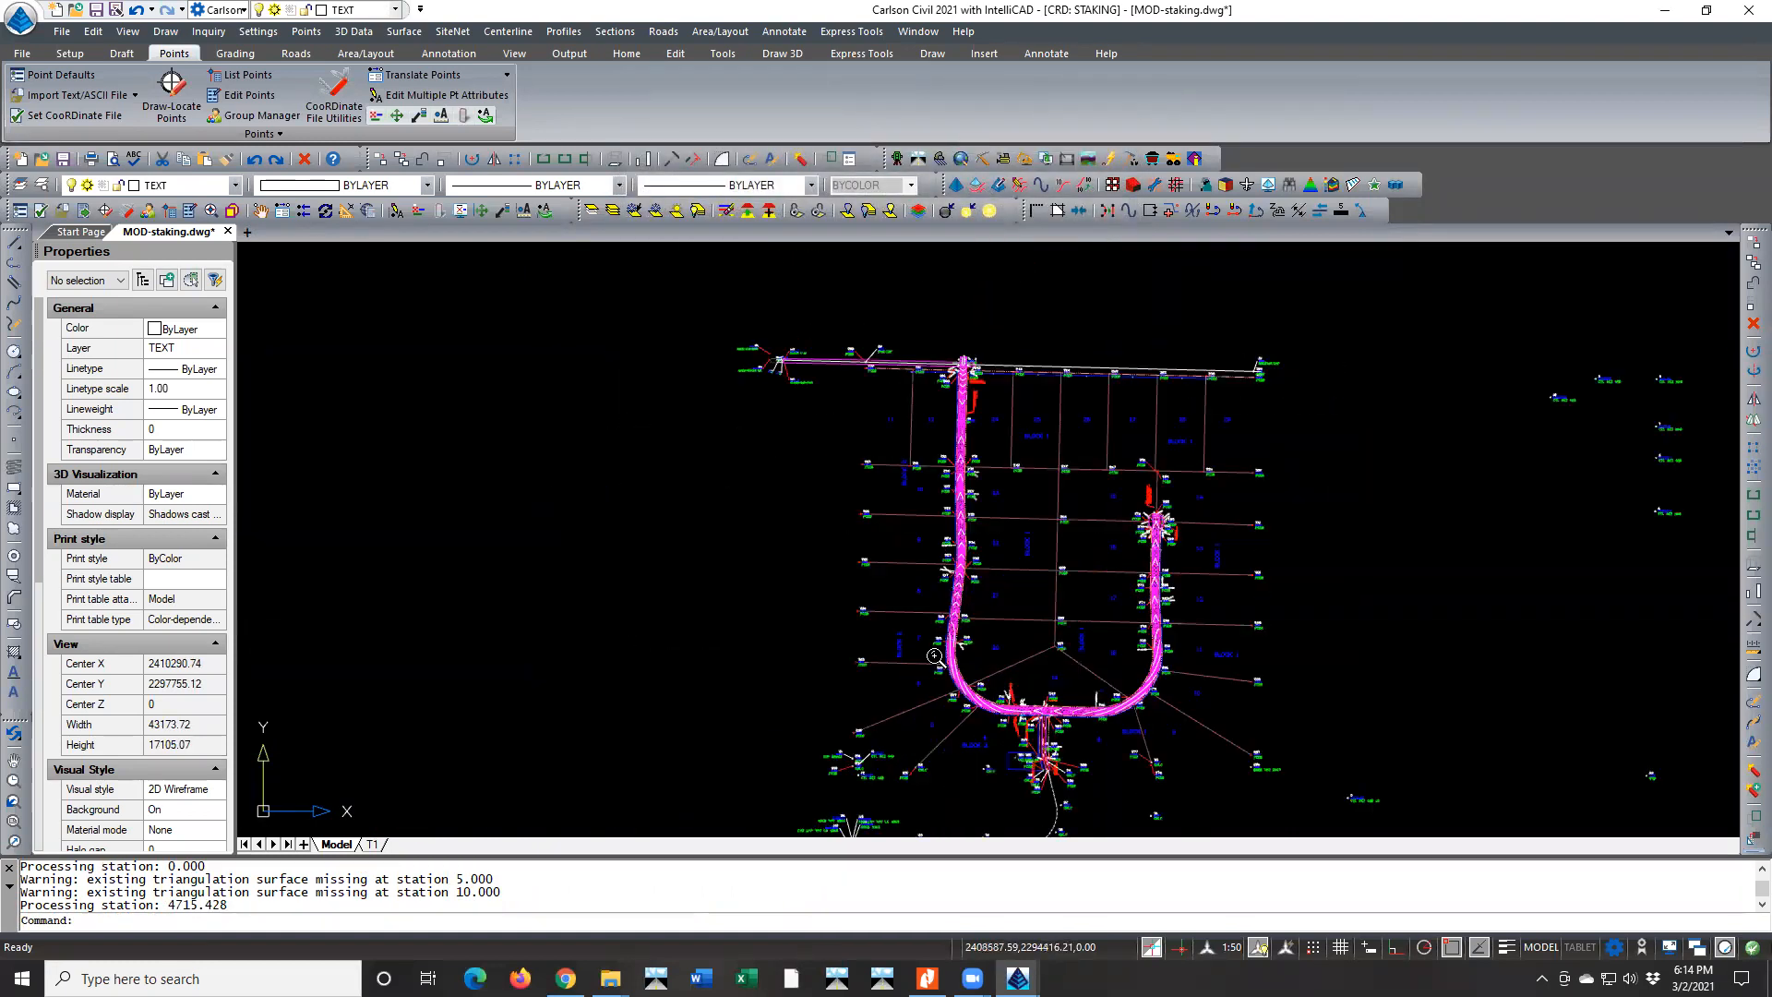
{"action": "scroll", "coordinate": [1018, 652], "scroll_direction": "up", "scroll_amount": 5}
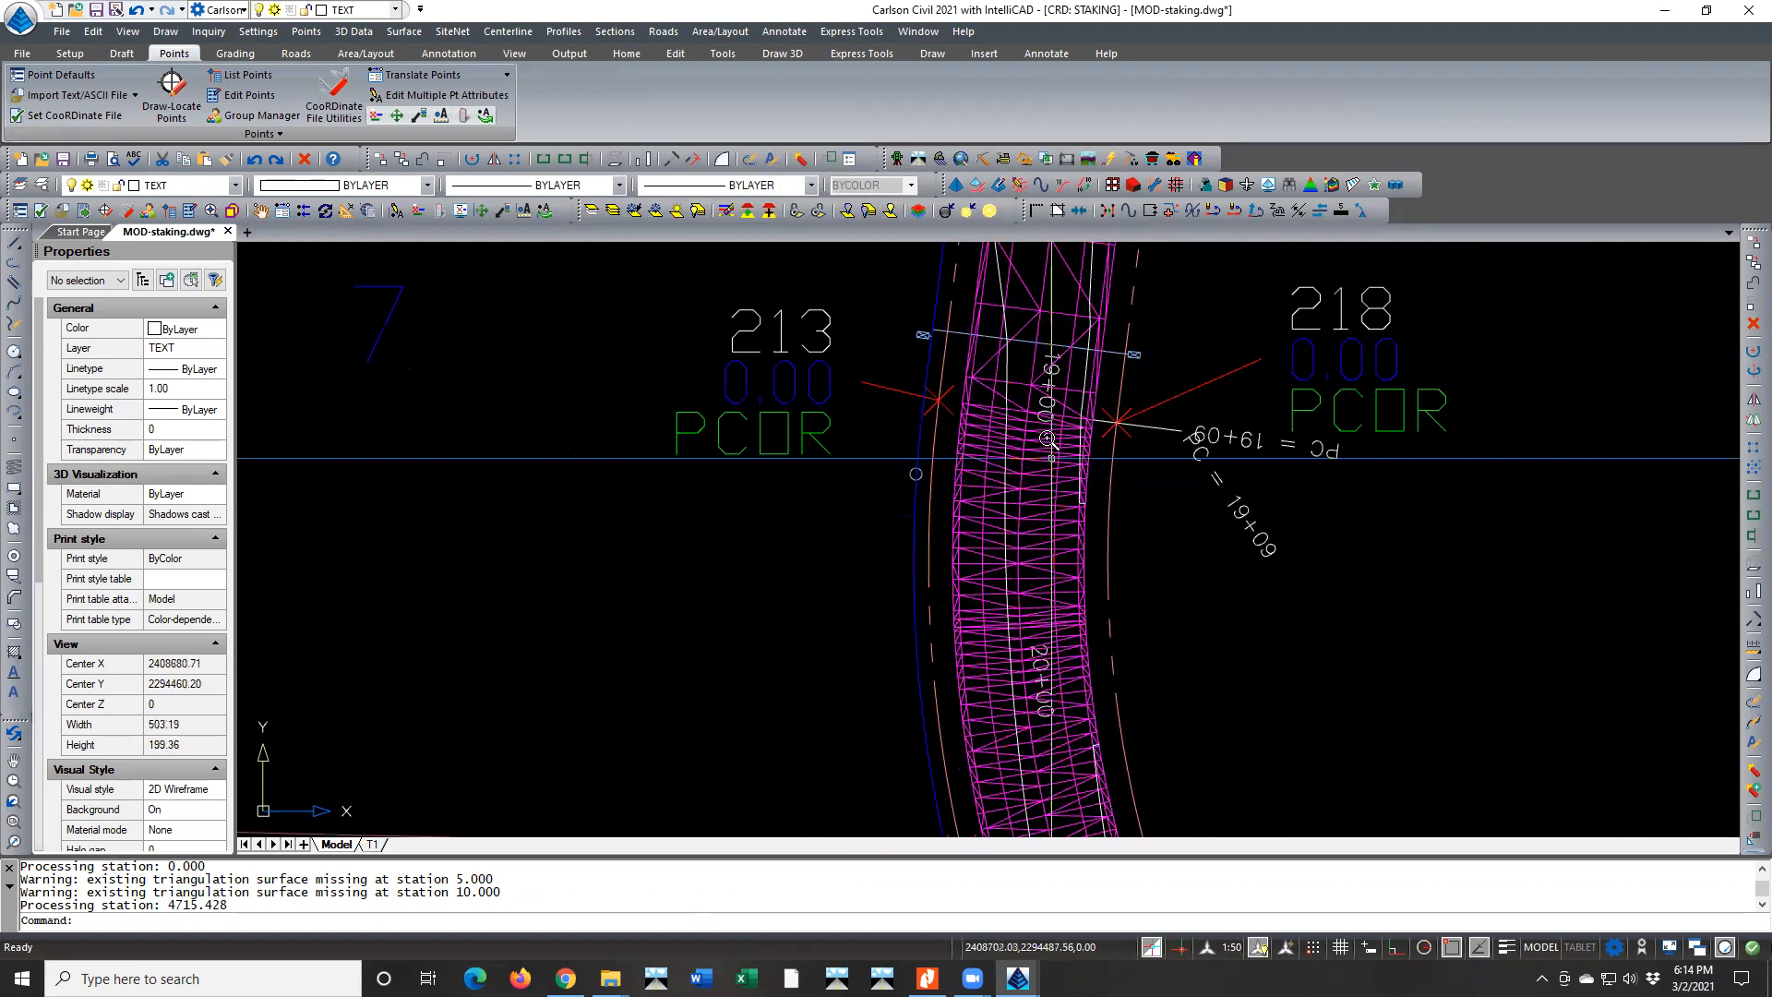
{"action": "middle_click_drag", "start_coordinate": [935, 573], "coordinate": [886, 664]}
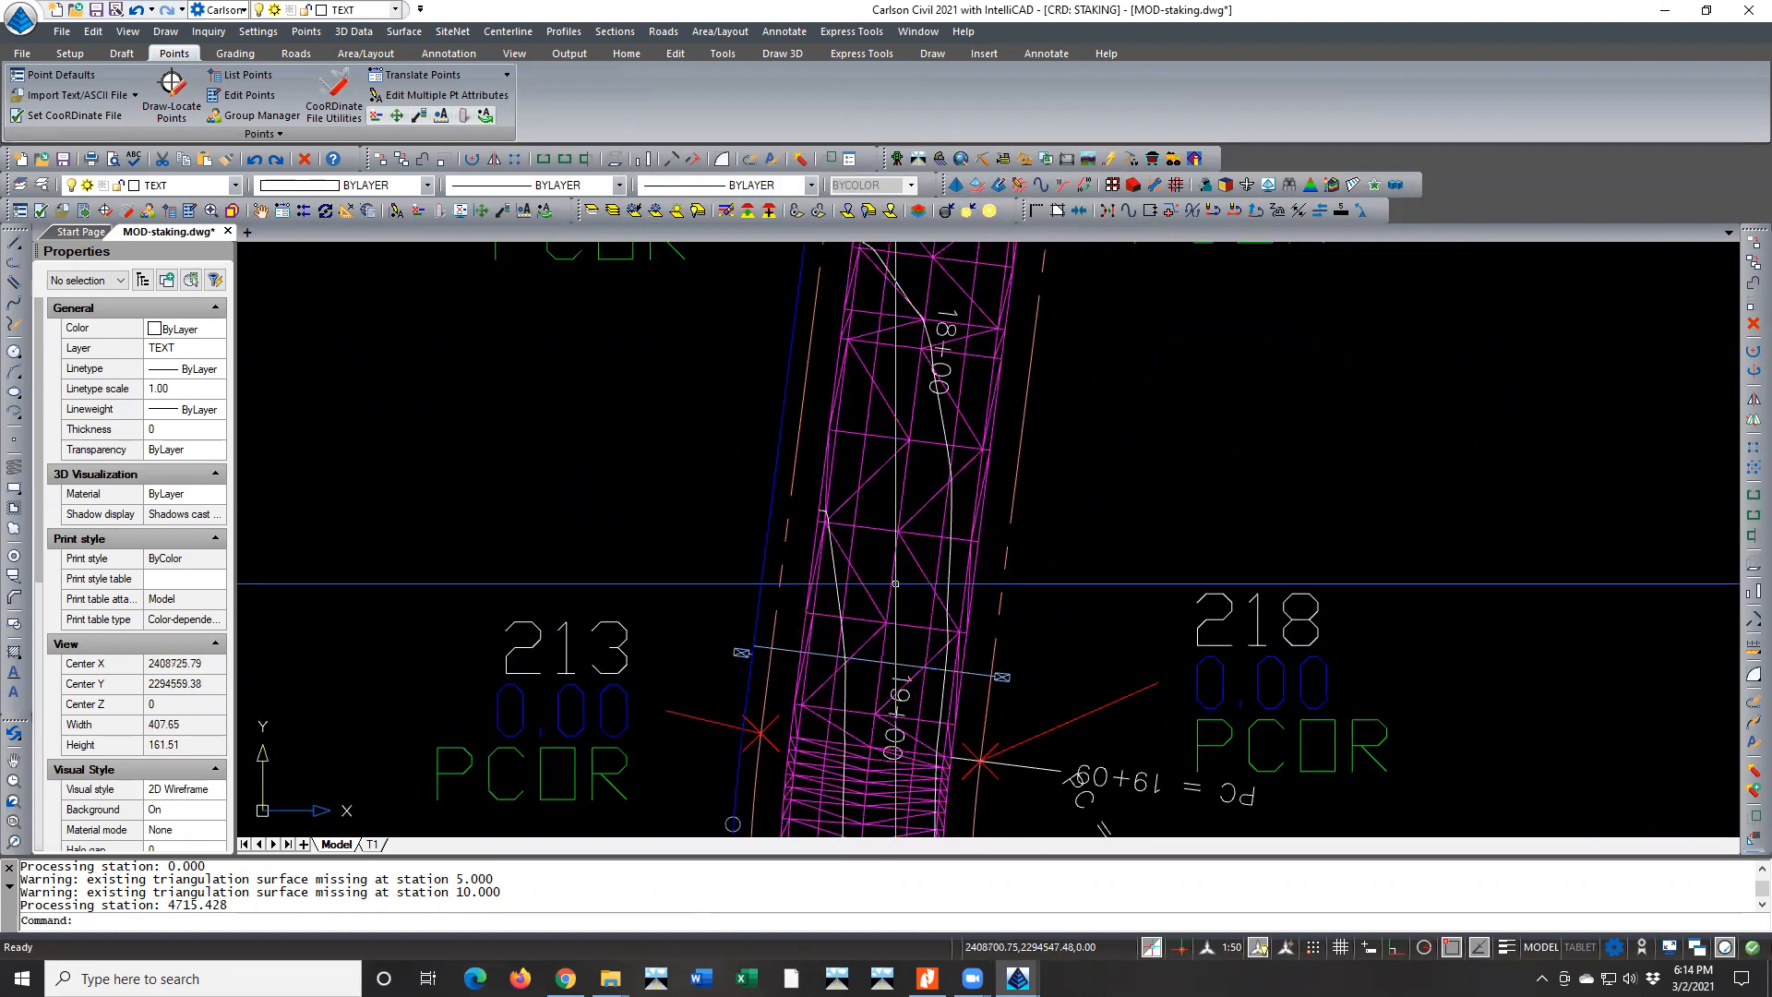
{"action": "scroll", "coordinate": [900, 586], "scroll_direction": "up", "scroll_amount": 4}
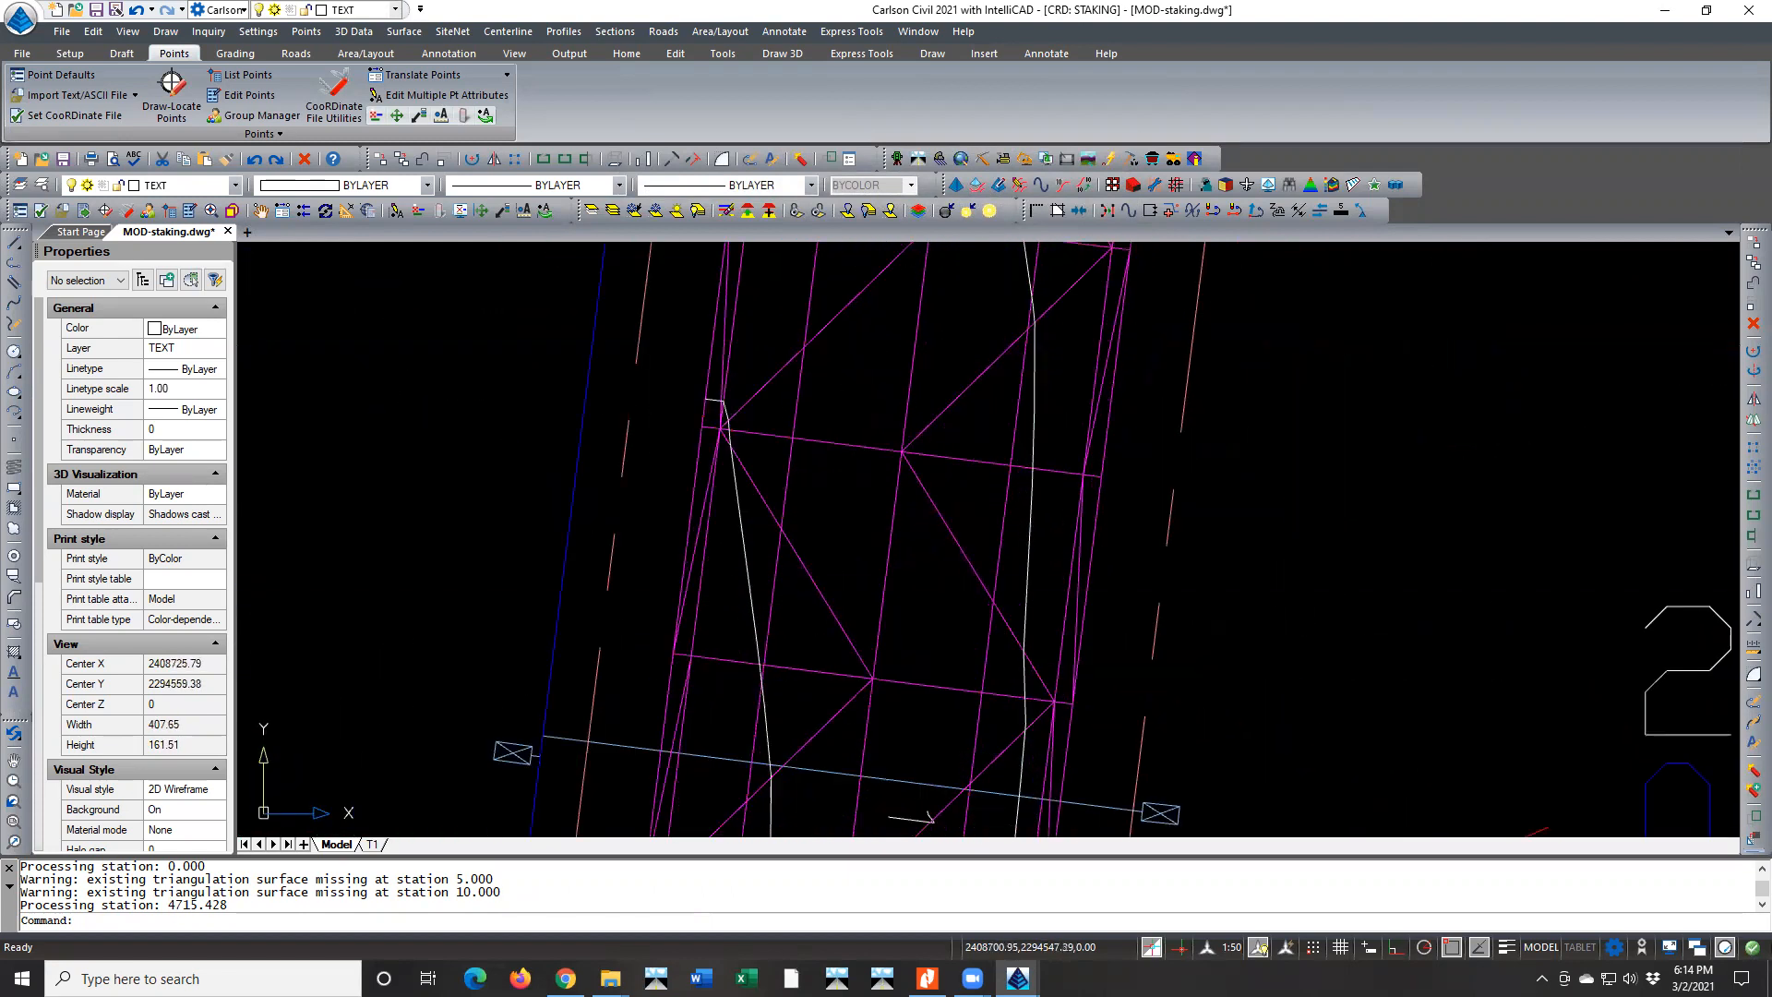
Select the road breakline 3D polyline along the centerline near 19+00 and examine its vertex spacing back toward 17+00
{"action": "left_click", "coordinate": [886, 574]}
{"action": "left_click", "coordinate": [948, 658]}
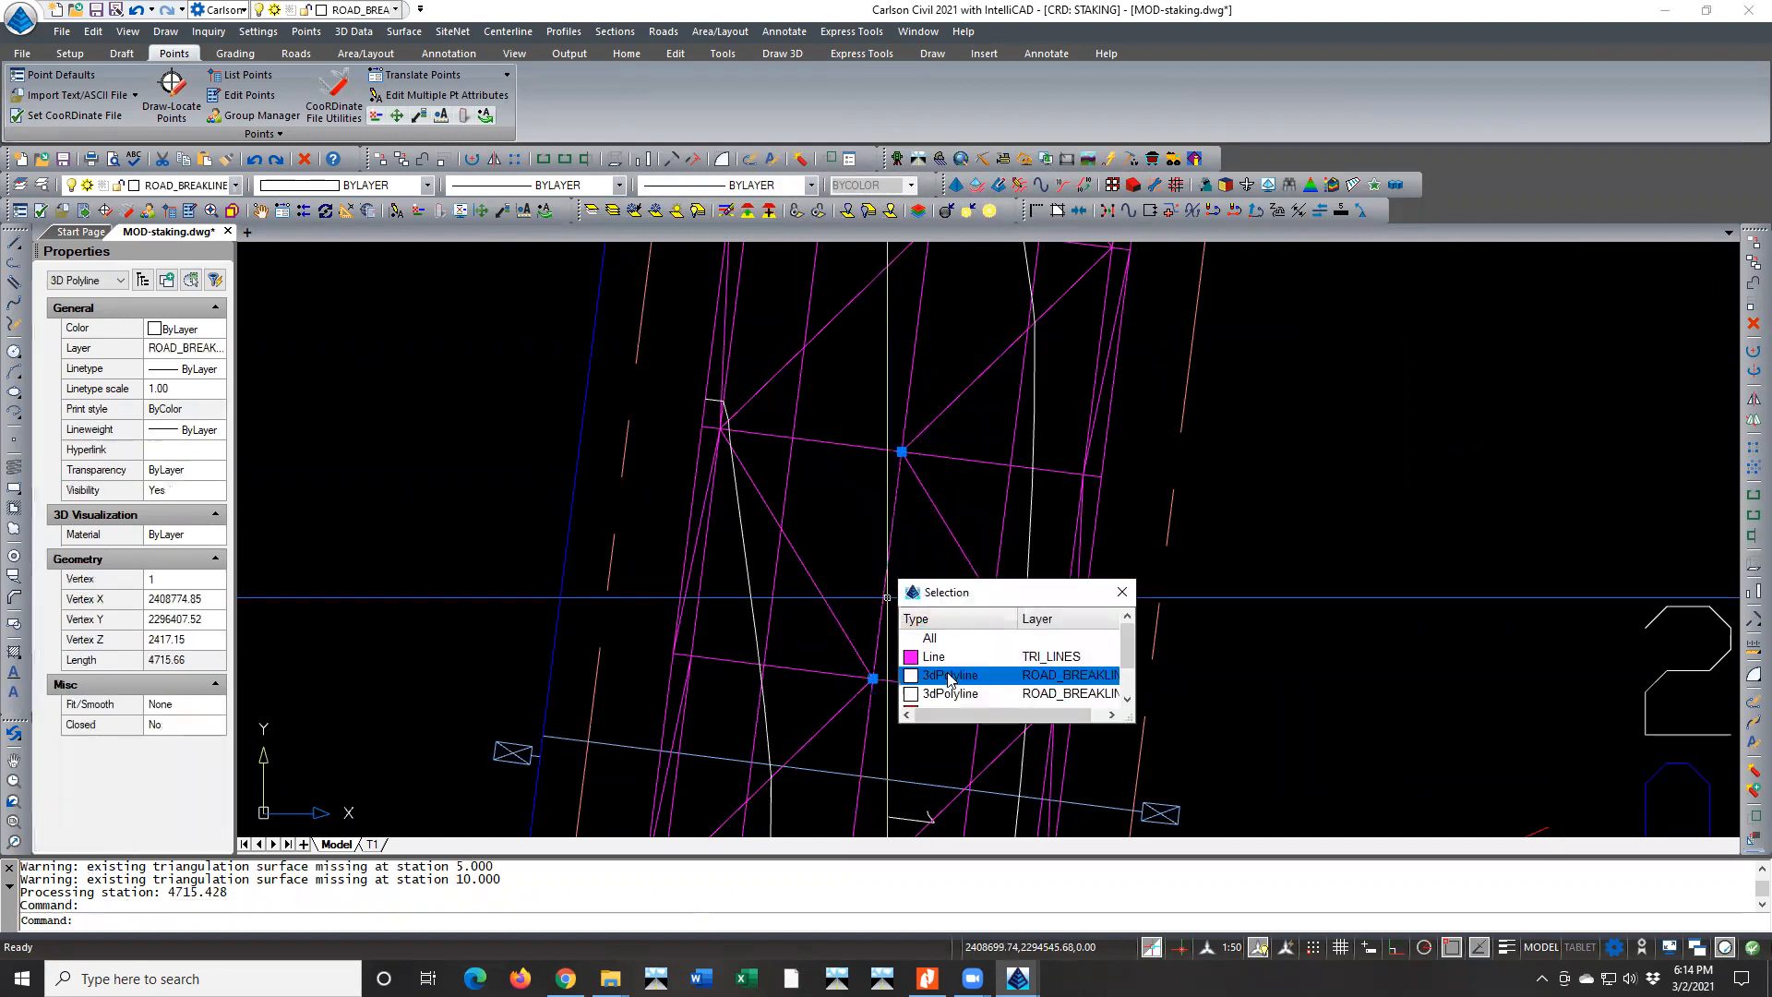
{"action": "left_click", "coordinate": [951, 675]}
{"action": "left_click", "coordinate": [1024, 693]}
{"action": "left_click_drag", "start_coordinate": [1067, 714], "coordinate": [1093, 714]}
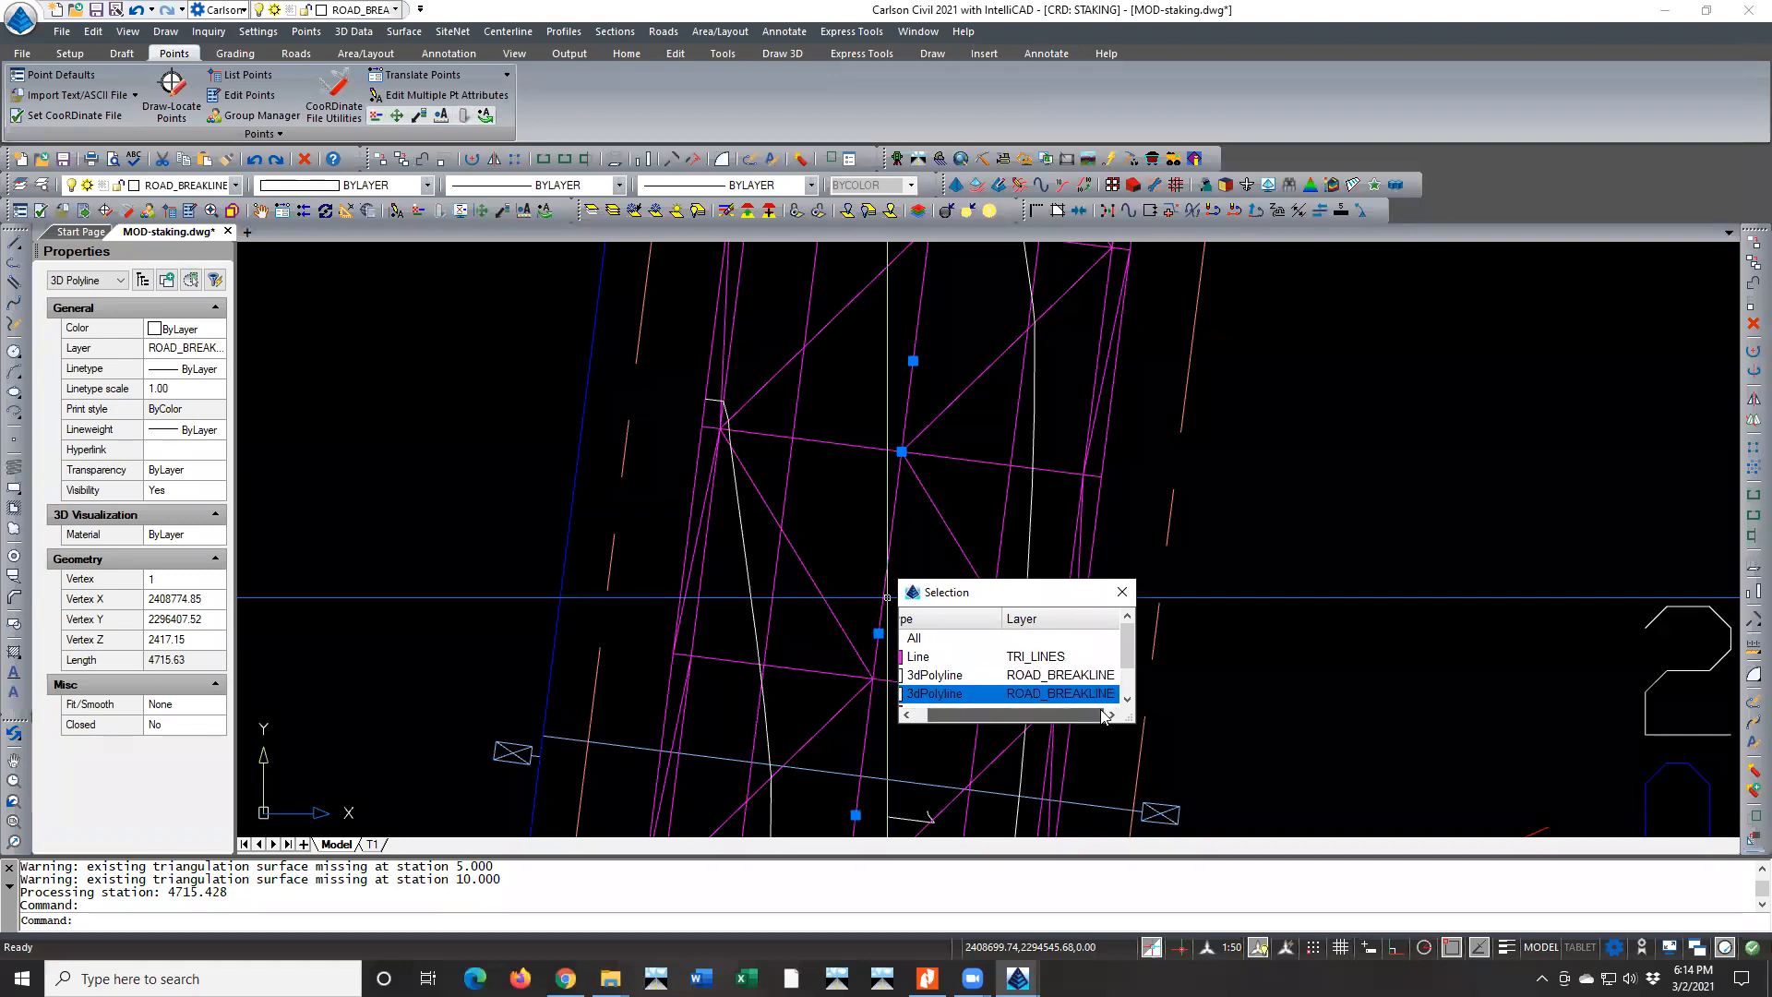
{"action": "left_click", "coordinate": [975, 675]}
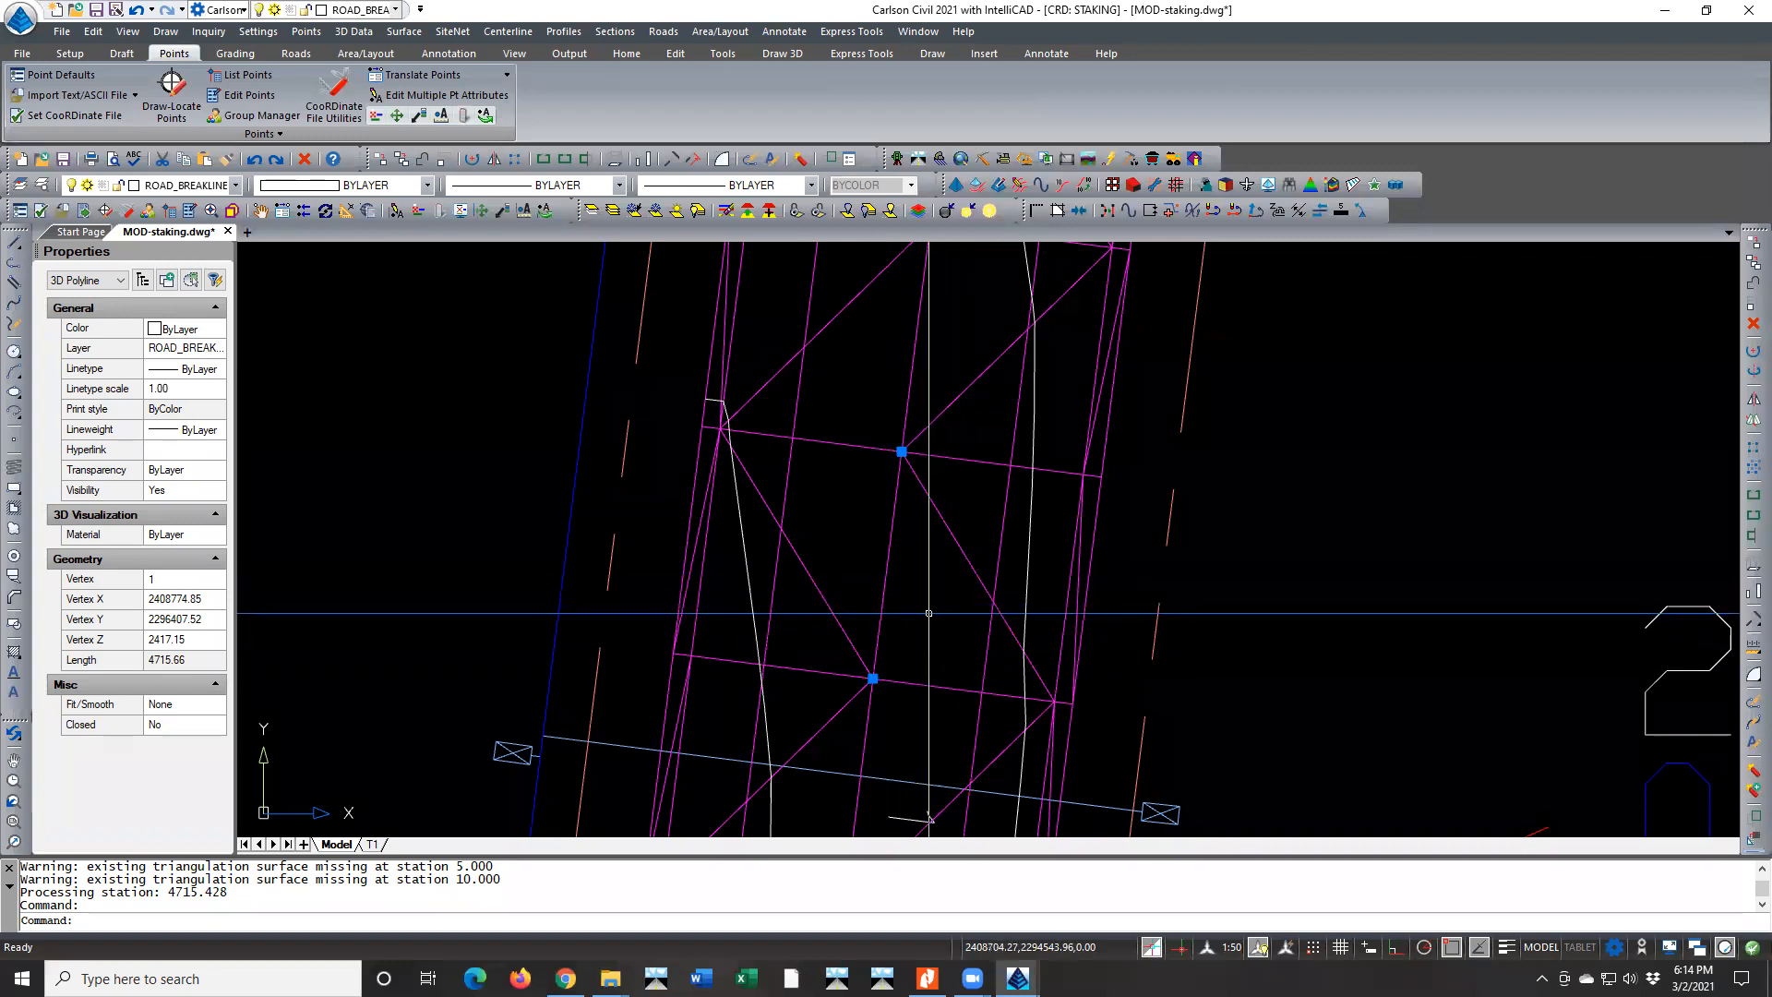
{"action": "scroll", "coordinate": [957, 633], "scroll_direction": "down", "scroll_amount": 3}
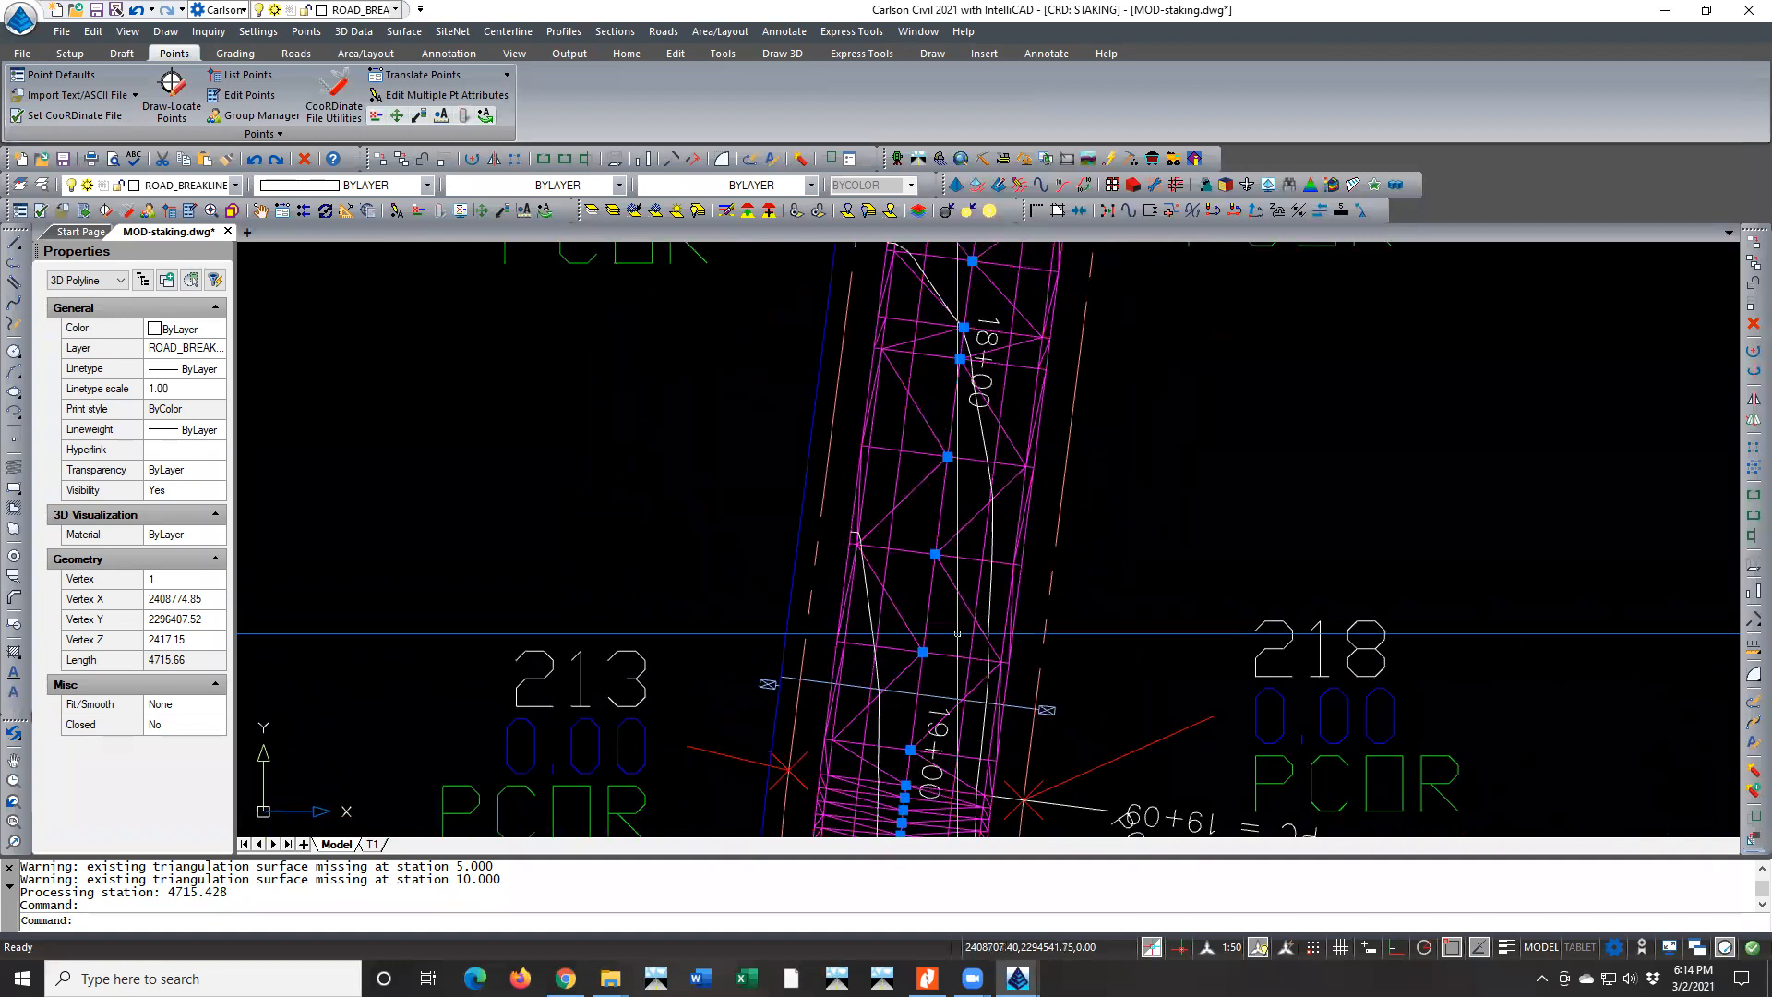
{"action": "scroll", "coordinate": [820, 612], "scroll_direction": "up", "scroll_amount": 3}
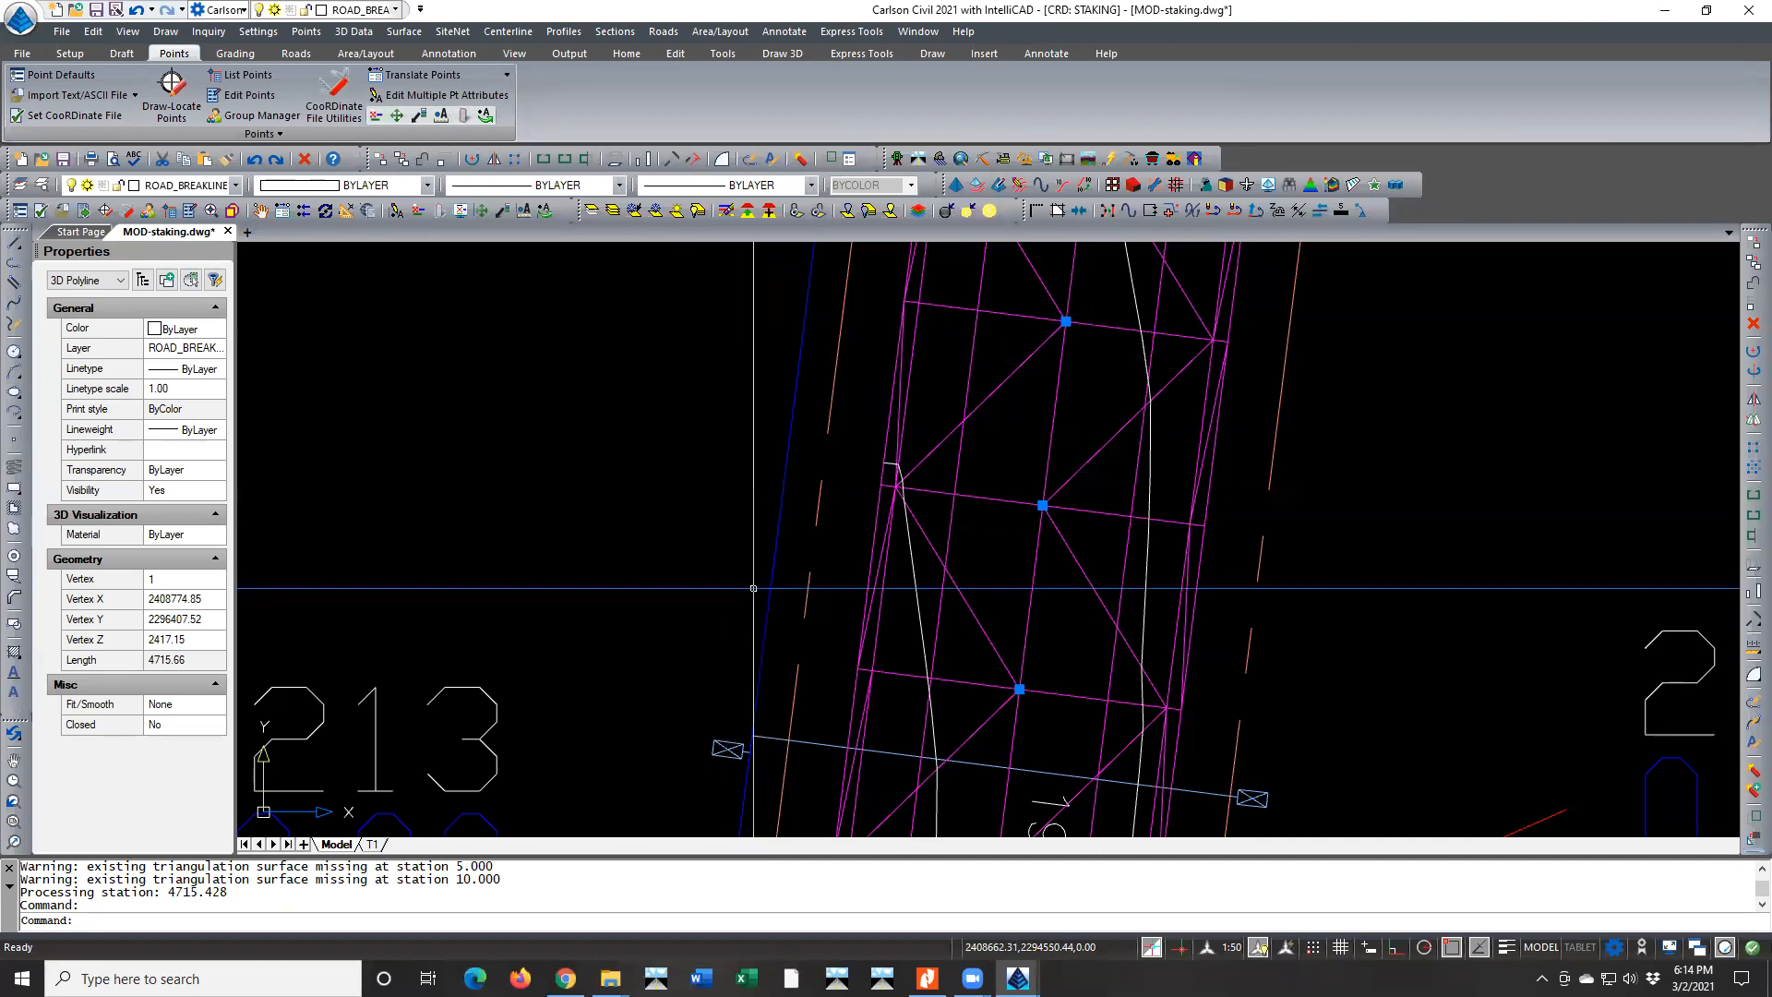
{"action": "scroll", "coordinate": [863, 670], "scroll_direction": "down", "scroll_amount": 3}
{"action": "scroll", "coordinate": [863, 670], "scroll_direction": "down", "scroll_amount": 4}
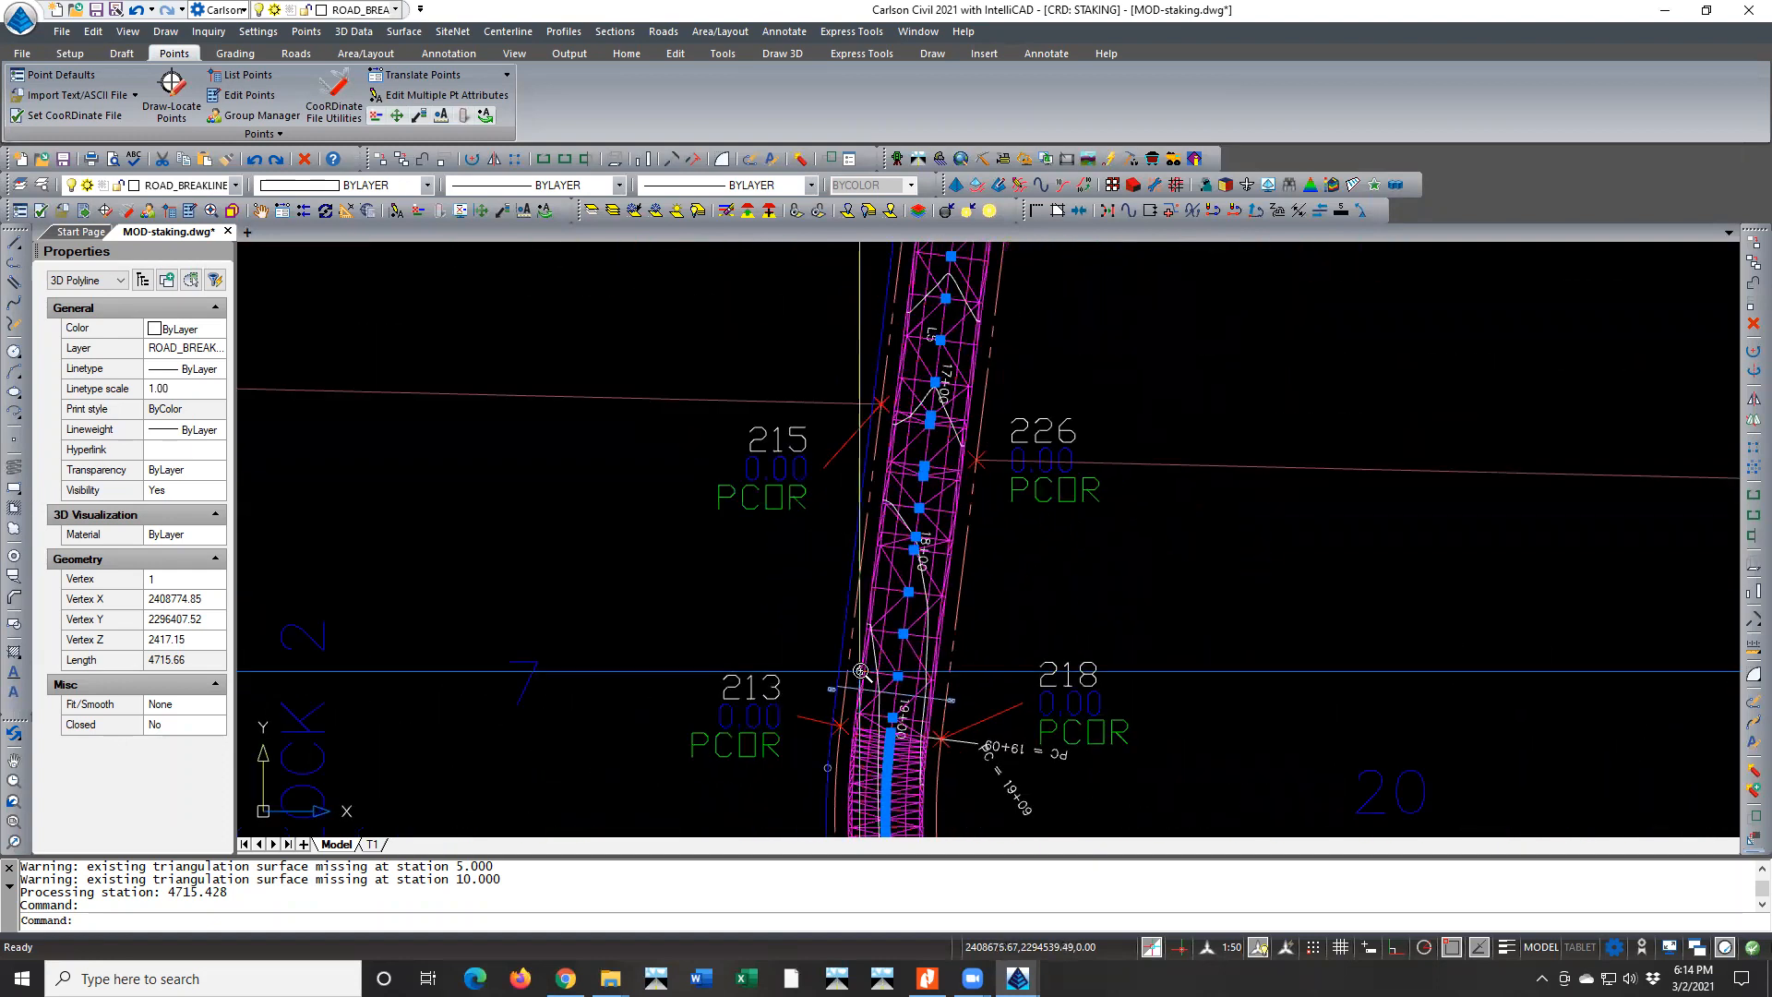
Clear the breakline selection and save the MOD-staking.dwg drawing
{"action": "scroll", "coordinate": [861, 671], "scroll_direction": "down", "scroll_amount": 2}
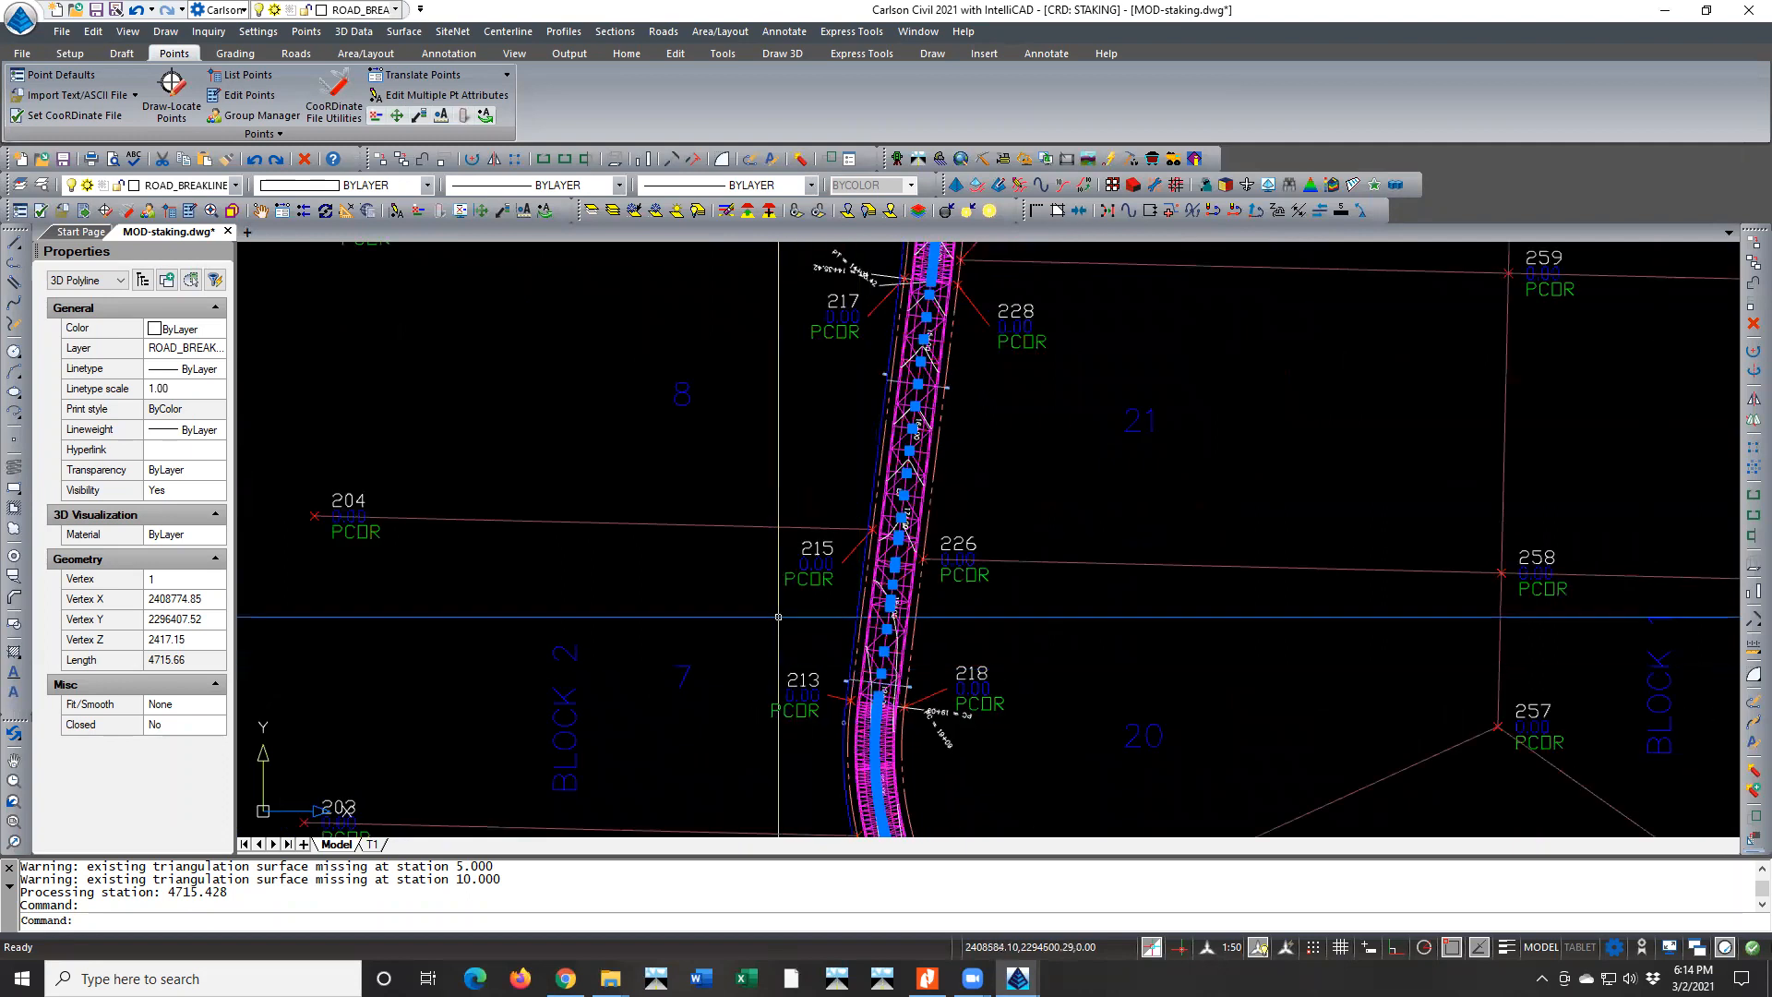
{"action": "scroll", "coordinate": [778, 616], "scroll_direction": "down", "scroll_amount": 2}
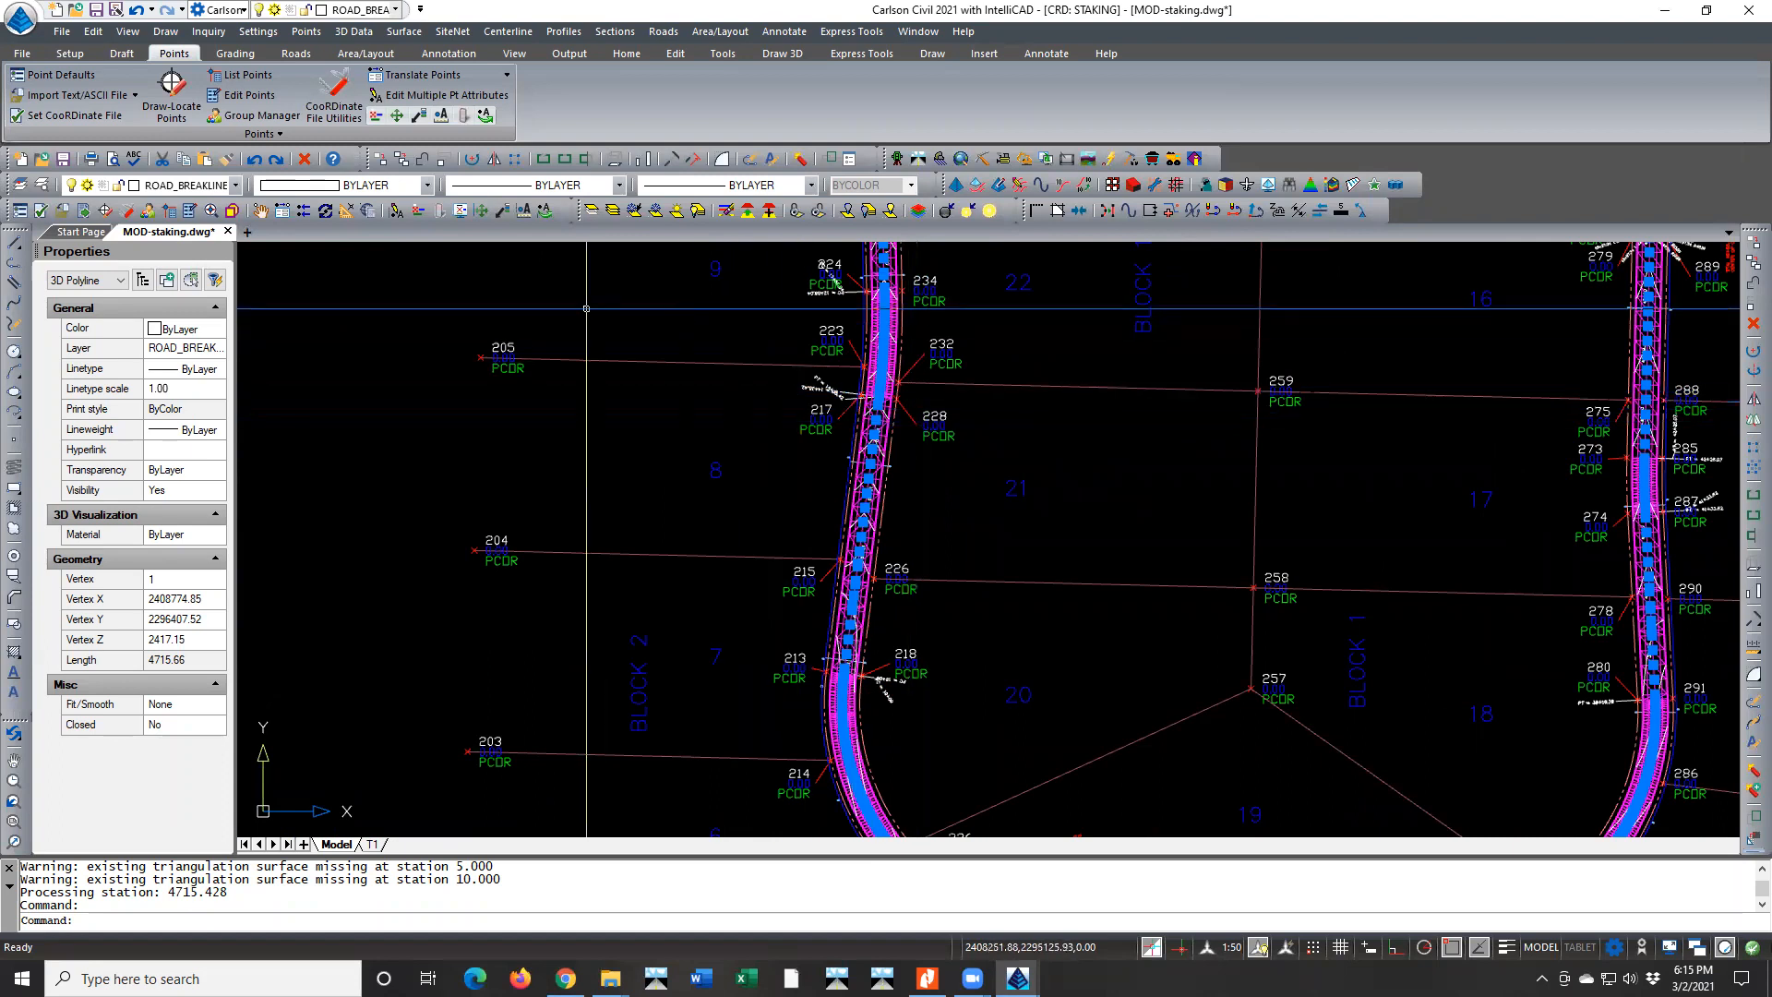
{"action": "left_click", "coordinate": [62, 34]}
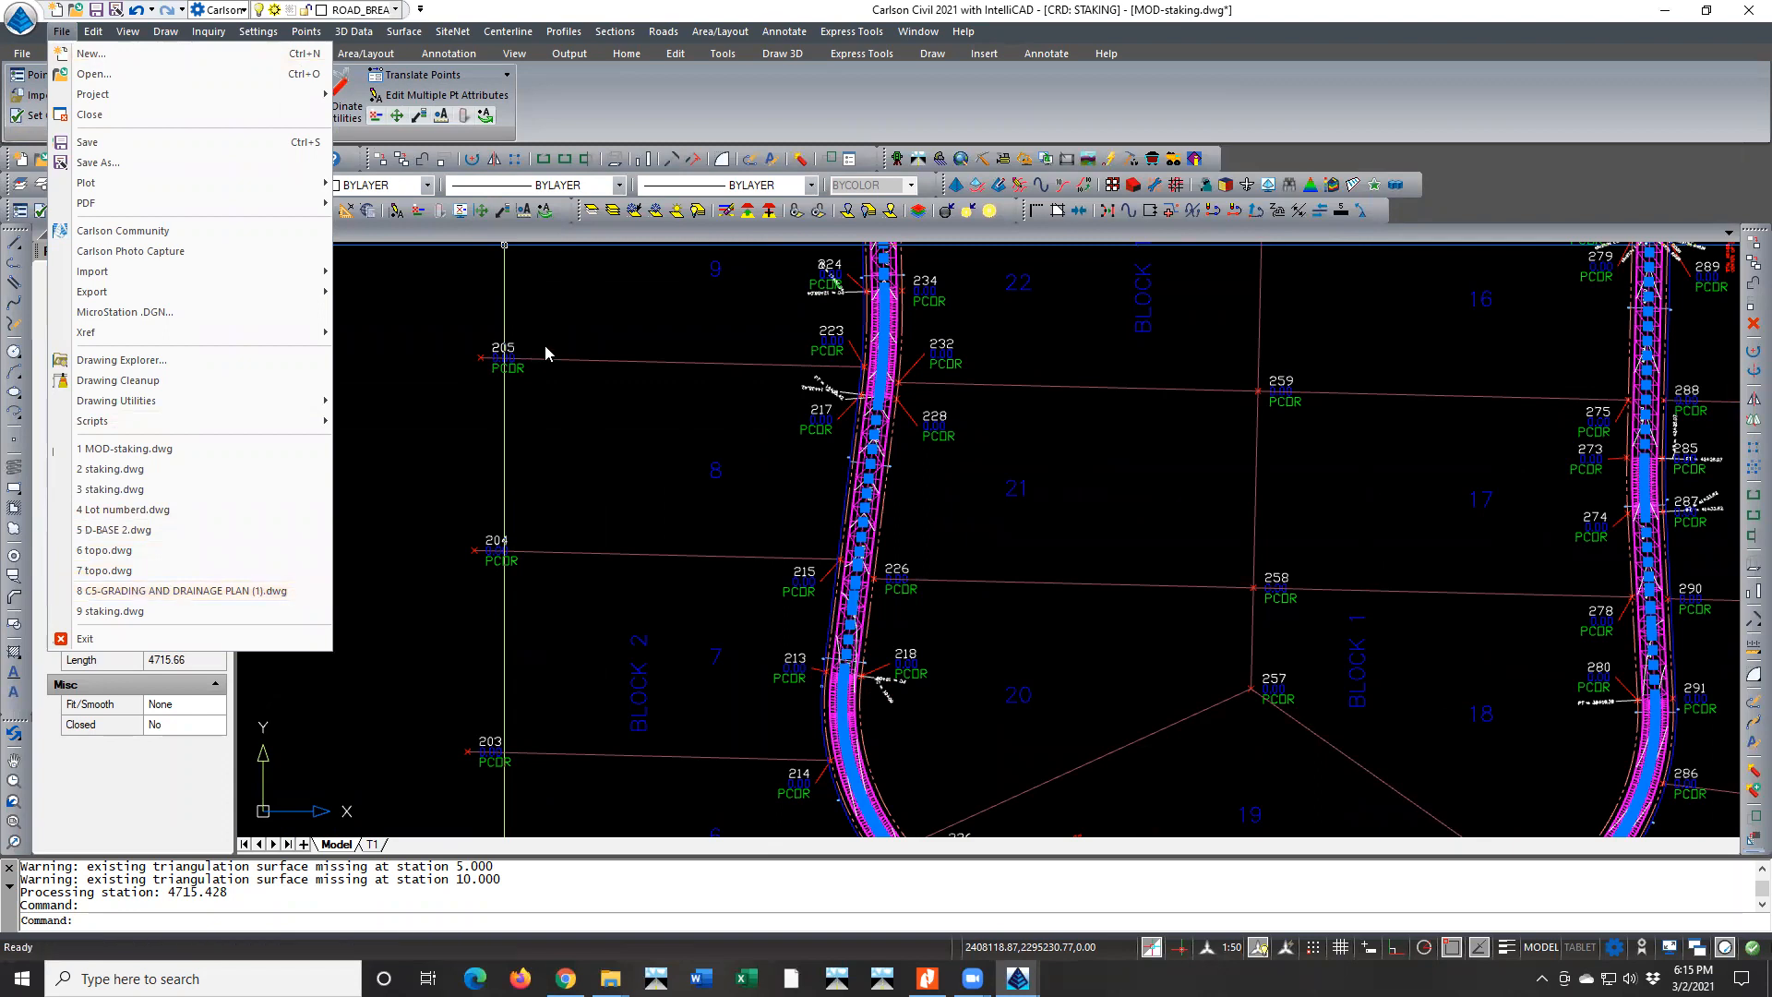
{"action": "key", "text": "Escape"}
{"action": "key", "text": "Escape"}
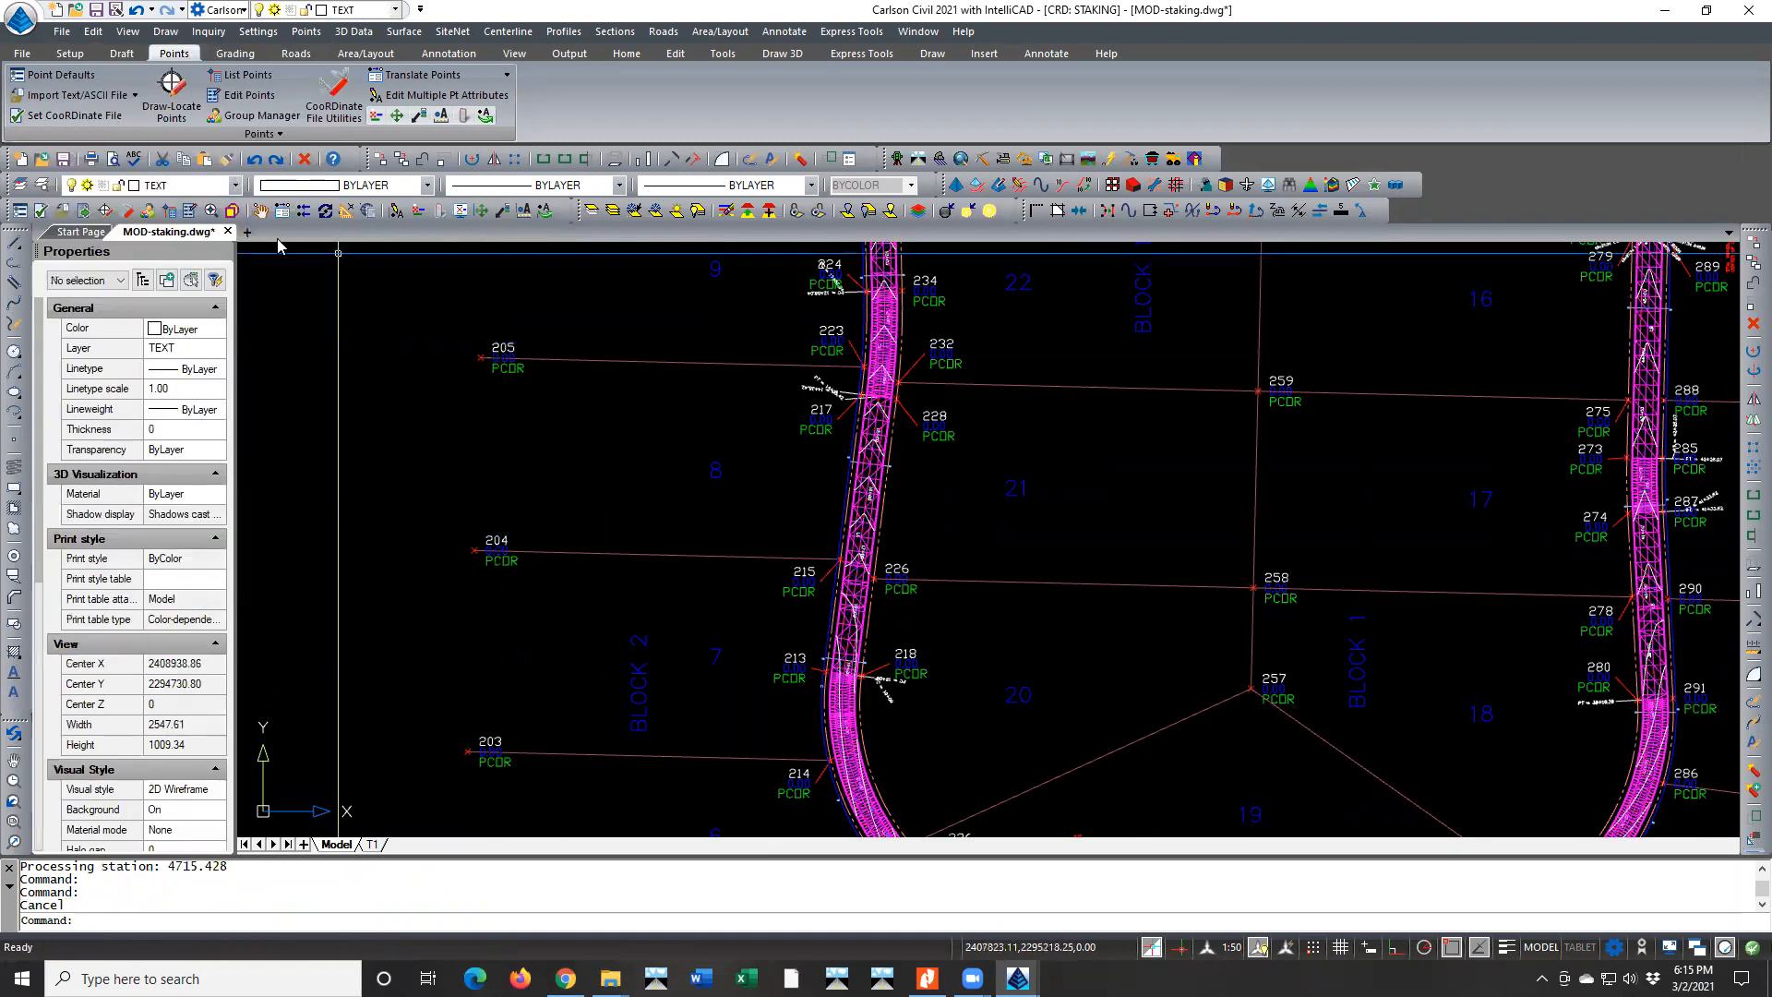
{"action": "left_click", "coordinate": [96, 10]}
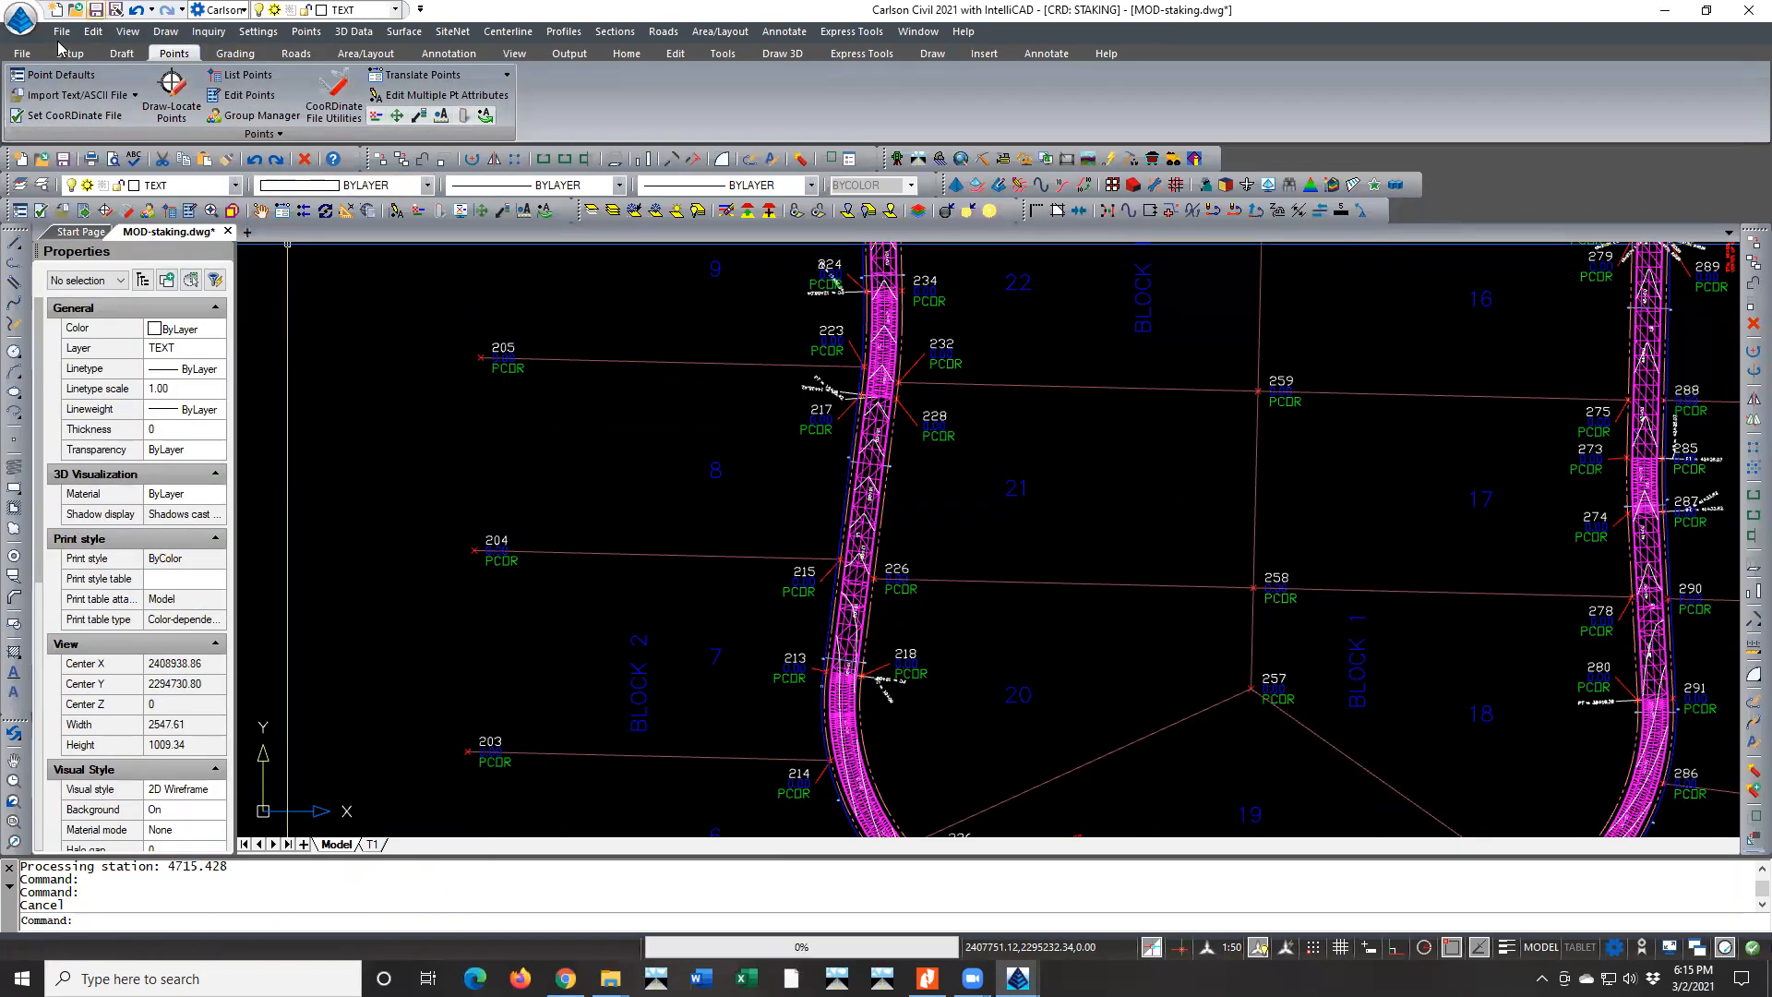
Open Roadway Design Base.dwg from the 2021 CAD training folder Data Sets for CIVIL class
{"action": "left_click", "coordinate": [76, 9]}
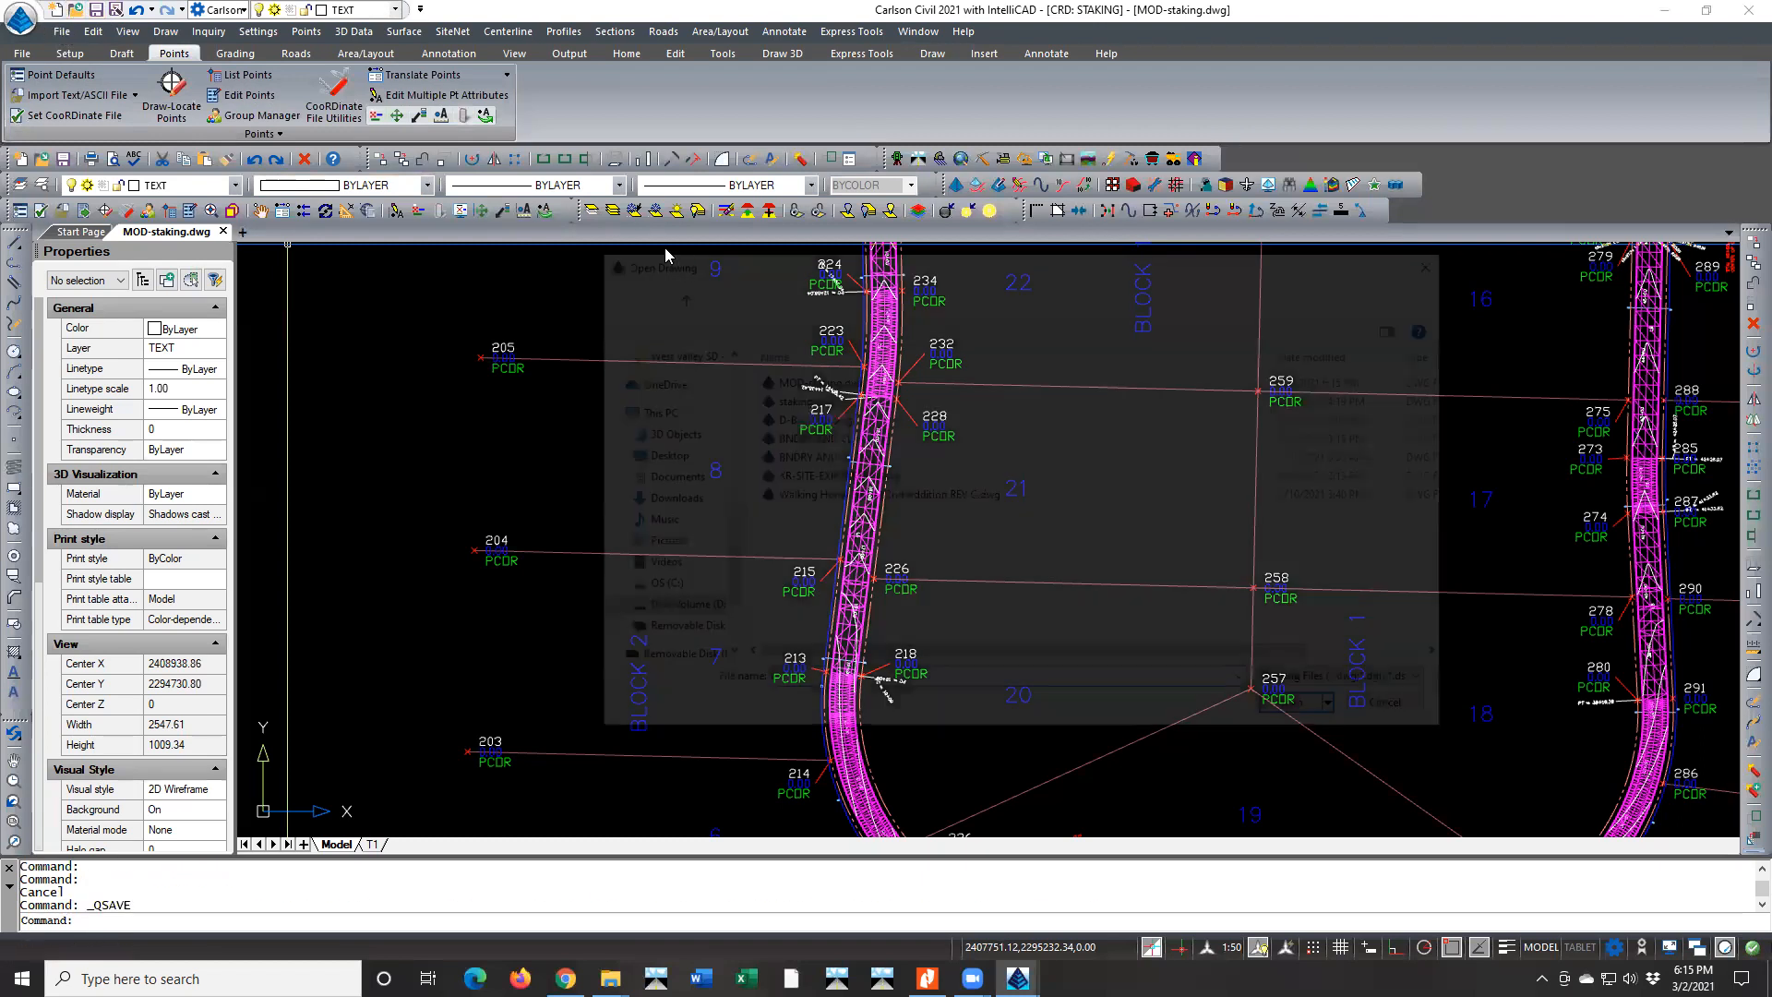
{"action": "left_click", "coordinate": [885, 292]}
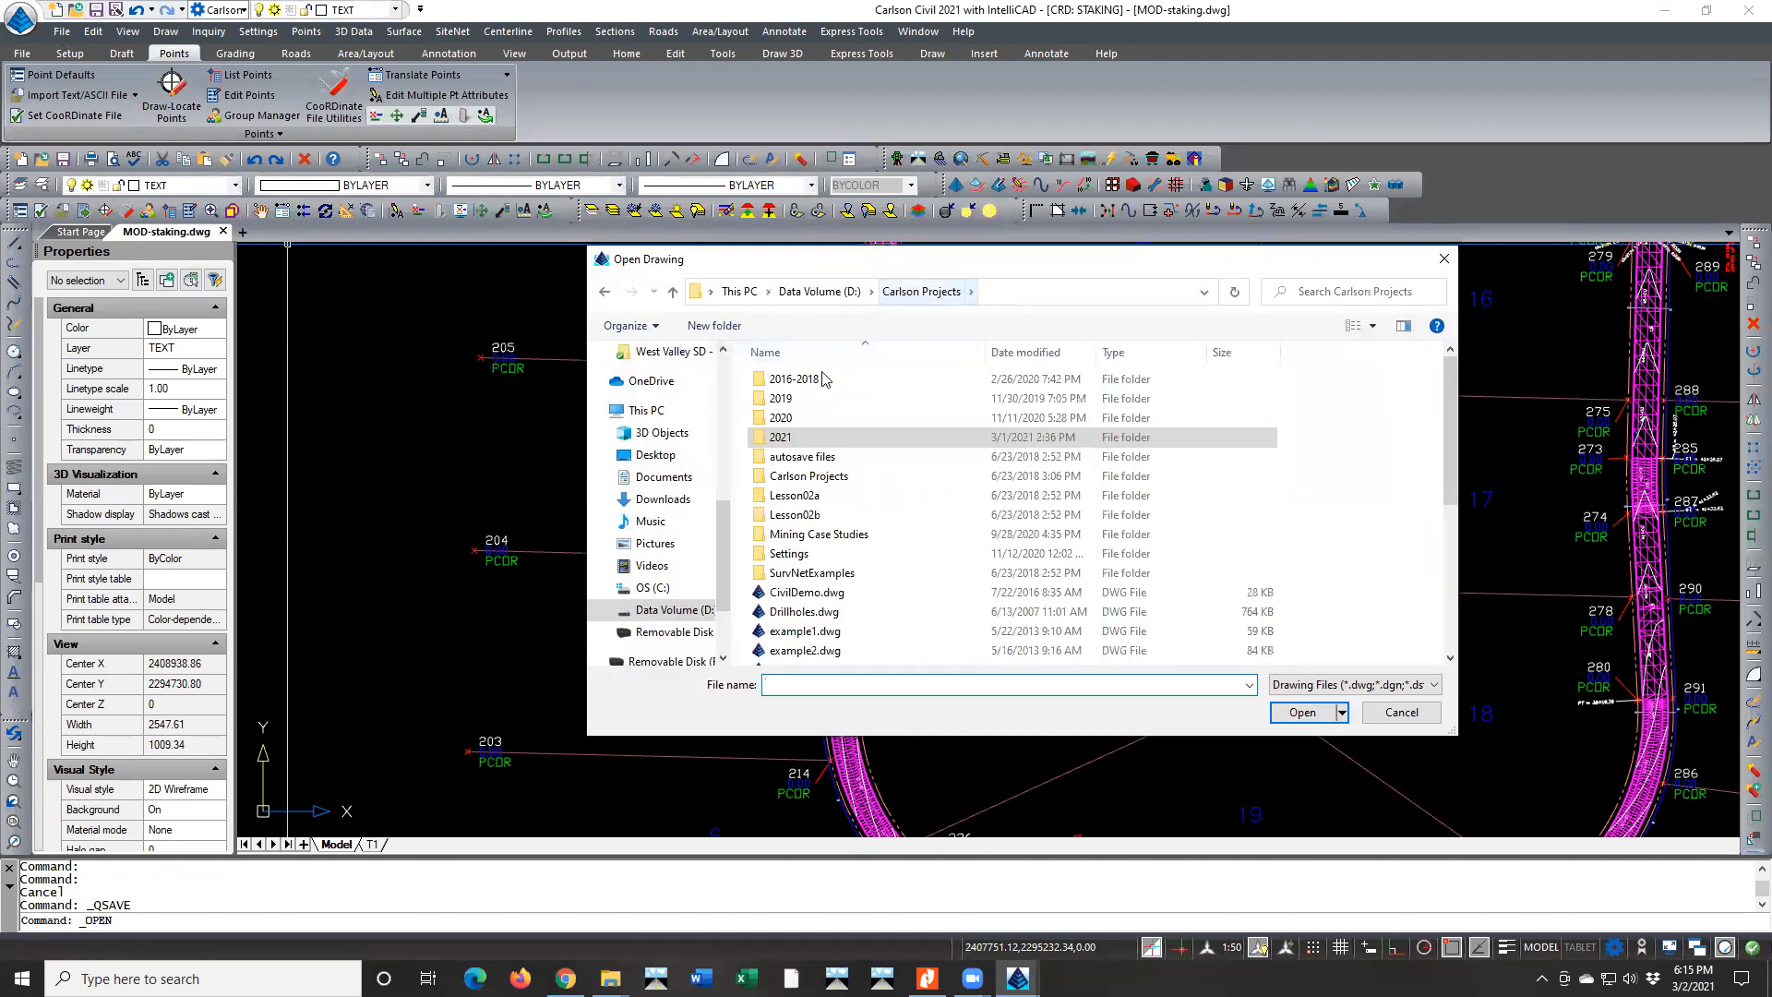
{"action": "double_click", "coordinate": [805, 439]}
{"action": "double_click", "coordinate": [813, 381]}
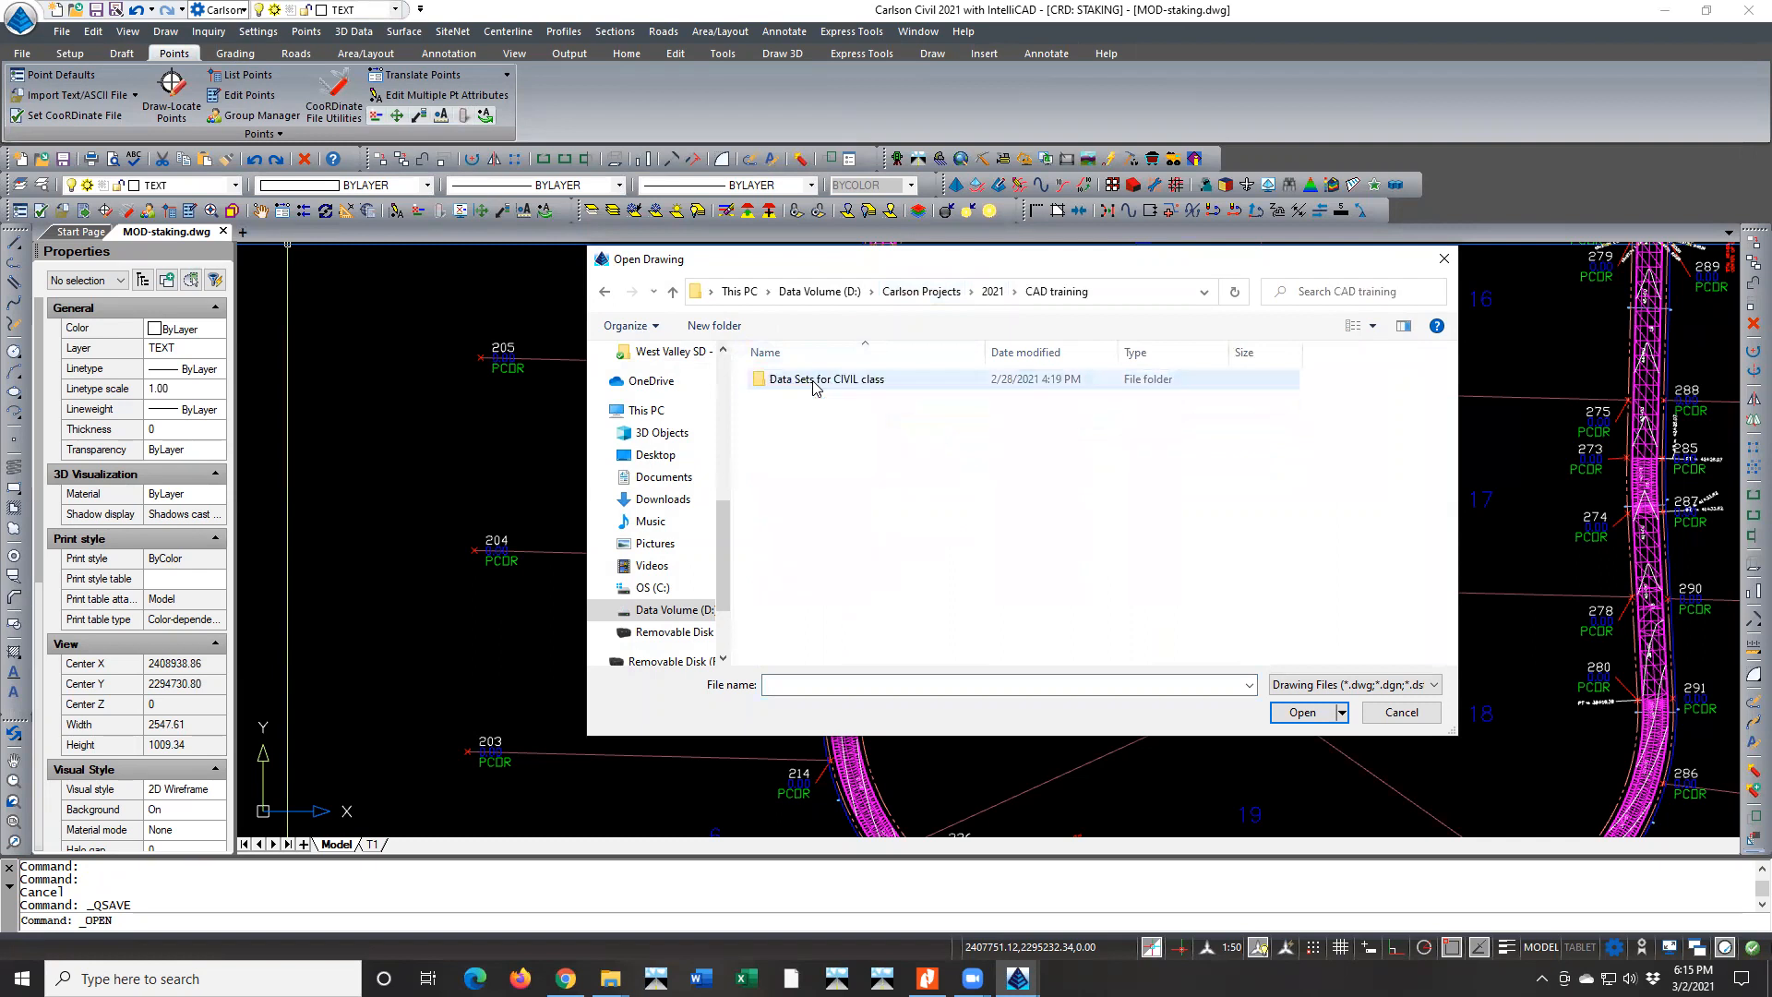
{"action": "double_click", "coordinate": [816, 386]}
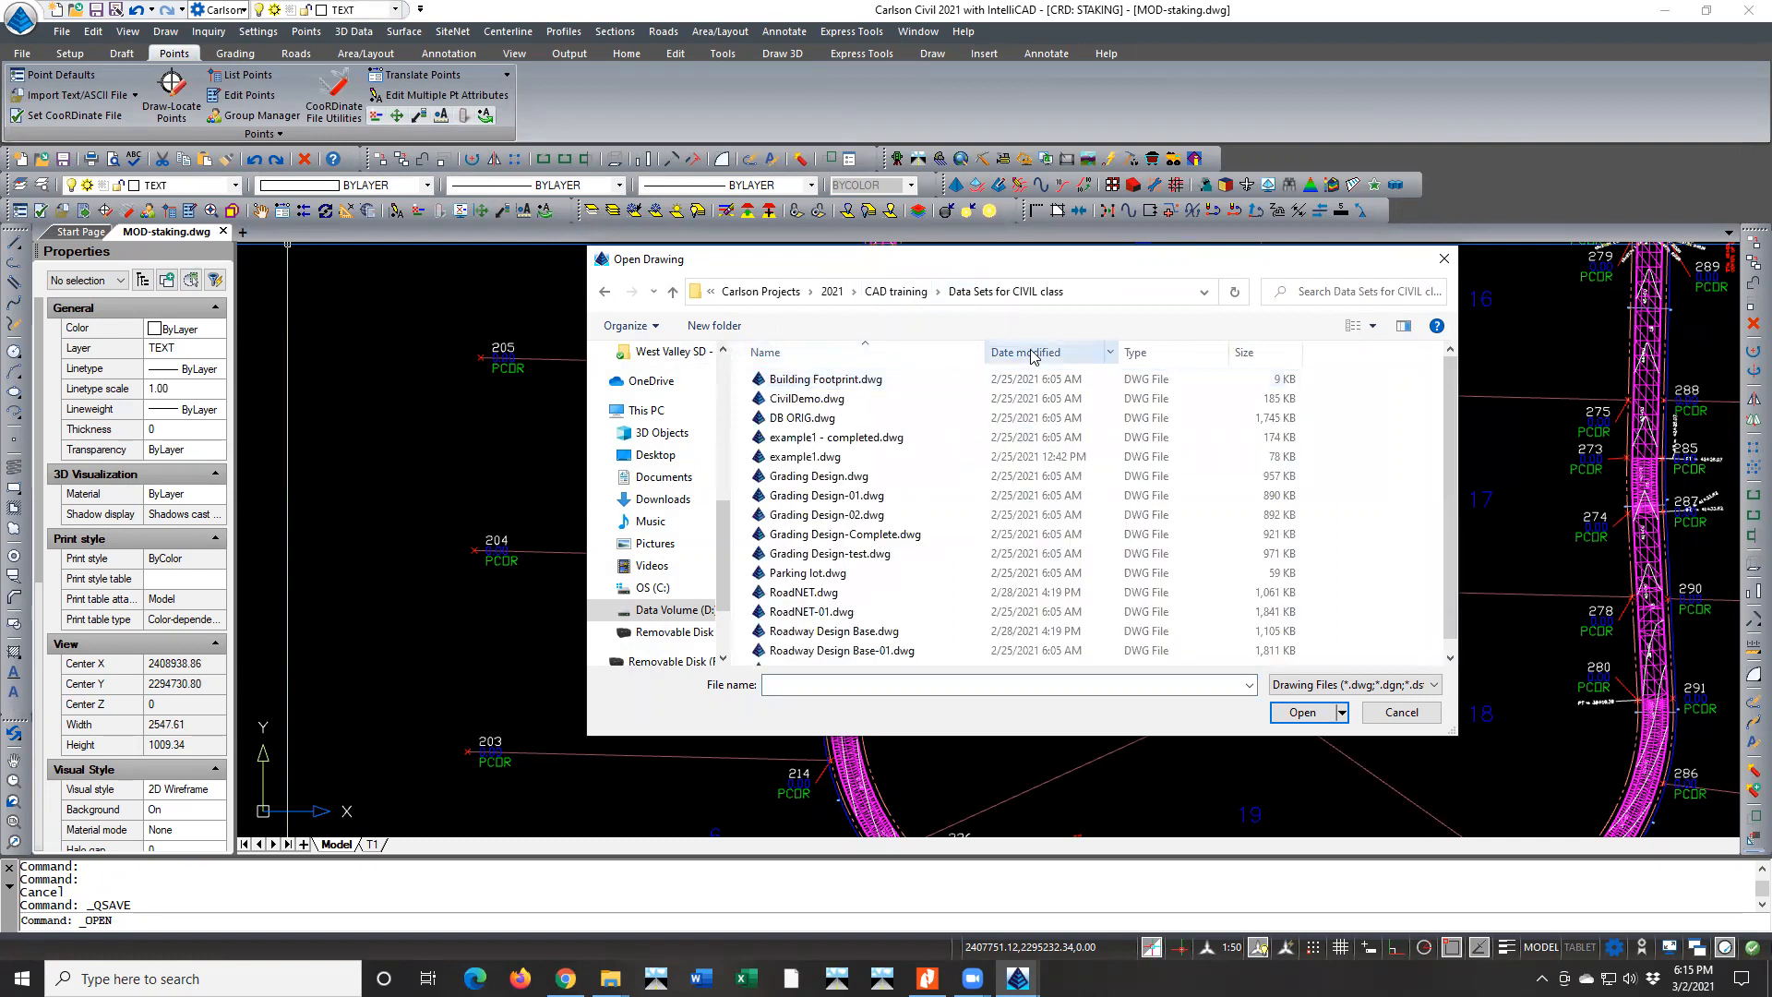
{"action": "double_click", "coordinate": [847, 383]}
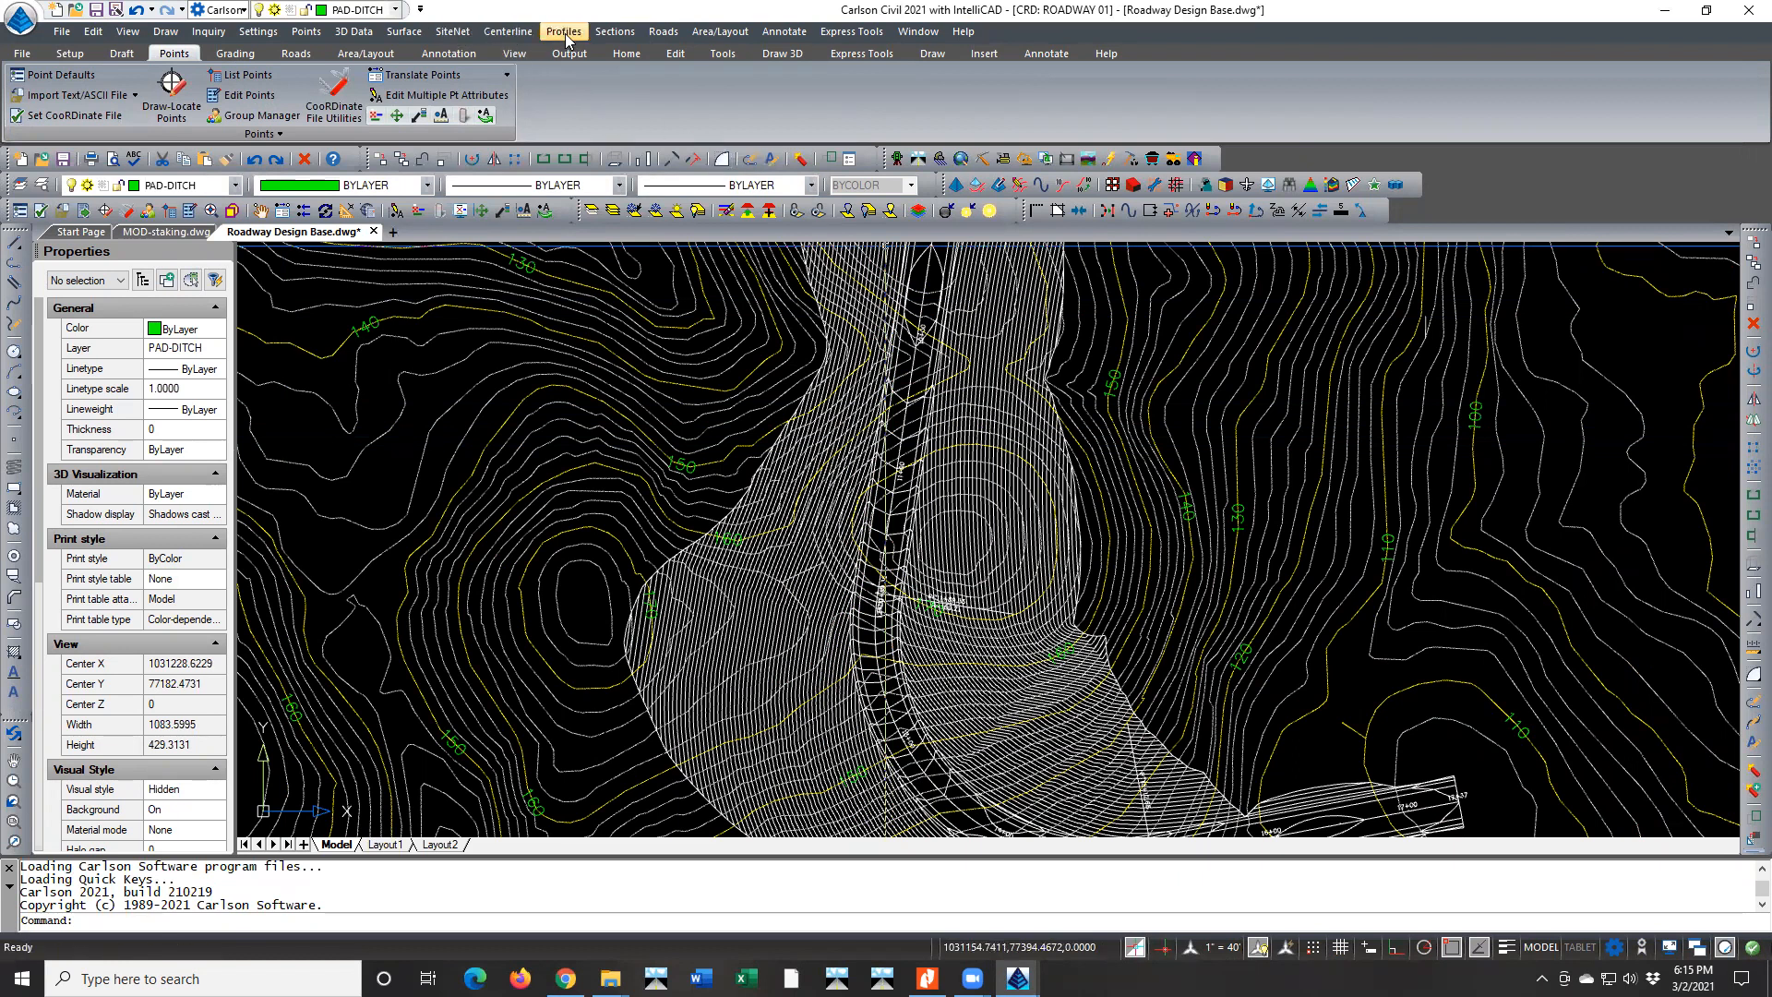
{"action": "left_click", "coordinate": [662, 32]}
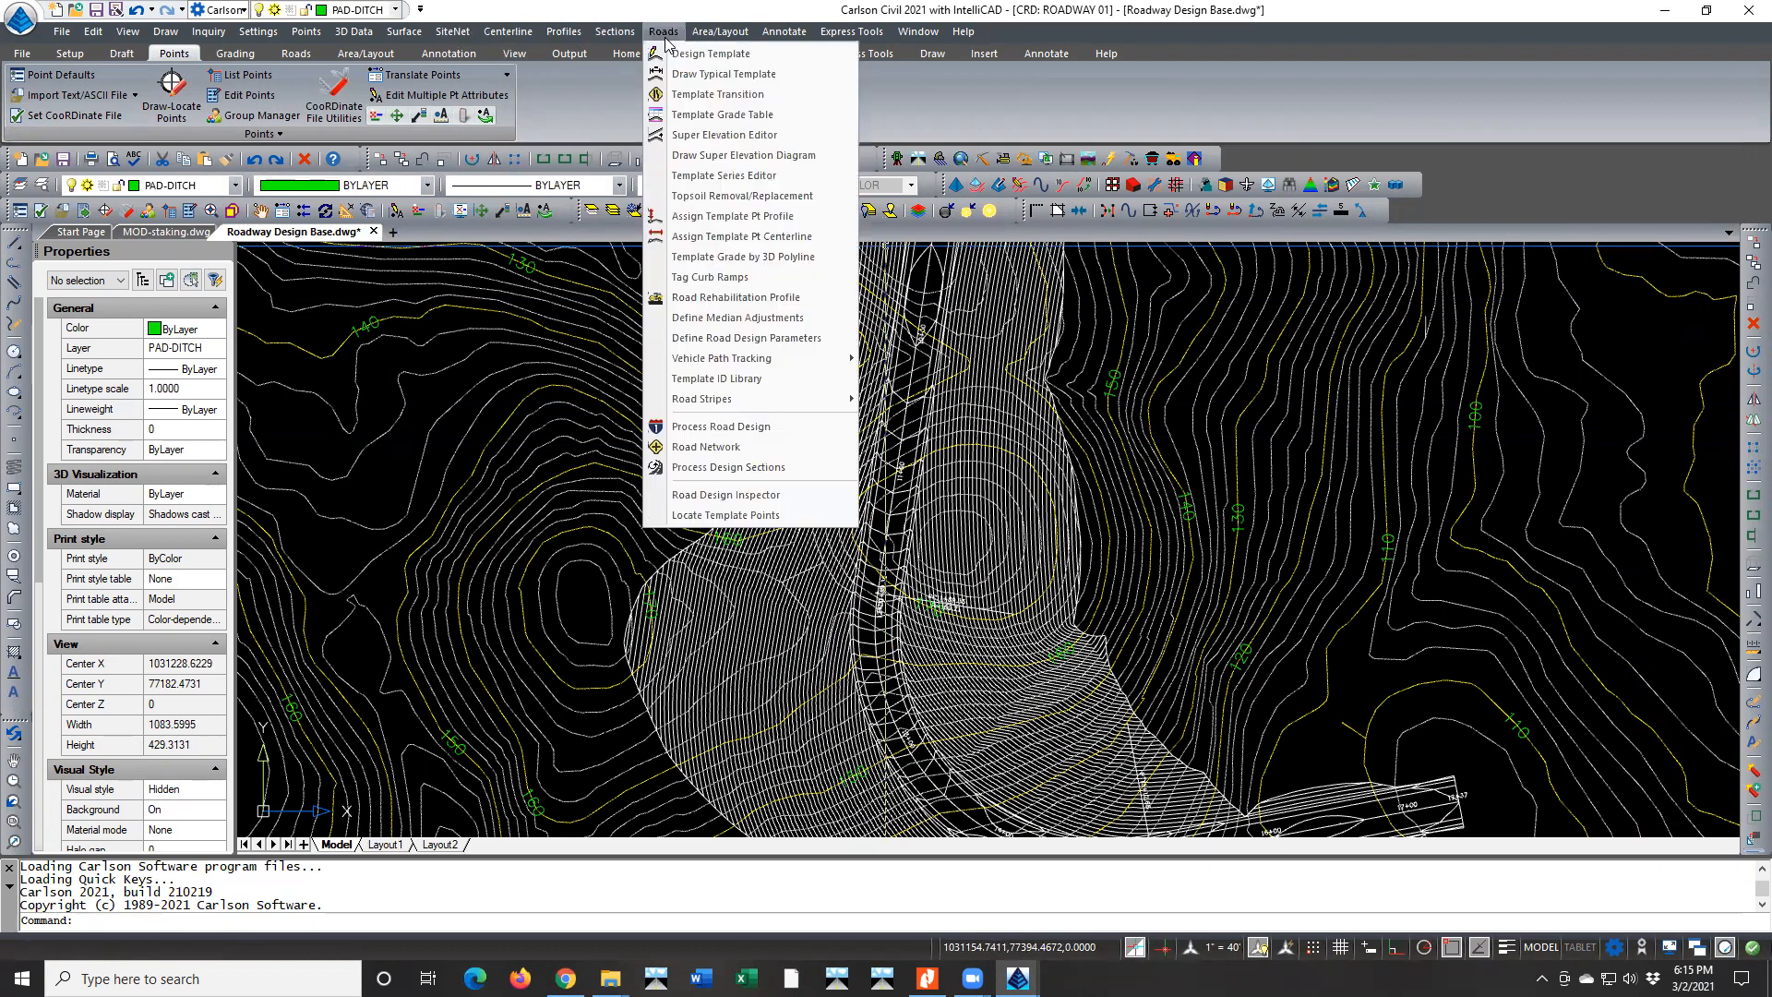
{"action": "left_click", "coordinate": [736, 74]}
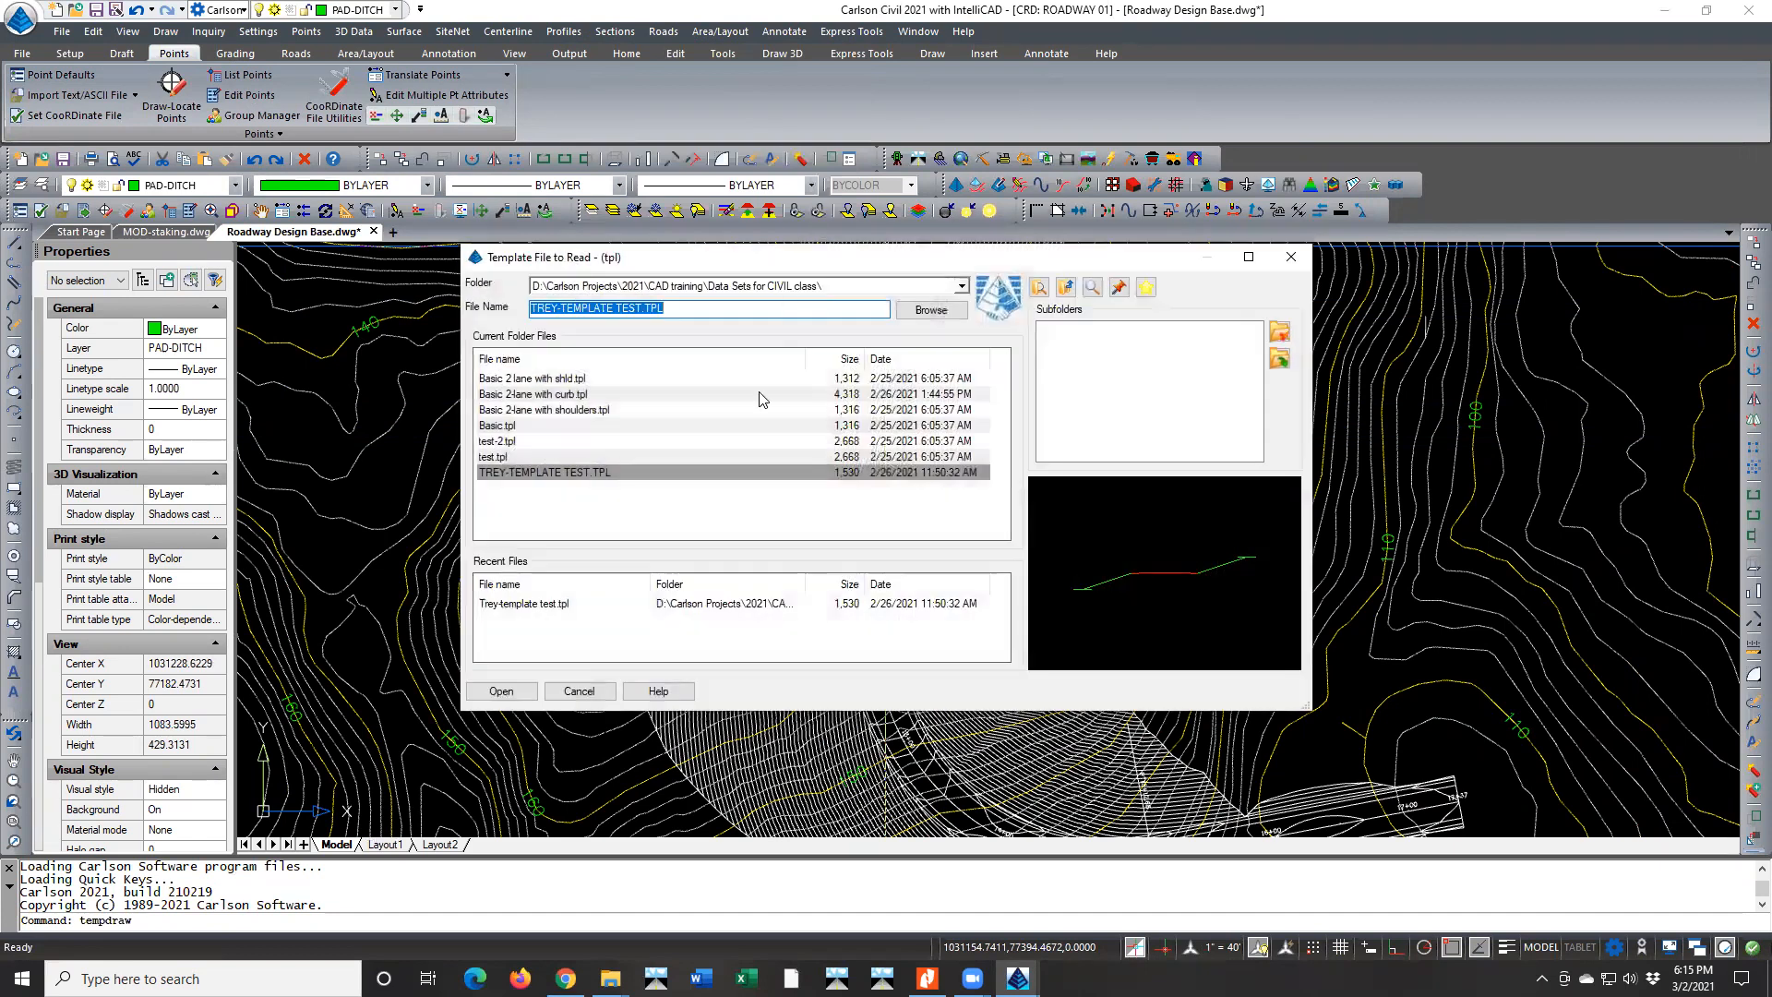
{"action": "left_click", "coordinate": [501, 690]}
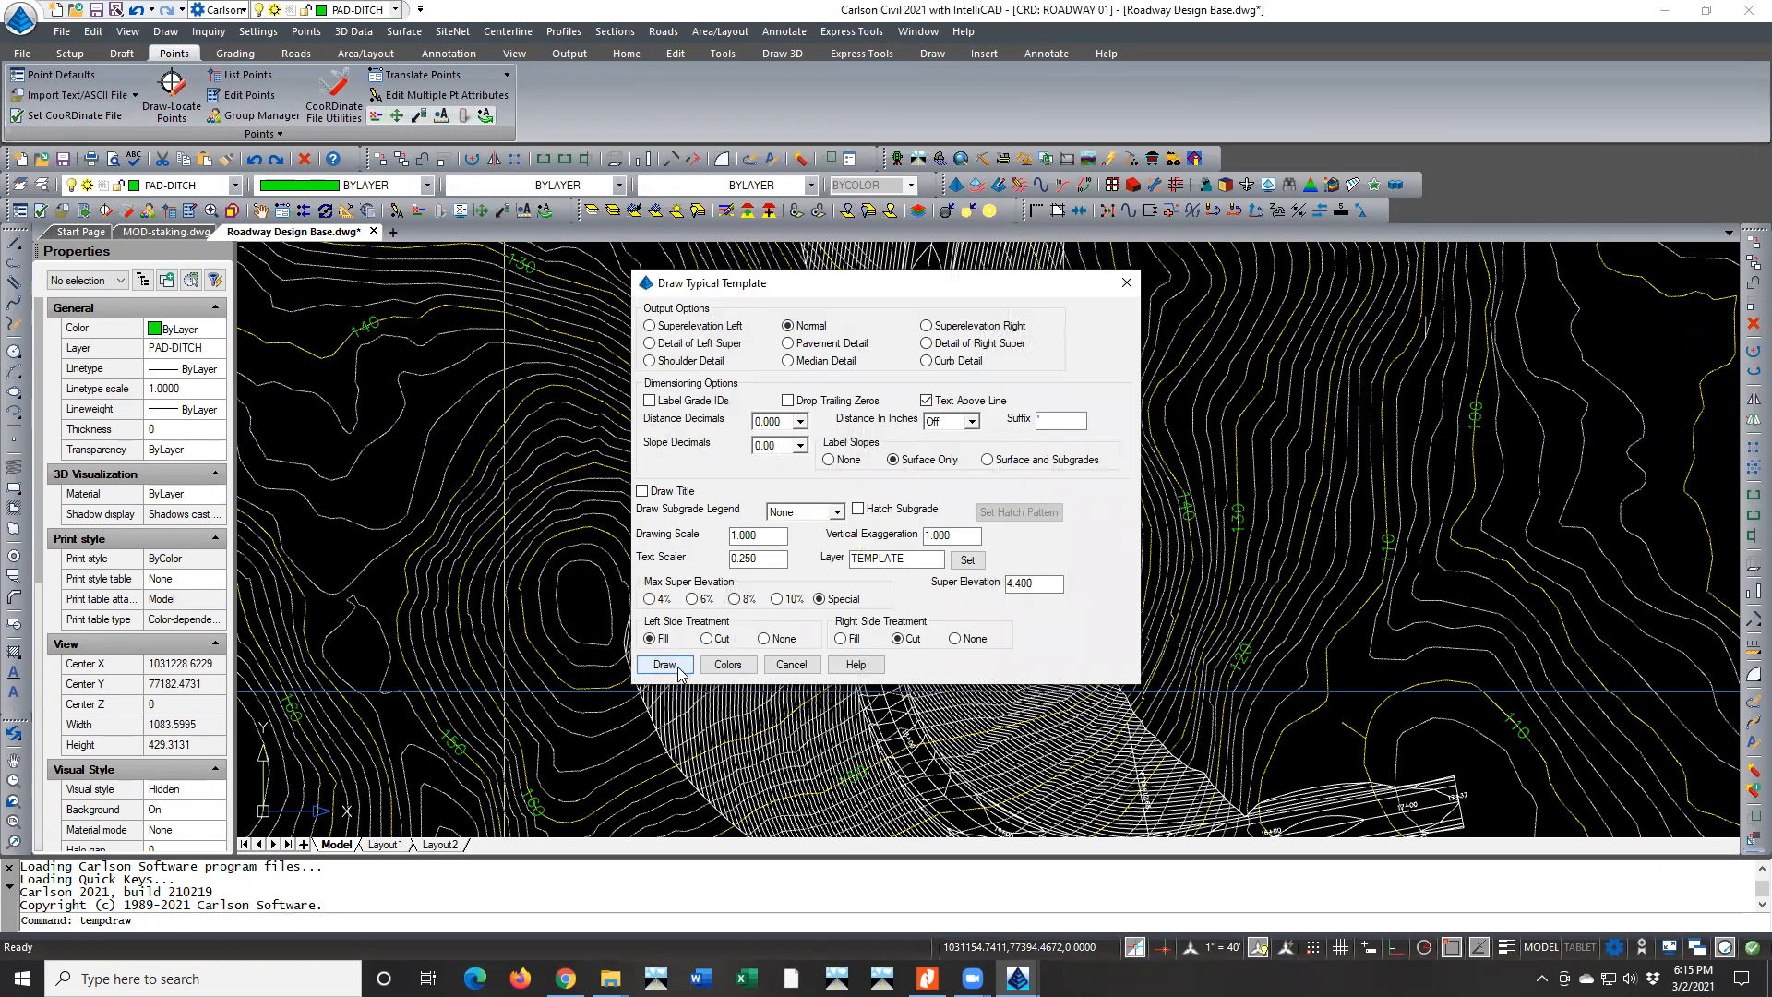
{"action": "left_click", "coordinate": [791, 665]}
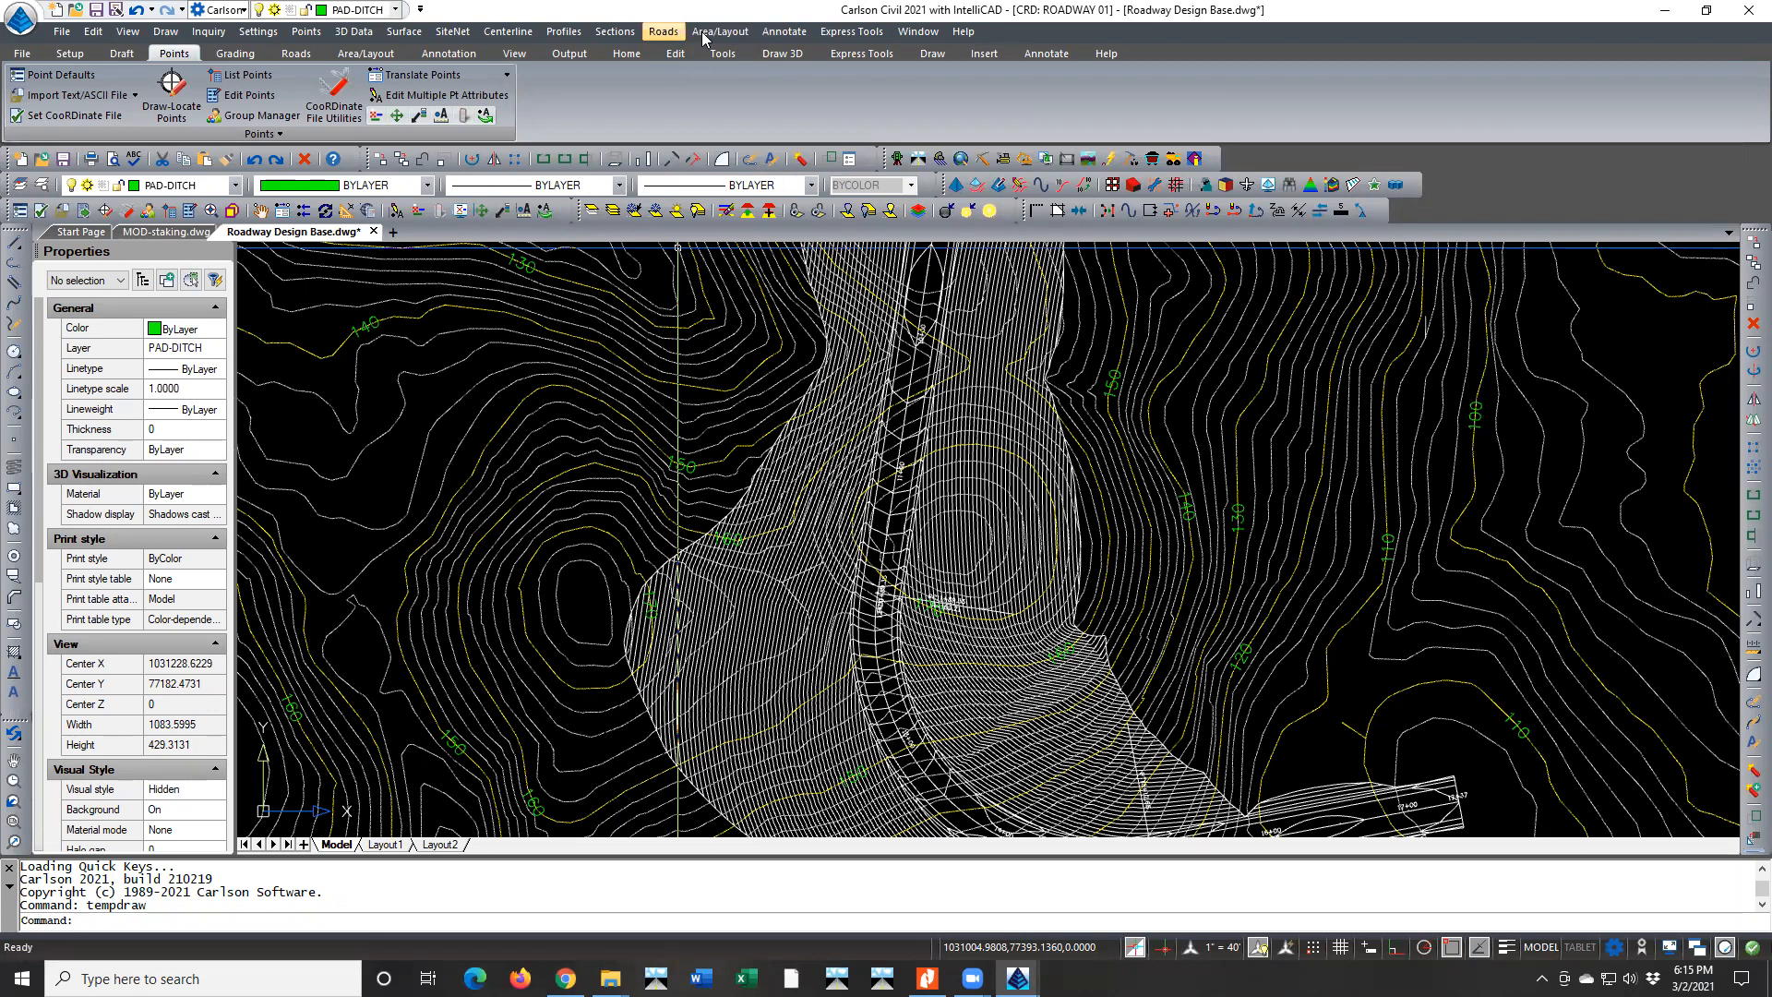
Review the surface grades of TREY-TEMPLATE TEST.TPL in Design Template and close it without changes
{"action": "left_click", "coordinate": [674, 33]}
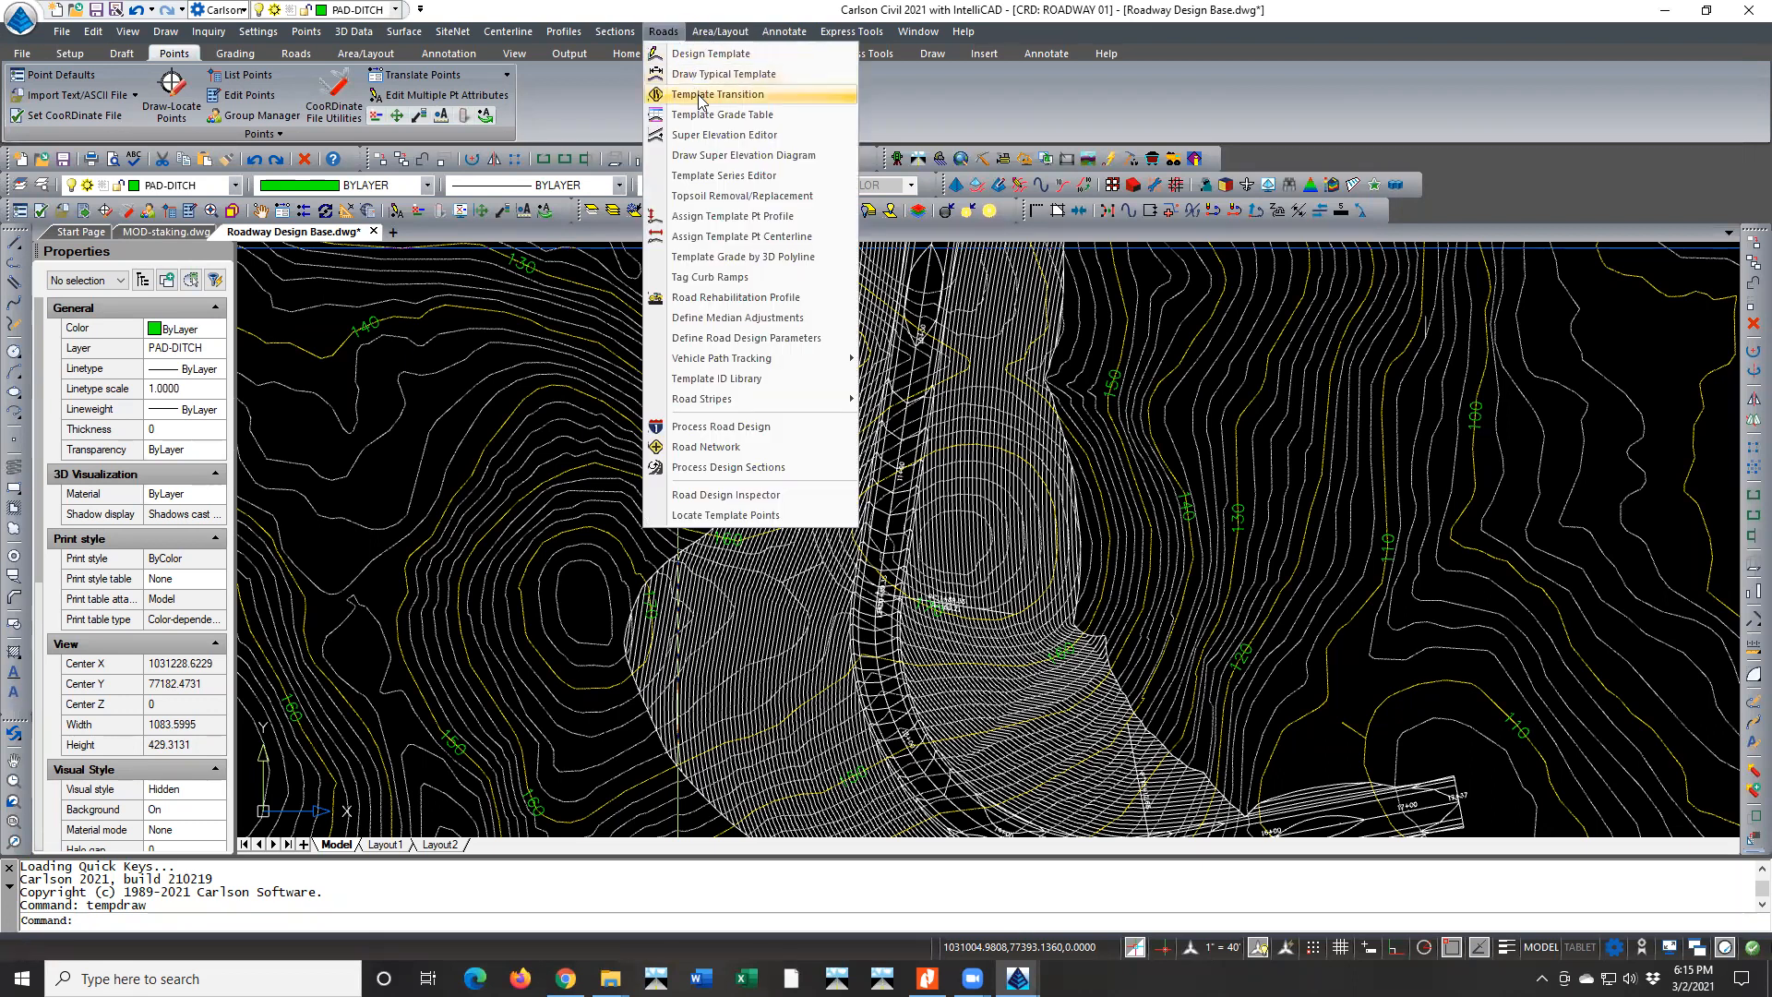
{"action": "left_click", "coordinate": [703, 54]}
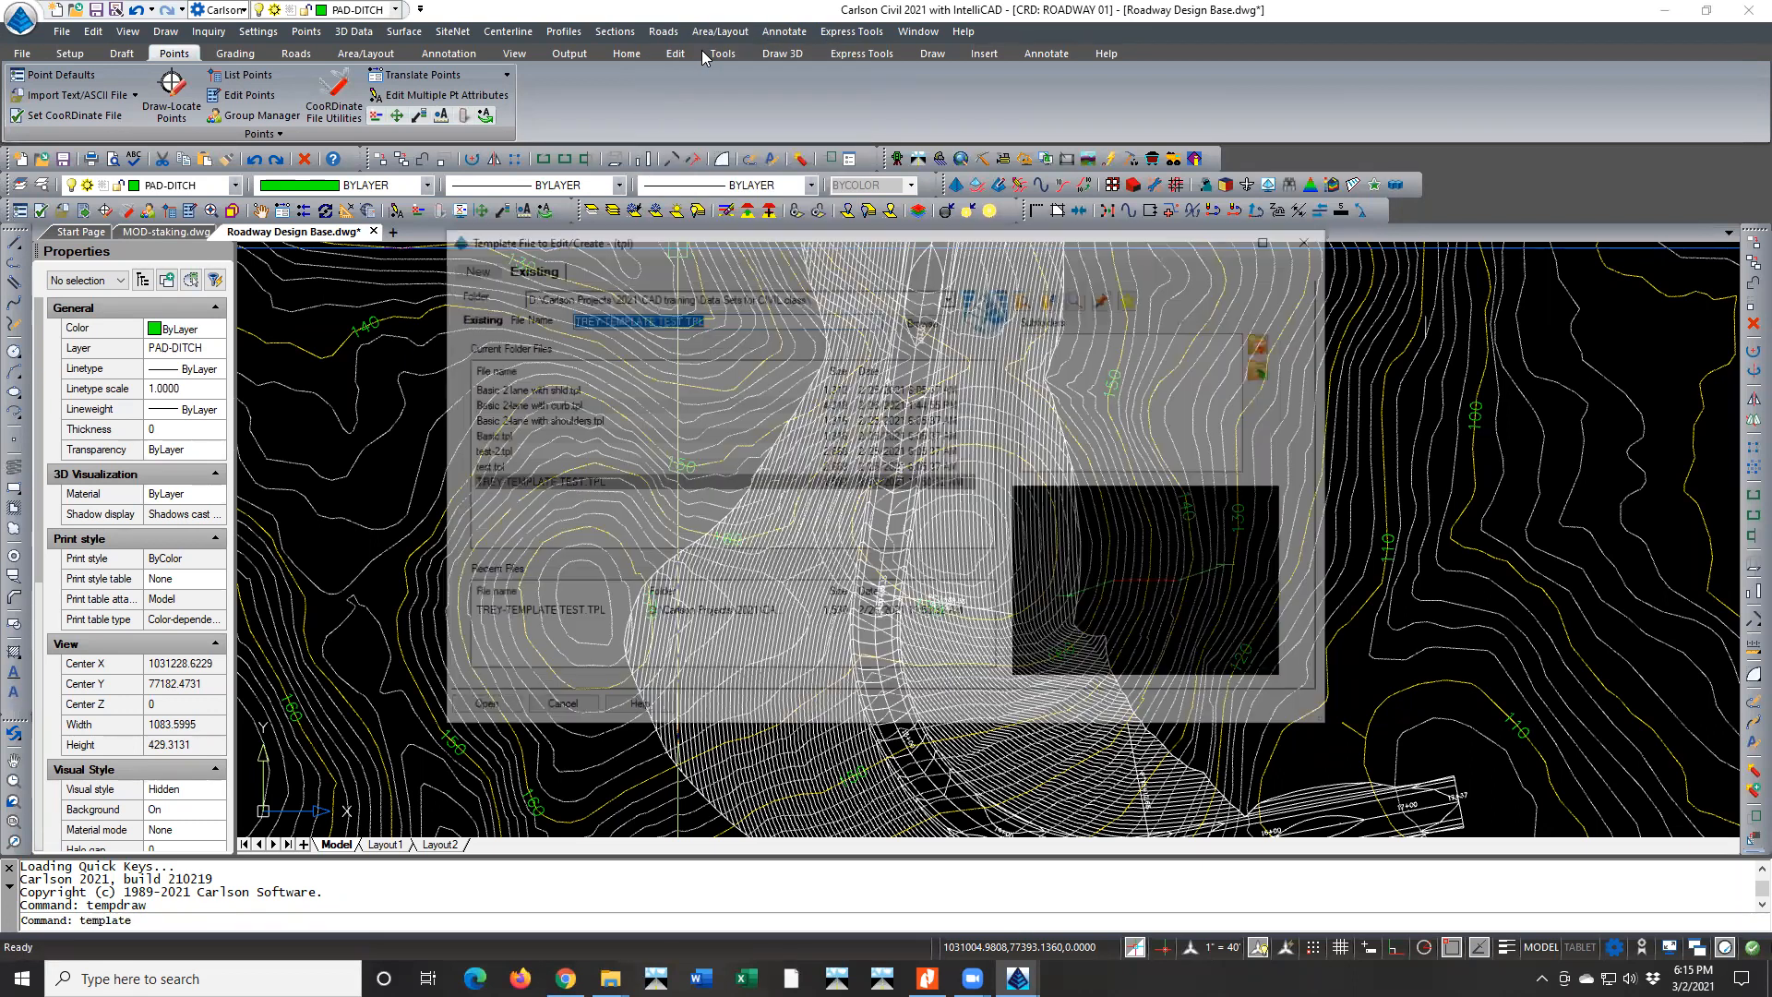
{"action": "left_click", "coordinate": [477, 711]}
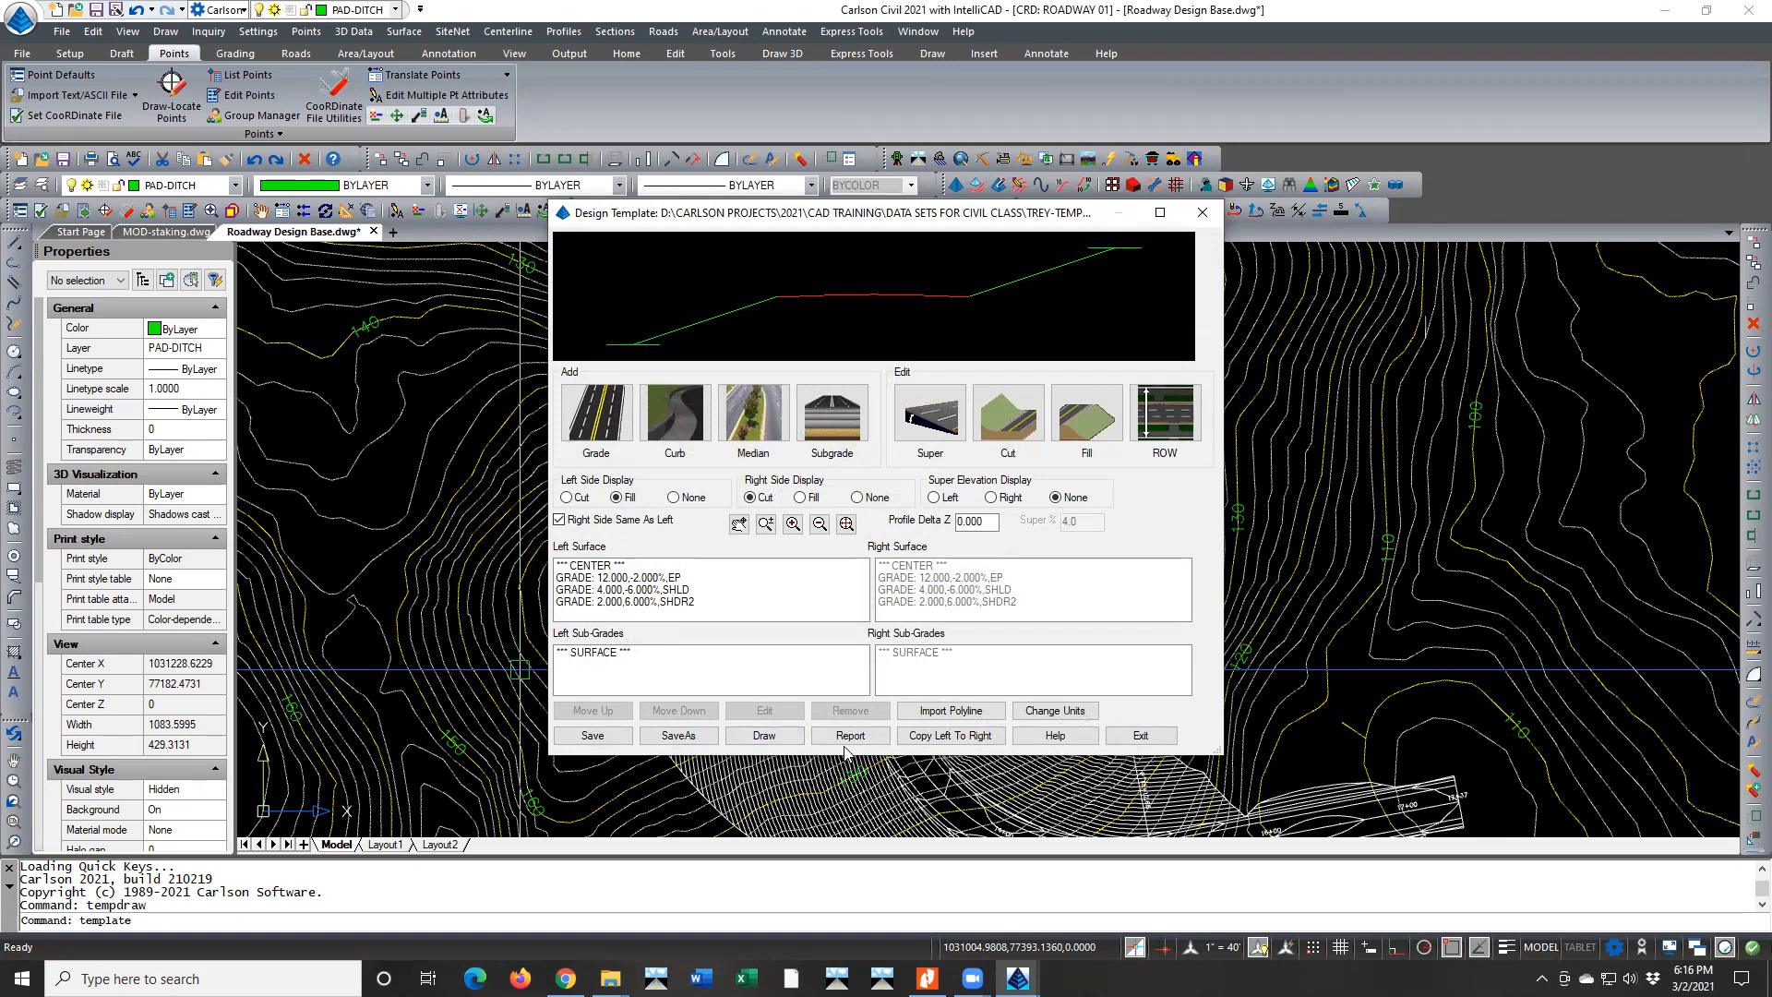
{"action": "left_click", "coordinate": [1141, 736]}
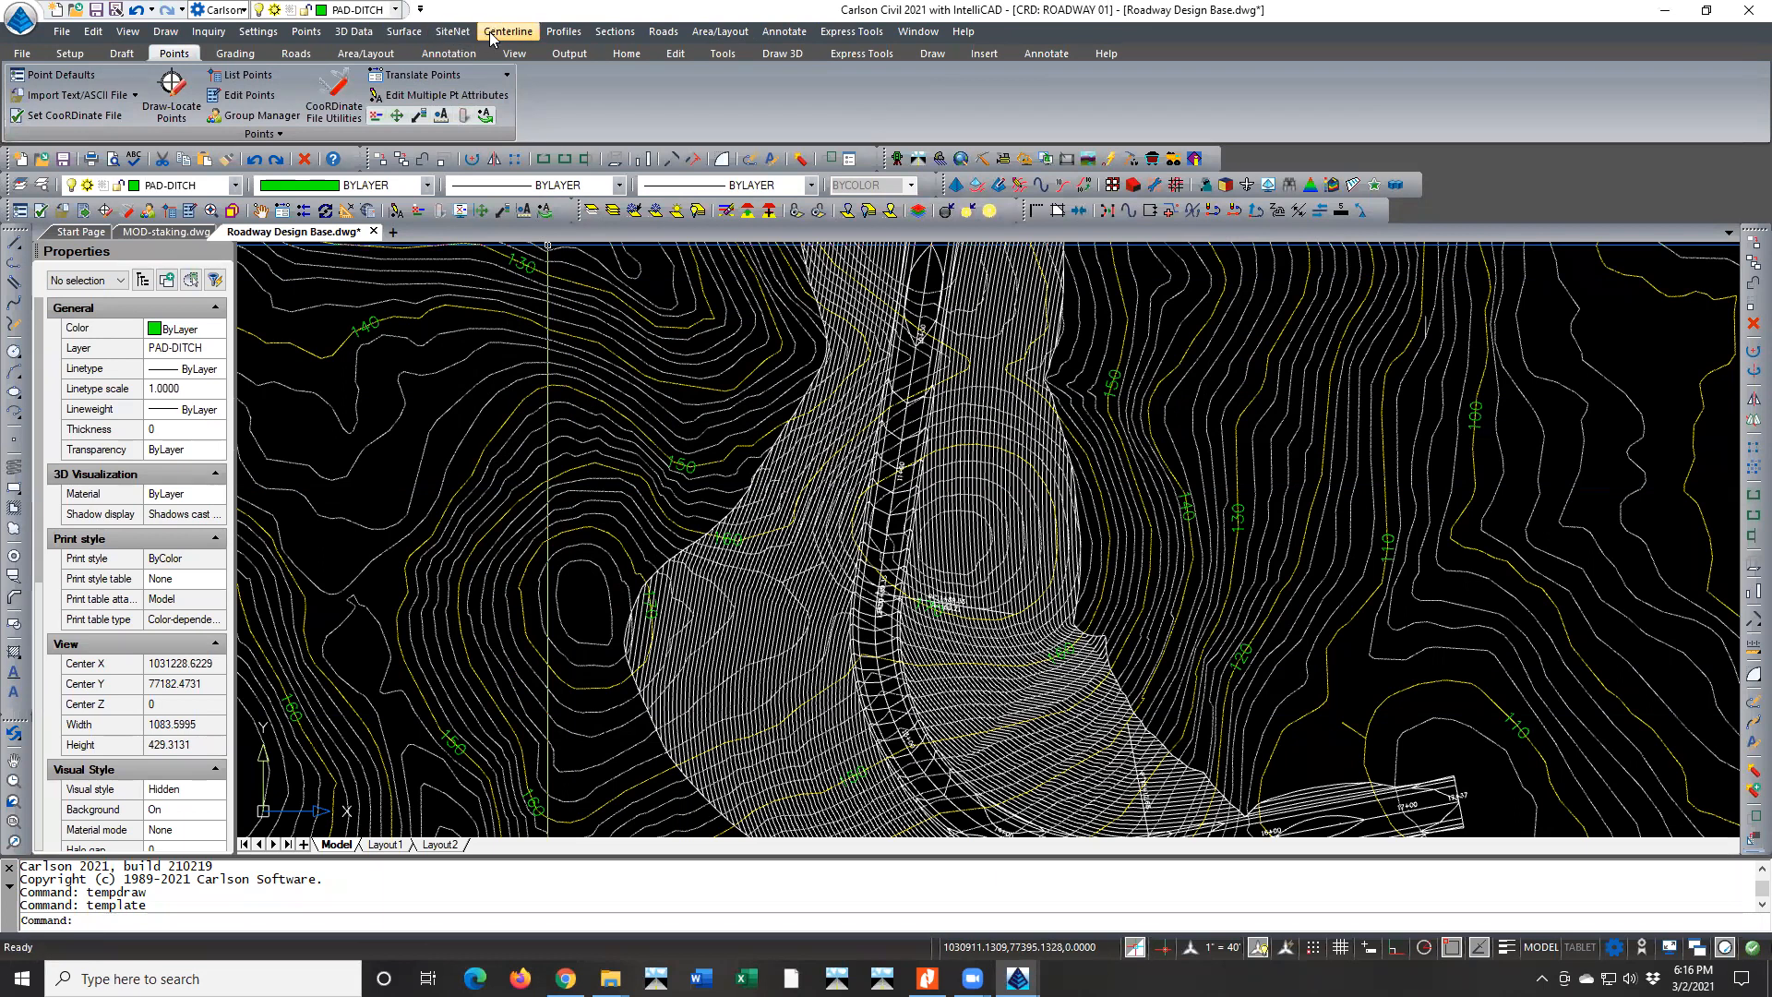
Load the Basic 2-lane with curb.tpl template into Design Template for editing
{"action": "left_click", "coordinate": [681, 31]}
{"action": "left_click", "coordinate": [690, 63]}
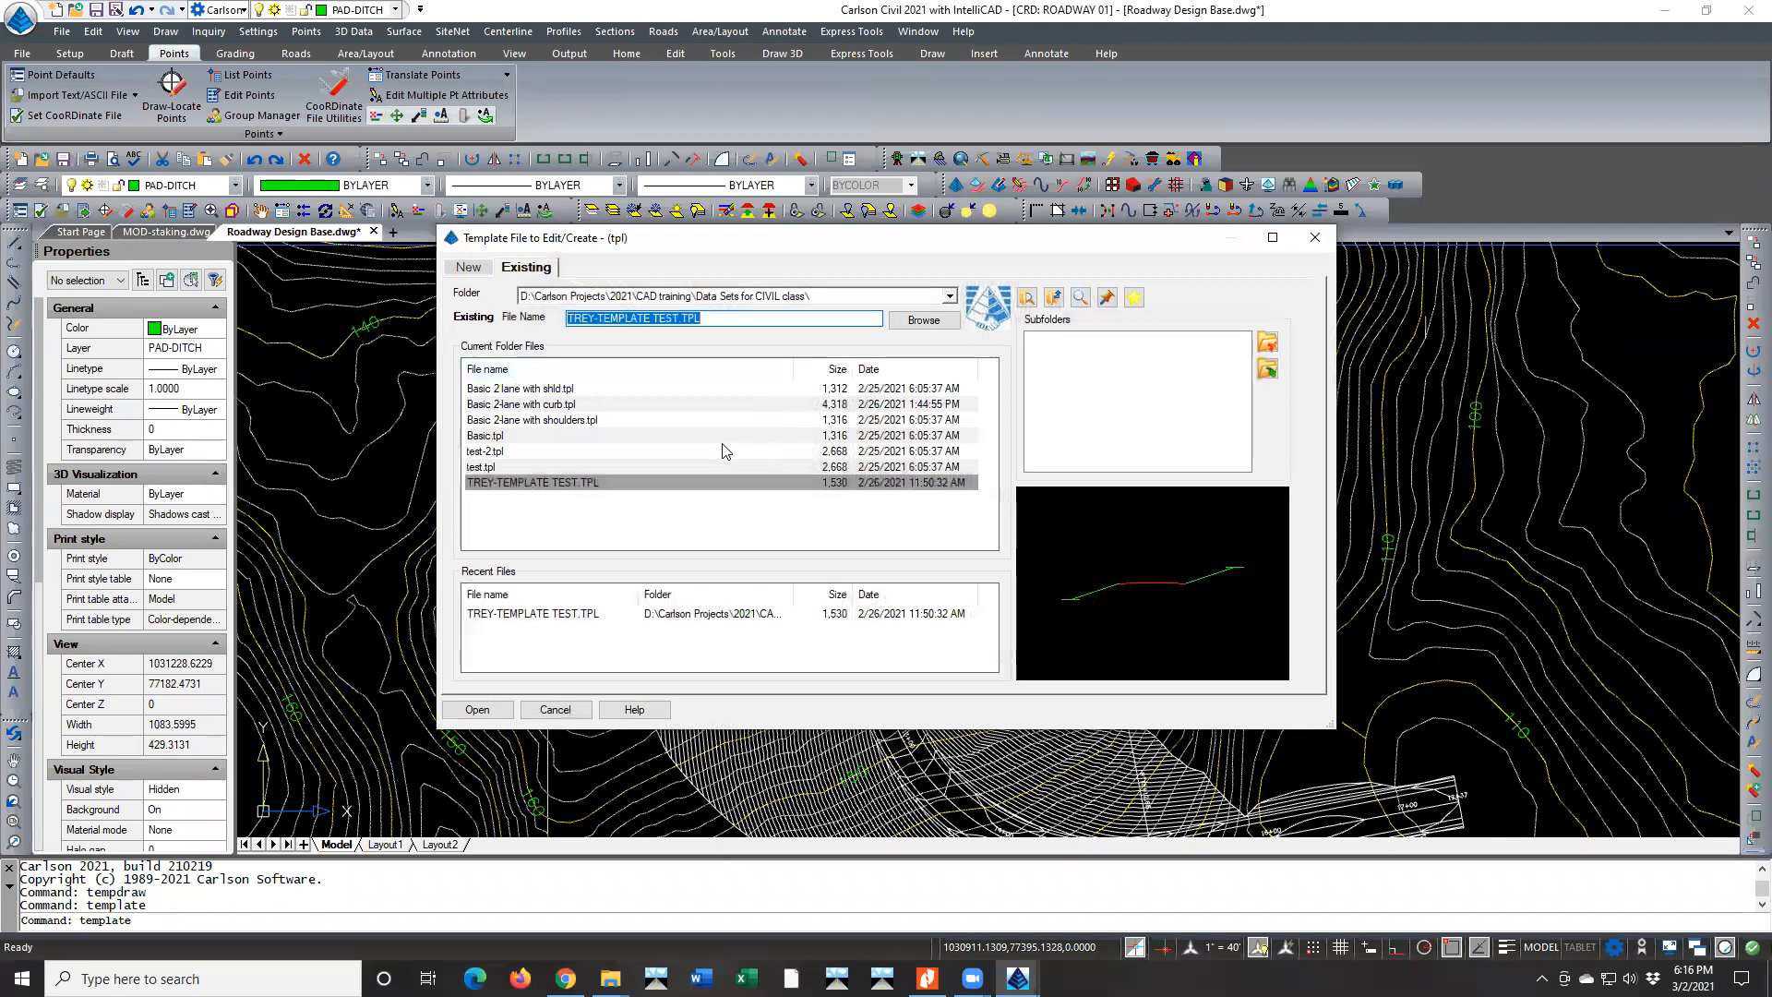
{"action": "left_click", "coordinate": [543, 389]}
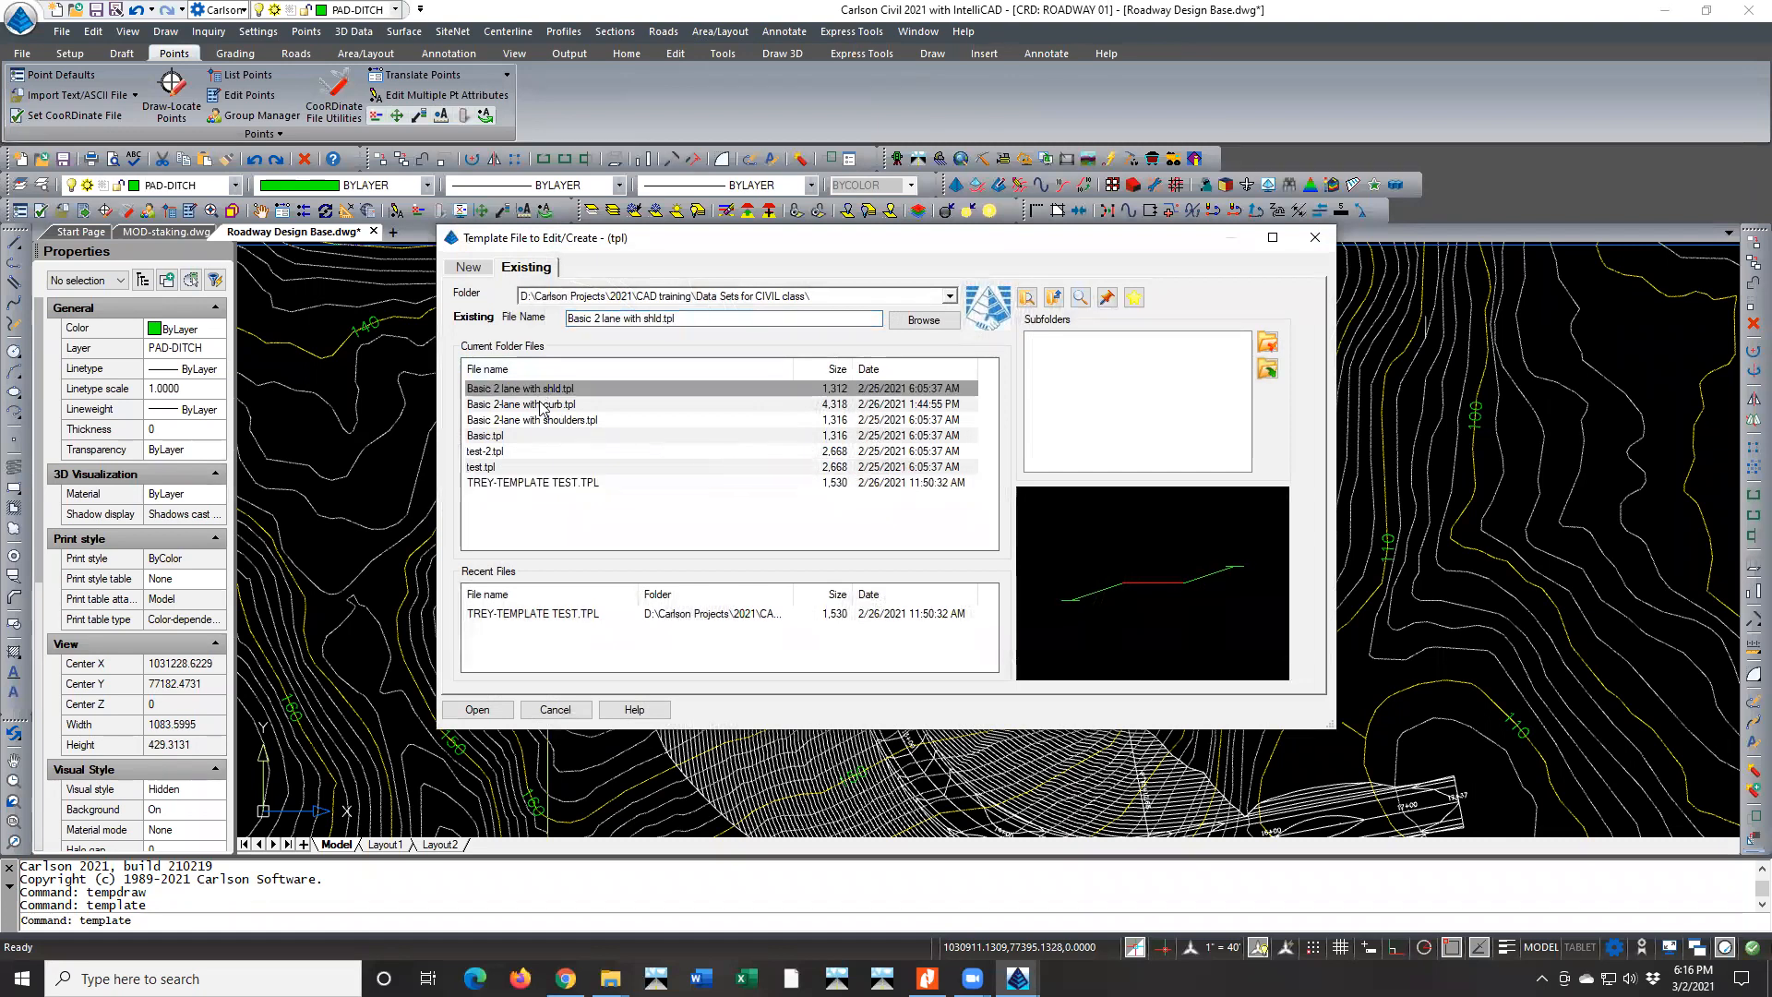
{"action": "left_click", "coordinate": [543, 405]}
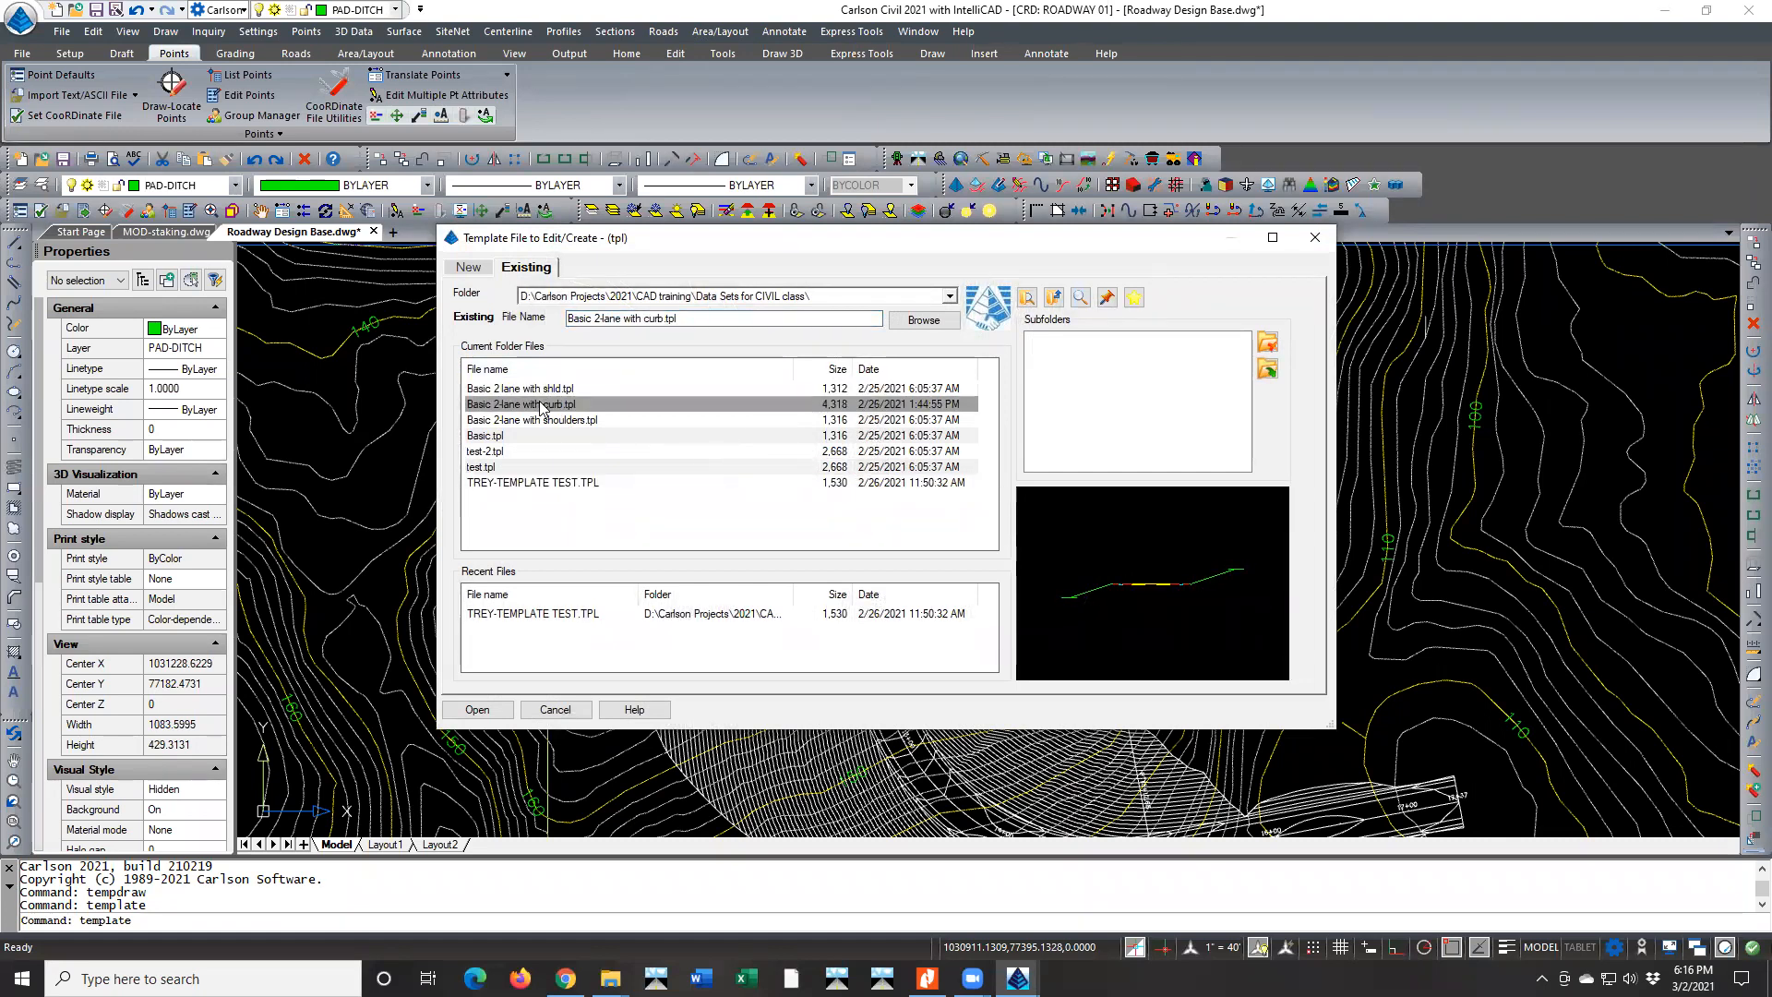
{"action": "left_click", "coordinate": [477, 709]}
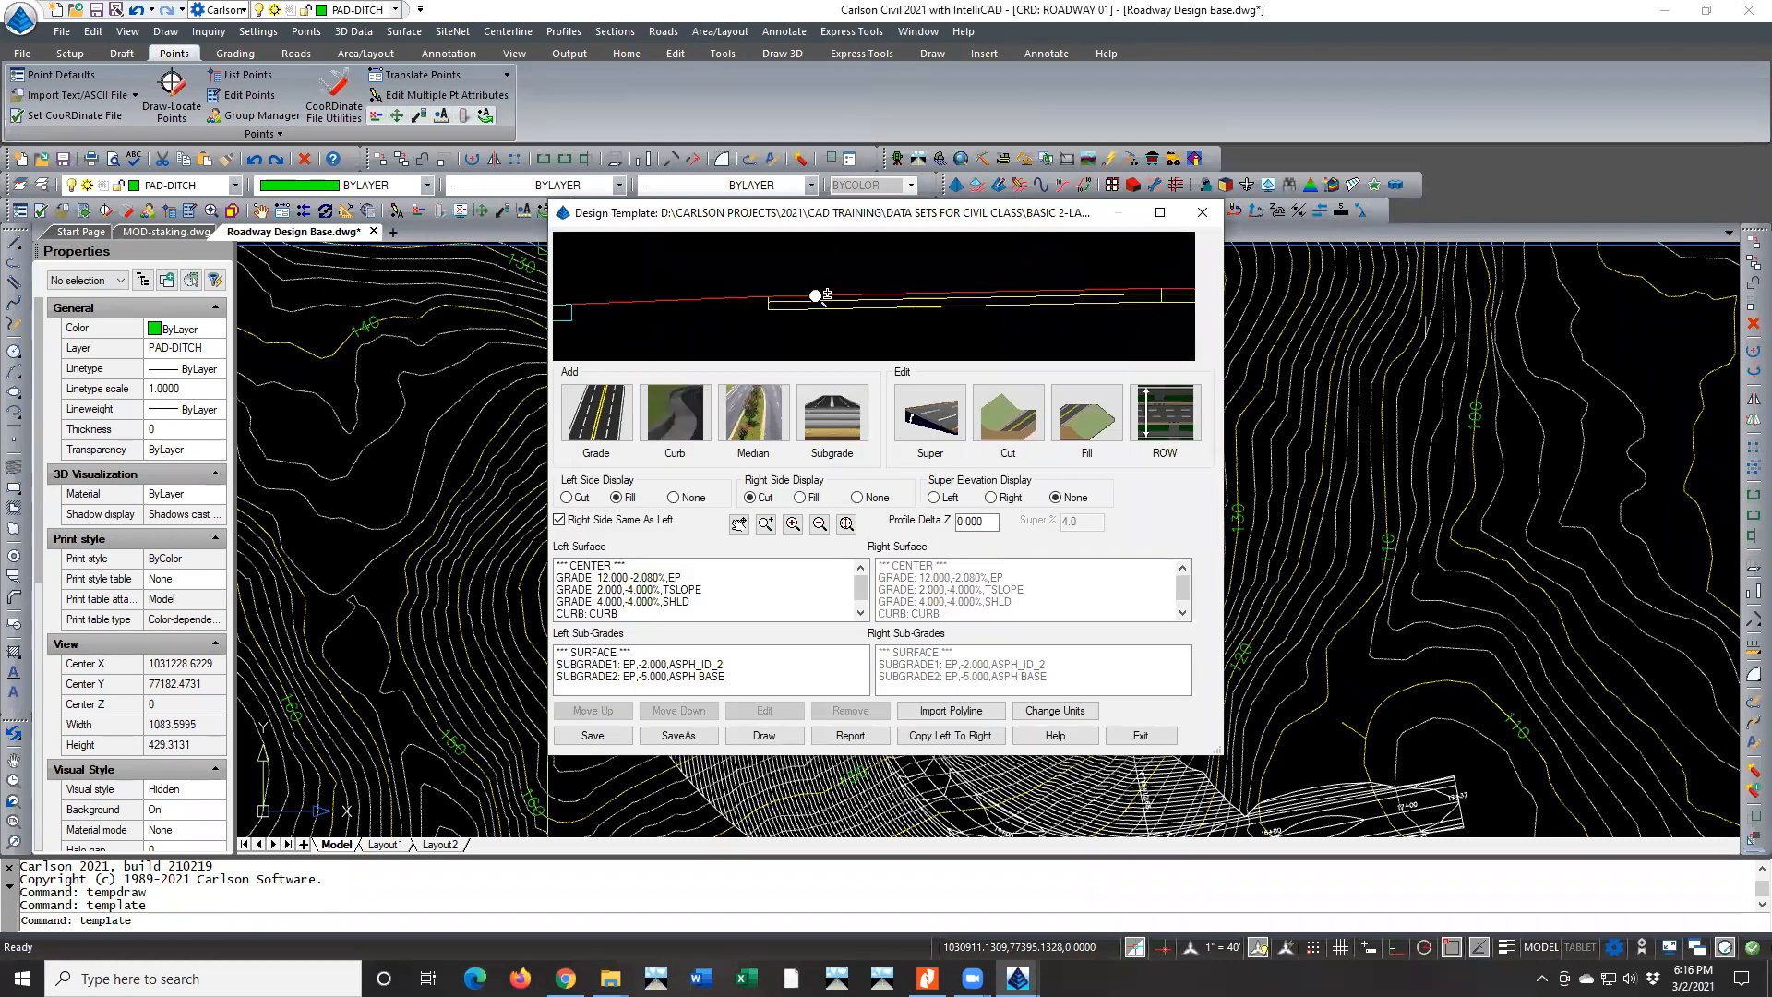
Examine the EP, TSLOPE and SHLD grade segments of the left surface in the template's cross-section preview
{"action": "scroll", "coordinate": [885, 301], "scroll_direction": "down", "scroll_amount": 3}
{"action": "scroll", "coordinate": [875, 303], "scroll_direction": "up", "scroll_amount": 4}
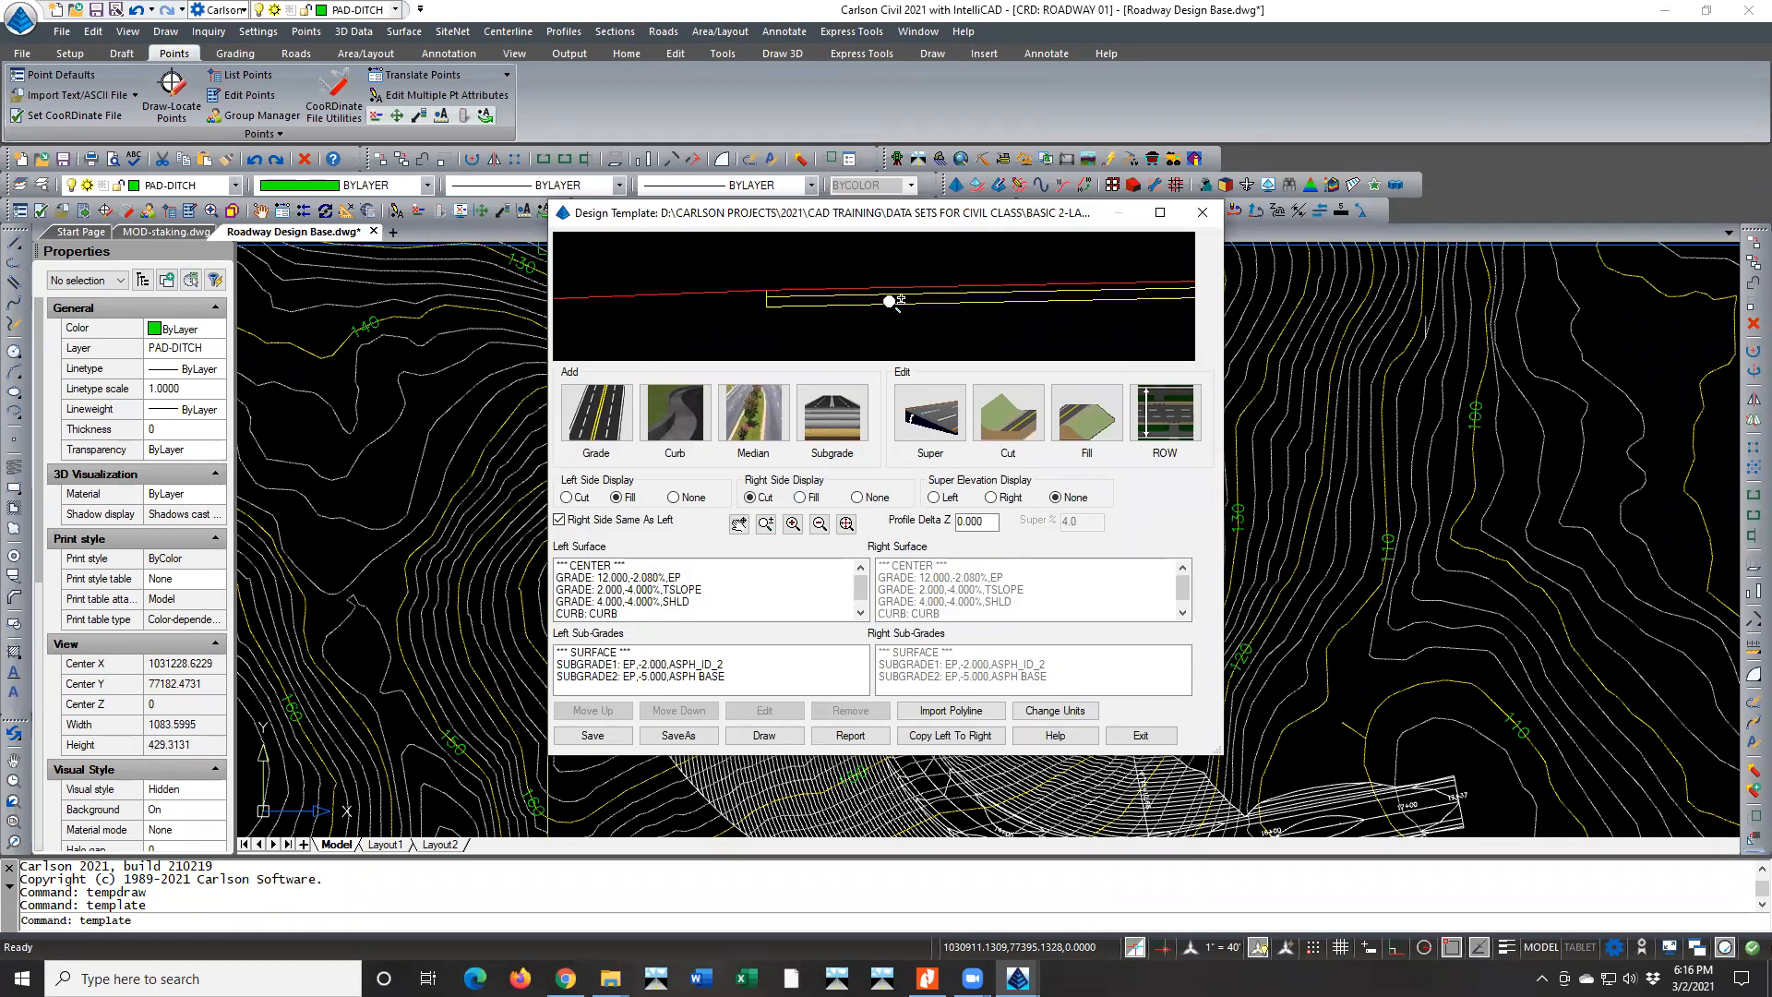
{"action": "scroll", "coordinate": [922, 322], "scroll_direction": "down", "scroll_amount": 2}
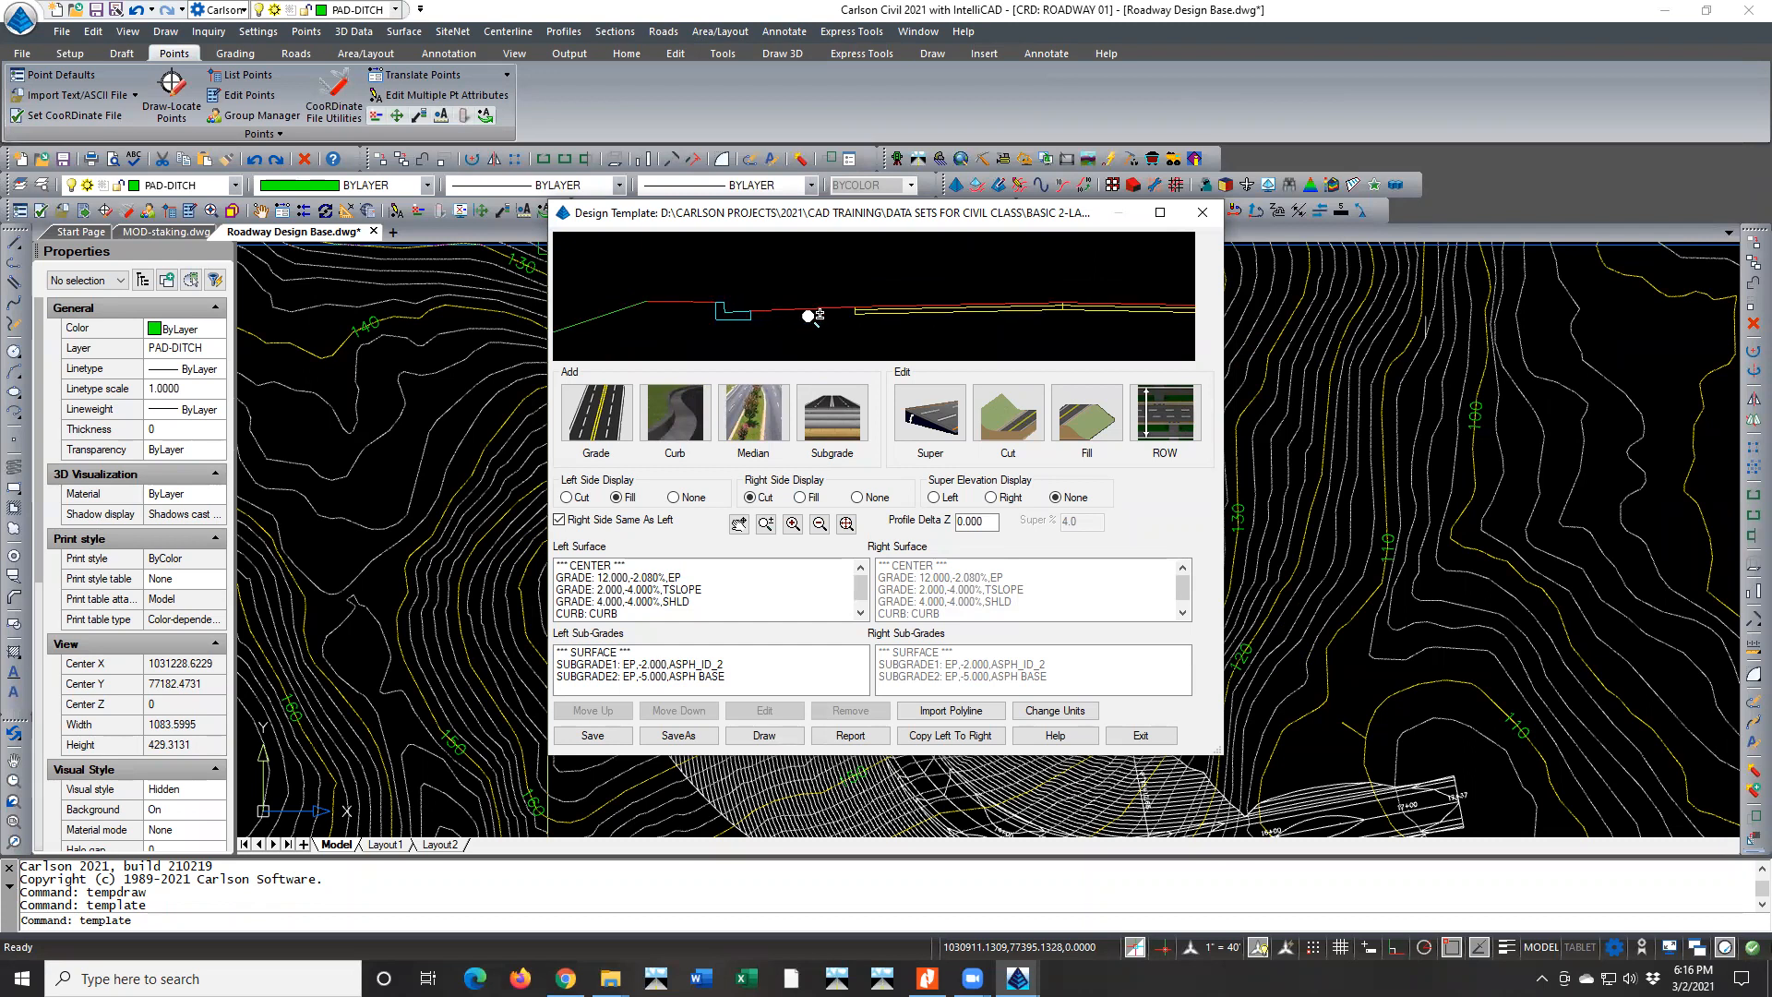
{"action": "left_click", "coordinate": [667, 579]}
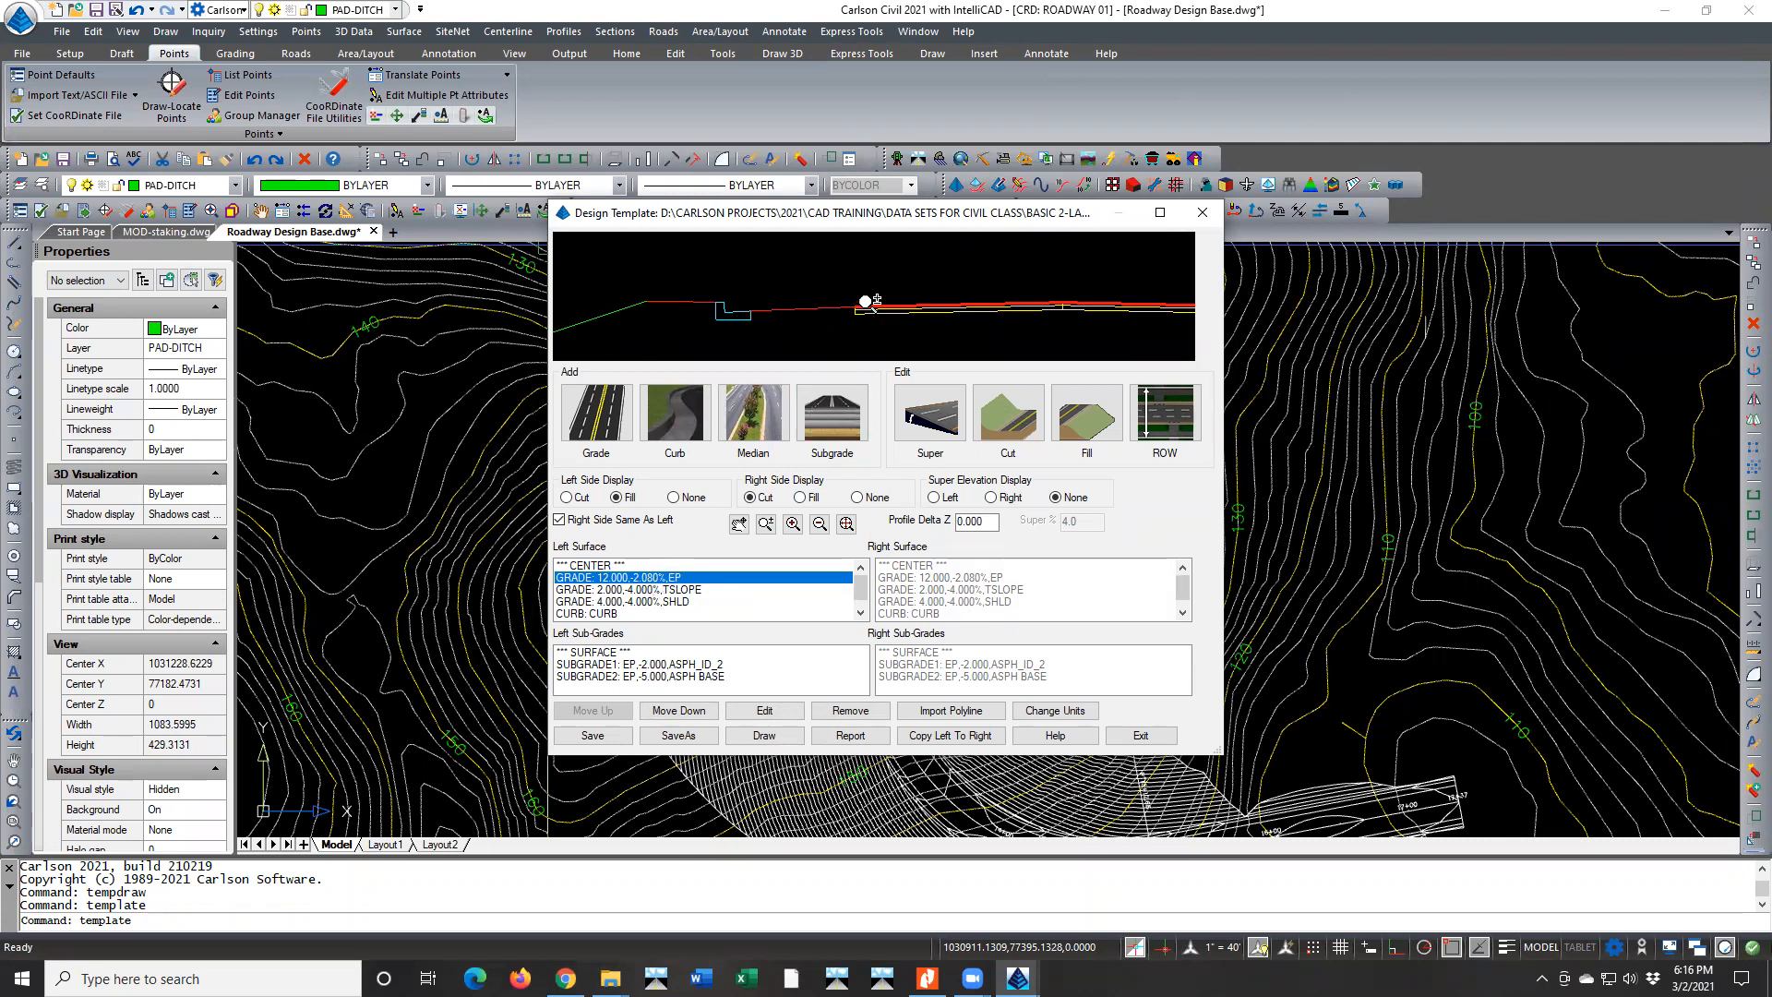
{"action": "scroll", "coordinate": [882, 291], "scroll_direction": "up", "scroll_amount": 2}
{"action": "scroll", "coordinate": [881, 293], "scroll_direction": "up", "scroll_amount": 2}
{"action": "scroll", "coordinate": [878, 298], "scroll_direction": "down", "scroll_amount": 2}
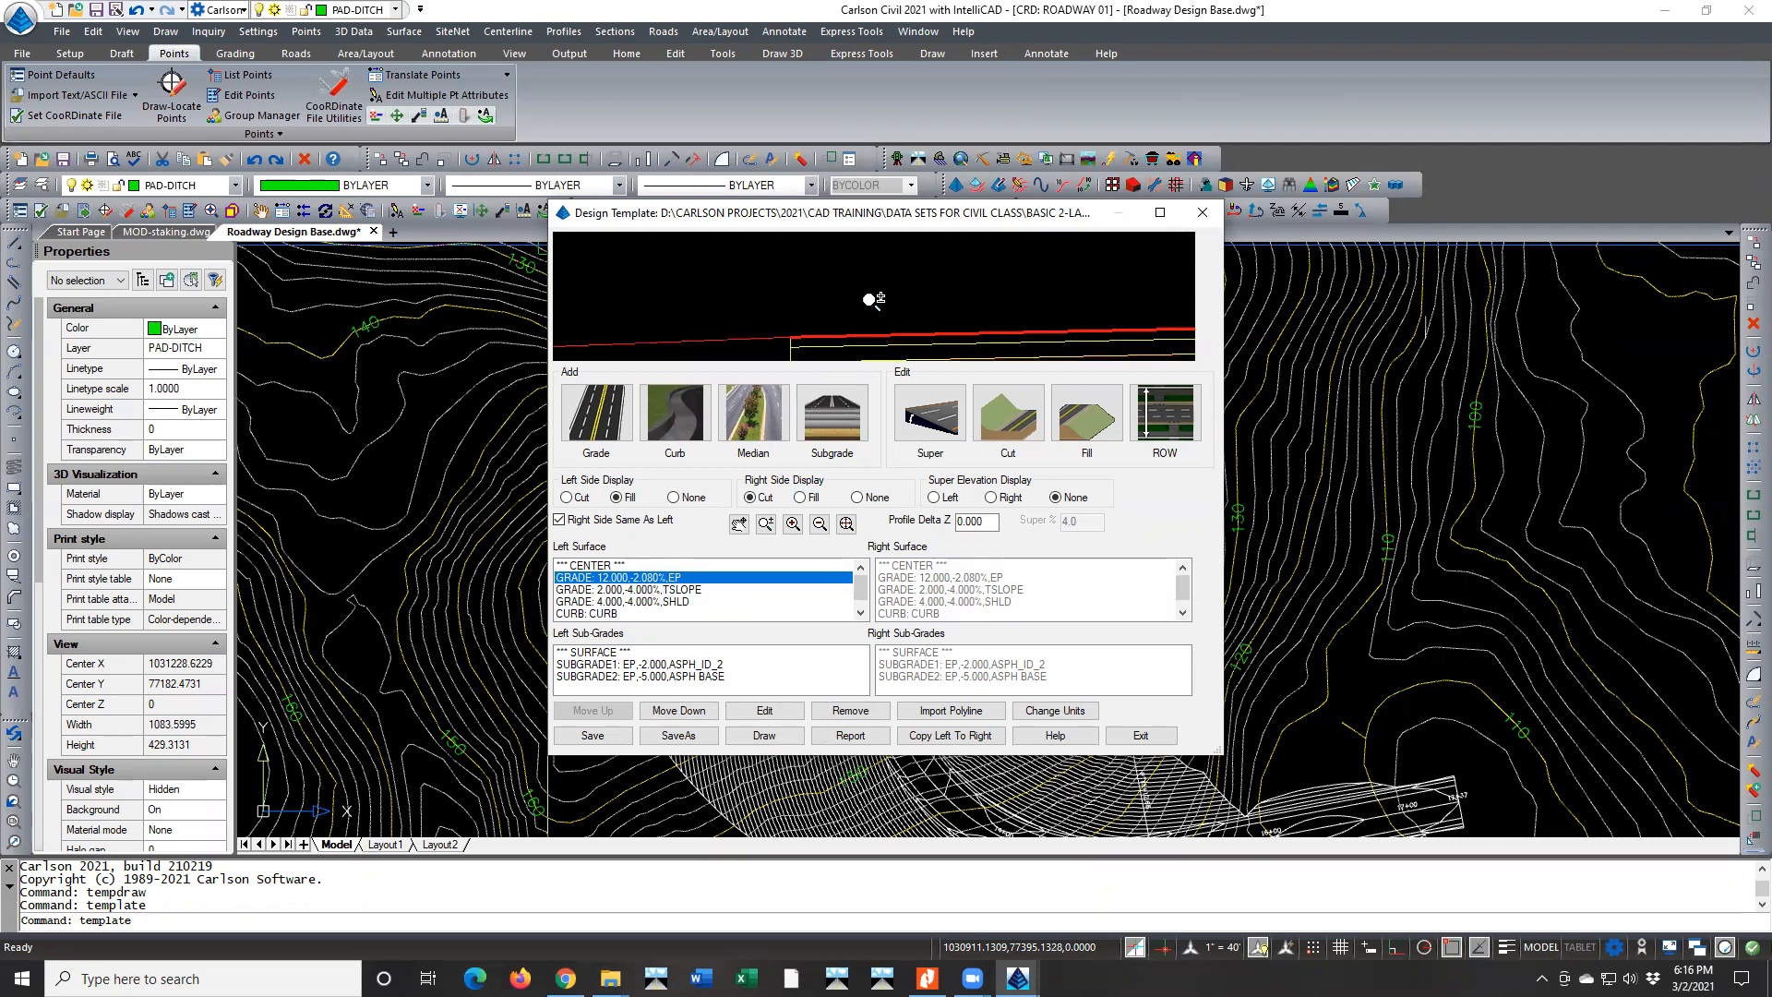
{"action": "middle_click_drag", "start_coordinate": [778, 335], "coordinate": [850, 290]}
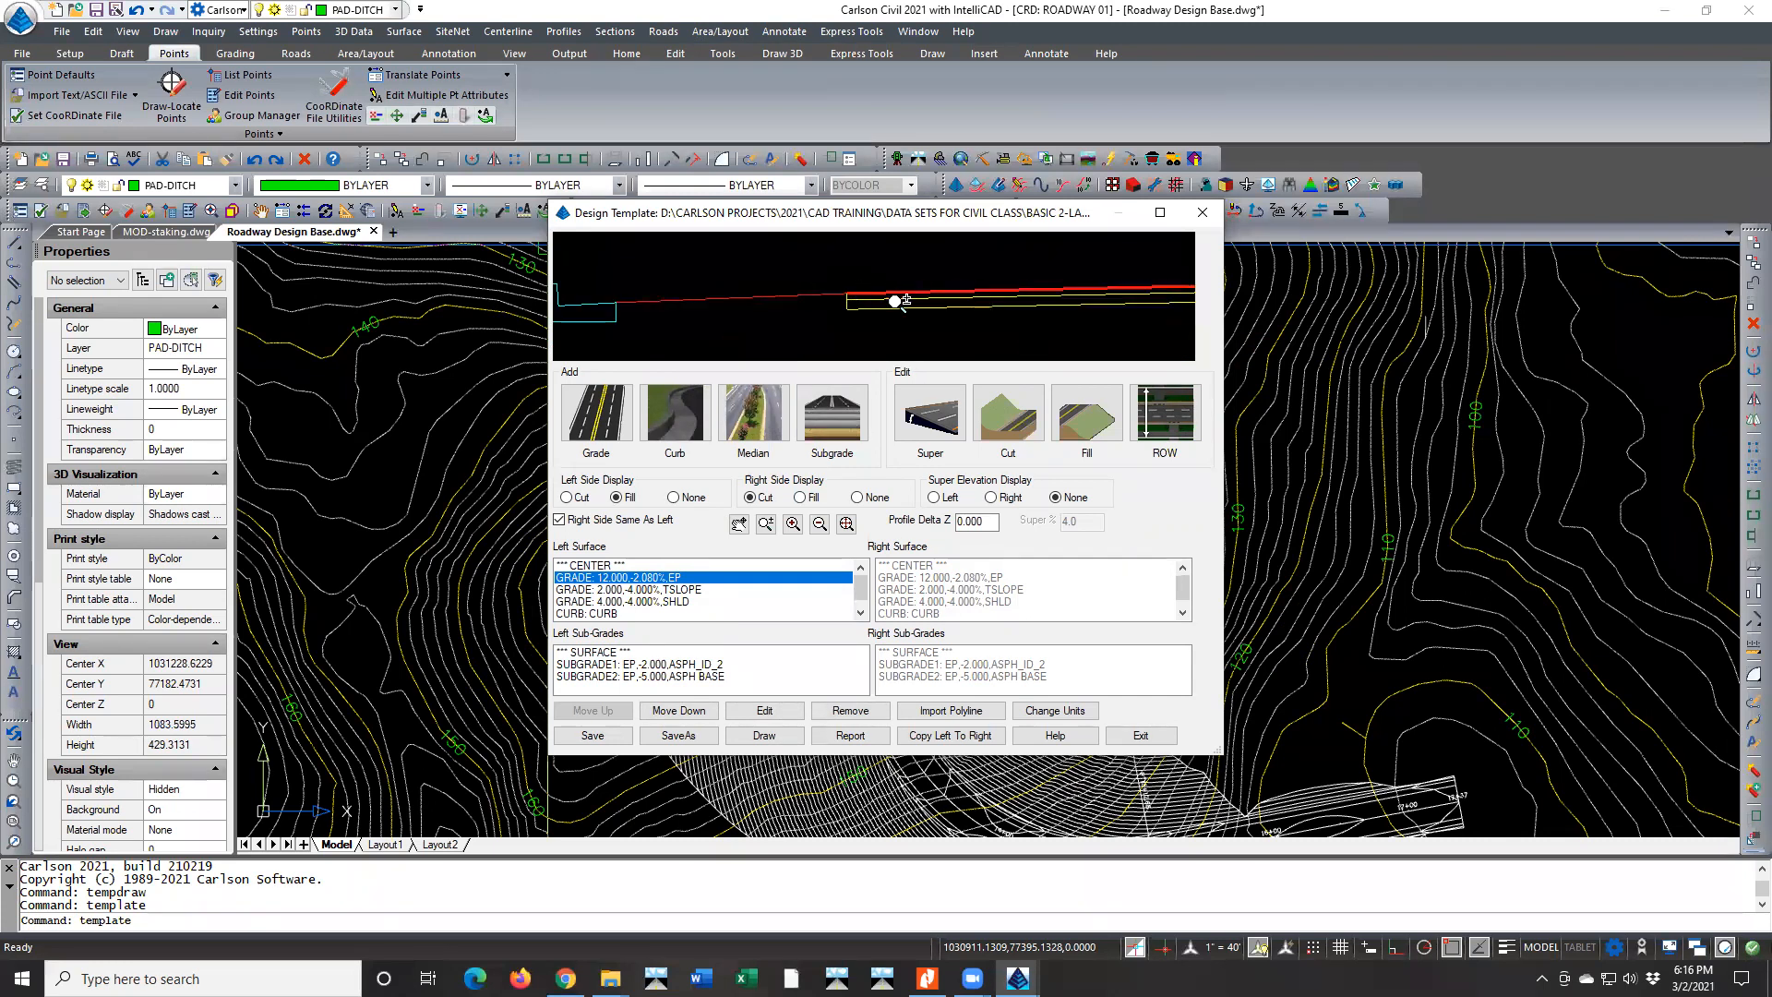
{"action": "left_click", "coordinate": [677, 590]}
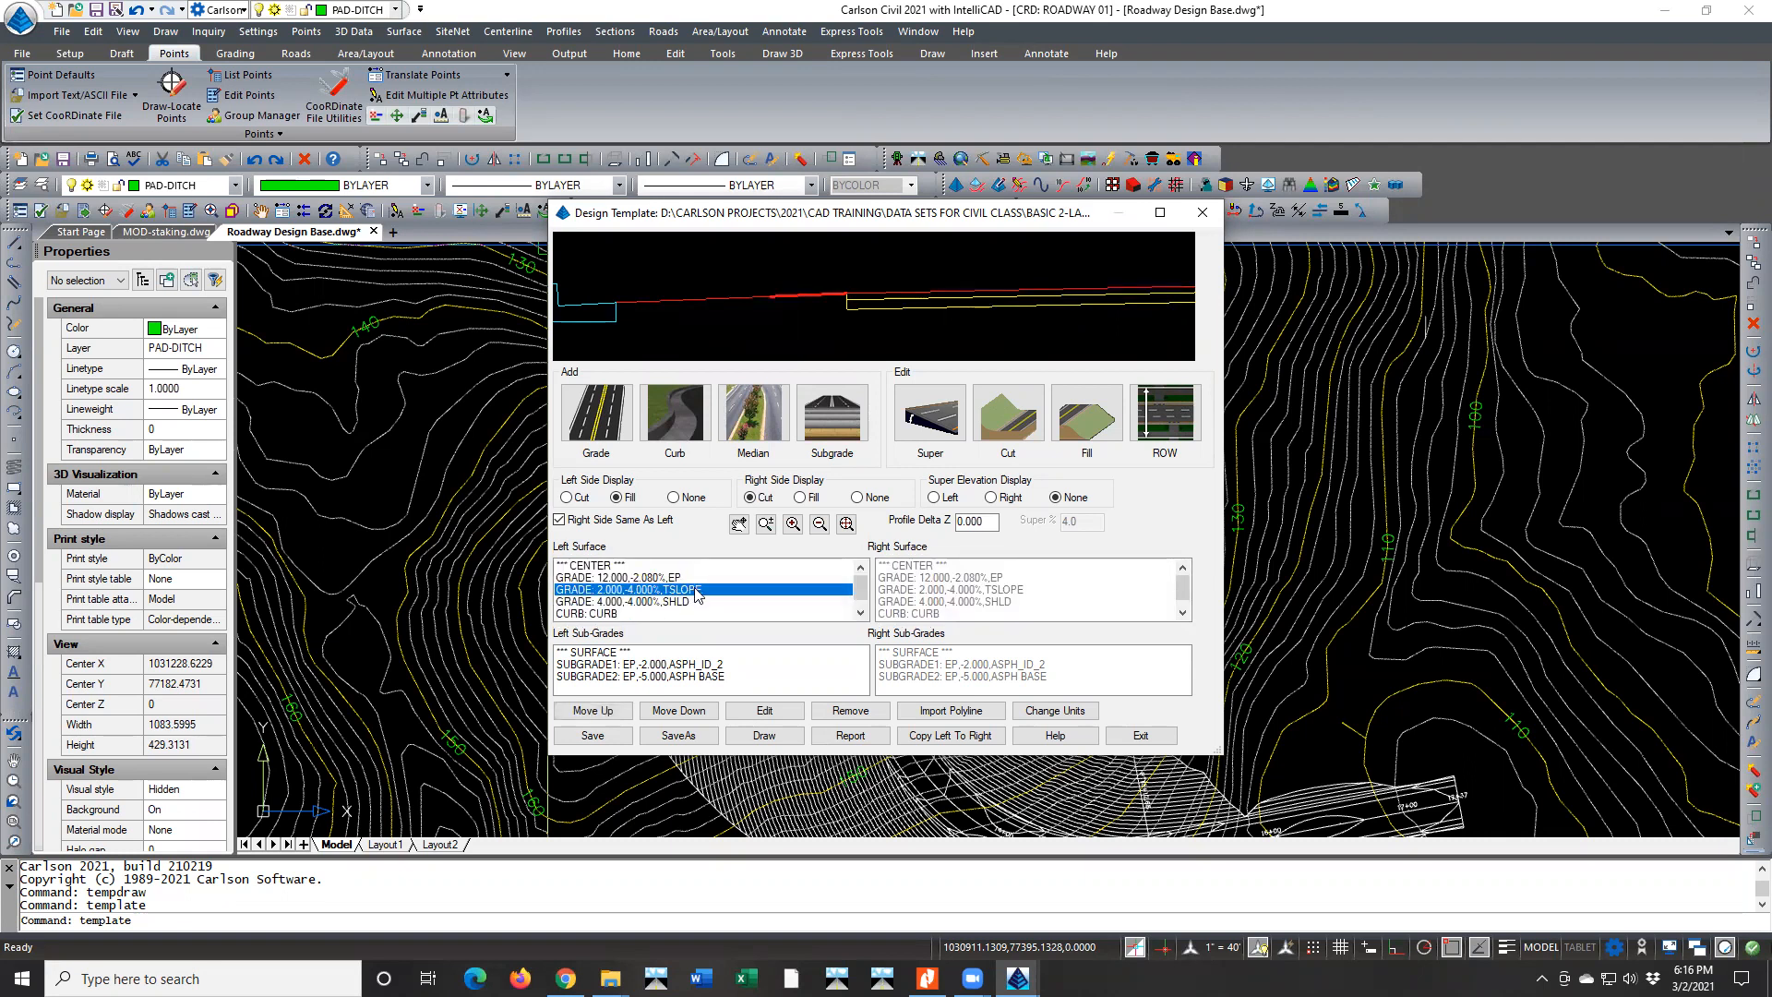
{"action": "left_click", "coordinate": [679, 602]}
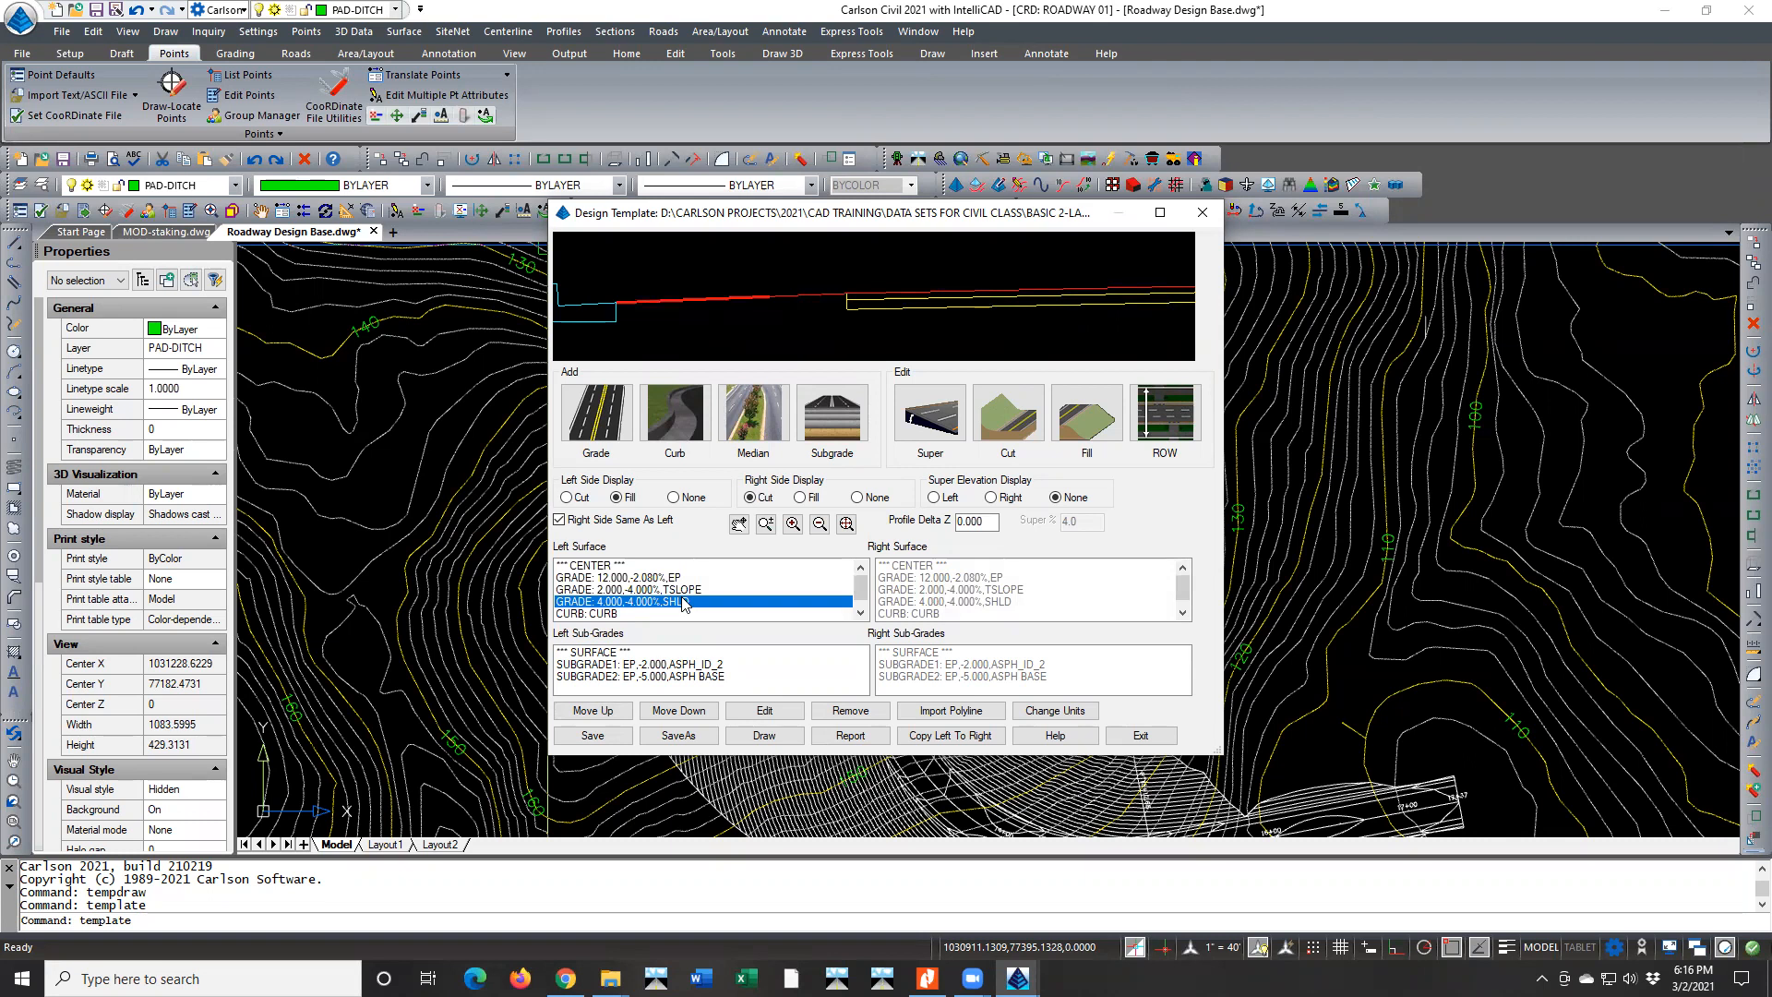
Move the curb up two places in the left surface so it directly follows the 12-foot EP grade
{"action": "left_click", "coordinate": [611, 614]}
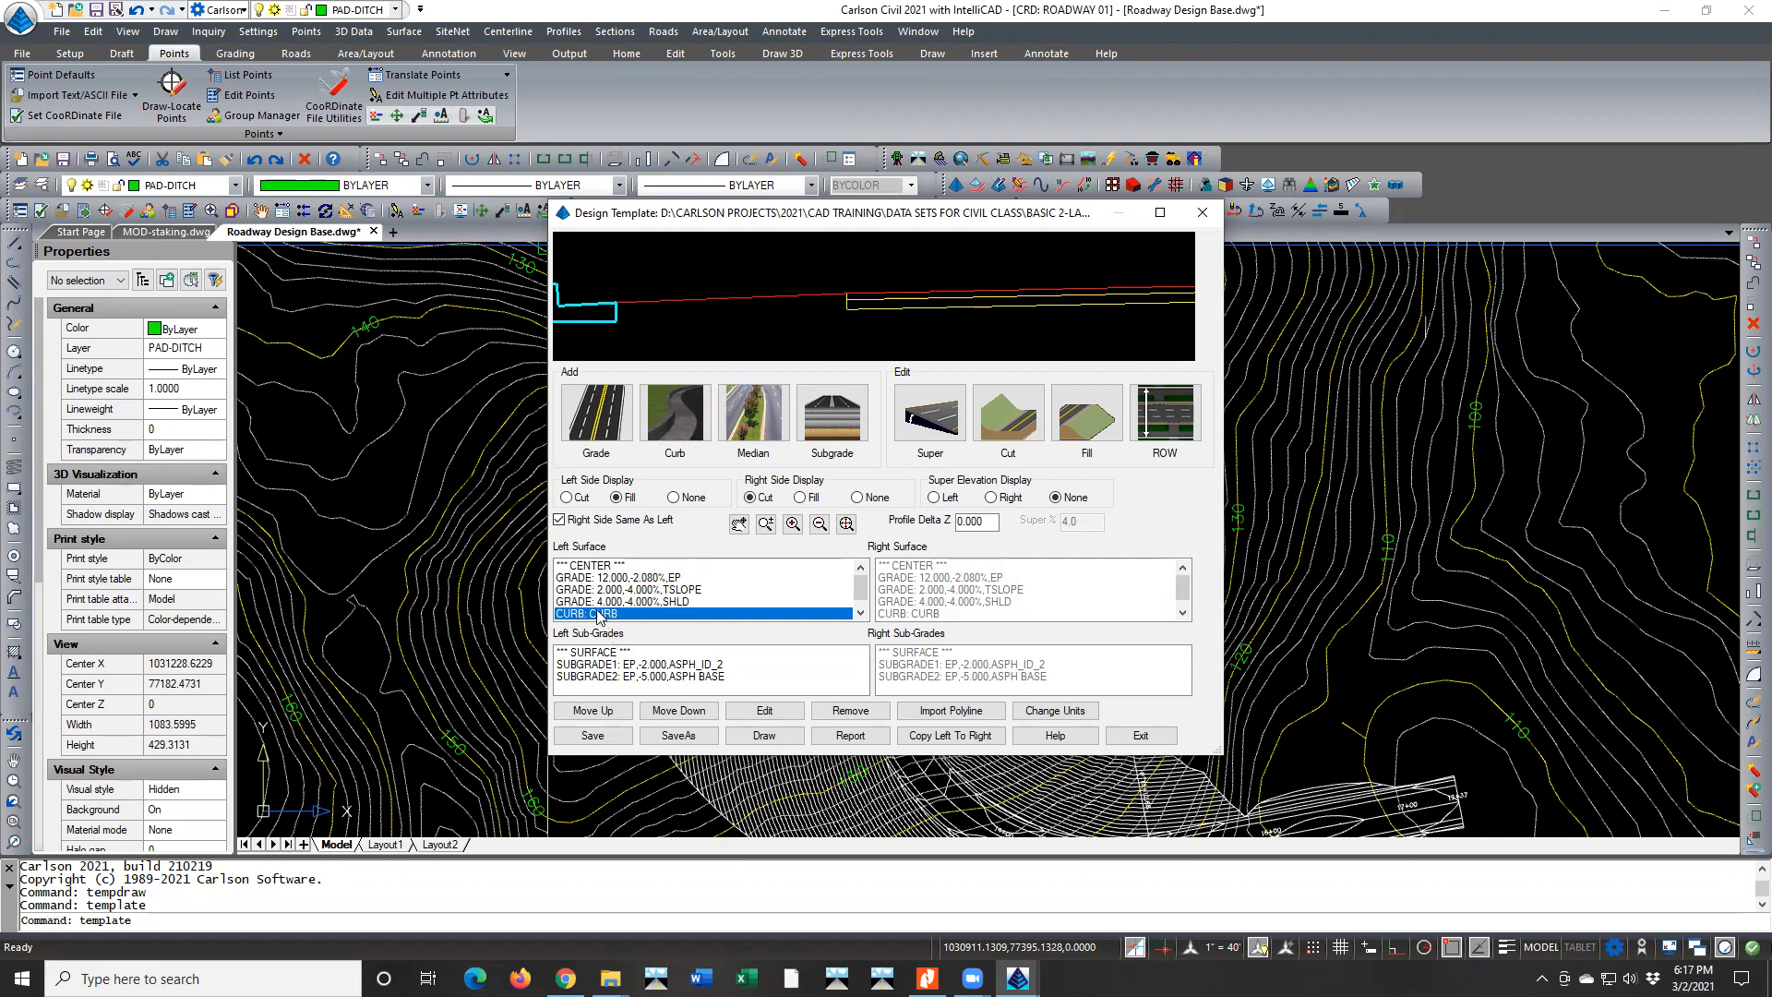
{"action": "left_click", "coordinate": [624, 718]}
{"action": "left_click", "coordinate": [625, 718]}
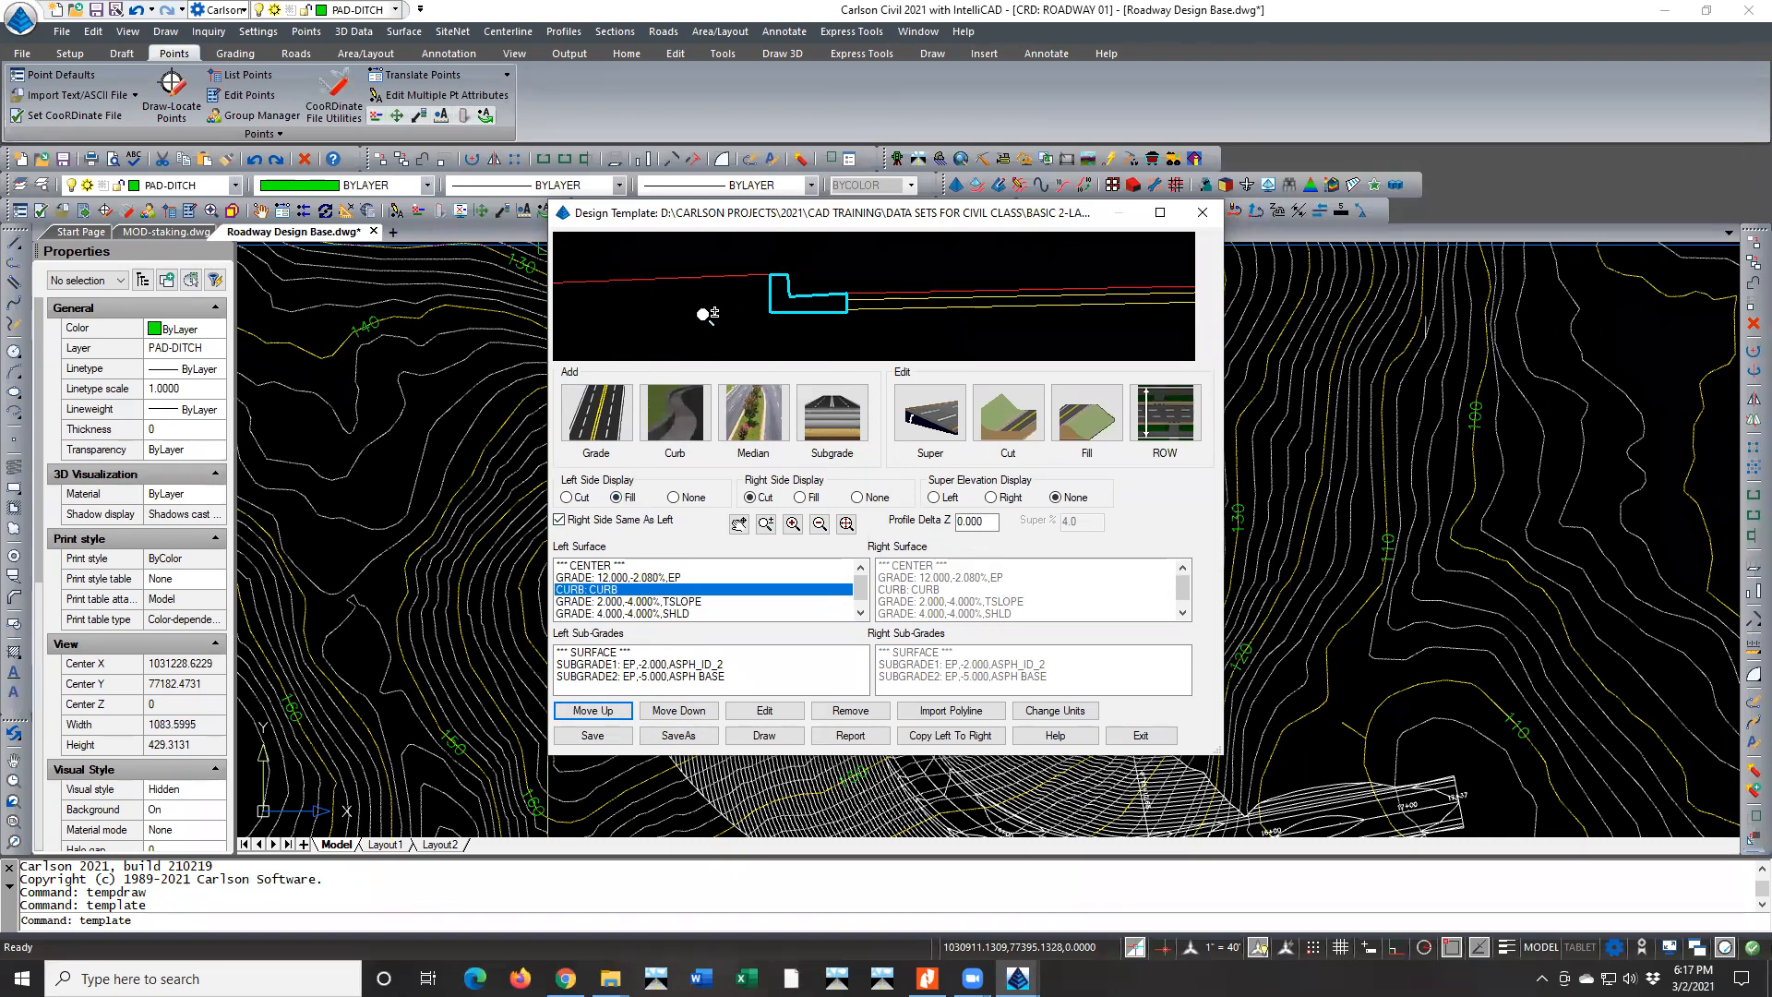
{"action": "scroll", "coordinate": [703, 319], "scroll_direction": "down", "scroll_amount": 3}
{"action": "scroll", "coordinate": [825, 318], "scroll_direction": "up", "scroll_amount": 2}
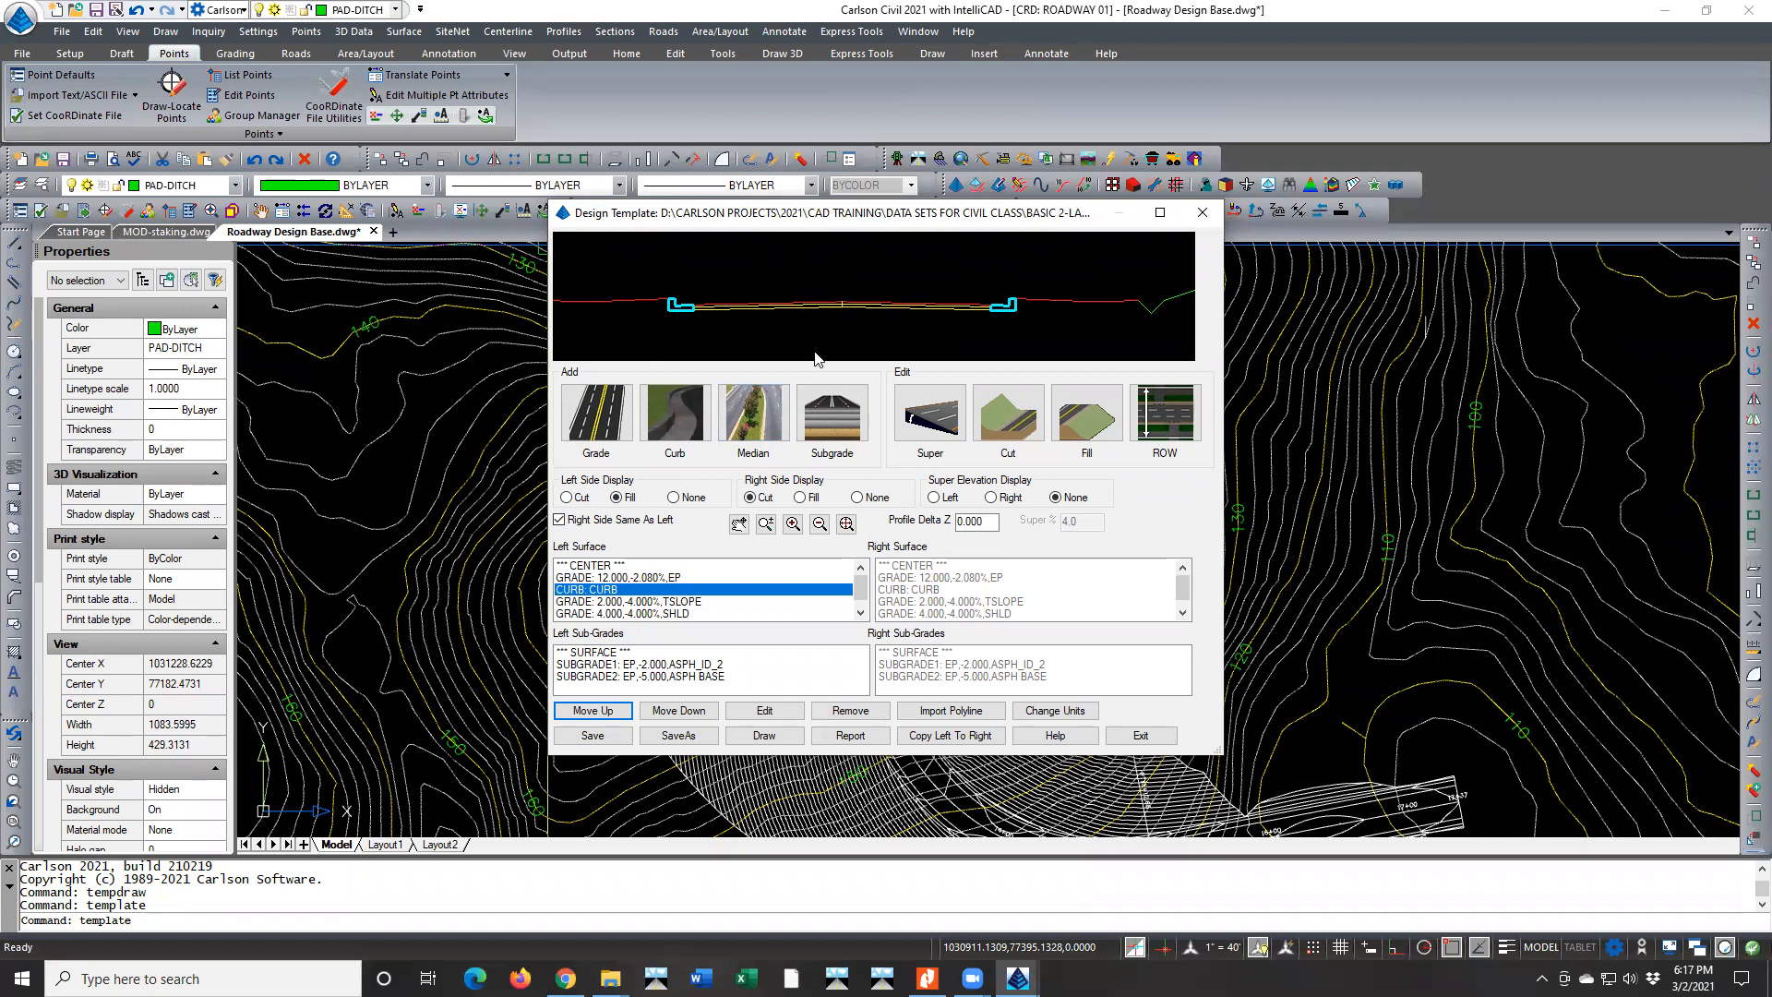
Review the Median Design and Median Point settings and close both without adding a median
{"action": "left_click", "coordinate": [762, 411]}
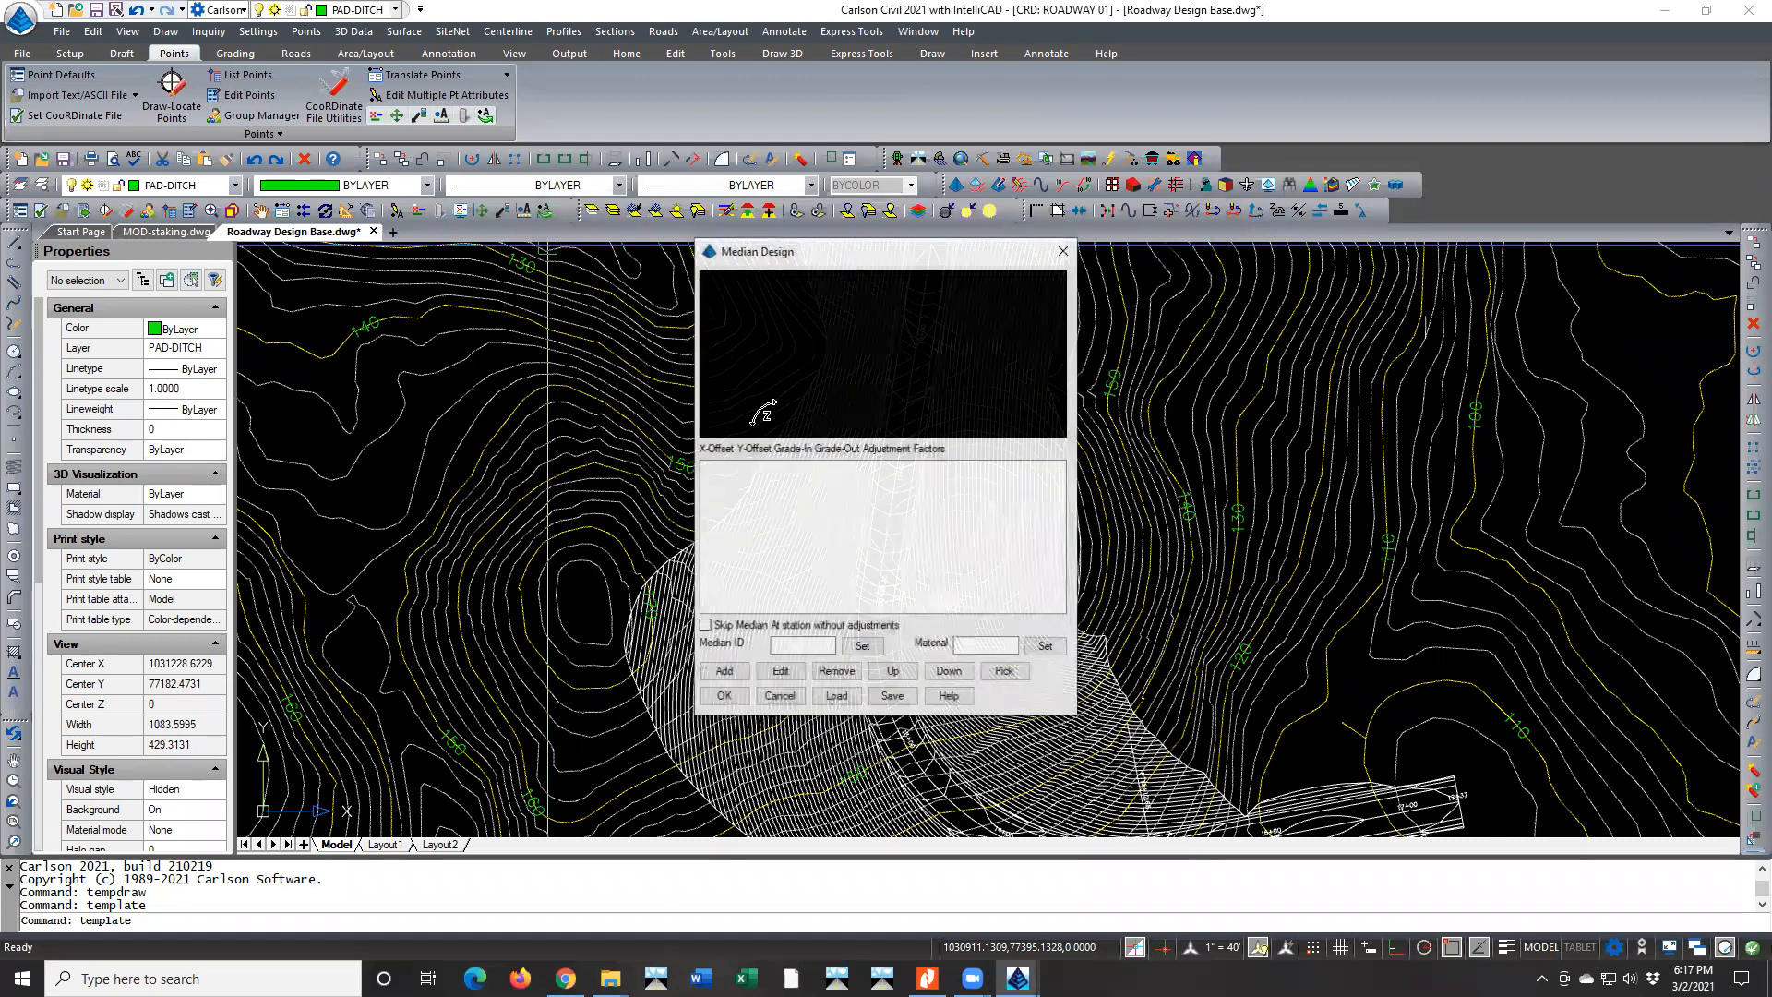
{"action": "left_click", "coordinate": [723, 672]}
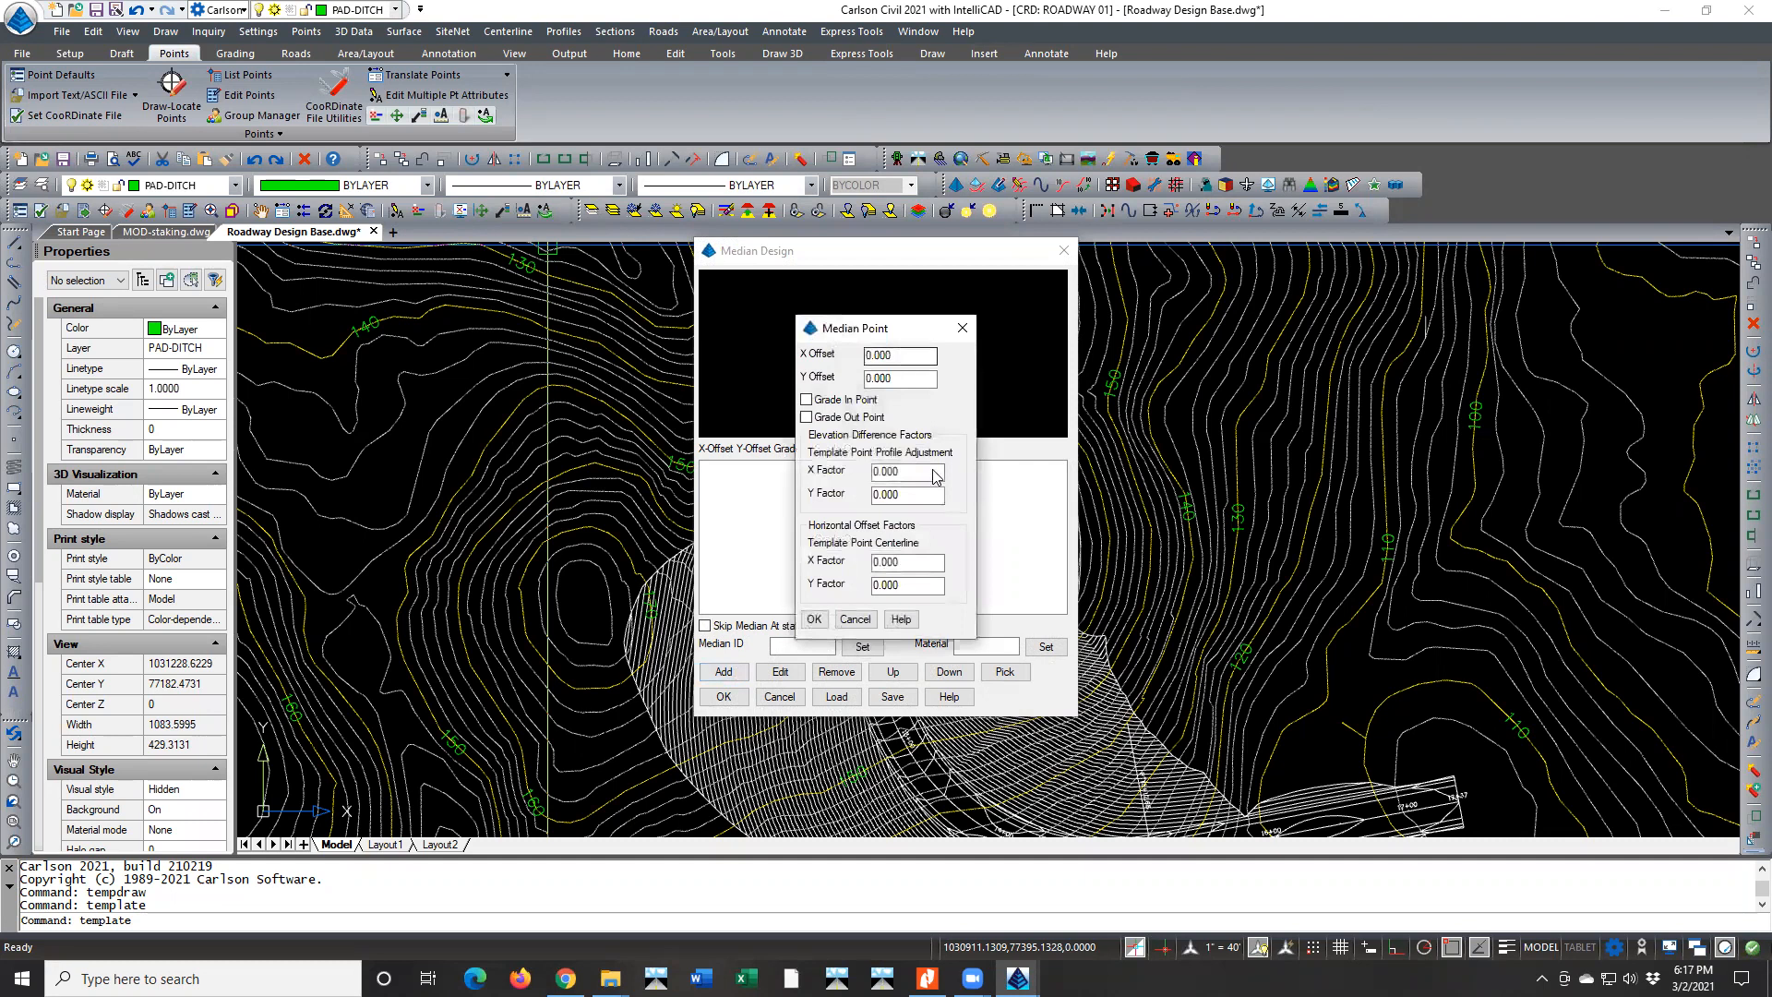
{"action": "left_click", "coordinate": [868, 624]}
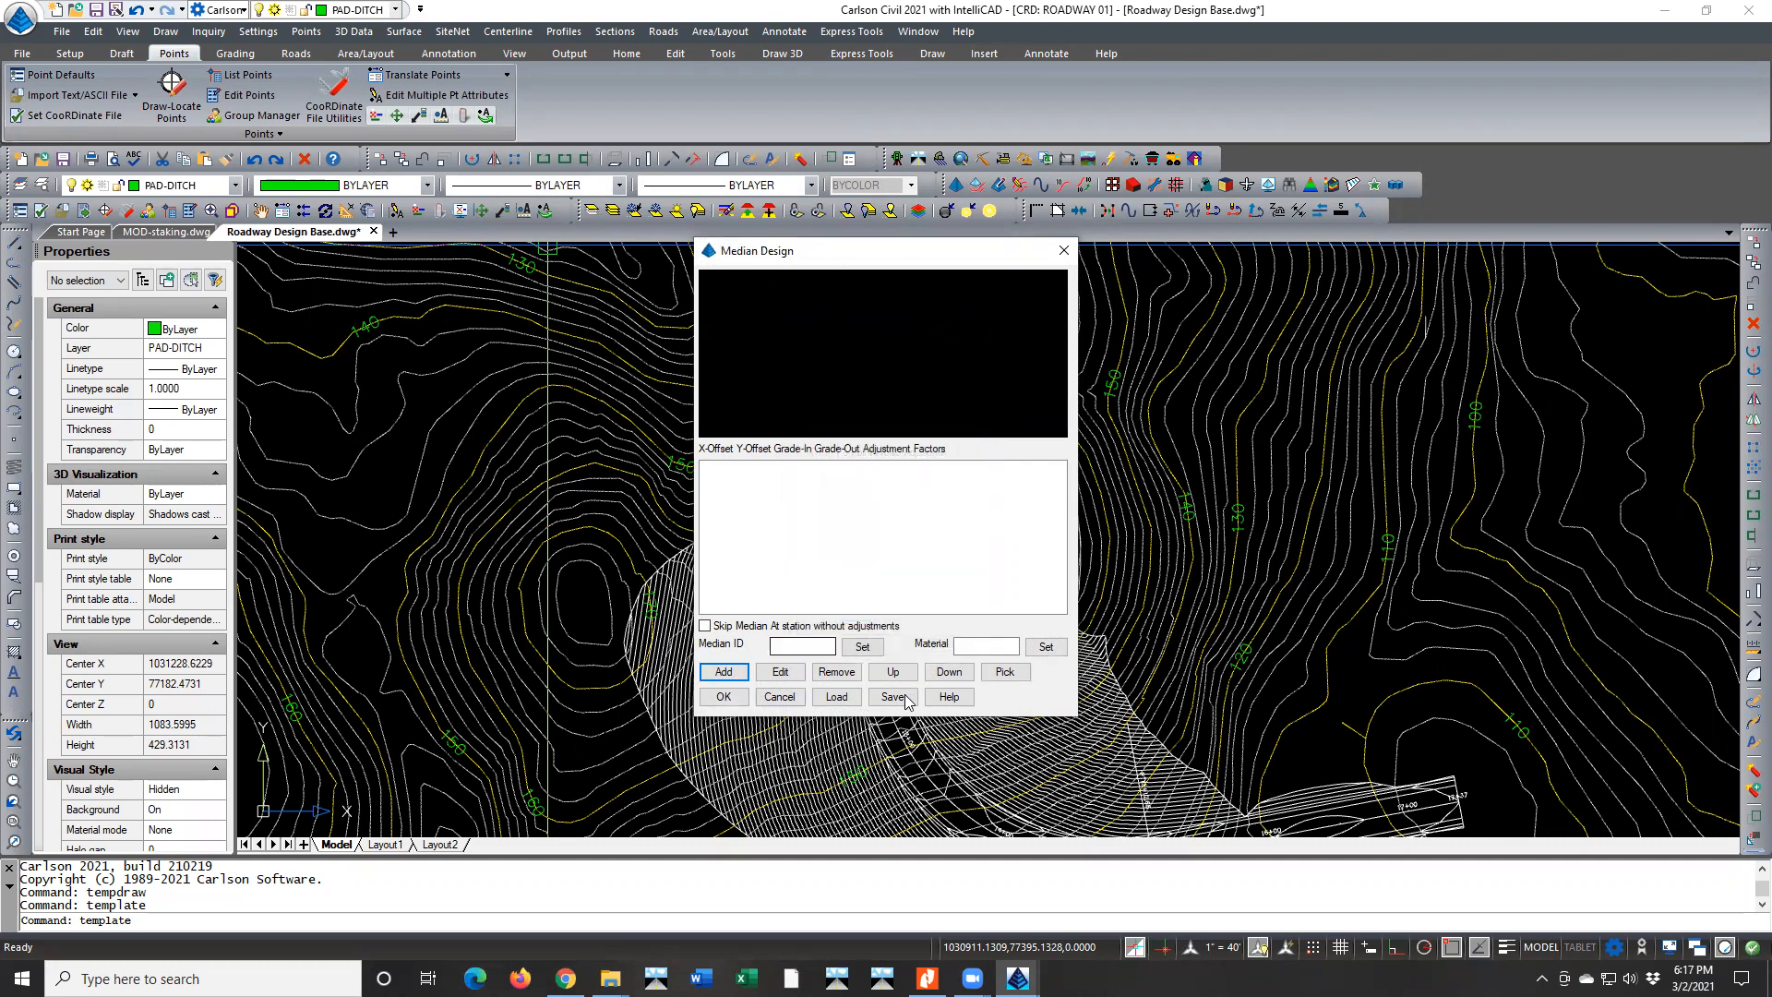
{"action": "left_click", "coordinate": [778, 697]}
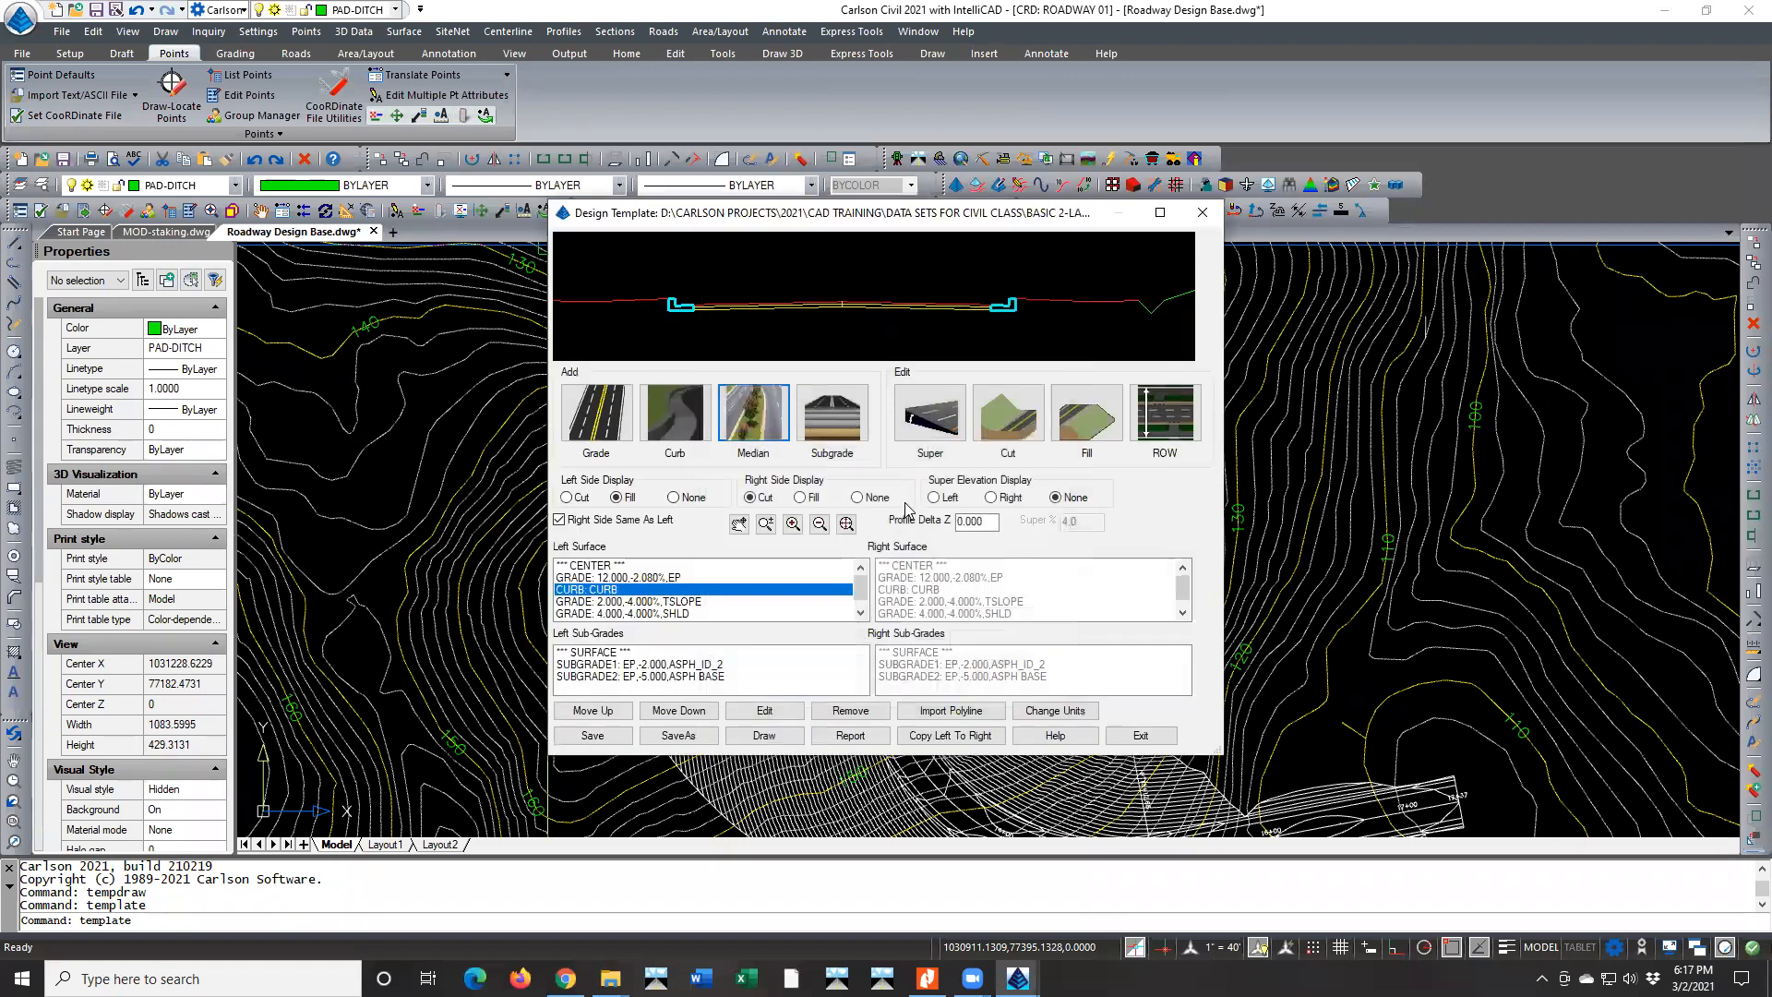
Add a curb with ID MDN and material CONC directly after the 12-foot EP grade in the left surface
{"action": "scroll", "coordinate": [840, 290], "scroll_direction": "up", "scroll_amount": 2}
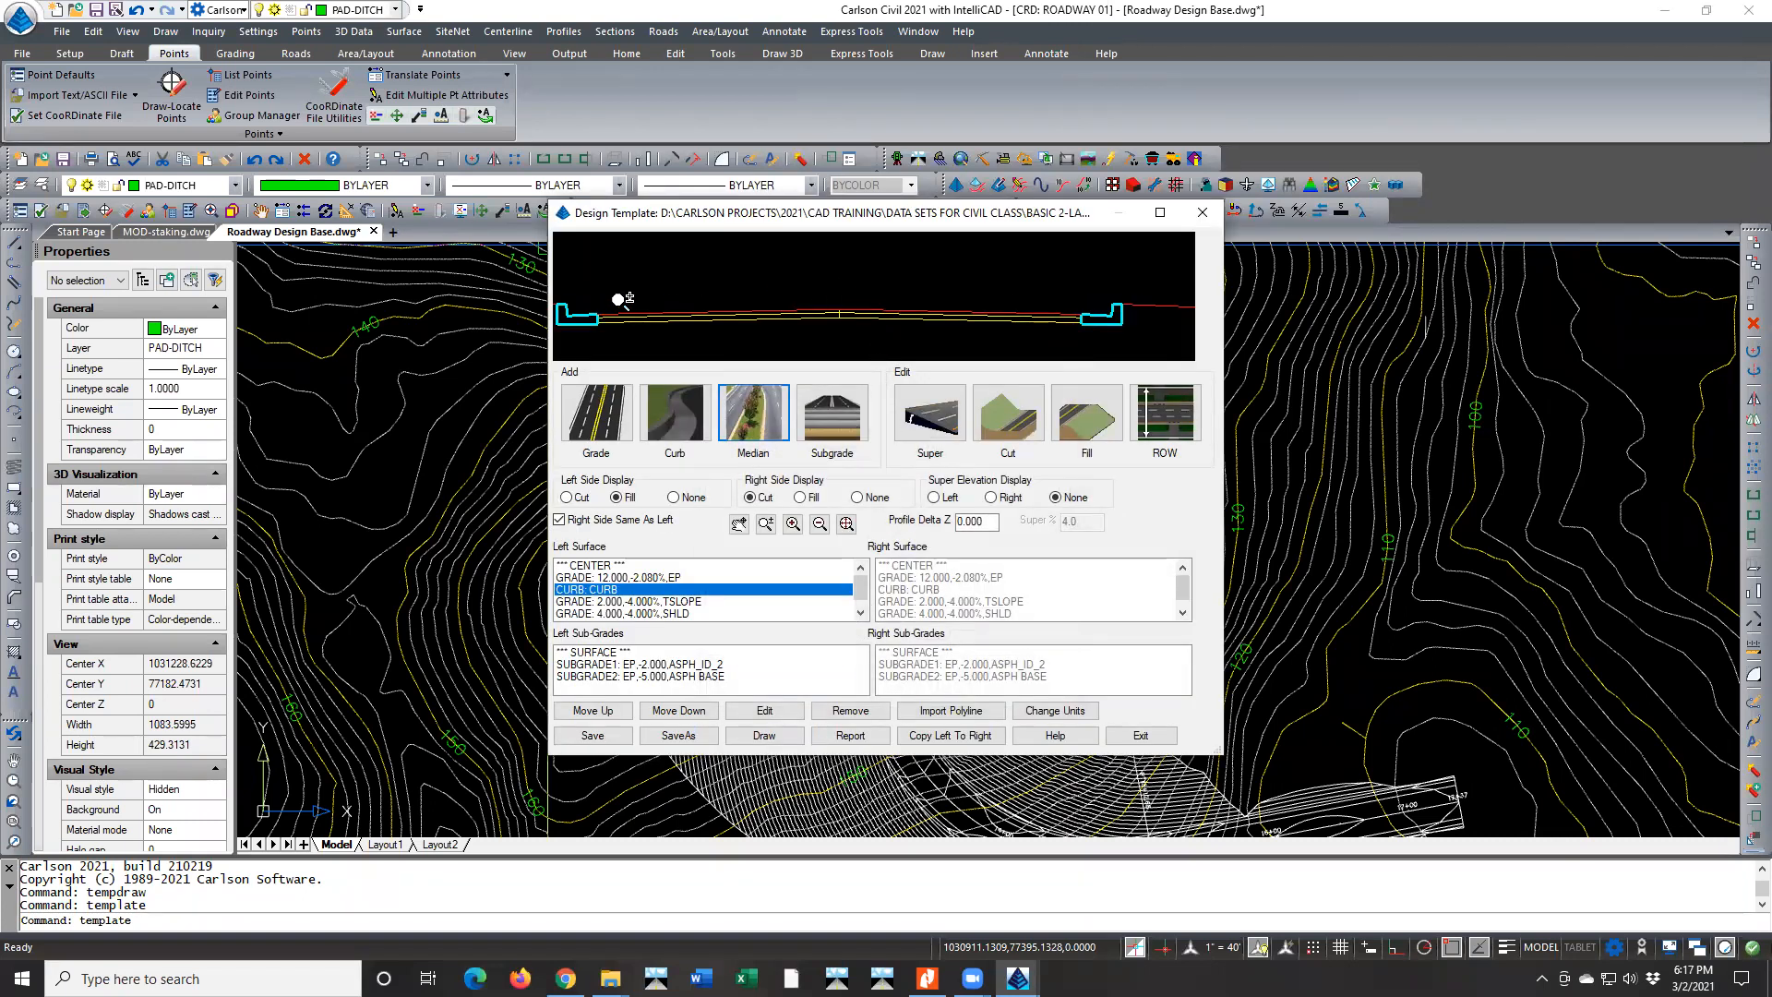
{"action": "scroll", "coordinate": [575, 294], "scroll_direction": "up", "scroll_amount": 2}
{"action": "scroll", "coordinate": [609, 291], "scroll_direction": "down", "scroll_amount": 2}
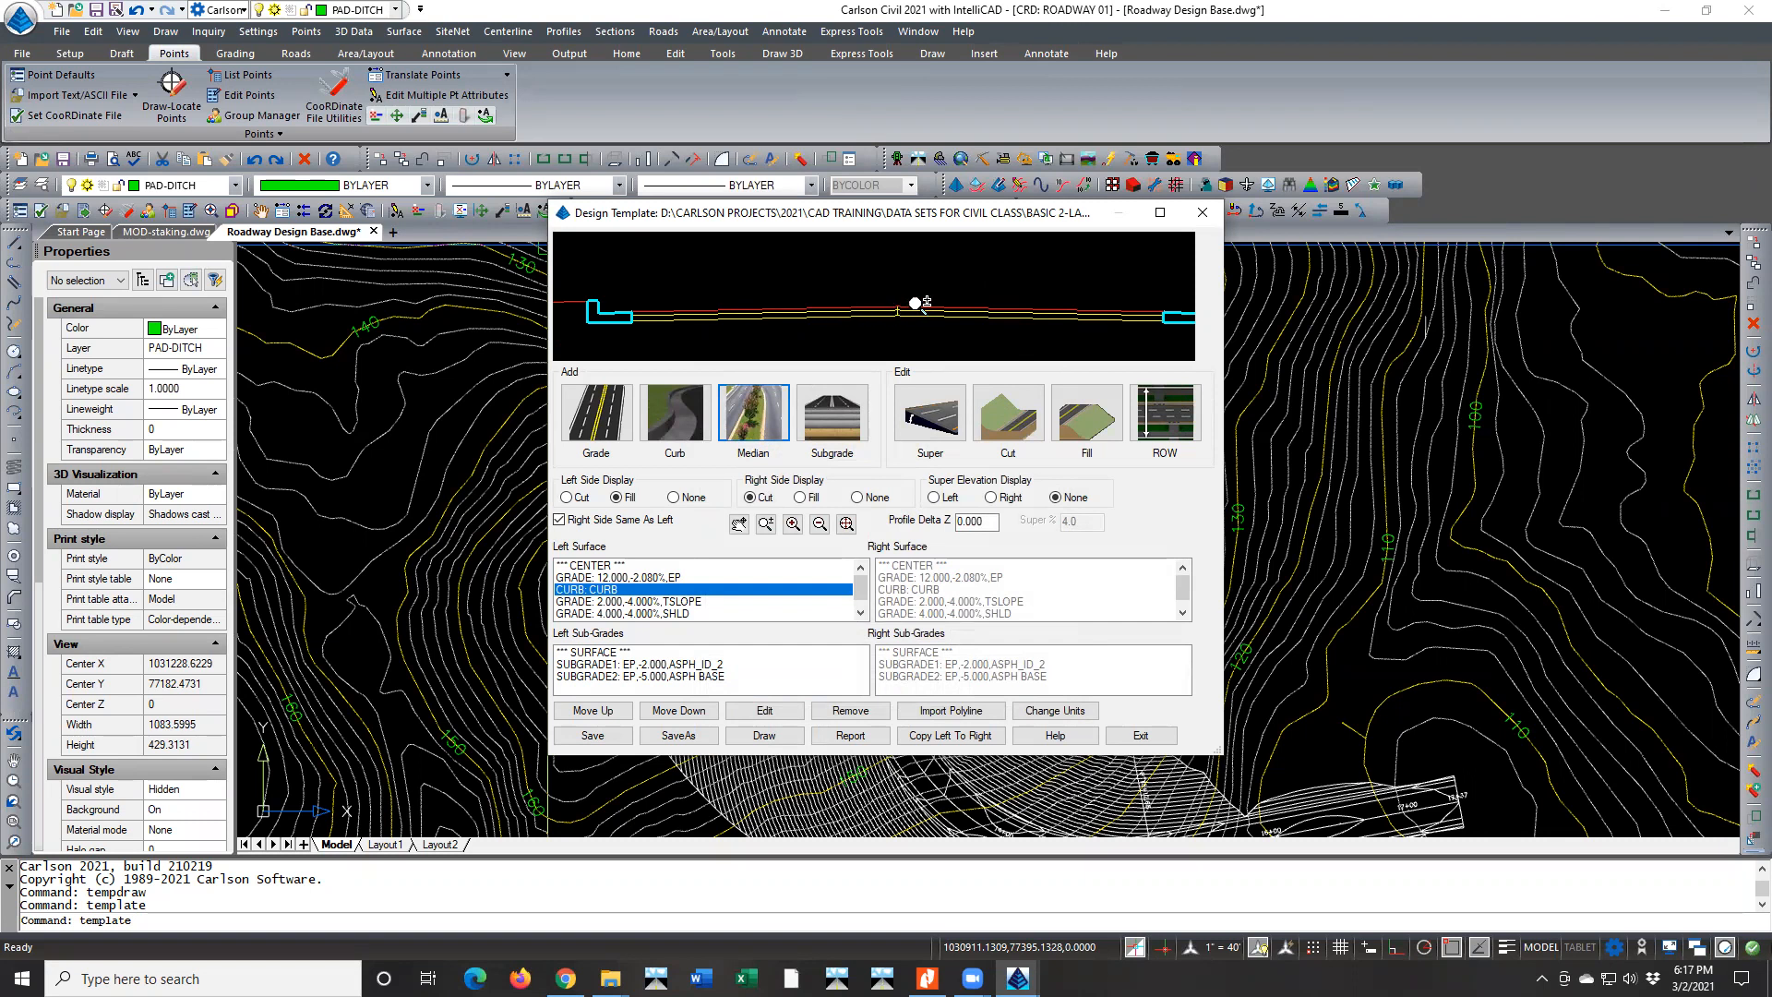
{"action": "scroll", "coordinate": [891, 298], "scroll_direction": "up", "scroll_amount": 2}
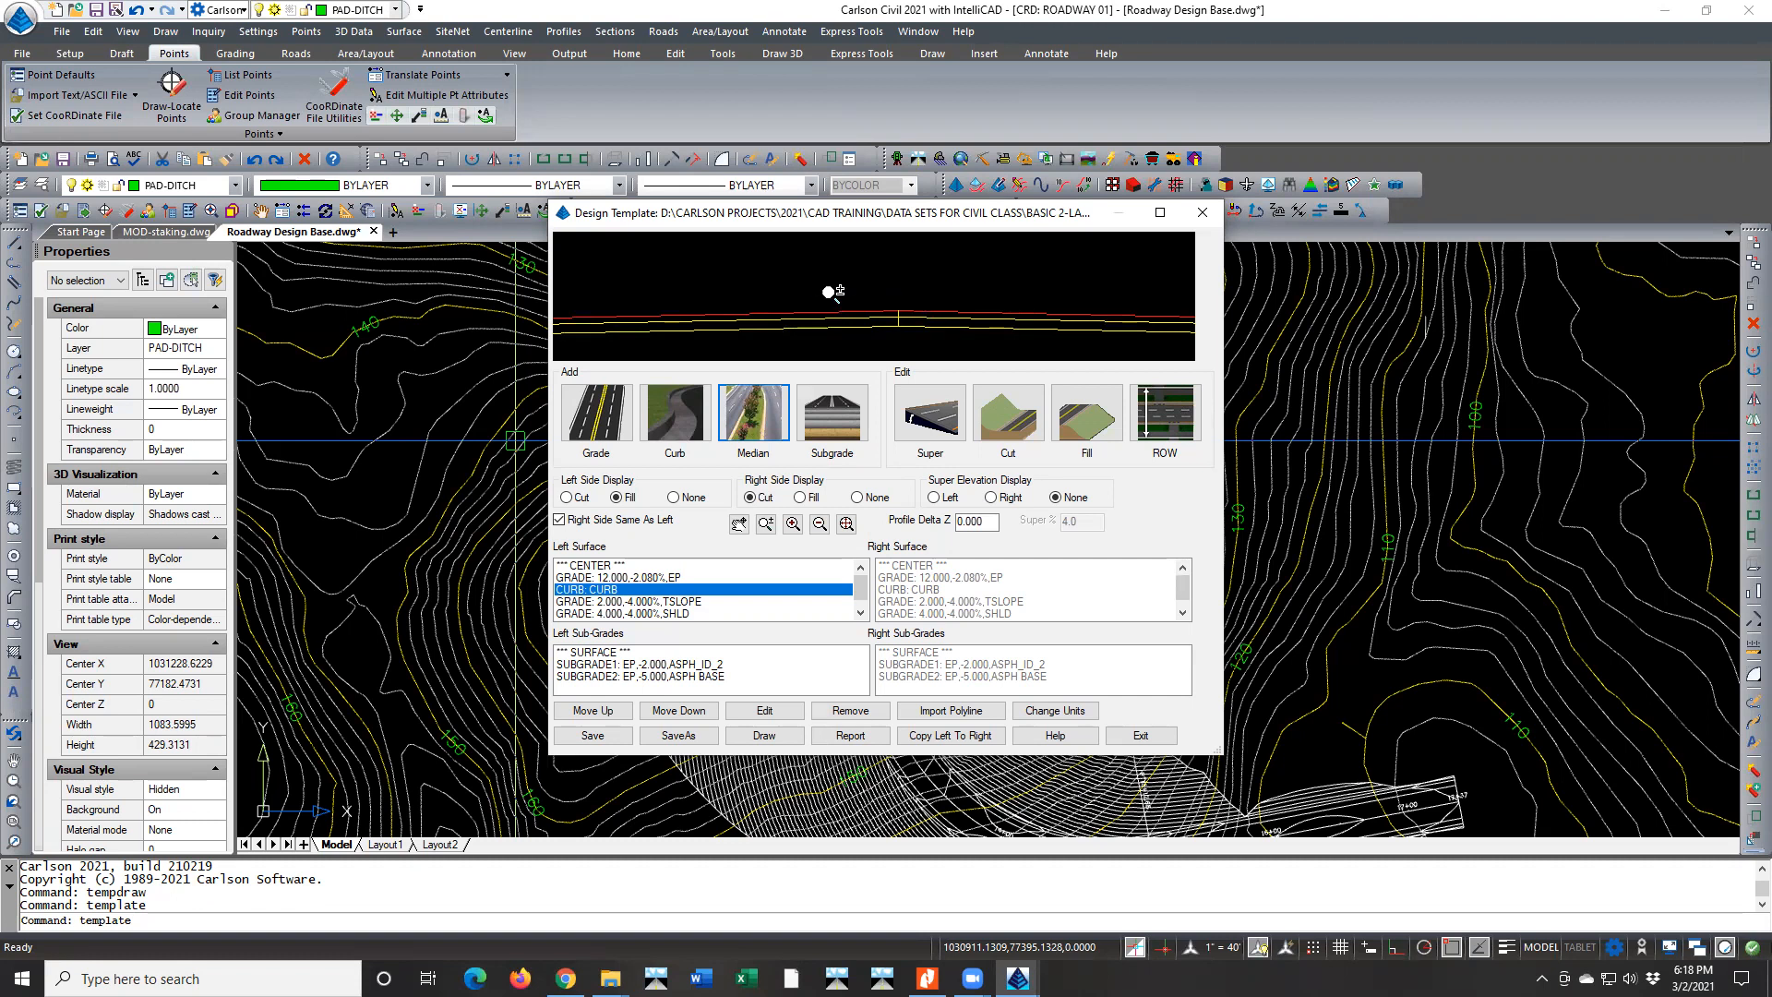
{"action": "scroll", "coordinate": [826, 295], "scroll_direction": "down", "scroll_amount": 3}
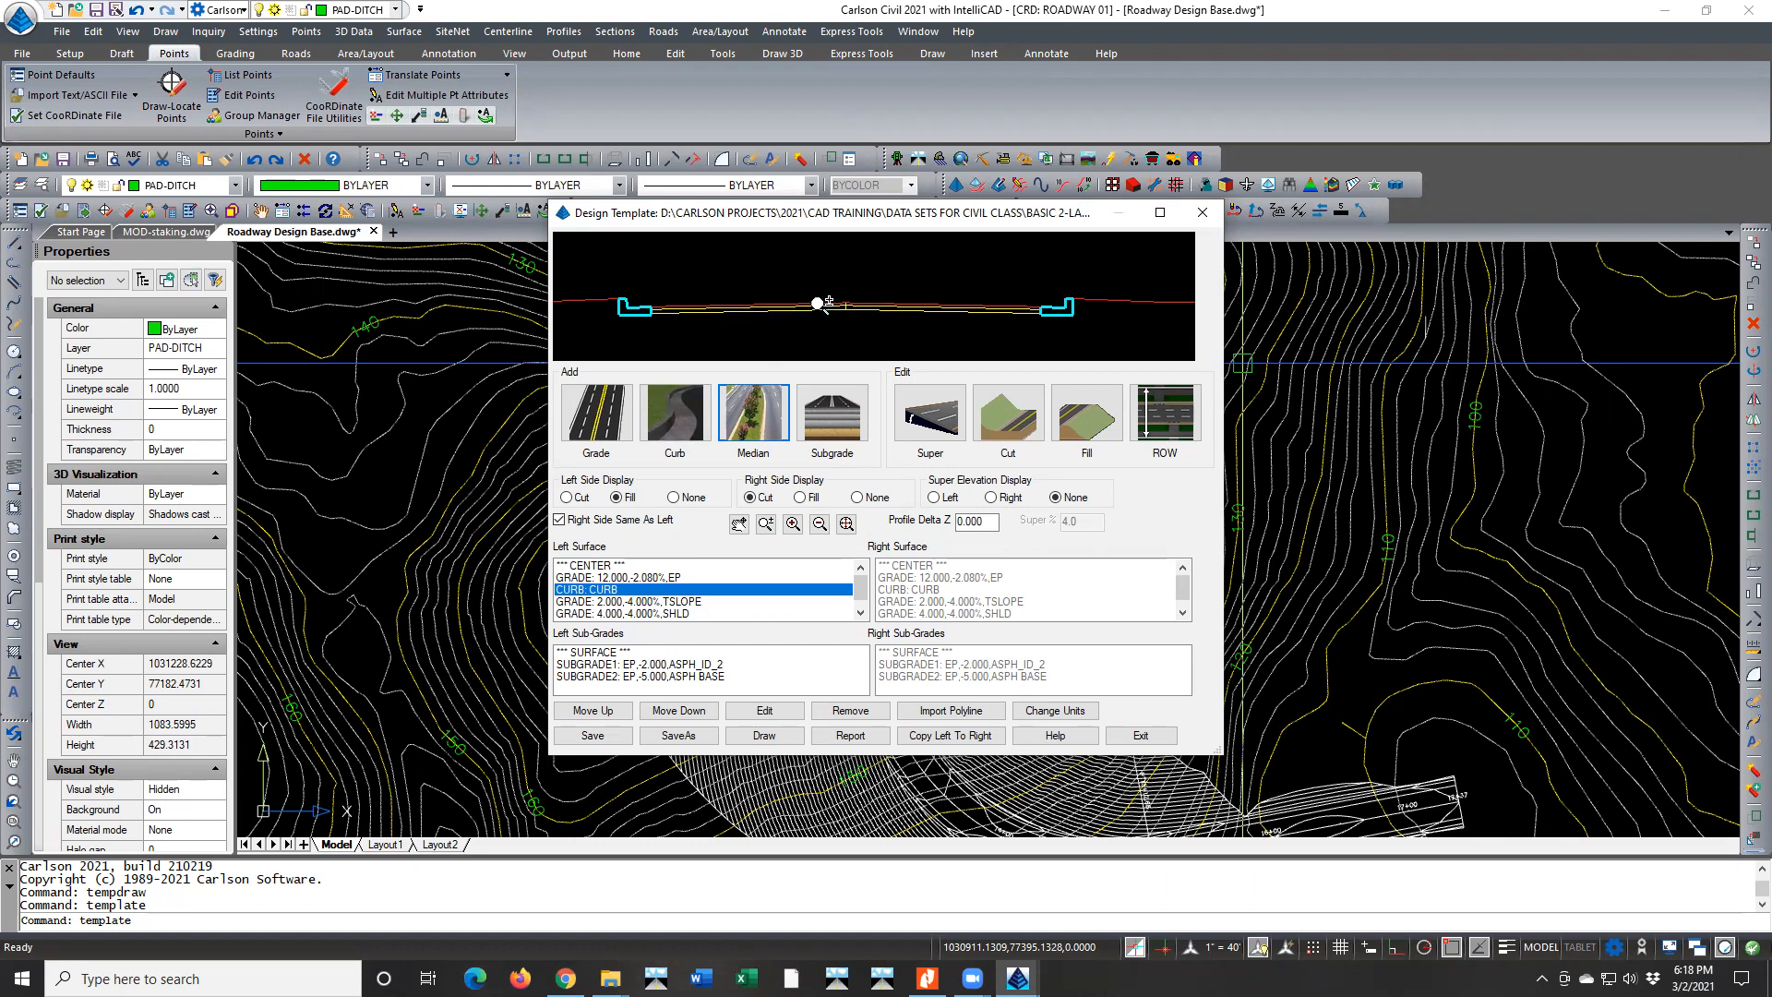
{"action": "left_click", "coordinate": [668, 577]}
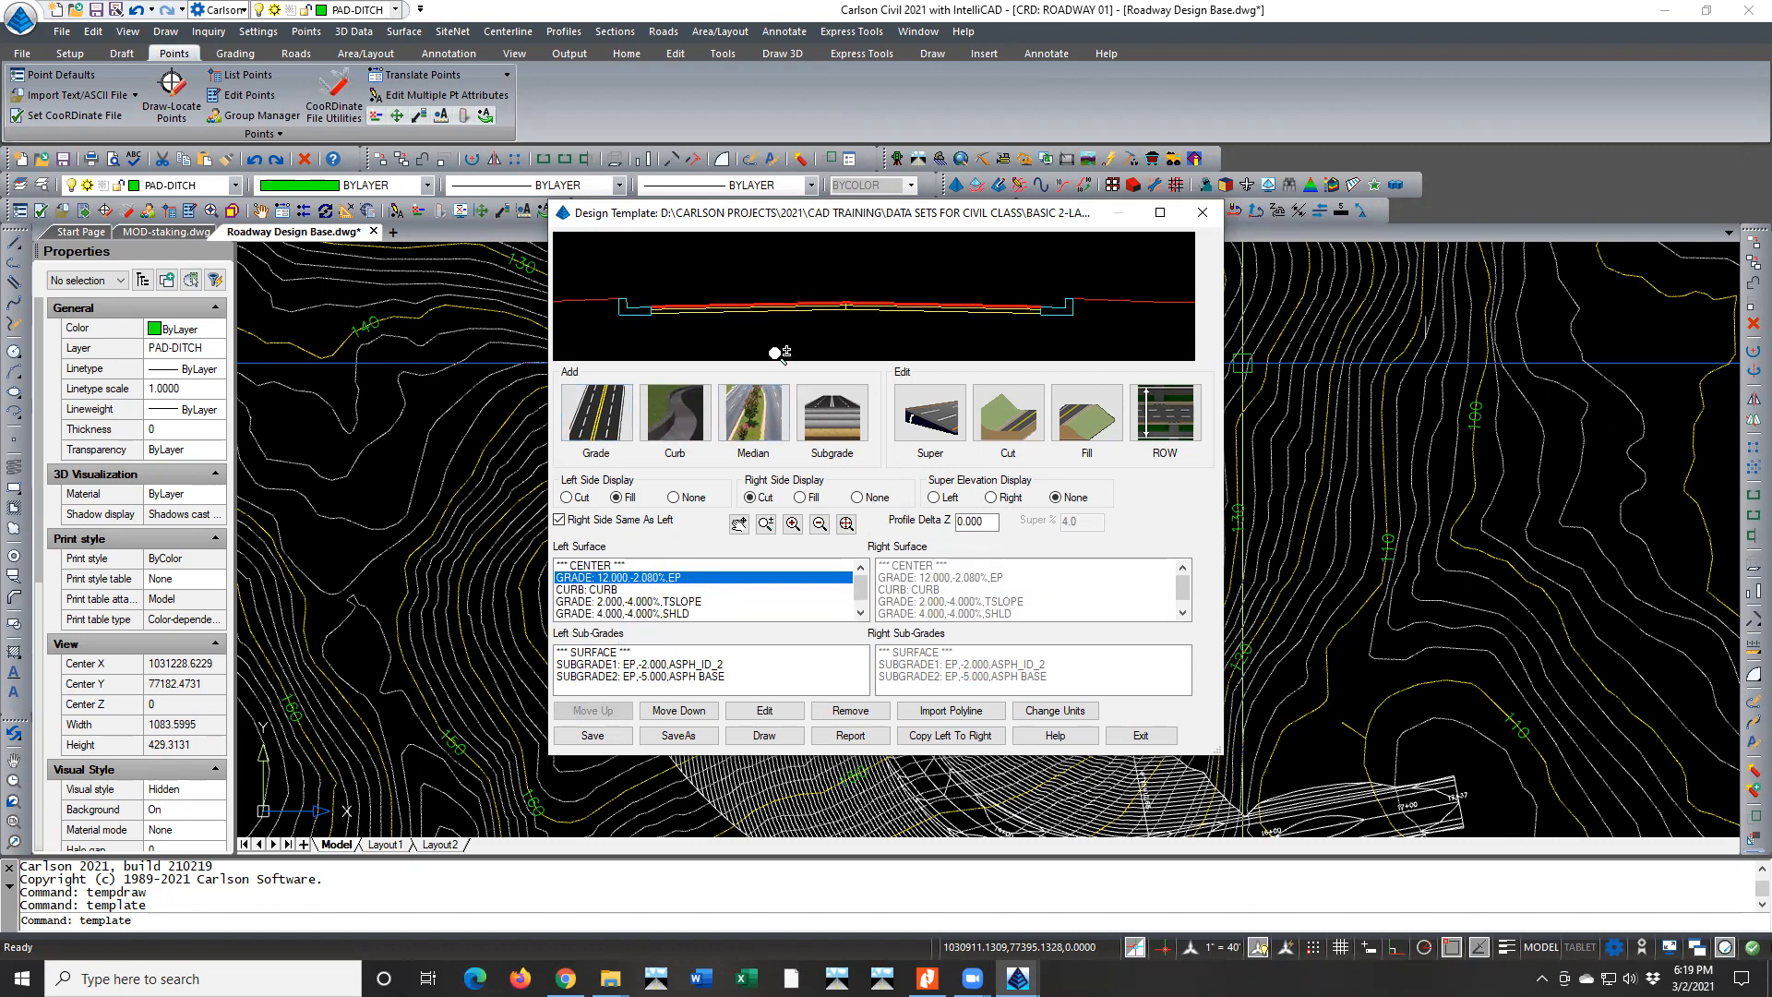
{"action": "left_click", "coordinate": [666, 419]}
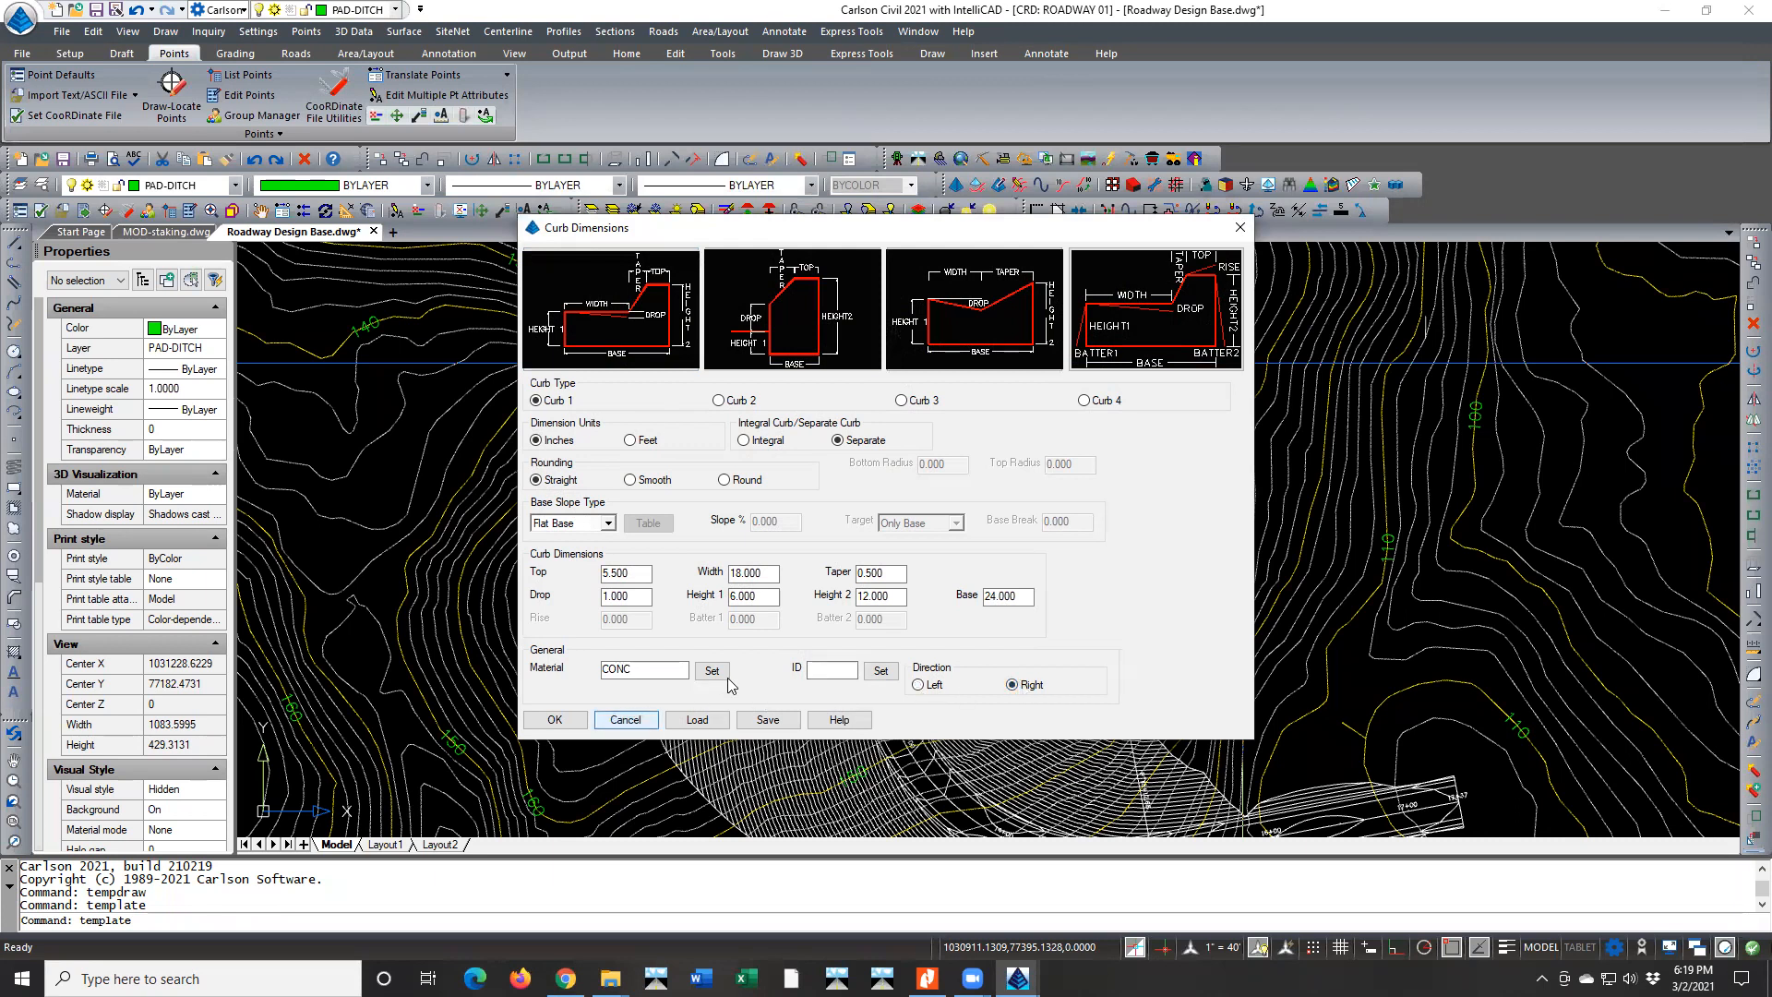
{"action": "left_click", "coordinate": [824, 667]}
{"action": "type", "text": "MDN"}
{"action": "left_click", "coordinate": [577, 721]}
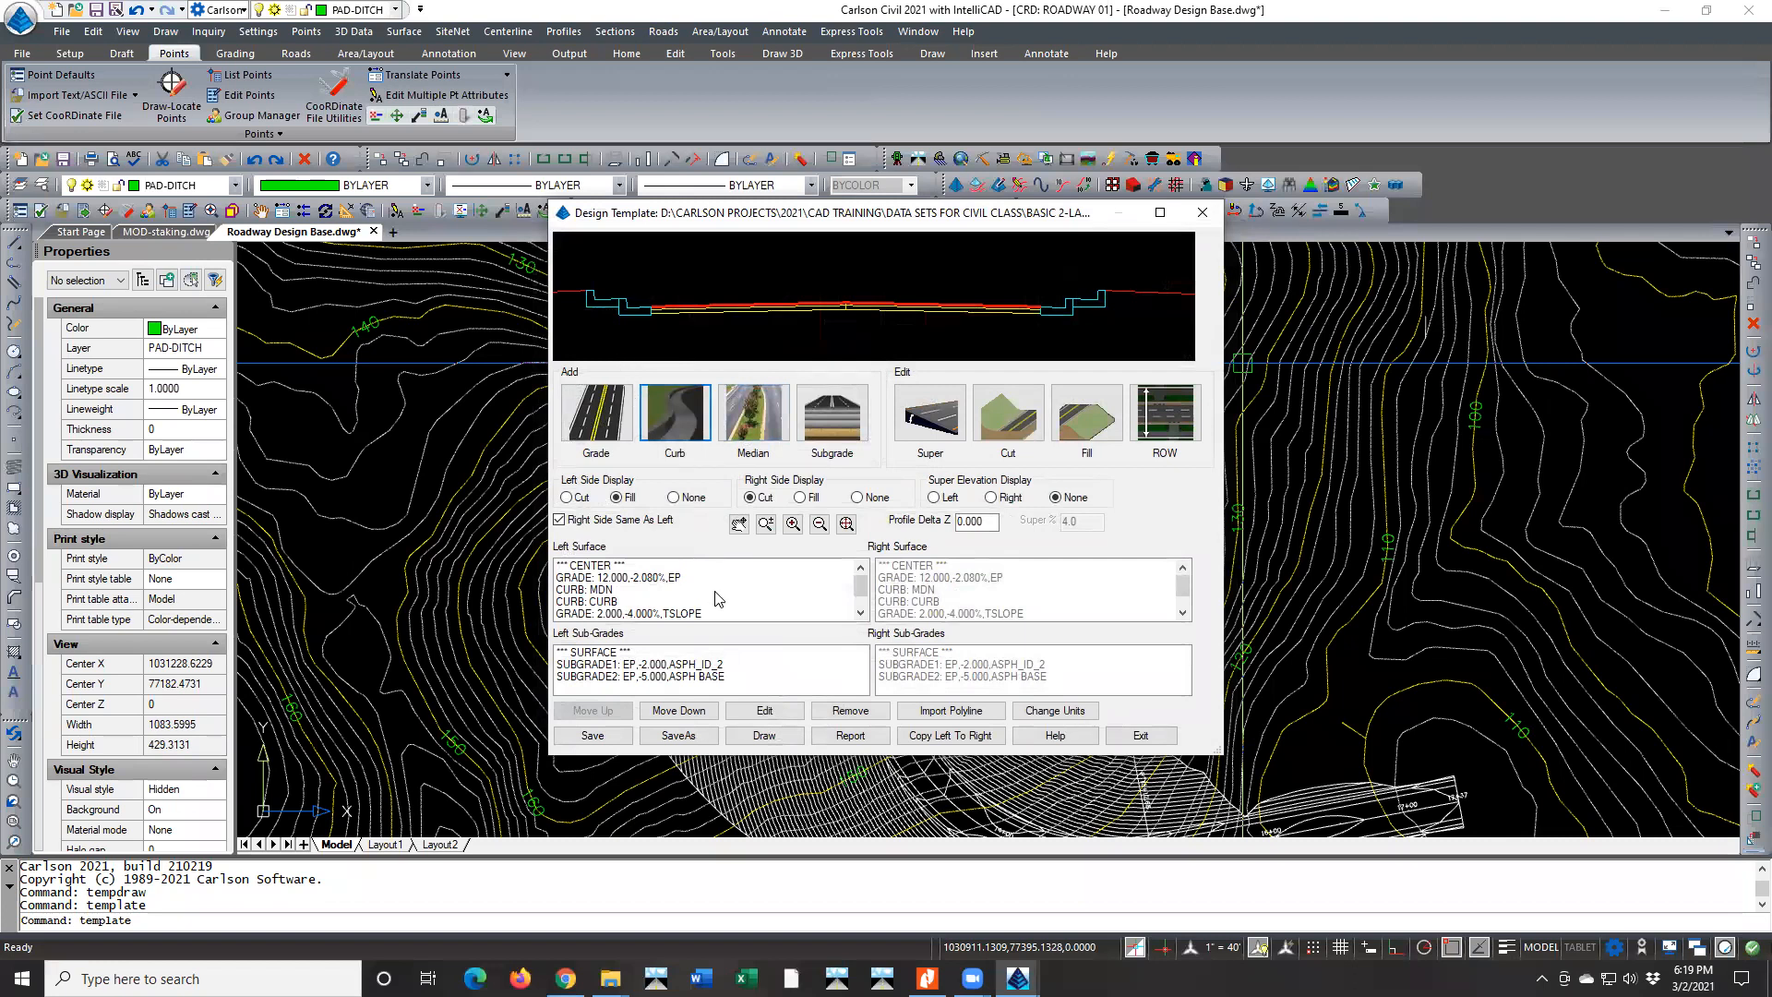
Move the MDN curb up one place in the left surface so it directly follows the center
{"action": "left_click", "coordinate": [613, 601]}
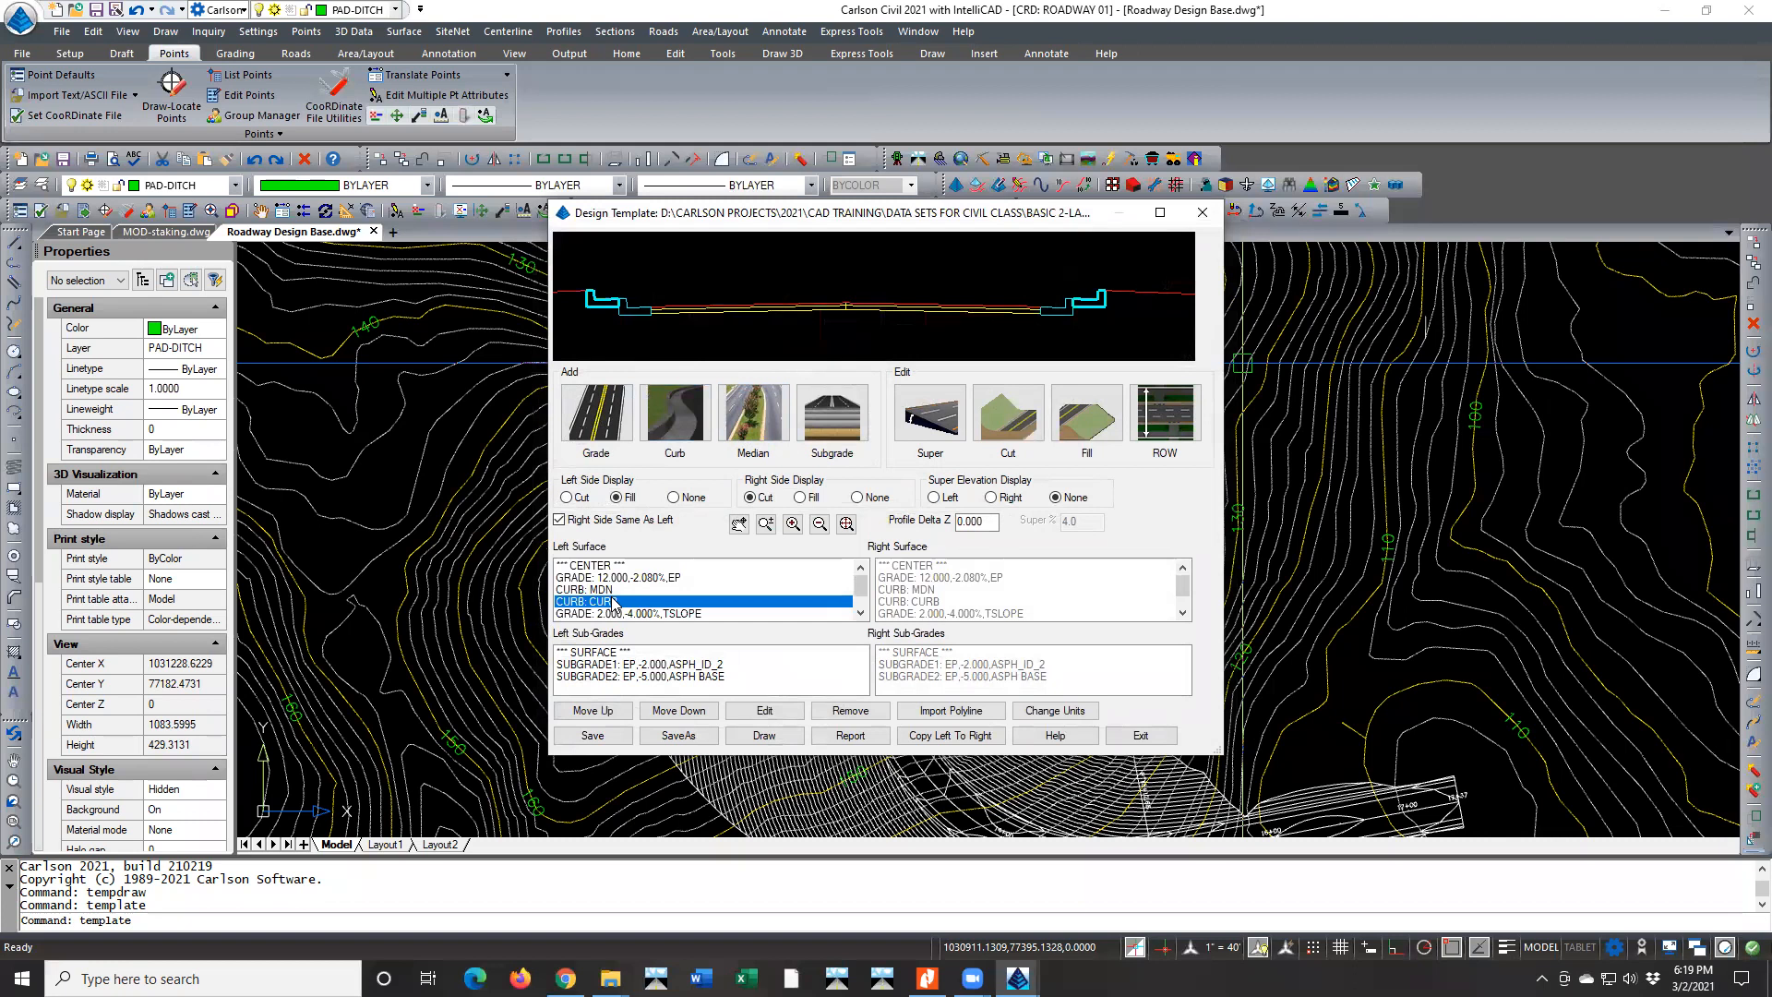
{"action": "left_click", "coordinate": [612, 589]}
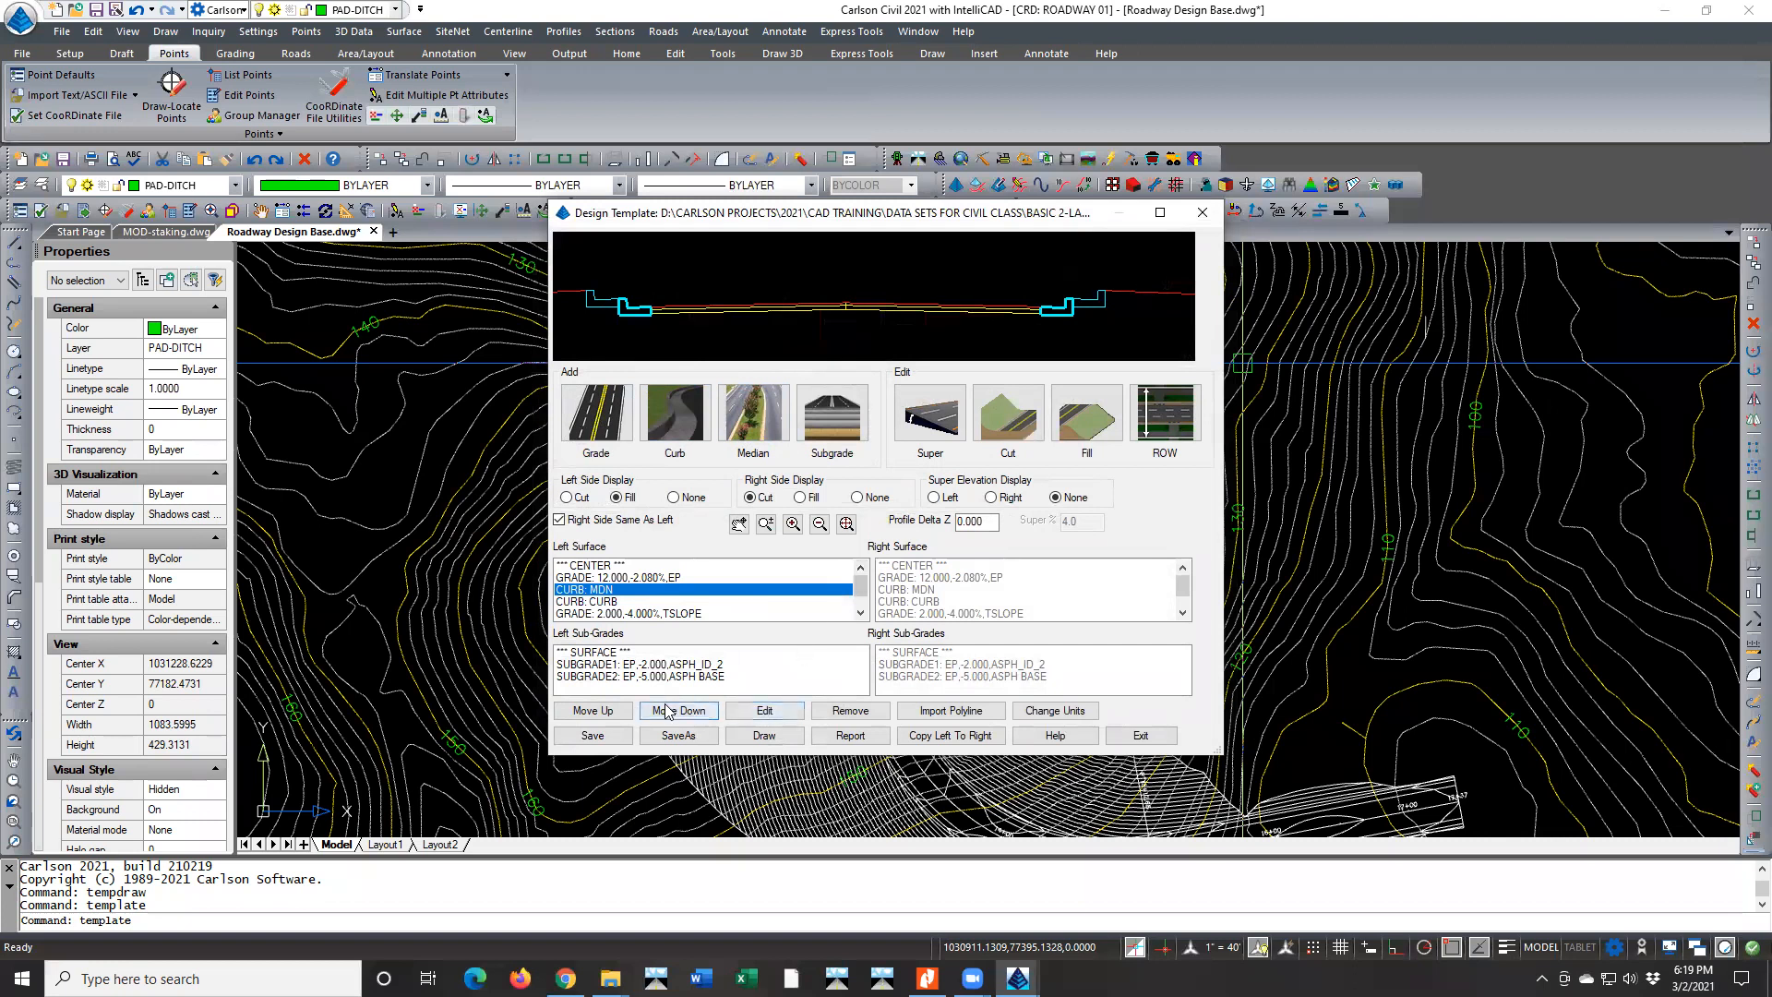
{"action": "left_click", "coordinate": [596, 711]}
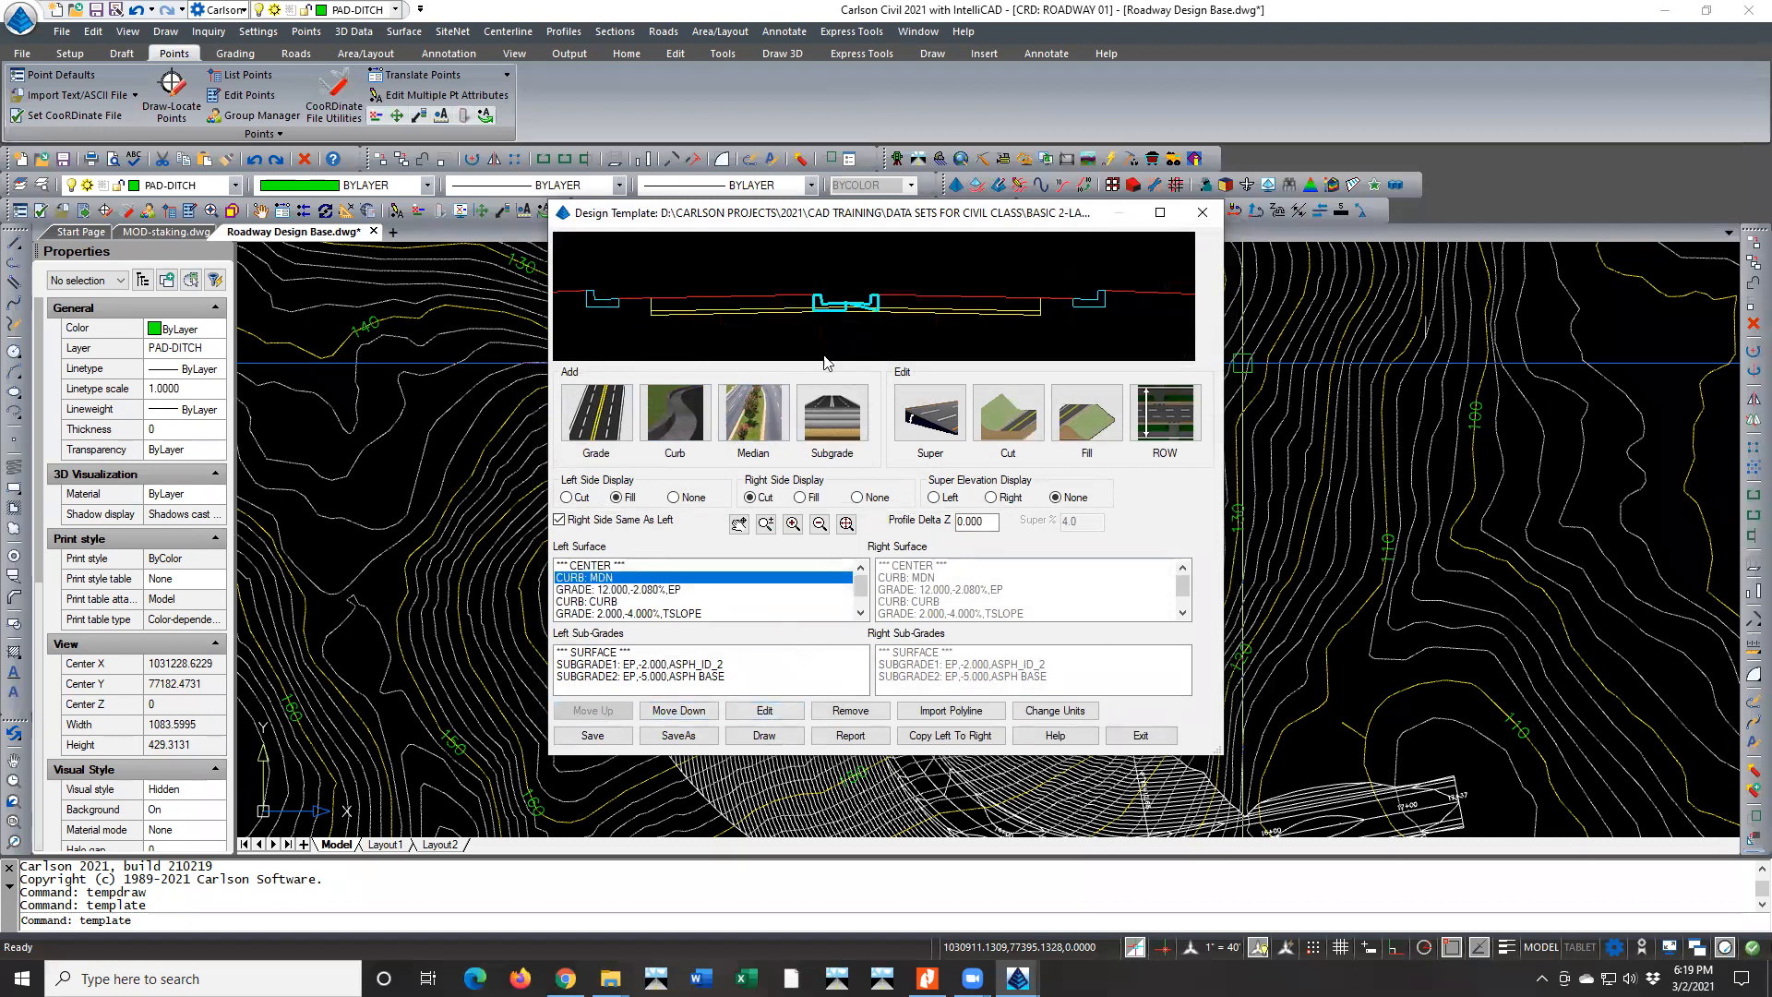
{"action": "scroll", "coordinate": [857, 313], "scroll_direction": "up", "scroll_amount": 3}
{"action": "scroll", "coordinate": [856, 314], "scroll_direction": "down", "scroll_amount": 4}
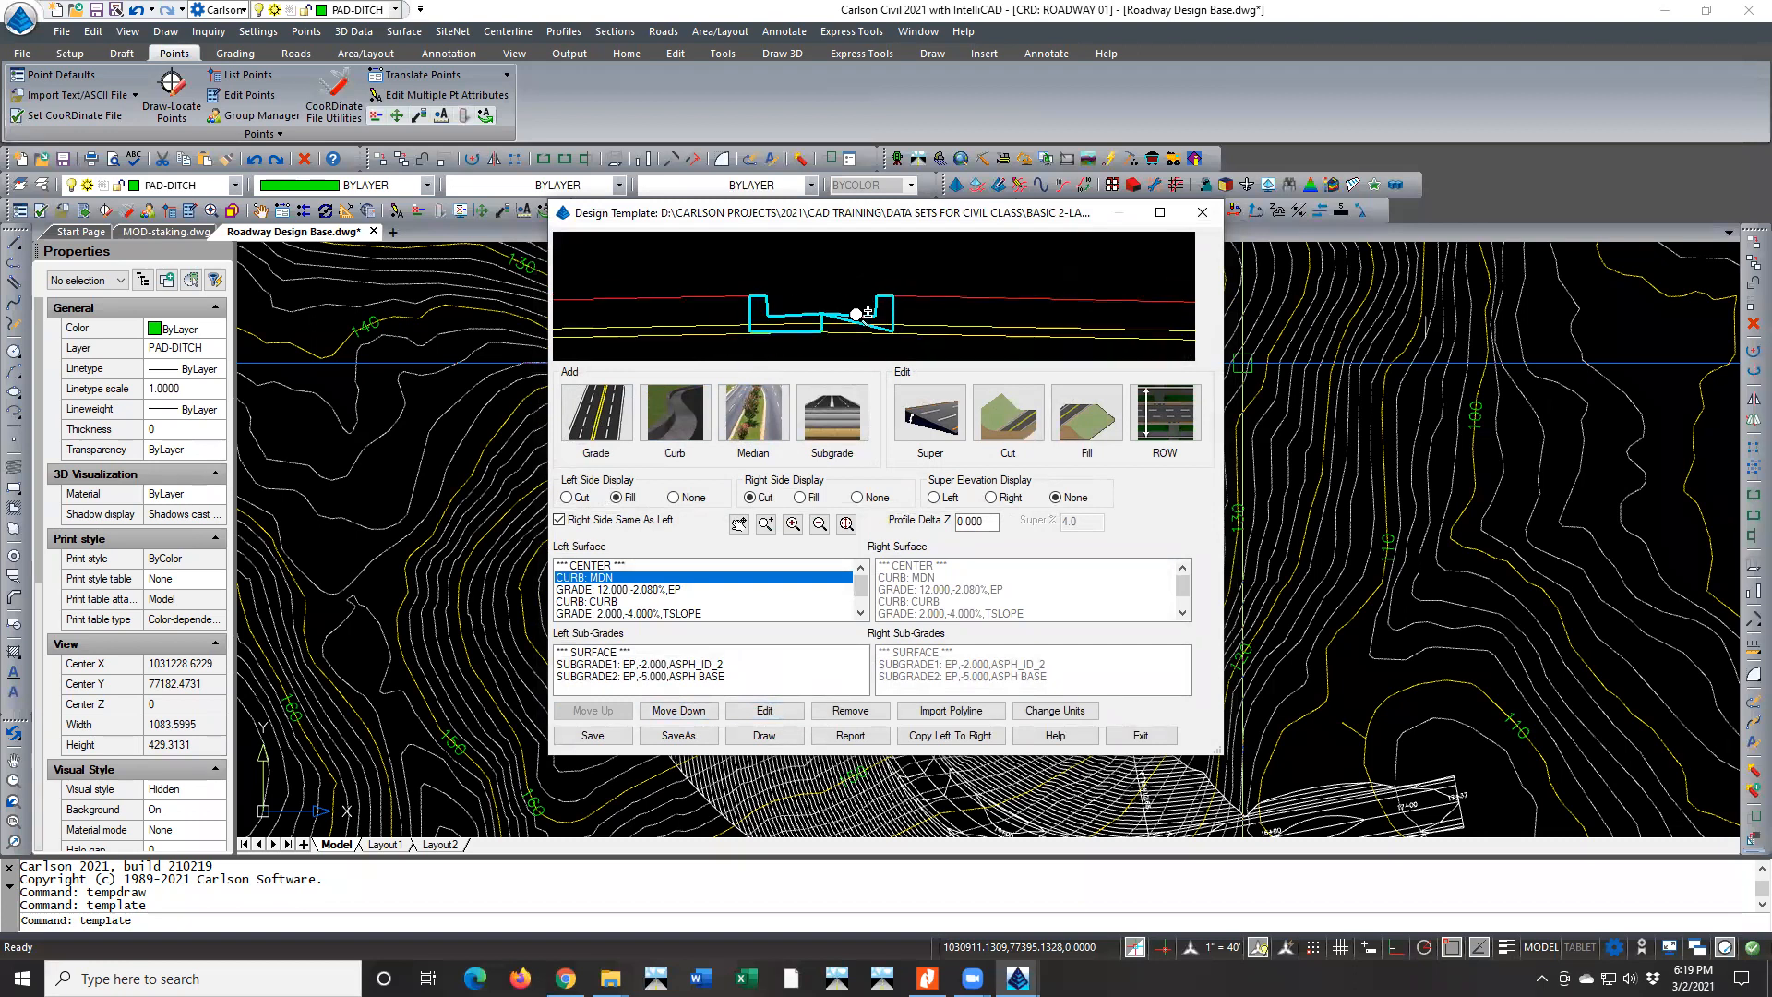
{"action": "scroll", "coordinate": [856, 314], "scroll_direction": "down", "scroll_amount": 2}
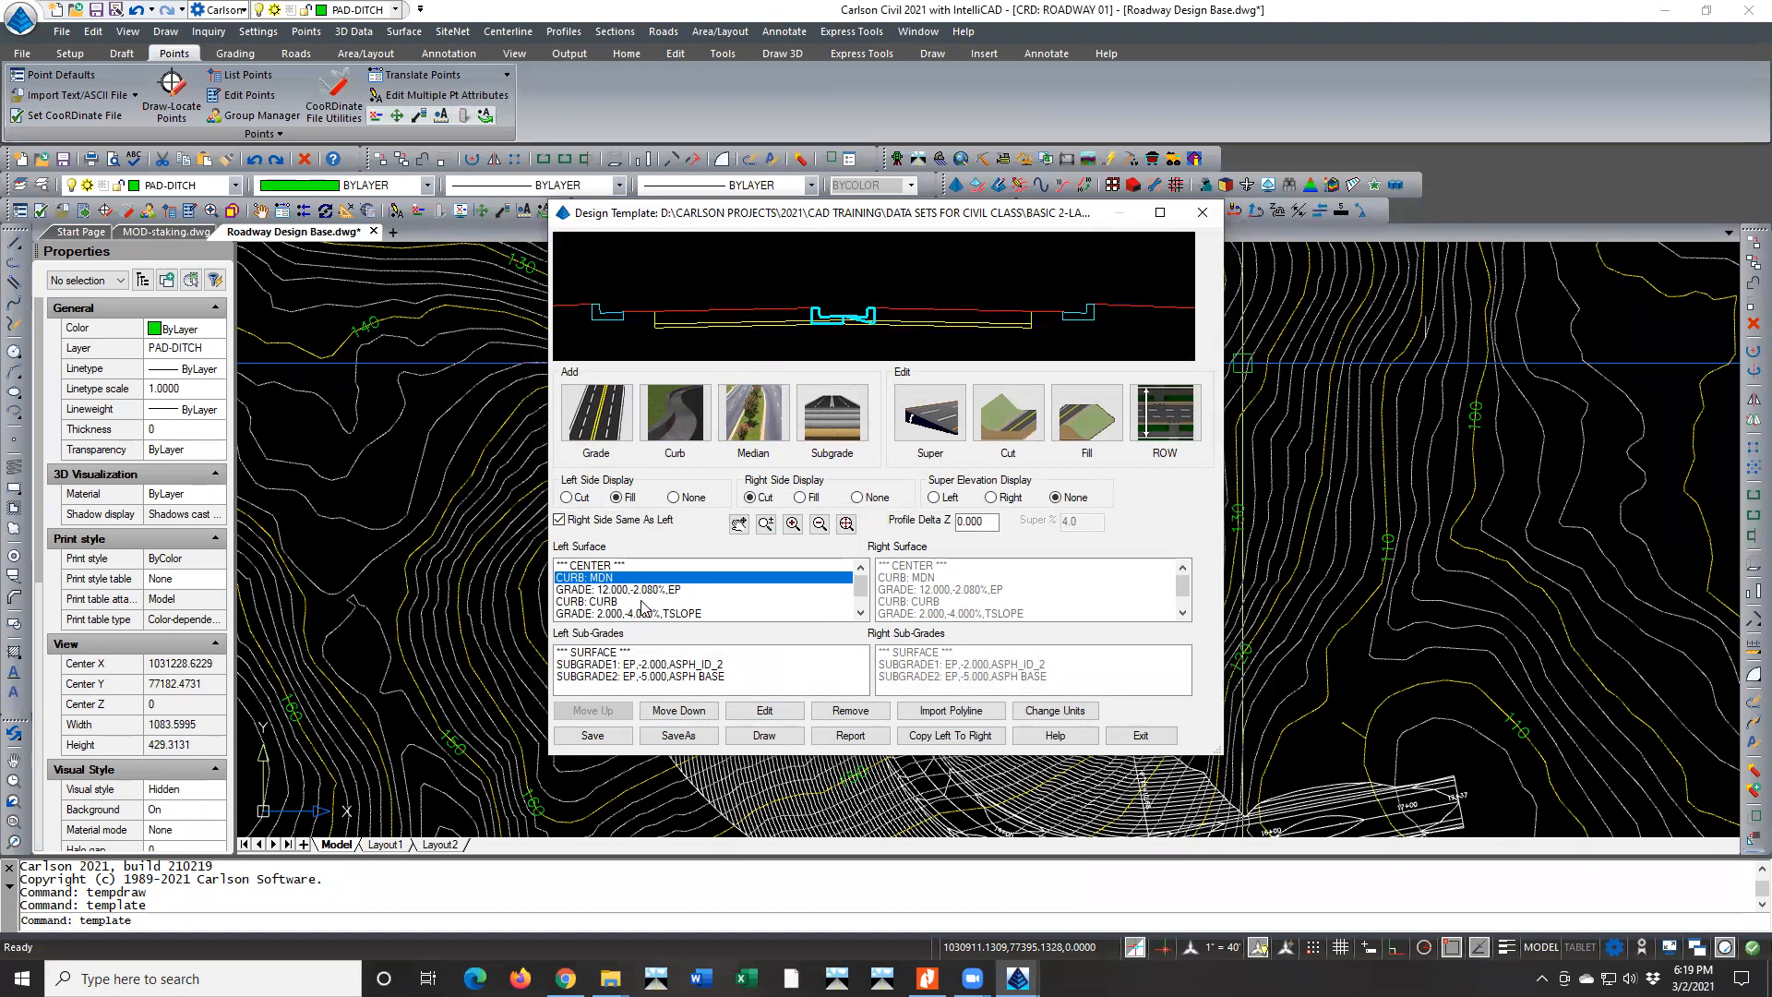
Try to reverse the MDN curb at the centerline by setting its direction to Right, and check its shape in the cross-section preview
{"action": "double_click", "coordinate": [612, 580]}
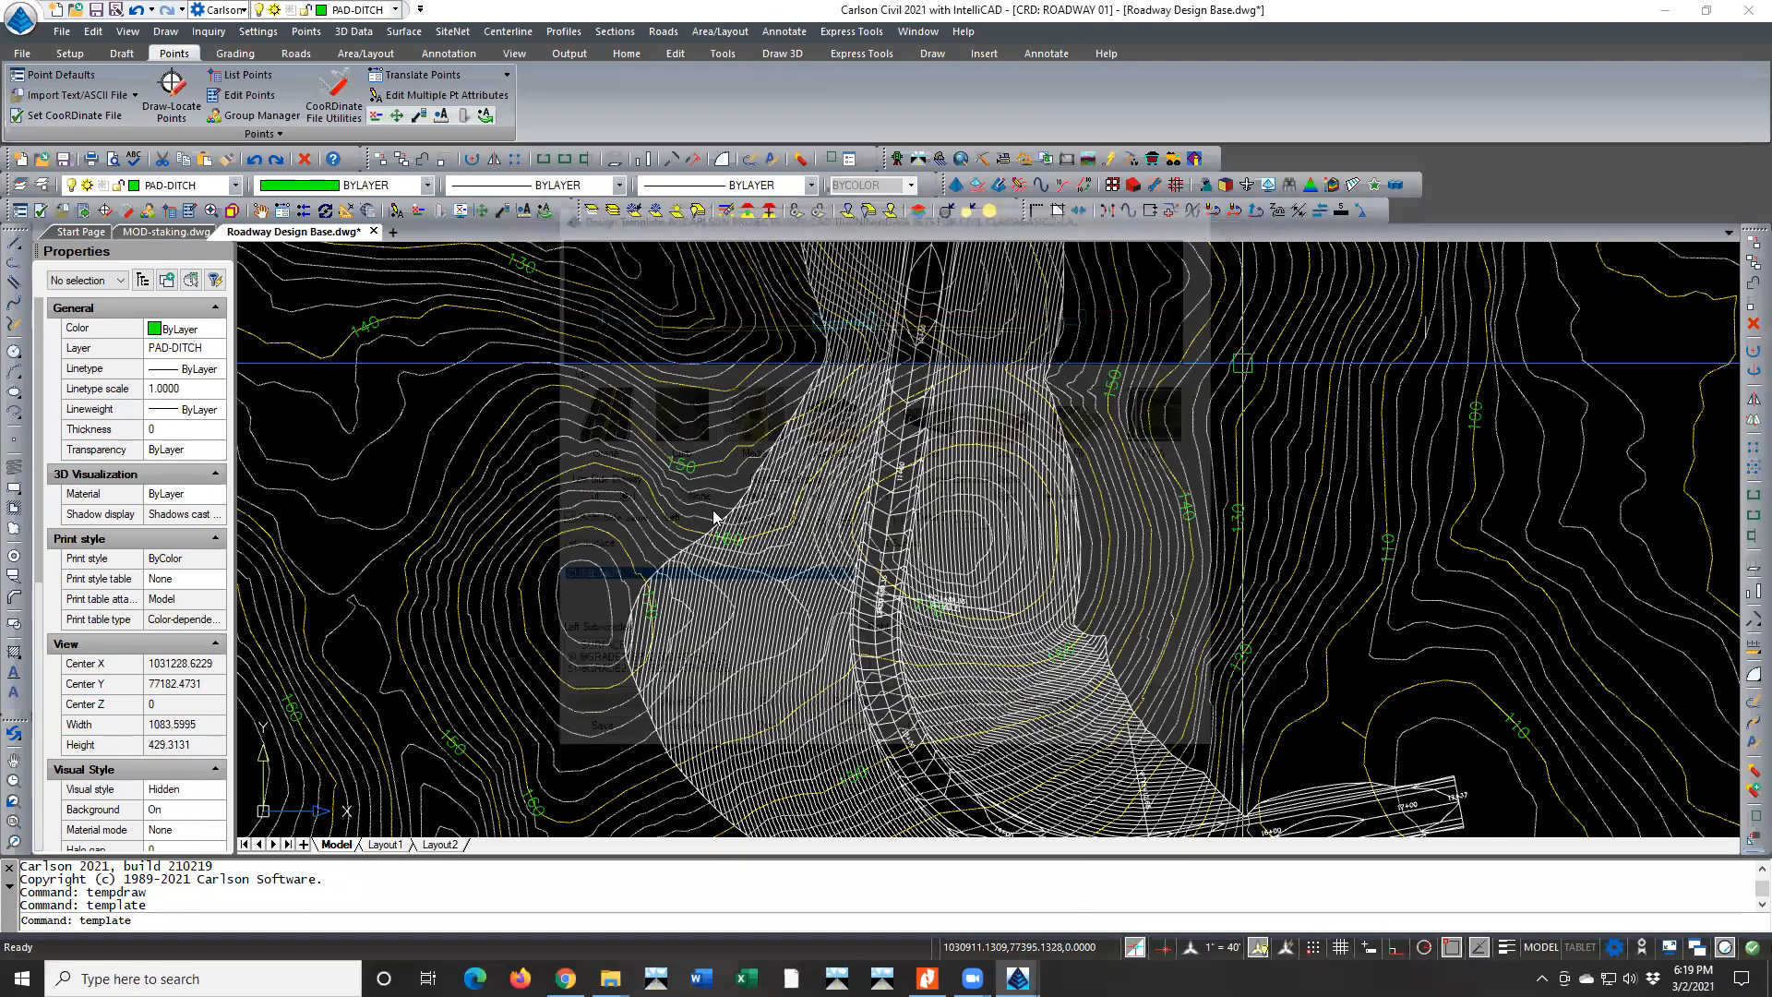
{"action": "left_click", "coordinate": [1011, 685]}
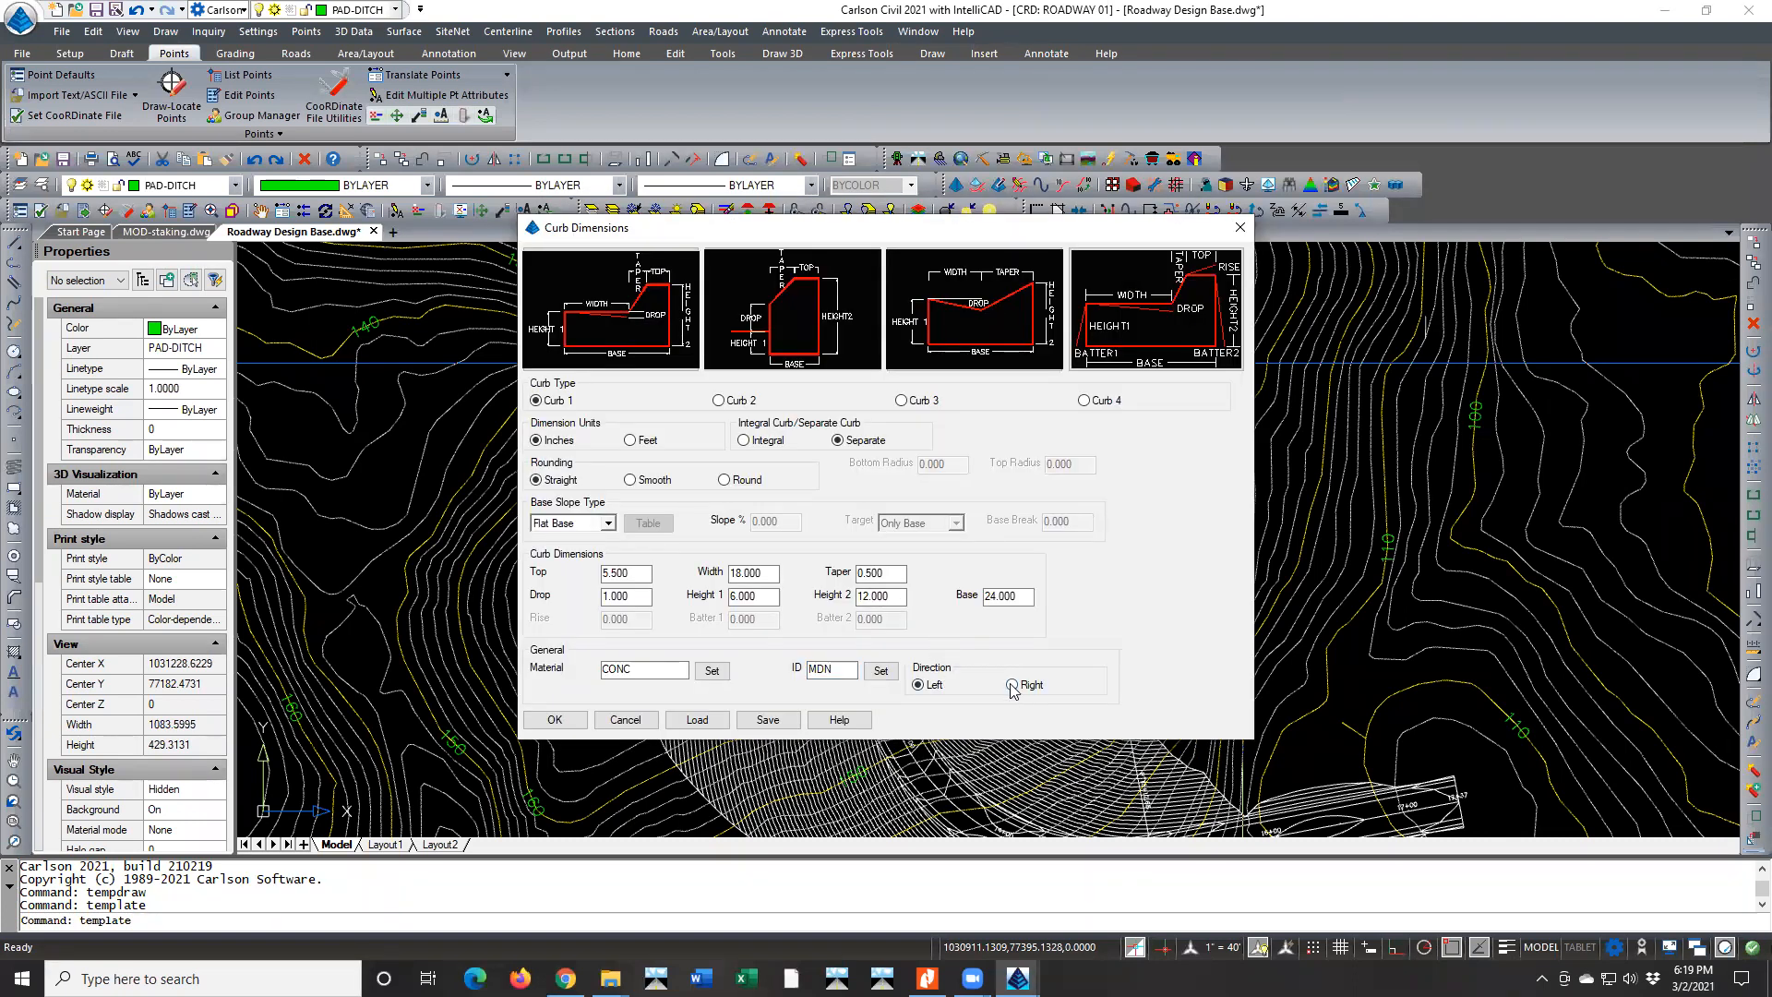
{"action": "left_click", "coordinate": [558, 721]}
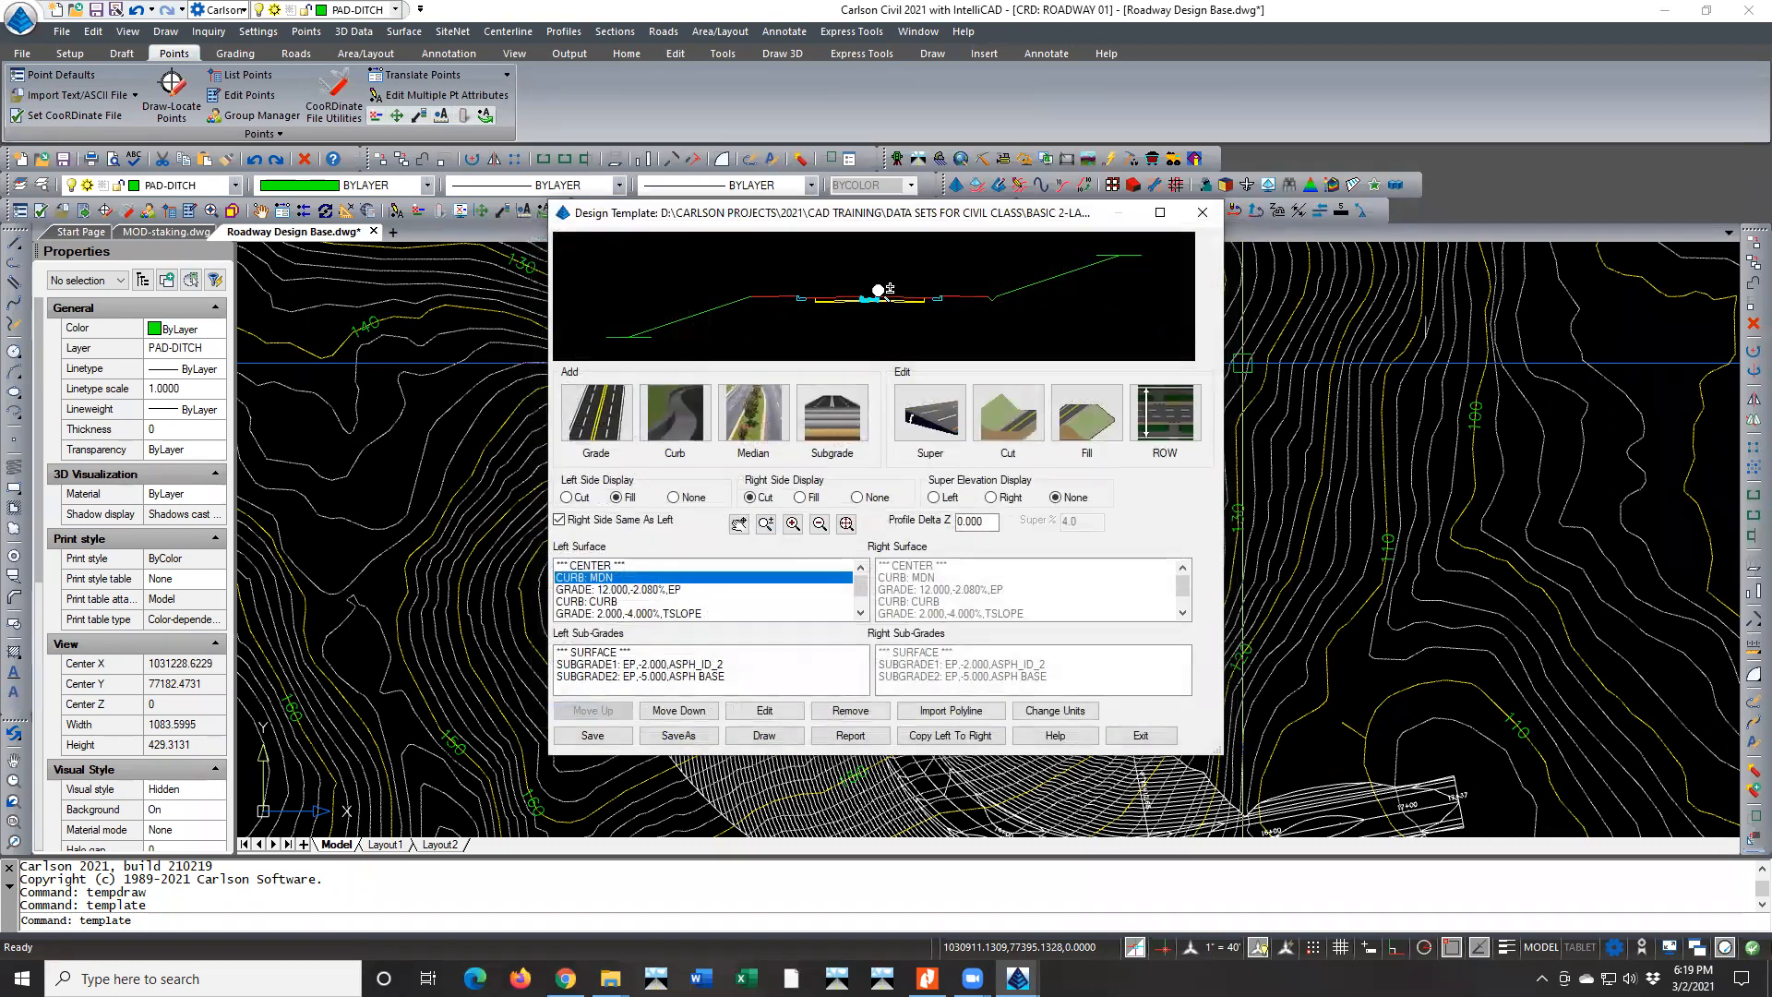
{"action": "scroll", "coordinate": [883, 295], "scroll_direction": "up", "scroll_amount": 4}
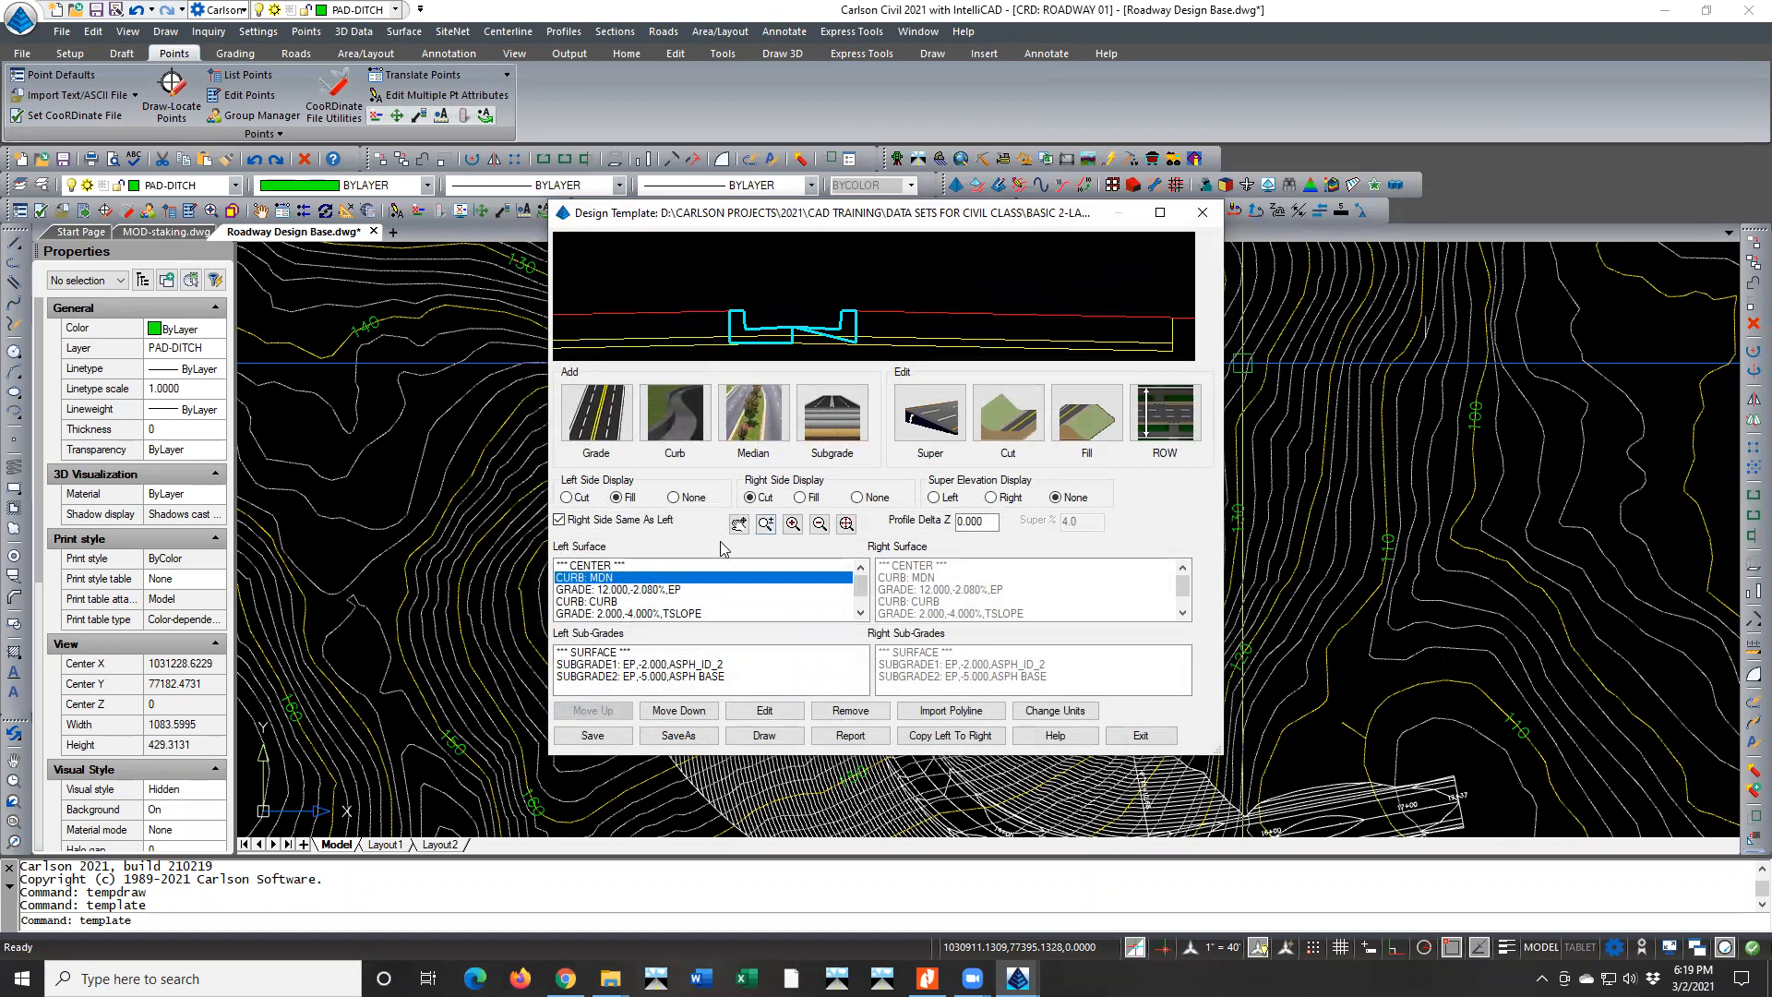
{"action": "double_click", "coordinate": [583, 578]}
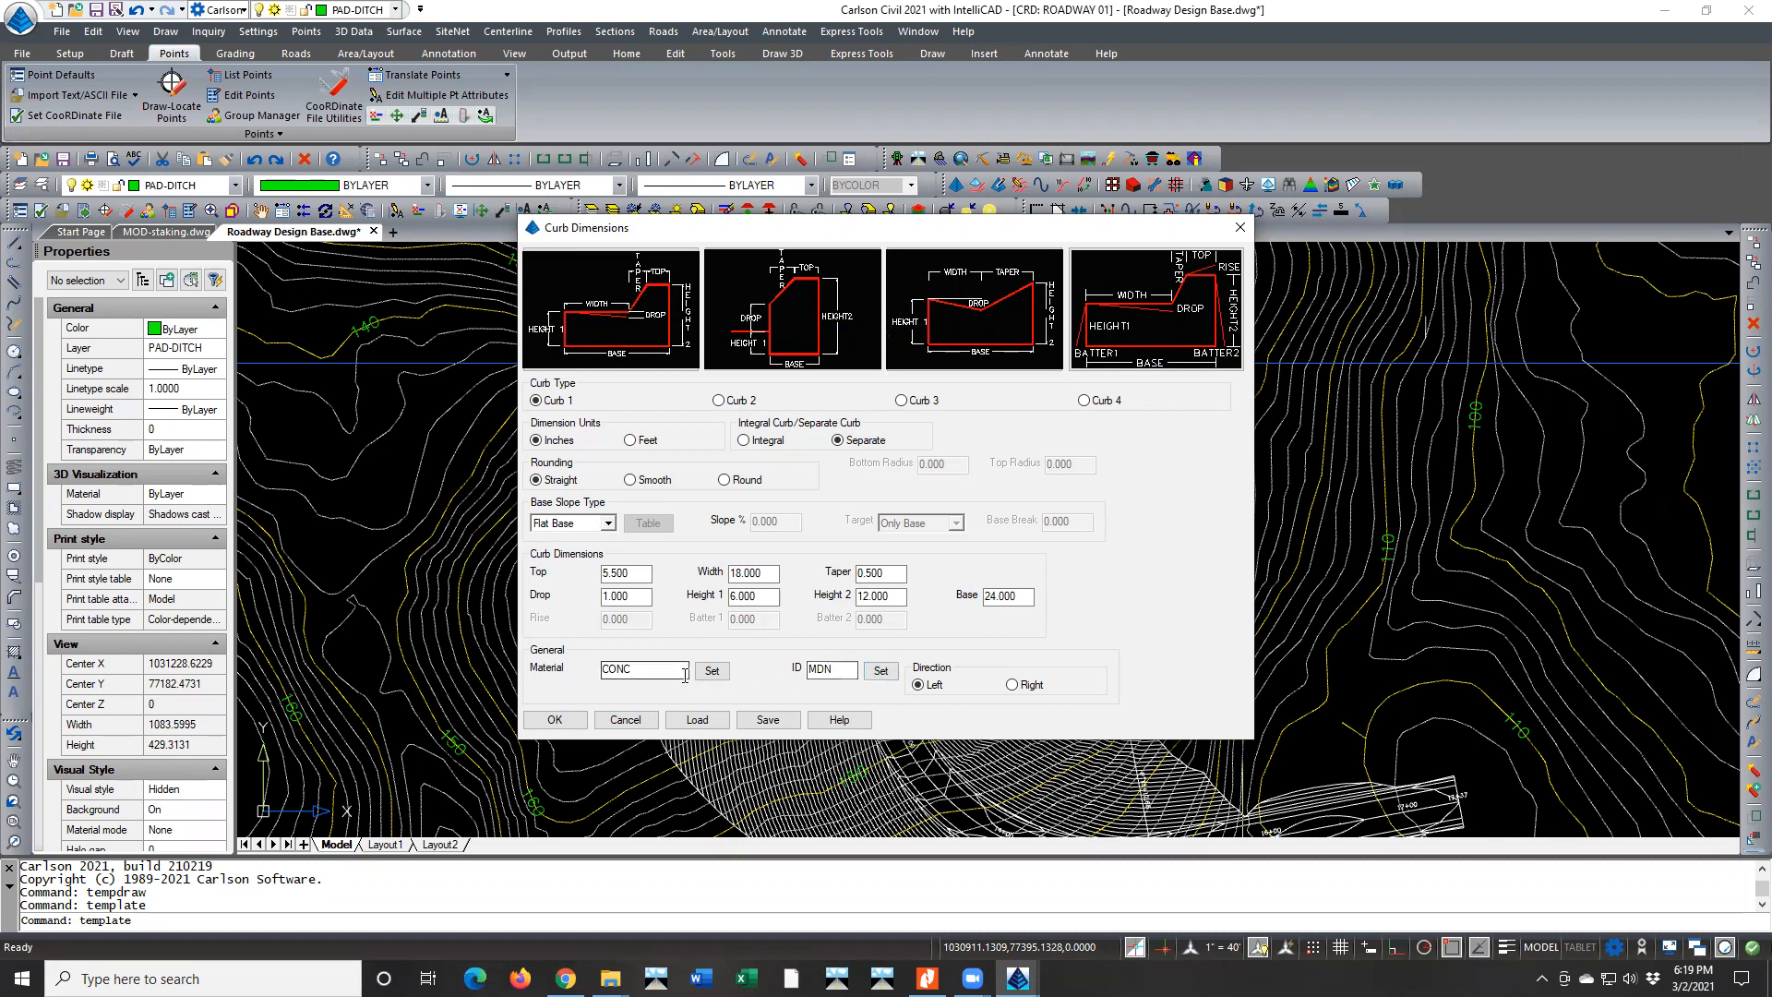
{"action": "left_click", "coordinate": [1014, 686]}
{"action": "left_click", "coordinate": [568, 726]}
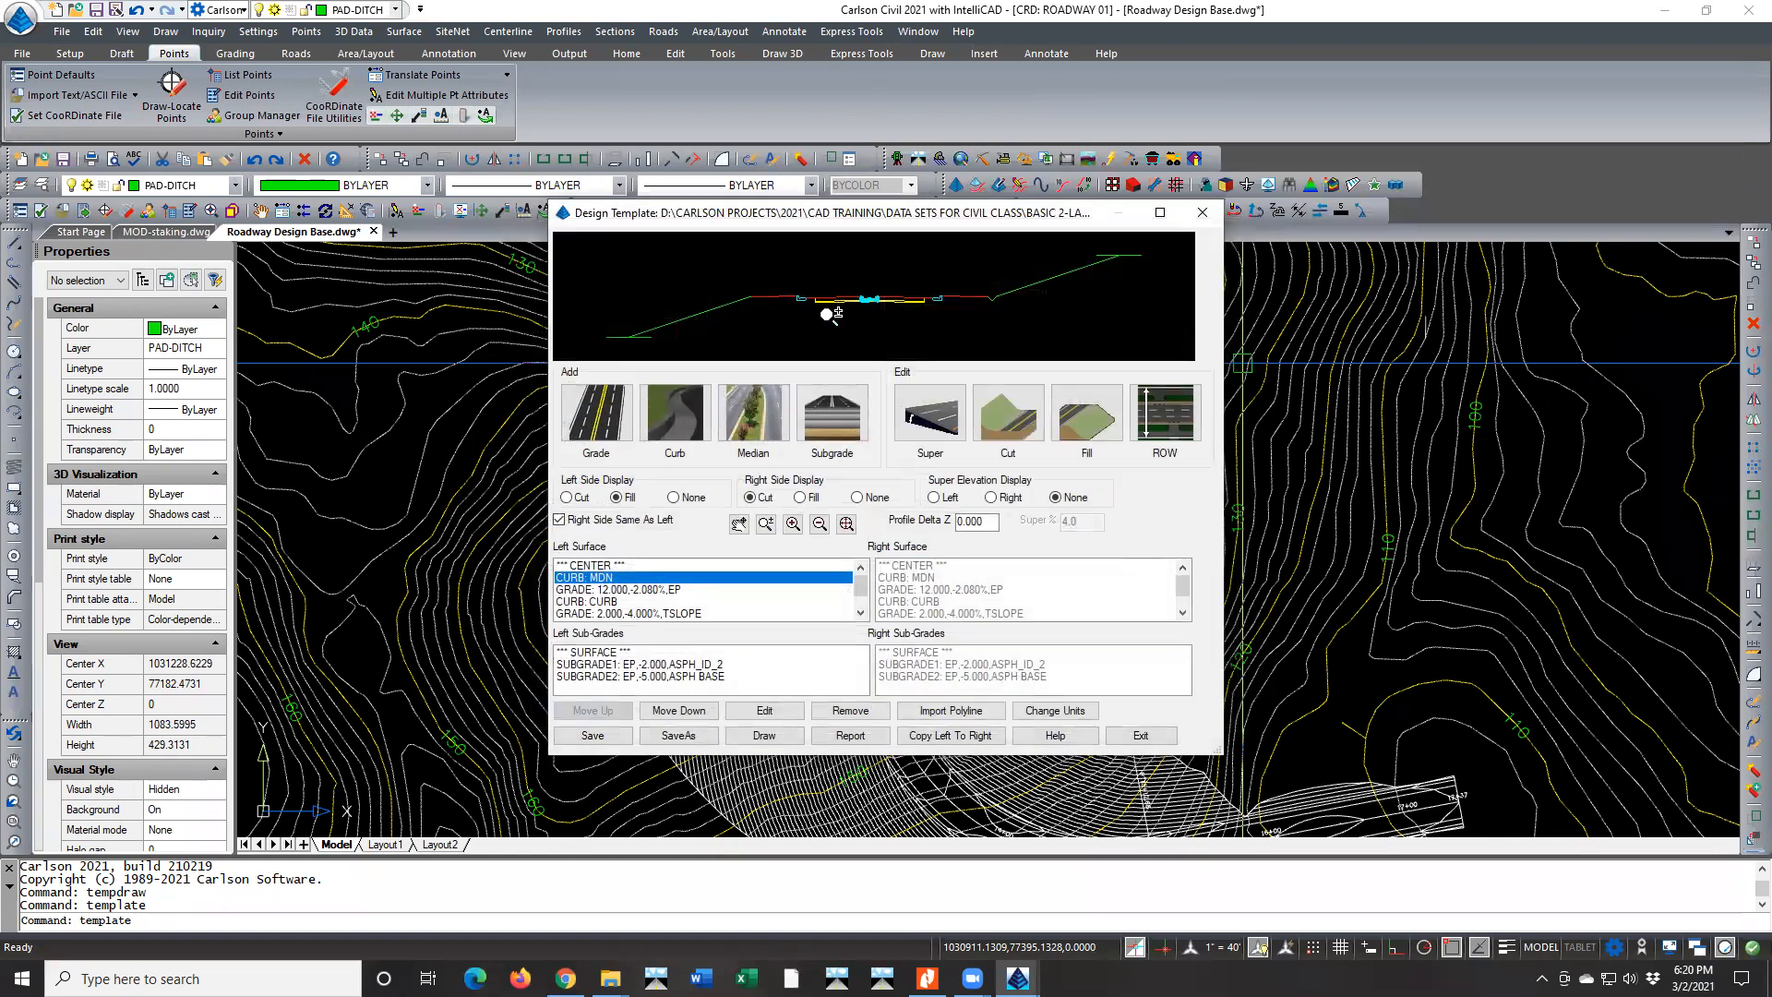
{"action": "scroll", "coordinate": [872, 303], "scroll_direction": "down", "scroll_amount": 5}
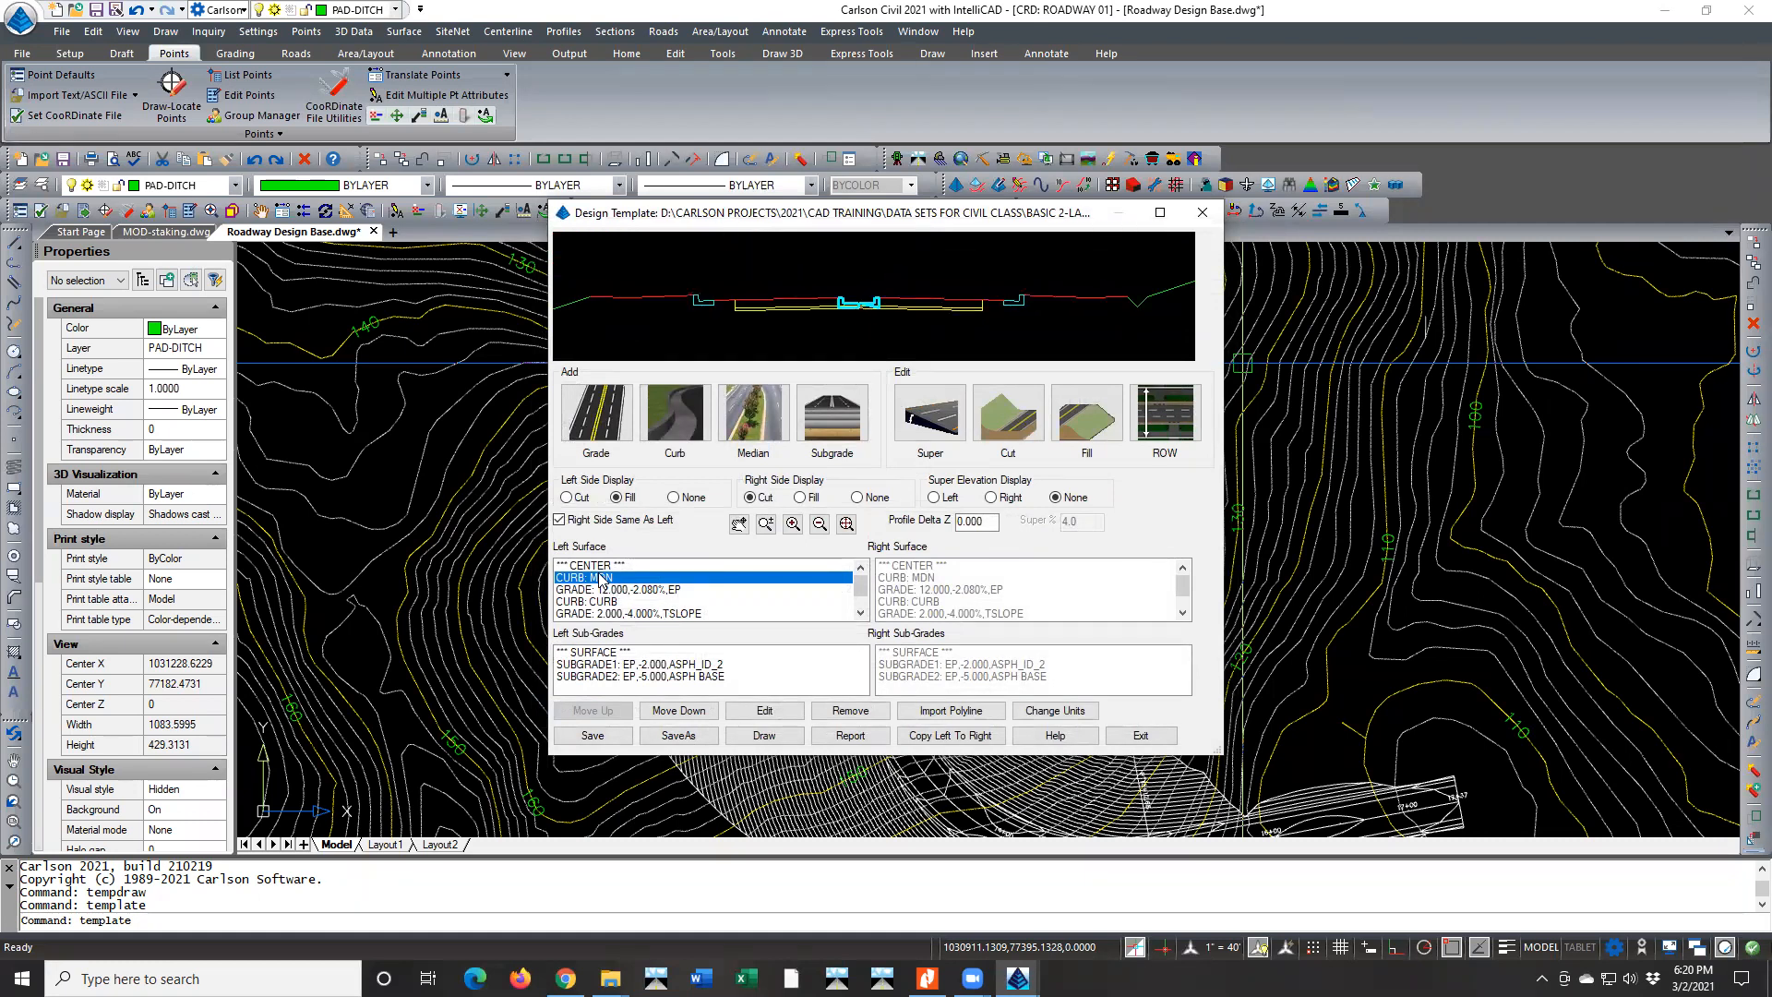
{"action": "scroll", "coordinate": [849, 305], "scroll_direction": "up", "scroll_amount": 5}
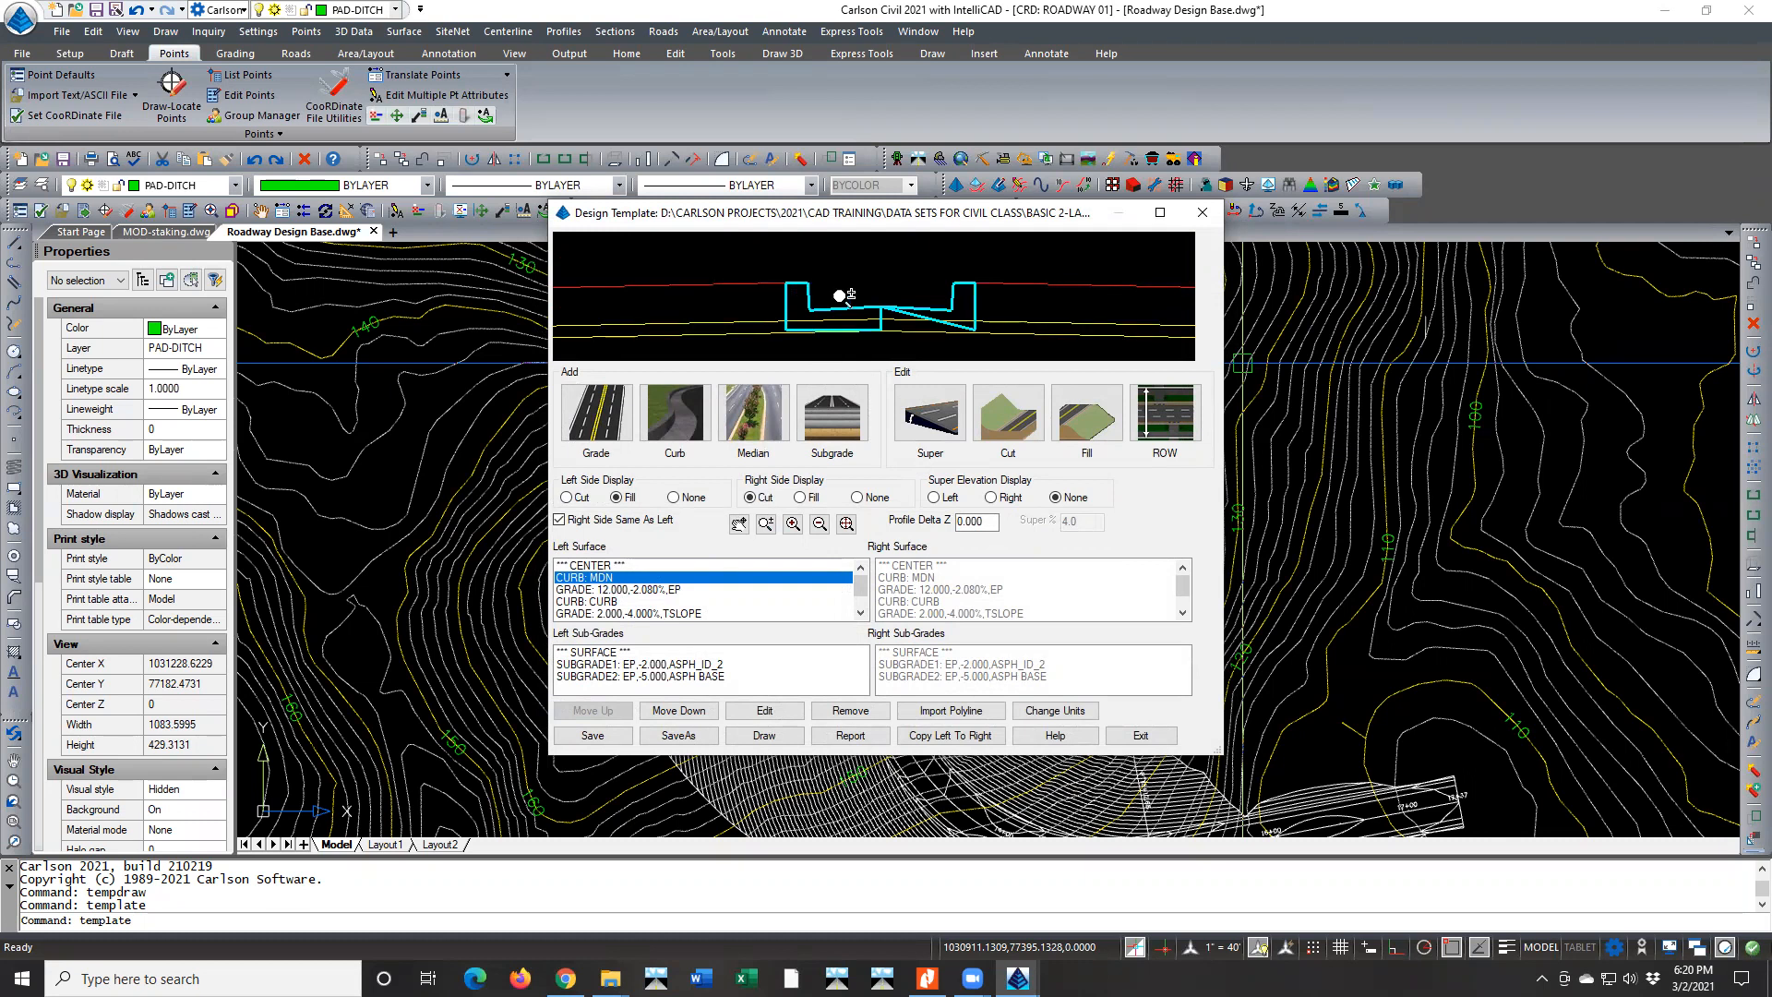
{"action": "scroll", "coordinate": [888, 303], "scroll_direction": "down", "scroll_amount": 3}
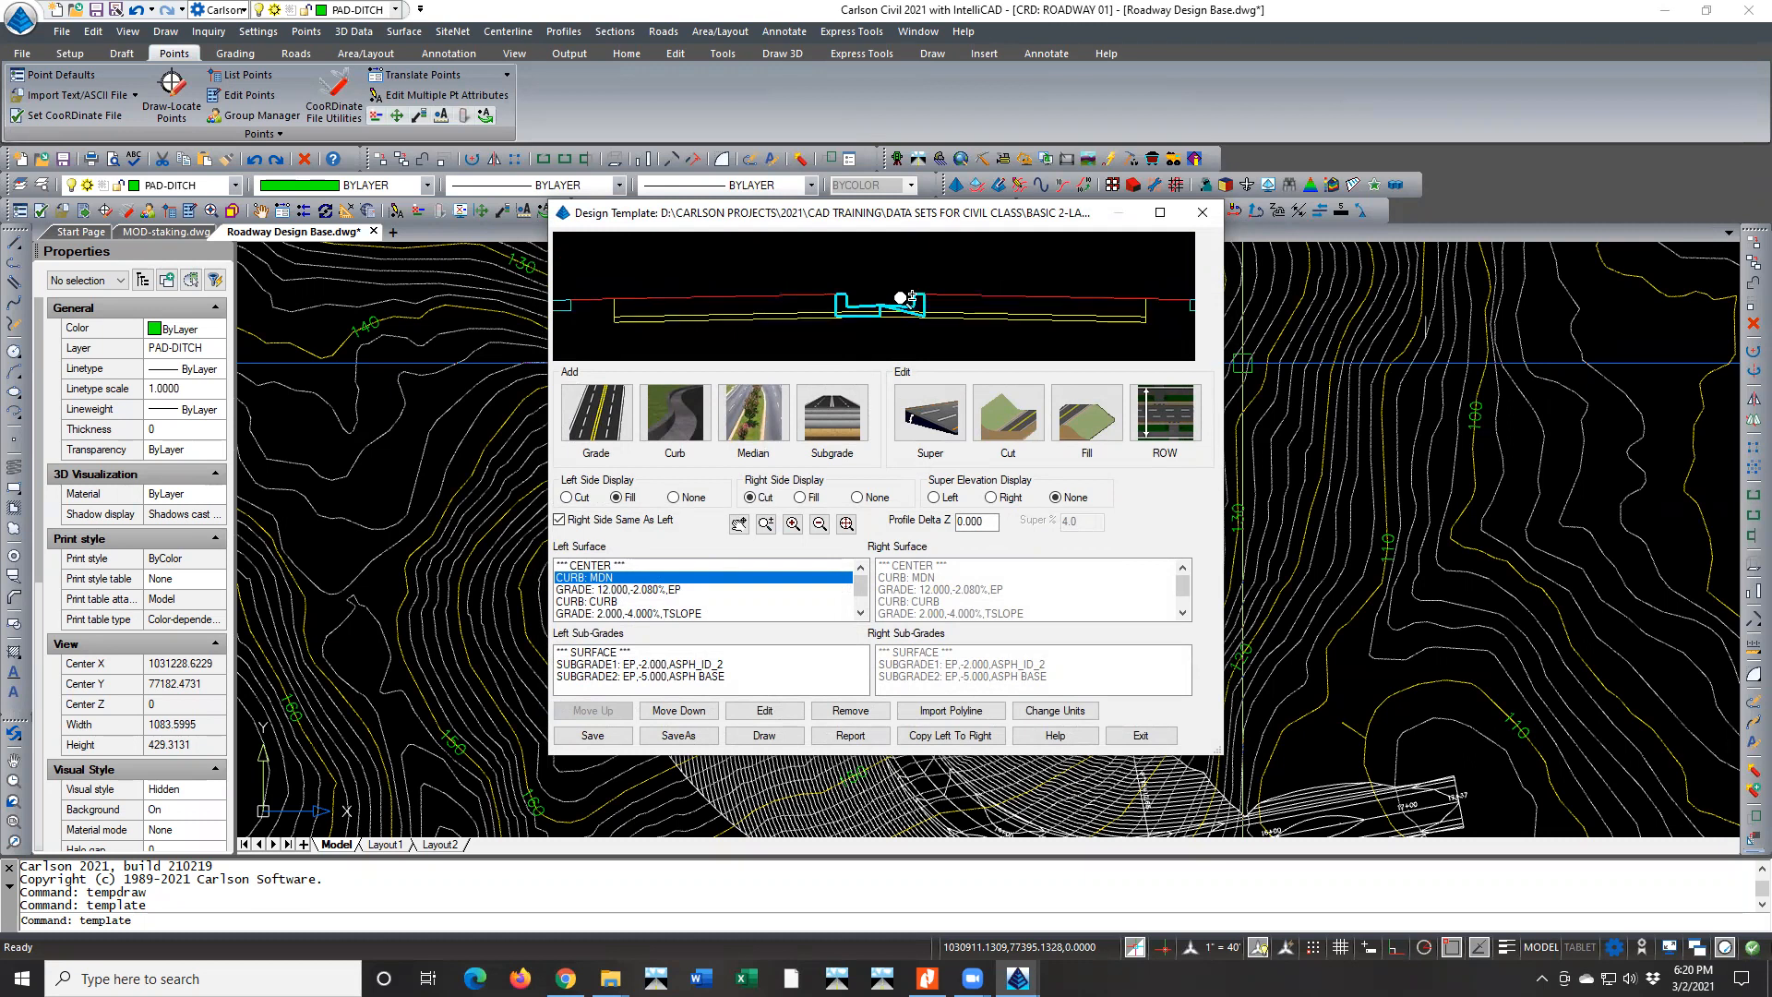
{"action": "scroll", "coordinate": [911, 297], "scroll_direction": "up", "scroll_amount": 2}
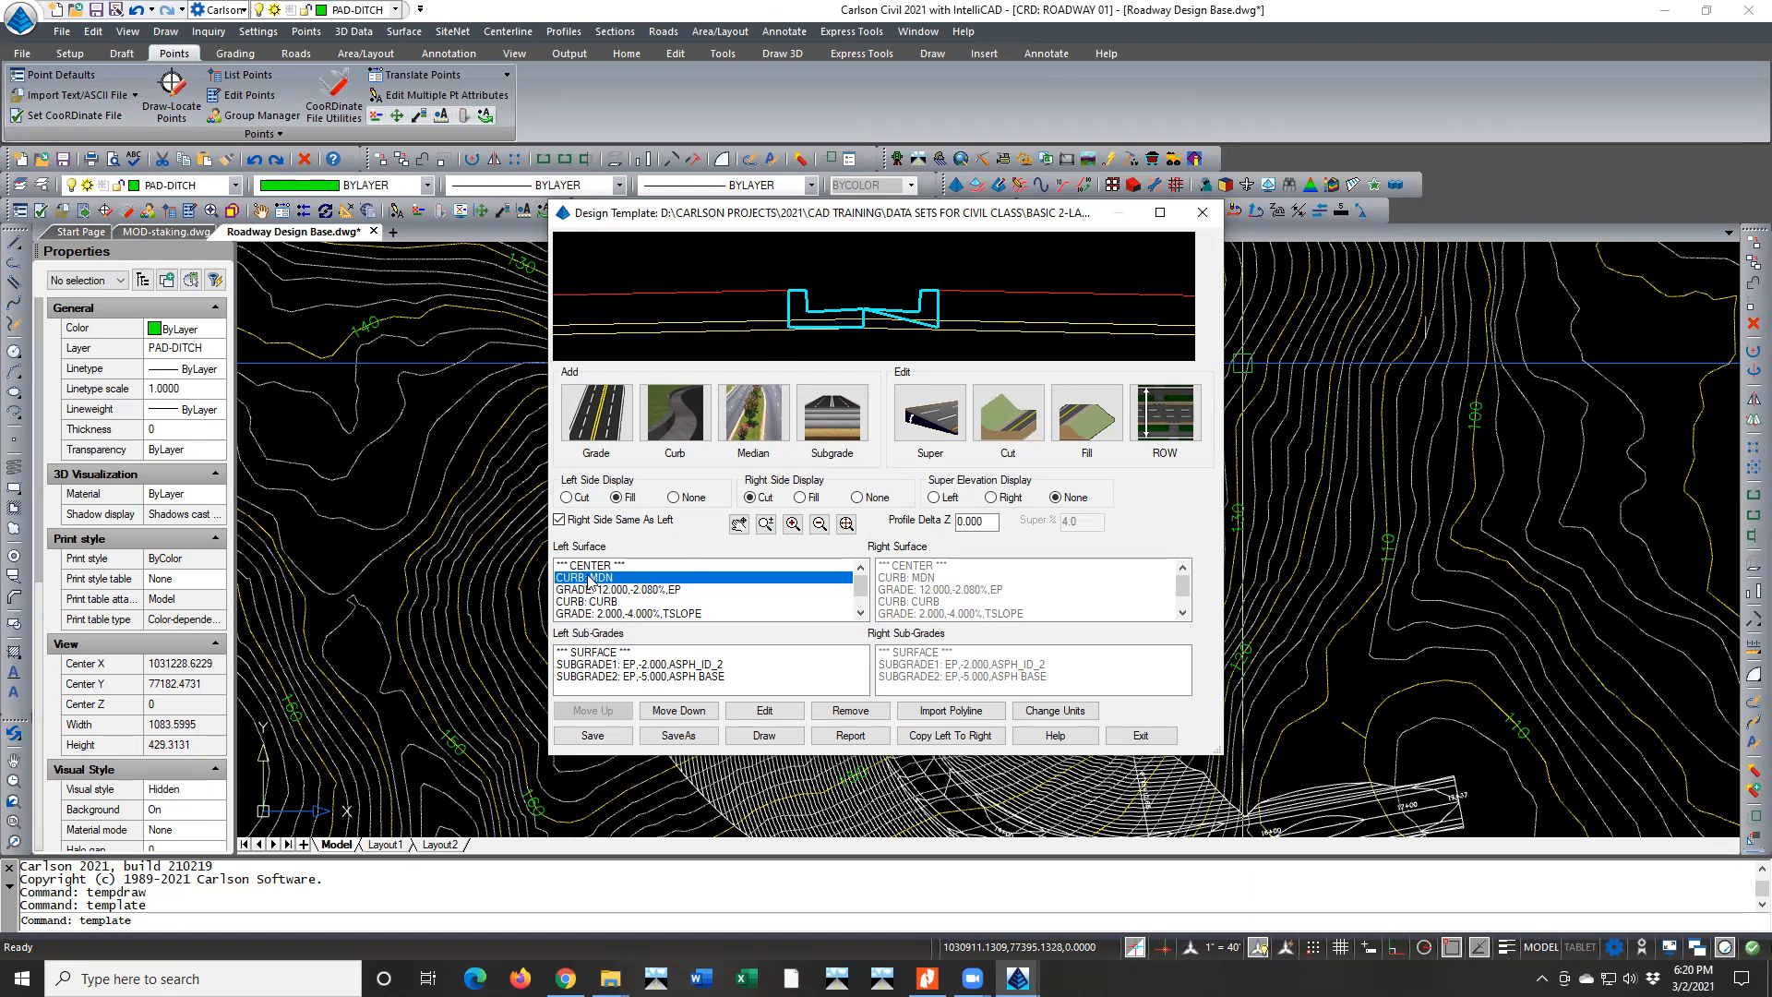
Add a linear grade with a horizontal distance of 1 and ID EP1 after the MDN curb
{"action": "left_click", "coordinate": [604, 402]}
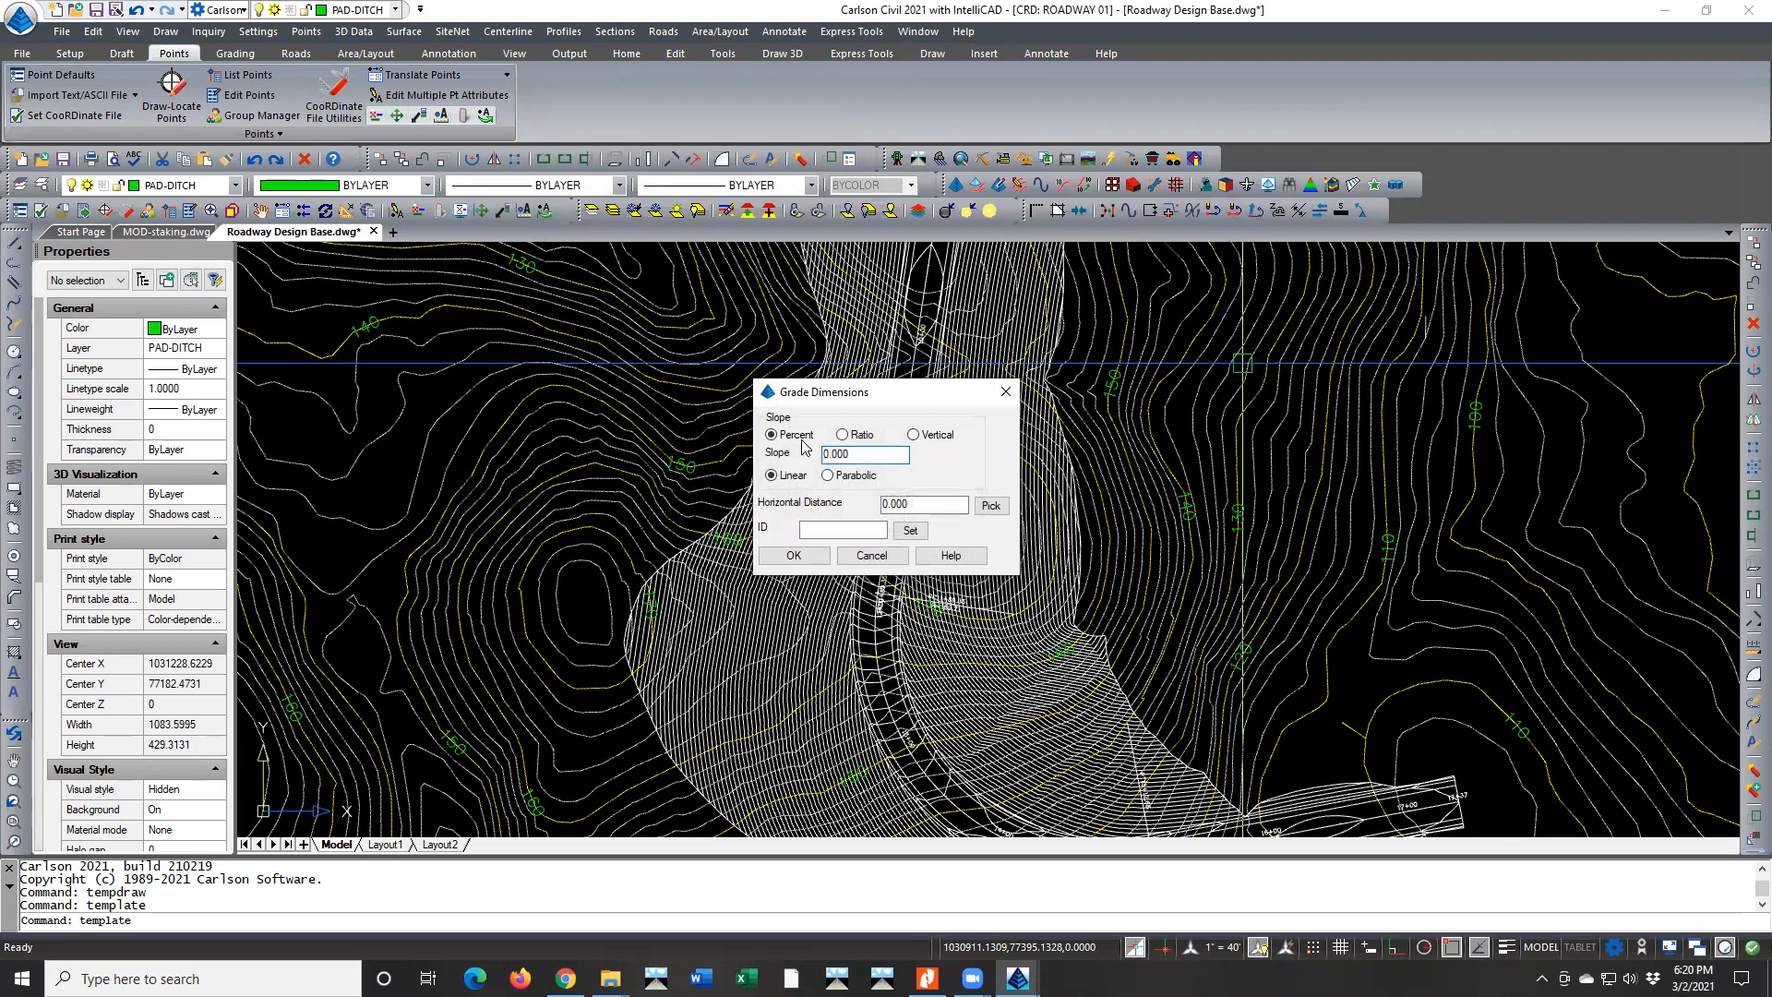
{"action": "left_click_drag", "start_coordinate": [914, 502], "coordinate": [814, 506]}
{"action": "type", "text": "1"}
{"action": "left_click", "coordinate": [812, 526]}
{"action": "type", "text": "ep-1"}
{"action": "left_click", "coordinate": [809, 554]}
{"action": "scroll", "coordinate": [839, 281], "scroll_direction": "up", "scroll_amount": 5}
{"action": "scroll", "coordinate": [855, 290], "scroll_direction": "down", "scroll_amount": 4}
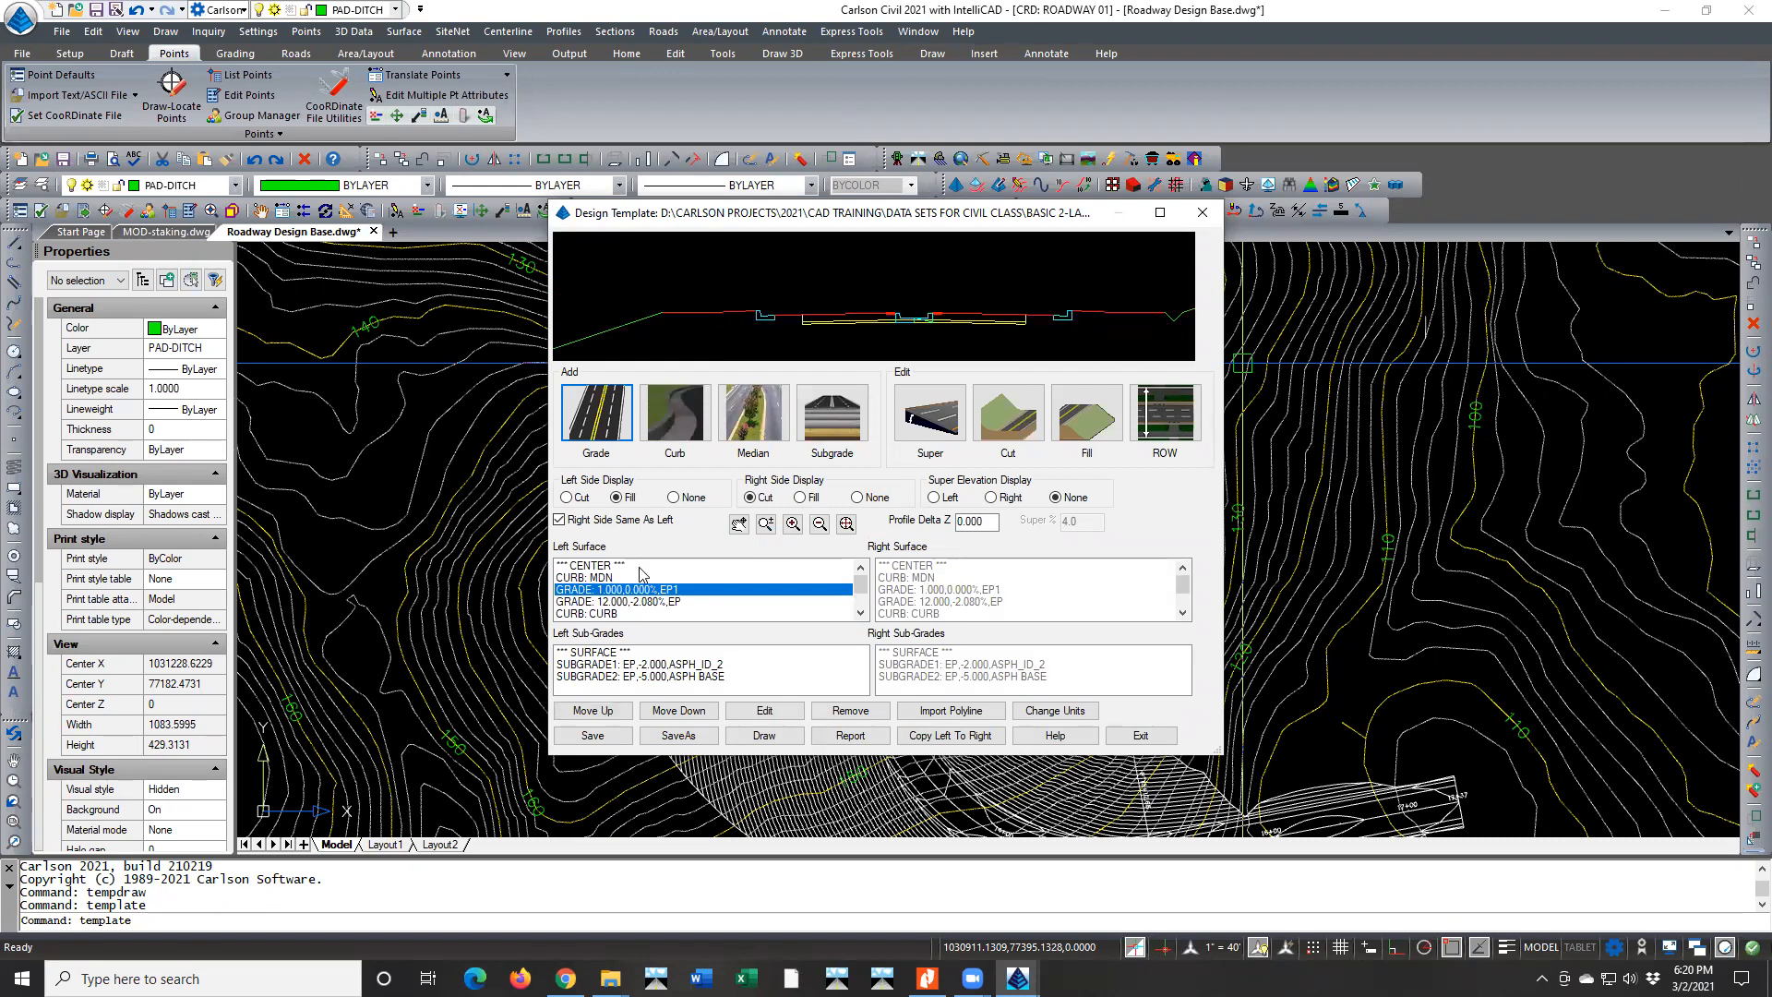
Move the MDN curb down one place so it follows the EP1 grade in the left surface
{"action": "left_click", "coordinate": [607, 578]}
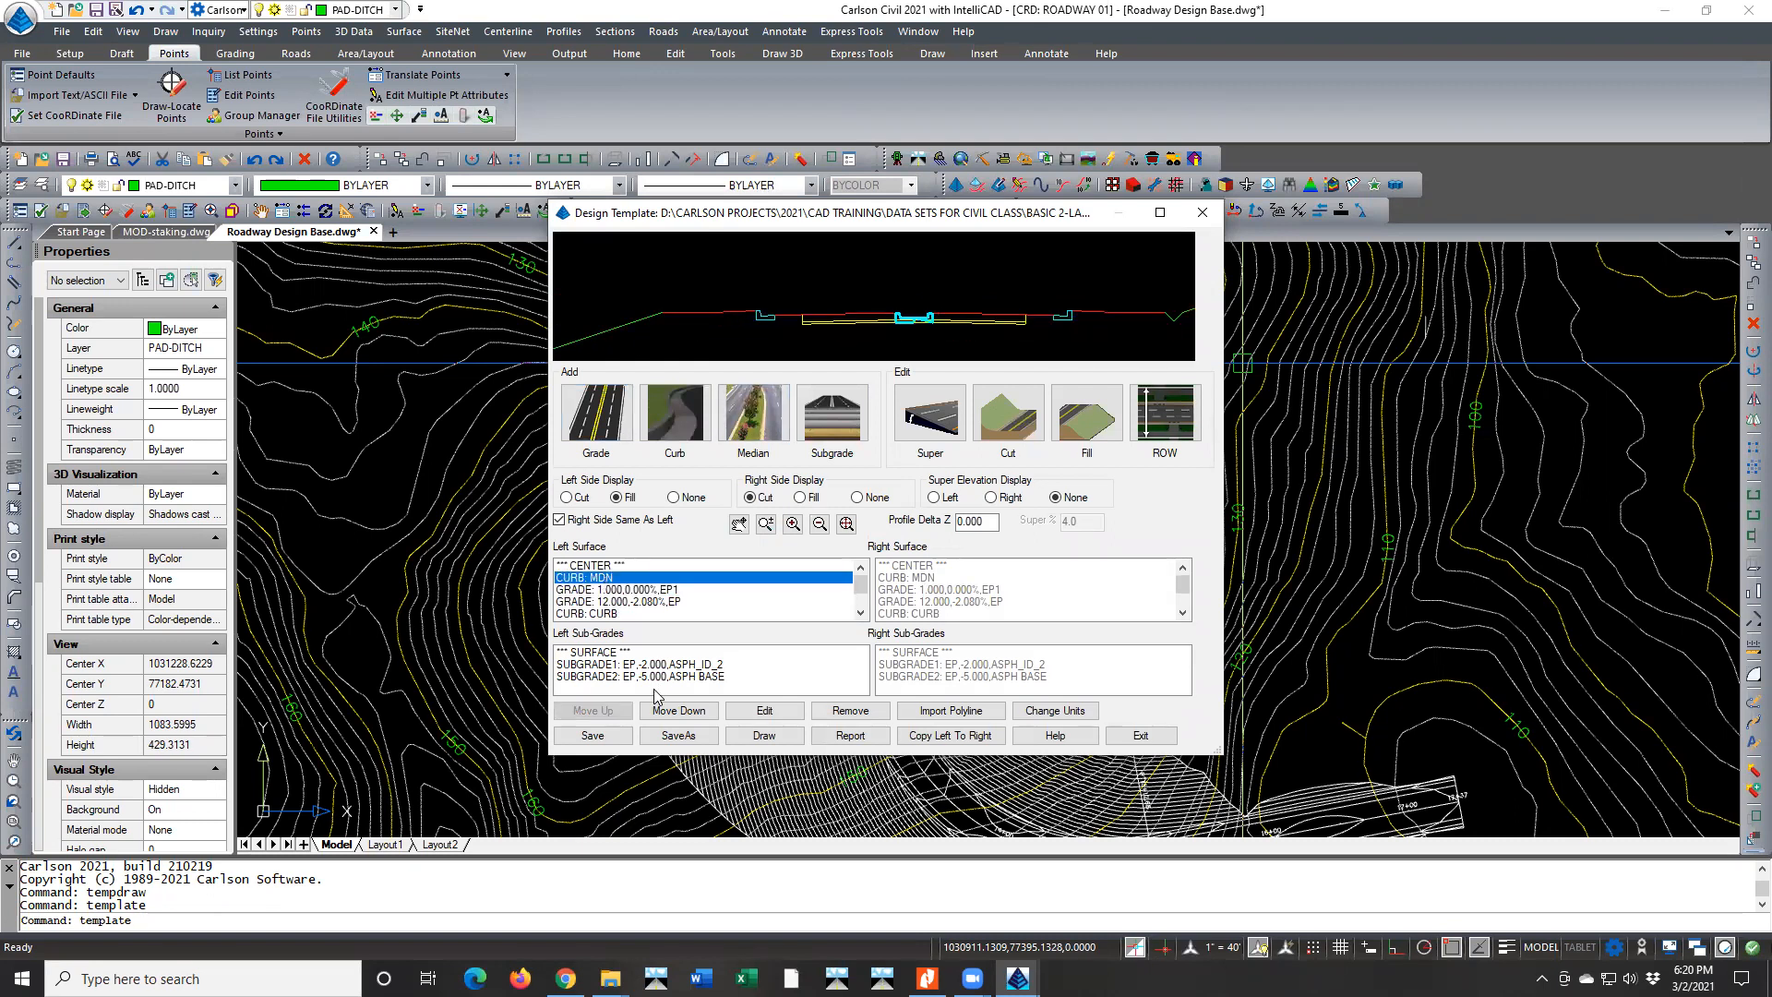
{"action": "left_click", "coordinate": [685, 711]}
{"action": "scroll", "coordinate": [888, 331], "scroll_direction": "up", "scroll_amount": 3}
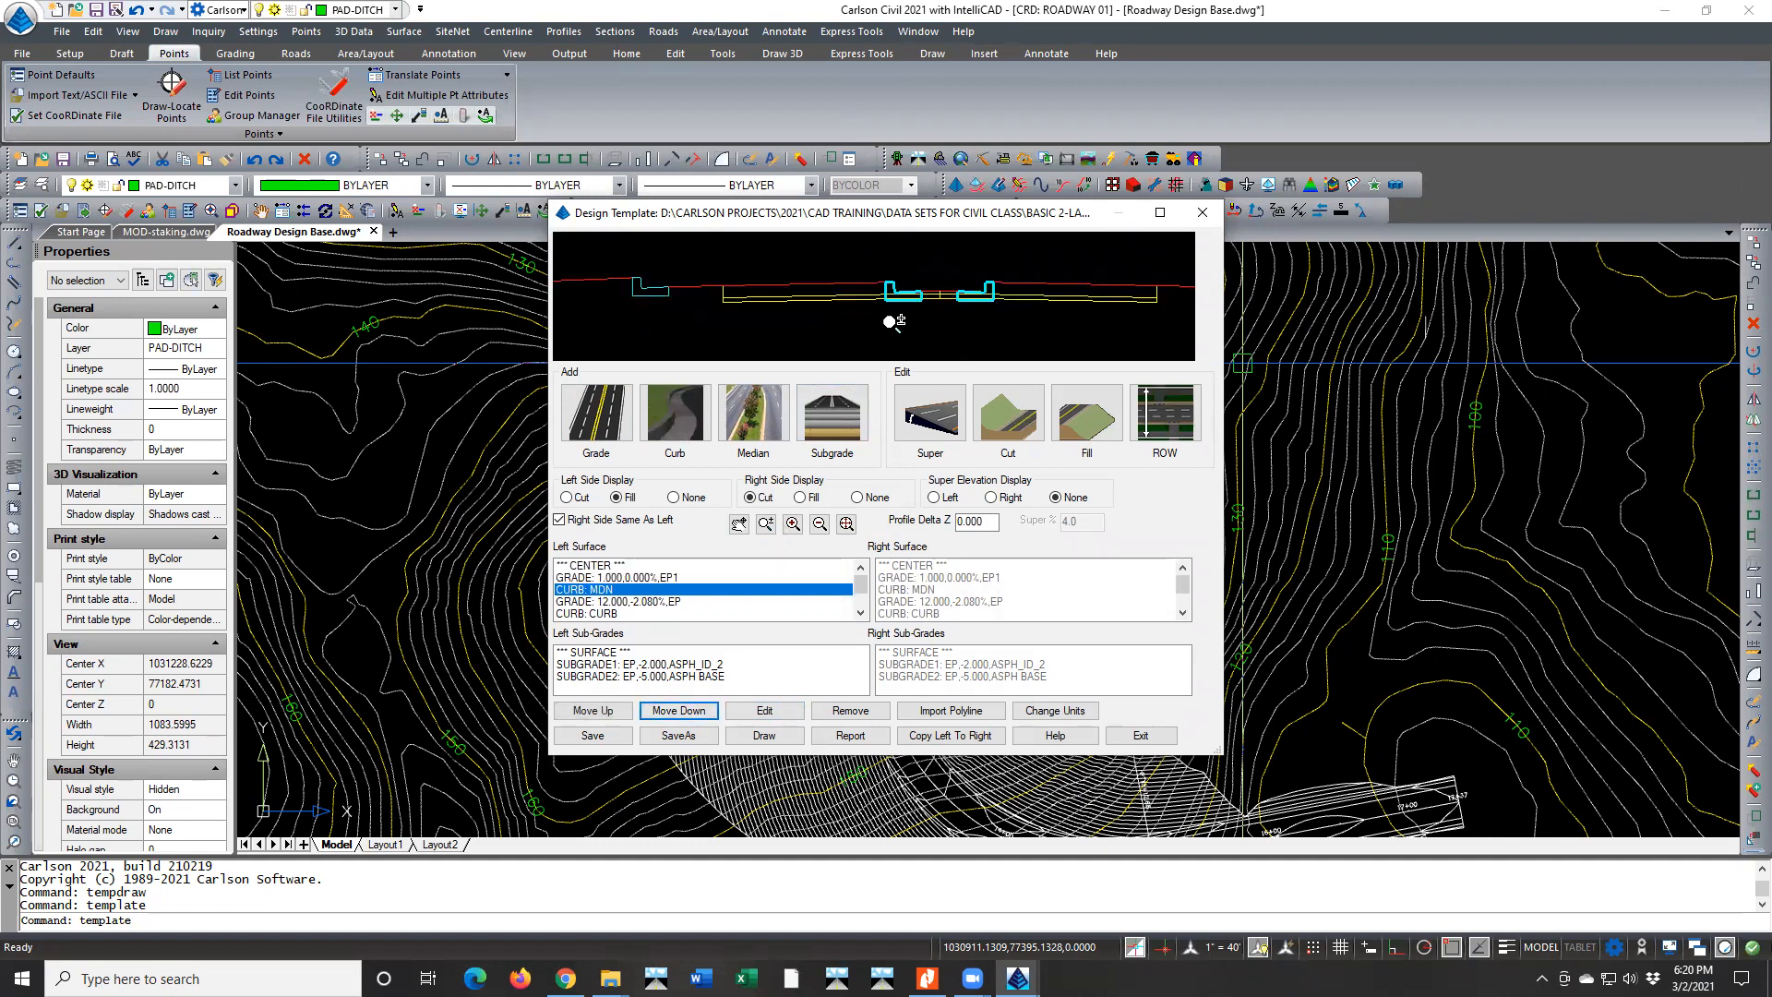
Try to set the direction of the MDN curb beside the EP1 grade to Right and check the preview
{"action": "double_click", "coordinate": [620, 594]}
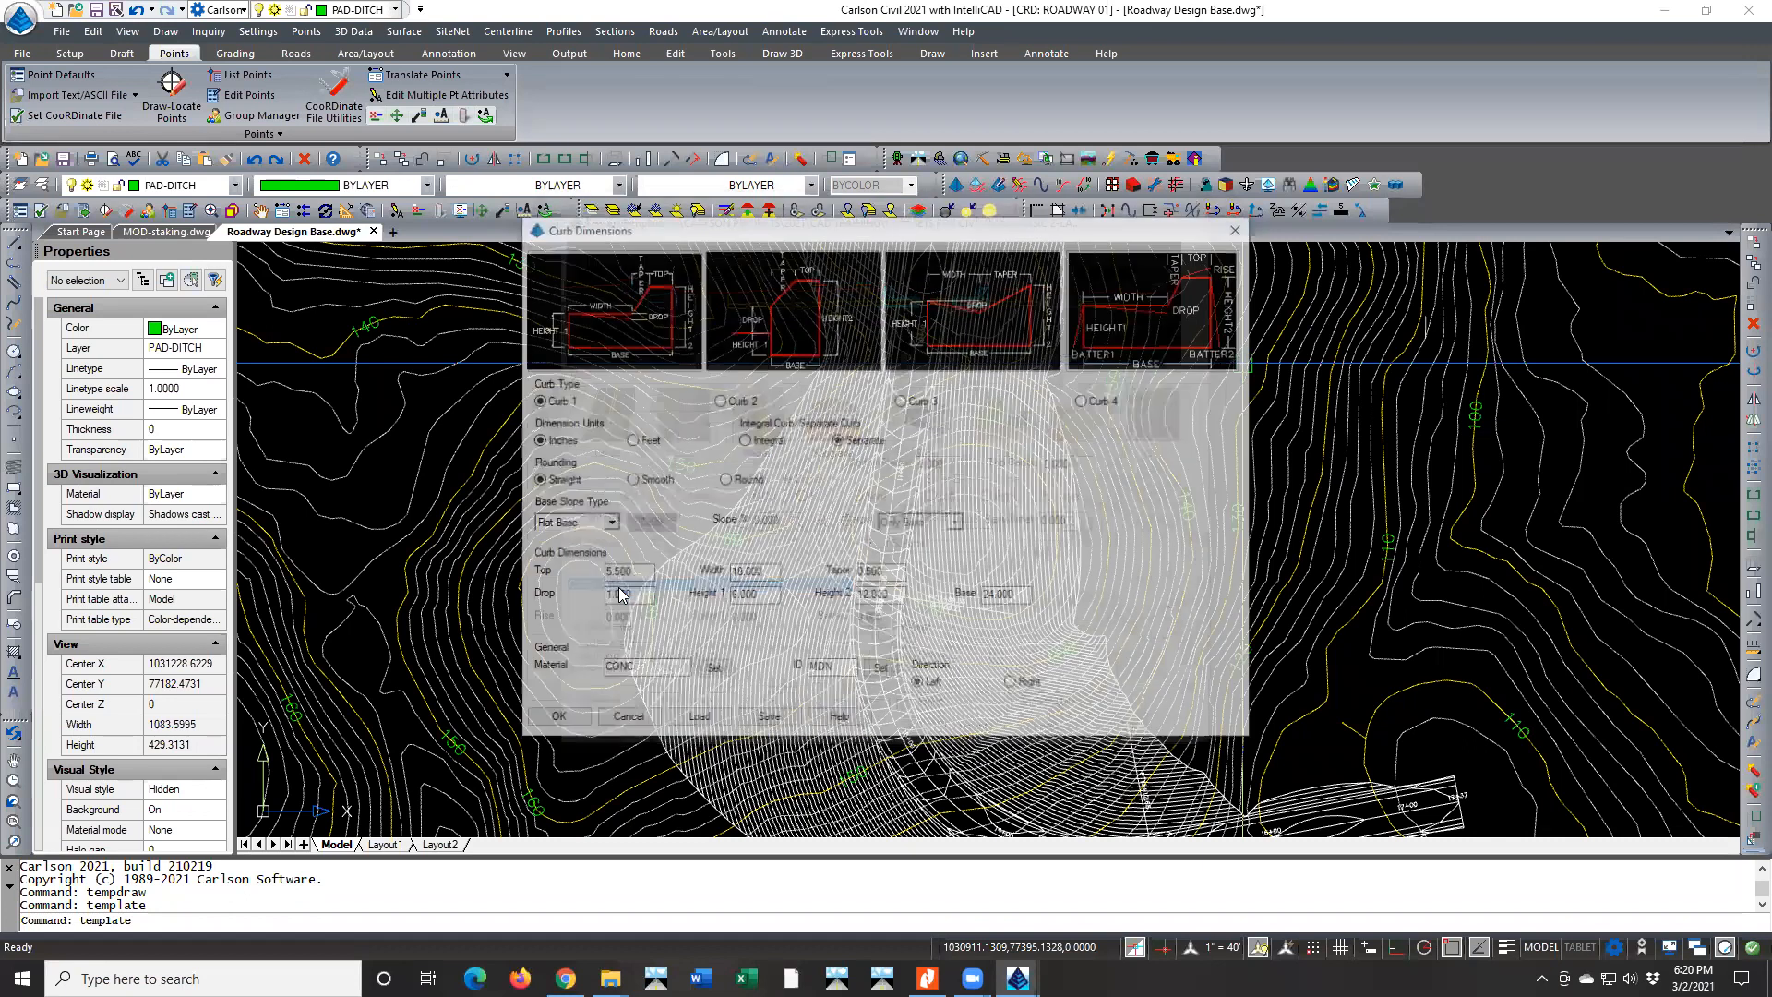
{"action": "left_click", "coordinate": [1012, 685]}
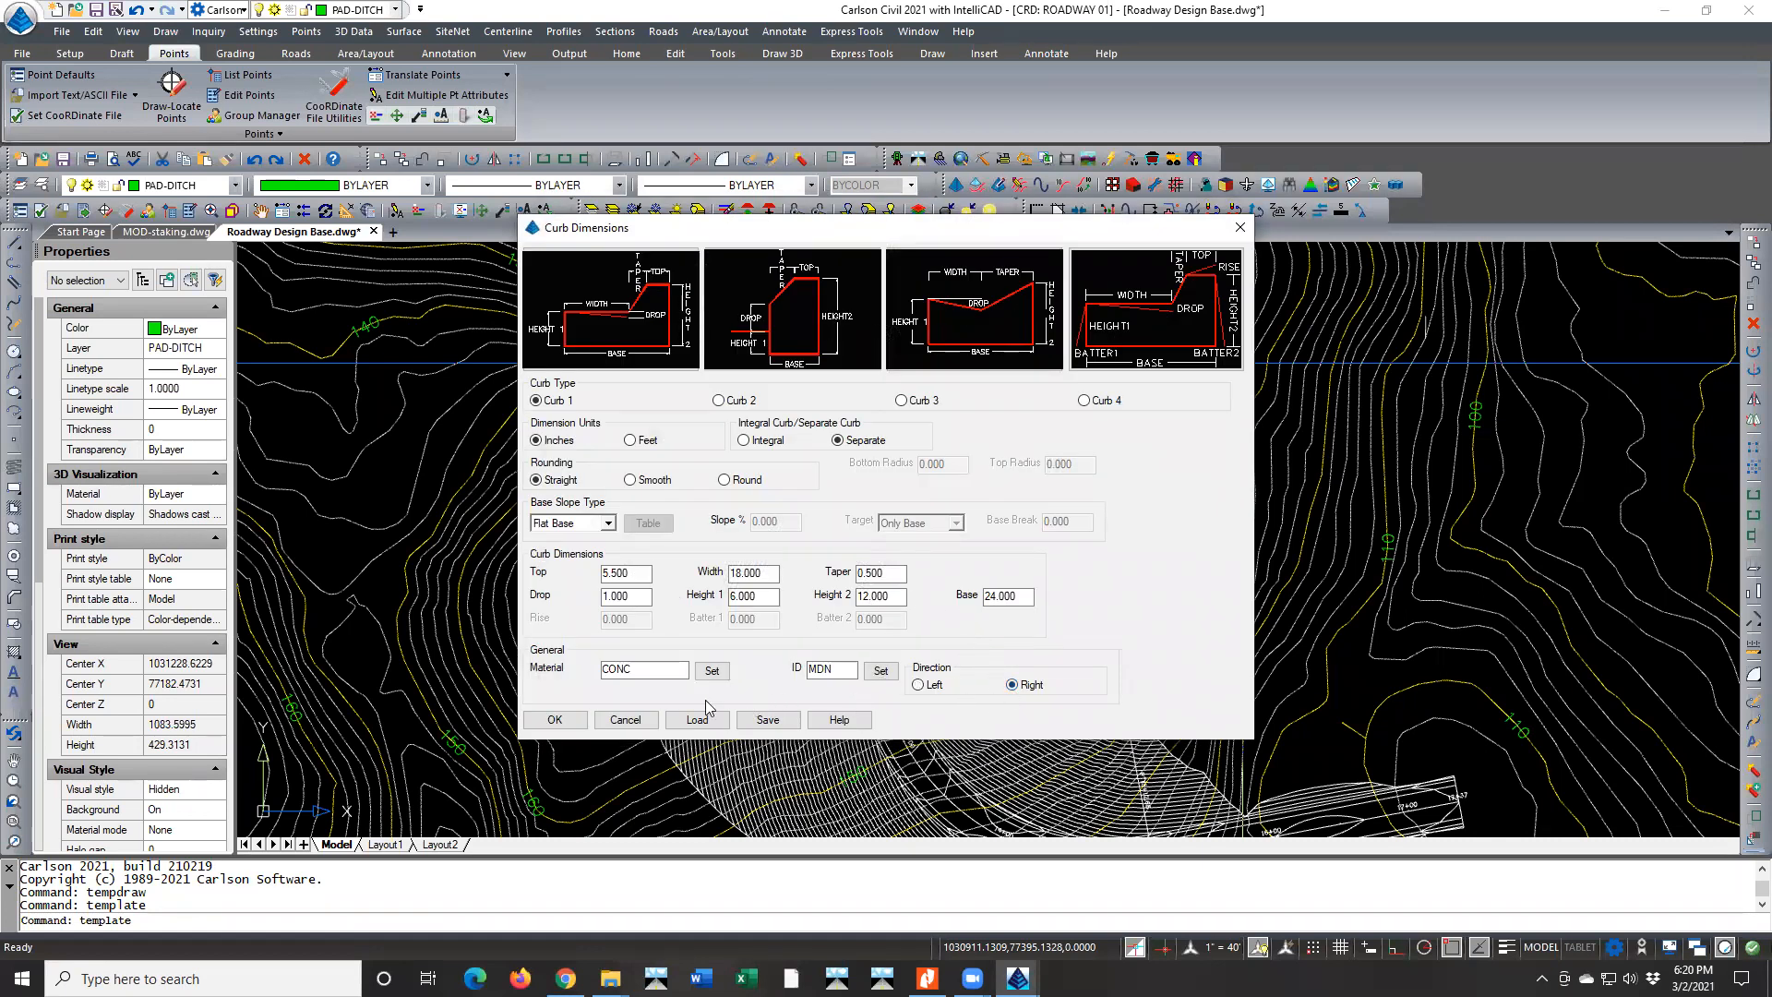
{"action": "left_click", "coordinate": [555, 720]}
{"action": "scroll", "coordinate": [828, 323], "scroll_direction": "up", "scroll_amount": 4}
{"action": "scroll", "coordinate": [890, 282], "scroll_direction": "down", "scroll_amount": 3}
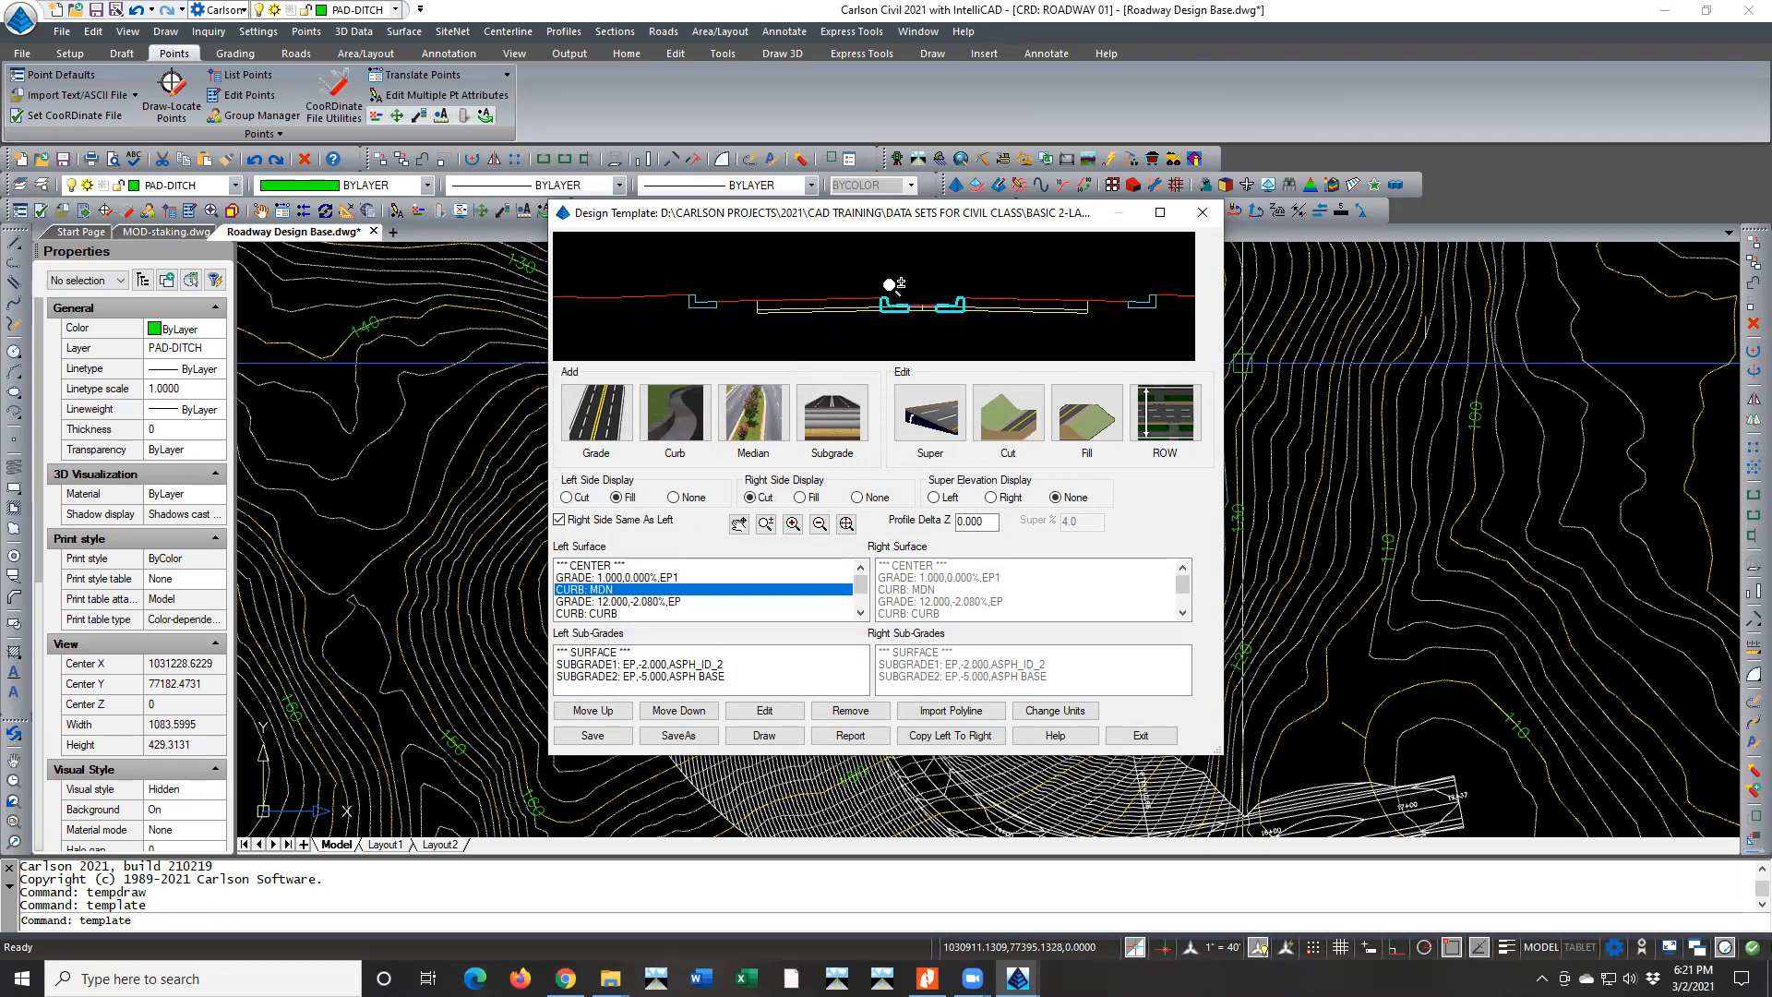
Exit Design Template without saving the changes to BASIC 2-LANE WITH CURB.TPL
{"action": "scroll", "coordinate": [923, 292], "scroll_direction": "up", "scroll_amount": 2}
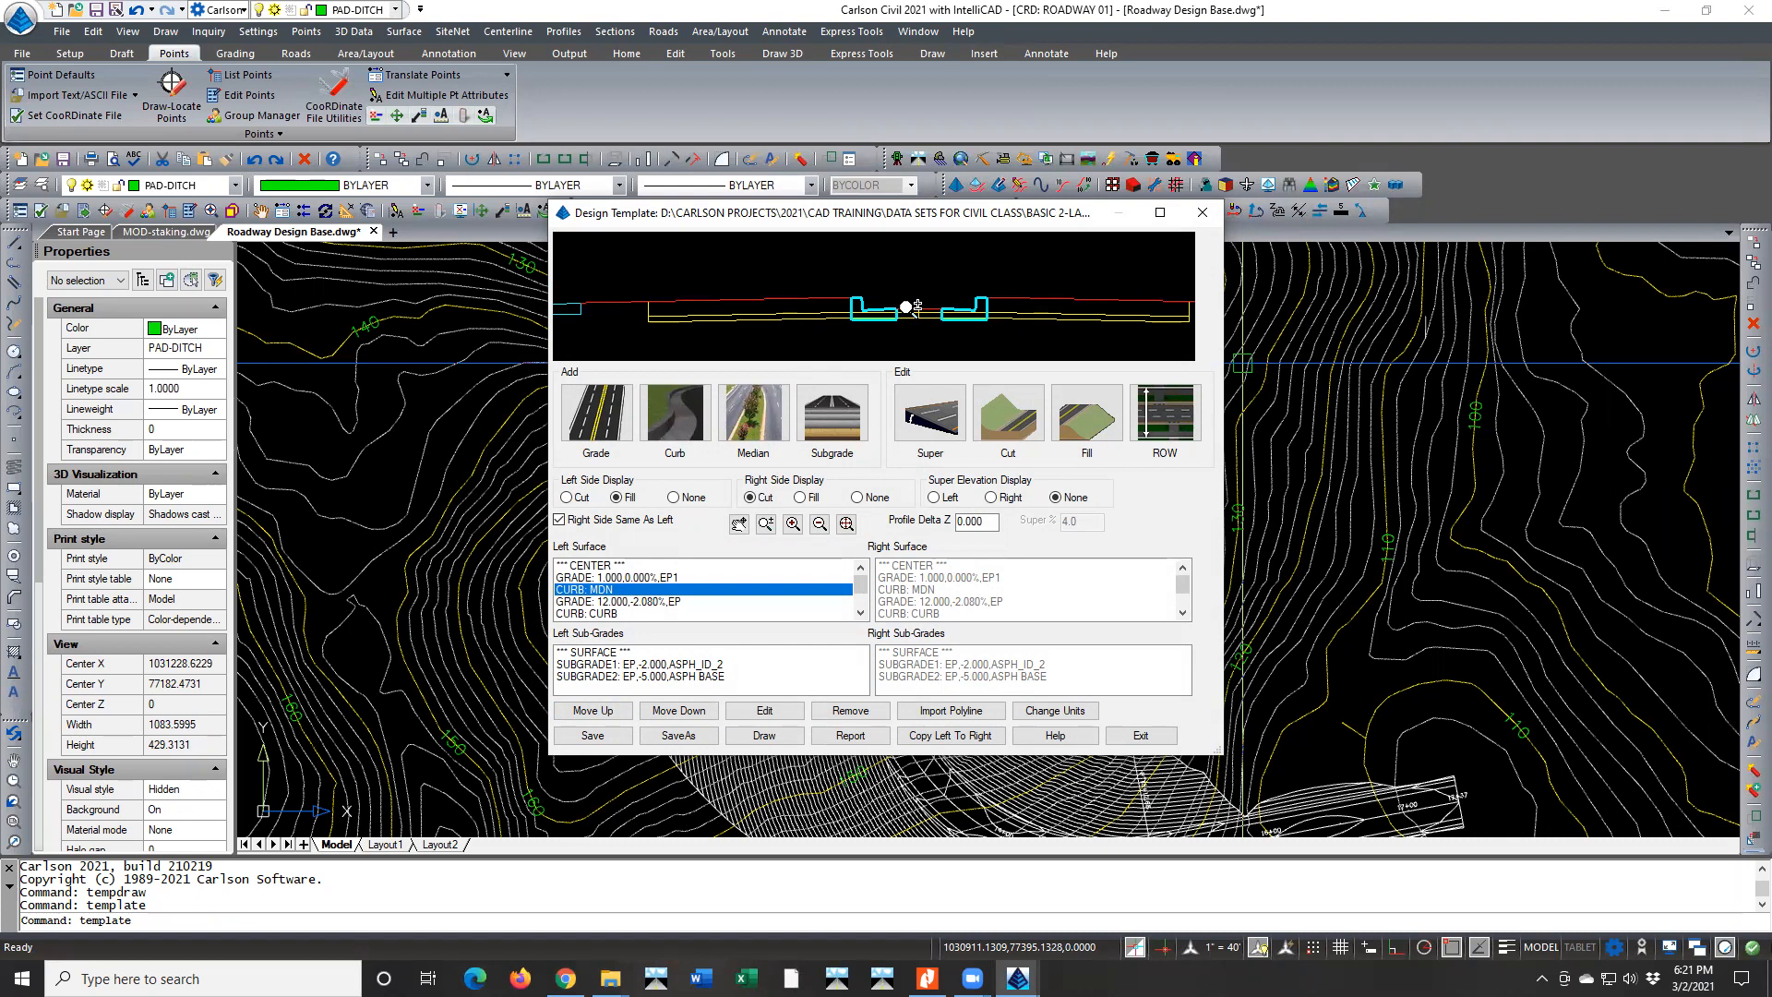
{"action": "scroll", "coordinate": [909, 308], "scroll_direction": "down", "scroll_amount": 2}
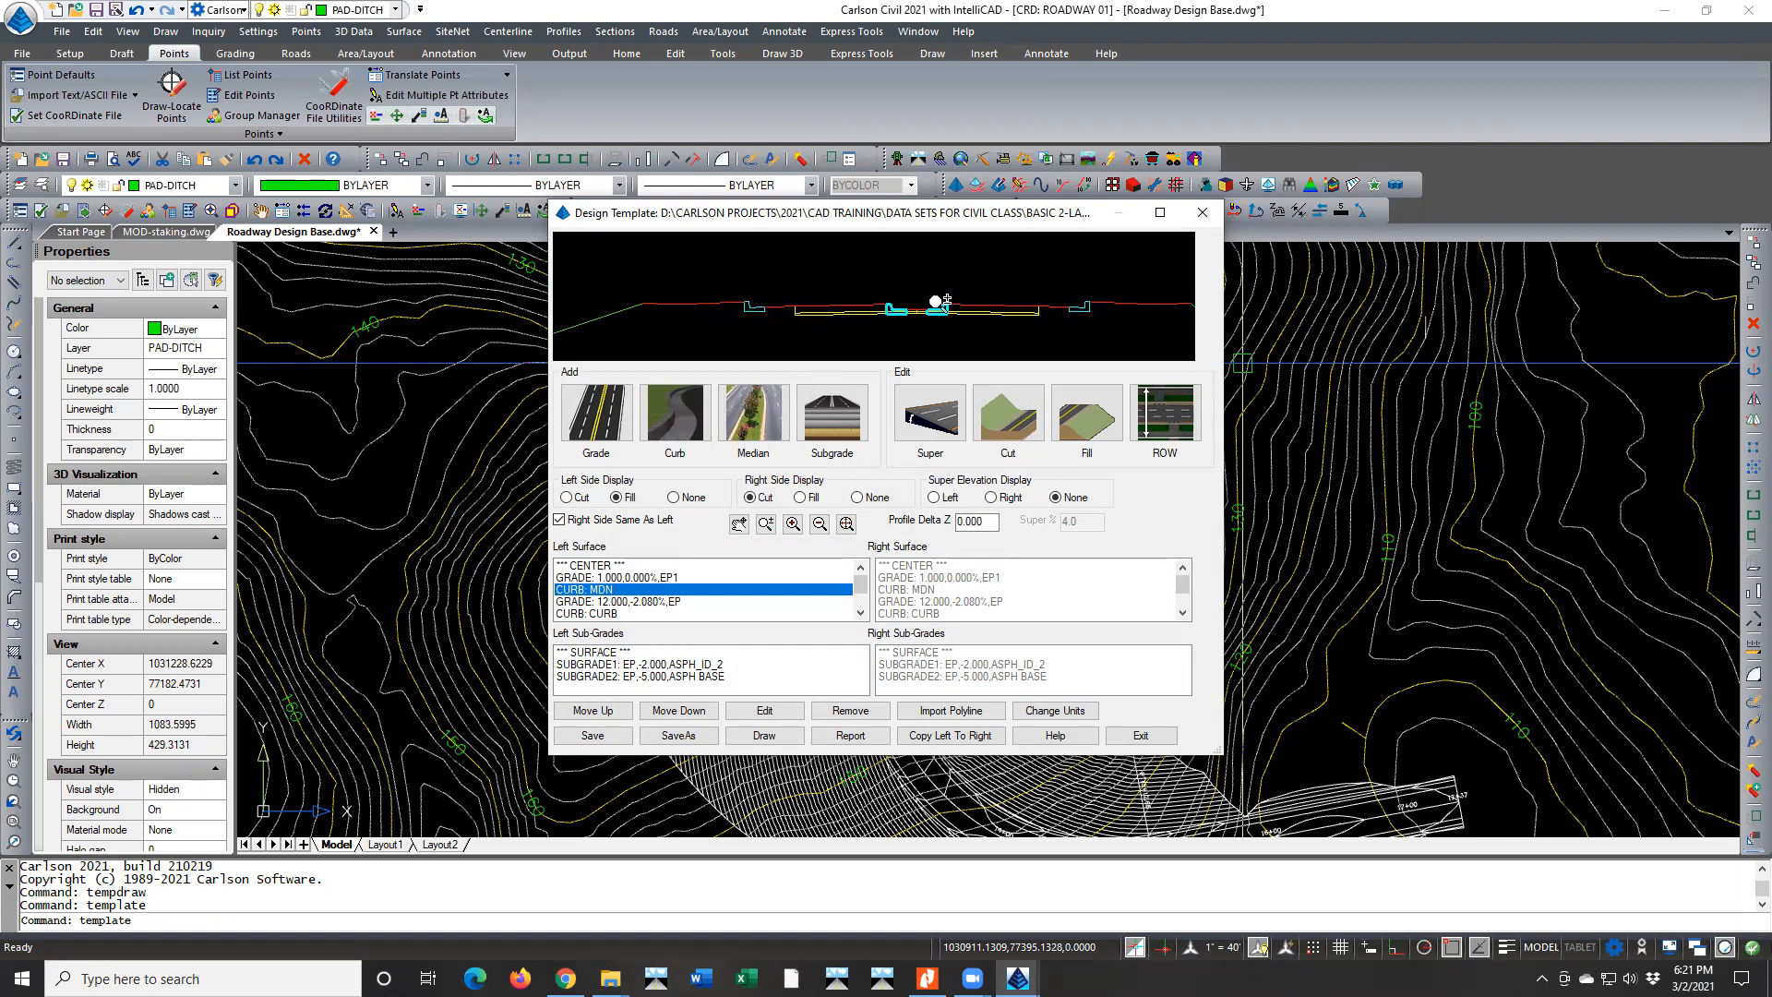
{"action": "left_click", "coordinate": [1140, 735]}
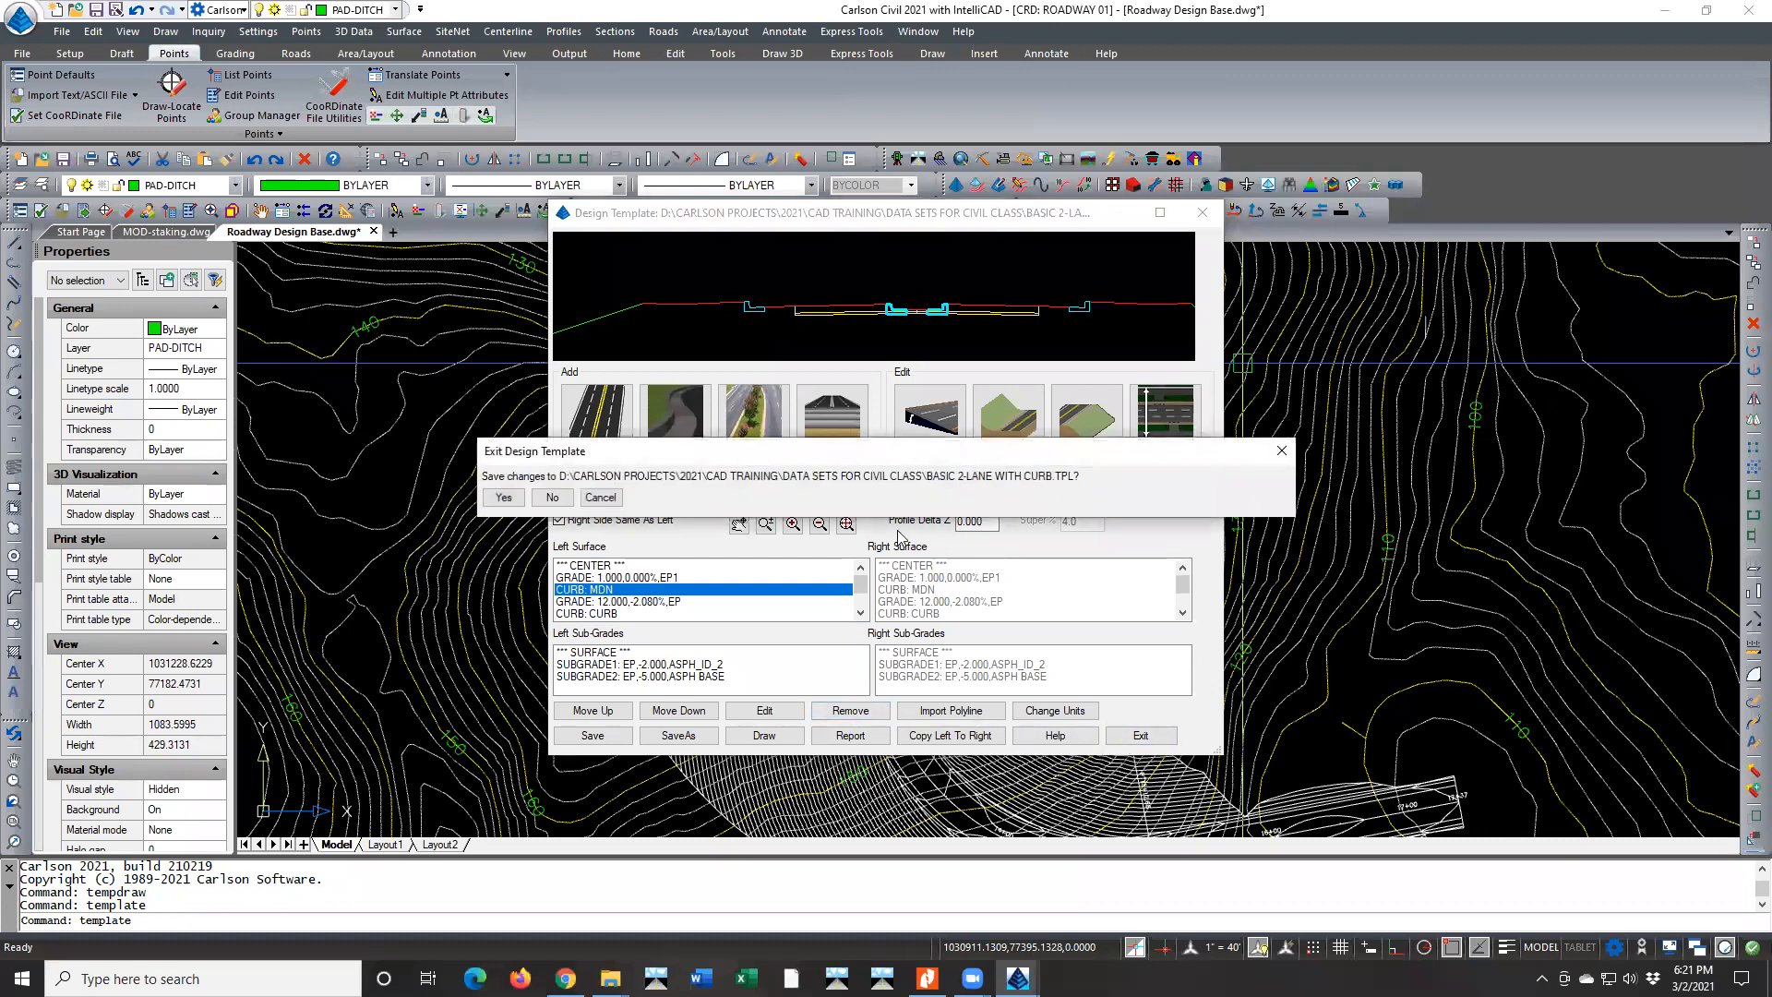
{"action": "left_click", "coordinate": [545, 498]}
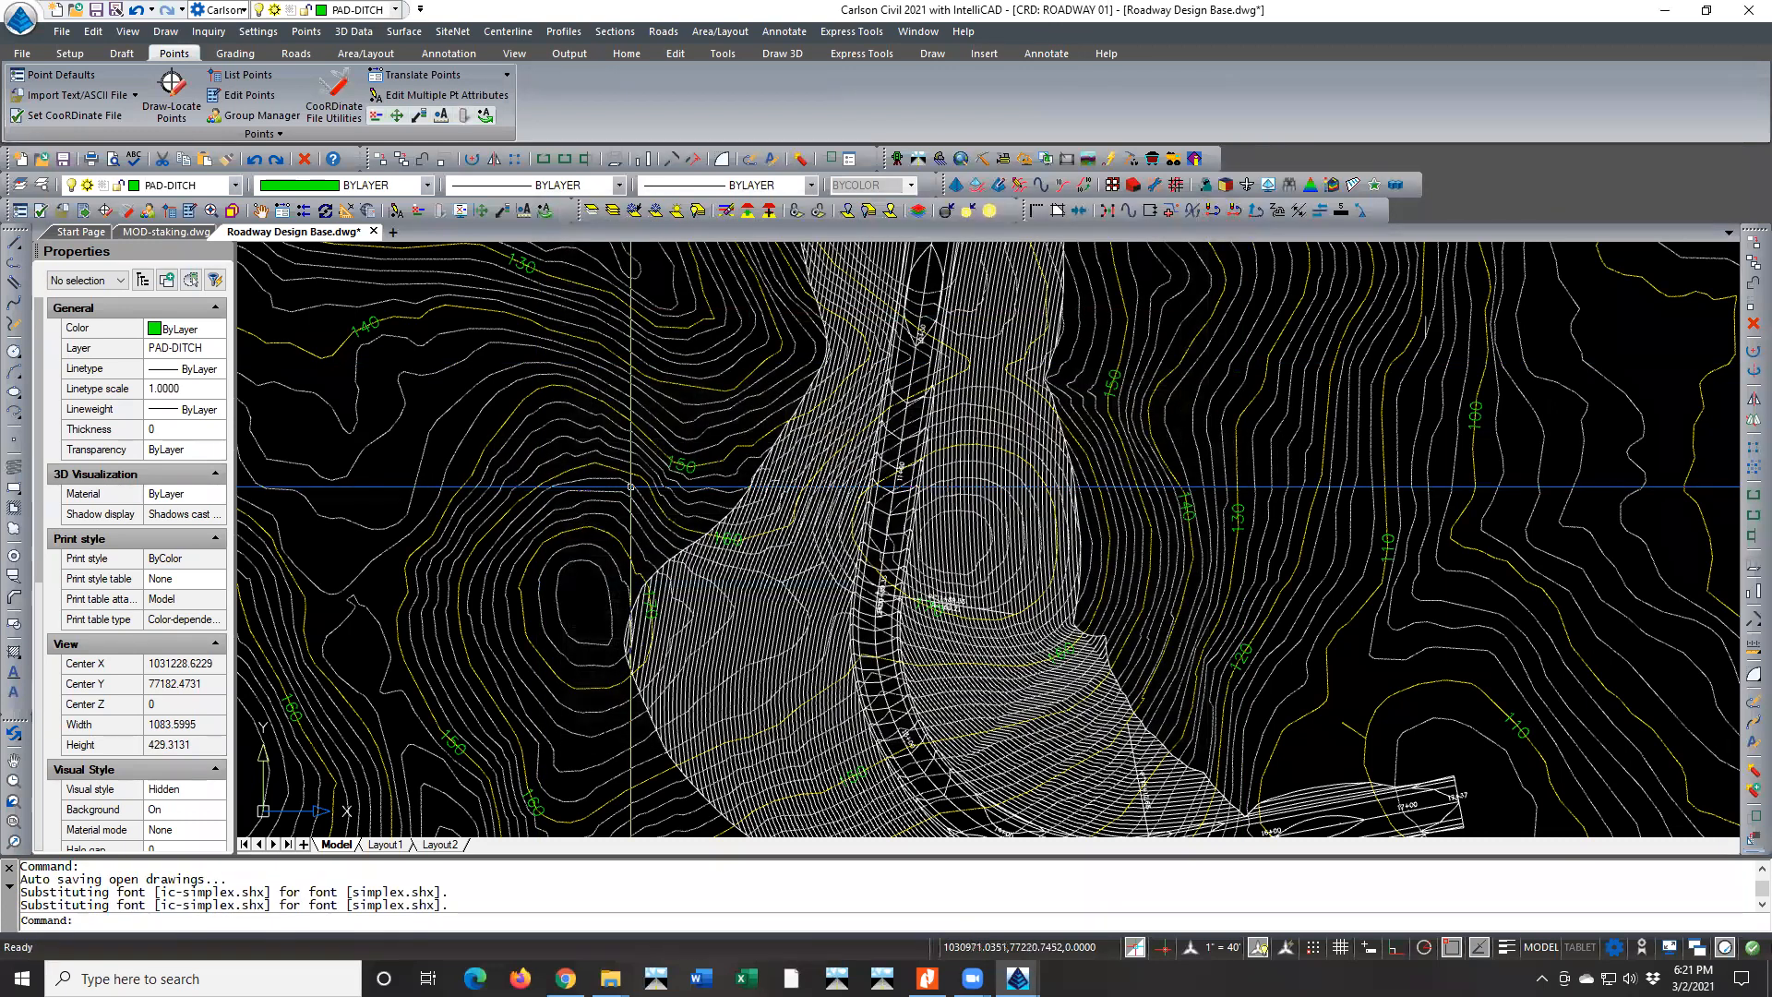
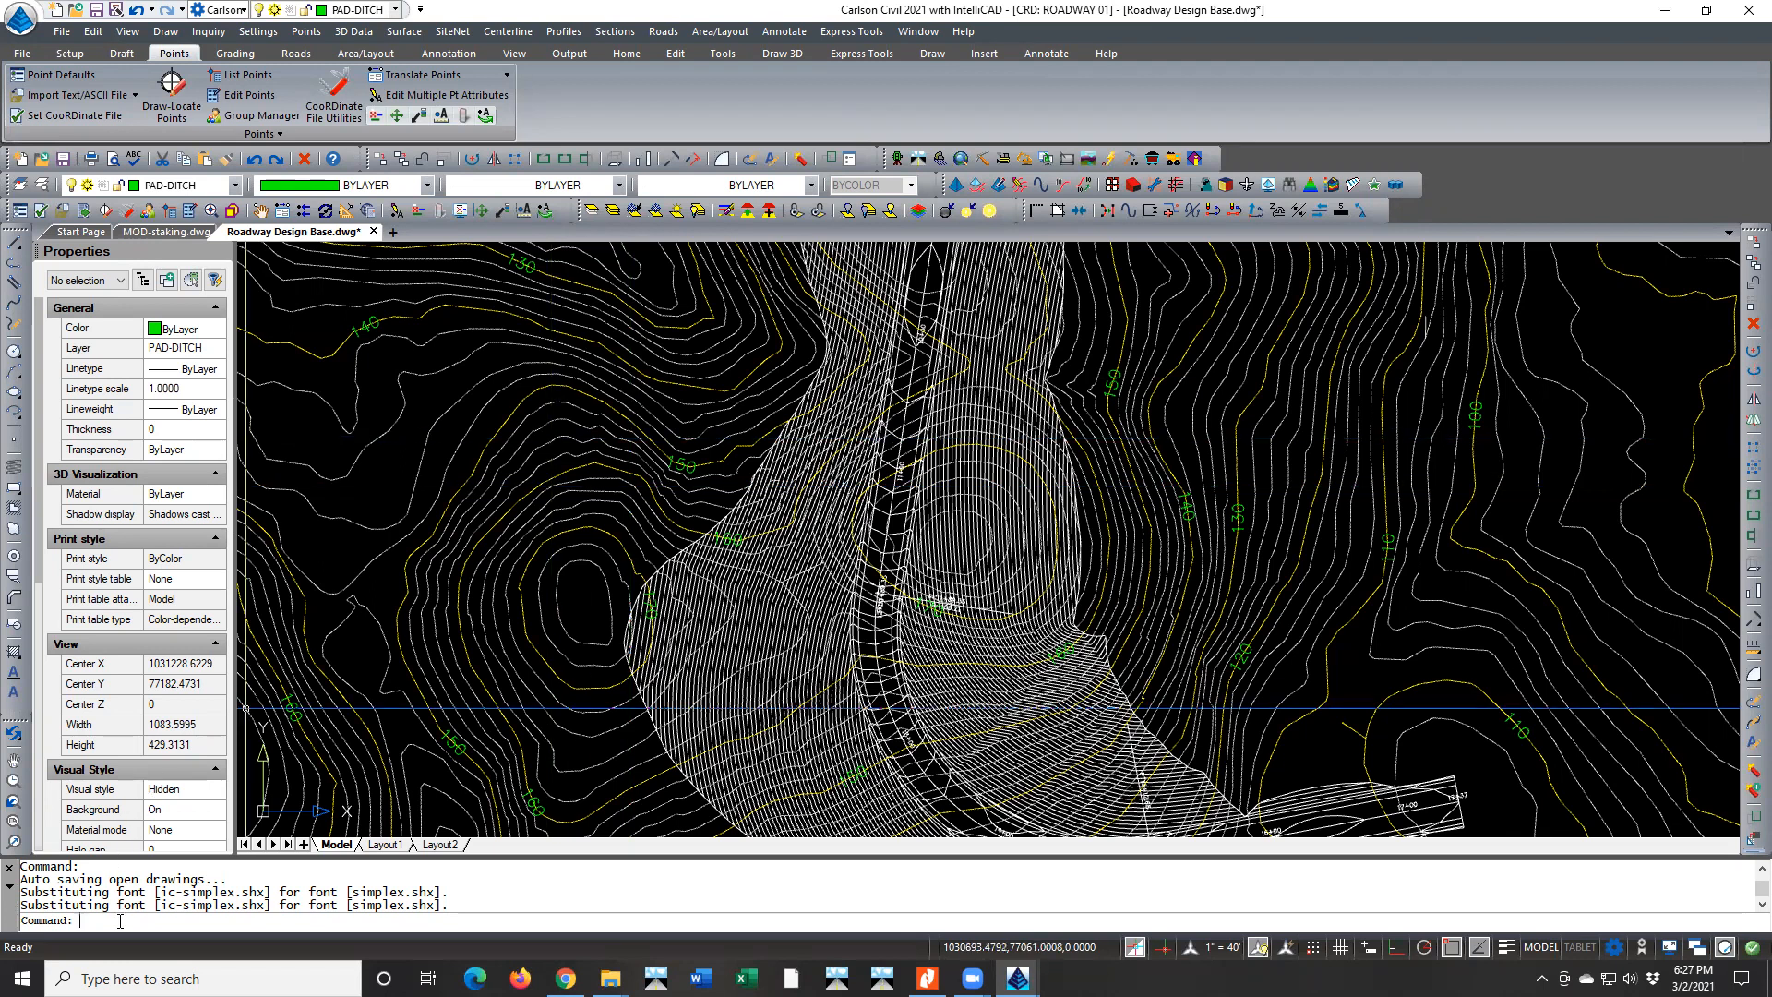
Look up the recently used commands from the drawing area and dismiss the list without running any
{"action": "type", "text": "C:TEMPDRAW"}
{"action": "key", "text": "Escape"}
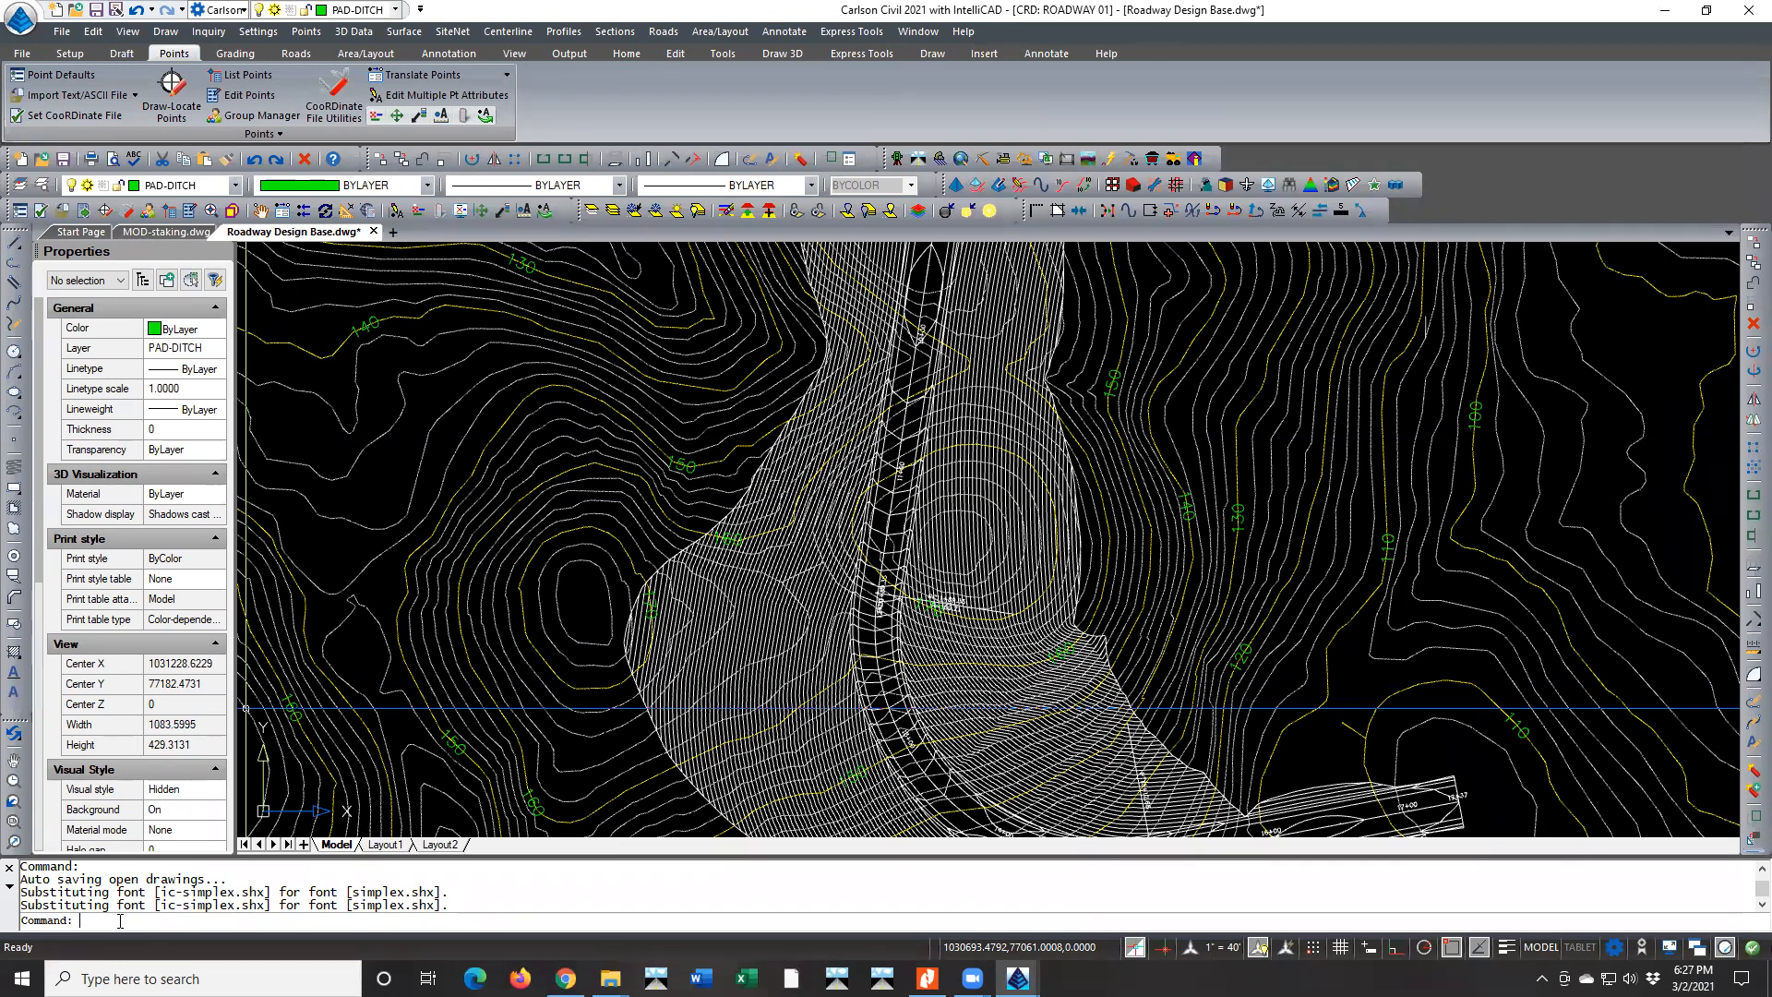
{"action": "right_click", "coordinate": [383, 470]}
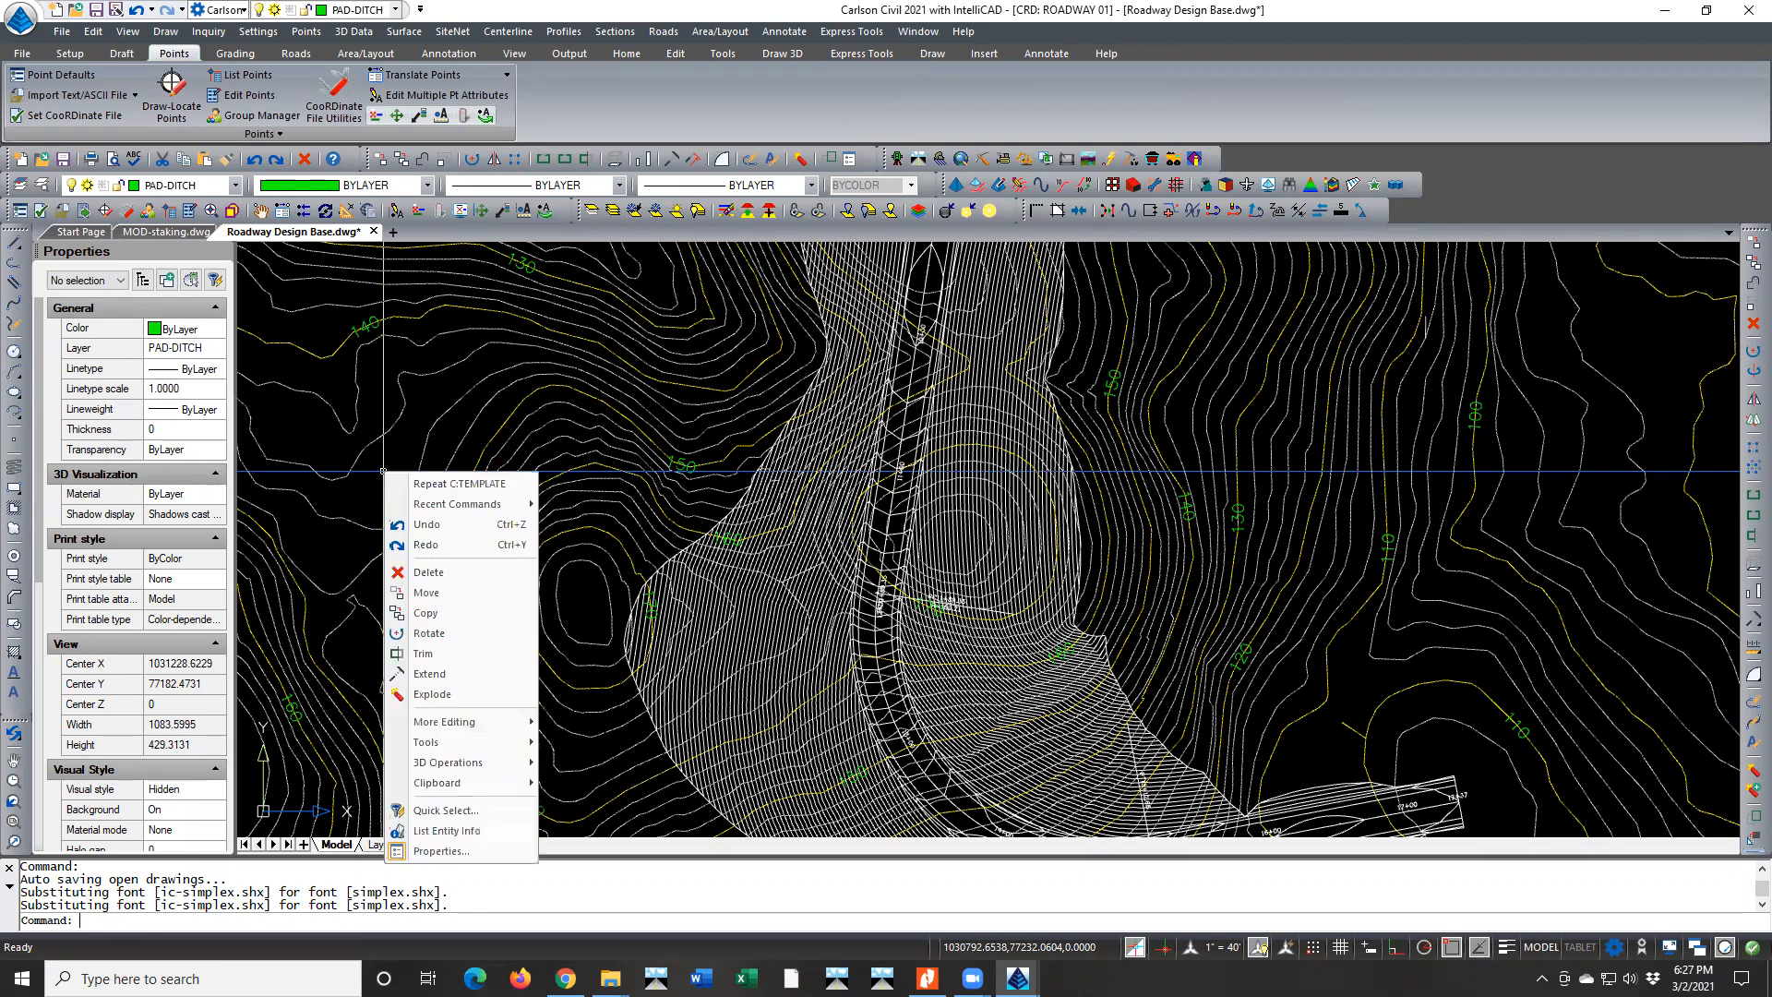
{"action": "mouse_move", "coordinate": [459, 508]}
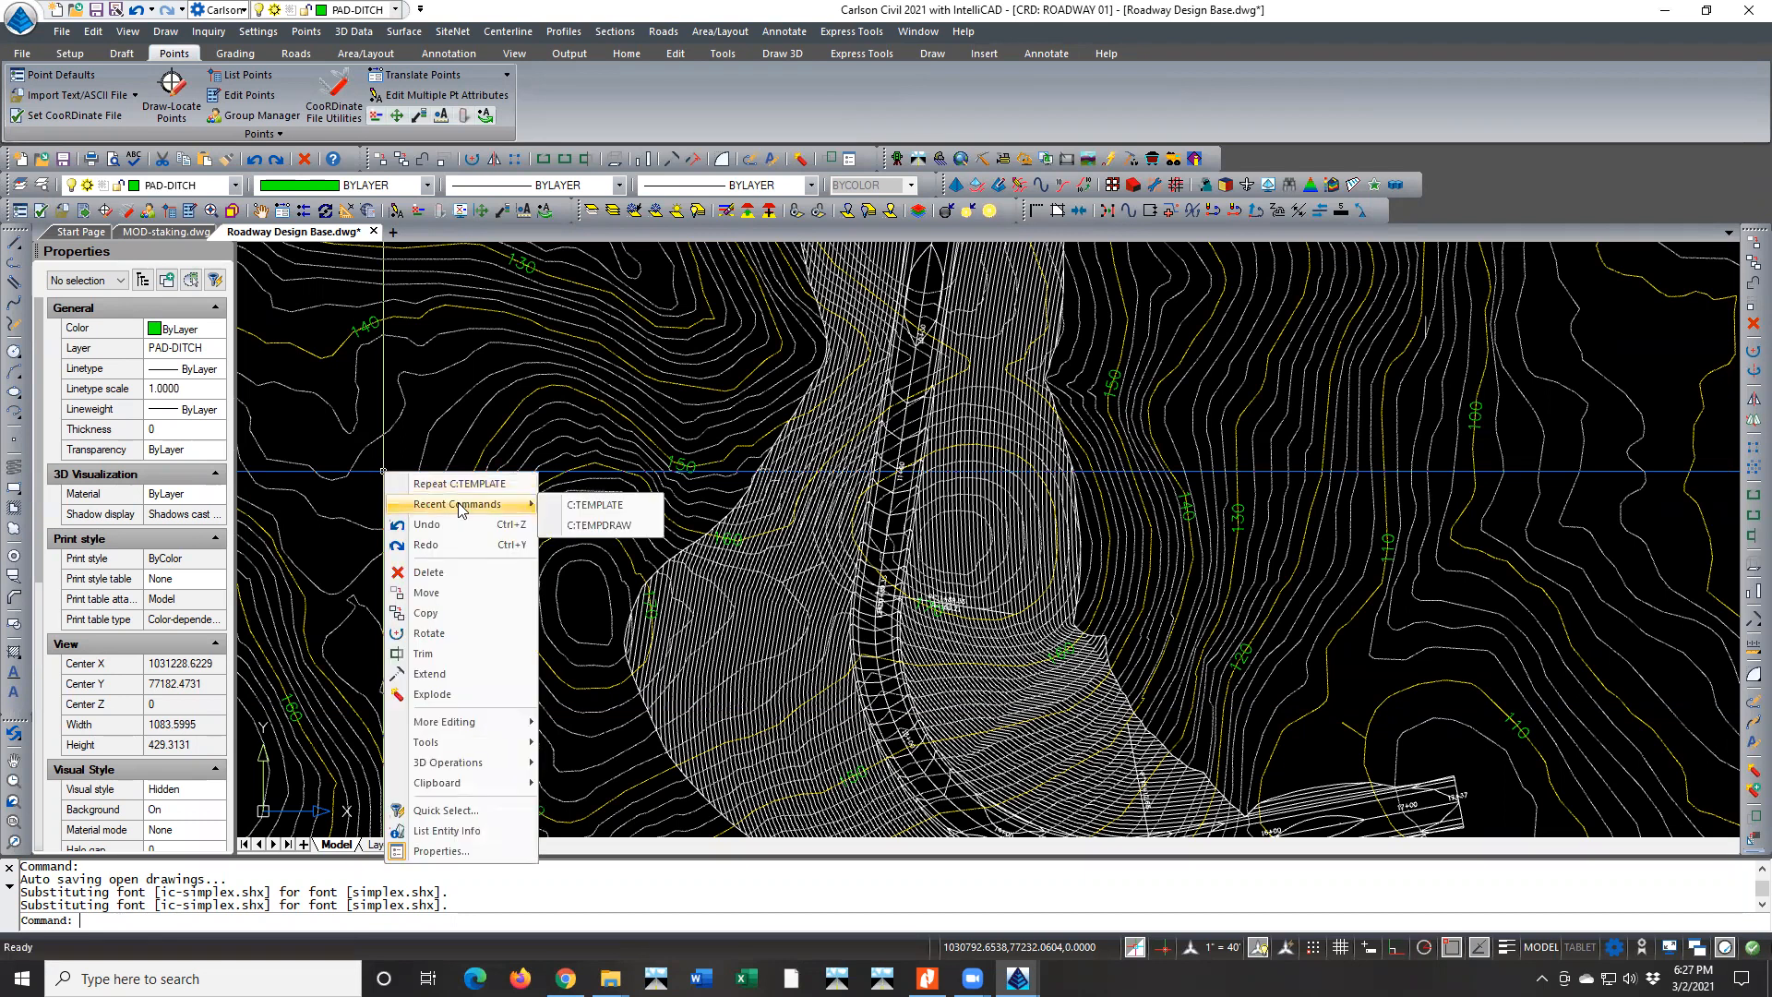
{"action": "left_click", "coordinate": [579, 585]}
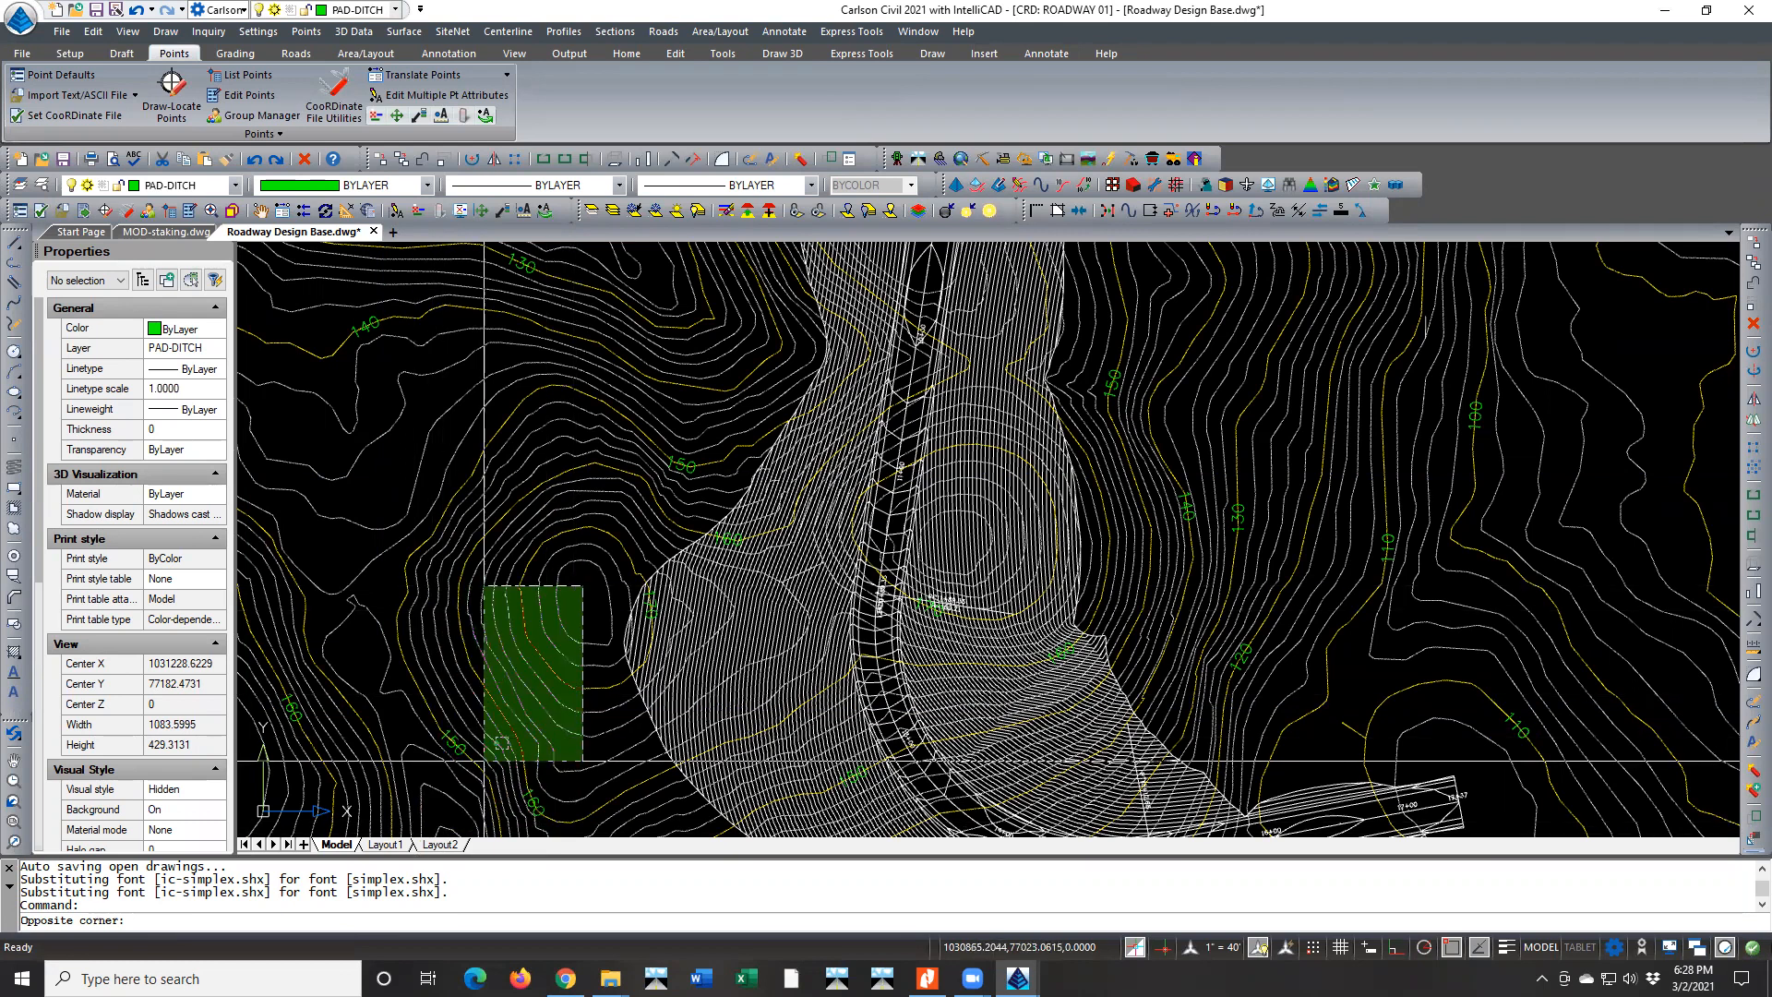
{"action": "left_click", "coordinate": [583, 585]}
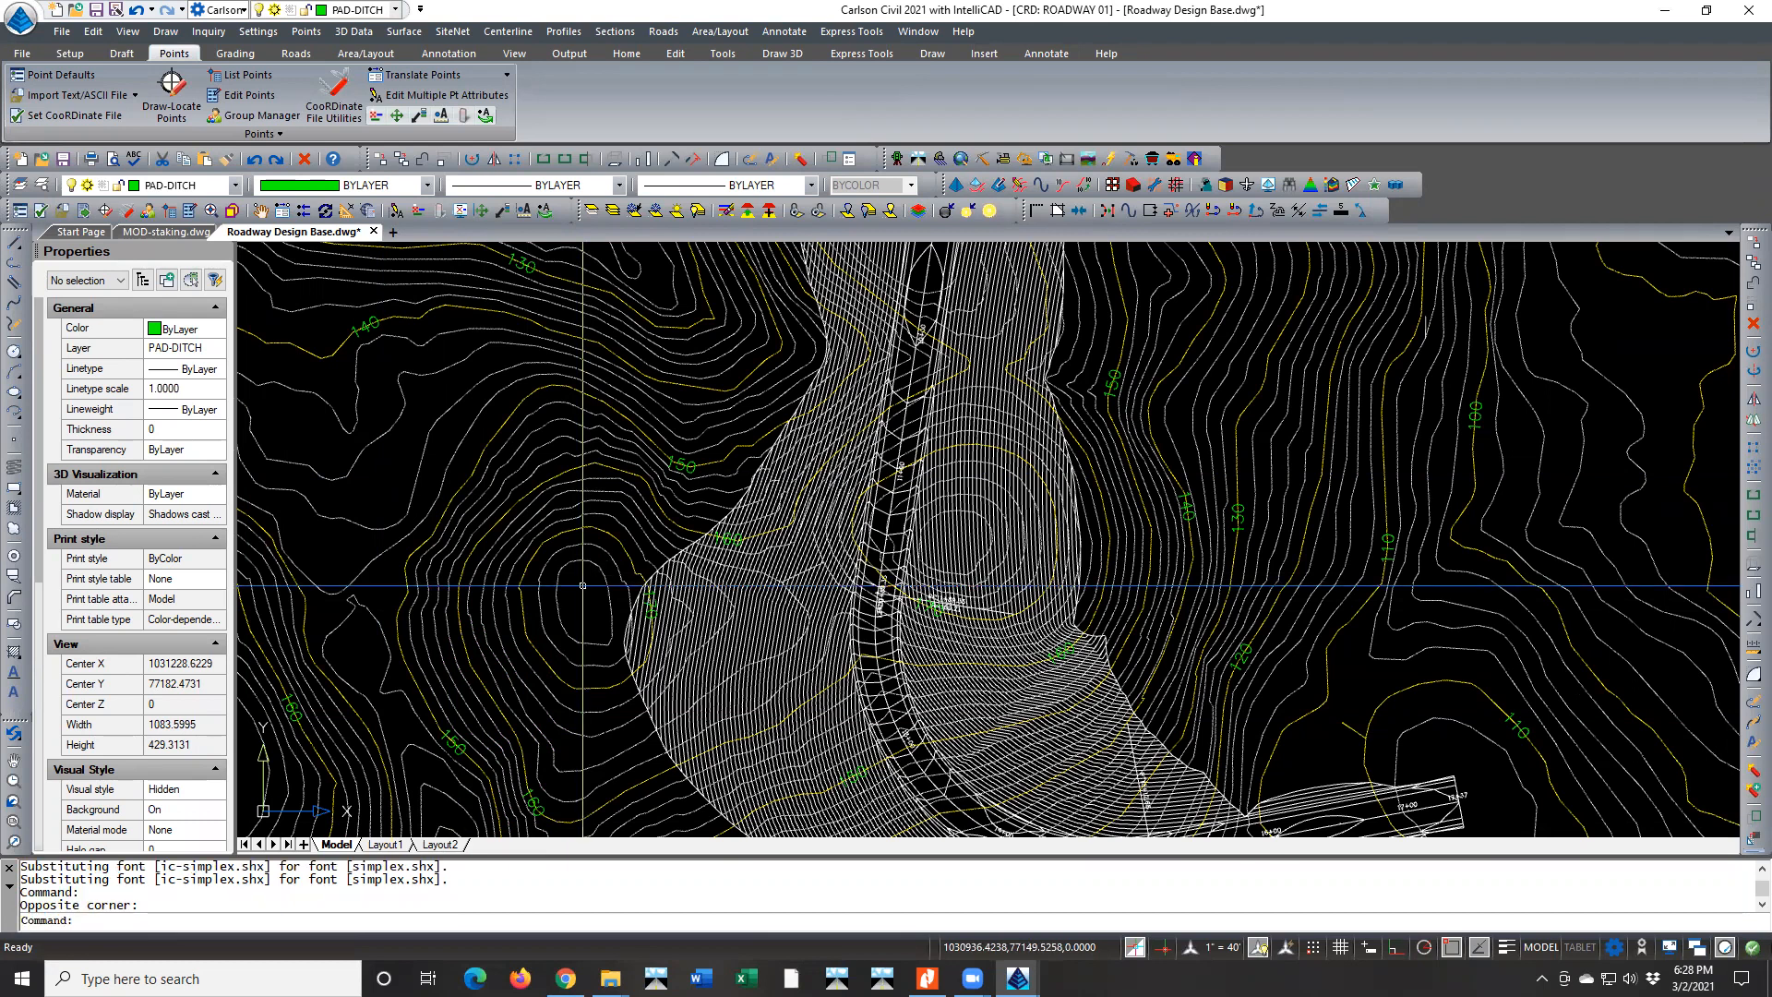
Review the commands run so far in the prompt history and close the history window
{"action": "key", "text": "F2"}
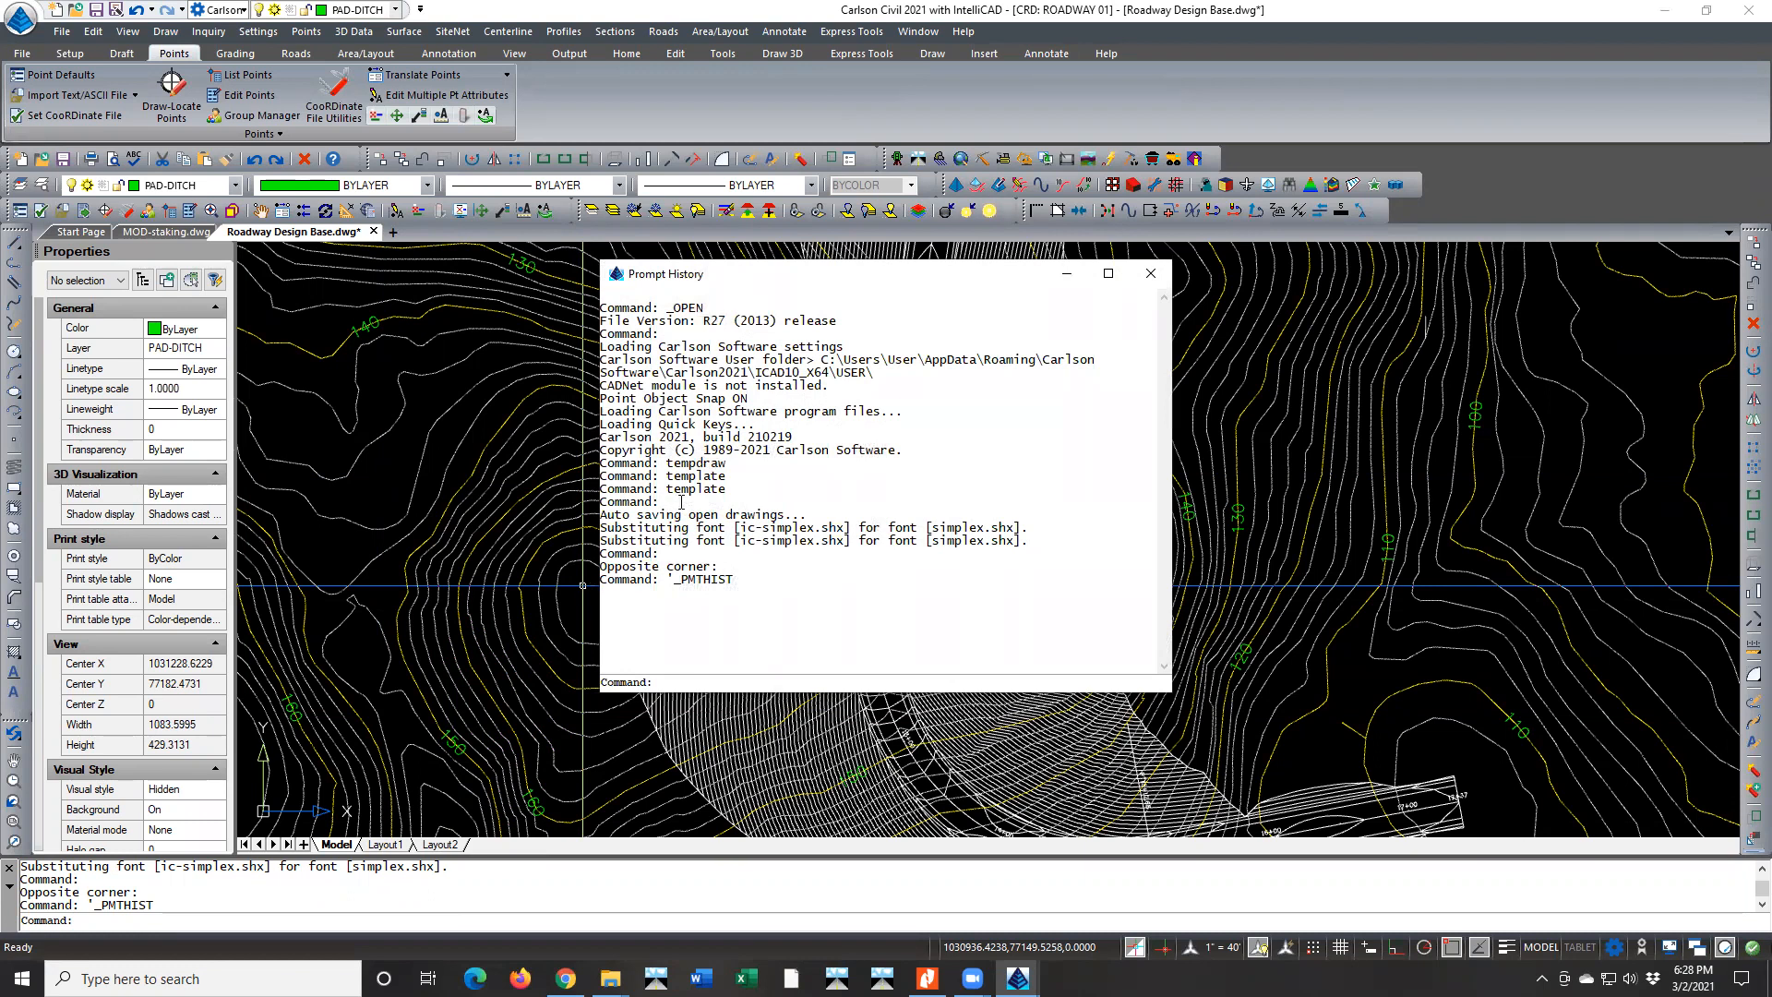
{"action": "left_click_drag", "start_coordinate": [720, 275], "coordinate": [627, 281]}
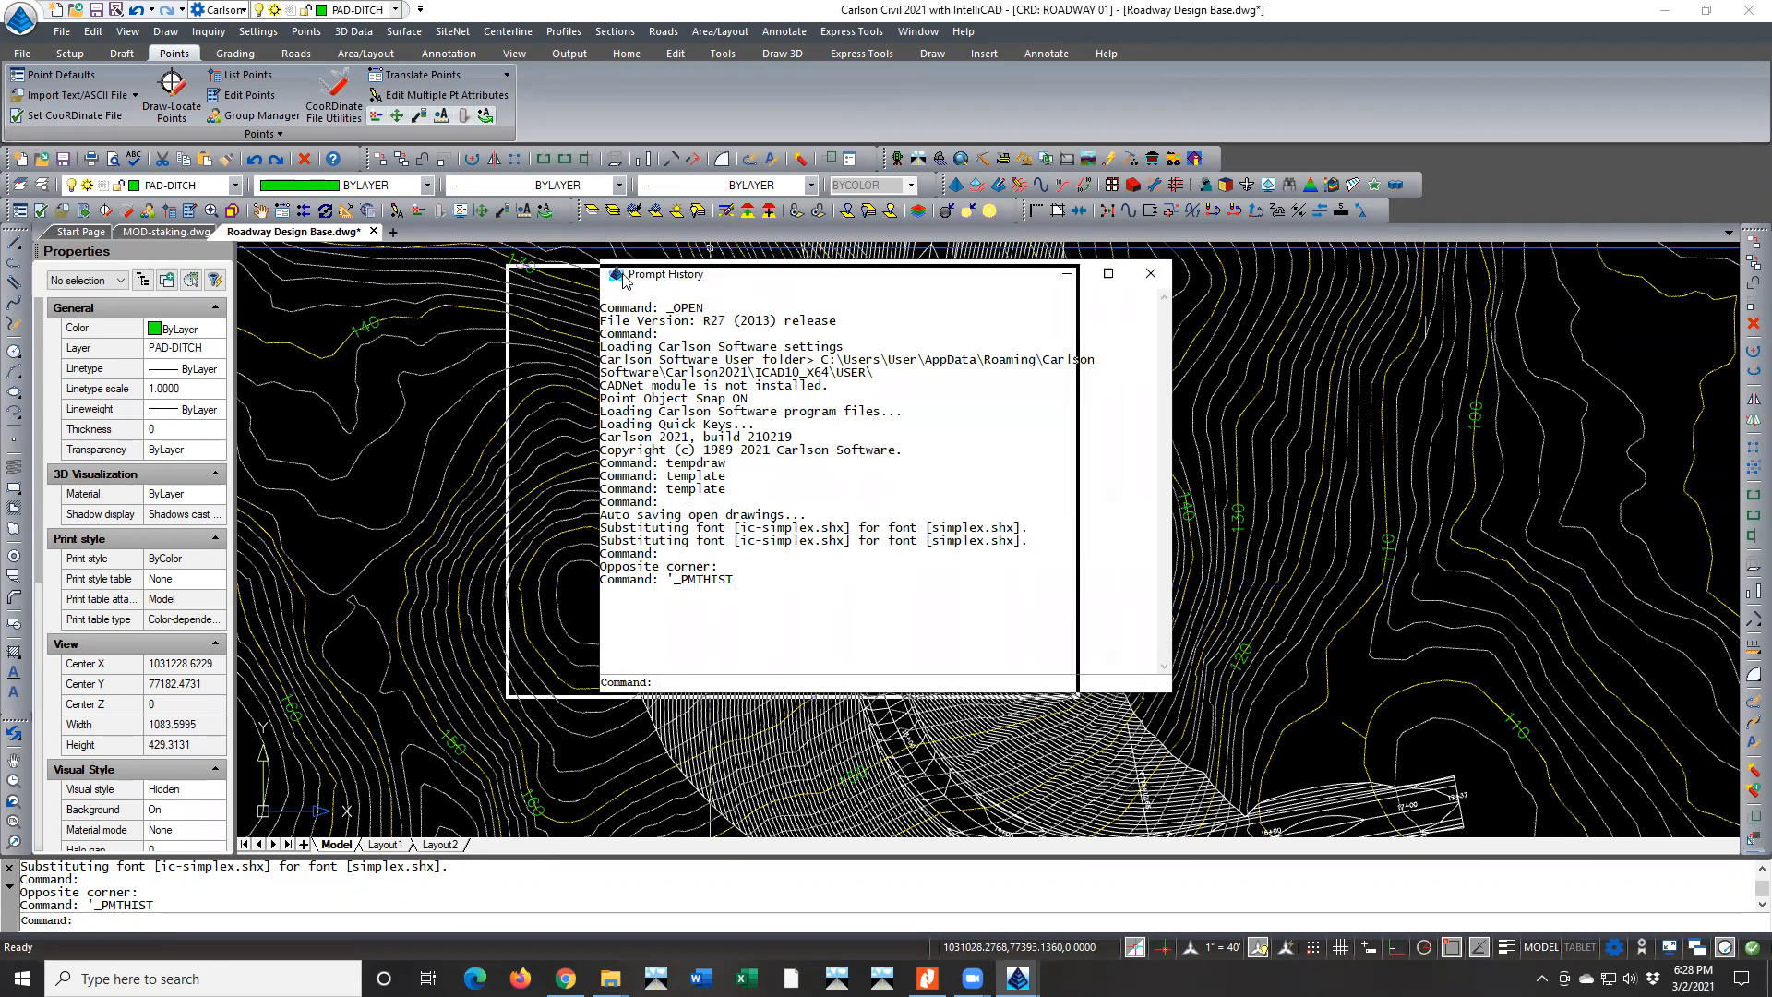
{"action": "left_click_drag", "start_coordinate": [530, 354], "coordinate": [640, 554]}
{"action": "left_click", "coordinate": [643, 512]}
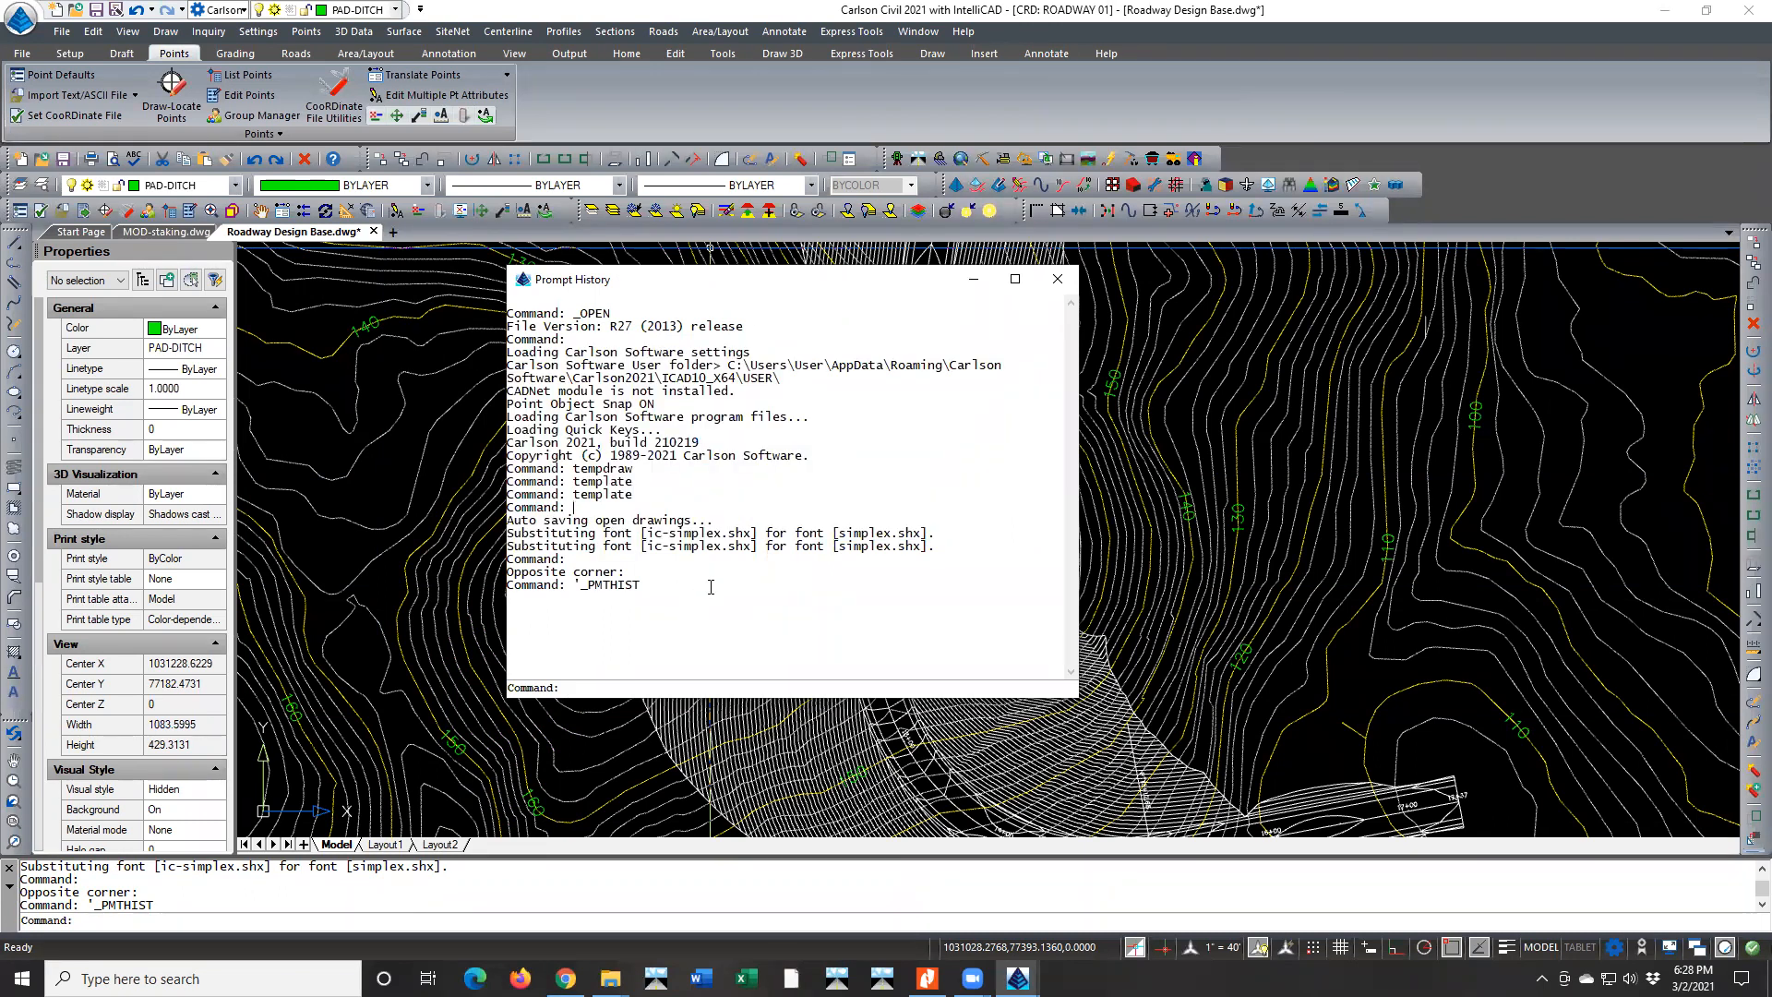
{"action": "left_click", "coordinate": [1056, 279]}
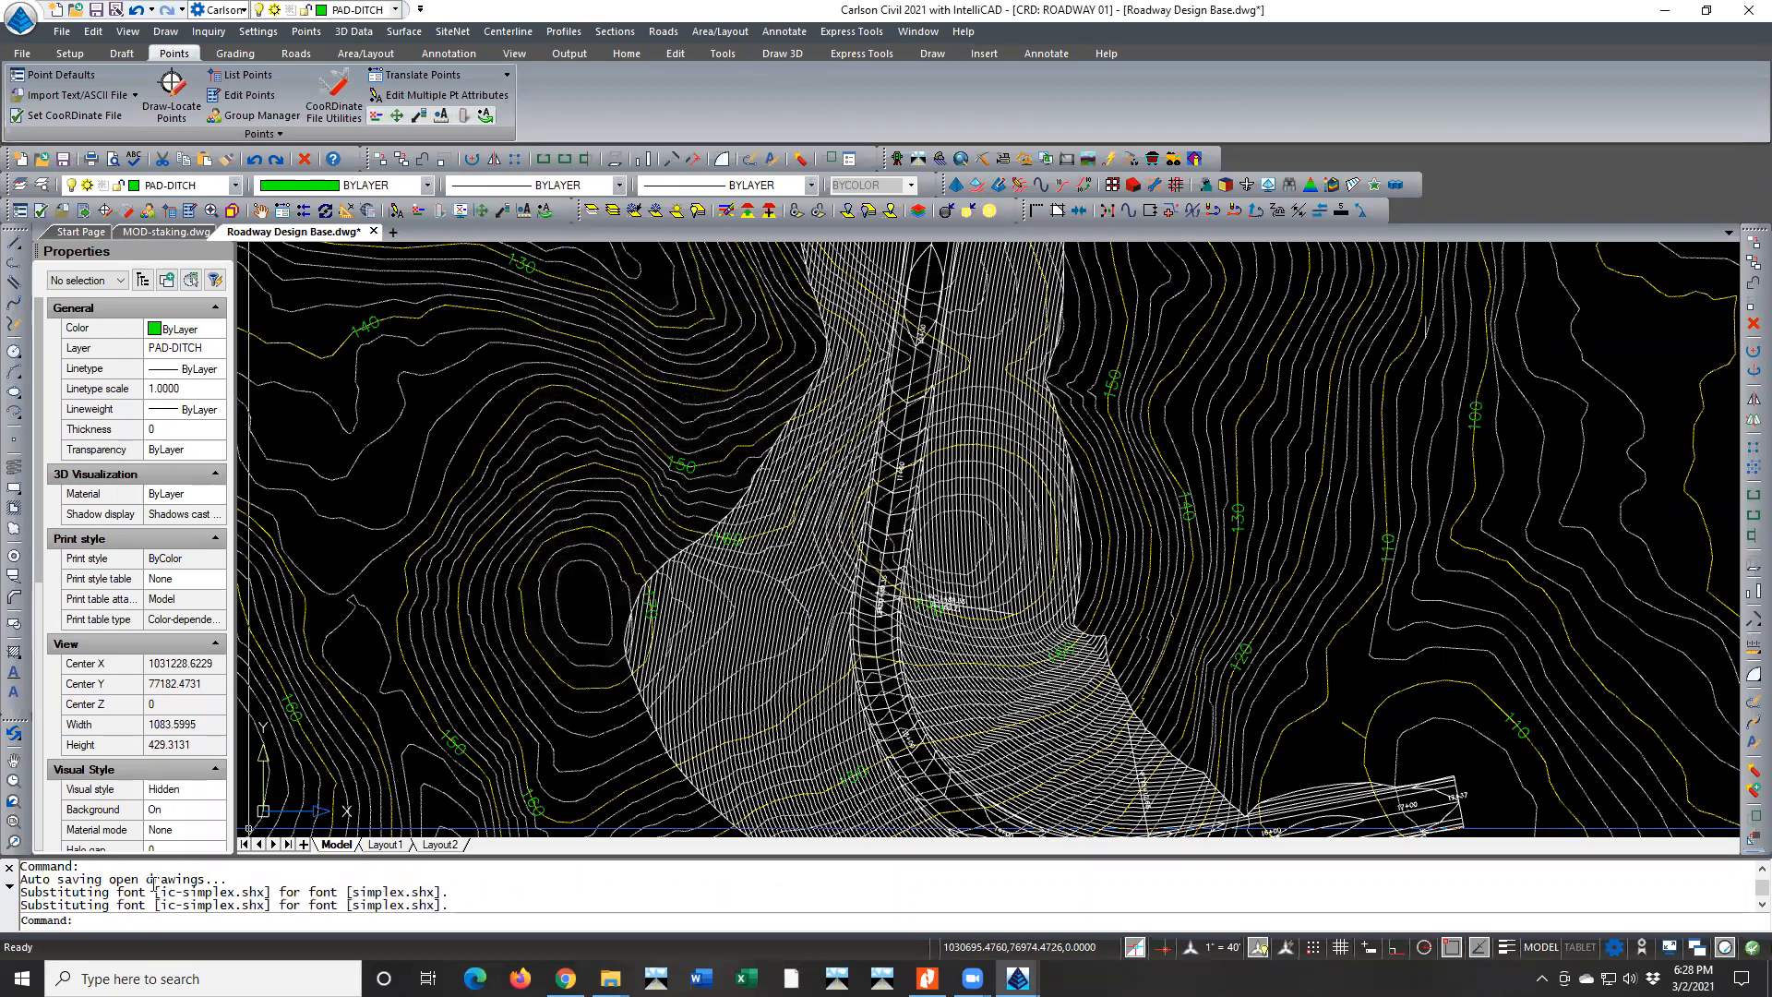
{"action": "scroll", "coordinate": [153, 879], "scroll_direction": "up", "scroll_amount": 3}
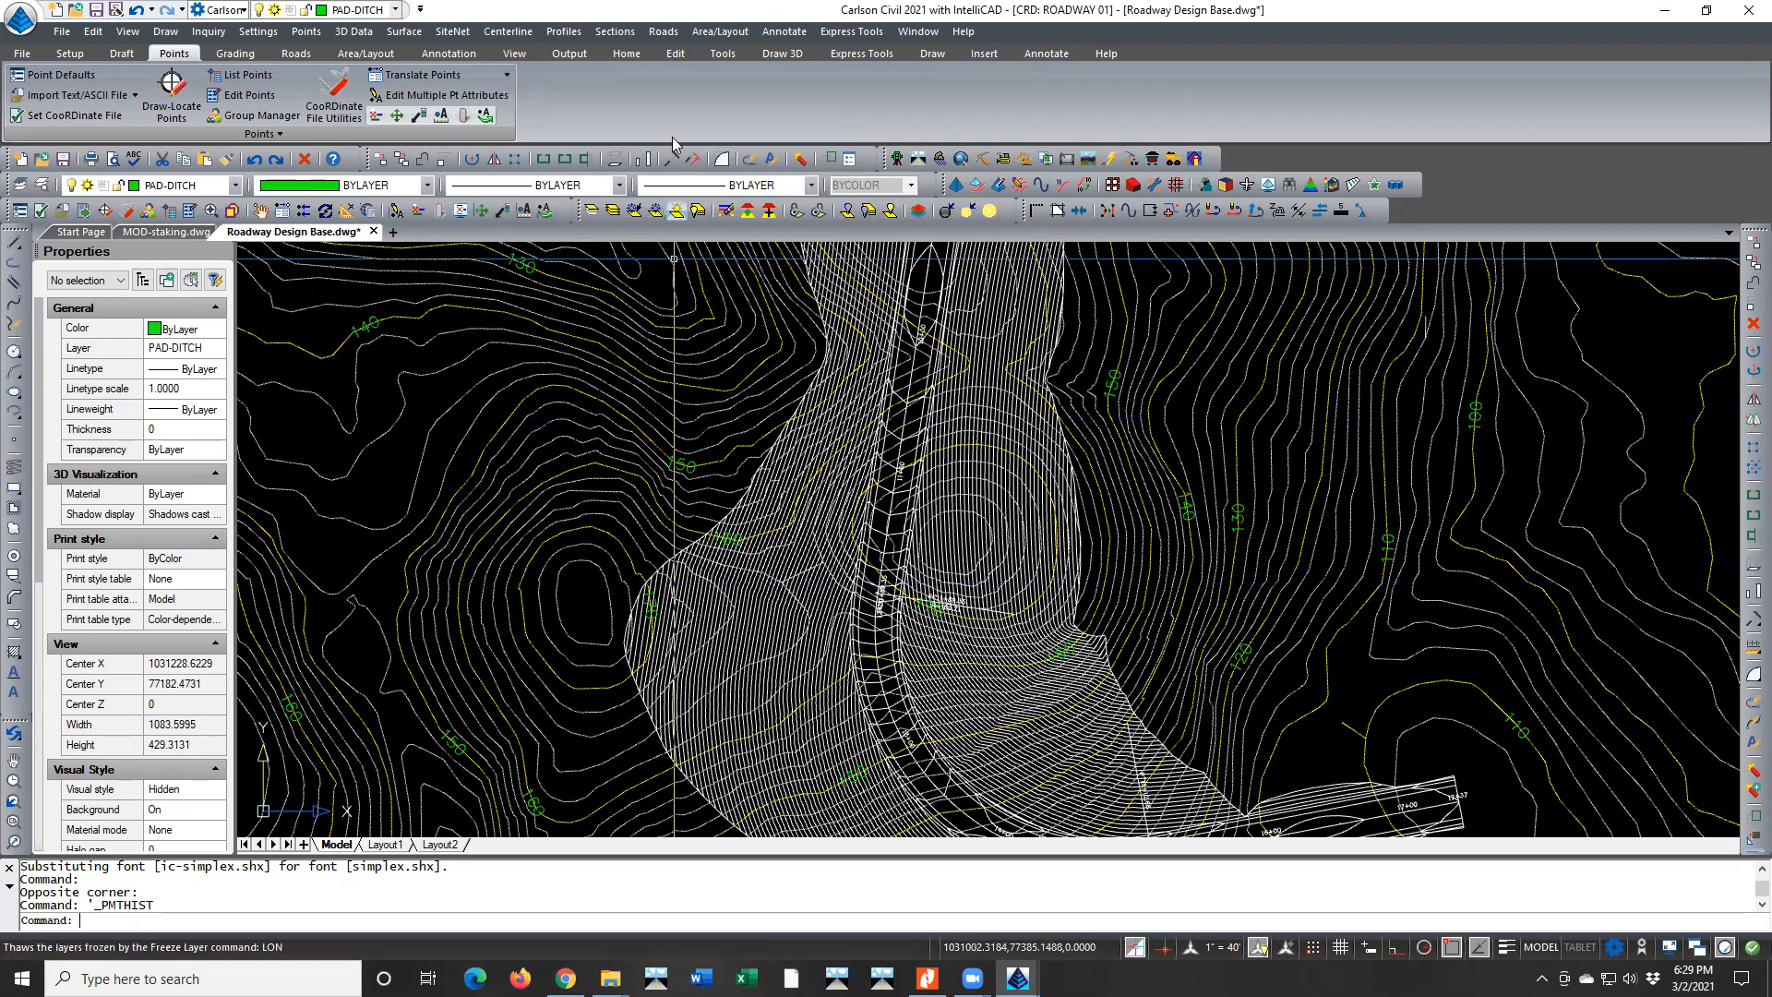
{"action": "left_click", "coordinate": [406, 33]}
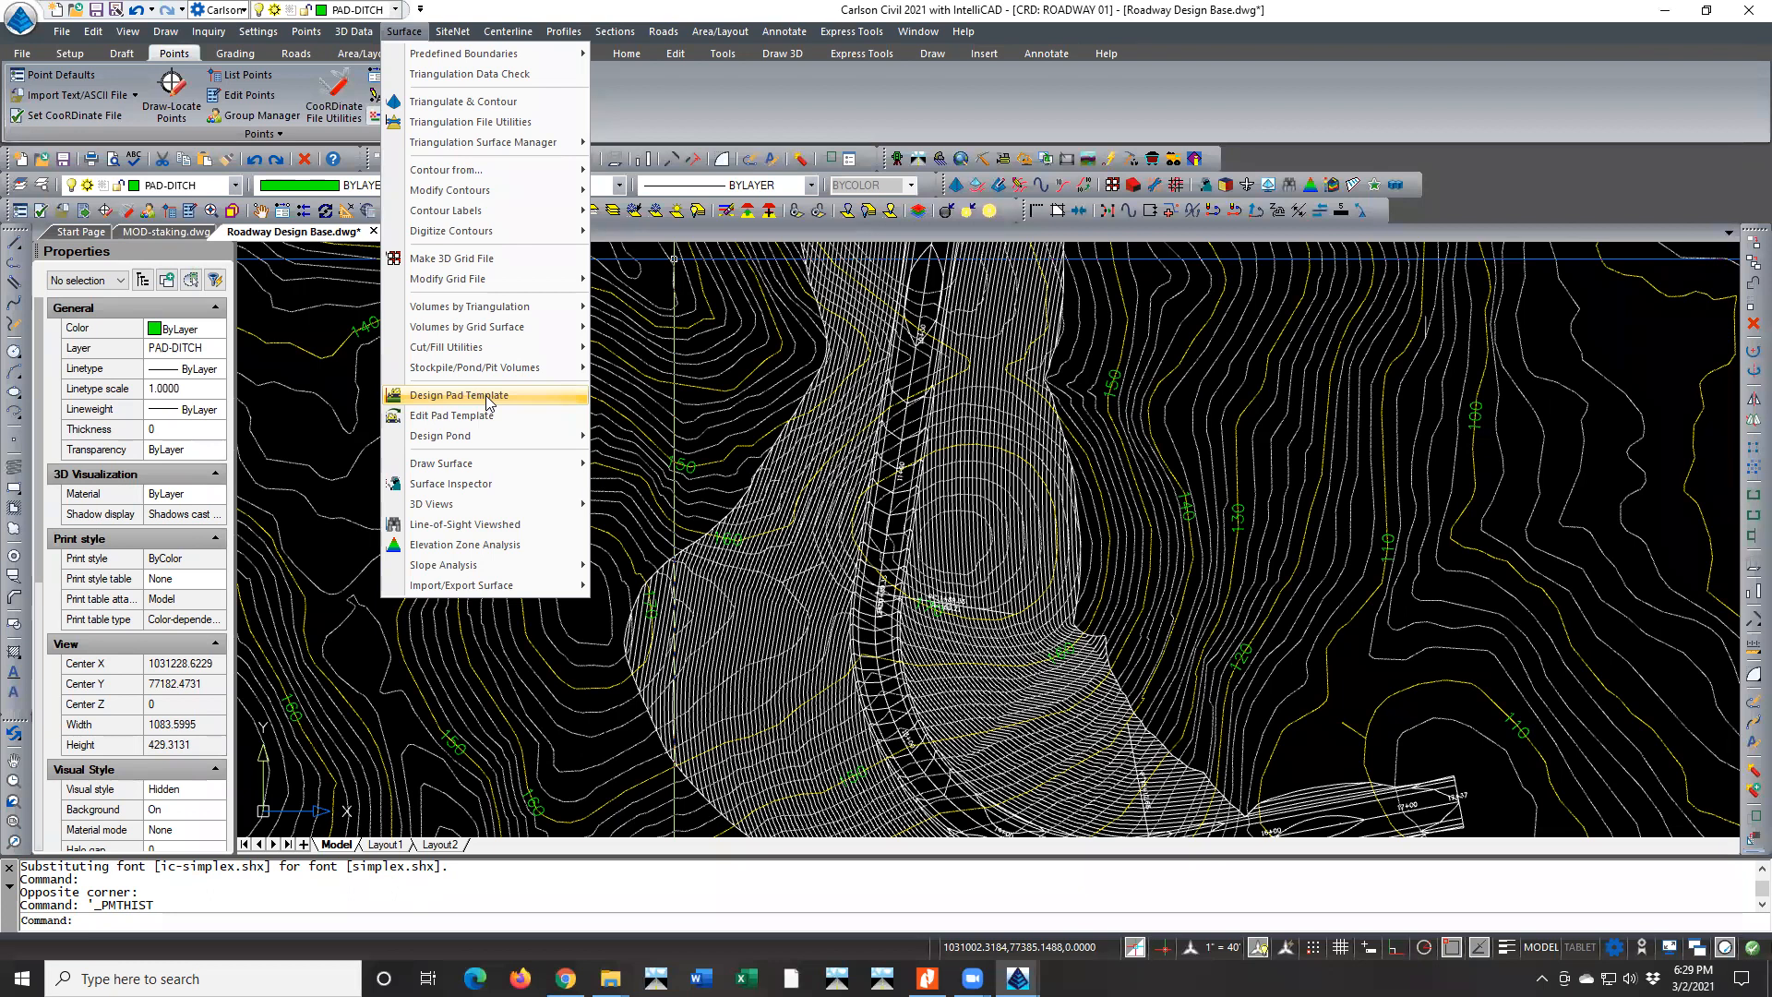
{"action": "mouse_move", "coordinate": [475, 434]}
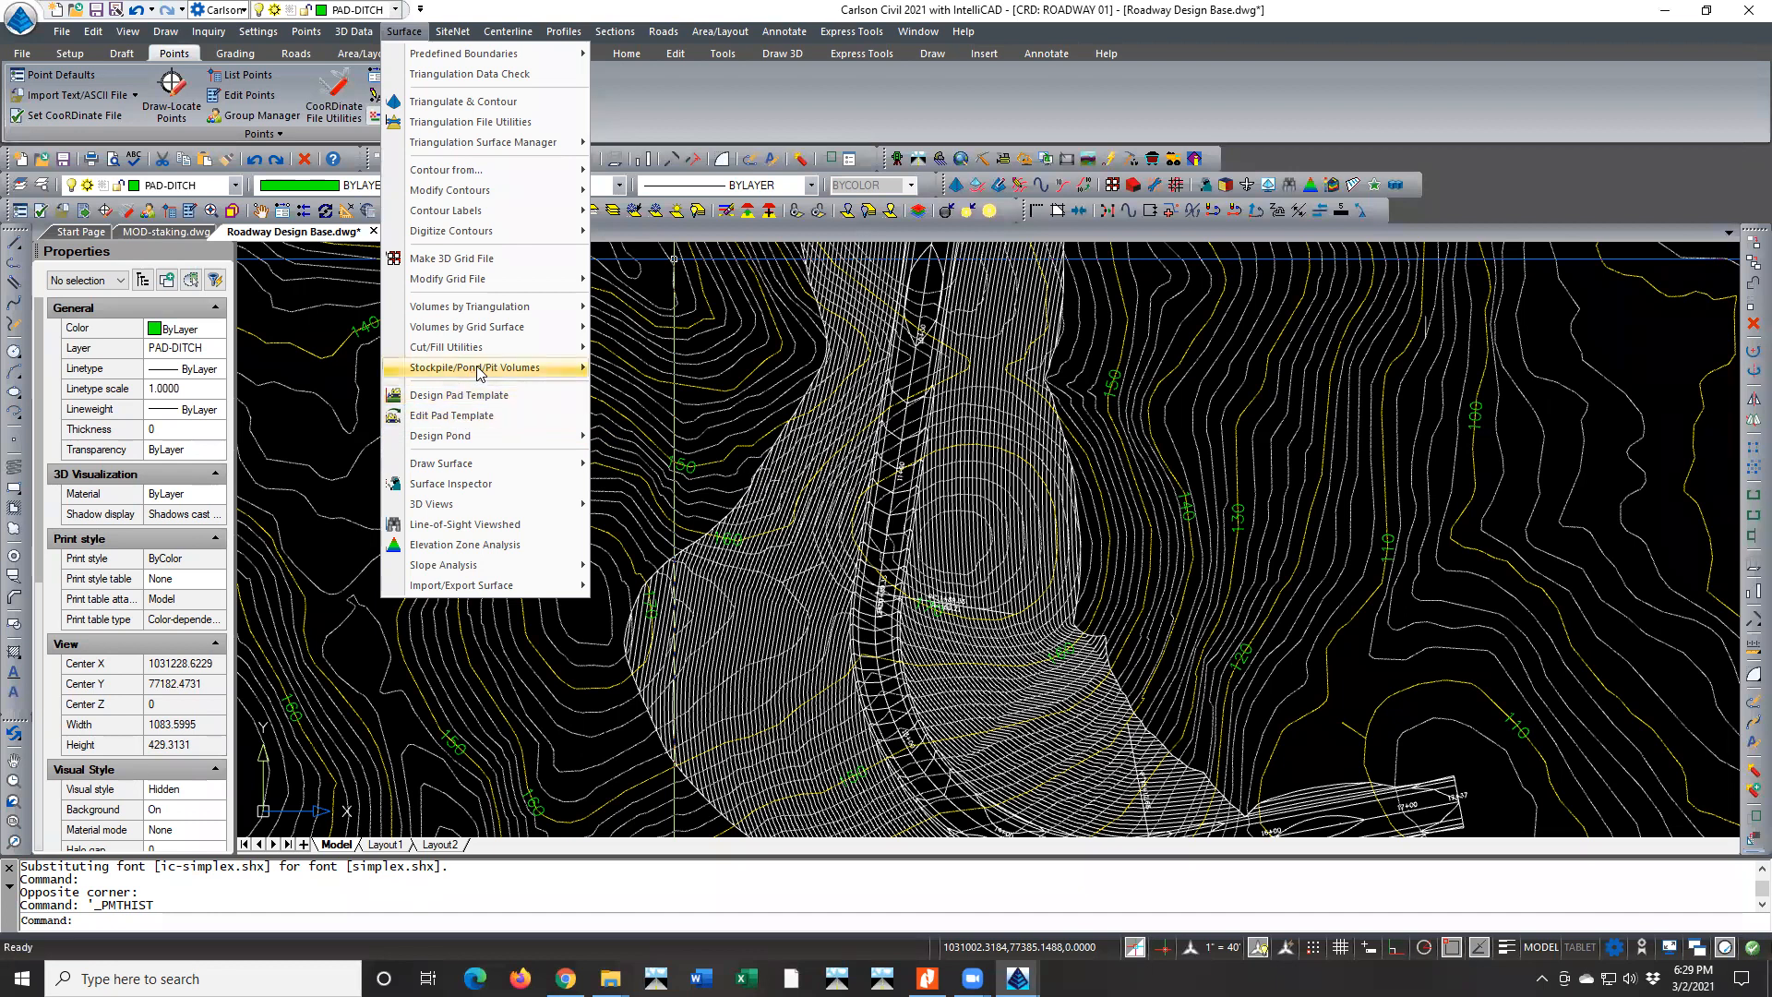
{"action": "mouse_move", "coordinate": [511, 362]}
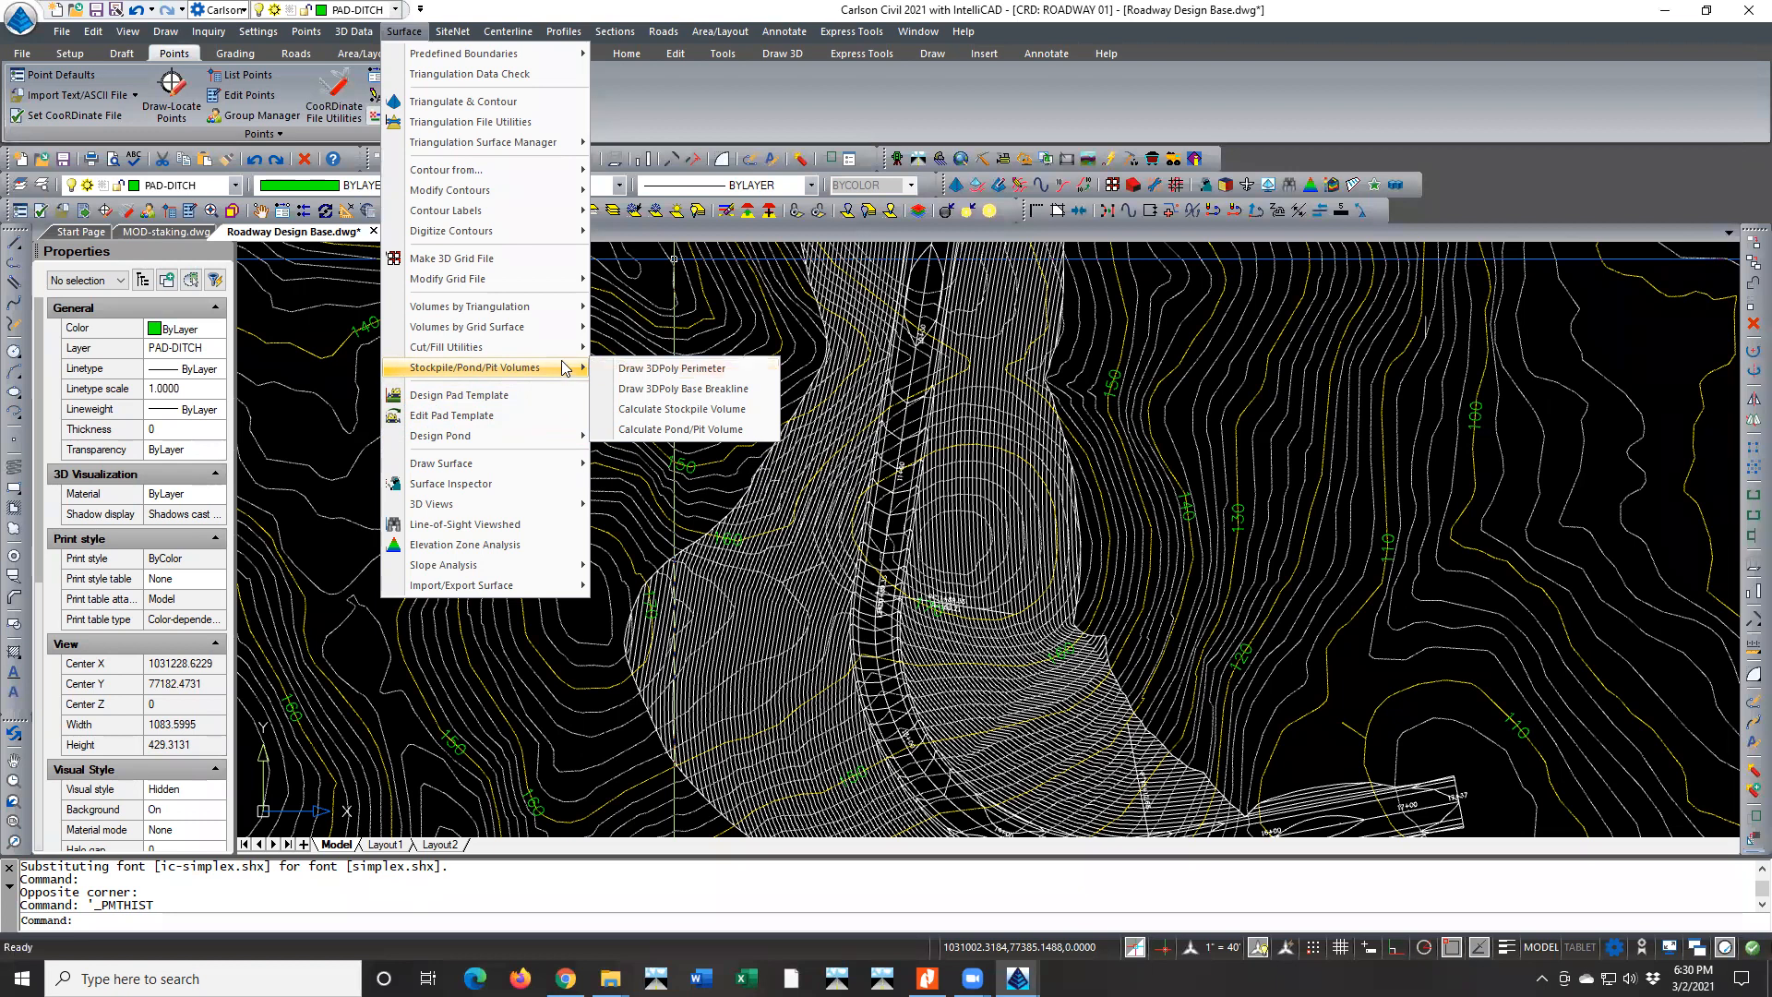
{"action": "mouse_move", "coordinate": [562, 306]}
{"action": "left_click", "coordinate": [1351, 673]}
{"action": "left_click", "coordinate": [1352, 672]}
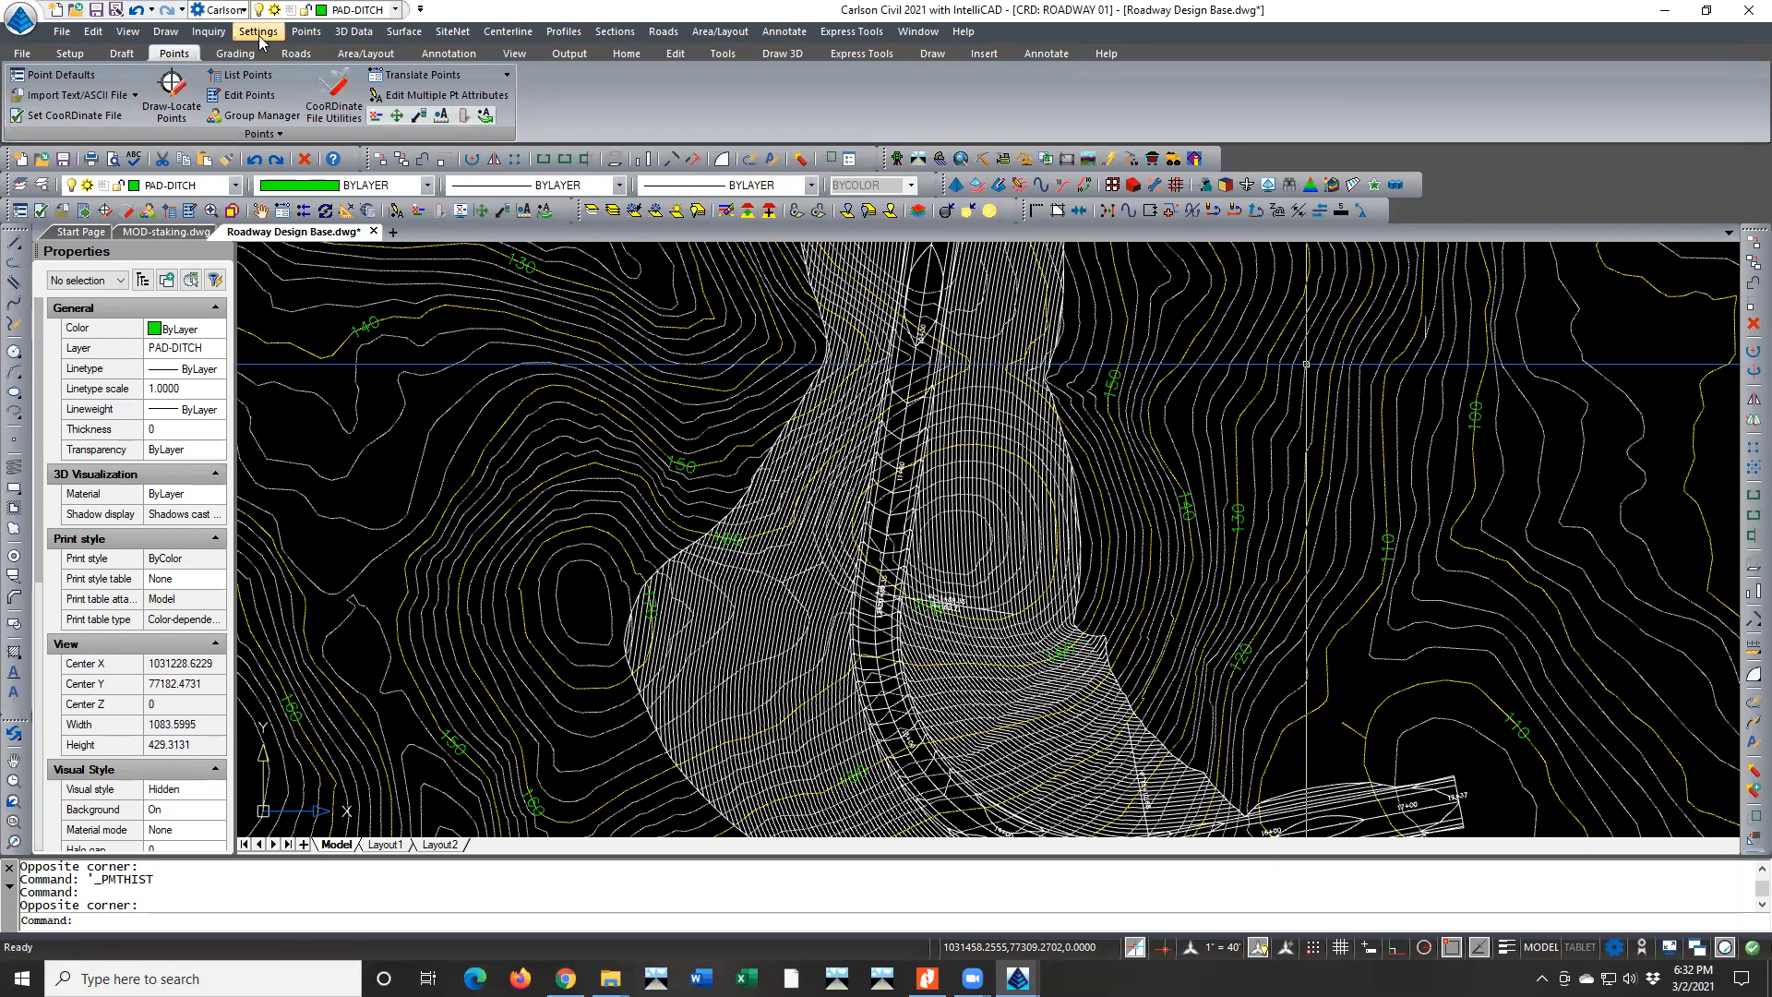
Turn on the Drawing Inspector, disable its layer name display and enable its elevation display
{"action": "left_click", "coordinate": [210, 33]}
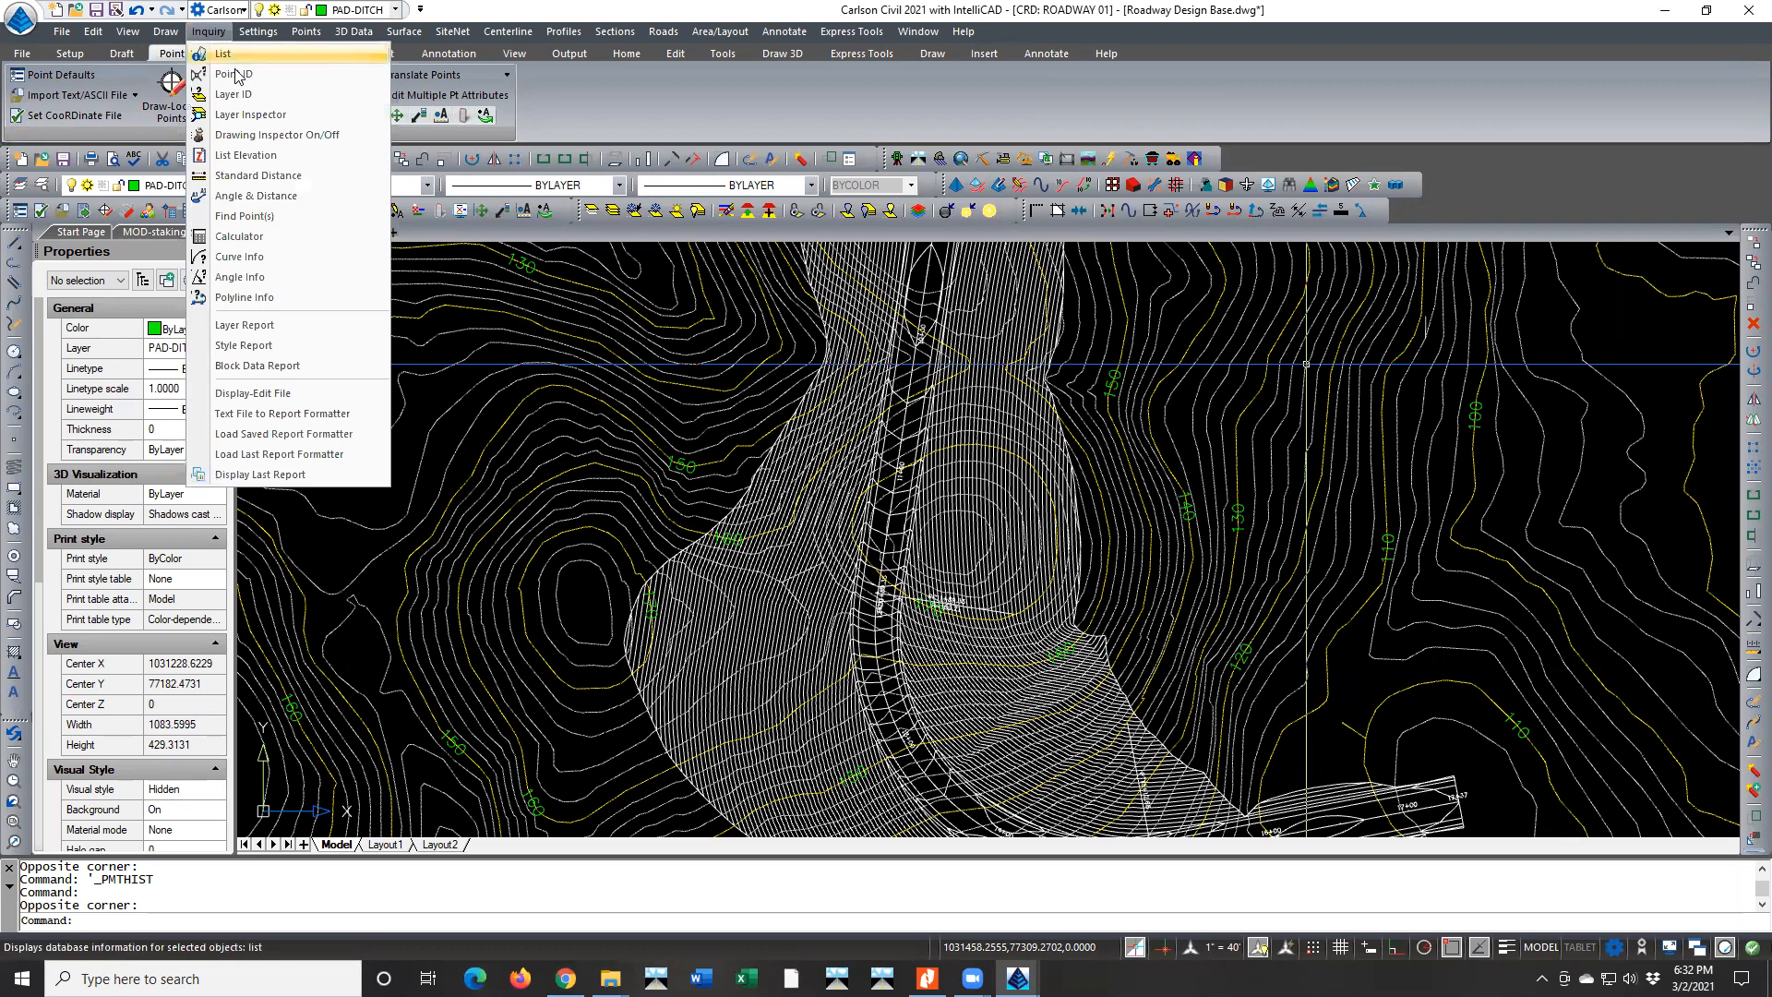
{"action": "left_click", "coordinate": [275, 137]}
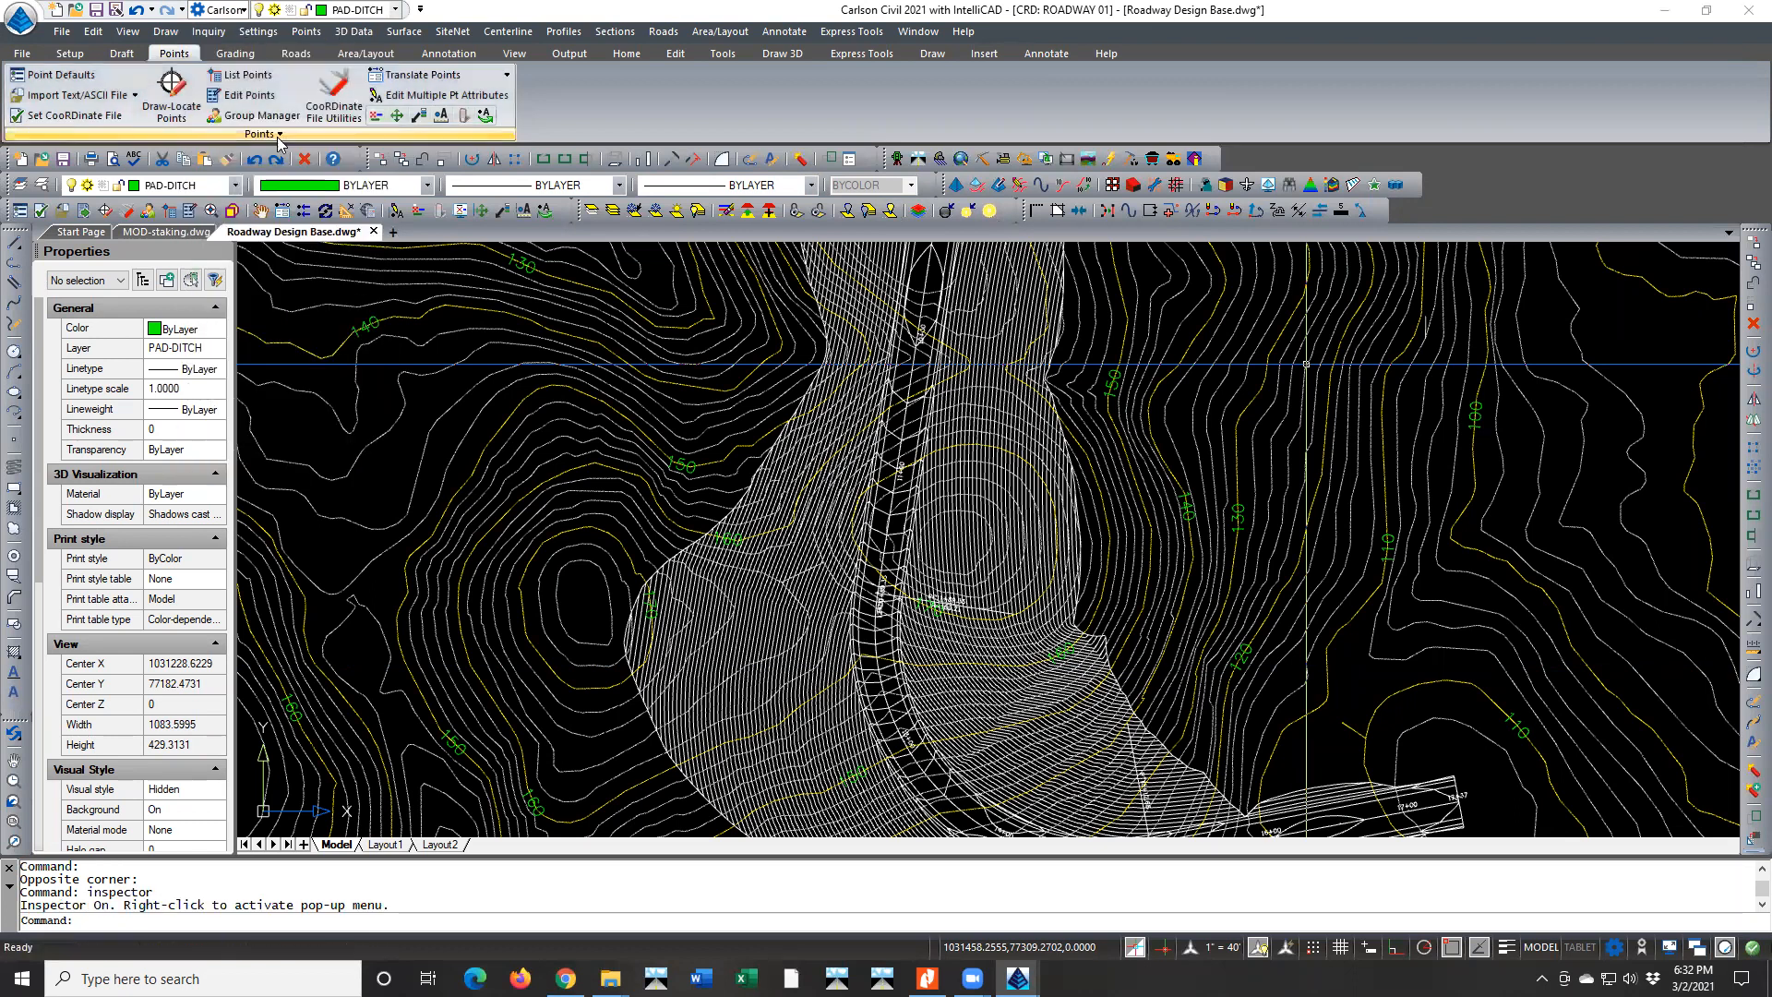
{"action": "right_click", "coordinate": [375, 481]}
{"action": "left_click", "coordinate": [457, 563]}
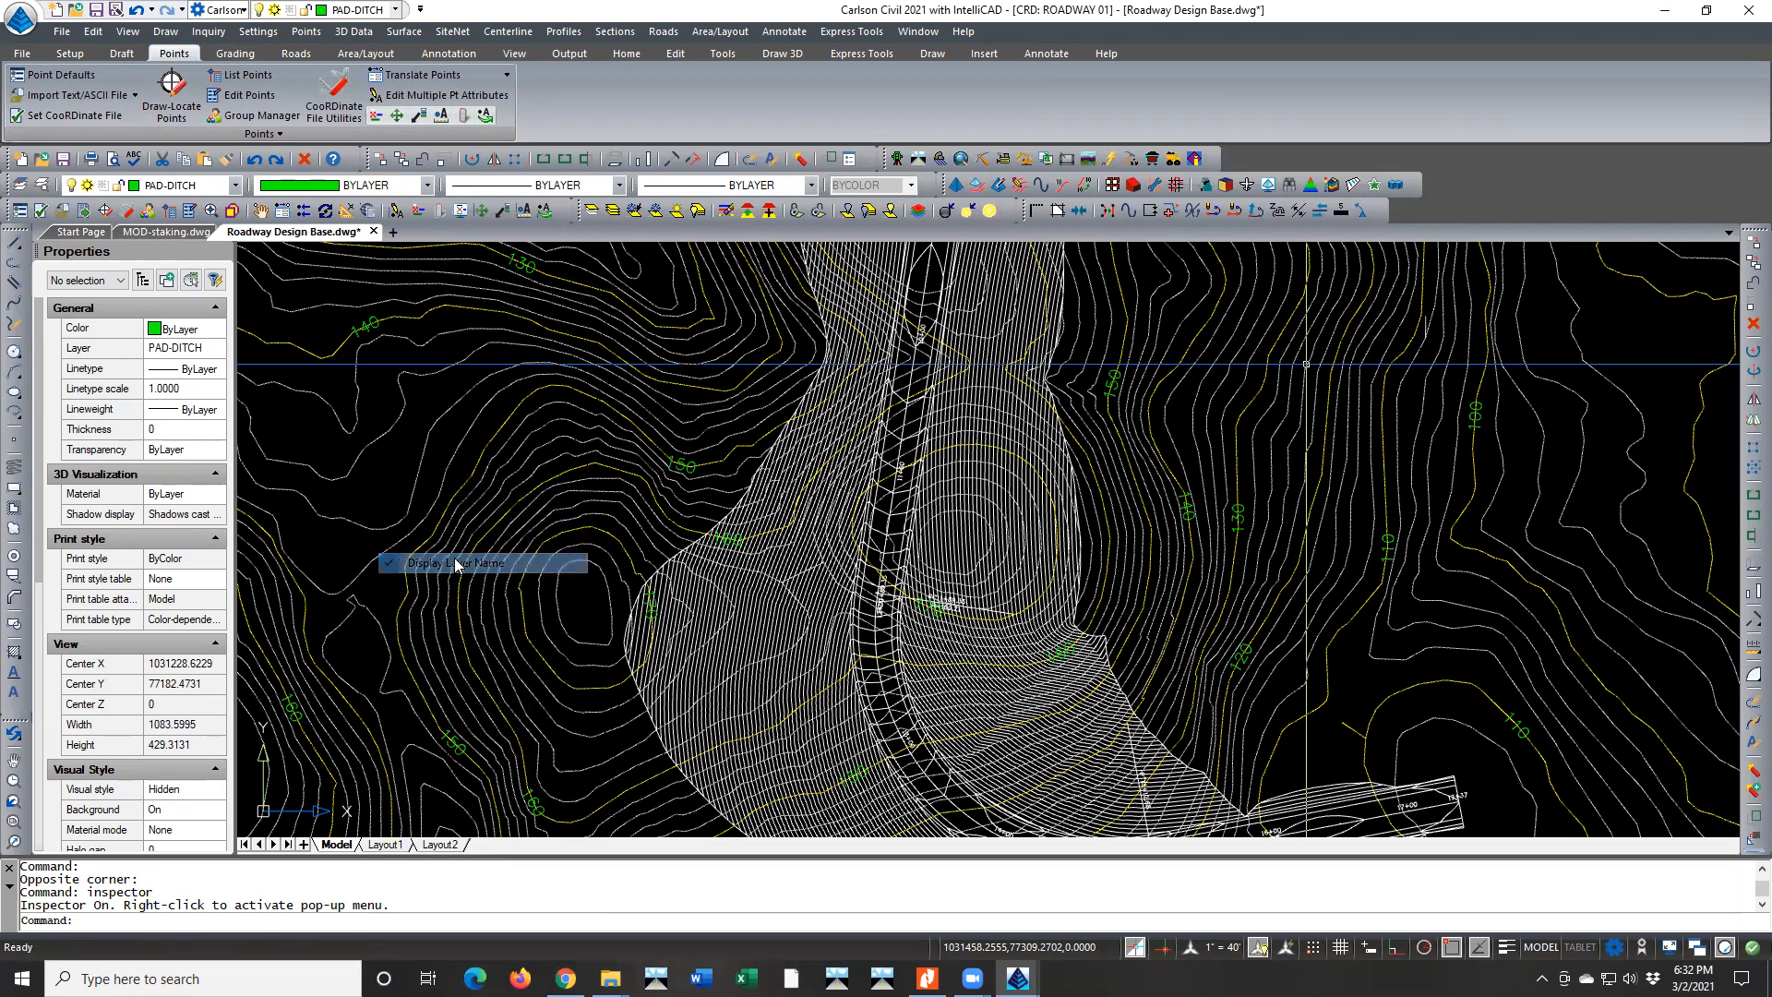
{"action": "right_click", "coordinate": [397, 498]}
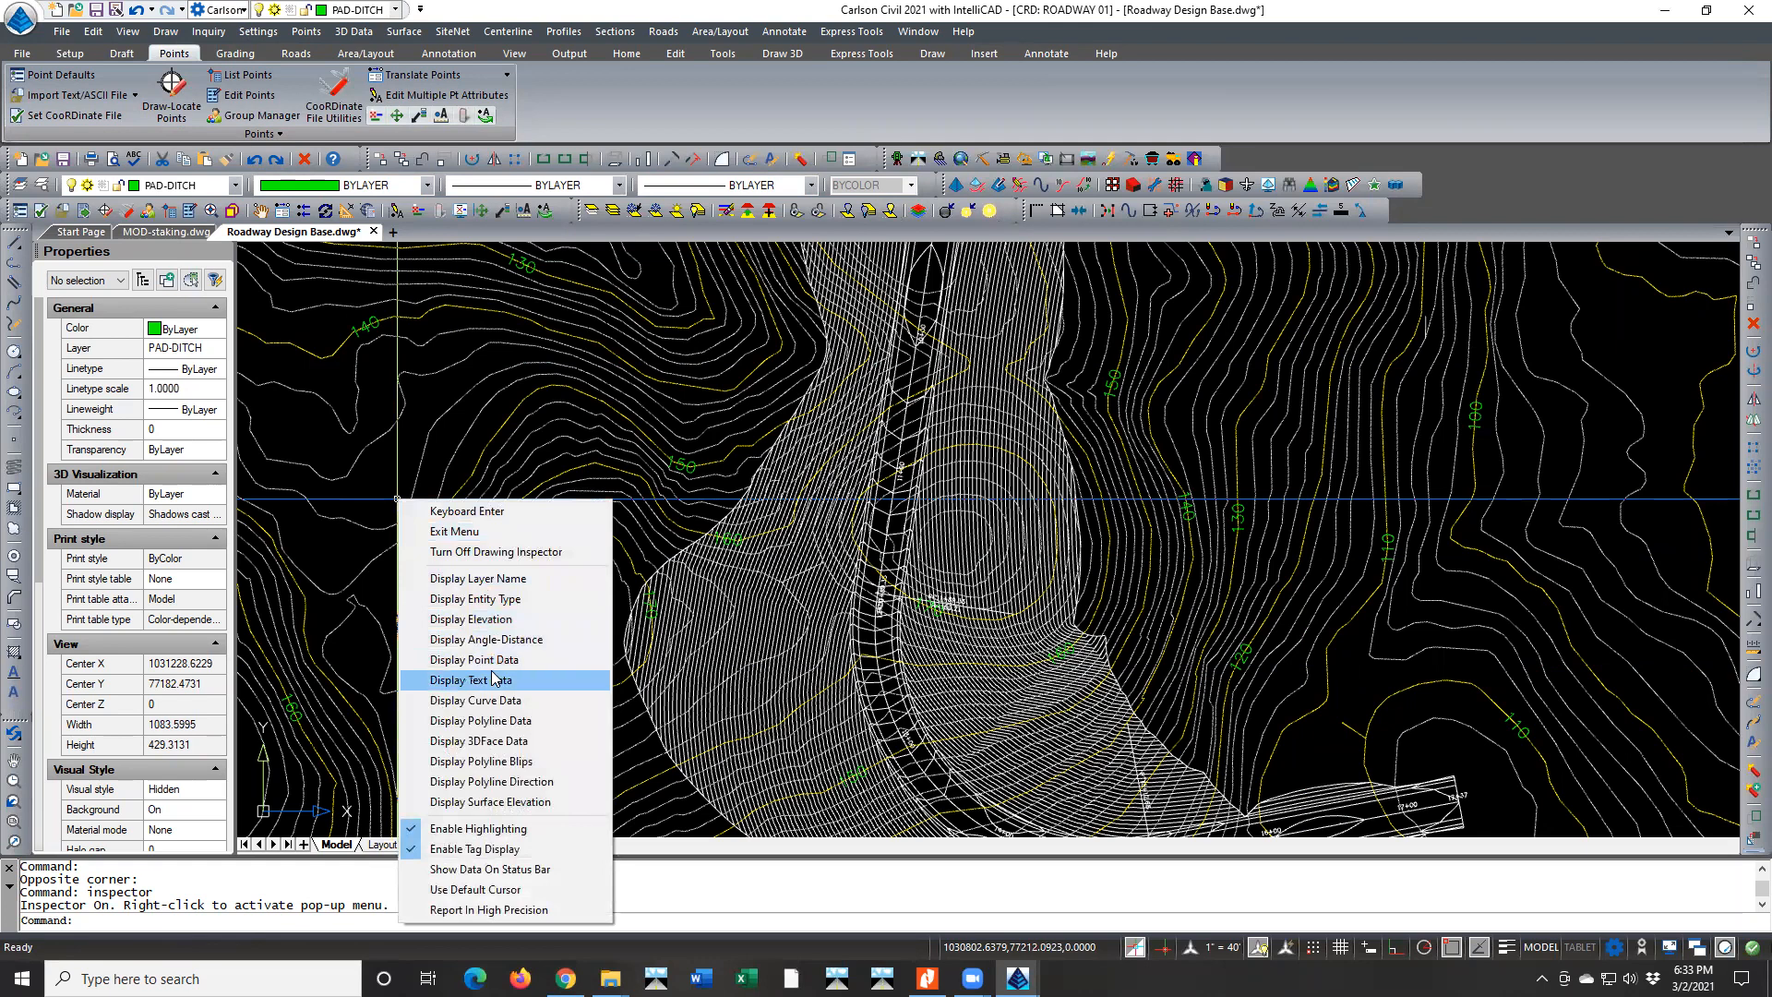
{"action": "left_click", "coordinate": [498, 620]}
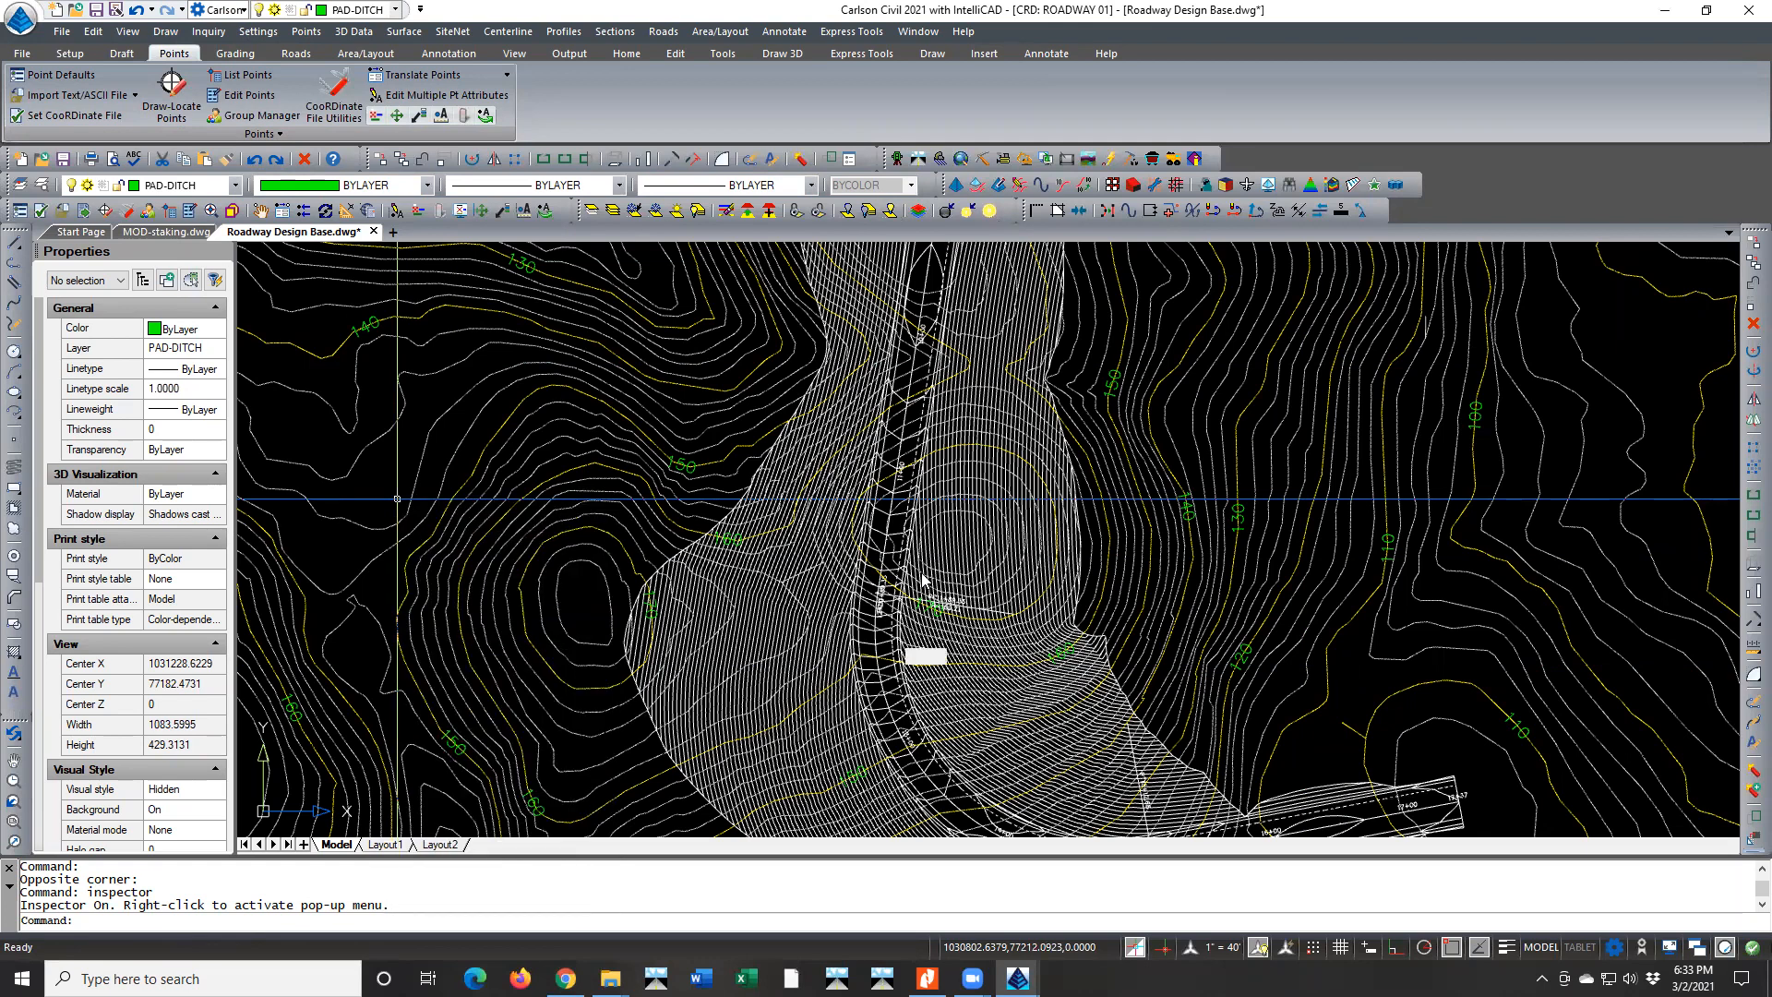
Inspect the road template lines and contours at close range, and turn off the Drawing Inspector
{"action": "scroll", "coordinate": [894, 533], "scroll_direction": "up", "scroll_amount": 1}
{"action": "scroll", "coordinate": [894, 532], "scroll_direction": "up", "scroll_amount": 5}
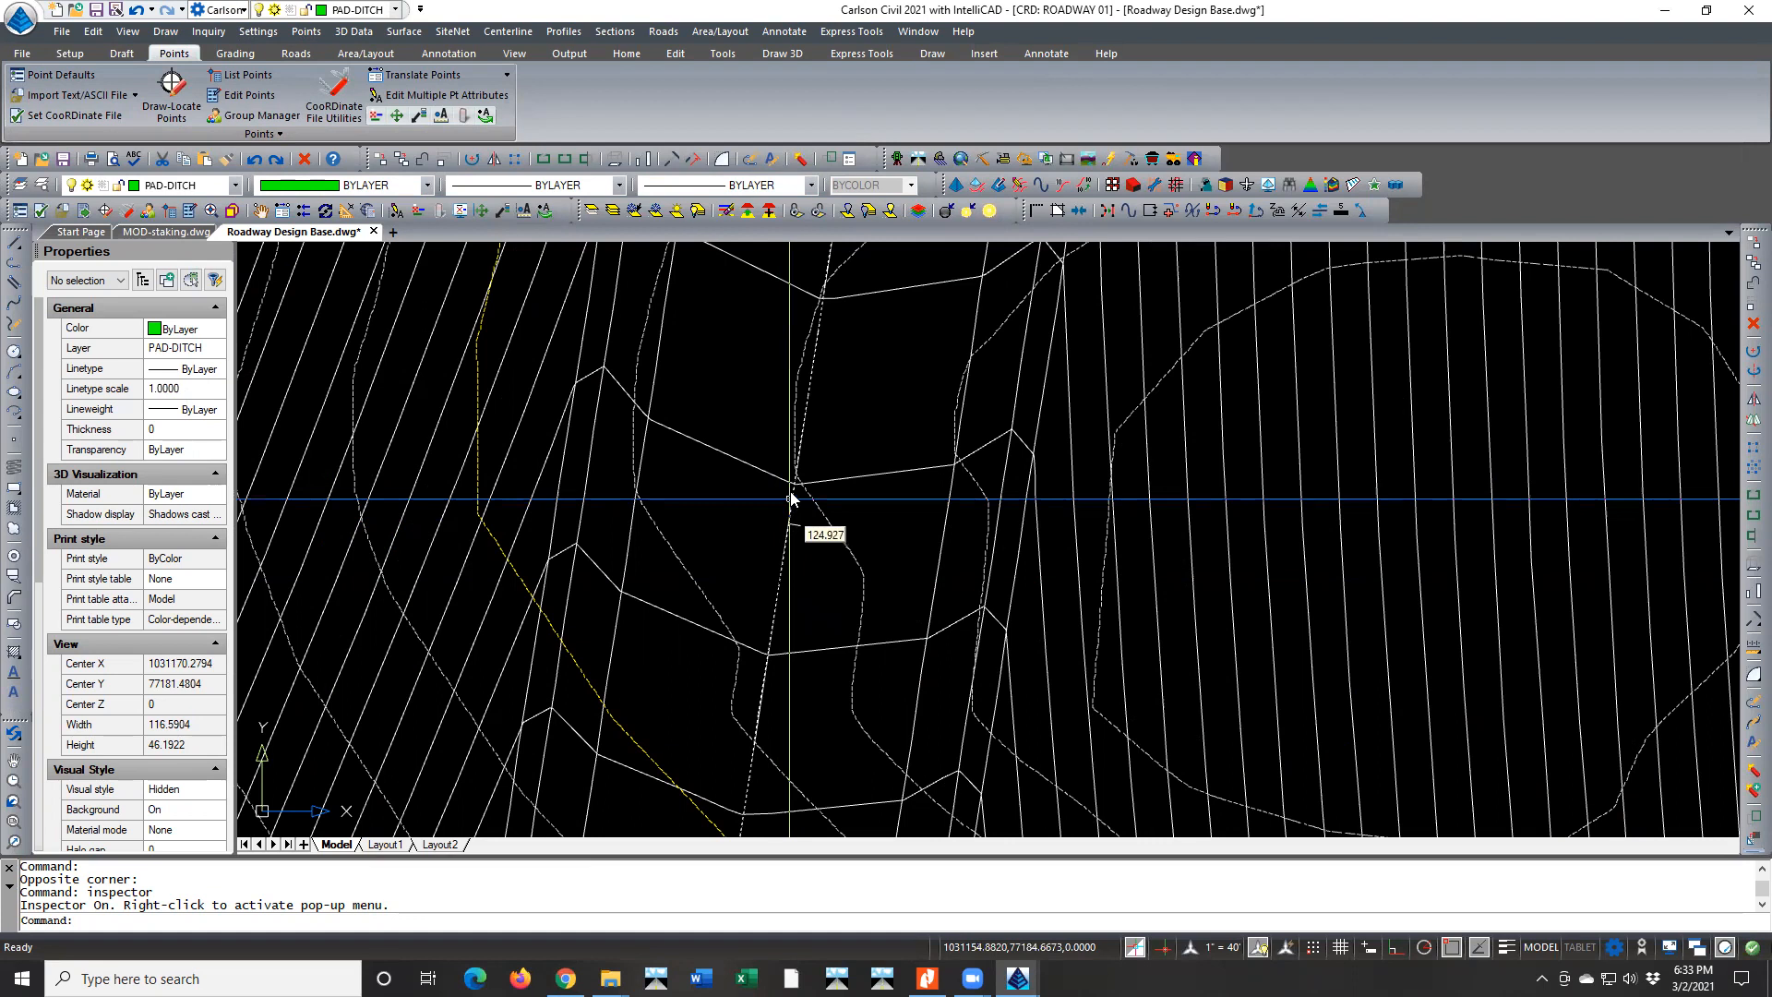
{"action": "right_click", "coordinate": [867, 386]}
{"action": "left_click", "coordinate": [904, 442]}
{"action": "scroll", "coordinate": [903, 447], "scroll_direction": "down", "scroll_amount": 5}
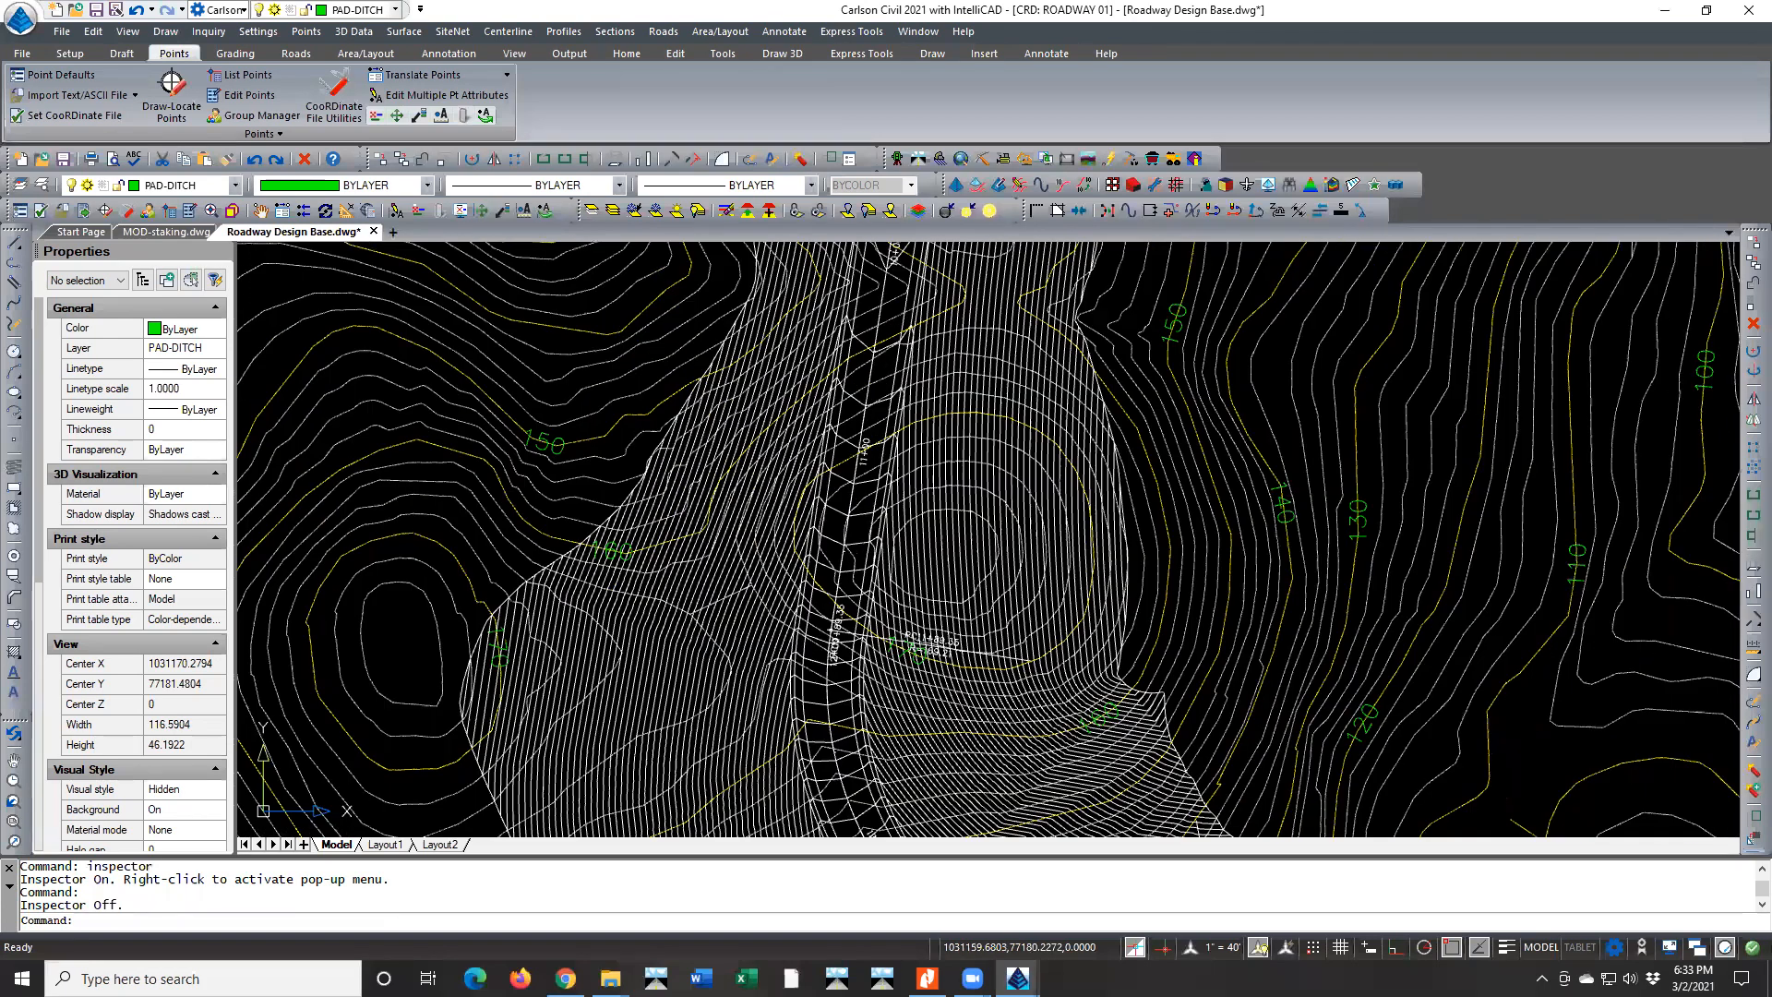
{"action": "scroll", "coordinate": [850, 555], "scroll_direction": "down", "scroll_amount": 8}
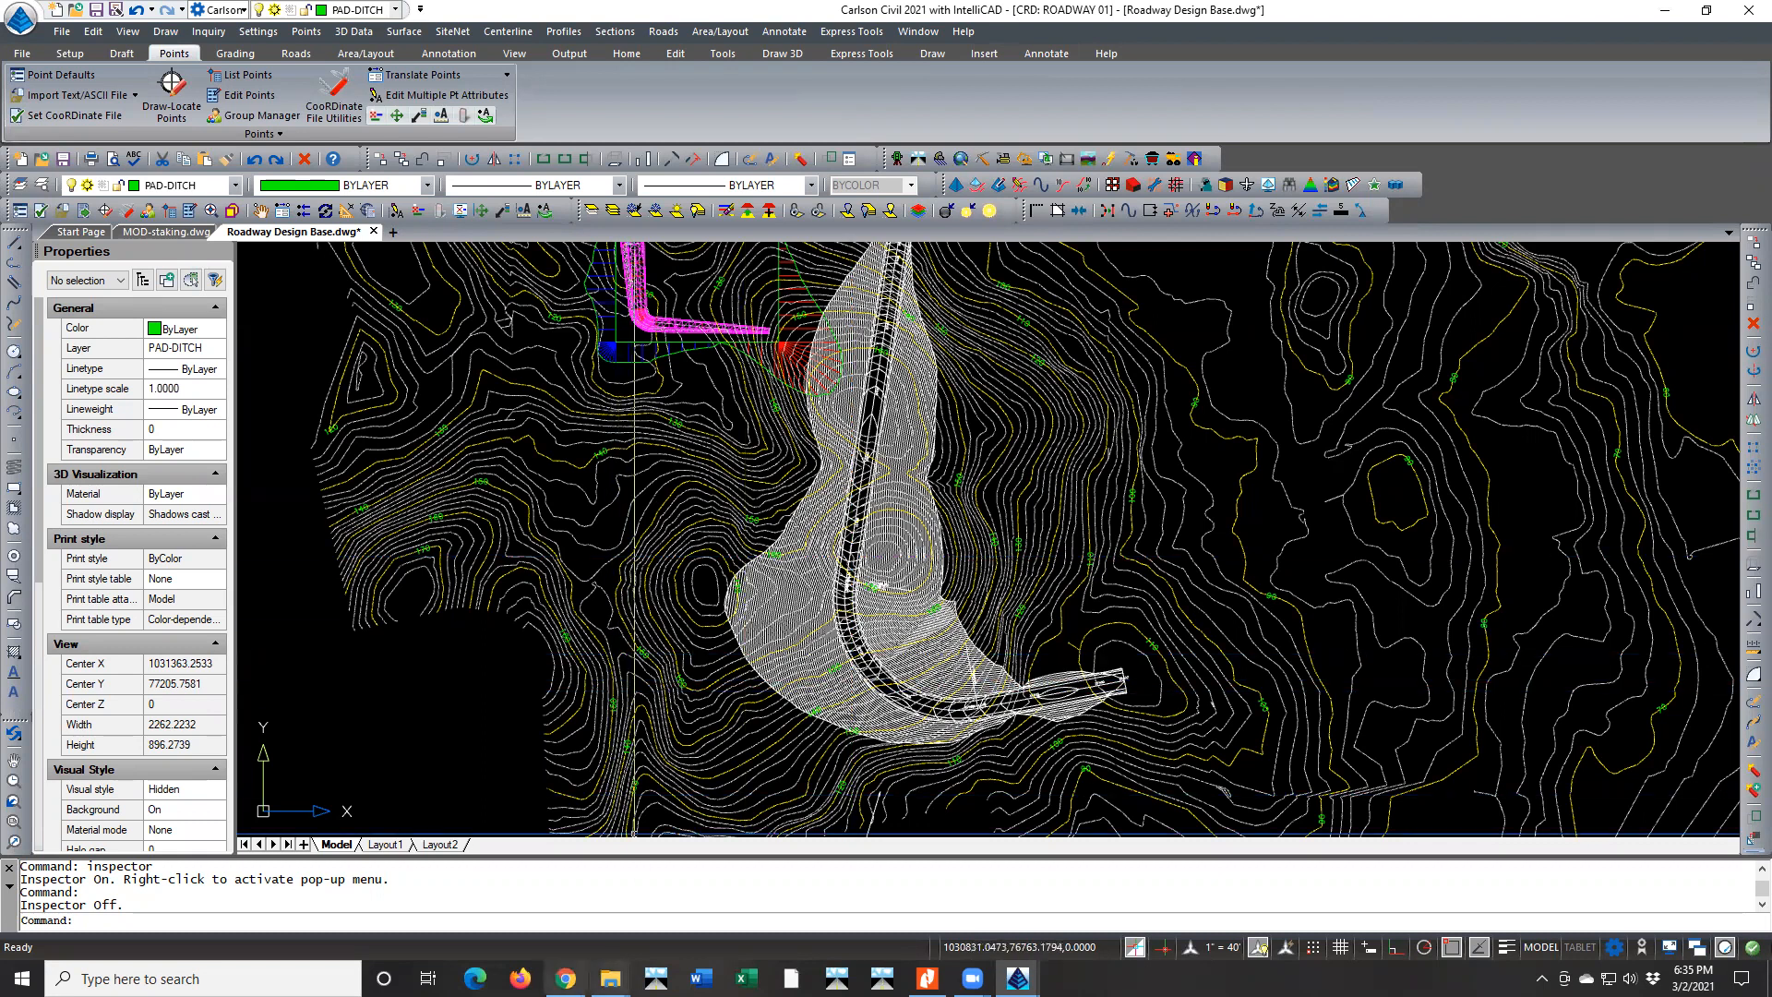
{"action": "mouse_move", "coordinate": [566, 978]}
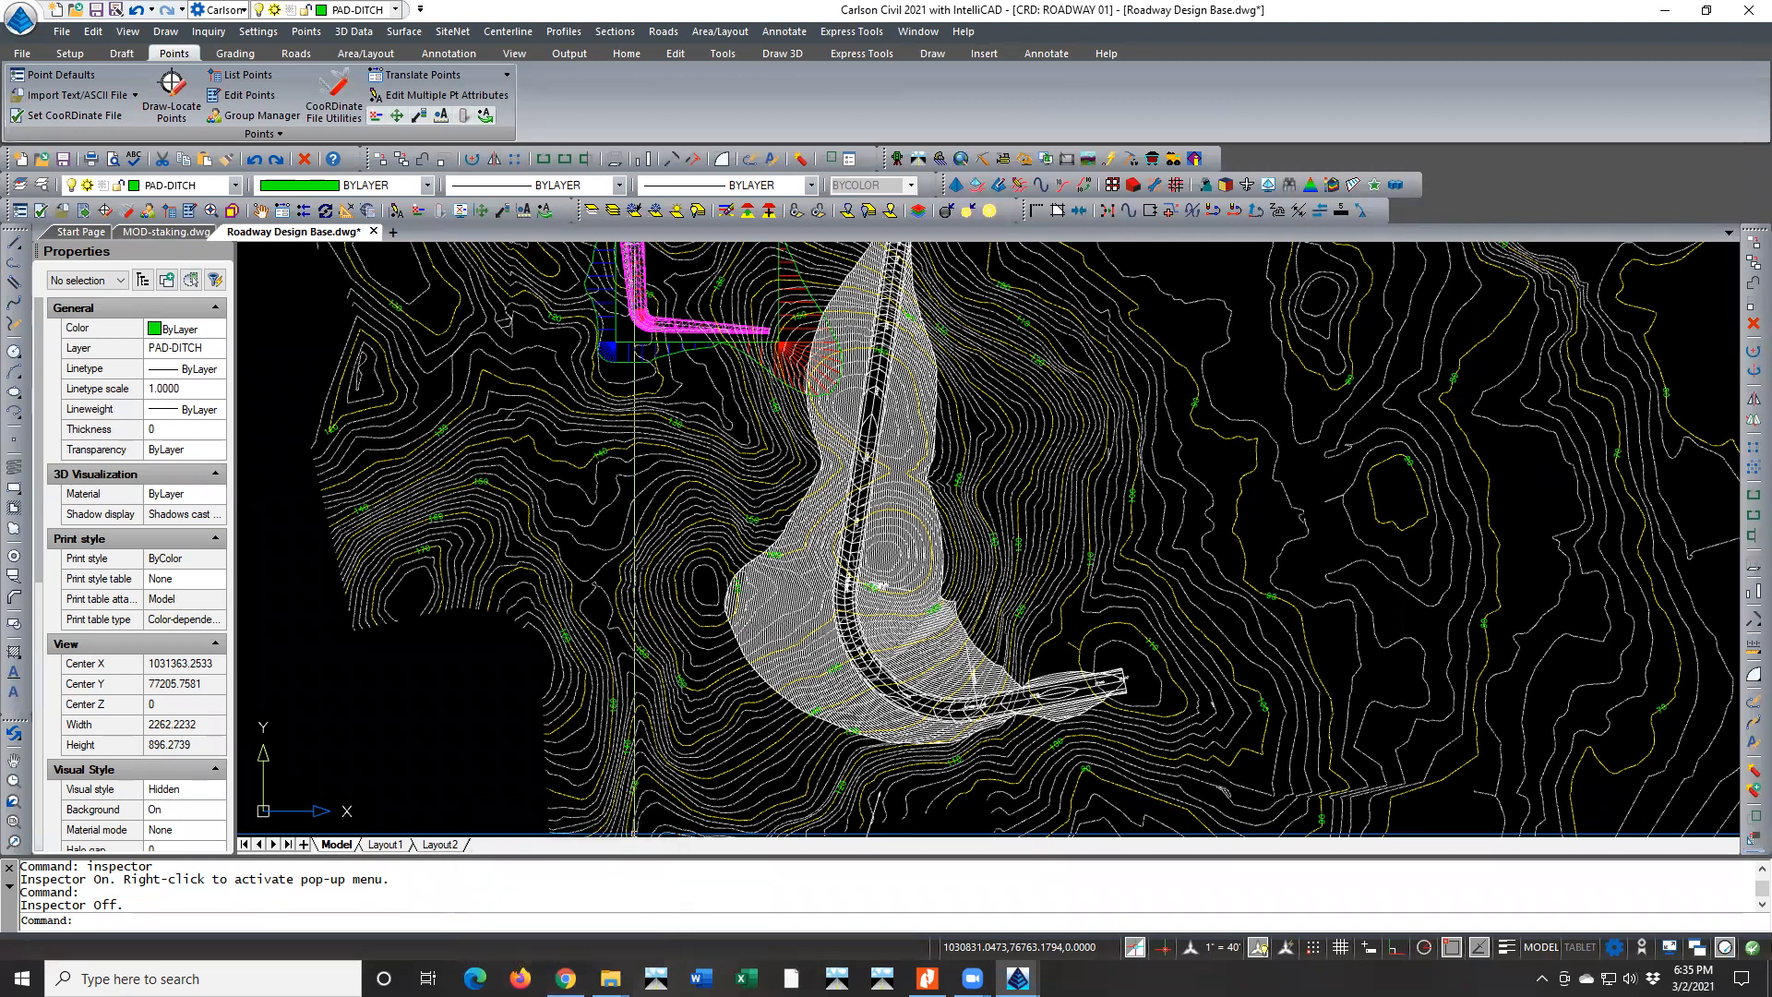
{"action": "left_click", "coordinate": [565, 978]}
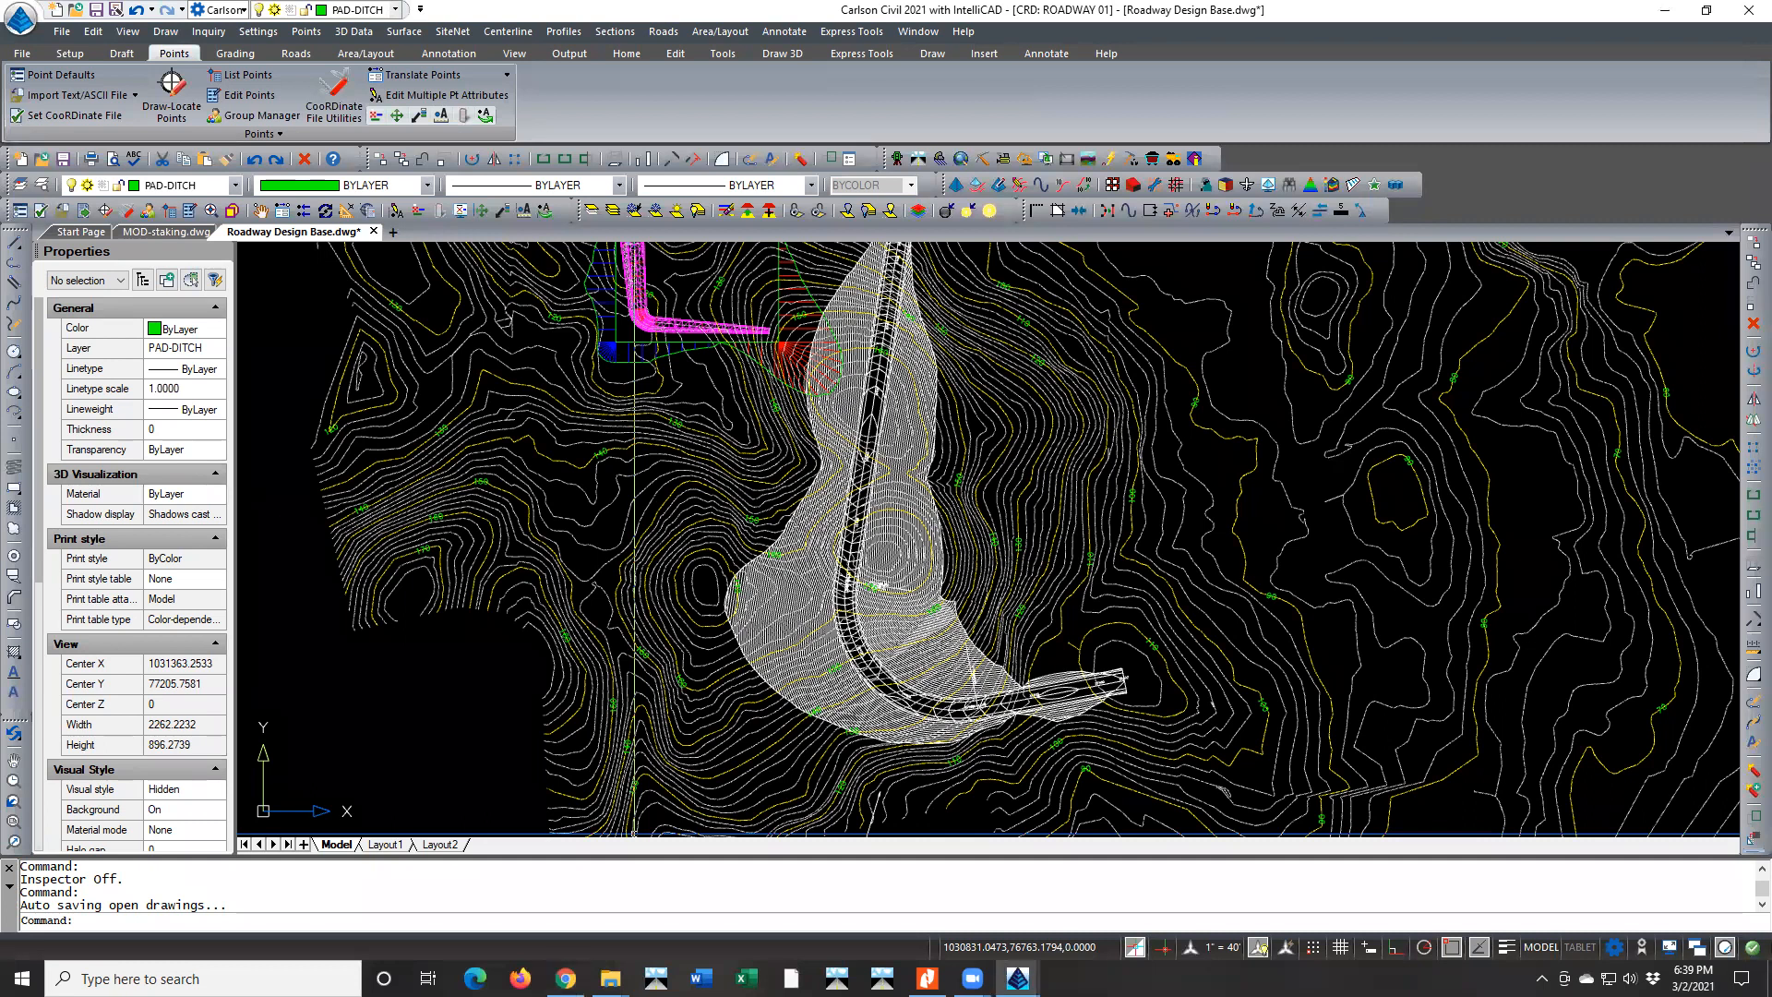
{"action": "left_click", "coordinate": [927, 979]}
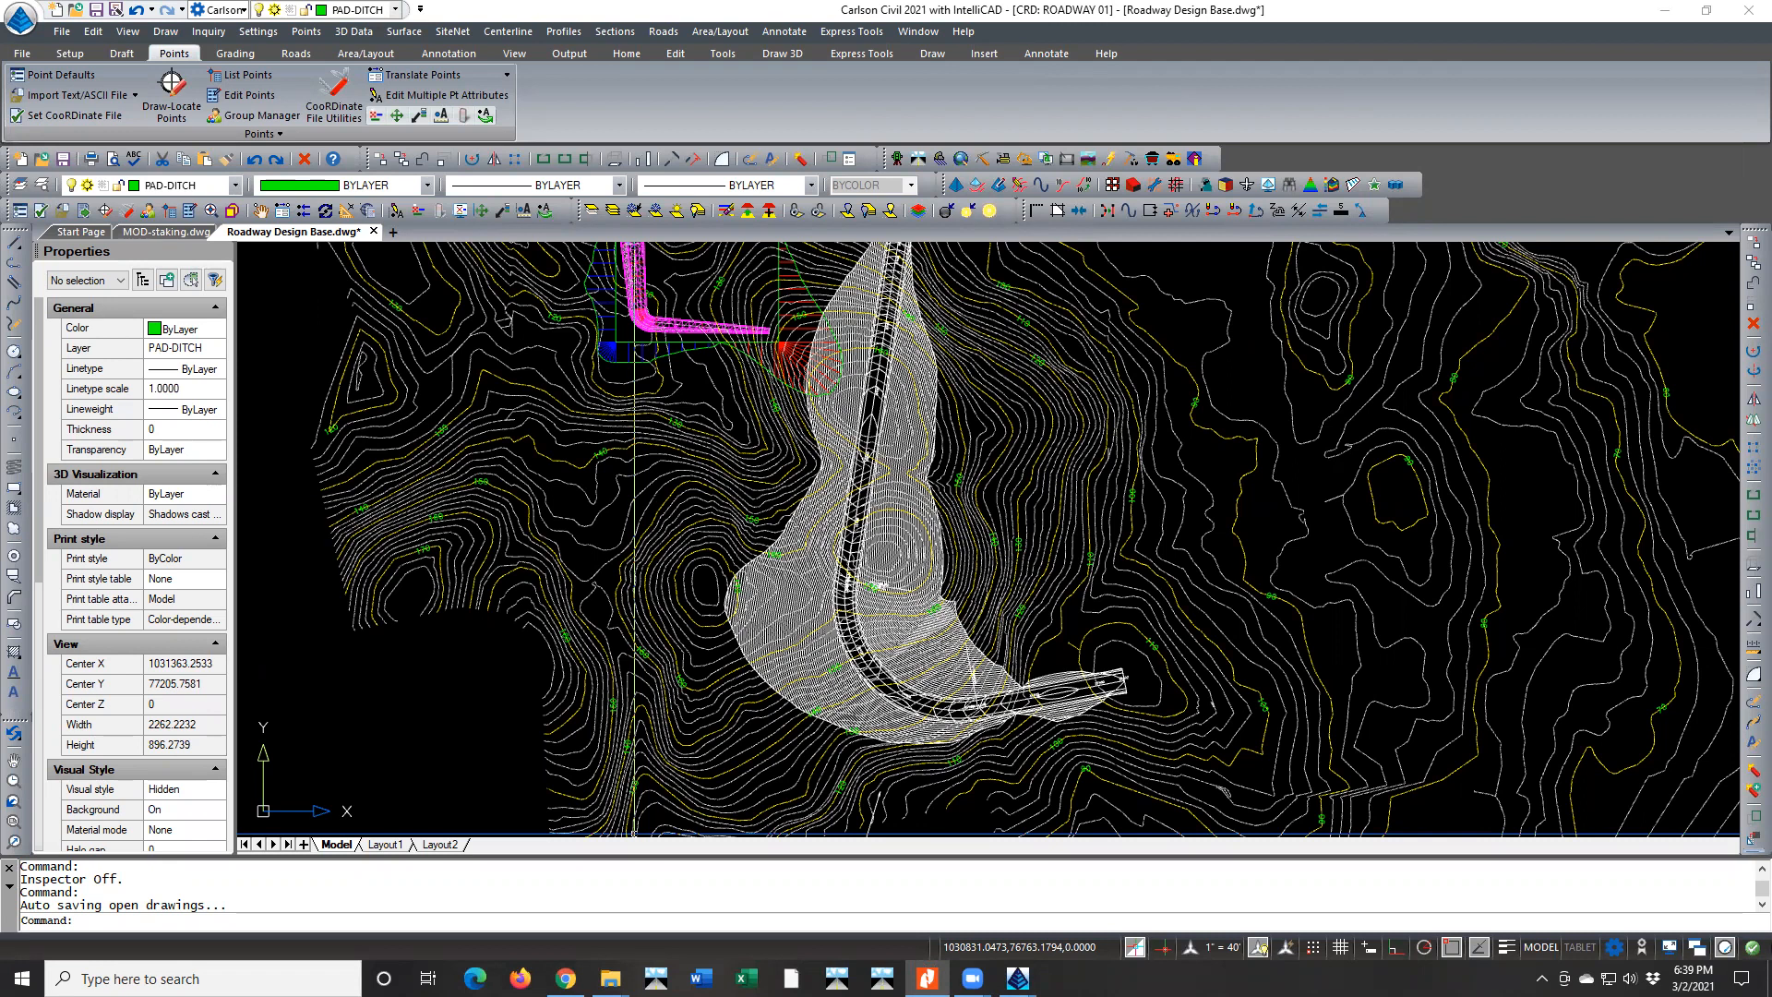
{"action": "key", "text": "alt+F4"}
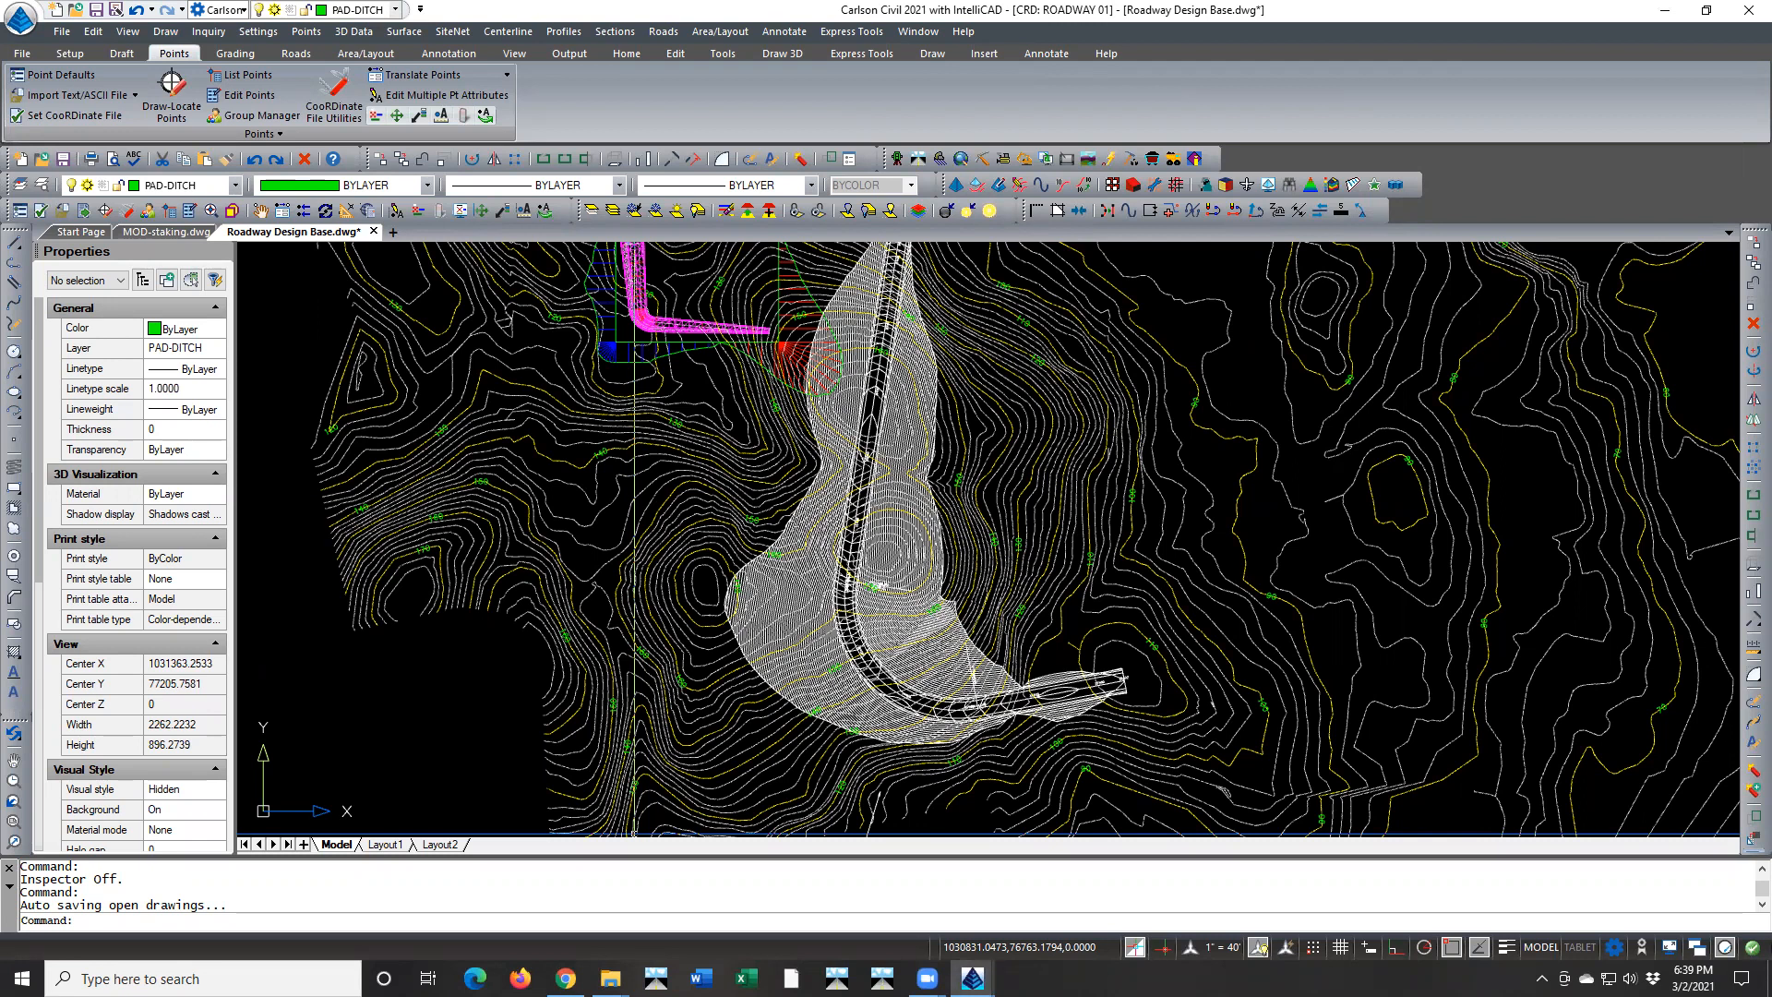
{"action": "key", "text": "alt+Tab"}
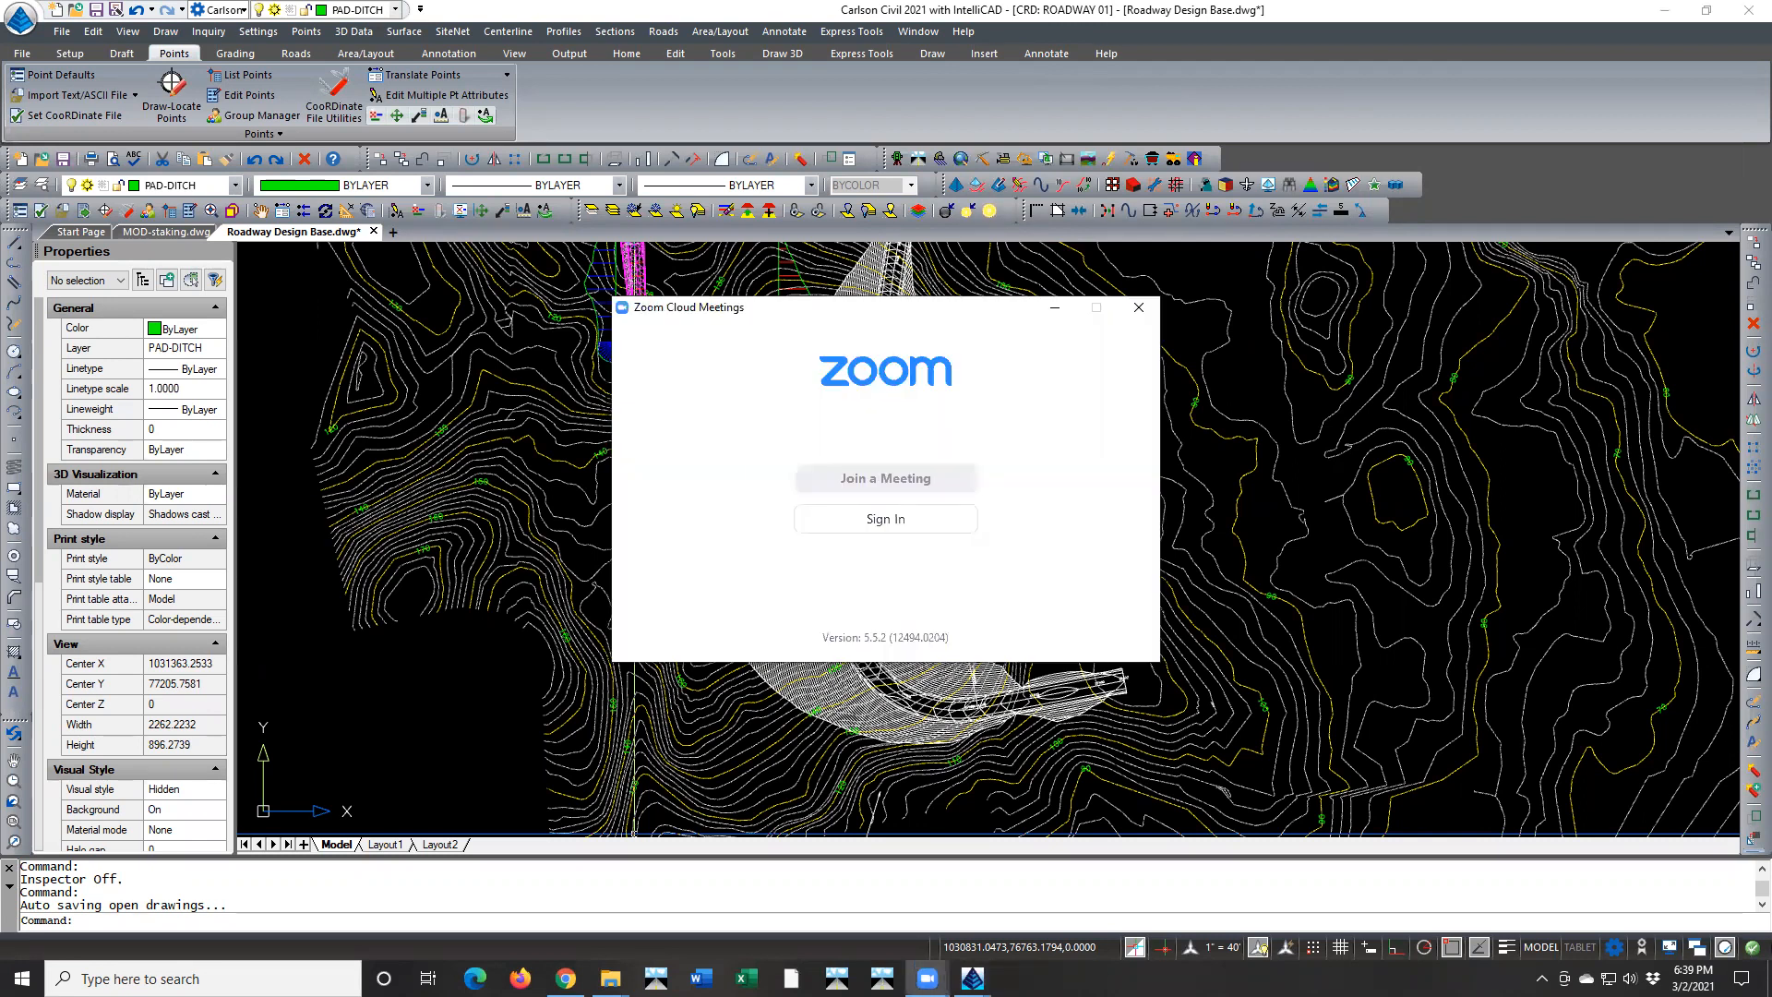